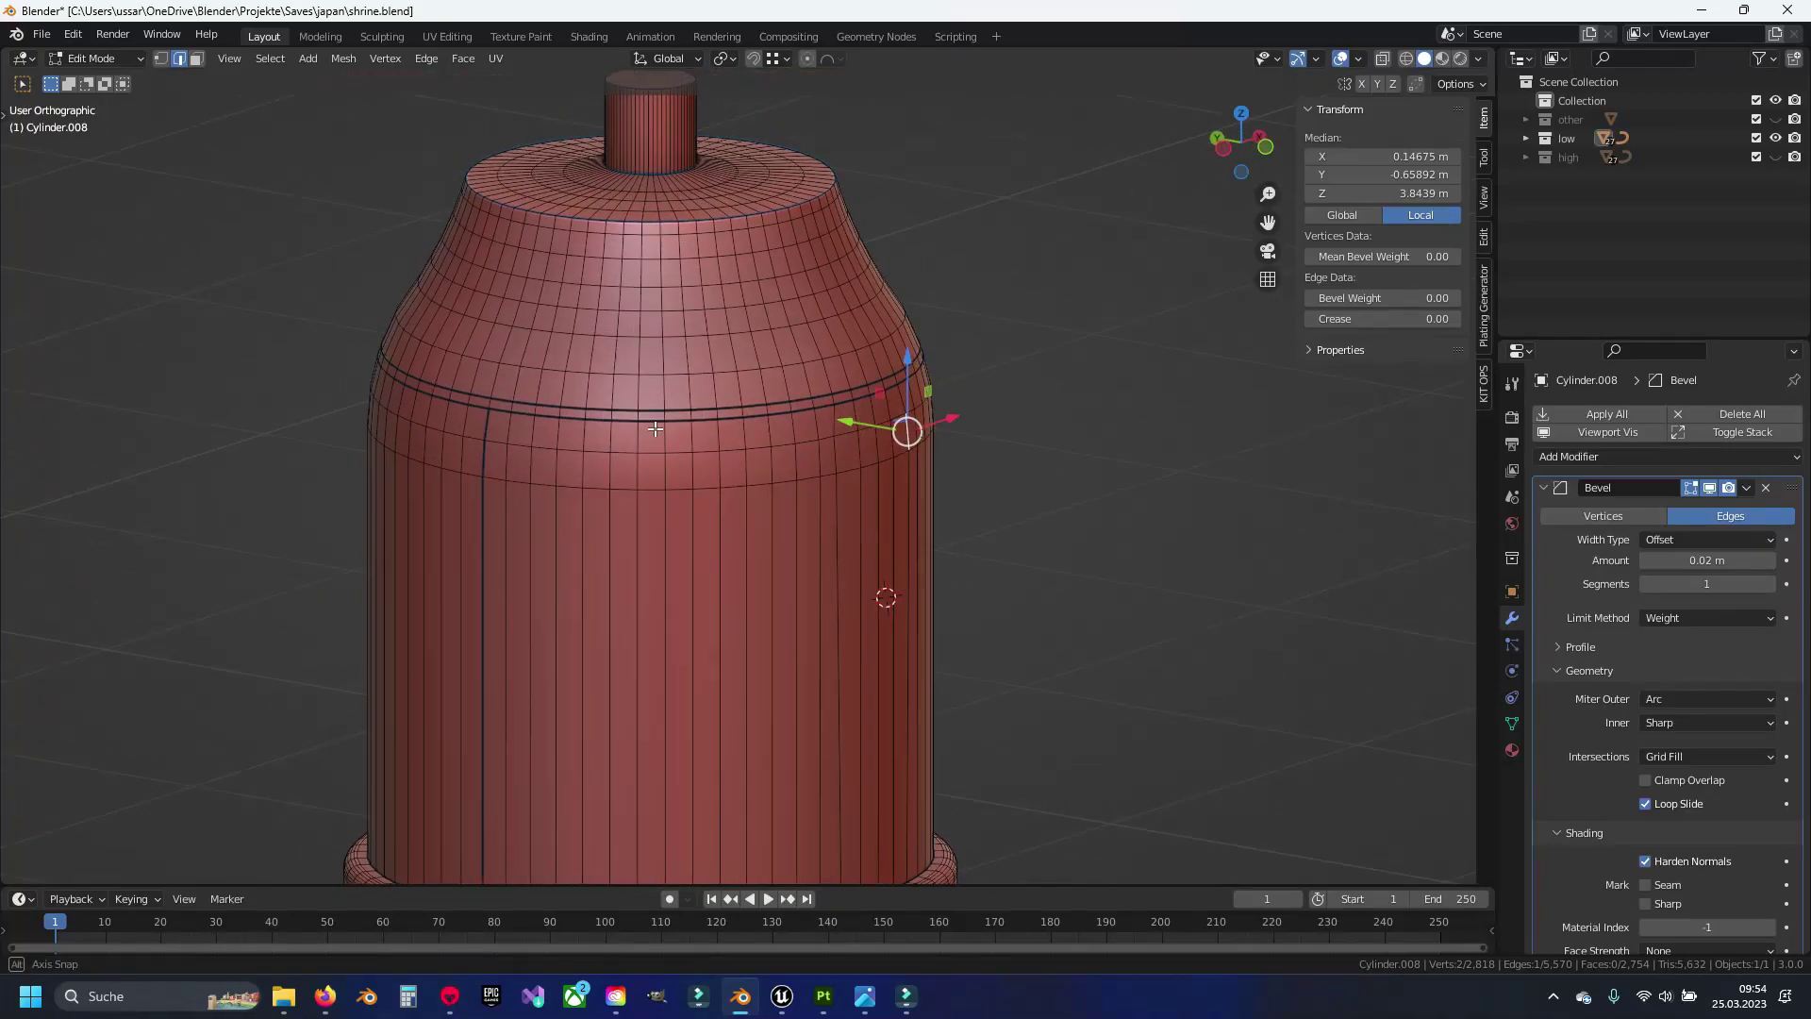
Vertex-slide the first stray vertex on the bell body back into line
{"action": "left_click", "coordinate": [727, 401], "text": "ctrl"}
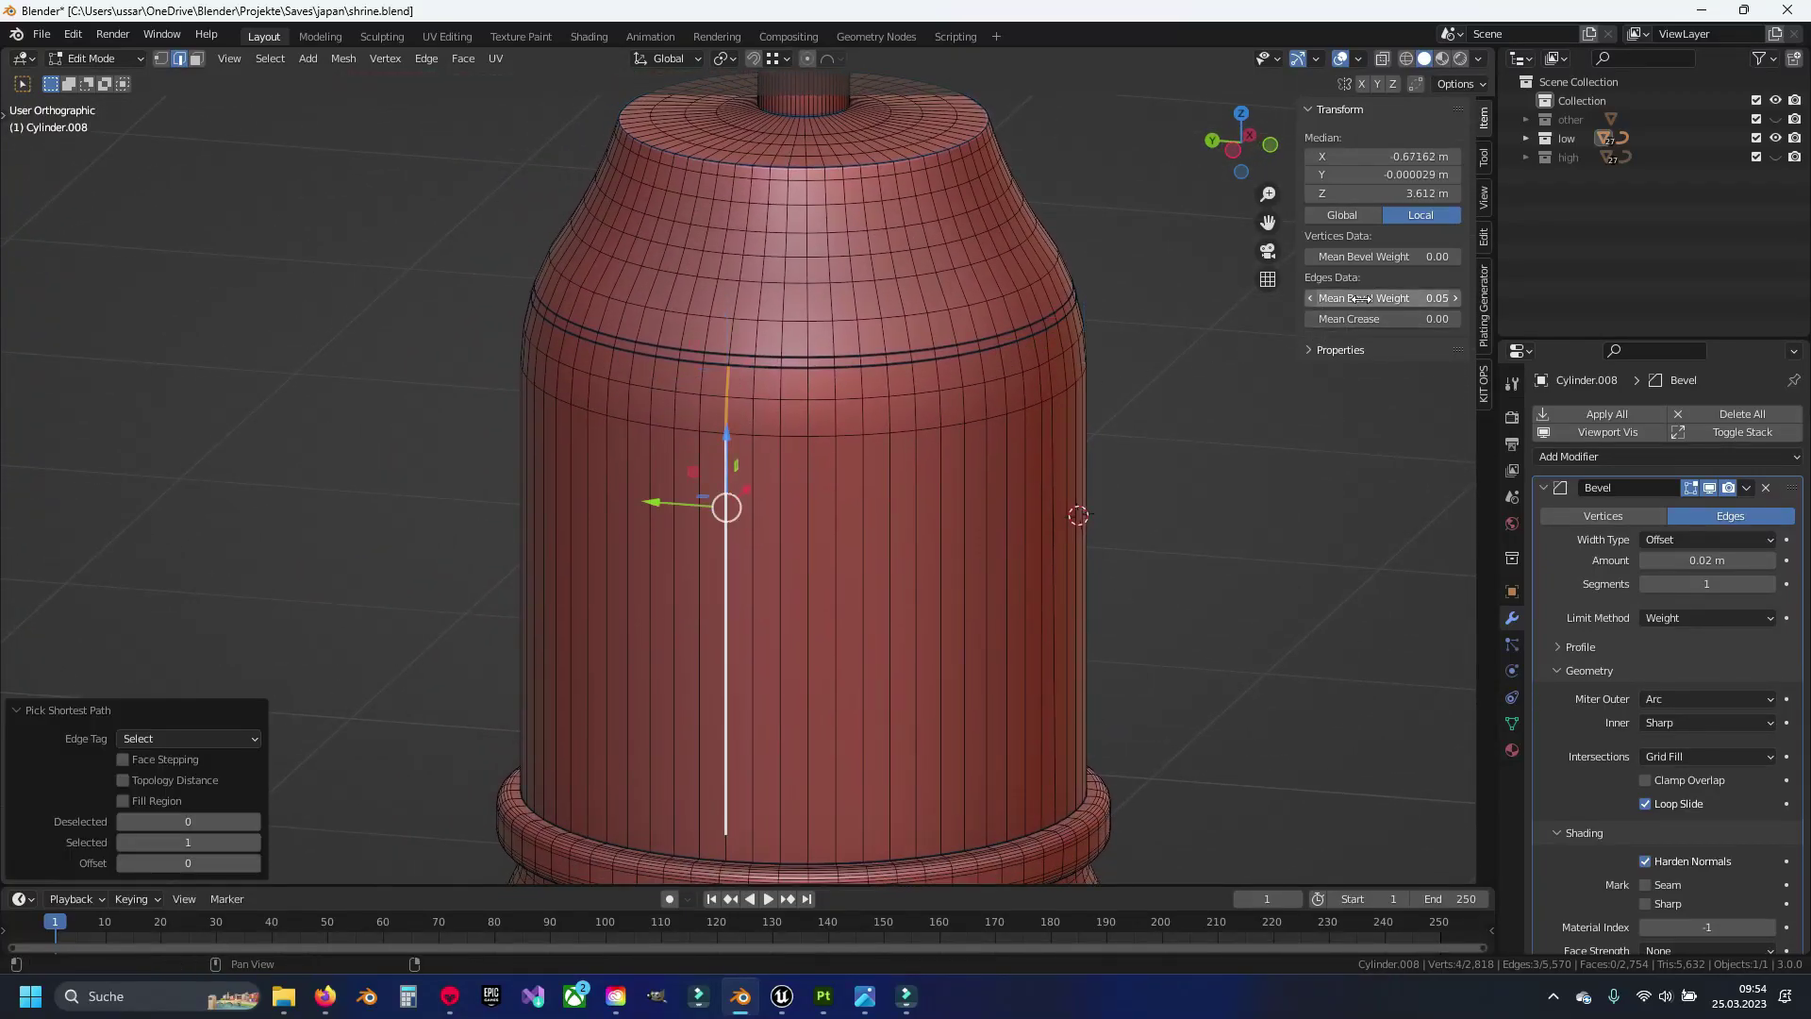
{"action": "key", "text": "ctrl+z"}
{"action": "mouse_move", "coordinate": [973, 412]}
{"action": "middle_mouse_down"}
{"action": "mouse_move", "coordinate": [792, 510]}
{"action": "mouse_move", "coordinate": [762, 504]}
{"action": "middle_mouse_up"}
{"action": "key", "text": "1"}
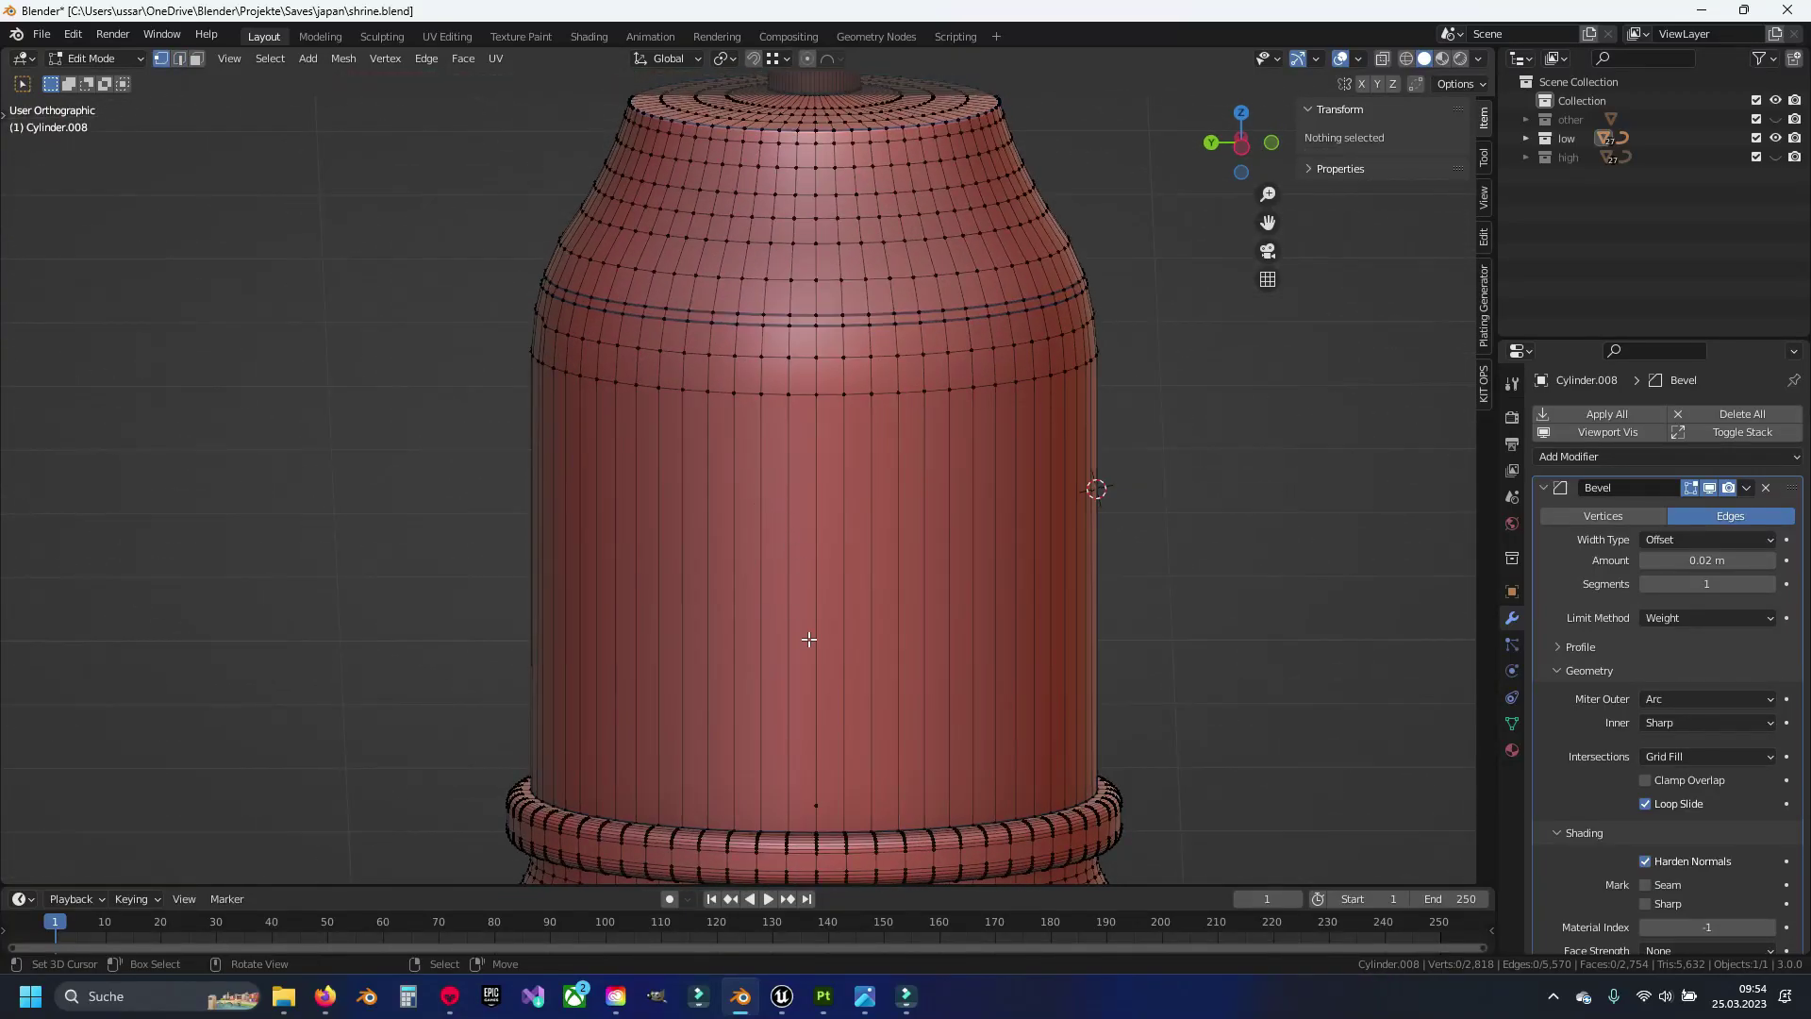
{"action": "left_click", "coordinate": [813, 800]}
{"action": "key", "text": "shift+v"}
{"action": "left_click", "coordinate": [820, 94]}
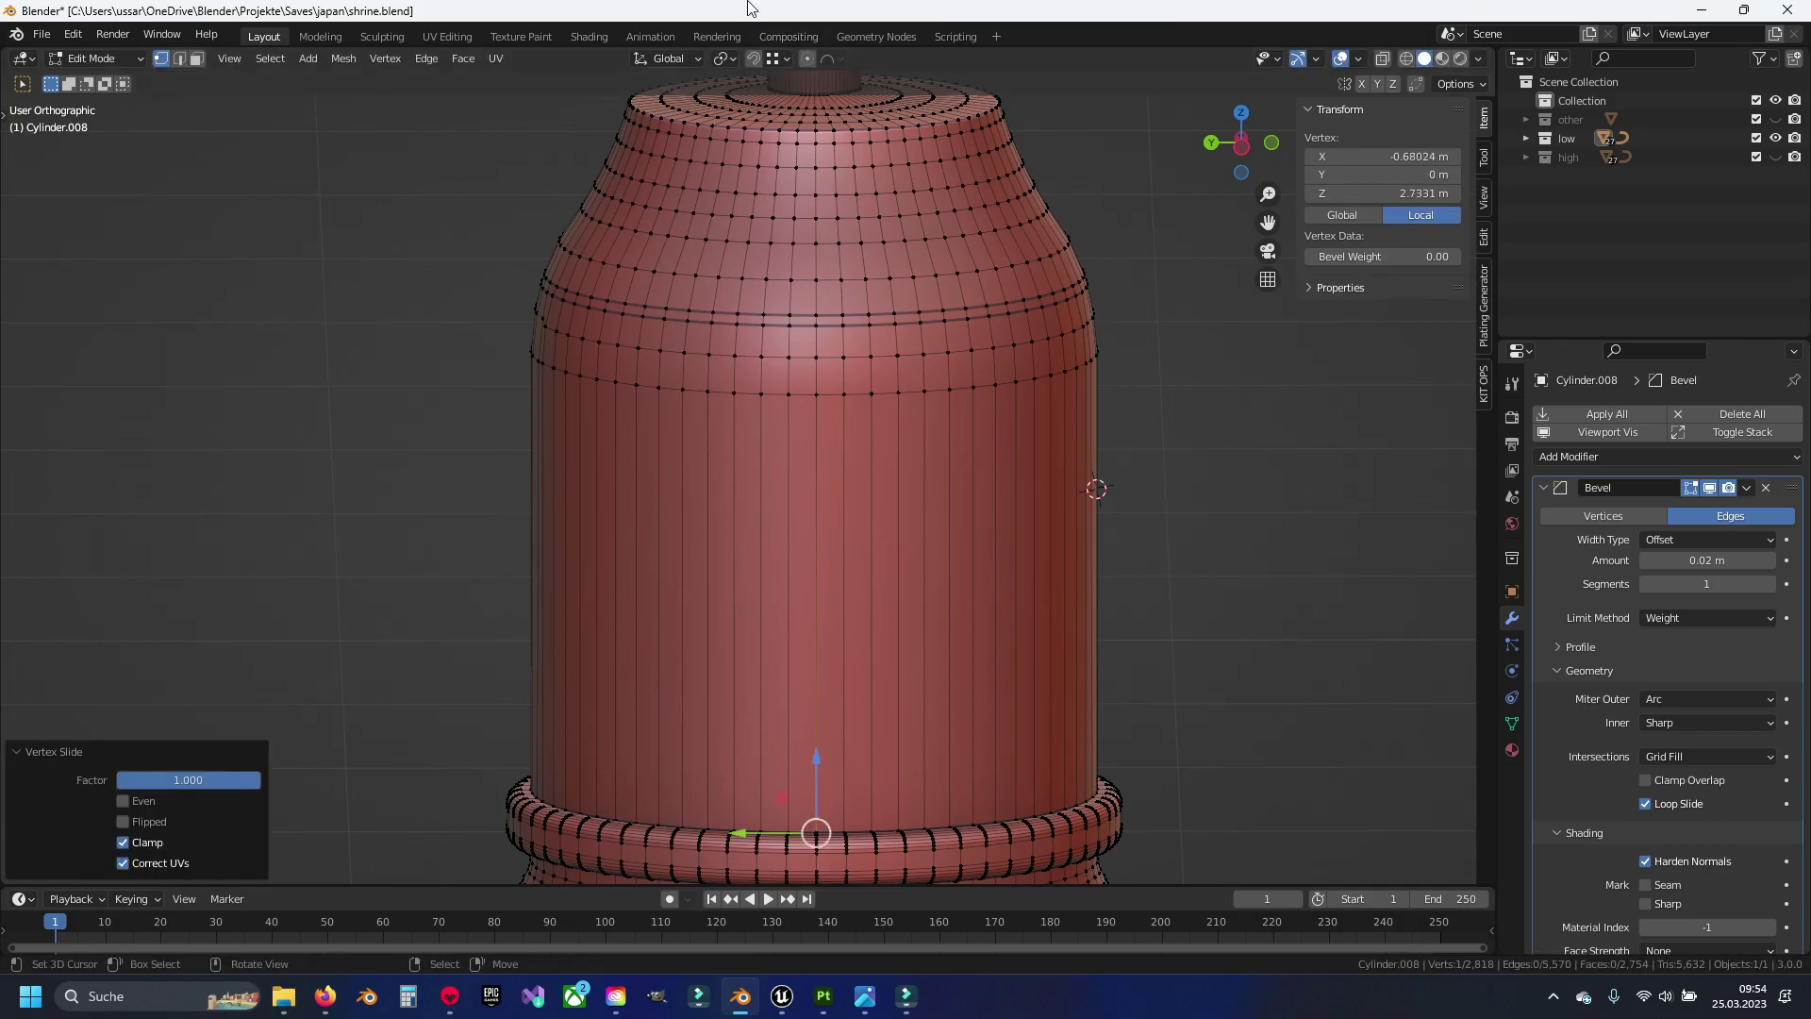
Slide a second stray vertex onto the bell's base ring
{"action": "mouse_move", "coordinate": [543, 447]}
{"action": "middle_mouse_down"}
{"action": "mouse_move", "coordinate": [735, 350]}
{"action": "mouse_move", "coordinate": [604, 358]}
{"action": "middle_mouse_up"}
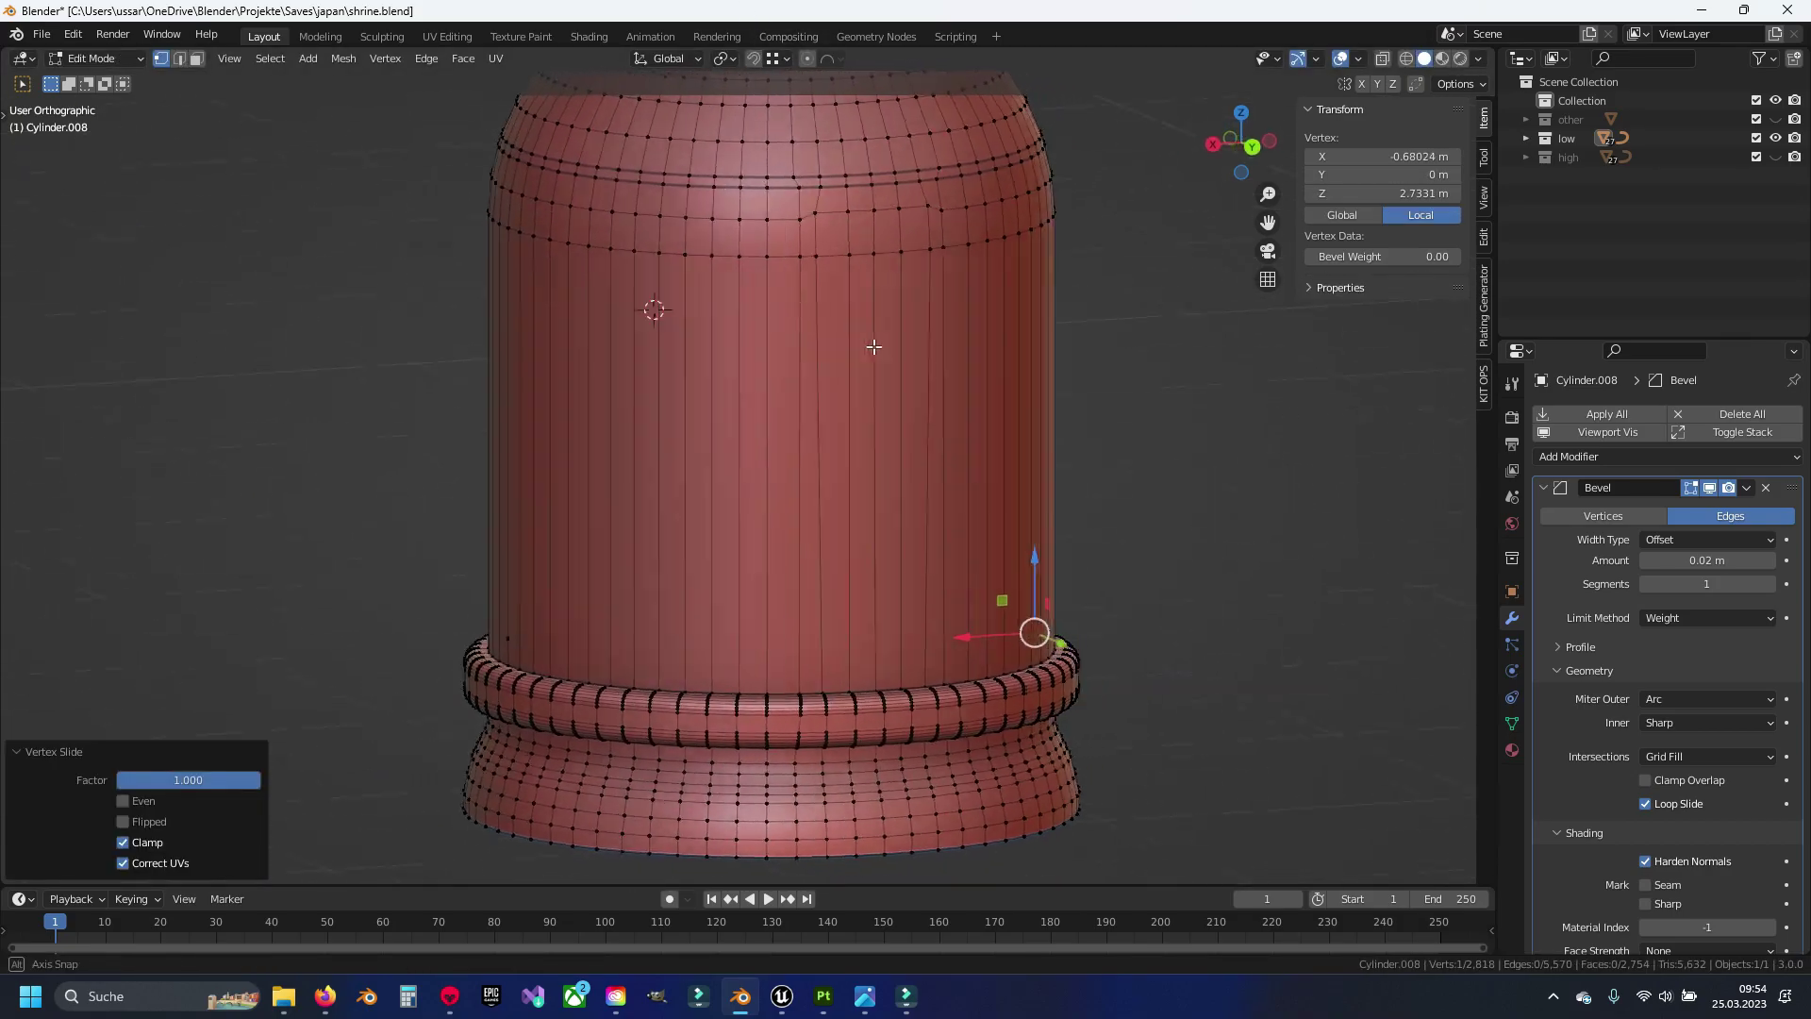
{"action": "left_click", "coordinate": [551, 672]}
{"action": "key", "text": "shift+v"}
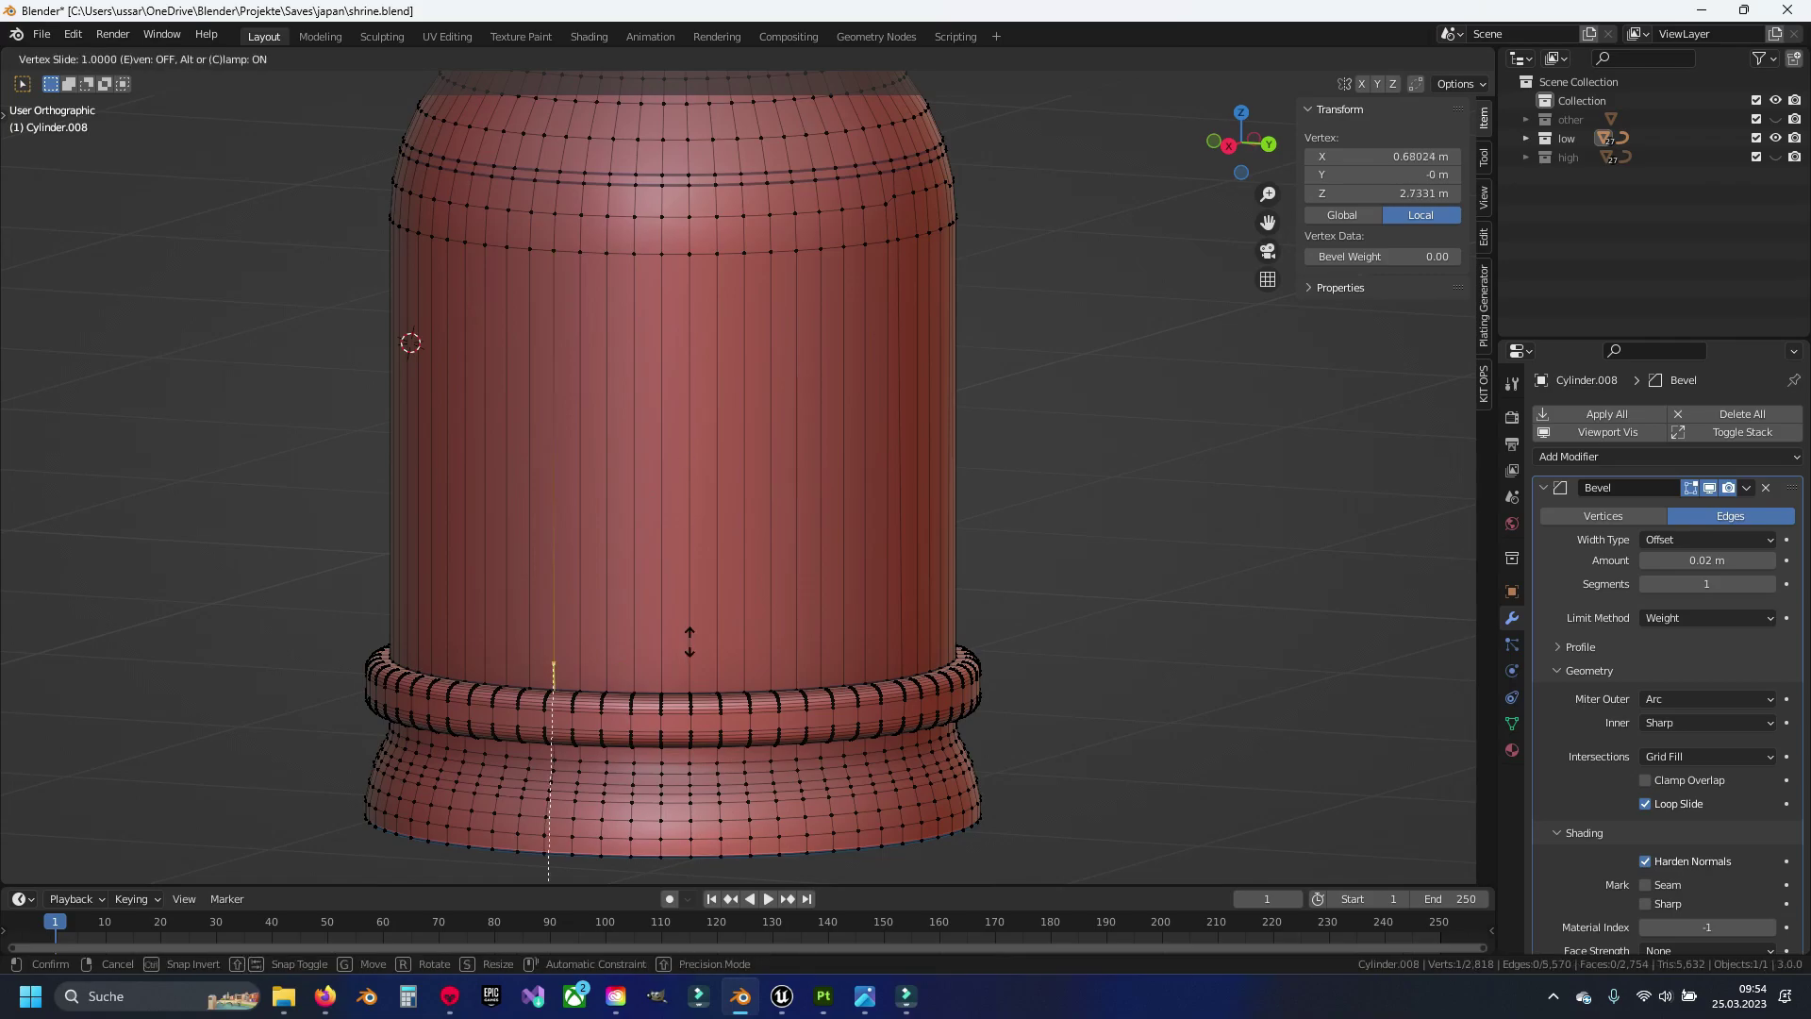
{"action": "left_click", "coordinate": [717, 650]}
{"action": "middle_click_drag", "start_coordinate": [671, 660], "coordinate": [877, 509]}
Merge all bell vertices by distance, removing 2 duplicates
{"action": "left_click", "coordinate": [885, 504]}
{"action": "key", "text": "a"}
{"action": "key", "text": "m"}
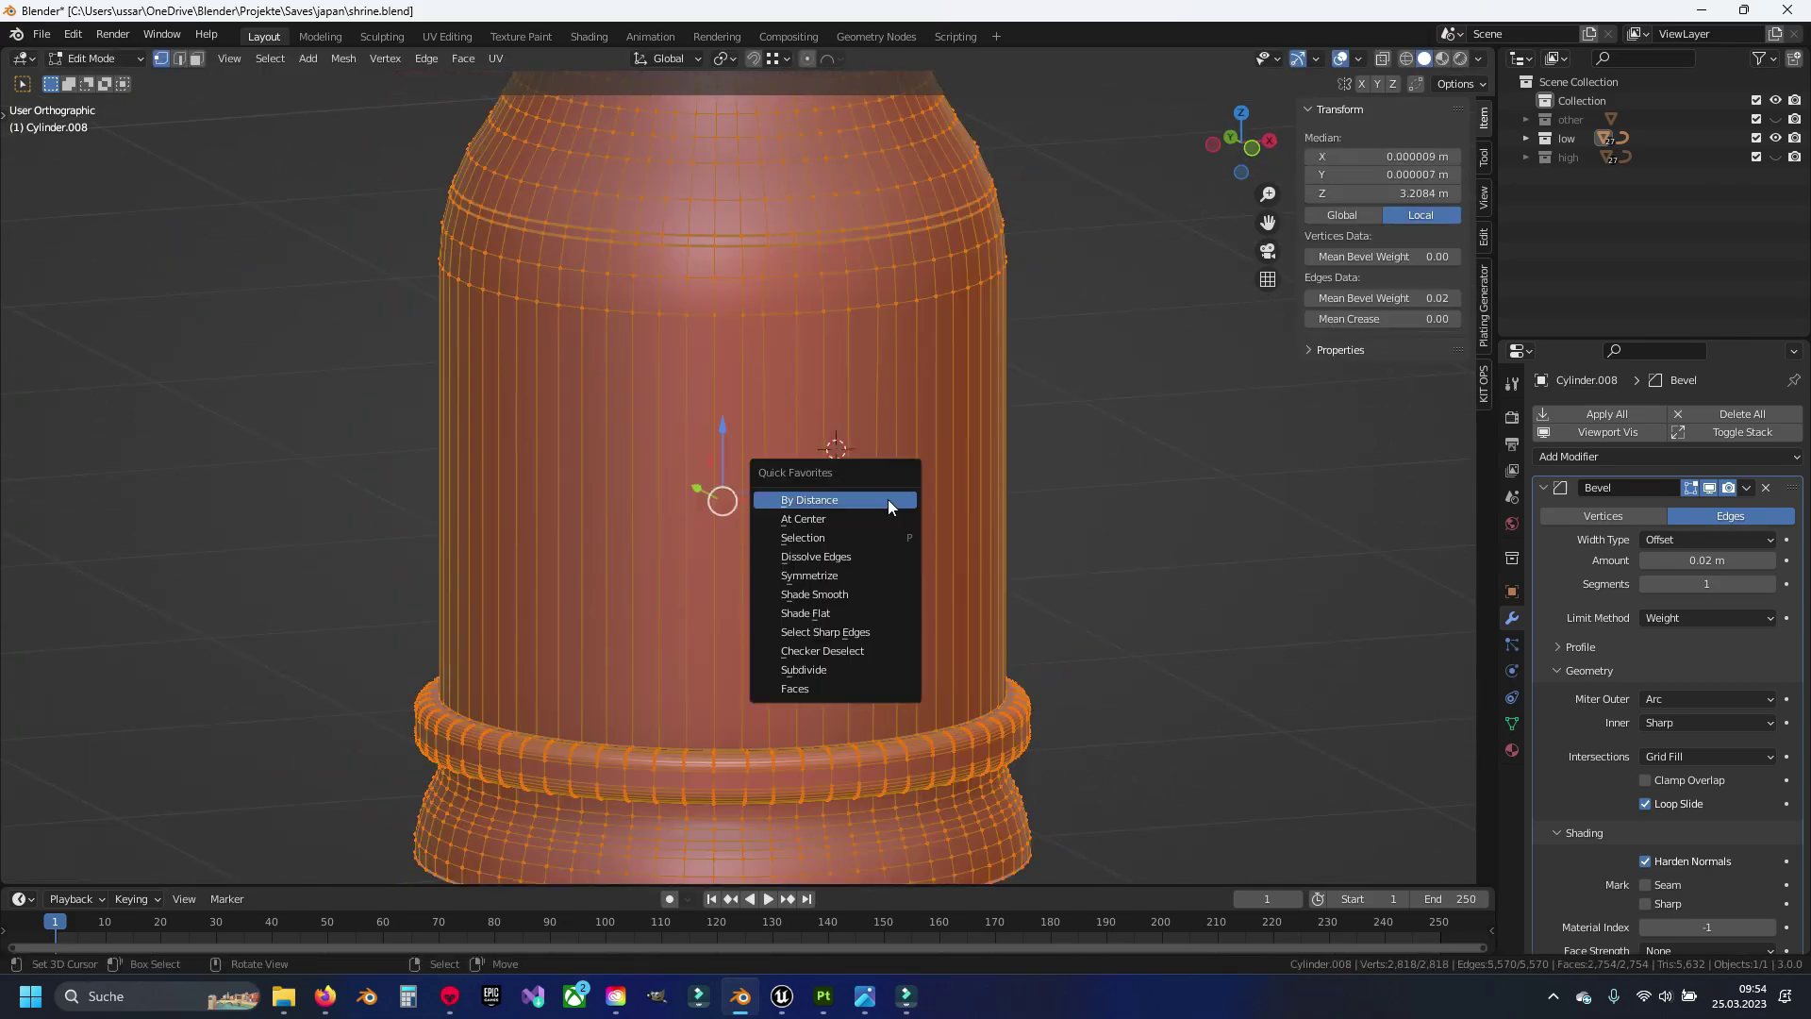
{"action": "left_click", "coordinate": [886, 500]}
{"action": "key", "text": "alt+a"}
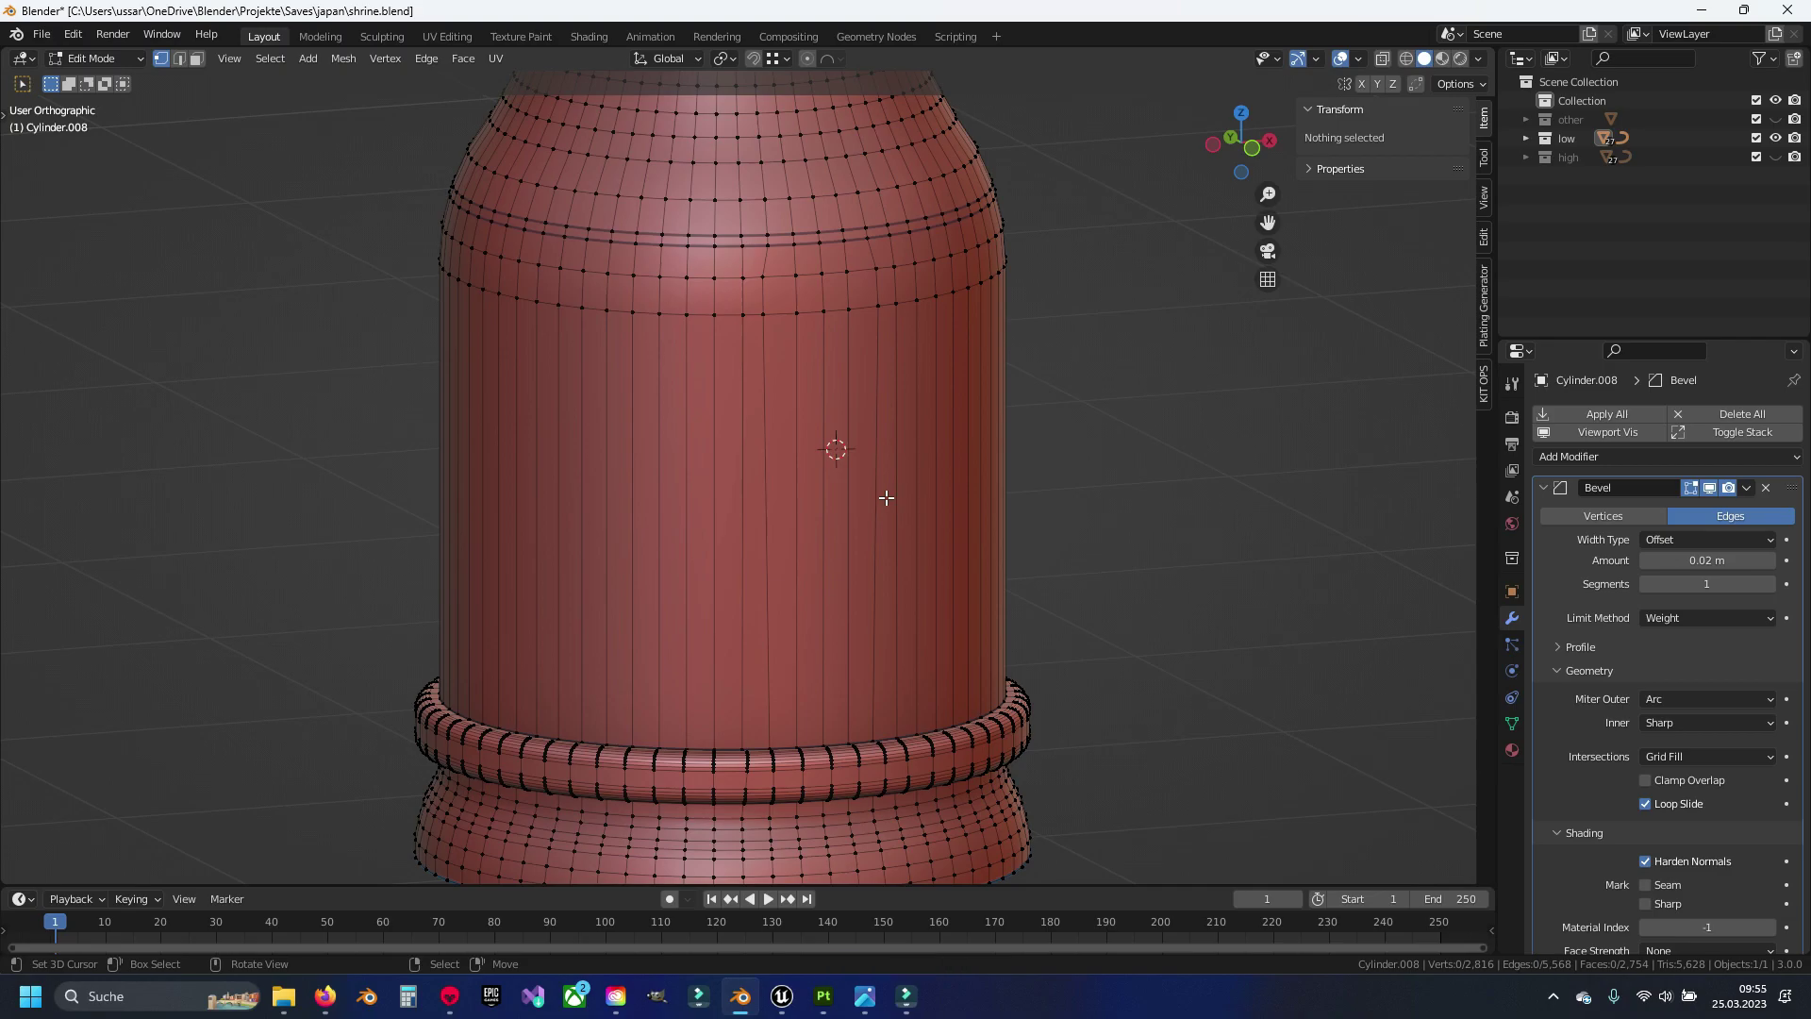
Clear the bevel weight from the bell's shoulder edge loop and save shrine.blend
{"action": "key", "text": "2"}
{"action": "mouse_move", "coordinate": [597, 461]}
{"action": "middle_mouse_down"}
{"action": "mouse_move", "coordinate": [974, 505]}
{"action": "mouse_move", "coordinate": [783, 490]}
{"action": "middle_mouse_up"}
{"action": "scroll", "coordinate": [783, 490], "scroll_direction": "up", "scroll_amount": 3}
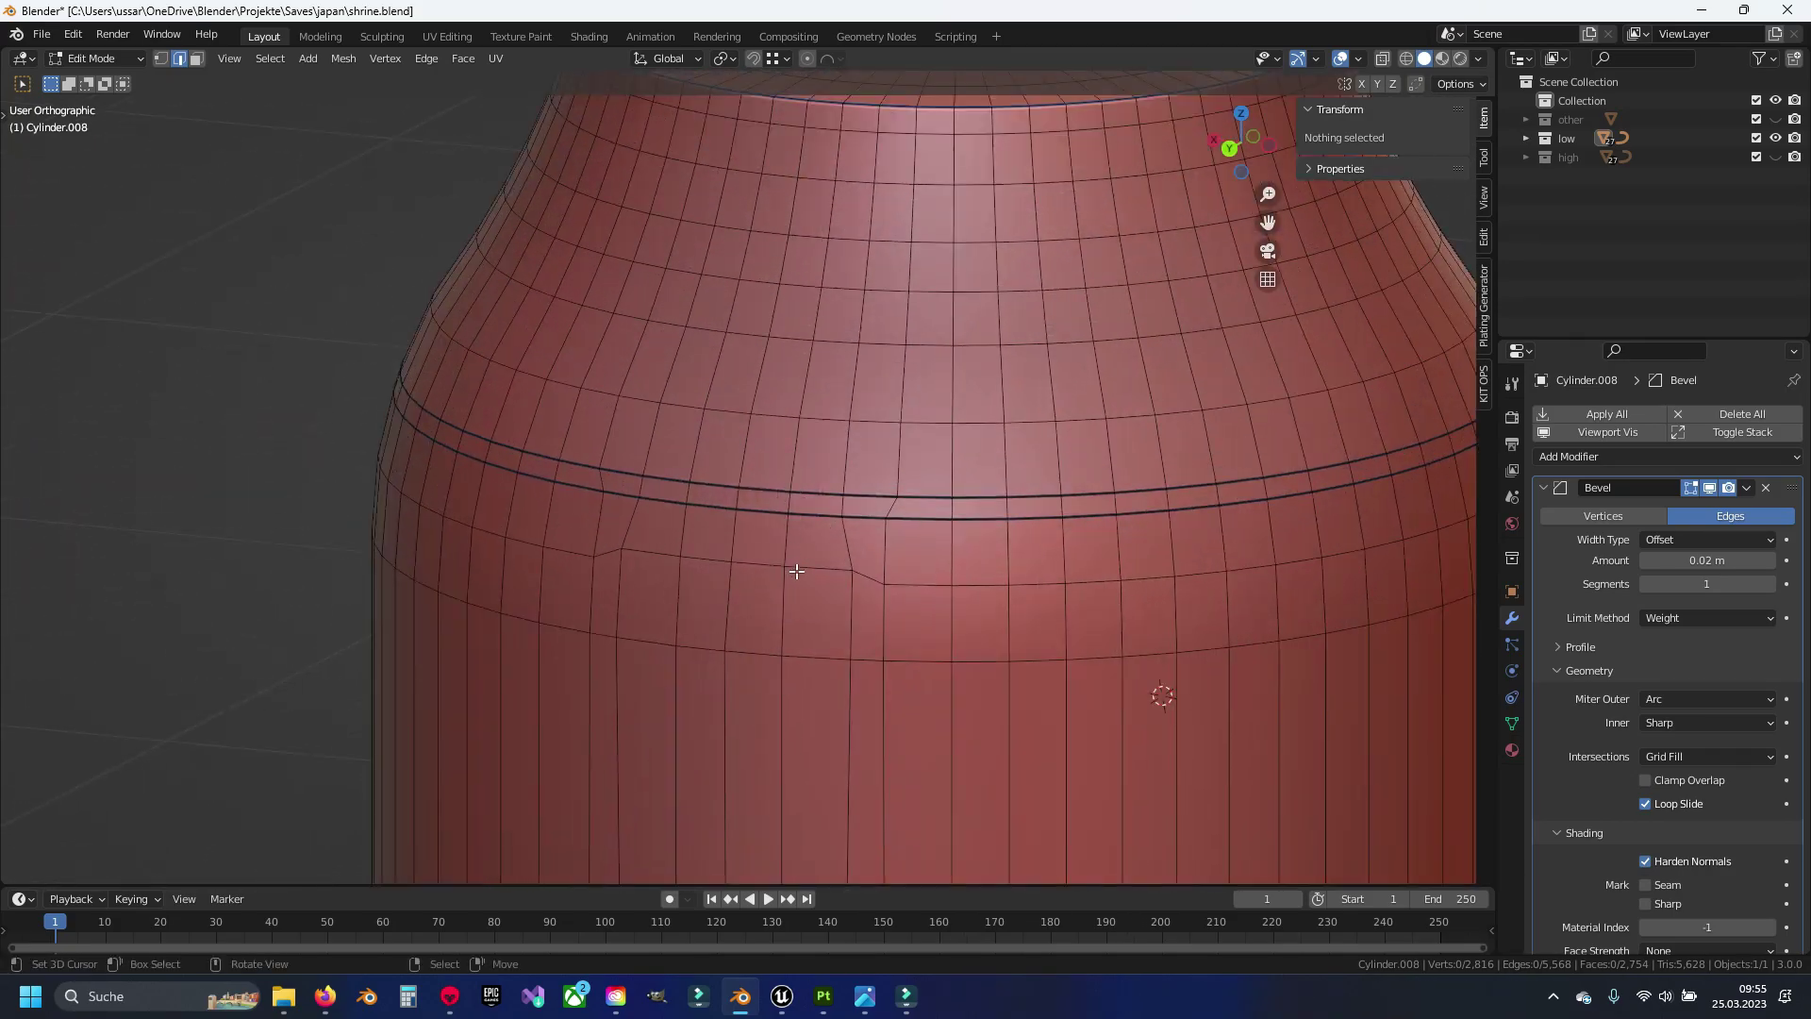
{"action": "left_click", "coordinate": [769, 505], "text": "alt"}
{"action": "left_click", "coordinate": [910, 335], "text": "alt"}
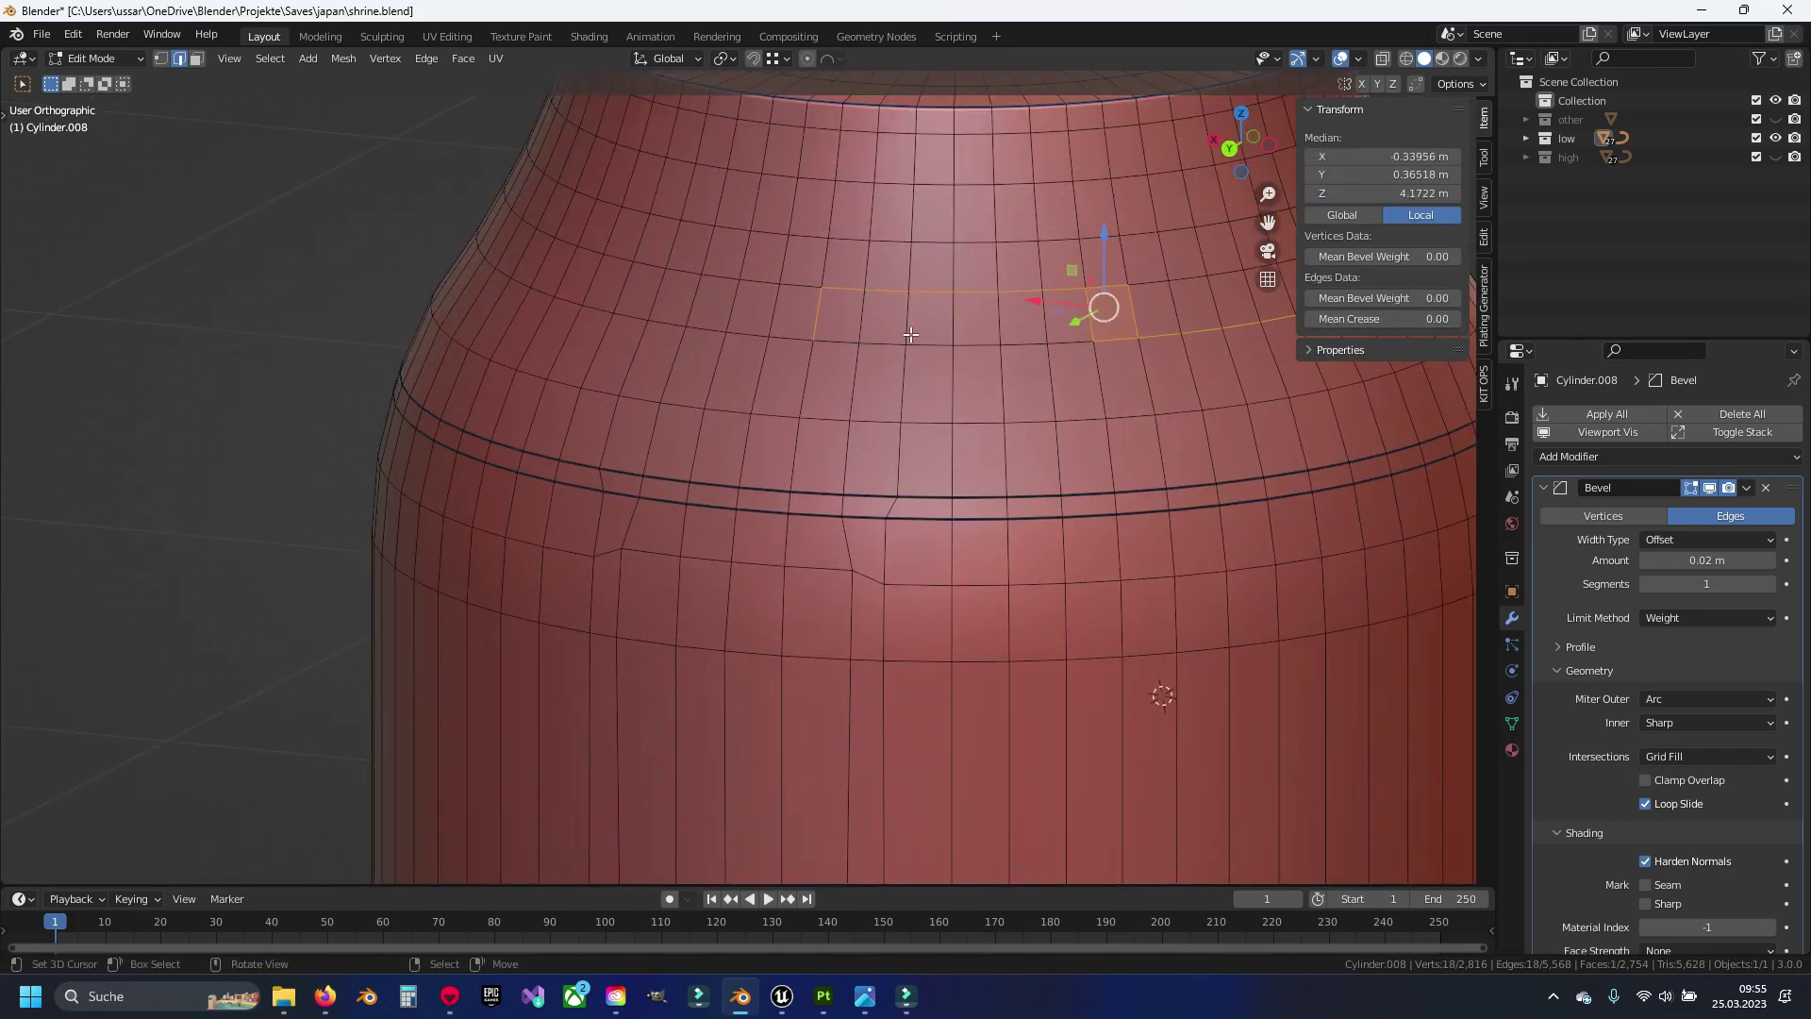
{"action": "left_click", "coordinate": [804, 509], "text": "alt"}
{"action": "key", "text": "alt+a"}
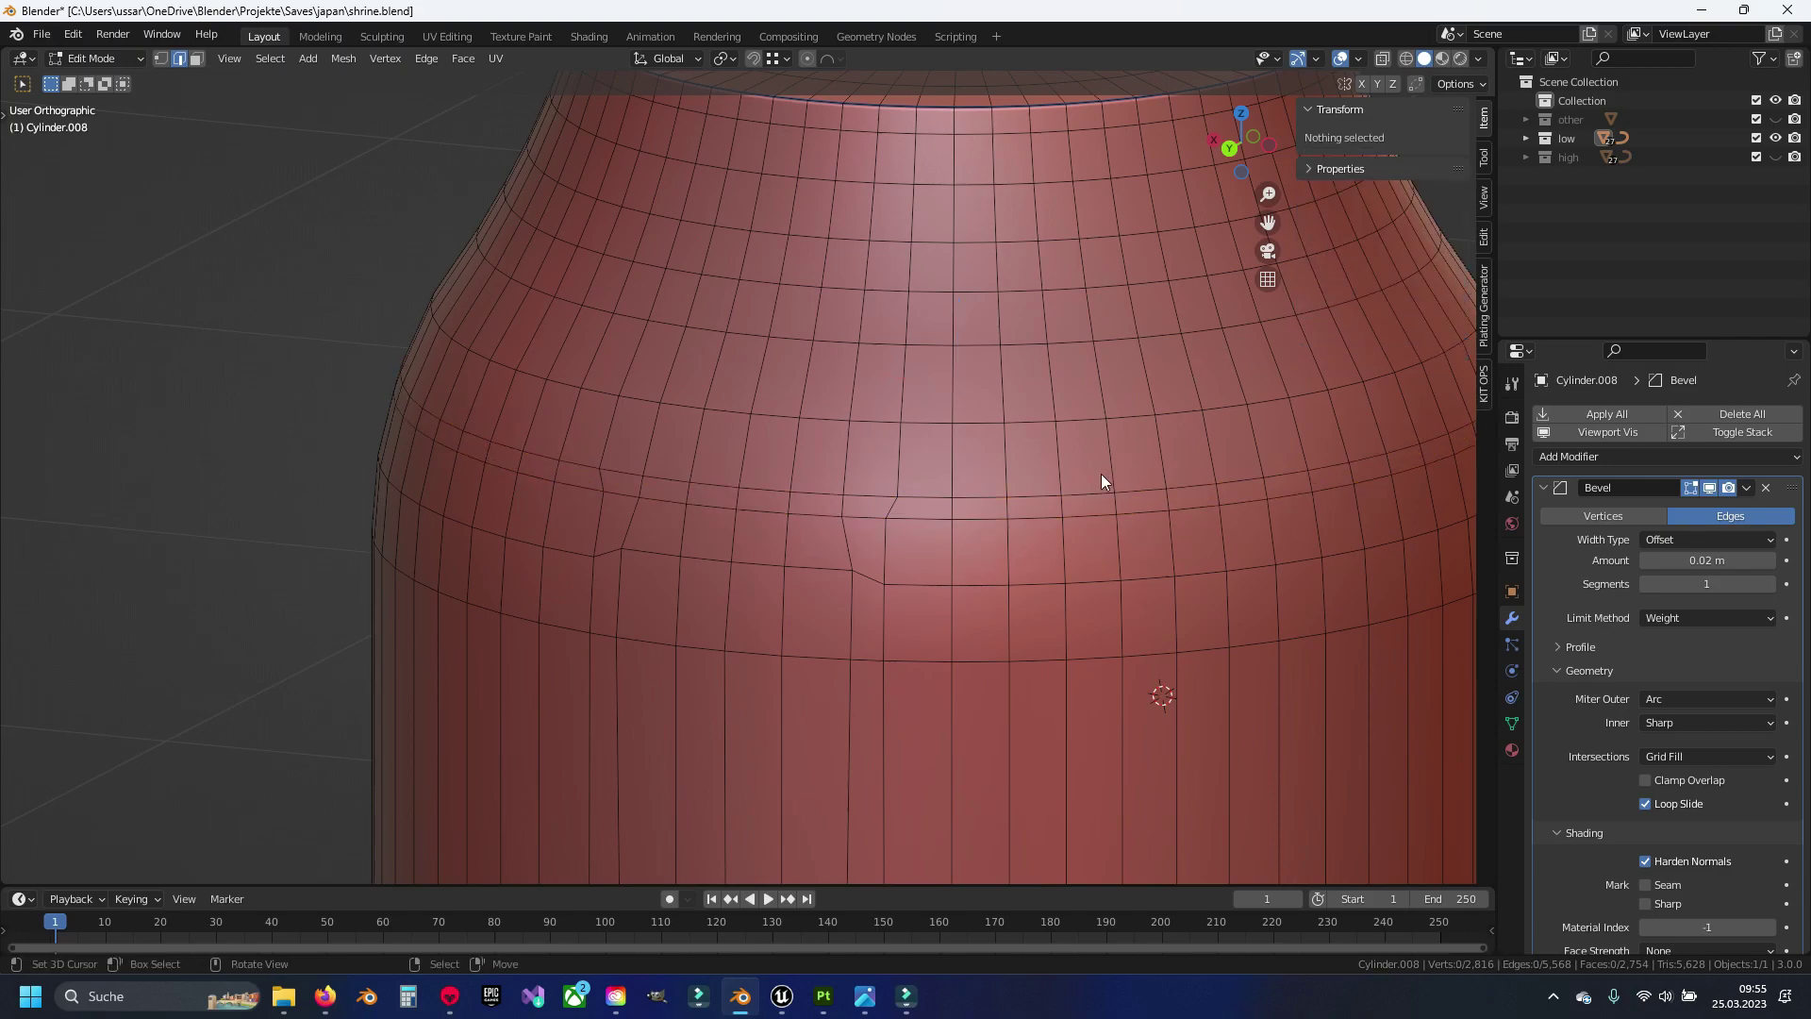
{"action": "key", "text": "ctrl+s"}
Dissolve the redundant edge loop on the bell's shoulder
{"action": "key", "text": "Tab"}
{"action": "scroll", "coordinate": [815, 535], "scroll_direction": "down", "scroll_amount": 4}
{"action": "mouse_move", "coordinate": [814, 536]}
{"action": "middle_mouse_down"}
{"action": "mouse_move", "coordinate": [839, 603]}
{"action": "mouse_move", "coordinate": [842, 533]}
{"action": "mouse_move", "coordinate": [775, 572]}
{"action": "mouse_move", "coordinate": [806, 449]}
{"action": "mouse_move", "coordinate": [771, 547]}
{"action": "middle_mouse_up"}
{"action": "key", "text": "Tab"}
{"action": "scroll", "coordinate": [842, 533], "scroll_direction": "up", "scroll_amount": 2}
{"action": "left_click", "coordinate": [750, 481], "text": "alt"}
{"action": "key", "text": "x"}
{"action": "left_click", "coordinate": [747, 479]}
{"action": "key", "text": "Tab"}
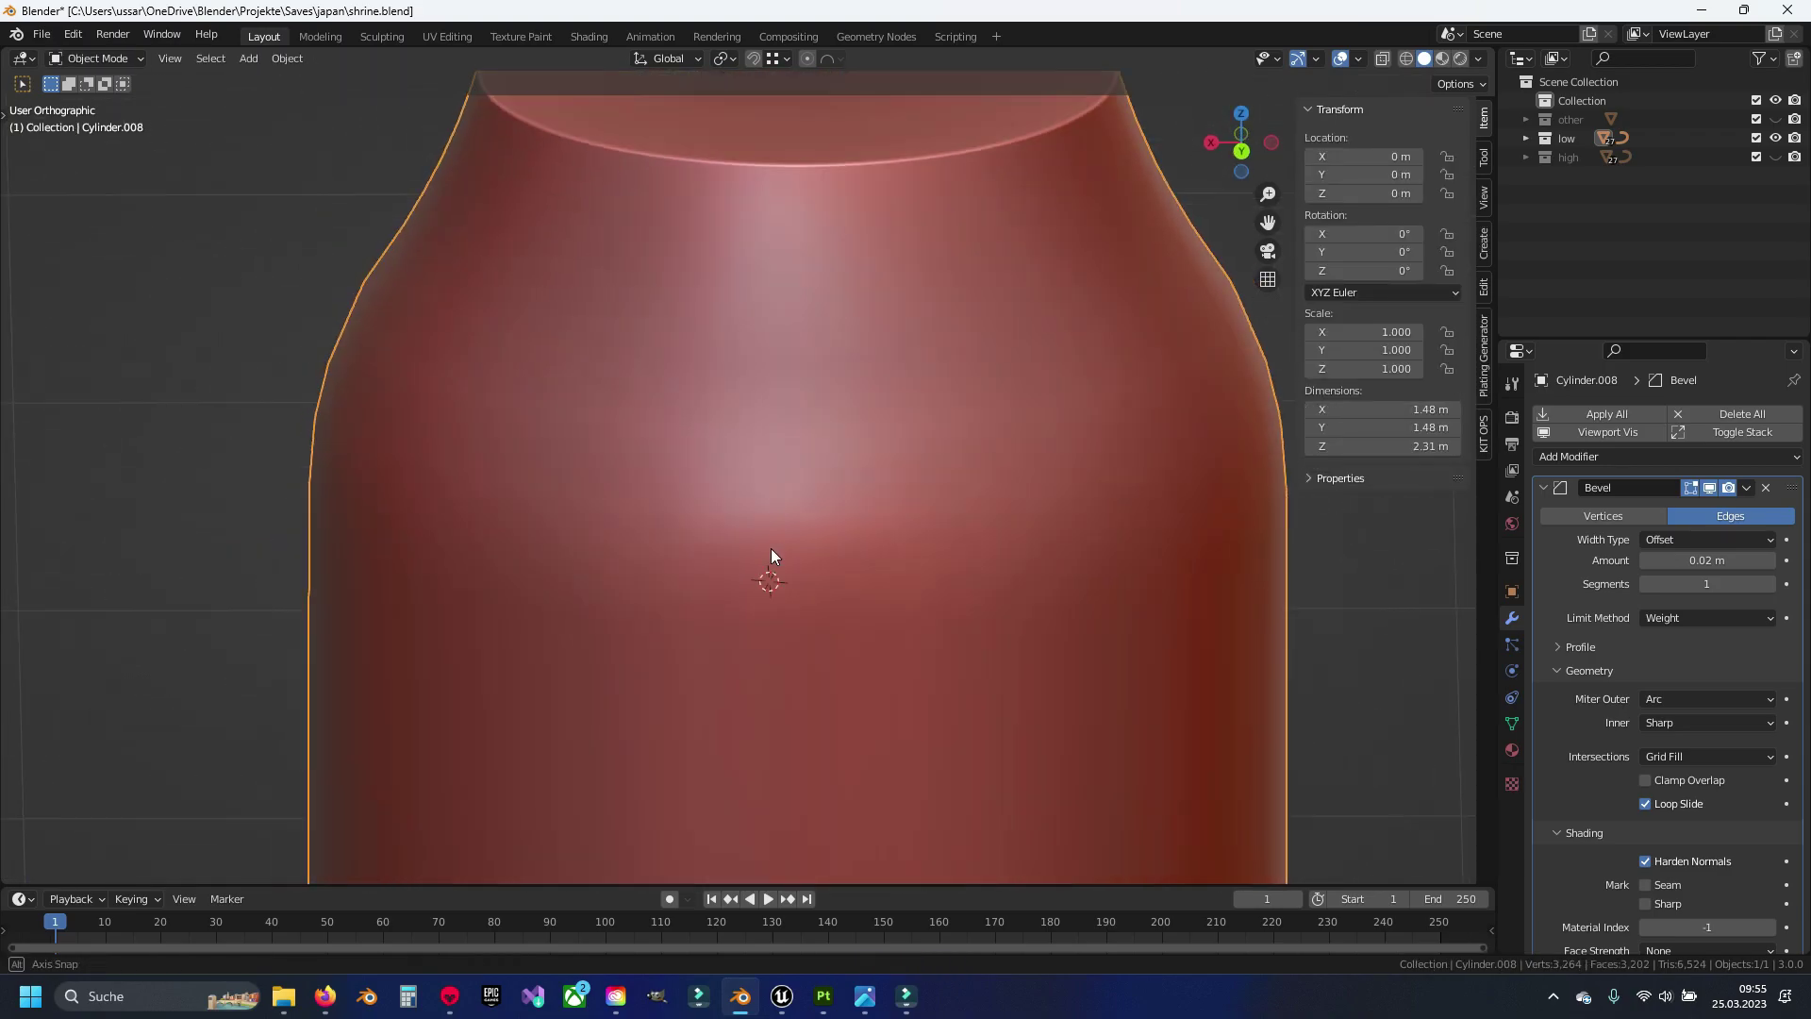
{"action": "key", "text": "Tab"}
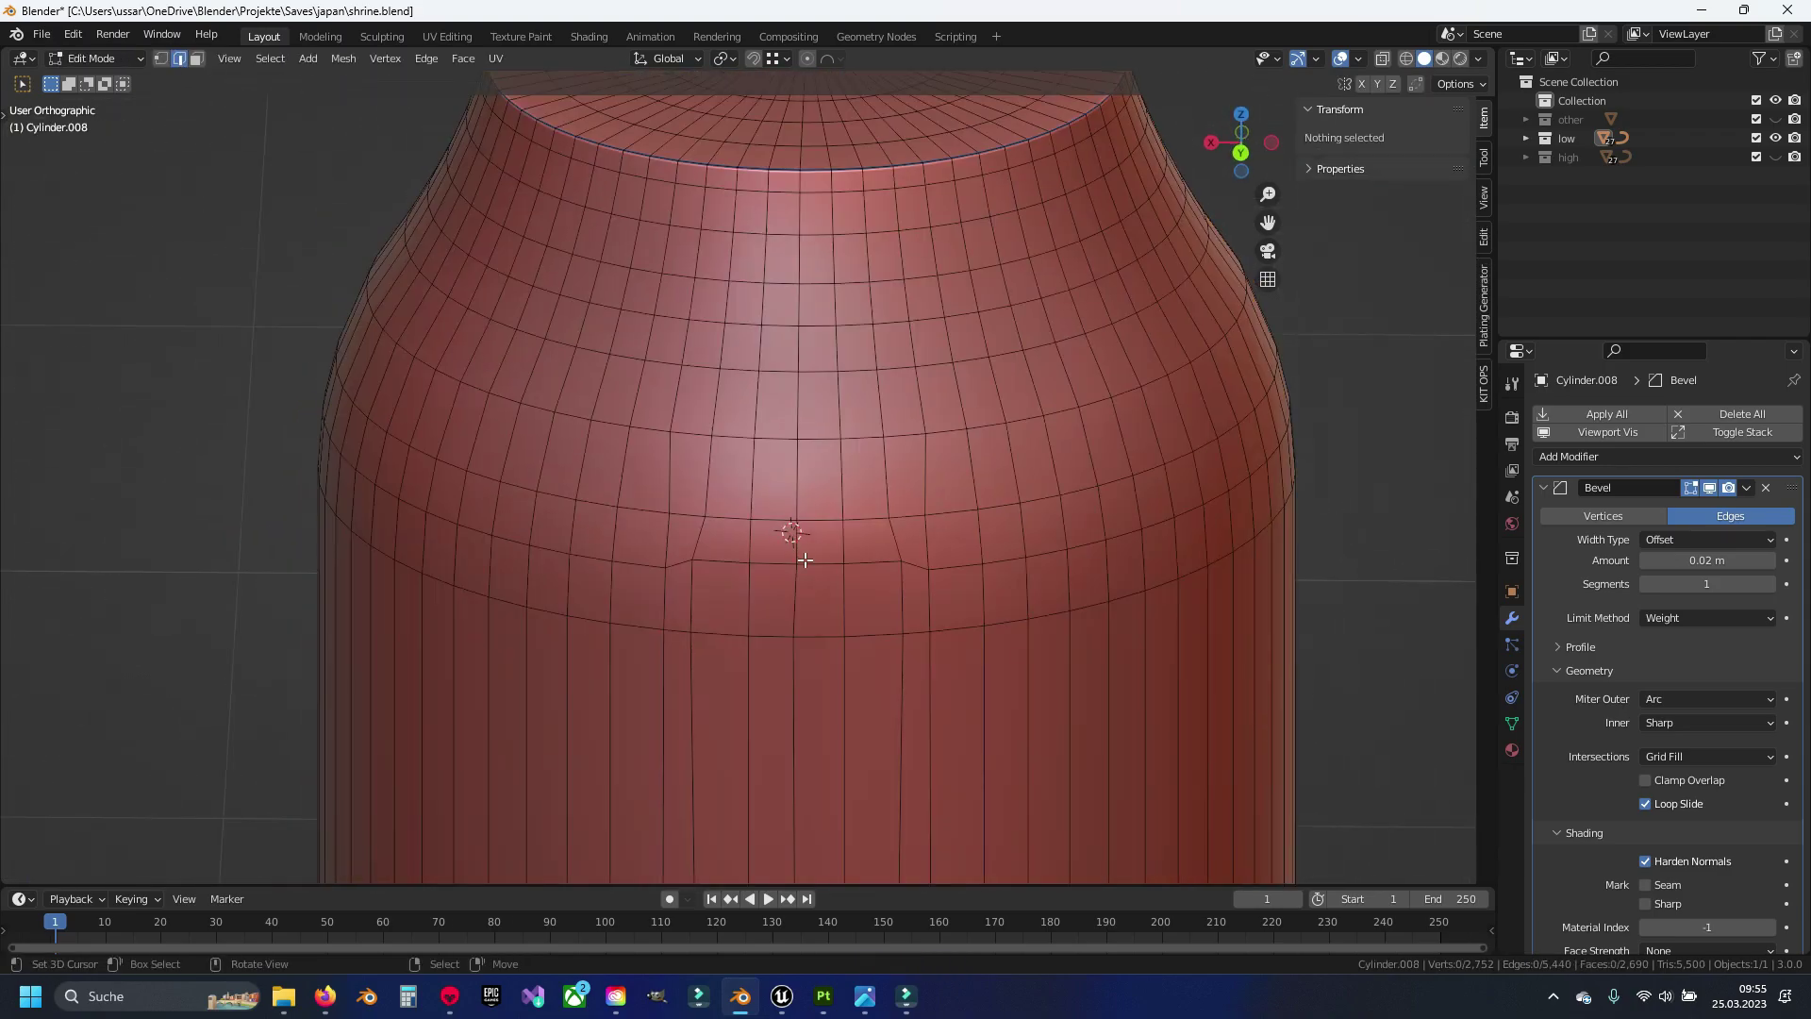
Orbit beneath the bell and select the edge loop on the underside rim
{"action": "middle_click_drag", "start_coordinate": [778, 360], "coordinate": [771, 494]}
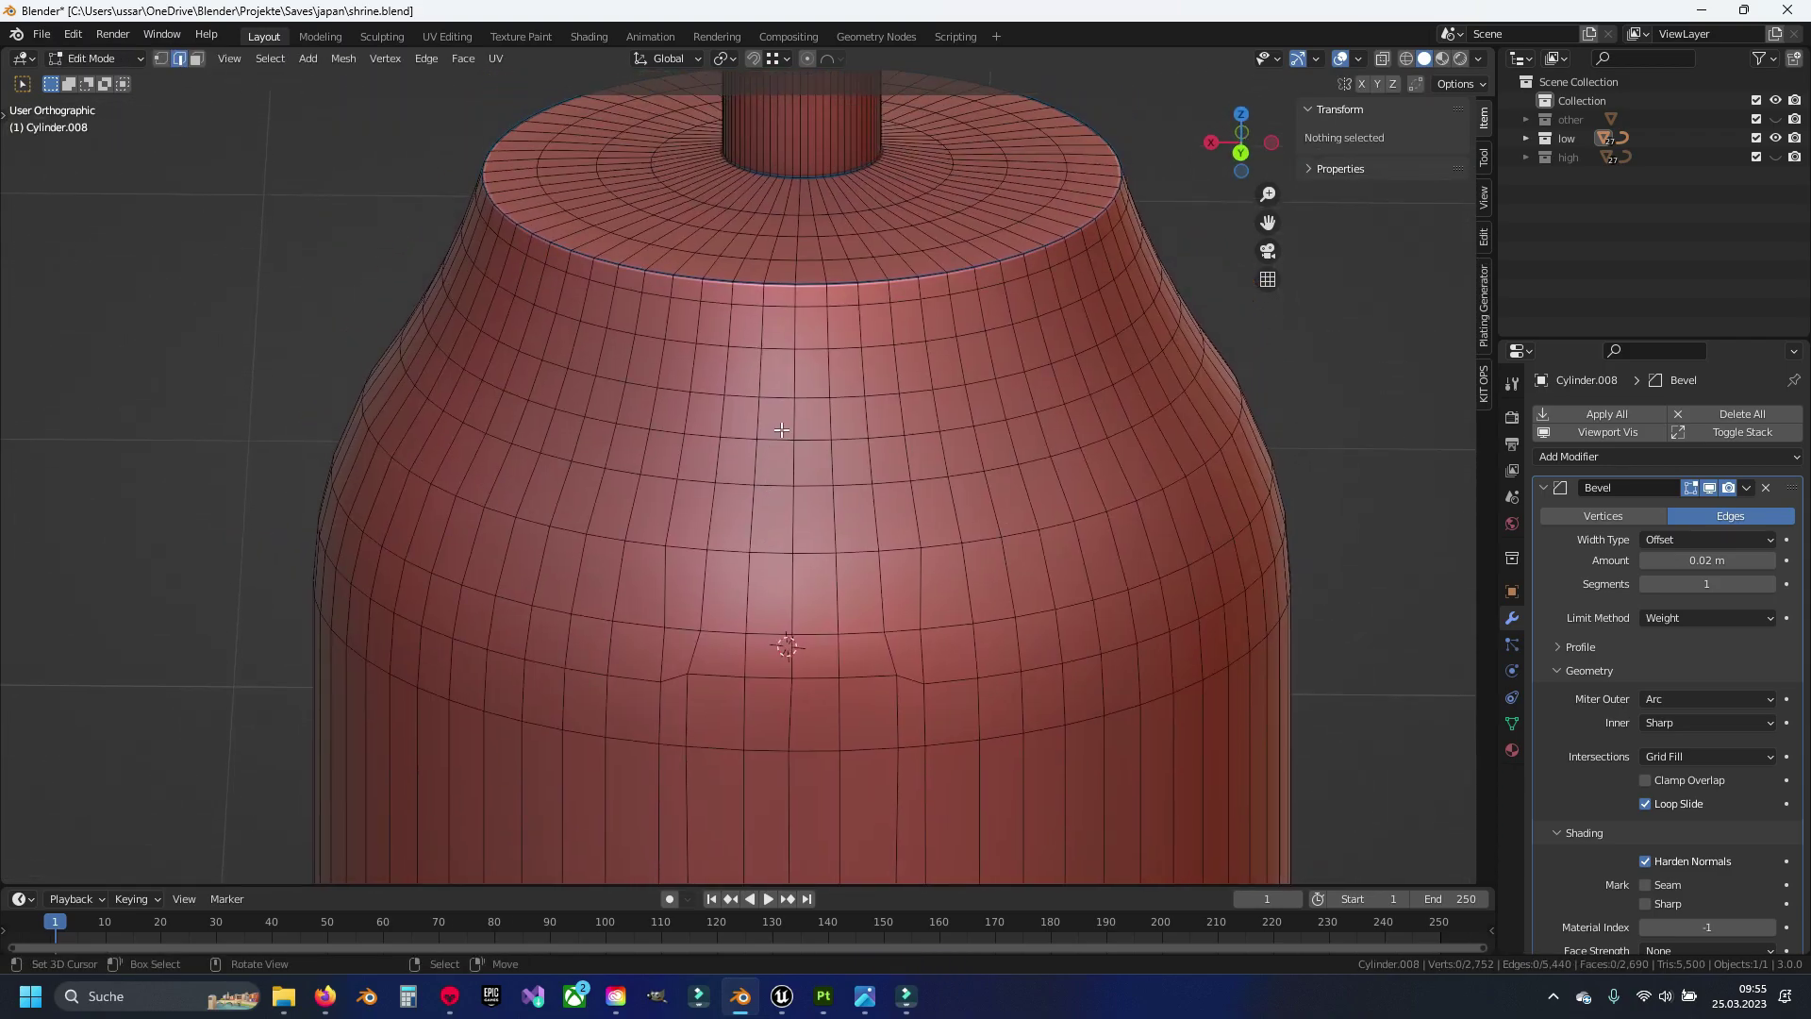
{"action": "scroll", "coordinate": [782, 430], "scroll_direction": "down", "scroll_amount": 5}
{"action": "mouse_move", "coordinate": [796, 174]}
{"action": "middle_mouse_down"}
{"action": "mouse_move", "coordinate": [854, 377]}
{"action": "mouse_move", "coordinate": [768, 538]}
{"action": "middle_mouse_up"}
{"action": "scroll", "coordinate": [769, 540], "scroll_direction": "up", "scroll_amount": 4}
{"action": "left_click", "coordinate": [768, 545], "text": "alt"}
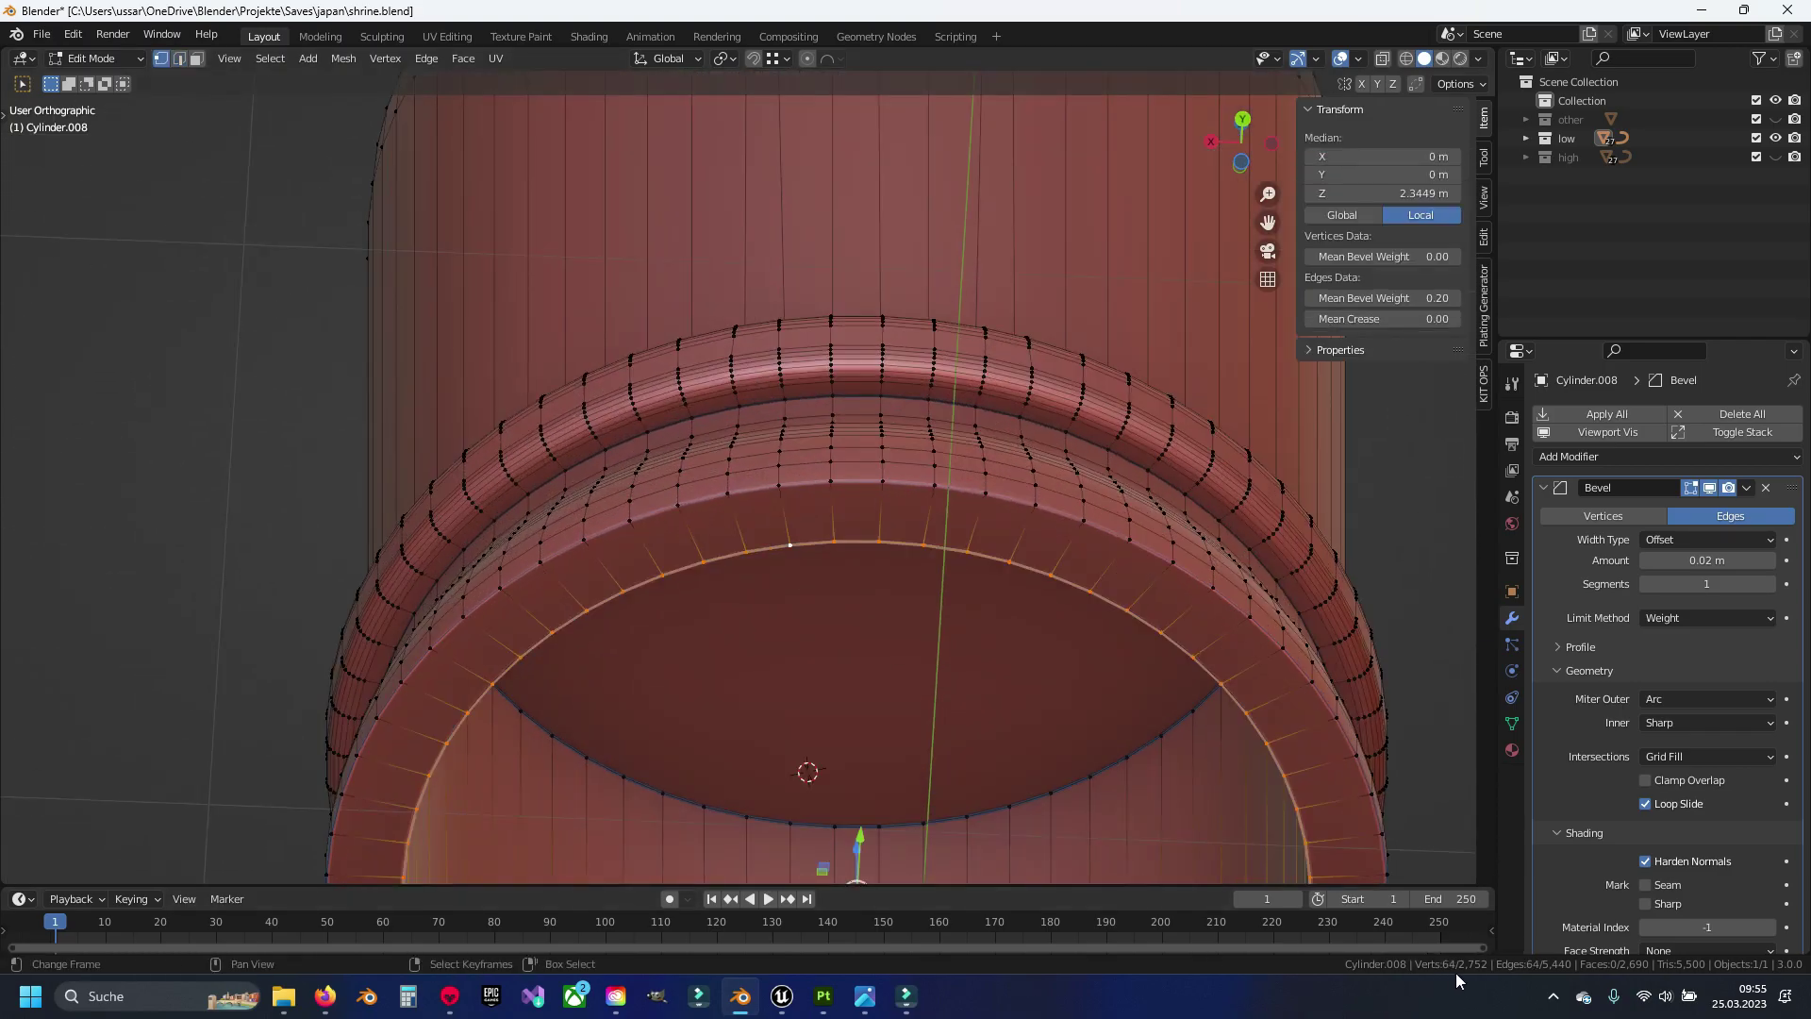
Save, then select alternate vertical edge loops along the right side of the underside rim
{"action": "key", "text": "alt+a"}
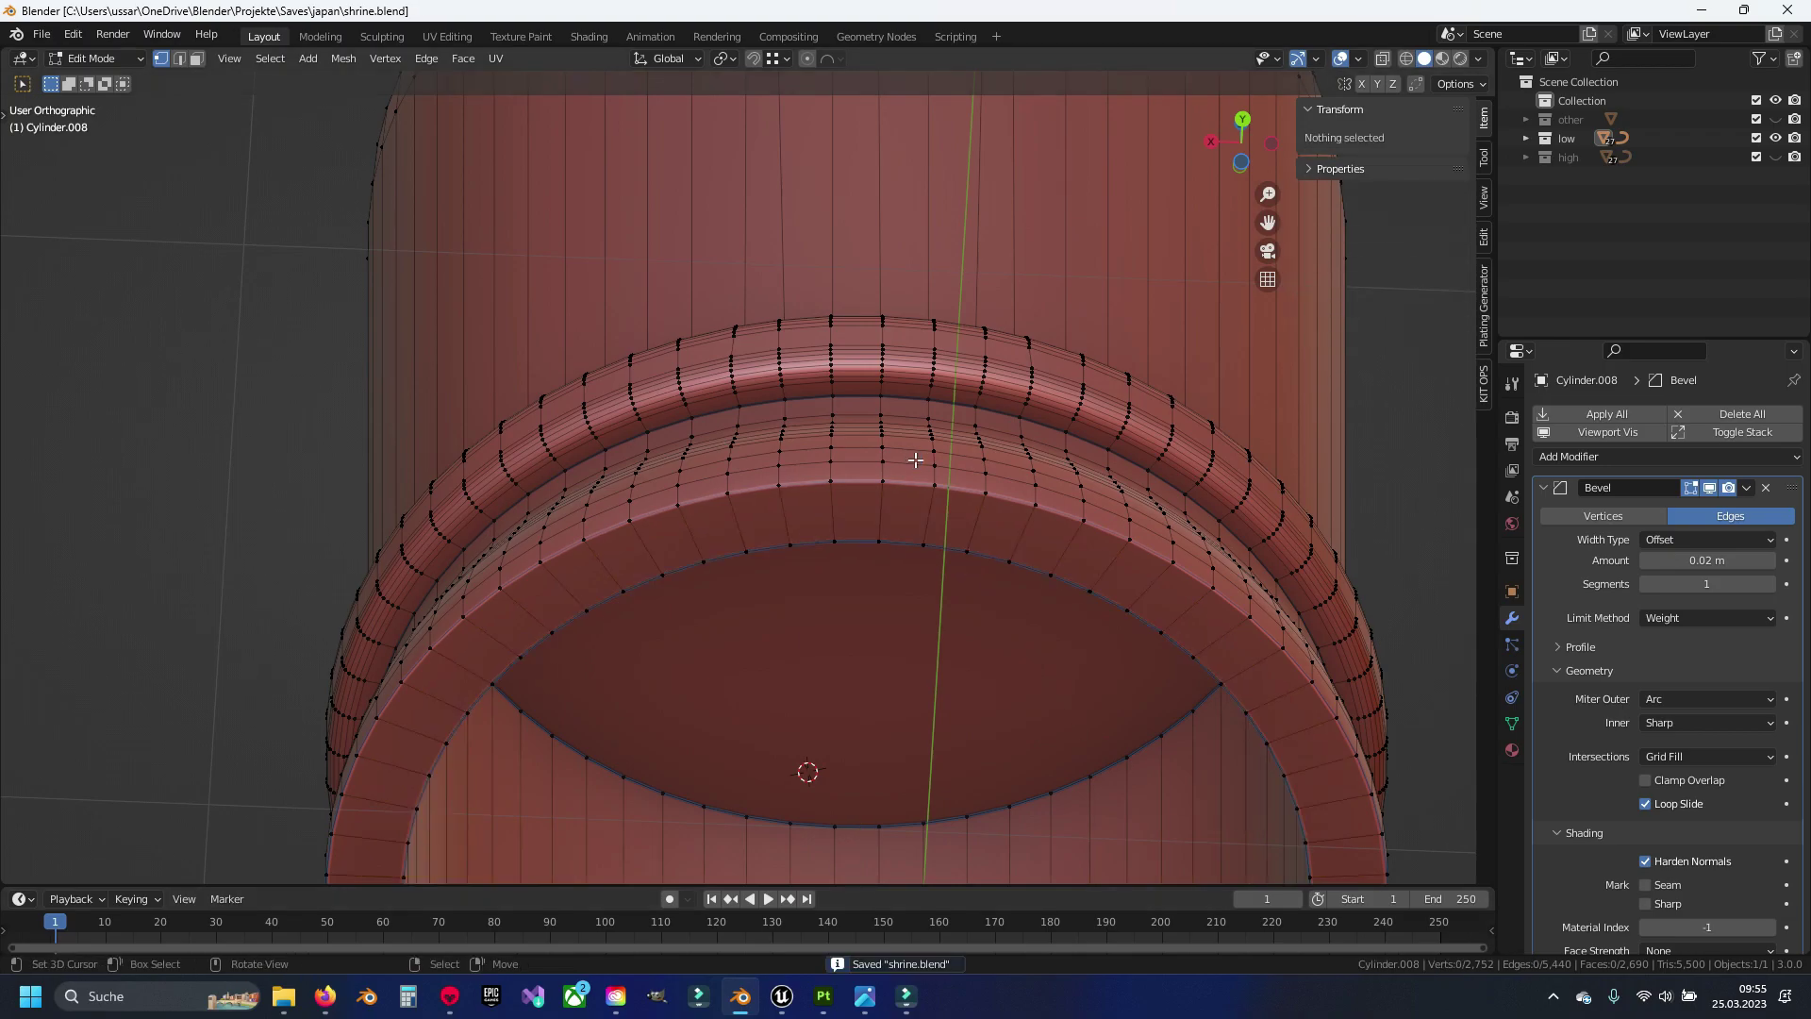
{"action": "key", "text": "ctrl+s"}
{"action": "mouse_move", "coordinate": [914, 461]}
{"action": "middle_mouse_down"}
{"action": "mouse_move", "coordinate": [852, 505]}
{"action": "mouse_move", "coordinate": [811, 396]}
{"action": "middle_mouse_up"}
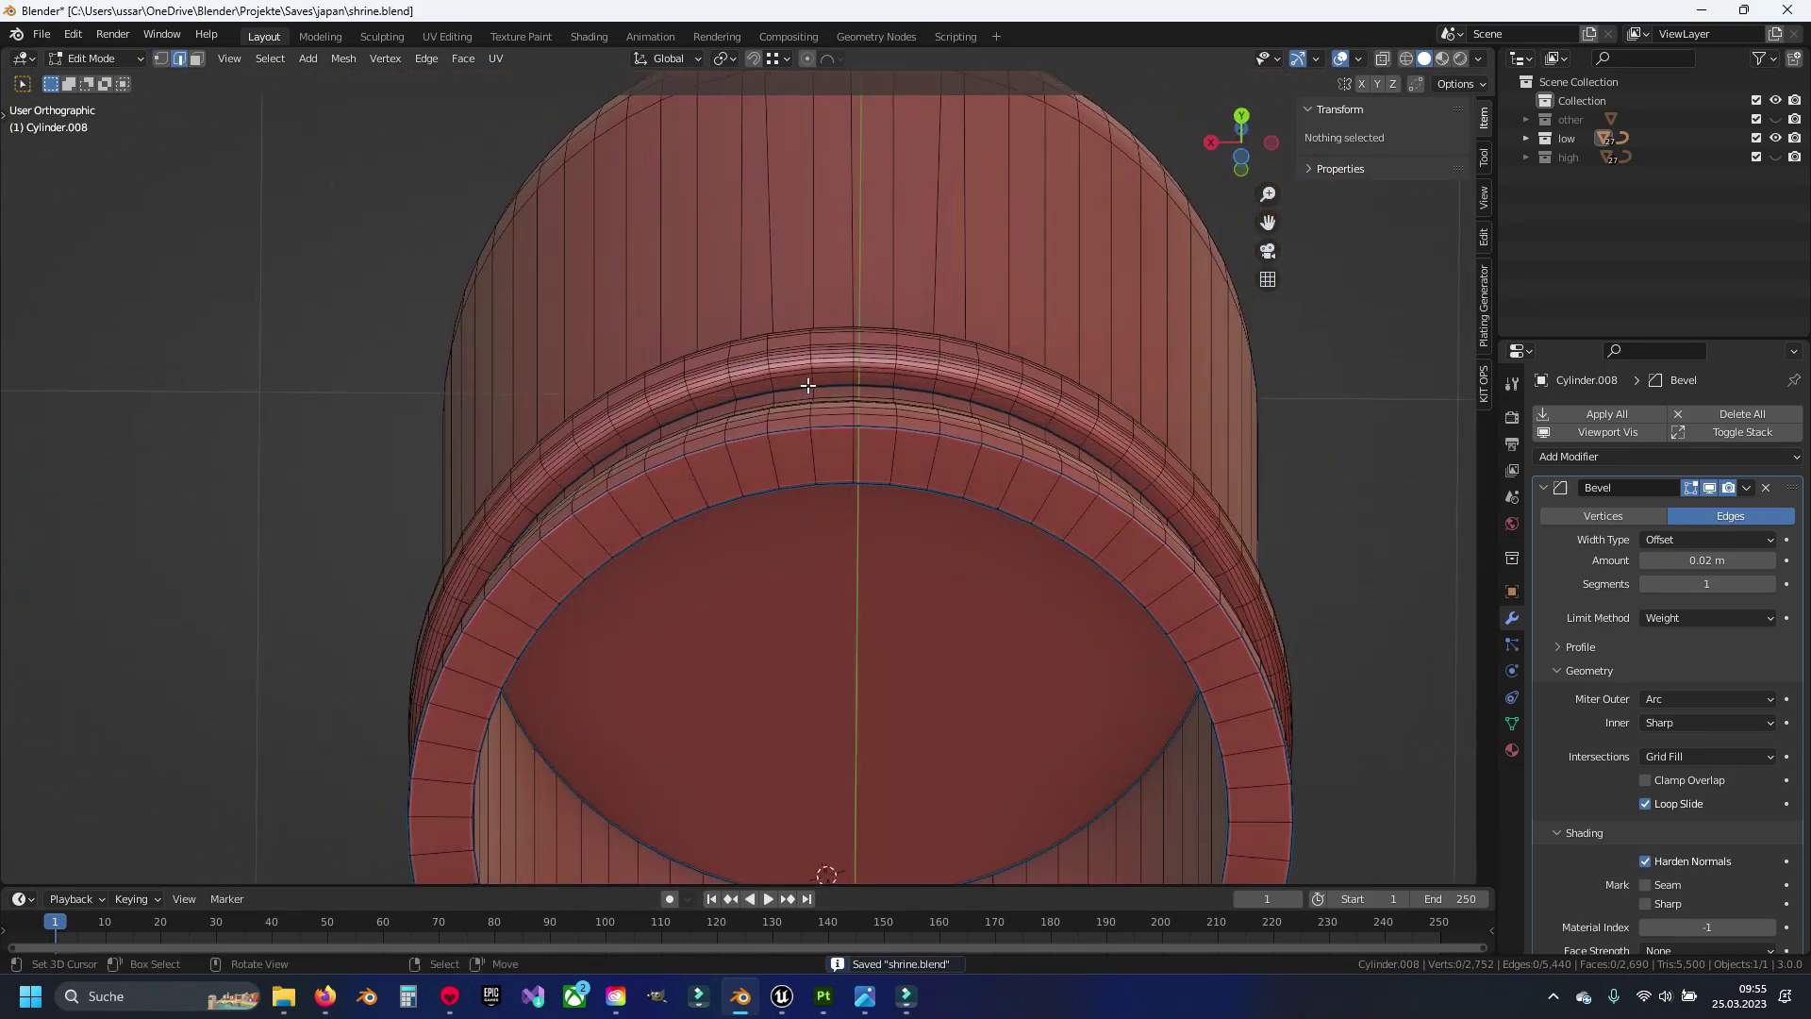
{"action": "left_click", "coordinate": [769, 456], "text": "alt"}
{"action": "left_click", "coordinate": [857, 459], "text": "alt+shift"}
{"action": "left_click", "coordinate": [936, 464], "text": "alt+shift"}
{"action": "left_click", "coordinate": [1004, 491], "text": "alt+shift"}
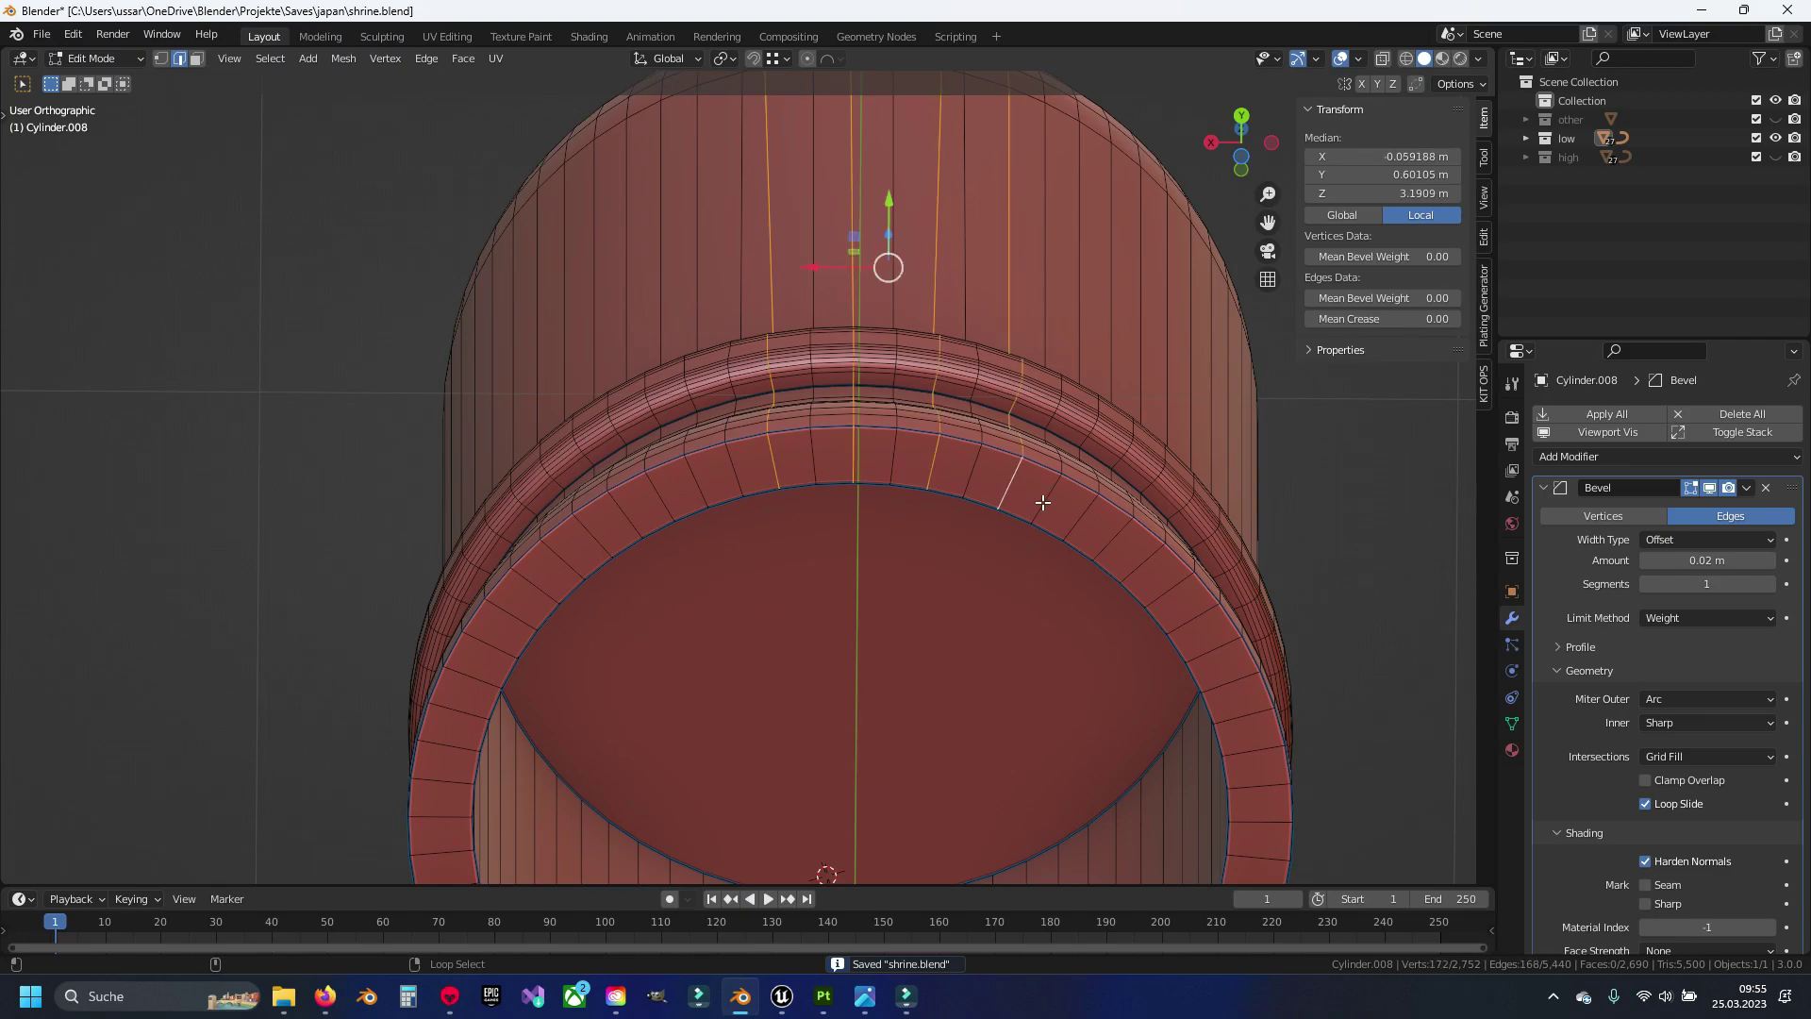
{"action": "left_click", "coordinate": [1075, 521], "text": "alt+shift"}
{"action": "left_click", "coordinate": [1140, 564], "text": "alt+shift"}
{"action": "left_click", "coordinate": [1191, 634], "text": "alt+shift"}
{"action": "left_click", "coordinate": [1217, 682], "text": "alt+shift"}
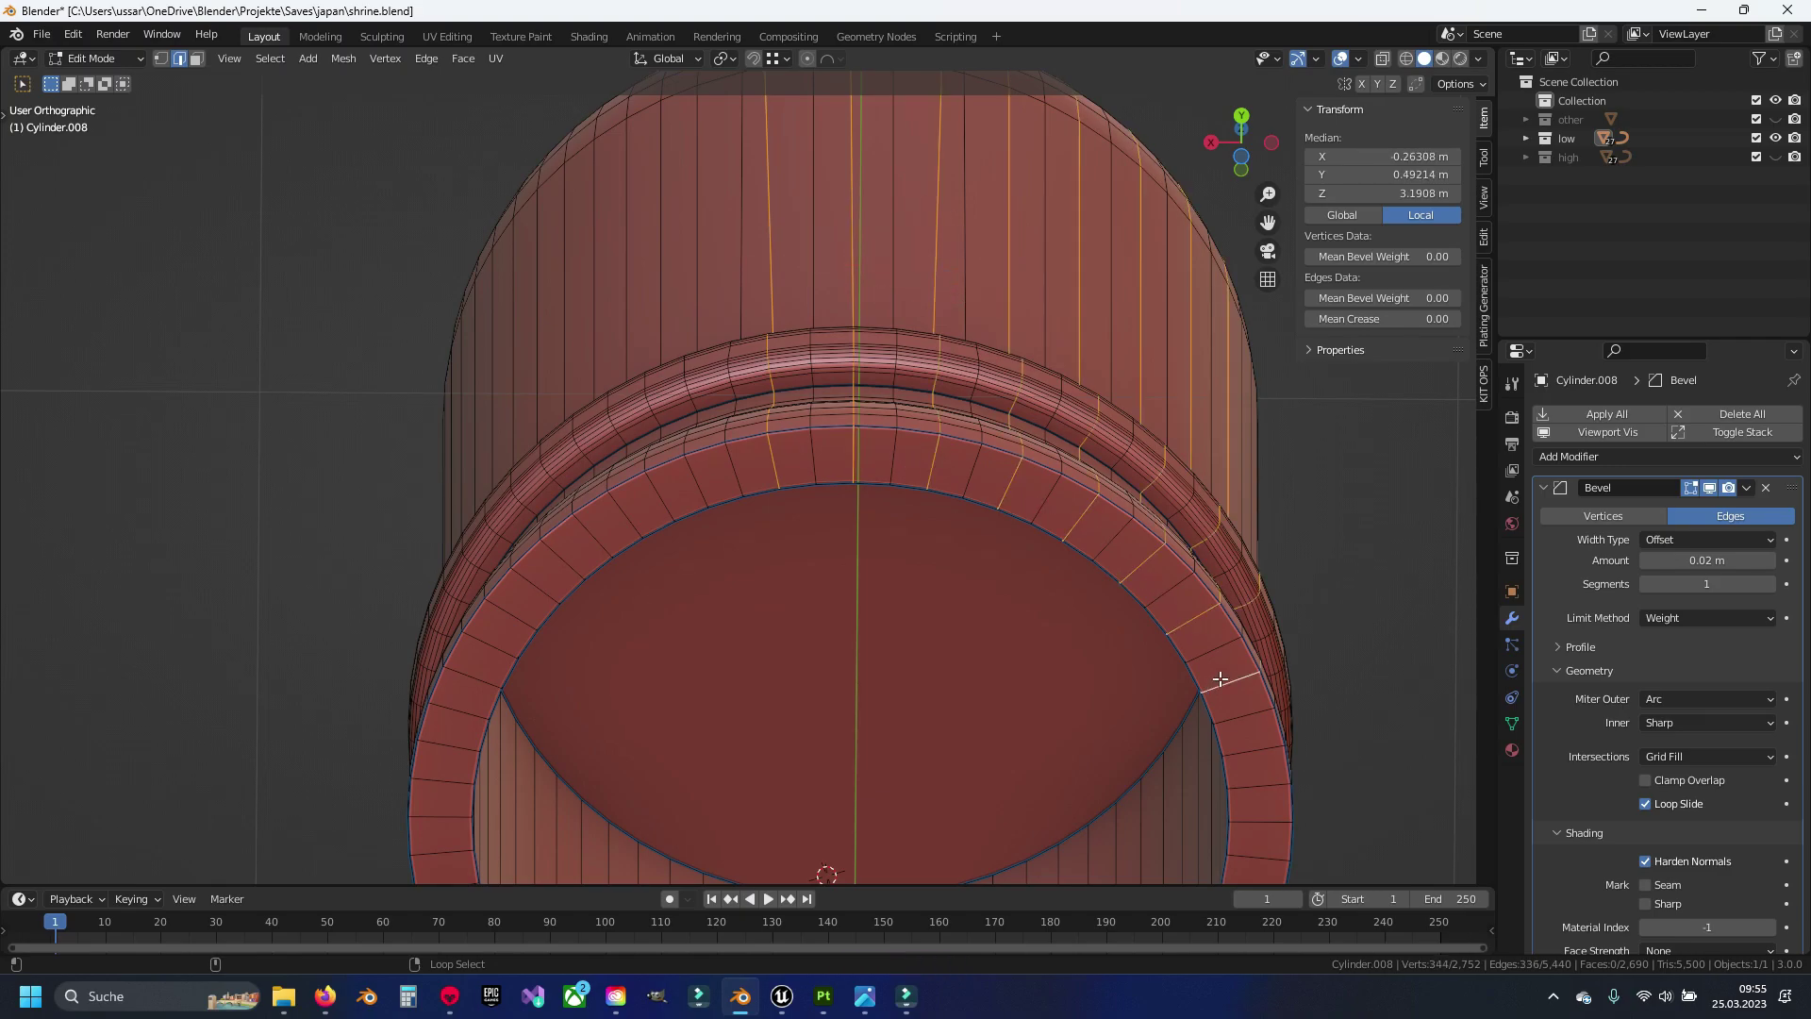
Add the alternate vertical loops along the front of the rim to the selection
{"action": "mouse_move", "coordinate": [1216, 682]}
{"action": "middle_mouse_down"}
{"action": "mouse_move", "coordinate": [1120, 607]}
{"action": "mouse_move", "coordinate": [1048, 424]}
{"action": "middle_mouse_up"}
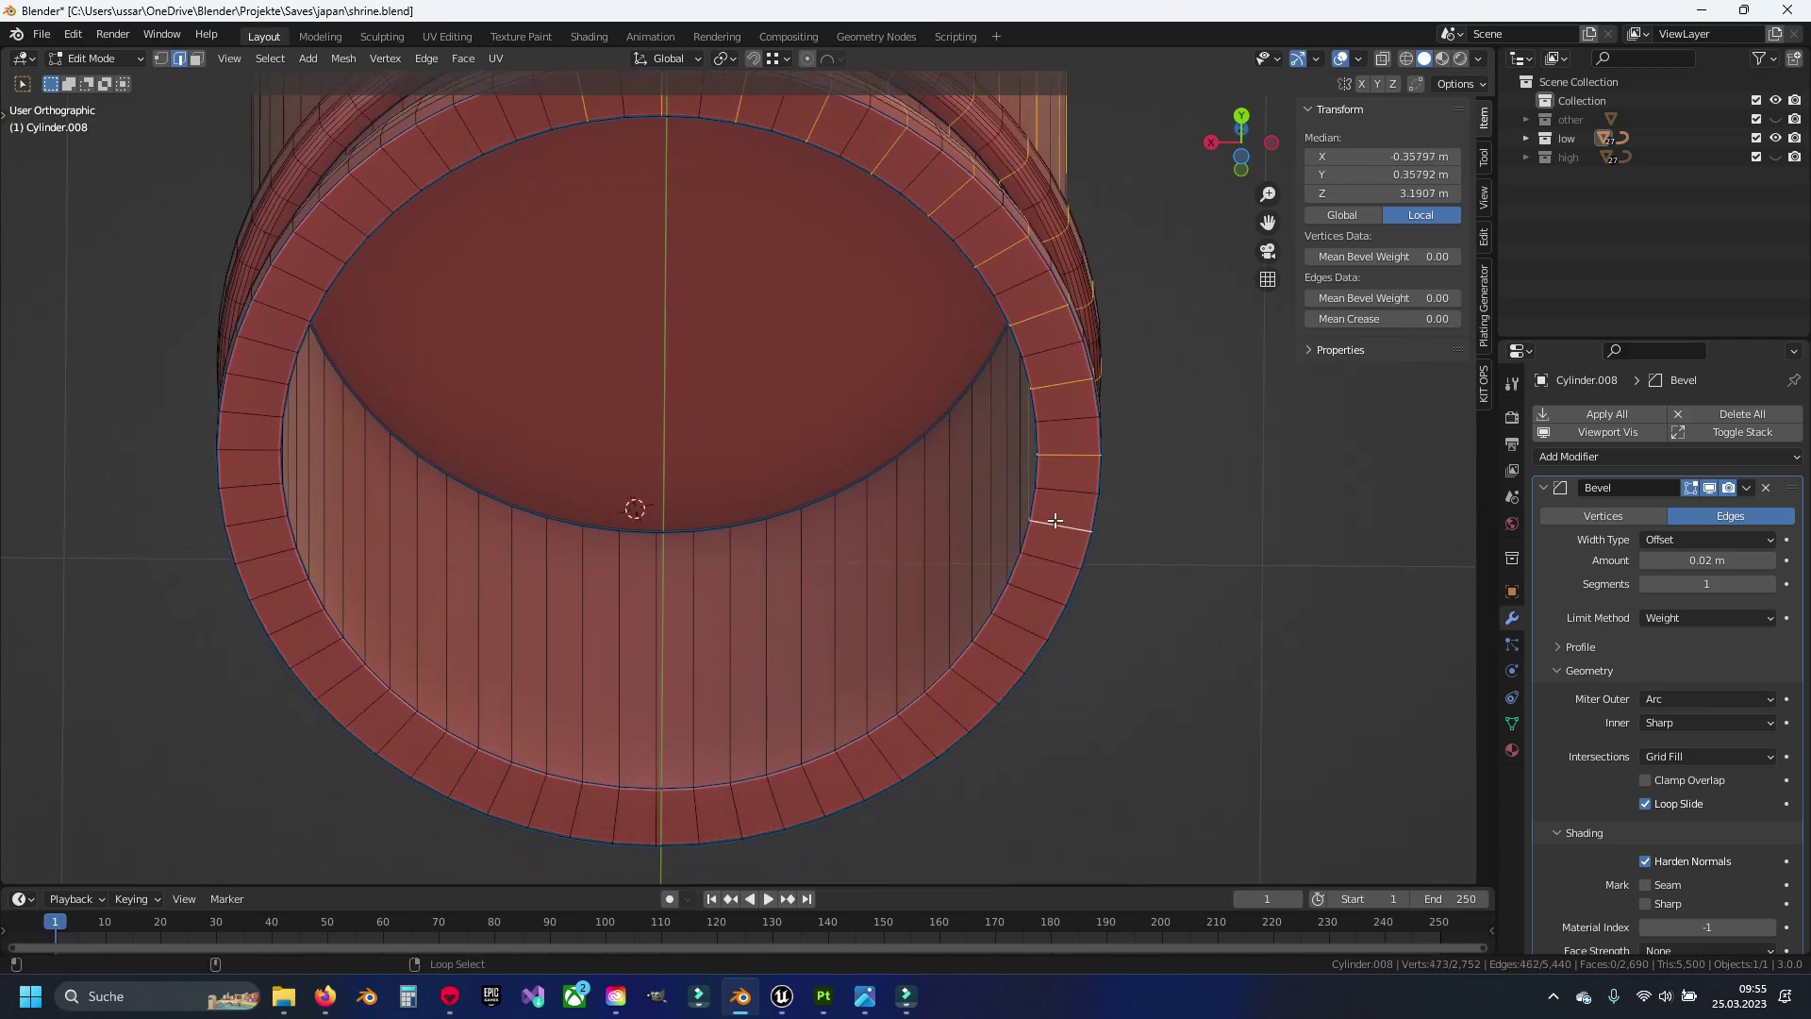
{"action": "left_click", "coordinate": [901, 762], "text": "alt+shift"}
{"action": "left_click", "coordinate": [817, 800], "text": "alt+shift"}
{"action": "left_click", "coordinate": [735, 812], "text": "alt+shift"}
{"action": "left_click", "coordinate": [659, 825], "text": "alt+shift"}
{"action": "left_click", "coordinate": [593, 816], "text": "alt+shift"}
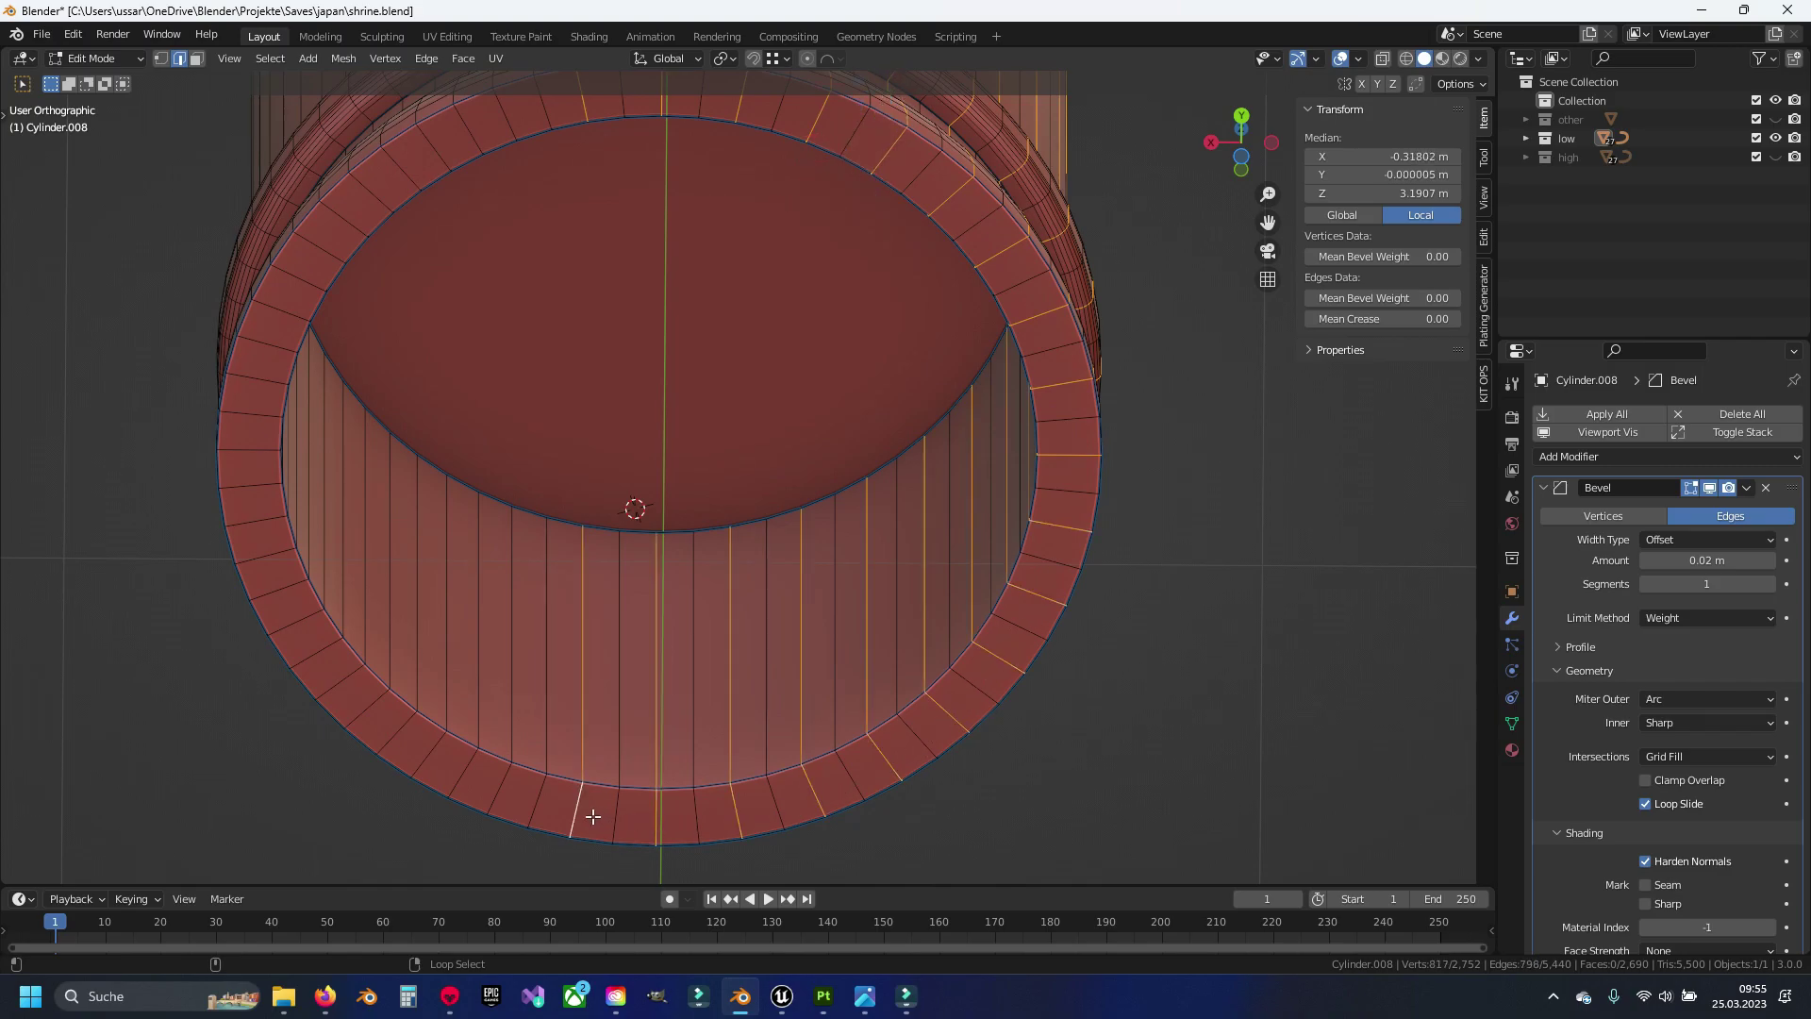
{"action": "left_click", "coordinate": [495, 793], "text": "alt+shift"}
{"action": "left_click", "coordinate": [426, 760], "text": "alt+shift"}
{"action": "left_click", "coordinate": [373, 713], "text": "alt+shift"}
{"action": "left_click", "coordinate": [314, 647], "text": "alt+shift"}
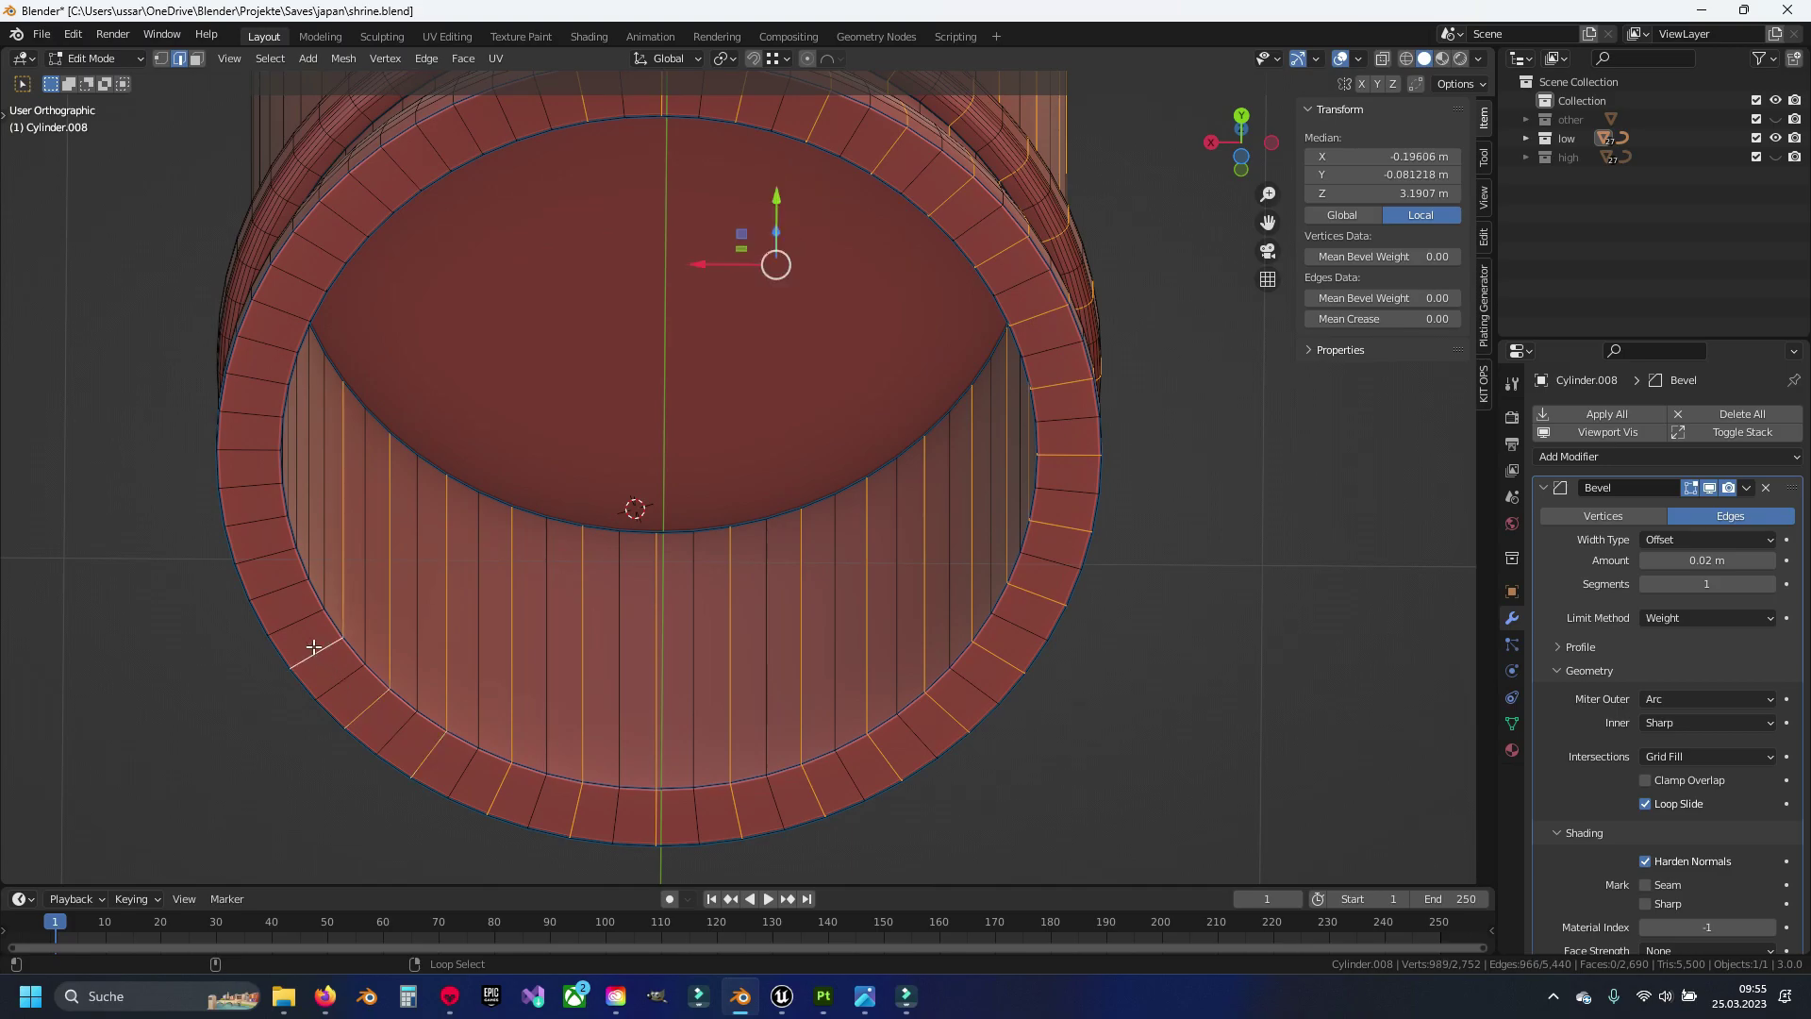
{"action": "left_click", "coordinate": [283, 597], "text": "alt+shift"}
{"action": "left_click", "coordinate": [239, 492], "text": "alt+shift"}
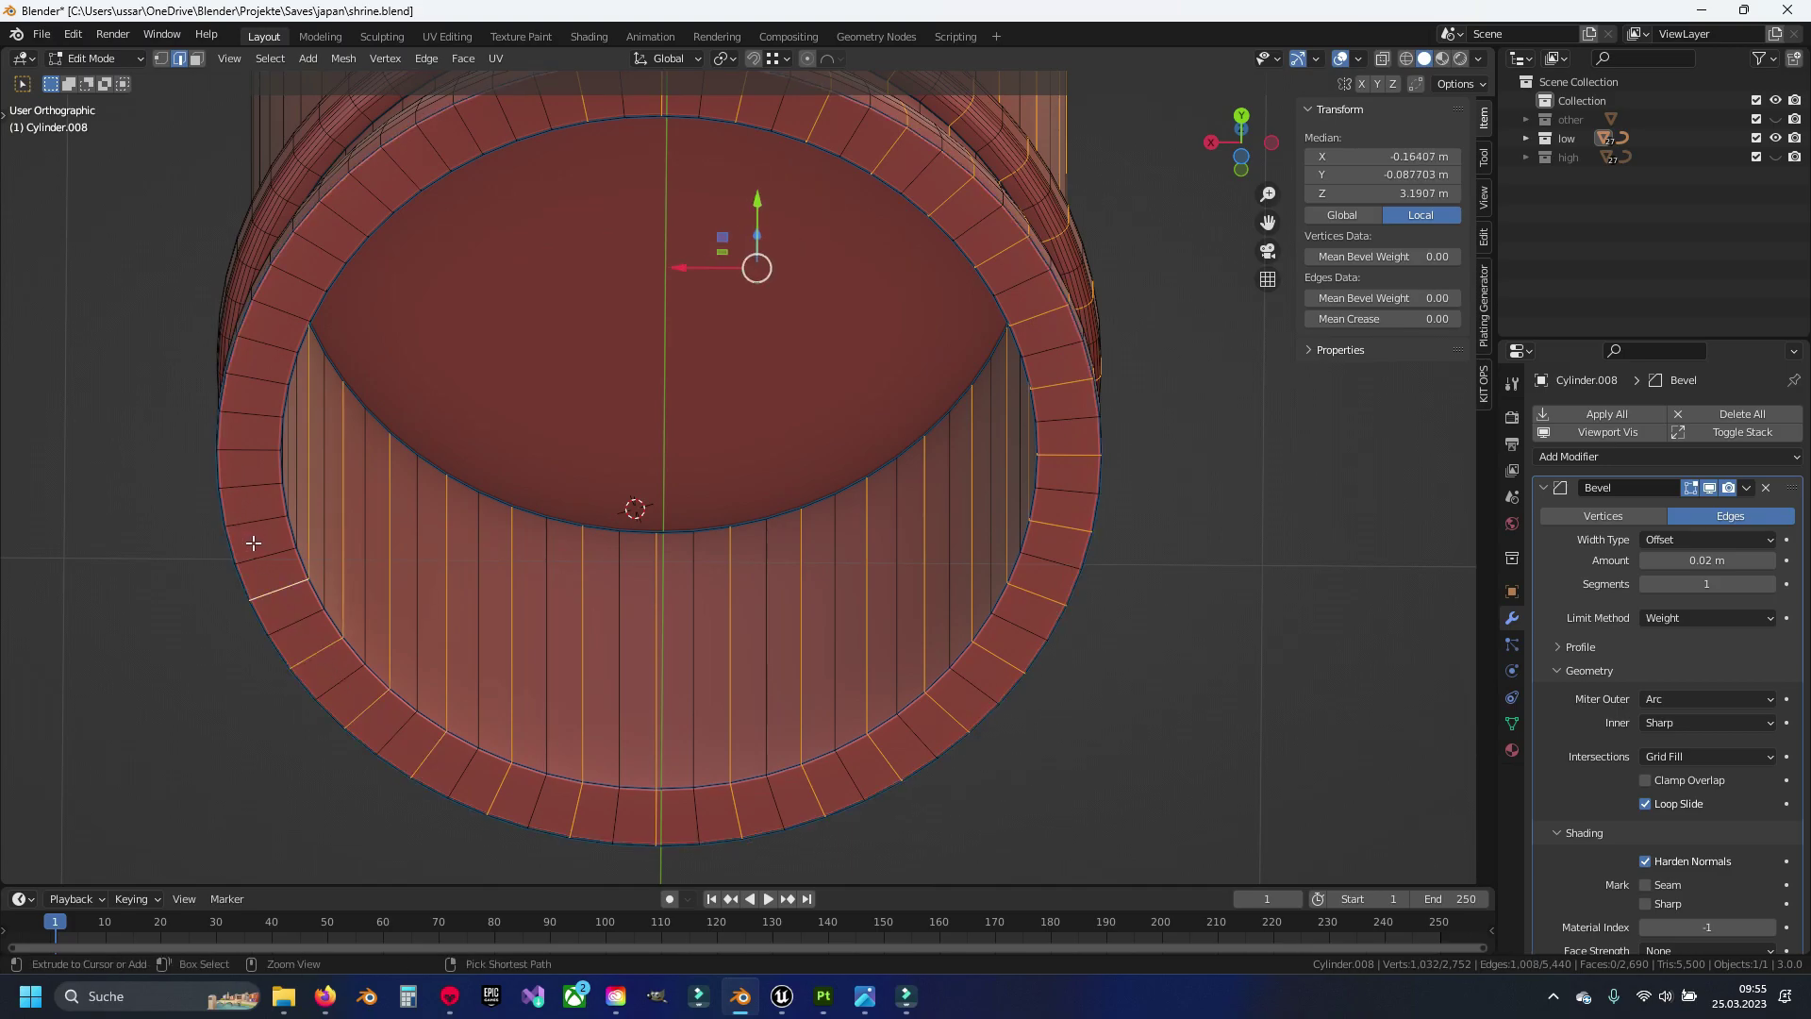
Finish the left-side alternate loops and dissolve them all, leaving 1,376 vertices
{"action": "left_click", "coordinate": [240, 540], "text": "alt+shift"}
{"action": "left_click", "coordinate": [251, 451], "text": "alt+shift"}
{"action": "left_click", "coordinate": [257, 373], "text": "alt+shift"}
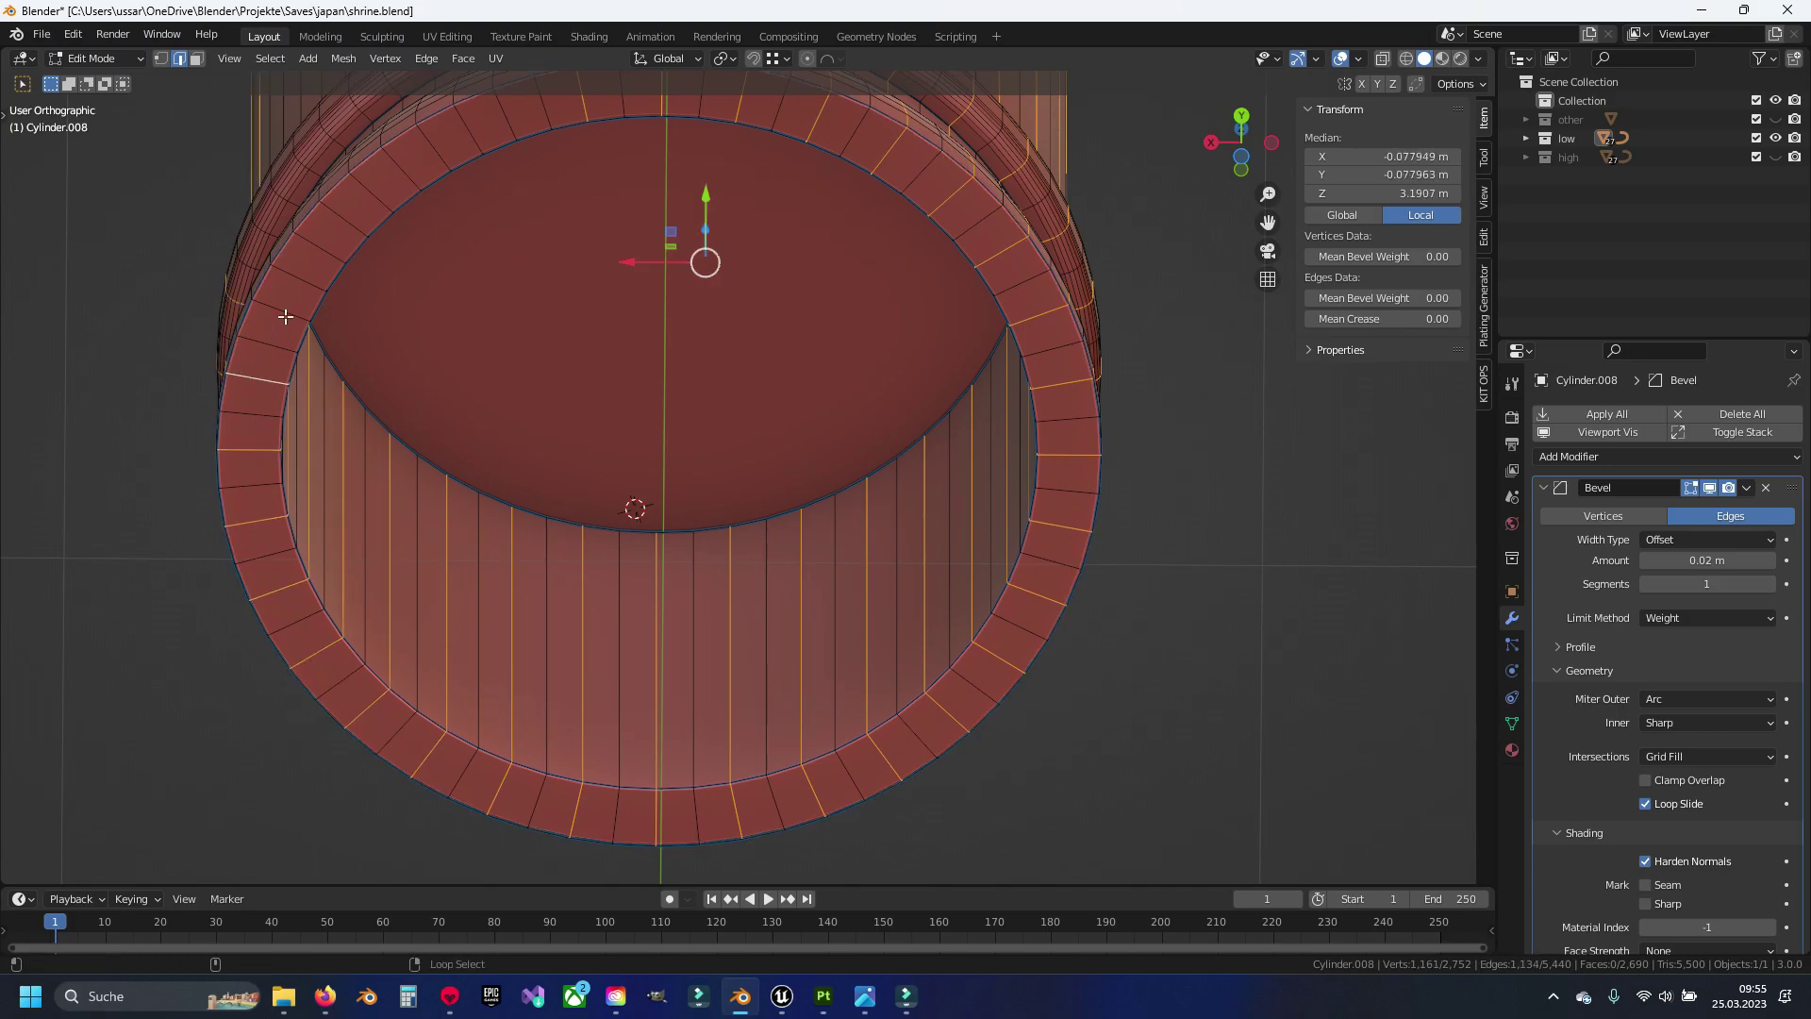
{"action": "left_click", "coordinate": [280, 302], "text": "alt+shift"}
{"action": "left_click", "coordinate": [320, 236], "text": "alt+shift"}
{"action": "left_click", "coordinate": [370, 206], "text": "alt+shift"}
{"action": "left_click", "coordinate": [422, 167], "text": "alt+shift"}
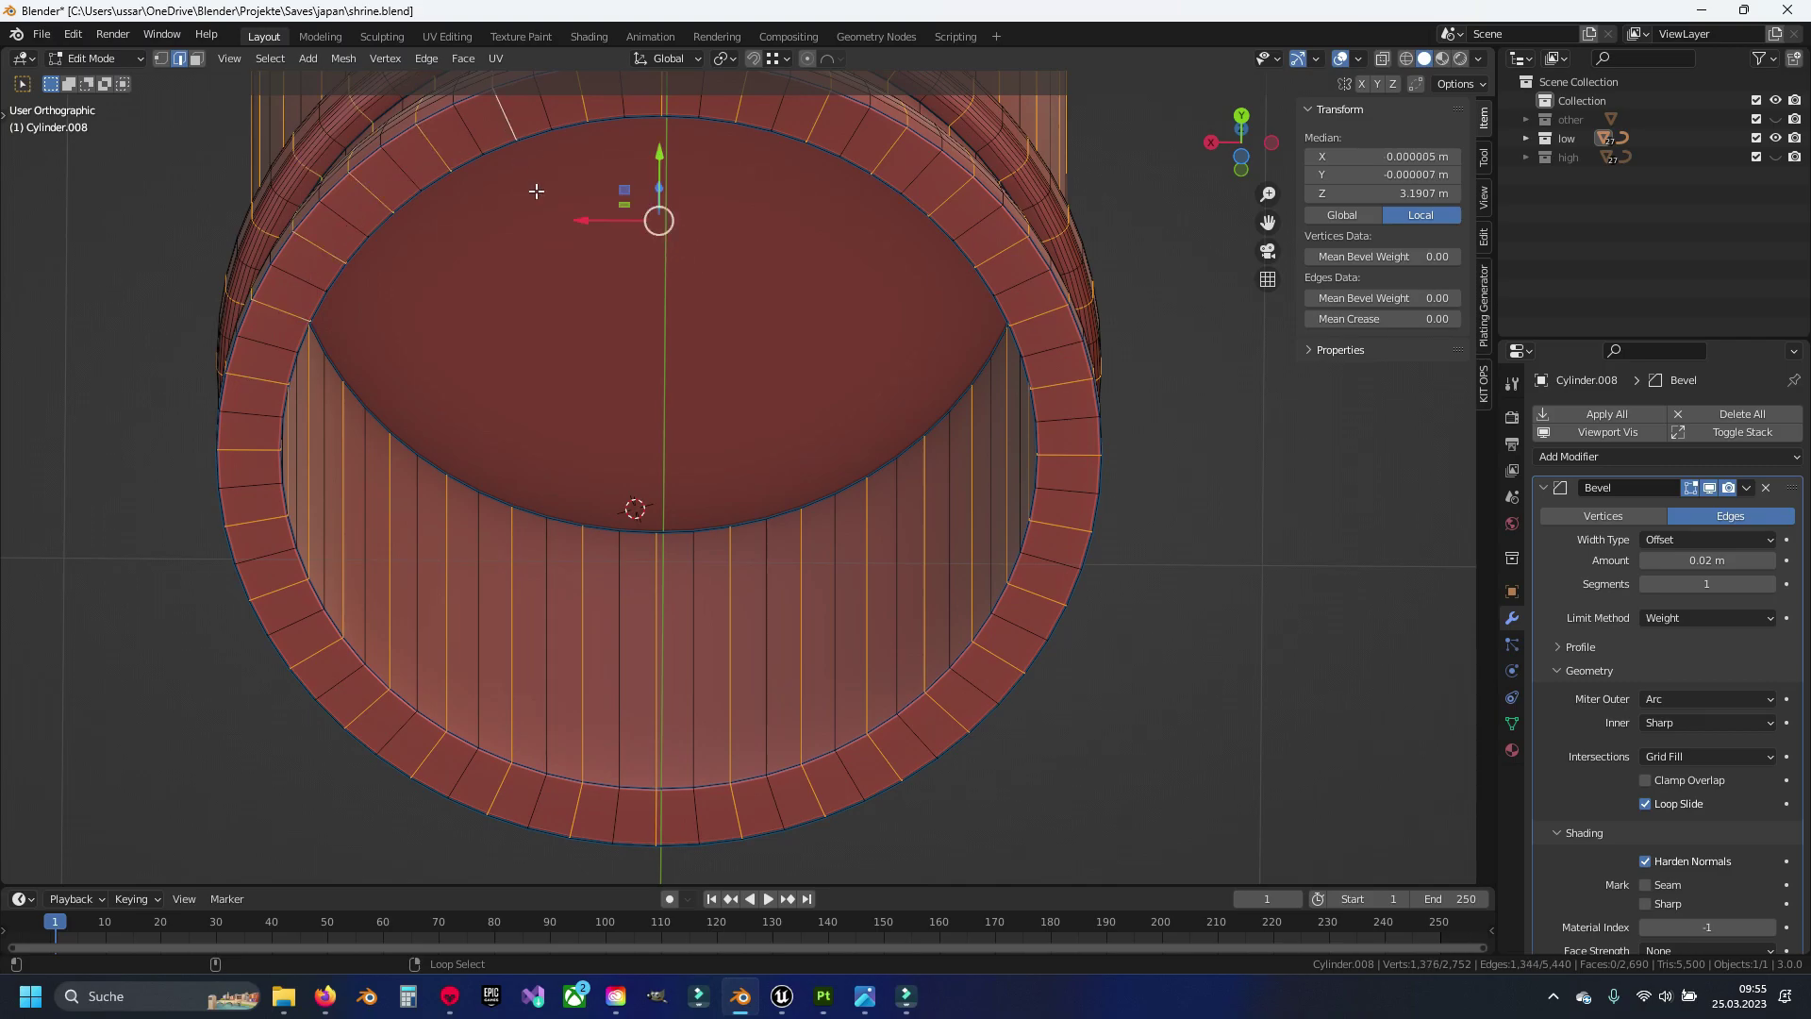
{"action": "key", "text": "x"}
{"action": "left_click", "coordinate": [804, 526]}
{"action": "middle_click_drag", "start_coordinate": [802, 420], "coordinate": [768, 494]}
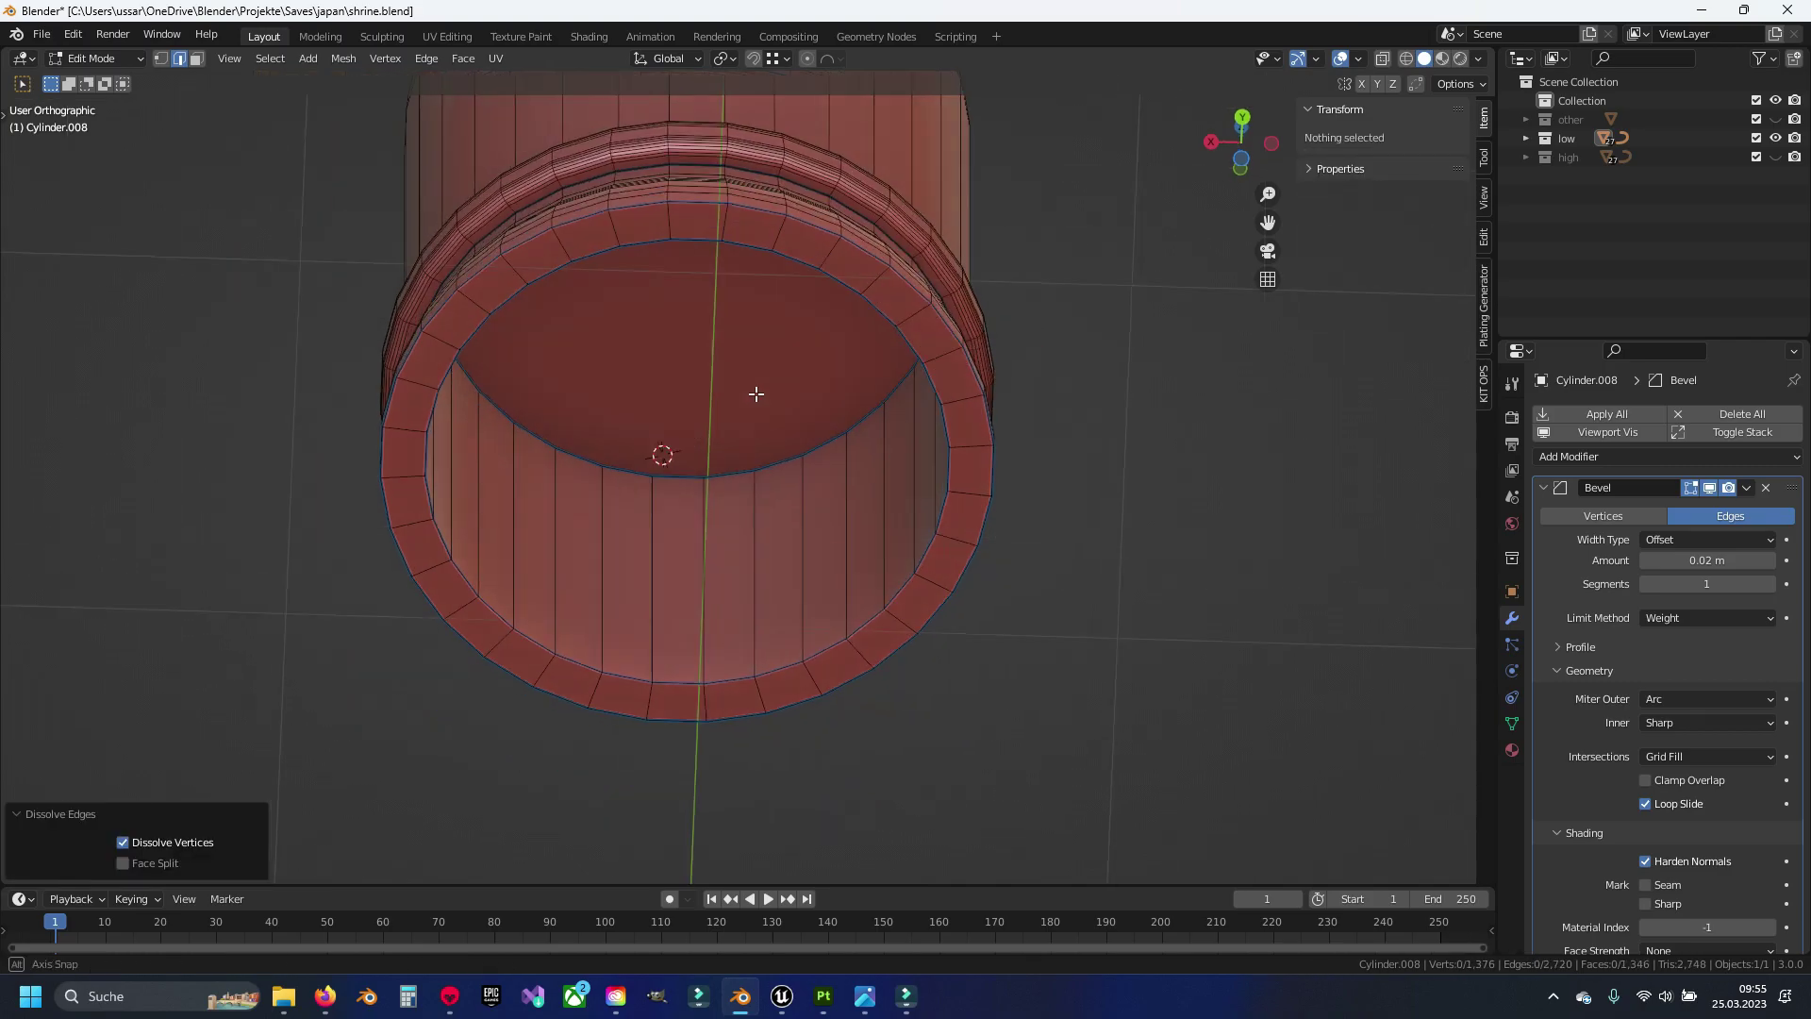
Try dissolving two base ring loops, then undo that dissolve
{"action": "scroll", "coordinate": [769, 494], "scroll_direction": "up", "scroll_amount": 1}
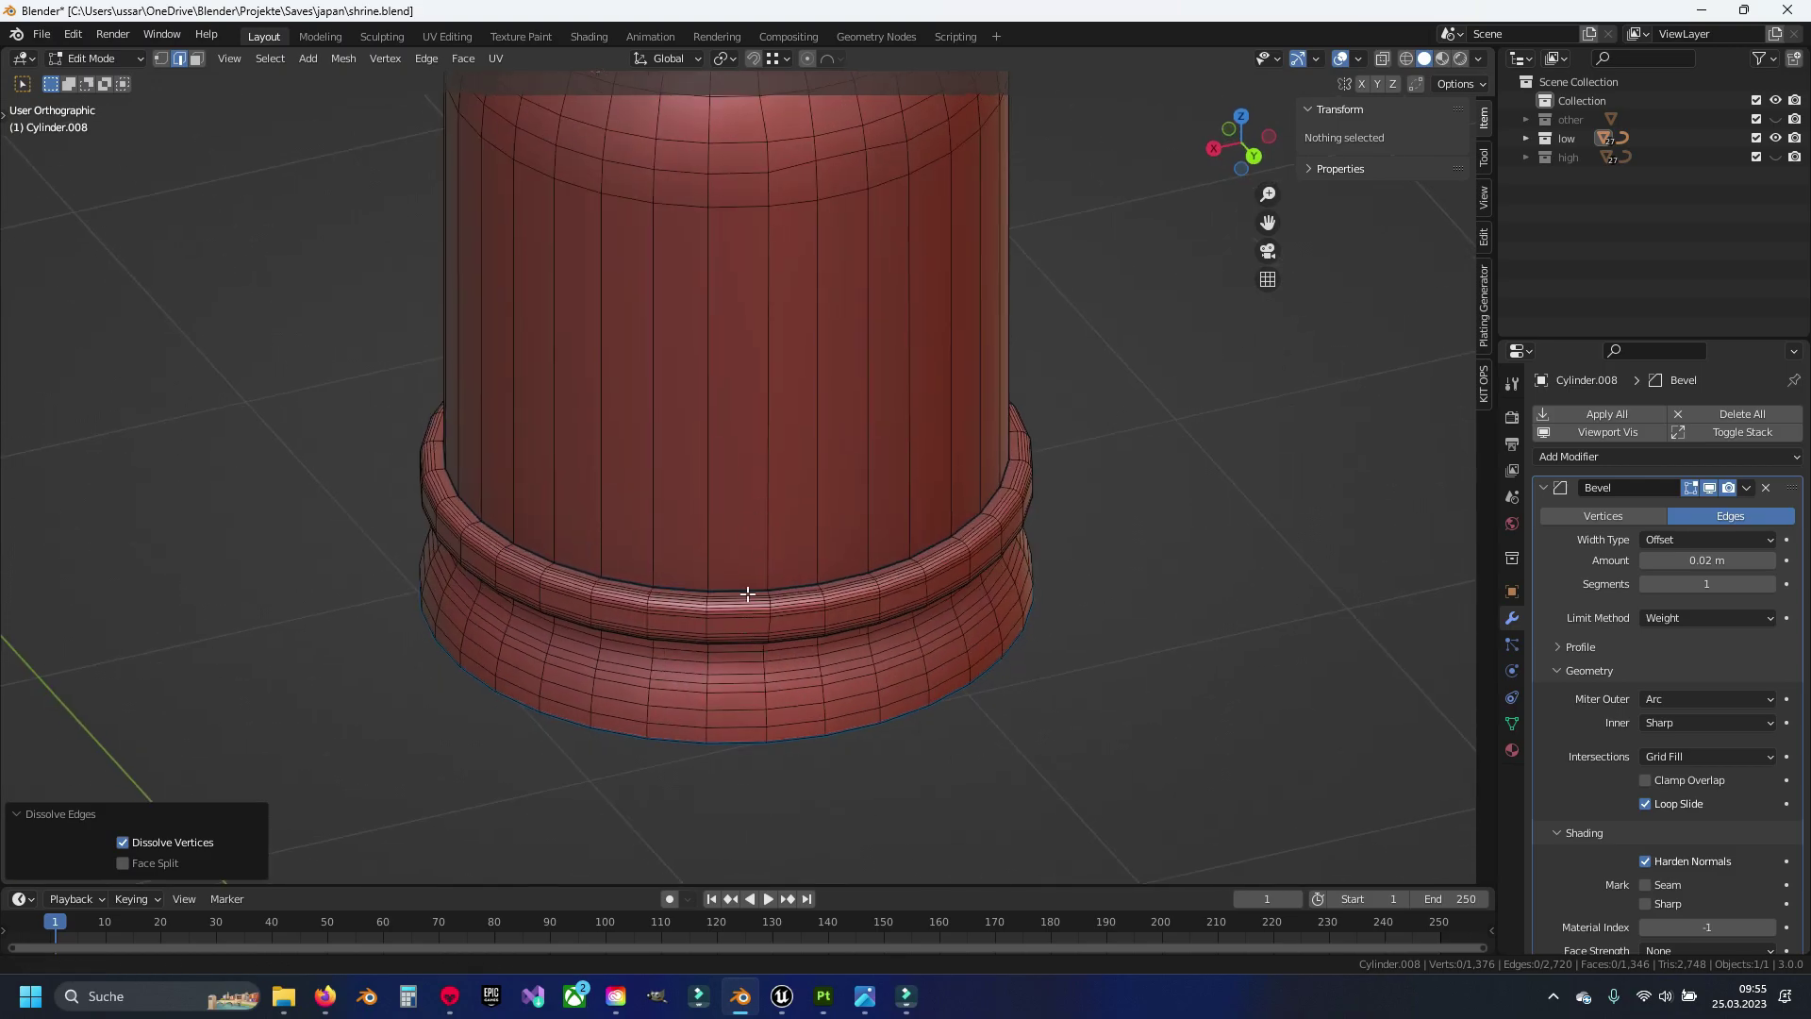
{"action": "scroll", "coordinate": [744, 594], "scroll_direction": "up", "scroll_amount": 3}
{"action": "scroll", "coordinate": [729, 562], "scroll_direction": "up", "scroll_amount": 3}
{"action": "scroll", "coordinate": [660, 519], "scroll_direction": "up", "scroll_amount": 2}
{"action": "left_click", "coordinate": [554, 547], "text": "alt"}
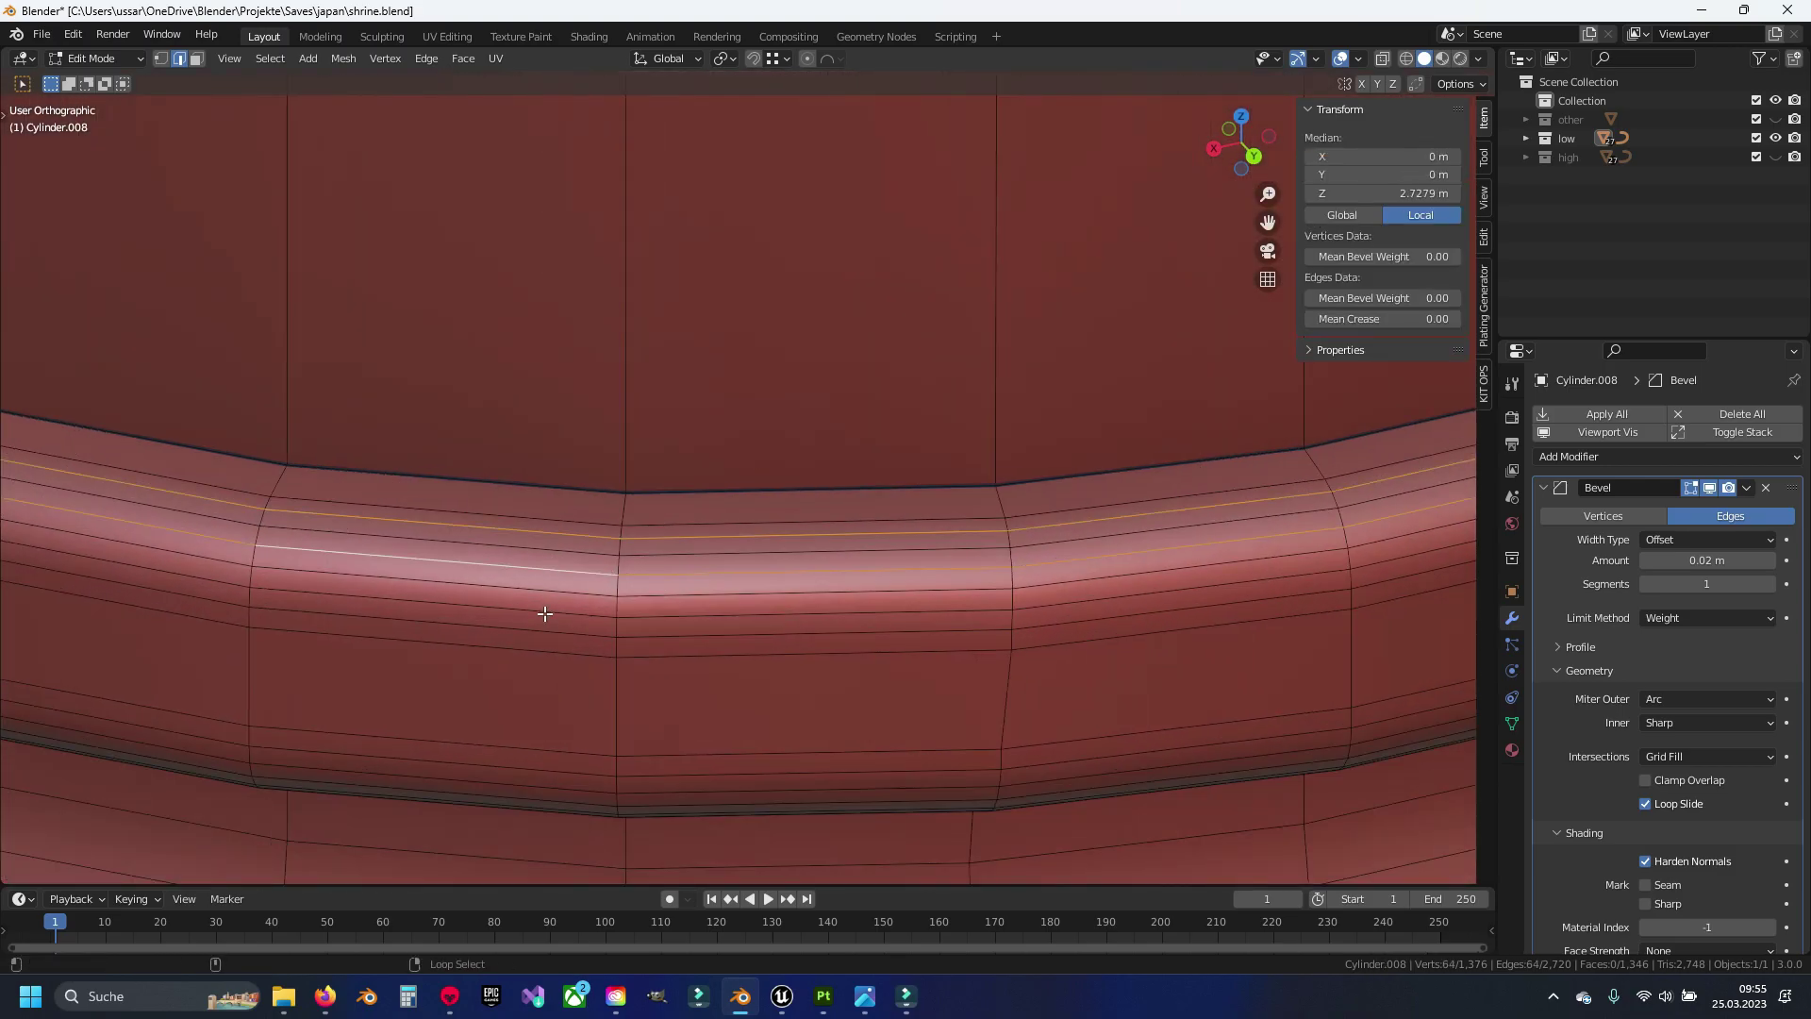
{"action": "left_click", "coordinate": [544, 614], "text": "alt"}
{"action": "key", "text": "x"}
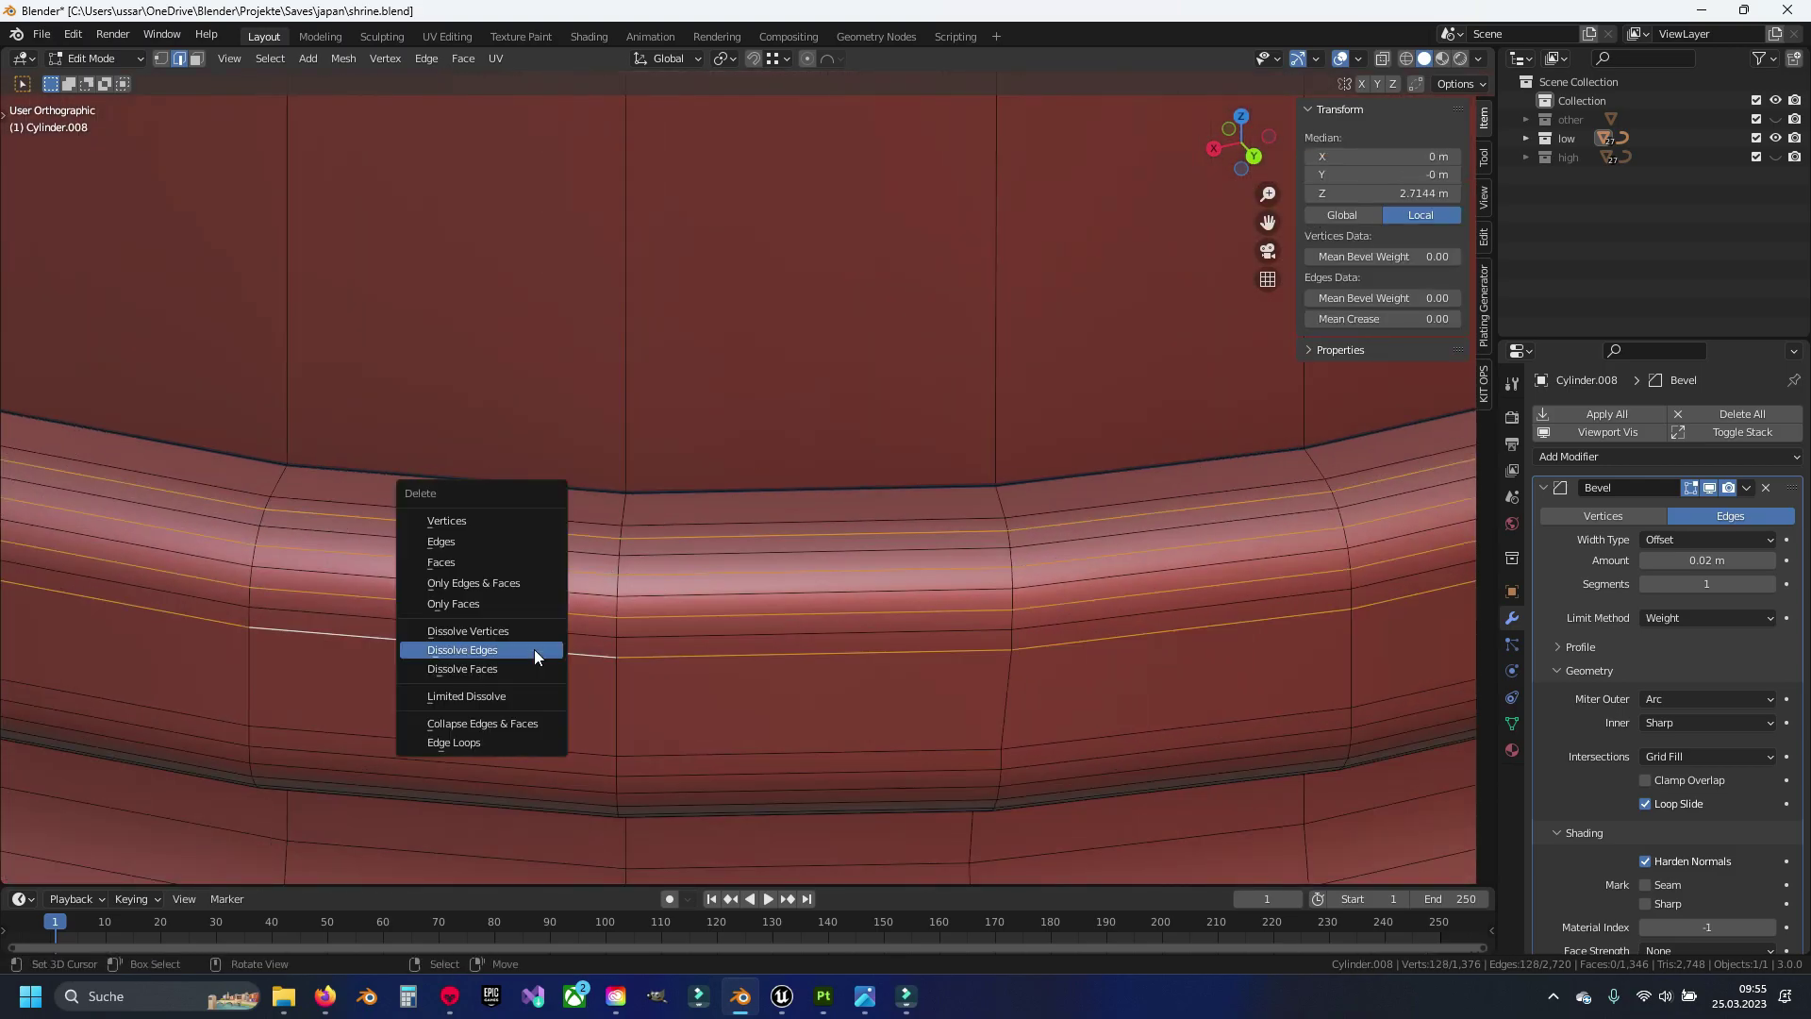
{"action": "left_click", "coordinate": [535, 649]}
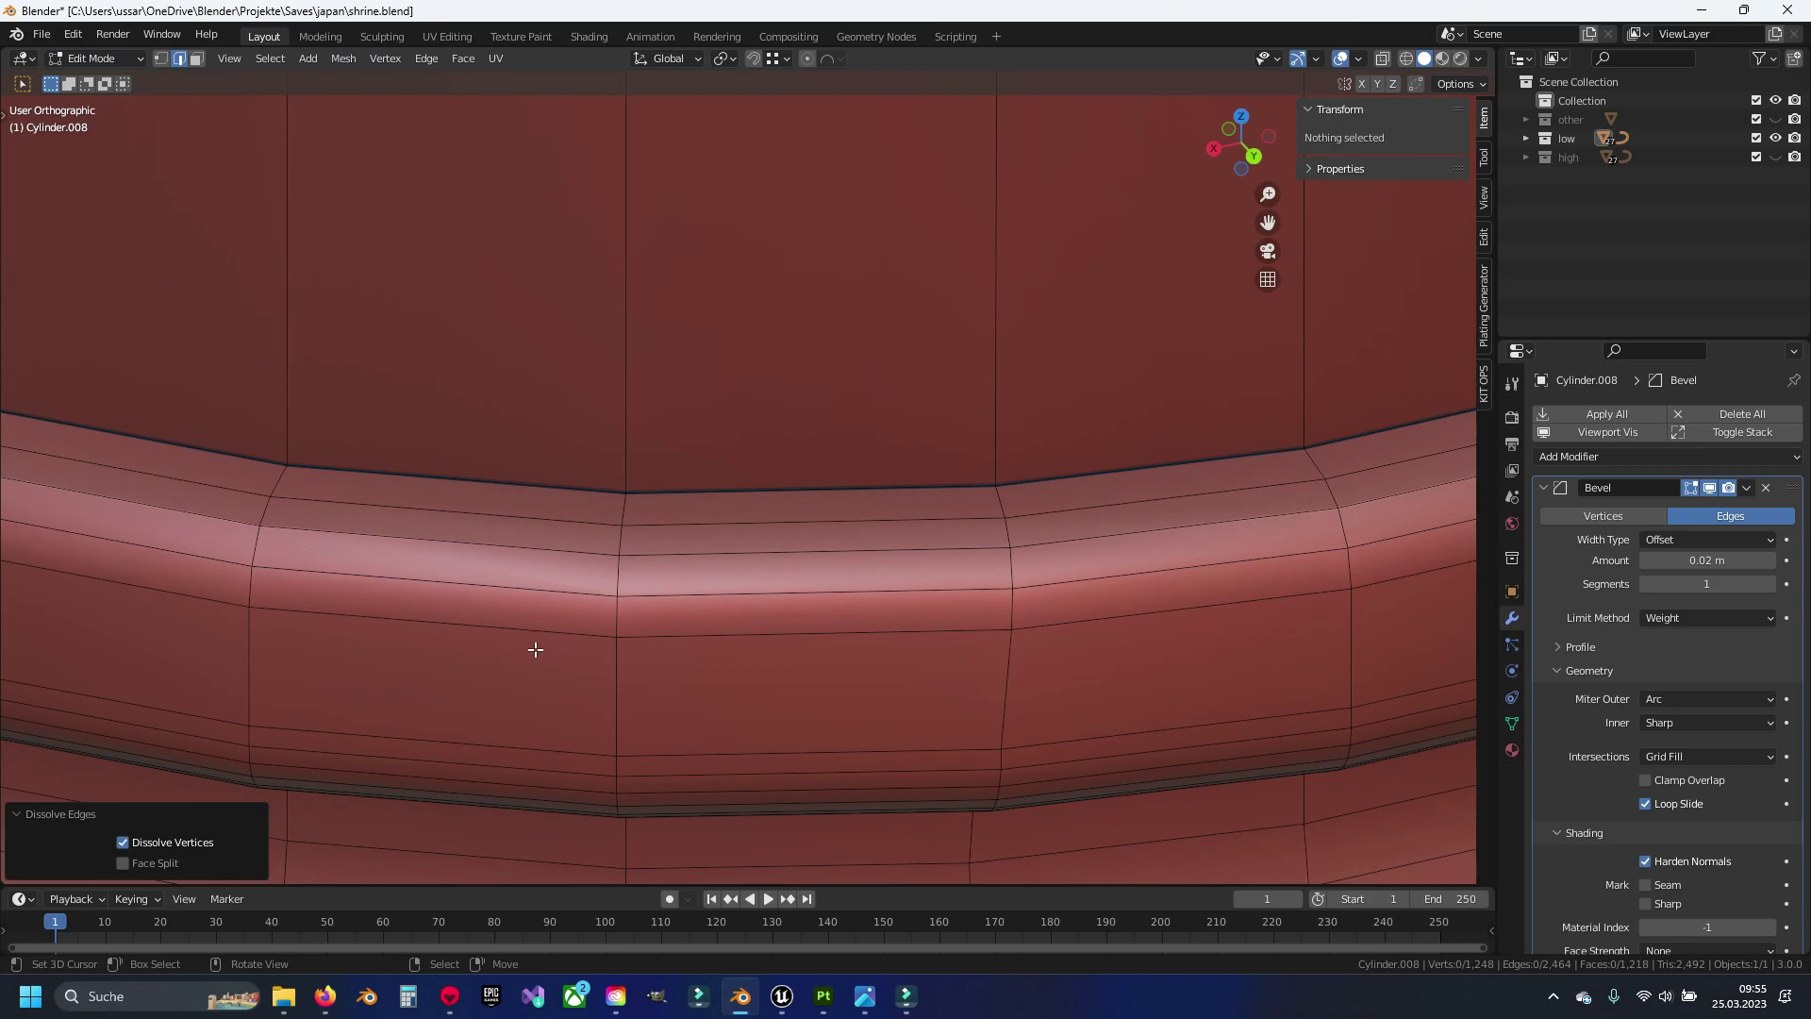
{"action": "key", "text": "Tab"}
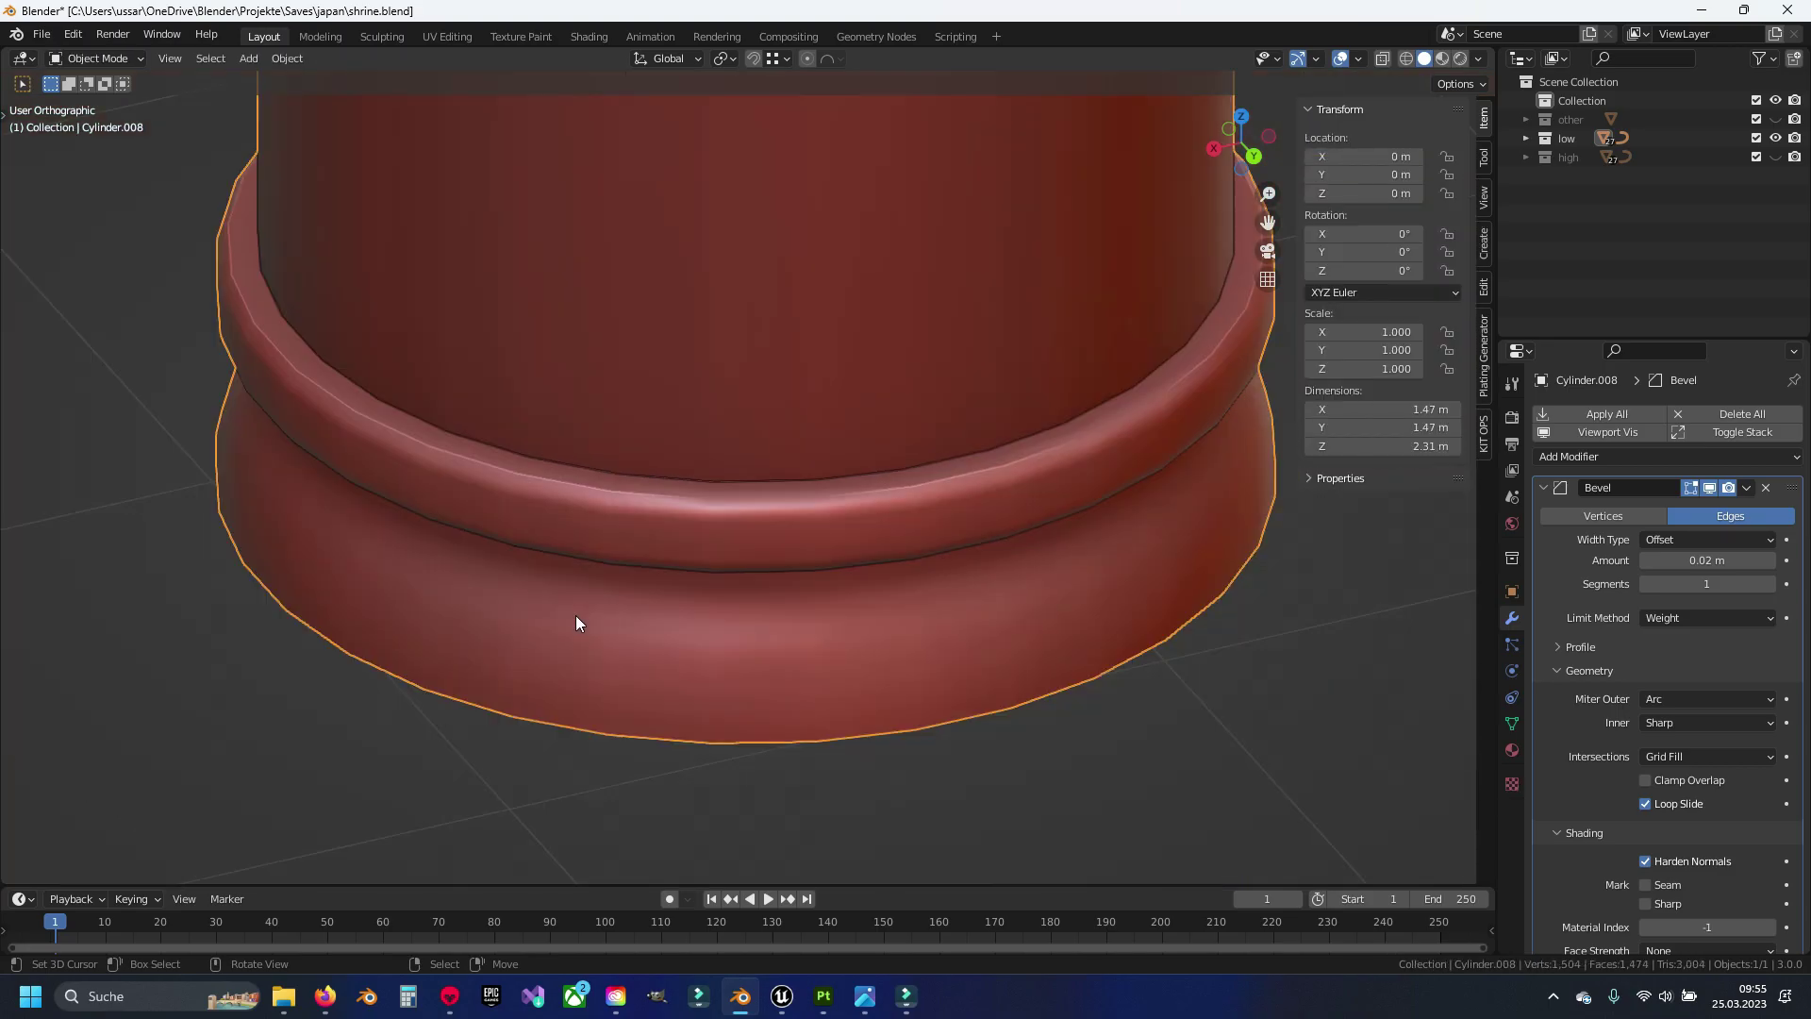
{"action": "key", "text": "ctrl+z"}
{"action": "key", "text": "ctrl+z"}
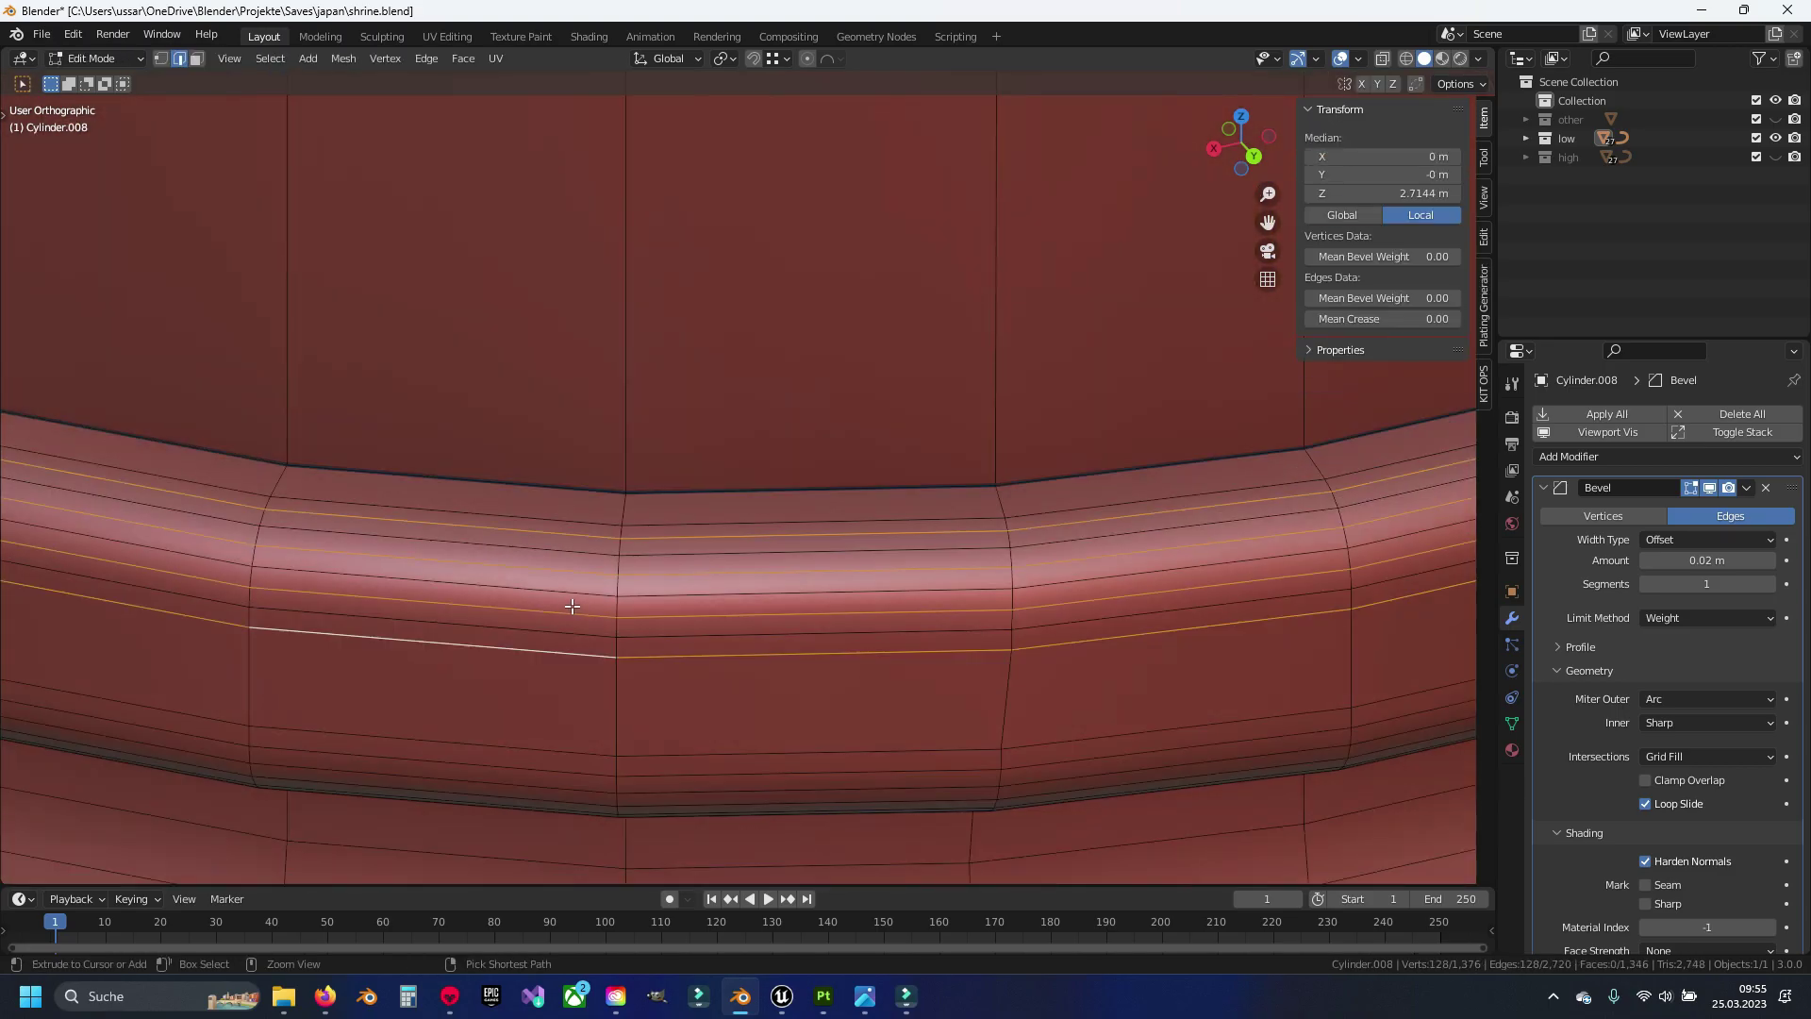
{"action": "key", "text": "ctrl+z"}
Dissolve two horizontal edge loops on the bell's lower rim
{"action": "left_click", "coordinate": [554, 605], "text": "alt"}
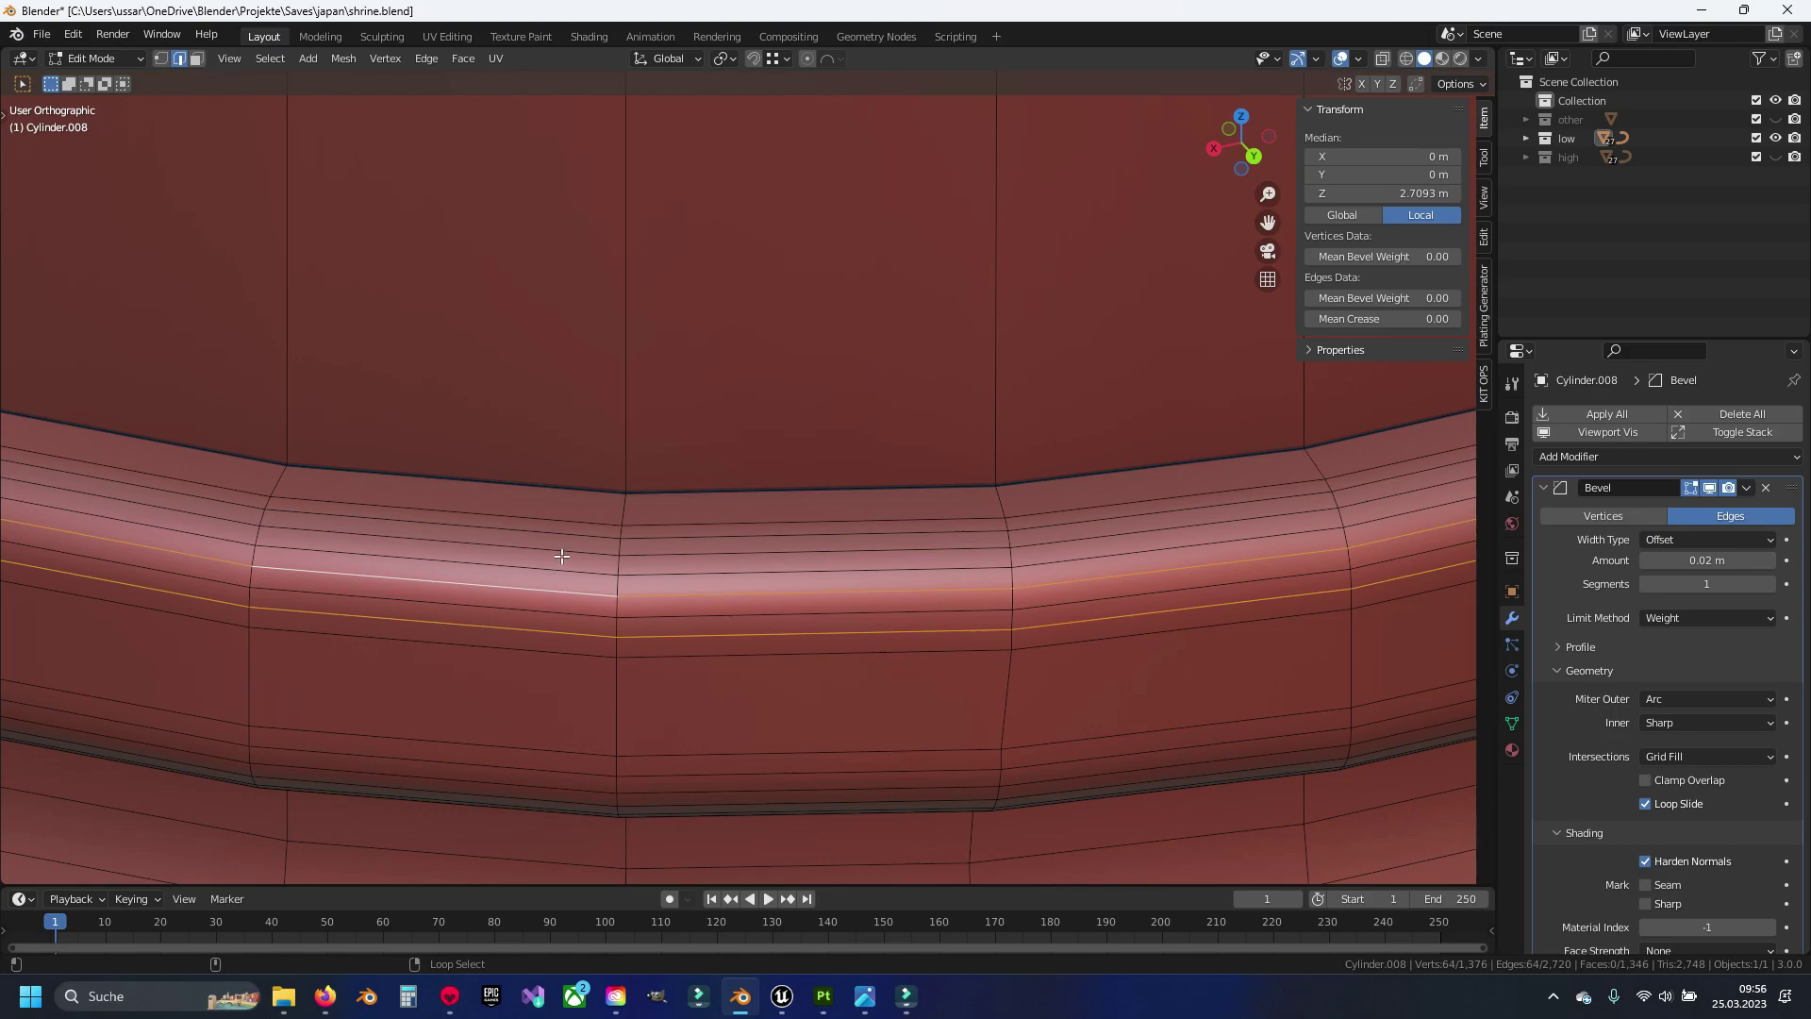
{"action": "left_click", "coordinate": [566, 524], "text": "alt+shift"}
{"action": "key", "text": "x"}
{"action": "left_click", "coordinate": [858, 683]}
{"action": "scroll", "coordinate": [845, 687], "scroll_direction": "down", "scroll_amount": 2}
{"action": "scroll", "coordinate": [766, 684], "scroll_direction": "down", "scroll_amount": 2}
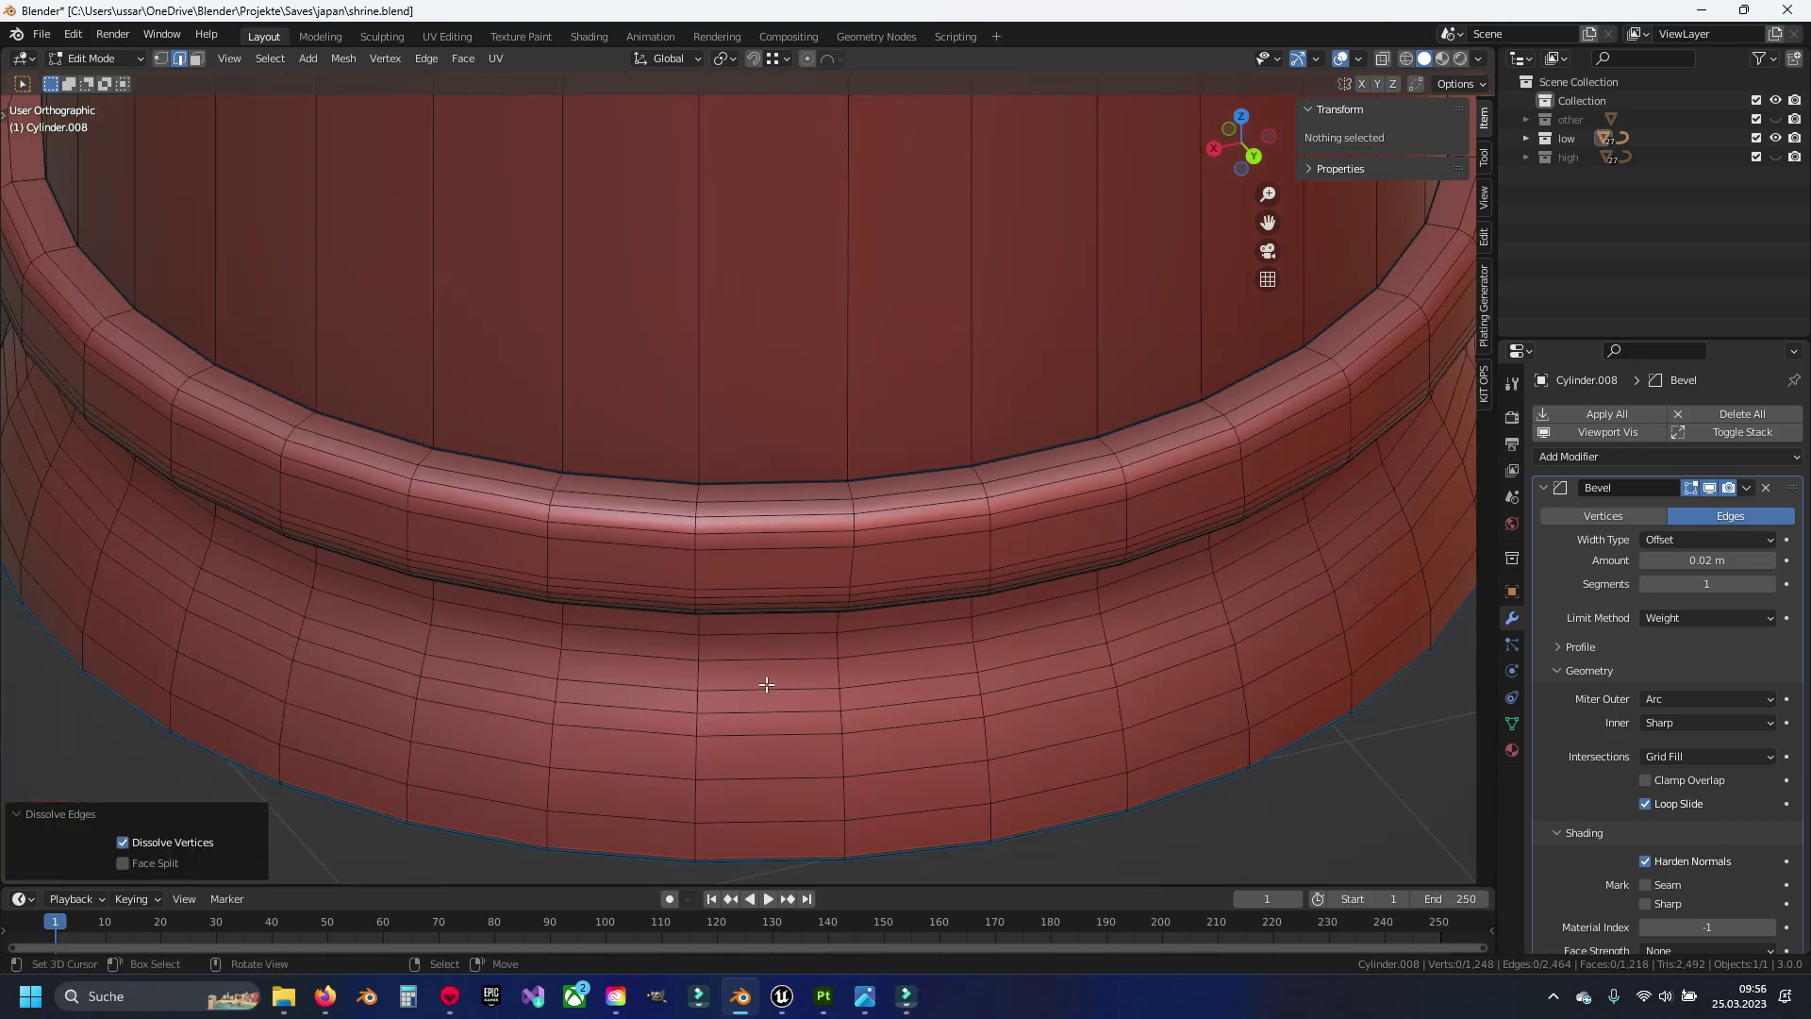
From another angle, trial-select three rim loops, then clear the selection
{"action": "key", "text": "Tab"}
{"action": "key", "text": "Tab"}
{"action": "mouse_move", "coordinate": [695, 655]}
{"action": "middle_mouse_down"}
{"action": "mouse_move", "coordinate": [695, 425]}
{"action": "mouse_move", "coordinate": [676, 532]}
{"action": "mouse_move", "coordinate": [651, 440]}
{"action": "mouse_move", "coordinate": [667, 372]}
{"action": "mouse_move", "coordinate": [713, 529]}
{"action": "middle_mouse_up"}
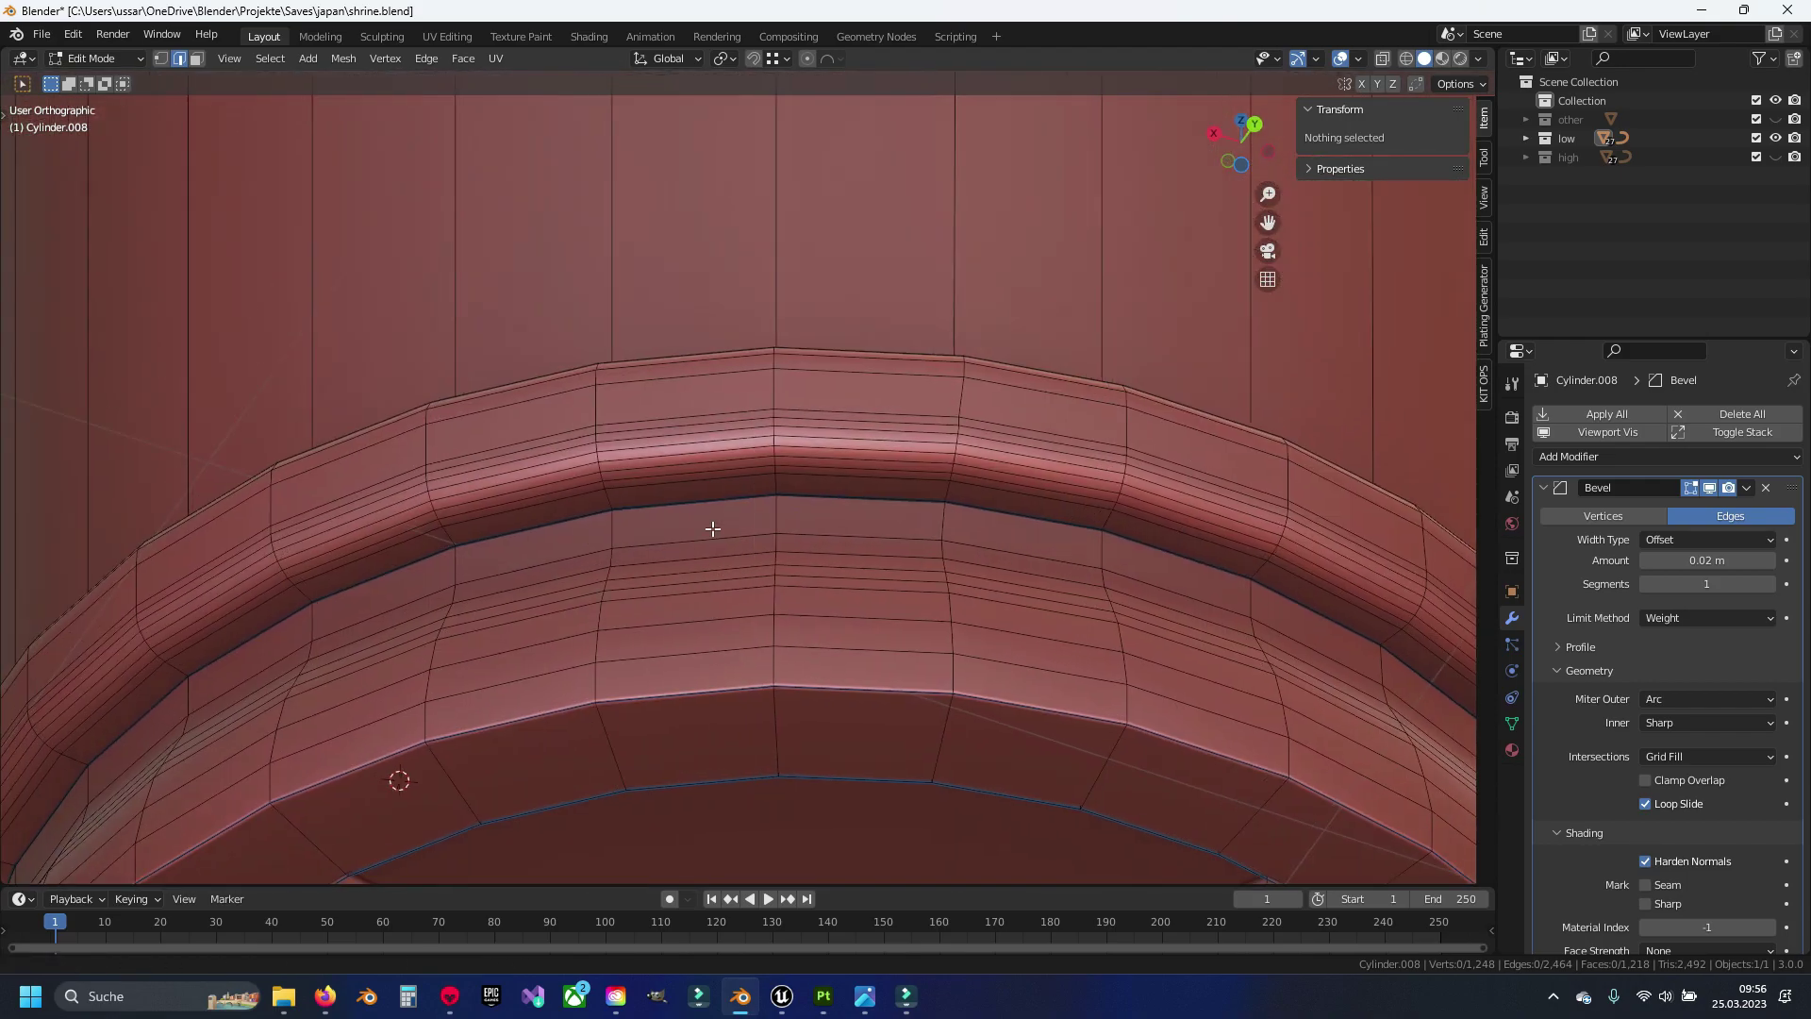
{"action": "scroll", "coordinate": [707, 519], "scroll_direction": "up", "scroll_amount": 5}
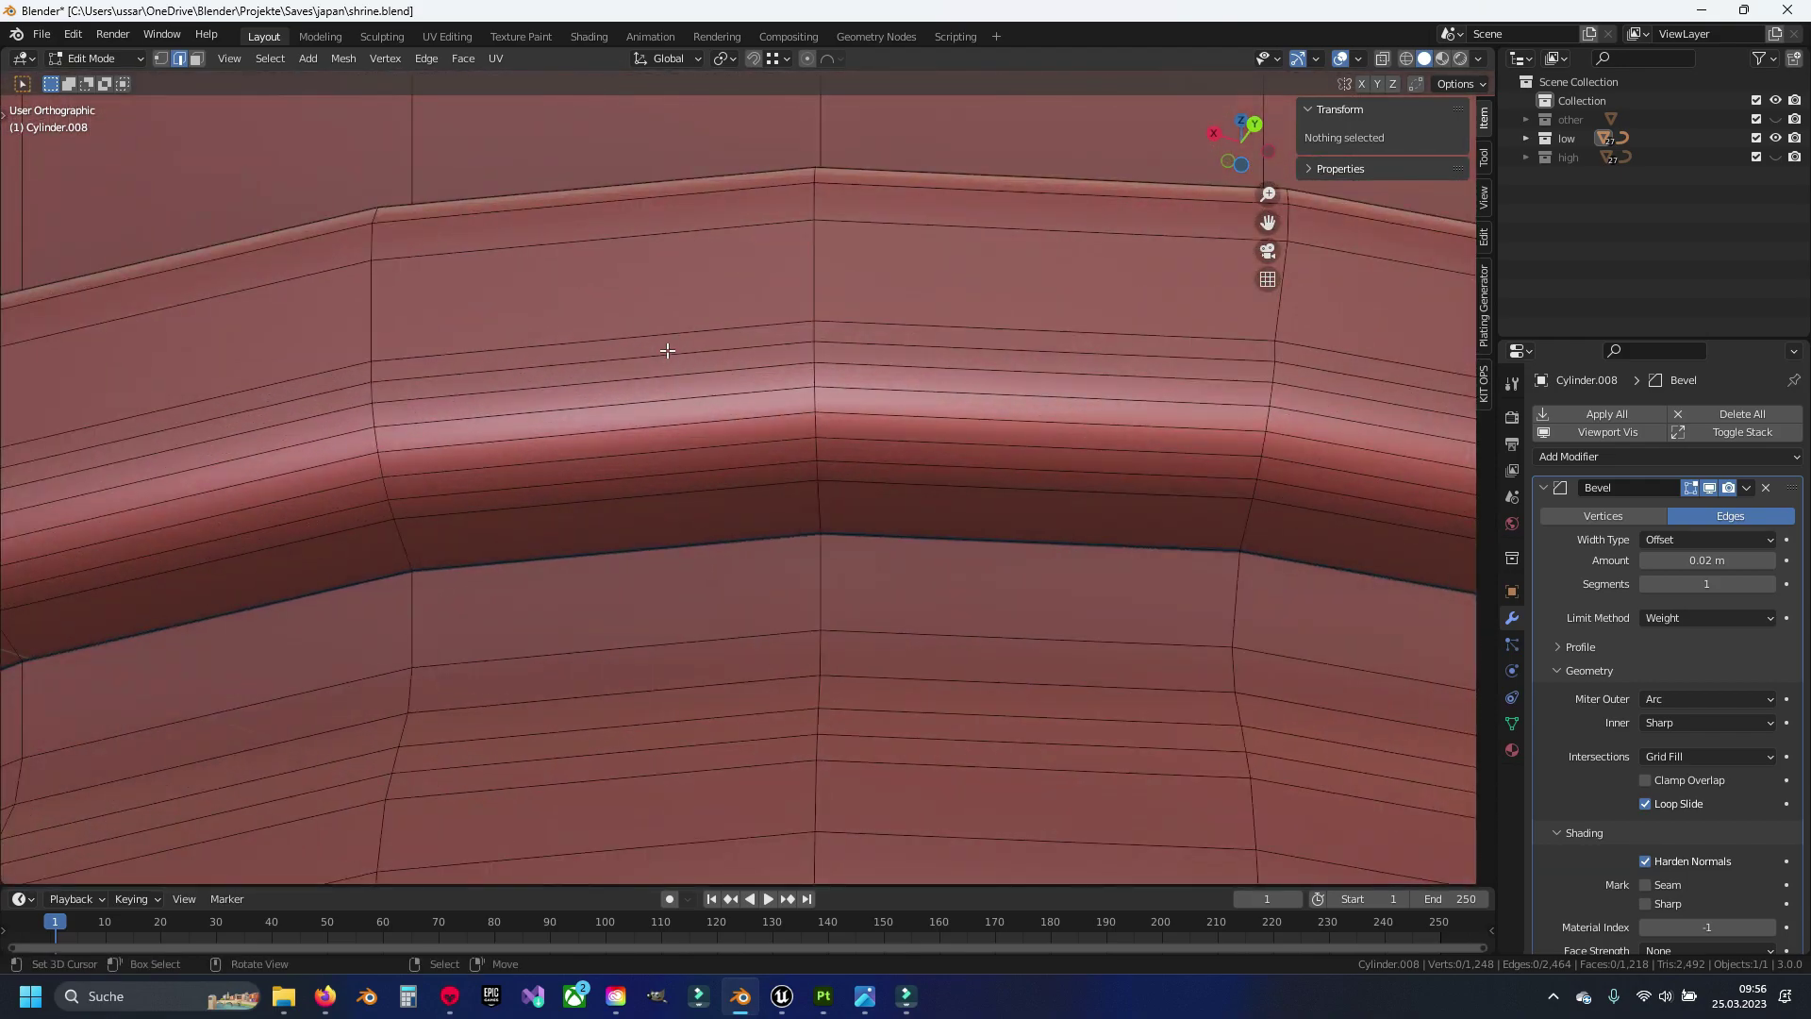
{"action": "left_click", "coordinate": [700, 479], "text": "alt"}
{"action": "left_click", "coordinate": [694, 426], "text": "alt+shift"}
{"action": "left_click", "coordinate": [688, 369], "text": "alt+shift"}
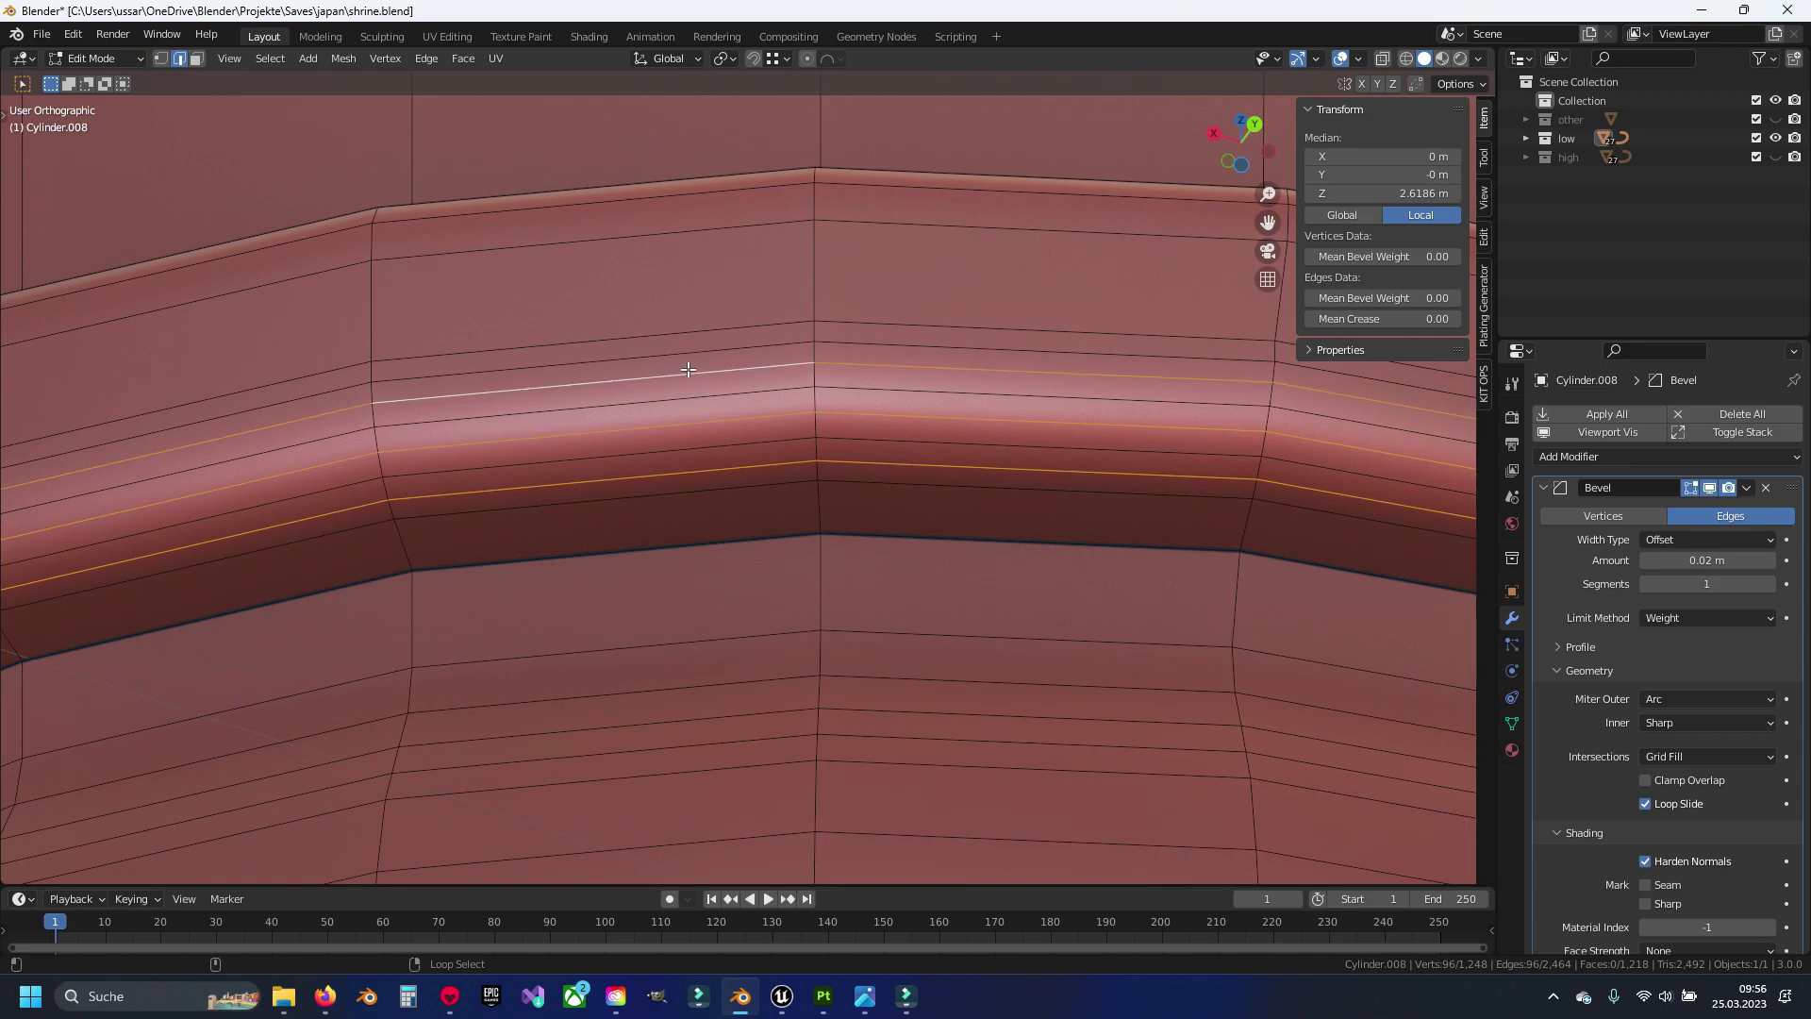
{"action": "key", "text": "alt+a"}
Select three lower horizontal rim loops and dissolve them
{"action": "left_click", "coordinate": [689, 457], "text": "alt"}
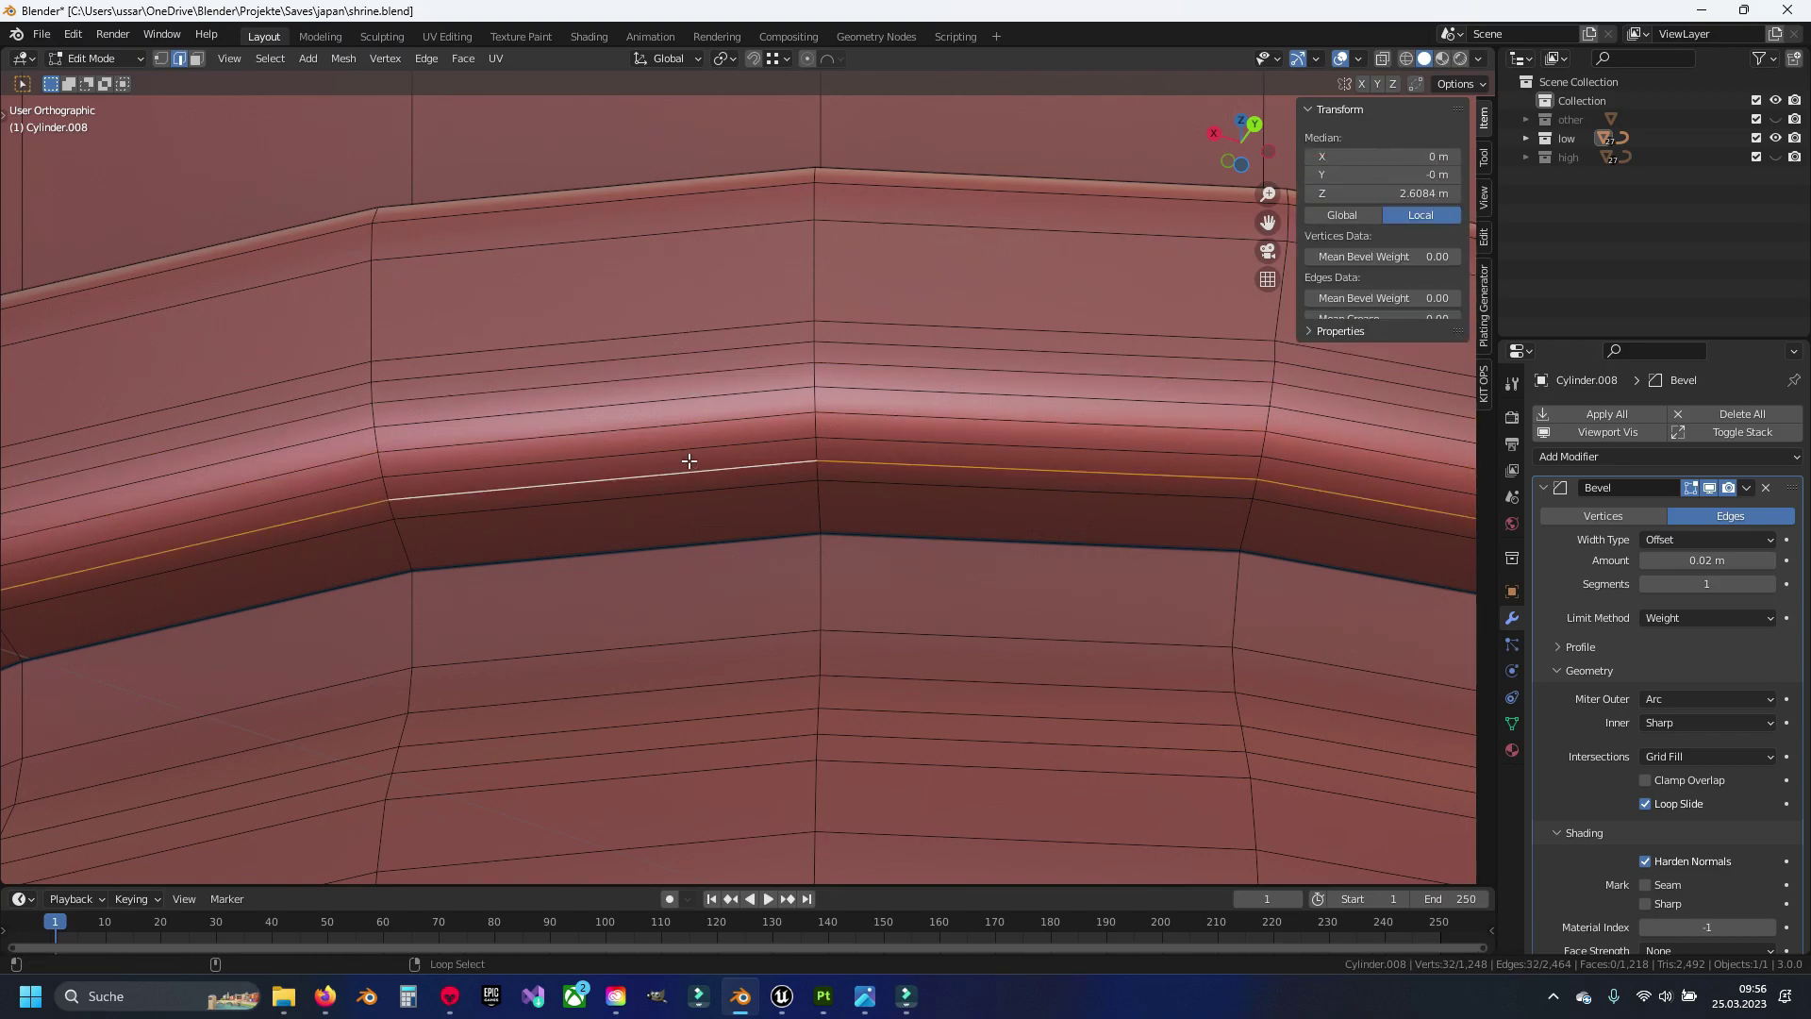
{"action": "left_click", "coordinate": [690, 422], "text": "alt+shift"}
{"action": "left_click", "coordinate": [684, 371], "text": "alt+shift"}
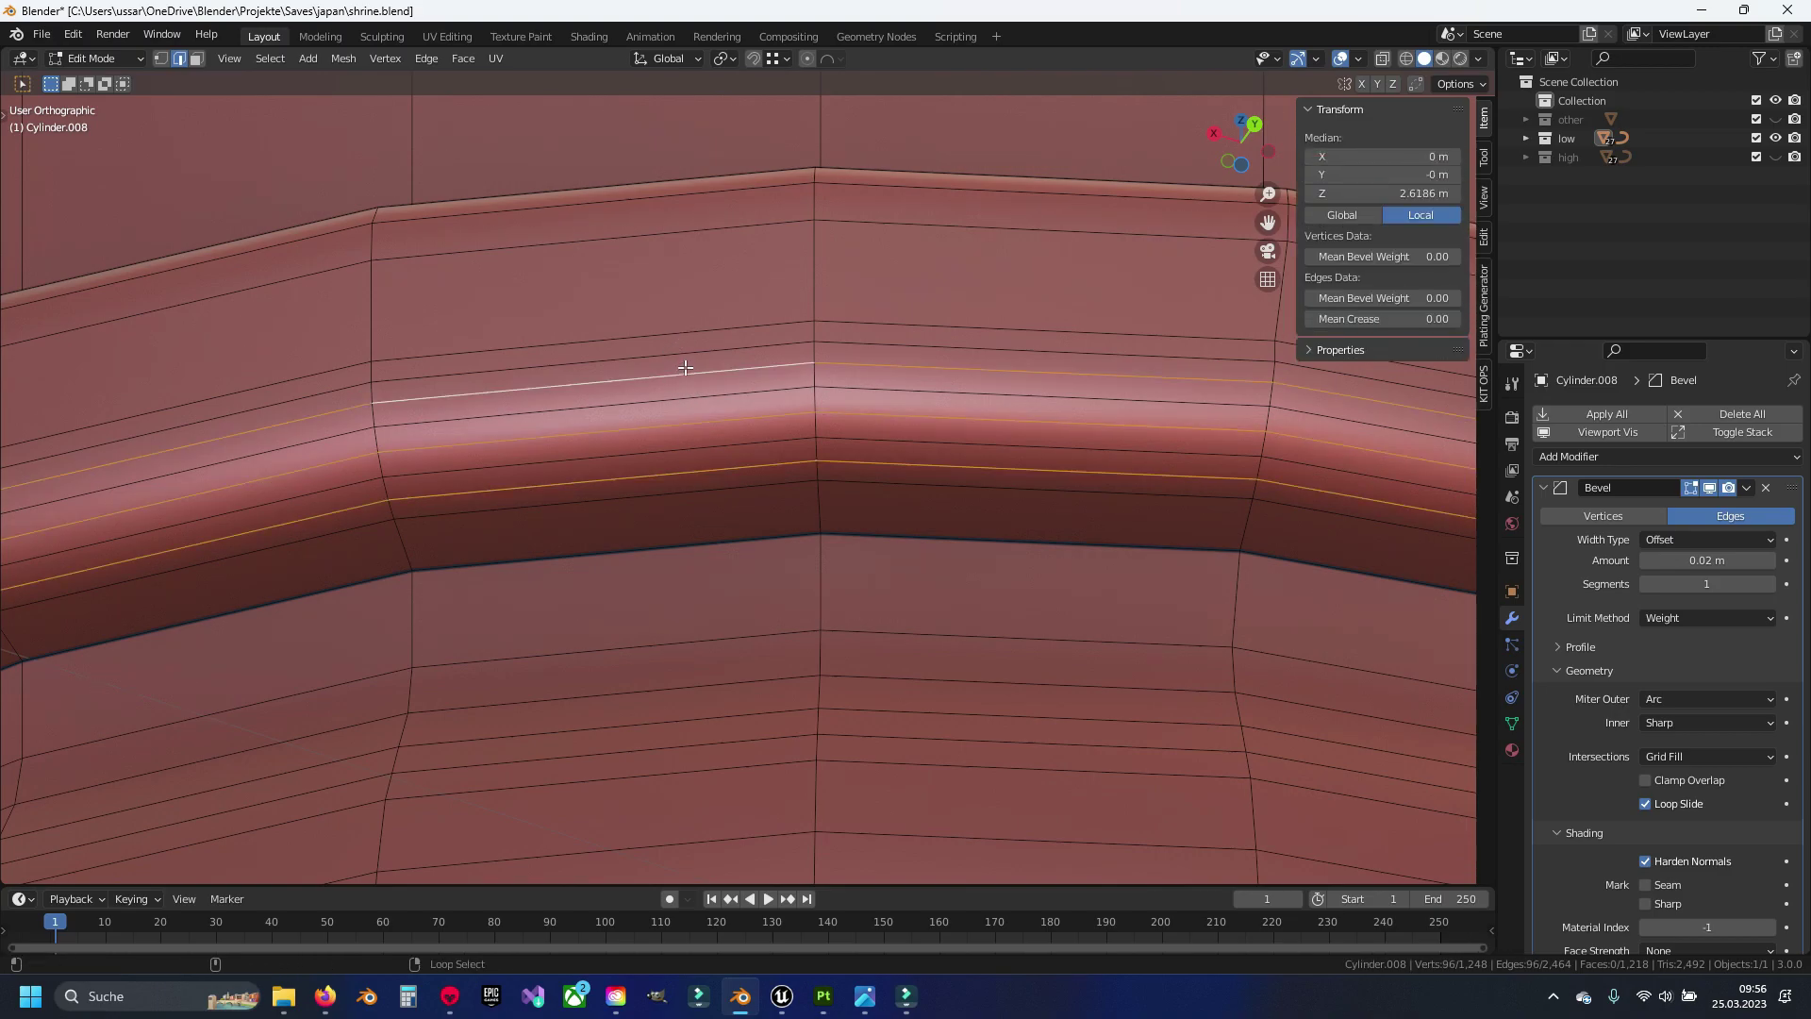
{"action": "left_click", "coordinate": [685, 336], "text": "alt+shift"}
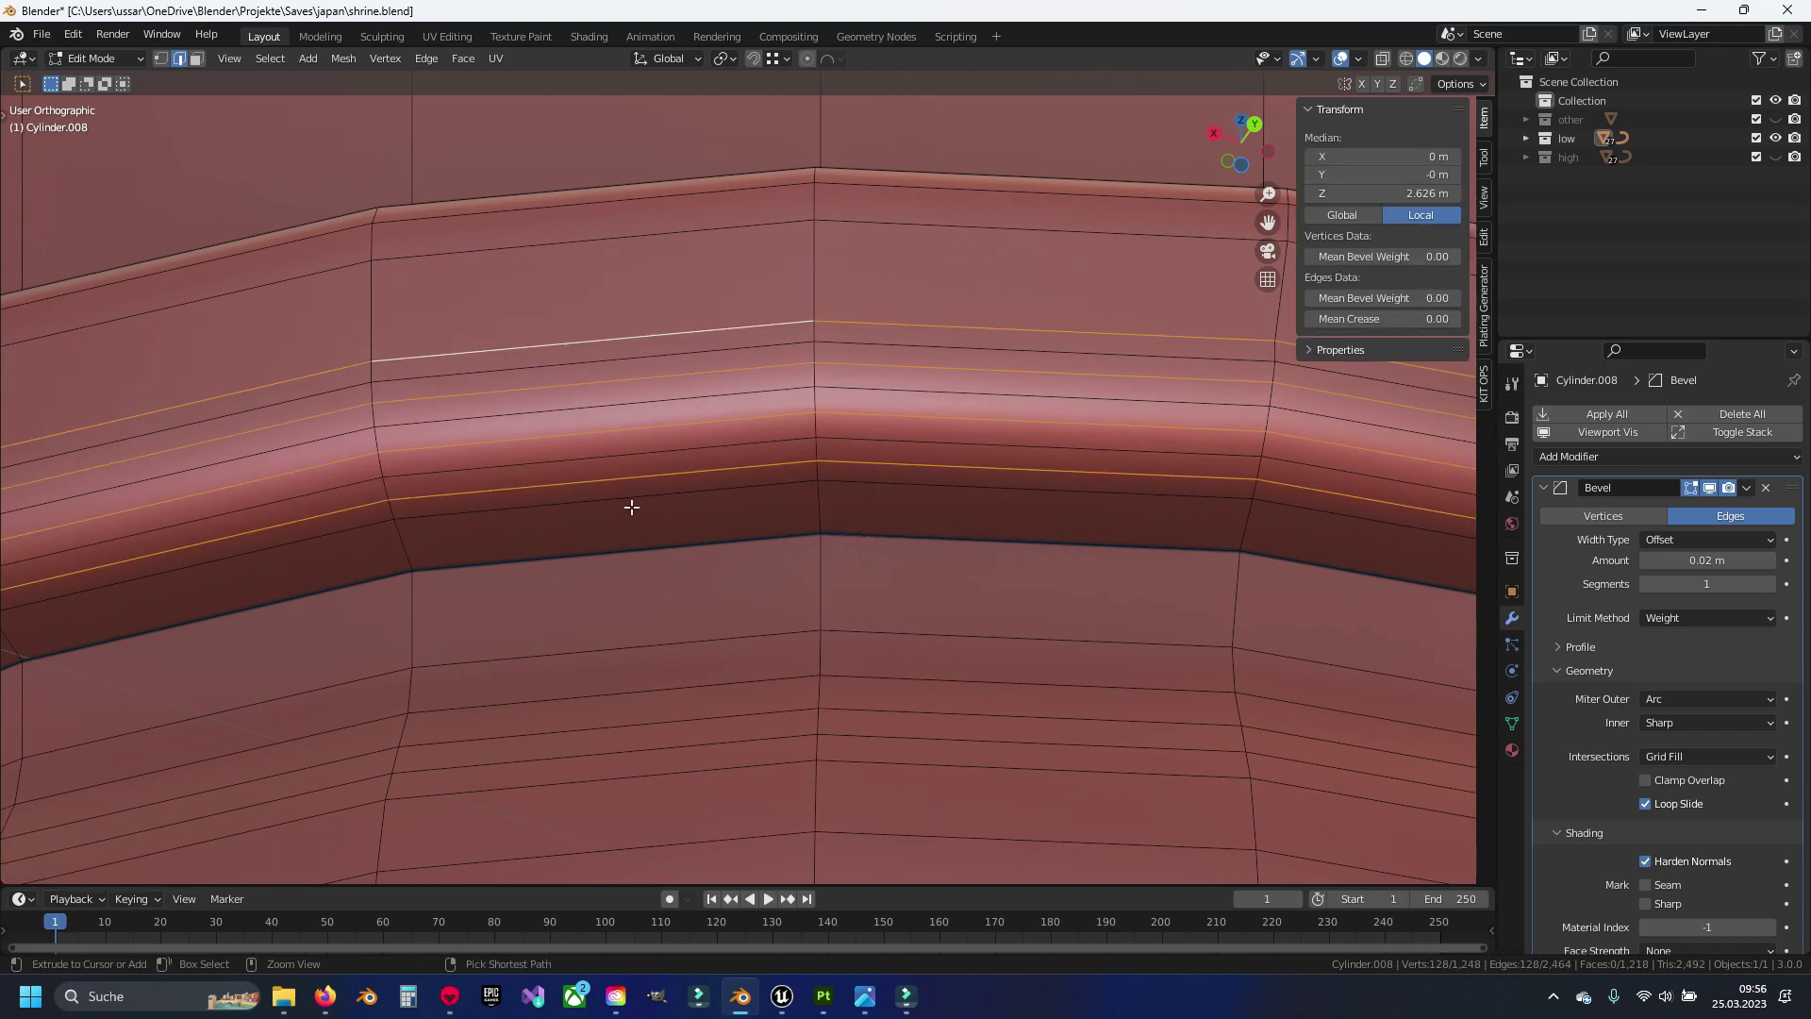
{"action": "left_click", "coordinate": [654, 358], "text": "alt+shift"}
{"action": "left_click", "coordinate": [668, 399], "text": "alt+shift"}
{"action": "left_click", "coordinate": [679, 445], "text": "alt+shift"}
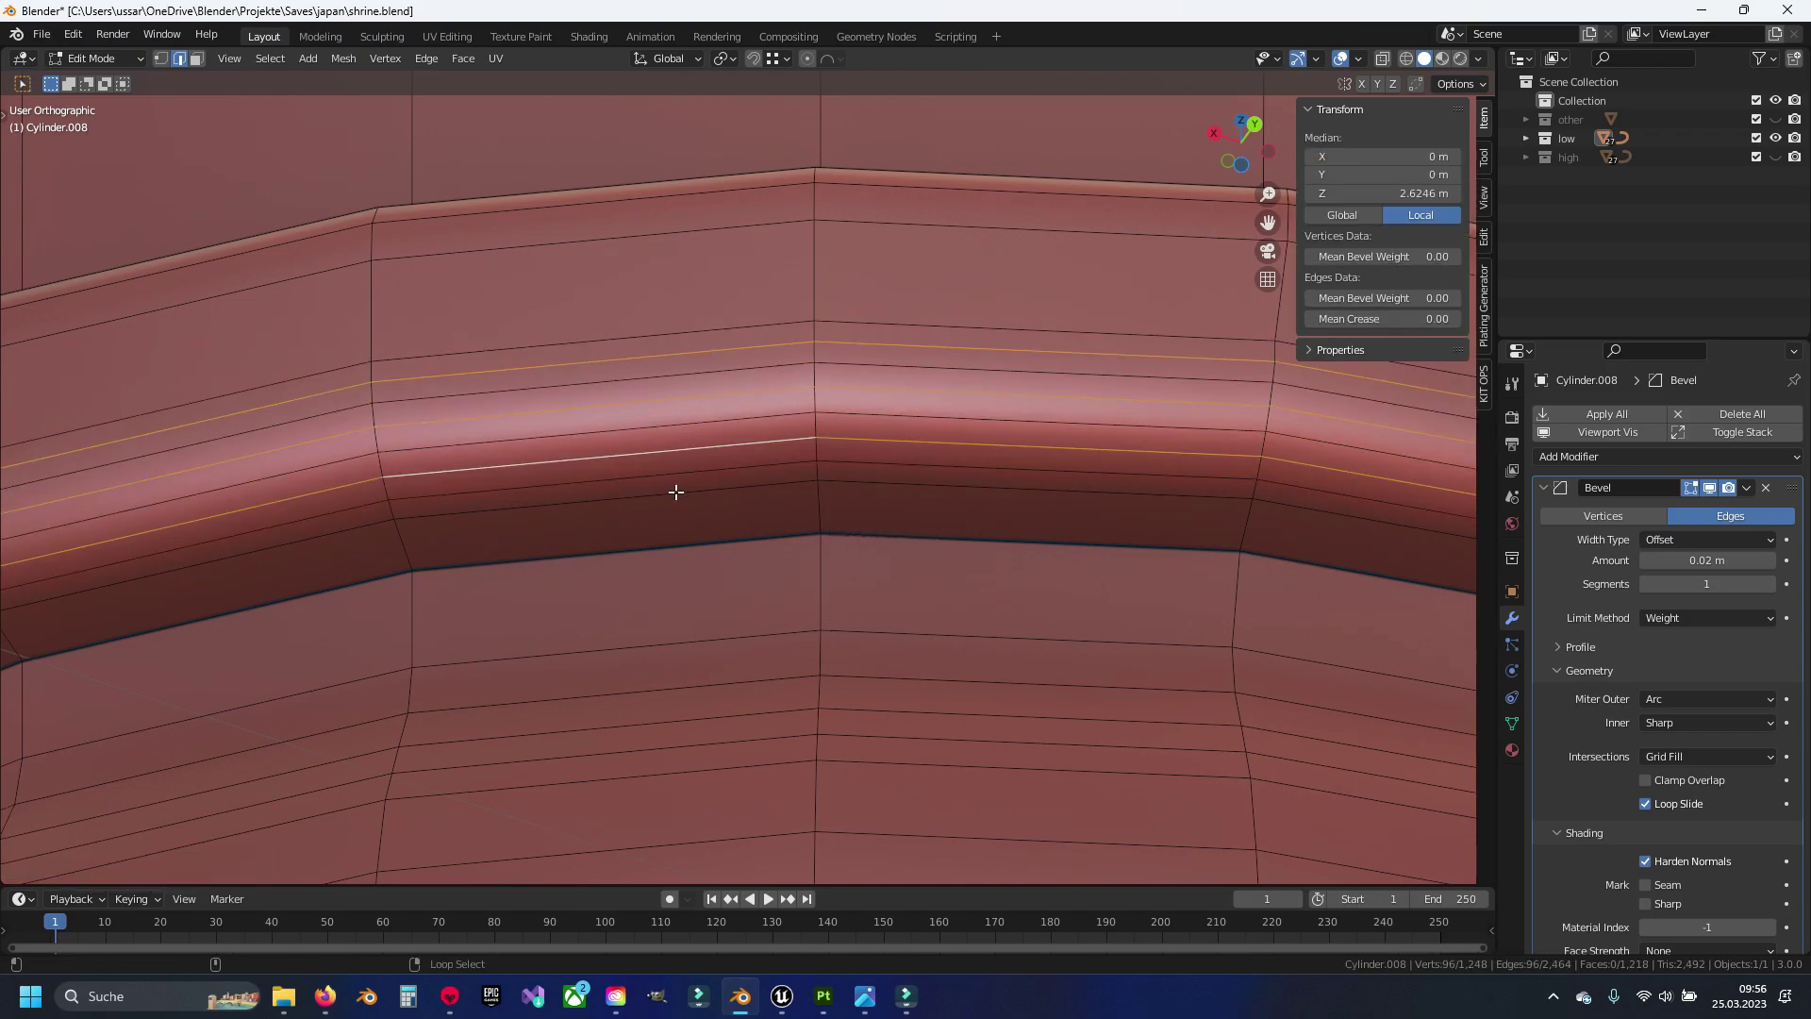
{"action": "key", "text": "x"}
{"action": "left_click", "coordinate": [773, 602]}
Dissolve the extra edge loop on the flared base, leaving 1,026 faces
{"action": "scroll", "coordinate": [768, 606], "scroll_direction": "down", "scroll_amount": 5}
{"action": "middle_click_drag", "start_coordinate": [767, 606], "coordinate": [768, 670]}
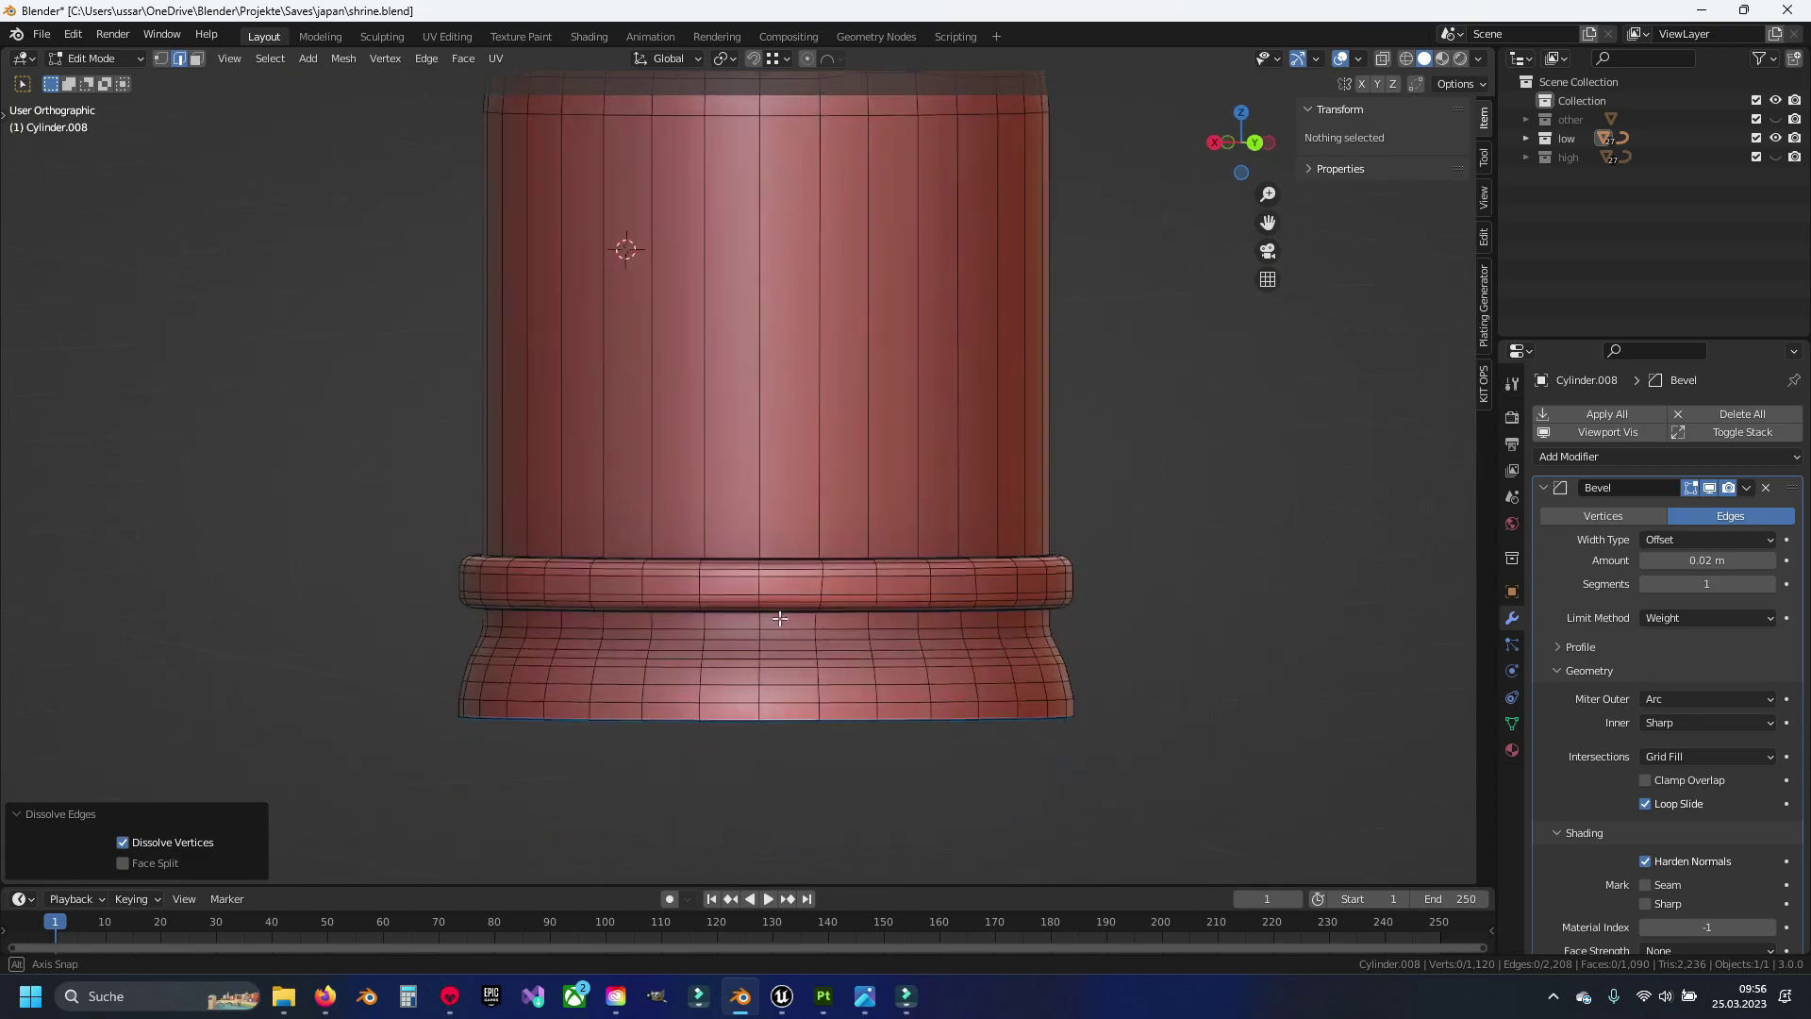
{"action": "scroll", "coordinate": [769, 669], "scroll_direction": "up", "scroll_amount": 4}
{"action": "left_click", "coordinate": [723, 679], "text": "alt"}
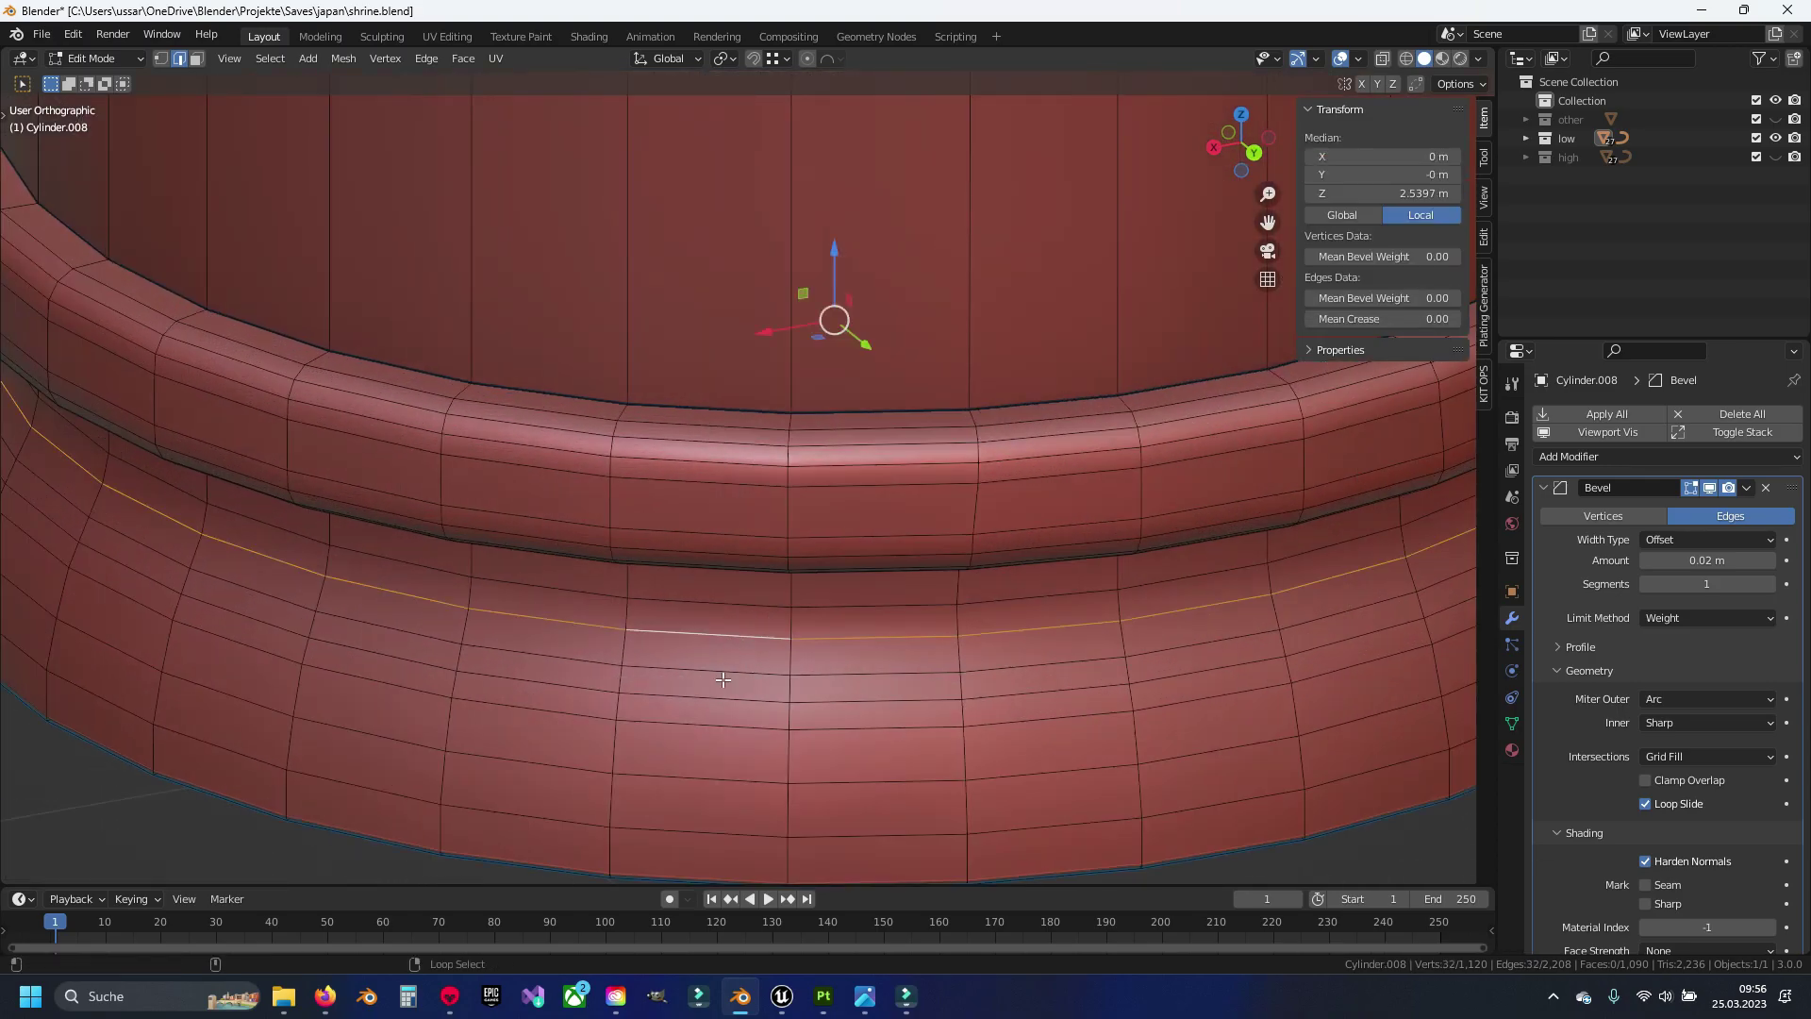
{"action": "key", "text": "x"}
{"action": "left_click", "coordinate": [800, 732]}
{"action": "scroll", "coordinate": [792, 687], "scroll_direction": "down", "scroll_amount": 5}
{"action": "mouse_move", "coordinate": [792, 688]}
{"action": "middle_mouse_down"}
{"action": "mouse_move", "coordinate": [819, 531]}
{"action": "mouse_move", "coordinate": [815, 592]}
{"action": "middle_mouse_up"}
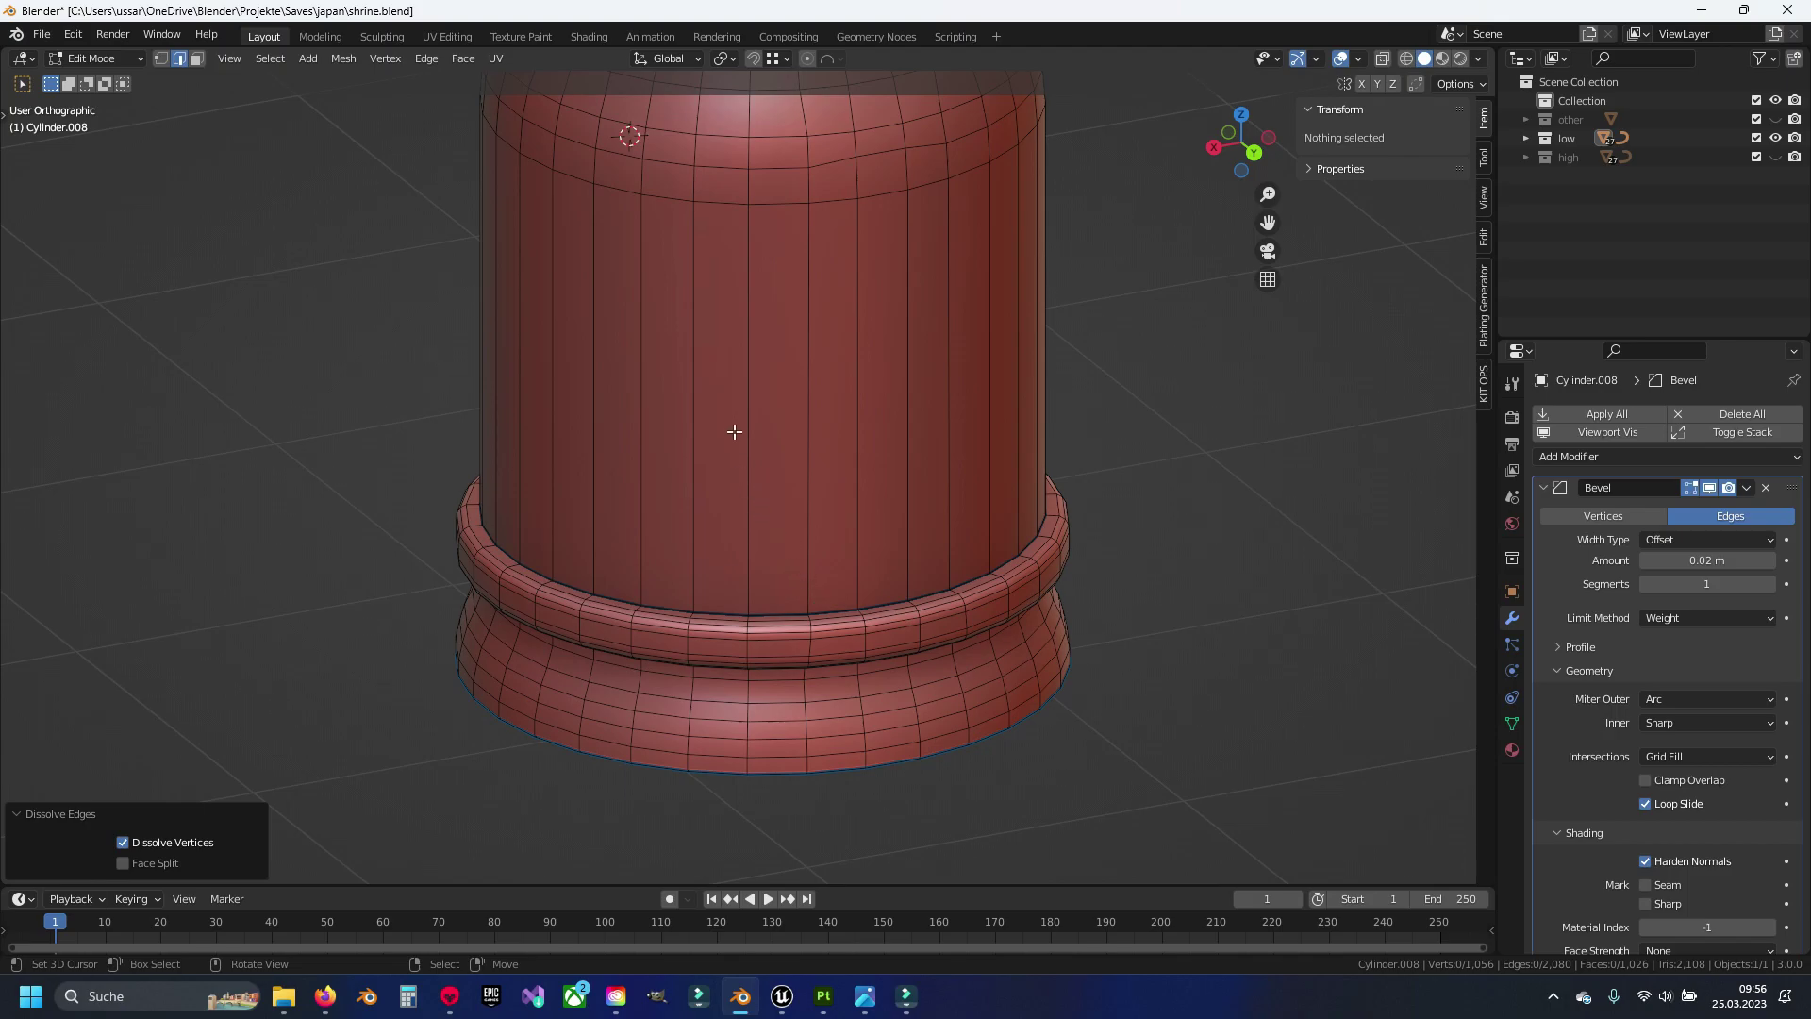
Extrude the bell's bottom cap in place and merge it to a single centre point
{"action": "scroll", "coordinate": [745, 413], "scroll_direction": "down", "scroll_amount": 1}
{"action": "mouse_move", "coordinate": [747, 413]}
{"action": "middle_mouse_down", "text": "shift"}
{"action": "mouse_move", "coordinate": [771, 544]}
{"action": "mouse_move", "coordinate": [744, 538]}
{"action": "mouse_move", "coordinate": [792, 502]}
{"action": "mouse_move", "coordinate": [823, 517]}
{"action": "mouse_move", "coordinate": [743, 356]}
{"action": "mouse_move", "coordinate": [715, 340]}
{"action": "mouse_move", "coordinate": [773, 675]}
{"action": "middle_mouse_up", "text": "shift"}
{"action": "key", "text": "Tab"}
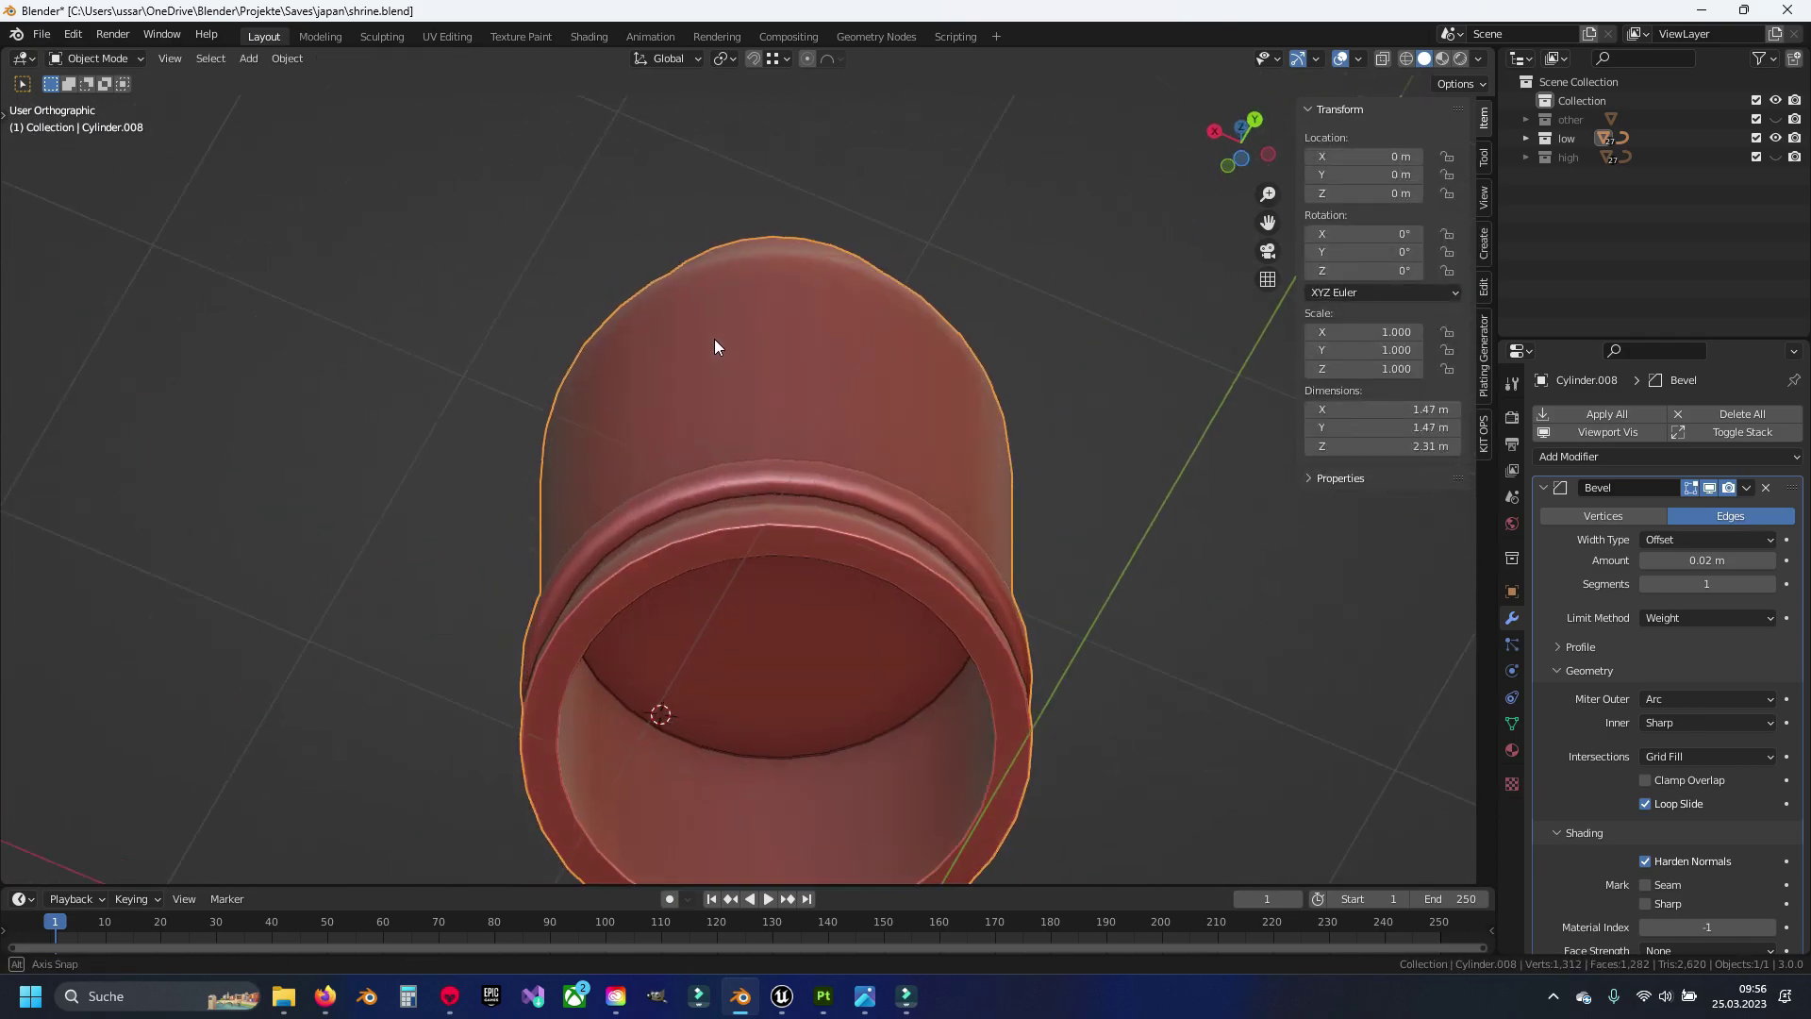
{"action": "key", "text": "Tab"}
{"action": "left_click", "coordinate": [773, 675]}
{"action": "key", "text": "e"}
{"action": "key", "text": "Escape"}
{"action": "key", "text": "F3"}
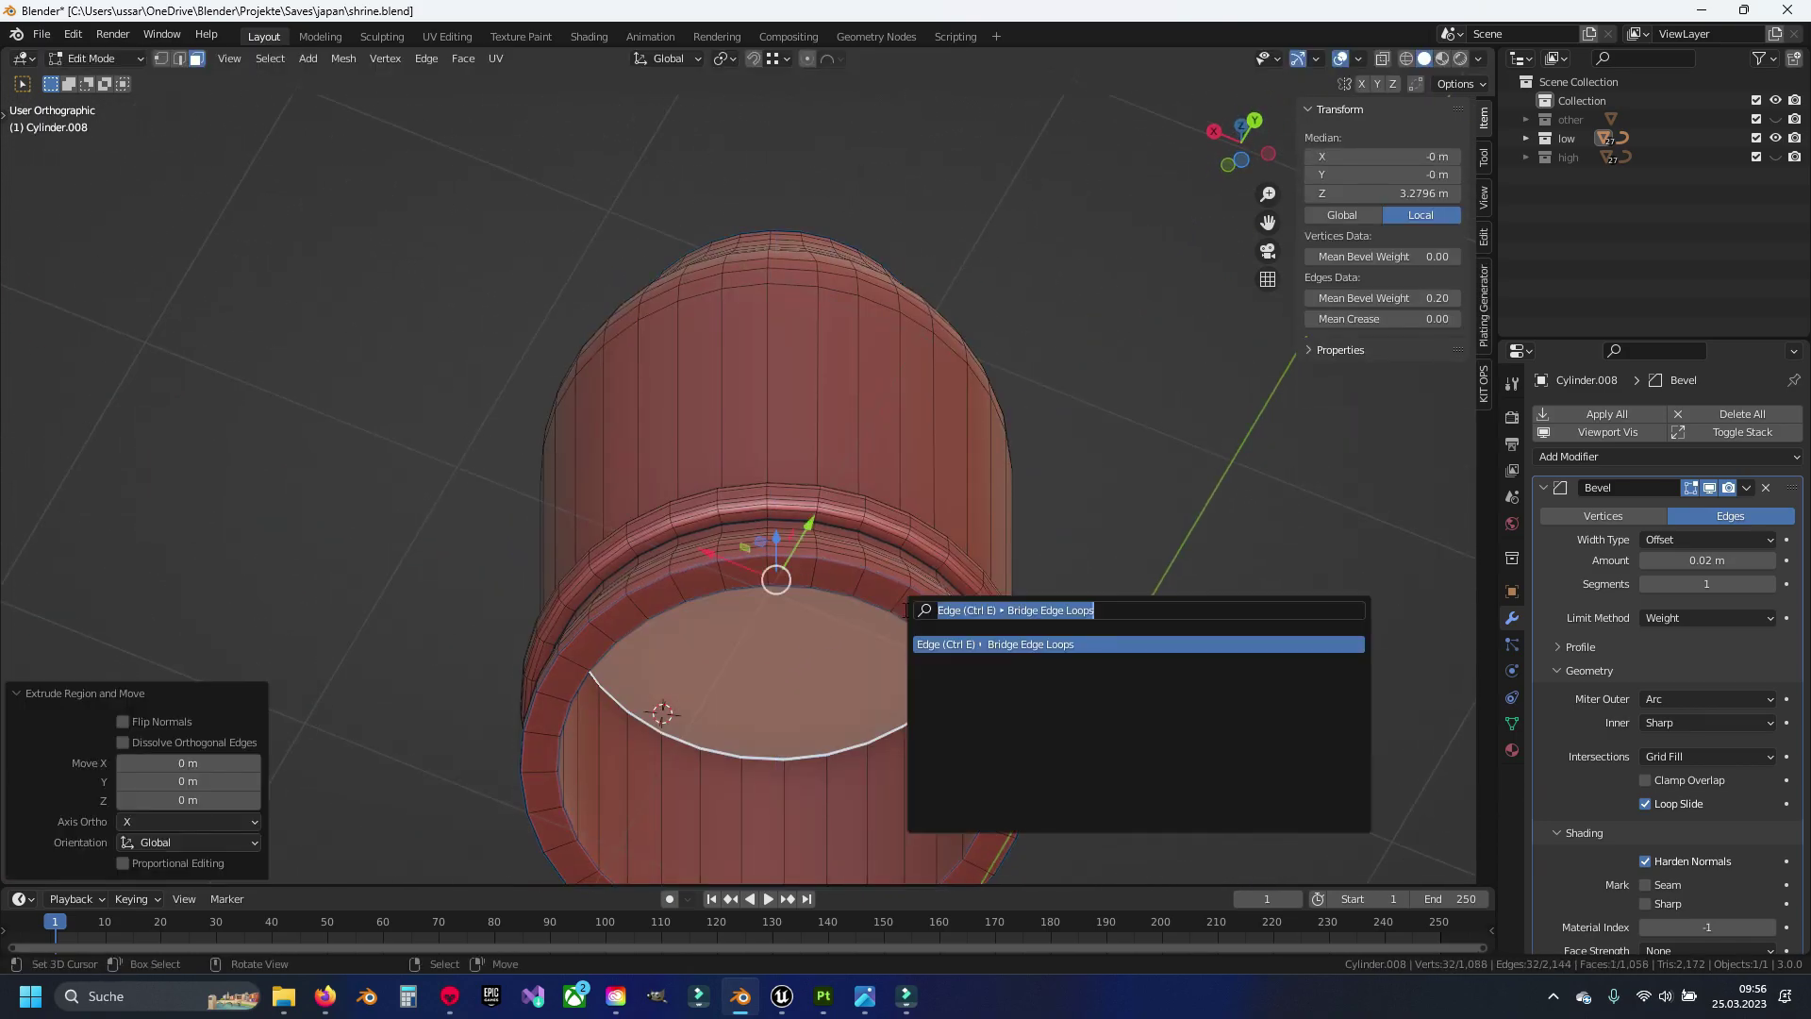
{"action": "type", "text": "merge"}
{"action": "key", "text": "Down"}
{"action": "key", "text": "Down"}
{"action": "key", "text": "Return"}
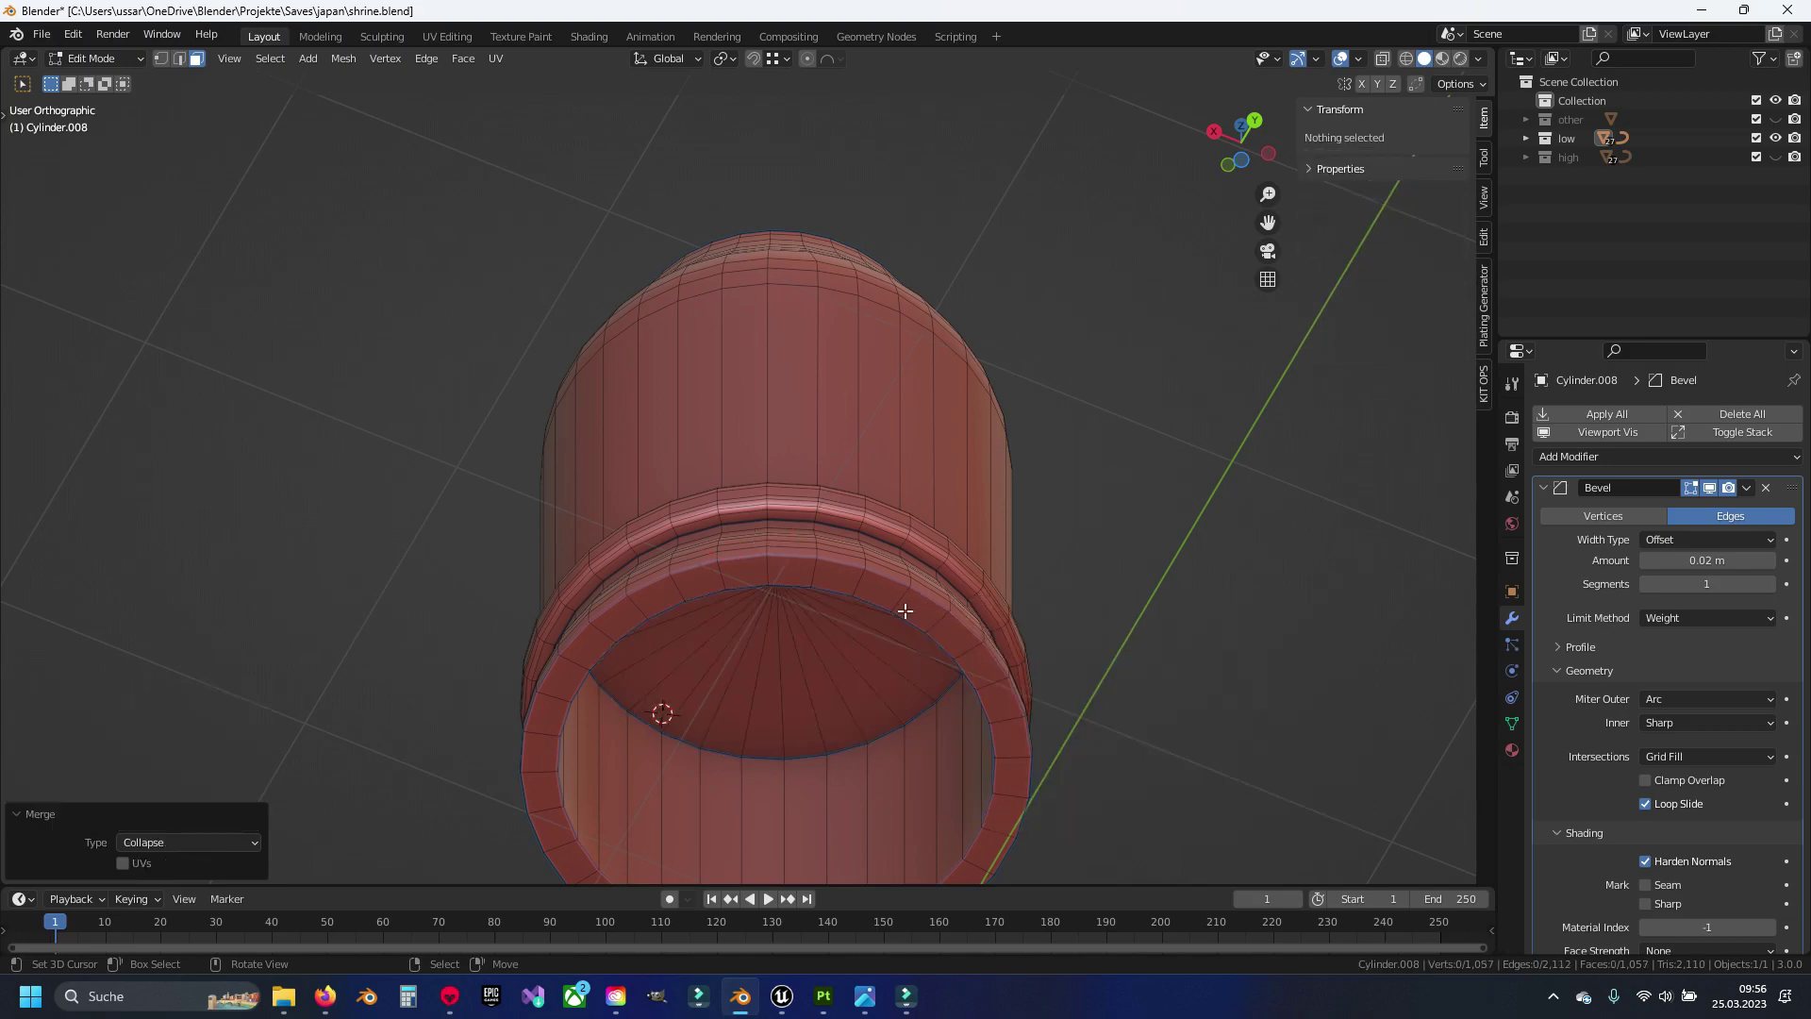
Extrude the knob's top face in place and collapse it to a centre point
{"action": "middle_click_drag", "start_coordinate": [905, 611], "coordinate": [981, 406]}
{"action": "left_click", "coordinate": [775, 334]}
{"action": "key", "text": "e"}
{"action": "key", "text": "Escape"}
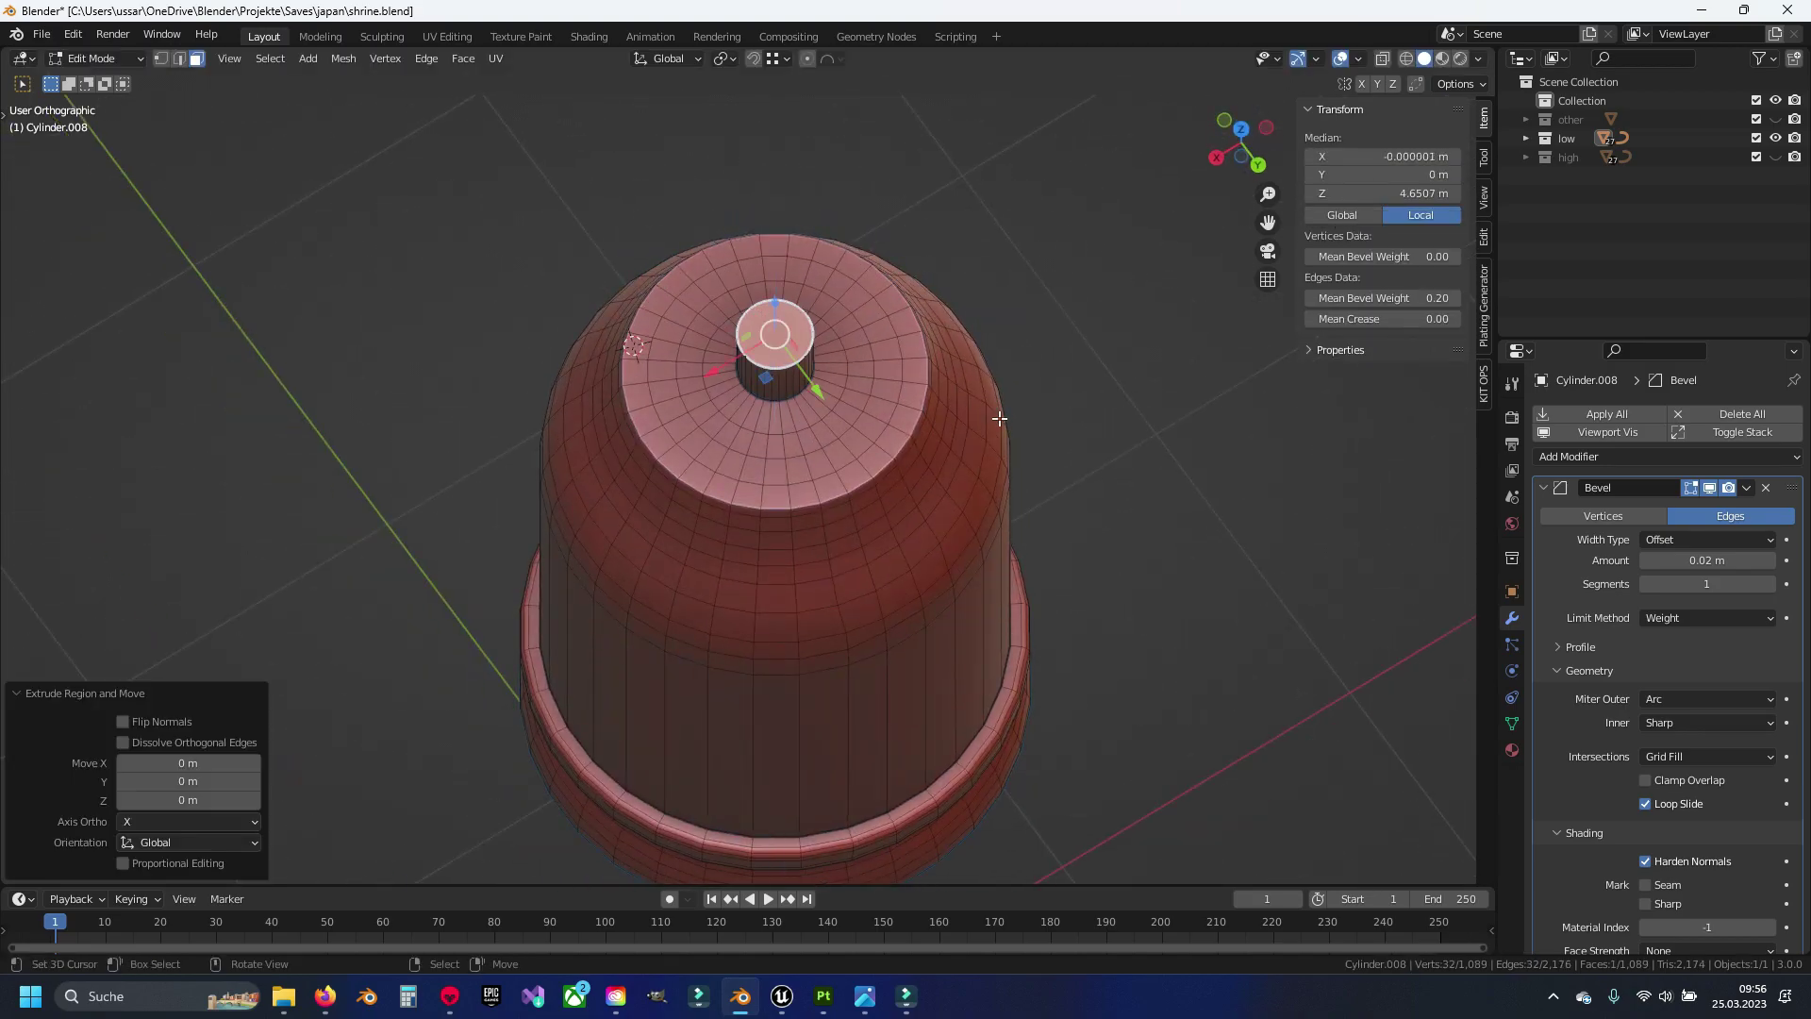
{"action": "key", "text": "F3"}
{"action": "key", "text": "Return"}
Save shrine.blend and view the bell isolated, then within the full shrine
{"action": "middle_click_drag", "start_coordinate": [707, 574], "coordinate": [711, 505]}
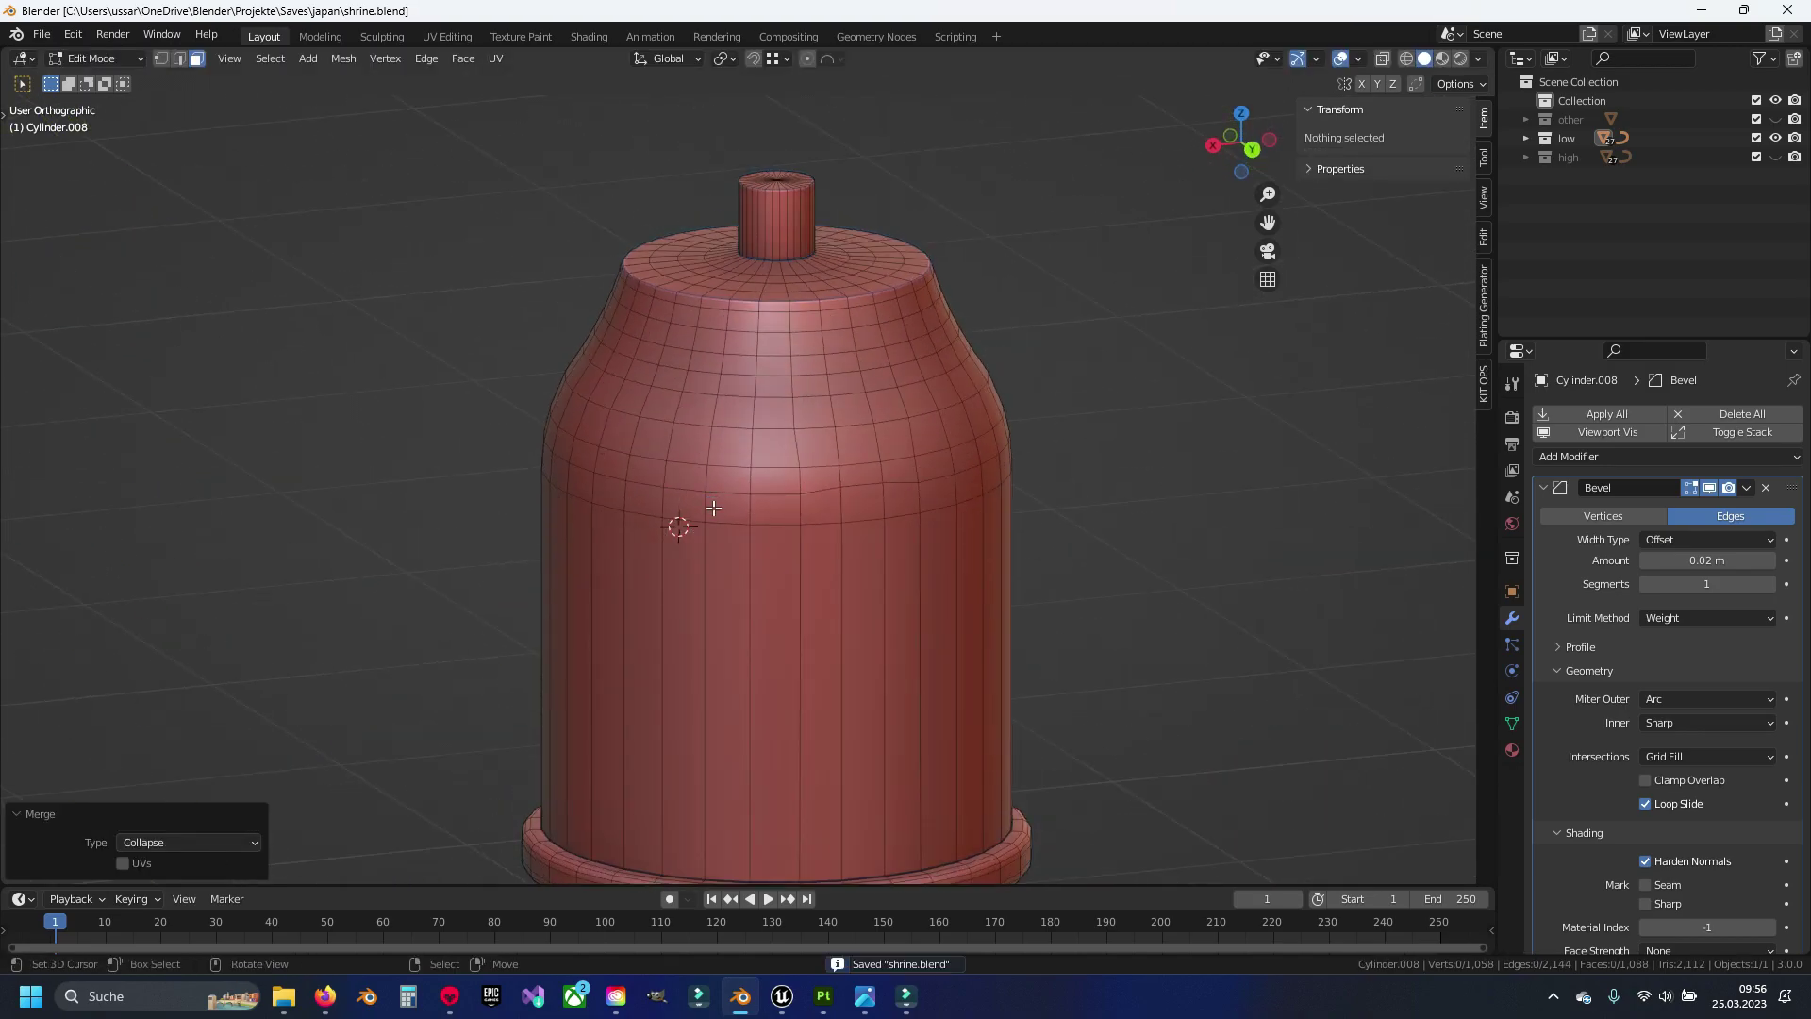
{"action": "key", "text": "Tab"}
{"action": "key", "text": "ctrl+s"}
{"action": "key", "text": "KP_Divide"}
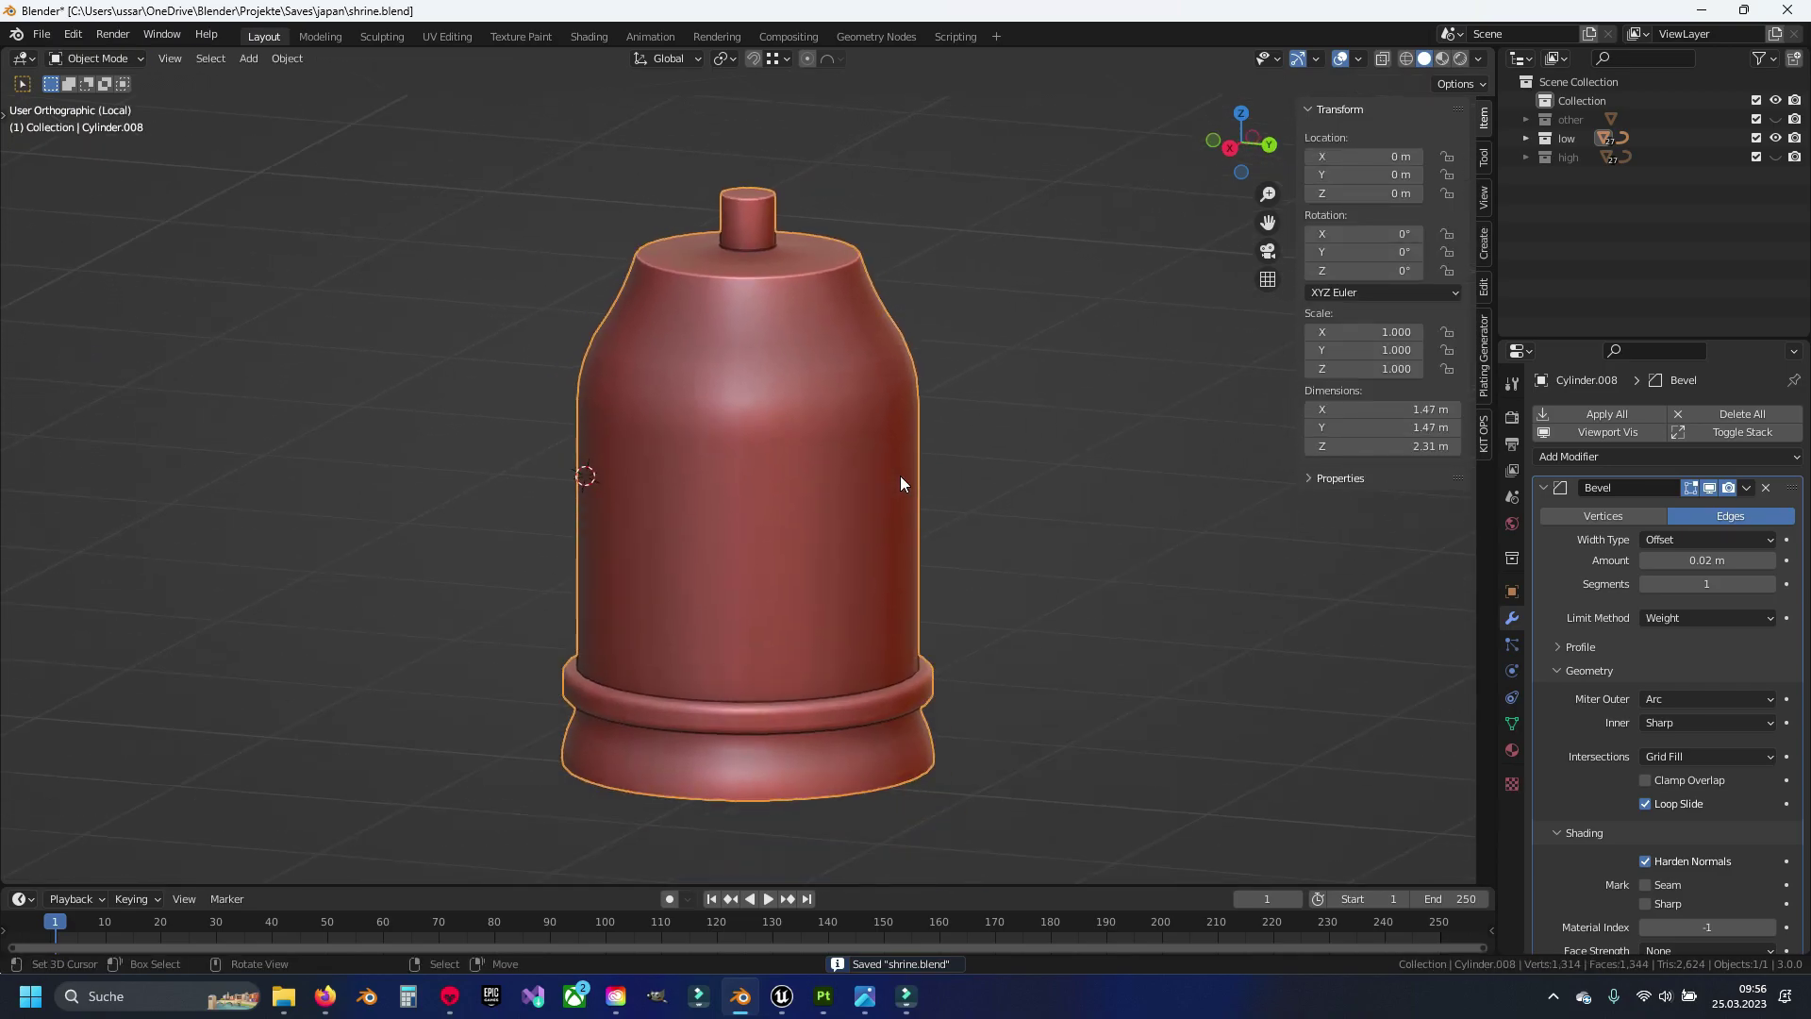
{"action": "scroll", "coordinate": [896, 477], "scroll_direction": "down", "scroll_amount": 5}
{"action": "scroll", "coordinate": [859, 488], "scroll_direction": "up", "scroll_amount": 3}
{"action": "scroll", "coordinate": [857, 491], "scroll_direction": "up", "scroll_amount": 2}
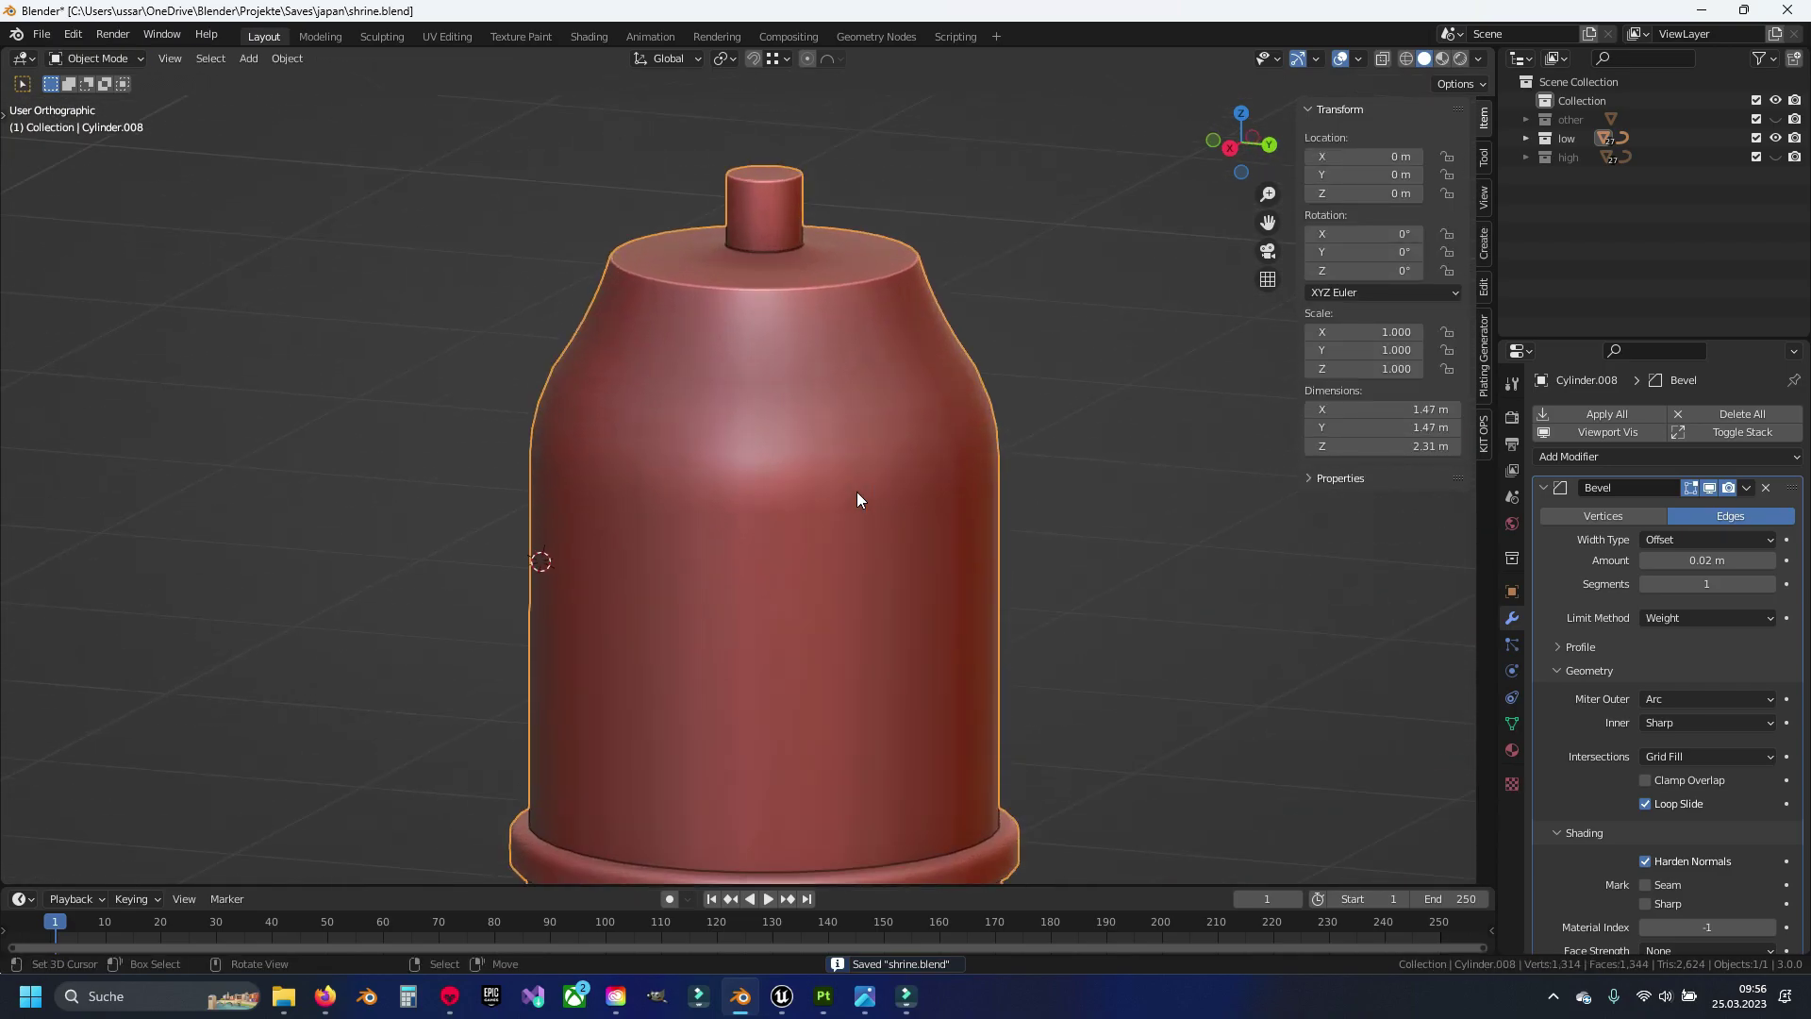
{"action": "key", "text": "KP_Divide"}
{"action": "scroll", "coordinate": [764, 470], "scroll_direction": "down", "scroll_amount": 1}
{"action": "scroll", "coordinate": [764, 470], "scroll_direction": "down", "scroll_amount": 2}
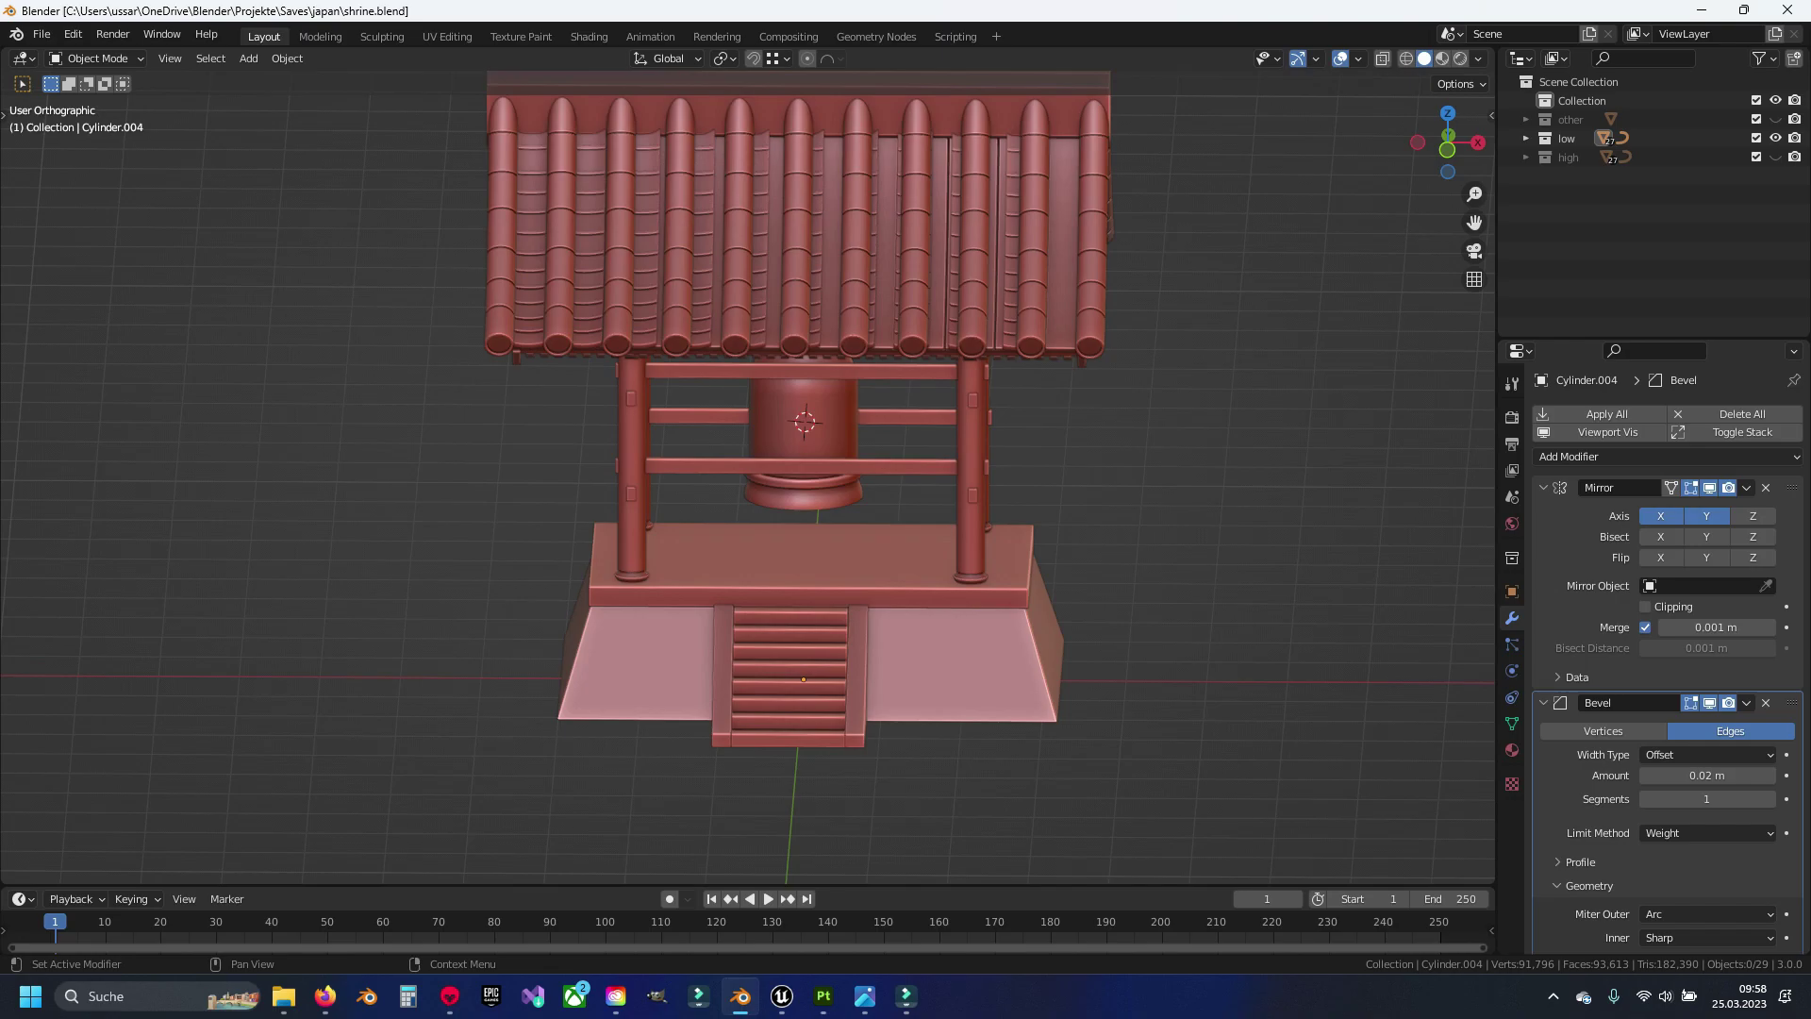
Orbit to an angled shrine view, split it vertically in two, and open the left area's editor types
{"action": "middle_click_drag", "start_coordinate": [931, 736], "coordinate": [1083, 487]}
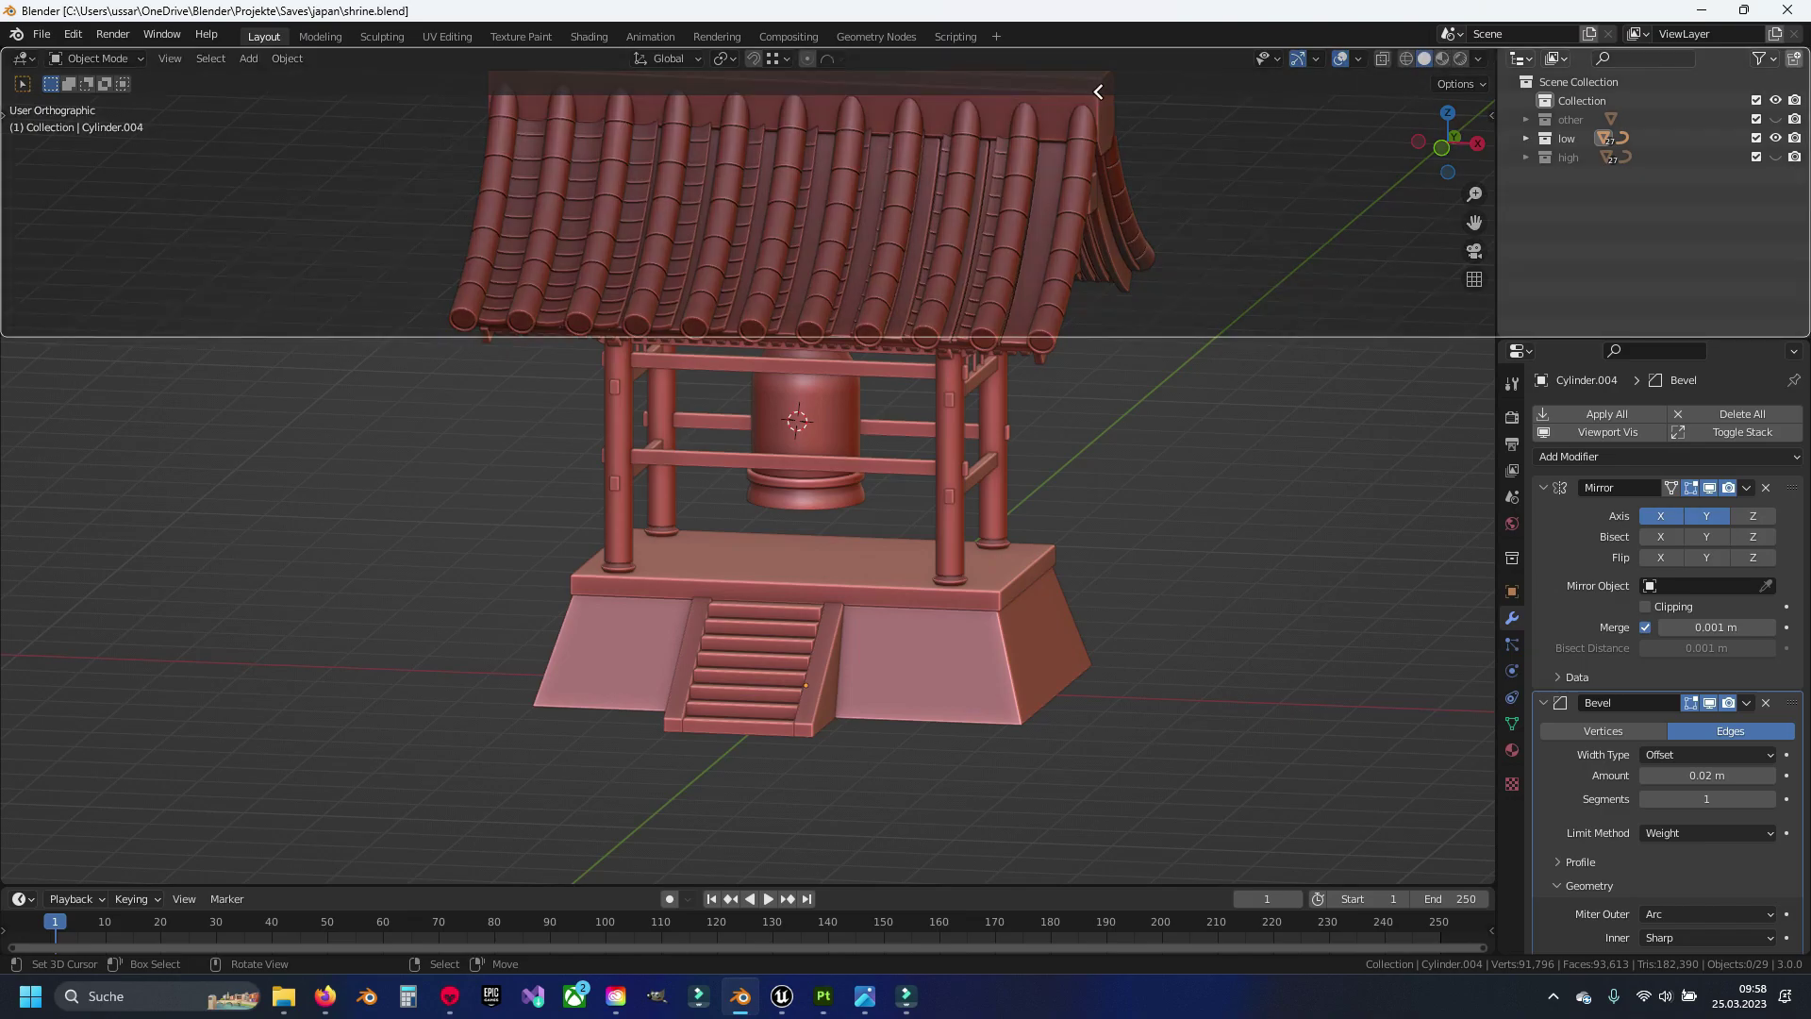
{"action": "left_click_drag", "start_coordinate": [1487, 54], "coordinate": [823, 113]}
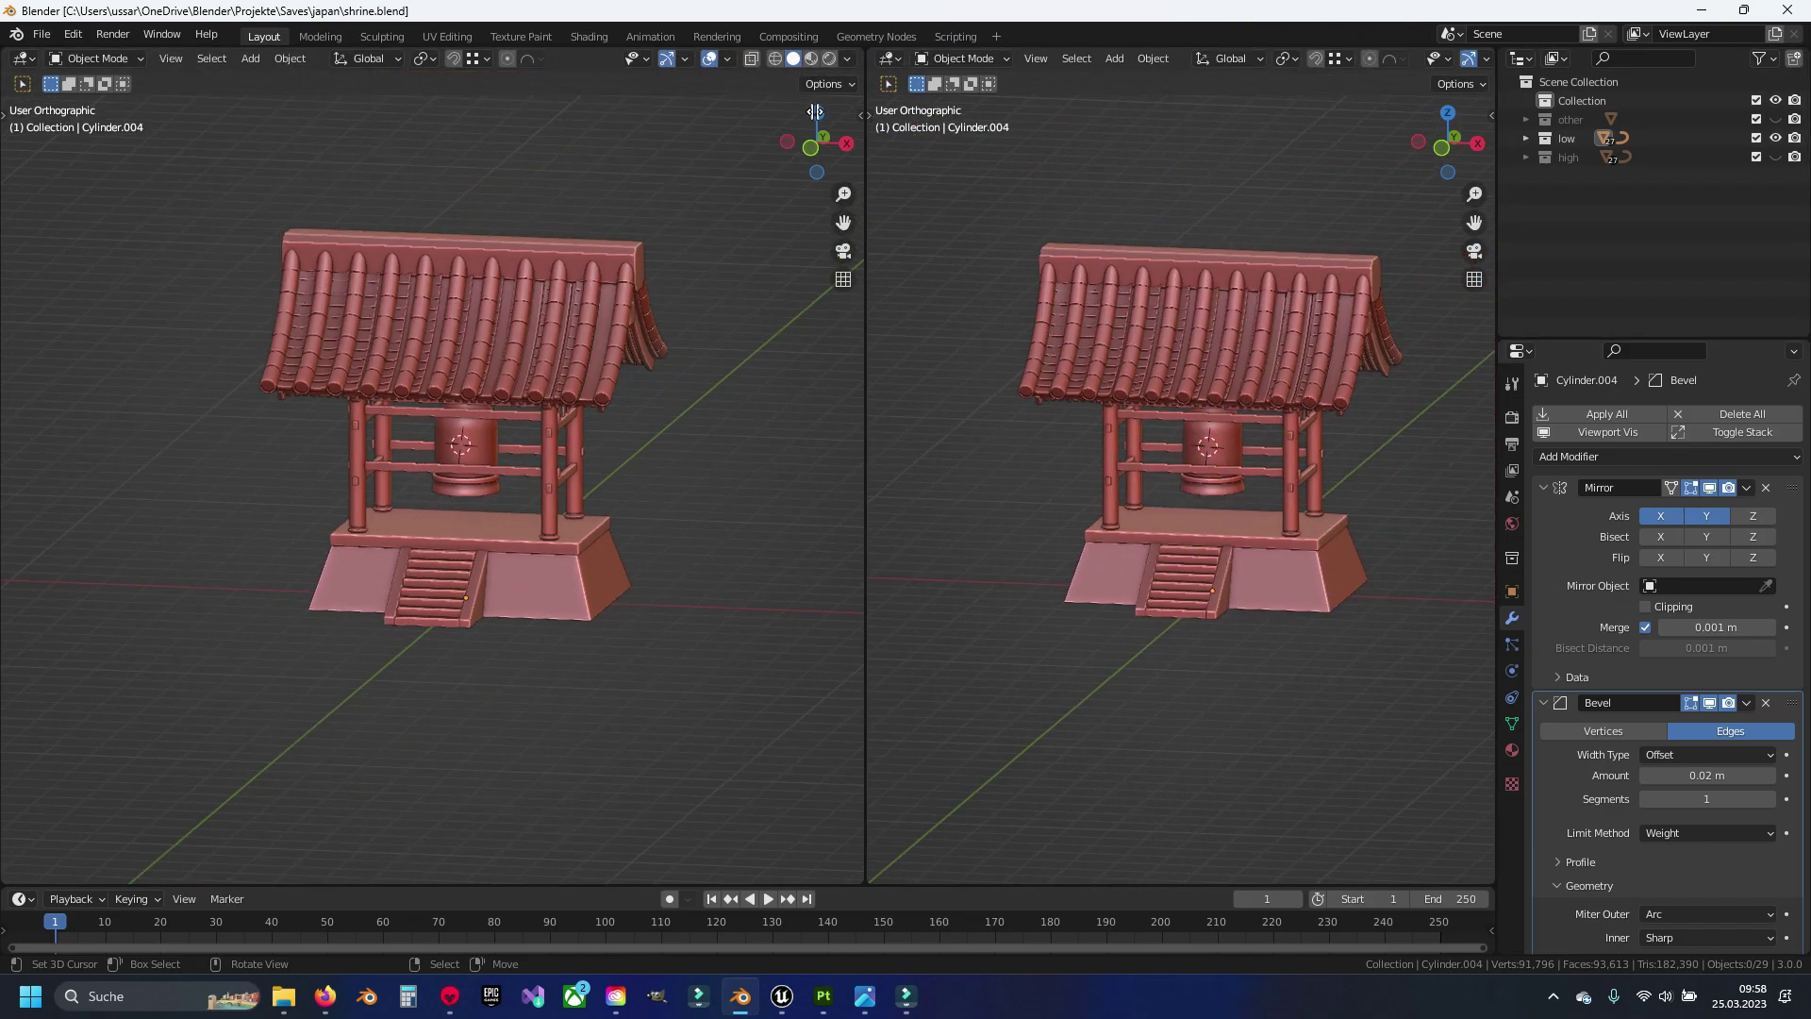
{"action": "left_click", "coordinate": [22, 60]}
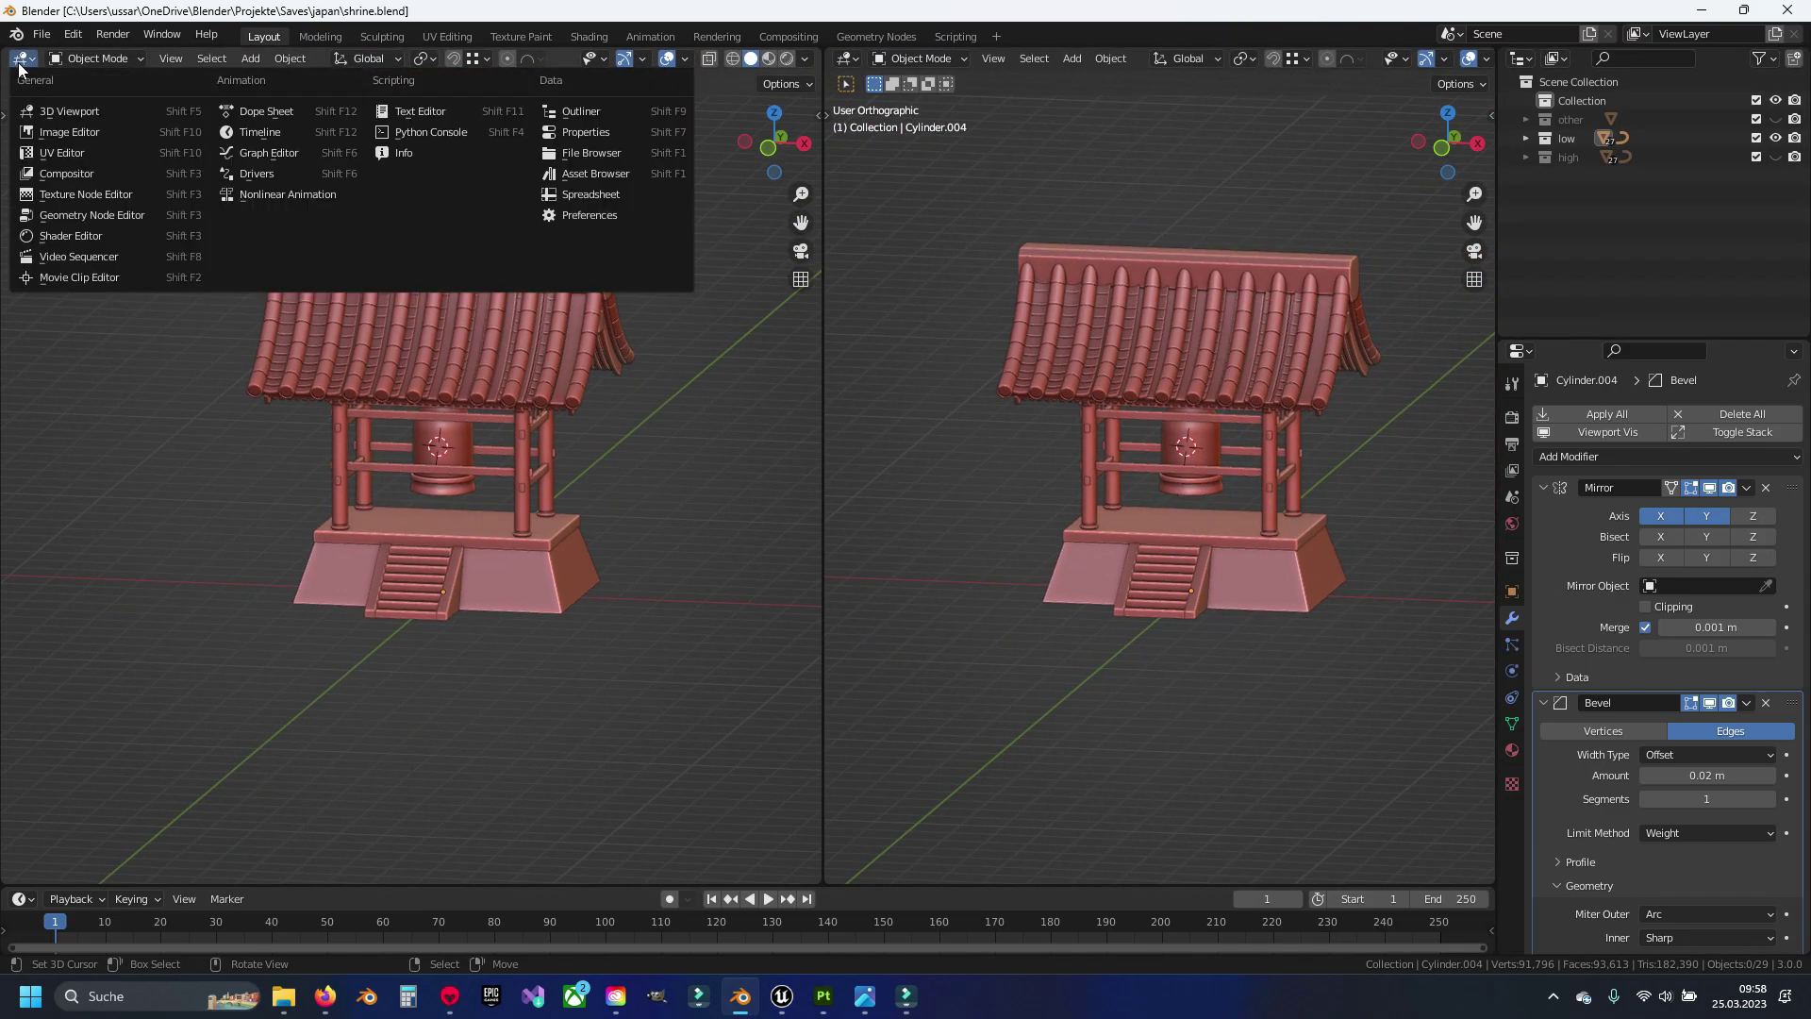
Make the left area an Image Editor with a new 4096×4096 UV Grid image named UVGrid
{"action": "left_click", "coordinate": [87, 135]}
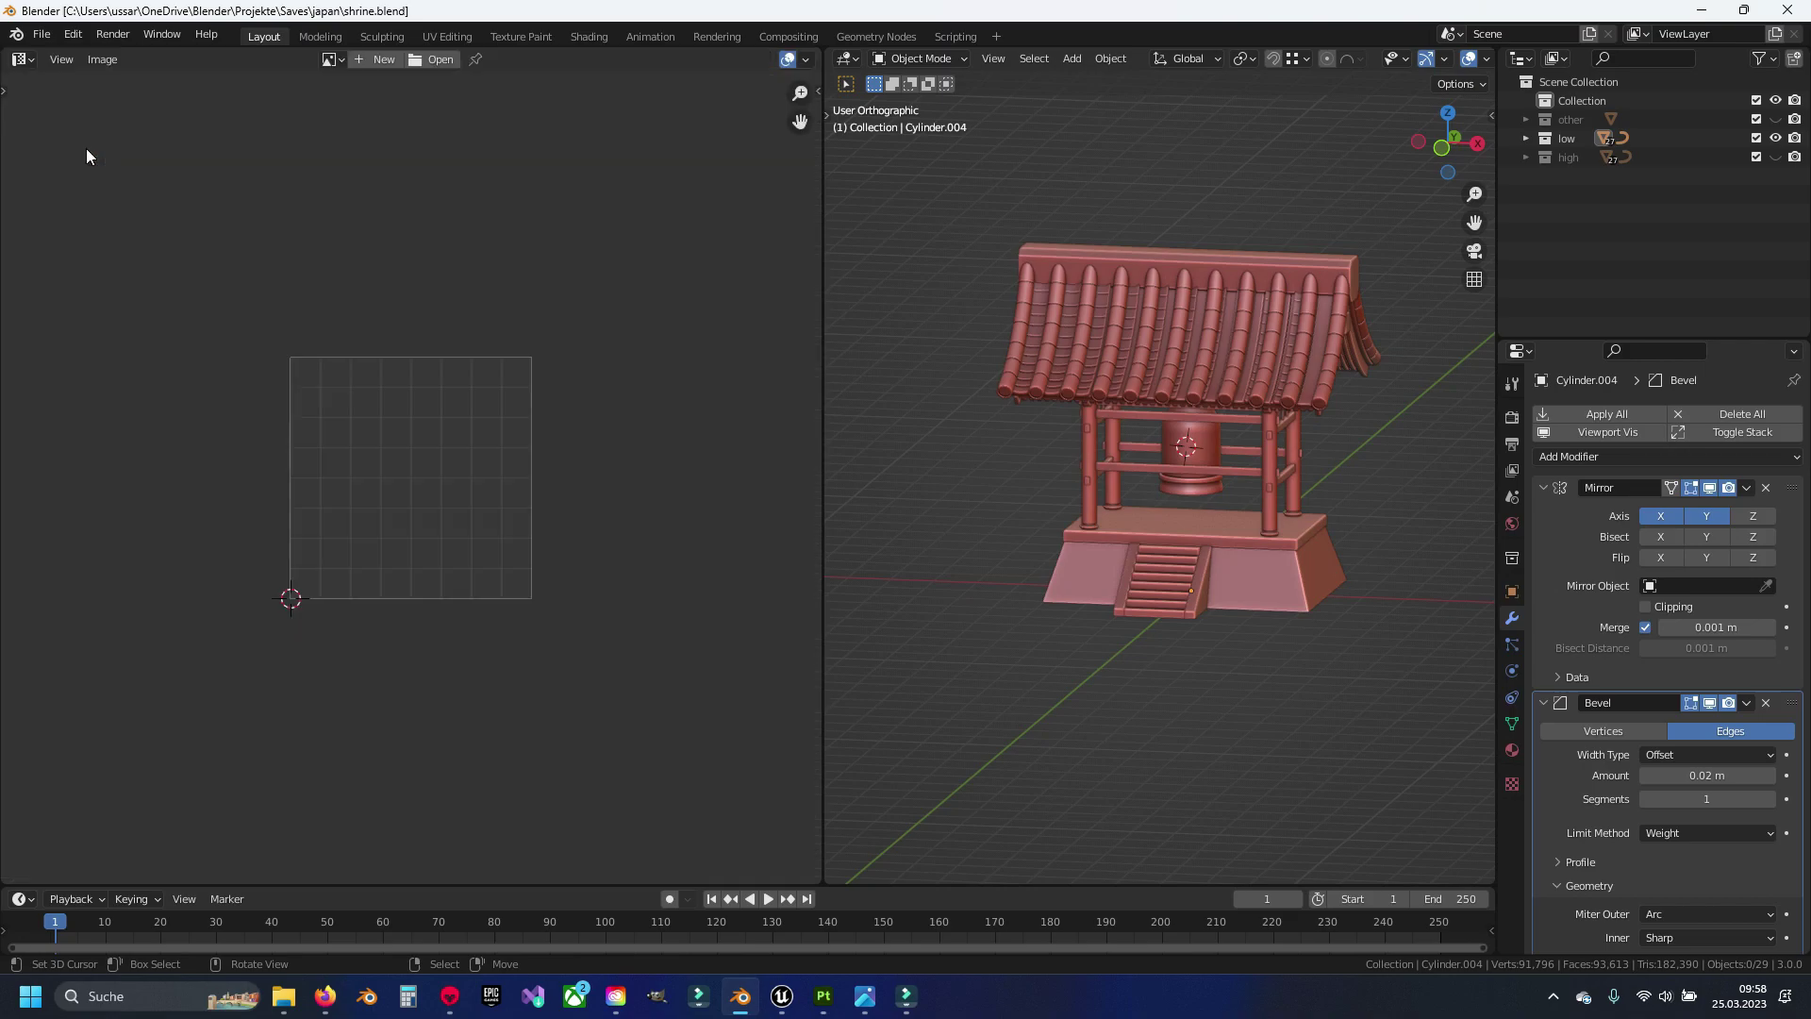
{"action": "scroll", "coordinate": [426, 432], "scroll_direction": "up", "scroll_amount": 4}
{"action": "left_click", "coordinate": [330, 58]}
{"action": "type", "text": "UVGrid"}
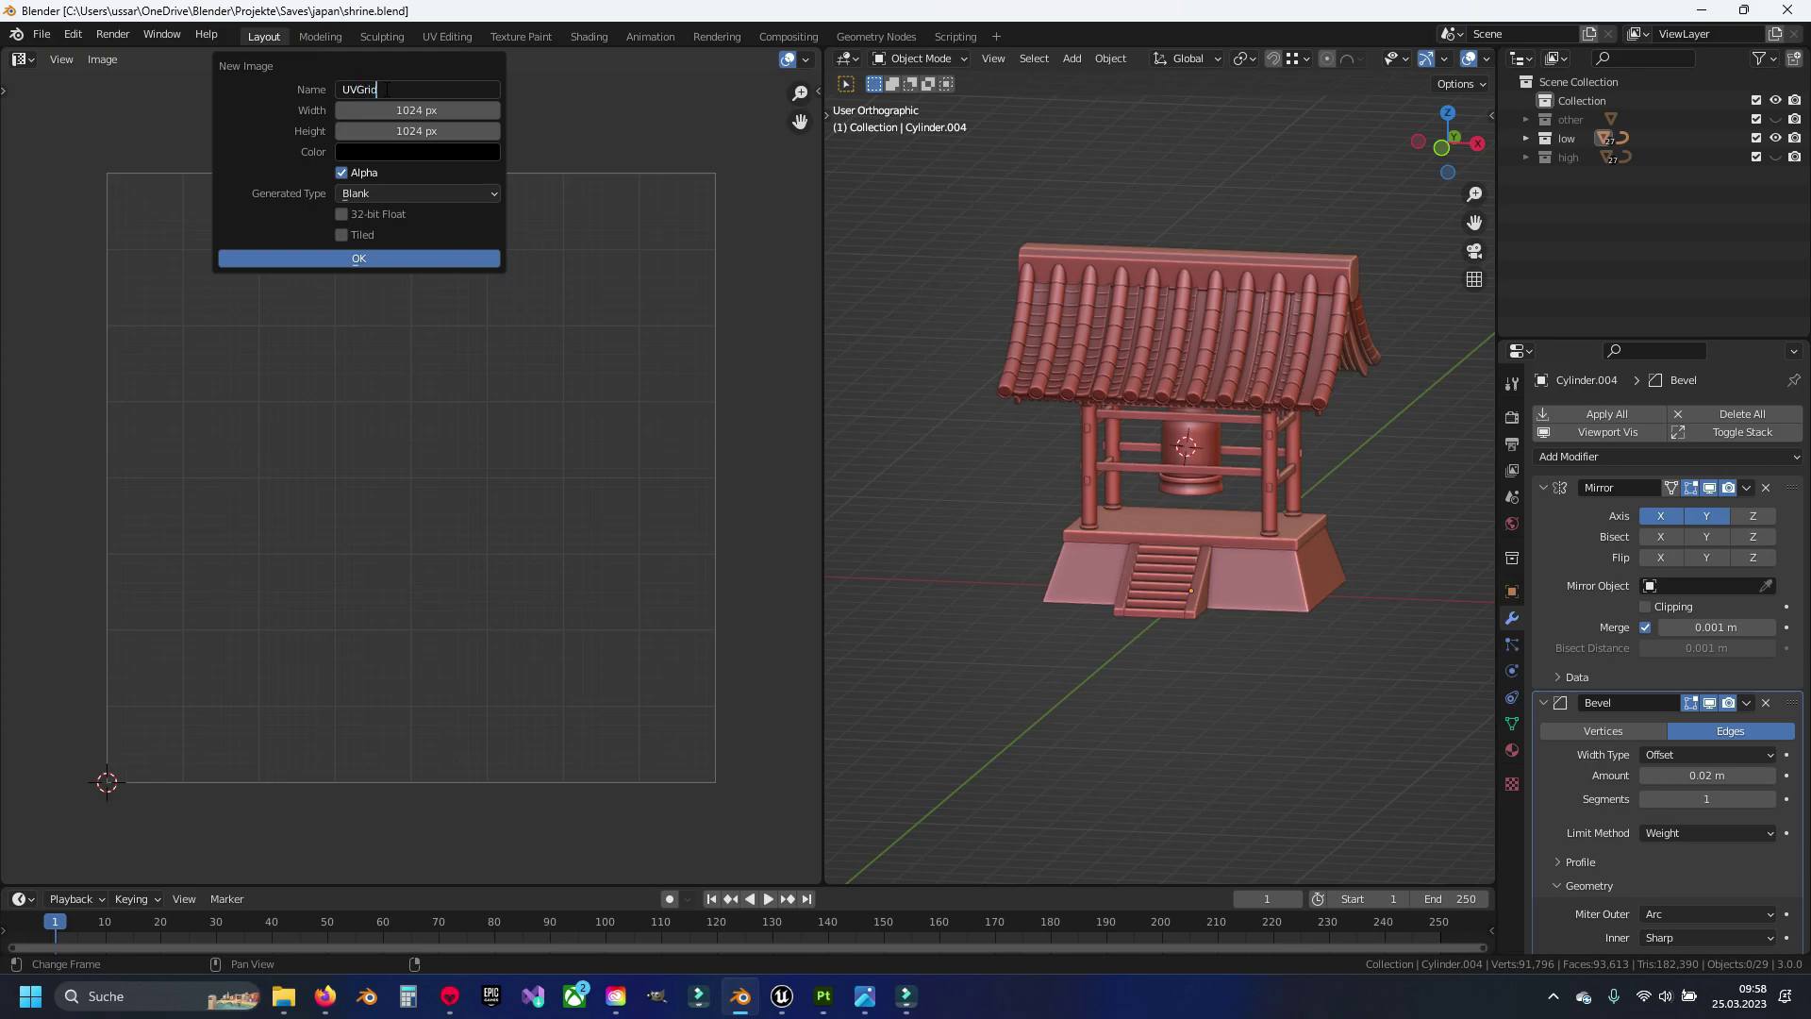
{"action": "key", "text": "Return"}
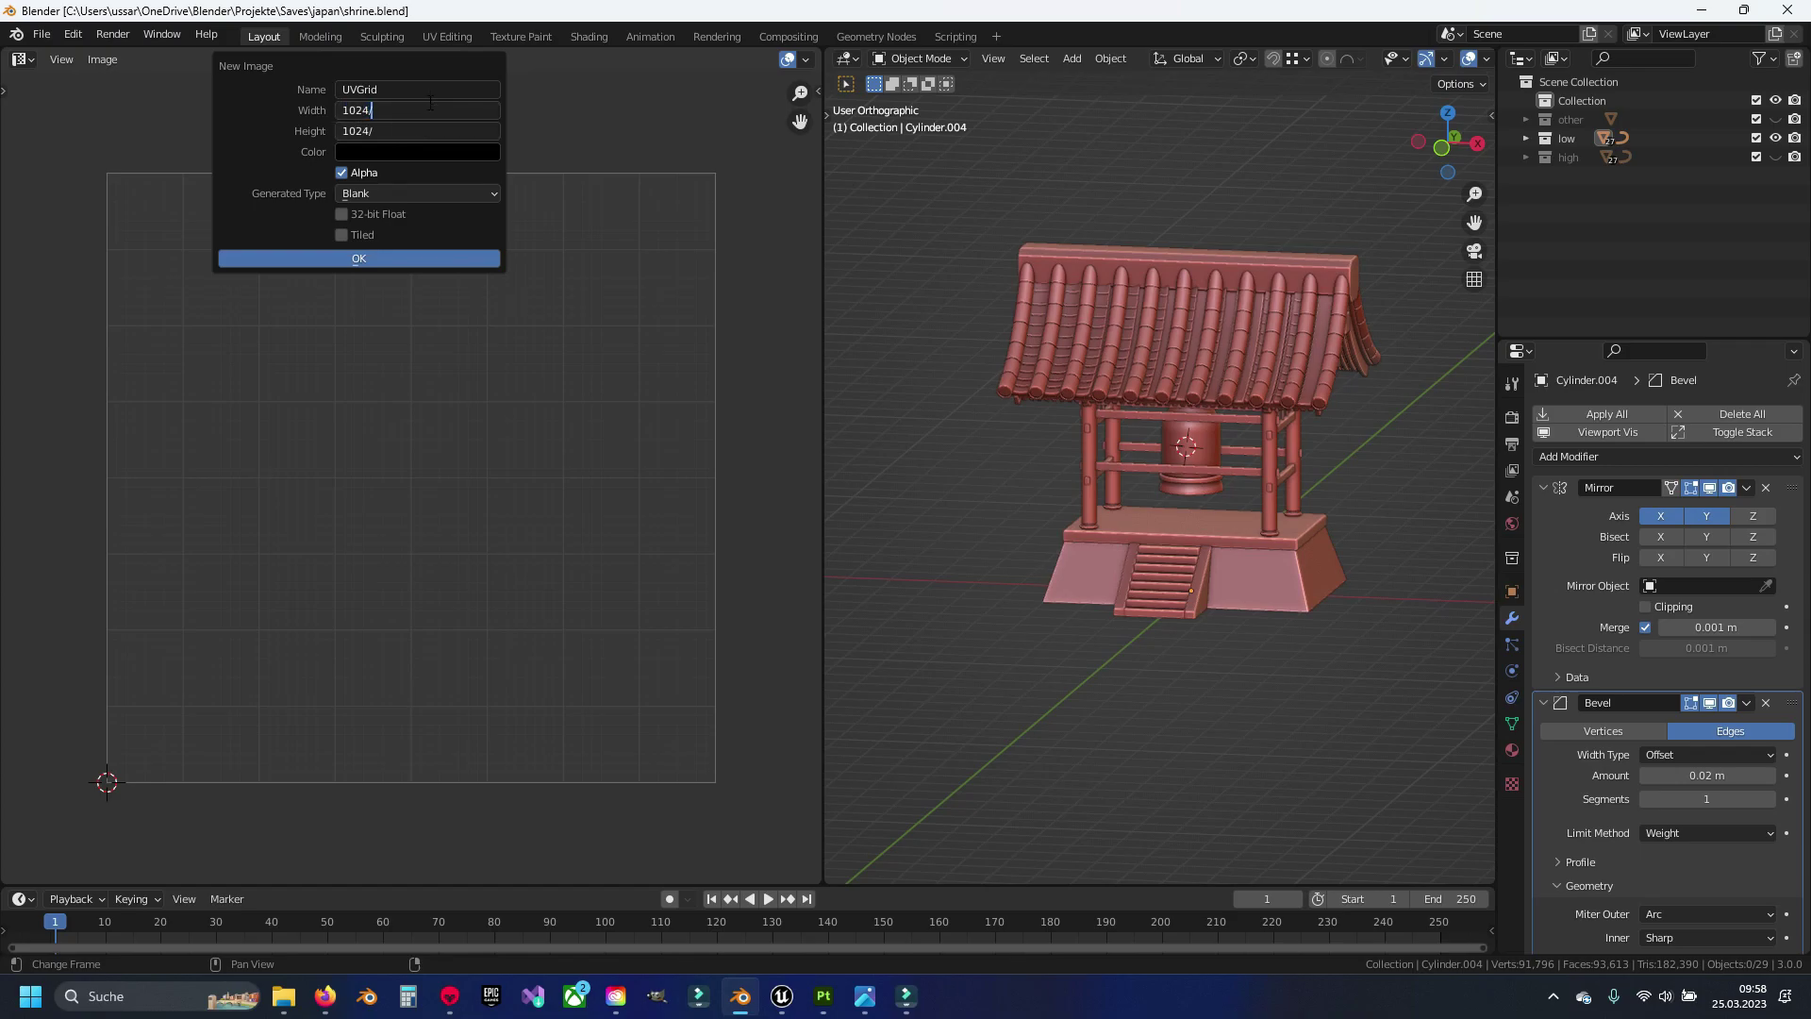
{"action": "key", "text": "Return"}
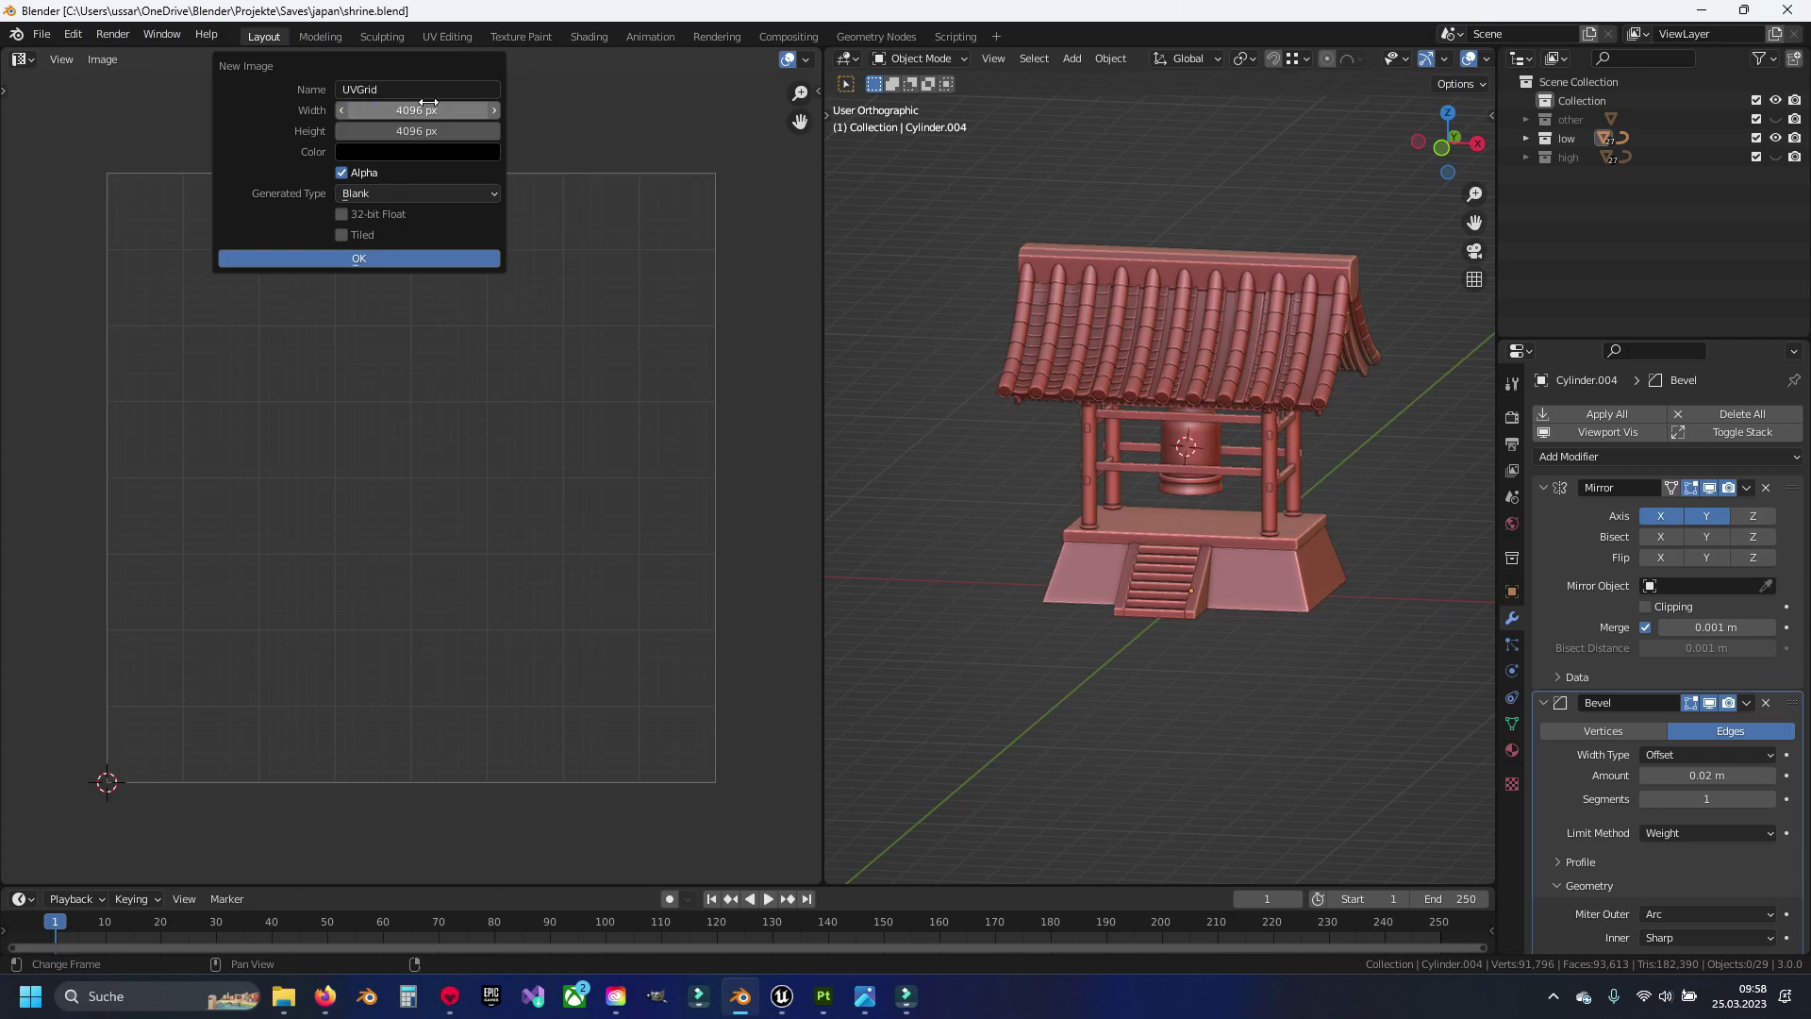
{"action": "left_click", "coordinate": [376, 192]}
{"action": "left_click", "coordinate": [377, 234]}
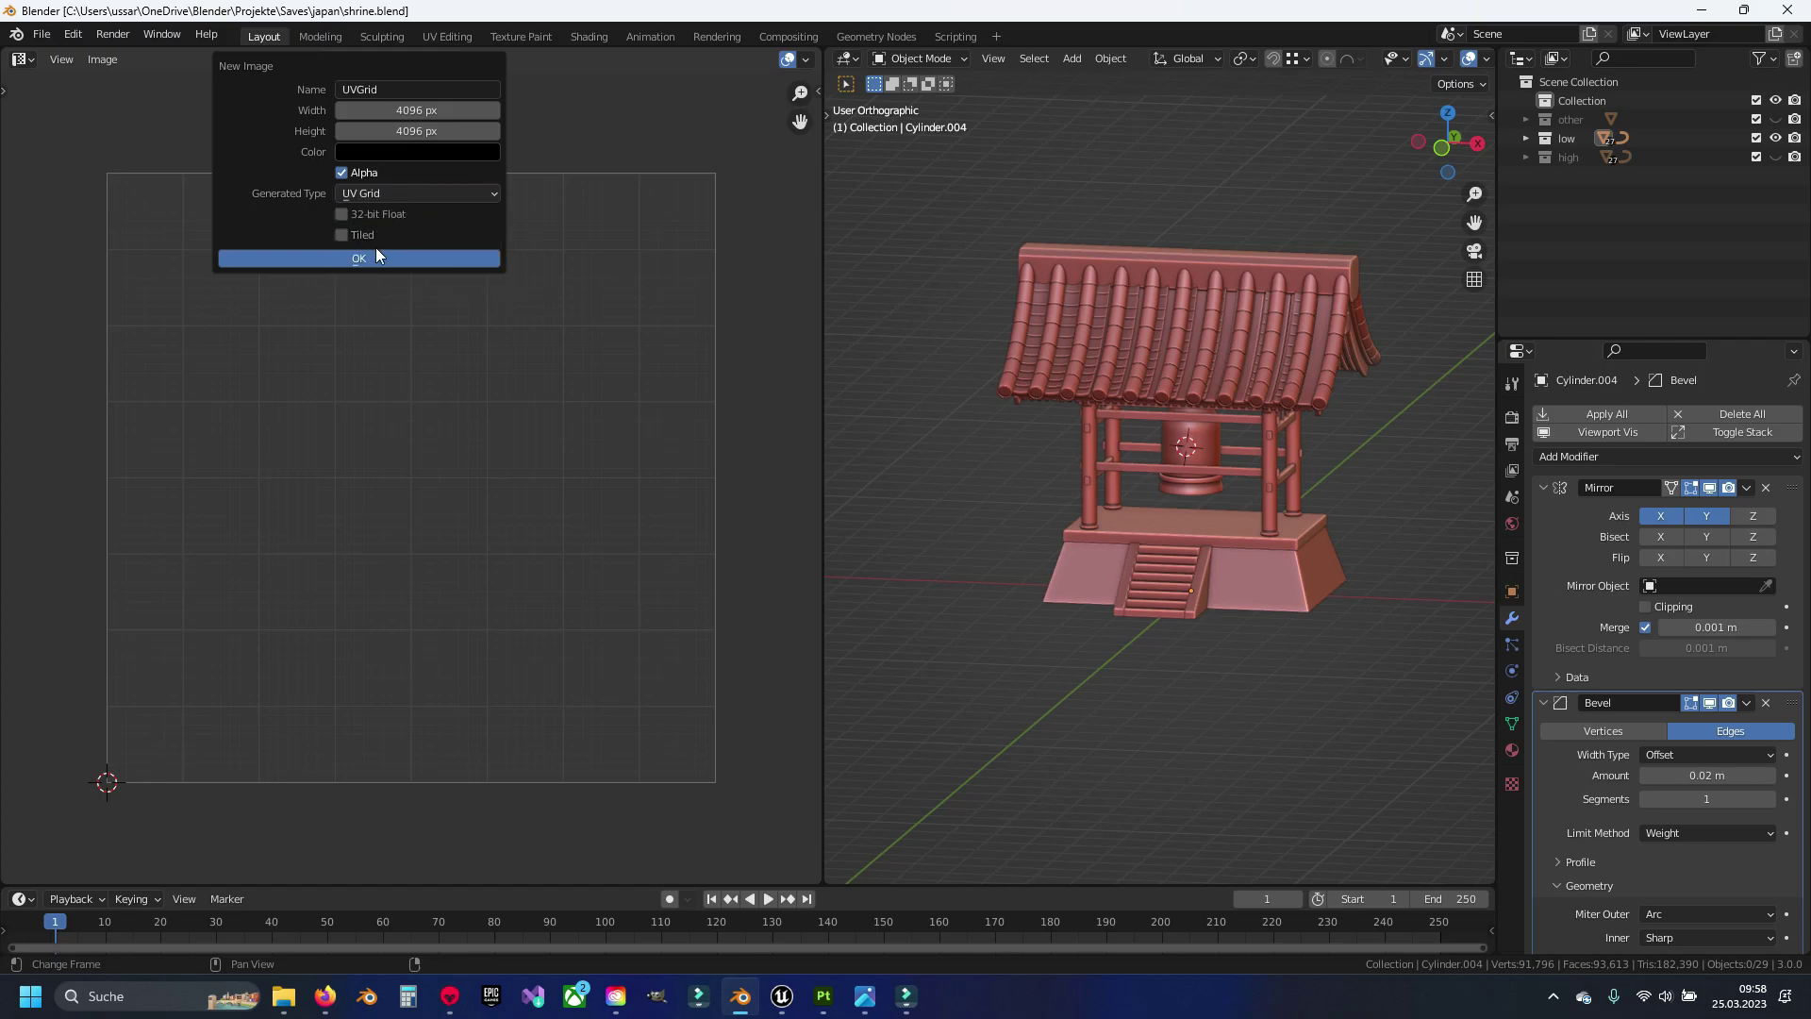
{"action": "scroll", "coordinate": [426, 399], "scroll_direction": "down", "scroll_amount": 5}
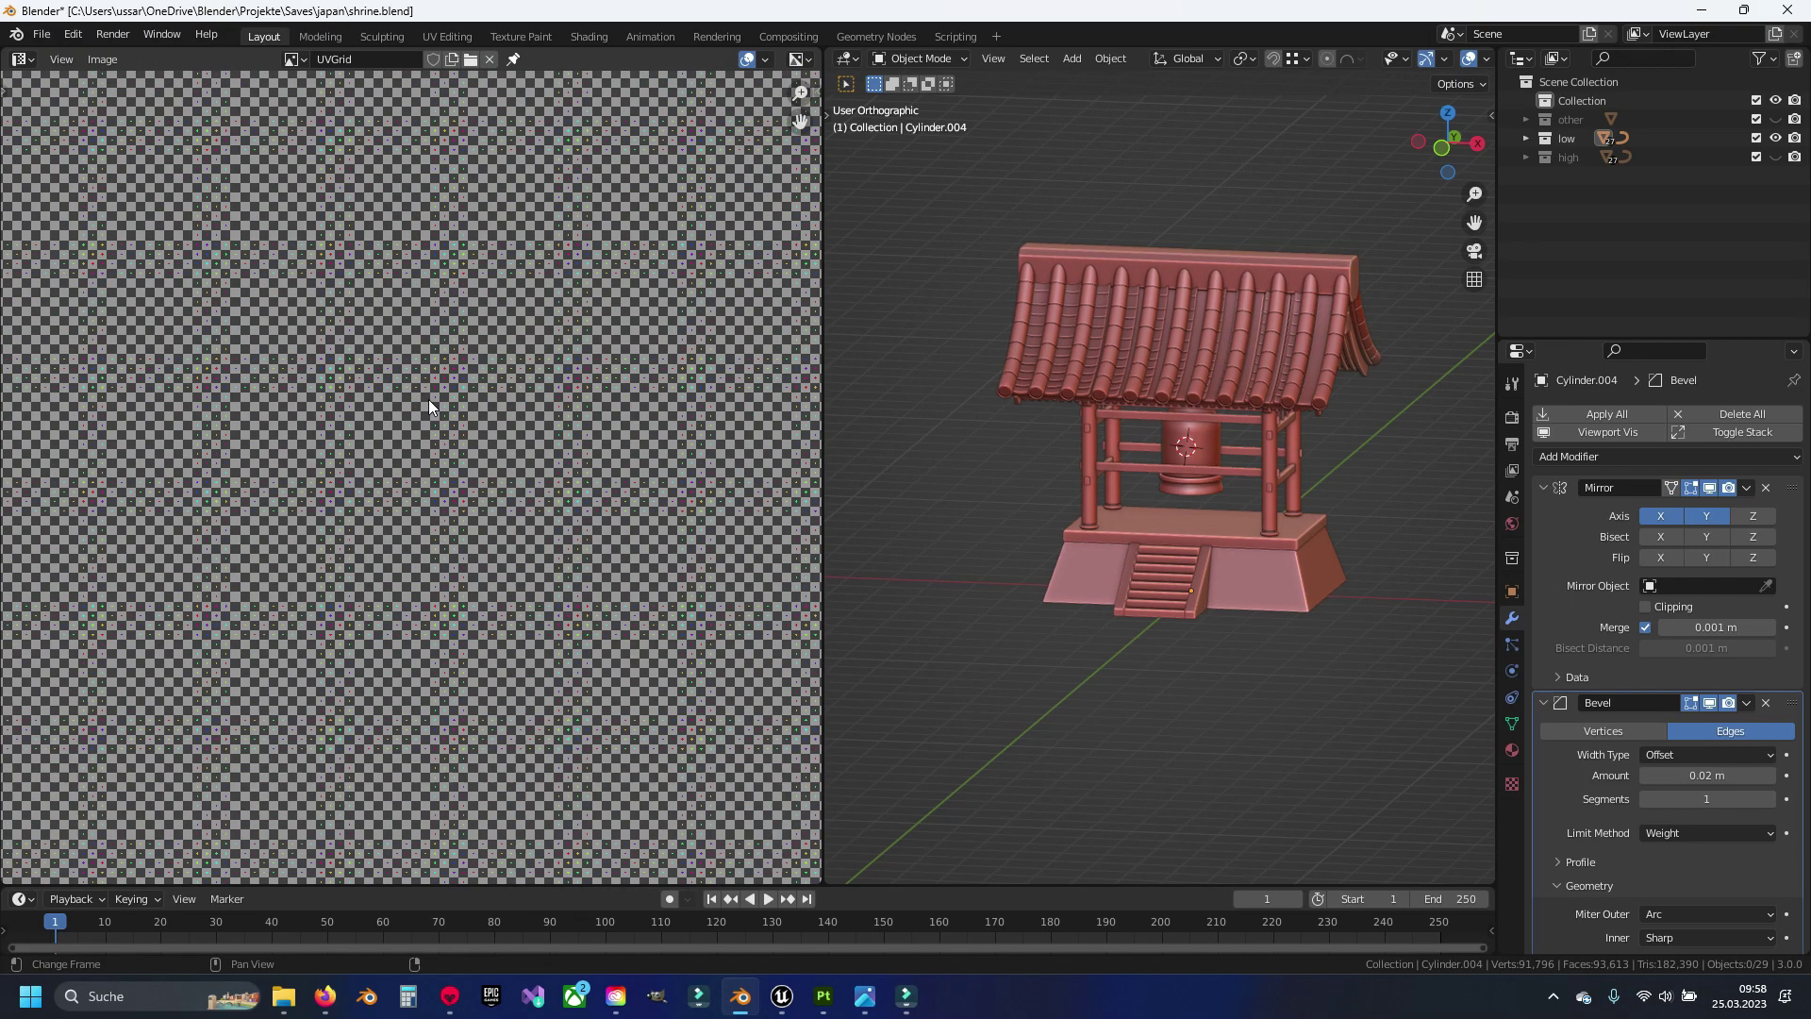
{"action": "scroll", "coordinate": [428, 399], "scroll_direction": "down", "scroll_amount": 4}
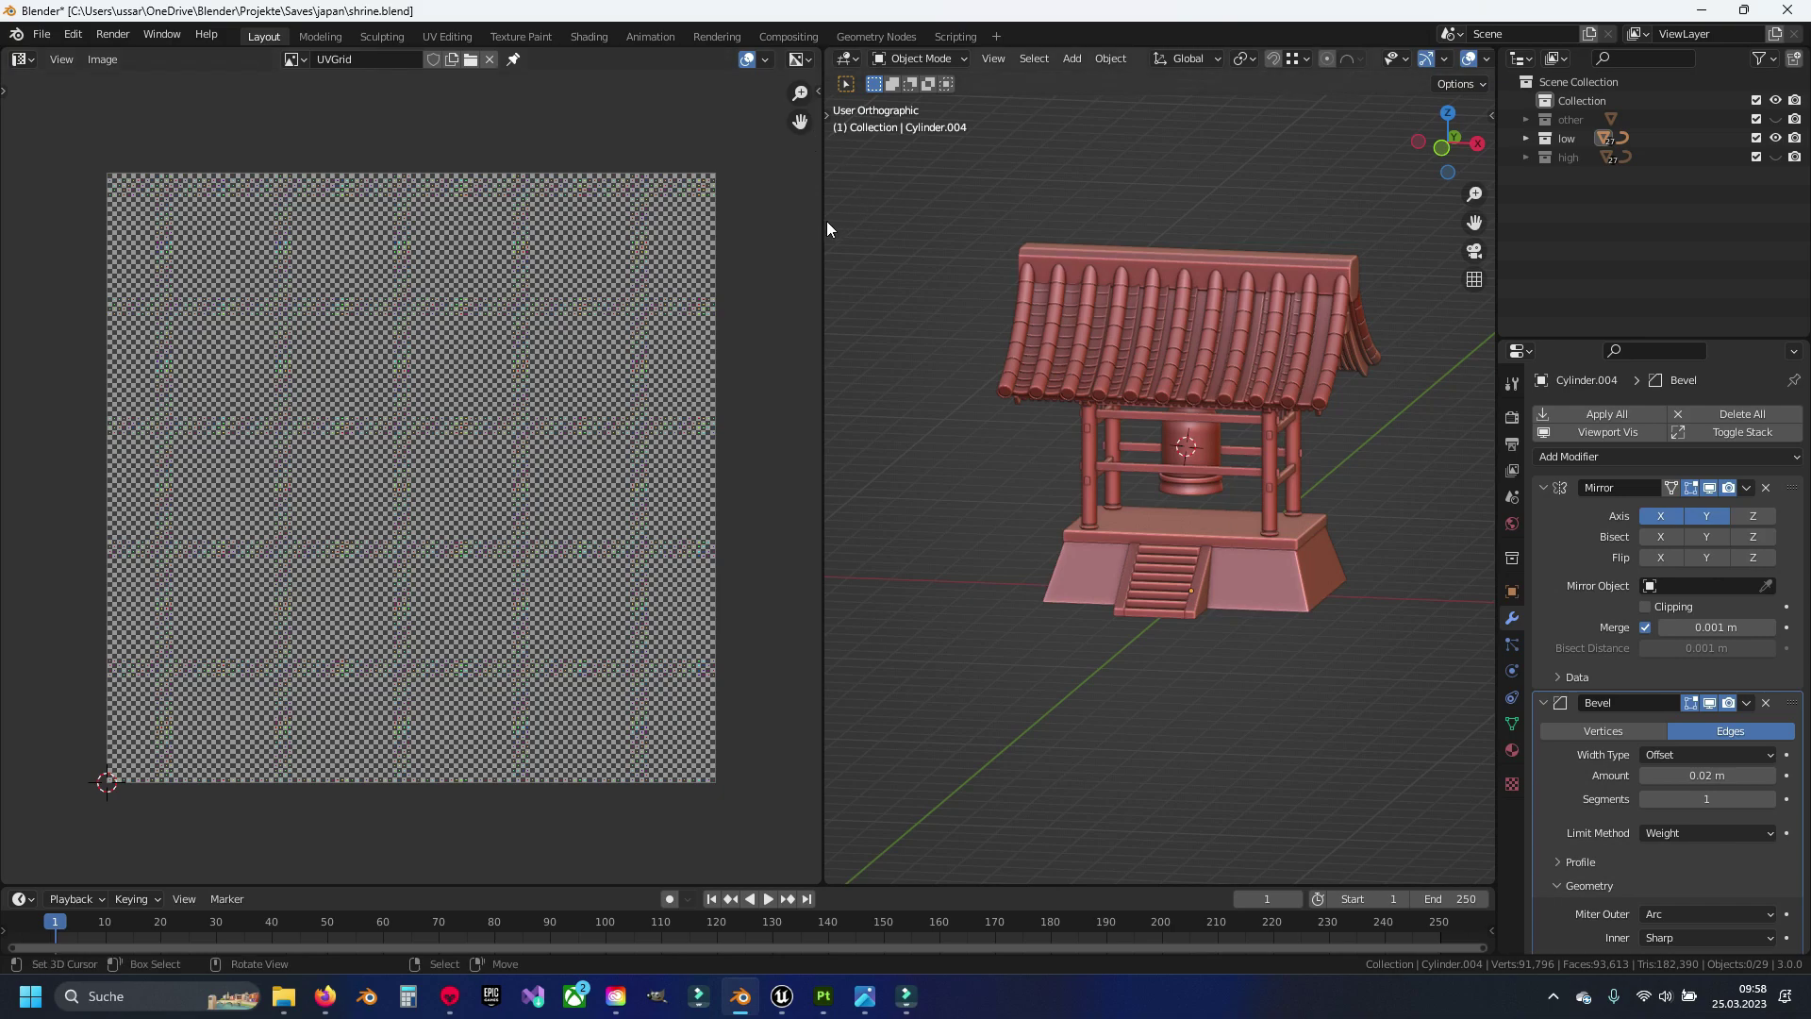
Isolate the stone base in edit mode and show its UVs with sync selection and stretch colouring
{"action": "left_click_drag", "start_coordinate": [824, 229], "coordinate": [632, 229]}
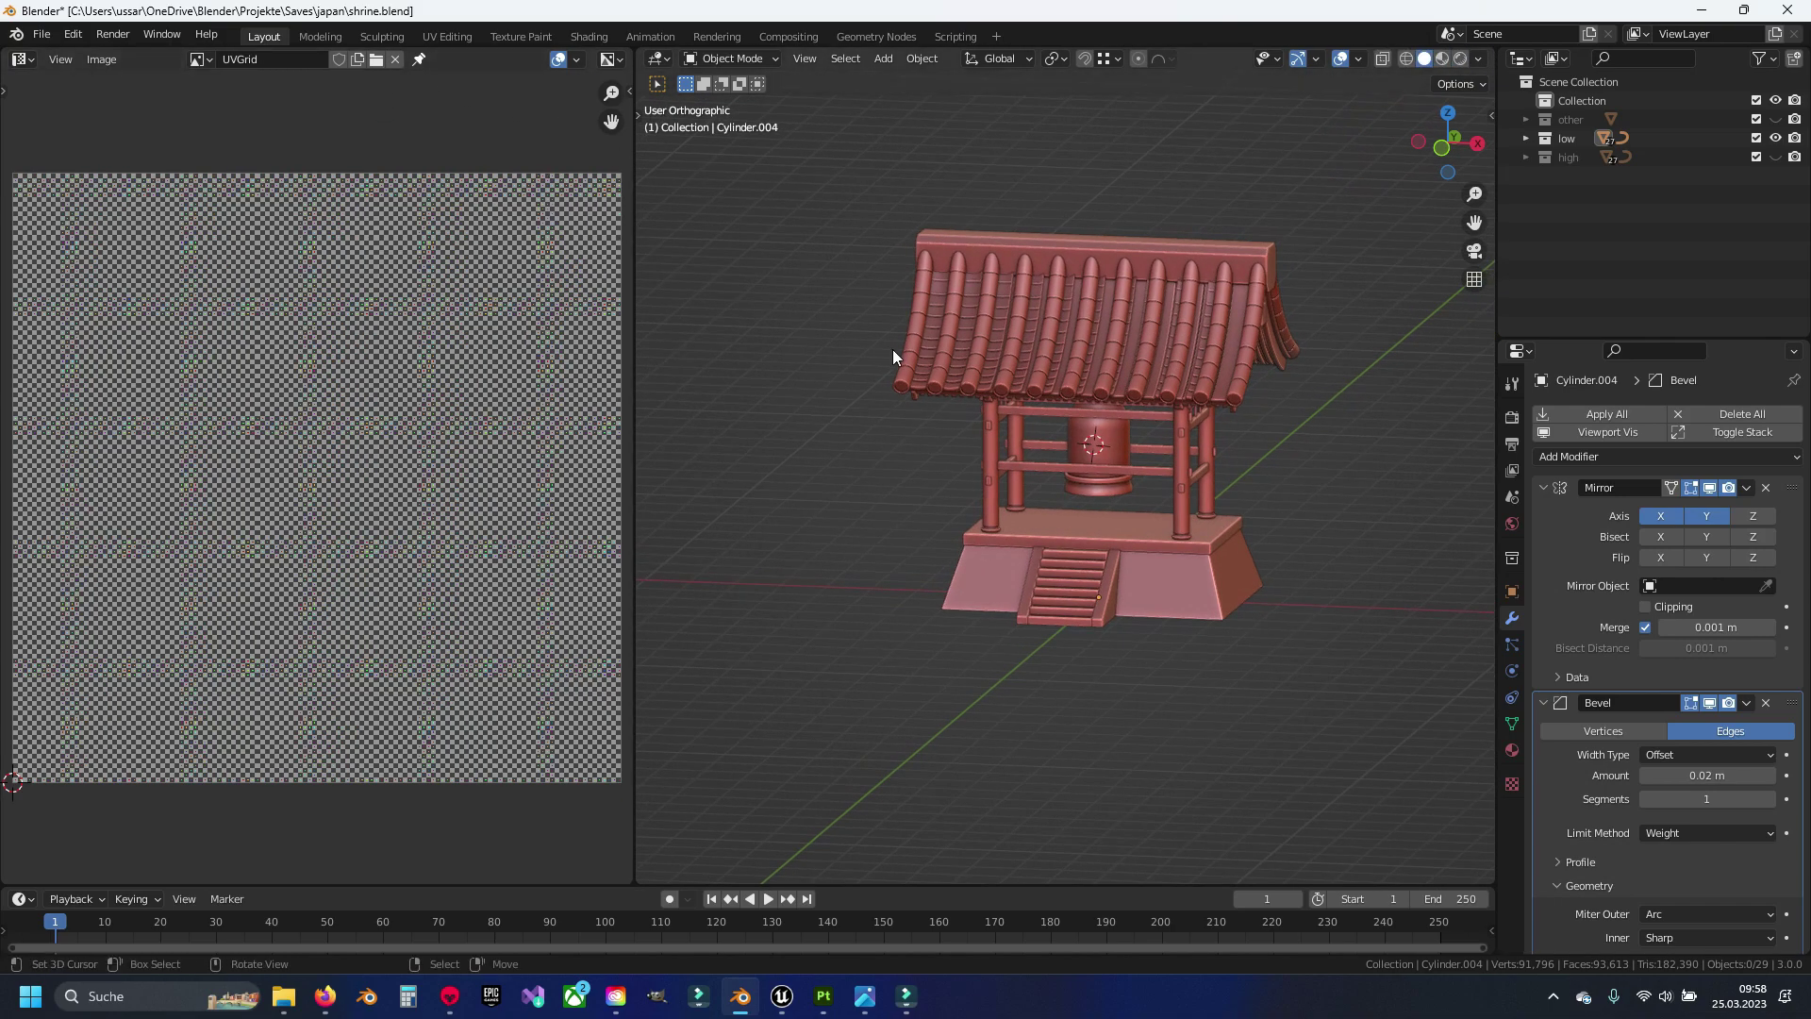
{"action": "left_click", "coordinate": [992, 598]}
{"action": "key", "text": "KP_Divide"}
{"action": "key", "text": "Tab"}
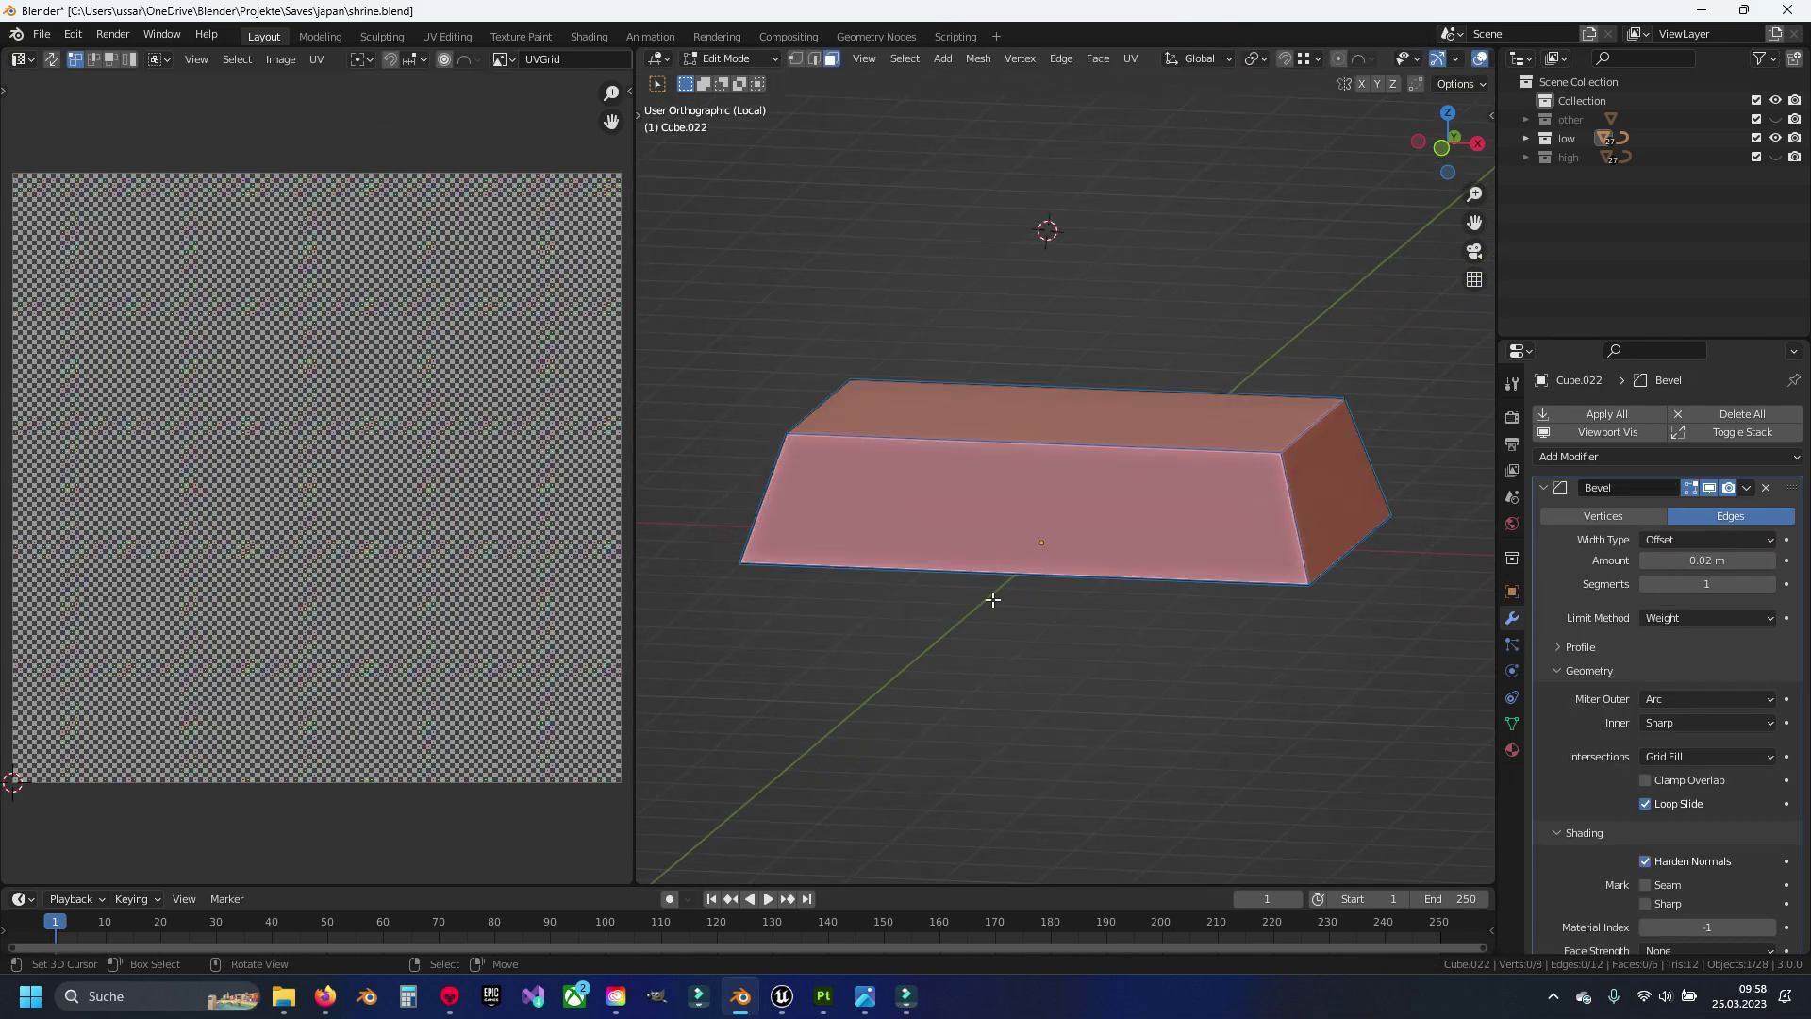
{"action": "left_click", "coordinate": [52, 59]}
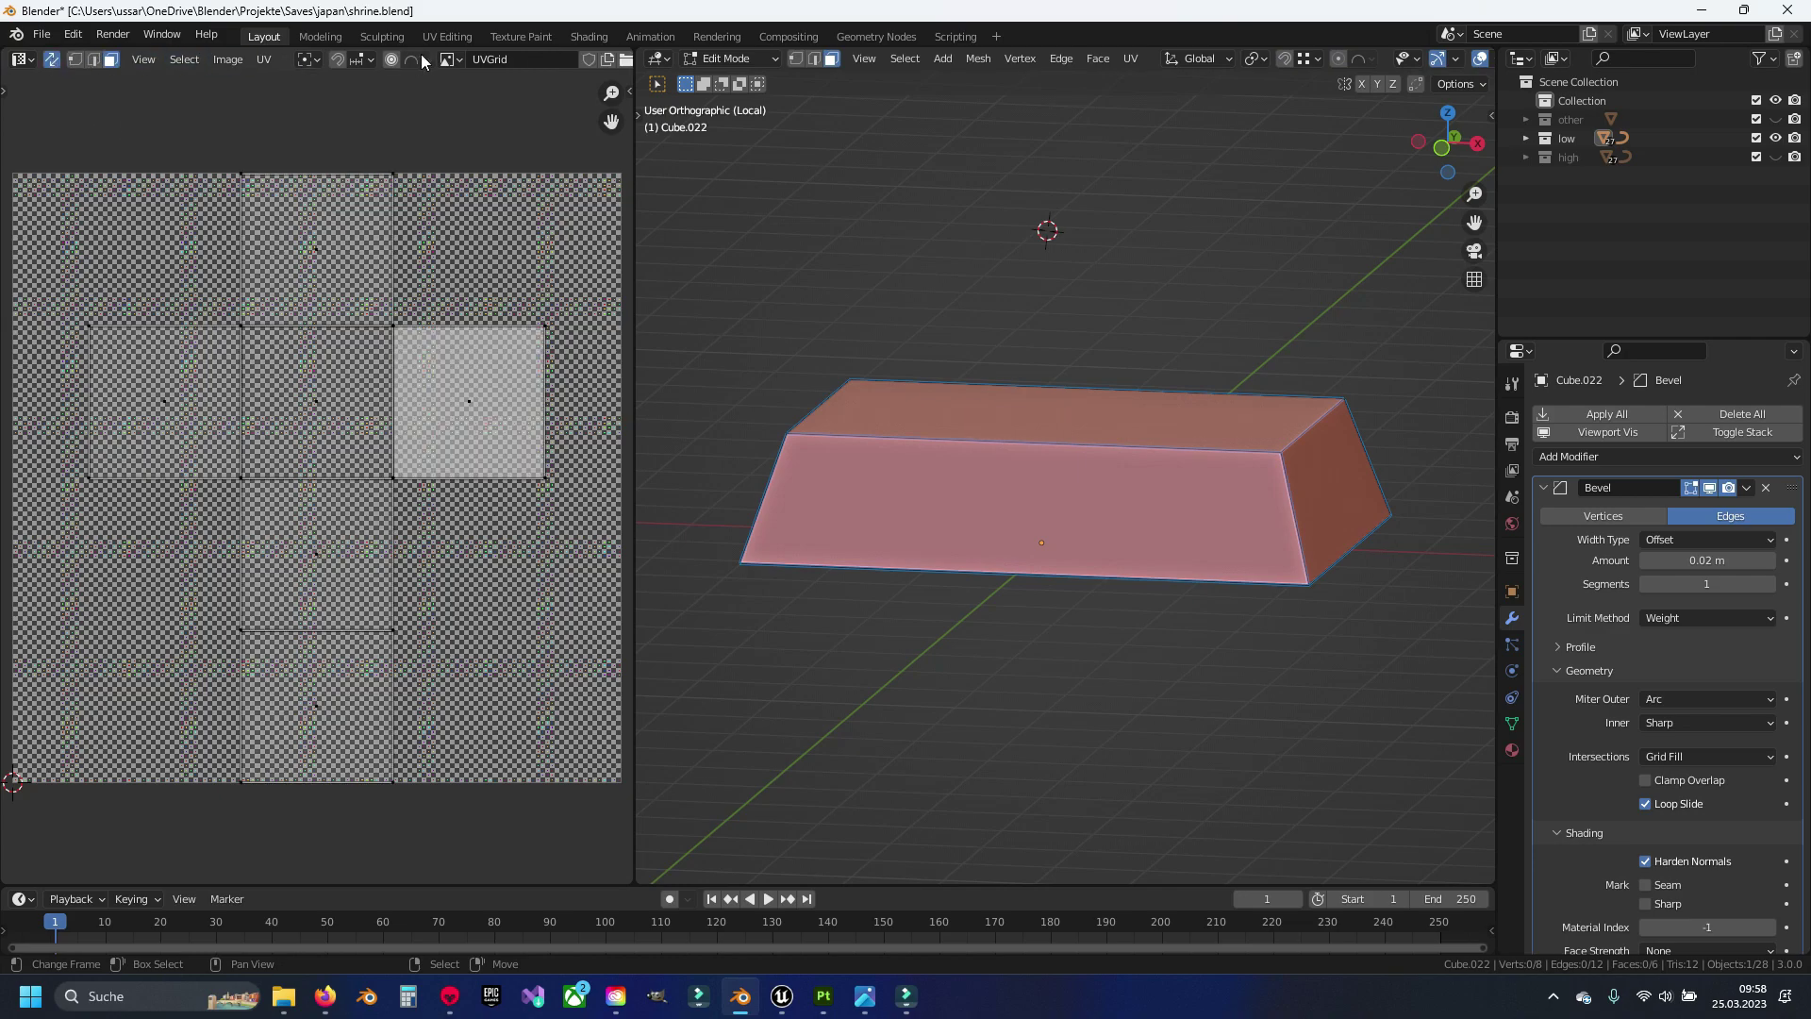
{"action": "scroll", "coordinate": [421, 53], "scroll_direction": "down", "scroll_amount": 5}
{"action": "left_click", "coordinate": [448, 61]}
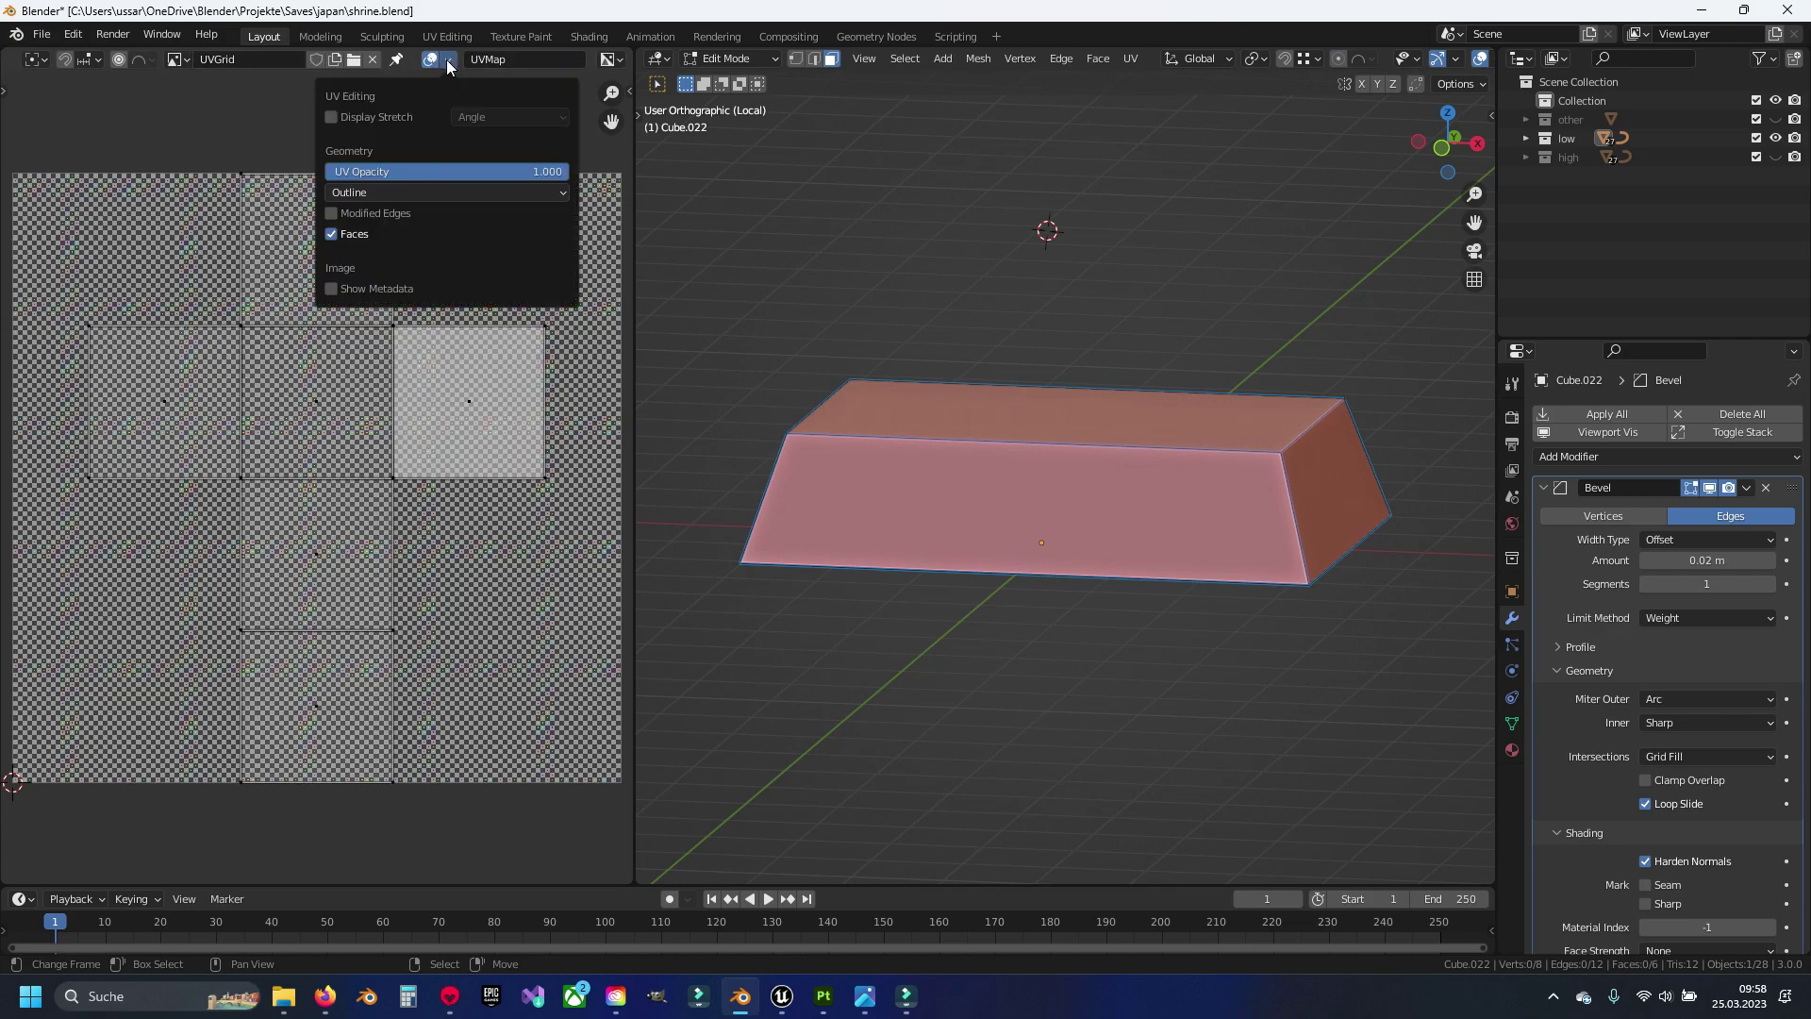
{"action": "left_click", "coordinate": [348, 119]}
Save the file, then mark seams on the base's underside and vertical edges
{"action": "mouse_move", "coordinate": [935, 585]}
{"action": "middle_mouse_down"}
{"action": "mouse_move", "coordinate": [1172, 619]}
{"action": "mouse_move", "coordinate": [932, 410]}
{"action": "middle_mouse_up"}
{"action": "key", "text": "ctrl+s"}
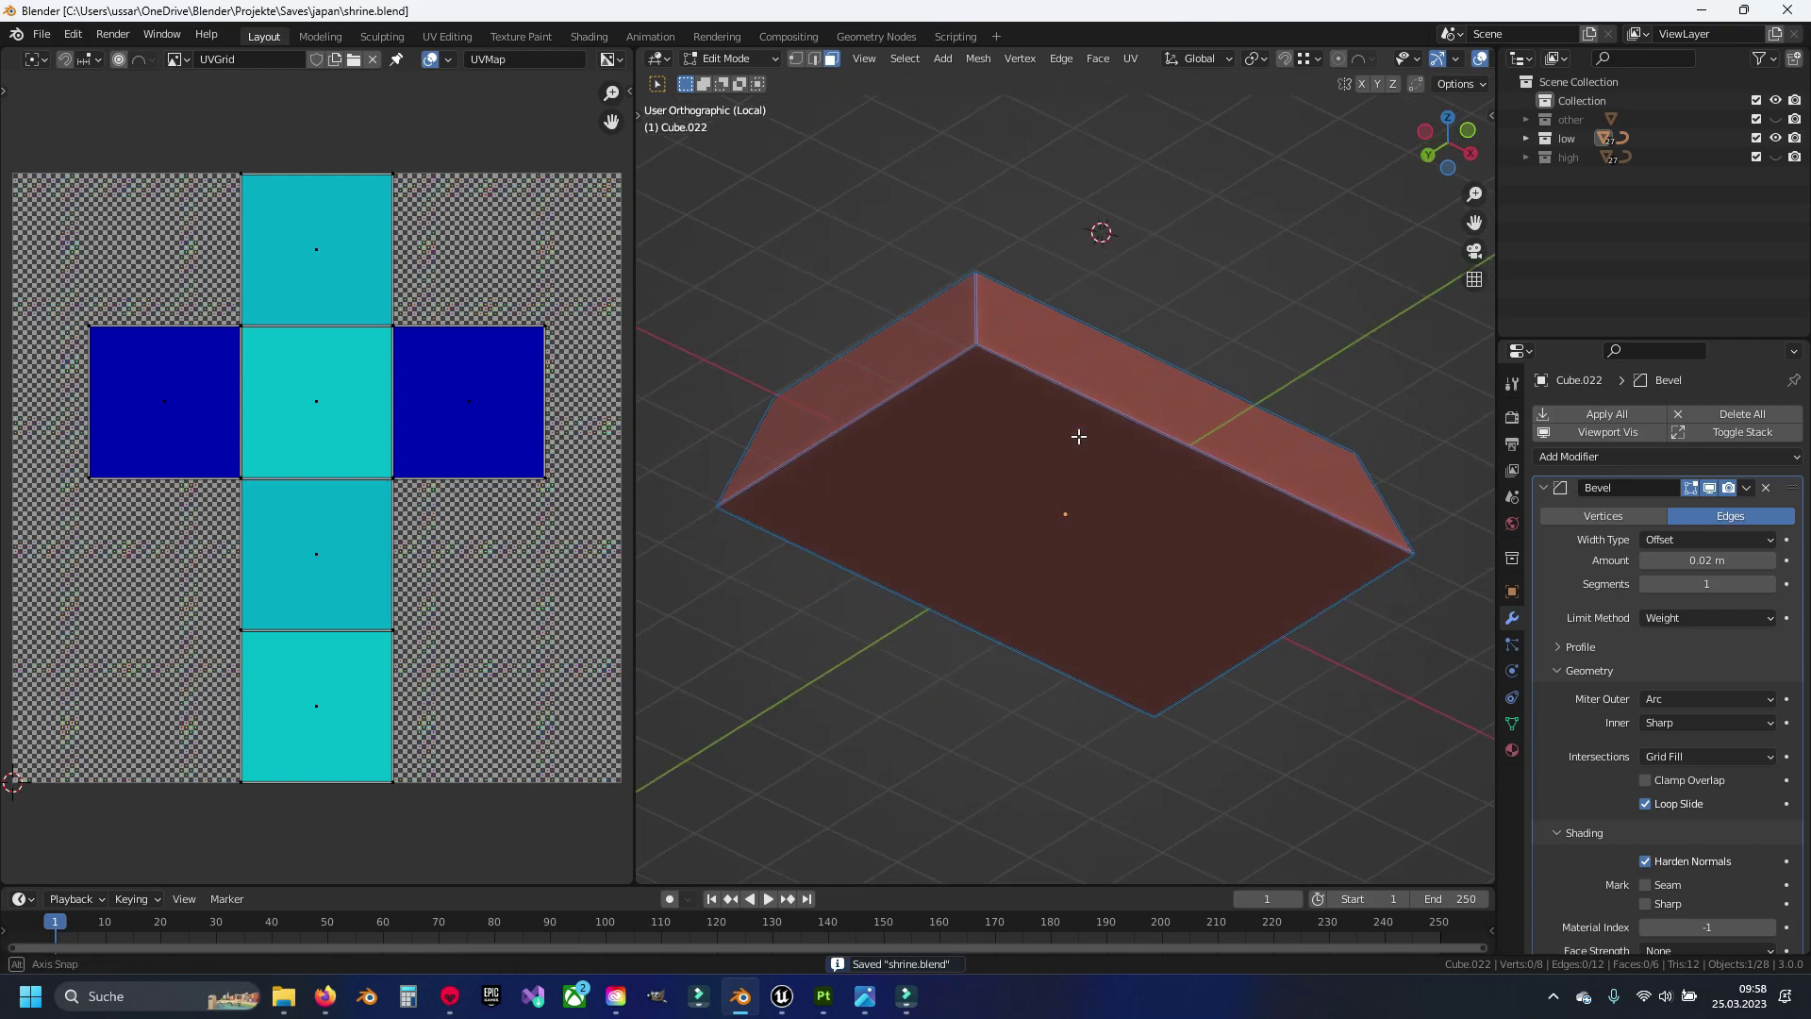
{"action": "left_click", "coordinate": [968, 414]}
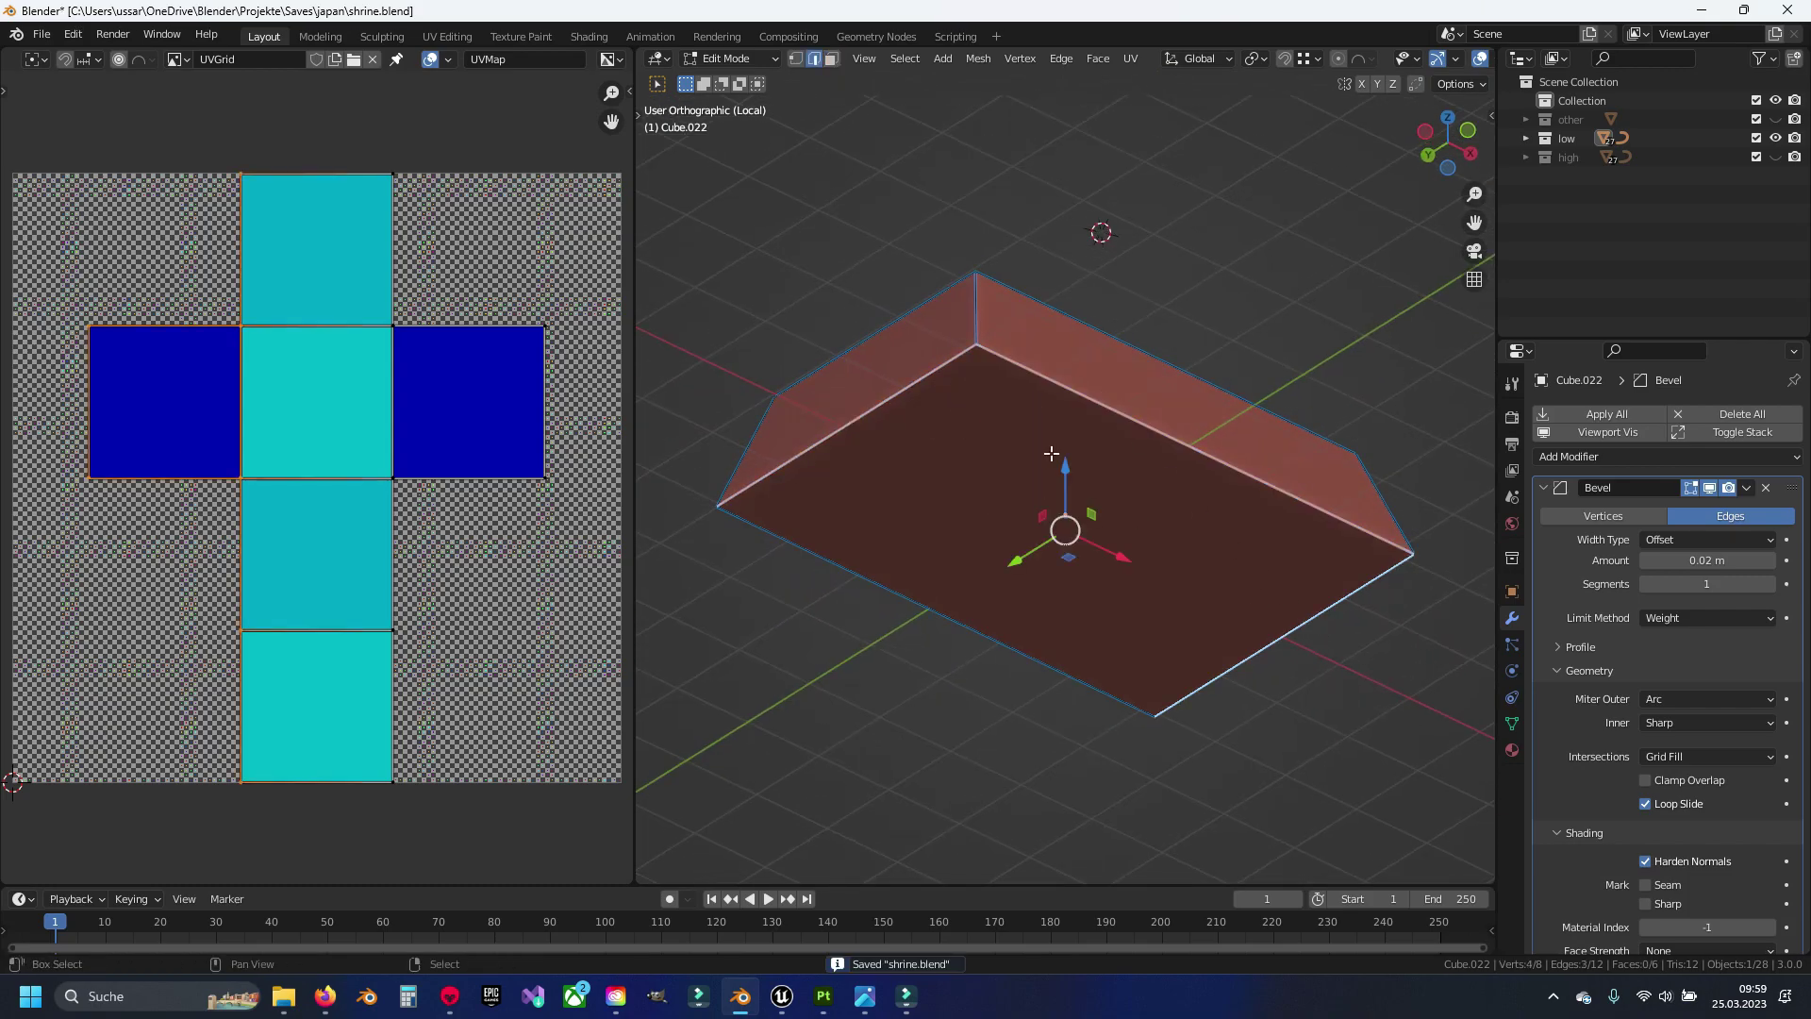
{"action": "left_click", "coordinate": [971, 461], "text": "shift"}
{"action": "middle_click_drag", "start_coordinate": [971, 461], "coordinate": [999, 415]}
{"action": "left_click", "coordinate": [1207, 438], "text": "shift"}
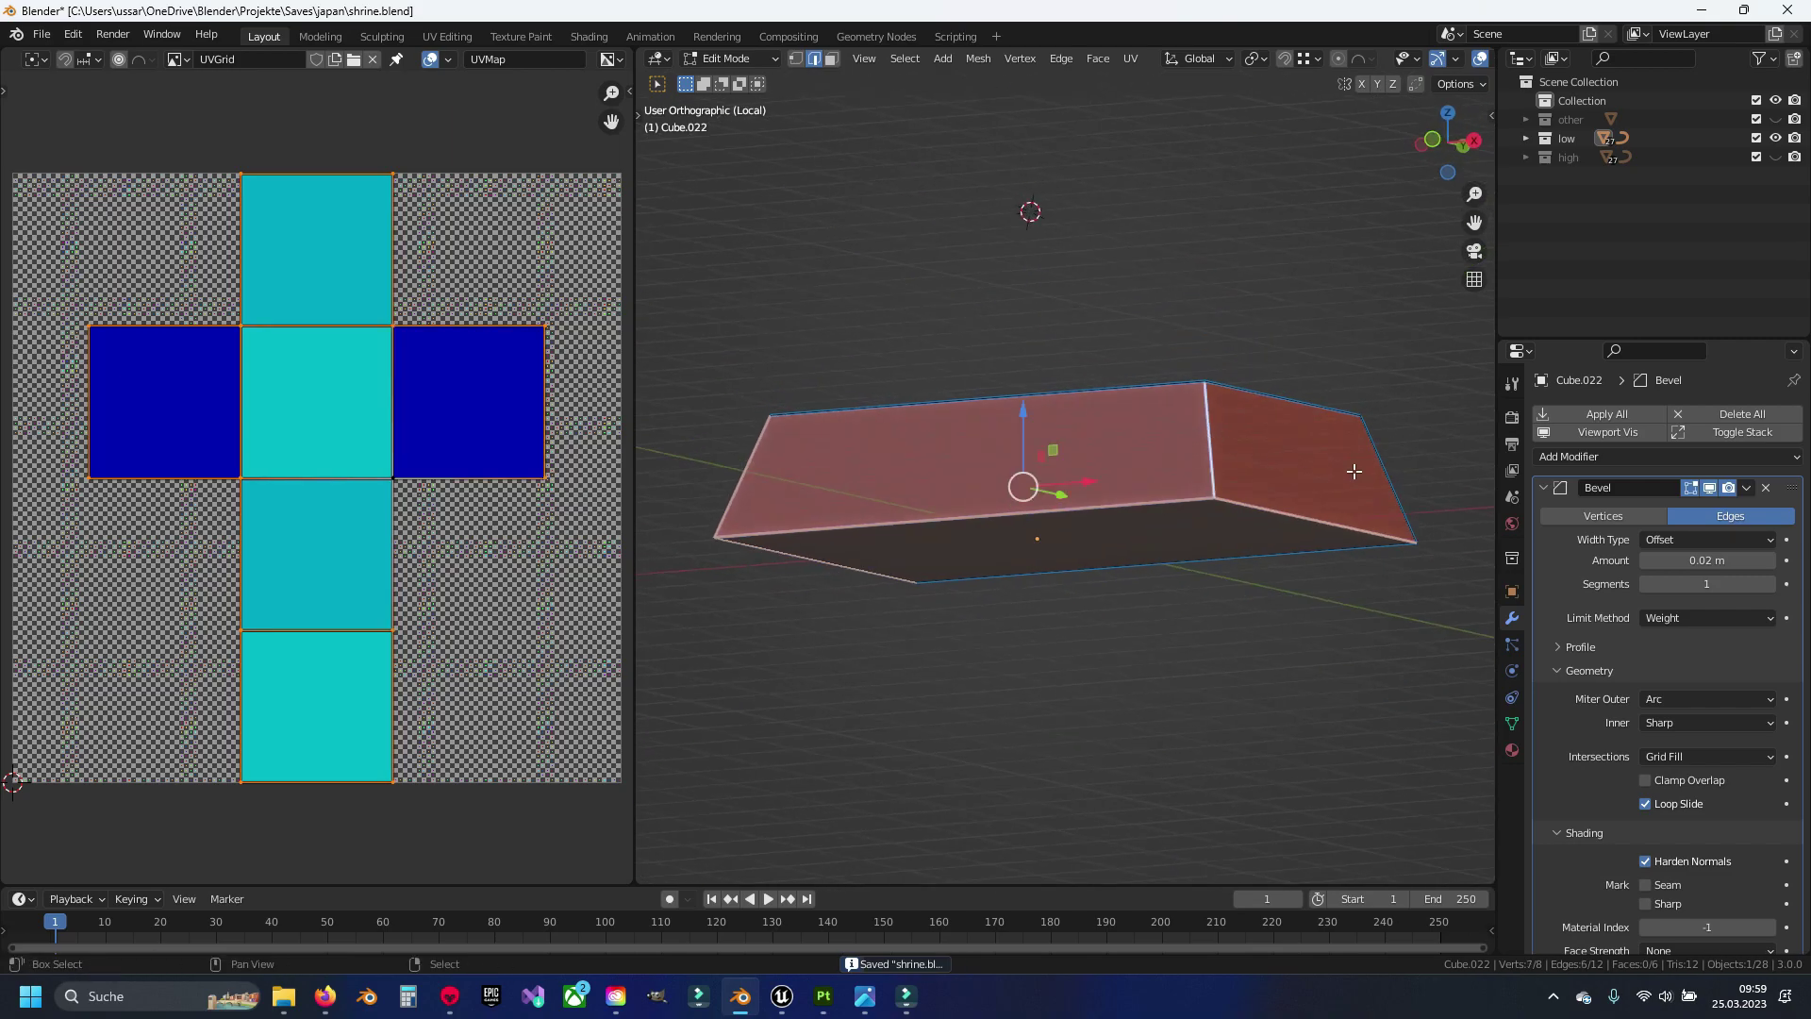
{"action": "key", "text": "ctrl+e"}
{"action": "left_click", "coordinate": [960, 400]}
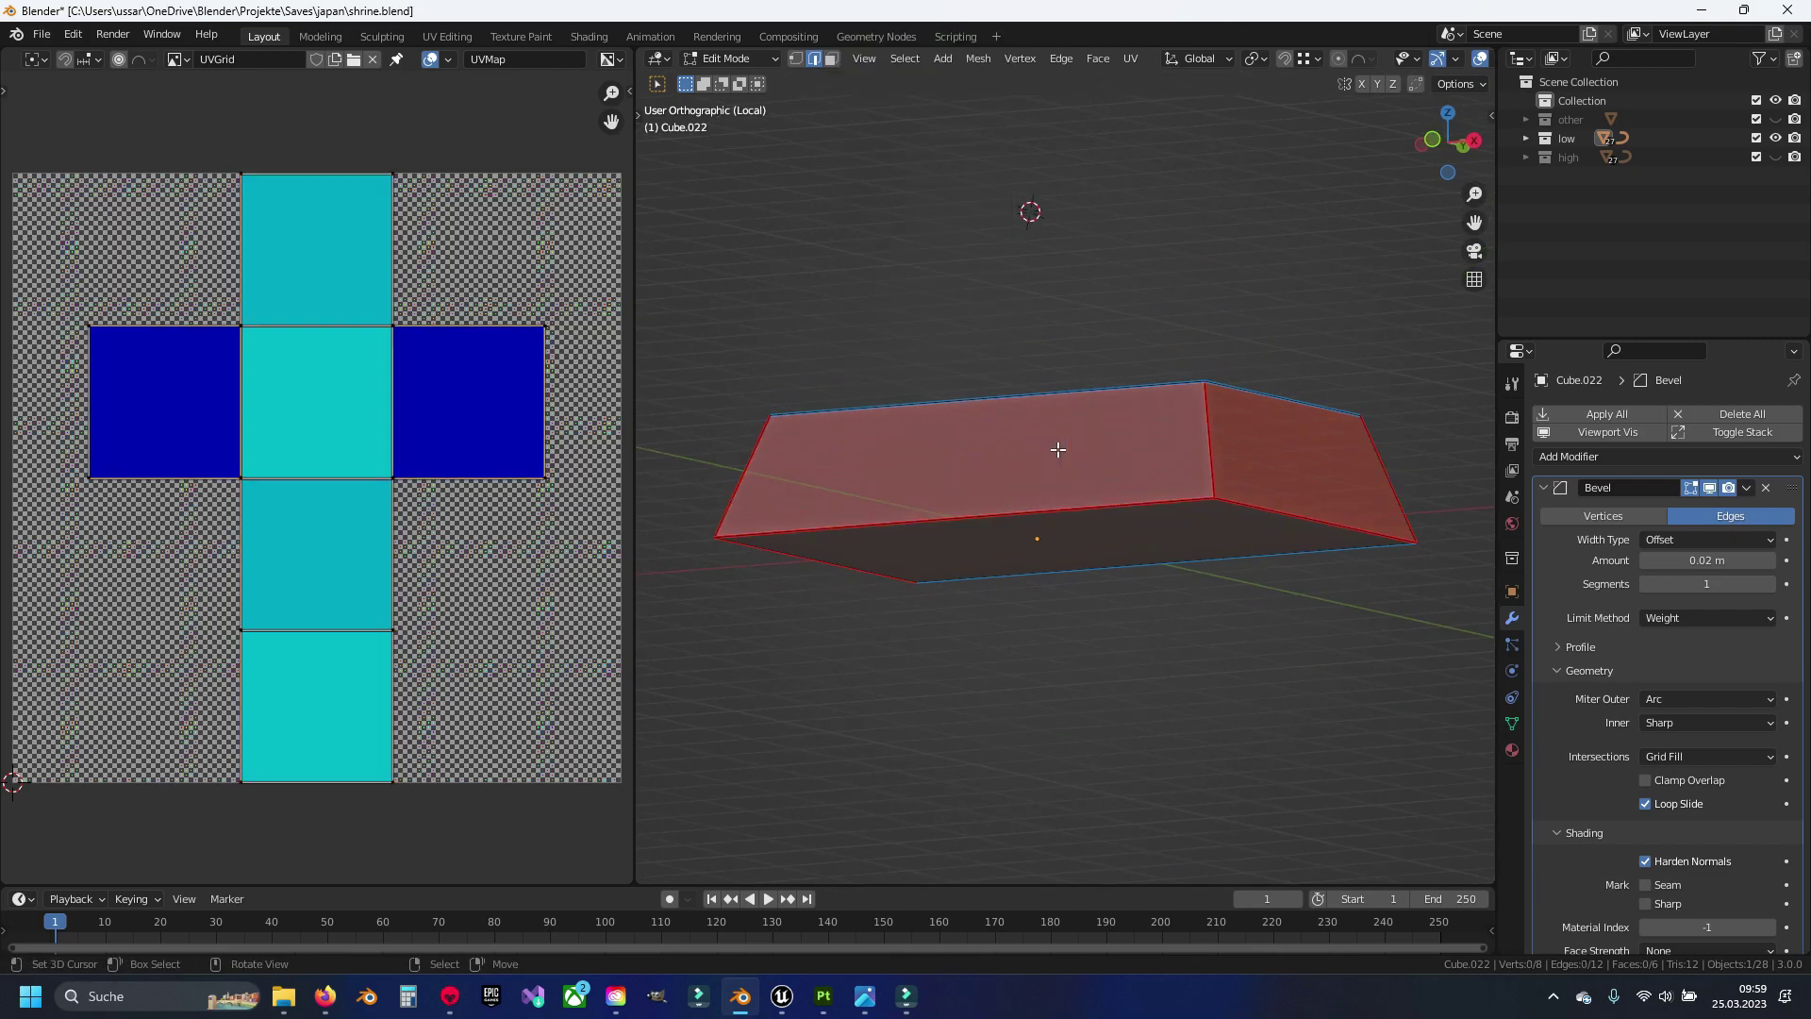
Unwrap the whole base along its seams and return to object mode with the full shrine visible
{"action": "key", "text": "a"}
{"action": "key", "text": "u"}
{"action": "left_click", "coordinate": [1057, 449]}
{"action": "key", "text": "alt+a"}
{"action": "scroll", "coordinate": [455, 494], "scroll_direction": "down", "scroll_amount": 2}
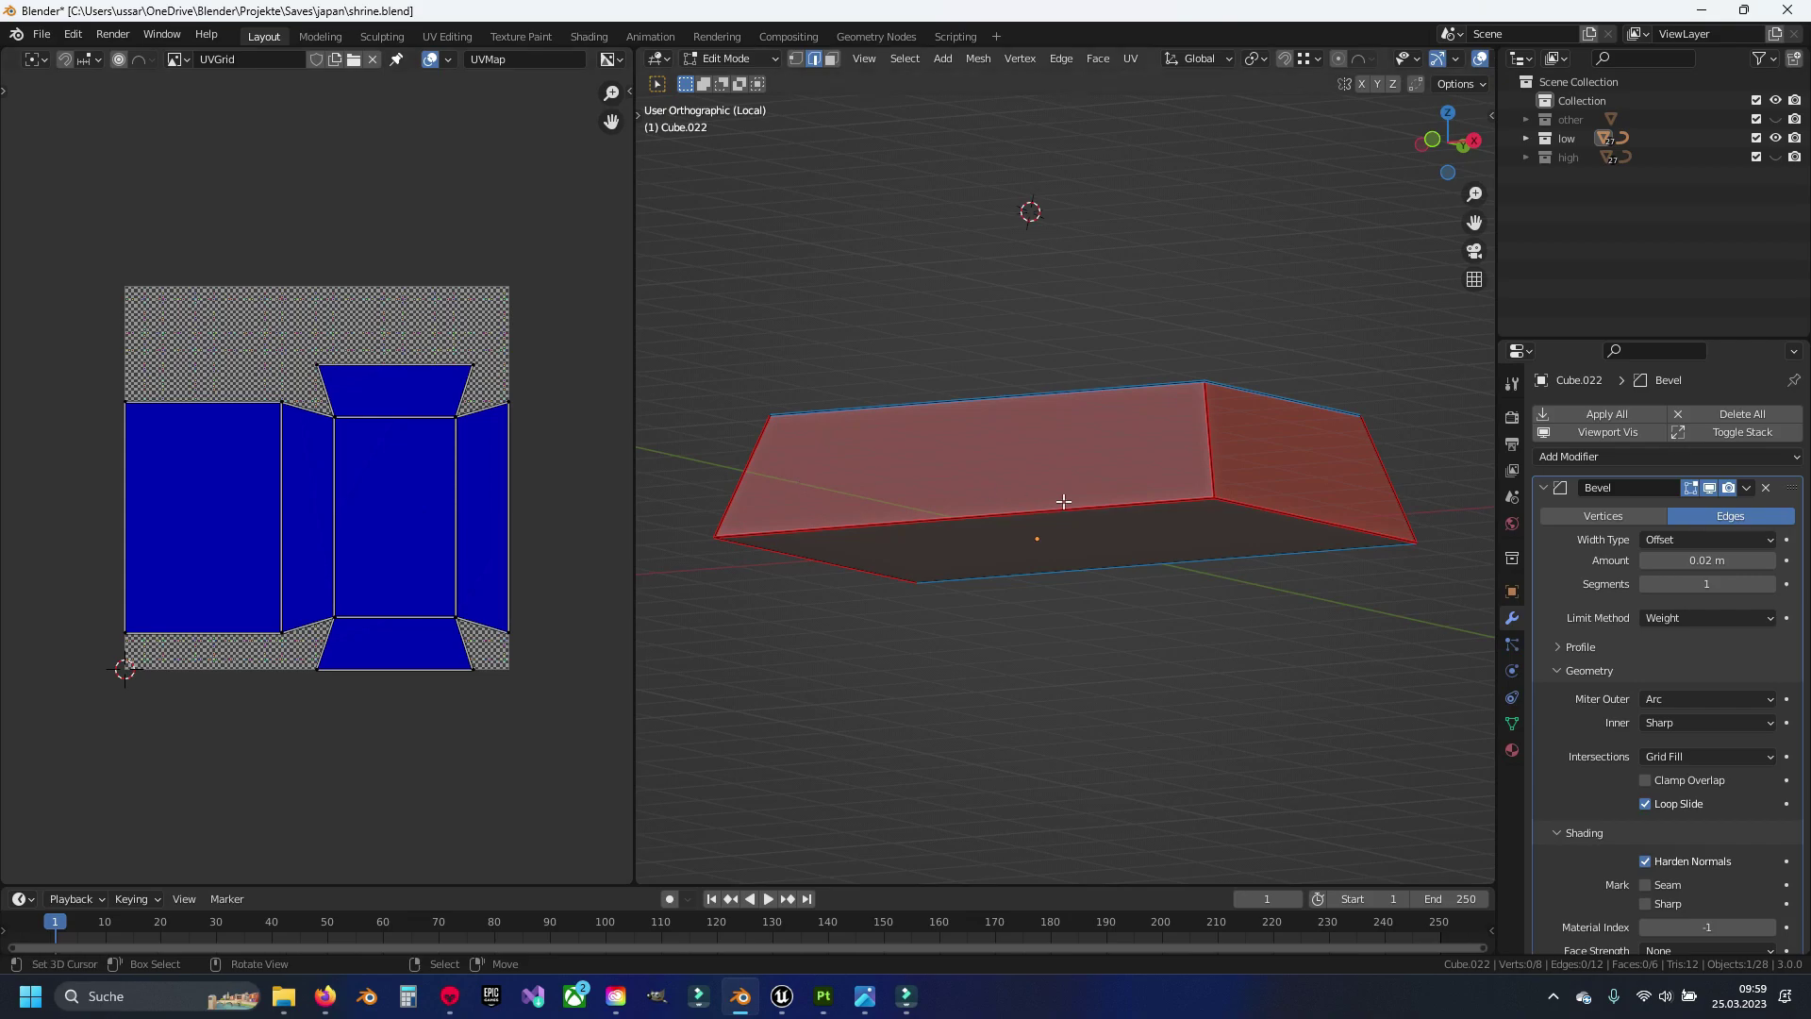
{"action": "key", "text": "Tab"}
{"action": "key", "text": "KP_Divide"}
{"action": "left_click", "coordinate": [1083, 506]}
Isolate the platform slab in edit mode and select its top edges
{"action": "scroll", "coordinate": [1061, 498], "scroll_direction": "up", "scroll_amount": 3}
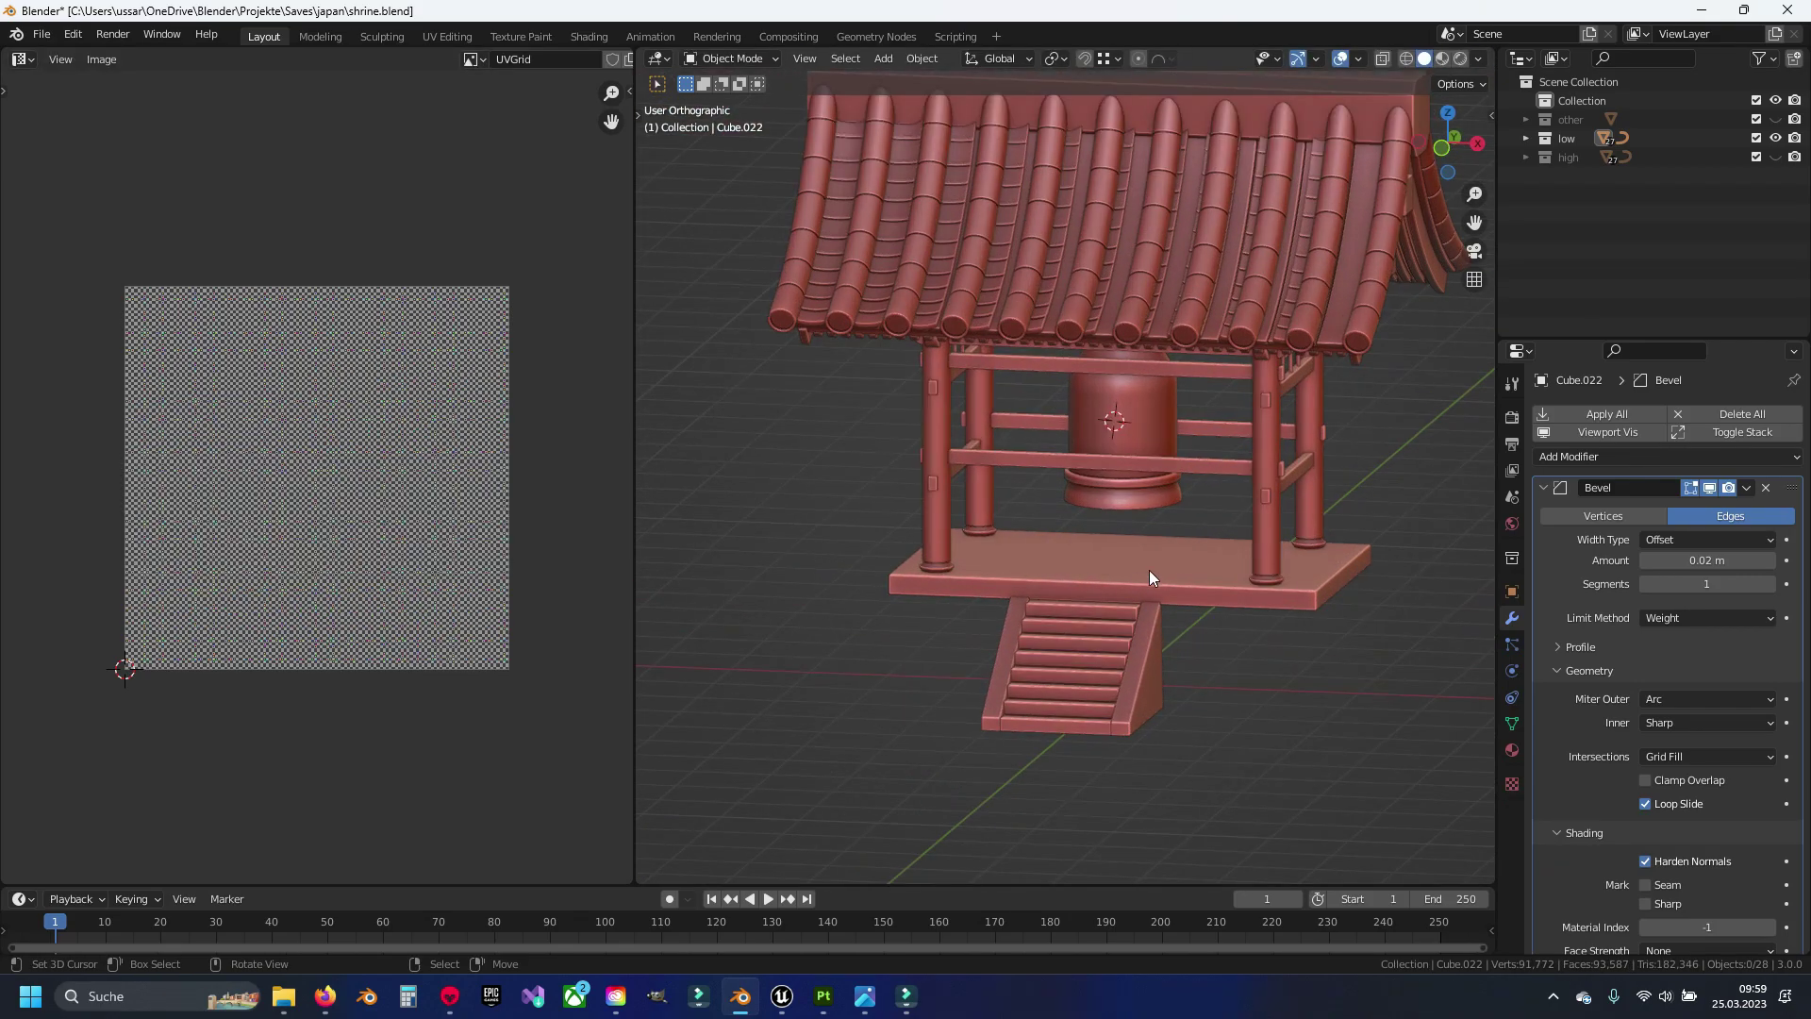
{"action": "key", "text": "KP_Divide"}
{"action": "key", "text": "Tab"}
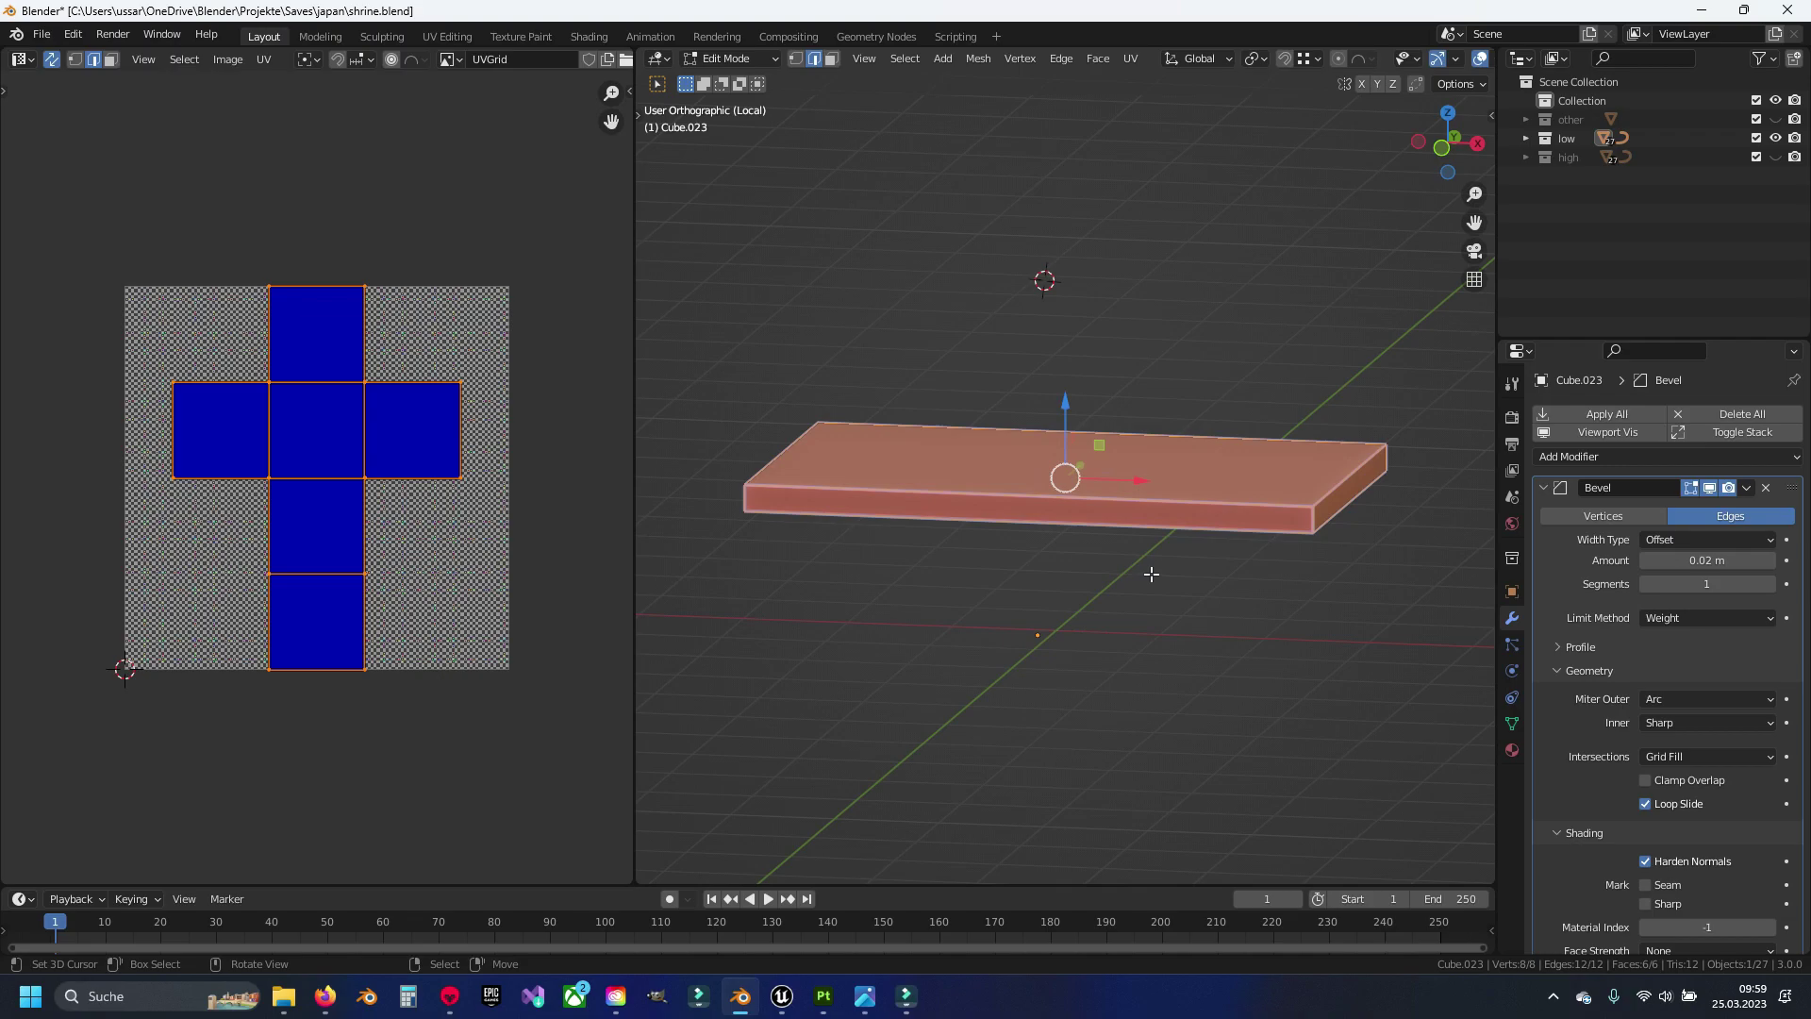
{"action": "middle_click_drag", "start_coordinate": [1066, 597], "coordinate": [1047, 566]}
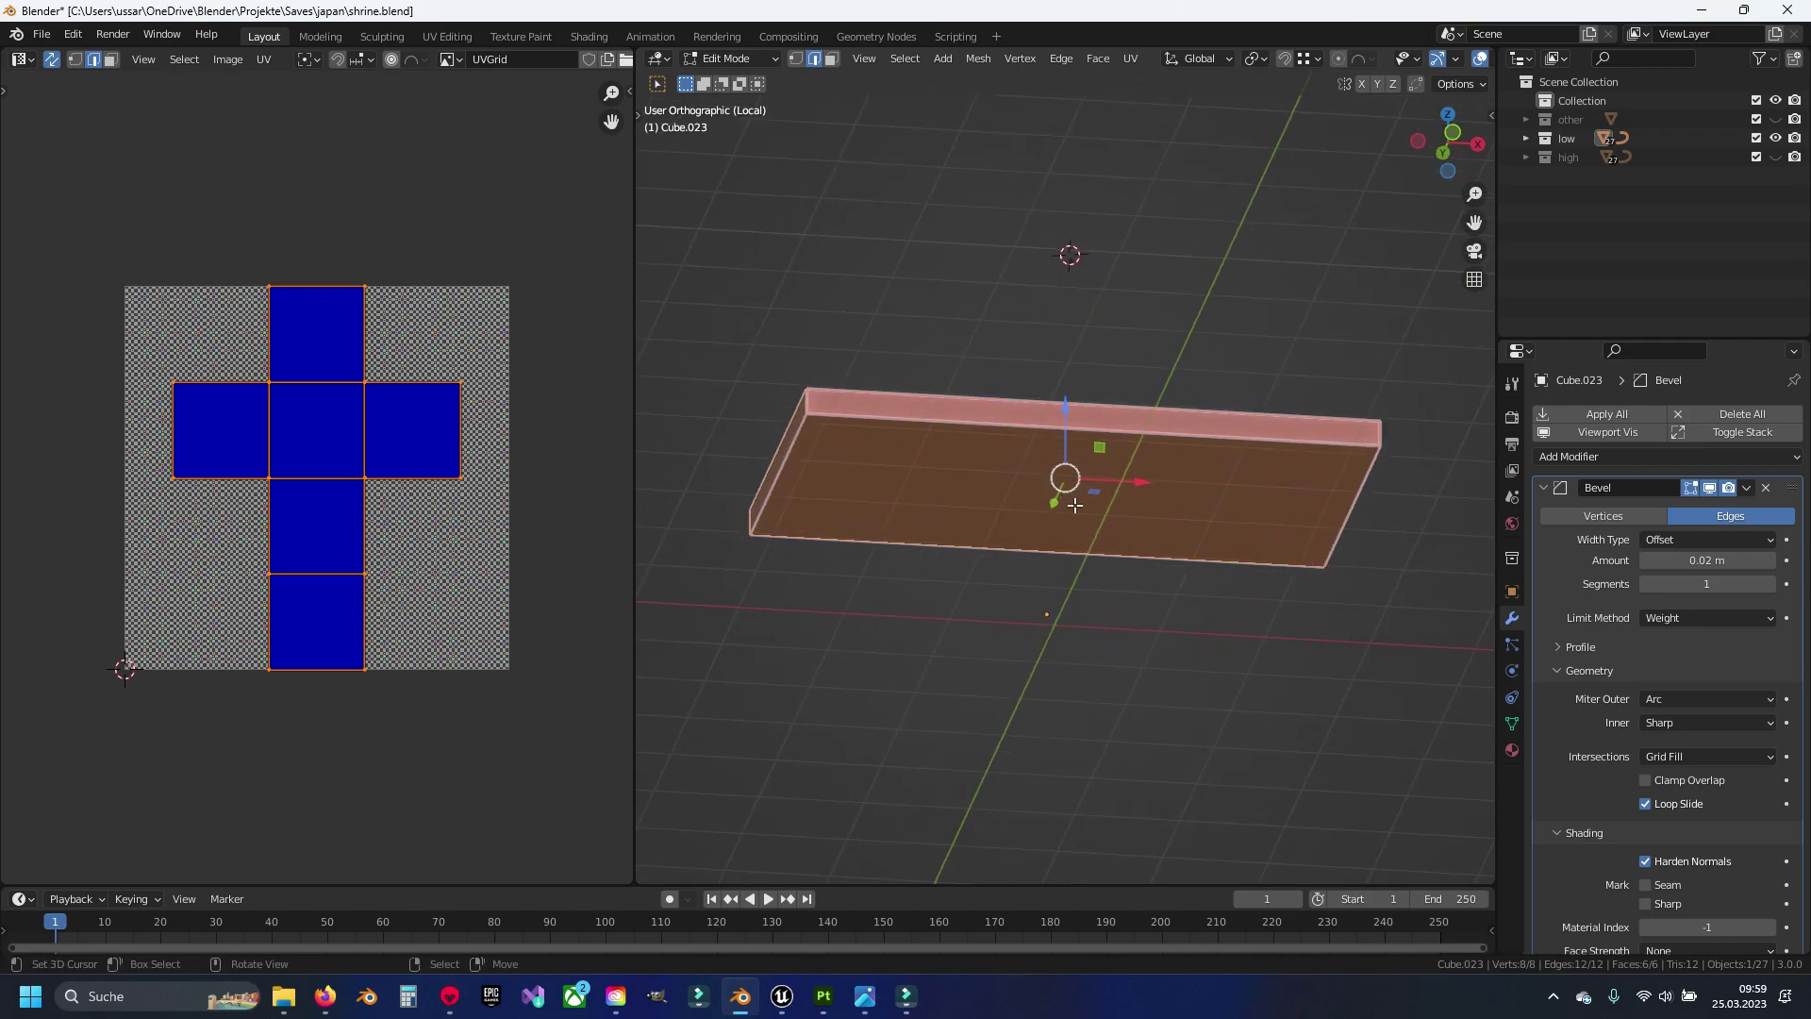
{"action": "scroll", "coordinate": [1047, 528], "scroll_direction": "up", "scroll_amount": 3}
{"action": "left_click", "coordinate": [735, 386]}
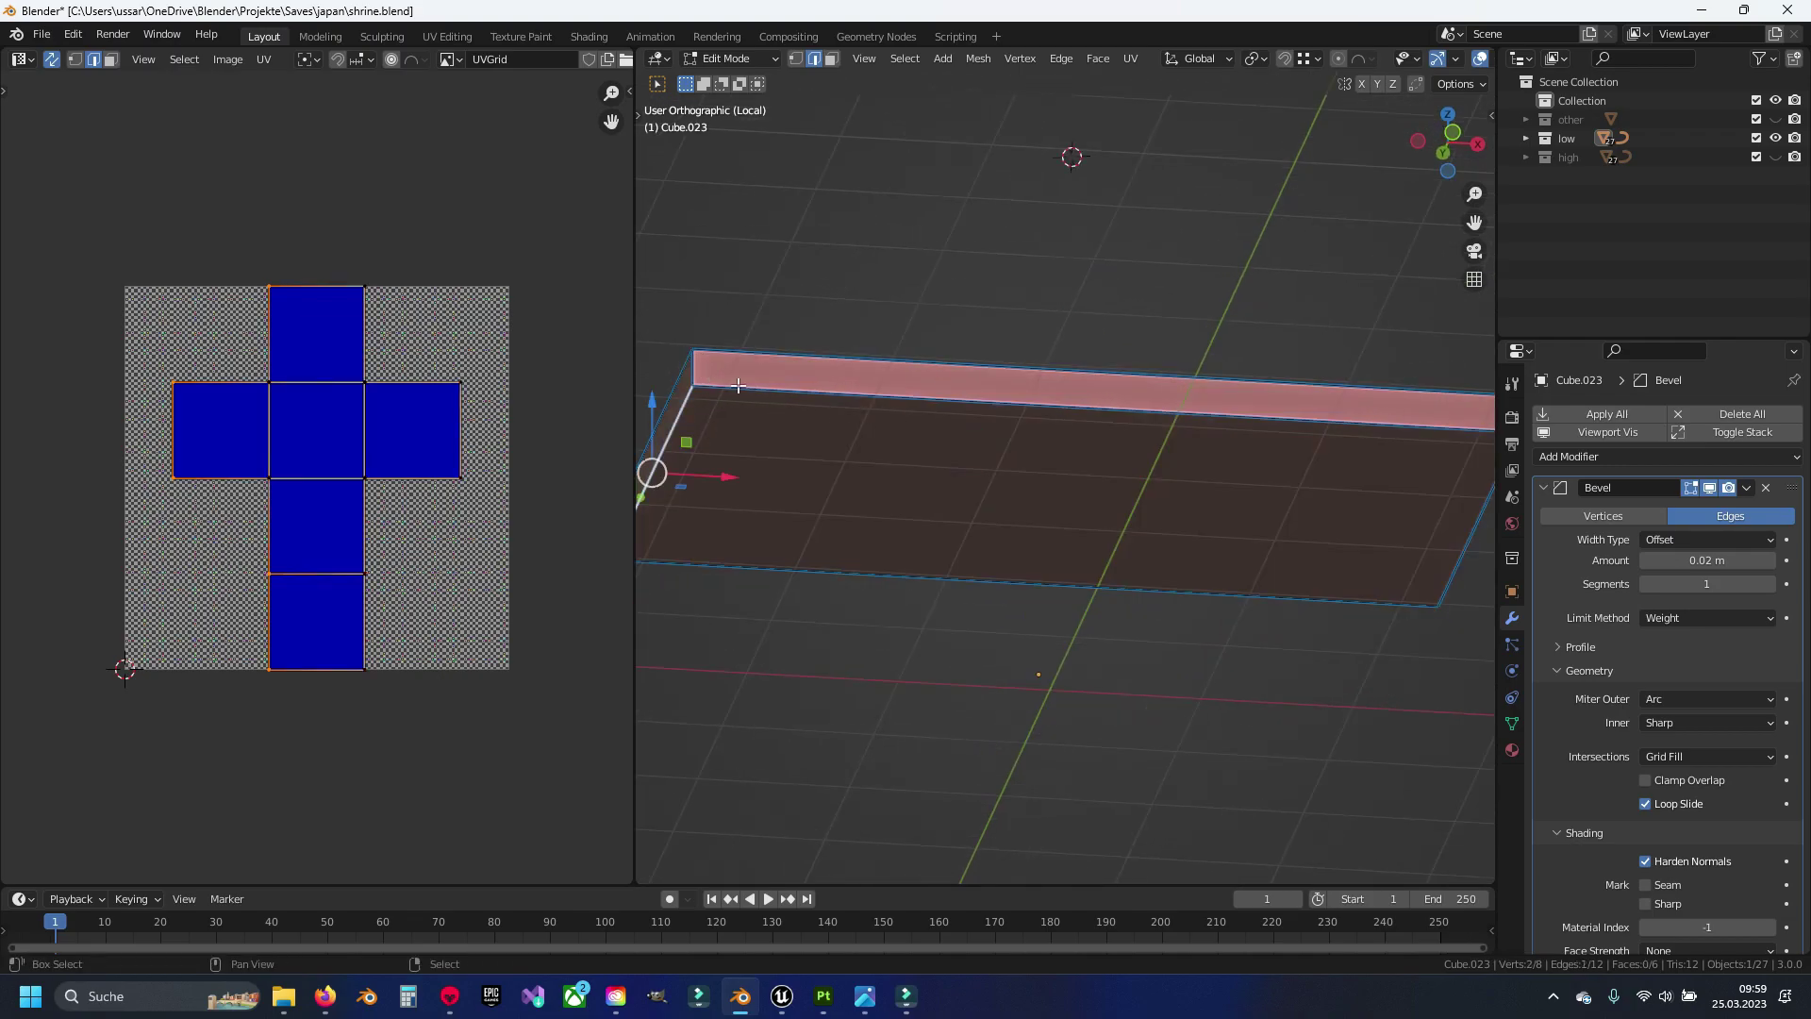
{"action": "left_click", "coordinate": [679, 415], "text": "shift"}
{"action": "left_click", "coordinate": [809, 456], "text": "shift"}
Add the slab's right-end edges to the selection and mark all selected edges as seams
{"action": "middle_click_drag", "start_coordinate": [637, 555], "coordinate": [834, 502], "text": "shift"}
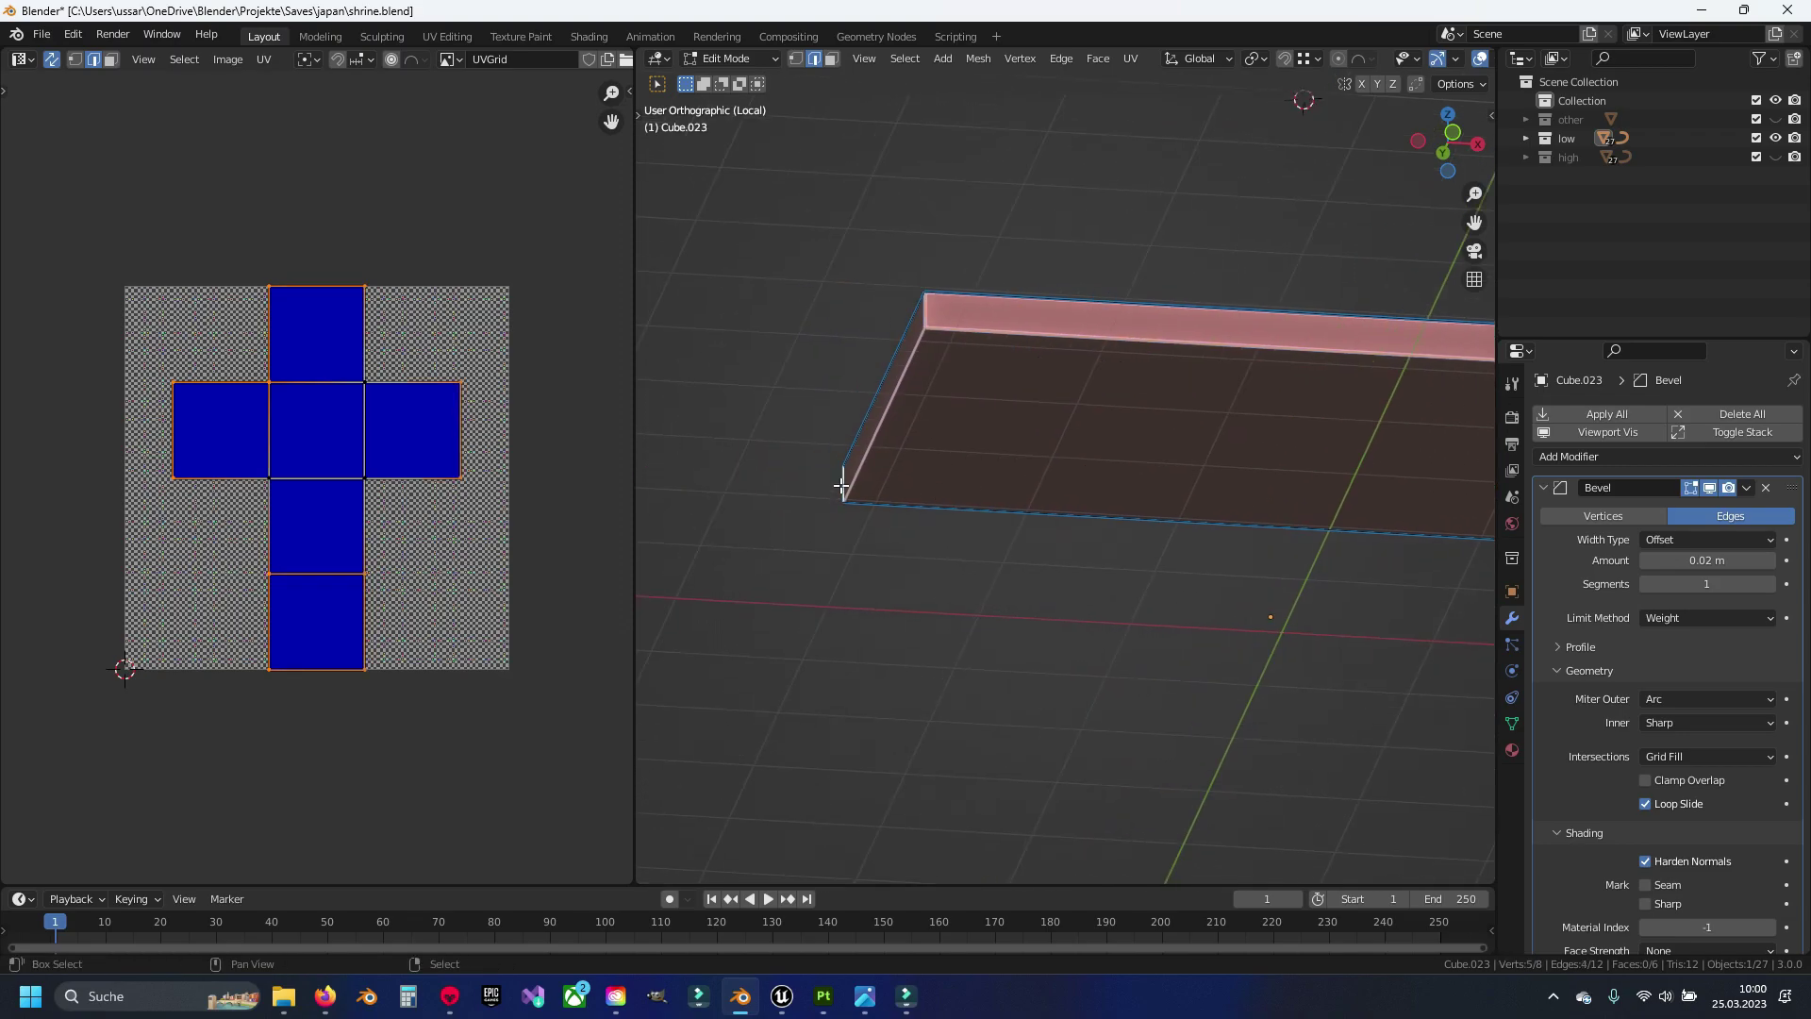
{"action": "middle_click_drag", "start_coordinate": [1217, 472], "coordinate": [844, 509], "text": "shift"}
{"action": "left_click", "coordinate": [1307, 467], "text": "shift"}
{"action": "left_click", "coordinate": [1351, 389], "text": "shift"}
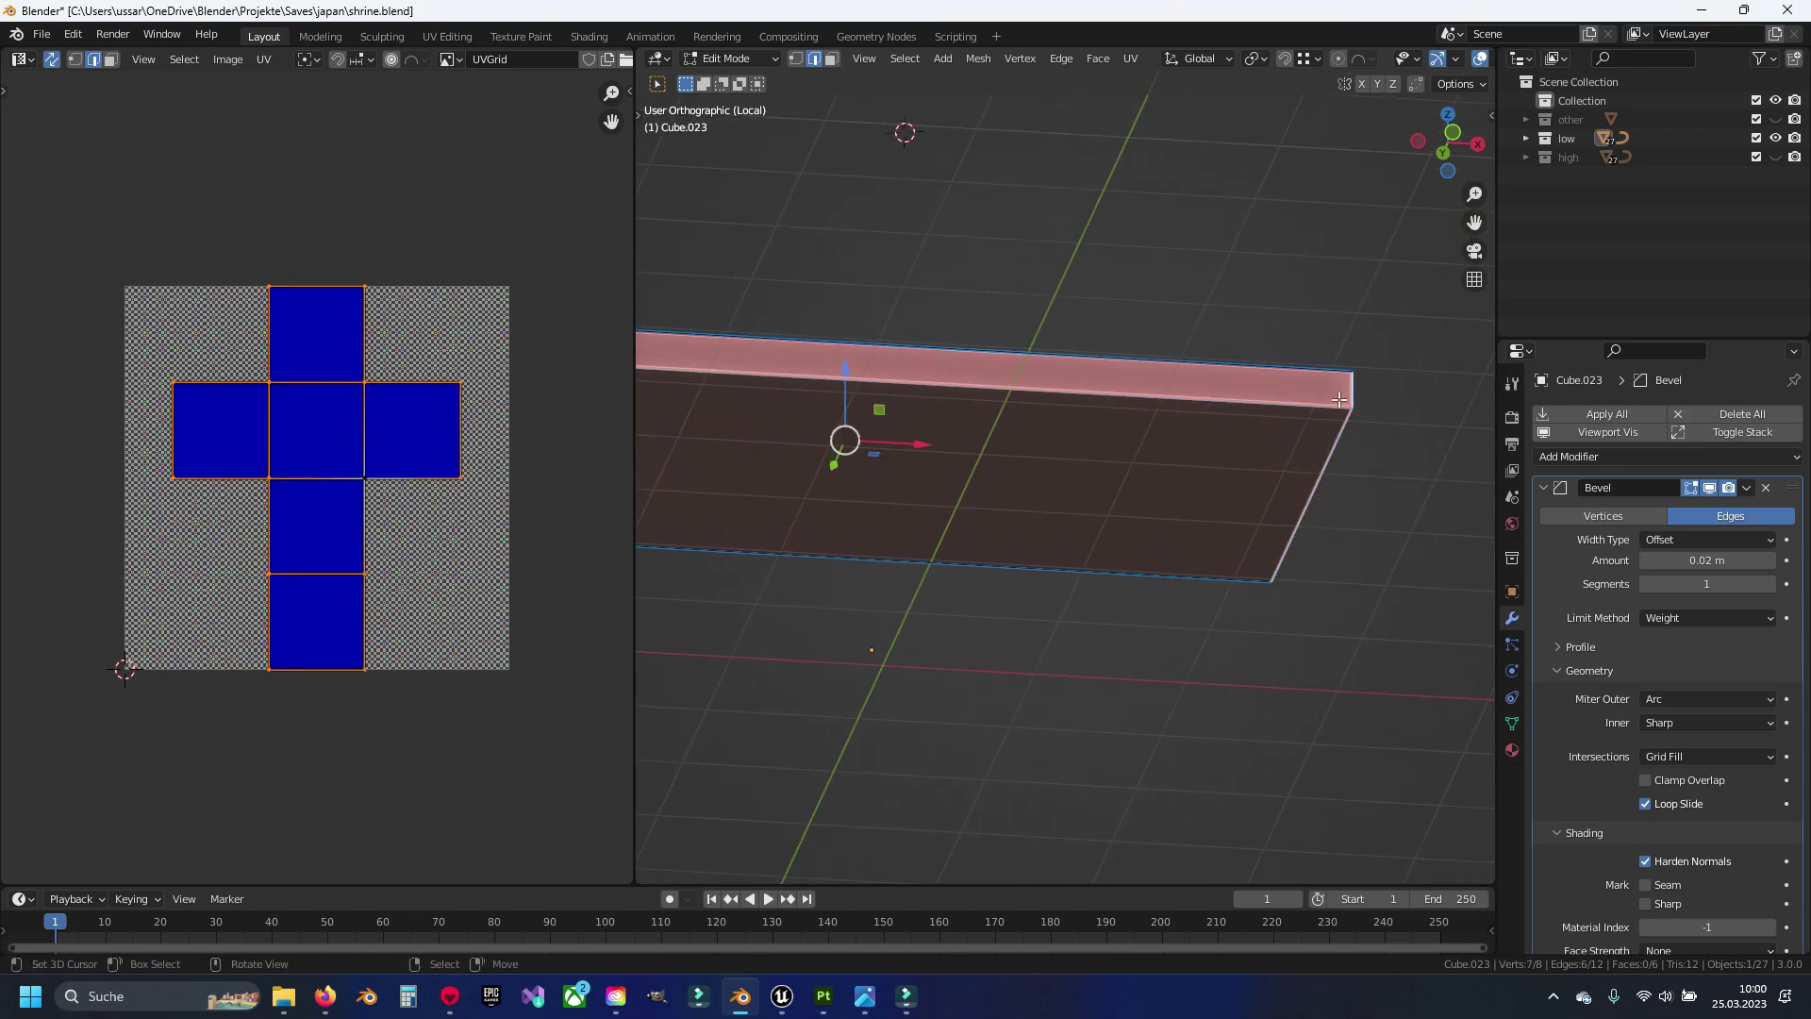
{"action": "scroll", "coordinate": [1339, 406], "scroll_direction": "down", "scroll_amount": 3}
{"action": "middle_click_drag", "start_coordinate": [1339, 405], "coordinate": [1293, 474]}
{"action": "left_click", "coordinate": [1293, 473], "text": "shift"}
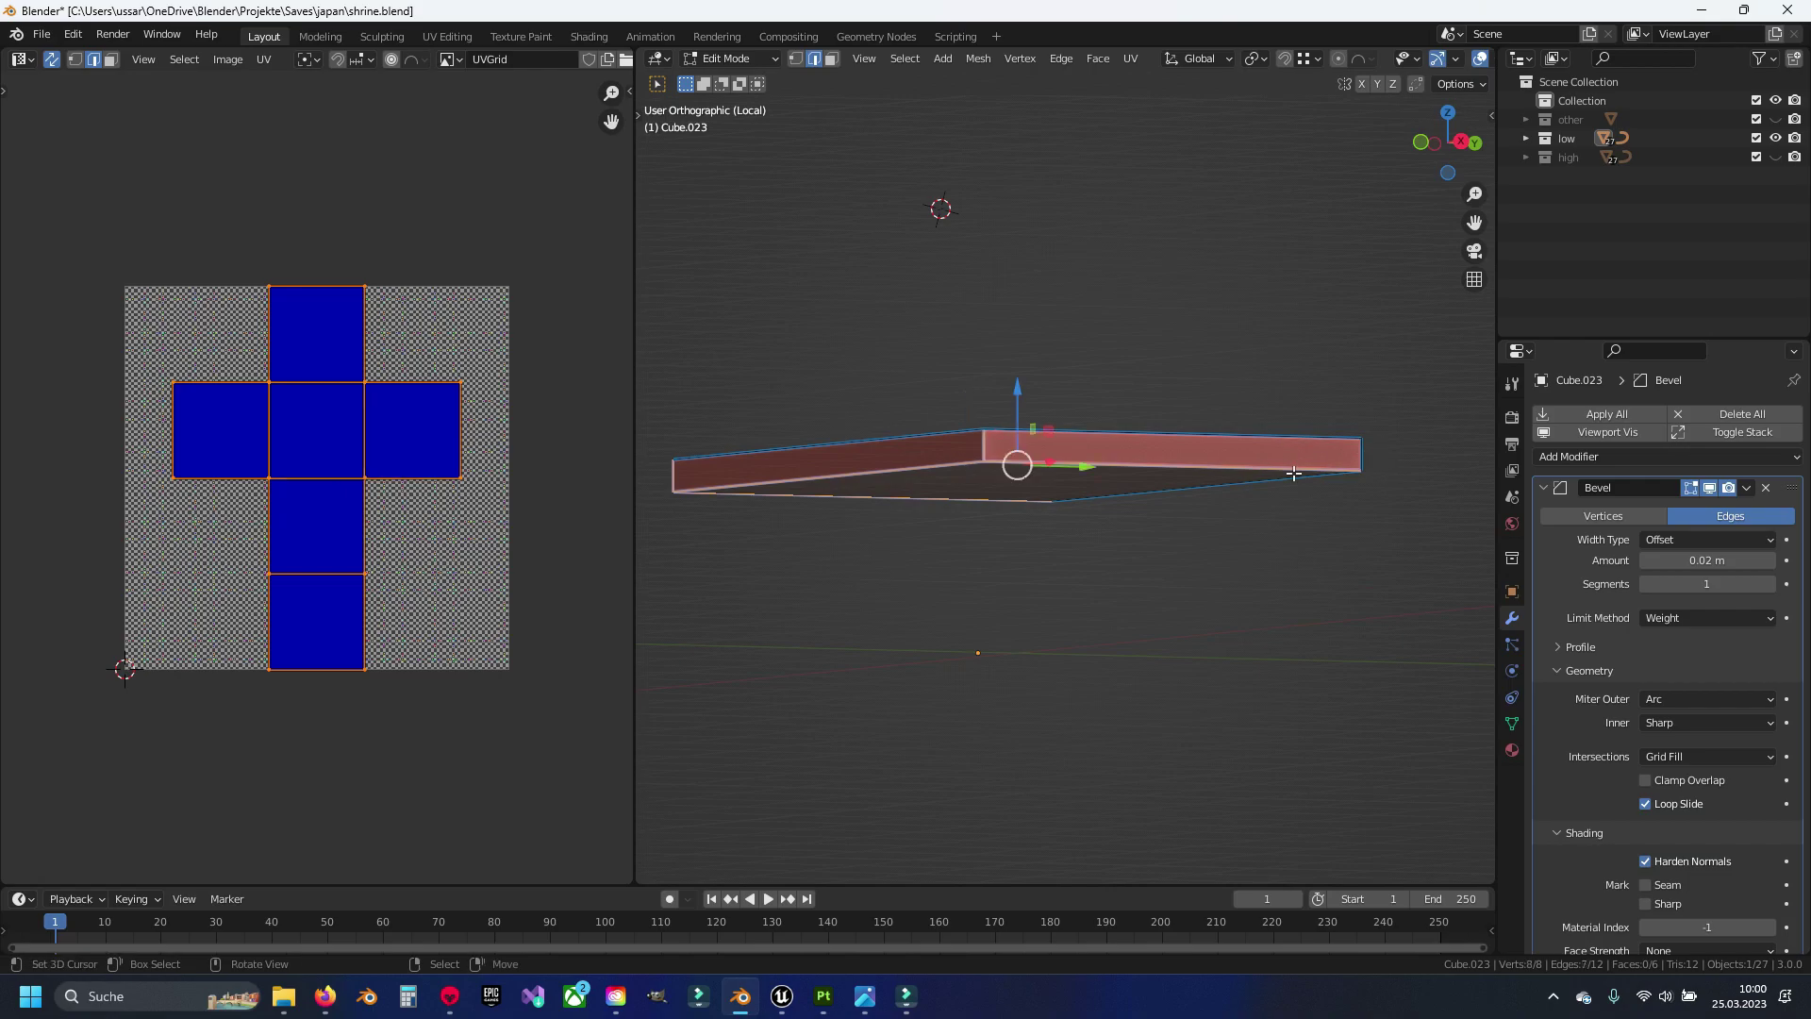
{"action": "left_click", "coordinate": [1361, 457], "text": "shift"}
{"action": "key", "text": "ctrl+e"}
Unwrap the slab along its seams and clear the seam from one edge
{"action": "key", "text": "u"}
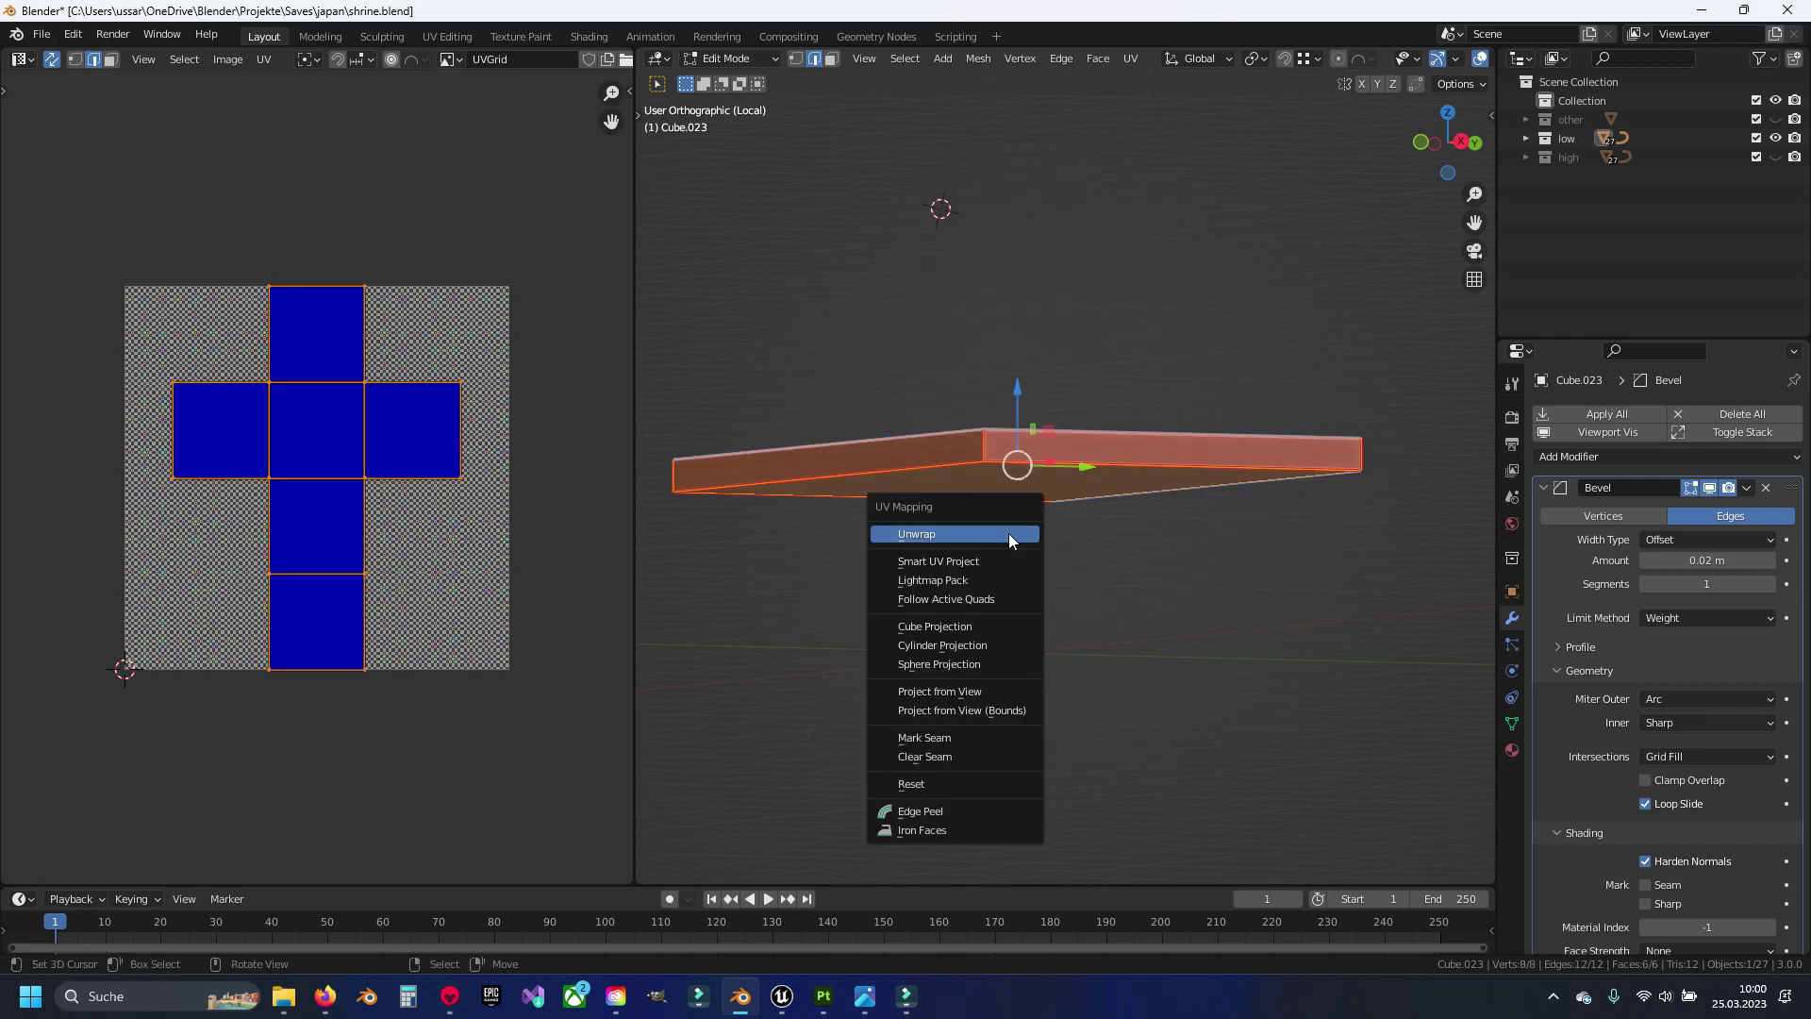
{"action": "left_click", "coordinate": [1013, 529]}
{"action": "middle_click_drag", "start_coordinate": [1025, 533], "coordinate": [1089, 585]}
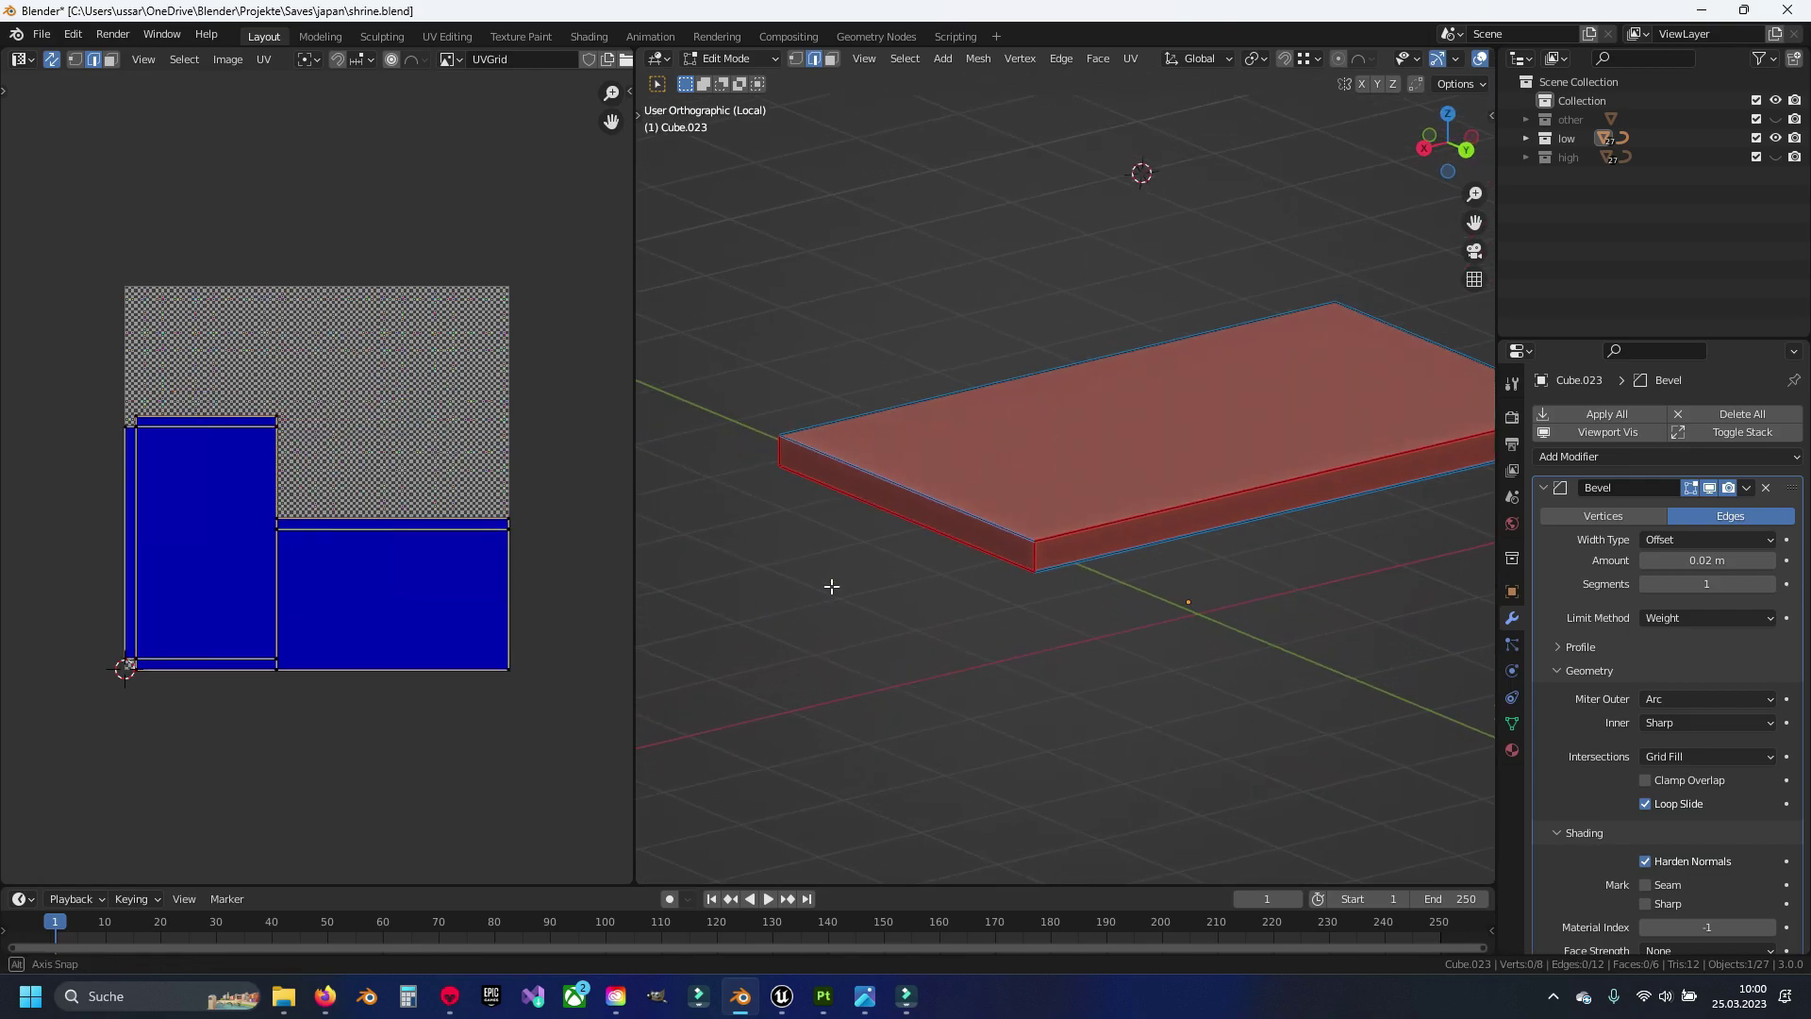
{"action": "left_click", "coordinate": [1088, 573]}
{"action": "key", "text": "ctrl+e"}
{"action": "key", "text": "a"}
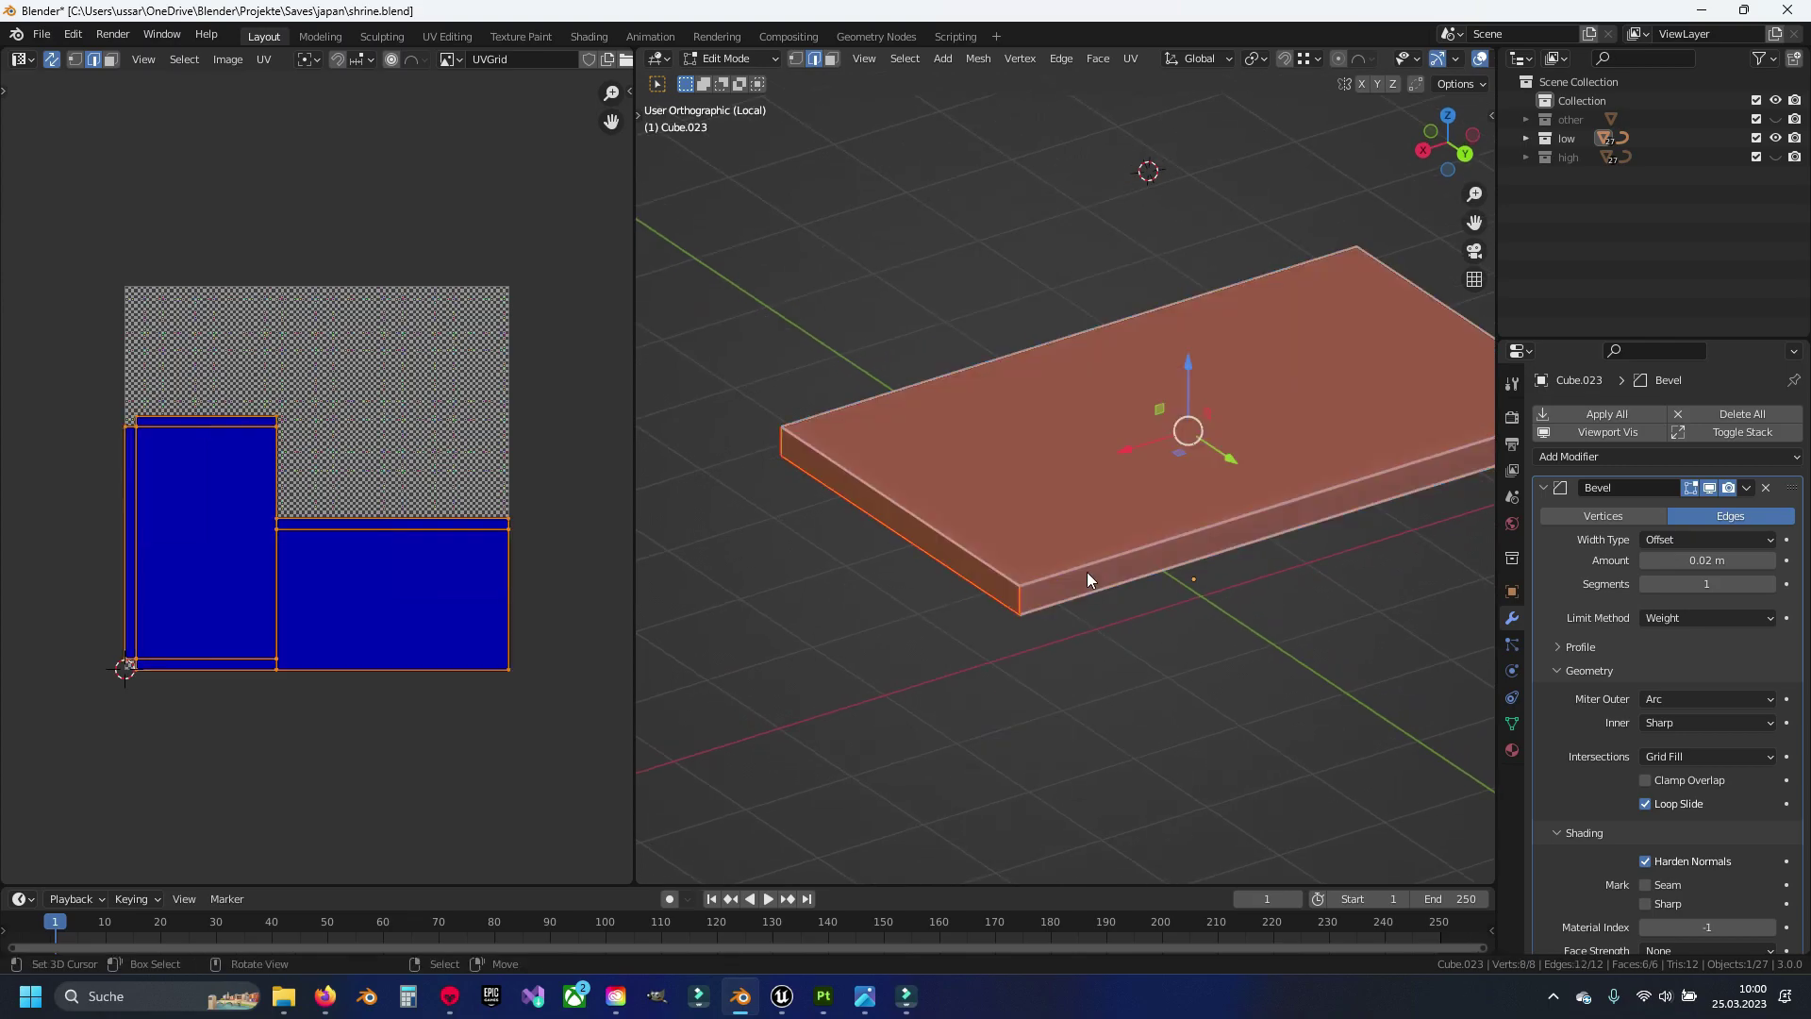
Return to the whole shrine, delete the platform slab and save shrine.blend
{"action": "key", "text": "Tab"}
{"action": "middle_click_drag", "start_coordinate": [958, 578], "coordinate": [902, 574]}
{"action": "key", "text": "KP_Divide"}
{"action": "key", "text": "Delete"}
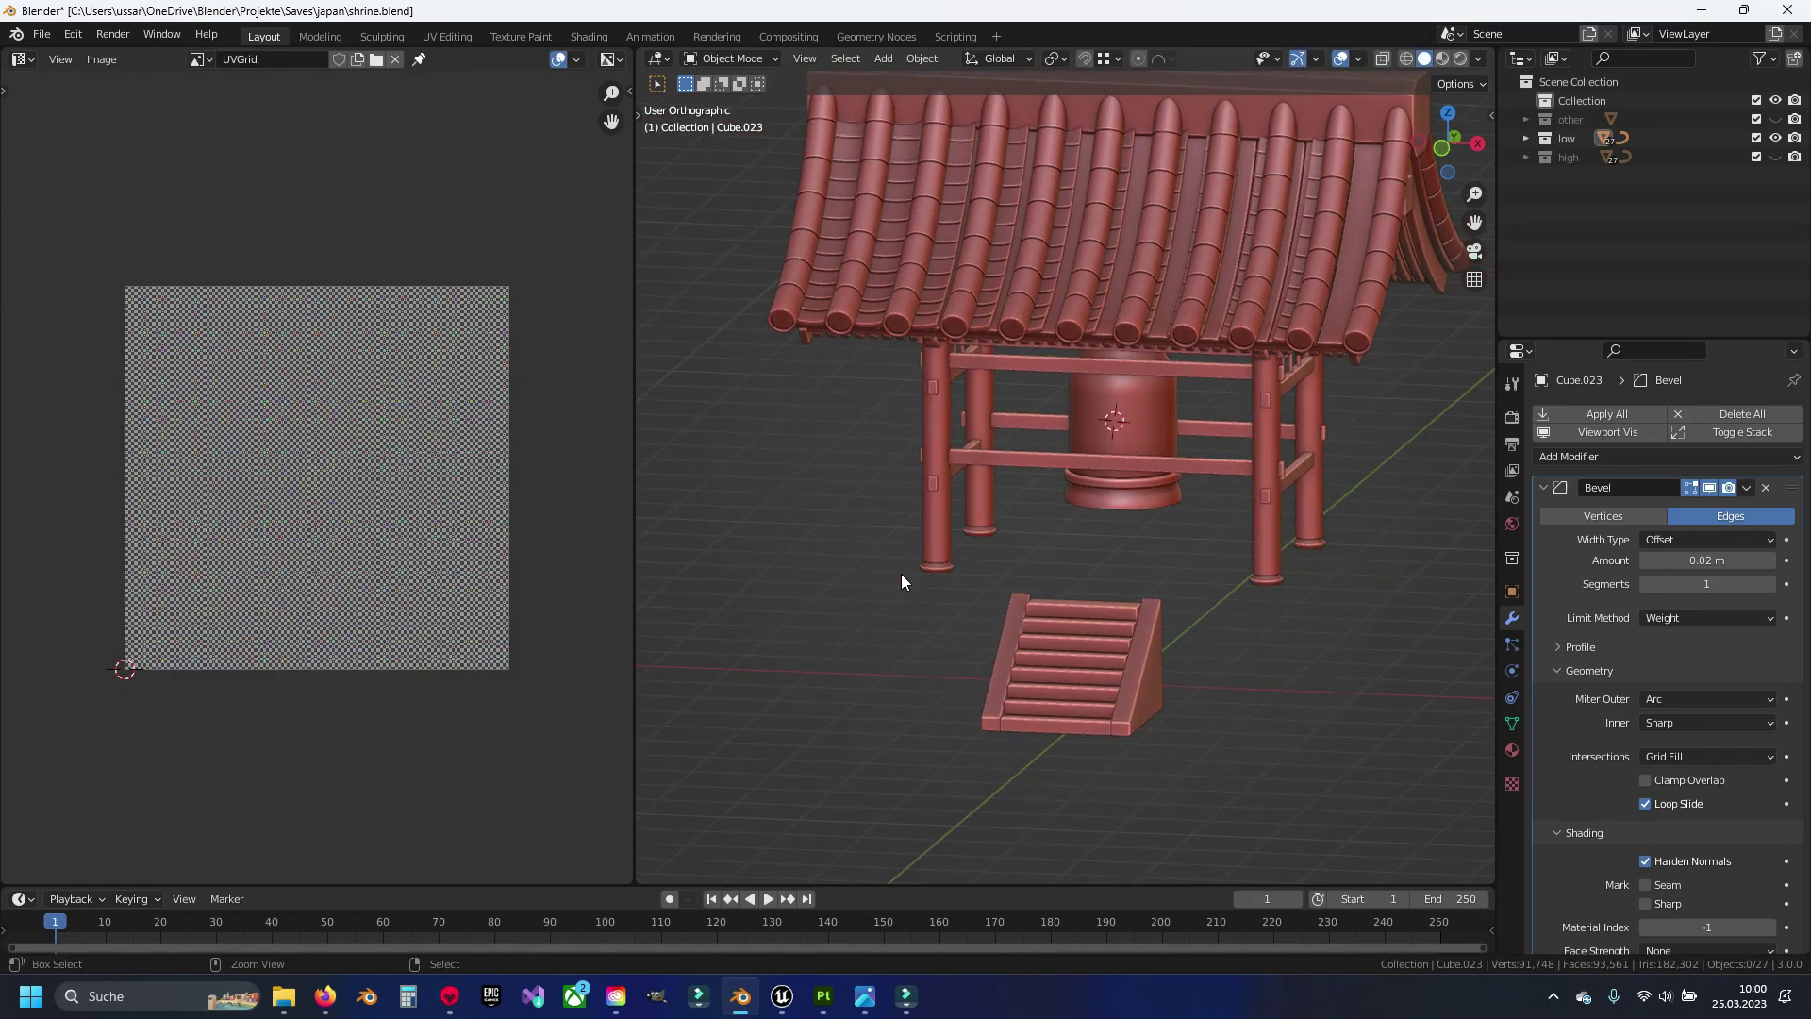
{"action": "key", "text": "ctrl+s"}
Isolate the wedge brackets in edit mode and save the file
{"action": "left_click", "coordinate": [1136, 697]}
{"action": "key", "text": "KP_Divide"}
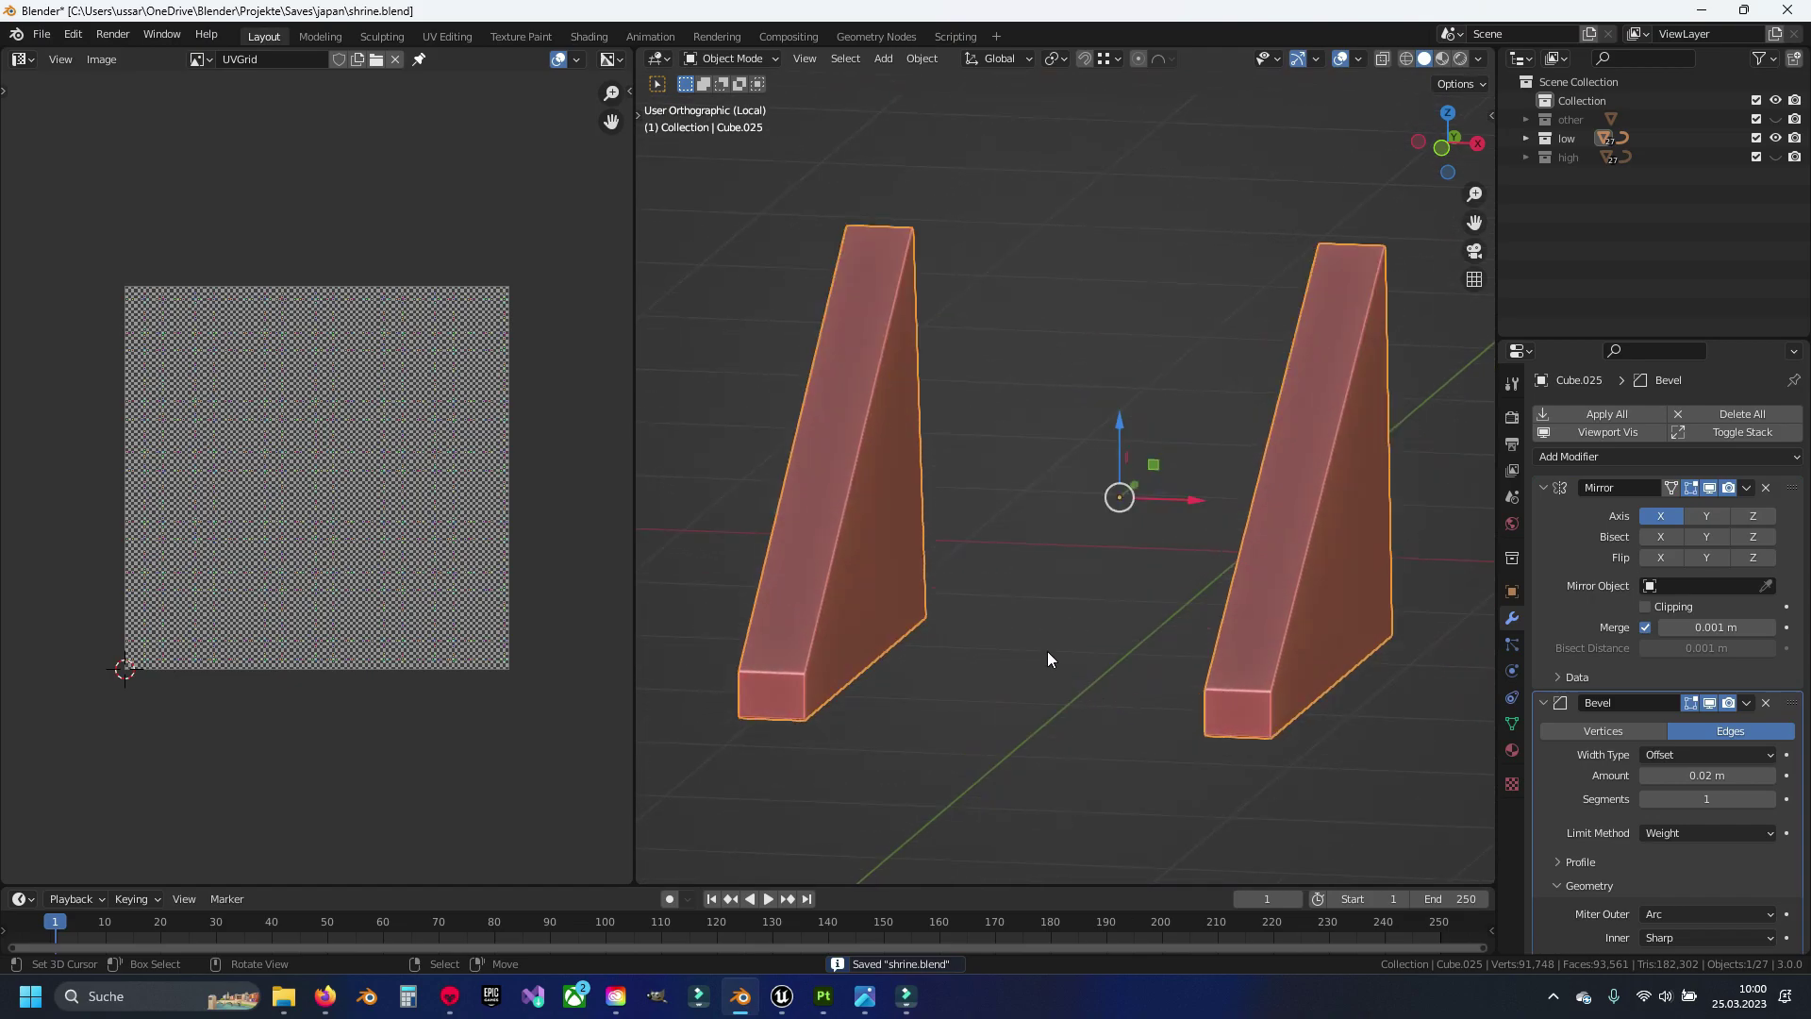
{"action": "key", "text": "Tab"}
{"action": "mouse_move", "coordinate": [1123, 628]}
{"action": "middle_mouse_down"}
{"action": "mouse_move", "coordinate": [1151, 641]}
{"action": "mouse_move", "coordinate": [1147, 498]}
{"action": "mouse_move", "coordinate": [1079, 533]}
{"action": "mouse_move", "coordinate": [982, 538]}
{"action": "mouse_move", "coordinate": [1059, 364]}
{"action": "mouse_move", "coordinate": [1152, 395]}
{"action": "mouse_move", "coordinate": [1105, 437]}
{"action": "middle_mouse_up"}
{"action": "key", "text": "ctrl+s"}
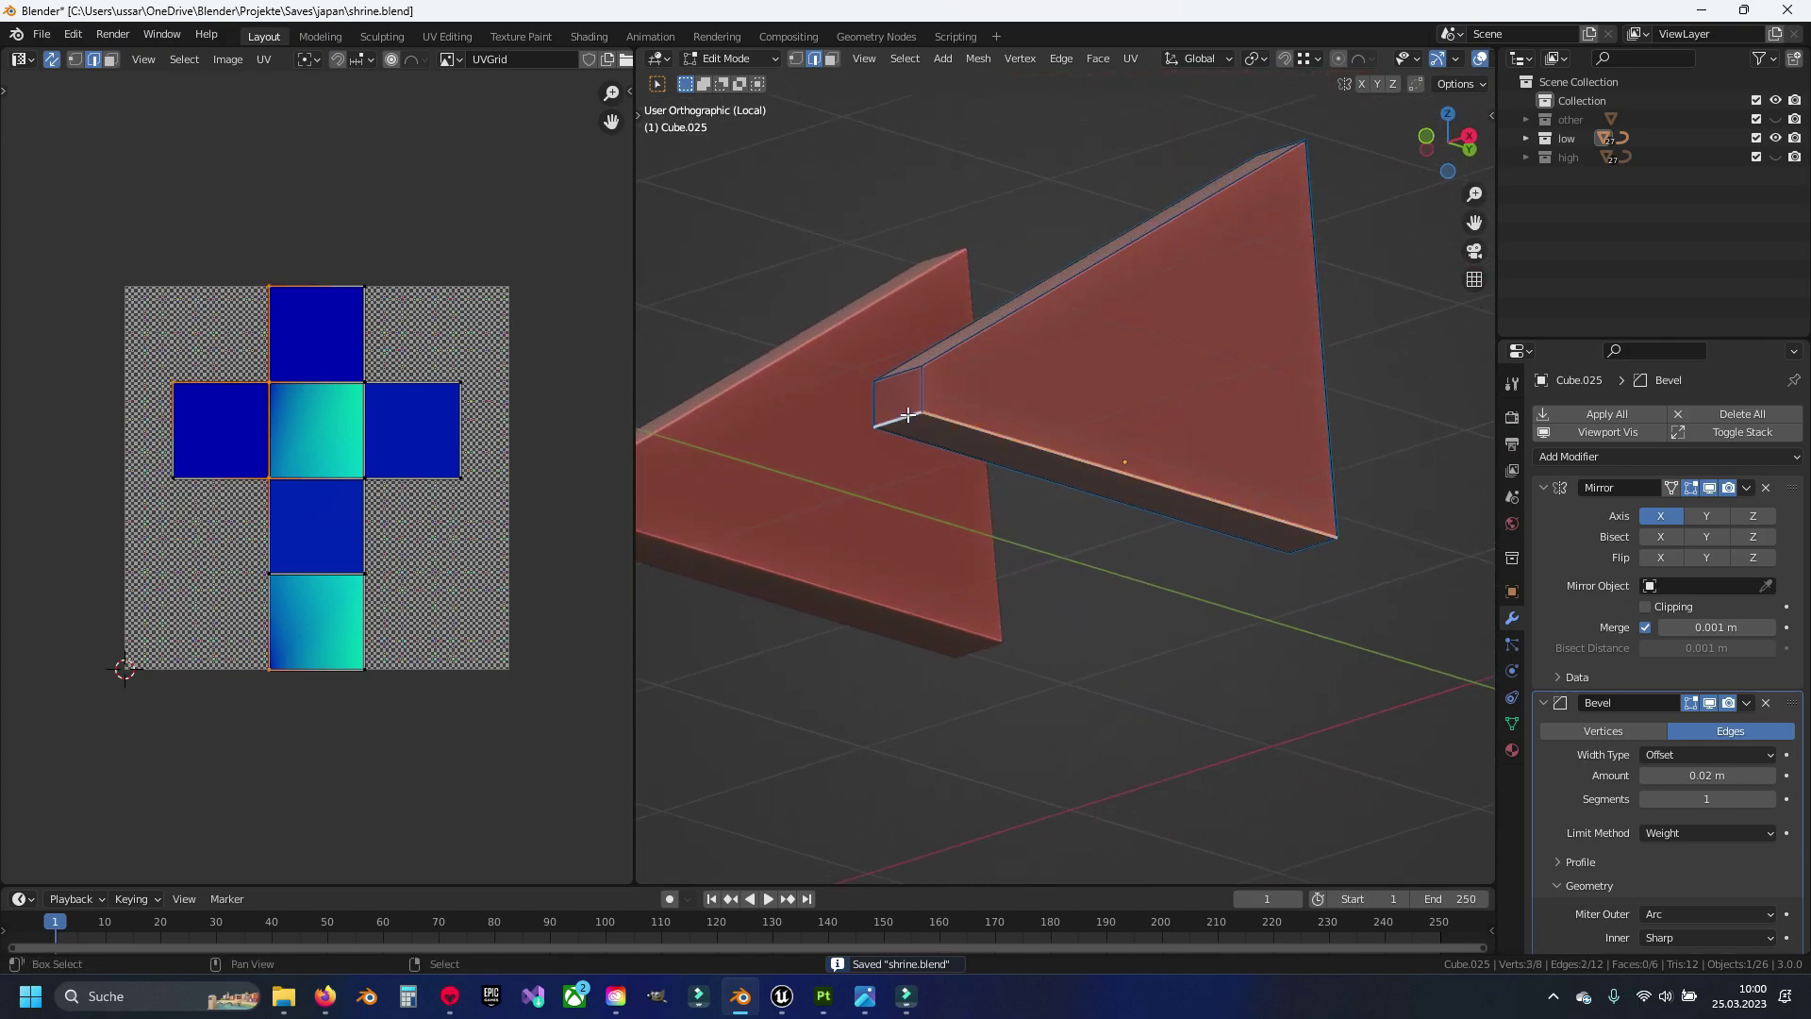
Clear the seam from the wedge's thin right edge
{"action": "middle_click_drag", "start_coordinate": [1291, 510], "coordinate": [1114, 498]}
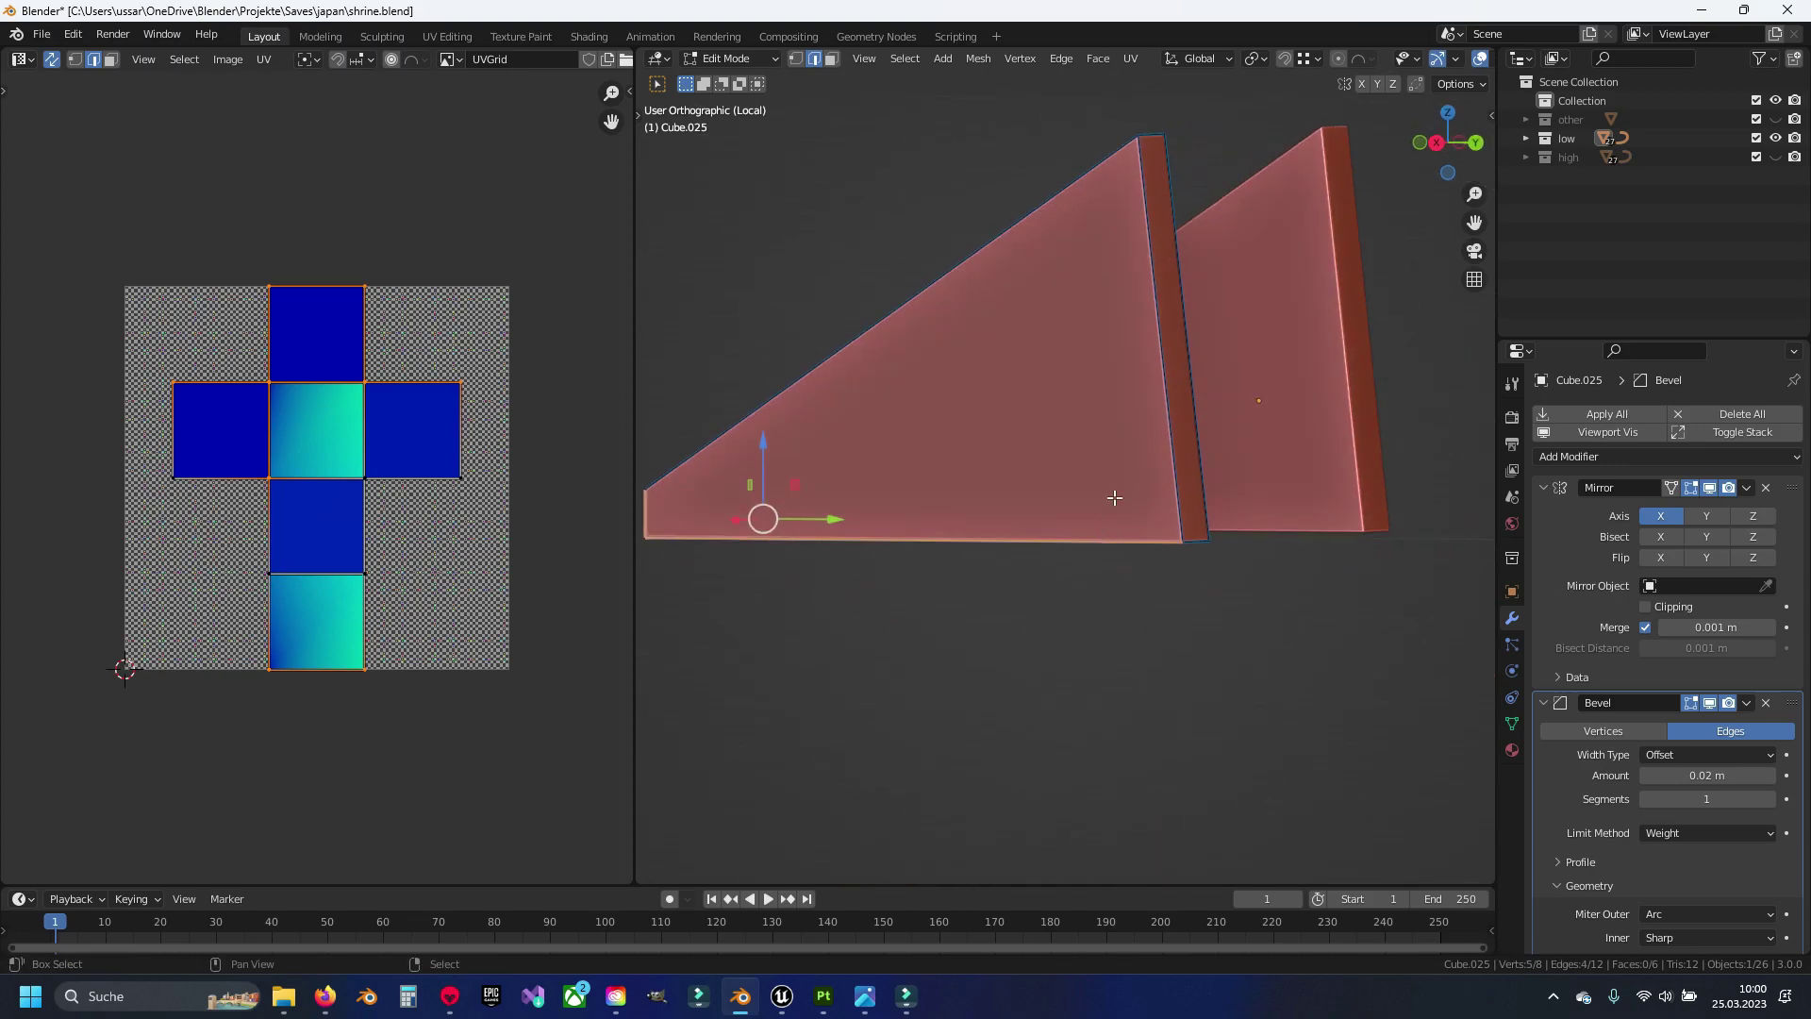
{"action": "left_click", "coordinate": [1183, 499], "text": "shift"}
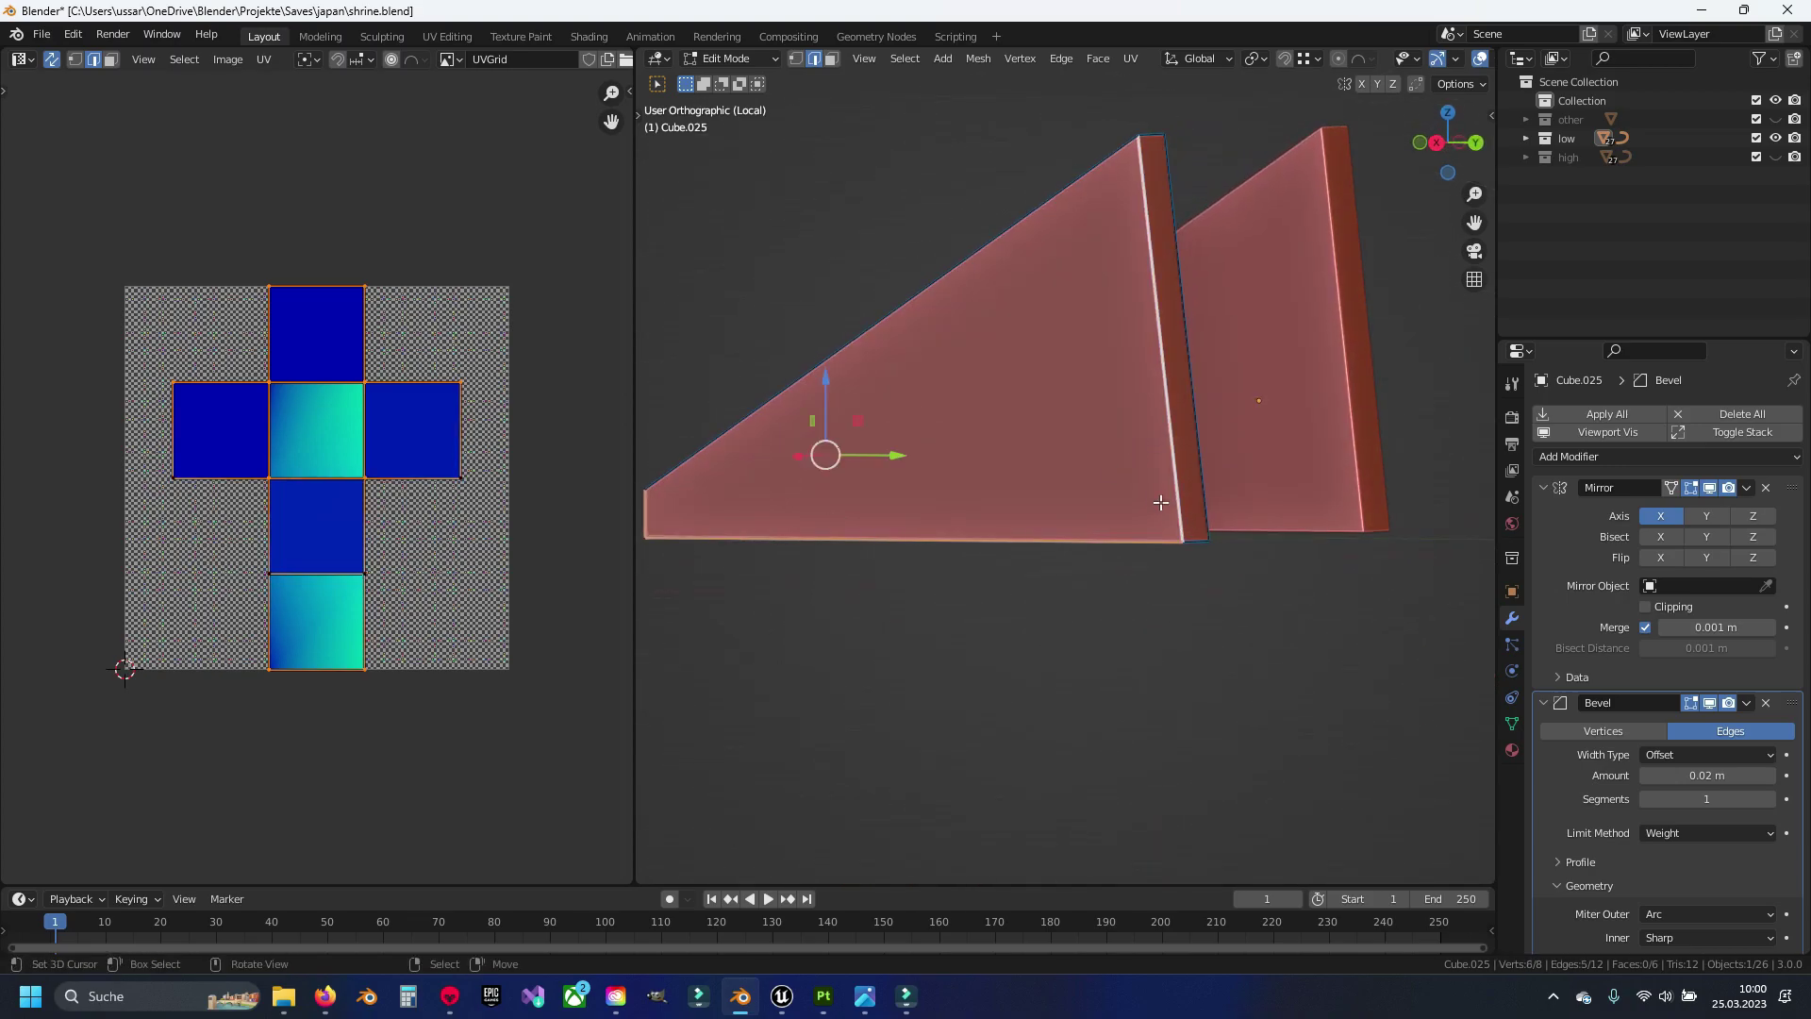
{"action": "left_click", "coordinate": [1200, 535], "text": "shift"}
{"action": "right_click", "coordinate": [999, 481]}
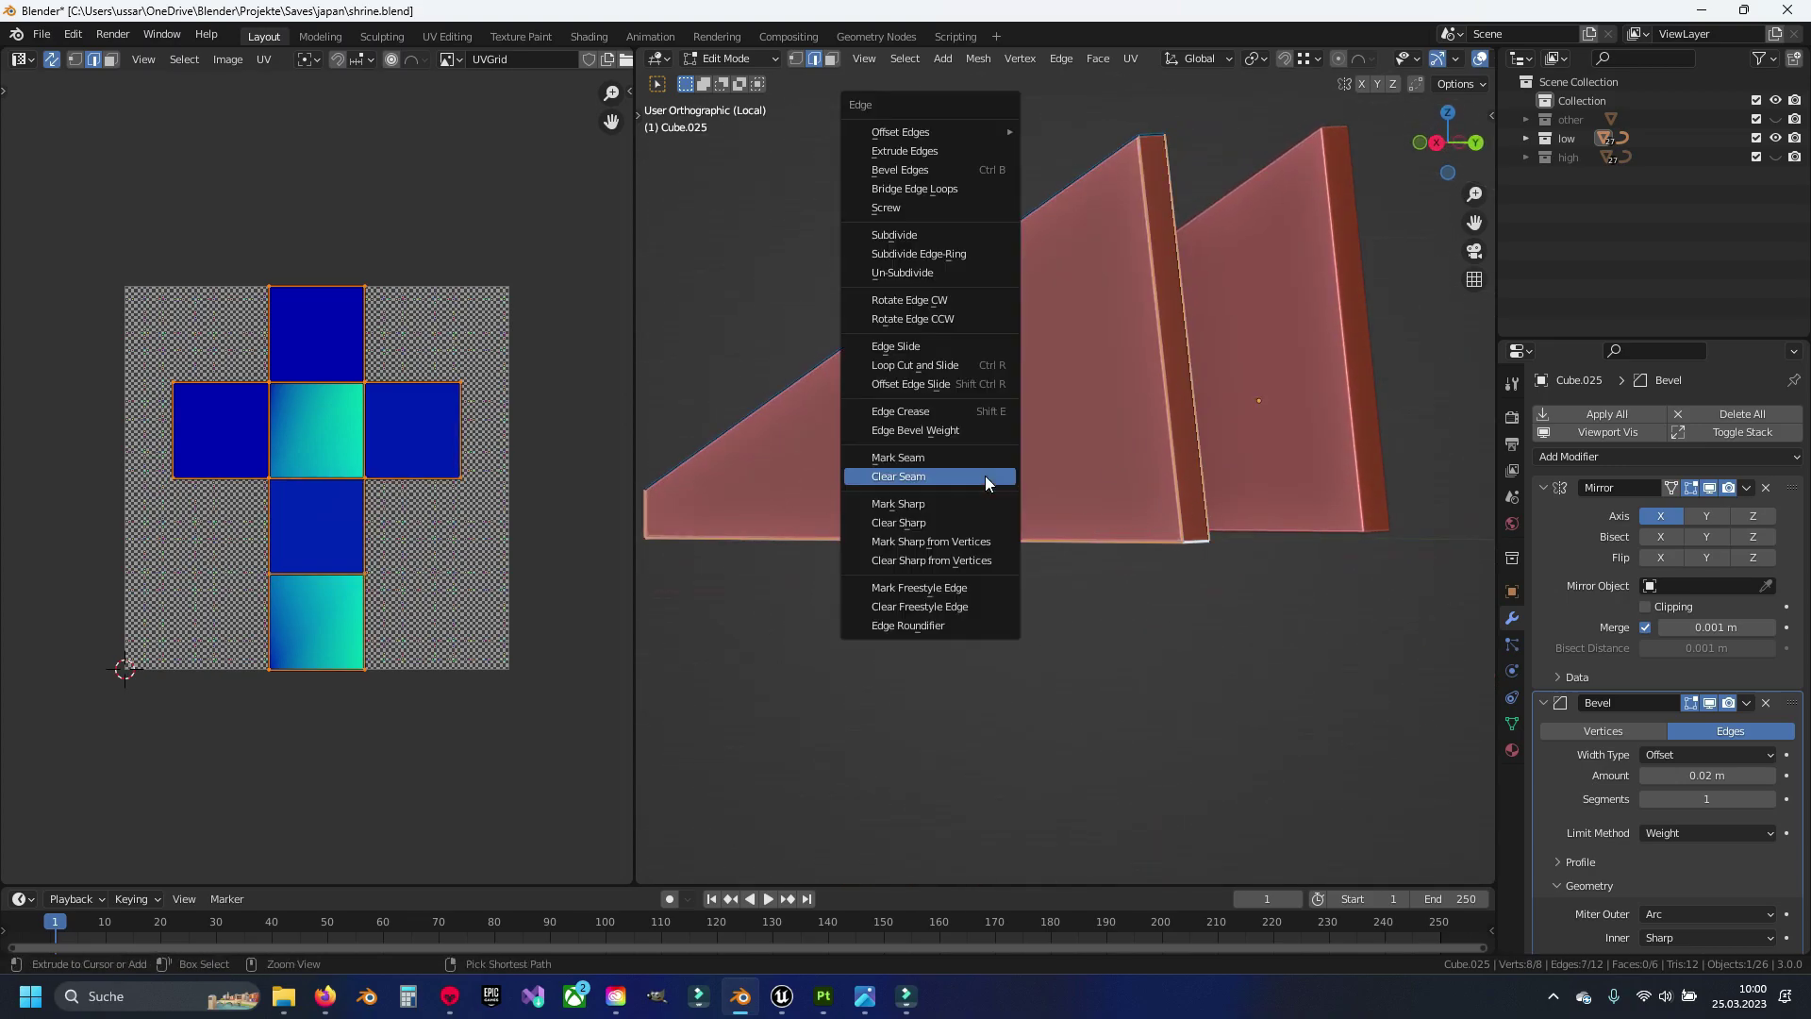
{"action": "left_click", "coordinate": [986, 476]}
Unwrap the whole wedge mesh and go back to object mode
{"action": "key", "text": "a"}
{"action": "key", "text": "u"}
{"action": "left_click", "coordinate": [1002, 457]}
{"action": "key", "text": "alt+a"}
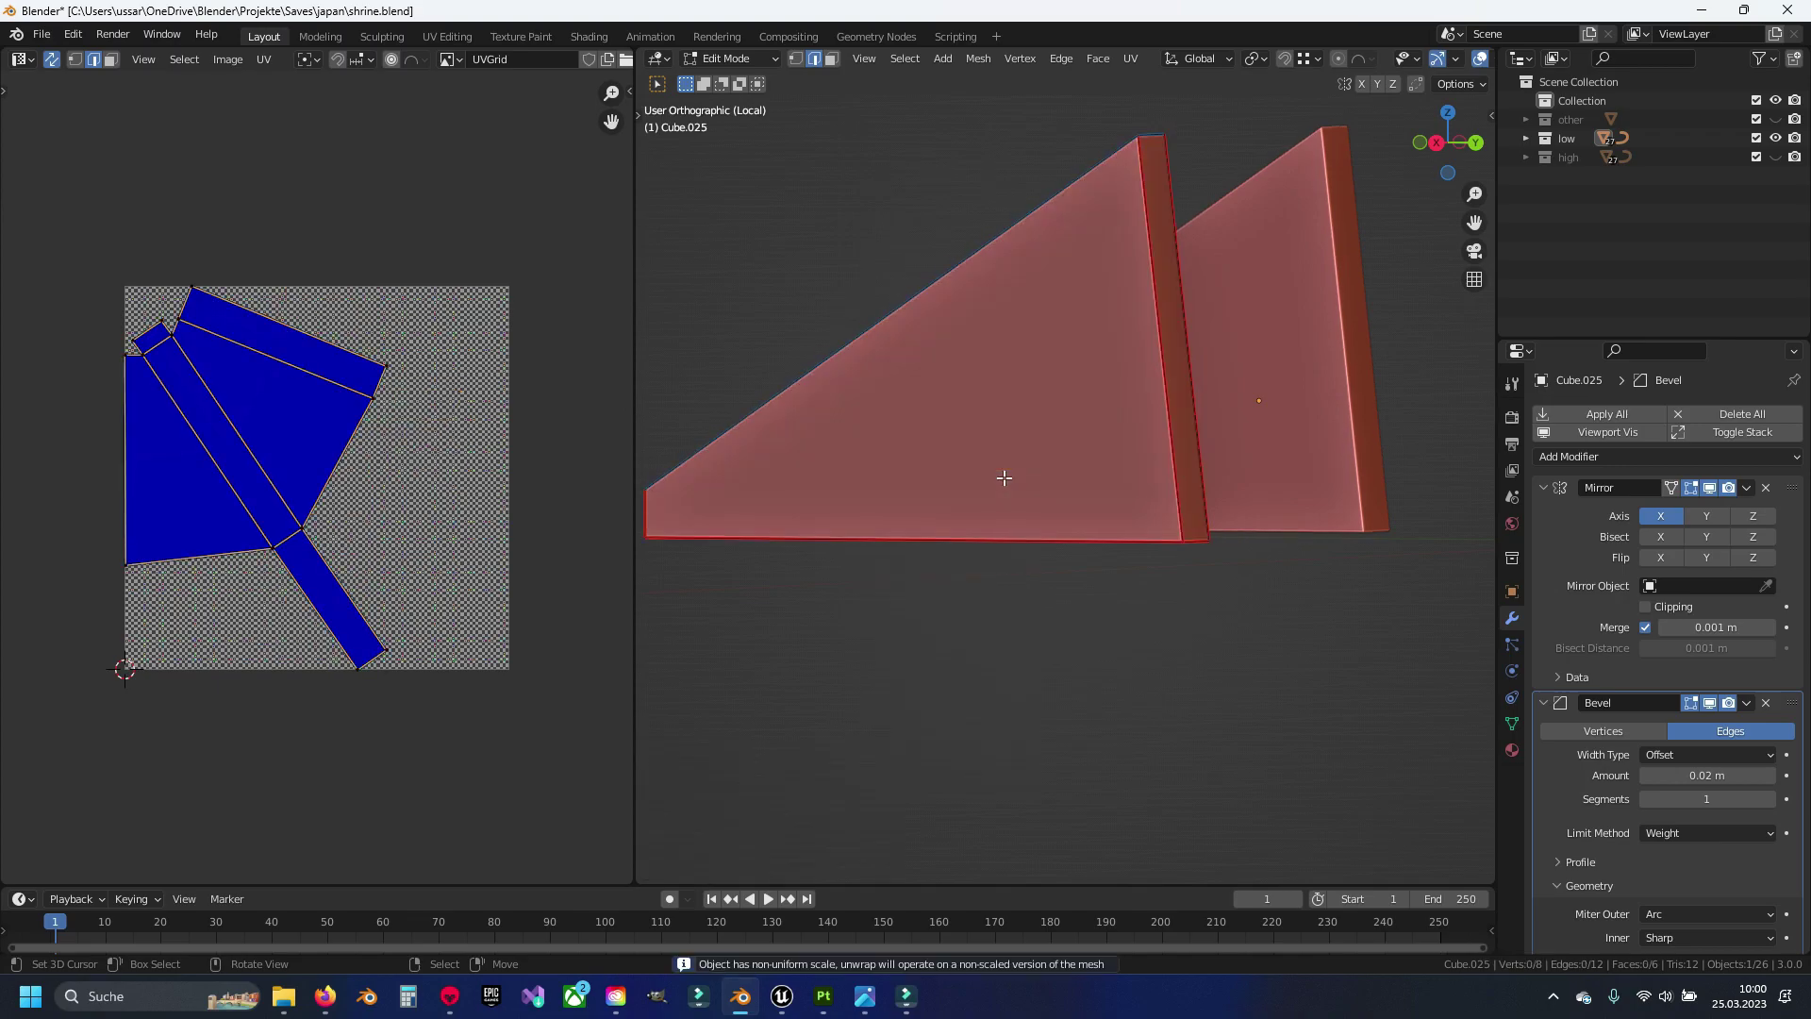
{"action": "mouse_move", "coordinate": [948, 481]}
{"action": "middle_mouse_down"}
{"action": "mouse_move", "coordinate": [1143, 482]}
{"action": "mouse_move", "coordinate": [1123, 489]}
{"action": "middle_mouse_up"}
{"action": "key", "text": "Tab"}
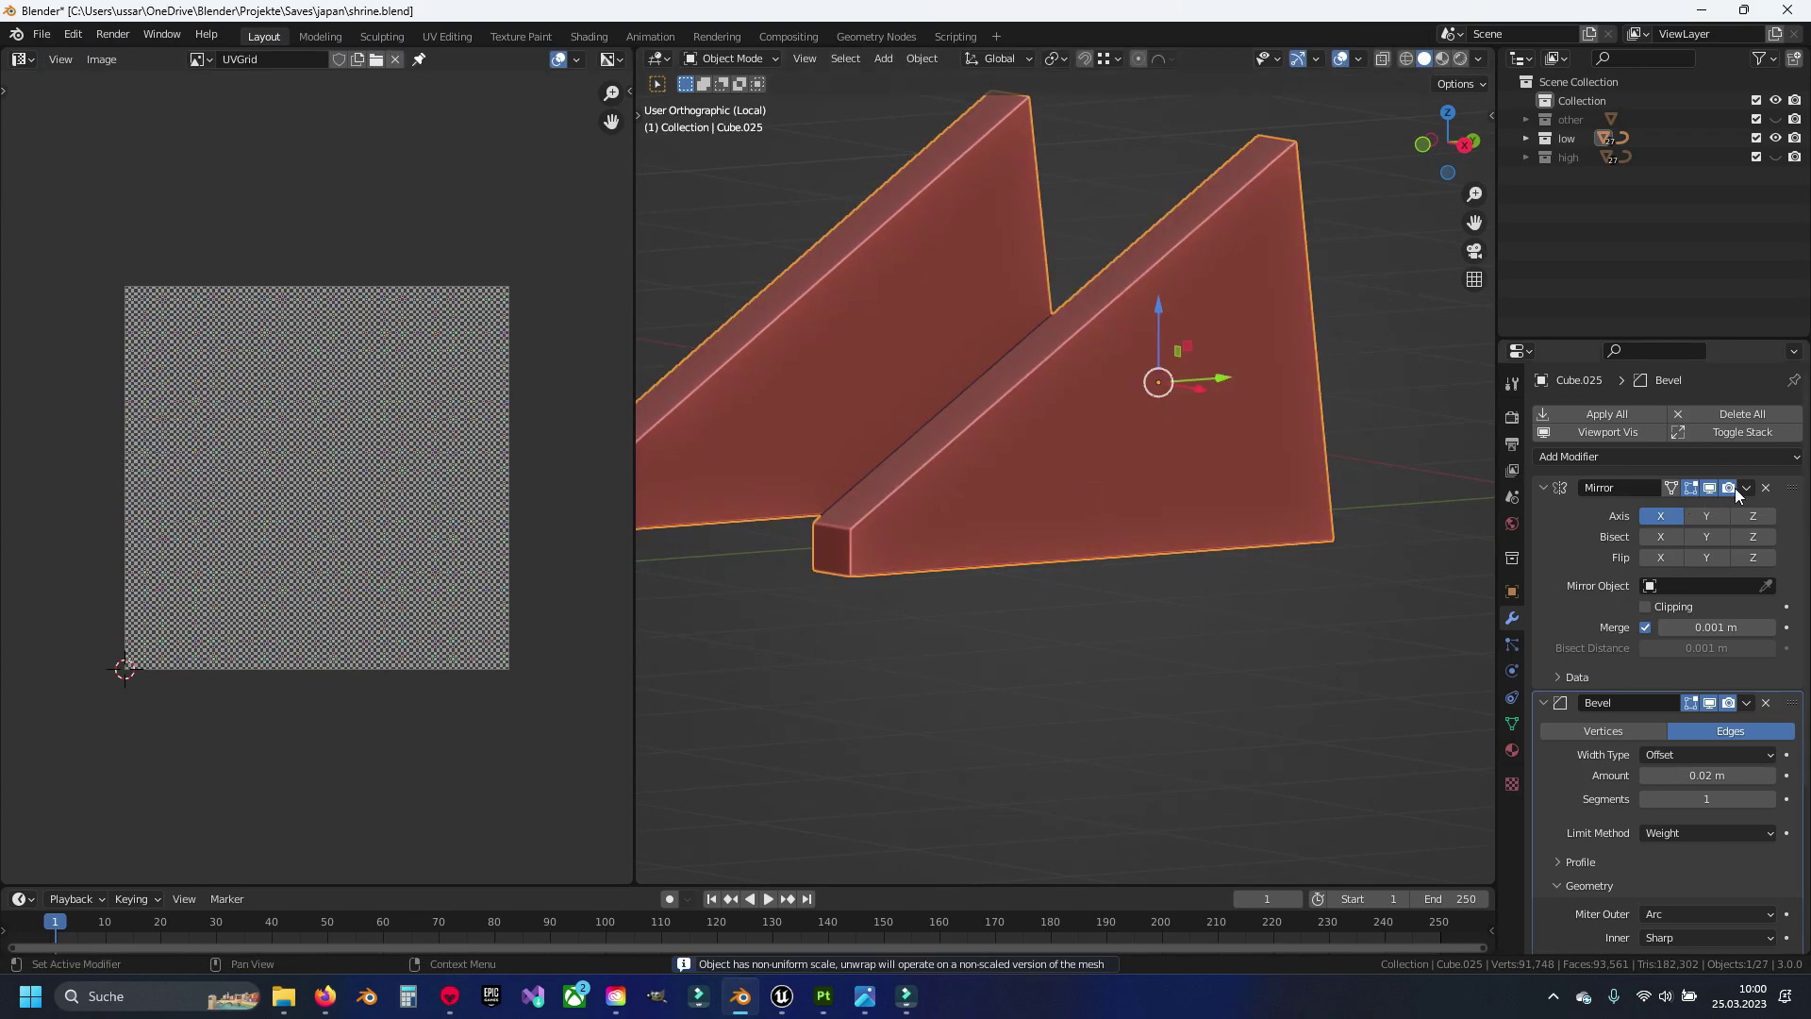
Apply the Mirror modifier, unwrap both wedges and return to the whole shrine
{"action": "left_click", "coordinate": [1746, 487]}
{"action": "left_click", "coordinate": [1664, 507]}
{"action": "key", "text": "Tab"}
{"action": "key", "text": "a"}
{"action": "key", "text": "u"}
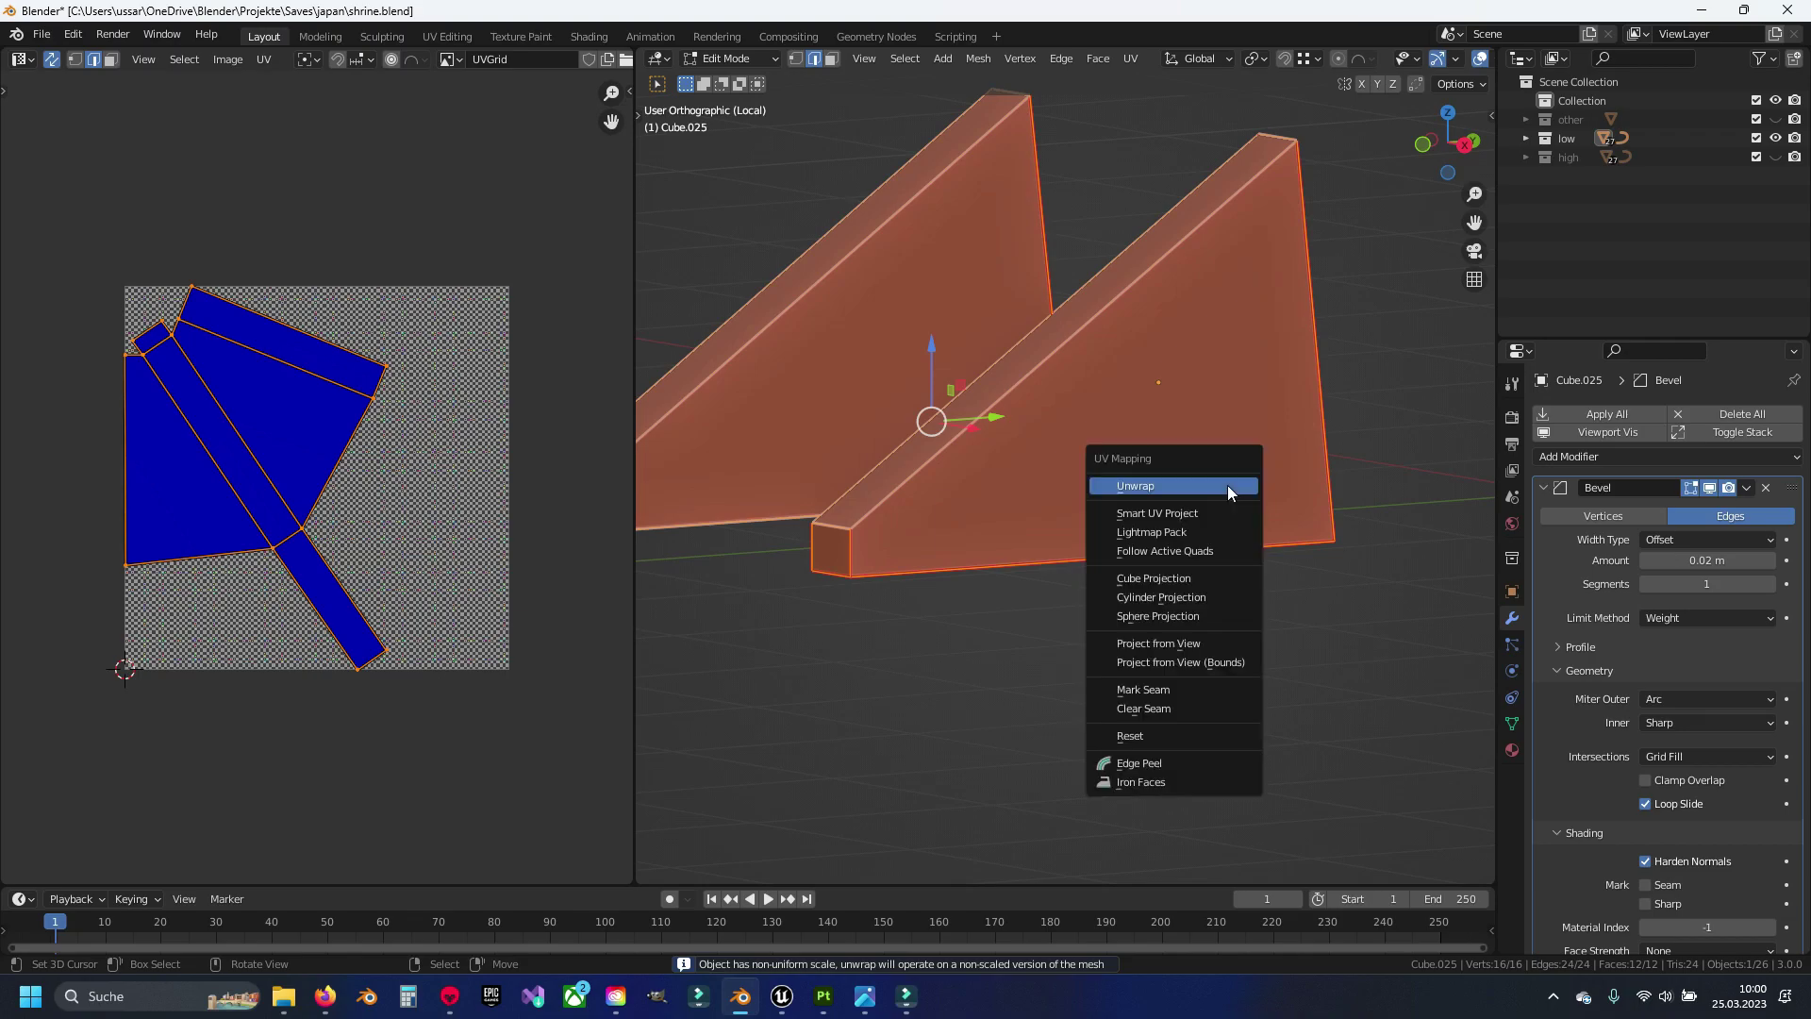
{"action": "left_click", "coordinate": [1226, 485]}
{"action": "key", "text": "Tab"}
{"action": "key", "text": "KP_Divide"}
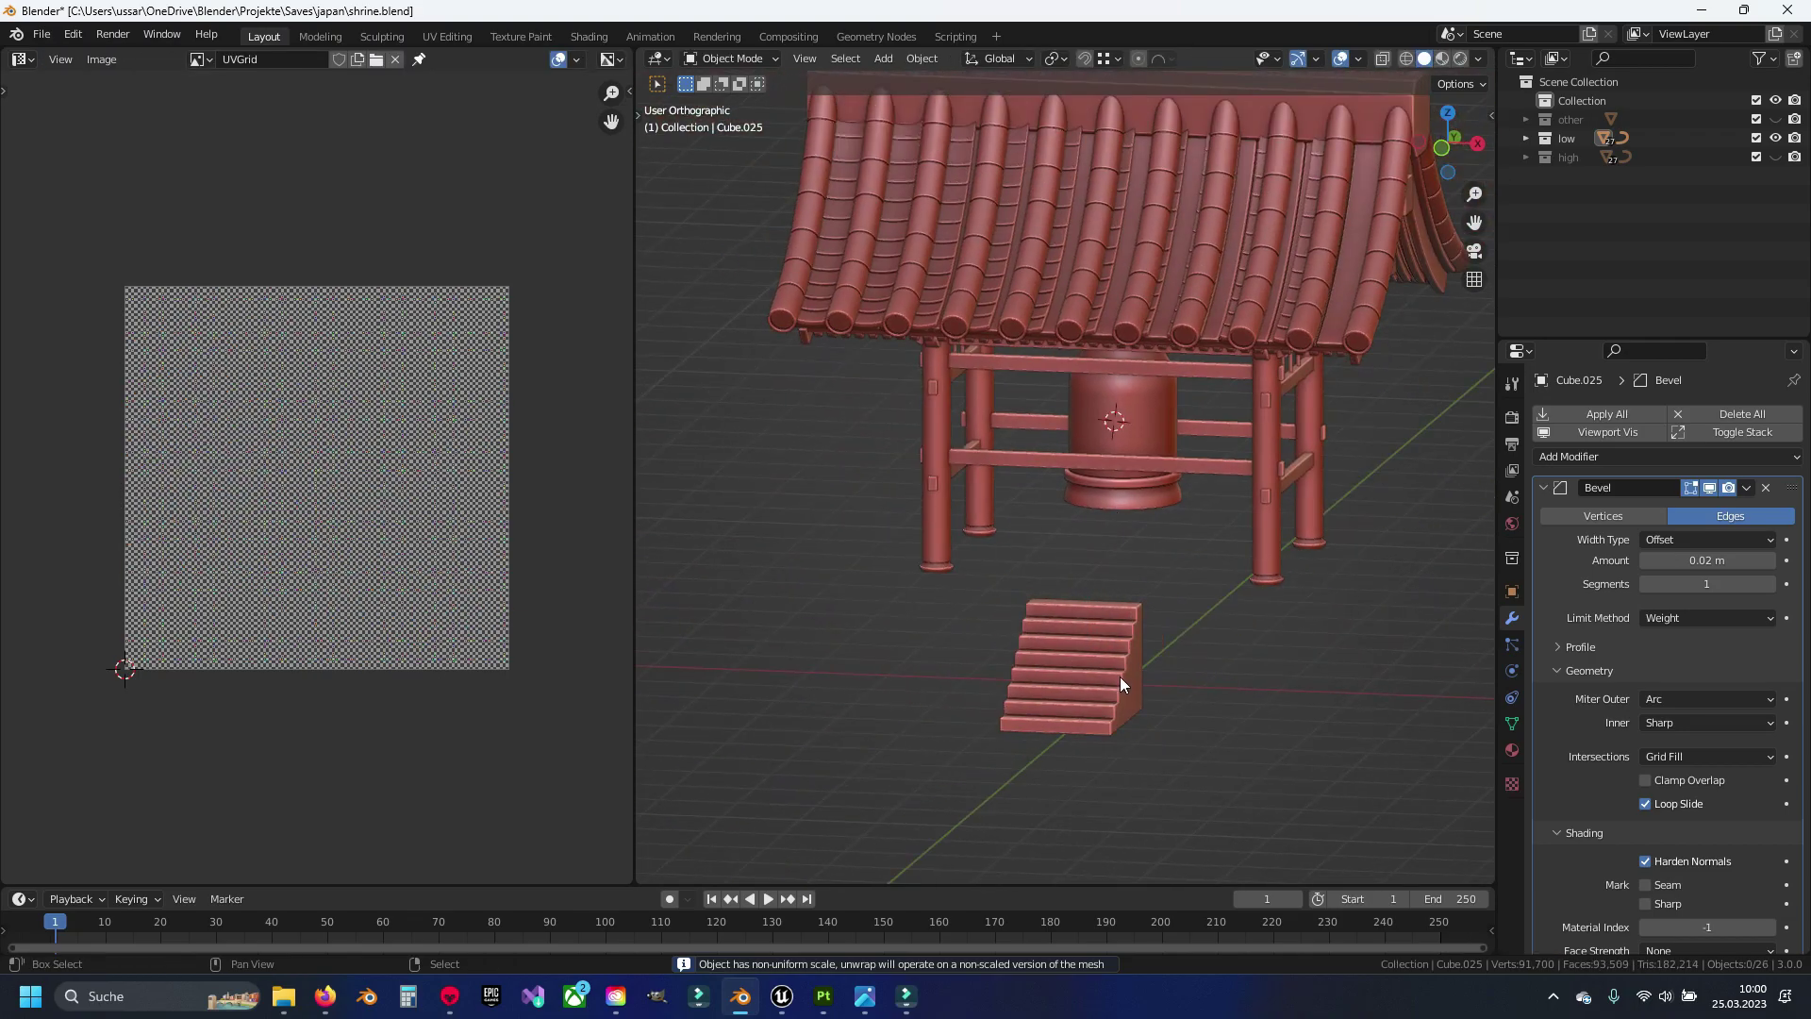
Isolate the stairs in edit mode with nothing selected, and save the file
{"action": "left_click", "coordinate": [1118, 586]}
{"action": "key", "text": "KP_Divide"}
{"action": "key", "text": "Tab"}
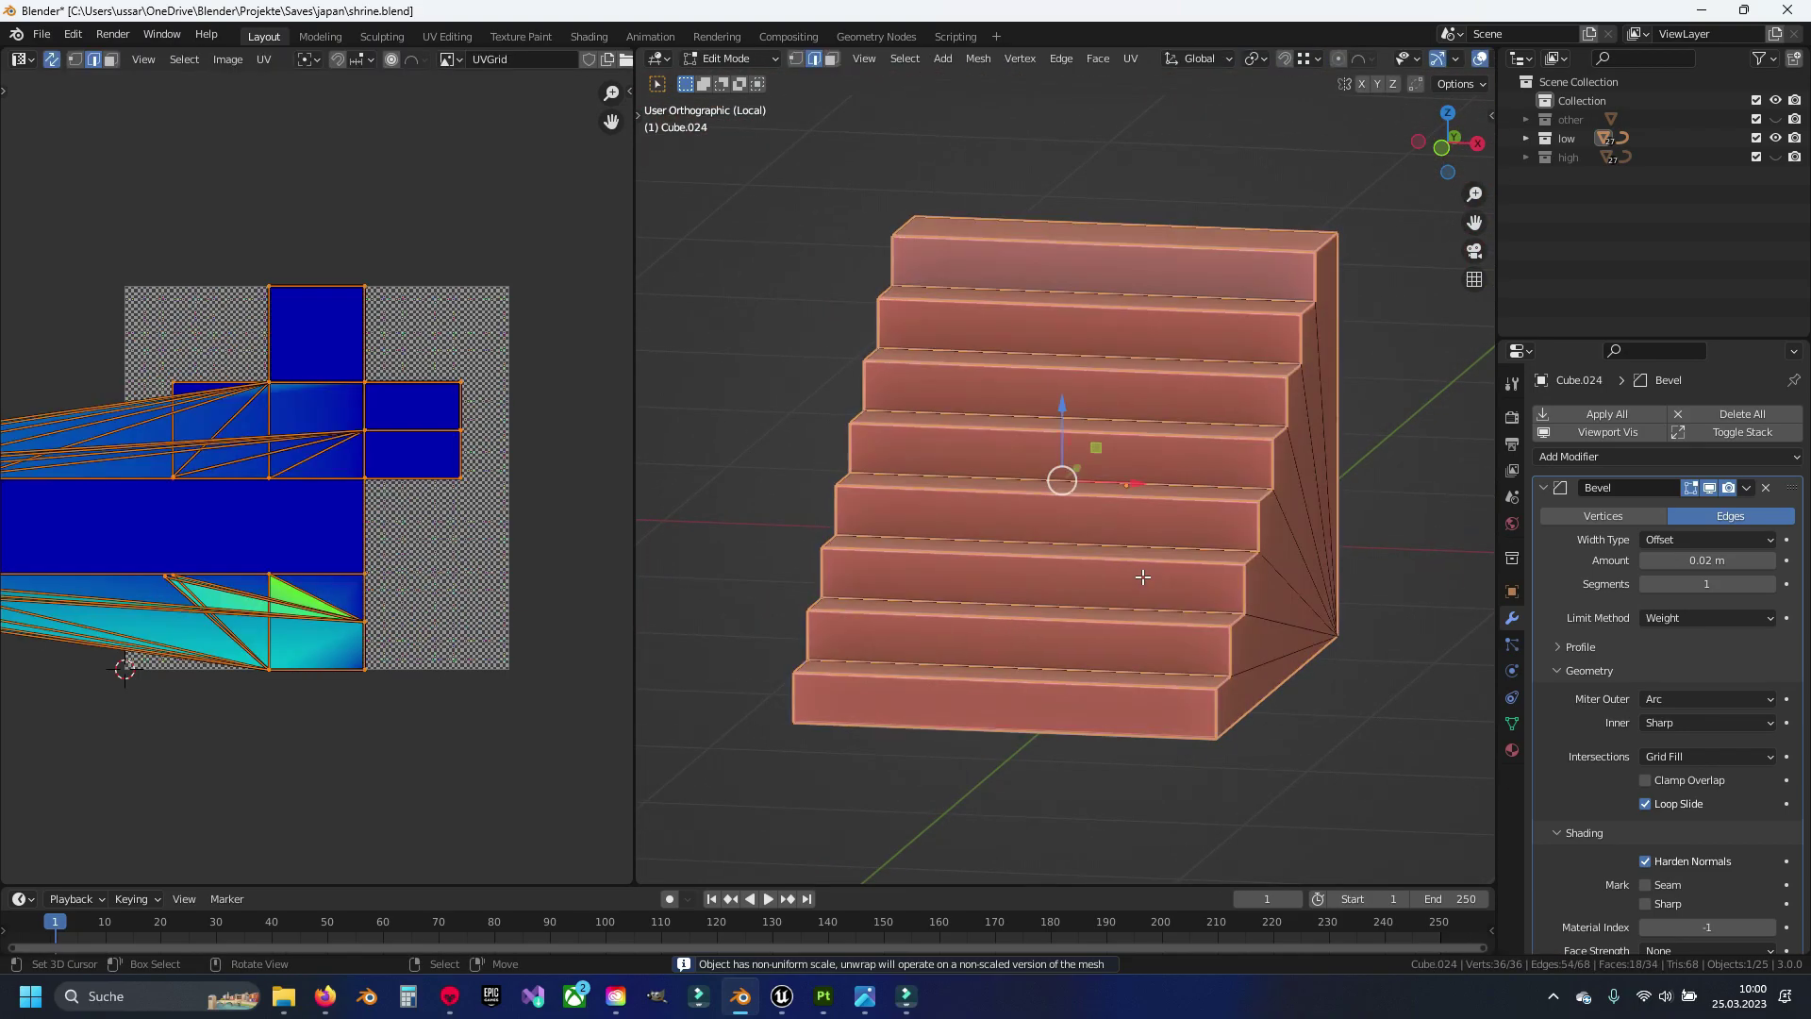
{"action": "middle_click_drag", "start_coordinate": [1142, 576], "coordinate": [1307, 566]}
{"action": "key", "text": "alt+a"}
{"action": "key", "text": "ctrl+s"}
{"action": "middle_click_drag", "start_coordinate": [1220, 518], "coordinate": [1271, 528]}
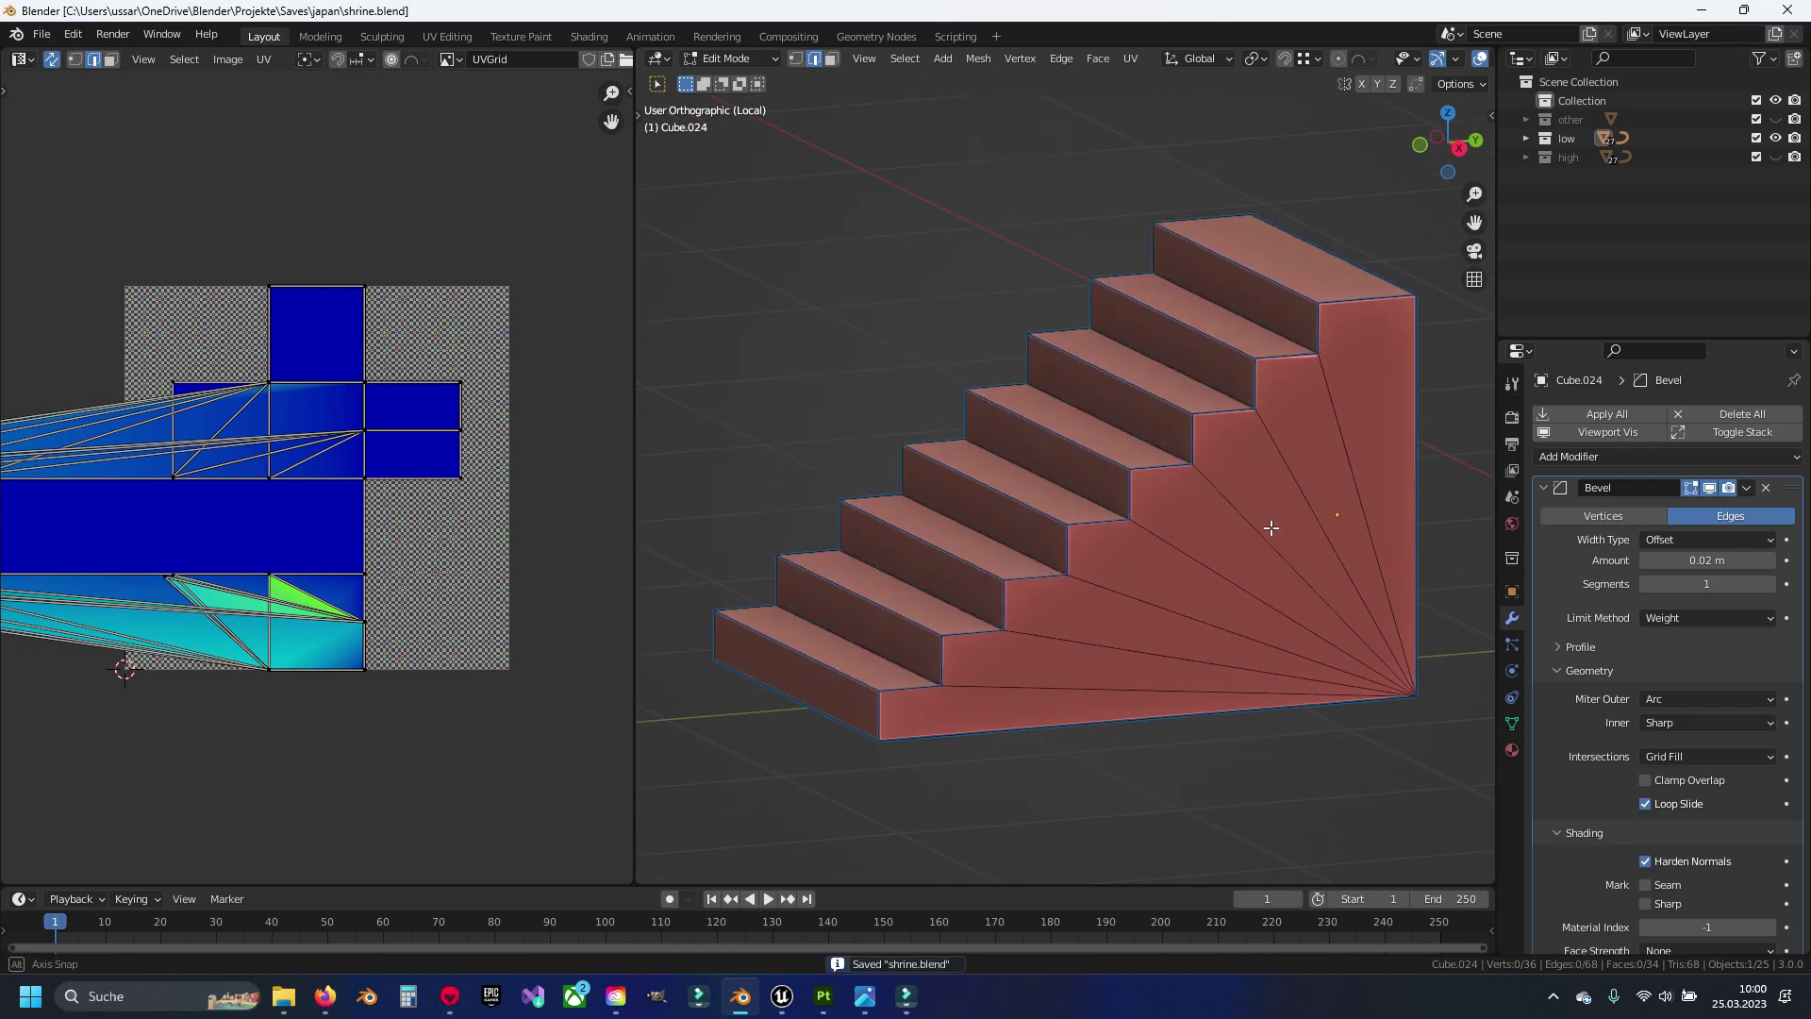
{"action": "scroll", "coordinate": [1111, 512], "scroll_direction": "down", "scroll_amount": 3, "text": "shift"}
Select edge paths along the stairs' near side profile up to the top edge
{"action": "left_click", "coordinate": [1342, 194], "text": "ctrl"}
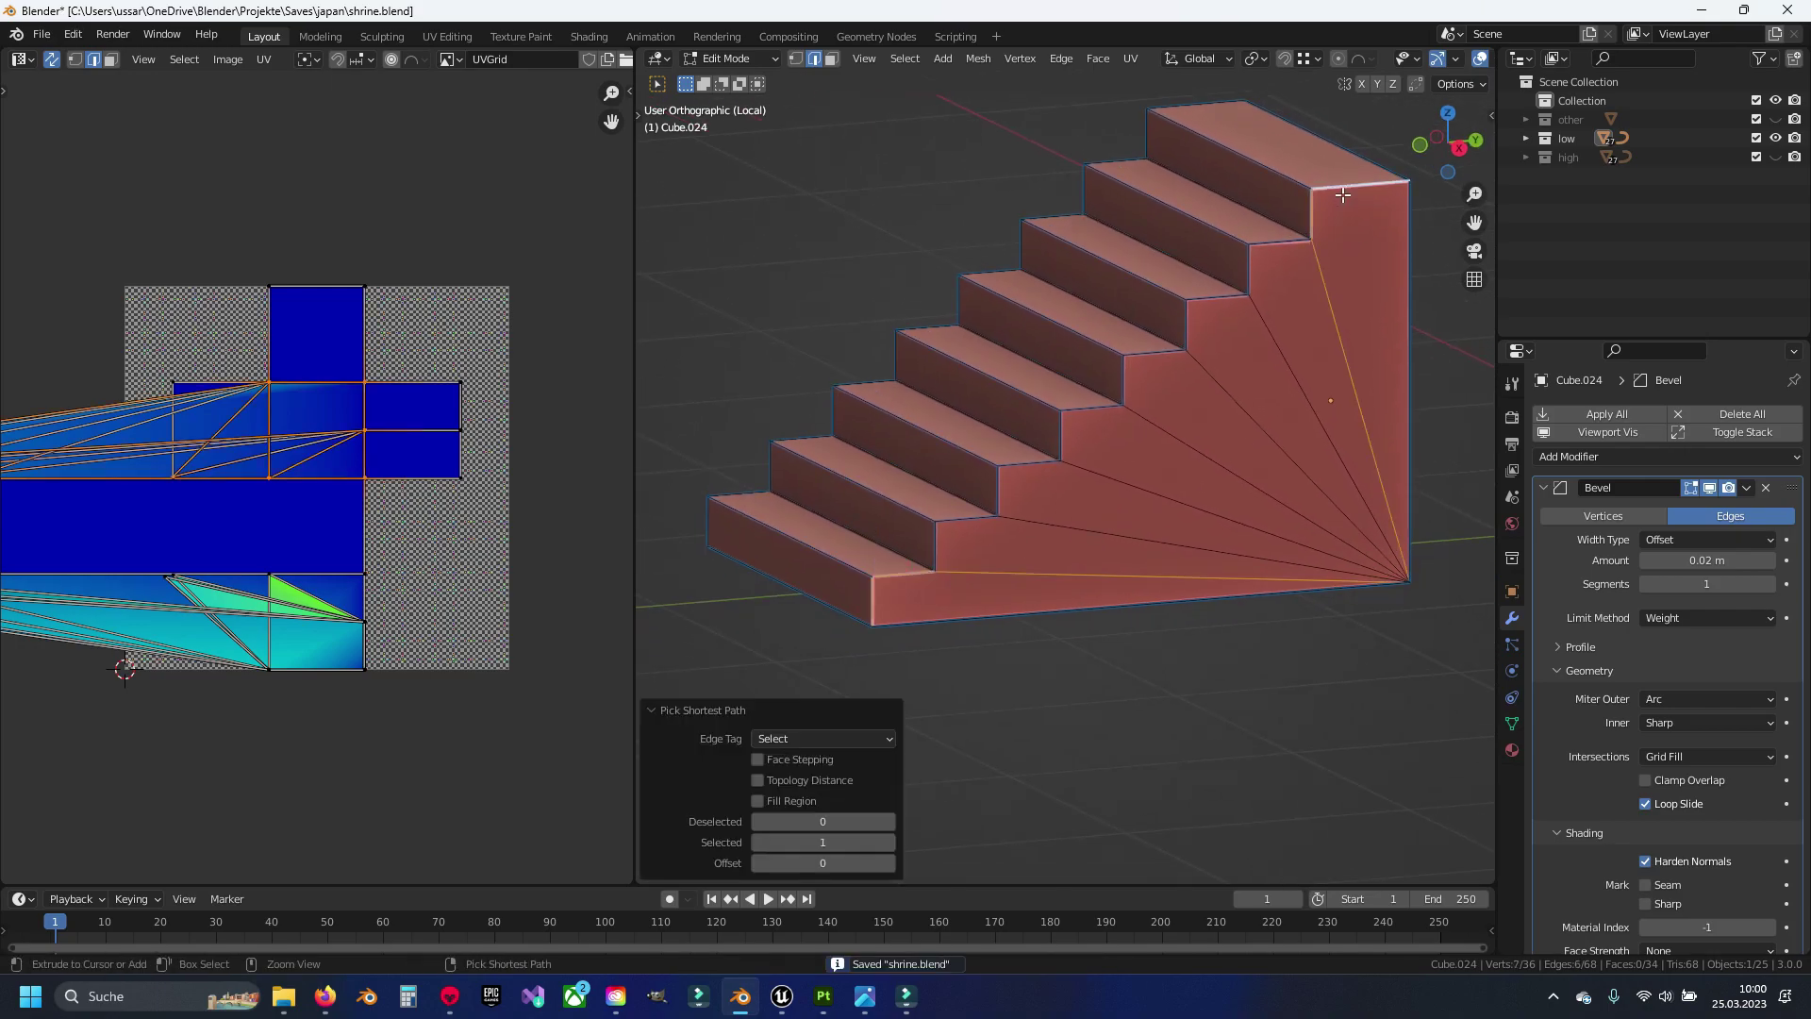
{"action": "left_click", "coordinate": [867, 592]}
{"action": "left_click", "coordinate": [1099, 410], "text": "ctrl"}
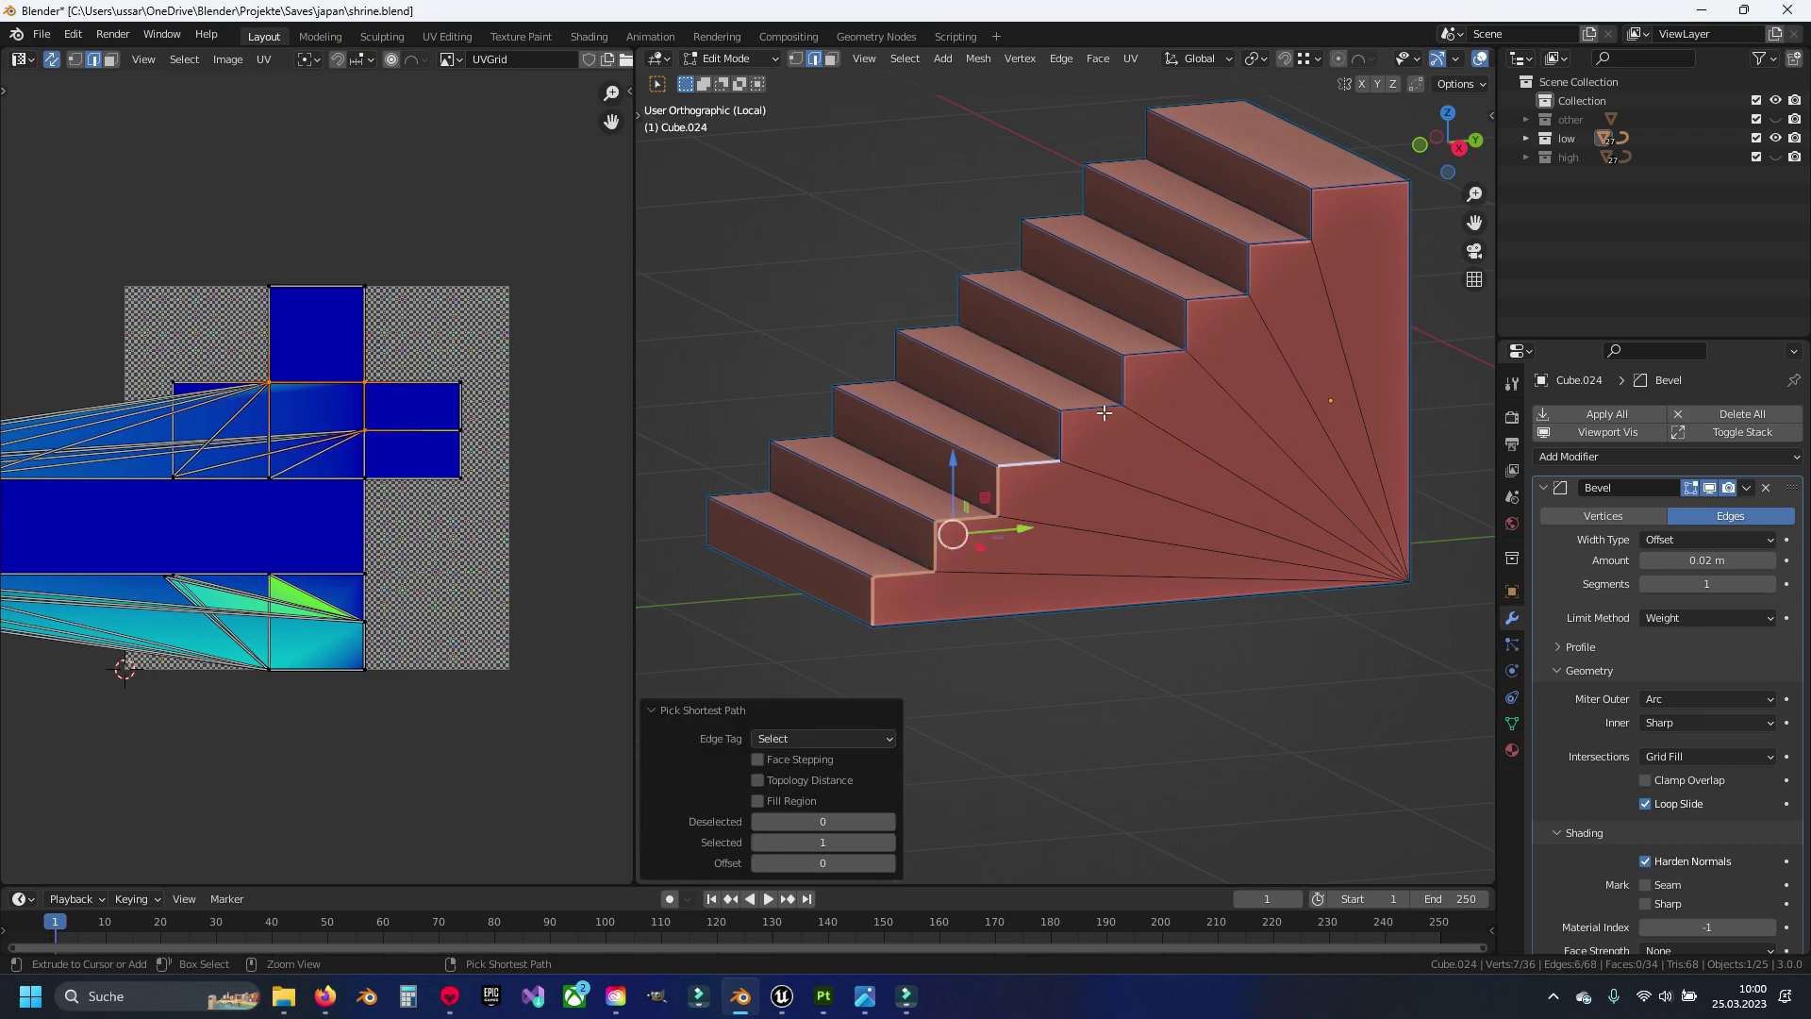
{"action": "left_click", "coordinate": [1157, 349], "text": "ctrl"}
{"action": "left_click", "coordinate": [1361, 191], "text": "ctrl"}
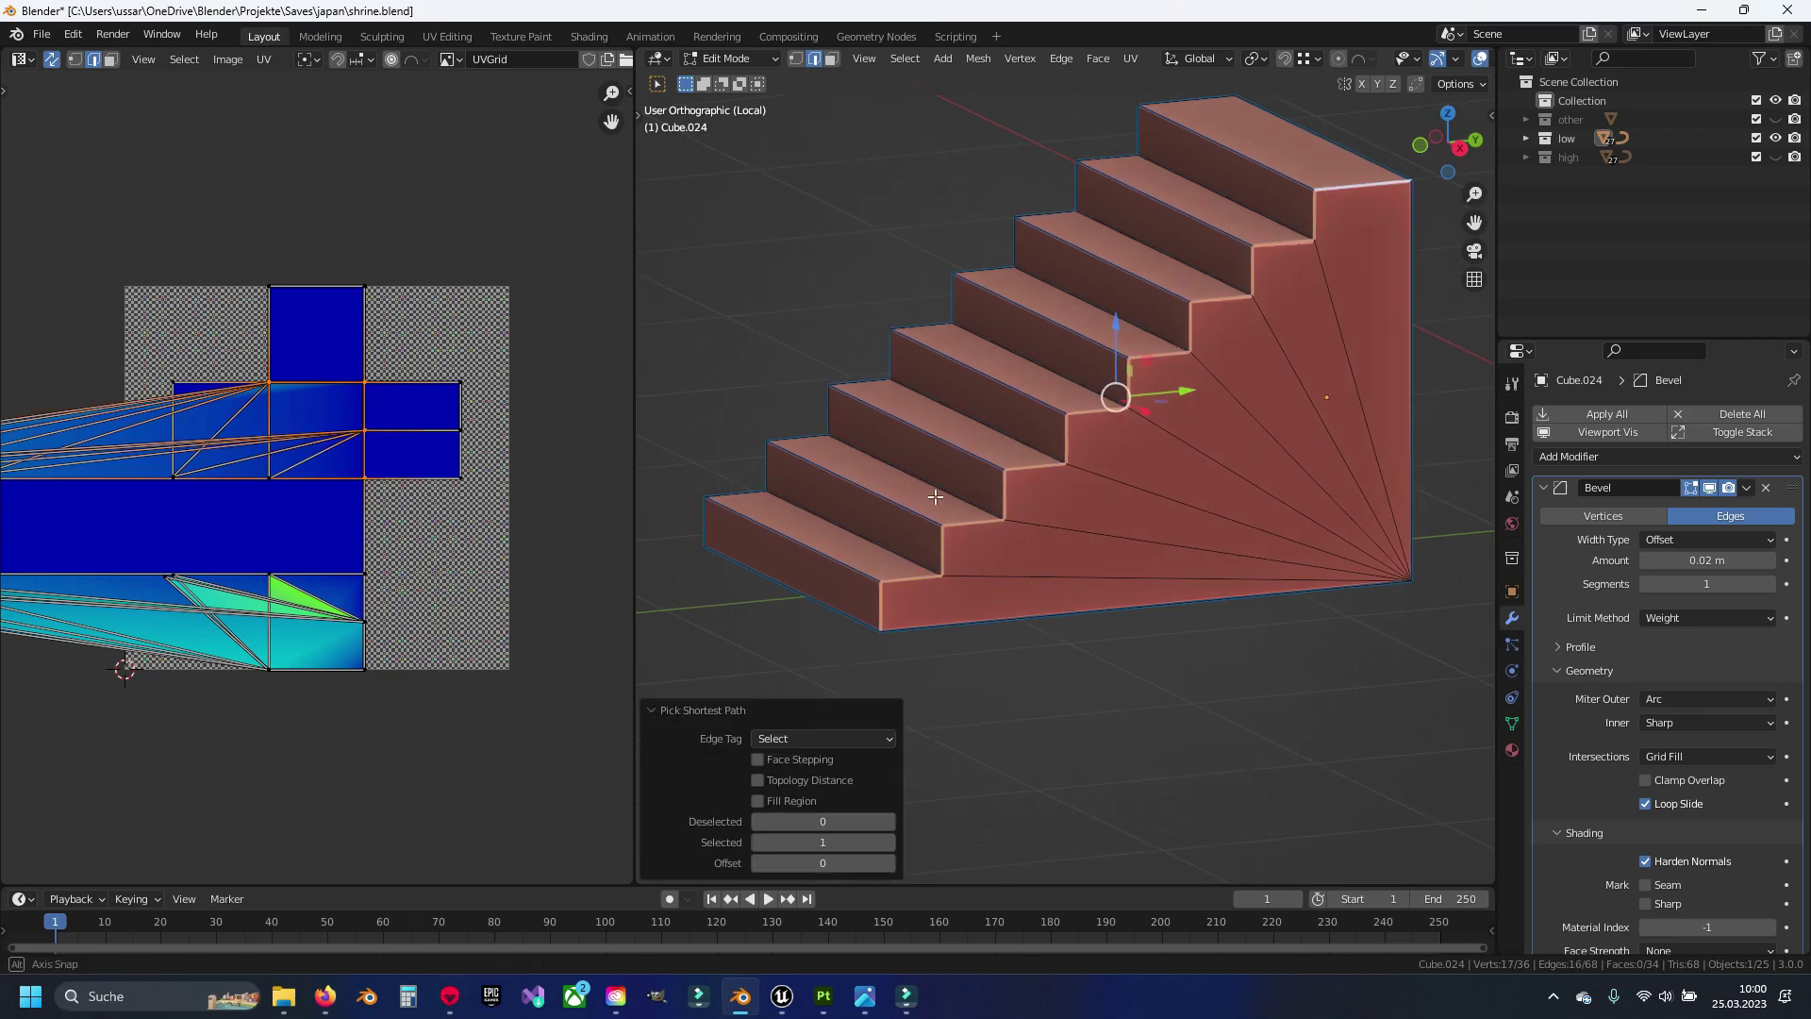
Add the other side's stair profile edges and mark all selected edges as seams
{"action": "middle_click_drag", "start_coordinate": [1360, 193], "coordinate": [1220, 324]}
{"action": "left_click", "coordinate": [1109, 634], "text": "shift"}
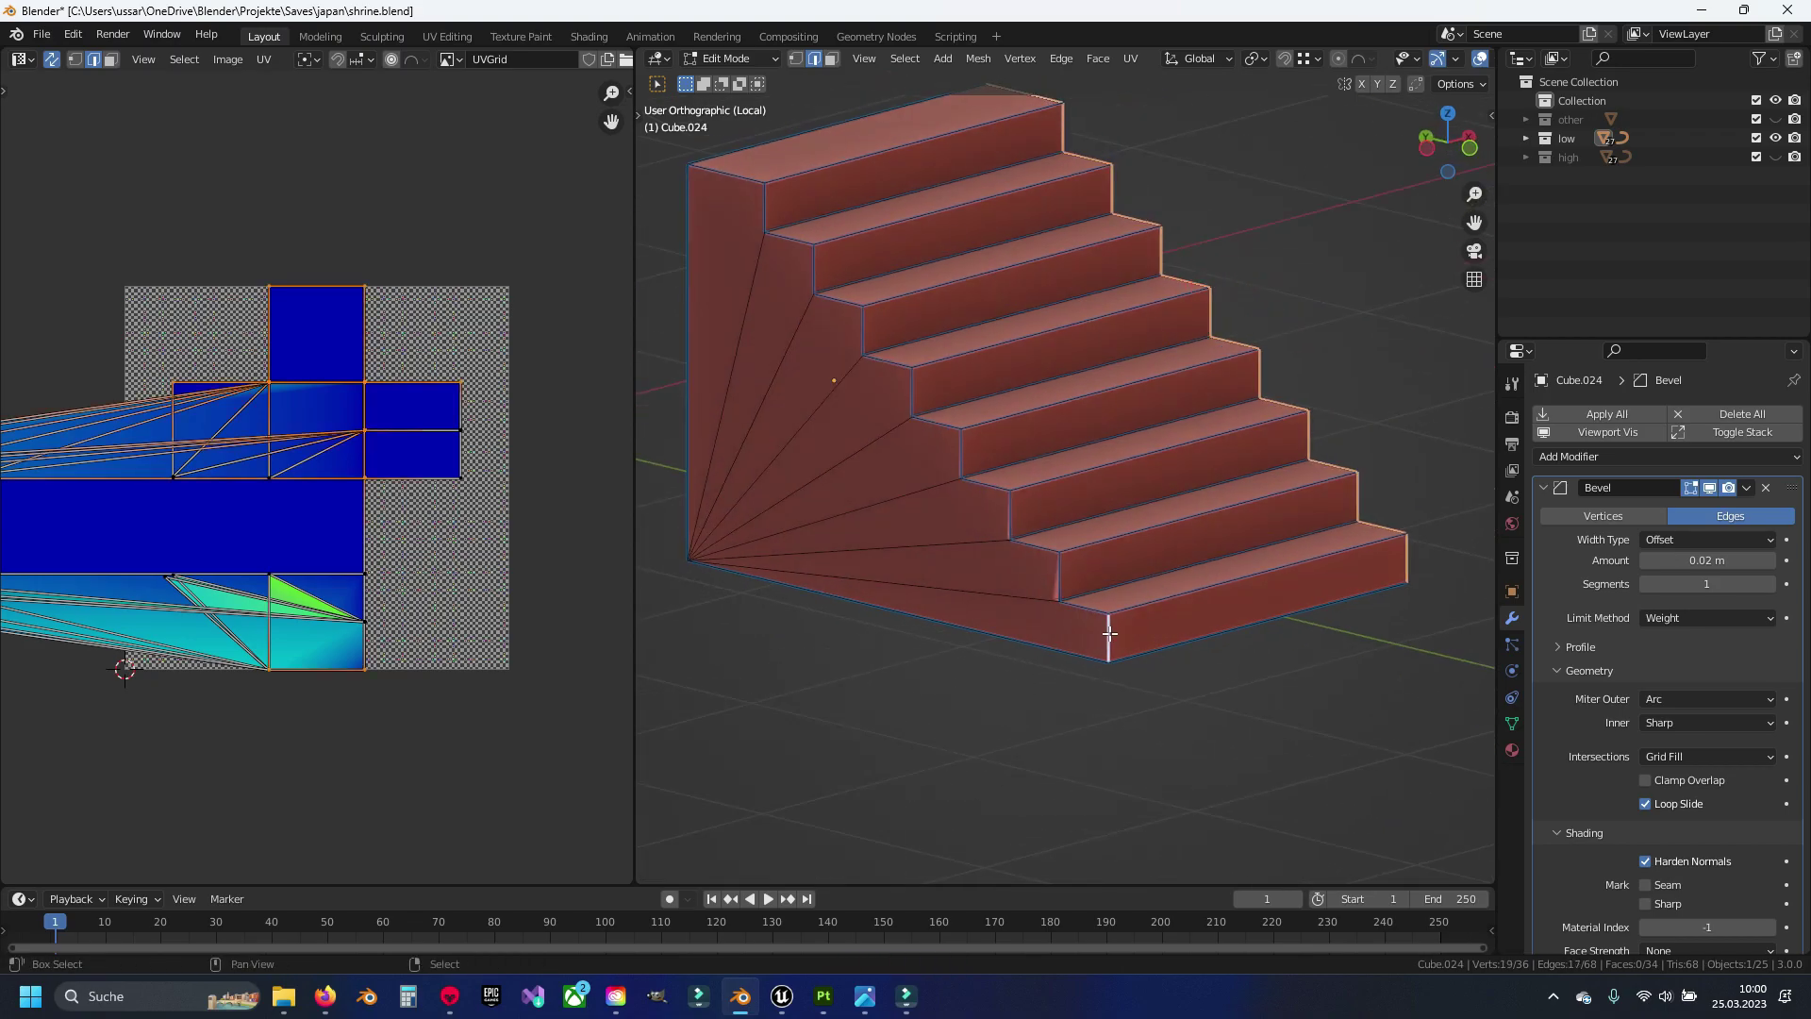
{"action": "left_click", "coordinate": [1012, 512], "text": "ctrl"}
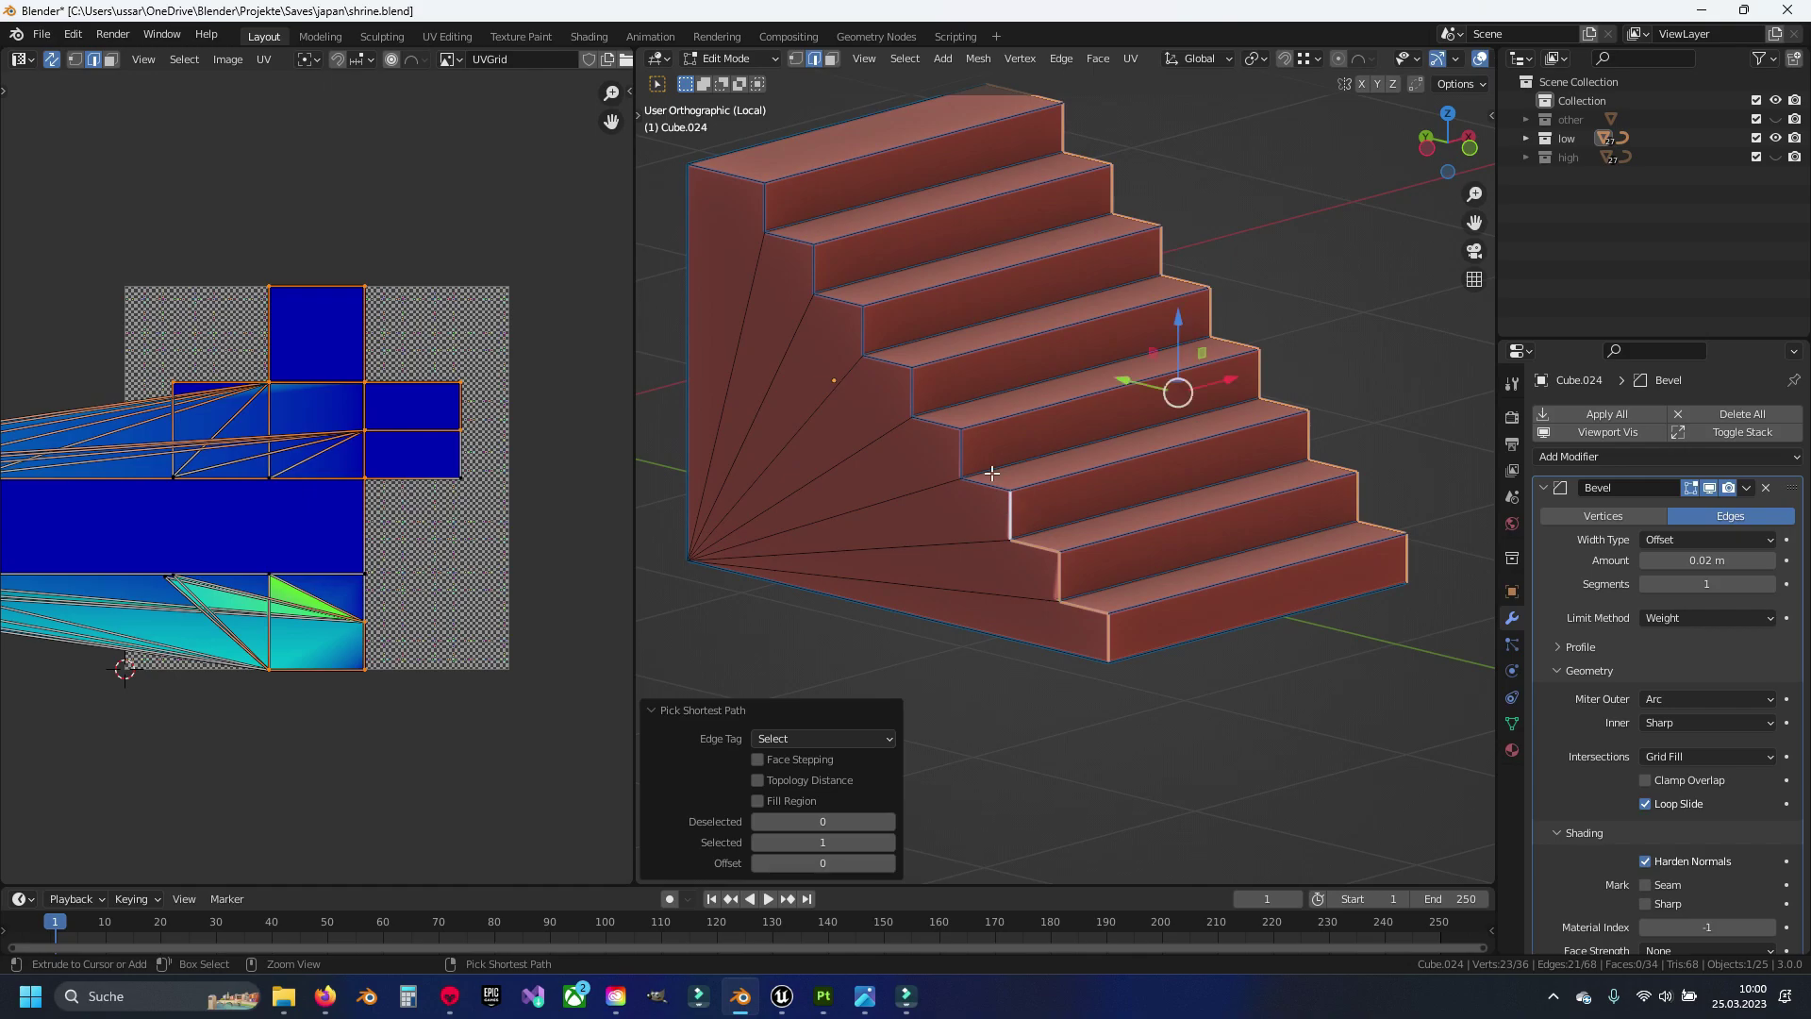
{"action": "left_click", "coordinate": [822, 271], "text": "ctrl"}
{"action": "left_click", "coordinate": [752, 179], "text": "ctrl"}
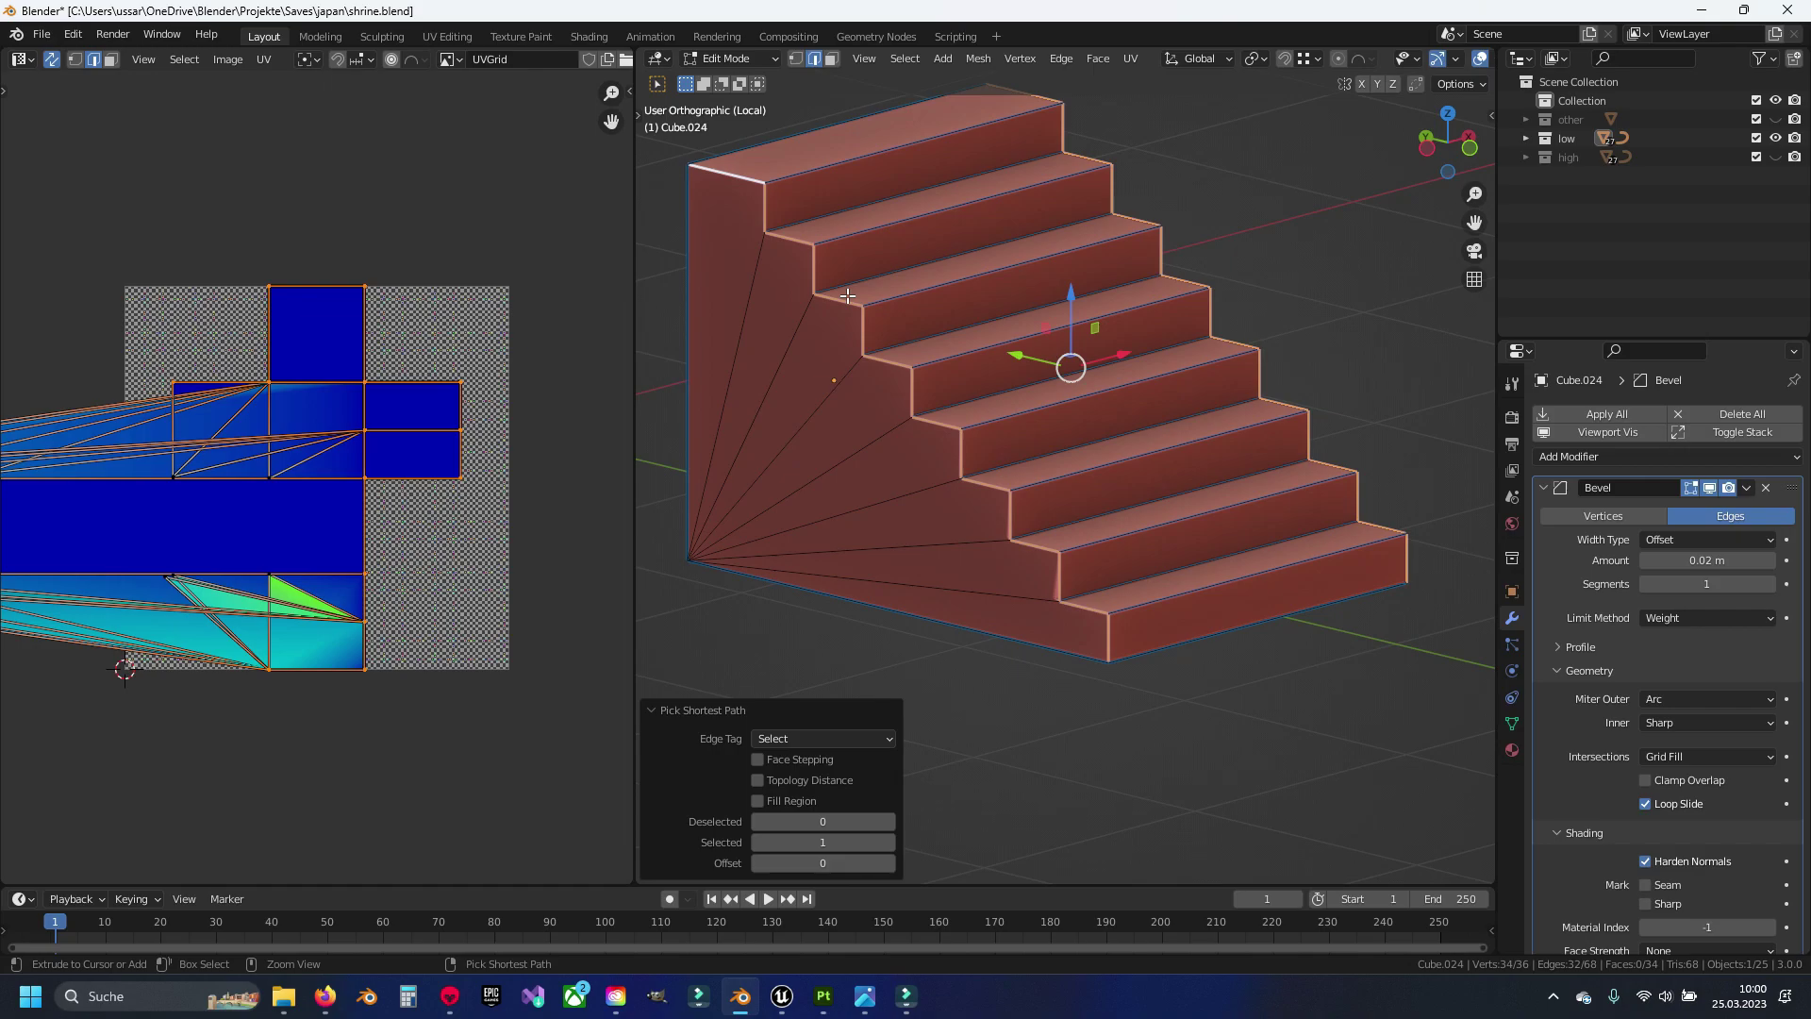
{"action": "key", "text": "ctrl+e"}
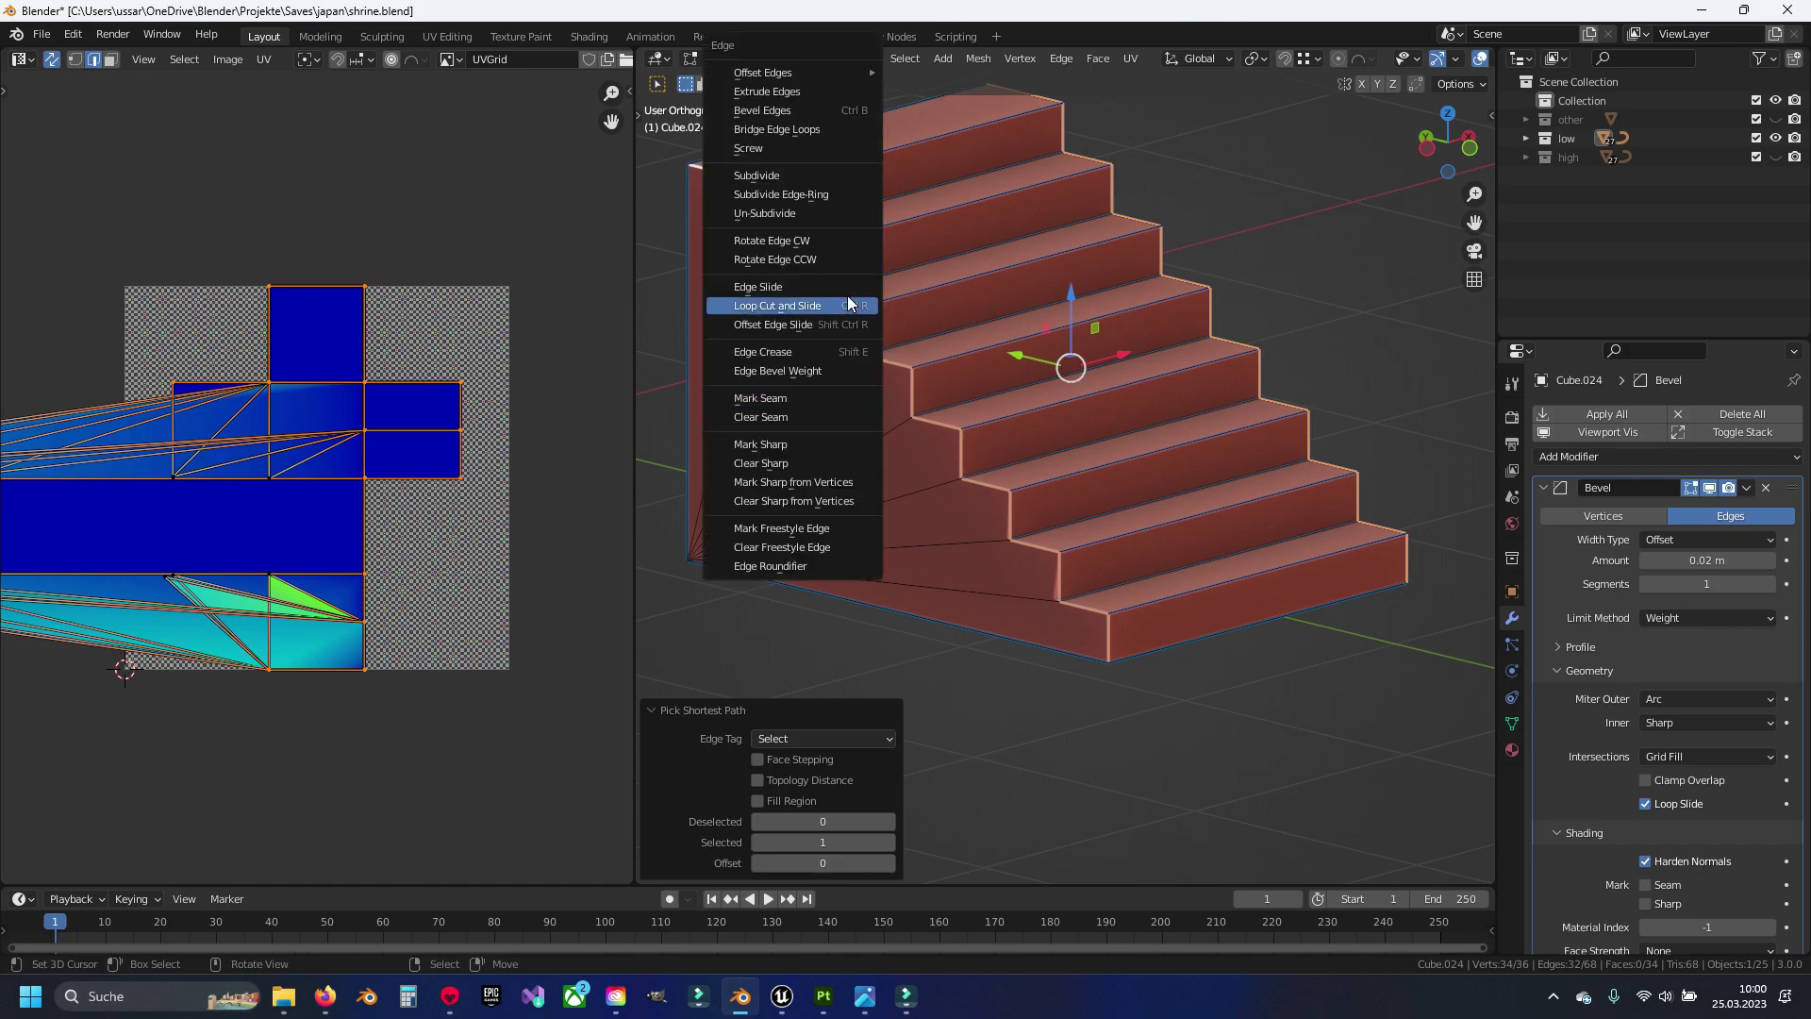
{"action": "left_click", "coordinate": [824, 391]}
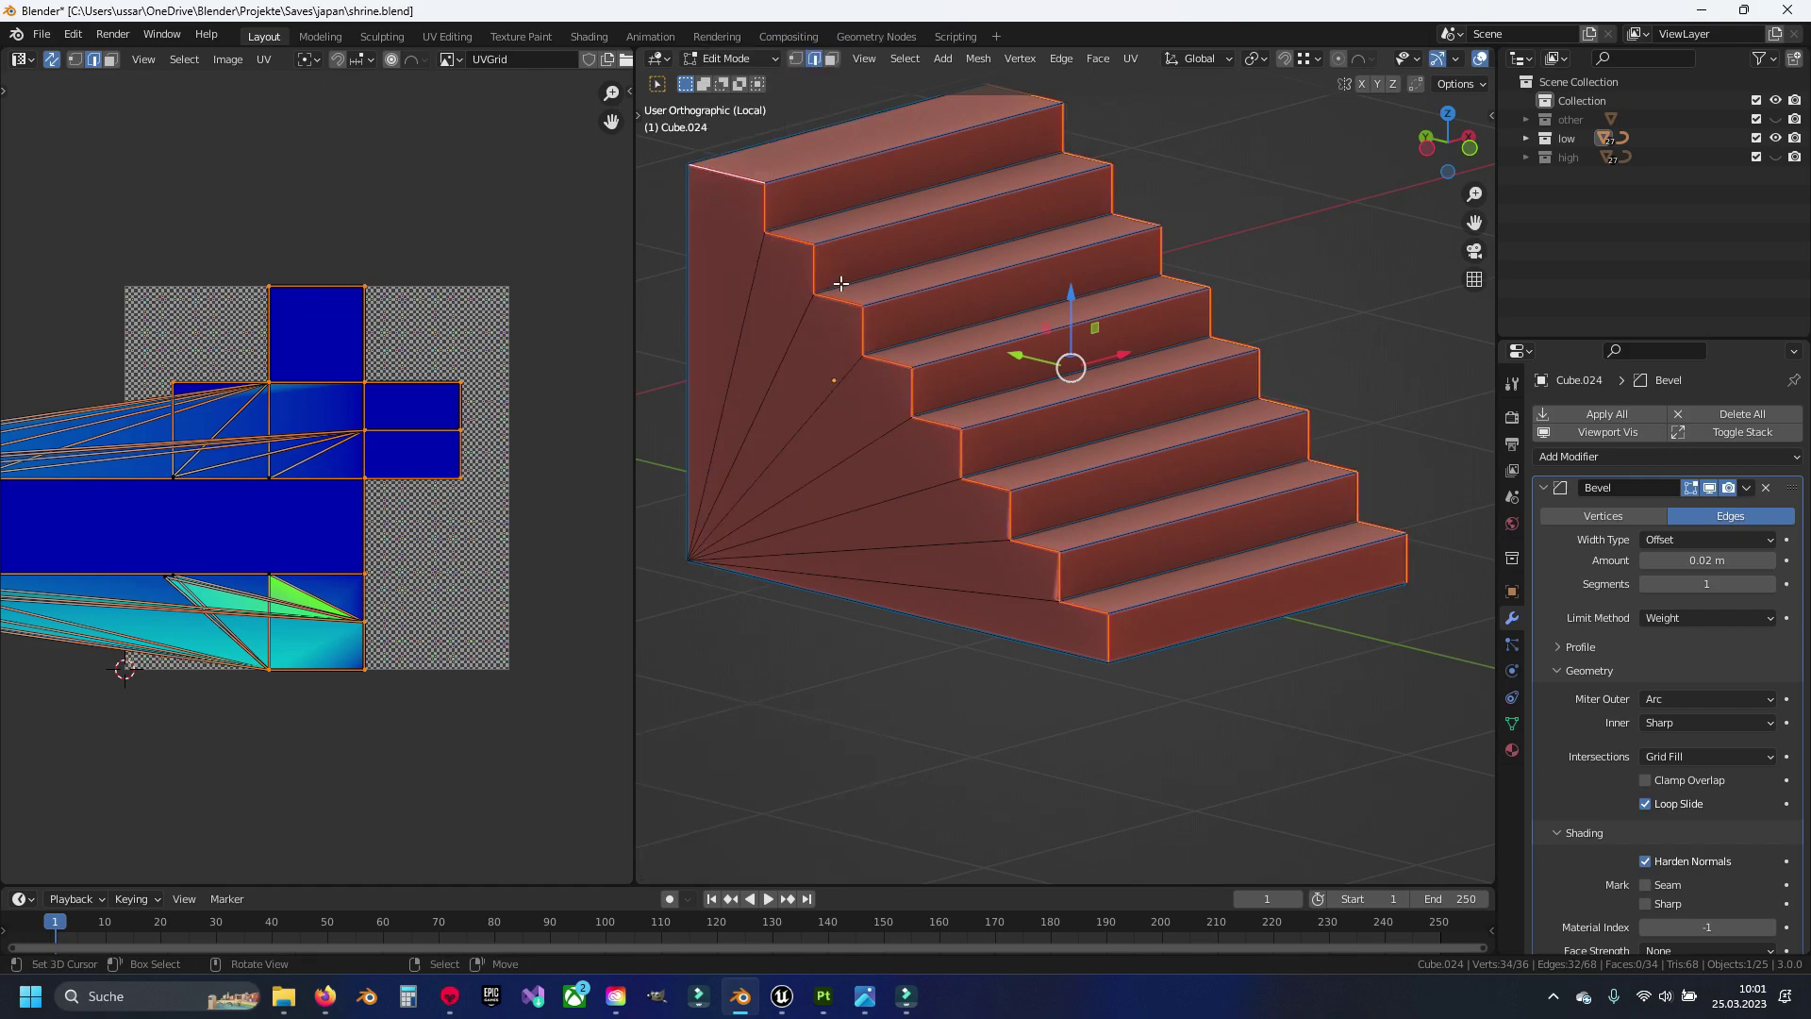
Select the stairs' floor edges, unwrap the whole mesh, and return to the full shrine
{"action": "left_click", "coordinate": [1055, 645]}
{"action": "middle_click_drag", "start_coordinate": [1056, 645], "coordinate": [822, 547]}
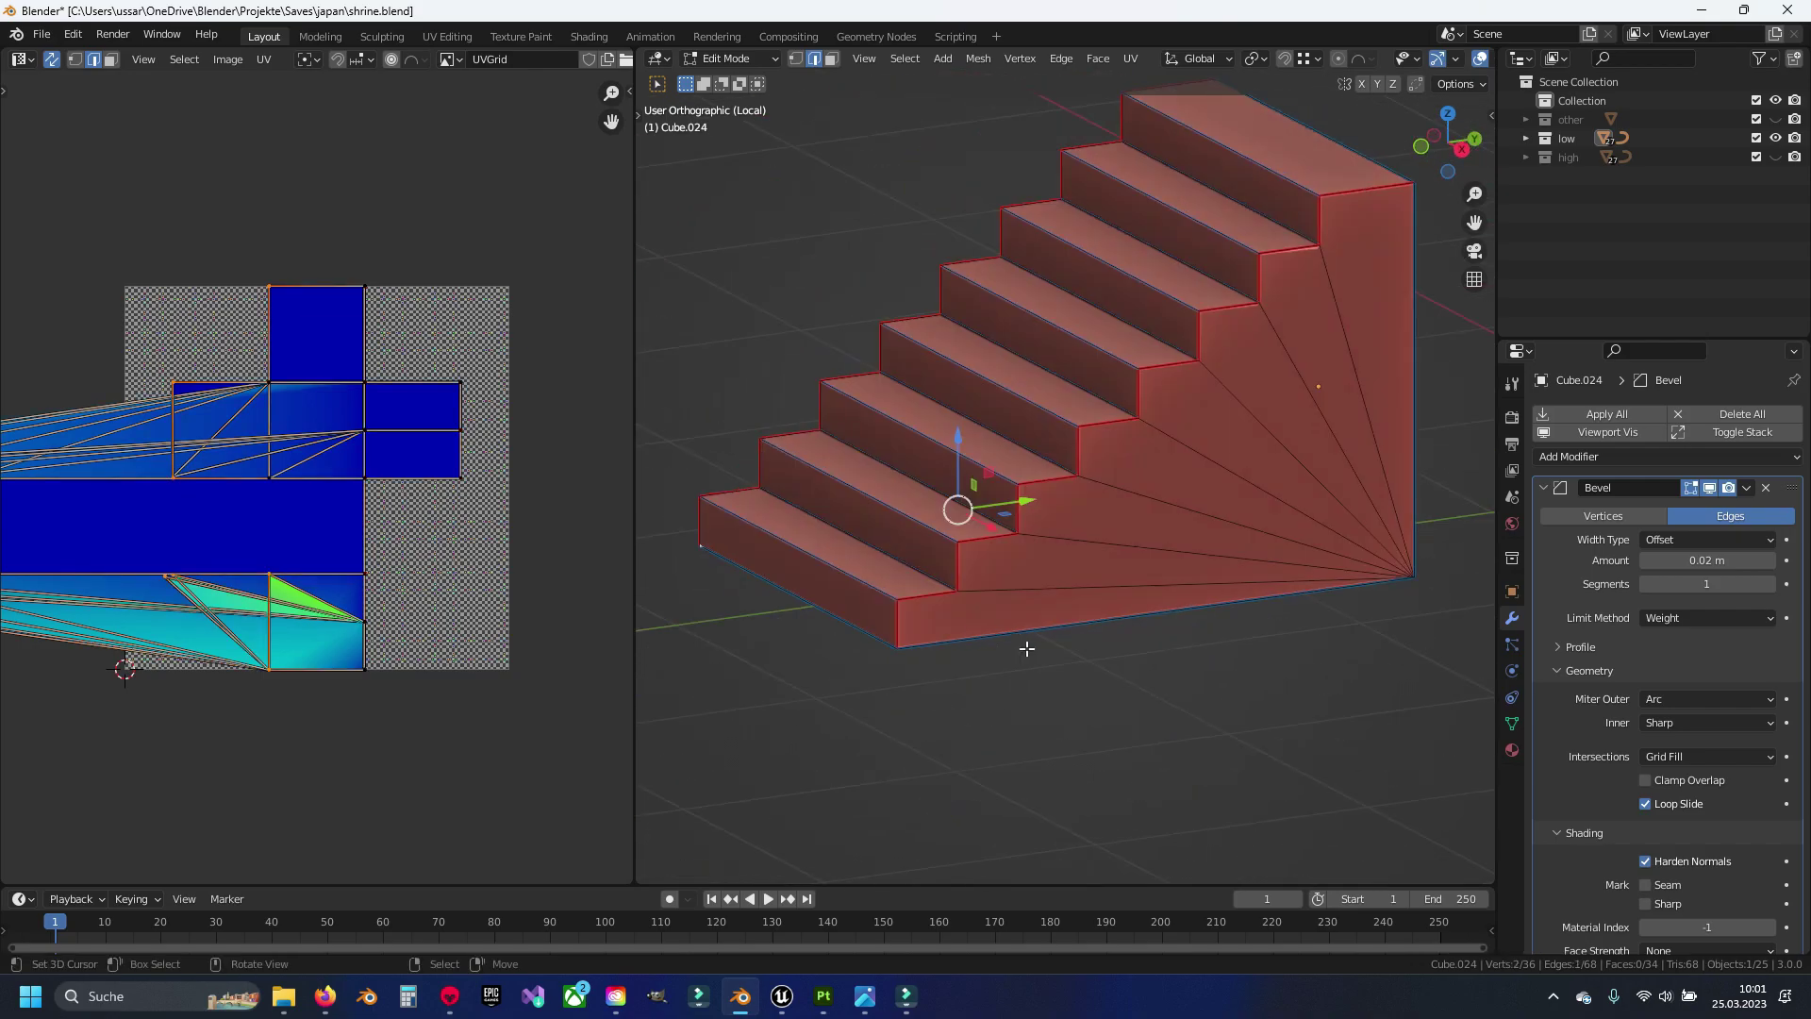
{"action": "left_click", "coordinate": [822, 547], "text": "shift"}
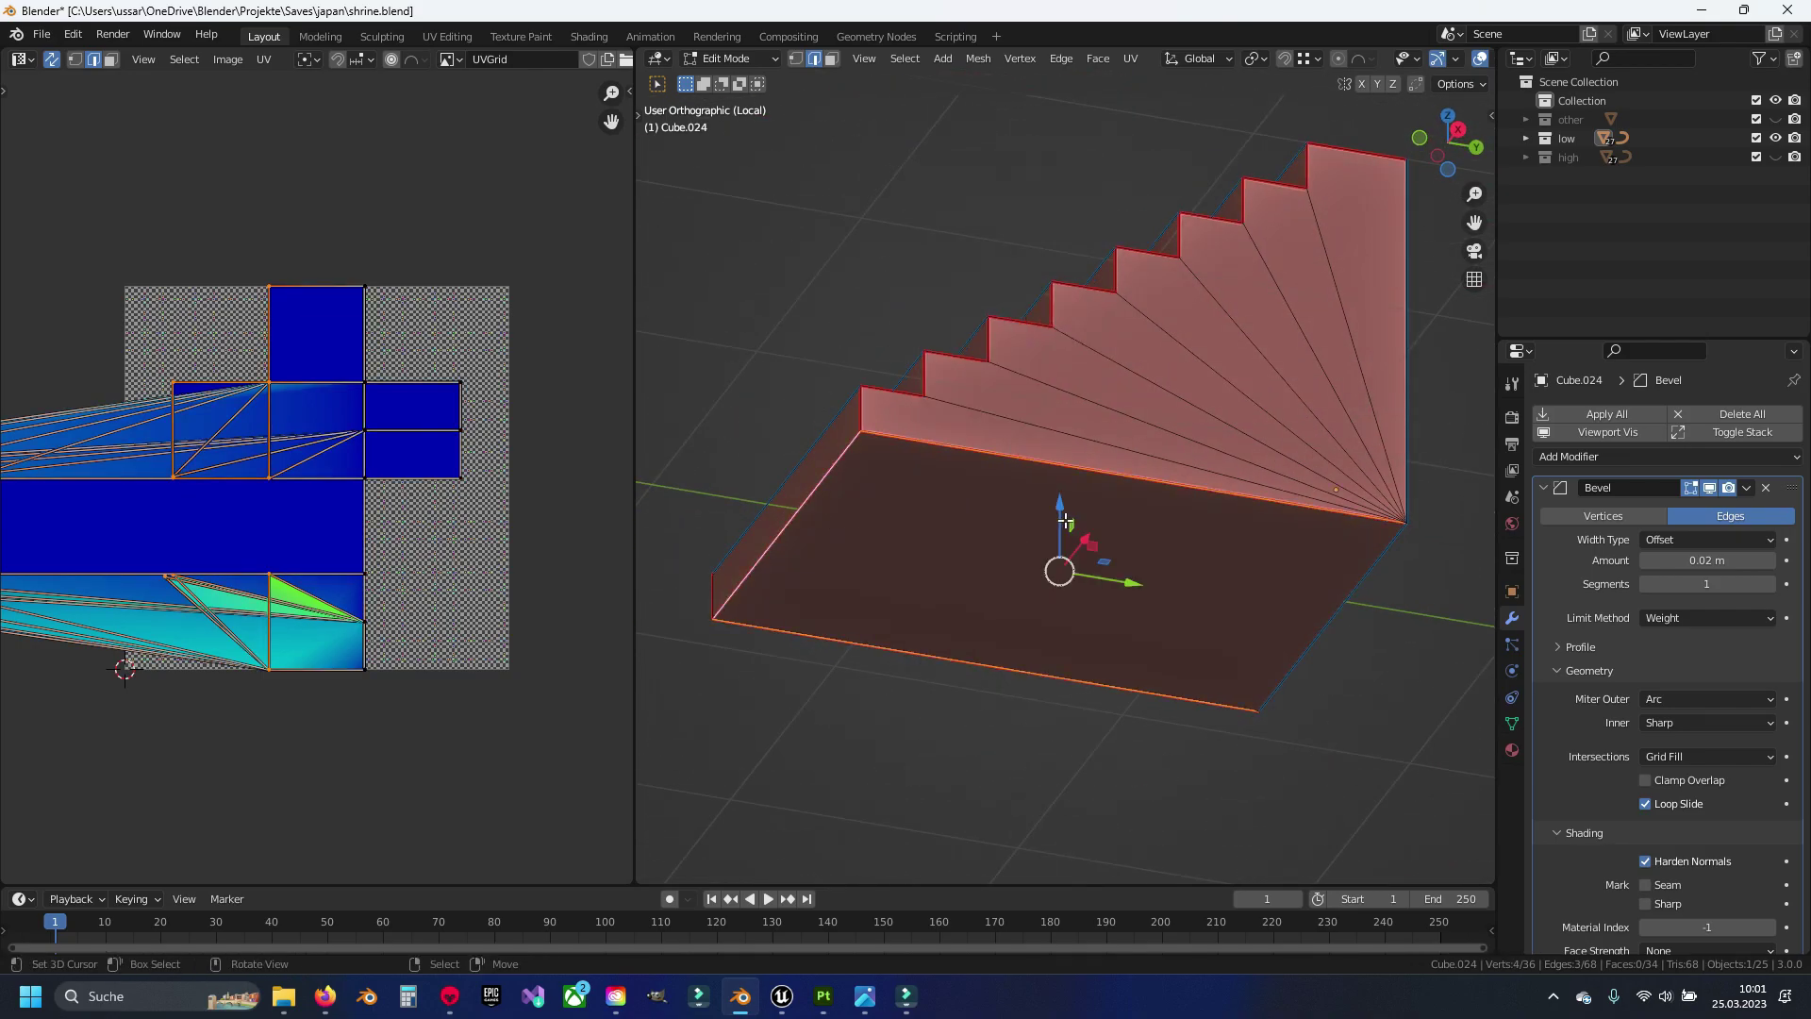
{"action": "key", "text": "a"}
{"action": "key", "text": "u"}
{"action": "left_click", "coordinate": [1194, 462]}
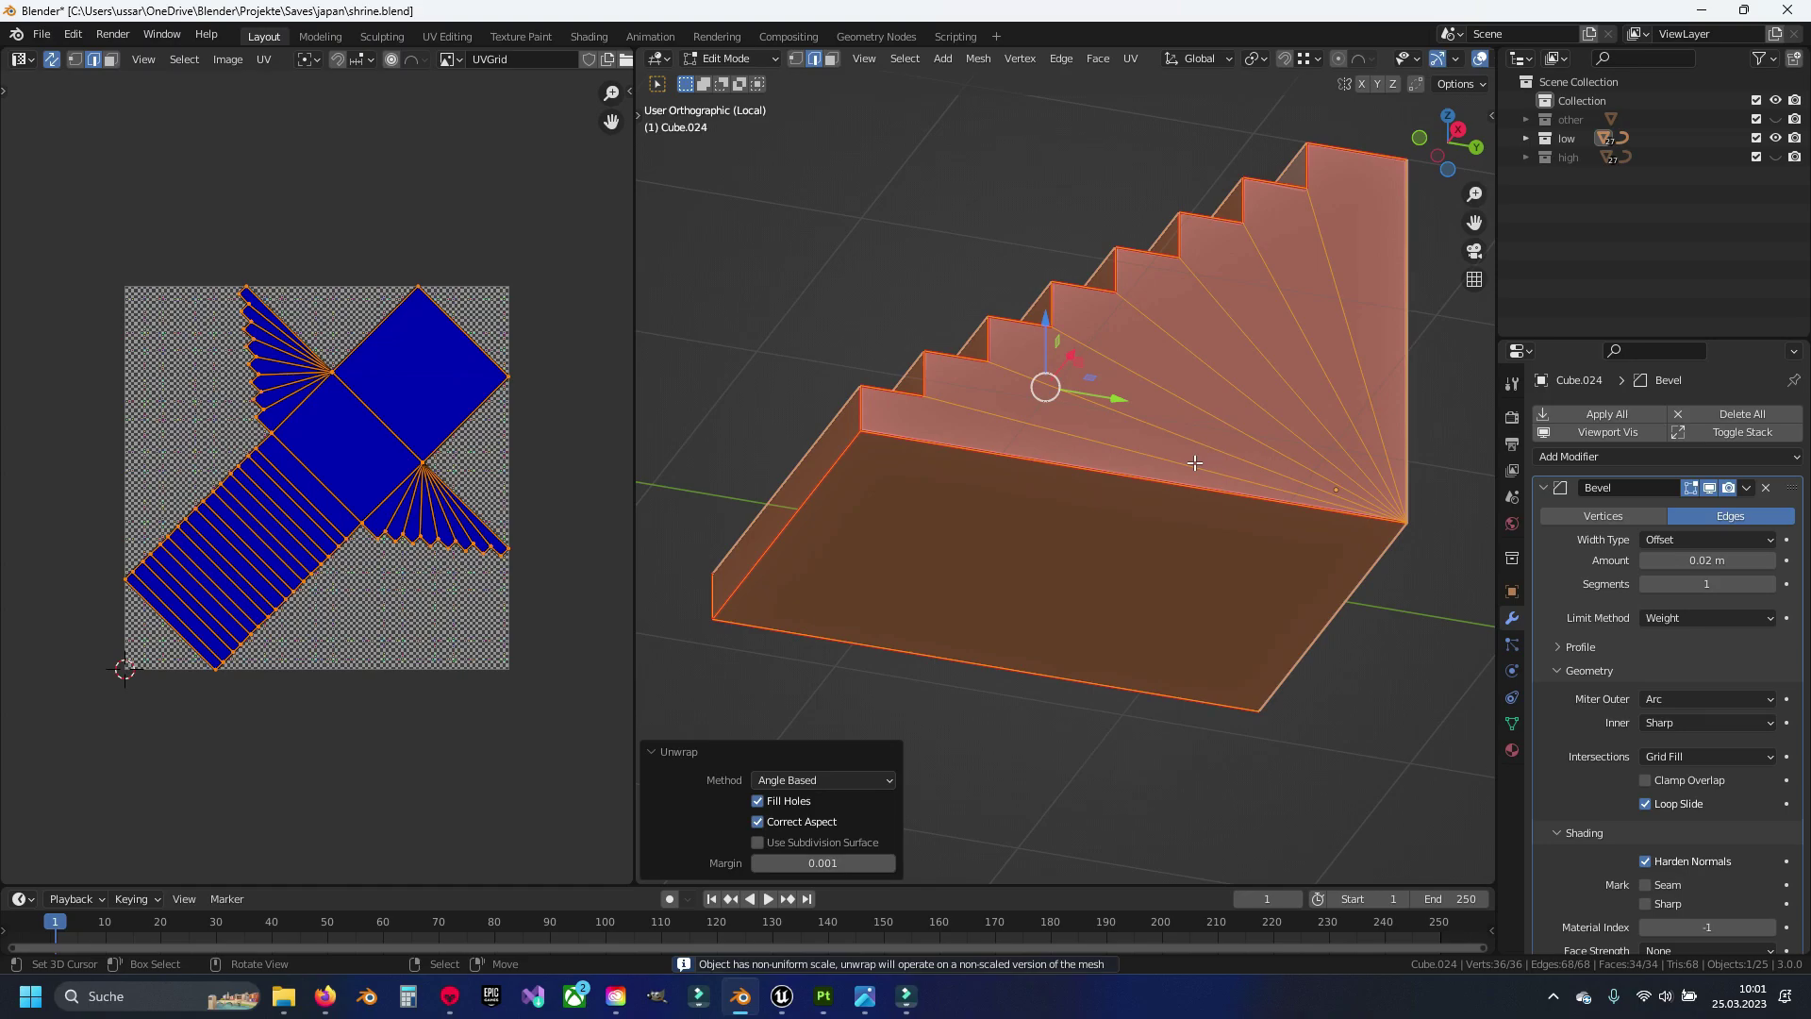
{"action": "key", "text": "Tab"}
{"action": "key", "text": "KP_Divide"}
Hide the finished stairs, save, and isolate one shrine pillar in local view
{"action": "key", "text": "h"}
{"action": "middle_click_drag", "start_coordinate": [1194, 462], "coordinate": [1151, 517]}
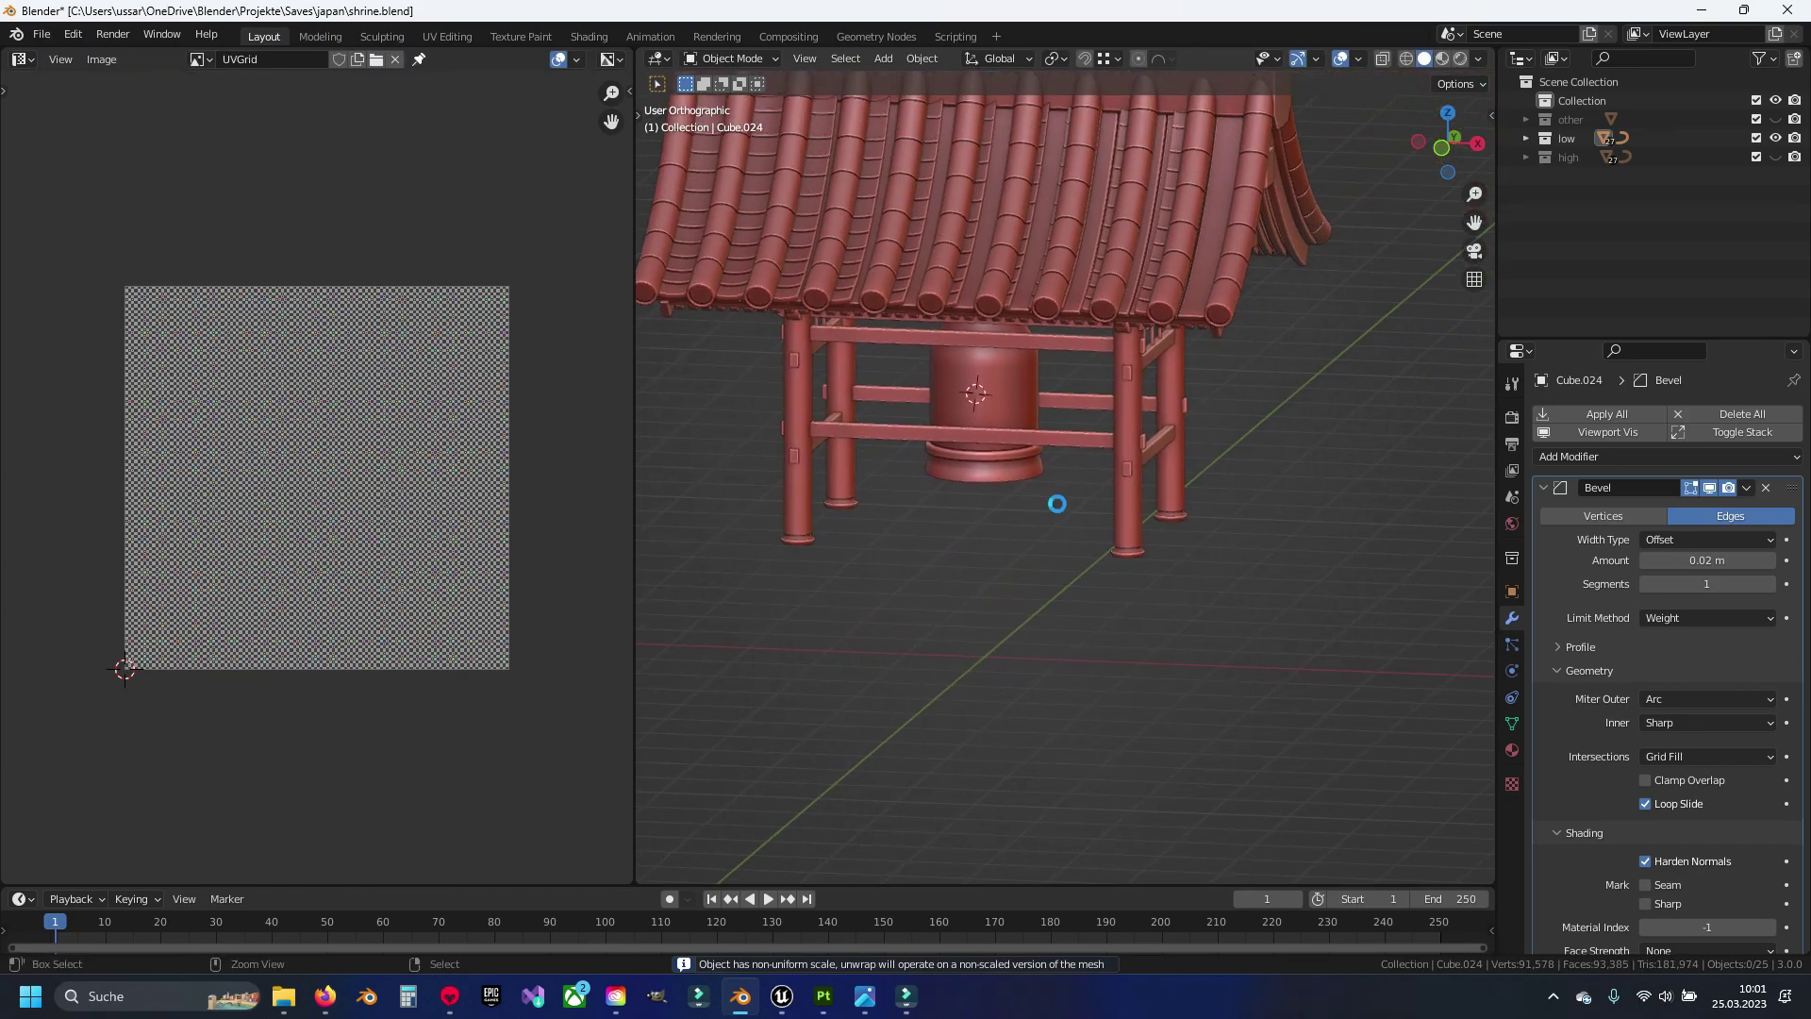
{"action": "key", "text": "ctrl+s"}
{"action": "left_click", "coordinate": [1124, 511]}
{"action": "key", "text": "KP_Divide"}
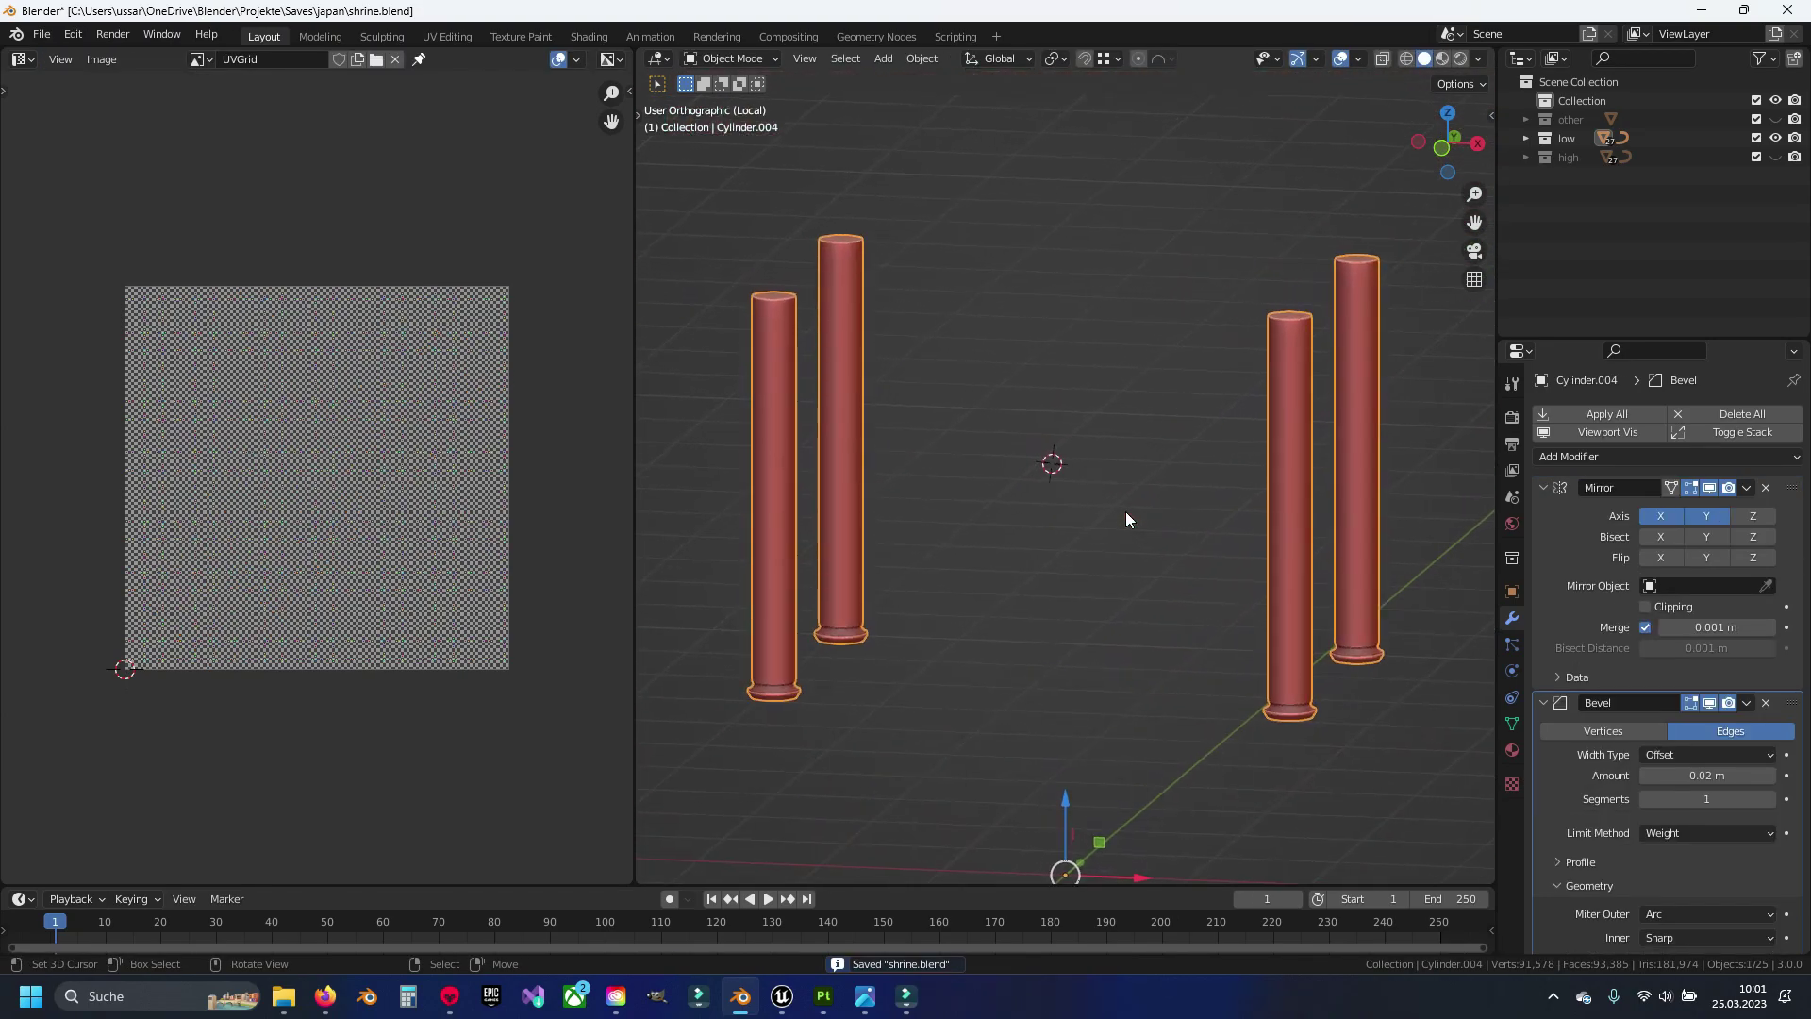
In Edit Mode, select the pillar's top and bottom cap rim loops plus one vertical side edge
{"action": "key", "text": "Tab"}
{"action": "middle_click_drag", "start_coordinate": [1163, 477], "coordinate": [1122, 605]}
{"action": "scroll", "coordinate": [1142, 566], "scroll_direction": "up", "scroll_amount": 5}
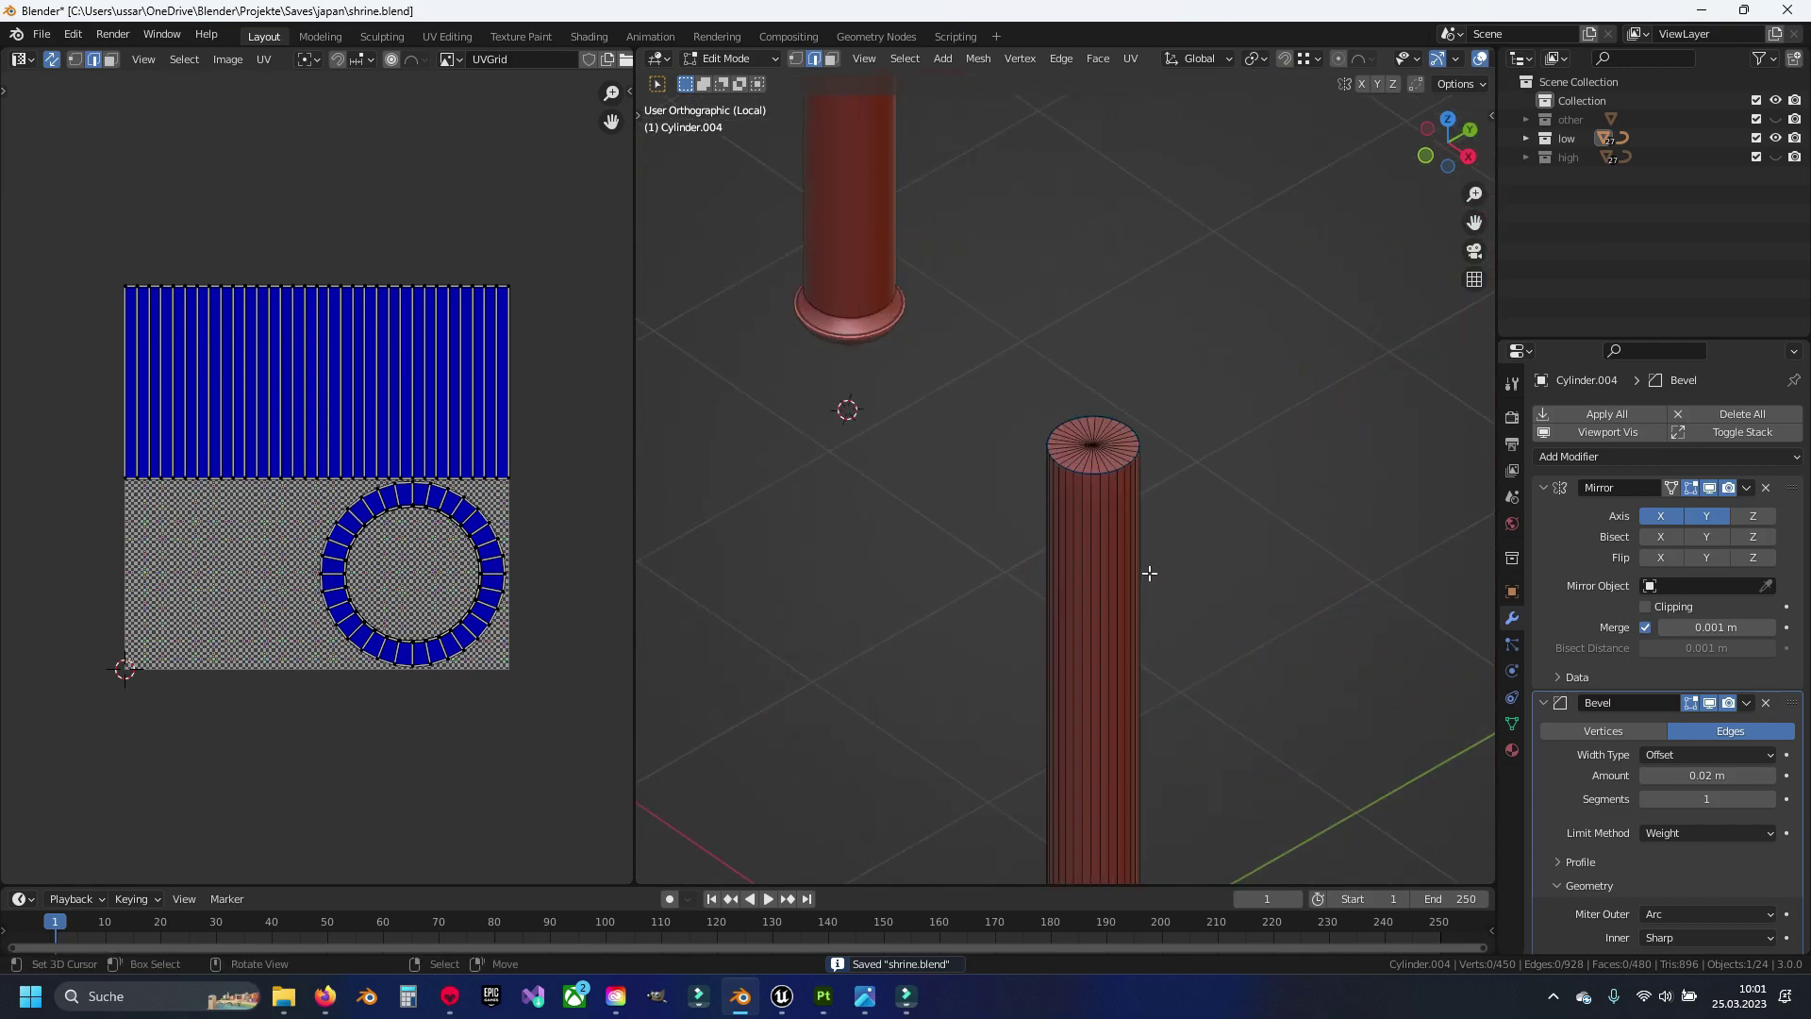
{"action": "left_click", "coordinate": [1132, 465], "text": "alt"}
{"action": "scroll", "coordinate": [1132, 396], "scroll_direction": "down", "scroll_amount": 5}
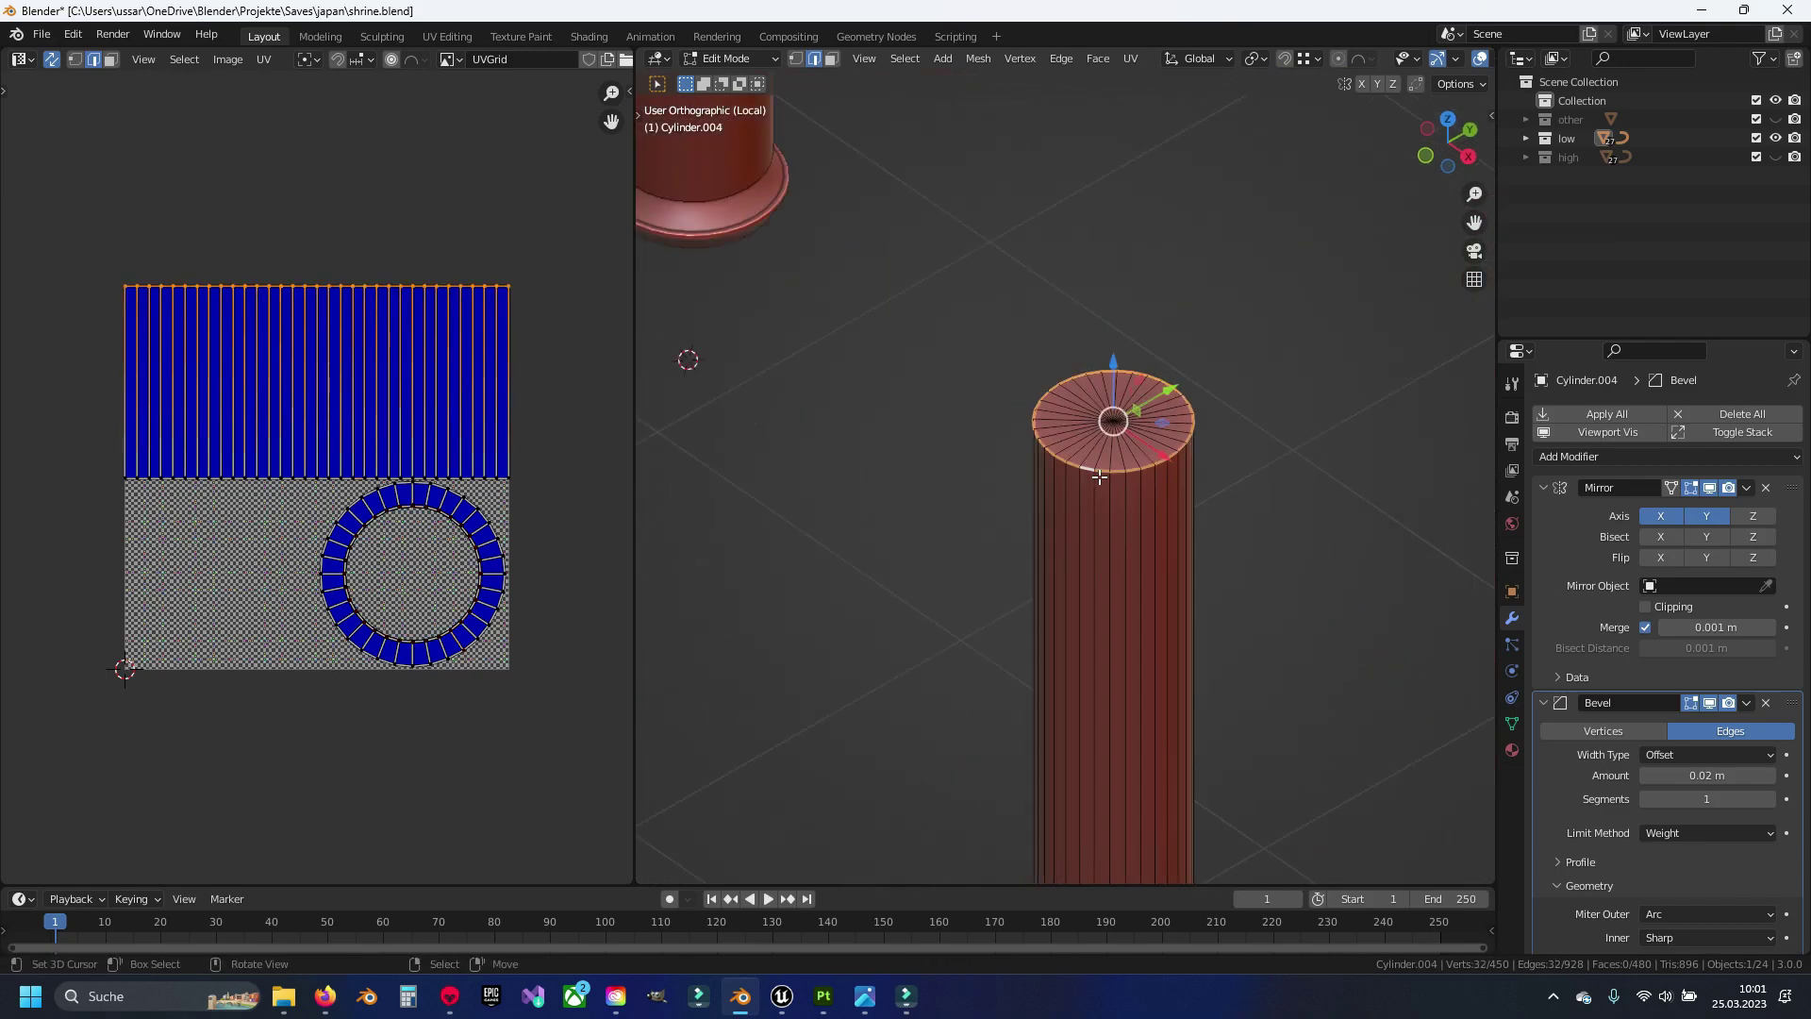
{"action": "middle_click_drag", "start_coordinate": [1131, 396], "coordinate": [1051, 538]}
{"action": "scroll", "coordinate": [1082, 509], "scroll_direction": "up", "scroll_amount": 5}
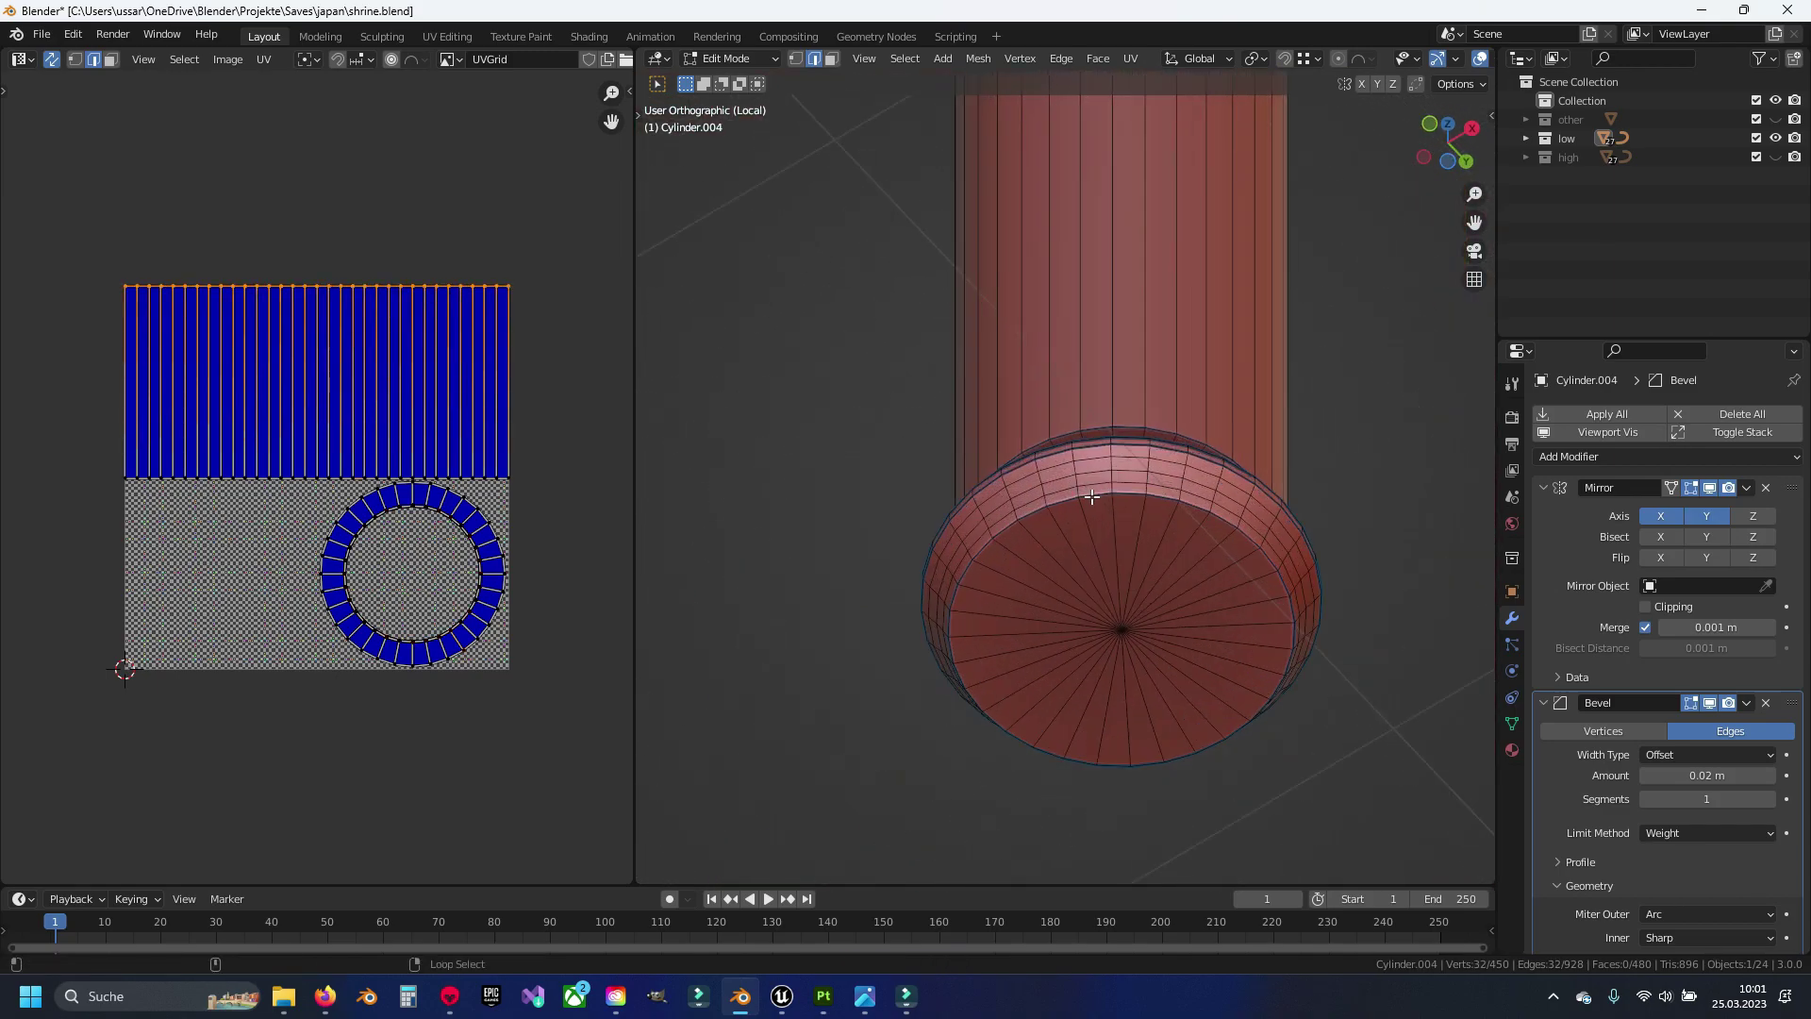
{"action": "left_click", "coordinate": [1091, 497], "text": "alt+shift"}
{"action": "left_click", "coordinate": [1116, 556], "text": "alt+shift"}
{"action": "scroll", "coordinate": [1117, 557], "scroll_direction": "down", "scroll_amount": 4}
{"action": "middle_click_drag", "start_coordinate": [1139, 190], "coordinate": [1160, 566]}
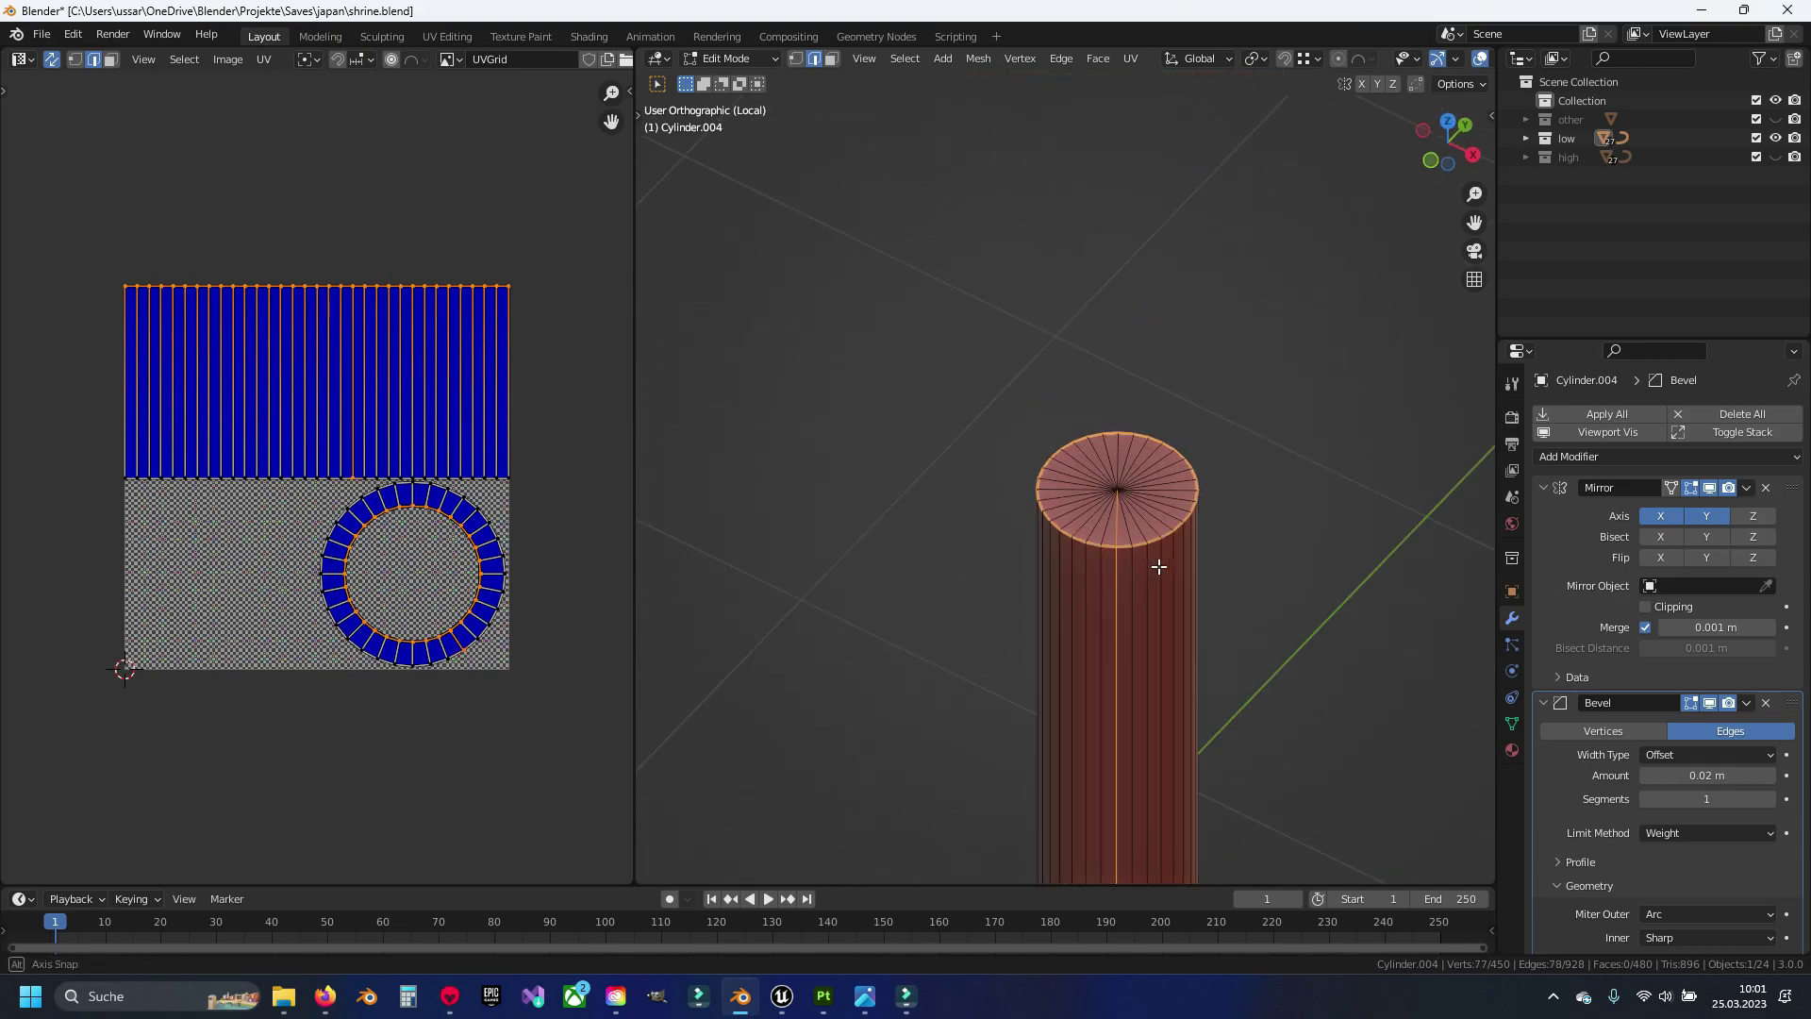
{"action": "scroll", "coordinate": [1188, 570], "scroll_direction": "up", "scroll_amount": 4}
Mark the cap rims and side edge as seams and unwrap the whole pillar
{"action": "key", "text": "ctrl+e"}
{"action": "left_click", "coordinate": [1170, 633]}
{"action": "key", "text": "a"}
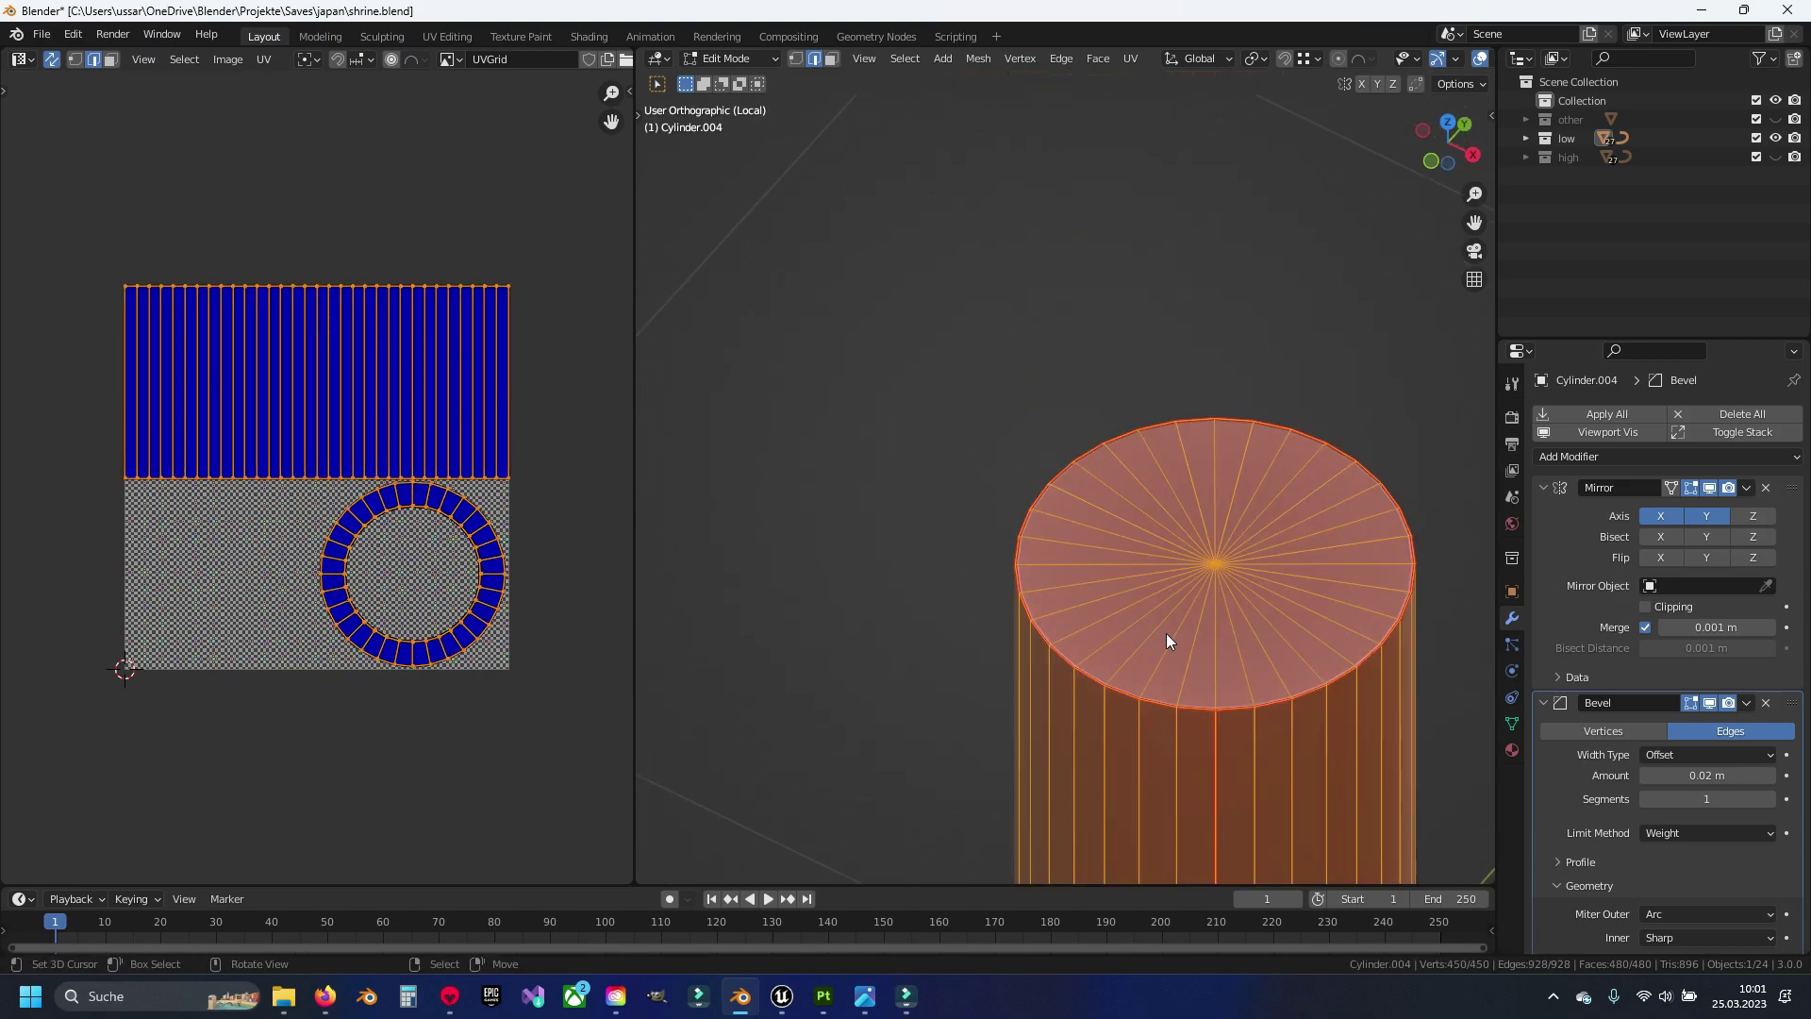
{"action": "key", "text": "u"}
{"action": "left_click", "coordinate": [1165, 632]}
{"action": "key", "text": "alt+a"}
{"action": "scroll", "coordinate": [386, 547], "scroll_direction": "up", "scroll_amount": 3}
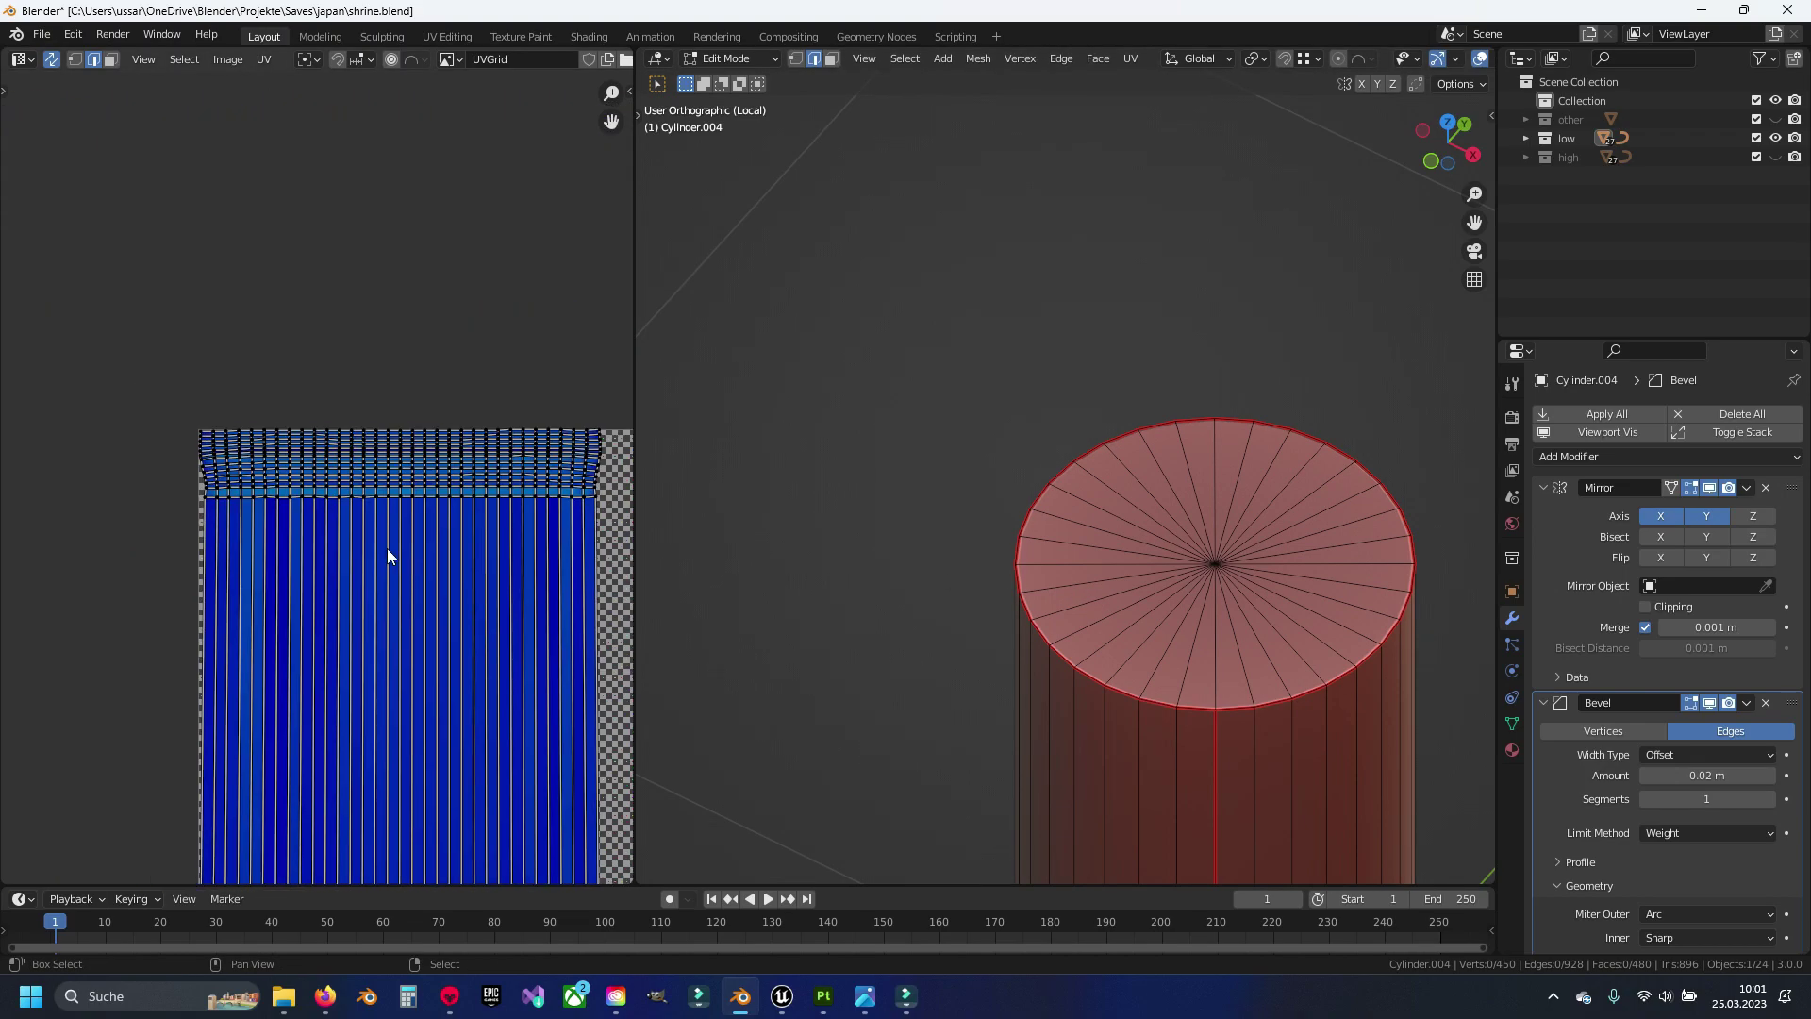
{"action": "scroll", "coordinate": [359, 494], "scroll_direction": "up", "scroll_amount": 2}
{"action": "scroll", "coordinate": [360, 494], "scroll_direction": "down", "scroll_amount": 3}
{"action": "scroll", "coordinate": [358, 506], "scroll_direction": "down", "scroll_amount": 2}
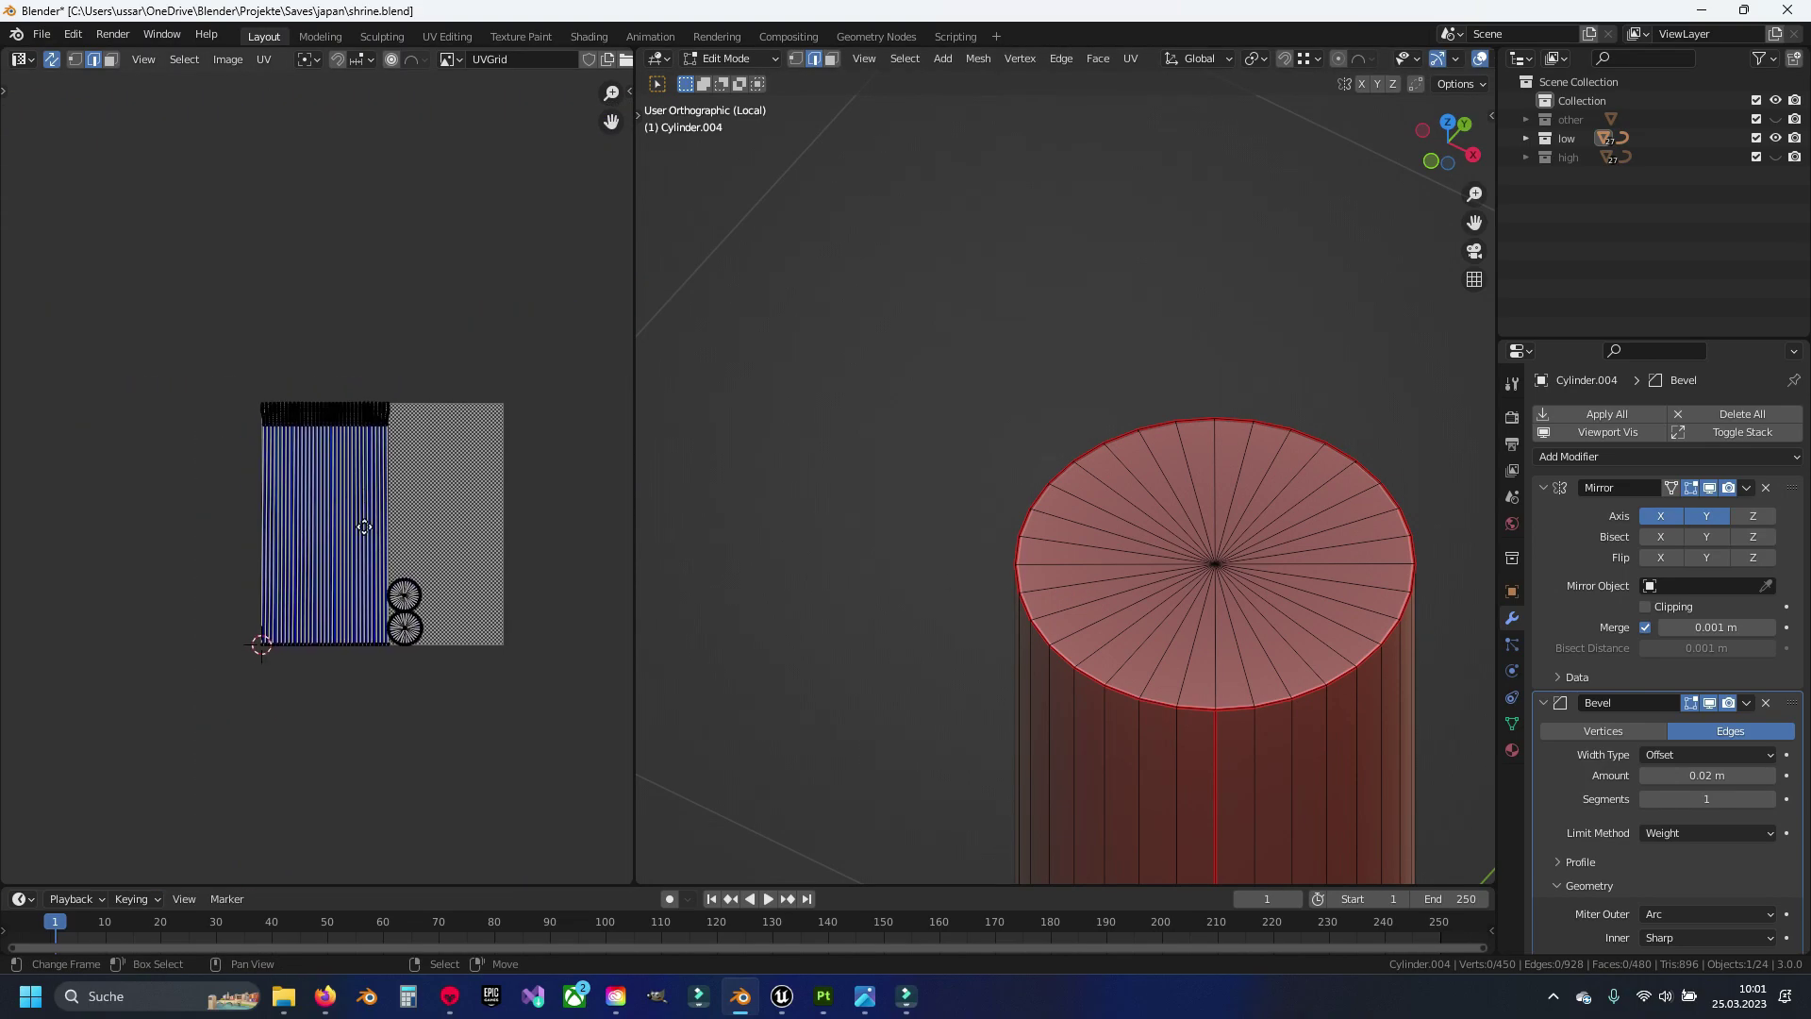
{"action": "scroll", "coordinate": [975, 573], "scroll_direction": "down", "scroll_amount": 3}
{"action": "mouse_move", "coordinate": [975, 574]}
{"action": "middle_mouse_down"}
{"action": "mouse_move", "coordinate": [1011, 570]}
{"action": "mouse_move", "coordinate": [1038, 533]}
{"action": "middle_mouse_up"}
Apply the pillar's Mirror modifier, check its UVs, and return to the full shrine view
{"action": "key", "text": "Tab"}
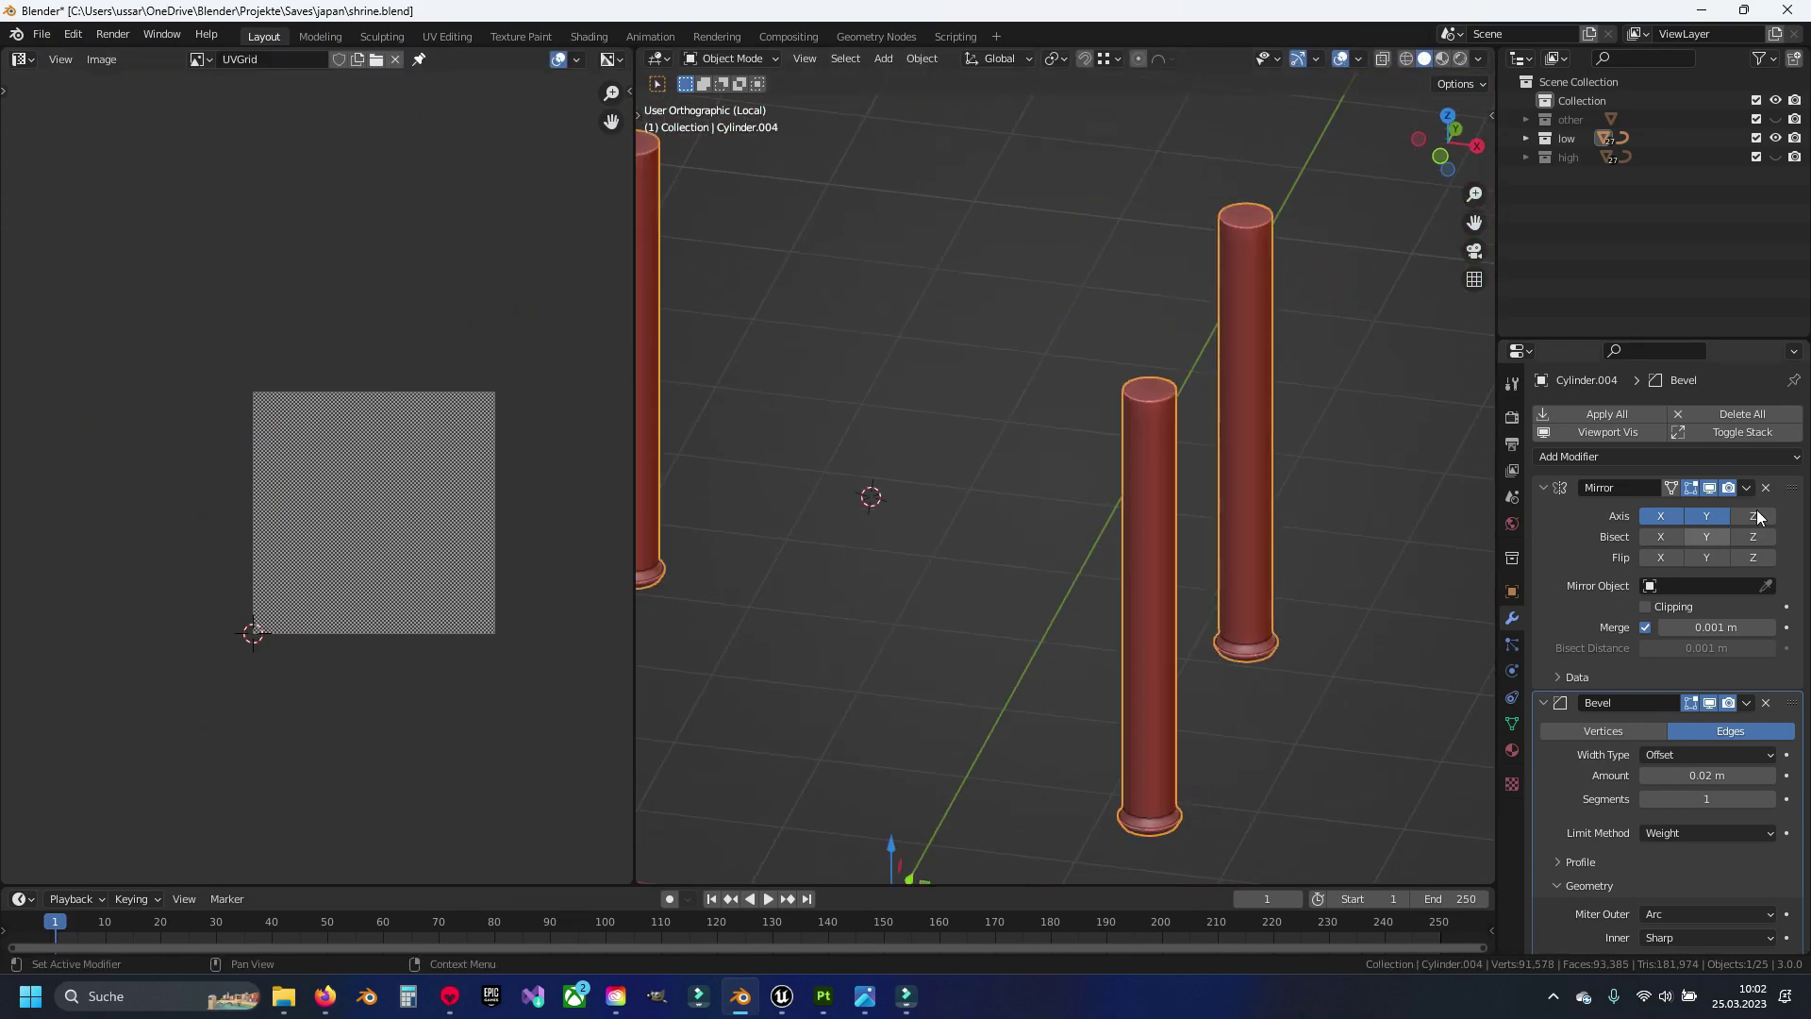
{"action": "key", "text": "ctrl+a"}
{"action": "key", "text": "Tab"}
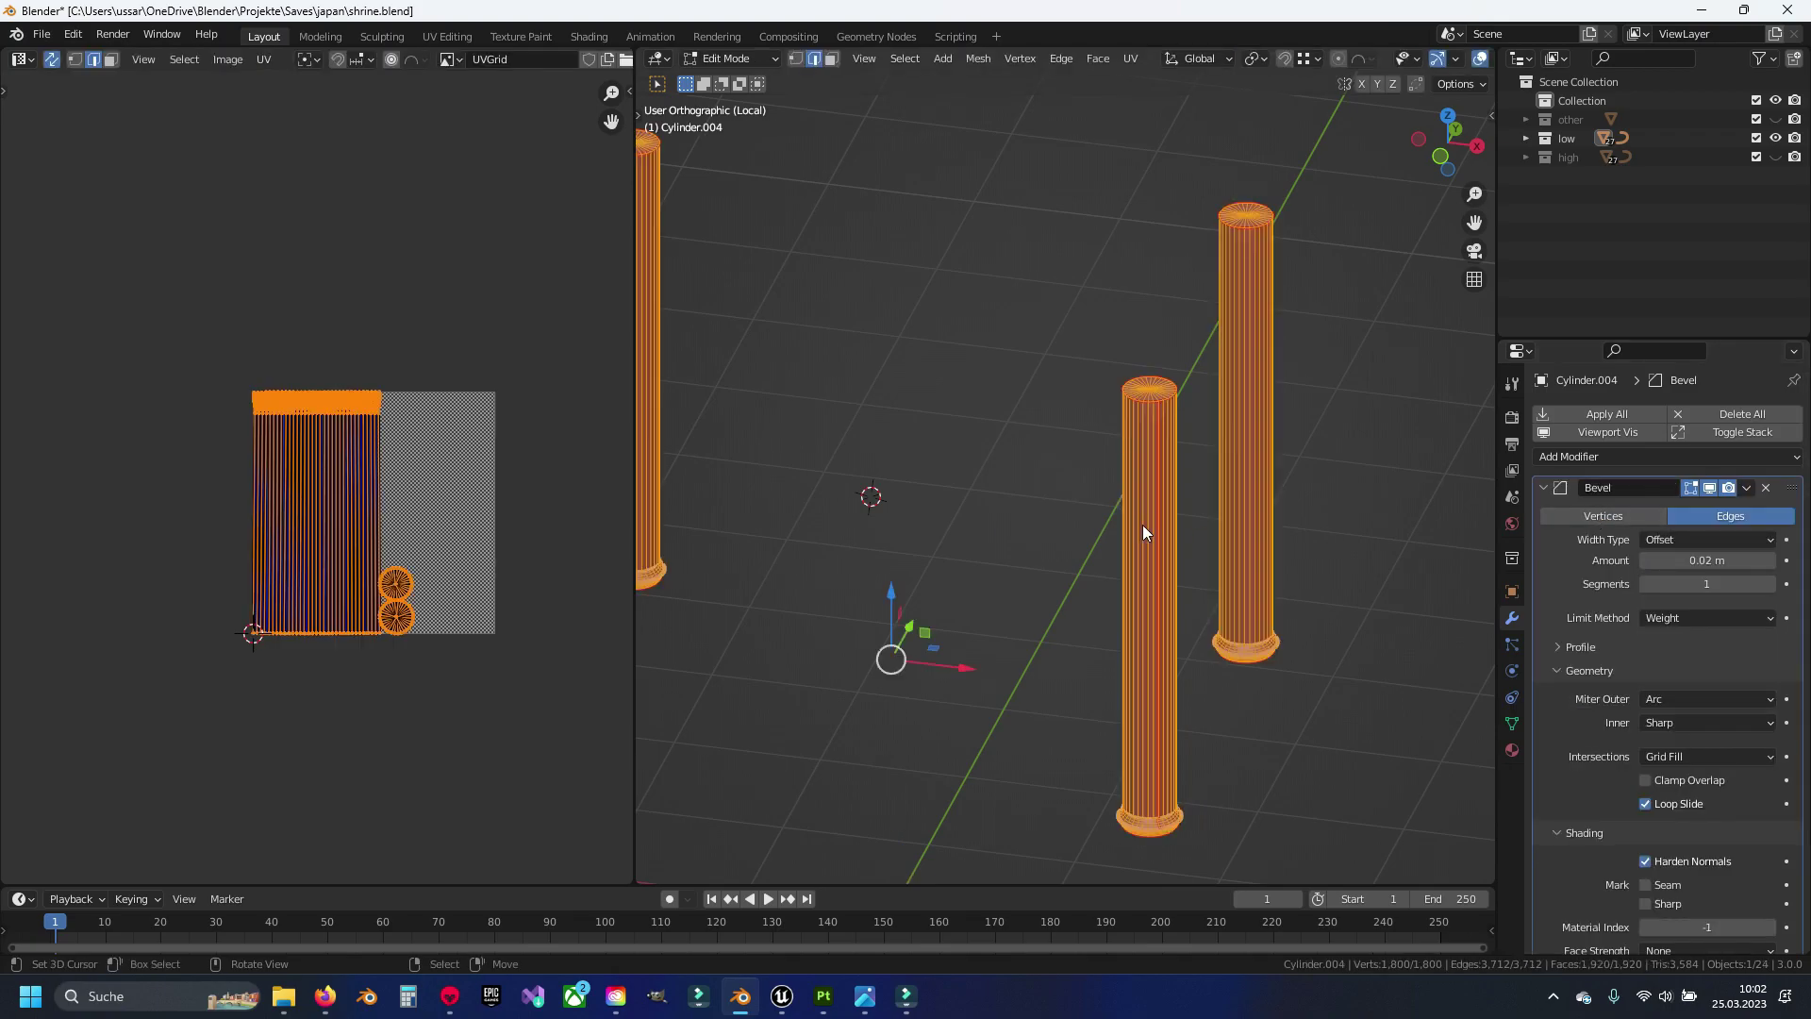
{"action": "key", "text": "Tab"}
{"action": "key", "text": "KP_Divide"}
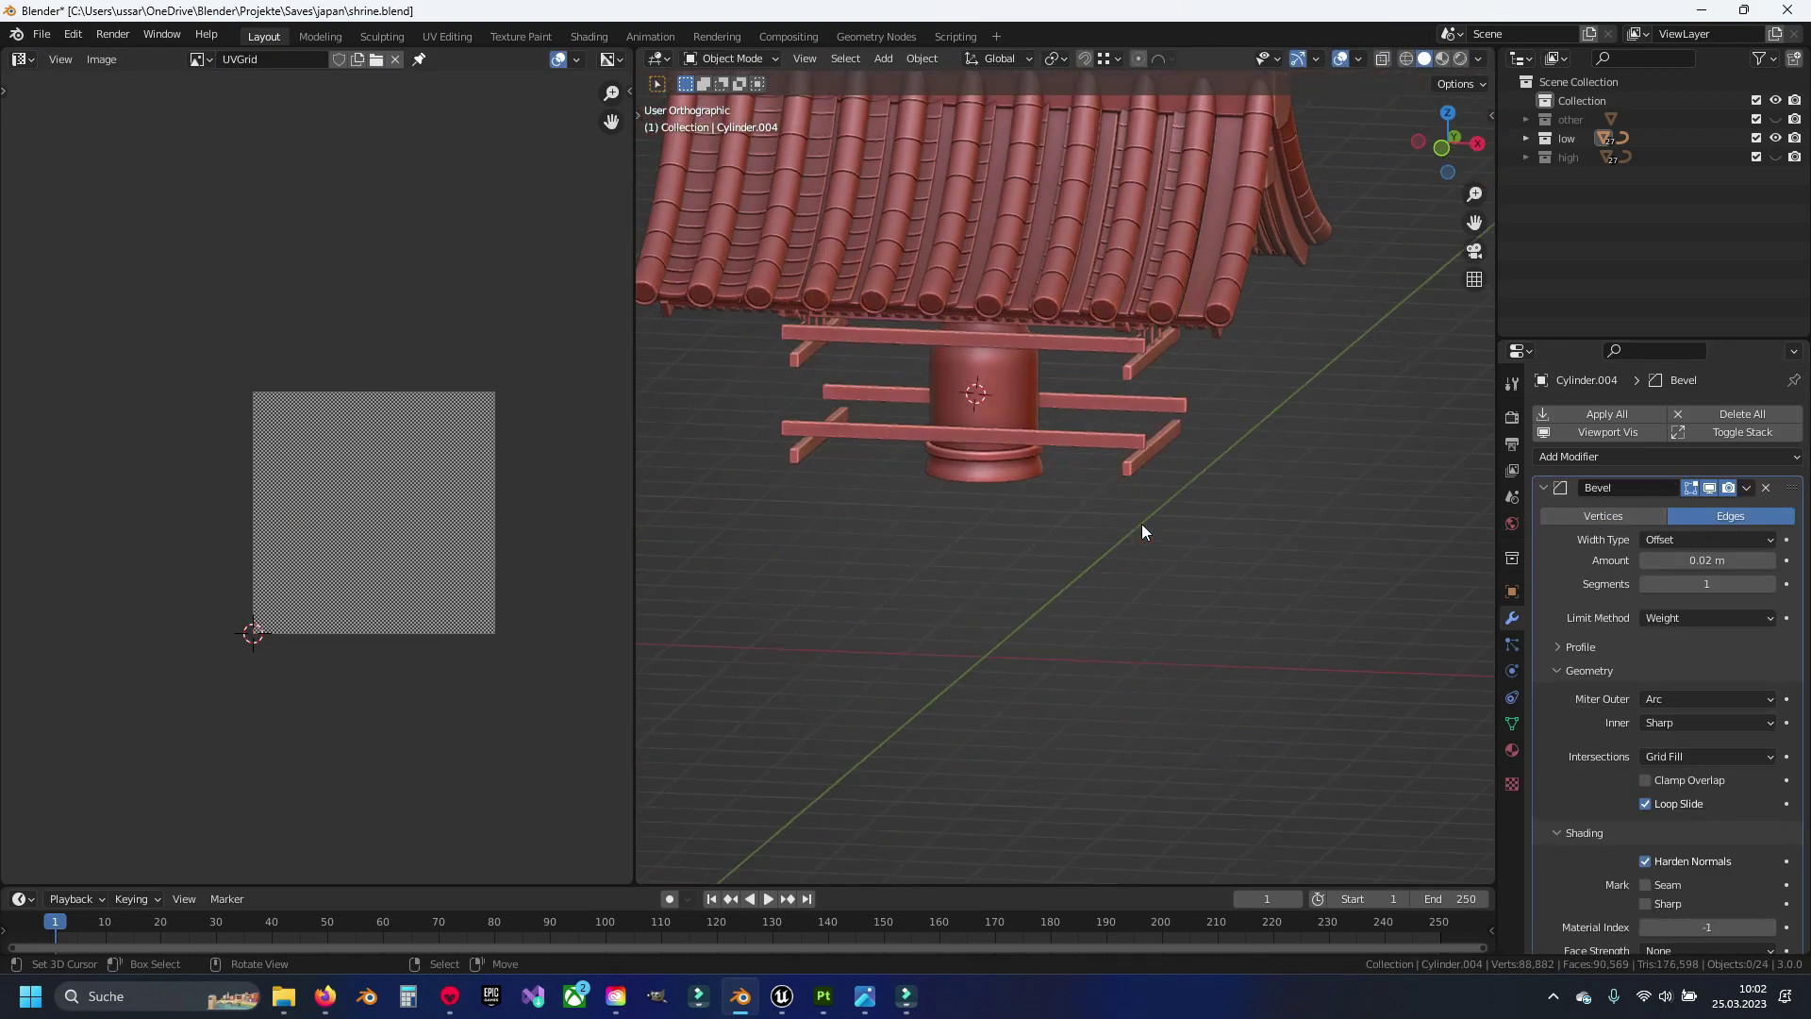
Save, then isolate the horizontal beams, column and upper frame in local view
{"action": "key", "text": "ctrl+s"}
{"action": "left_click", "coordinate": [1131, 453]}
{"action": "middle_click_drag", "start_coordinate": [1128, 428], "coordinate": [1099, 417]}
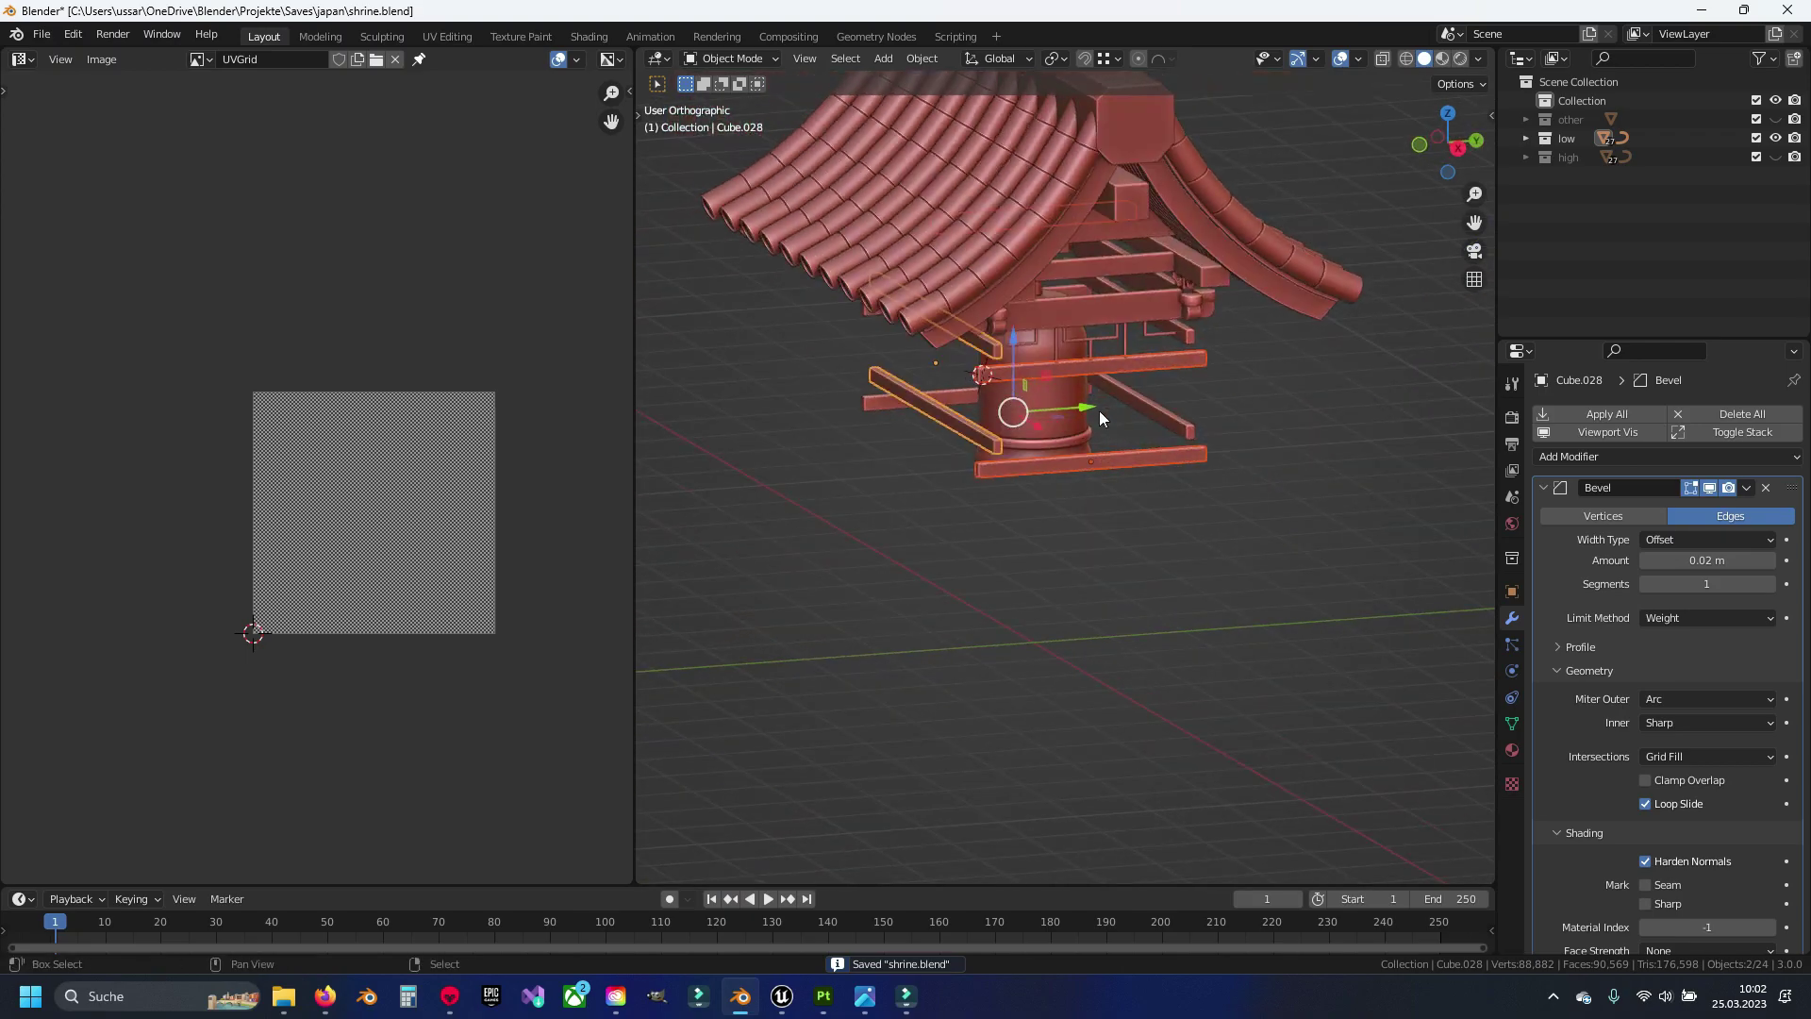
{"action": "left_click", "coordinate": [1170, 413], "text": "shift"}
{"action": "left_click", "coordinate": [1122, 269], "text": "shift"}
{"action": "left_click", "coordinate": [1128, 204], "text": "shift"}
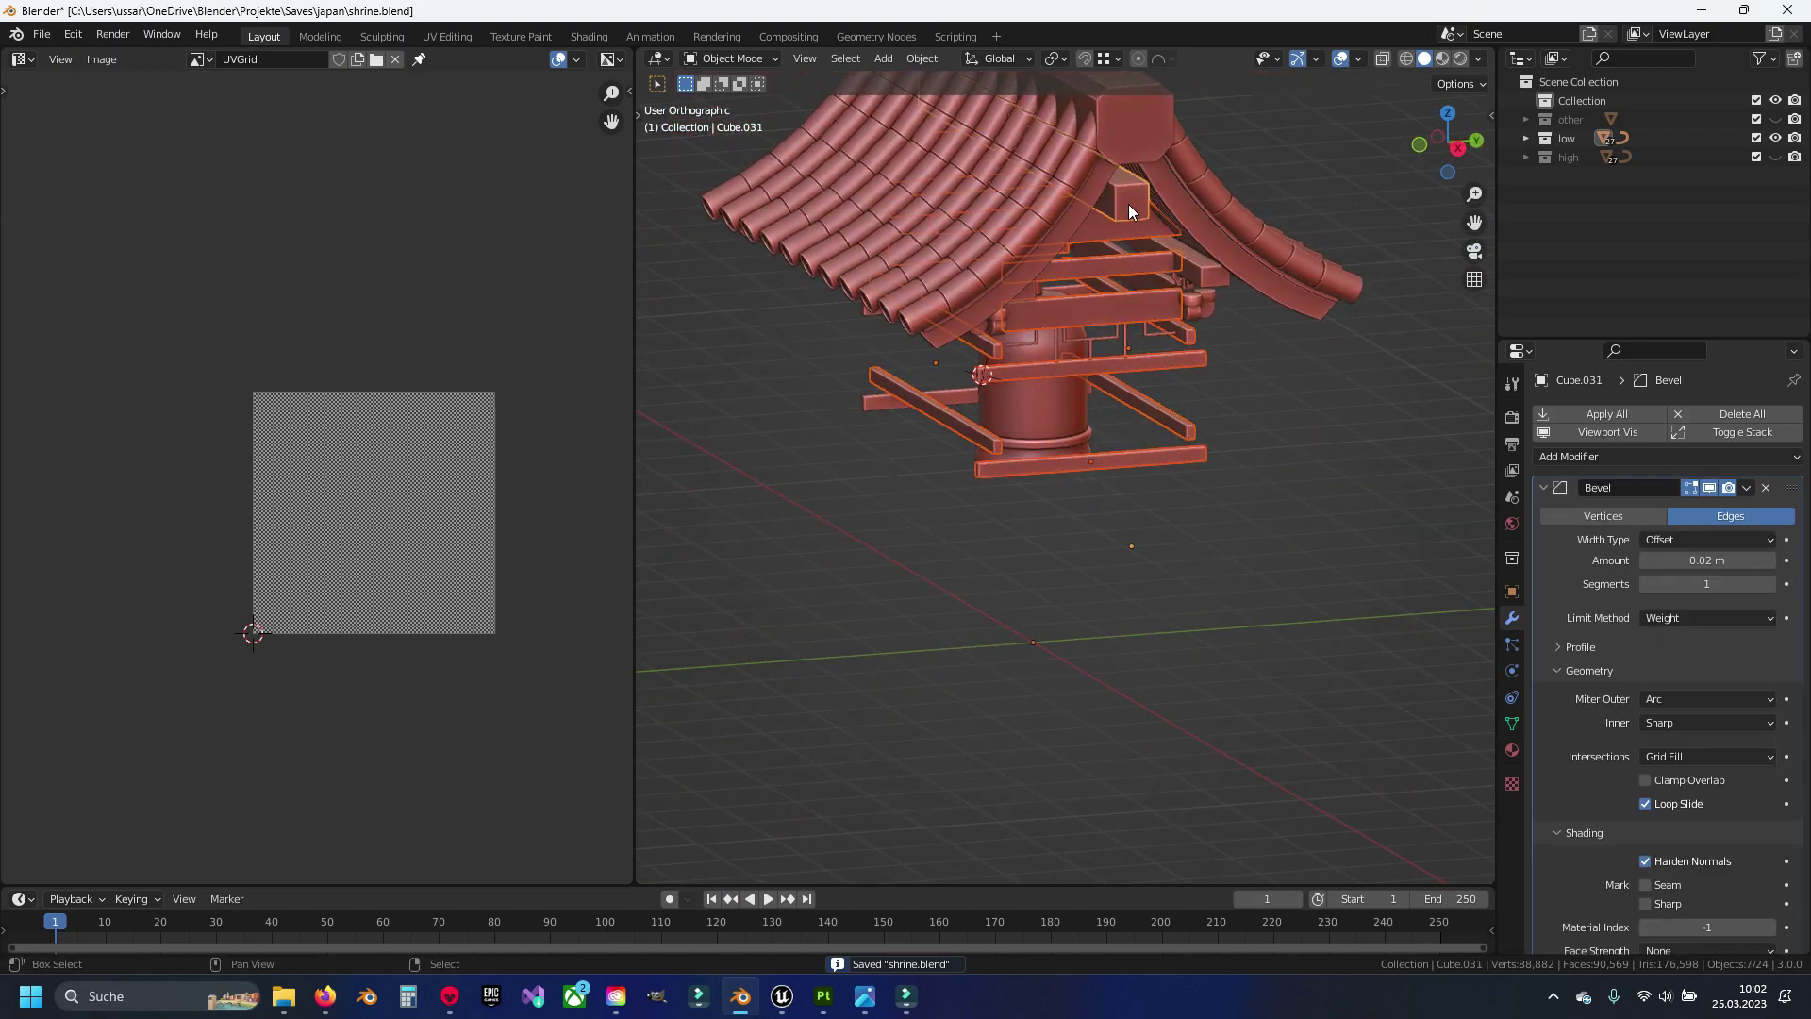
{"action": "key", "text": "KP_Divide"}
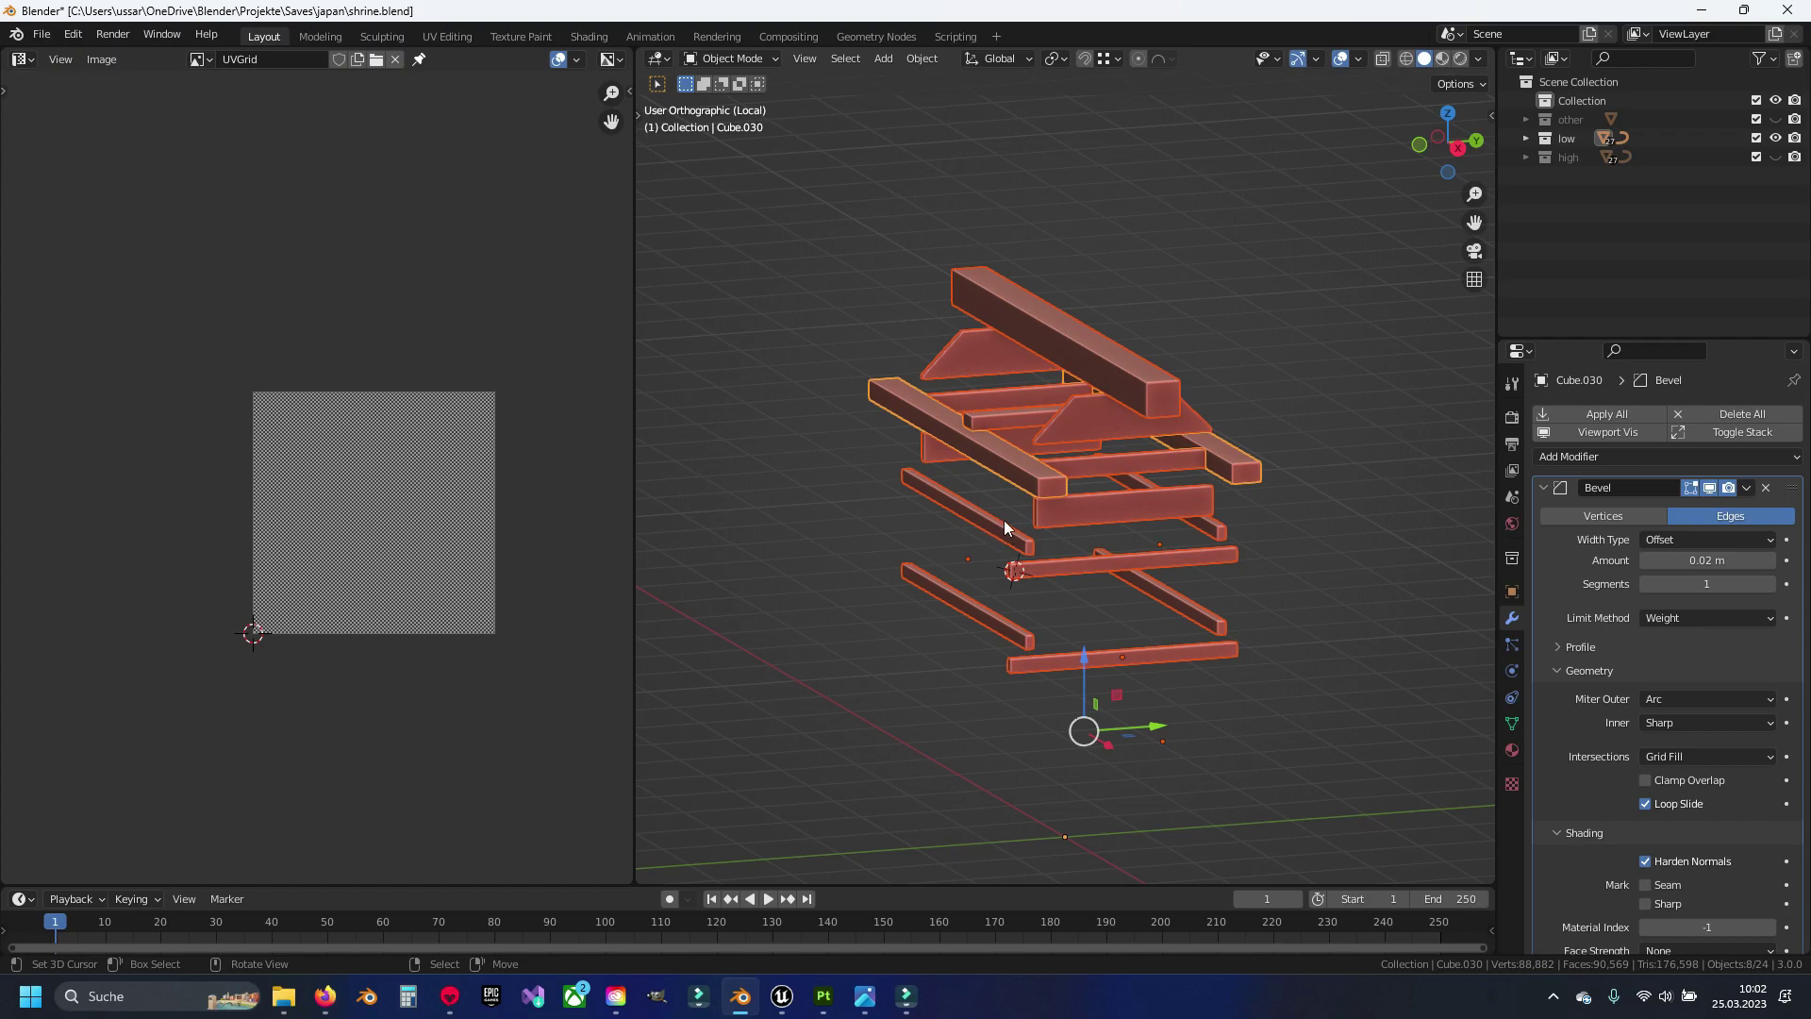
{"action": "mouse_move", "coordinate": [1003, 519]}
{"action": "middle_mouse_down"}
{"action": "mouse_move", "coordinate": [1013, 506]}
{"action": "mouse_move", "coordinate": [1120, 642]}
{"action": "mouse_move", "coordinate": [1102, 635]}
{"action": "middle_mouse_up"}
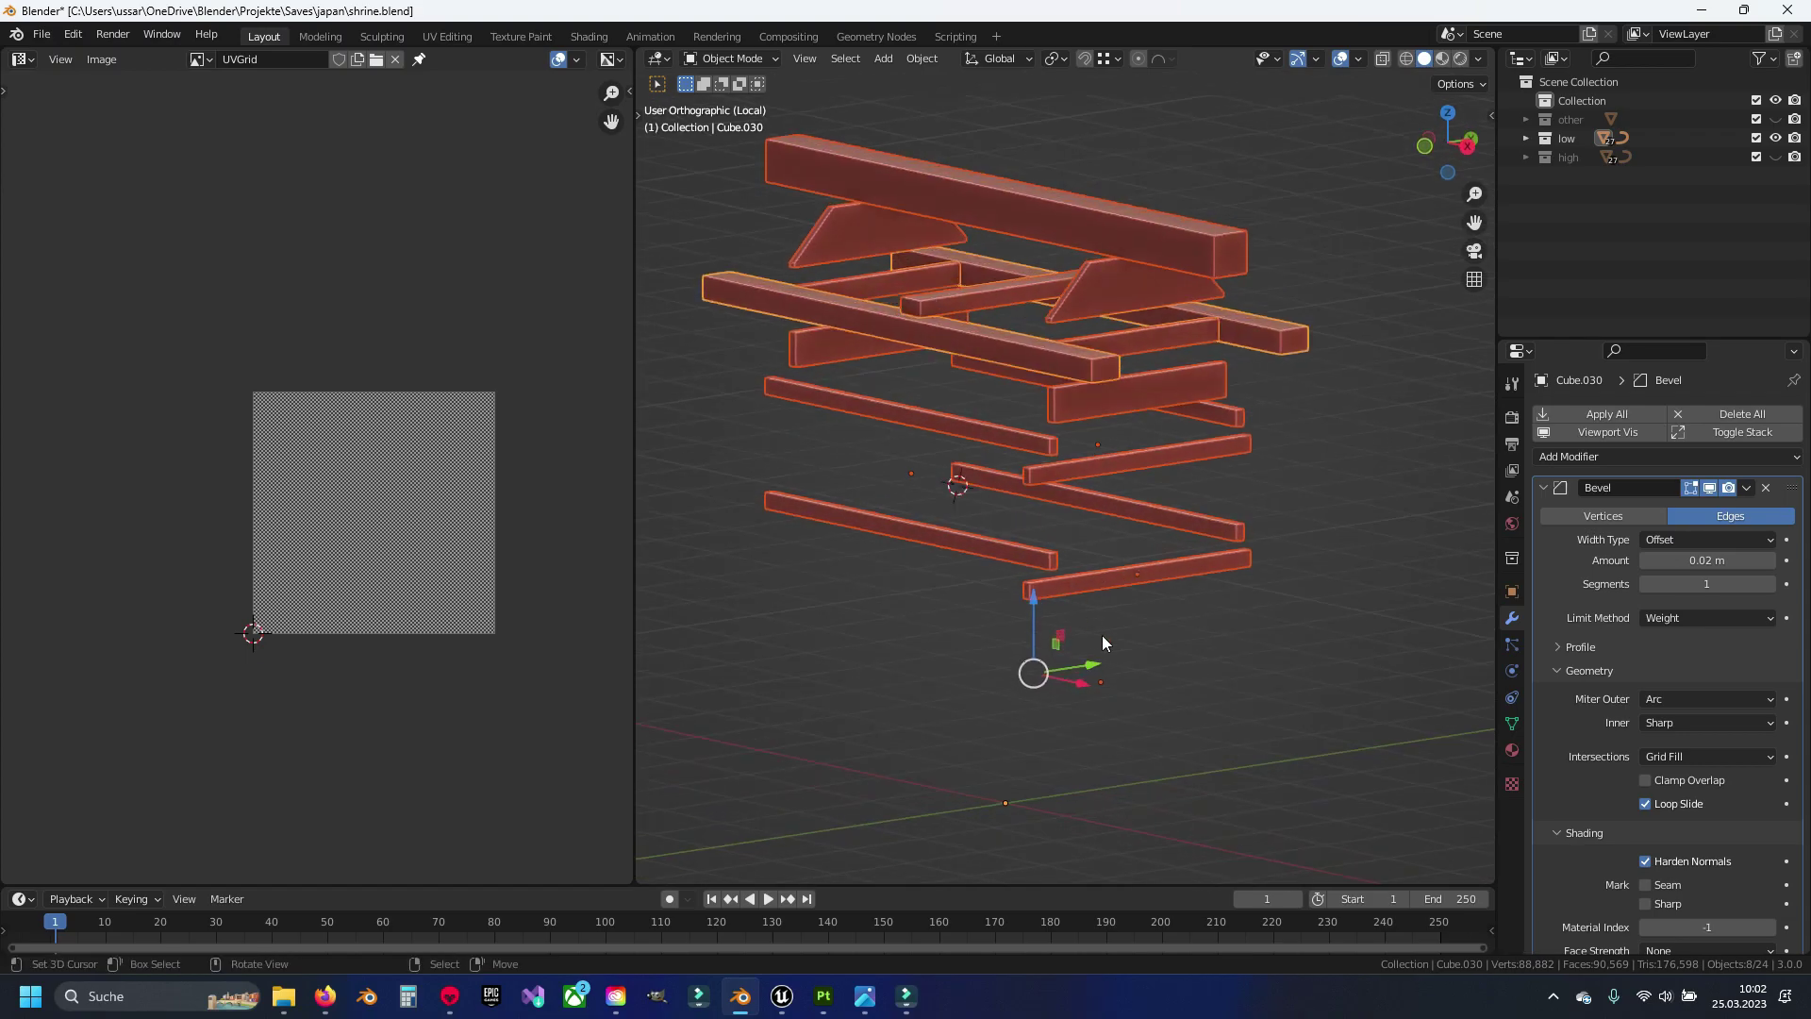
{"action": "scroll", "coordinate": [1047, 563], "scroll_direction": "up", "scroll_amount": 3}
In Edit Mode, select the first beams' vertical end edges and long top edge for seams
{"action": "key", "text": "Tab"}
{"action": "scroll", "coordinate": [1016, 473], "scroll_direction": "up", "scroll_amount": 2}
{"action": "key", "text": "ctrl+s"}
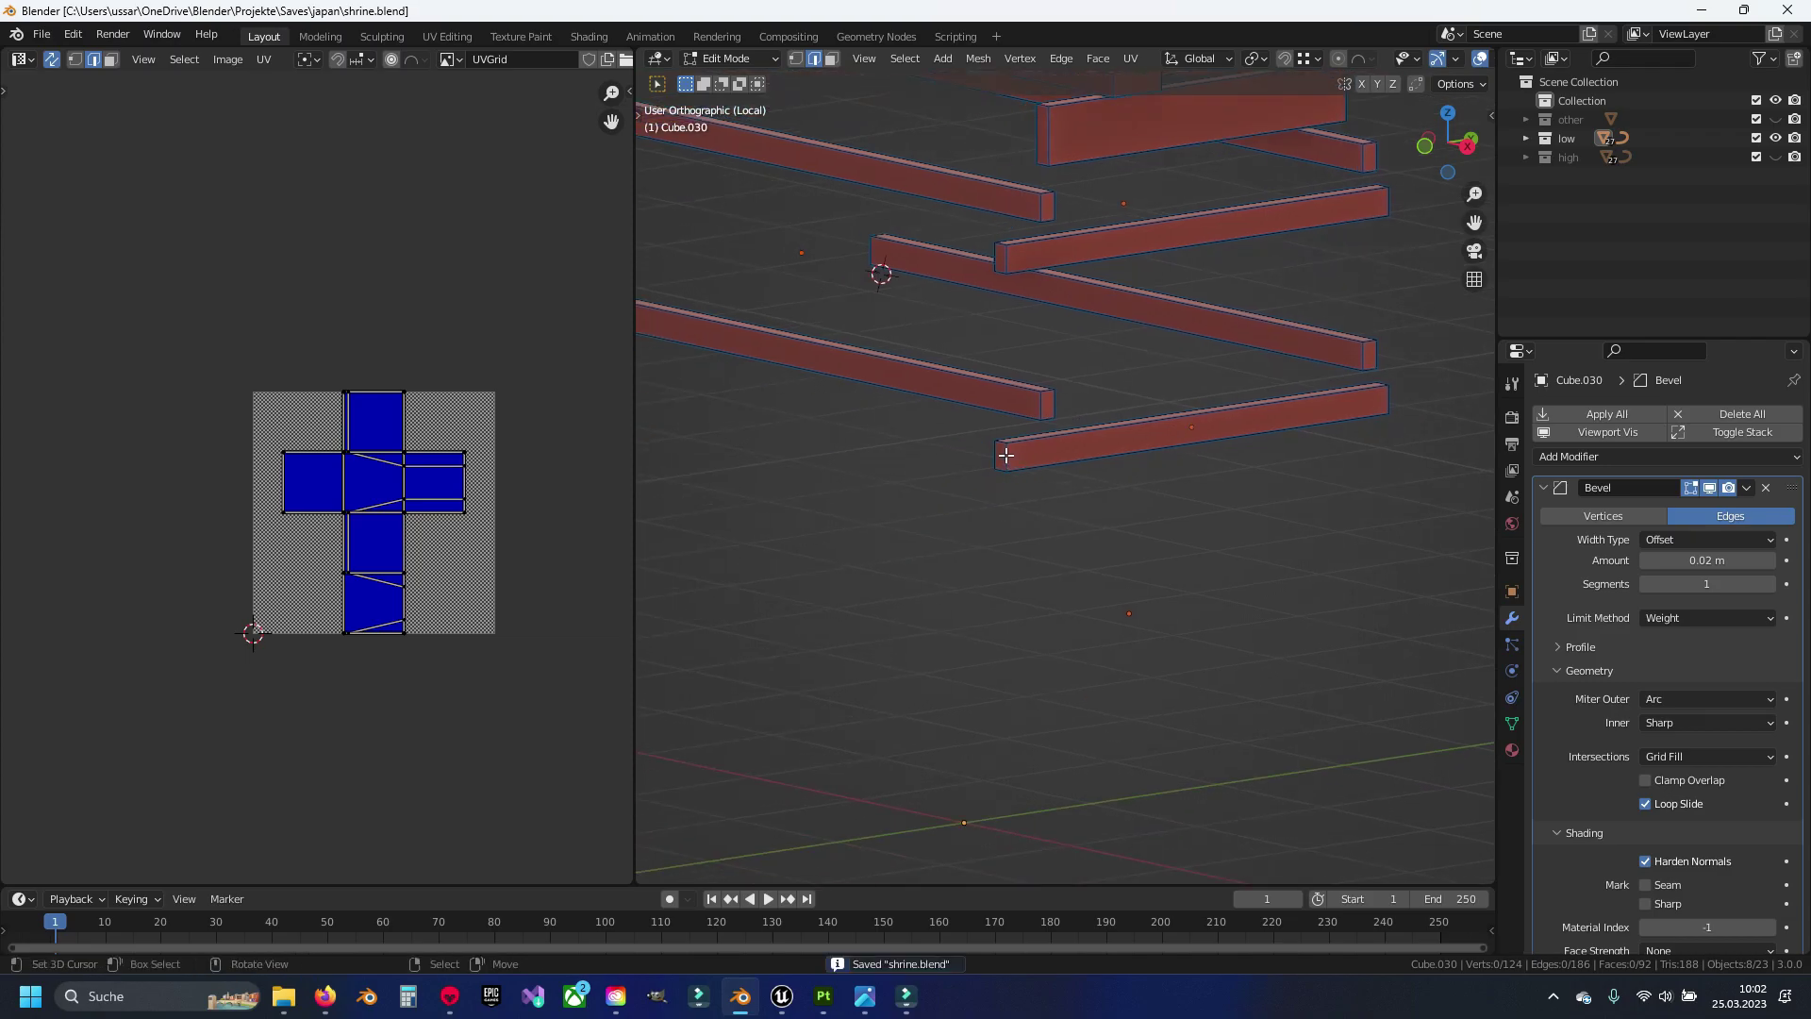
{"action": "left_click", "coordinate": [1007, 443]}
{"action": "key", "text": "KP_Decimal"}
{"action": "scroll", "coordinate": [1002, 454], "scroll_direction": "down", "scroll_amount": 5}
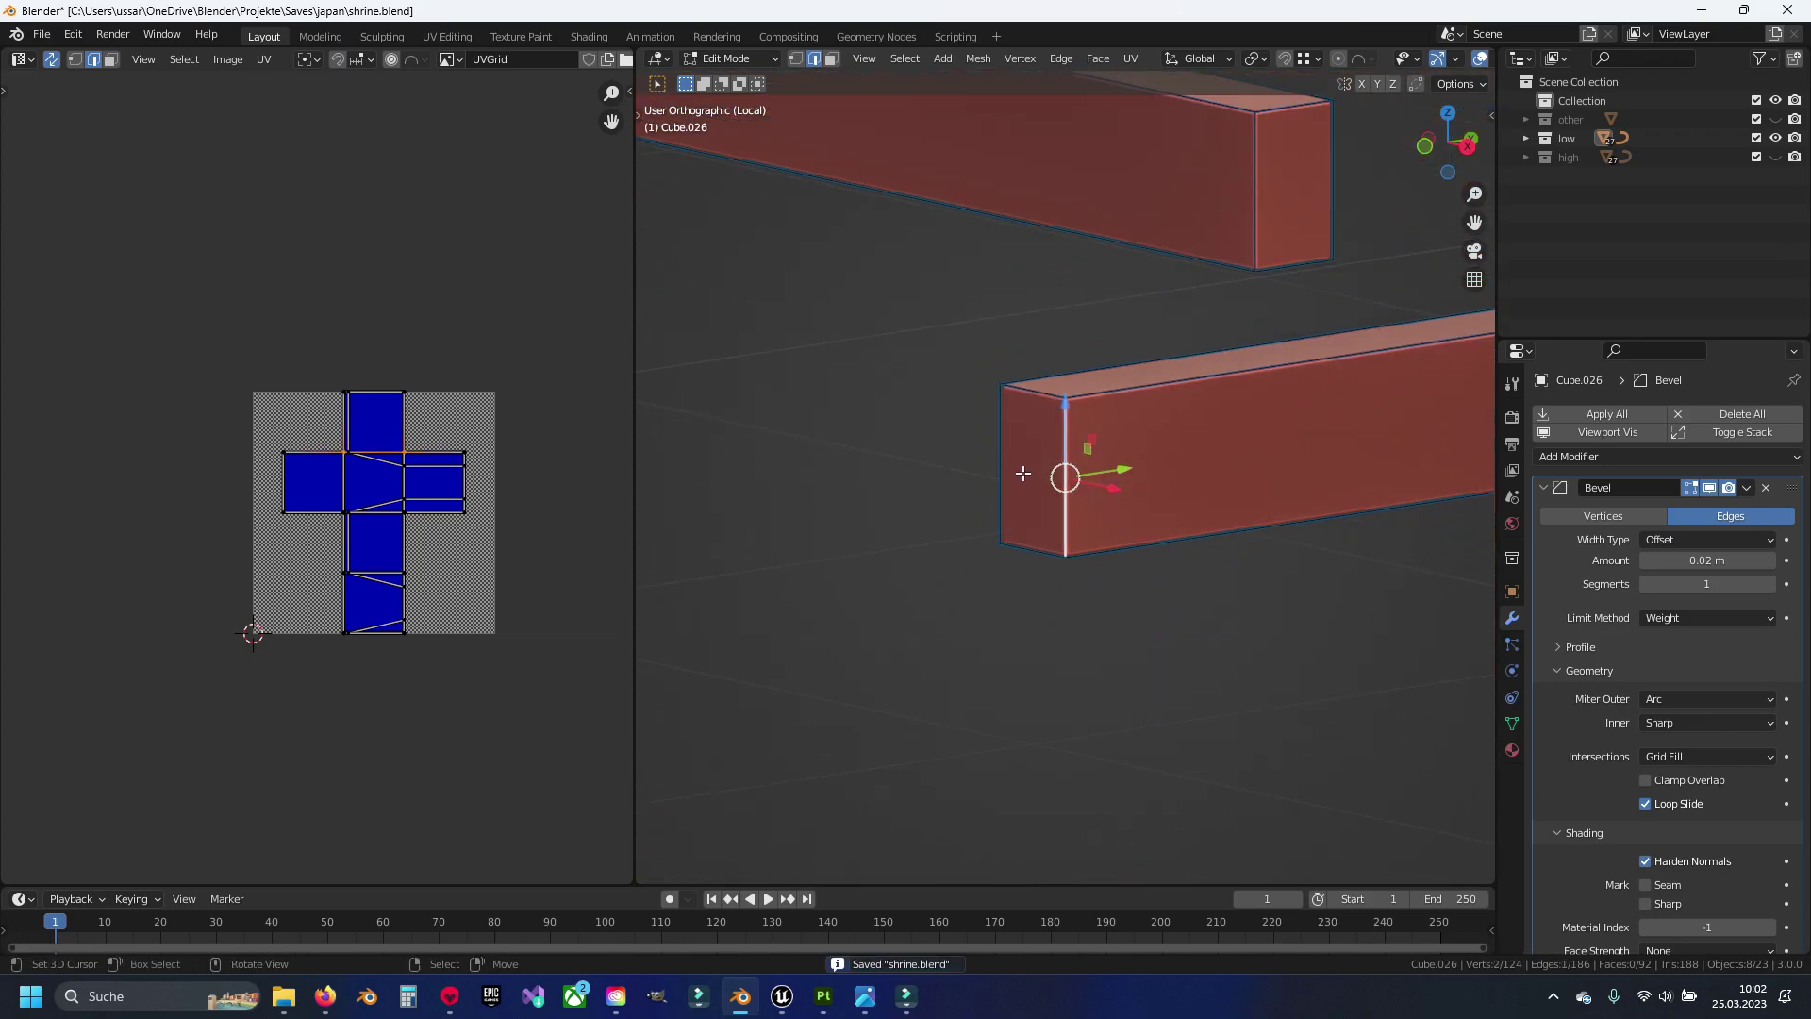
{"action": "left_click", "coordinate": [1226, 373], "text": "shift"}
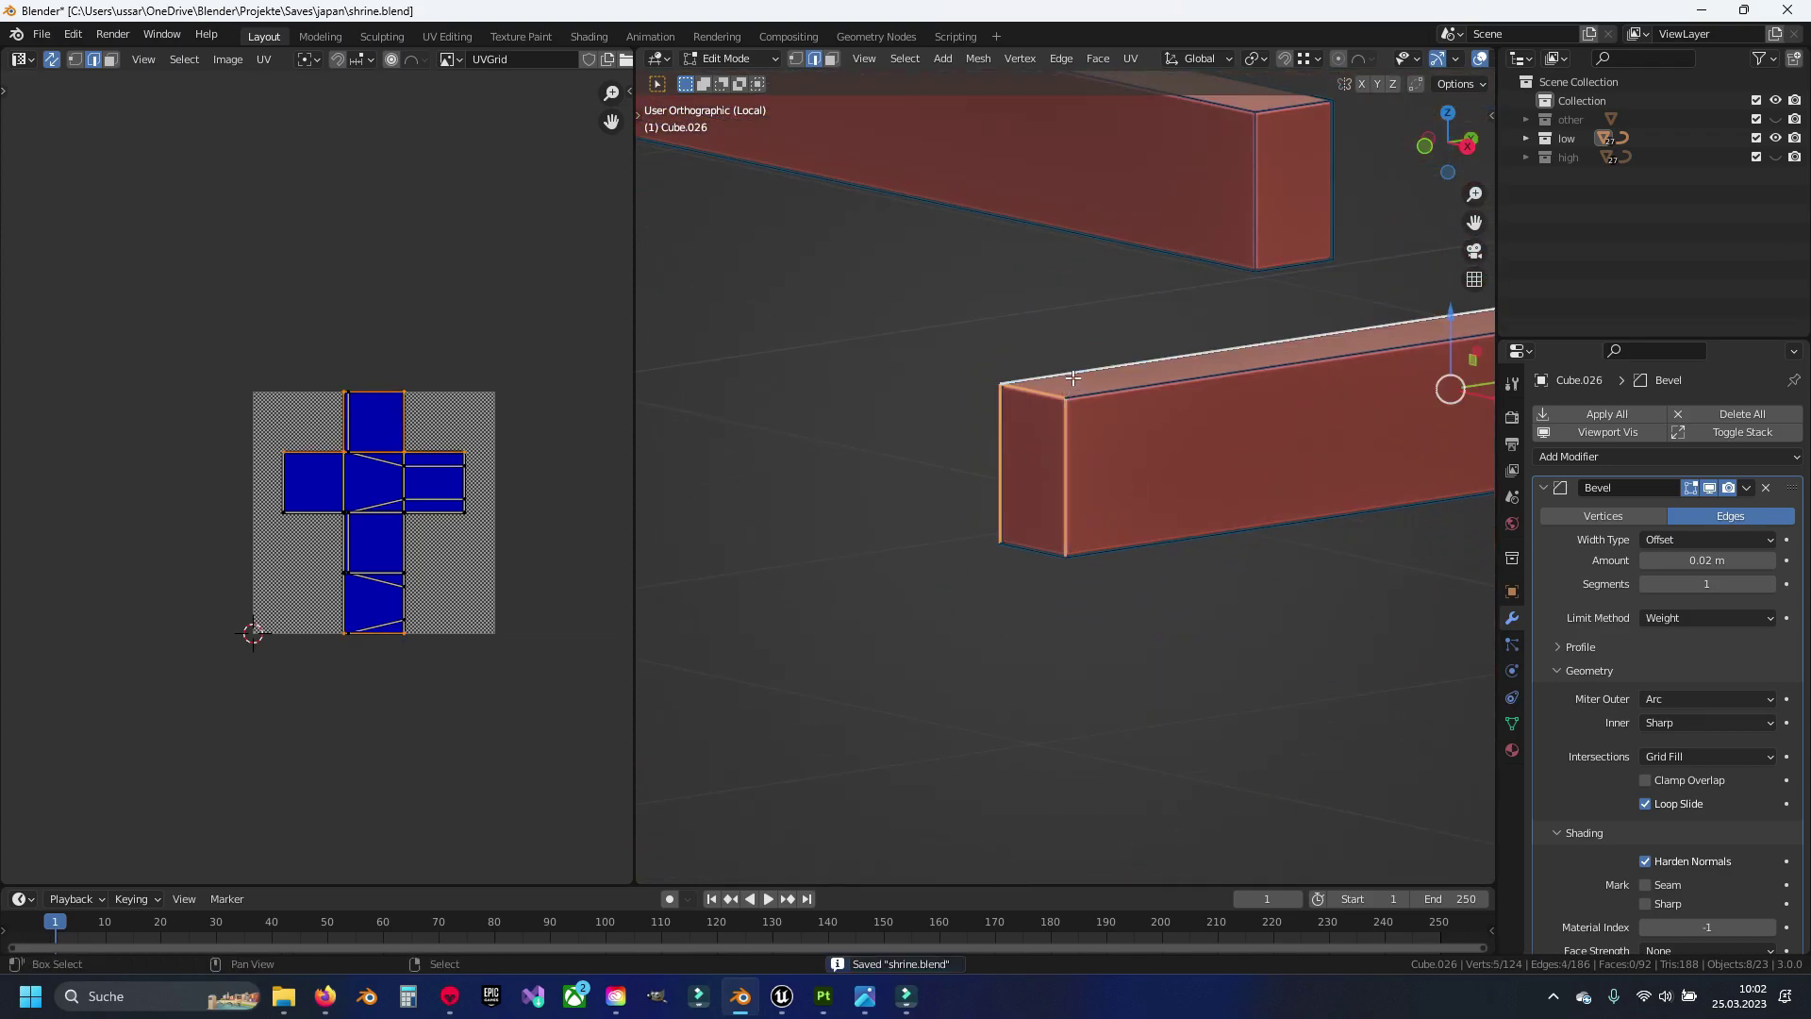
{"action": "middle_click_drag", "start_coordinate": [1226, 372], "coordinate": [1365, 531]}
{"action": "left_click", "coordinate": [1401, 507], "text": "ctrl"}
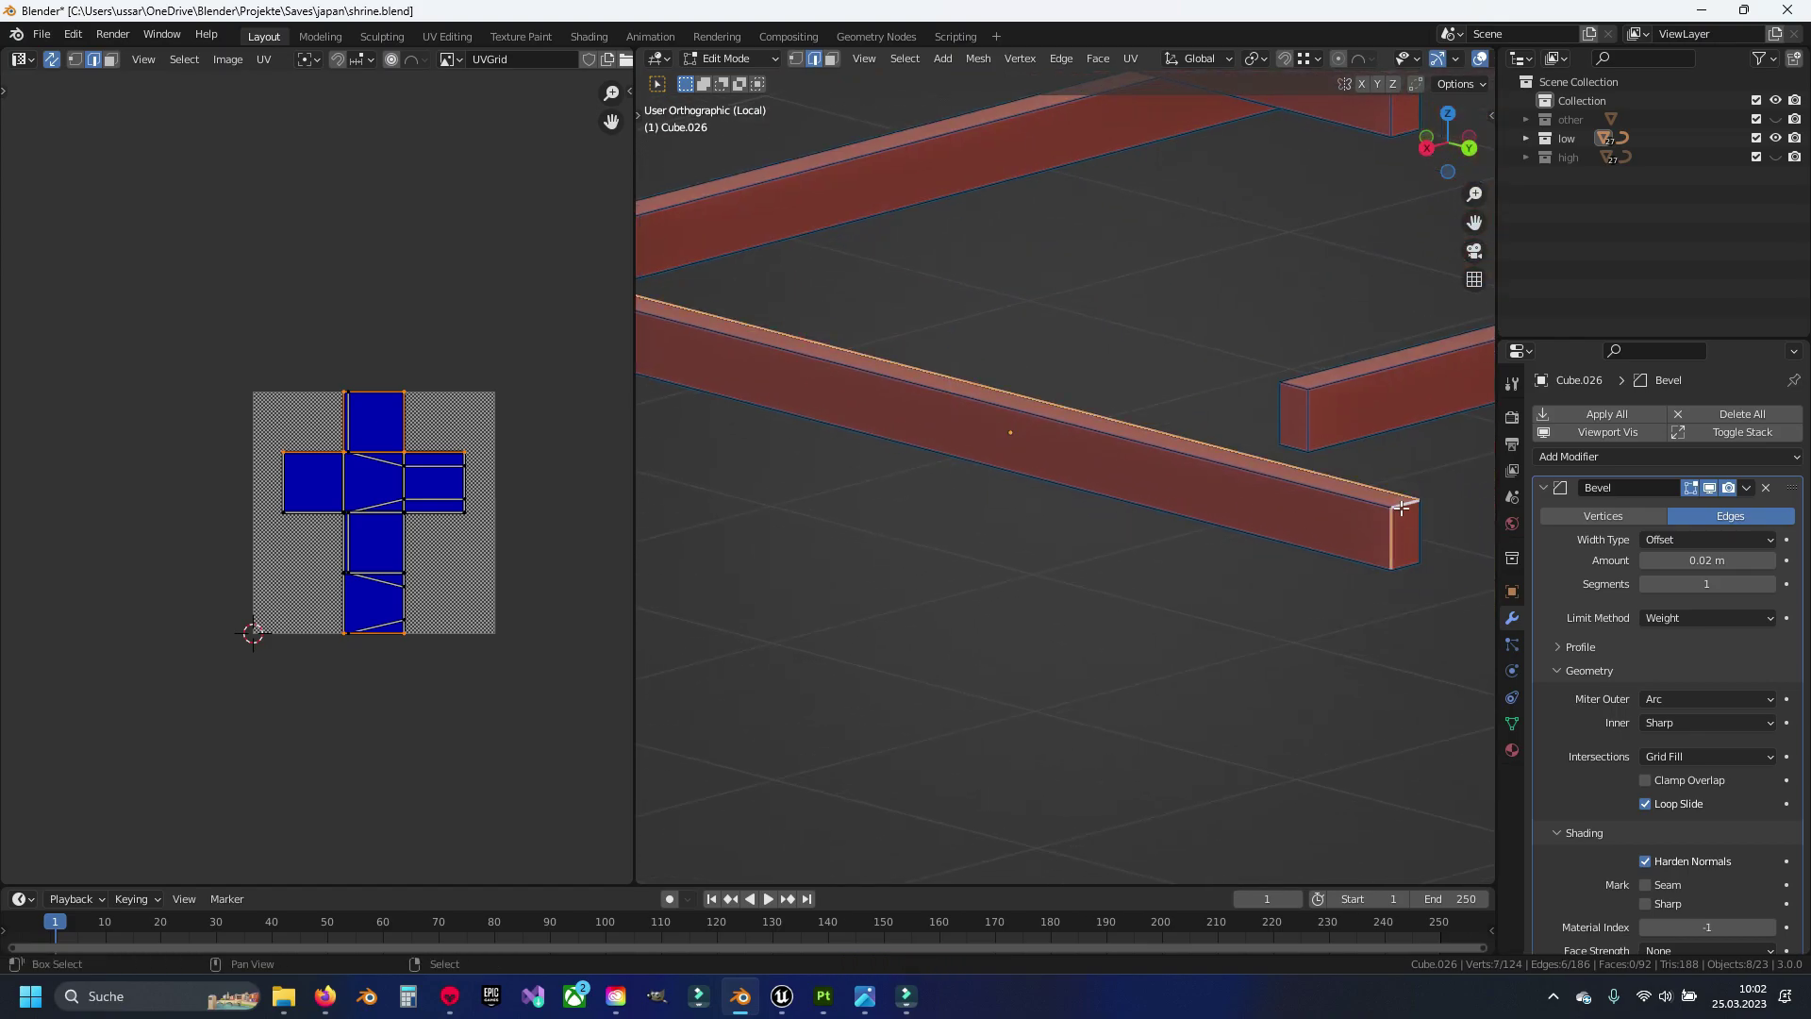
{"action": "scroll", "coordinate": [1375, 476], "scroll_direction": "up", "scroll_amount": 2}
{"action": "mouse_move", "coordinate": [1375, 476]}
{"action": "middle_mouse_down", "text": "shift"}
{"action": "mouse_move", "coordinate": [1122, 462]}
{"action": "mouse_move", "coordinate": [1204, 506]}
{"action": "mouse_move", "coordinate": [1022, 513]}
{"action": "mouse_move", "coordinate": [1140, 557]}
{"action": "middle_mouse_up", "text": "shift"}
{"action": "left_click", "coordinate": [1078, 471], "text": "shift"}
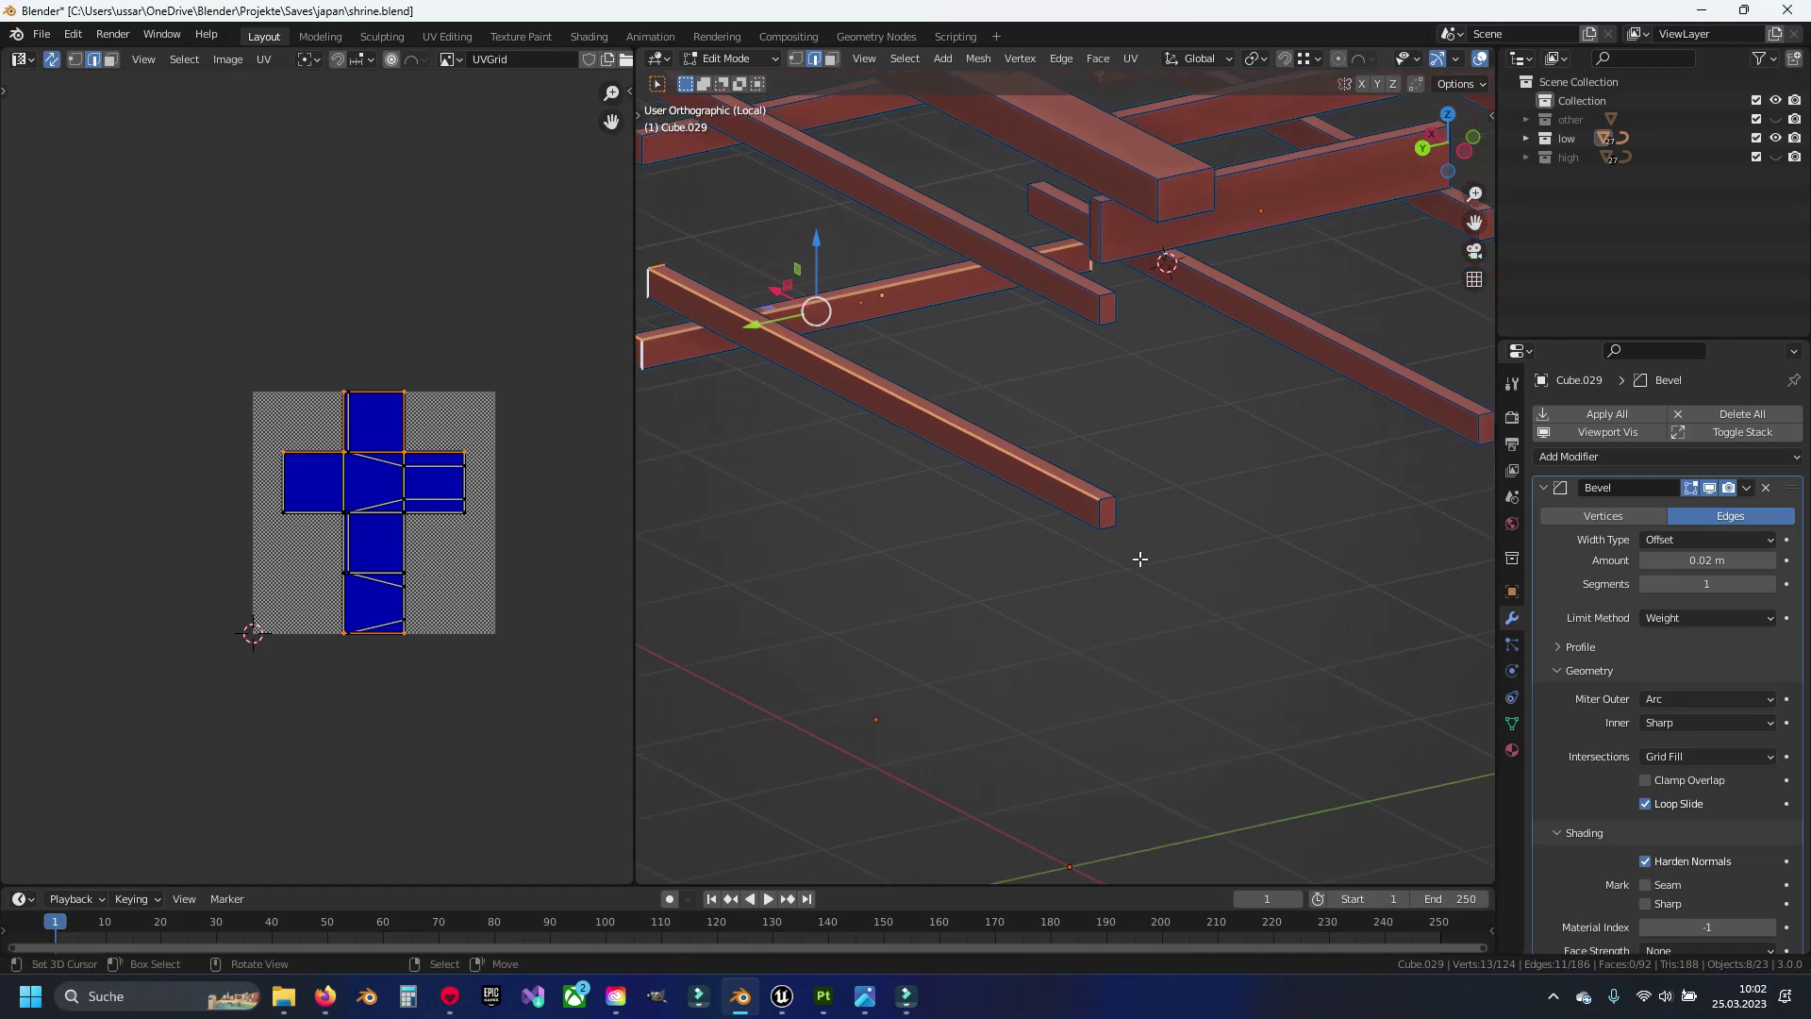
{"action": "left_click", "coordinate": [1155, 563], "text": "shift"}
{"action": "scroll", "coordinate": [1183, 555], "scroll_direction": "down", "scroll_amount": 3}
Add the right beam's end edges and the long front beam's top and end edges
{"action": "scroll", "coordinate": [943, 424], "scroll_direction": "up", "scroll_amount": 2}
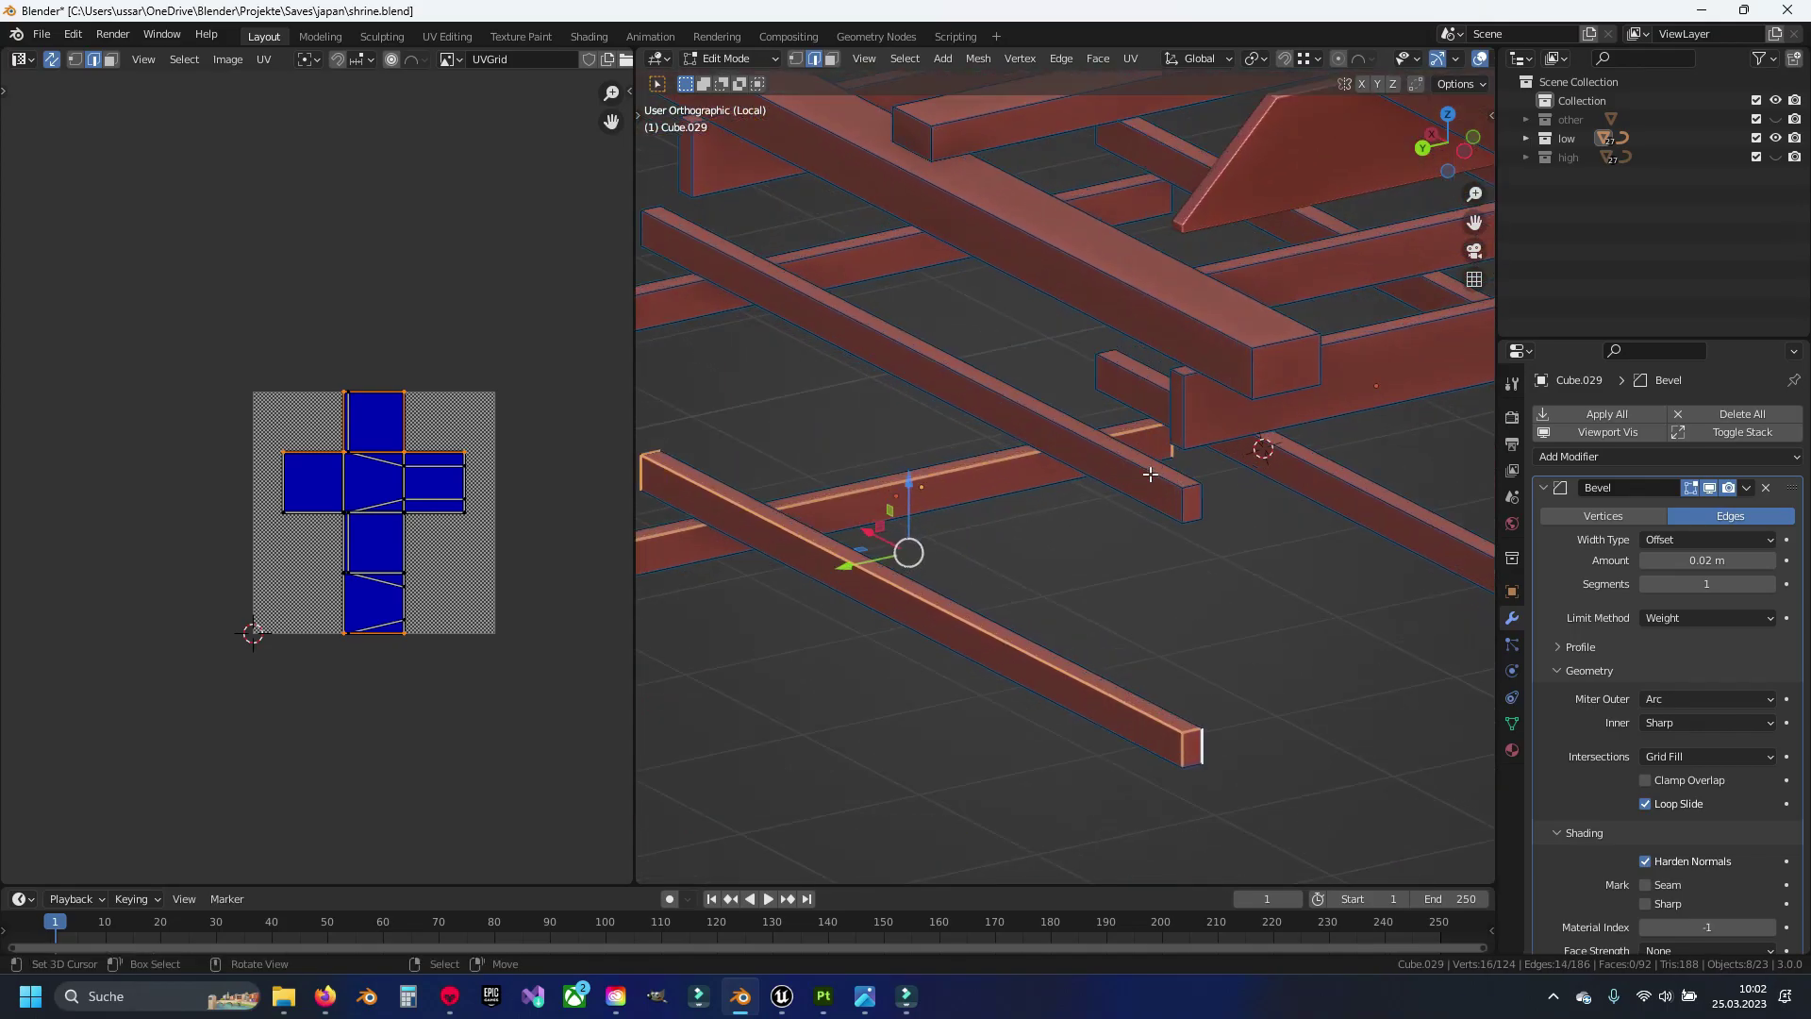
{"action": "scroll", "coordinate": [943, 424], "scroll_direction": "up", "scroll_amount": 2}
{"action": "left_click", "coordinate": [1311, 518], "text": "shift"}
{"action": "left_click", "coordinate": [1347, 514], "text": "shift"}
{"action": "scroll", "coordinate": [1320, 500], "scroll_direction": "down", "scroll_amount": 3}
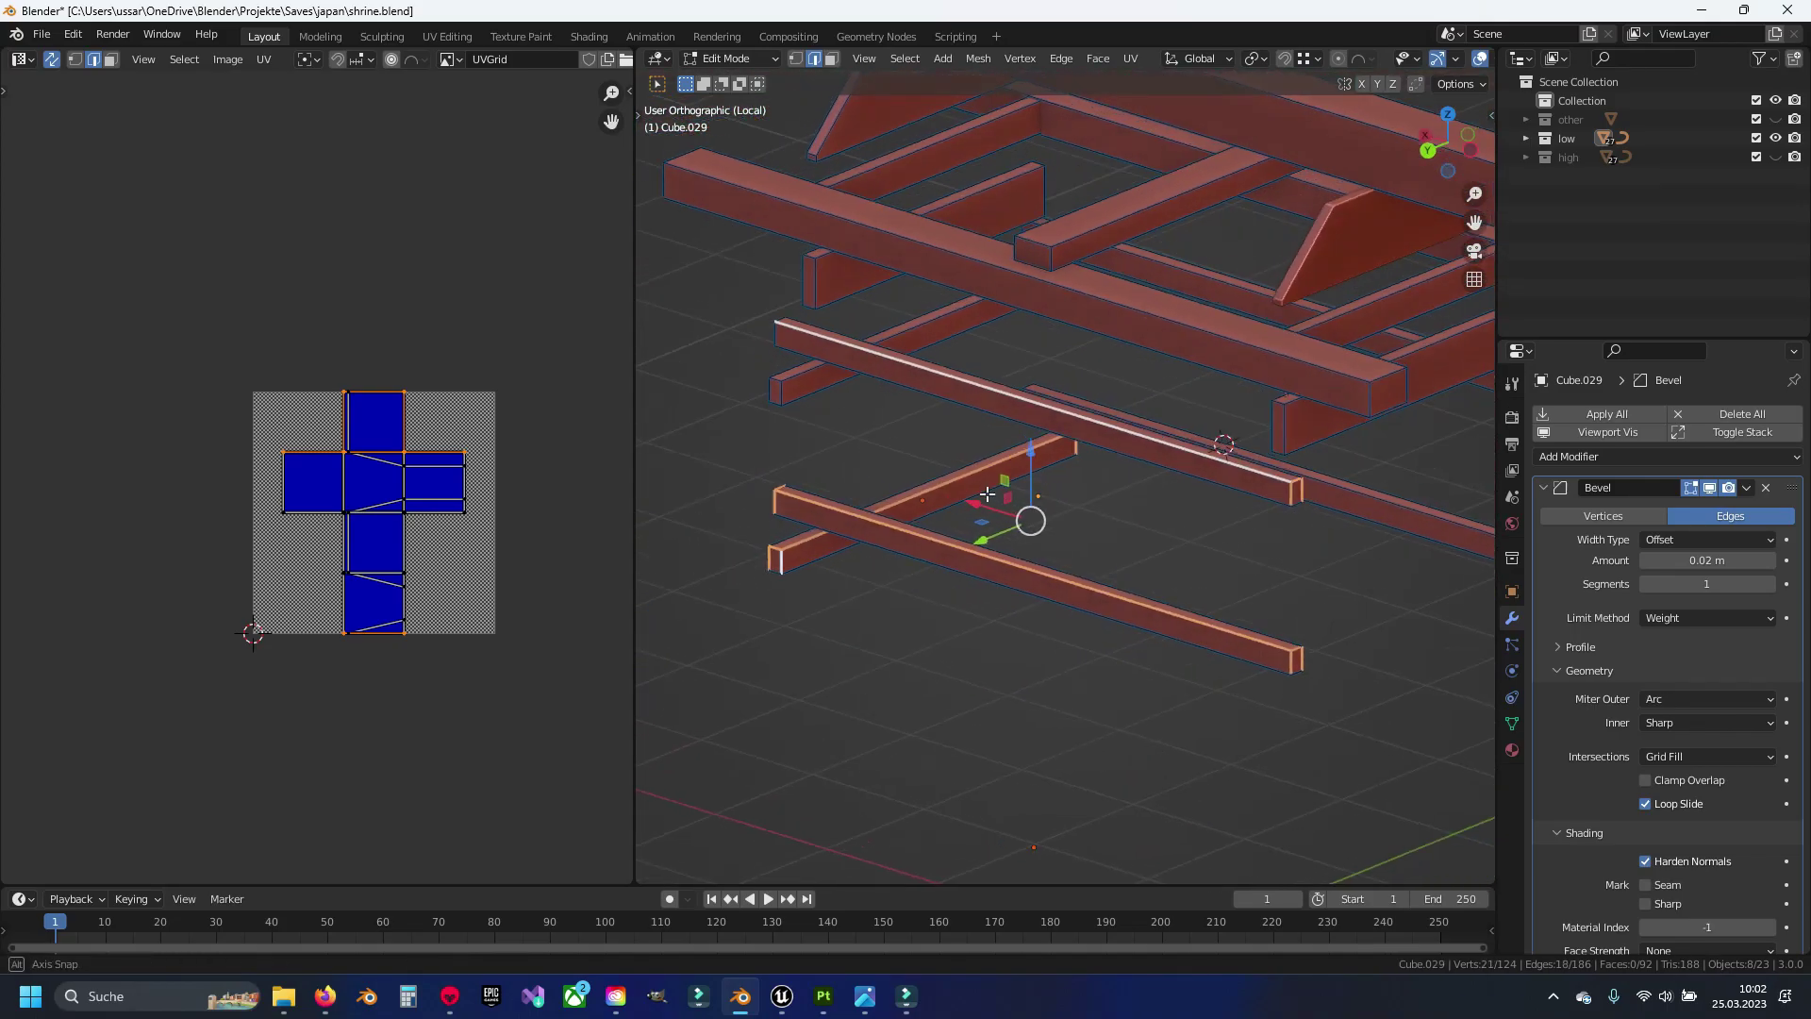
{"action": "mouse_move", "coordinate": [1178, 528]}
{"action": "middle_mouse_down"}
{"action": "mouse_move", "coordinate": [1037, 527]}
{"action": "mouse_move", "coordinate": [987, 605]}
{"action": "middle_mouse_up"}
{"action": "scroll", "coordinate": [1036, 527], "scroll_direction": "up", "scroll_amount": 3}
{"action": "left_click", "coordinate": [1081, 469], "text": "shift"}
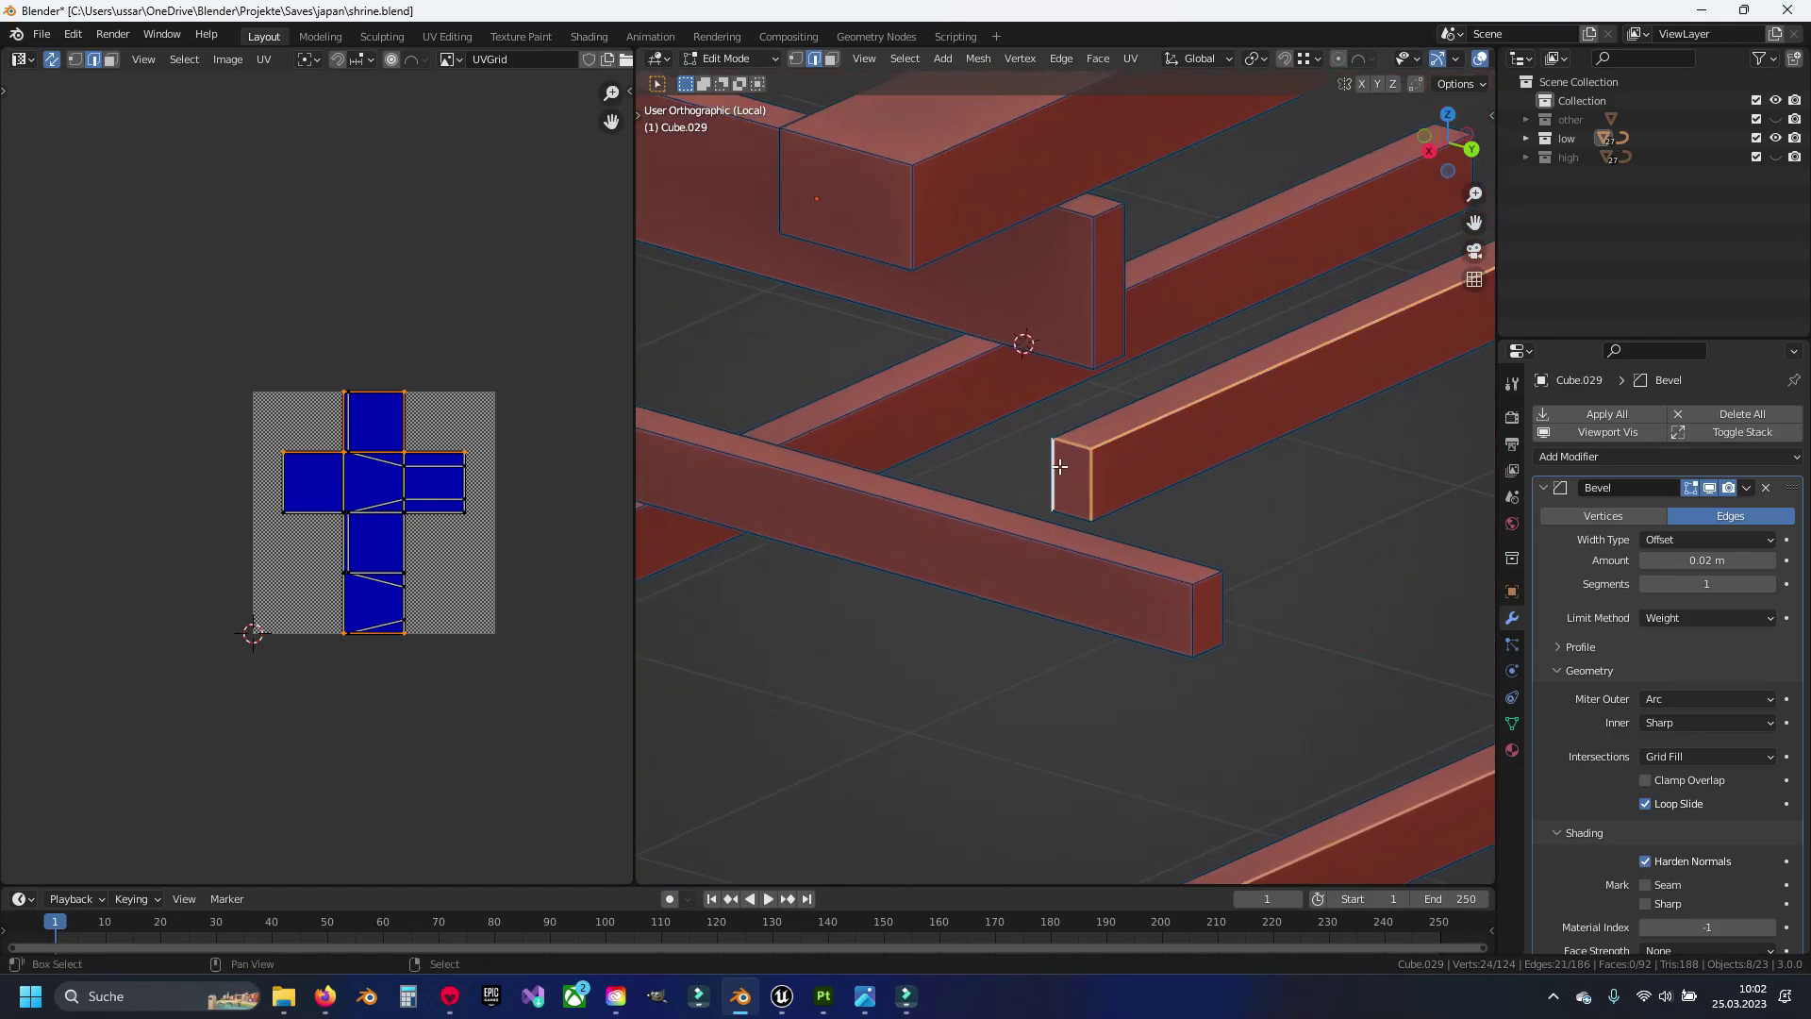
{"action": "left_click", "coordinate": [1135, 572], "text": "shift"}
{"action": "left_click", "coordinate": [1220, 597], "text": "shift"}
{"action": "scroll", "coordinate": [1169, 576], "scroll_direction": "down", "scroll_amount": 3}
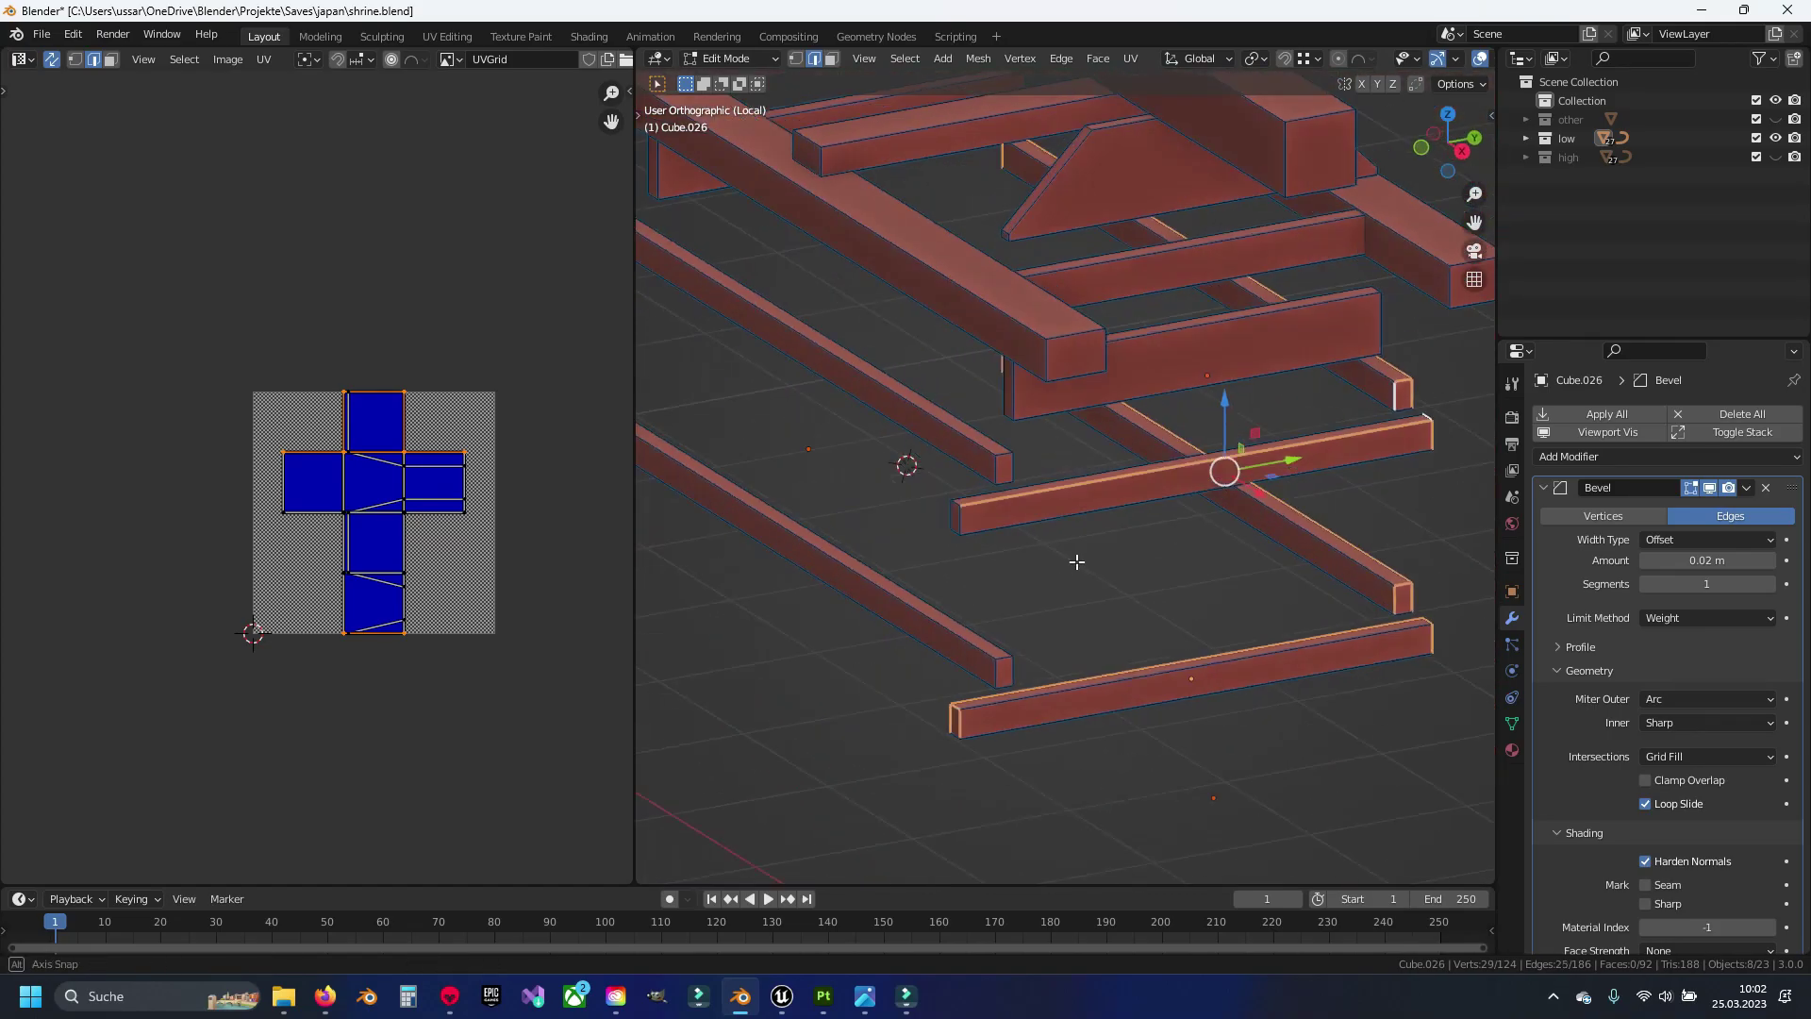
Add vertical end edges of the next beams further down the frame
{"action": "middle_click_drag", "start_coordinate": [1224, 468], "coordinate": [1176, 444]}
{"action": "scroll", "coordinate": [1302, 412], "scroll_direction": "up", "scroll_amount": 3}
{"action": "left_click", "coordinate": [1313, 542], "text": "shift"}
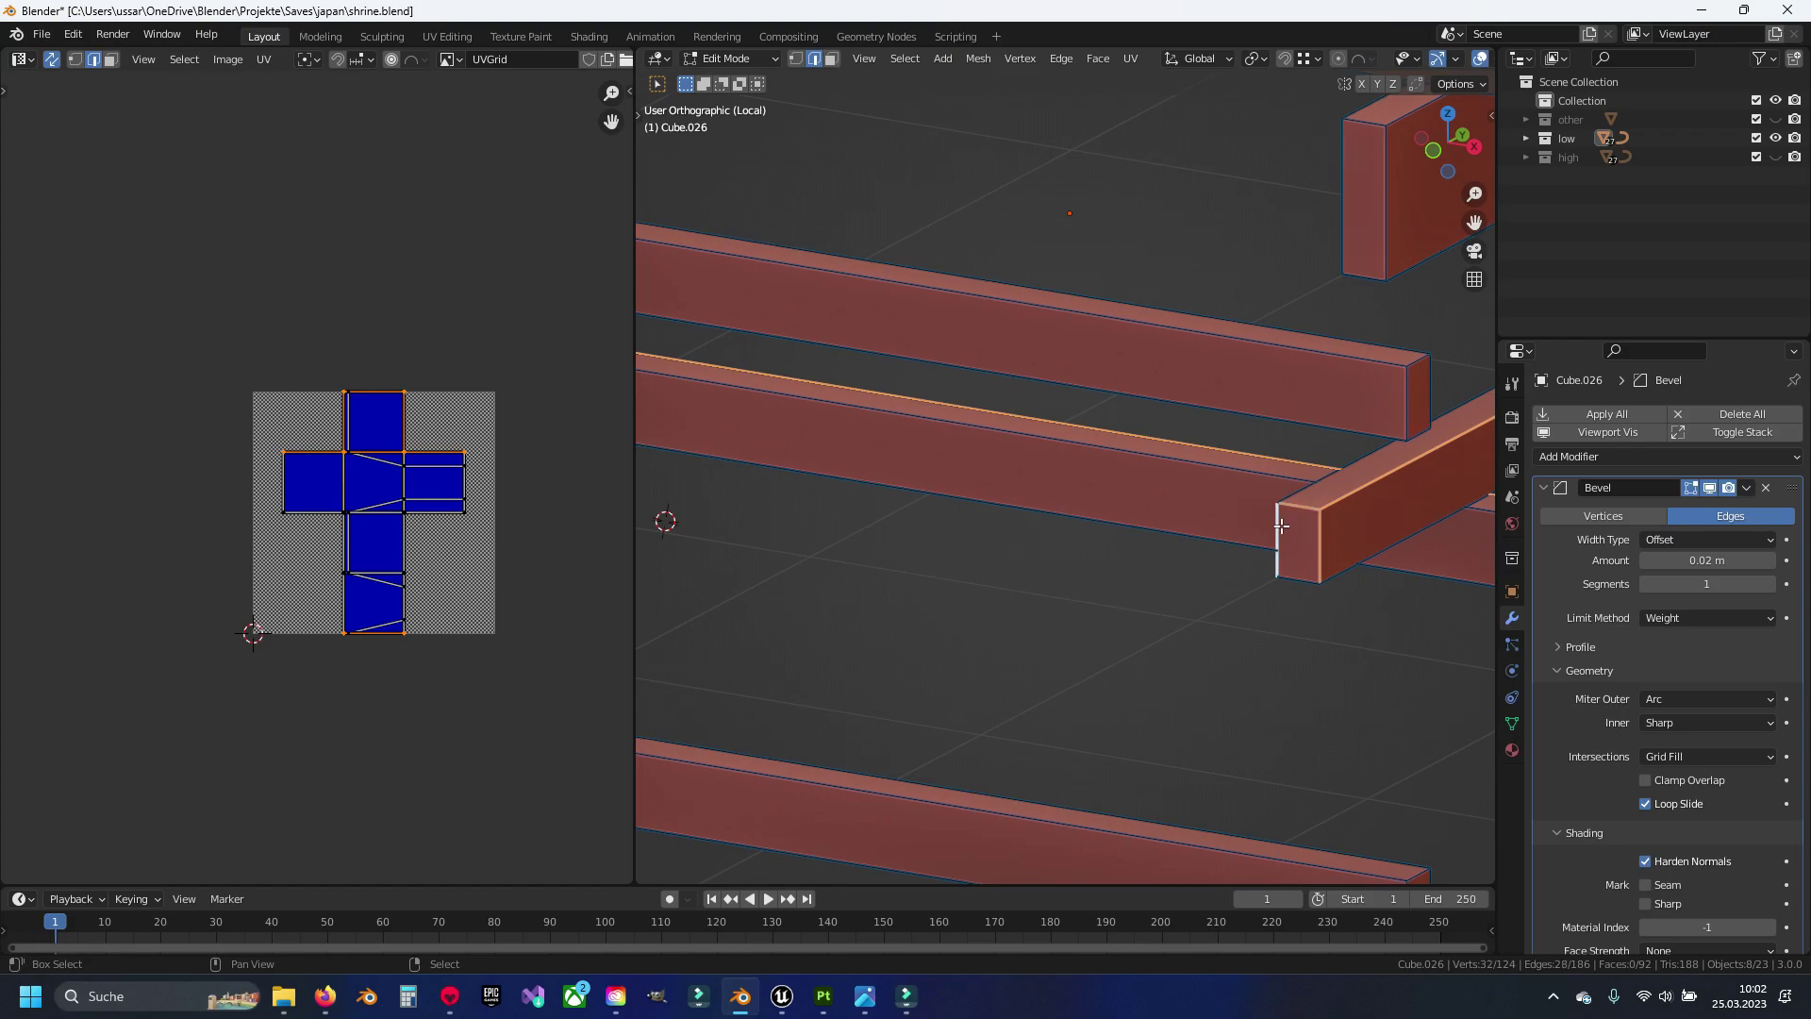
{"action": "scroll", "coordinate": [1280, 526], "scroll_direction": "down", "scroll_amount": 3}
{"action": "scroll", "coordinate": [1238, 620], "scroll_direction": "up", "scroll_amount": 3}
{"action": "left_click", "coordinate": [1268, 659], "text": "shift"}
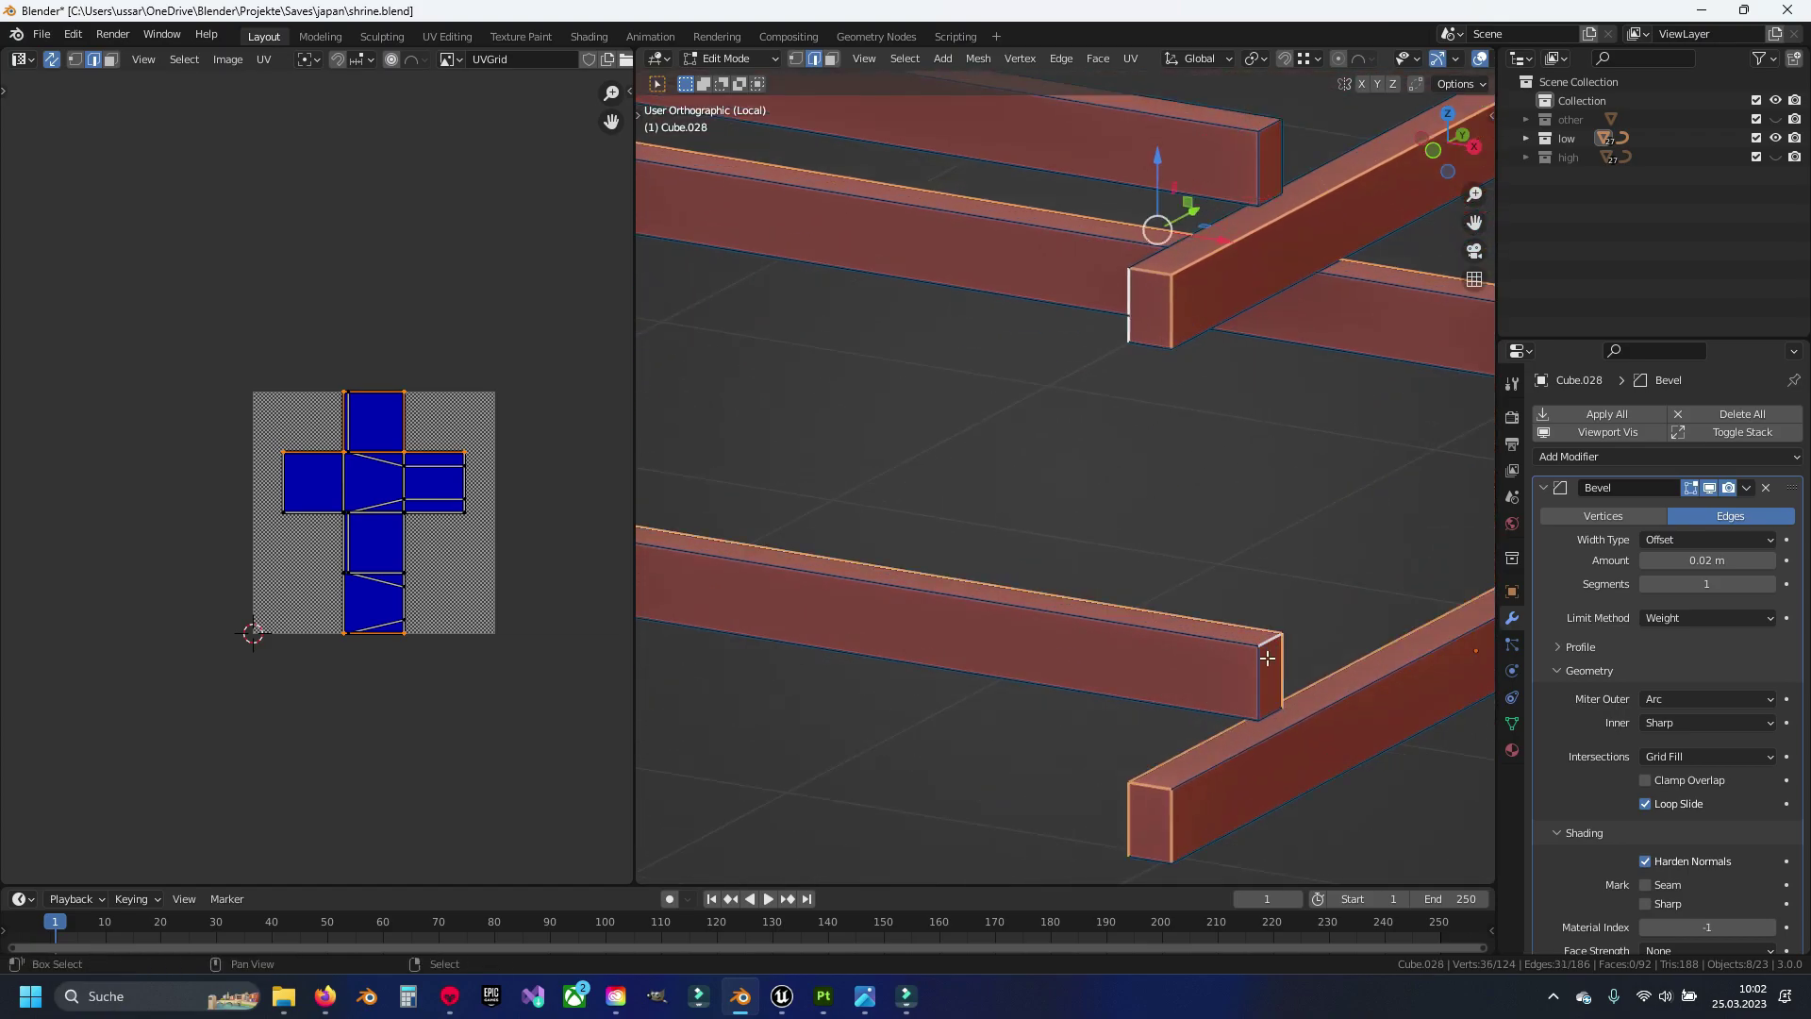
{"action": "mouse_move", "coordinate": [1236, 353]}
{"action": "middle_mouse_down", "text": "shift"}
{"action": "mouse_move", "coordinate": [1214, 416]}
{"action": "mouse_move", "coordinate": [1241, 448]}
{"action": "middle_mouse_up", "text": "shift"}
{"action": "left_click", "coordinate": [1220, 385], "text": "shift"}
{"action": "scroll", "coordinate": [867, 429], "scroll_direction": "up", "scroll_amount": 4}
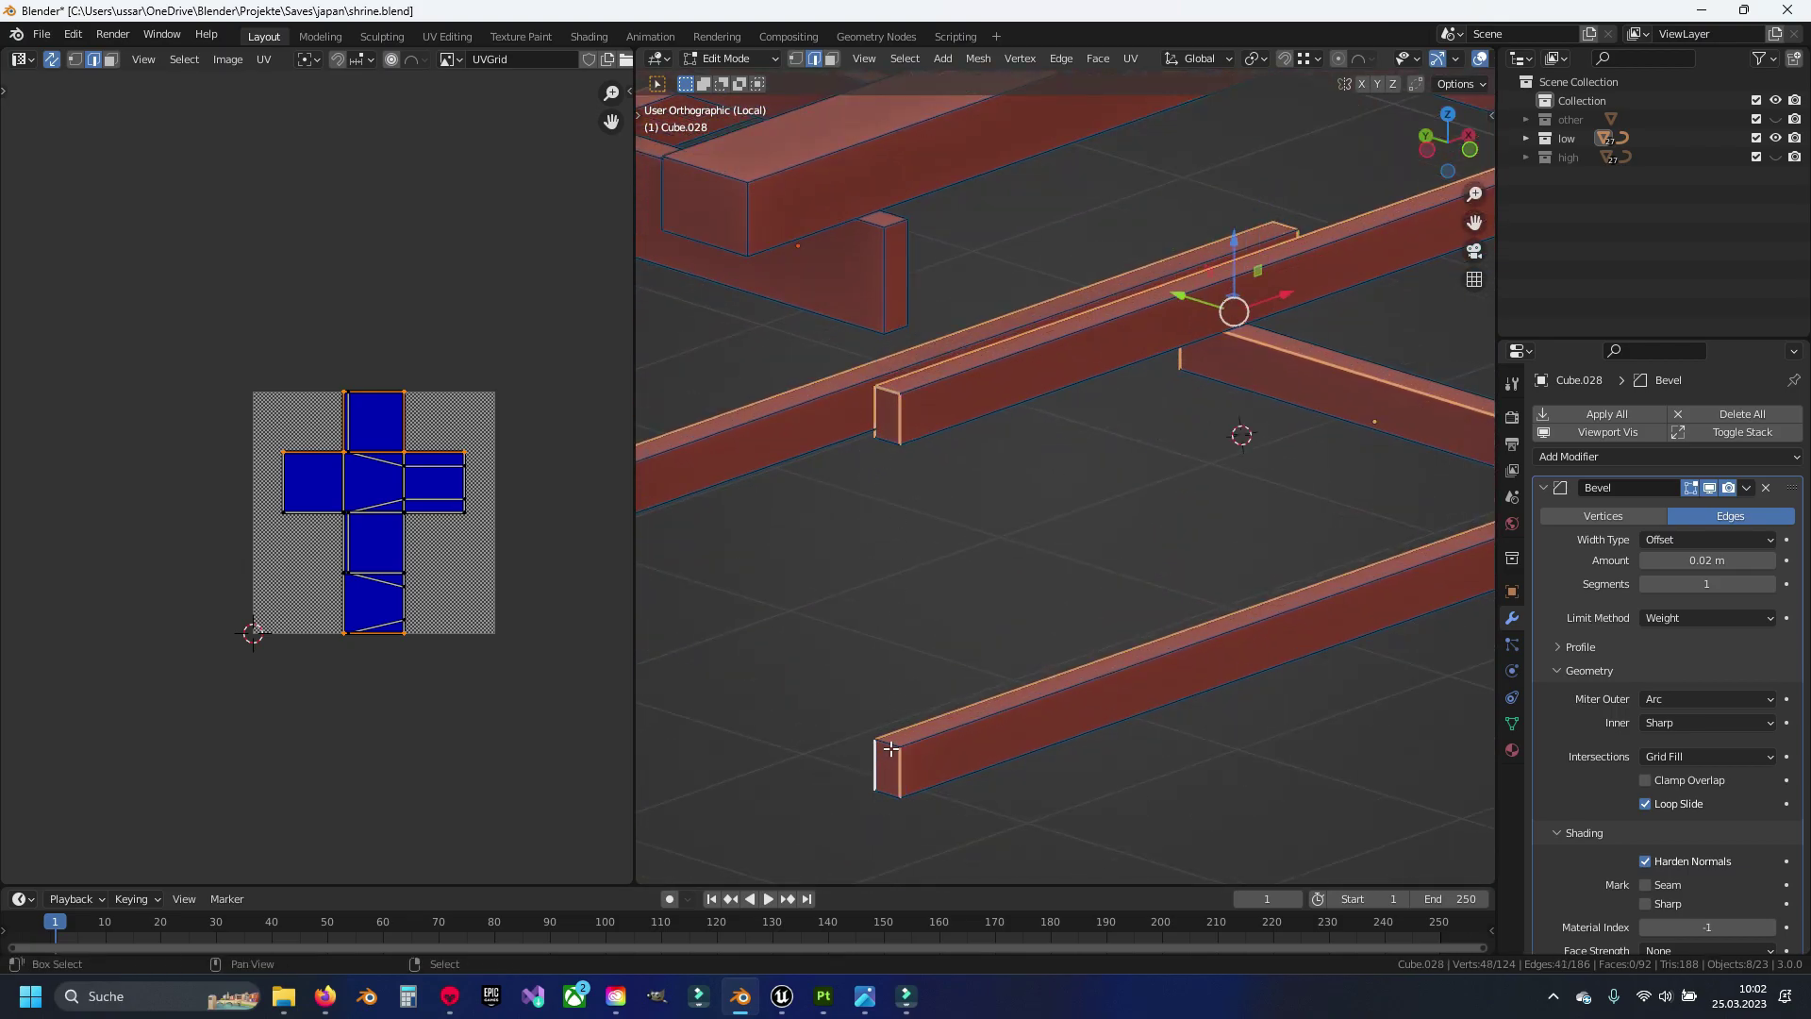
{"action": "scroll", "coordinate": [867, 736], "scroll_direction": "down", "scroll_amount": 3}
Add the last beam joint edges to the seam selection
{"action": "middle_click_drag", "start_coordinate": [1224, 453], "coordinate": [1100, 615], "text": "shift"}
{"action": "scroll", "coordinate": [987, 462], "scroll_direction": "up", "scroll_amount": 5}
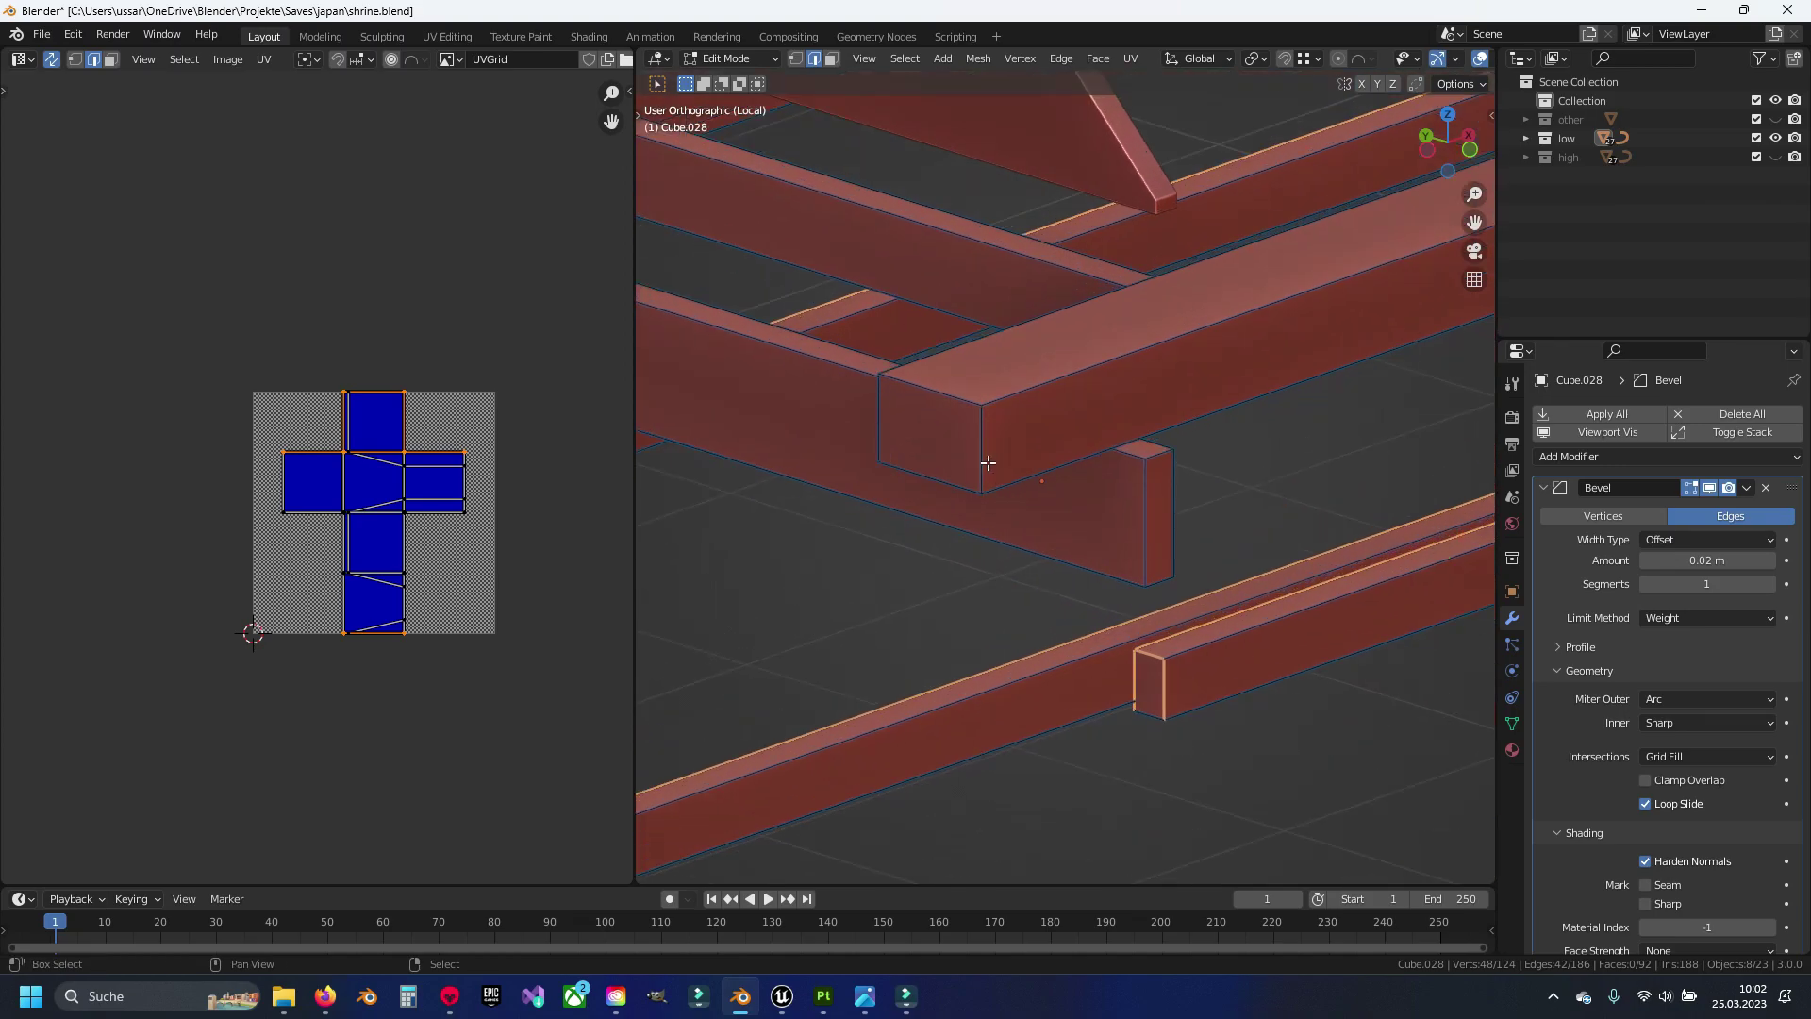
{"action": "left_click", "coordinate": [925, 361], "text": "shift"}
{"action": "scroll", "coordinate": [924, 361], "scroll_direction": "down", "scroll_amount": 5}
{"action": "mouse_move", "coordinate": [924, 360]}
{"action": "middle_mouse_down"}
{"action": "mouse_move", "coordinate": [831, 528]}
{"action": "mouse_move", "coordinate": [1038, 570]}
{"action": "middle_mouse_up"}
{"action": "scroll", "coordinate": [831, 528], "scroll_direction": "up", "scroll_amount": 5}
{"action": "scroll", "coordinate": [768, 512], "scroll_direction": "down", "scroll_amount": 5}
{"action": "scroll", "coordinate": [1038, 571], "scroll_direction": "up", "scroll_amount": 5}
{"action": "left_click", "coordinate": [1159, 532], "text": "shift"}
{"action": "scroll", "coordinate": [987, 498], "scroll_direction": "down", "scroll_amount": 5}
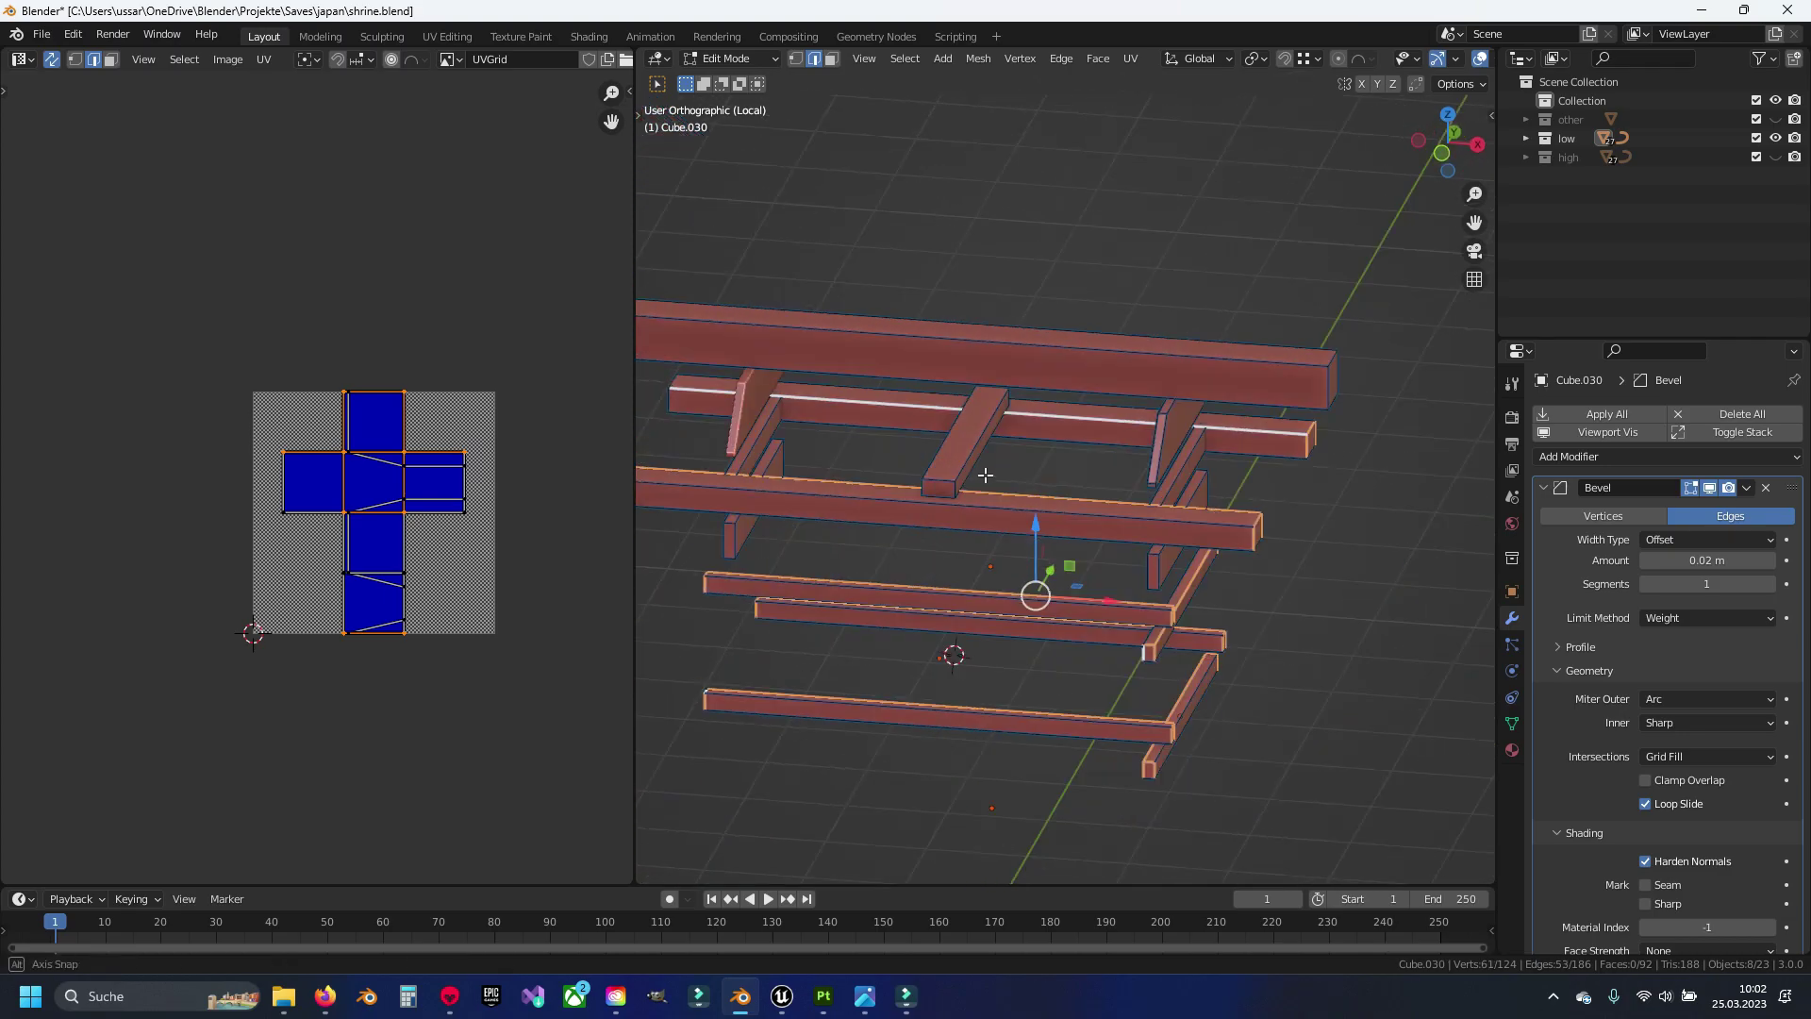
{"action": "middle_click_drag", "start_coordinate": [988, 498], "coordinate": [1302, 500]}
{"action": "scroll", "coordinate": [1303, 500], "scroll_direction": "up", "scroll_amount": 5}
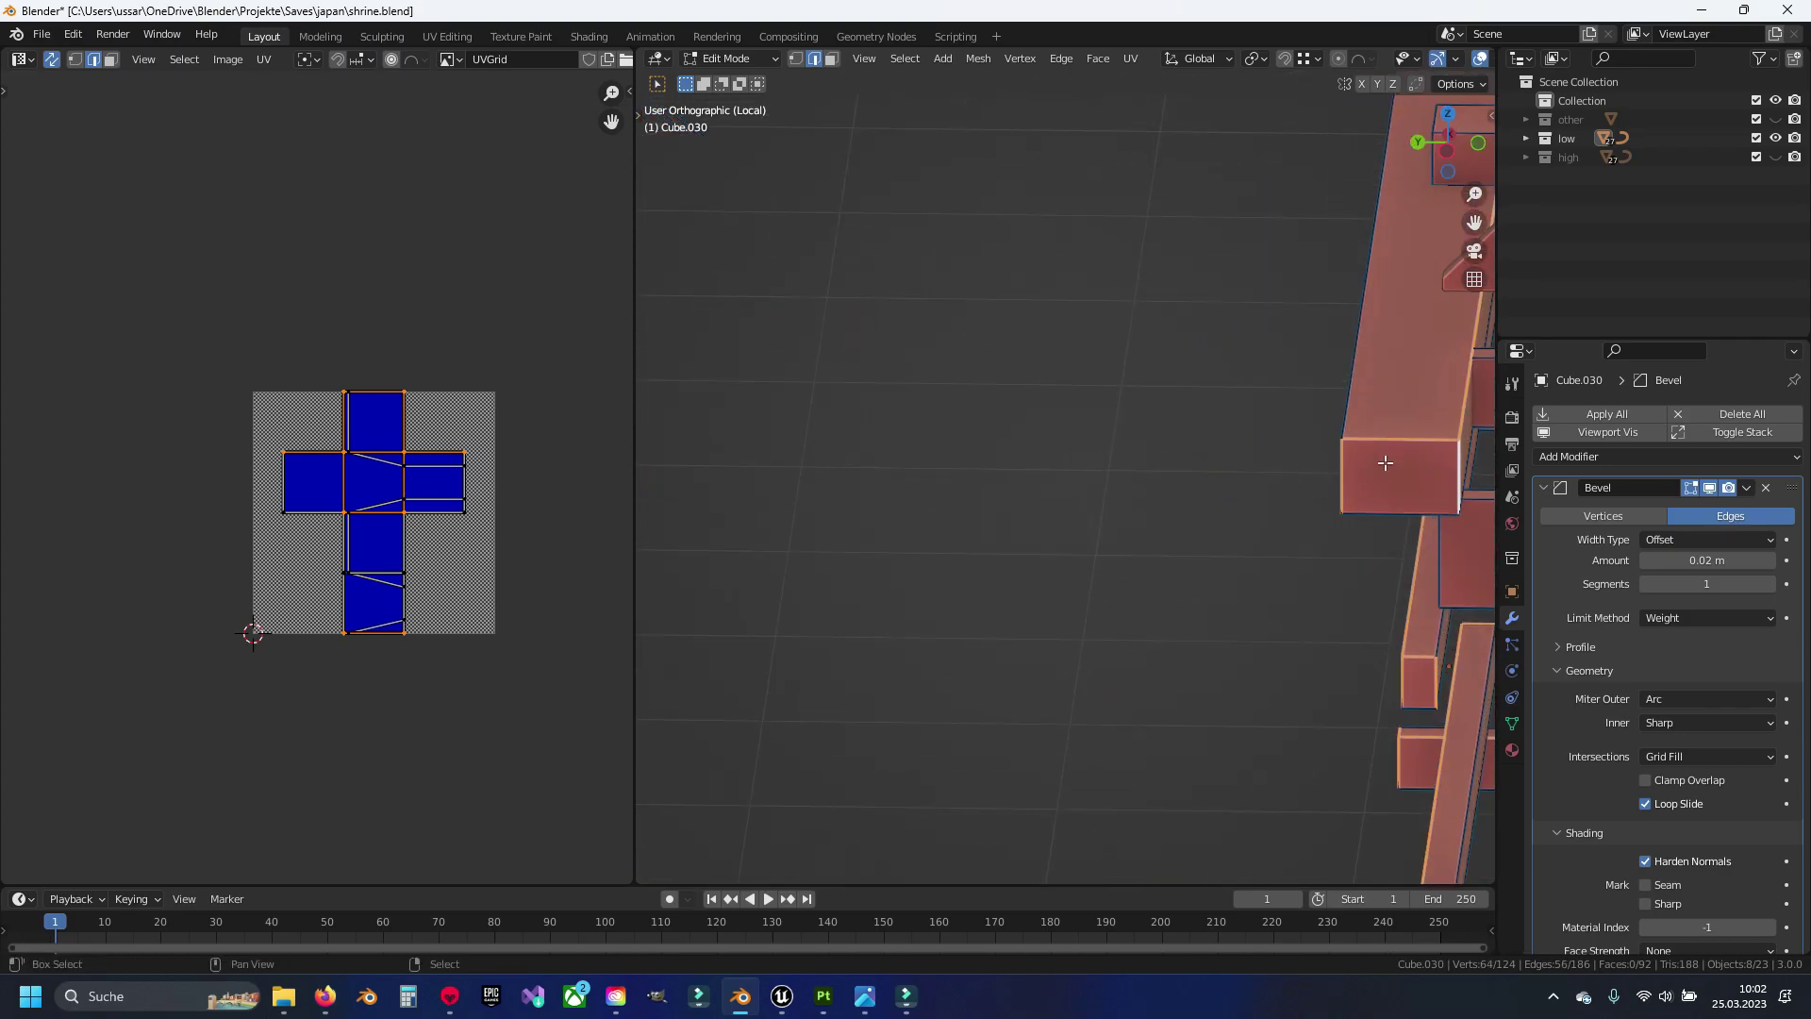
Mark the selected edges as seams, unwrap the beams, and reposition the UV islands
{"action": "key", "text": "ctrl+e"}
{"action": "left_click", "coordinate": [1059, 437]}
{"action": "key", "text": "u"}
{"action": "left_click", "coordinate": [1061, 440]}
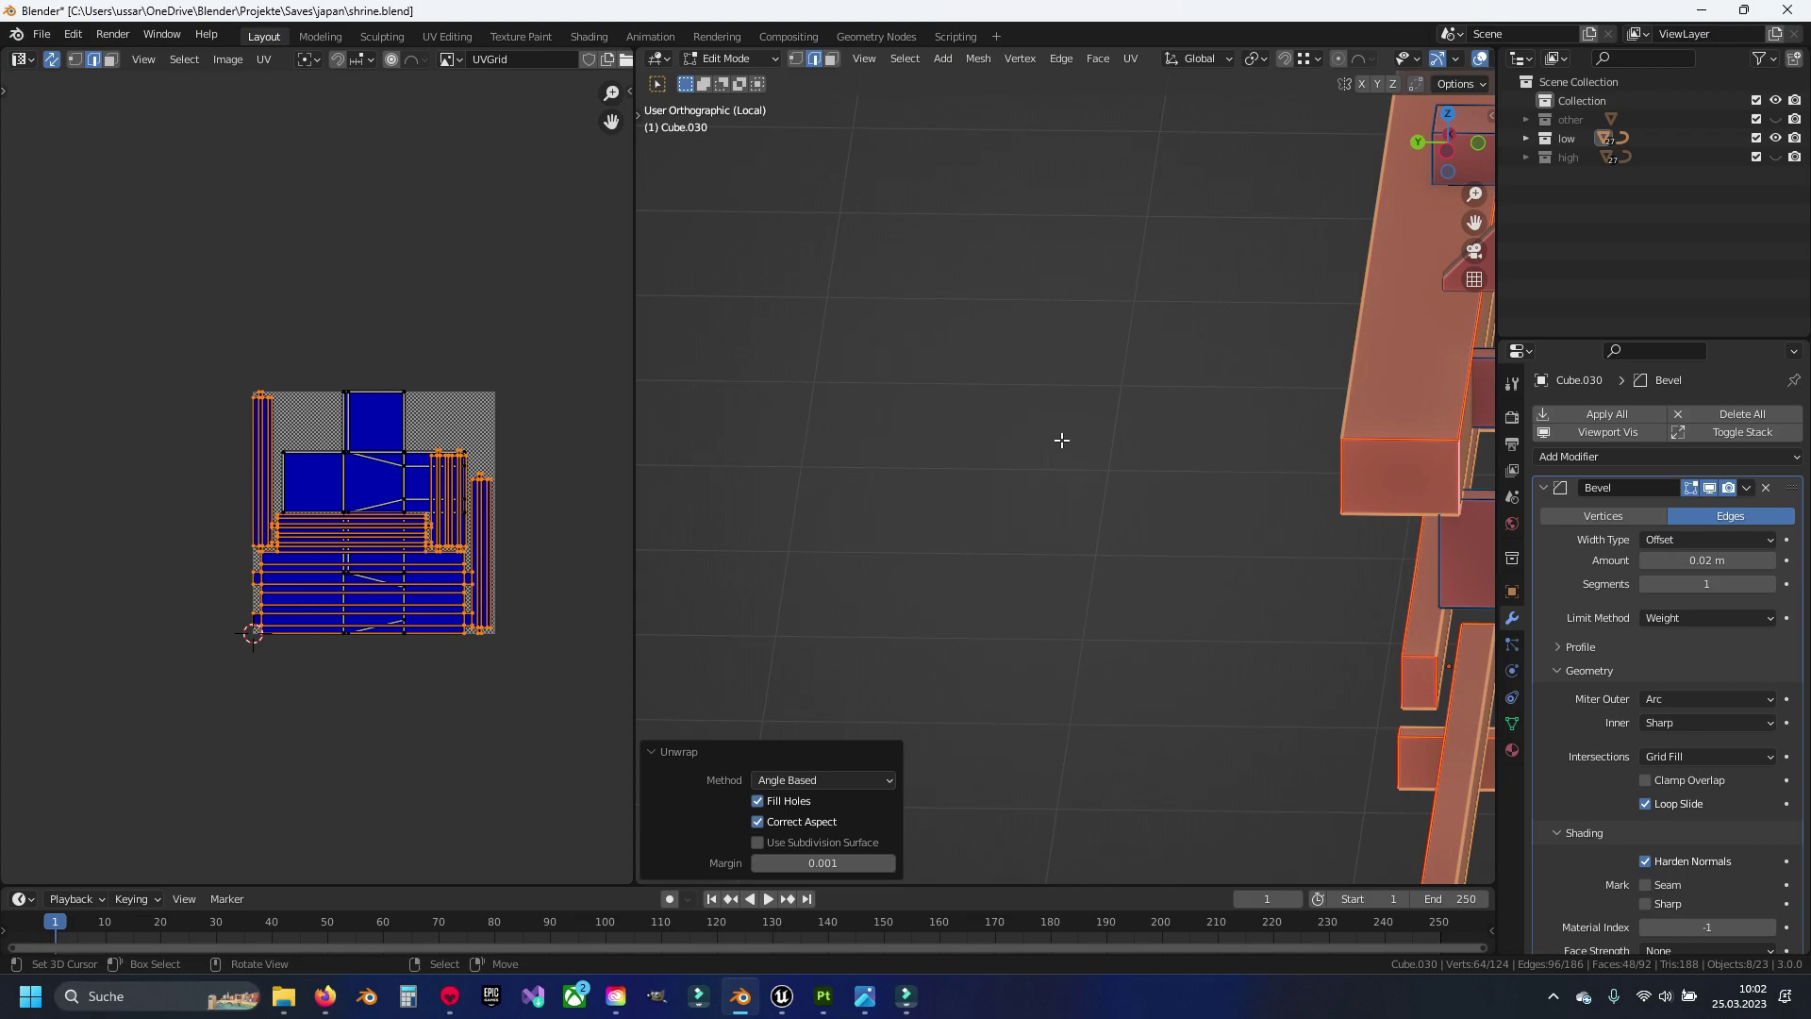
{"action": "key", "text": "g"}
{"action": "left_click", "coordinate": [373, 263]}
Hide the unwrapped beams, then select the end and top edges of two short beams
{"action": "key", "text": "h"}
{"action": "scroll", "coordinate": [1286, 506], "scroll_direction": "down", "scroll_amount": 3}
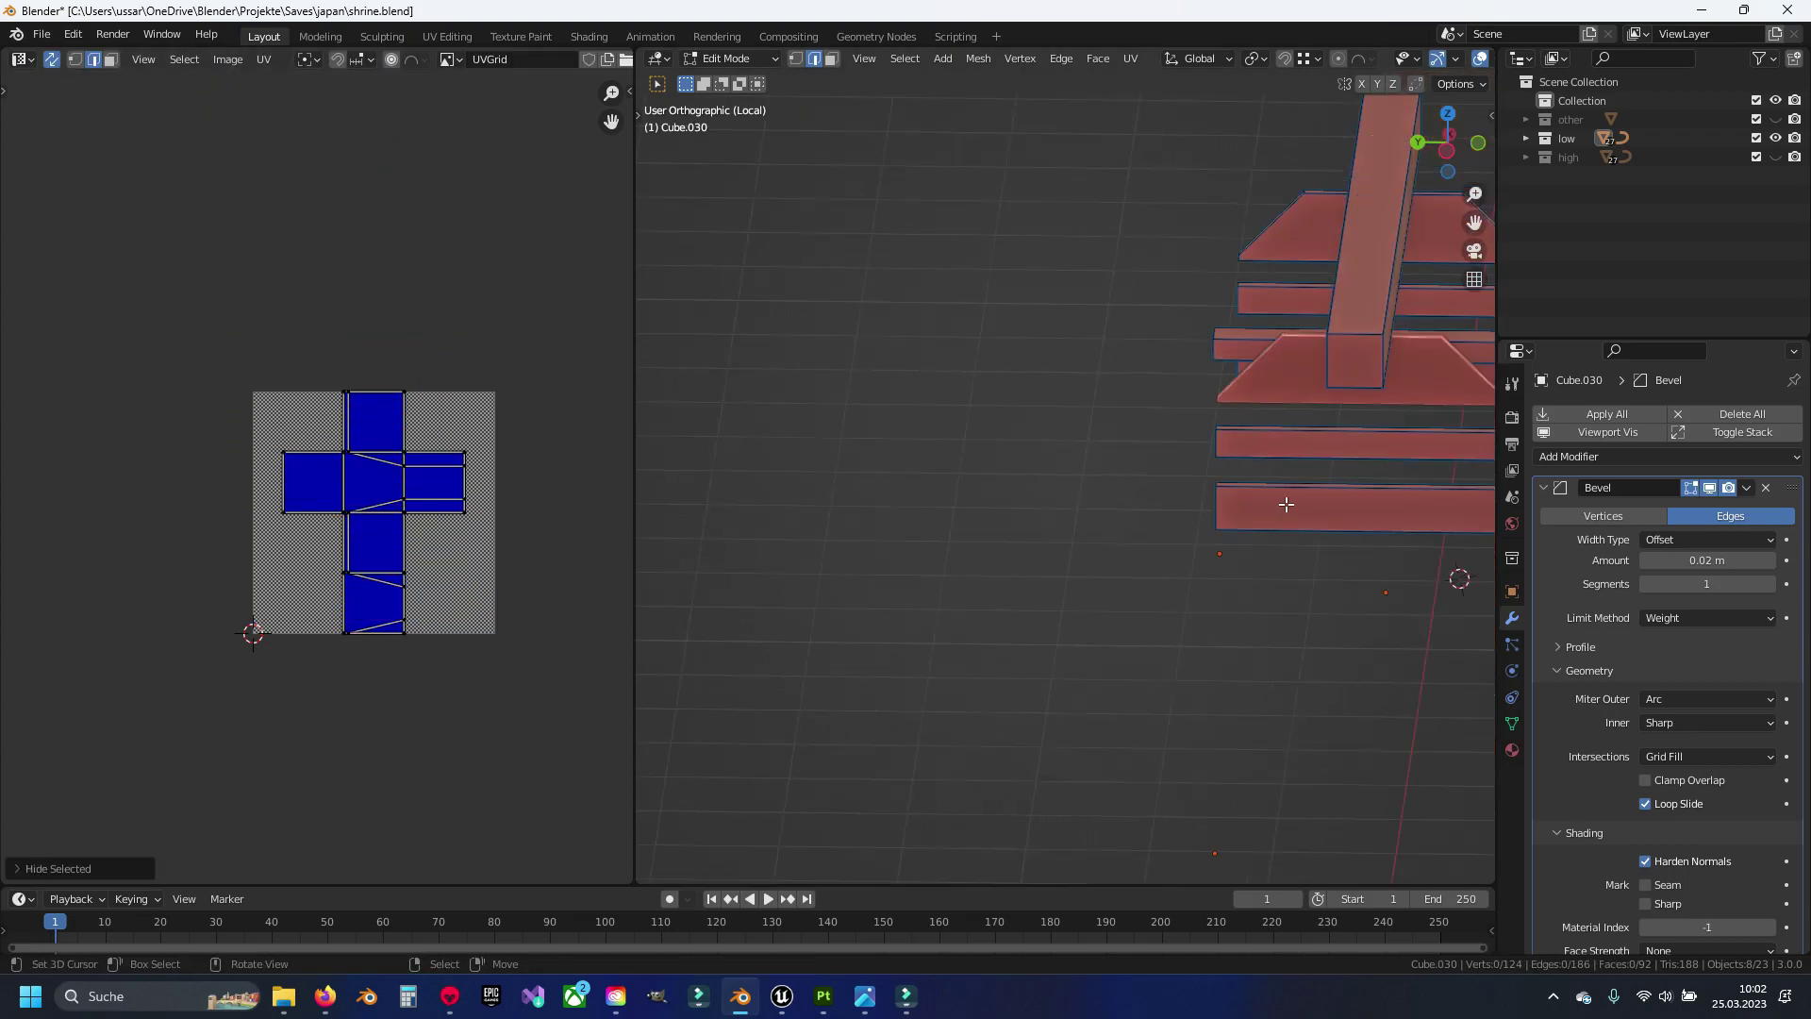
{"action": "mouse_move", "coordinate": [1285, 505]}
{"action": "middle_mouse_down", "text": "shift"}
{"action": "mouse_move", "coordinate": [1133, 522]}
{"action": "mouse_move", "coordinate": [1245, 534]}
{"action": "middle_mouse_up", "text": "shift"}
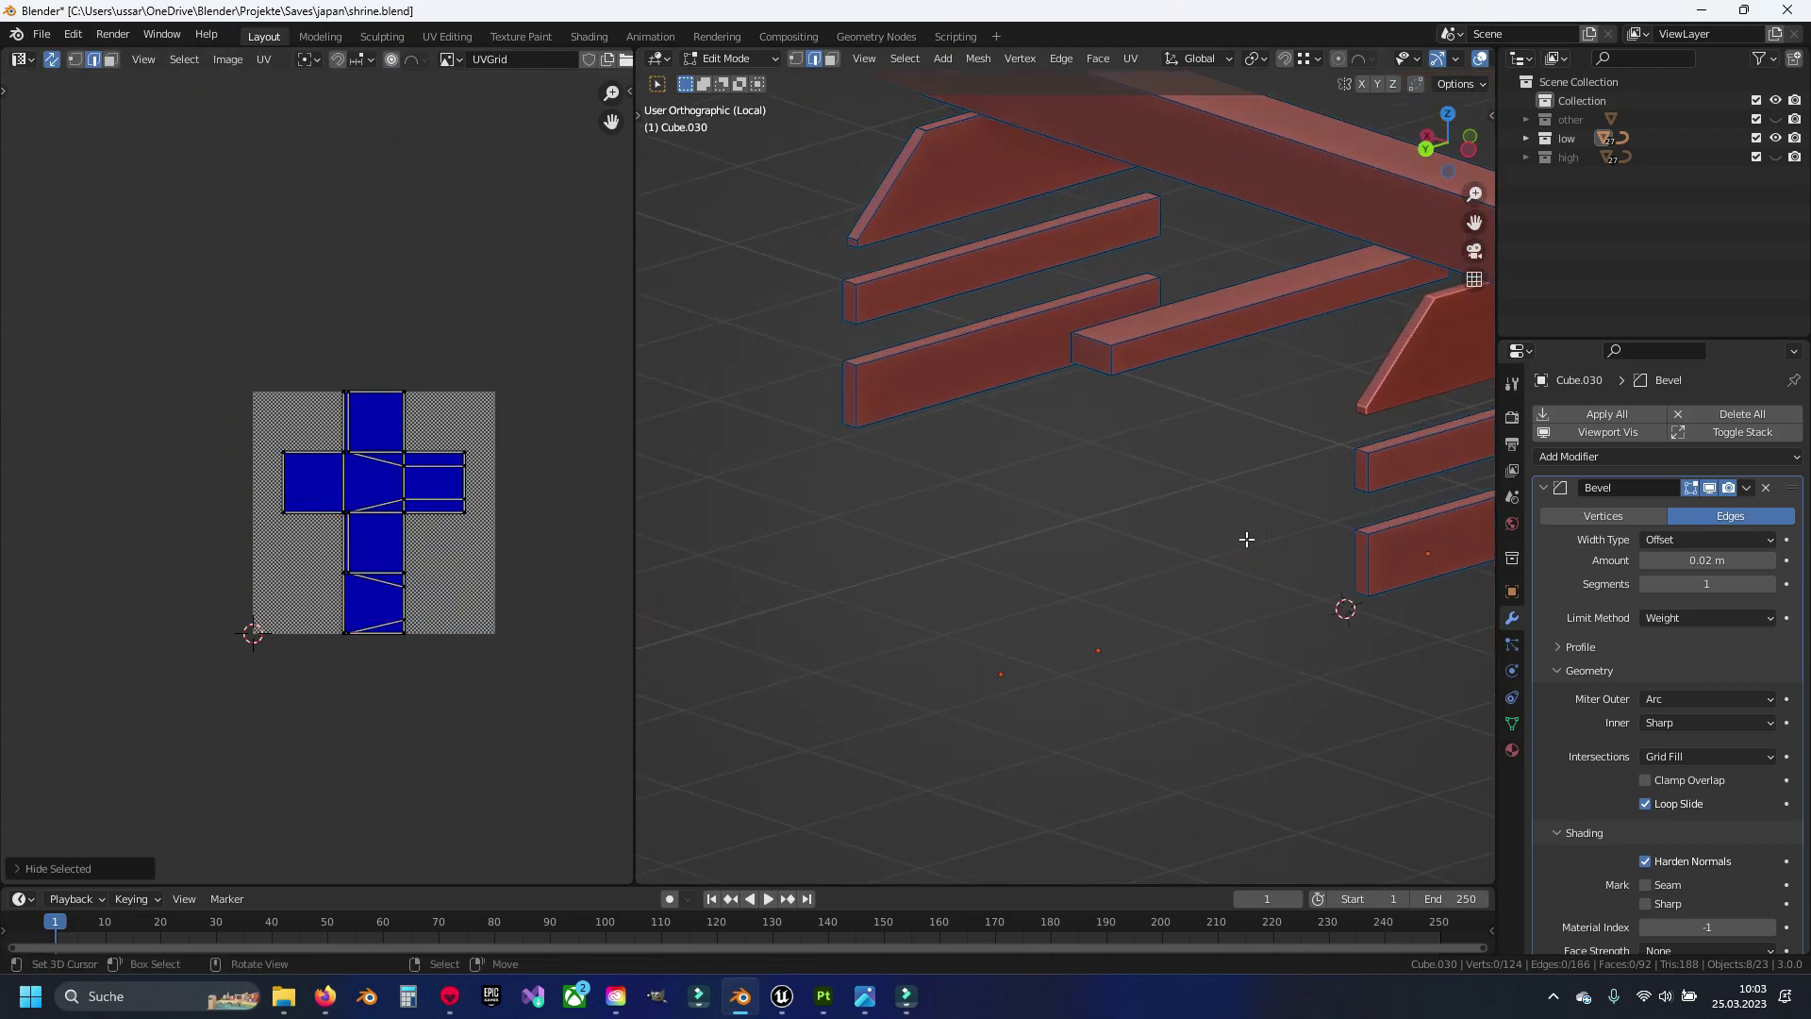
{"action": "scroll", "coordinate": [1038, 598], "scroll_direction": "up", "scroll_amount": 4}
{"action": "left_click", "coordinate": [1080, 573], "text": "alt"}
{"action": "left_click", "coordinate": [1085, 483], "text": "shift"}
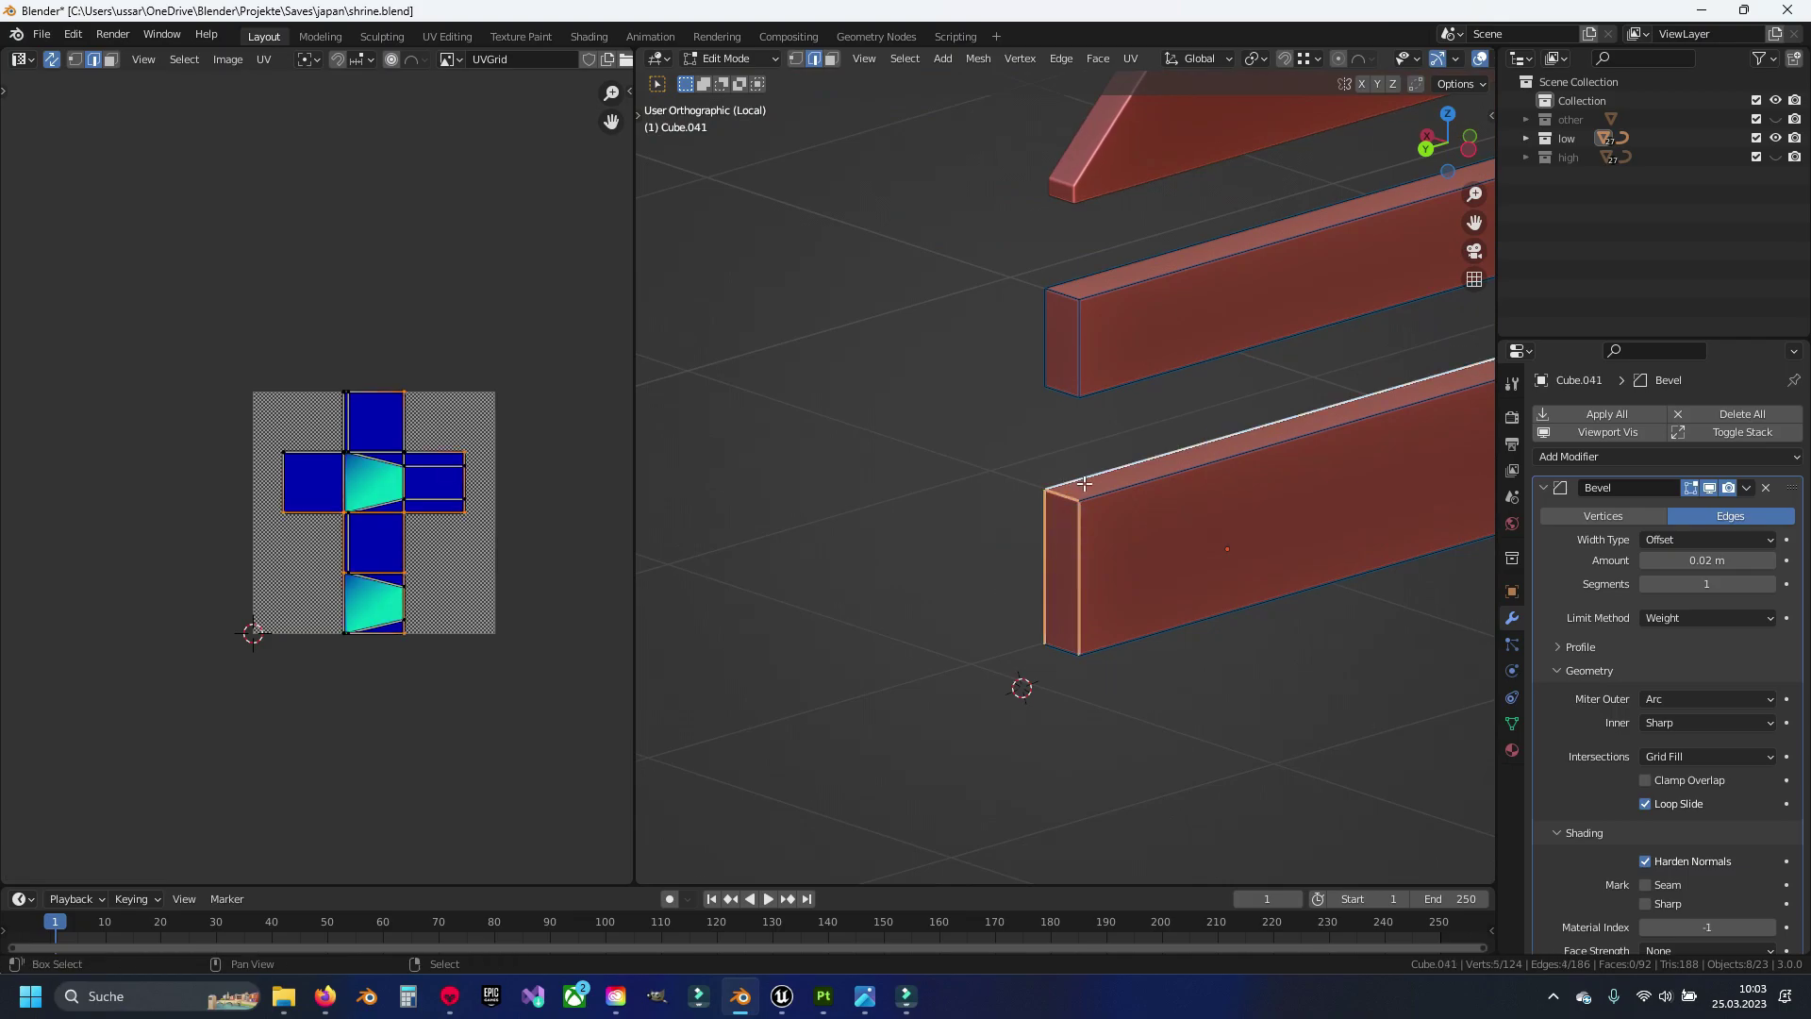
{"action": "left_click", "coordinate": [1089, 352], "text": "shift"}
{"action": "left_click", "coordinate": [1062, 281], "text": "shift"}
{"action": "scroll", "coordinate": [1062, 281], "scroll_direction": "down", "scroll_amount": 5}
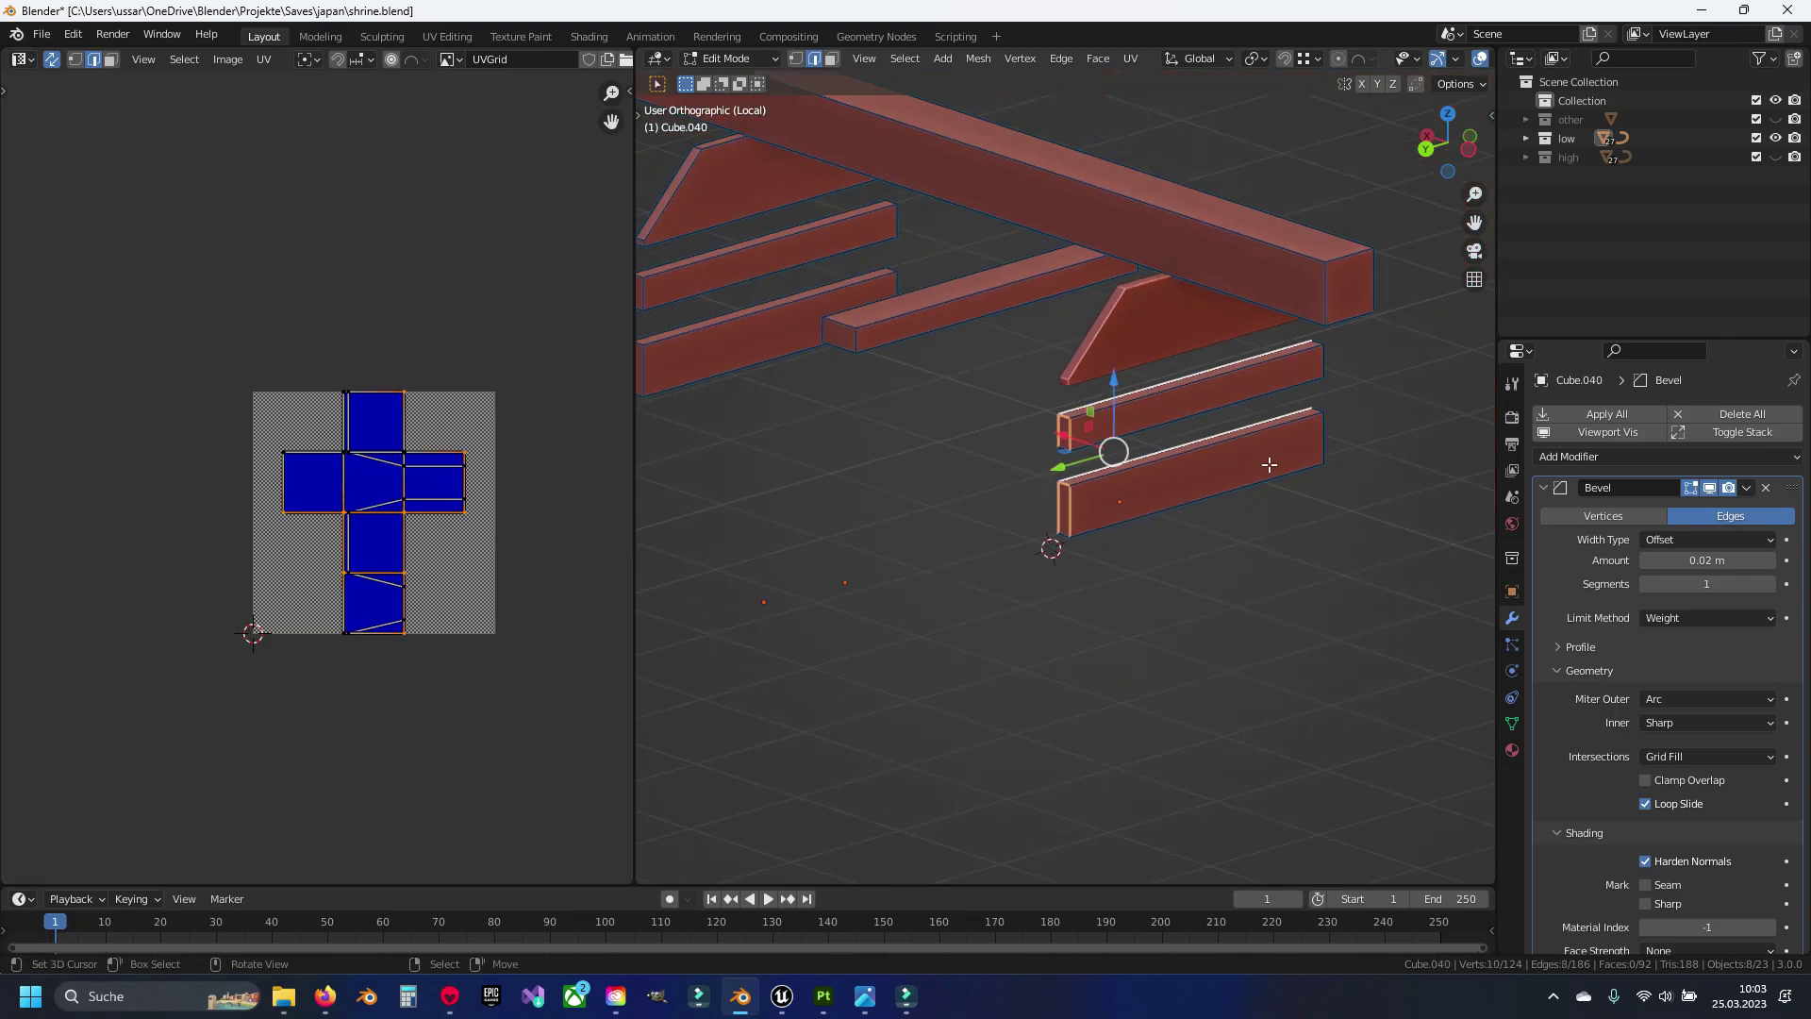
{"action": "mouse_move", "coordinate": [943, 425]}
{"action": "middle_mouse_down"}
{"action": "mouse_move", "coordinate": [1037, 396]}
{"action": "mouse_move", "coordinate": [849, 358]}
{"action": "mouse_move", "coordinate": [983, 389]}
{"action": "middle_mouse_up"}
{"action": "scroll", "coordinate": [823, 315], "scroll_direction": "up", "scroll_amount": 6}
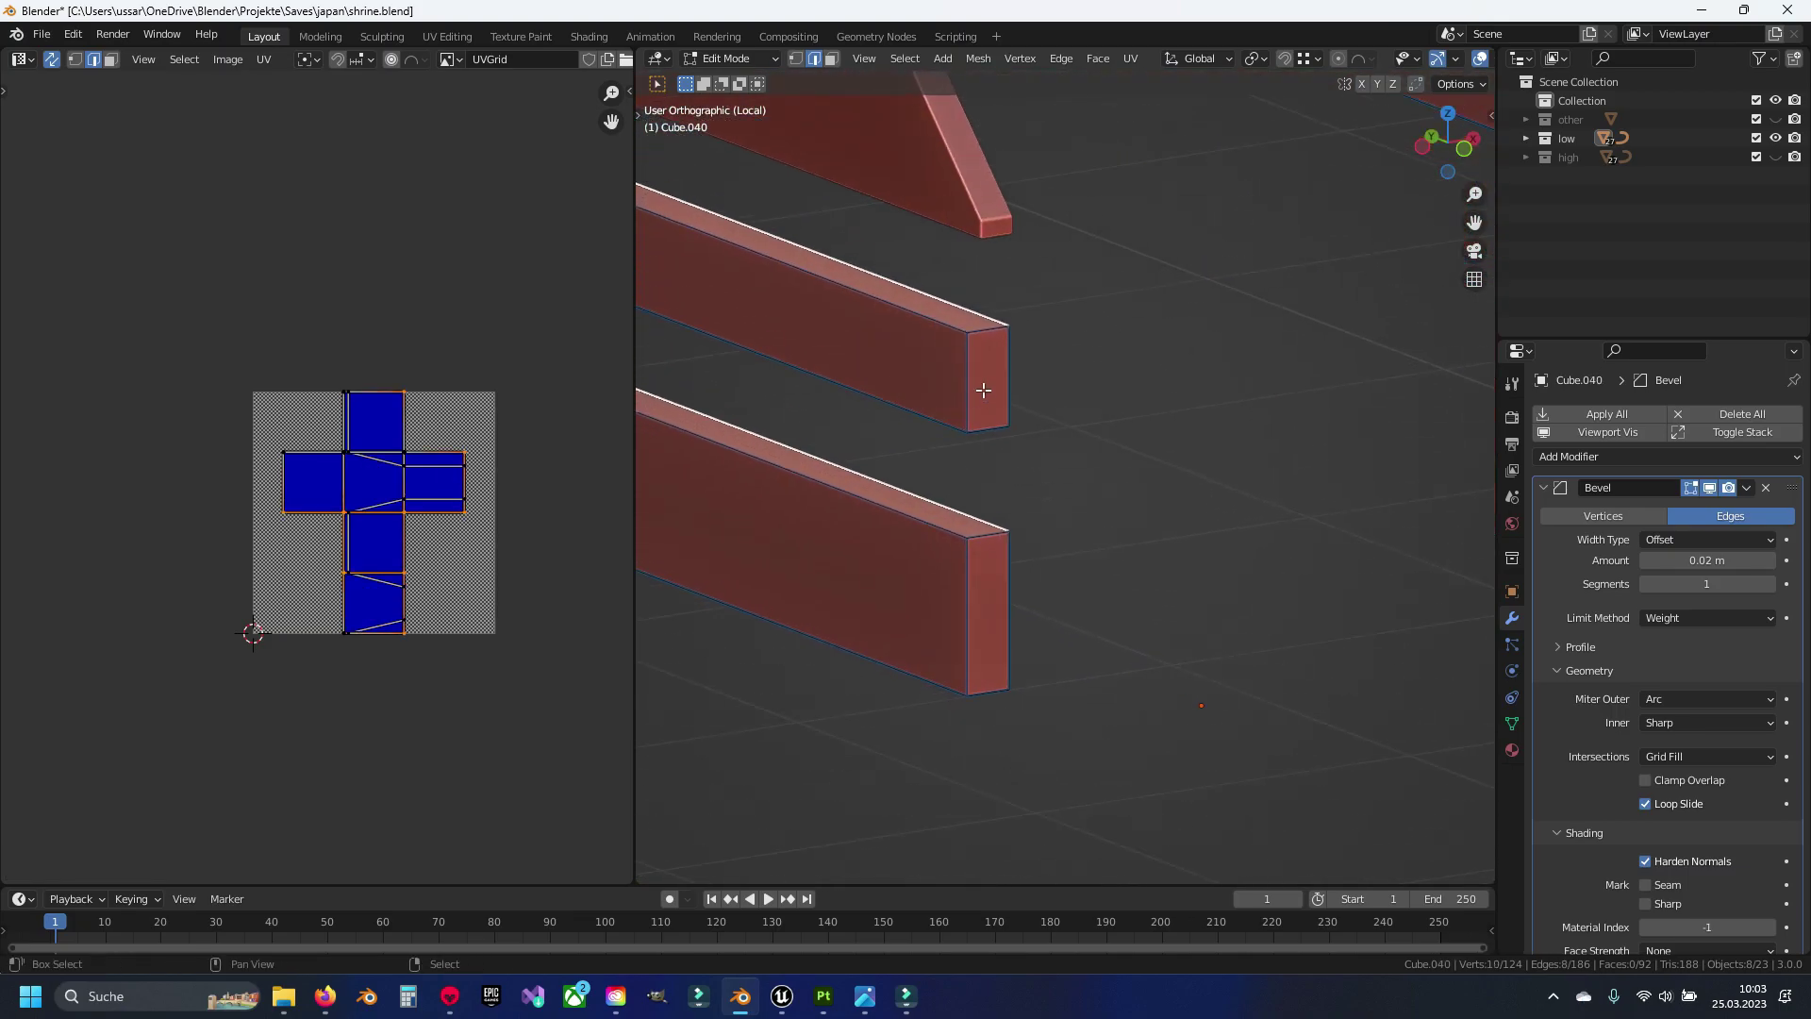
{"action": "left_click", "coordinate": [1004, 366], "text": "shift"}
{"action": "left_click", "coordinate": [973, 588], "text": "shift"}
Mark those edges as seams, unwrap both short beams, and hide them
{"action": "right_click", "coordinate": [999, 568]}
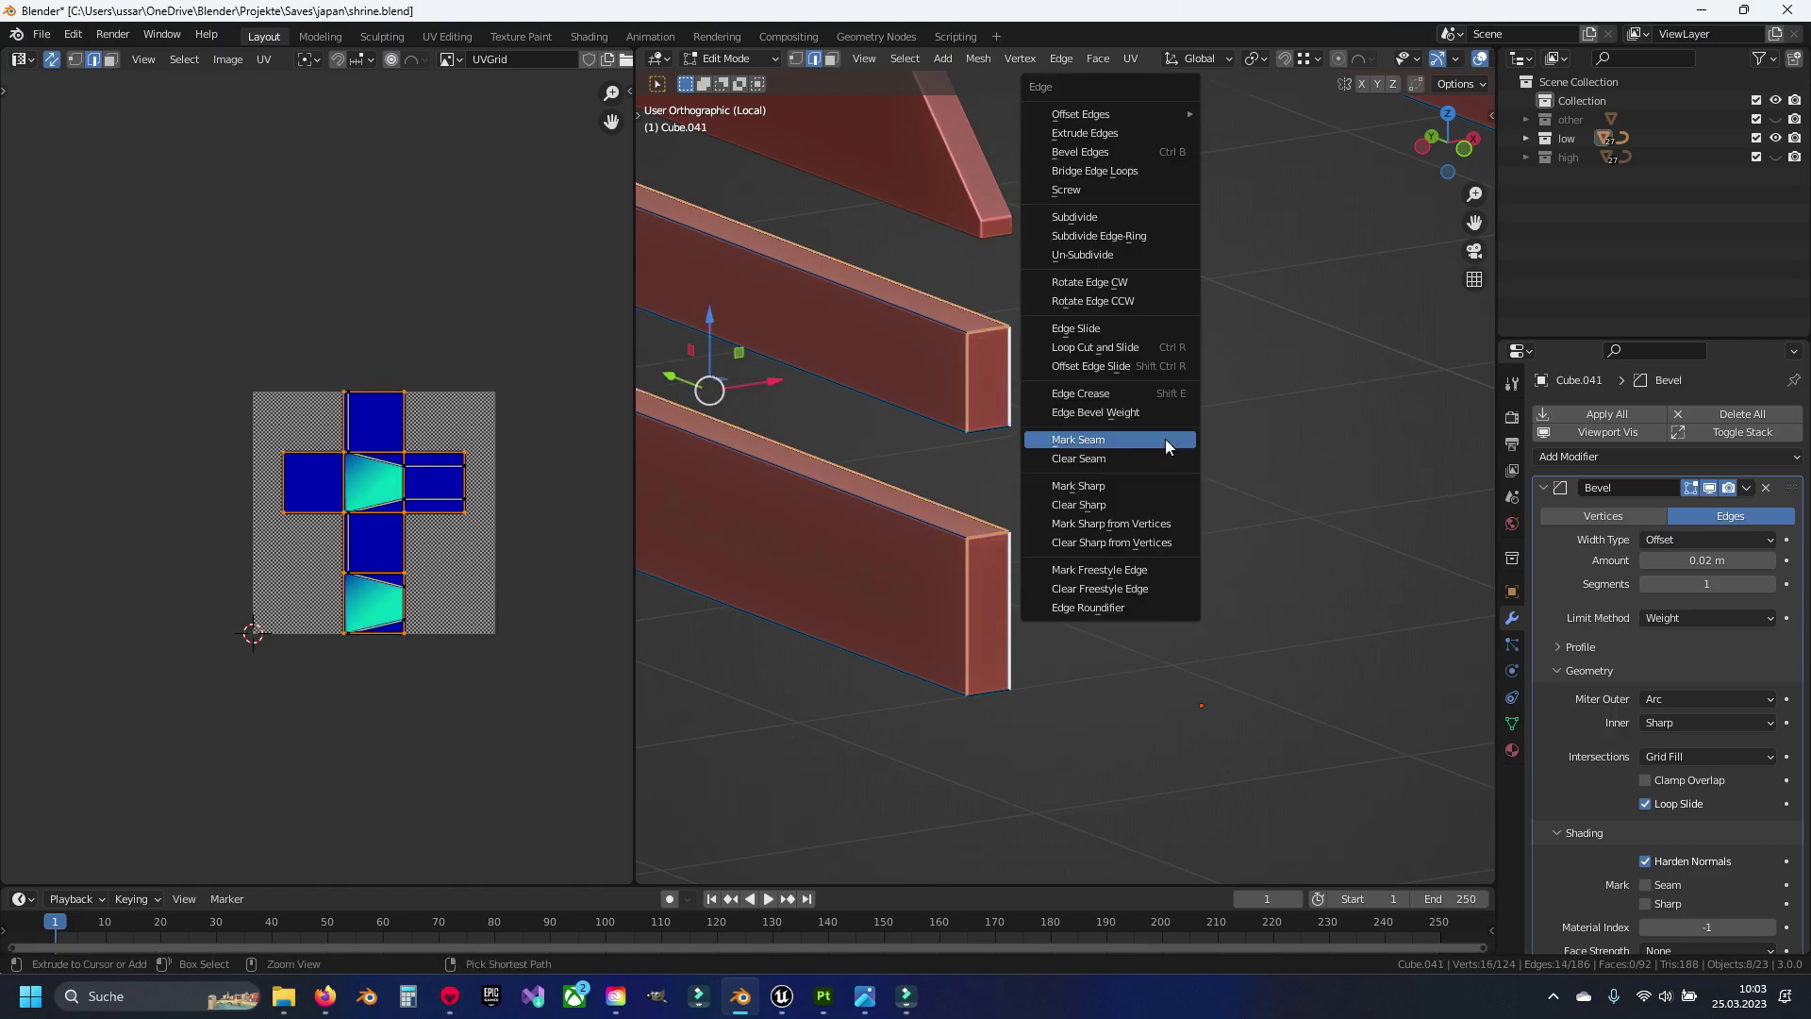
{"action": "left_click", "coordinate": [1094, 335]}
{"action": "left_click", "coordinate": [1166, 438]}
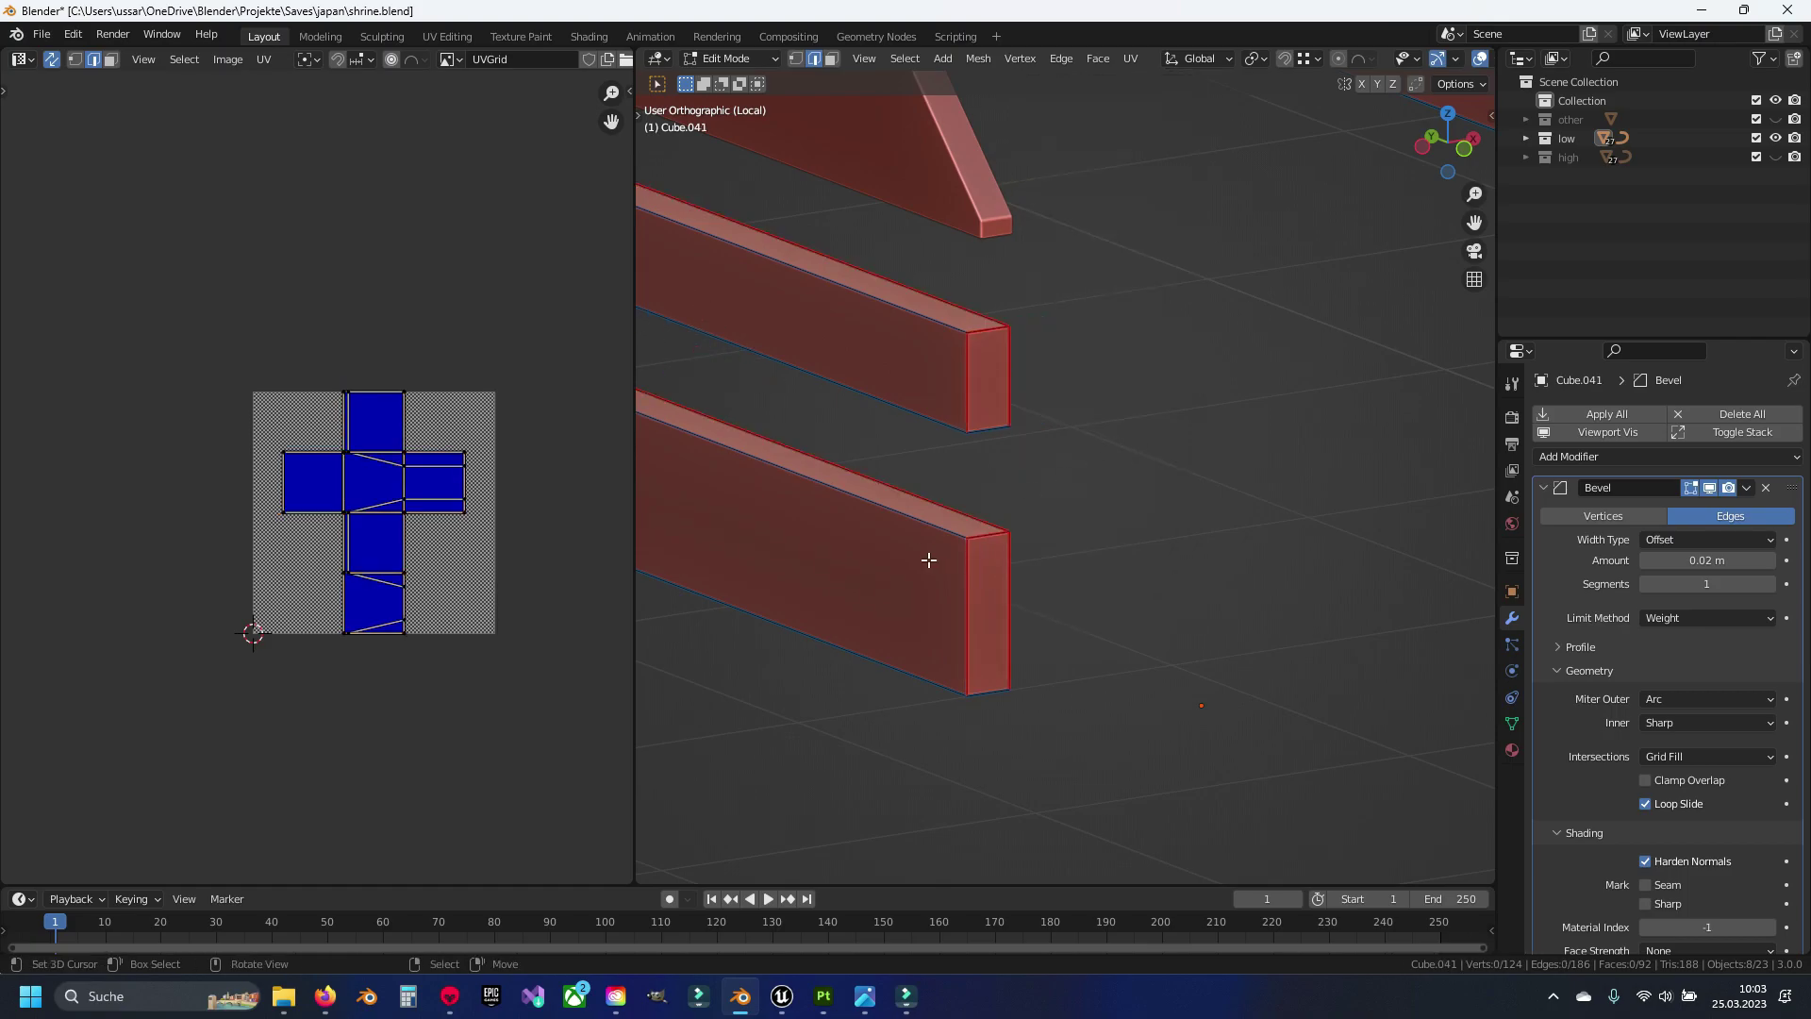
{"action": "key", "text": "a"}
{"action": "key", "text": "u"}
{"action": "left_click", "coordinate": [905, 394]}
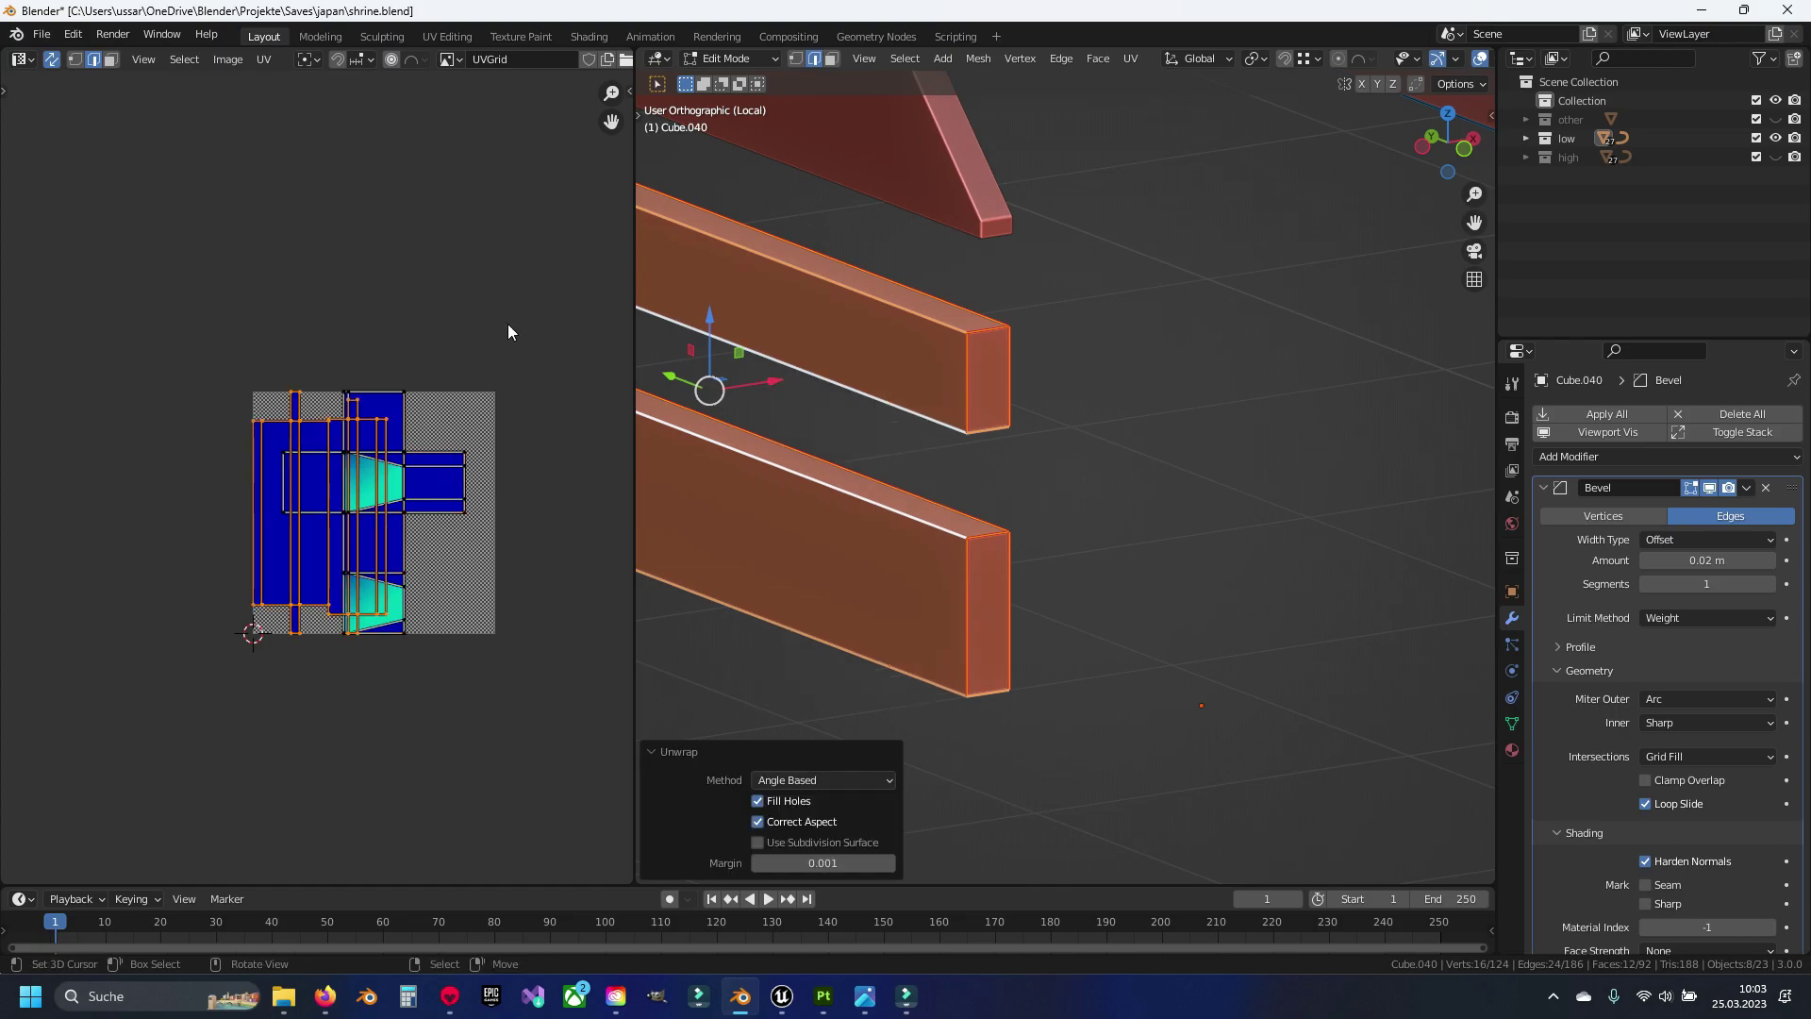
{"action": "key", "text": "h"}
Select the top and end edges of the next upper and lower parallel beams
{"action": "scroll", "coordinate": [845, 376], "scroll_direction": "down", "scroll_amount": 3}
{"action": "scroll", "coordinate": [1107, 477], "scroll_direction": "up", "scroll_amount": 4}
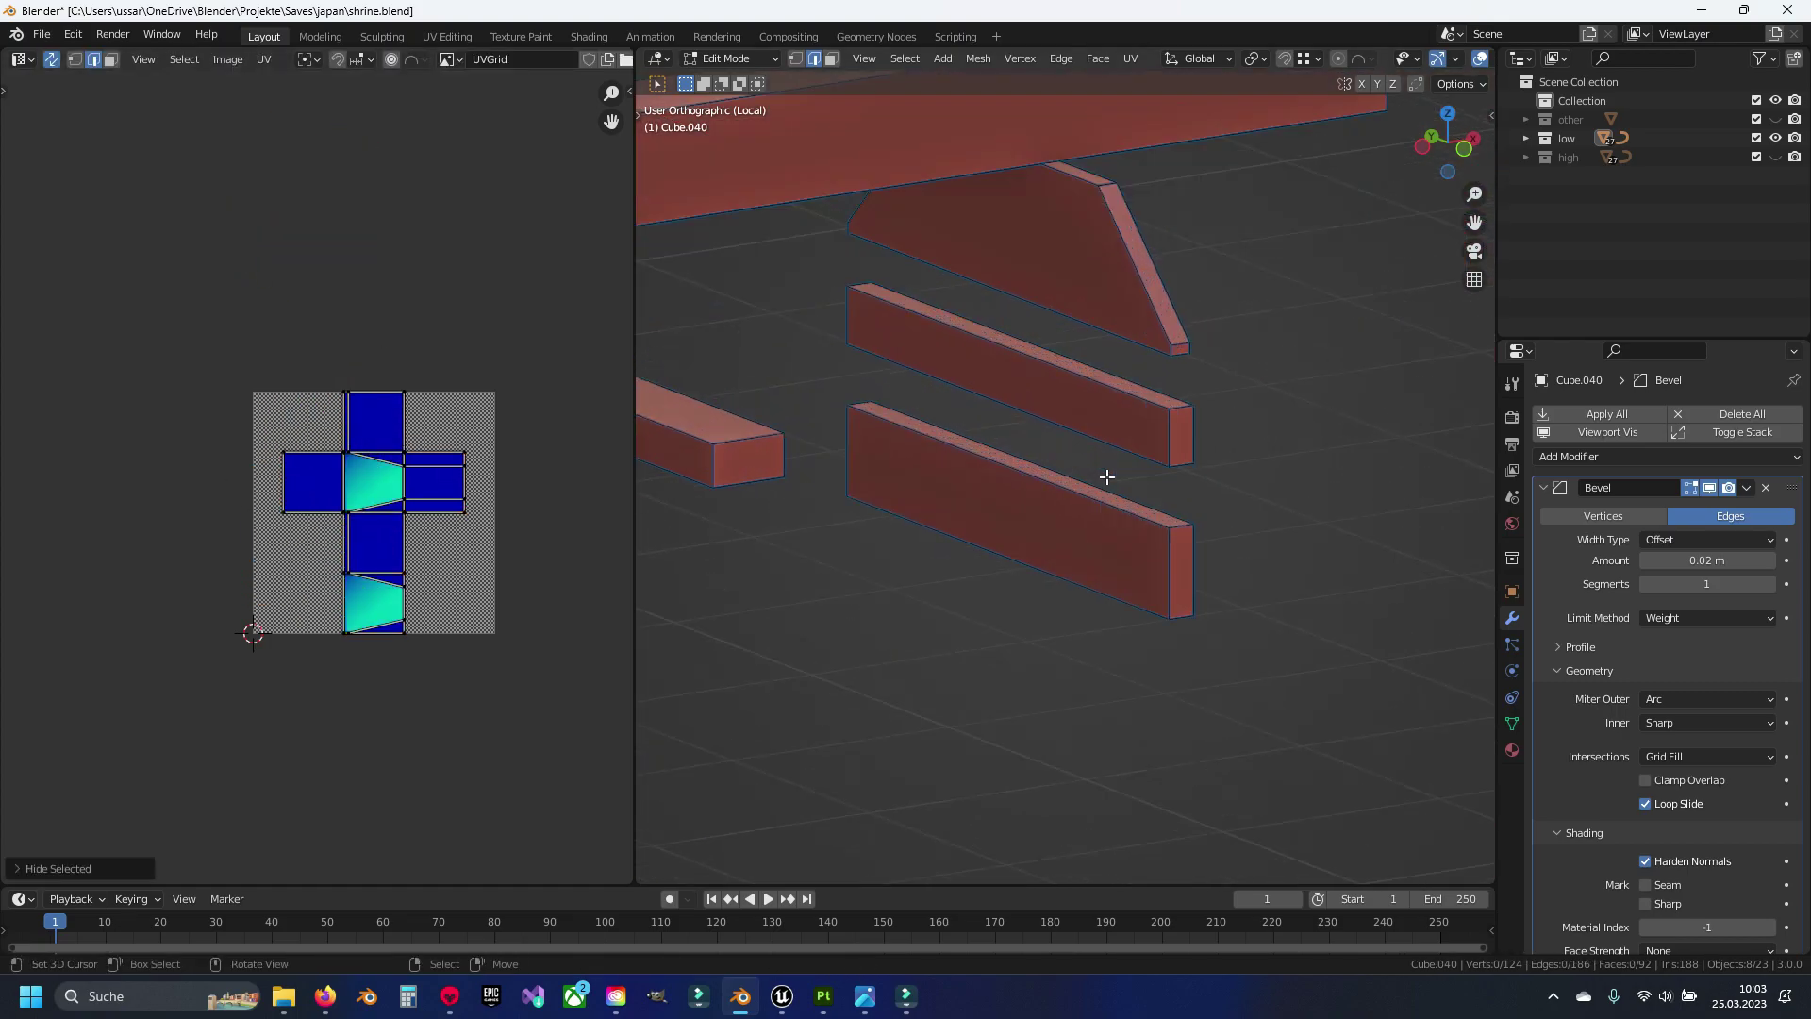
{"action": "scroll", "coordinate": [1107, 477], "scroll_direction": "up", "scroll_amount": 2}
{"action": "left_click", "coordinate": [1144, 519]}
{"action": "left_click", "coordinate": [1113, 334], "text": "shift"}
{"action": "left_click", "coordinate": [1212, 415], "text": "shift"}
{"action": "left_click", "coordinate": [1228, 377], "text": "shift"}
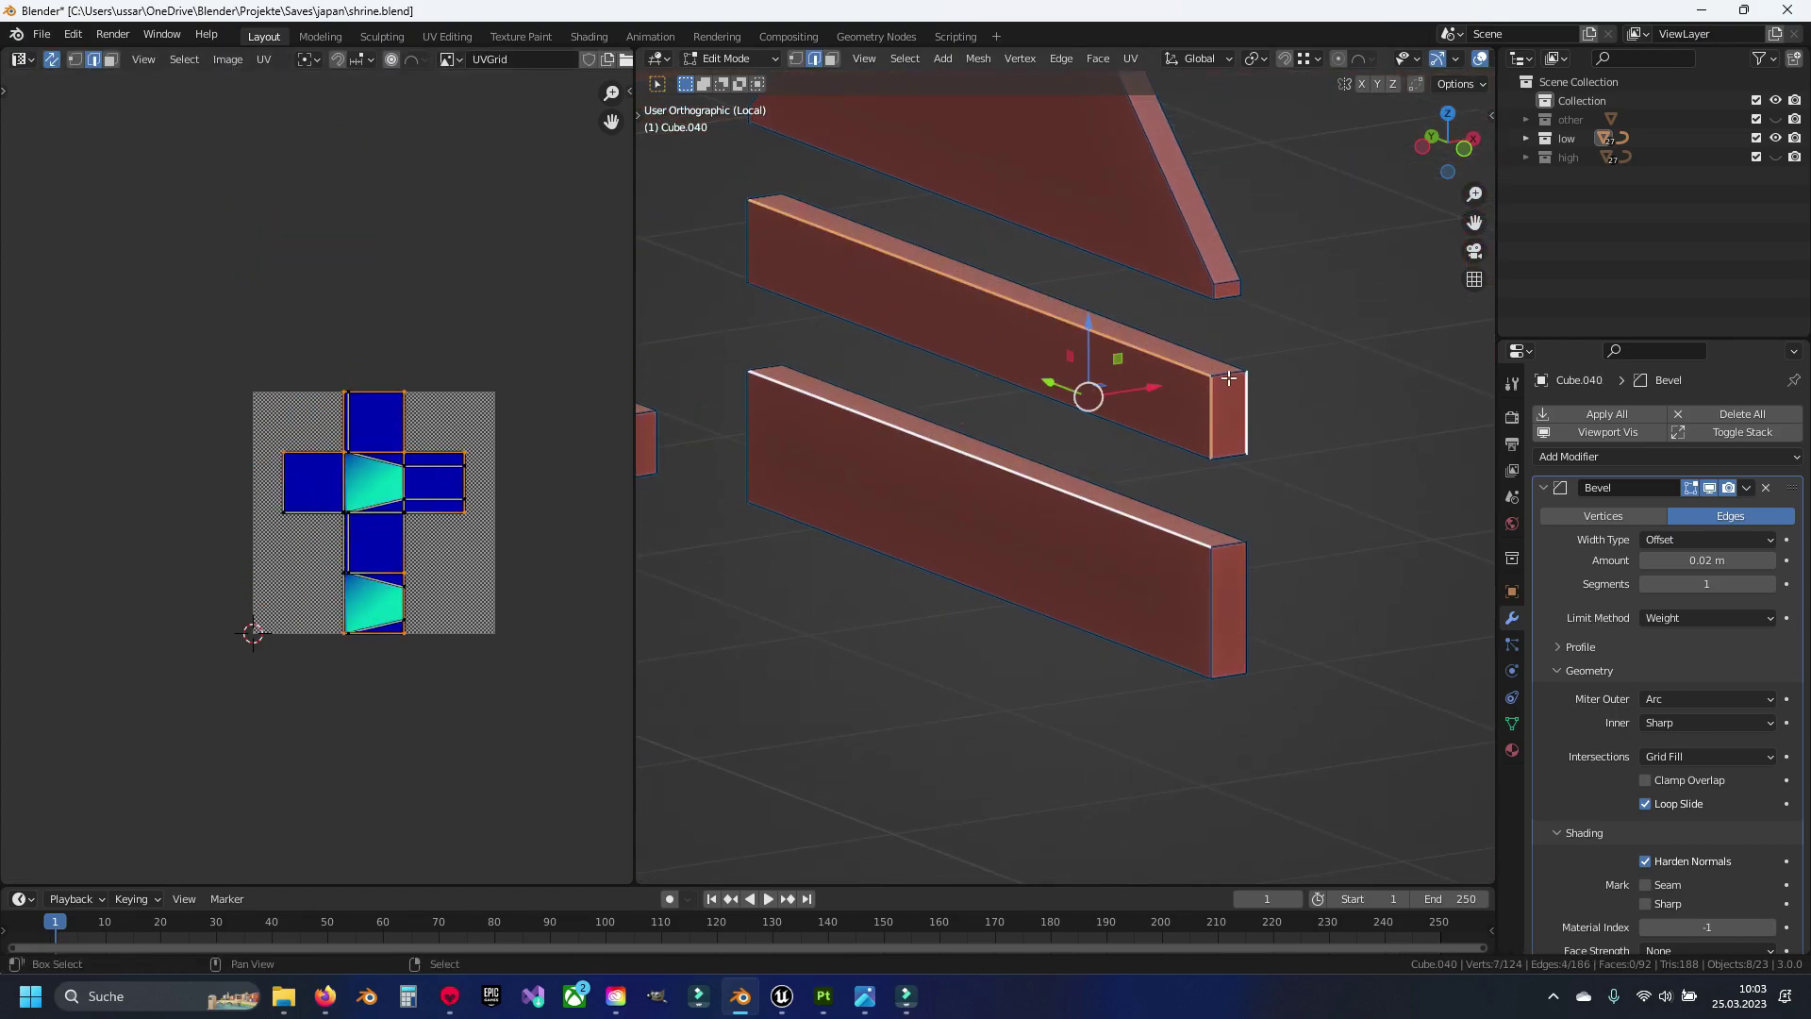
{"action": "left_click", "coordinate": [1216, 588], "text": "shift"}
{"action": "scroll", "coordinate": [1237, 585], "scroll_direction": "down", "scroll_amount": 3}
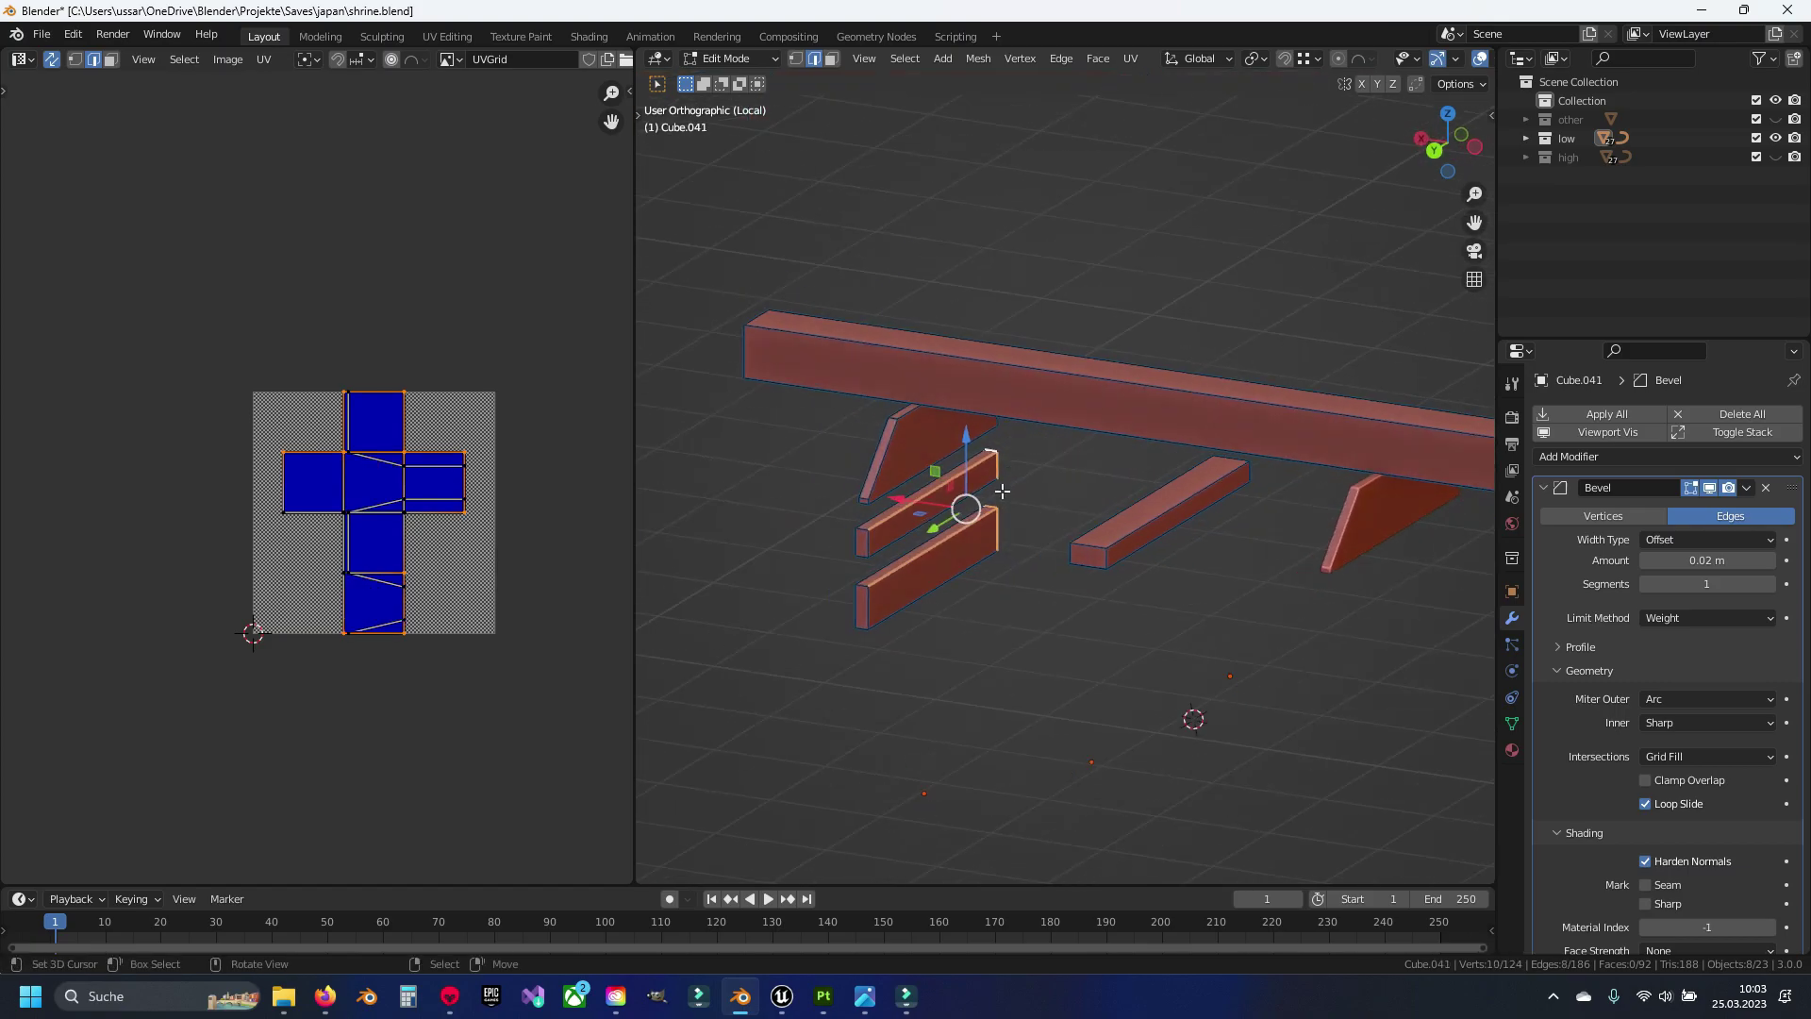
{"action": "middle_click_drag", "start_coordinate": [1192, 720], "coordinate": [1423, 598]}
{"action": "scroll", "coordinate": [995, 434], "scroll_direction": "up", "scroll_amount": 3}
{"action": "left_click", "coordinate": [995, 435], "text": "shift"}
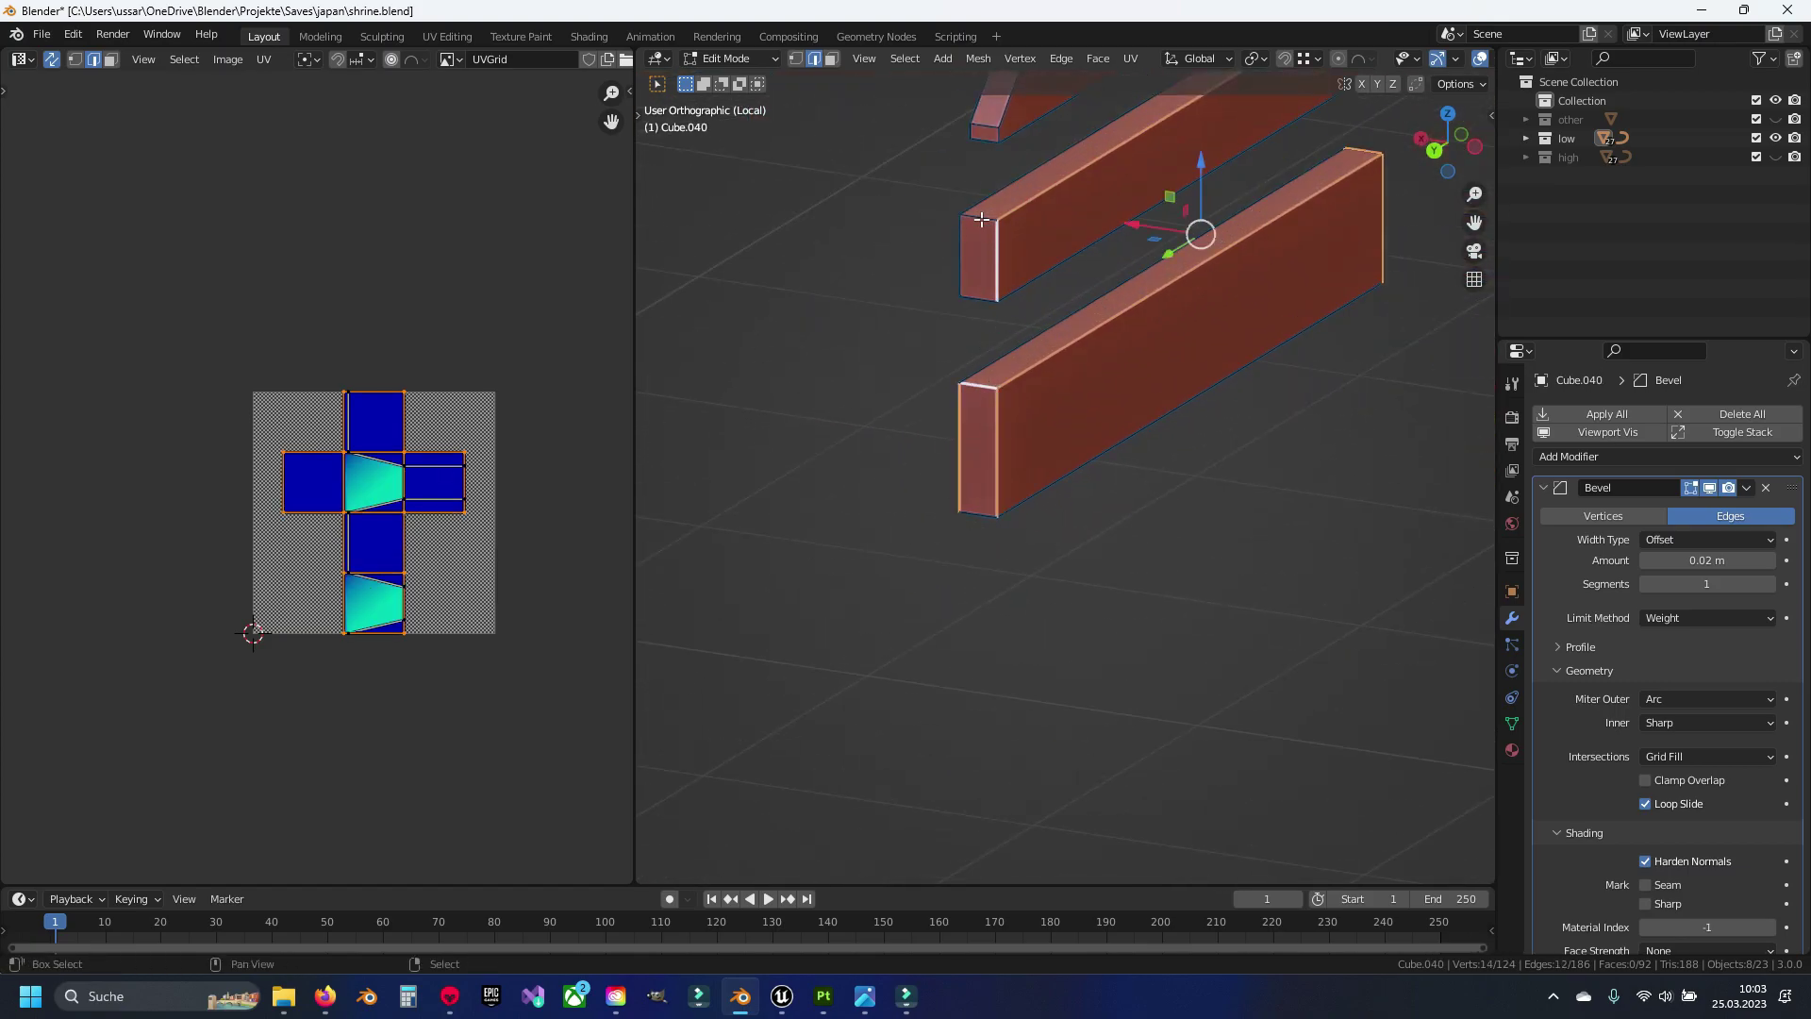
{"action": "left_click", "coordinate": [960, 257], "text": "shift"}
Seam those edges, unwrap the whole of both beams, and hide them
{"action": "key", "text": "ctrl+e"}
{"action": "left_click", "coordinate": [802, 349]}
{"action": "right_click", "coordinate": [802, 349]}
{"action": "key", "text": "ctrl+e"}
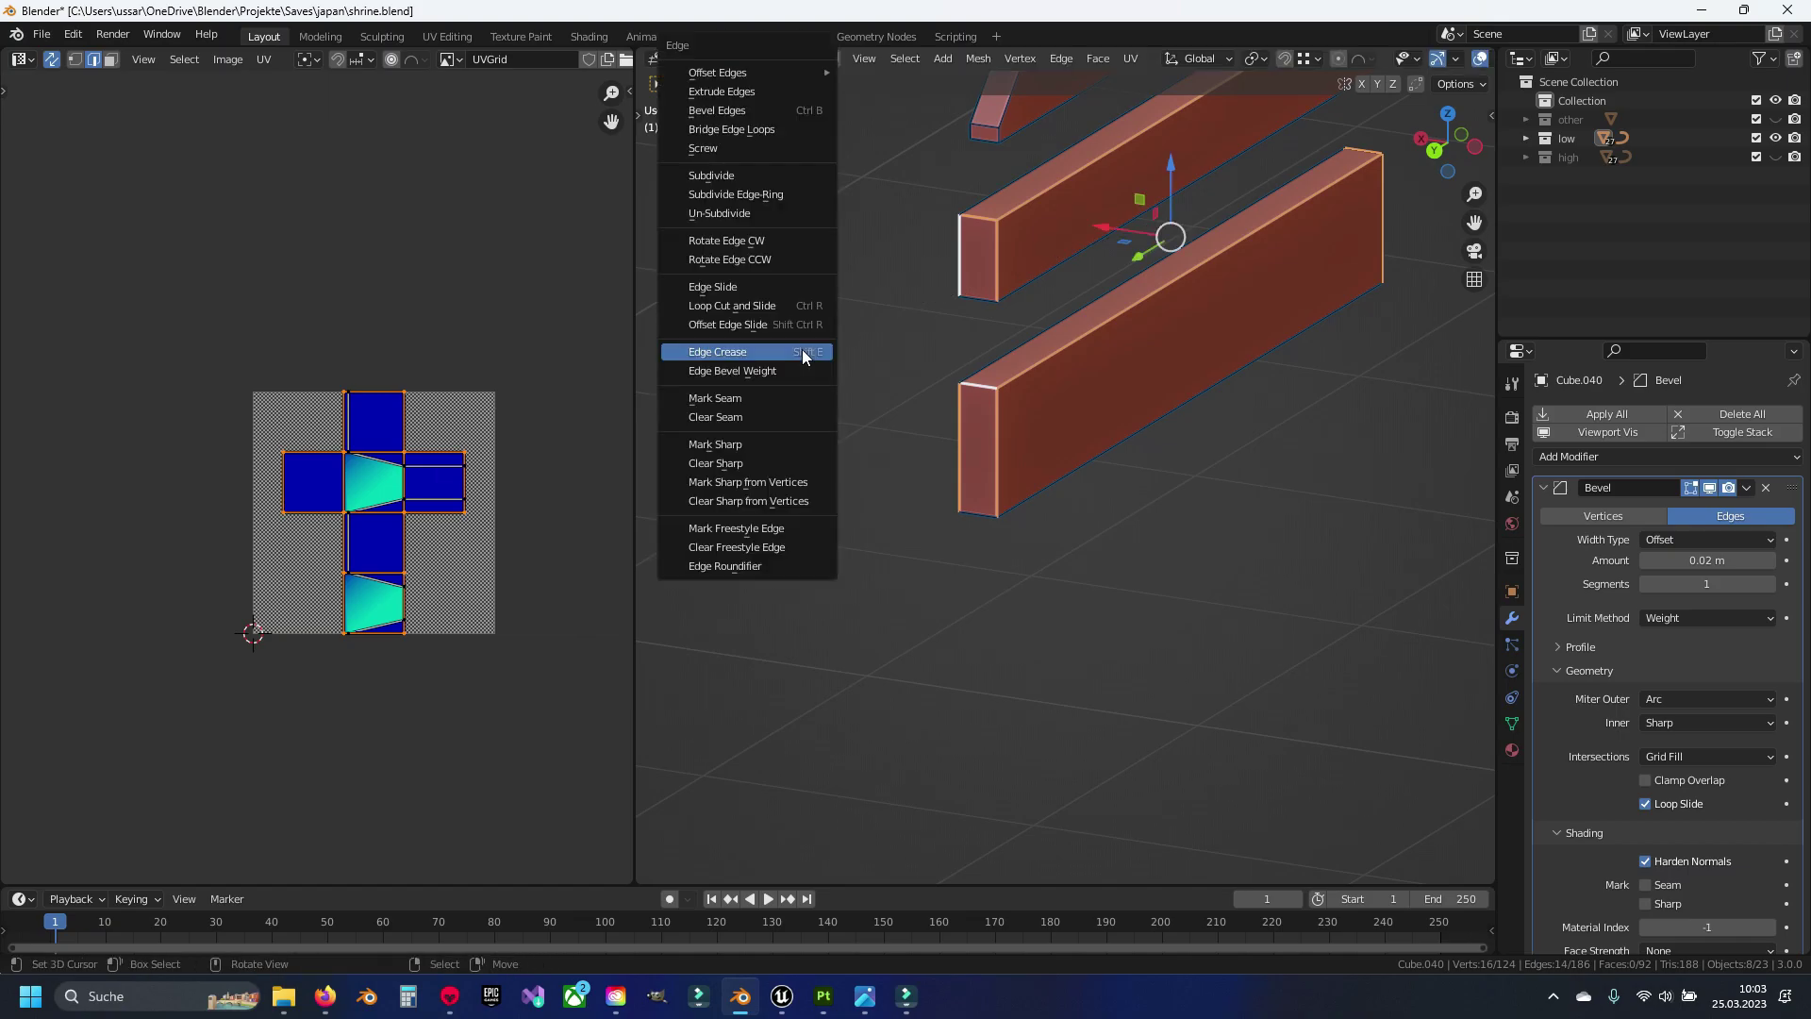
{"action": "left_click", "coordinate": [797, 392]}
{"action": "key", "text": "ctrl+l"}
{"action": "key", "text": "u"}
{"action": "left_click", "coordinate": [791, 393]}
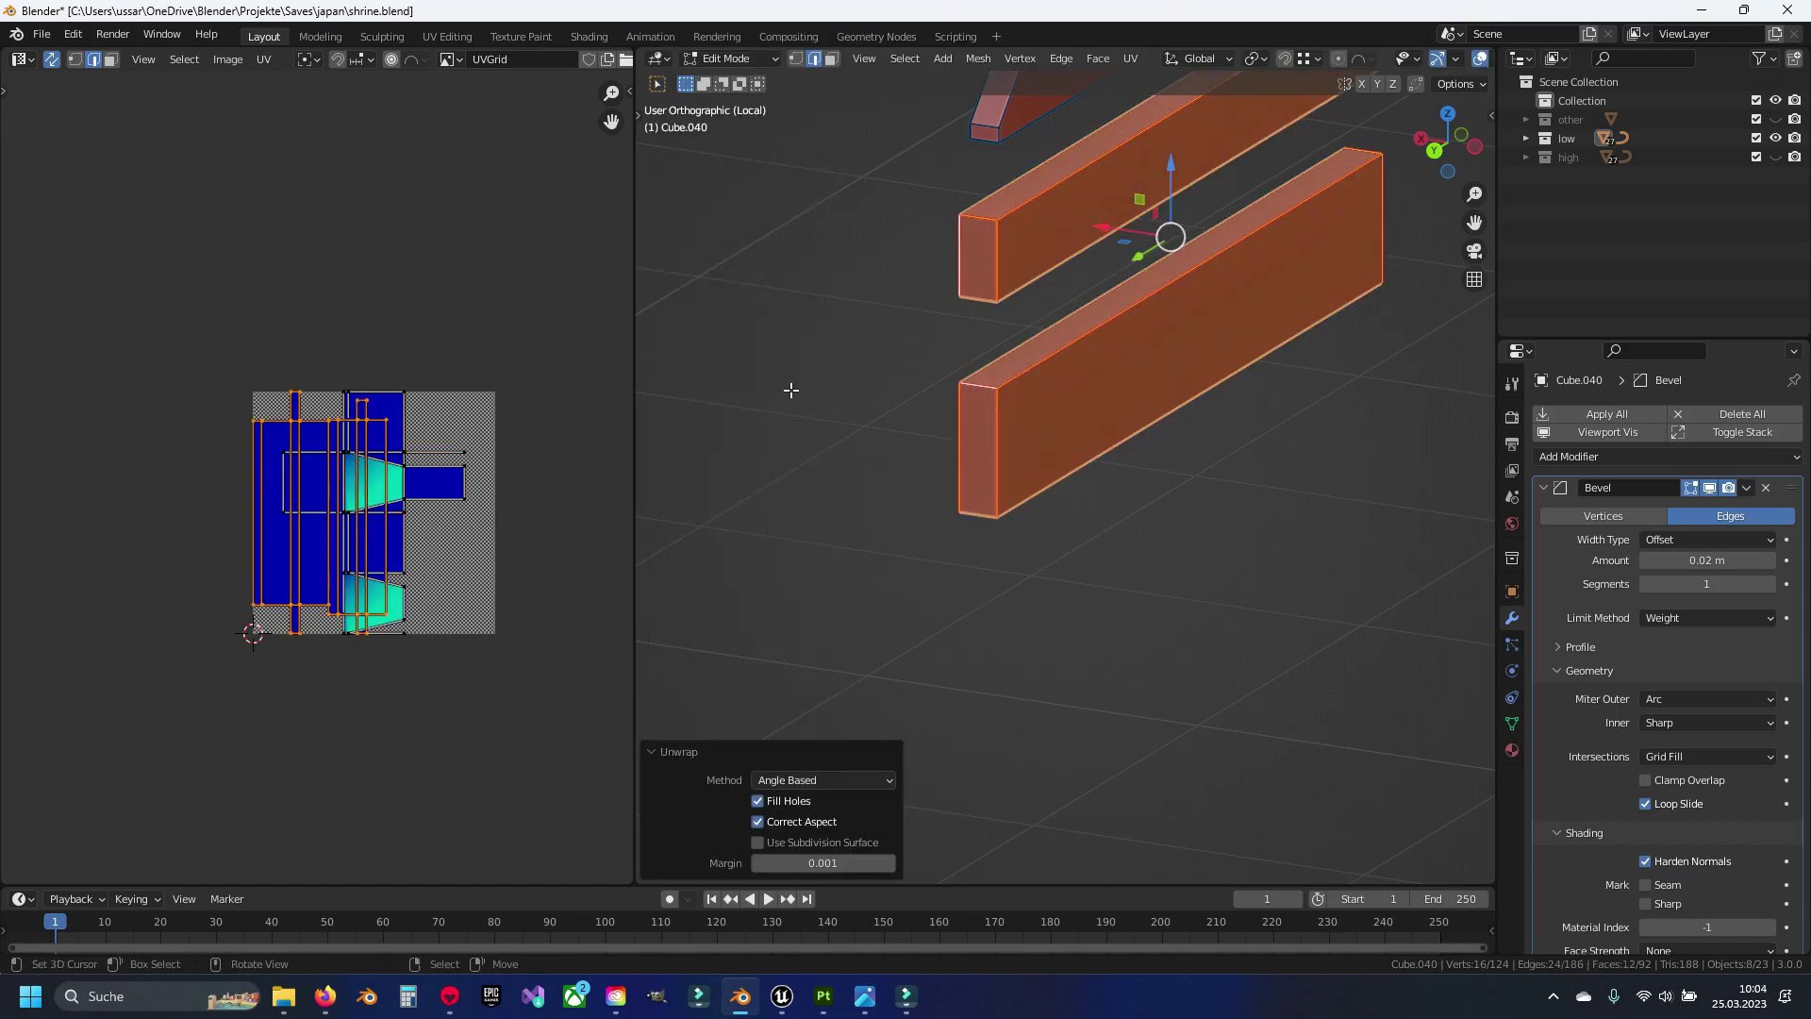
{"action": "key", "text": "h"}
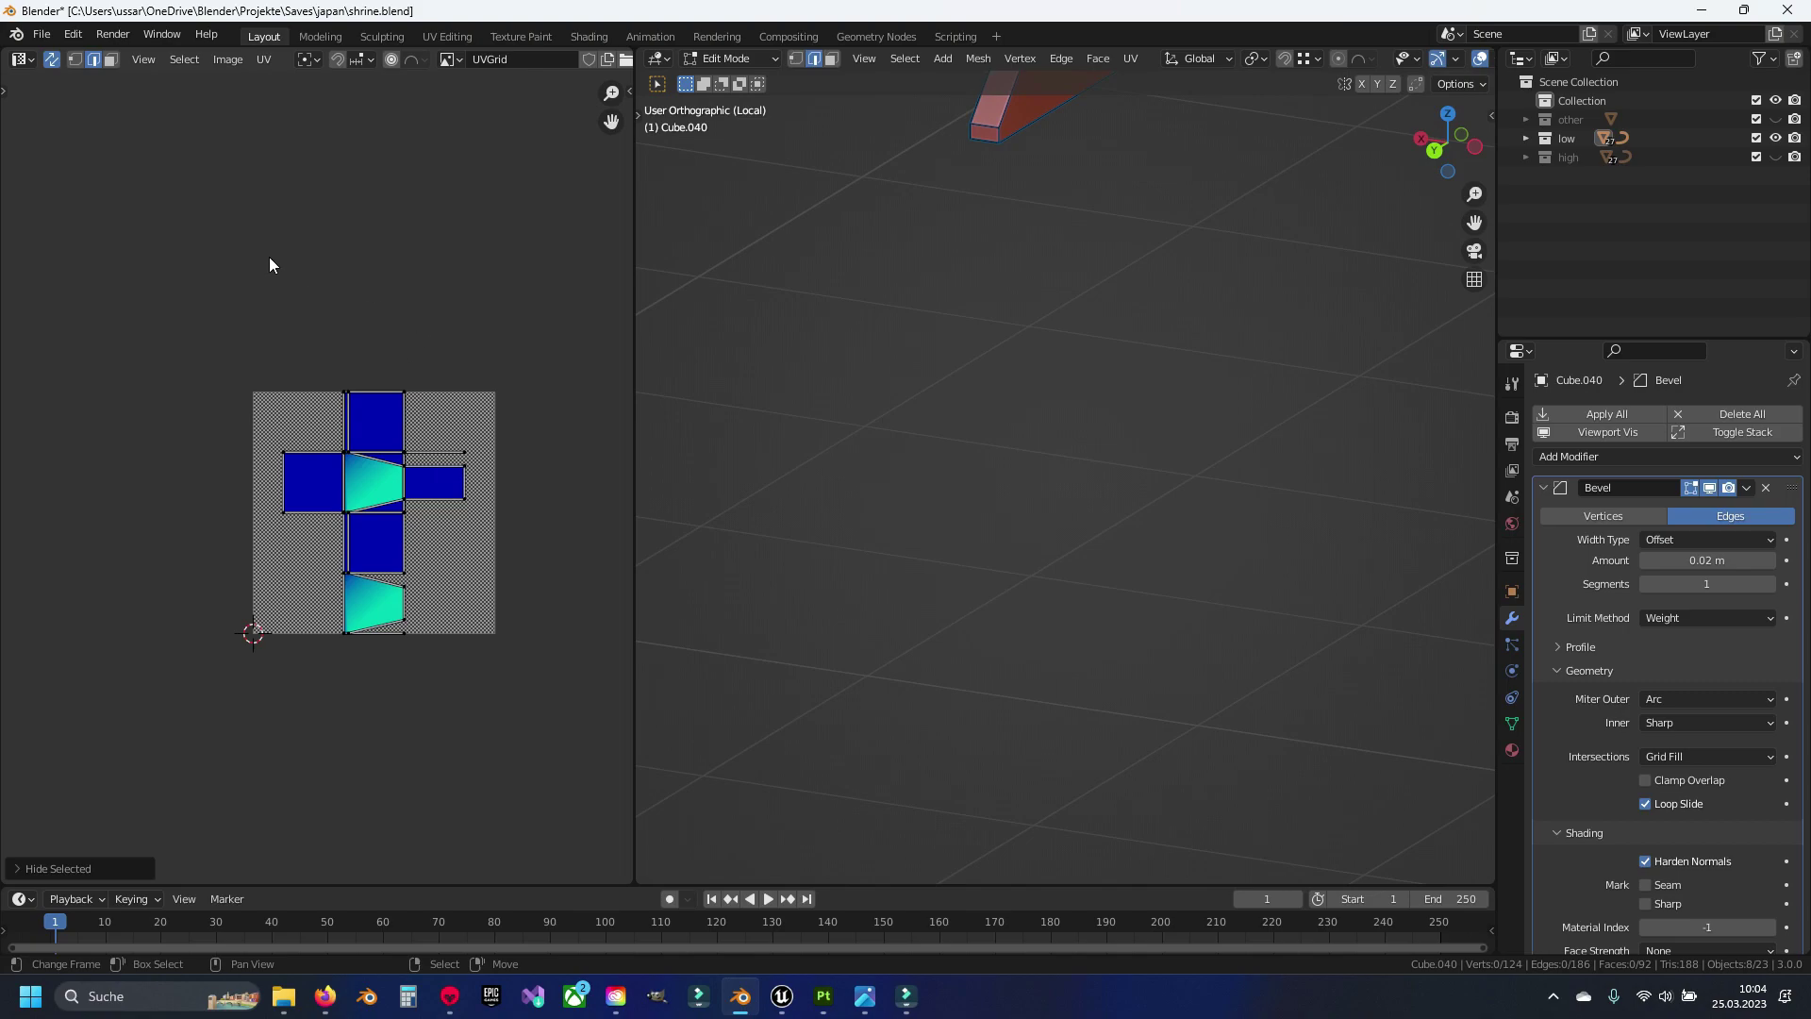
Mark the slanted beam's end edges as seams and unwrap the beam into new UV islands
{"action": "middle_click_drag", "start_coordinate": [975, 295], "coordinate": [1115, 475]}
{"action": "left_click", "coordinate": [988, 326]}
{"action": "scroll", "coordinate": [988, 326], "scroll_direction": "up", "scroll_amount": 2}
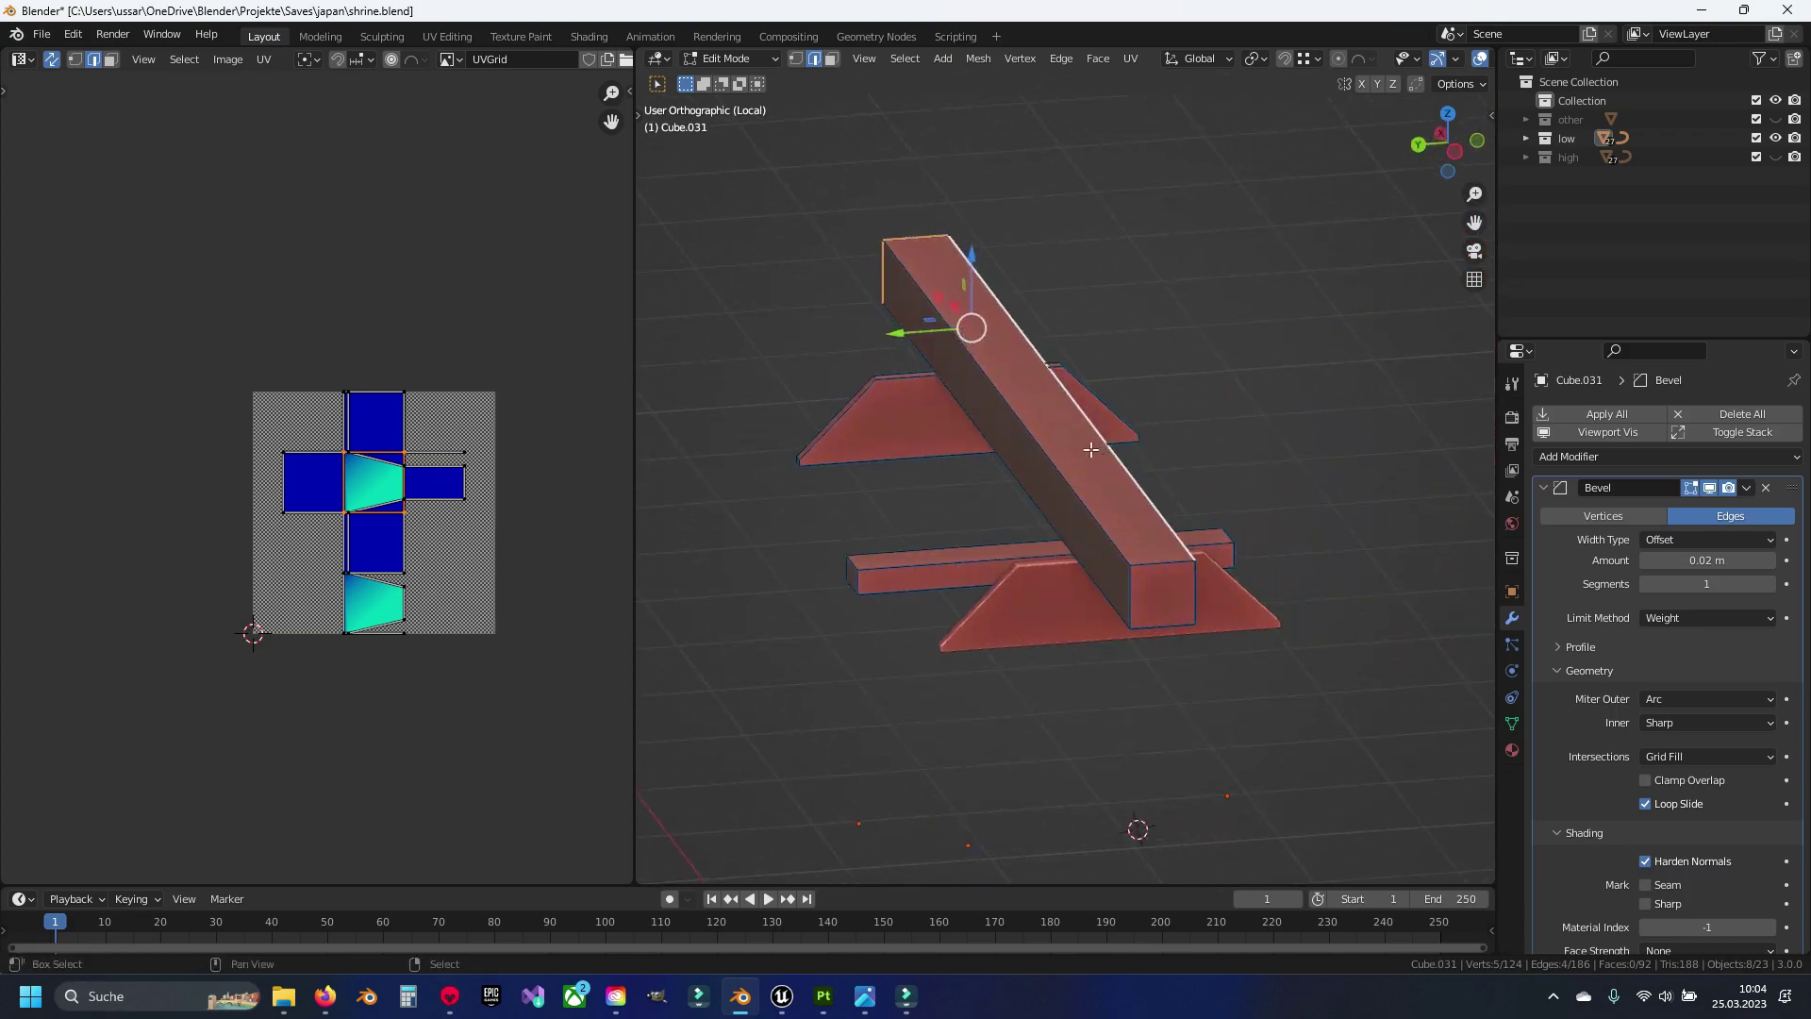
{"action": "right_click", "coordinate": [1066, 382]}
{"action": "left_click", "coordinate": [1066, 379]}
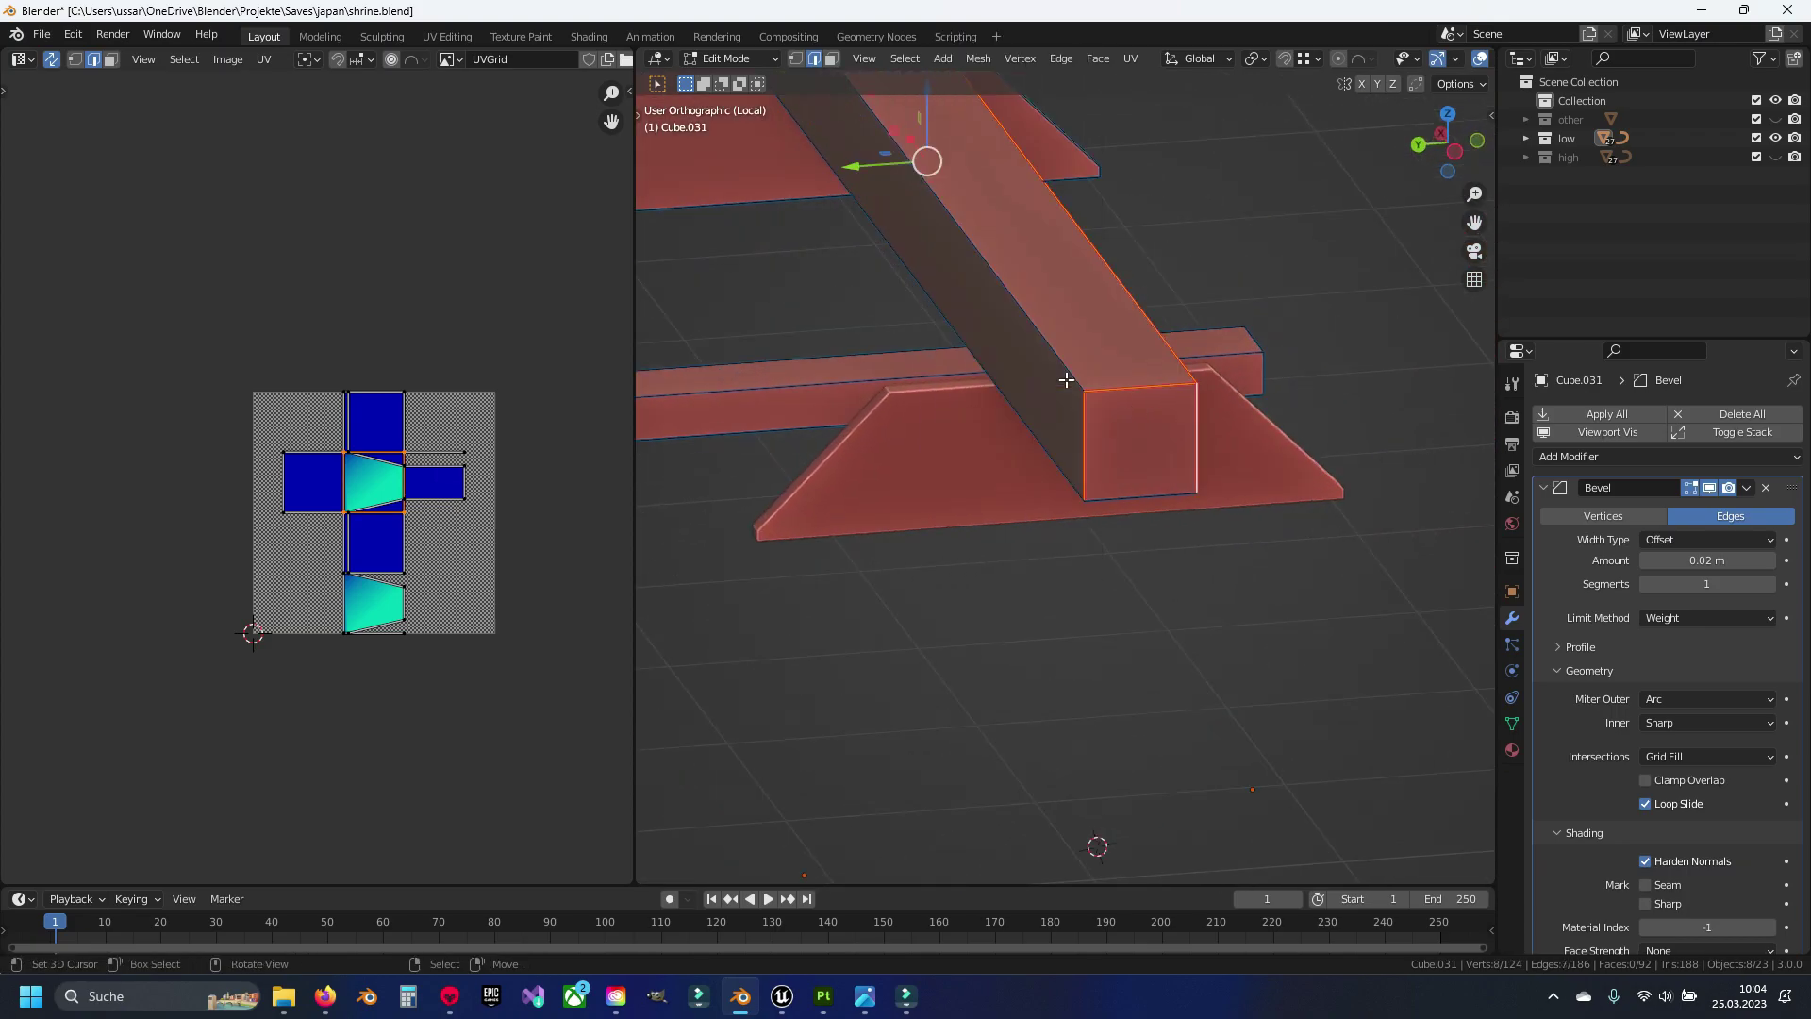
{"action": "right_click", "coordinate": [1066, 379]}
{"action": "left_click", "coordinate": [1037, 405]}
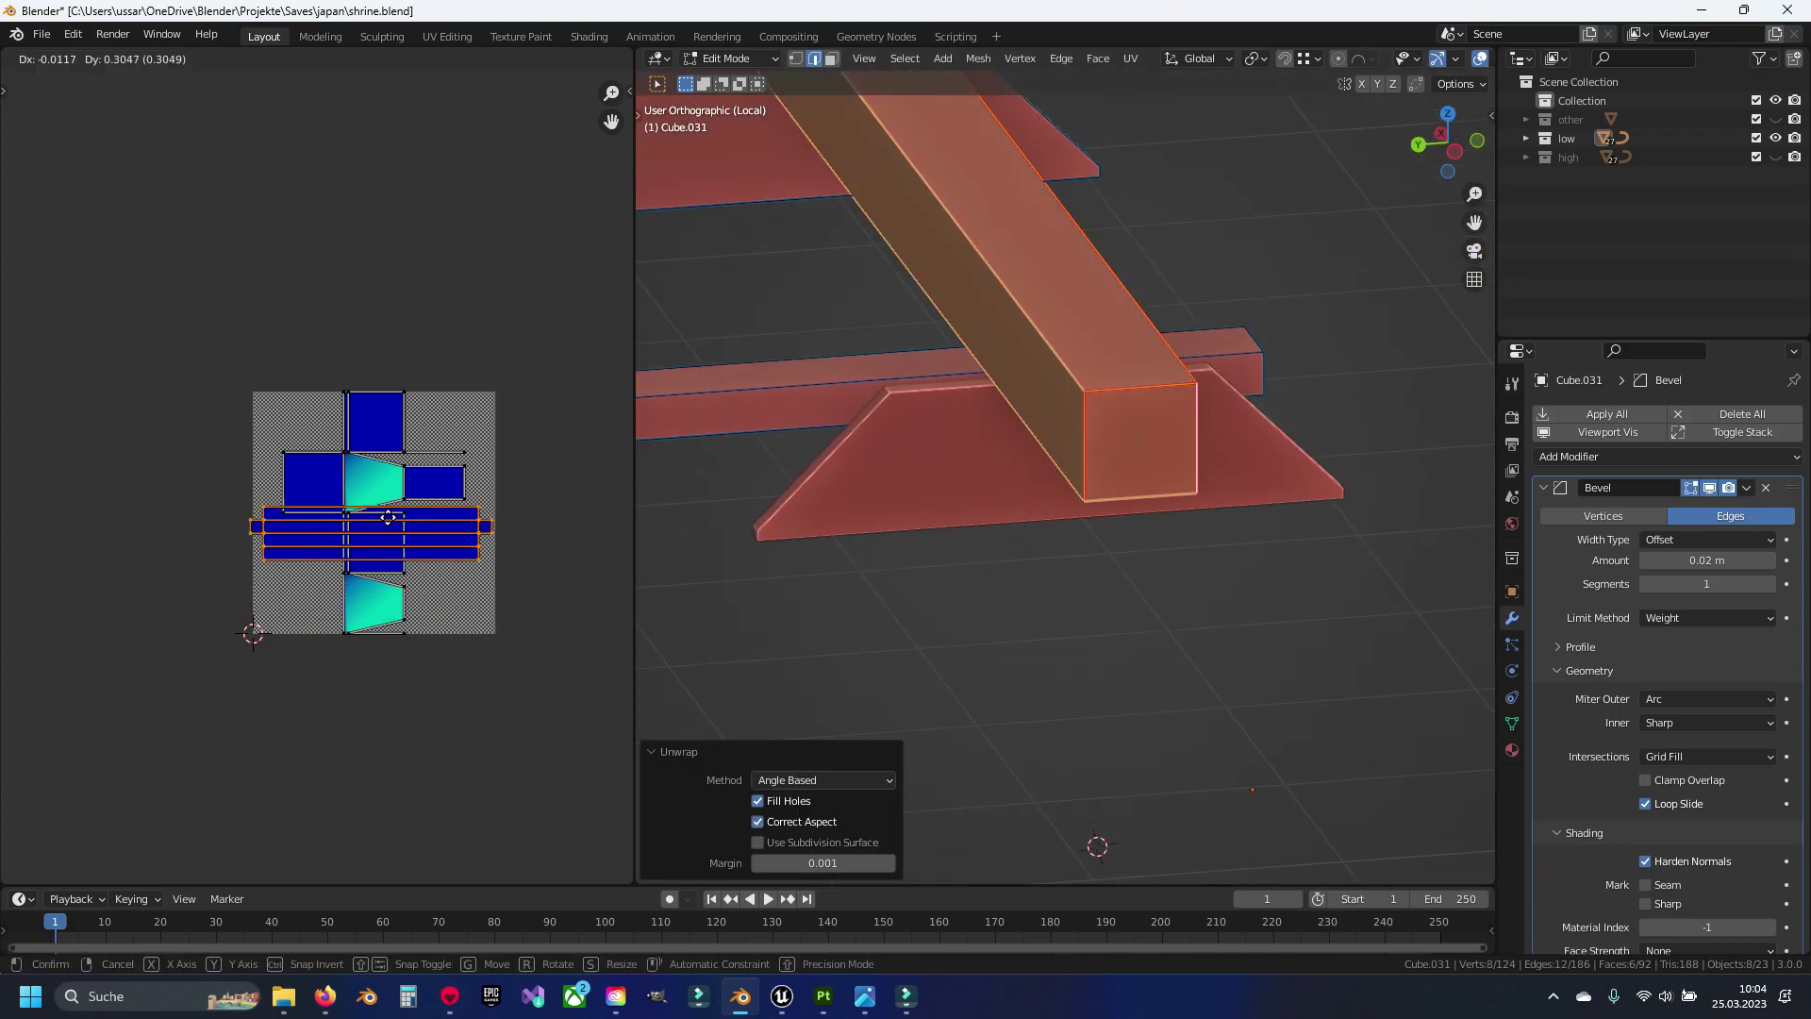
Hide the unwrapped slanted beam and start selecting an edge at the next beam's end
{"action": "key", "text": "h"}
{"action": "middle_click_drag", "start_coordinate": [943, 456], "coordinate": [1120, 513]}
{"action": "left_click", "coordinate": [1265, 571]}
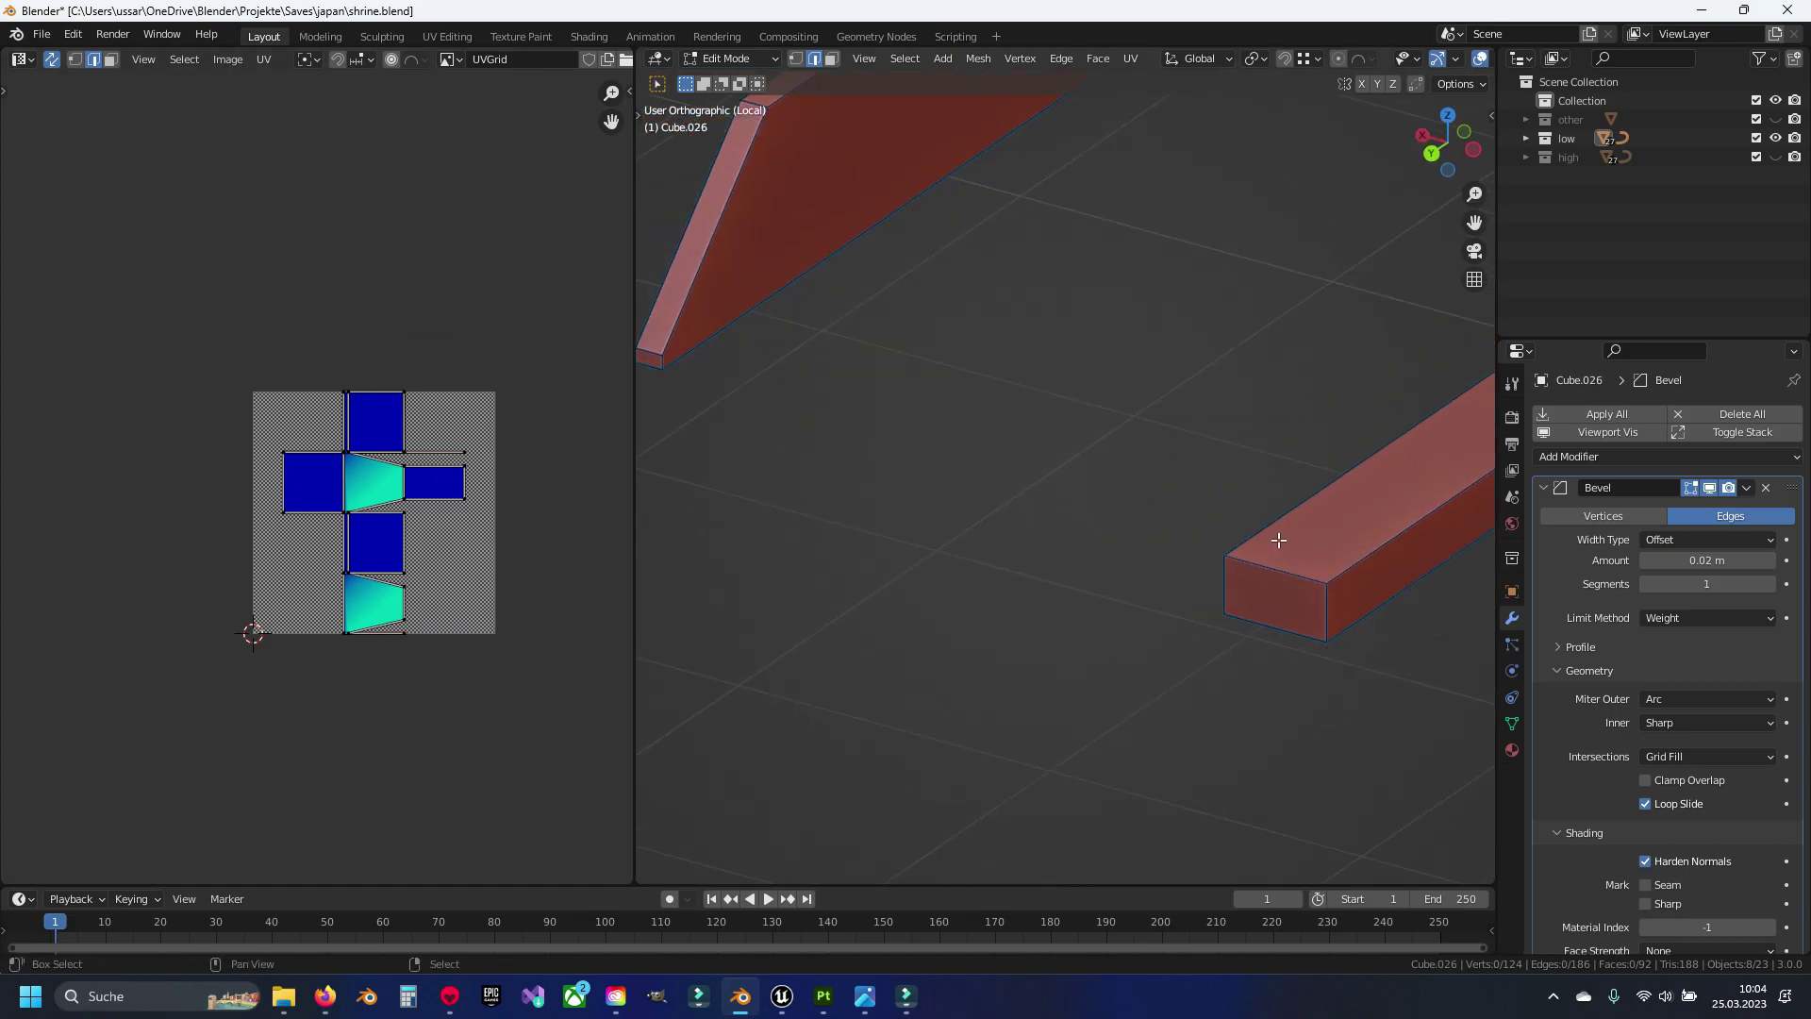
Select the top and vertical edges on both sides of the beam end
{"action": "left_click", "coordinate": [1268, 564], "text": "shift"}
{"action": "left_click", "coordinate": [1229, 589], "text": "shift"}
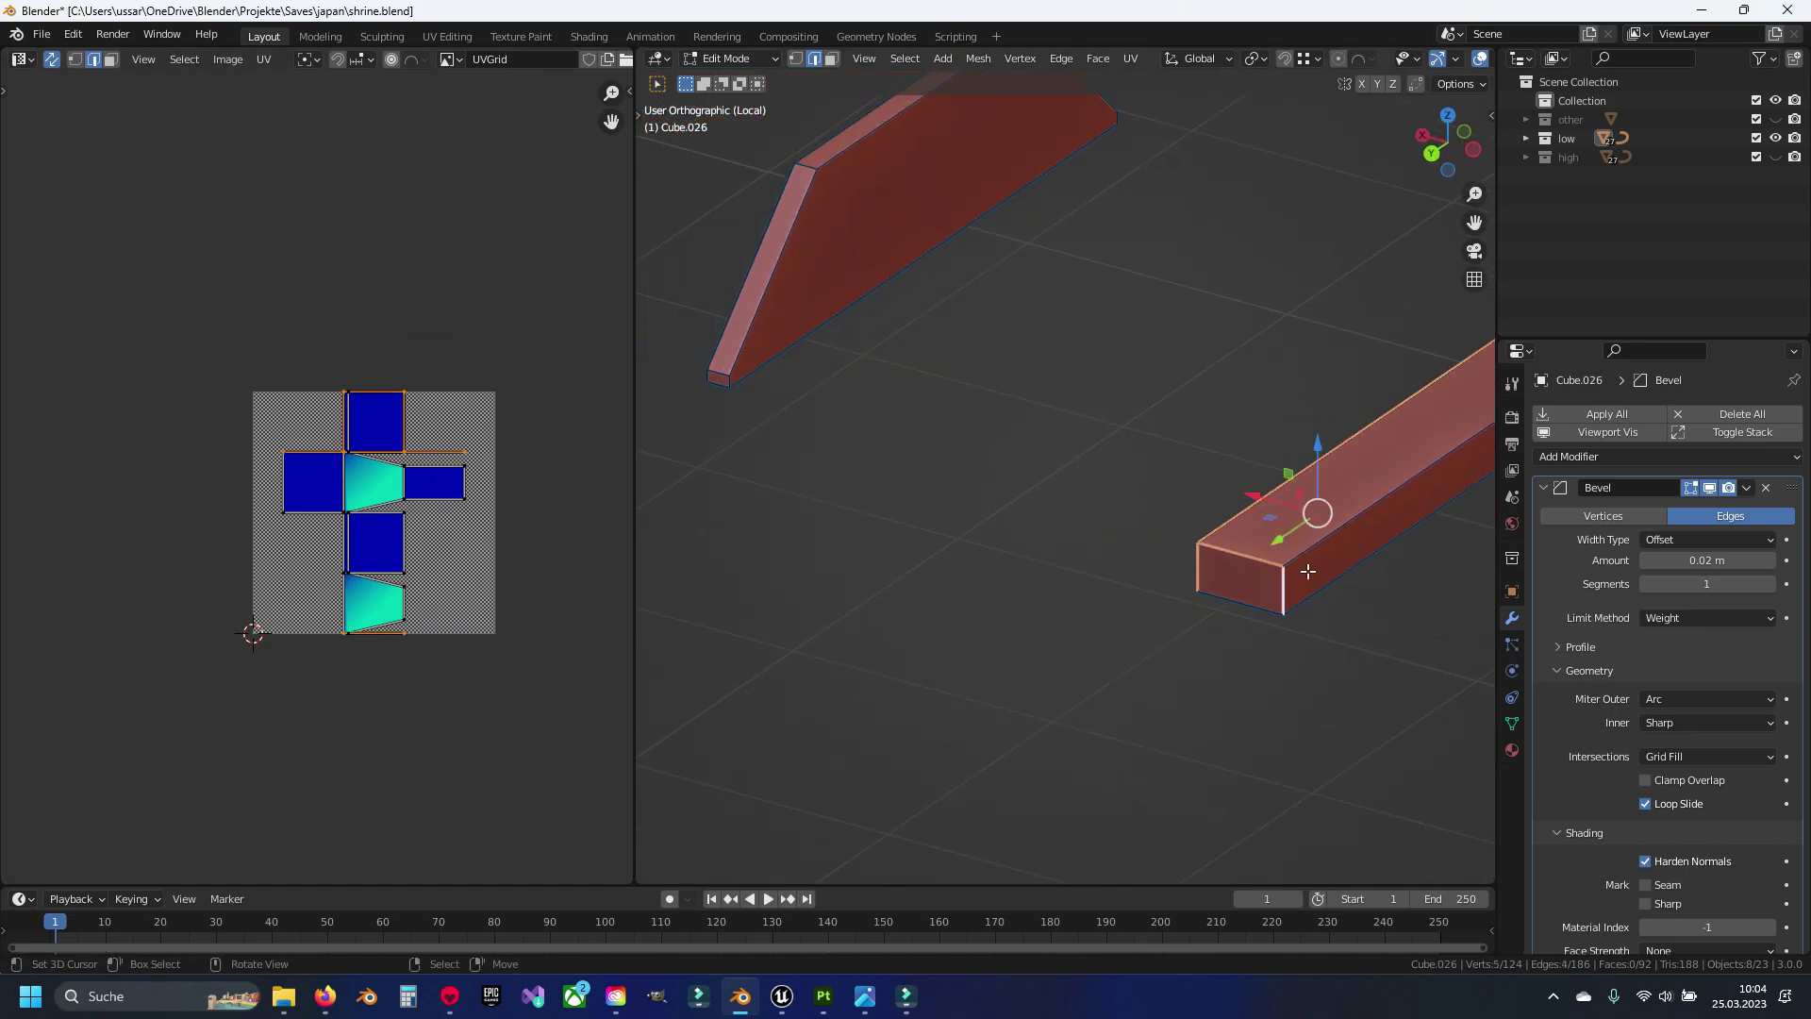
{"action": "mouse_move", "coordinate": [1308, 595]}
{"action": "middle_mouse_down"}
{"action": "mouse_move", "coordinate": [975, 506]}
{"action": "mouse_move", "coordinate": [1144, 537]}
{"action": "middle_mouse_up"}
{"action": "scroll", "coordinate": [1144, 537], "scroll_direction": "up", "scroll_amount": 3}
{"action": "left_click", "coordinate": [1162, 528], "text": "shift"}
{"action": "left_click", "coordinate": [904, 372], "text": "shift"}
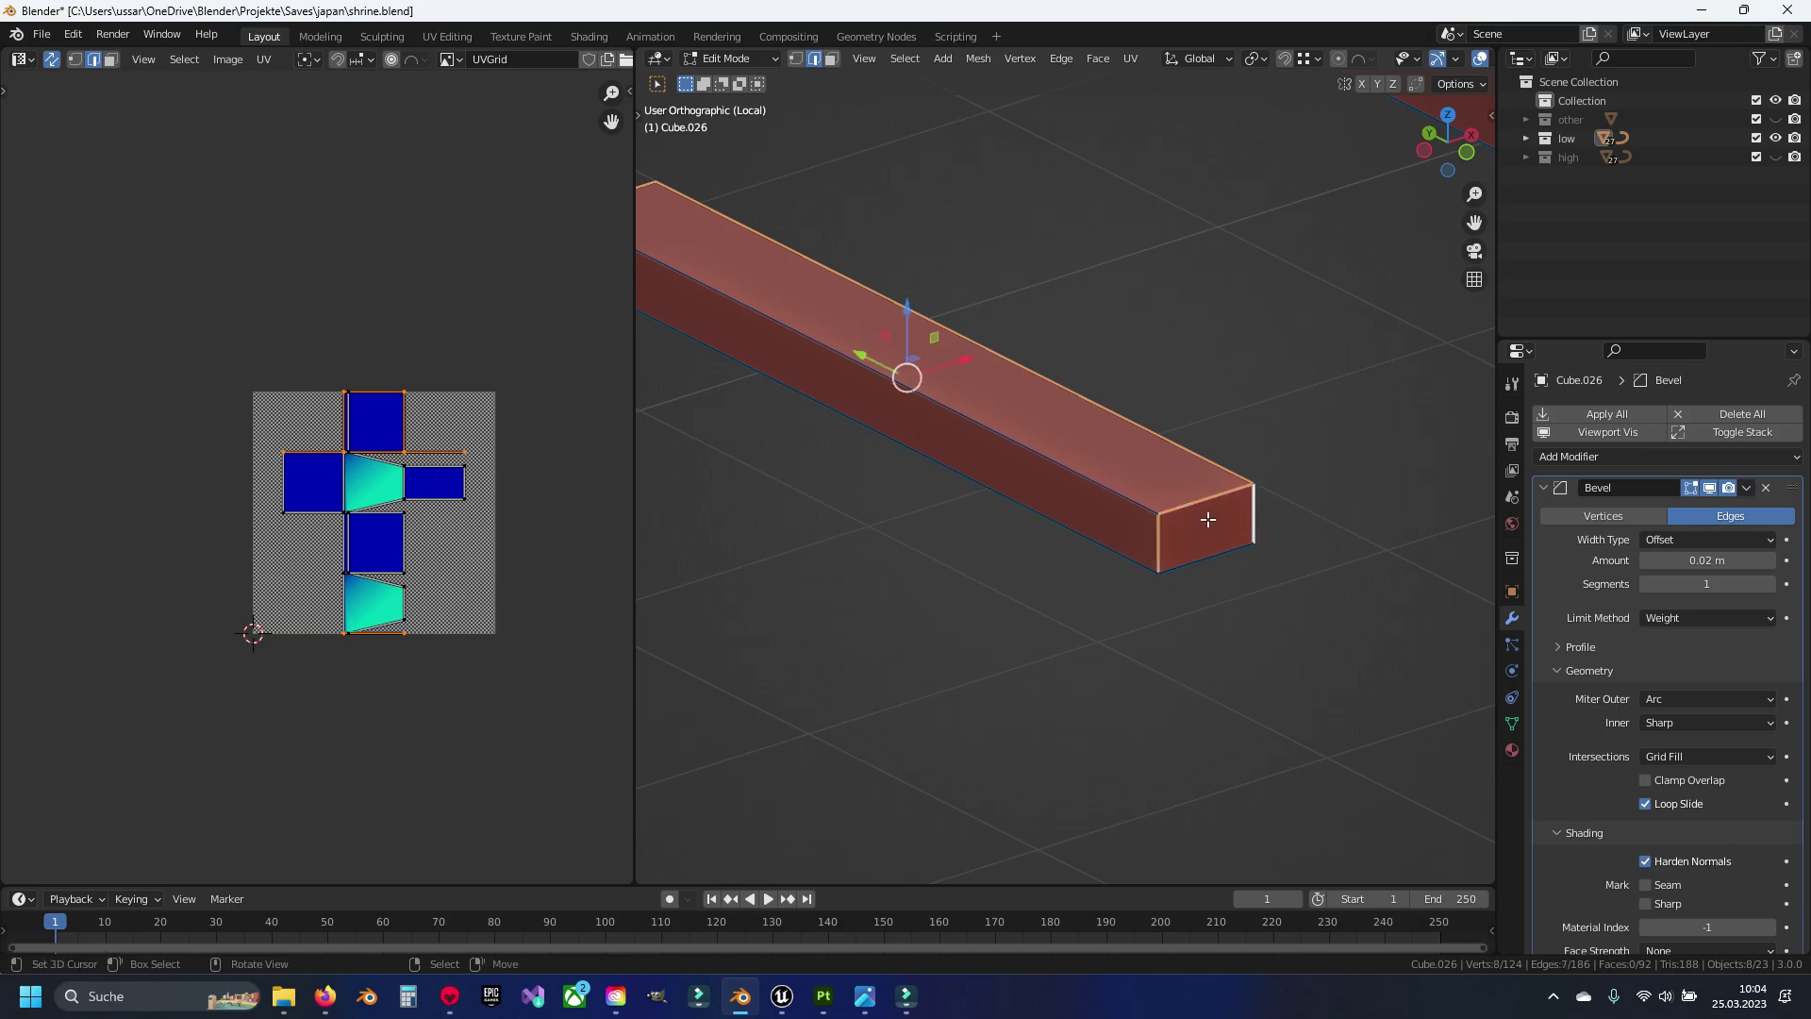
{"action": "middle_click_drag", "start_coordinate": [906, 375], "coordinate": [990, 553]}
{"action": "scroll", "coordinate": [1004, 594], "scroll_direction": "up", "scroll_amount": 3}
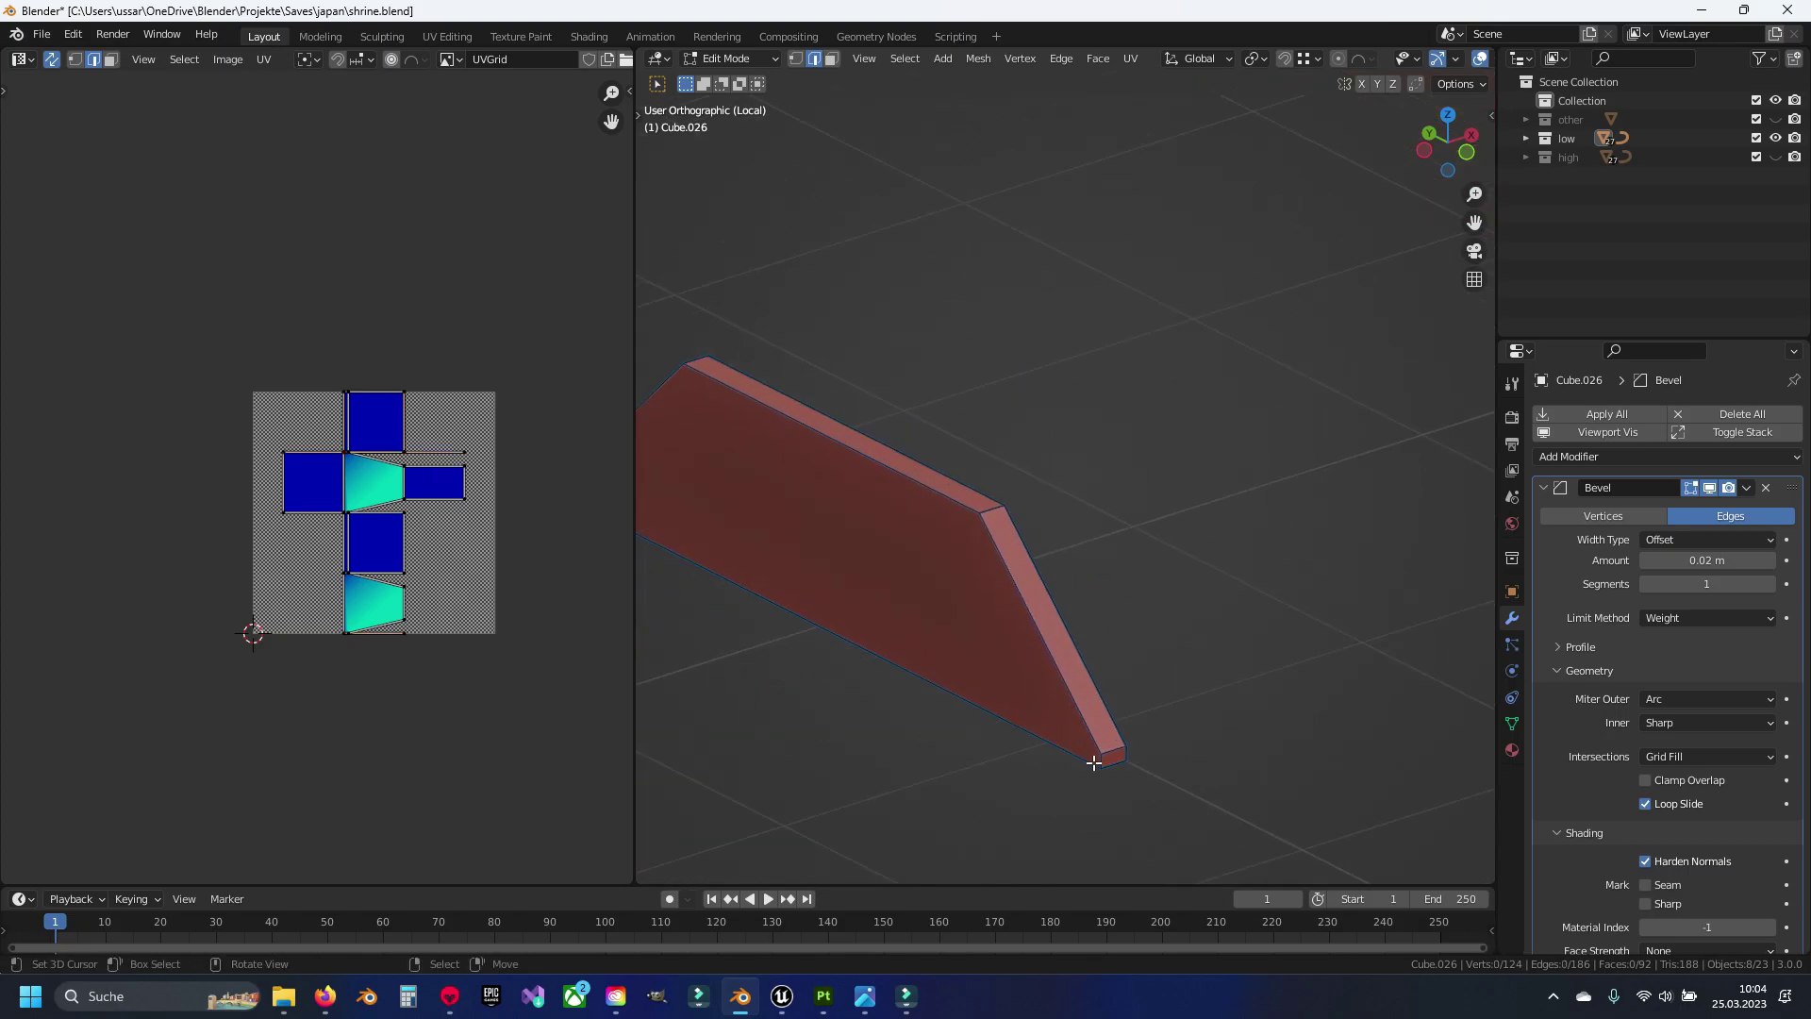
Select the slanted and short end edges at both ends of the gable board
{"action": "middle_click_drag", "start_coordinate": [1093, 762], "coordinate": [1085, 493], "text": "shift"}
{"action": "left_click", "coordinate": [1134, 449]}
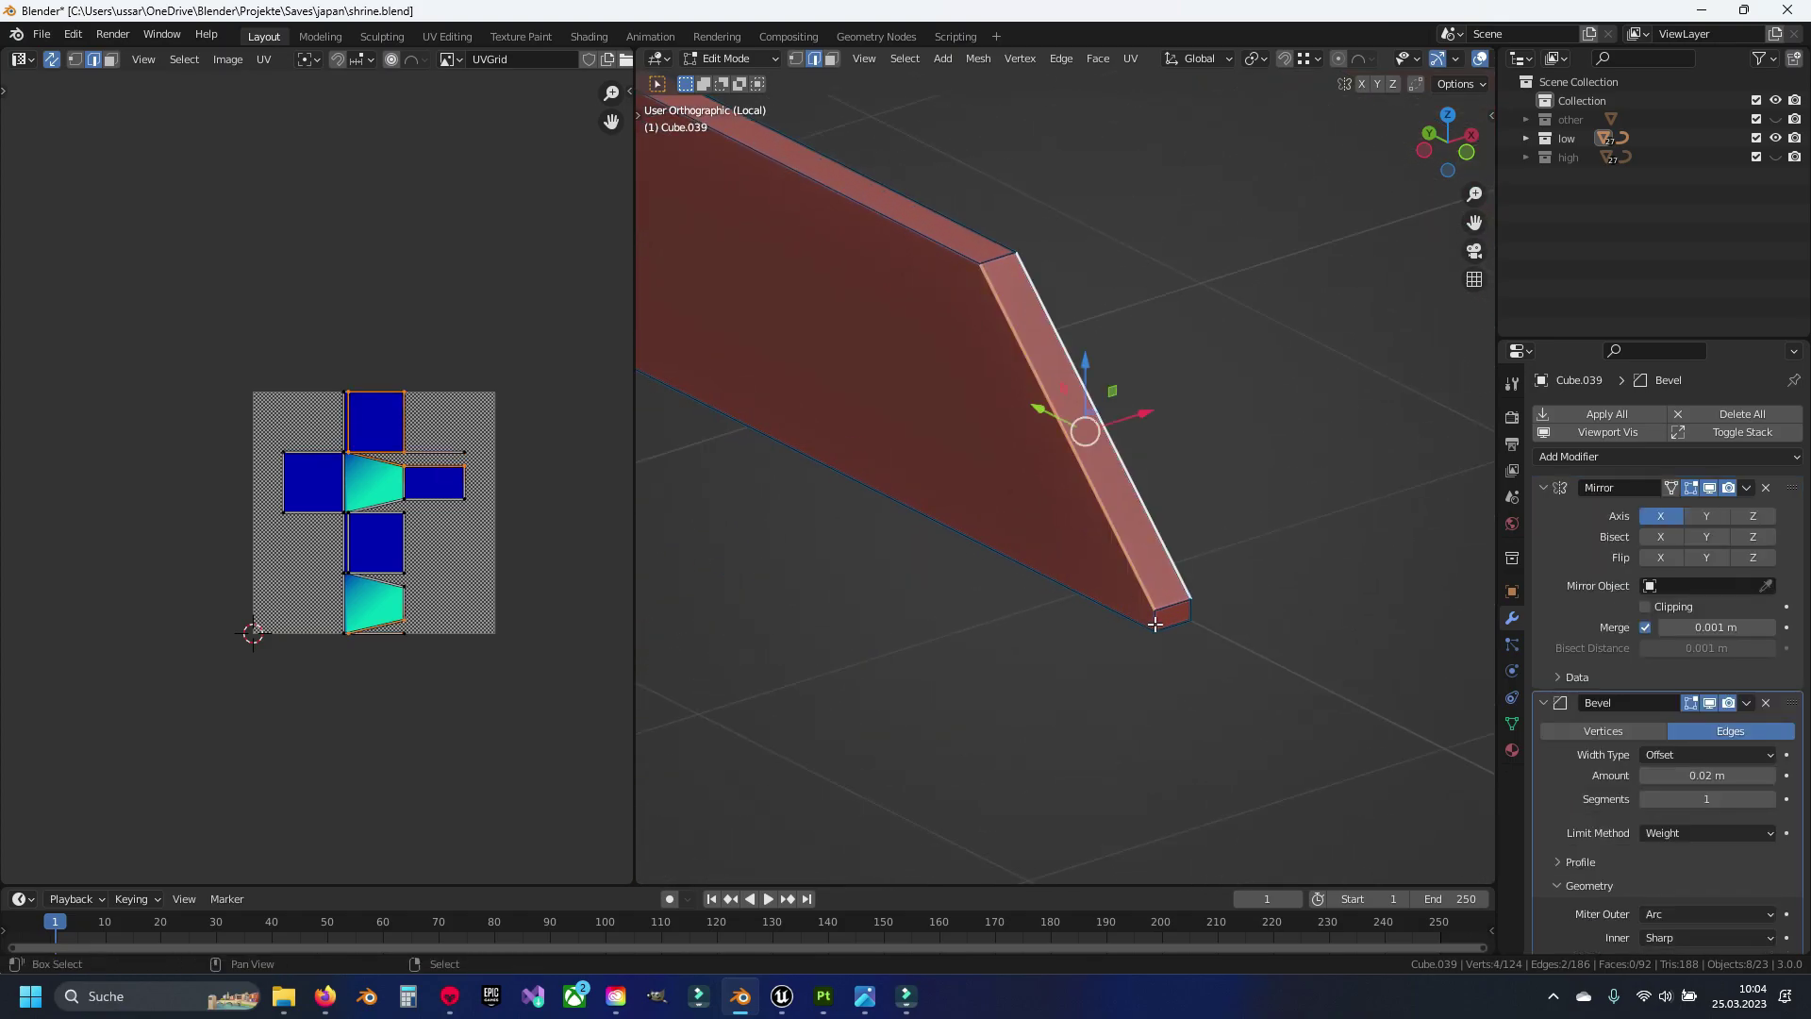
{"action": "left_click", "coordinate": [1185, 611], "text": "shift"}
{"action": "mouse_move", "coordinate": [1174, 633]}
{"action": "middle_mouse_down"}
{"action": "mouse_move", "coordinate": [1047, 472]}
{"action": "mouse_move", "coordinate": [1140, 541]}
{"action": "middle_mouse_up"}
{"action": "scroll", "coordinate": [1085, 519], "scroll_direction": "up", "scroll_amount": 3}
{"action": "left_click", "coordinate": [991, 474], "text": "shift"}
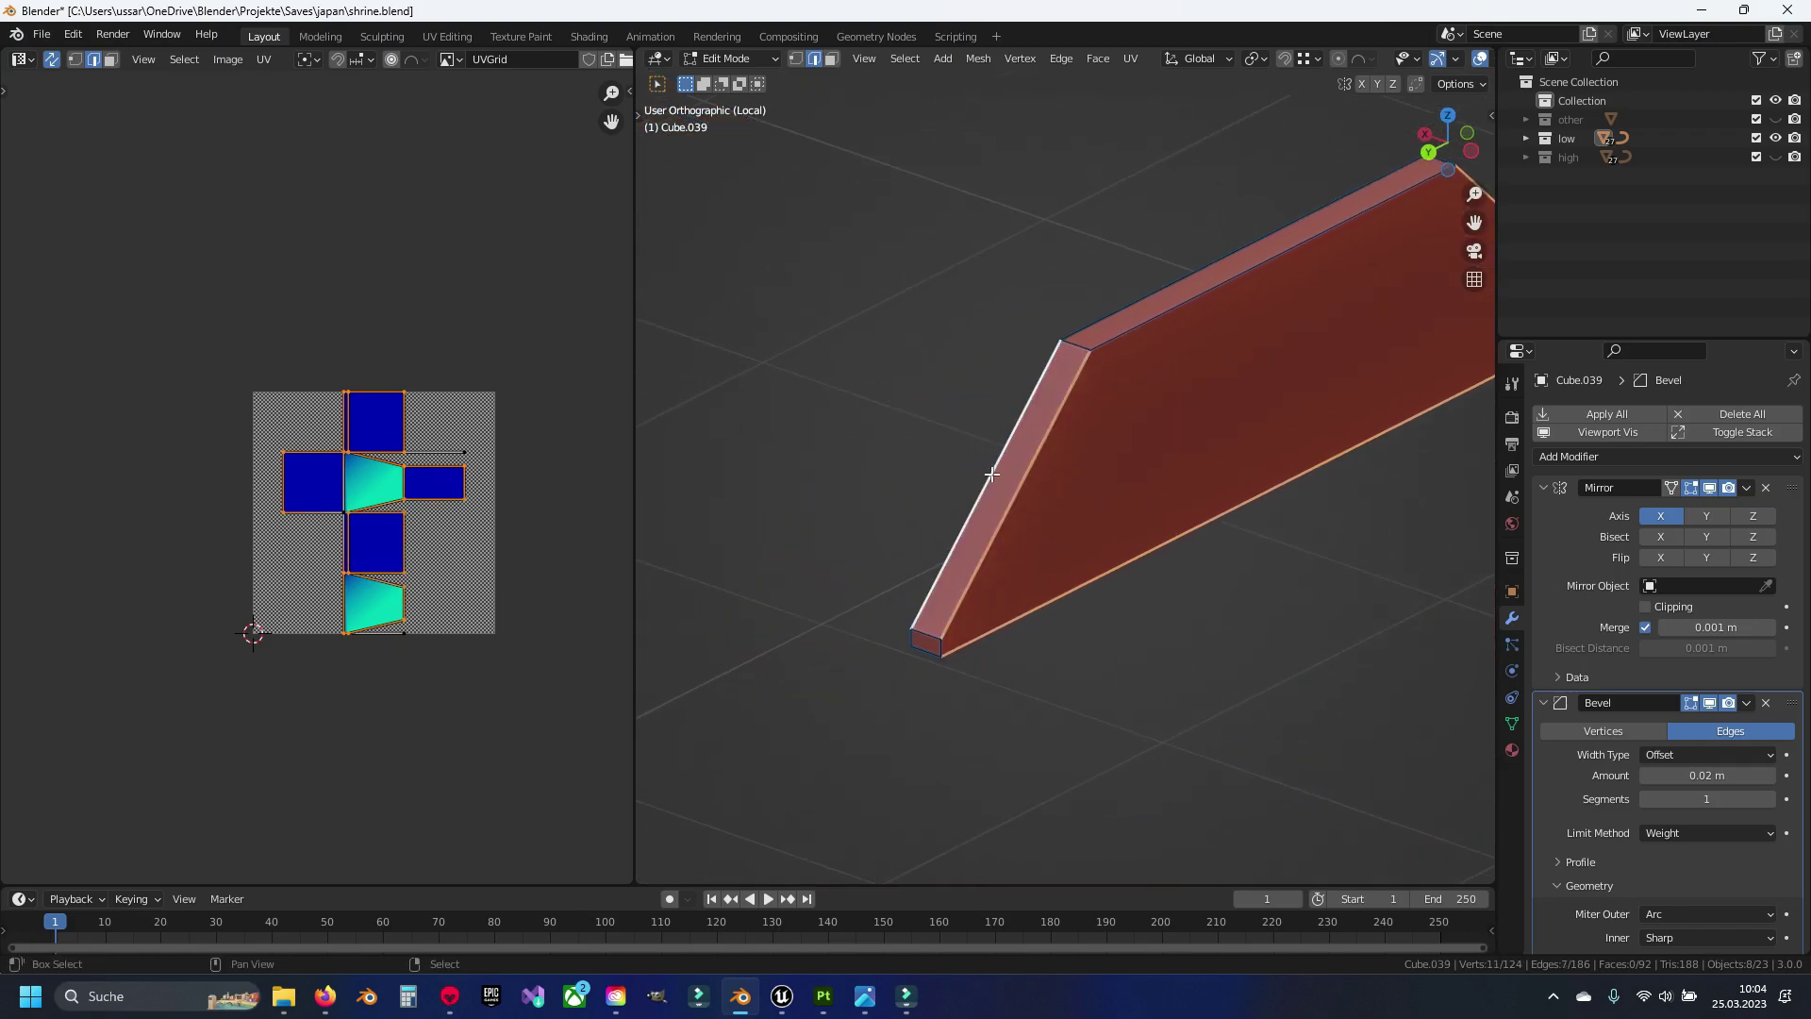
{"action": "left_click", "coordinate": [942, 644], "text": "shift"}
{"action": "middle_click_drag", "start_coordinate": [943, 644], "coordinate": [1270, 361]}
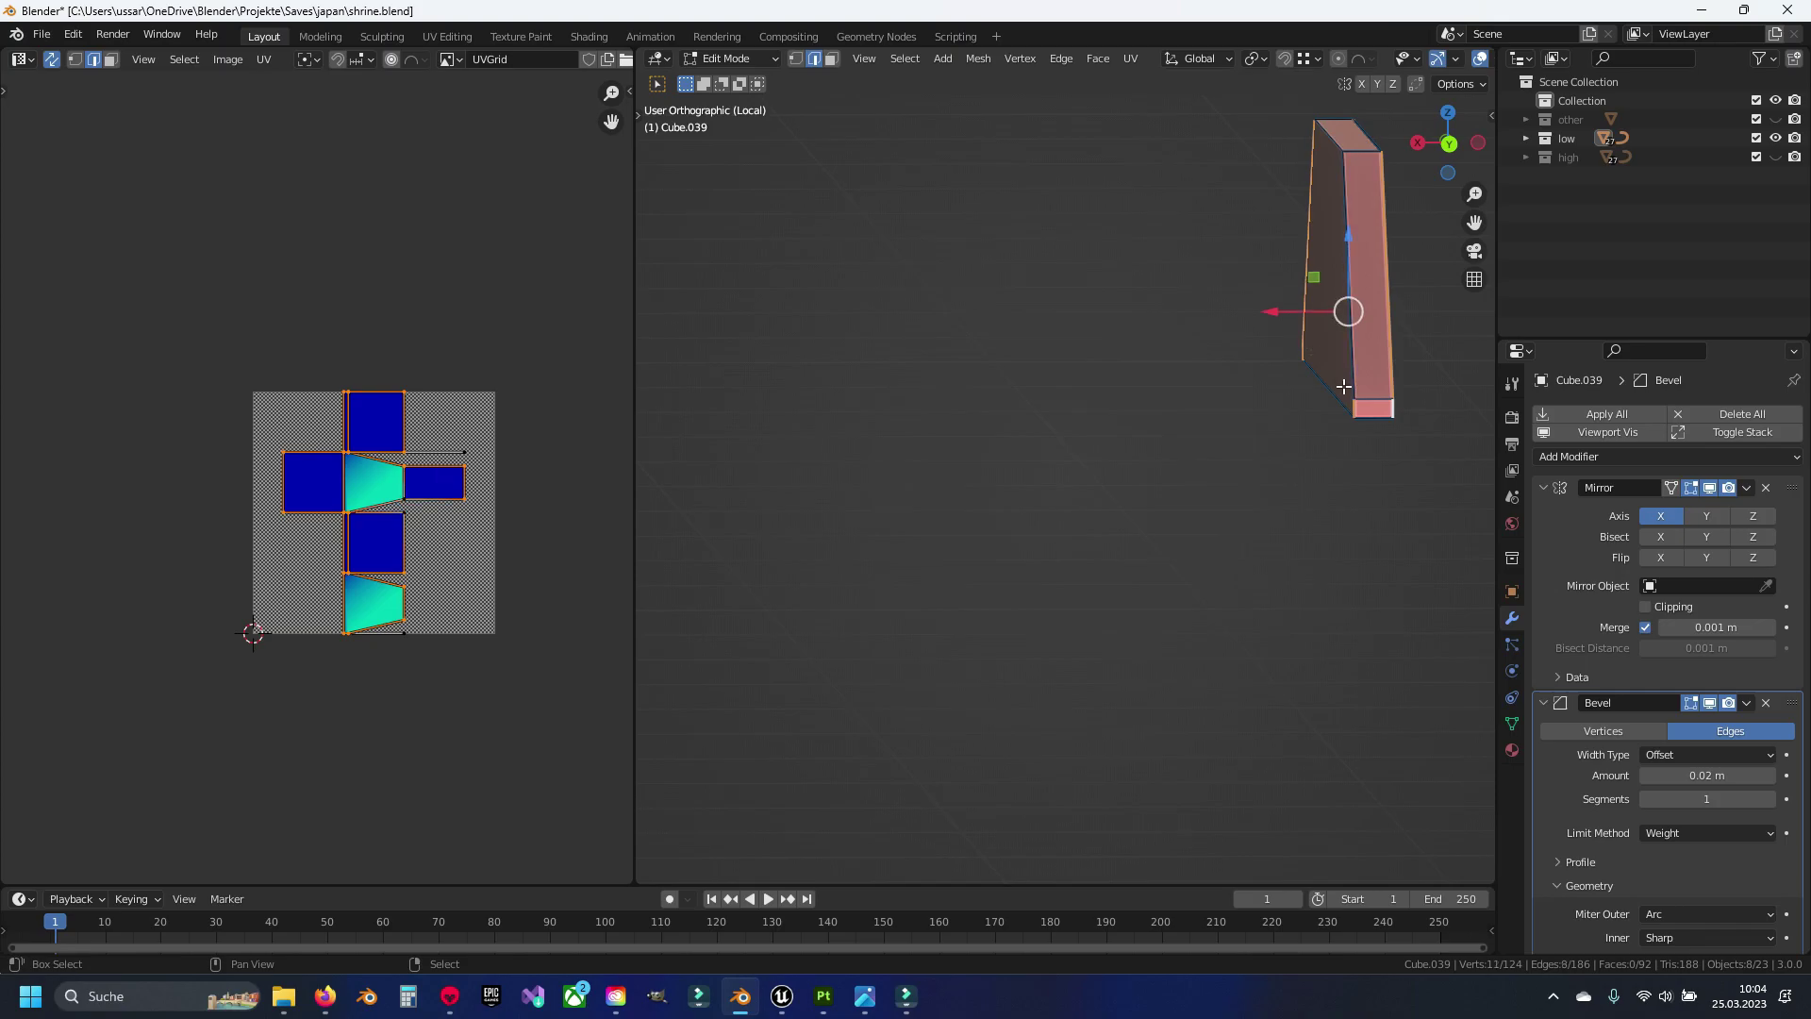
Select the whole gable board with Ctrl+L, unwrap it, and deselect everything
{"action": "key", "text": "ctrl+l"}
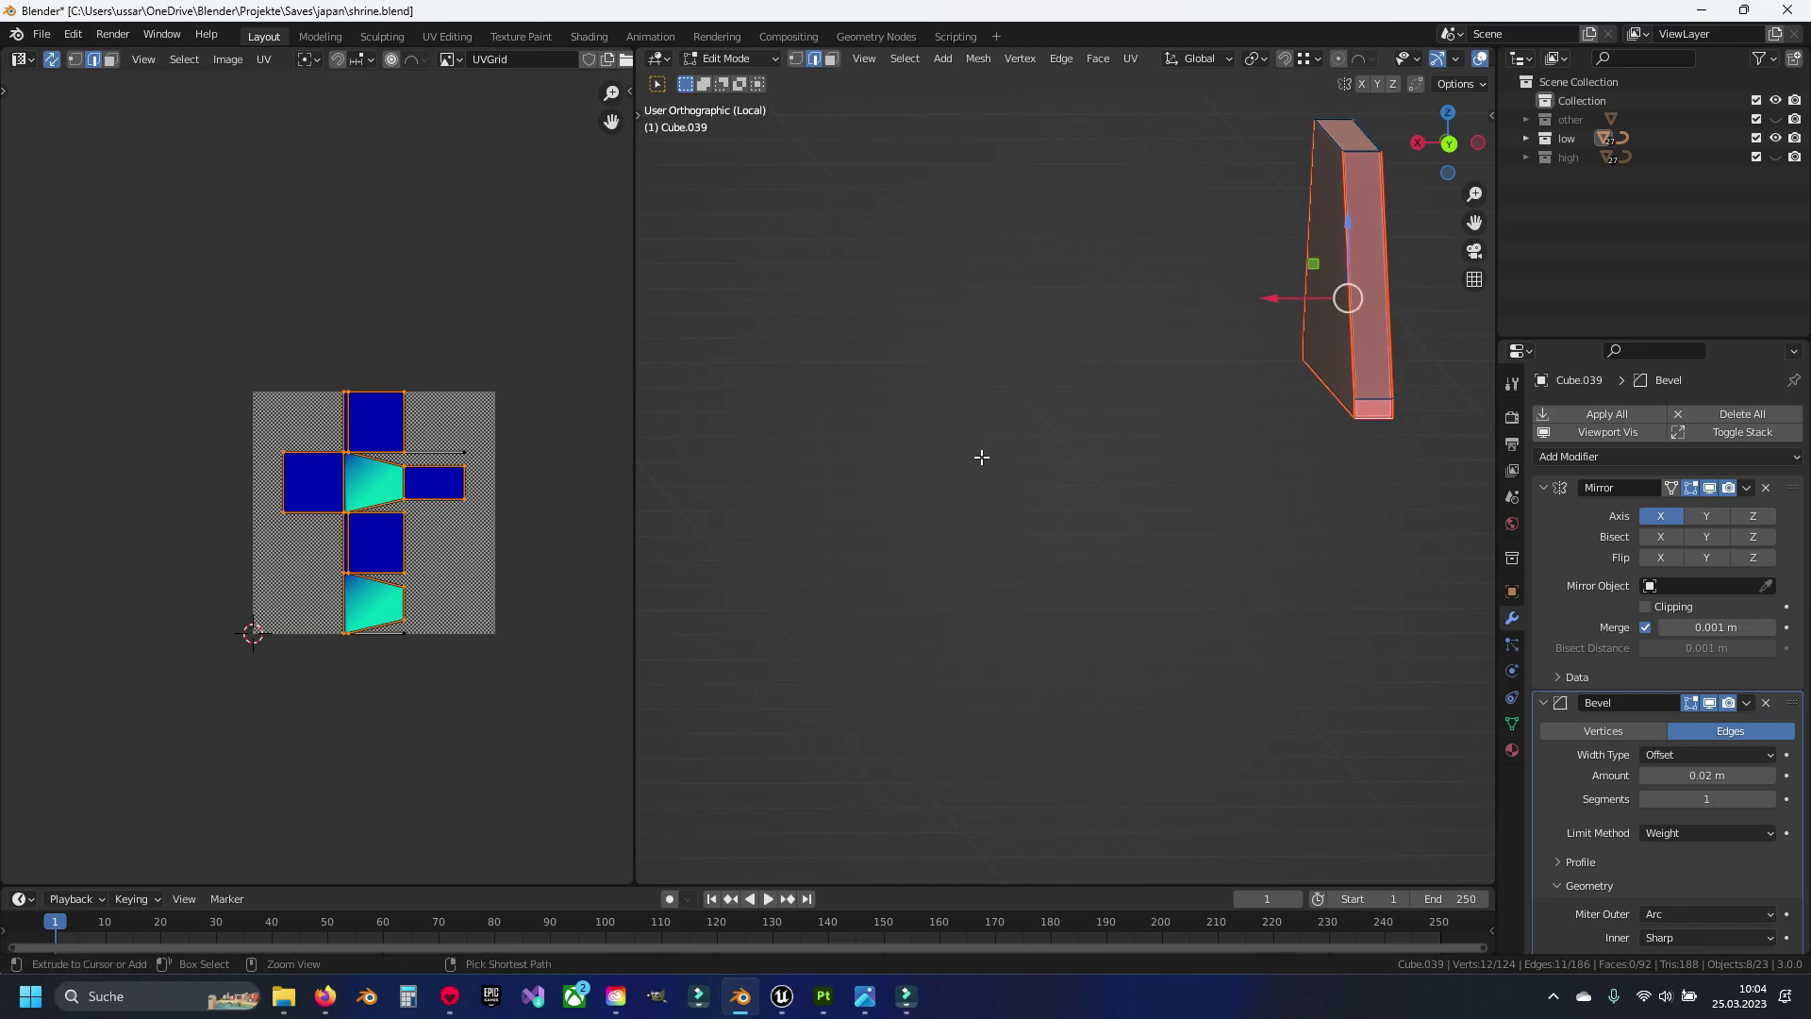
{"action": "key", "text": "u"}
{"action": "left_click", "coordinate": [981, 459]}
{"action": "scroll", "coordinate": [981, 458], "scroll_direction": "down", "scroll_amount": 1}
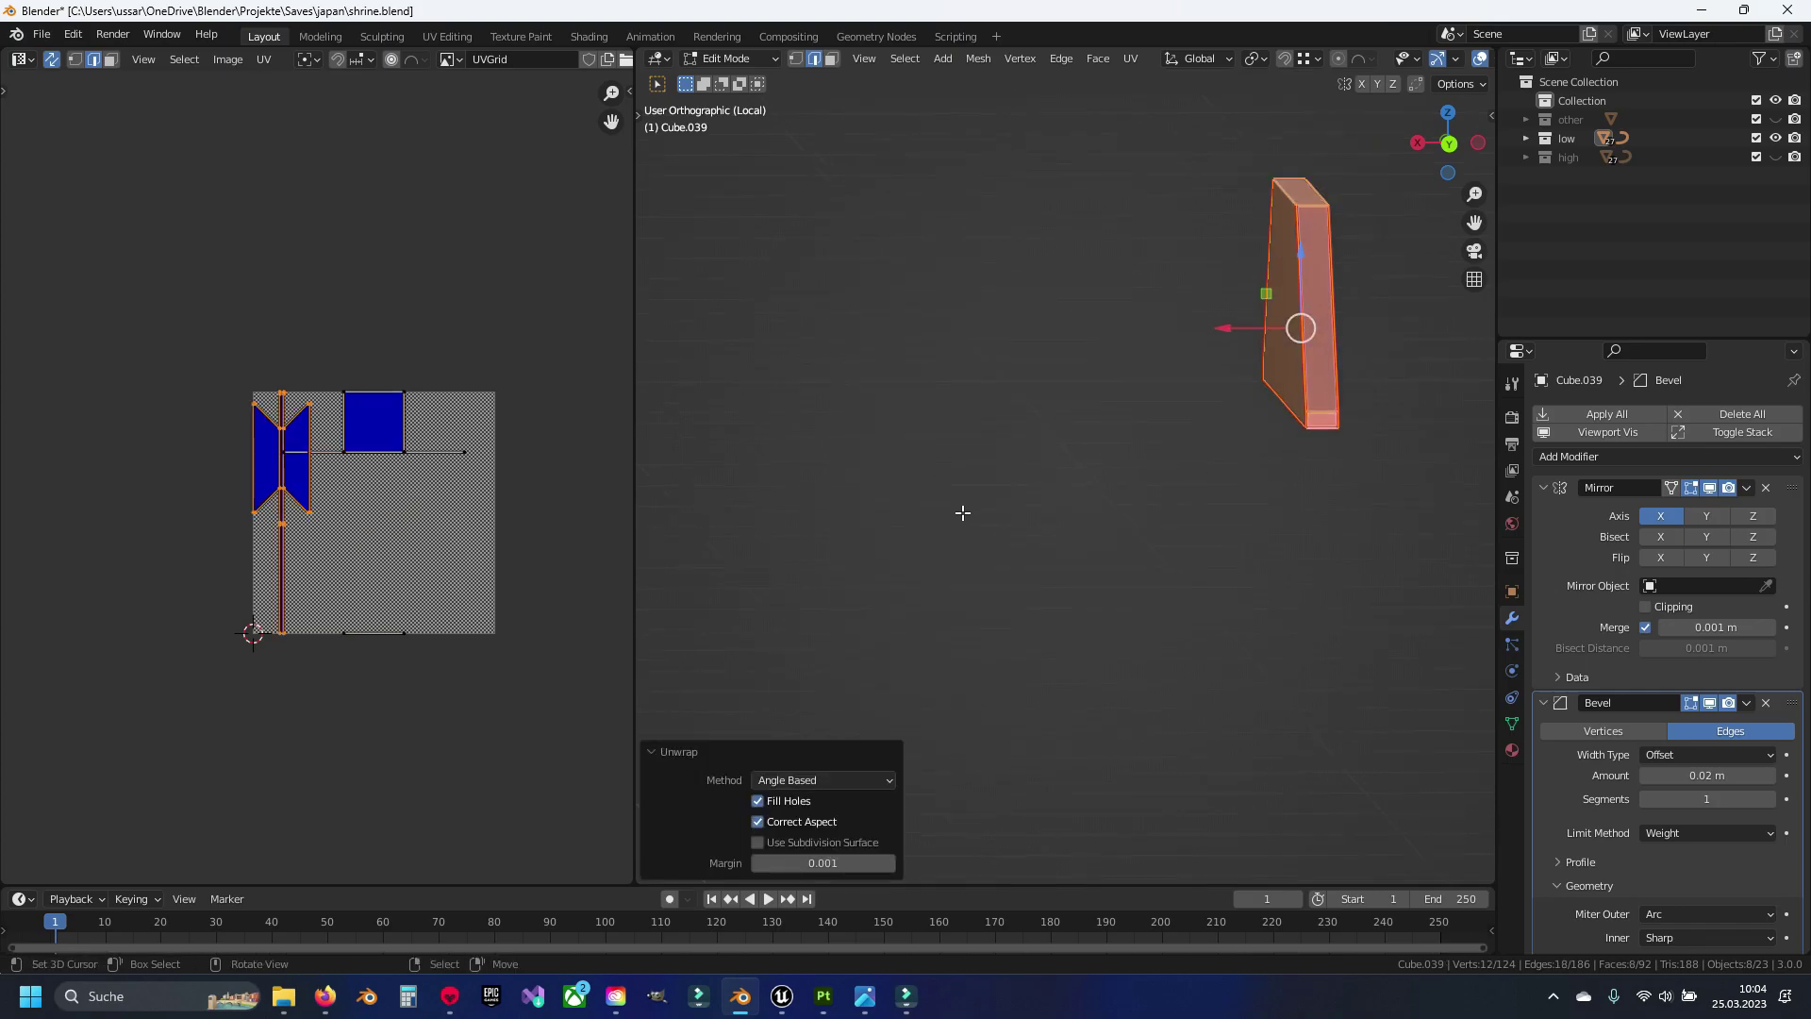
{"action": "scroll", "coordinate": [963, 514], "scroll_direction": "down", "scroll_amount": 2}
{"action": "scroll", "coordinate": [1035, 461], "scroll_direction": "down", "scroll_amount": 3, "text": "ctrl"}
{"action": "key", "text": "alt+a"}
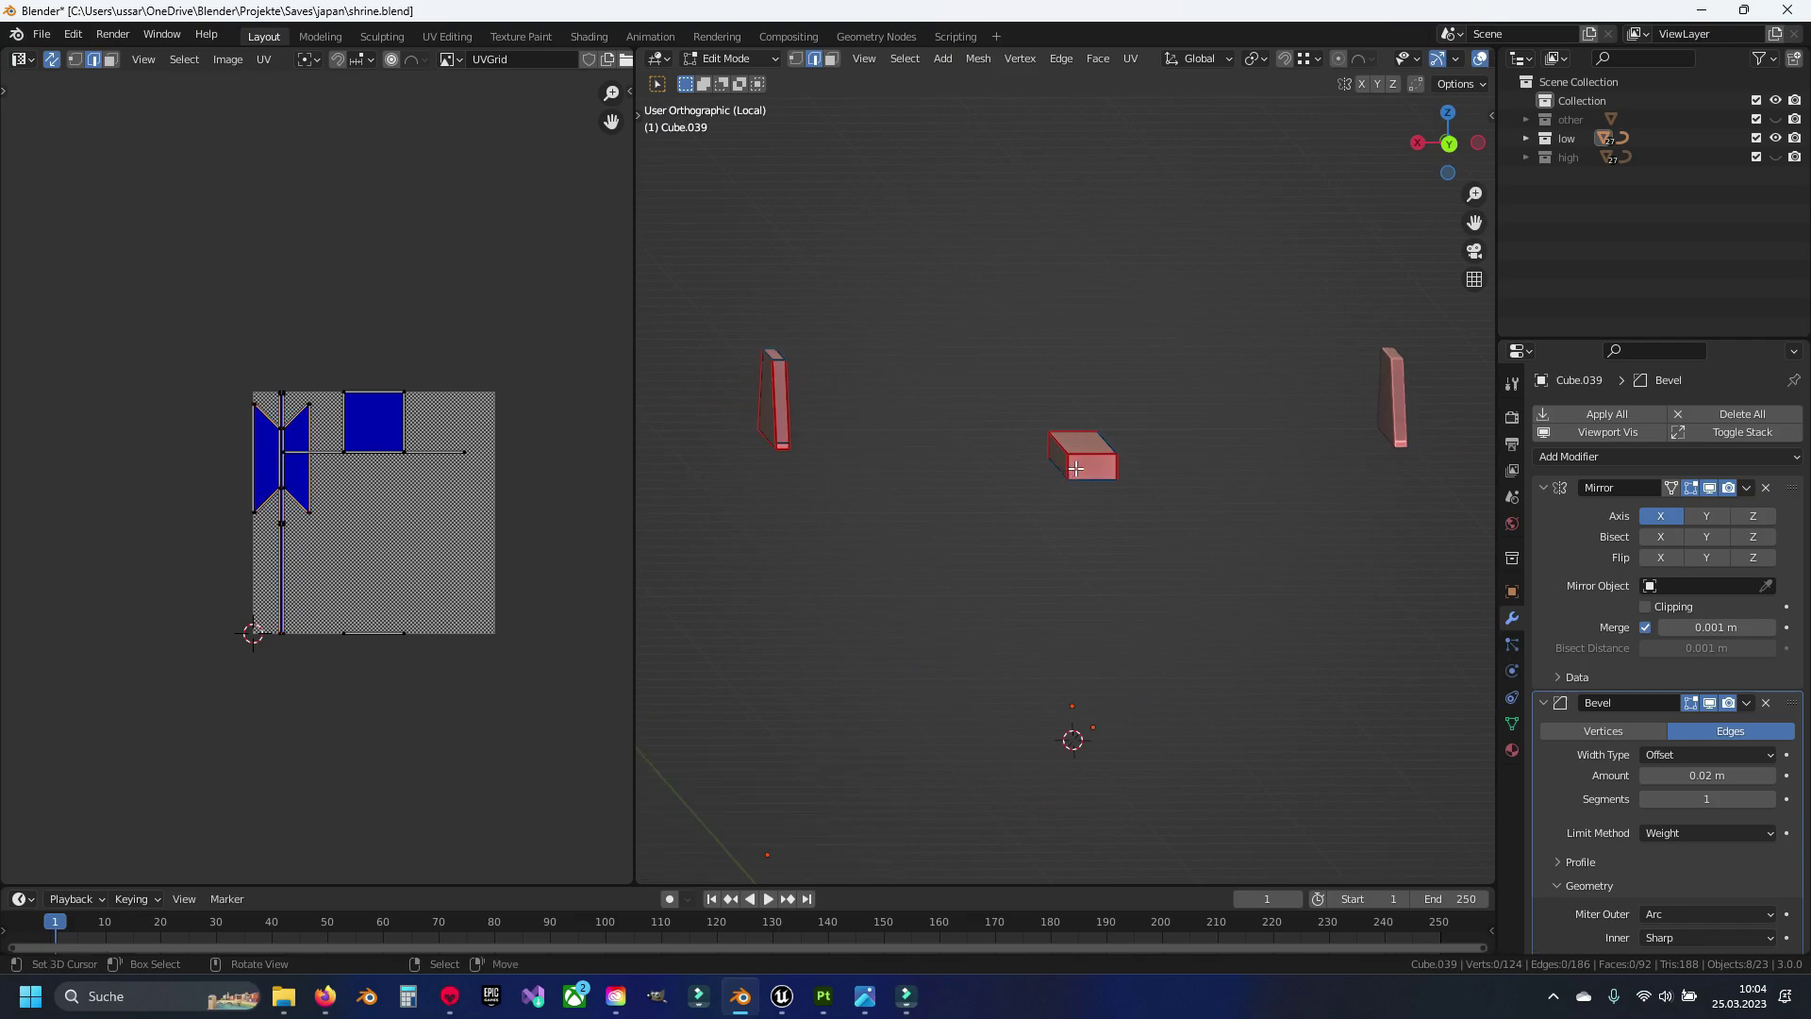
{"action": "left_click", "coordinate": [1001, 476]}
Save the shrine file, viewing all the beams from an angle
{"action": "key", "text": "a"}
{"action": "middle_click_drag", "start_coordinate": [975, 475], "coordinate": [1102, 539]}
{"action": "key", "text": "ctrl+s"}
{"action": "key", "text": "Tab"}
Unwrap the top beam and hide it
{"action": "left_click", "coordinate": [1113, 430]}
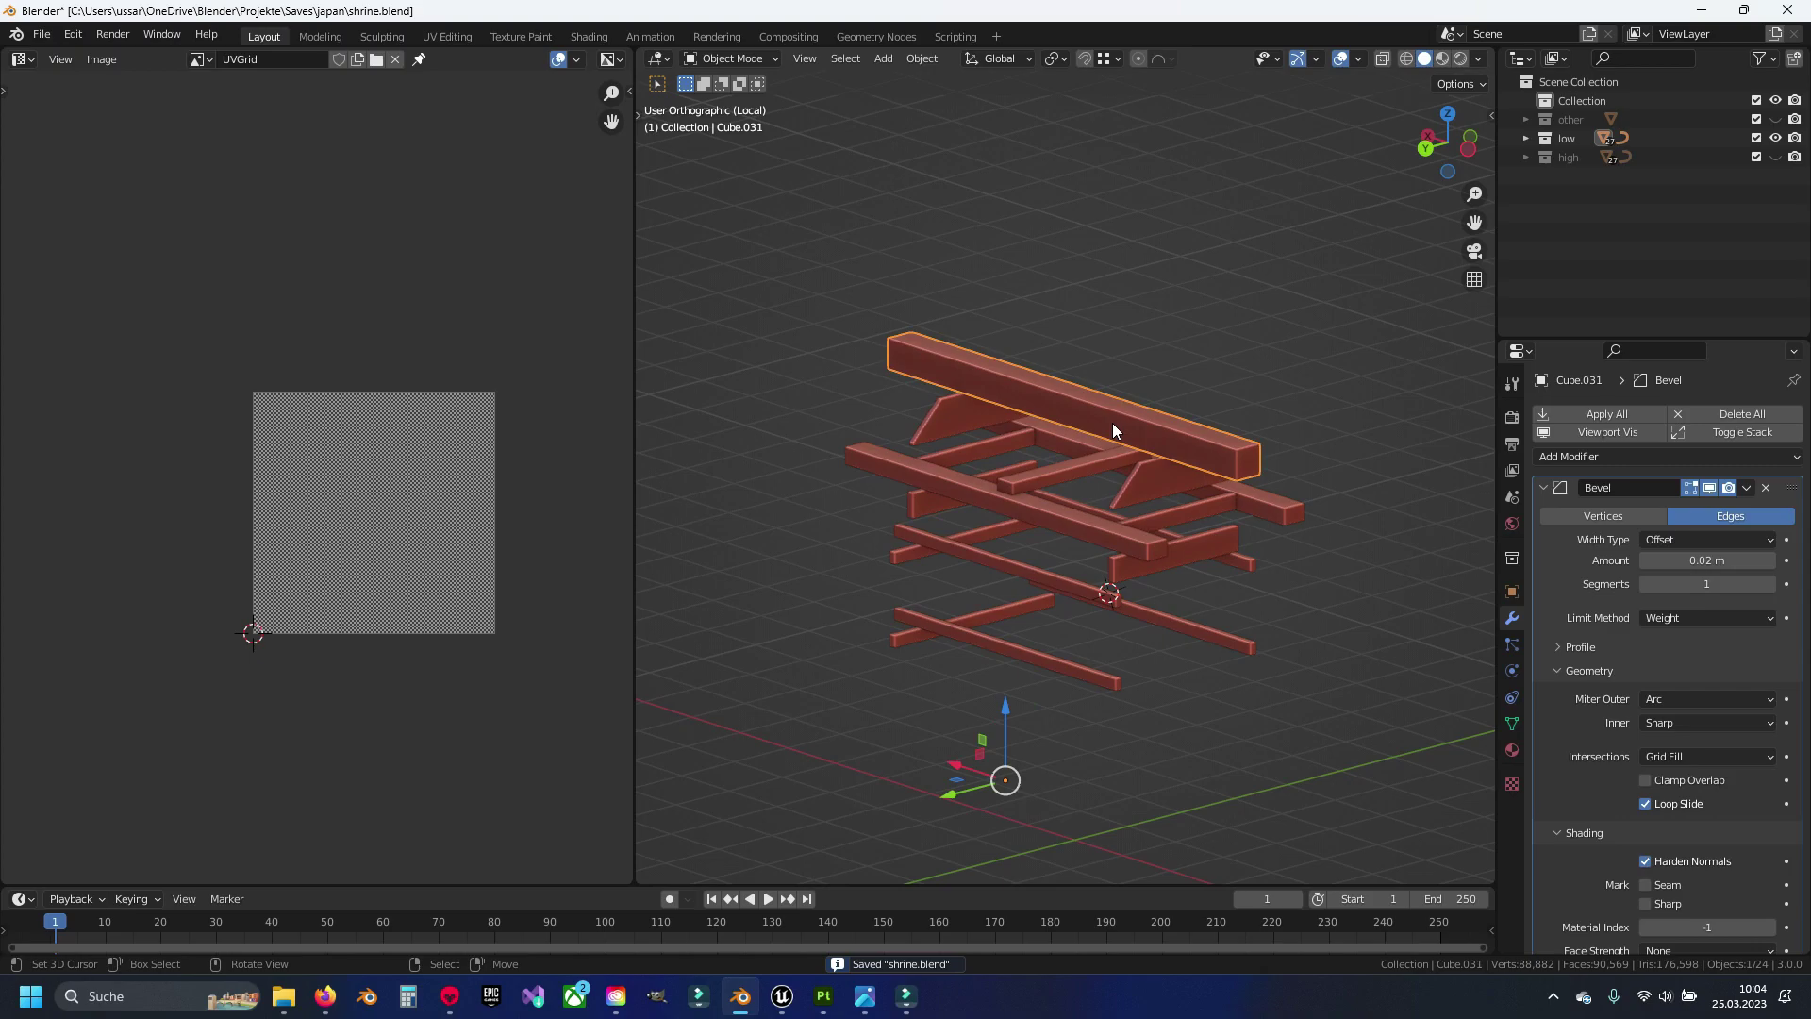
{"action": "key", "text": "Tab"}
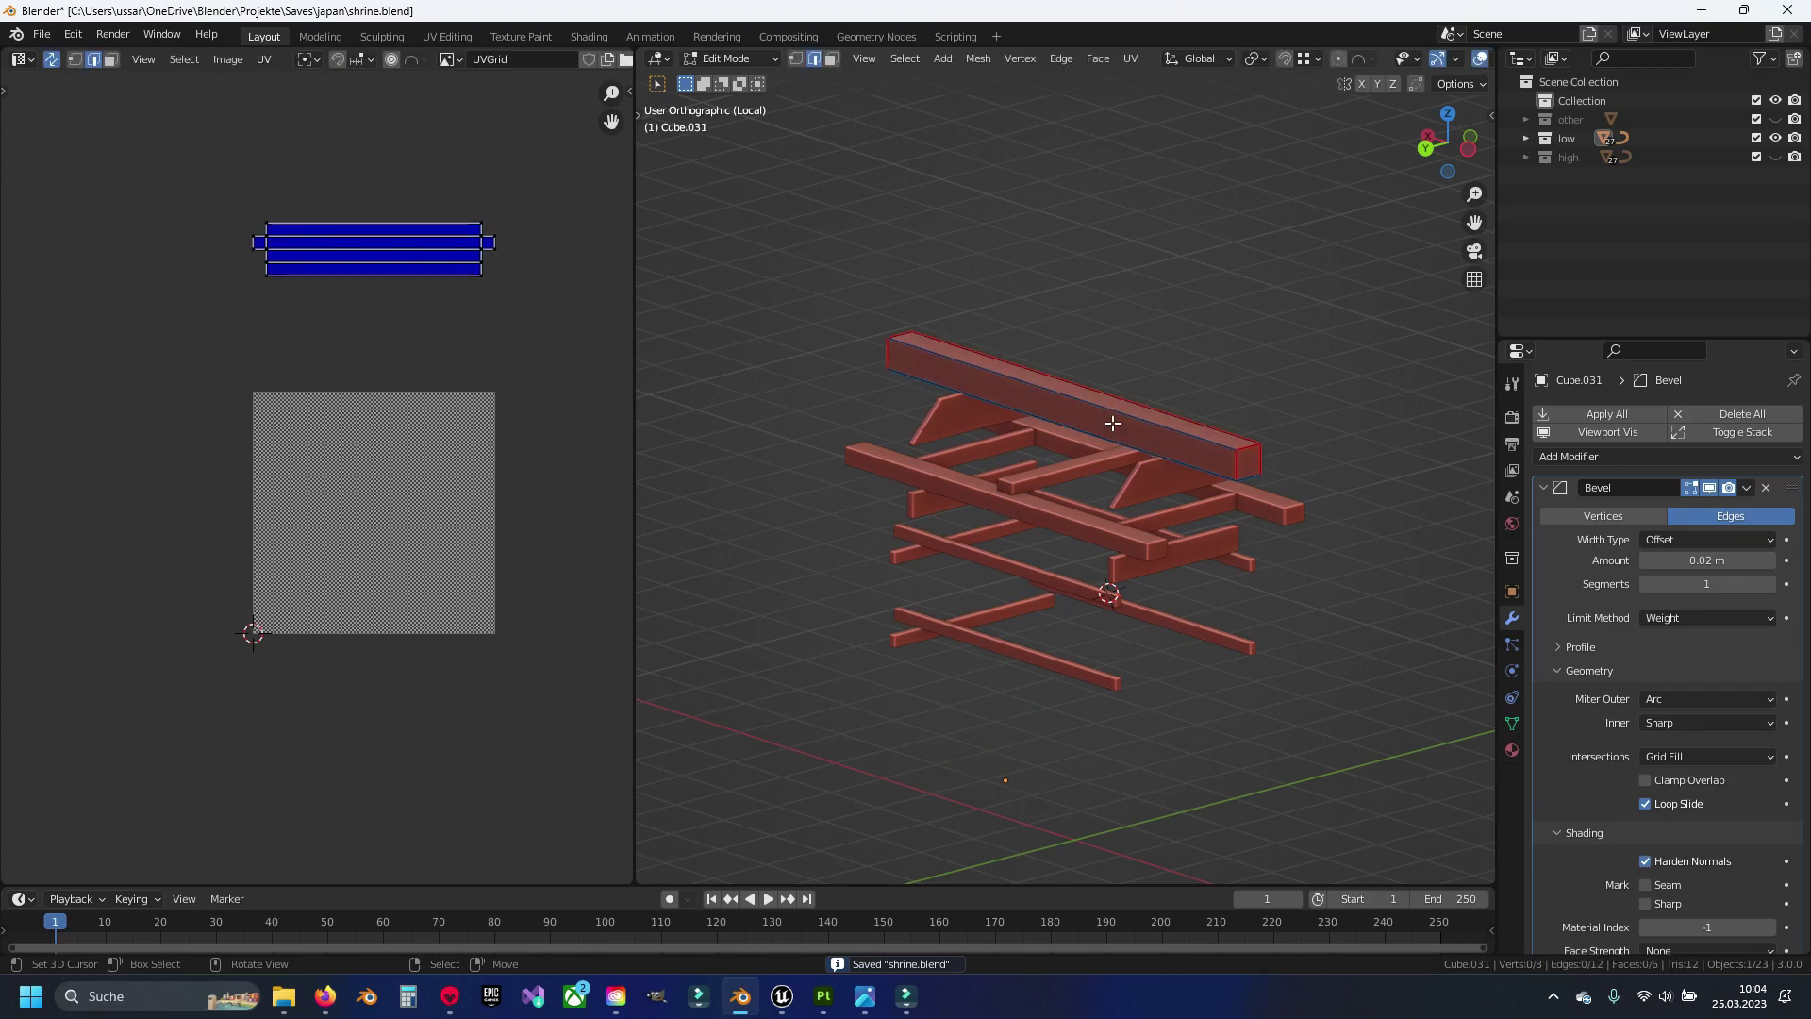
{"action": "right_click", "coordinate": [1145, 440]}
{"action": "key", "text": "Tab"}
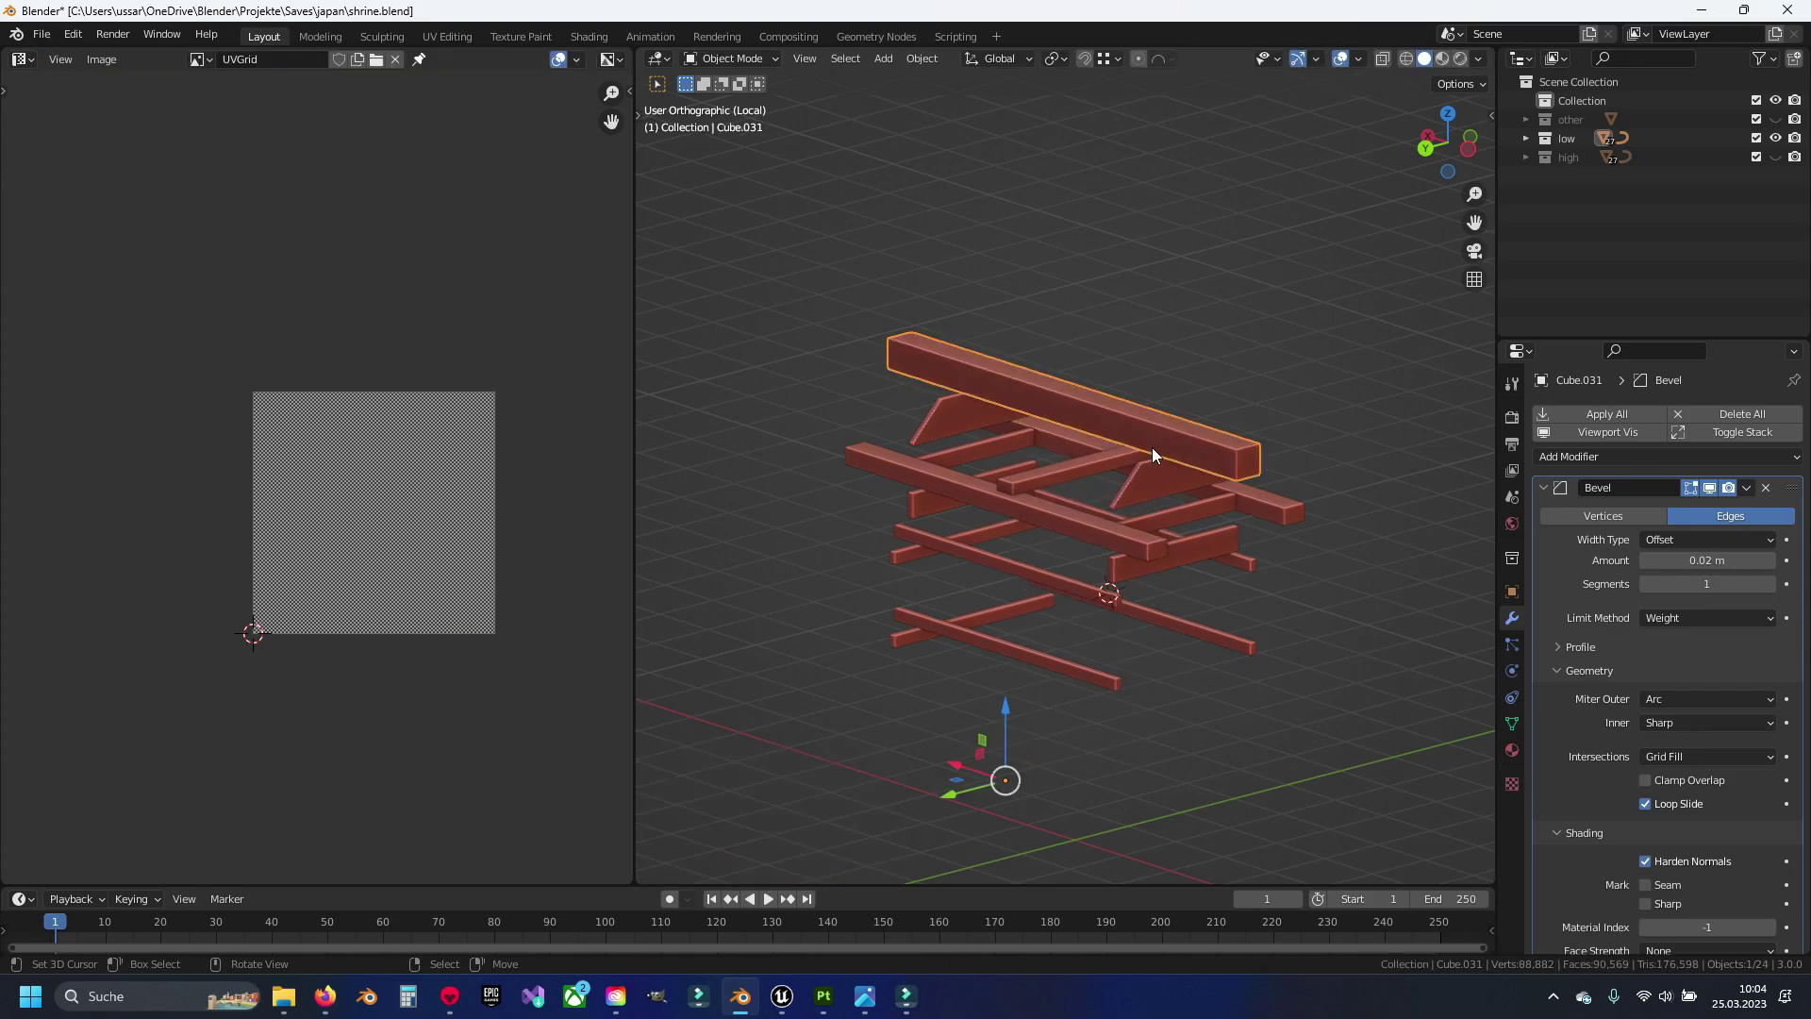
{"action": "key", "text": "h"}
Unwrap the group of lower beams and hide them
{"action": "left_click", "coordinate": [1156, 454]}
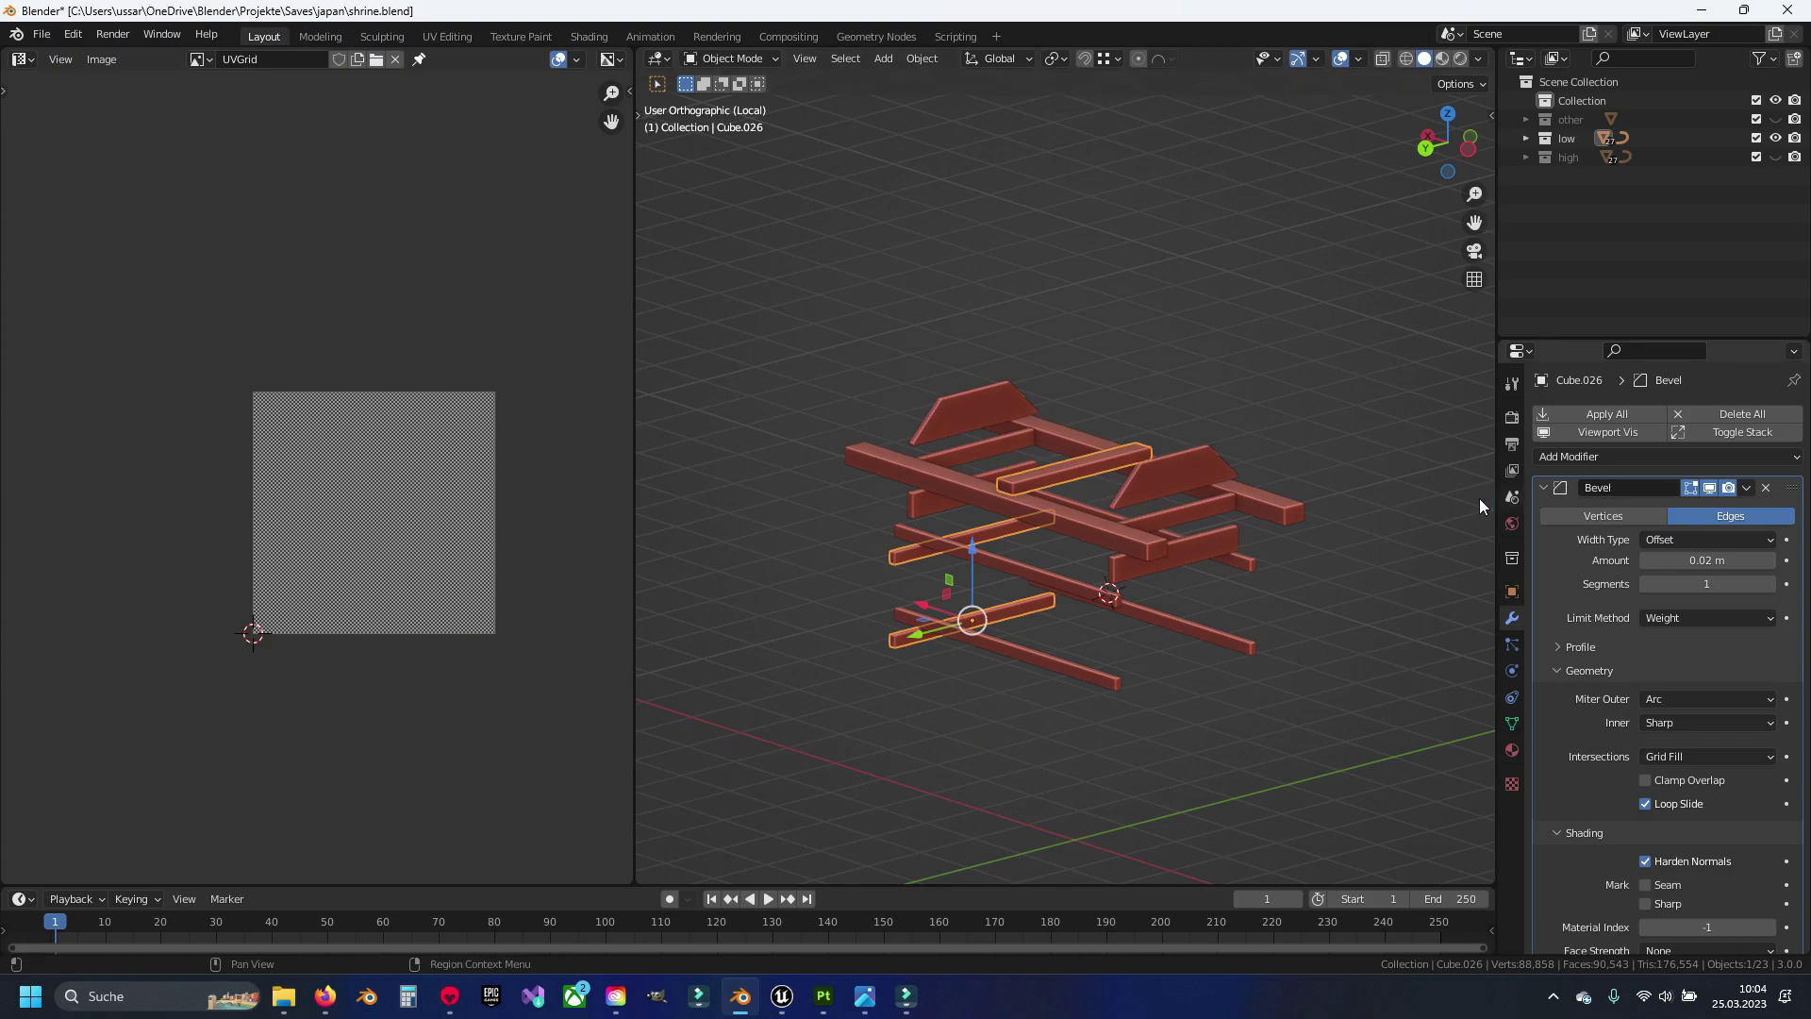
{"action": "key", "text": "Tab"}
{"action": "key", "text": "a"}
{"action": "right_click", "coordinate": [1258, 483]}
{"action": "key", "text": "Tab"}
{"action": "key", "text": "h"}
Apply the Mirror modifier on the two gable boards, then unwrap and hide them
{"action": "left_click", "coordinate": [1193, 490]}
{"action": "left_click", "coordinate": [1740, 487]}
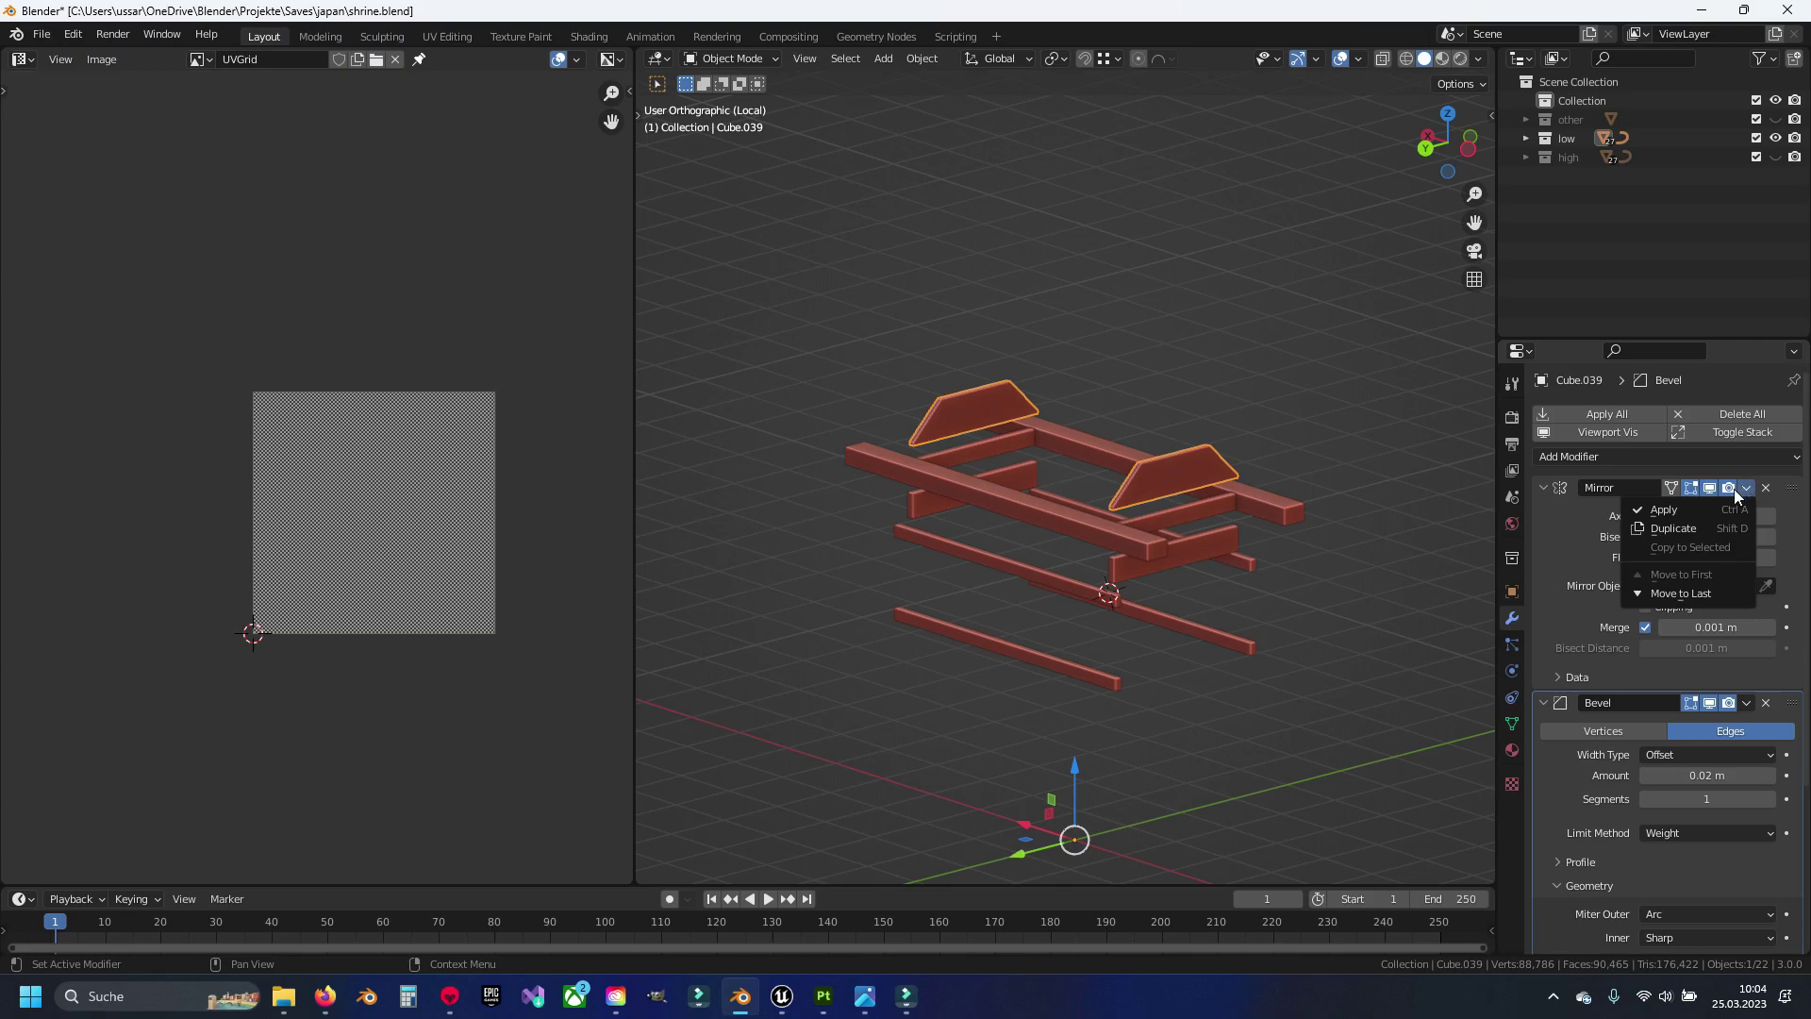
{"action": "key", "text": "Tab"}
{"action": "key", "text": "u"}
{"action": "left_click", "coordinate": [1157, 467]}
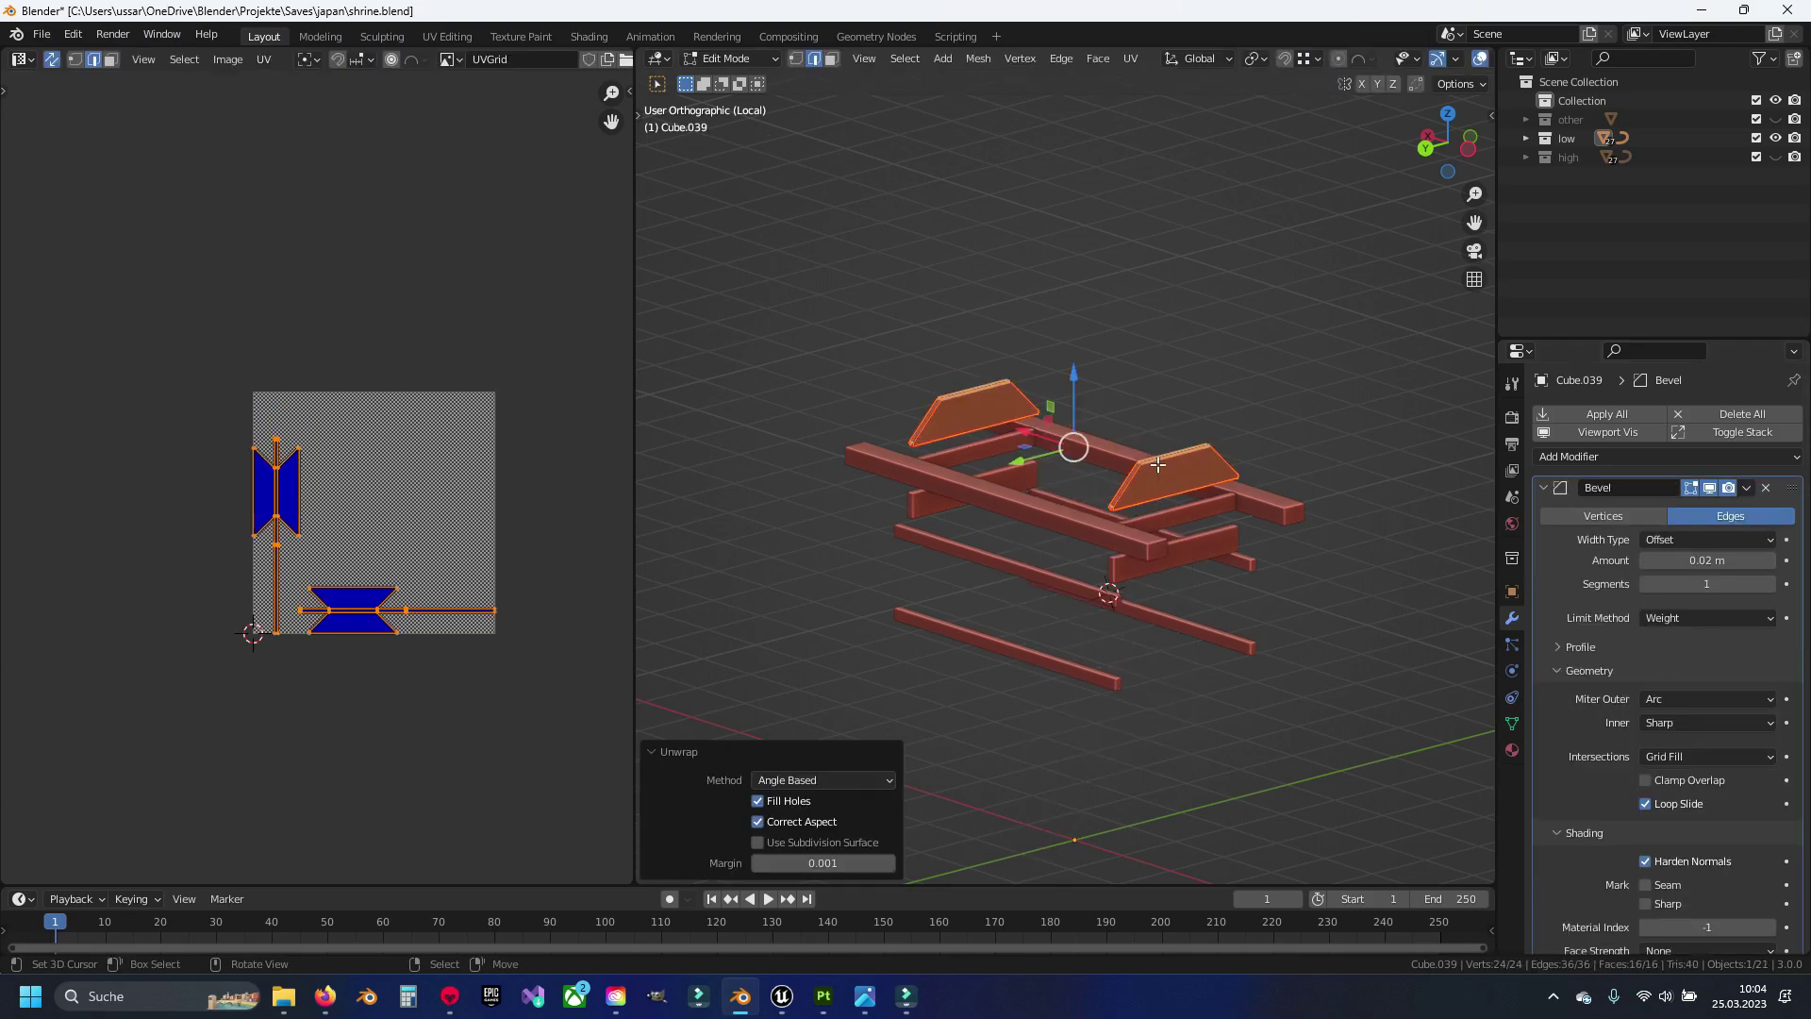
{"action": "key", "text": "Tab"}
{"action": "key", "text": "h"}
Unwrap the short crossbeam pair and hide it
{"action": "left_click", "coordinate": [1185, 514]}
{"action": "middle_click_drag", "start_coordinate": [1185, 514], "coordinate": [989, 416], "text": "shift"}
{"action": "key", "text": "Tab"}
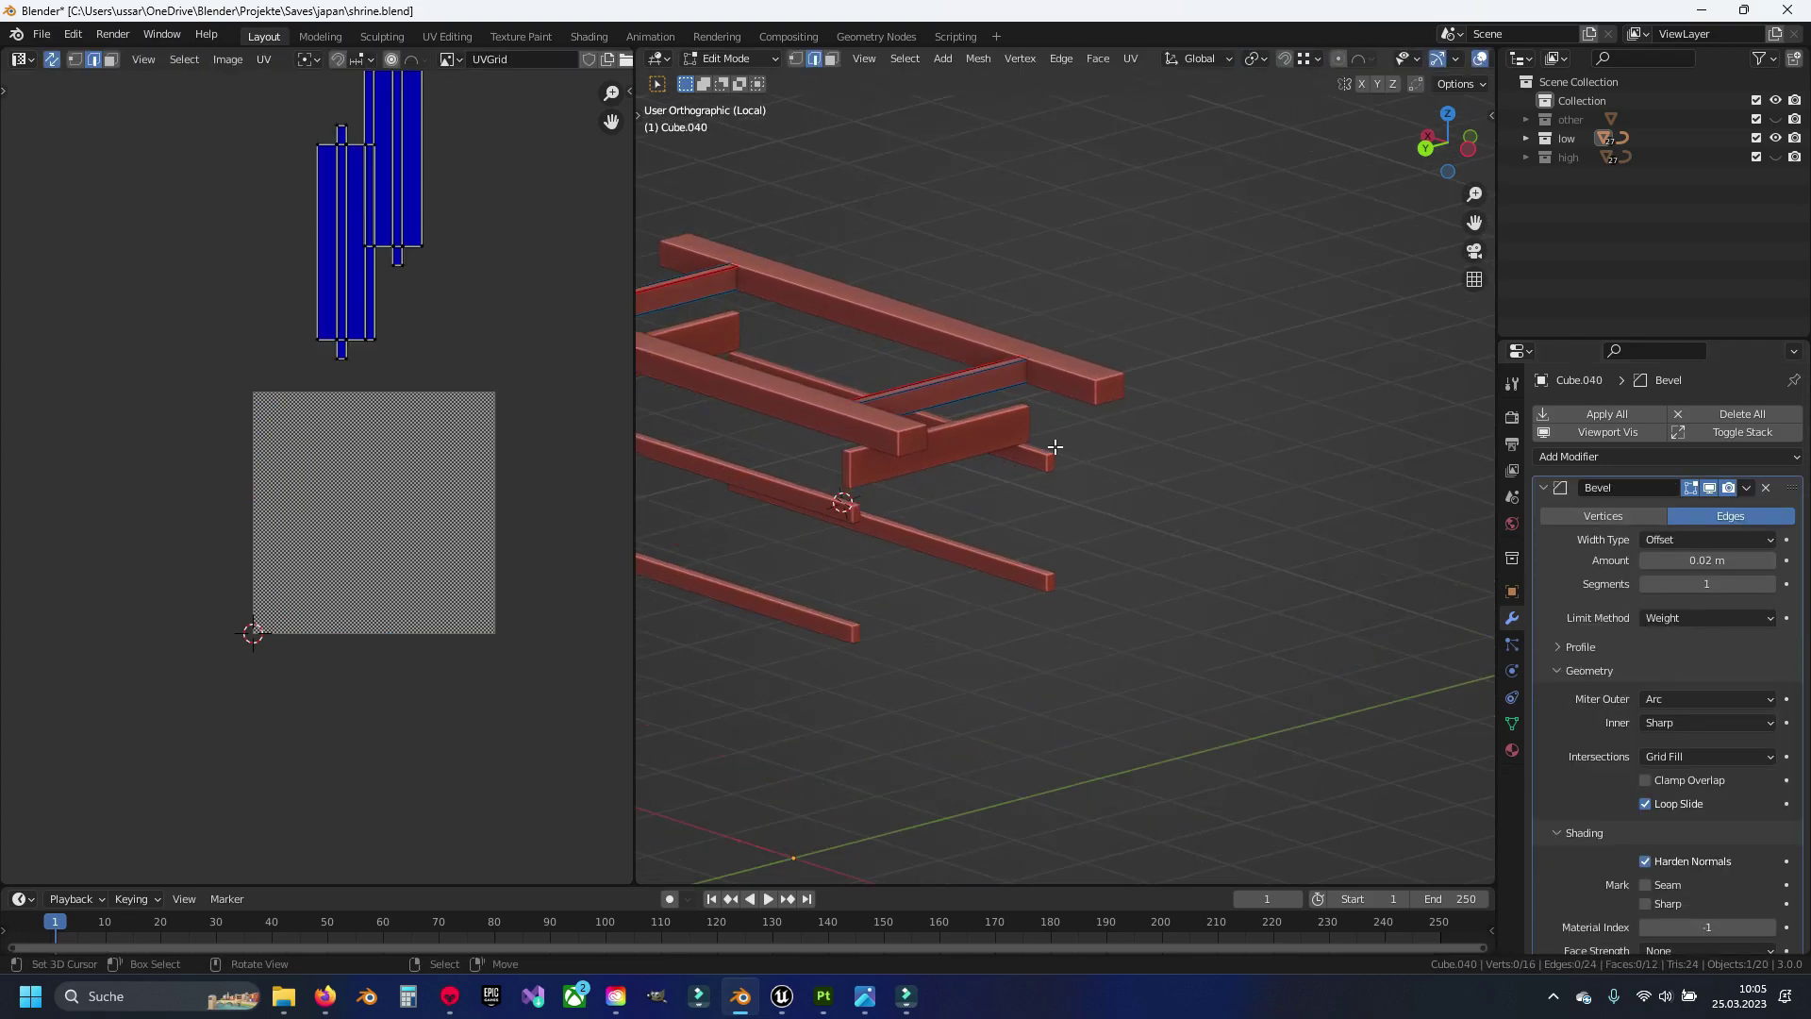
{"action": "scroll", "coordinate": [1037, 443], "scroll_direction": "up", "scroll_amount": 2}
{"action": "key", "text": "a"}
{"action": "key", "text": "u"}
{"action": "left_click", "coordinate": [1156, 471]}
{"action": "key", "text": "Tab"}
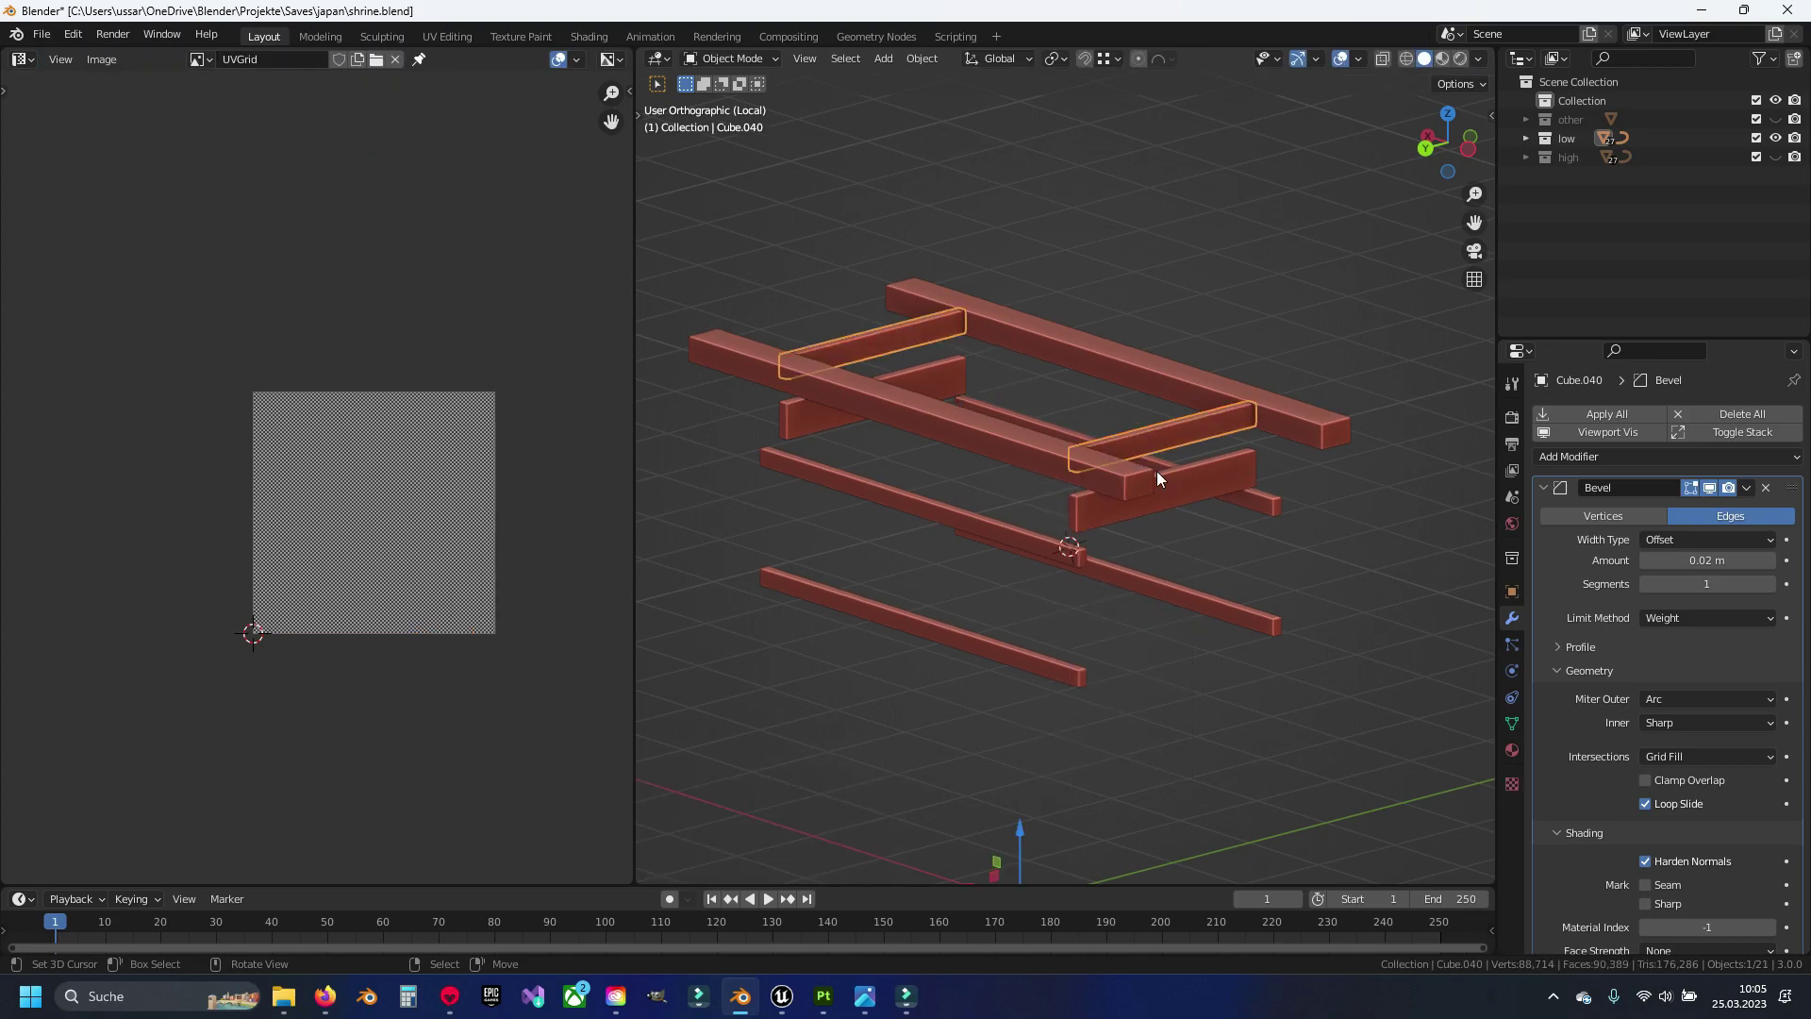
{"action": "key", "text": "h"}
Unwrap the two long top beams and hide them
{"action": "left_click", "coordinate": [1162, 377]}
{"action": "key", "text": "Tab"}
{"action": "key", "text": "a"}
{"action": "key", "text": "u"}
{"action": "left_click", "coordinate": [1174, 455]}
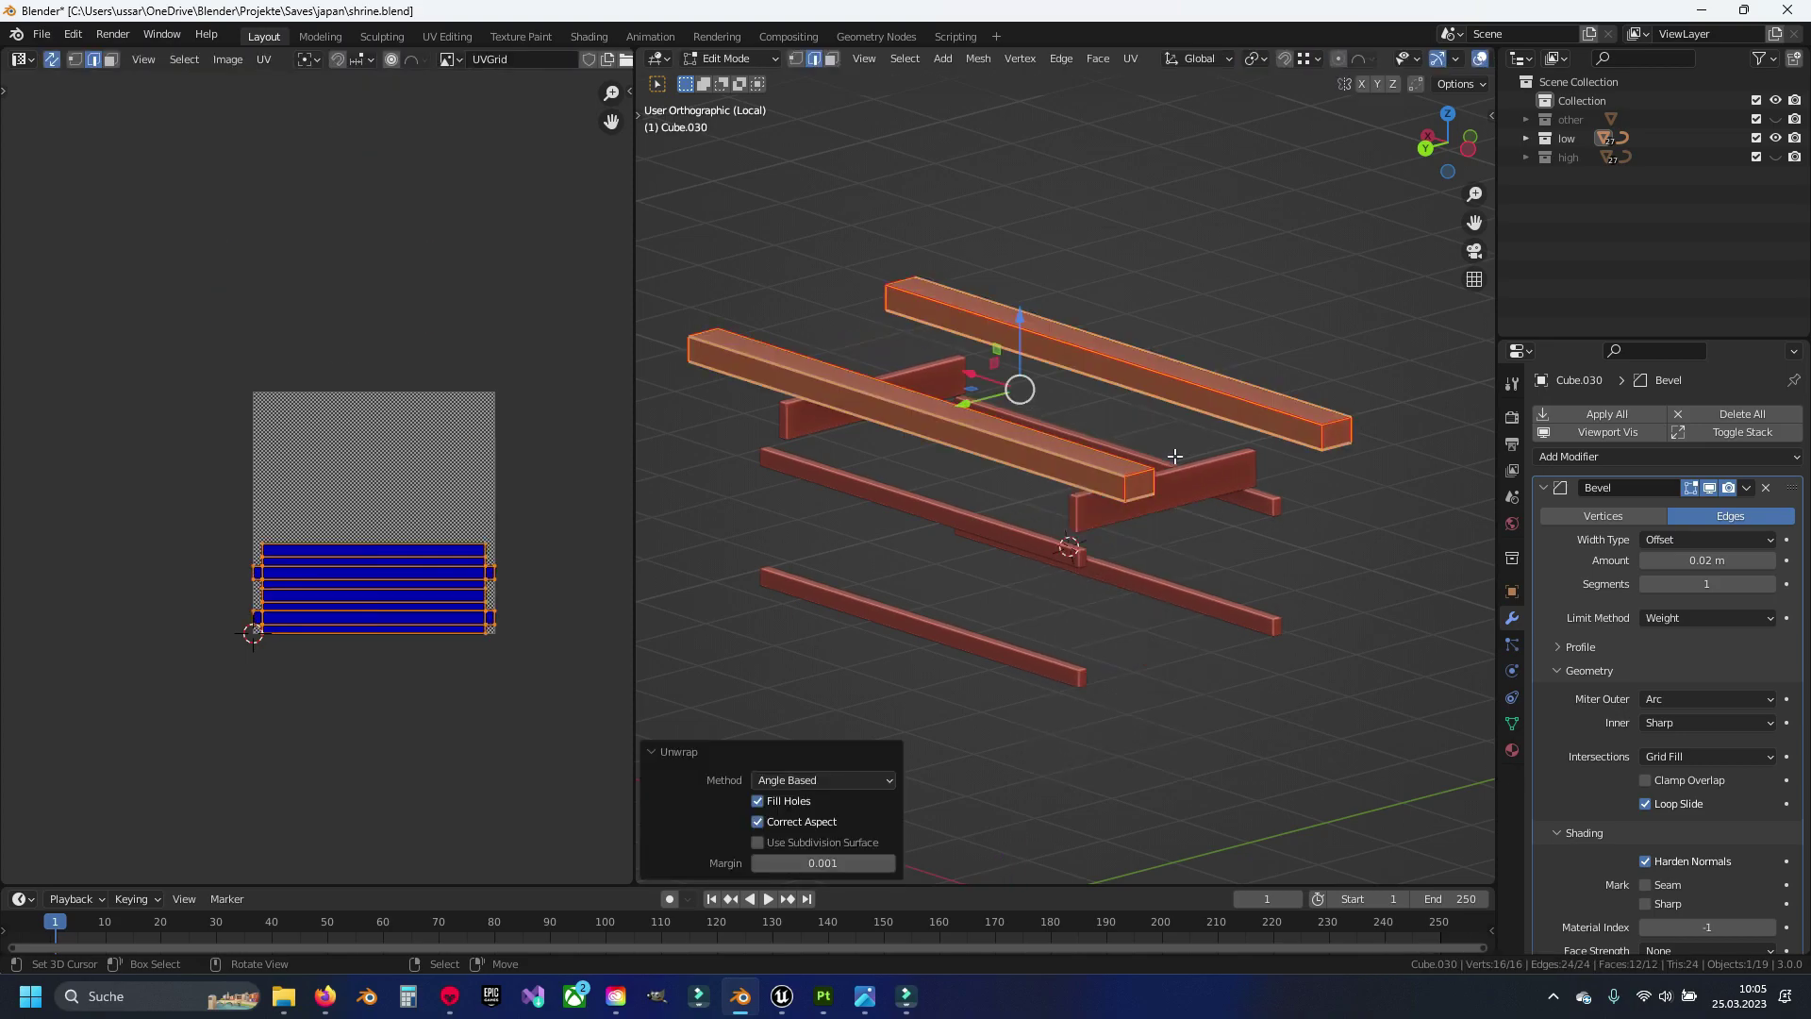
{"action": "key", "text": "Tab"}
{"action": "key", "text": "h"}
Unwrap the pair of thin rails and hide them
{"action": "left_click", "coordinate": [1174, 455]}
{"action": "key", "text": "Tab"}
{"action": "key", "text": "a"}
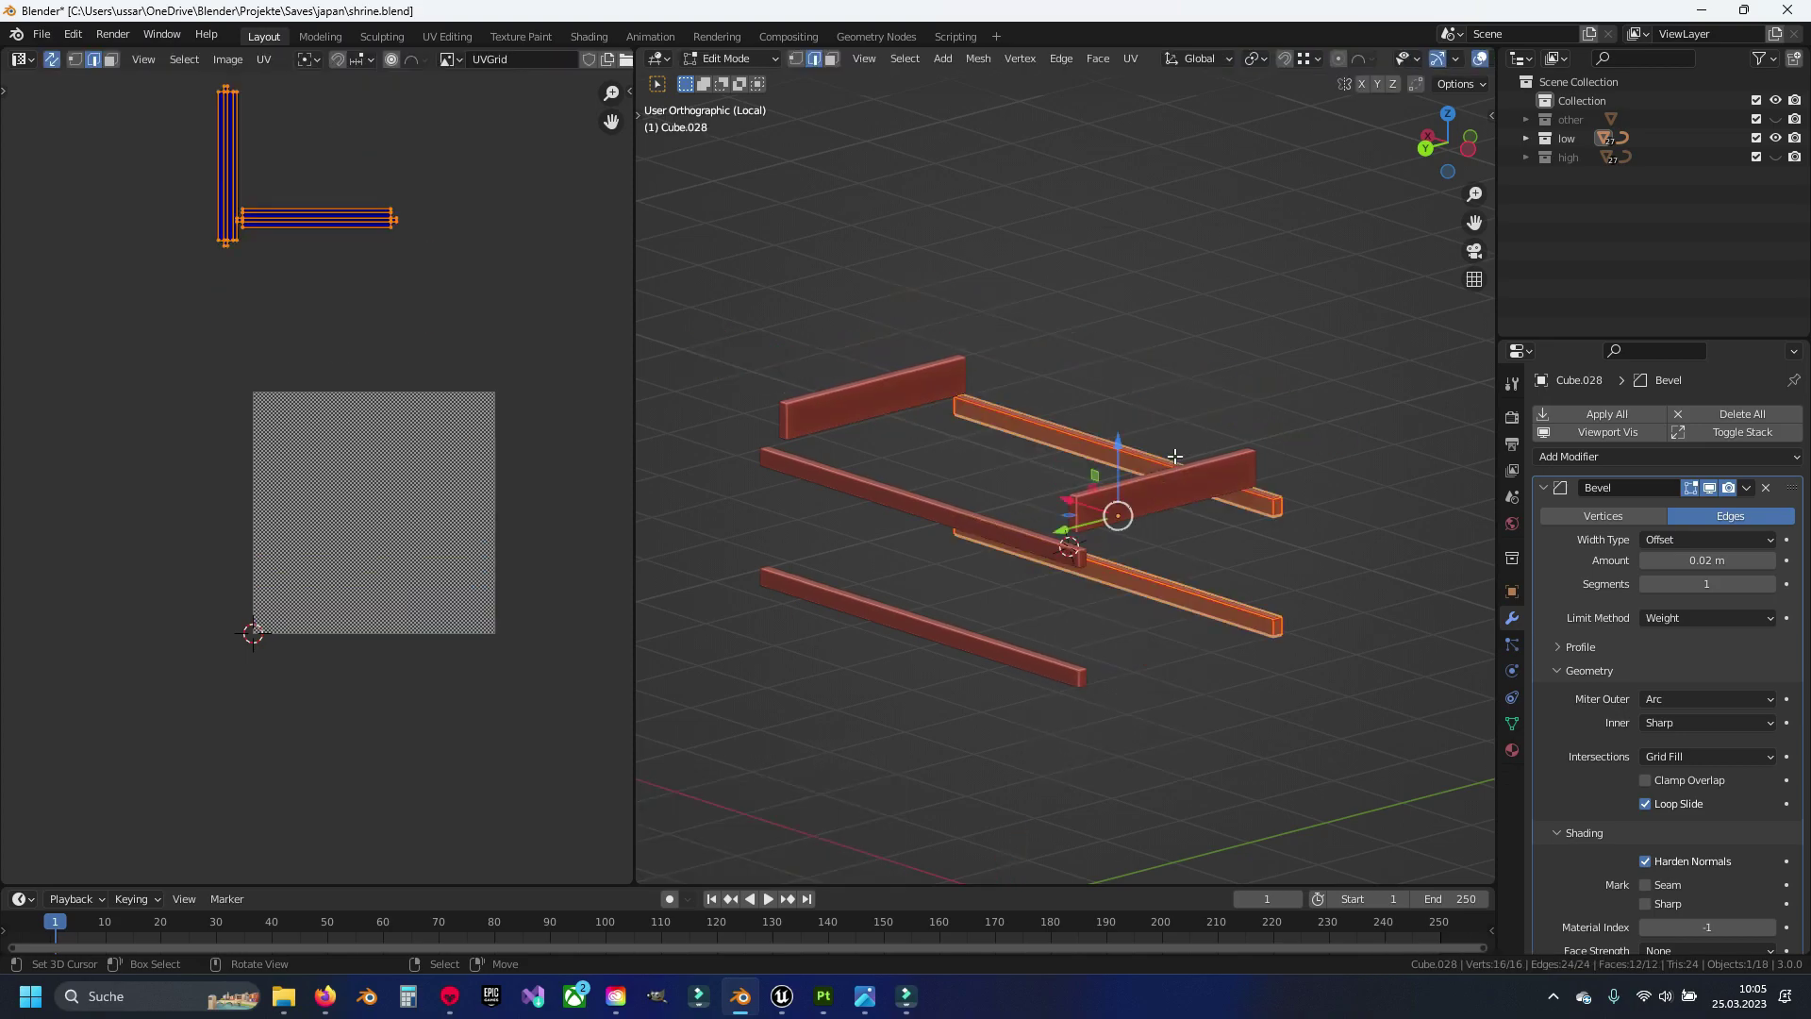
{"action": "key", "text": "u"}
{"action": "left_click", "coordinate": [1174, 455]}
{"action": "key", "text": "Tab"}
{"action": "key", "text": "h"}
Unwrap the two upright boards and hide them
{"action": "left_click", "coordinate": [1153, 497]}
{"action": "key", "text": "Tab"}
{"action": "key", "text": "a"}
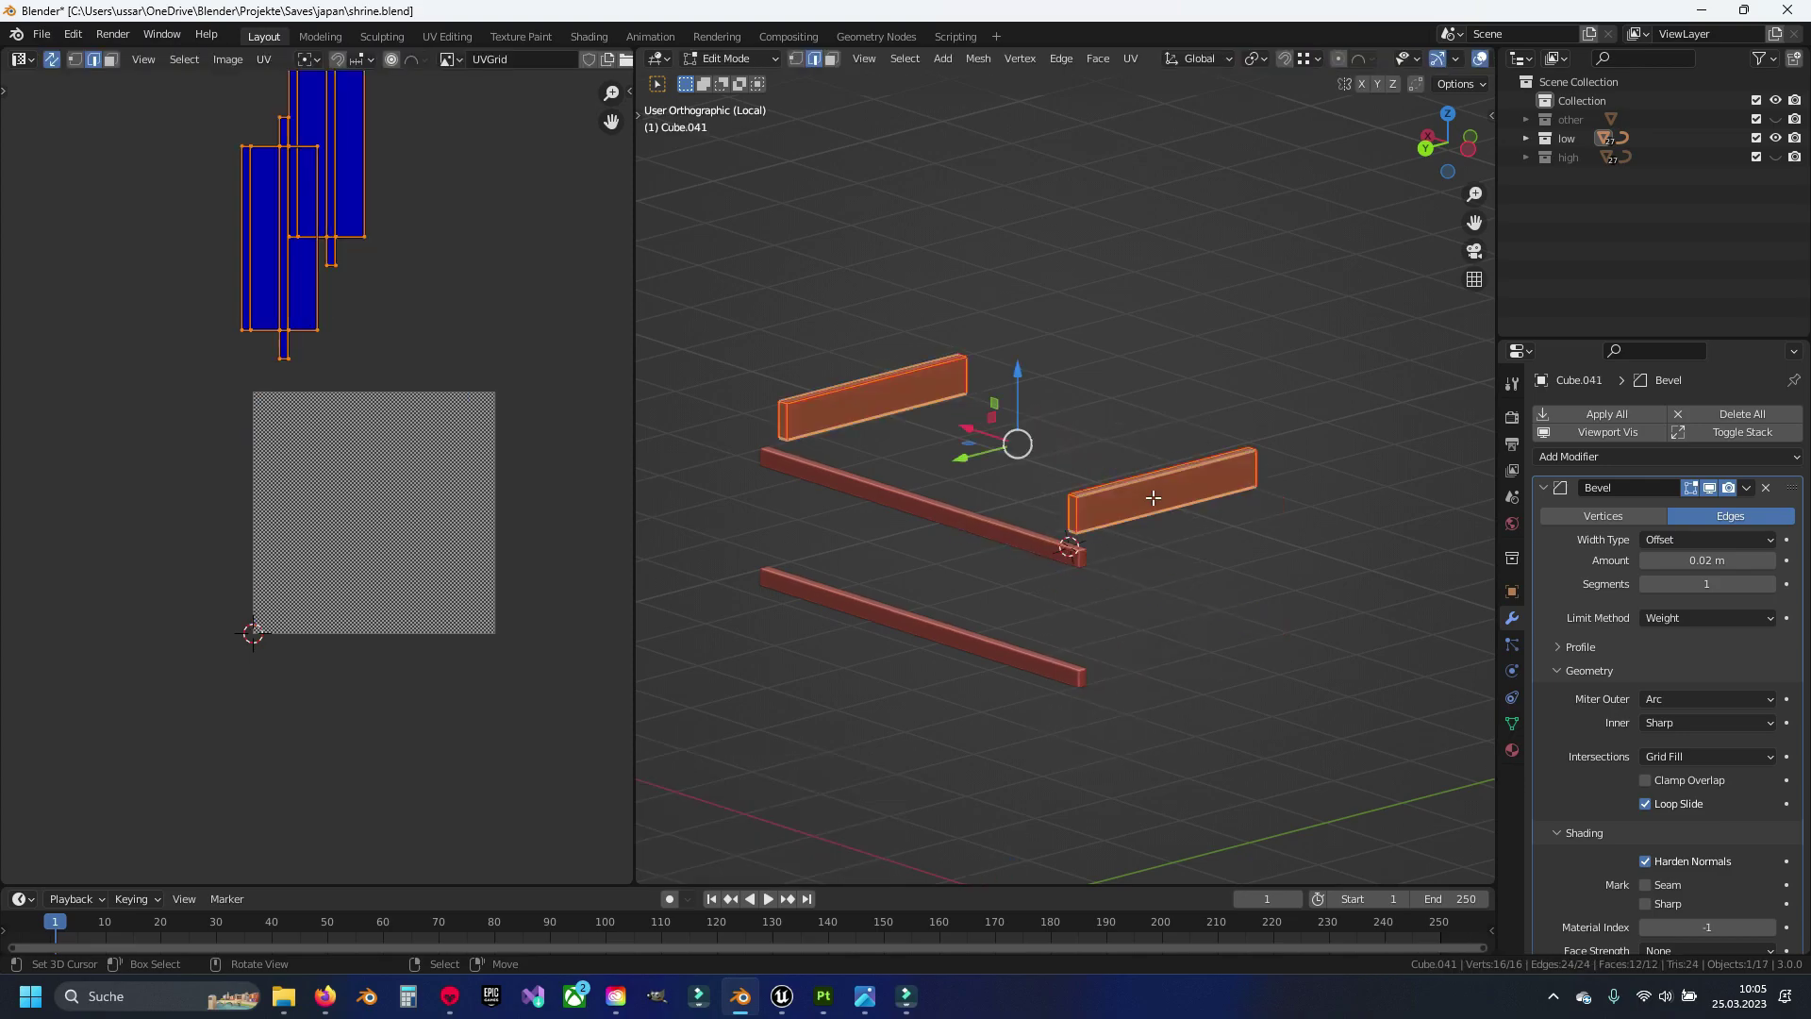
{"action": "key", "text": "u"}
{"action": "left_click", "coordinate": [1152, 496]}
{"action": "key", "text": "Tab"}
{"action": "key", "text": "h"}
Unwrap the last two bars and return to object mode
{"action": "left_click", "coordinate": [987, 534]}
{"action": "key", "text": "Tab"}
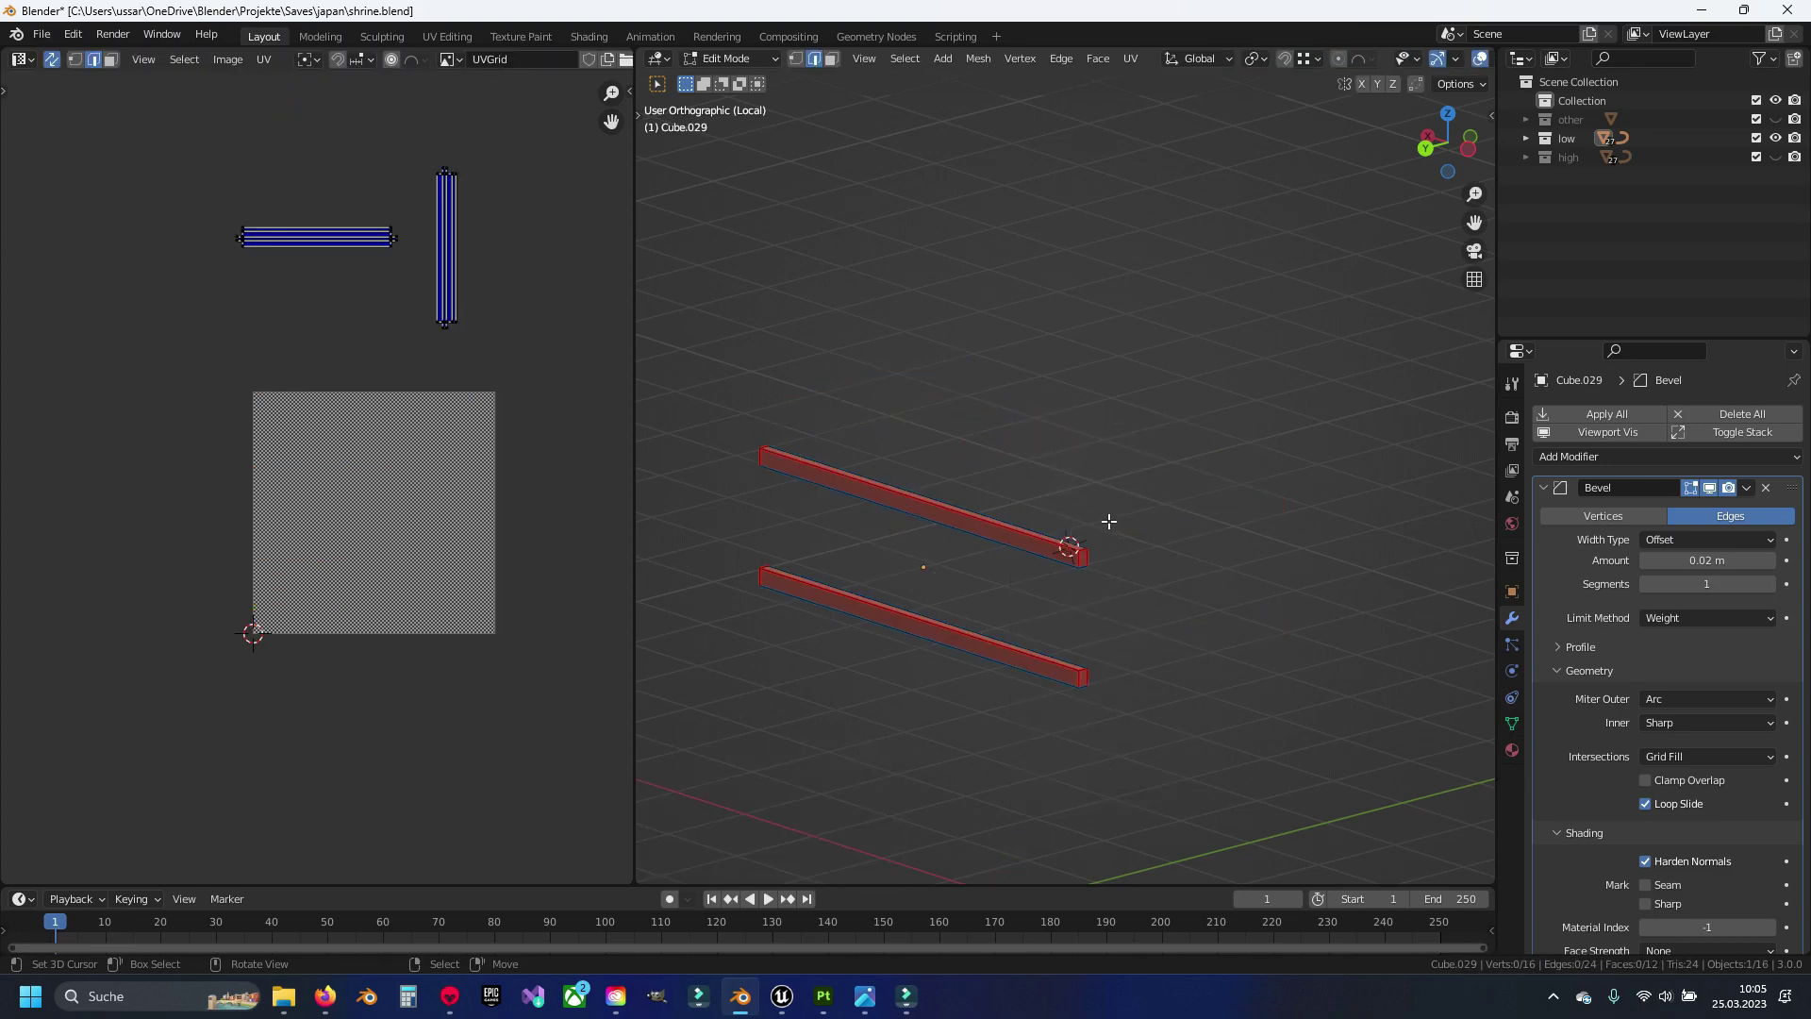
{"action": "key", "text": "a"}
{"action": "key", "text": "u"}
{"action": "left_click", "coordinate": [1117, 517]}
{"action": "key", "text": "Tab"}
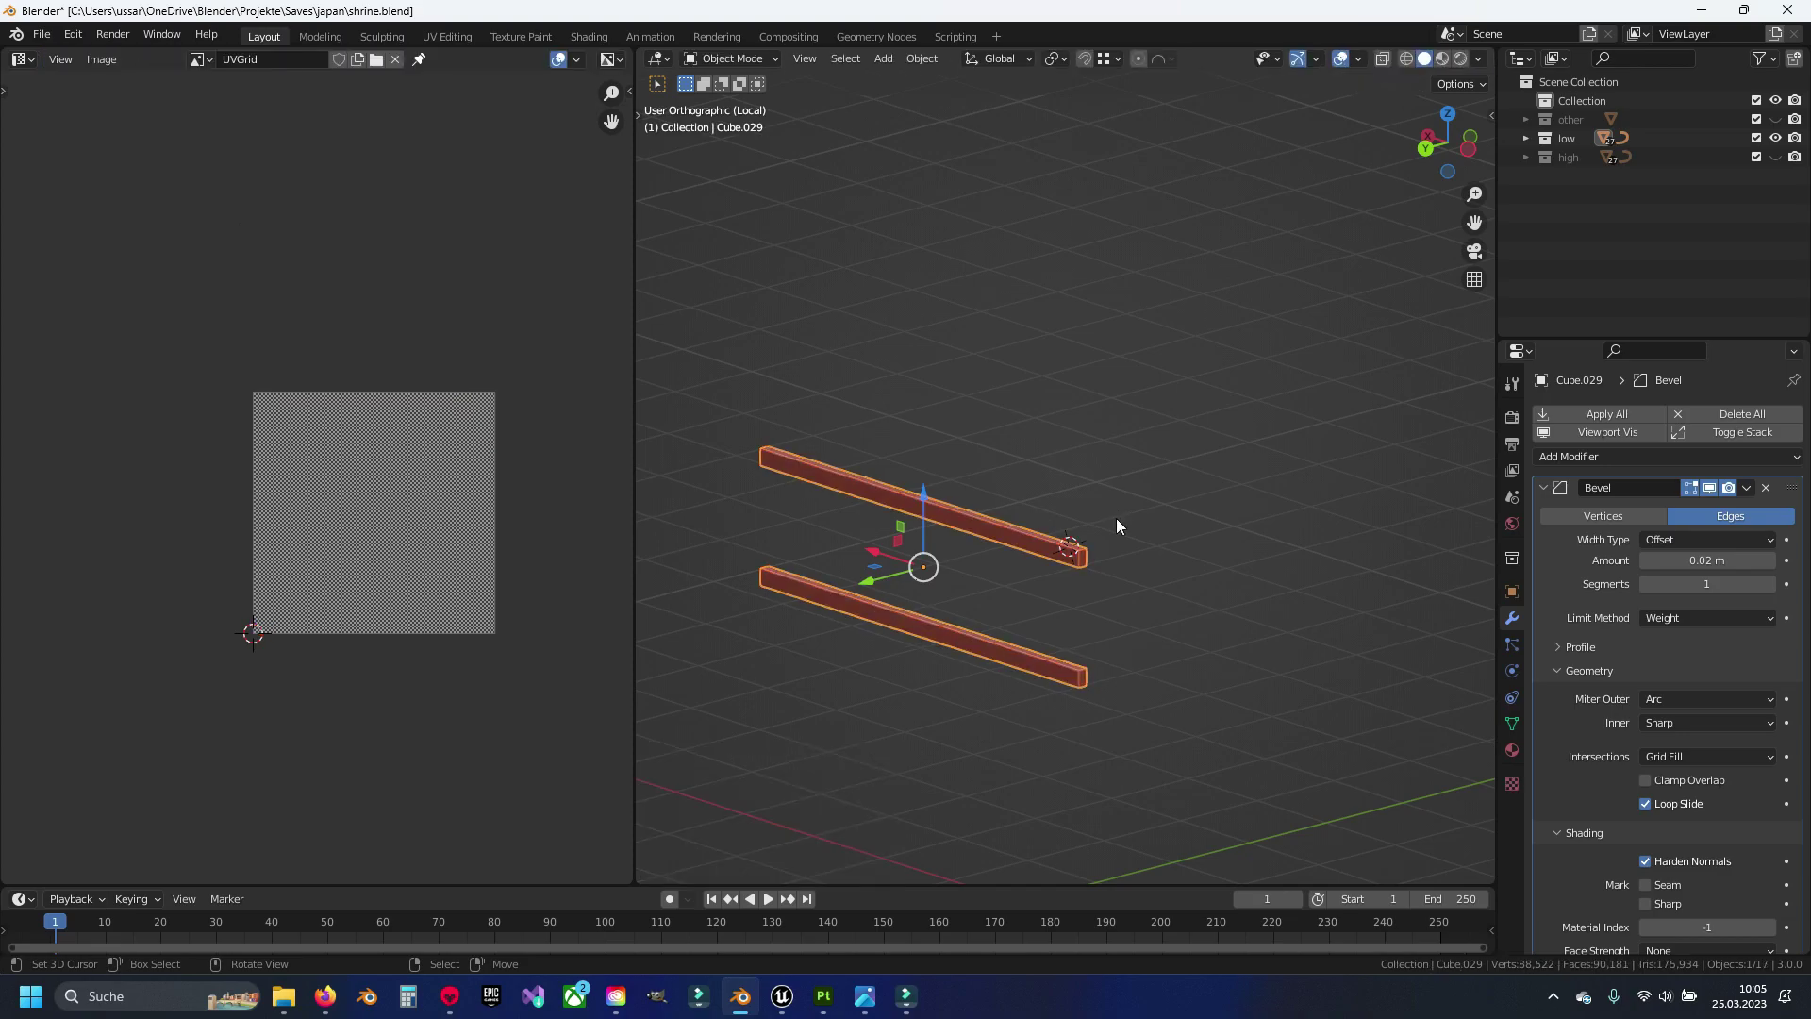
Deselect, leave local view and save shrine.blend
{"action": "key", "text": "alt+a"}
{"action": "key", "text": "KP_Divide"}
{"action": "key", "text": "ctrl+s"}
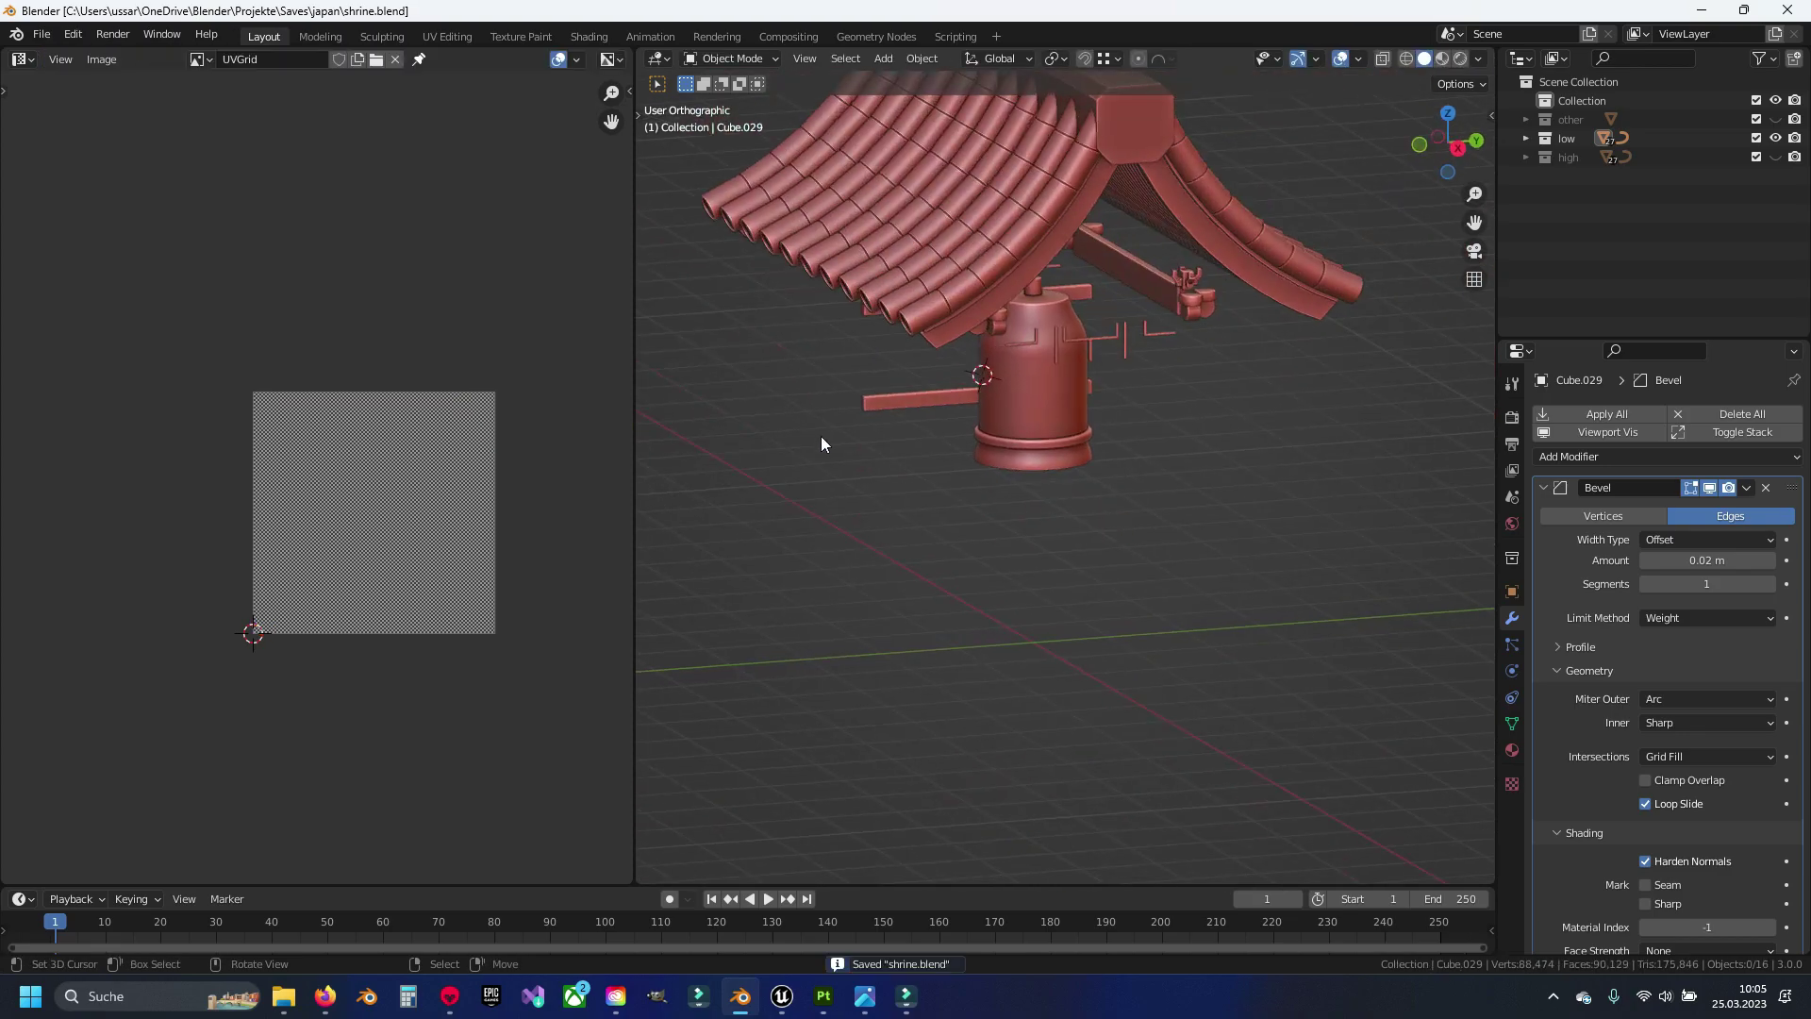
Isolate the bars under the roof and the roof beam in local view, in edit mode
{"action": "mouse_move", "coordinate": [821, 444]}
{"action": "middle_mouse_down"}
{"action": "mouse_move", "coordinate": [981, 430]}
{"action": "mouse_move", "coordinate": [894, 269]}
{"action": "middle_mouse_up"}
{"action": "left_click", "coordinate": [821, 438]}
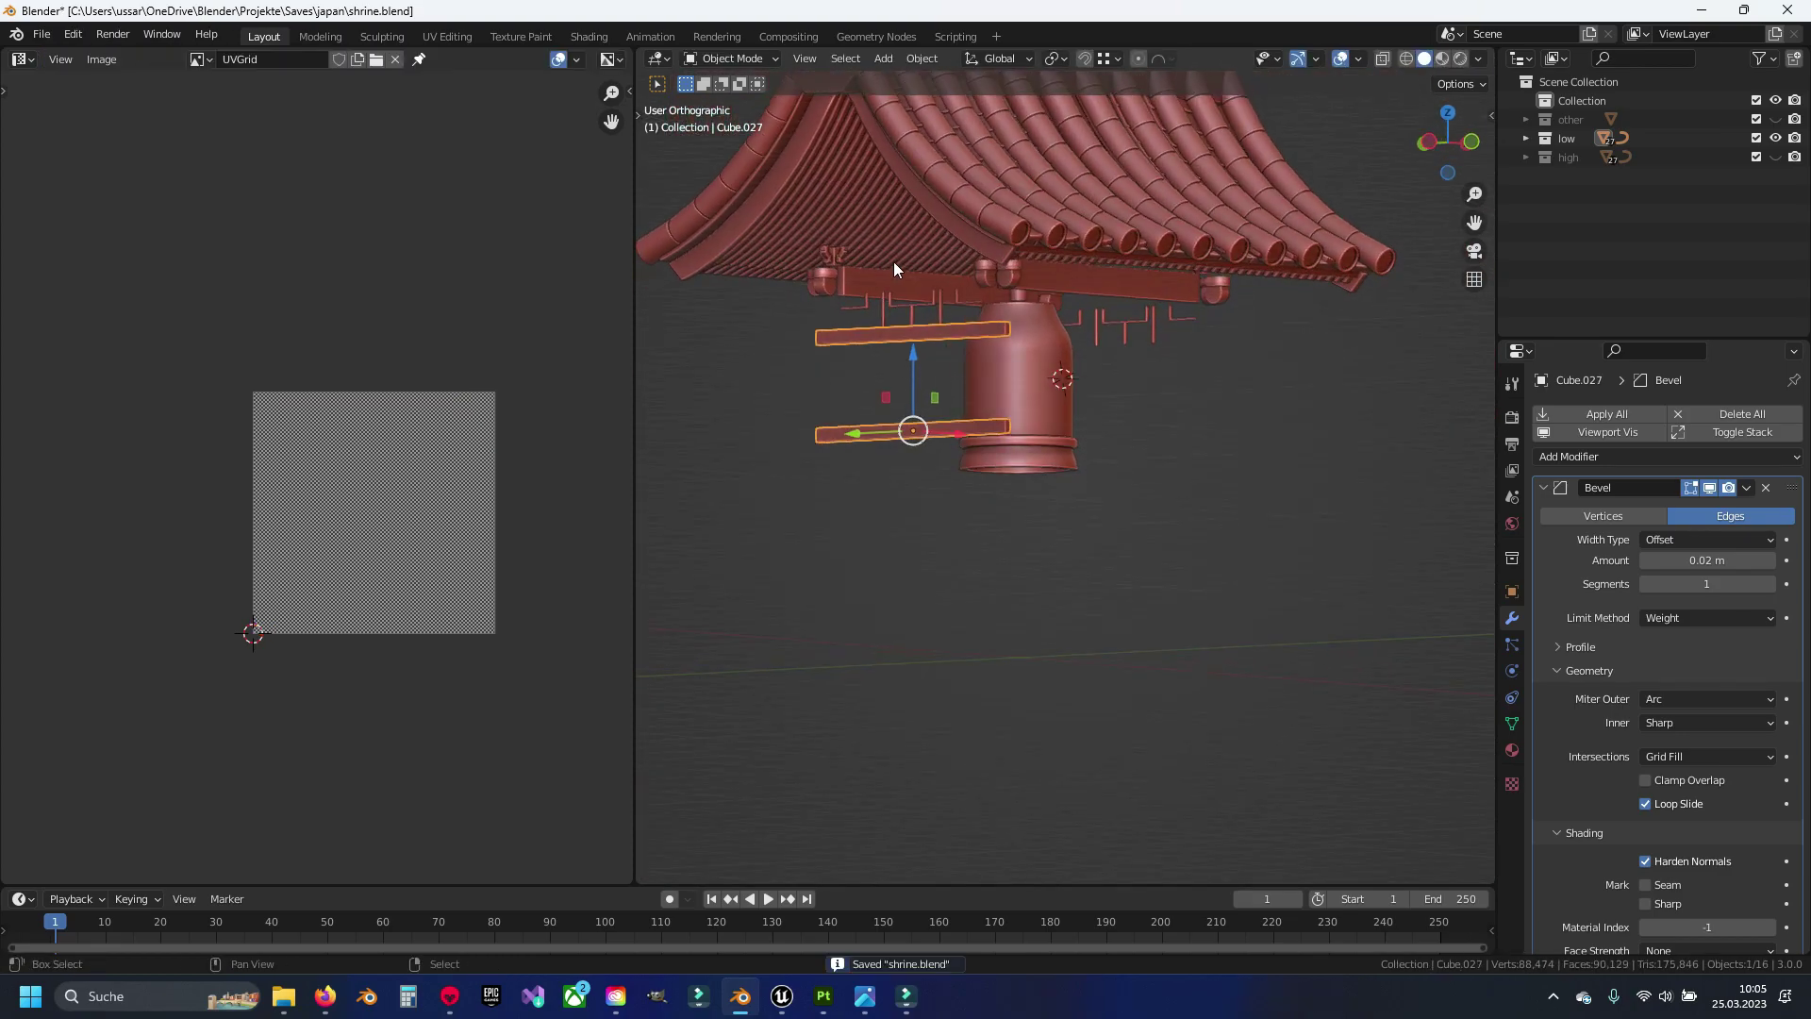
{"action": "left_click", "coordinate": [892, 278], "text": "shift"}
{"action": "key", "text": "KP_Divide"}
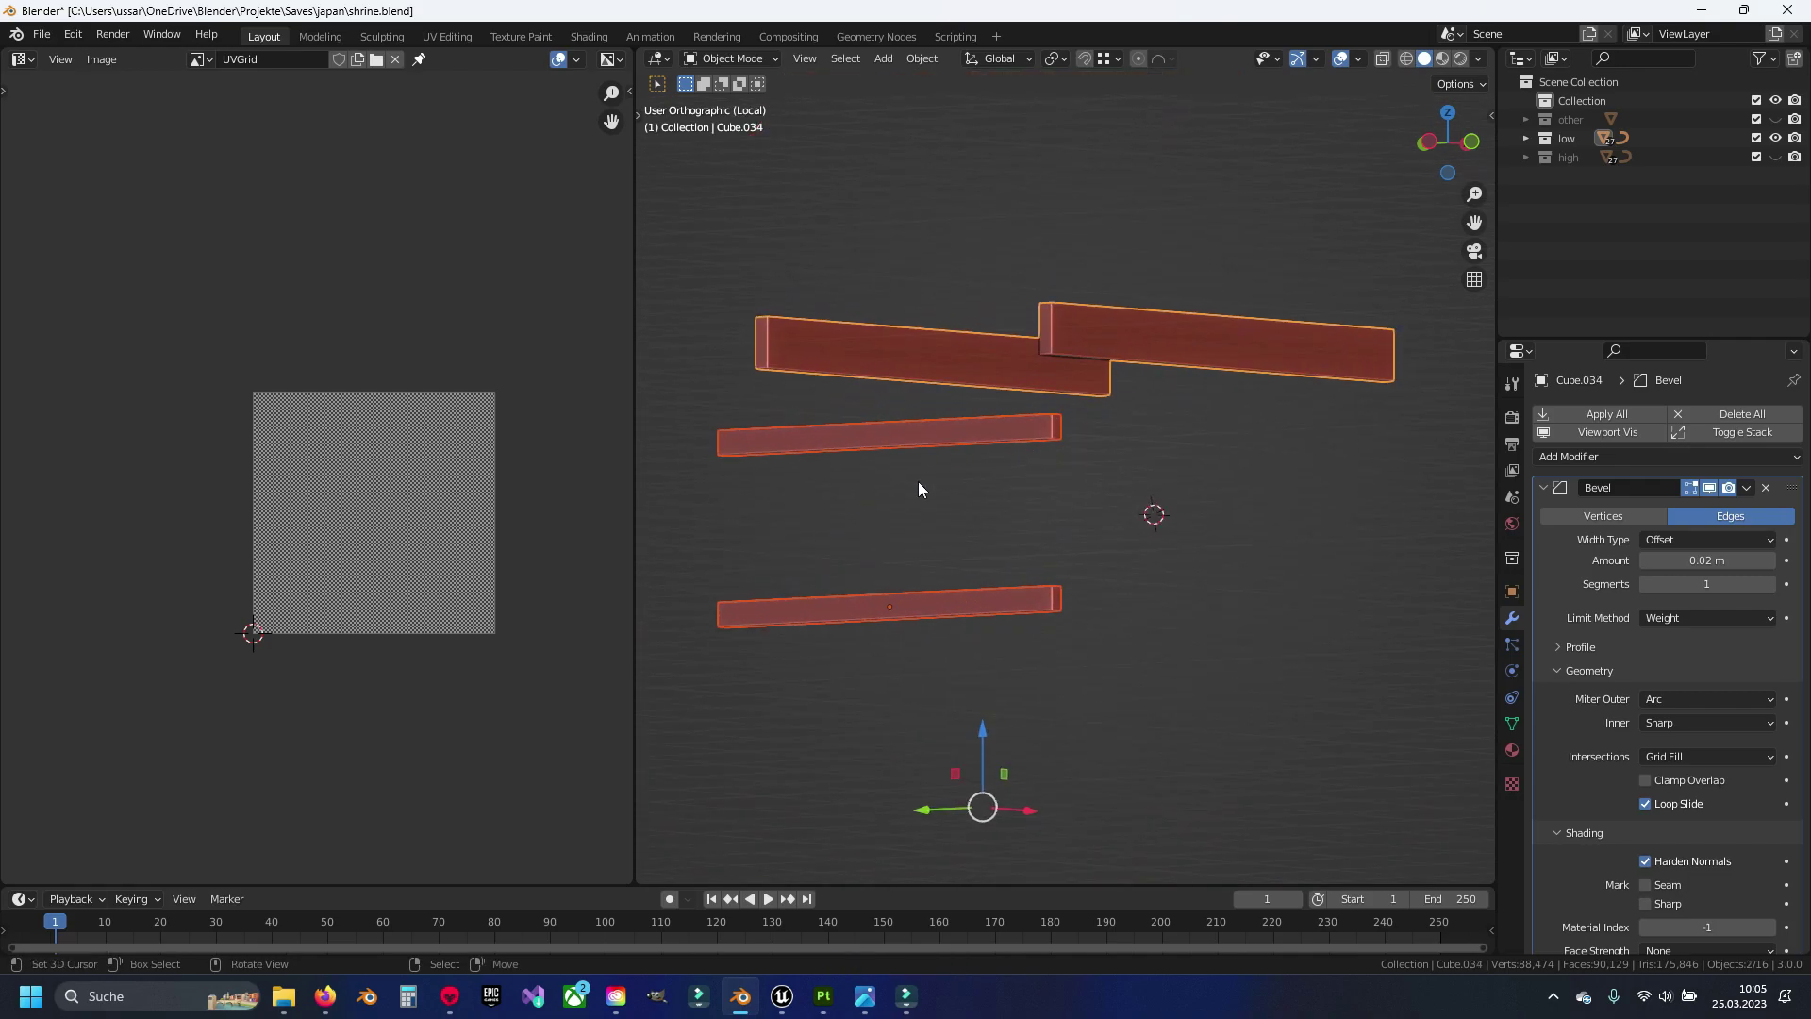
{"action": "mouse_move", "coordinate": [919, 489]}
{"action": "middle_mouse_down"}
{"action": "mouse_move", "coordinate": [897, 424]}
{"action": "mouse_move", "coordinate": [1053, 440]}
{"action": "mouse_move", "coordinate": [1095, 472]}
{"action": "middle_mouse_up"}
{"action": "key", "text": "Tab"}
{"action": "key", "text": "ctrl+s"}
Select the seam edges at the end of the first bar
{"action": "scroll", "coordinate": [1095, 472], "scroll_direction": "up", "scroll_amount": 5}
{"action": "left_click", "coordinate": [1149, 513]}
{"action": "mouse_move", "coordinate": [1305, 368]}
{"action": "middle_mouse_down"}
{"action": "mouse_move", "coordinate": [1148, 513]}
{"action": "mouse_move", "coordinate": [1073, 656]}
{"action": "mouse_move", "coordinate": [1094, 566]}
{"action": "middle_mouse_up"}
{"action": "left_click", "coordinate": [1169, 478], "text": "shift"}
{"action": "left_click", "coordinate": [1087, 457], "text": "shift"}
{"action": "scroll", "coordinate": [1124, 469], "scroll_direction": "up", "scroll_amount": 2}
{"action": "left_click", "coordinate": [1071, 624], "text": "shift"}
{"action": "scroll", "coordinate": [1071, 624], "scroll_direction": "down", "scroll_amount": 4}
{"action": "scroll", "coordinate": [1098, 544], "scroll_direction": "up", "scroll_amount": 2}
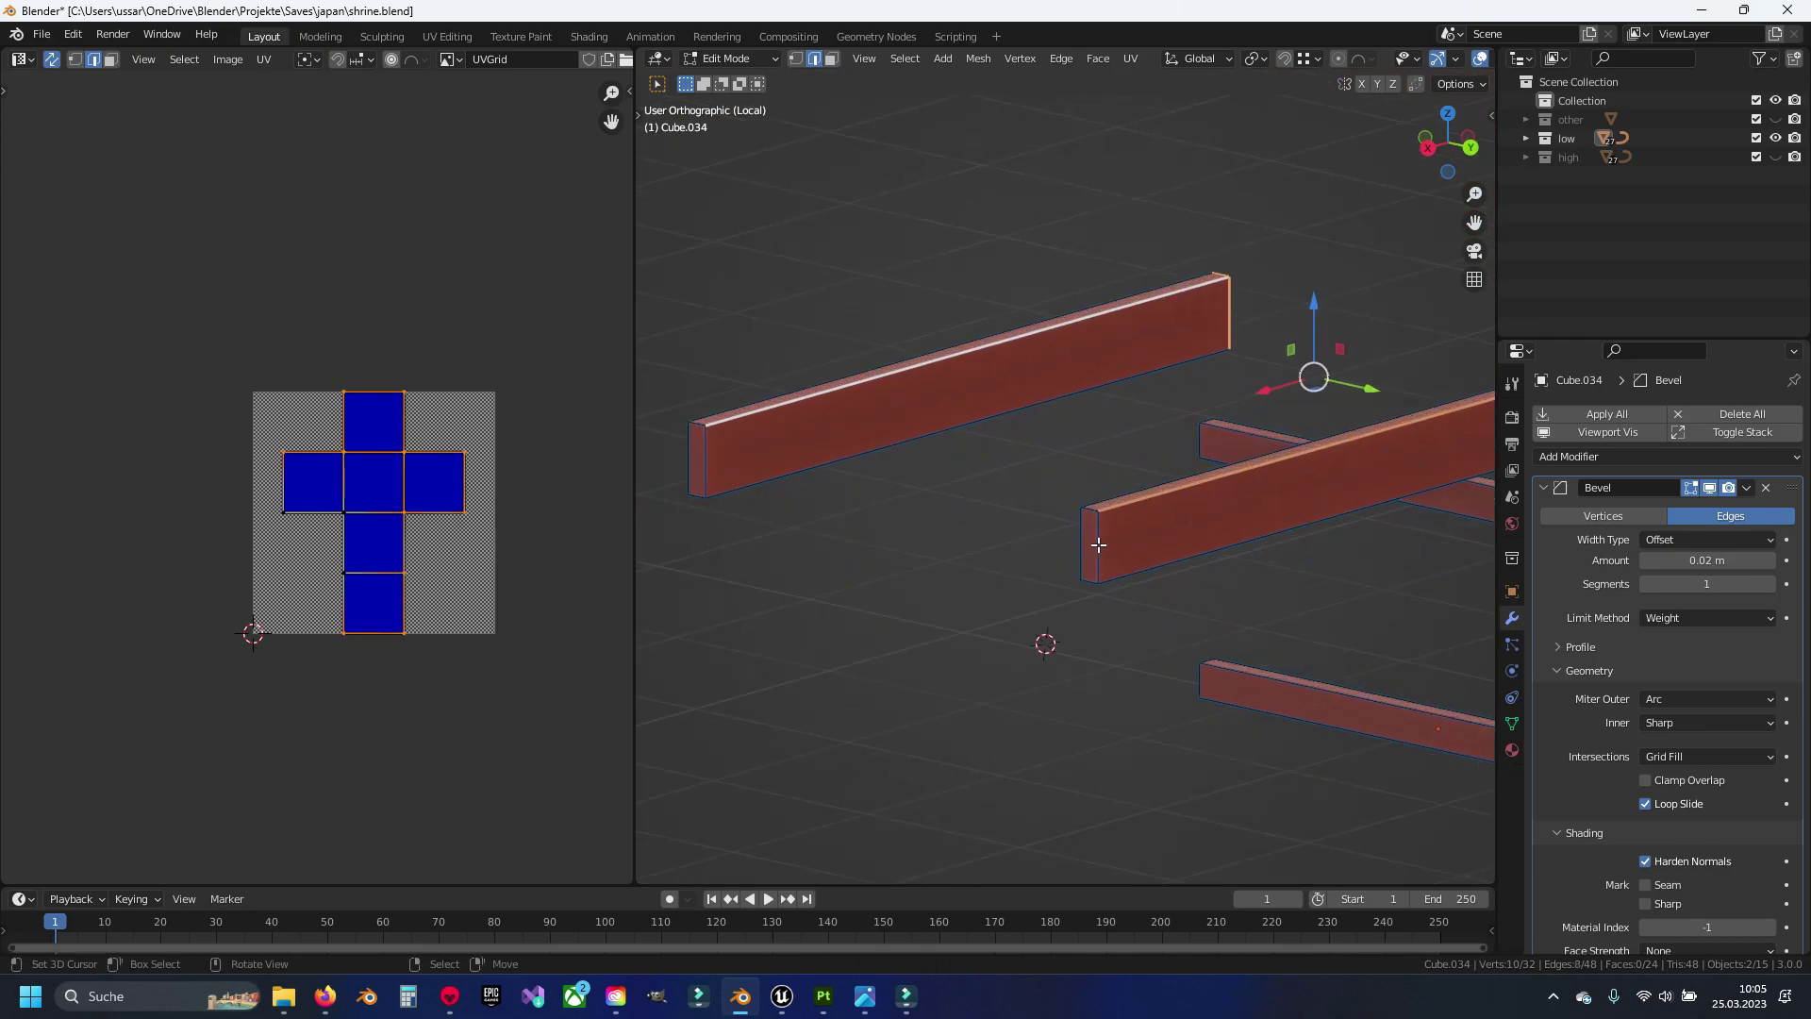
{"action": "left_click", "coordinate": [1099, 544], "text": "shift"}
{"action": "scroll", "coordinate": [1087, 491], "scroll_direction": "up", "scroll_amount": 2}
{"action": "middle_click_drag", "start_coordinate": [1087, 461], "coordinate": [964, 536], "text": "shift"}
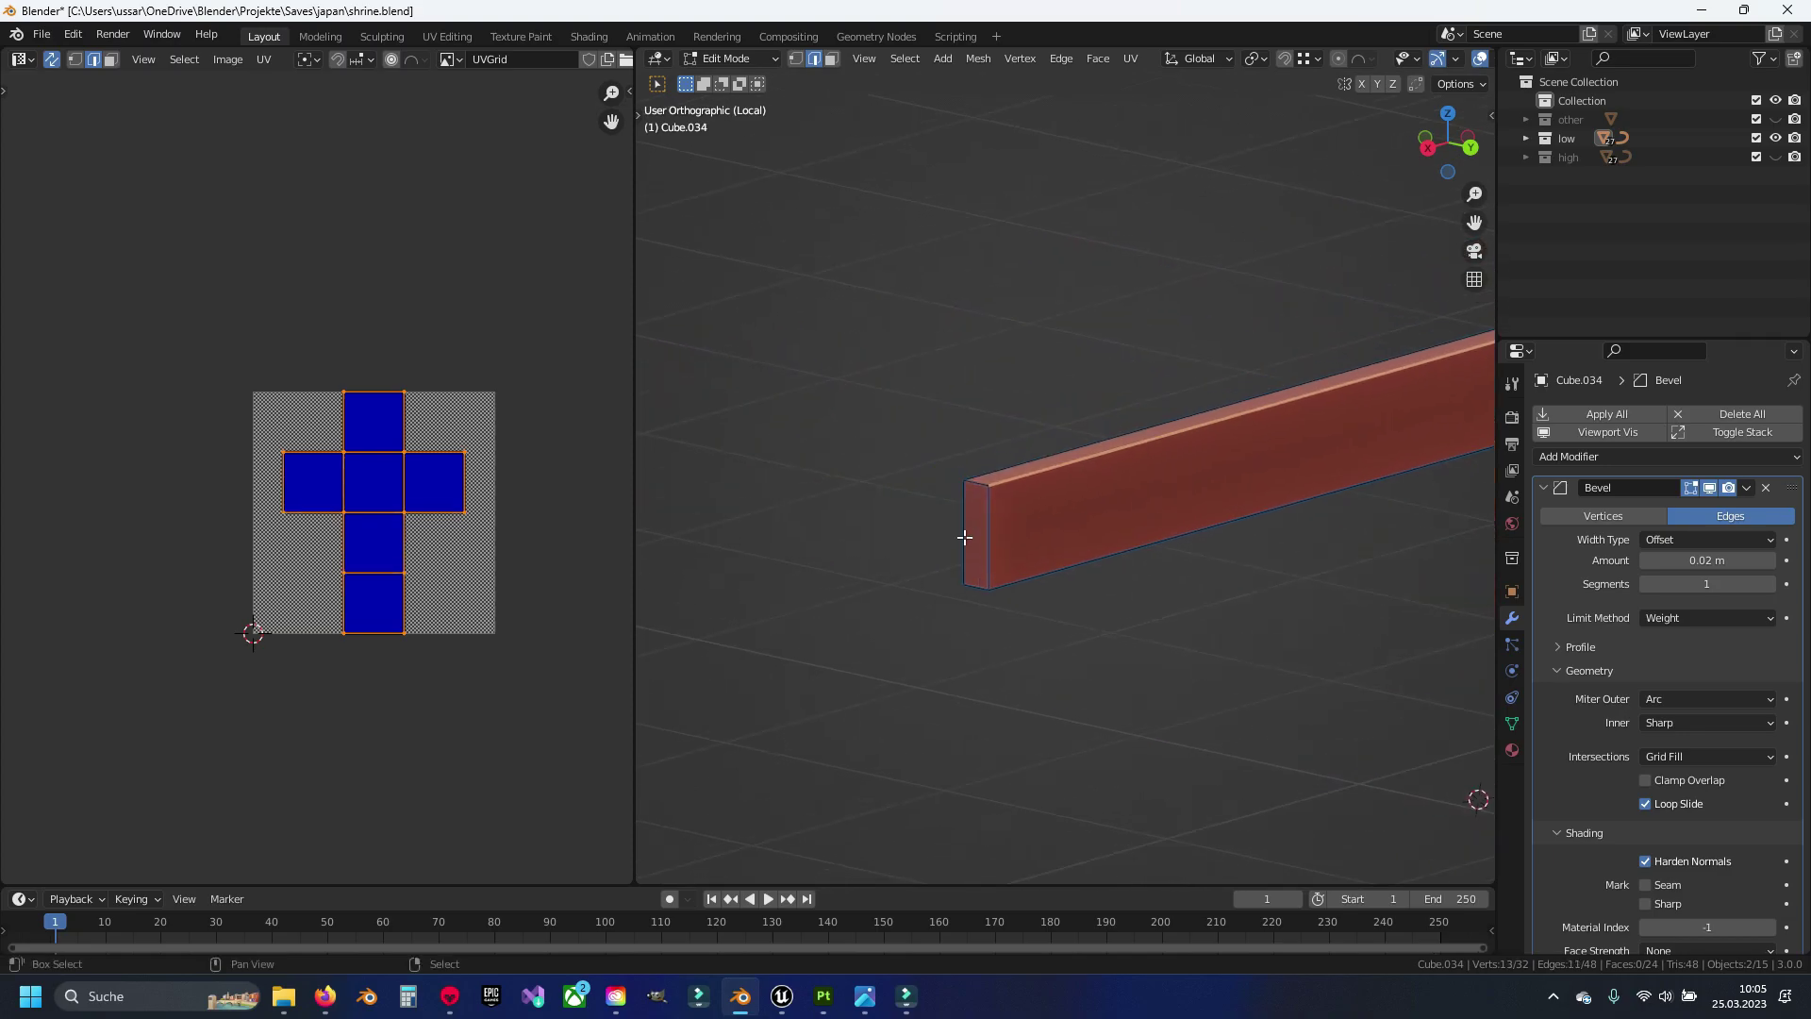
Try selecting the whole connected bar, then clear the selection
{"action": "key", "text": "u"}
{"action": "left_click", "coordinate": [917, 516]}
{"action": "key", "text": "a"}
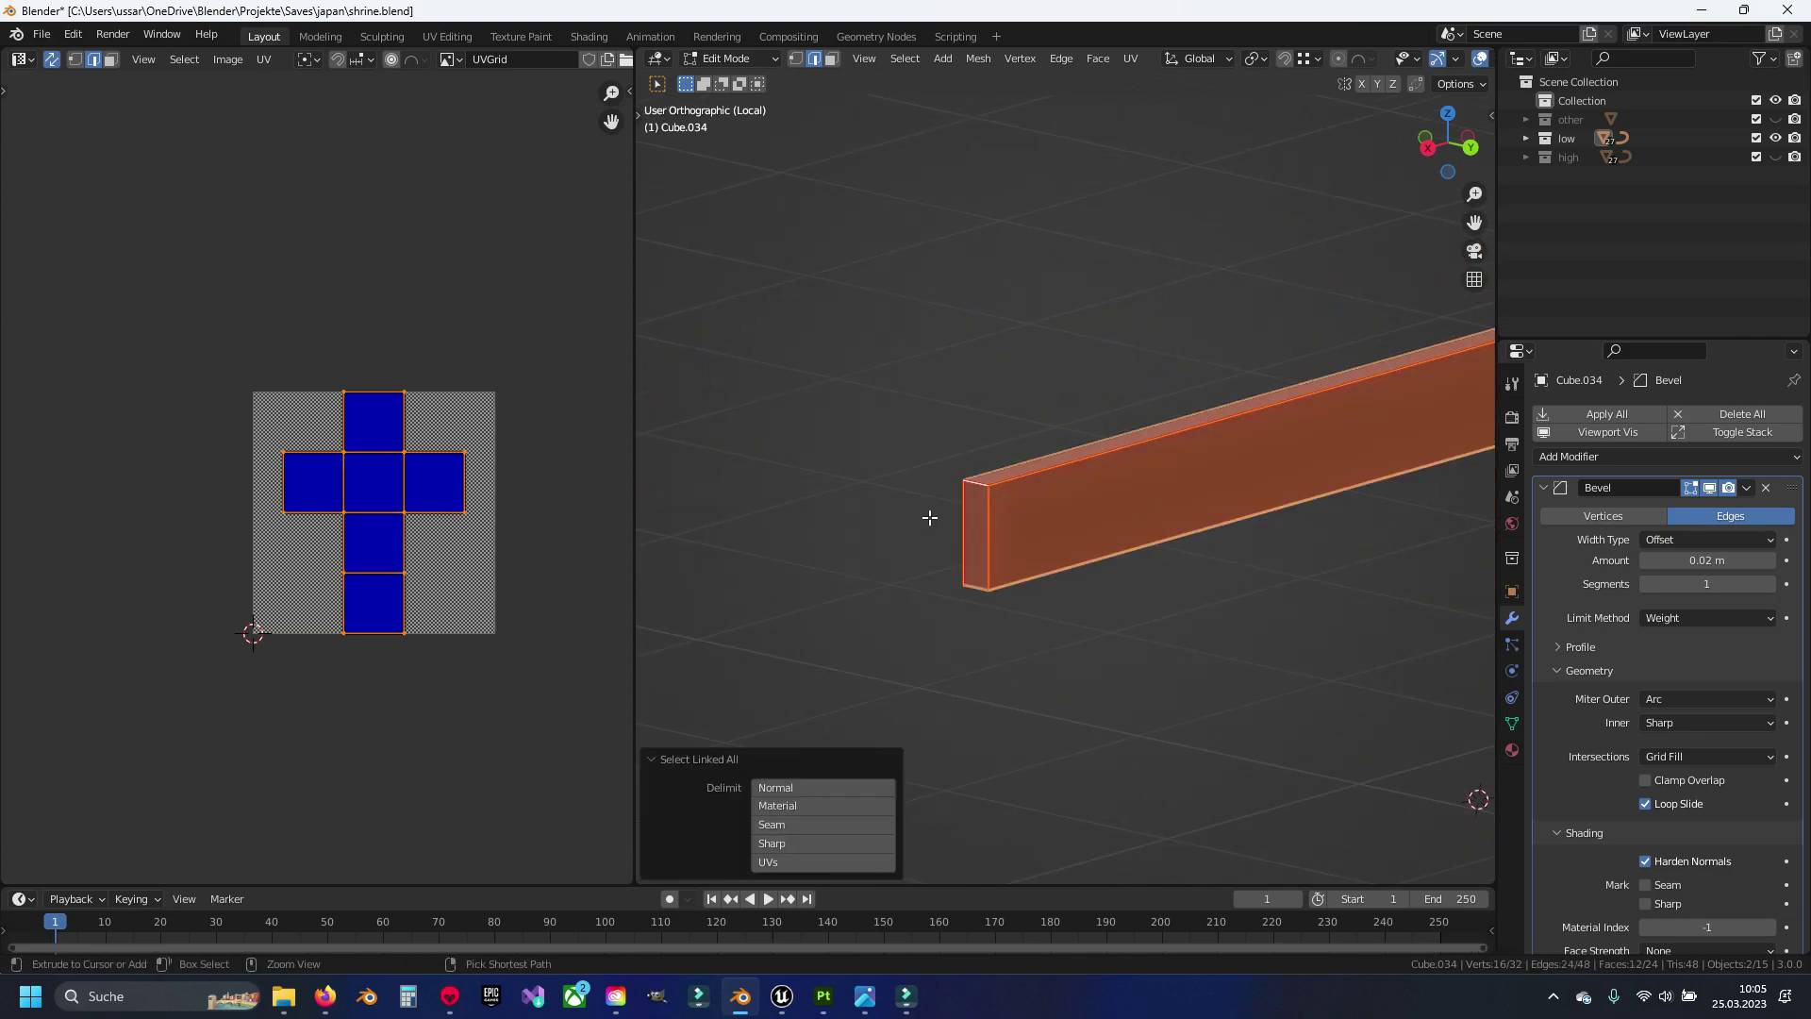
{"action": "key", "text": "u"}
{"action": "left_click", "coordinate": [929, 517]}
{"action": "key", "text": "alt+a"}
{"action": "scroll", "coordinate": [1066, 566], "scroll_direction": "down", "scroll_amount": 3}
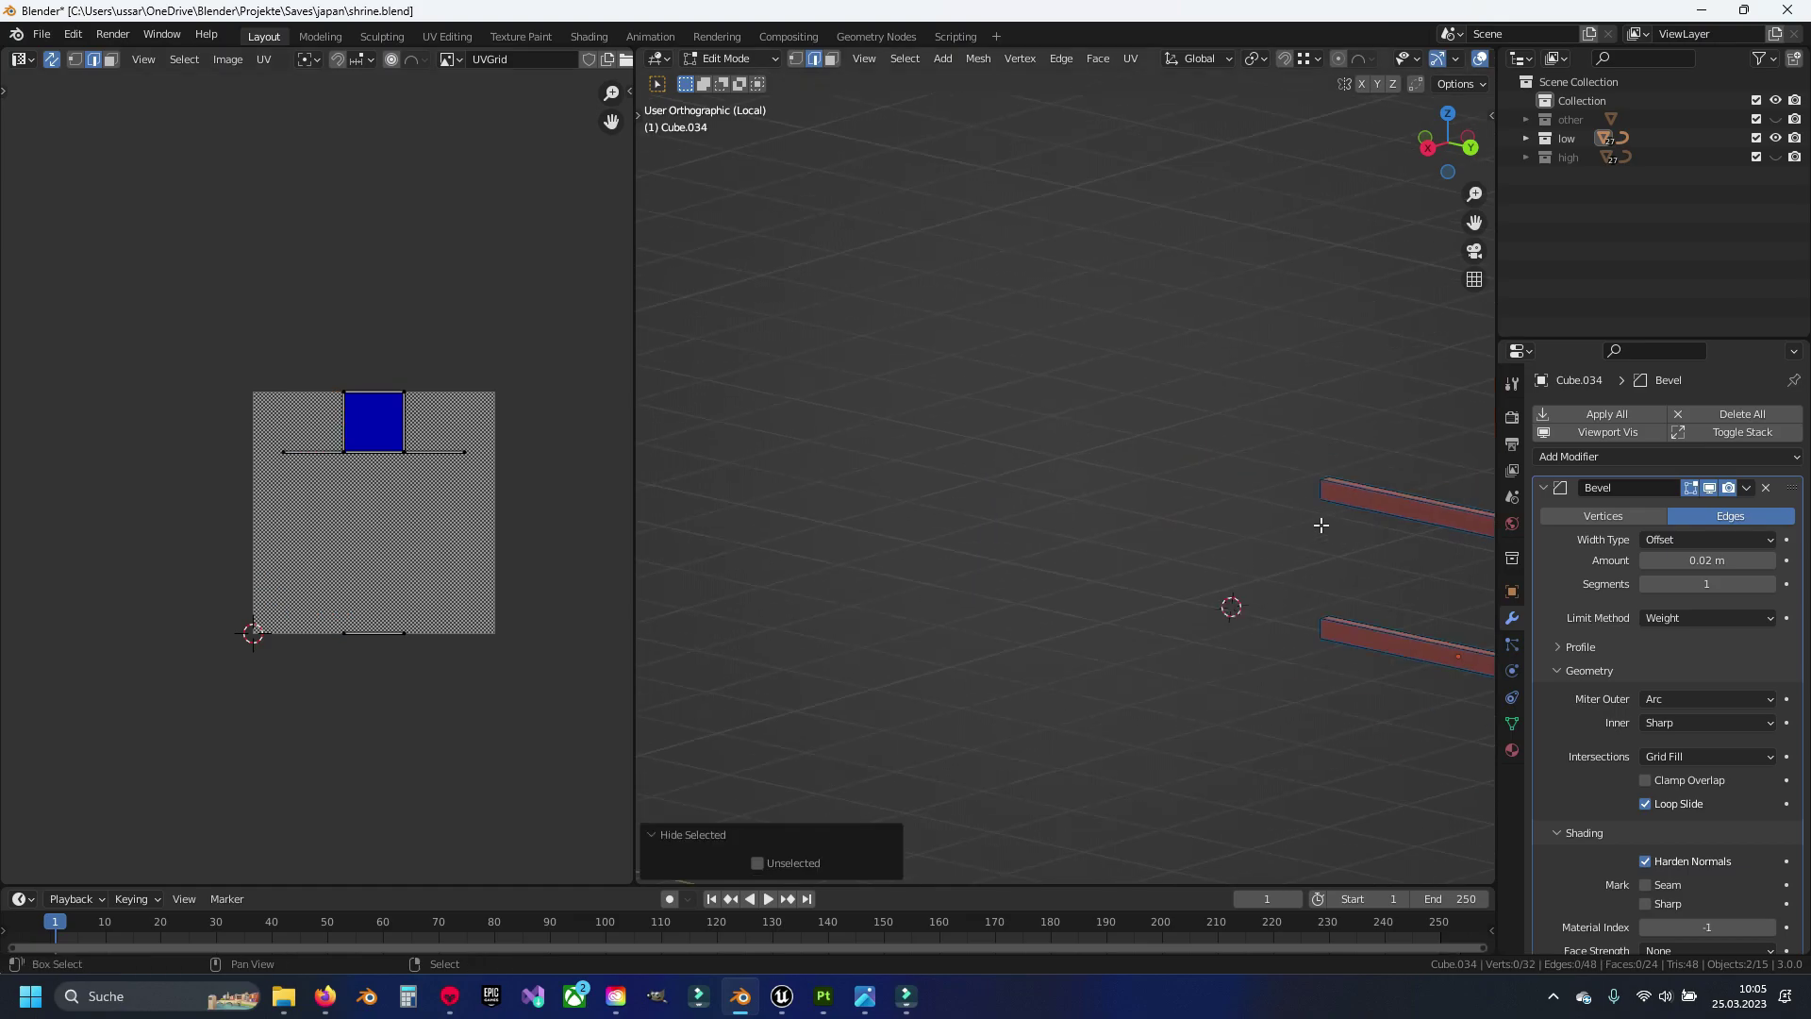
{"action": "scroll", "coordinate": [776, 559], "scroll_direction": "up", "scroll_amount": 2}
Select seam edges along the lower beam and at the upper beam's end
{"action": "left_click", "coordinate": [1226, 447], "text": "shift"}
{"action": "left_click", "coordinate": [1260, 782], "text": "shift"}
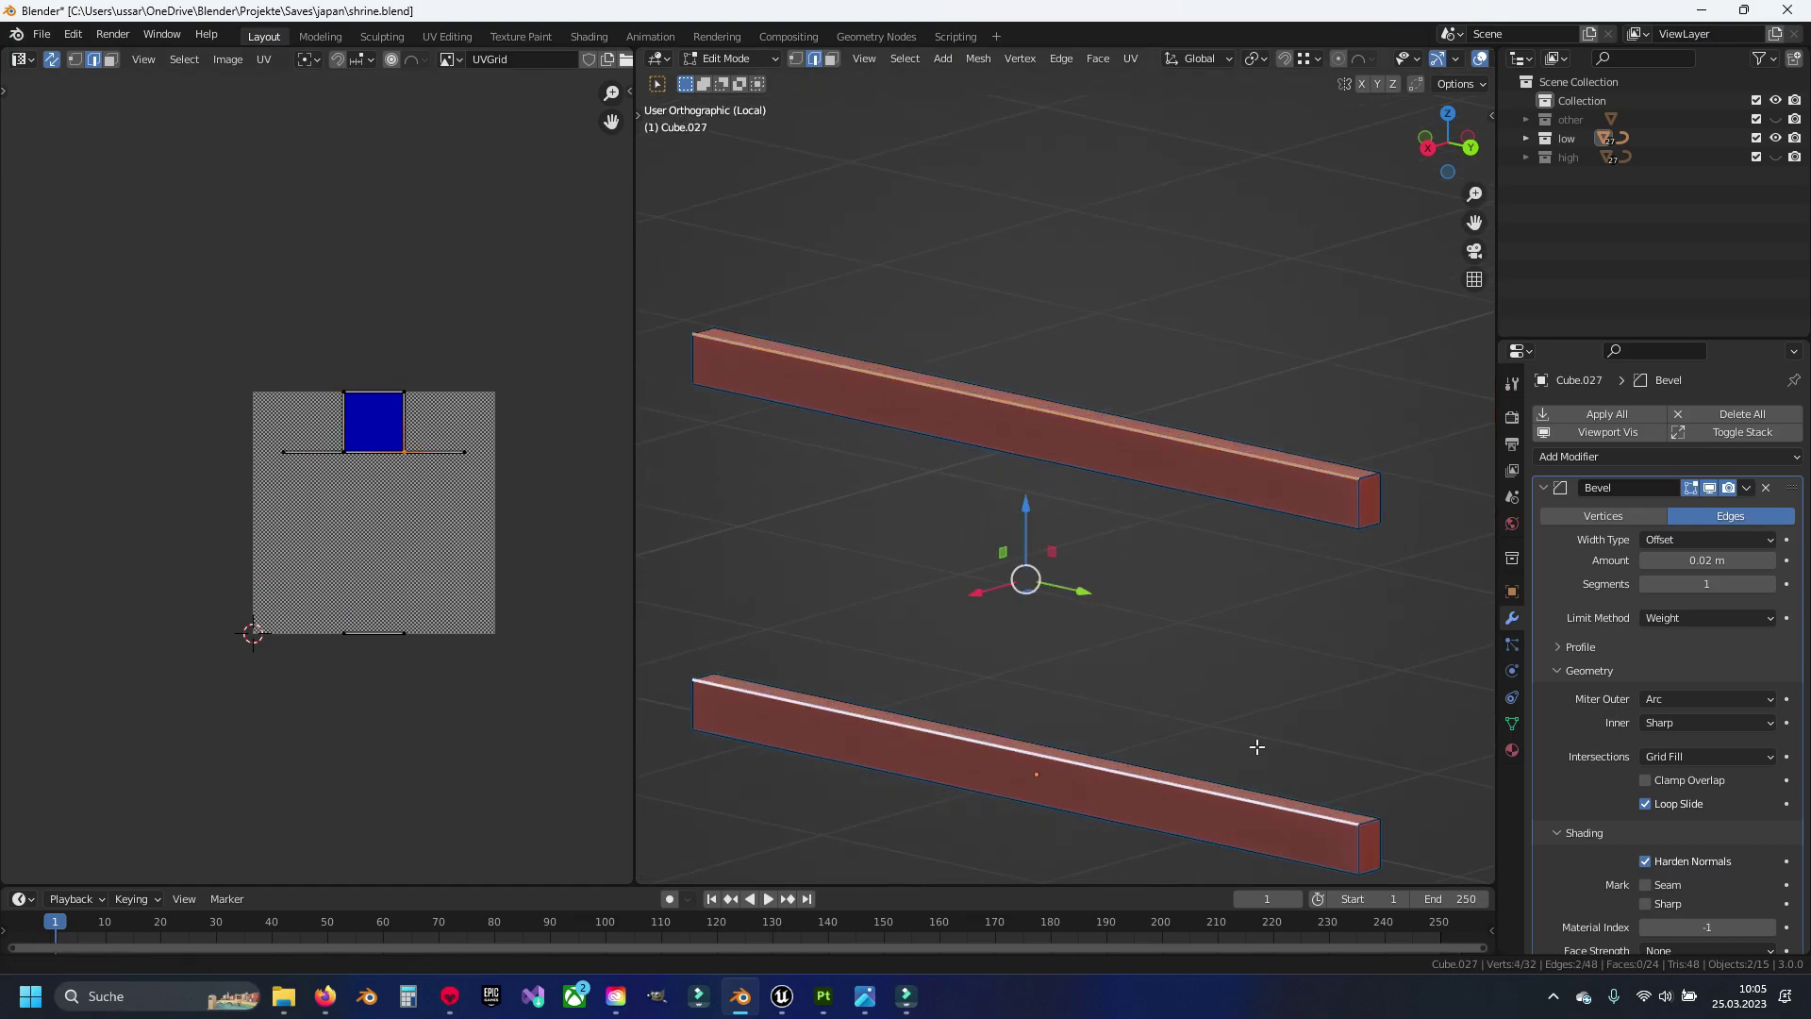
{"action": "scroll", "coordinate": [1170, 726], "scroll_direction": "up", "scroll_amount": 3}
{"action": "left_click", "coordinate": [1115, 671], "text": "shift"}
{"action": "left_click", "coordinate": [1093, 164], "text": "shift"}
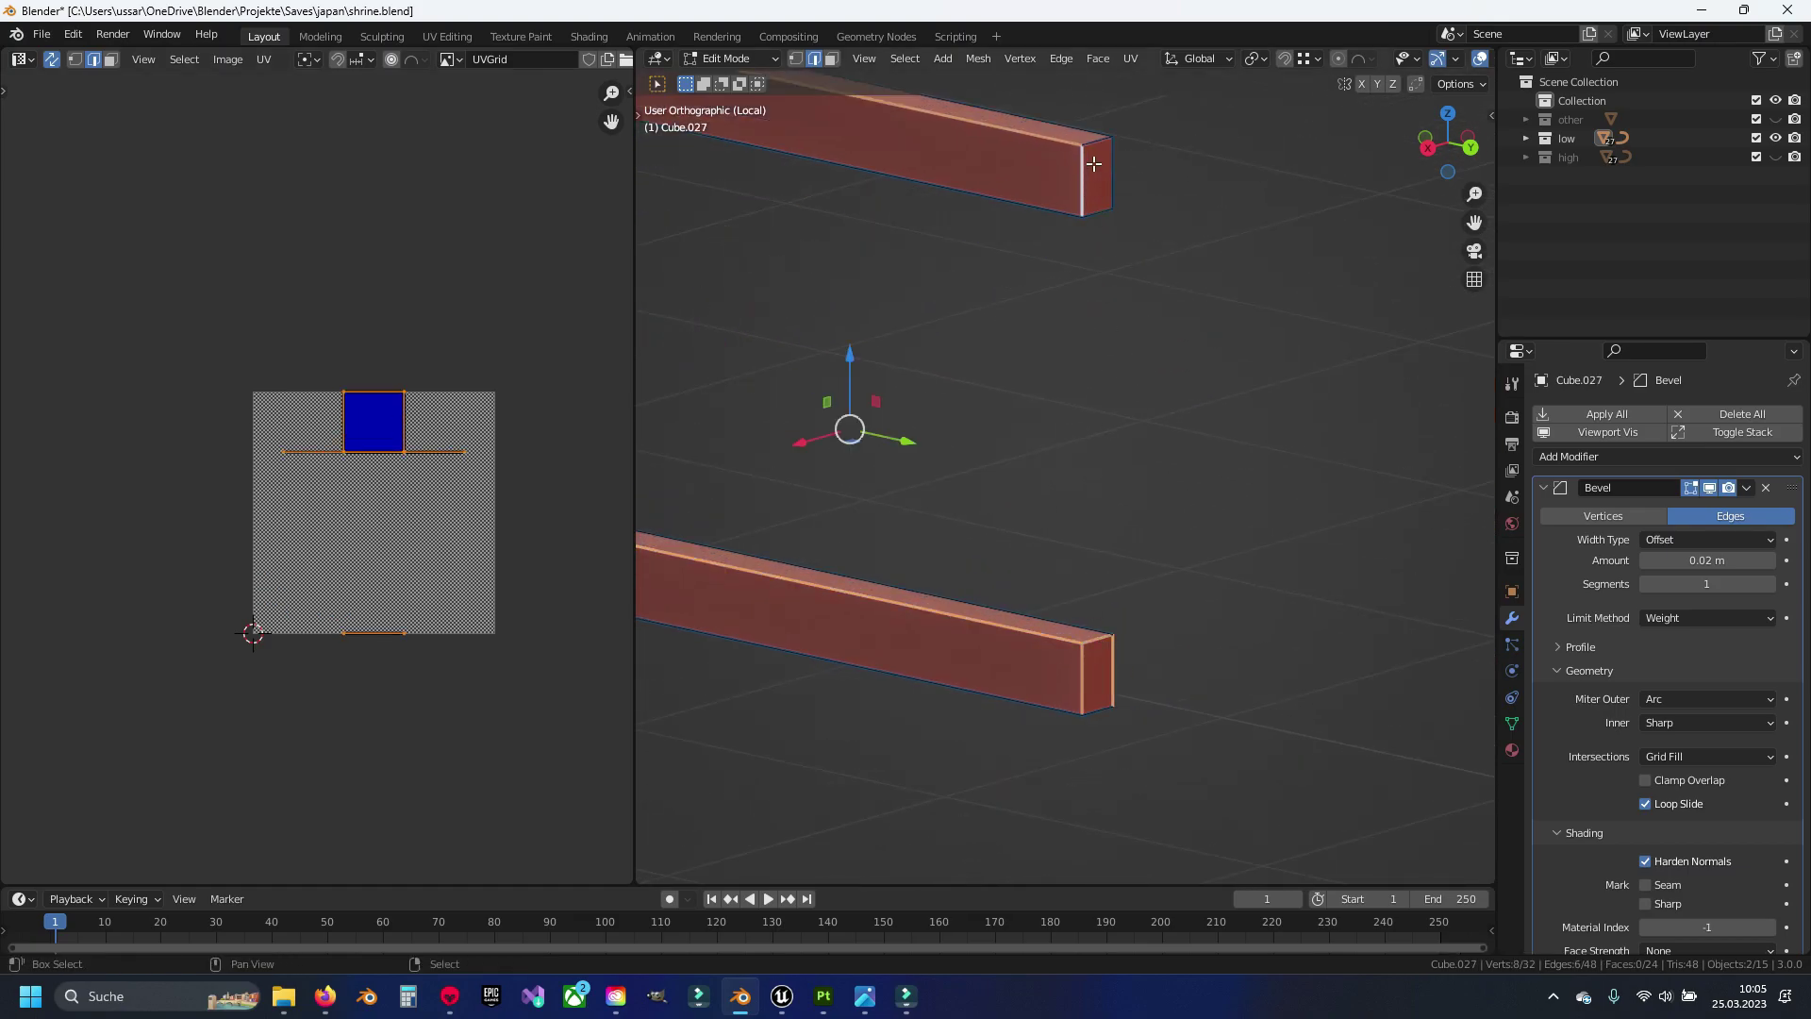
{"action": "left_click", "coordinate": [1090, 143], "text": "shift"}
{"action": "scroll", "coordinate": [1038, 283], "scroll_direction": "down", "scroll_amount": 3}
{"action": "middle_click_drag", "start_coordinate": [841, 473], "coordinate": [1083, 477]}
{"action": "scroll", "coordinate": [893, 342], "scroll_direction": "up", "scroll_amount": 3}
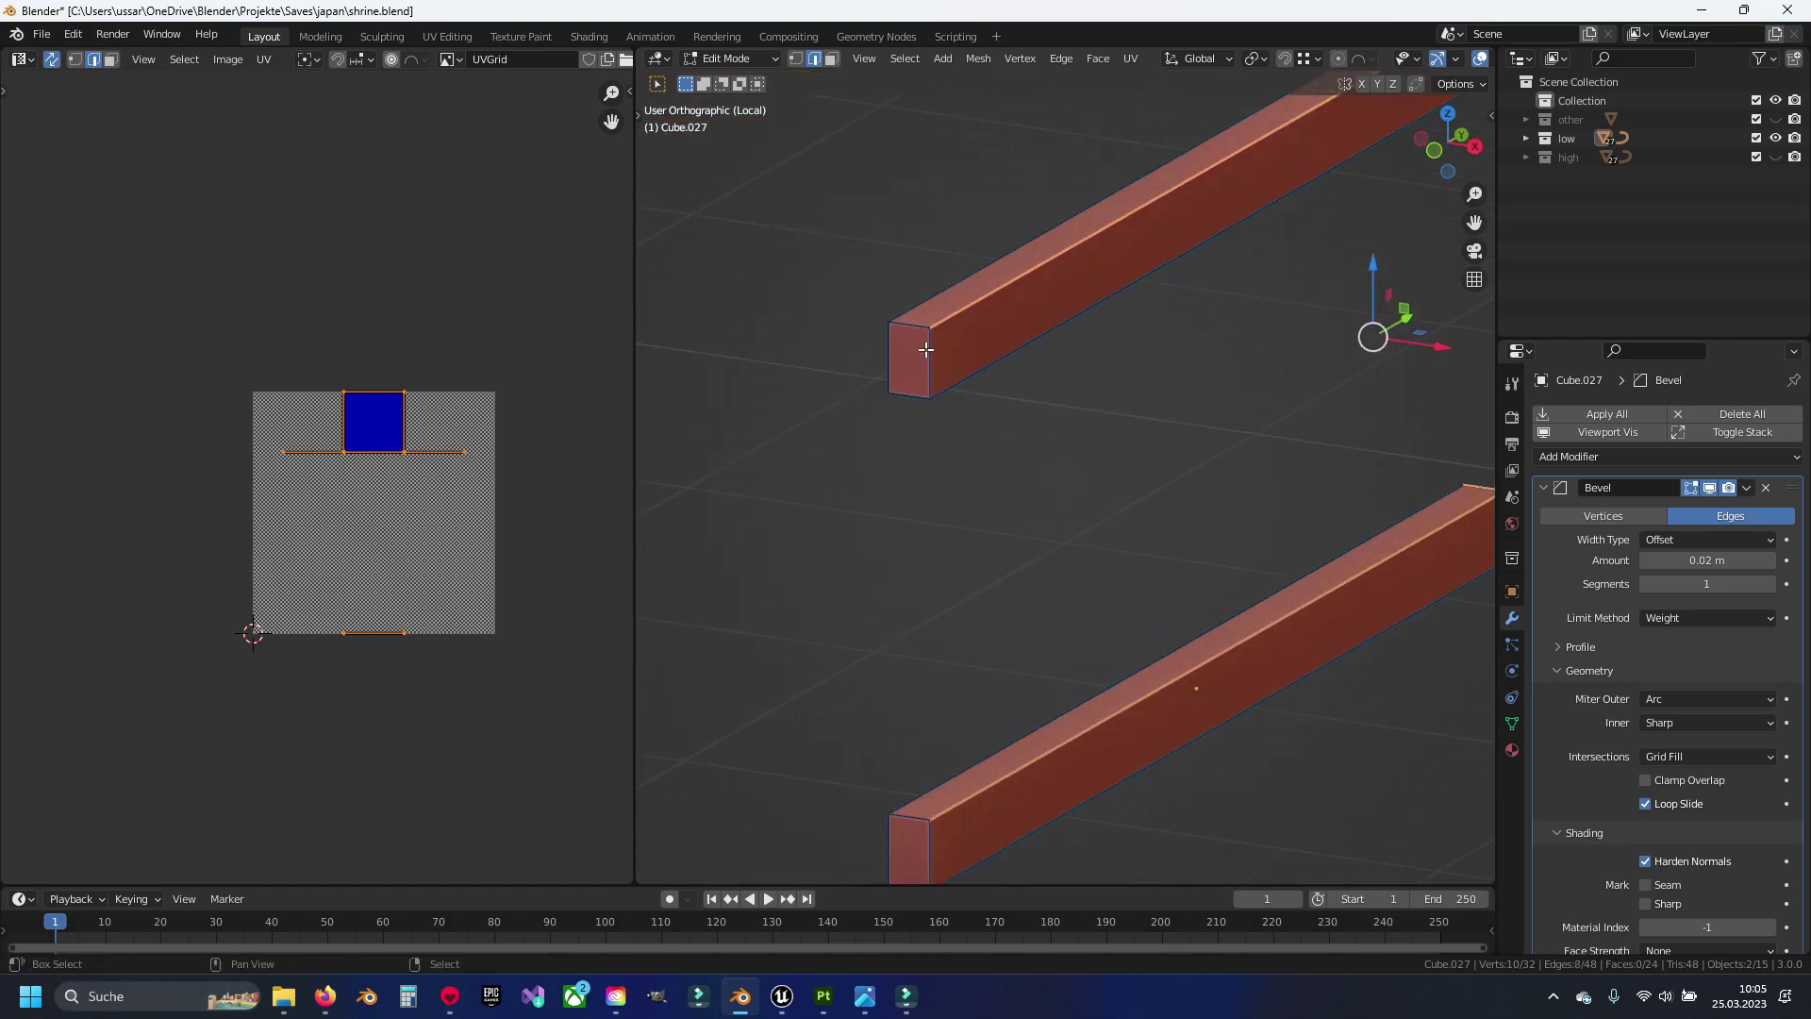
{"action": "left_click", "coordinate": [893, 343], "text": "shift"}
{"action": "scroll", "coordinate": [938, 432], "scroll_direction": "down", "scroll_amount": 3, "text": "shift"}
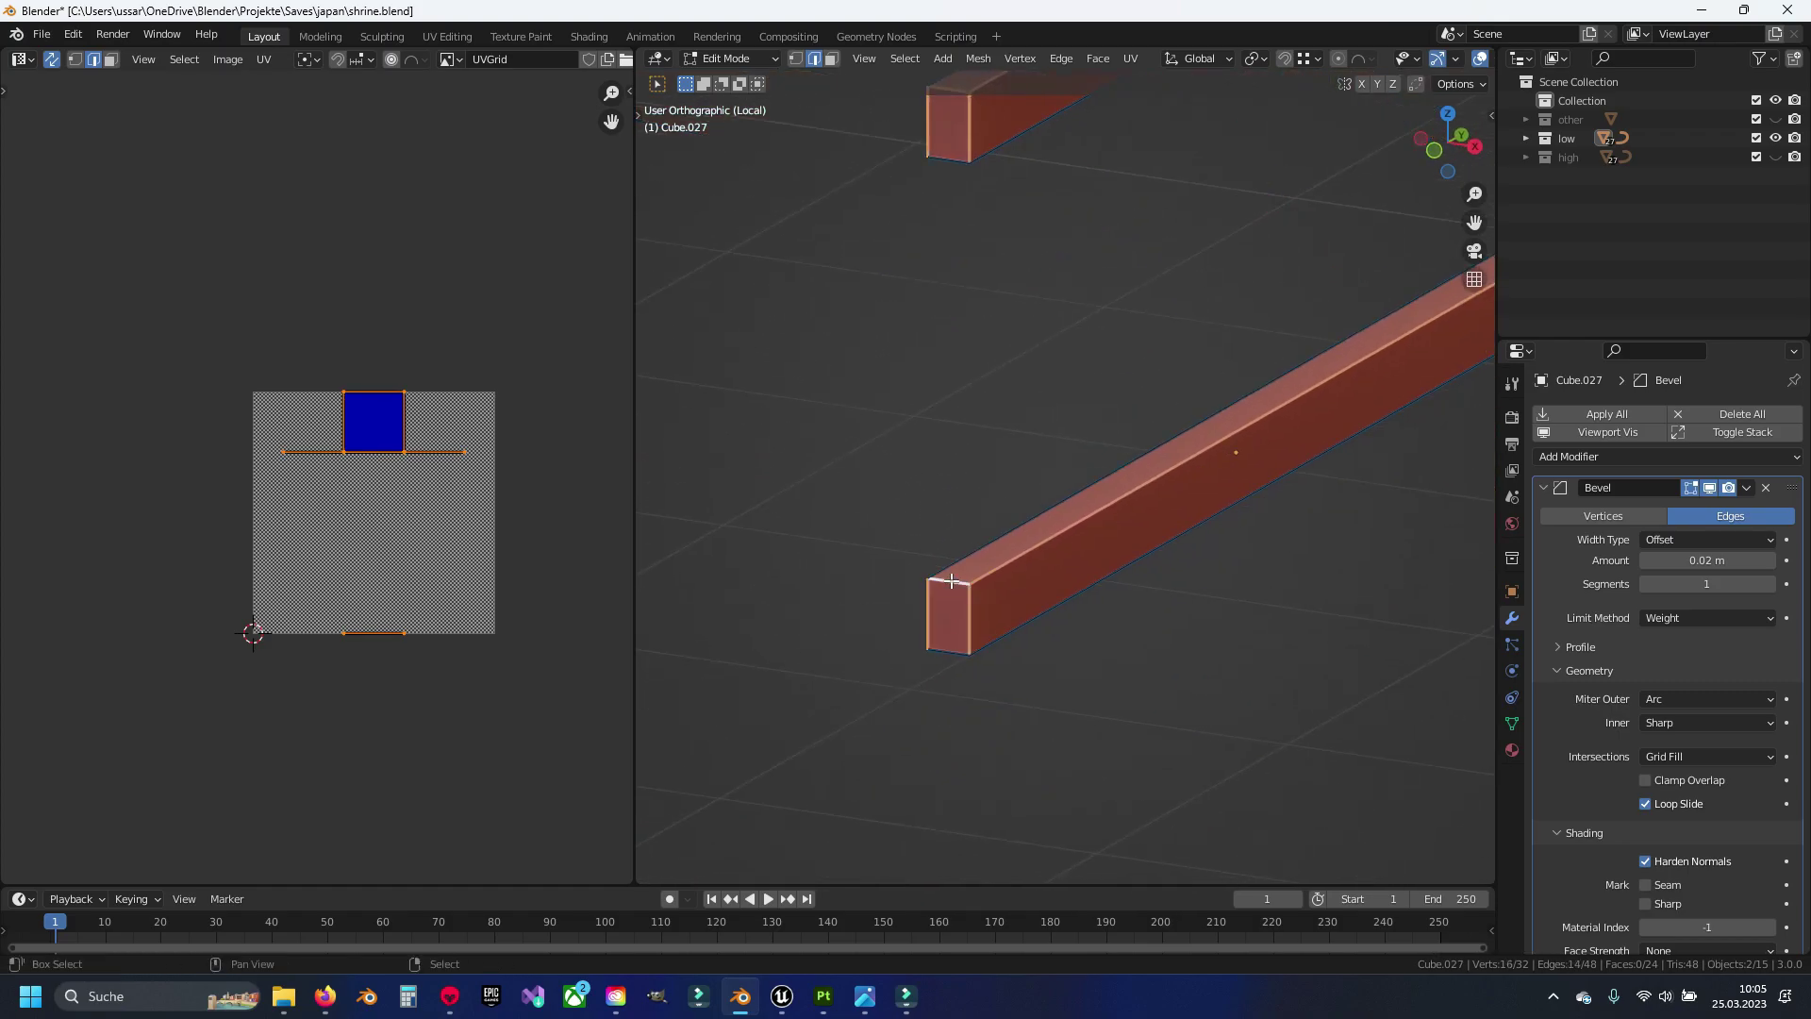
Mark the chosen edges as seams and unwrap both beams
{"action": "key", "text": "ctrl+e"}
{"action": "left_click", "coordinate": [825, 458]}
{"action": "key", "text": "a"}
{"action": "key", "text": "u"}
{"action": "left_click", "coordinate": [822, 455]}
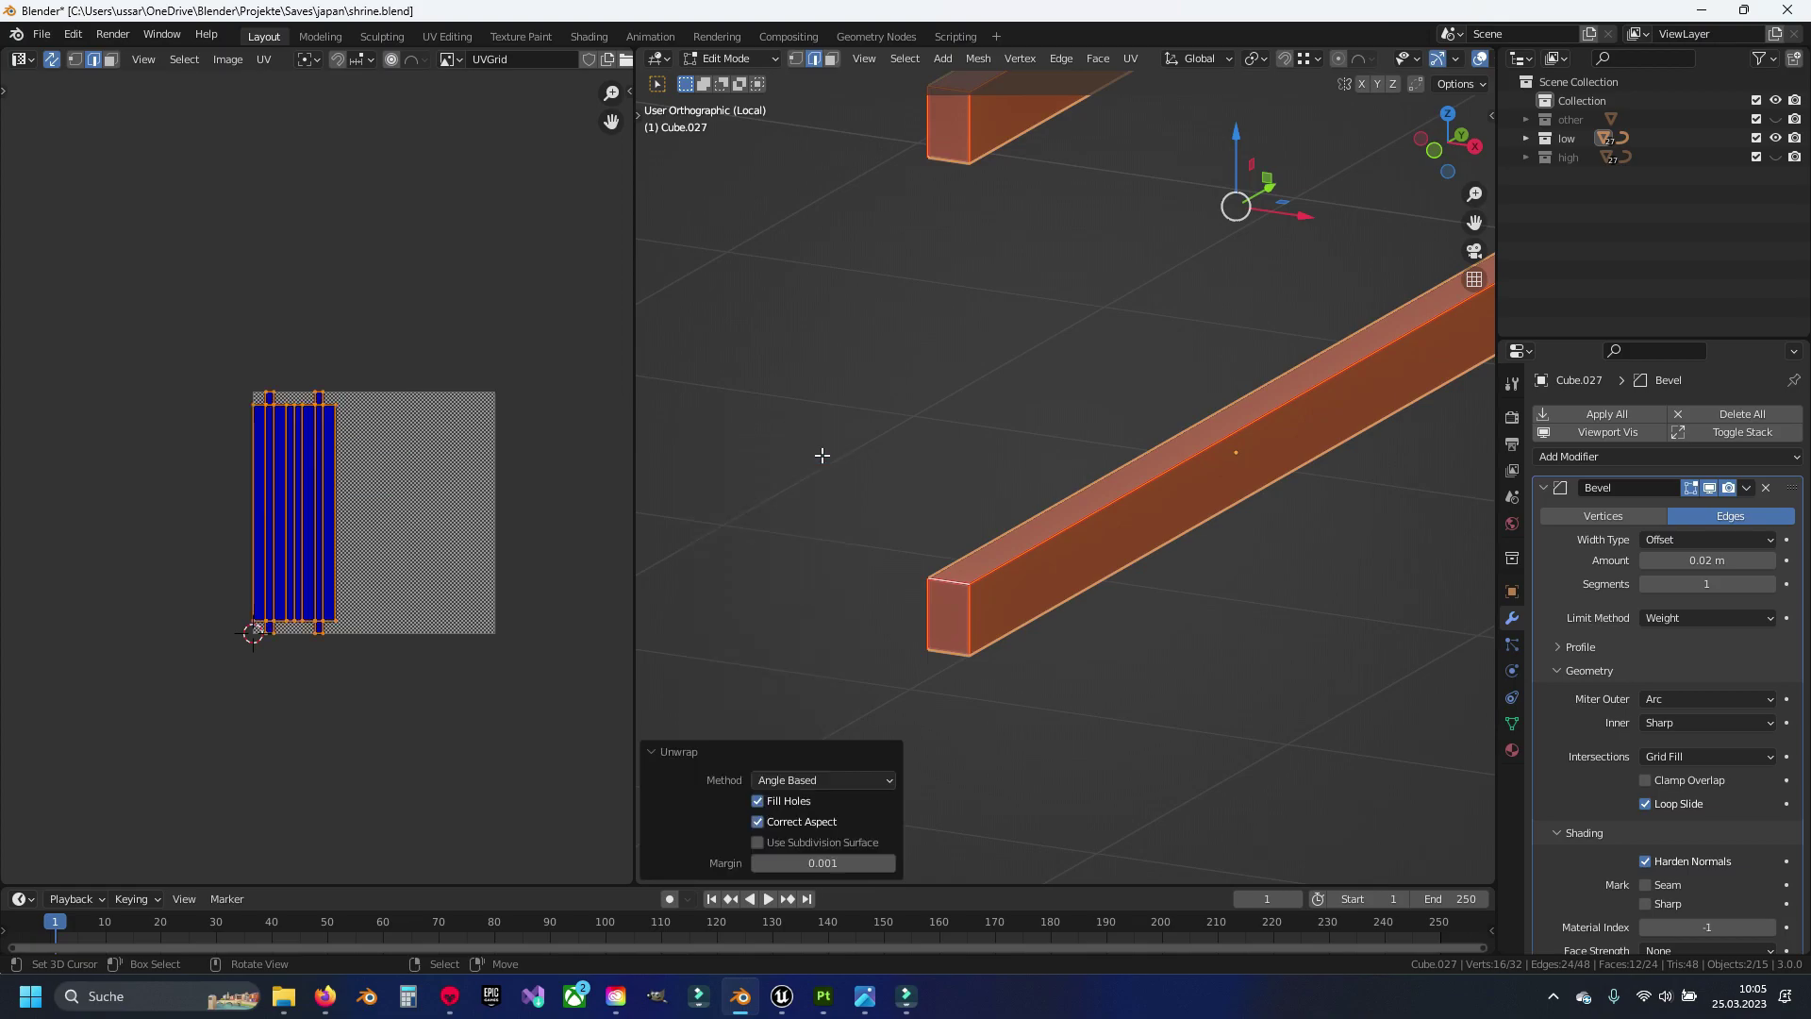
Return to object mode, delete the two beams and save shrine.blend
{"action": "key", "text": "h"}
{"action": "key", "text": "alt+h"}
{"action": "key", "text": "Tab"}
{"action": "key", "text": "KP_Divide"}
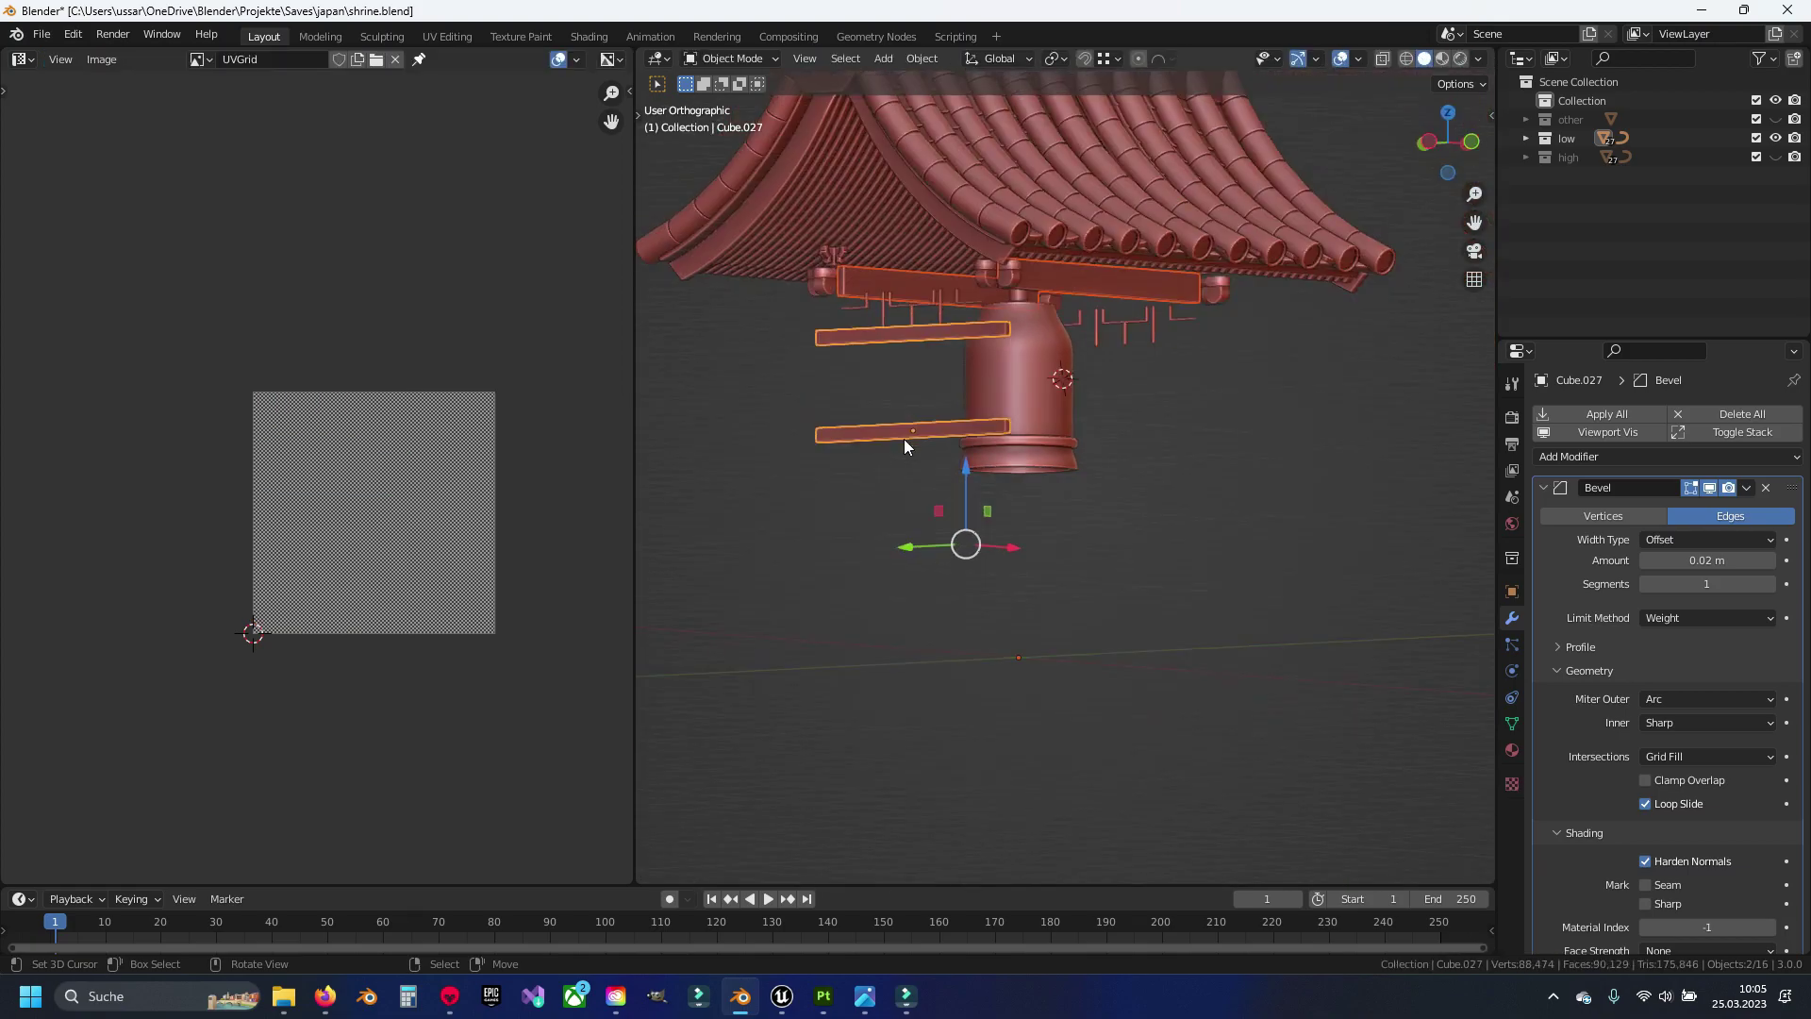
{"action": "key", "text": "ctrl+z"}
{"action": "key", "text": "ctrl+z"}
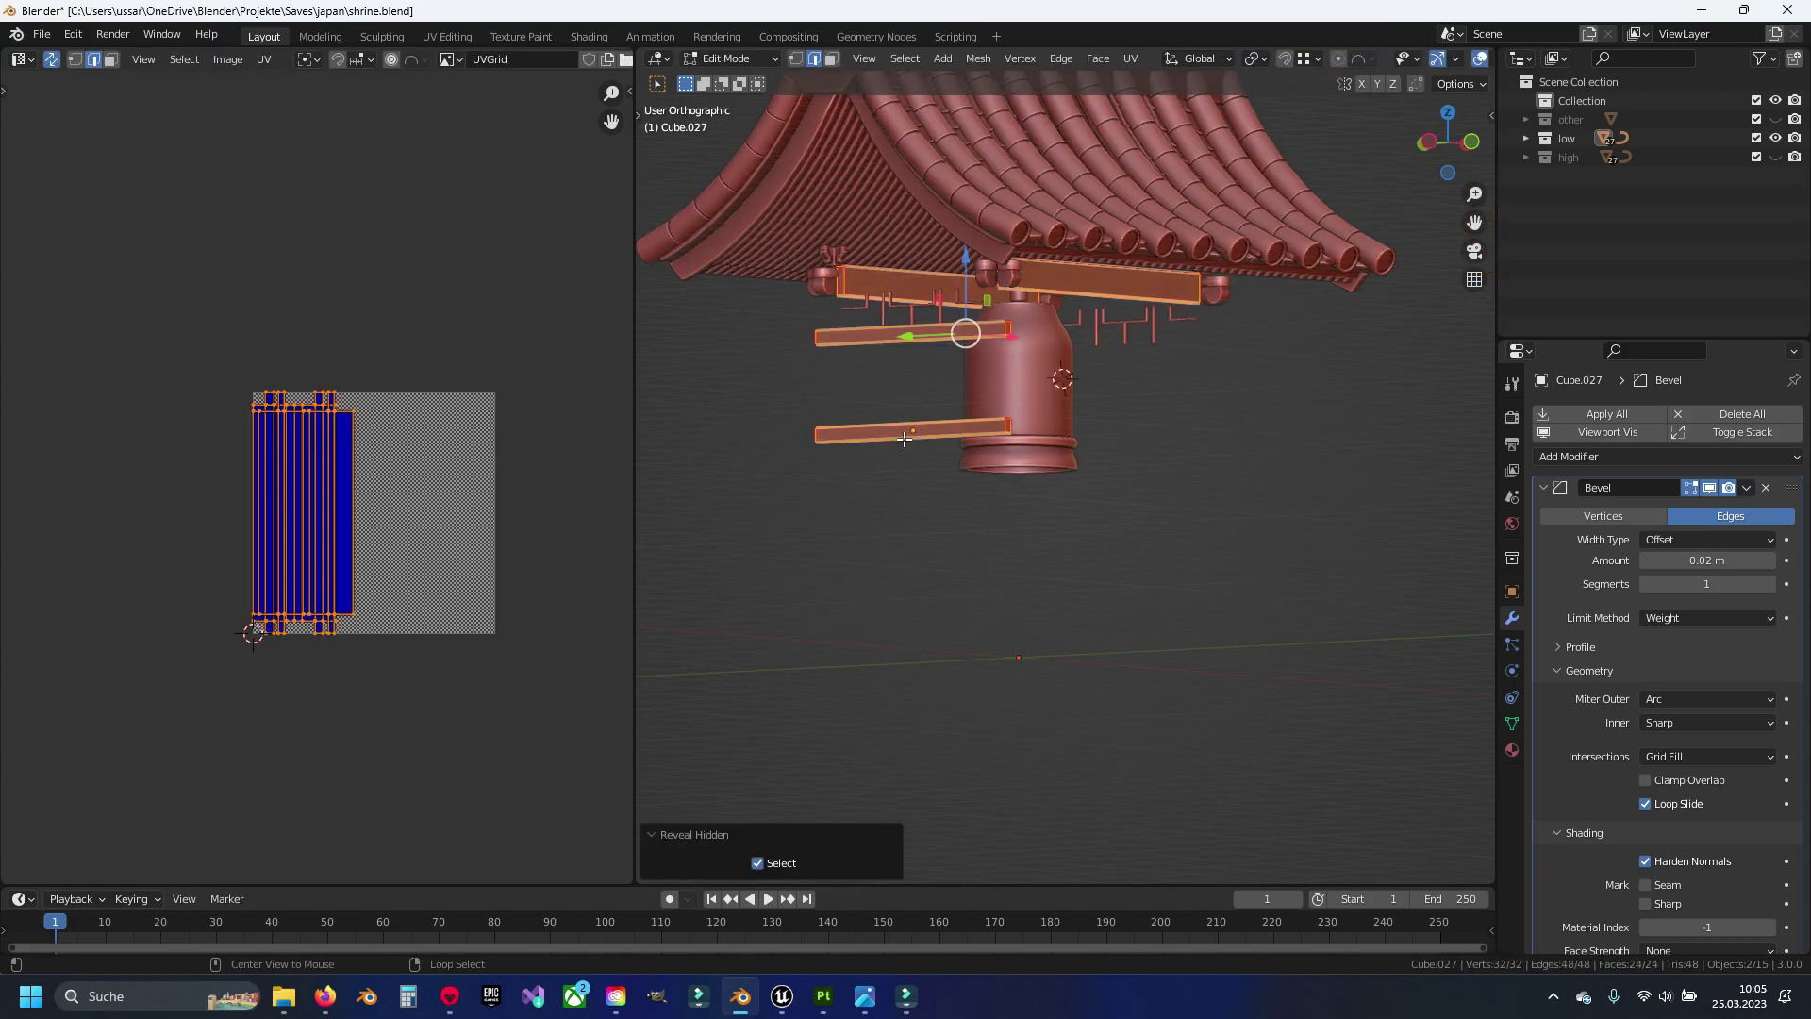
{"action": "key", "text": "ctrl+shift+z"}
{"action": "key", "text": "ctrl+shift+z"}
{"action": "key", "text": "Delete"}
{"action": "key", "text": "ctrl+s"}
{"action": "left_click", "coordinate": [913, 309]}
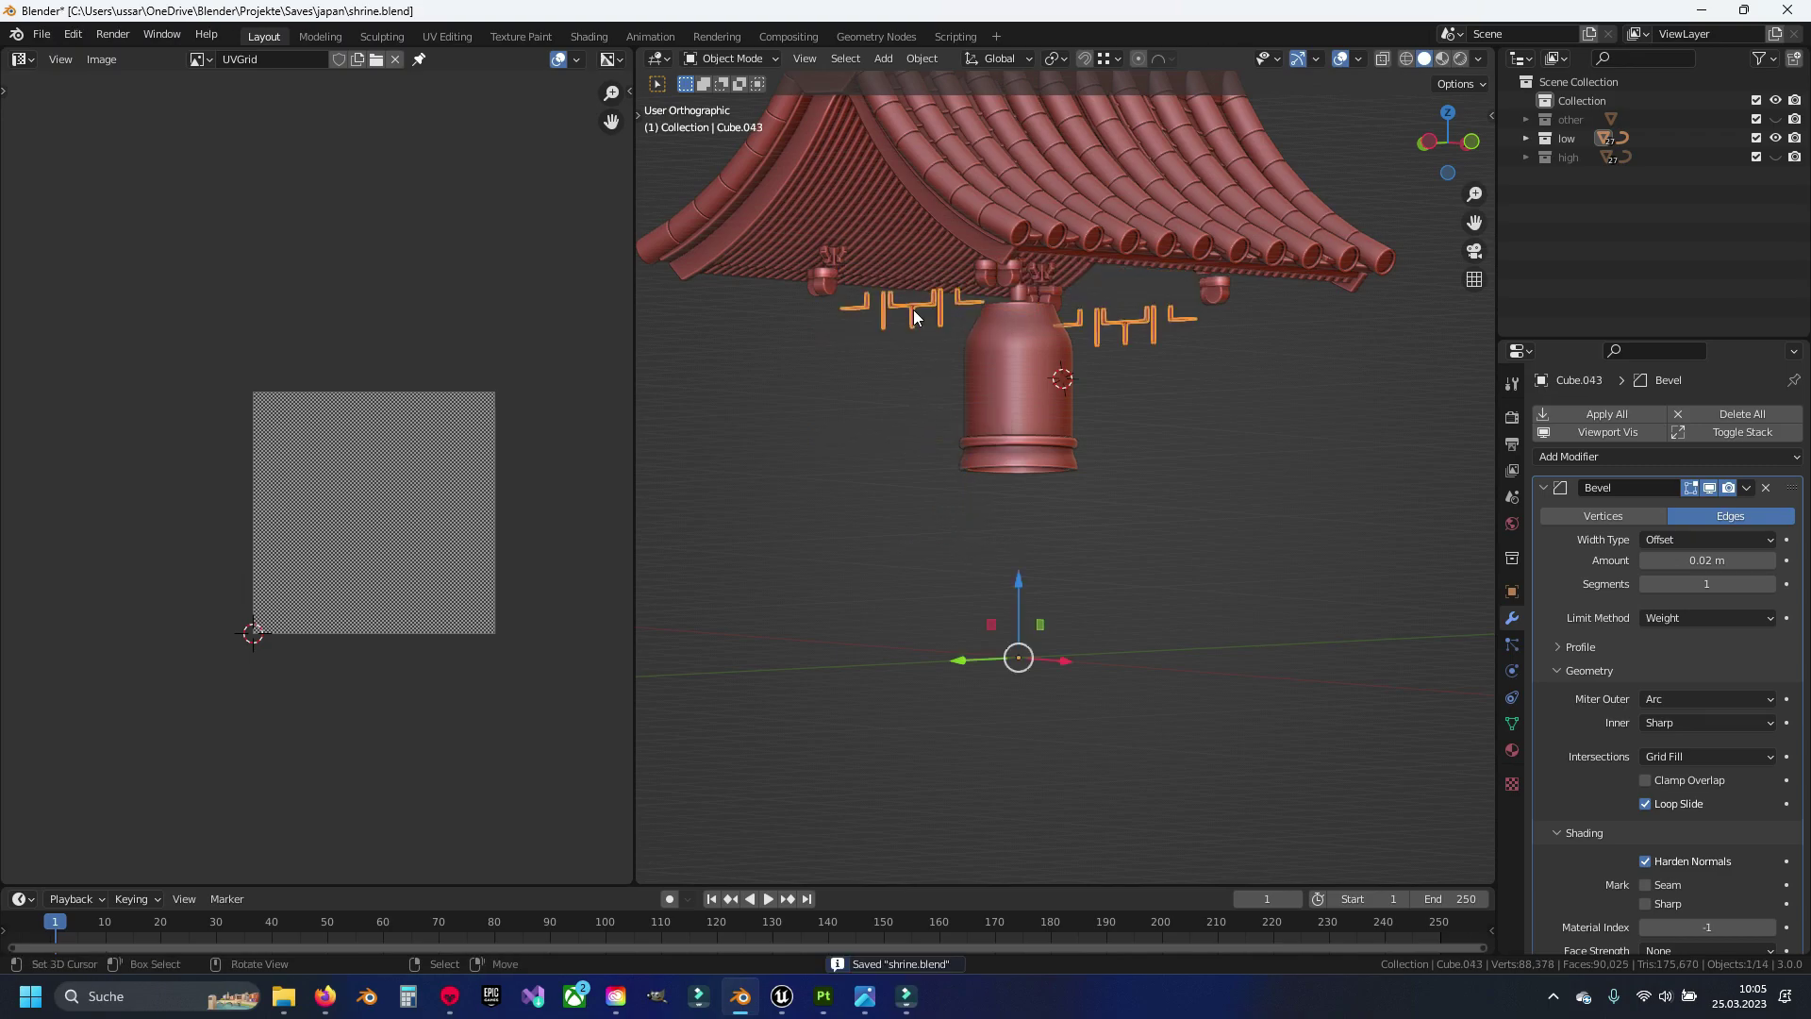
Isolate the bracket piece in local view and enter edit mode
{"action": "key", "text": "Num_Lock"}
{"action": "key", "text": "KP_Divide"}
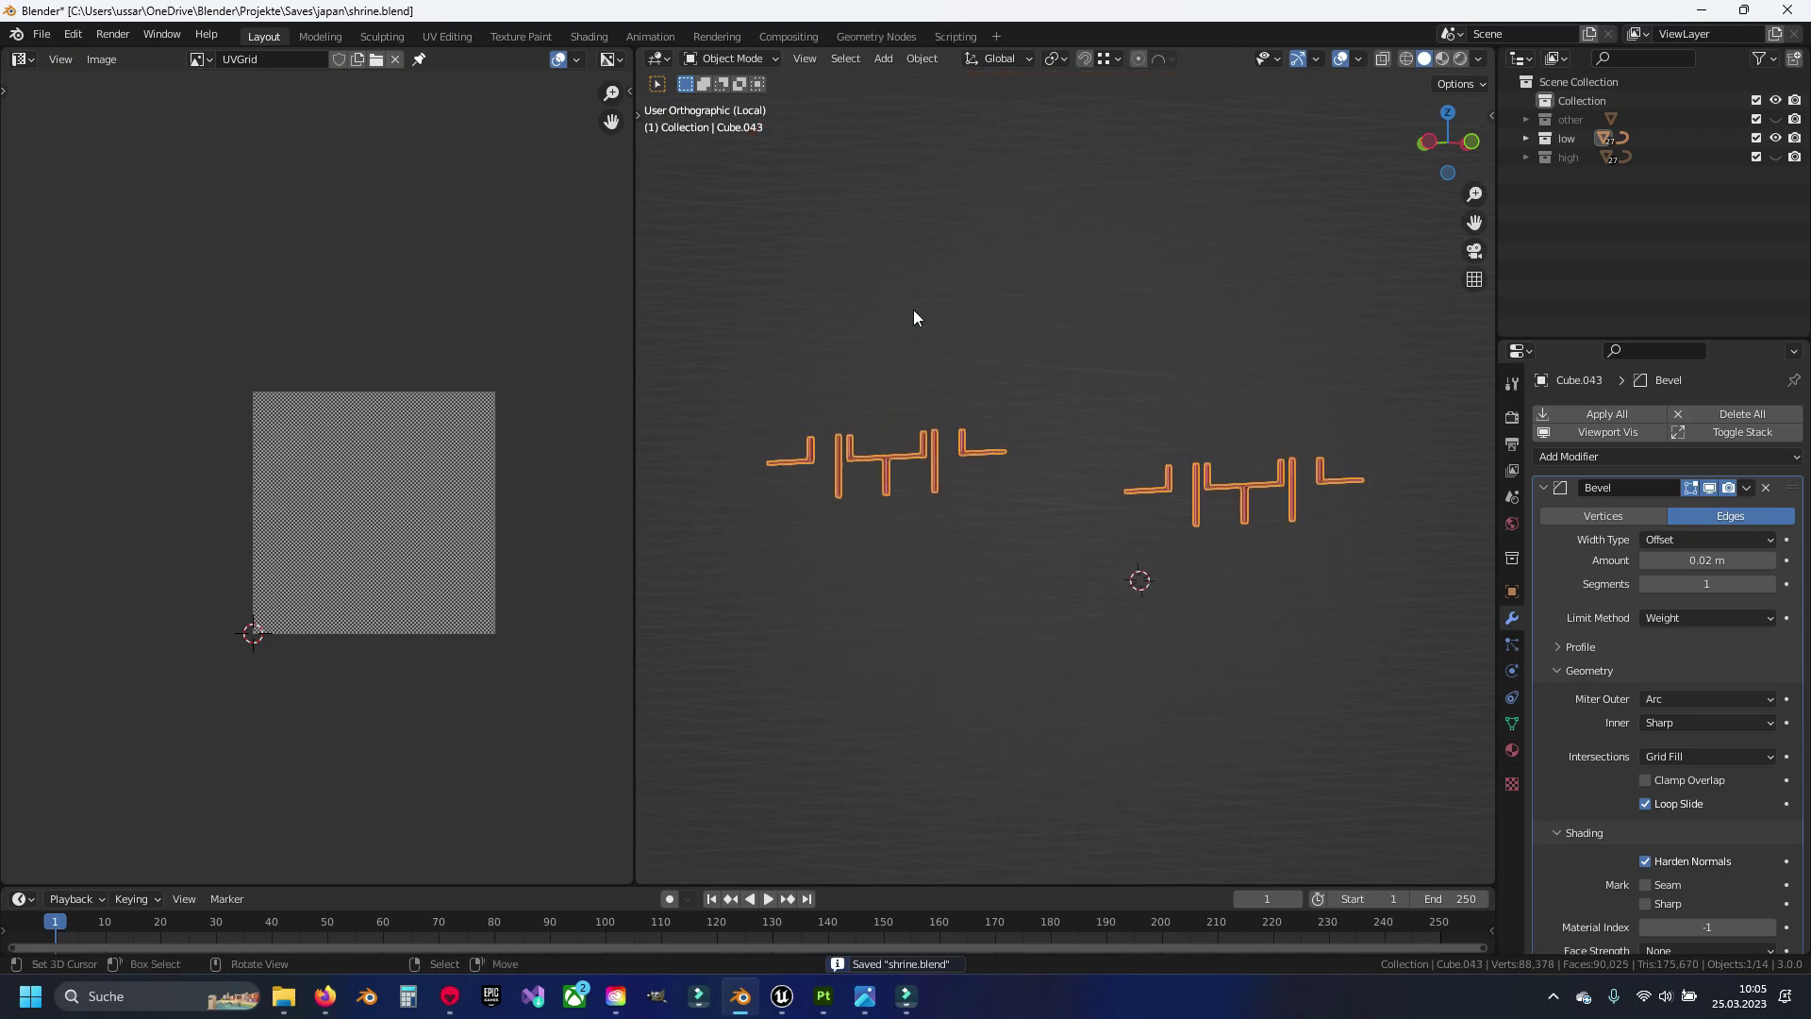
{"action": "key", "text": "Tab"}
{"action": "mouse_move", "coordinate": [913, 316]}
{"action": "middle_mouse_down"}
{"action": "mouse_move", "coordinate": [1162, 534]}
{"action": "mouse_move", "coordinate": [925, 562]}
{"action": "middle_mouse_up"}
{"action": "scroll", "coordinate": [1139, 511], "scroll_direction": "up", "scroll_amount": 5}
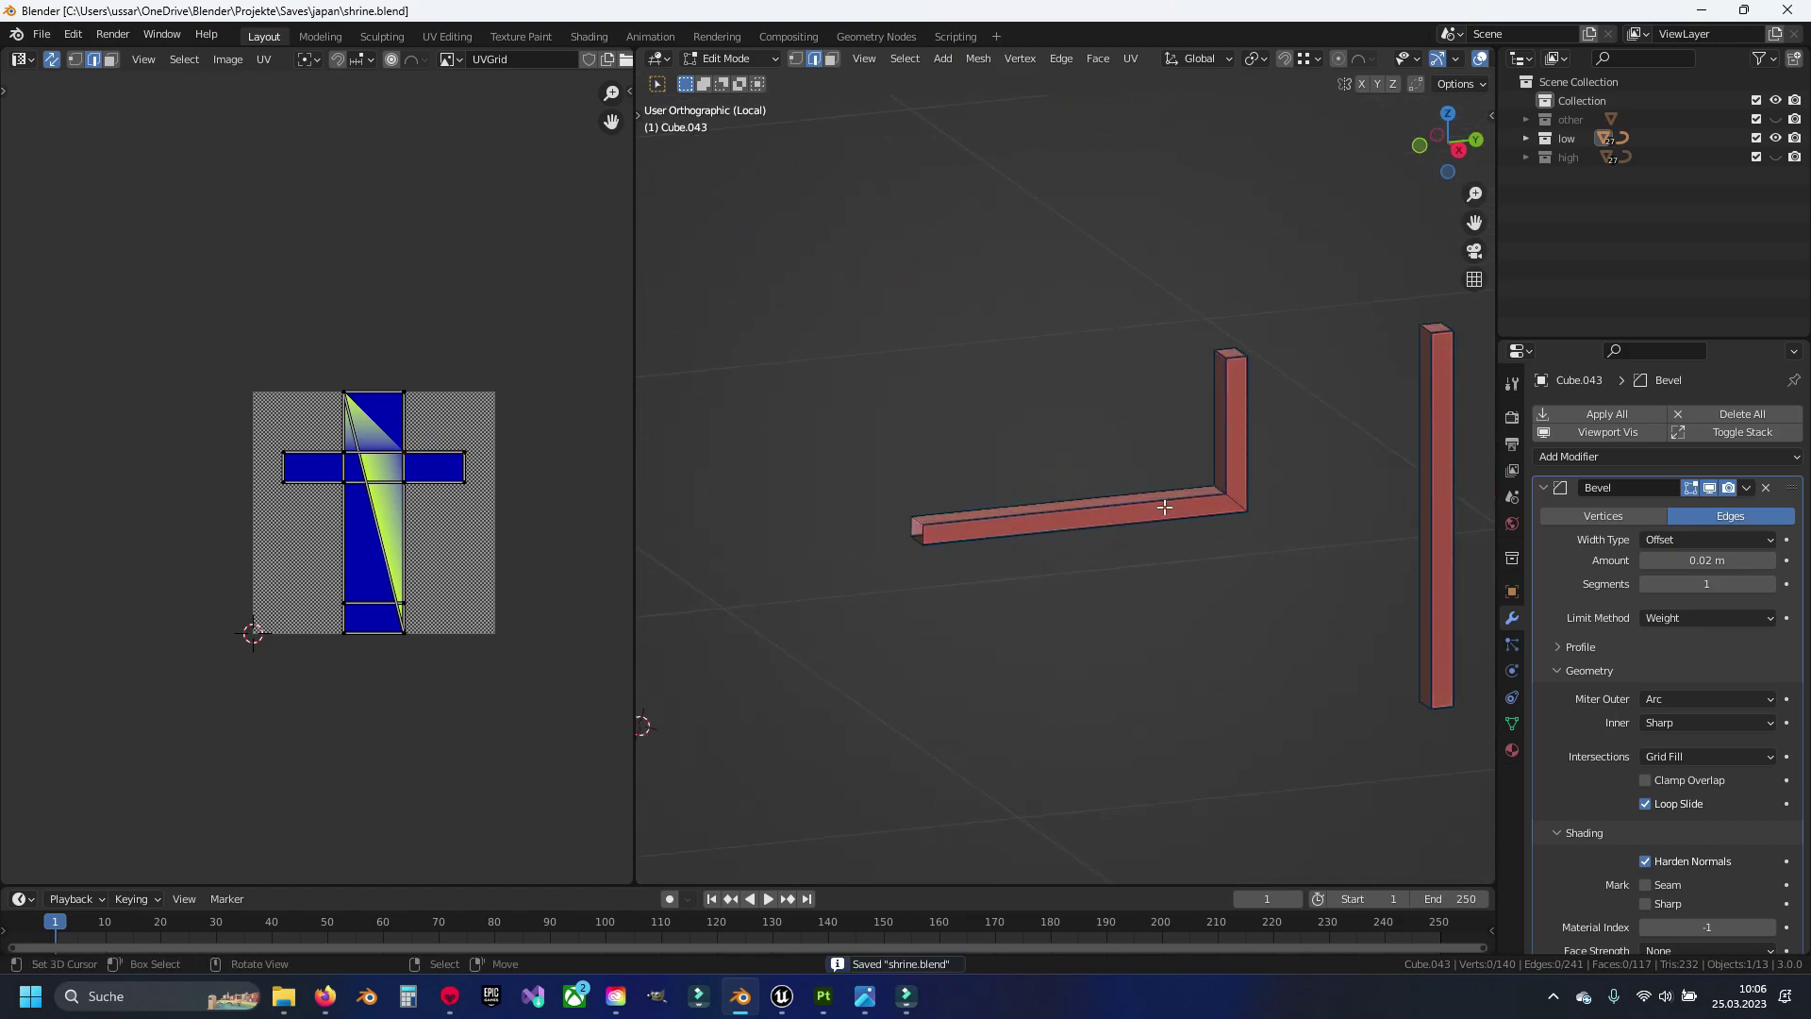
Mark an edge loop on the L-bracket as a seam
{"action": "left_click", "coordinate": [1164, 506], "text": "alt"}
{"action": "right_click", "coordinate": [1221, 526]}
{"action": "left_click", "coordinate": [1220, 526]}
{"action": "scroll", "coordinate": [1132, 491], "scroll_direction": "up", "scroll_amount": 3}
{"action": "scroll", "coordinate": [1133, 452], "scroll_direction": "up", "scroll_amount": 3}
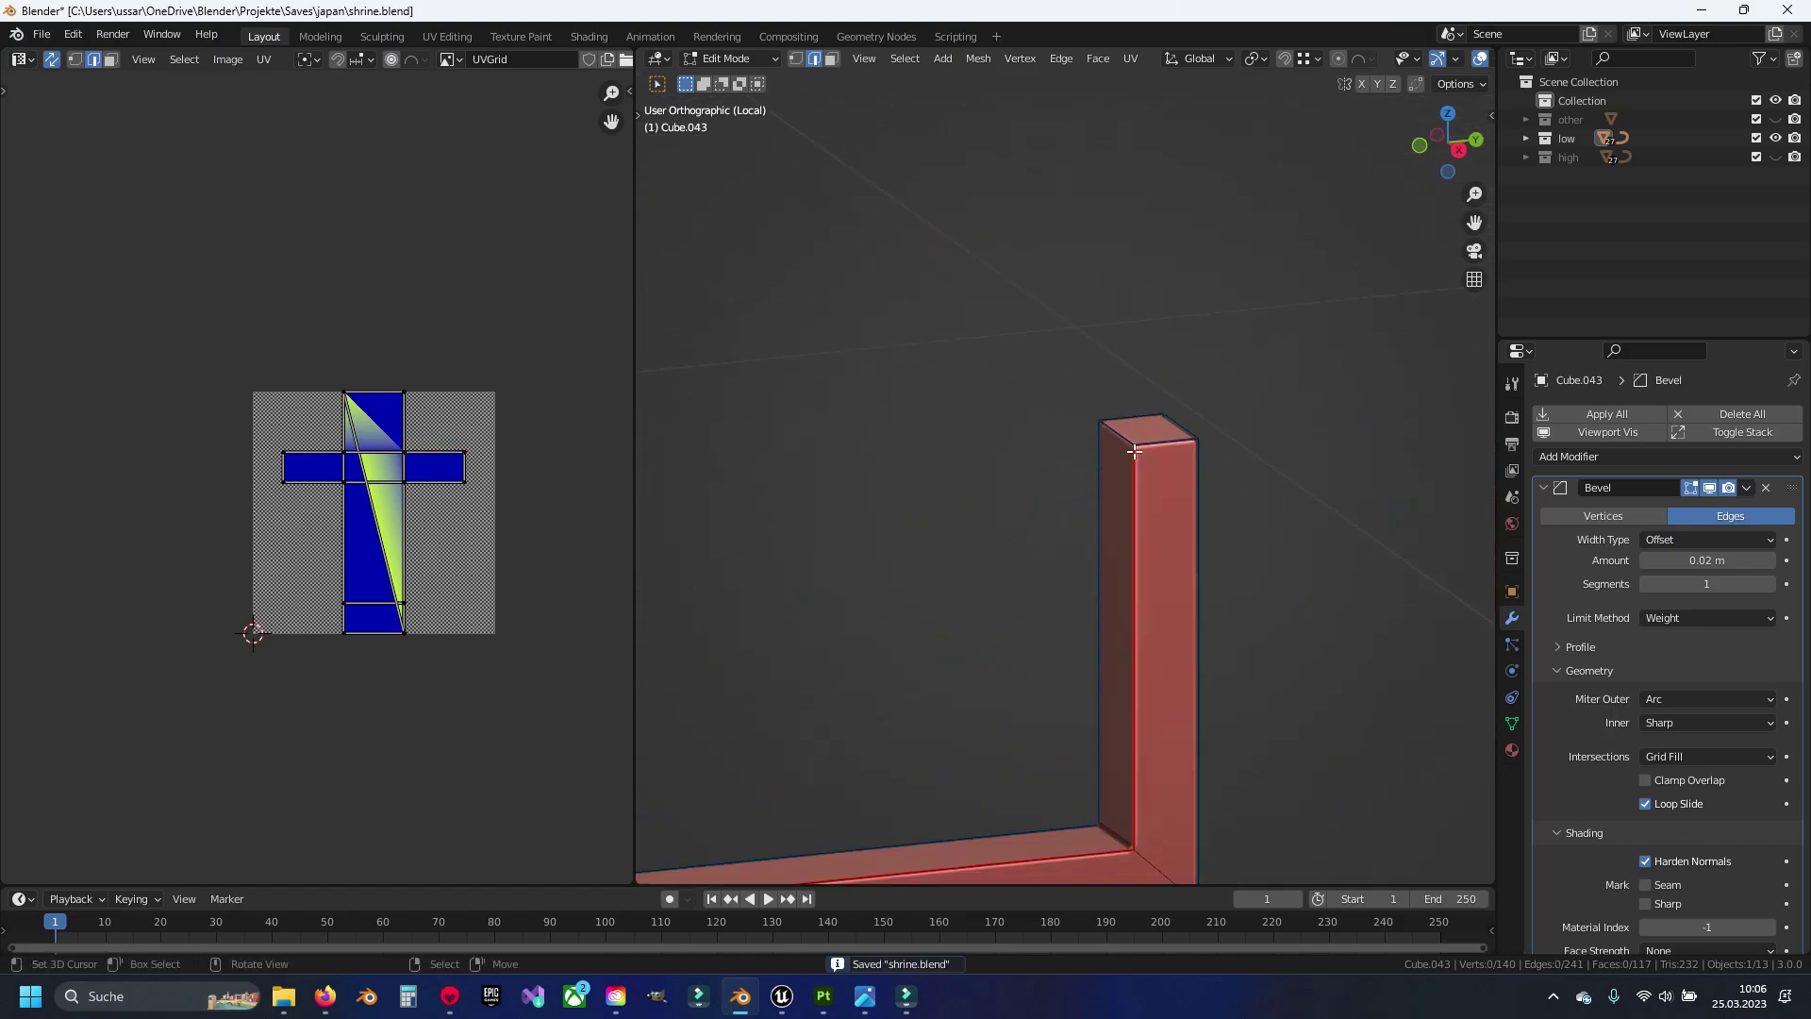
{"action": "scroll", "coordinate": [1146, 528], "scroll_direction": "down", "scroll_amount": 3}
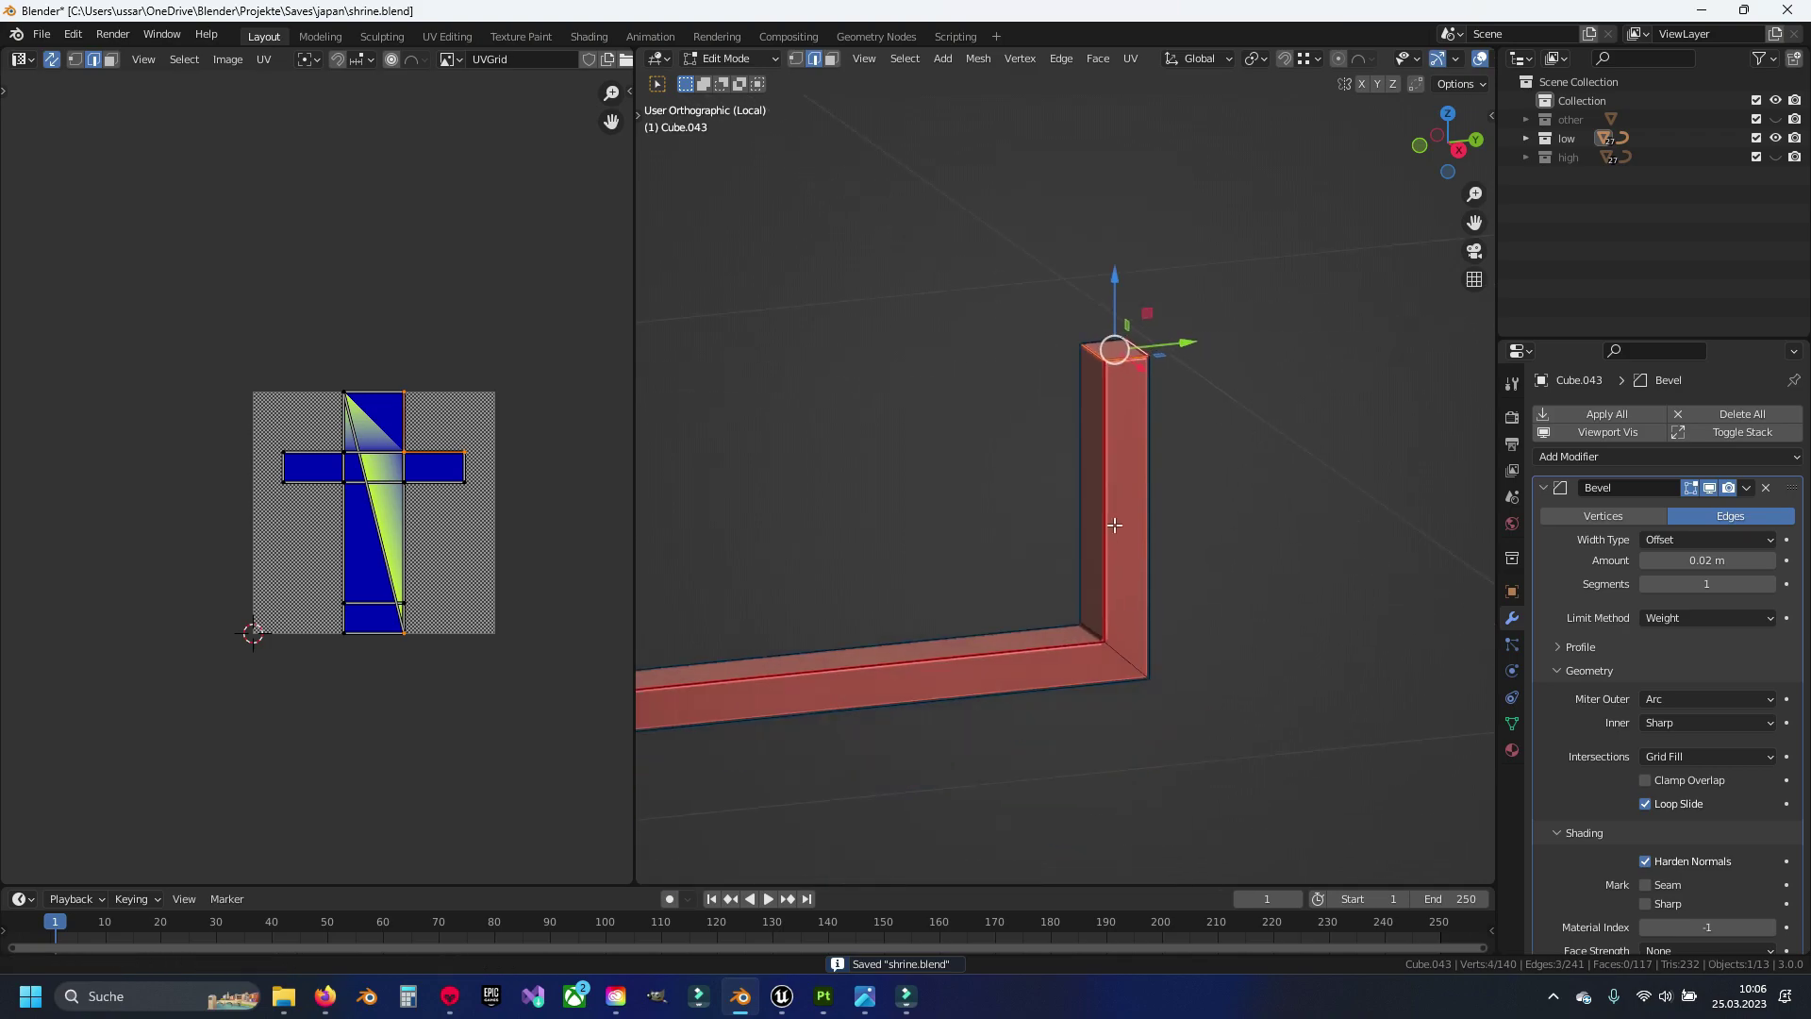
Mark the bracket's corner edges as a seam
{"action": "left_click", "coordinate": [1112, 566]}
{"action": "middle_click_drag", "start_coordinate": [1122, 566], "coordinate": [953, 546]}
{"action": "key", "text": "KP_Decimal"}
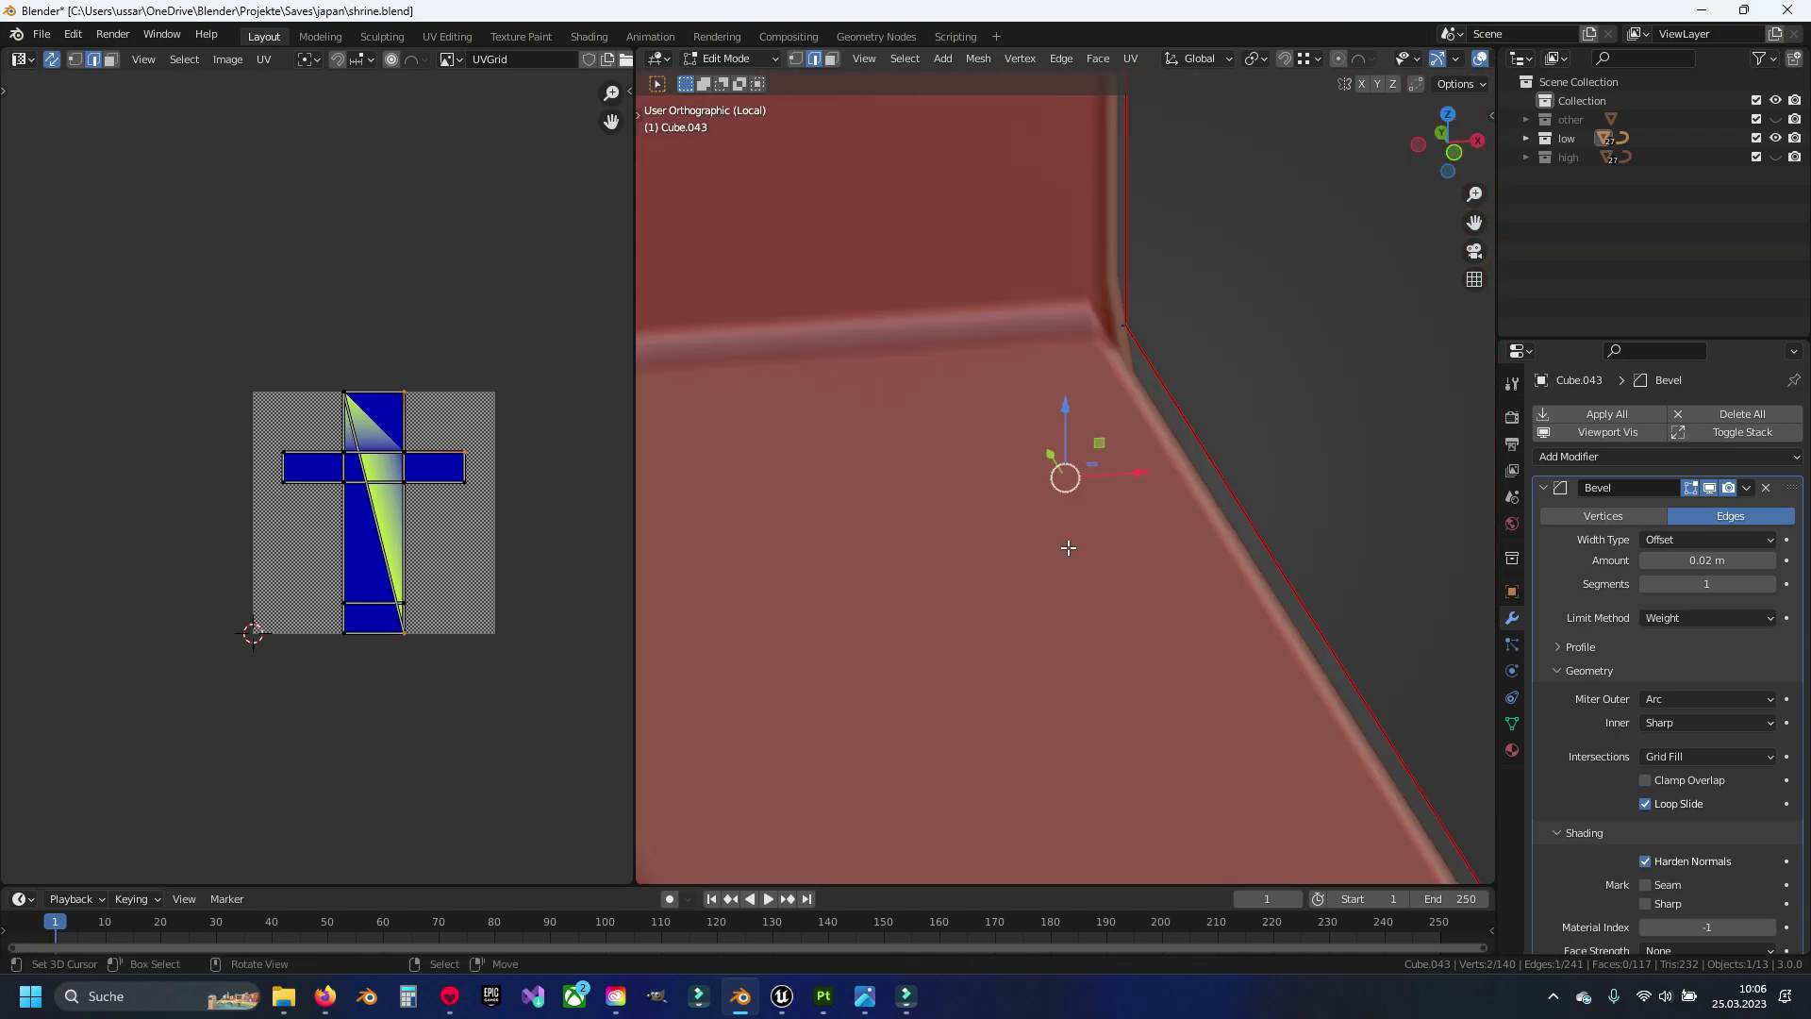
{"action": "middle_click_drag", "start_coordinate": [1066, 546], "coordinate": [1079, 578]}
{"action": "left_click", "coordinate": [840, 478], "text": "shift"}
{"action": "right_click", "coordinate": [841, 478]}
{"action": "left_click", "coordinate": [841, 479]}
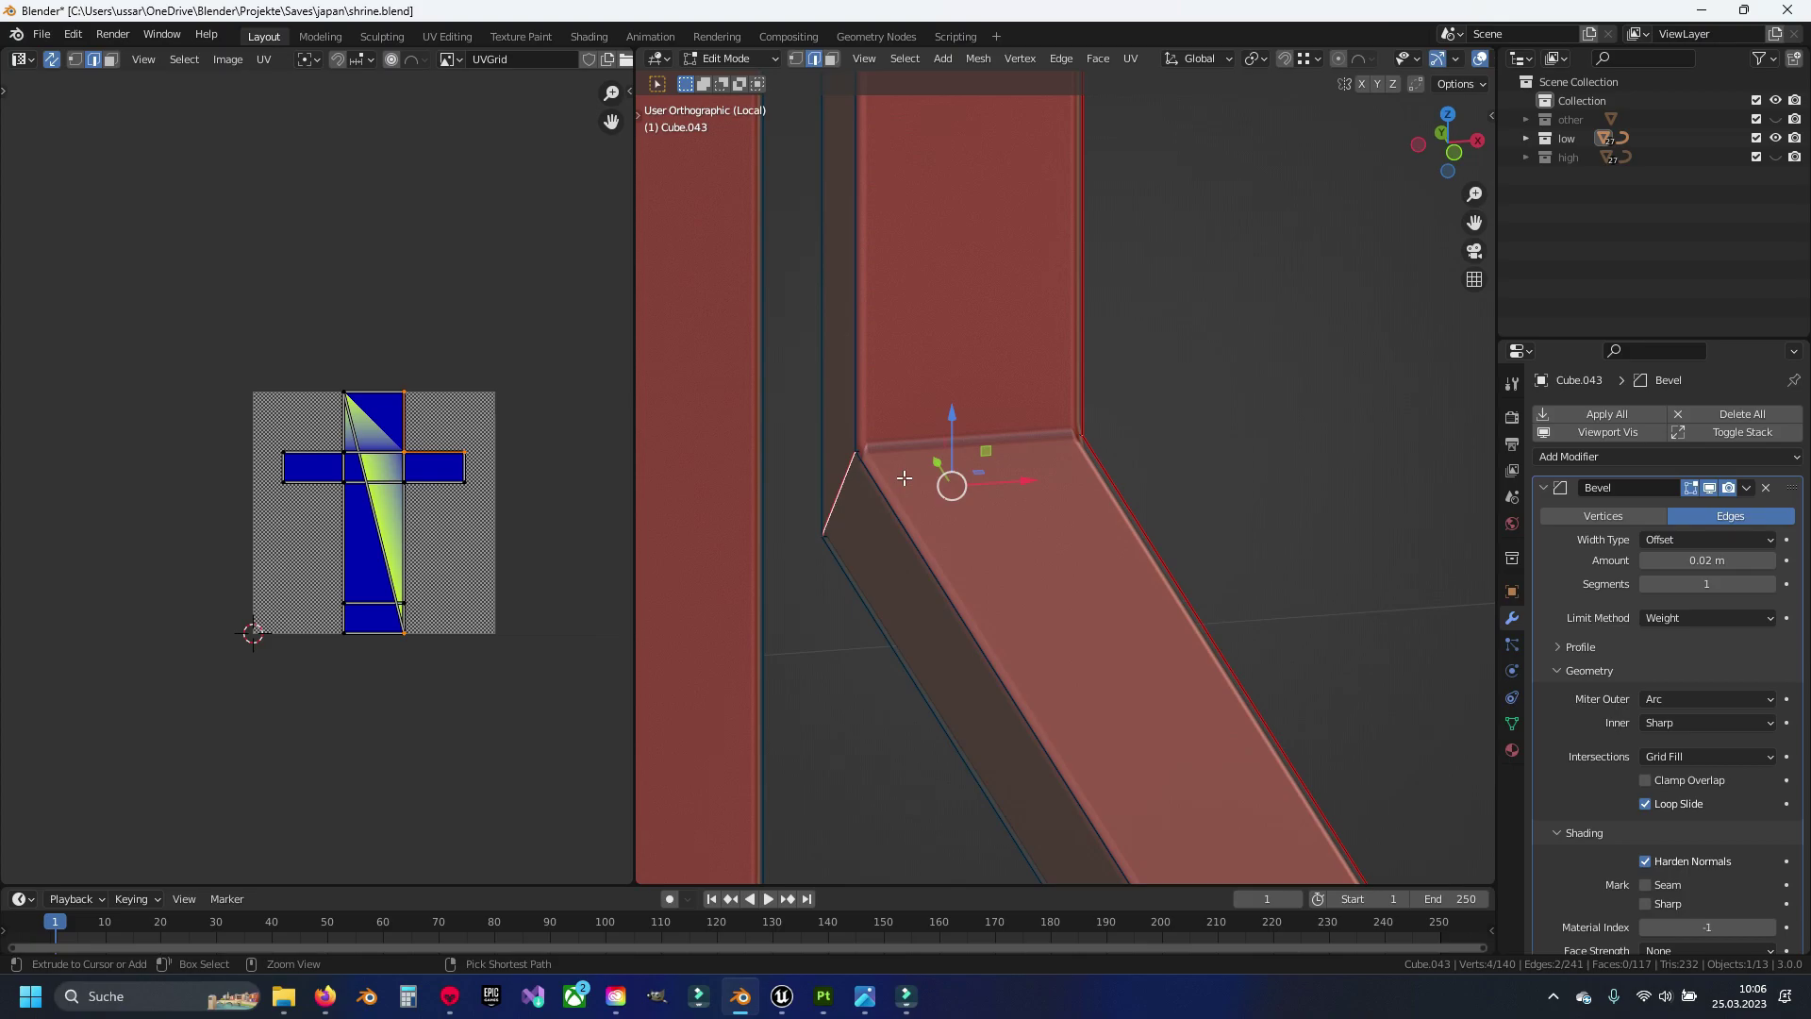
Unwrap the L-shaped beam and move its island outside the texture tile
{"action": "key", "text": "ctrl+l"}
{"action": "key", "text": "u"}
{"action": "left_click", "coordinate": [903, 478]}
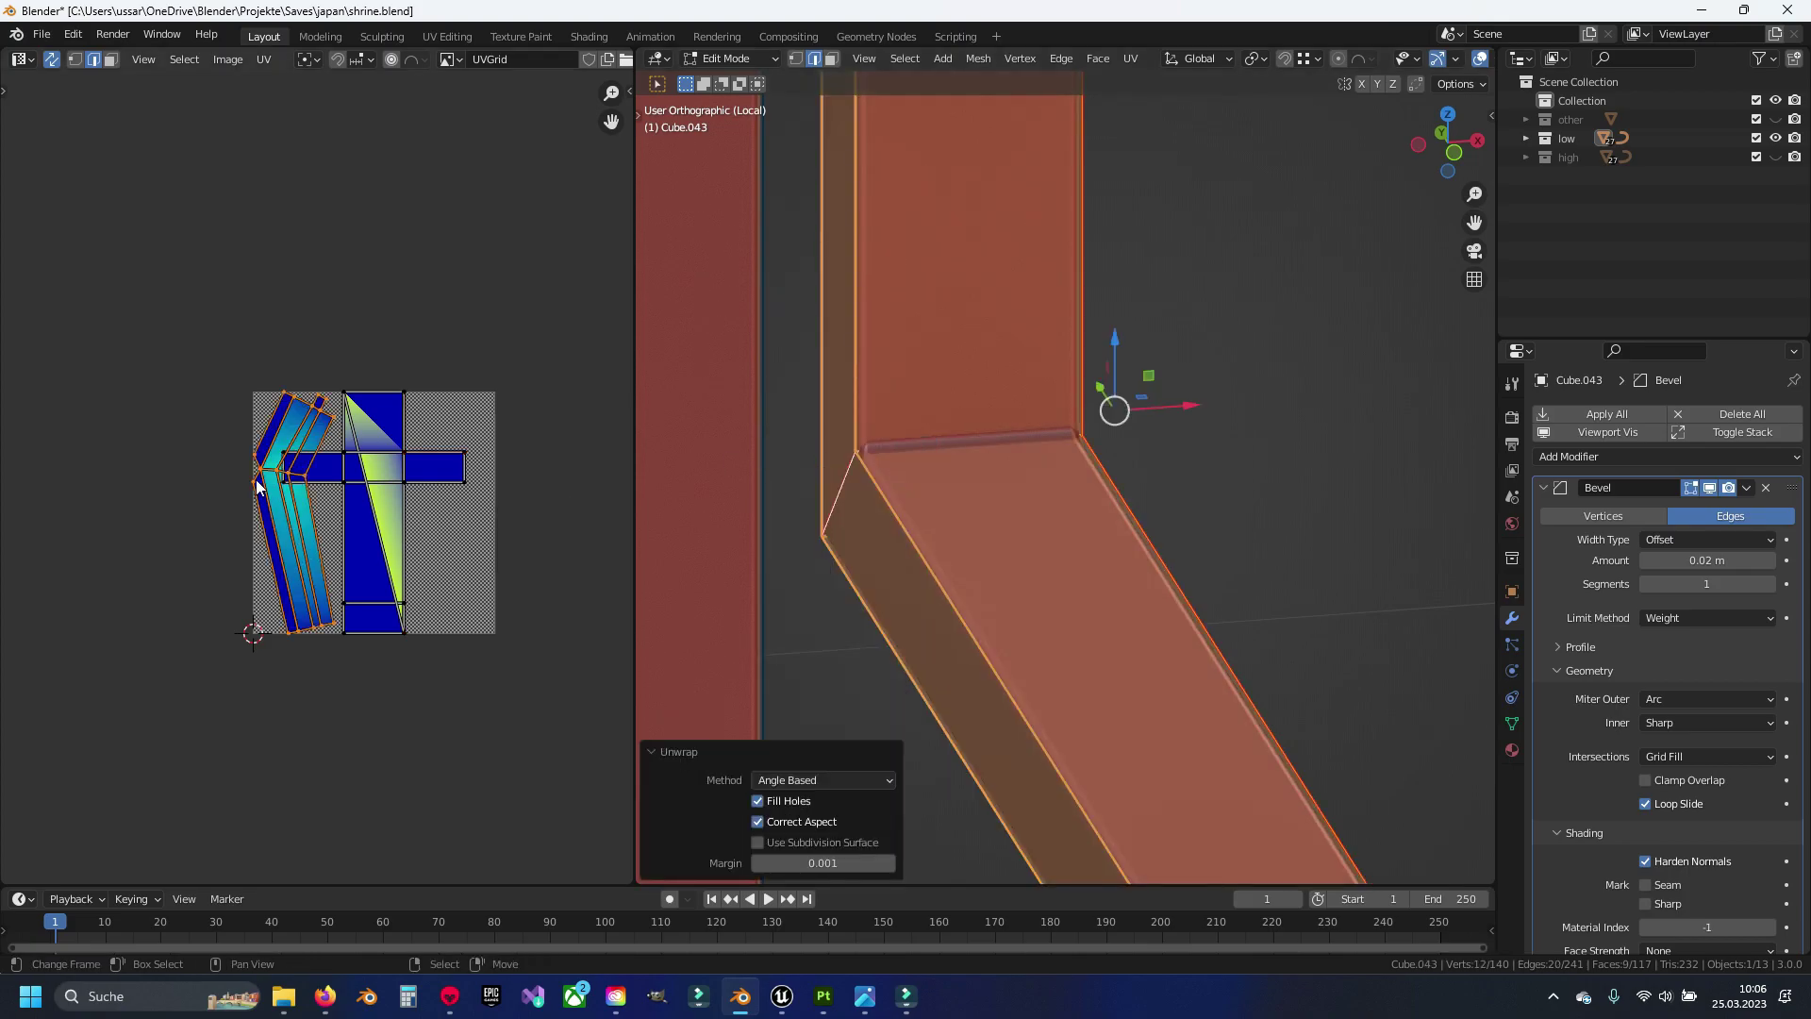
{"action": "key", "text": "g"}
{"action": "left_click", "coordinate": [209, 365]}
{"action": "left_click", "coordinate": [141, 316]}
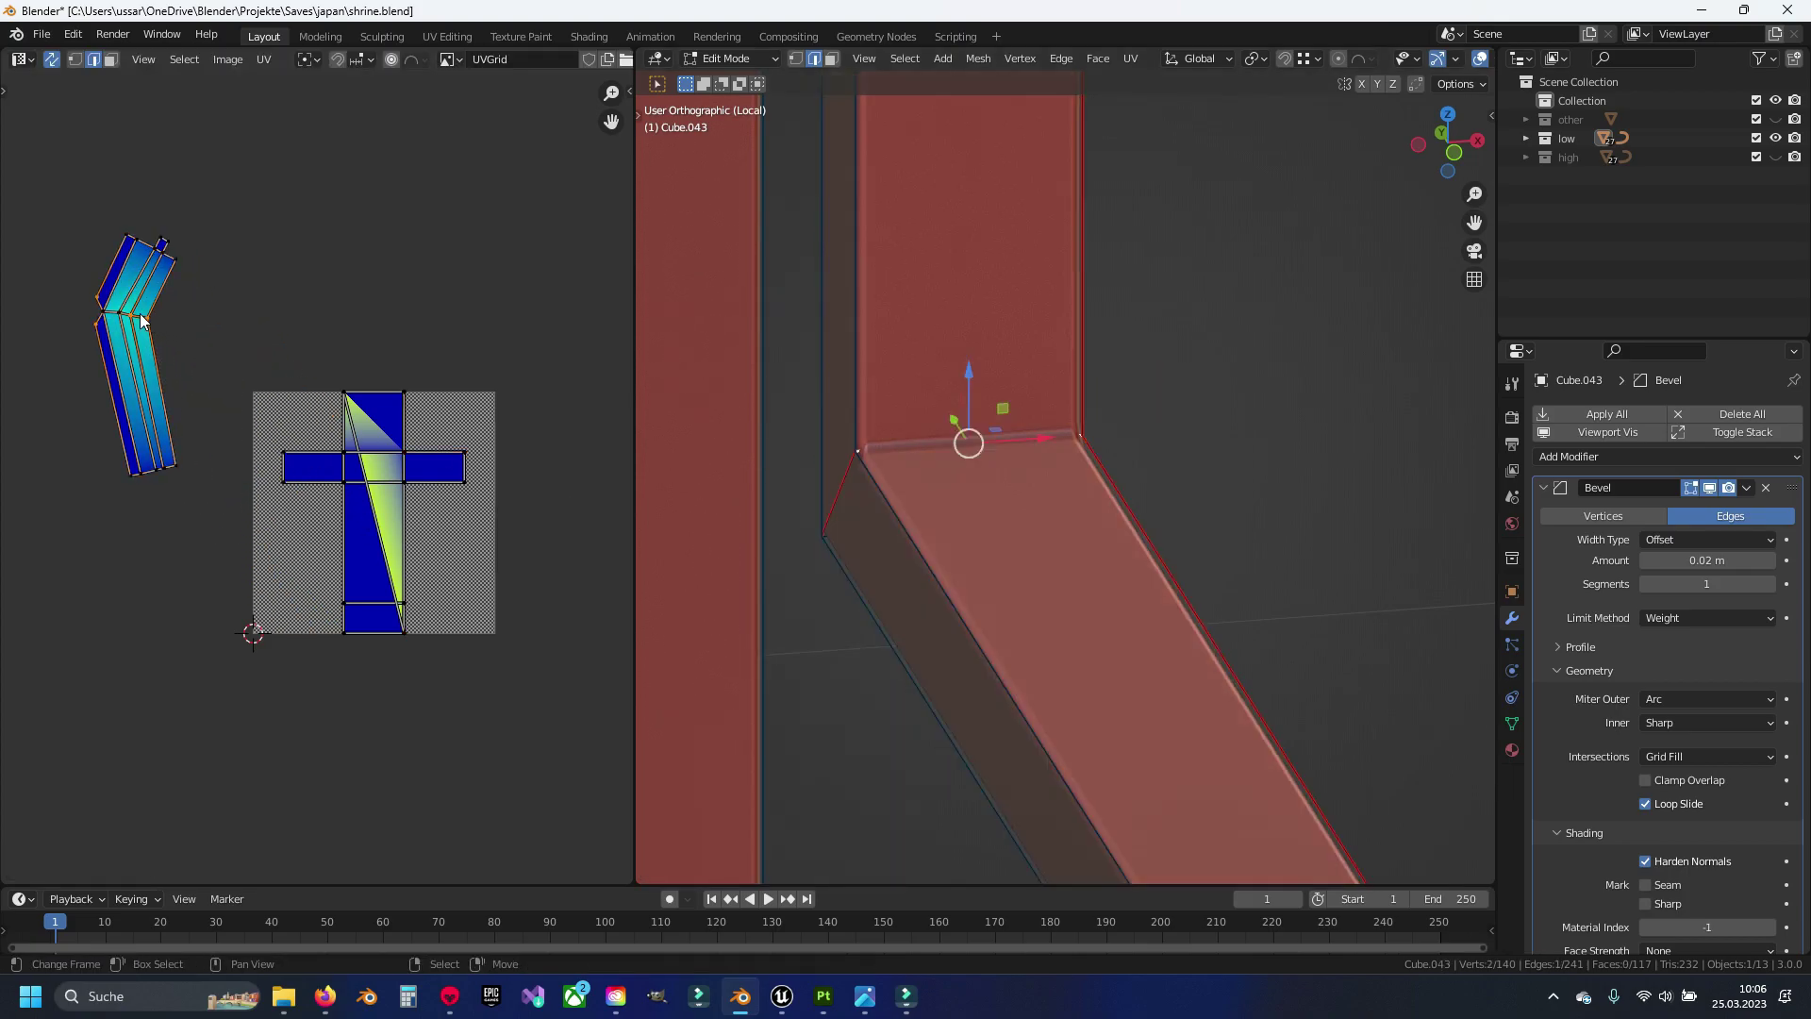
Re-unwrap the beam after undoing a sphere projection, place it above the tile's left, and hide it
{"action": "scroll", "coordinate": [962, 445], "scroll_direction": "down", "scroll_amount": 1}
{"action": "scroll", "coordinate": [1009, 458], "scroll_direction": "down", "scroll_amount": 4}
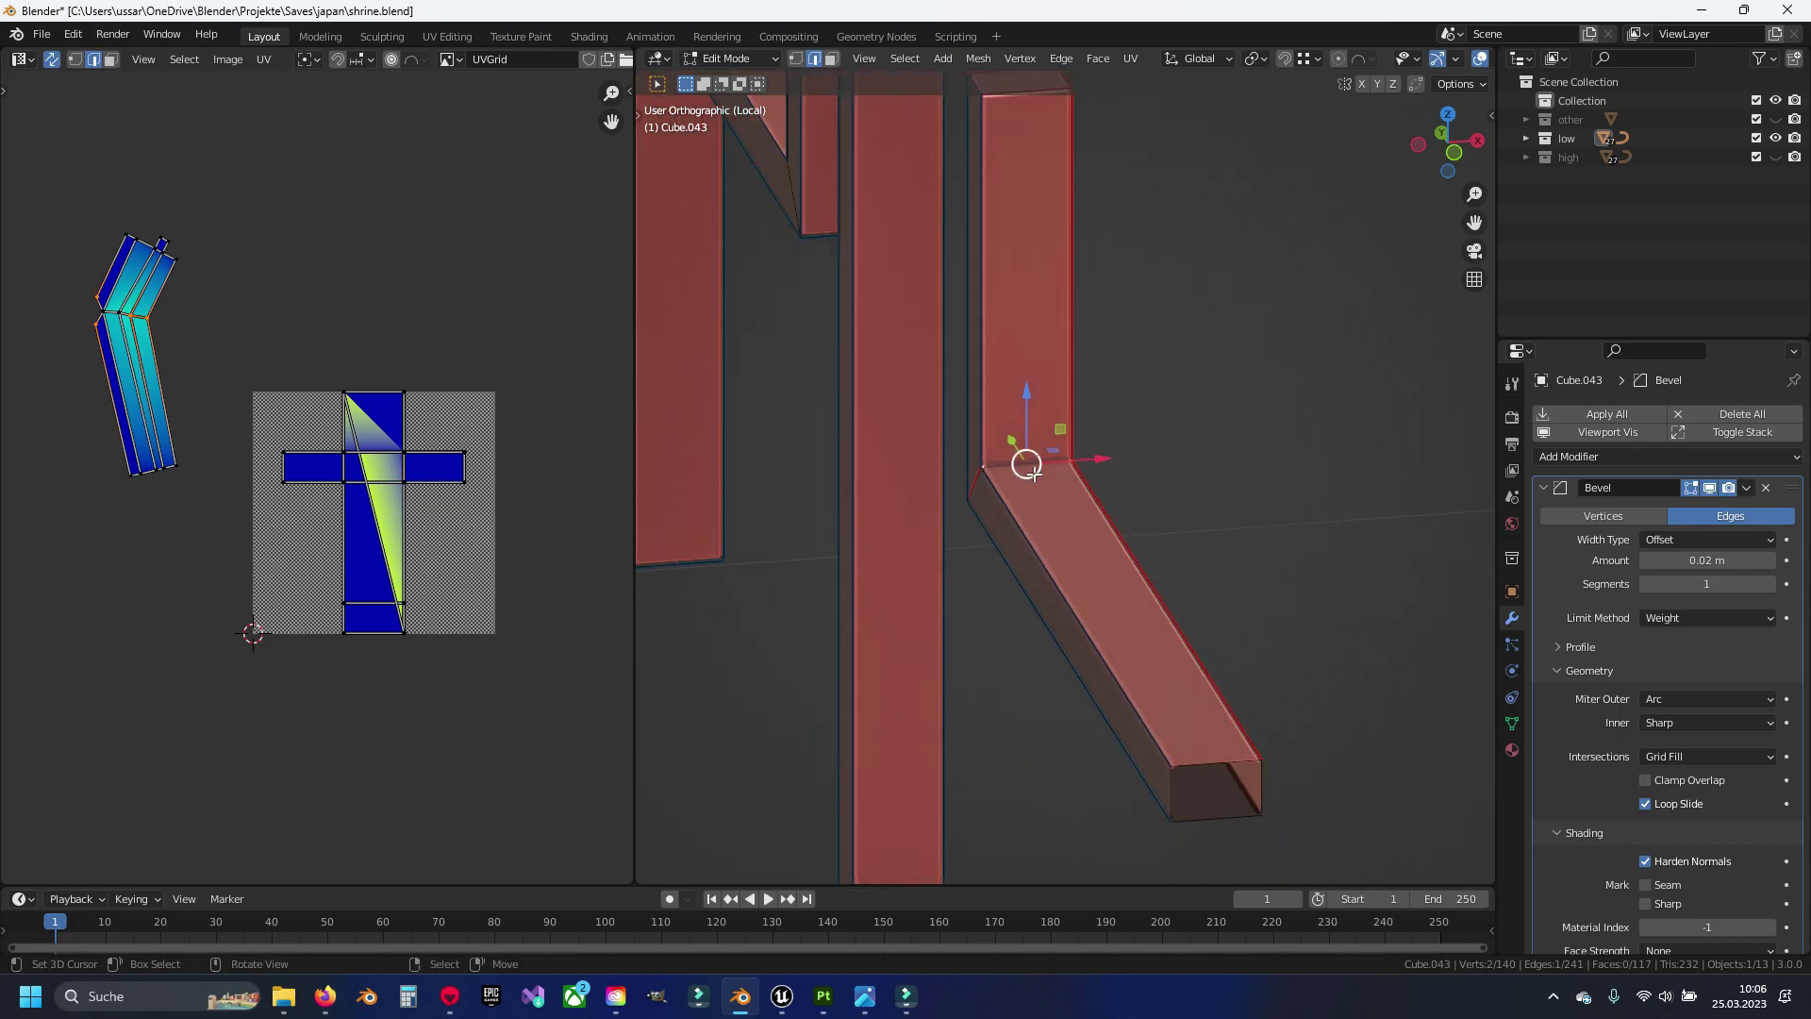
{"action": "key", "text": "ctrl+l"}
{"action": "key", "text": "u"}
{"action": "left_click", "coordinate": [1034, 473]}
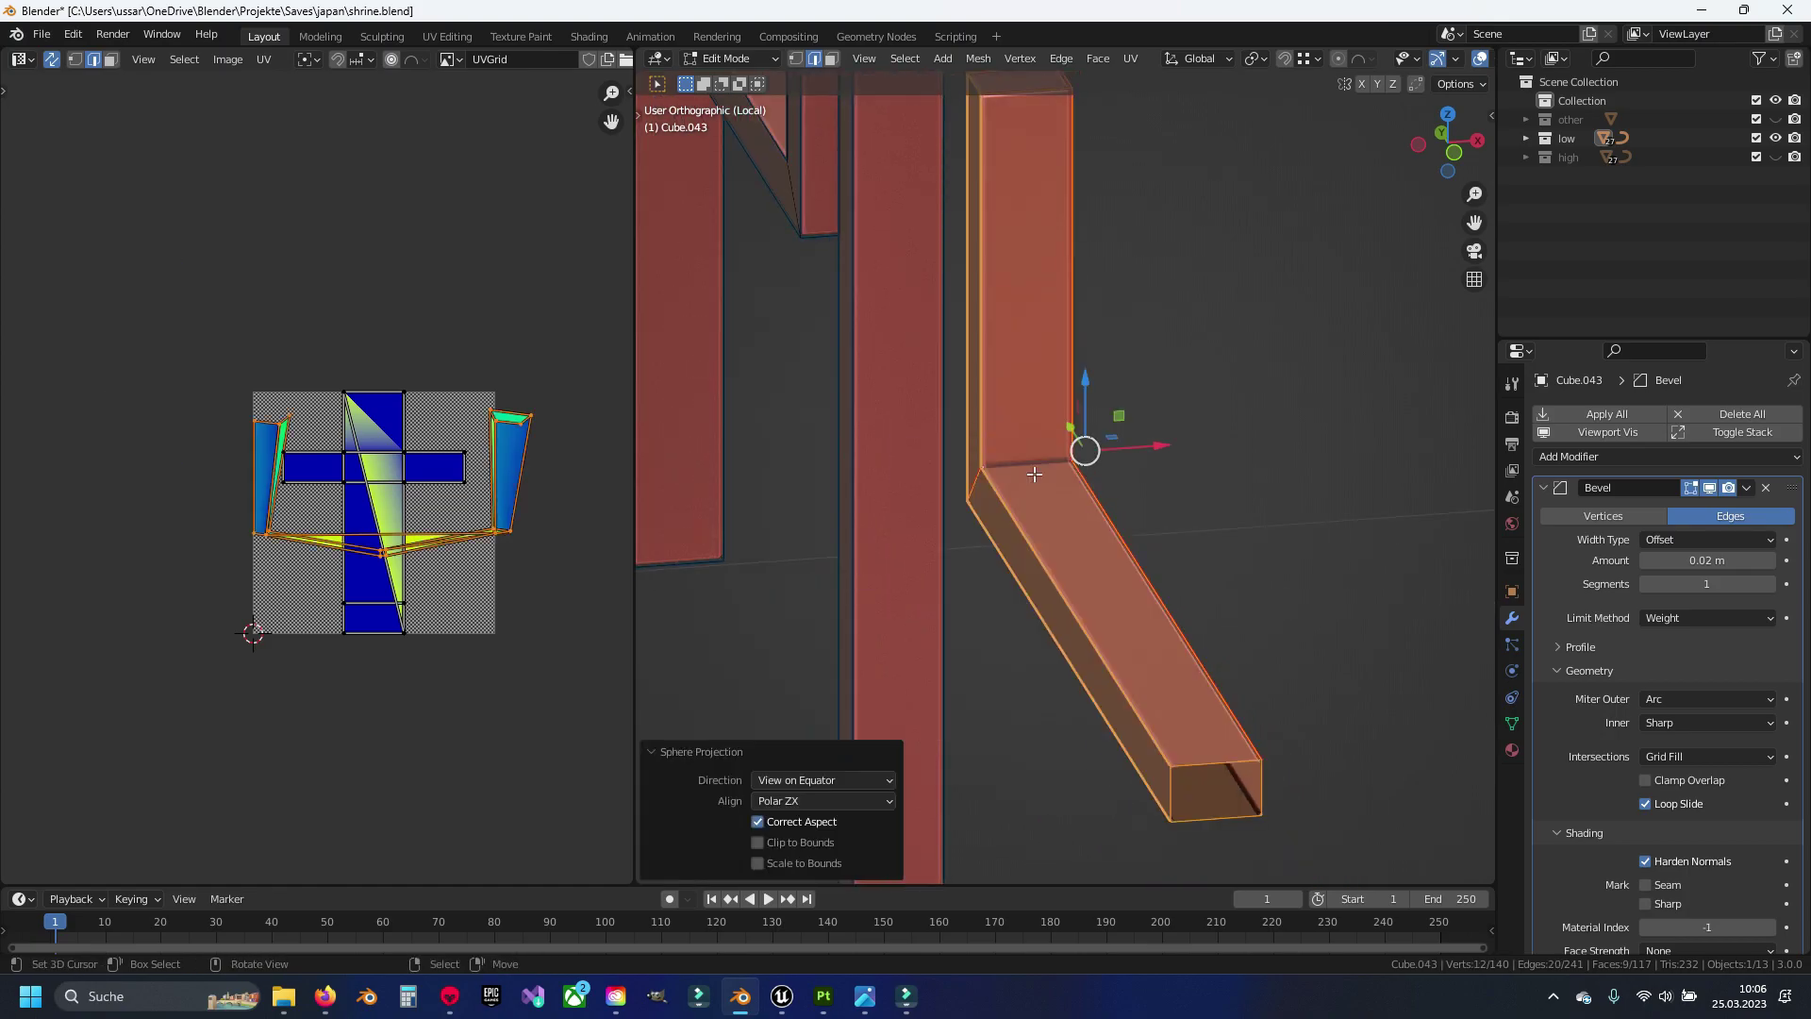
{"action": "key", "text": "ctrl+z"}
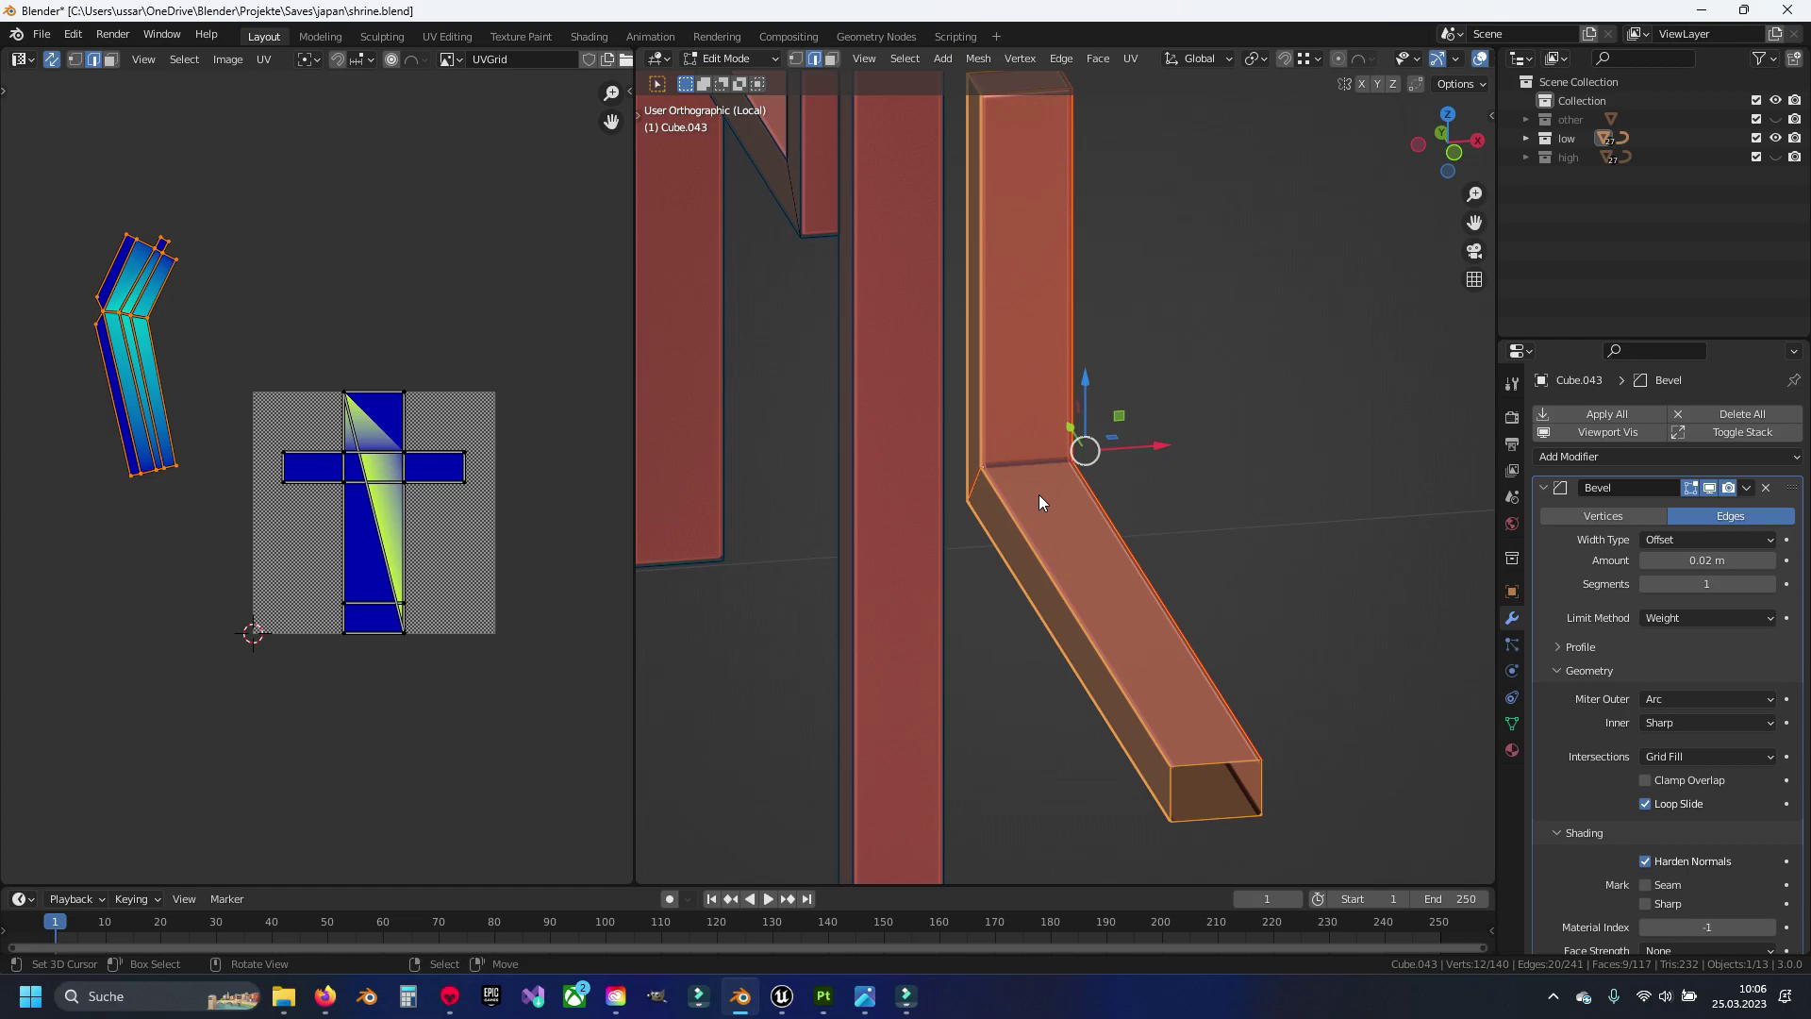
{"action": "key", "text": "u"}
{"action": "left_click", "coordinate": [992, 366]}
{"action": "key", "text": "g"}
{"action": "left_click", "coordinate": [651, 491]}
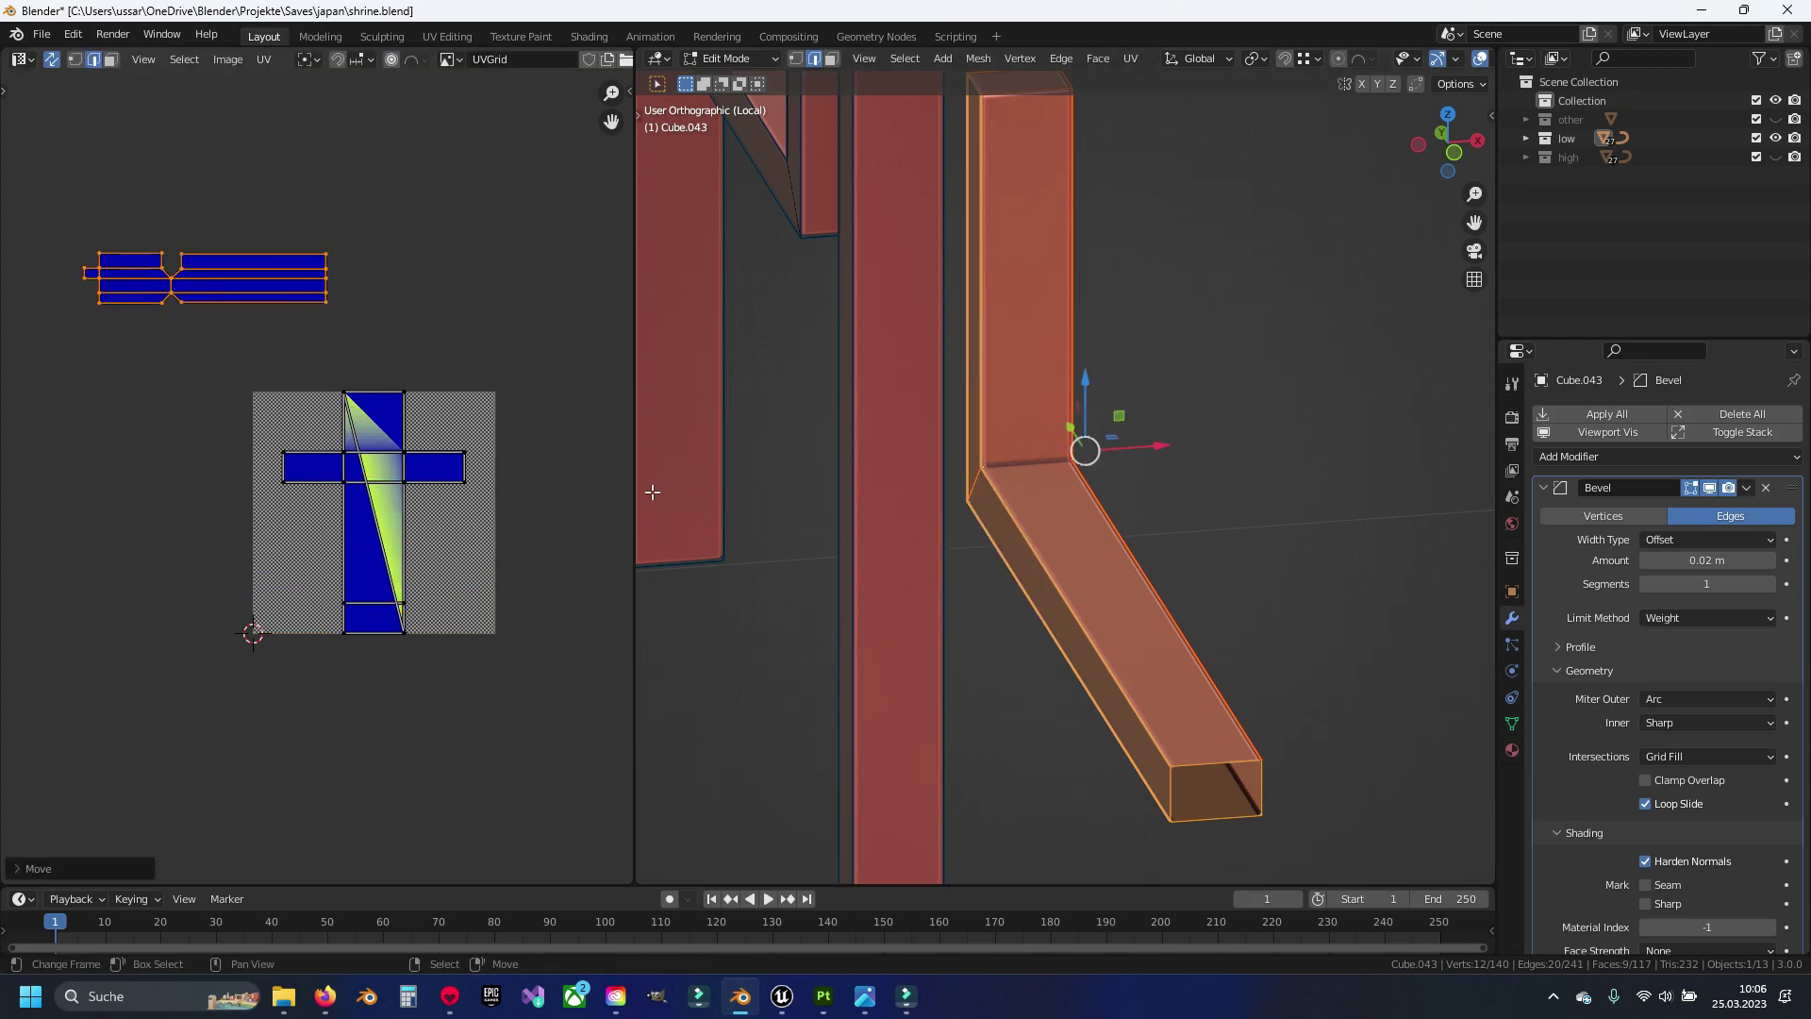
{"action": "key", "text": "h"}
{"action": "scroll", "coordinate": [1160, 538], "scroll_direction": "down", "scroll_amount": 3}
{"action": "mouse_move", "coordinate": [1160, 538]}
{"action": "middle_mouse_down"}
{"action": "mouse_move", "coordinate": [1136, 566]}
{"action": "mouse_move", "coordinate": [1035, 525]}
{"action": "middle_mouse_up"}
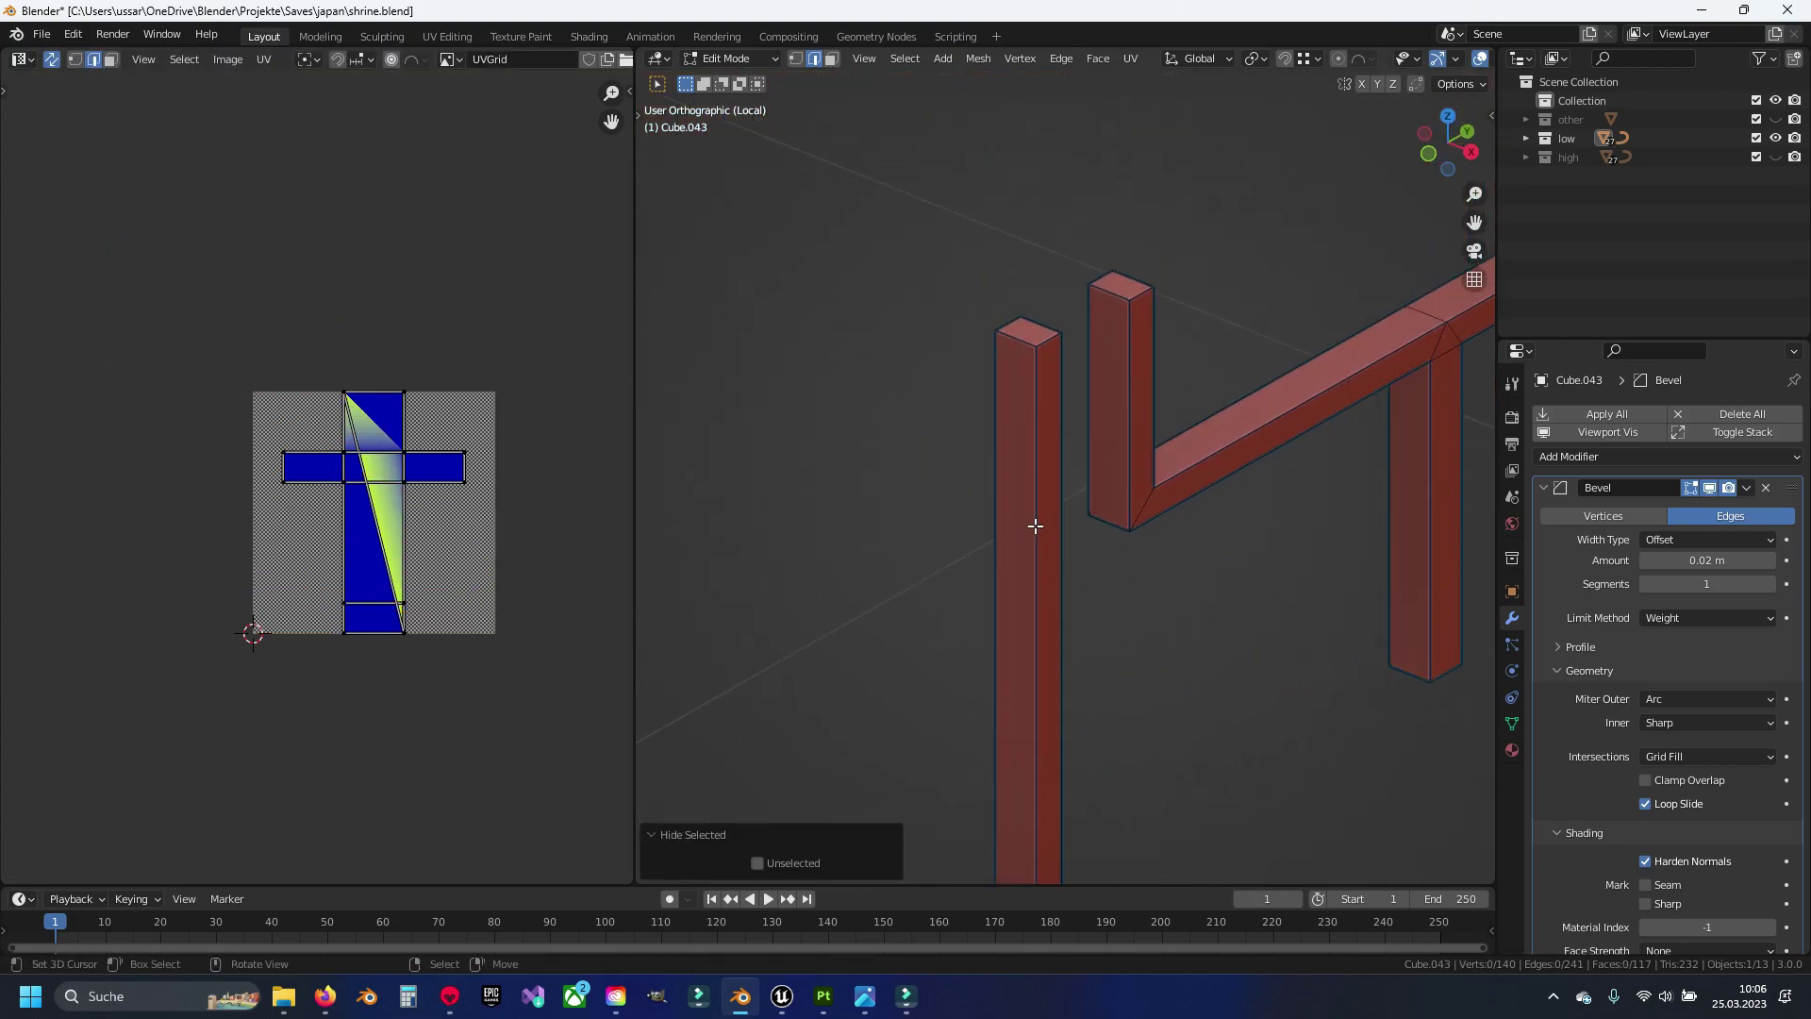
Seam, unwrap and hide the first vertical pillar
{"action": "left_click", "coordinate": [1035, 526], "text": "alt"}
{"action": "mouse_move", "coordinate": [1030, 437]}
{"action": "middle_mouse_down"}
{"action": "mouse_move", "coordinate": [1037, 519]}
{"action": "mouse_move", "coordinate": [991, 591]}
{"action": "middle_mouse_up"}
{"action": "key", "text": "ctrl+e"}
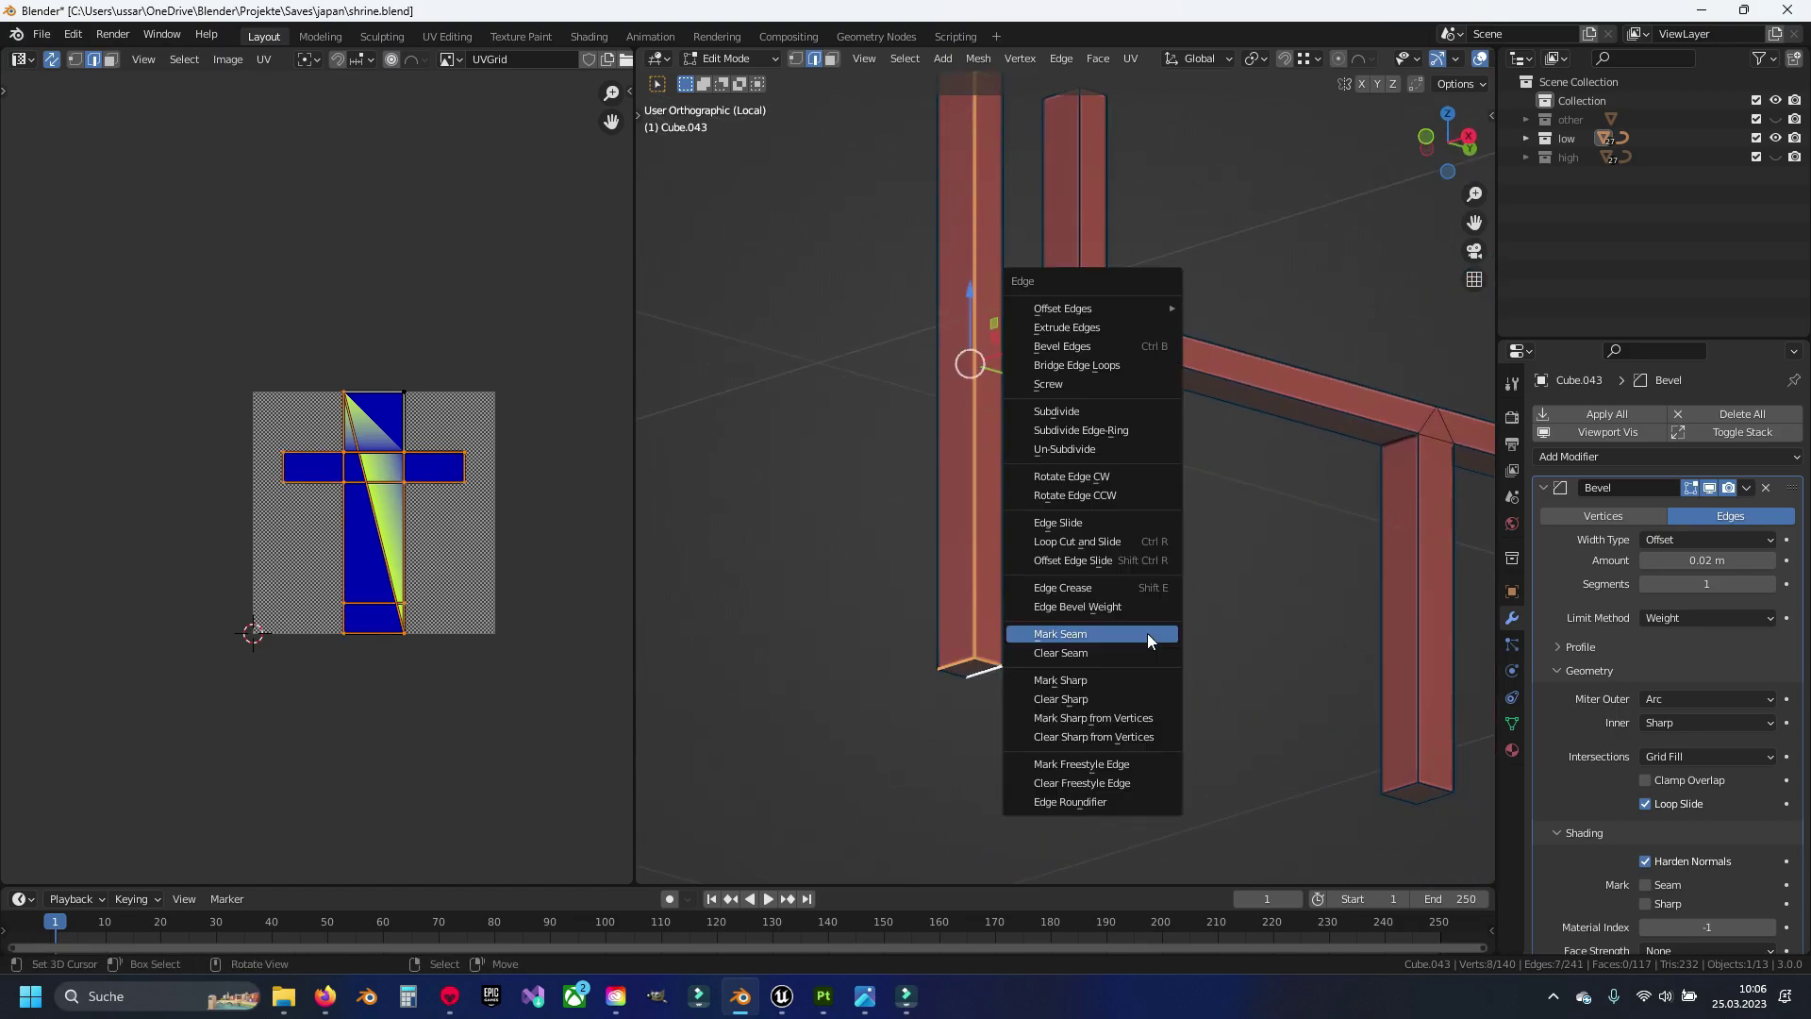
{"action": "left_click", "coordinate": [1148, 633]}
{"action": "key", "text": "ctrl+l"}
{"action": "key", "text": "u"}
{"action": "left_click", "coordinate": [1152, 621]}
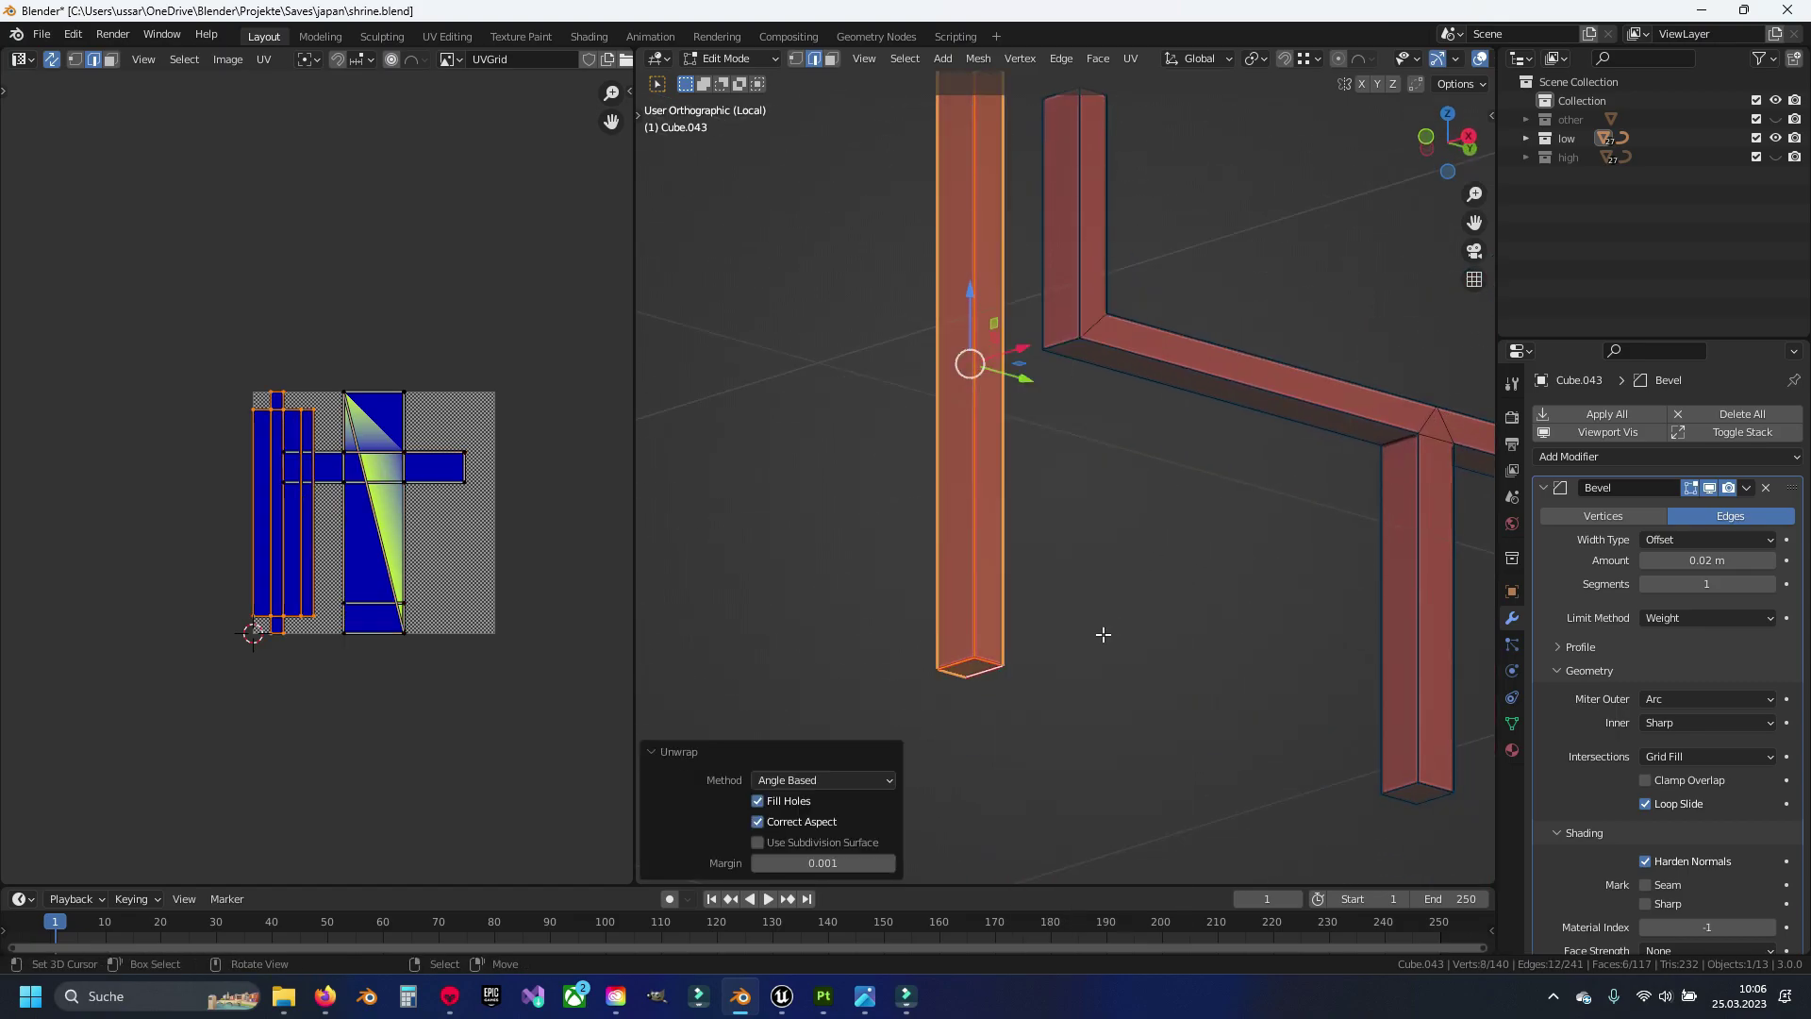
{"action": "key", "text": "h"}
Select the second pillar's bottom, vertical and top seam edges
{"action": "middle_click_drag", "start_coordinate": [1203, 583], "coordinate": [1029, 575], "text": "shift"}
{"action": "scroll", "coordinate": [895, 394], "scroll_direction": "down", "scroll_amount": 3}
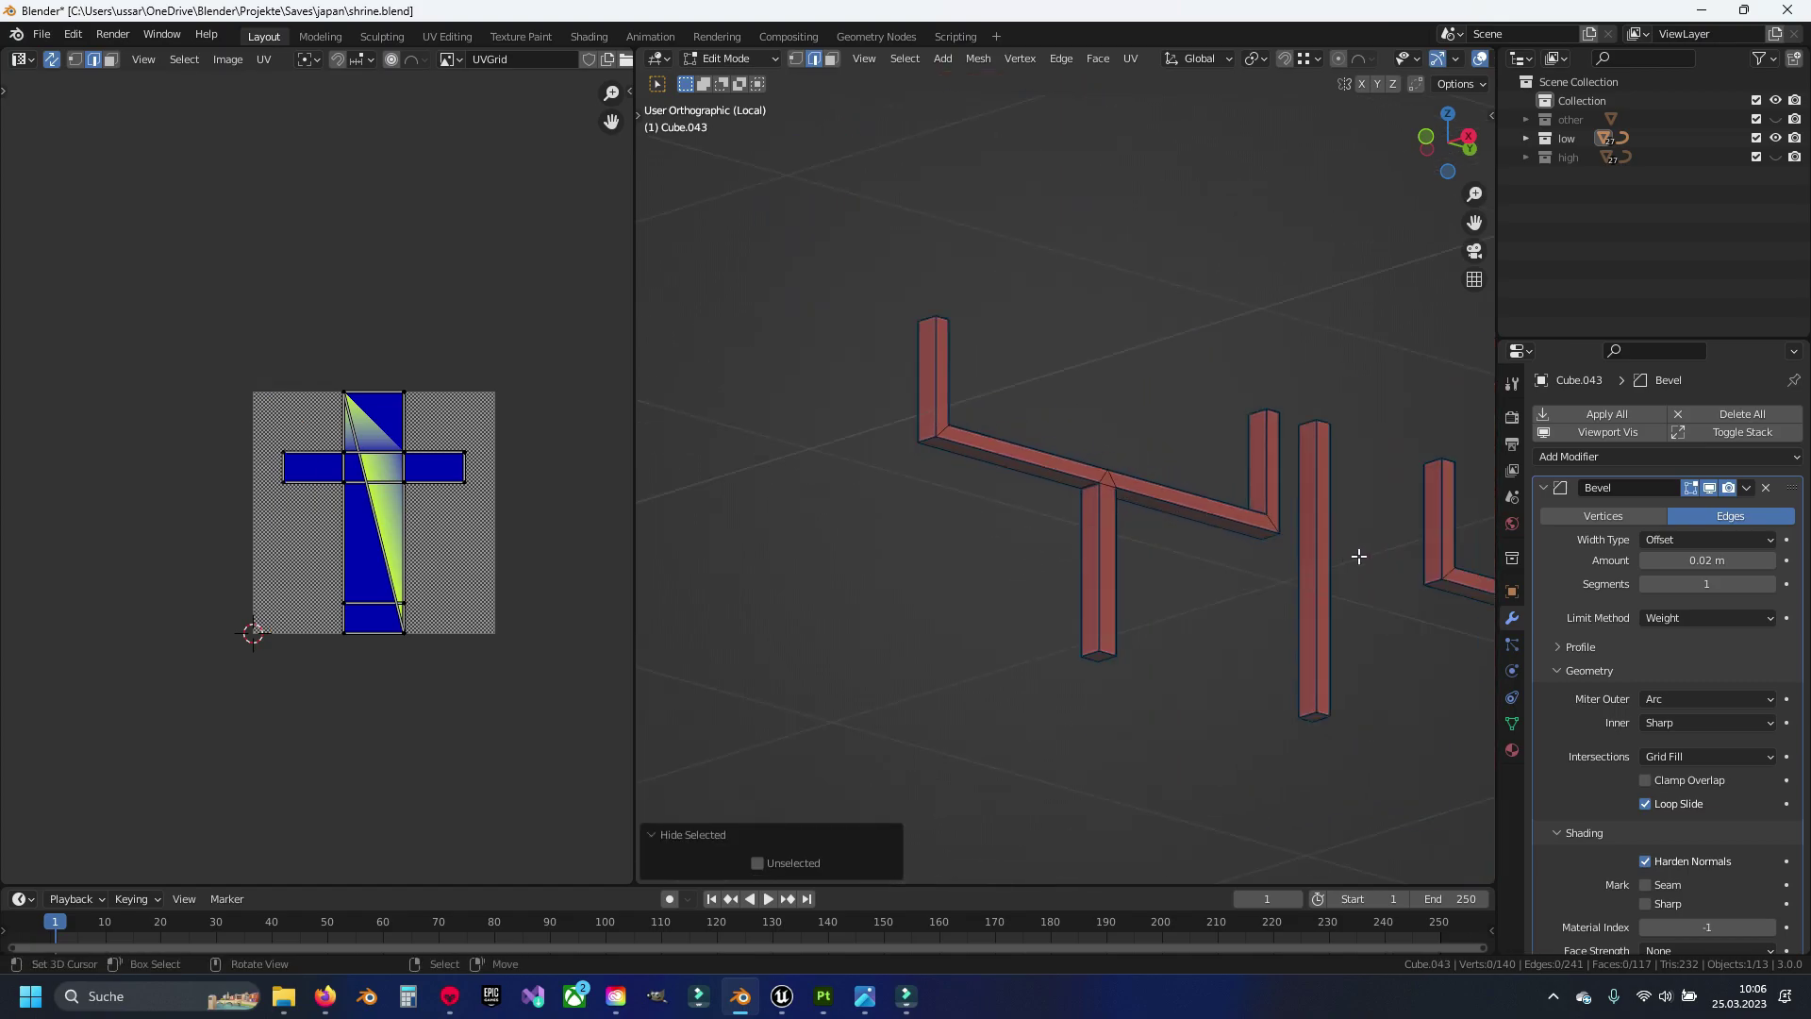
{"action": "middle_click_drag", "start_coordinate": [1354, 554], "coordinate": [986, 489], "text": "shift"}
{"action": "scroll", "coordinate": [986, 490], "scroll_direction": "up", "scroll_amount": 3}
{"action": "left_click", "coordinate": [847, 686]}
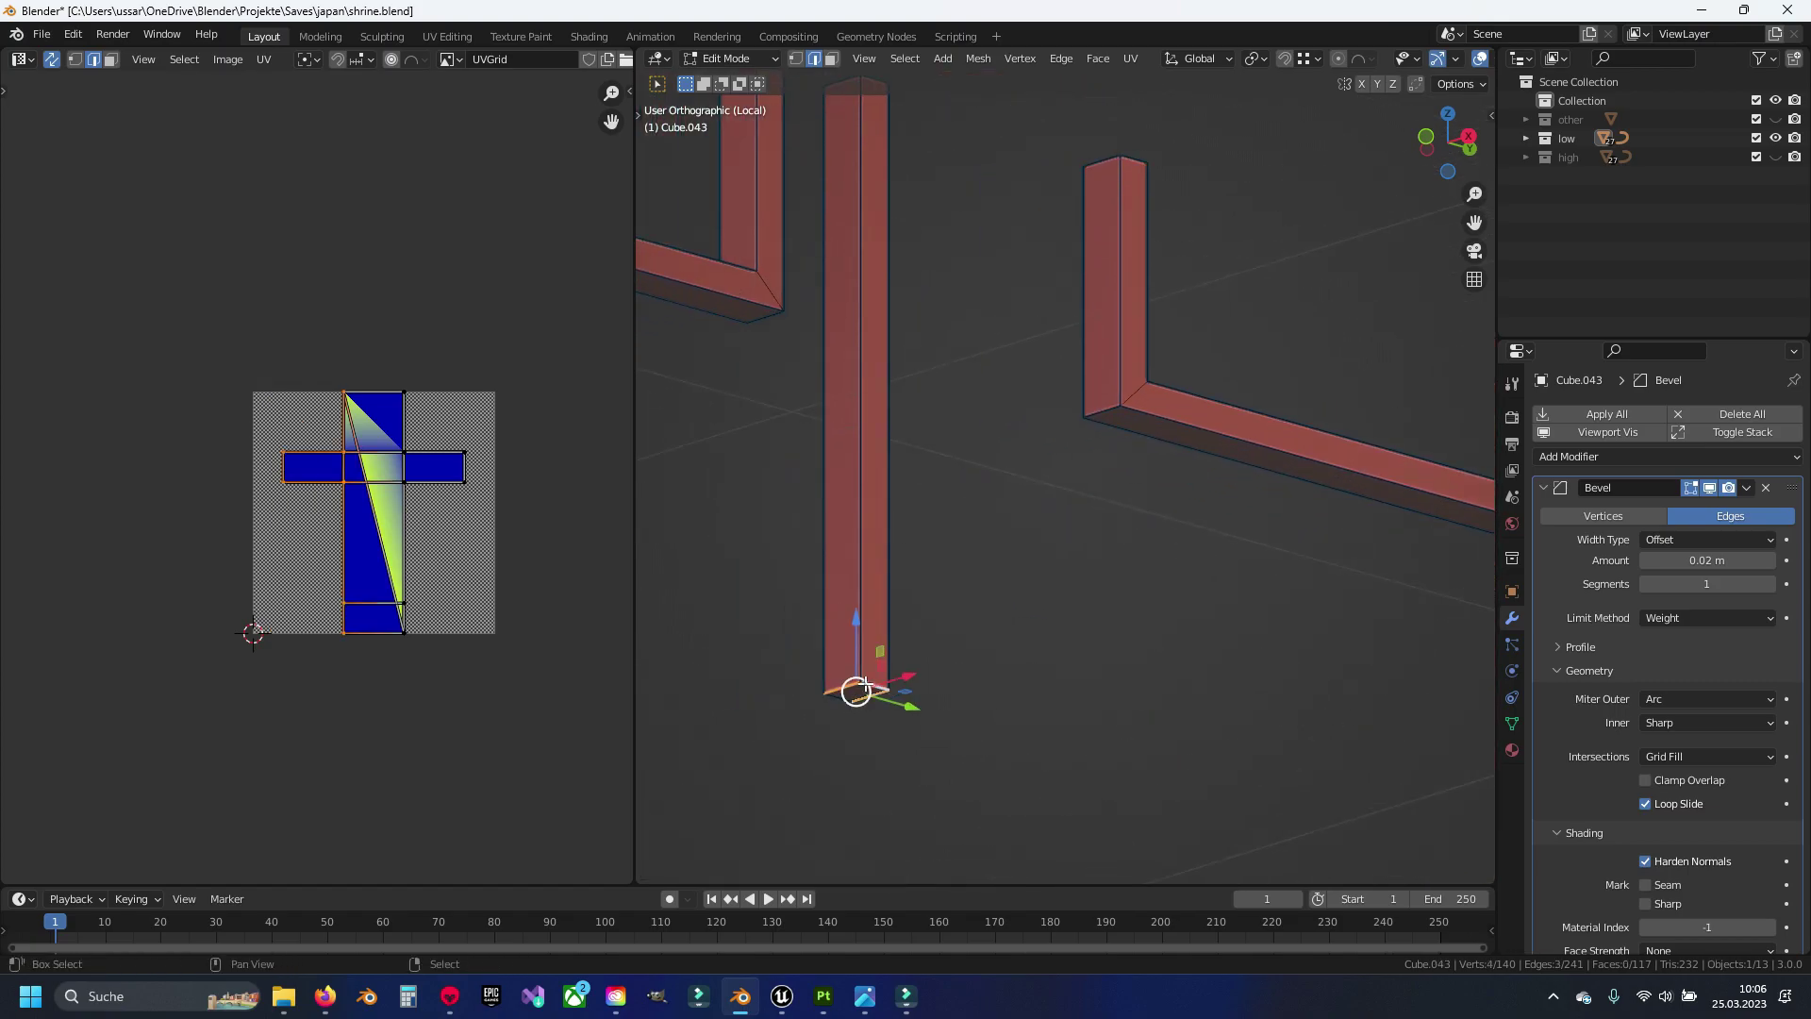
{"action": "left_click", "coordinate": [861, 683], "text": "shift"}
{"action": "middle_click_drag", "start_coordinate": [925, 242], "coordinate": [1023, 472]}
{"action": "left_click", "coordinate": [1009, 406], "text": "shift"}
Mark those edges as seams, unwrap the second pillar and hide it
{"action": "key", "text": "ctrl+e"}
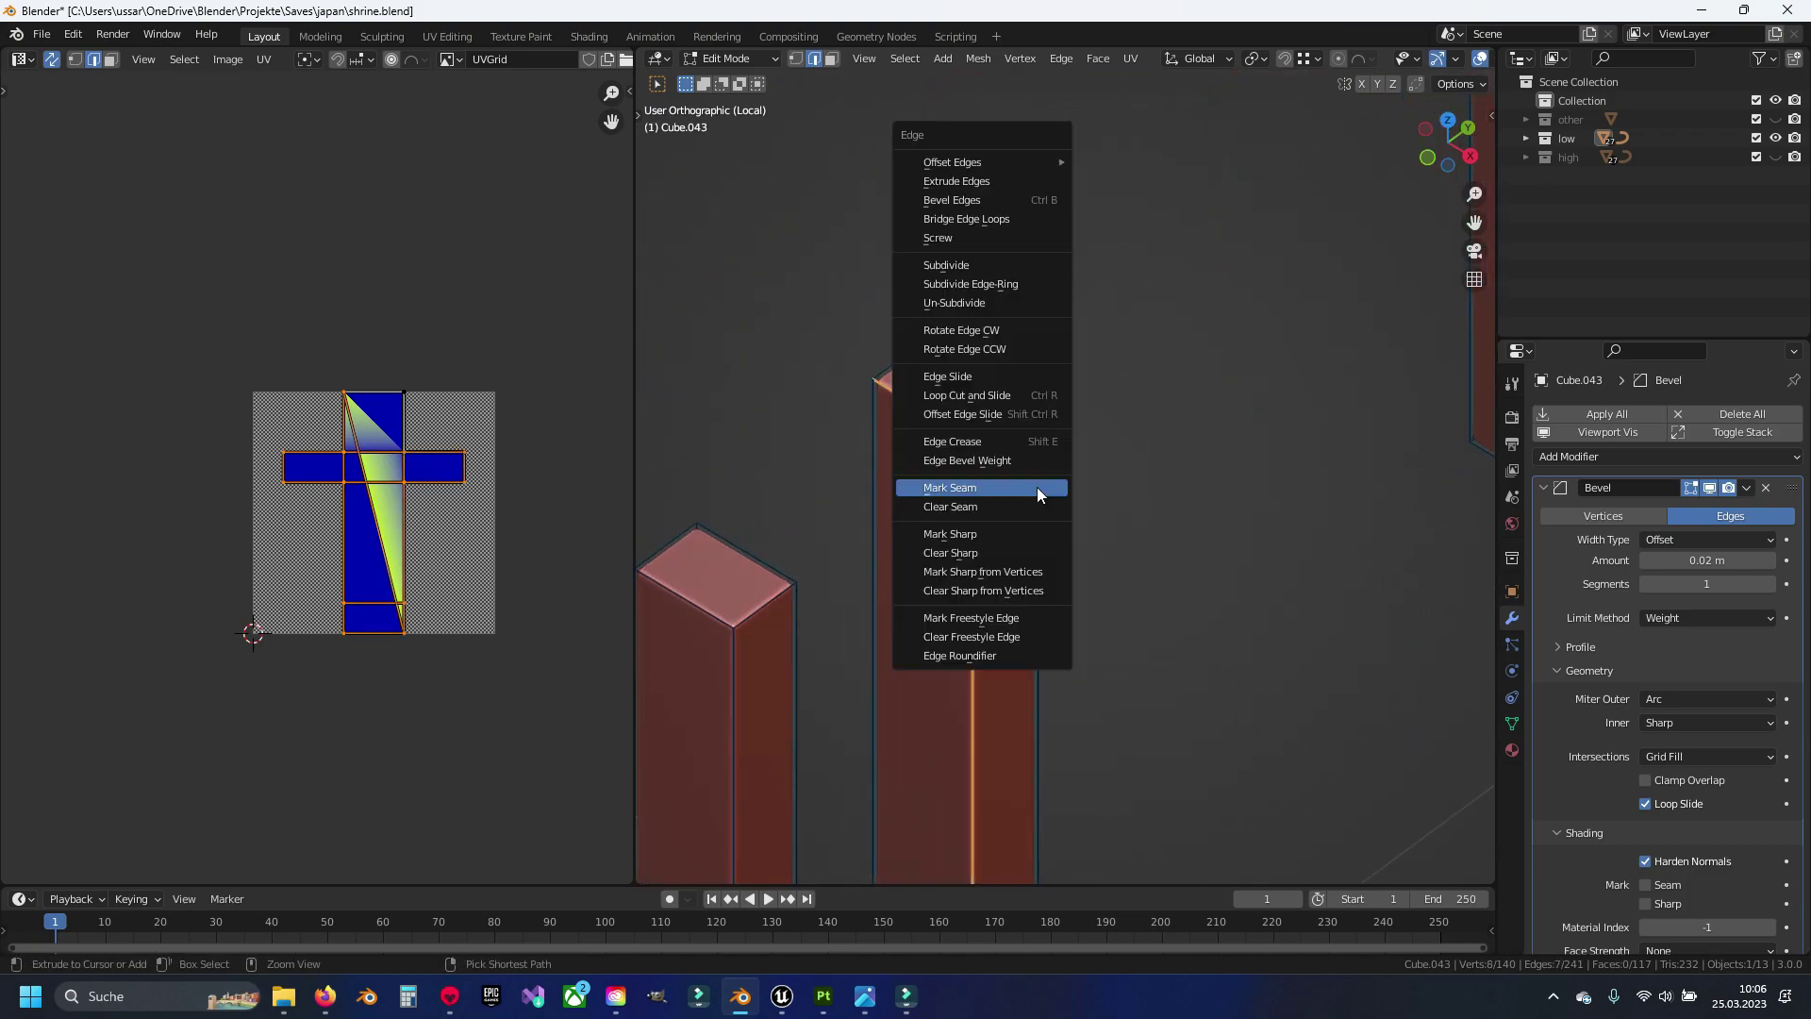
{"action": "left_click", "coordinate": [1037, 487]}
{"action": "key", "text": "a"}
{"action": "key", "text": "u"}
{"action": "left_click", "coordinate": [1037, 487]}
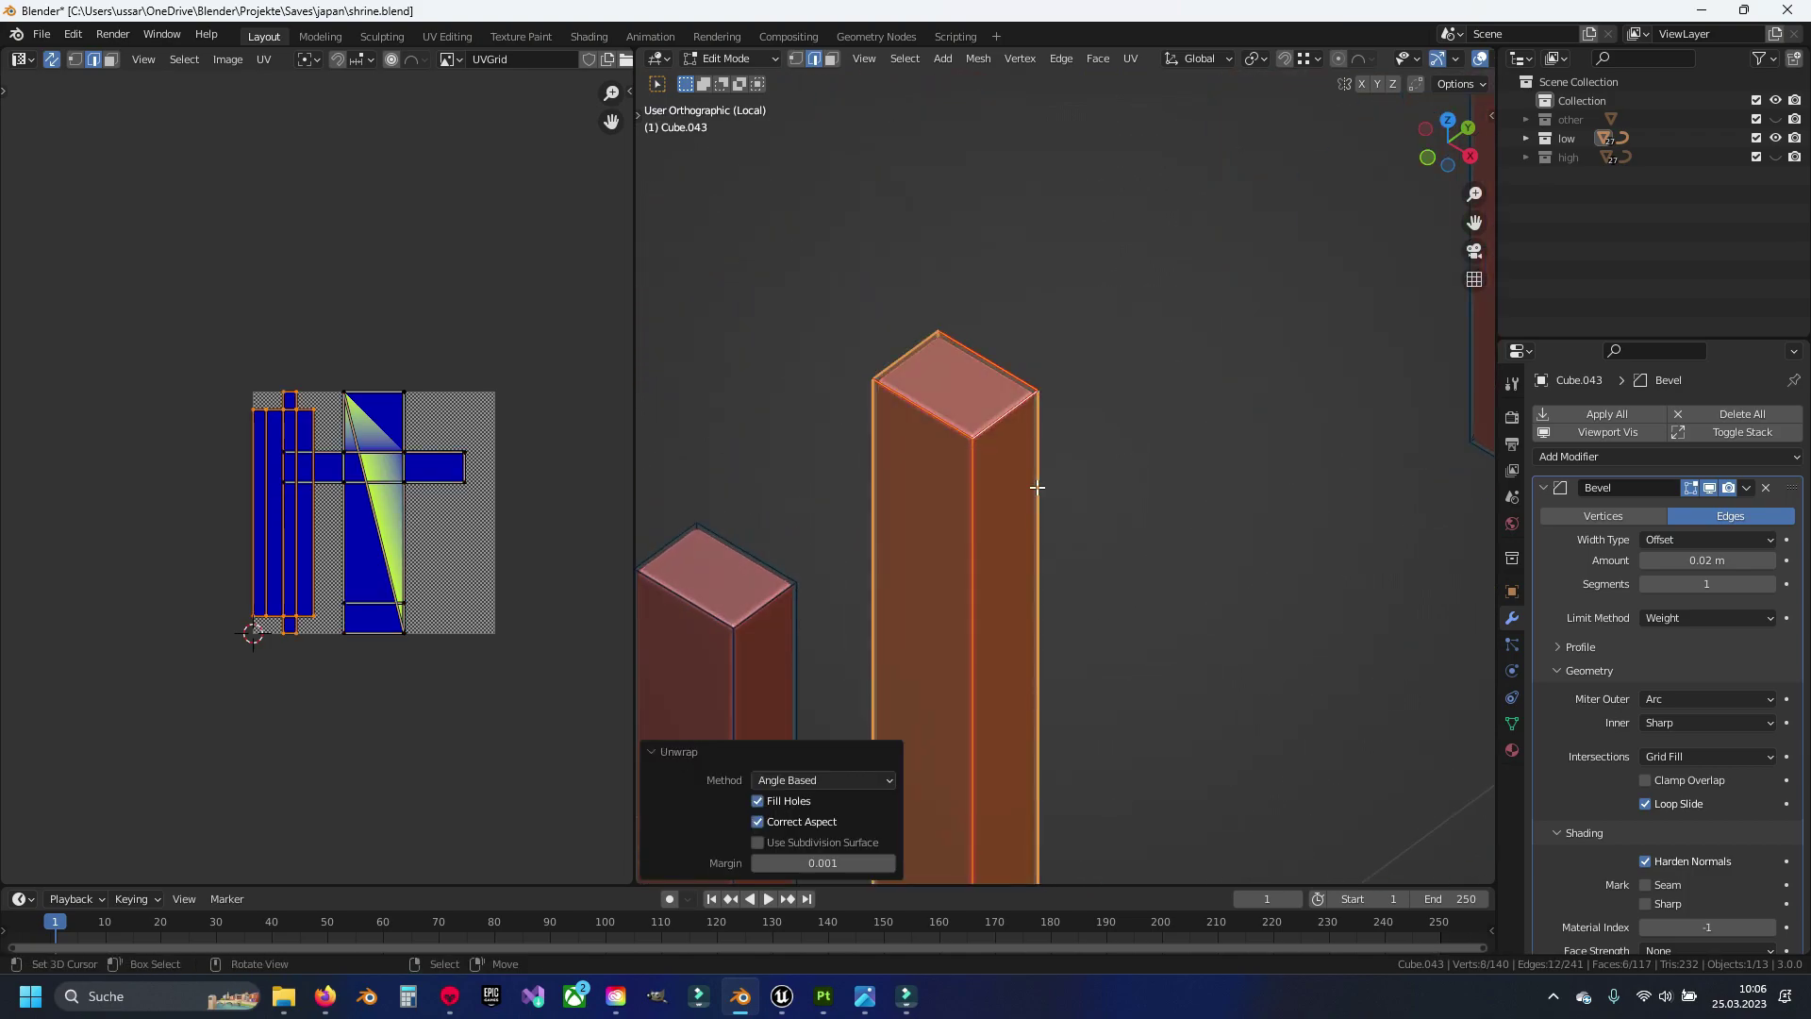
{"action": "key", "text": "h"}
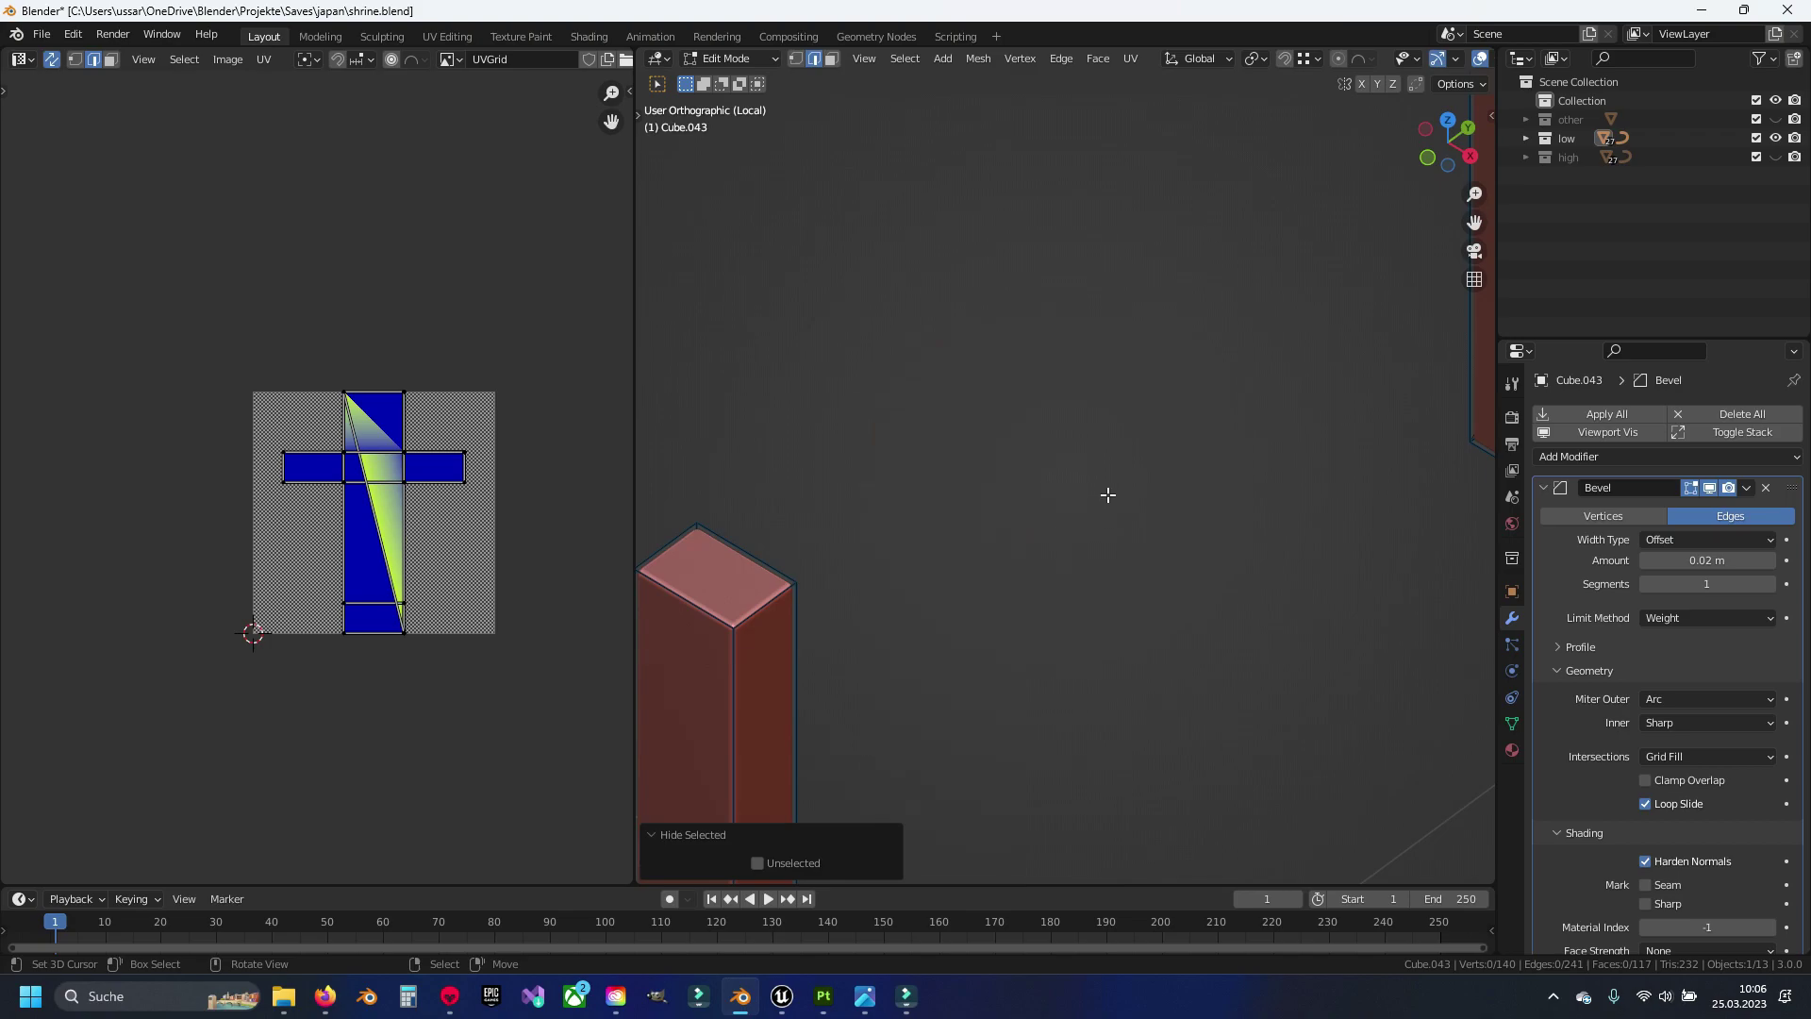
Reveal all the hidden bracket parts again
{"action": "scroll", "coordinate": [1184, 525], "scroll_direction": "down", "scroll_amount": 2}
{"action": "scroll", "coordinate": [1067, 529], "scroll_direction": "down", "scroll_amount": 2}
{"action": "scroll", "coordinate": [1047, 533], "scroll_direction": "up", "scroll_amount": 2}
{"action": "scroll", "coordinate": [1008, 541], "scroll_direction": "up", "scroll_amount": 2}
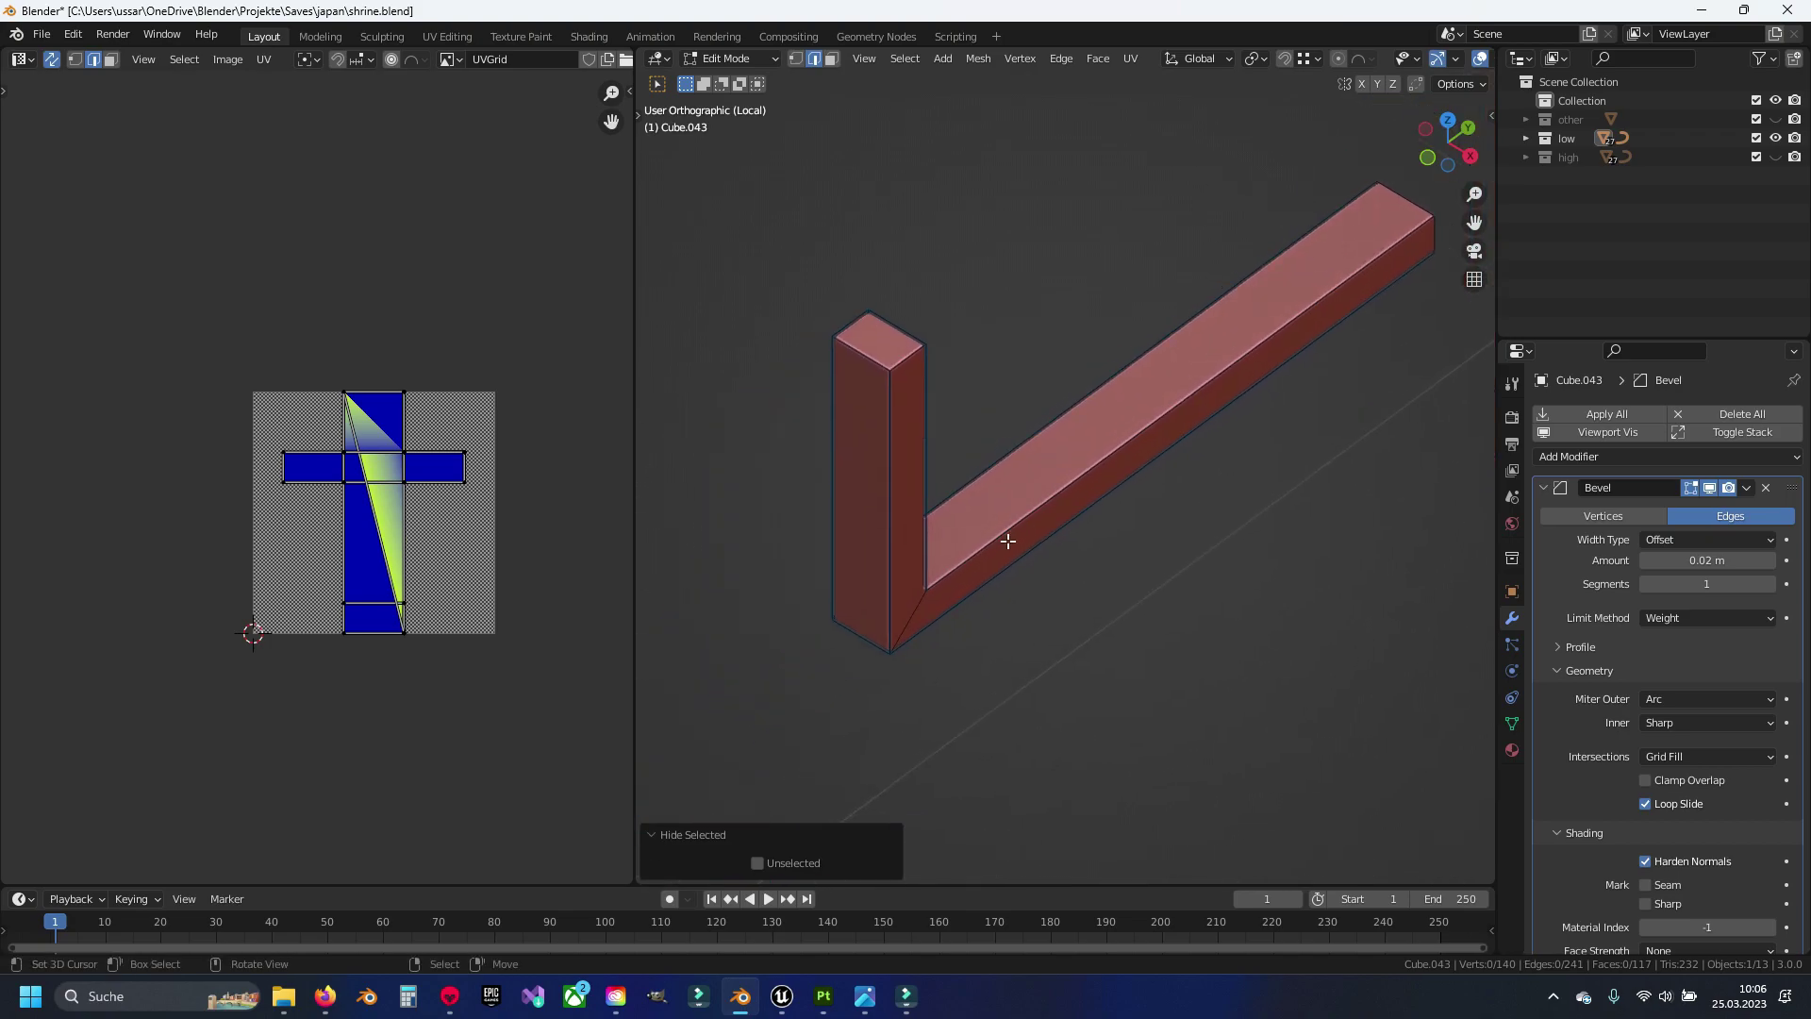
{"action": "scroll", "coordinate": [980, 589], "scroll_direction": "down", "scroll_amount": 4}
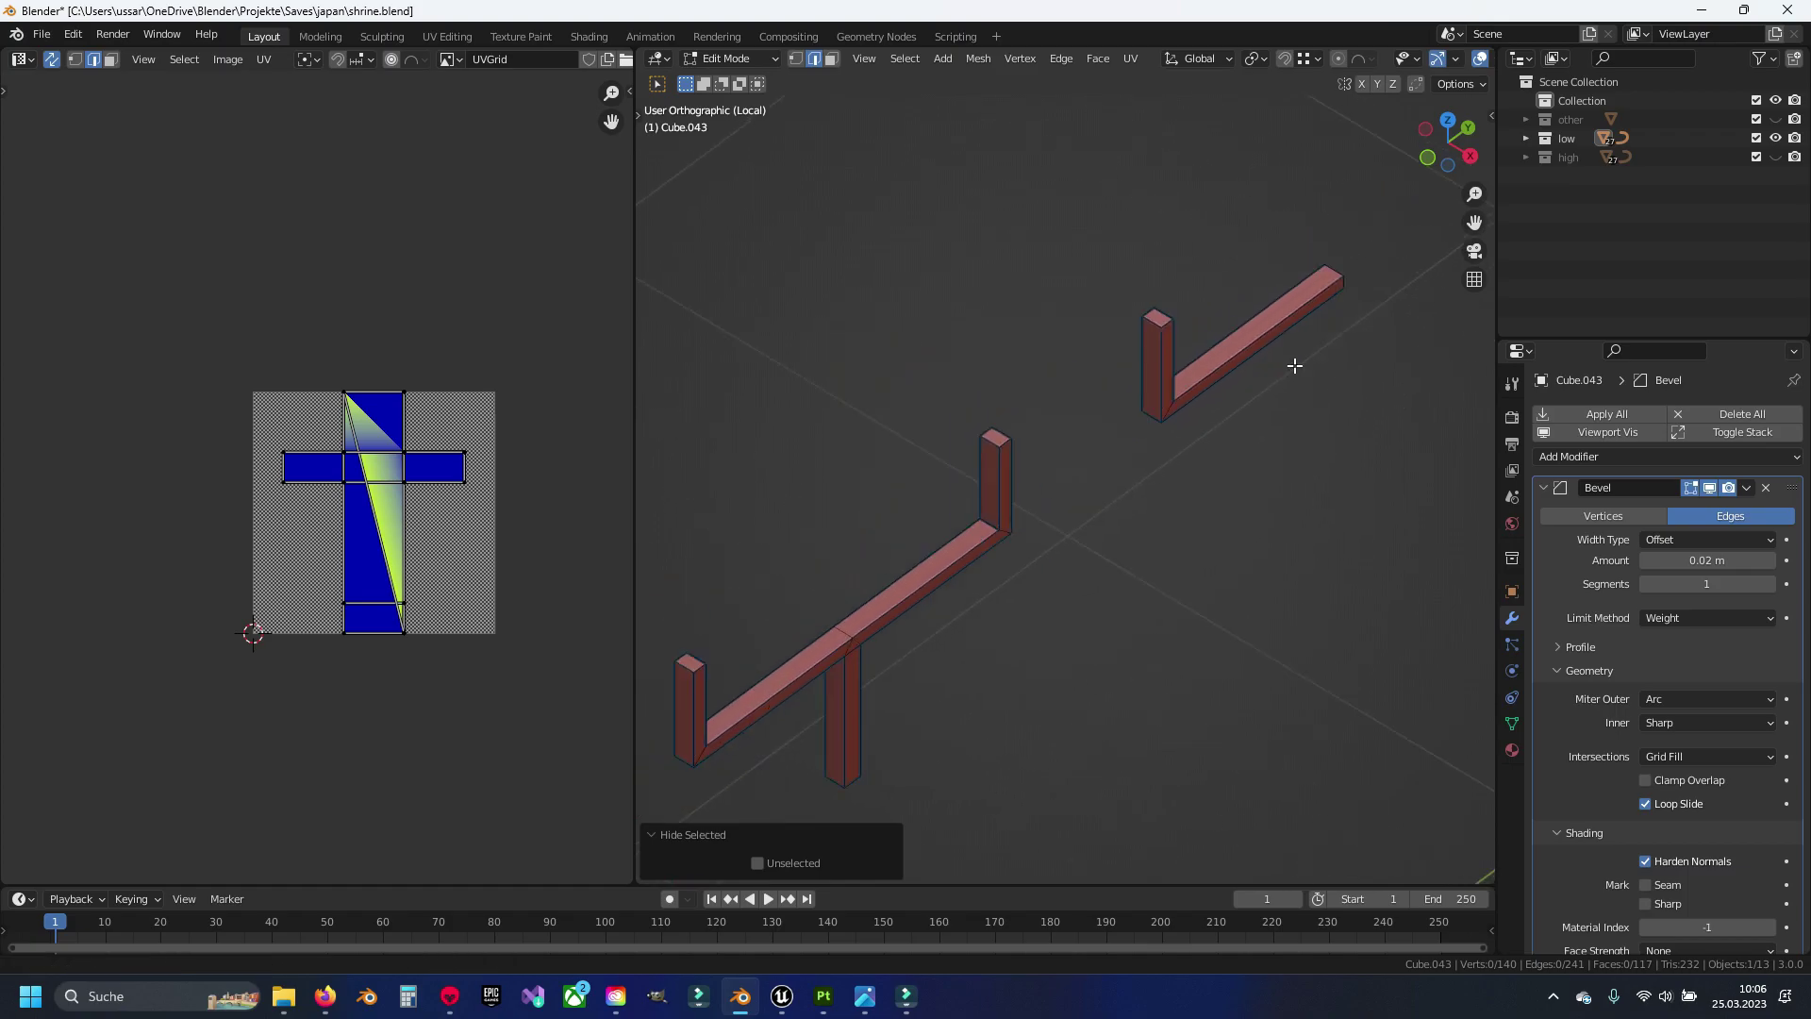
{"action": "key", "text": "alt+h"}
{"action": "scroll", "coordinate": [1136, 427], "scroll_direction": "up", "scroll_amount": 3}
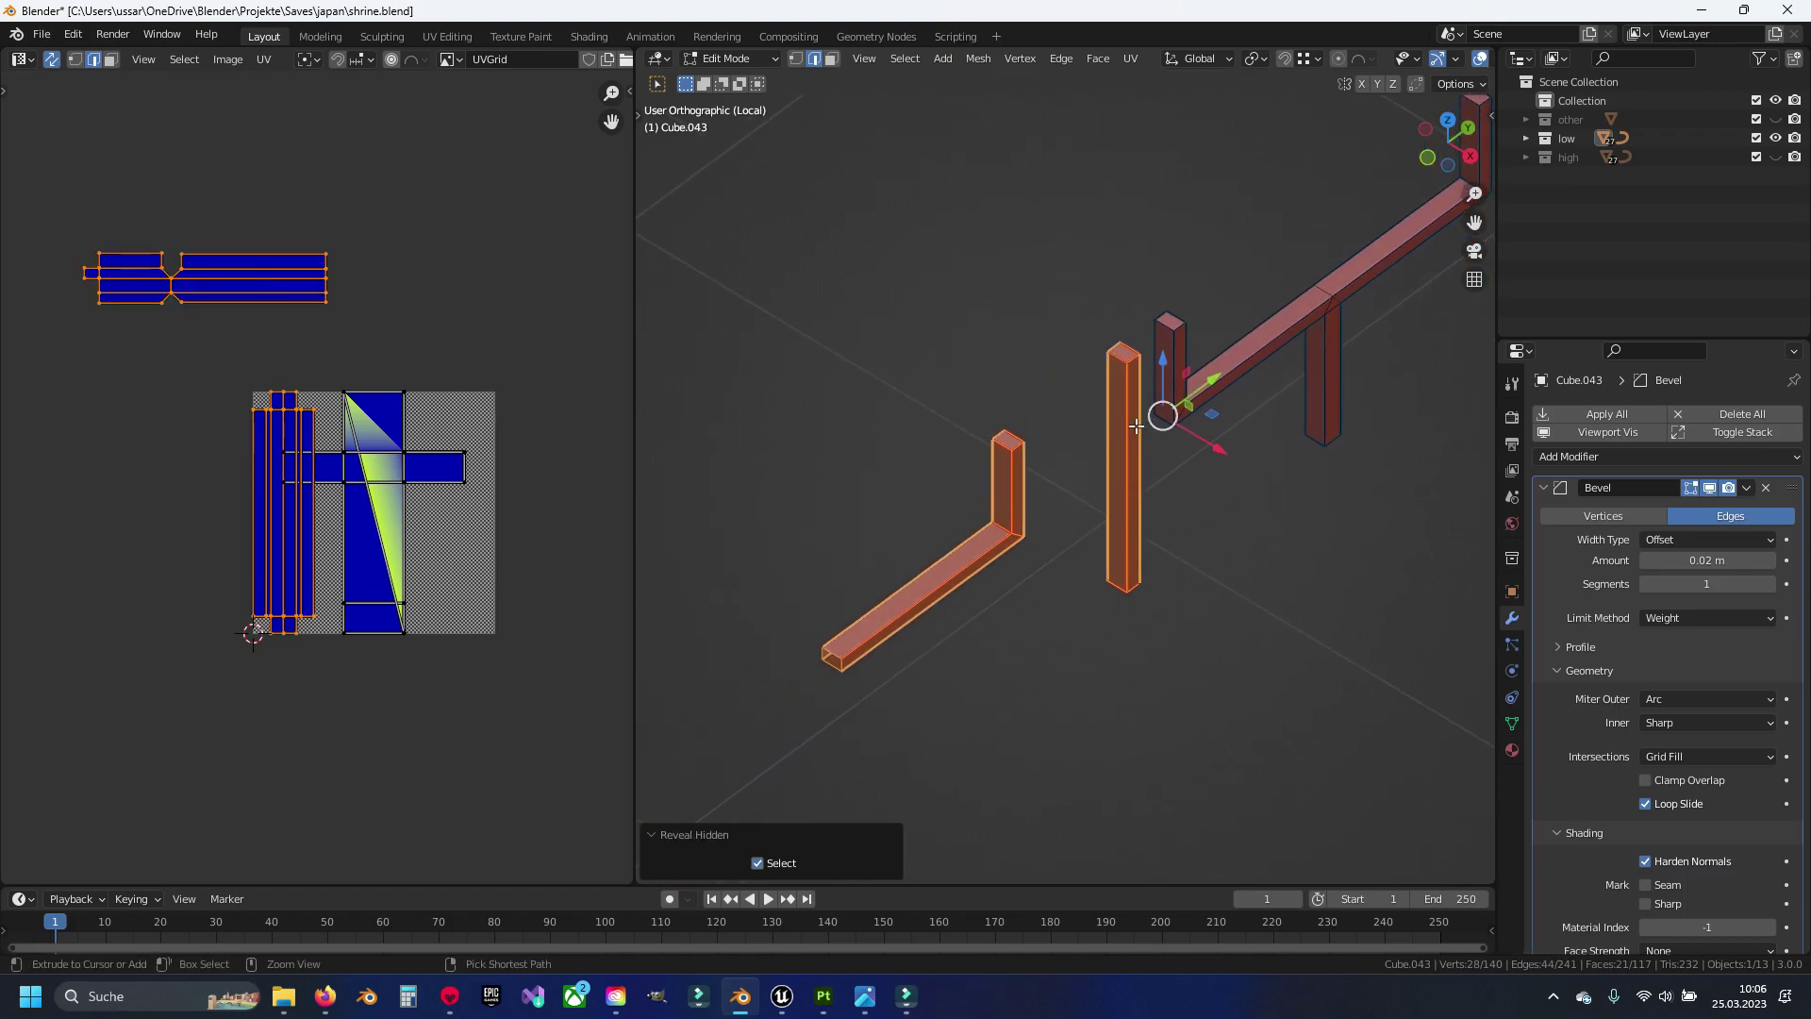
Mark UV seams on the L-shaped beam's corner loop and long edges
{"action": "key", "text": "alt+a"}
{"action": "scroll", "coordinate": [1137, 426], "scroll_direction": "down", "scroll_amount": 3}
{"action": "scroll", "coordinate": [1270, 345], "scroll_direction": "up", "scroll_amount": 3}
{"action": "left_click", "coordinate": [1271, 345], "text": "alt"}
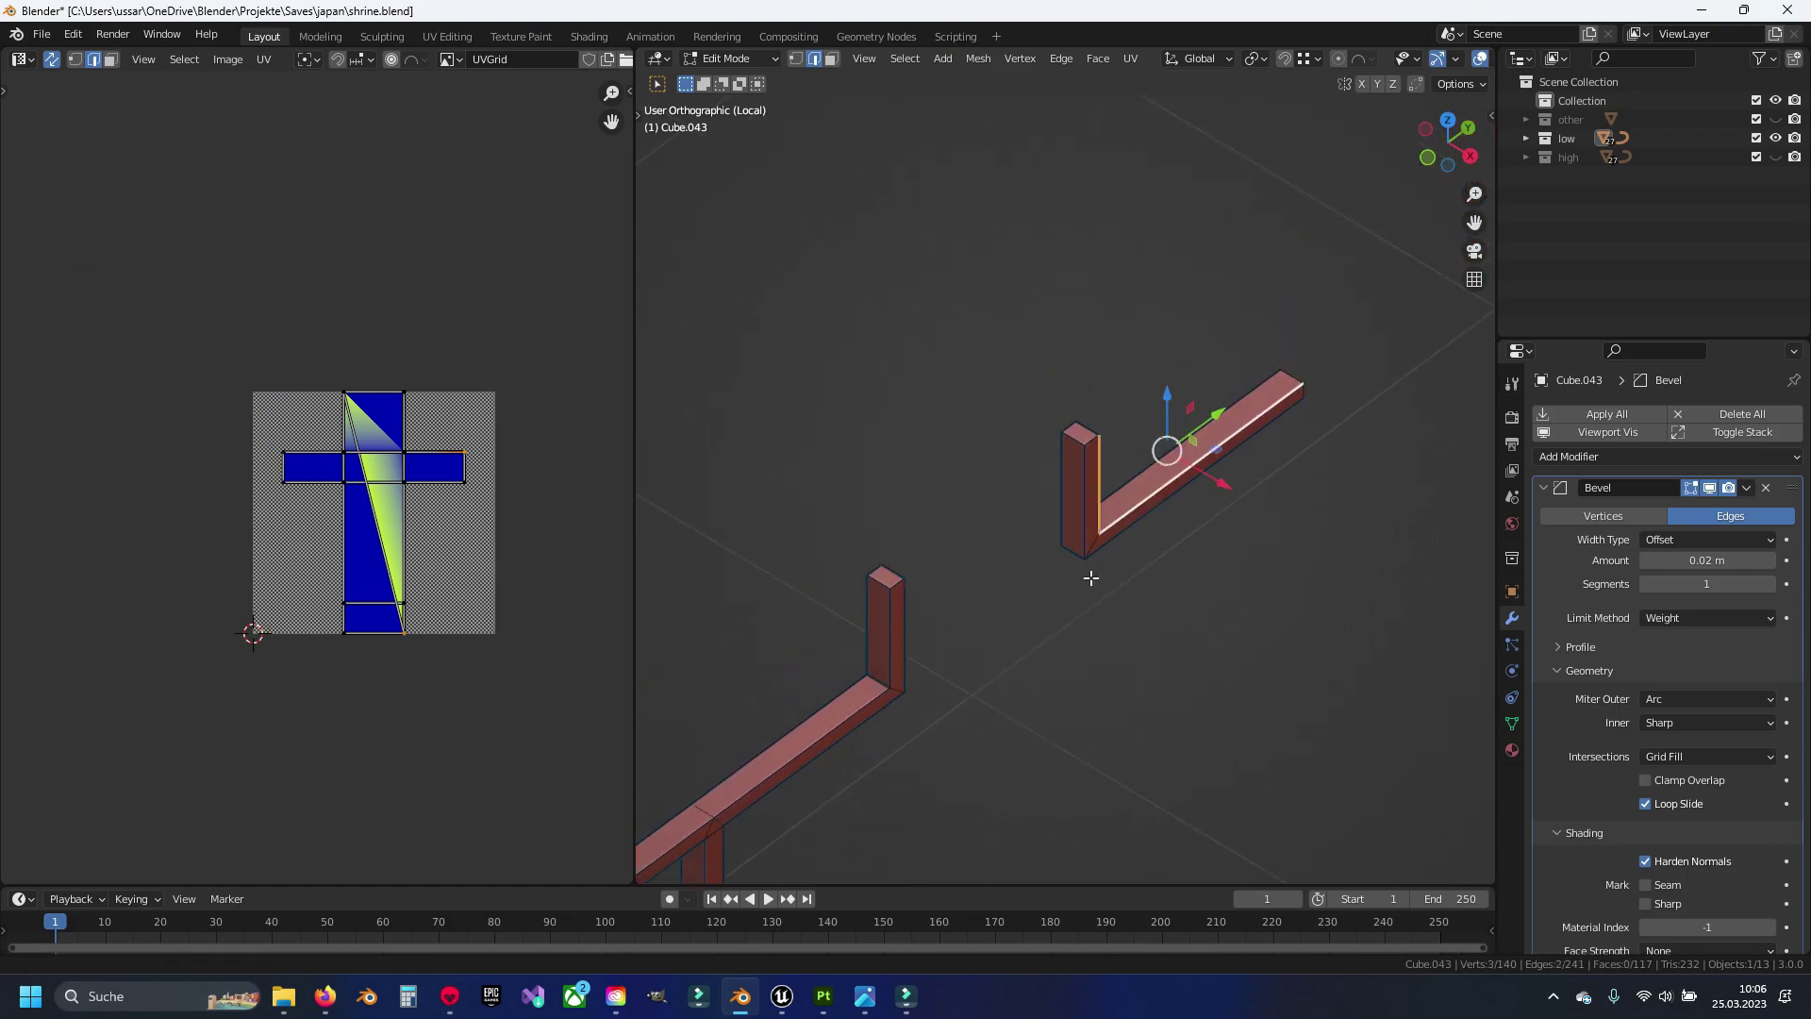
{"action": "scroll", "coordinate": [1165, 444], "scroll_direction": "up", "scroll_amount": 3}
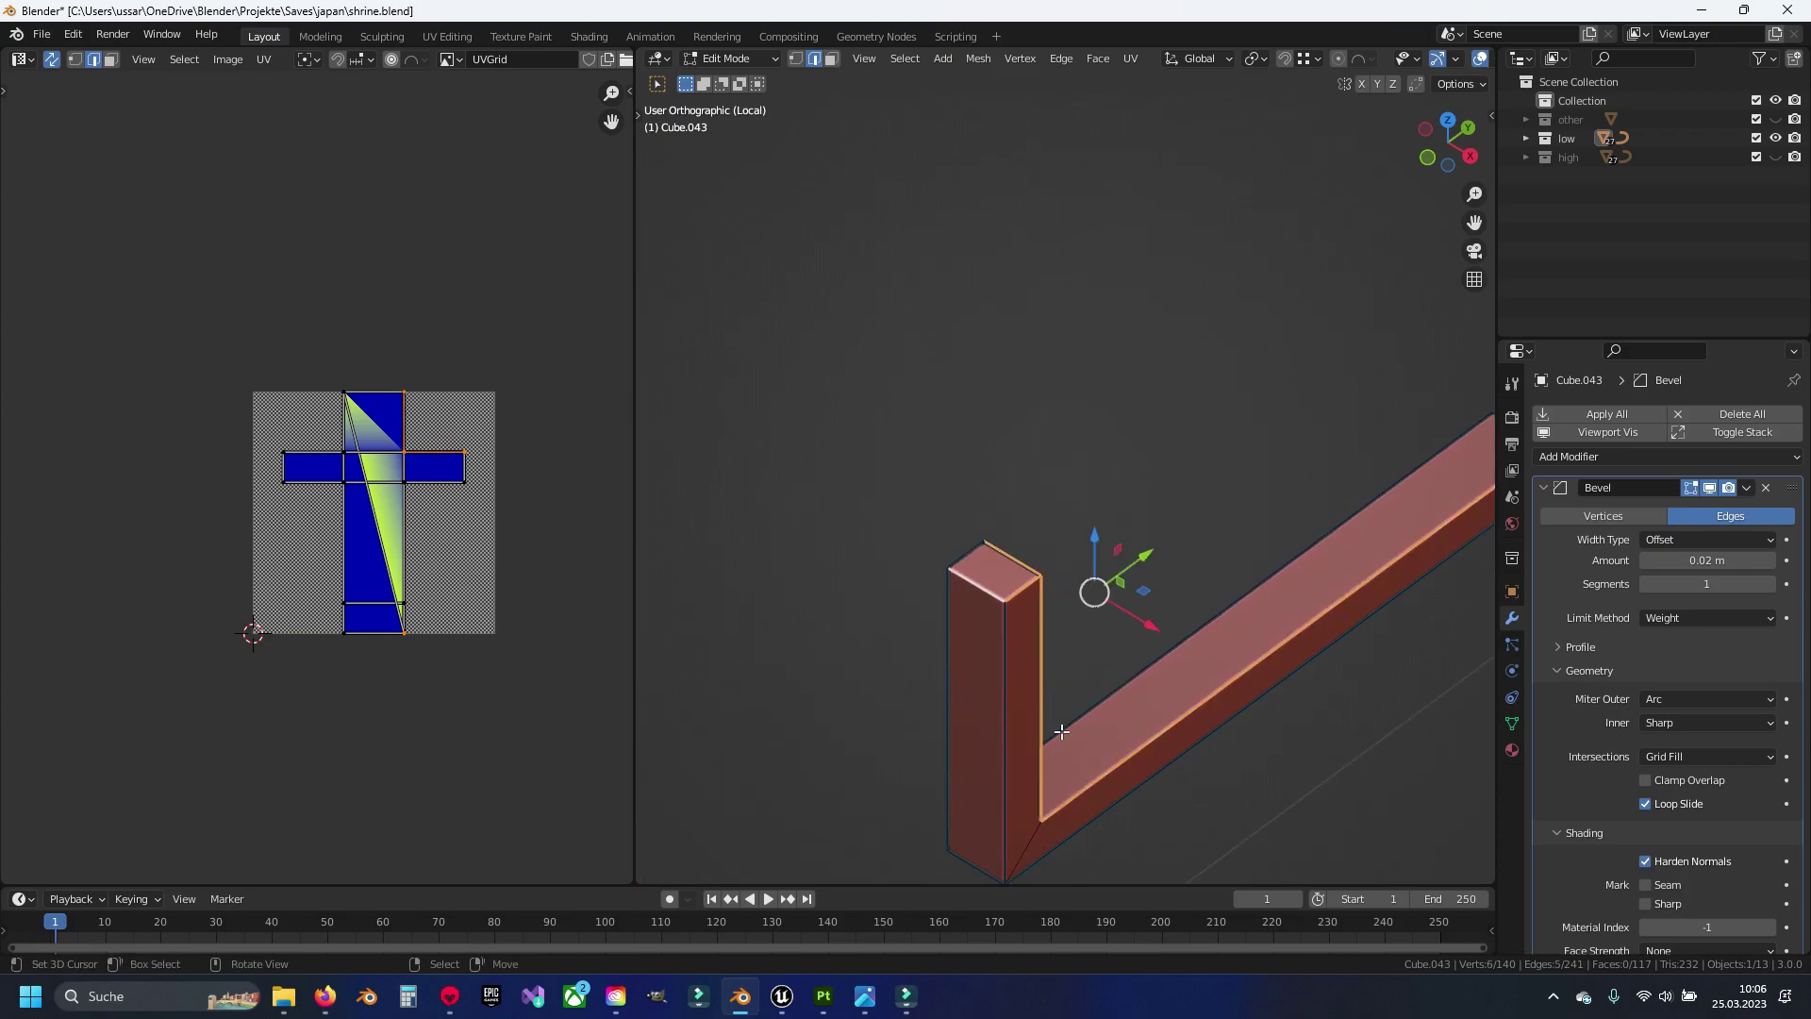
{"action": "middle_click_drag", "start_coordinate": [1061, 731], "coordinate": [935, 501]}
{"action": "left_click", "coordinate": [1014, 656], "text": "shift"}
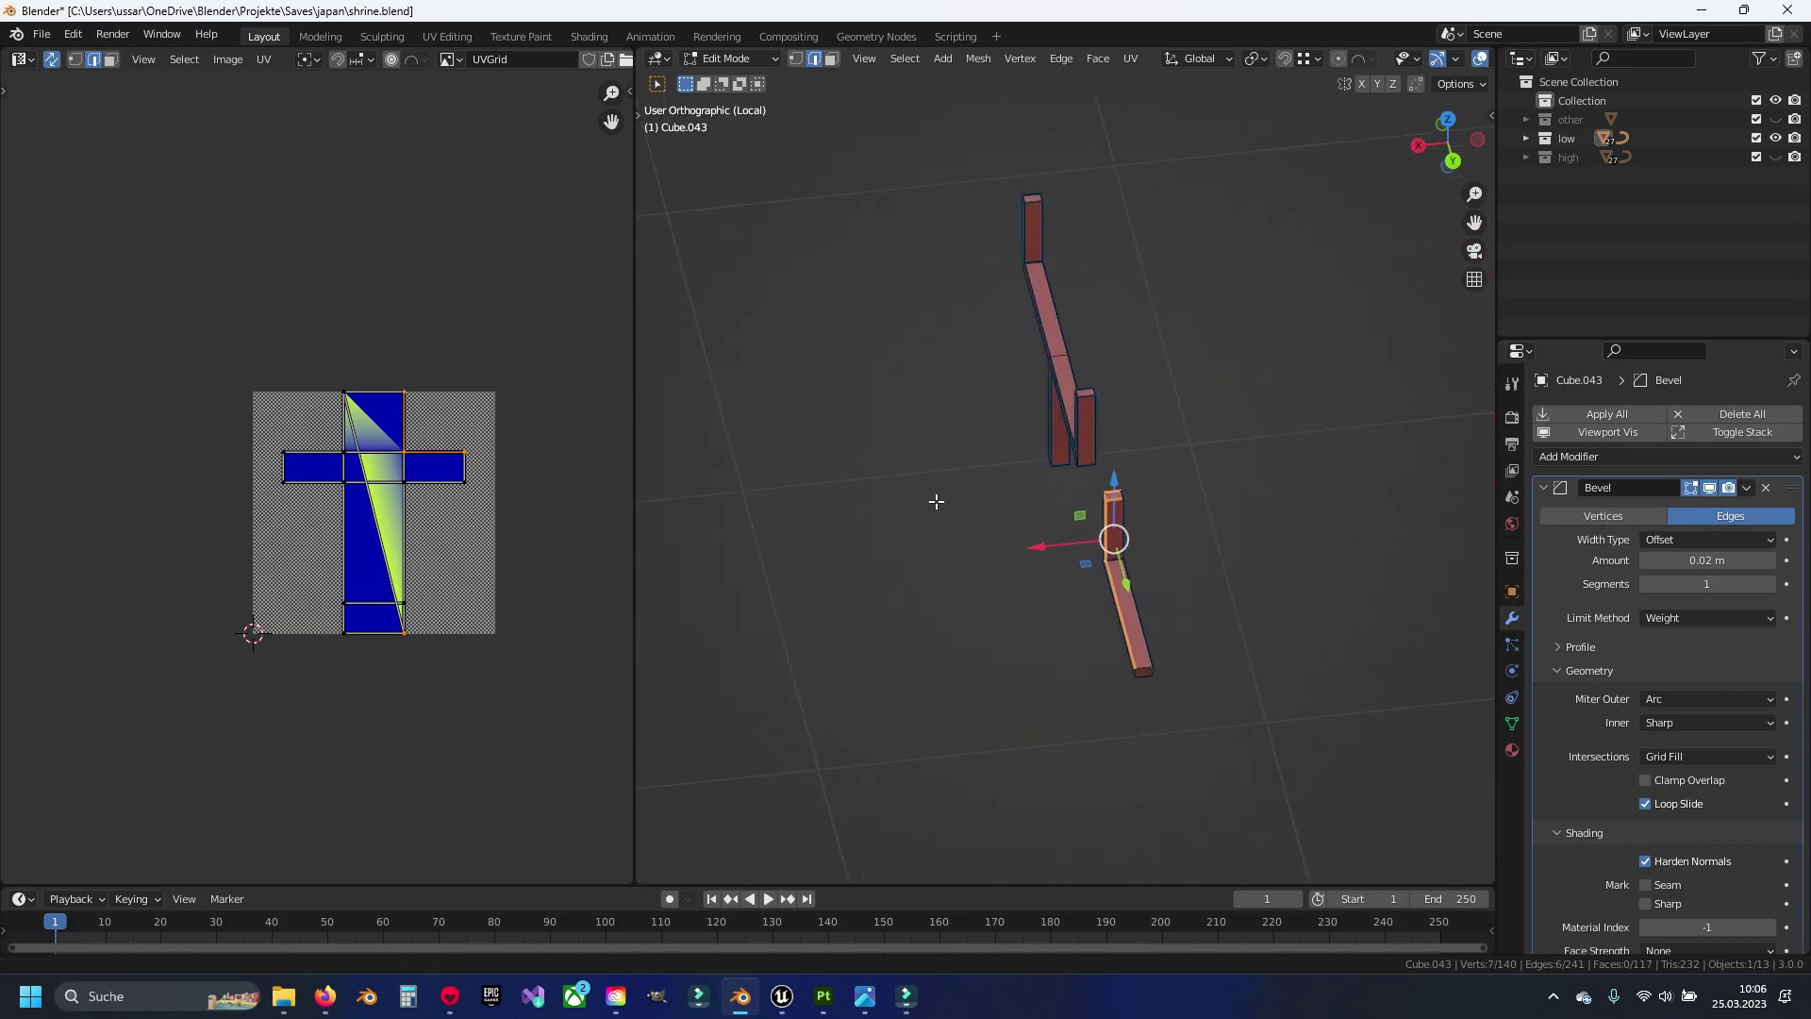
{"action": "scroll", "coordinate": [936, 500], "scroll_direction": "up", "scroll_amount": 4}
{"action": "left_click", "coordinate": [1019, 583], "text": "shift"}
{"action": "middle_click_drag", "start_coordinate": [1019, 583], "coordinate": [1018, 579]}
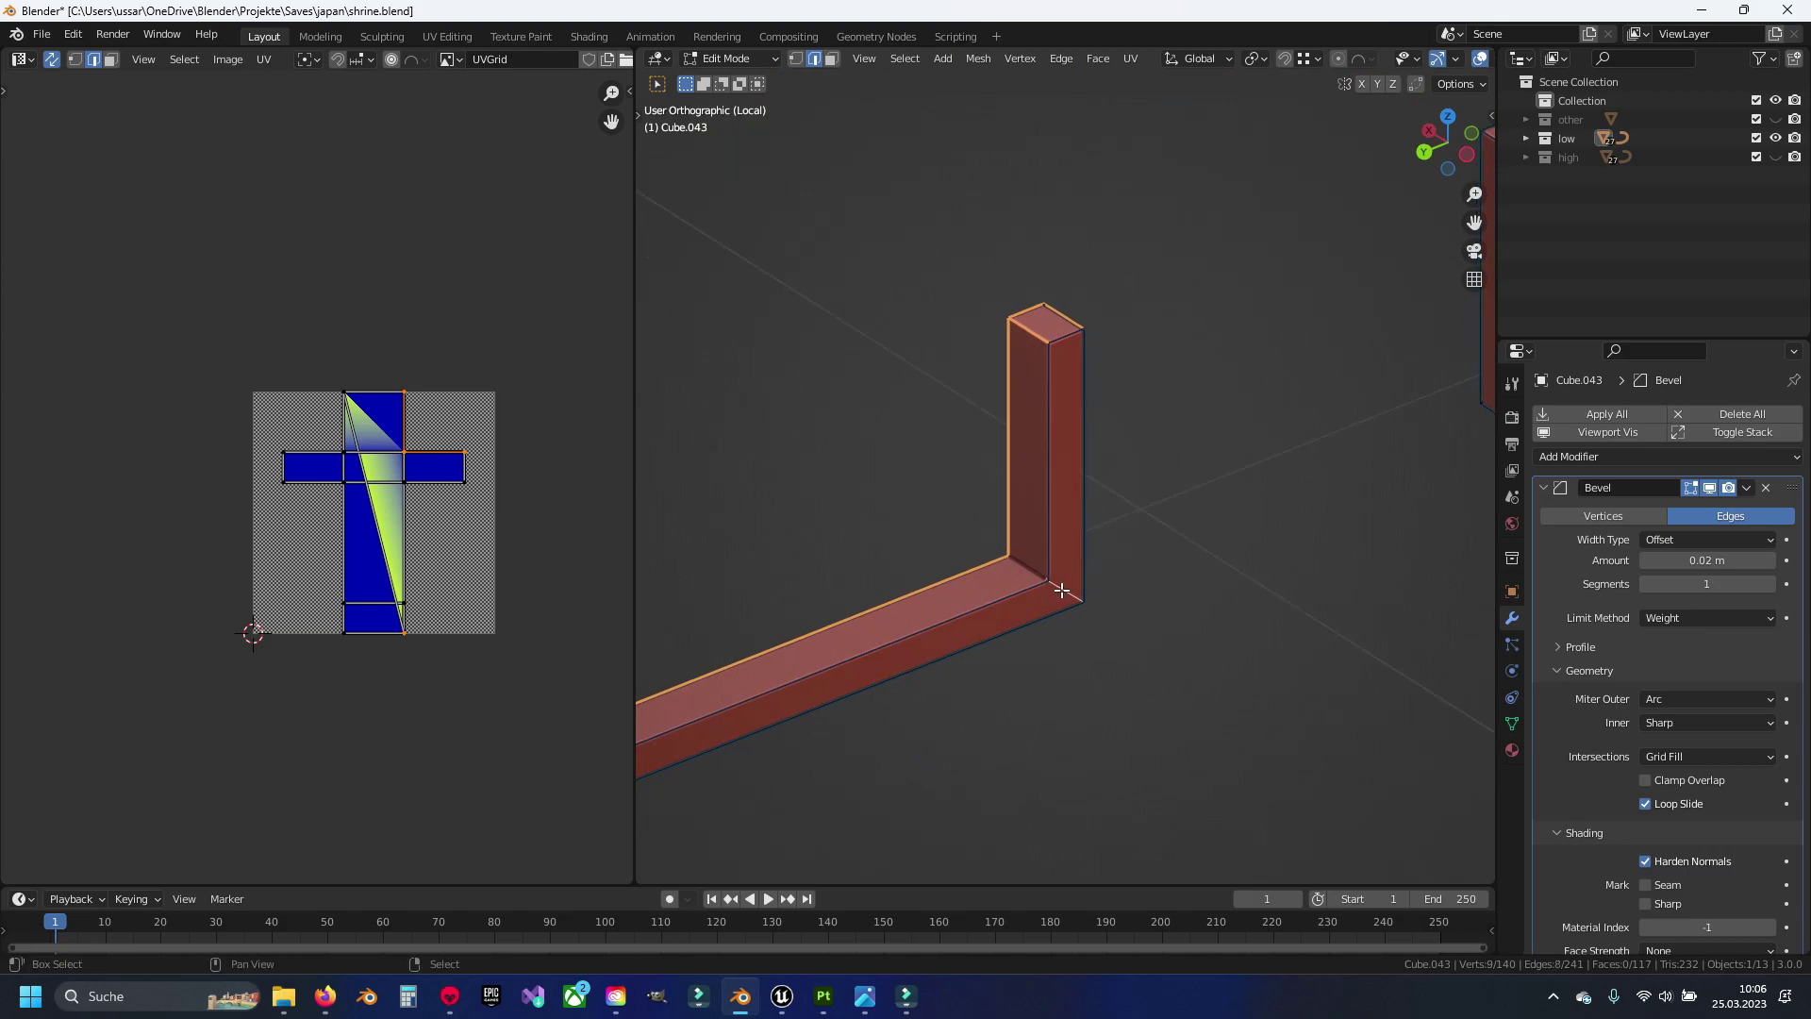
{"action": "key", "text": "shift+space"}
Unwrap the linked L-shaped beam with its post, hide it, and save shrine.blend
{"action": "key", "text": "g"}
{"action": "key", "text": "u"}
{"action": "left_click", "coordinate": [1153, 578]}
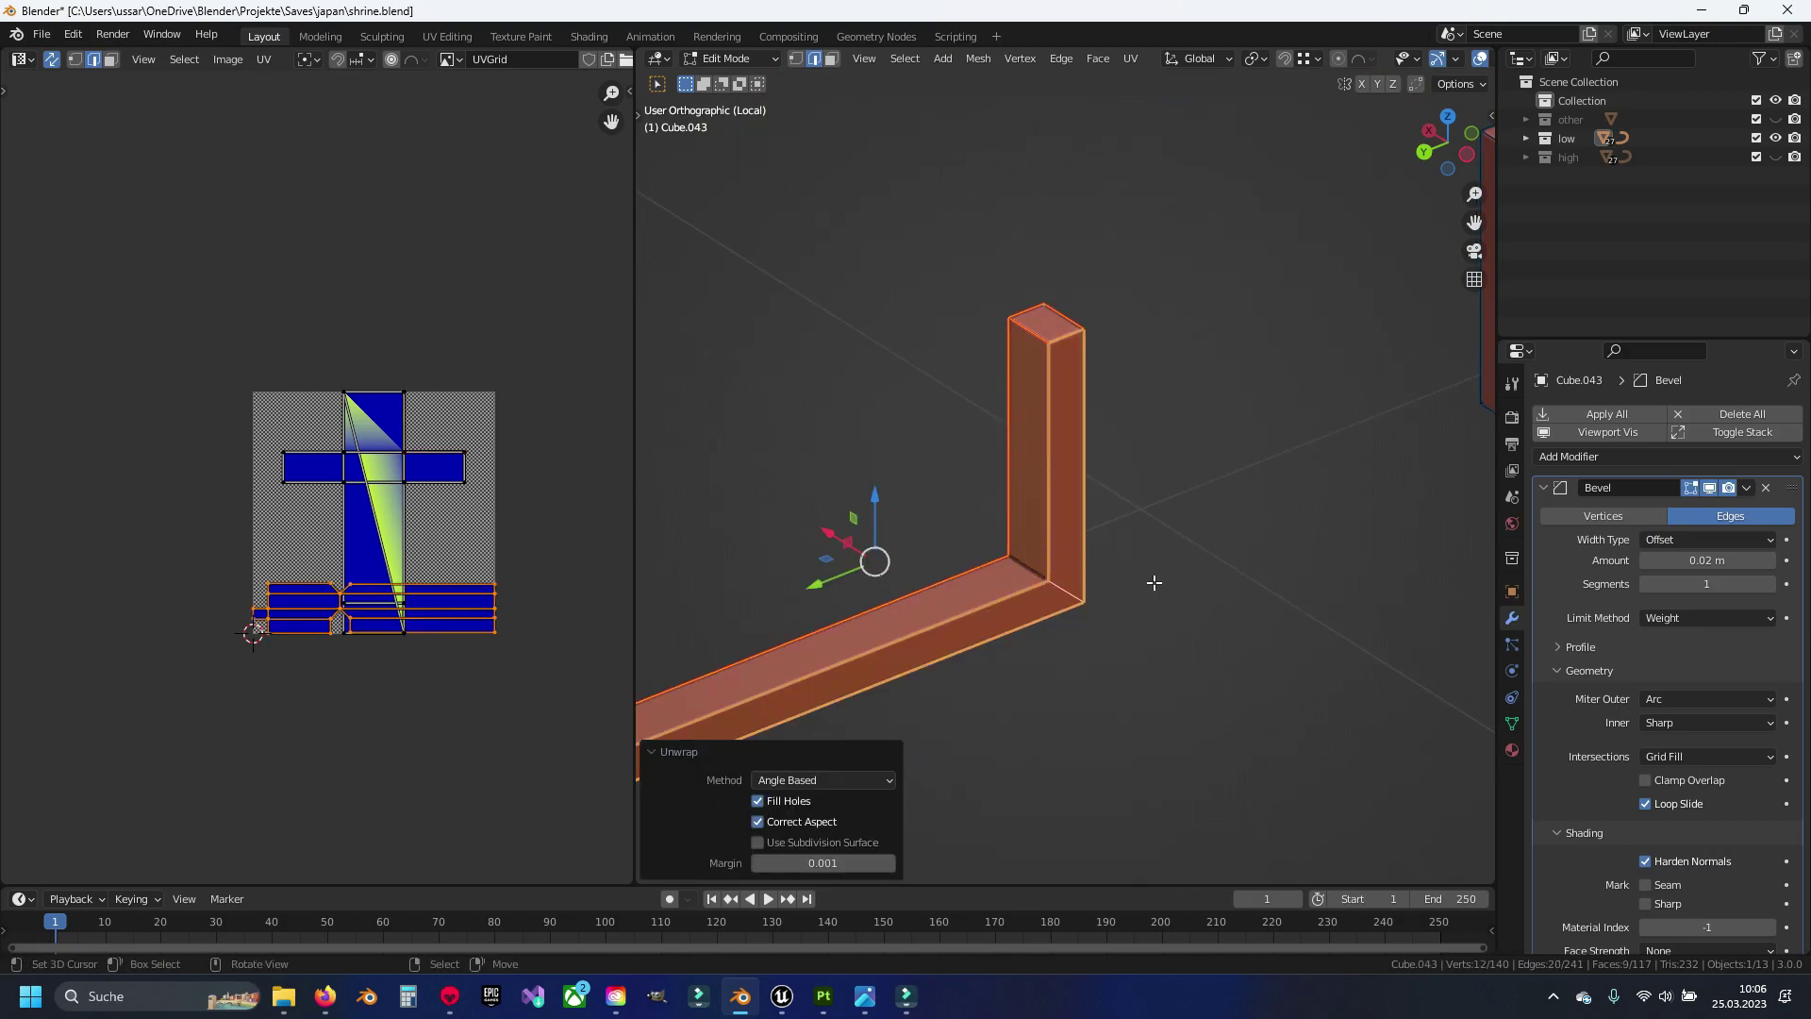
{"action": "key", "text": "h"}
{"action": "scroll", "coordinate": [1208, 485], "scroll_direction": "down", "scroll_amount": 3}
{"action": "key", "text": "ctrl+s"}
Select the T-frame beam's long edges and a post edge as seam candidates
{"action": "scroll", "coordinate": [1297, 445], "scroll_direction": "up", "scroll_amount": 4}
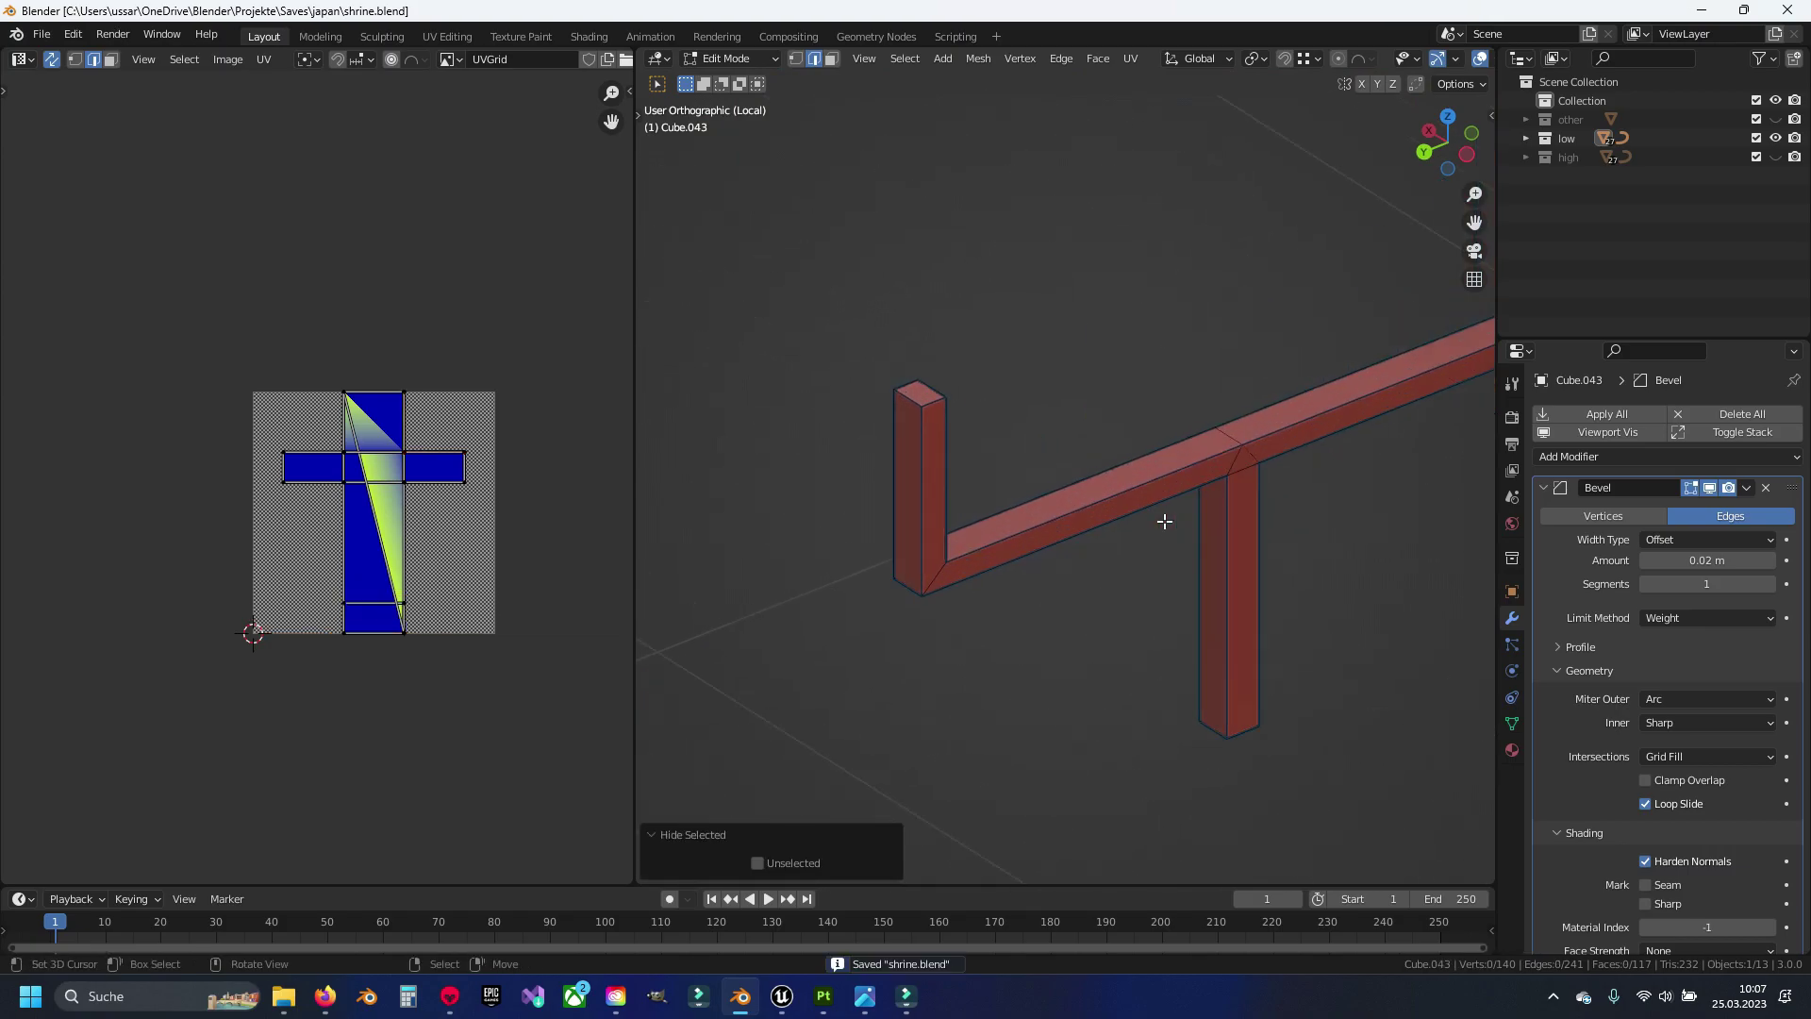
{"action": "scroll", "coordinate": [1168, 517], "scroll_direction": "up", "scroll_amount": 1}
{"action": "scroll", "coordinate": [1038, 537], "scroll_direction": "up", "scroll_amount": 2}
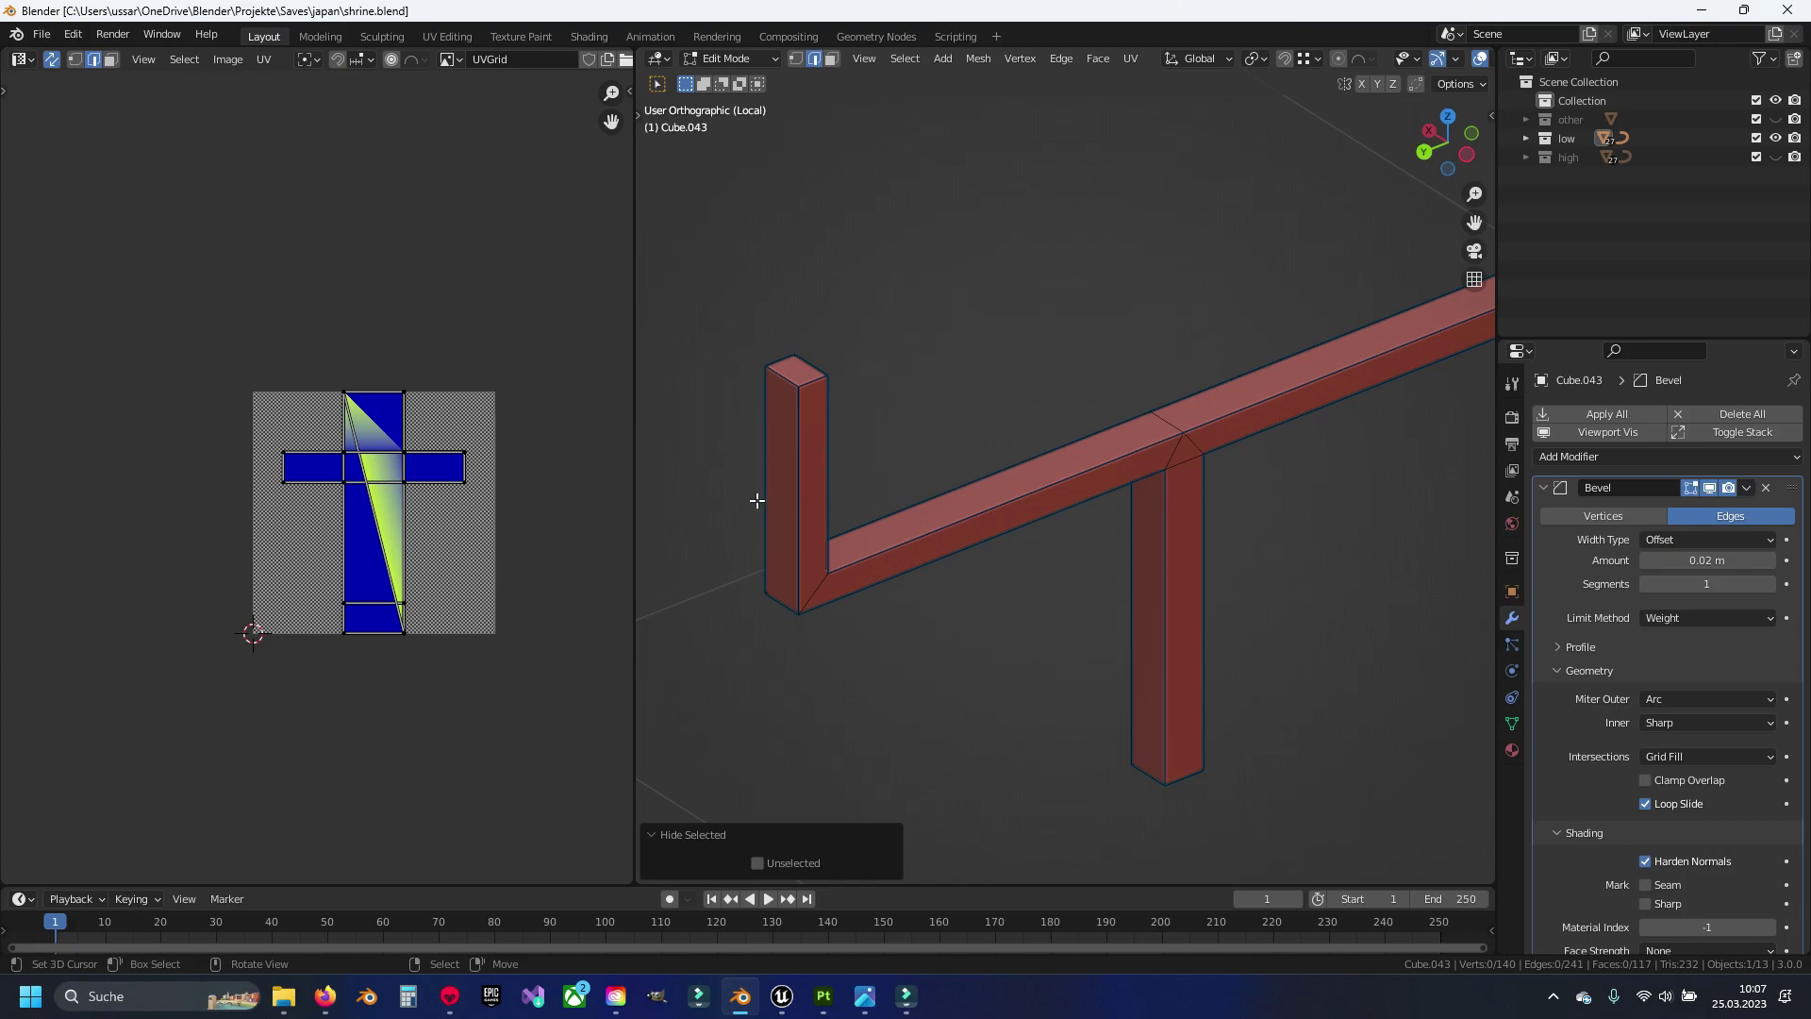
{"action": "mouse_move", "coordinate": [795, 394]}
{"action": "middle_mouse_down", "text": "shift"}
{"action": "mouse_move", "coordinate": [849, 405]}
{"action": "mouse_move", "coordinate": [891, 470]}
{"action": "middle_mouse_up", "text": "shift"}
{"action": "left_click", "coordinate": [903, 560], "text": "alt"}
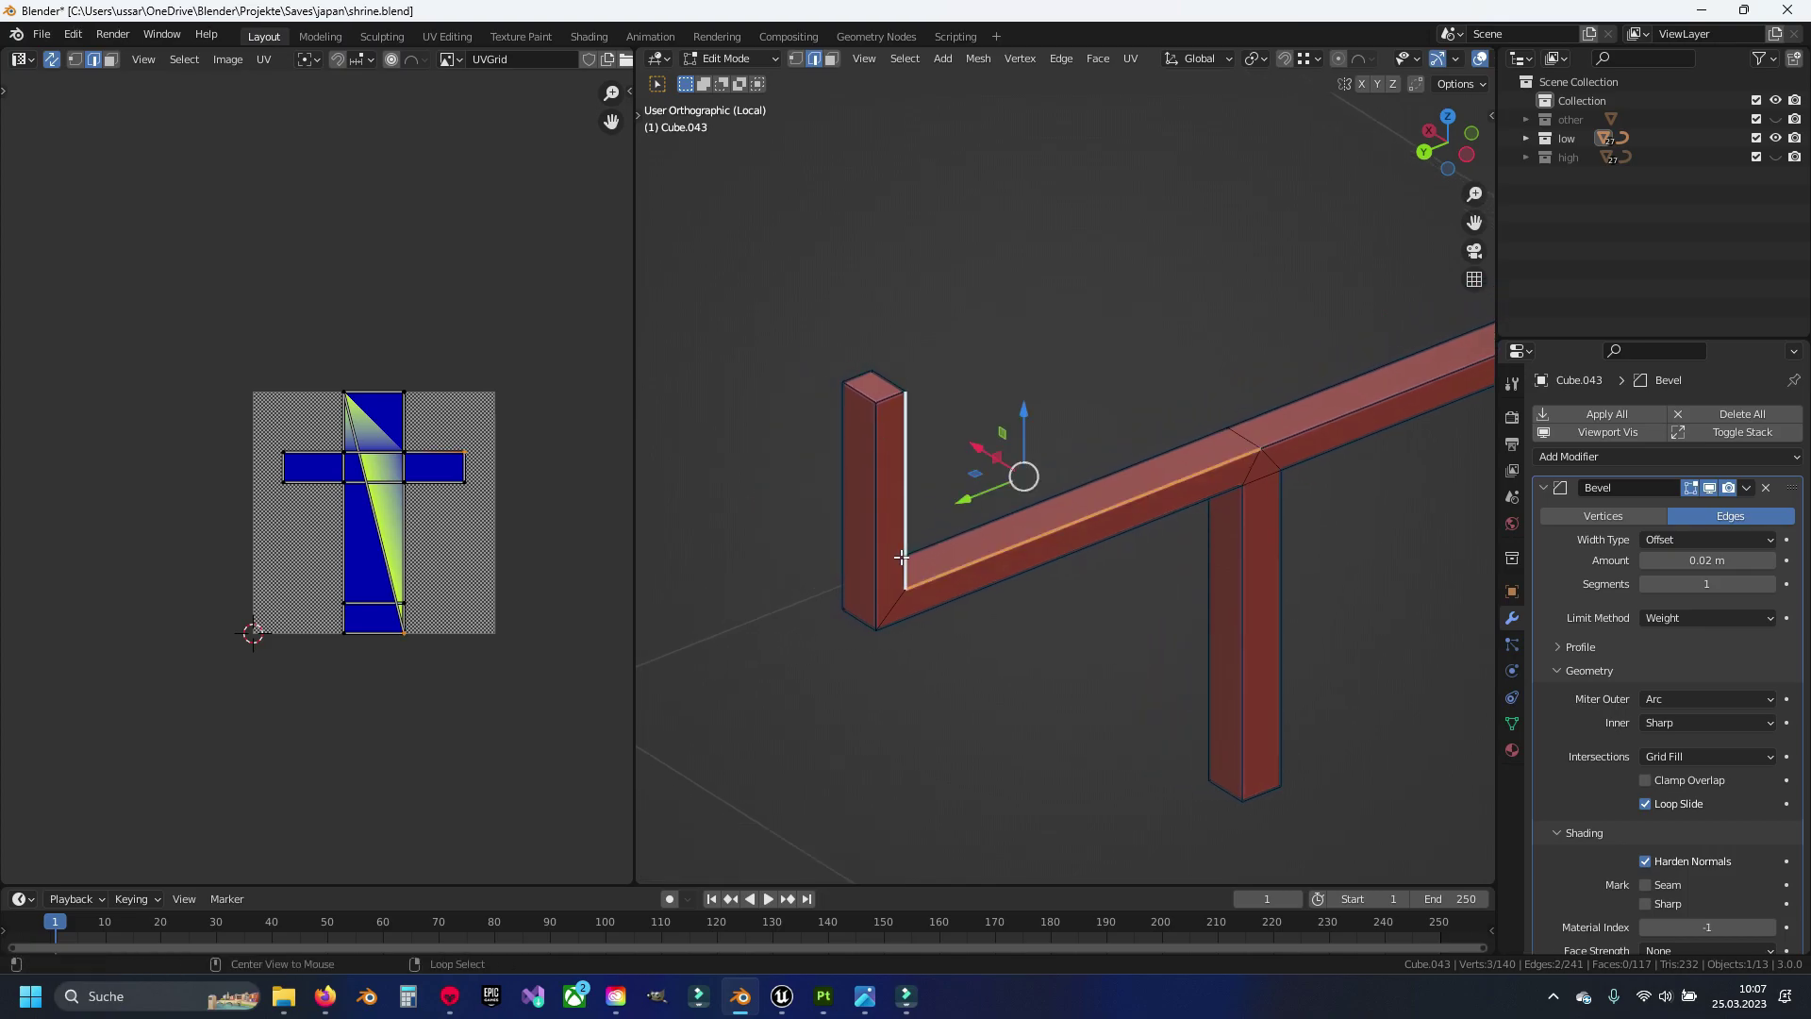
{"action": "mouse_move", "coordinate": [902, 560]}
{"action": "middle_mouse_down", "text": "shift"}
{"action": "mouse_move", "coordinate": [984, 514]}
{"action": "mouse_move", "coordinate": [937, 533]}
{"action": "middle_mouse_up", "text": "shift"}
{"action": "left_click", "coordinate": [1077, 501], "text": "alt+shift"}
{"action": "mouse_move", "coordinate": [930, 435]}
{"action": "middle_mouse_down", "text": "shift"}
{"action": "mouse_move", "coordinate": [1011, 457]}
{"action": "mouse_move", "coordinate": [892, 482]}
{"action": "middle_mouse_up", "text": "shift"}
{"action": "left_click", "coordinate": [892, 482], "text": "alt+shift"}
Add another post edge, then restart the selection from the post's bottom edge
{"action": "scroll", "coordinate": [916, 459], "scroll_direction": "down", "scroll_amount": 3}
{"action": "scroll", "coordinate": [1083, 469], "scroll_direction": "up", "scroll_amount": 2}
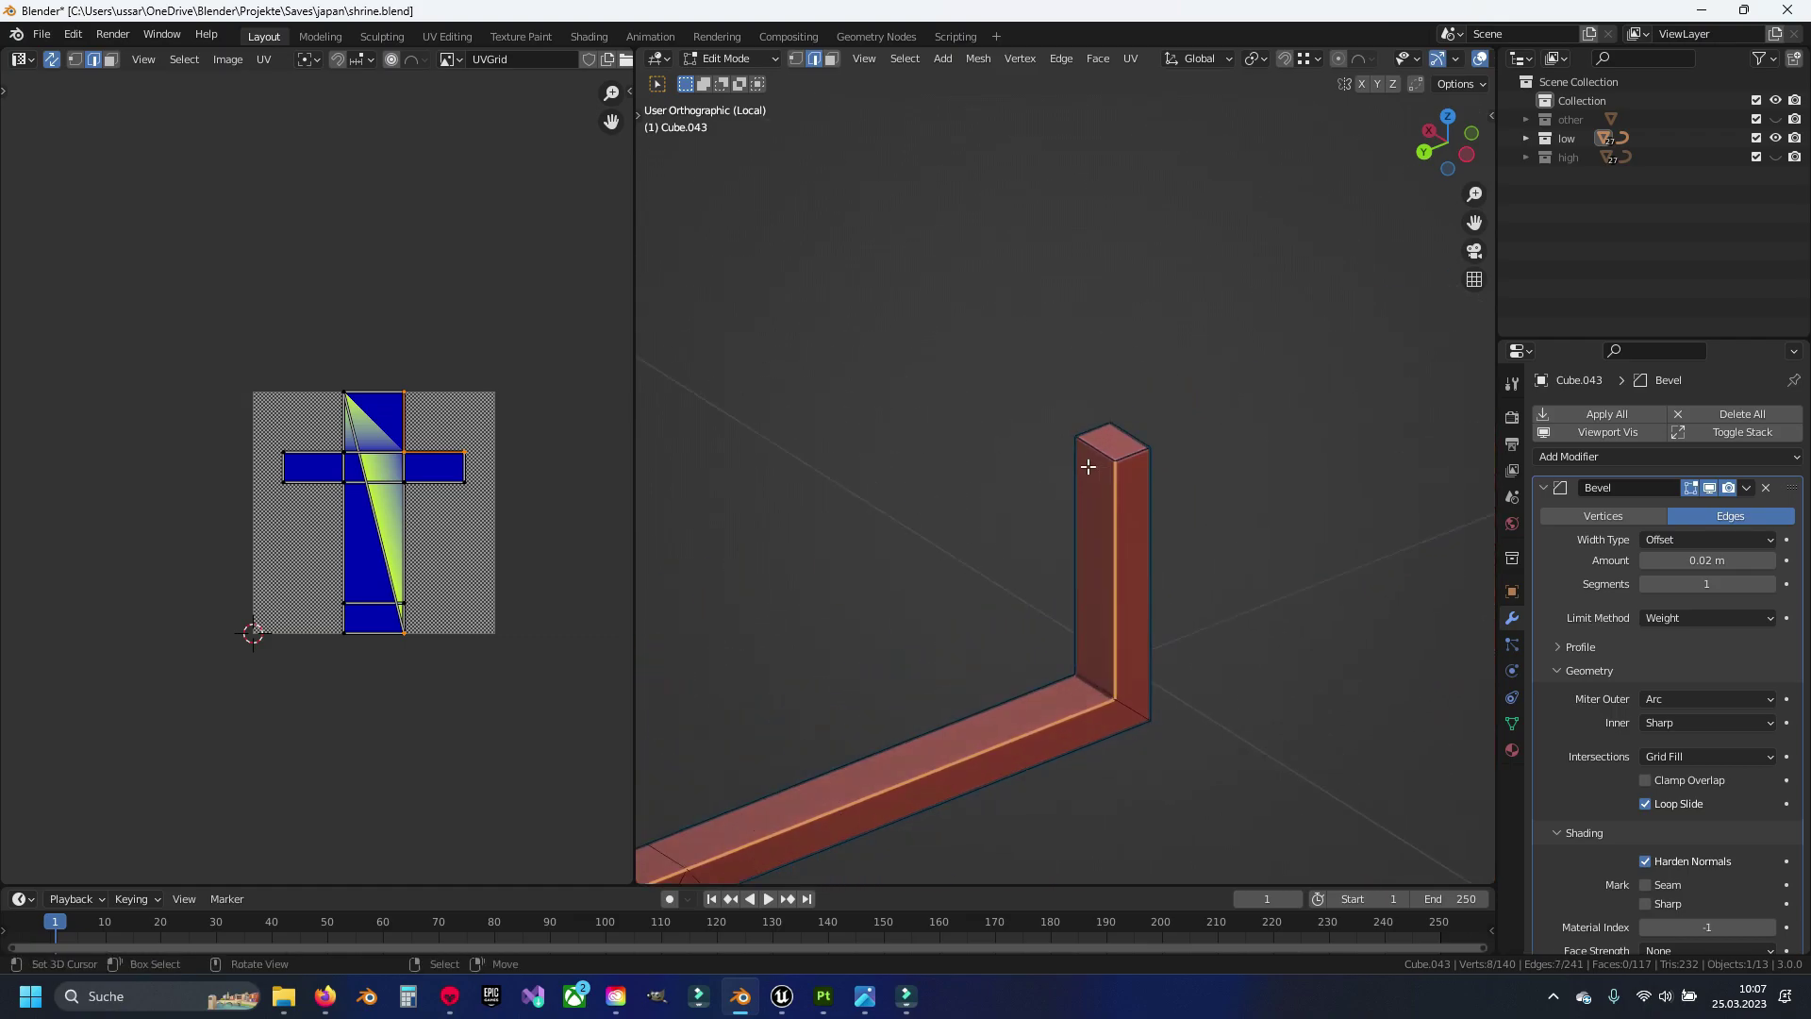
{"action": "scroll", "coordinate": [1132, 434], "scroll_direction": "up", "scroll_amount": 2}
{"action": "left_click", "coordinate": [1166, 408], "text": "shift"}
{"action": "left_click", "coordinate": [1059, 598]}
{"action": "scroll", "coordinate": [1018, 578], "scroll_direction": "down", "scroll_amount": 3}
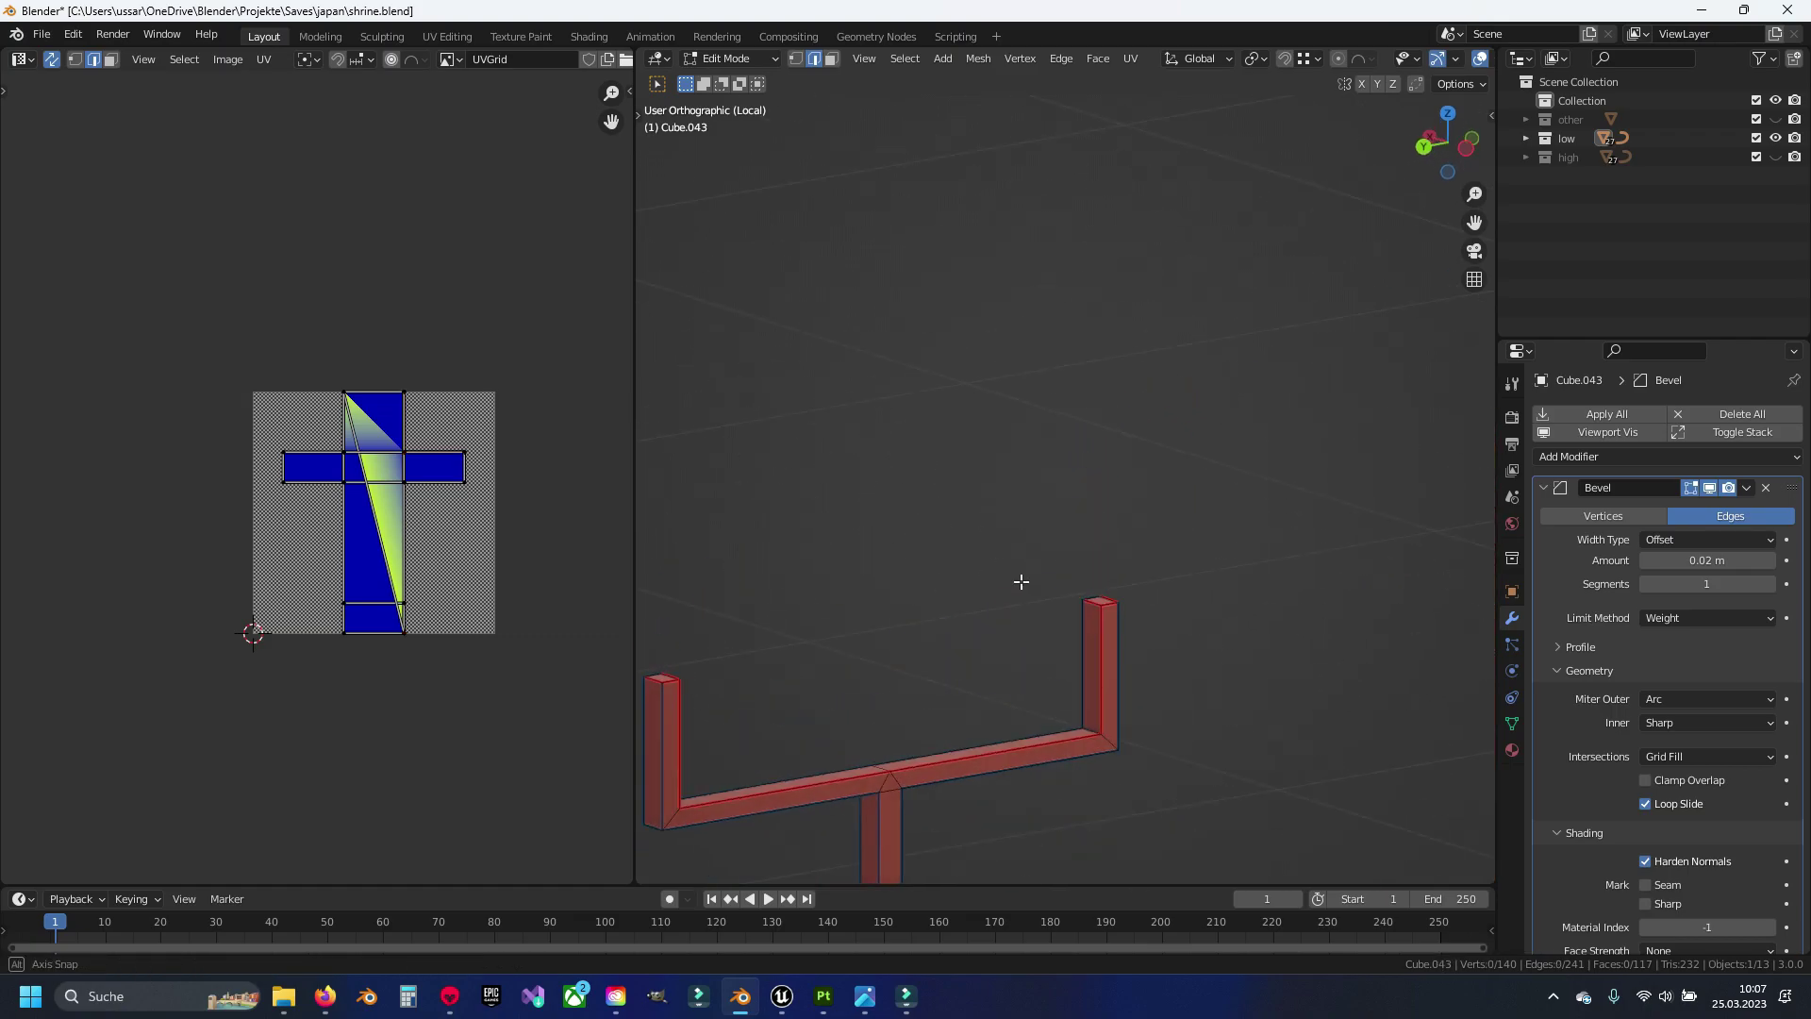
{"action": "mouse_move", "coordinate": [1019, 578]}
{"action": "middle_mouse_down"}
{"action": "mouse_move", "coordinate": [1007, 295]}
{"action": "mouse_move", "coordinate": [1011, 559]}
{"action": "middle_mouse_up"}
{"action": "scroll", "coordinate": [1010, 559], "scroll_direction": "up", "scroll_amount": 5}
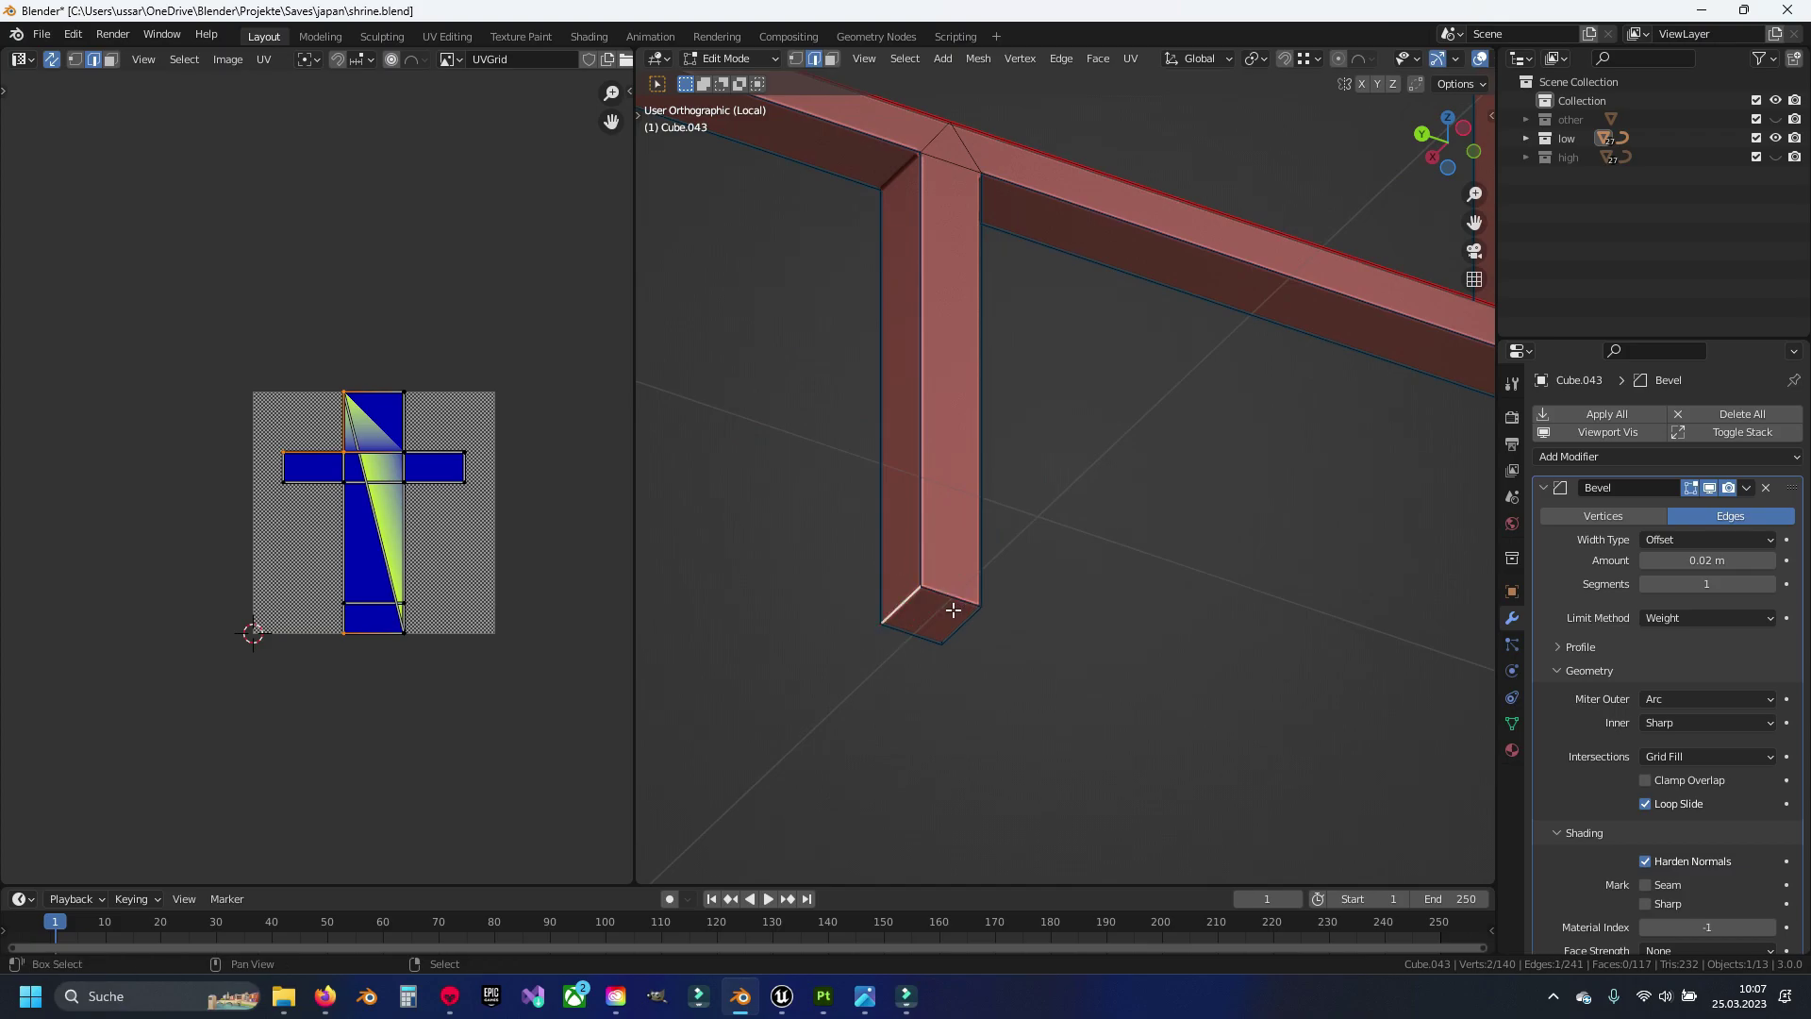
{"action": "left_click", "coordinate": [946, 607], "text": "shift"}
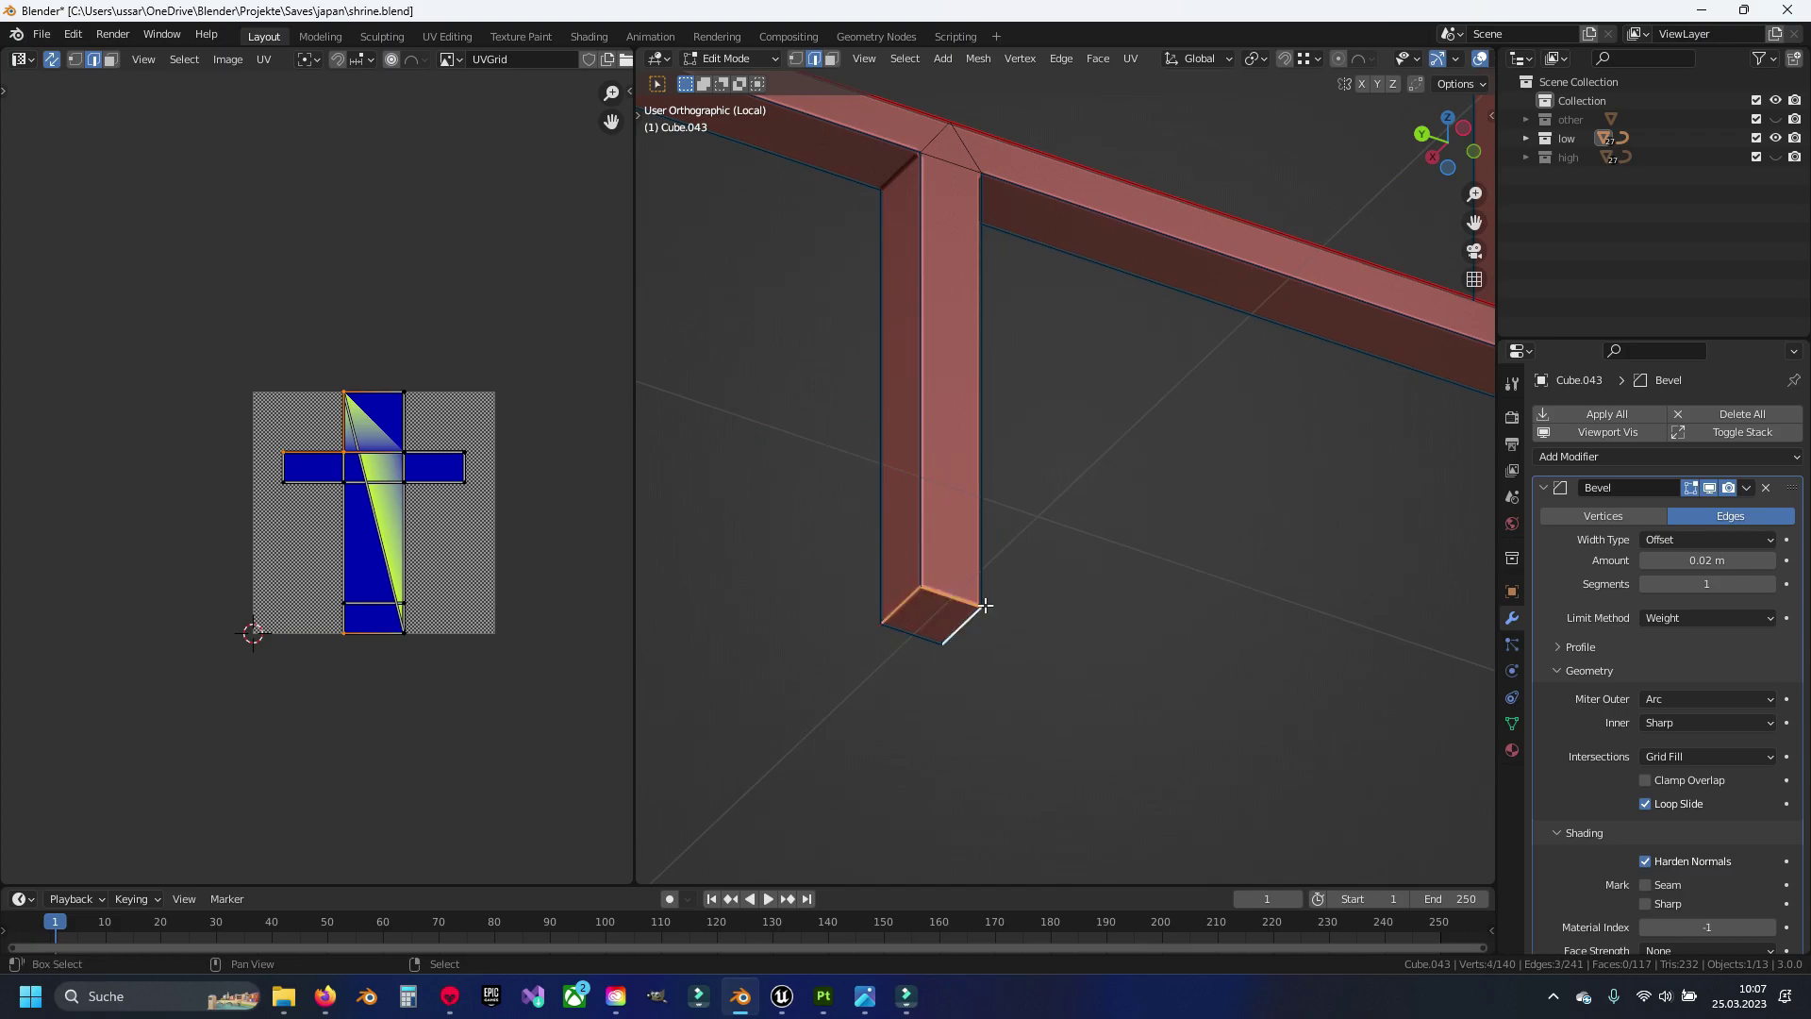
Unwrap the whole mesh and clear the selection
{"action": "key", "text": "a"}
{"action": "key", "text": "u"}
{"action": "left_click", "coordinate": [1054, 541]}
{"action": "key", "text": "alt+a"}
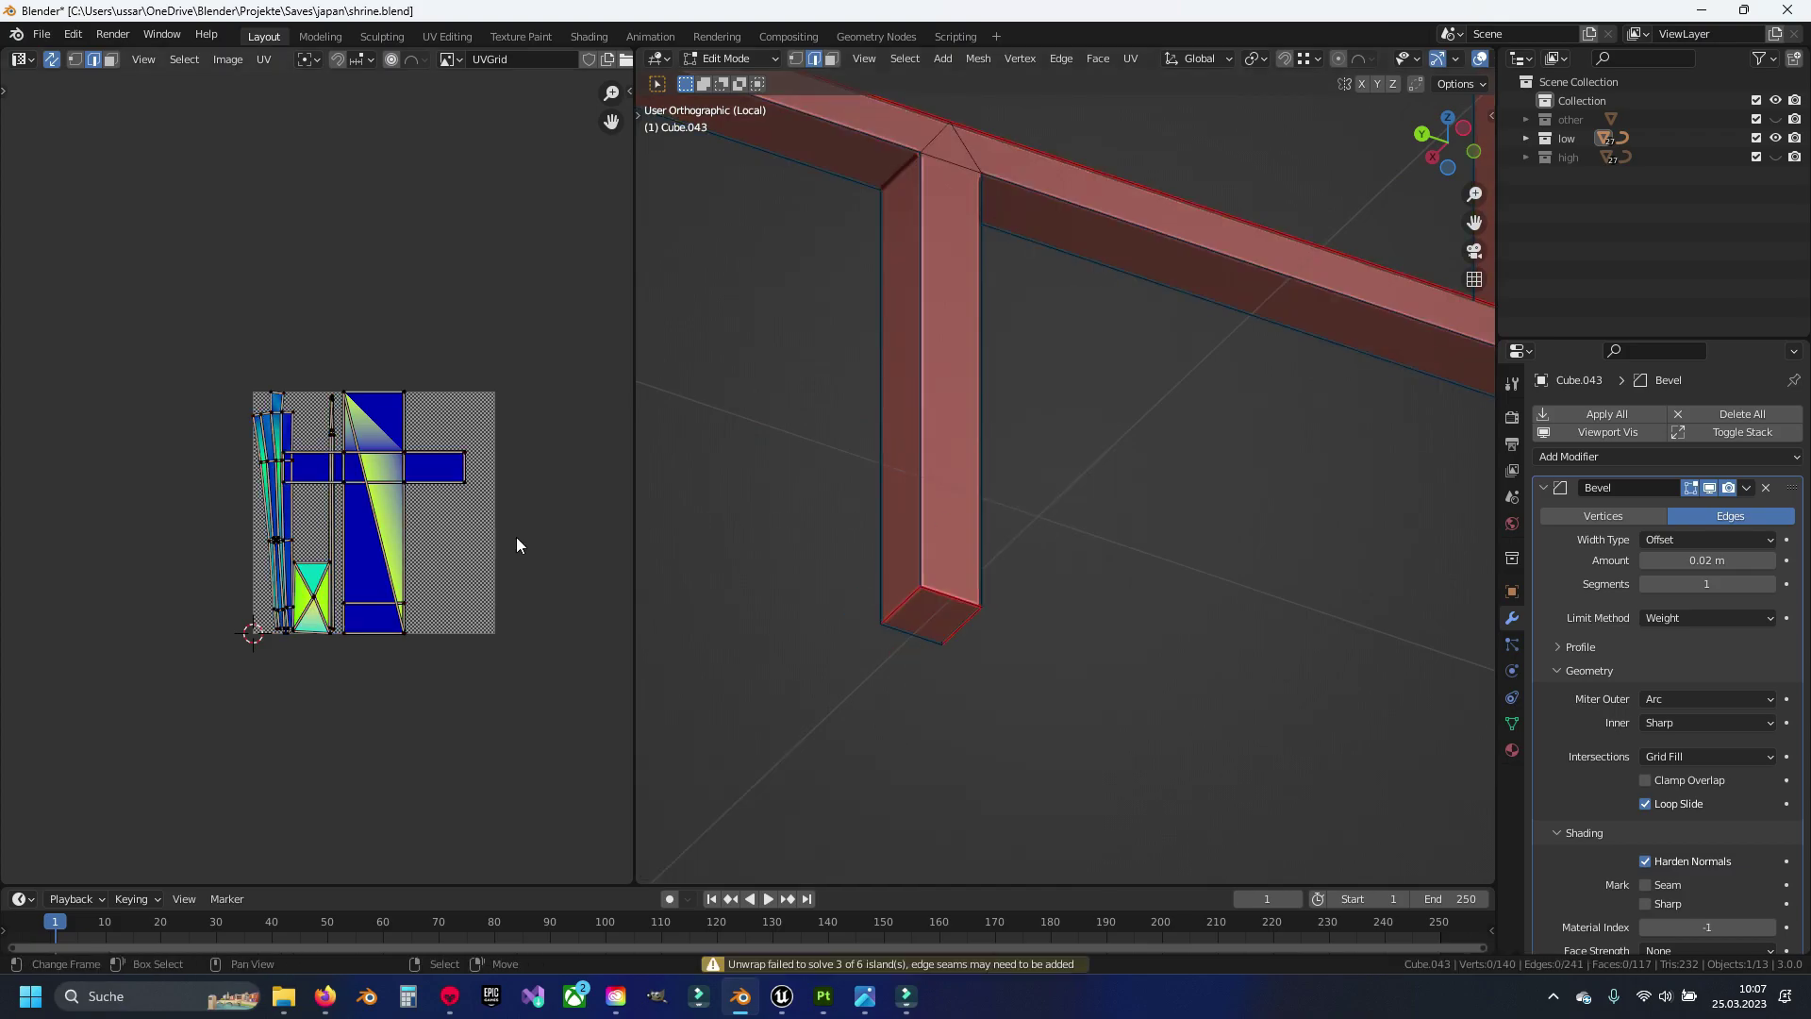
{"action": "scroll", "coordinate": [913, 295], "scroll_direction": "down", "scroll_amount": 5}
{"action": "scroll", "coordinate": [1068, 459], "scroll_direction": "up", "scroll_amount": 2}
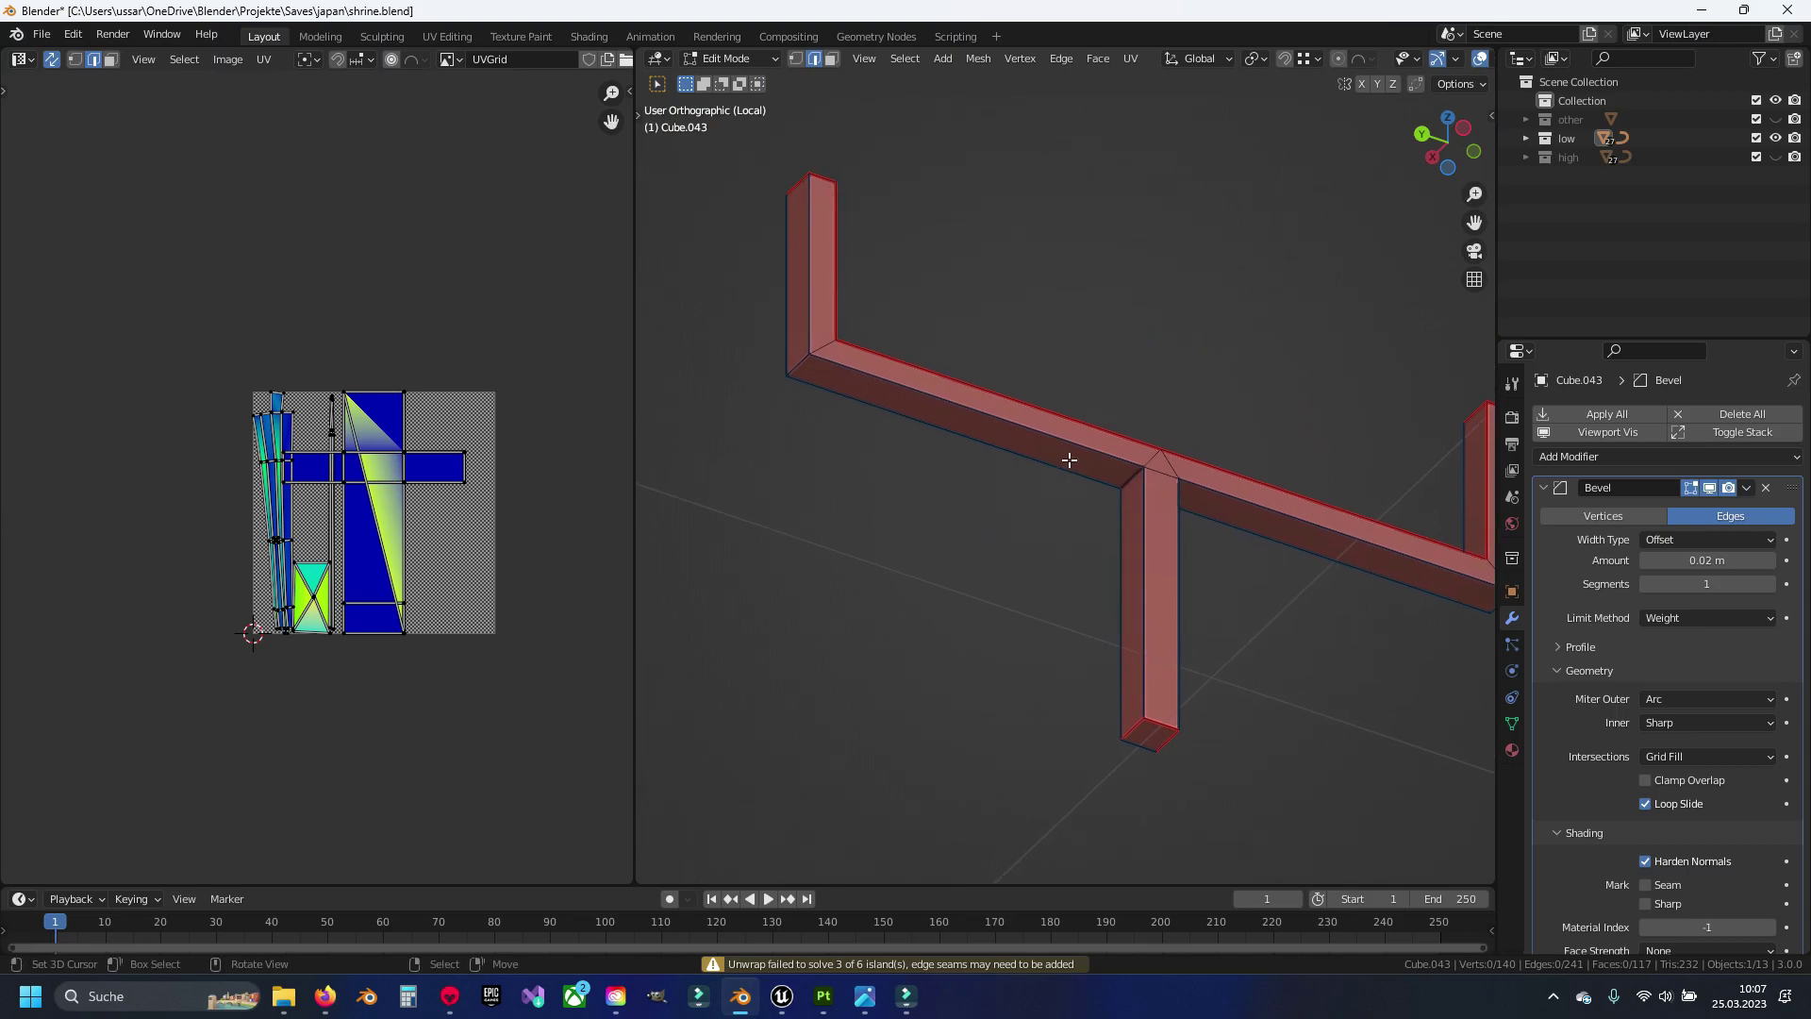
Mark seams along the T-frame's beam top, post loops and post bottom edge
{"action": "left_click", "coordinate": [1058, 433], "text": "alt"}
{"action": "left_click", "coordinate": [1190, 480], "text": "alt+shift"}
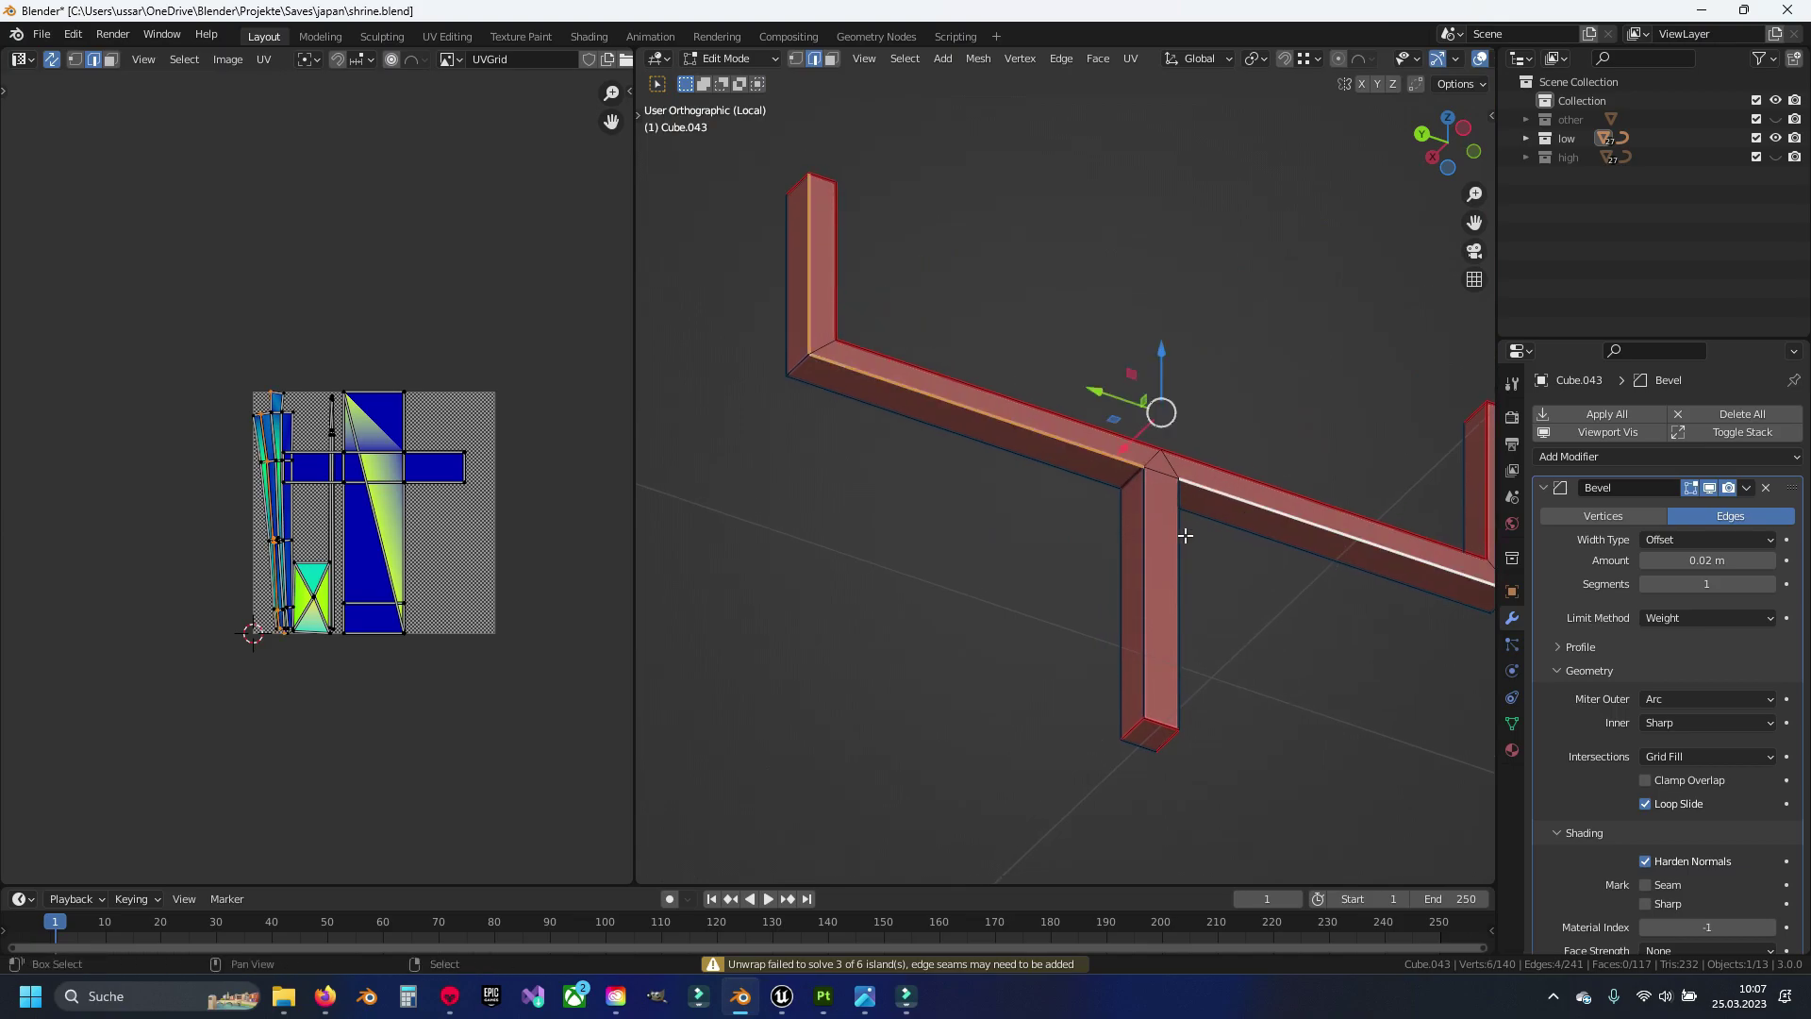
{"action": "left_click", "coordinate": [1140, 525], "text": "alt+shift"}
{"action": "middle_click_drag", "start_coordinate": [1140, 525], "coordinate": [1205, 653]}
{"action": "left_click", "coordinate": [1204, 653]}
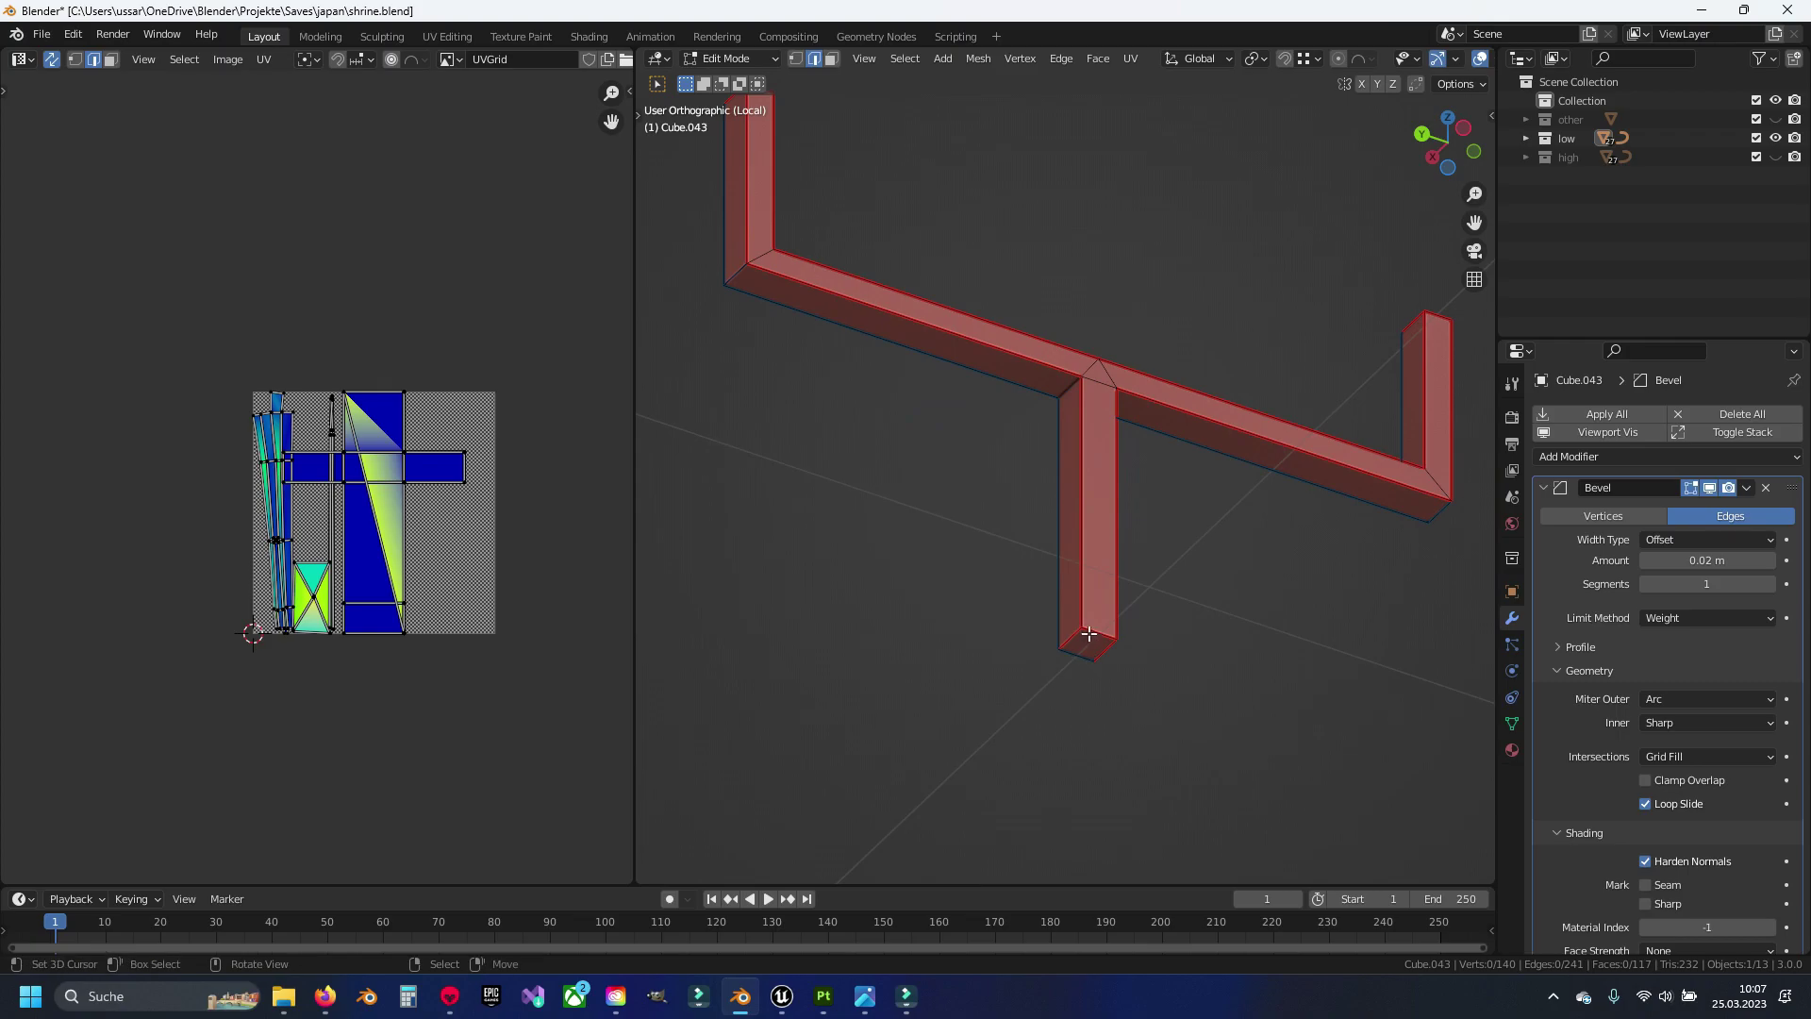
{"action": "left_click", "coordinate": [1082, 657]}
{"action": "right_click", "coordinate": [1082, 658]}
{"action": "left_click", "coordinate": [1203, 666]}
{"action": "right_click", "coordinate": [1226, 660]}
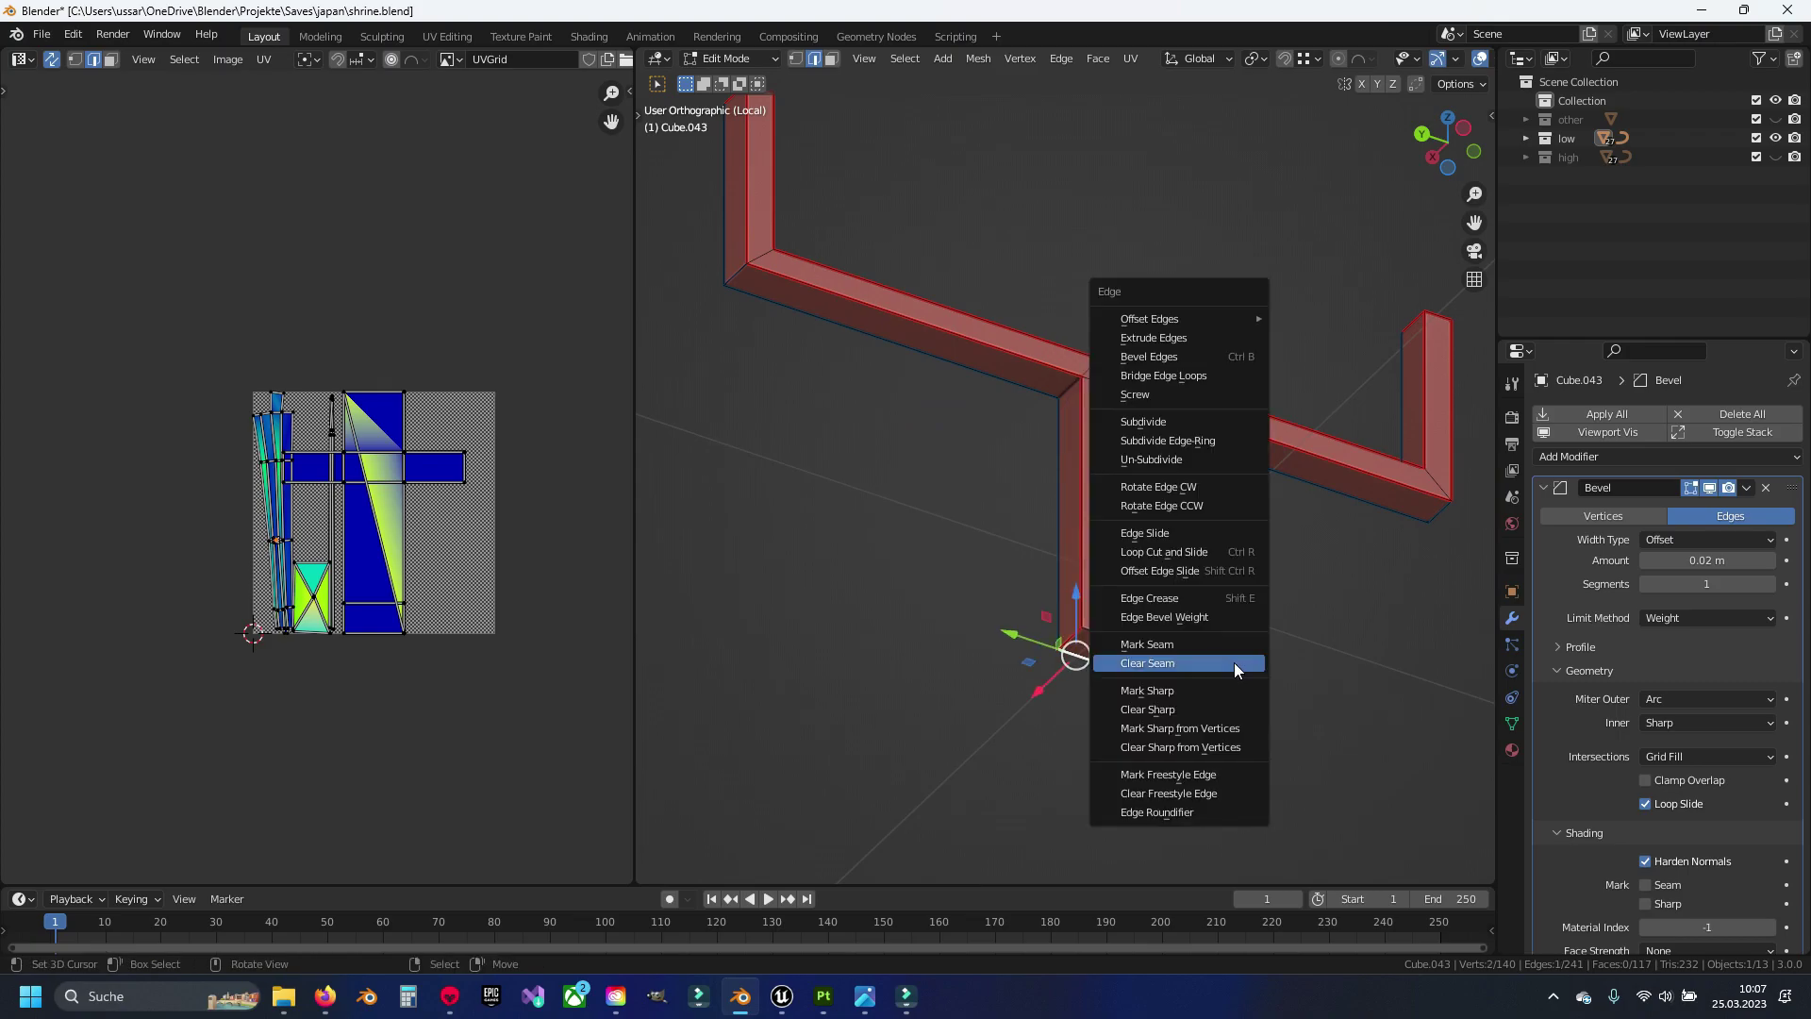
{"action": "left_click", "coordinate": [1231, 659]}
{"action": "right_click", "coordinate": [1226, 641]}
{"action": "left_click", "coordinate": [1226, 635]}
Re-unwrap the mesh and move one linked piece's UV island in the UV Editor
{"action": "key", "text": "a"}
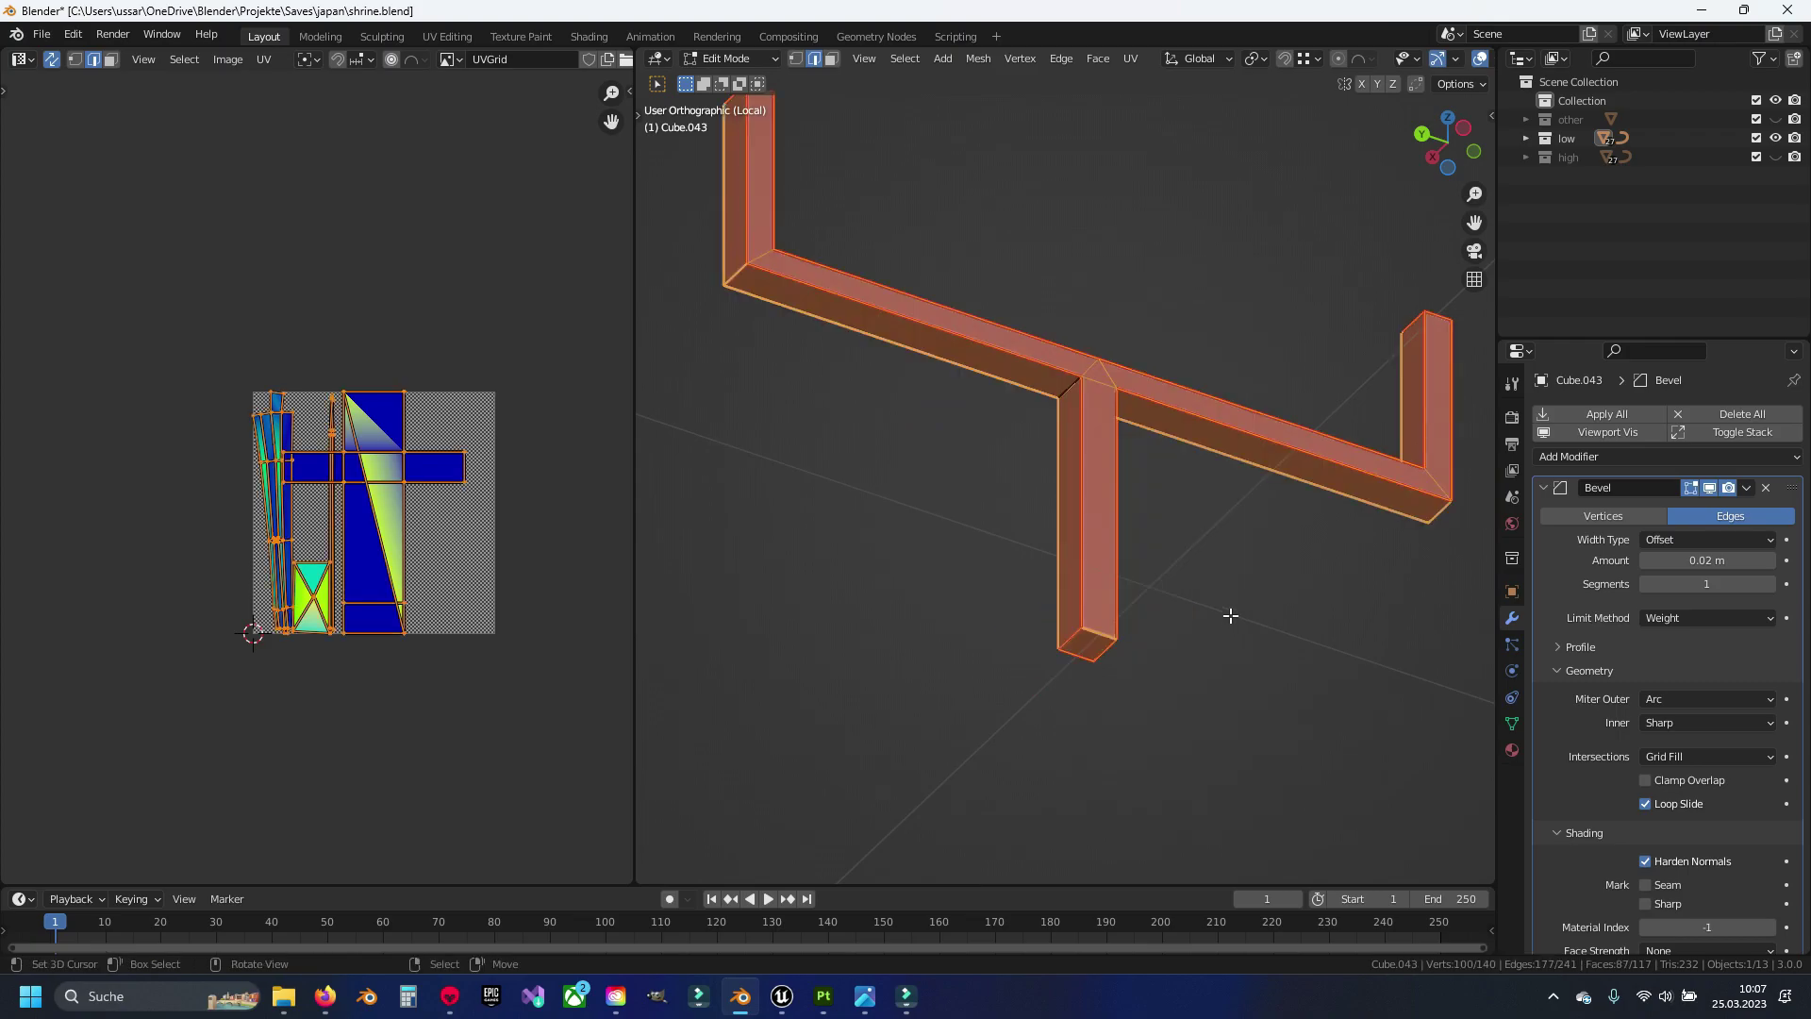
{"action": "key", "text": "u"}
{"action": "left_click", "coordinate": [1226, 618]}
{"action": "key", "text": "alt+a"}
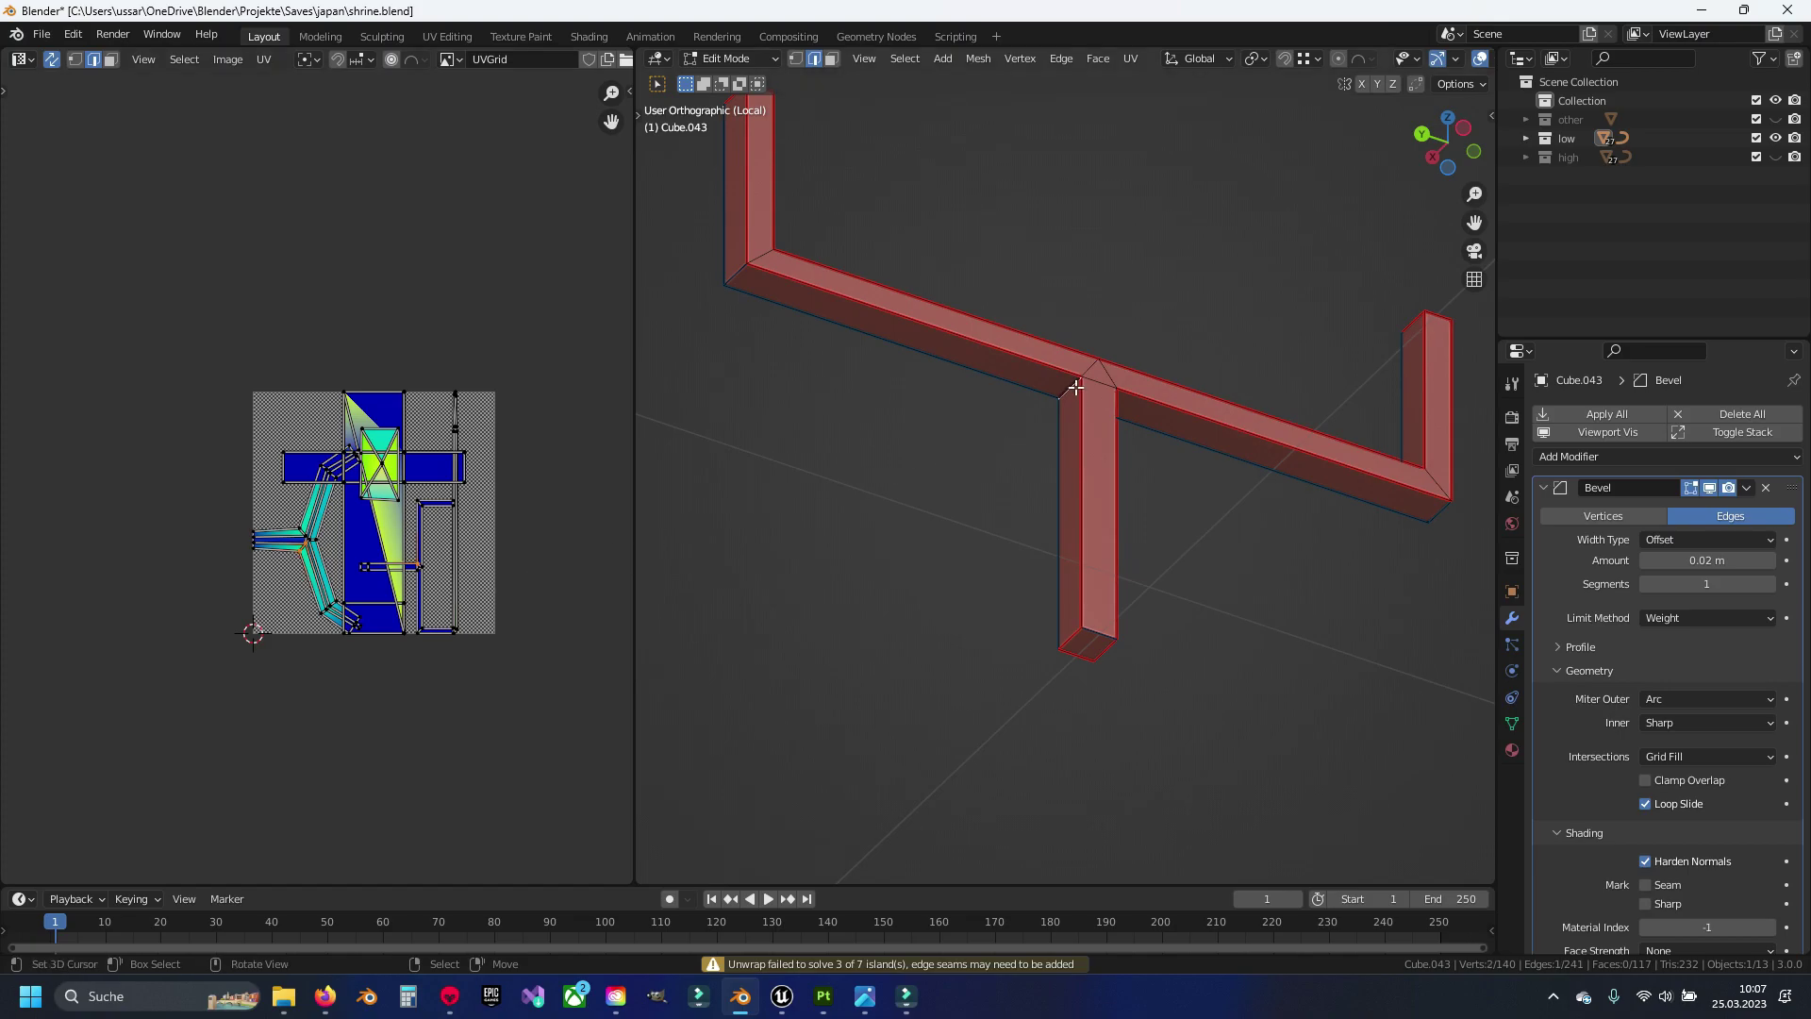
{"action": "key", "text": "ctrl+l"}
{"action": "key", "text": "g"}
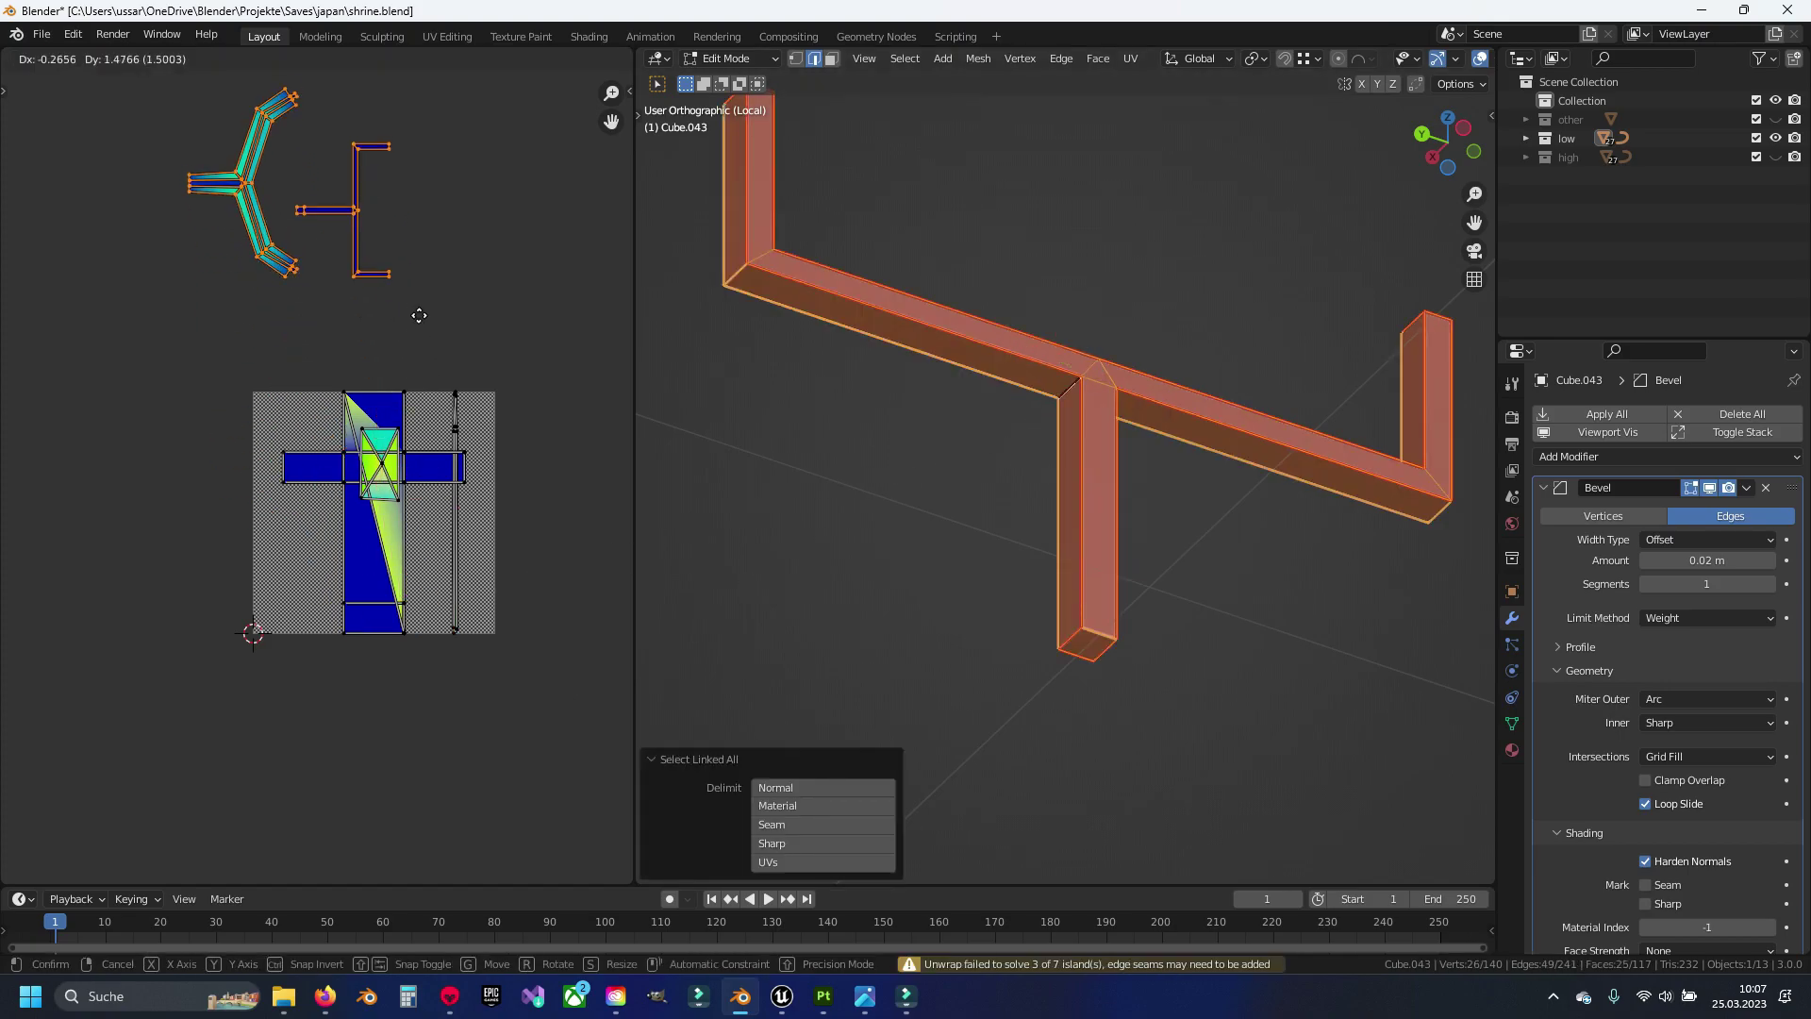
{"action": "left_click", "coordinate": [452, 366]}
{"action": "key", "text": "alt+a"}
Mark additional seams on two beam edges and a post edge
{"action": "mouse_move", "coordinate": [865, 388]}
{"action": "middle_mouse_down"}
{"action": "mouse_move", "coordinate": [1050, 432]}
{"action": "mouse_move", "coordinate": [1074, 456]}
{"action": "mouse_move", "coordinate": [1053, 578]}
{"action": "middle_mouse_up"}
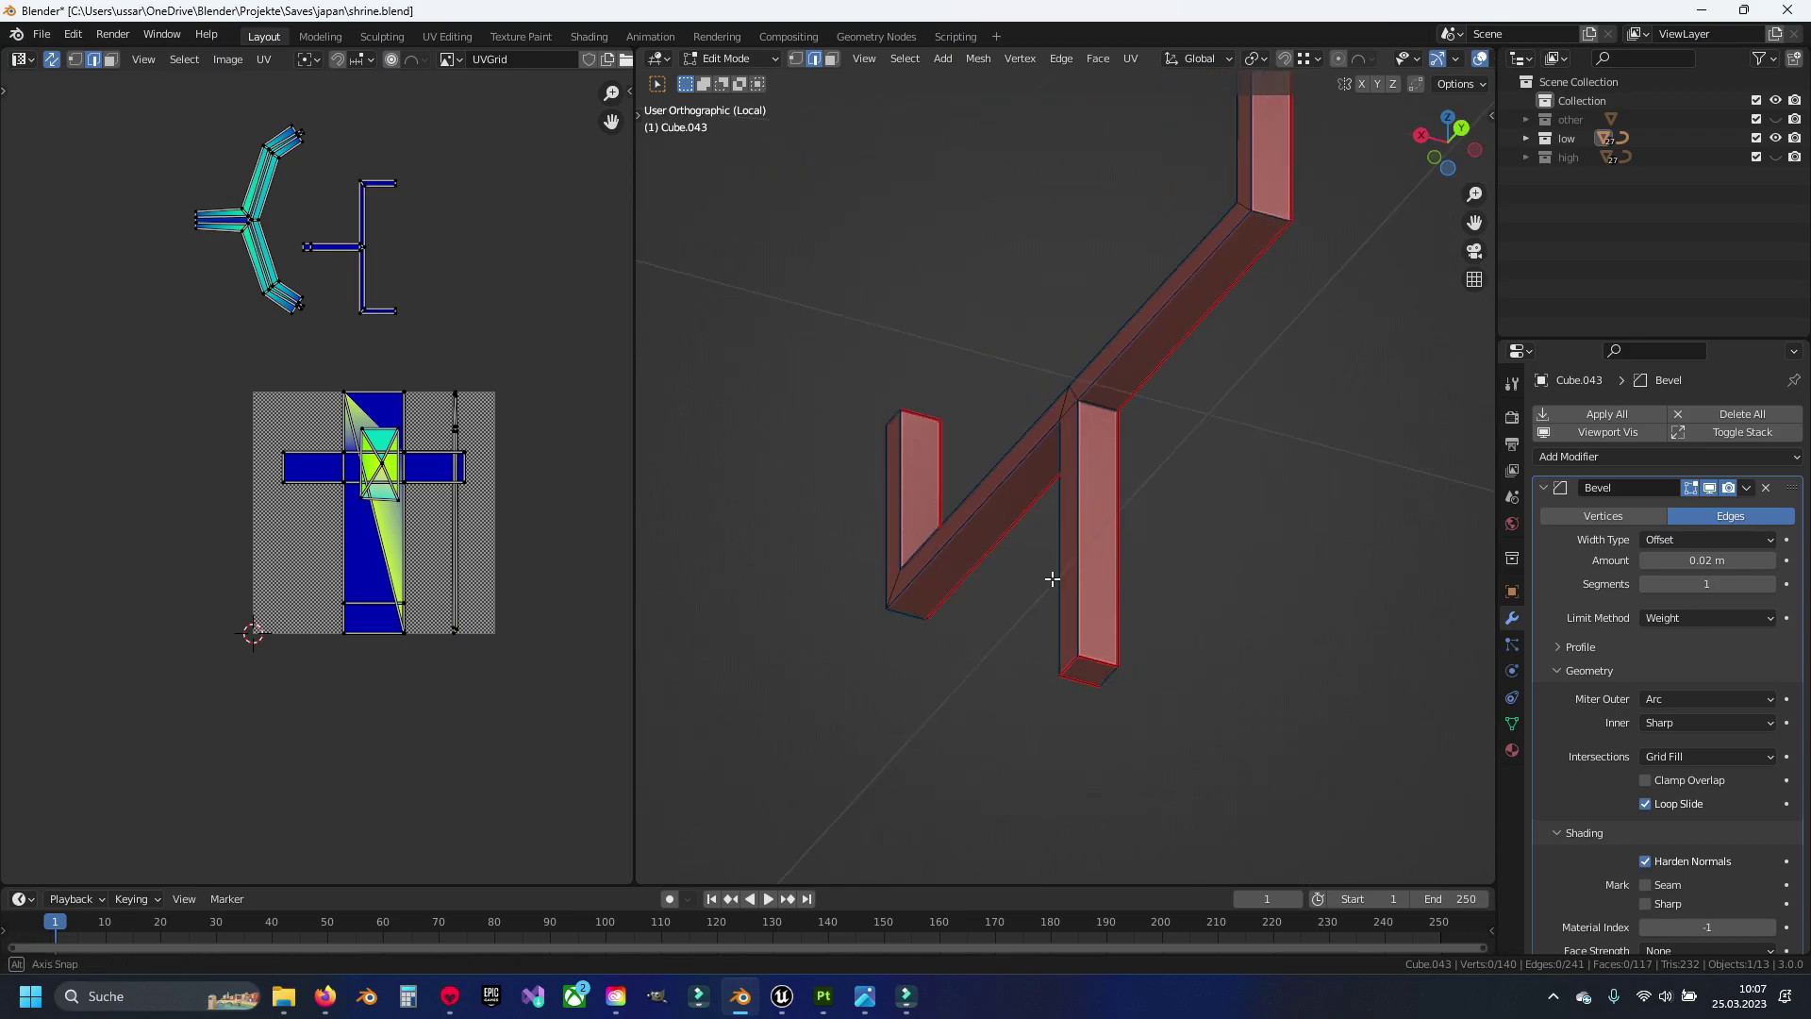
{"action": "left_click", "coordinate": [1087, 671], "text": "shift"}
{"action": "right_click", "coordinate": [1197, 620]}
{"action": "key", "text": "Escape"}
{"action": "key", "text": "alt+a"}
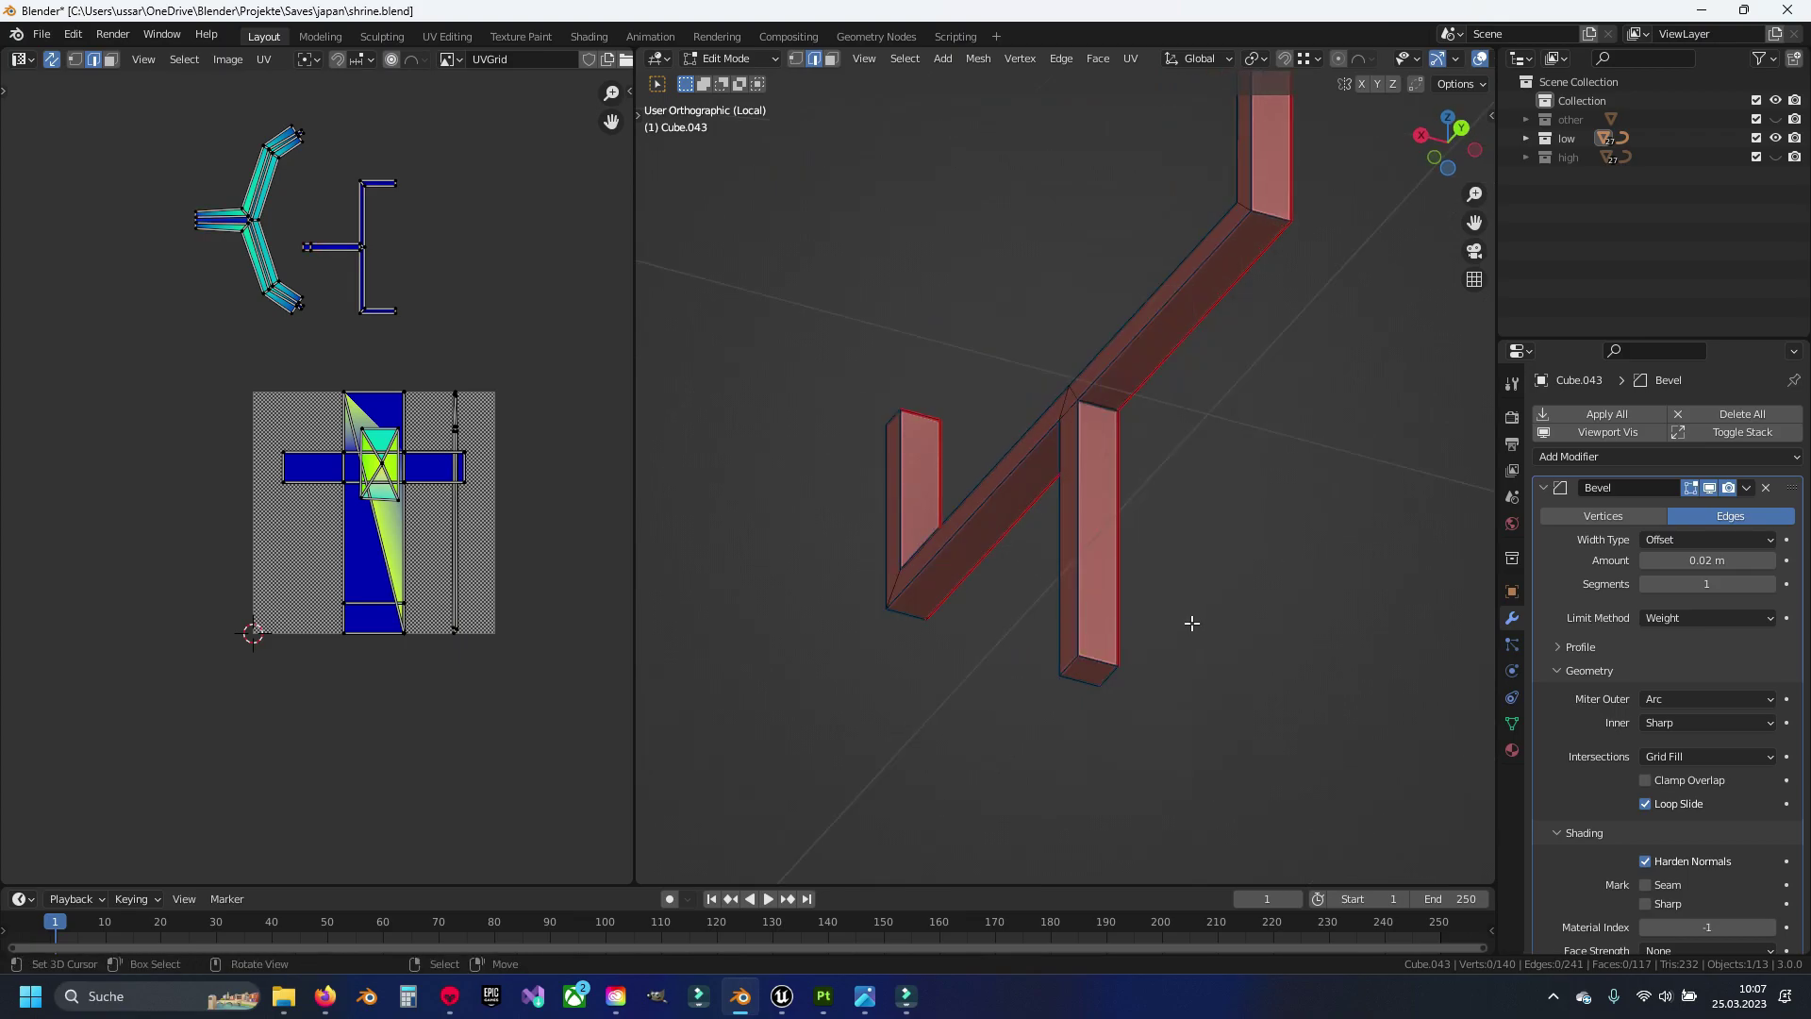
{"action": "left_click", "coordinate": [1119, 375], "text": "ctrl"}
{"action": "left_click", "coordinate": [1023, 462], "text": "ctrl"}
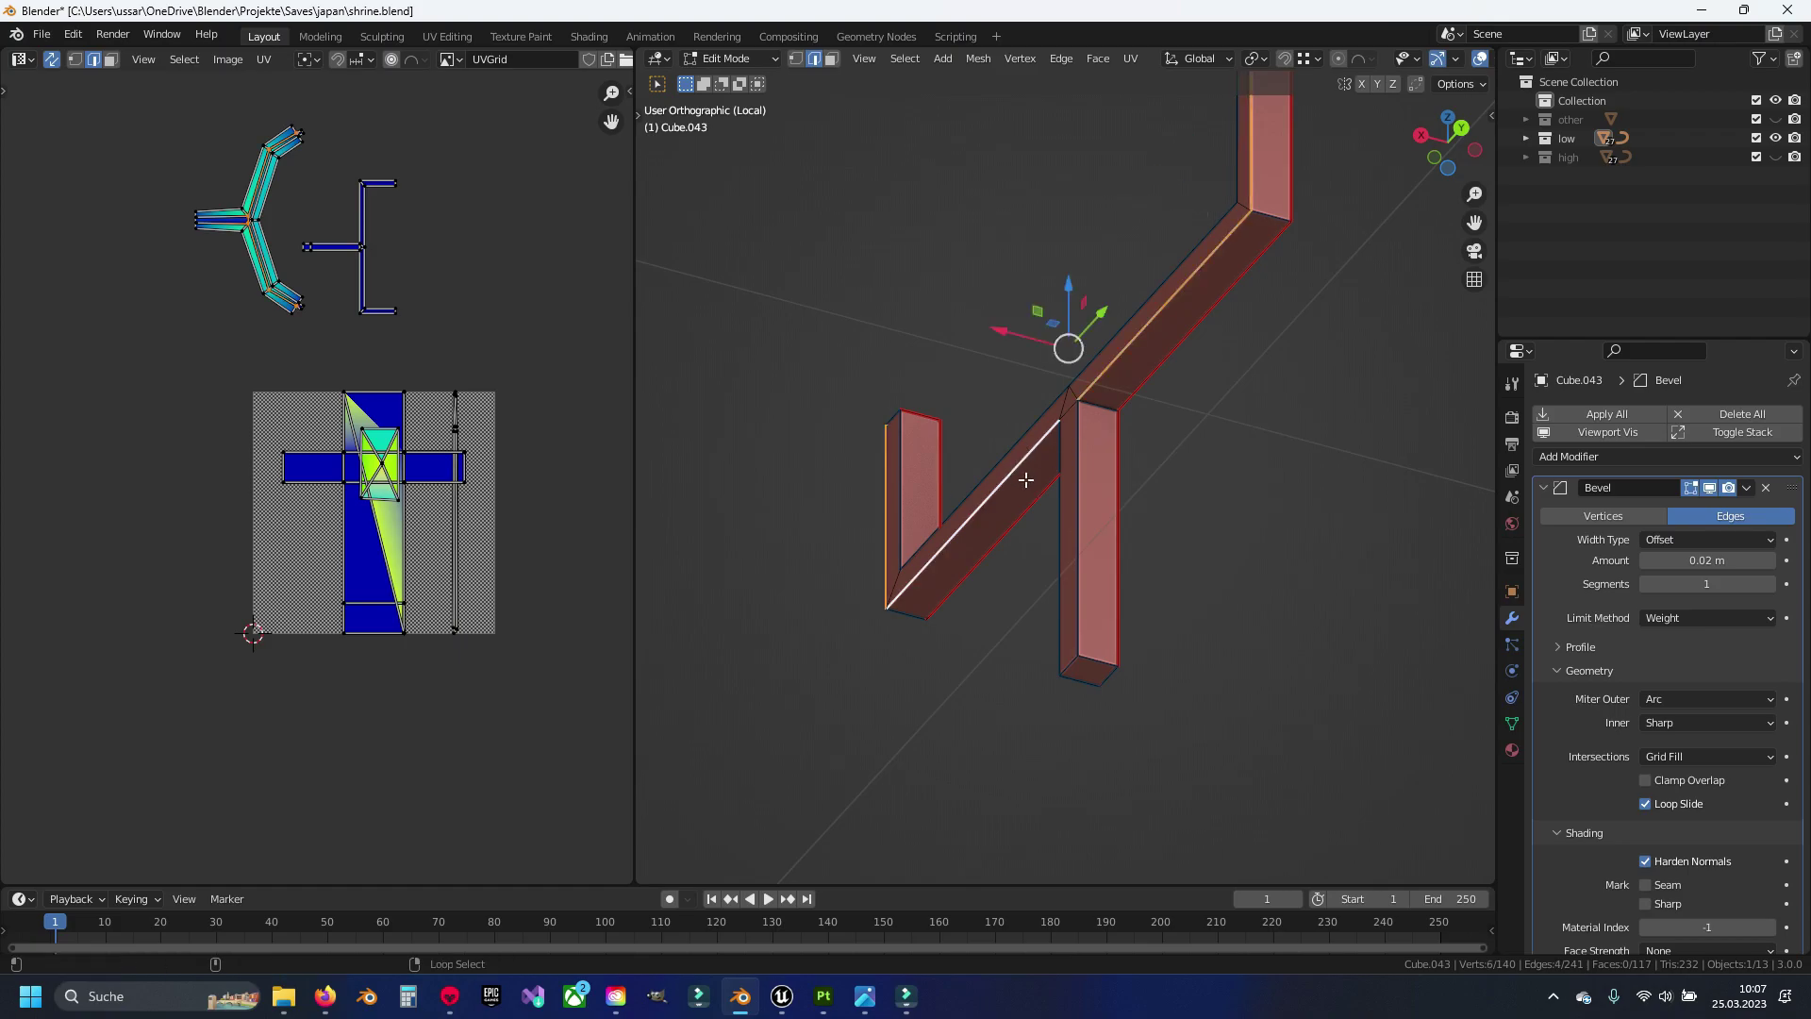
{"action": "left_click", "coordinate": [1077, 514], "text": "ctrl"}
{"action": "right_click", "coordinate": [1123, 538]}
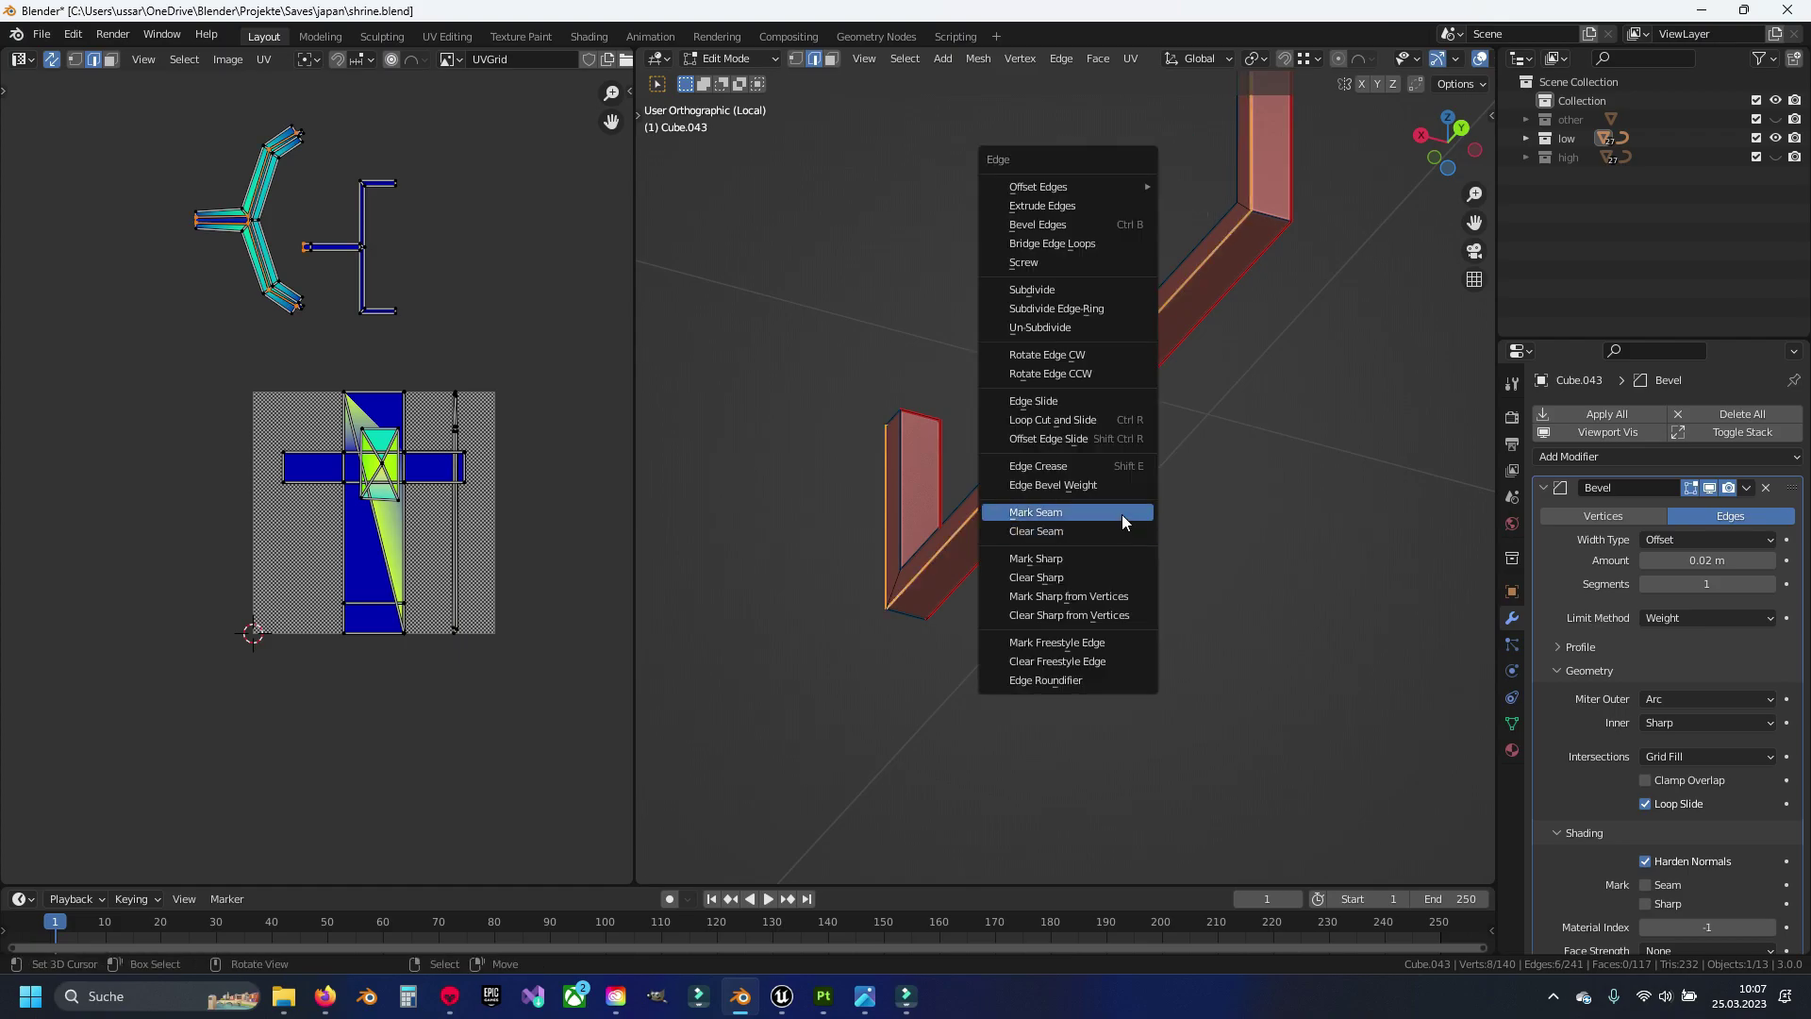
{"action": "left_click", "coordinate": [1122, 510]}
Unwrap the mesh again, reposition a linked piece's UVs, and save the file
{"action": "key", "text": "a"}
{"action": "key", "text": "u"}
{"action": "left_click", "coordinate": [1167, 531]}
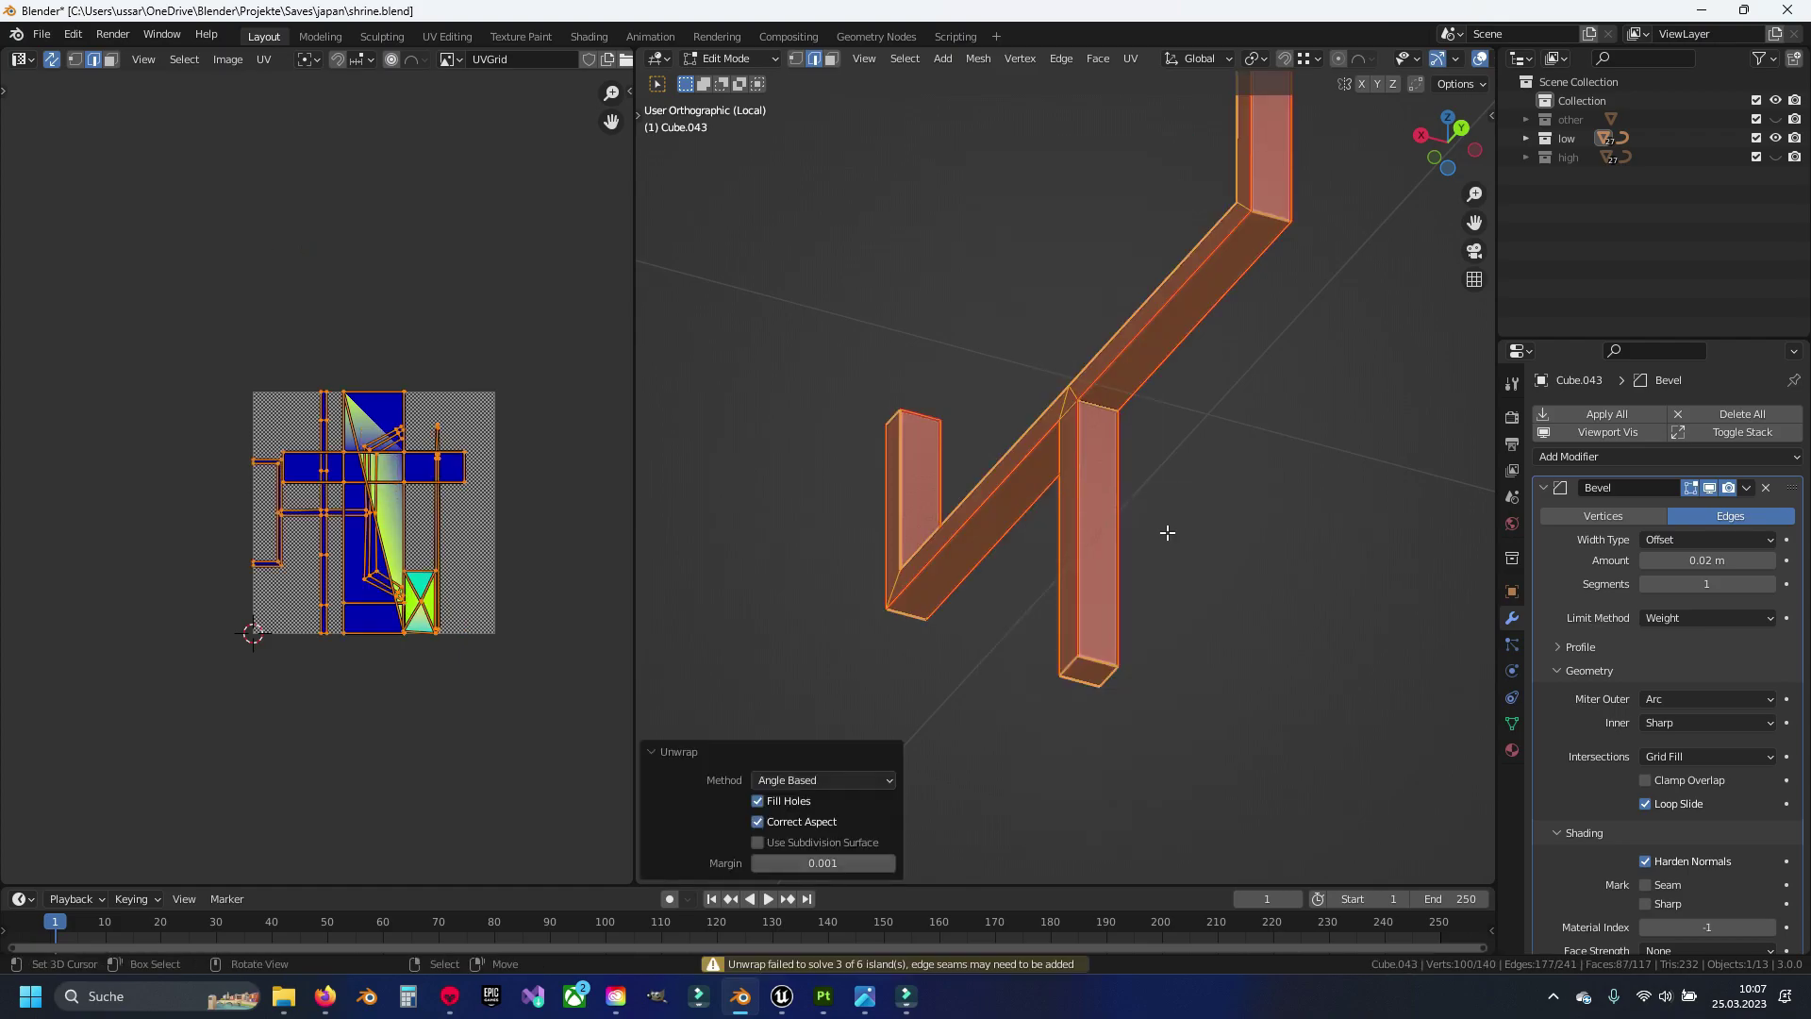
{"action": "left_click", "coordinate": [1056, 487]}
{"action": "key", "text": "ctrl+l"}
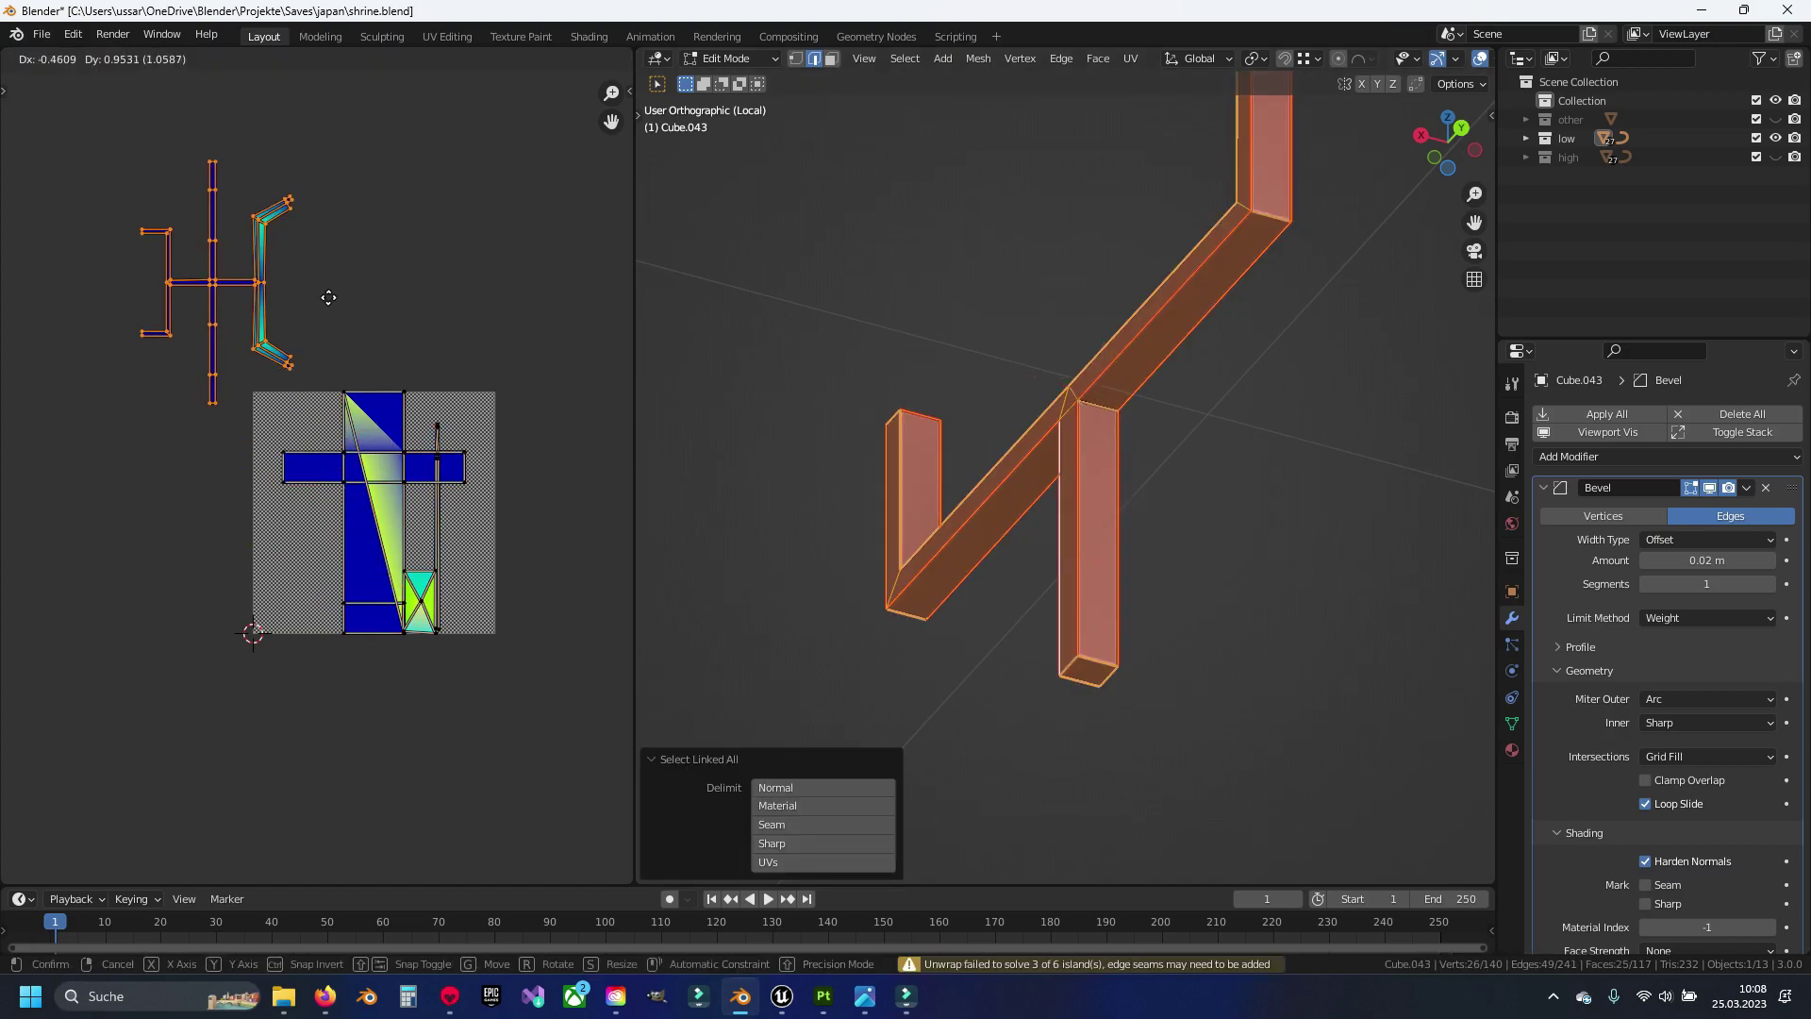
{"action": "left_click", "coordinate": [1158, 464]}
{"action": "middle_click_drag", "start_coordinate": [1158, 464], "coordinate": [937, 335]}
{"action": "key", "text": "ctrl+s"}
Check the top beam and left post edge loop, then re-unwrap the whole mesh
{"action": "left_click", "coordinate": [937, 335], "text": "alt"}
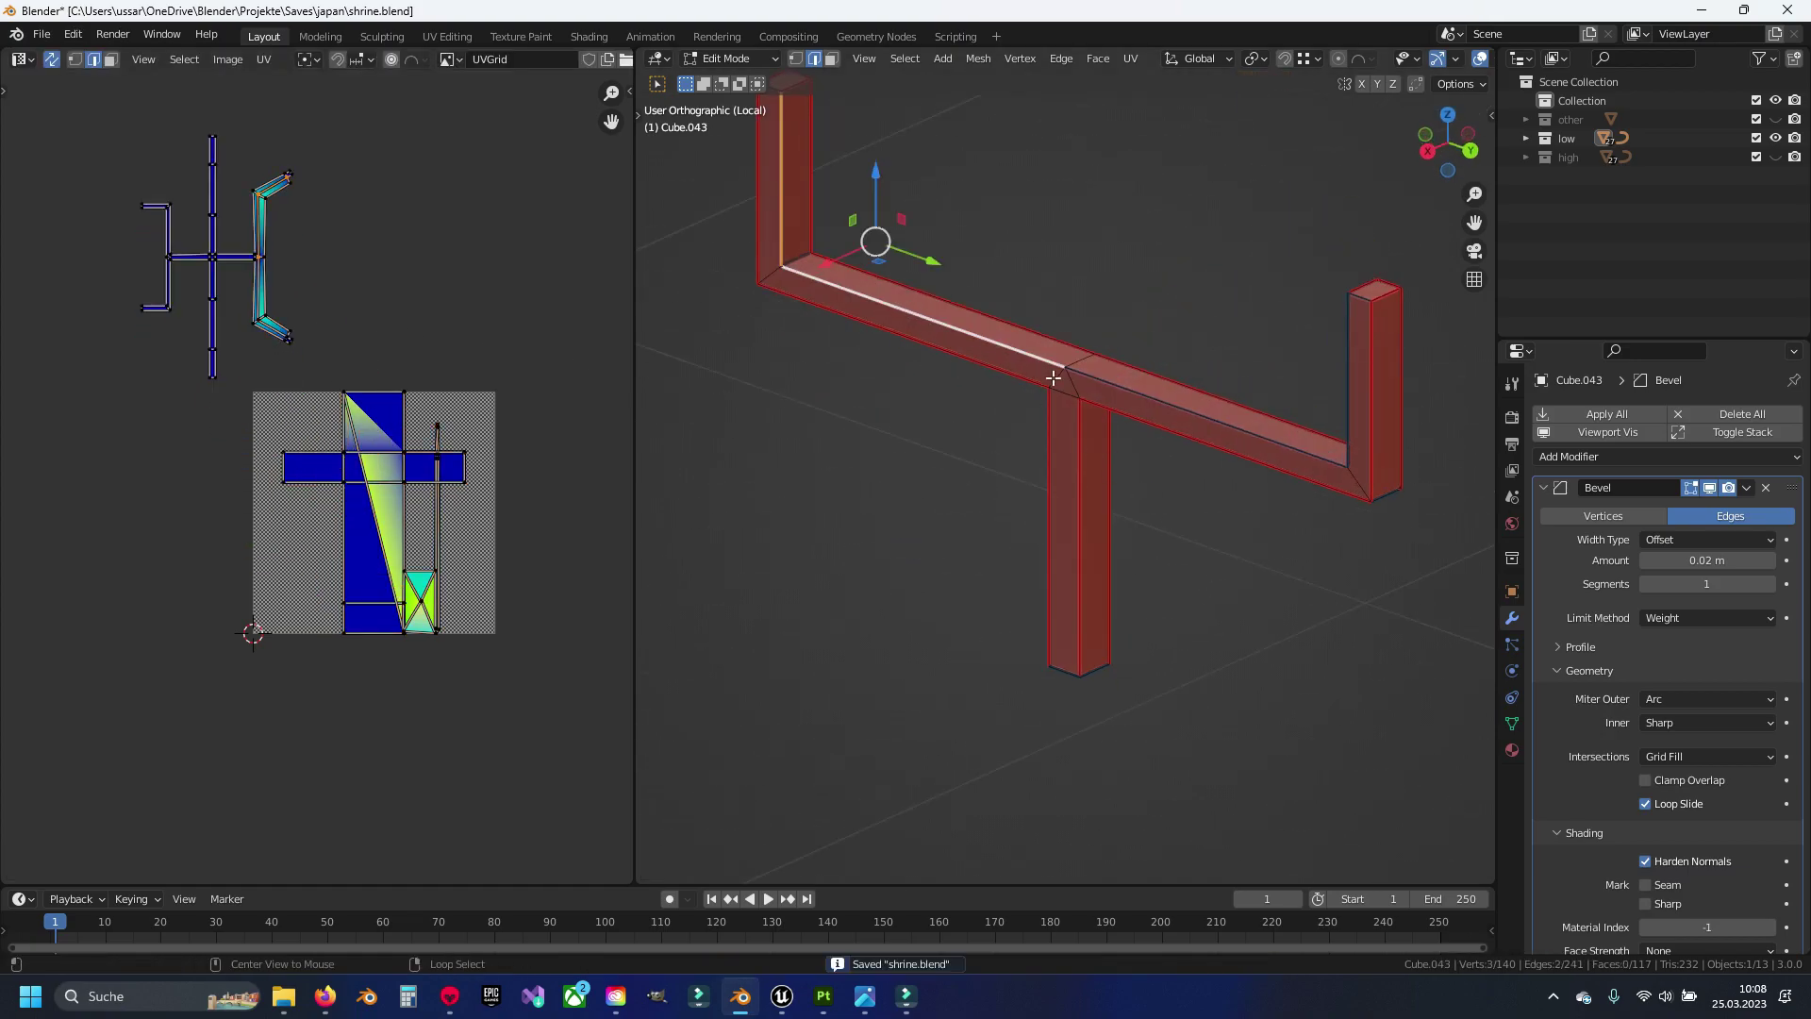
{"action": "left_click", "coordinate": [1225, 415], "text": "alt+shift"}
{"action": "middle_click_drag", "start_coordinate": [1225, 415], "coordinate": [1111, 564], "text": "shift"}
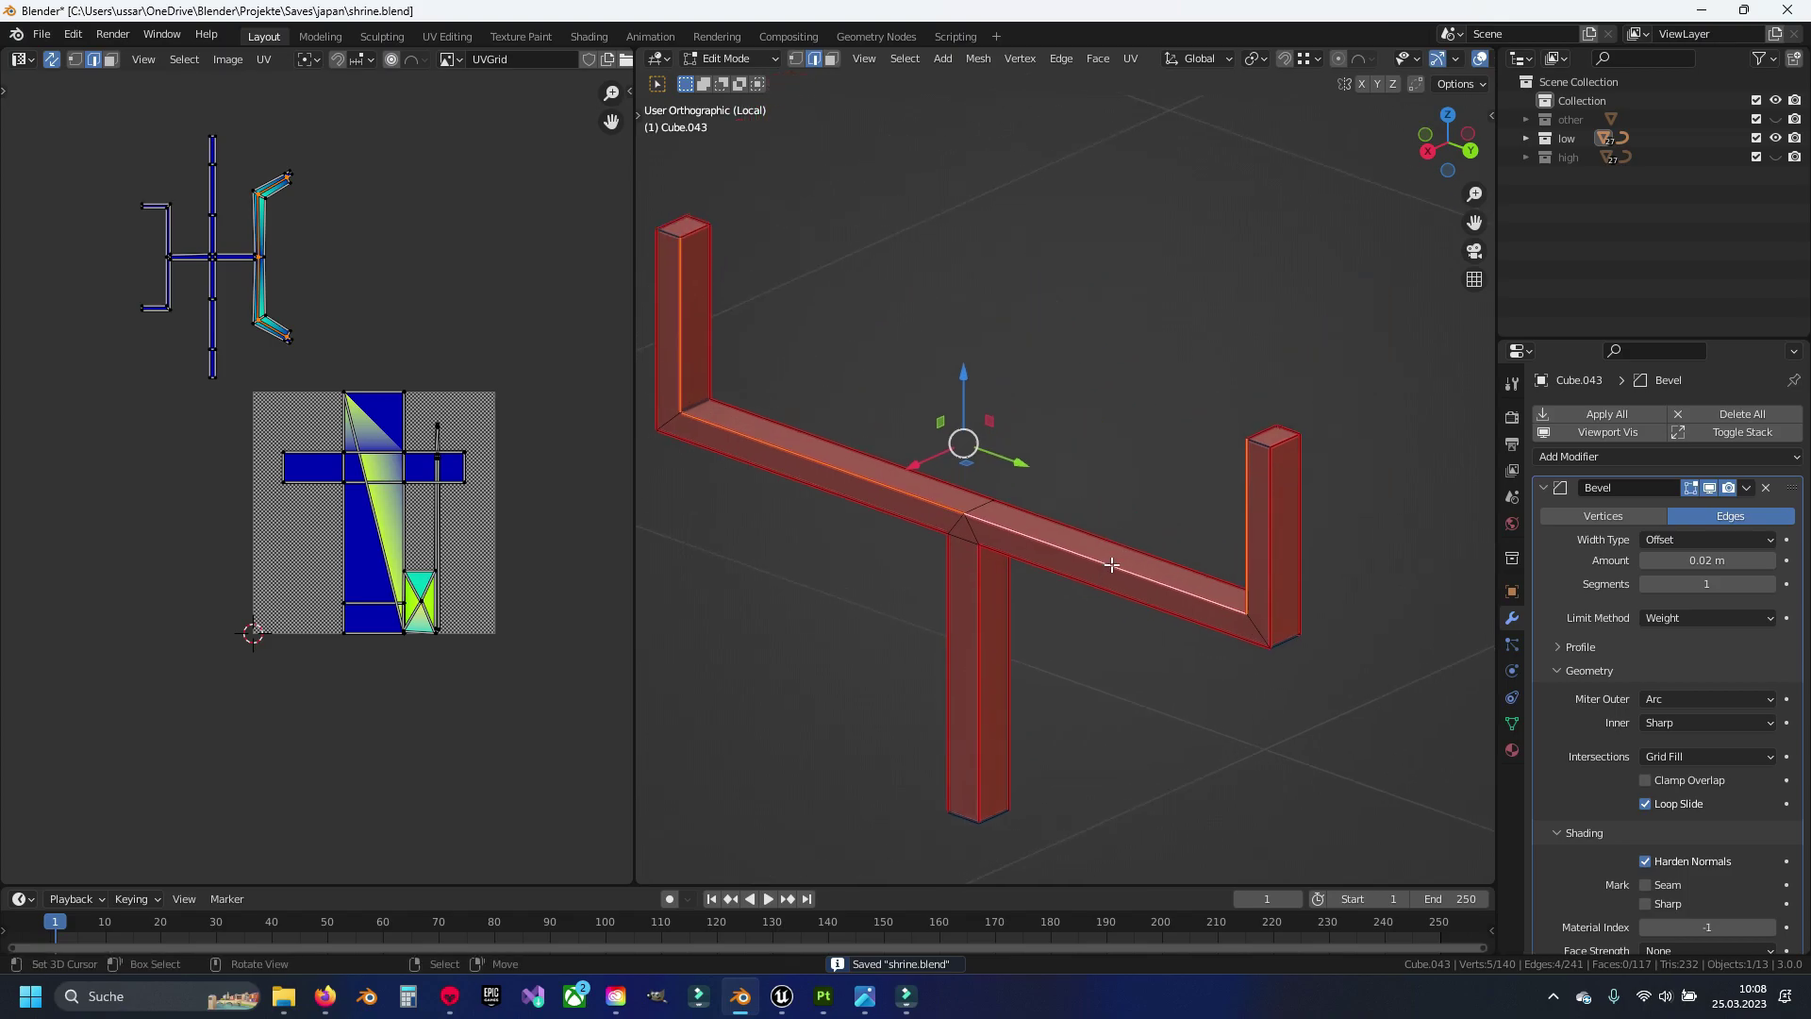
{"action": "left_click", "coordinate": [729, 304]}
{"action": "key", "text": "a"}
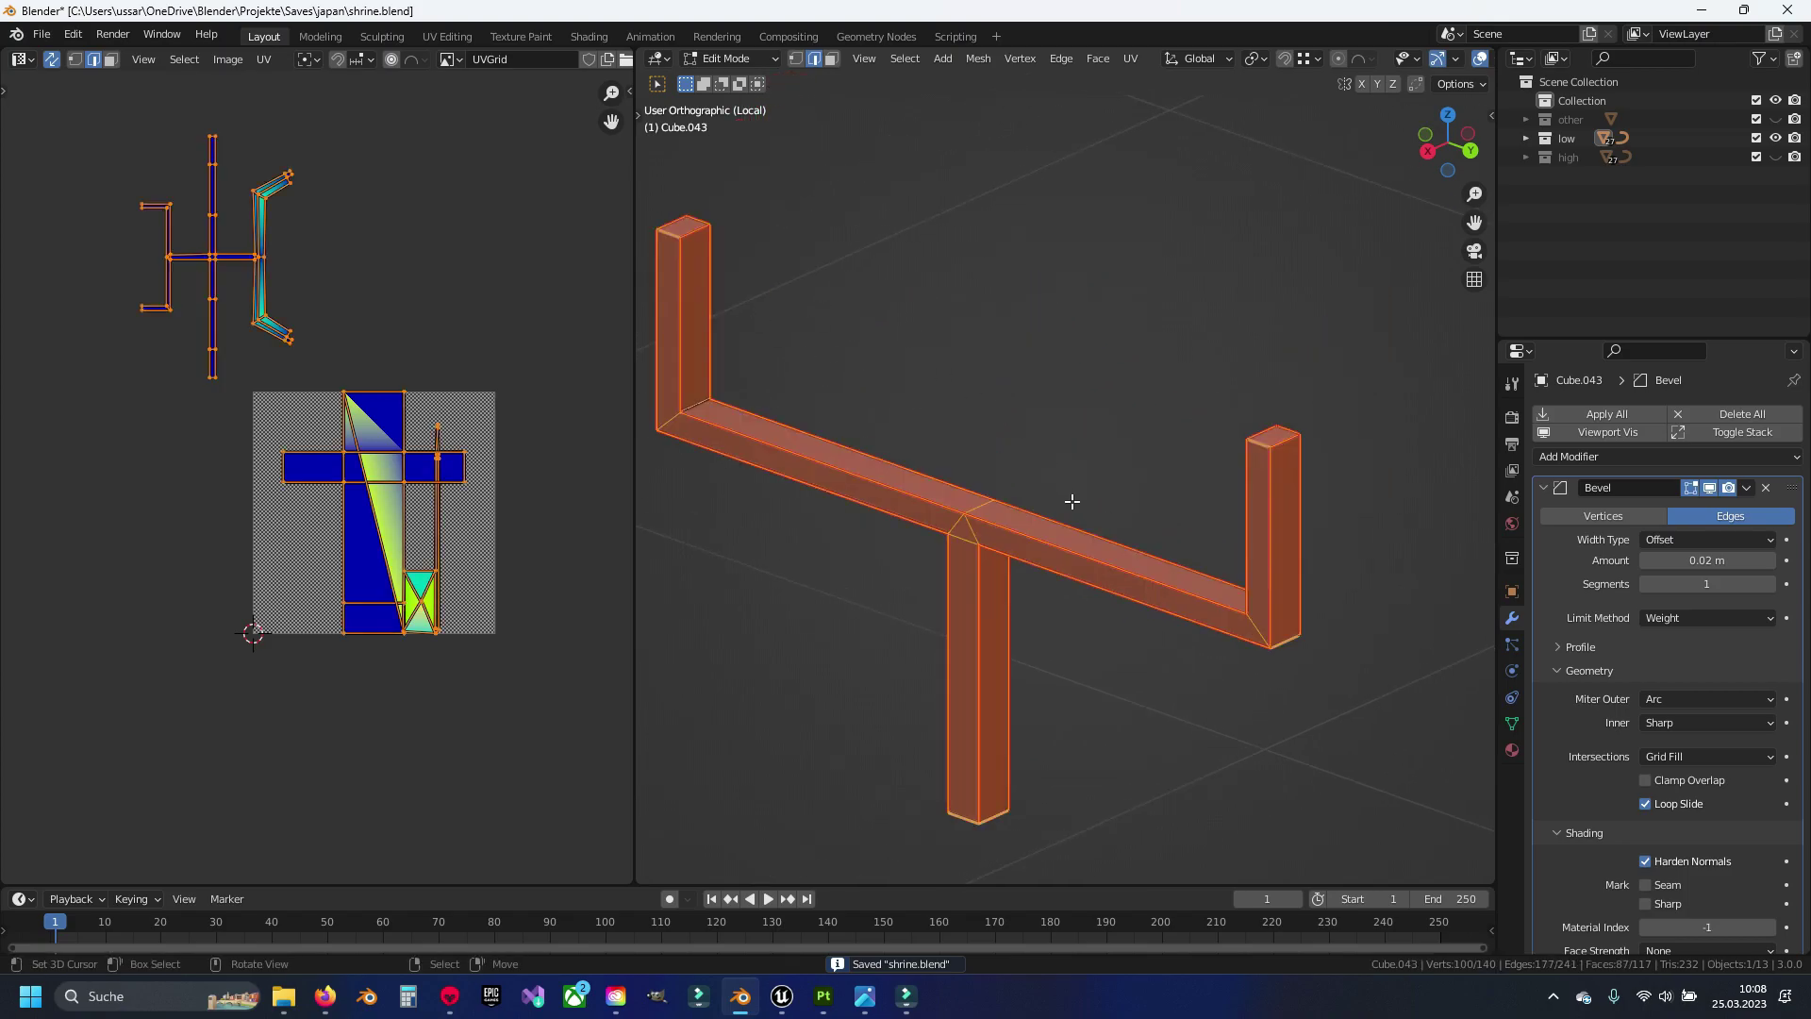
{"action": "key", "text": "u"}
{"action": "left_click", "coordinate": [1072, 500]}
Move the T-bracket's UV island above the grid and reveal the hidden bracket pieces
{"action": "left_click", "coordinate": [835, 489]}
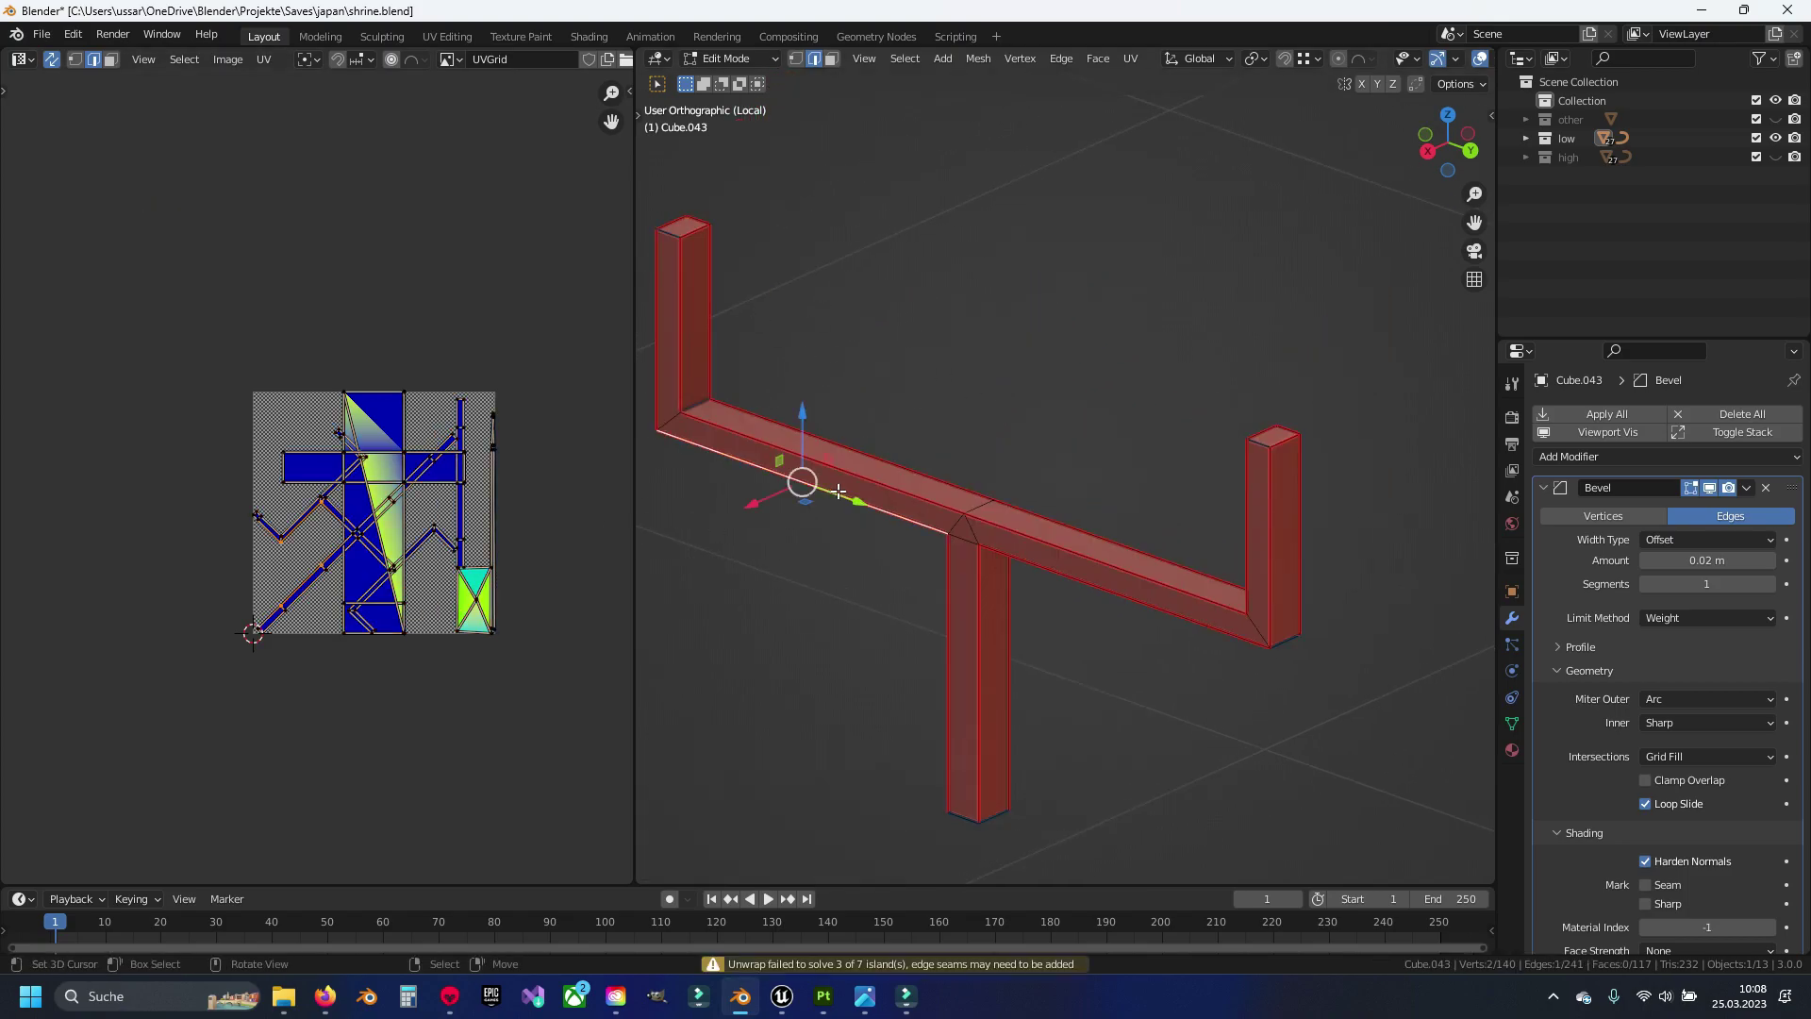
{"action": "key", "text": "ctrl+l"}
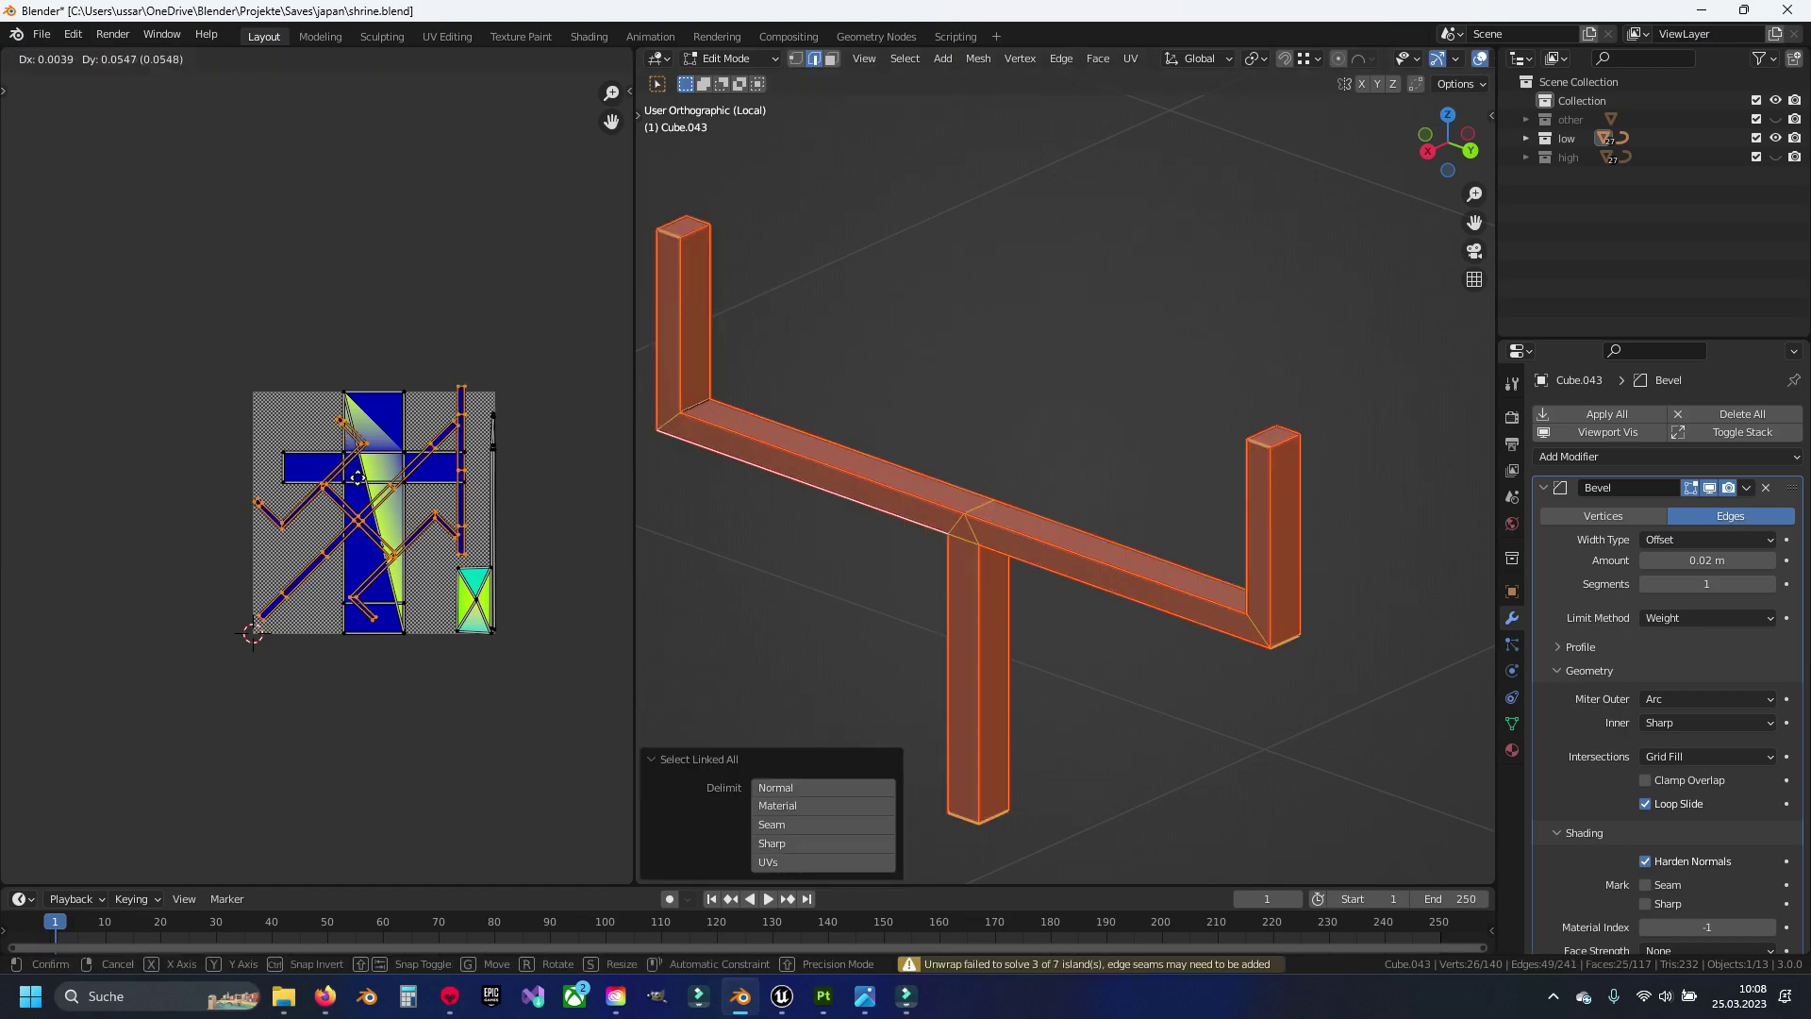
{"action": "left_click_drag", "start_coordinate": [335, 617], "coordinate": [306, 341]}
{"action": "key", "text": "alt+a"}
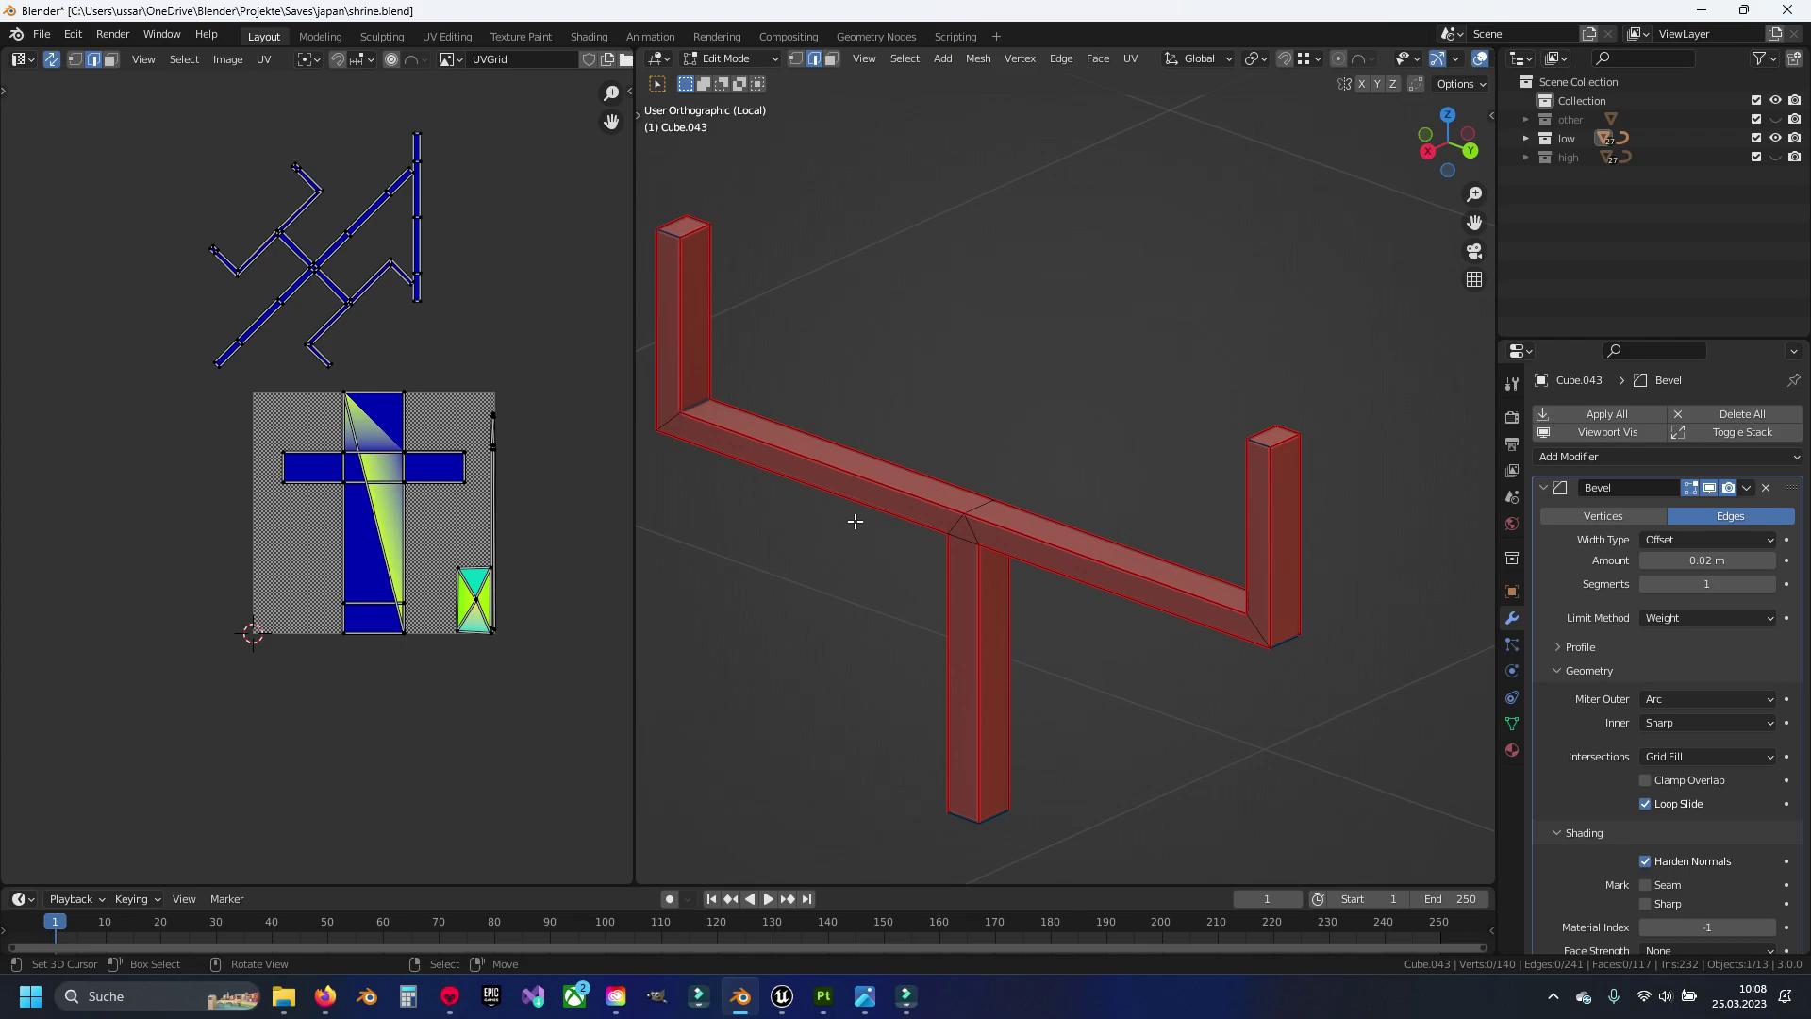
{"action": "scroll", "coordinate": [900, 520], "scroll_direction": "down", "scroll_amount": 5}
{"action": "key", "text": "alt+h"}
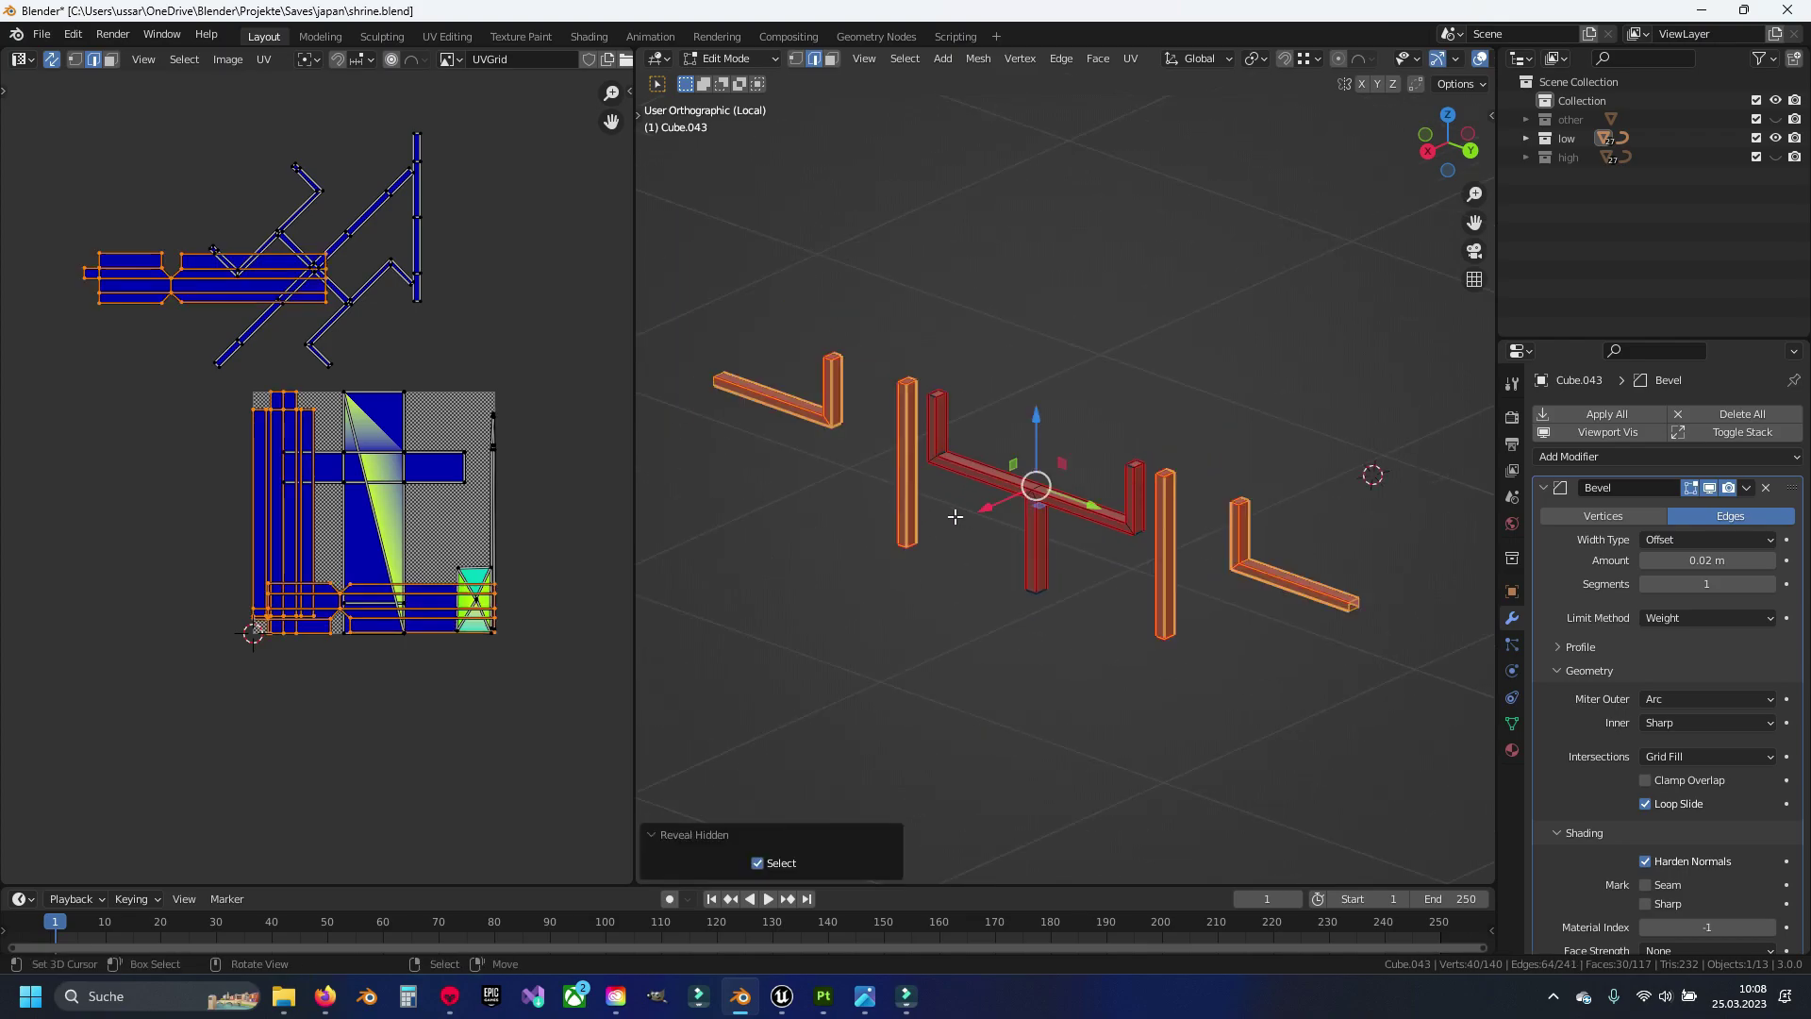
Unwrap the whole bracket mesh once more and view both bracket groups
{"action": "key", "text": "alt+a"}
{"action": "key", "text": "a"}
{"action": "key", "text": "u"}
{"action": "left_click", "coordinate": [1076, 506]}
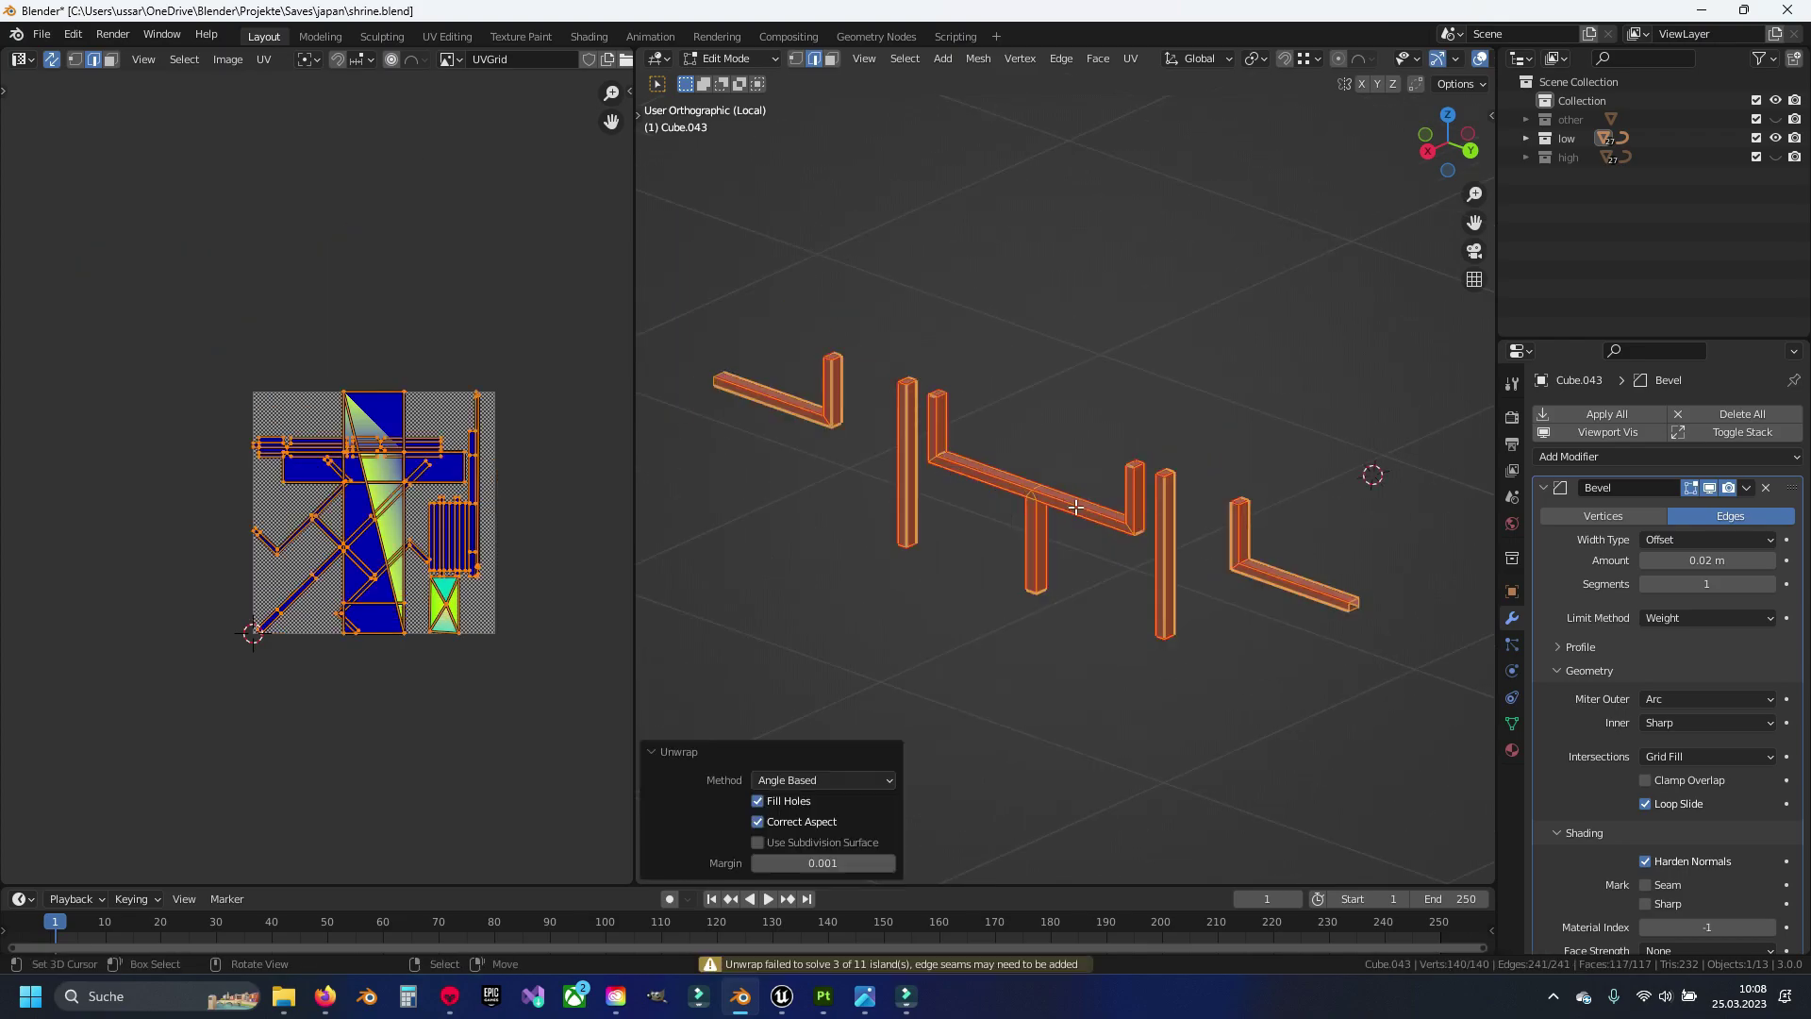
{"action": "key", "text": "alt+a"}
{"action": "scroll", "coordinate": [1075, 507], "scroll_direction": "down", "scroll_amount": 3}
{"action": "key", "text": "a"}
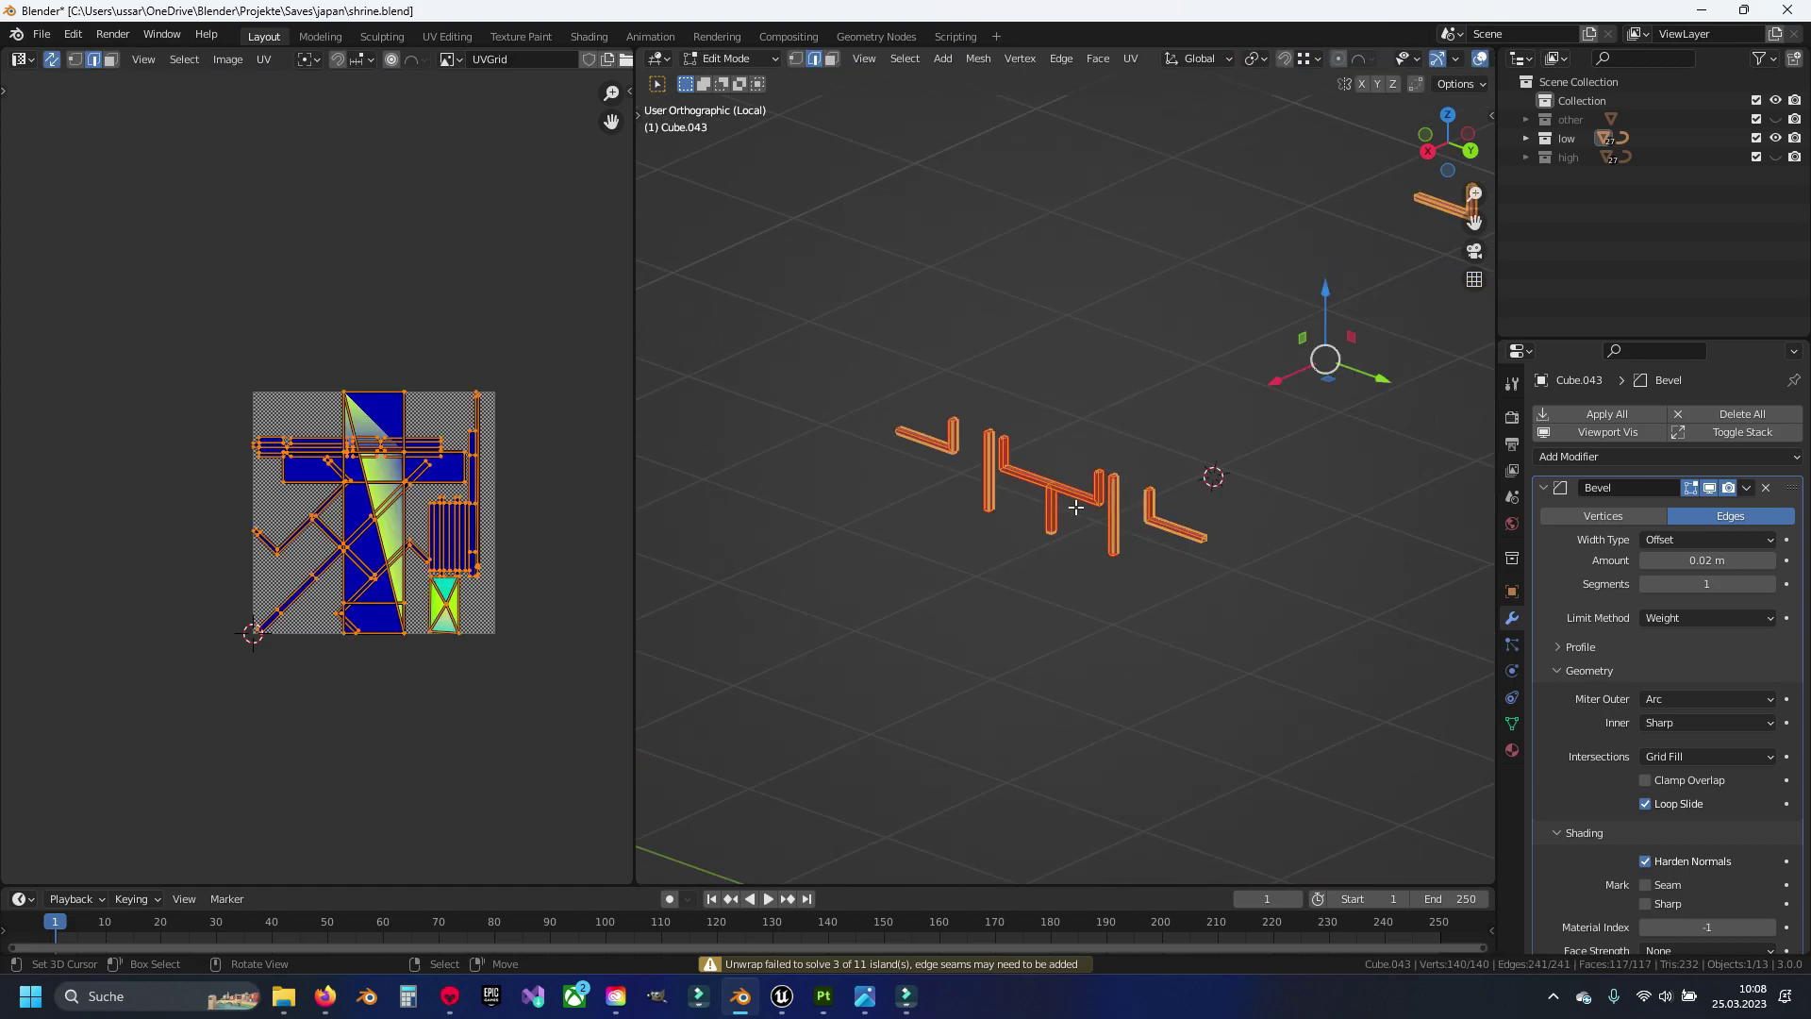
{"action": "mouse_move", "coordinate": [1117, 495]}
{"action": "middle_mouse_down", "text": "shift"}
{"action": "mouse_move", "coordinate": [889, 574]}
{"action": "mouse_move", "coordinate": [961, 528]}
{"action": "middle_mouse_up", "text": "shift"}
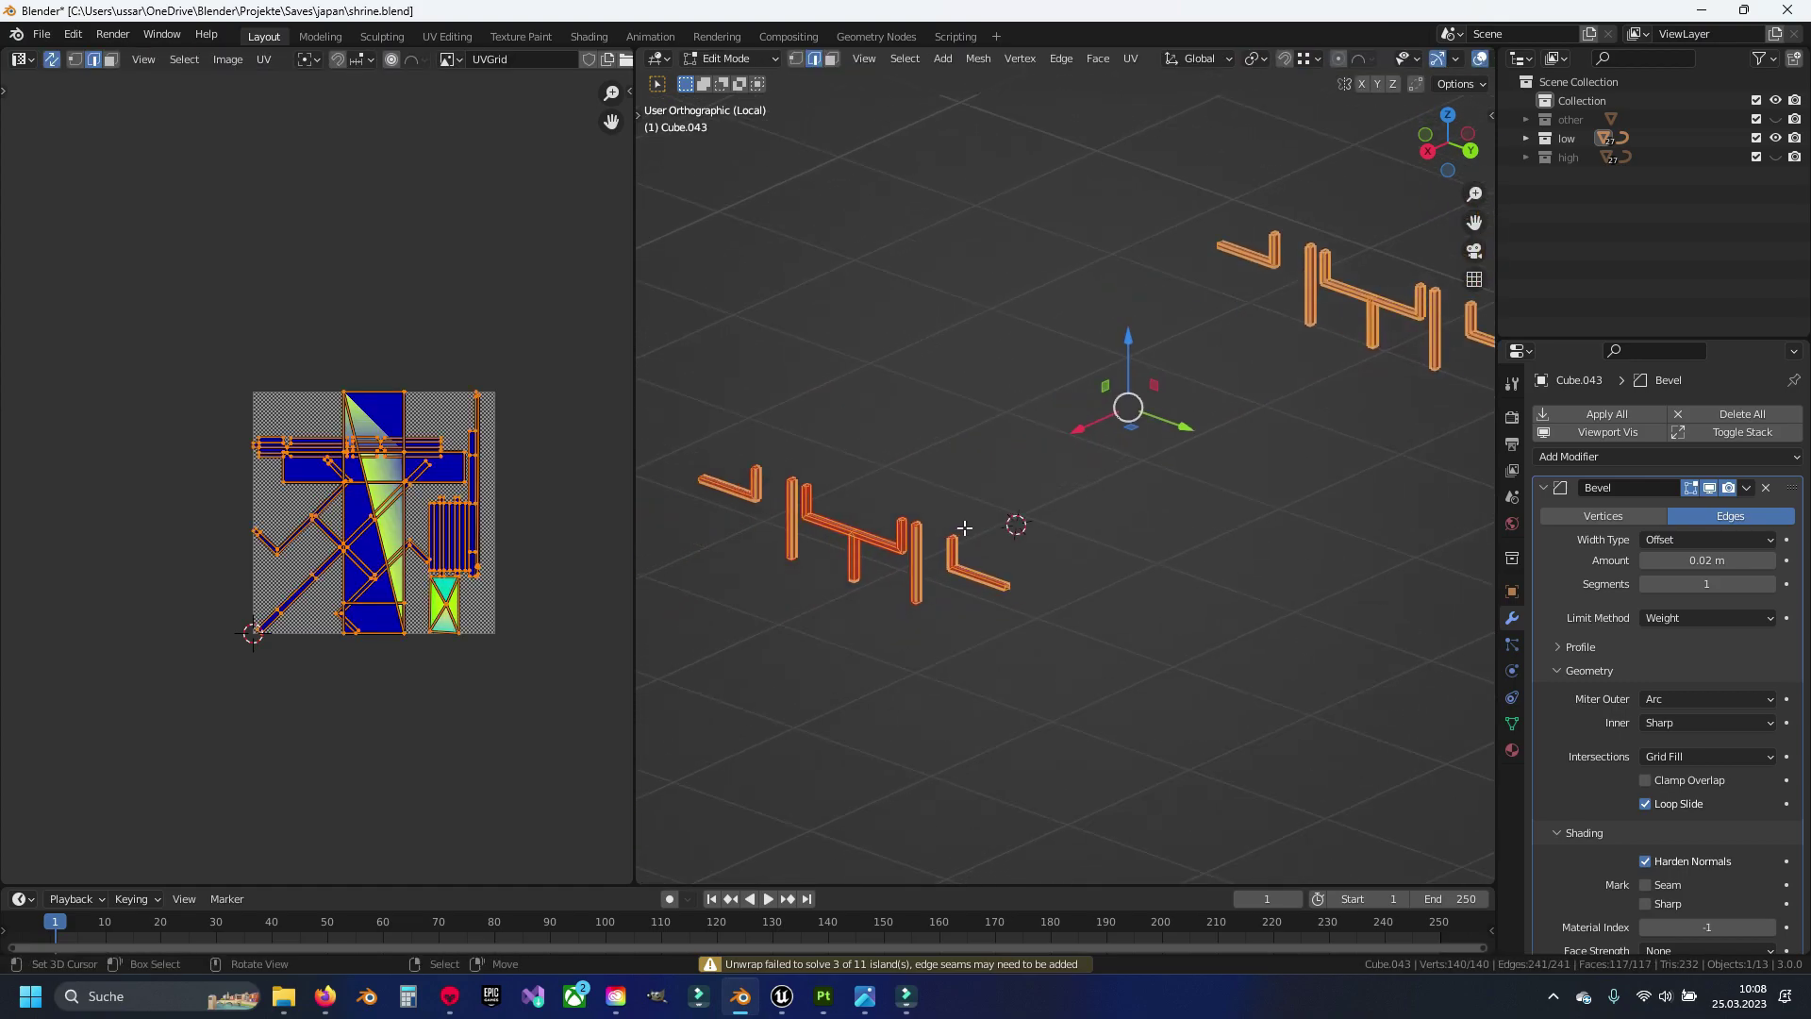
{"action": "right_click", "coordinate": [1027, 532], "text": "shift"}
{"action": "key", "text": "alt+a"}
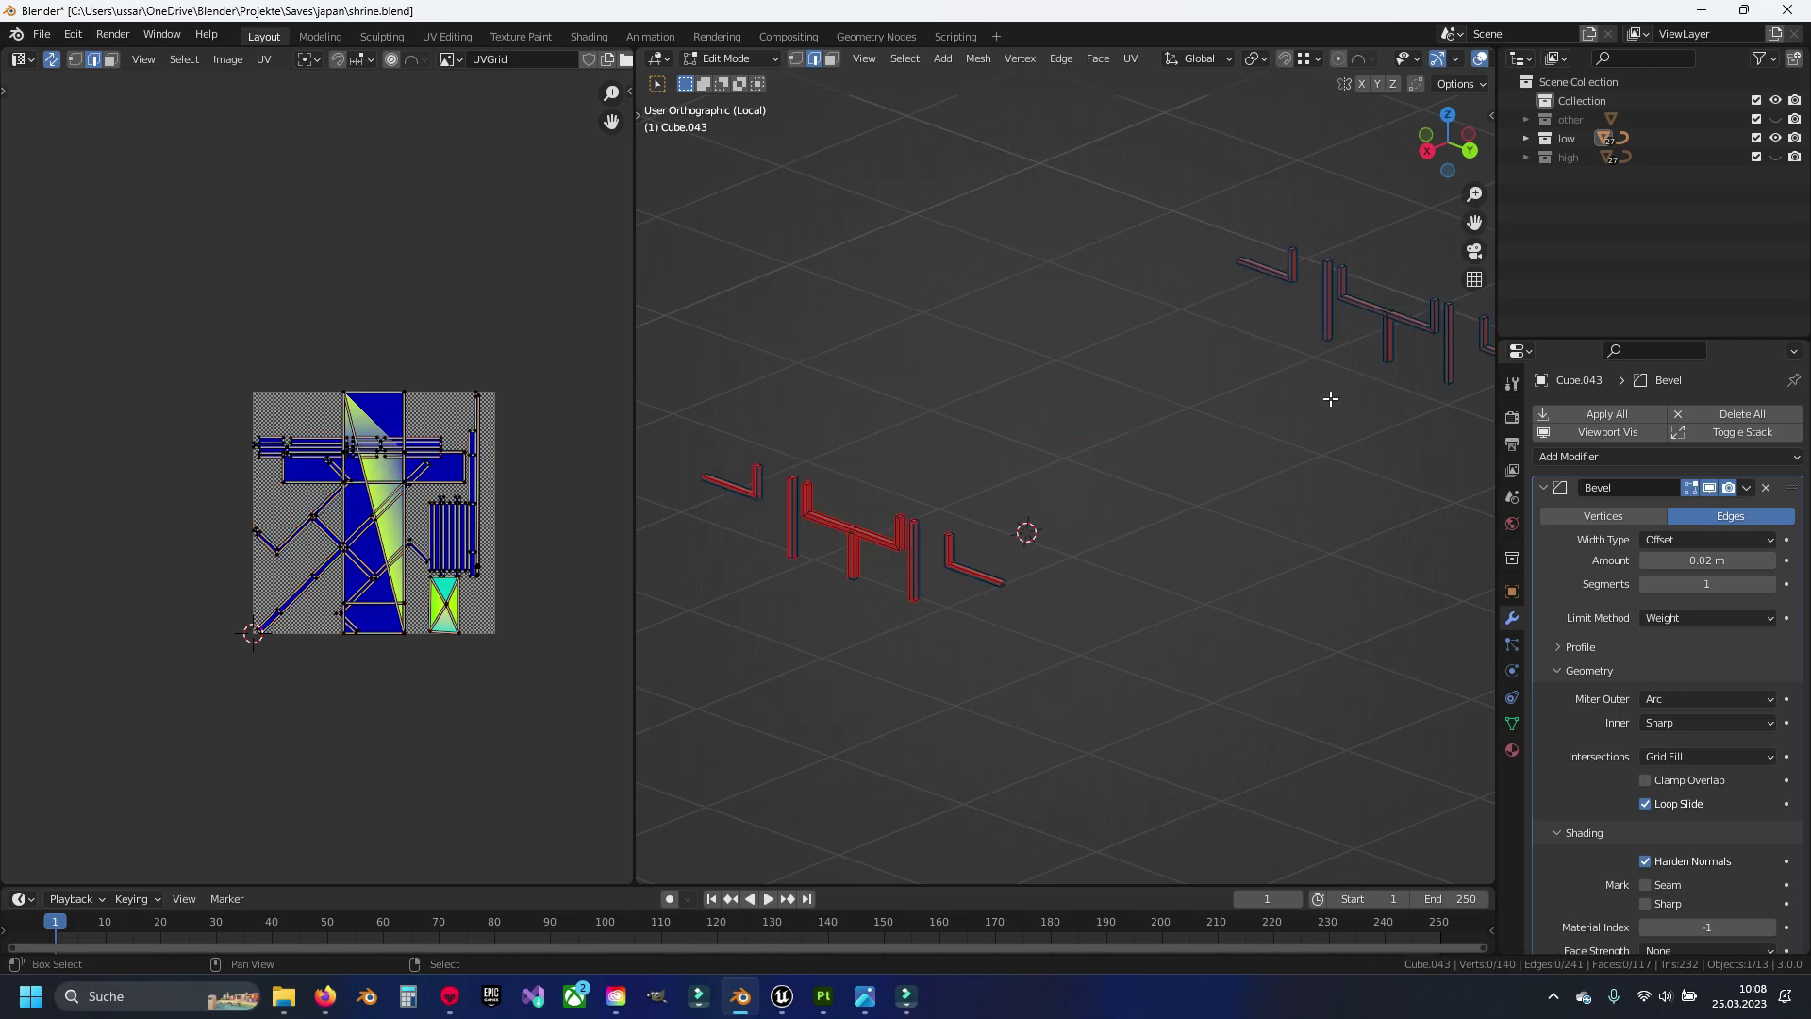
{"action": "middle_click_drag", "start_coordinate": [1330, 398], "coordinate": [1104, 410], "text": "shift"}
Delete one linked half of the brackets' vertices and return to Object Mode
{"action": "key", "text": "l"}
{"action": "key", "text": "x"}
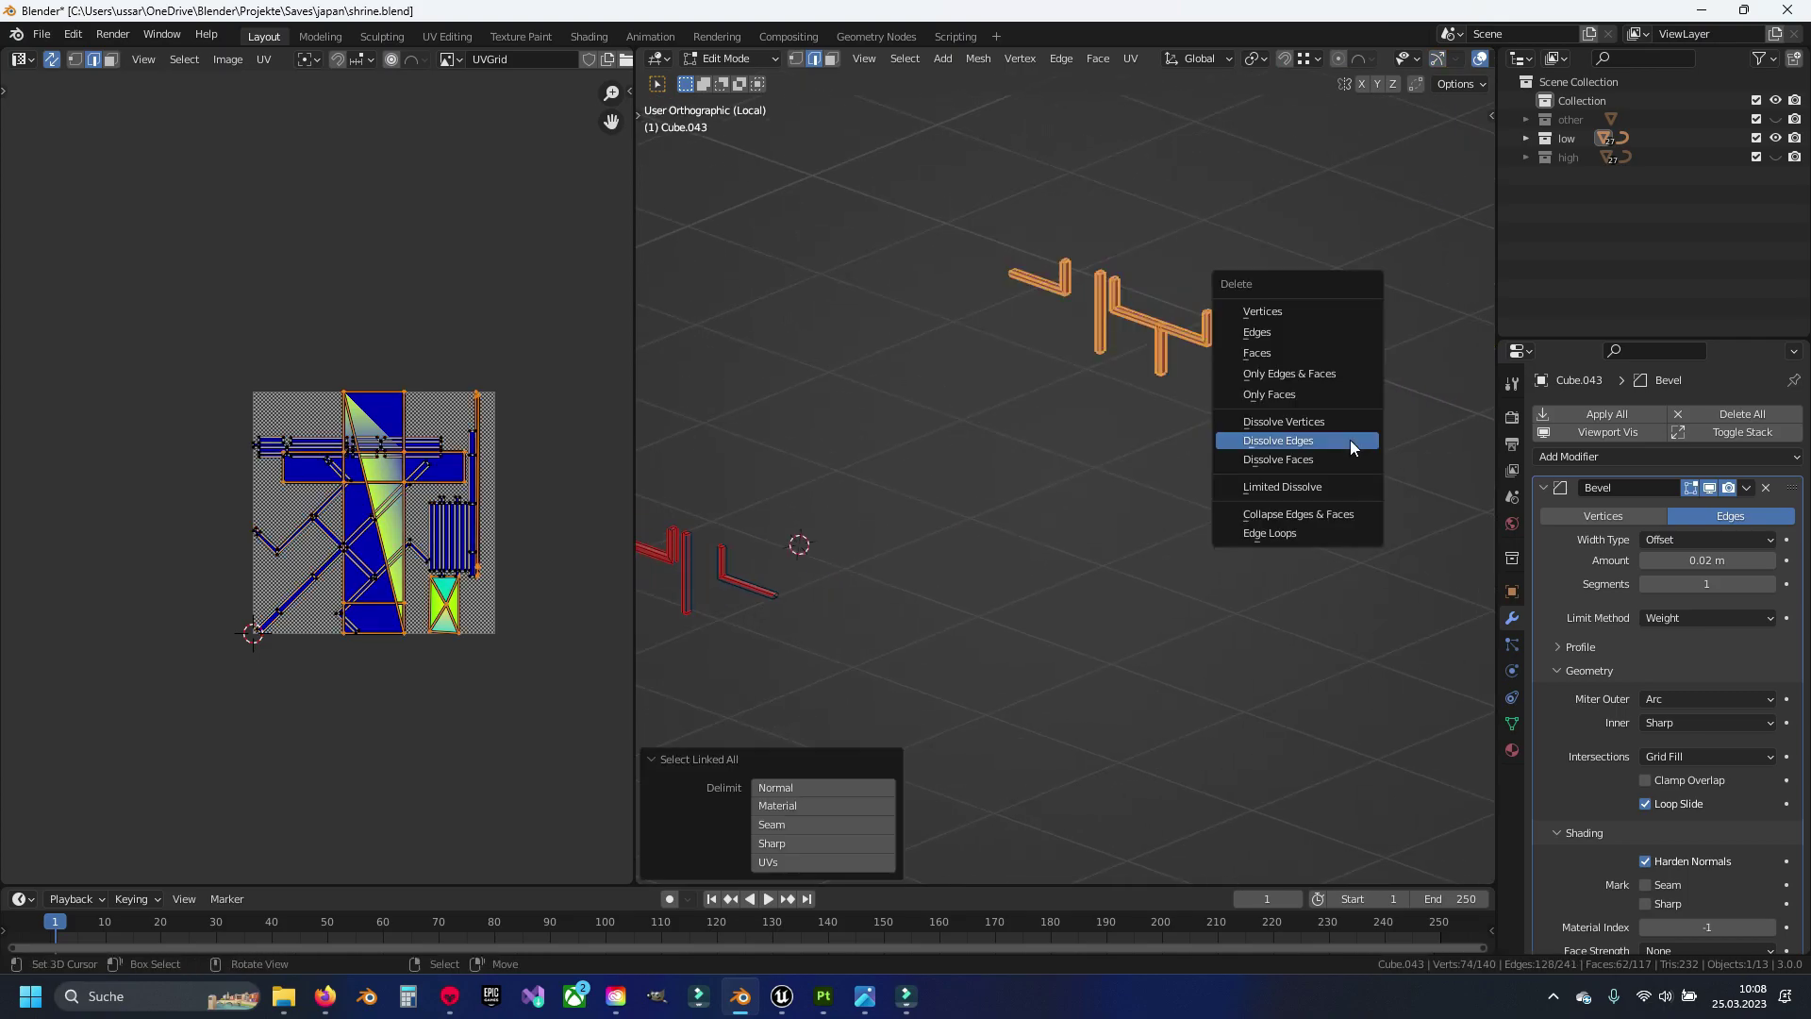
{"action": "key", "text": "Escape"}
{"action": "key", "text": "x"}
{"action": "key", "text": "Up"}
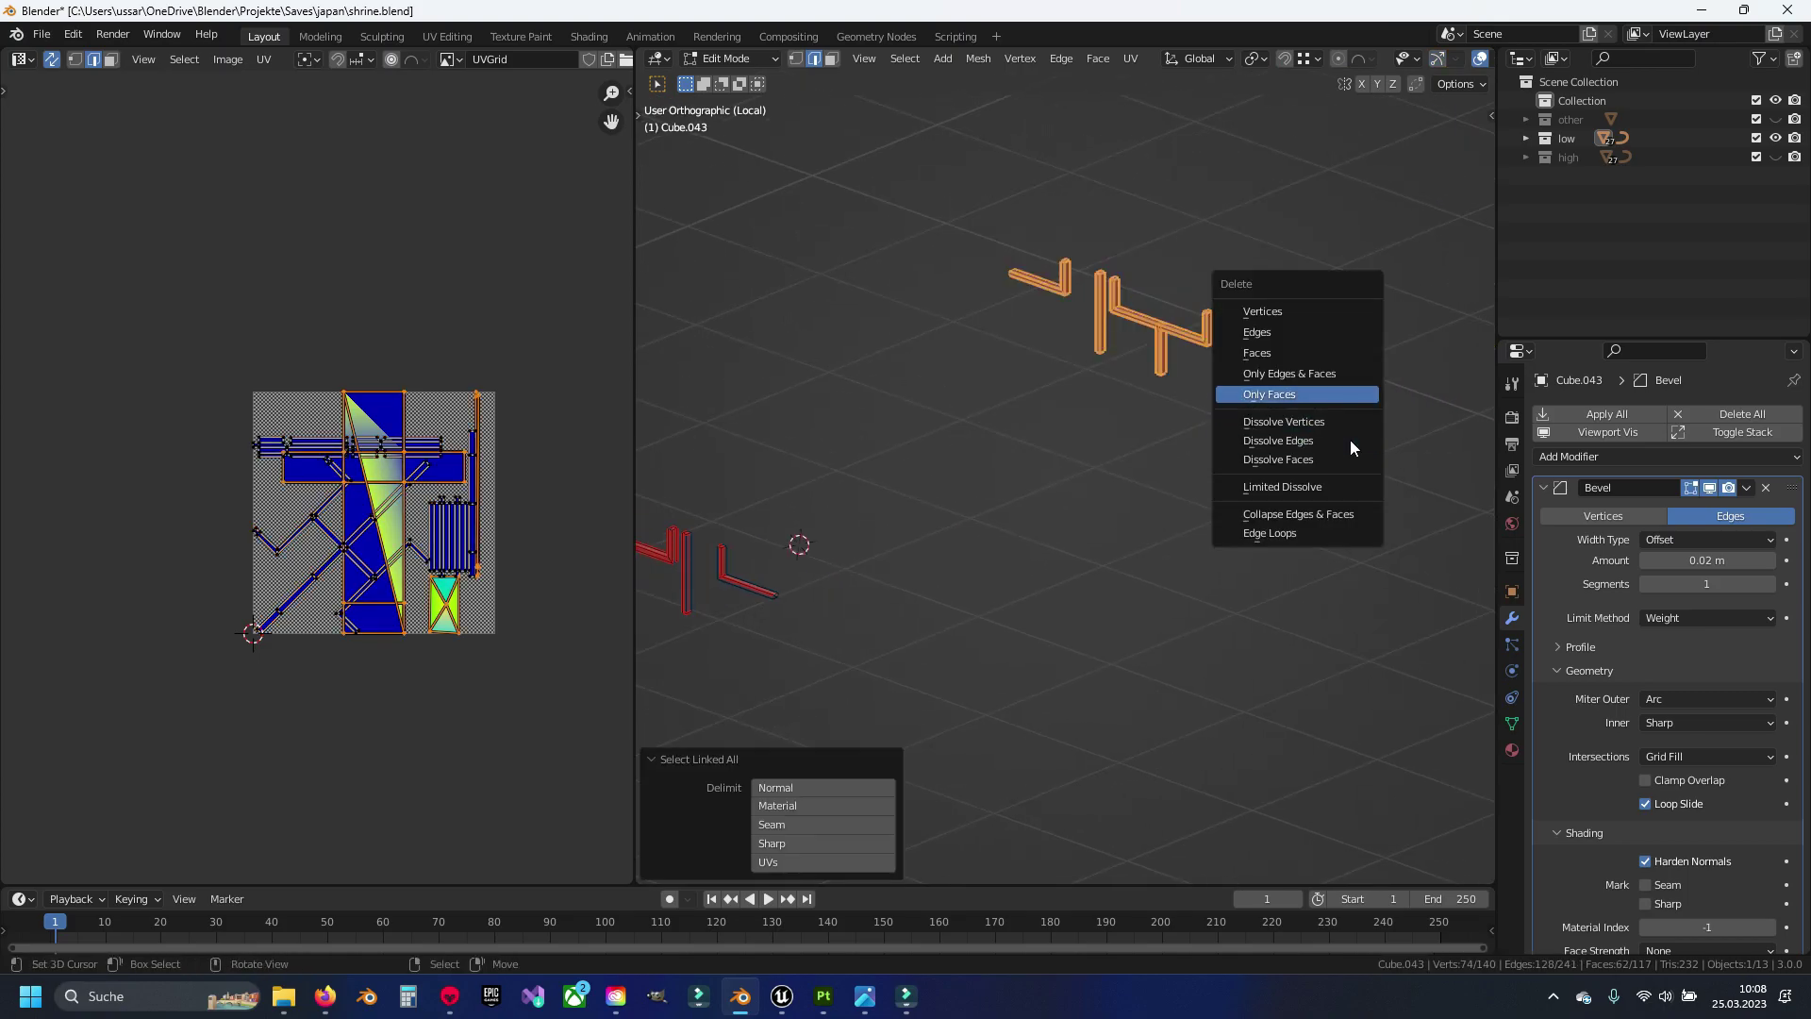
{"action": "key", "text": "Up"}
{"action": "key", "text": "Up"}
{"action": "key", "text": "Up"}
{"action": "key", "text": "Return"}
{"action": "key", "text": "Tab"}
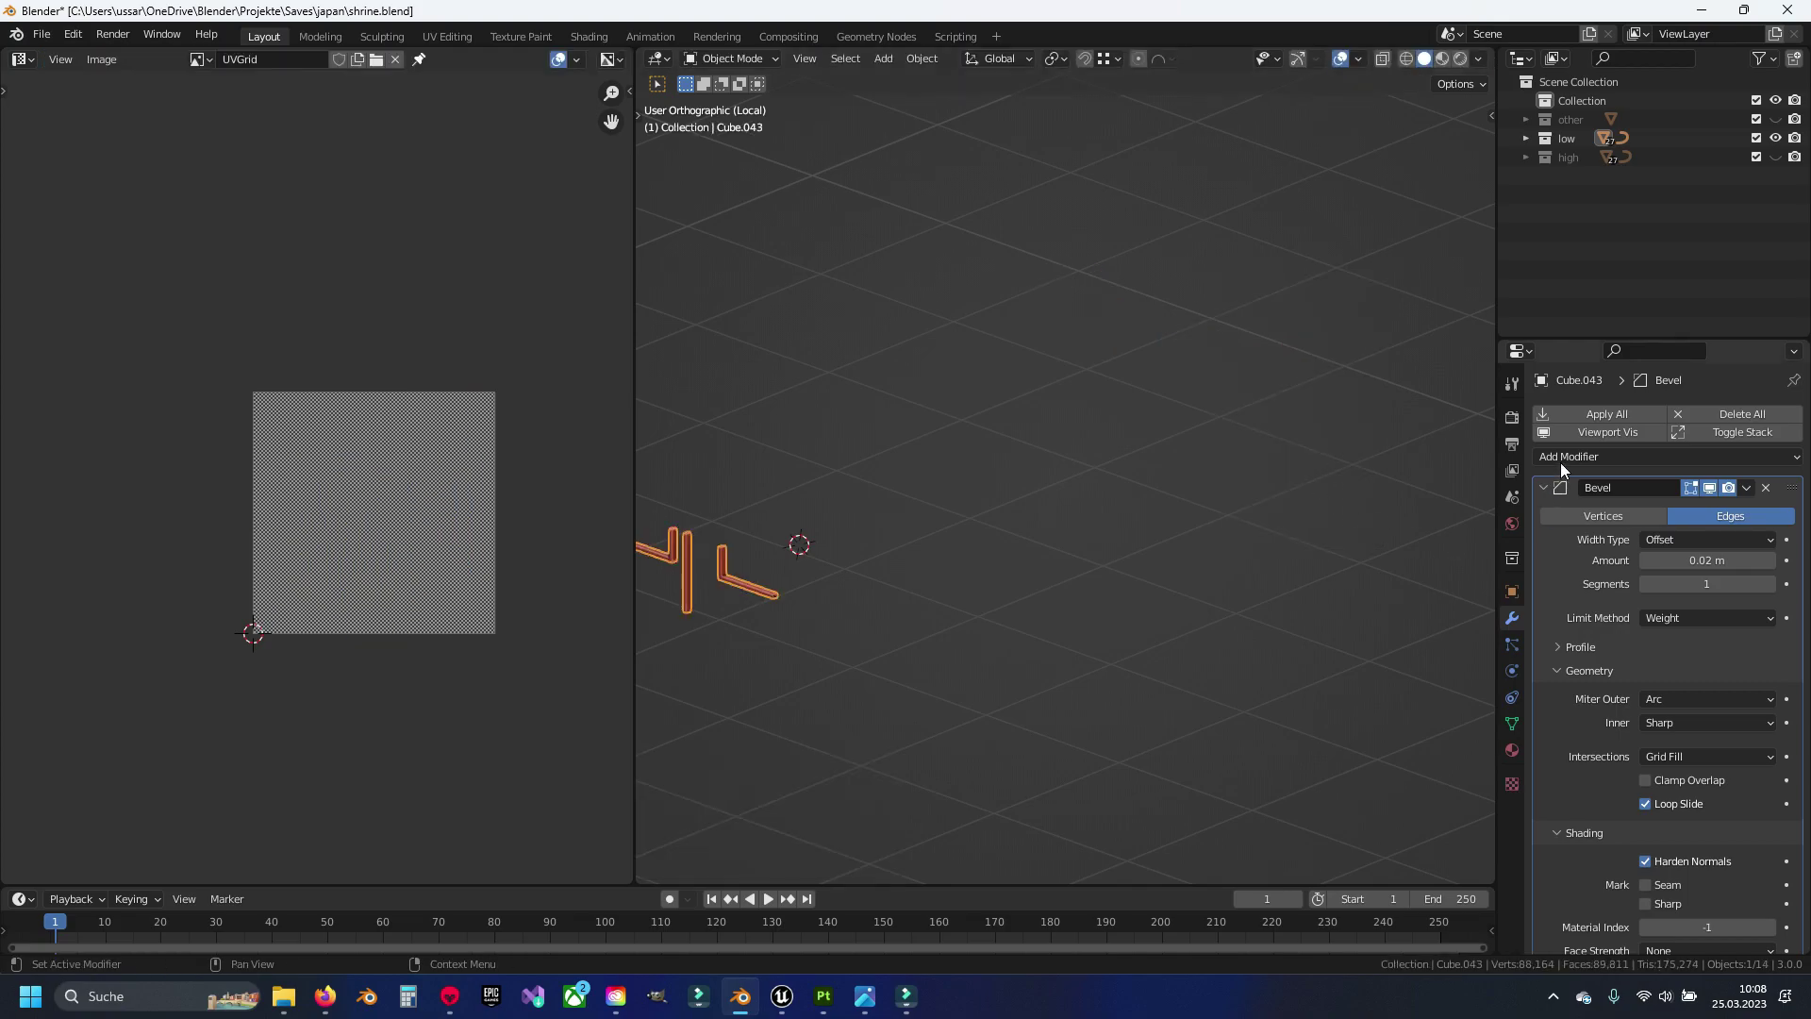
Add an X-axis Mirror modifier to the brackets and apply it
{"action": "left_click", "coordinate": [1560, 458]}
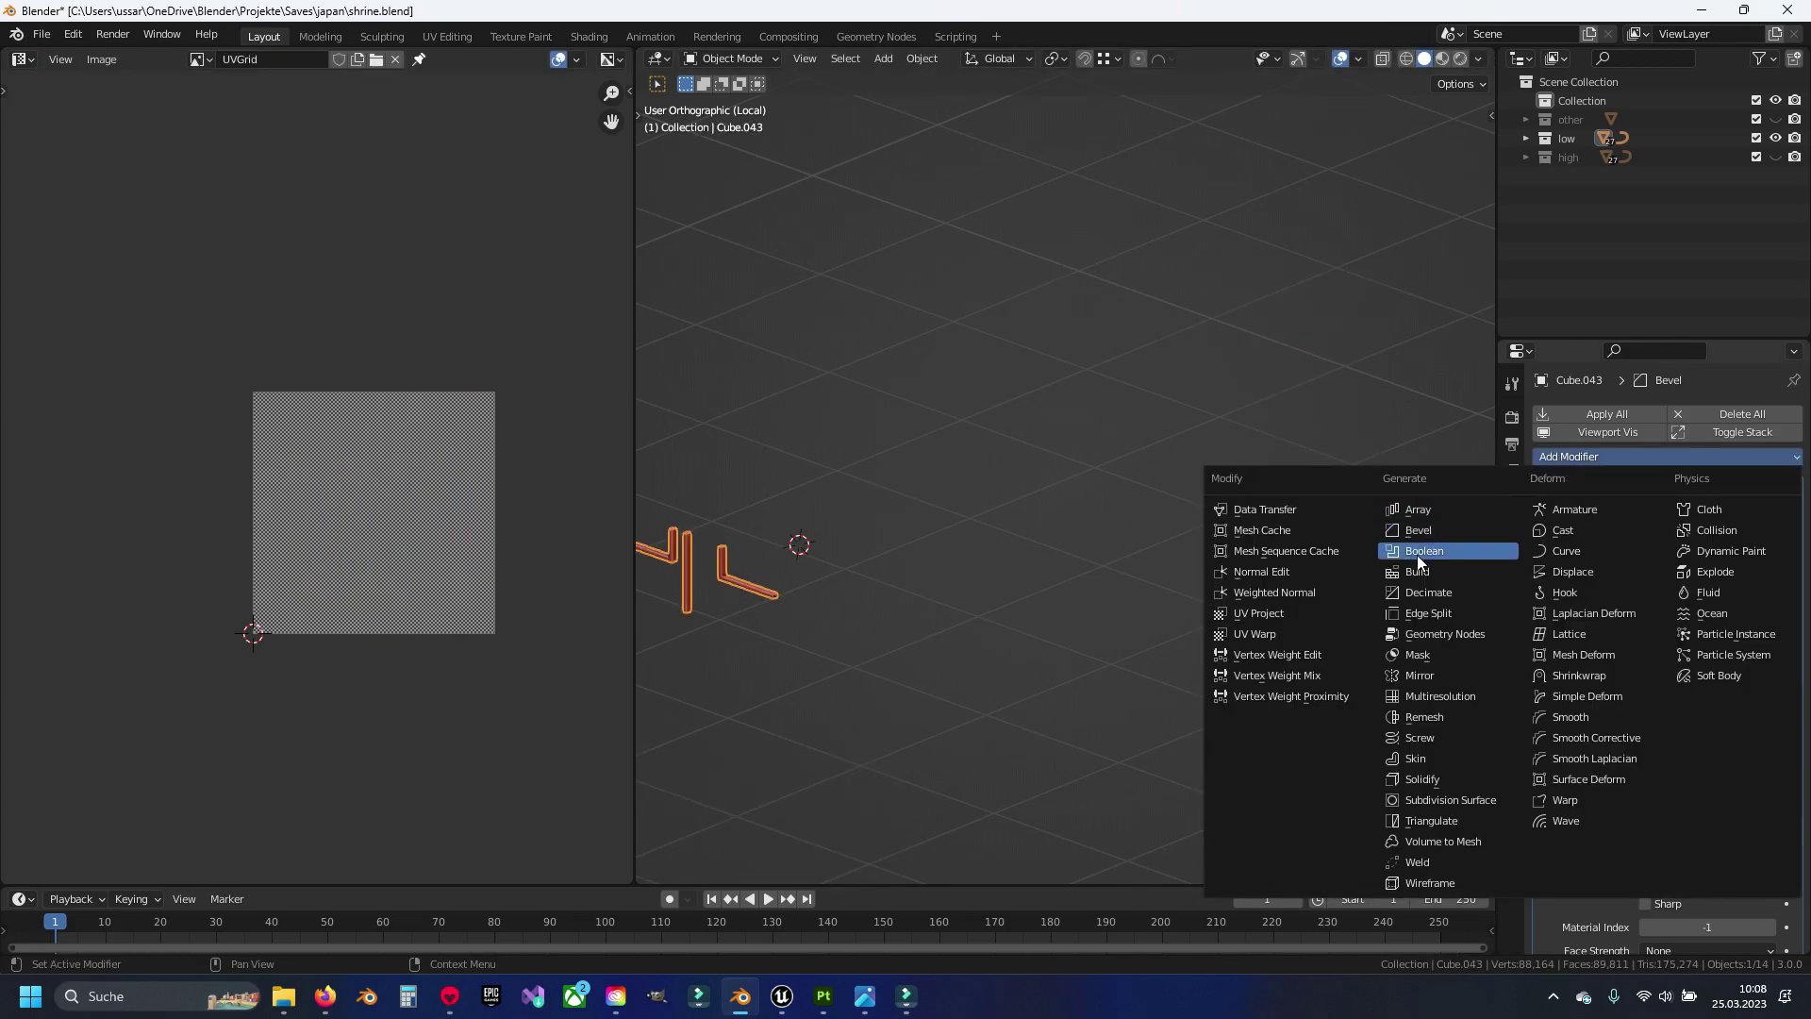
{"action": "left_click", "coordinate": [1435, 681]}
{"action": "scroll", "coordinate": [1617, 568], "scroll_direction": "down", "scroll_amount": 5}
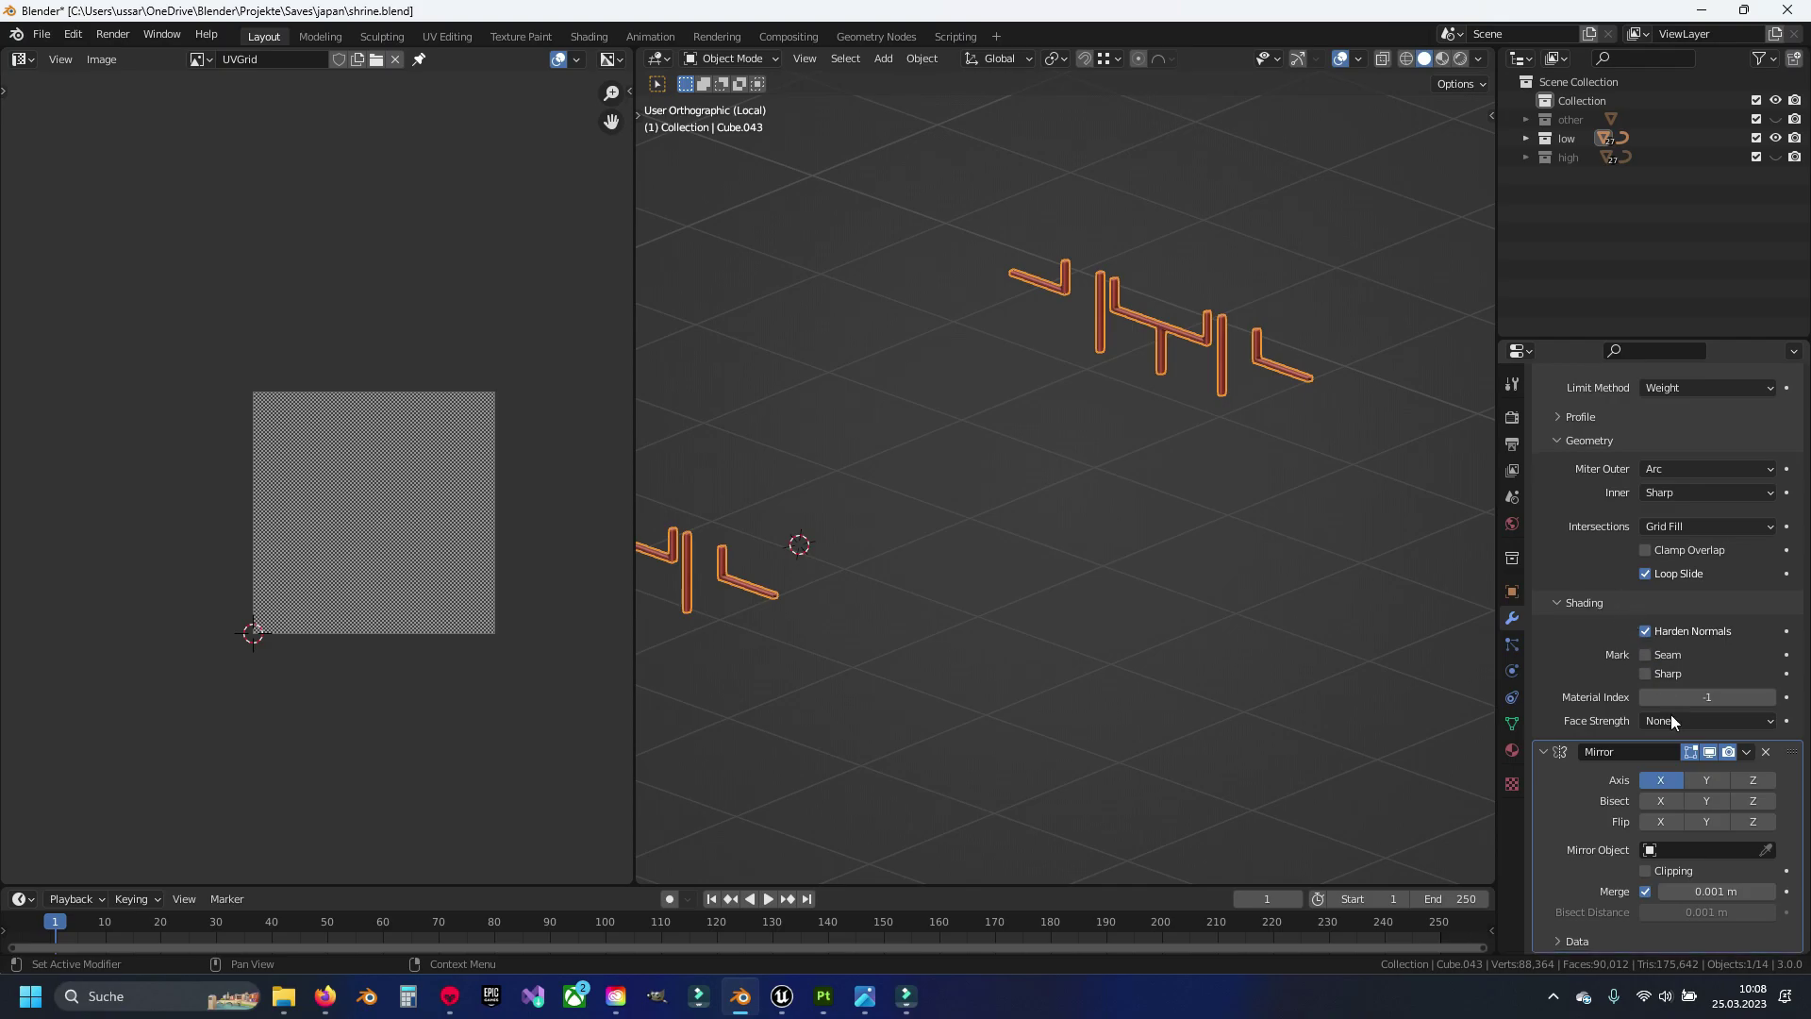
{"action": "left_click", "coordinate": [1747, 752]}
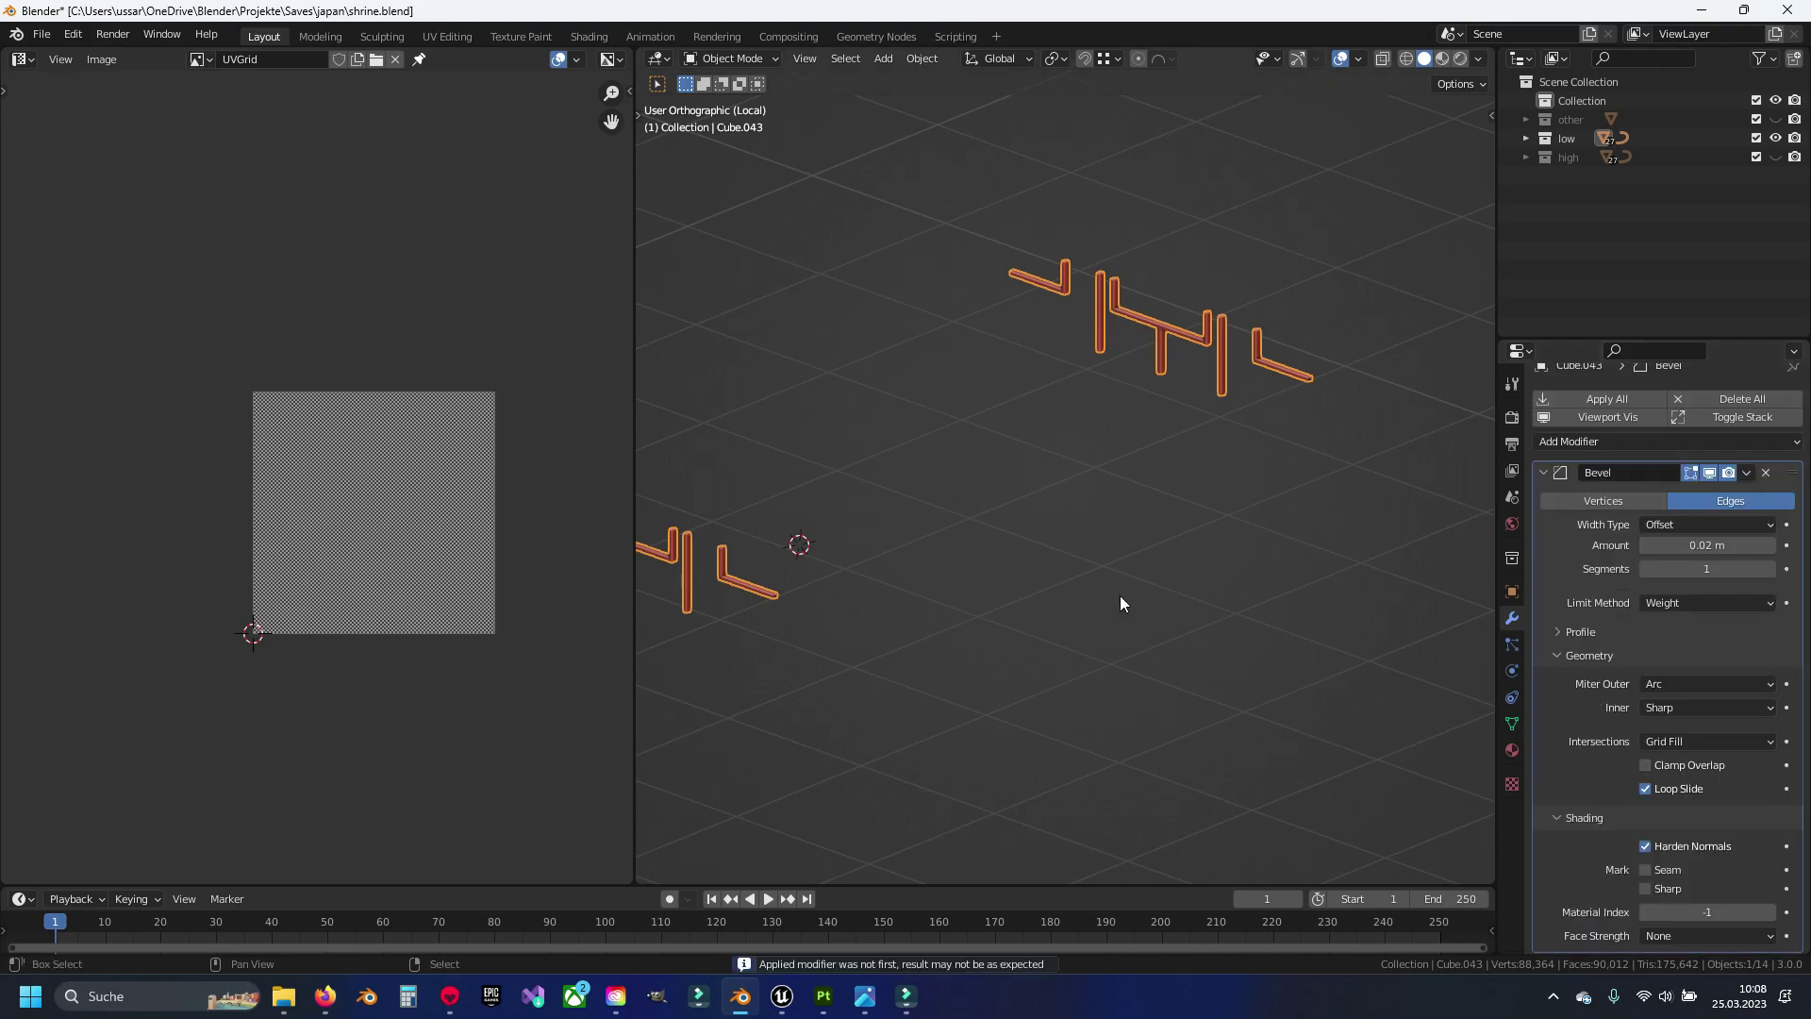
Unwrap the mirrored brackets, bring back the full shrine, and save the file
{"action": "key", "text": "Tab"}
{"action": "key", "text": "u"}
{"action": "left_click", "coordinate": [1113, 507]}
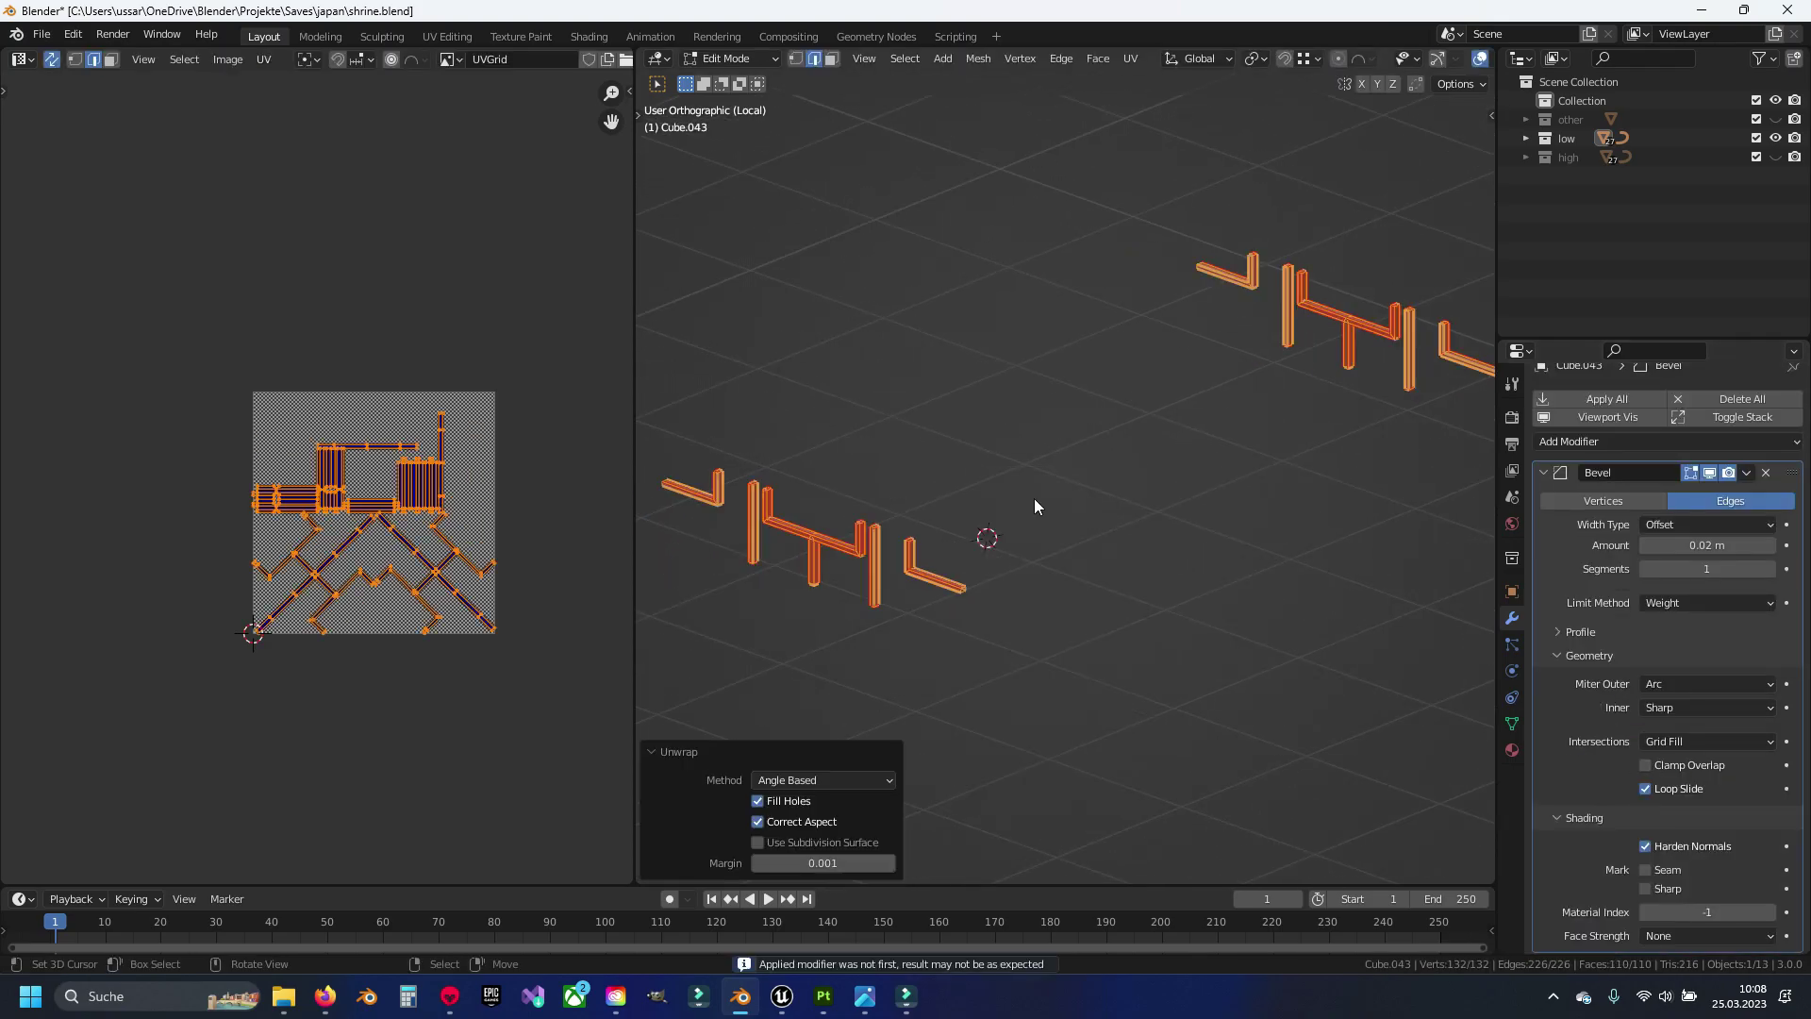
{"action": "key", "text": "Tab"}
{"action": "key", "text": "KP_Divide"}
{"action": "left_click", "coordinate": [1034, 498]}
{"action": "key", "text": "ctrl+s"}
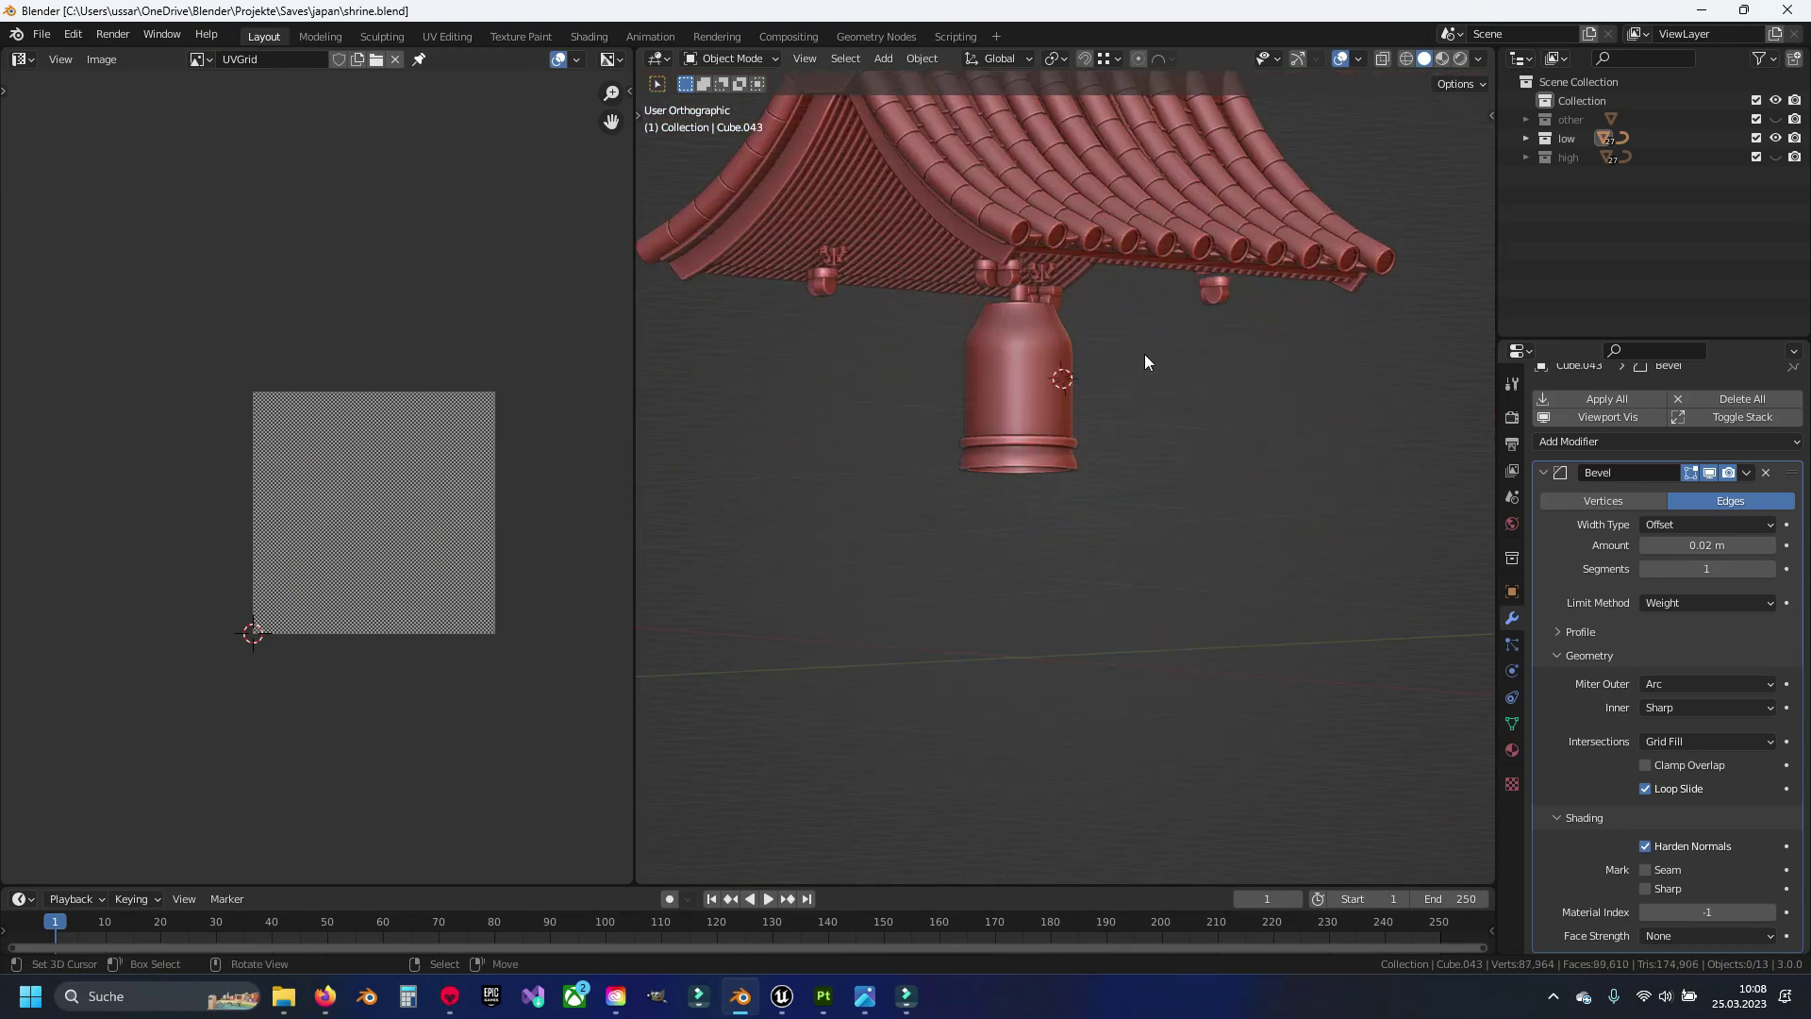
Isolate the octagonal ridge beam and enter its edit mode
{"action": "mouse_move", "coordinate": [1145, 353]}
{"action": "middle_mouse_down"}
{"action": "mouse_move", "coordinate": [1005, 394]}
{"action": "mouse_move", "coordinate": [1245, 489]}
{"action": "mouse_move", "coordinate": [880, 370]}
{"action": "mouse_move", "coordinate": [903, 179]}
{"action": "middle_mouse_up"}
{"action": "left_click", "coordinate": [903, 179]}
{"action": "key", "text": "KP_Divide"}
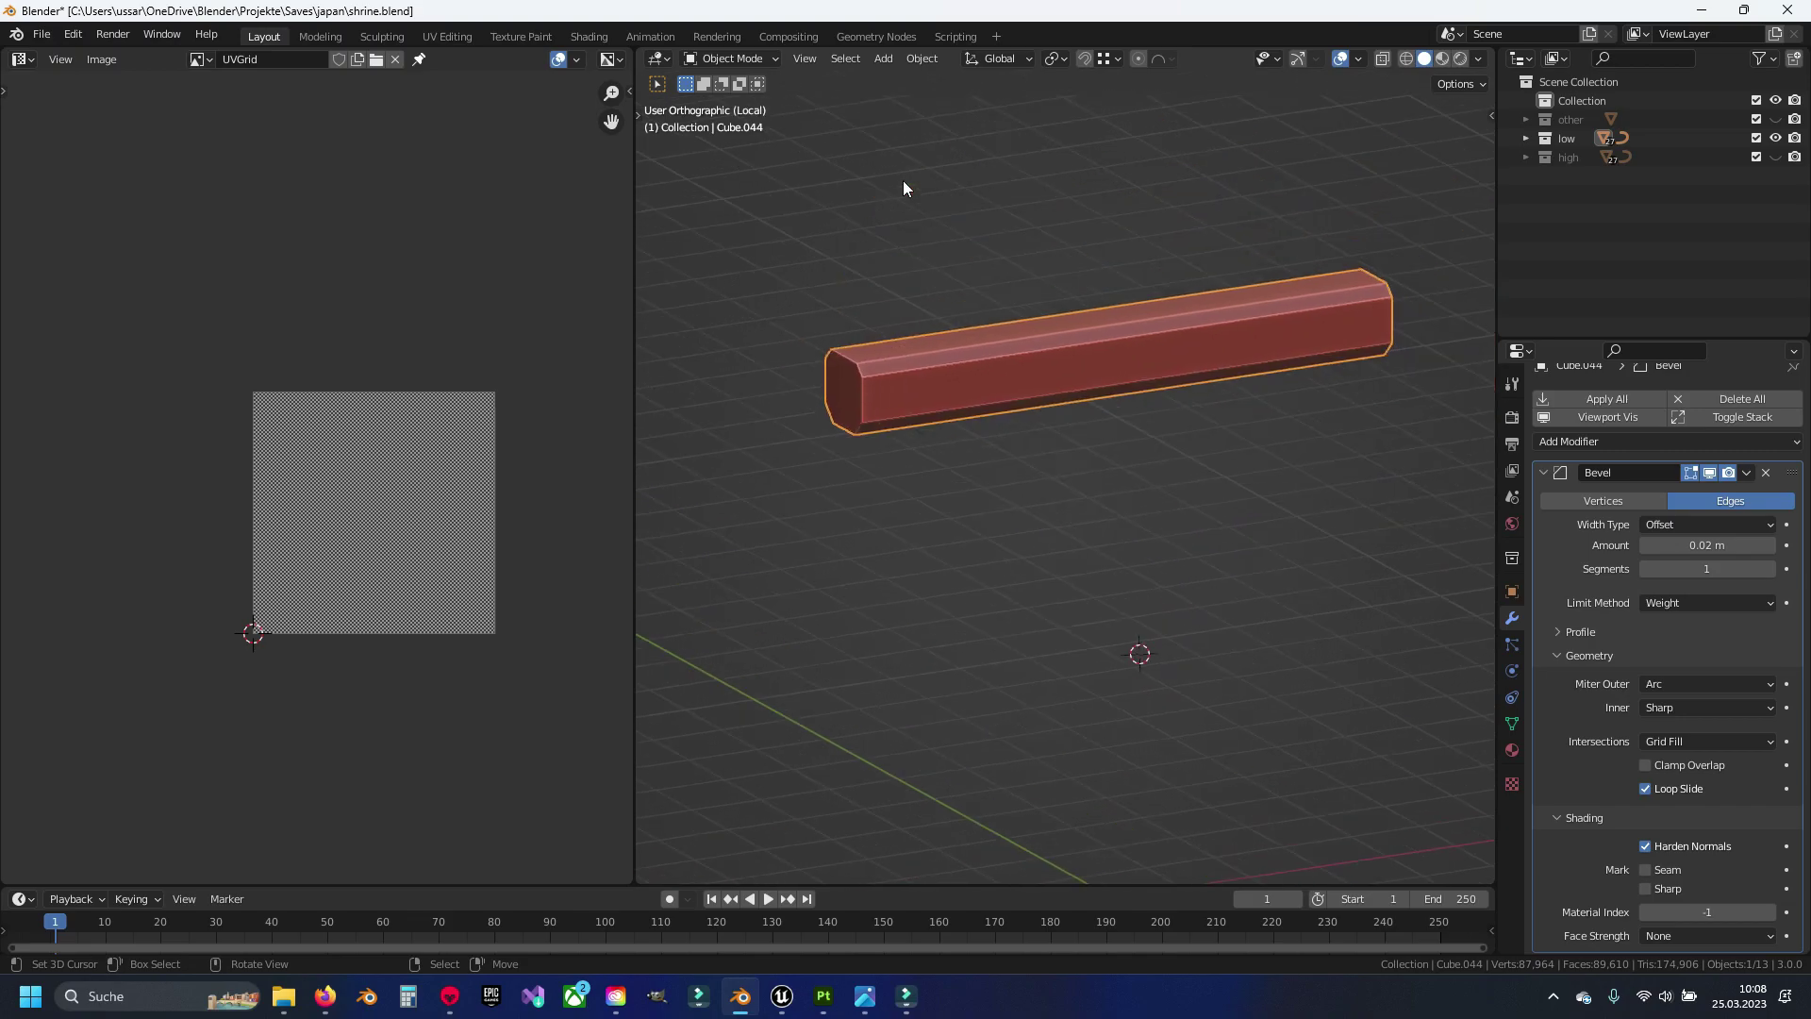
{"action": "key", "text": "Tab"}
{"action": "scroll", "coordinate": [1041, 368], "scroll_direction": "up", "scroll_amount": 2}
{"action": "scroll", "coordinate": [1041, 369], "scroll_direction": "up", "scroll_amount": 2}
{"action": "key", "text": "ctrl+s"}
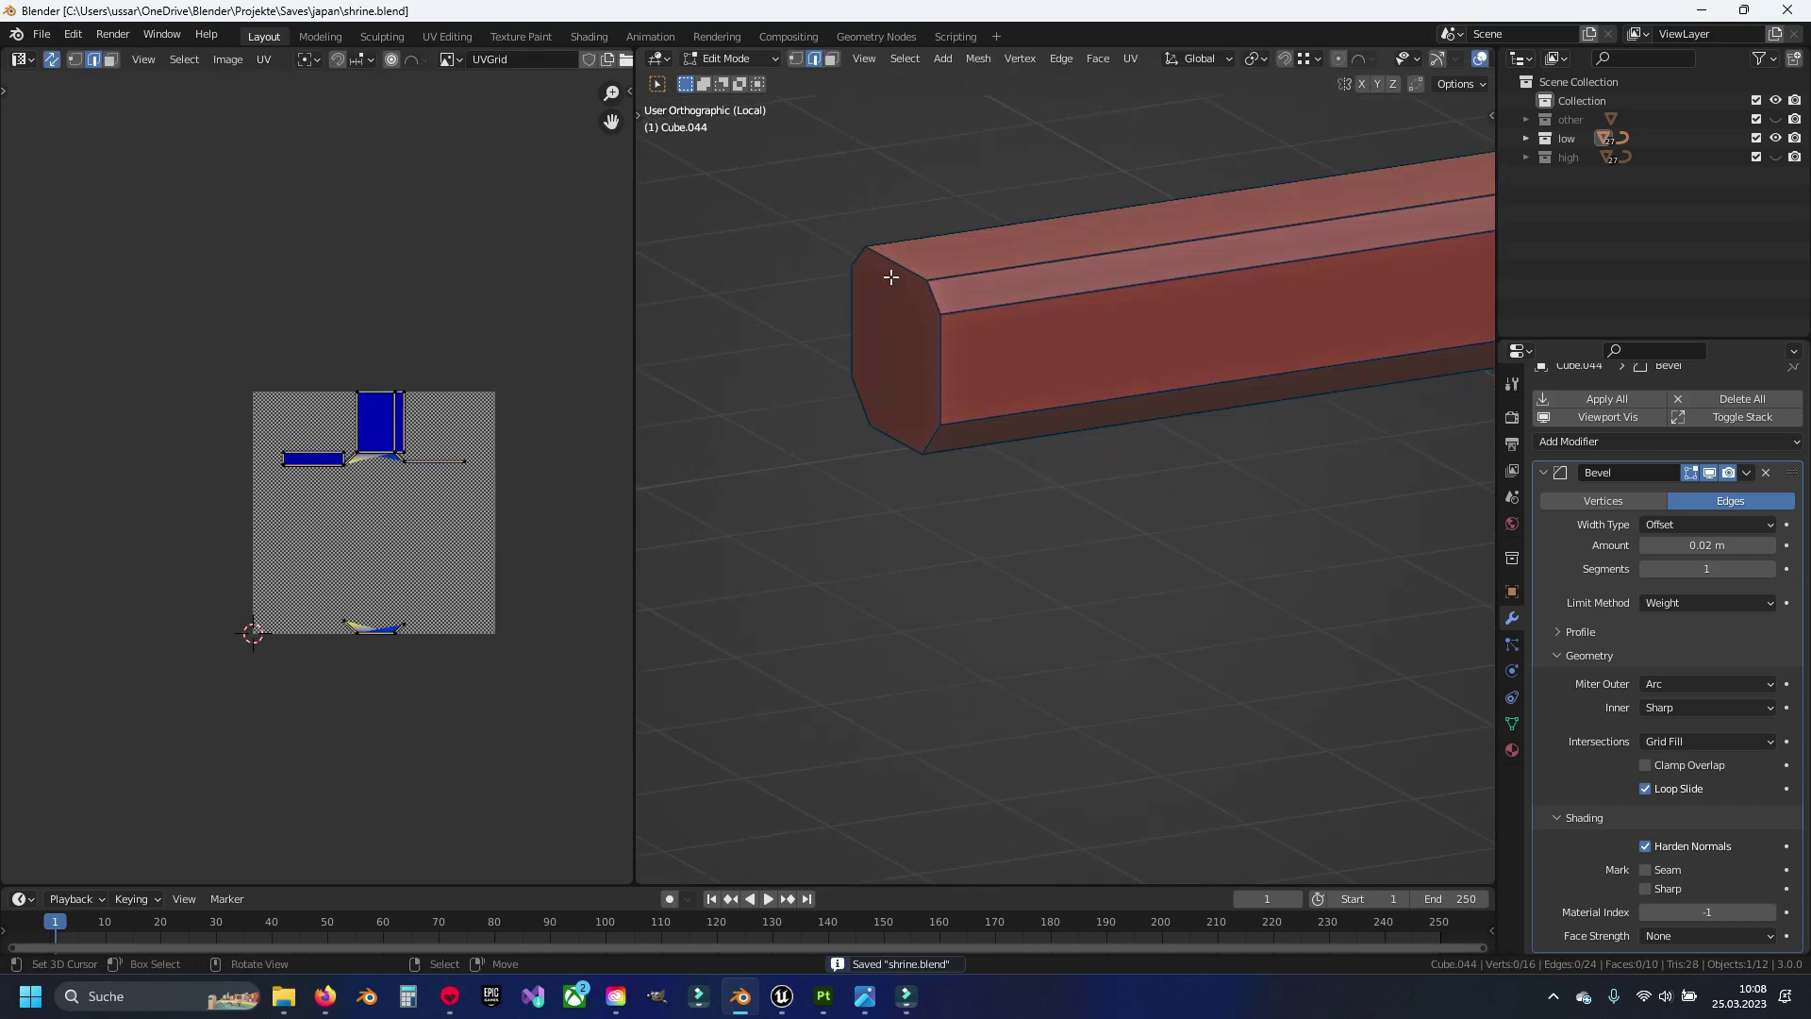
Mark seams on the edge loops around both end caps of the ridge beam
{"action": "left_click", "coordinate": [889, 274], "text": "alt"}
{"action": "scroll", "coordinate": [1104, 383], "scroll_direction": "down", "scroll_amount": 3}
{"action": "middle_click_drag", "start_coordinate": [1103, 384], "coordinate": [1066, 406]}
{"action": "scroll", "coordinate": [1066, 406], "scroll_direction": "up", "scroll_amount": 2}
{"action": "left_click", "coordinate": [1269, 440], "text": "alt+shift"}
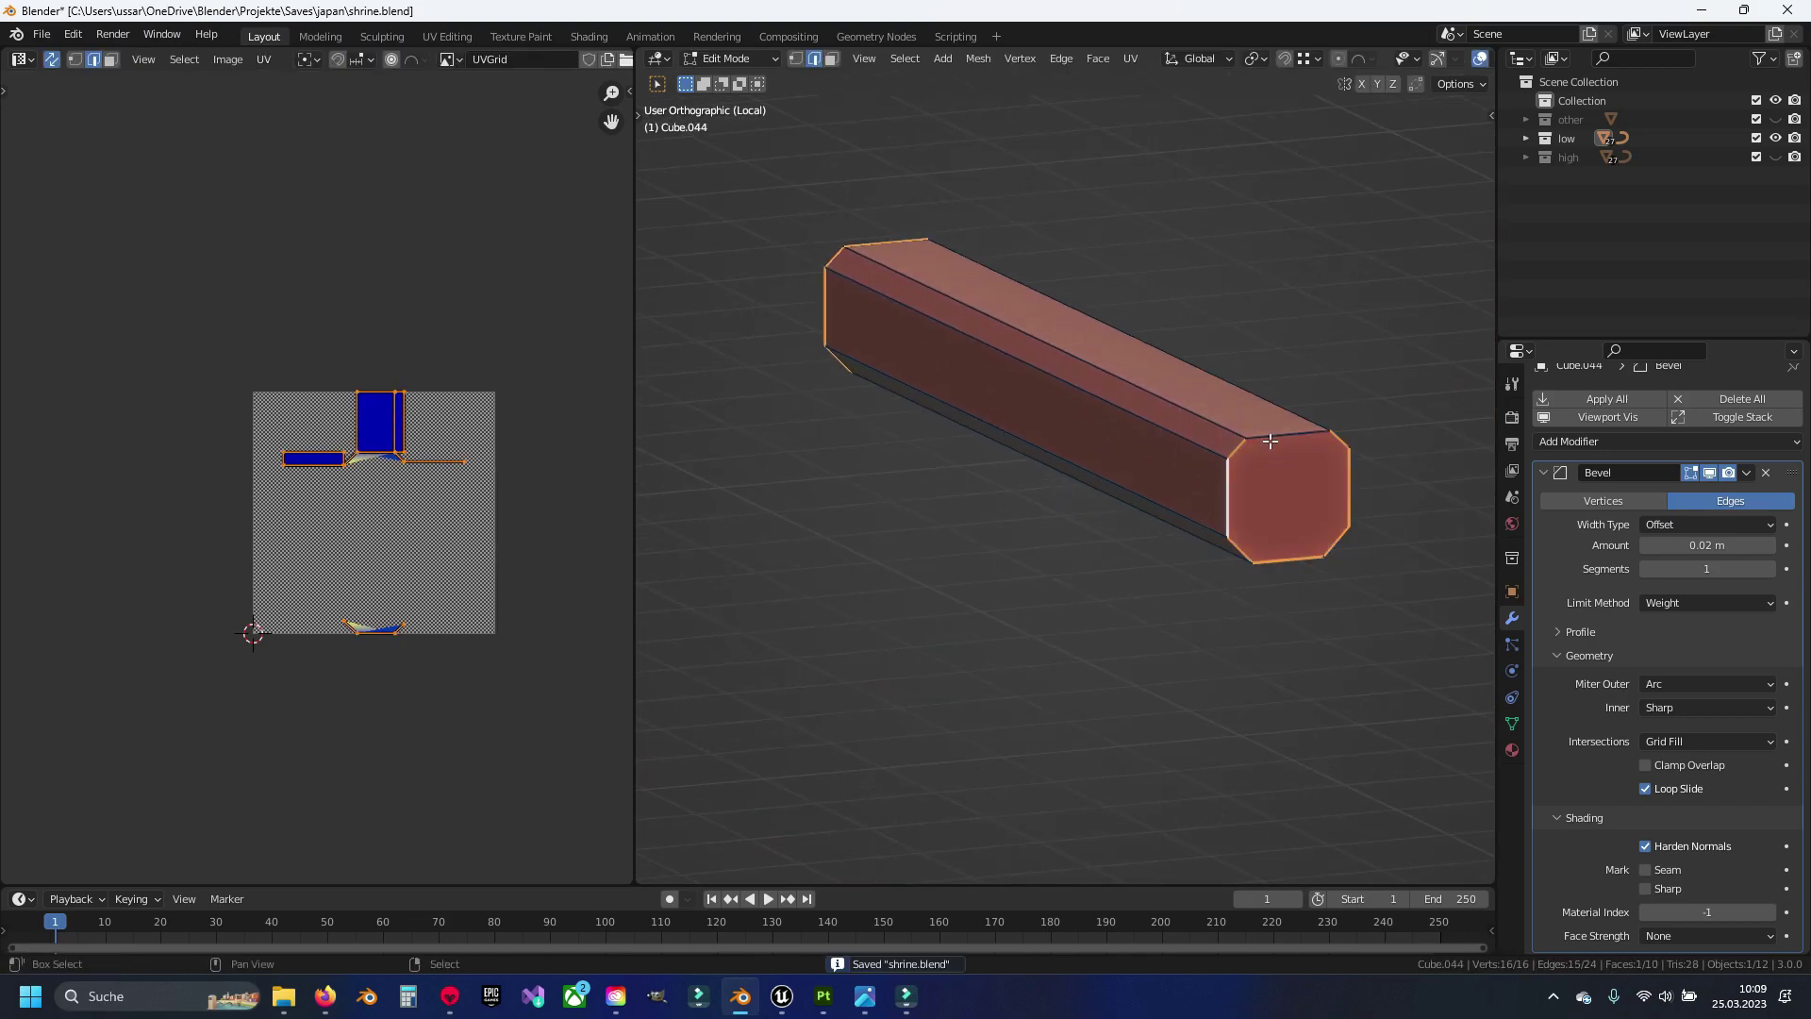
{"action": "right_click", "coordinate": [1287, 436]}
{"action": "left_click", "coordinate": [1286, 435]}
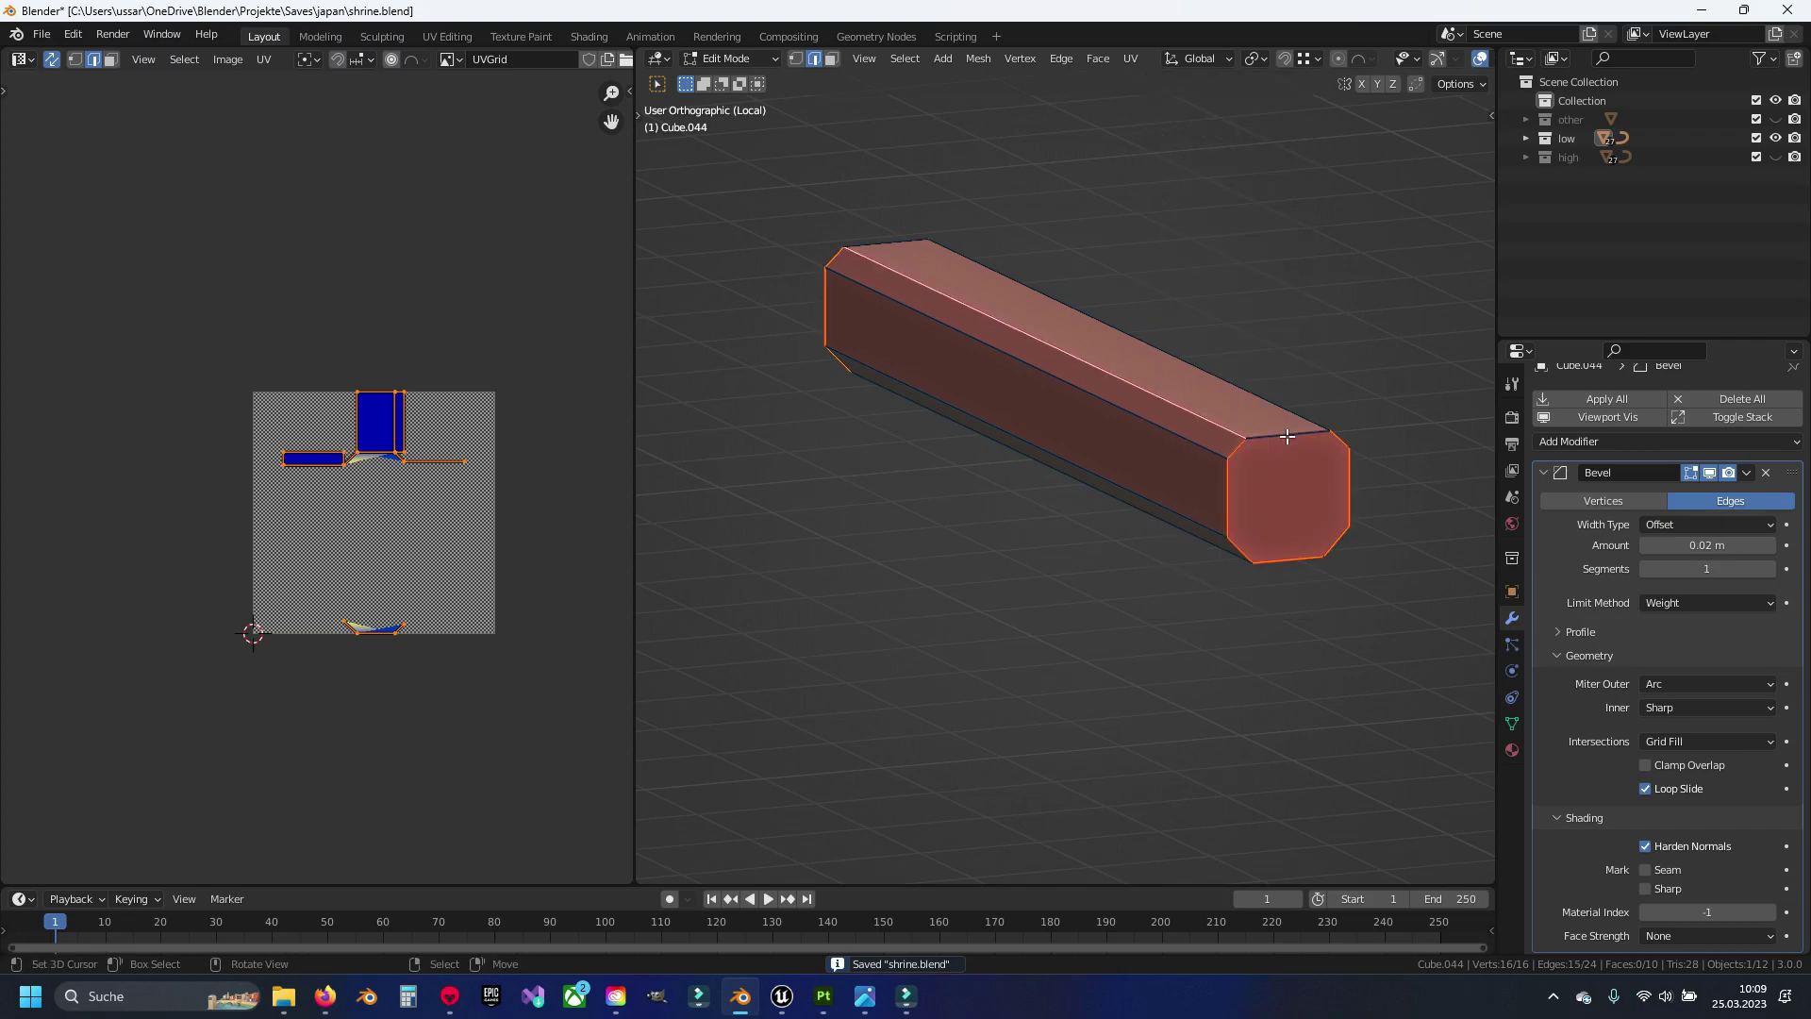
Unwrap the whole ridge beam, return to the full shrine in object mode, and save
{"action": "key", "text": "a"}
{"action": "key", "text": "u"}
{"action": "left_click", "coordinate": [1286, 436]}
{"action": "key", "text": "Tab"}
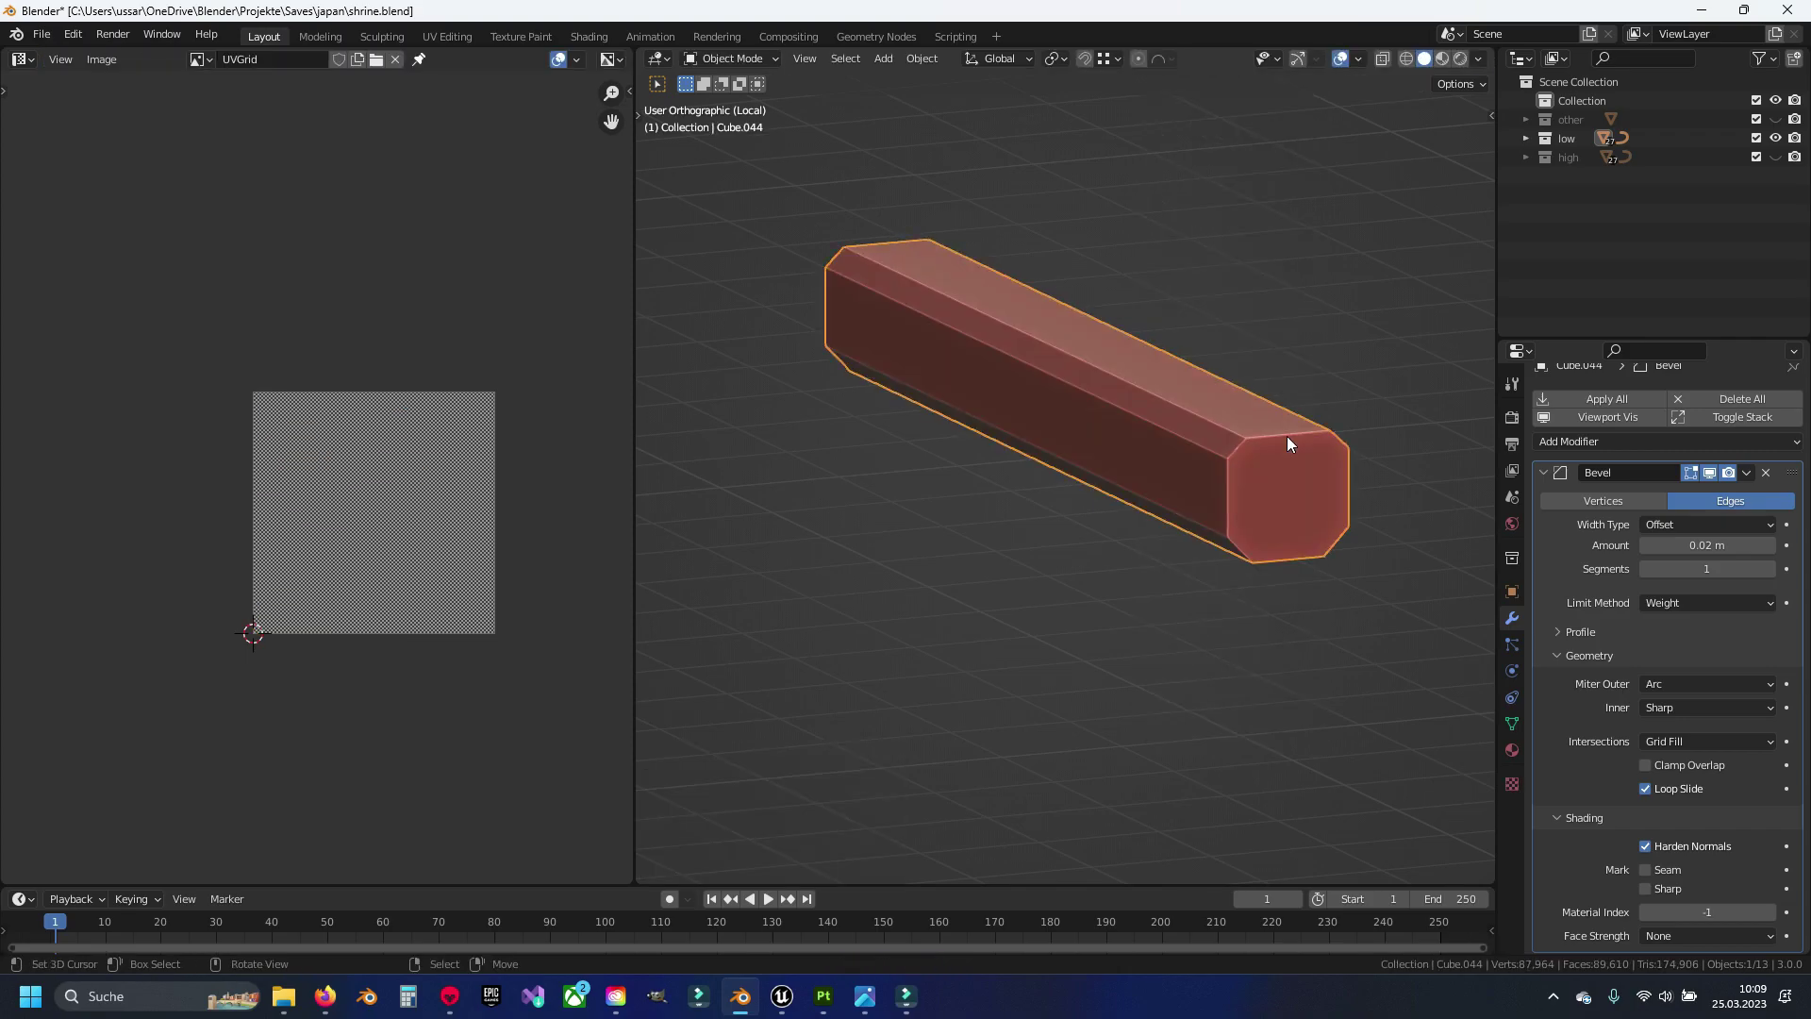
{"action": "key", "text": "KP_Divide"}
{"action": "key", "text": "ctrl+s"}
{"action": "mouse_move", "coordinate": [1264, 432]}
{"action": "middle_mouse_down"}
{"action": "mouse_move", "coordinate": [971, 286]}
{"action": "mouse_move", "coordinate": [1043, 385]}
{"action": "middle_mouse_up"}
Isolate the roof tile cylinder array in edit mode, viewing a single tile's open end
{"action": "scroll", "coordinate": [1043, 385], "scroll_direction": "up", "scroll_amount": 1}
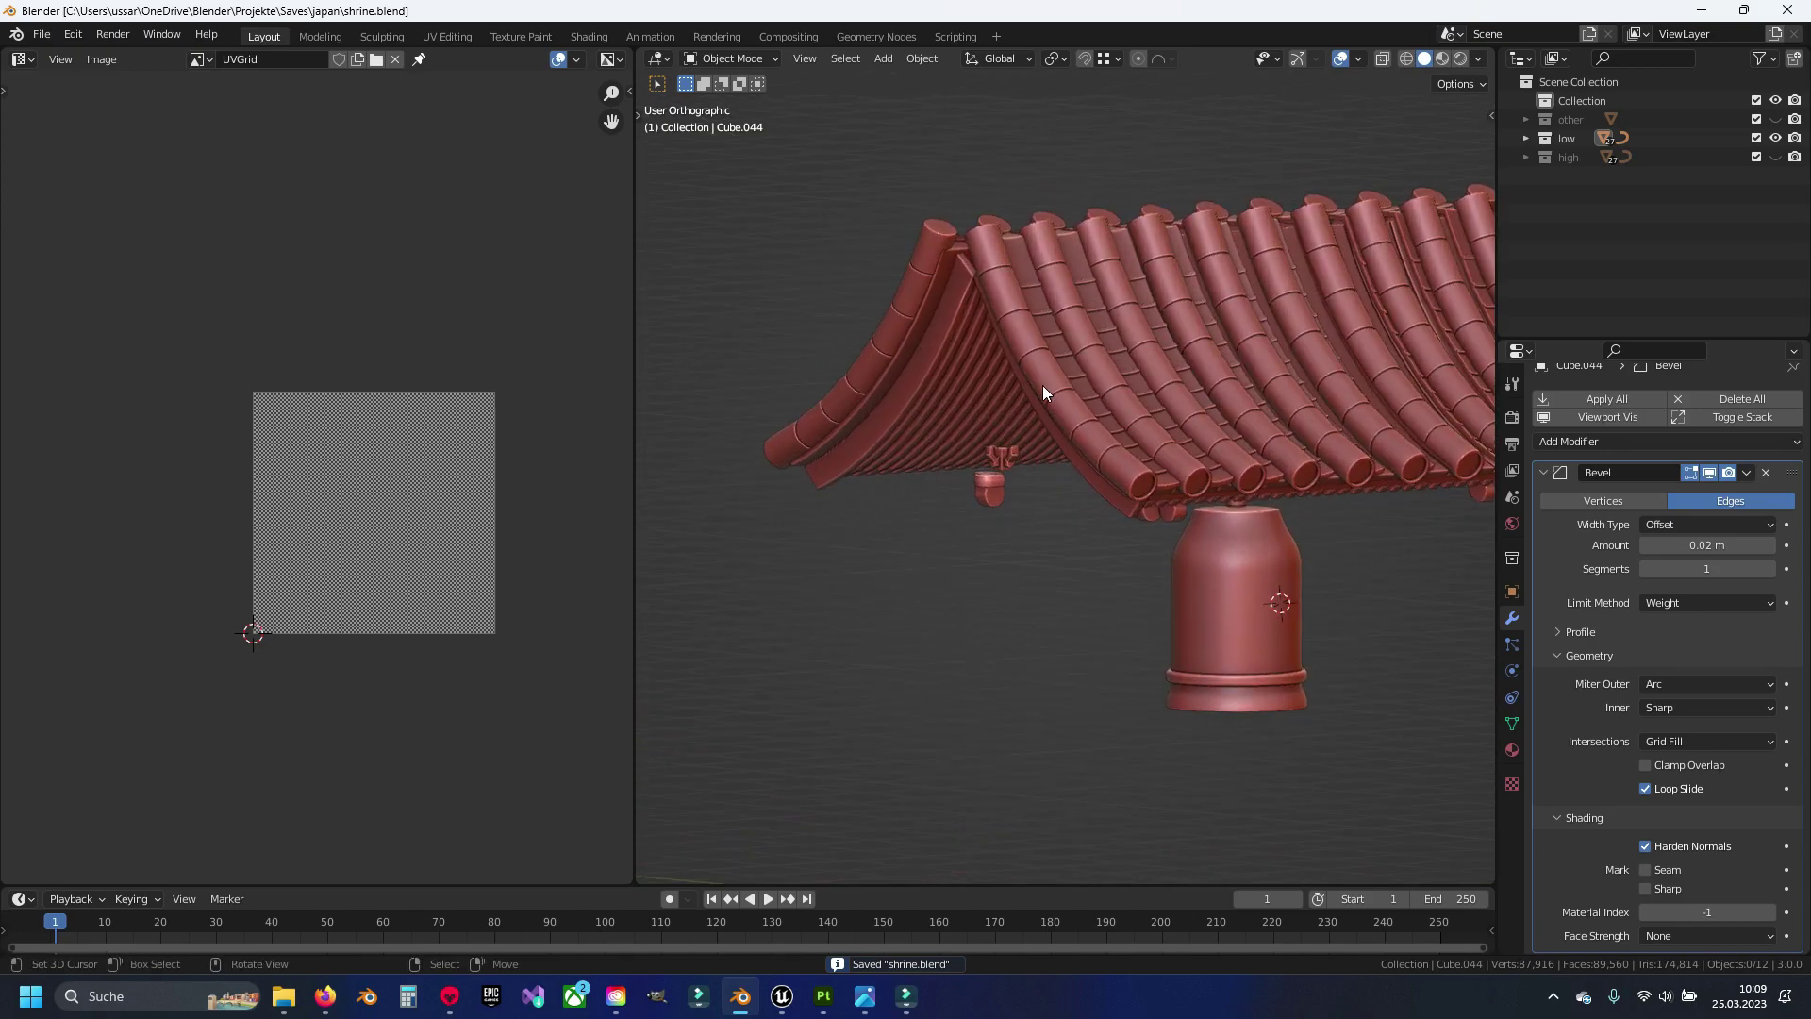
{"action": "left_click", "coordinate": [1051, 375]}
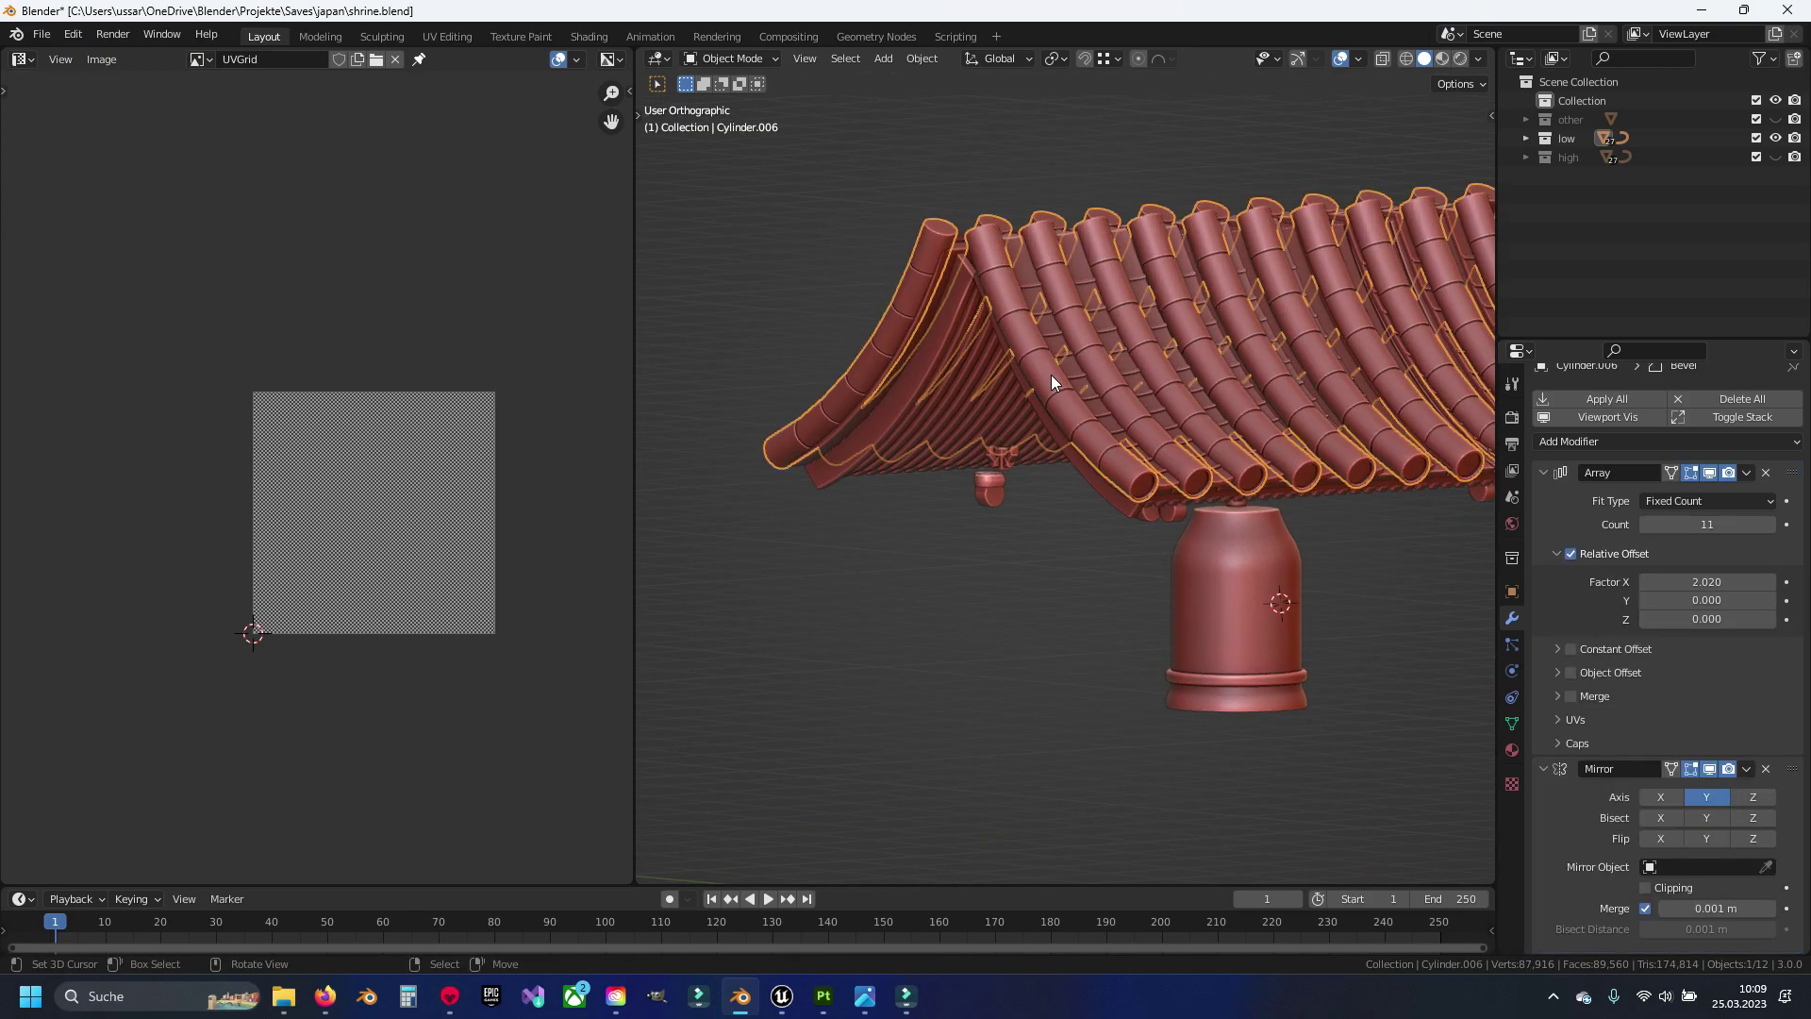
{"action": "key", "text": "KP_Divide"}
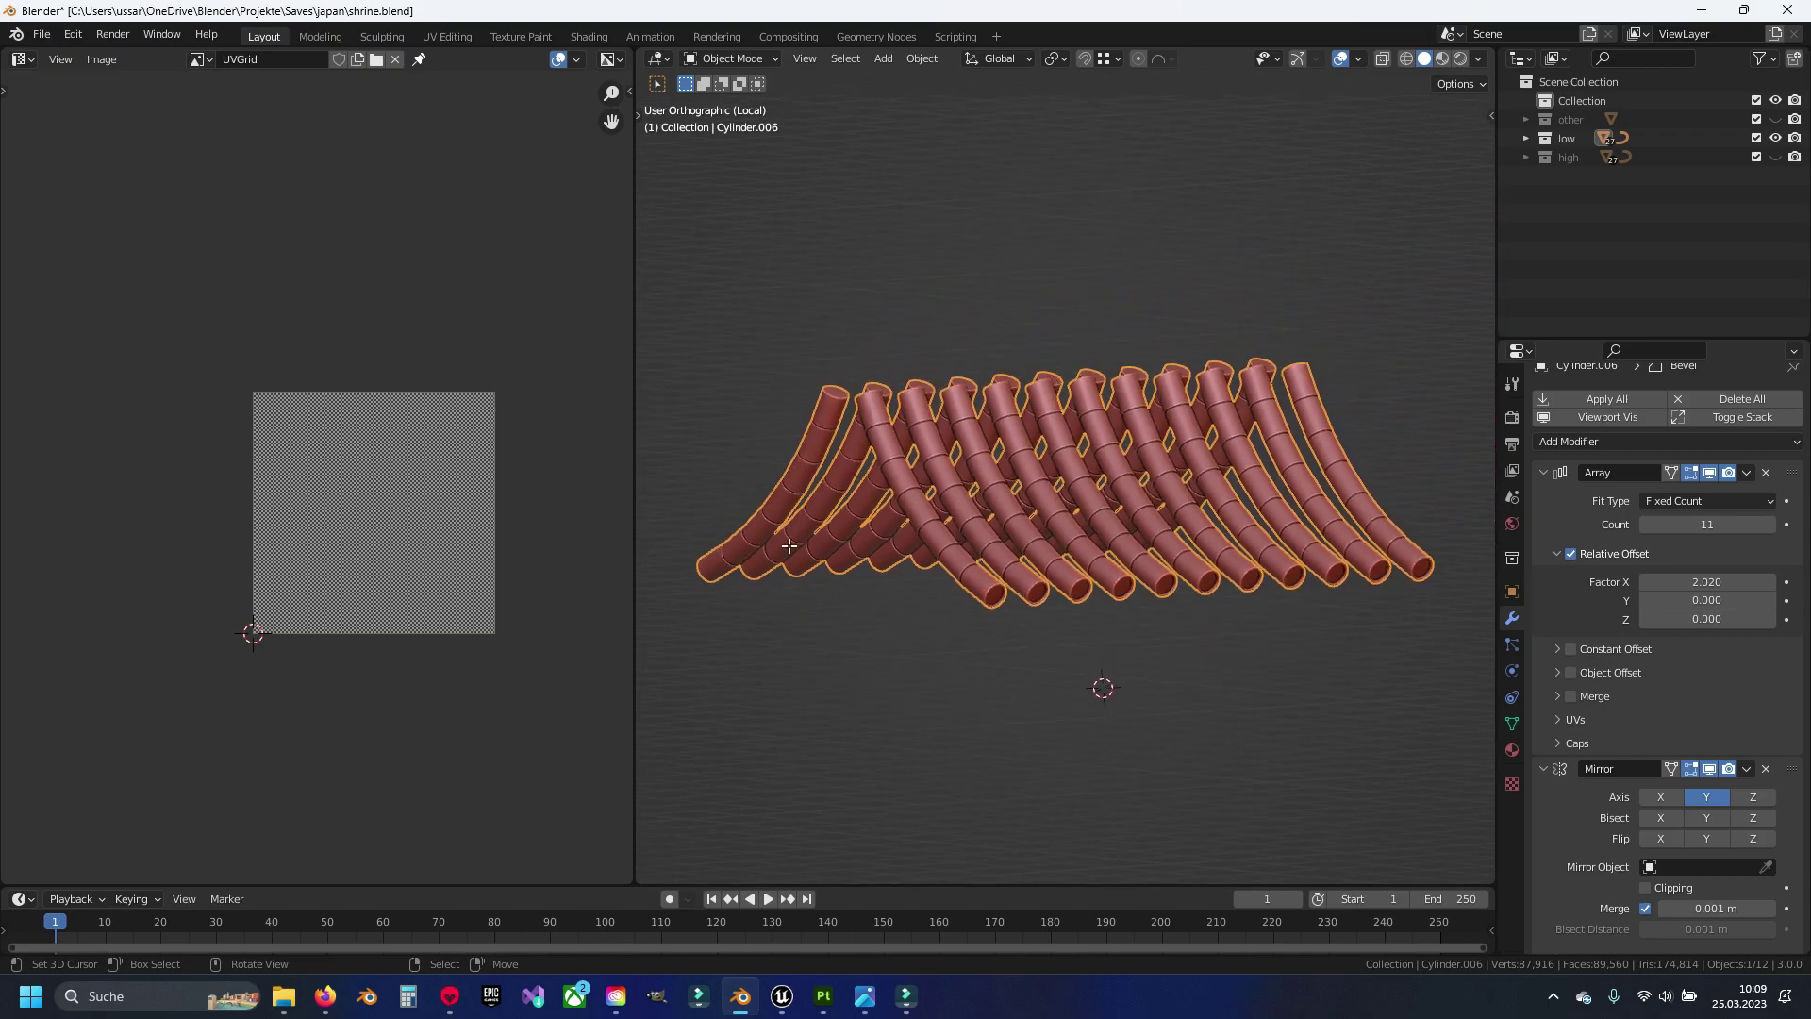
{"action": "key", "text": "Tab"}
{"action": "key", "text": "ctrl+s"}
{"action": "middle_click_drag", "start_coordinate": [897, 522], "coordinate": [994, 424]}
{"action": "scroll", "coordinate": [1017, 480], "scroll_direction": "up", "scroll_amount": 5}
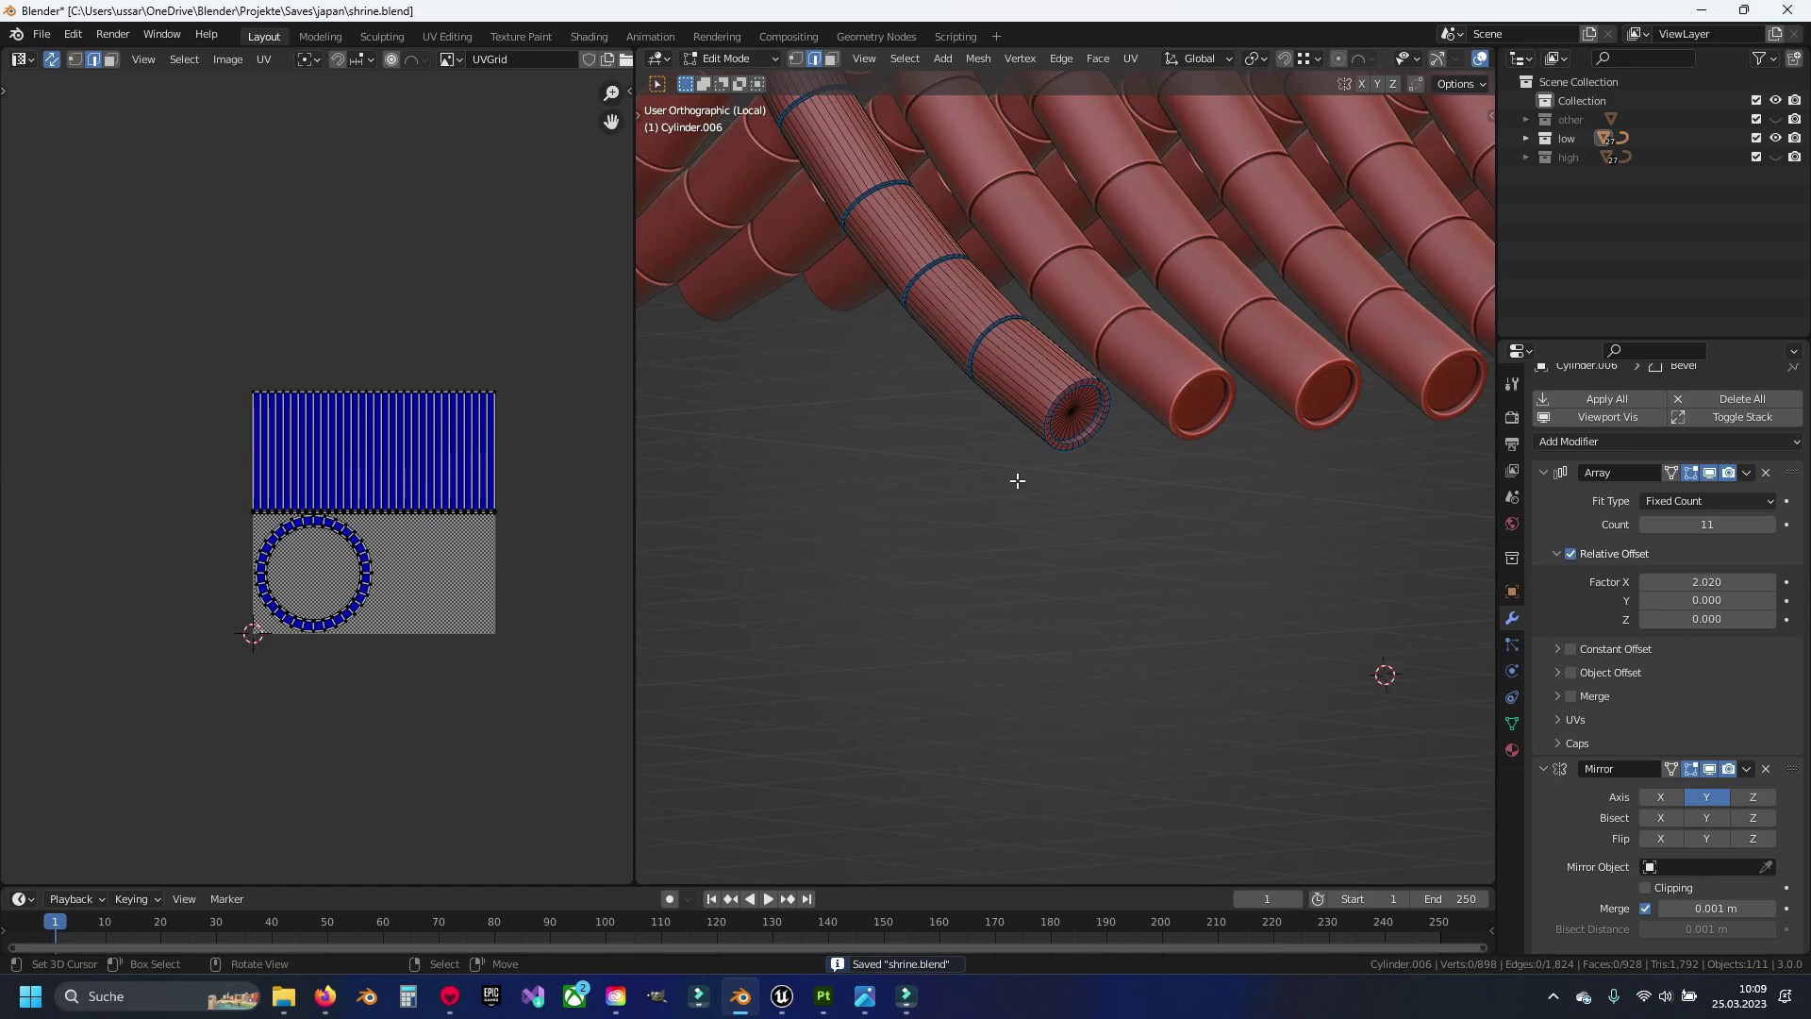
{"action": "scroll", "coordinate": [1016, 480], "scroll_direction": "up", "scroll_amount": 4}
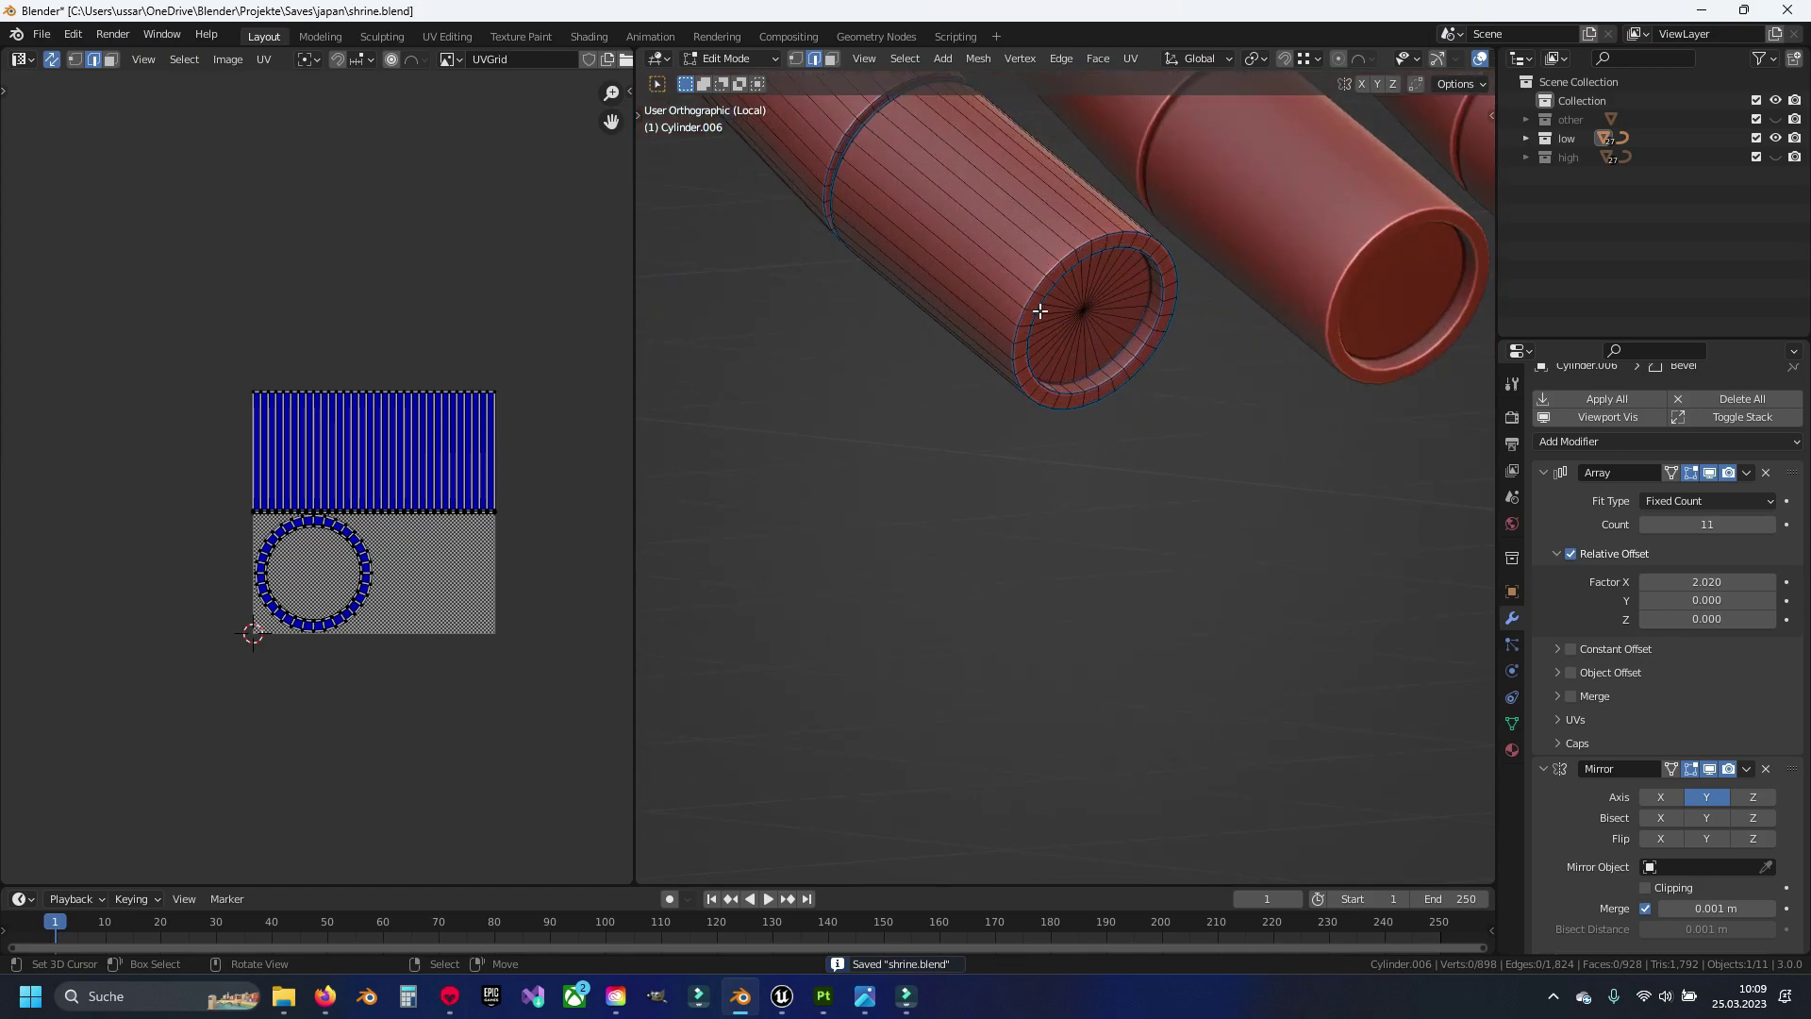
{"action": "scroll", "coordinate": [1053, 268], "scroll_direction": "up", "scroll_amount": 5}
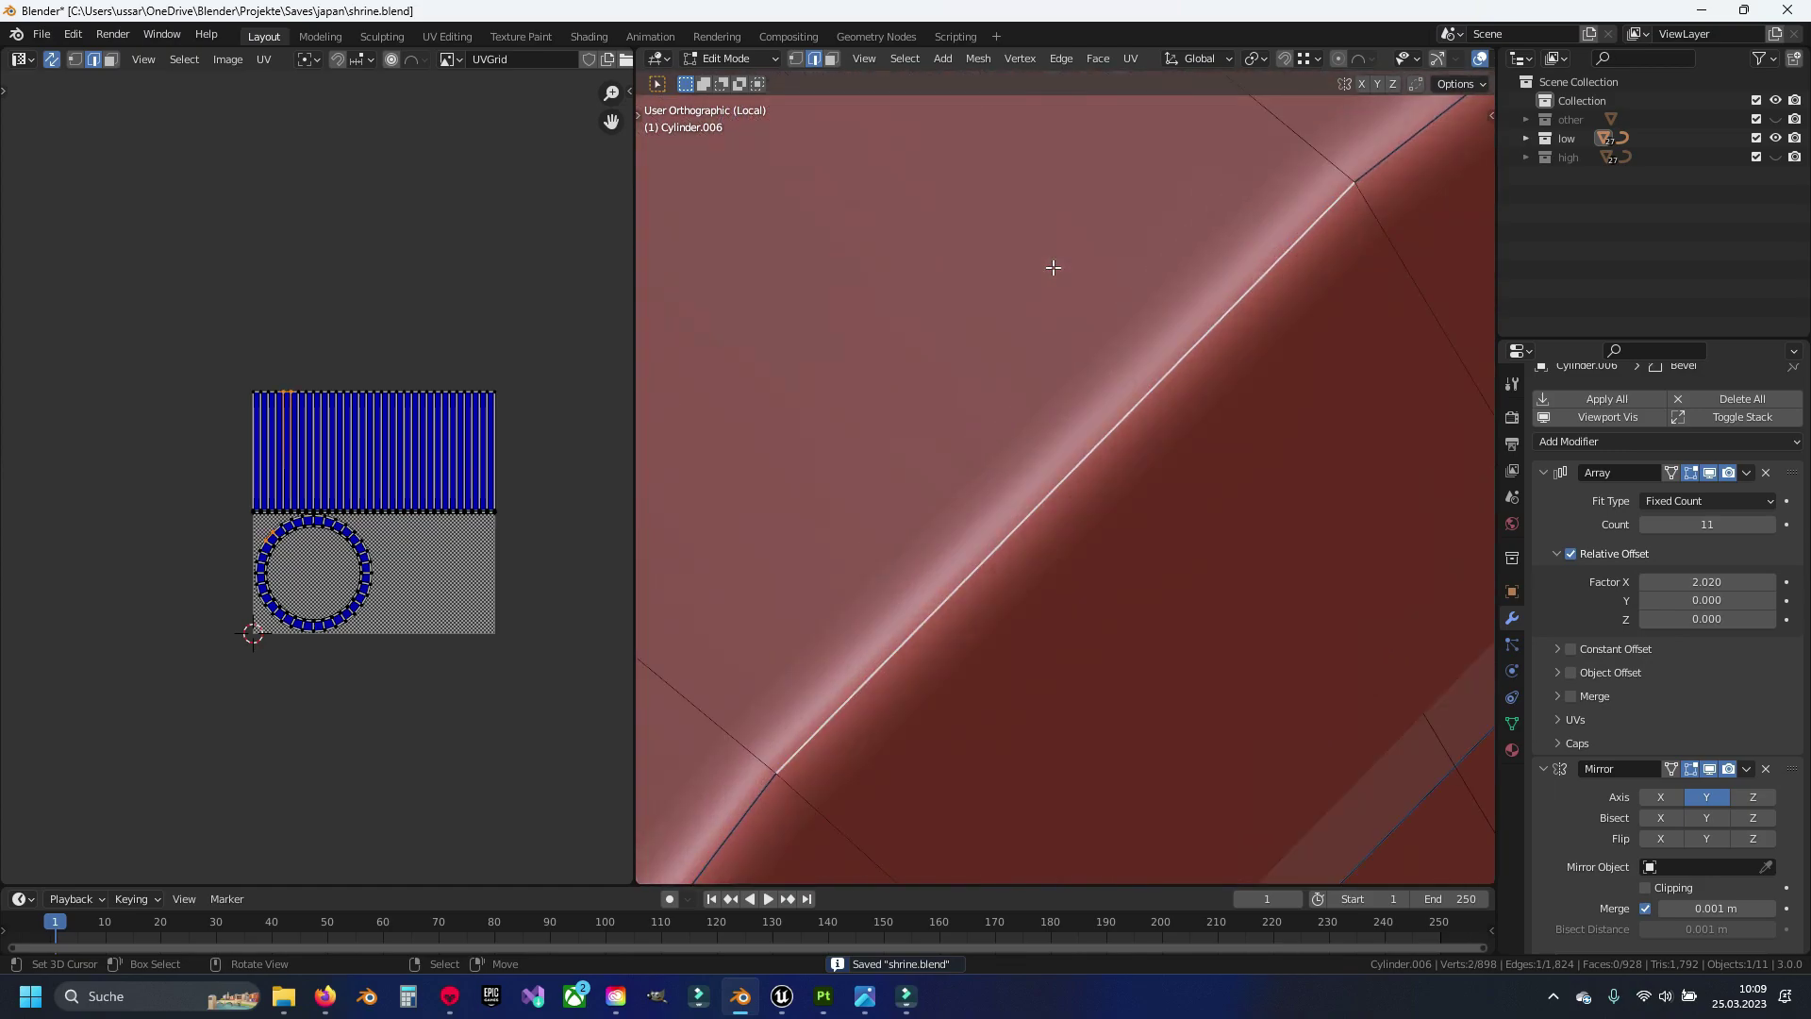
{"action": "scroll", "coordinate": [1075, 303], "scroll_direction": "down", "scroll_amount": 4}
{"action": "mouse_move", "coordinate": [1075, 303]}
{"action": "middle_mouse_down"}
{"action": "mouse_move", "coordinate": [1101, 425]}
{"action": "mouse_move", "coordinate": [1047, 319]}
{"action": "mouse_move", "coordinate": [1205, 809]}
{"action": "mouse_move", "coordinate": [1157, 576]}
{"action": "mouse_move", "coordinate": [745, 283]}
{"action": "mouse_move", "coordinate": [1197, 510]}
{"action": "mouse_move", "coordinate": [1183, 391]}
{"action": "mouse_move", "coordinate": [1252, 523]}
{"action": "mouse_move", "coordinate": [1160, 509]}
{"action": "mouse_move", "coordinate": [1226, 483]}
{"action": "middle_mouse_up"}
Mark seams on a lengthwise edge loop and the cap rim loop of the tile
{"action": "left_click", "coordinate": [1204, 809], "text": "alt"}
{"action": "left_click", "coordinate": [1182, 390], "text": "alt+shift"}
{"action": "scroll", "coordinate": [1160, 509], "scroll_direction": "up", "scroll_amount": 3}
{"action": "scroll", "coordinate": [1106, 482], "scroll_direction": "up", "scroll_amount": 5}
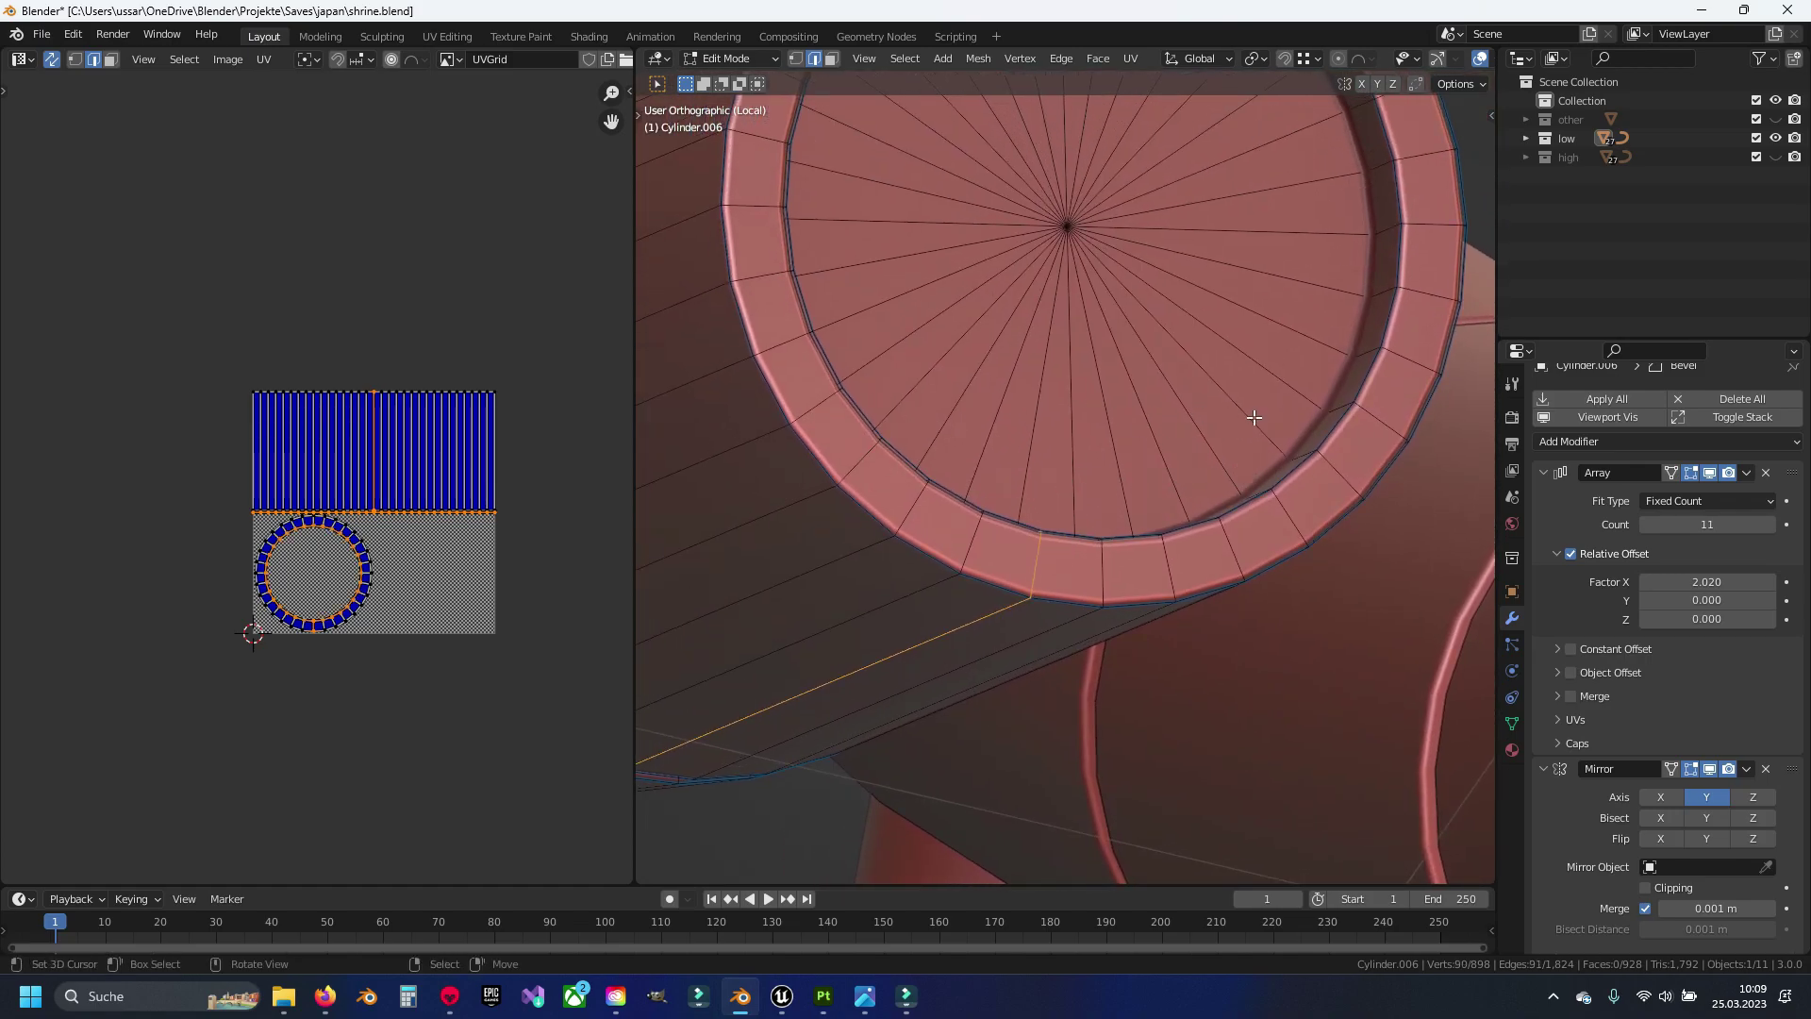
{"action": "key", "text": "alt+z"}
{"action": "key", "text": "alt+z"}
{"action": "key", "text": "ctrl+e"}
{"action": "left_click", "coordinate": [1140, 435]}
Unwrap the whole roof tile cylinder and frame its UV island
{"action": "key", "text": "a"}
{"action": "key", "text": "u"}
{"action": "left_click", "coordinate": [1140, 436]}
{"action": "middle_click_drag", "start_coordinate": [184, 589], "coordinate": [276, 478]}
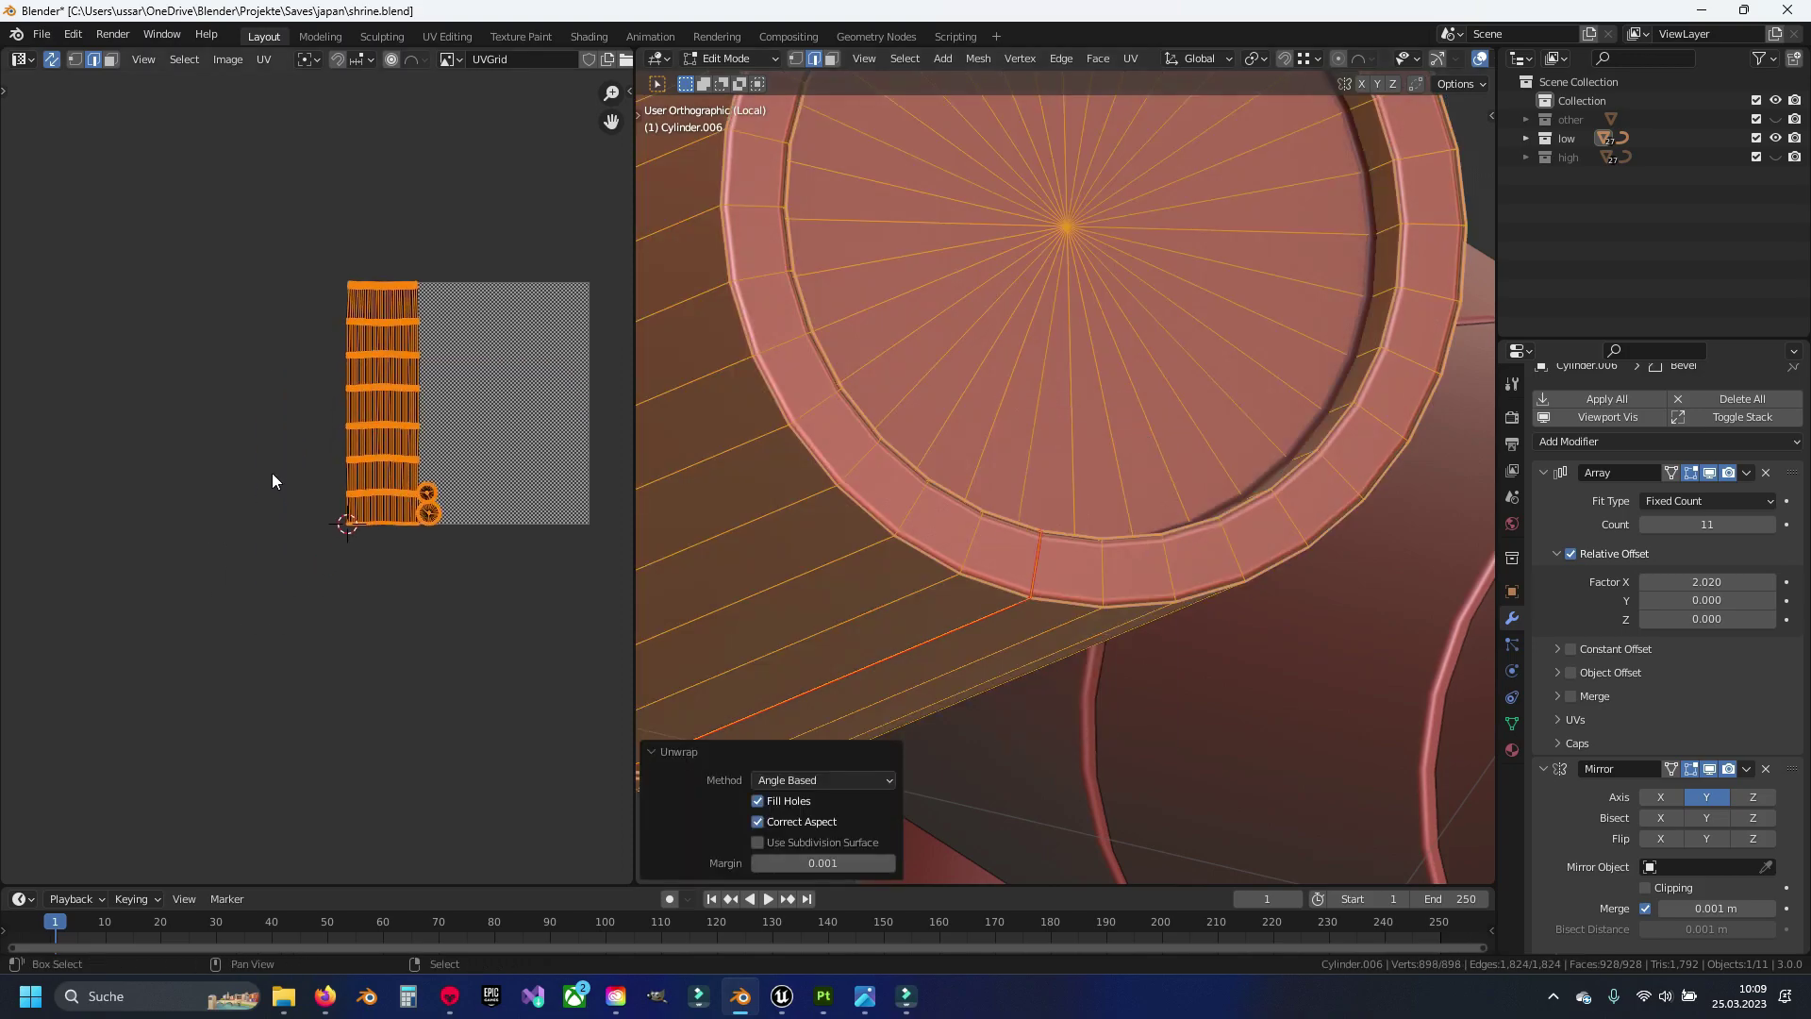
{"action": "scroll", "coordinate": [340, 491], "scroll_direction": "up", "scroll_amount": 2}
Deselect the mesh, view the curved tile array, and leave edit mode
{"action": "key", "text": "alt+a"}
{"action": "scroll", "coordinate": [522, 477], "scroll_direction": "up", "scroll_amount": 3}
{"action": "scroll", "coordinate": [356, 424], "scroll_direction": "down", "scroll_amount": 1}
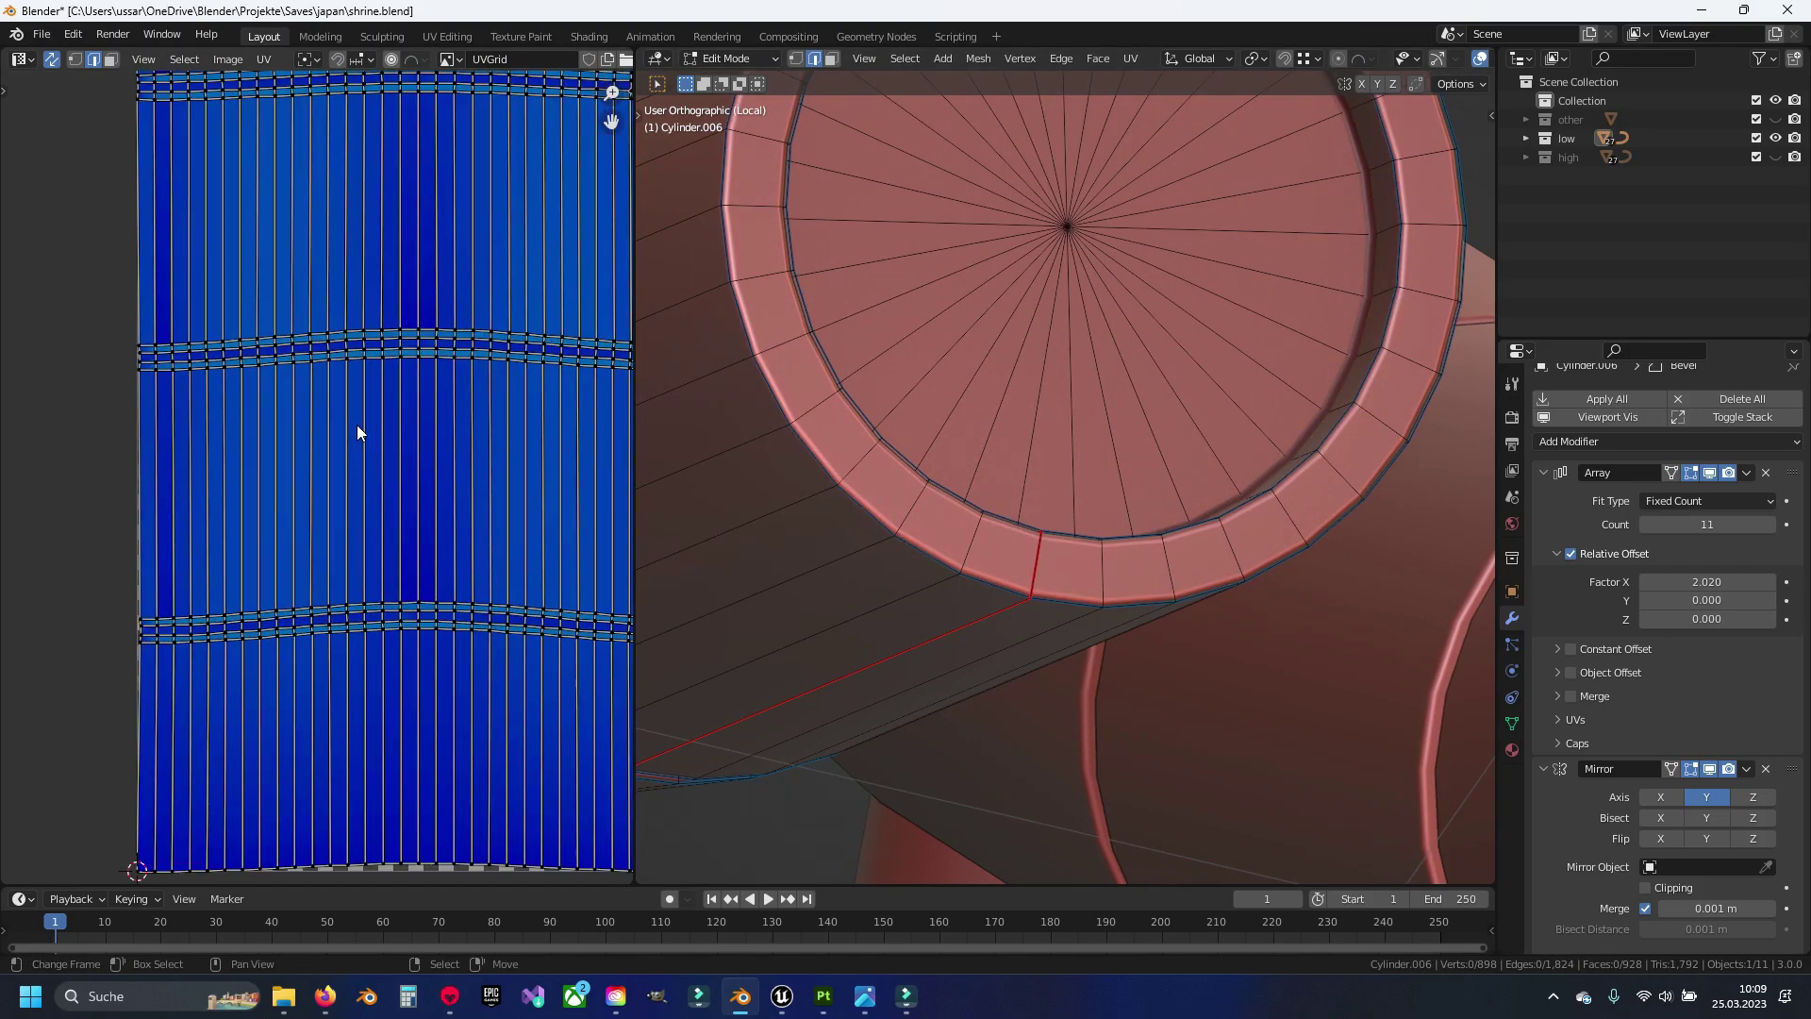
{"action": "scroll", "coordinate": [357, 425], "scroll_direction": "up", "scroll_amount": 2}
{"action": "scroll", "coordinate": [356, 424], "scroll_direction": "down", "scroll_amount": 3}
{"action": "scroll", "coordinate": [353, 424], "scroll_direction": "down", "scroll_amount": 3}
{"action": "scroll", "coordinate": [998, 542], "scroll_direction": "down", "scroll_amount": 2}
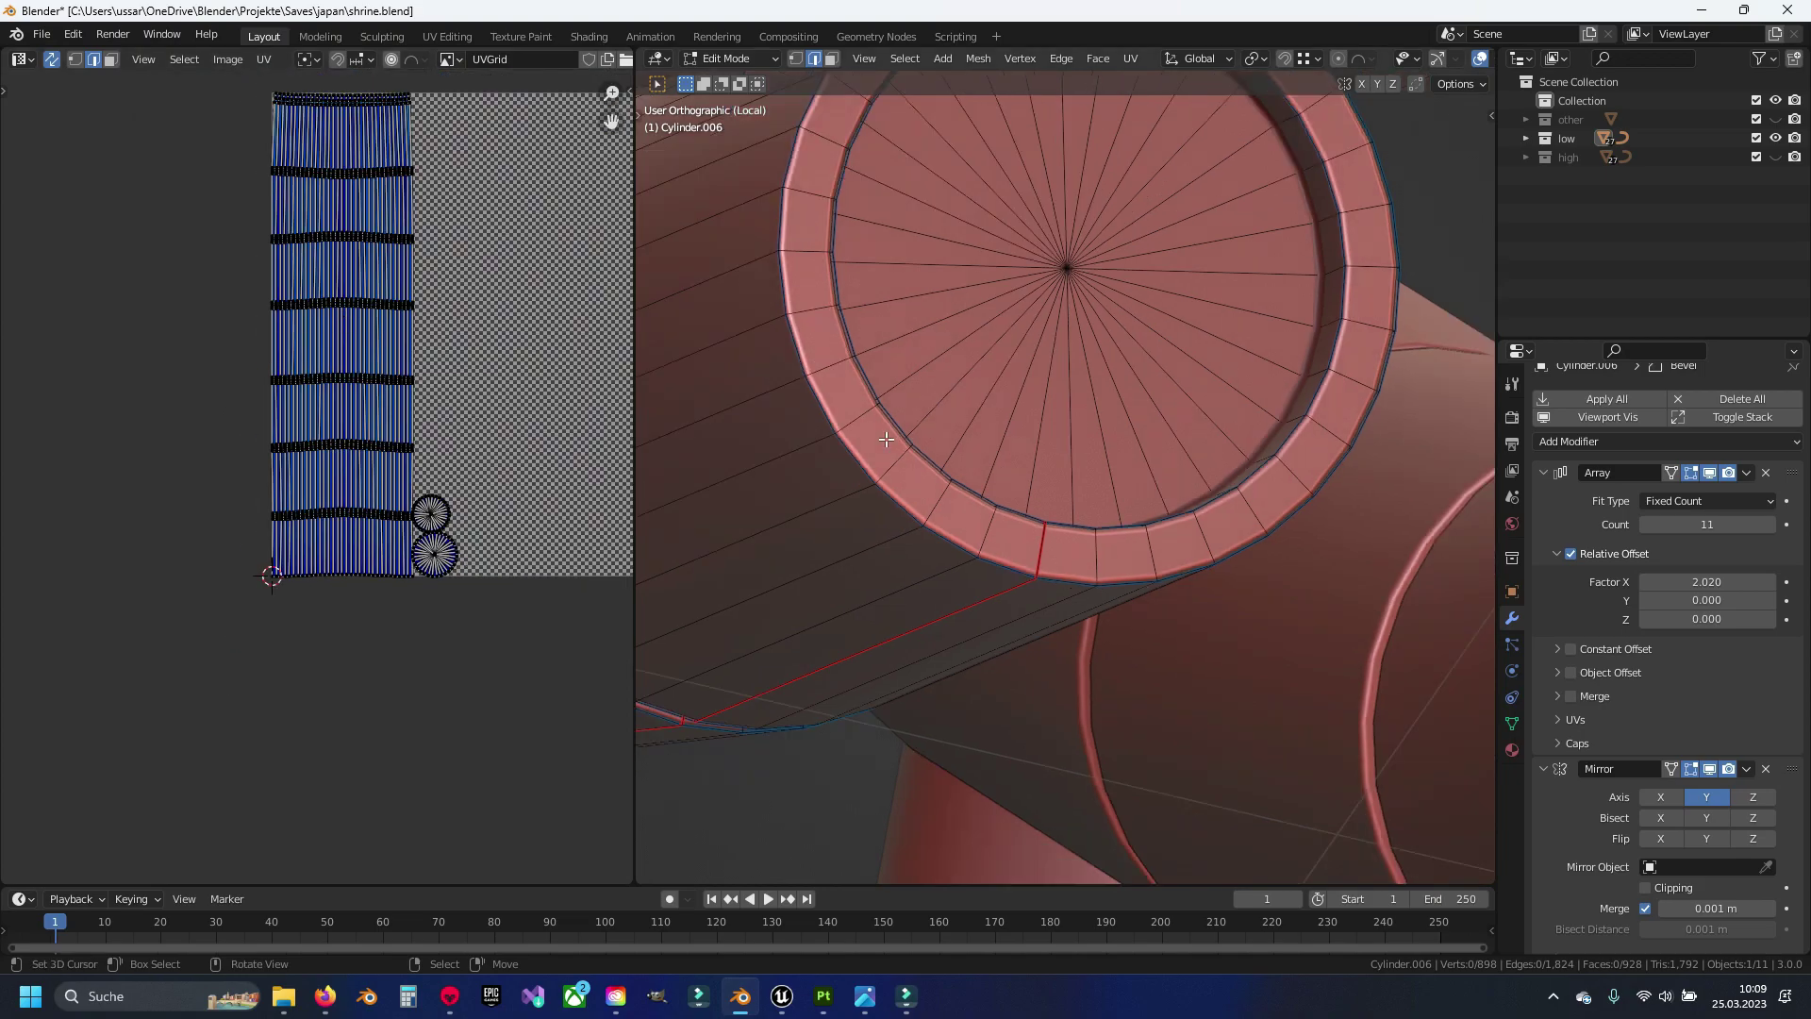
{"action": "mouse_move", "coordinate": [997, 472]}
{"action": "middle_mouse_down"}
{"action": "mouse_move", "coordinate": [998, 542]}
{"action": "mouse_move", "coordinate": [937, 529]}
{"action": "middle_mouse_up"}
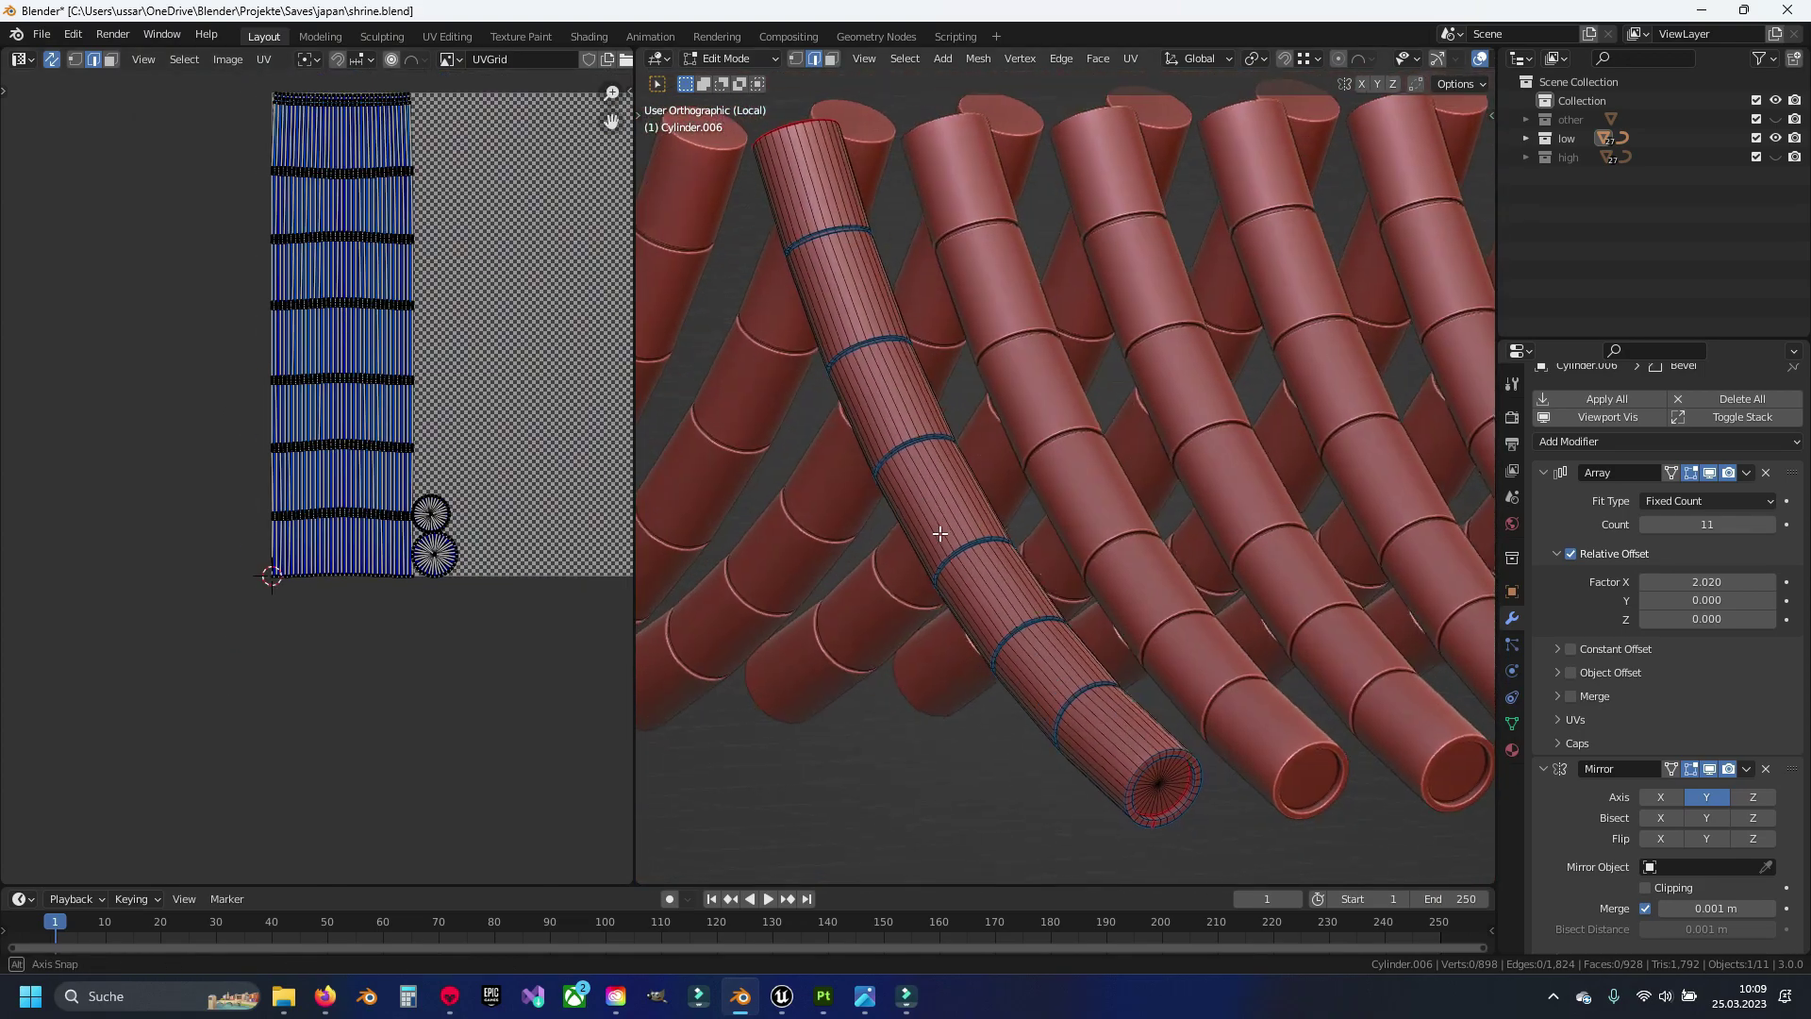
{"action": "key", "text": "Tab"}
{"action": "scroll", "coordinate": [937, 529], "scroll_direction": "down", "scroll_amount": 3}
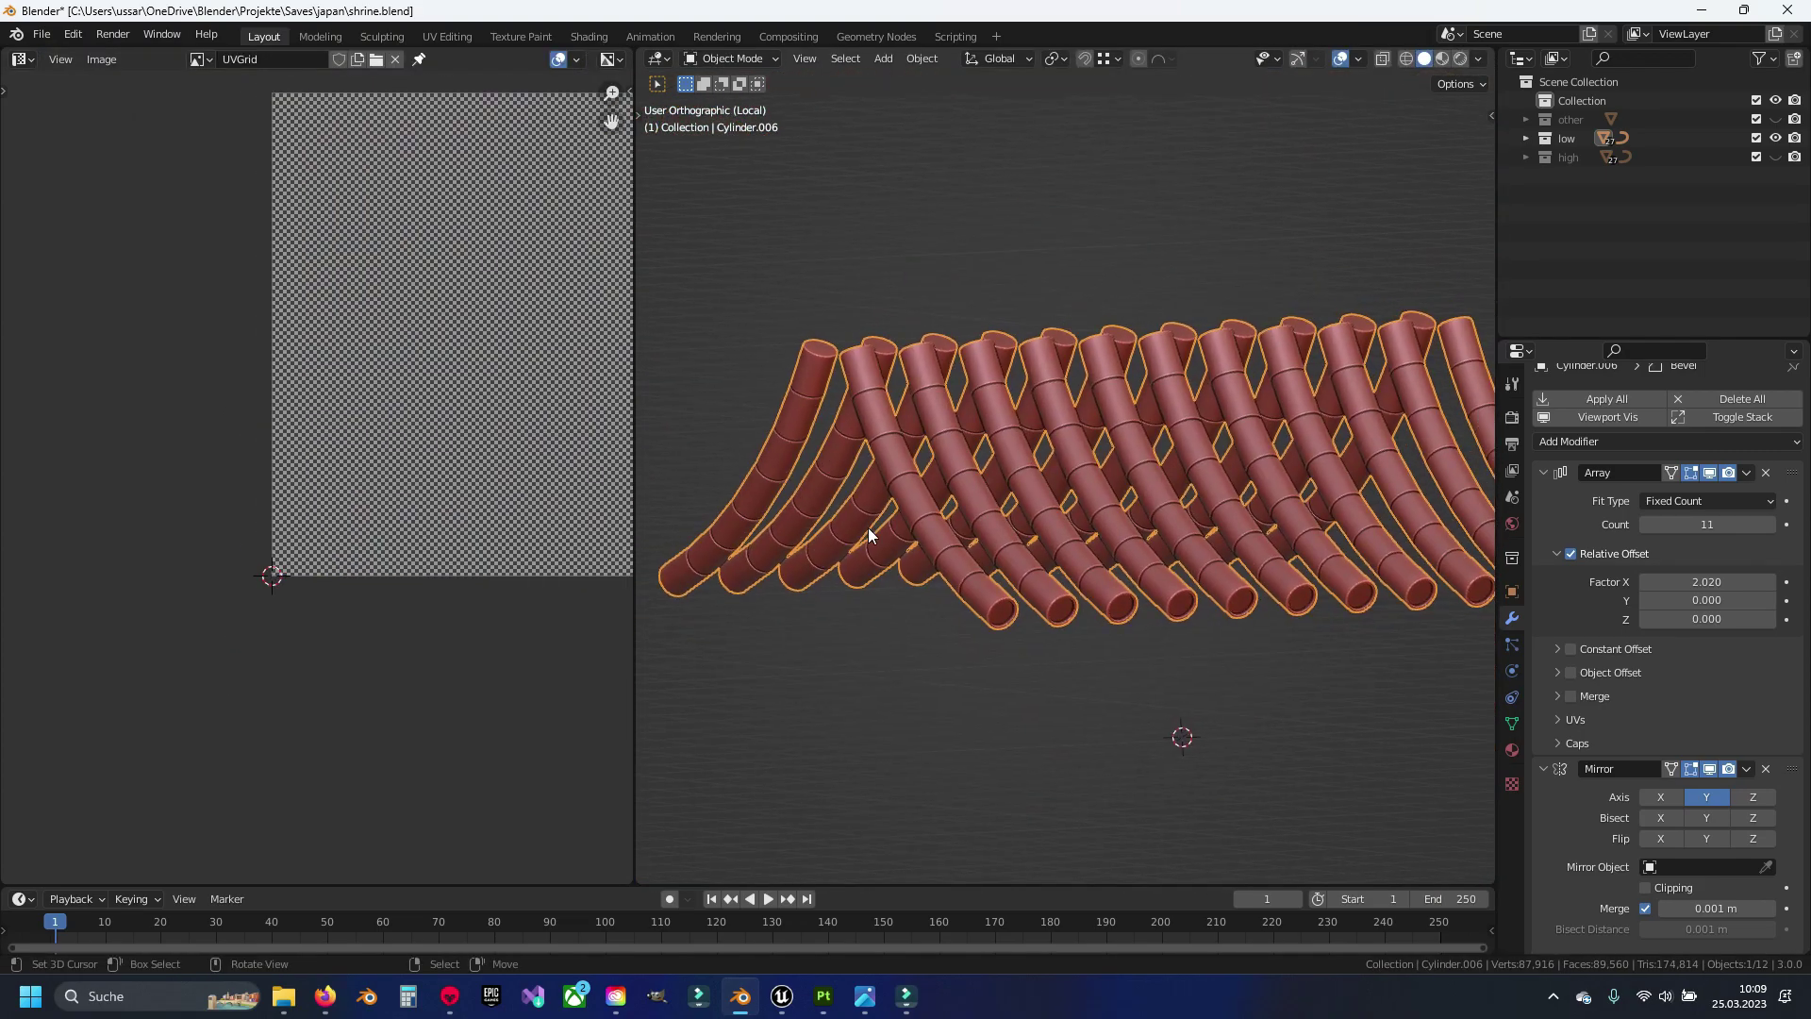
Save the shrine, then isolate Circle.001 and enter its edit mode
{"action": "key", "text": "KP_Divide"}
{"action": "key", "text": "ctrl+s"}
{"action": "left_click", "coordinate": [1072, 455]}
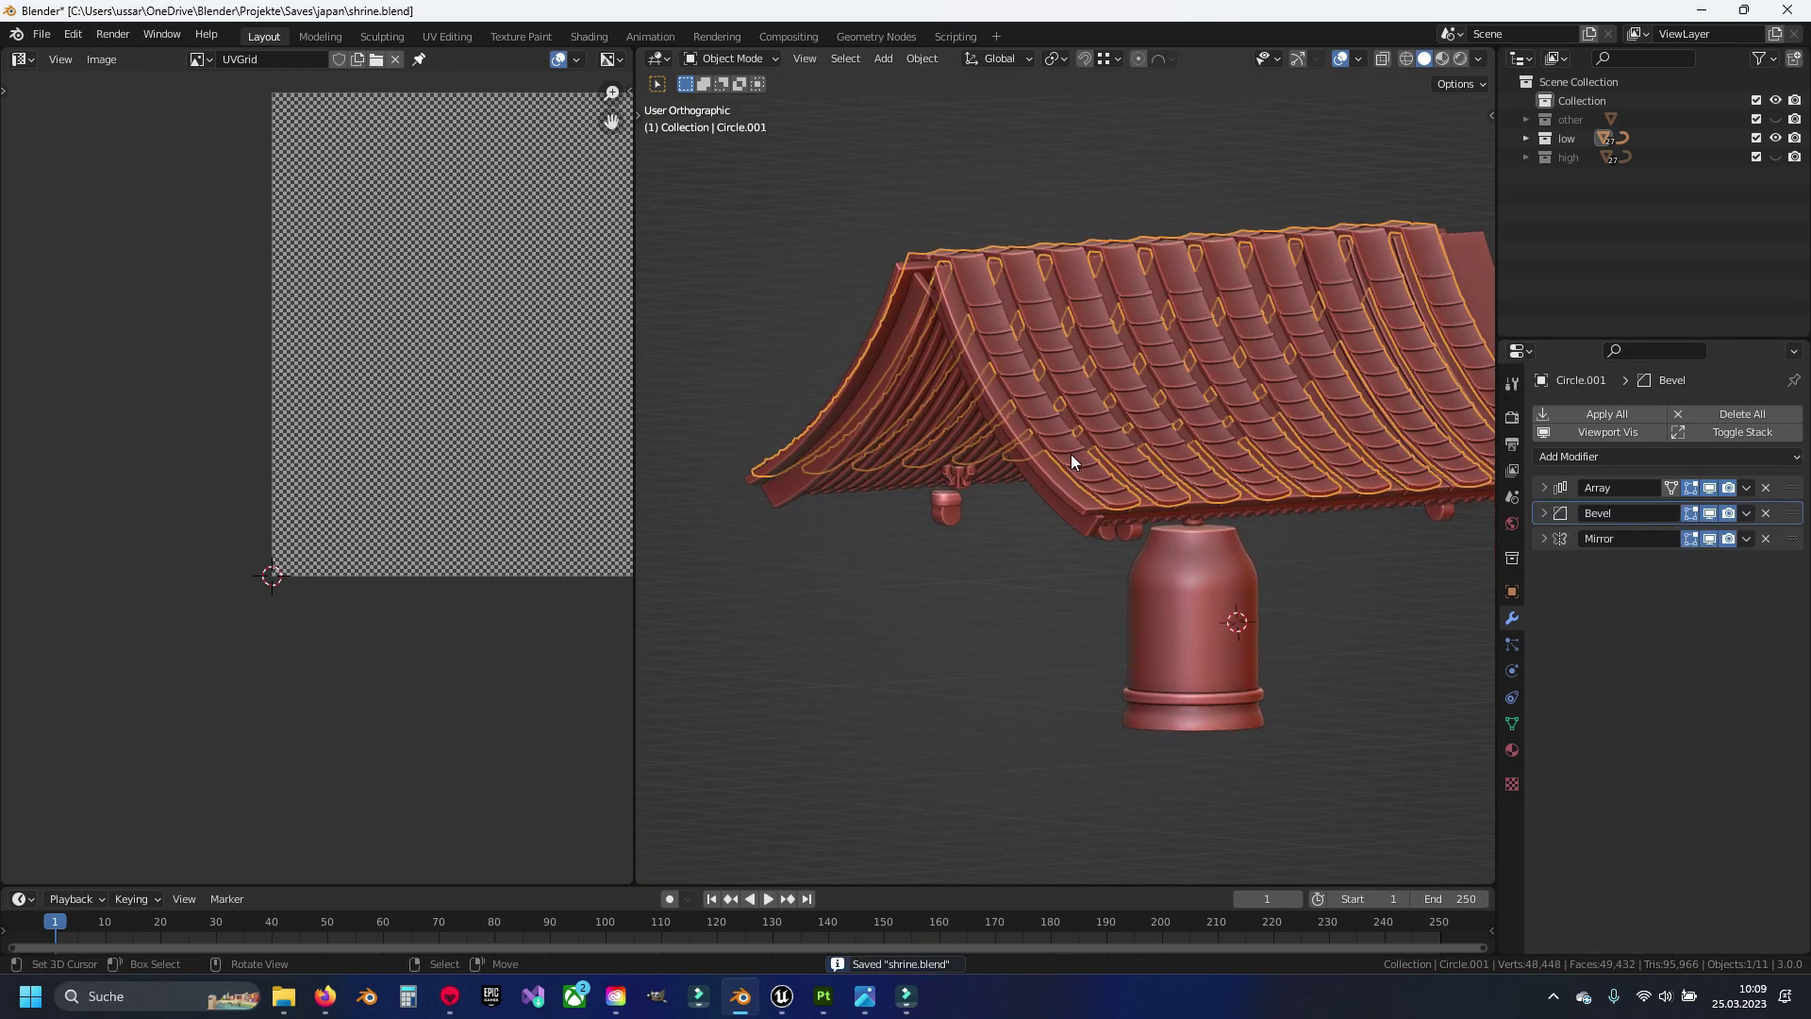
{"action": "key", "text": "KP_Divide"}
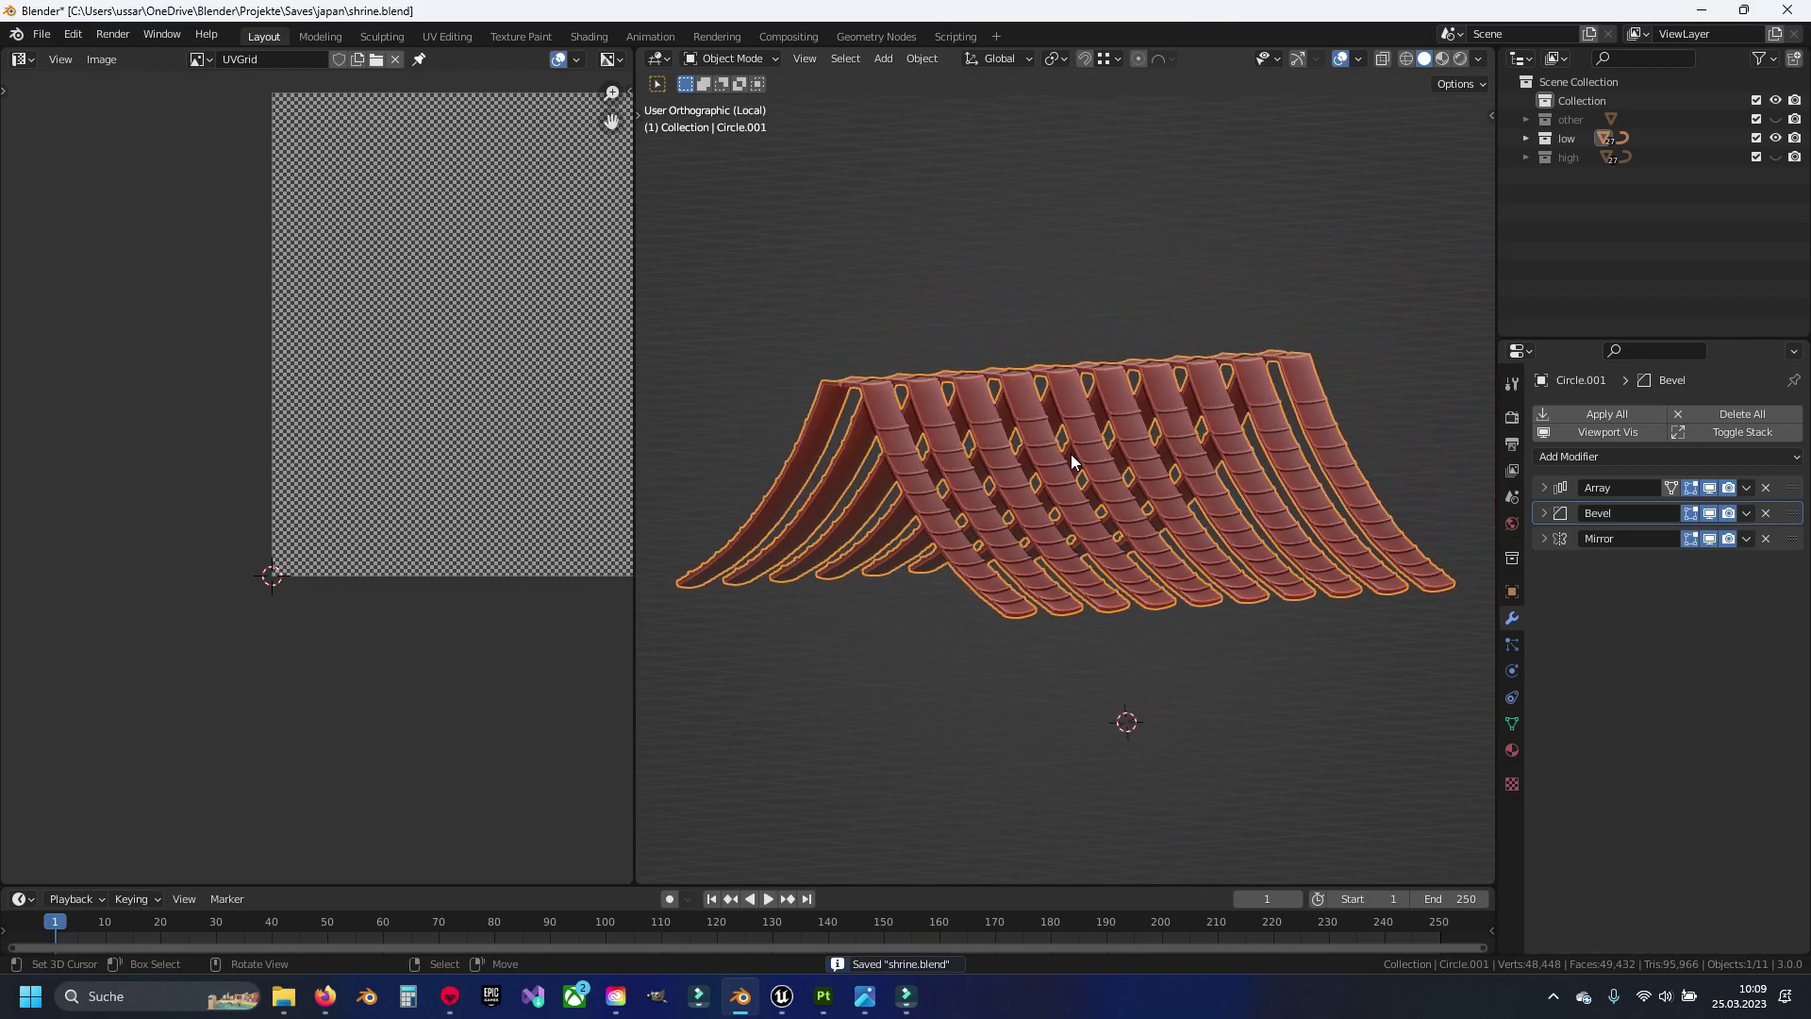
{"action": "key", "text": "Tab"}
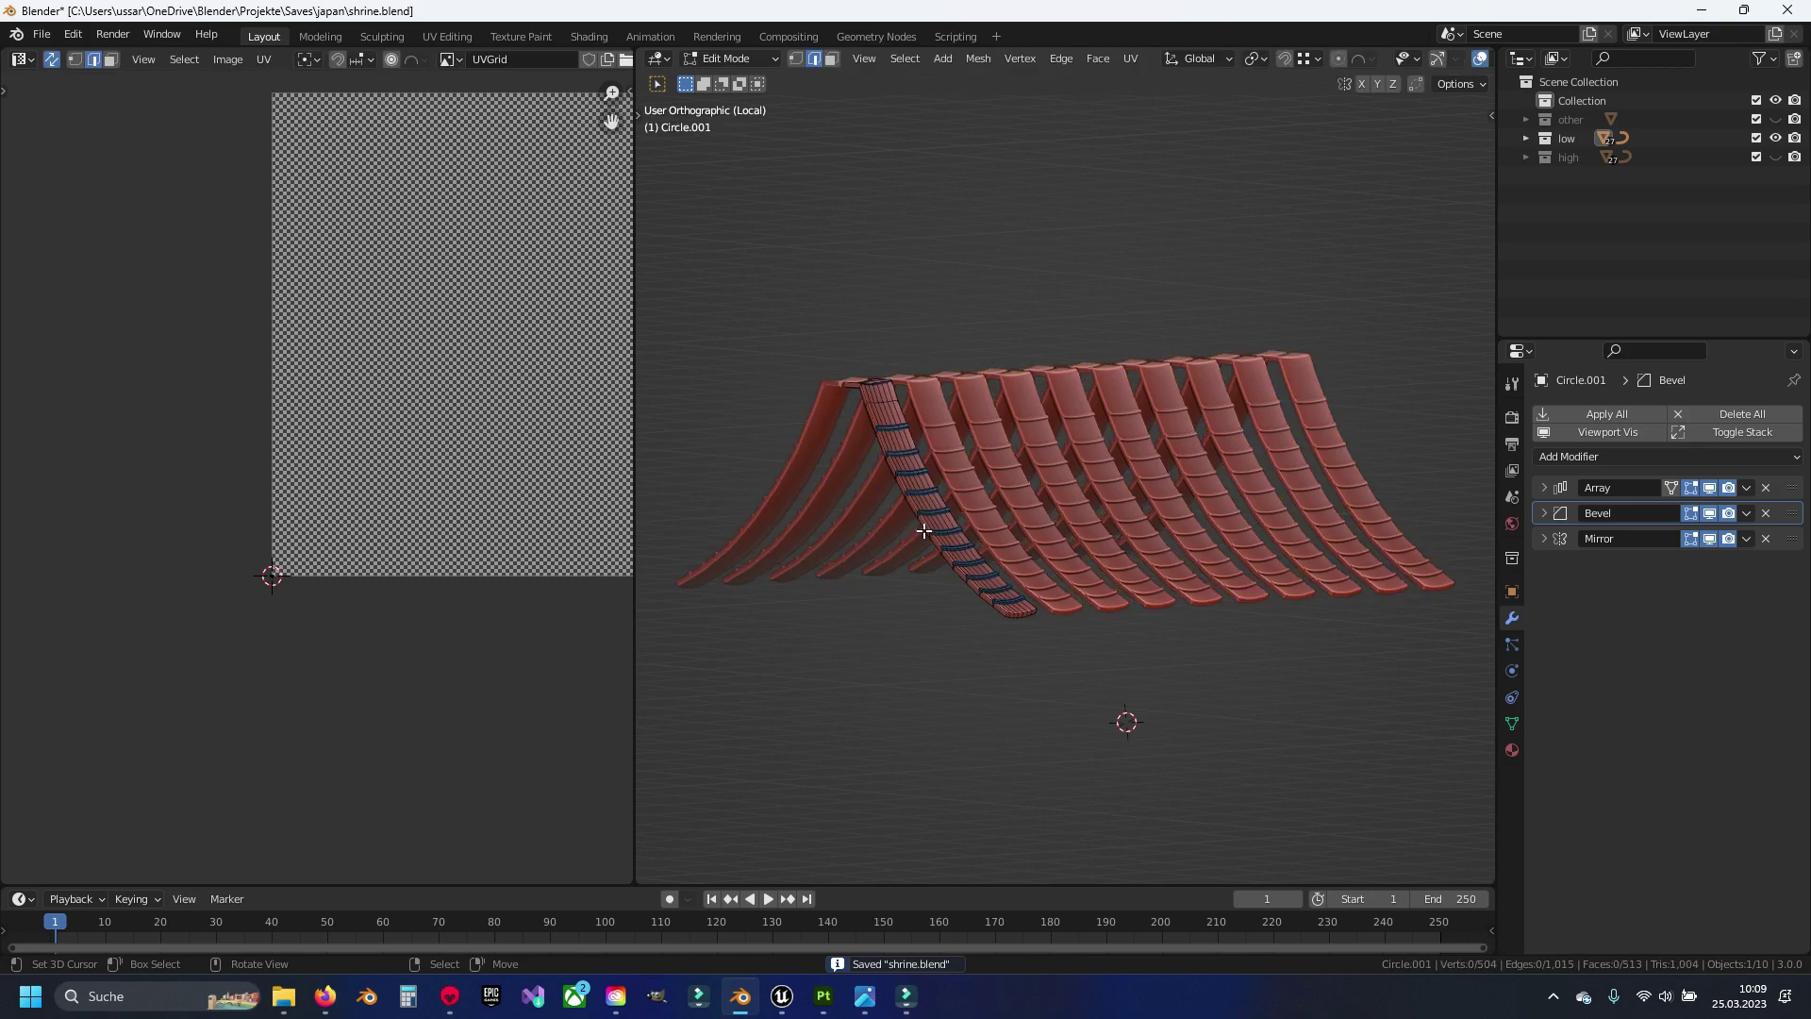
Clear the selection, save, and select the edge loop along one ridge in wireframe
{"action": "middle_click_drag", "start_coordinate": [992, 415], "coordinate": [973, 608]}
{"action": "key", "text": "alt+a"}
{"action": "key", "text": "ctrl+s"}
{"action": "scroll", "coordinate": [1000, 565], "scroll_direction": "up", "scroll_amount": 3}
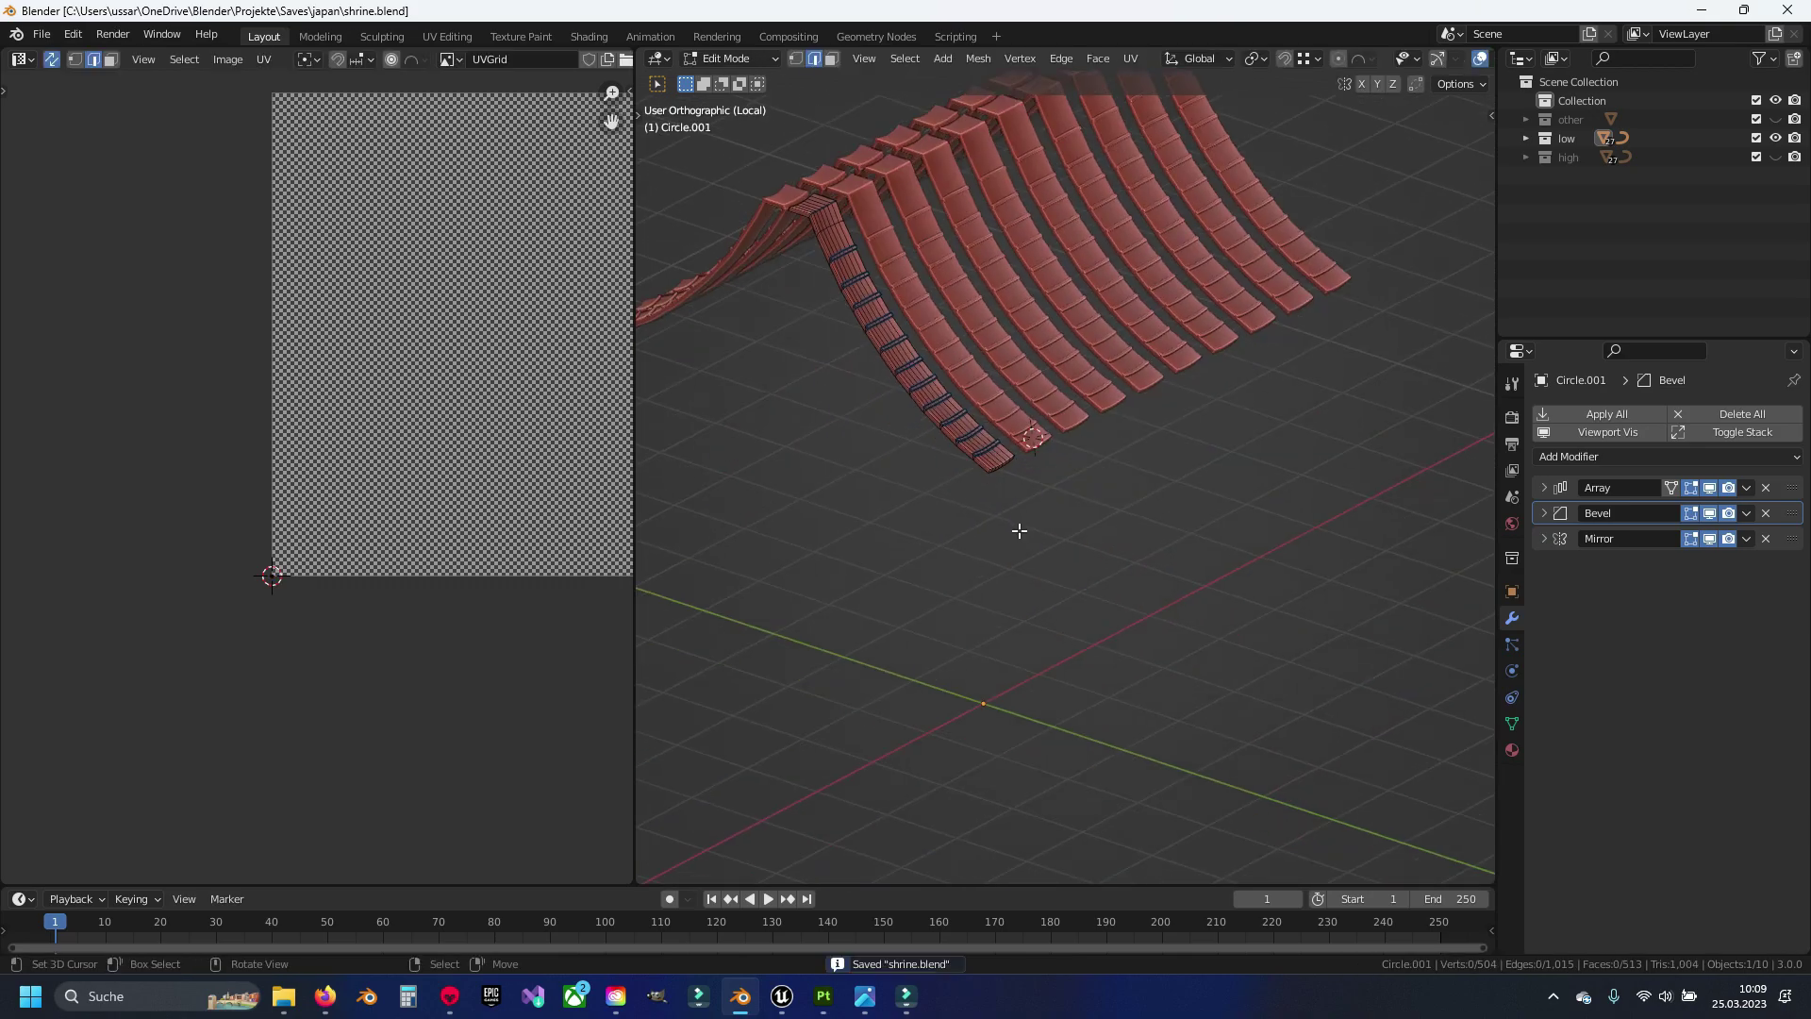
{"action": "scroll", "coordinate": [820, 415], "scroll_direction": "up", "scroll_amount": 4}
{"action": "scroll", "coordinate": [941, 431], "scroll_direction": "up", "scroll_amount": 3}
{"action": "scroll", "coordinate": [941, 431], "scroll_direction": "up", "scroll_amount": 2}
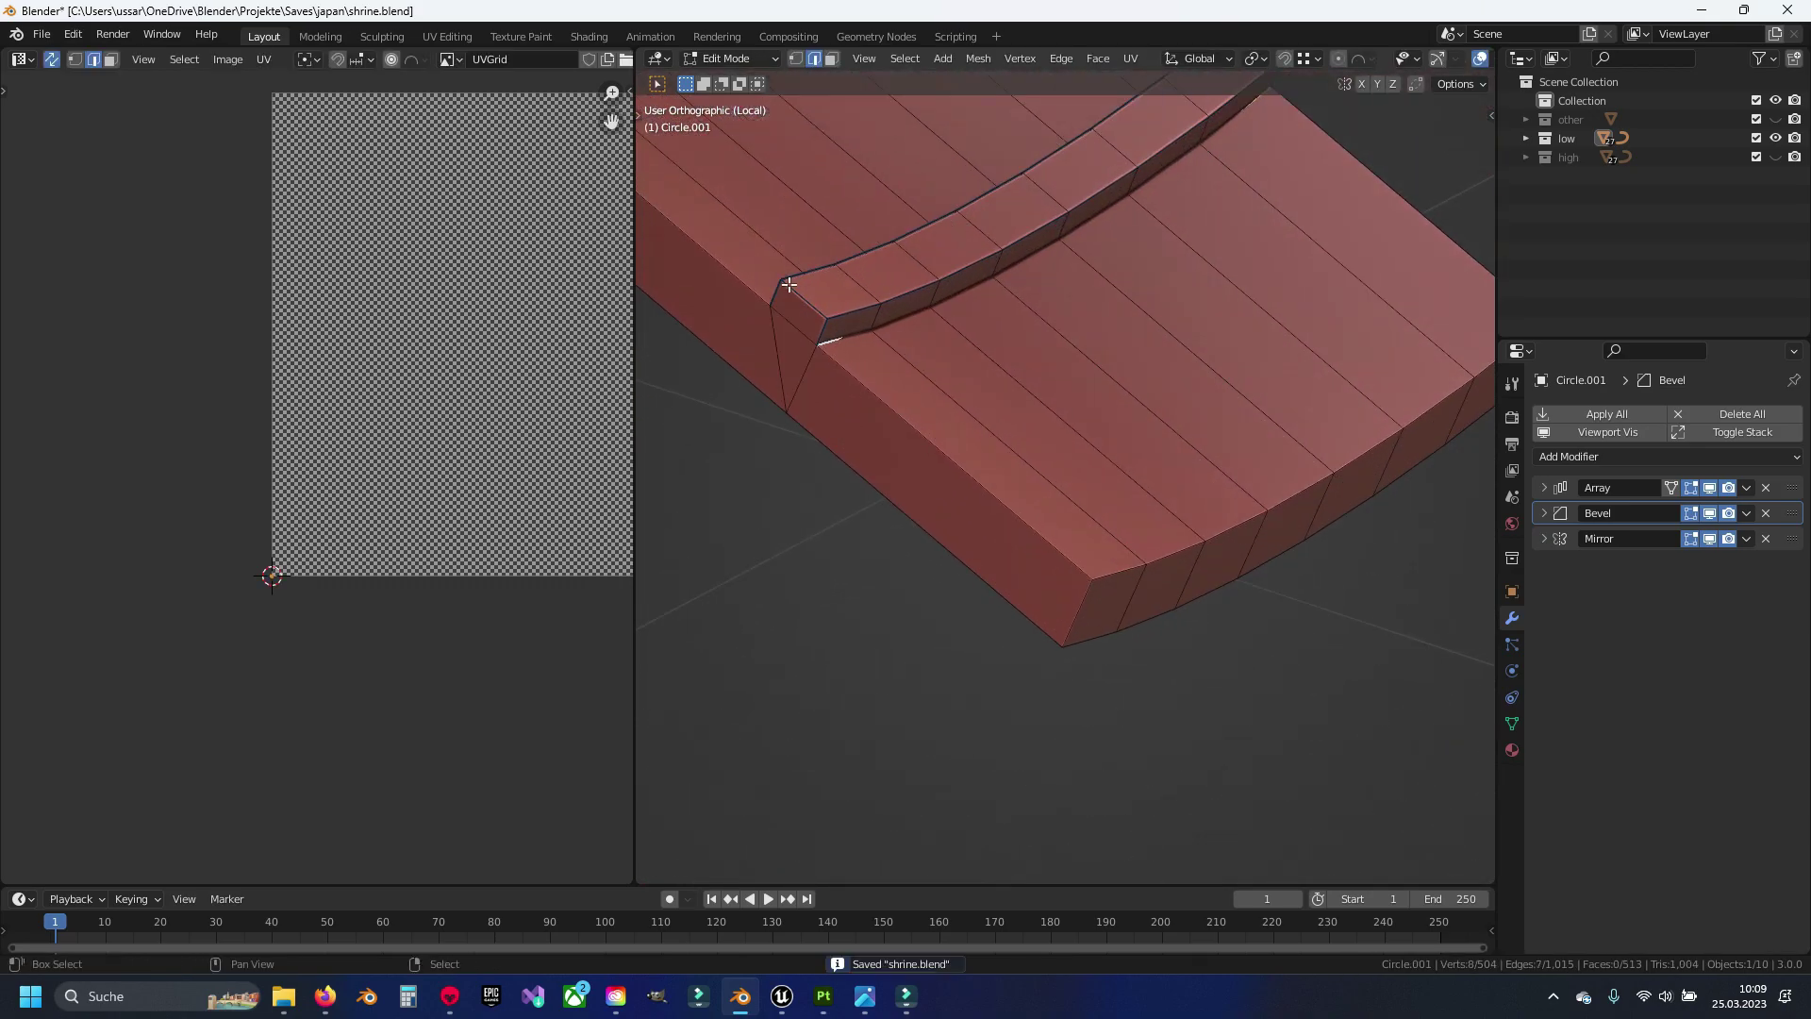
{"action": "key", "text": "shift+z"}
{"action": "left_click", "coordinate": [889, 340], "text": "alt"}
{"action": "key", "text": "shift+z"}
Turn off the Bevel modifier's viewport display and begin selecting ridge edge loops
{"action": "left_click", "coordinate": [1710, 513]}
{"action": "scroll", "coordinate": [1018, 350], "scroll_direction": "down", "scroll_amount": 3}
{"action": "scroll", "coordinate": [1084, 415], "scroll_direction": "down", "scroll_amount": 3}
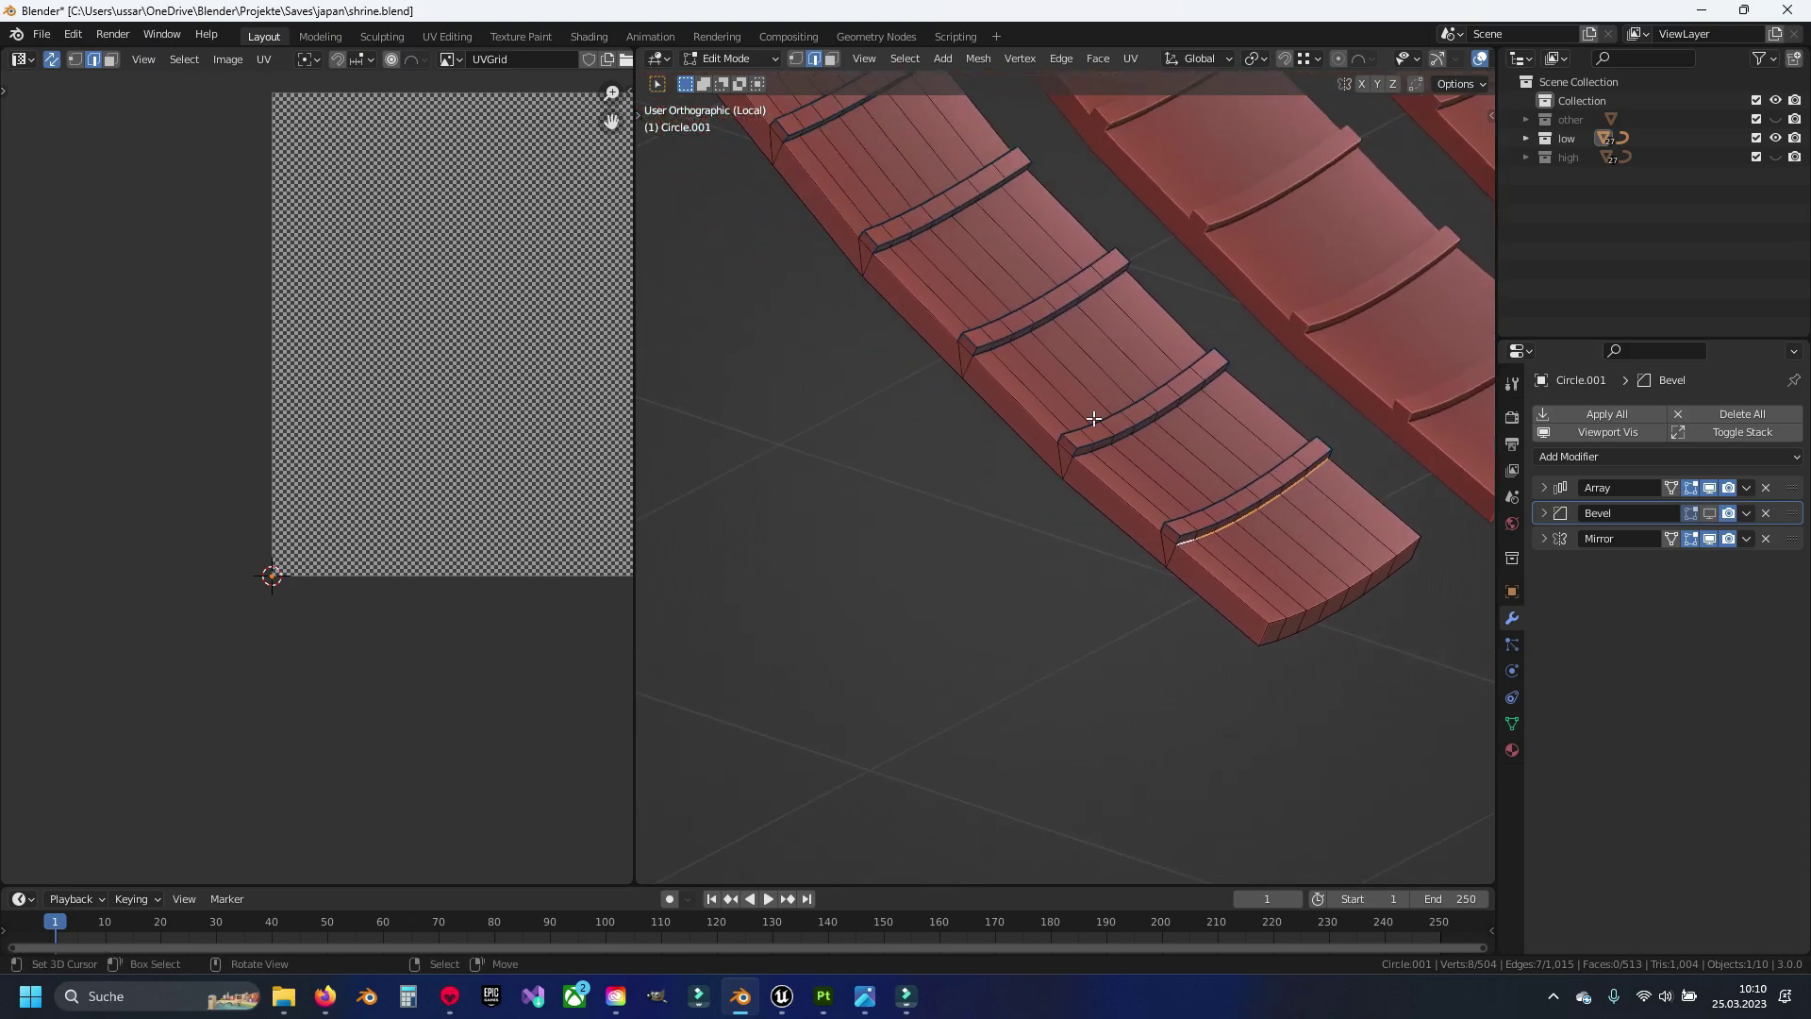
{"action": "scroll", "coordinate": [1037, 406], "scroll_direction": "down", "scroll_amount": 4, "text": "shift"}
{"action": "scroll", "coordinate": [968, 391], "scroll_direction": "up", "scroll_amount": 3, "text": "shift"}
{"action": "scroll", "coordinate": [891, 387], "scroll_direction": "up", "scroll_amount": 3}
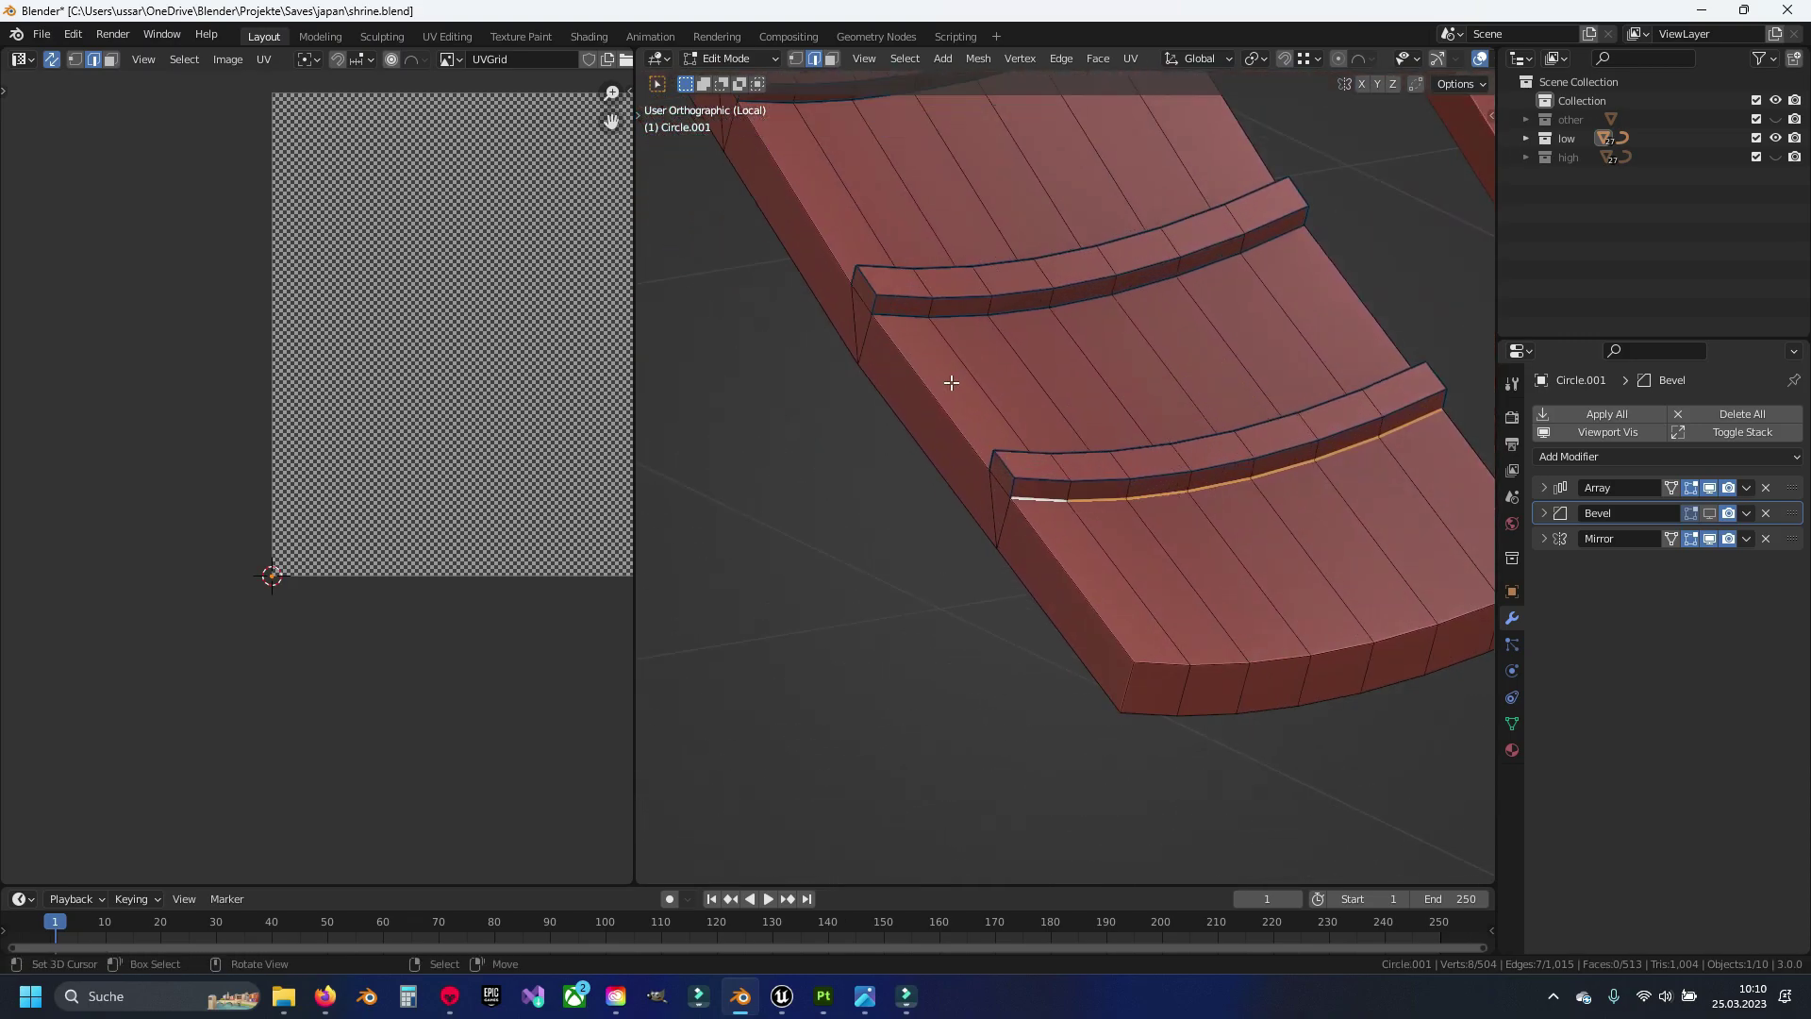
{"action": "left_click", "coordinate": [951, 318], "text": "alt+shift"}
{"action": "scroll", "coordinate": [990, 339], "scroll_direction": "down", "scroll_amount": 2}
{"action": "left_click", "coordinate": [1032, 364], "text": "alt+shift"}
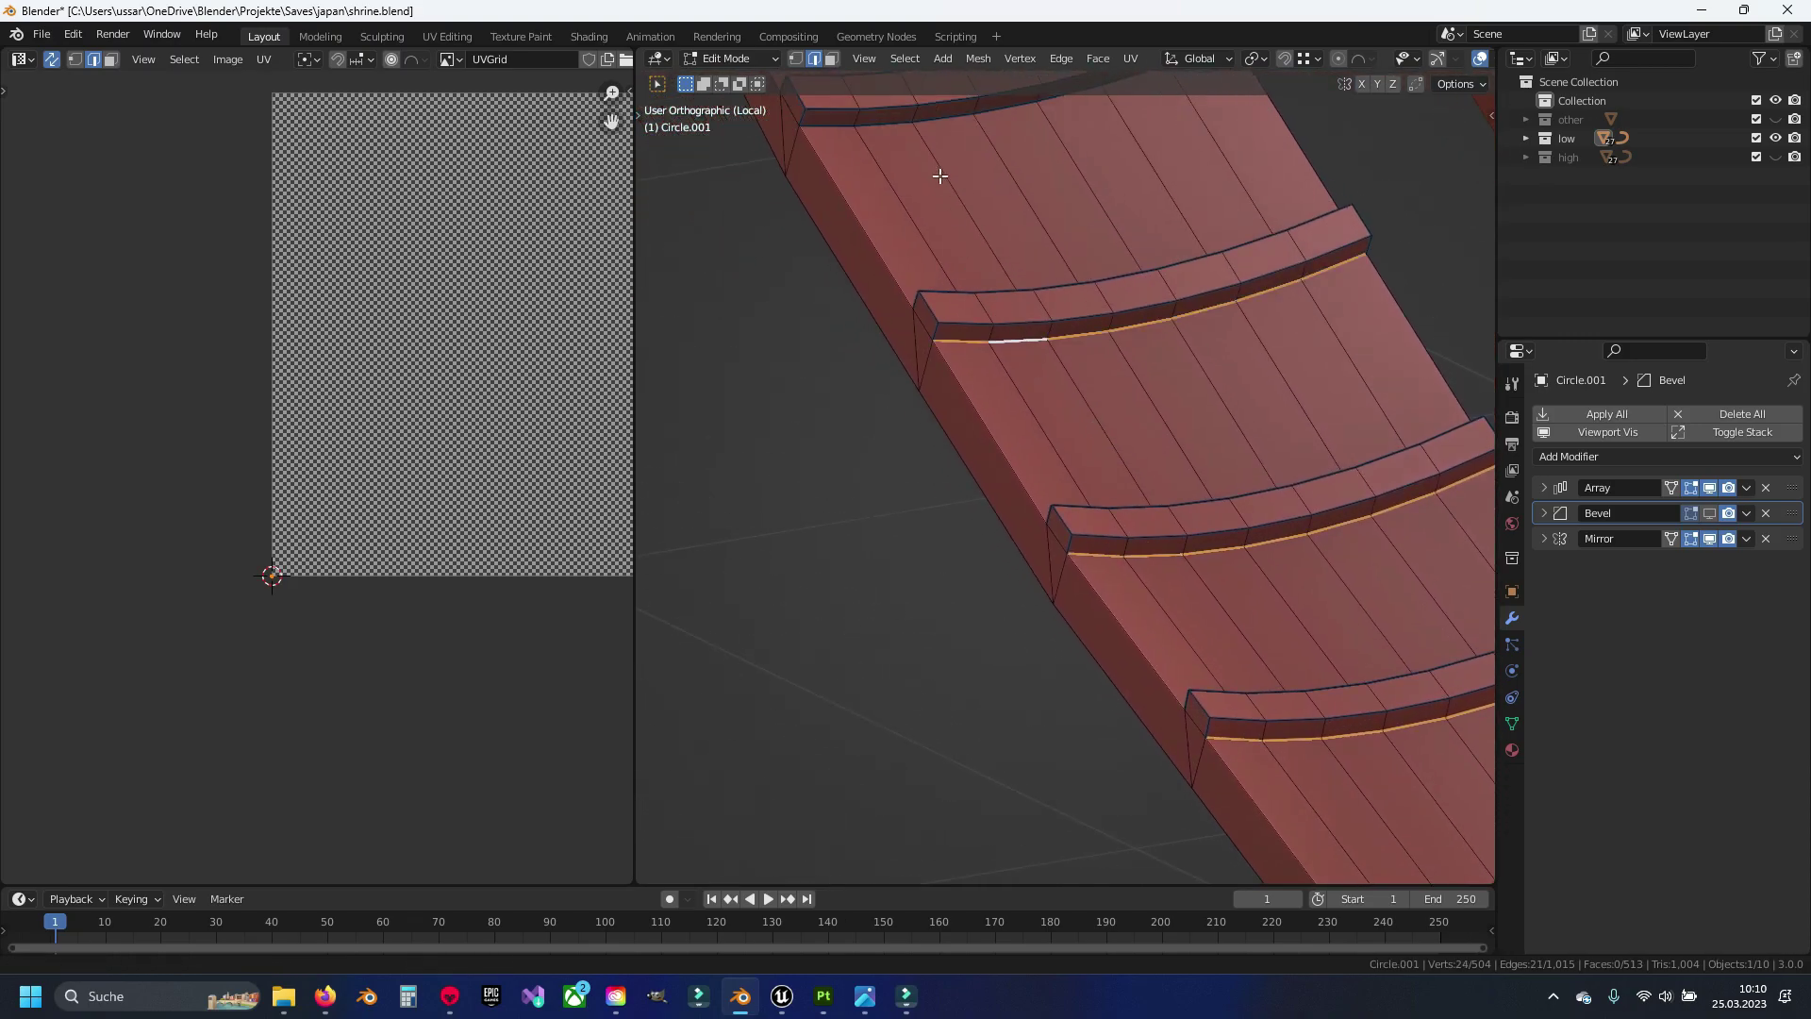
{"action": "scroll", "coordinate": [943, 180], "scroll_direction": "up", "scroll_amount": 2}
{"action": "left_click", "coordinate": [1022, 397], "text": "alt+shift"}
Add the lower edge loops of the middle and upper ridges to the selection
{"action": "left_click", "coordinate": [901, 162], "text": "alt+shift"}
{"action": "scroll", "coordinate": [1067, 481], "scroll_direction": "up", "scroll_amount": 2}
{"action": "left_click", "coordinate": [1010, 315], "text": "alt+shift"}
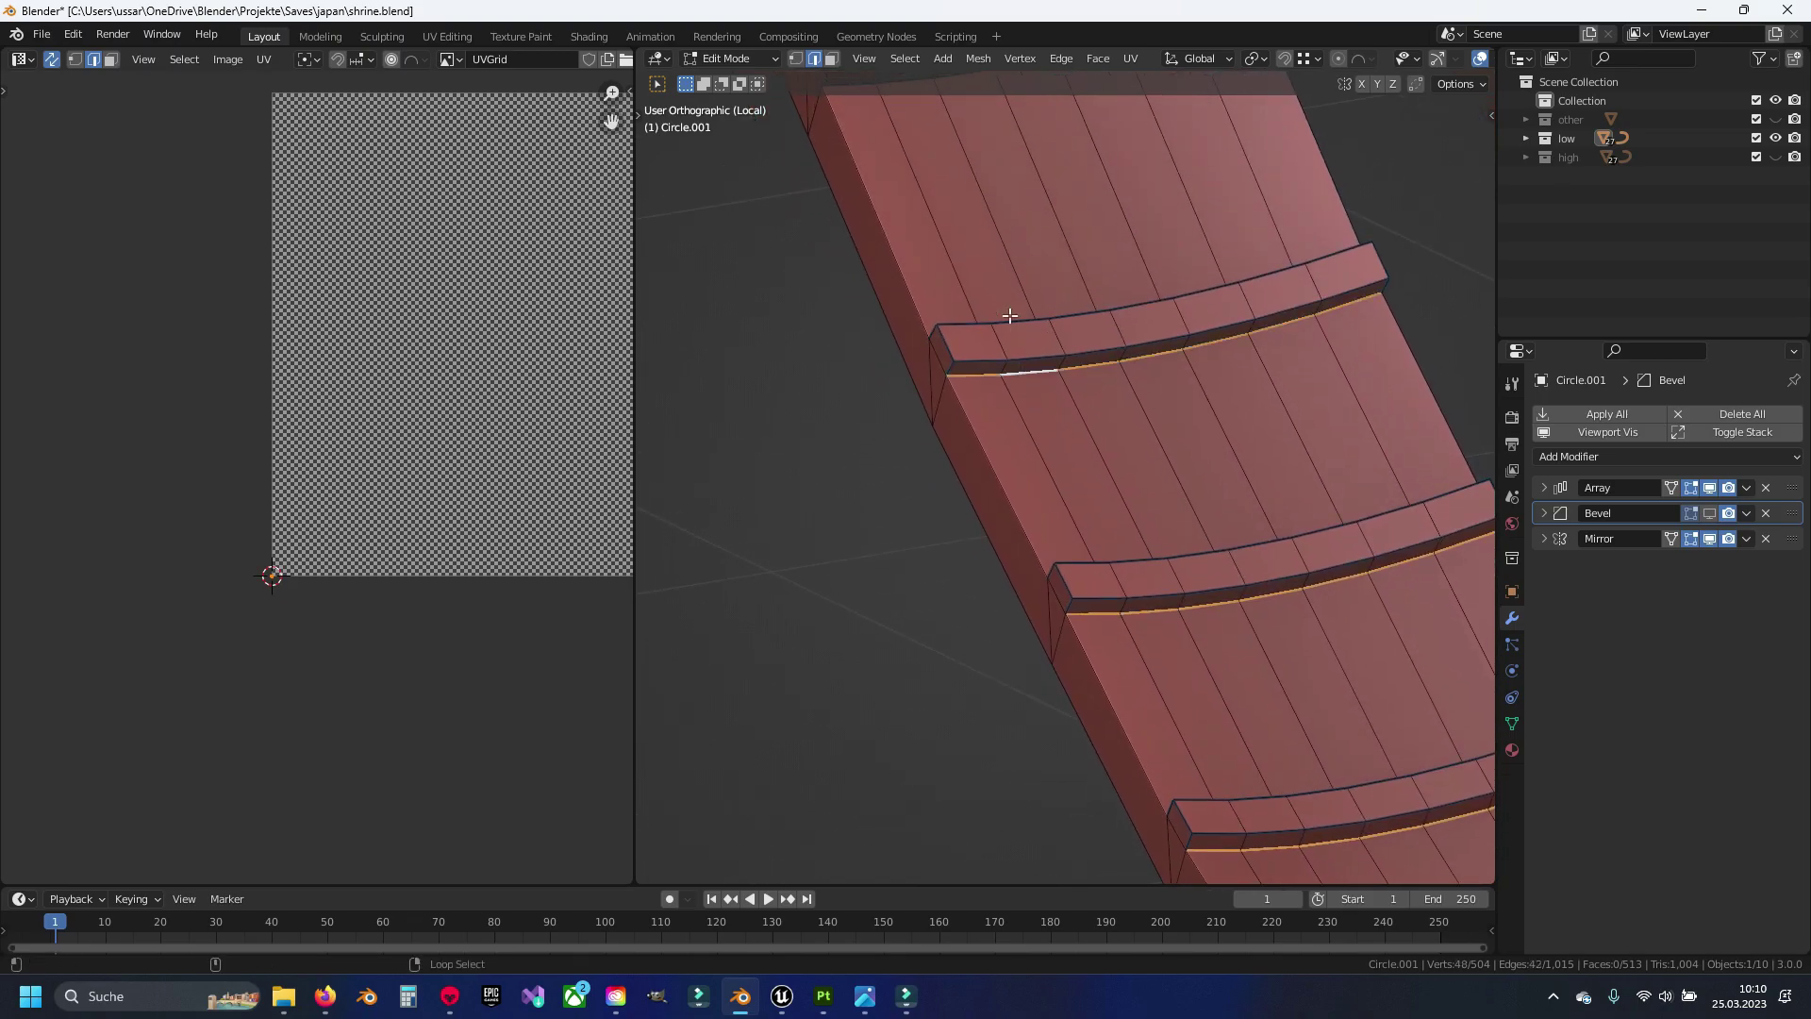
{"action": "scroll", "coordinate": [1083, 566], "scroll_direction": "down", "scroll_amount": 1}
{"action": "left_click", "coordinate": [1023, 496], "text": "alt+shift"}
{"action": "left_click", "coordinate": [933, 202], "text": "alt+shift"}
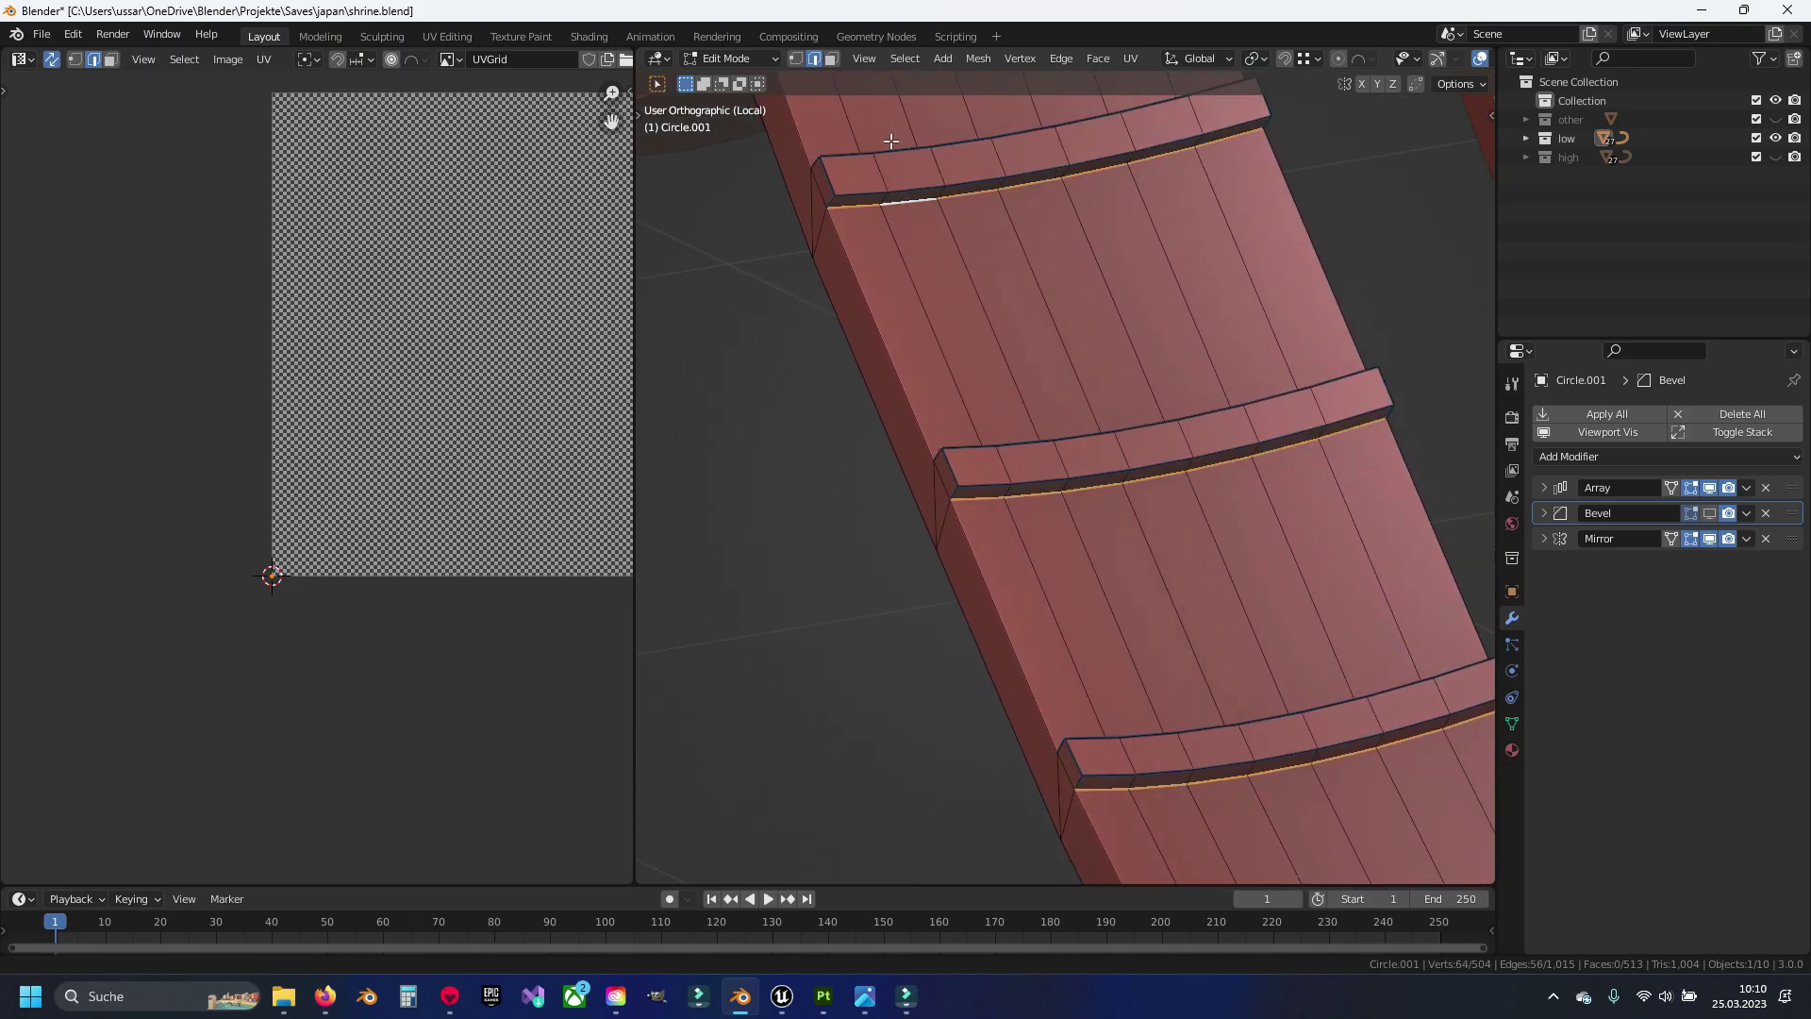
{"action": "middle_click_drag", "start_coordinate": [933, 225], "coordinate": [1026, 434], "text": "shift"}
{"action": "left_click", "coordinate": [1019, 369], "text": "alt+shift"}
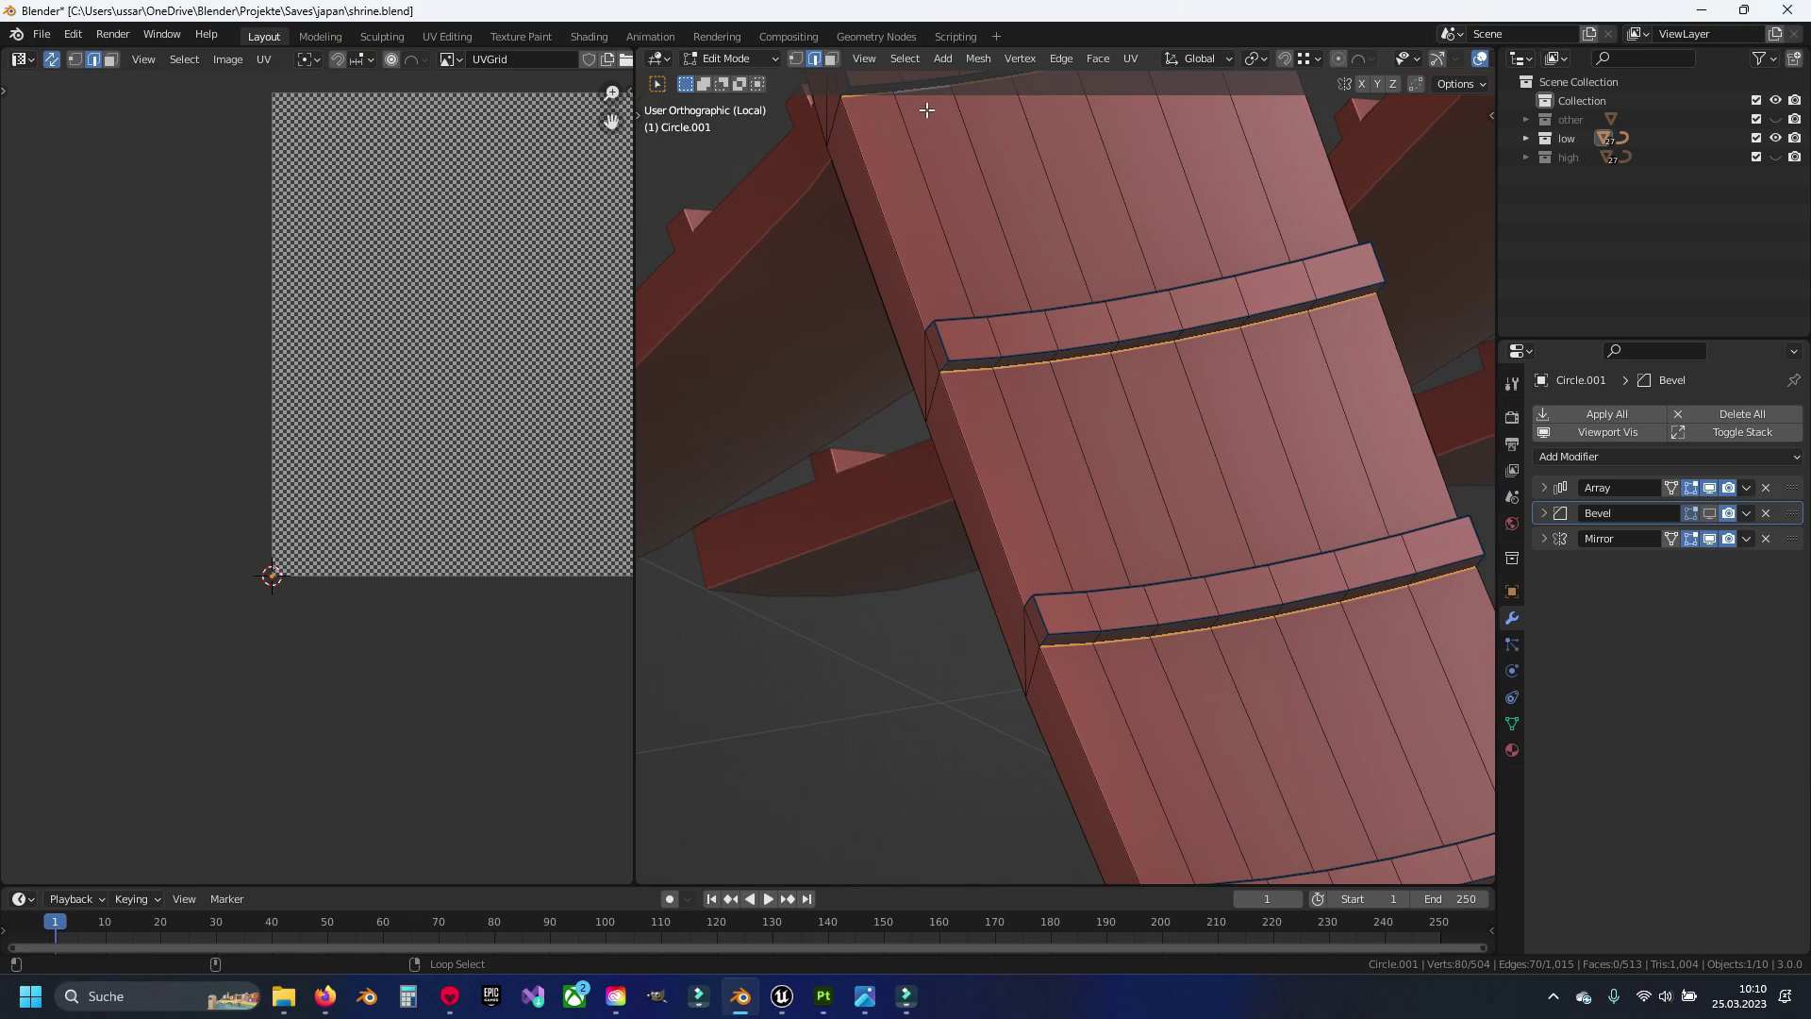
{"action": "mouse_move", "coordinate": [927, 110]}
{"action": "middle_mouse_down"}
{"action": "mouse_move", "coordinate": [1119, 635]}
{"action": "mouse_move", "coordinate": [1035, 598]}
{"action": "middle_mouse_up"}
{"action": "left_click", "coordinate": [1050, 556], "text": "alt+shift"}
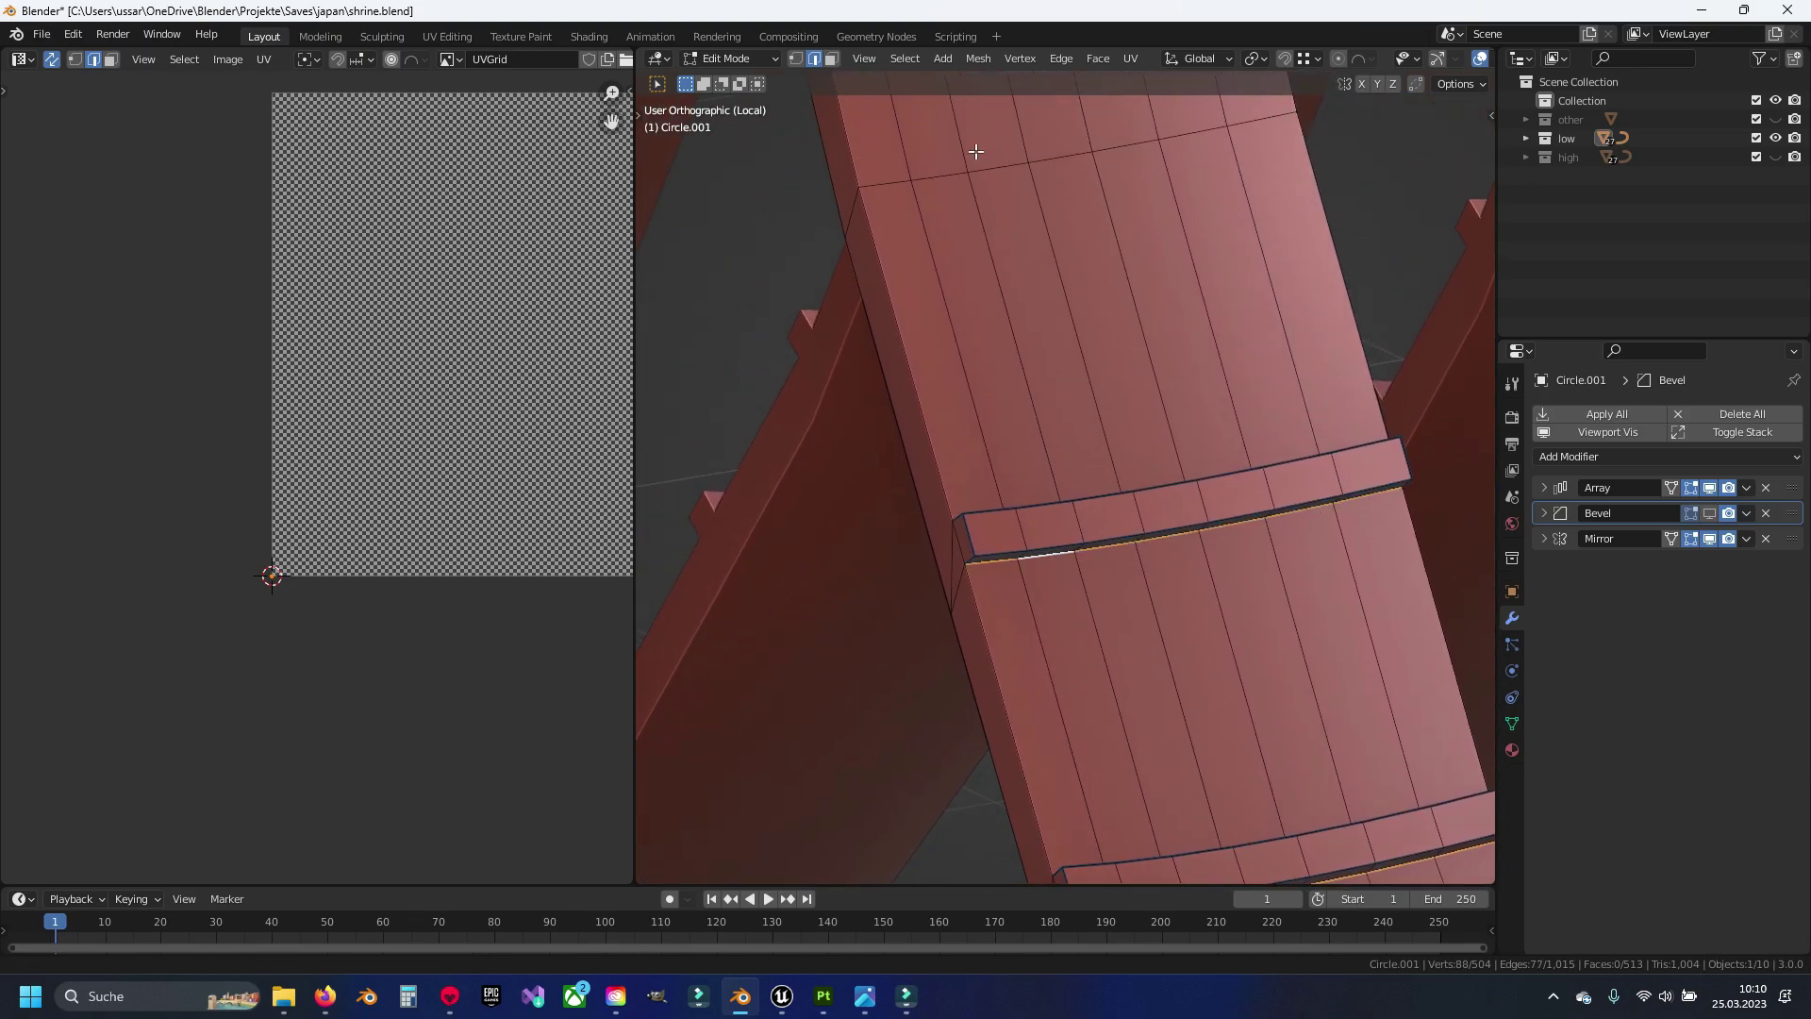
From an overhead view, add six more ridge lower edge loops to the selection
{"action": "mouse_move", "coordinate": [976, 151]}
{"action": "middle_mouse_down"}
{"action": "mouse_move", "coordinate": [1043, 537]}
{"action": "mouse_move", "coordinate": [1285, 671]}
{"action": "mouse_move", "coordinate": [970, 591]}
{"action": "middle_mouse_up"}
{"action": "scroll", "coordinate": [1043, 524], "scroll_direction": "down", "scroll_amount": 2}
{"action": "scroll", "coordinate": [982, 573], "scroll_direction": "up", "scroll_amount": 3}
{"action": "scroll", "coordinate": [938, 569], "scroll_direction": "up", "scroll_amount": 3}
{"action": "scroll", "coordinate": [948, 606], "scroll_direction": "up", "scroll_amount": 3}
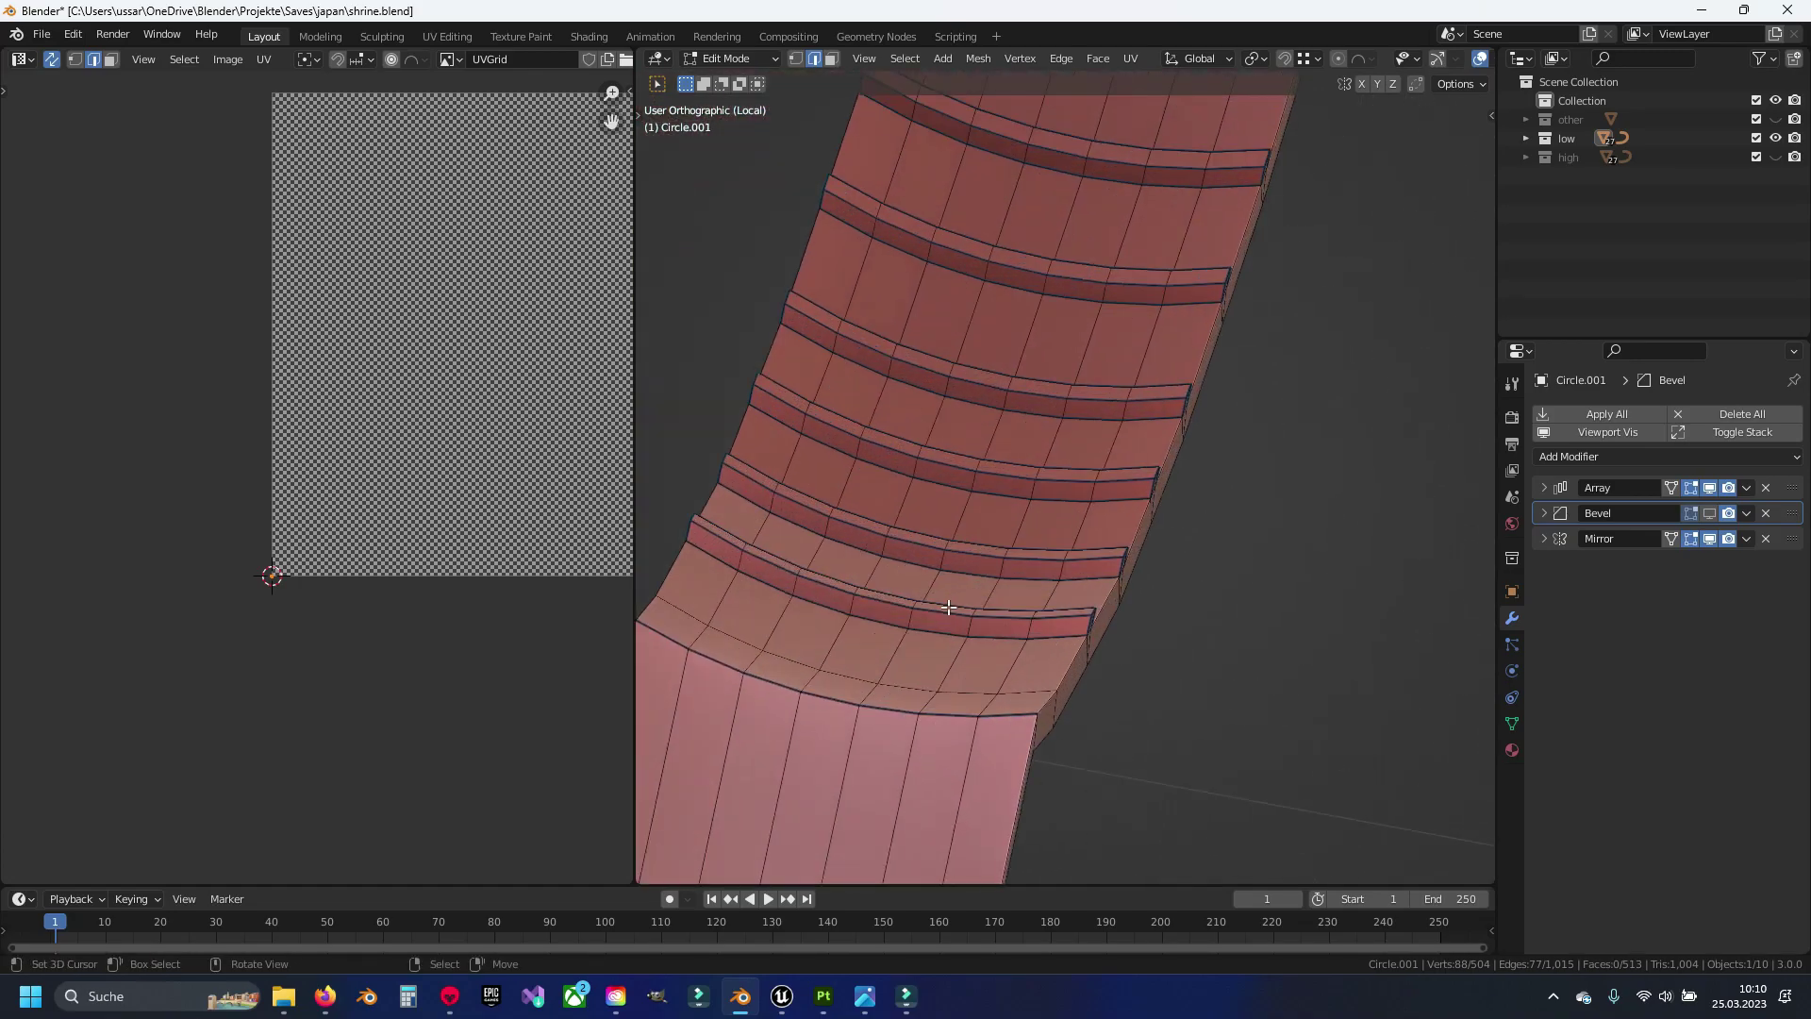
{"action": "left_click", "coordinate": [929, 626], "text": "alt+shift"}
{"action": "left_click", "coordinate": [965, 583], "text": "alt+shift"}
{"action": "left_click", "coordinate": [1000, 495], "text": "alt+shift"}
{"action": "left_click", "coordinate": [1040, 406], "text": "alt+shift"}
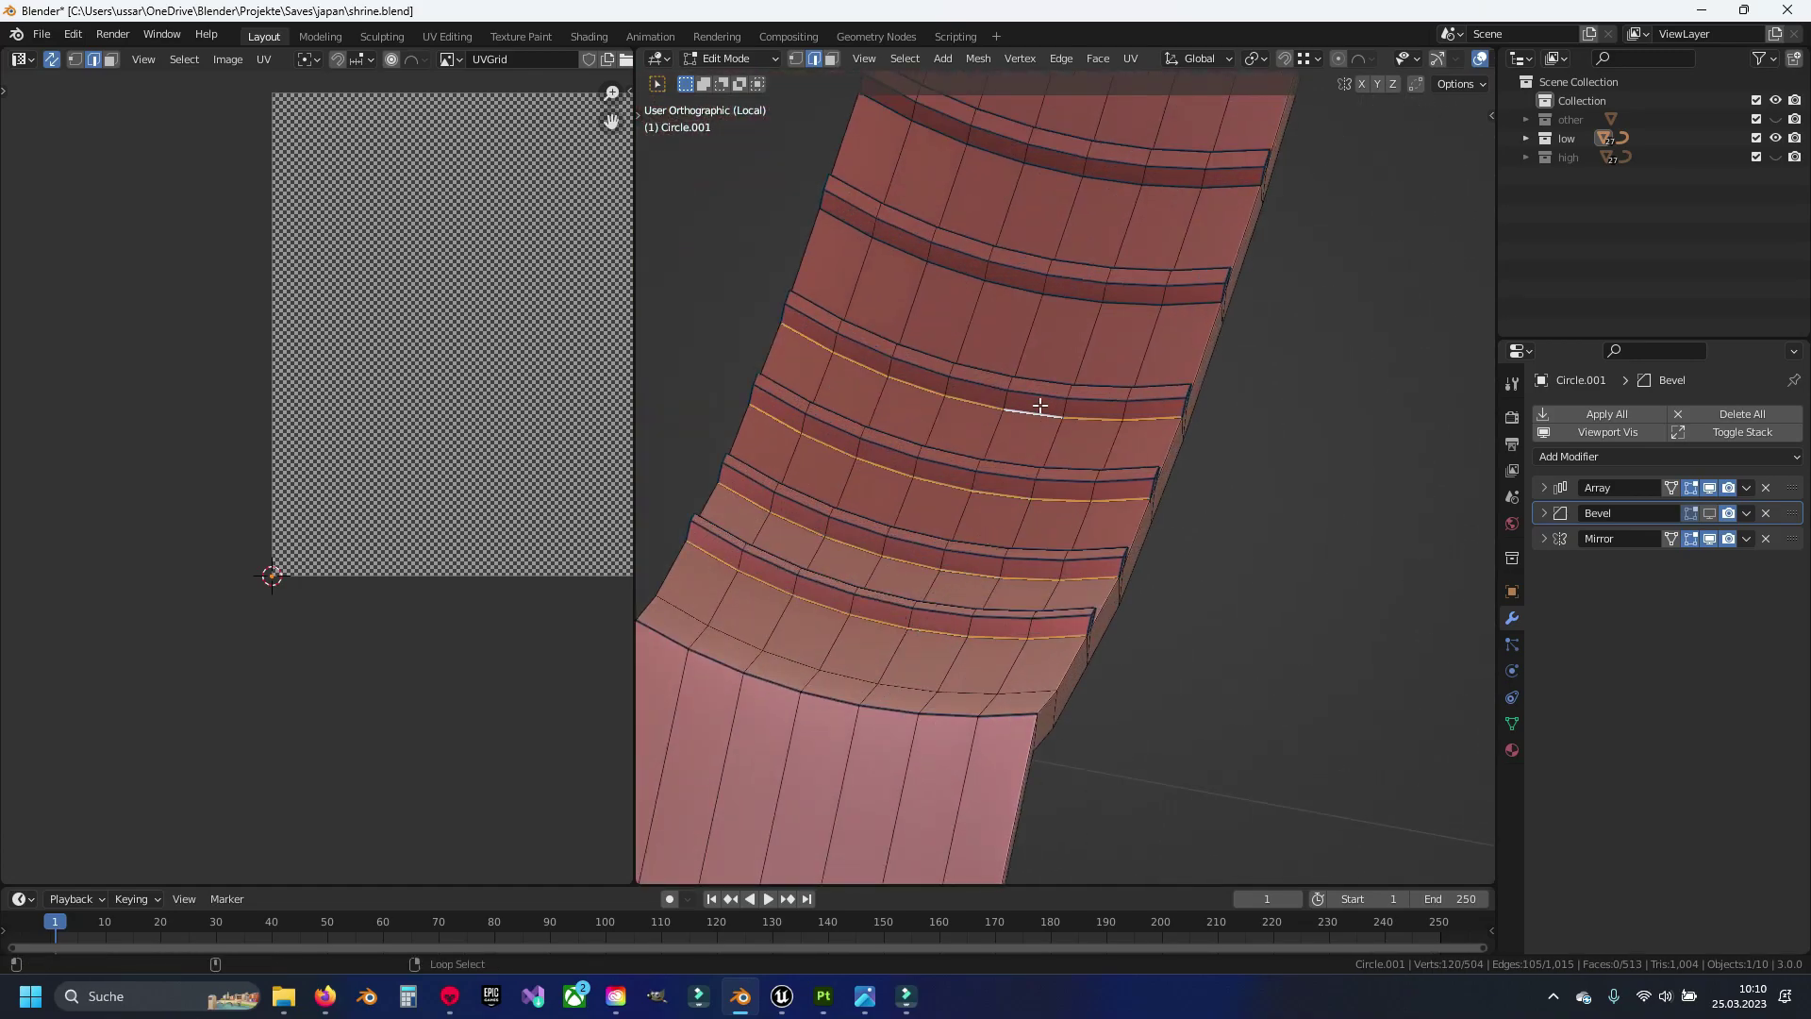
{"action": "left_click", "coordinate": [1066, 283], "text": "alt+shift"}
{"action": "left_click", "coordinate": [1111, 194], "text": "alt+shift"}
Add the remaining ridge lower edge loops up to the top of the strip
{"action": "middle_click_drag", "start_coordinate": [1113, 179], "coordinate": [910, 669], "text": "shift"}
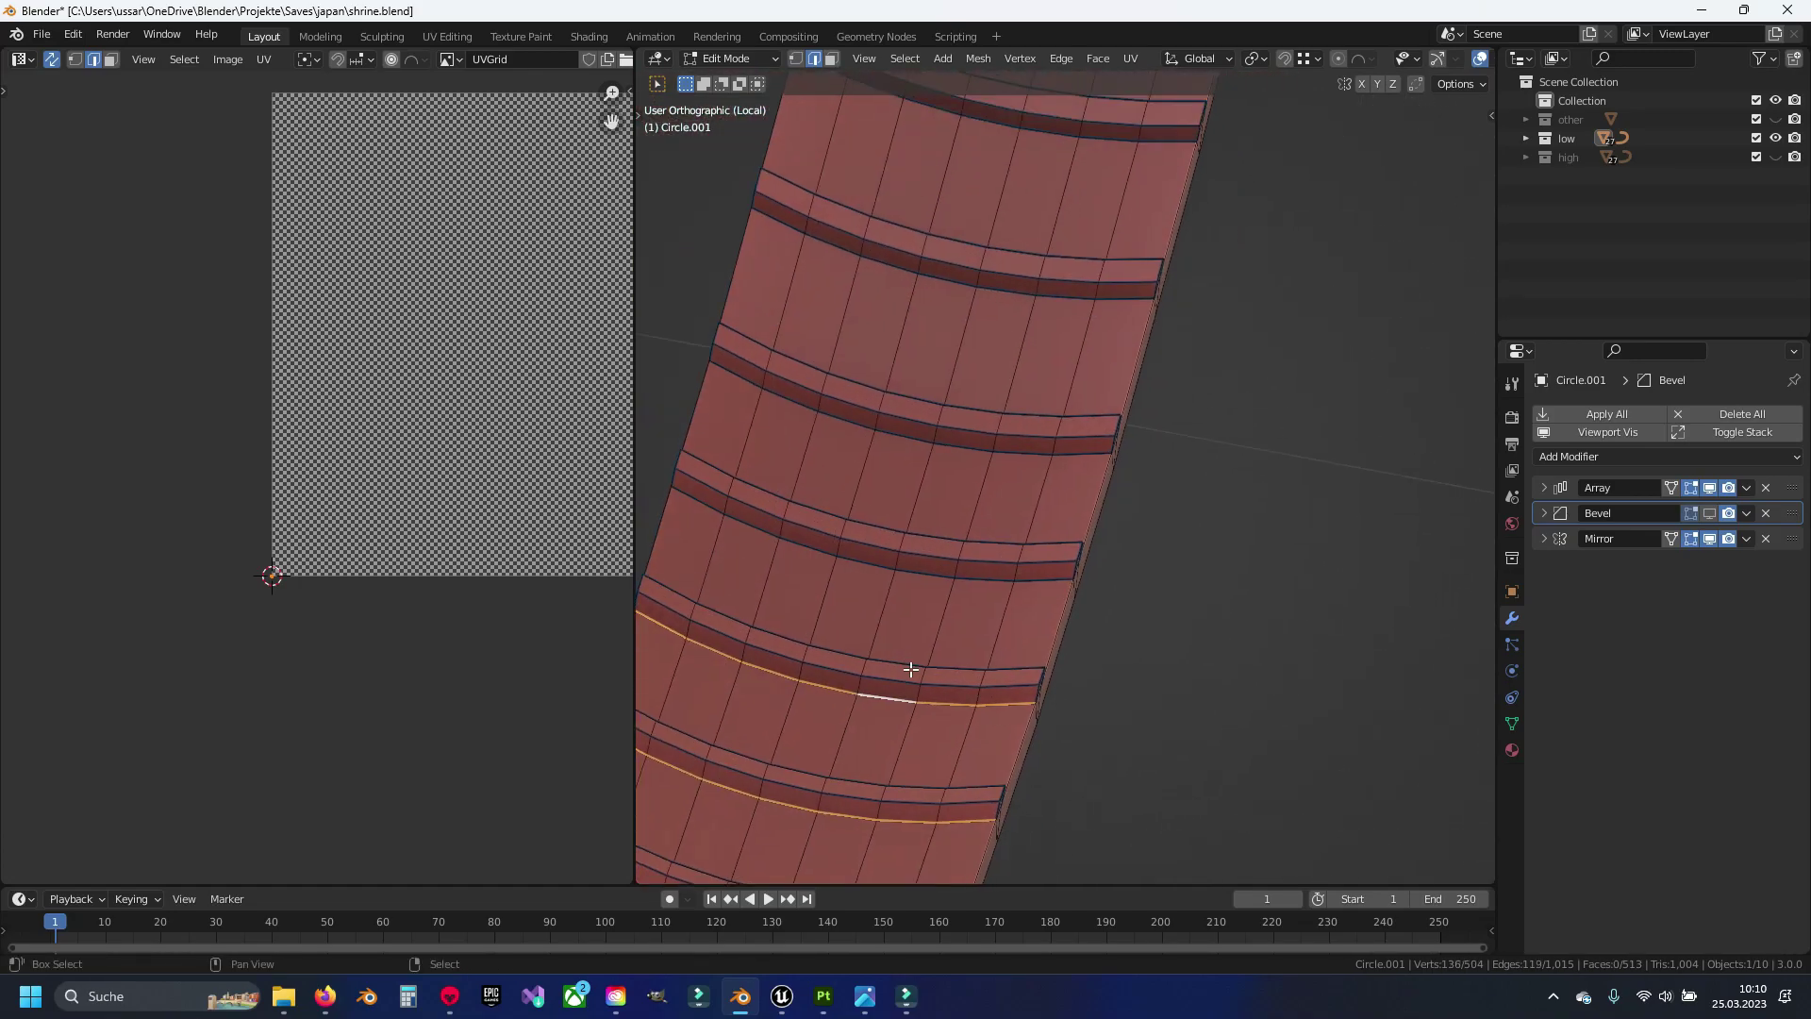
{"action": "left_click", "coordinate": [915, 580], "text": "alt+shift"}
{"action": "left_click", "coordinate": [957, 456], "text": "alt+shift"}
{"action": "left_click", "coordinate": [1006, 290], "text": "alt+shift"}
{"action": "left_click", "coordinate": [1042, 129], "text": "alt+shift"}
{"action": "middle_click_drag", "start_coordinate": [1042, 129], "coordinate": [938, 650], "text": "shift"}
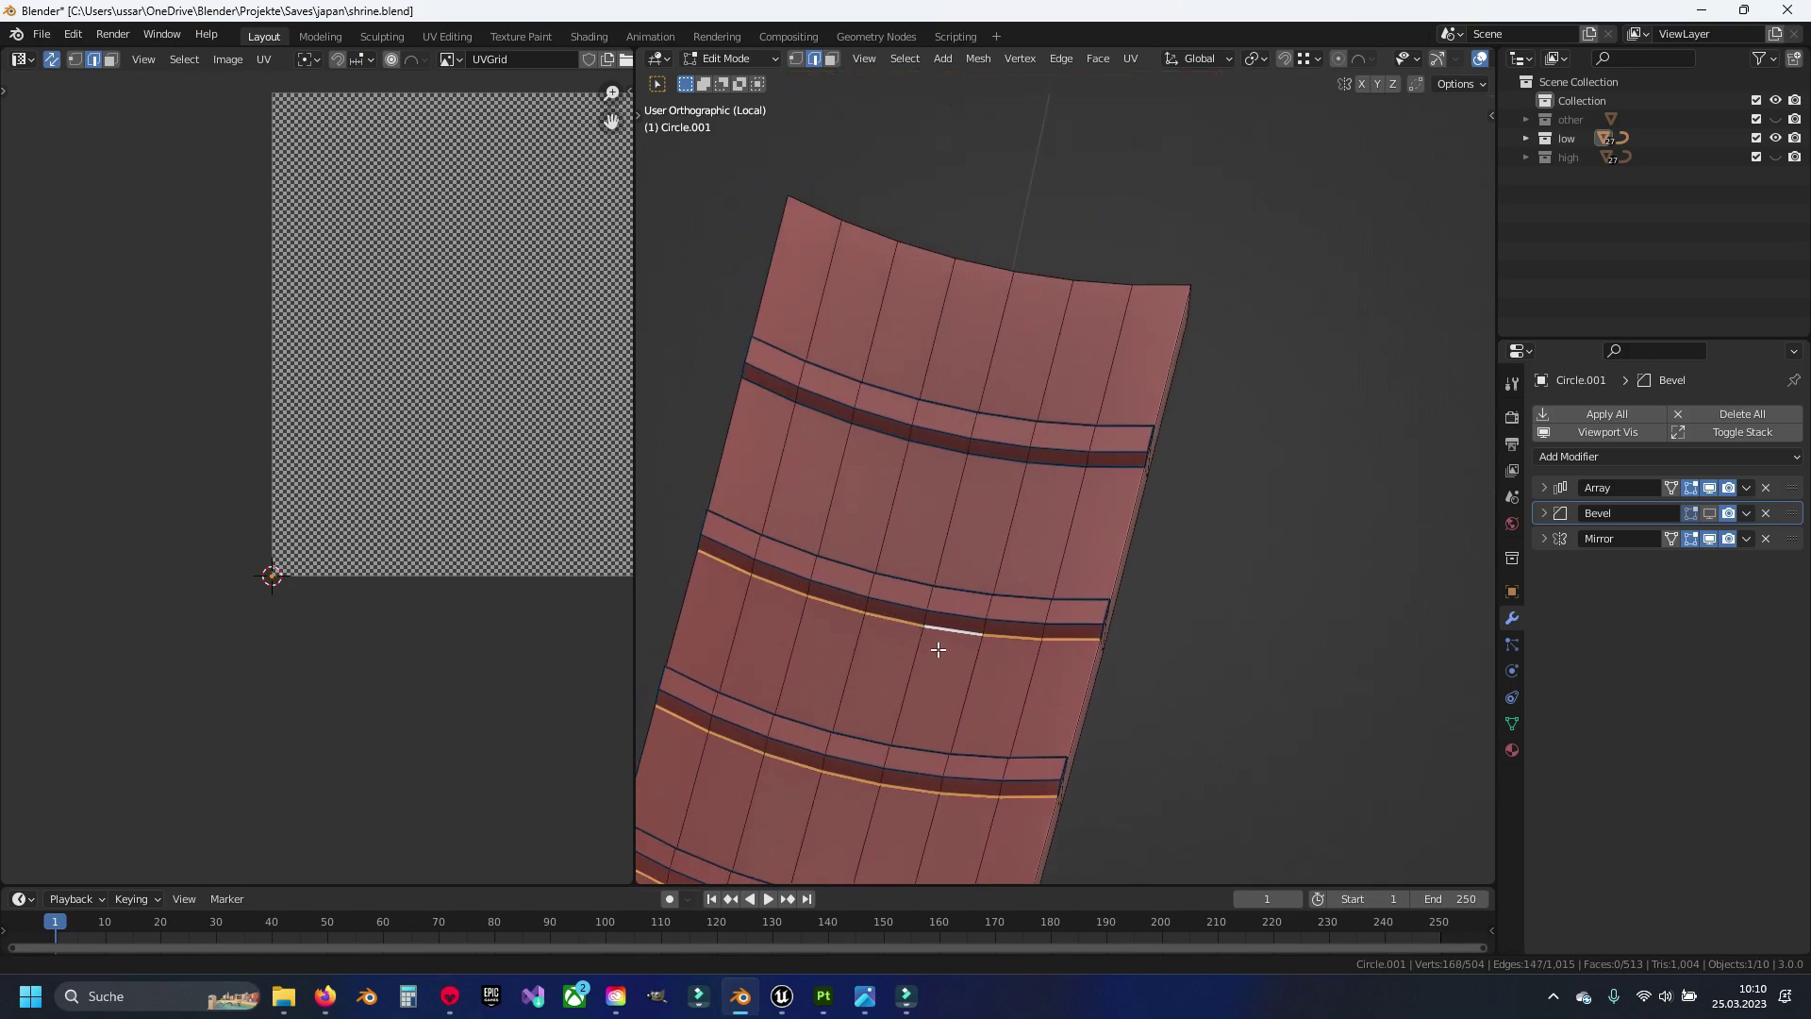
{"action": "left_click", "coordinate": [1098, 440], "text": "alt+shift"}
Mark all selected ridge loops as seams, deselect, and inspect the tile rows
{"action": "key", "text": "ctrl+e"}
{"action": "left_click", "coordinate": [1100, 440]}
{"action": "key", "text": "alt+a"}
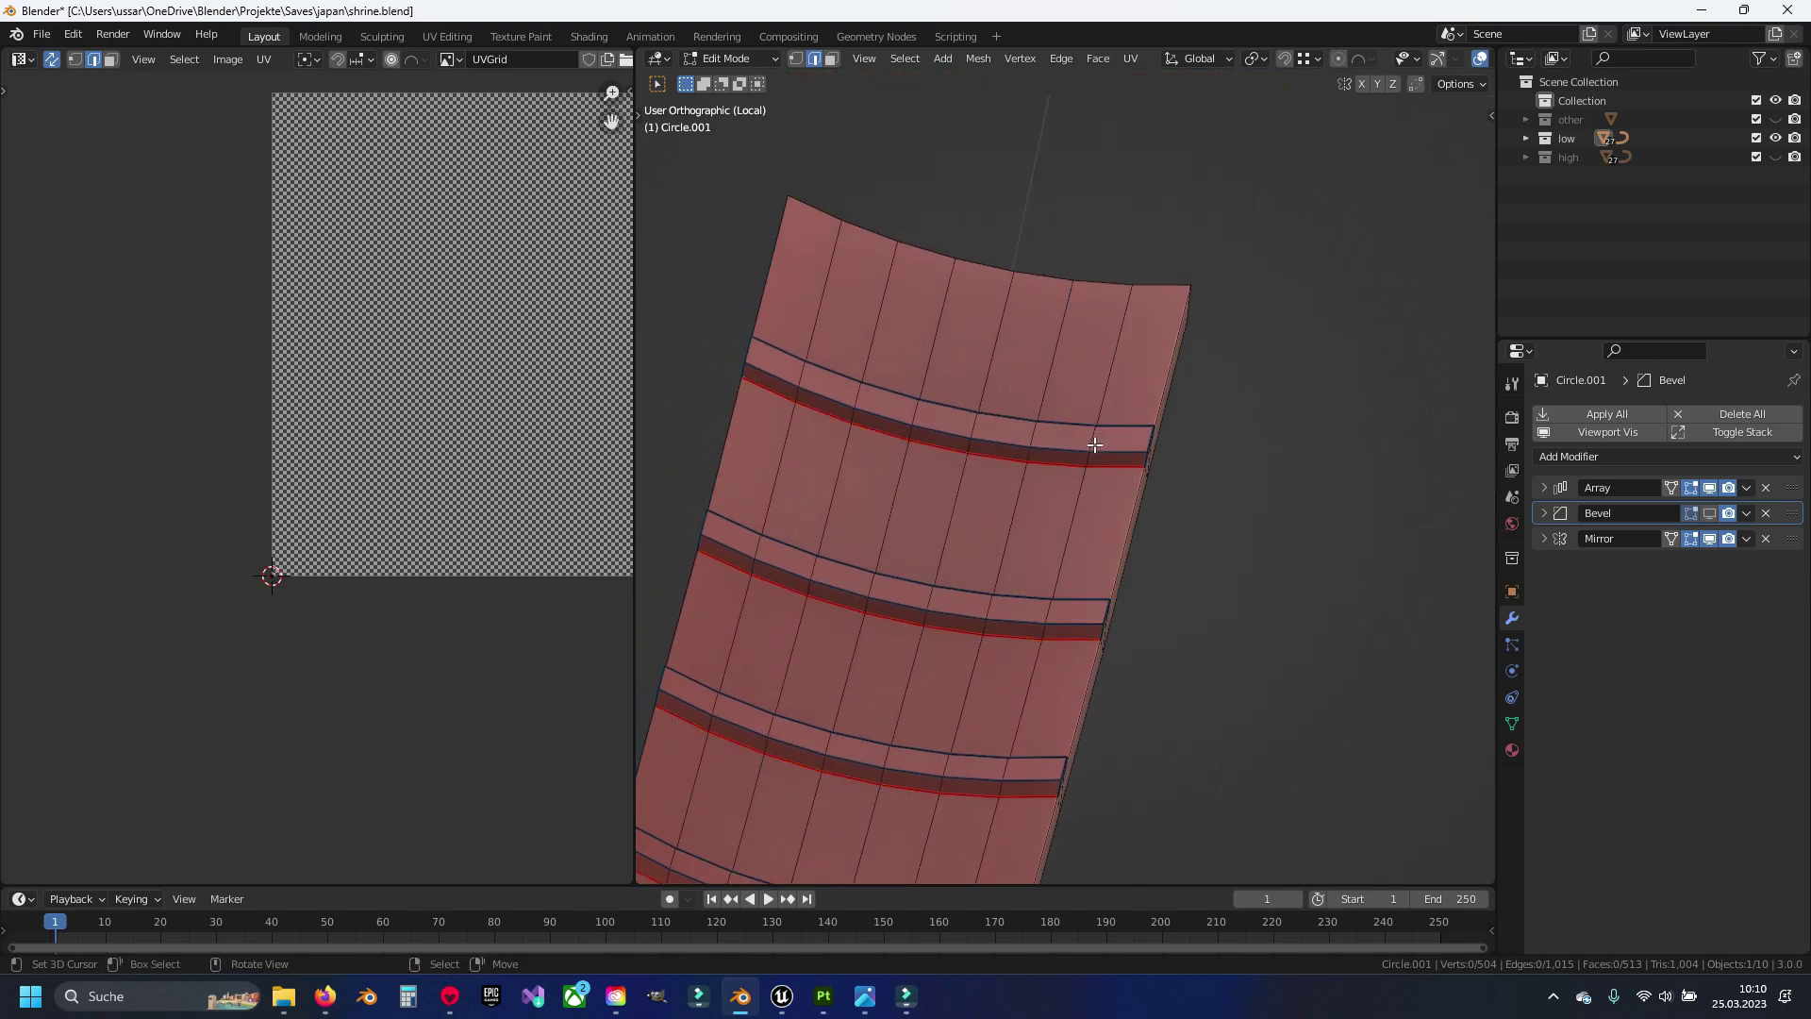
{"action": "scroll", "coordinate": [1094, 444], "scroll_direction": "down", "scroll_amount": 5}
{"action": "mouse_move", "coordinate": [1035, 489]}
{"action": "middle_mouse_down"}
{"action": "mouse_move", "coordinate": [1043, 660]}
{"action": "mouse_move", "coordinate": [914, 631]}
{"action": "middle_mouse_up"}
{"action": "scroll", "coordinate": [1141, 657], "scroll_direction": "up", "scroll_amount": 6}
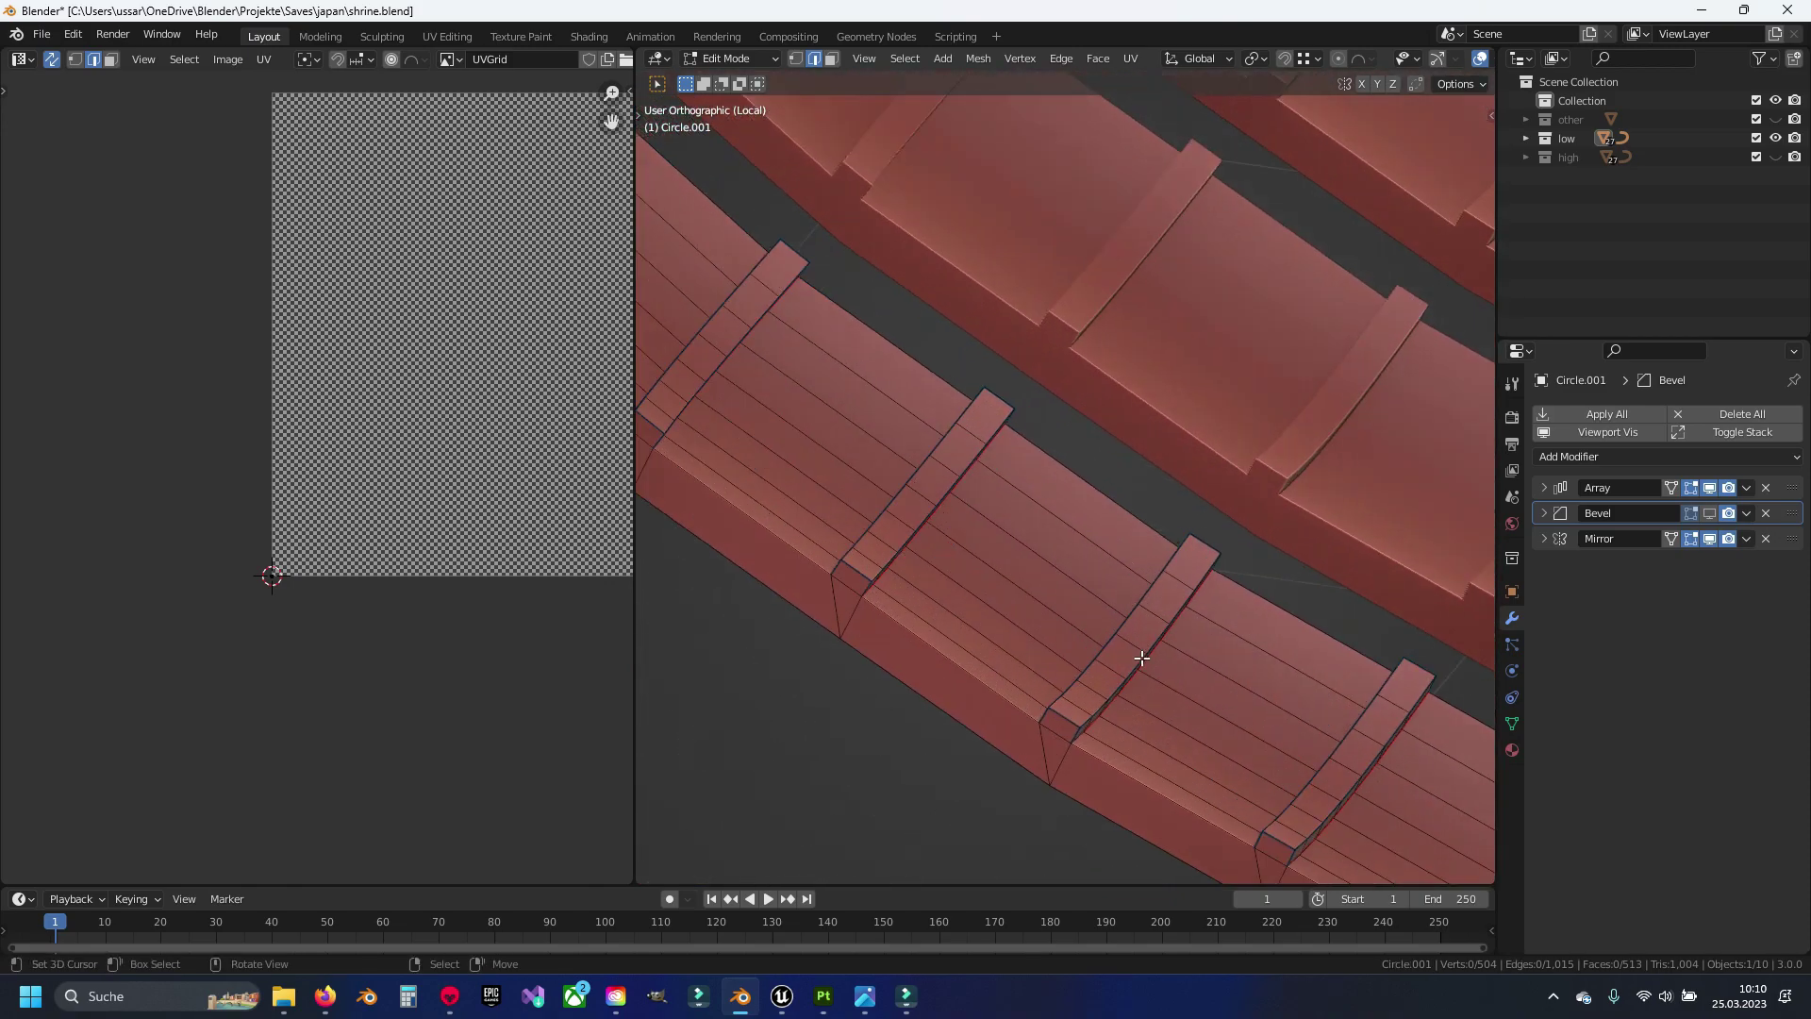
{"action": "scroll", "coordinate": [1142, 658], "scroll_direction": "down", "scroll_amount": 4}
{"action": "scroll", "coordinate": [1170, 623], "scroll_direction": "up", "scroll_amount": 6}
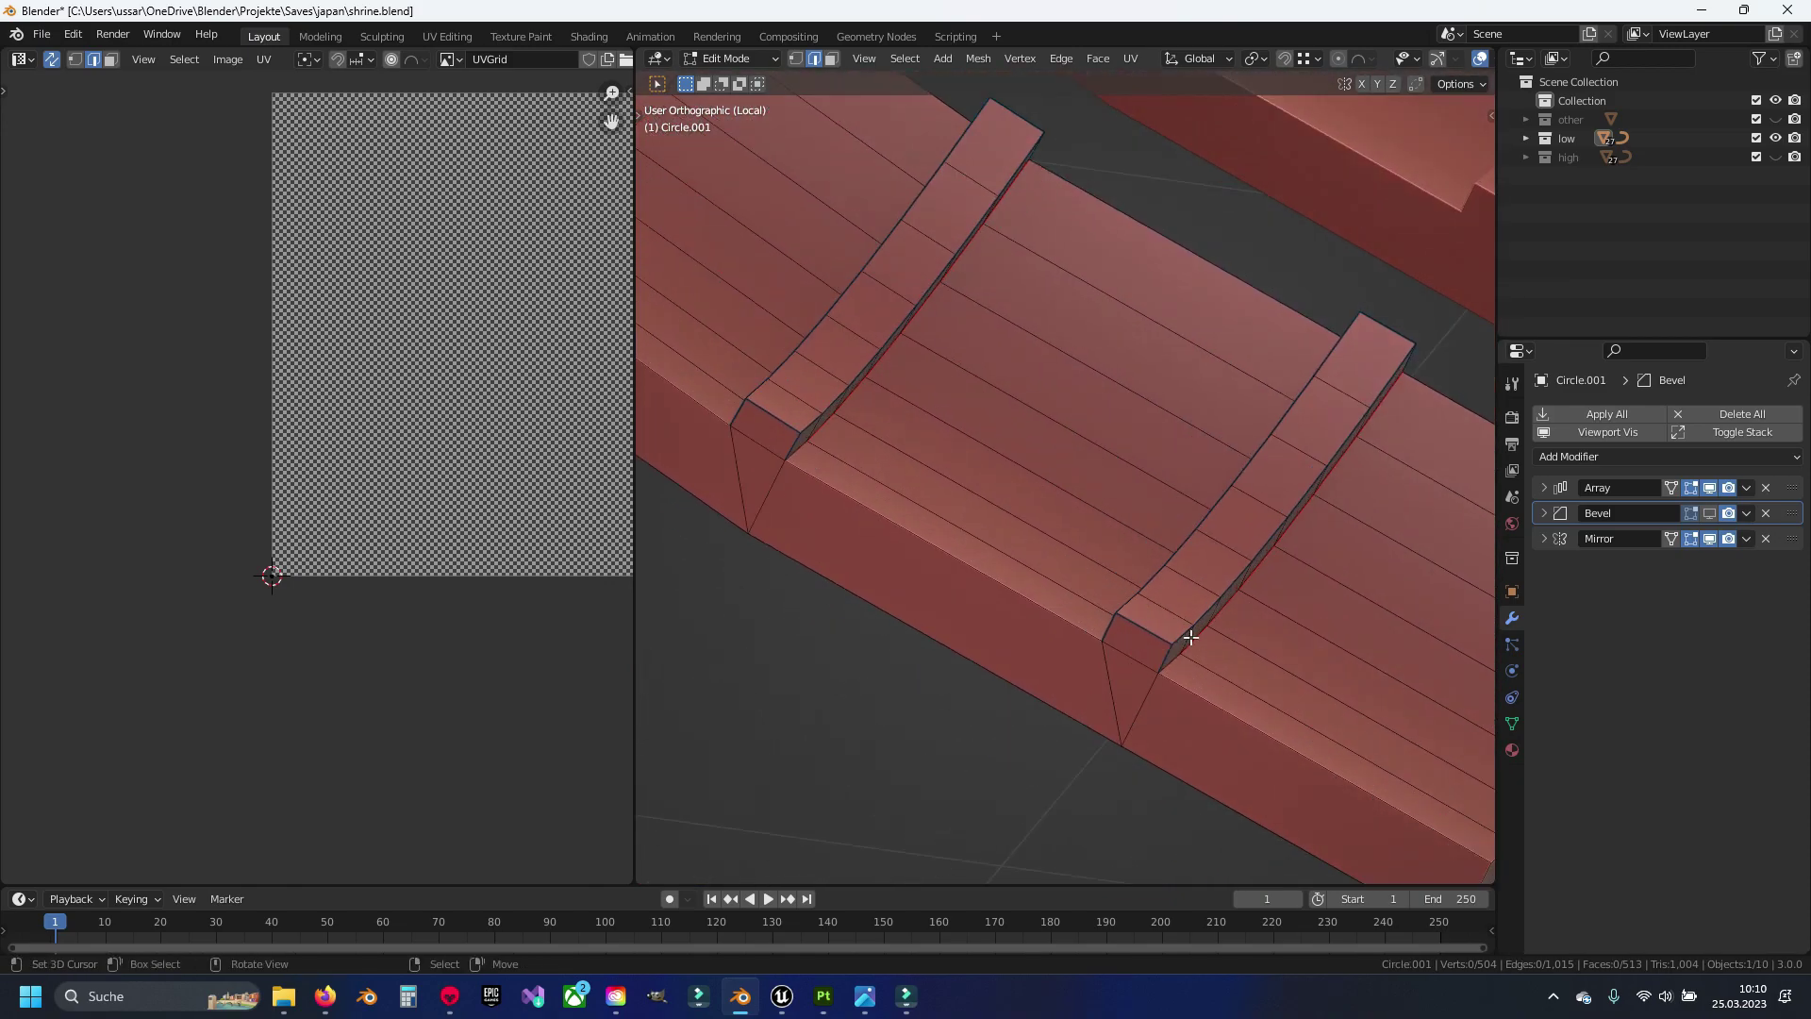
{"action": "middle_click_drag", "start_coordinate": [1181, 631], "coordinate": [1057, 558], "text": "shift"}
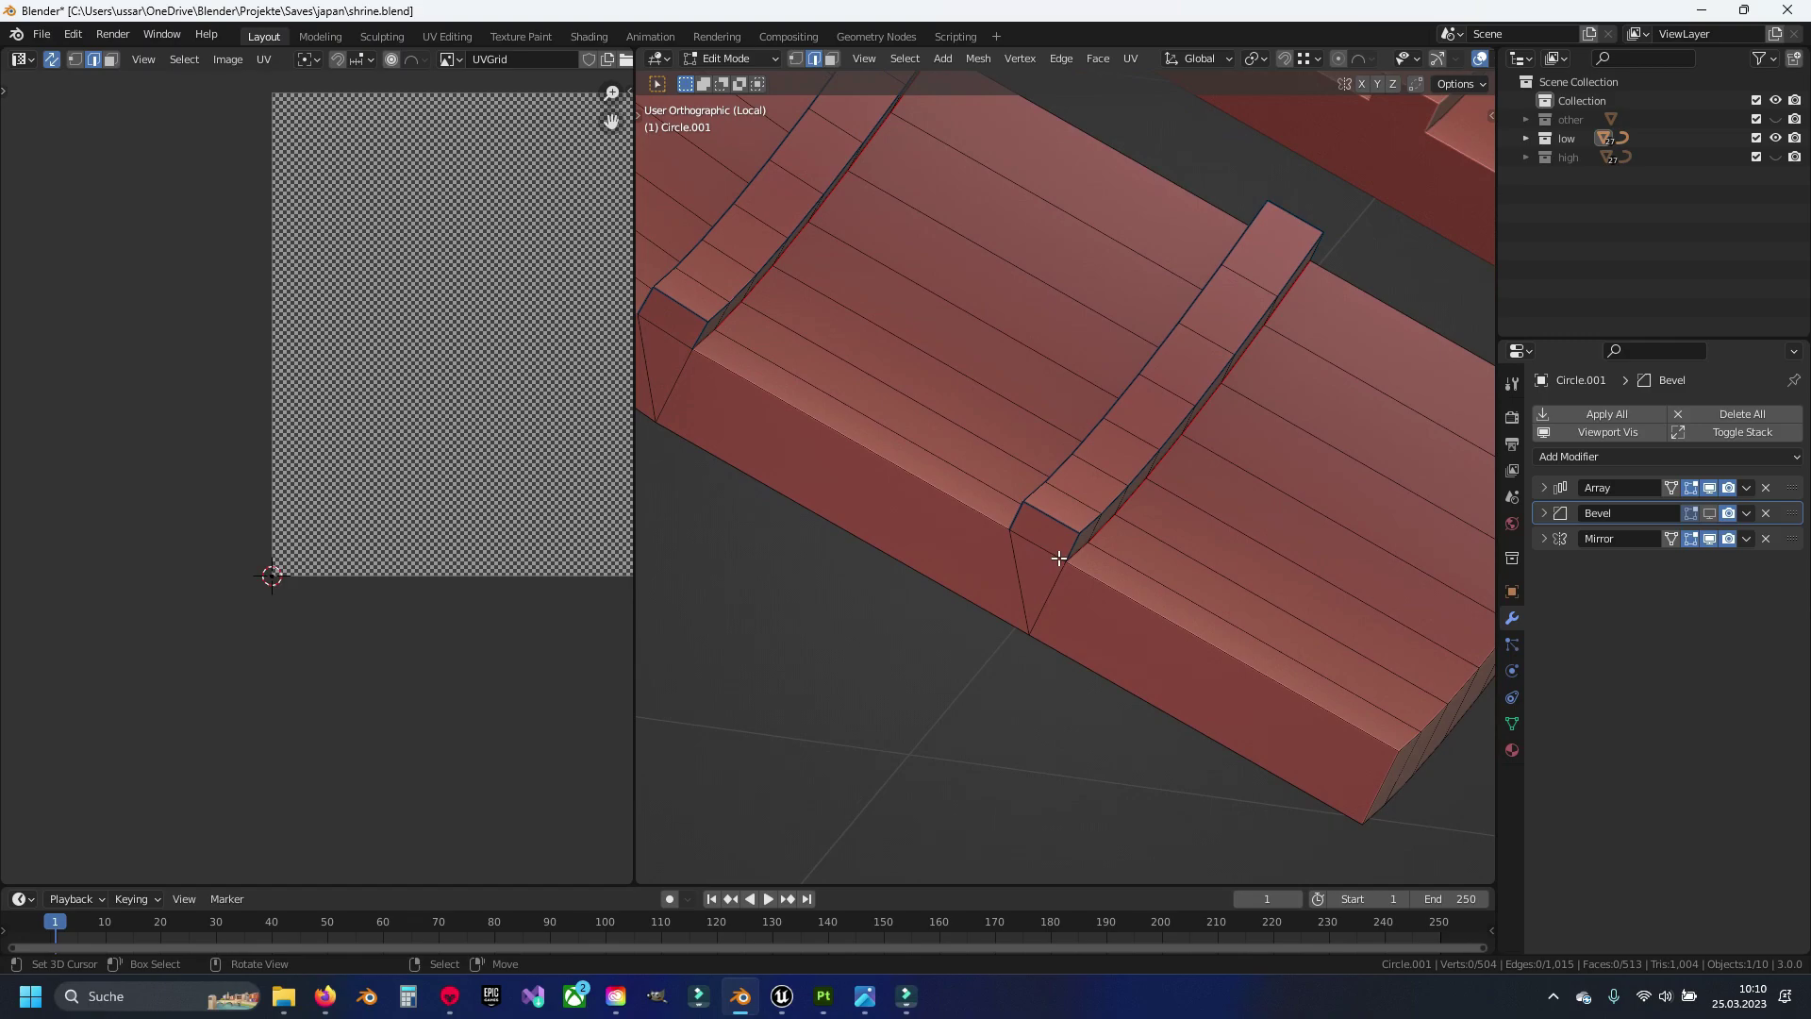
Pick several crosspiece corner edges along the roof tile beam, then clear that selection
{"action": "middle_click_drag", "start_coordinate": [1215, 631], "coordinate": [1132, 535], "text": "shift"}
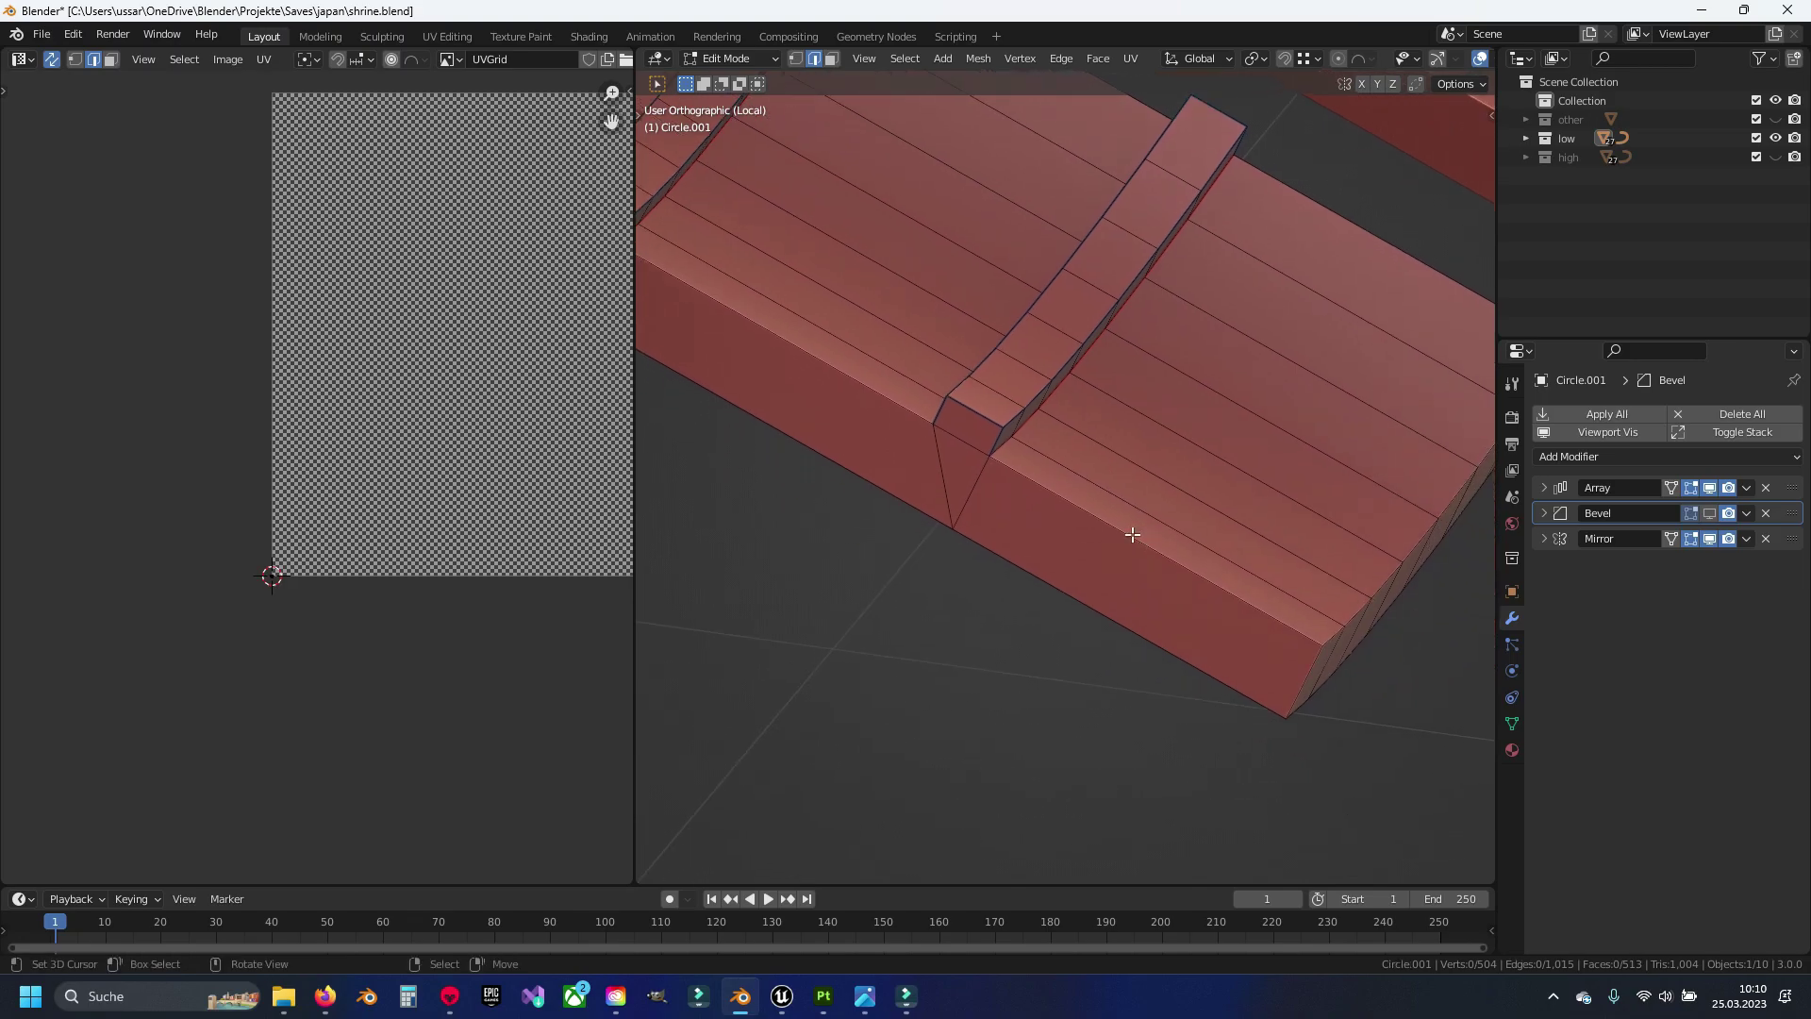
{"action": "scroll", "coordinate": [964, 442], "scroll_direction": "up", "scroll_amount": 1}
{"action": "left_click", "coordinate": [971, 423], "text": "shift"}
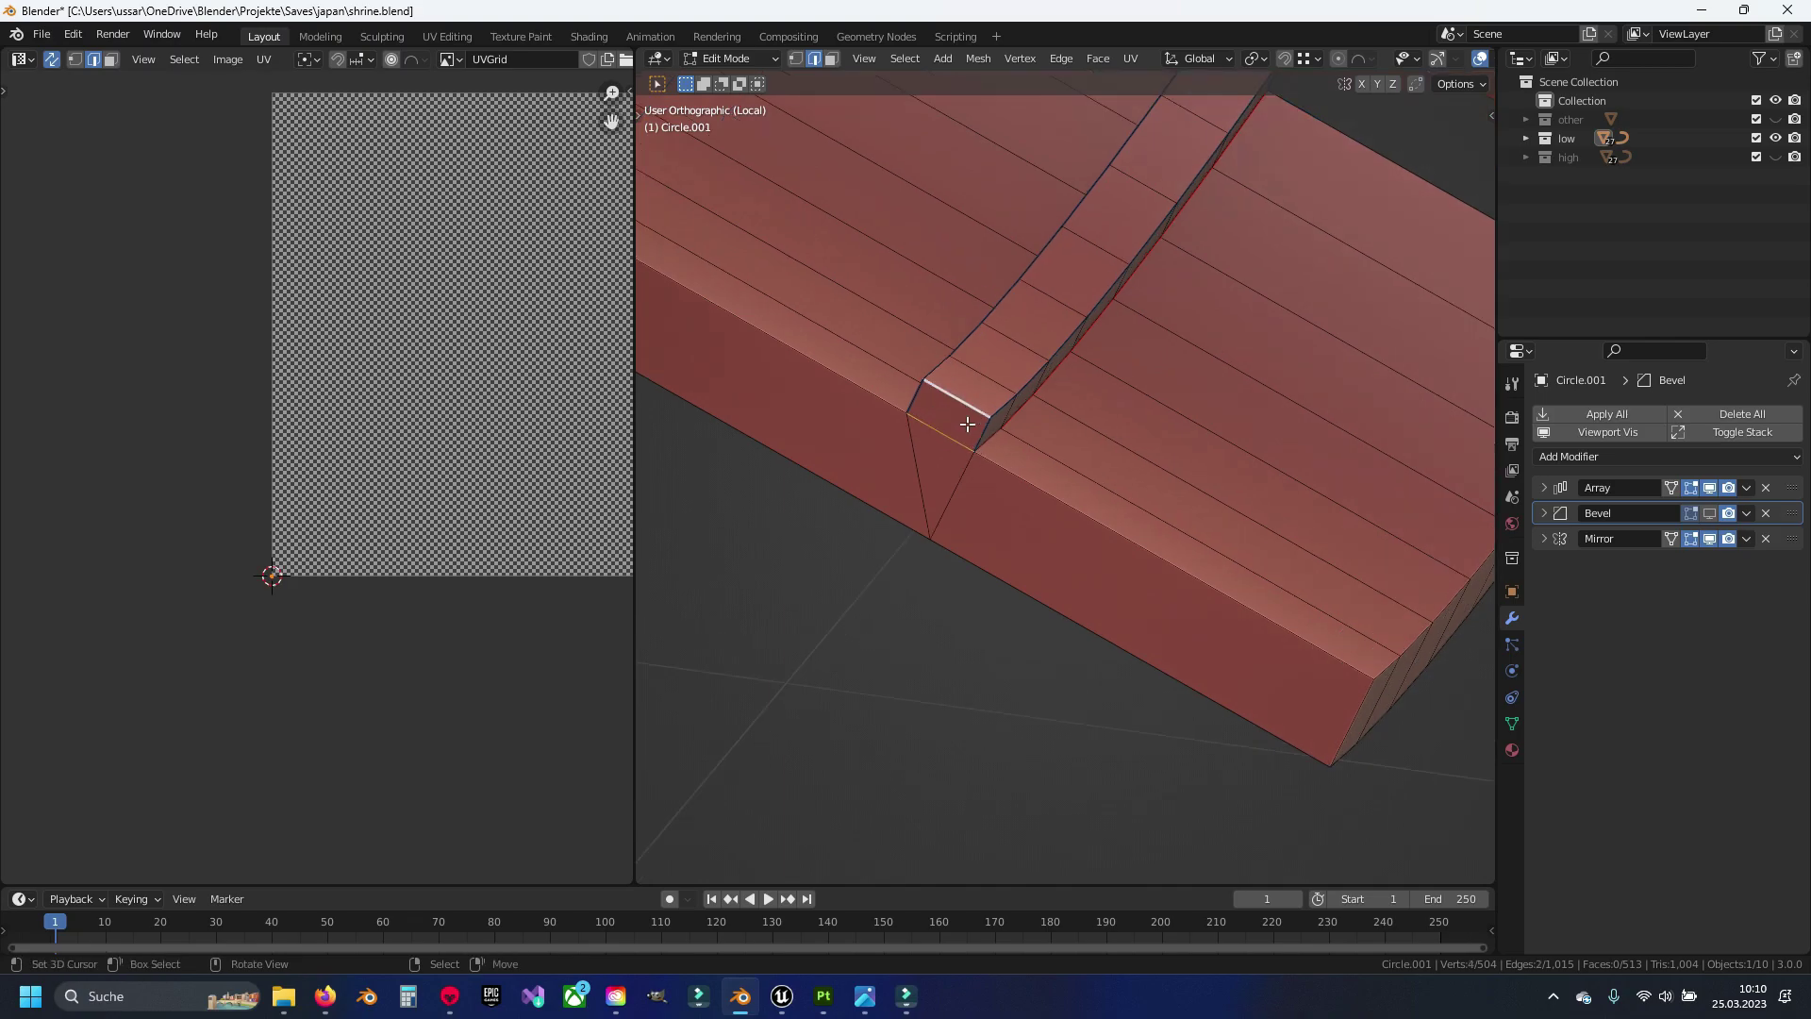
{"action": "left_click", "coordinate": [946, 430], "text": "shift"}
{"action": "mouse_move", "coordinate": [913, 403]}
{"action": "middle_mouse_down", "text": "shift"}
{"action": "mouse_move", "coordinate": [999, 408]}
{"action": "mouse_move", "coordinate": [1392, 648]}
{"action": "middle_mouse_up", "text": "shift"}
{"action": "left_click", "coordinate": [1016, 443], "text": "shift"}
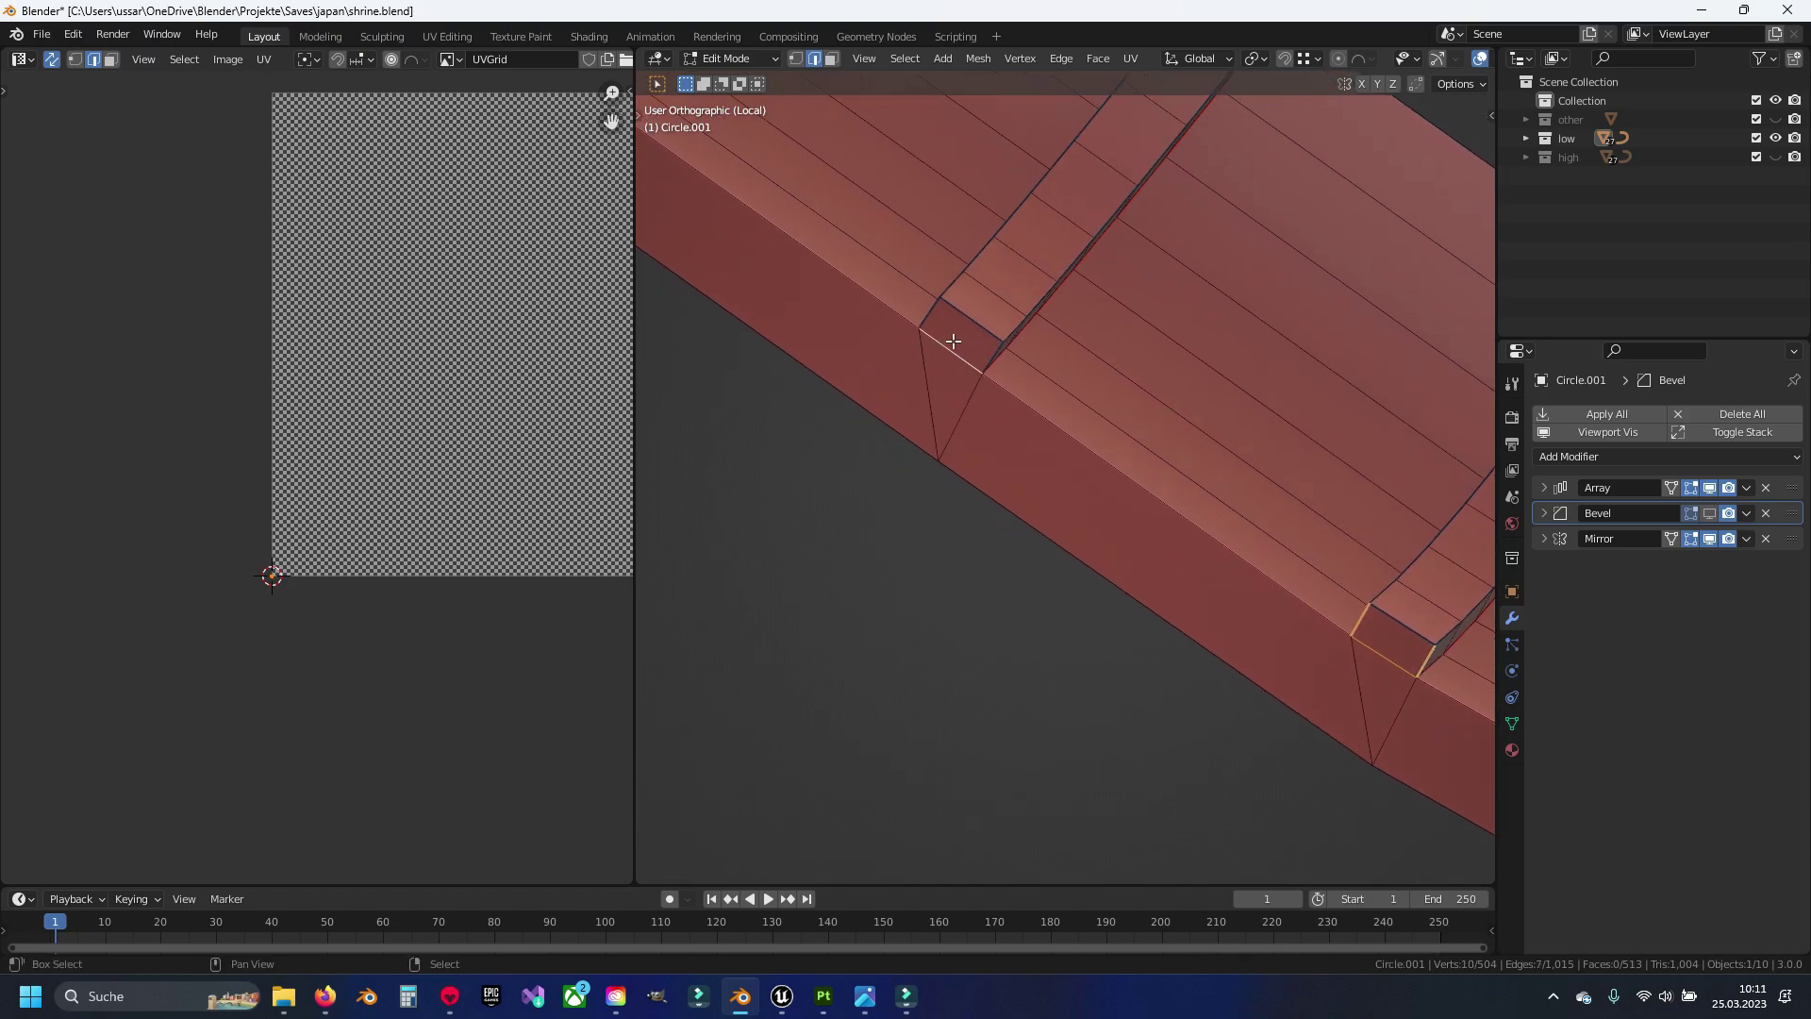
{"action": "middle_click_drag", "start_coordinate": [942, 304], "coordinate": [859, 403]}
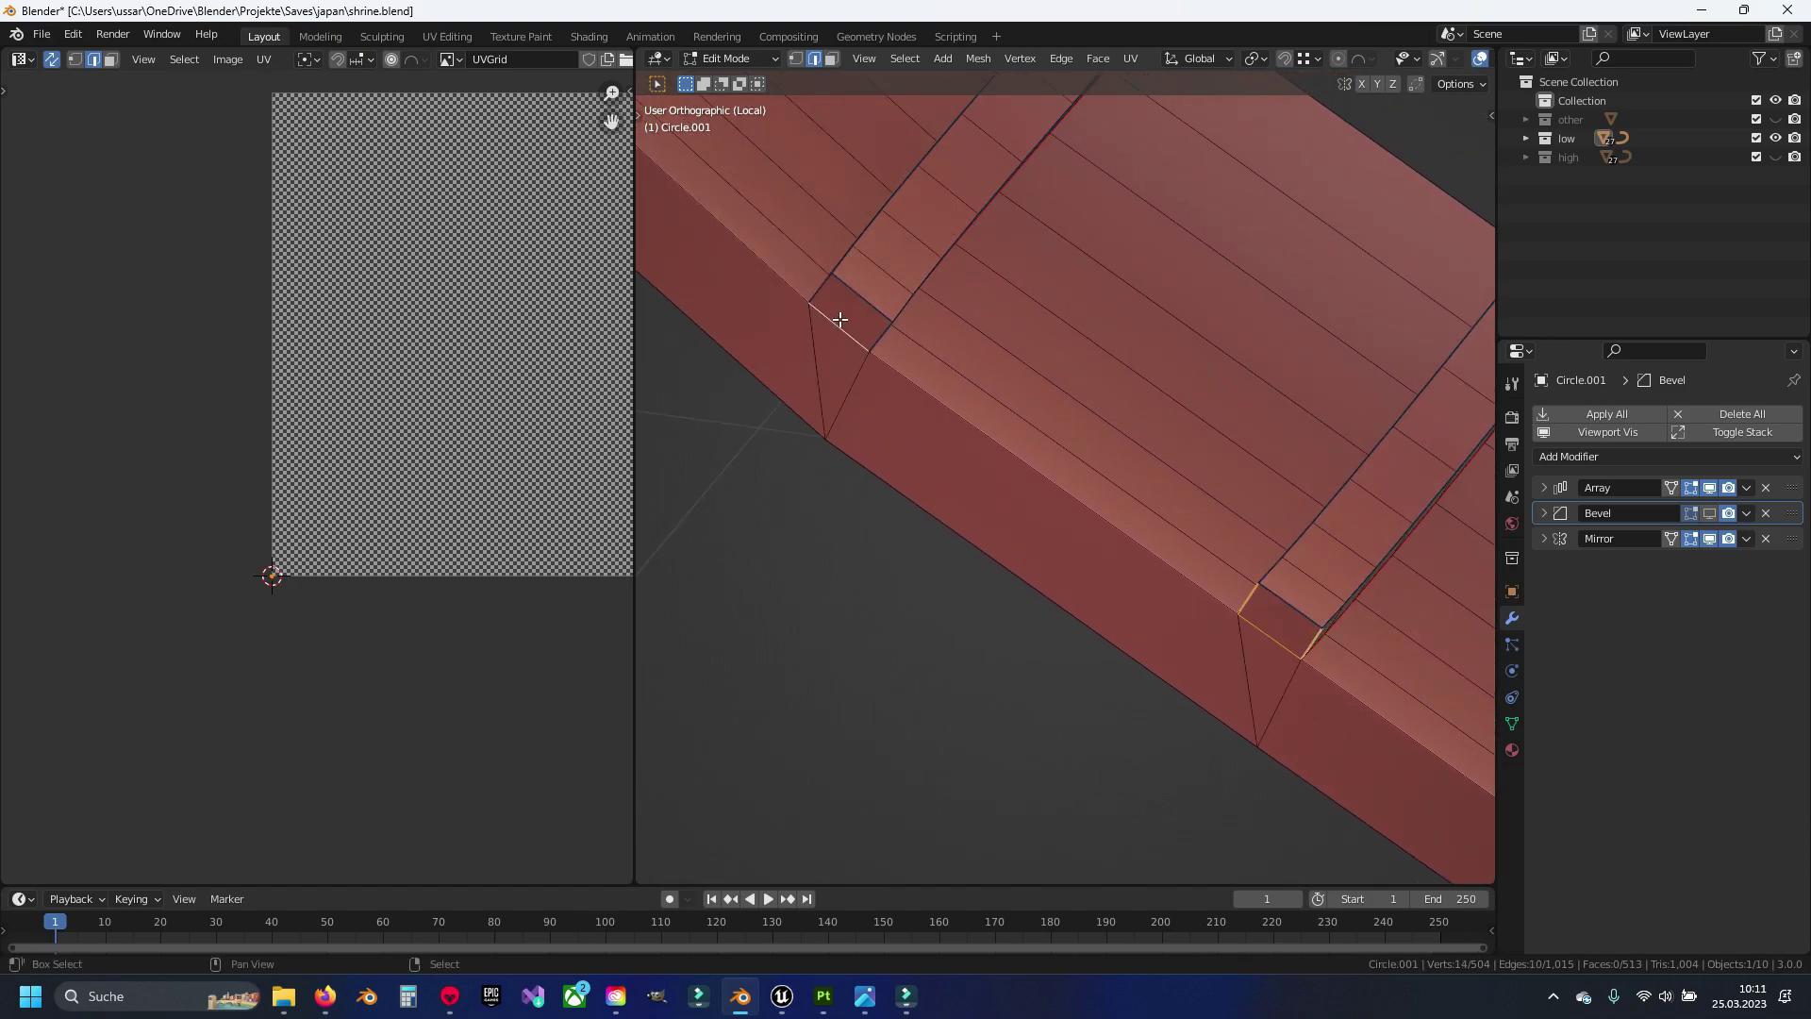
{"action": "middle_click_drag", "start_coordinate": [726, 203], "coordinate": [1009, 440]}
{"action": "left_click", "coordinate": [1037, 439], "text": "shift"}
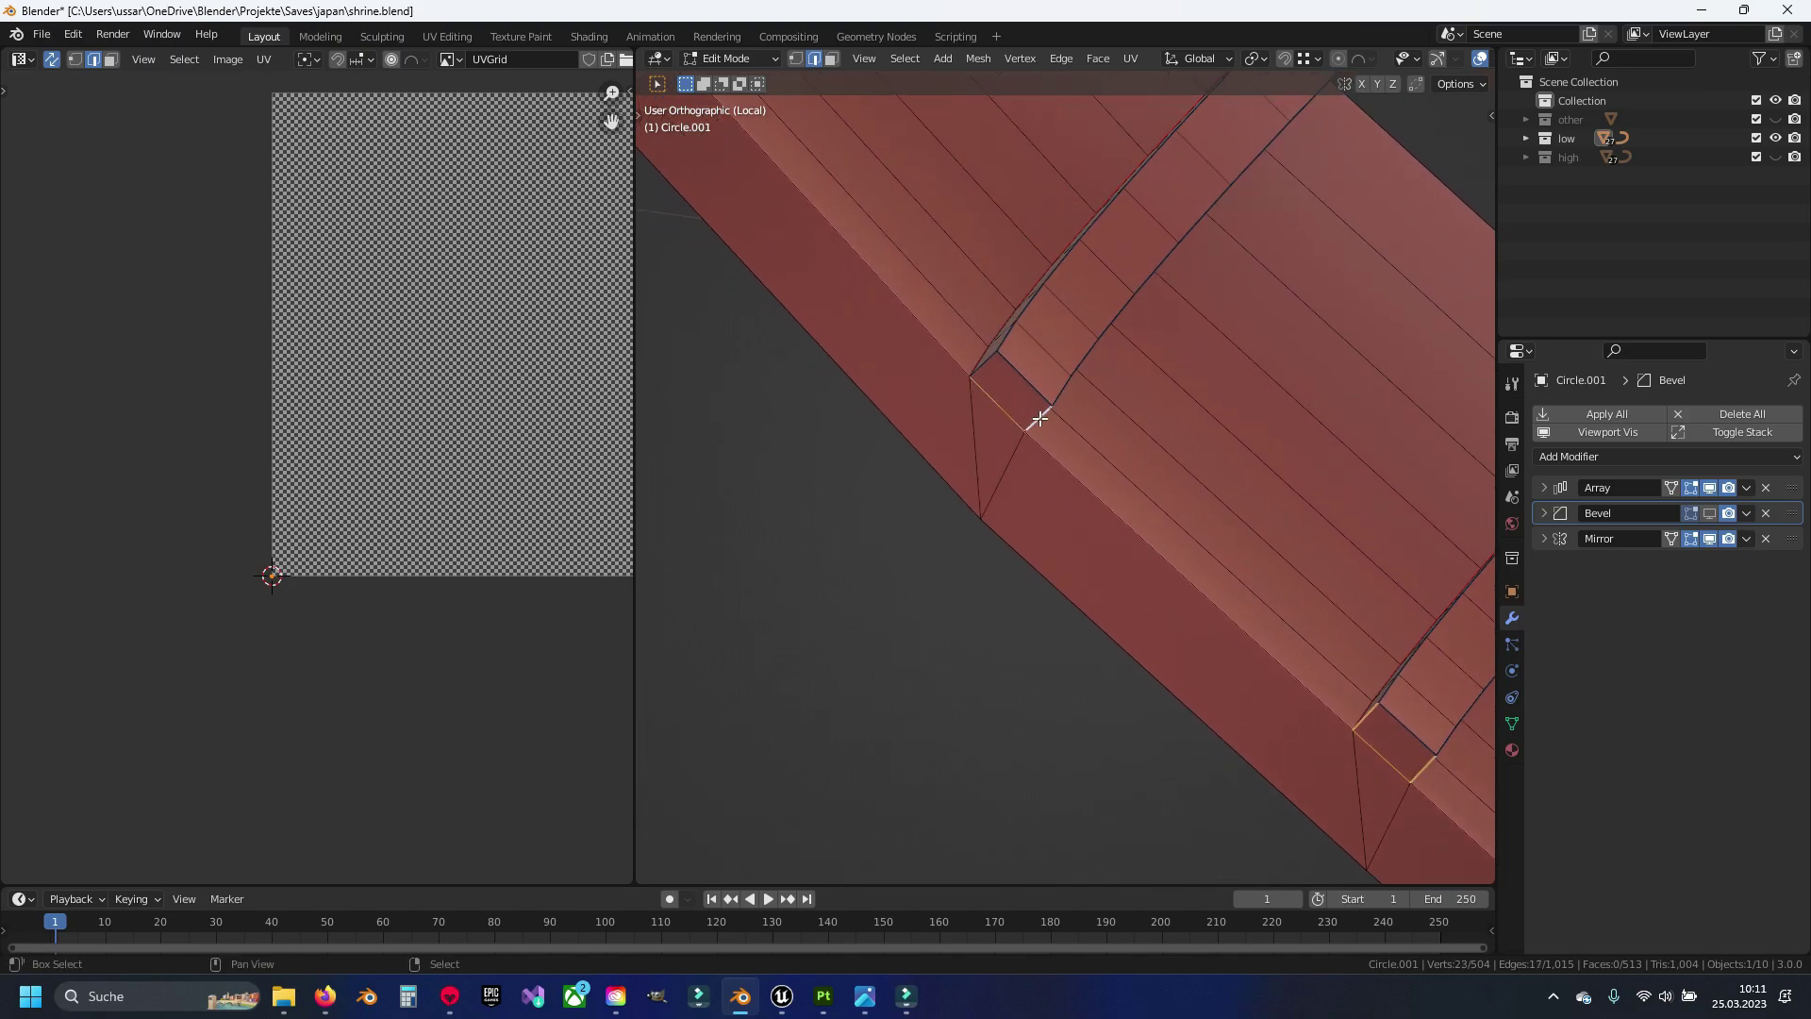
{"action": "middle_click_drag", "start_coordinate": [994, 364], "coordinate": [1252, 552]}
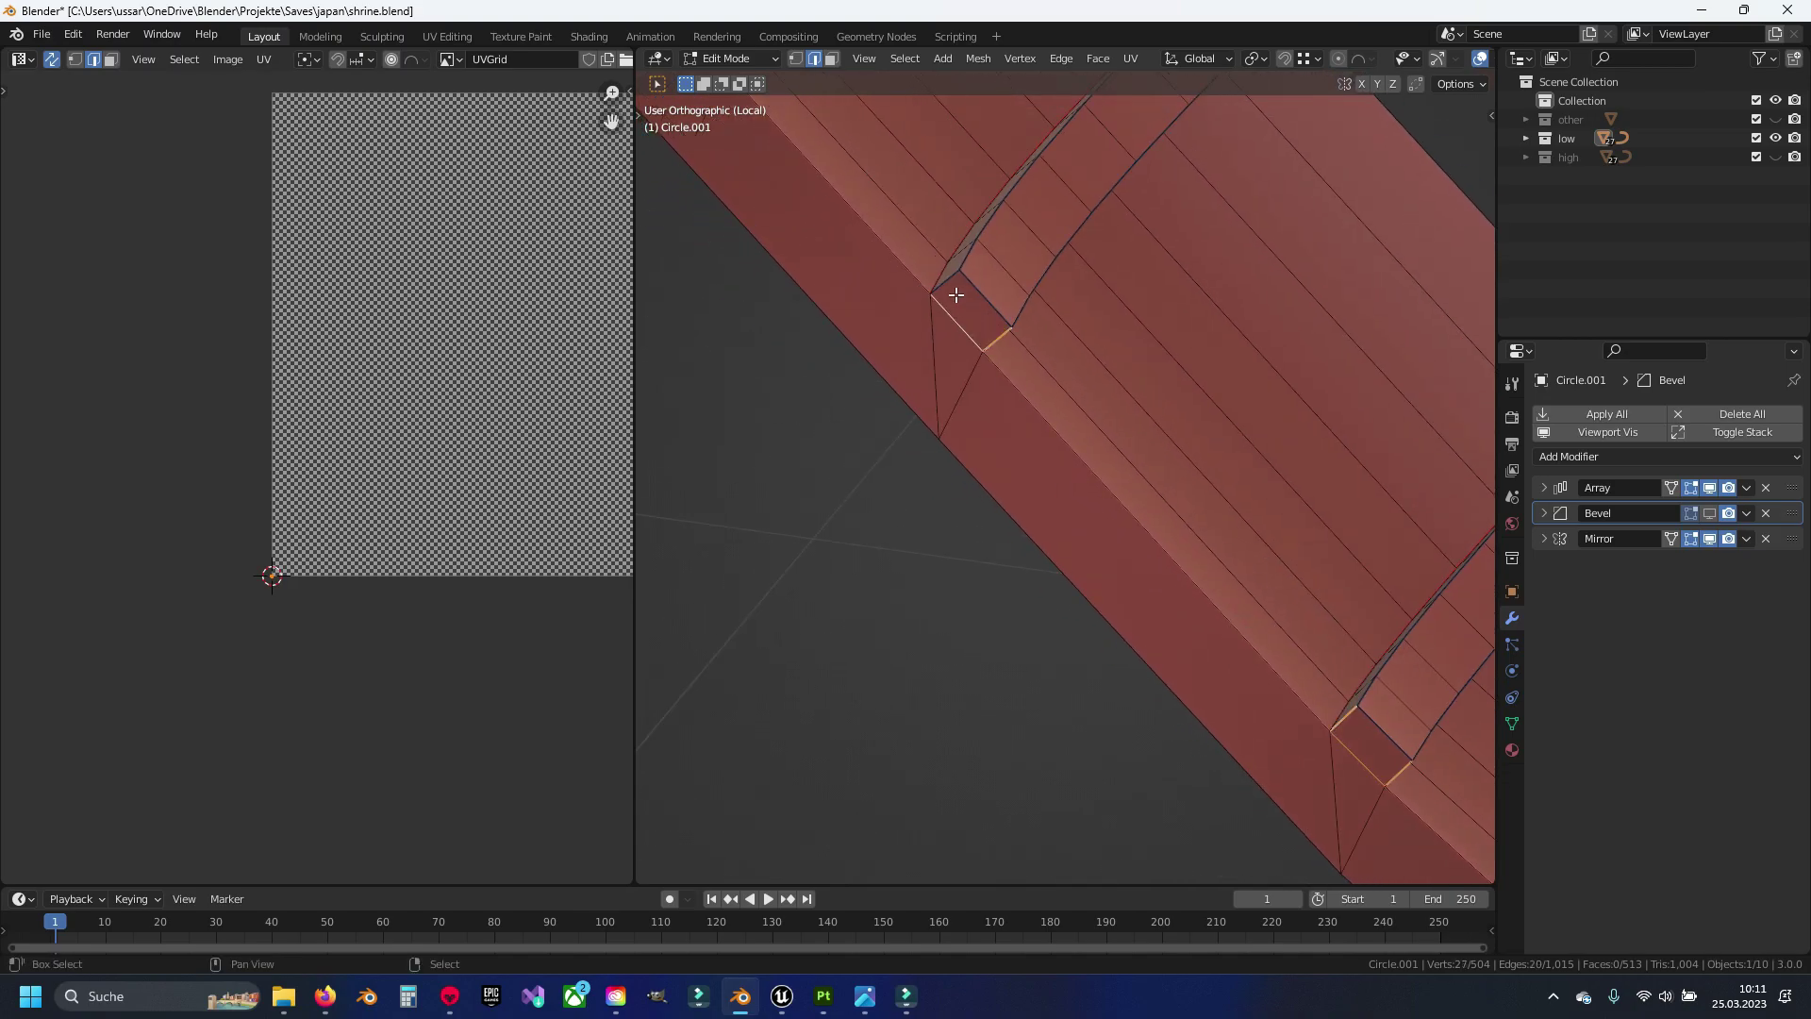
{"action": "middle_click_drag", "start_coordinate": [866, 140], "coordinate": [1052, 474], "text": "shift"}
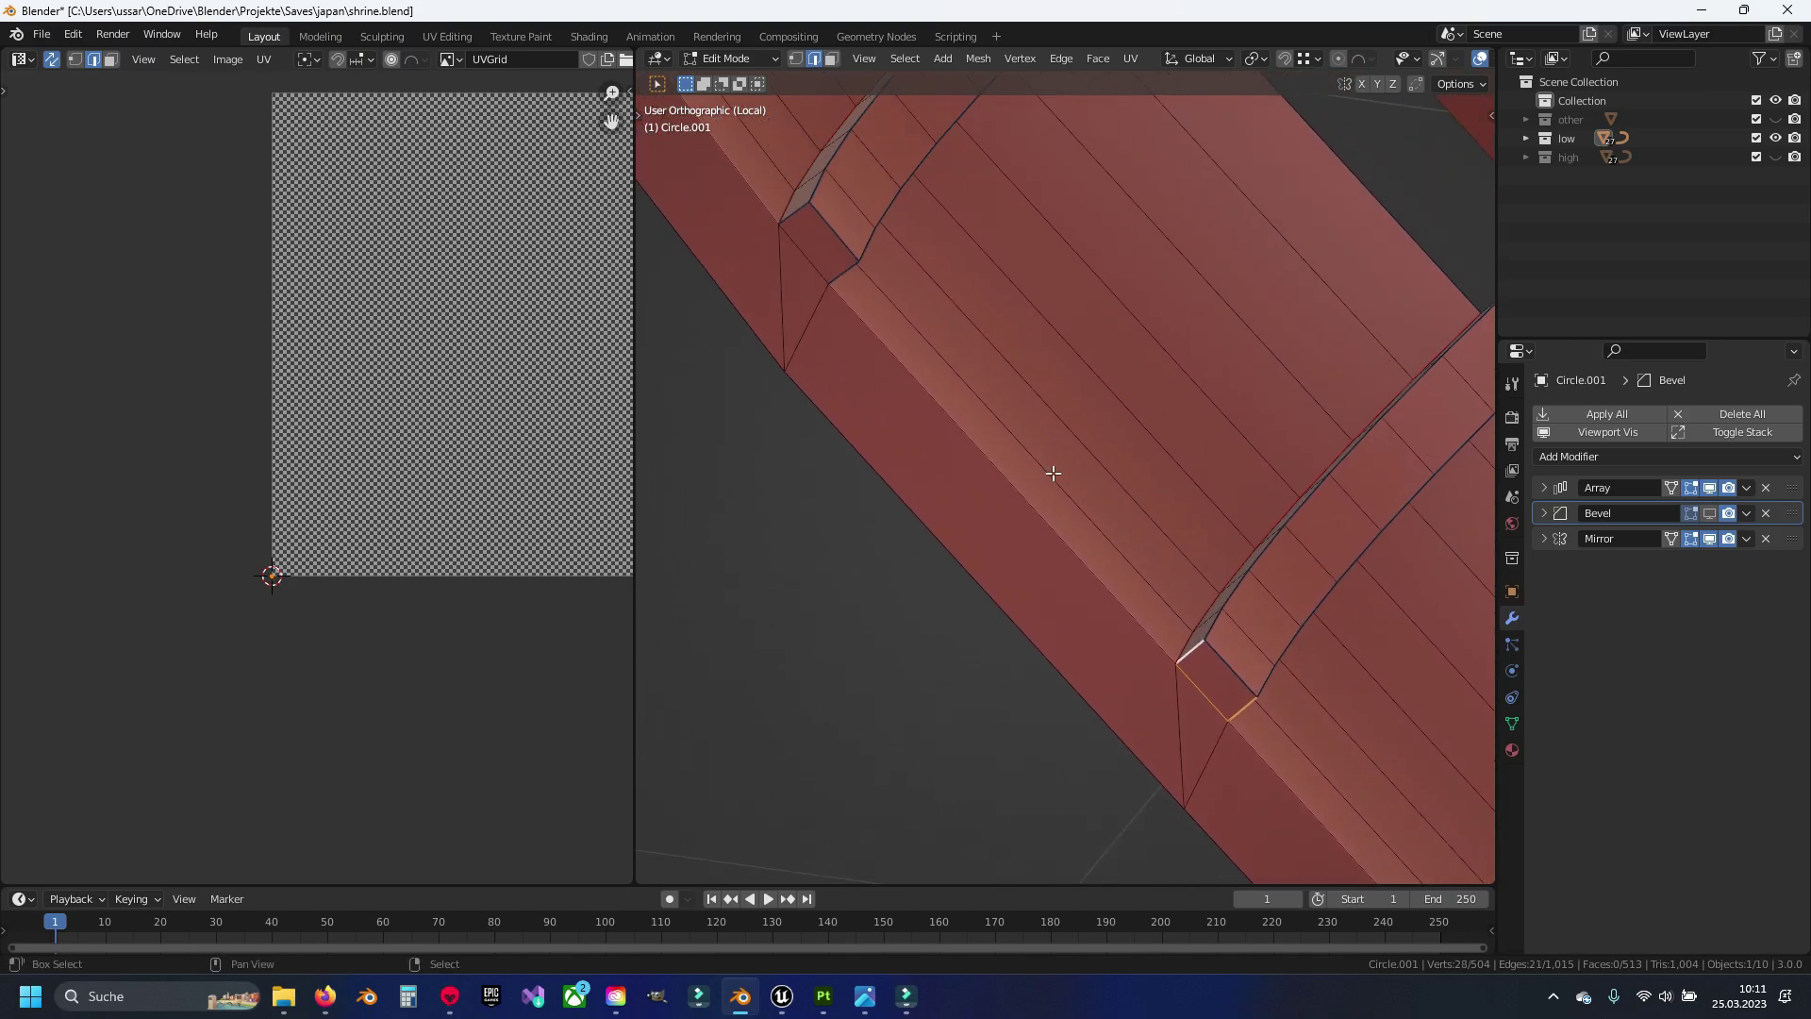
{"action": "left_click", "coordinate": [795, 216], "text": "shift"}
{"action": "mouse_move", "coordinate": [795, 216]}
{"action": "middle_mouse_down"}
{"action": "mouse_move", "coordinate": [976, 418]}
{"action": "mouse_move", "coordinate": [970, 336]}
{"action": "mouse_move", "coordinate": [1073, 456]}
{"action": "middle_mouse_up"}
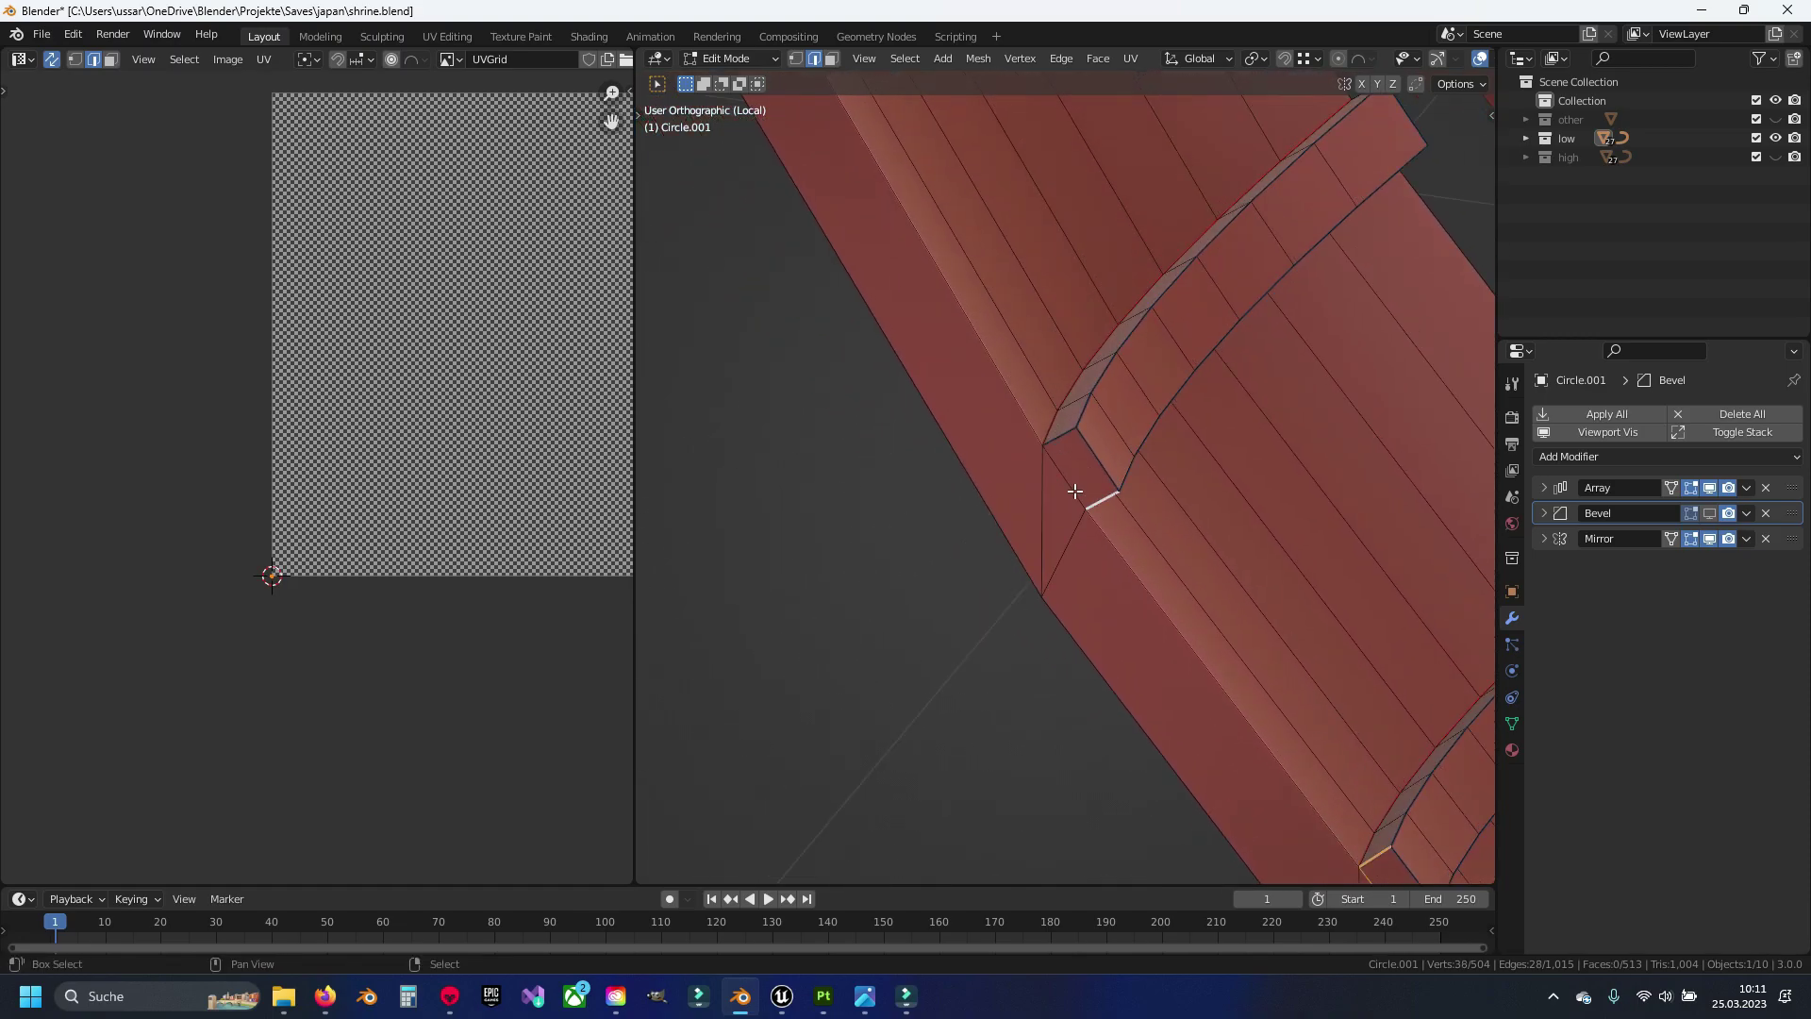
{"action": "middle_click_drag", "start_coordinate": [1000, 357], "coordinate": [994, 390]}
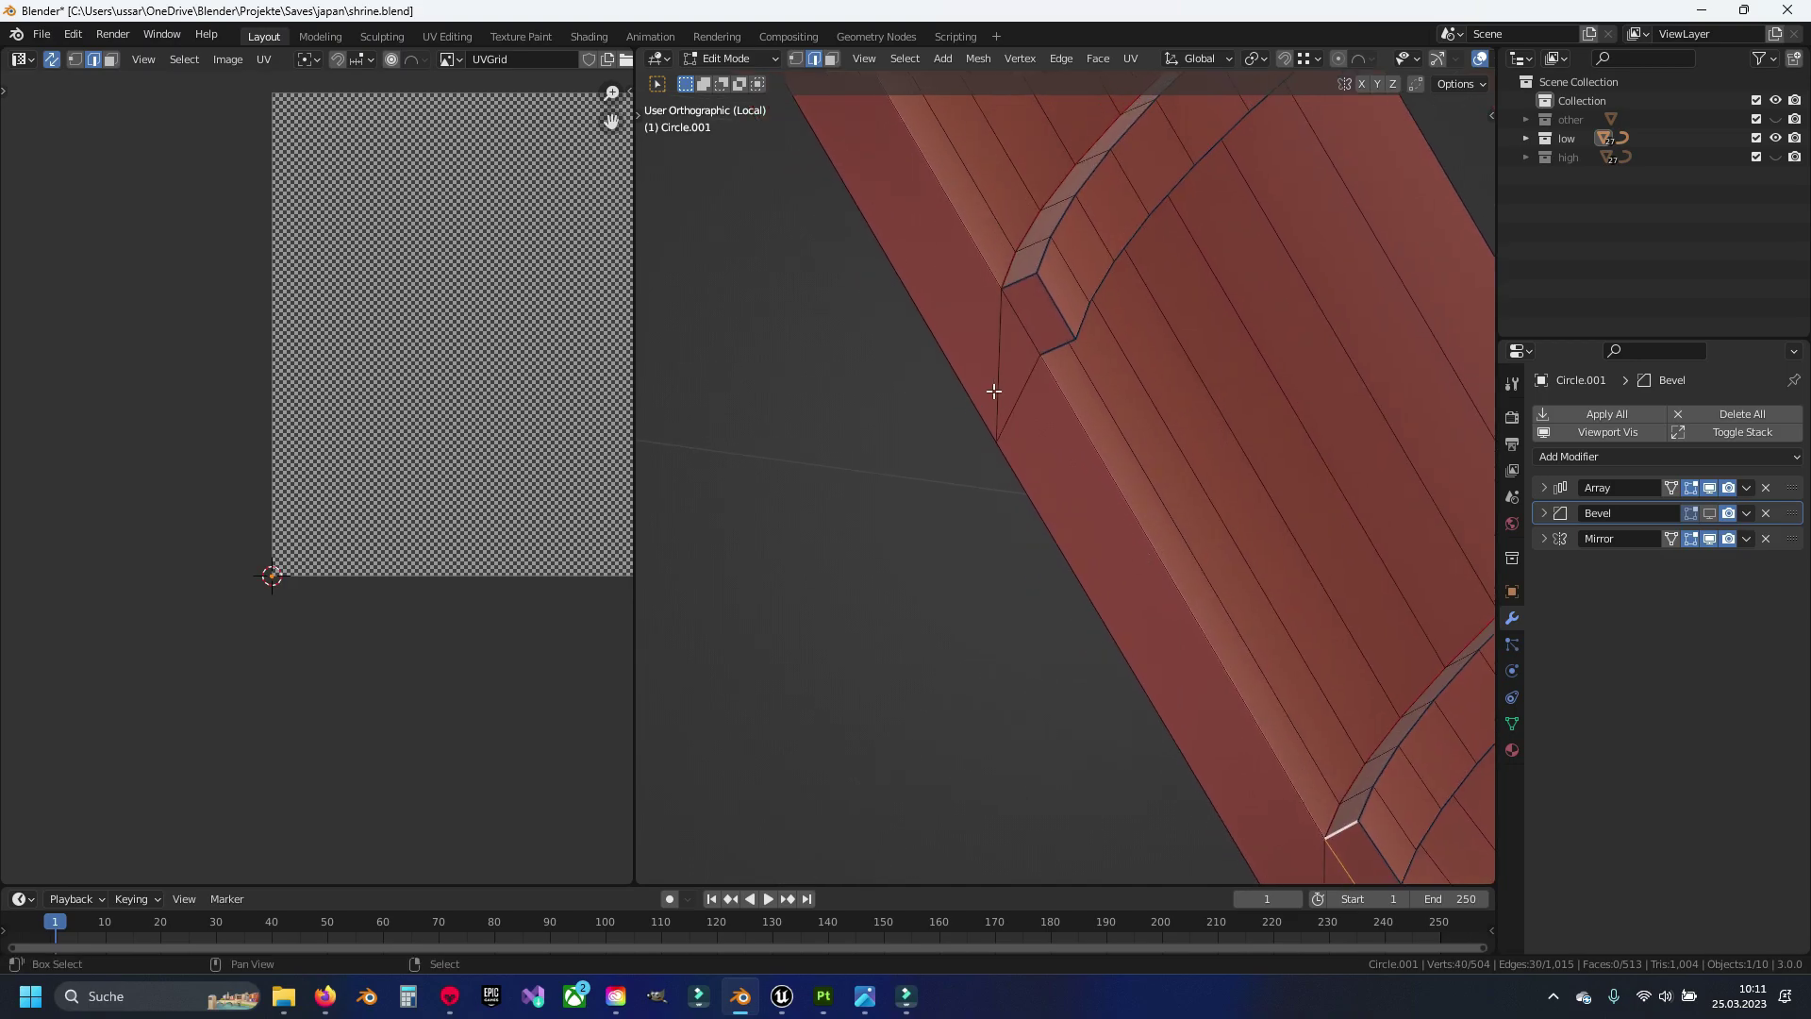
{"action": "left_click", "coordinate": [1030, 291], "text": "shift"}
{"action": "mouse_move", "coordinate": [1030, 290]}
{"action": "middle_mouse_down"}
{"action": "mouse_move", "coordinate": [1141, 507]}
{"action": "mouse_move", "coordinate": [990, 594]}
{"action": "mouse_move", "coordinate": [1100, 562]}
{"action": "middle_mouse_up"}
{"action": "scroll", "coordinate": [1141, 508], "scroll_direction": "down", "scroll_amount": 5}
{"action": "key", "text": "alt+a"}
Start a new selection with the crosspiece end and corner edges on the next crosspiece
{"action": "scroll", "coordinate": [802, 469], "scroll_direction": "up", "scroll_amount": 5}
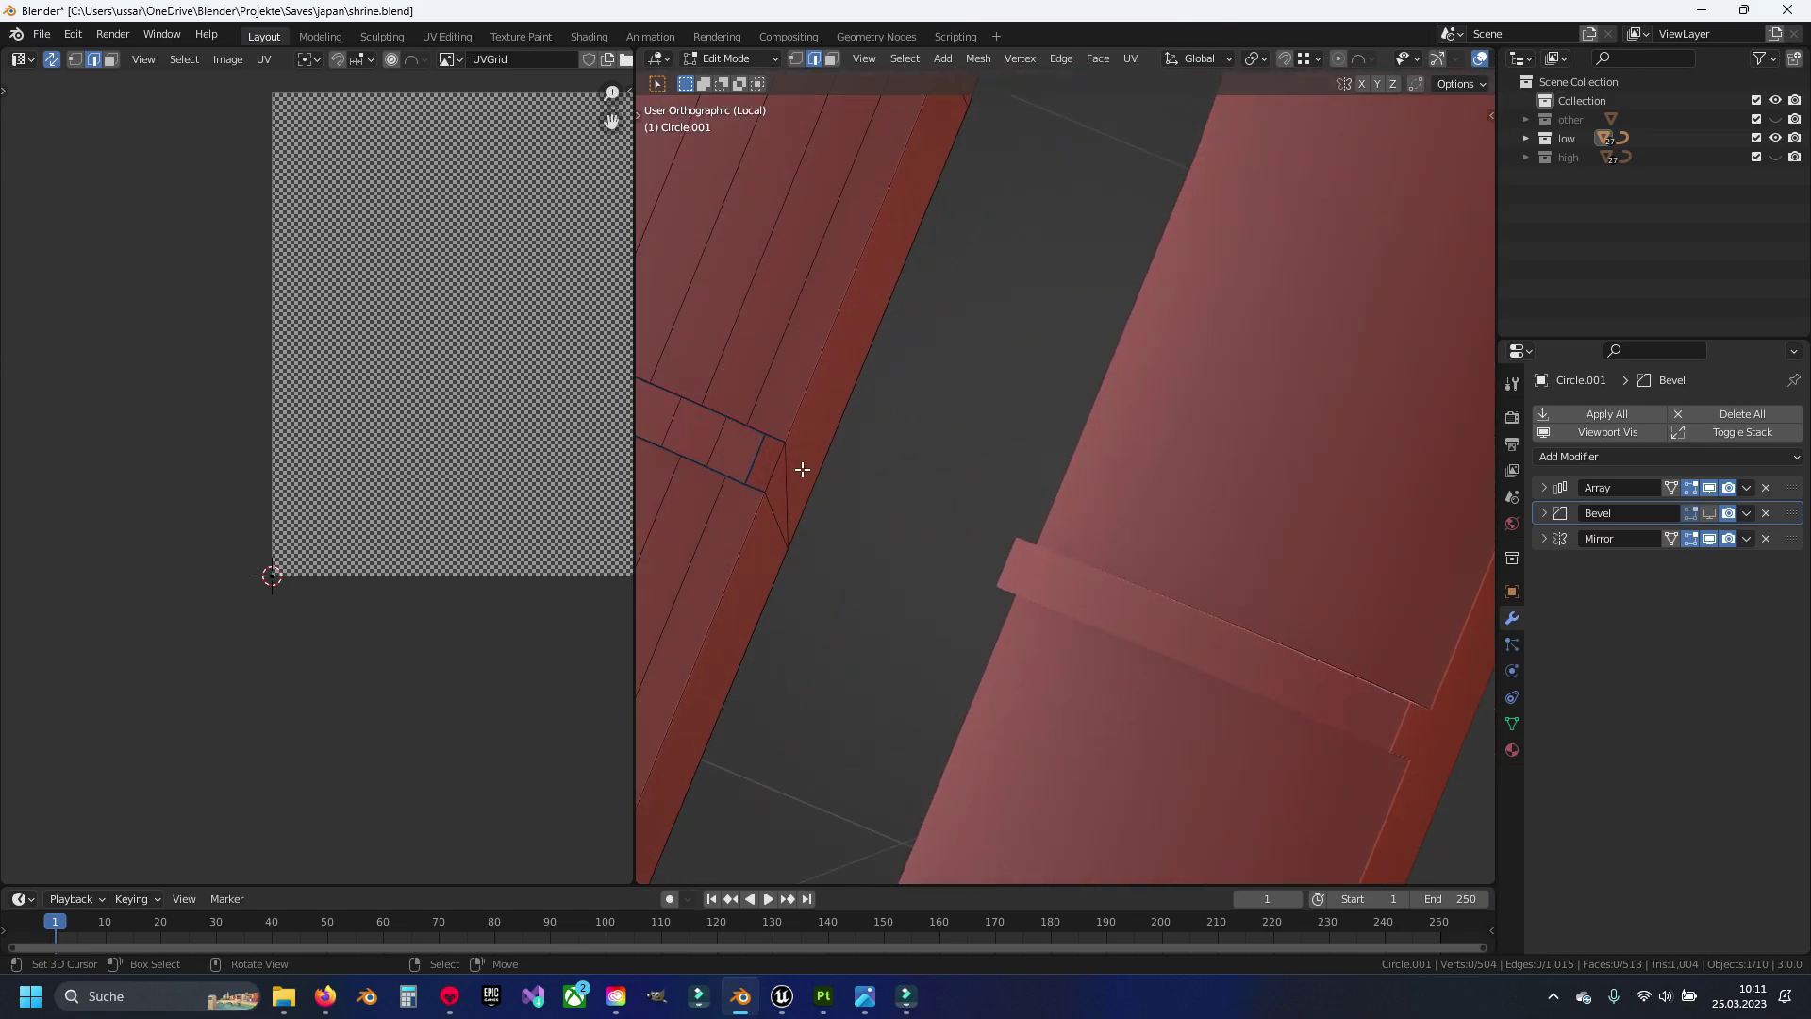
{"action": "middle_click_drag", "start_coordinate": [801, 469], "coordinate": [928, 497], "text": "shift"}
{"action": "scroll", "coordinate": [928, 497], "scroll_direction": "up", "scroll_amount": 3}
{"action": "left_click", "coordinate": [864, 404]}
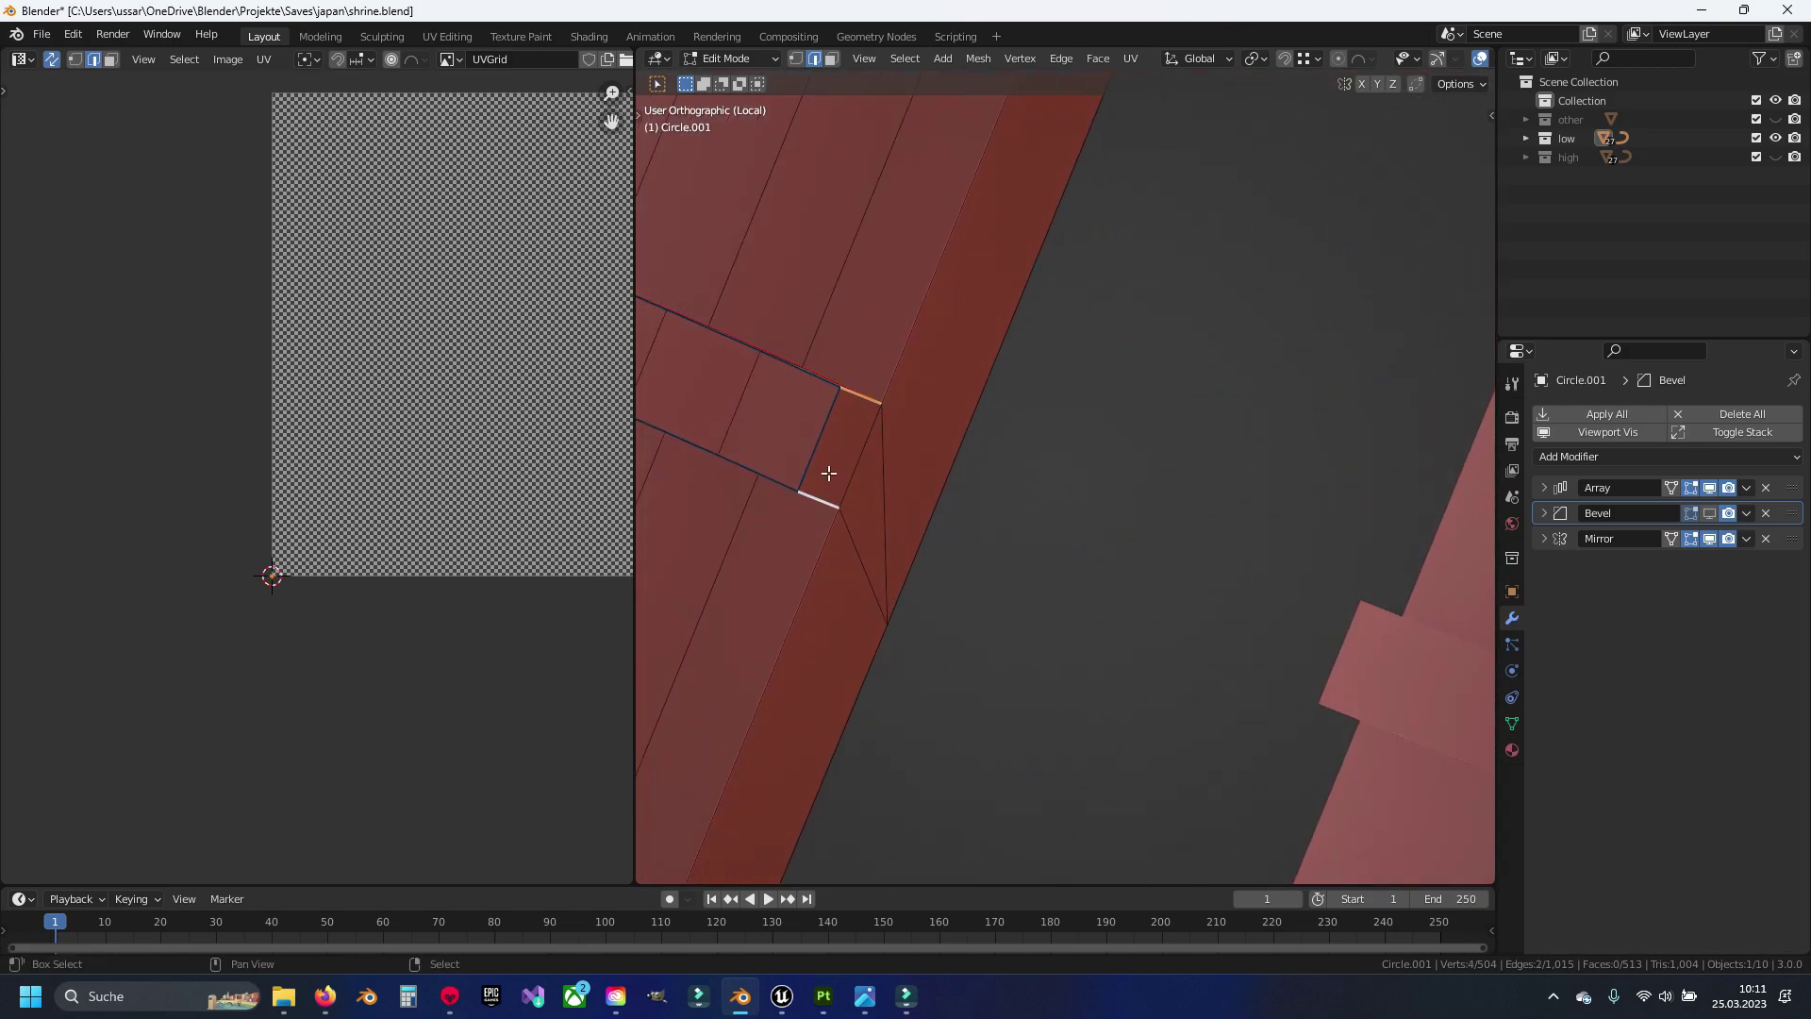
{"action": "left_click", "coordinate": [859, 454], "text": "shift"}
{"action": "mouse_move", "coordinate": [860, 454]}
{"action": "middle_mouse_down"}
{"action": "mouse_move", "coordinate": [889, 606]}
{"action": "mouse_move", "coordinate": [1013, 434]}
{"action": "middle_mouse_up"}
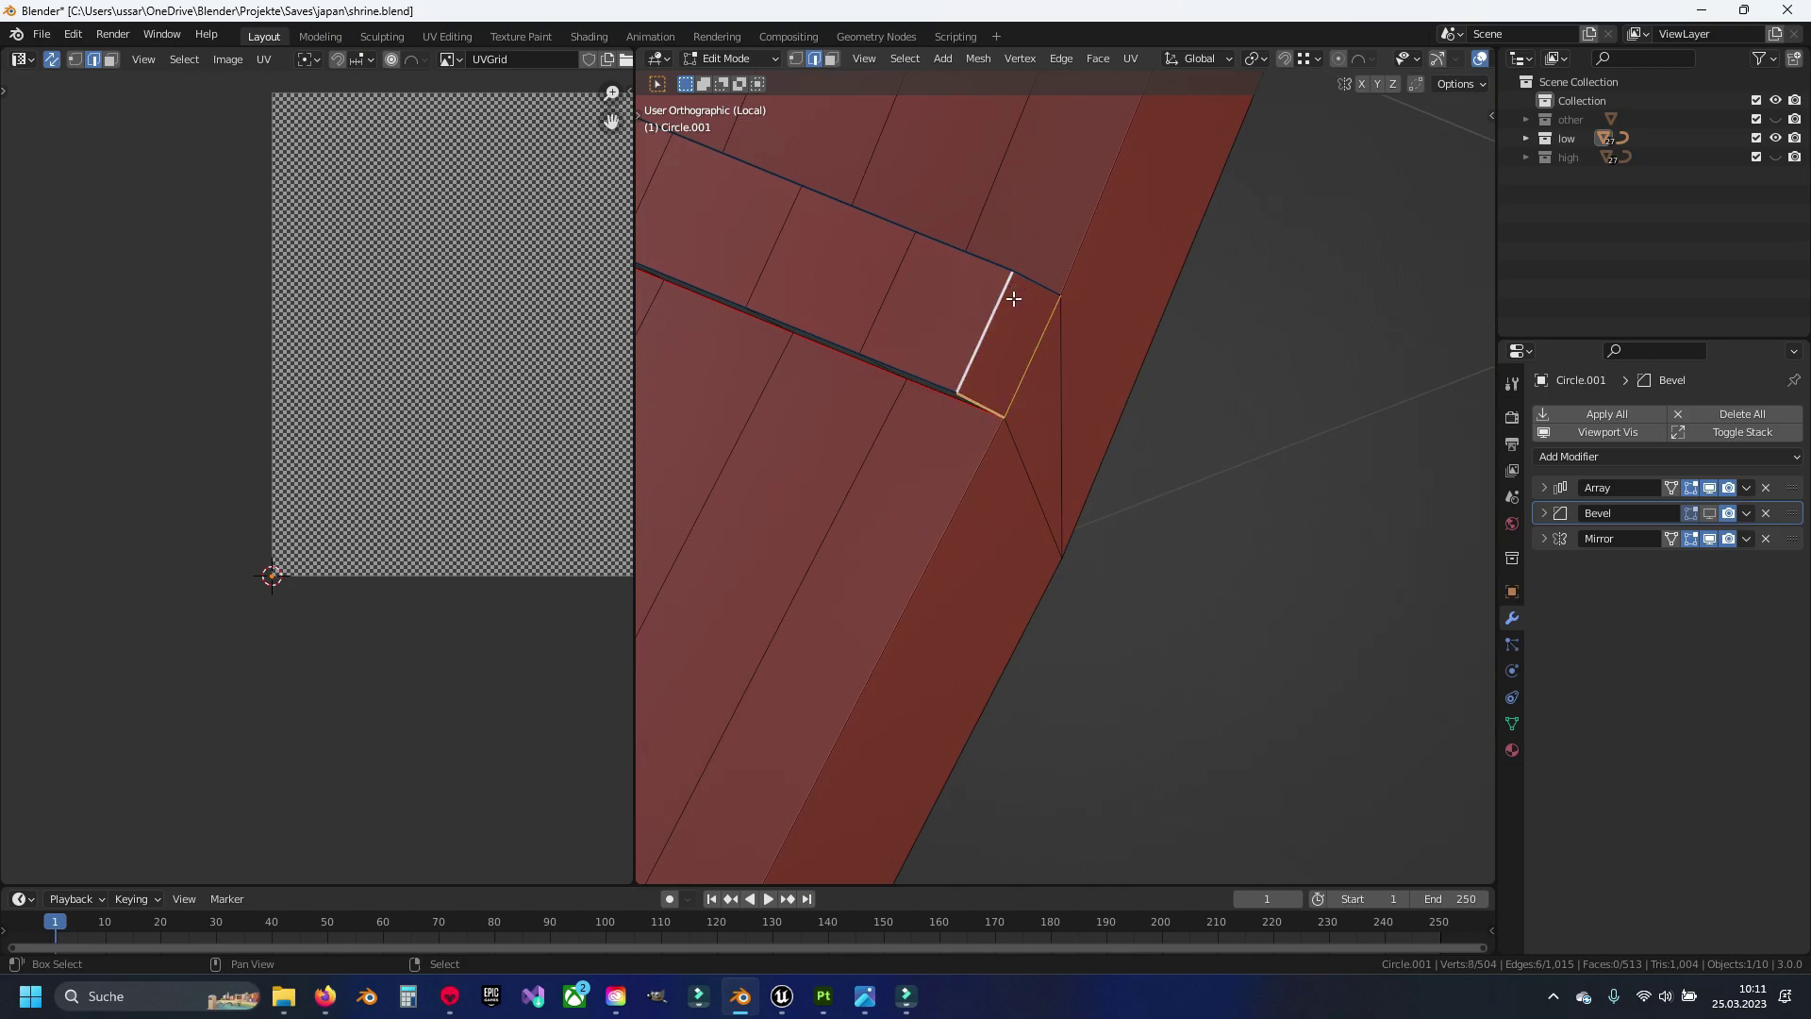
{"action": "scroll", "coordinate": [1027, 284], "scroll_direction": "down", "scroll_amount": 3}
{"action": "scroll", "coordinate": [986, 551], "scroll_direction": "up", "scroll_amount": 3}
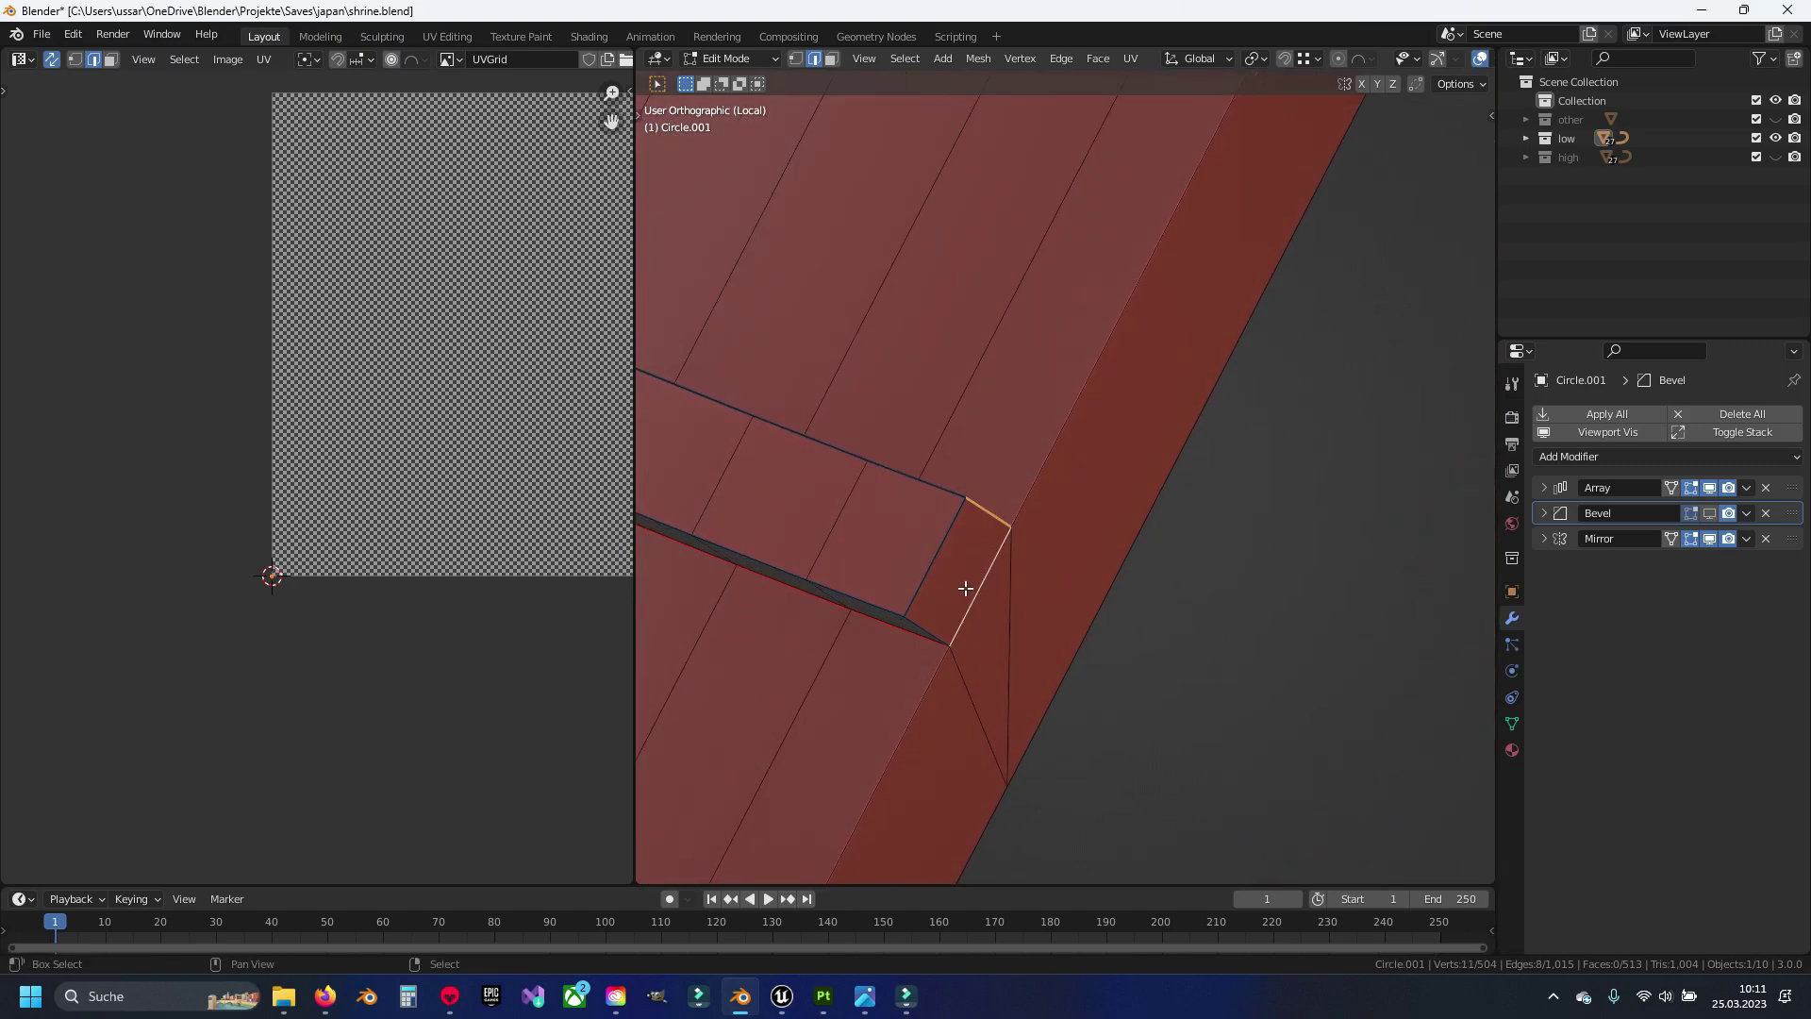
{"action": "middle_click_drag", "start_coordinate": [934, 630], "coordinate": [1055, 440]}
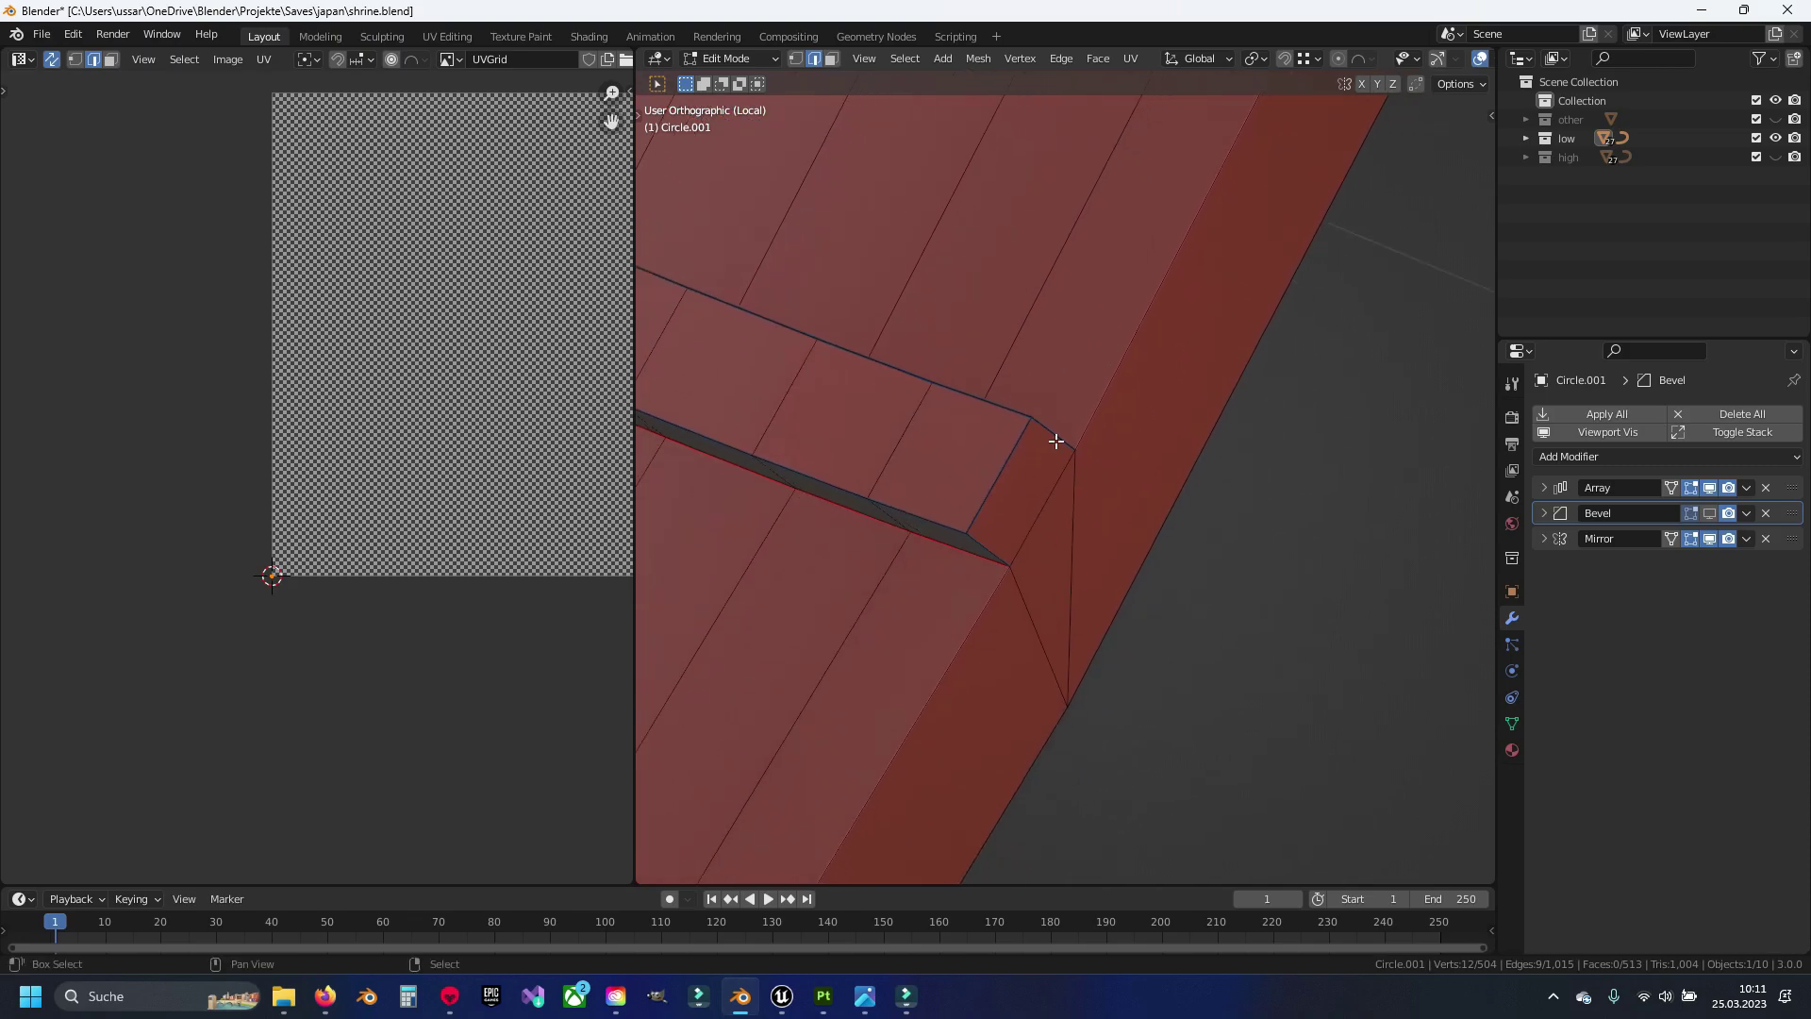
{"action": "left_click", "coordinate": [981, 551], "text": "shift"}
Add the remaining crosspiece edges, reaching 33 selected edges along the roof trim
{"action": "mouse_move", "coordinate": [1038, 280]}
{"action": "middle_mouse_down"}
{"action": "mouse_move", "coordinate": [889, 477]}
{"action": "mouse_move", "coordinate": [1073, 462]}
{"action": "middle_mouse_up"}
{"action": "mouse_move", "coordinate": [985, 558]}
{"action": "middle_mouse_down"}
{"action": "mouse_move", "coordinate": [971, 481]}
{"action": "mouse_move", "coordinate": [1156, 451]}
{"action": "middle_mouse_up"}
{"action": "left_click", "coordinate": [1203, 349], "text": "shift"}
{"action": "mouse_move", "coordinate": [1203, 349]}
{"action": "middle_mouse_down"}
{"action": "mouse_move", "coordinate": [1055, 497]}
{"action": "mouse_move", "coordinate": [1172, 333]}
{"action": "middle_mouse_up"}
{"action": "mouse_move", "coordinate": [1200, 443]}
{"action": "middle_mouse_down"}
{"action": "mouse_move", "coordinate": [1035, 570]}
{"action": "mouse_move", "coordinate": [993, 556]}
{"action": "middle_mouse_up"}
{"action": "left_click", "coordinate": [1047, 445], "text": "shift"}
{"action": "mouse_move", "coordinate": [801, 659]}
{"action": "middle_mouse_down"}
{"action": "mouse_move", "coordinate": [1172, 312]}
{"action": "mouse_move", "coordinate": [1028, 551]}
{"action": "middle_mouse_up"}
{"action": "left_click", "coordinate": [1028, 551], "text": "shift"}
{"action": "mouse_move", "coordinate": [1096, 482]}
{"action": "middle_mouse_down"}
{"action": "mouse_move", "coordinate": [877, 619]}
{"action": "mouse_move", "coordinate": [1149, 594]}
{"action": "mouse_move", "coordinate": [953, 647]}
{"action": "mouse_move", "coordinate": [1194, 562]}
{"action": "middle_mouse_up"}
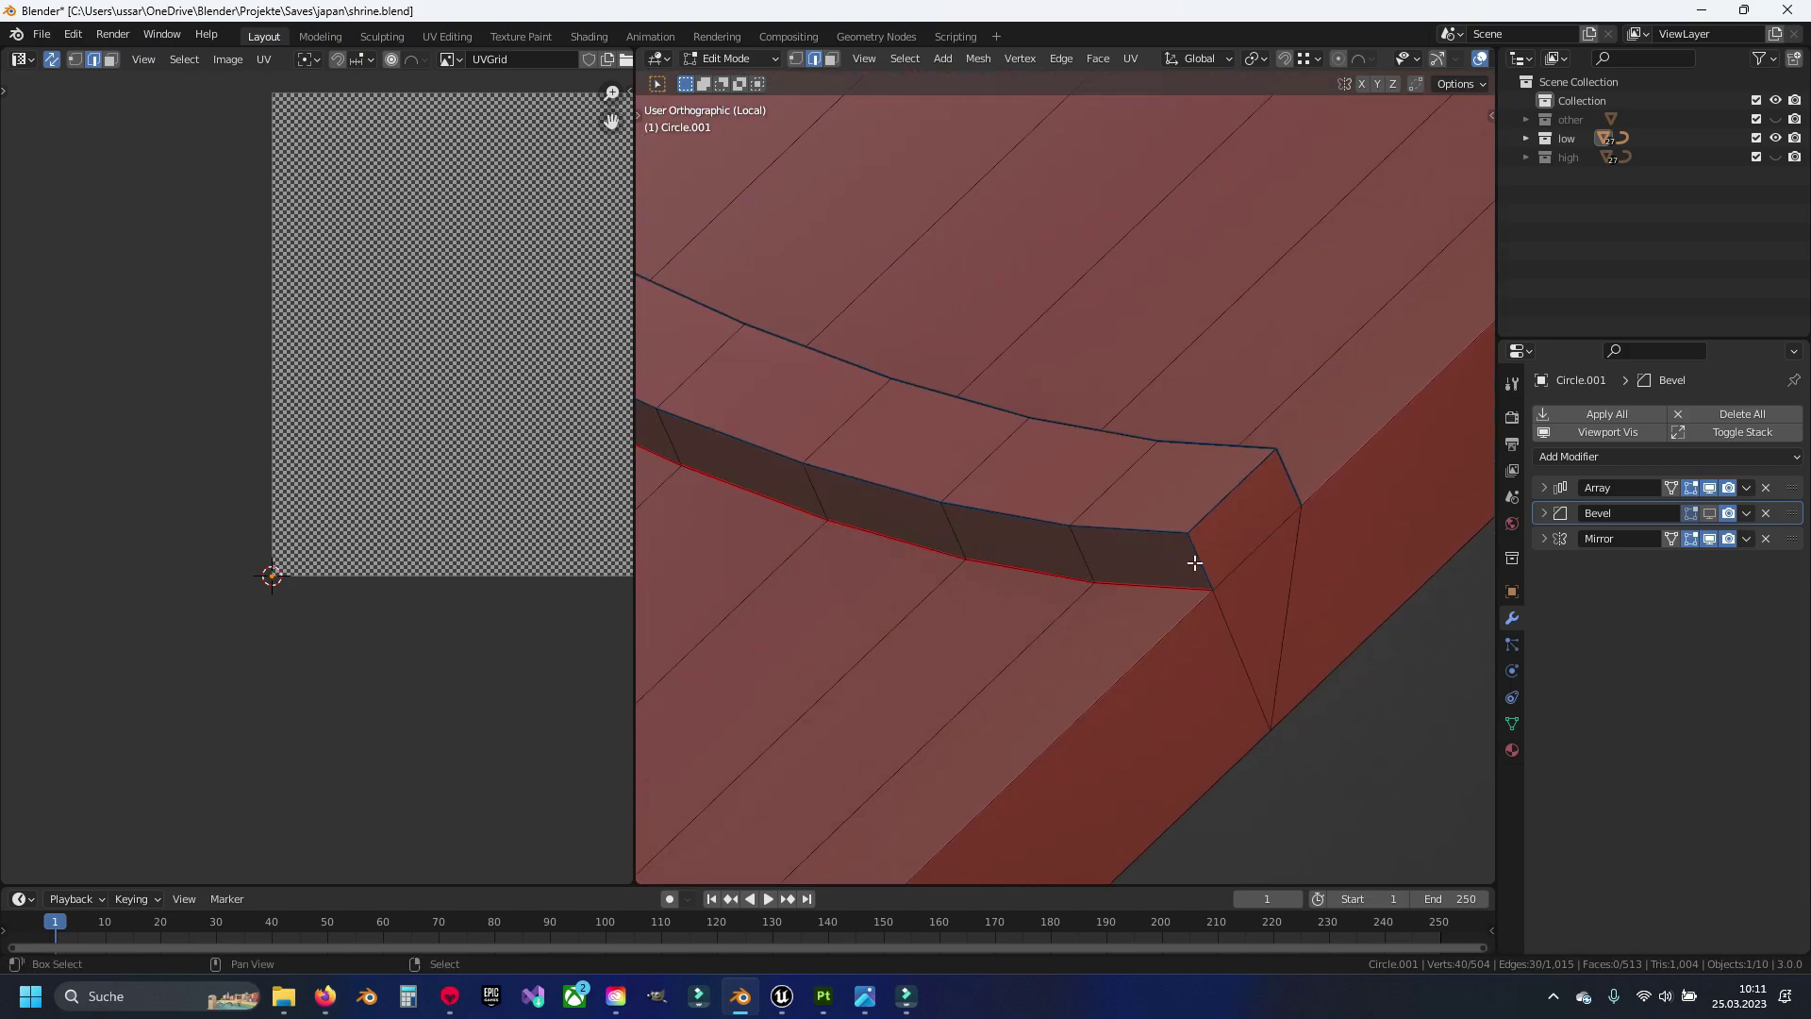
{"action": "left_click", "coordinate": [1287, 487], "text": "shift"}
{"action": "middle_click_drag", "start_coordinate": [1040, 543], "coordinate": [1069, 497]}
Mark the selected crosspiece edges as seams and unwrap the whole tile mesh
{"action": "key", "text": "ctrl+e"}
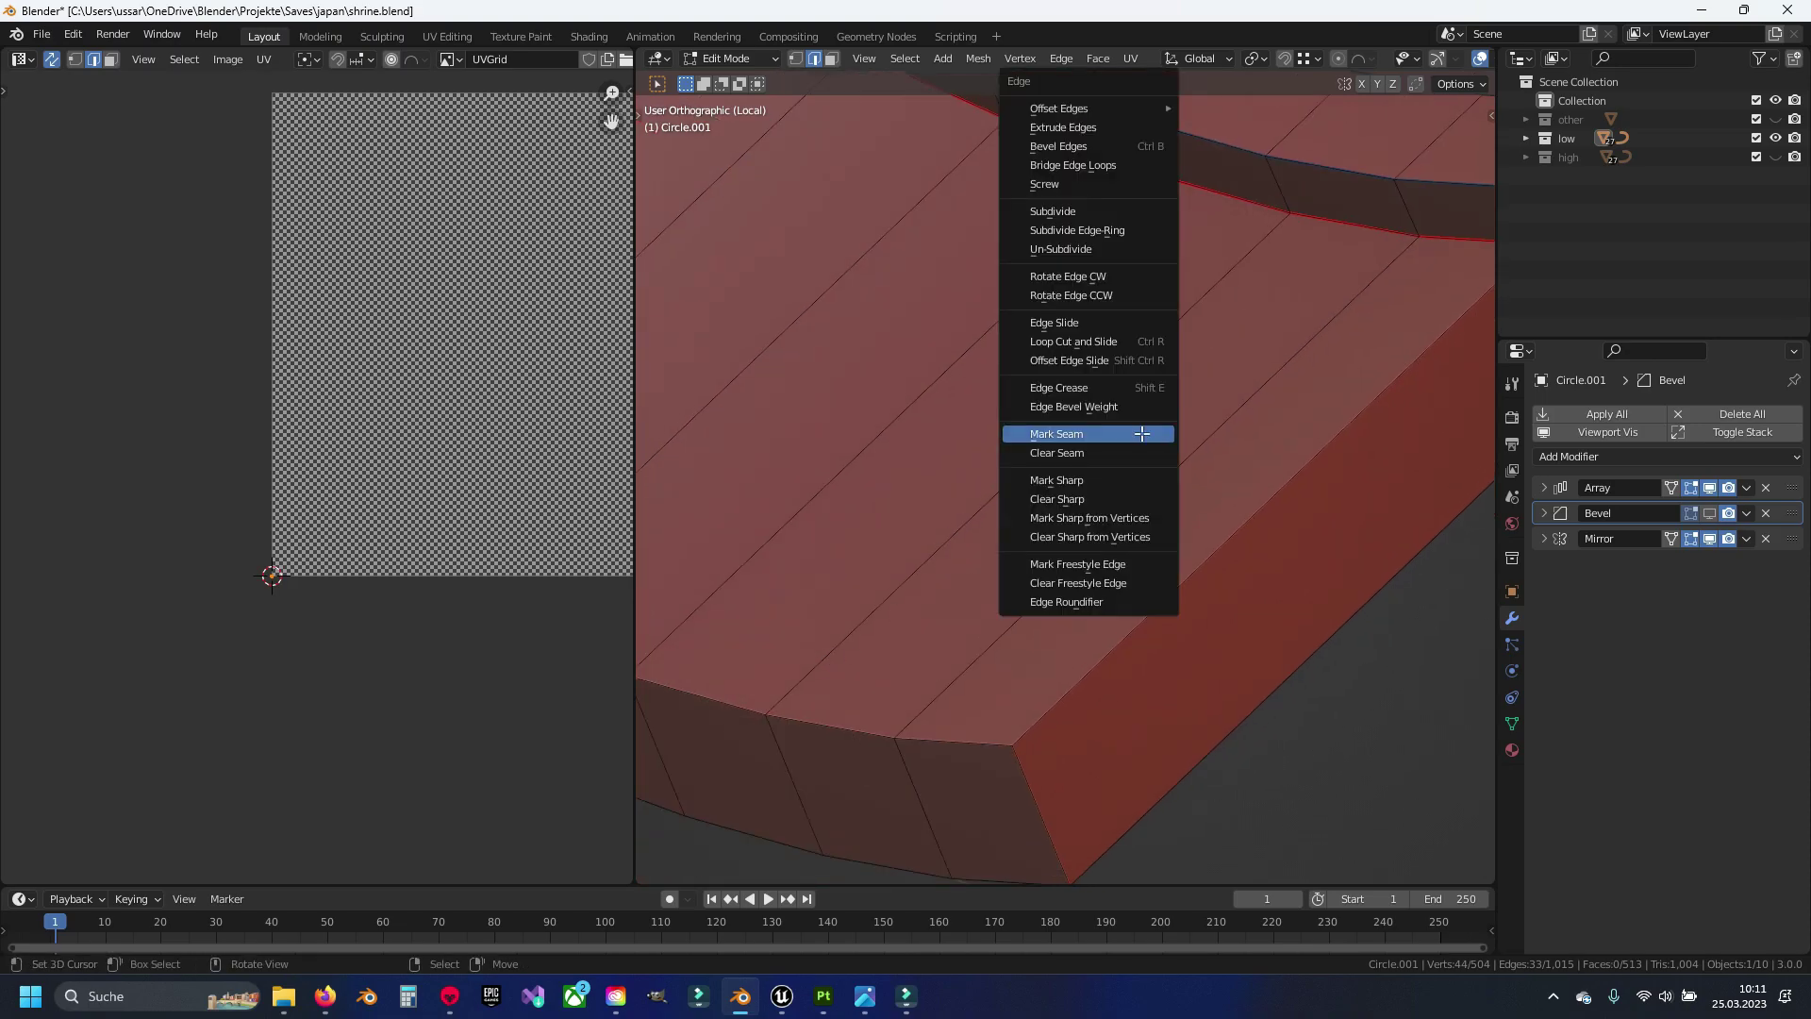
{"action": "left_click", "coordinate": [1175, 467]}
{"action": "key", "text": "a"}
{"action": "key", "text": "u"}
{"action": "left_click", "coordinate": [1179, 472]}
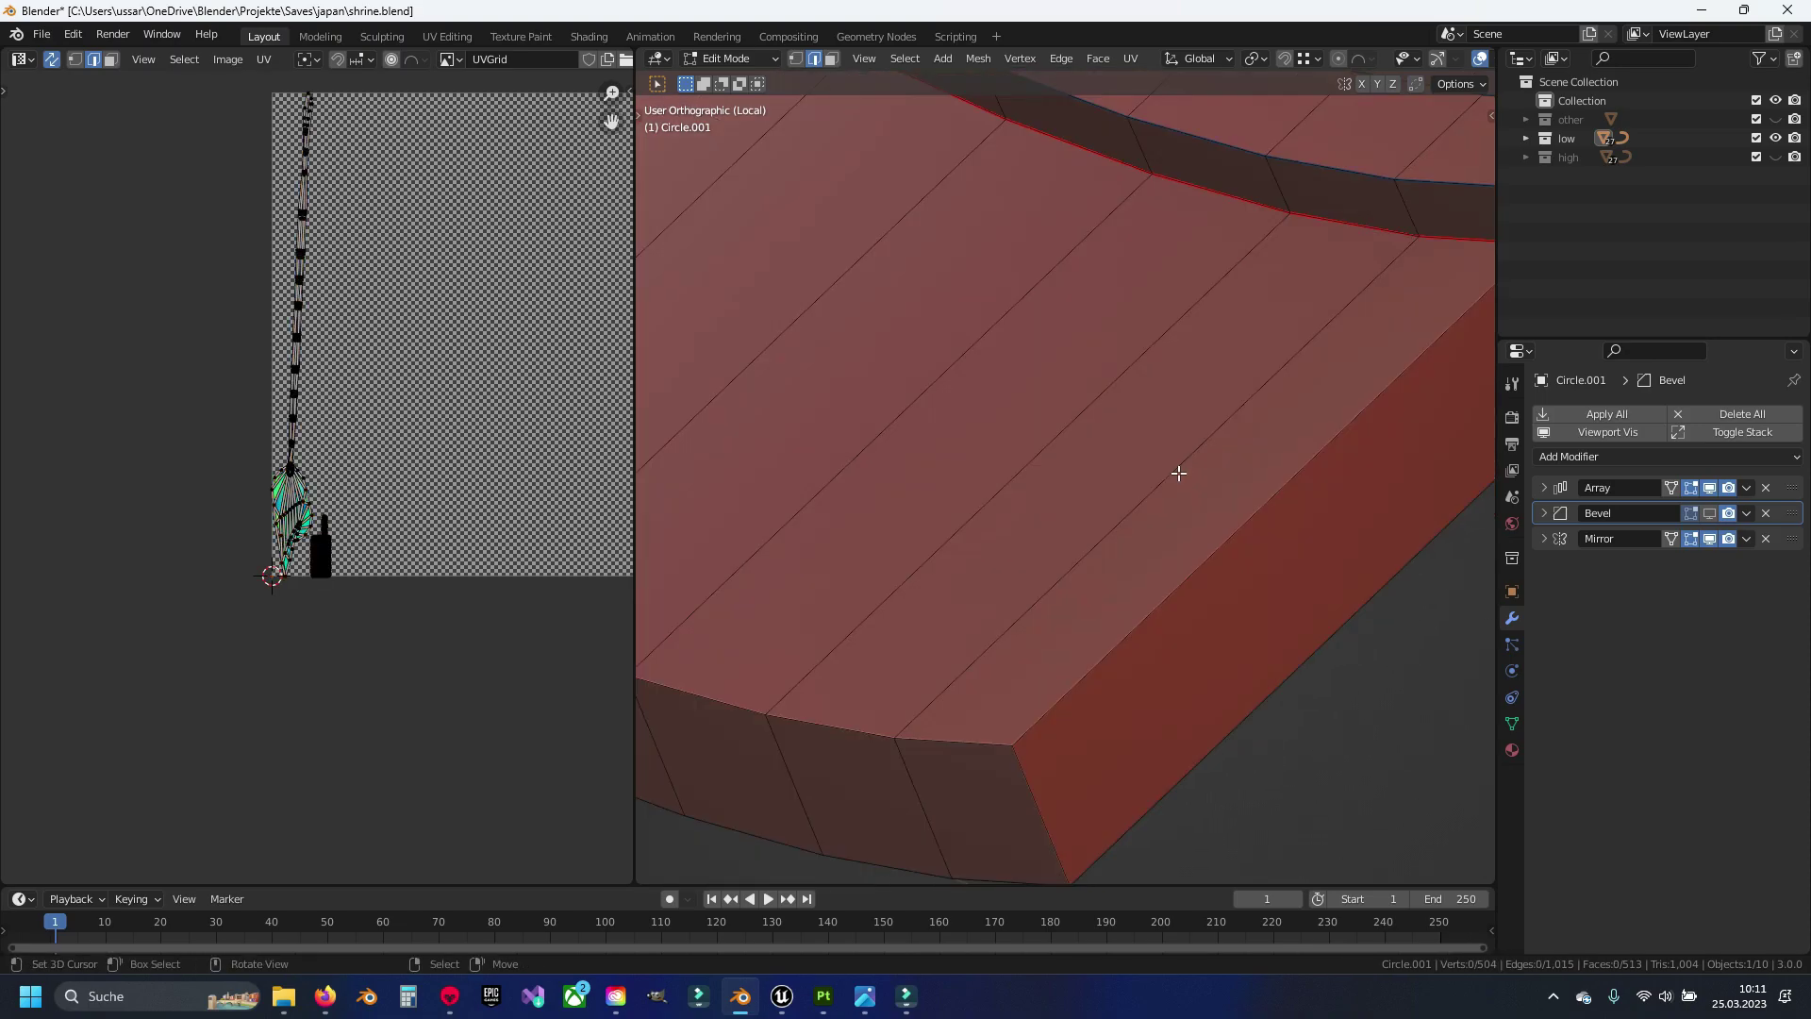
Inspect the UV islands, selecting the rectangular island, then save shrine.blend
{"action": "scroll", "coordinate": [417, 535], "scroll_direction": "up", "scroll_amount": 6}
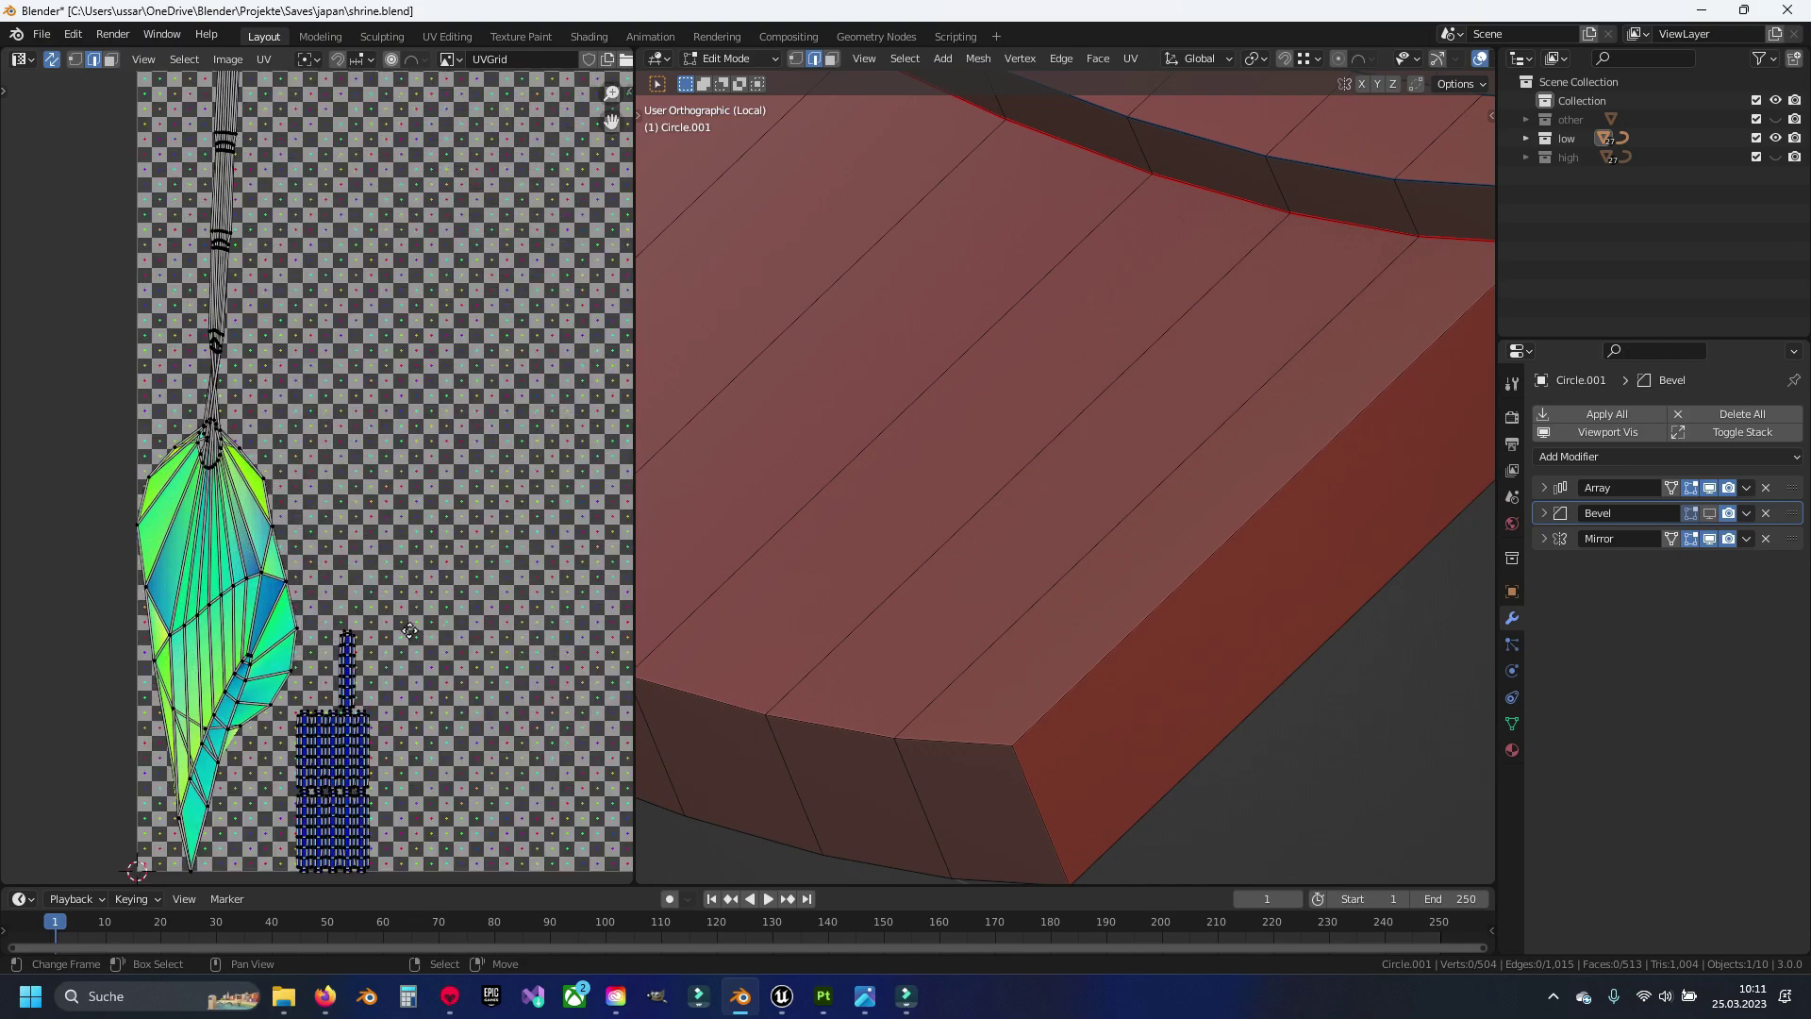
{"action": "scroll", "coordinate": [393, 504], "scroll_direction": "up", "scroll_amount": 5}
{"action": "scroll", "coordinate": [394, 512], "scroll_direction": "down", "scroll_amount": 6}
{"action": "scroll", "coordinate": [566, 433], "scroll_direction": "down", "scroll_amount": 3}
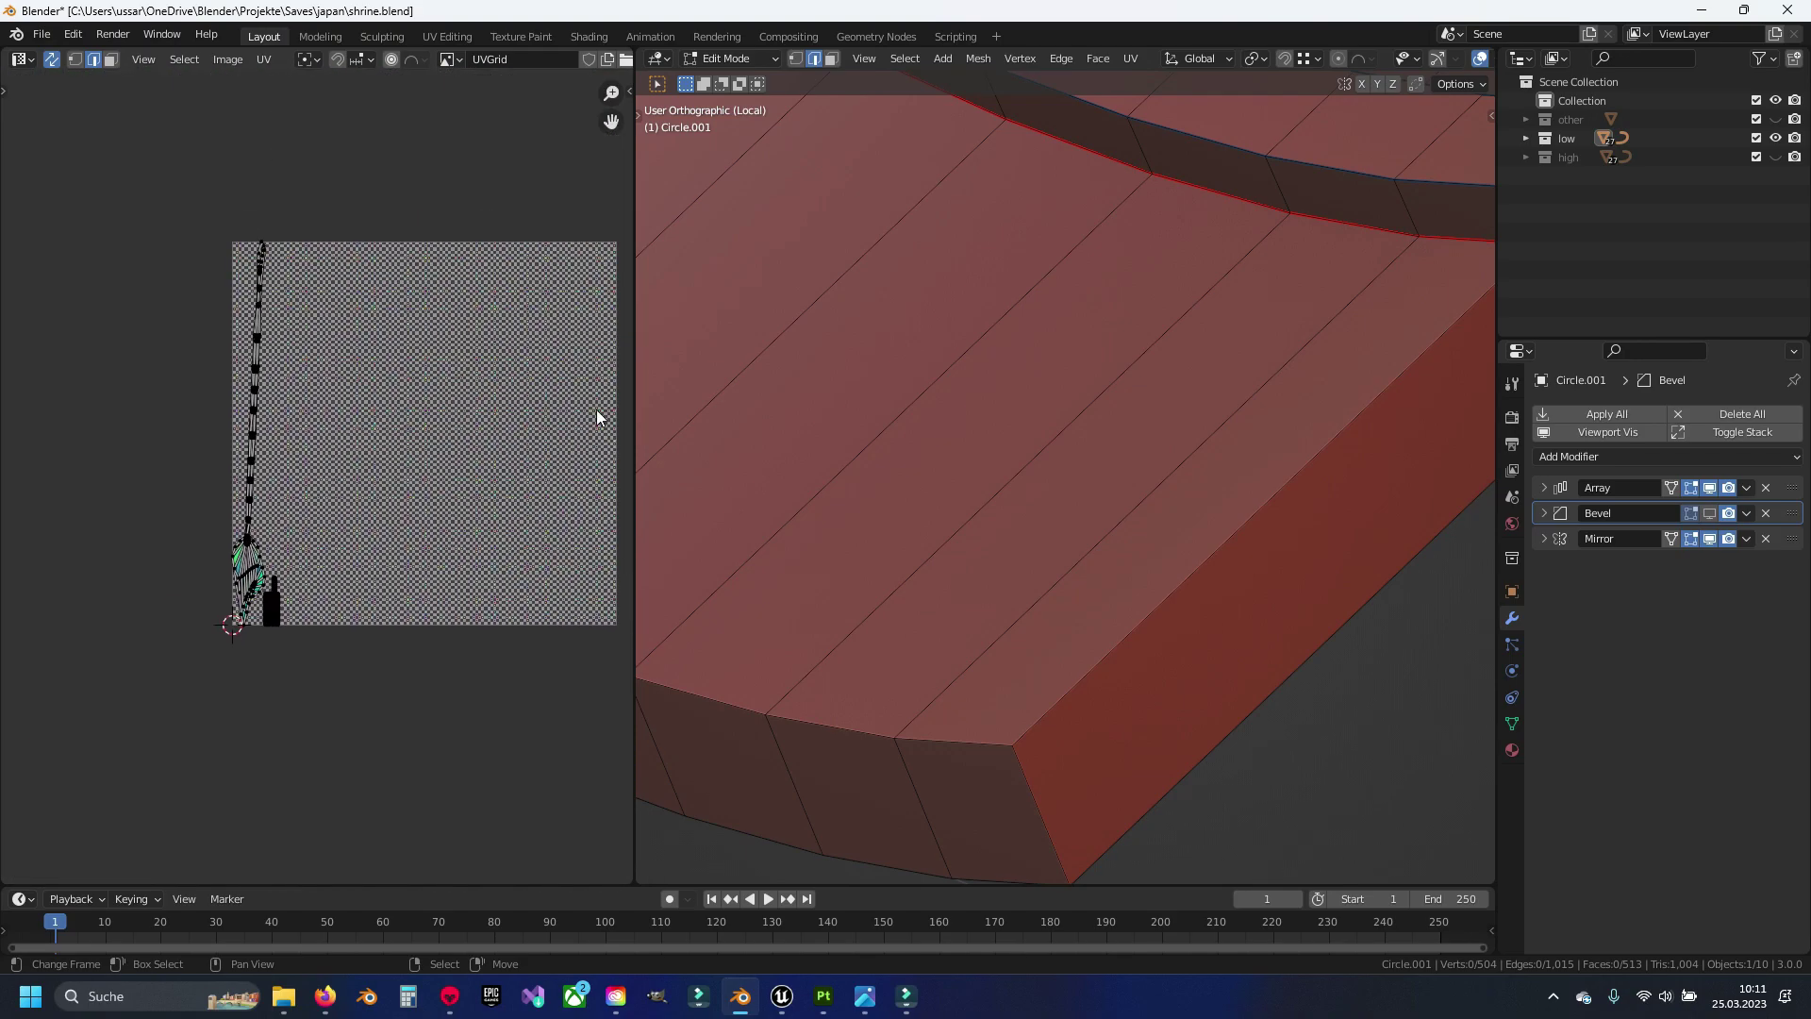
{"action": "scroll", "coordinate": [717, 453], "scroll_direction": "down", "scroll_amount": 5}
{"action": "scroll", "coordinate": [331, 613], "scroll_direction": "up", "scroll_amount": 5}
{"action": "key", "text": "3"}
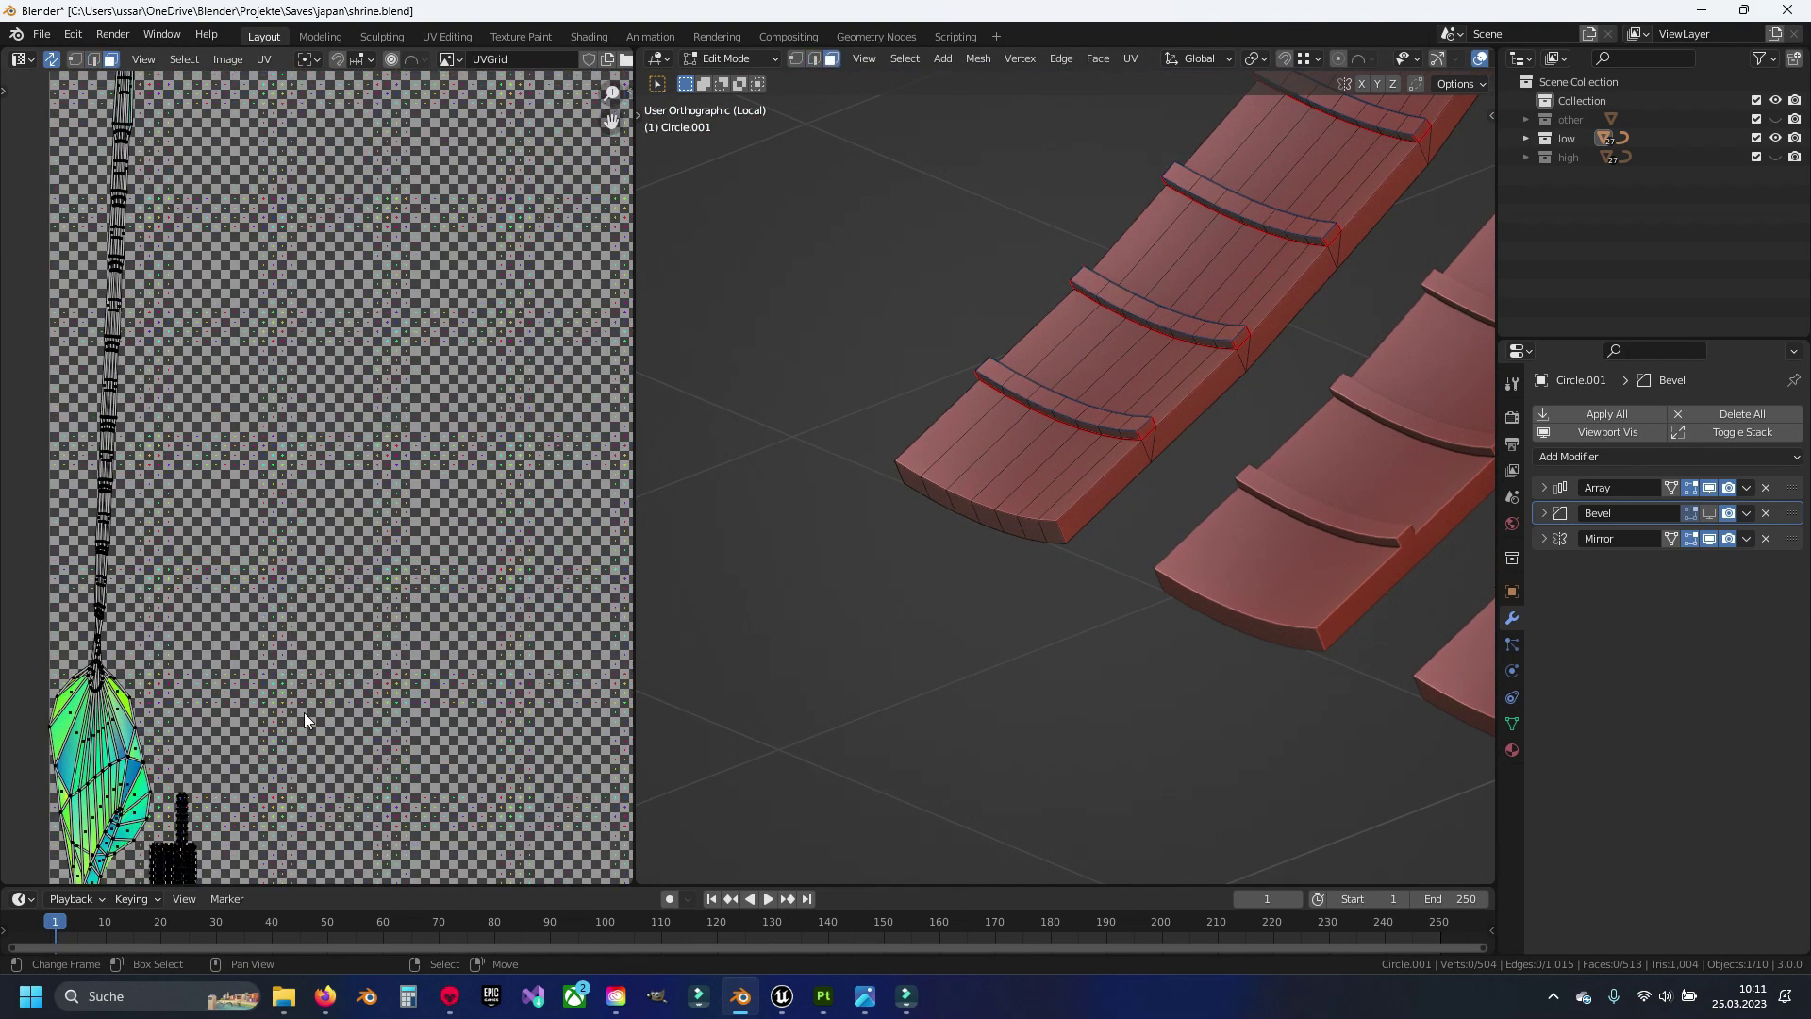
{"action": "middle_click_drag", "start_coordinate": [304, 711], "coordinate": [445, 427]}
{"action": "scroll", "coordinate": [361, 517], "scroll_direction": "up", "scroll_amount": 2}
{"action": "key", "text": "l"}
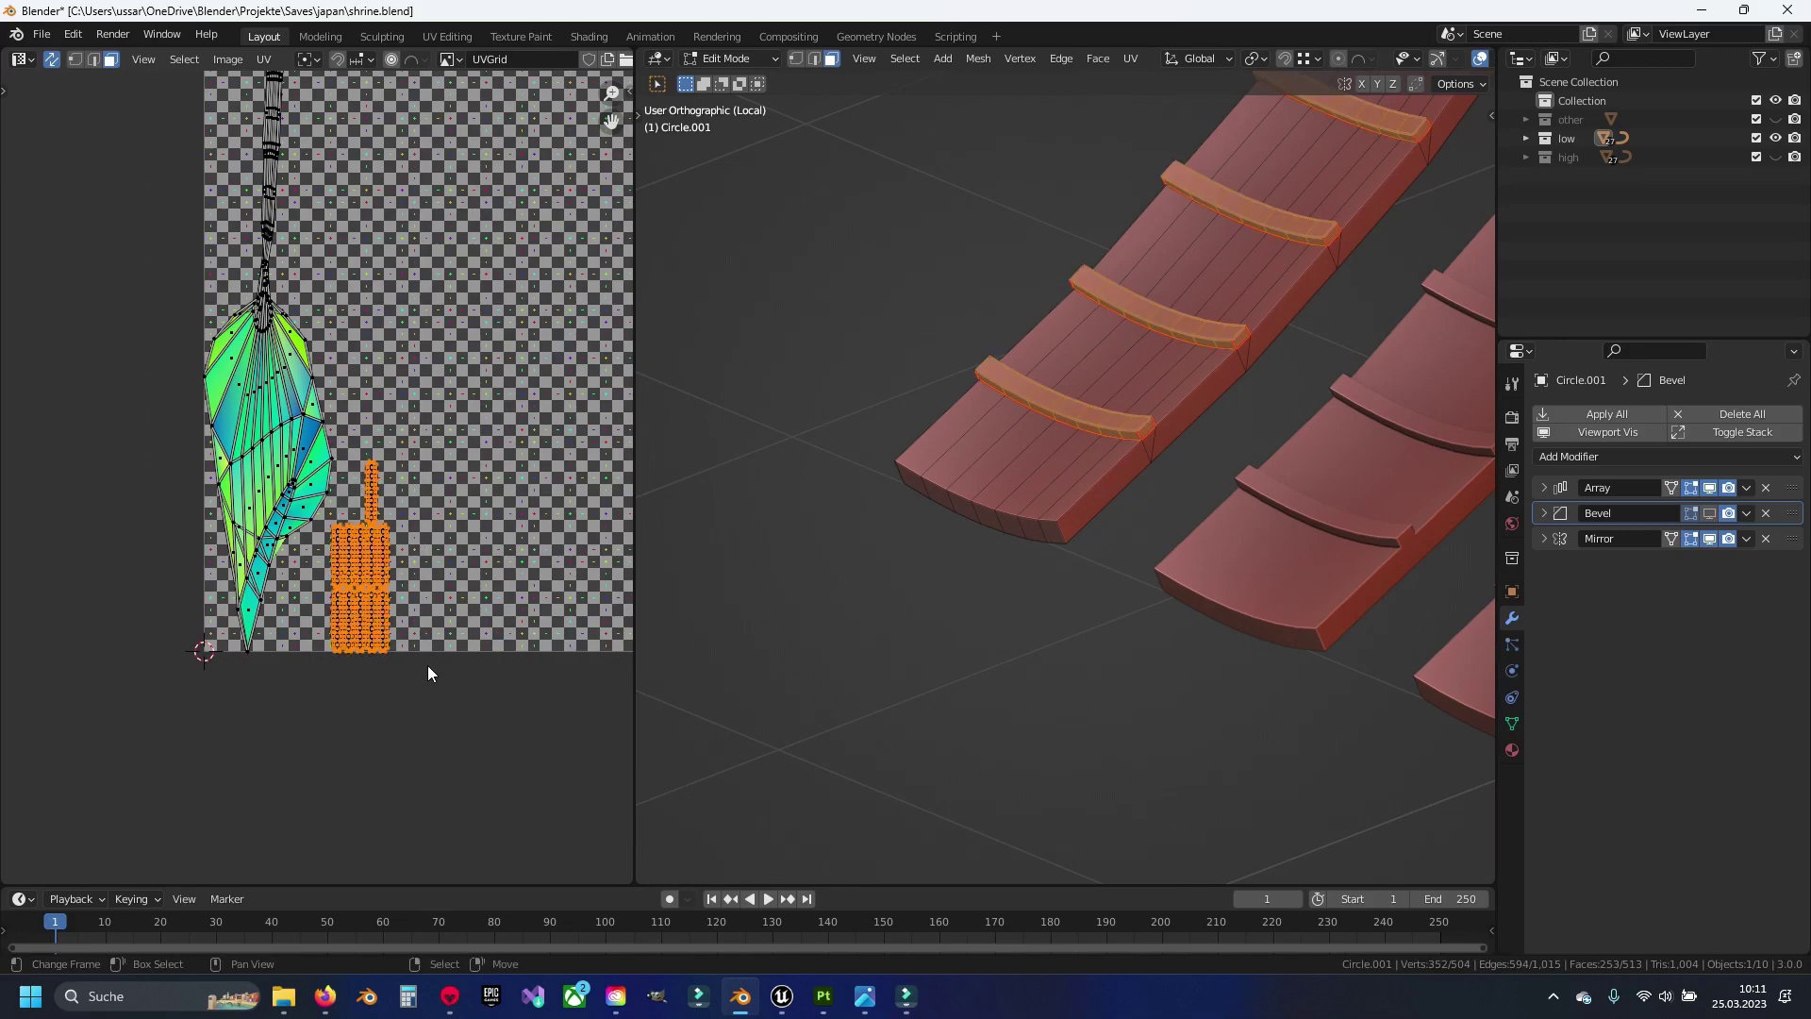
{"action": "key", "text": "alt+a"}
{"action": "key", "text": "ctrl+s"}
{"action": "key", "text": "2"}
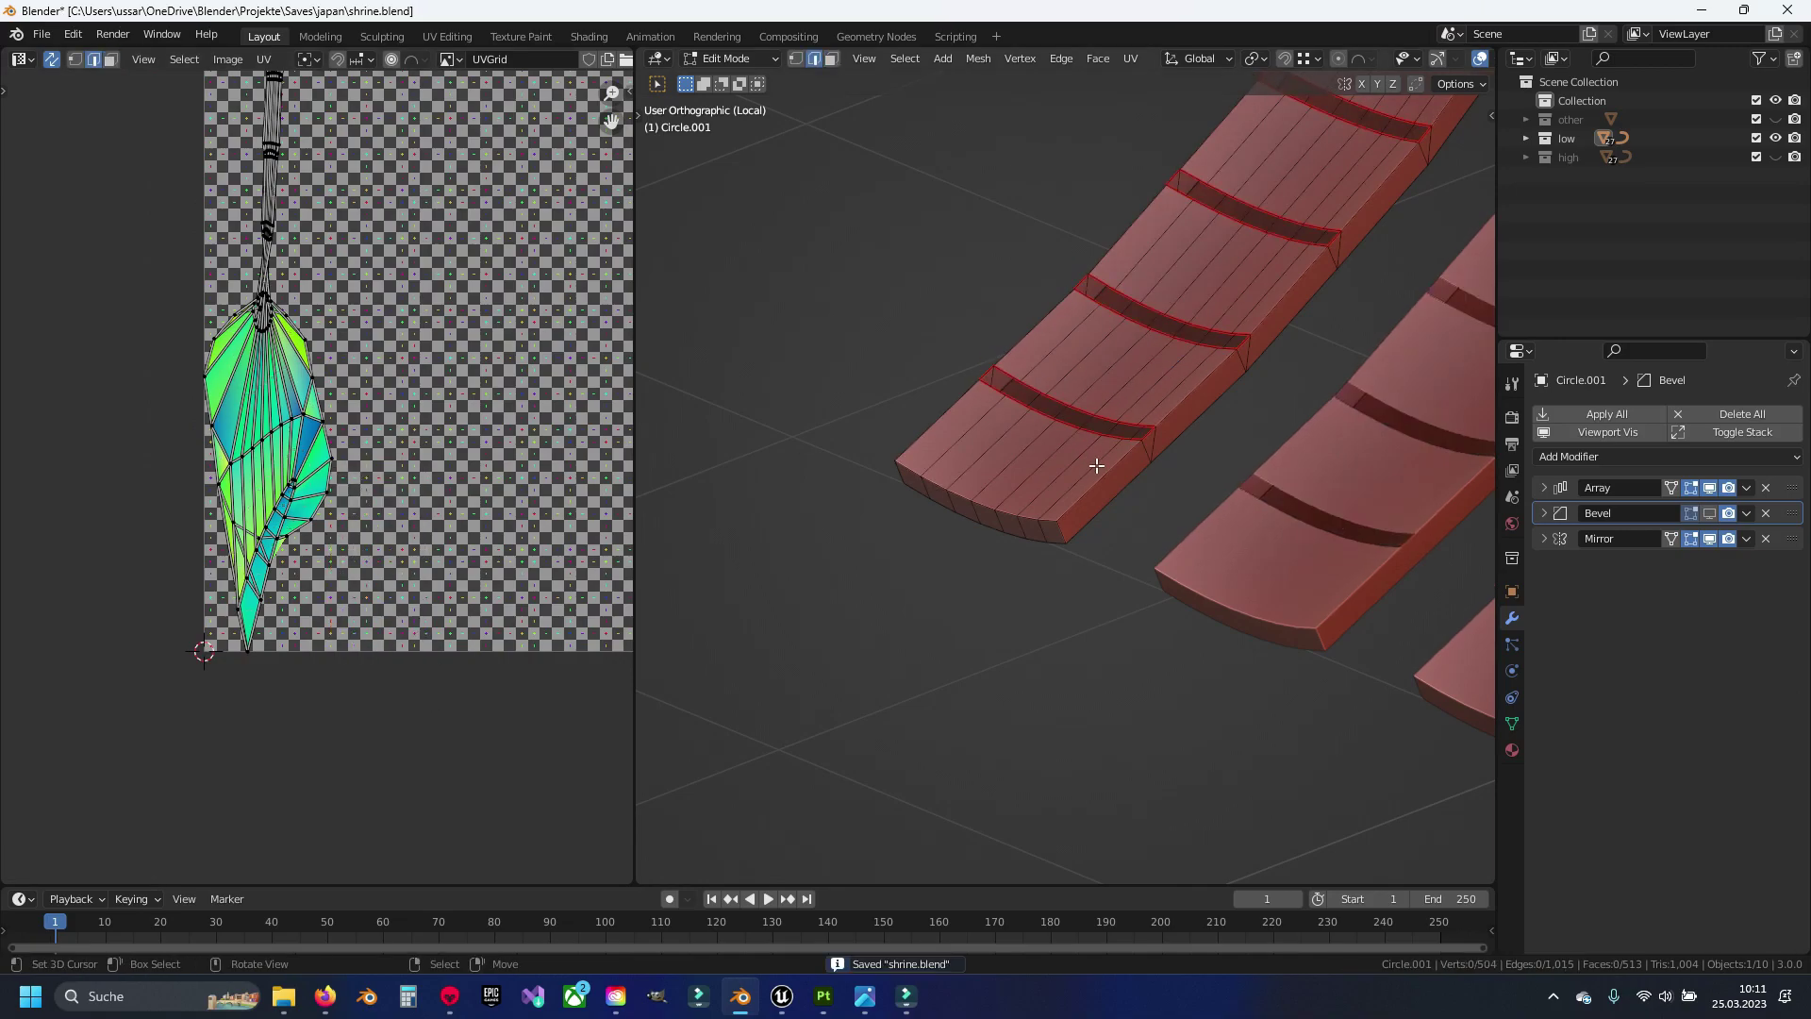
{"action": "scroll", "coordinate": [1092, 458], "scroll_direction": "up", "scroll_amount": 4}
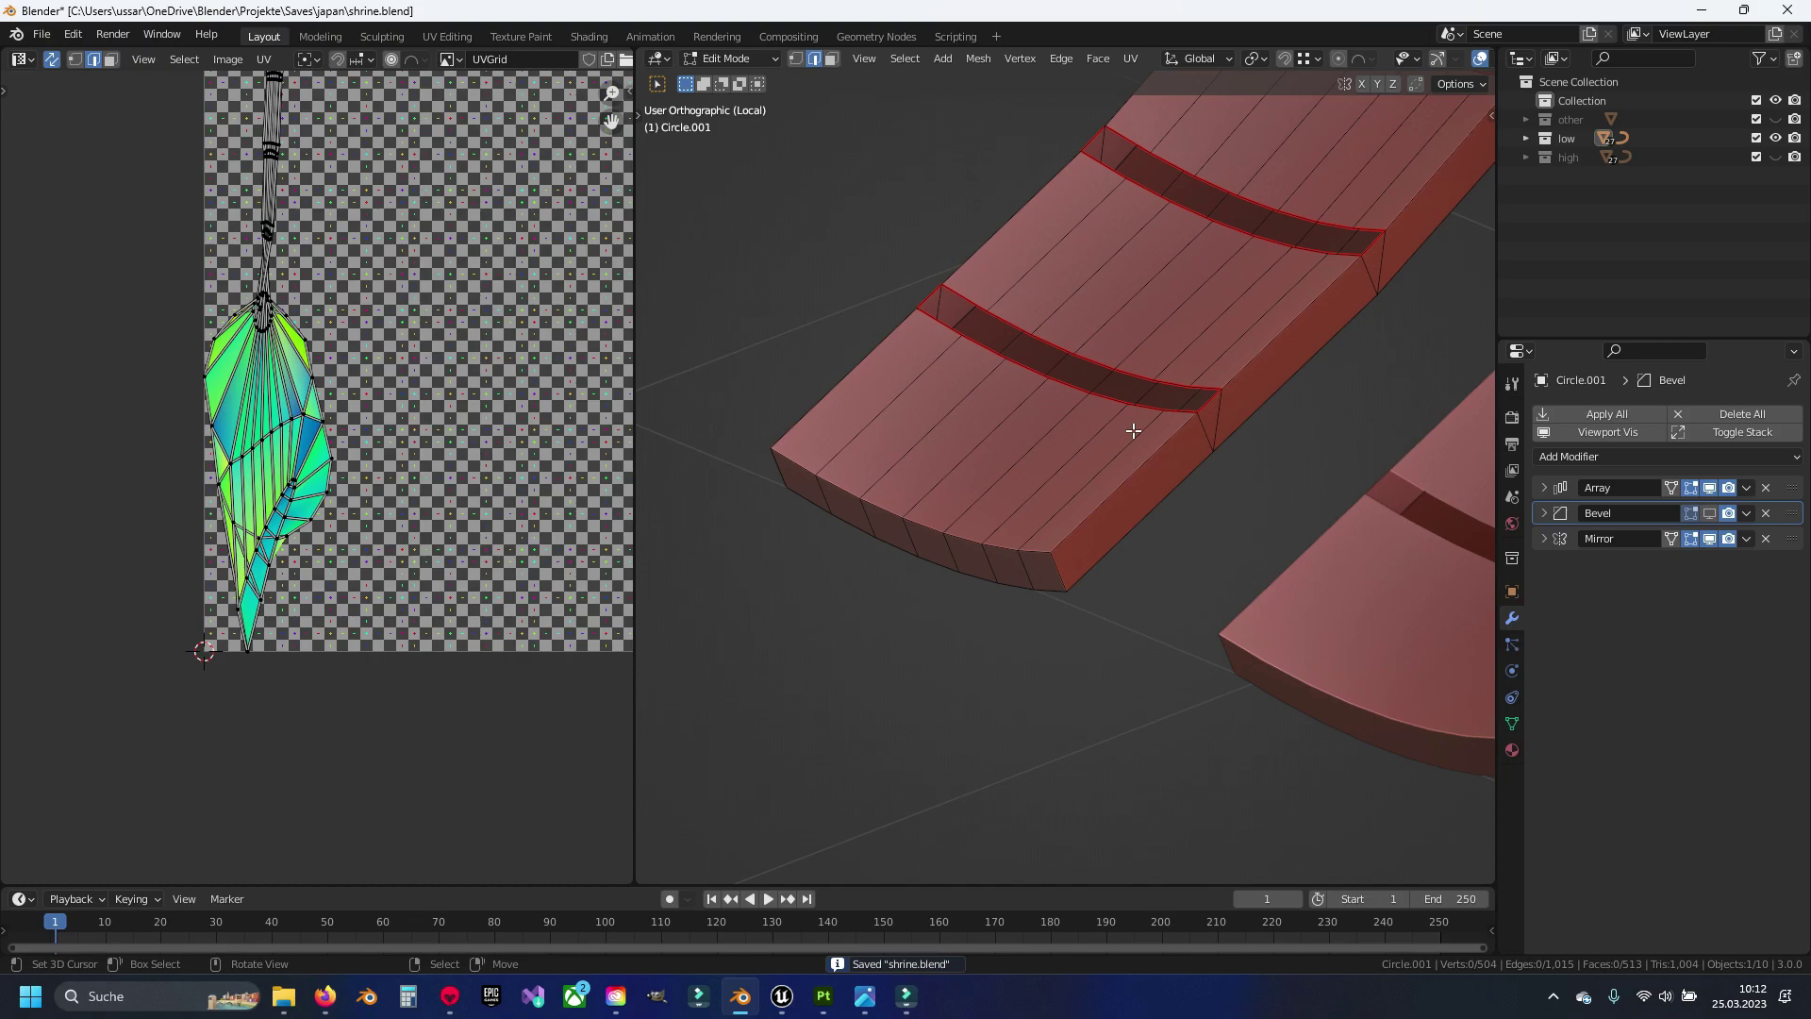
Select the curved front edge of the tile strip
{"action": "middle_click_drag", "start_coordinate": [1161, 466], "coordinate": [1170, 477]}
{"action": "left_click", "coordinate": [1170, 477], "text": "shift"}
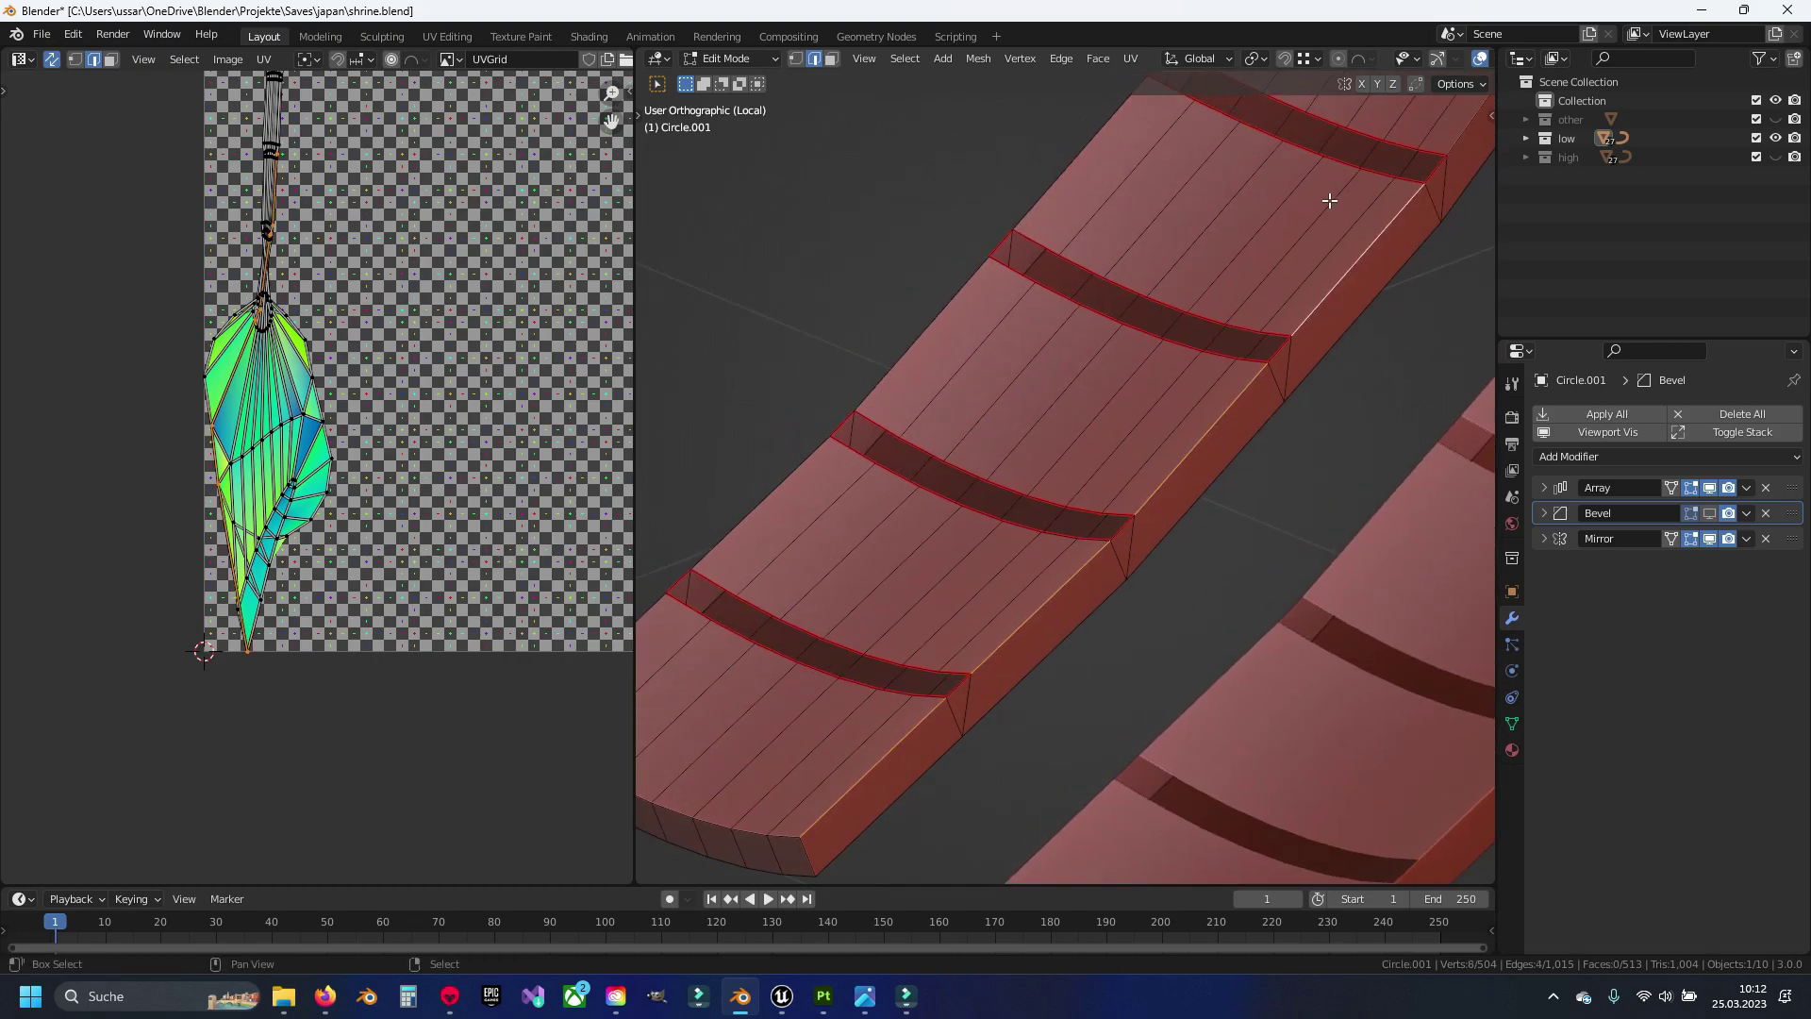
{"action": "mouse_move", "coordinate": [1329, 201]}
{"action": "middle_mouse_down", "text": "shift"}
{"action": "mouse_move", "coordinate": [1316, 233]}
{"action": "mouse_move", "coordinate": [1346, 200]}
{"action": "middle_mouse_up", "text": "shift"}
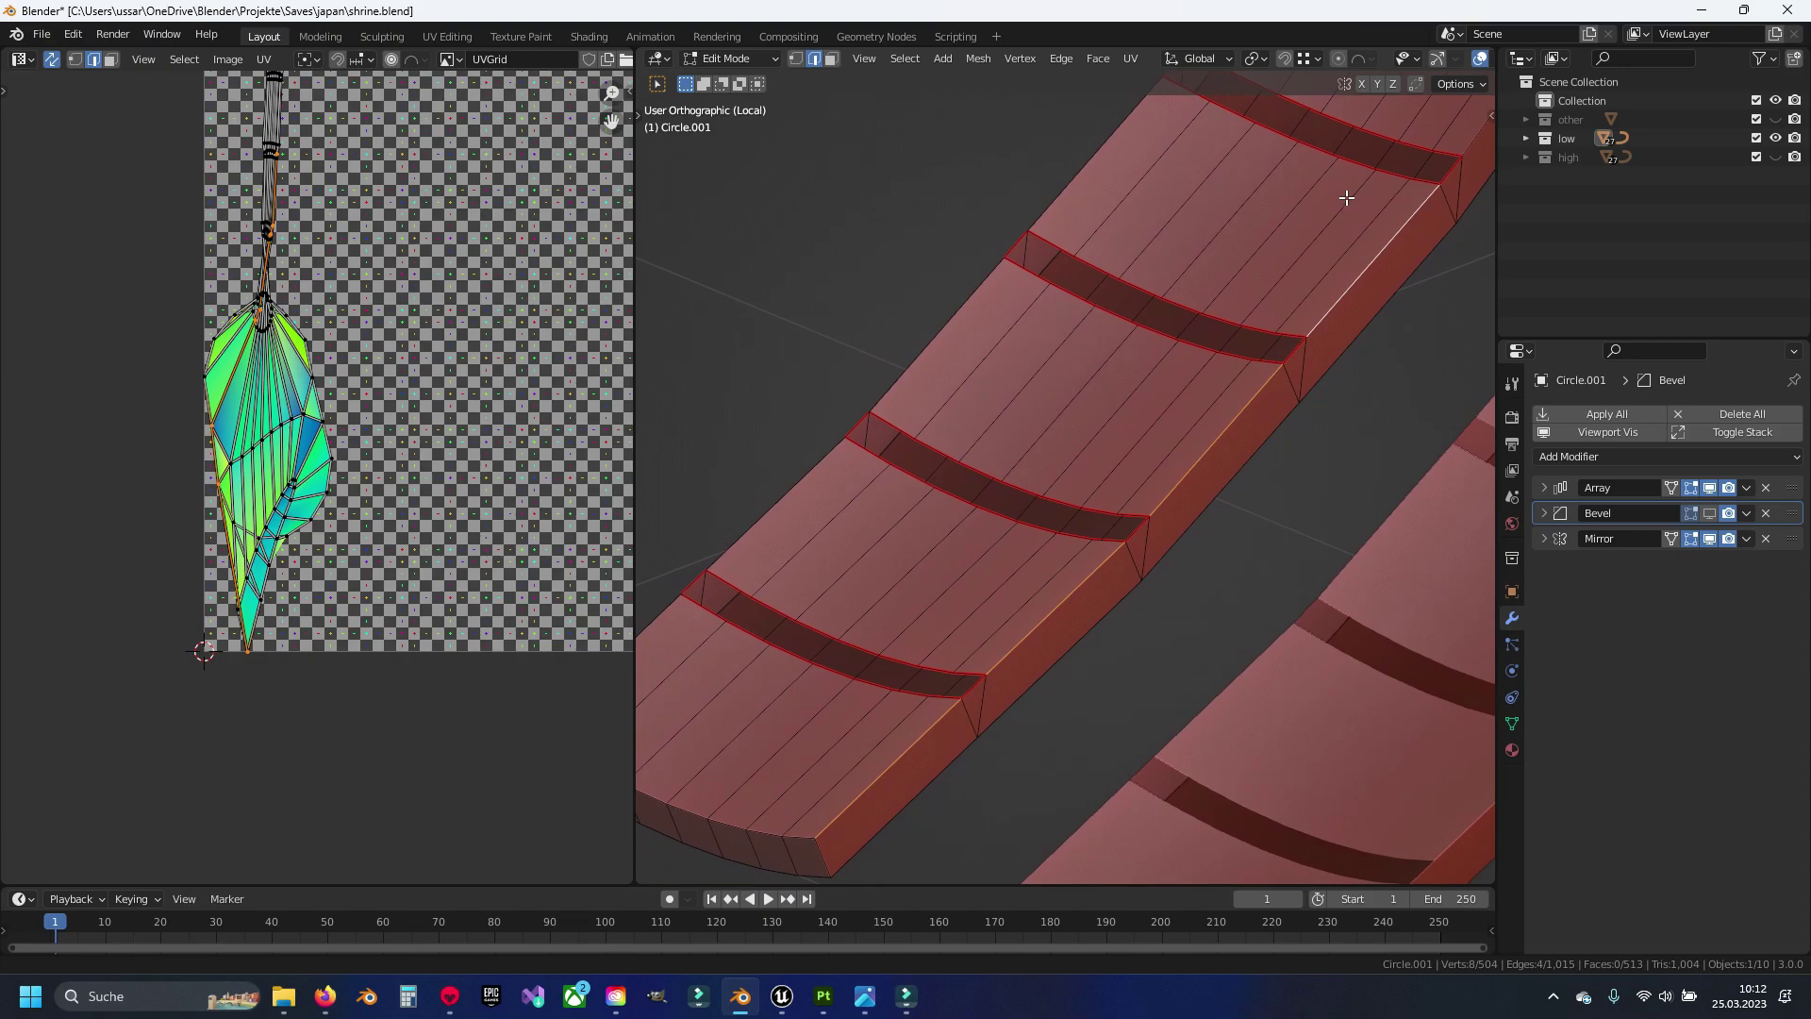
{"action": "middle_click_drag", "start_coordinate": [930, 493], "coordinate": [801, 538], "text": "shift"}
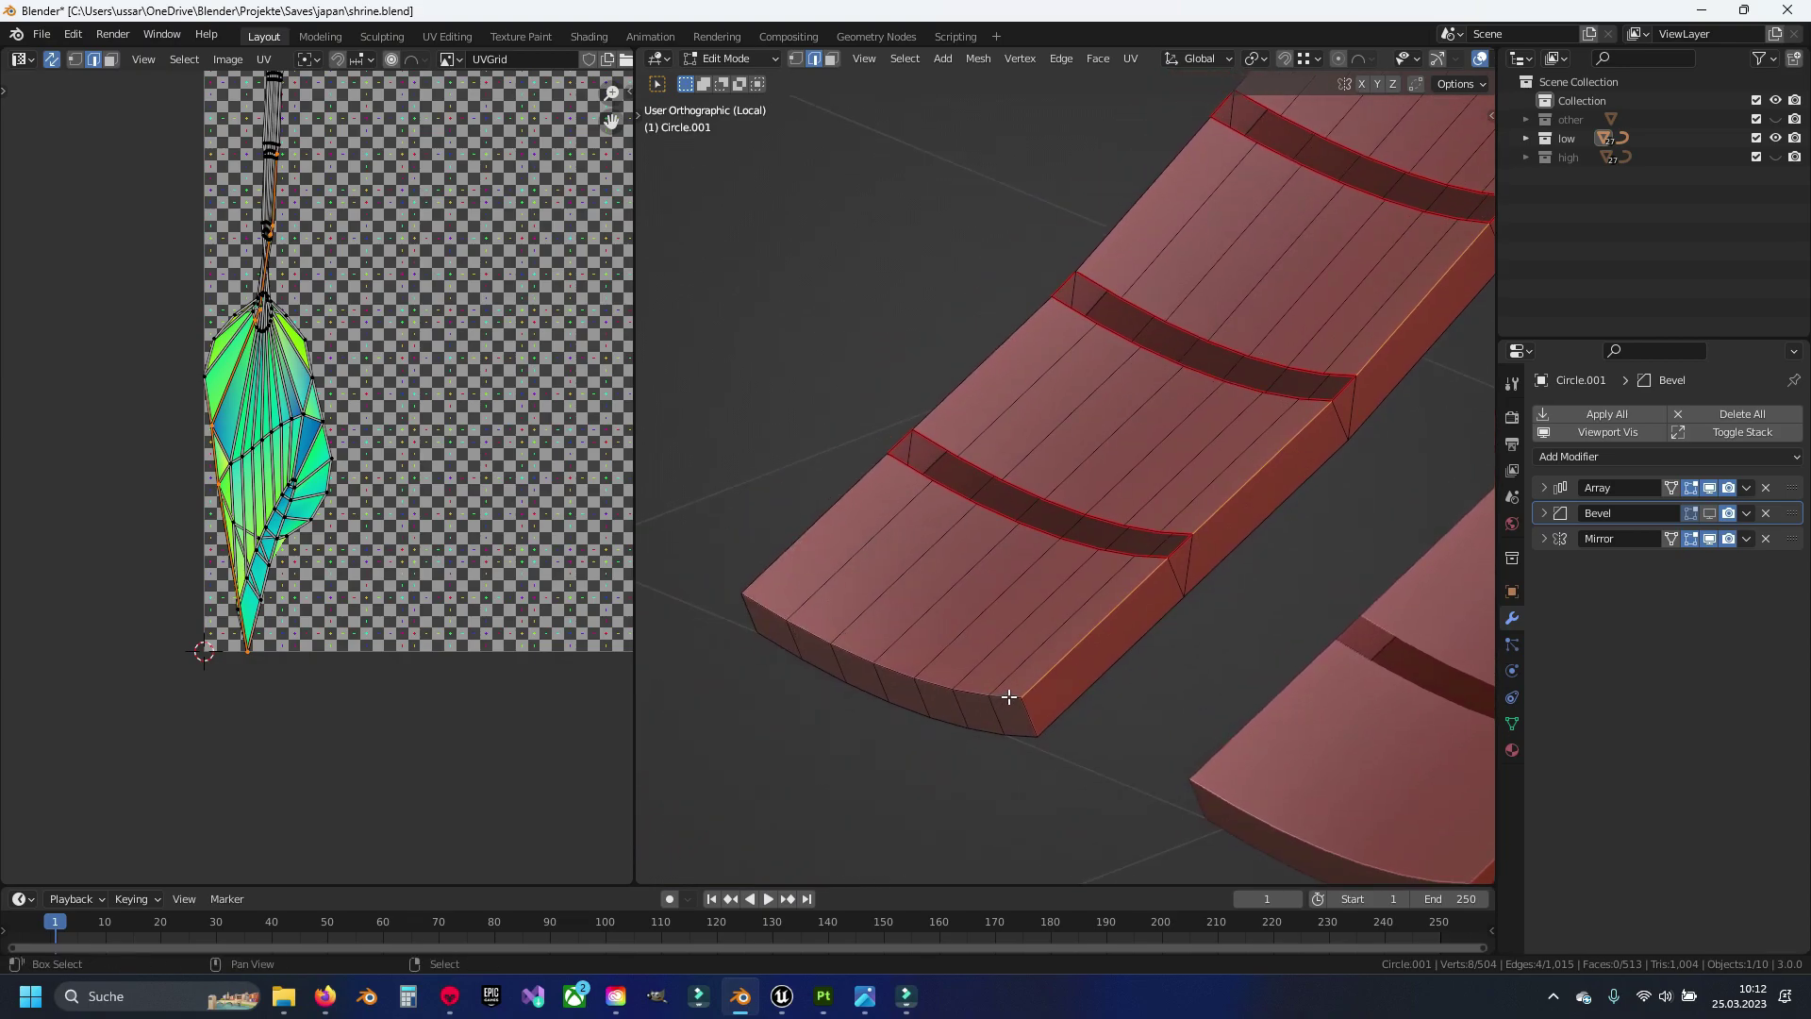
{"action": "left_click", "coordinate": [1036, 726], "text": "ctrl"}
{"action": "scroll", "coordinate": [749, 621], "scroll_direction": "down", "scroll_amount": 3}
{"action": "scroll", "coordinate": [999, 571], "scroll_direction": "up", "scroll_amount": 1}
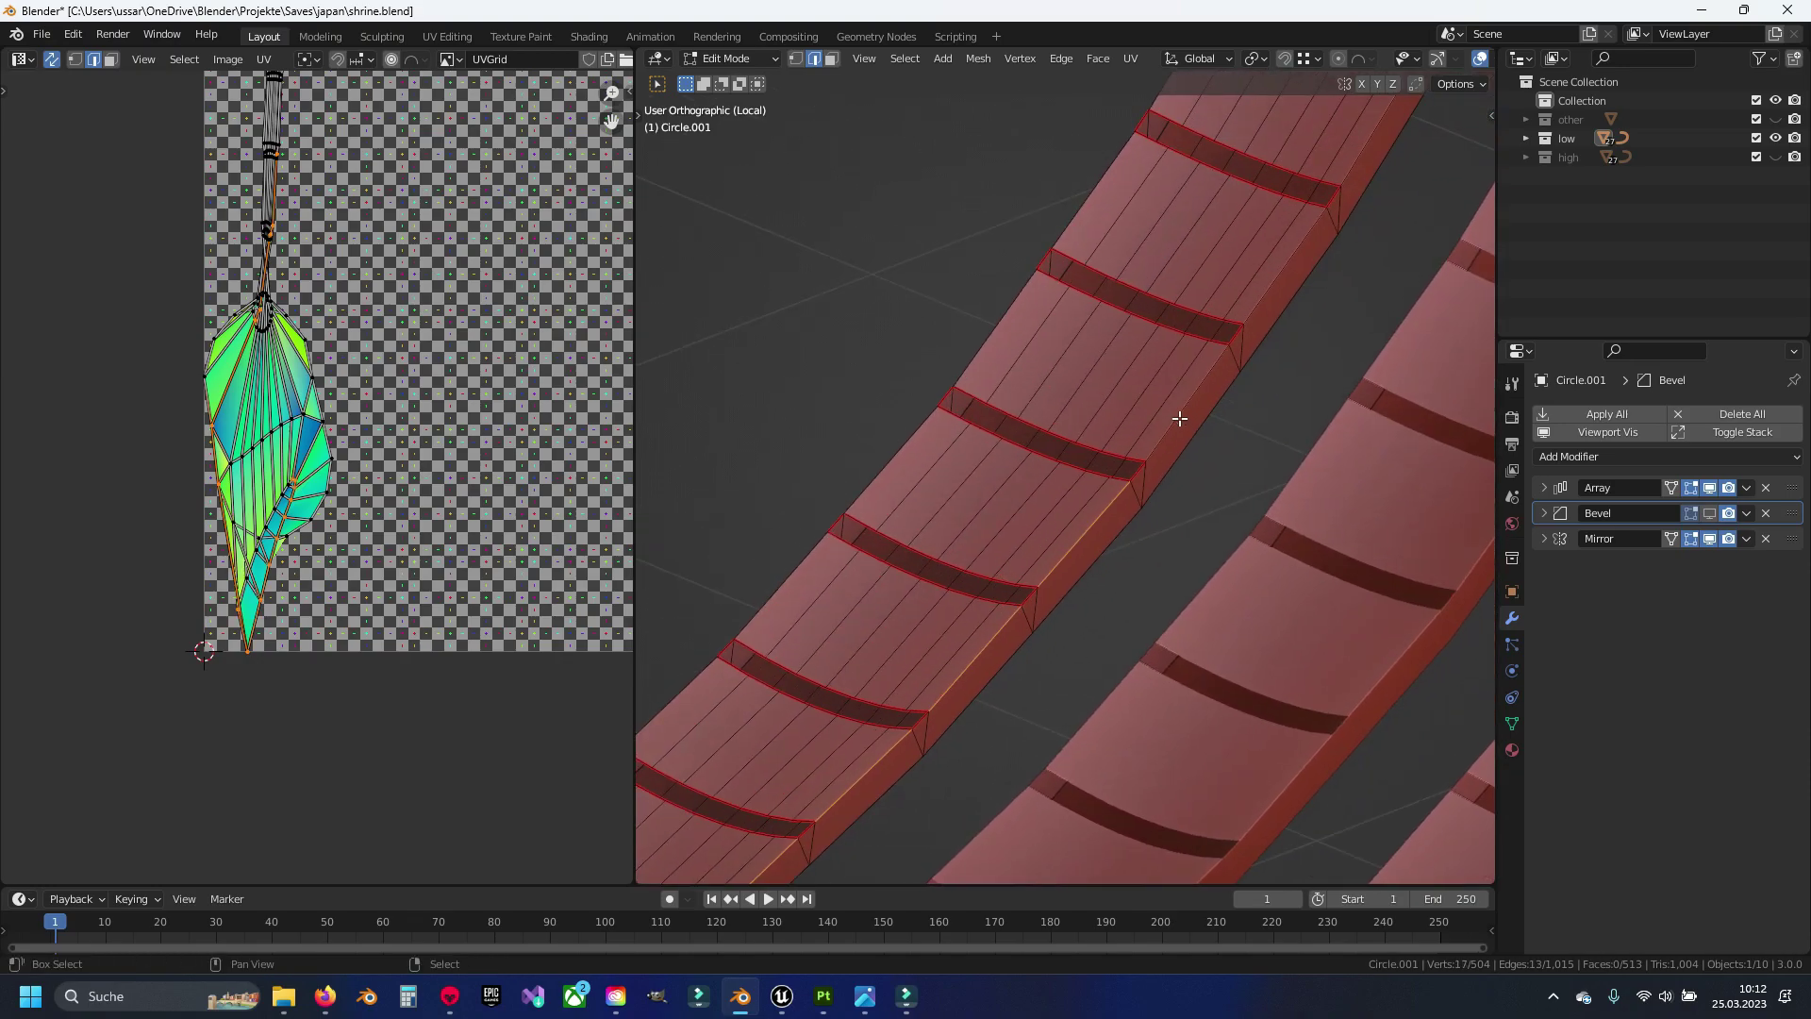
Extend the edge path through the strip's top corner to the curved block's bottom front edge
{"action": "middle_click_drag", "start_coordinate": [1349, 168], "coordinate": [1041, 556]}
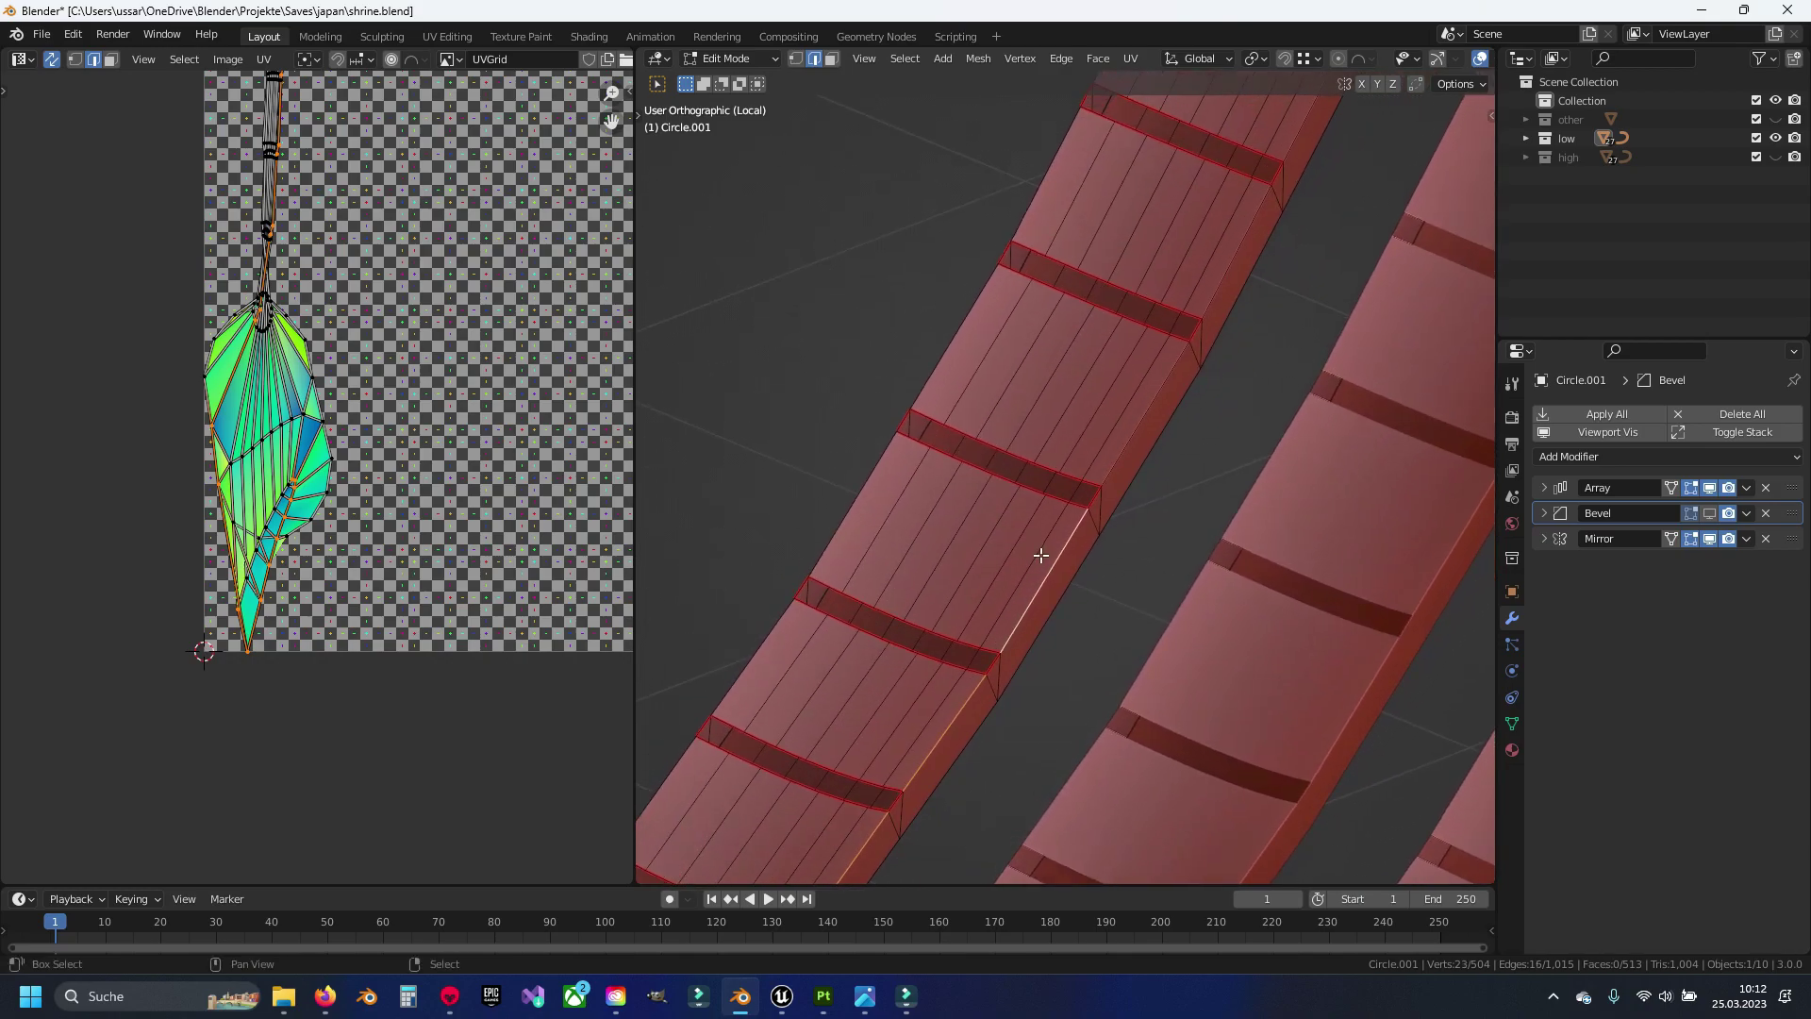
{"action": "left_click", "coordinate": [1288, 145], "text": "ctrl"}
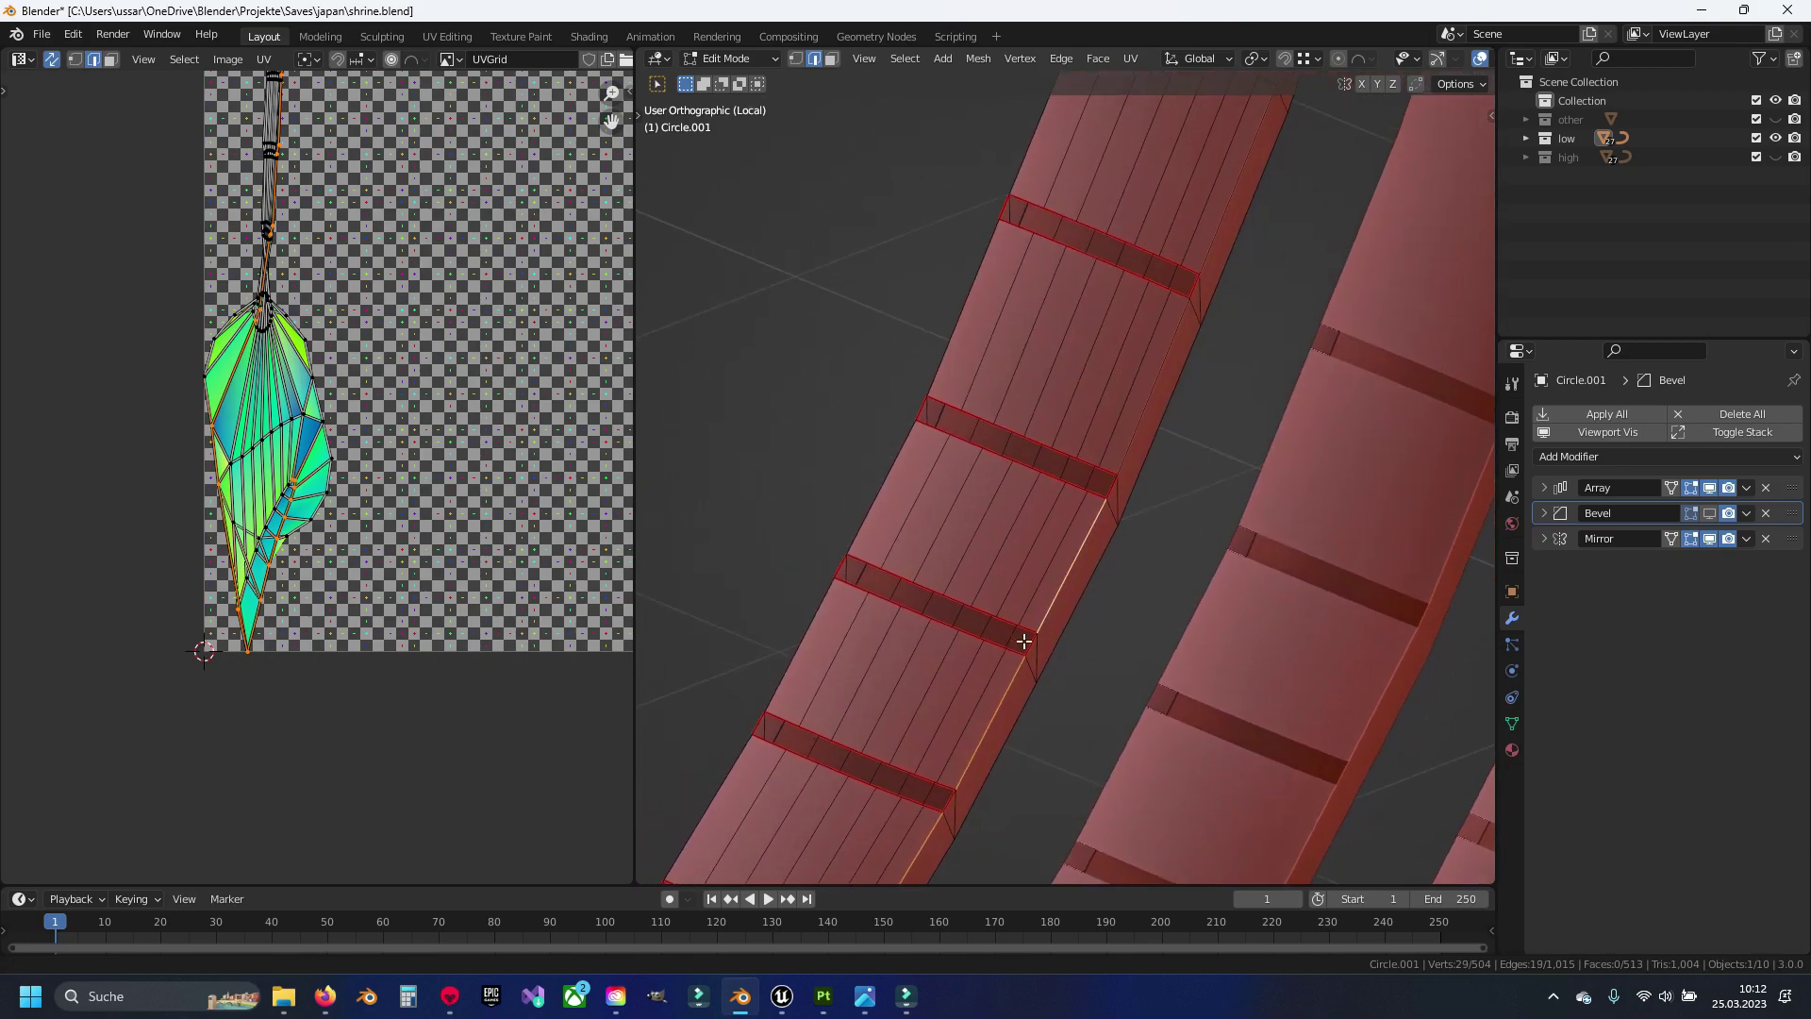
{"action": "middle_click_drag", "start_coordinate": [1288, 144], "coordinate": [1110, 442]}
{"action": "middle_click_drag", "start_coordinate": [1256, 139], "coordinate": [1026, 596], "text": "shift"}
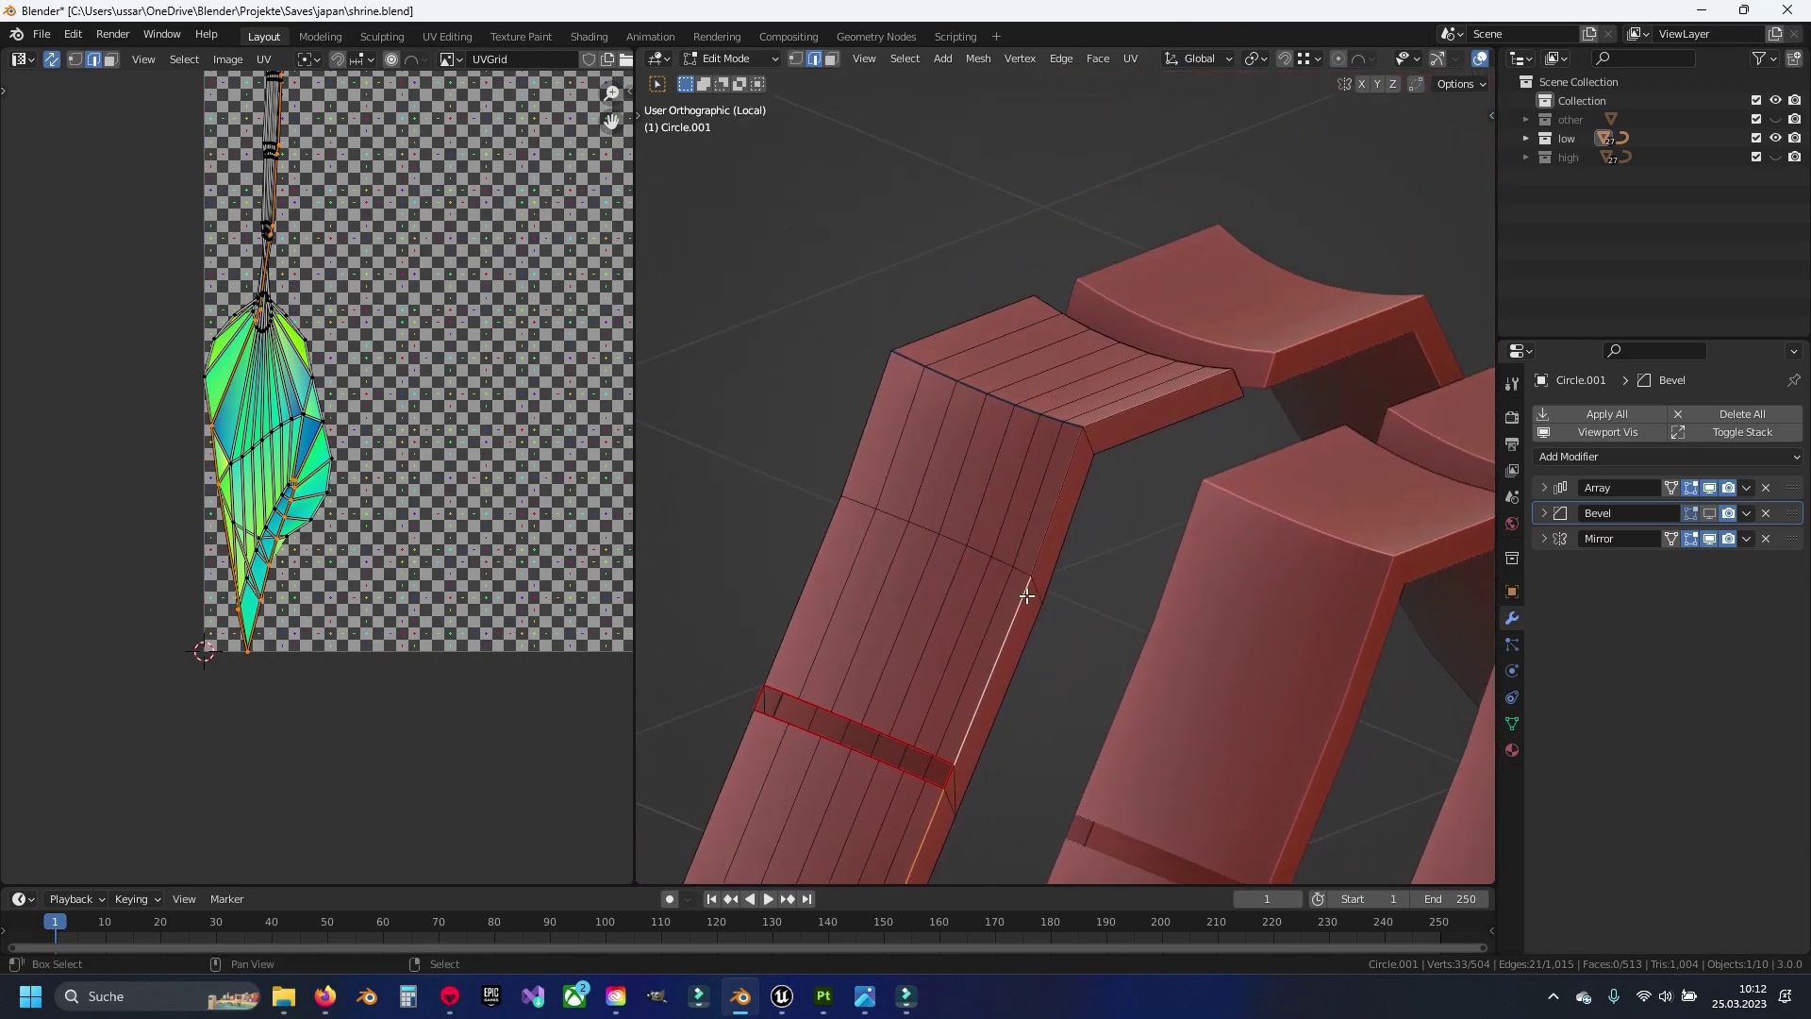
{"action": "scroll", "coordinate": [1137, 421], "scroll_direction": "down", "scroll_amount": 5}
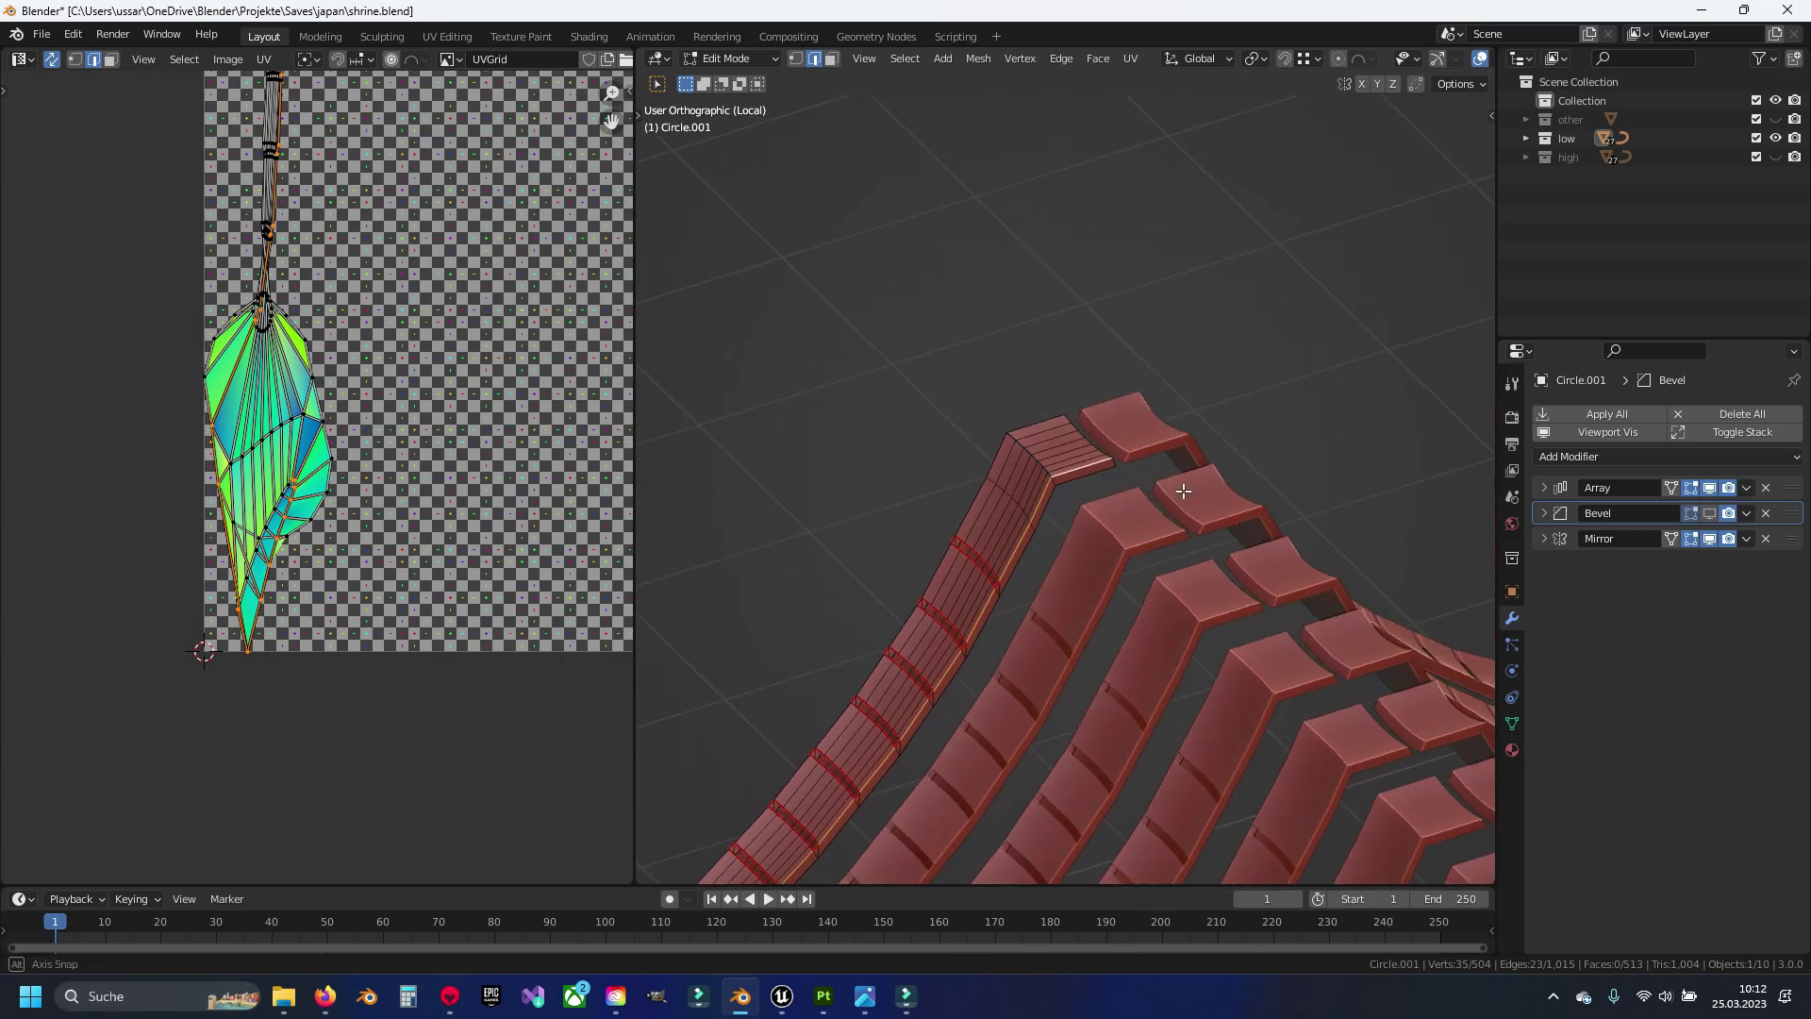
{"action": "middle_click_drag", "start_coordinate": [1136, 421], "coordinate": [933, 486]}
{"action": "scroll", "coordinate": [934, 487], "scroll_direction": "up", "scroll_amount": 6}
{"action": "left_click", "coordinate": [889, 488], "text": "ctrl"}
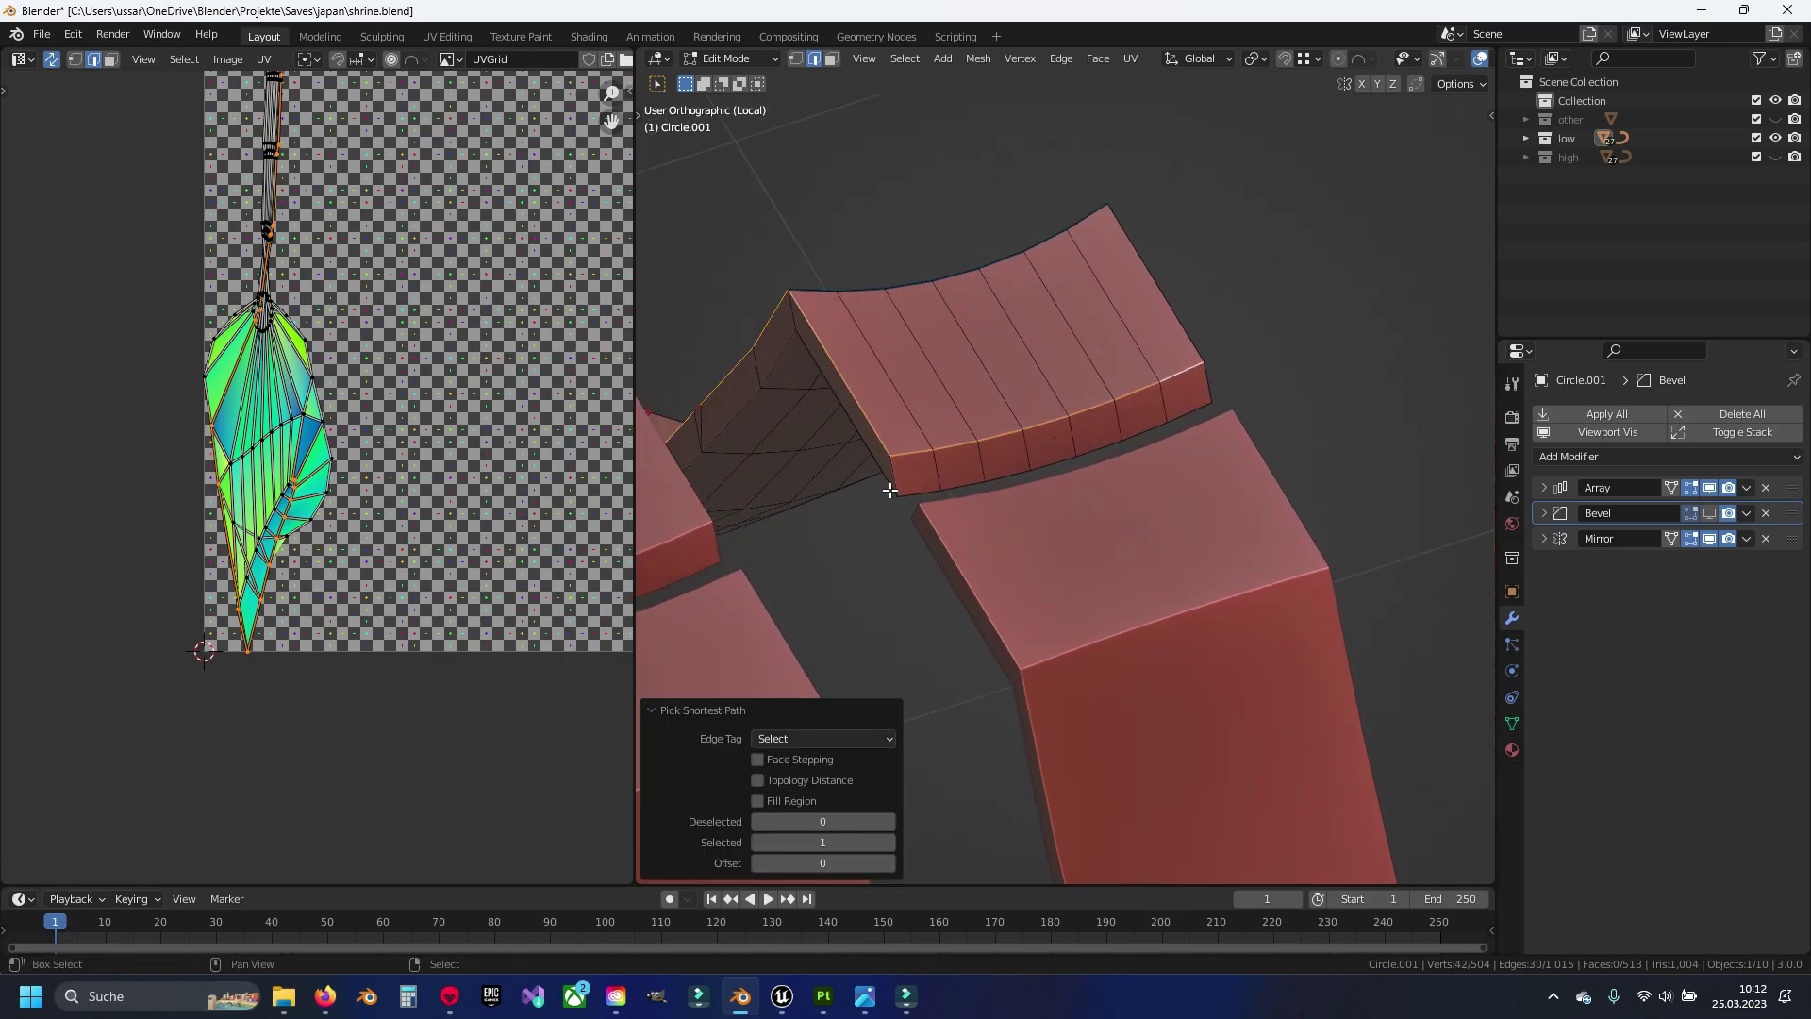
{"action": "mouse_move", "coordinate": [1206, 377]}
{"action": "middle_mouse_down"}
{"action": "mouse_move", "coordinate": [1084, 376]}
{"action": "mouse_move", "coordinate": [1051, 348]}
{"action": "mouse_move", "coordinate": [1153, 421]}
{"action": "mouse_move", "coordinate": [1083, 421]}
{"action": "middle_mouse_up"}
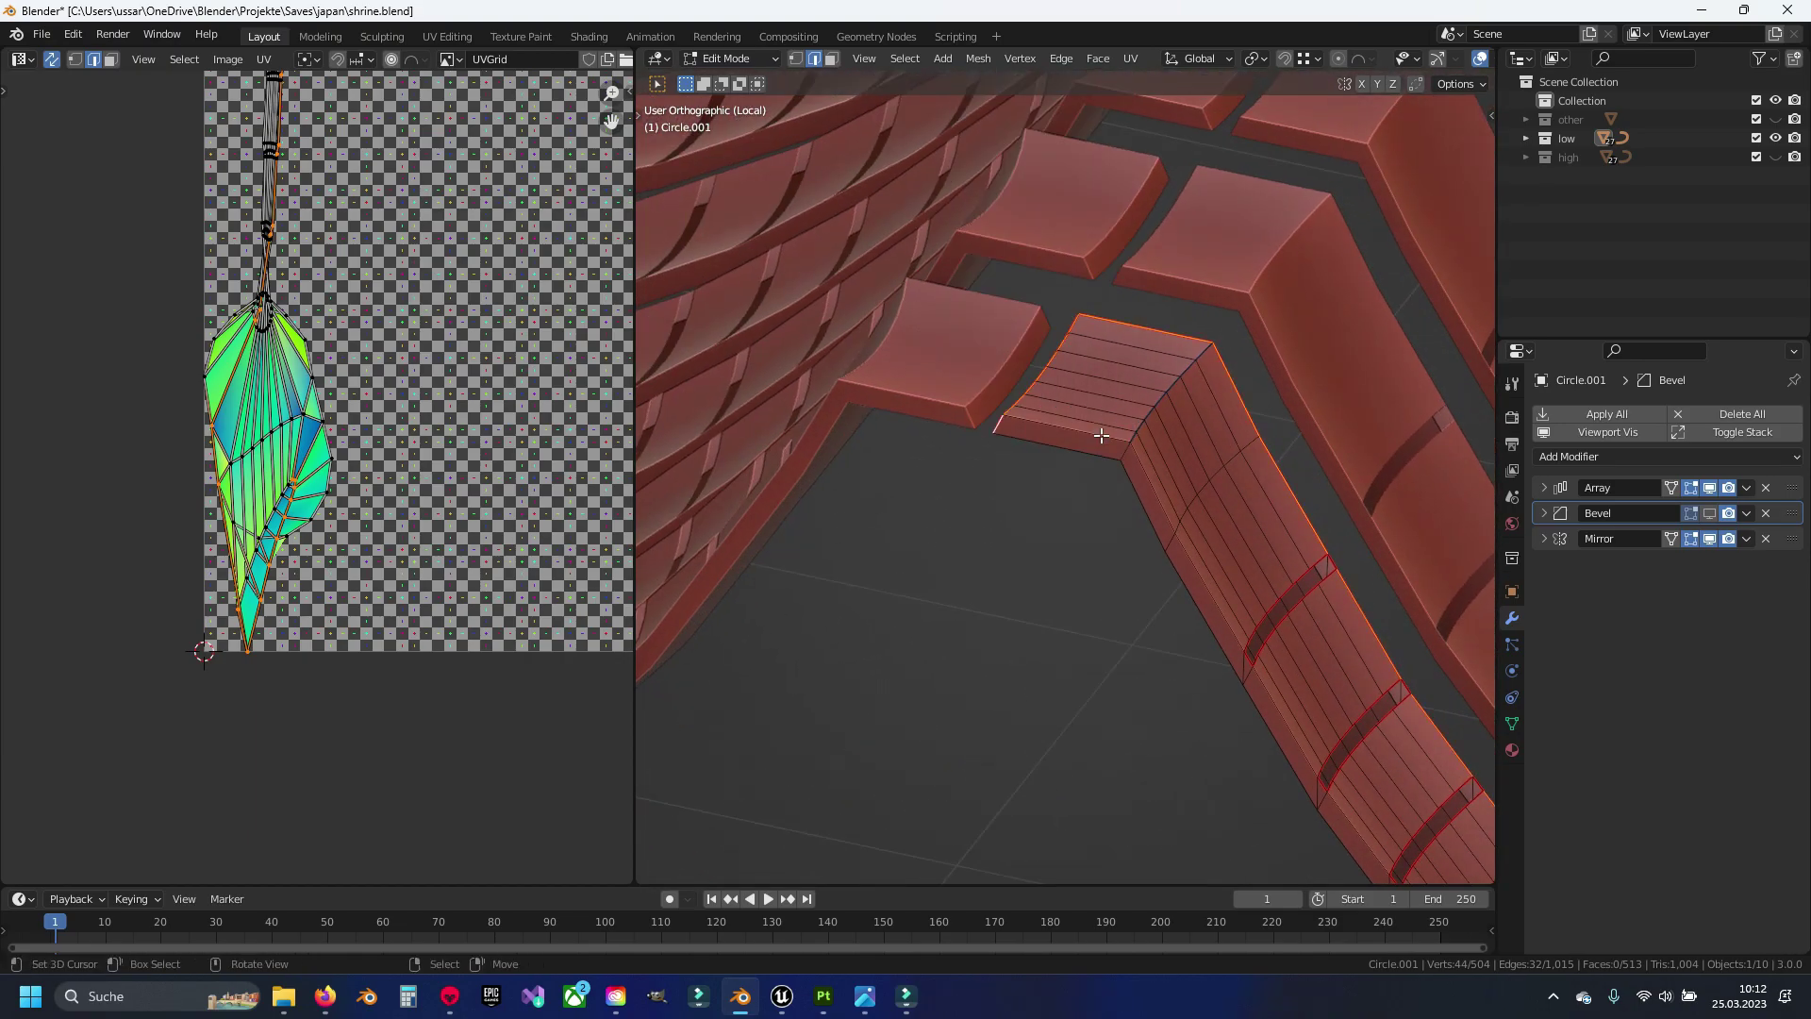
Select the whole curved block and unwrap it into UV islands
{"action": "key", "text": "ctrl+l"}
{"action": "key", "text": "u"}
{"action": "left_click", "coordinate": [1085, 484]}
{"action": "key", "text": "alt+a"}
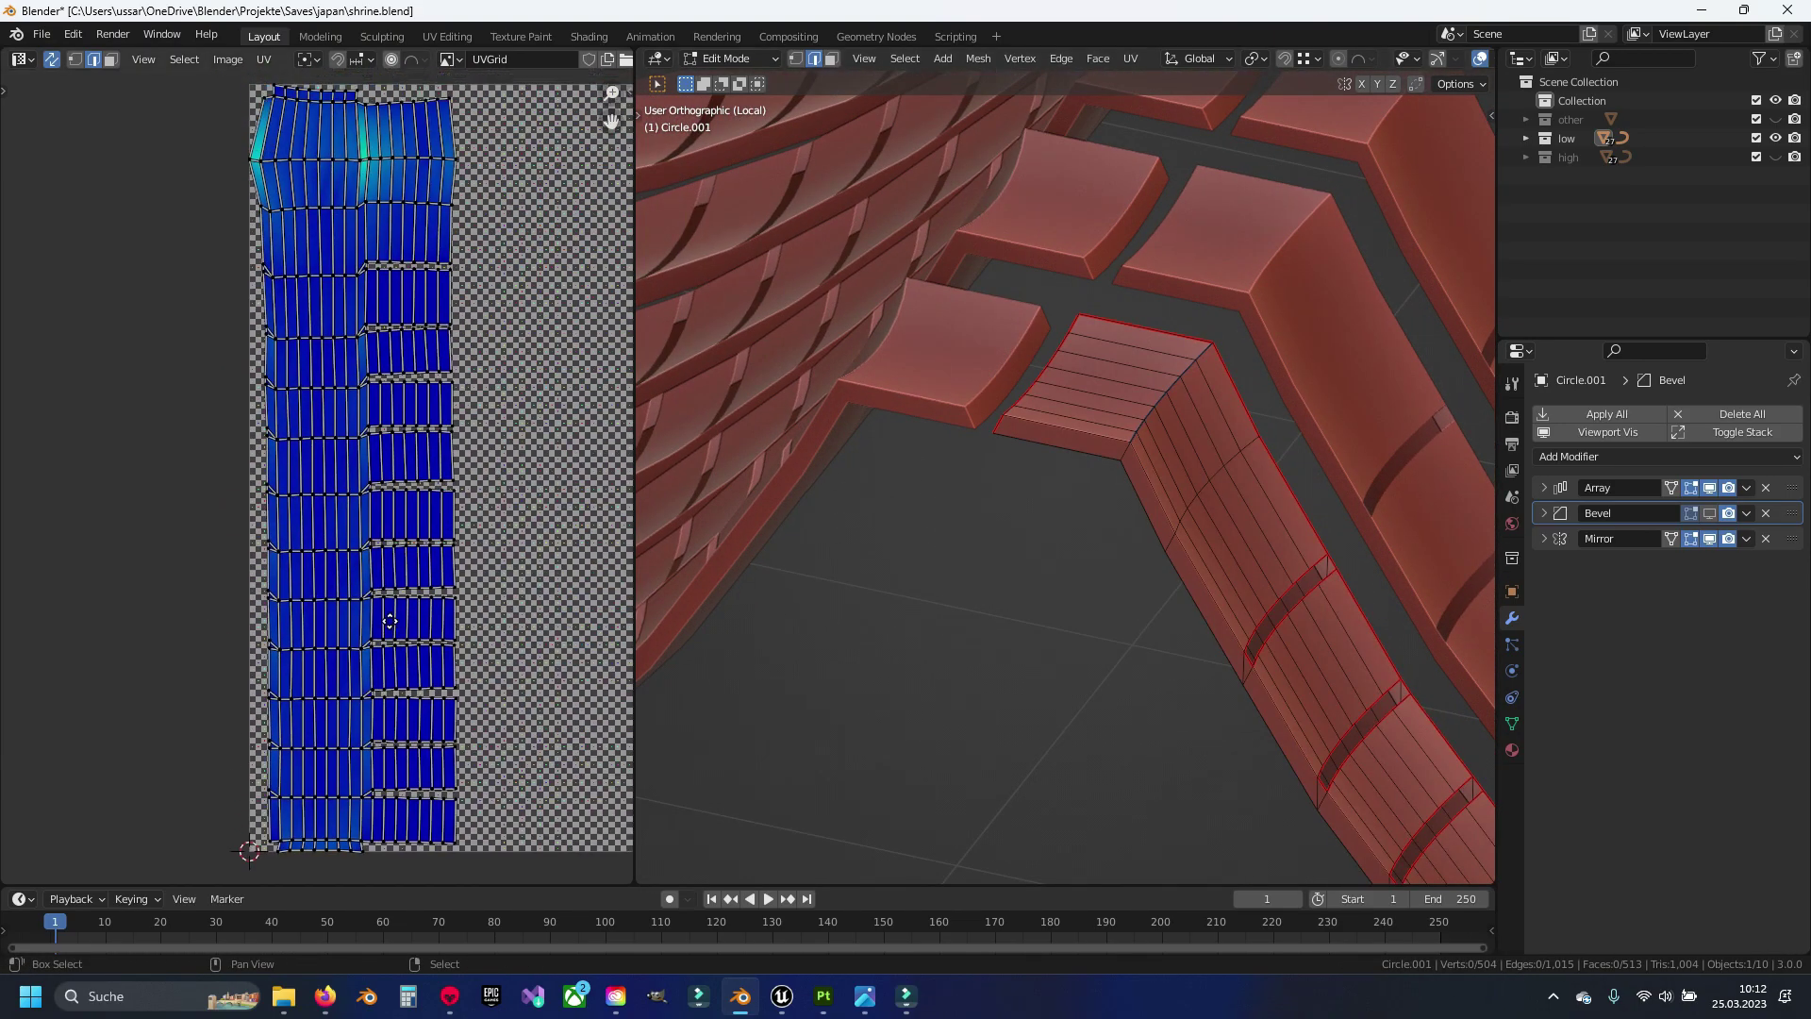
{"action": "scroll", "coordinate": [360, 444], "scroll_direction": "down", "scroll_amount": 3}
{"action": "scroll", "coordinate": [361, 443], "scroll_direction": "up", "scroll_amount": 5}
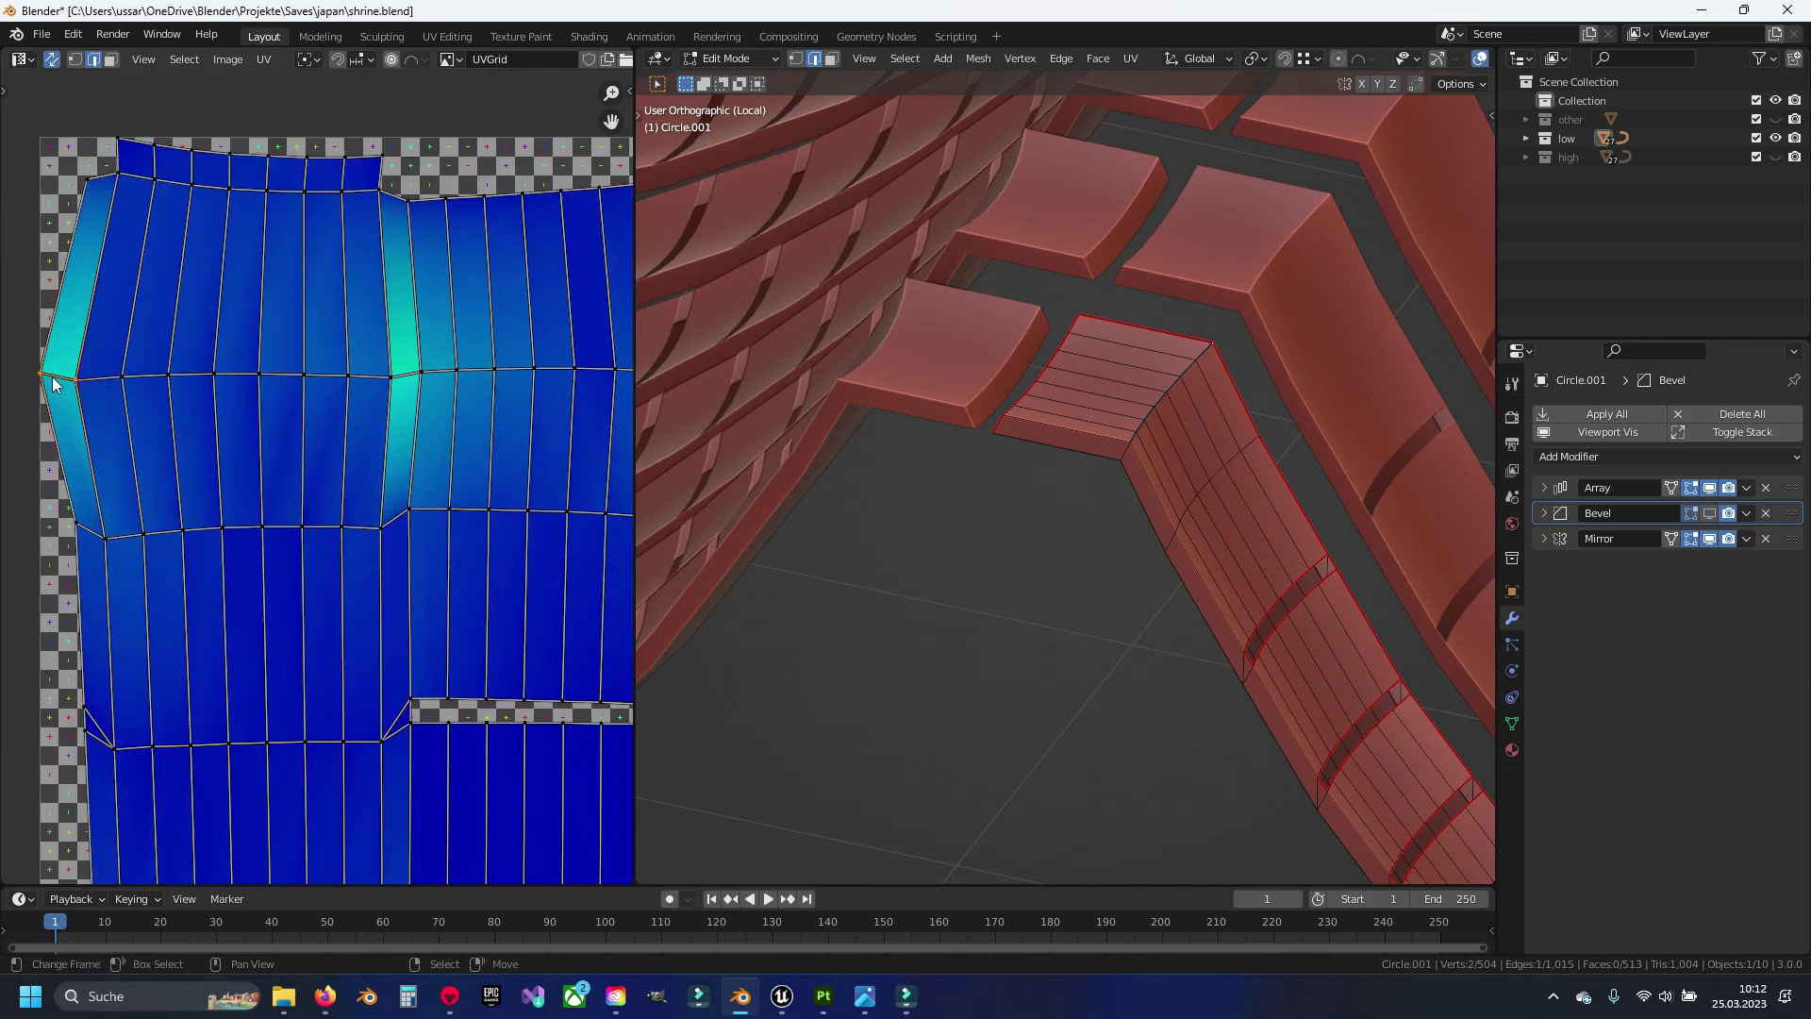
{"action": "scroll", "coordinate": [1197, 619], "scroll_direction": "up", "scroll_amount": 6}
{"action": "mouse_move", "coordinate": [1196, 622]}
{"action": "middle_mouse_down"}
{"action": "mouse_move", "coordinate": [1099, 546]}
{"action": "mouse_move", "coordinate": [1063, 667]}
{"action": "middle_mouse_up"}
{"action": "scroll", "coordinate": [1062, 667], "scroll_direction": "down", "scroll_amount": 5}
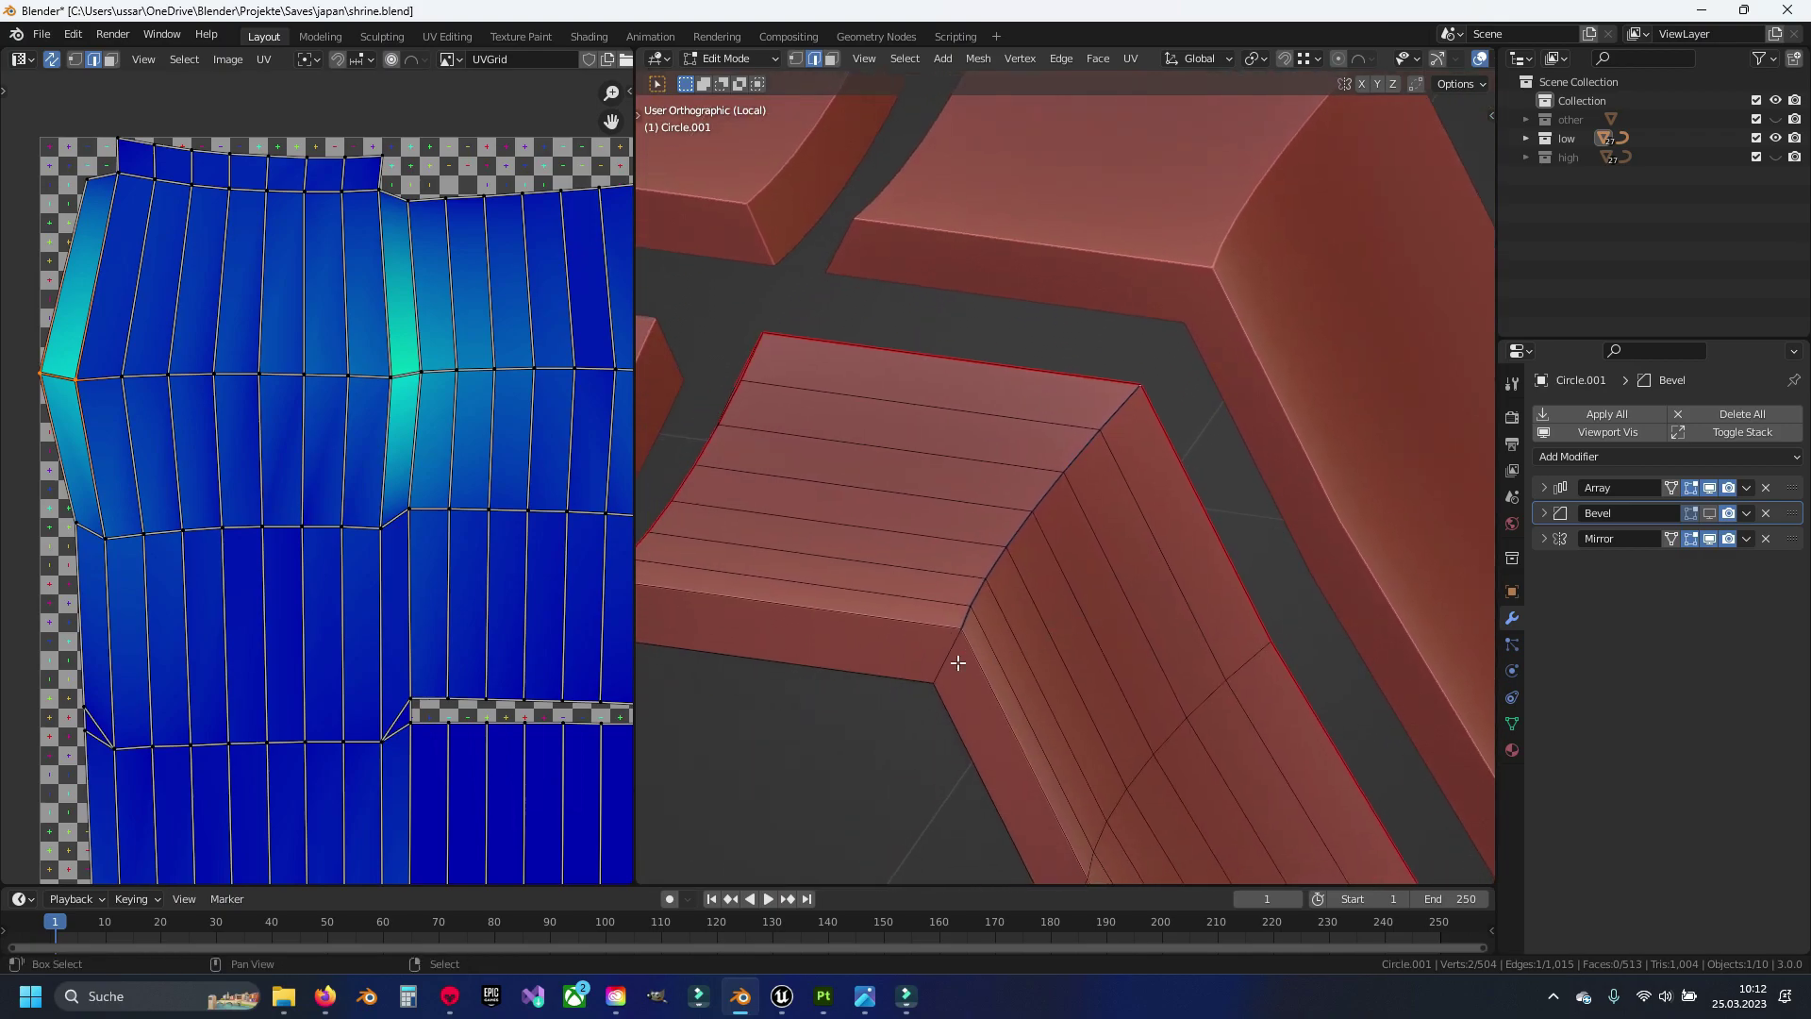
{"action": "key", "text": "u"}
{"action": "left_click", "coordinate": [1122, 615]}
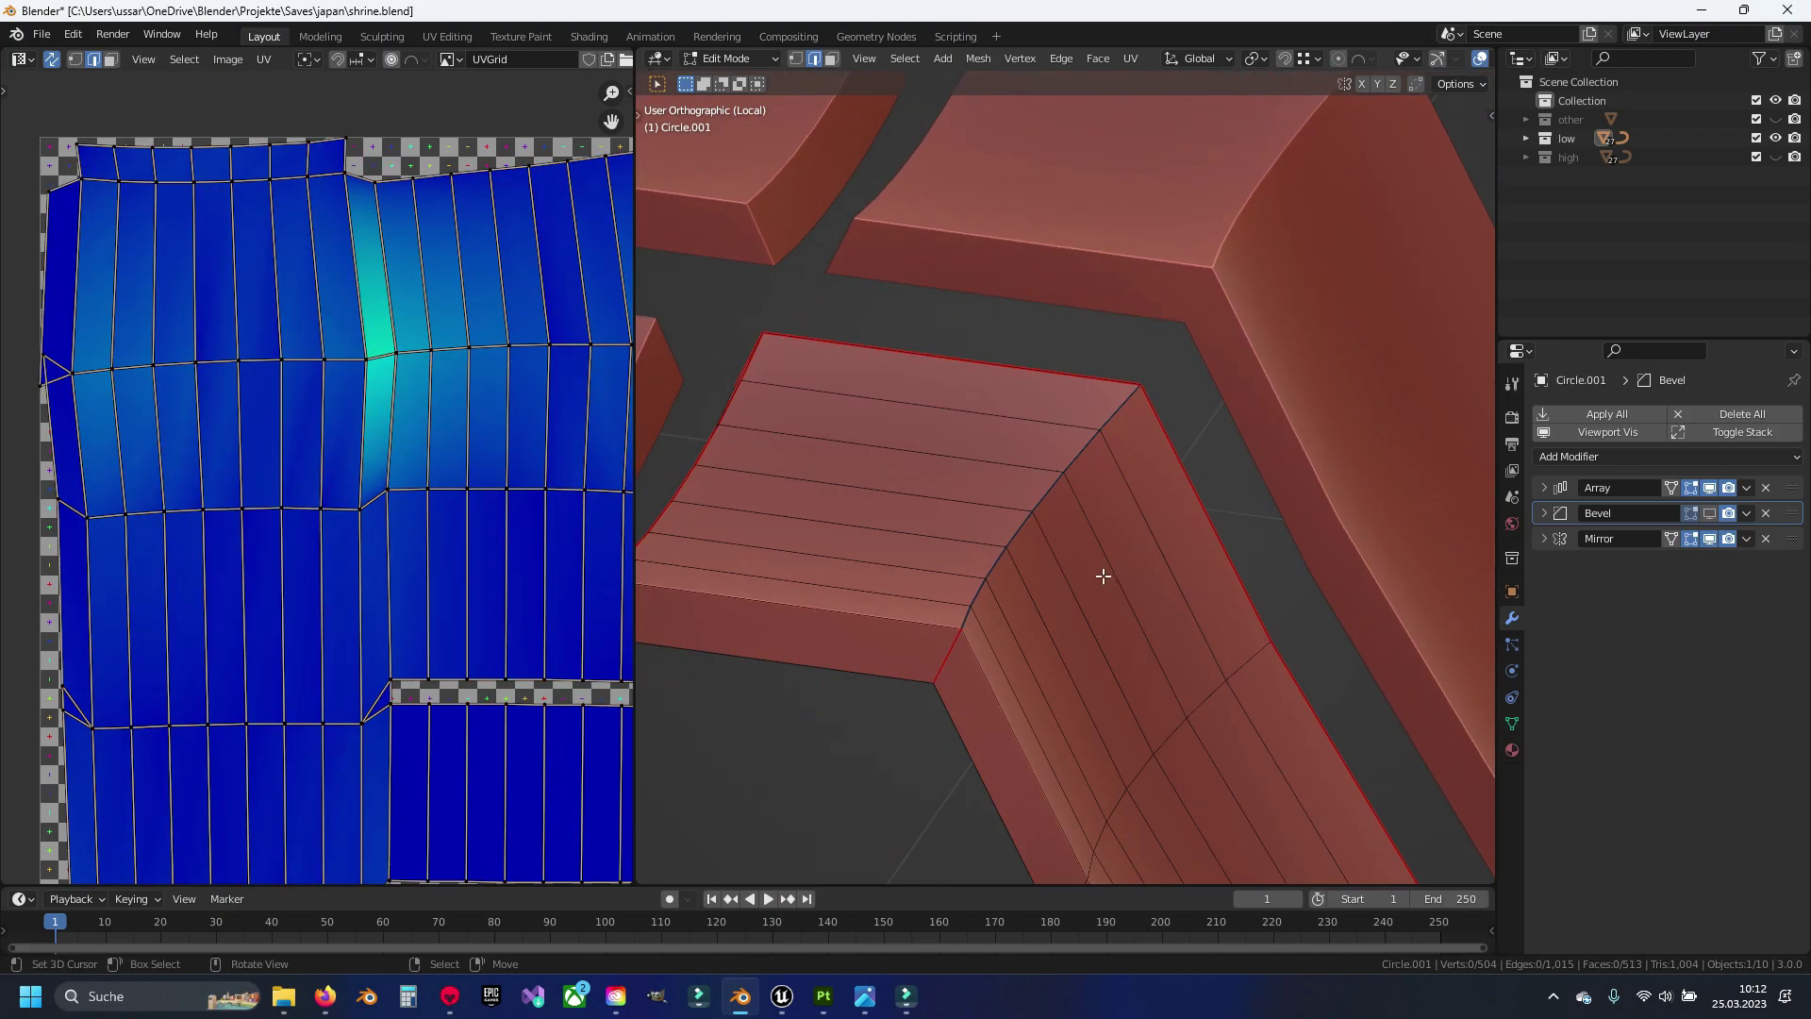
Mark a seam along the block's corner edges and re-unwrap the block
{"action": "left_click", "coordinate": [965, 630], "text": "ctrl"}
{"action": "key", "text": "u"}
{"action": "left_click", "coordinate": [1207, 588]}
{"action": "key", "text": "a"}
{"action": "key", "text": "u"}
{"action": "left_click", "coordinate": [1190, 602]}
{"action": "key", "text": "alt+a"}
{"action": "scroll", "coordinate": [413, 528], "scroll_direction": "down", "scroll_amount": 6}
{"action": "middle_click_drag", "start_coordinate": [412, 665], "coordinate": [412, 456]}
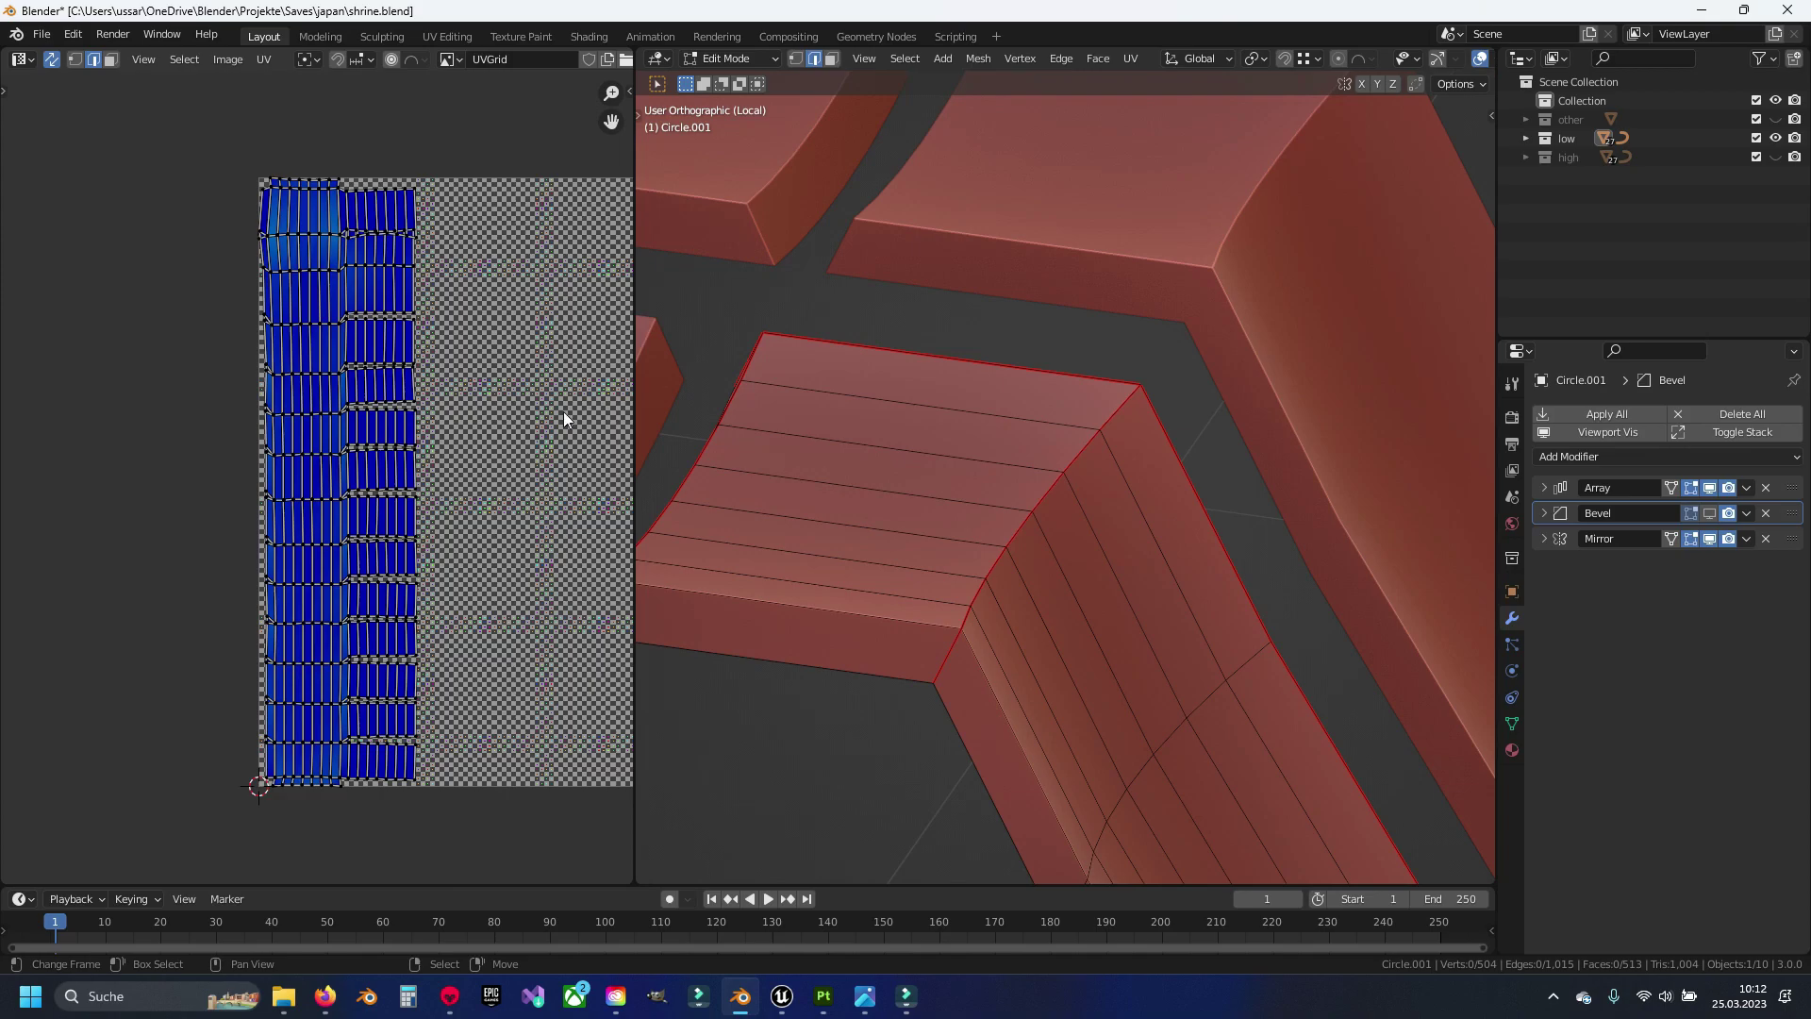
{"action": "scroll", "coordinate": [1124, 493], "scroll_direction": "down", "scroll_amount": 3}
{"action": "scroll", "coordinate": [1124, 493], "scroll_direction": "down", "scroll_amount": 3}
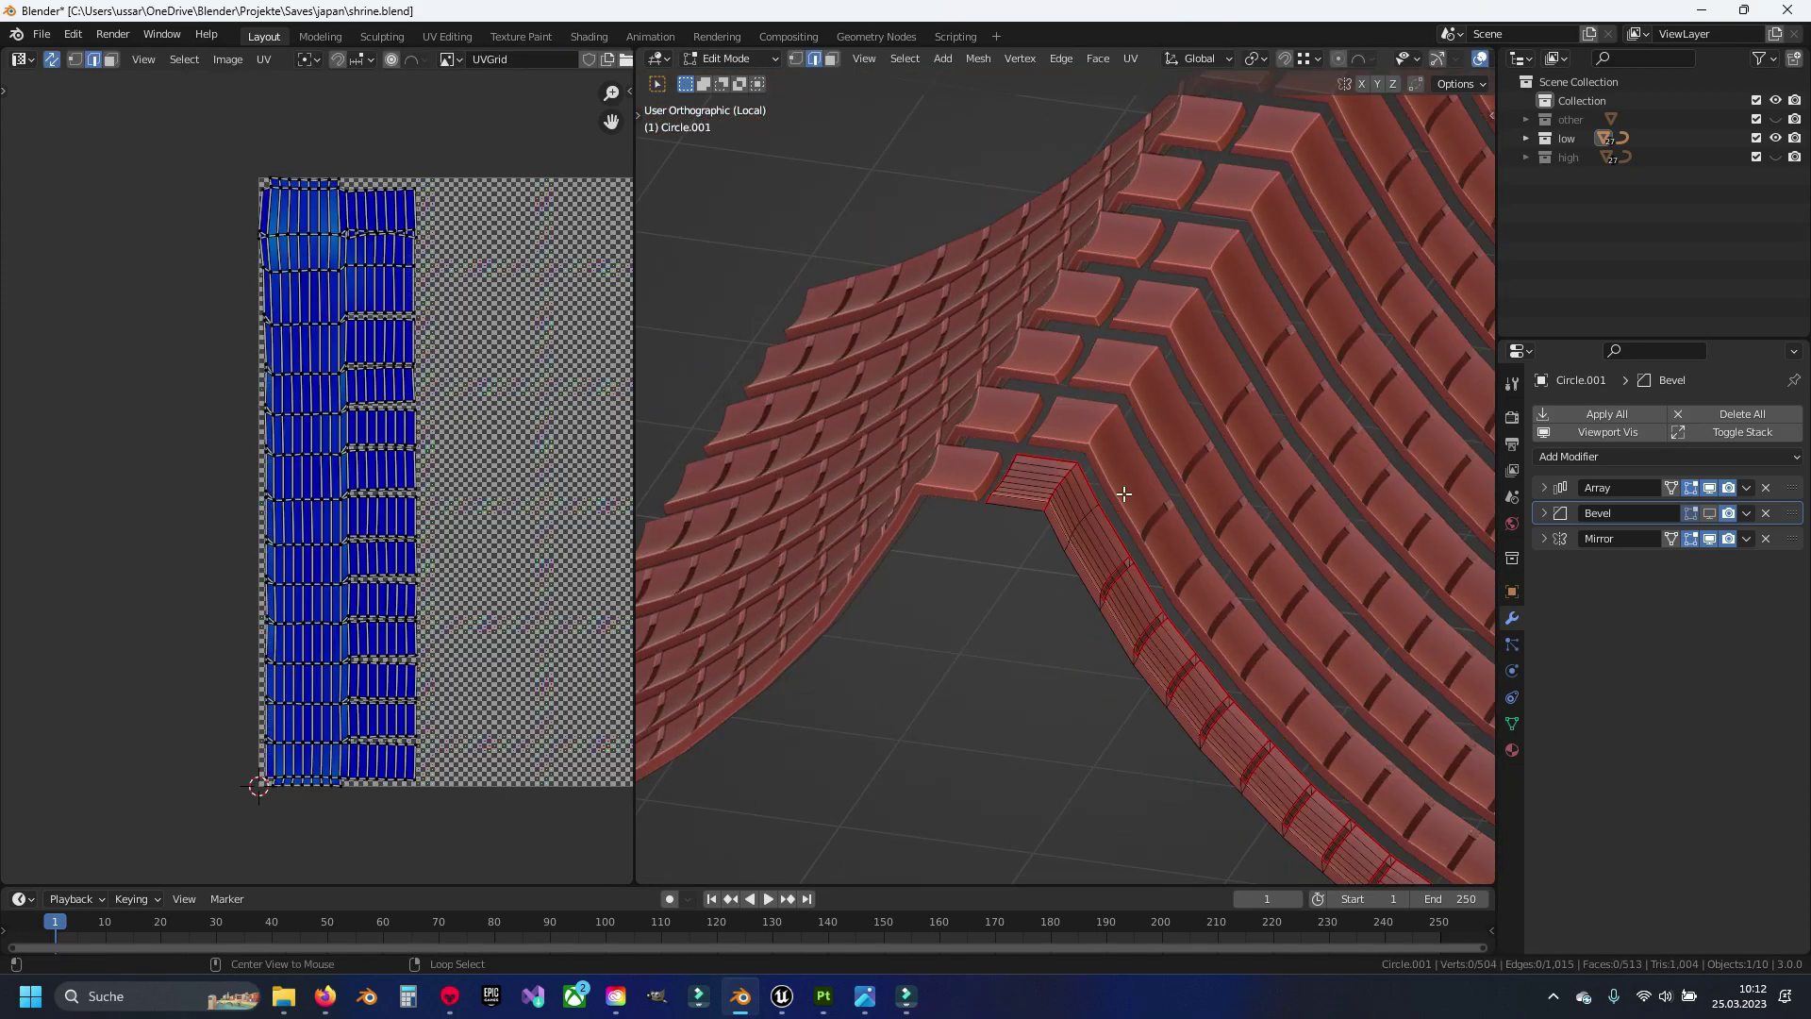
Unwrap the strip mesh, return to Object Mode and leave local view
{"action": "key", "text": "a"}
{"action": "key", "text": "u"}
{"action": "left_click", "coordinate": [1185, 503]}
{"action": "key", "text": "alt+a"}
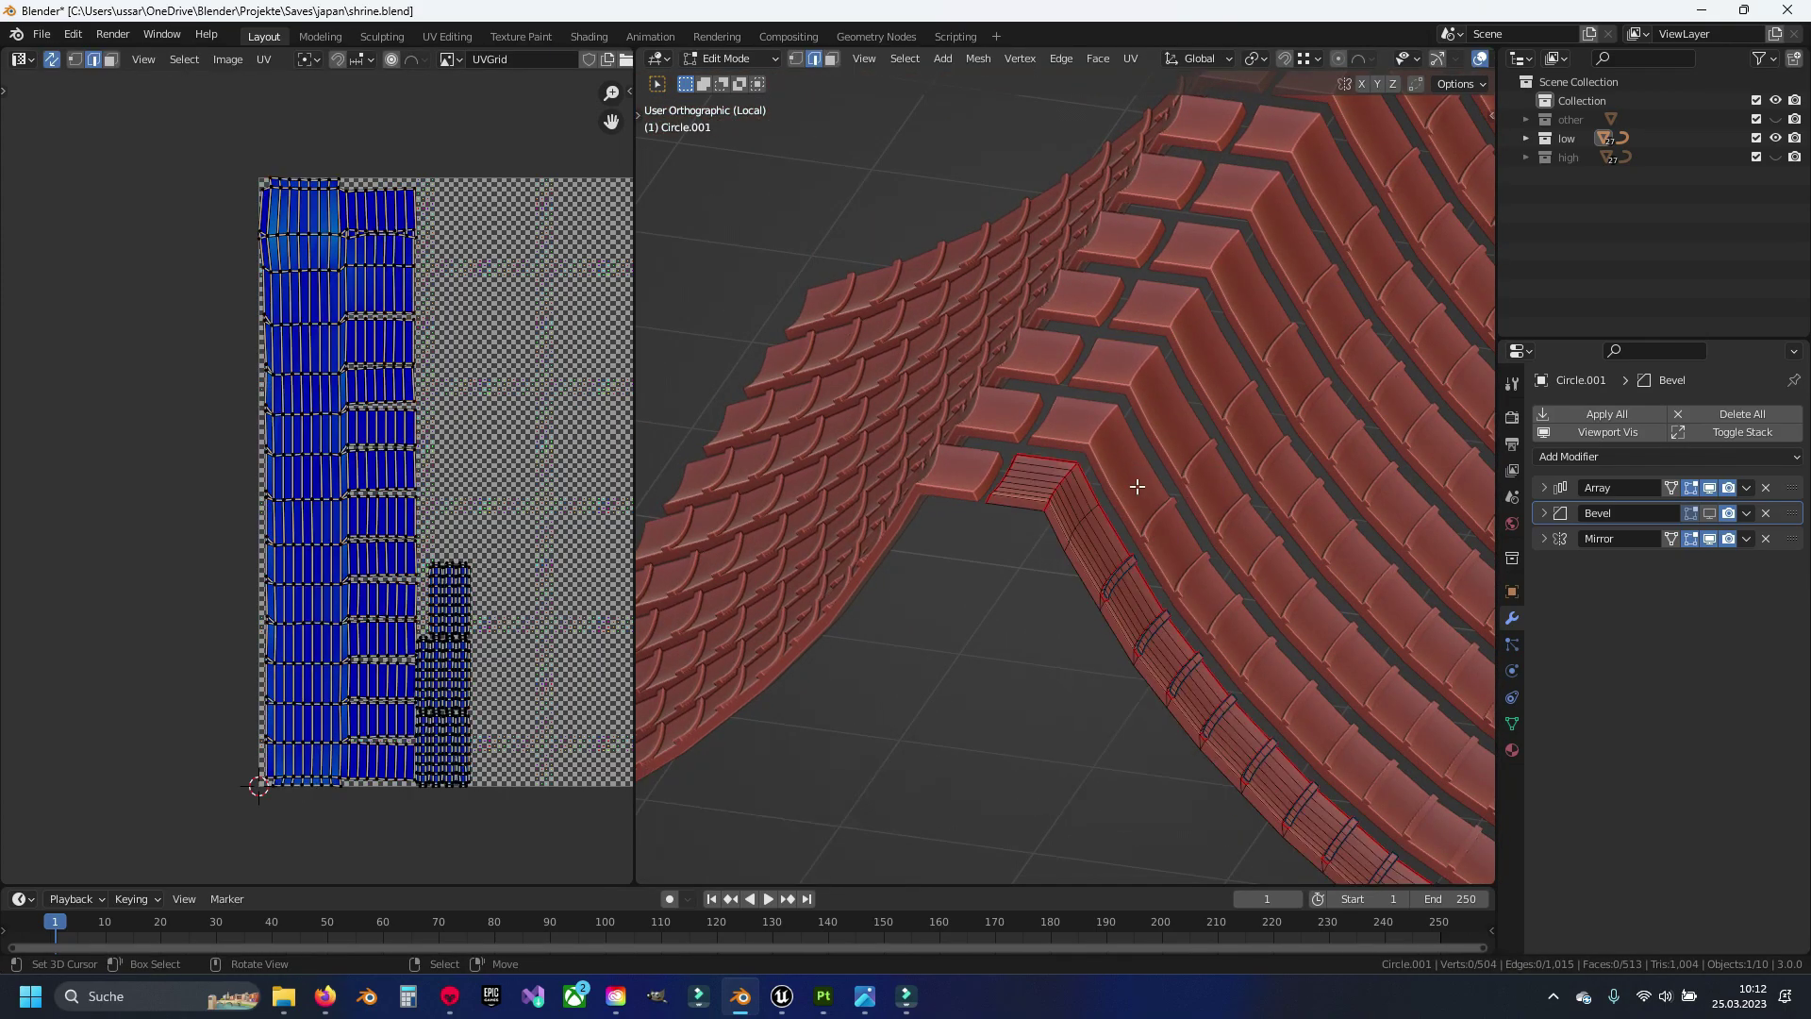
{"action": "key", "text": "Tab"}
{"action": "key", "text": "KP_Divide"}
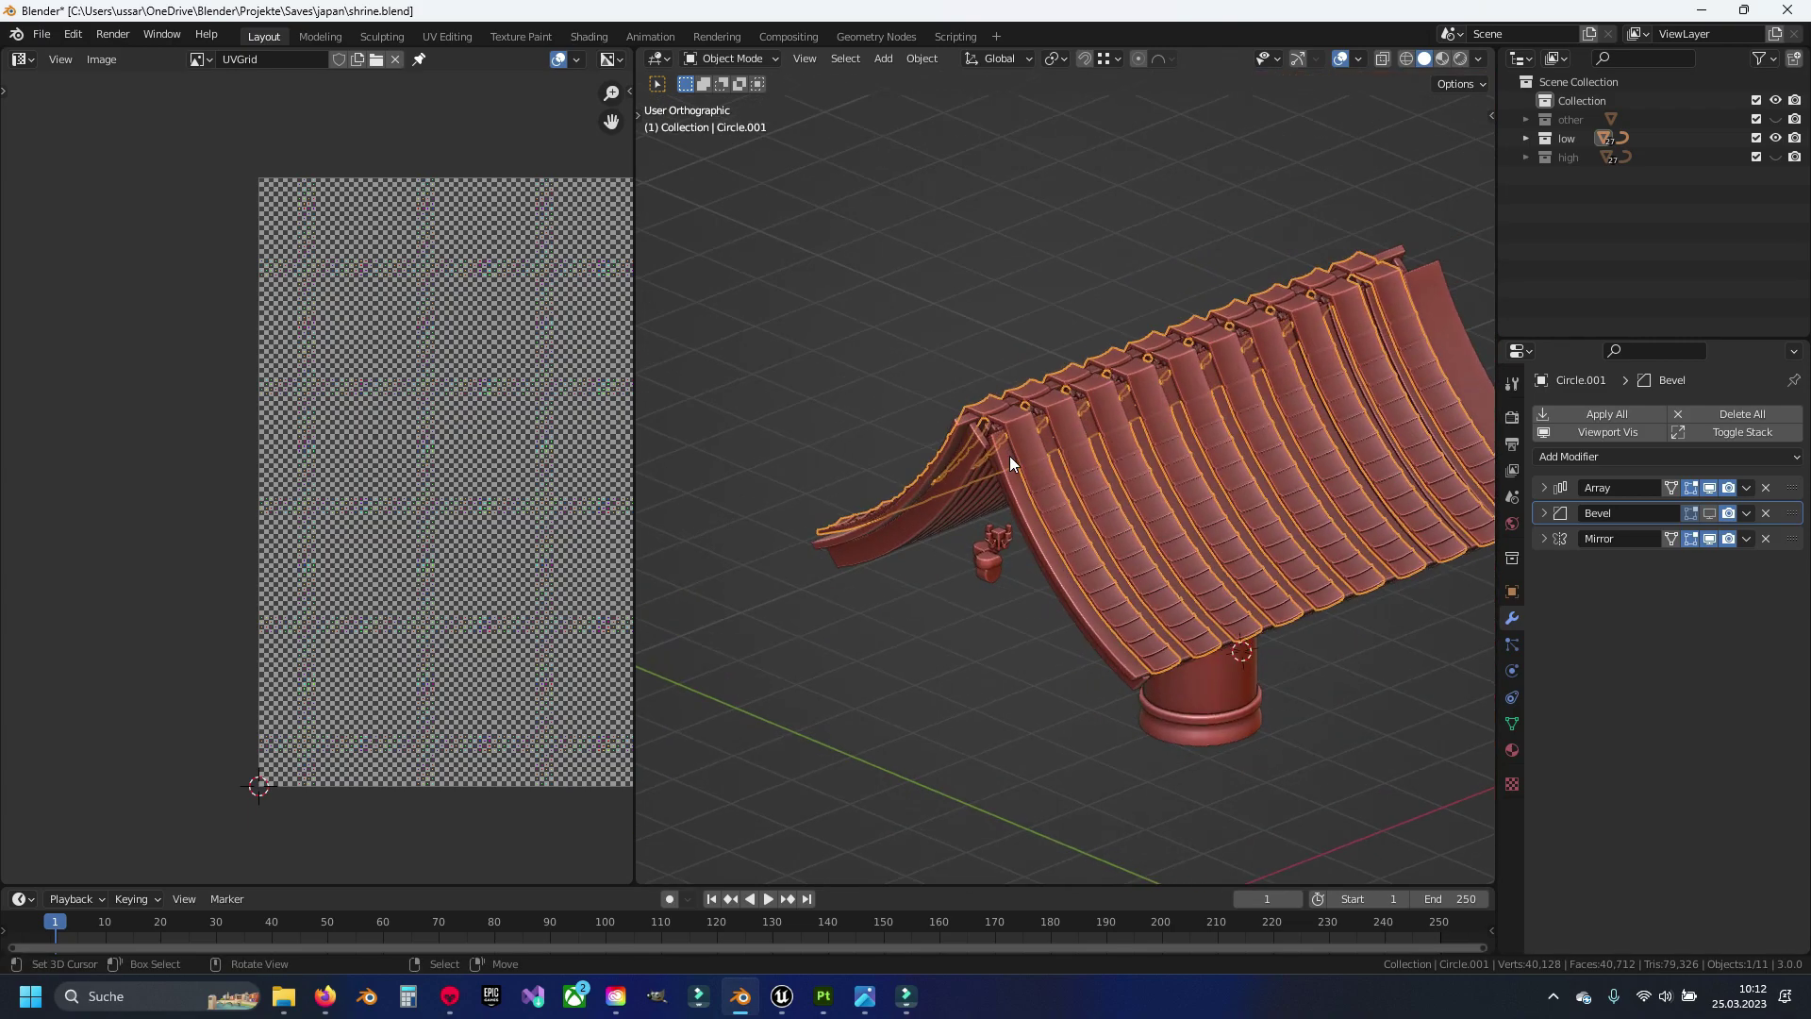
Hide the roof tiles, save shrine.blend, and isolate the Cube.037 roof boards in Edit Mode
{"action": "key", "text": "h"}
{"action": "left_click", "coordinate": [1005, 425]}
{"action": "key", "text": "ctrl+s"}
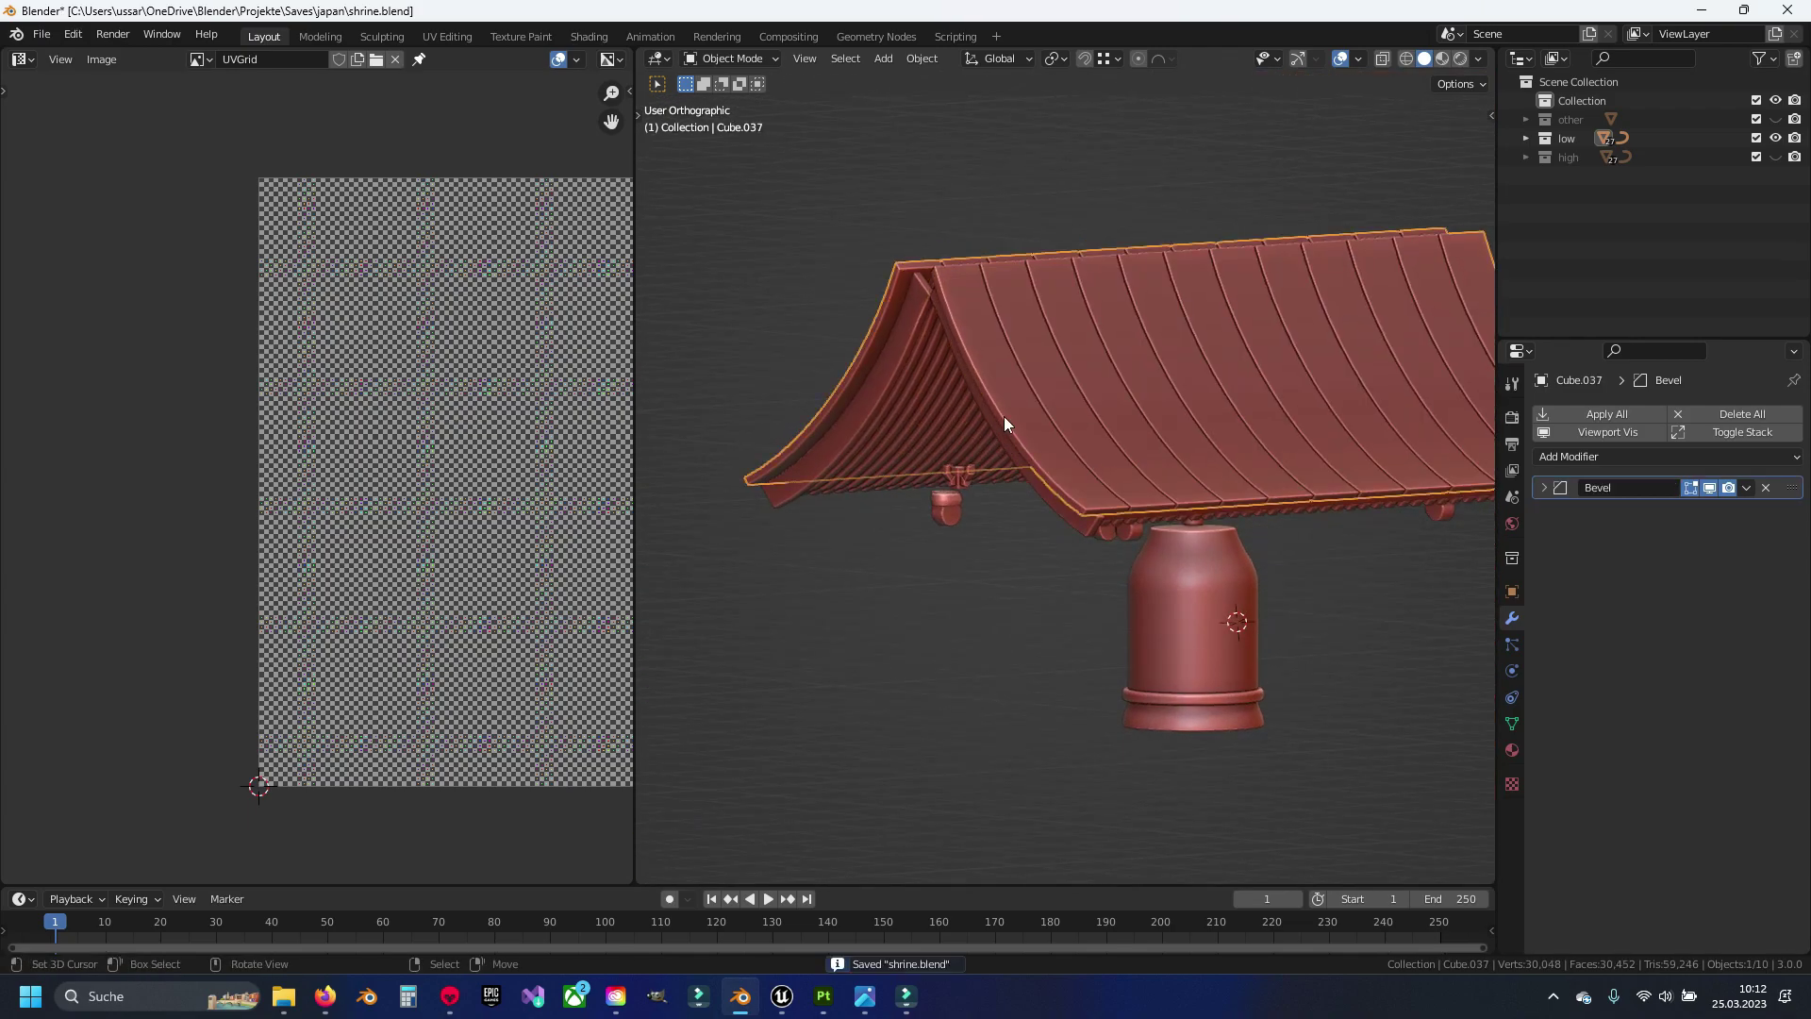
{"action": "key", "text": "KP_Divide"}
{"action": "key", "text": "Tab"}
{"action": "mouse_move", "coordinate": [1003, 416]}
{"action": "middle_mouse_down"}
{"action": "mouse_move", "coordinate": [1030, 570]}
{"action": "mouse_move", "coordinate": [1091, 529]}
{"action": "mouse_move", "coordinate": [1132, 562]}
{"action": "mouse_move", "coordinate": [967, 550]}
{"action": "mouse_move", "coordinate": [1055, 477]}
{"action": "mouse_move", "coordinate": [1169, 510]}
{"action": "mouse_move", "coordinate": [1079, 452]}
{"action": "mouse_move", "coordinate": [1128, 452]}
{"action": "mouse_move", "coordinate": [998, 448]}
{"action": "middle_mouse_up"}
{"action": "scroll", "coordinate": [1075, 458], "scroll_direction": "up", "scroll_amount": 5}
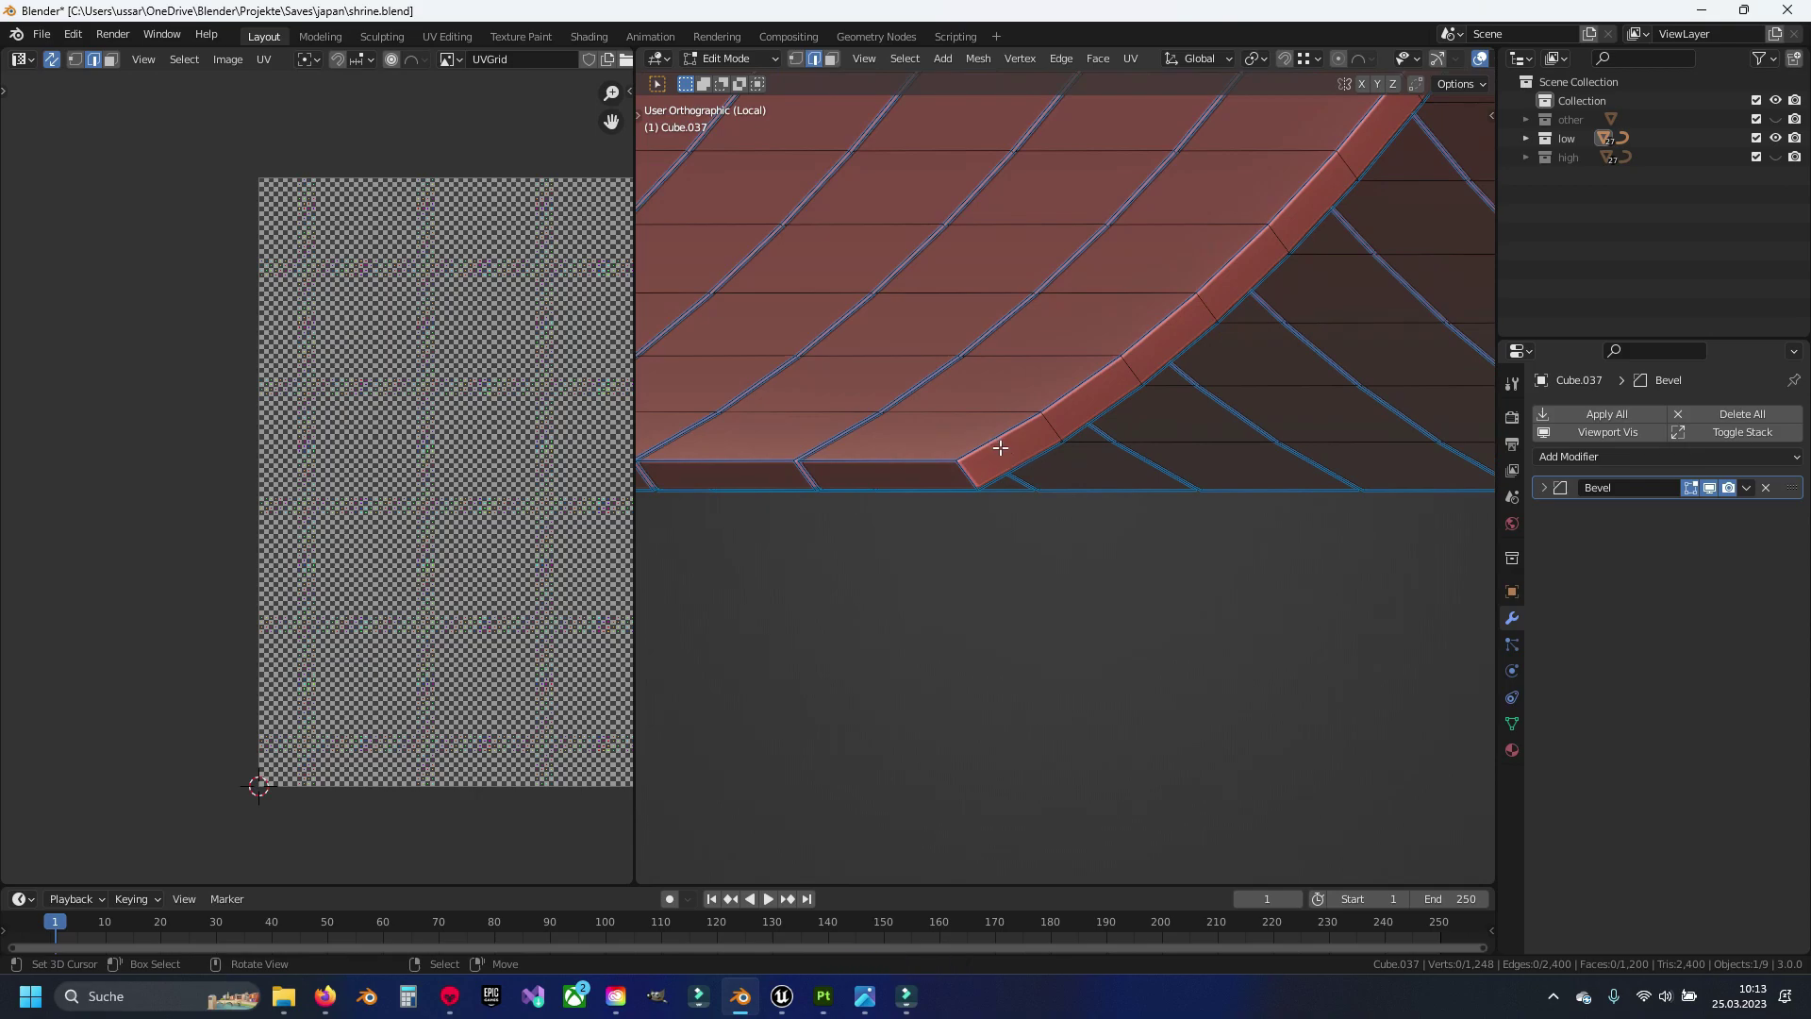
Select the top bevel edge loop and the first plank edge loops on the roof boards
{"action": "left_click", "coordinate": [1004, 441], "text": "alt"}
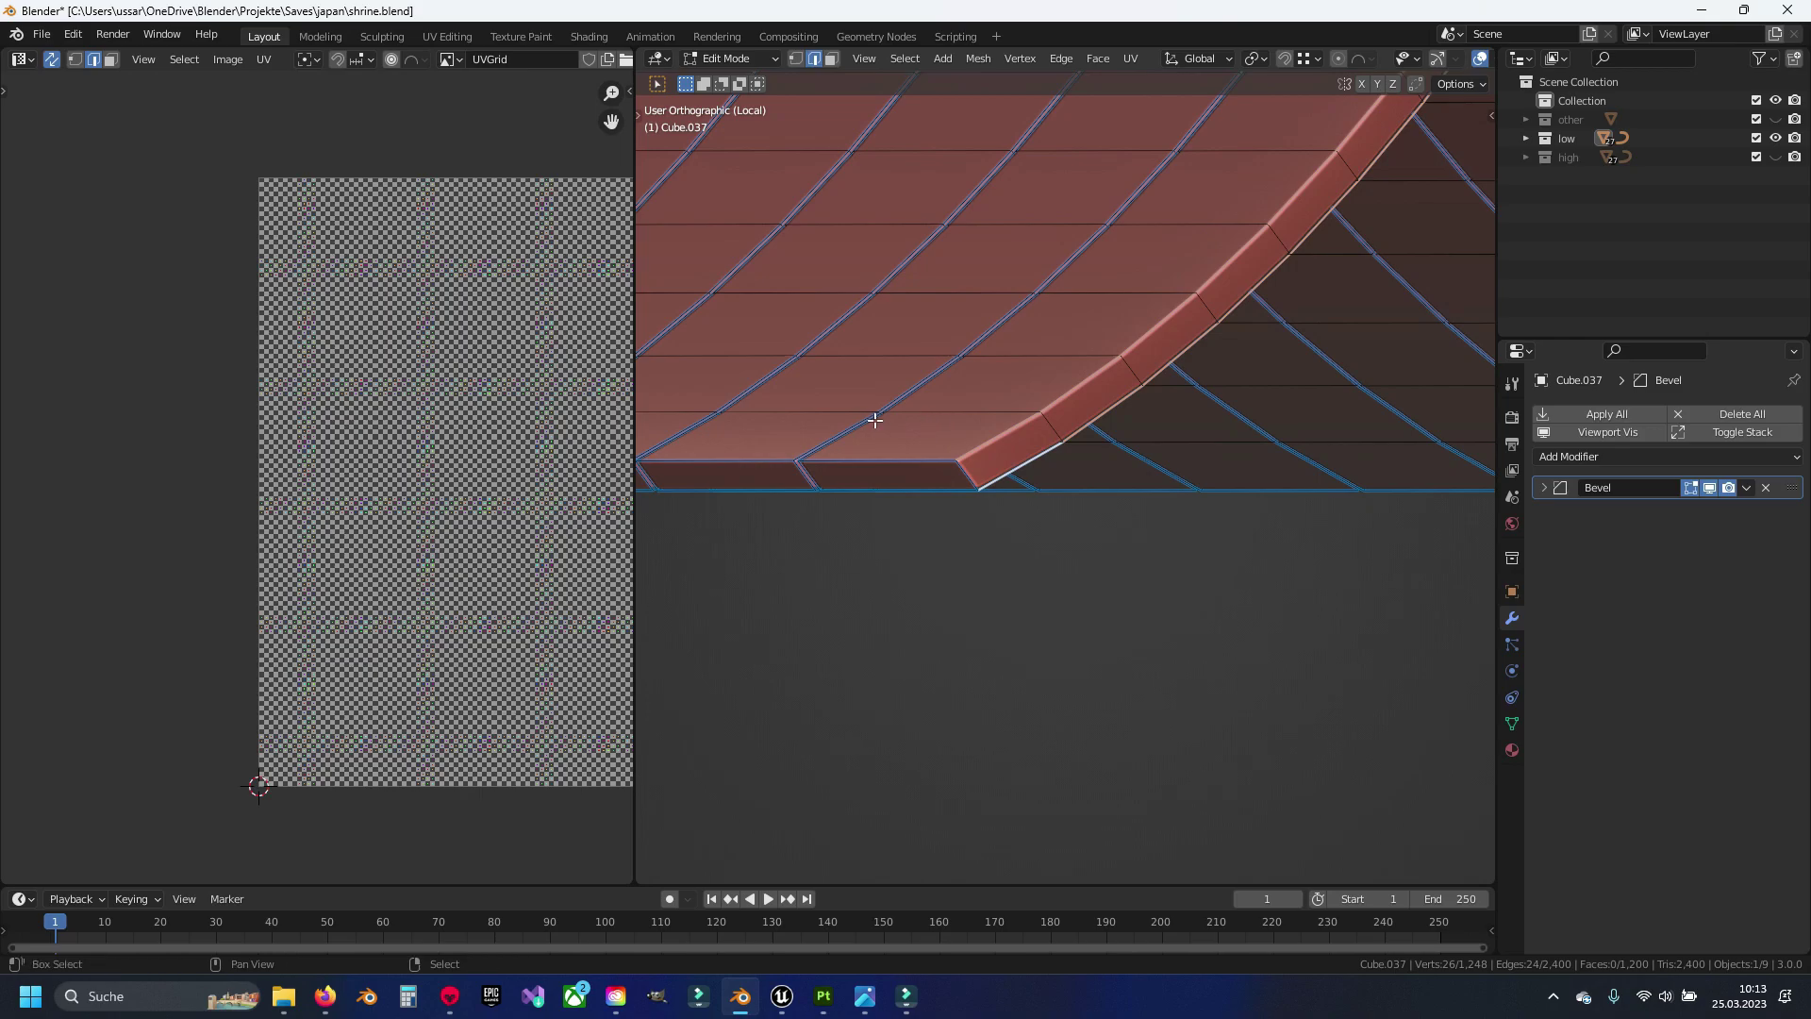
{"action": "mouse_move", "coordinate": [874, 420]}
{"action": "middle_mouse_down"}
{"action": "mouse_move", "coordinate": [928, 440]}
{"action": "mouse_move", "coordinate": [930, 502]}
{"action": "mouse_move", "coordinate": [1014, 551]}
{"action": "mouse_move", "coordinate": [1056, 525]}
{"action": "mouse_move", "coordinate": [1046, 464]}
{"action": "middle_mouse_up"}
{"action": "key", "text": "KP_Decimal"}
{"action": "scroll", "coordinate": [1014, 550], "scroll_direction": "up", "scroll_amount": 3}
{"action": "scroll", "coordinate": [1056, 525], "scroll_direction": "up", "scroll_amount": 2}
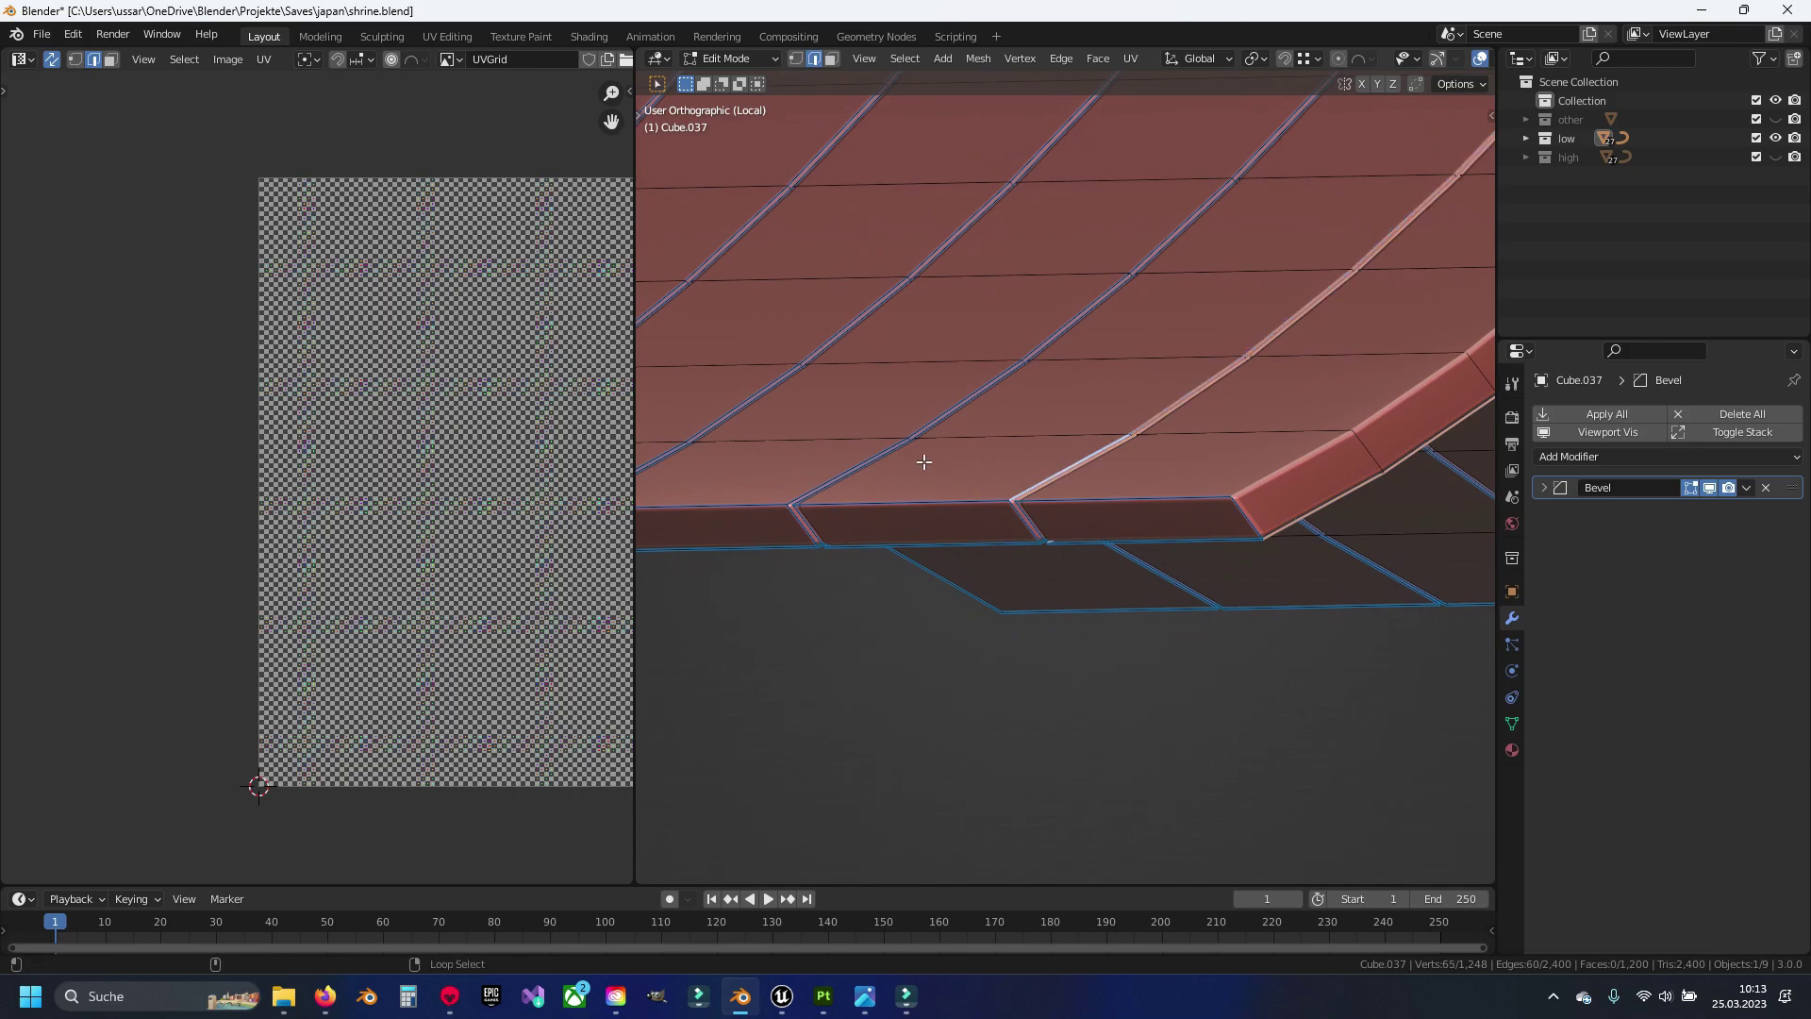
{"action": "mouse_move", "coordinate": [772, 464]}
{"action": "middle_mouse_down"}
{"action": "mouse_move", "coordinate": [1116, 518]}
{"action": "mouse_move", "coordinate": [1176, 506]}
{"action": "mouse_move", "coordinate": [1093, 513]}
{"action": "mouse_move", "coordinate": [1321, 473]}
{"action": "mouse_move", "coordinate": [1070, 489]}
{"action": "mouse_move", "coordinate": [1173, 469]}
{"action": "mouse_move", "coordinate": [1019, 469]}
{"action": "mouse_move", "coordinate": [1216, 465]}
{"action": "mouse_move", "coordinate": [995, 489]}
{"action": "mouse_move", "coordinate": [1189, 473]}
{"action": "mouse_move", "coordinate": [934, 467]}
{"action": "mouse_move", "coordinate": [1220, 477]}
{"action": "mouse_move", "coordinate": [867, 472]}
{"action": "mouse_move", "coordinate": [1192, 465]}
{"action": "mouse_move", "coordinate": [934, 481]}
{"action": "middle_mouse_up"}
{"action": "left_click", "coordinate": [1123, 562], "text": "alt+shift"}
{"action": "left_click", "coordinate": [1070, 488], "text": "alt+shift"}
{"action": "left_click", "coordinate": [995, 489], "text": "alt+shift"}
{"action": "left_click", "coordinate": [934, 467], "text": "alt+shift"}
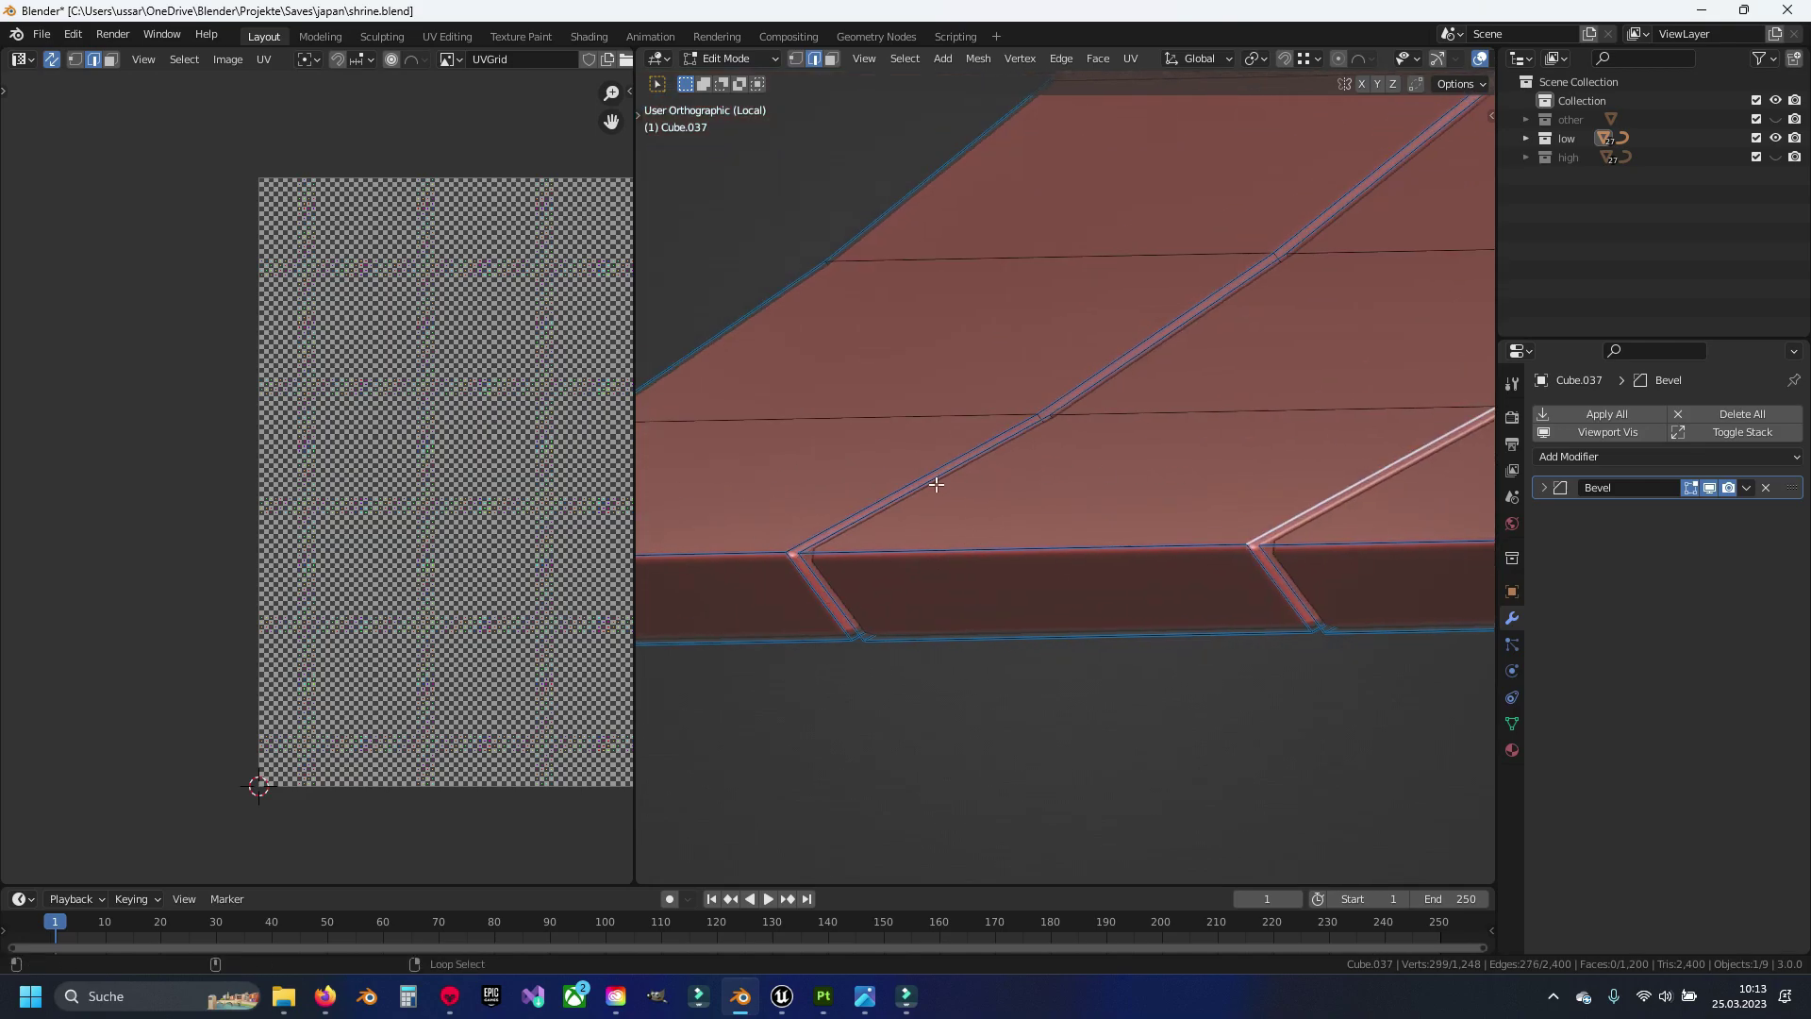
{"action": "left_click", "coordinate": [934, 481], "text": "alt+shift"}
{"action": "mouse_move", "coordinate": [804, 449]}
{"action": "middle_mouse_down"}
{"action": "mouse_move", "coordinate": [1286, 493]}
{"action": "mouse_move", "coordinate": [1123, 485]}
{"action": "mouse_move", "coordinate": [1212, 434]}
{"action": "middle_mouse_up"}
{"action": "left_click", "coordinate": [904, 471], "text": "alt+shift"}
{"action": "scroll", "coordinate": [1063, 500], "scroll_direction": "up", "scroll_amount": 3}
{"action": "scroll", "coordinate": [1131, 473], "scroll_direction": "up", "scroll_amount": 3}
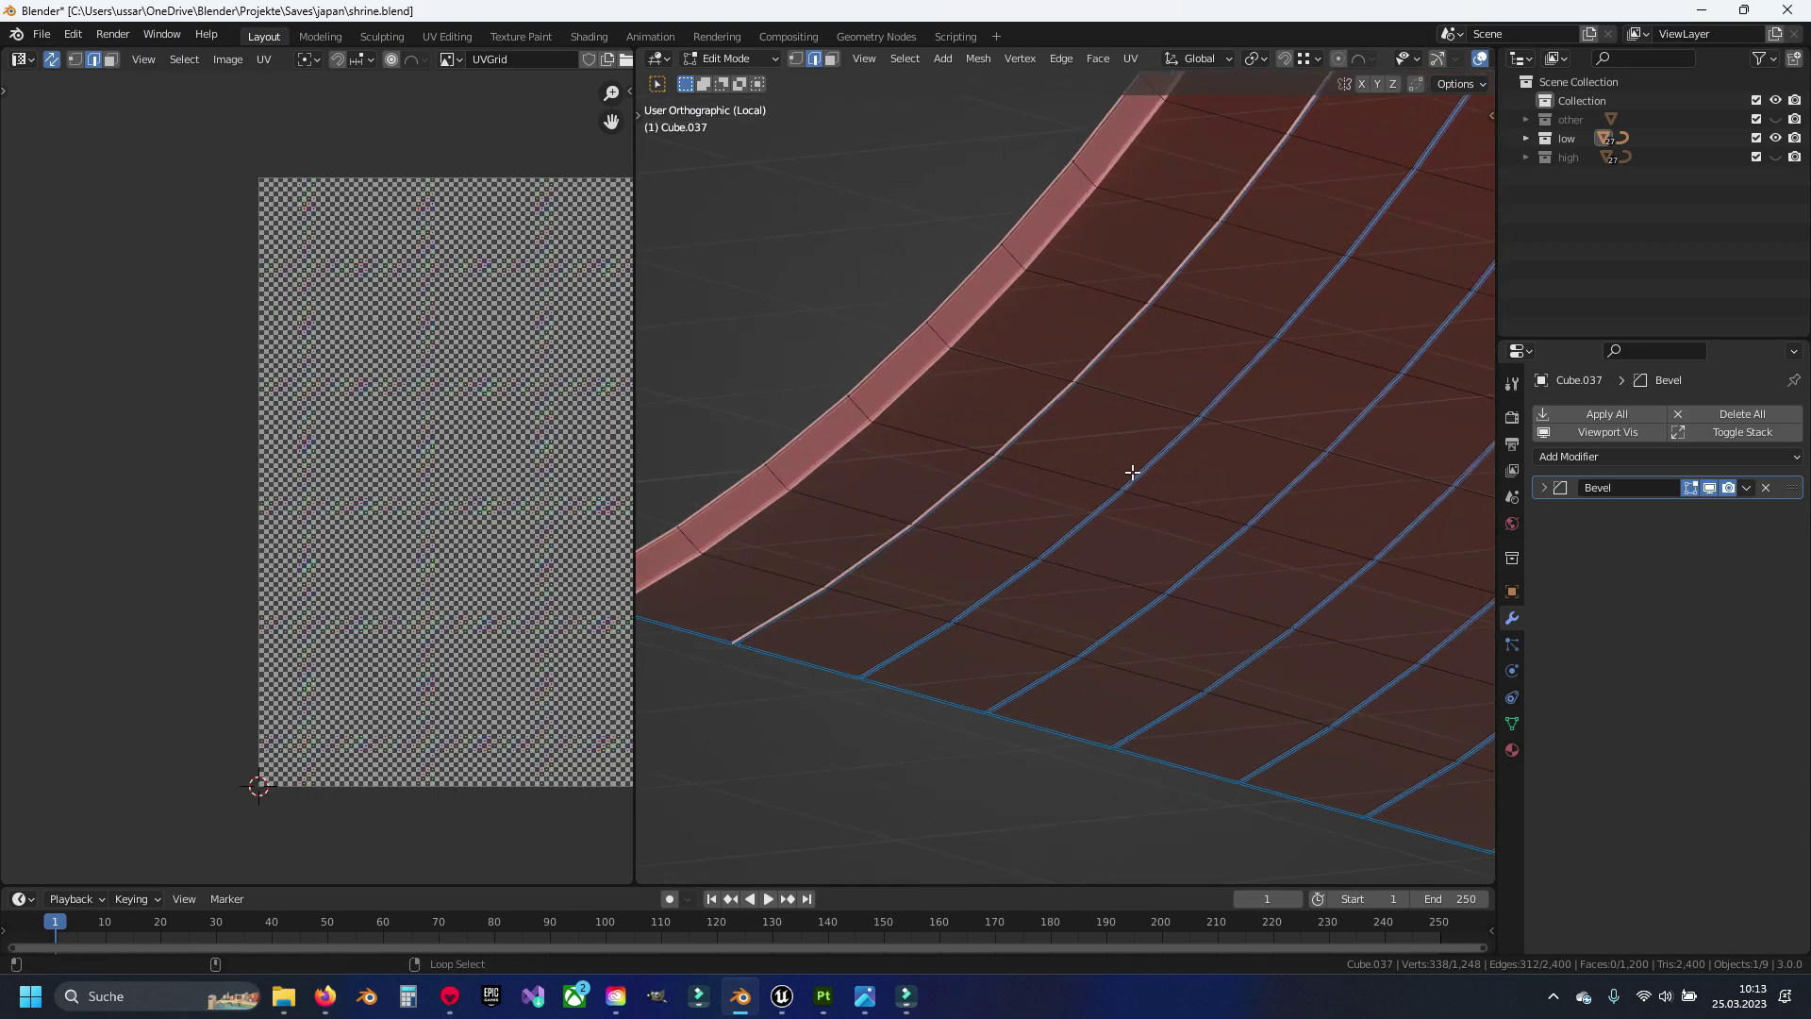
{"action": "left_click", "coordinate": [1150, 471], "text": "alt+shift"}
Add the remaining plank edge loops, through the boundary loop, to the selection
{"action": "scroll", "coordinate": [1089, 485], "scroll_direction": "up", "scroll_amount": 1}
{"action": "scroll", "coordinate": [1090, 486], "scroll_direction": "up", "scroll_amount": 2}
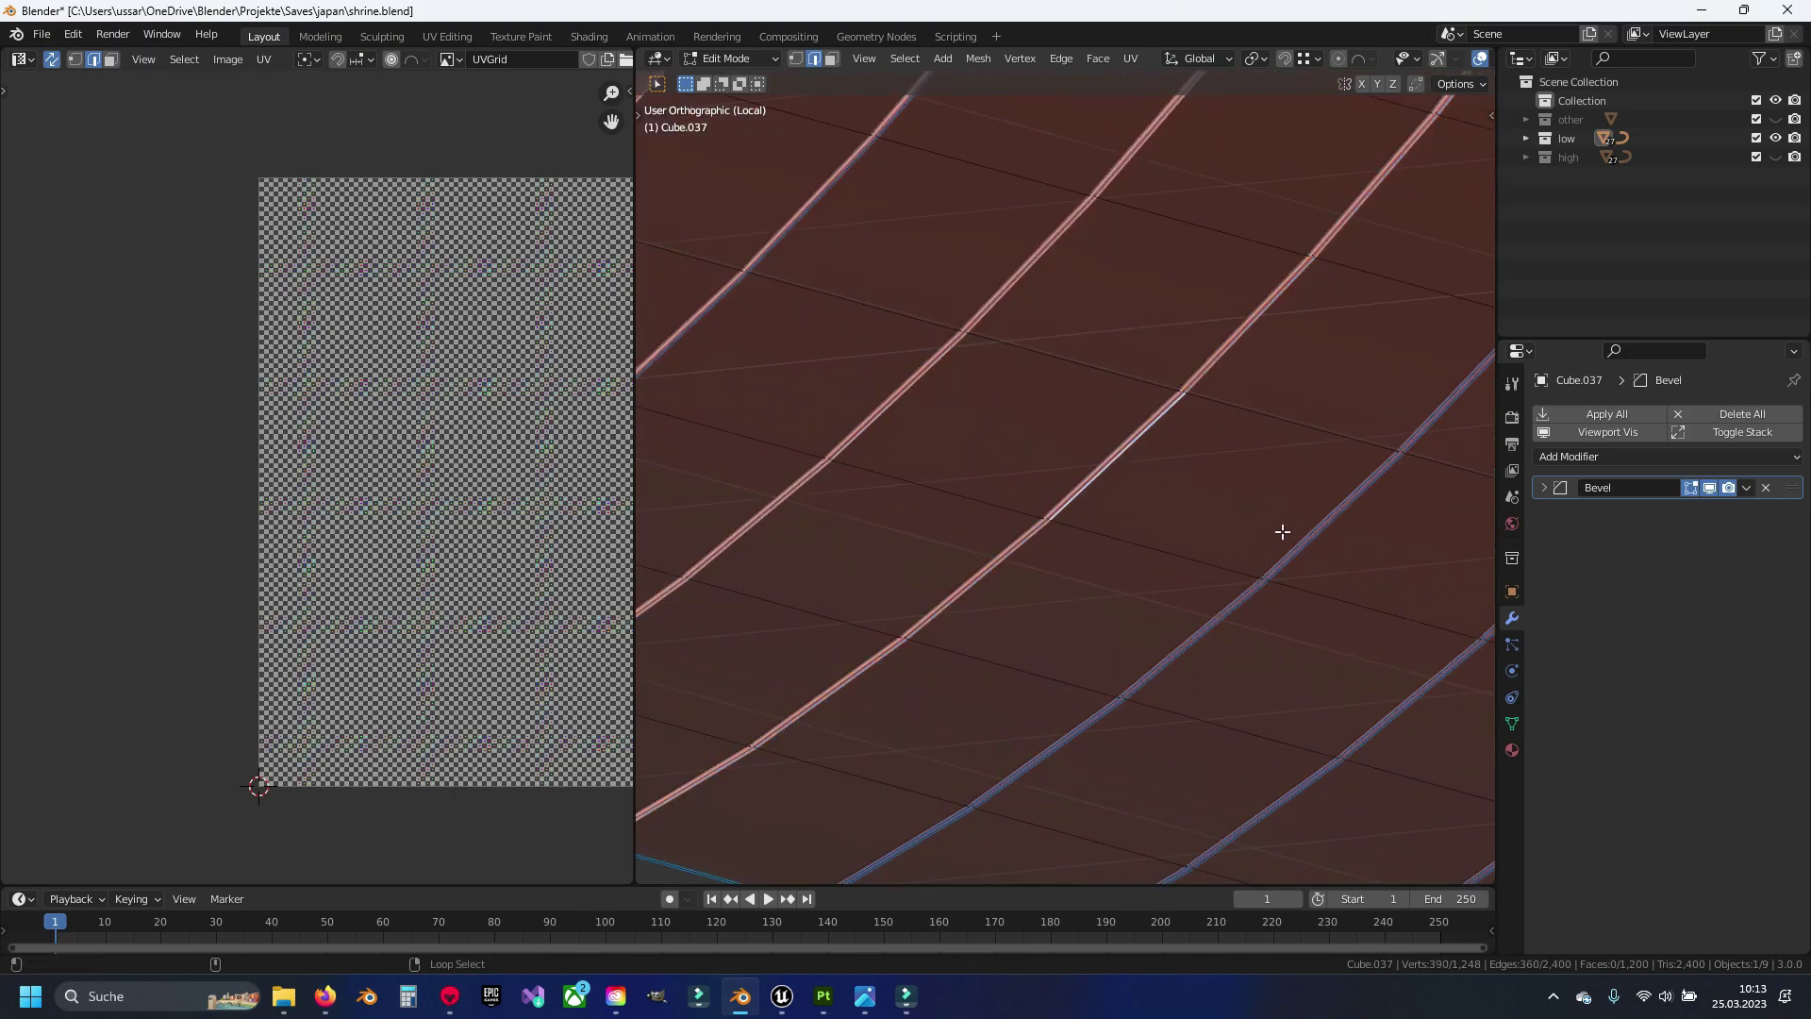
{"action": "left_click", "coordinate": [1320, 542], "text": "alt+shift"}
{"action": "scroll", "coordinate": [1007, 469], "scroll_direction": "up", "scroll_amount": 2}
{"action": "left_click", "coordinate": [1007, 469], "text": "alt+shift"}
{"action": "left_click", "coordinate": [1212, 500], "text": "alt+shift"}
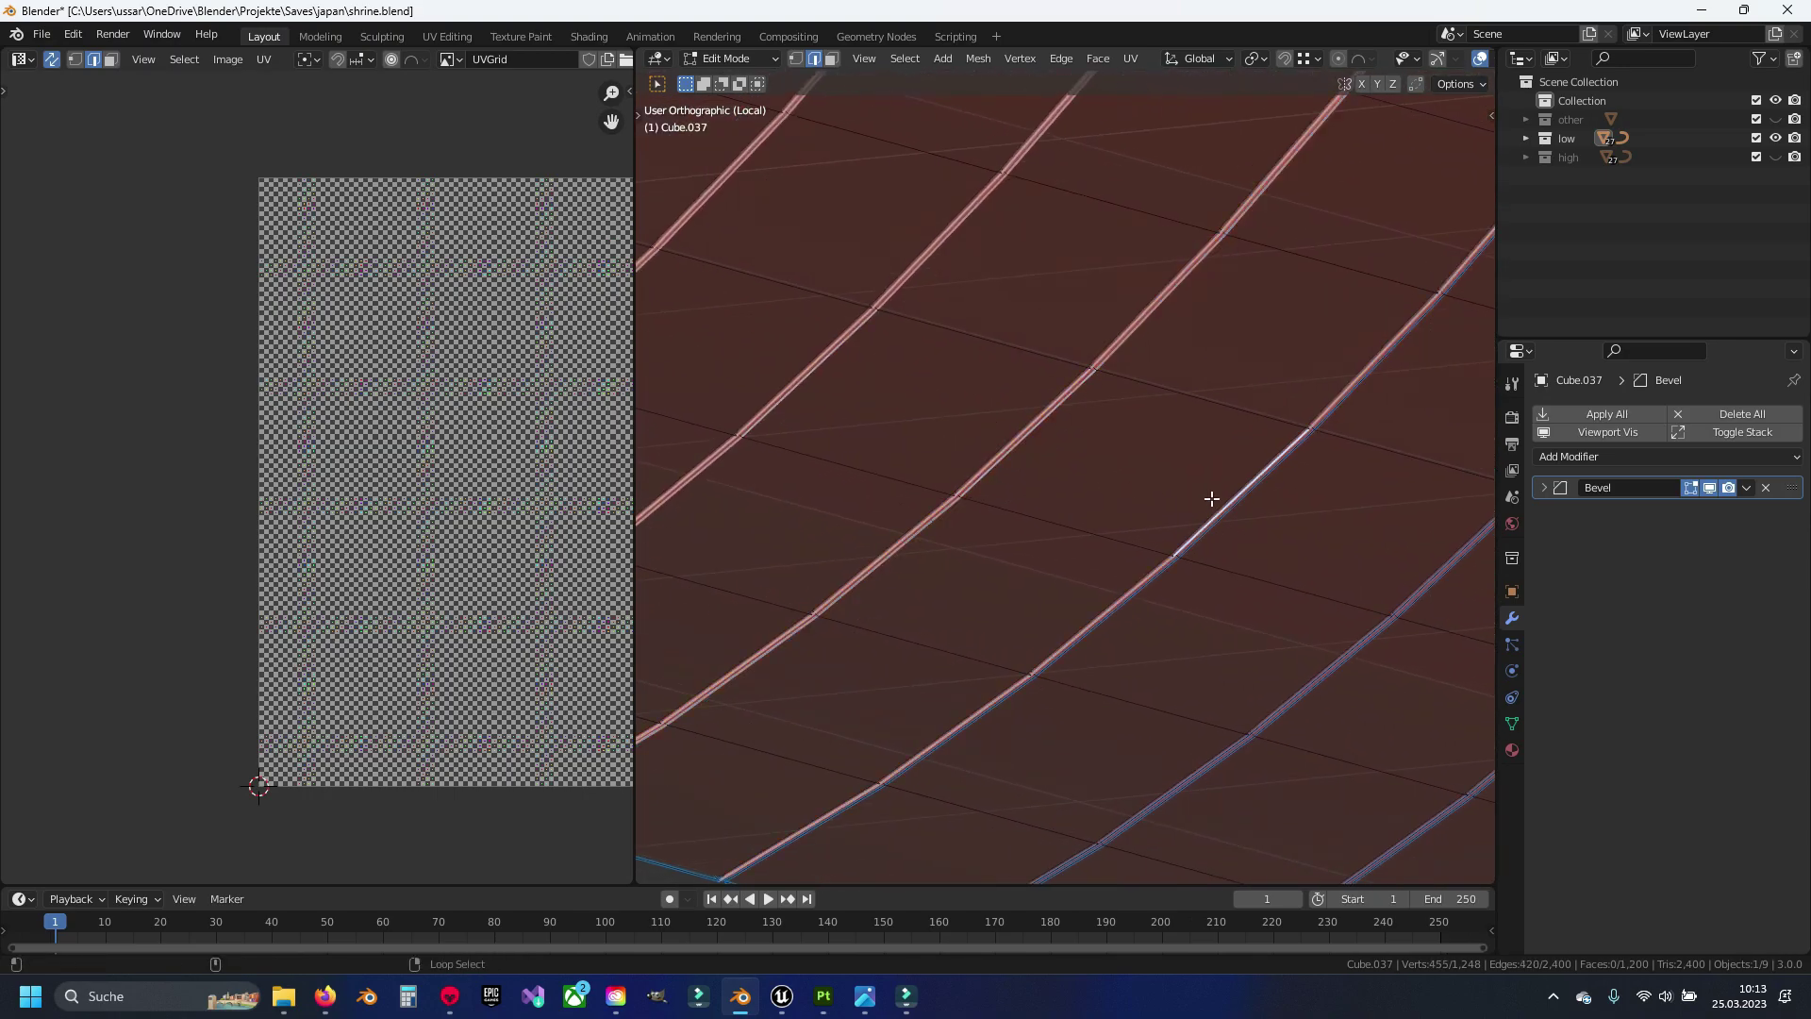
{"action": "mouse_move", "coordinate": [1212, 500]}
{"action": "middle_mouse_down"}
{"action": "mouse_move", "coordinate": [1124, 509]}
{"action": "mouse_move", "coordinate": [1087, 437]}
{"action": "middle_mouse_up"}
{"action": "left_click", "coordinate": [1087, 436], "text": "alt+shift"}
{"action": "left_click", "coordinate": [1262, 512], "text": "alt+shift"}
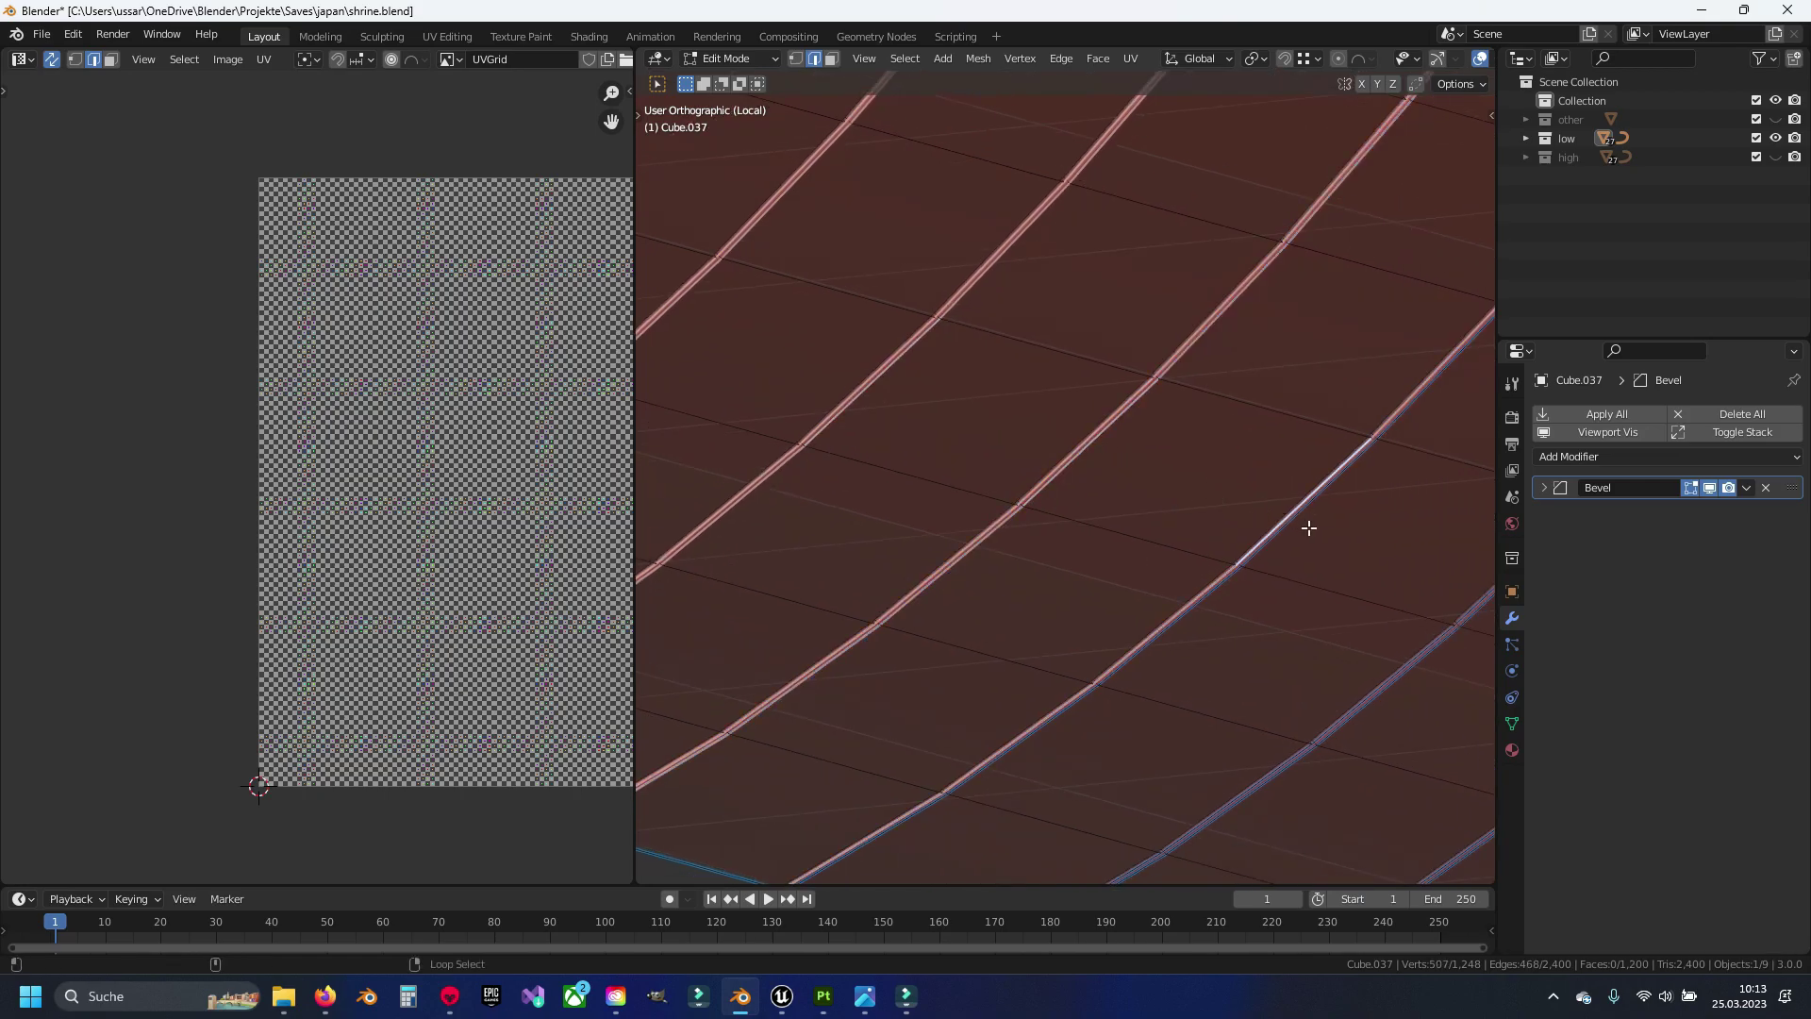
{"action": "left_click", "coordinate": [1050, 457], "text": "alt+shift"}
{"action": "left_click", "coordinate": [1311, 530], "text": "alt+shift"}
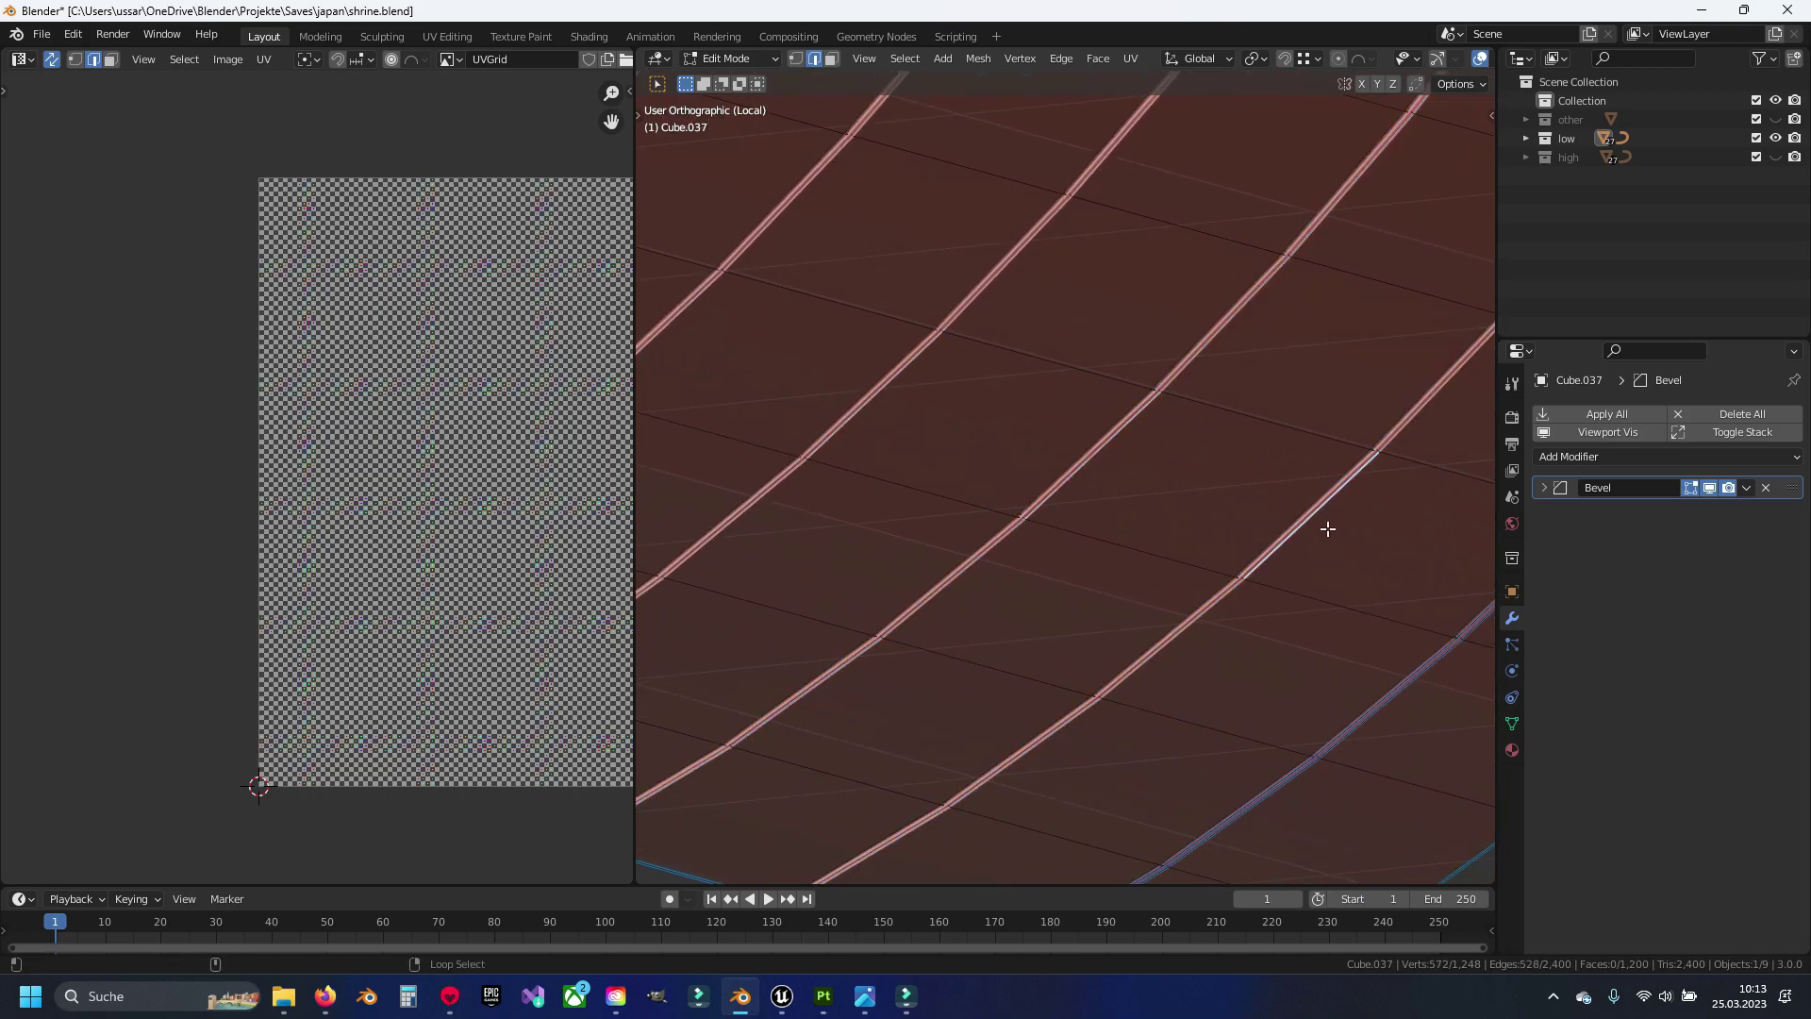
{"action": "middle_click_drag", "start_coordinate": [1326, 525], "coordinate": [971, 484]}
{"action": "left_click", "coordinate": [1058, 497], "text": "alt+shift"}
{"action": "left_click", "coordinate": [1197, 541], "text": "alt+shift"}
{"action": "mouse_move", "coordinate": [1197, 541]}
{"action": "middle_mouse_down"}
{"action": "mouse_move", "coordinate": [1128, 364]}
{"action": "mouse_move", "coordinate": [1177, 452]}
{"action": "mouse_move", "coordinate": [1014, 521]}
{"action": "middle_mouse_up"}
{"action": "scroll", "coordinate": [1013, 520], "scroll_direction": "up", "scroll_amount": 2}
{"action": "scroll", "coordinate": [1111, 526], "scroll_direction": "up", "scroll_amount": 2}
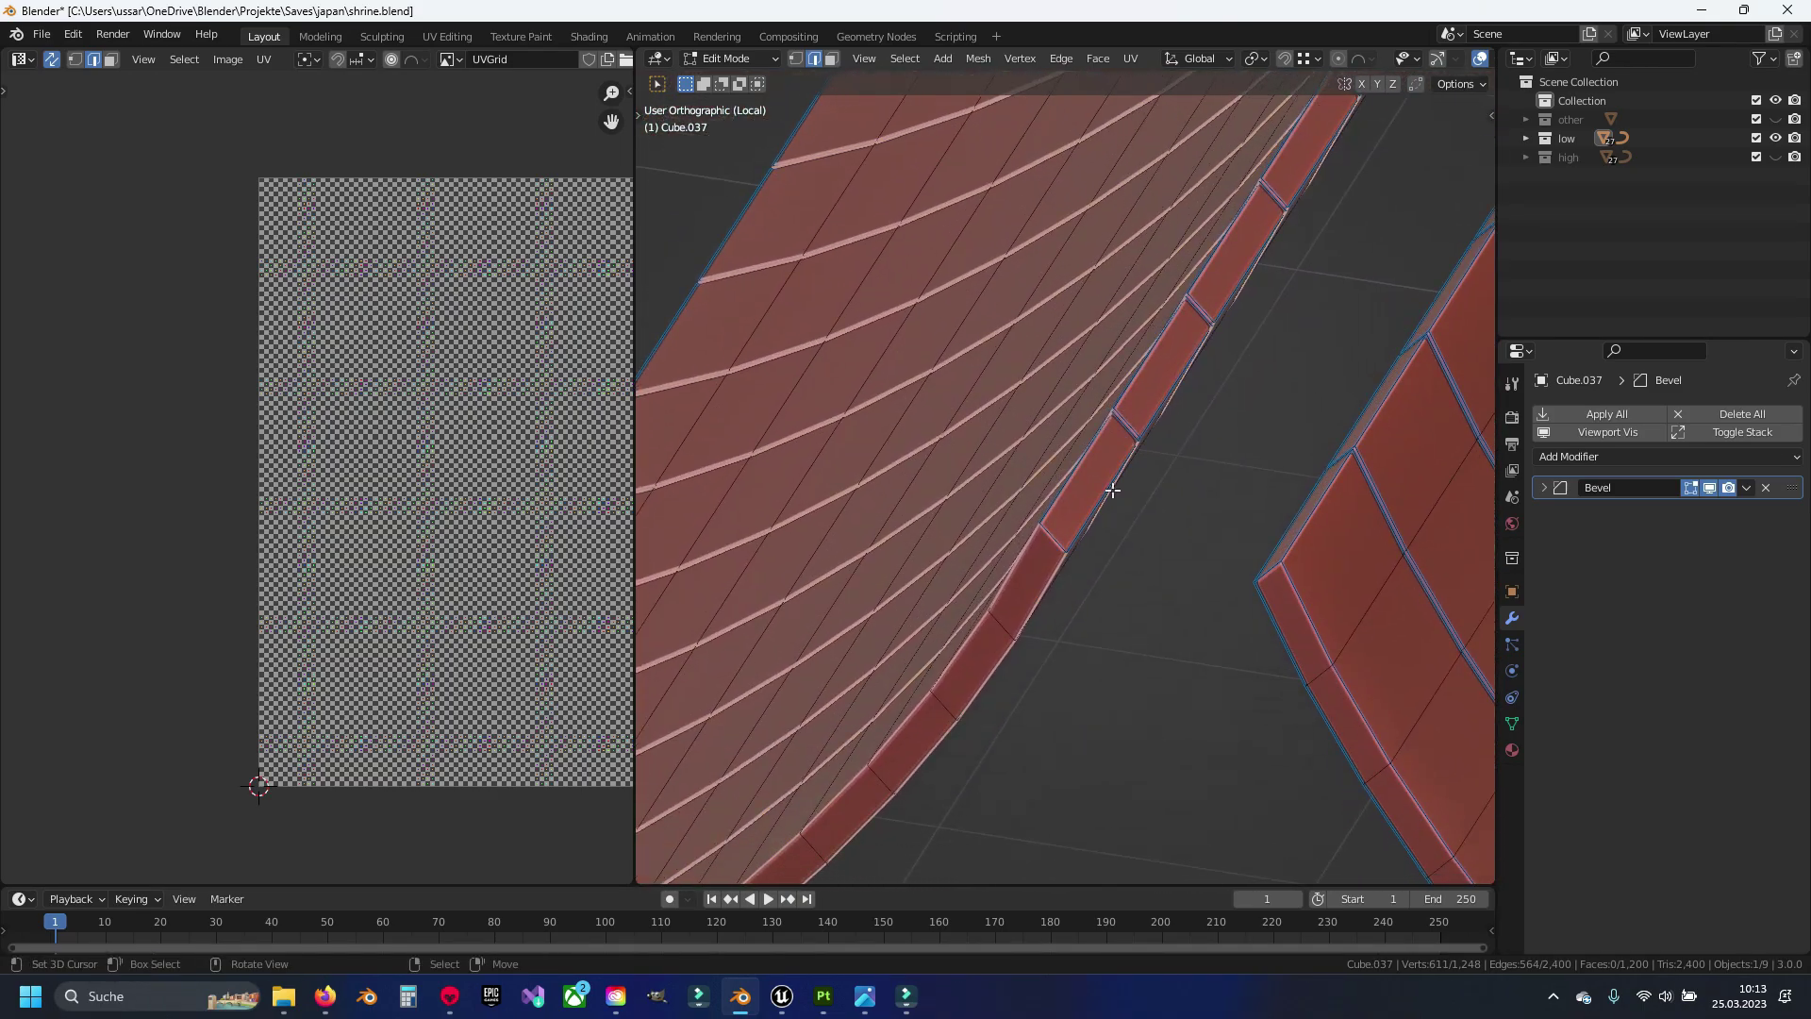
{"action": "scroll", "coordinate": [1111, 485], "scroll_direction": "up", "scroll_amount": 2}
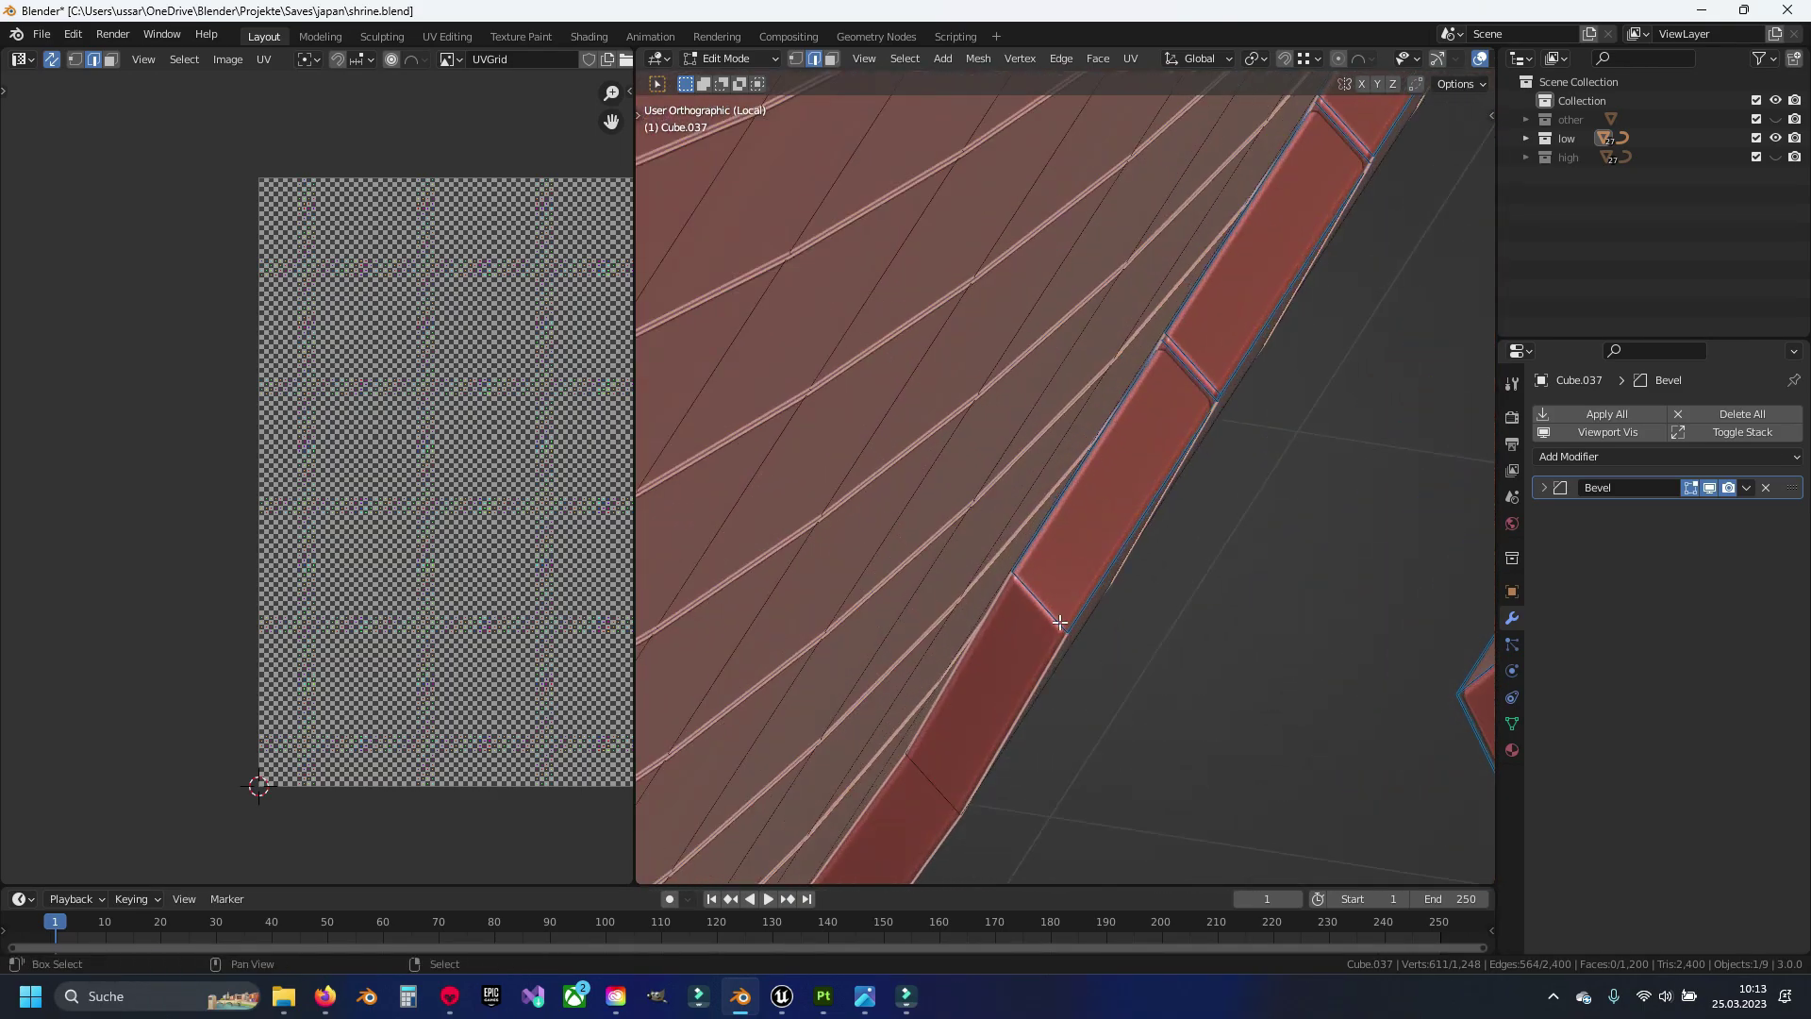
Add the first rim strip edges along the beveled rim to the selection
{"action": "left_click", "coordinate": [1195, 361], "text": "shift"}
{"action": "middle_click_drag", "start_coordinate": [1195, 361], "coordinate": [1100, 441]}
{"action": "left_click", "coordinate": [1100, 442], "text": "shift"}
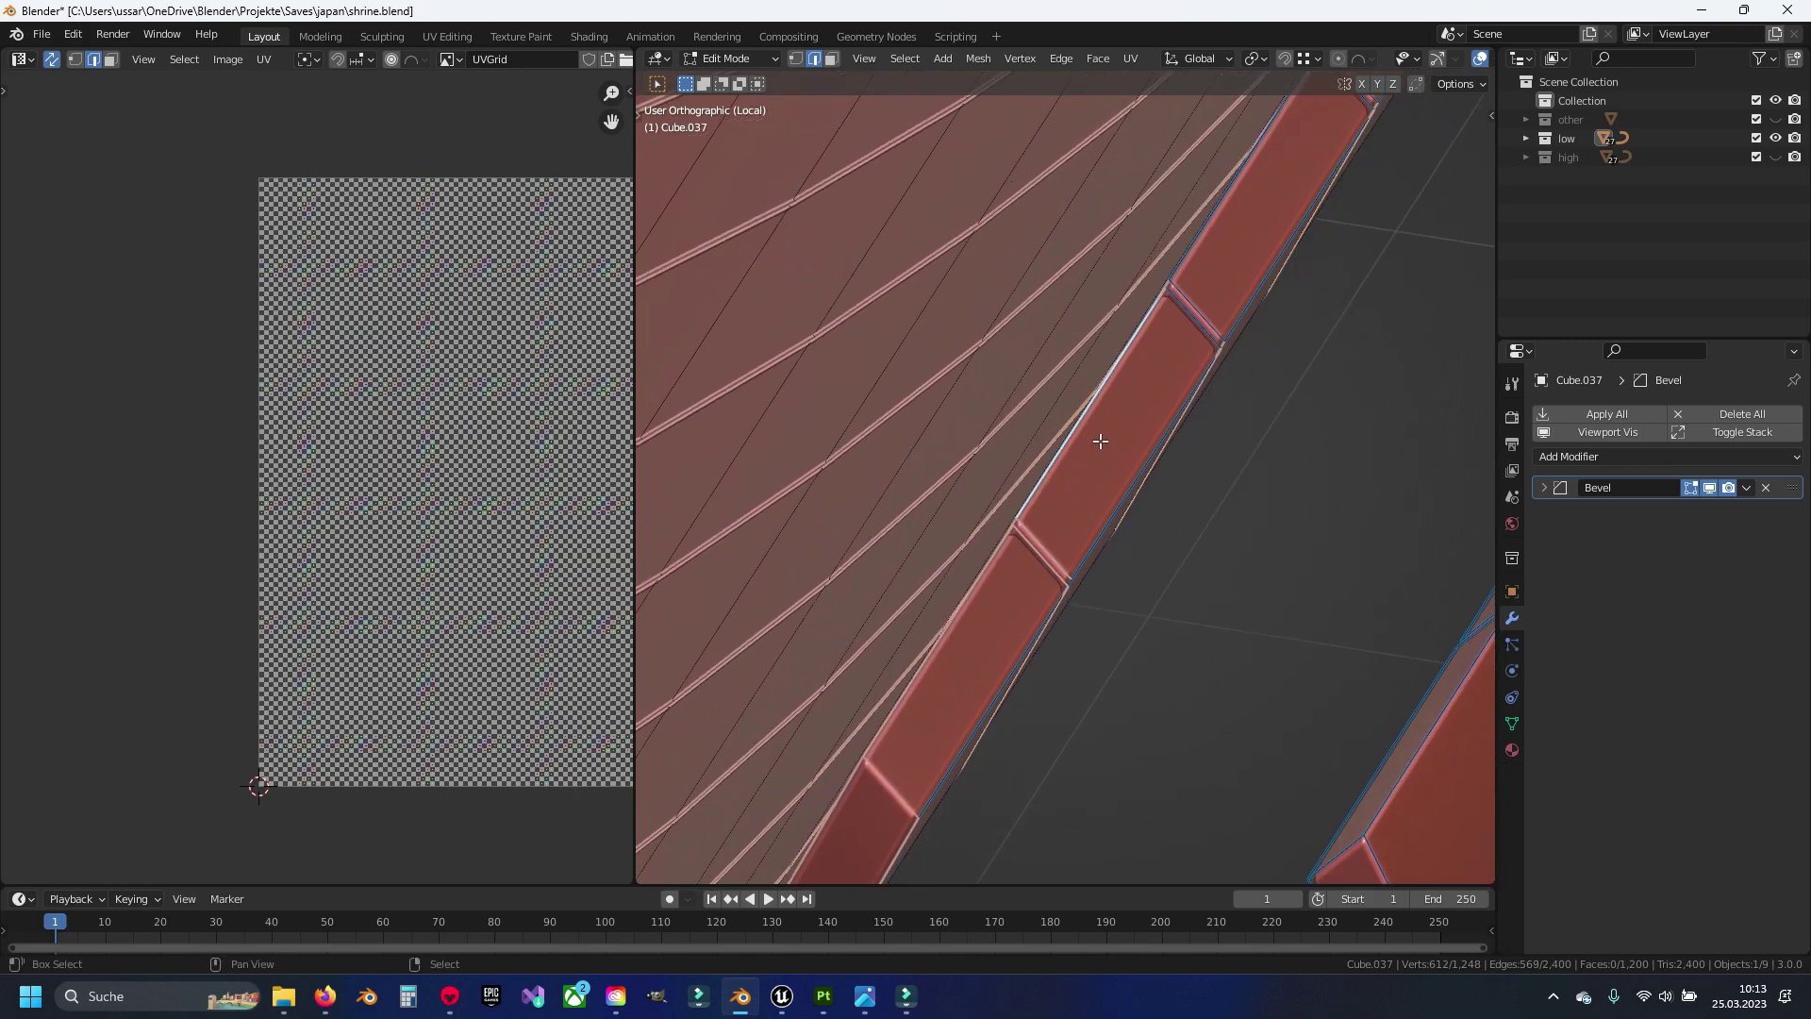
{"action": "mouse_move", "coordinate": [1270, 172]}
{"action": "middle_mouse_down"}
{"action": "mouse_move", "coordinate": [1062, 517]}
{"action": "mouse_move", "coordinate": [1095, 479]}
{"action": "middle_mouse_up"}
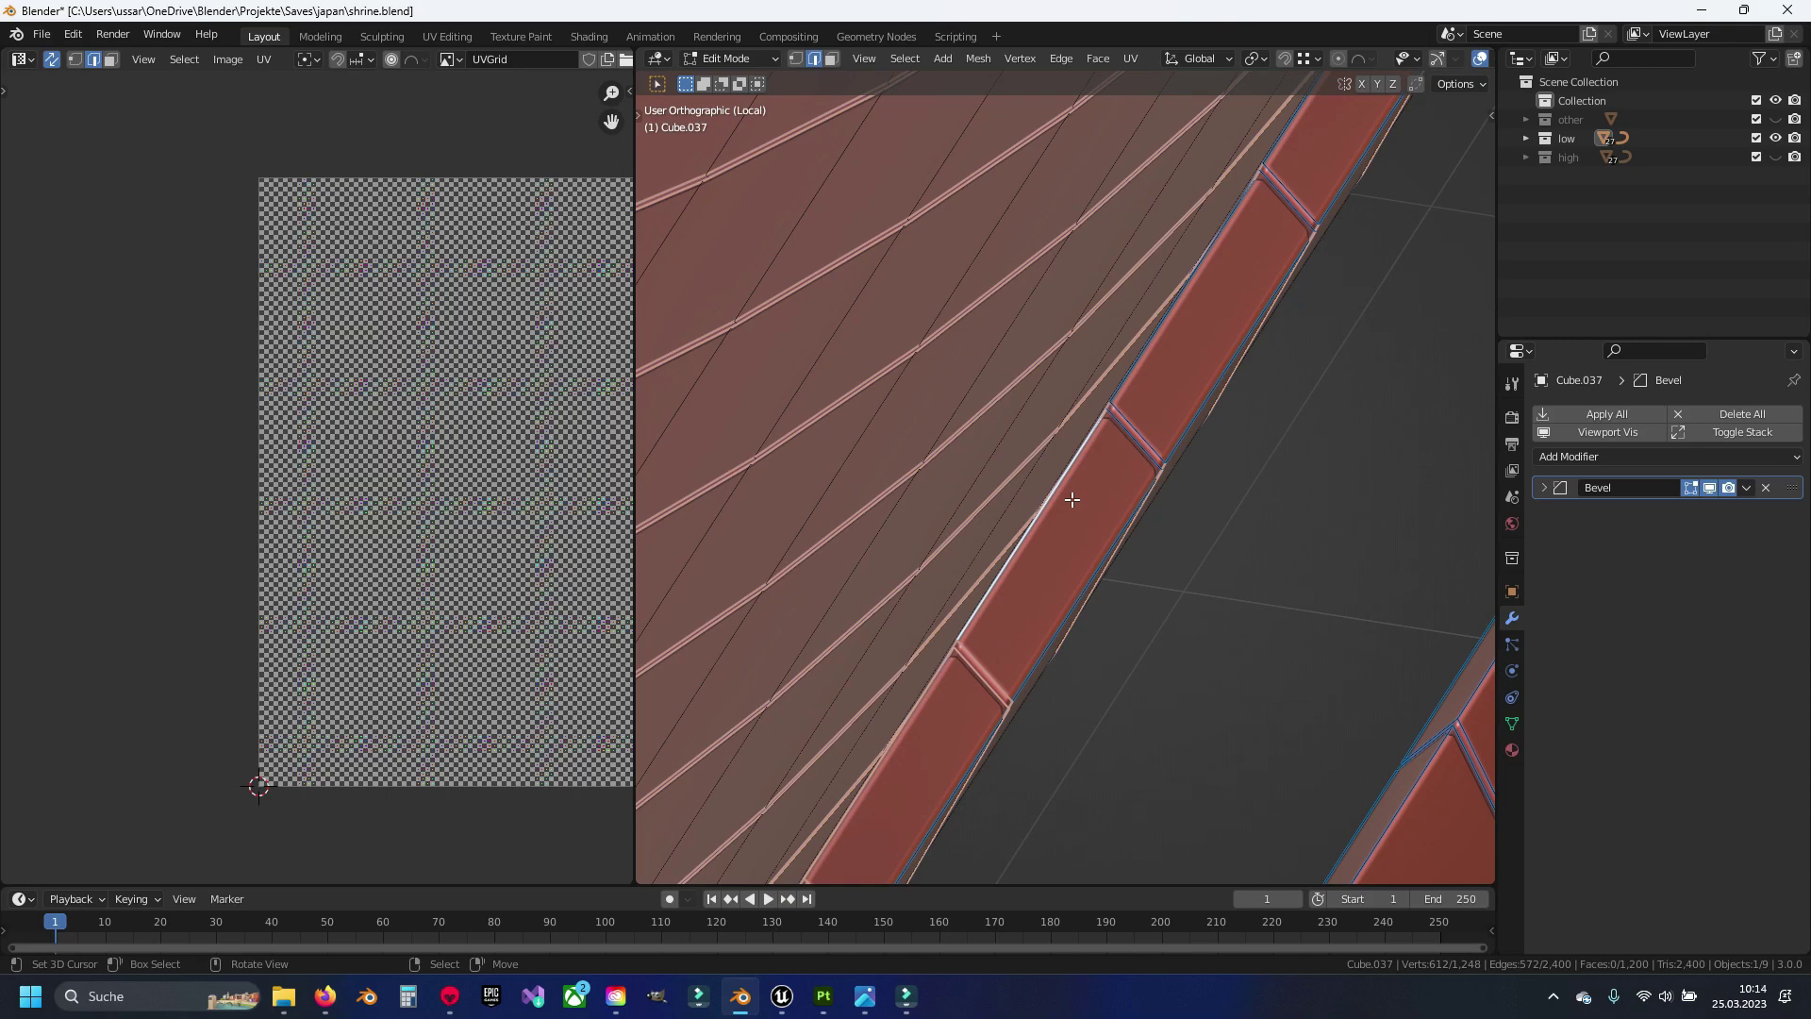
{"action": "scroll", "coordinate": [1187, 422], "scroll_direction": "up", "scroll_amount": 3}
{"action": "left_click", "coordinate": [1120, 541], "text": "shift"}
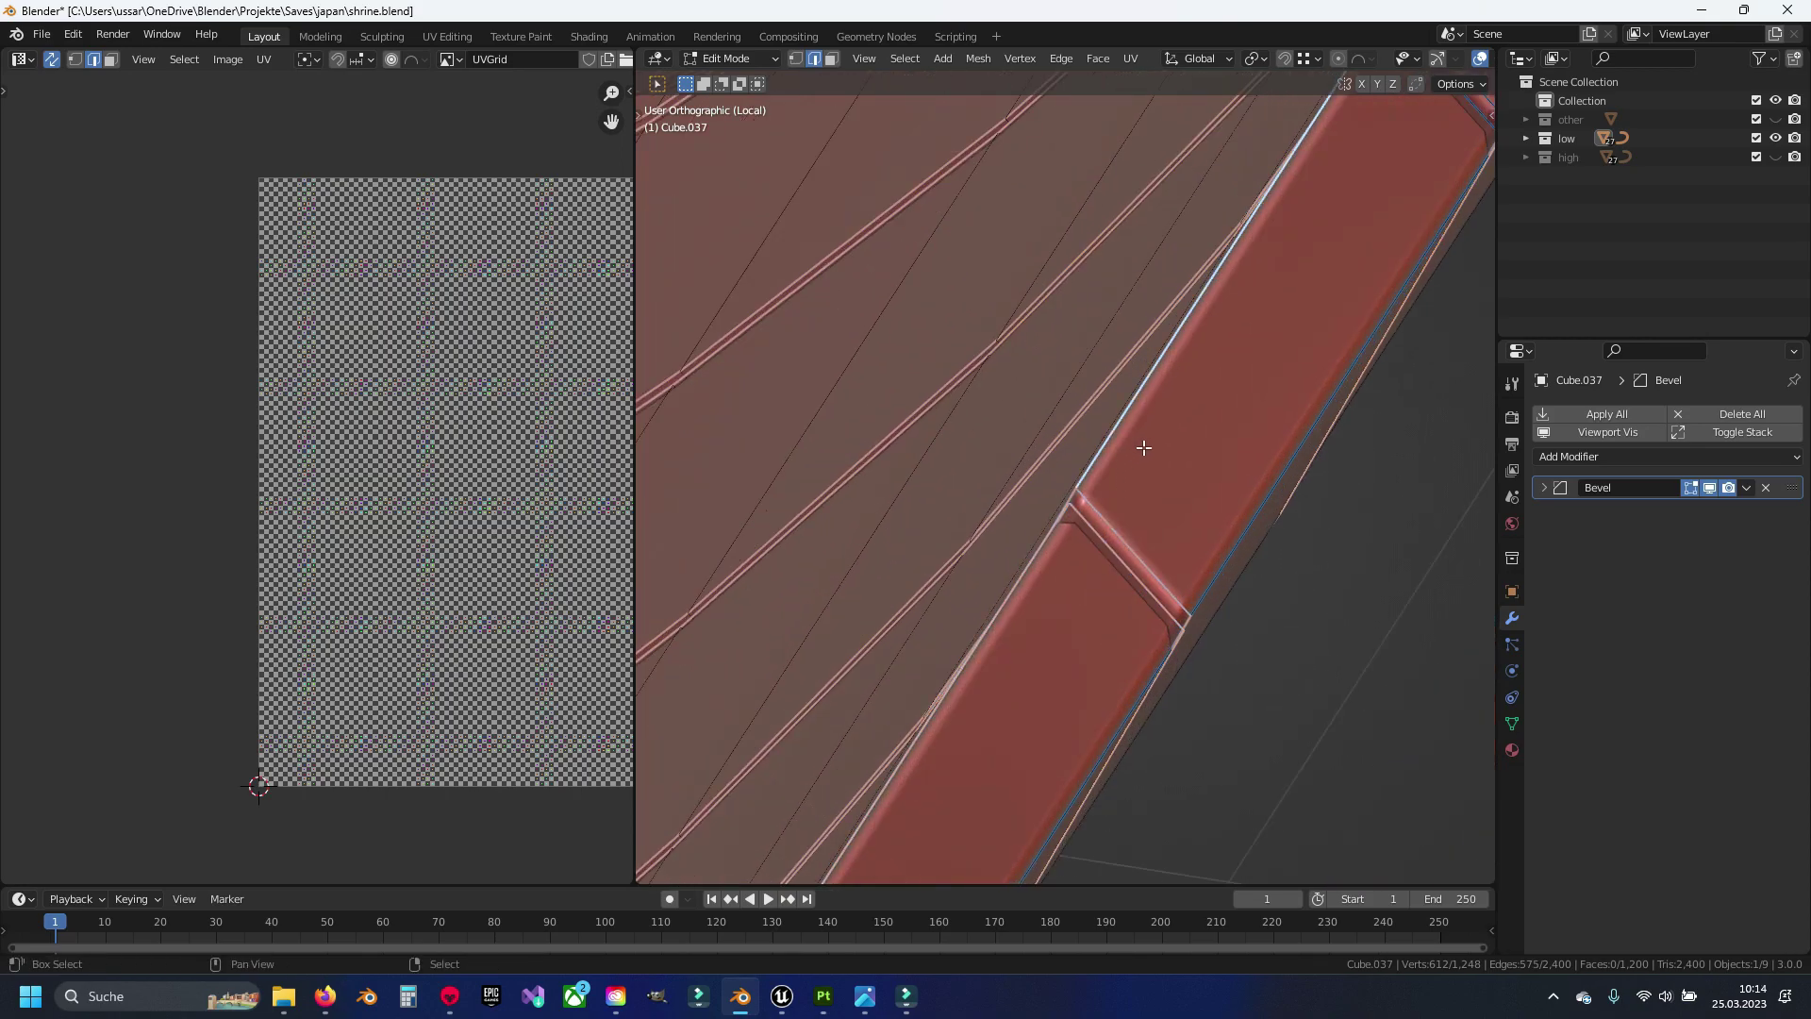
{"action": "middle_click_drag", "start_coordinate": [1143, 447], "coordinate": [1134, 547]}
{"action": "left_click", "coordinate": [1153, 475], "text": "shift"}
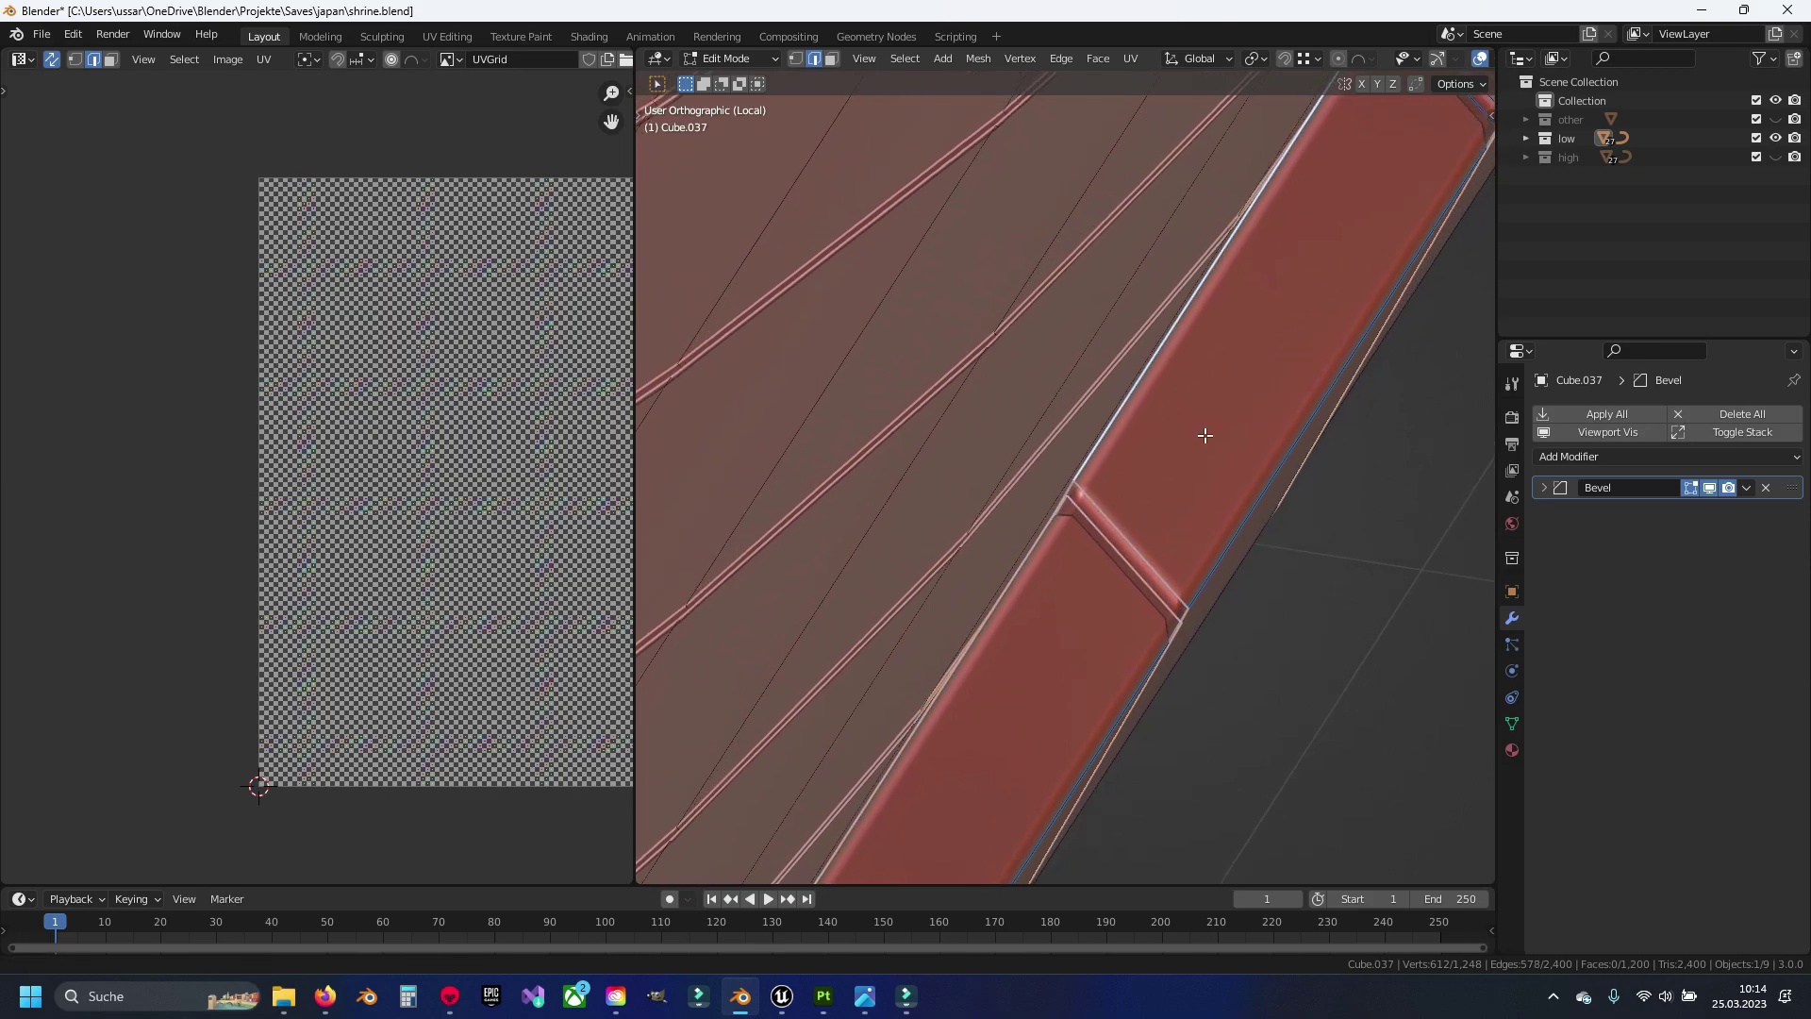
{"action": "middle_click_drag", "start_coordinate": [1152, 476], "coordinate": [1038, 581]}
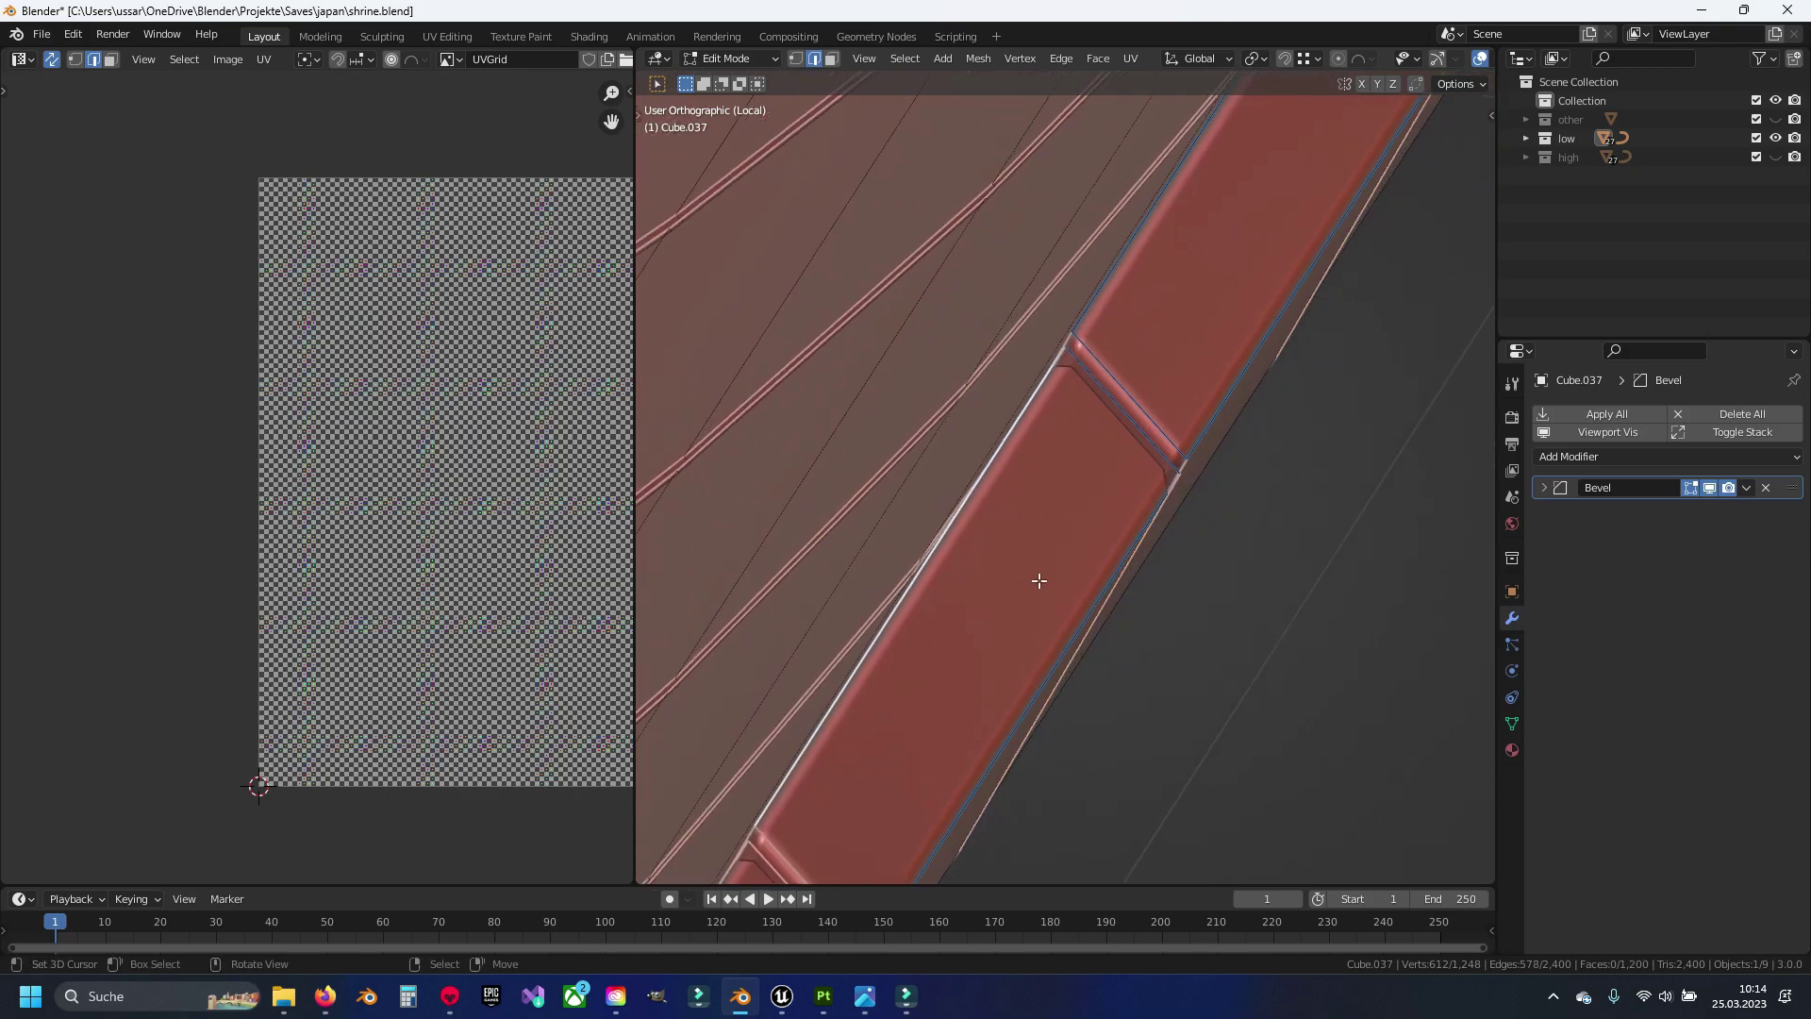
{"action": "middle_click_drag", "start_coordinate": [1212, 510], "coordinate": [989, 601]}
Continue adding rim strip edges along the rest of the beveled rim
{"action": "left_click", "coordinate": [971, 464], "text": "shift"}
{"action": "middle_click_drag", "start_coordinate": [971, 464], "coordinate": [940, 618]}
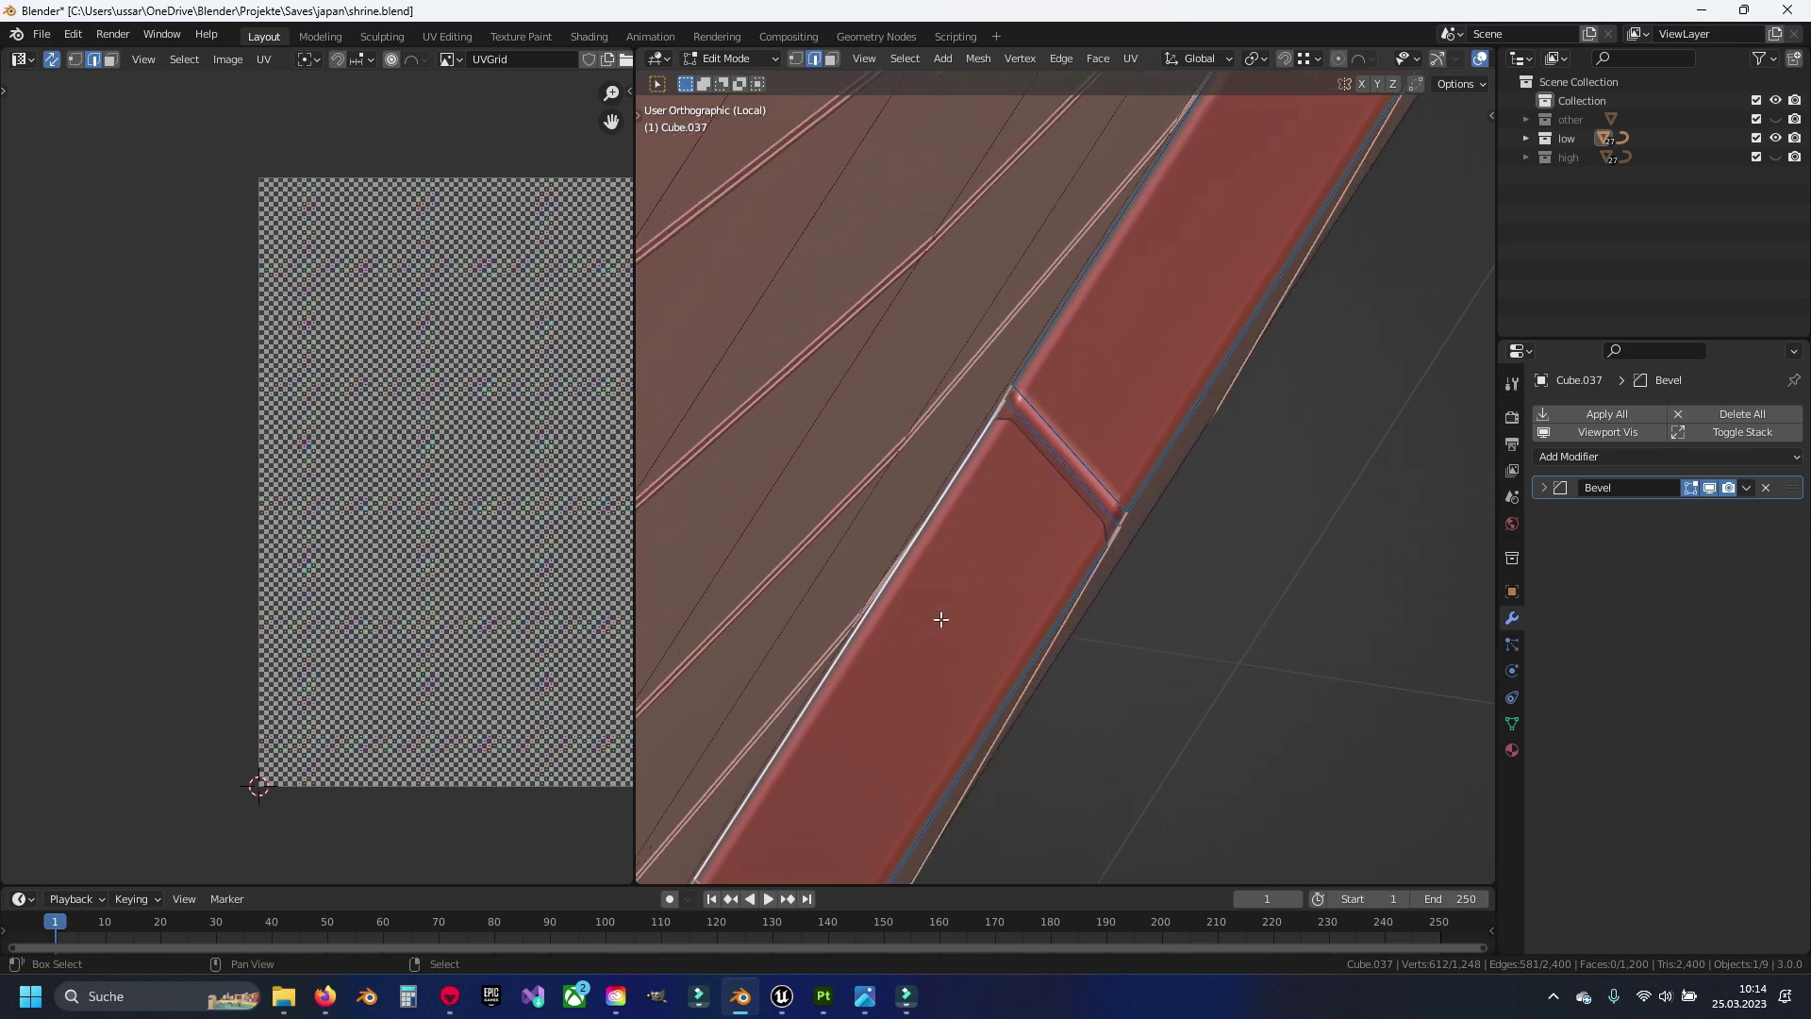
{"action": "left_click", "coordinate": [1055, 350], "text": "shift"}
{"action": "middle_click_drag", "start_coordinate": [1055, 350], "coordinate": [1001, 560]}
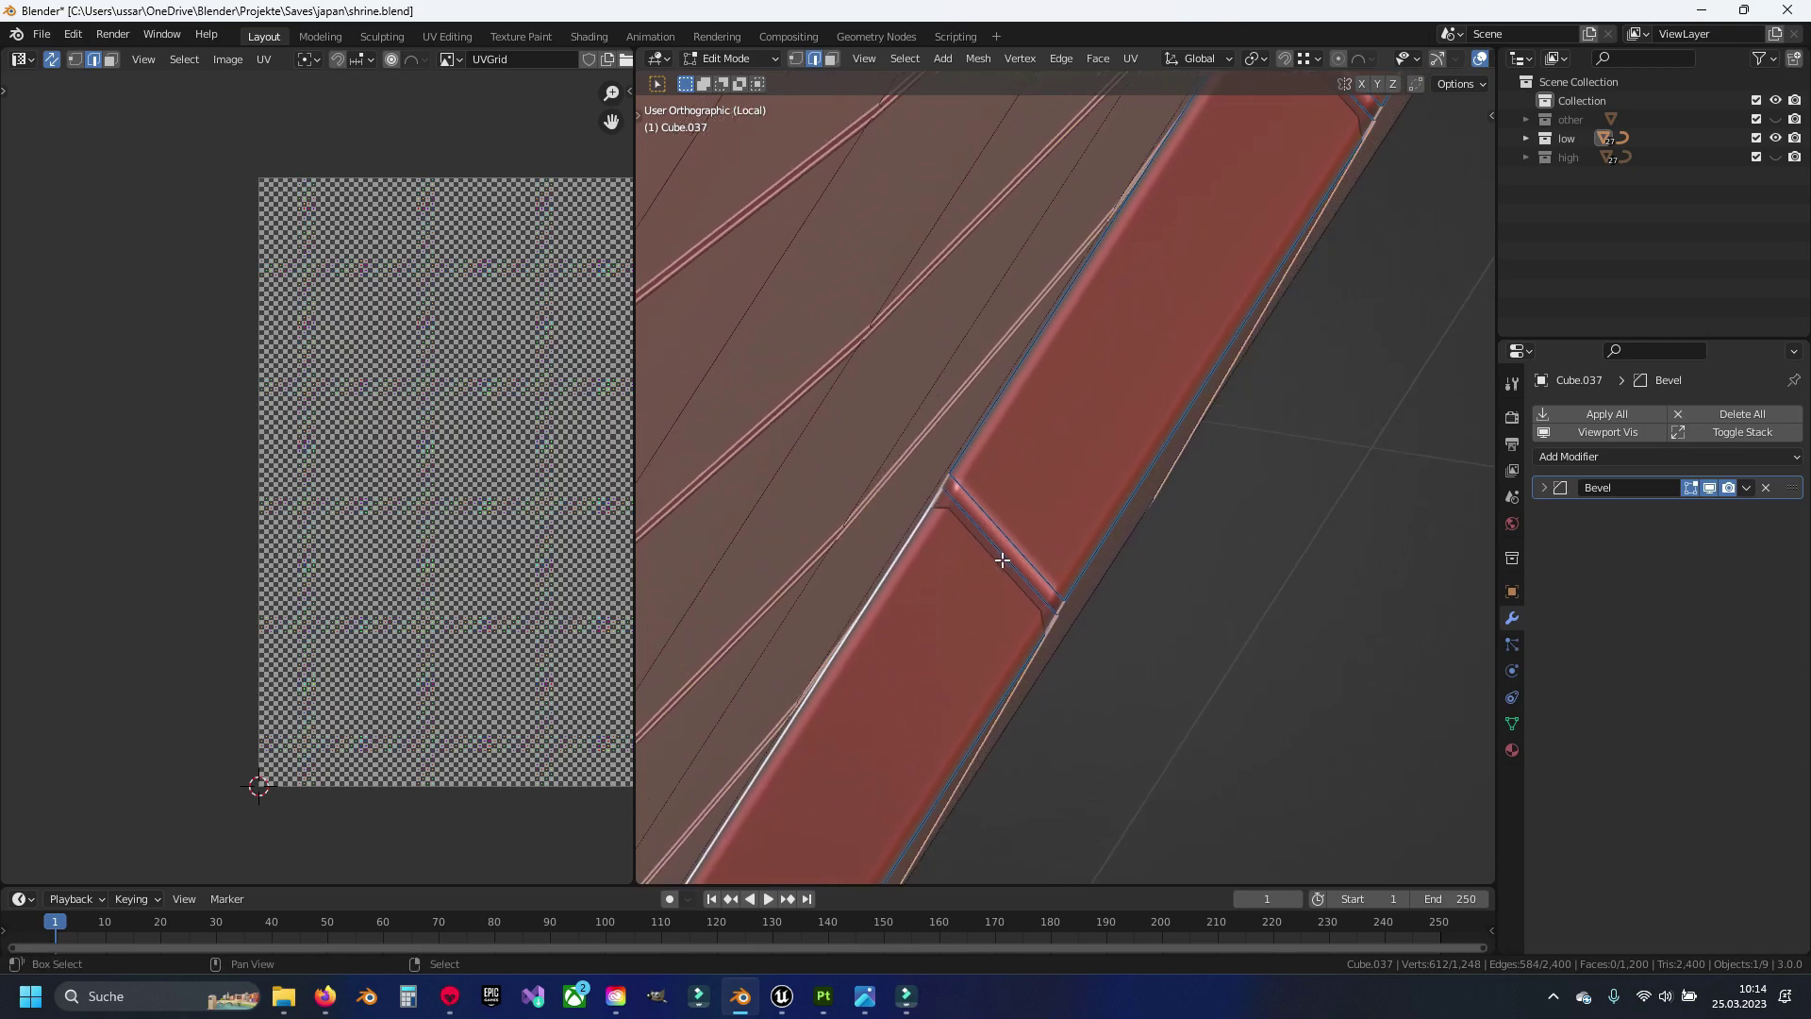
{"action": "left_click", "coordinate": [1027, 441], "text": "shift"}
{"action": "middle_click_drag", "start_coordinate": [1180, 292], "coordinate": [1010, 518]}
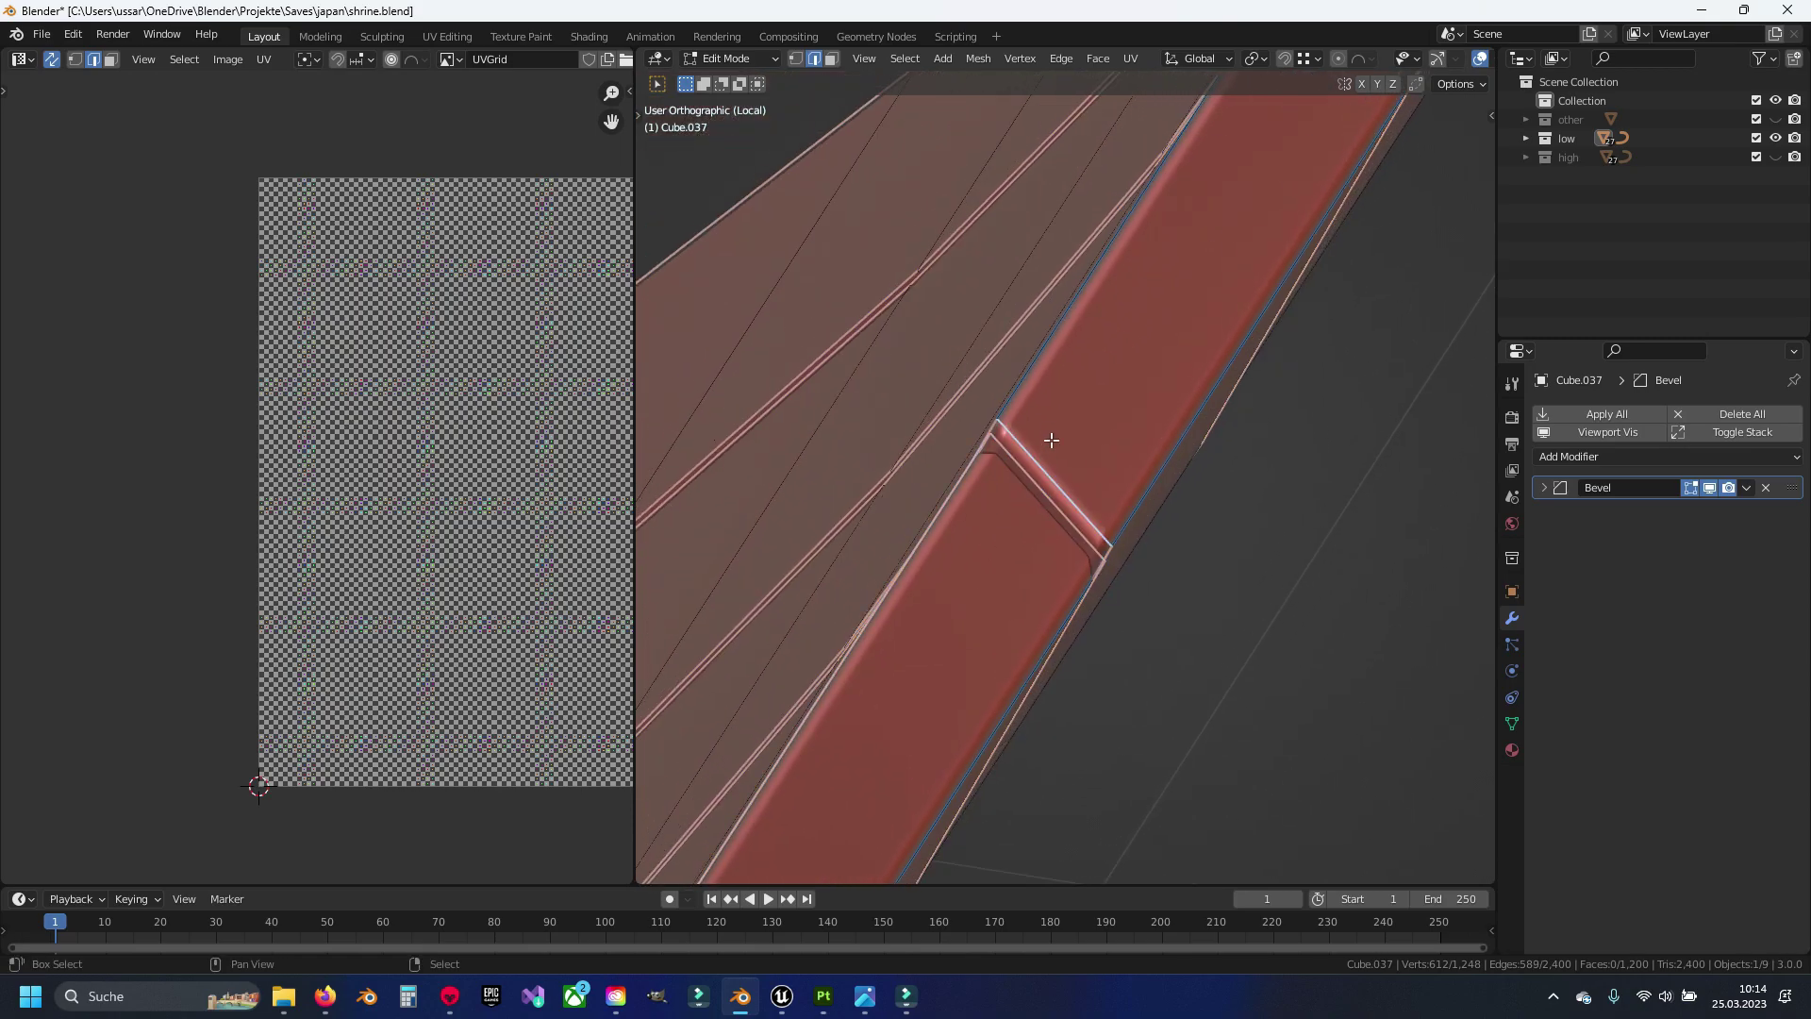
{"action": "middle_click_drag", "start_coordinate": [1219, 216], "coordinate": [962, 525]}
{"action": "left_click", "coordinate": [1026, 421], "text": "shift"}
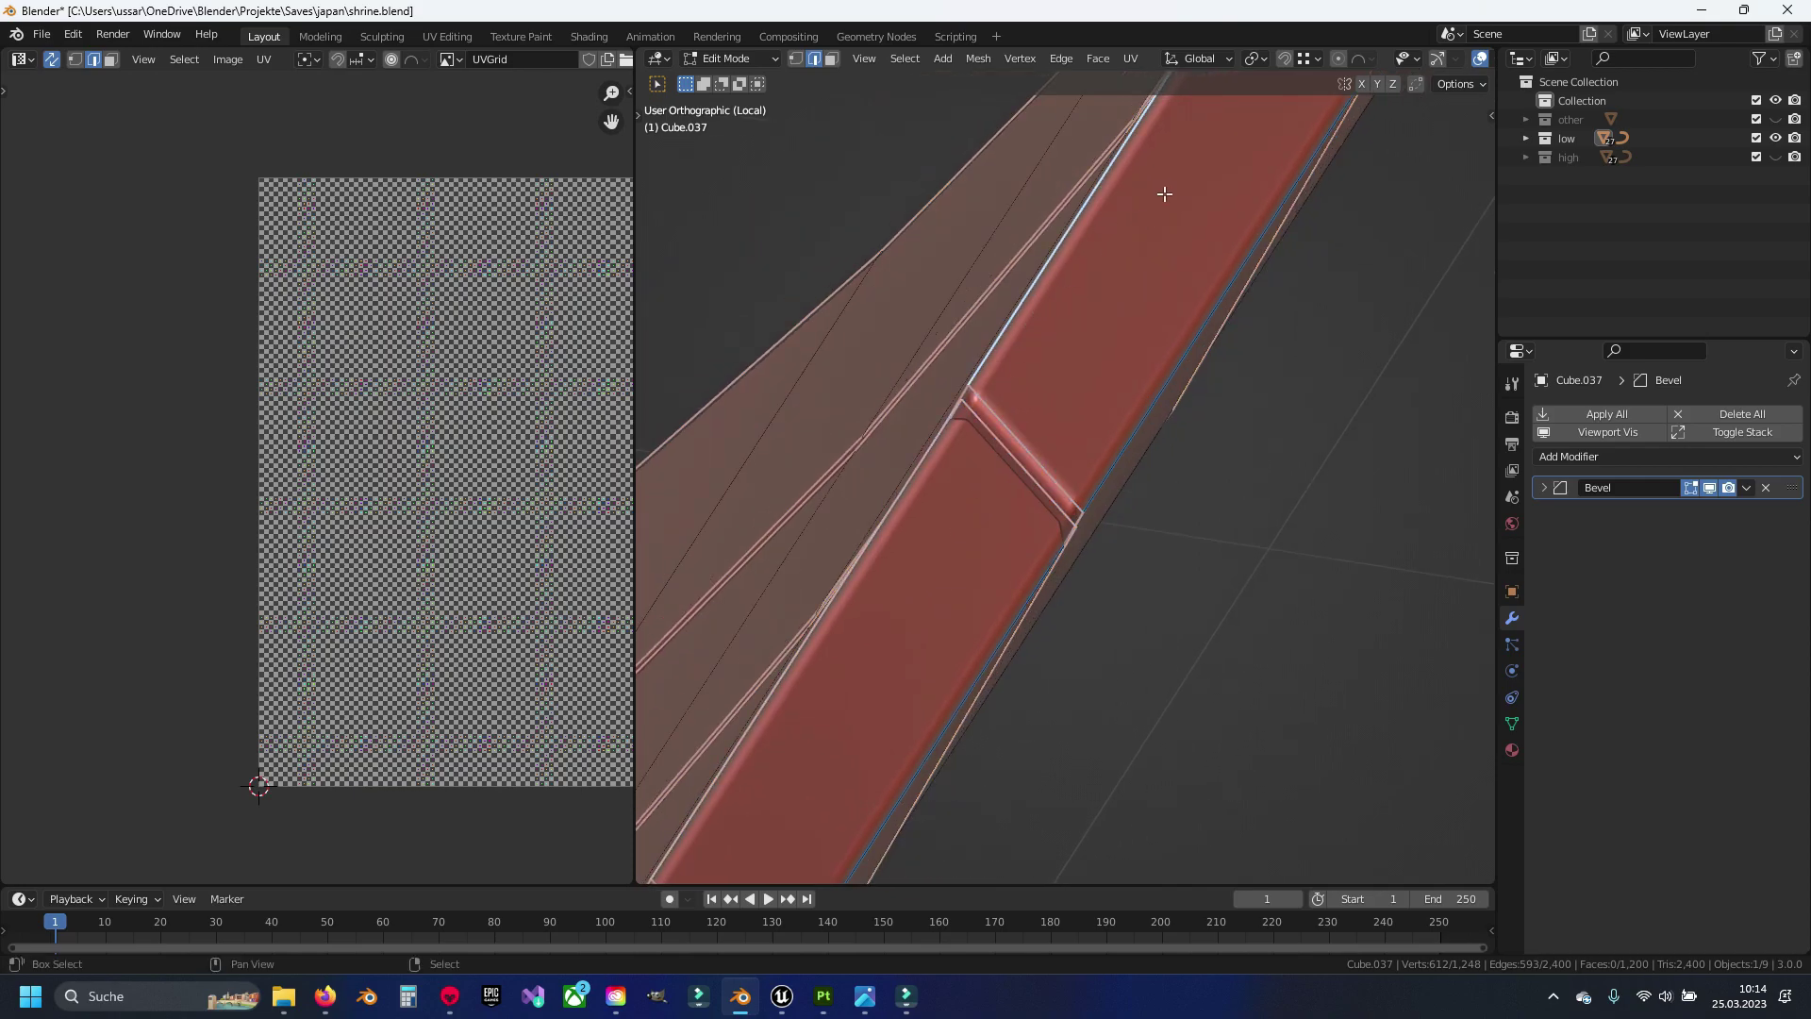
{"action": "middle_click_drag", "start_coordinate": [1164, 193], "coordinate": [1057, 452]}
{"action": "left_click", "coordinate": [1019, 368], "text": "shift"}
{"action": "middle_click_drag", "start_coordinate": [982, 538], "coordinate": [1149, 349]}
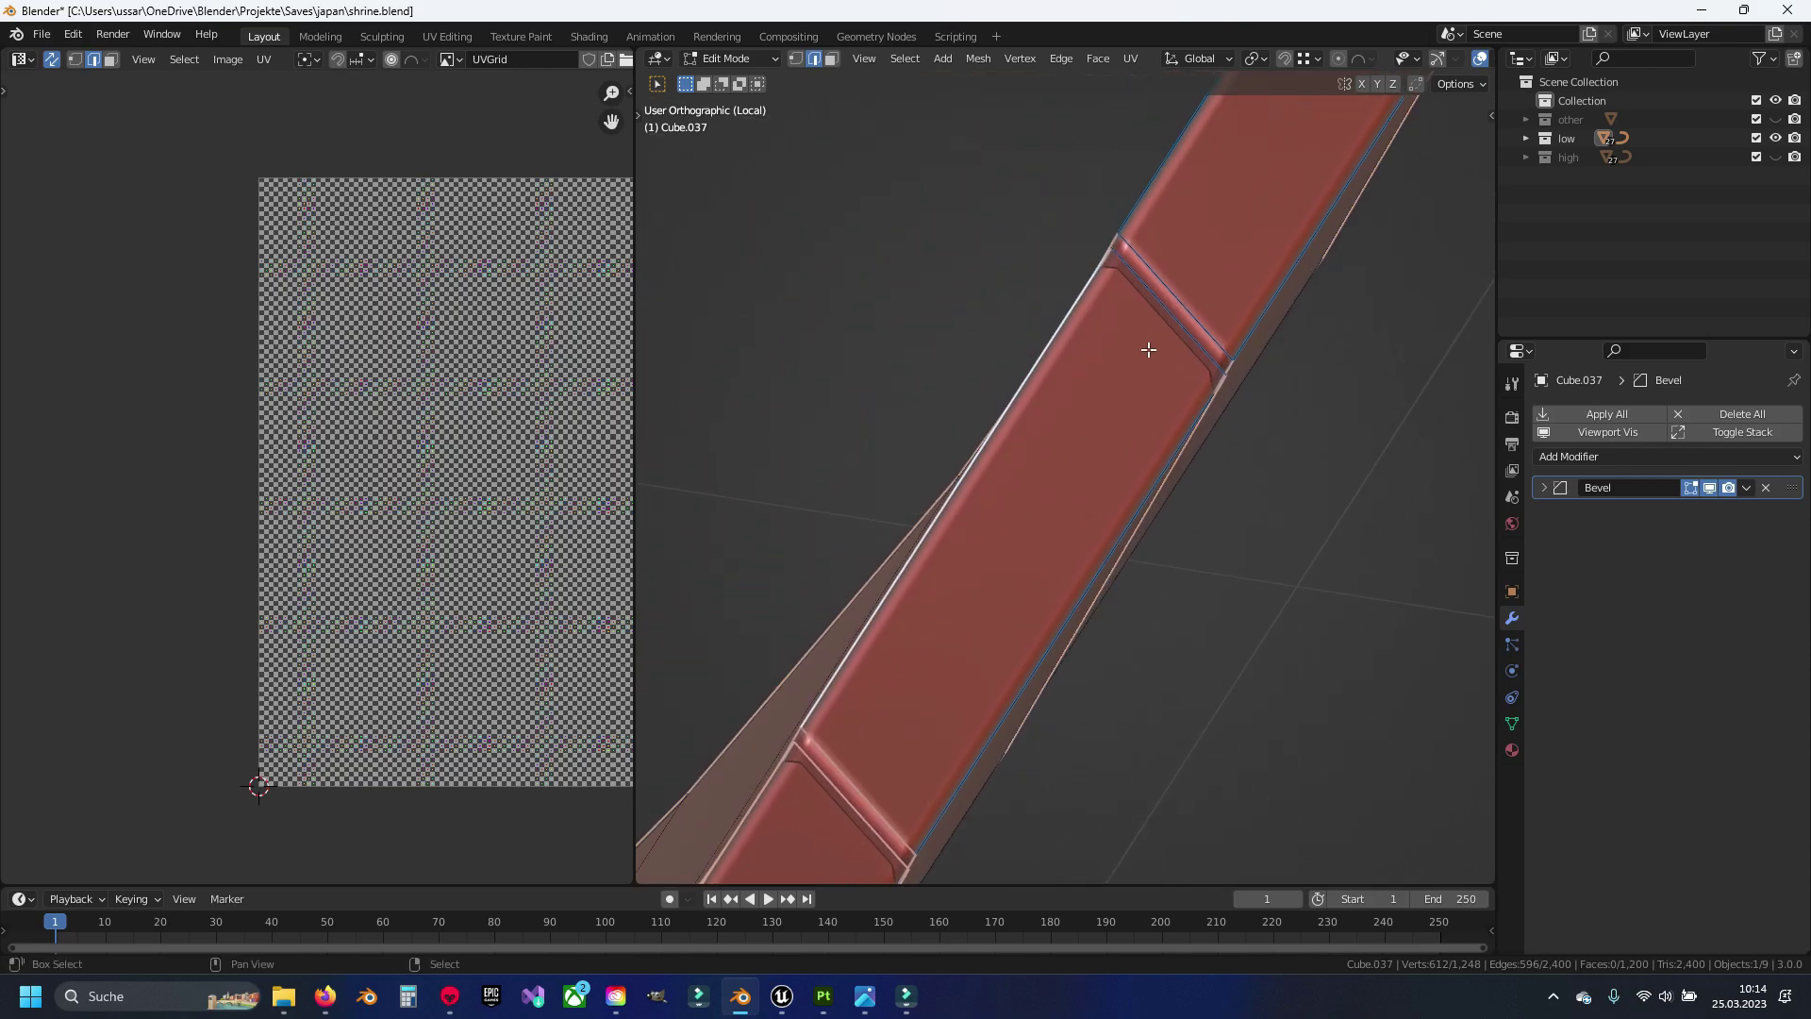
{"action": "left_click", "coordinate": [1183, 229], "text": "shift"}
{"action": "mouse_move", "coordinate": [1184, 228]}
{"action": "middle_mouse_down"}
{"action": "mouse_move", "coordinate": [994, 518]}
{"action": "mouse_move", "coordinate": [1217, 330]}
{"action": "middle_mouse_up"}
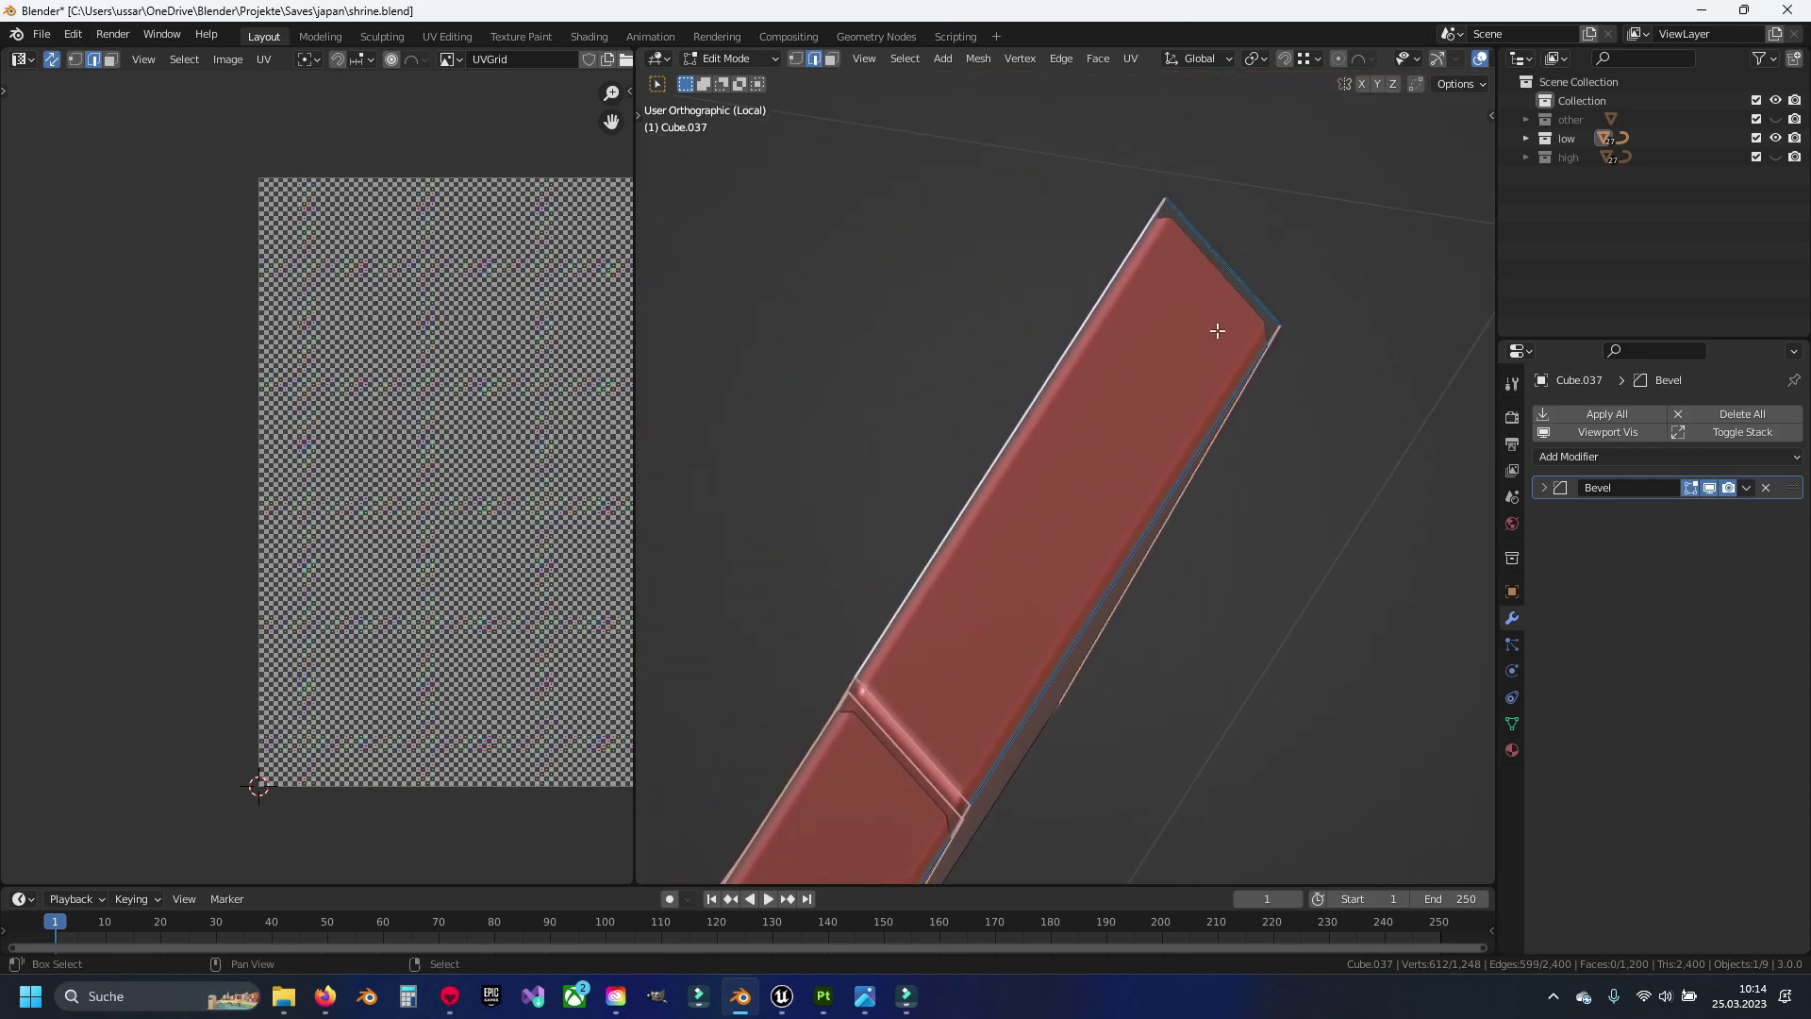
Select the whole tile mesh, run an initial Unwrap, and inspect the result
{"action": "key", "text": "a"}
{"action": "key", "text": "u"}
{"action": "left_click", "coordinate": [984, 488]}
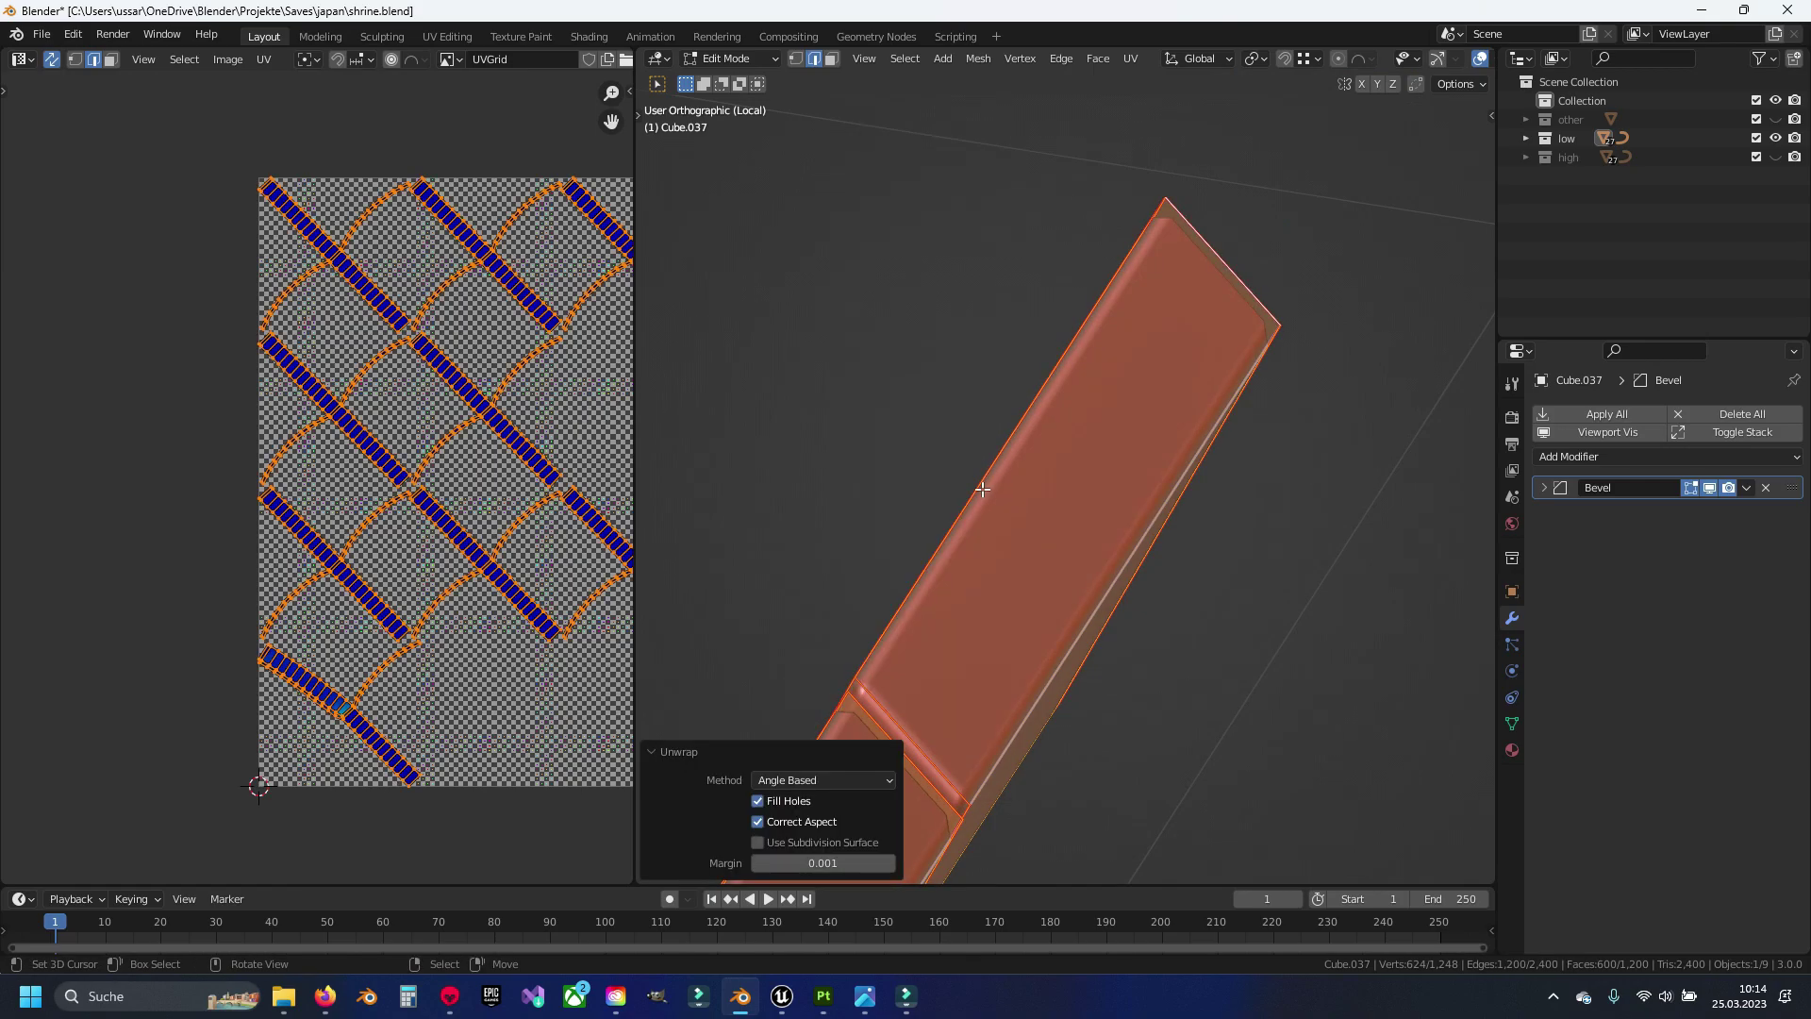
{"action": "scroll", "coordinate": [391, 391], "scroll_direction": "down", "scroll_amount": 2}
{"action": "scroll", "coordinate": [319, 505], "scroll_direction": "up", "scroll_amount": 2}
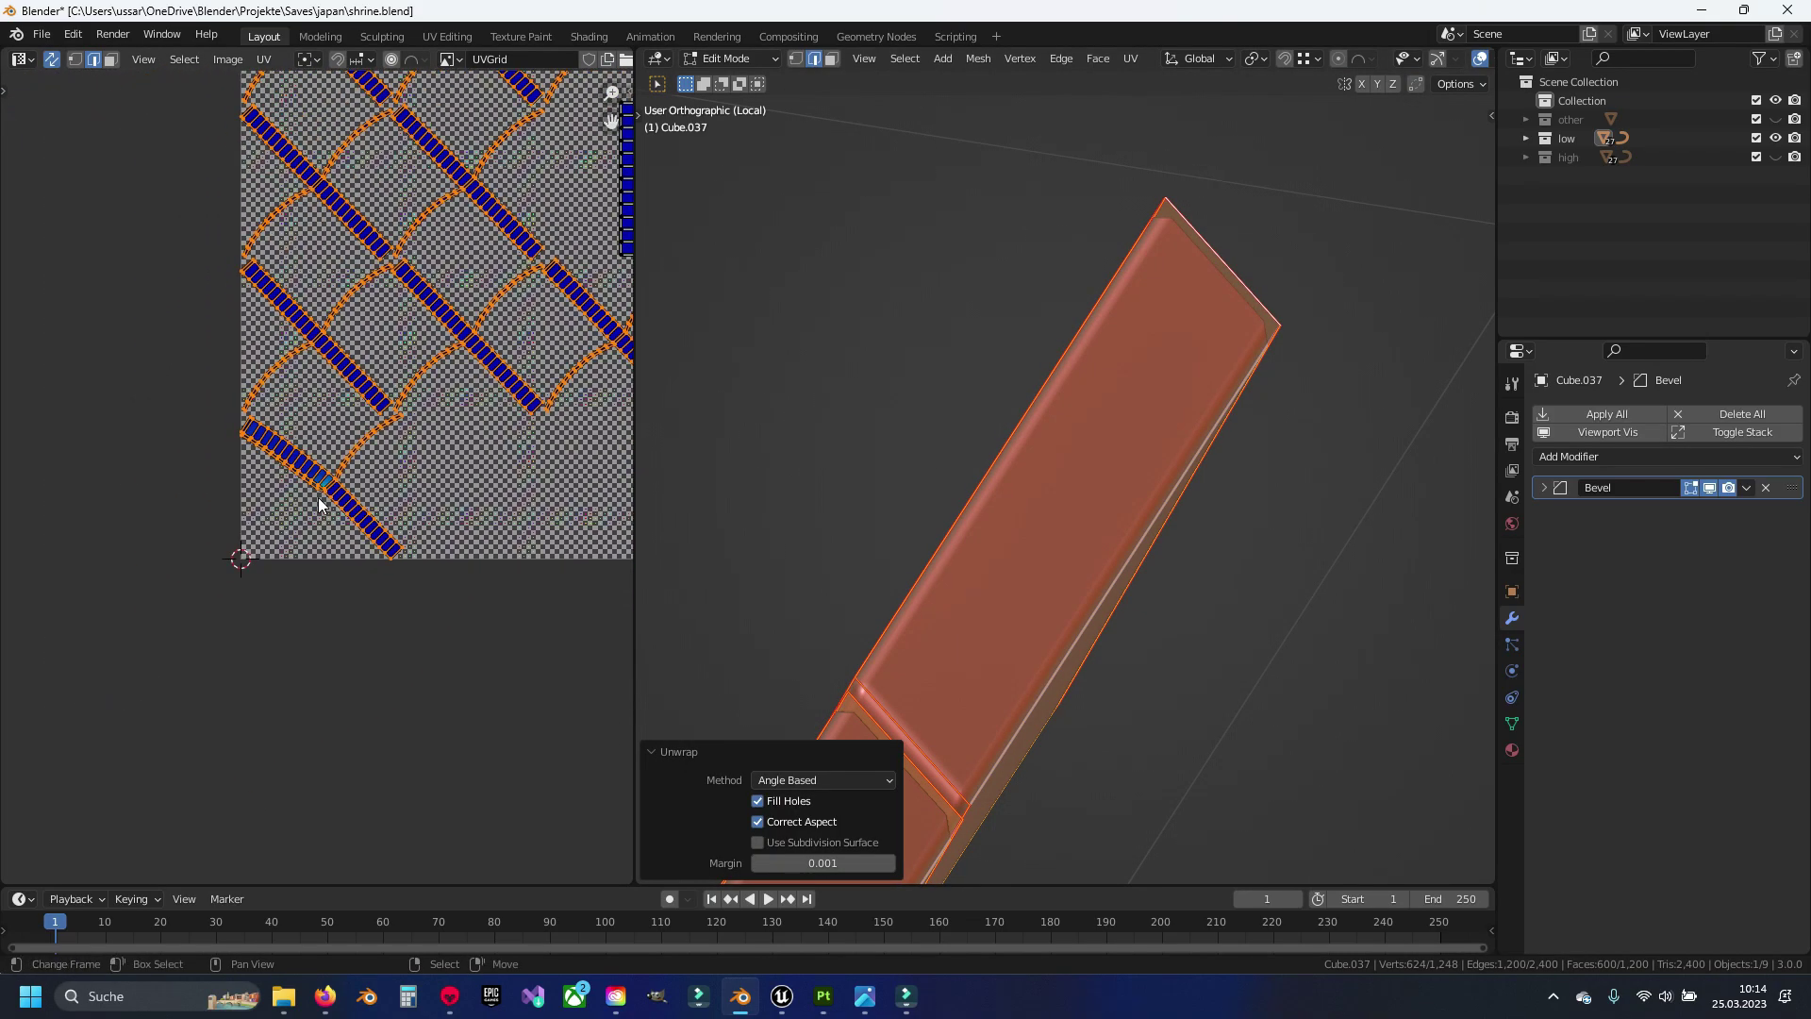
{"action": "scroll", "coordinate": [318, 505], "scroll_direction": "up", "scroll_amount": 6}
{"action": "left_click", "coordinate": [378, 510]}
{"action": "scroll", "coordinate": [913, 501], "scroll_direction": "down", "scroll_amount": 3}
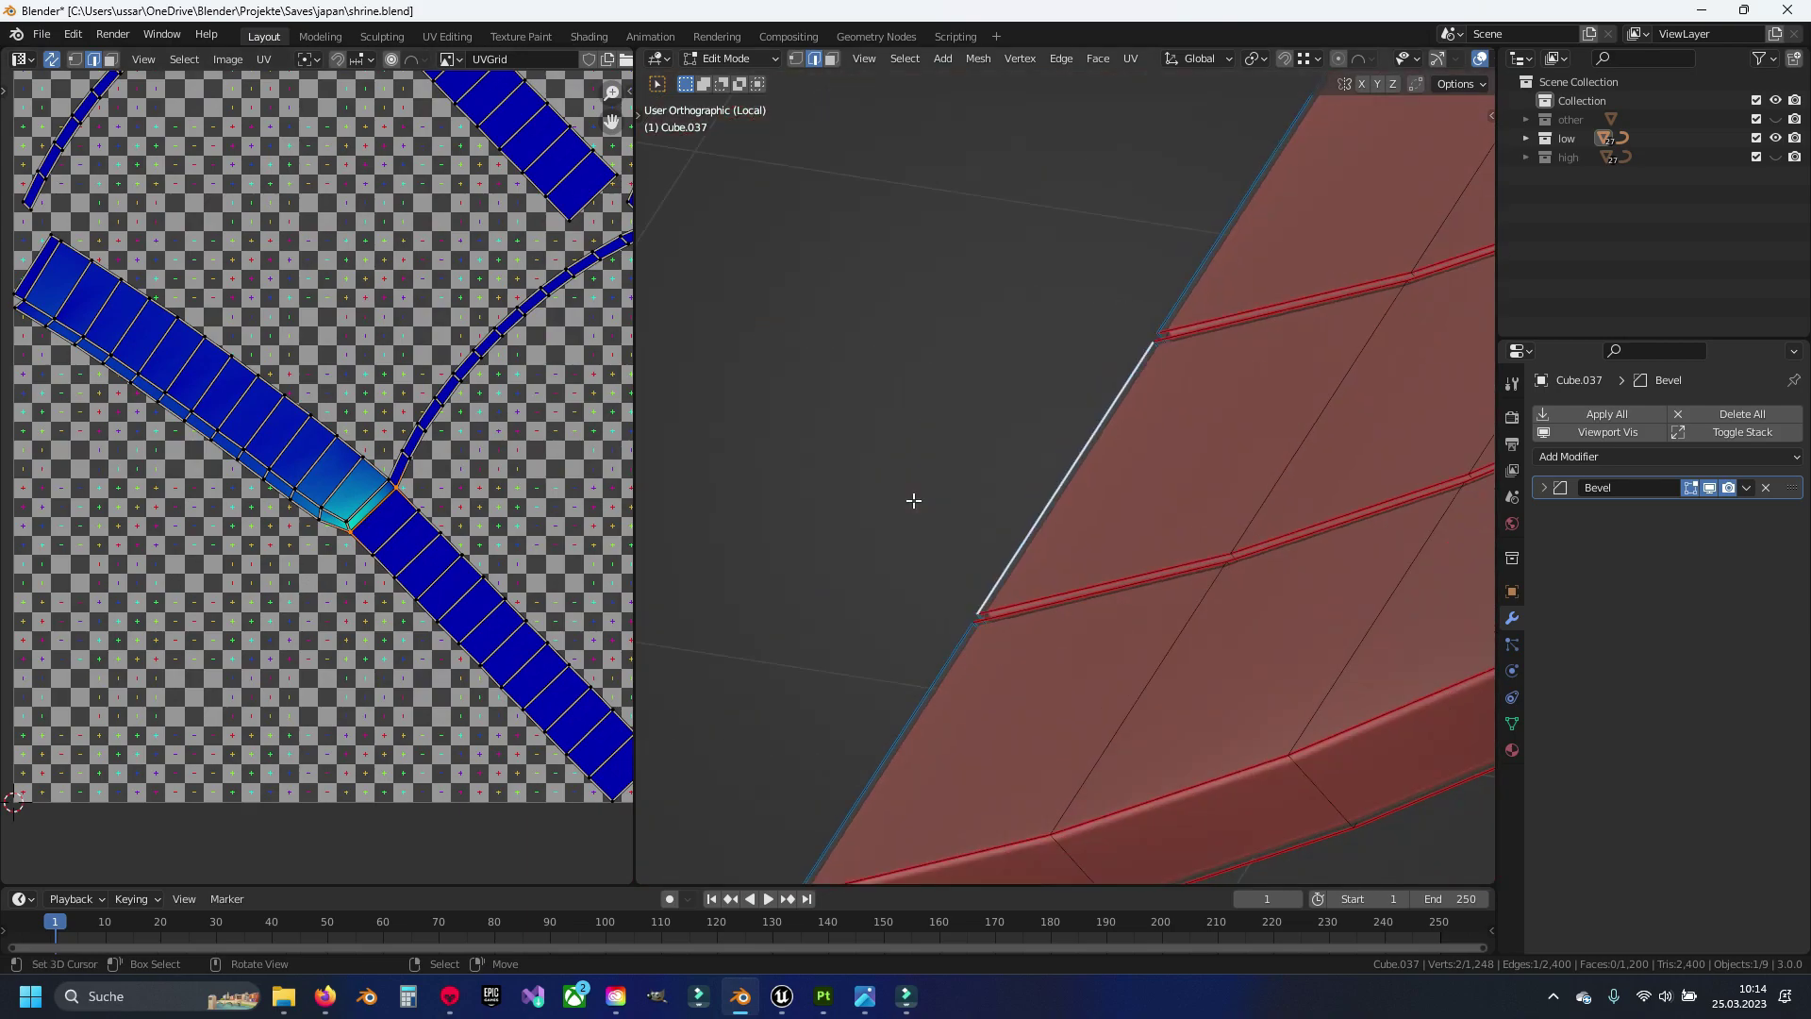
{"action": "mouse_move", "coordinate": [913, 501]}
{"action": "middle_mouse_down"}
{"action": "mouse_move", "coordinate": [922, 517]}
{"action": "mouse_move", "coordinate": [1127, 493]}
{"action": "mouse_move", "coordinate": [1195, 515]}
{"action": "middle_mouse_up"}
{"action": "scroll", "coordinate": [1112, 543], "scroll_direction": "up", "scroll_amount": 3}
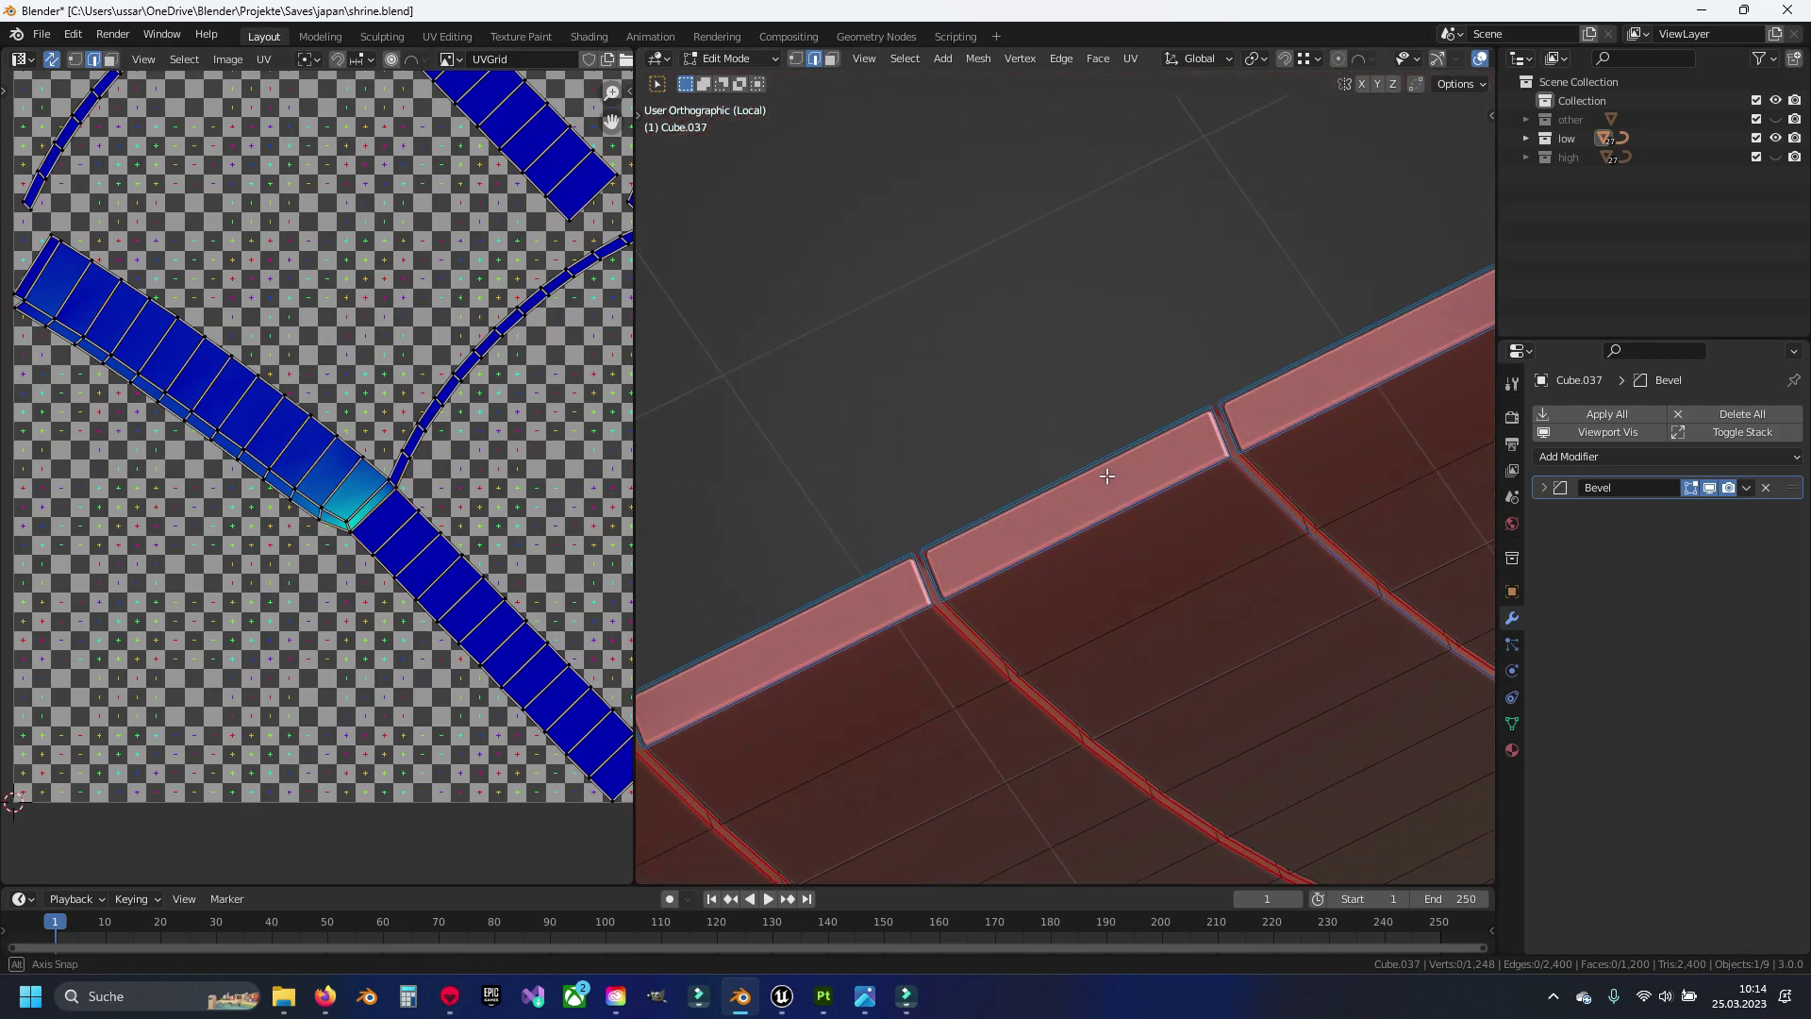
Mark an edge loop on the right tile strip as a UV seam
{"action": "key", "text": "alt+a"}
{"action": "left_click", "coordinate": [1241, 482], "text": "ctrl"}
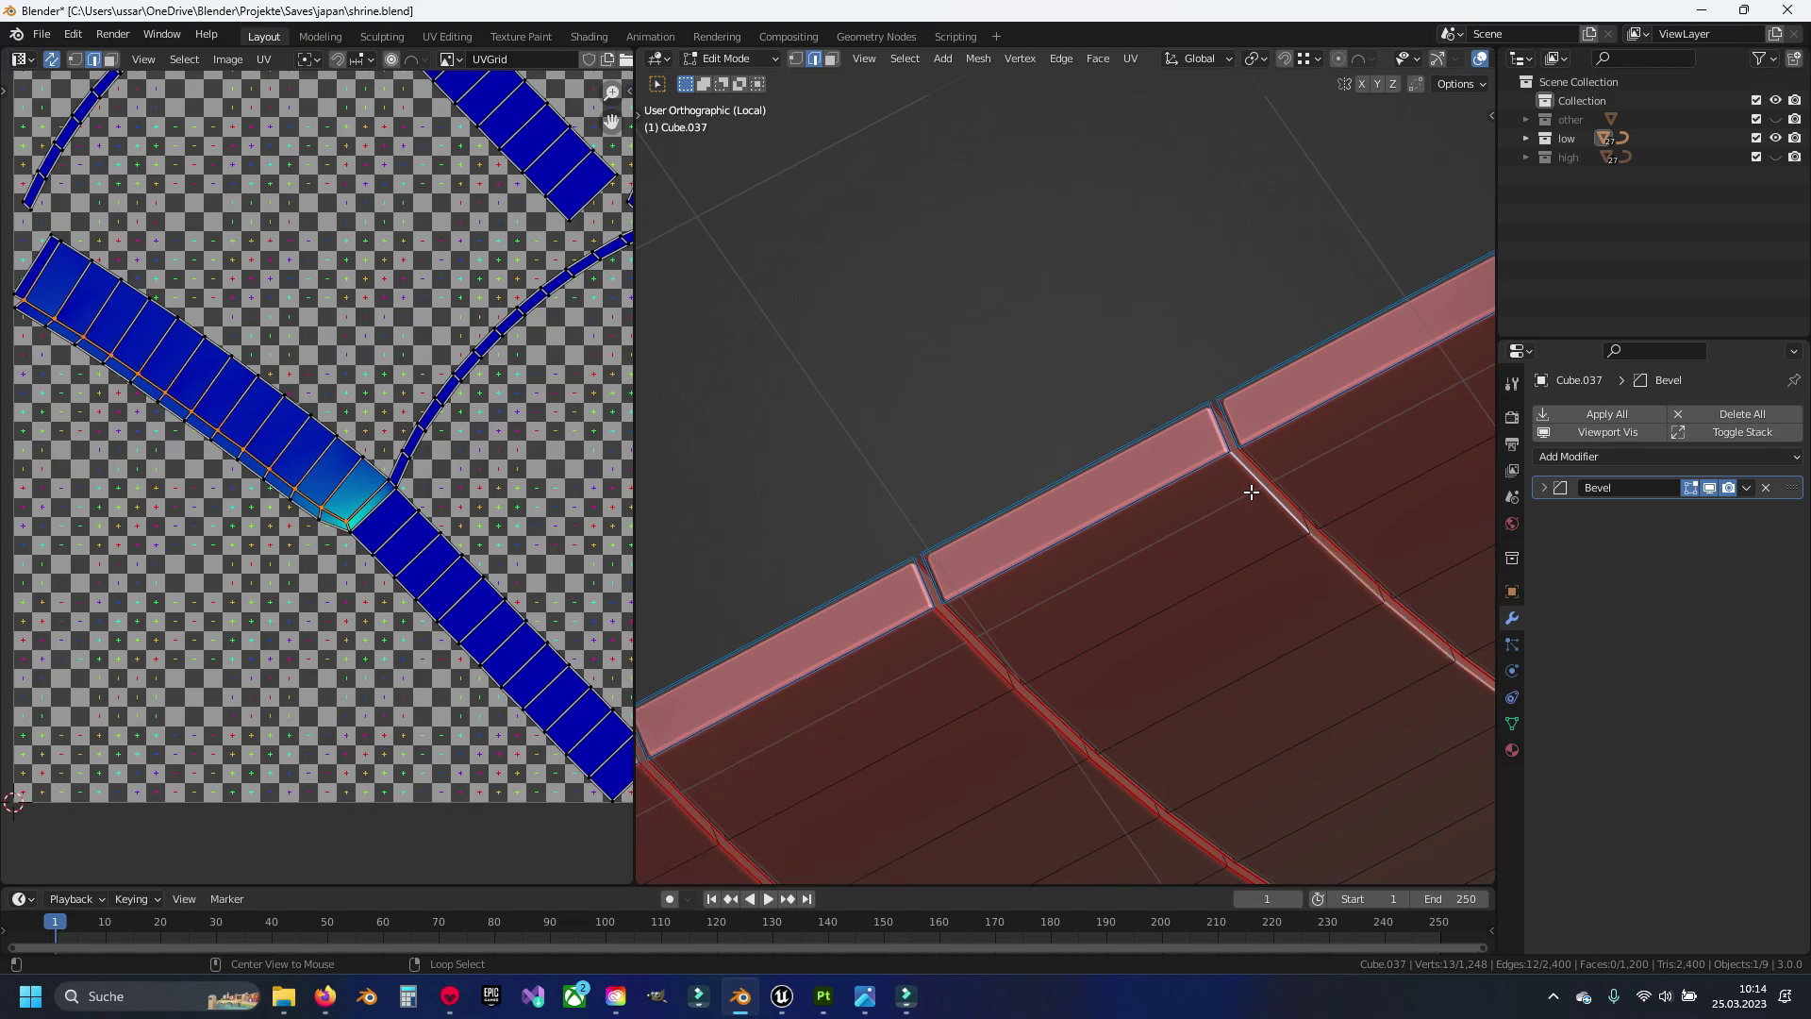
{"action": "right_click", "coordinate": [1111, 553]}
{"action": "left_click", "coordinate": [1112, 554]}
{"action": "scroll", "coordinate": [304, 512], "scroll_direction": "down", "scroll_amount": 5}
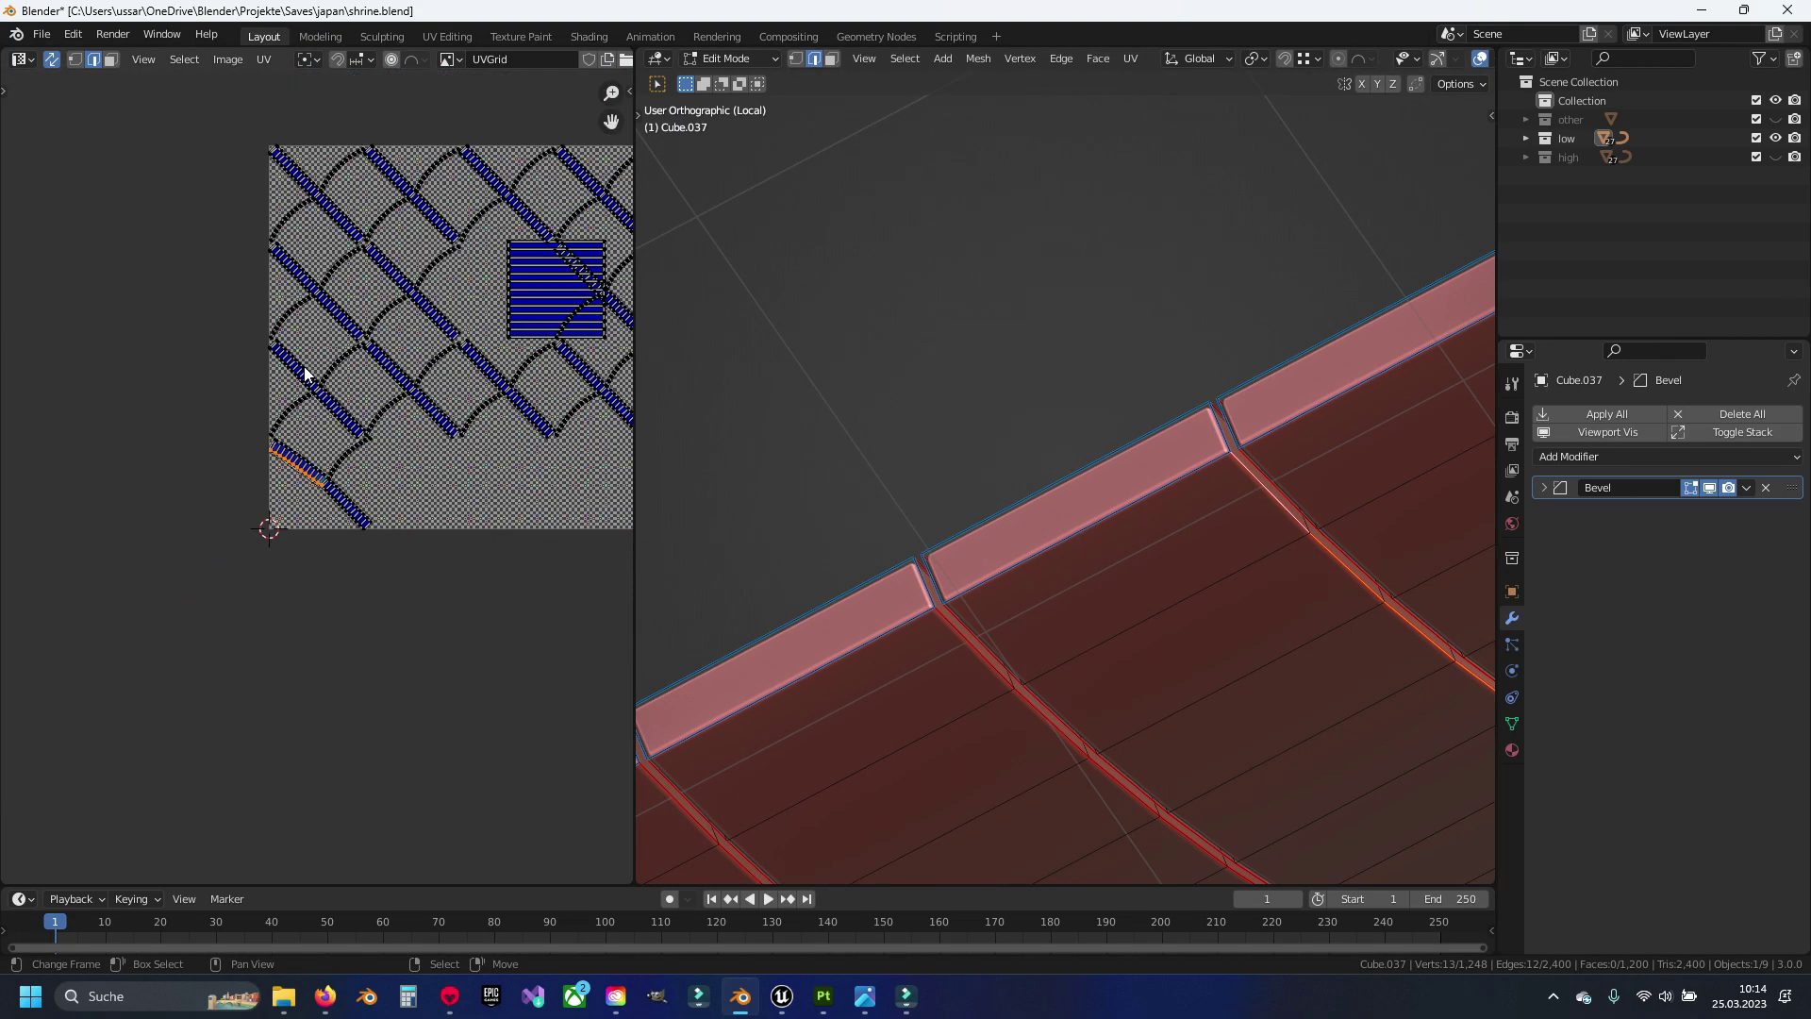
{"action": "scroll", "coordinate": [111, 190], "scroll_direction": "down", "scroll_amount": 1}
Select all and unwrap the tile mesh again with the new seam
{"action": "key", "text": "a"}
{"action": "key", "text": "i"}
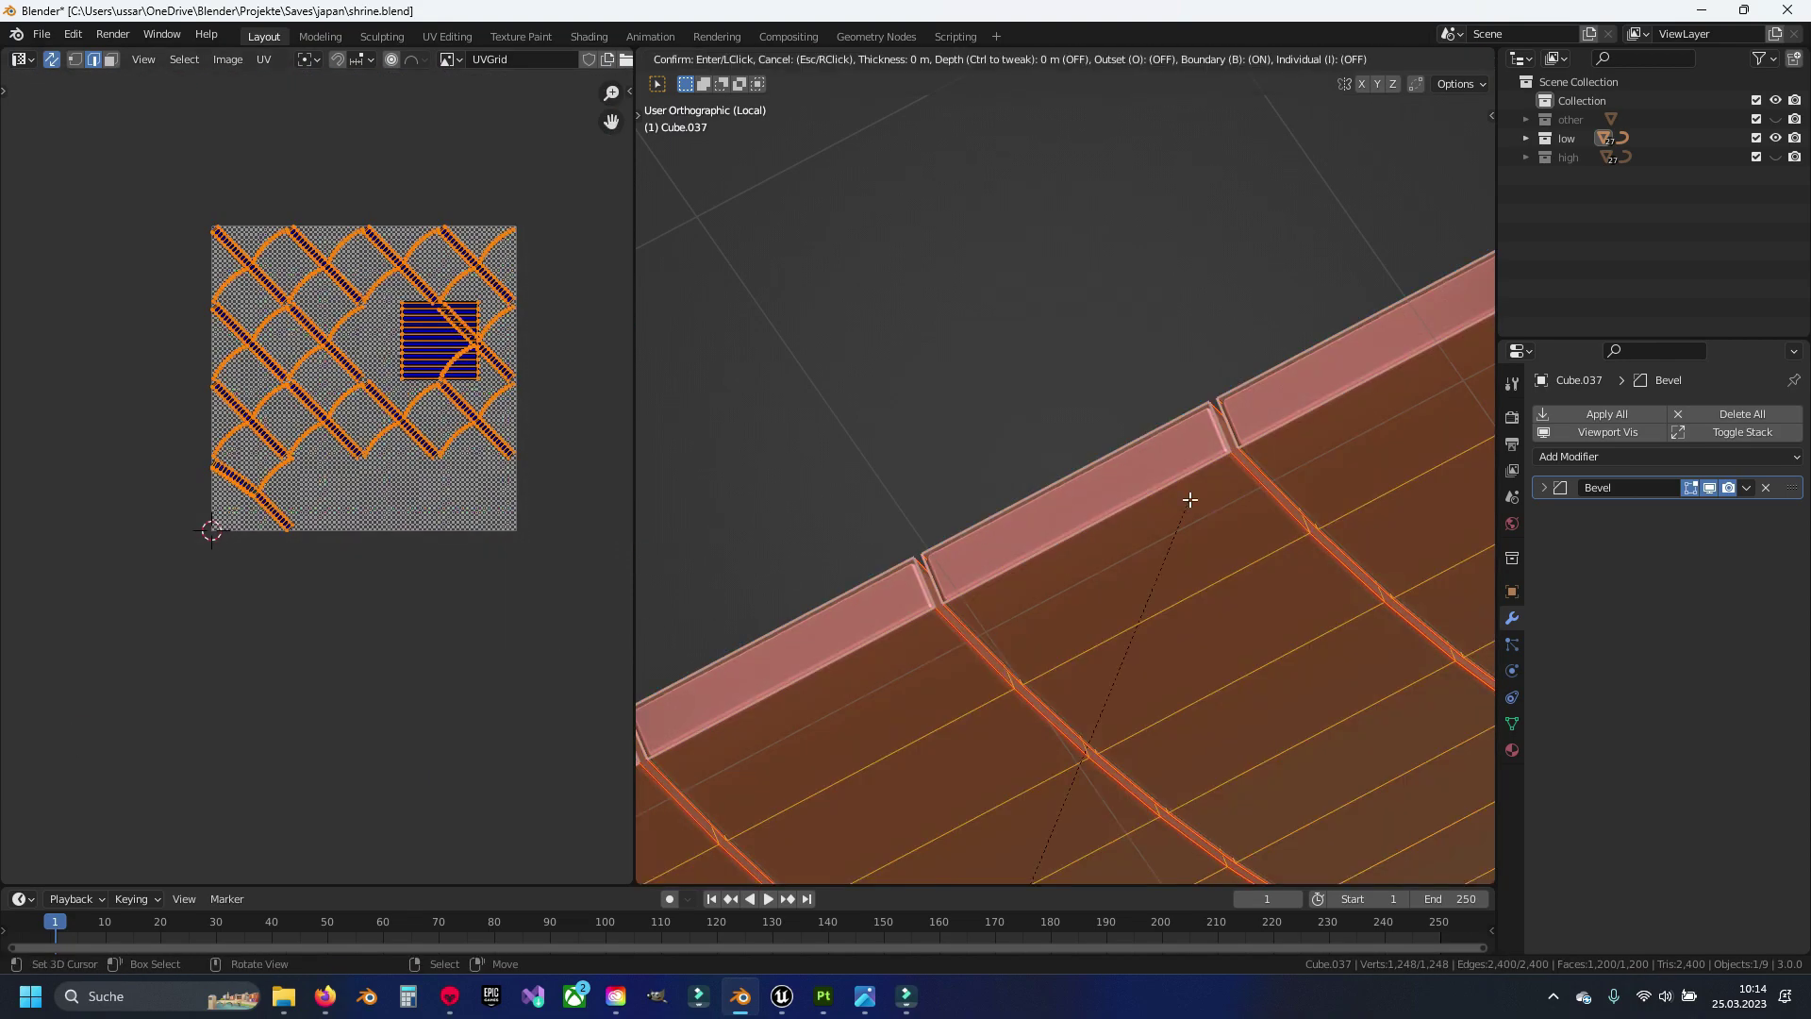
{"action": "key", "text": "Escape"}
{"action": "key", "text": "u"}
{"action": "left_click", "coordinate": [1190, 500]}
{"action": "scroll", "coordinate": [322, 497], "scroll_direction": "up", "scroll_amount": 3}
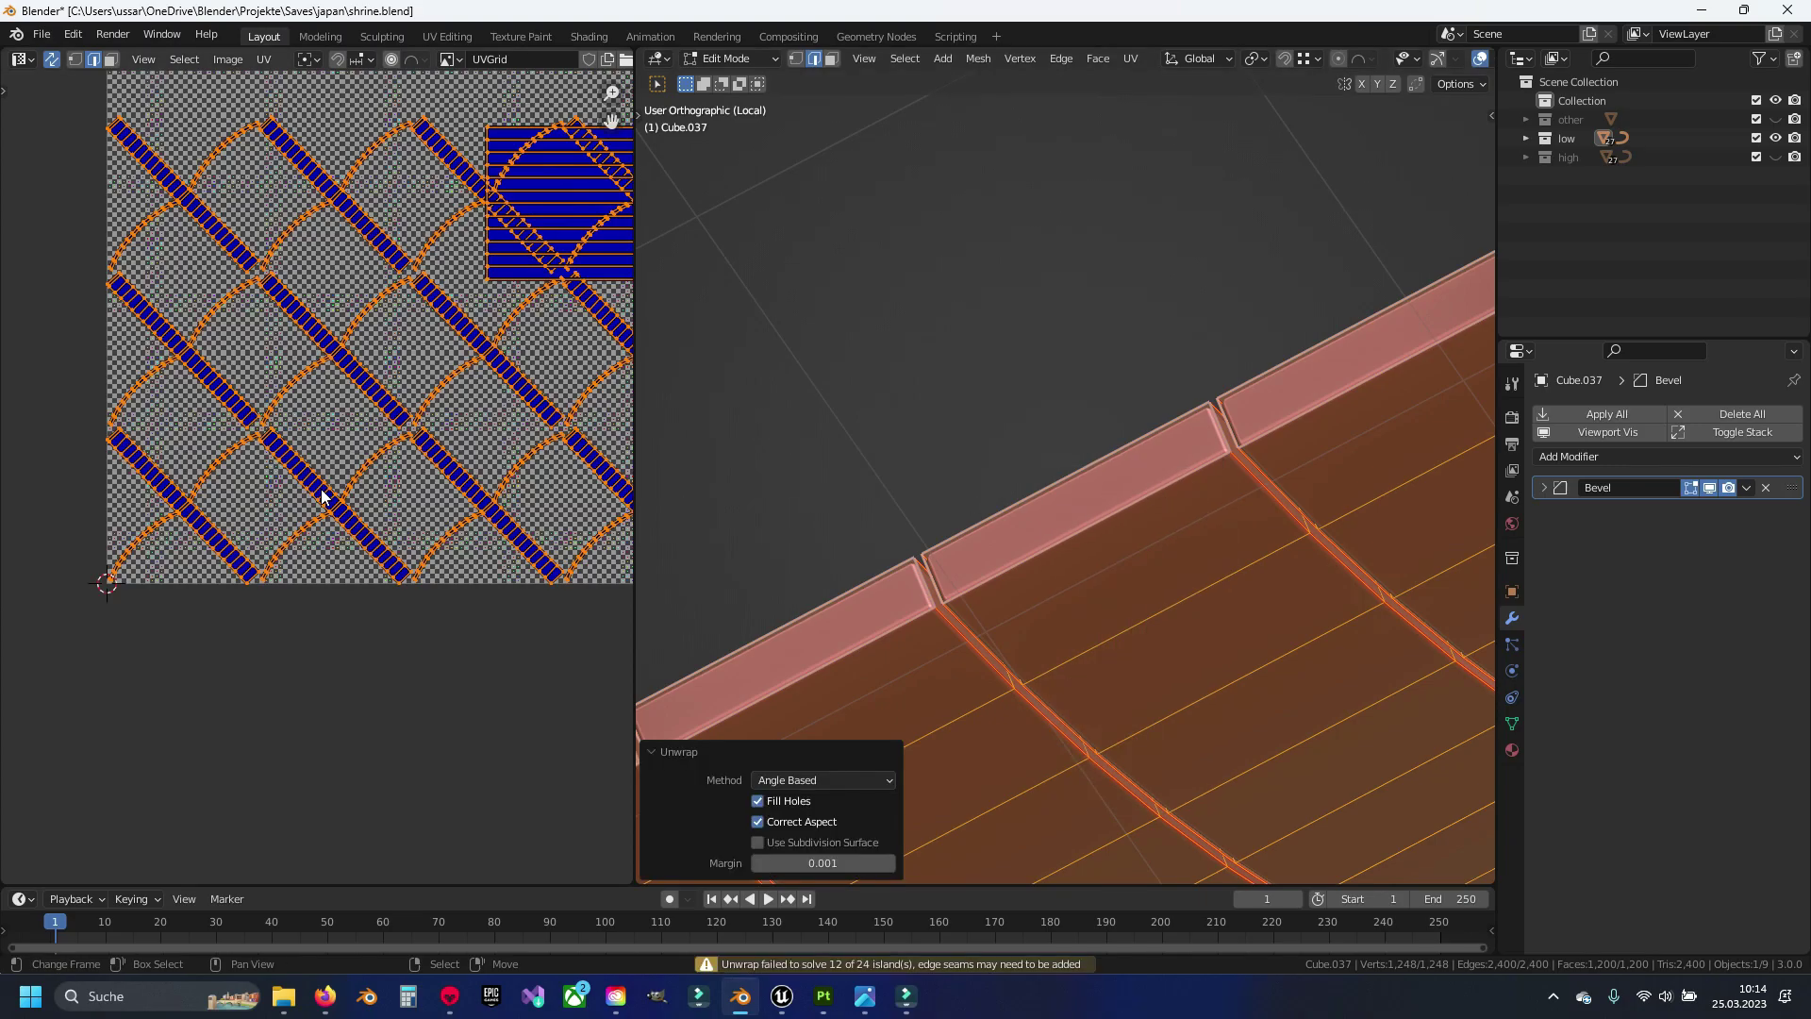
{"action": "scroll", "coordinate": [1034, 464], "scroll_direction": "down", "scroll_amount": 5}
{"action": "mouse_move", "coordinate": [1033, 464]}
{"action": "middle_mouse_down"}
{"action": "mouse_move", "coordinate": [959, 618]}
{"action": "mouse_move", "coordinate": [1190, 506]}
{"action": "mouse_move", "coordinate": [987, 550]}
{"action": "mouse_move", "coordinate": [1059, 453]}
{"action": "mouse_move", "coordinate": [1063, 377]}
{"action": "middle_mouse_up"}
Box-select and delete the right roof sheet's vertices, then return to Object Mode
{"action": "key", "text": "alt+a"}
{"action": "key", "text": "1"}
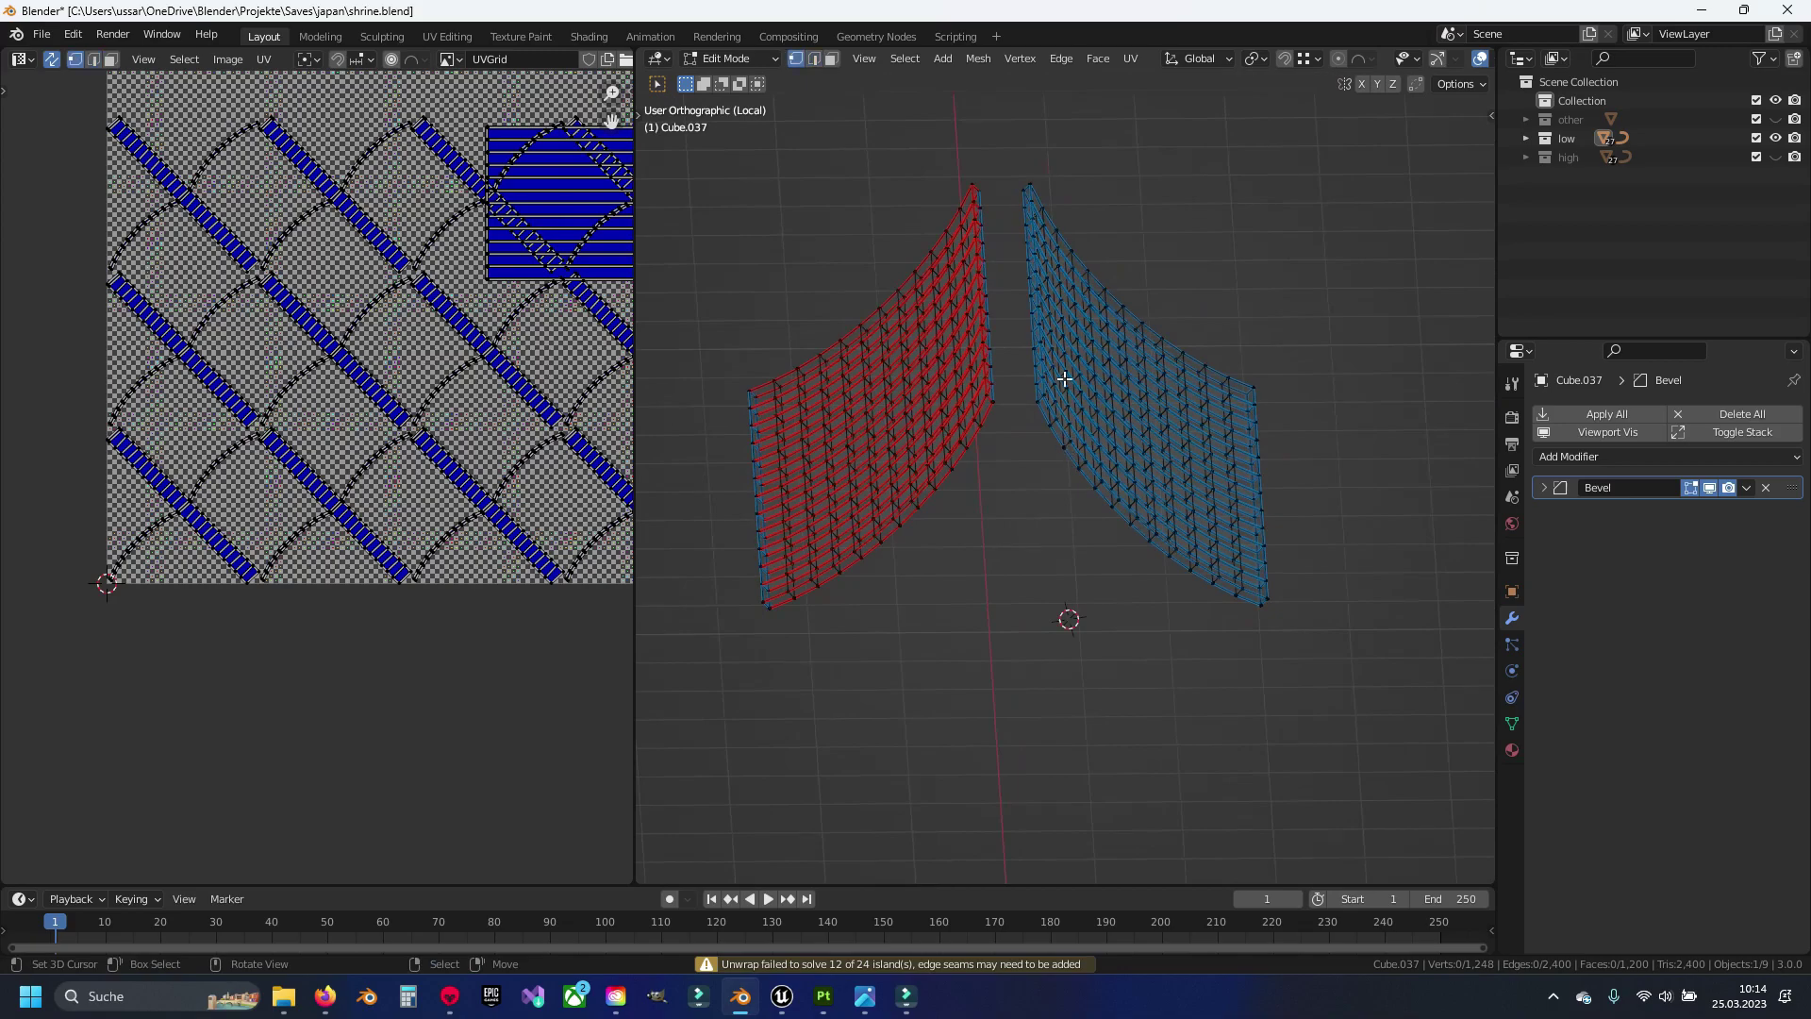
{"action": "key", "text": "b"}
{"action": "left_click_drag", "start_coordinate": [1173, 421], "coordinate": [1272, 611]}
{"action": "key", "text": "x"}
{"action": "left_click", "coordinate": [1211, 566]}
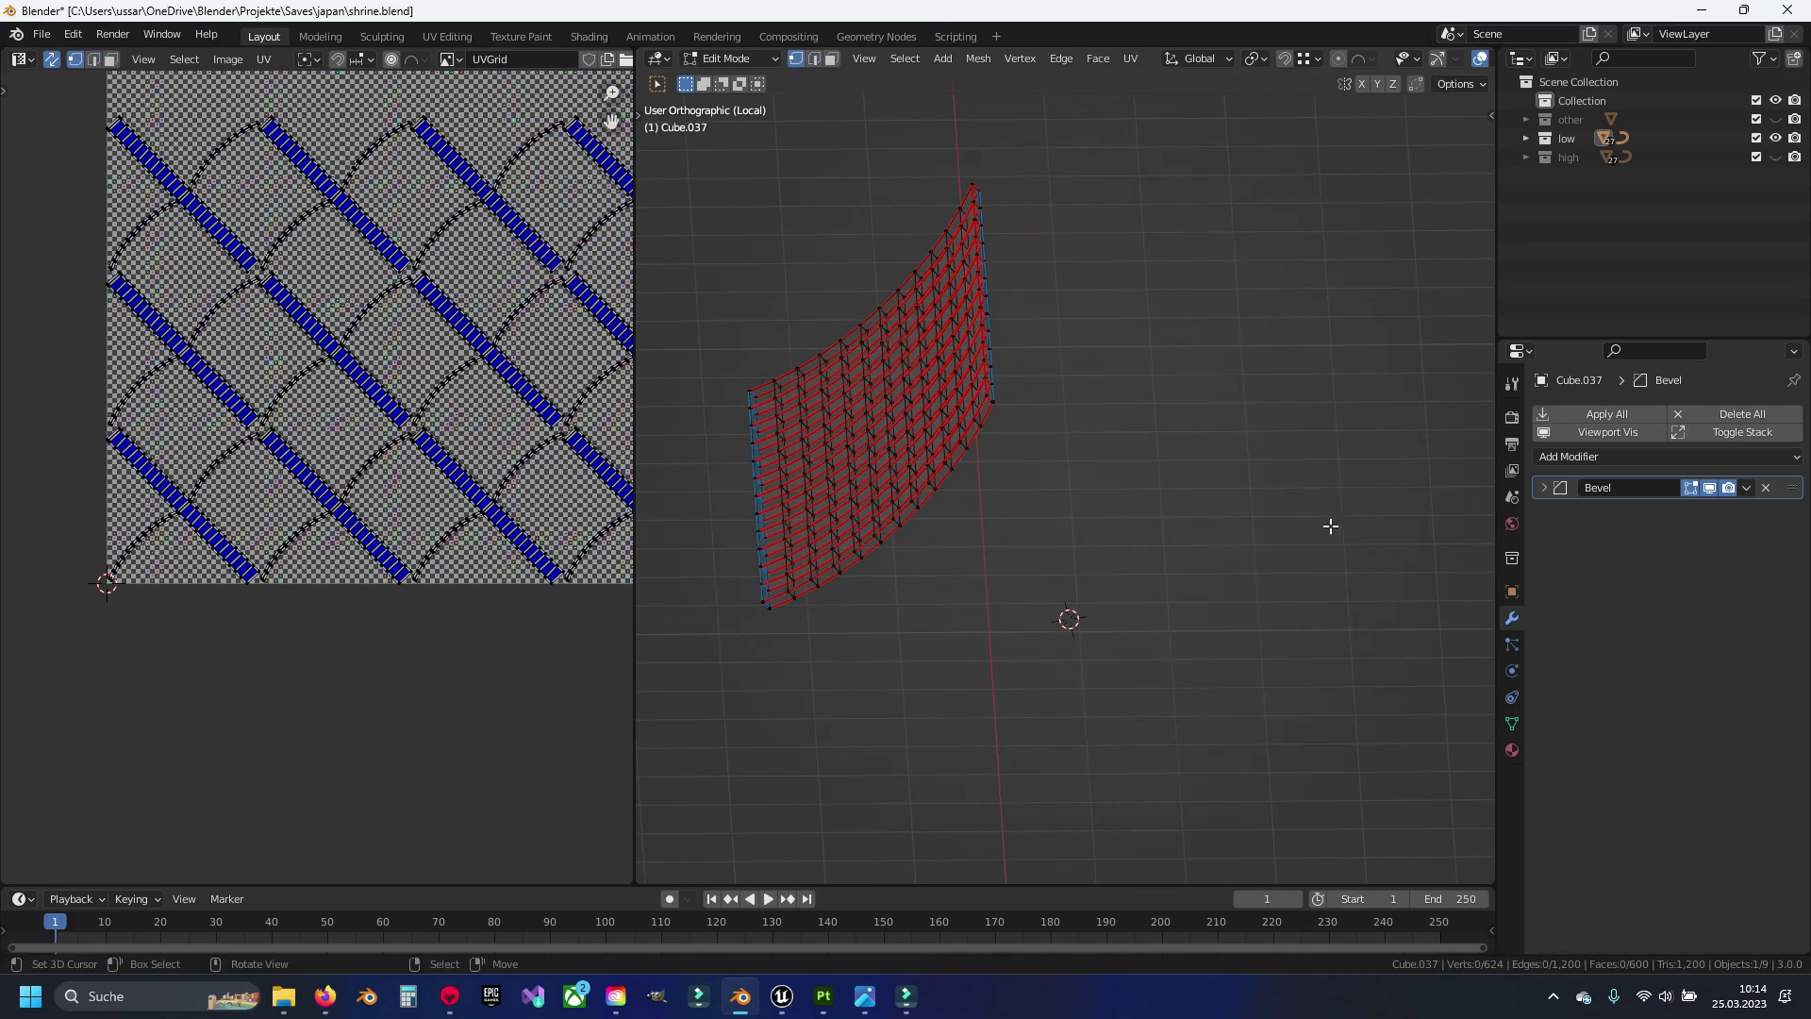
{"action": "key", "text": "Tab"}
{"action": "key", "text": "alt+z"}
Add a Mirror modifier on the Y axis only and check the mirrored roof
{"action": "left_click", "coordinate": [1601, 456]}
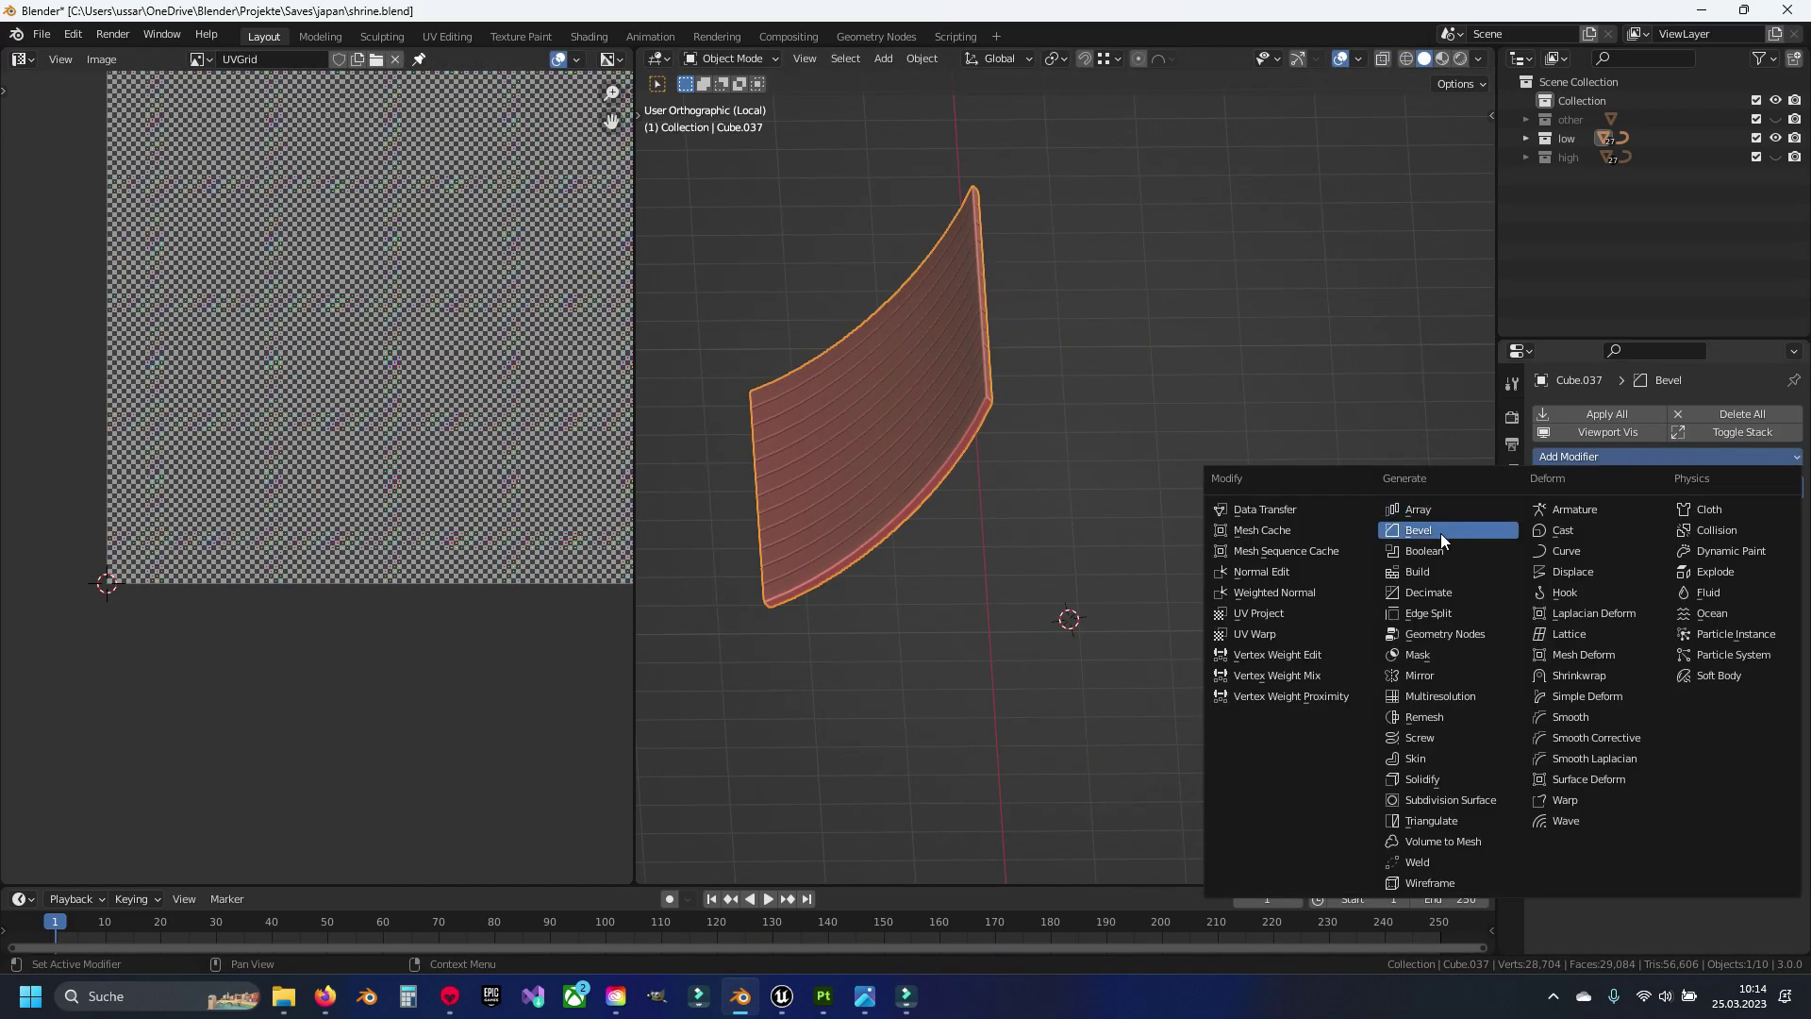
{"action": "left_click", "coordinate": [1430, 667]}
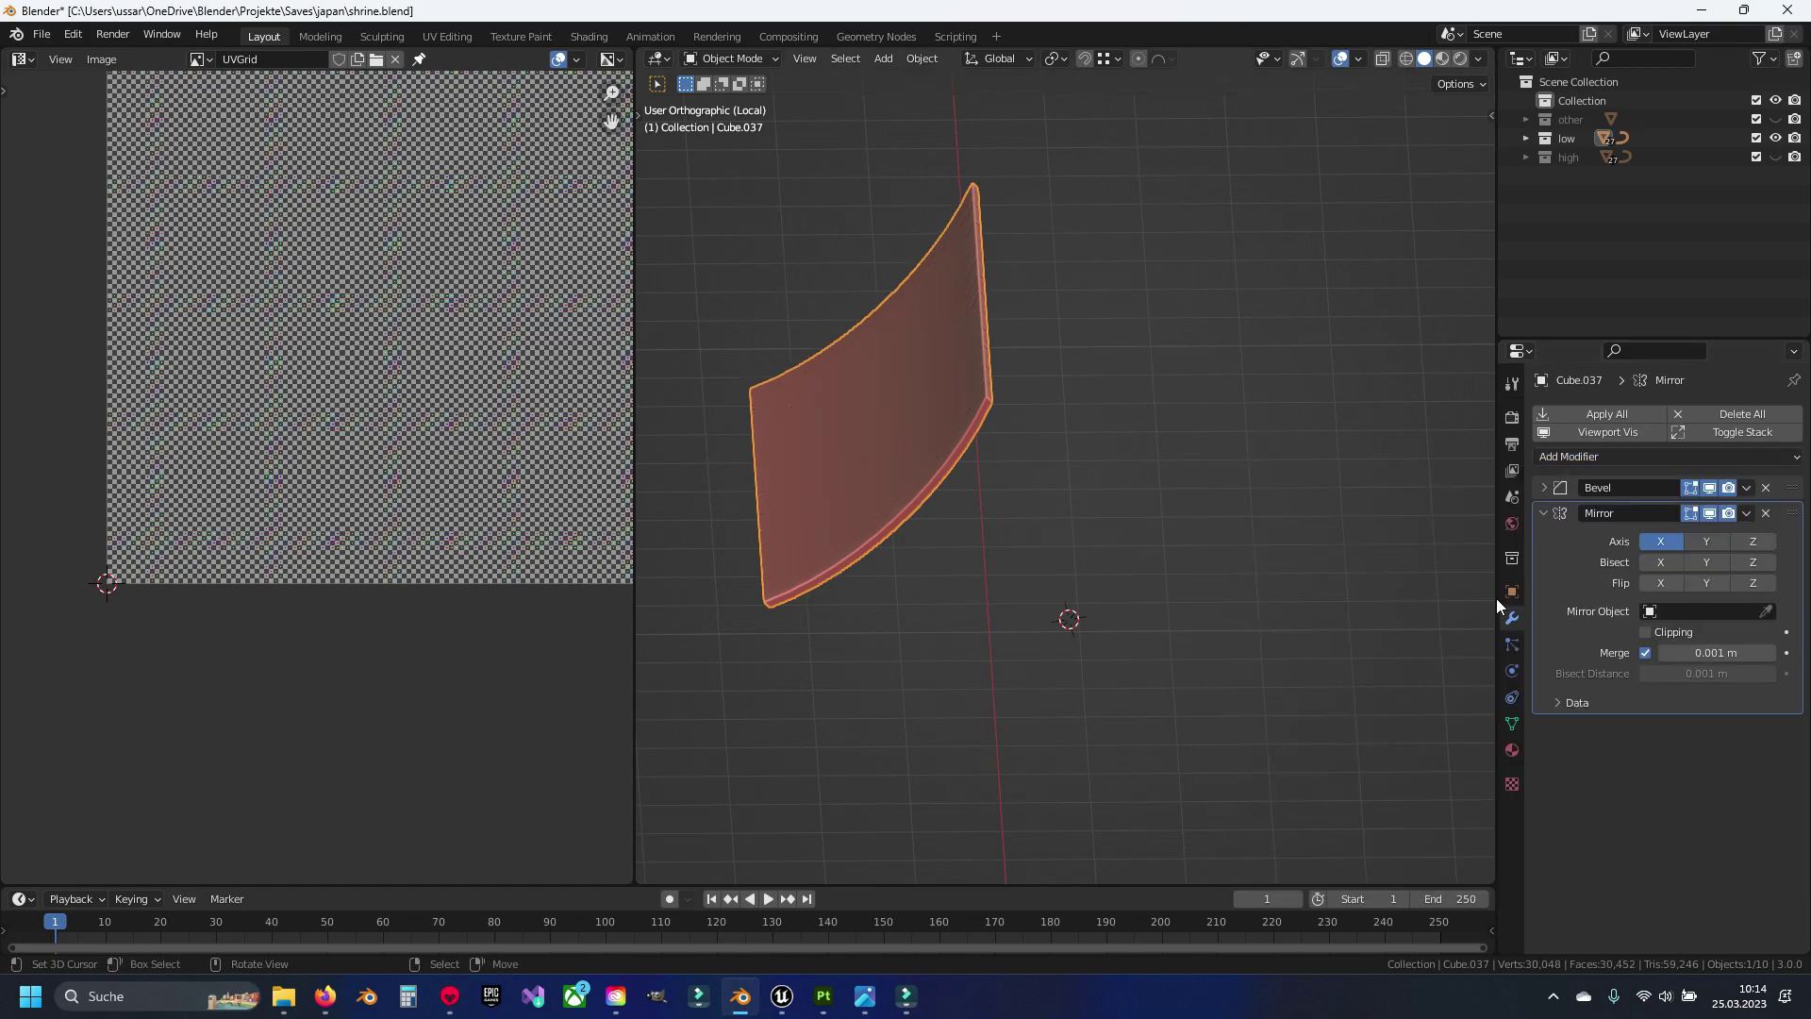
{"action": "left_click", "coordinate": [1667, 541]}
{"action": "left_click", "coordinate": [1706, 541]}
{"action": "key", "text": "Tab"}
{"action": "middle_click_drag", "start_coordinate": [995, 500], "coordinate": [1007, 498]}
{"action": "key", "text": "a"}
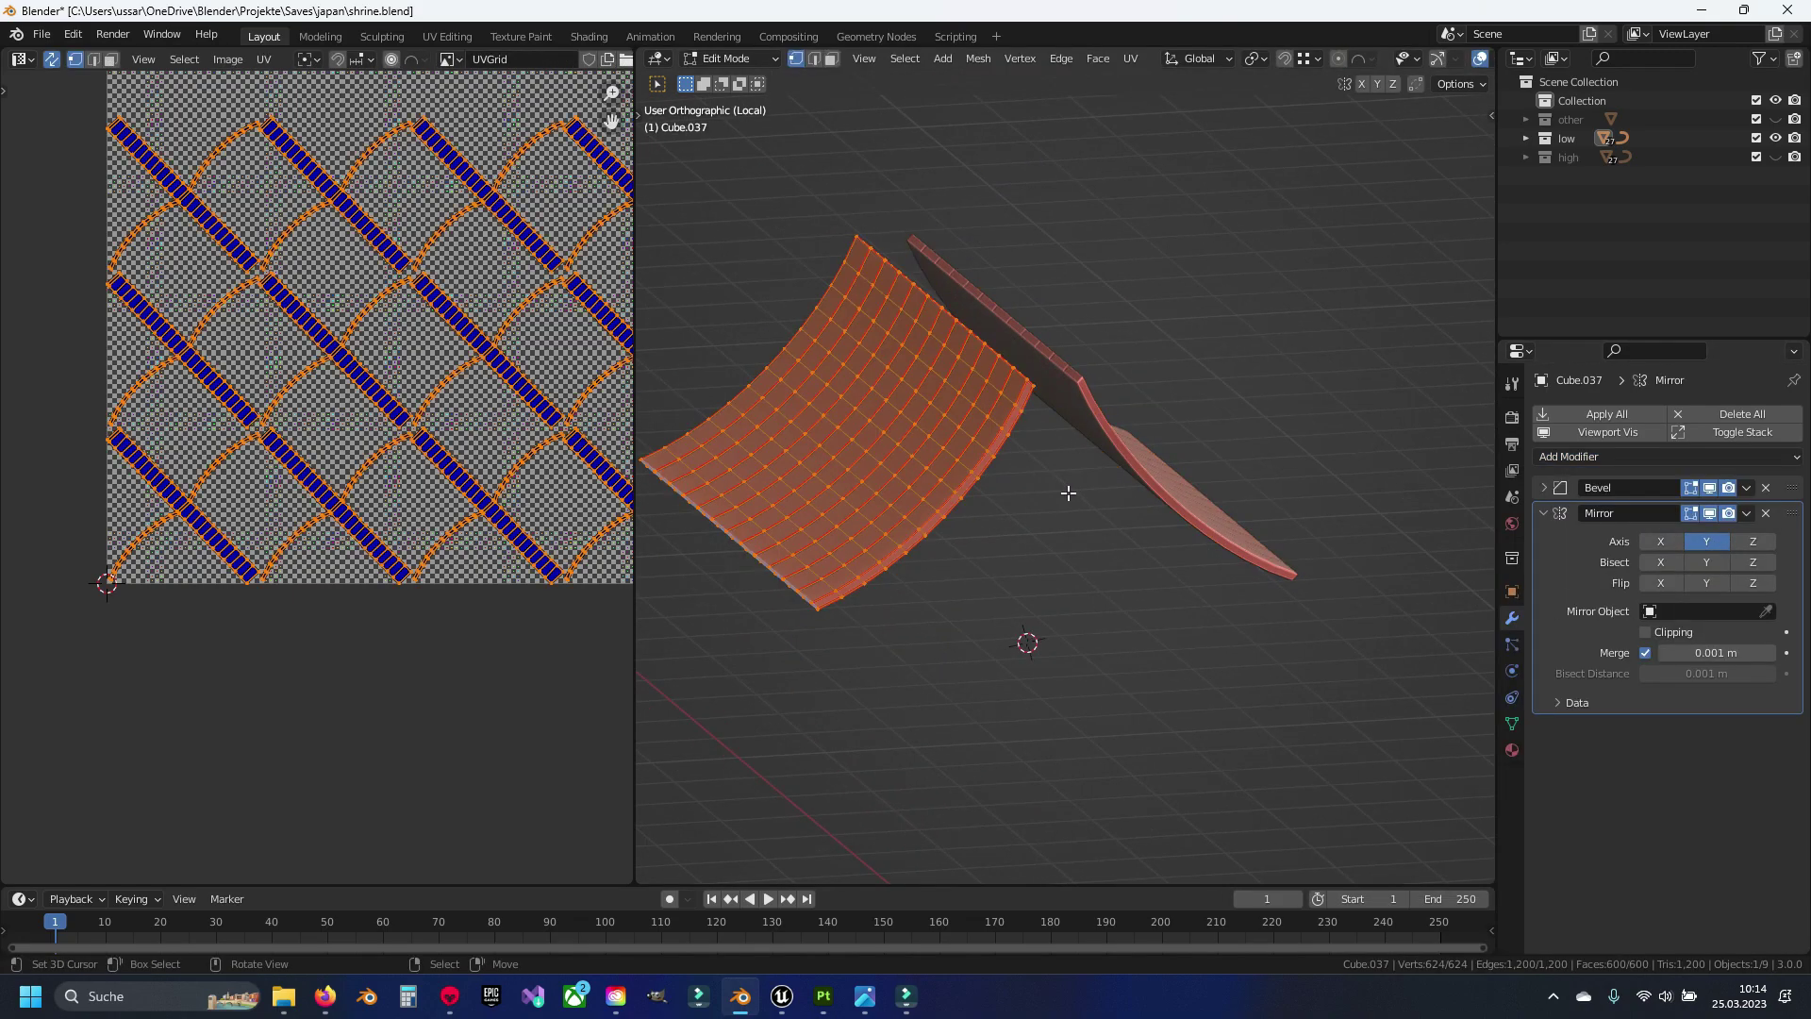
{"action": "key", "text": "Tab"}
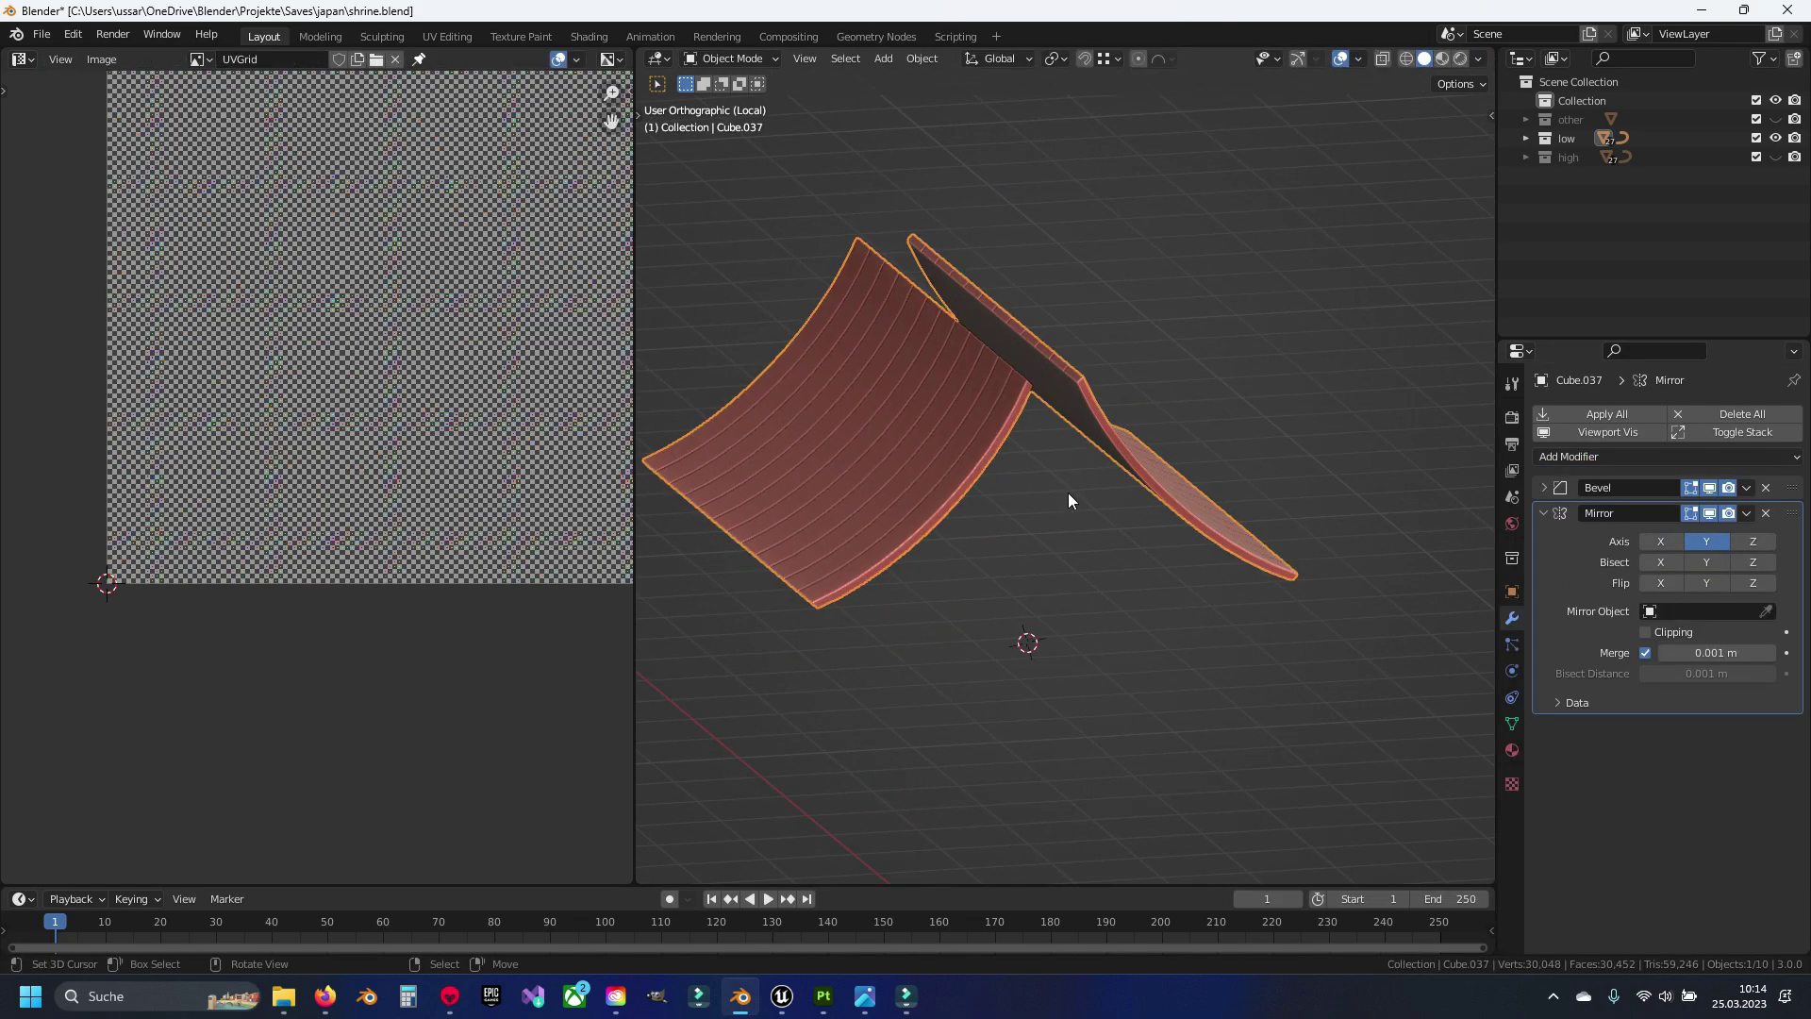
{"action": "key", "text": "KP_Divide"}
{"action": "key", "text": "Tab"}
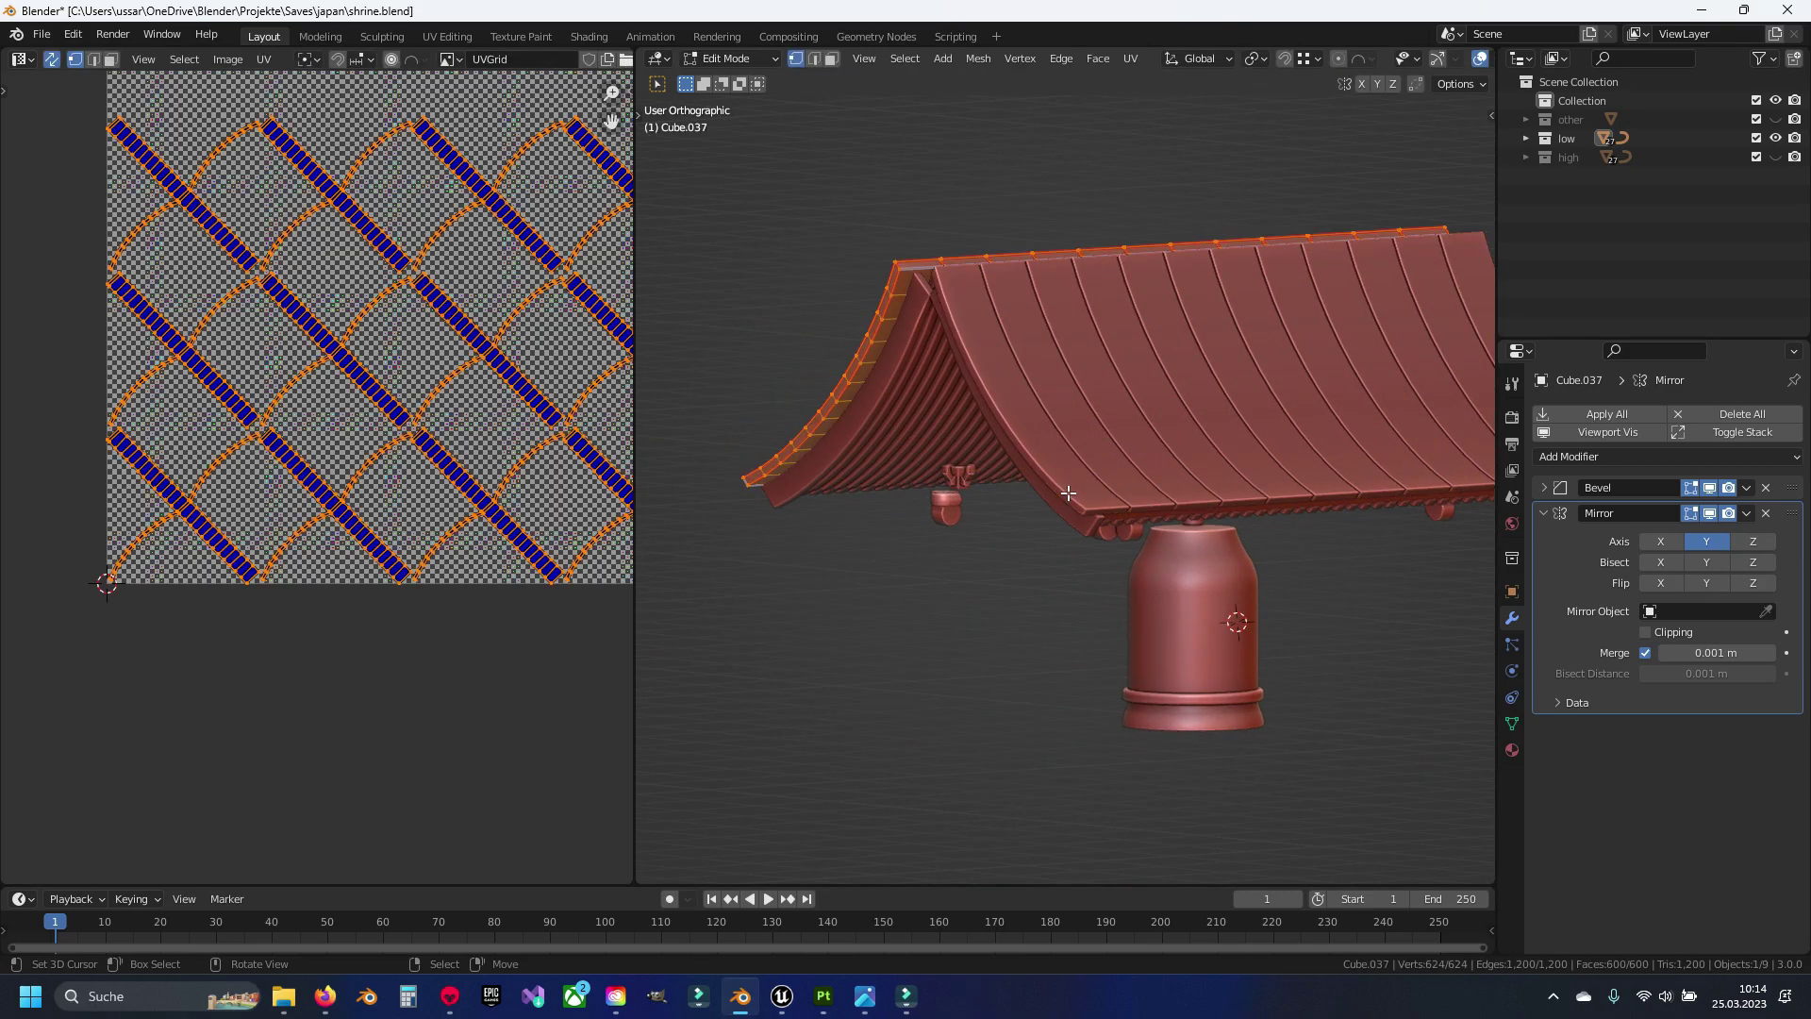
{"action": "middle_click_drag", "start_coordinate": [949, 537], "coordinate": [1113, 533]}
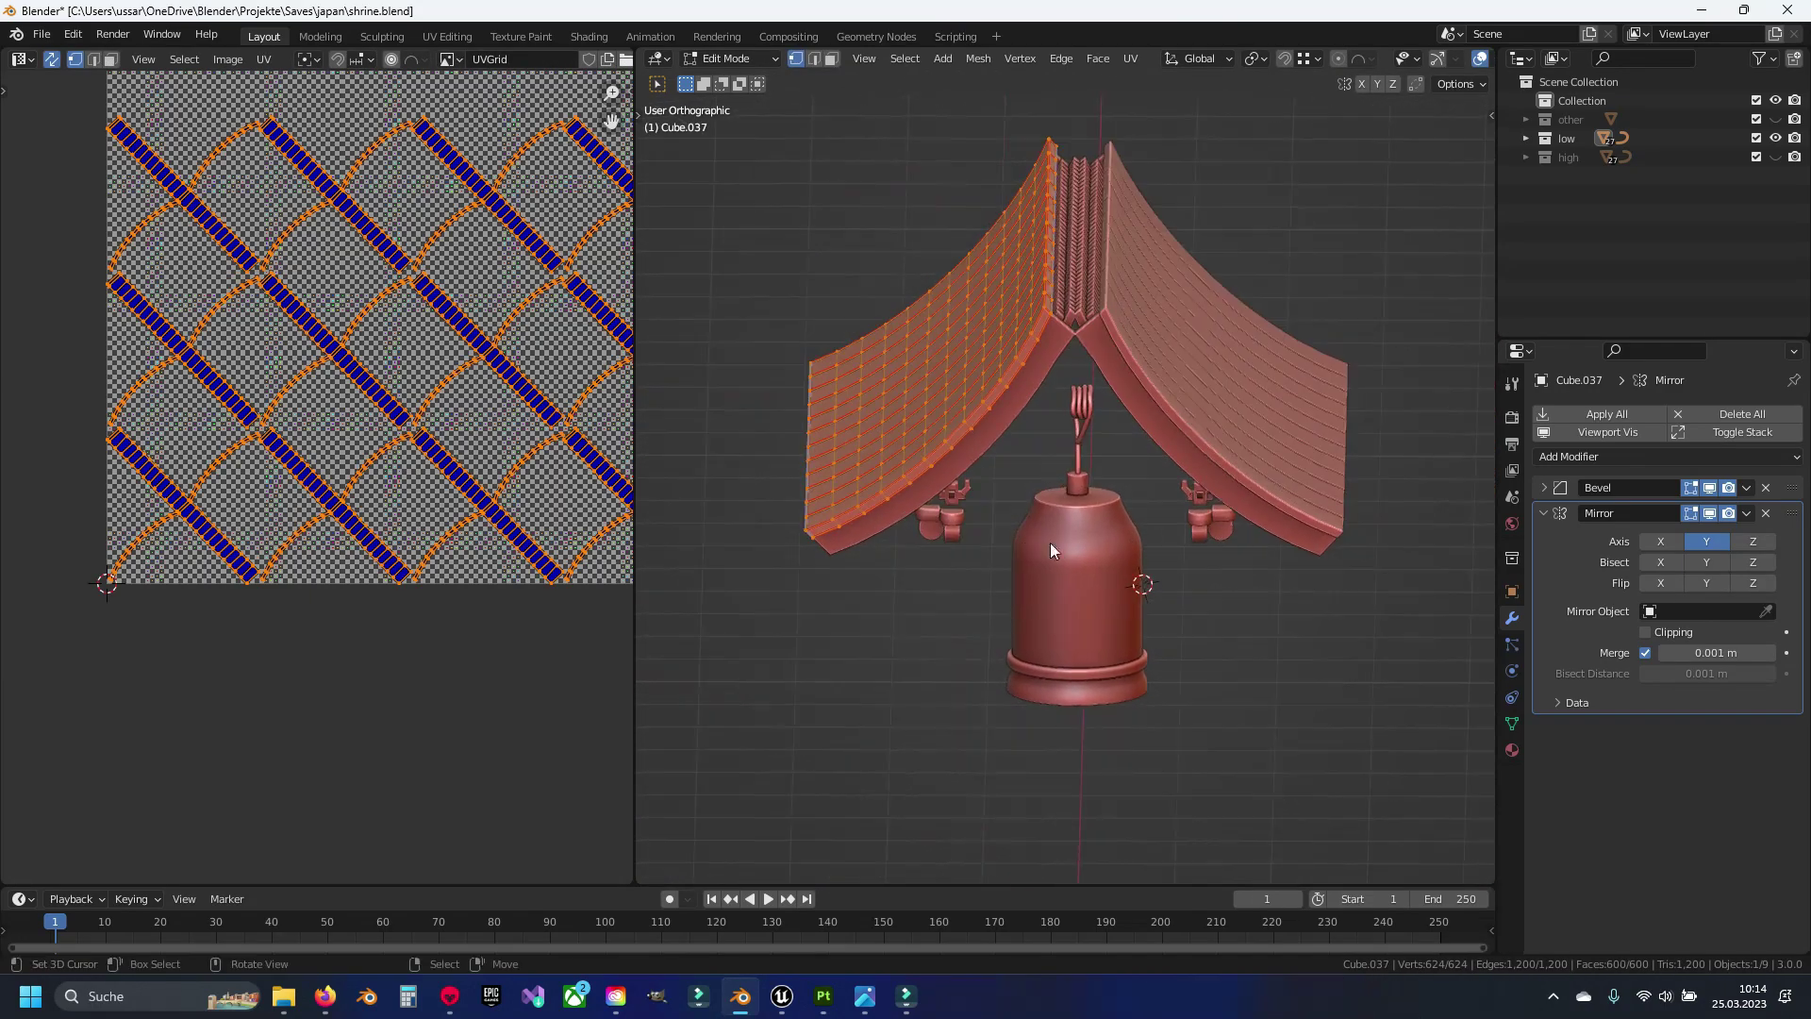
{"action": "key", "text": "Tab"}
Apply the Mirror modifier and unwrap the combined roof tiles again
{"action": "left_click", "coordinate": [1739, 513]}
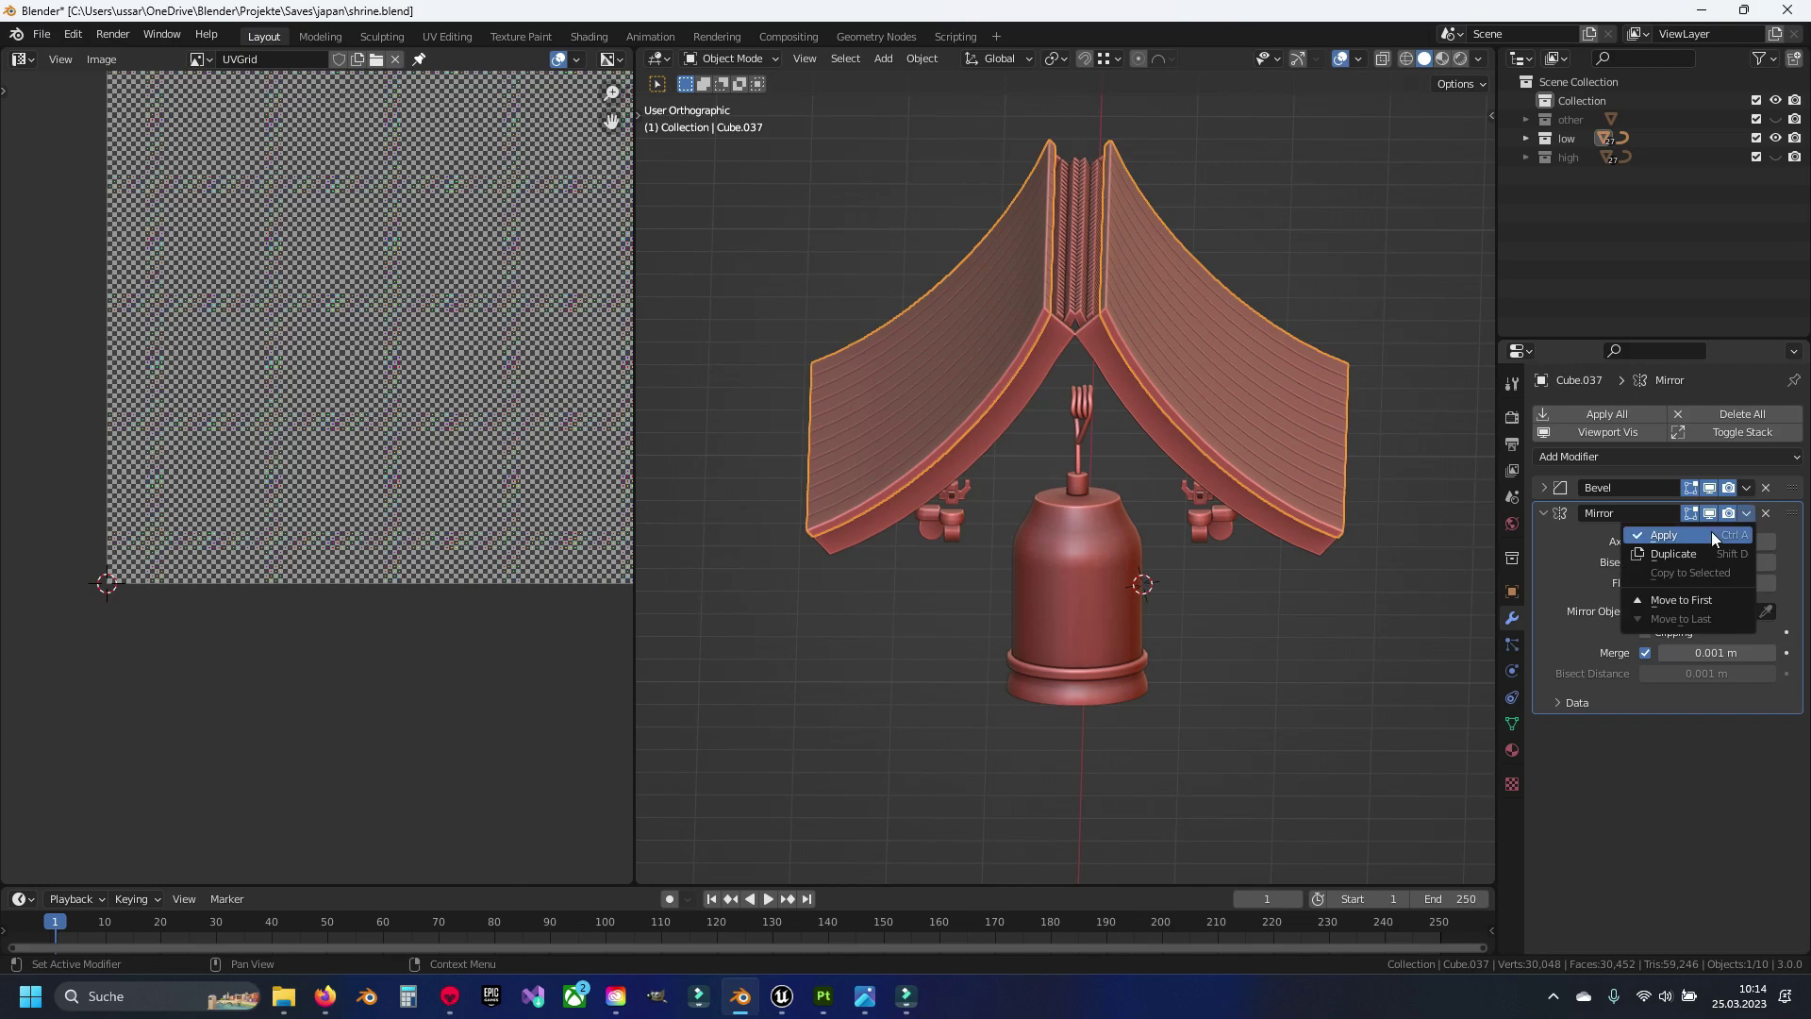
{"action": "key", "text": "Tab"}
{"action": "key", "text": "u"}
{"action": "left_click", "coordinate": [1120, 523]}
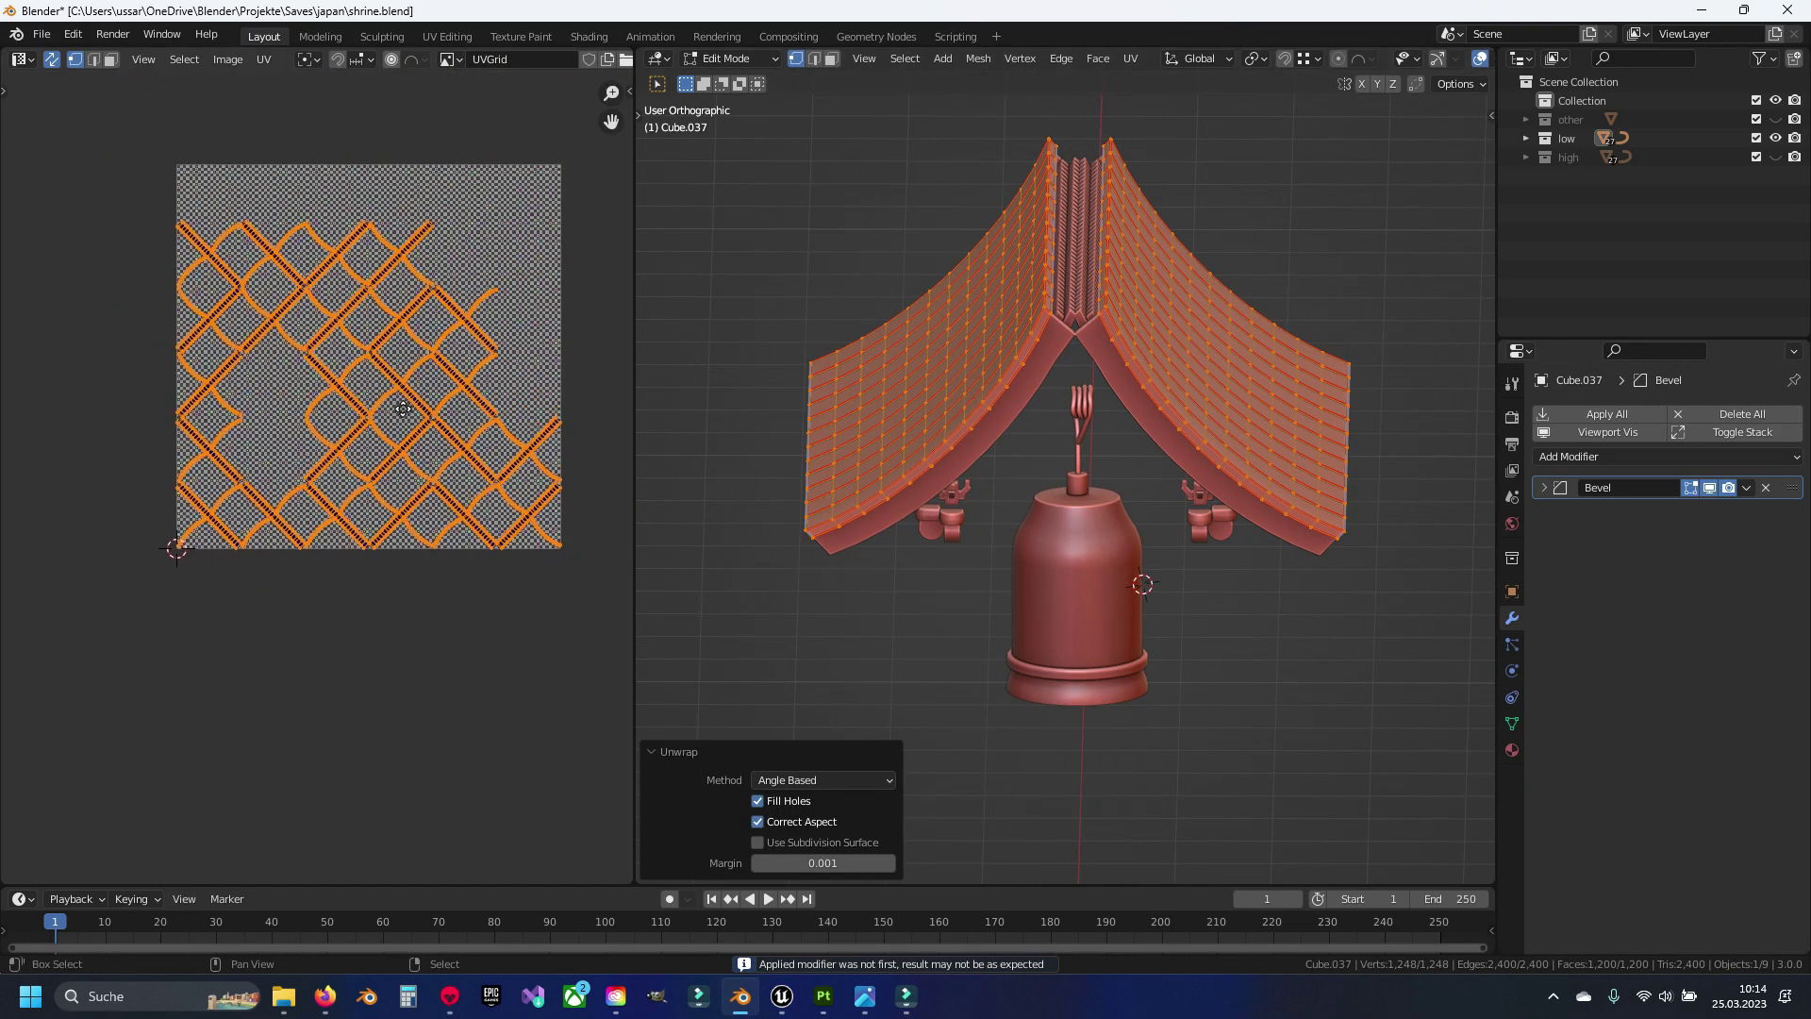
{"action": "scroll", "coordinate": [373, 441], "scroll_direction": "up", "scroll_amount": 3}
{"action": "key", "text": "Tab"}
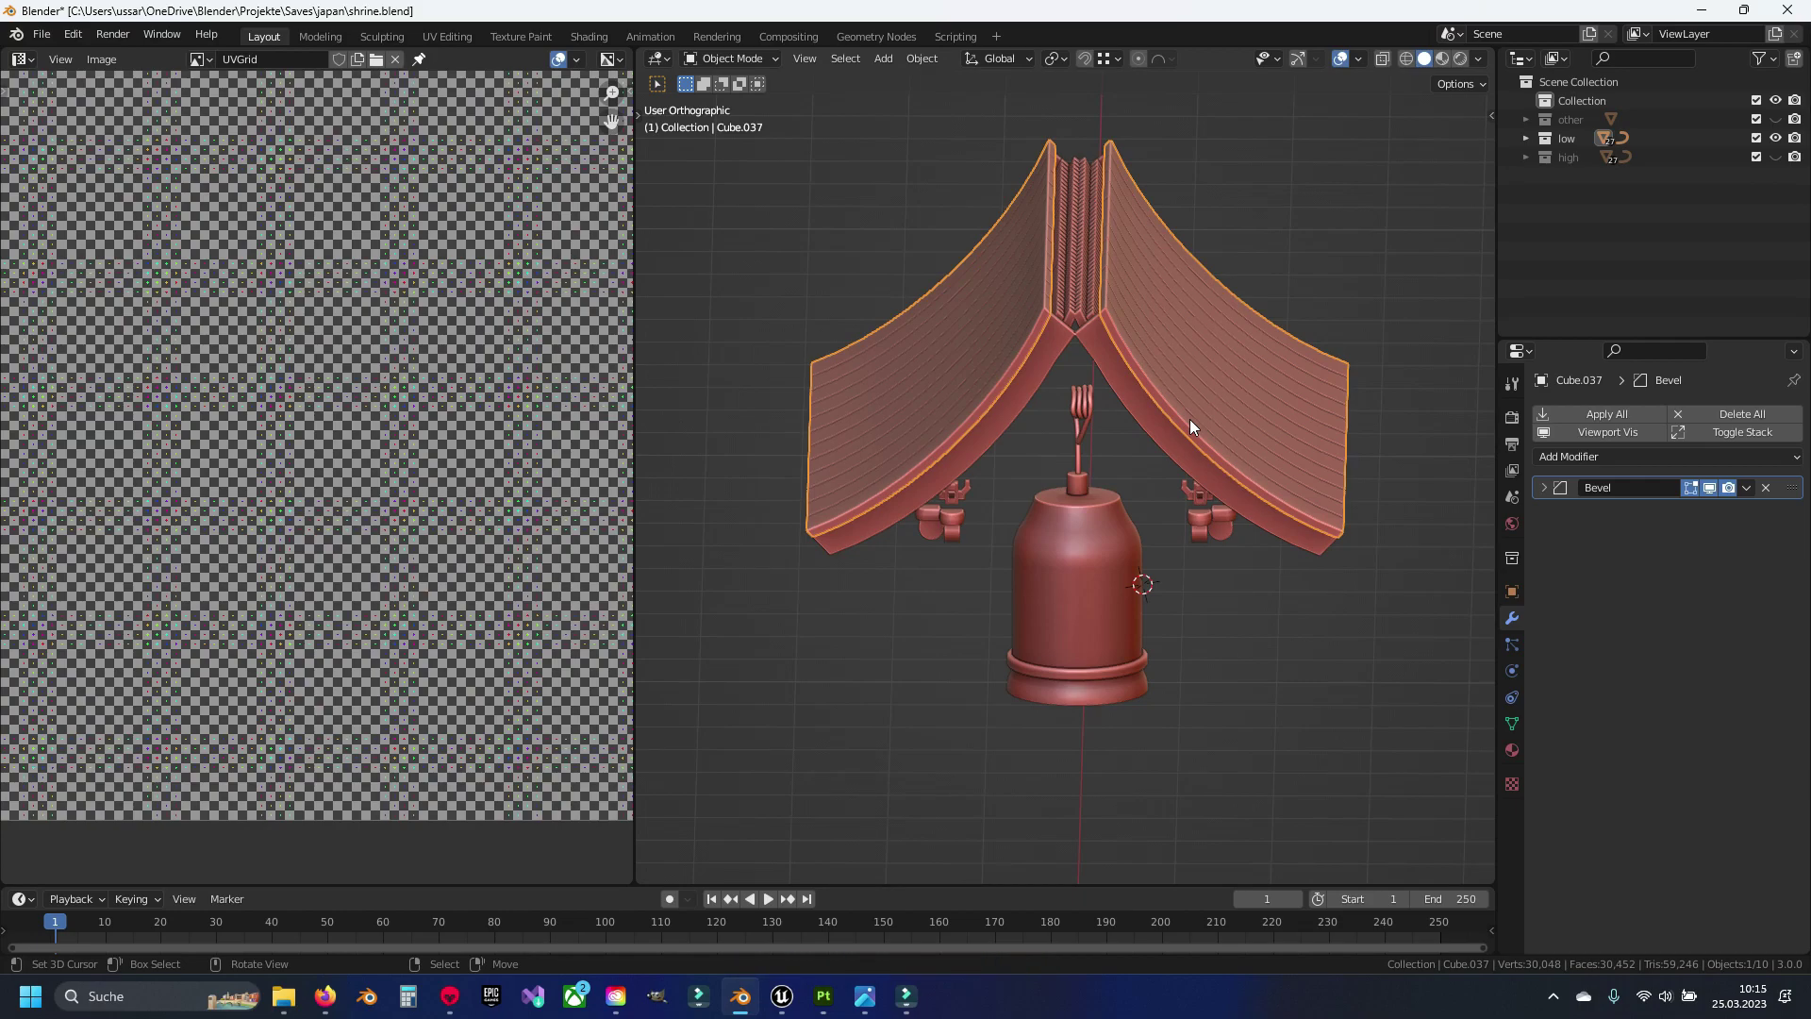
Select roof board Cube.032, save, and enter Edit Mode with edge selection and nothing selected
{"action": "left_click", "coordinate": [1190, 419]}
{"action": "key", "text": "ctrl+s"}
{"action": "mouse_move", "coordinate": [999, 400]}
{"action": "middle_mouse_down"}
{"action": "mouse_move", "coordinate": [1098, 406]}
{"action": "mouse_move", "coordinate": [998, 496]}
{"action": "middle_mouse_up"}
{"action": "key", "text": "Tab"}
{"action": "scroll", "coordinate": [1080, 412], "scroll_direction": "up", "scroll_amount": 3}
{"action": "scroll", "coordinate": [1122, 391], "scroll_direction": "up", "scroll_amount": 3}
{"action": "scroll", "coordinate": [1155, 372], "scroll_direction": "up", "scroll_amount": 2}
{"action": "key", "text": "alt+a"}
{"action": "key", "text": "2"}
{"action": "scroll", "coordinate": [1154, 372], "scroll_direction": "down", "scroll_amount": 2}
{"action": "scroll", "coordinate": [1099, 407], "scroll_direction": "up", "scroll_amount": 2}
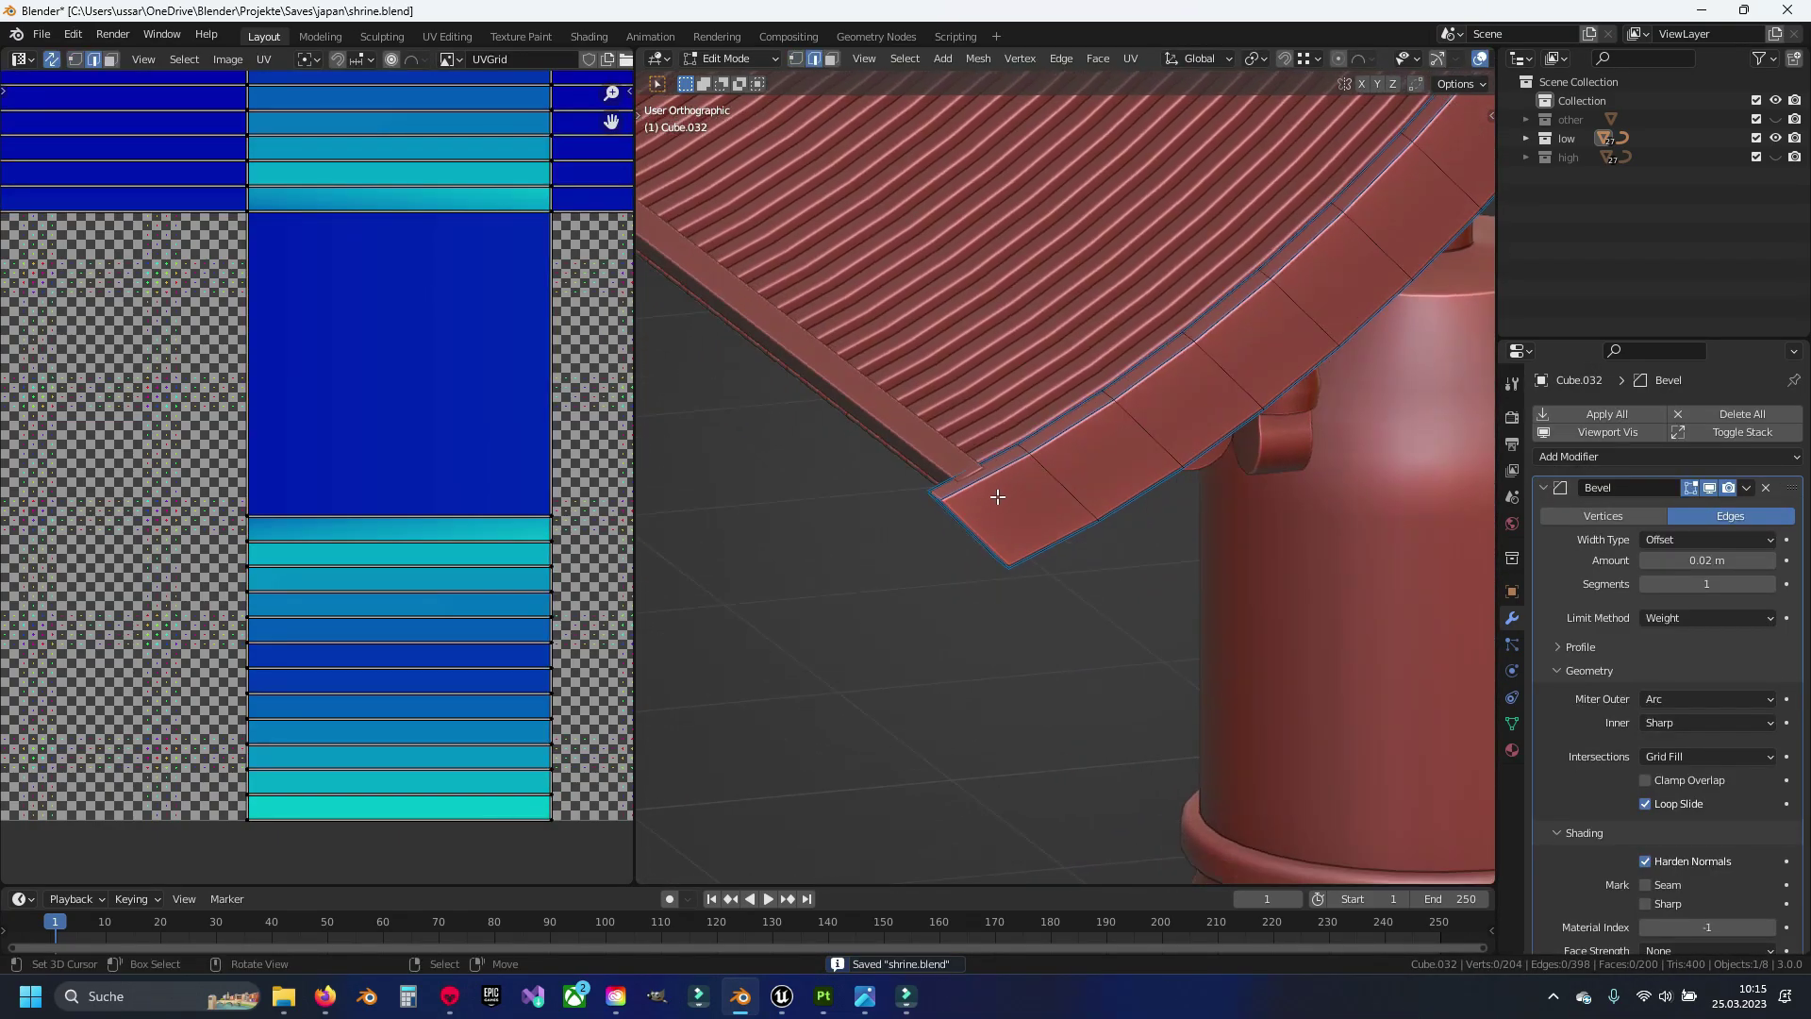
{"action": "scroll", "coordinate": [979, 498], "scroll_direction": "up", "scroll_amount": 3}
{"action": "scroll", "coordinate": [997, 538], "scroll_direction": "down", "scroll_amount": 1}
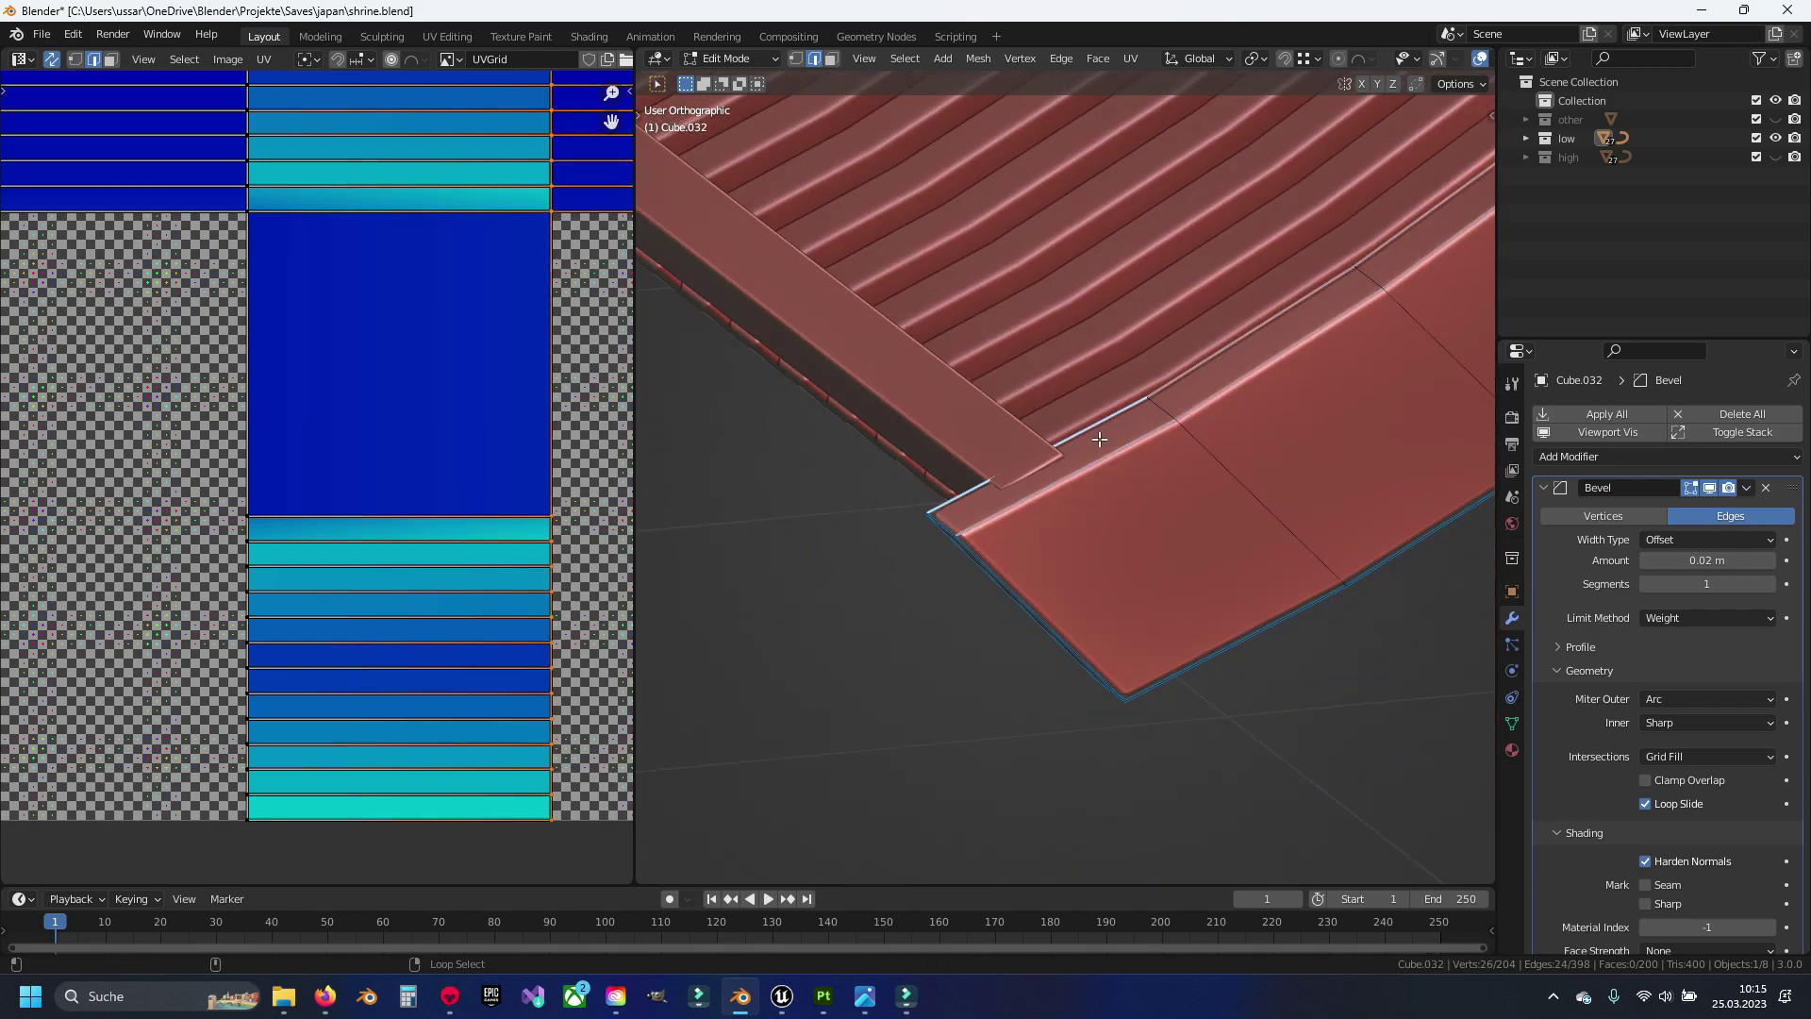
Mark the roof board's outer border and board-end edge loops as seams
{"action": "left_click", "coordinate": [1236, 604], "text": "alt"}
{"action": "mouse_move", "coordinate": [1235, 604]}
{"action": "middle_mouse_down"}
{"action": "mouse_move", "coordinate": [1179, 519]}
{"action": "mouse_move", "coordinate": [1056, 535]}
{"action": "mouse_move", "coordinate": [956, 493]}
{"action": "middle_mouse_up"}
{"action": "left_click", "coordinate": [1056, 536], "text": "alt+shift"}
{"action": "left_click", "coordinate": [956, 494], "text": "shift"}
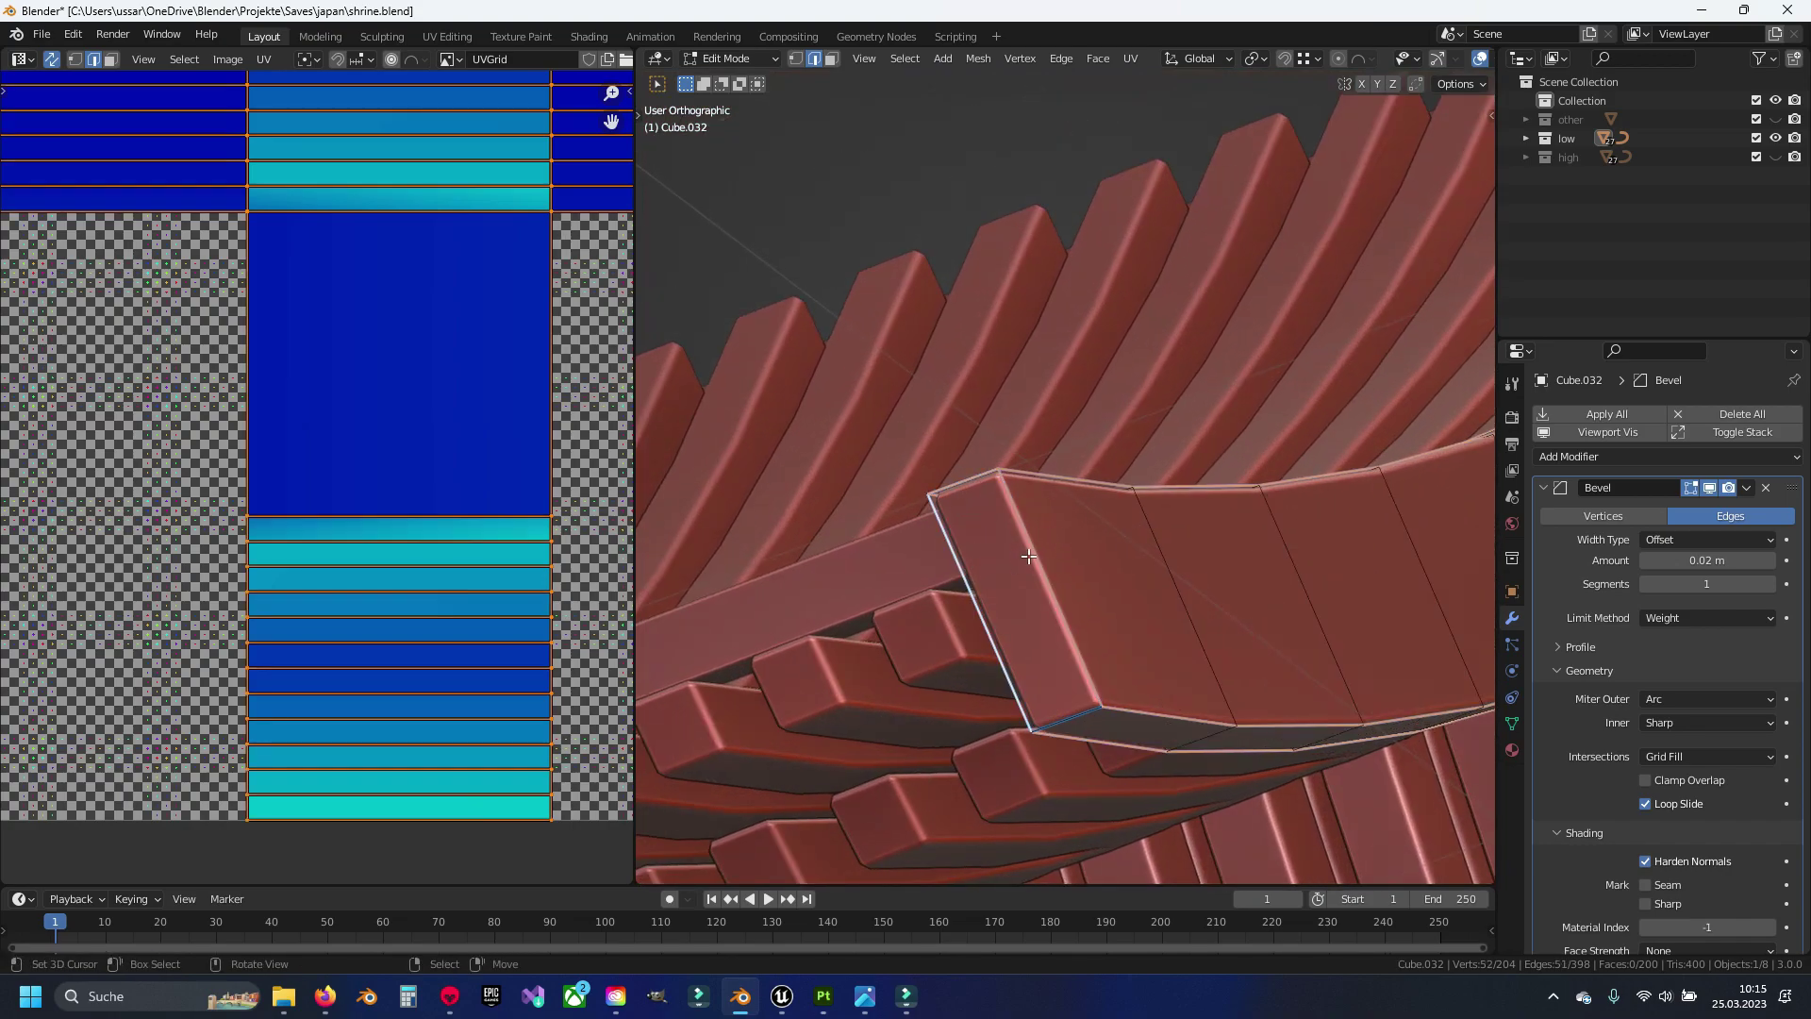
{"action": "scroll", "coordinate": [1028, 557], "scroll_direction": "down", "scroll_amount": 5}
{"action": "middle_click_drag", "start_coordinate": [1028, 556], "coordinate": [1233, 483]}
{"action": "key", "text": "ctrl+e"}
{"action": "left_click", "coordinate": [1234, 483]}
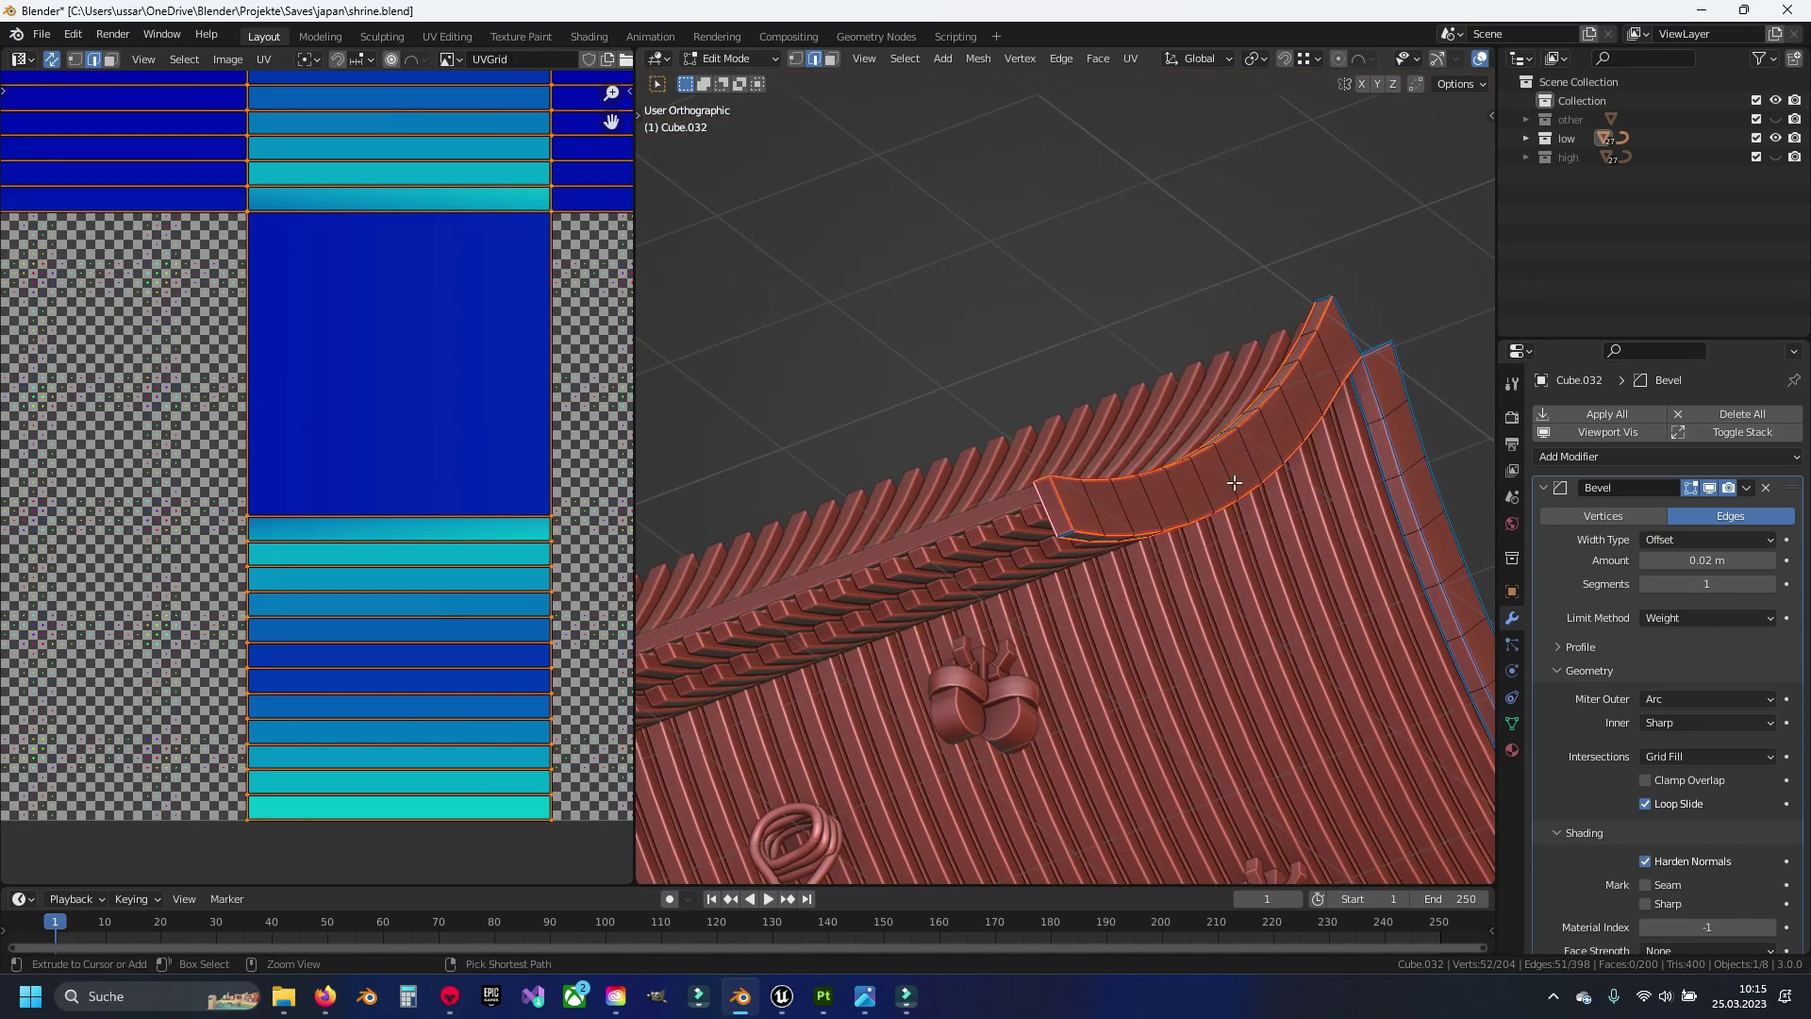
Unwrap the connected roof board and move its UV islands to the left
{"action": "key", "text": "ctrl+l"}
{"action": "key", "text": "u"}
{"action": "left_click", "coordinate": [1234, 483]}
{"action": "scroll", "coordinate": [563, 532], "scroll_direction": "down", "scroll_amount": 5}
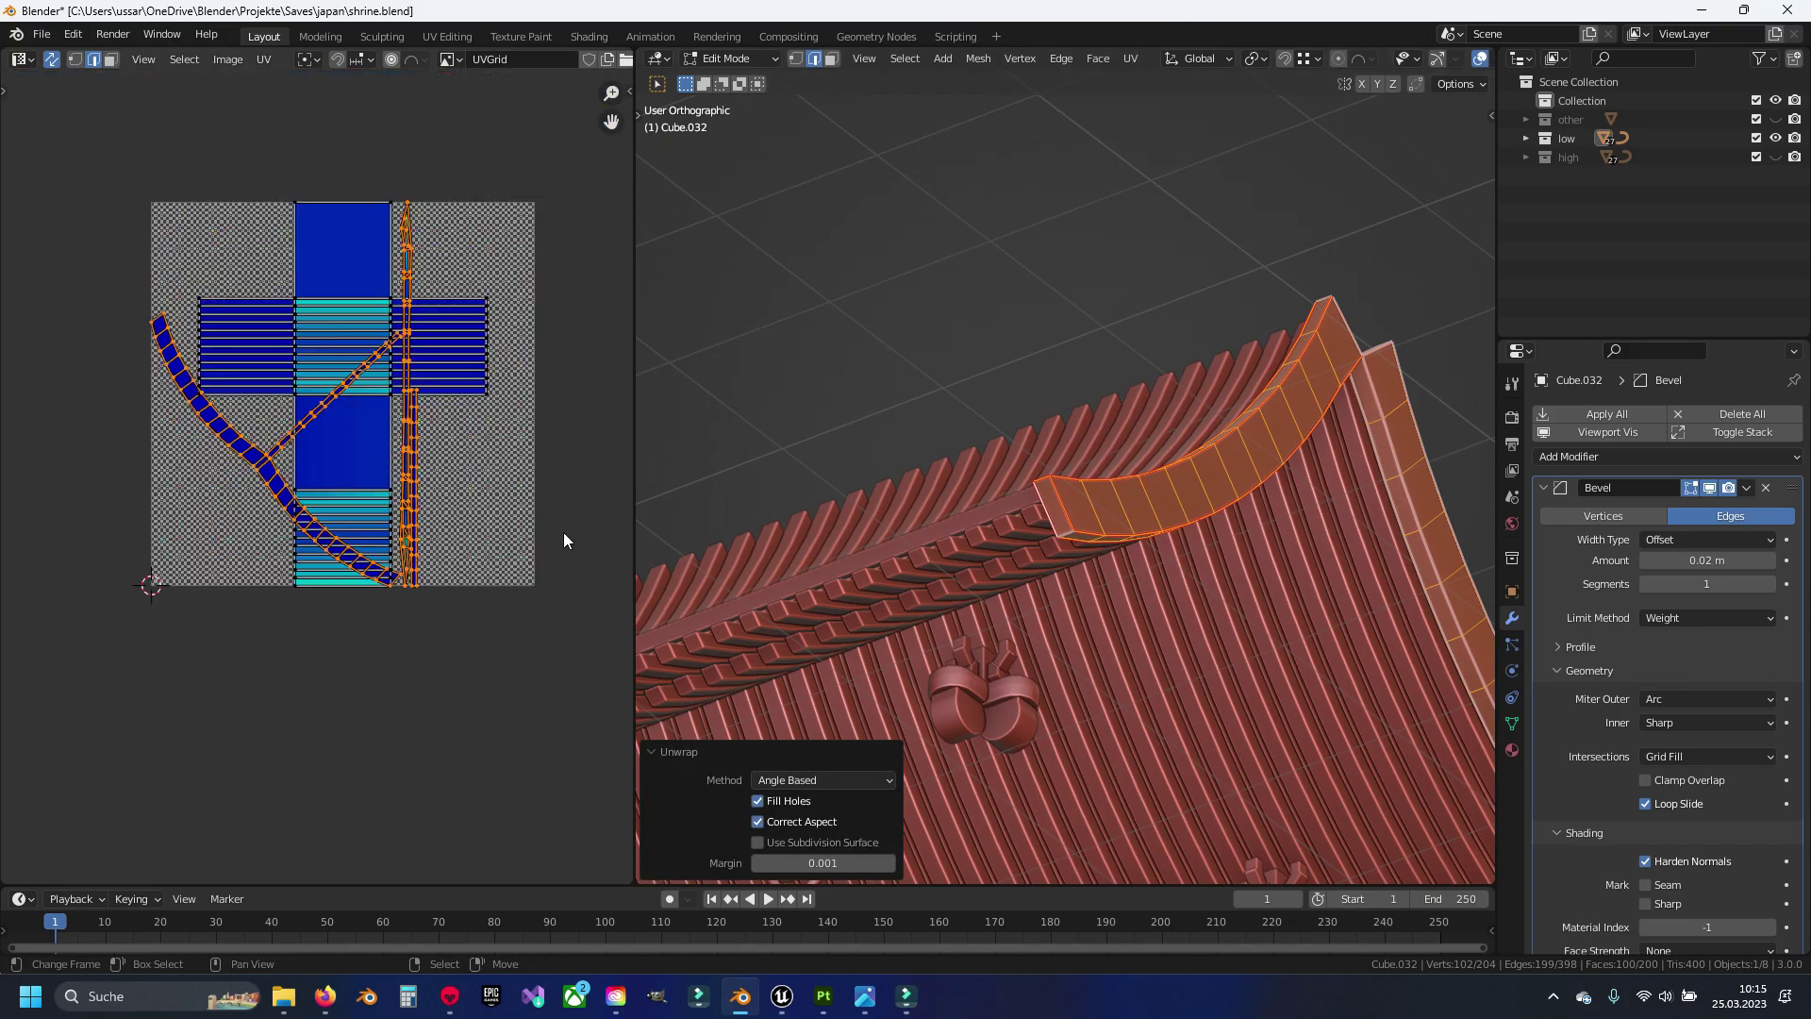
{"action": "key", "text": "g"}
{"action": "left_click", "coordinate": [364, 505]}
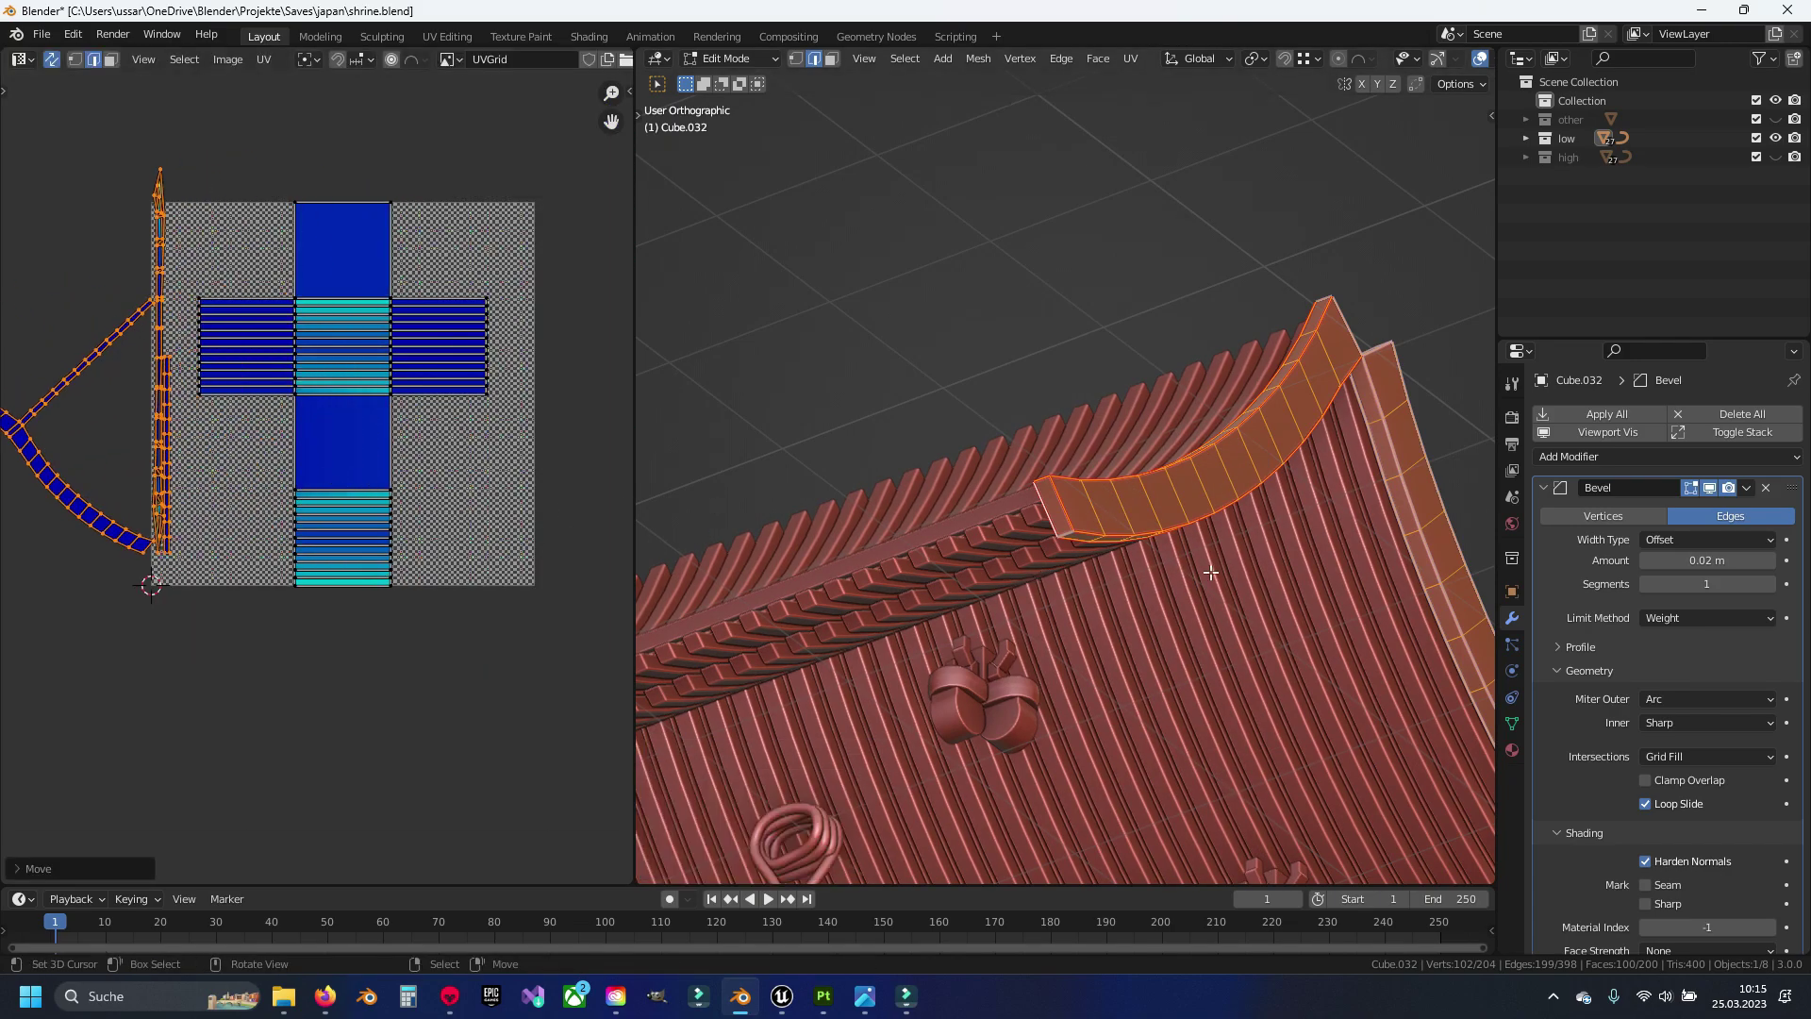
Unwrap the board part along the right ridge and move its island up-left
{"action": "key", "text": "alt+a"}
{"action": "mouse_move", "coordinate": [1210, 573]}
{"action": "middle_mouse_down"}
{"action": "mouse_move", "coordinate": [1033, 511]}
{"action": "mouse_move", "coordinate": [1063, 456]}
{"action": "middle_mouse_up"}
{"action": "left_click", "coordinate": [1153, 368], "text": "alt"}
{"action": "mouse_move", "coordinate": [935, 707]}
{"action": "middle_mouse_down"}
{"action": "mouse_move", "coordinate": [1334, 591]}
{"action": "mouse_move", "coordinate": [1067, 595]}
{"action": "middle_mouse_up"}
{"action": "middle_click_drag", "start_coordinate": [996, 520], "coordinate": [1075, 568]}
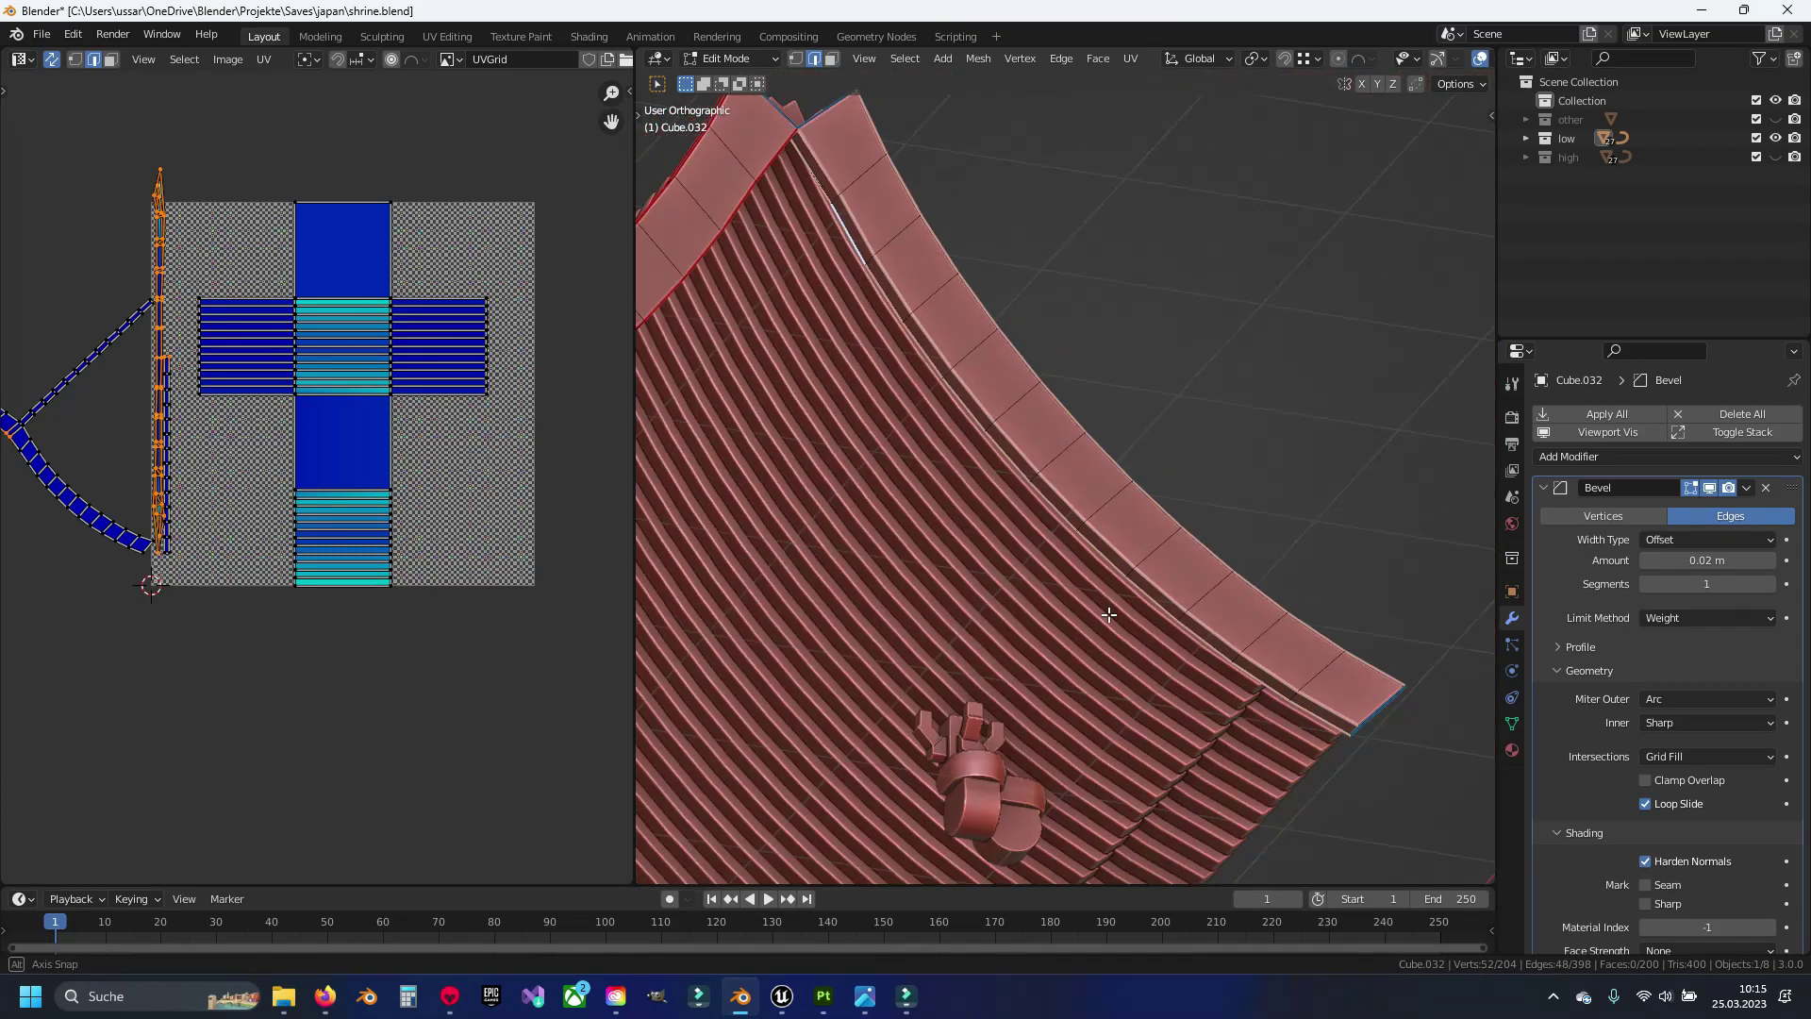
{"action": "scroll", "coordinate": [1075, 569], "scroll_direction": "down", "scroll_amount": 2}
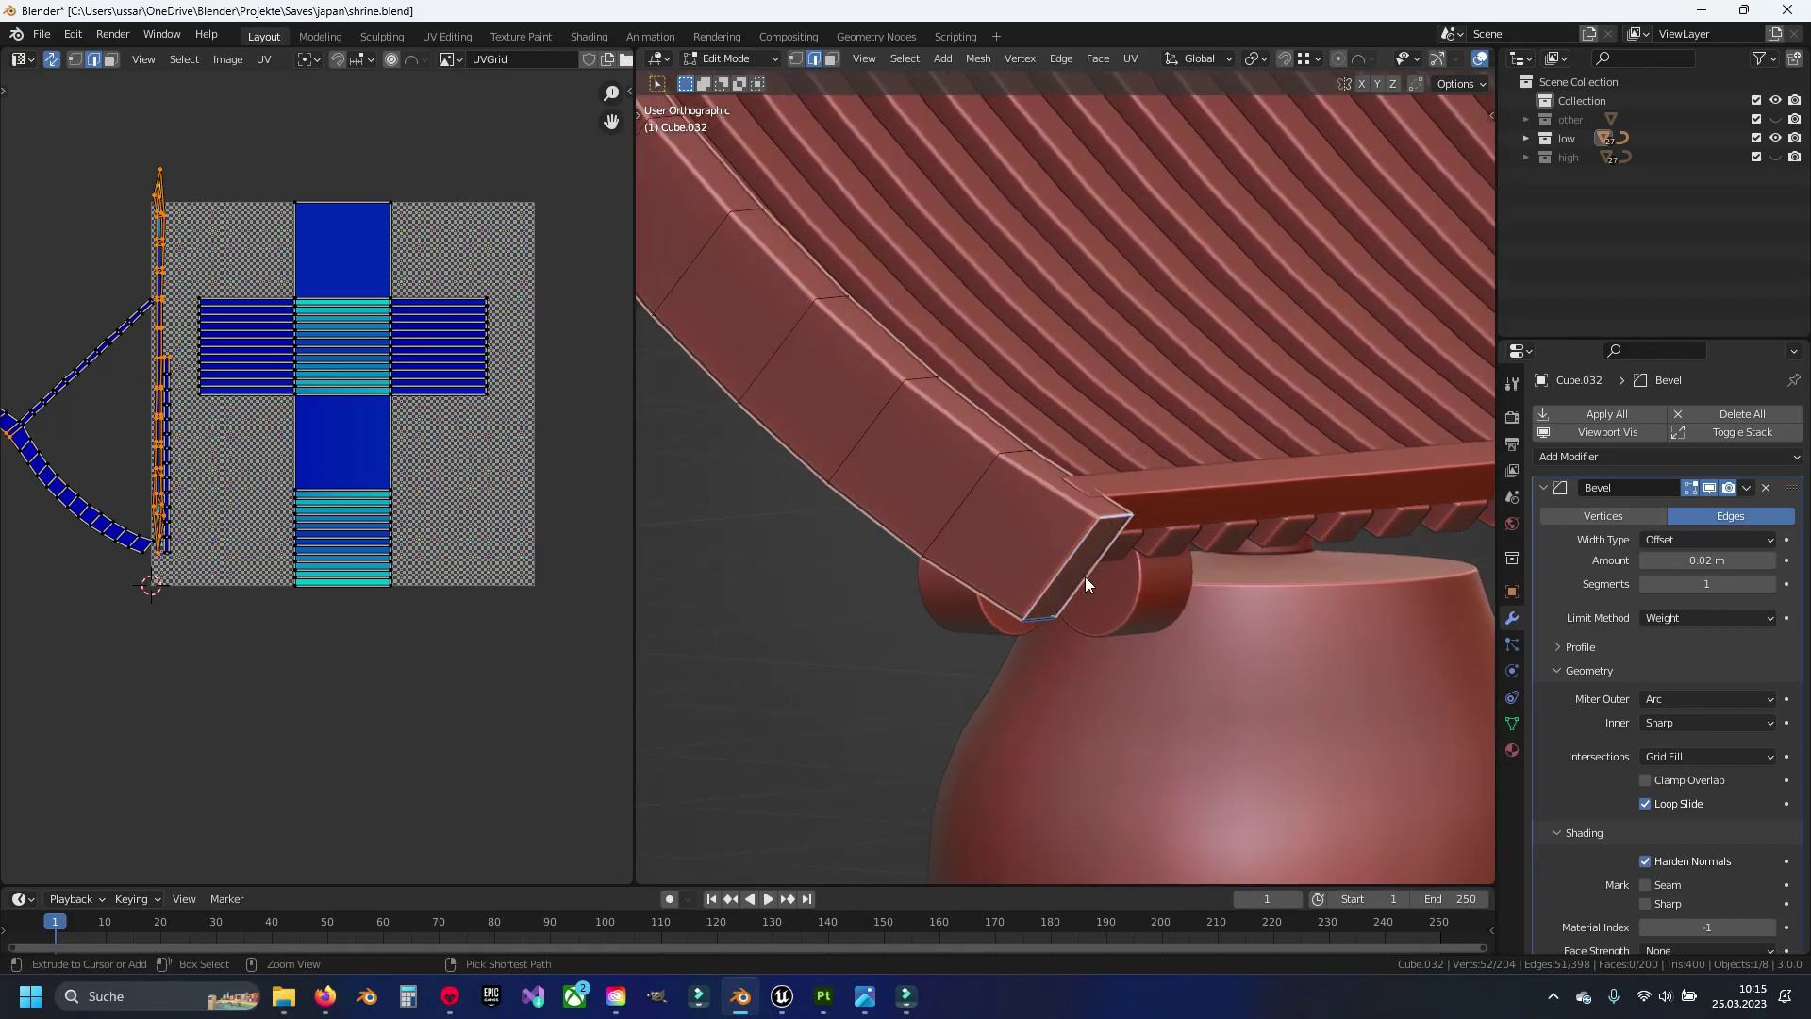
{"action": "key", "text": "l"}
{"action": "key", "text": "u"}
{"action": "left_click", "coordinate": [1070, 575]}
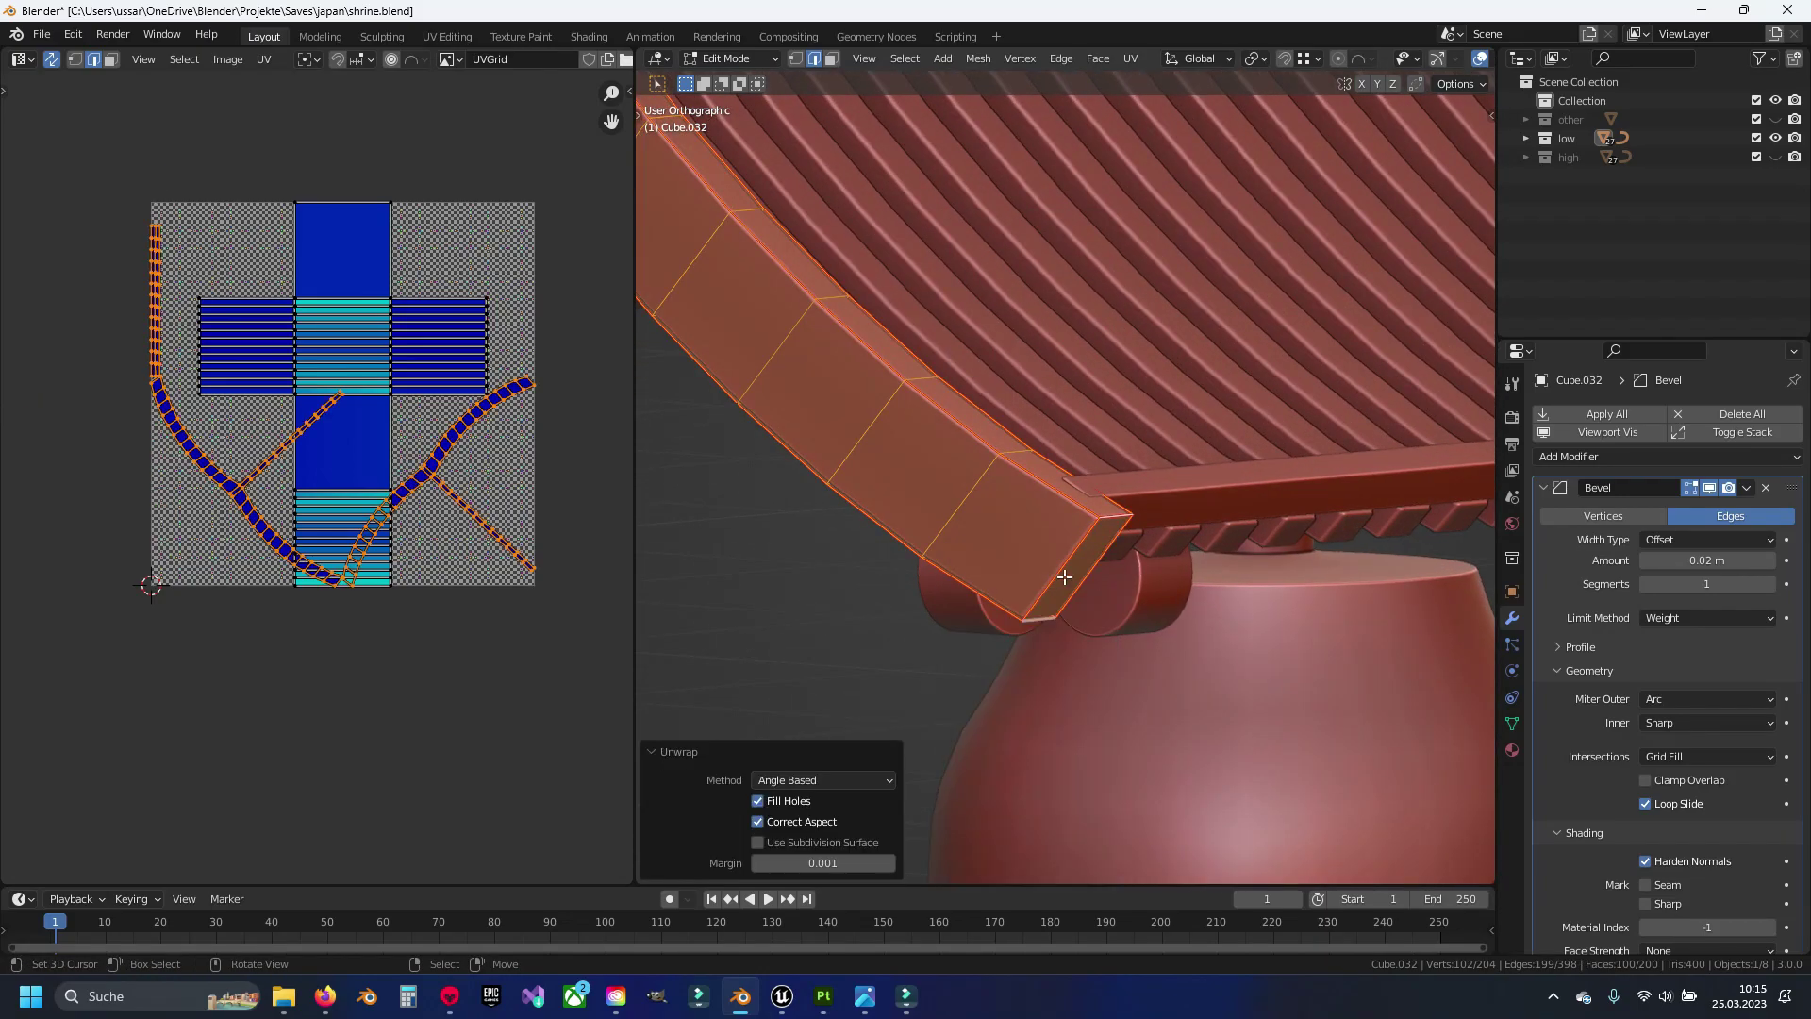
{"action": "key", "text": "g"}
{"action": "left_click", "coordinate": [329, 405]}
Select the first two edge loops on the curved roof-edge tile
{"action": "scroll", "coordinate": [328, 405], "scroll_direction": "up", "scroll_amount": 4}
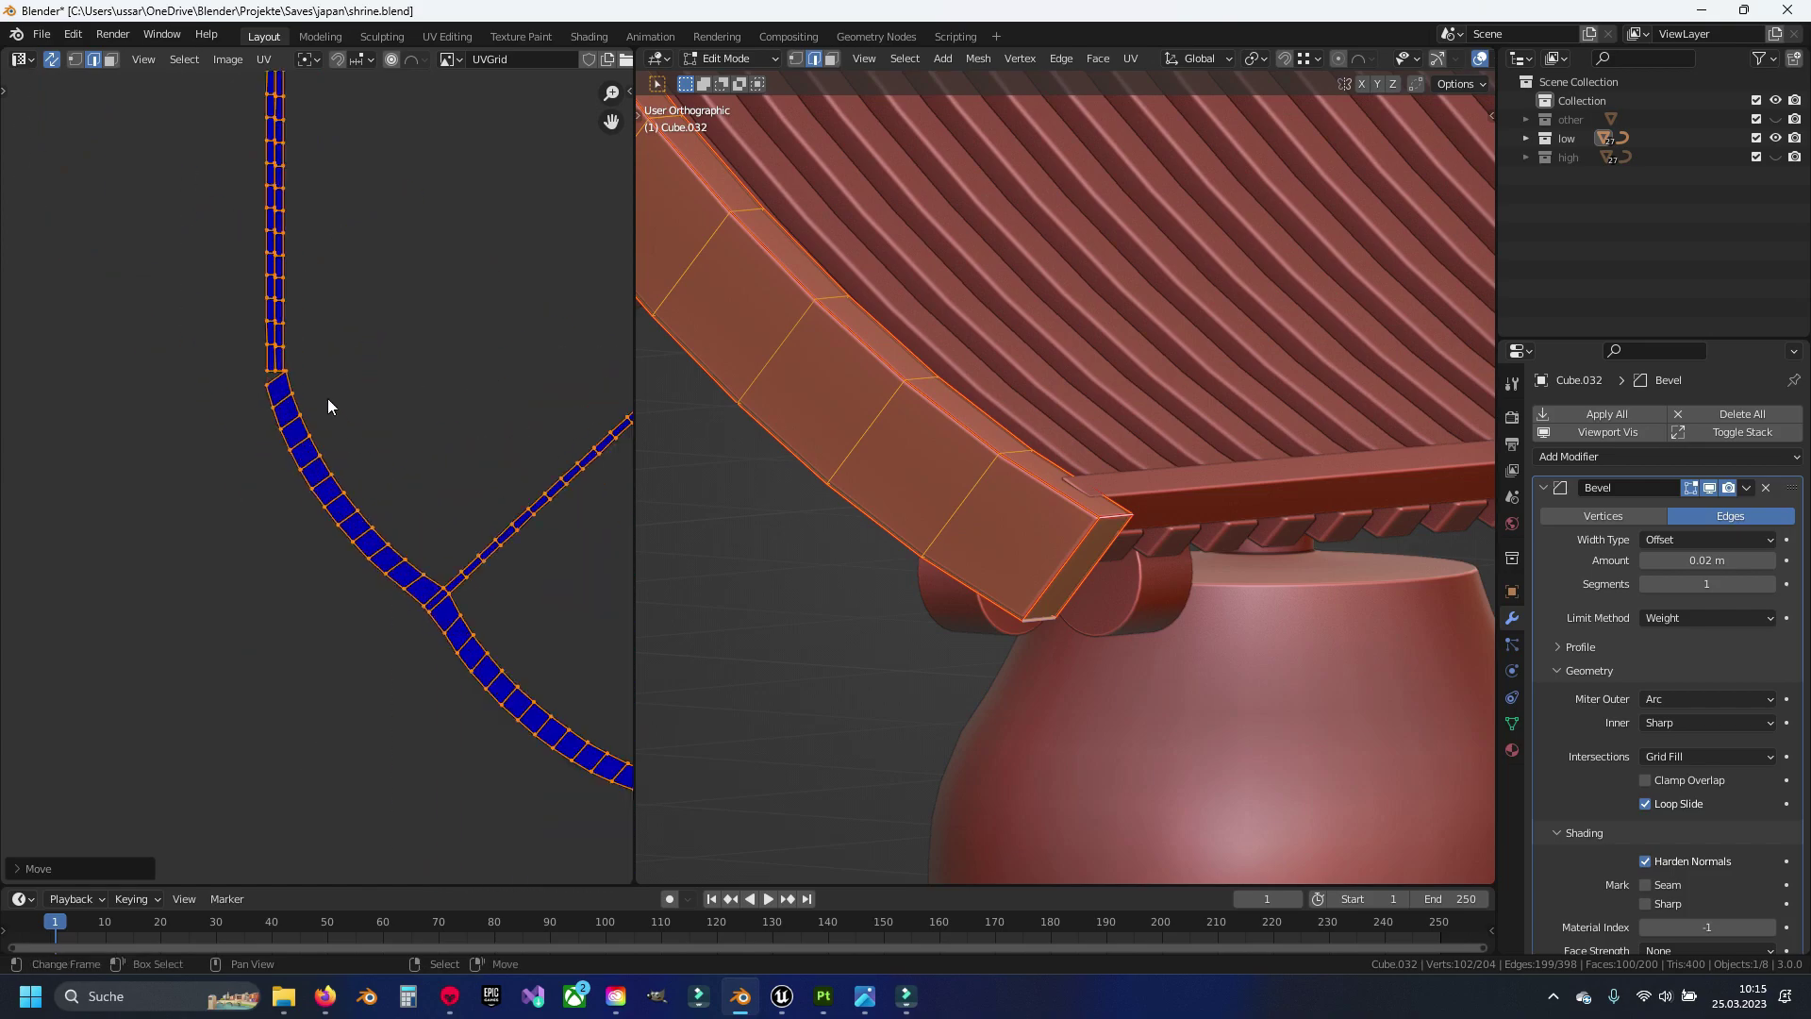
{"action": "scroll", "coordinate": [328, 405], "scroll_direction": "up", "scroll_amount": 4}
{"action": "left_click", "coordinate": [1017, 506]}
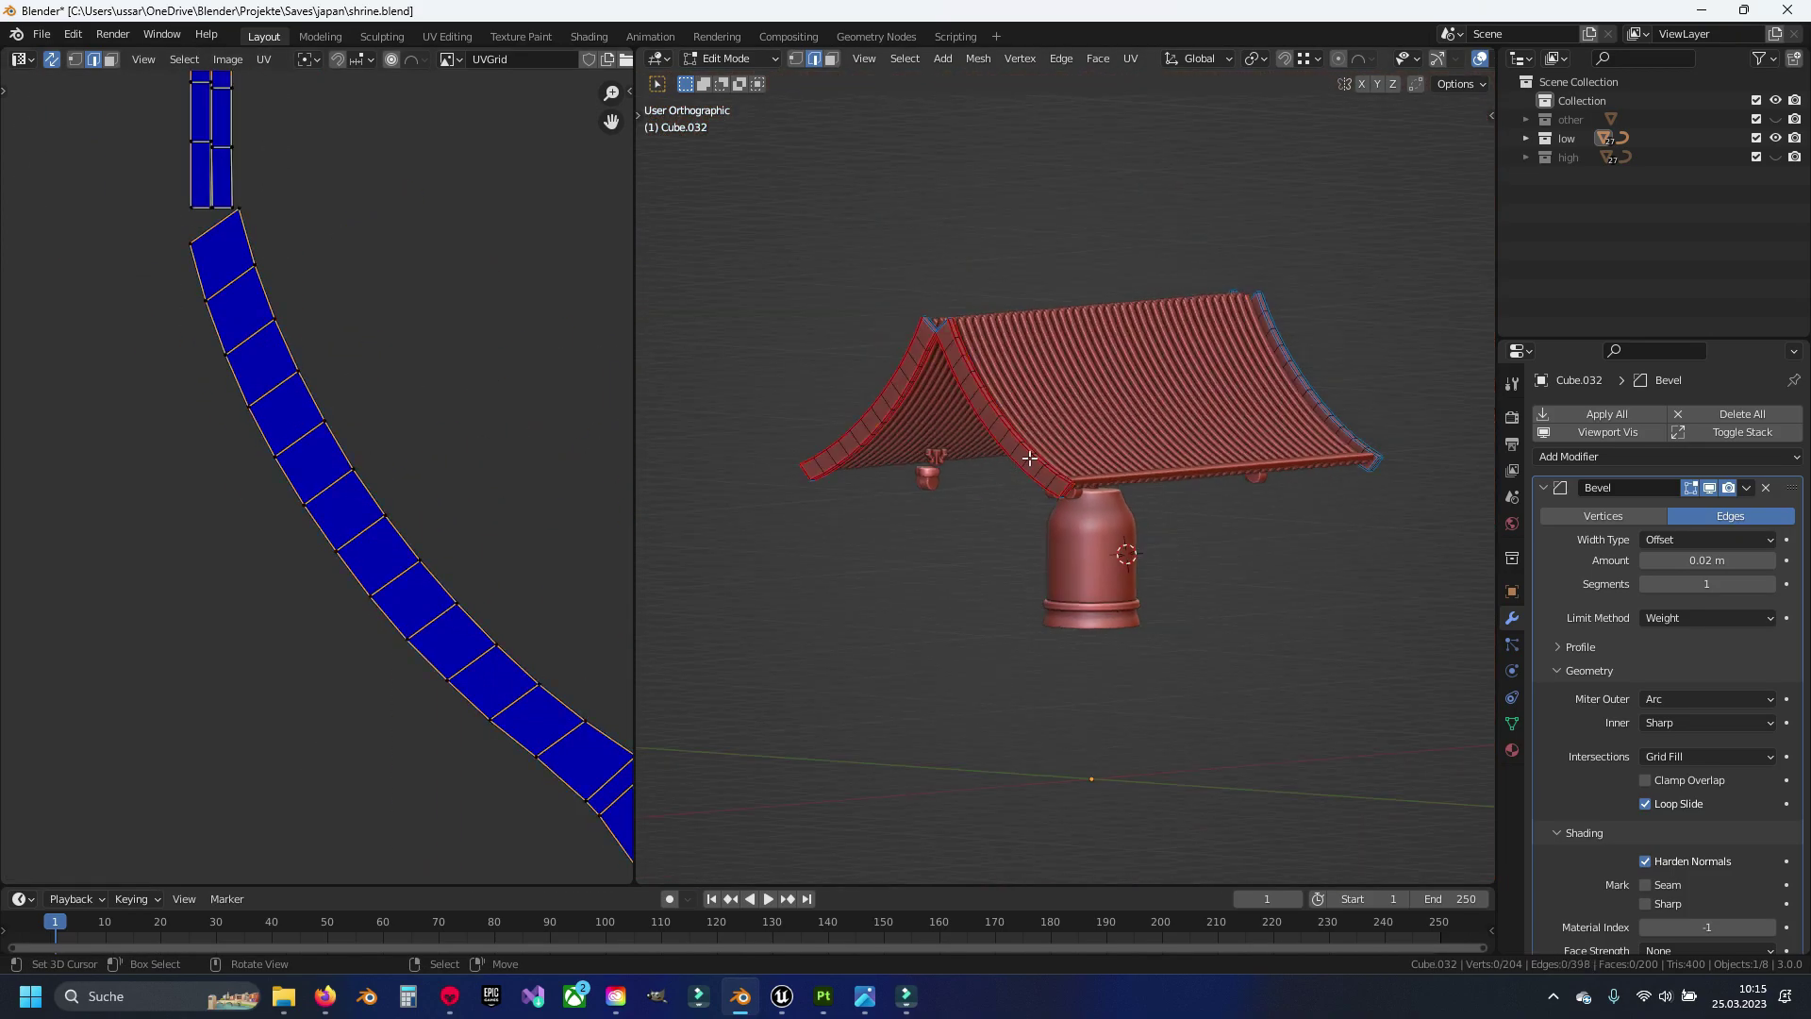
{"action": "middle_click_drag", "start_coordinate": [1018, 506], "coordinate": [1177, 511]}
{"action": "scroll", "coordinate": [1177, 510], "scroll_direction": "up", "scroll_amount": 4}
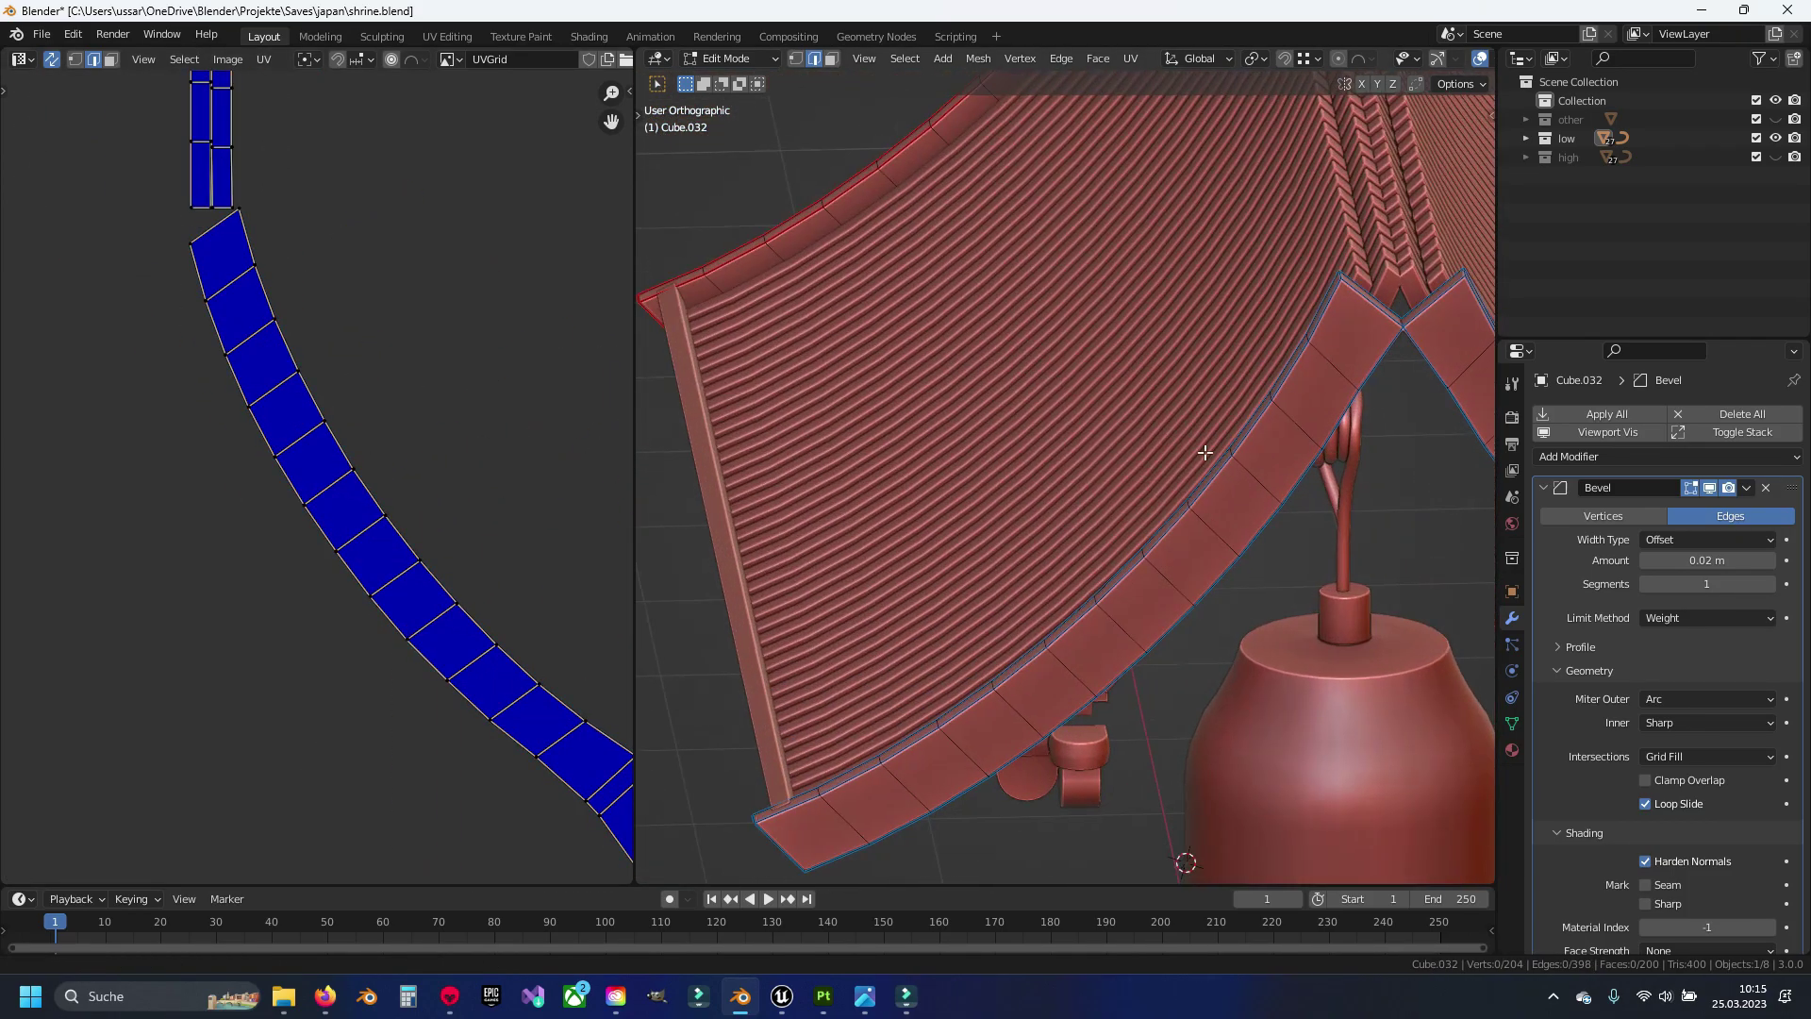
{"action": "scroll", "coordinate": [1043, 484], "scroll_direction": "up", "scroll_amount": 3}
{"action": "left_click", "coordinate": [1009, 400], "text": "alt"}
{"action": "left_click", "coordinate": [1226, 486], "text": "alt+shift"}
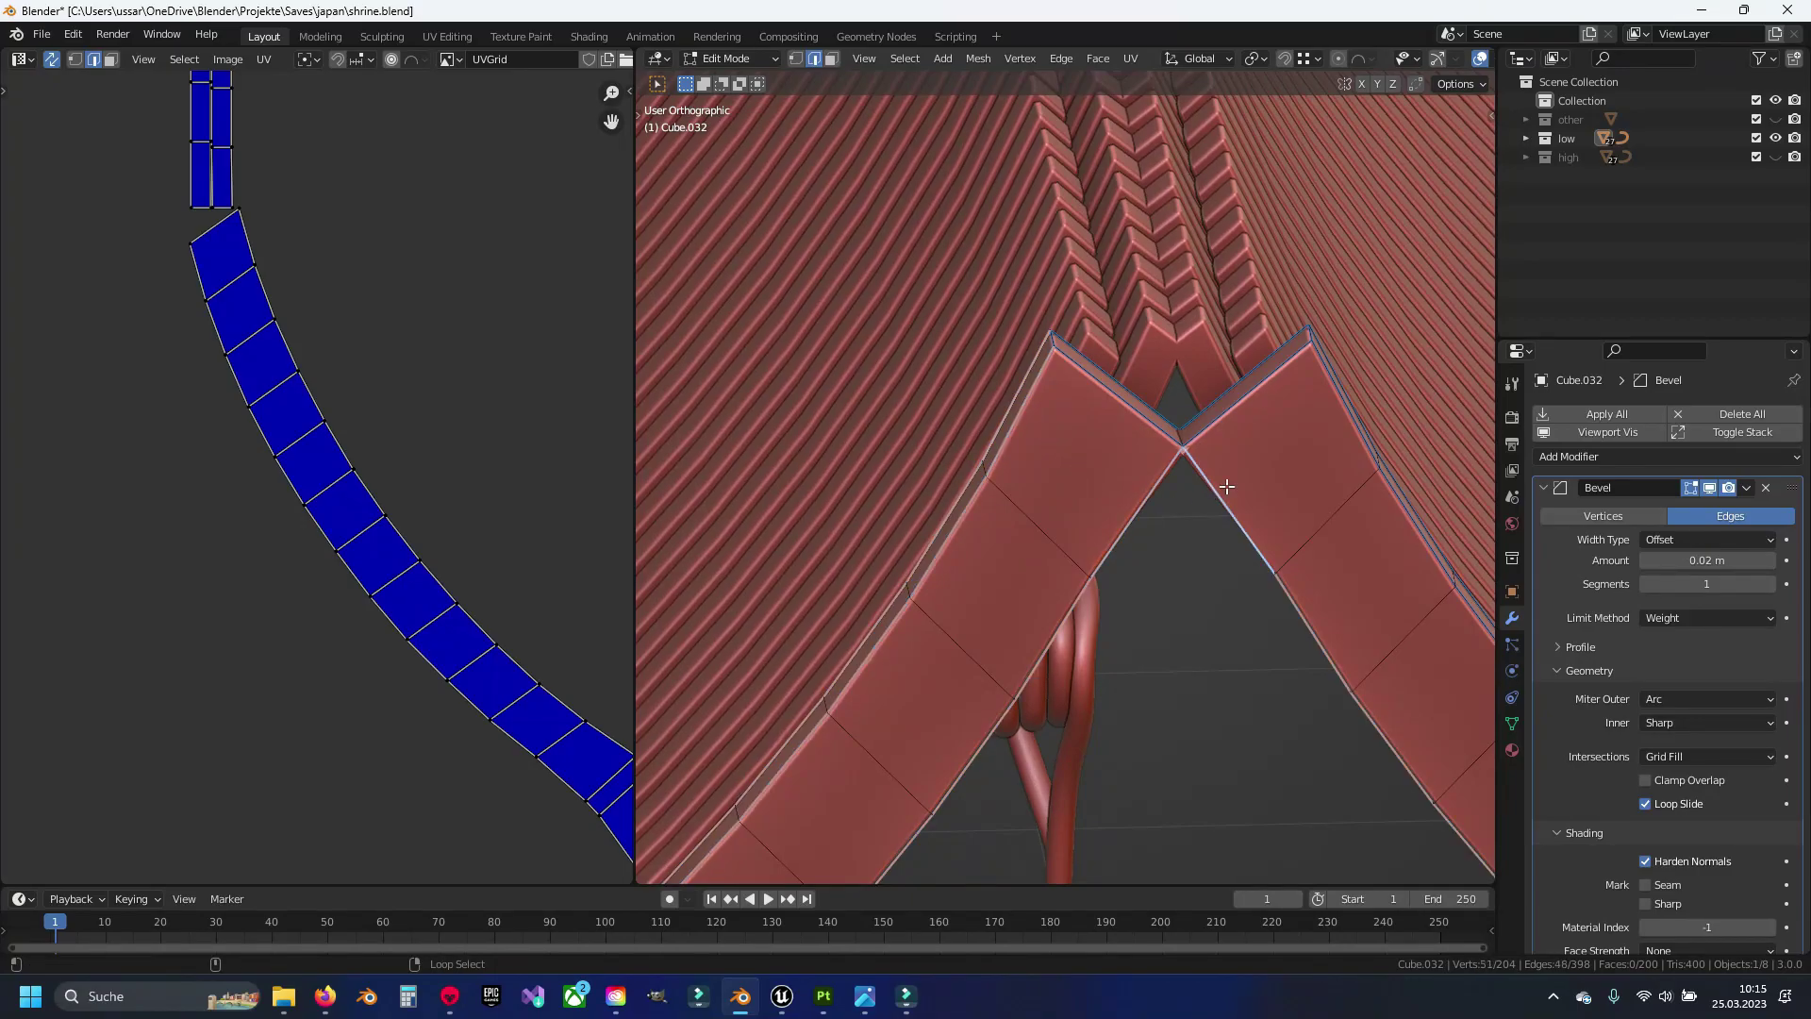
Add three more tile edge loops along the curve, including the tile's end loop
{"action": "middle_click_drag", "start_coordinate": [1216, 561], "coordinate": [1051, 323], "text": "shift"}
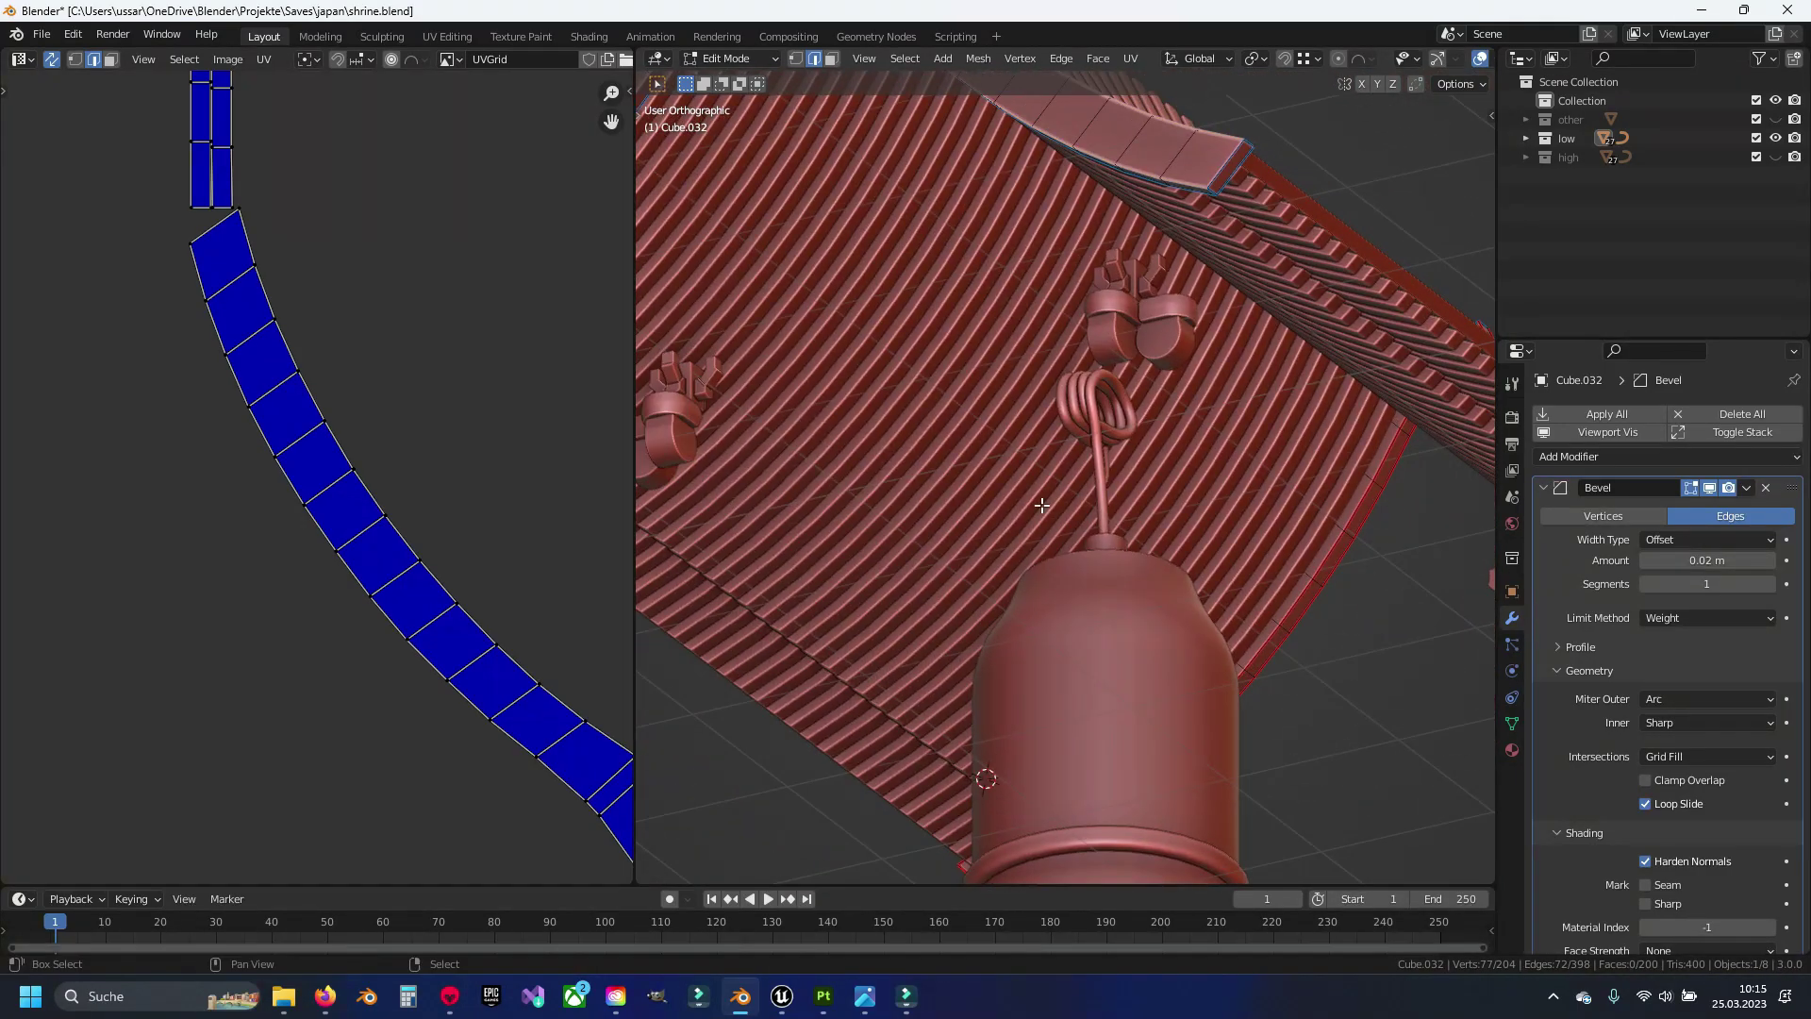
{"action": "scroll", "coordinate": [1028, 377], "scroll_direction": "down", "scroll_amount": 2}
{"action": "left_click", "coordinate": [996, 429], "text": "alt+shift"}
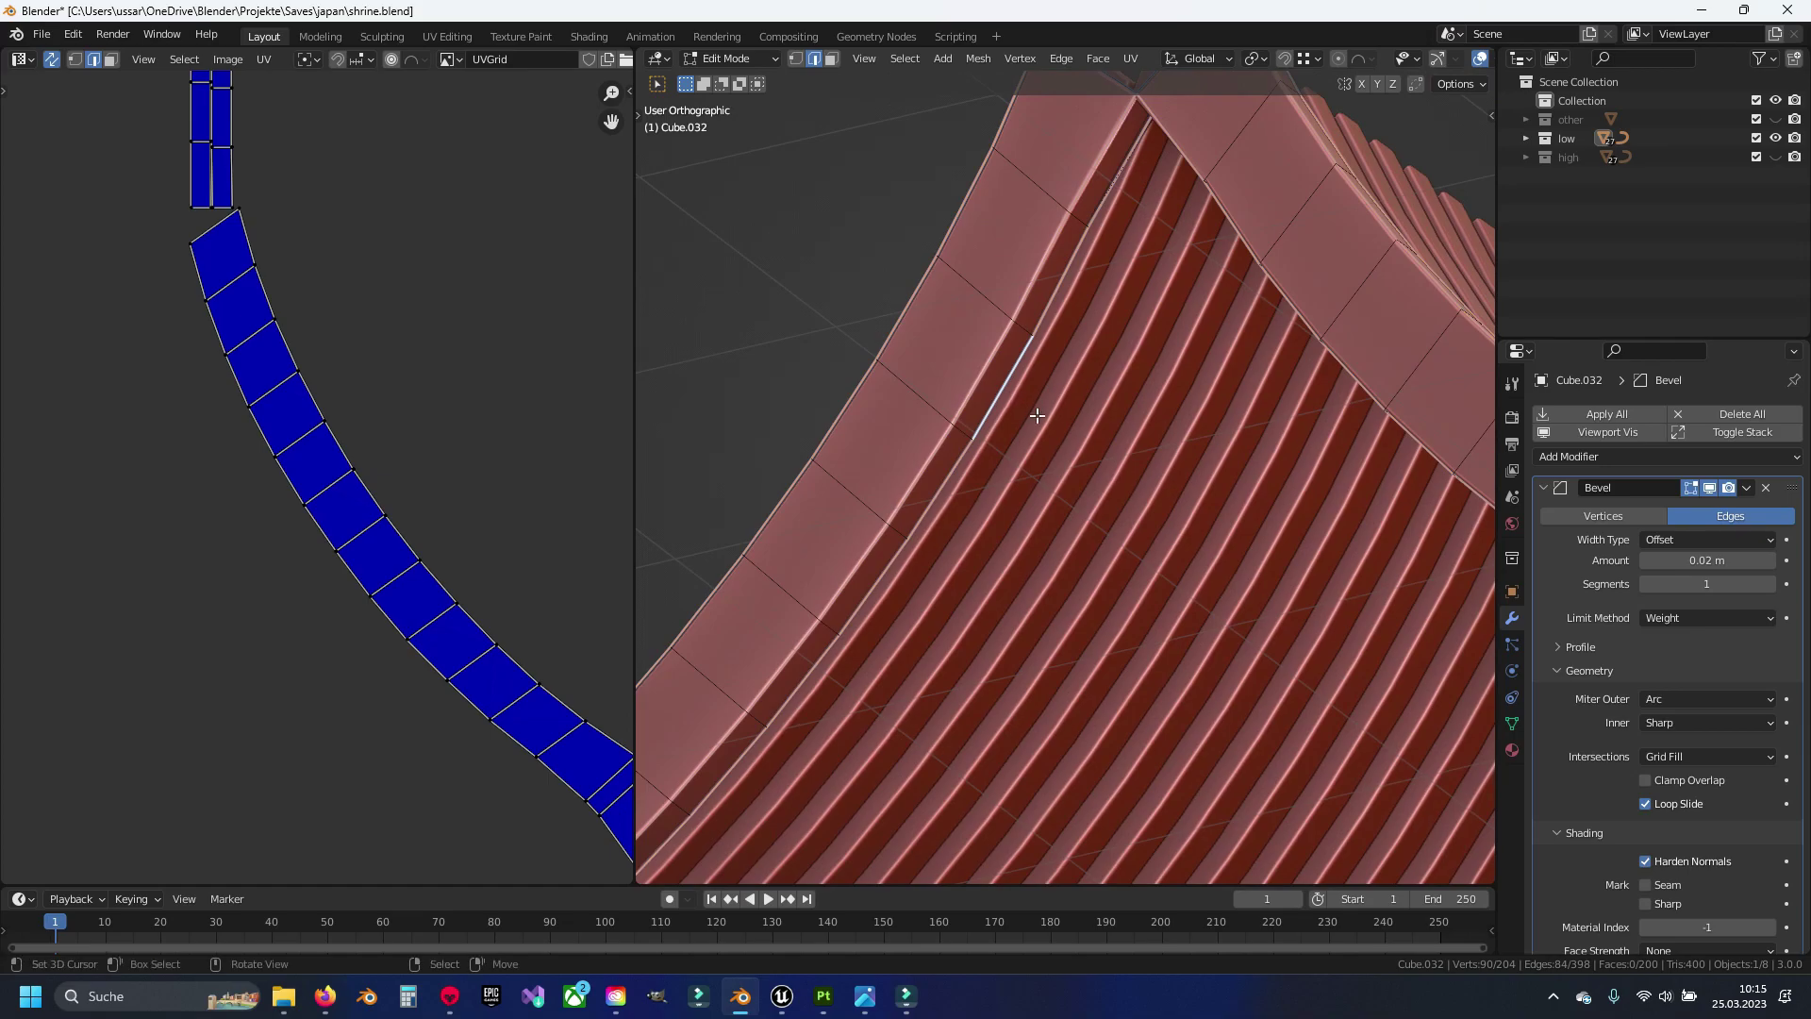
{"action": "scroll", "coordinate": [924, 358], "scroll_direction": "down", "scroll_amount": 3}
{"action": "scroll", "coordinate": [856, 335], "scroll_direction": "down", "scroll_amount": 1}
{"action": "scroll", "coordinate": [877, 377], "scroll_direction": "up", "scroll_amount": 3}
{"action": "scroll", "coordinate": [943, 471], "scroll_direction": "up", "scroll_amount": 3}
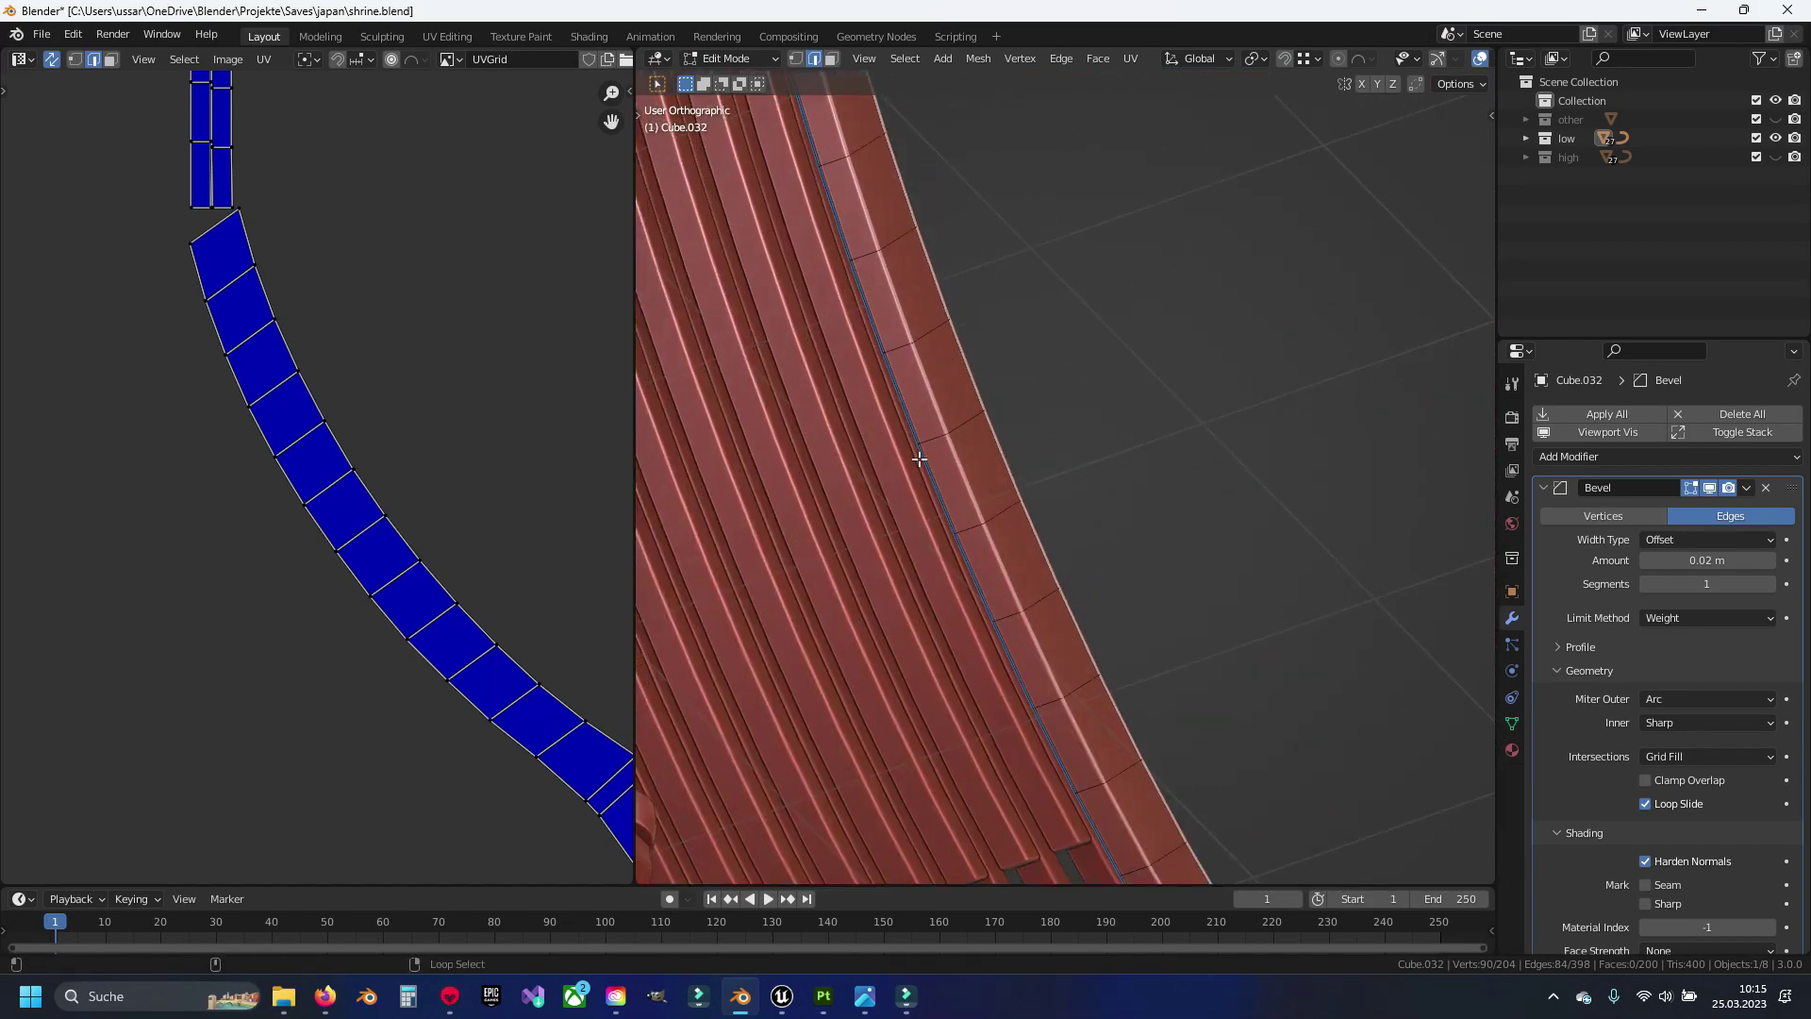
{"action": "left_click", "coordinate": [921, 459], "text": "alt+shift"}
{"action": "scroll", "coordinate": [1120, 562], "scroll_direction": "down", "scroll_amount": 2}
{"action": "scroll", "coordinate": [934, 420], "scroll_direction": "up", "scroll_amount": 3}
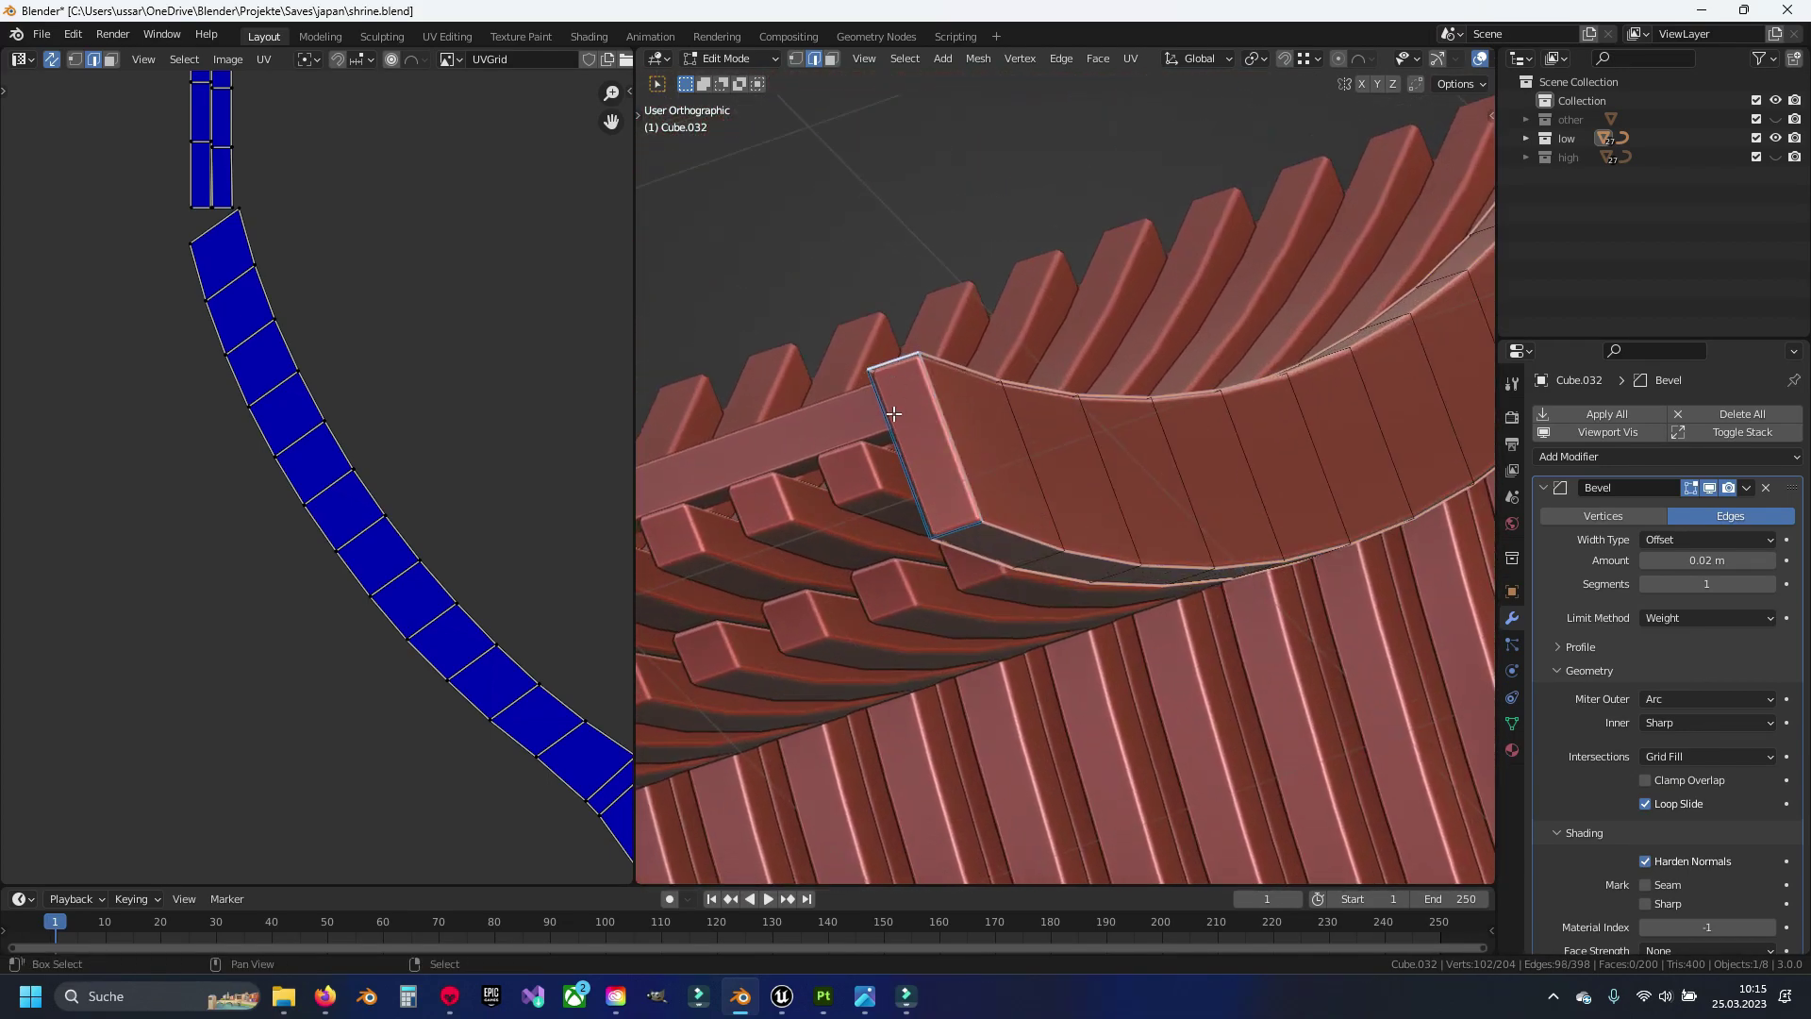
{"action": "left_click", "coordinate": [894, 413], "text": "alt+shift"}
{"action": "middle_click_drag", "start_coordinate": [893, 413], "coordinate": [1220, 459]}
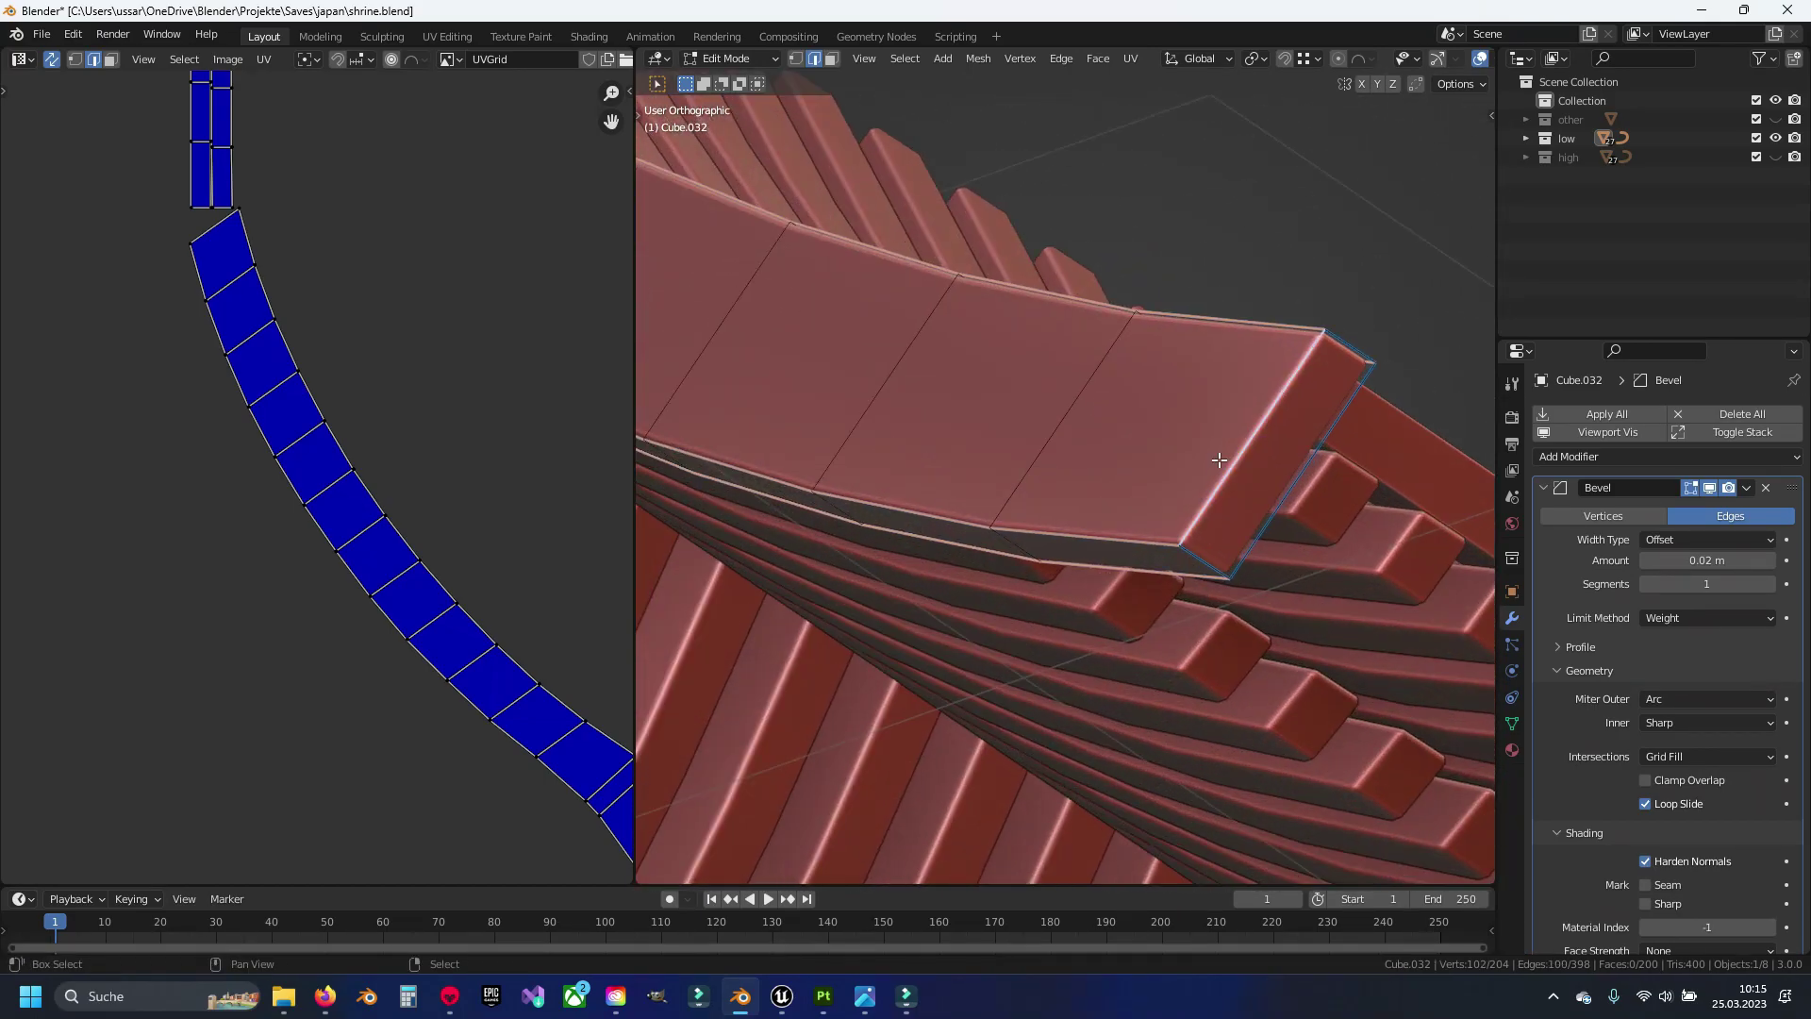
Unwrap the whole roof-edge tile and reposition its new UV islands
{"action": "key", "text": "1"}
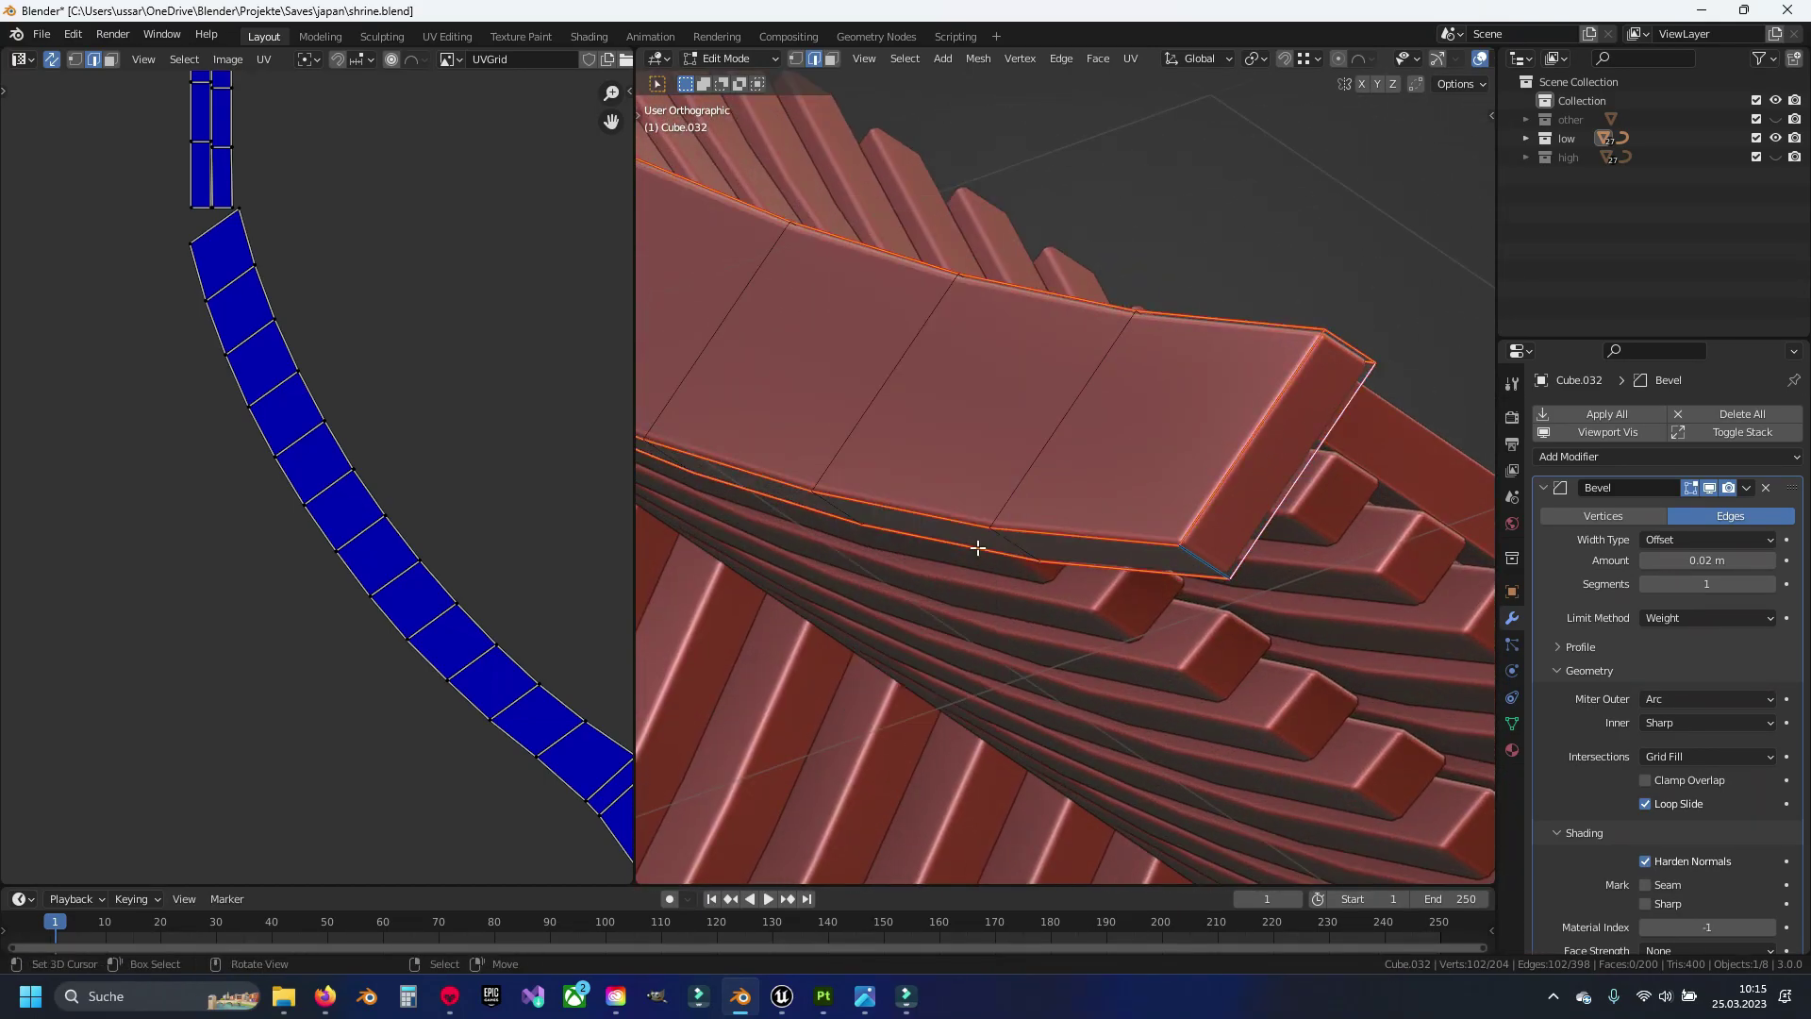
{"action": "key", "text": "u"}
{"action": "left_click", "coordinate": [977, 547]}
{"action": "scroll", "coordinate": [468, 543], "scroll_direction": "down", "scroll_amount": 4}
{"action": "key", "text": "g"}
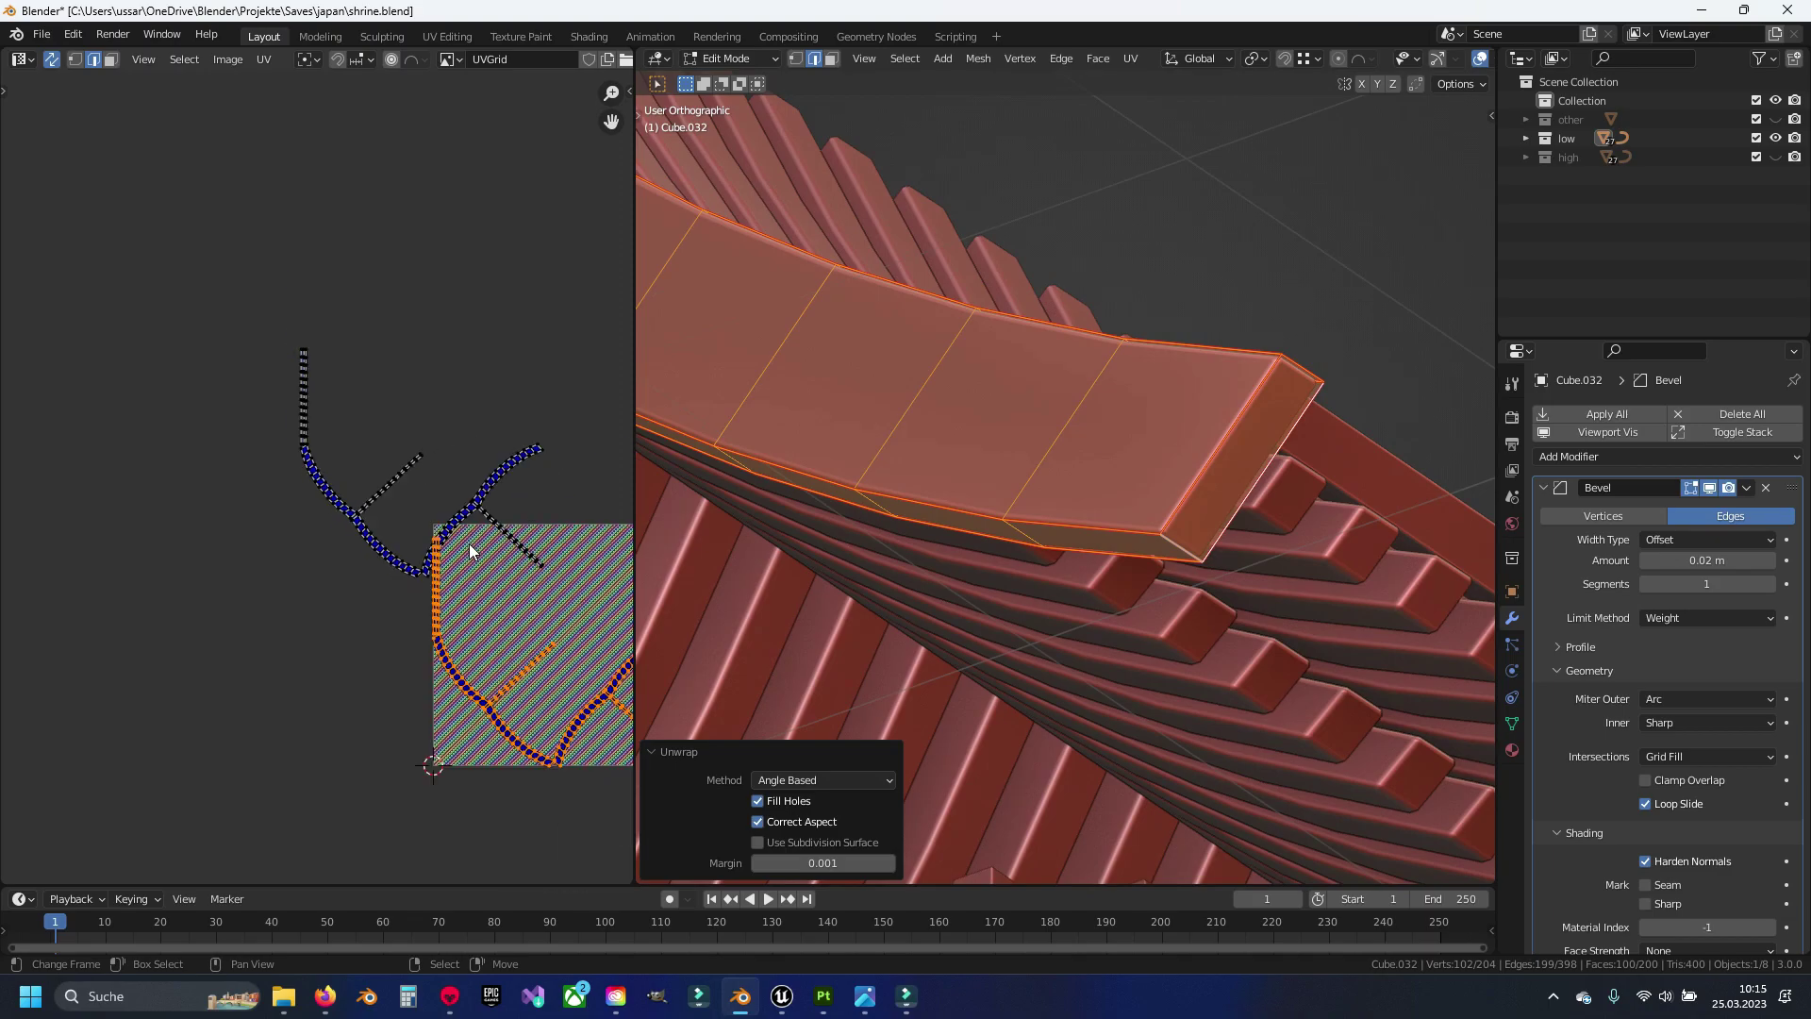
{"action": "left_click", "coordinate": [373, 450]}
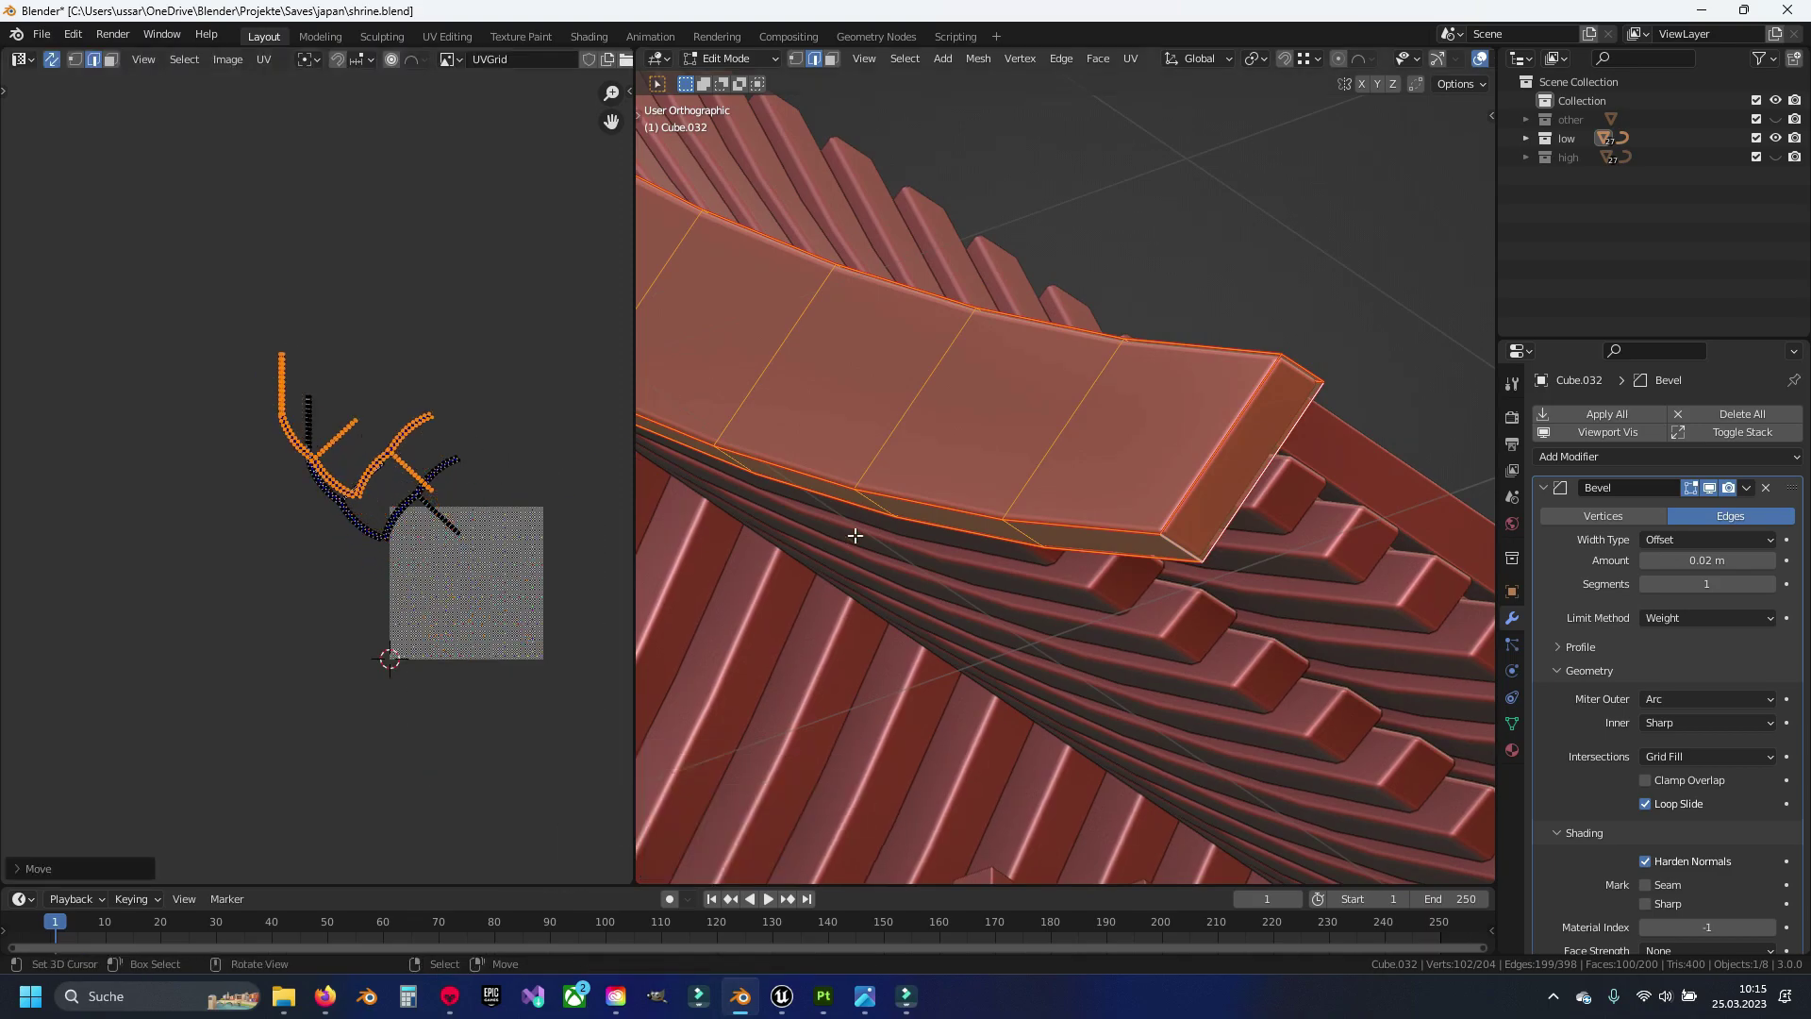
Leave Edit Mode, save shrine.blend, and edit Cube.033 isolated in Local View
{"action": "right_click", "coordinate": [1107, 526]}
{"action": "key", "text": "Tab"}
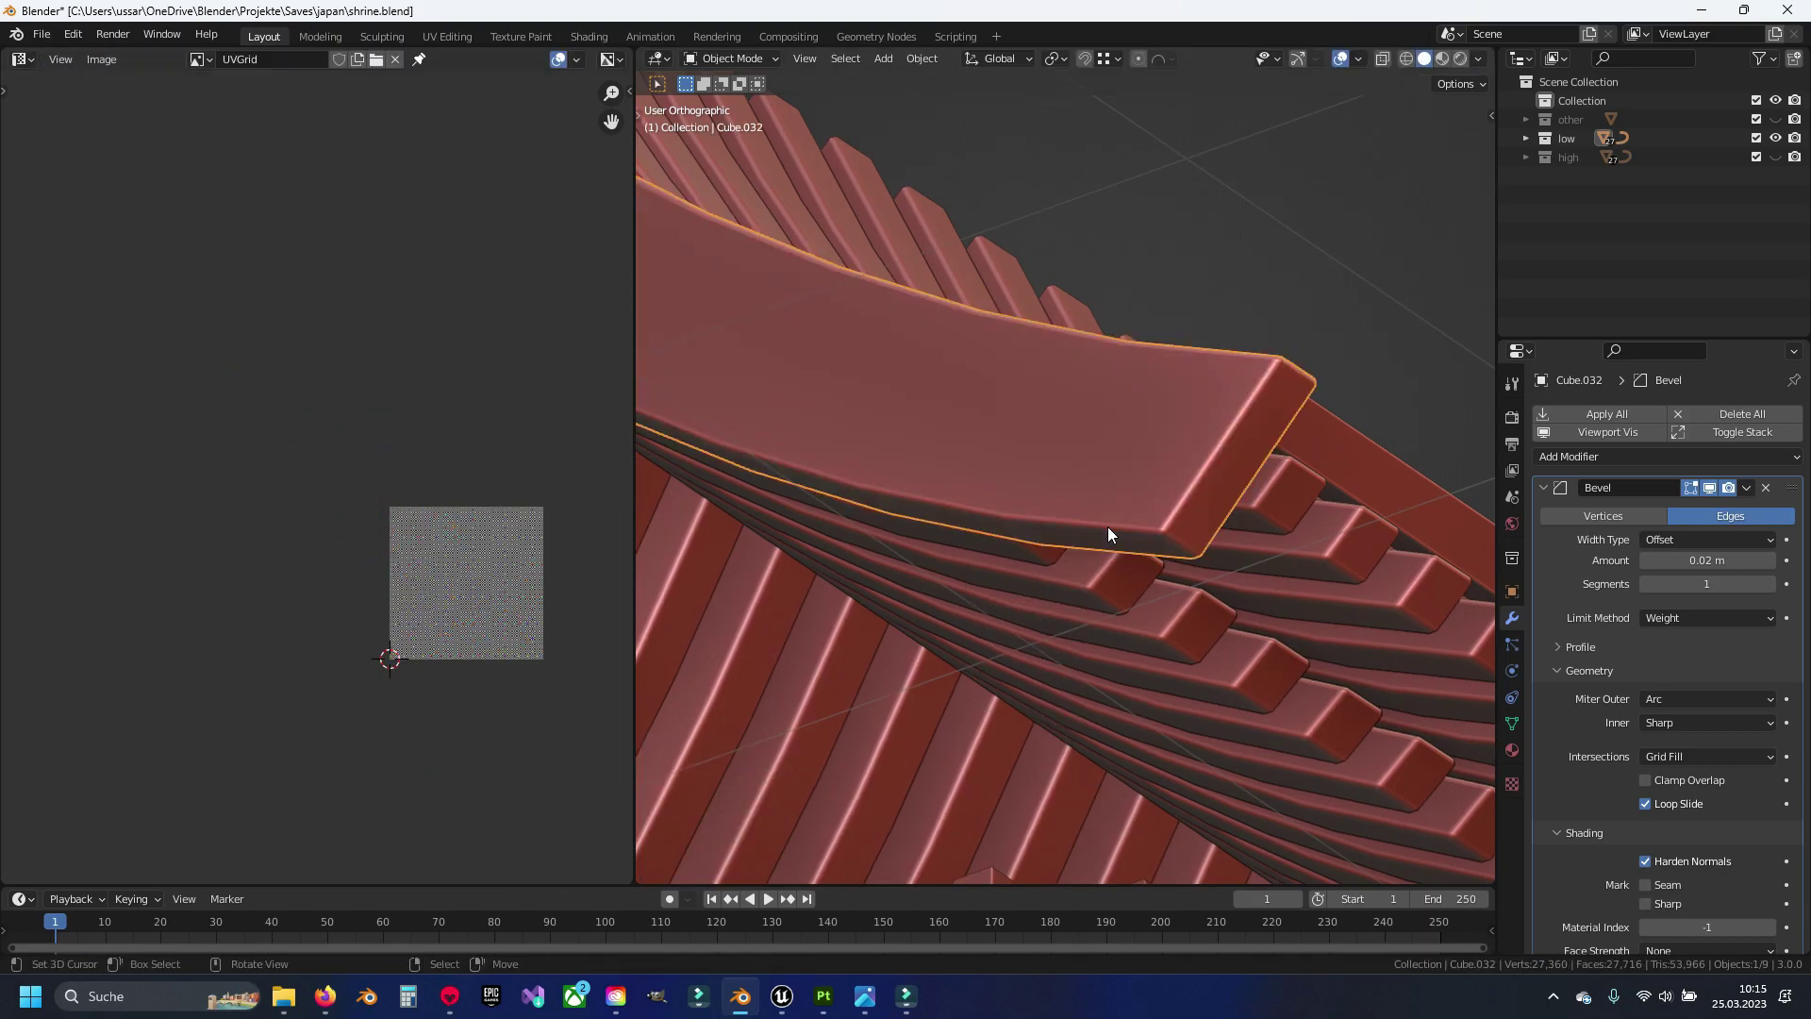
{"action": "scroll", "coordinate": [1107, 526], "scroll_direction": "down", "scroll_amount": 8}
{"action": "mouse_move", "coordinate": [1040, 488]}
{"action": "middle_mouse_down"}
{"action": "mouse_move", "coordinate": [1130, 591]}
{"action": "mouse_move", "coordinate": [1073, 541]}
{"action": "mouse_move", "coordinate": [1174, 439]}
{"action": "middle_mouse_up"}
{"action": "key", "text": "ctrl+s"}
{"action": "scroll", "coordinate": [1116, 443], "scroll_direction": "up", "scroll_amount": 4}
{"action": "left_click", "coordinate": [1123, 440]}
{"action": "key", "text": "KP_Divide"}
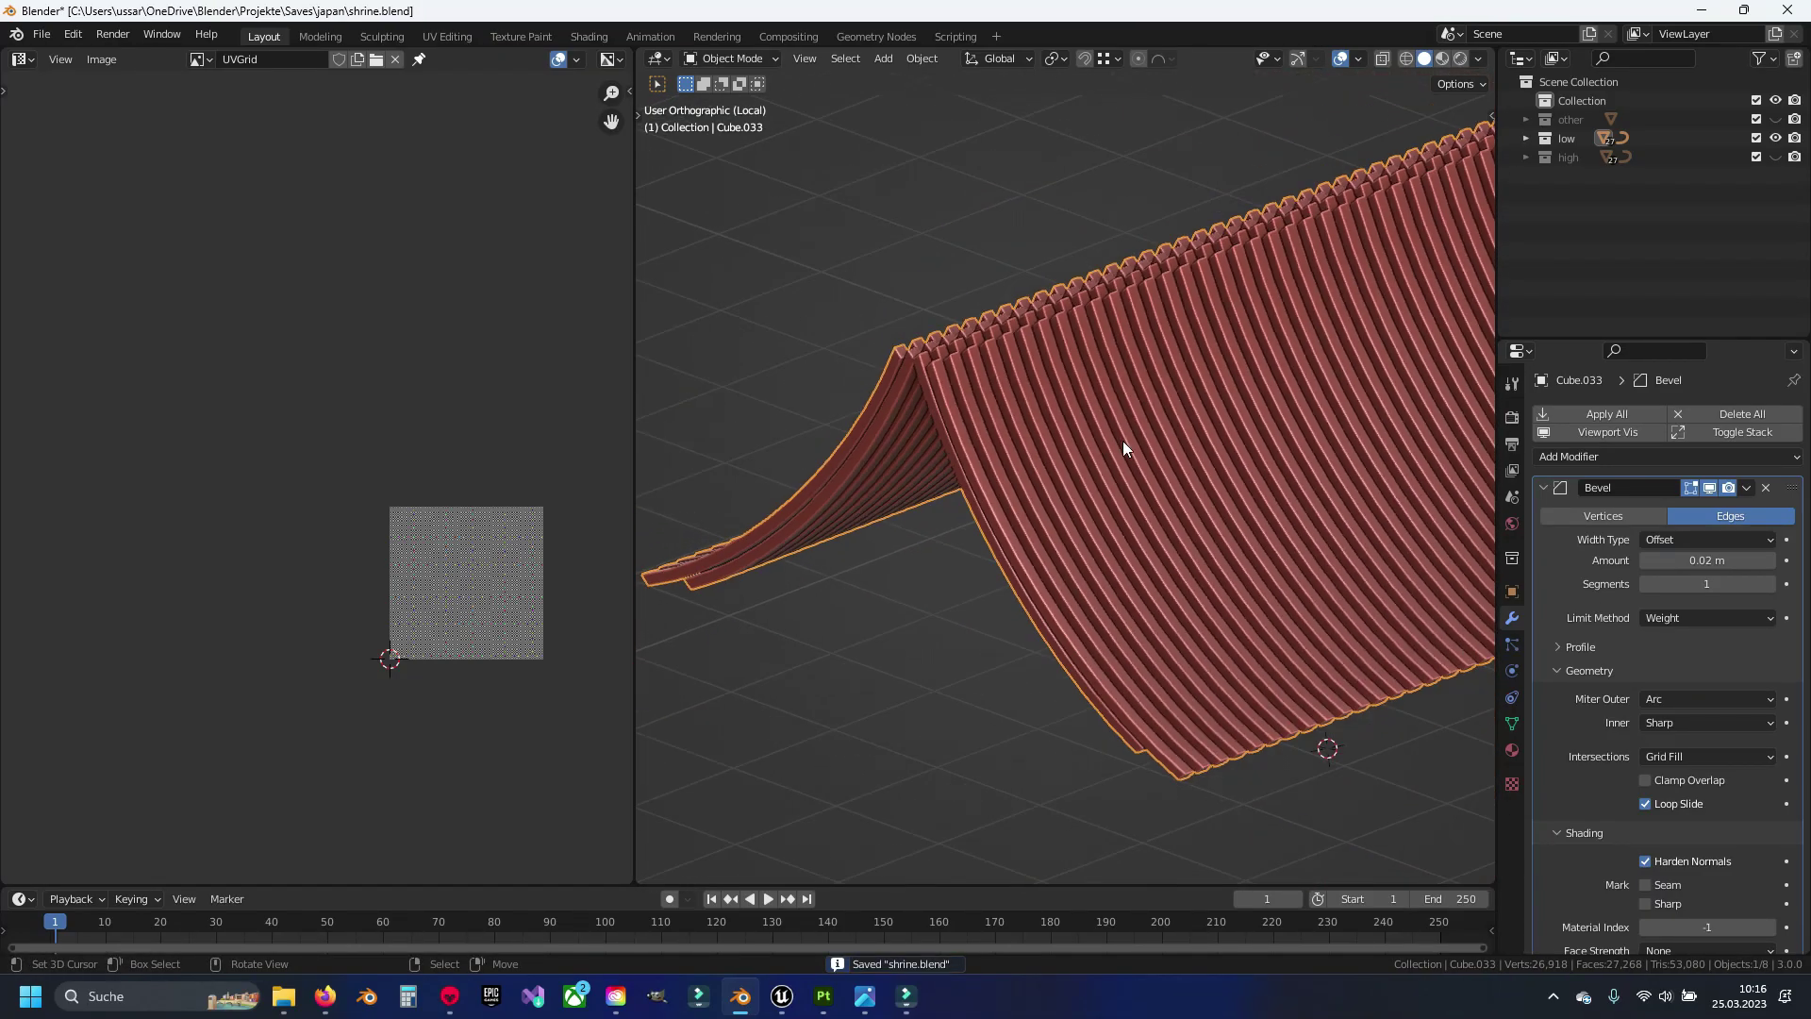
{"action": "key", "text": "Tab"}
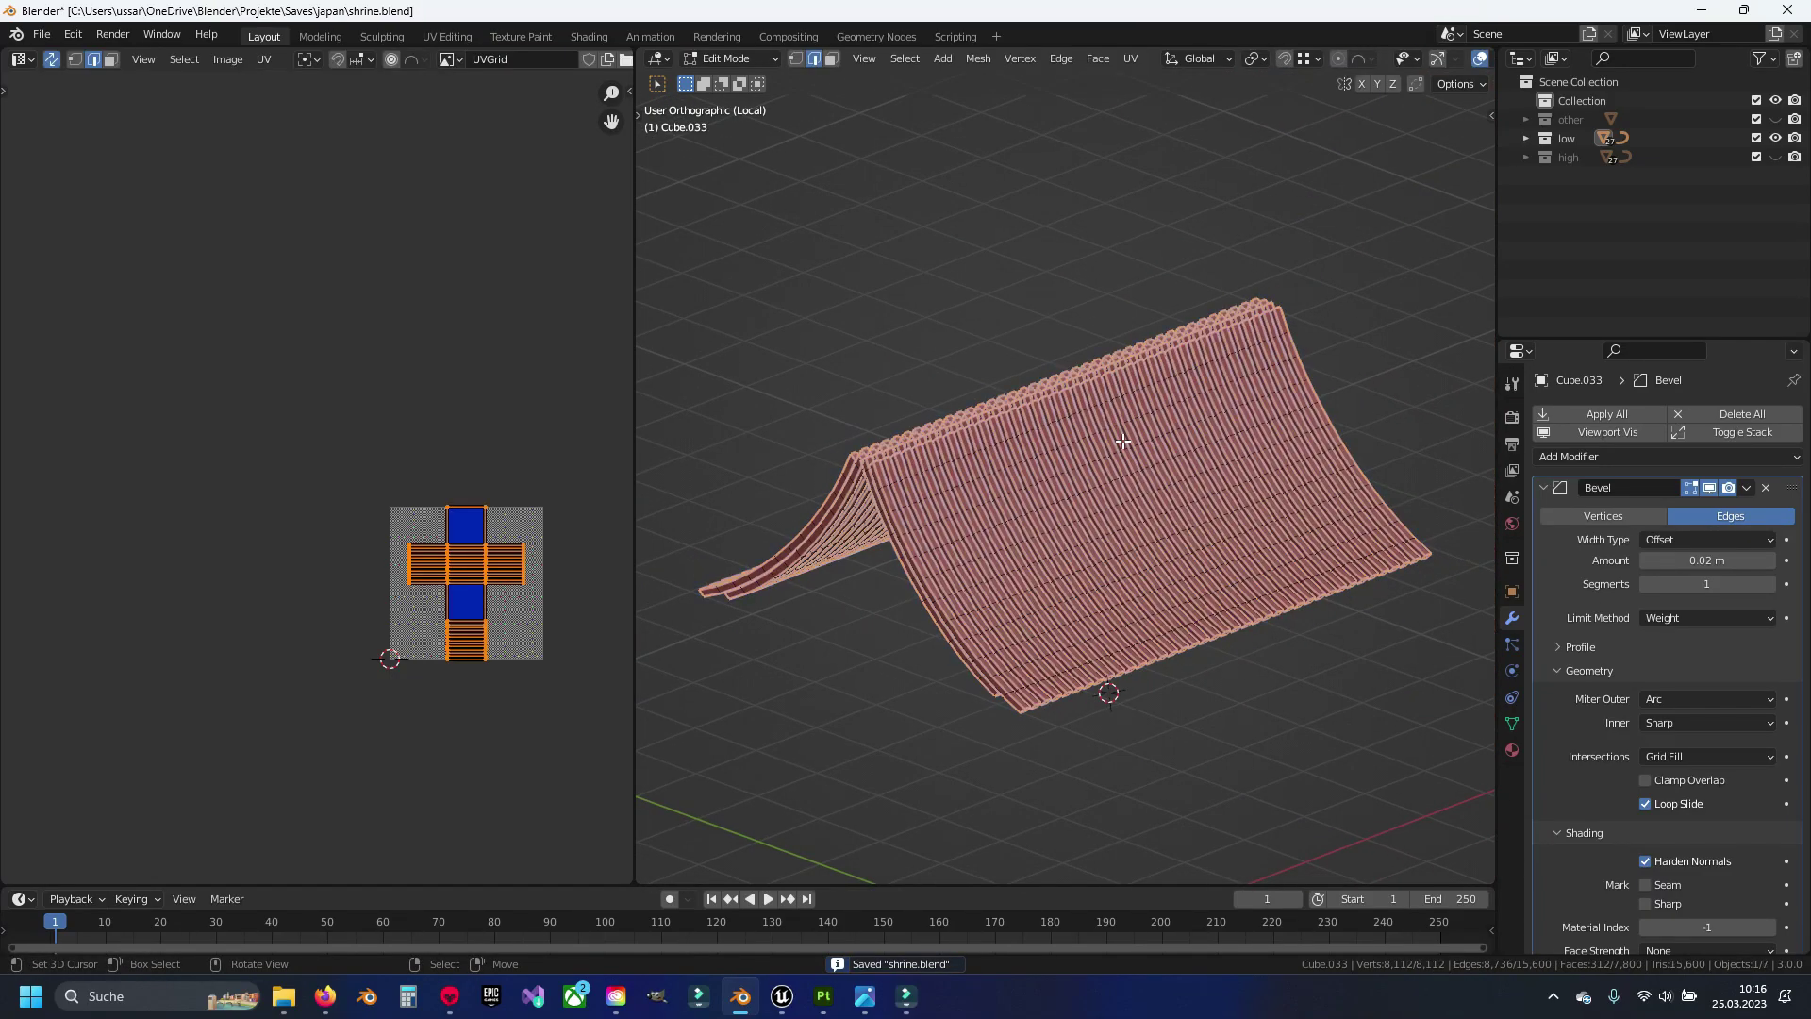
Clear the roof mesh selection and save shrine.blend again
{"action": "scroll", "coordinate": [959, 548], "scroll_direction": "up", "scroll_amount": 2}
{"action": "scroll", "coordinate": [971, 492], "scroll_direction": "up", "scroll_amount": 4}
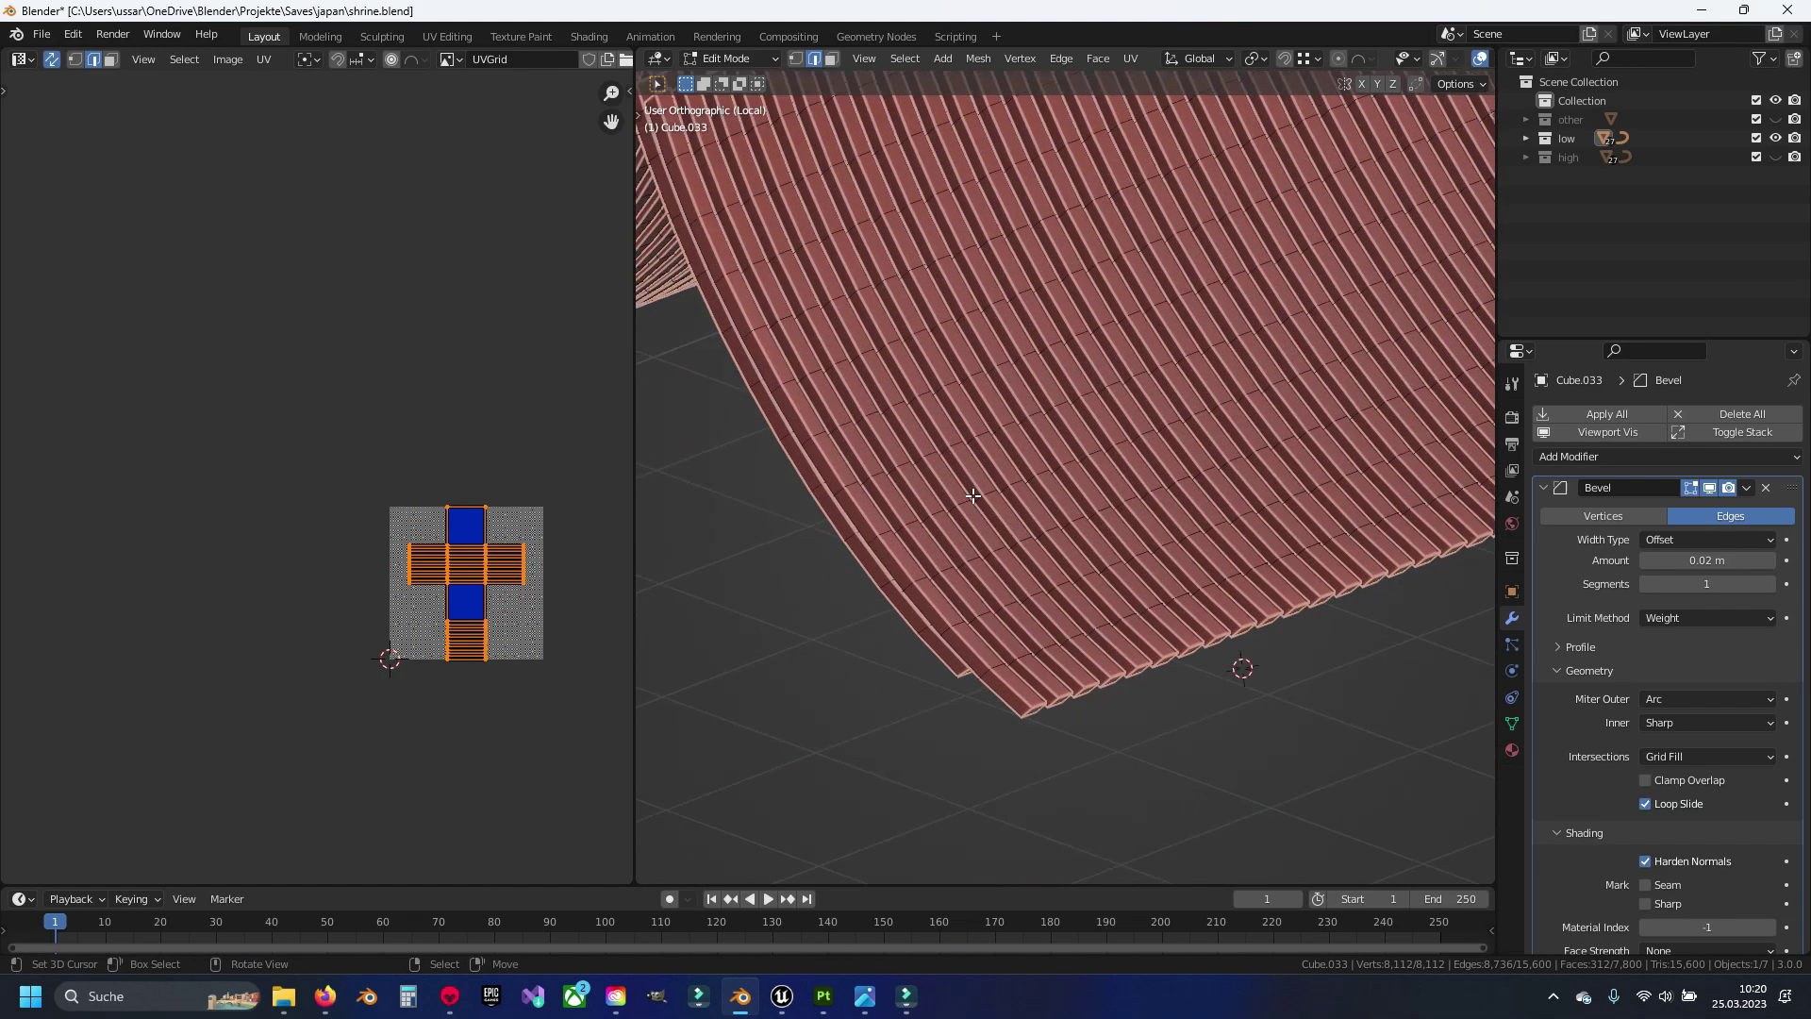
{"action": "scroll", "coordinate": [898, 455], "scroll_direction": "down", "scroll_amount": 3}
{"action": "mouse_move", "coordinate": [897, 456]}
{"action": "middle_mouse_down"}
{"action": "mouse_move", "coordinate": [1080, 458]}
{"action": "mouse_move", "coordinate": [955, 448]}
{"action": "mouse_move", "coordinate": [1049, 430]}
{"action": "middle_mouse_up"}
{"action": "scroll", "coordinate": [1050, 430], "scroll_direction": "up", "scroll_amount": 3}
{"action": "key", "text": "alt+a"}
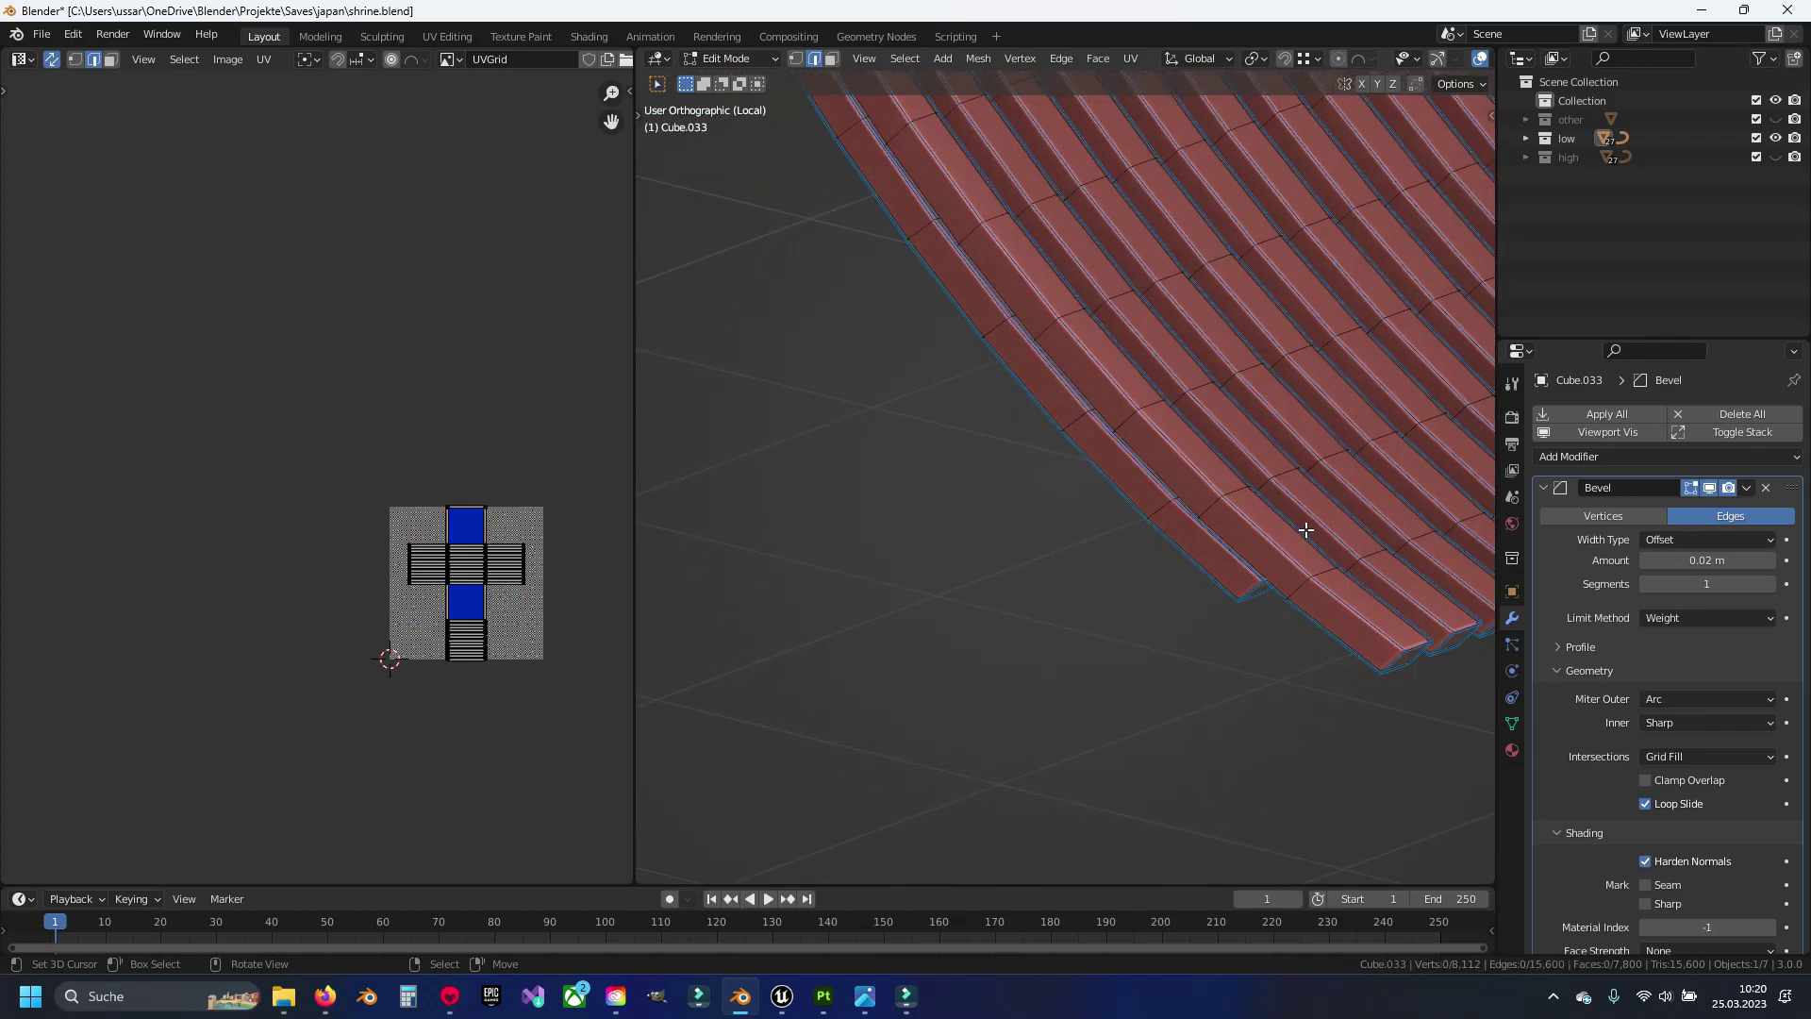
{"action": "key", "text": "ctrl+s"}
{"action": "scroll", "coordinate": [1081, 504], "scroll_direction": "up", "scroll_amount": 2}
{"action": "scroll", "coordinate": [1086, 529], "scroll_direction": "up", "scroll_amount": 2}
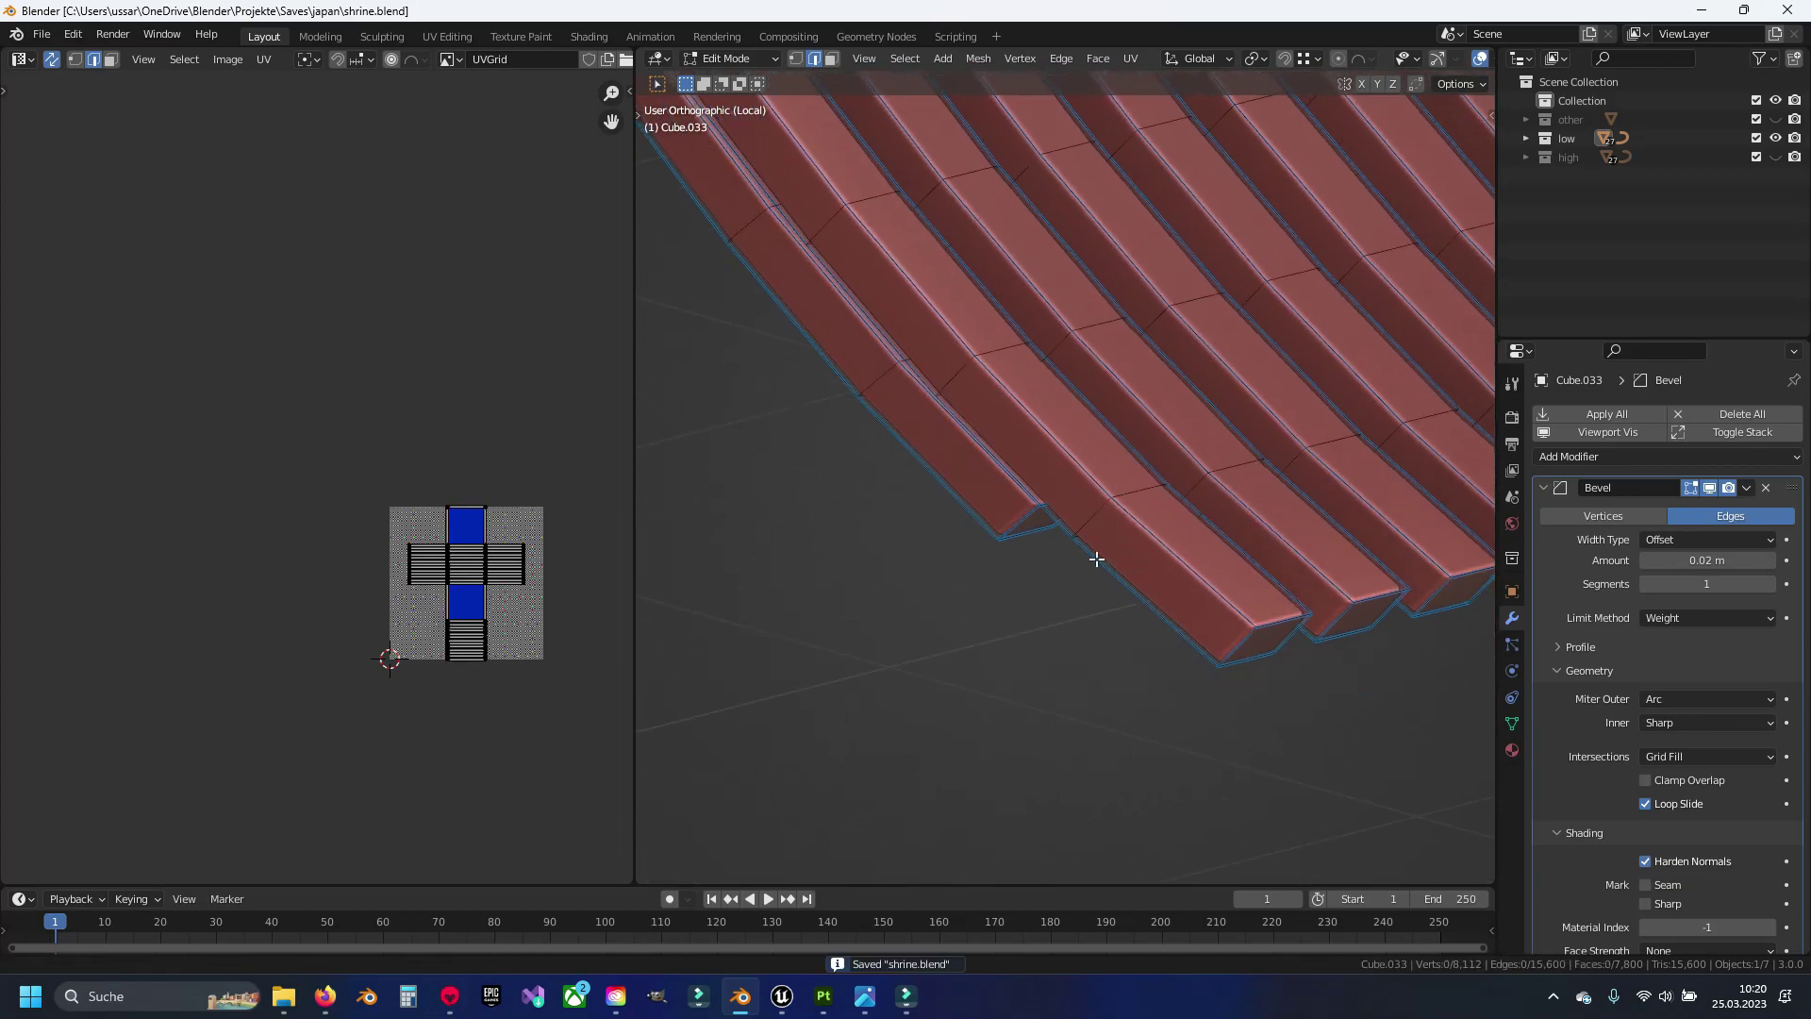
{"action": "scroll", "coordinate": [1100, 554], "scroll_direction": "up", "scroll_amount": 2}
Select the lower edge loops of the first tile beams along the eave
{"action": "left_click", "coordinate": [1140, 533], "text": "alt"}
{"action": "left_click", "coordinate": [1242, 506], "text": "alt"}
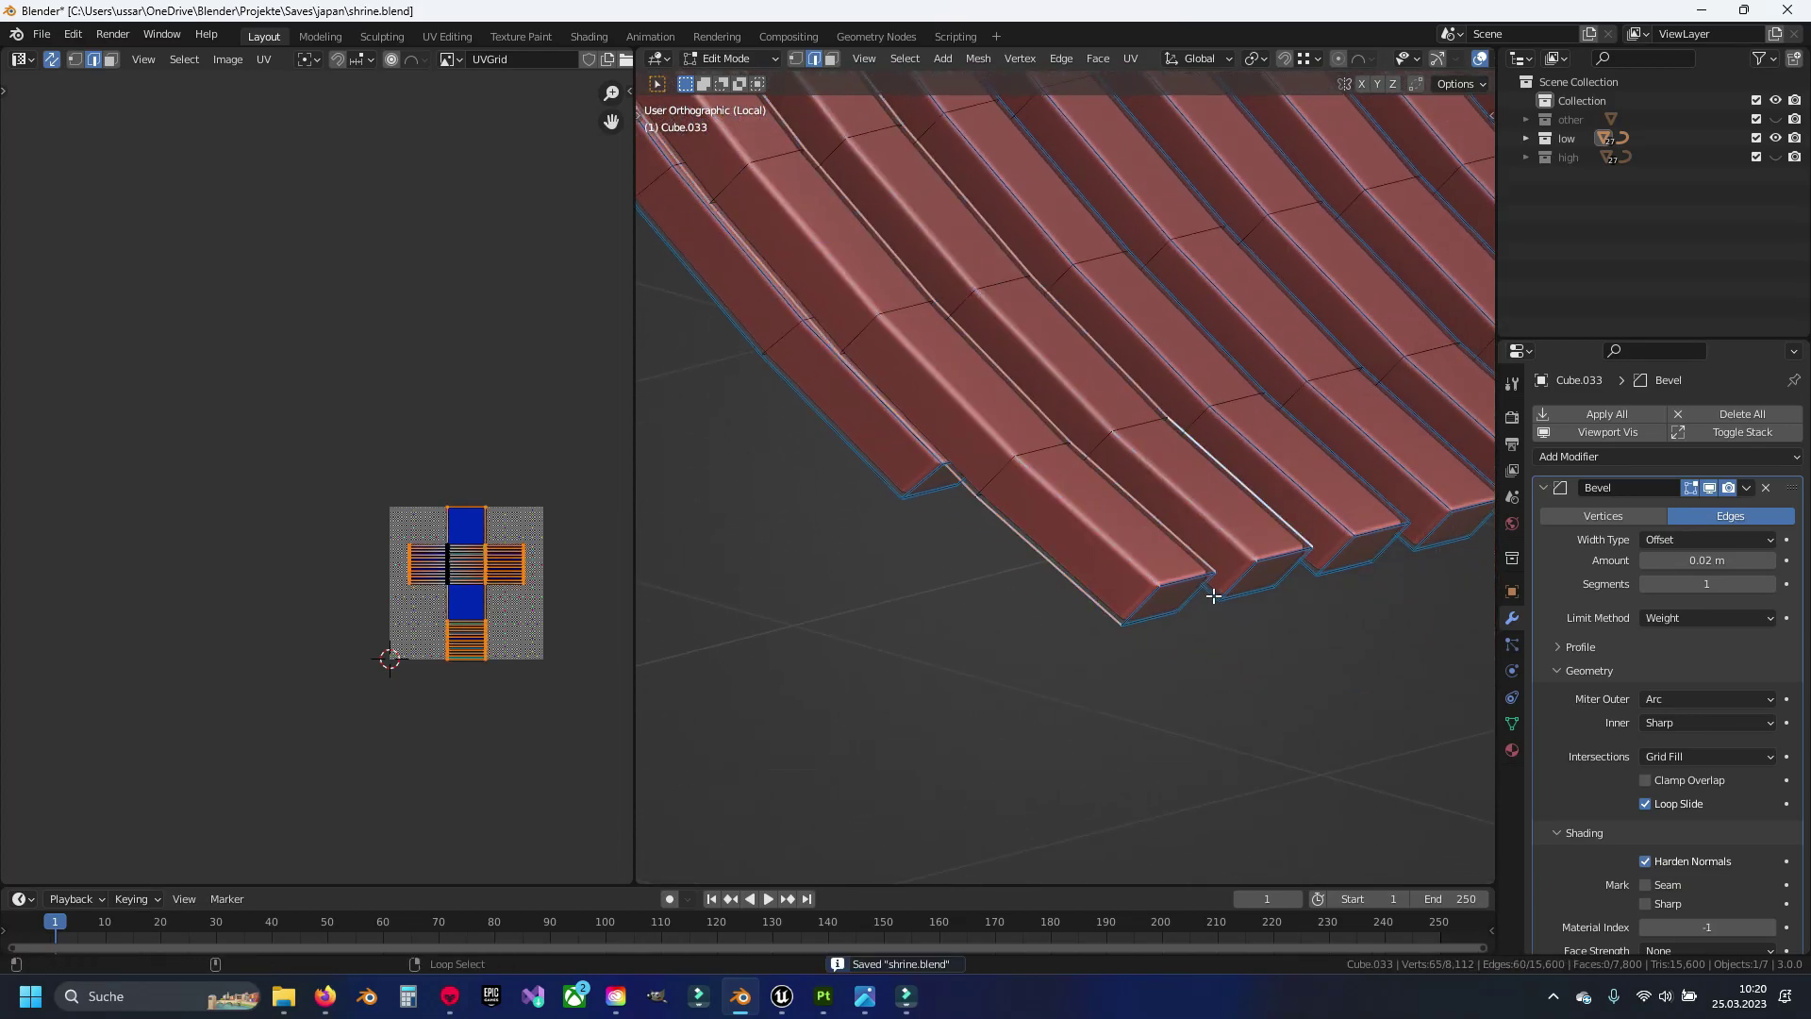
{"action": "scroll", "coordinate": [1226, 594], "scroll_direction": "up", "scroll_amount": 2}
{"action": "left_click", "coordinate": [1120, 626], "text": "alt+shift"}
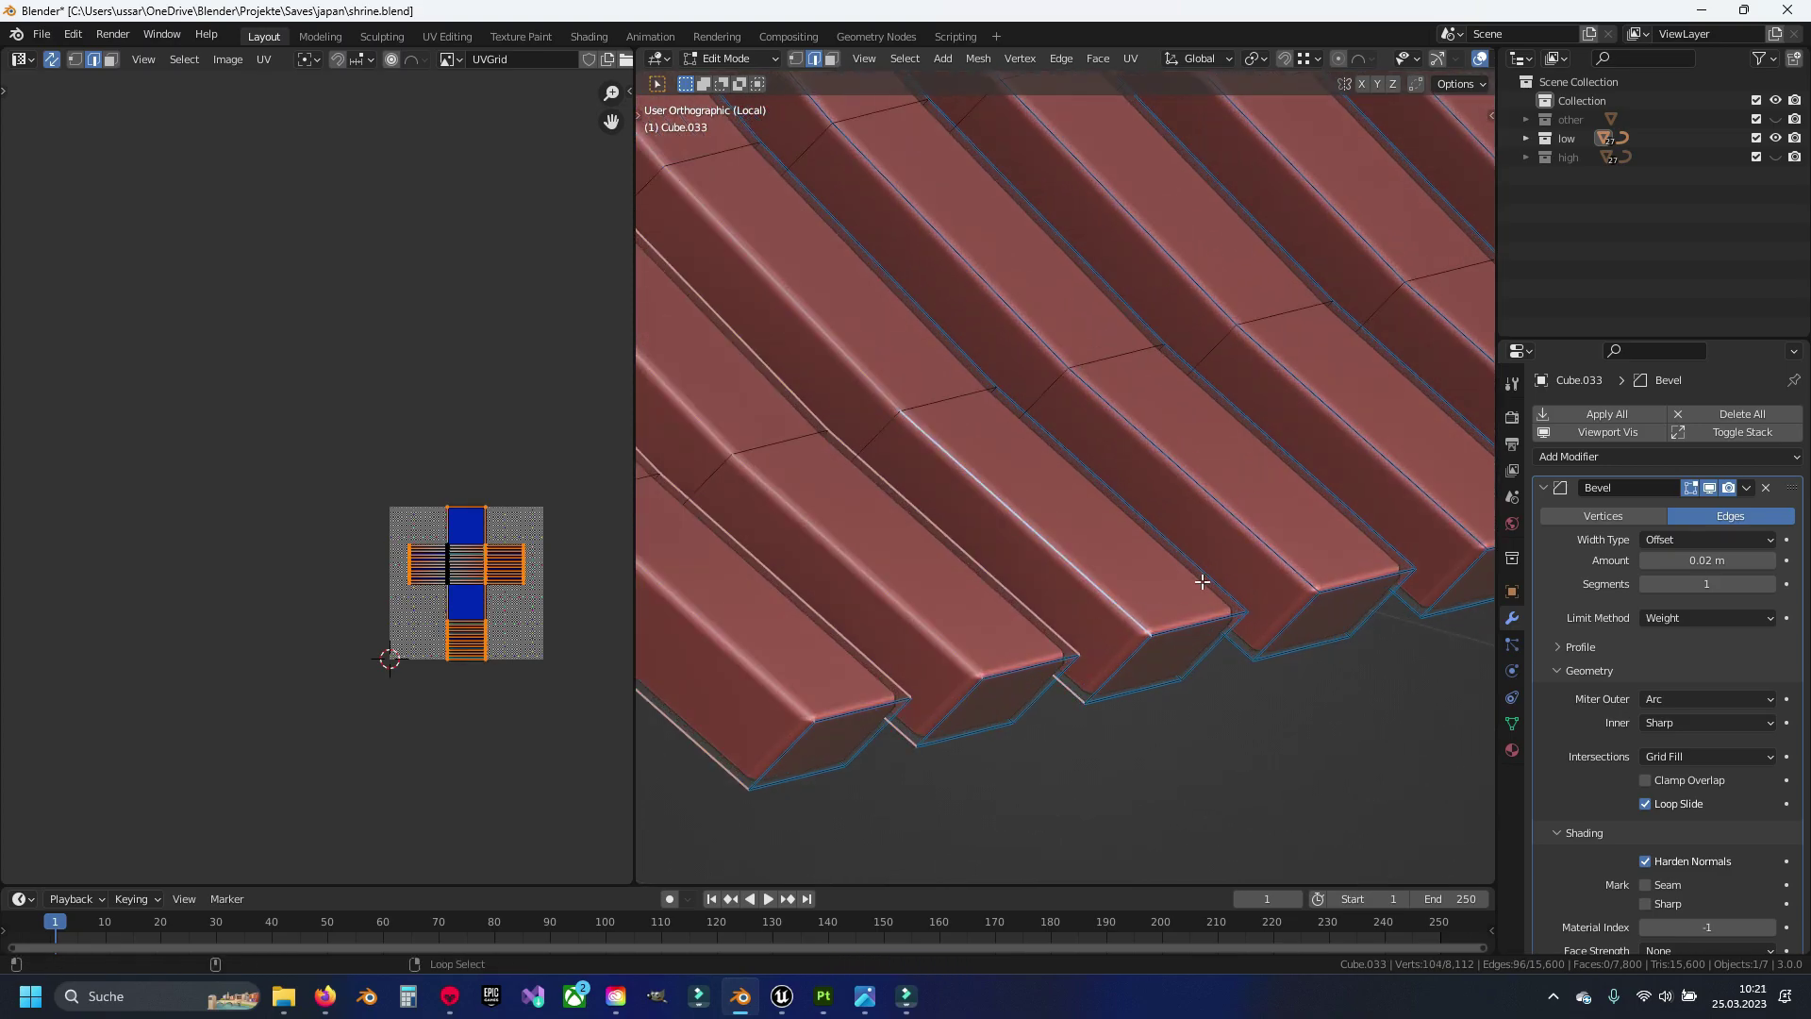
{"action": "scroll", "coordinate": [1105, 623], "scroll_direction": "up", "scroll_amount": 1}
{"action": "left_click", "coordinate": [1198, 577], "text": "alt+shift"}
{"action": "middle_click_drag", "start_coordinate": [1118, 642], "coordinate": [1056, 614], "text": "shift"}
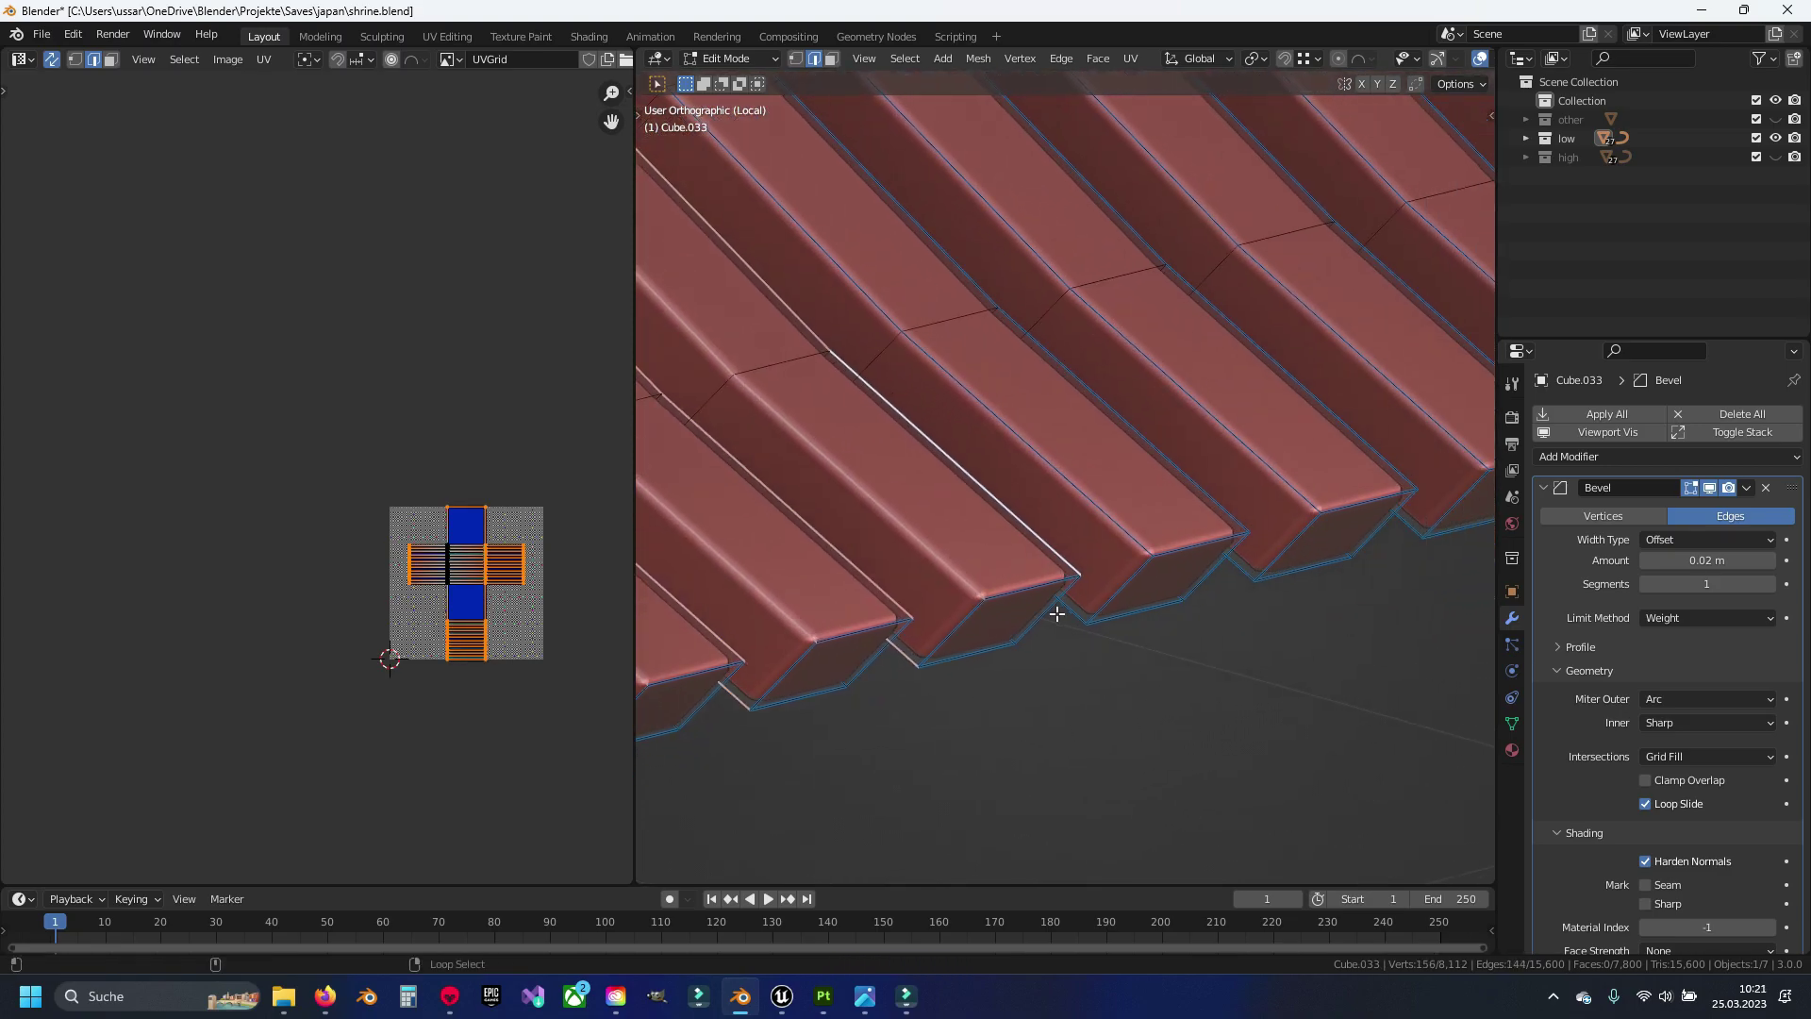
{"action": "left_click", "coordinate": [1132, 556], "text": "alt+shift"}
{"action": "left_click", "coordinate": [1215, 514], "text": "alt+shift"}
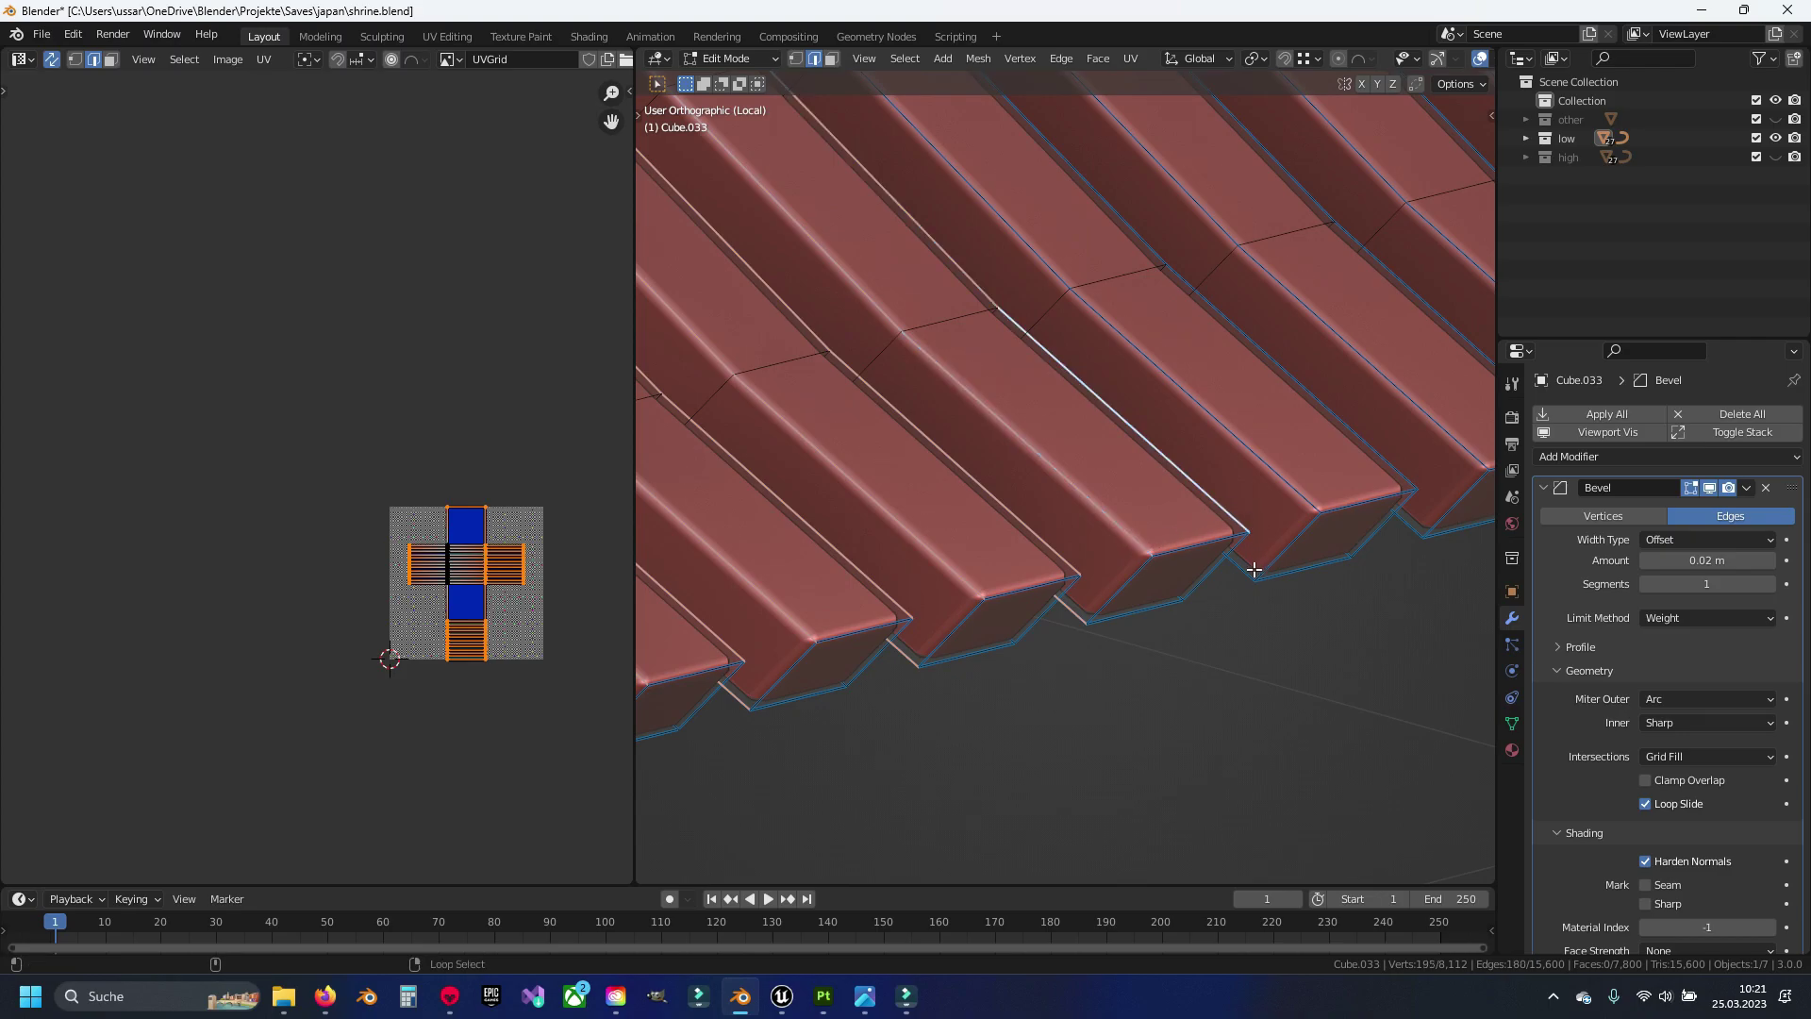
{"action": "left_click", "coordinate": [1235, 528], "text": "alt+shift"}
{"action": "mouse_move", "coordinate": [1074, 523]}
{"action": "middle_mouse_down", "text": "shift"}
{"action": "mouse_move", "coordinate": [1145, 500]}
{"action": "mouse_move", "coordinate": [1076, 583]}
{"action": "middle_mouse_up", "text": "shift"}
{"action": "left_click", "coordinate": [1132, 528], "text": "alt+shift"}
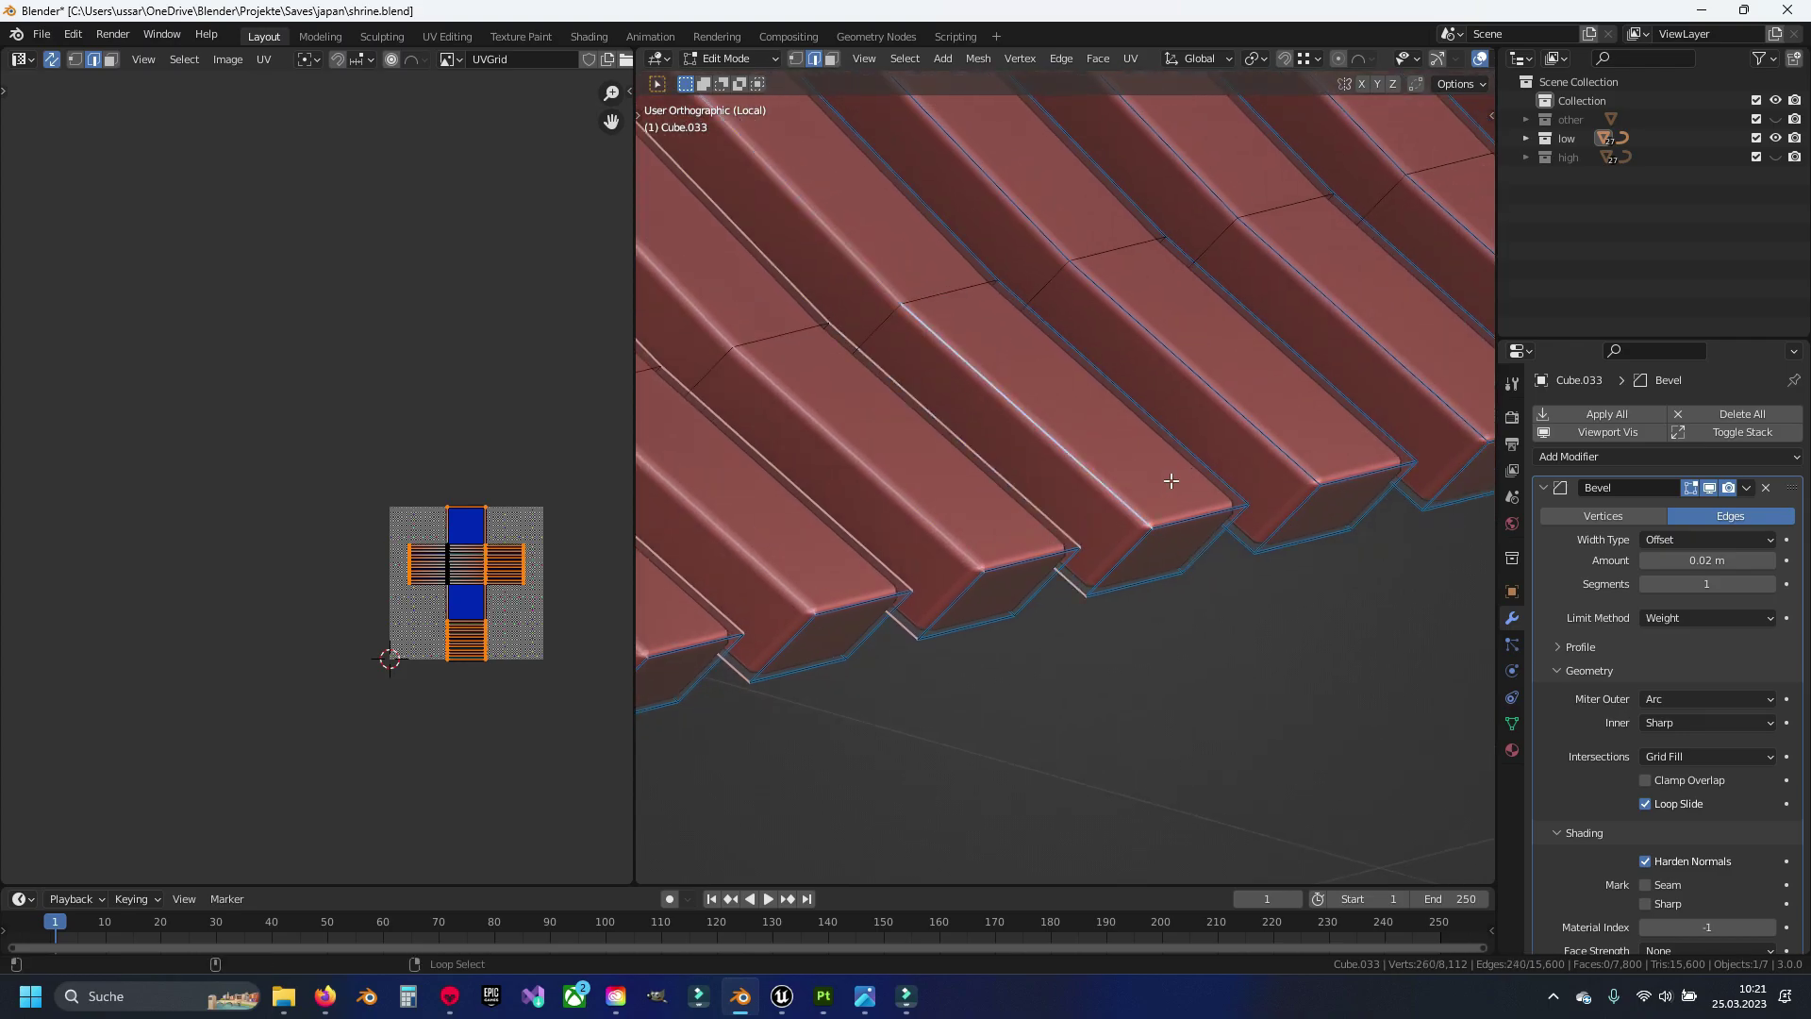
{"action": "left_click", "coordinate": [1217, 481], "text": "alt+shift"}
{"action": "left_click", "coordinate": [1287, 466], "text": "alt+shift"}
{"action": "left_click", "coordinate": [1375, 430], "text": "alt+shift"}
Add lower edge loops of further tile beams, panning along the eave
{"action": "middle_click_drag", "start_coordinate": [1362, 437], "coordinate": [1330, 441], "text": "shift"}
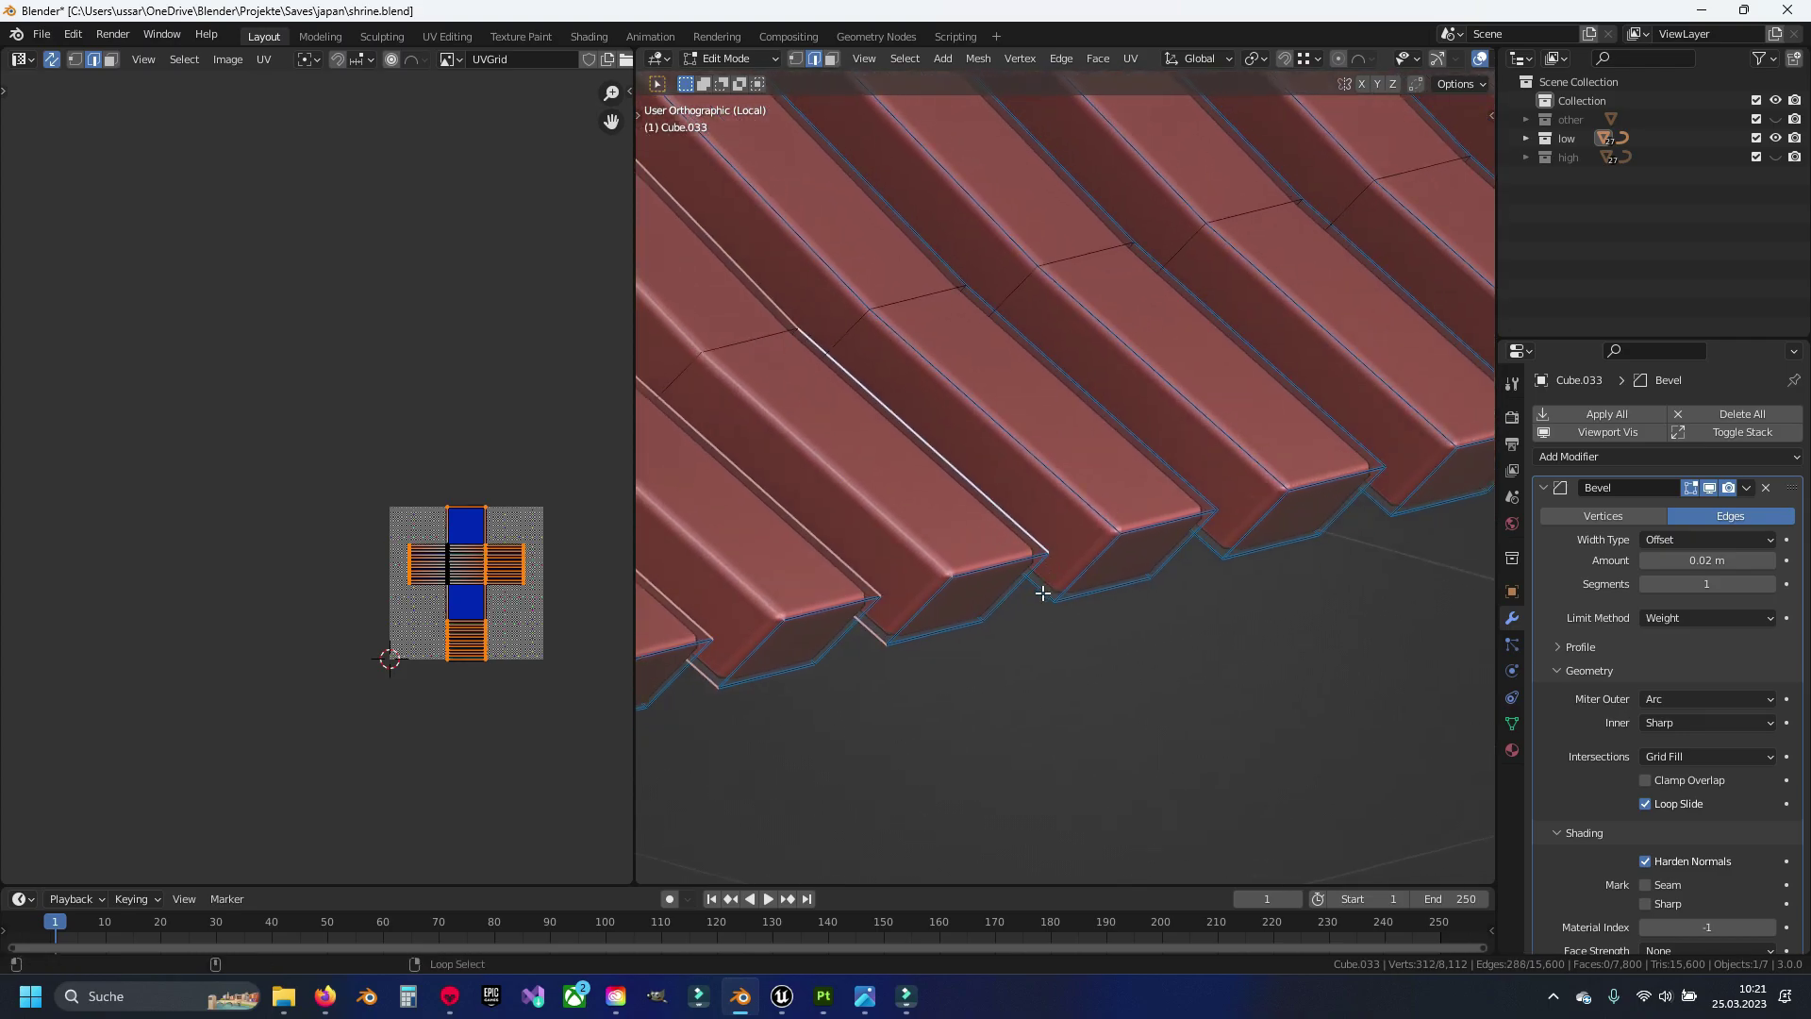
{"action": "left_click", "coordinate": [1039, 586], "text": "alt+shift"}
{"action": "left_click", "coordinate": [1156, 497], "text": "alt+shift"}
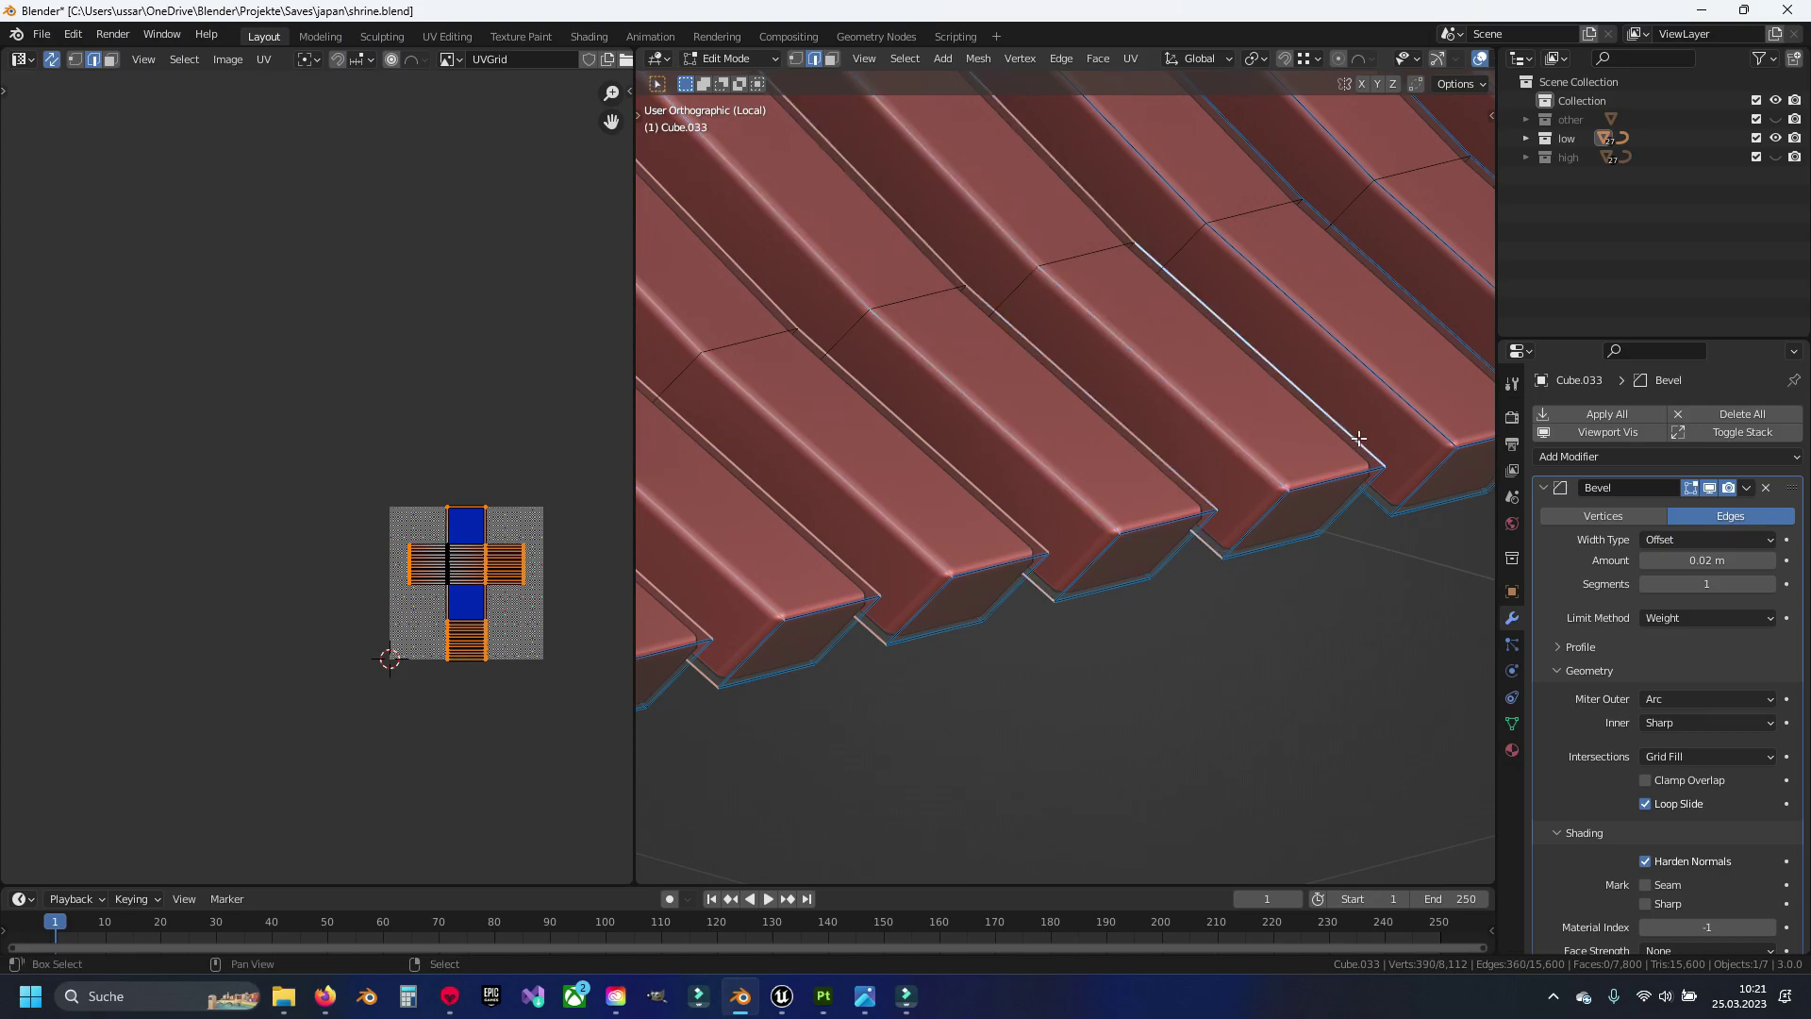
{"action": "left_click", "coordinate": [1040, 566], "text": "alt+shift"}
{"action": "middle_click_drag", "start_coordinate": [1040, 565], "coordinate": [1061, 583], "text": "shift"}
{"action": "left_click", "coordinate": [1103, 580], "text": "alt+shift"}
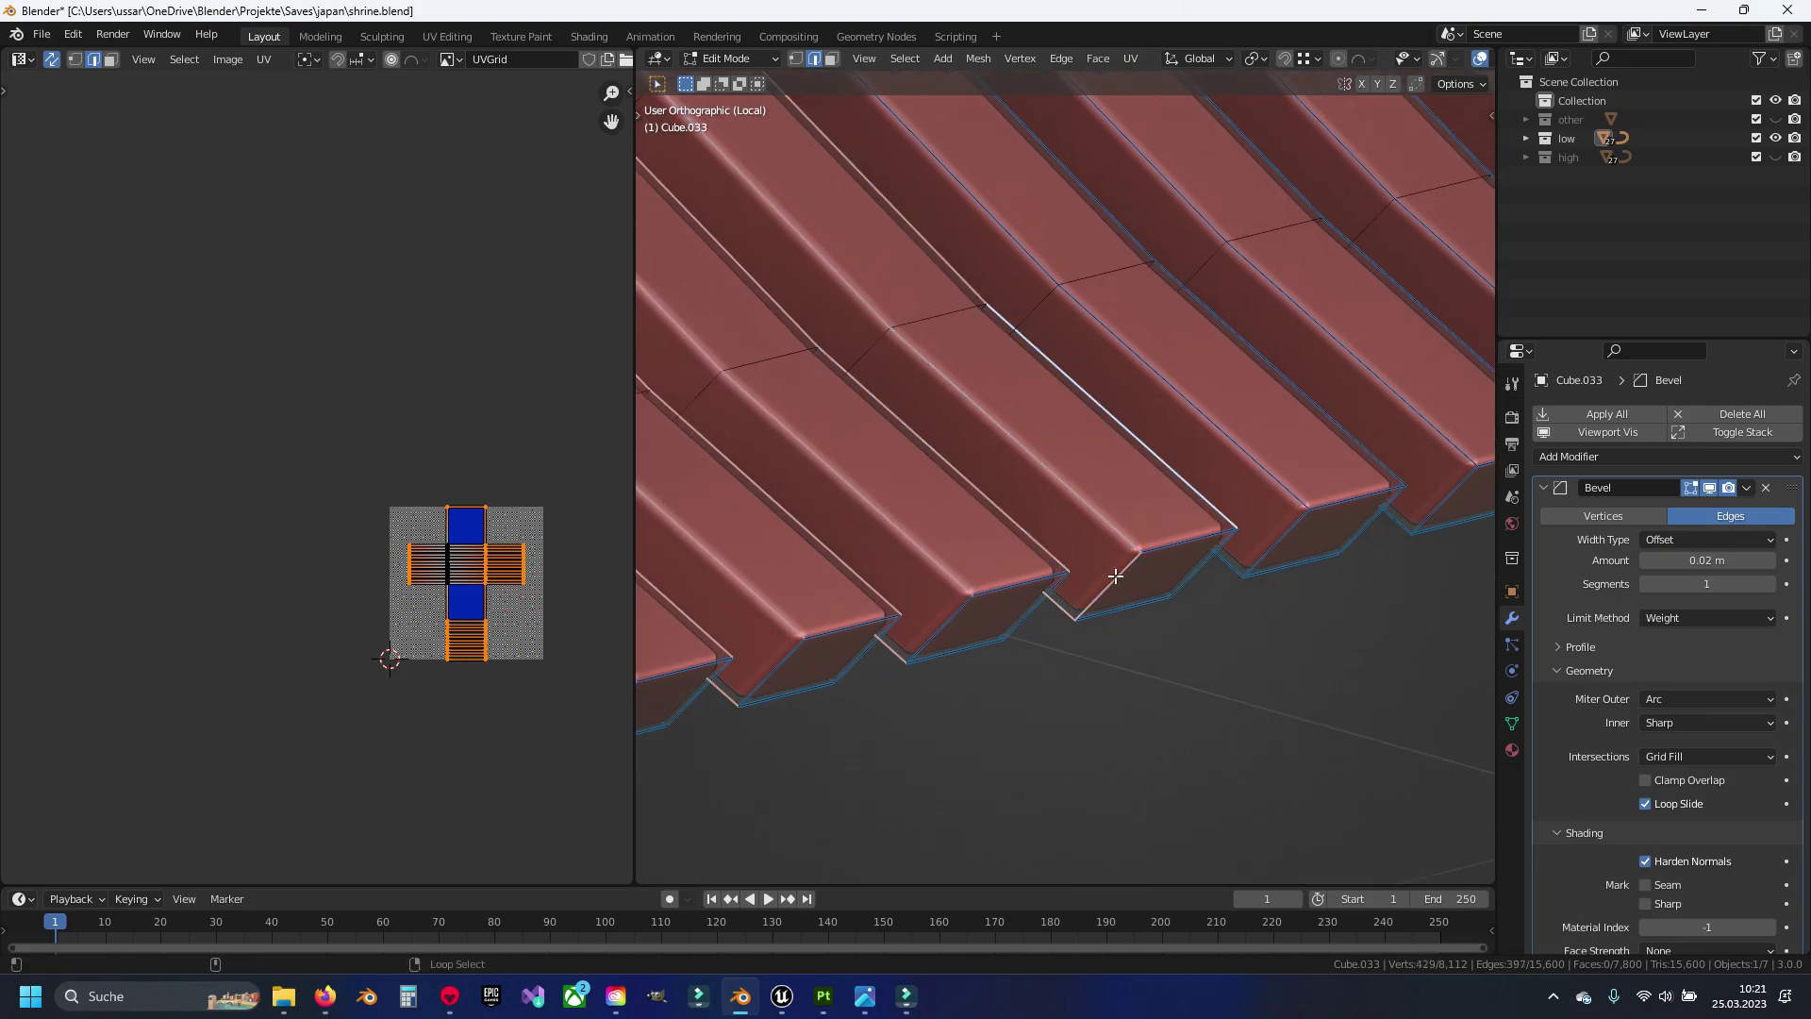
{"action": "middle_click_drag", "start_coordinate": [1246, 549], "coordinate": [1275, 577], "text": "shift"}
{"action": "left_click", "coordinate": [1075, 613], "text": "alt+shift"}
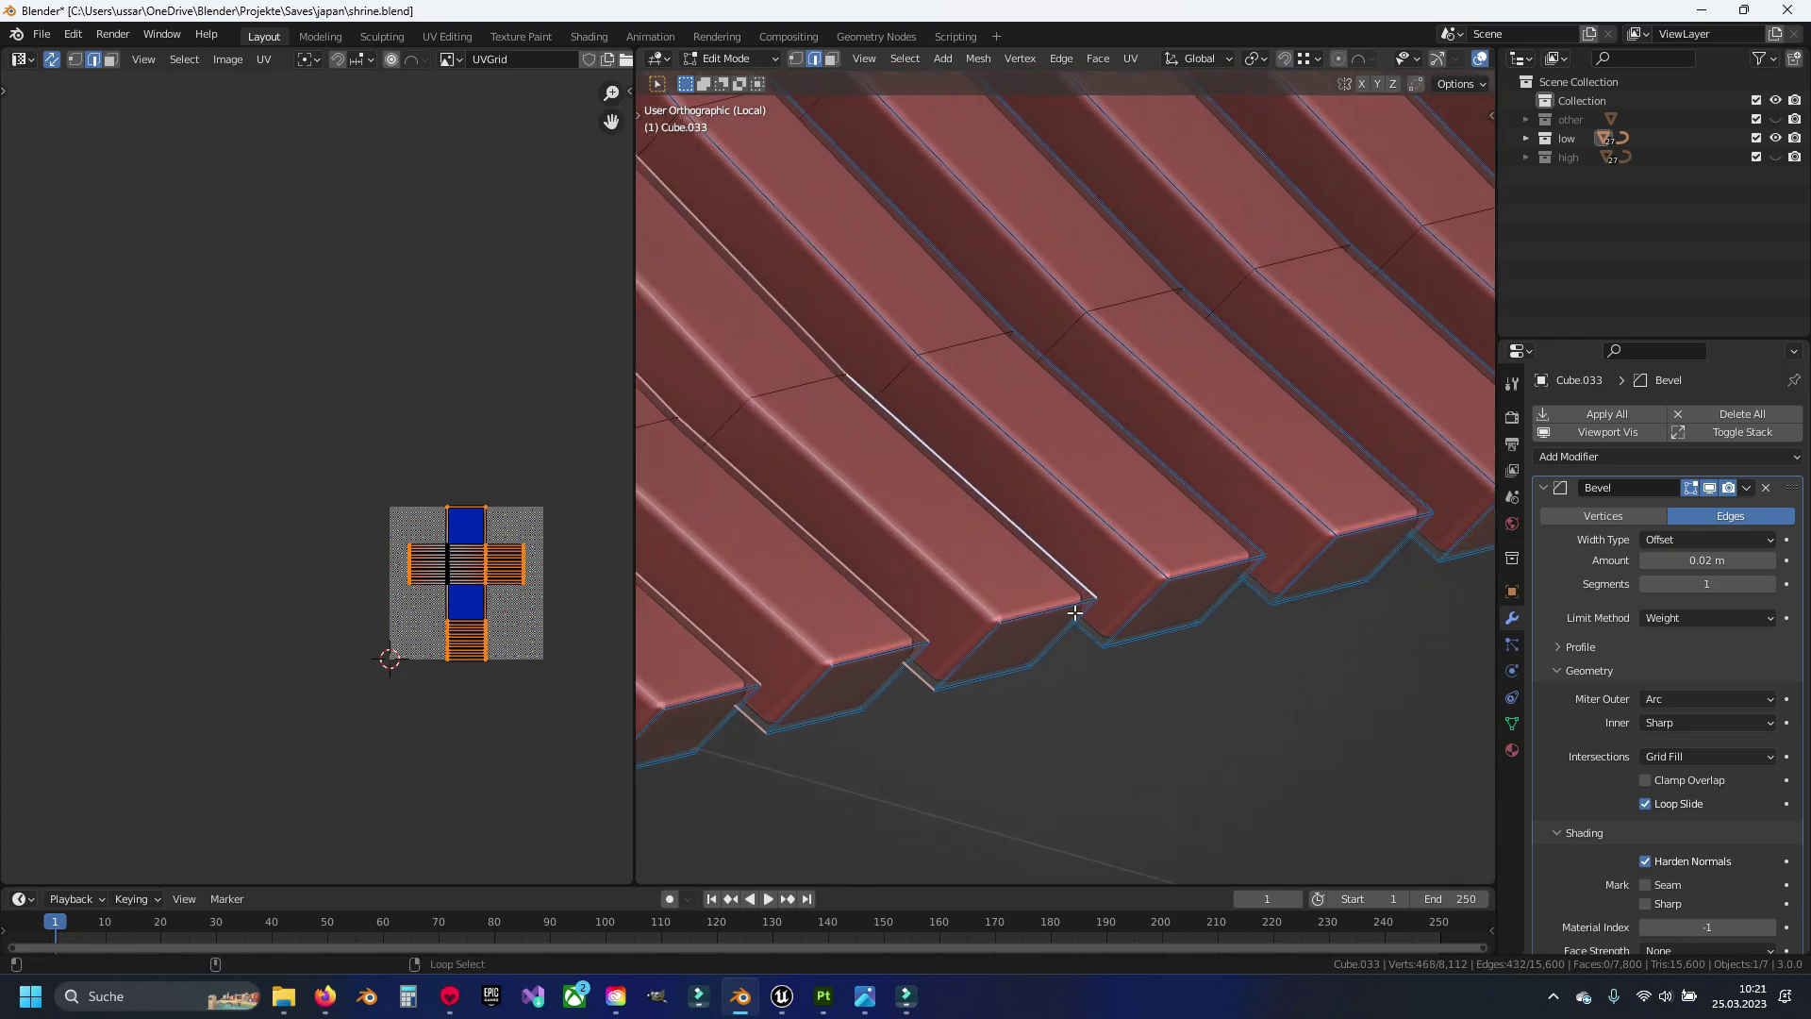
{"action": "left_click", "coordinate": [1129, 576], "text": "alt+shift"}
{"action": "left_click", "coordinate": [1215, 527], "text": "alt+shift"}
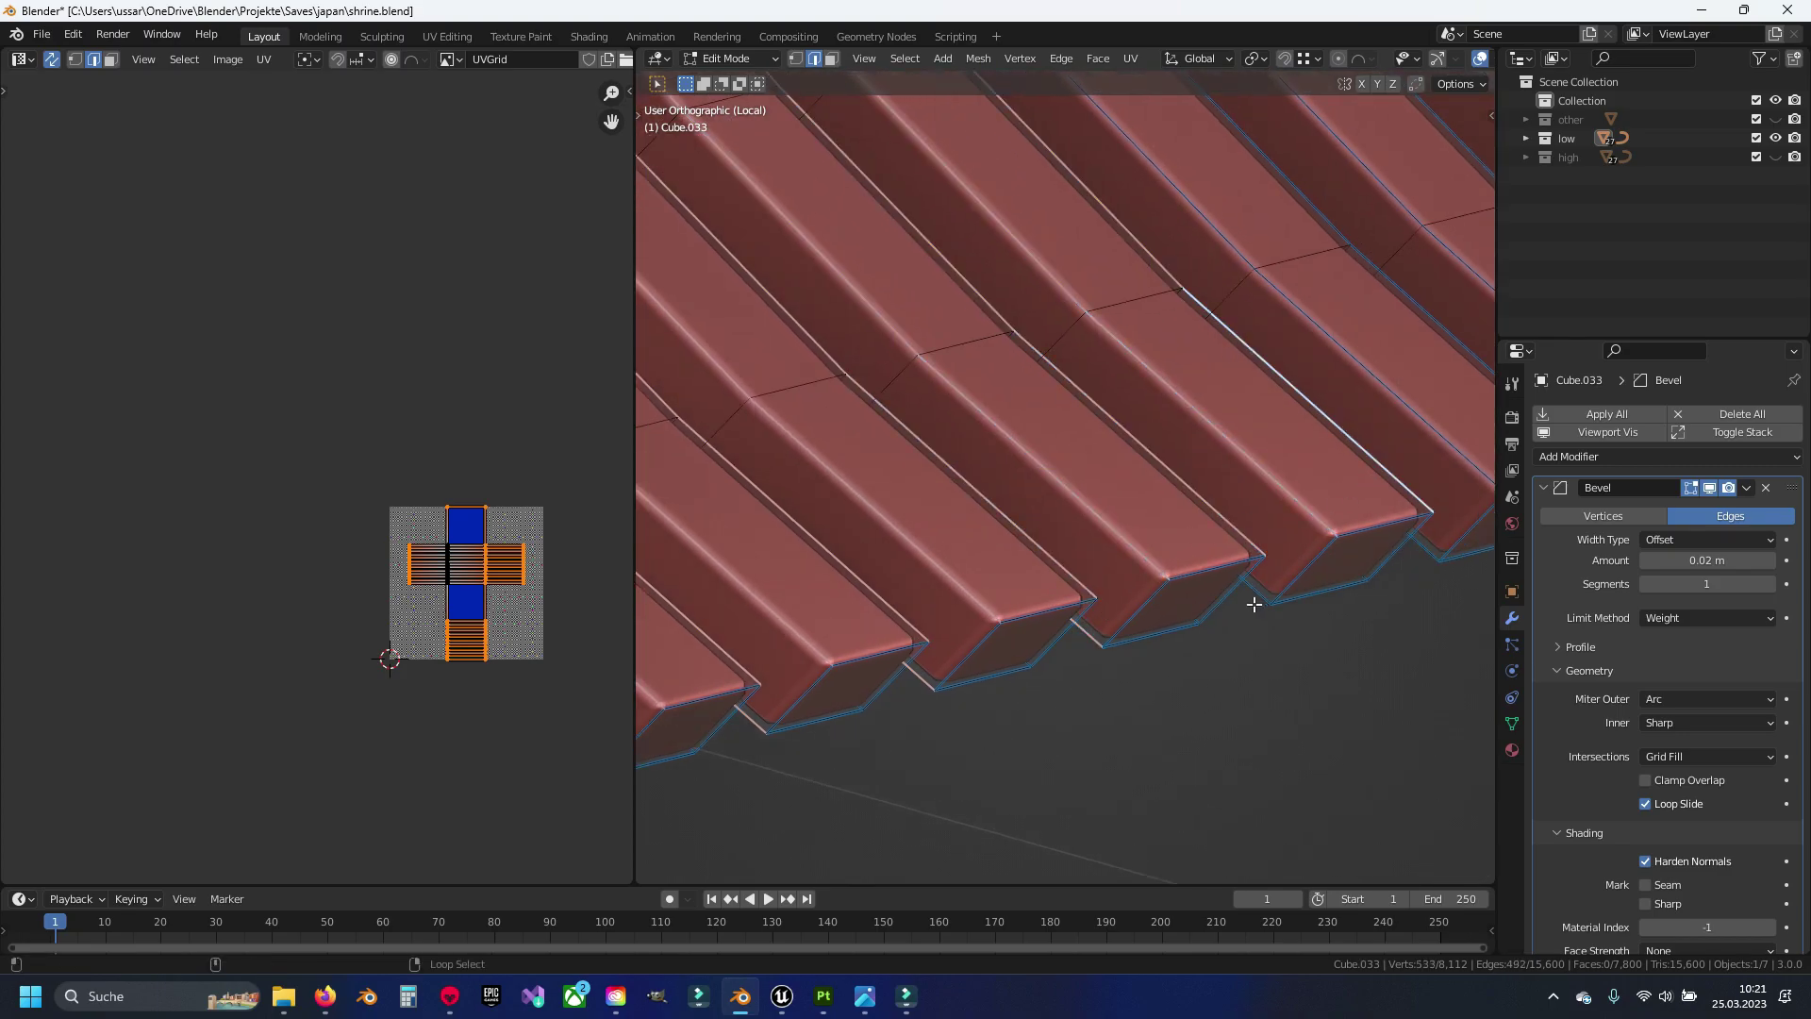
{"action": "middle_click_drag", "start_coordinate": [1417, 500], "coordinate": [1454, 530], "text": "shift"}
Add the remaining beams' lower edge loops, reaching 756 selected edges
{"action": "left_click", "coordinate": [1097, 593], "text": "alt+shift"}
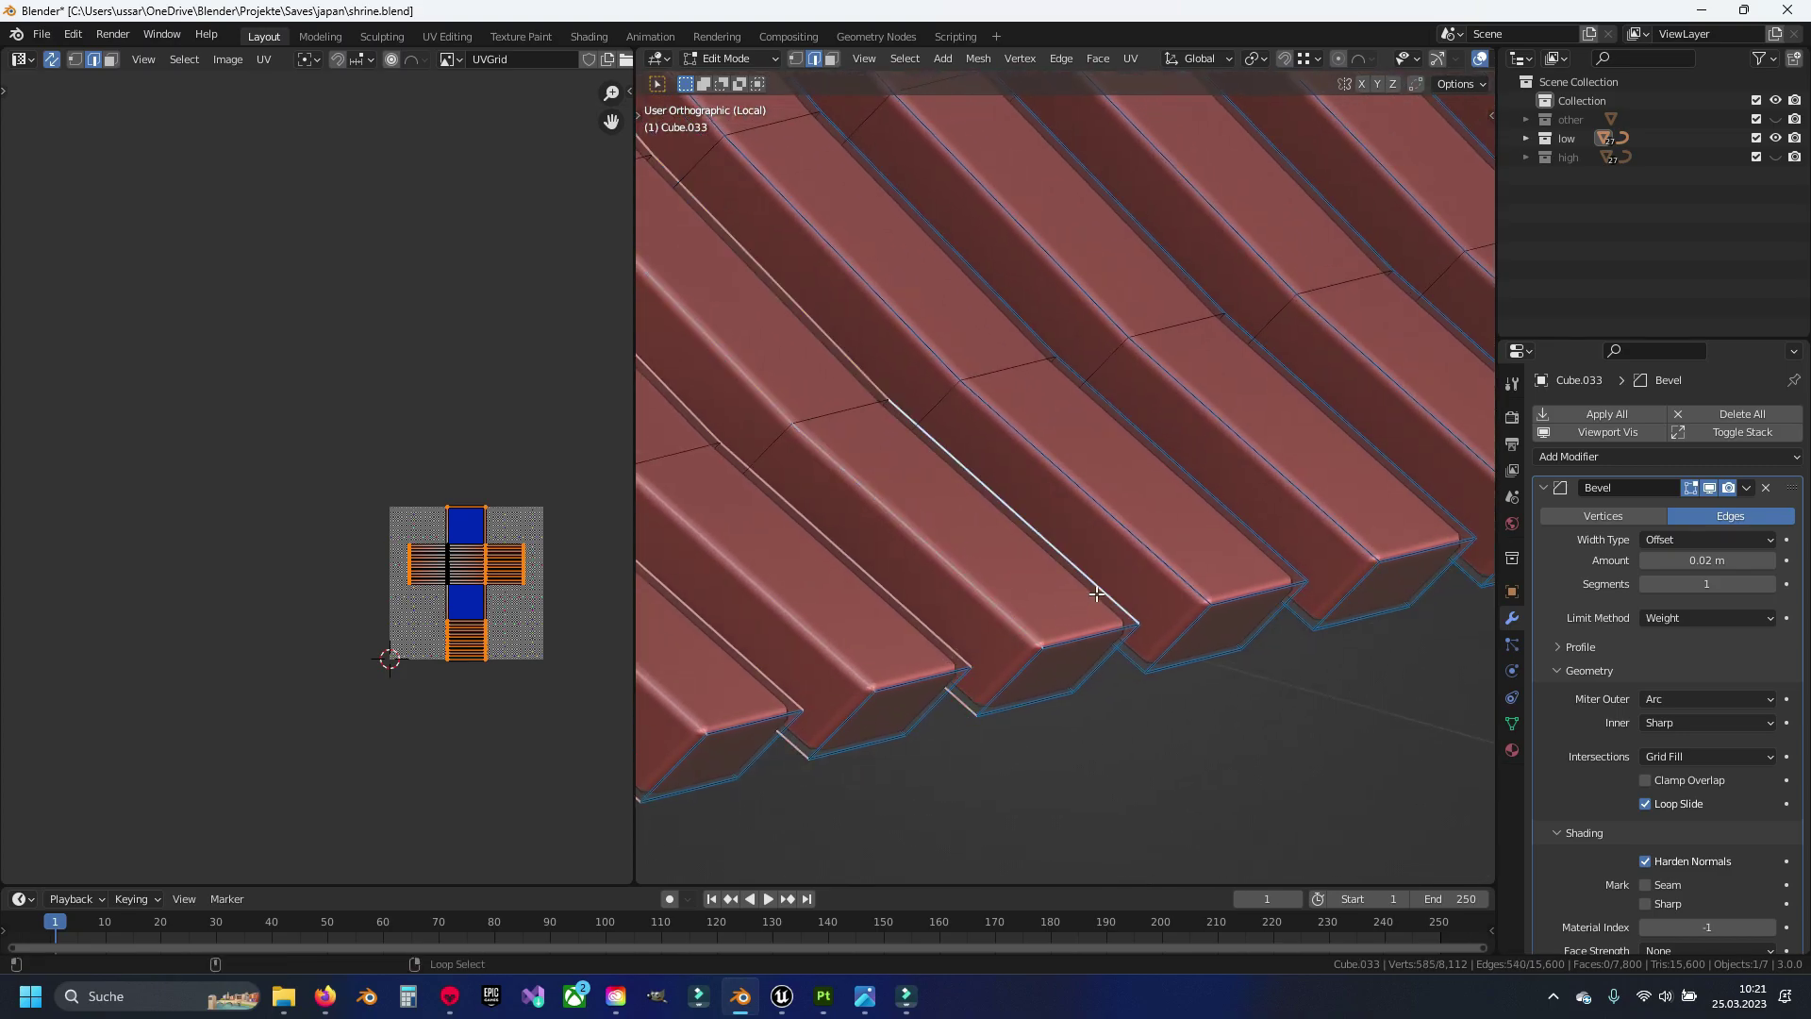
{"action": "left_click", "coordinate": [1188, 589], "text": "alt+shift"}
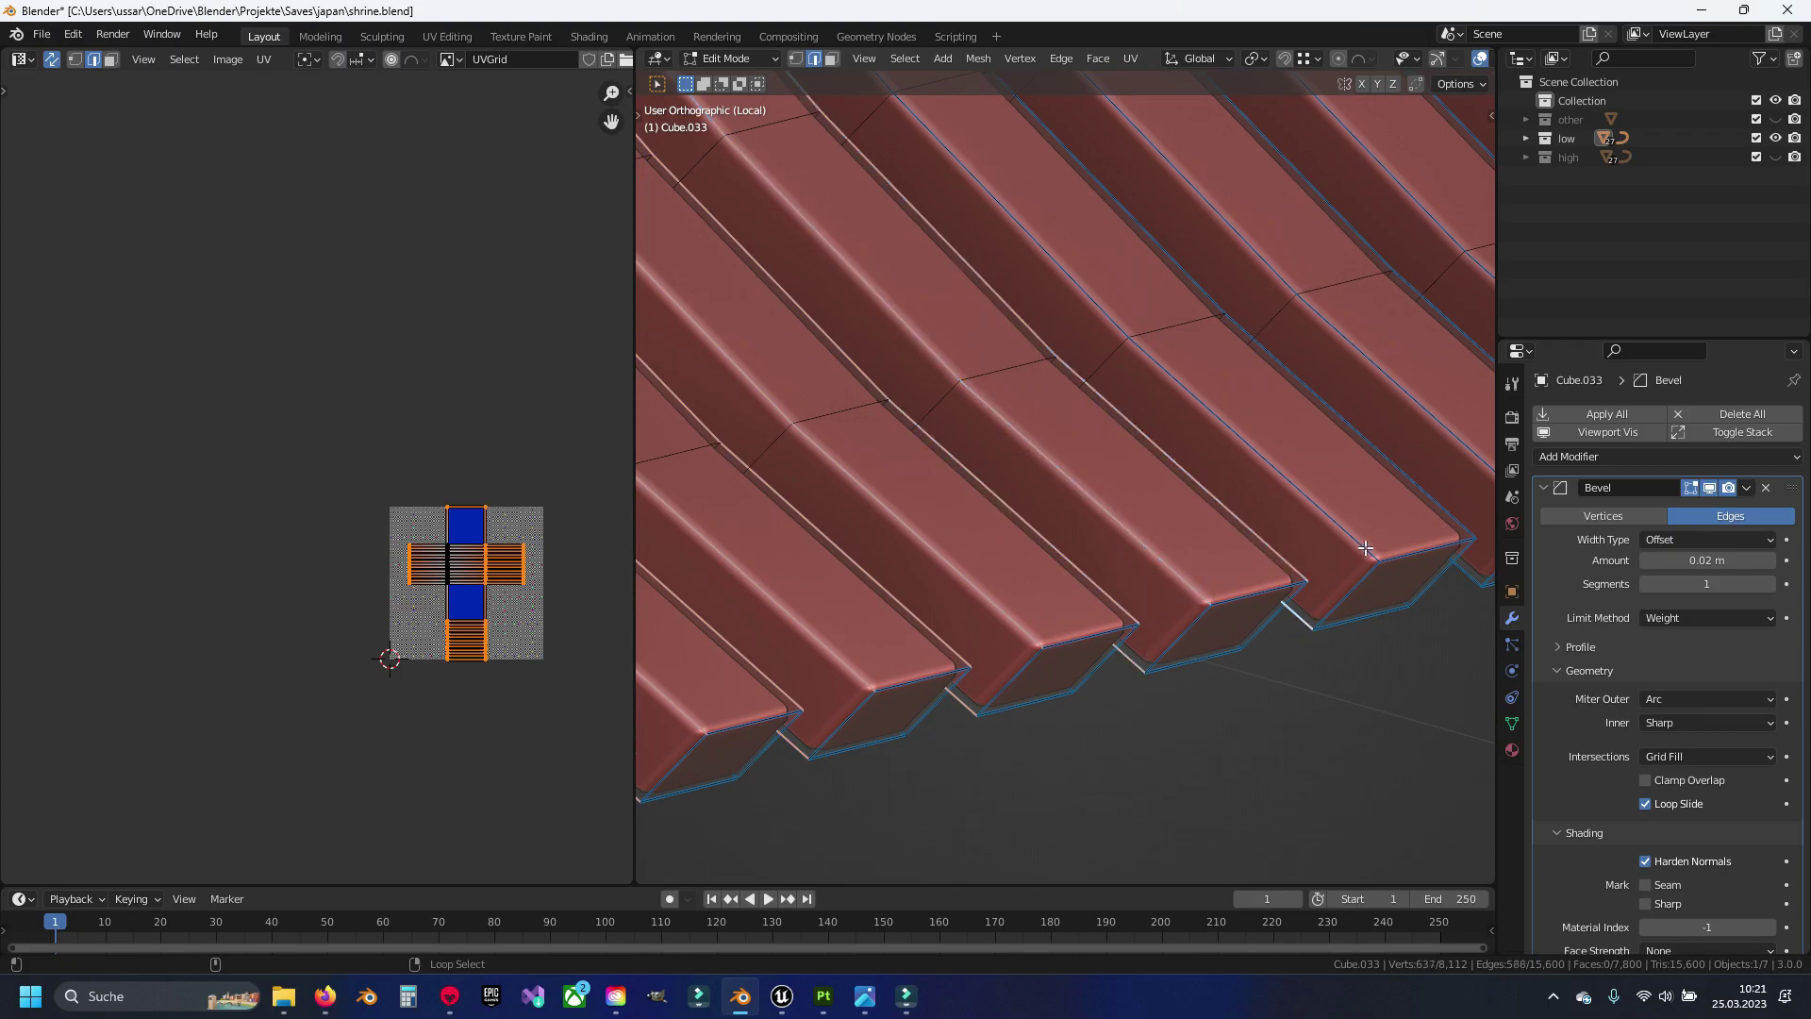
{"action": "left_click", "coordinate": [1365, 548], "text": "alt+shift"}
{"action": "middle_click_drag", "start_coordinate": [1365, 548], "coordinate": [1349, 541], "text": "shift"}
{"action": "left_click", "coordinate": [1160, 585], "text": "alt+shift"}
{"action": "left_click", "coordinate": [1248, 536], "text": "alt+shift"}
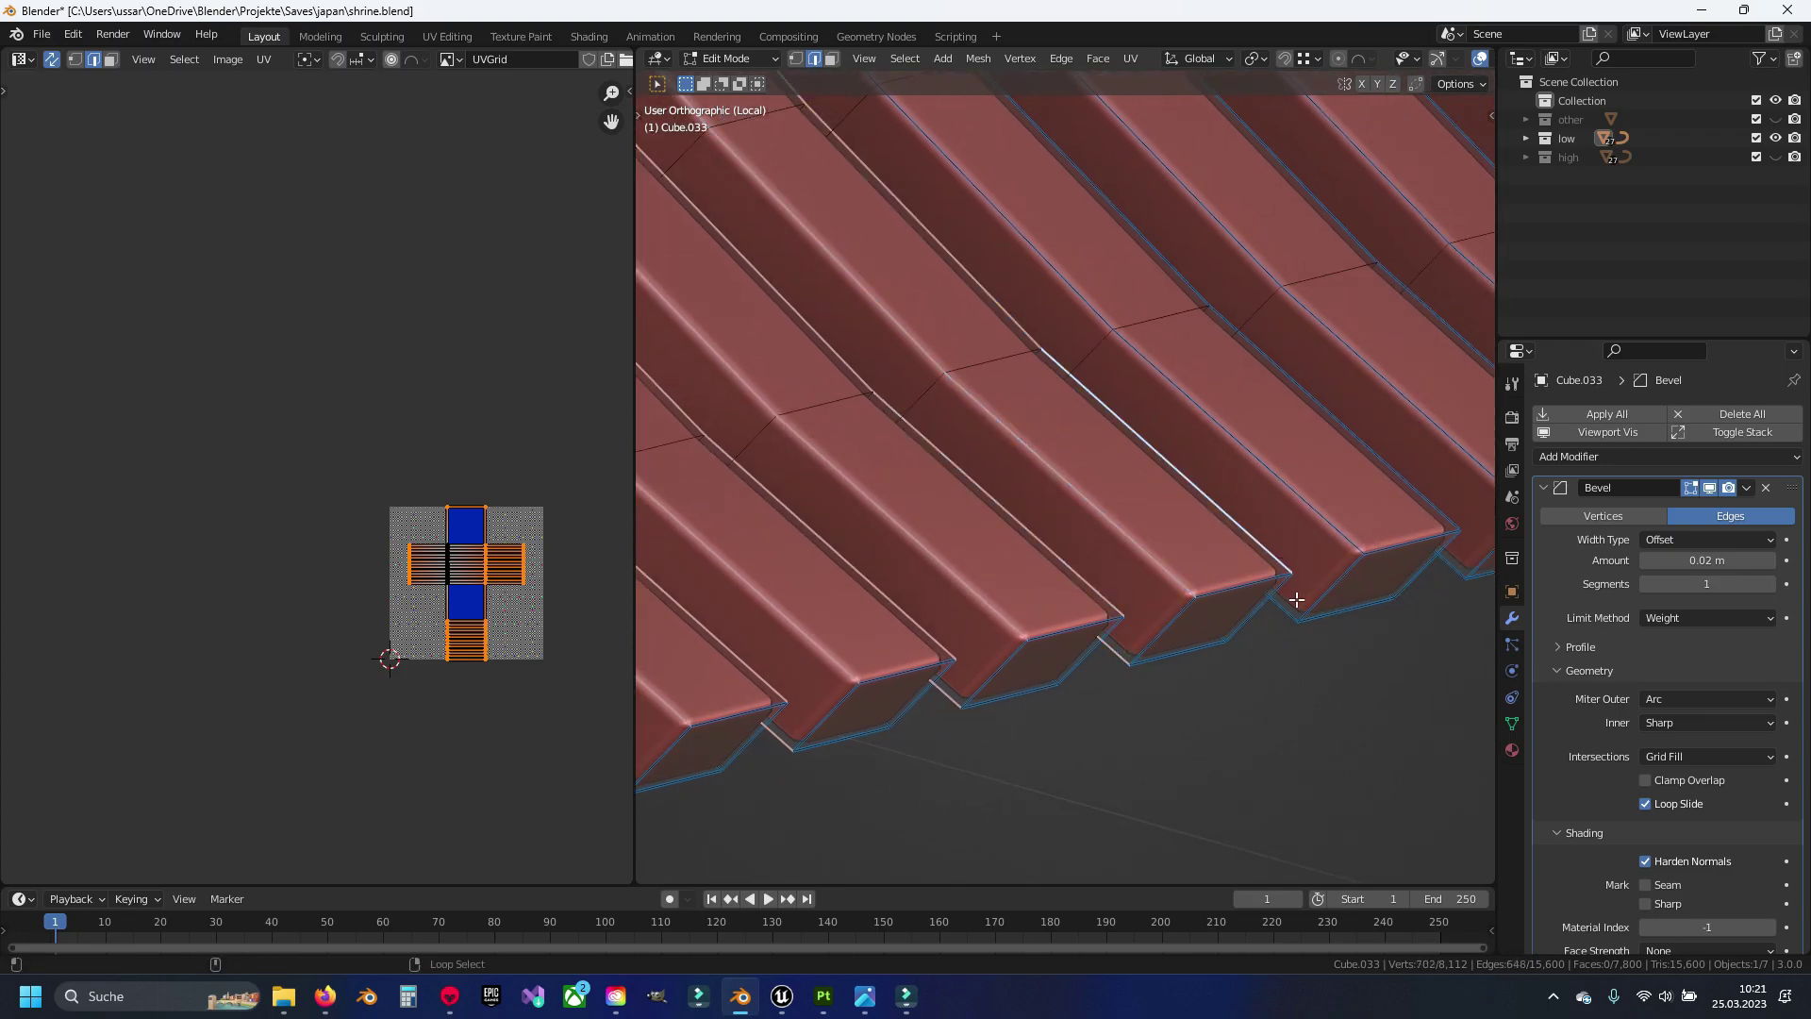
{"action": "left_click", "coordinate": [1337, 546], "text": "alt+shift"}
{"action": "middle_click_drag", "start_coordinate": [1433, 504], "coordinate": [1441, 492], "text": "shift"}
{"action": "left_click", "coordinate": [1093, 623], "text": "alt+shift"}
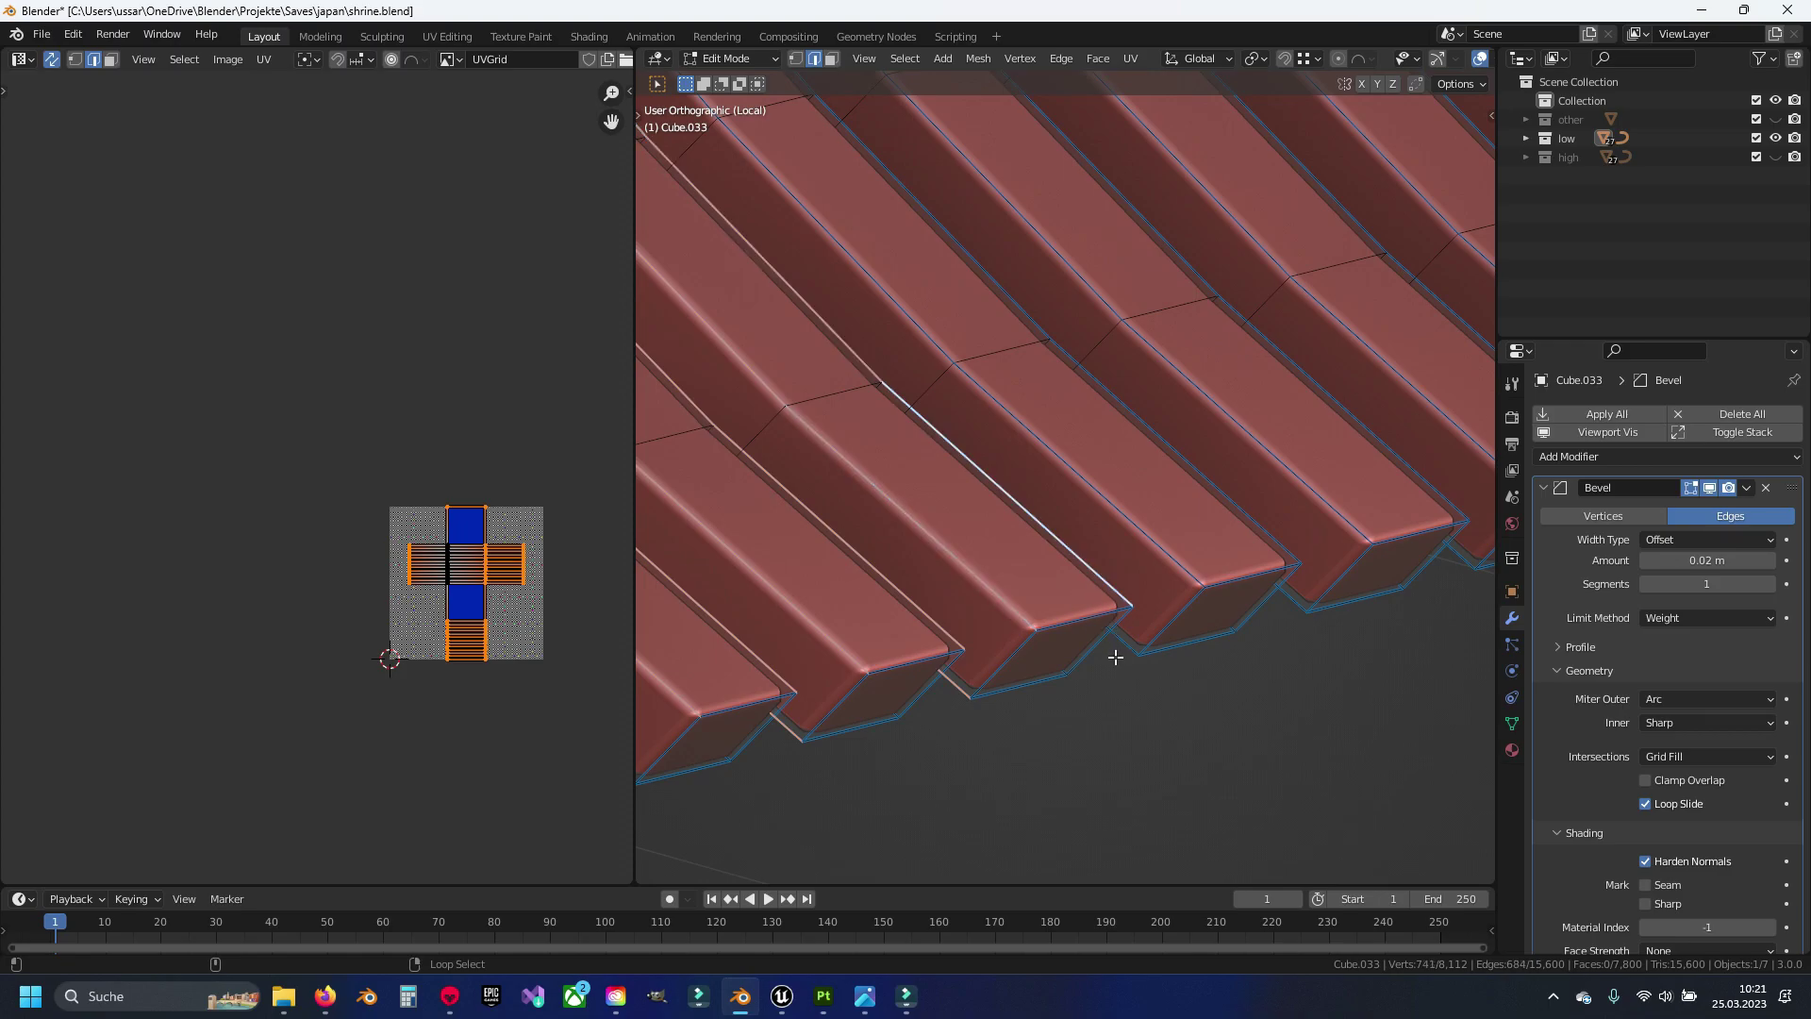
{"action": "left_click", "coordinate": [1262, 541], "text": "alt+shift"}
{"action": "left_click", "coordinate": [1349, 530], "text": "alt+shift"}
Add the lower and top edge loops of the beams along the eave to the selection
{"action": "left_click", "coordinate": [1443, 514], "text": "alt+shift"}
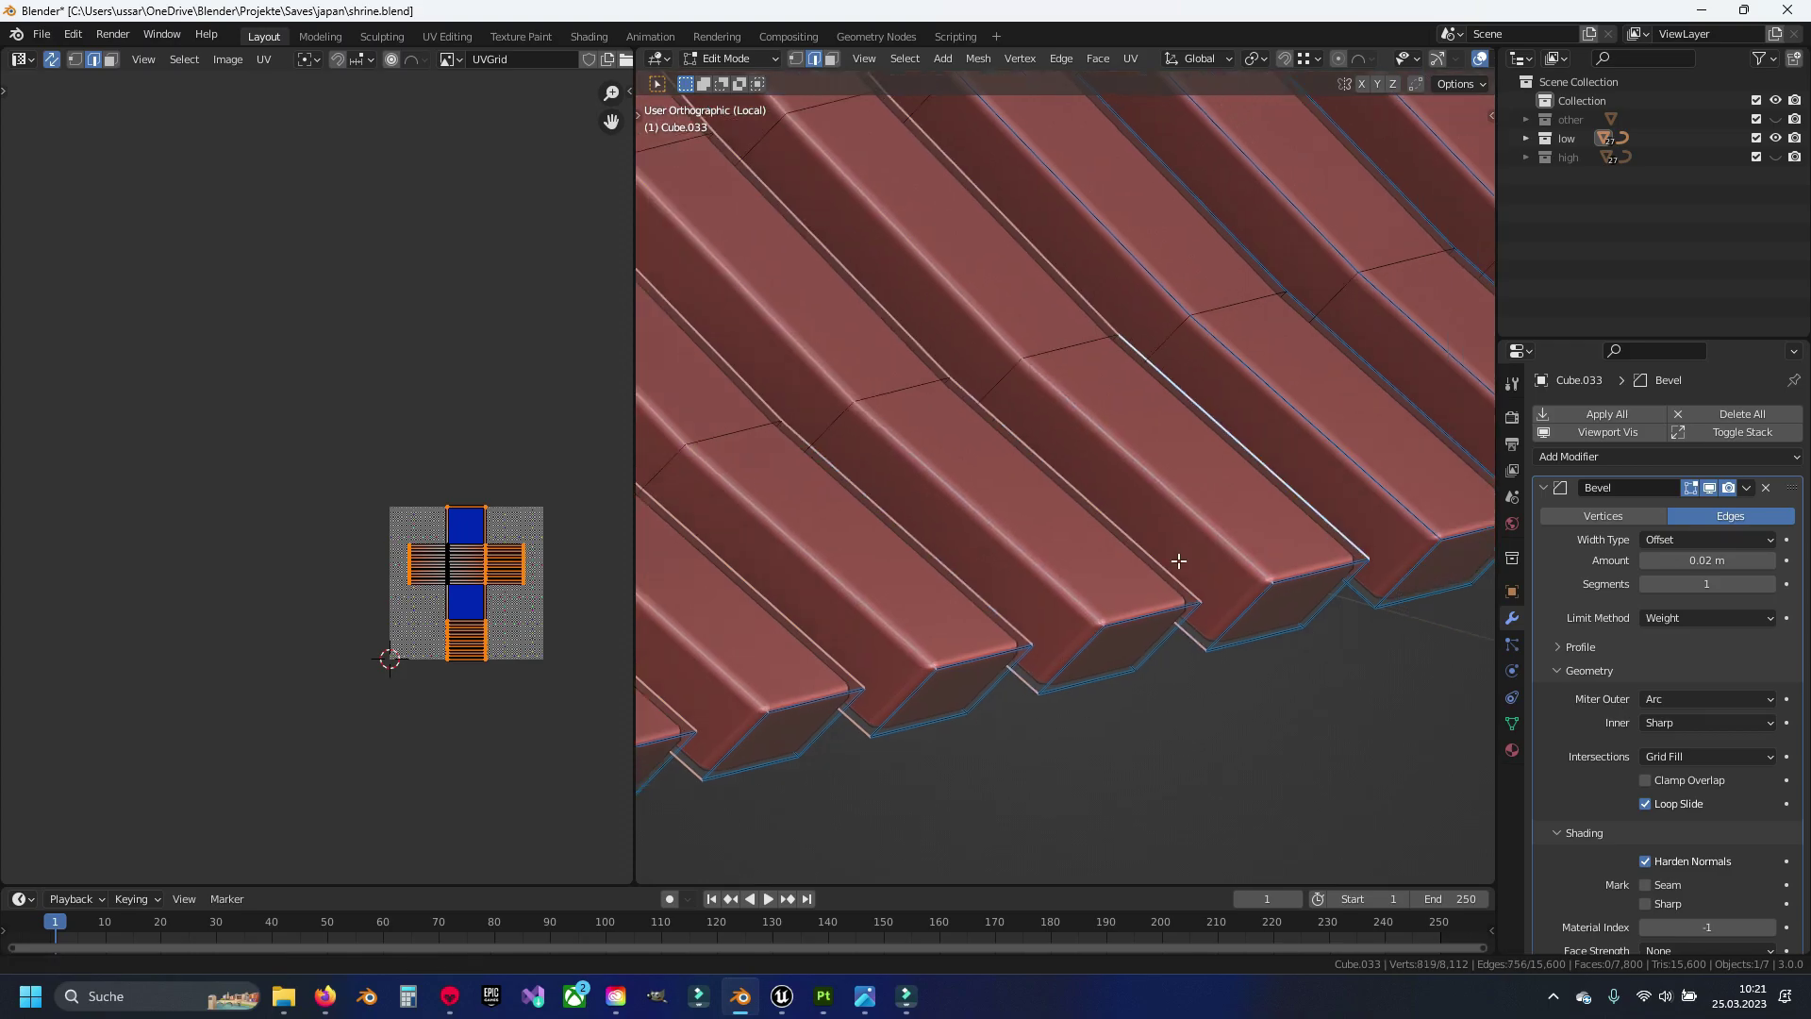
{"action": "middle_click_drag", "start_coordinate": [1226, 528], "coordinate": [1164, 589], "text": "shift"}
{"action": "left_click", "coordinate": [1156, 610], "text": "alt+shift"}
{"action": "left_click", "coordinate": [1227, 622], "text": "alt+shift"}
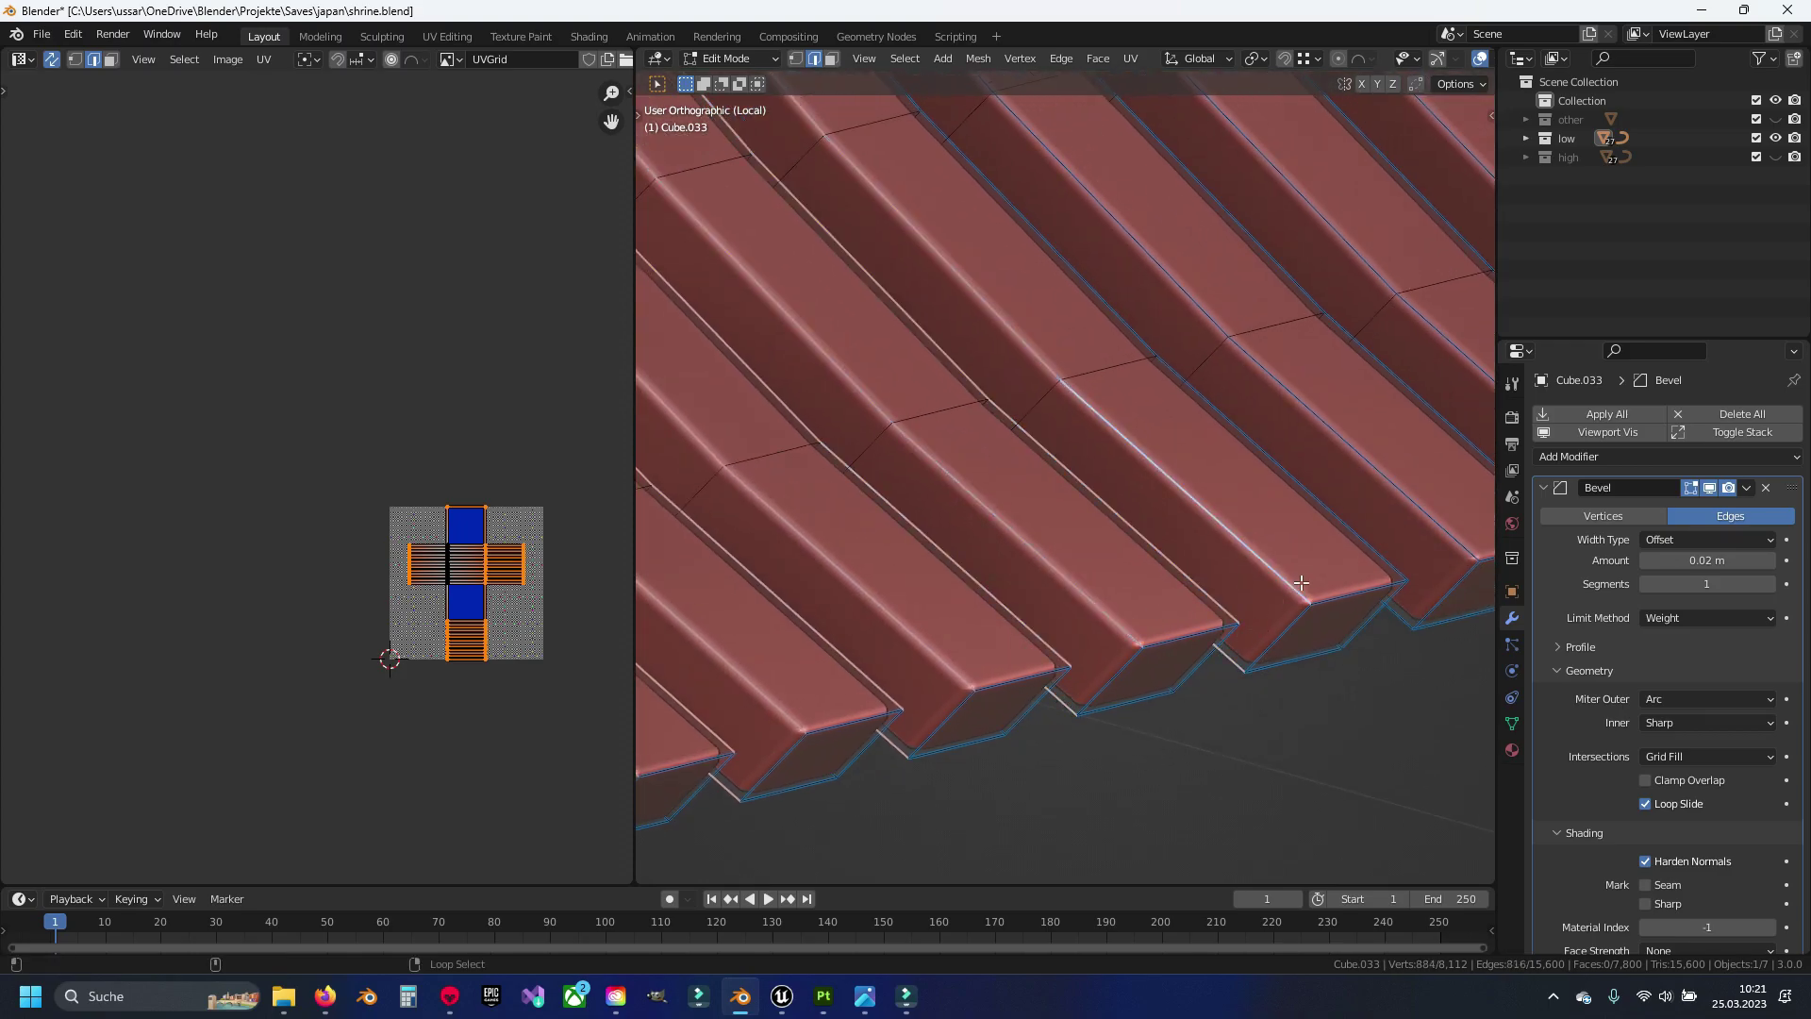
{"action": "middle_click_drag", "start_coordinate": [1349, 556], "coordinate": [1311, 504], "text": "shift"}
{"action": "left_click", "coordinate": [981, 604], "text": "alt+shift"}
{"action": "left_click", "coordinate": [1133, 534], "text": "alt+shift"}
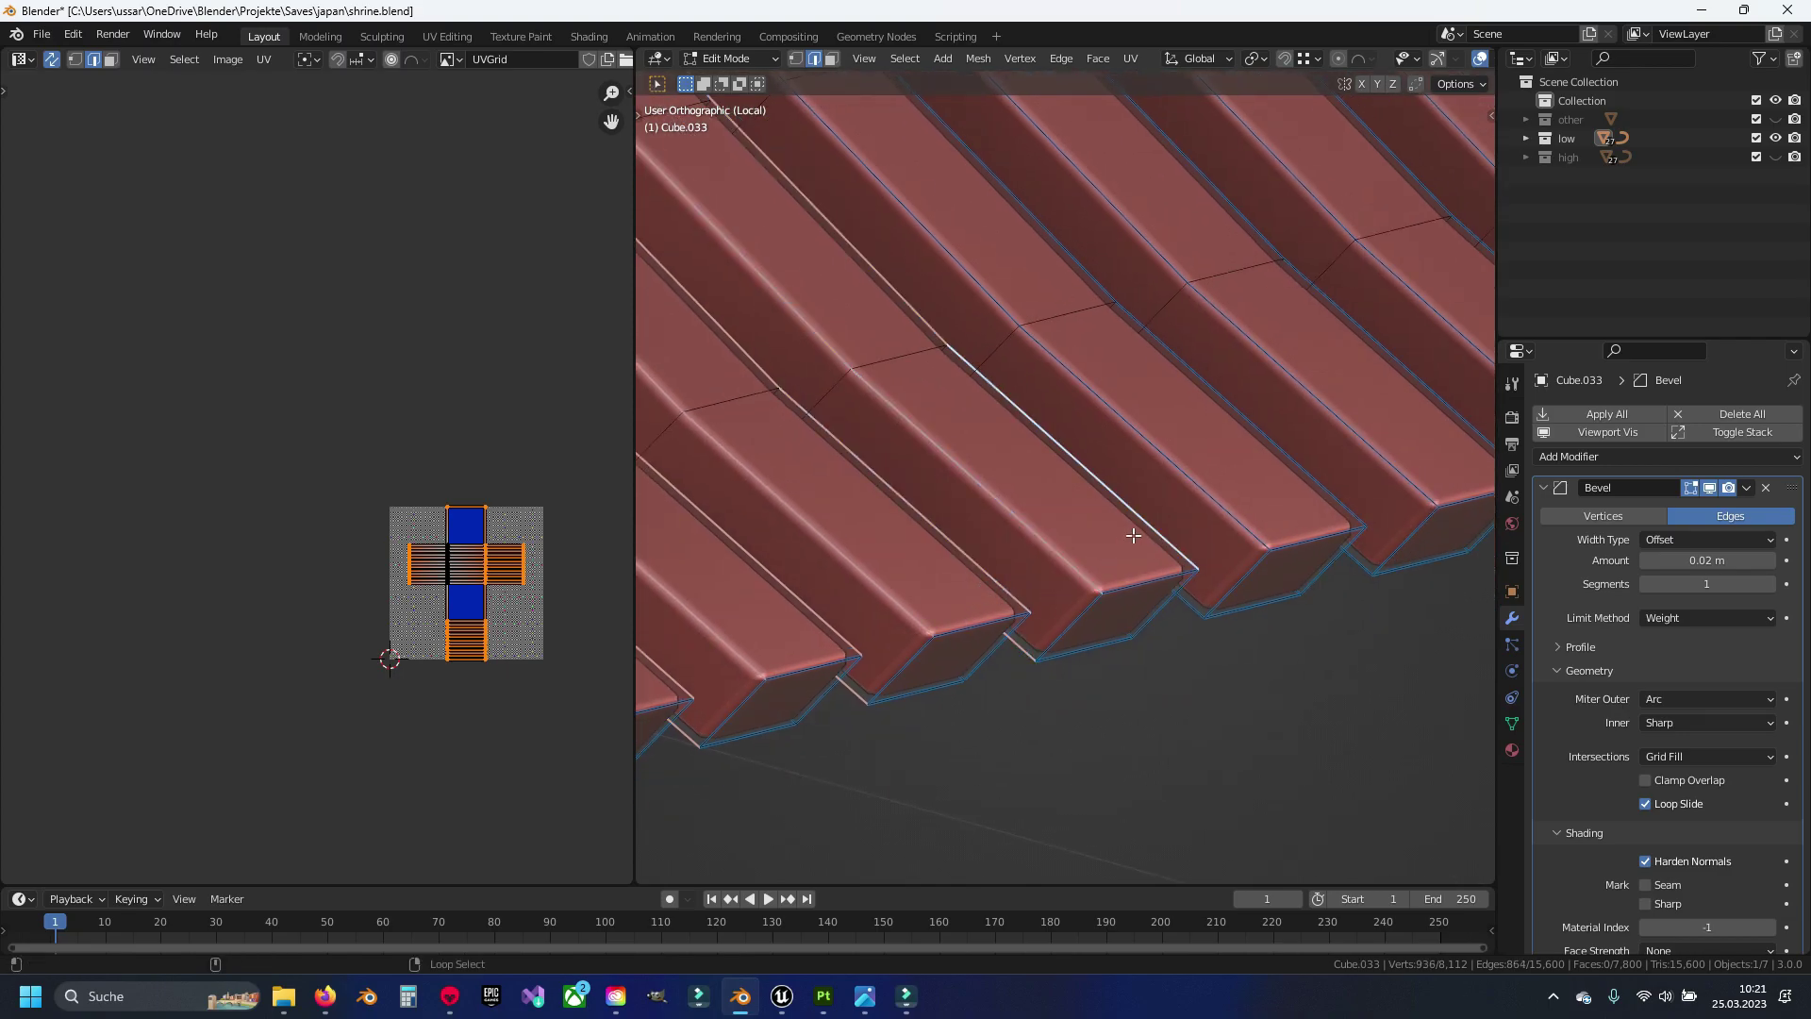
{"action": "left_click", "coordinate": [1340, 495], "text": "alt+shift"}
{"action": "left_click", "coordinate": [1374, 562], "text": "alt+shift"}
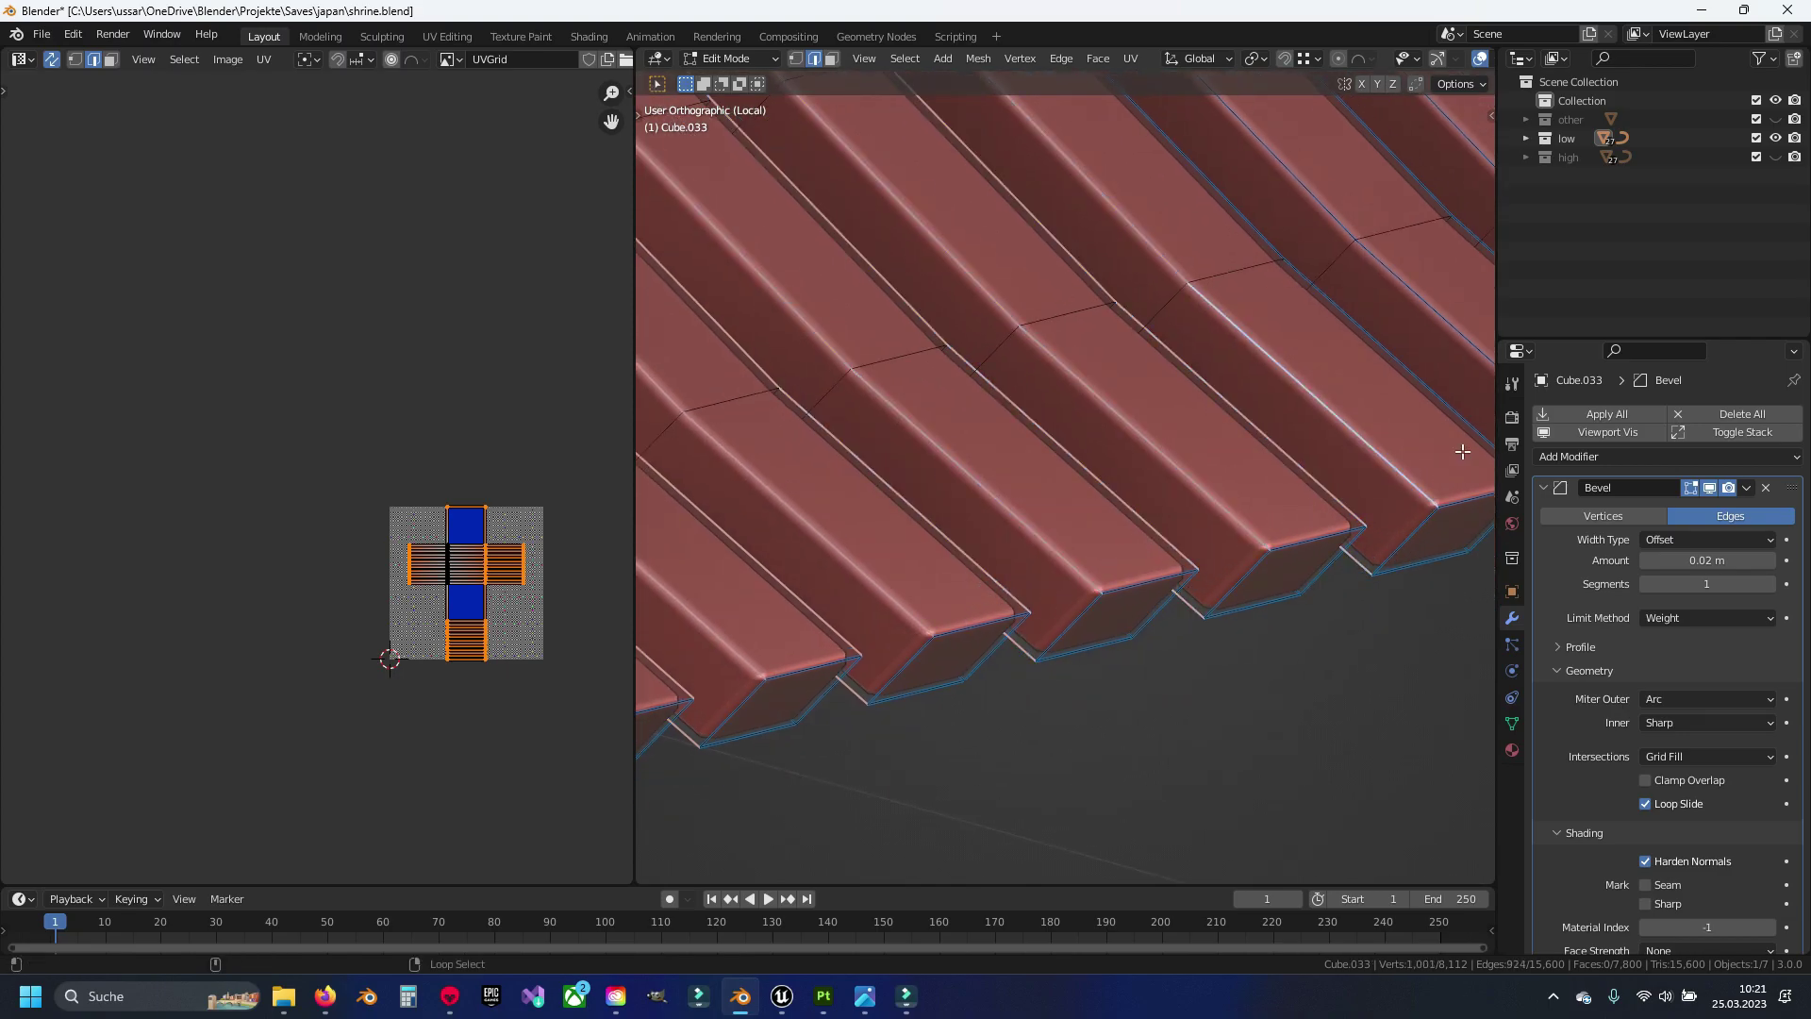
{"action": "middle_click_drag", "start_coordinate": [782, 627], "coordinate": [853, 585], "text": "shift"}
{"action": "left_click", "coordinate": [1042, 548], "text": "alt+shift"}
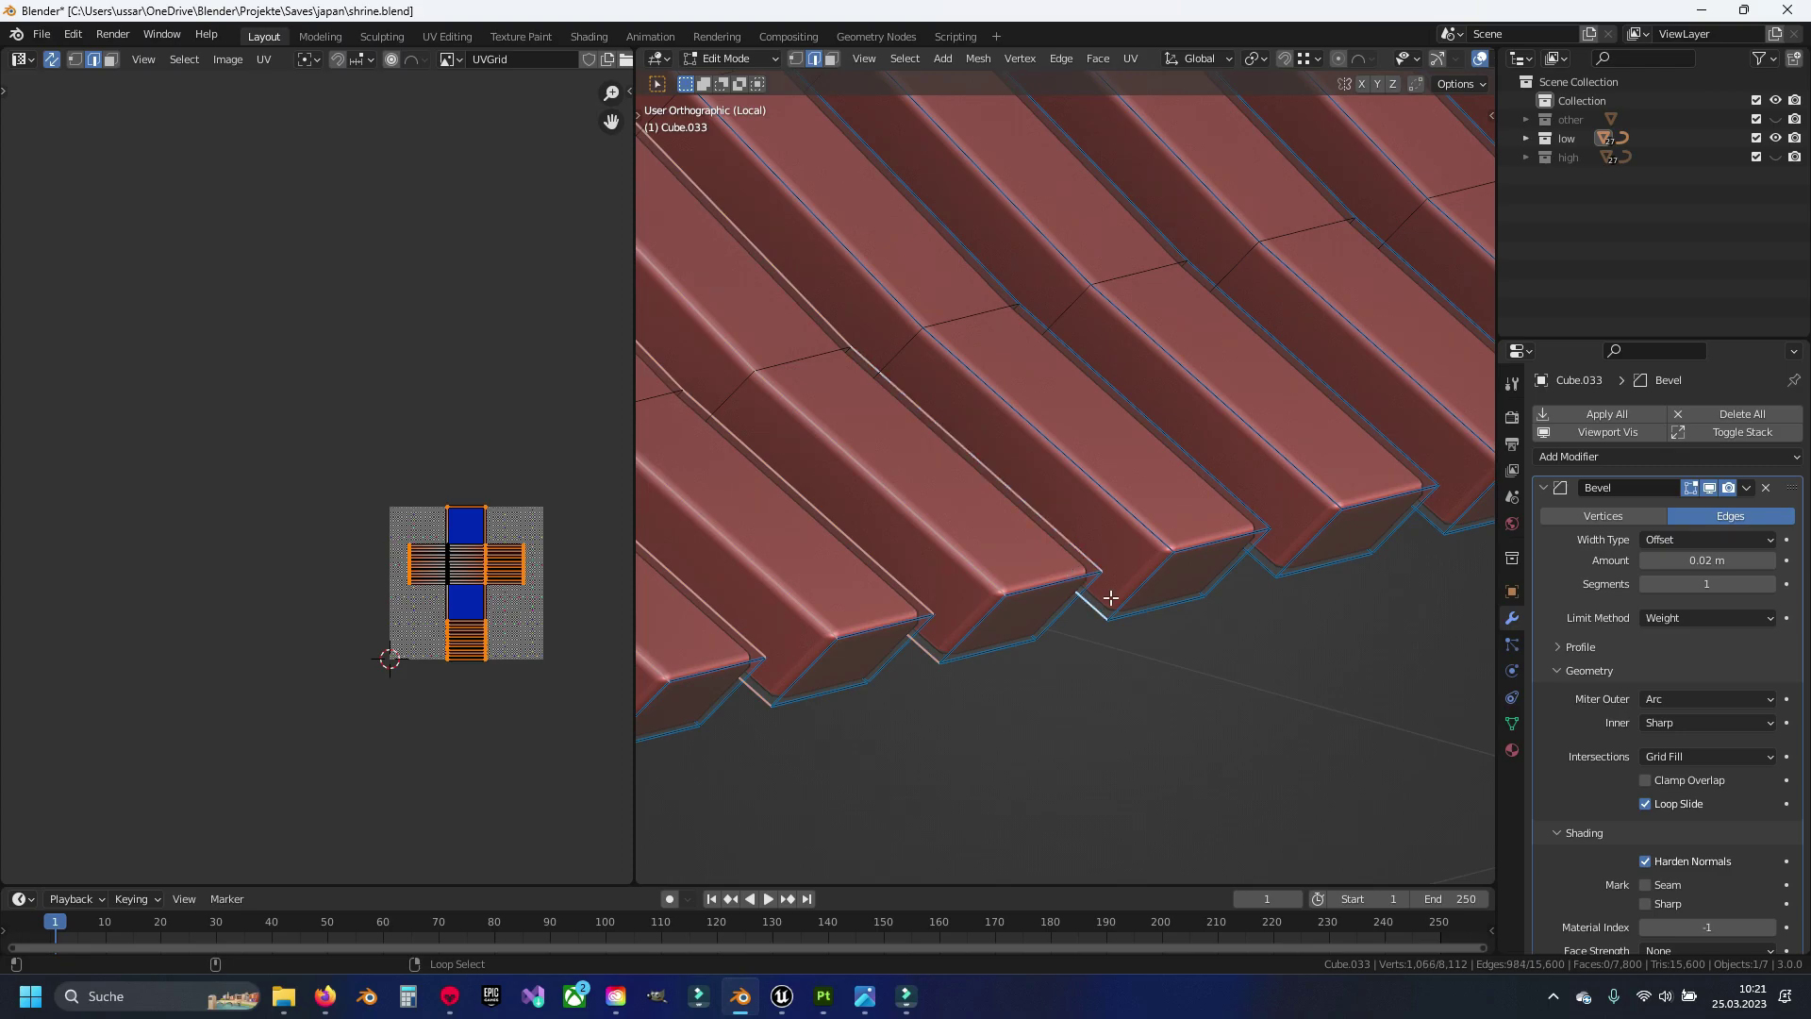
{"action": "left_click", "coordinate": [1236, 504], "text": "alt+shift"}
{"action": "middle_click_drag", "start_coordinate": [1284, 545], "coordinate": [1252, 592], "text": "shift"}
{"action": "left_click", "coordinate": [1049, 654], "text": "alt+shift"}
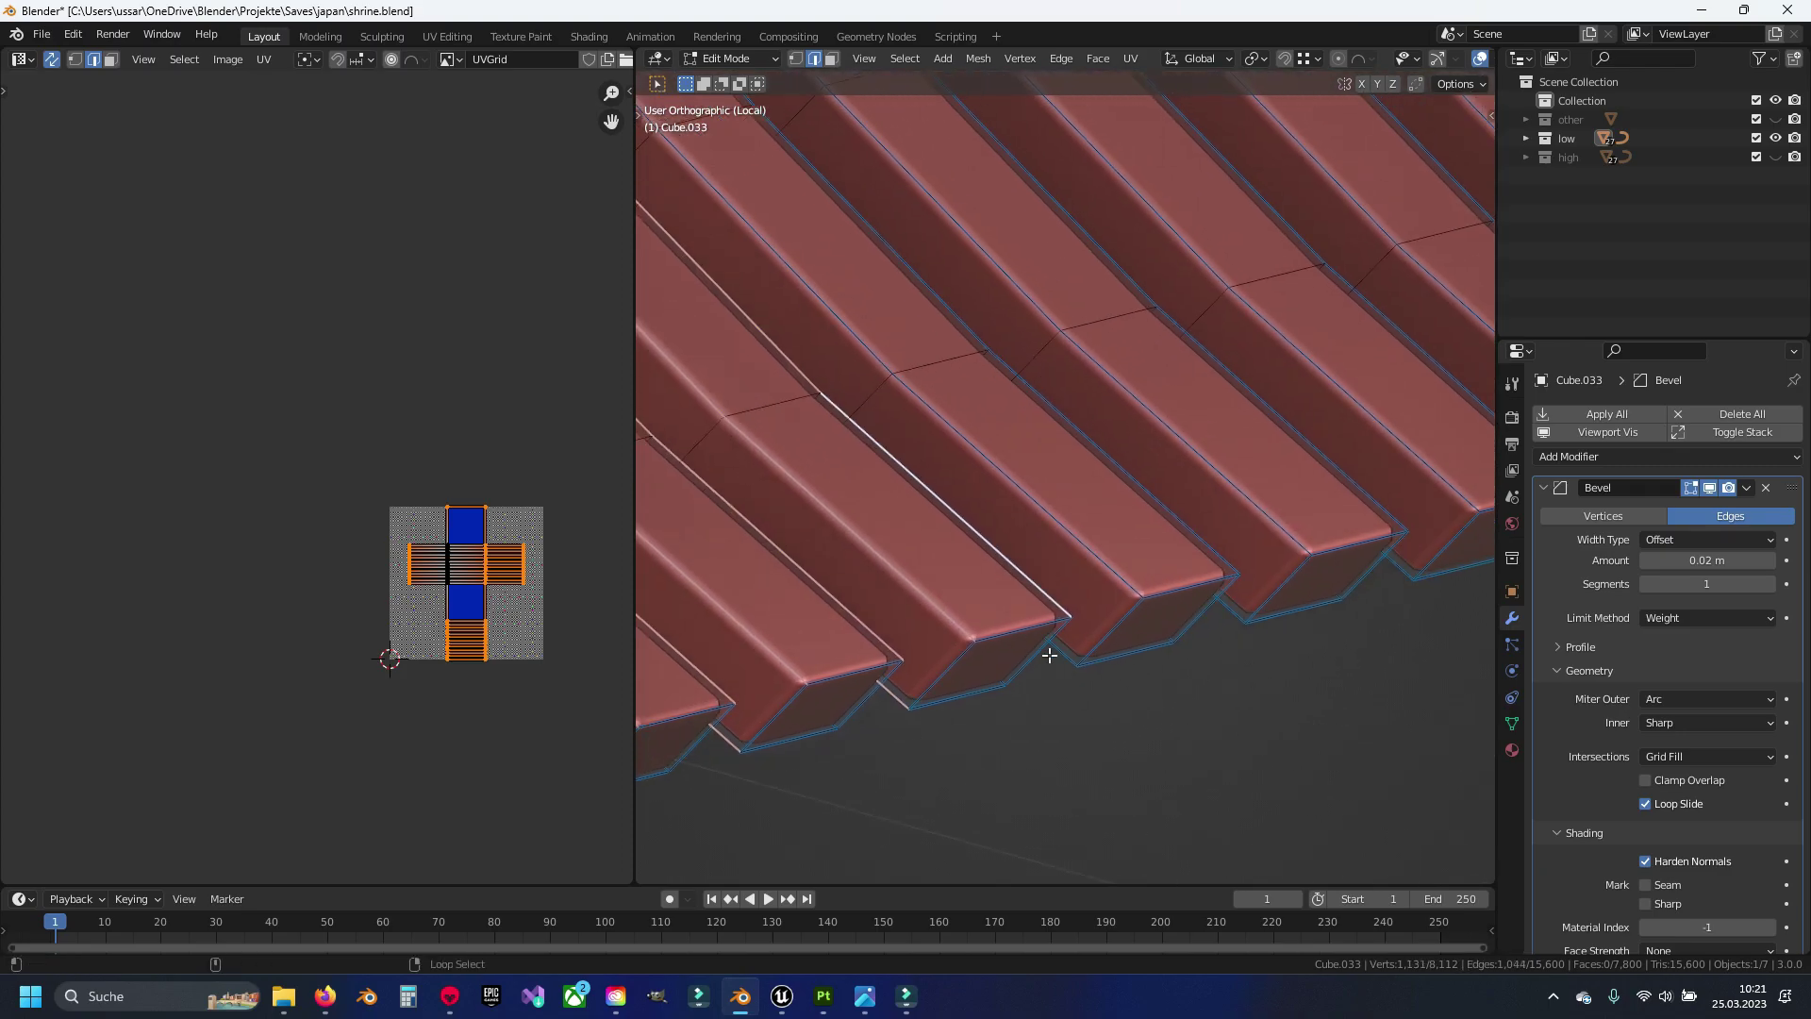
{"action": "left_click", "coordinate": [1194, 551], "text": "alt+shift"}
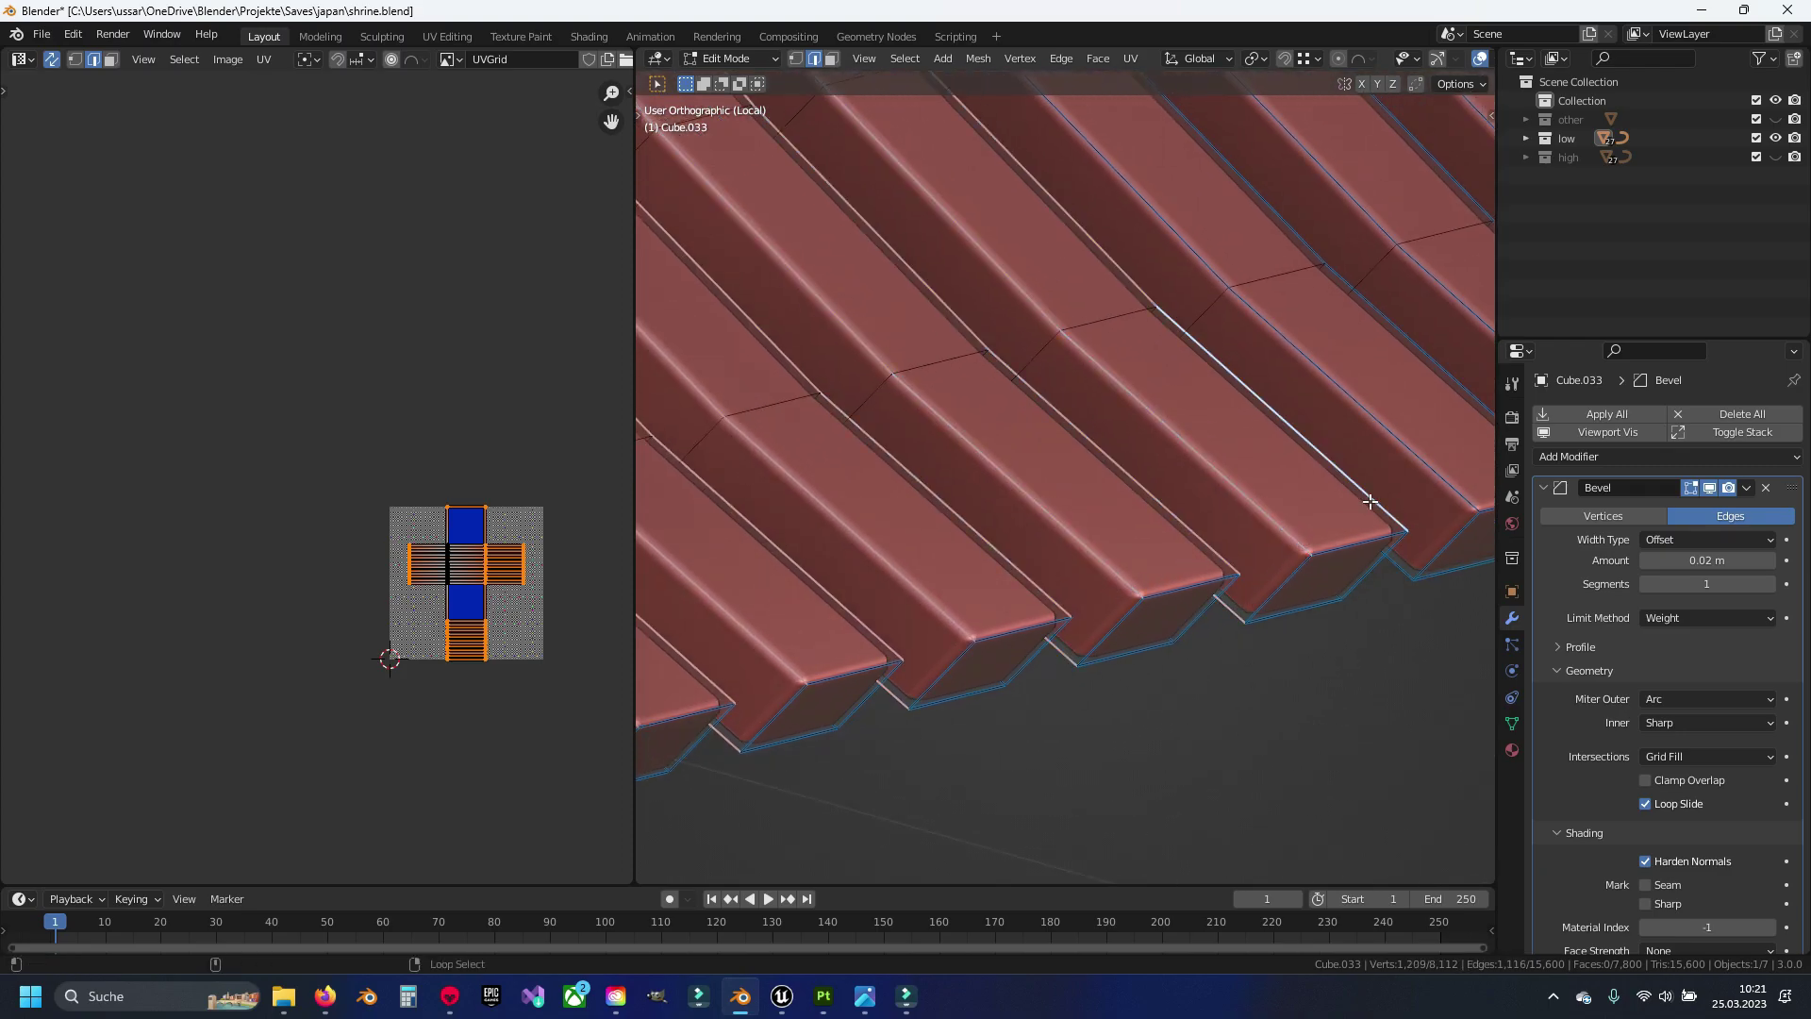
{"action": "left_click", "coordinate": [1398, 553], "text": "alt+shift"}
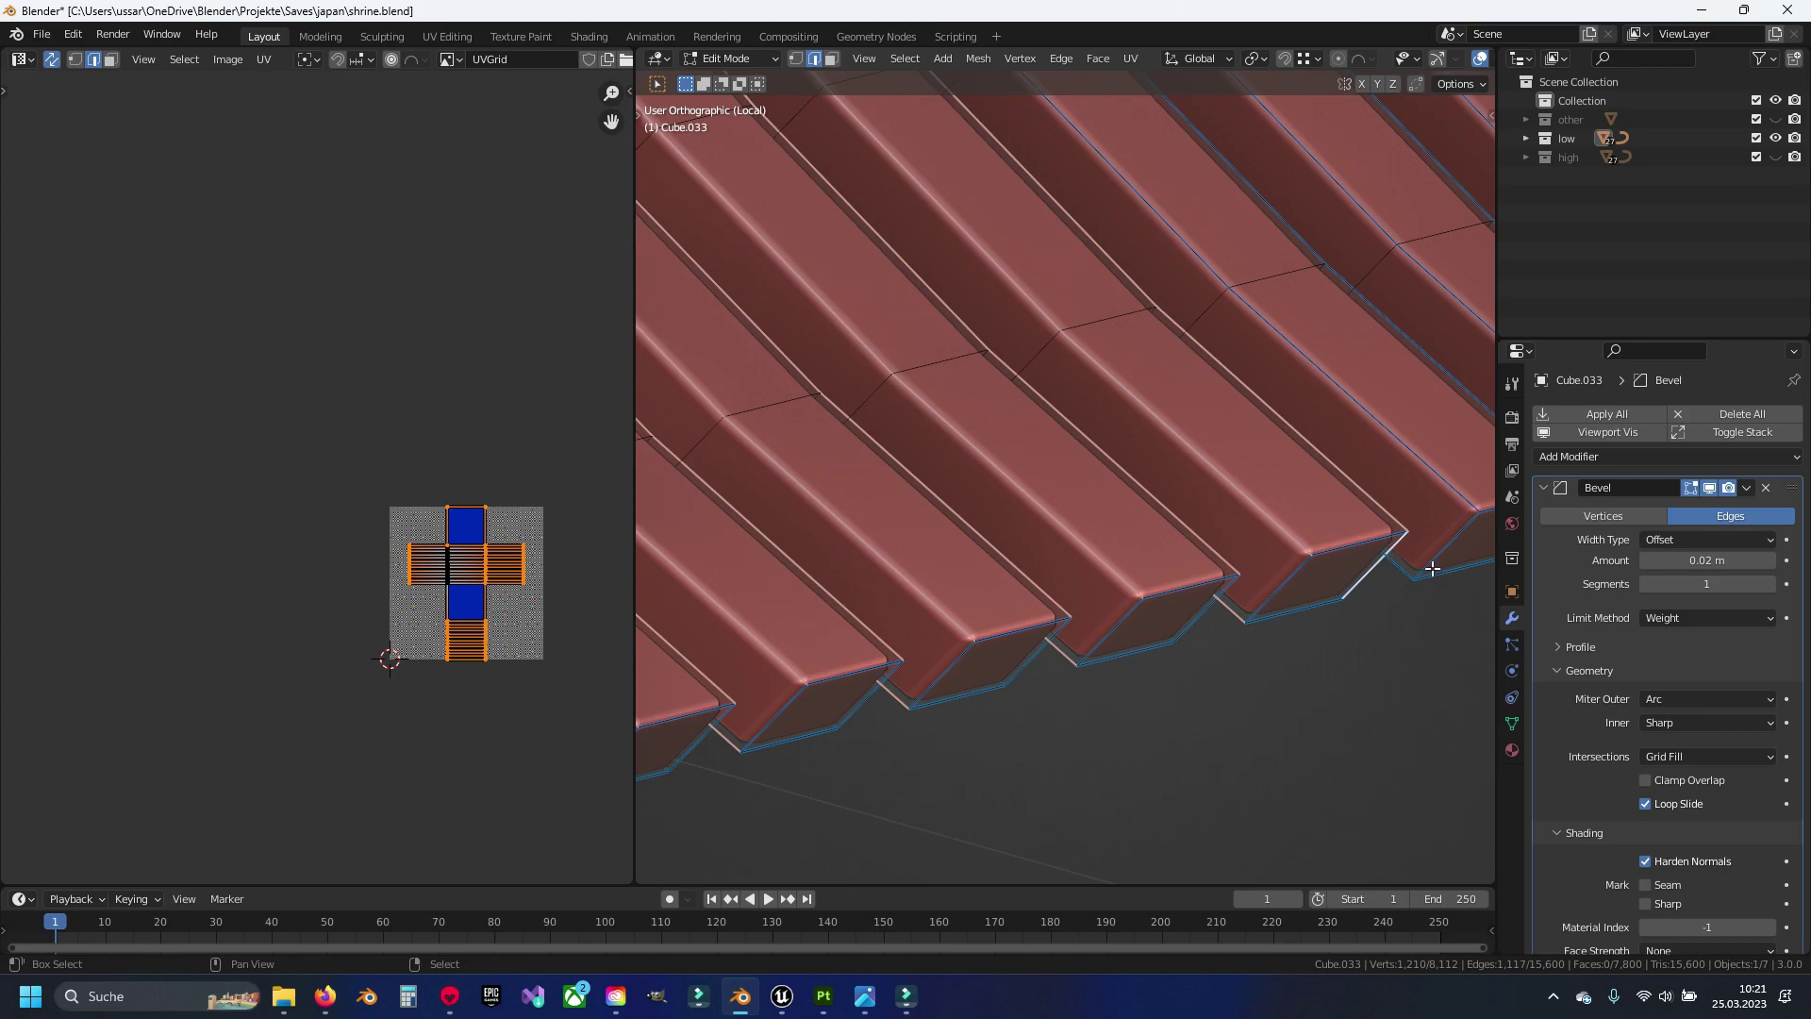
Extend the selection with the edge loops of the remaining left and right beams
{"action": "middle_click_drag", "start_coordinate": [1365, 585], "coordinate": [896, 701], "text": "shift"}
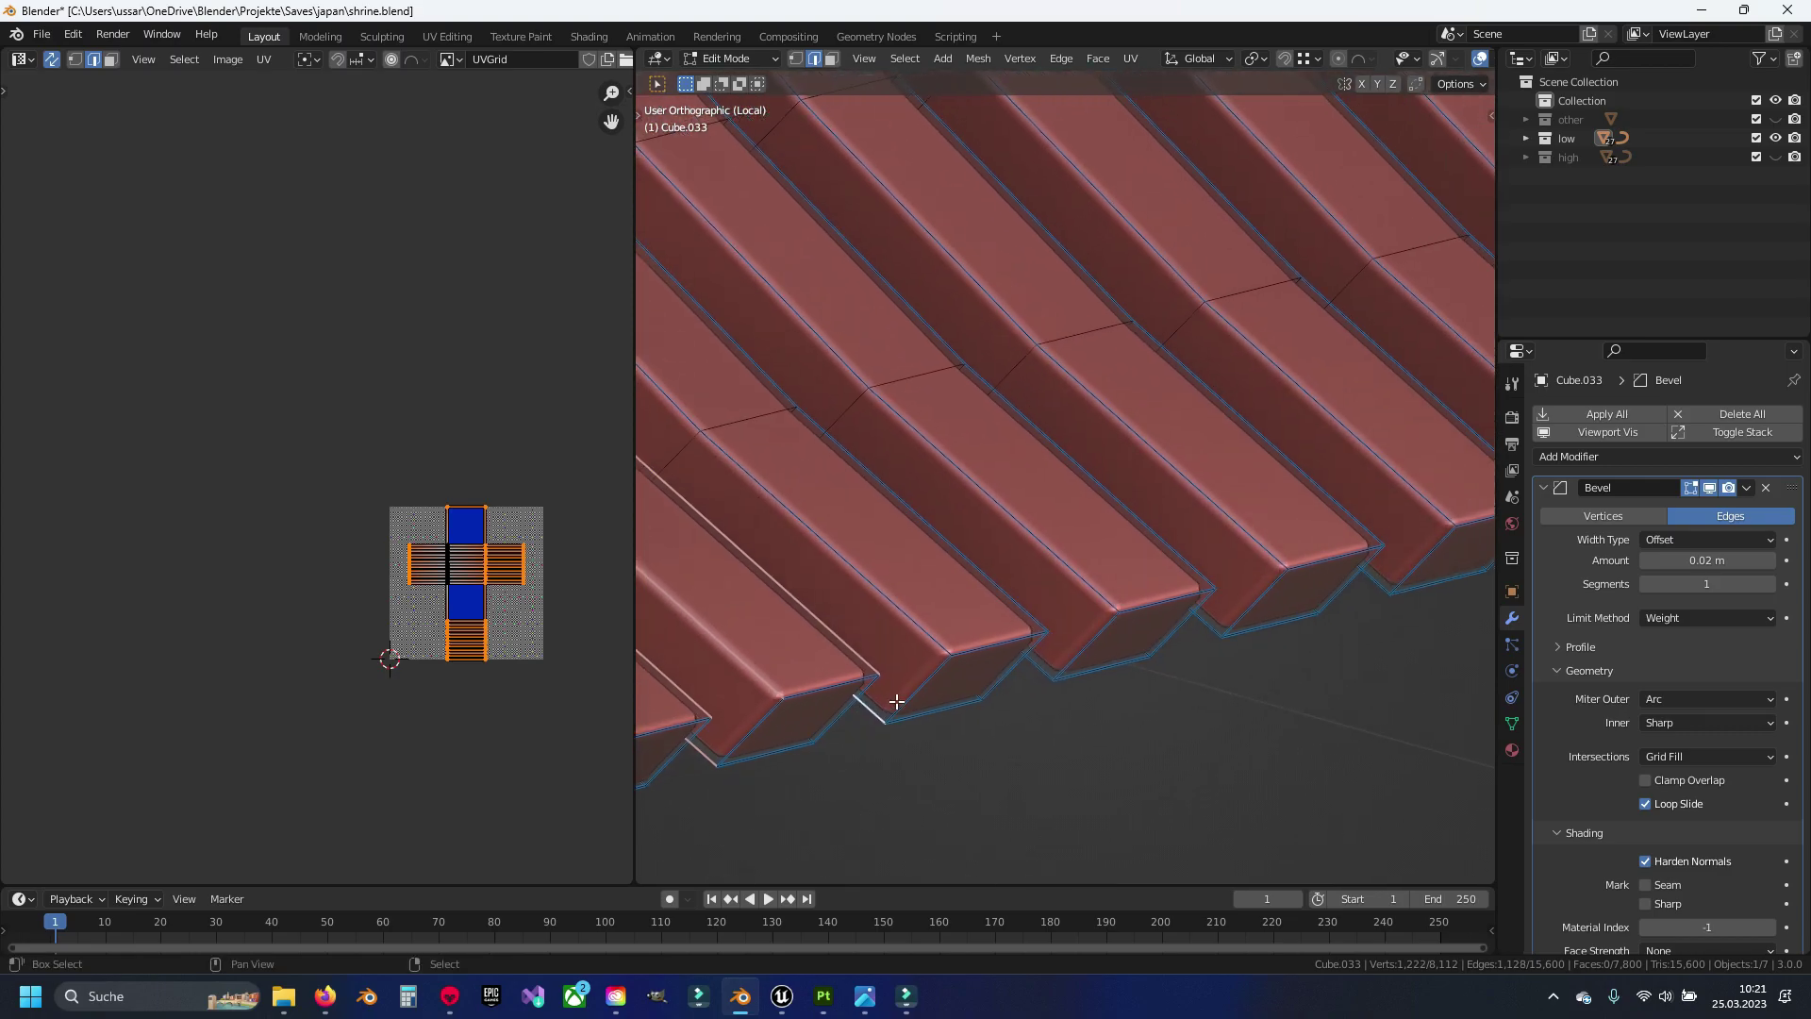
{"action": "left_click", "coordinate": [1023, 611], "text": "alt+shift"}
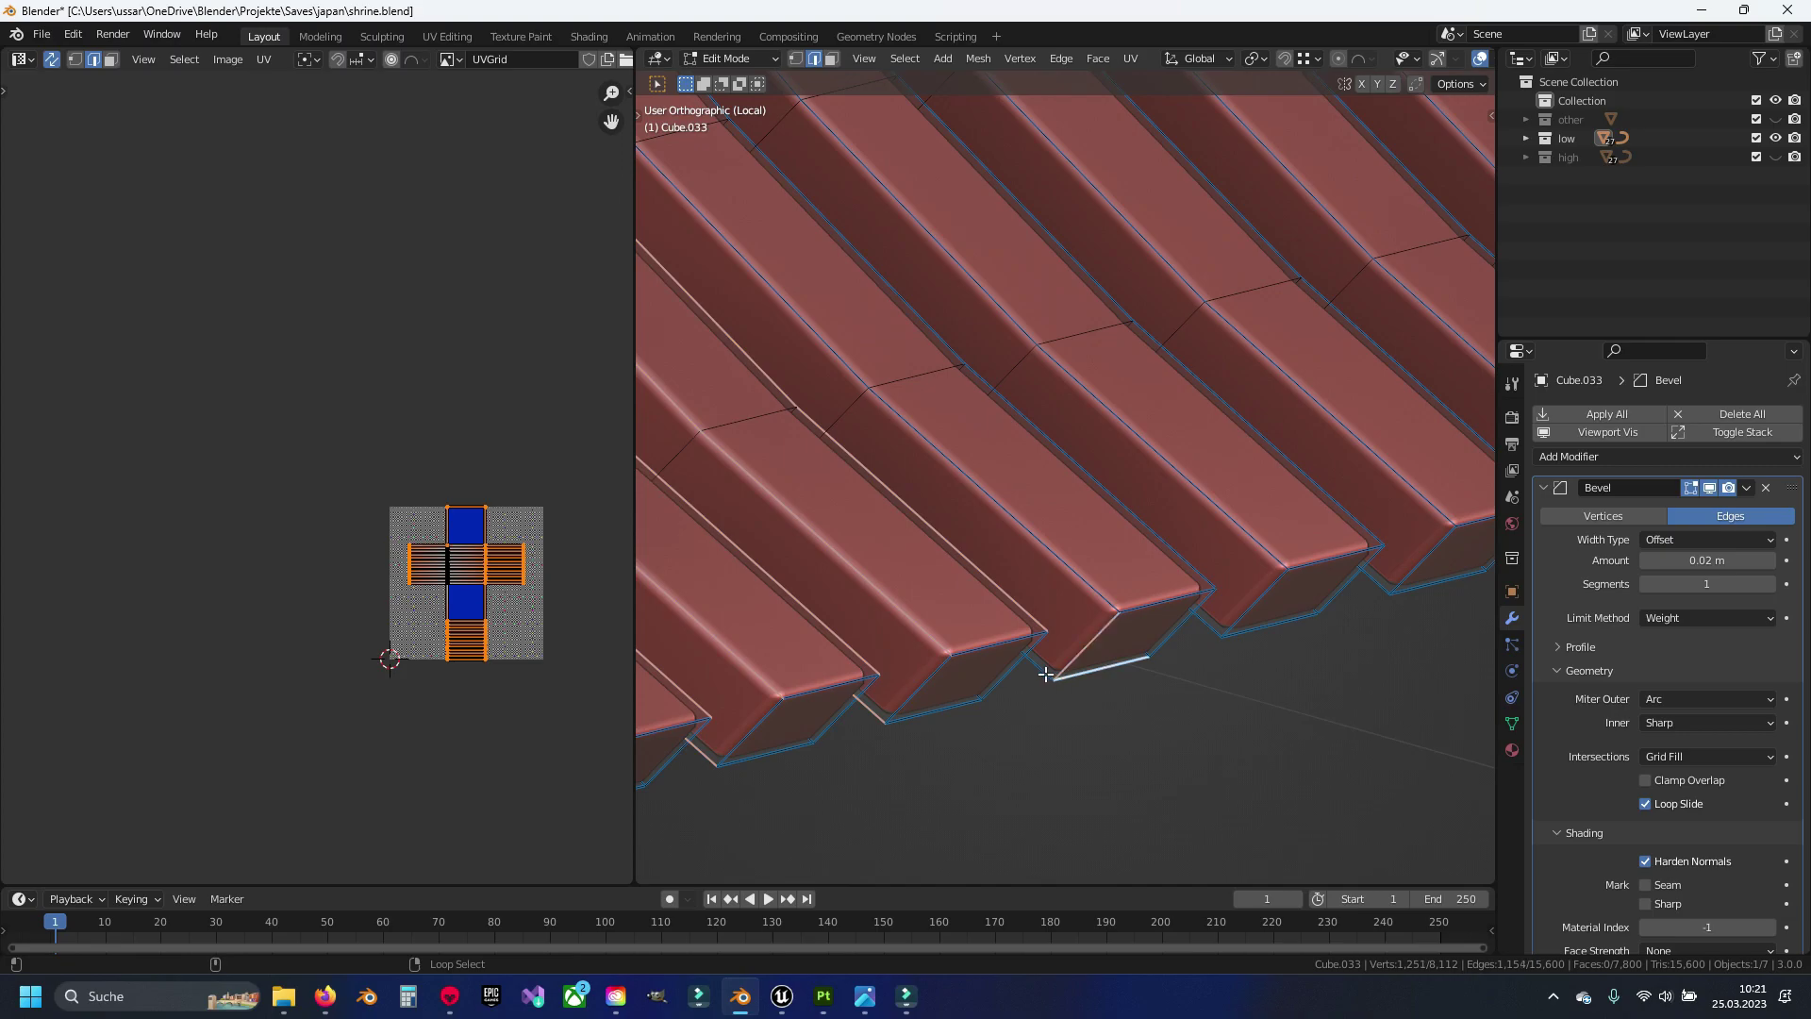
{"action": "left_click", "coordinate": [1192, 586], "text": "alt+shift"}
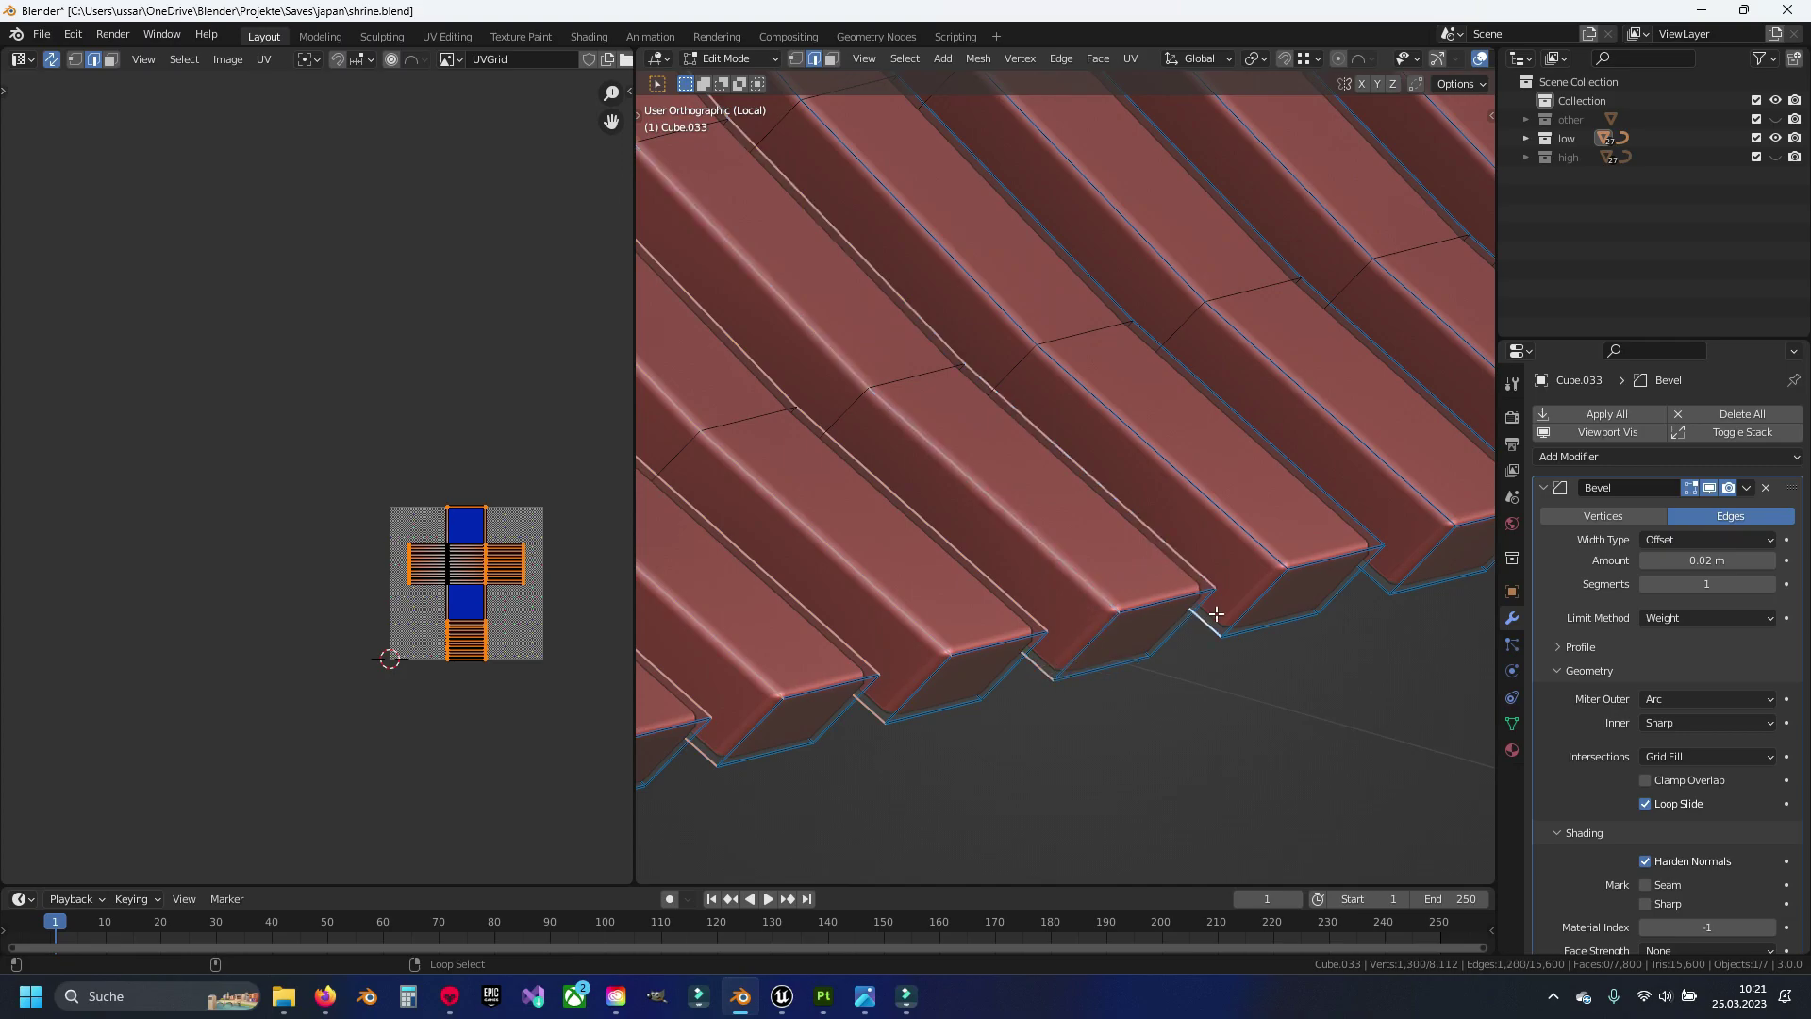
{"action": "left_click", "coordinate": [1331, 521], "text": "alt+shift"}
{"action": "middle_click_drag", "start_coordinate": [1037, 661], "coordinate": [1047, 598], "text": "shift"}
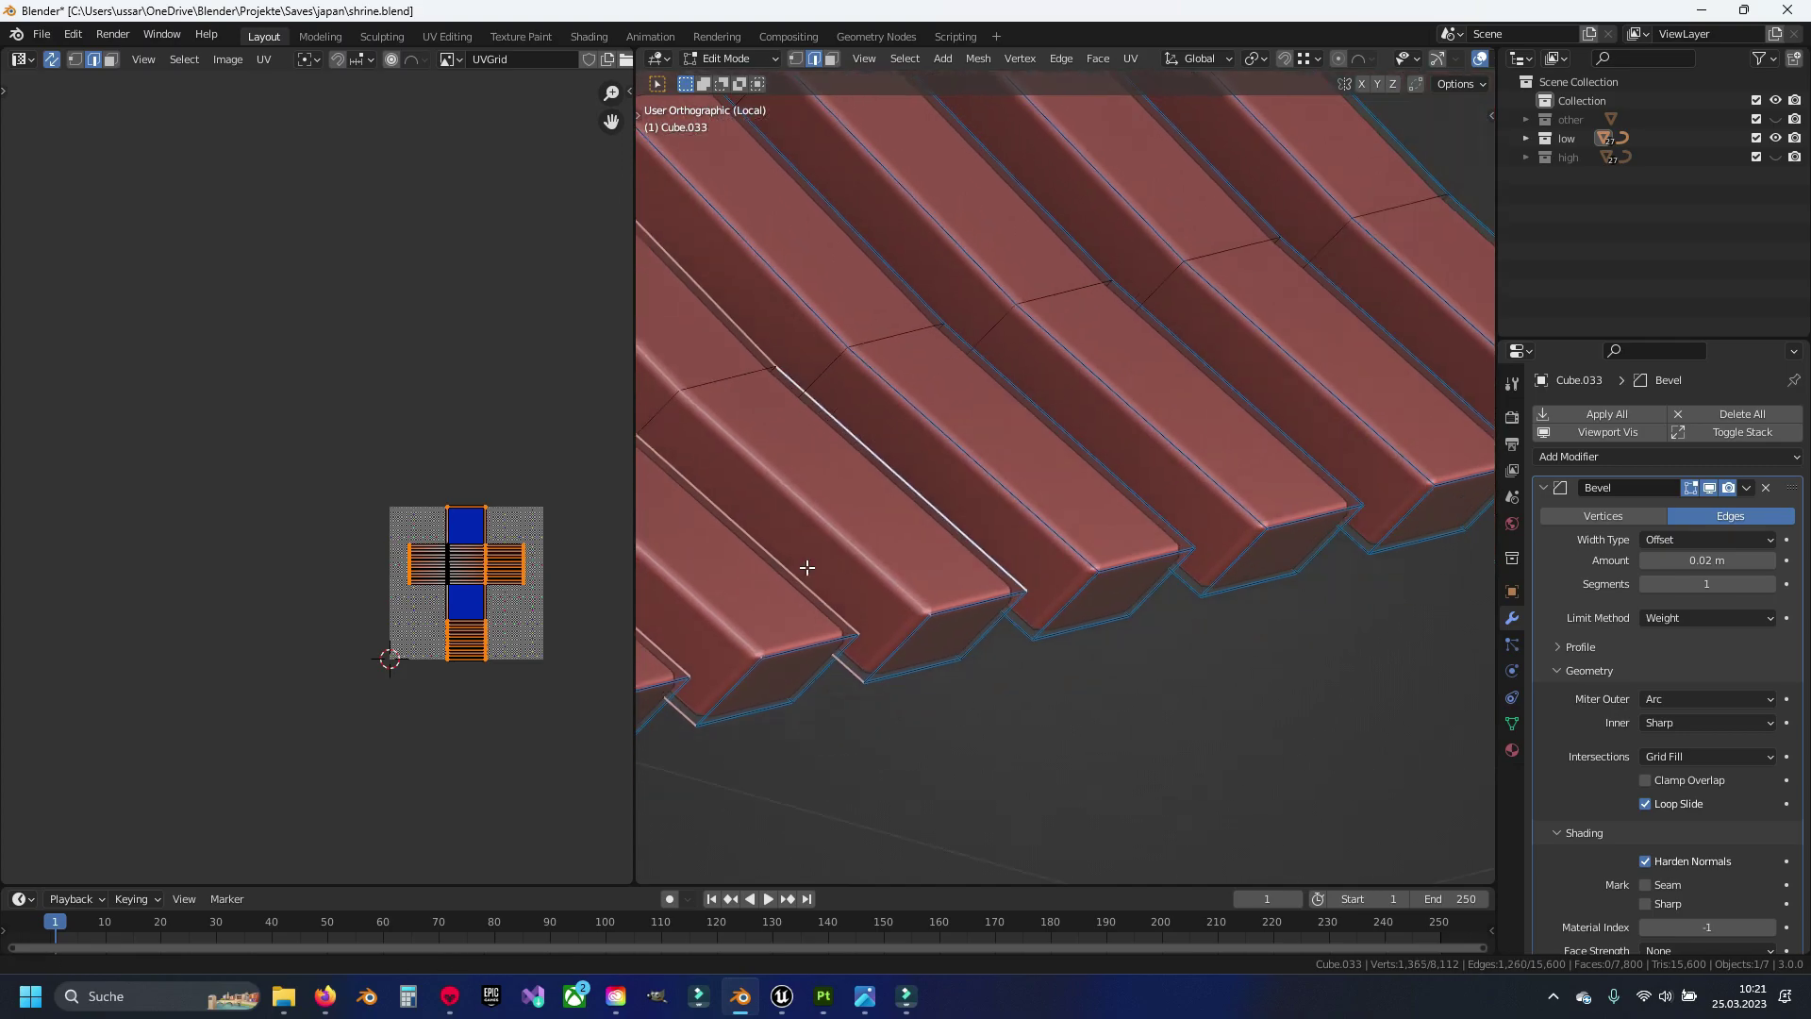
{"action": "left_click", "coordinate": [852, 652], "text": "alt+shift"}
{"action": "left_click", "coordinate": [1013, 534], "text": "alt+shift"}
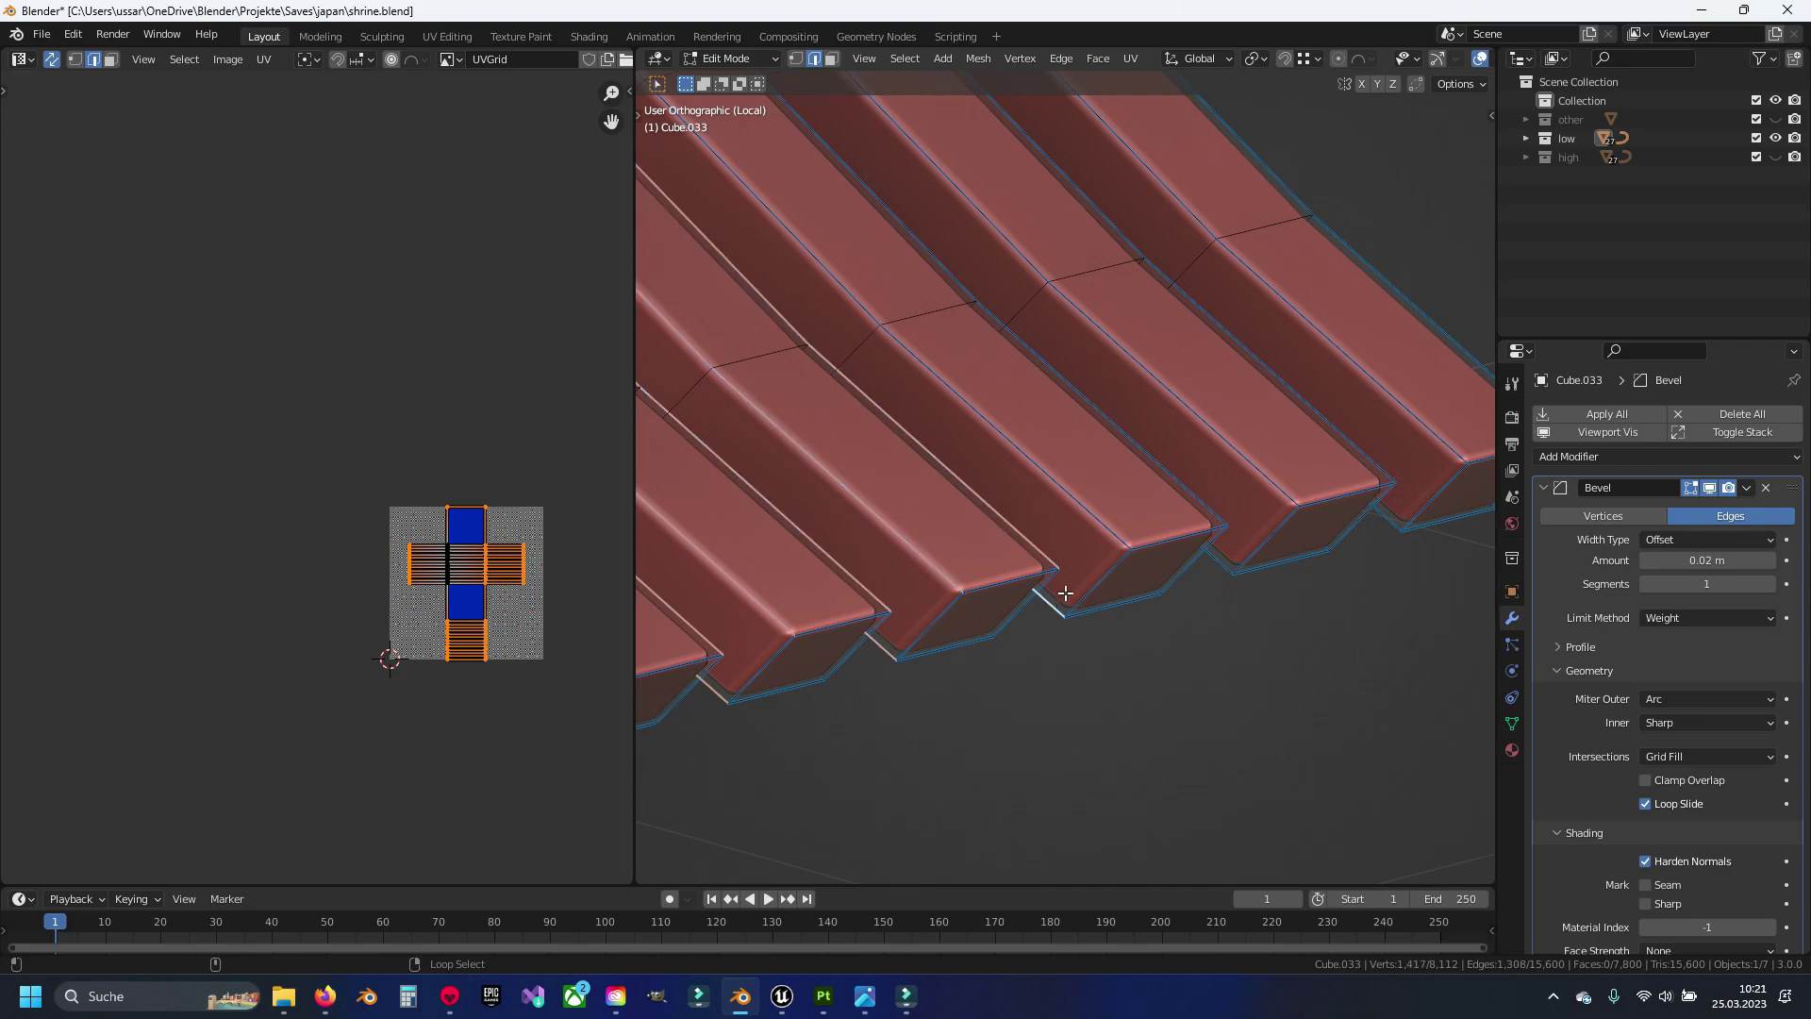
{"action": "left_click", "coordinate": [1174, 504], "text": "alt+shift"}
{"action": "left_click", "coordinate": [1274, 486], "text": "alt+shift"}
{"action": "left_click", "coordinate": [1378, 490], "text": "alt+shift"}
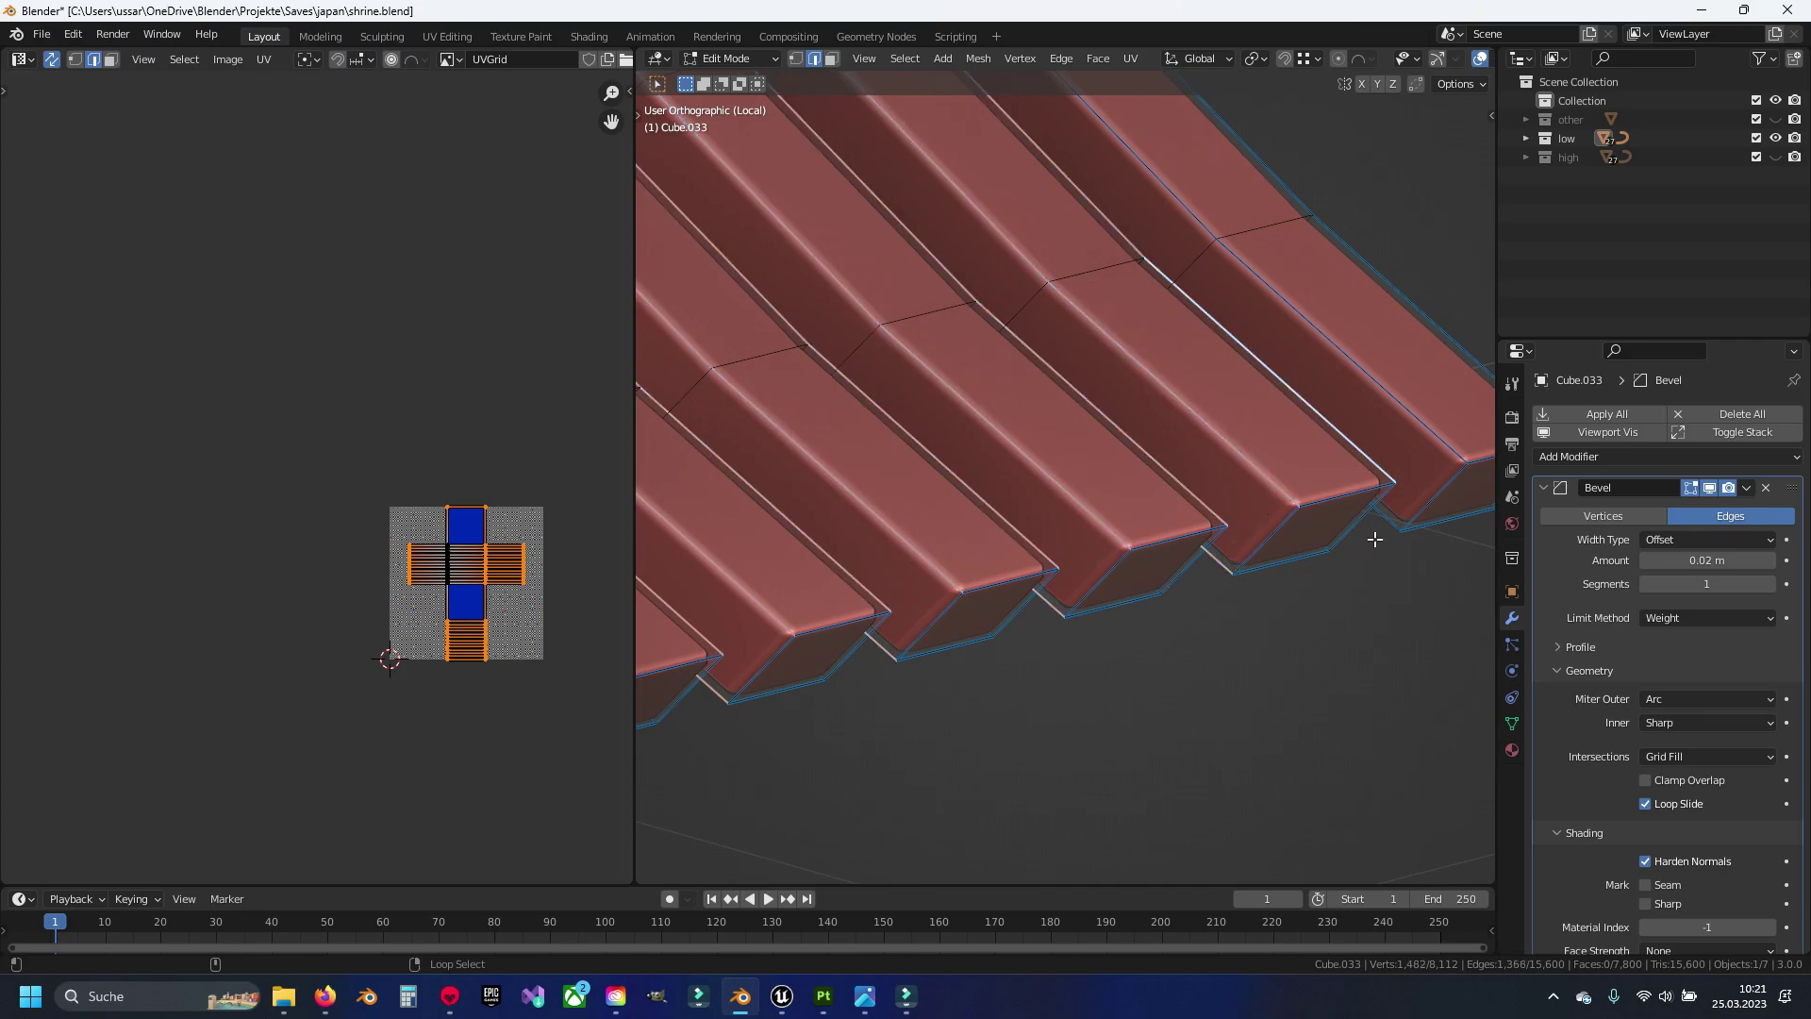
{"action": "left_click", "coordinate": [1422, 442], "text": "alt+shift"}
{"action": "middle_click_drag", "start_coordinate": [1412, 479], "coordinate": [1294, 479], "text": "shift"}
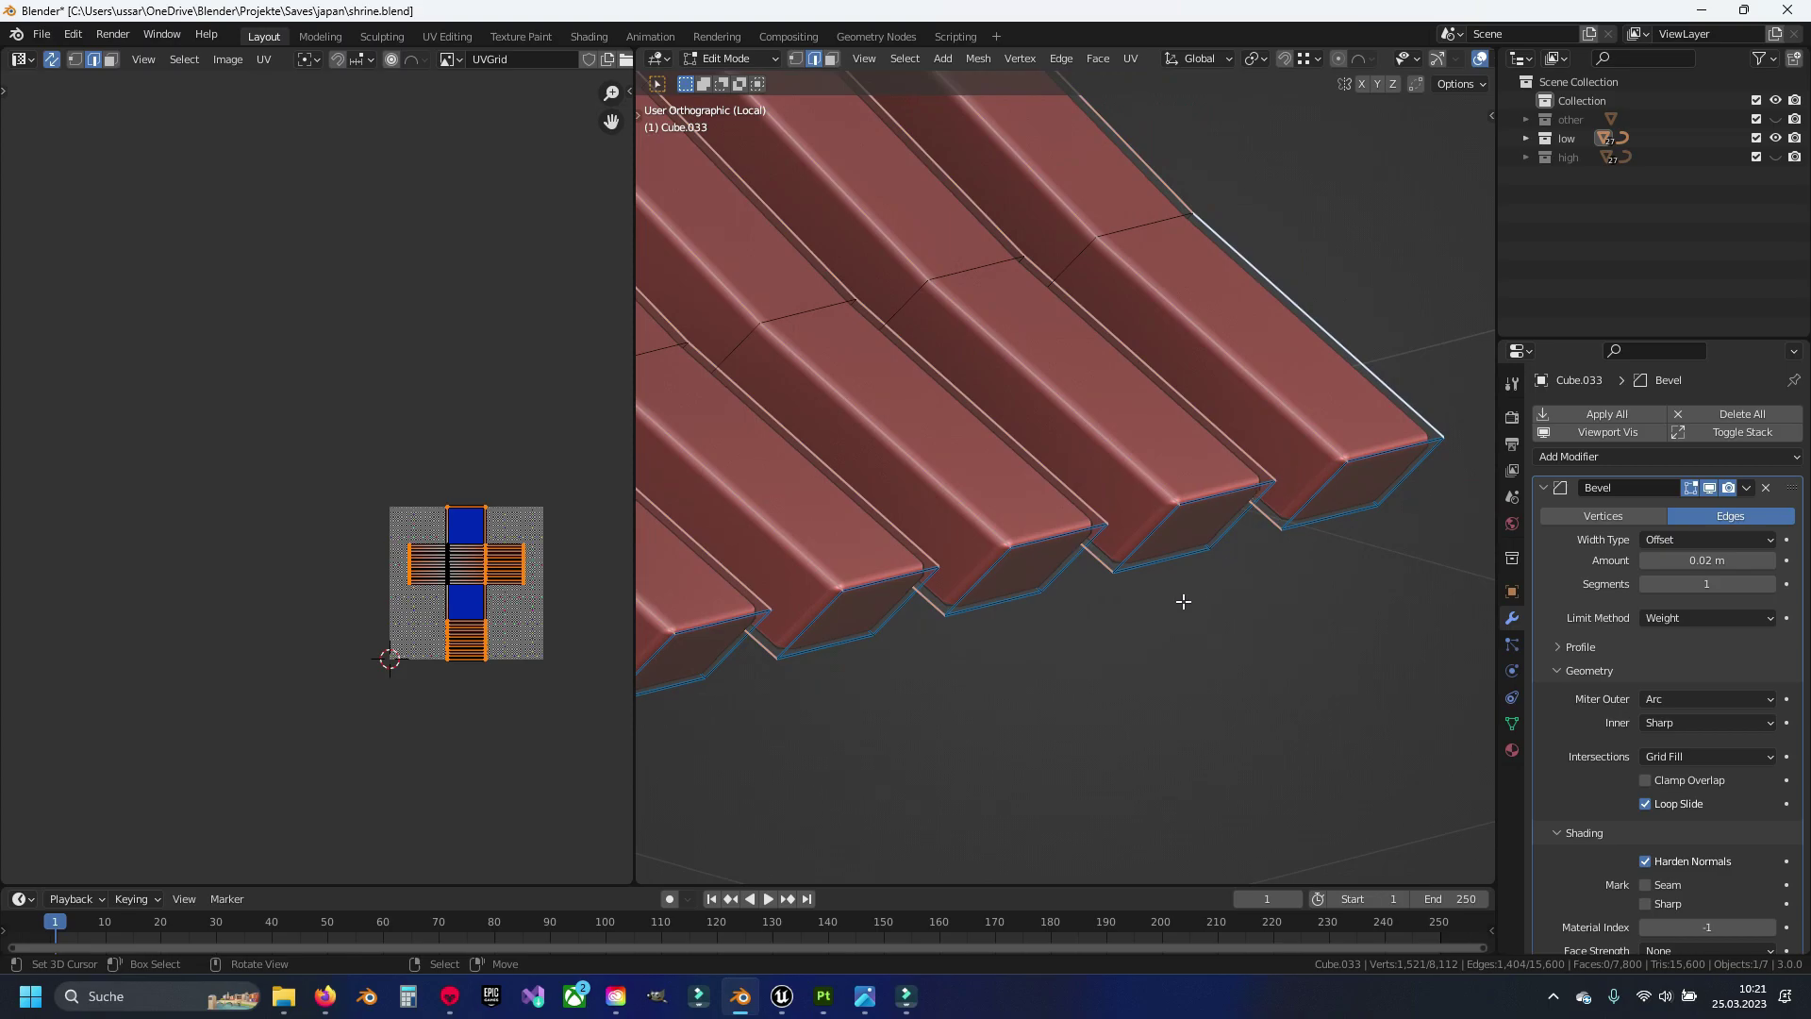
From a top-down roof view, add the upper roof tile rows' edge loops
{"action": "scroll", "coordinate": [1214, 618], "scroll_direction": "down", "scroll_amount": 5}
{"action": "mouse_move", "coordinate": [1180, 566]}
{"action": "middle_mouse_down"}
{"action": "mouse_move", "coordinate": [1210, 533]}
{"action": "mouse_move", "coordinate": [1112, 412]}
{"action": "middle_mouse_up"}
{"action": "scroll", "coordinate": [1112, 412], "scroll_direction": "up", "scroll_amount": 4}
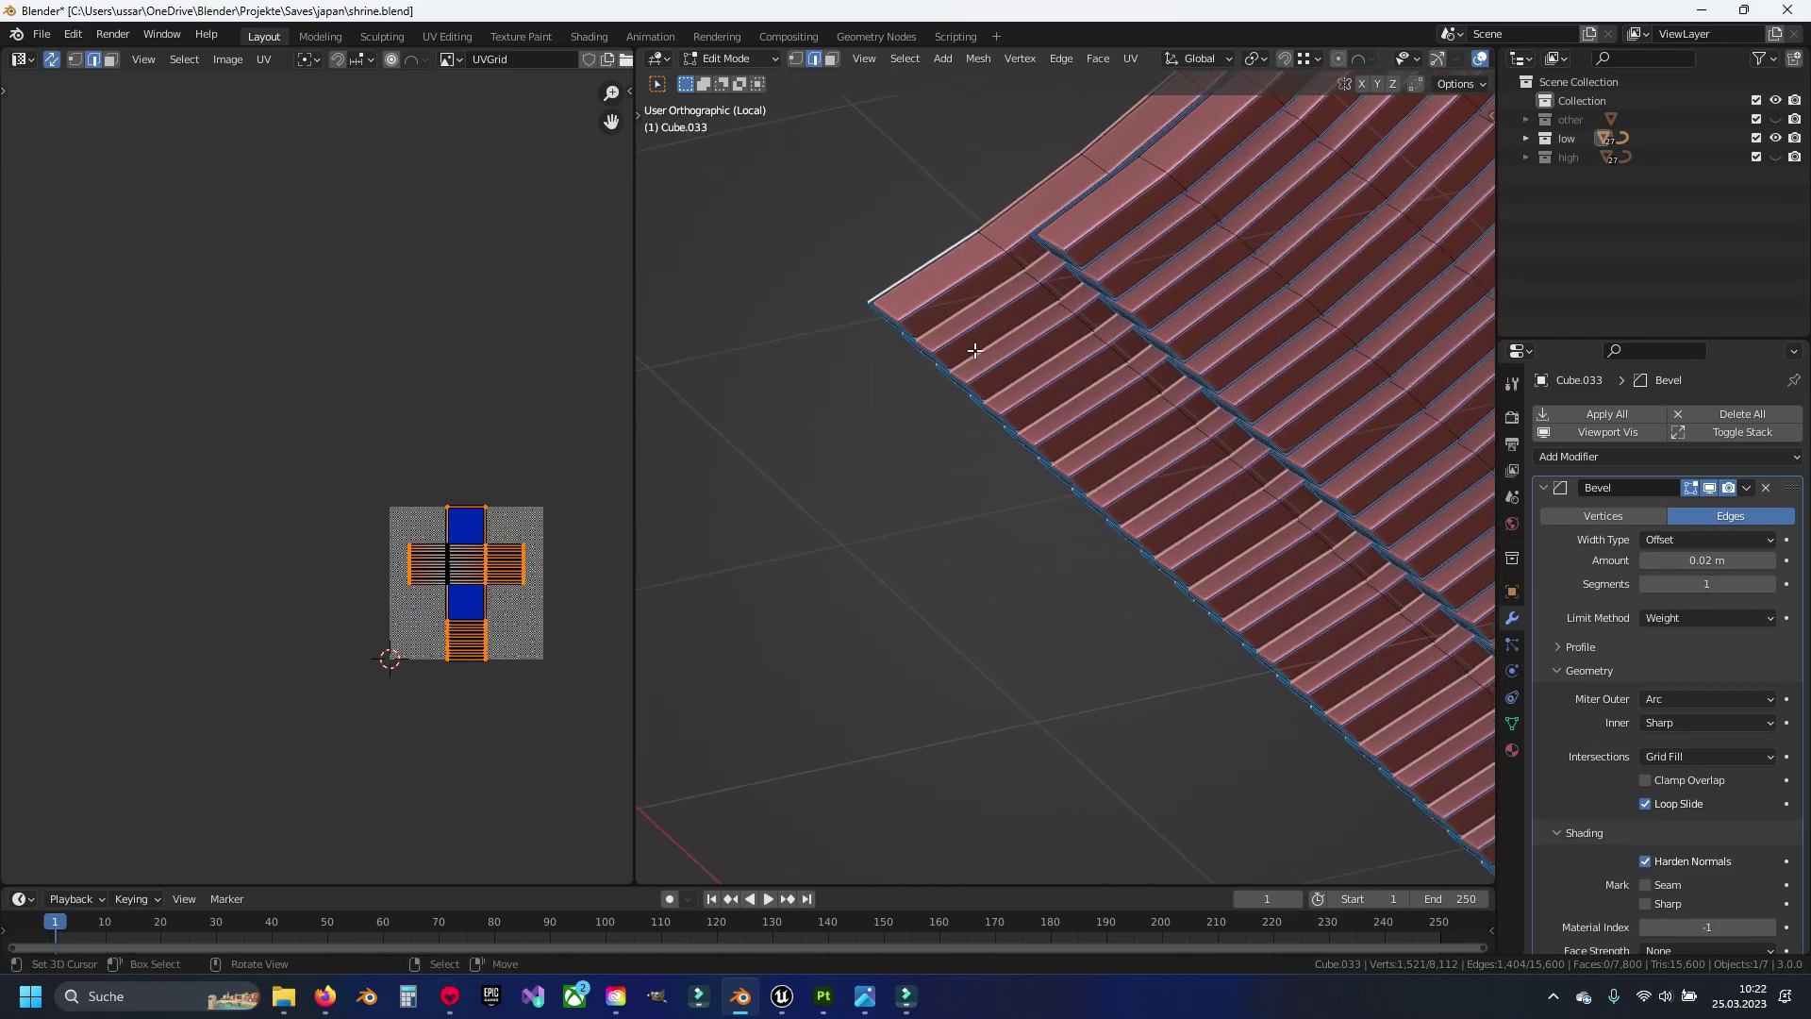
{"action": "middle_click_drag", "start_coordinate": [970, 356], "coordinate": [914, 247], "text": "shift"}
{"action": "left_click", "coordinate": [913, 247], "text": "alt+shift"}
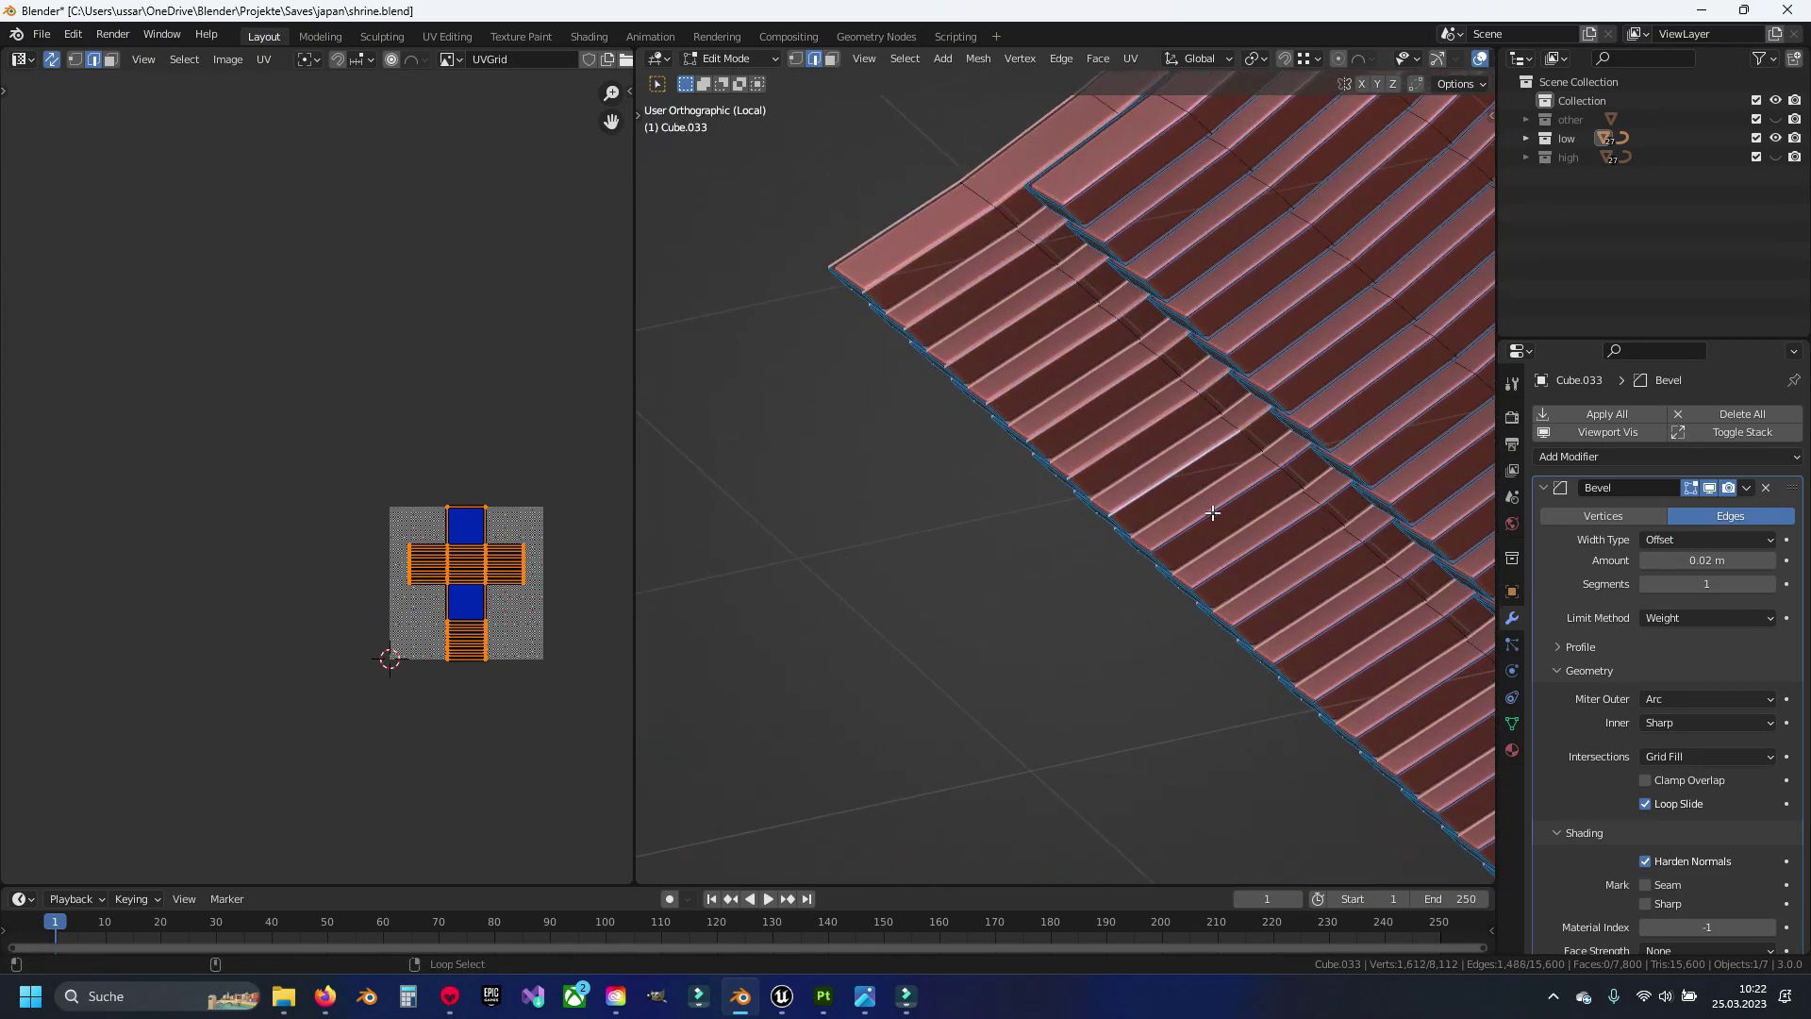
{"action": "scroll", "coordinate": [1243, 545], "scroll_direction": "up", "scroll_amount": 3}
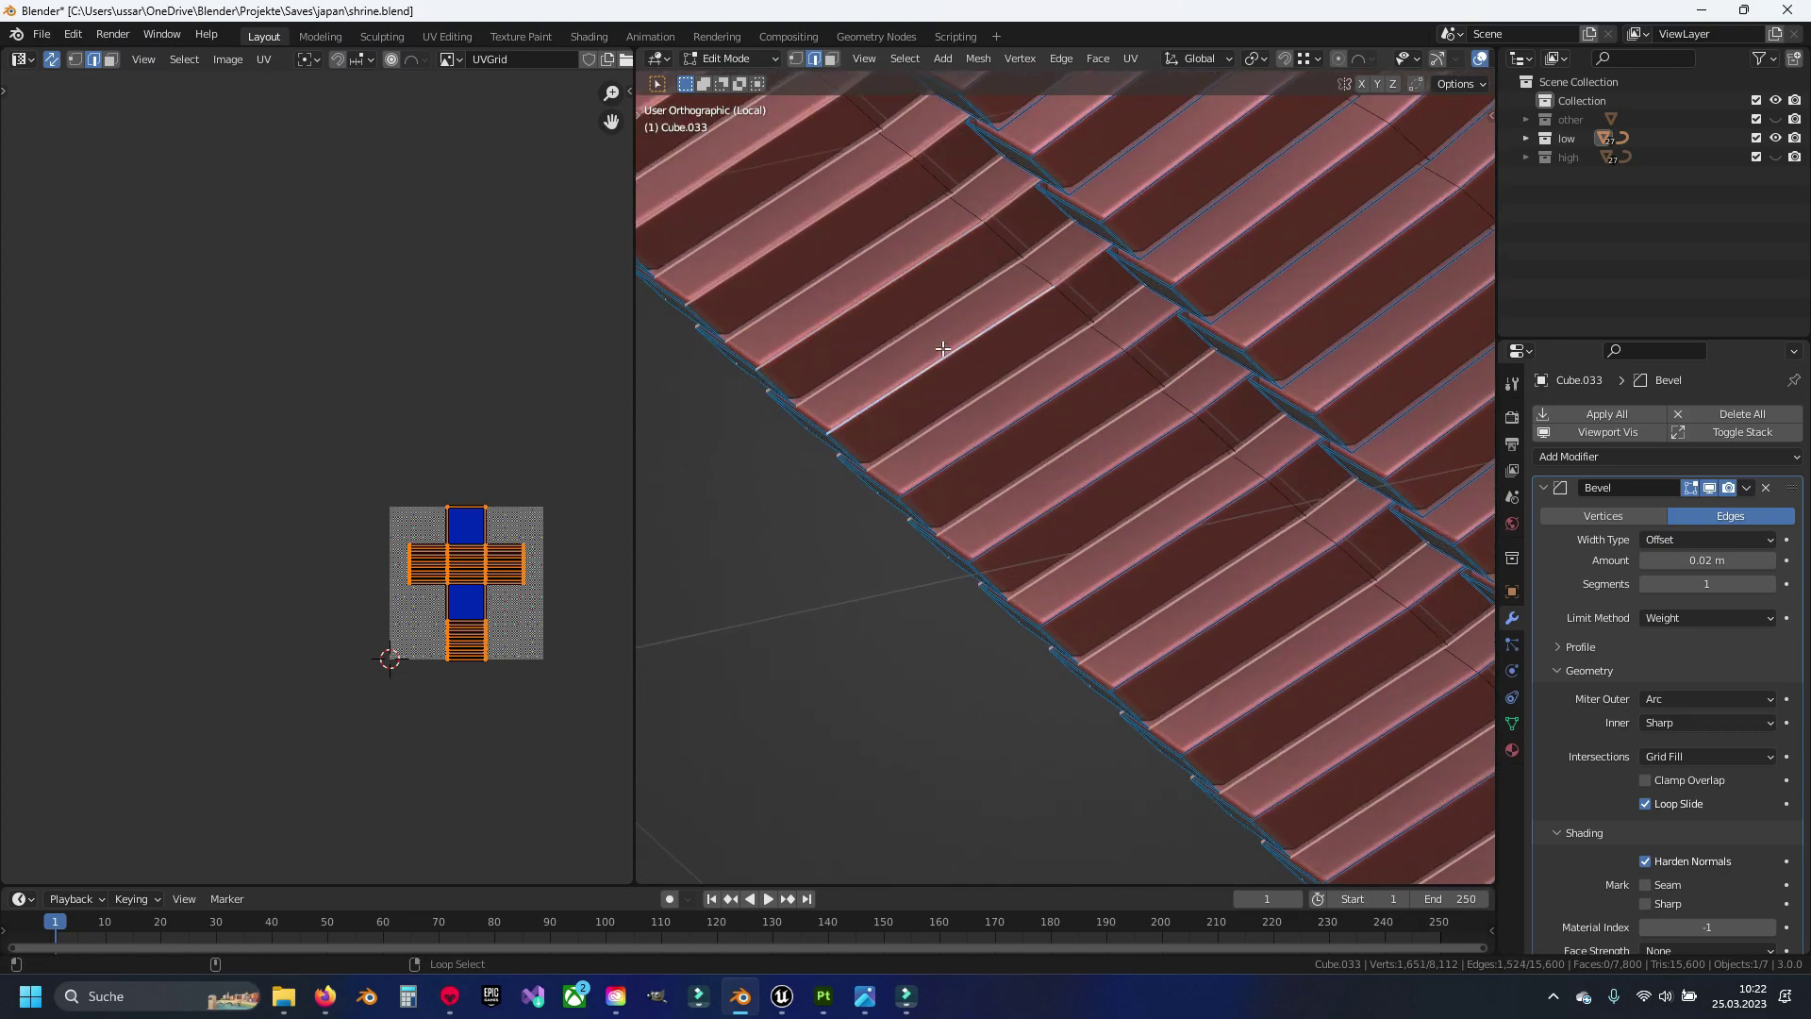
{"action": "left_click", "coordinate": [1045, 466], "text": "alt+shift"}
{"action": "left_click", "coordinate": [1072, 502], "text": "alt+shift"}
{"action": "left_click", "coordinate": [1122, 567], "text": "alt+shift"}
{"action": "left_click", "coordinate": [1201, 629], "text": "alt+shift"}
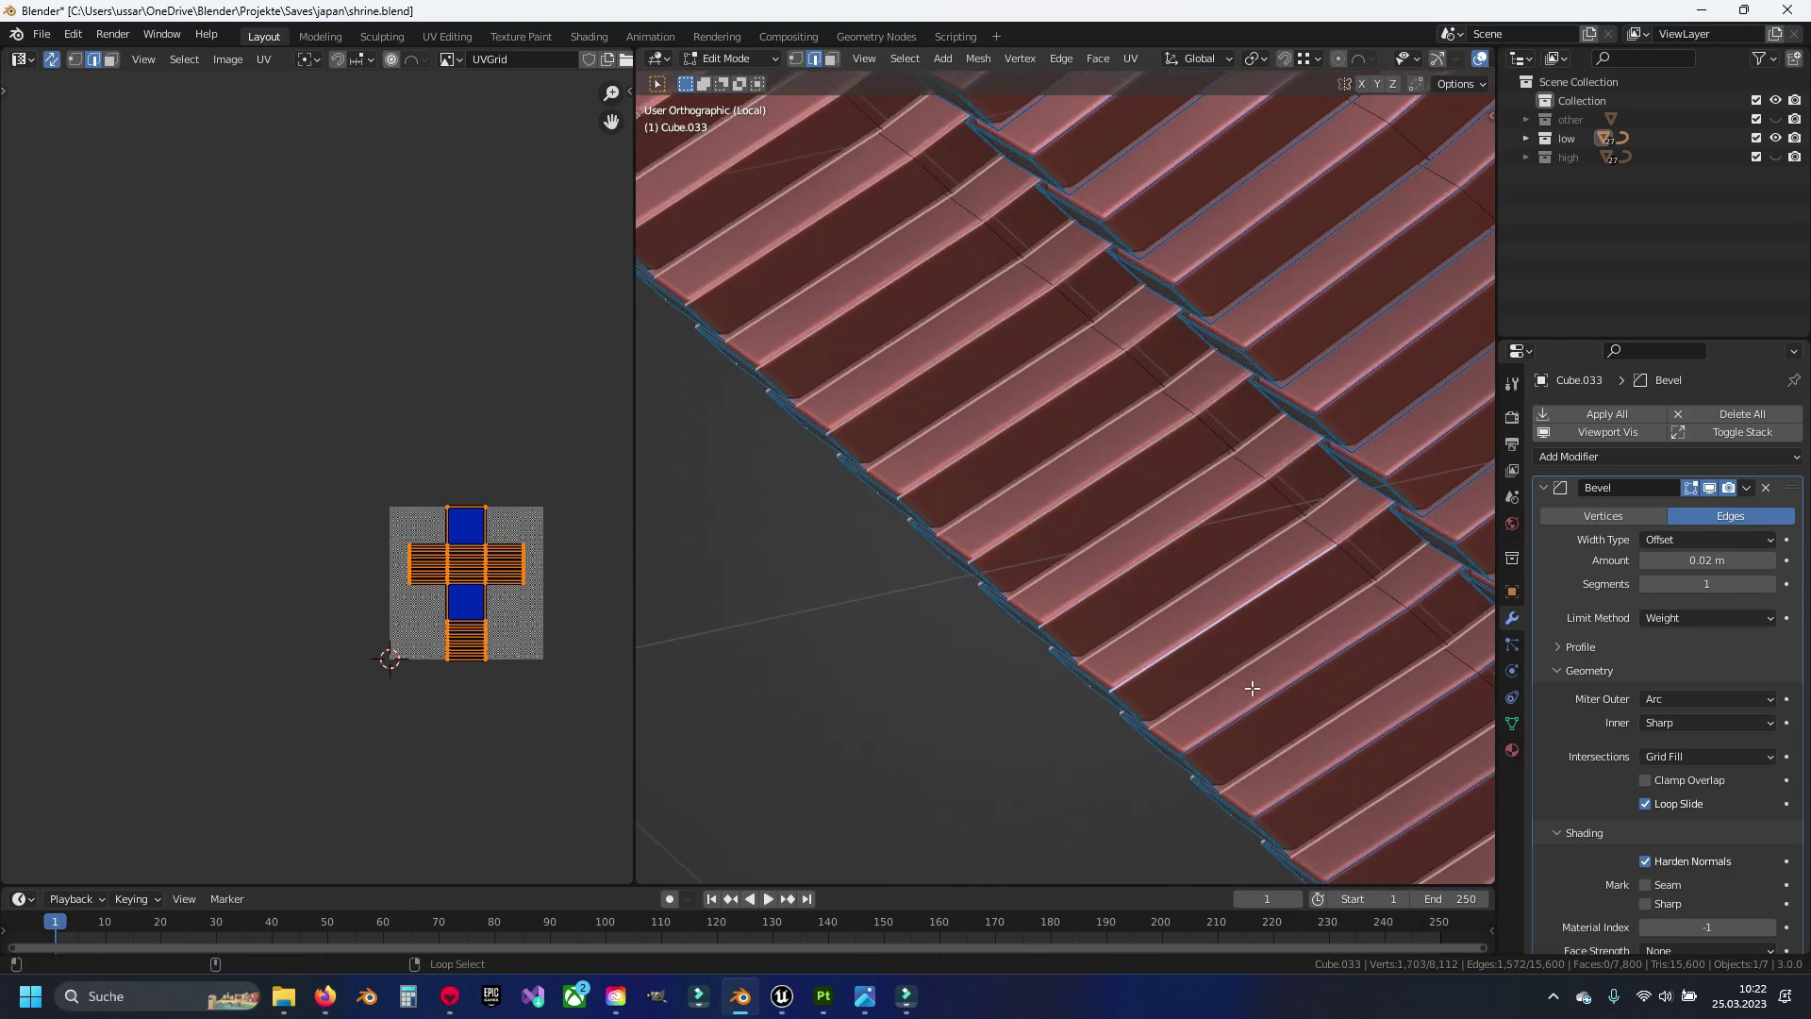
{"action": "left_click", "coordinate": [1267, 700], "text": "alt+shift"}
{"action": "left_click", "coordinate": [1325, 760], "text": "alt+shift"}
{"action": "left_click", "coordinate": [1126, 540], "text": "alt+shift"}
Add the edge loops of further roof tile rows across the stepped roof
{"action": "mouse_move", "coordinate": [1325, 760]}
{"action": "middle_mouse_down", "text": "shift"}
{"action": "mouse_move", "coordinate": [1320, 730]}
{"action": "mouse_move", "coordinate": [1226, 731]}
{"action": "middle_mouse_up", "text": "shift"}
{"action": "left_click", "coordinate": [1183, 609], "text": "alt+shift"}
{"action": "left_click", "coordinate": [1269, 669], "text": "alt+shift"}
{"action": "left_click", "coordinate": [1340, 750], "text": "alt+shift"}
{"action": "left_click", "coordinate": [1028, 525], "text": "alt+shift"}
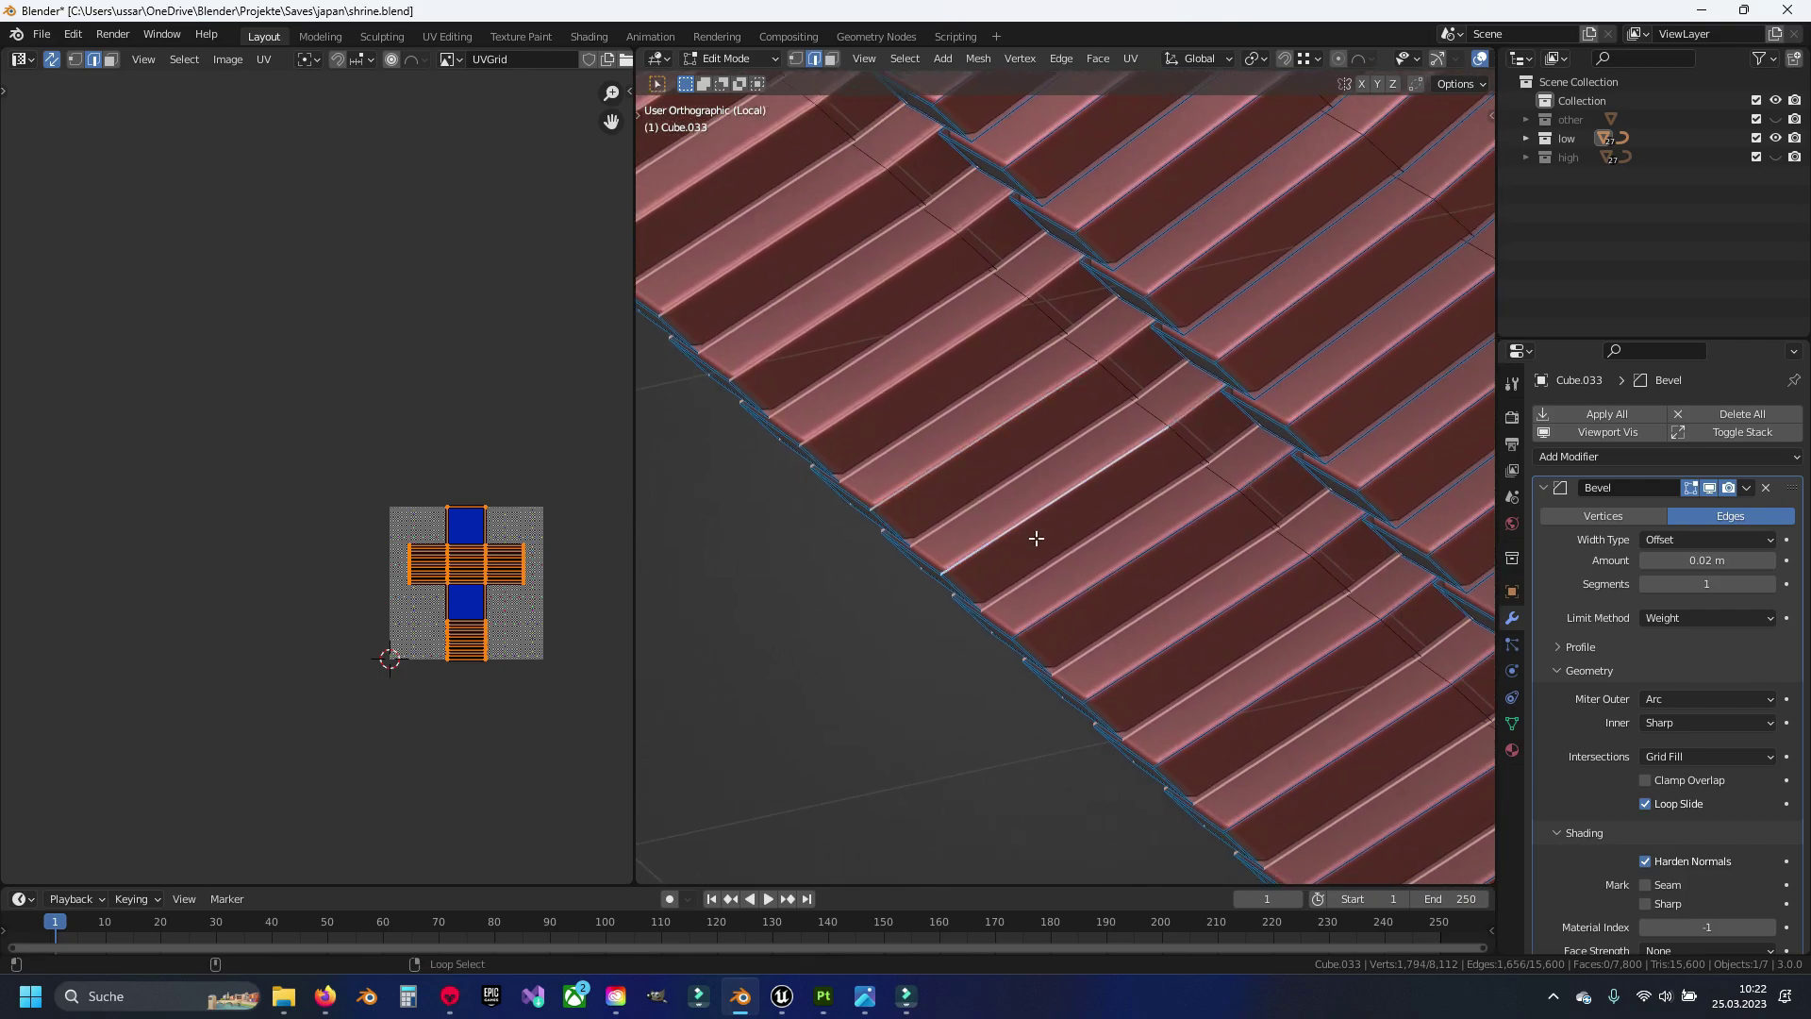
{"action": "left_click", "coordinate": [1099, 594], "text": "alt+shift"}
{"action": "left_click", "coordinate": [1160, 646], "text": "alt+shift"}
{"action": "left_click", "coordinate": [1230, 711], "text": "alt+shift"}
{"action": "left_click", "coordinate": [1300, 785], "text": "alt+shift"}
{"action": "mouse_move", "coordinate": [1301, 785]}
{"action": "middle_mouse_down", "text": "shift"}
{"action": "mouse_move", "coordinate": [990, 456]}
{"action": "mouse_move", "coordinate": [898, 386]}
{"action": "middle_mouse_up", "text": "shift"}
{"action": "left_click", "coordinate": [941, 421], "text": "alt+shift"}
{"action": "left_click", "coordinate": [1012, 487], "text": "alt+shift"}
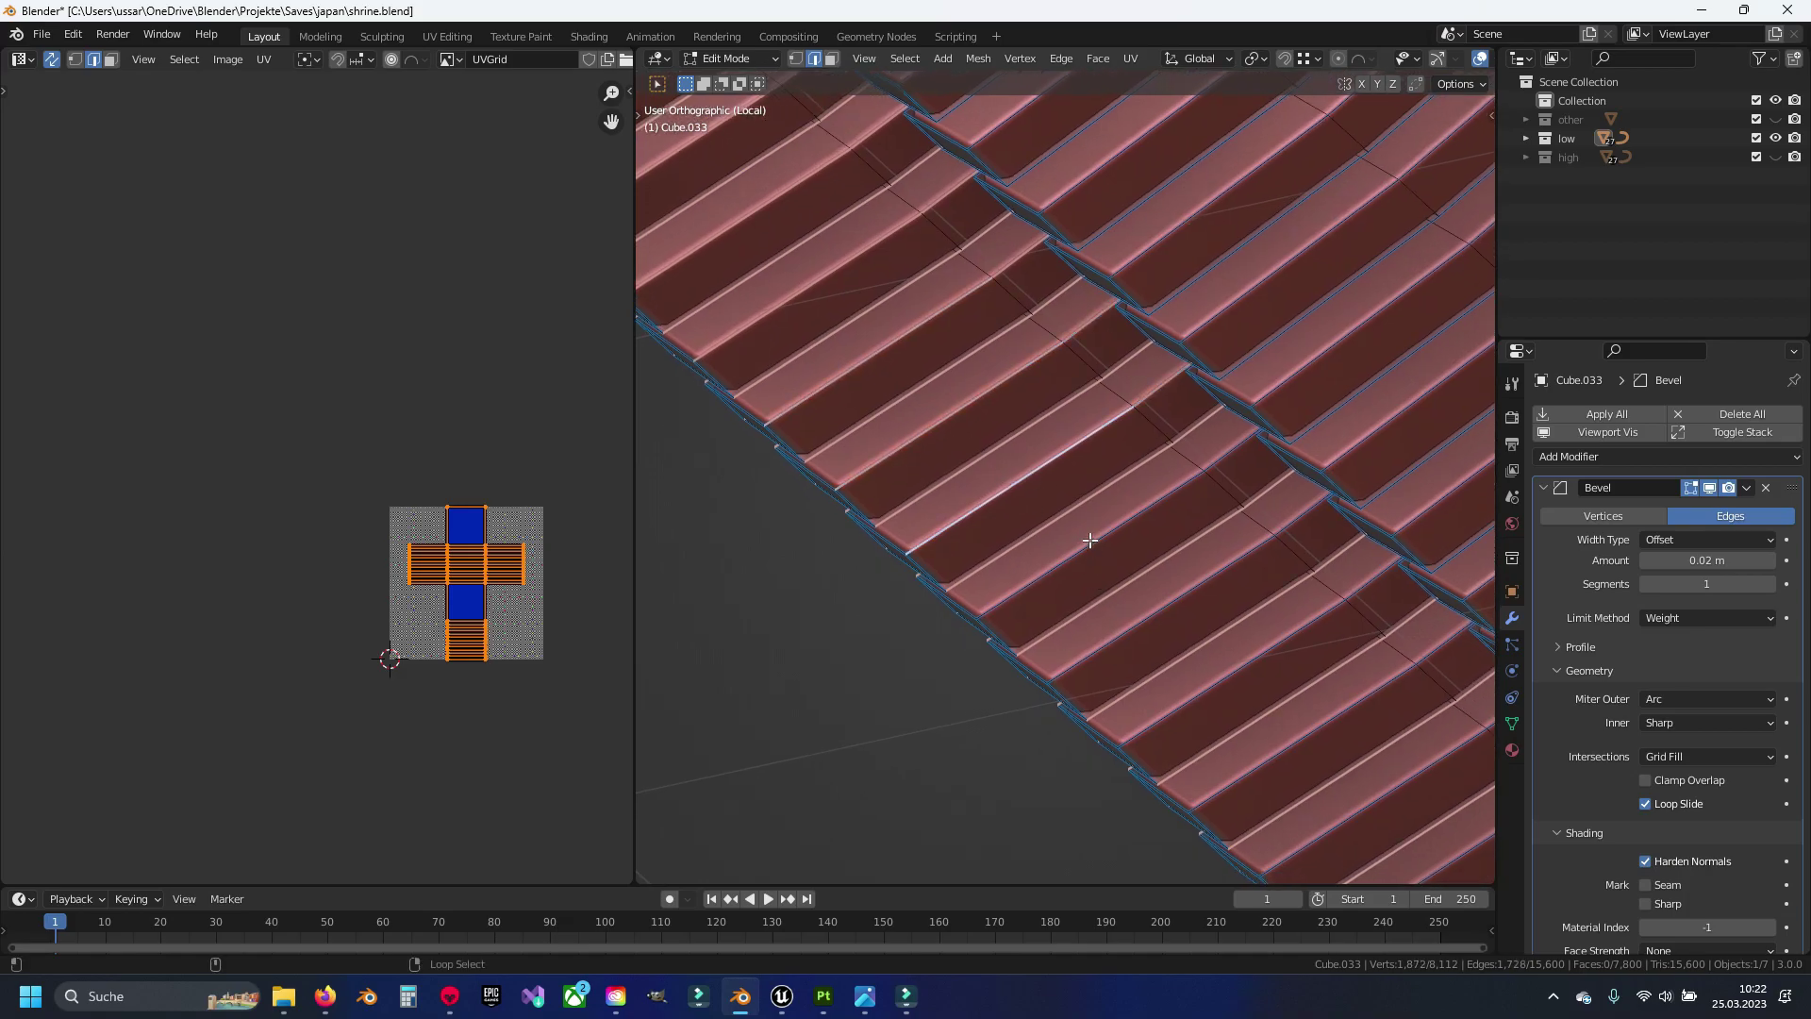
{"action": "left_click", "coordinate": [1090, 539], "text": "alt+shift"}
{"action": "left_click", "coordinate": [1162, 611], "text": "alt+shift"}
{"action": "left_click", "coordinate": [1245, 682], "text": "alt+shift"}
{"action": "left_click", "coordinate": [1307, 732], "text": "alt+shift"}
{"action": "left_click", "coordinate": [1377, 797], "text": "alt+shift"}
Add the last roof tile rows' edge loops, reaching 1,872 selected edges
{"action": "middle_click_drag", "start_coordinate": [1377, 797], "coordinate": [1300, 733], "text": "shift"}
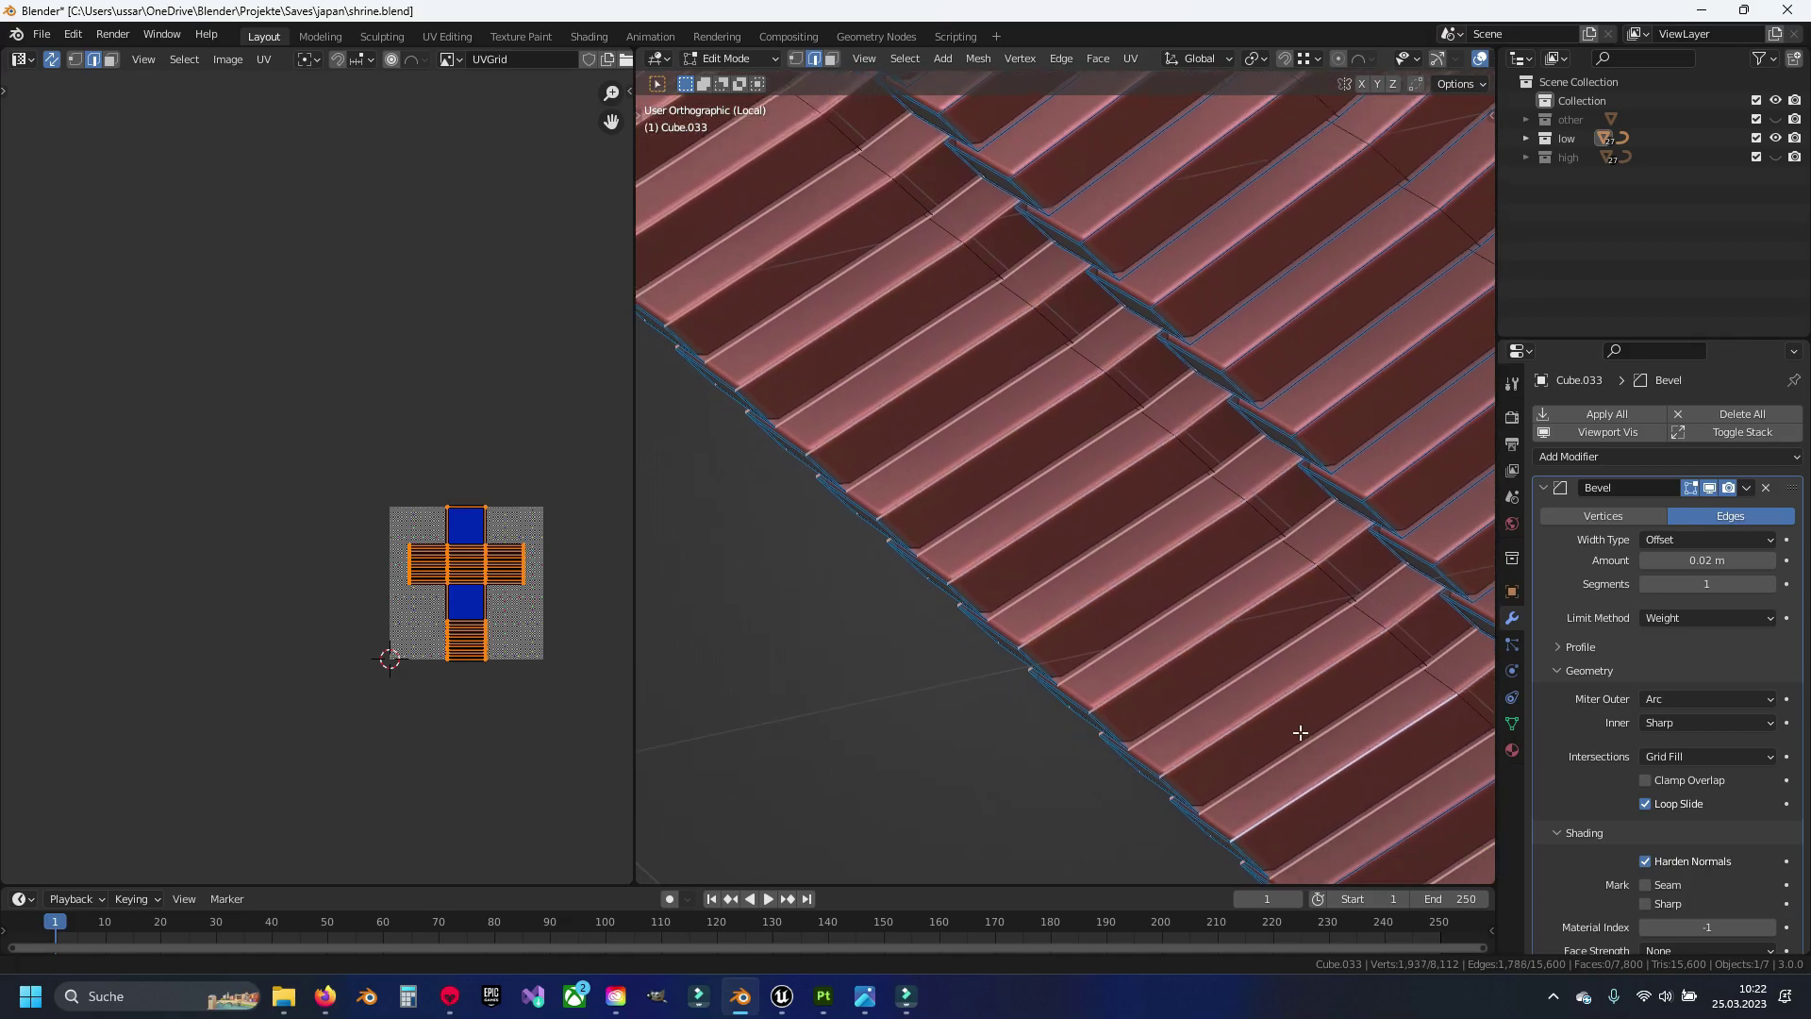
{"action": "middle_click_drag", "start_coordinate": [863, 327], "coordinate": [931, 384], "text": "shift"}
{"action": "left_click", "coordinate": [977, 450], "text": "alt+shift"}
{"action": "left_click", "coordinate": [1027, 506], "text": "alt+shift"}
{"action": "left_click", "coordinate": [1094, 569], "text": "alt+shift"}
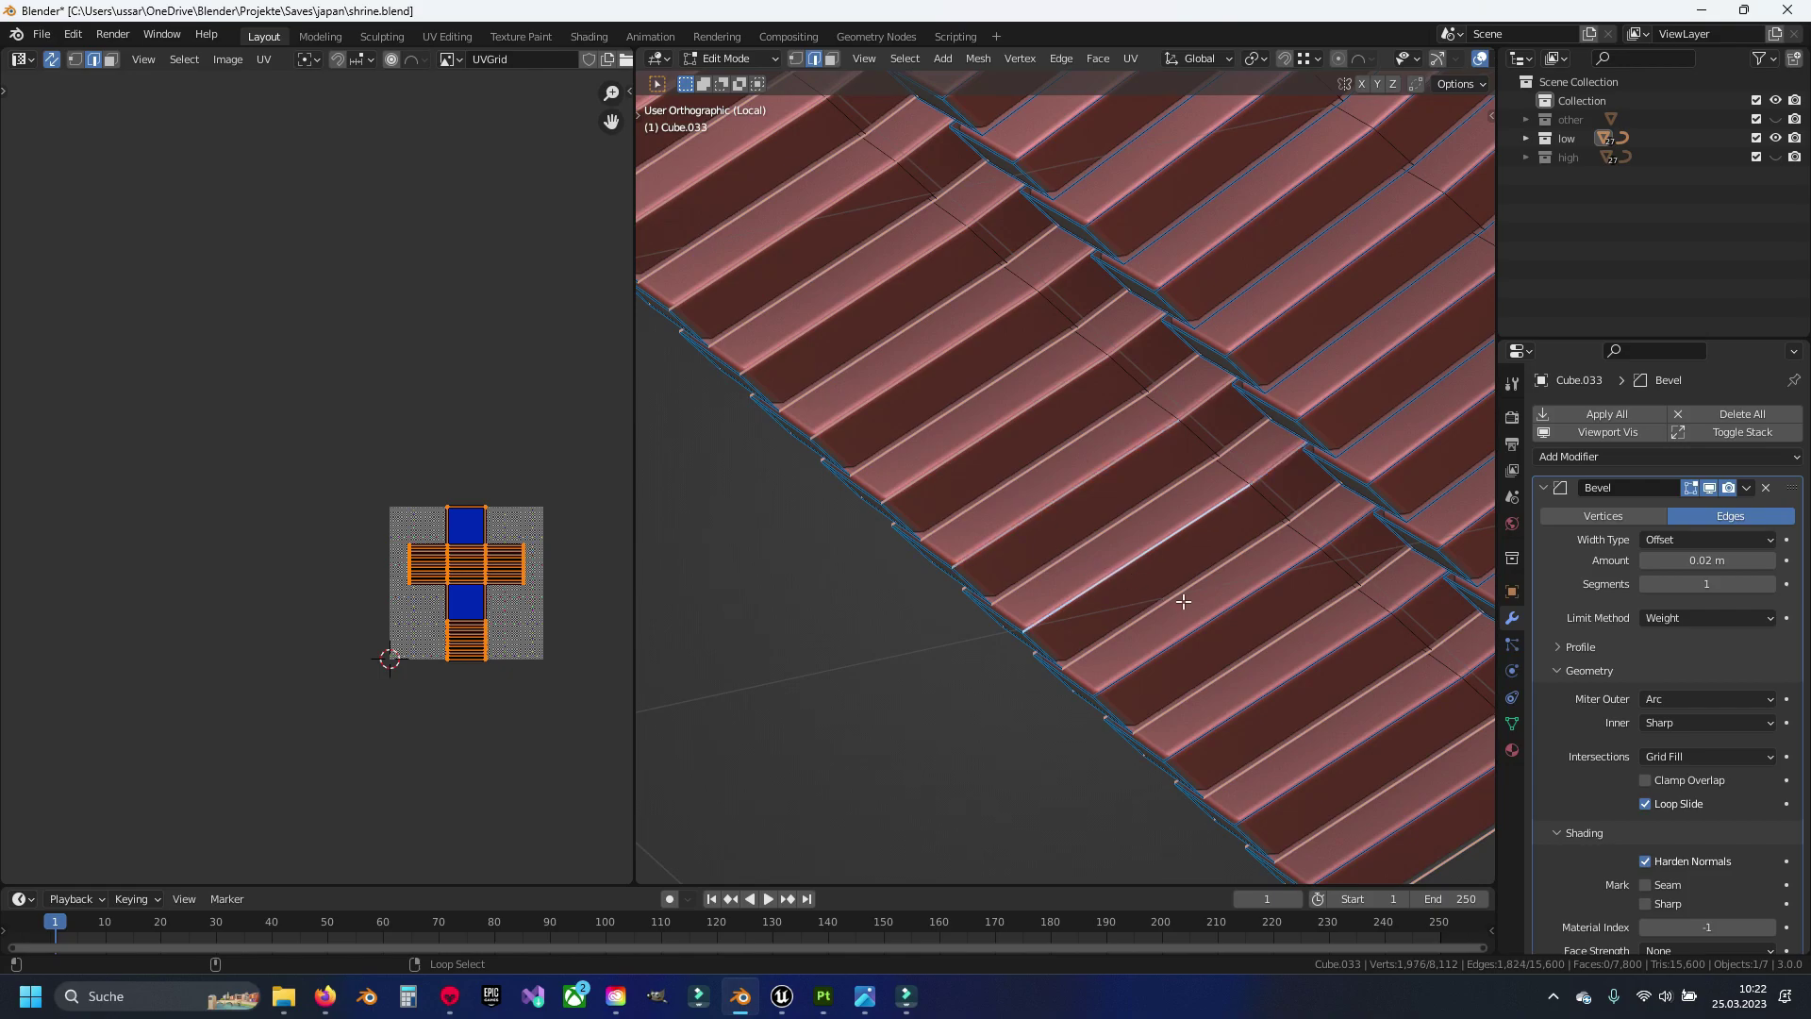
{"action": "left_click", "coordinate": [1182, 631], "text": "alt+shift"}
{"action": "left_click", "coordinate": [1248, 699], "text": "alt+shift"}
{"action": "left_click", "coordinate": [1325, 767], "text": "alt+shift"}
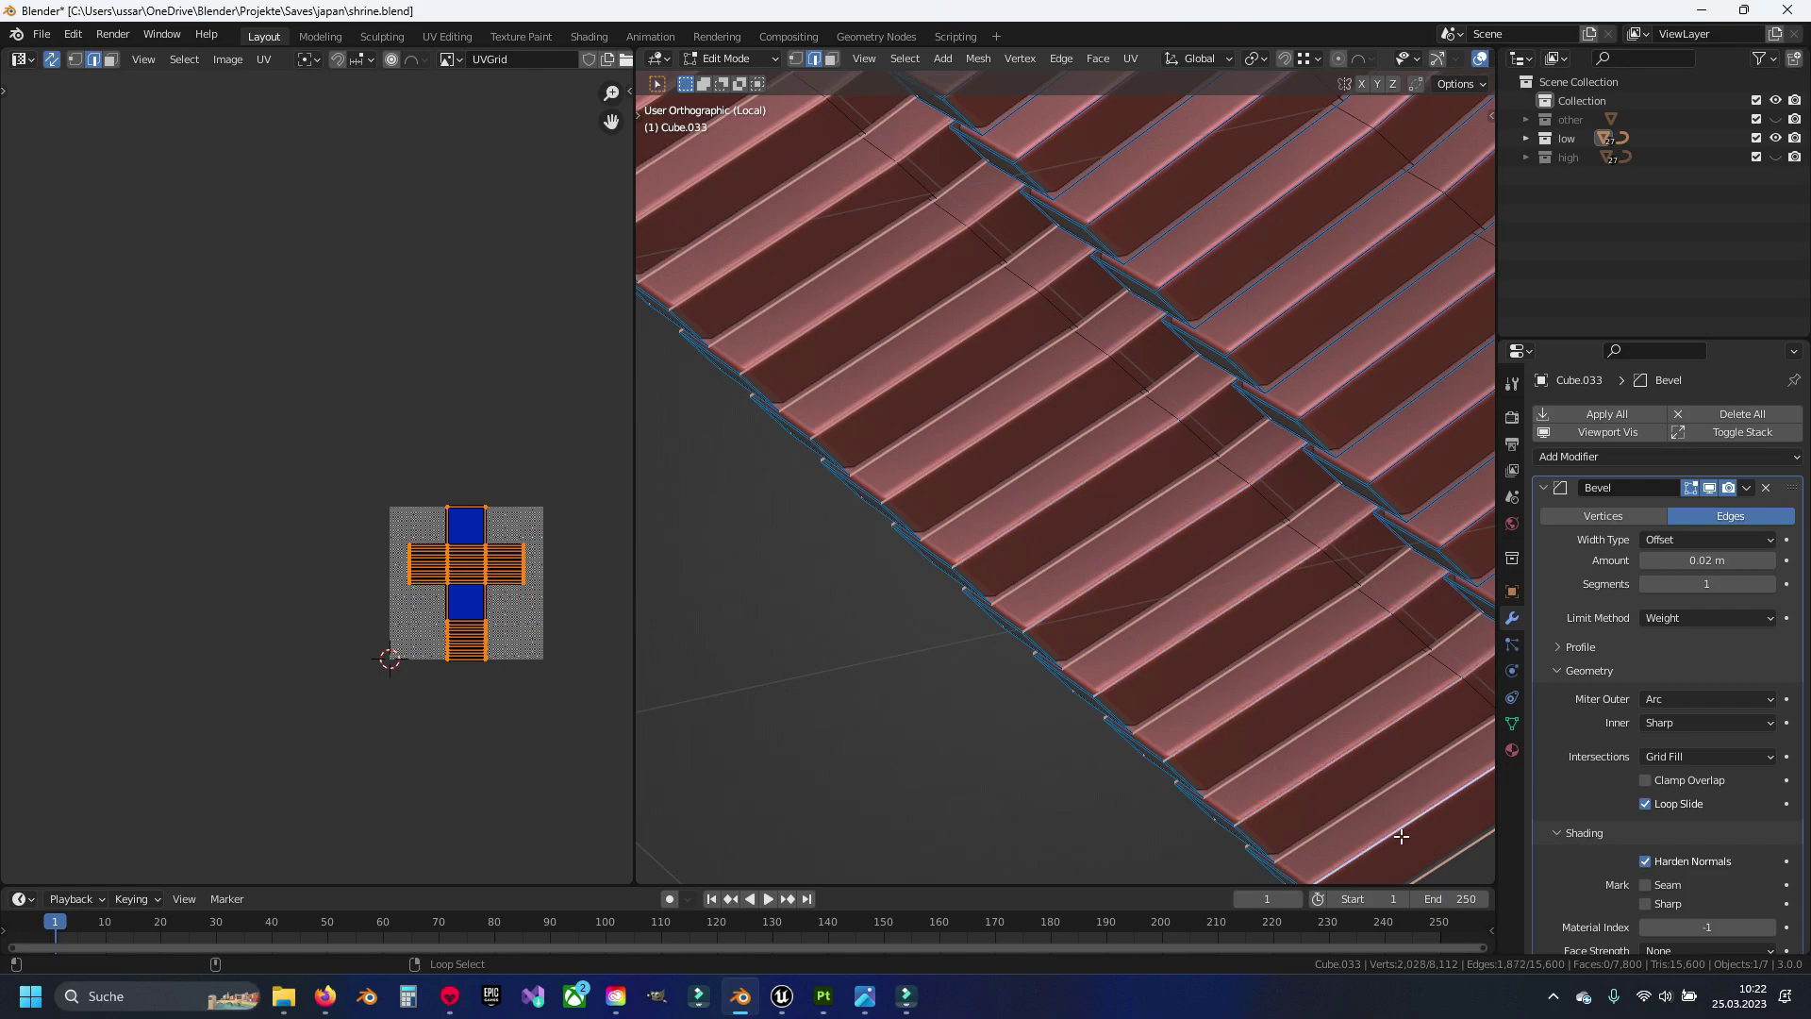
{"action": "scroll", "coordinate": [1400, 835], "scroll_direction": "down", "scroll_amount": 5}
Zoom in face-on to the front tile row and add its first tile edges
{"action": "mouse_move", "coordinate": [975, 493]}
{"action": "middle_mouse_down"}
{"action": "mouse_move", "coordinate": [1049, 295]}
{"action": "mouse_move", "coordinate": [1380, 584]}
{"action": "mouse_move", "coordinate": [1116, 506]}
{"action": "middle_mouse_up"}
{"action": "scroll", "coordinate": [1144, 501], "scroll_direction": "up", "scroll_amount": 4}
{"action": "scroll", "coordinate": [1063, 527], "scroll_direction": "up", "scroll_amount": 3}
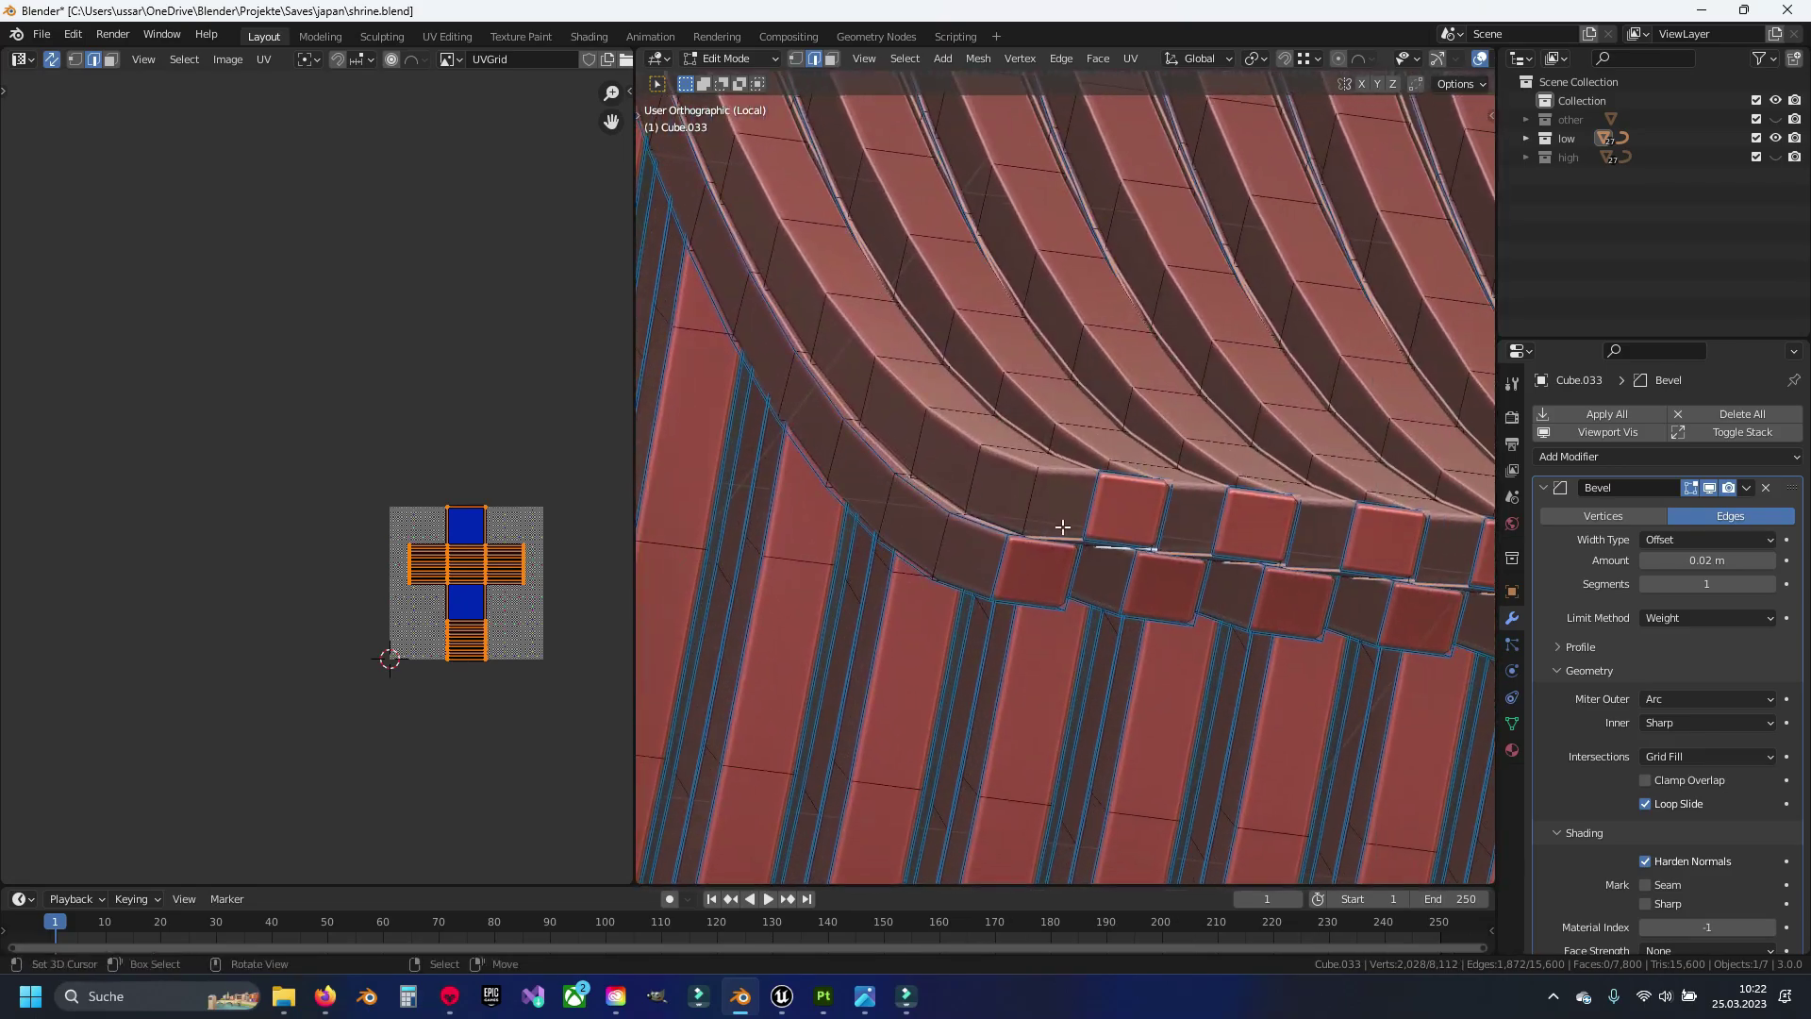
{"action": "scroll", "coordinate": [1063, 526], "scroll_direction": "up", "scroll_amount": 3}
{"action": "left_click", "coordinate": [1228, 555], "text": "shift"}
{"action": "mouse_move", "coordinate": [1228, 555]}
{"action": "middle_mouse_down"}
{"action": "mouse_move", "coordinate": [1089, 544]}
{"action": "mouse_move", "coordinate": [1049, 522]}
{"action": "middle_mouse_up"}
{"action": "left_click", "coordinate": [1145, 495], "text": "shift"}
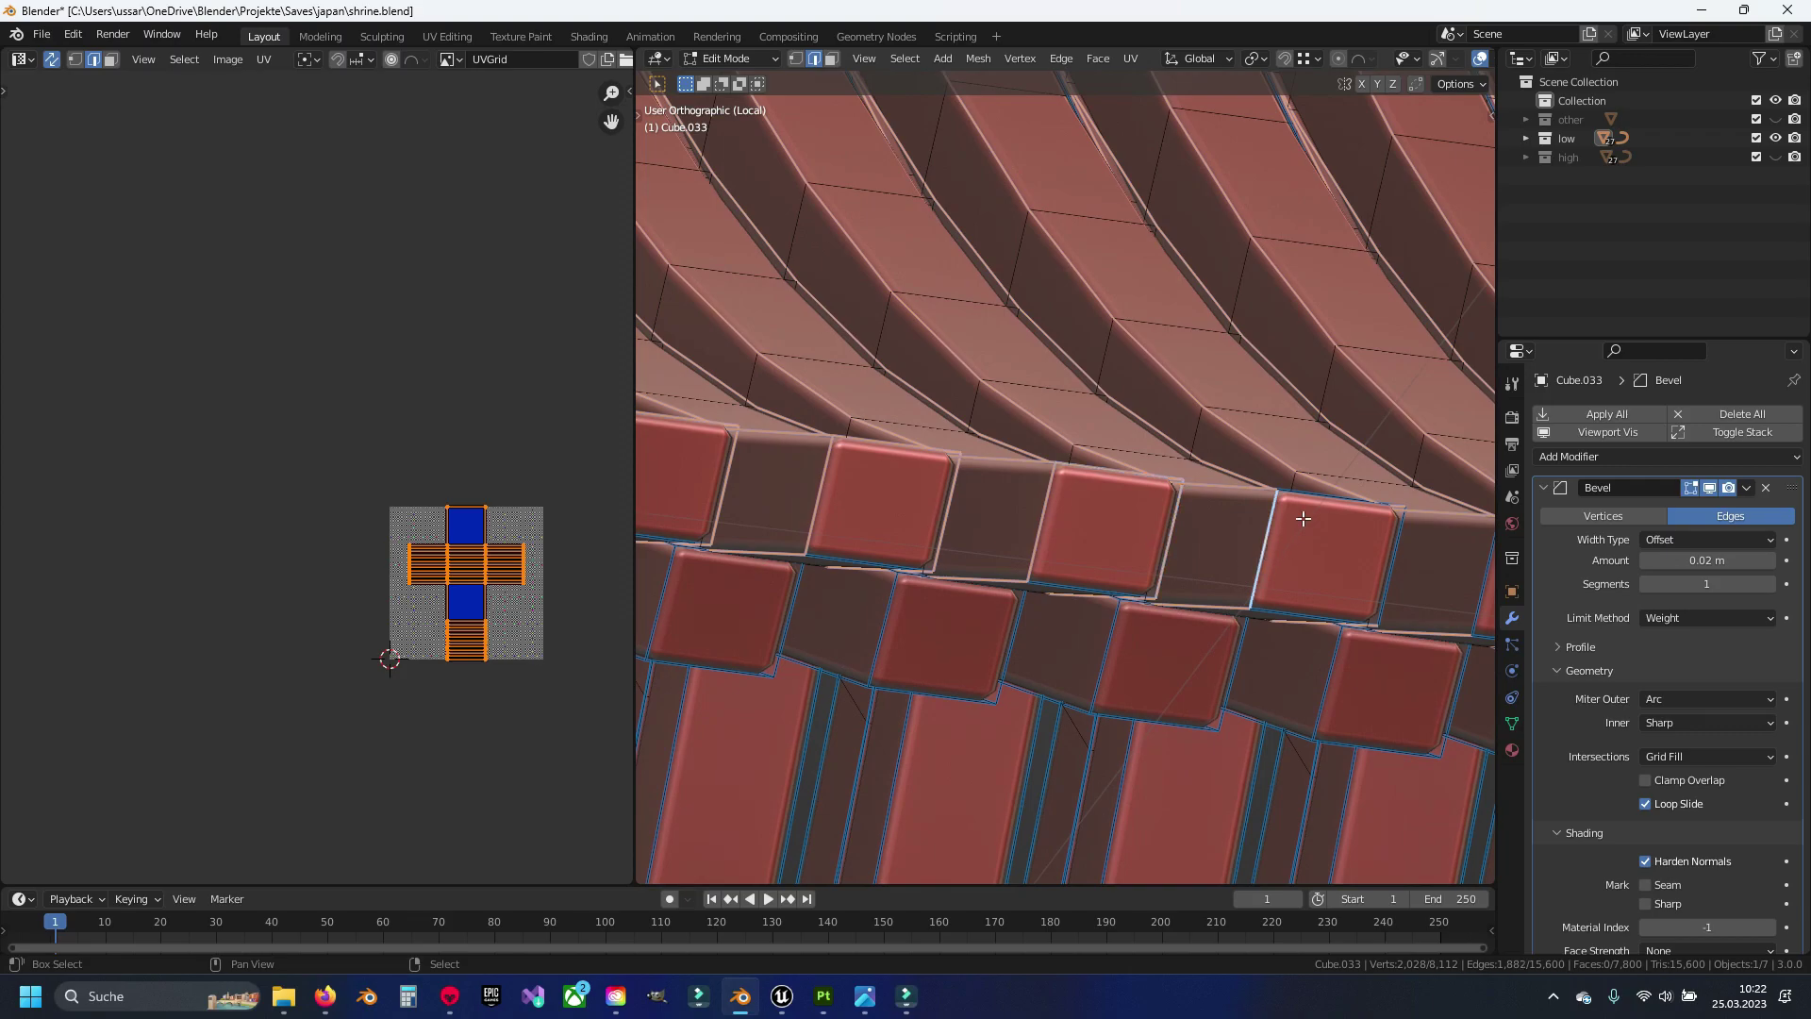
{"action": "middle_click_drag", "start_coordinate": [1379, 583], "coordinate": [991, 566]}
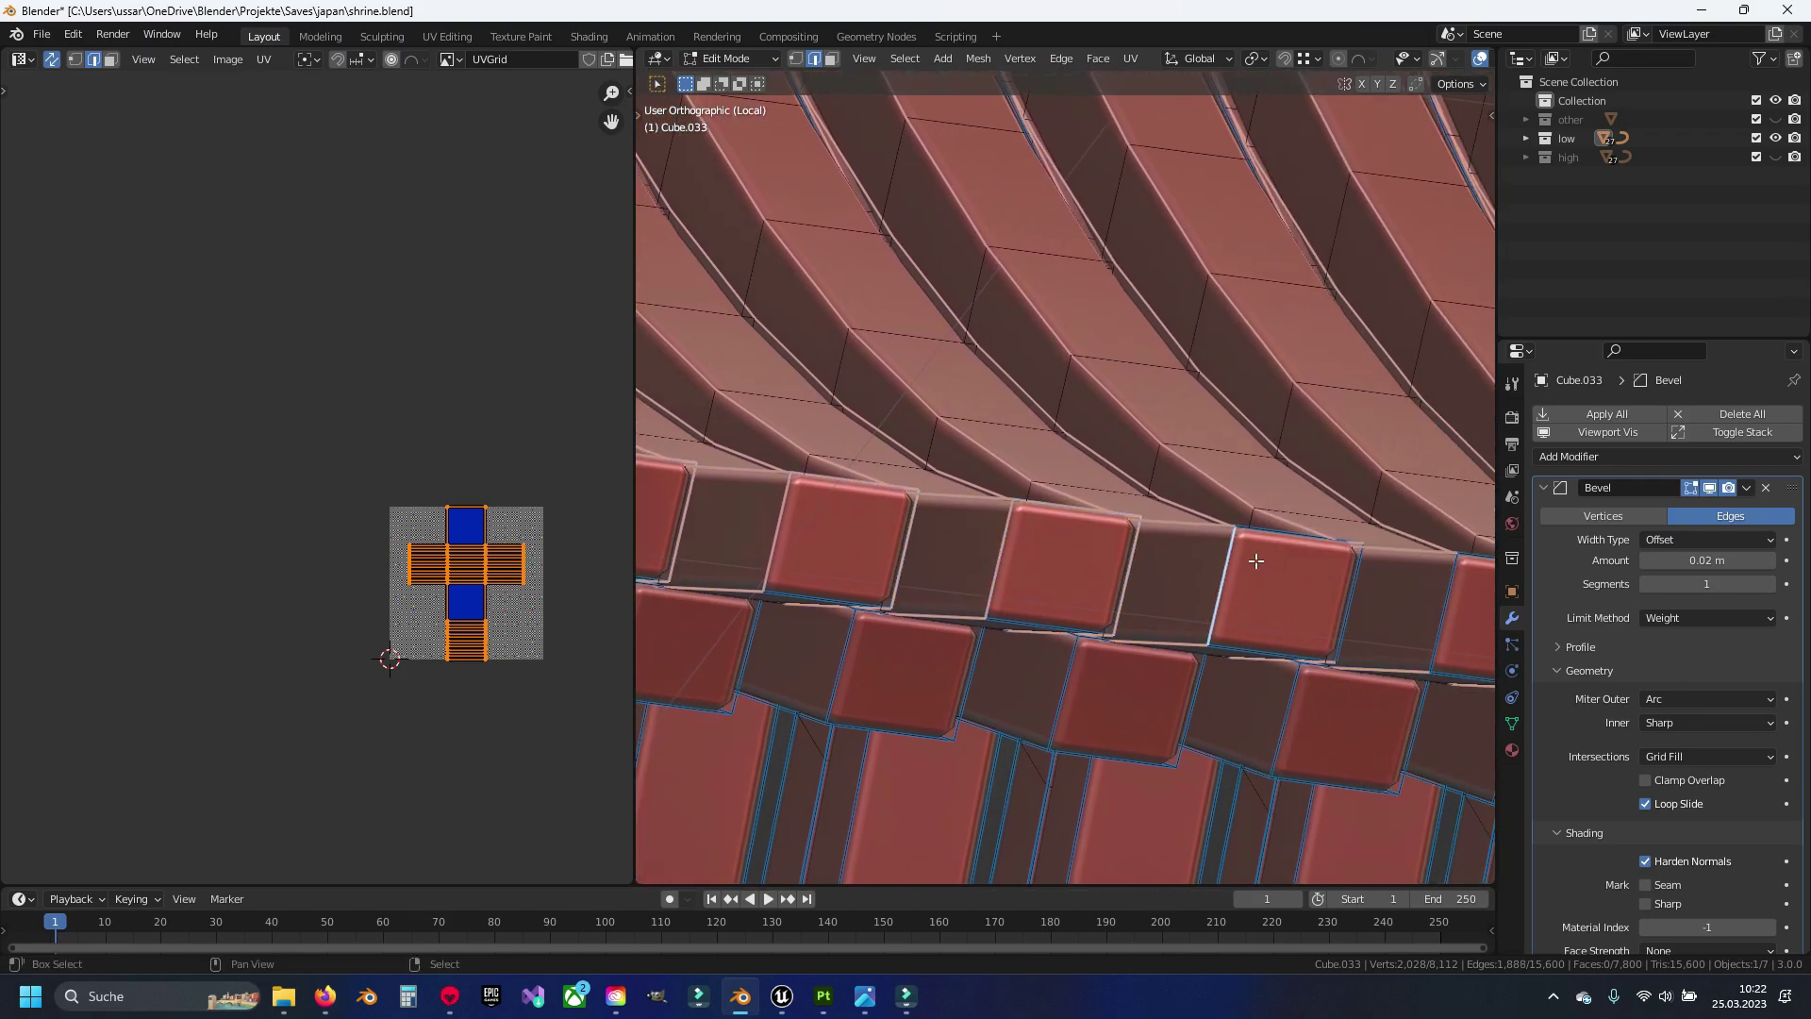
{"action": "middle_click_drag", "start_coordinate": [1338, 597], "coordinate": [1031, 581]}
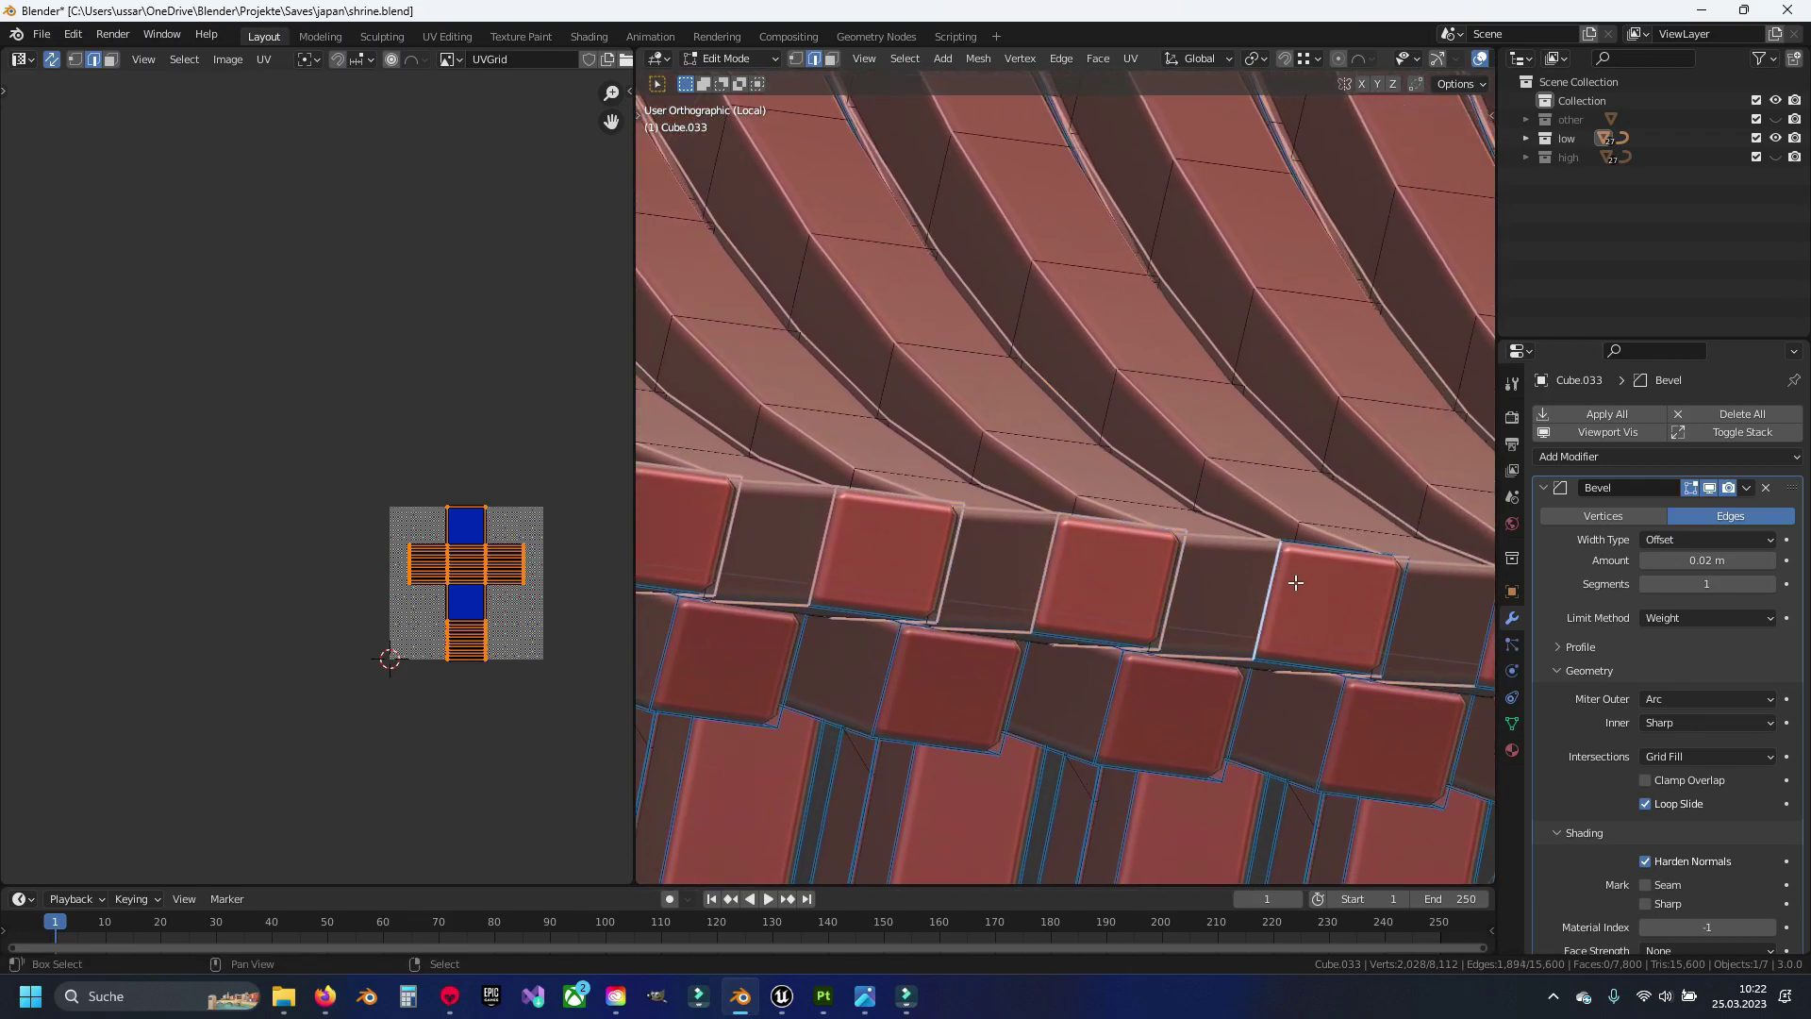
{"action": "middle_click_drag", "start_coordinate": [1411, 627], "coordinate": [900, 538]}
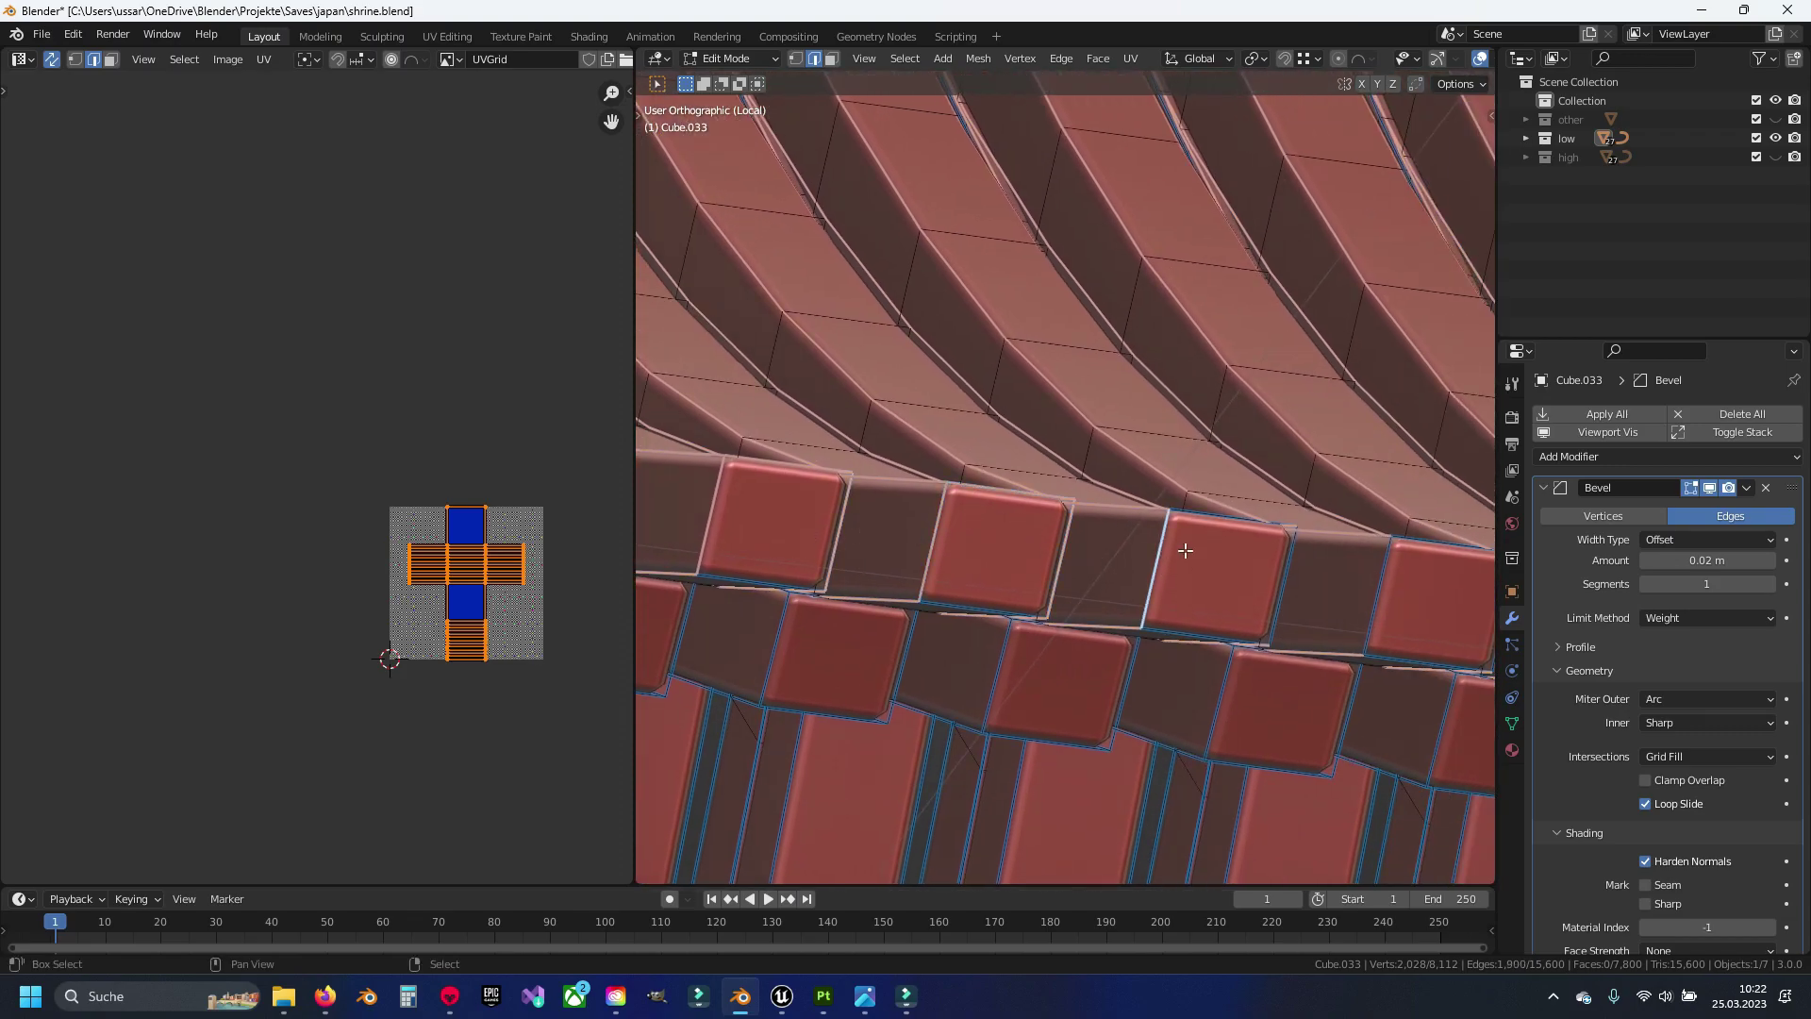
{"action": "middle_click_drag", "start_coordinate": [1285, 584], "coordinate": [995, 536]}
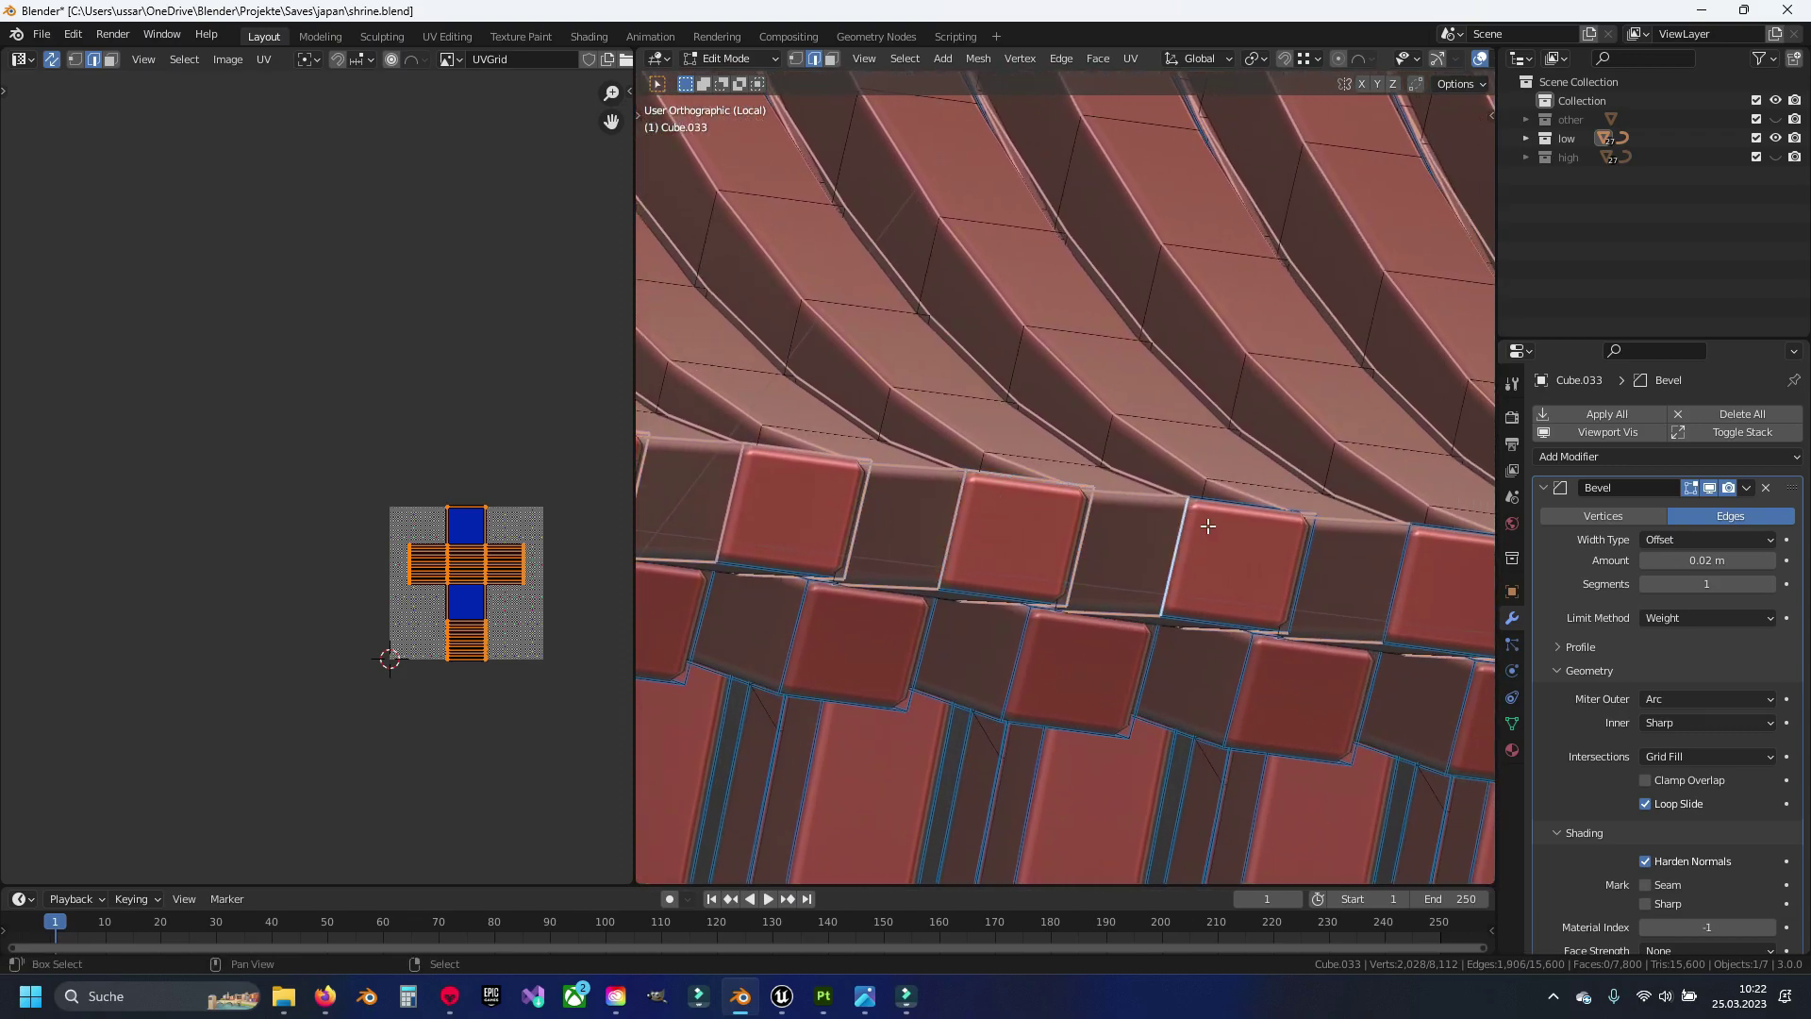
{"action": "middle_click_drag", "start_coordinate": [1351, 590], "coordinate": [945, 563]}
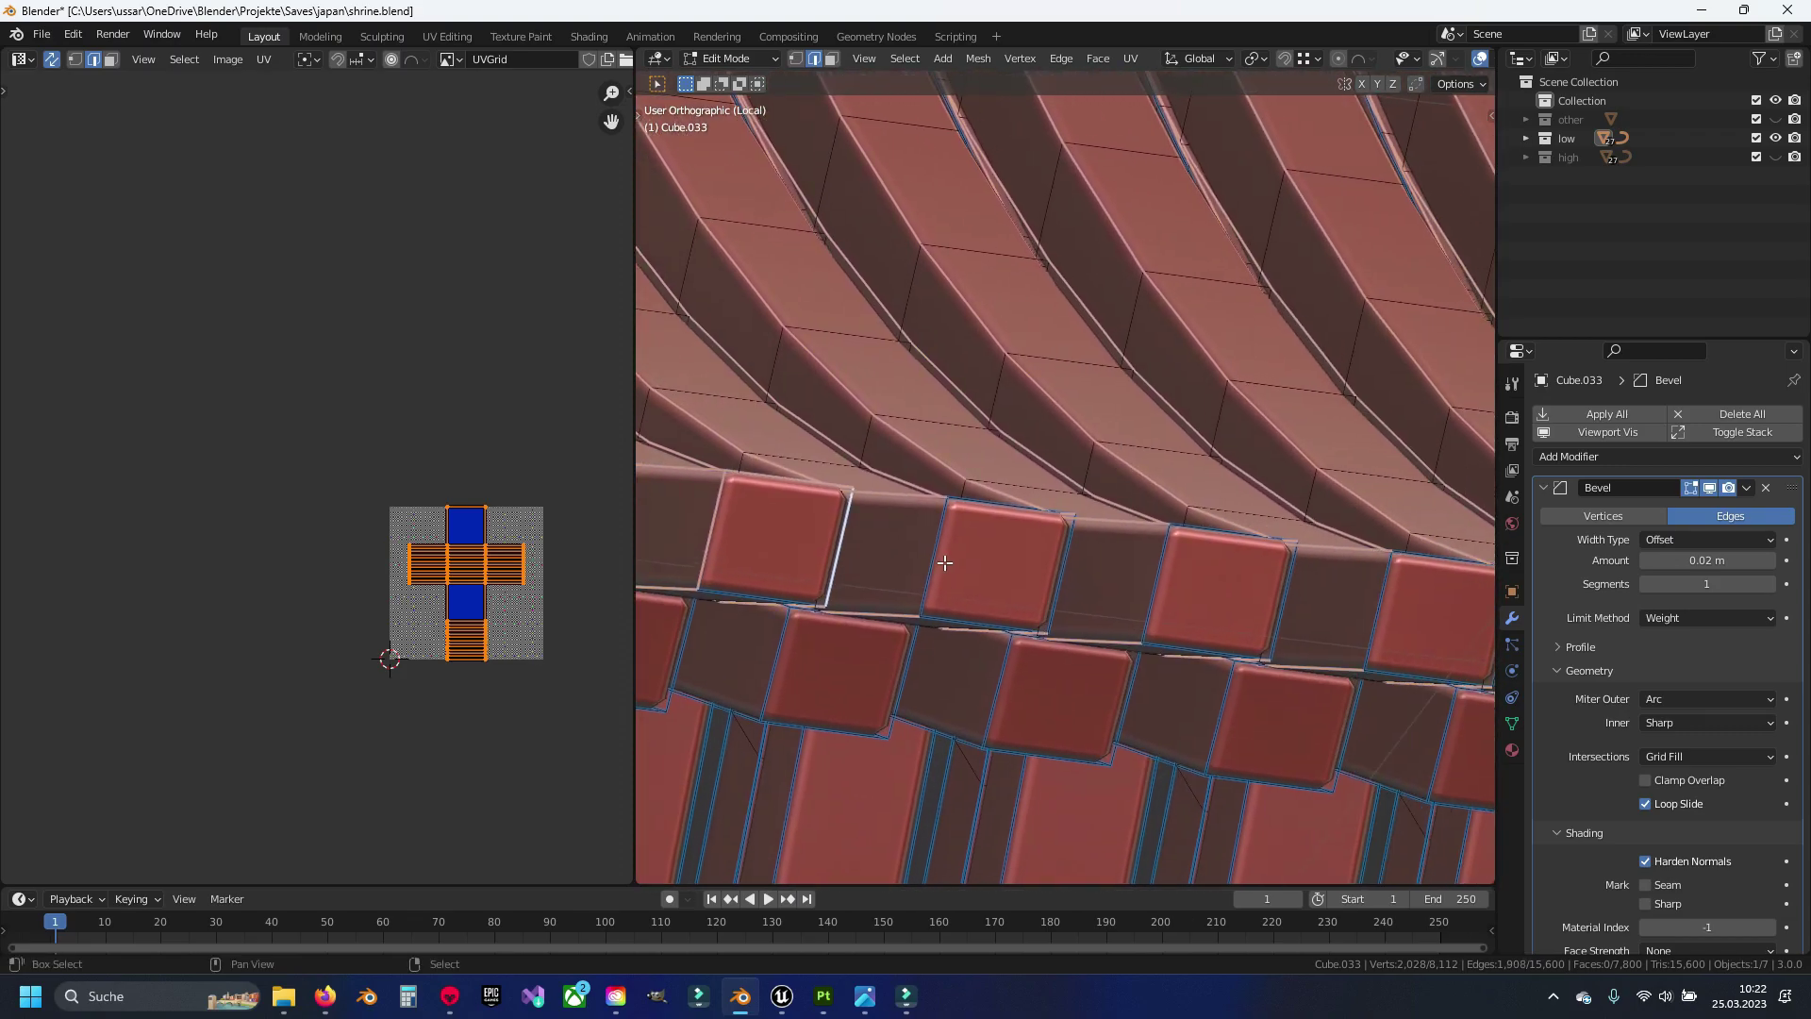
Add the side edges of the next front tiles to the seam selection
{"action": "left_click", "coordinate": [1220, 535], "text": "shift"}
{"action": "middle_click_drag", "start_coordinate": [1220, 535], "coordinate": [1012, 520]}
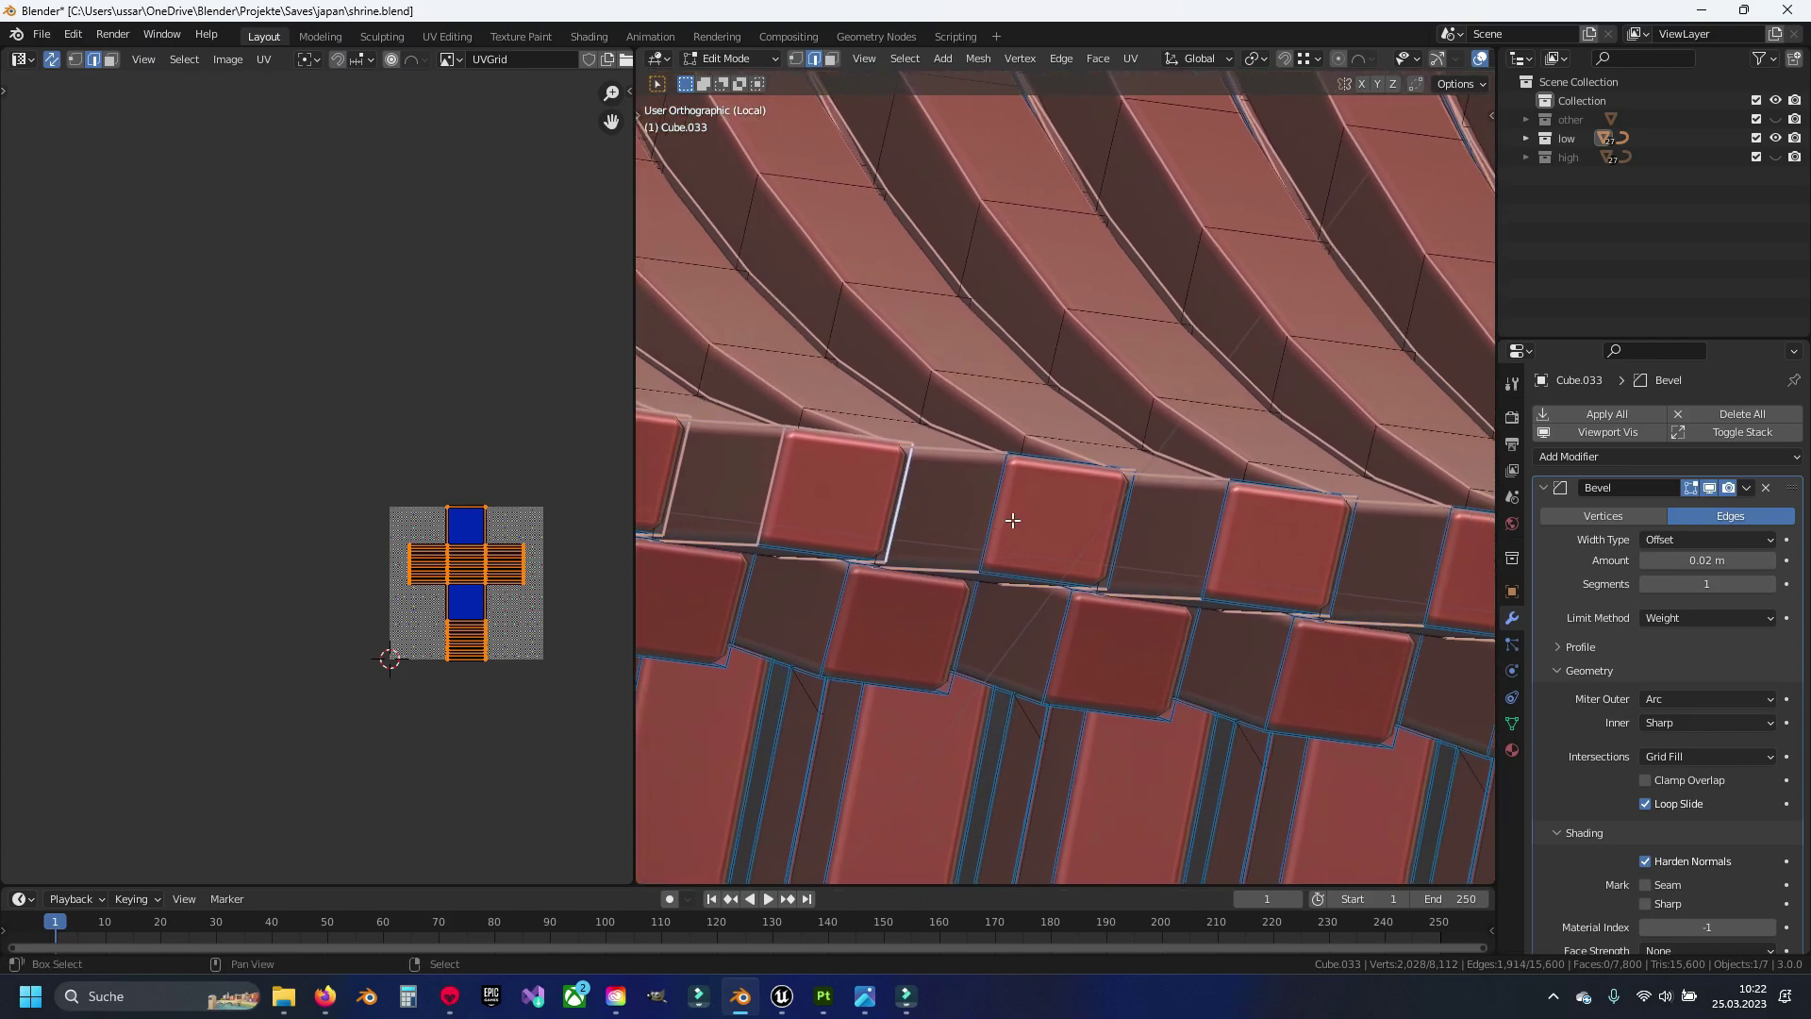
{"action": "left_click", "coordinate": [1297, 514], "text": "shift"}
{"action": "mouse_move", "coordinate": [1297, 514]}
{"action": "middle_mouse_down"}
{"action": "mouse_move", "coordinate": [999, 521]}
{"action": "mouse_move", "coordinate": [1065, 513]}
{"action": "middle_mouse_up"}
{"action": "left_click", "coordinate": [1064, 513], "text": "shift"}
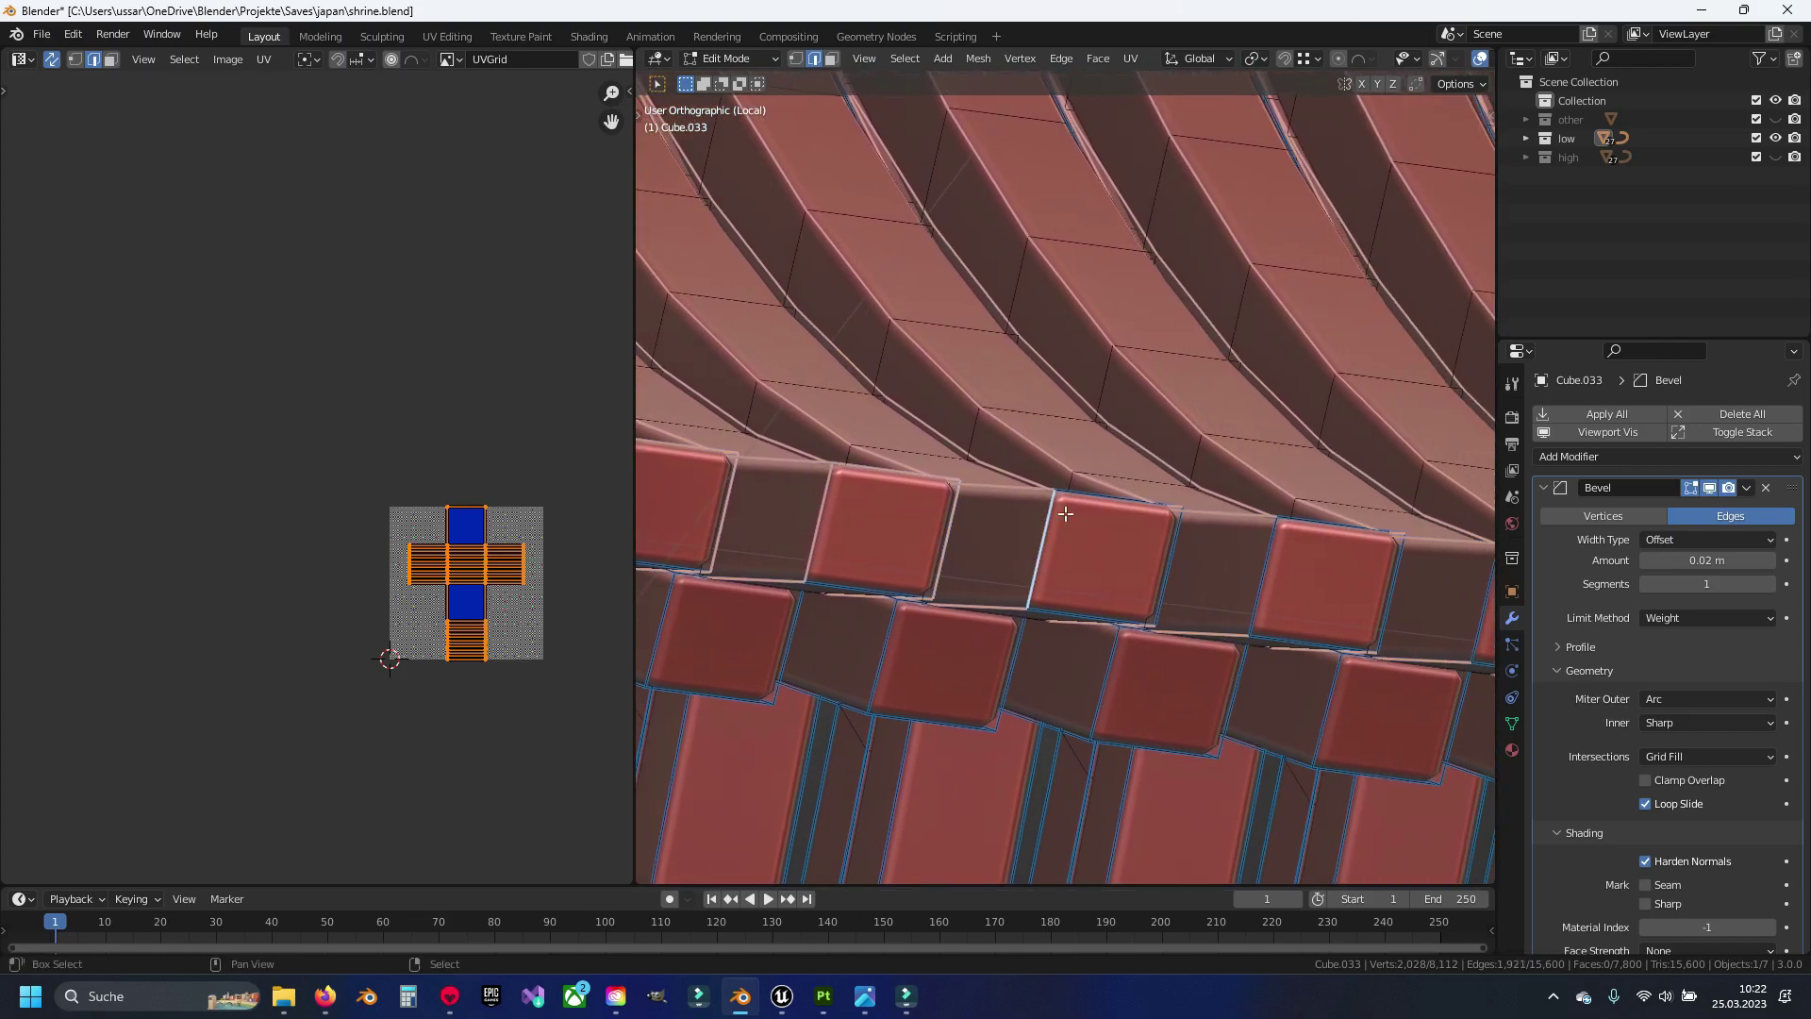
{"action": "left_click", "coordinate": [1376, 578], "text": "shift"}
{"action": "mouse_move", "coordinate": [1376, 578]}
{"action": "middle_mouse_down"}
{"action": "mouse_move", "coordinate": [848, 513]}
{"action": "mouse_move", "coordinate": [967, 490]}
{"action": "middle_mouse_up"}
{"action": "left_click", "coordinate": [967, 489], "text": "shift"}
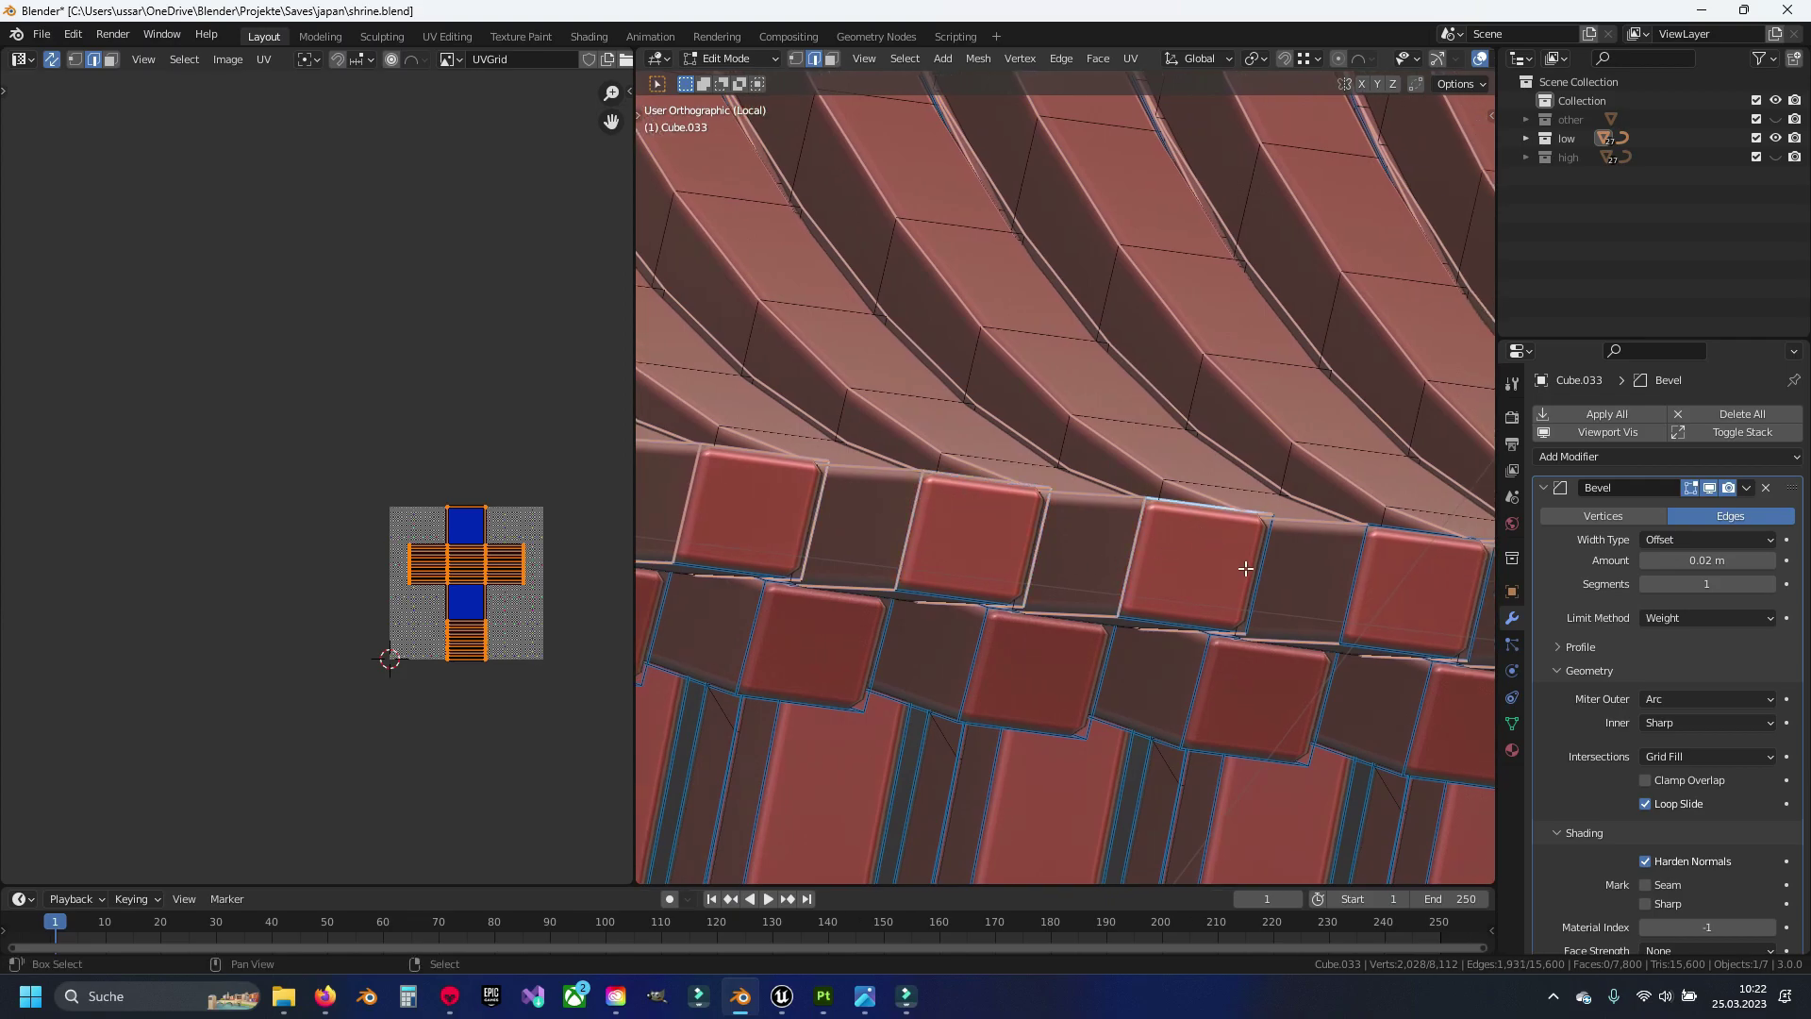
{"action": "left_click", "coordinate": [1455, 614], "text": "shift"}
{"action": "middle_click_drag", "start_coordinate": [1456, 614], "coordinate": [926, 521]}
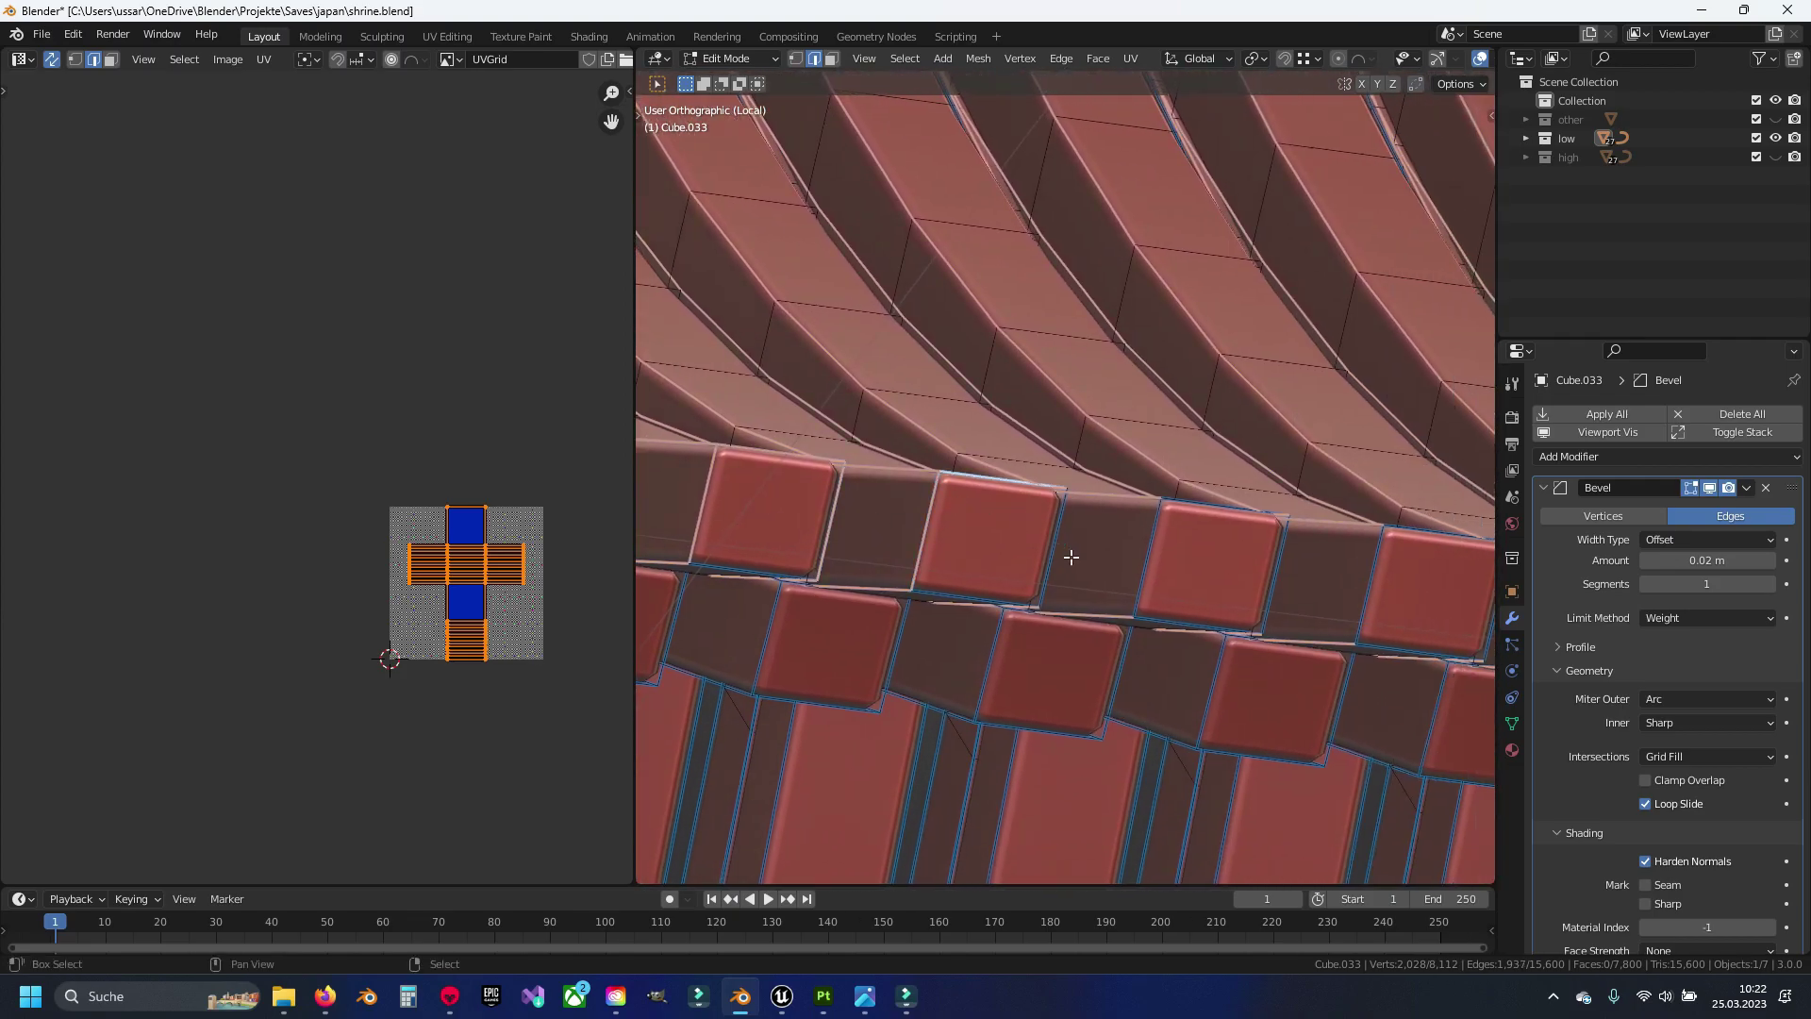
Add the remaining tile rim edges out to the roof end, reaching 1,989 edges
{"action": "middle_click_drag", "start_coordinate": [1327, 579], "coordinate": [989, 531]}
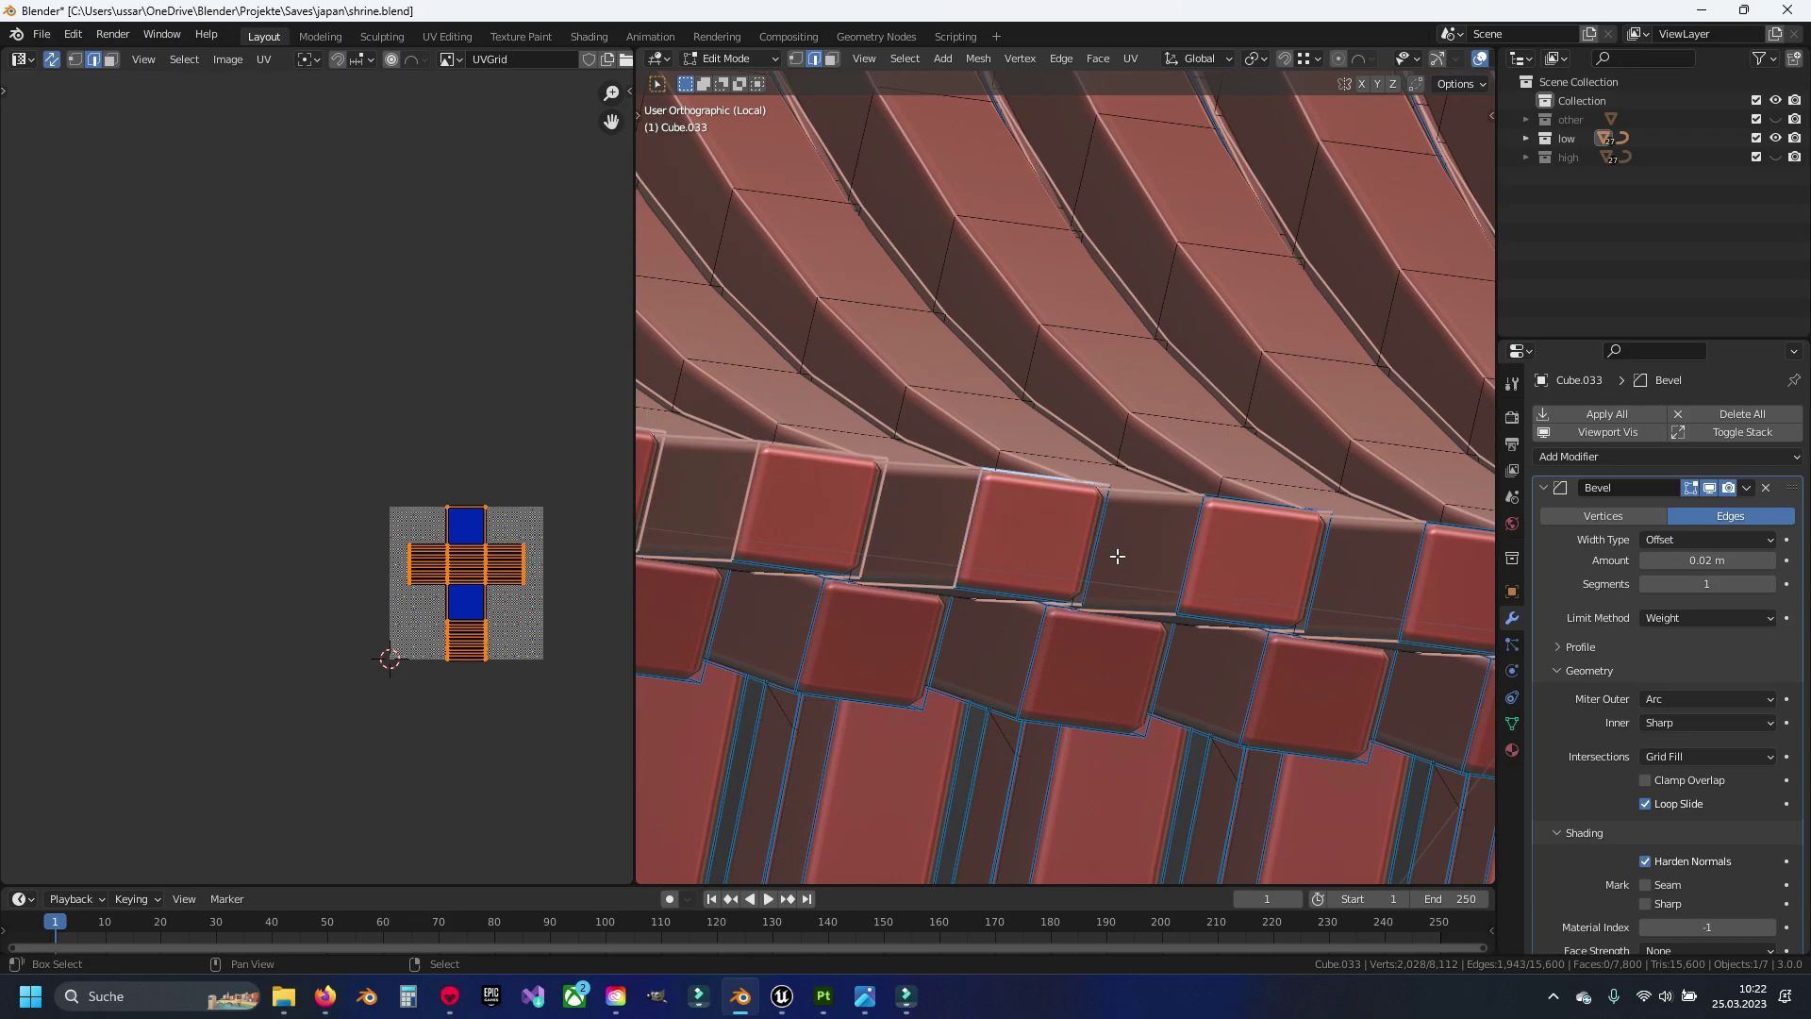
{"action": "left_click", "coordinate": [1245, 521], "text": "shift"}
{"action": "mouse_move", "coordinate": [1245, 520]}
{"action": "middle_mouse_down"}
{"action": "mouse_move", "coordinate": [1185, 537]}
{"action": "mouse_move", "coordinate": [940, 524]}
{"action": "middle_mouse_up"}
{"action": "left_click", "coordinate": [941, 524], "text": "shift"}
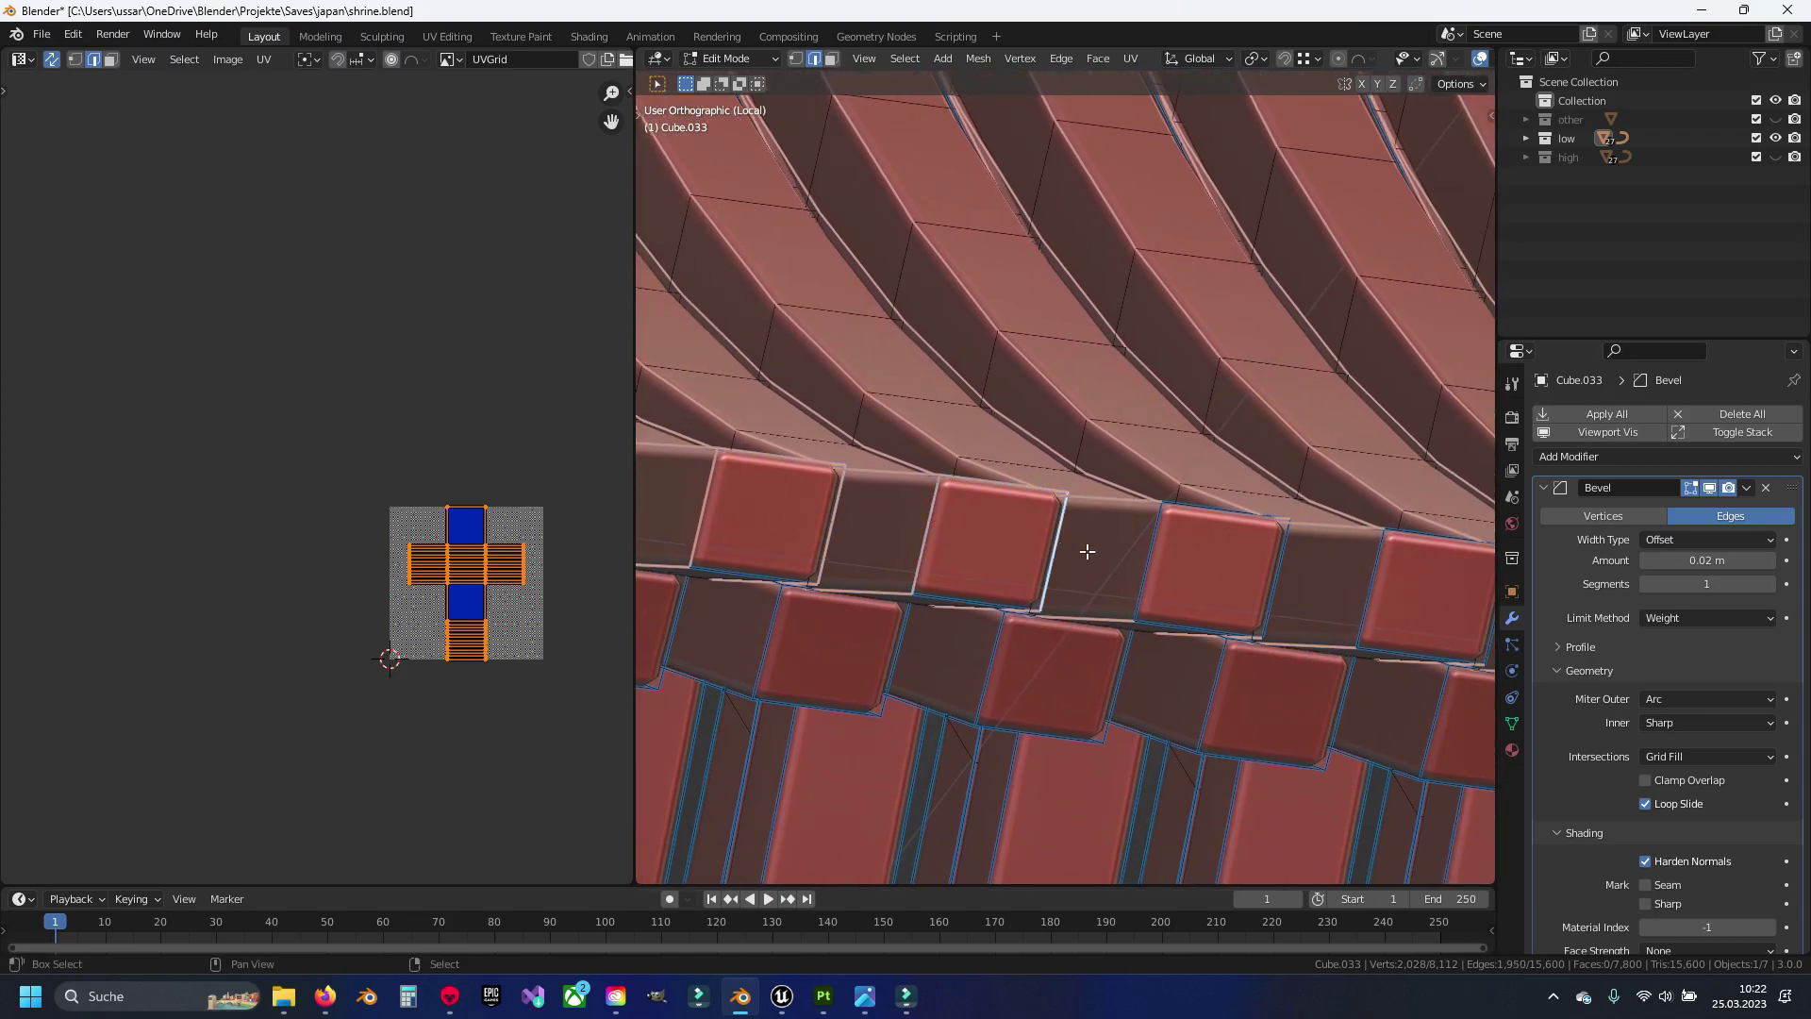
{"action": "left_click", "coordinate": [1267, 545], "text": "shift"}
{"action": "mouse_move", "coordinate": [1266, 545]}
{"action": "middle_mouse_down"}
{"action": "mouse_move", "coordinate": [1185, 570]}
{"action": "mouse_move", "coordinate": [962, 513]}
{"action": "middle_mouse_up"}
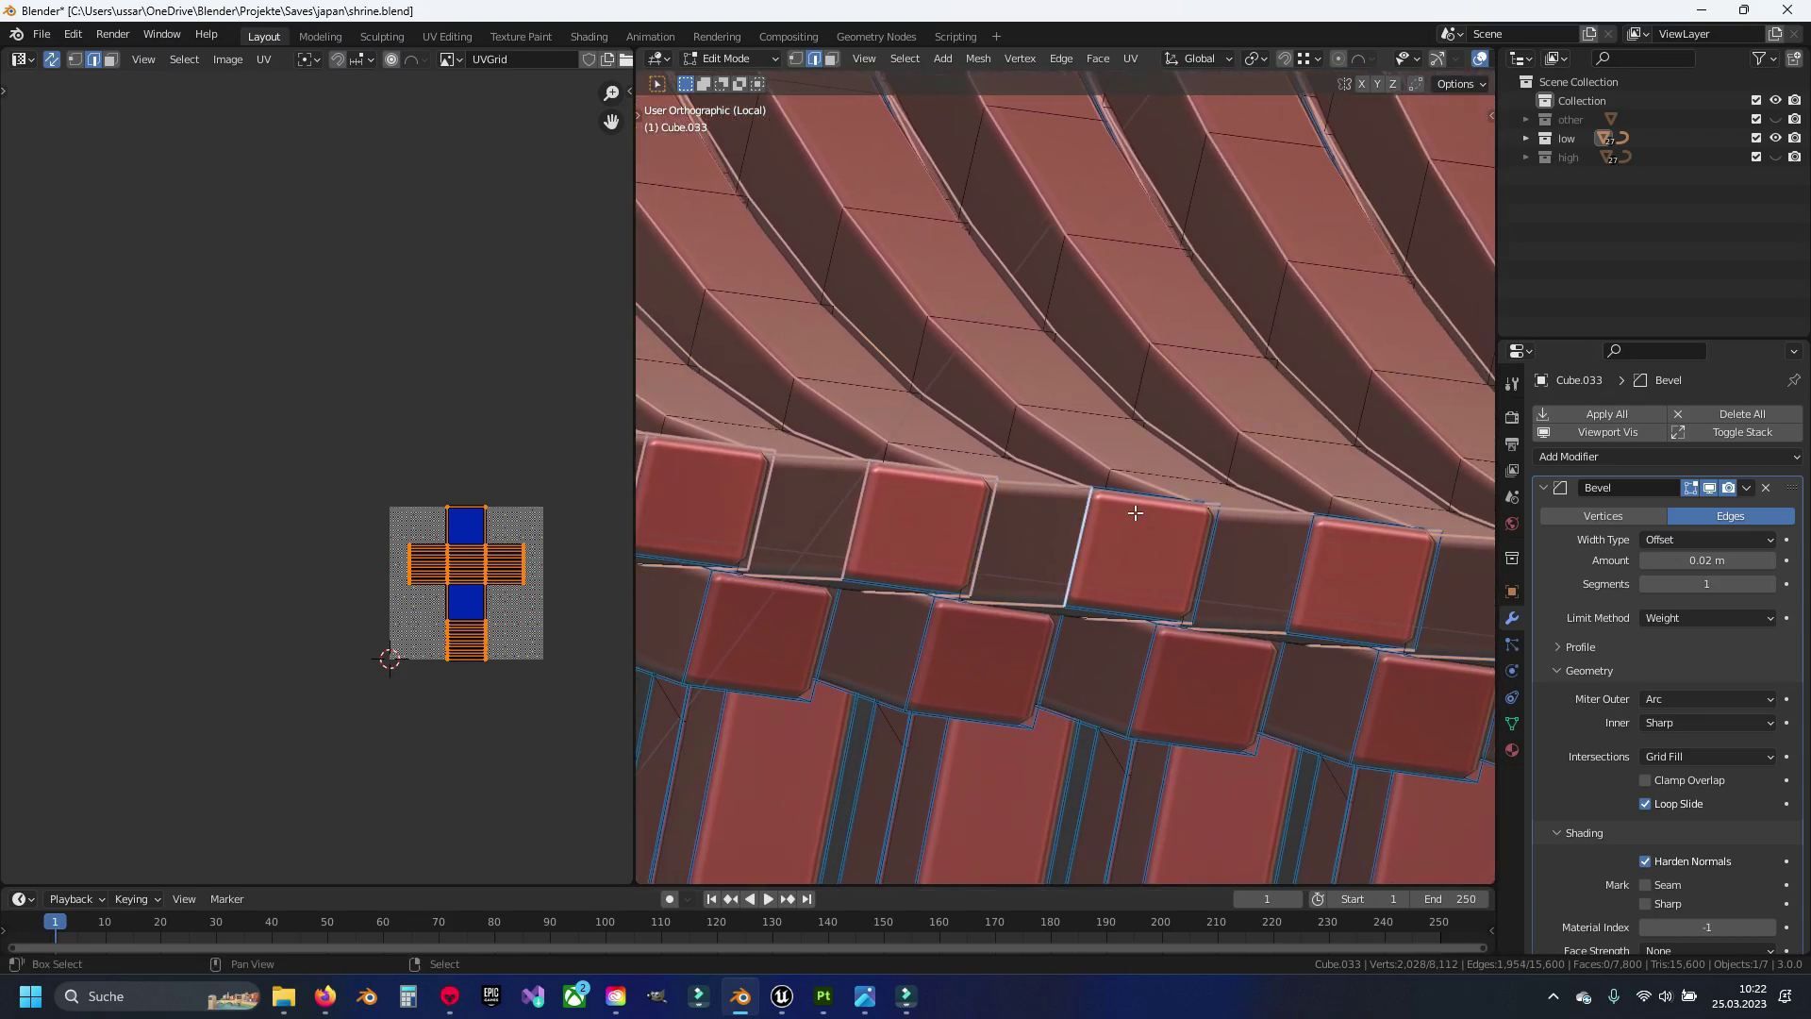
{"action": "middle_click_drag", "start_coordinate": [1384, 574], "coordinate": [999, 557]}
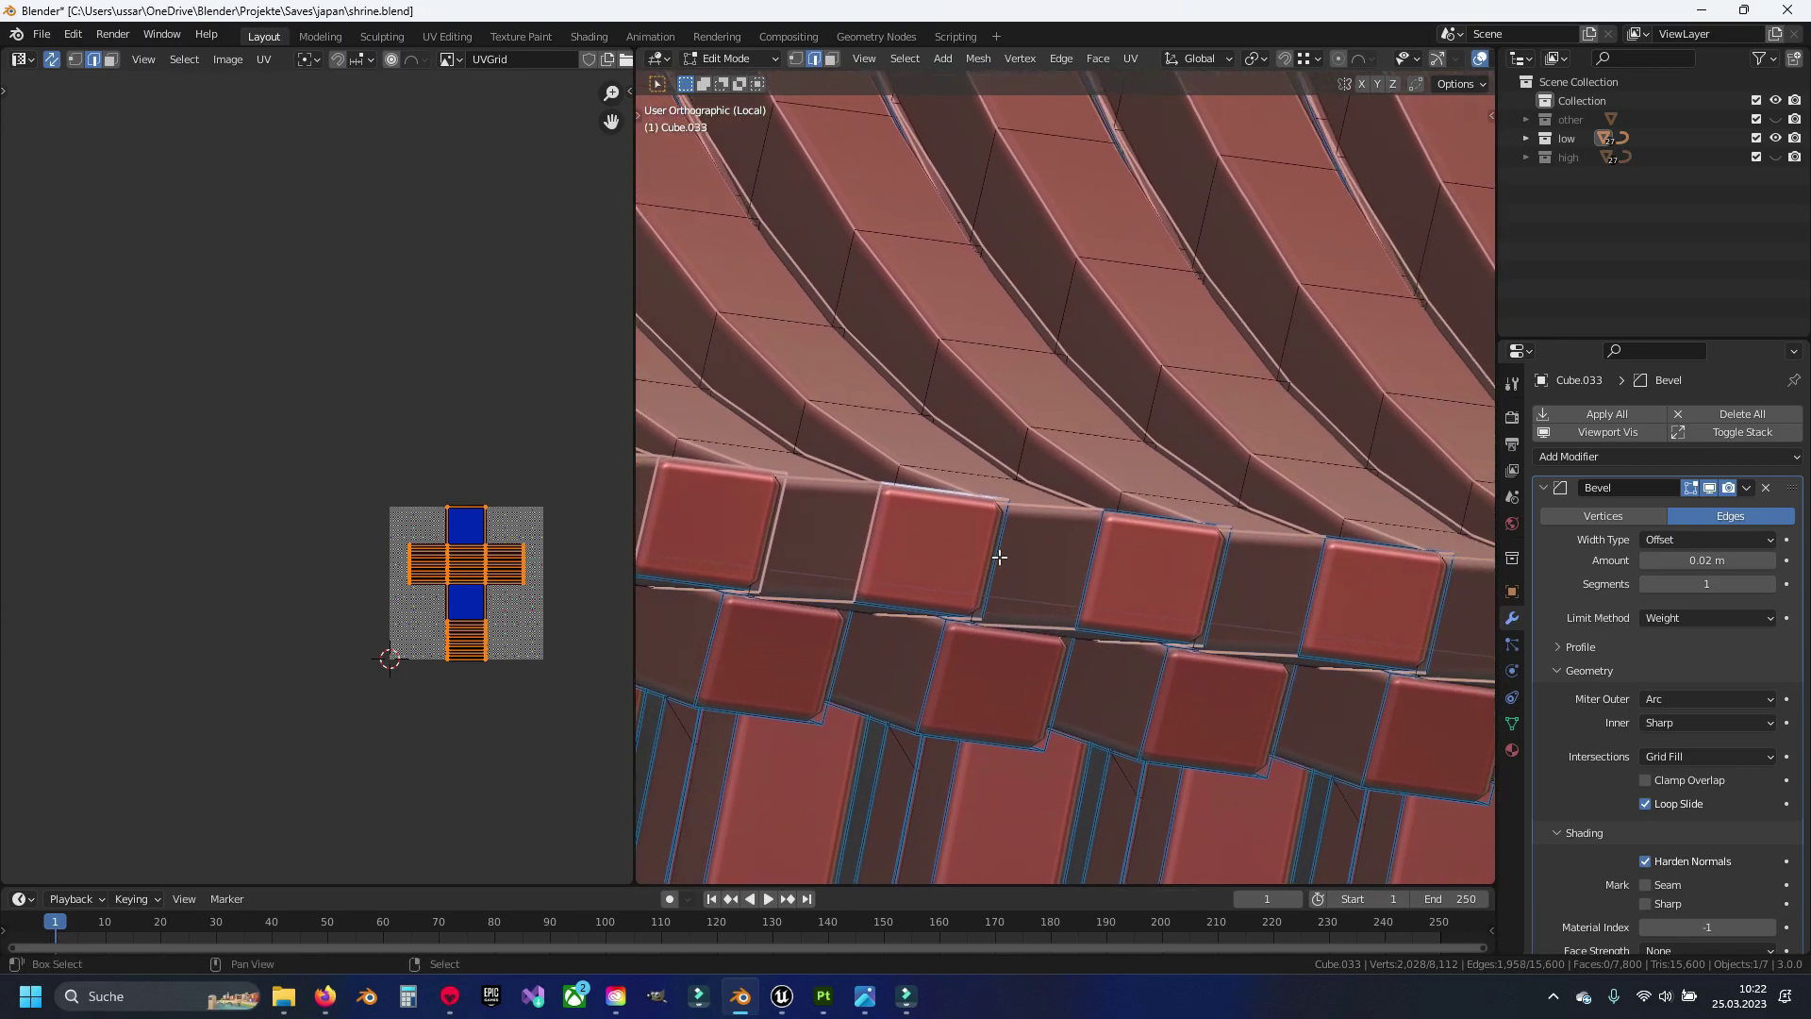
{"action": "middle_click_drag", "start_coordinate": [1153, 538], "coordinate": [1138, 588]}
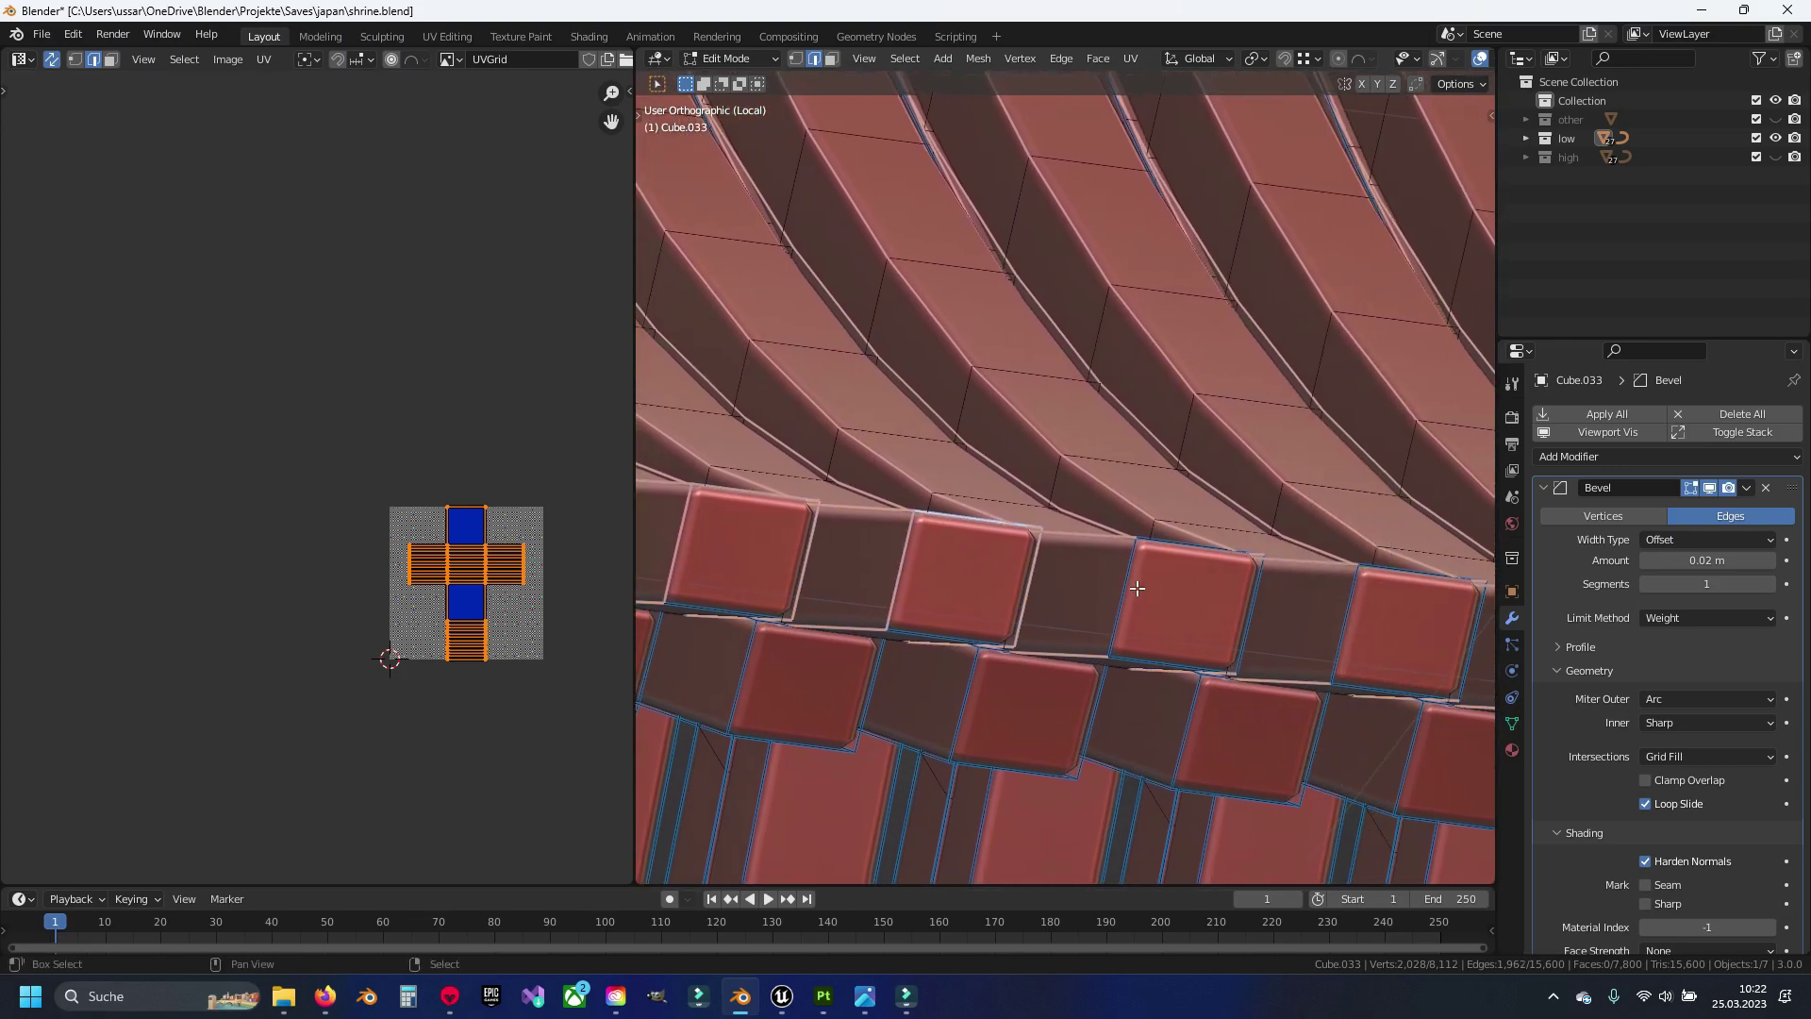
{"action": "middle_click_drag", "start_coordinate": [1248, 613], "coordinate": [1044, 570]}
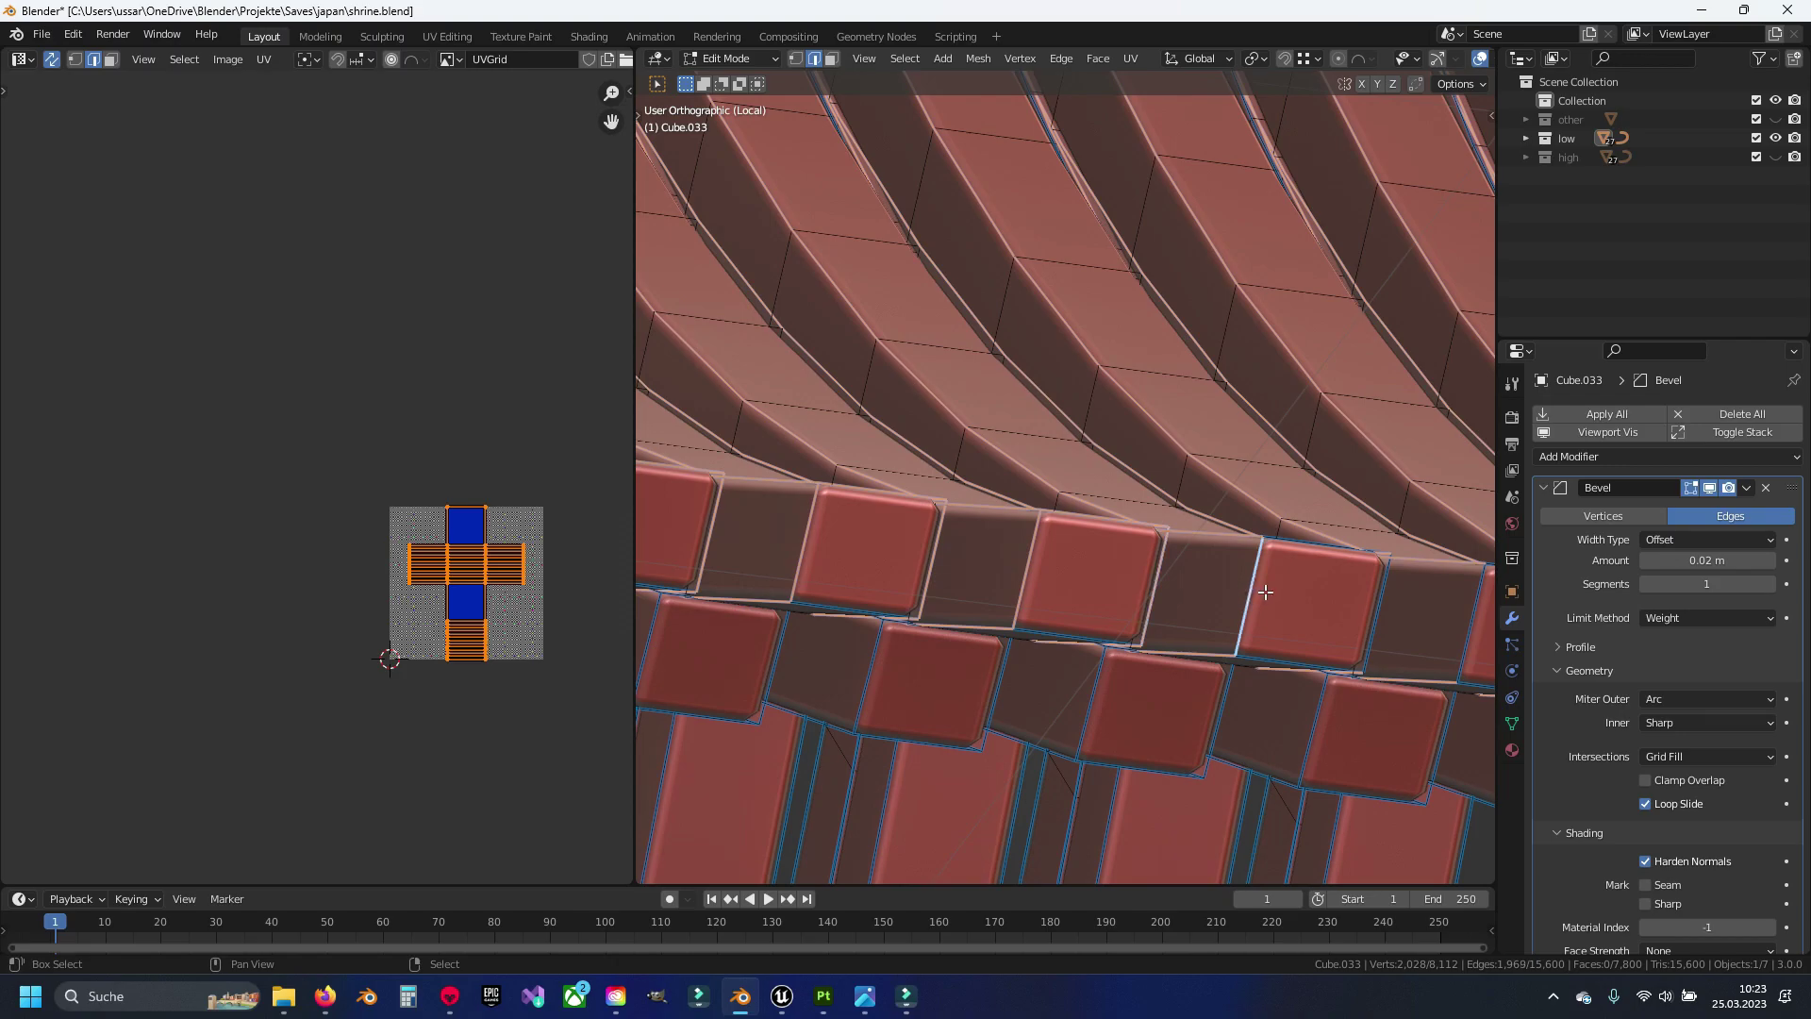
{"action": "mouse_move", "coordinate": [1376, 615]}
{"action": "middle_mouse_down", "text": "shift"}
{"action": "mouse_move", "coordinate": [1043, 538]}
{"action": "mouse_move", "coordinate": [997, 549]}
{"action": "middle_mouse_up", "text": "shift"}
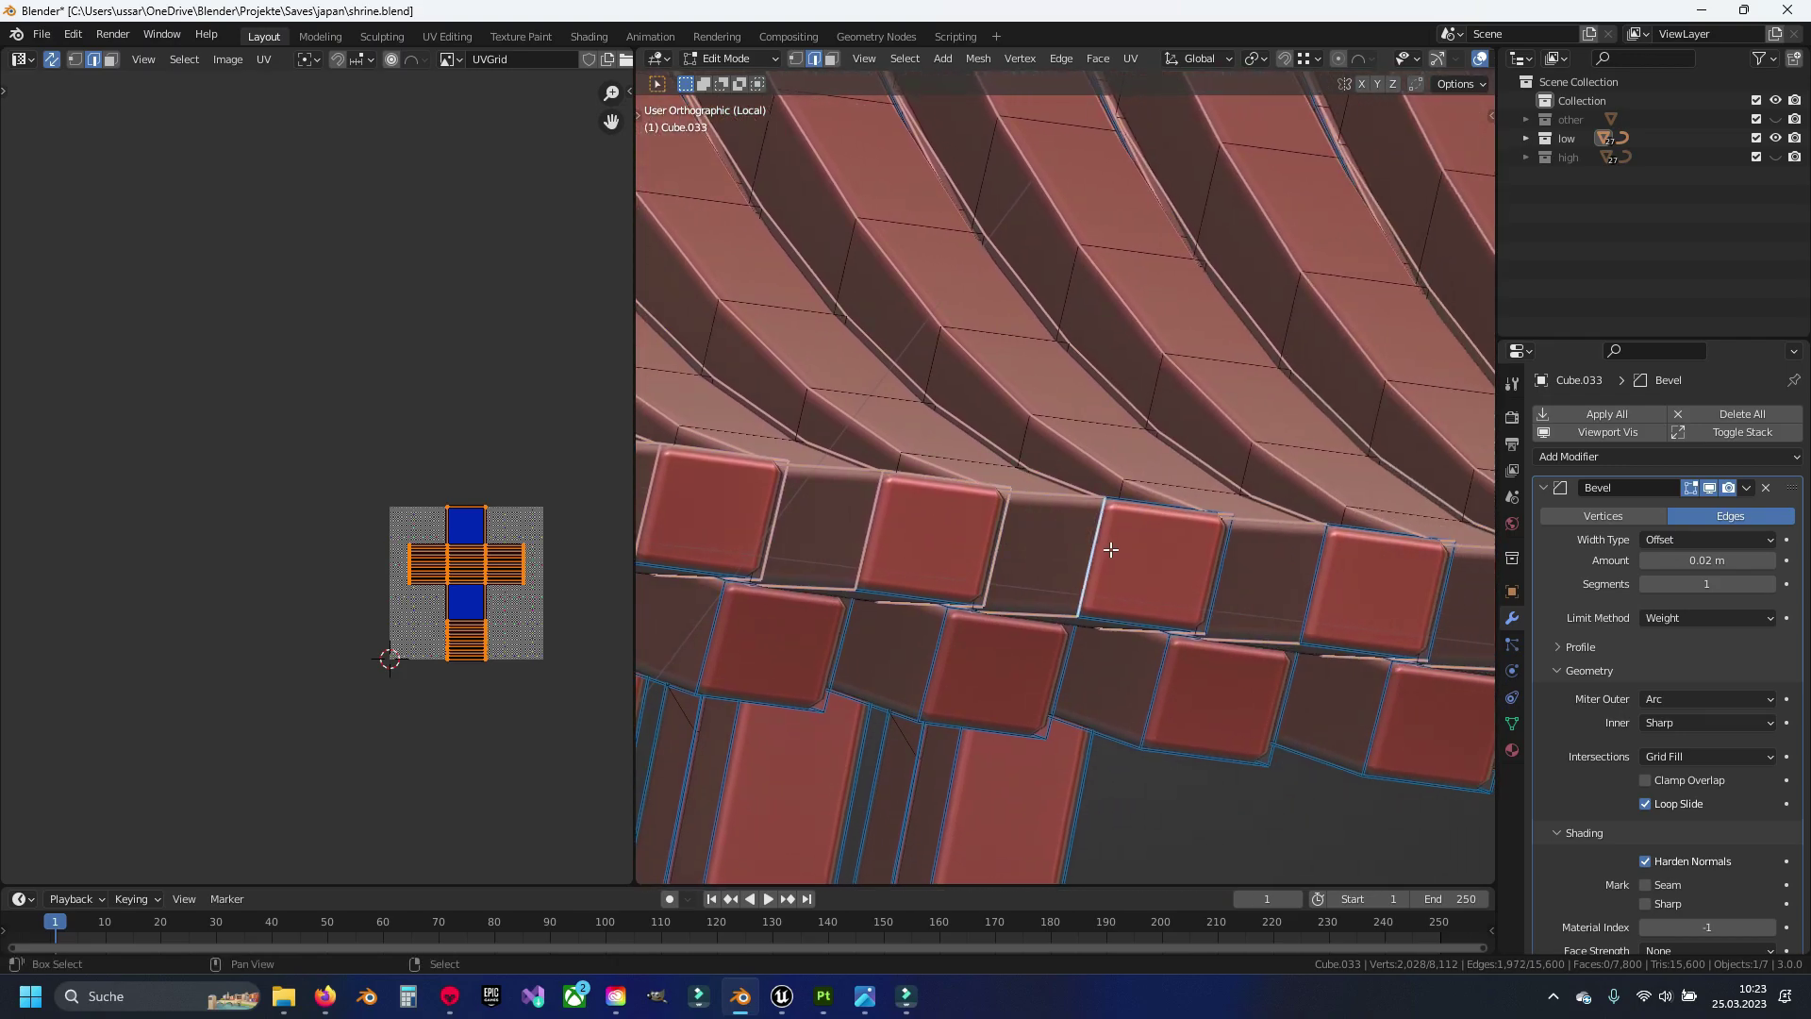
{"action": "left_click", "coordinate": [1421, 570], "text": "shift"}
{"action": "mouse_move", "coordinate": [1421, 570]}
{"action": "middle_mouse_down"}
{"action": "mouse_move", "coordinate": [1342, 597]}
{"action": "mouse_move", "coordinate": [900, 520]}
{"action": "middle_mouse_up"}
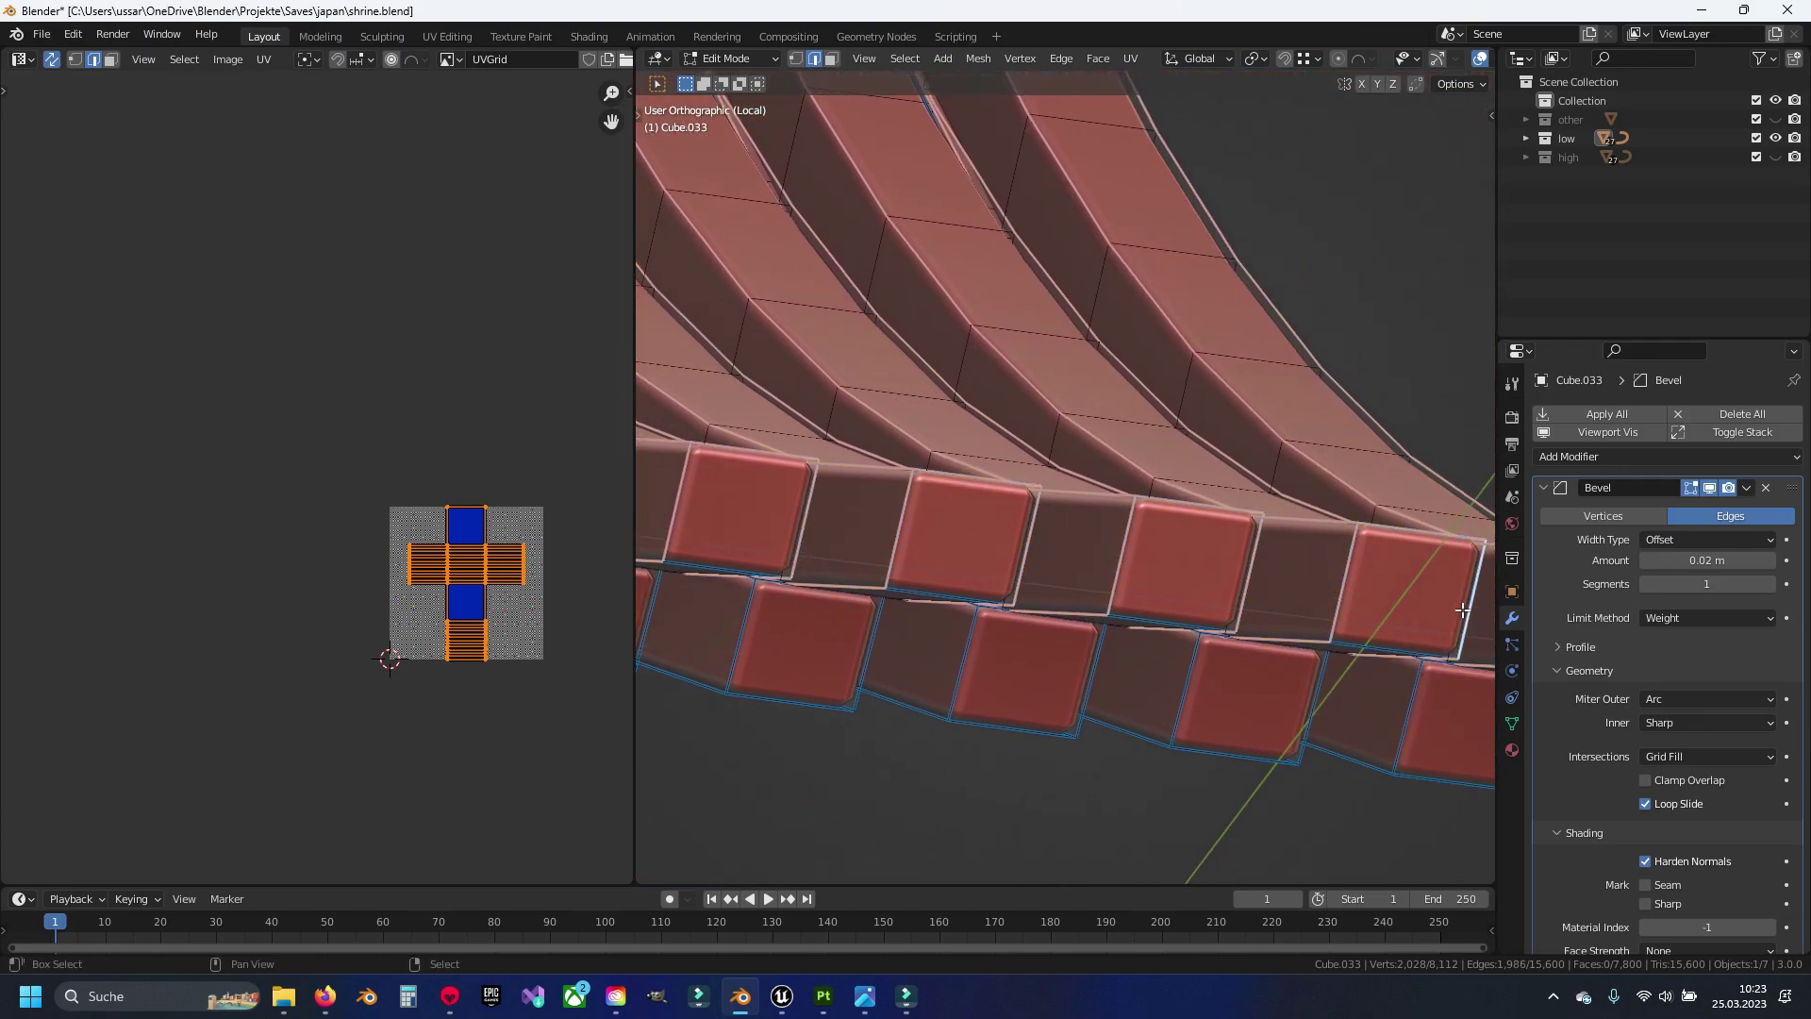
{"action": "middle_click_drag", "start_coordinate": [1462, 610], "coordinate": [1024, 521]}
Mark the selected edges as seams and unwrap the linked tile row
{"action": "key", "text": "ctrl+e"}
{"action": "left_click", "coordinate": [1030, 446]}
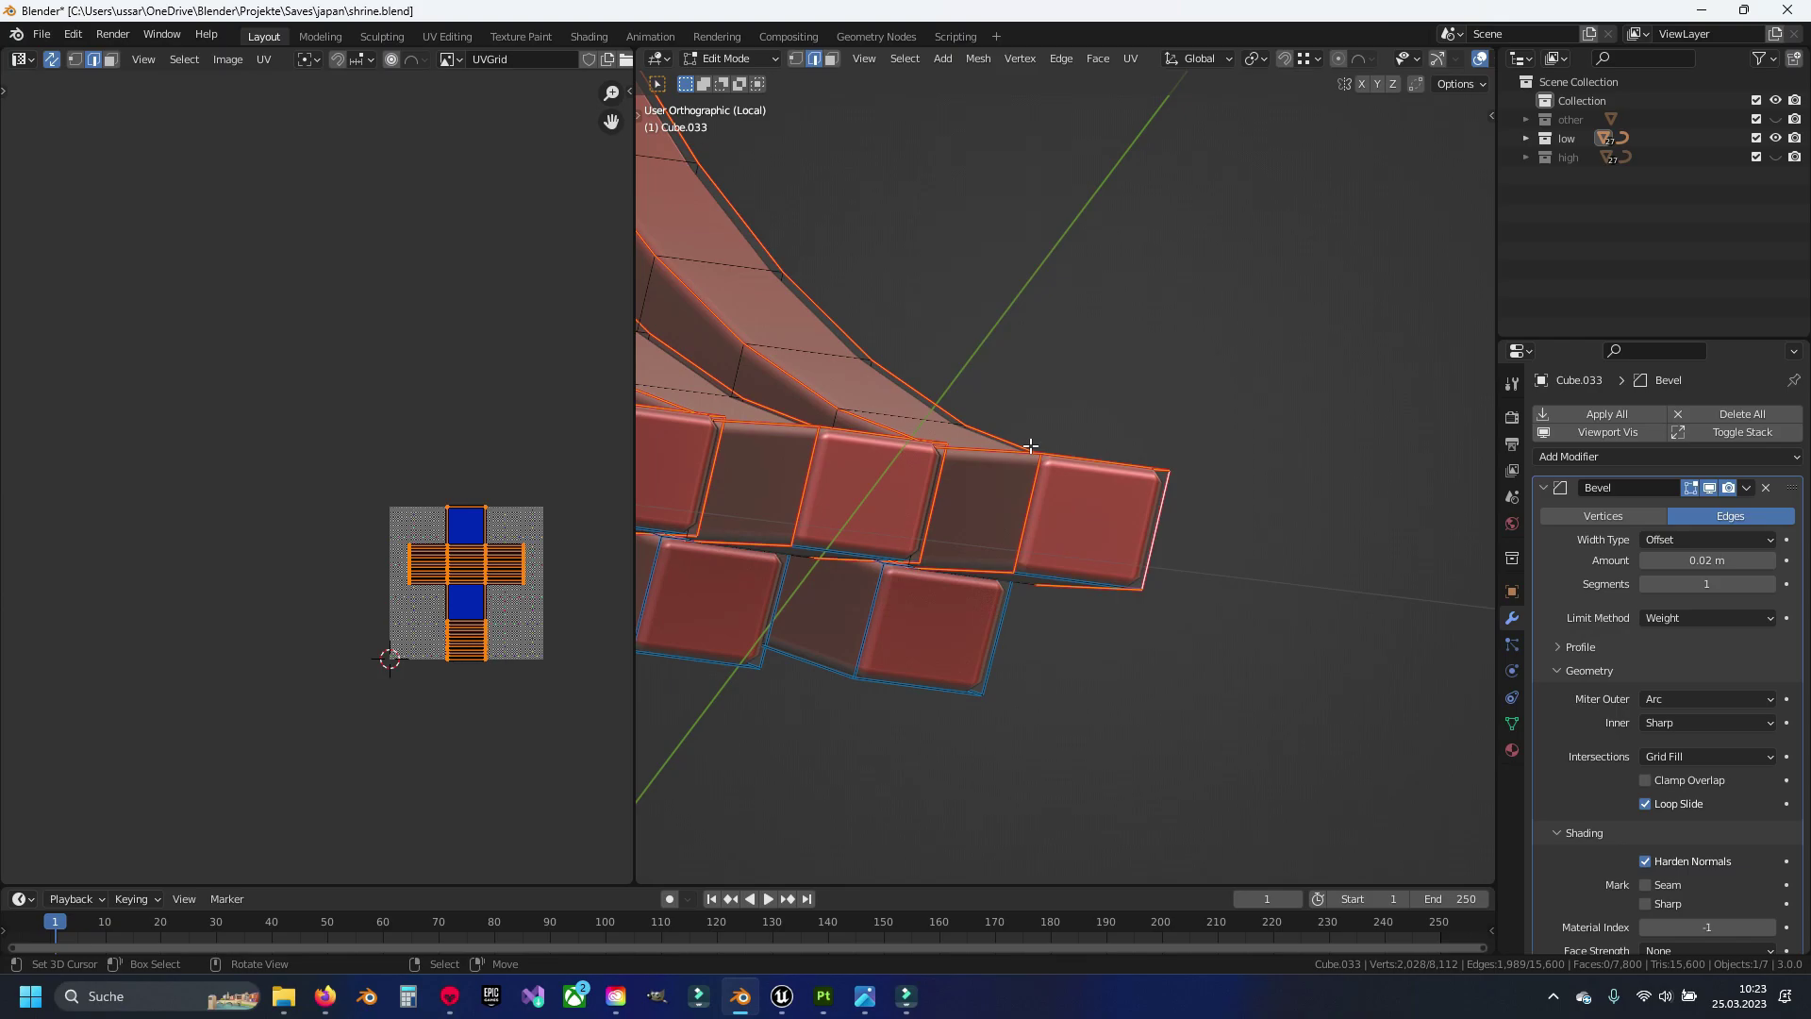
{"action": "key", "text": "ctrl+l"}
{"action": "key", "text": "u"}
{"action": "left_click", "coordinate": [1030, 445]}
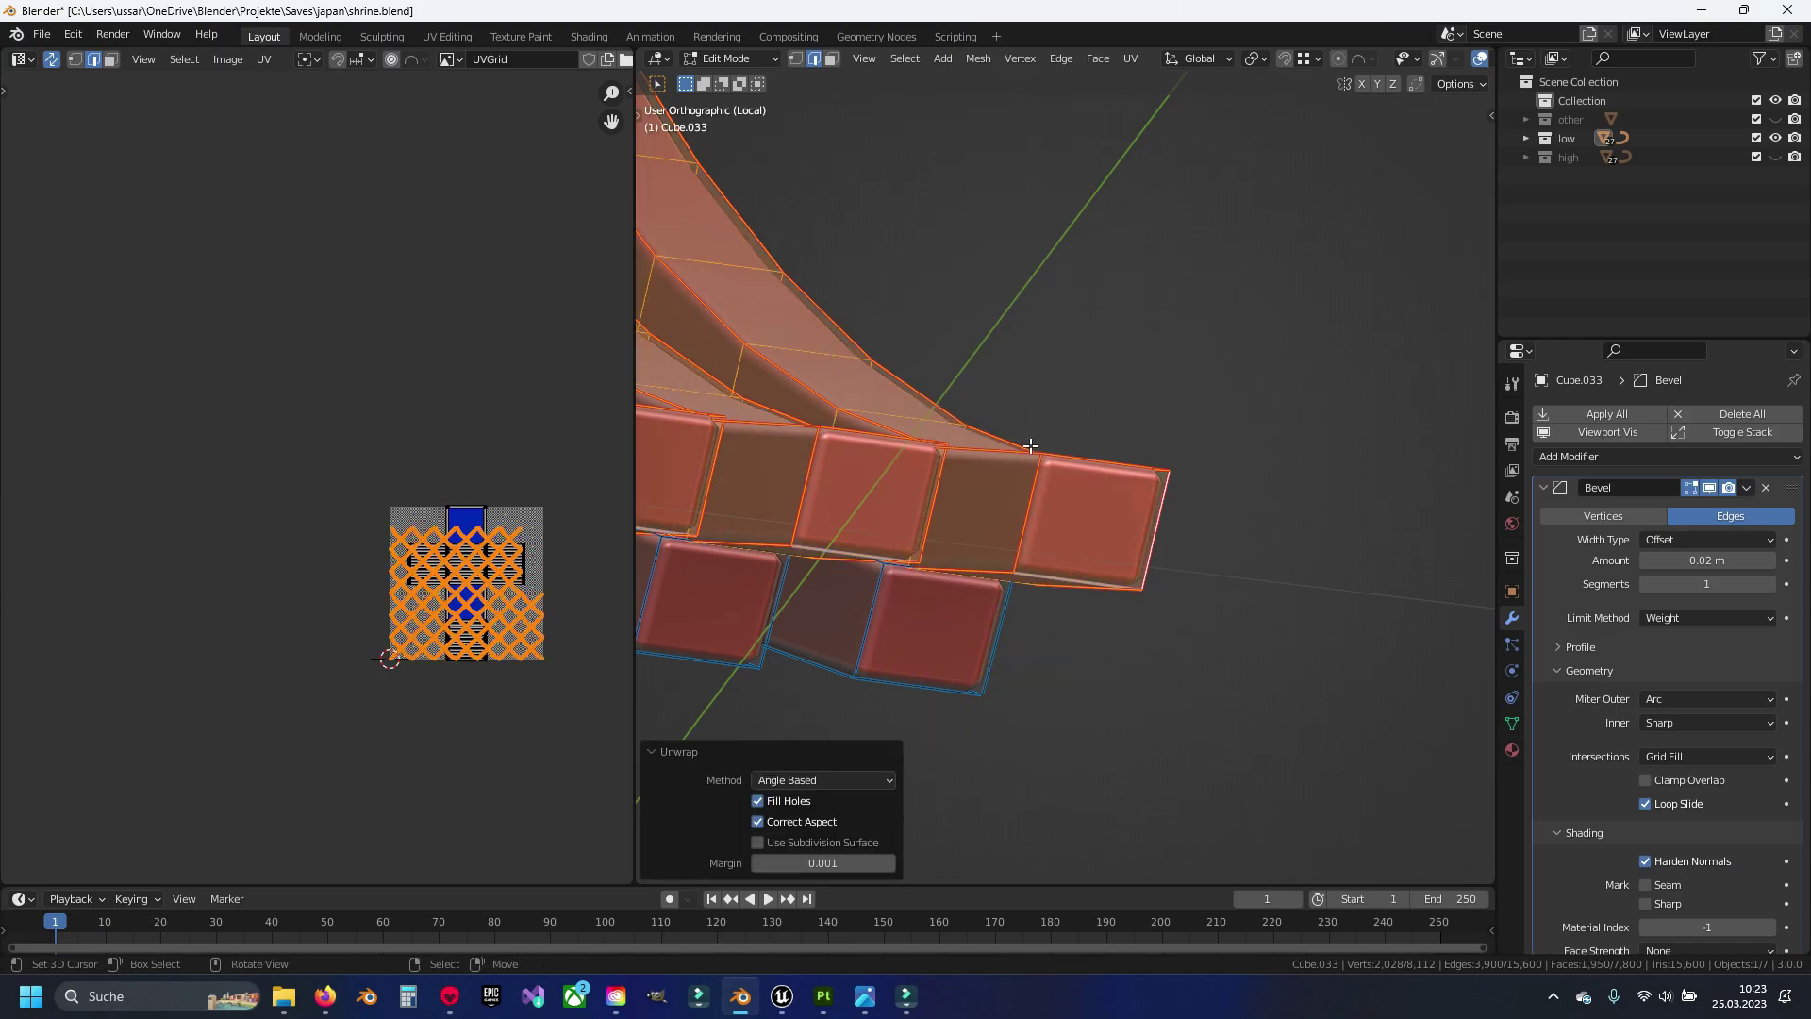
Move the new tile-row UV islands off the texture area
{"action": "left_click_drag", "start_coordinate": [405, 596], "coordinate": [355, 417]}
{"action": "scroll", "coordinate": [355, 417], "scroll_direction": "up", "scroll_amount": 5}
{"action": "scroll", "coordinate": [358, 406], "scroll_direction": "down", "scroll_amount": 5}
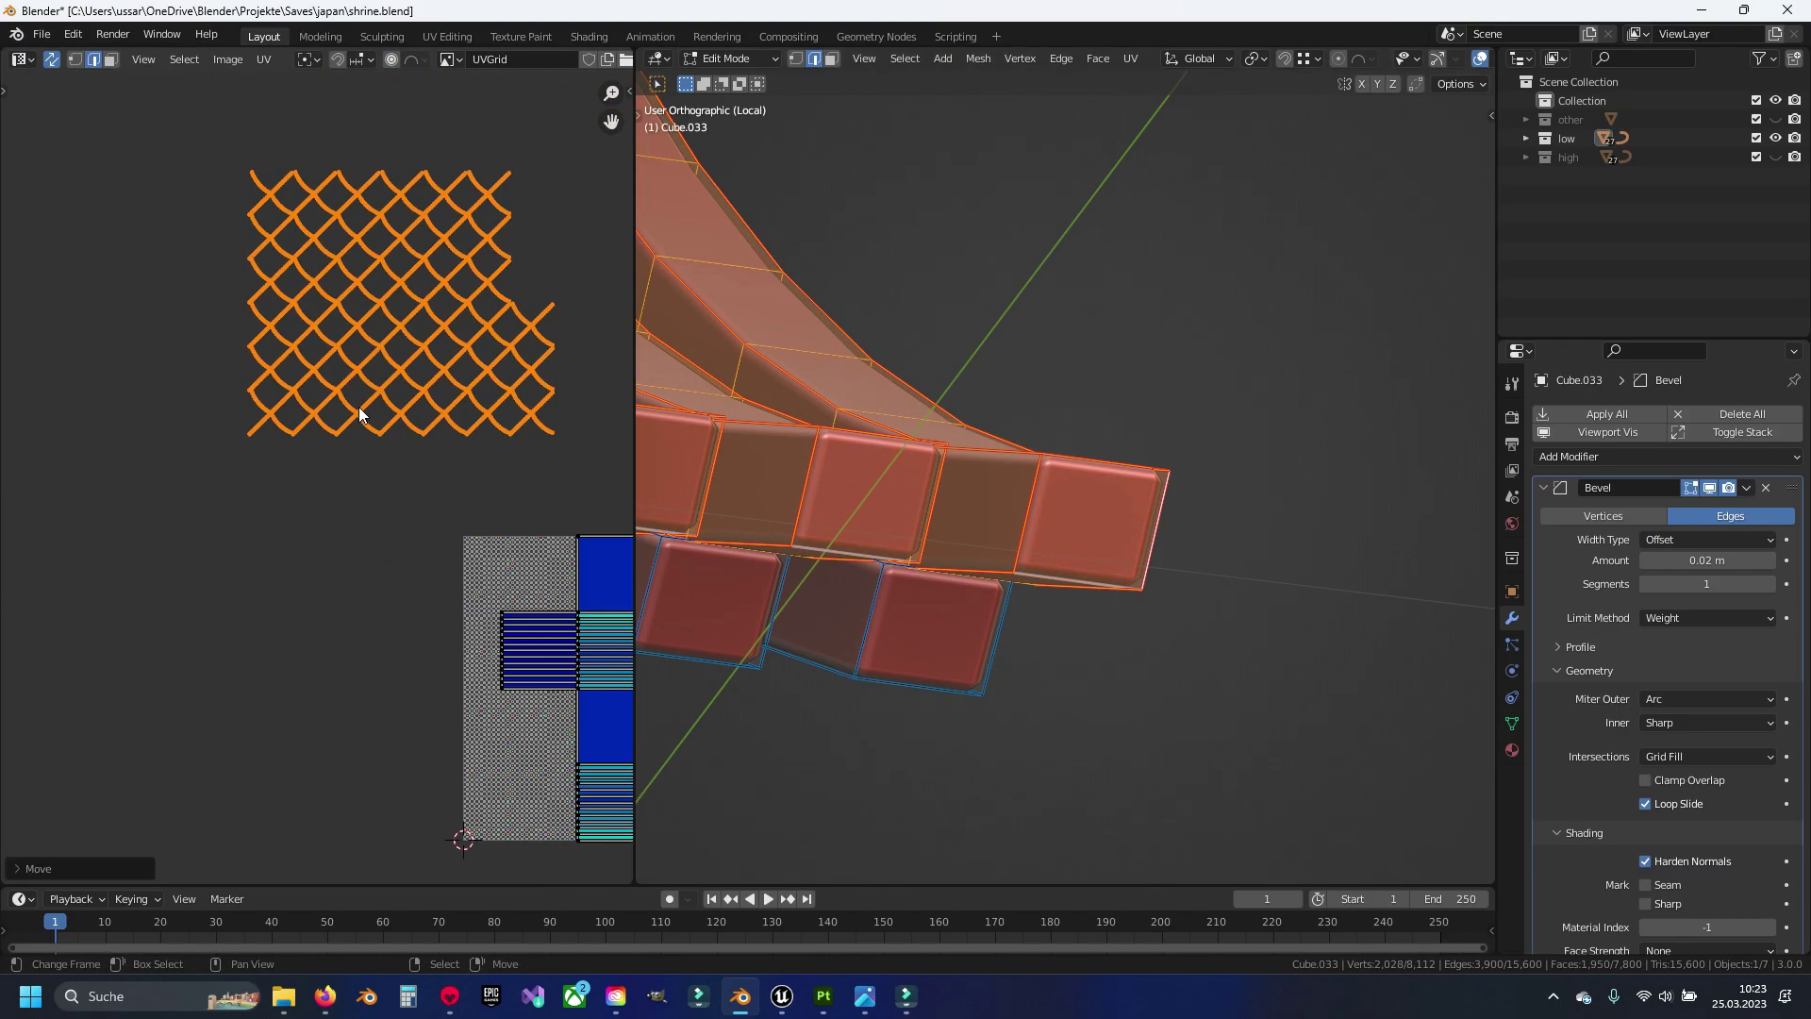
{"action": "scroll", "coordinate": [413, 484], "scroll_direction": "down", "scroll_amount": 3}
{"action": "scroll", "coordinate": [413, 484], "scroll_direction": "up", "scroll_amount": 2}
Hide the unwrapped tile row and orbit toward the remaining roof tiles
{"action": "key", "text": "h"}
{"action": "scroll", "coordinate": [695, 380], "scroll_direction": "down", "scroll_amount": 5}
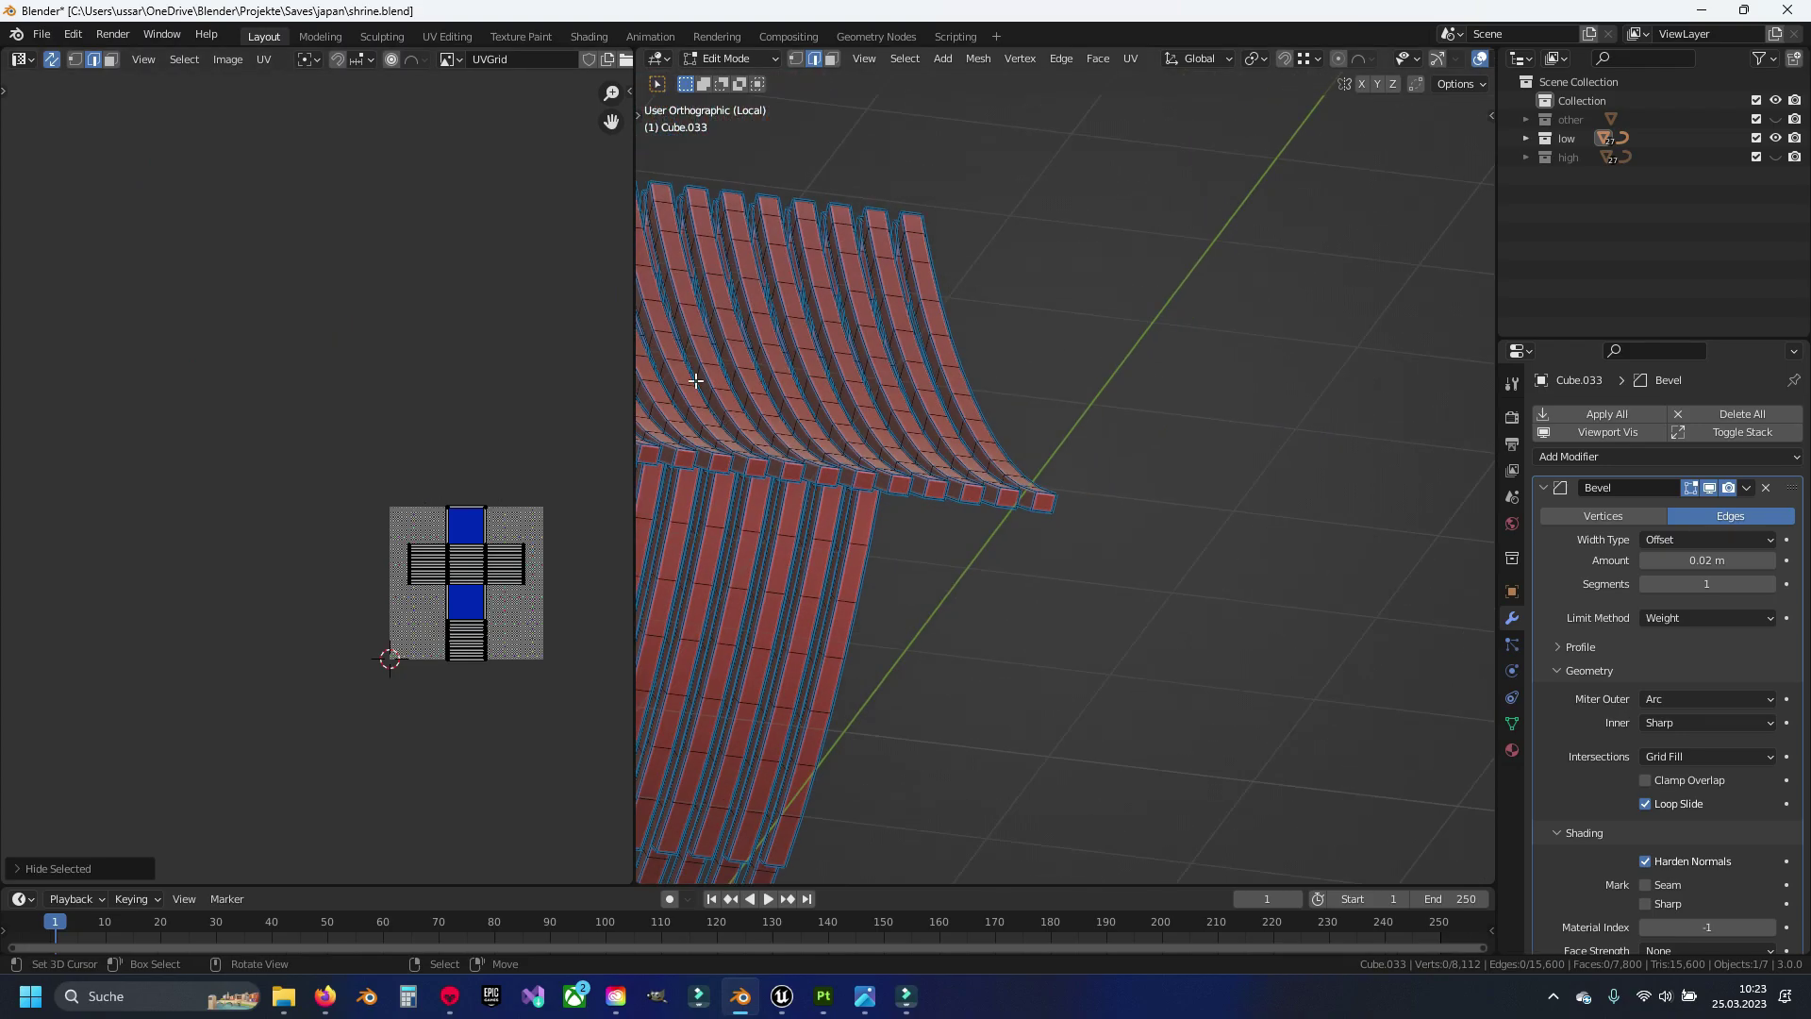
{"action": "left_click_drag", "start_coordinate": [634, 305], "coordinate": [427, 304]}
{"action": "middle_click_drag", "start_coordinate": [849, 377], "coordinate": [1038, 472]}
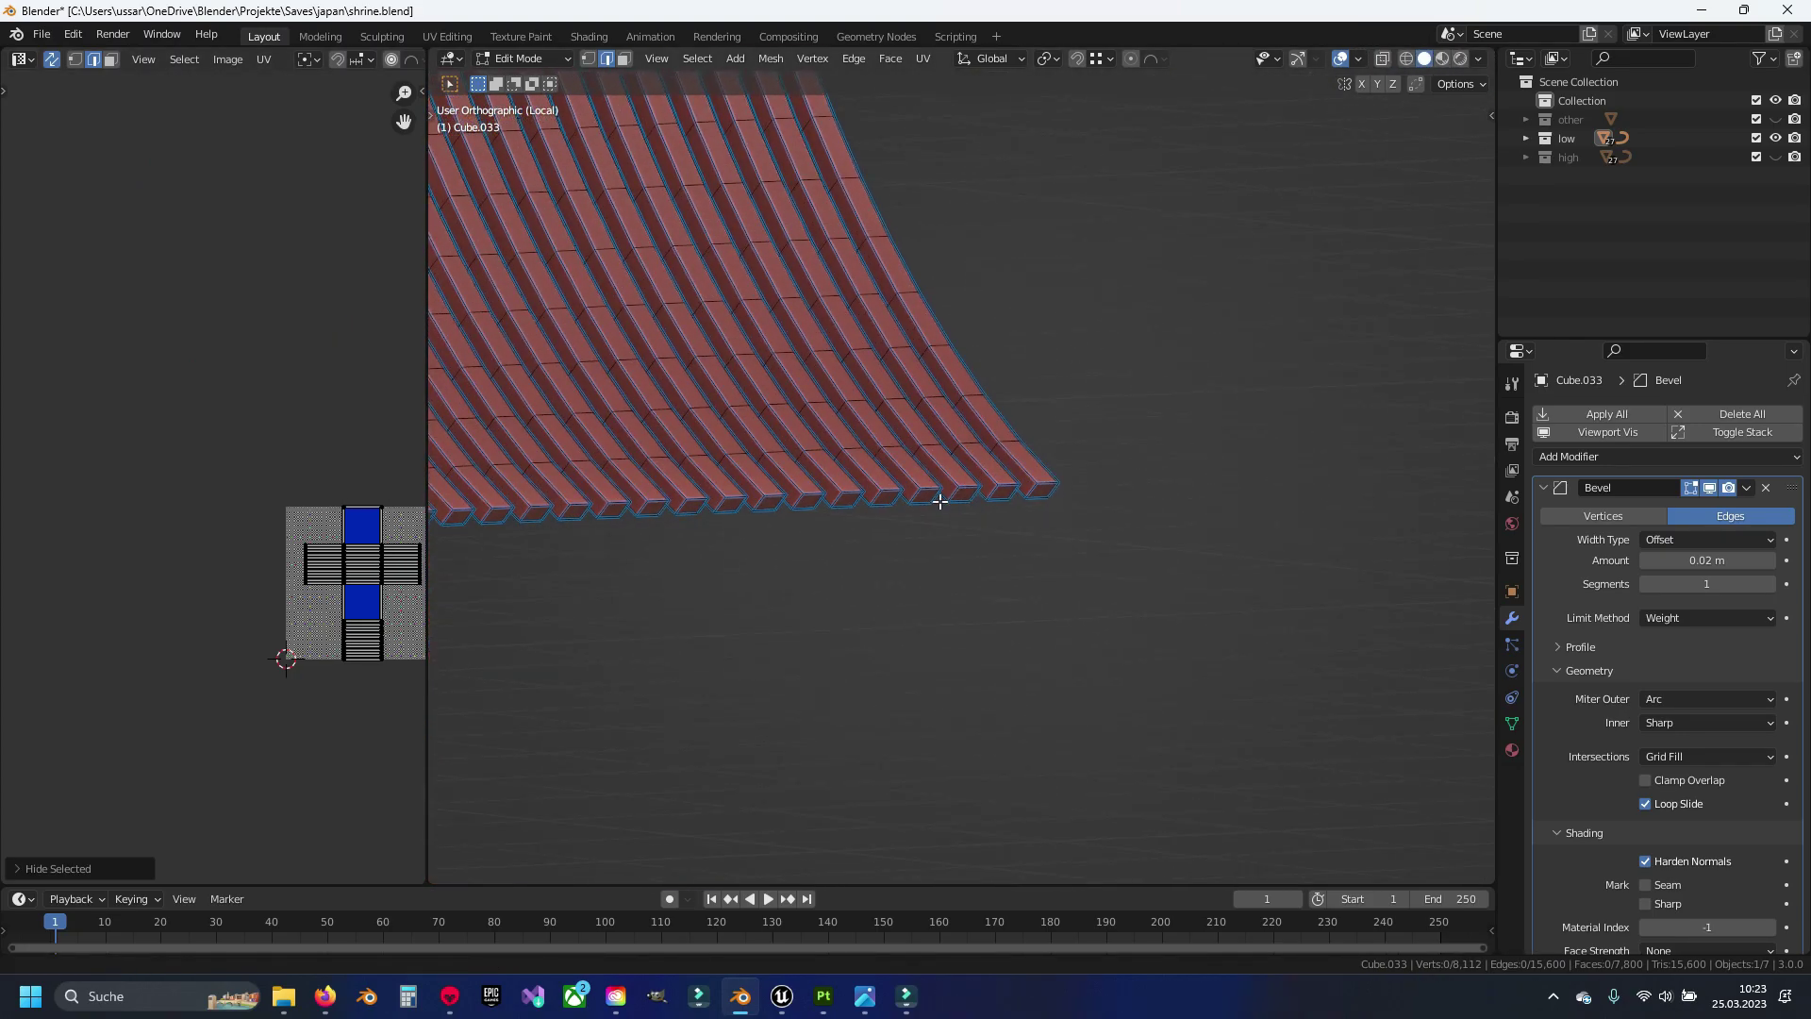
{"action": "scroll", "coordinate": [1193, 518], "scroll_direction": "up", "scroll_amount": 3}
{"action": "middle_click_drag", "start_coordinate": [1193, 519], "coordinate": [701, 590]}
Save shrine.blend and switch the viewport to wireframe
{"action": "key", "text": "ctrl+s"}
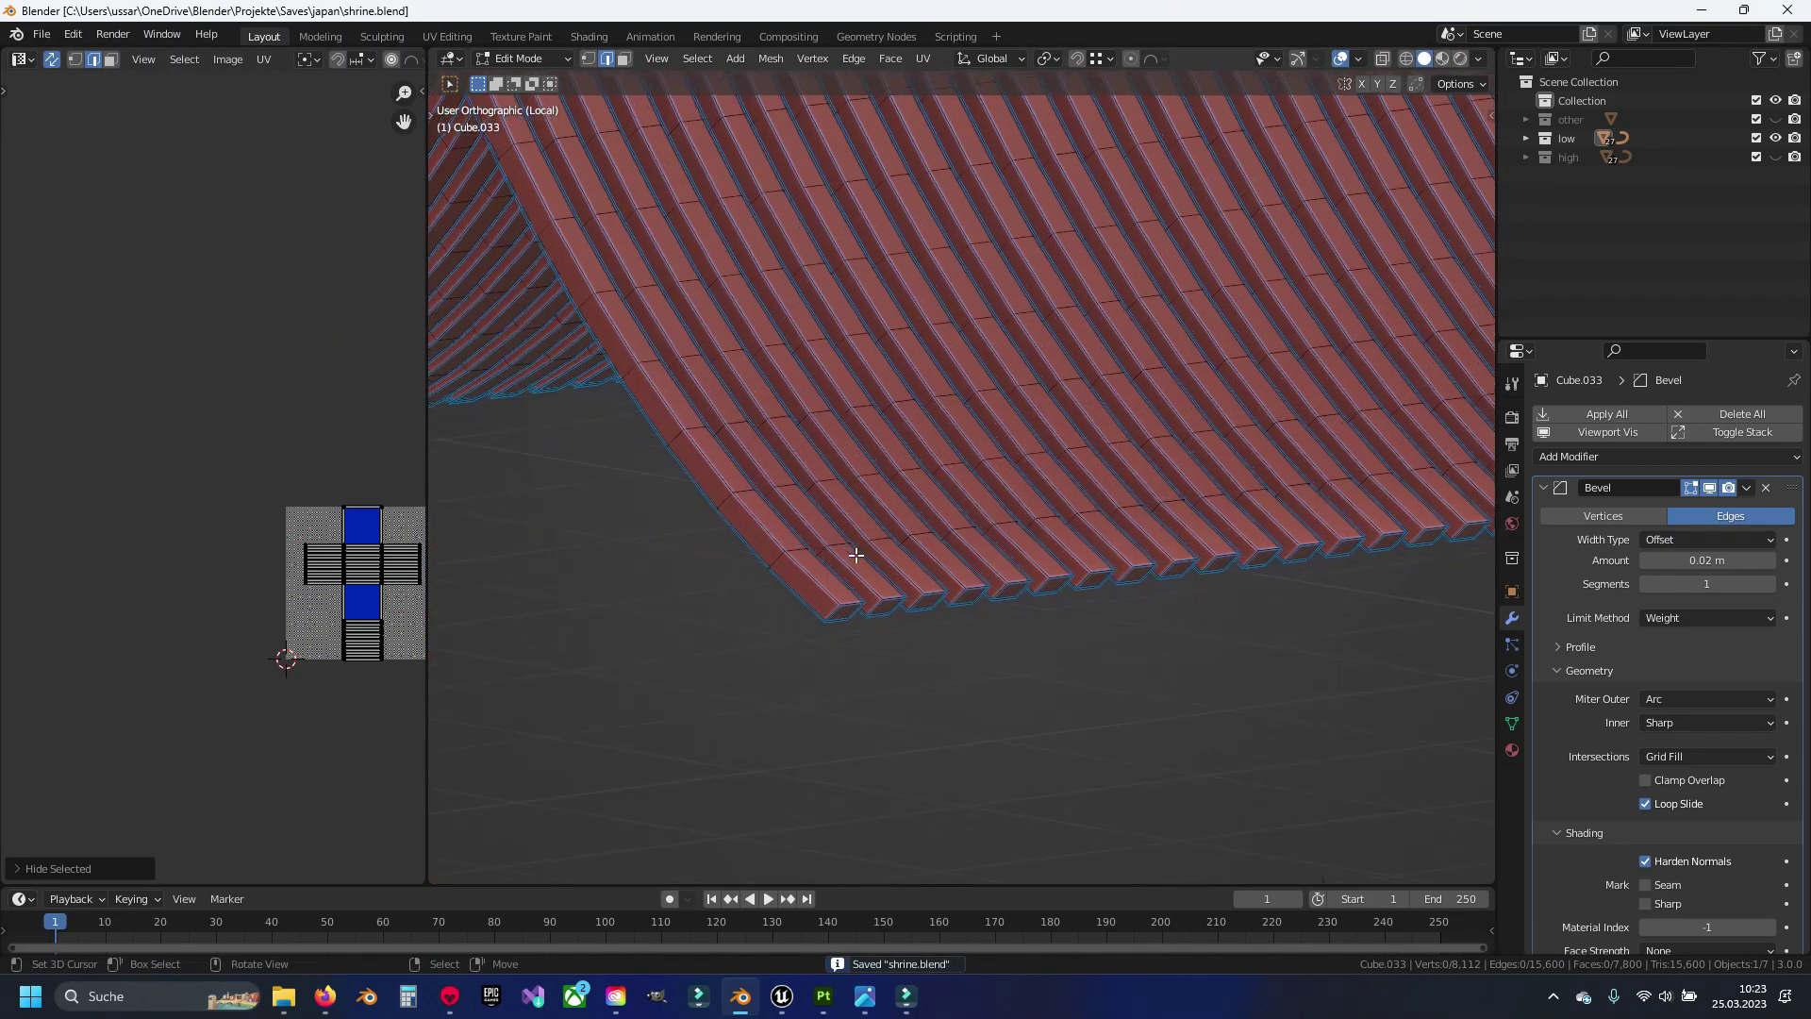
{"action": "key", "text": "shift+z"}
{"action": "scroll", "coordinate": [884, 598], "scroll_direction": "up", "scroll_amount": 2}
{"action": "scroll", "coordinate": [866, 705], "scroll_direction": "up", "scroll_amount": 2}
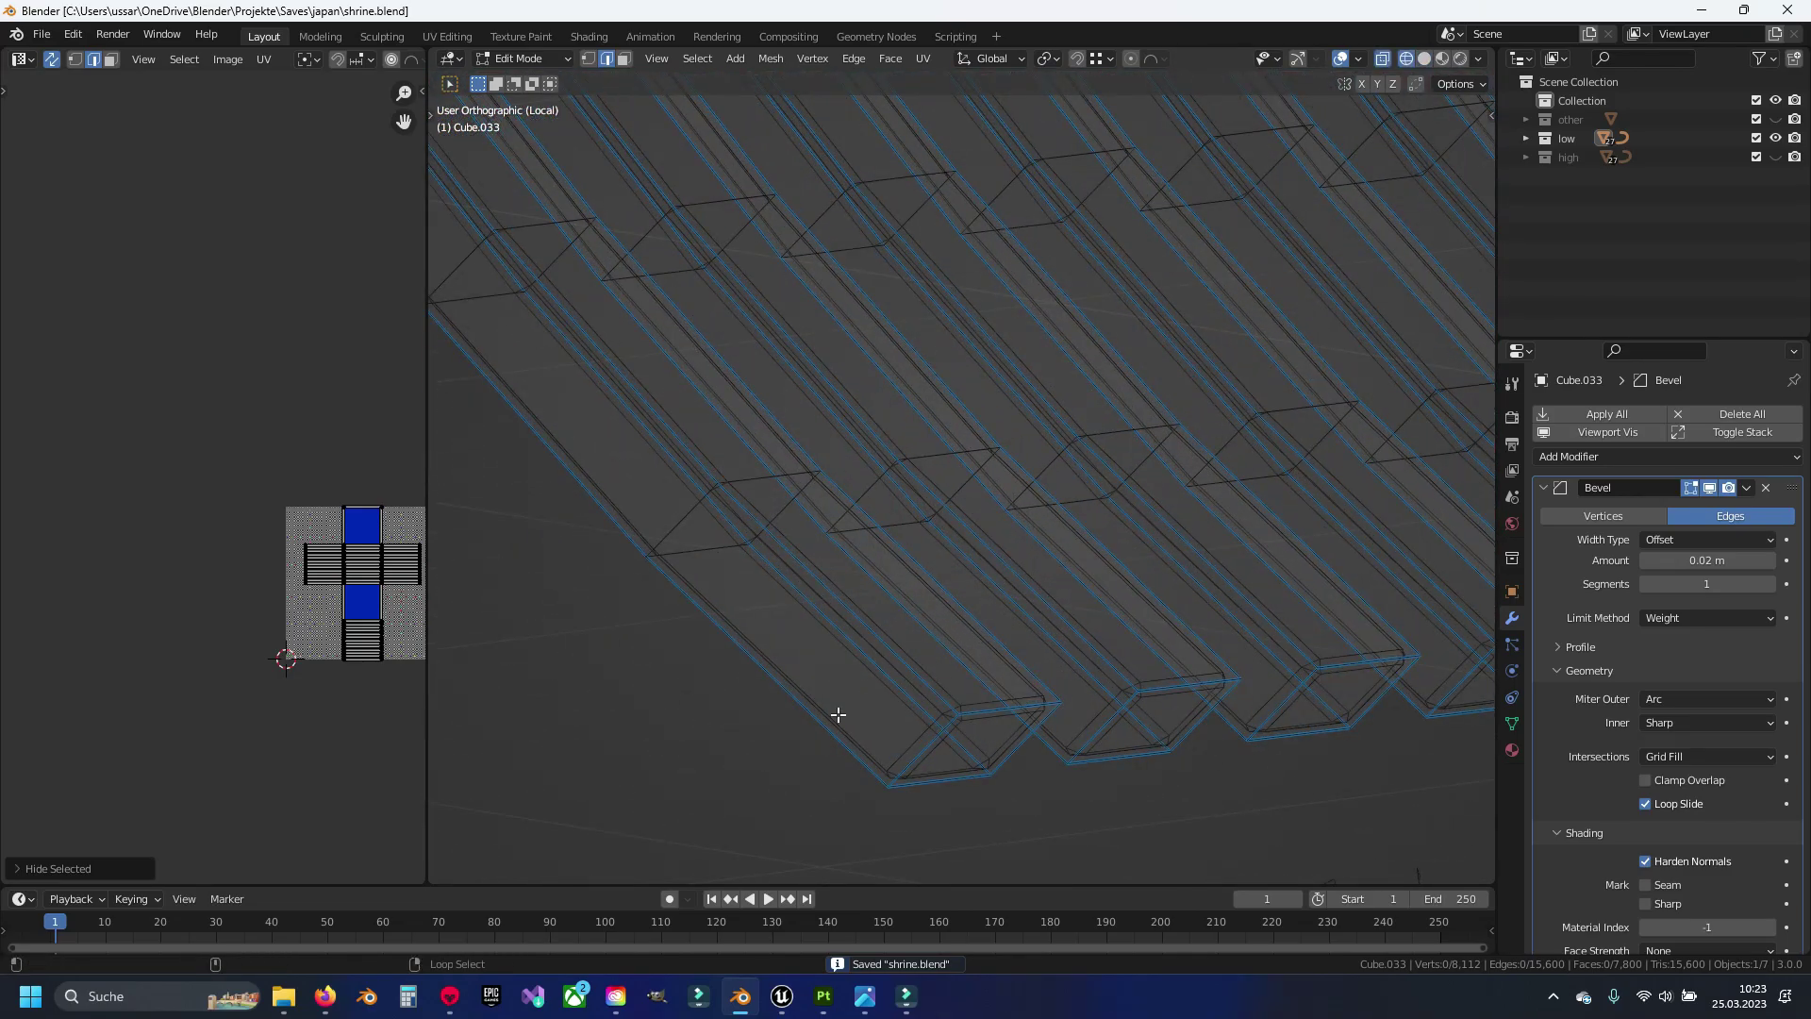
Add the long edge loops along the first roof tile beams to the edge selection in wireframe
{"action": "left_click", "coordinate": [837, 714], "text": "alt"}
{"action": "left_click", "coordinate": [917, 667], "text": "alt+shift"}
{"action": "left_click", "coordinate": [978, 638], "text": "alt+shift"}
{"action": "left_click", "coordinate": [1064, 660], "text": "alt+shift"}
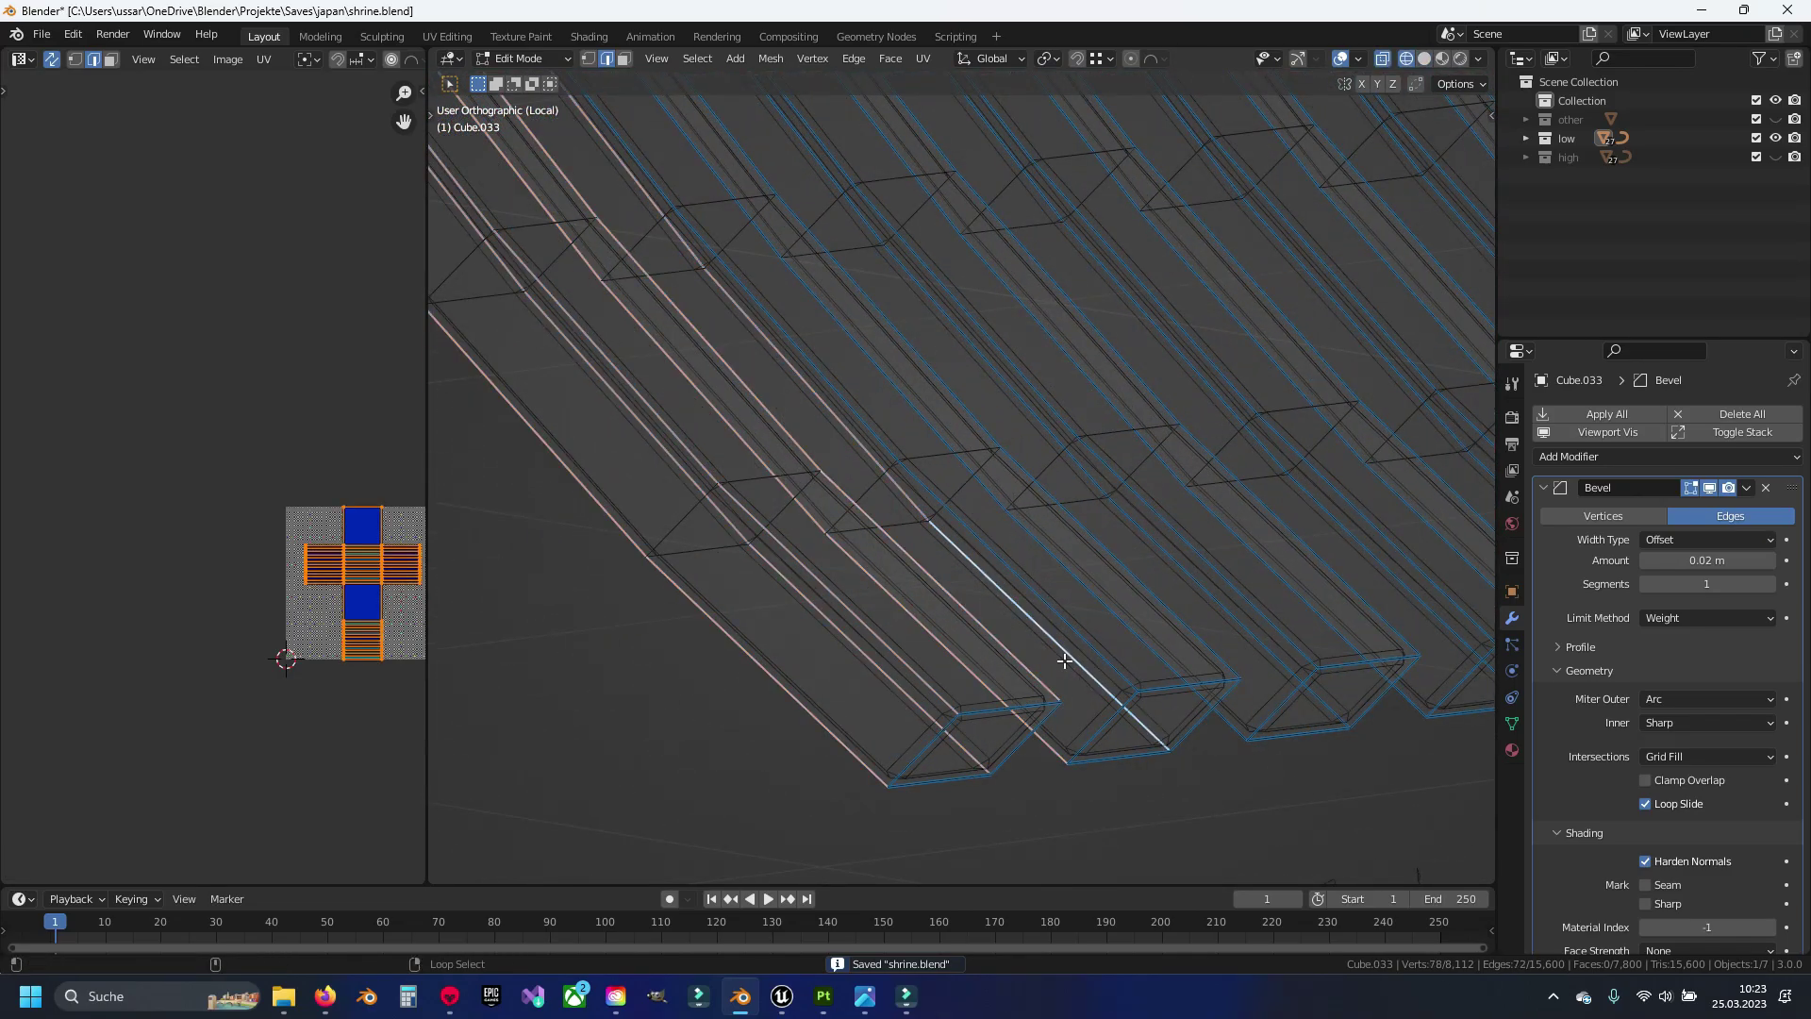
{"action": "left_click", "coordinate": [1128, 647], "text": "alt+shift"}
{"action": "left_click", "coordinate": [1120, 651], "text": "alt+shift"}
{"action": "left_click", "coordinate": [1179, 651], "text": "alt+shift"}
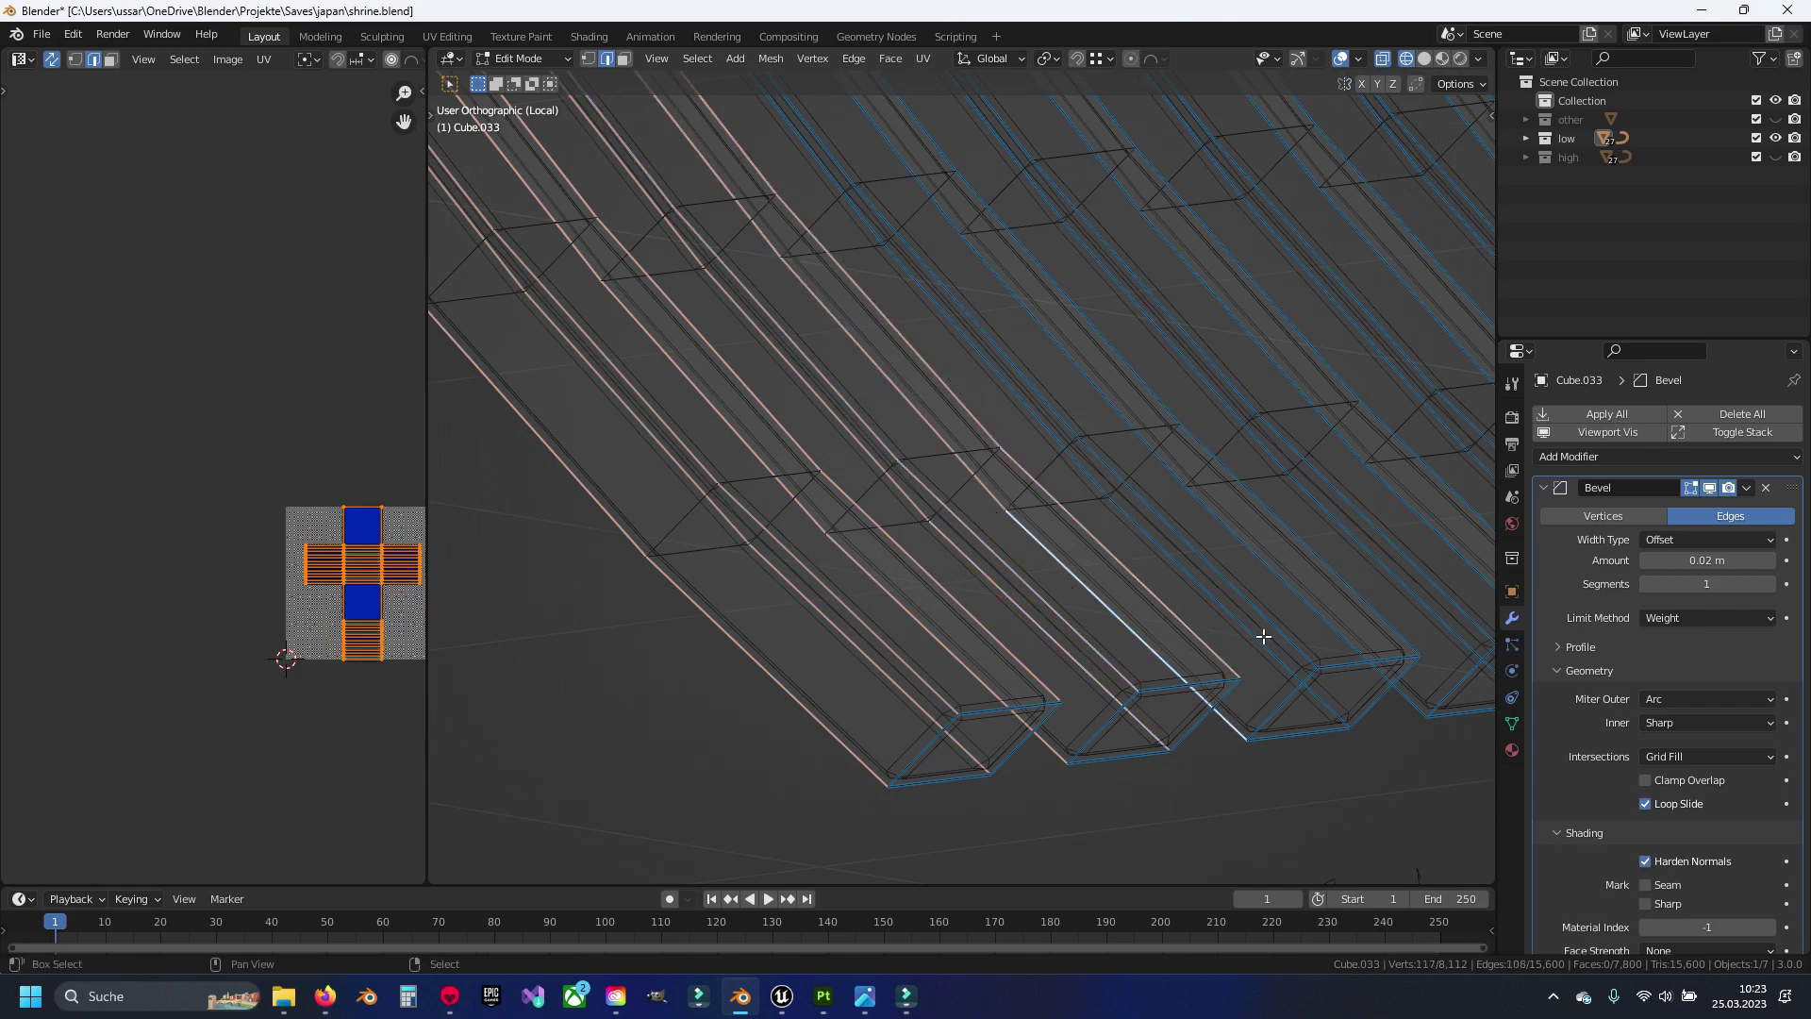
{"action": "middle_click_drag", "start_coordinate": [1264, 637], "coordinate": [1015, 655], "text": "shift"}
{"action": "left_click", "coordinate": [1037, 647], "text": "alt+shift"}
{"action": "left_click", "coordinate": [1100, 627], "text": "alt+shift"}
{"action": "left_click", "coordinate": [1151, 612], "text": "alt+shift"}
{"action": "left_click", "coordinate": [1187, 604], "text": "alt+shift"}
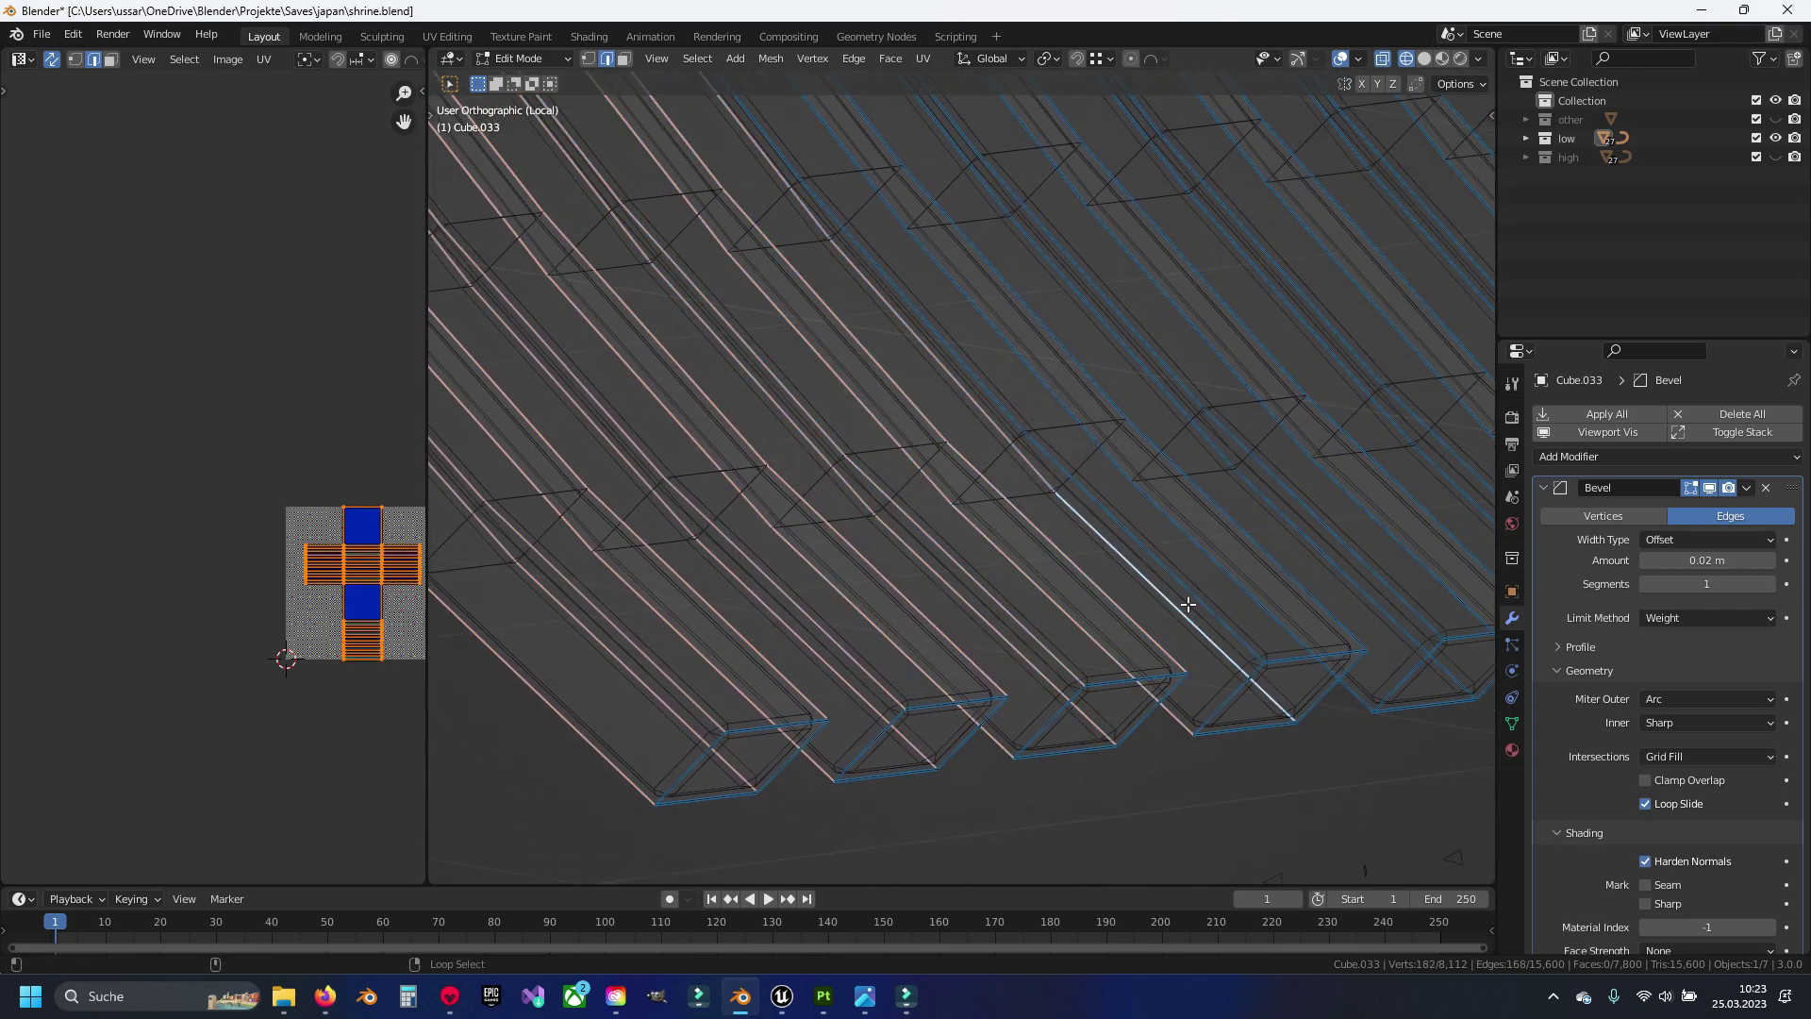
{"action": "left_click", "coordinate": [1255, 587], "text": "alt+shift"}
Add the edge loops of the next beams farther along the roof
{"action": "middle_click_drag", "start_coordinate": [1264, 585], "coordinate": [1214, 599], "text": "shift"}
{"action": "left_click", "coordinate": [1051, 615], "text": "alt+shift"}
{"action": "left_click", "coordinate": [1138, 582], "text": "alt+shift"}
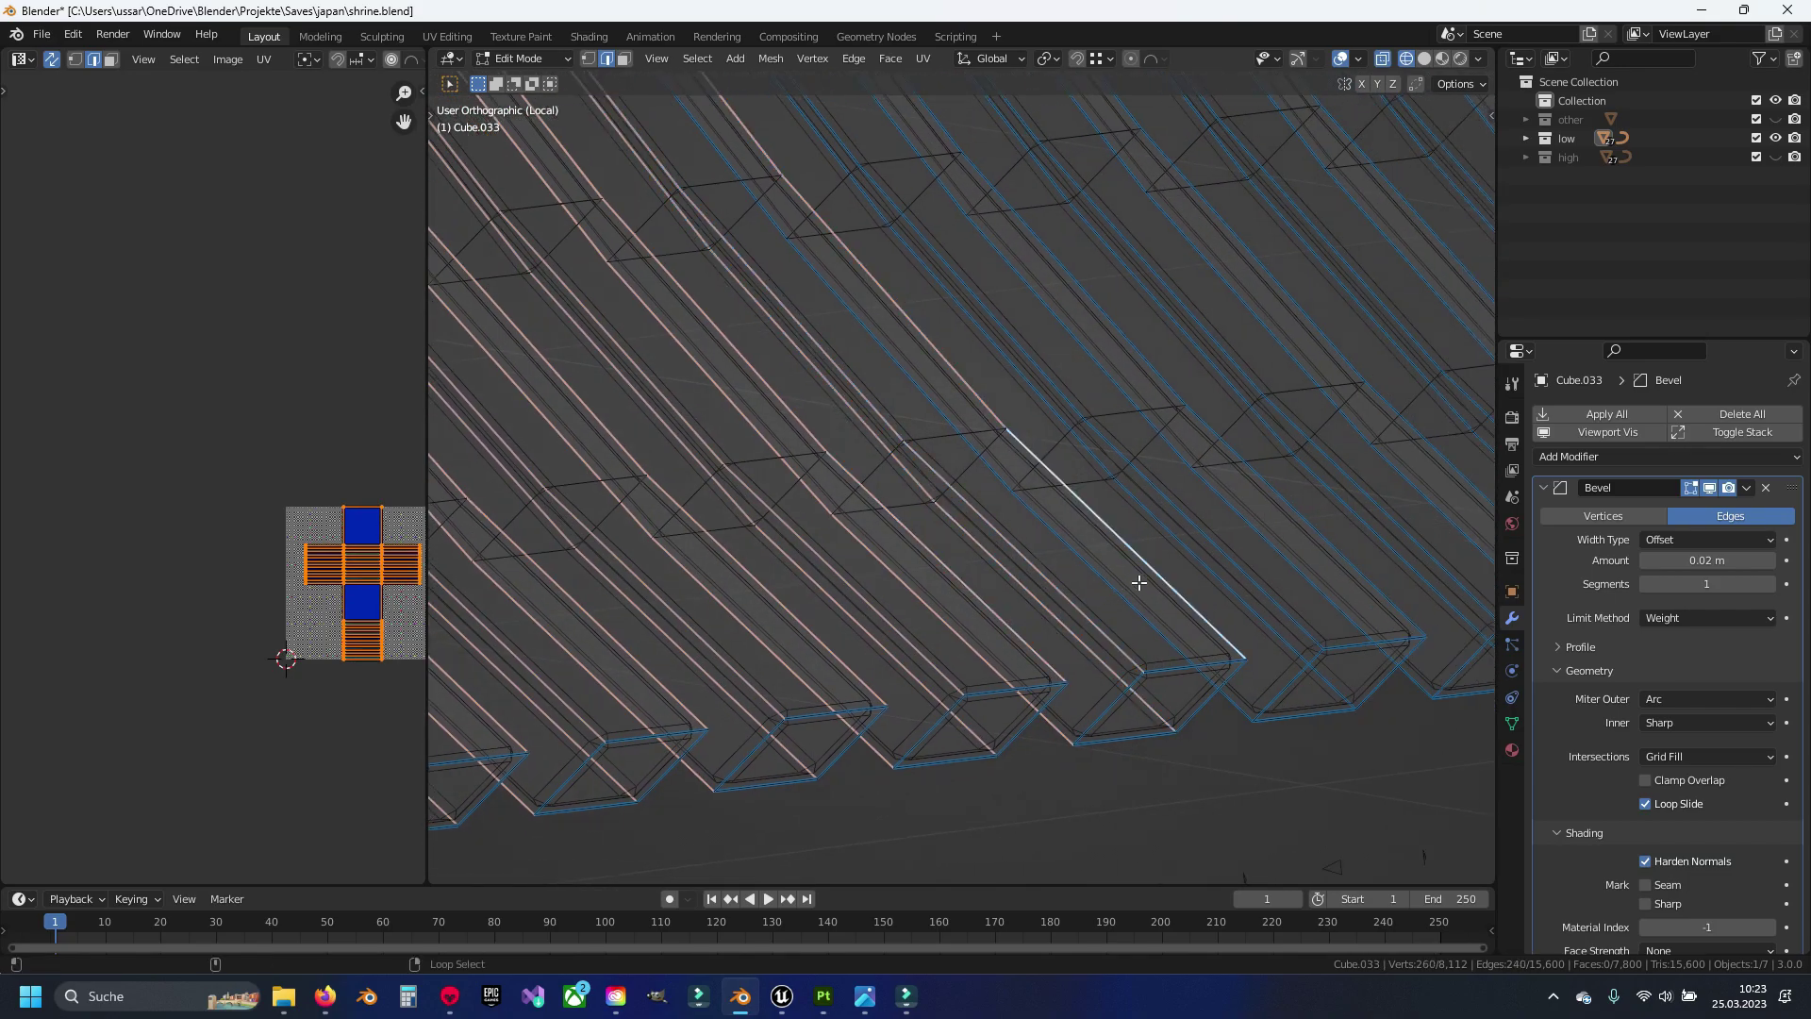
{"action": "left_click", "coordinate": [1192, 573], "text": "alt+shift"}
{"action": "left_click", "coordinate": [1277, 554], "text": "alt+shift"}
{"action": "middle_click_drag", "start_coordinate": [1302, 554], "coordinate": [901, 598], "text": "shift"}
{"action": "left_click", "coordinate": [981, 608], "text": "alt+shift"}
{"action": "left_click", "coordinate": [1049, 591], "text": "alt+shift"}
{"action": "left_click", "coordinate": [1114, 570], "text": "alt+shift"}
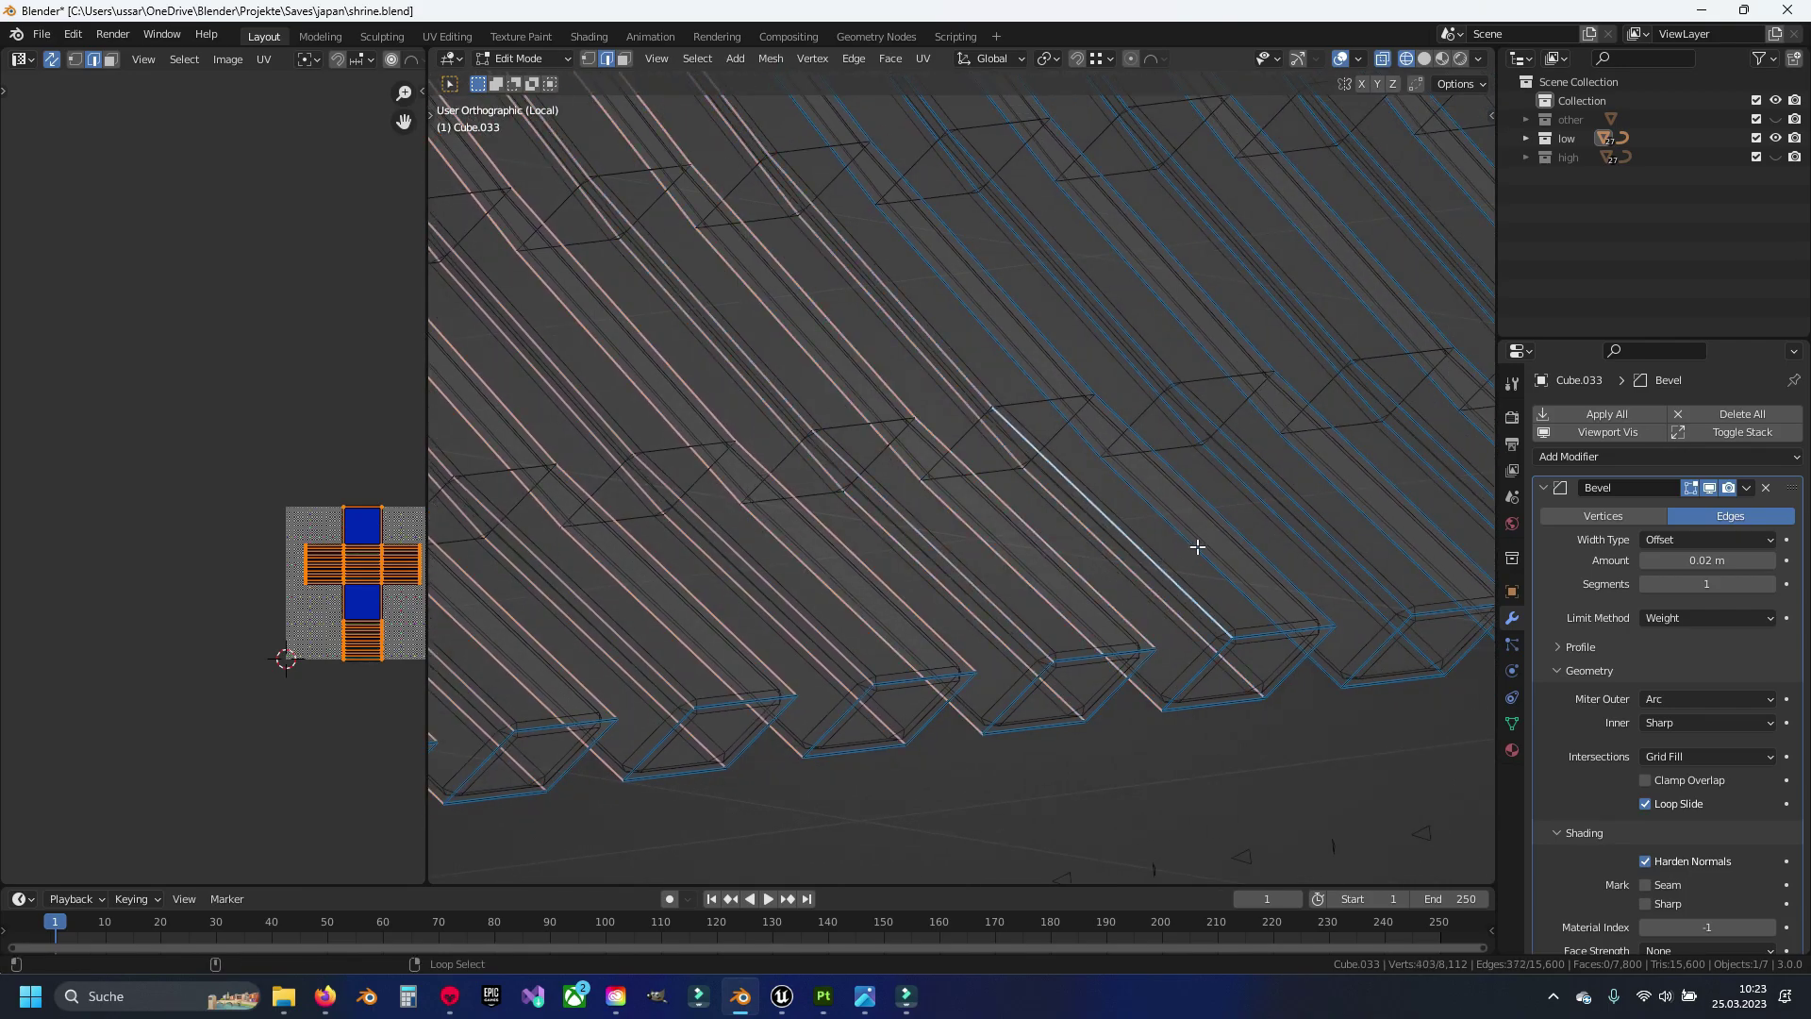
{"action": "left_click", "coordinate": [1226, 541], "text": "alt+shift"}
{"action": "left_click", "coordinate": [1264, 534], "text": "alt+shift"}
{"action": "left_click", "coordinate": [1344, 524], "text": "alt+shift"}
{"action": "left_click", "coordinate": [1396, 520], "text": "alt+shift"}
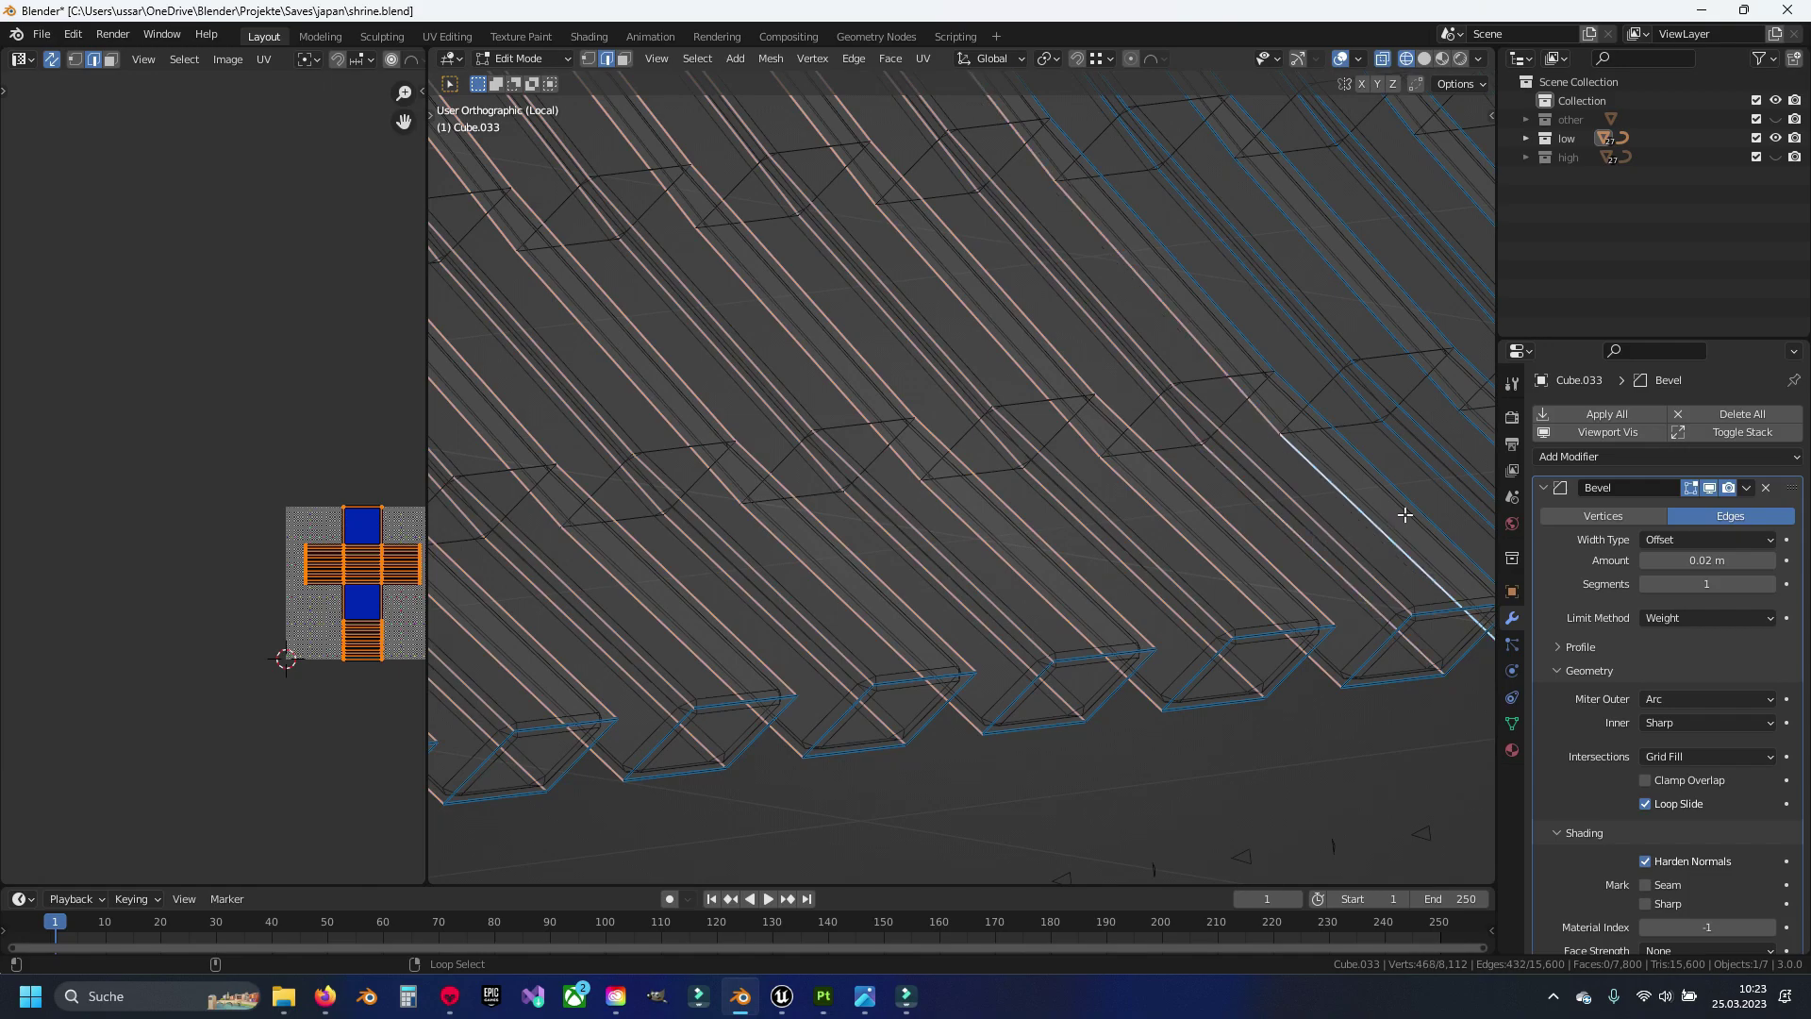
{"action": "left_click", "coordinate": [1404, 514], "text": "alt+shift"}
{"action": "middle_click_drag", "start_coordinate": [1404, 514], "coordinate": [783, 554], "text": "shift"}
{"action": "left_click", "coordinate": [818, 547], "text": "alt+shift"}
{"action": "left_click", "coordinate": [844, 544], "text": "alt+shift"}
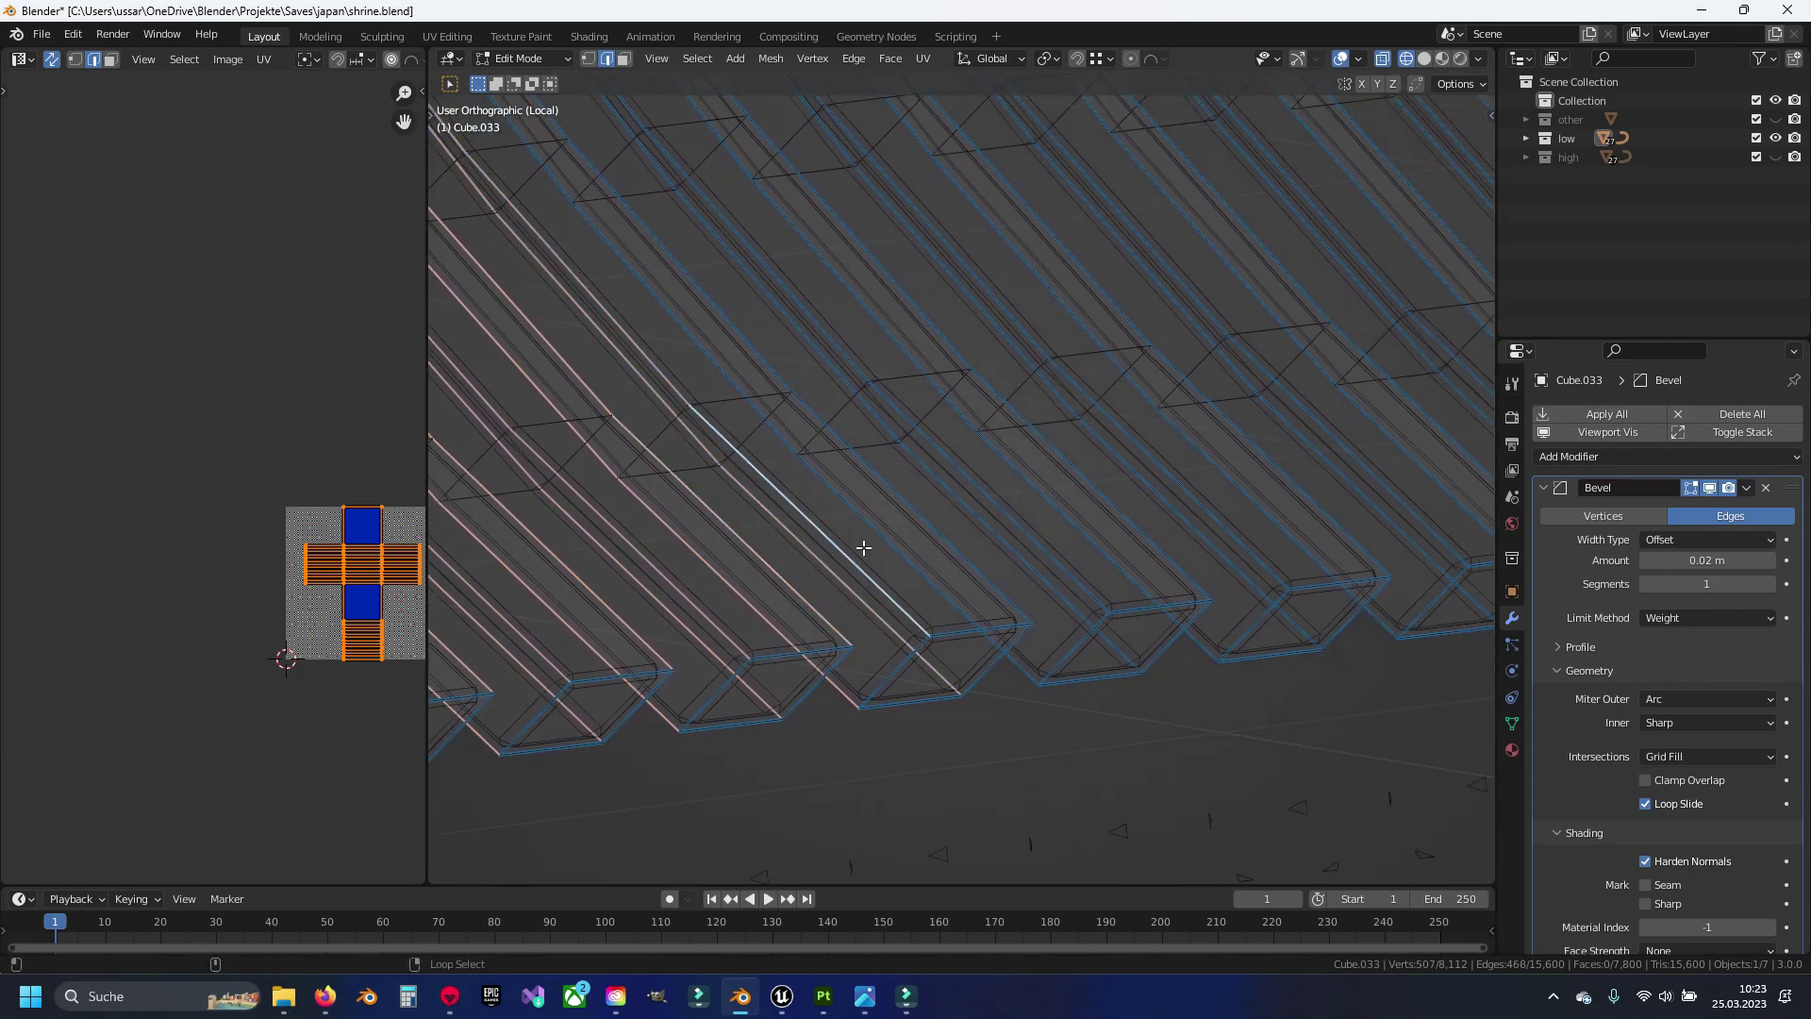
{"action": "left_click", "coordinate": [947, 523], "text": "alt+shift"}
{"action": "left_click", "coordinate": [978, 513], "text": "alt+shift"}
{"action": "left_click", "coordinate": [1042, 500], "text": "alt+shift"}
{"action": "left_click", "coordinate": [1213, 485], "text": "alt+shift"}
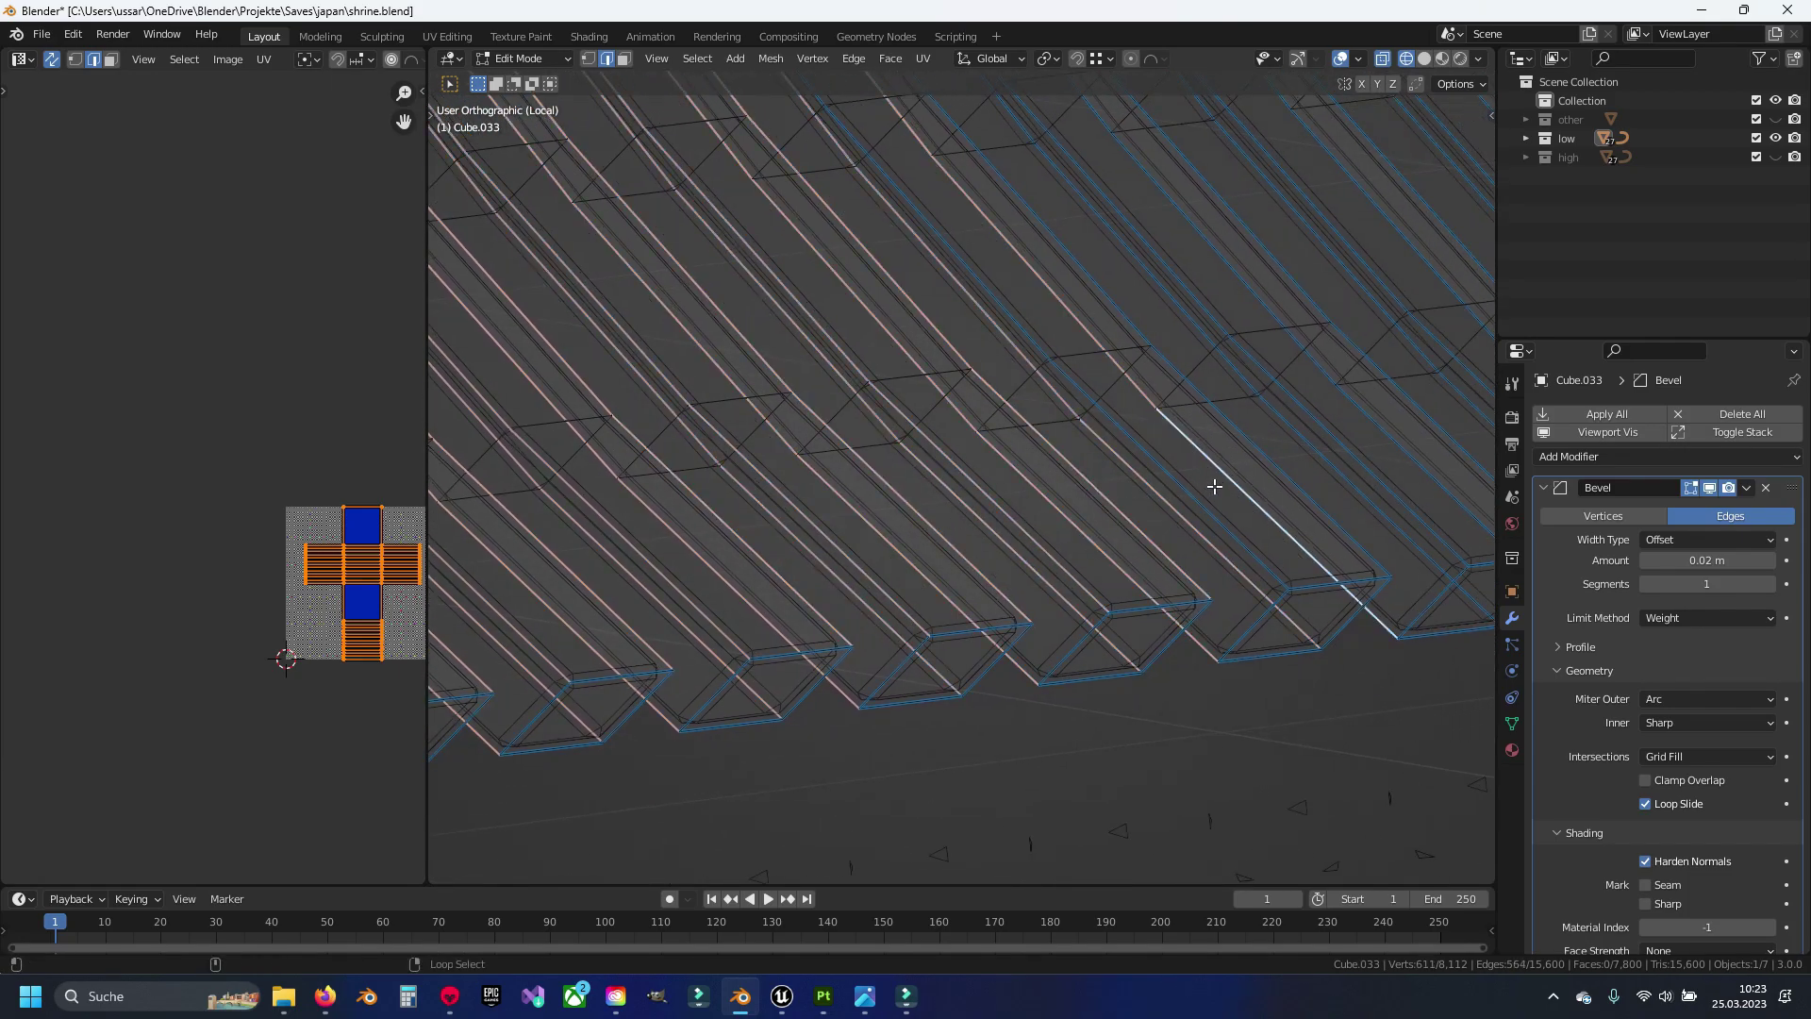
{"action": "left_click", "coordinate": [1321, 472], "text": "alt+shift"}
{"action": "left_click", "coordinate": [1422, 461], "text": "alt+shift"}
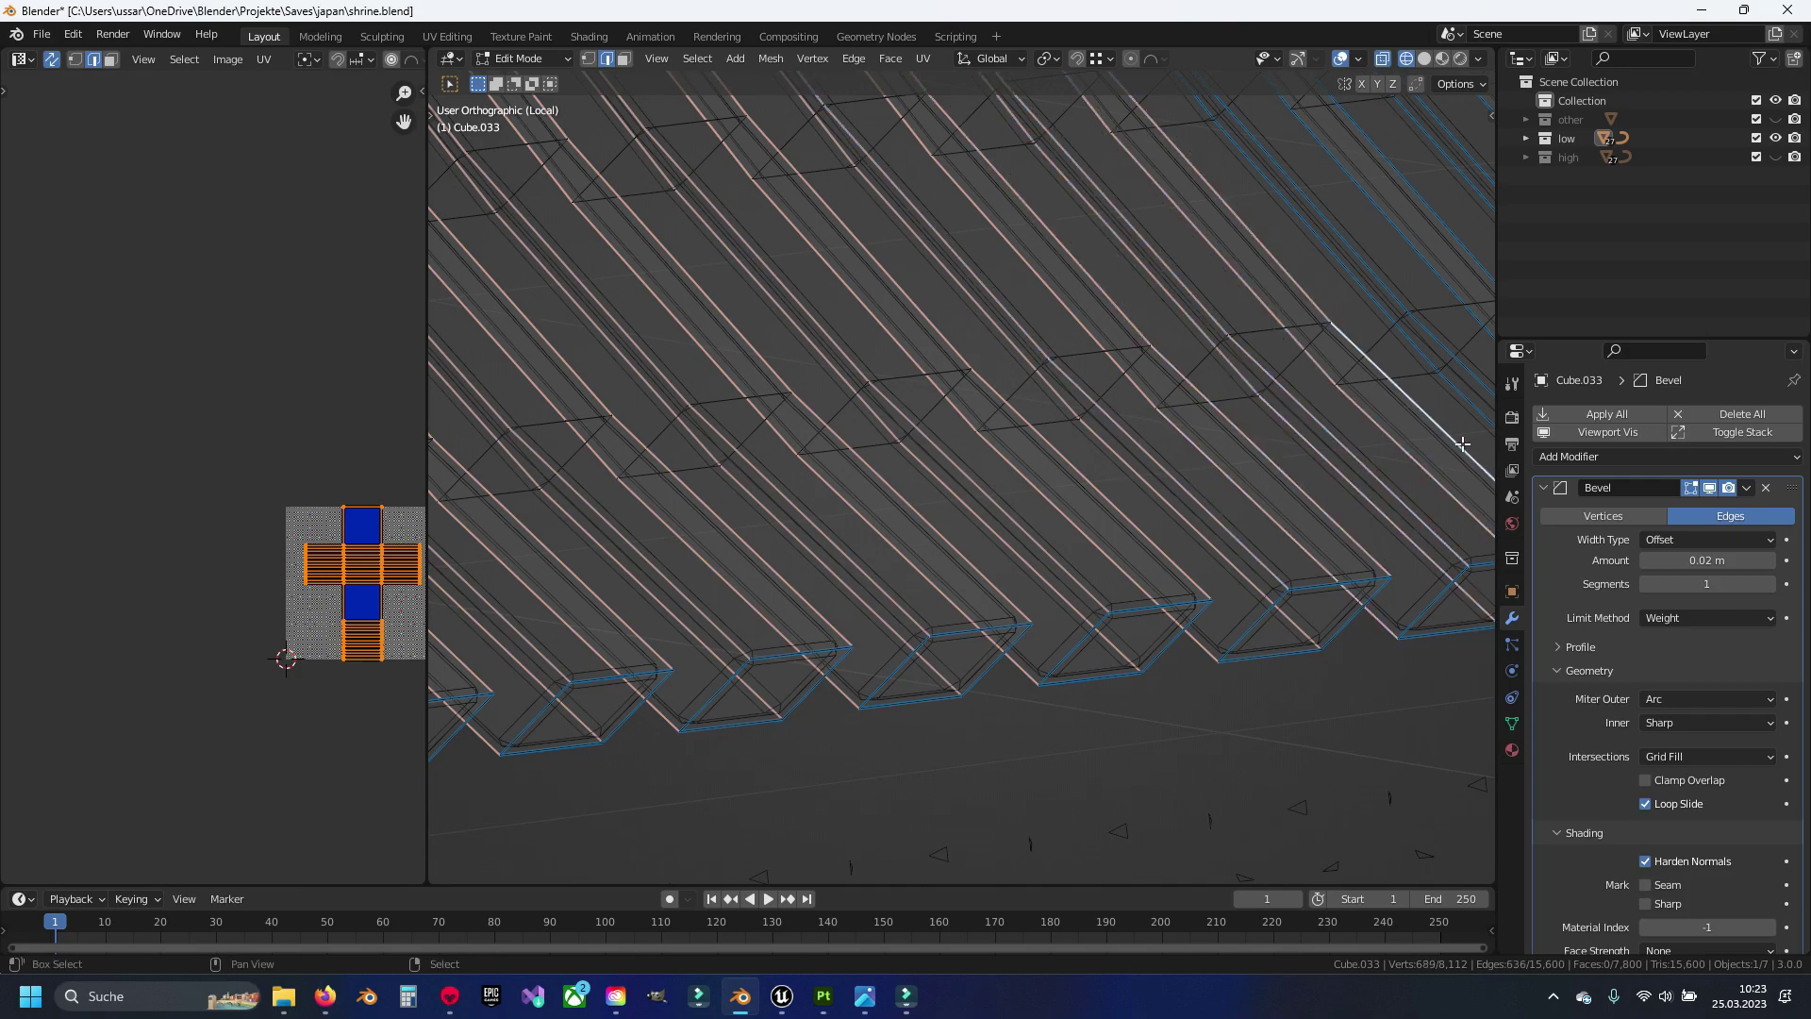
Select the long edge loops of the following rows of roof beams
{"action": "scroll", "coordinate": [943, 471], "scroll_direction": "down", "scroll_amount": 2, "text": "shift"}
{"action": "left_click", "coordinate": [667, 525], "text": "alt+shift"}
{"action": "left_click", "coordinate": [745, 510], "text": "alt+shift"}
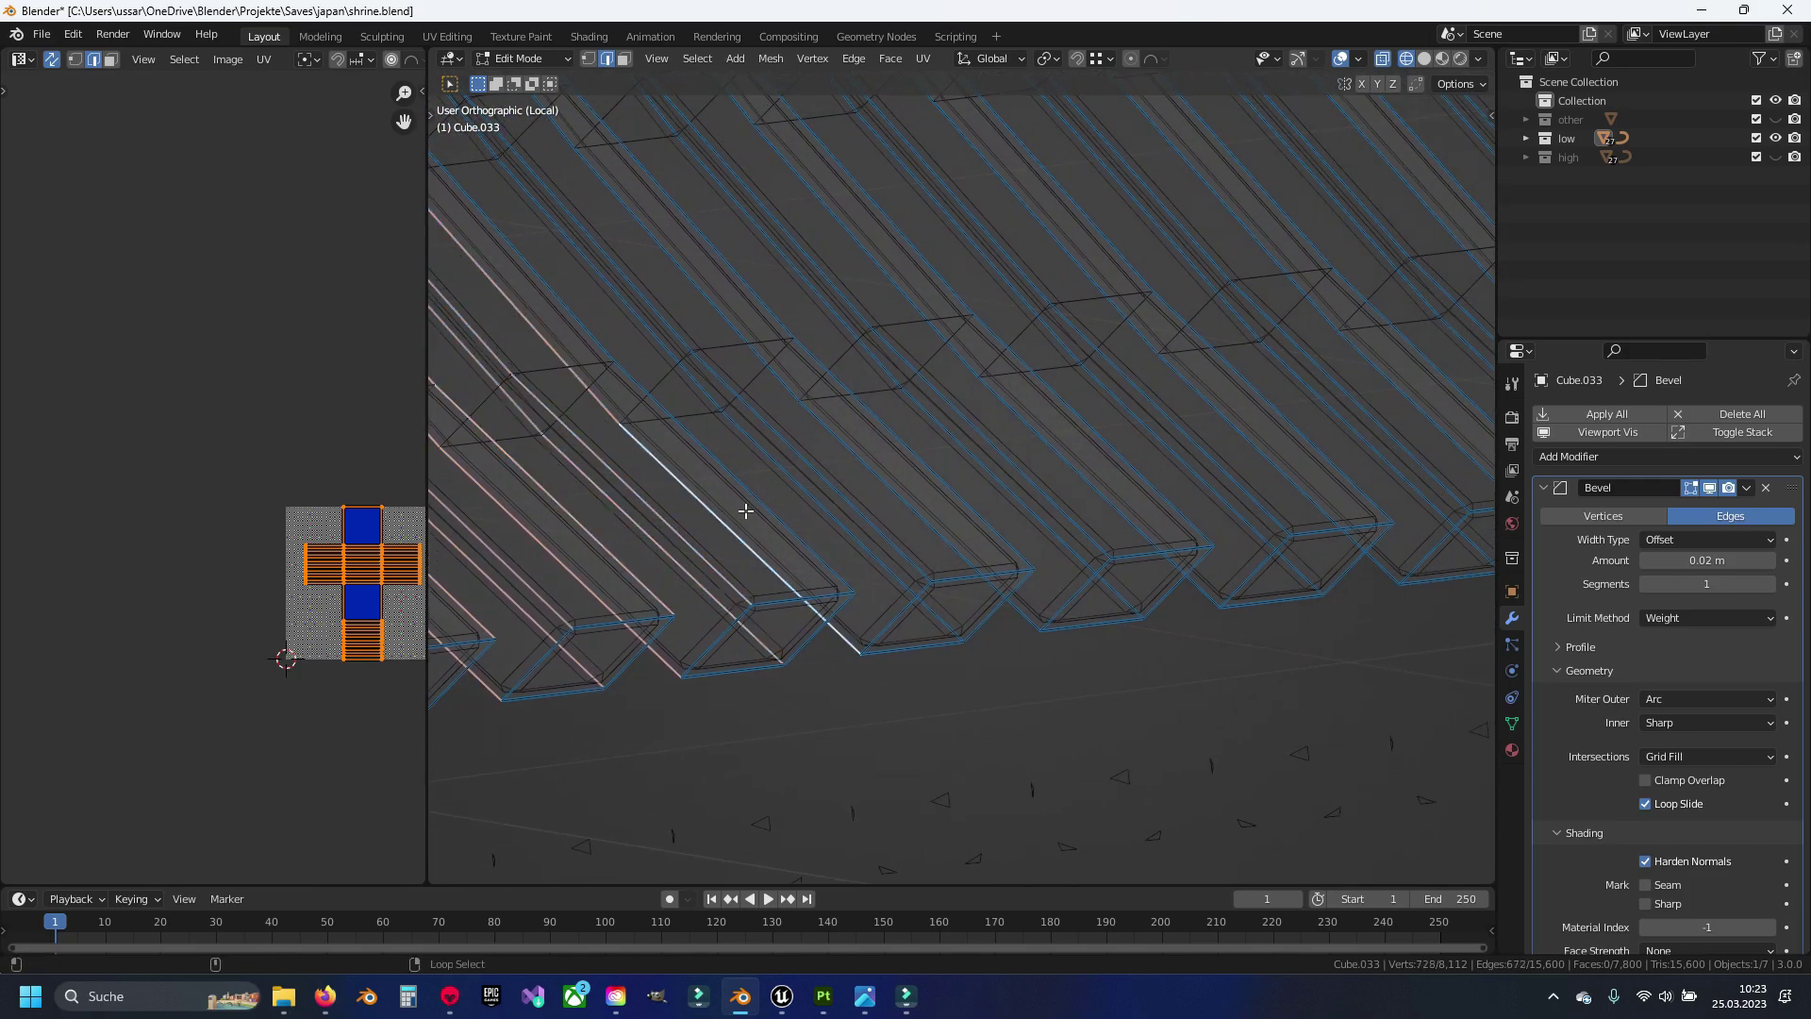
{"action": "left_click", "coordinate": [829, 500], "text": "alt+shift"}
{"action": "left_click", "coordinate": [933, 476], "text": "alt+shift"}
{"action": "left_click", "coordinate": [1015, 466], "text": "alt+shift"}
{"action": "left_click", "coordinate": [1063, 464], "text": "alt+shift"}
{"action": "left_click", "coordinate": [1131, 456], "text": "alt+shift"}
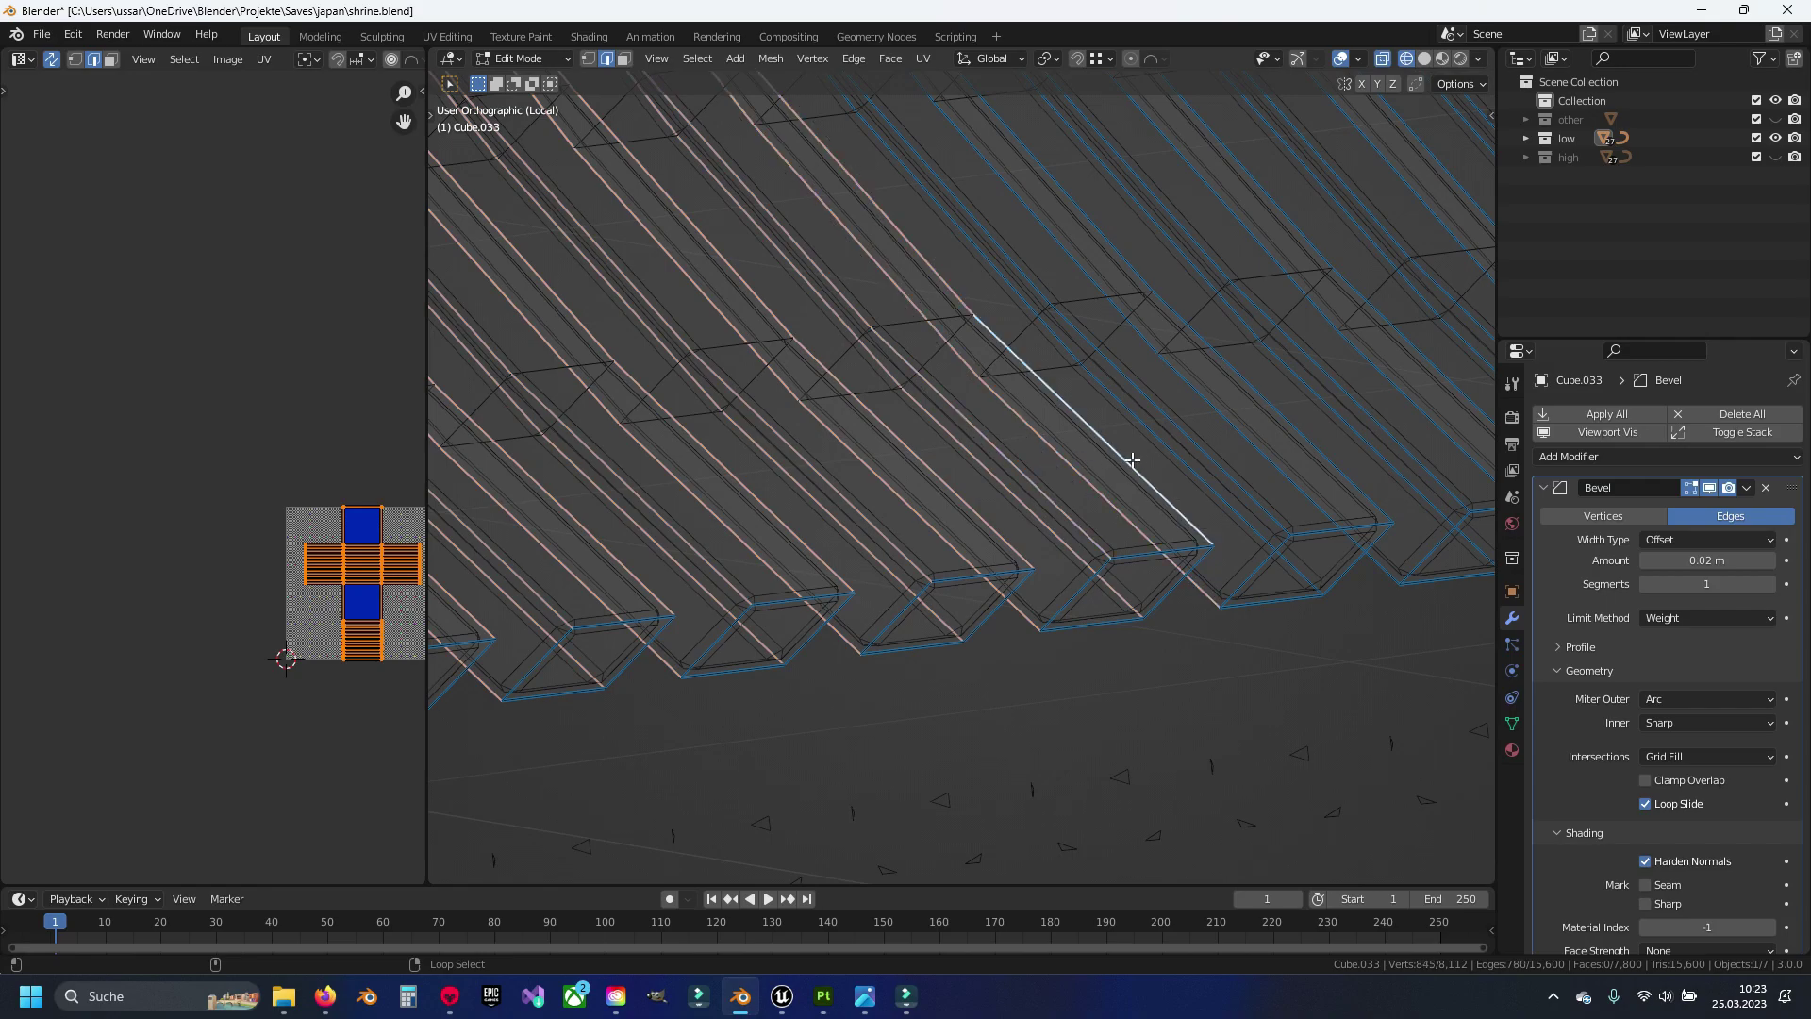
{"action": "left_click", "coordinate": [1217, 439], "text": "alt+shift"}
{"action": "left_click", "coordinate": [1286, 437], "text": "alt+shift"}
{"action": "left_click", "coordinate": [1355, 431], "text": "alt+shift"}
{"action": "left_click", "coordinate": [1433, 422], "text": "alt+shift"}
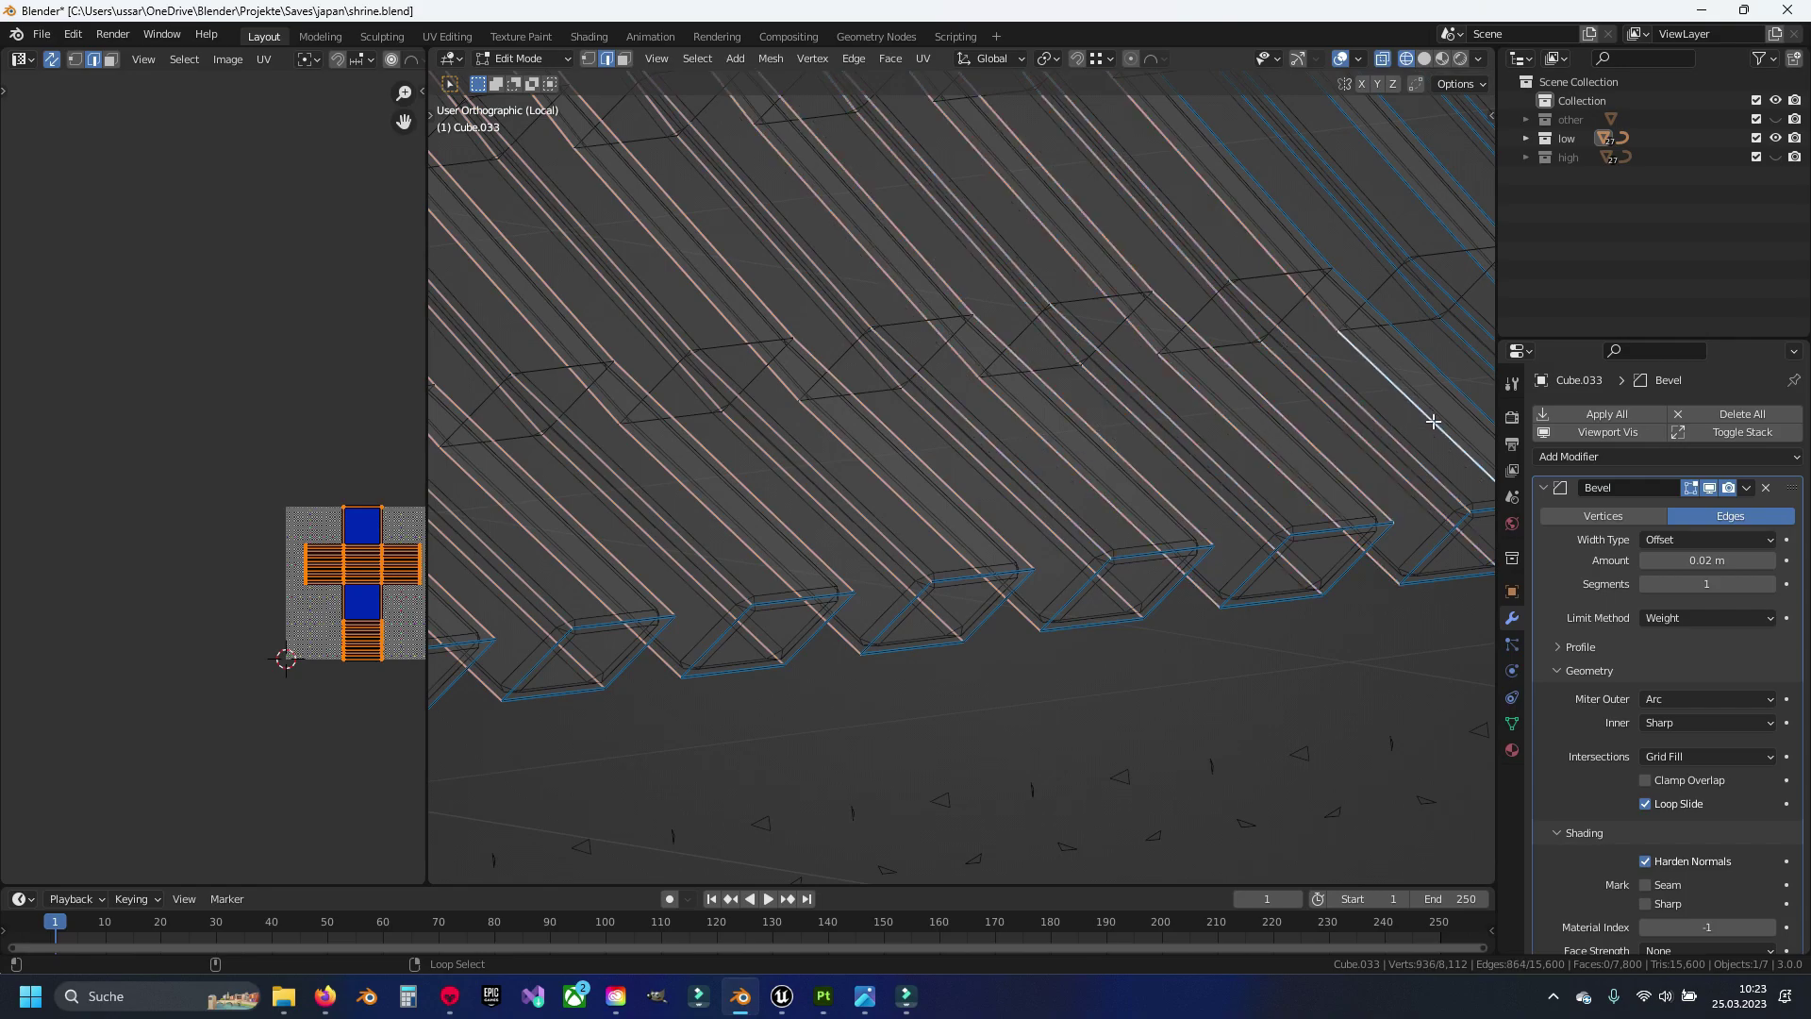
{"action": "middle_click_drag", "start_coordinate": [1440, 407], "coordinate": [676, 513], "text": "shift"}
{"action": "left_click", "coordinate": [783, 514], "text": "alt+shift"}
{"action": "left_click", "coordinate": [861, 493], "text": "alt+shift"}
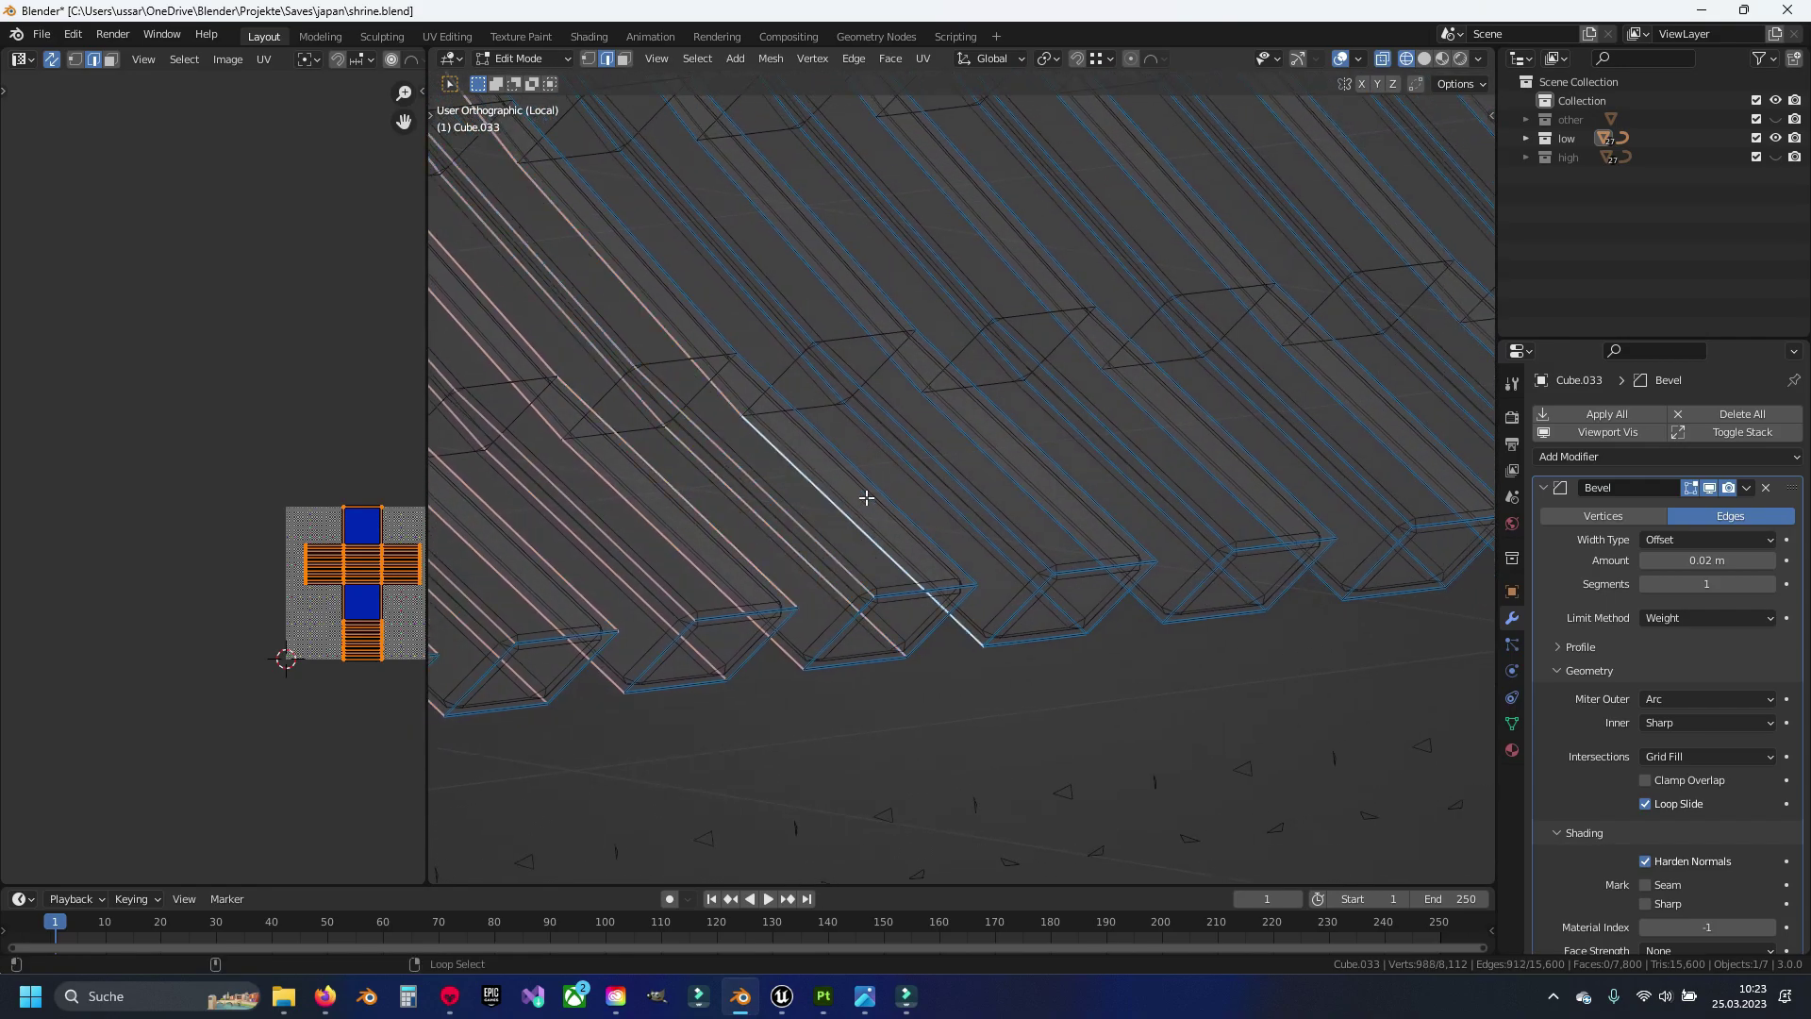
{"action": "left_click", "coordinate": [927, 489], "text": "alt+shift"}
{"action": "left_click", "coordinate": [1026, 469], "text": "alt+shift"}
{"action": "left_click", "coordinate": [1059, 461], "text": "alt+shift"}
{"action": "left_click", "coordinate": [1139, 452], "text": "alt+shift"}
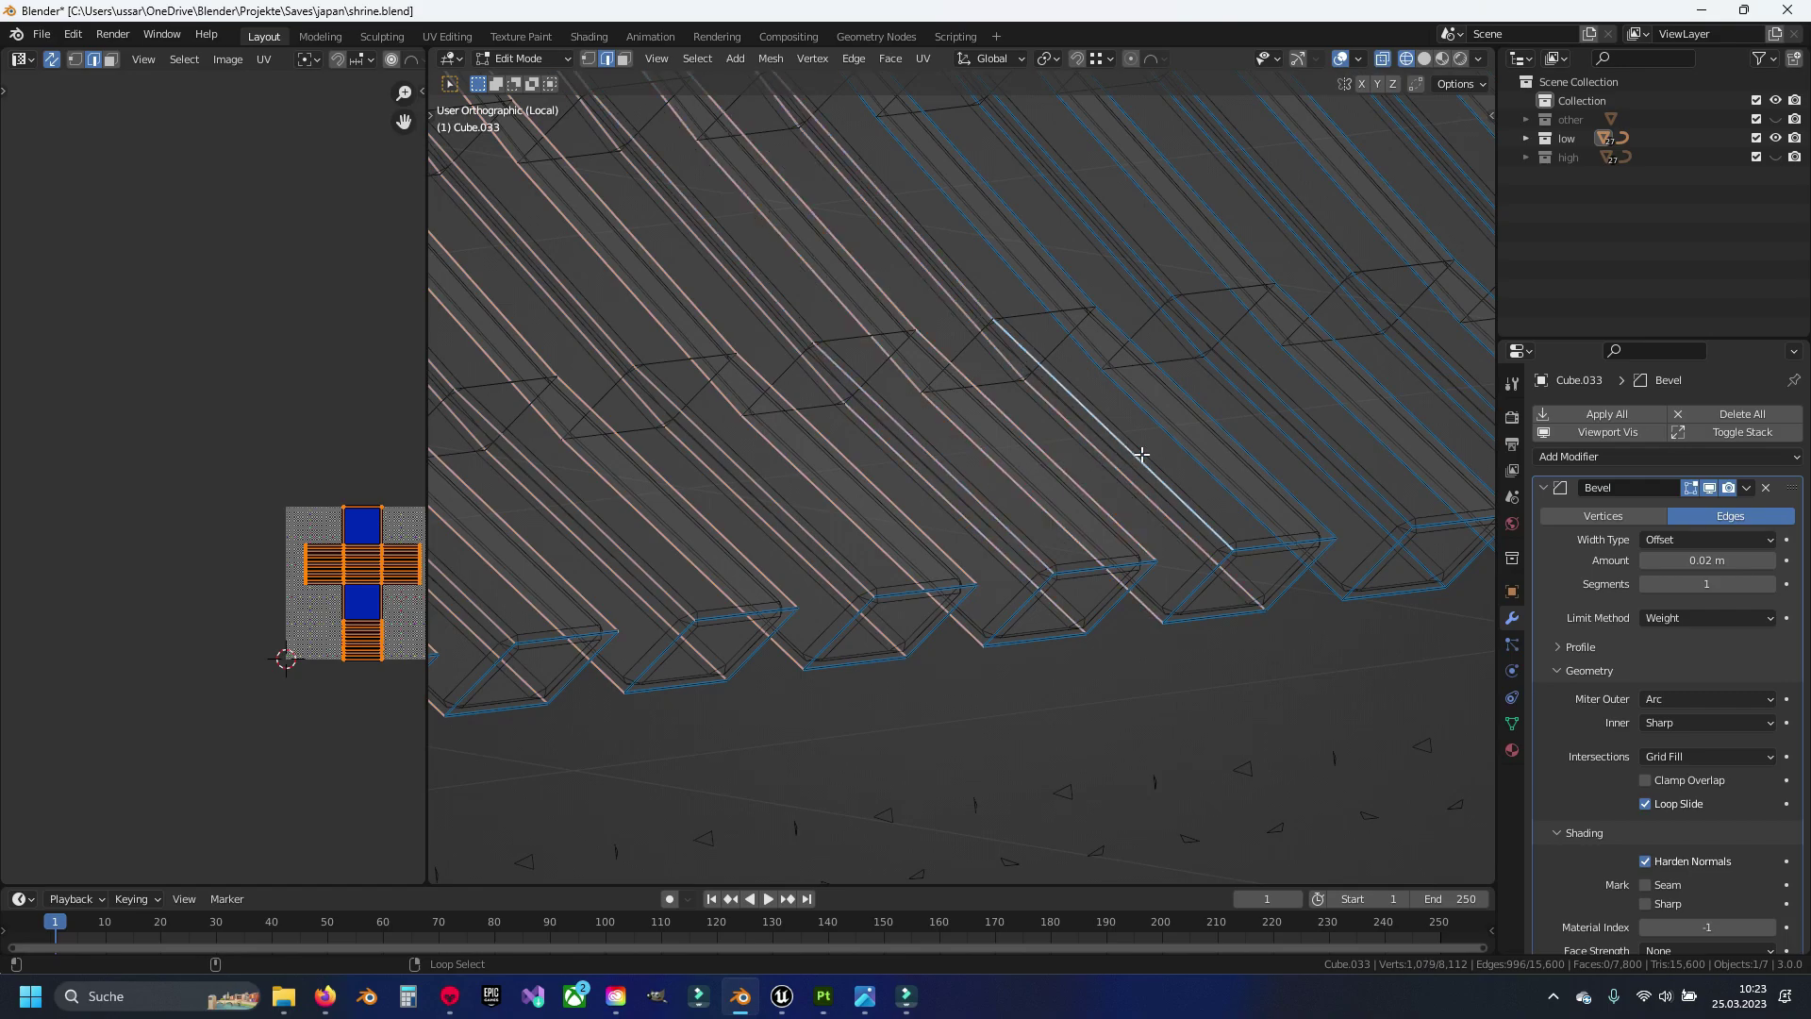
{"action": "left_click", "coordinate": [1198, 447], "text": "alt+shift"}
{"action": "left_click", "coordinate": [1264, 439], "text": "alt+shift"}
{"action": "left_click", "coordinate": [1306, 433], "text": "alt+shift"}
{"action": "left_click", "coordinate": [1374, 429], "text": "alt+shift"}
{"action": "middle_click_drag", "start_coordinate": [1374, 429], "coordinate": [726, 487], "text": "shift"}
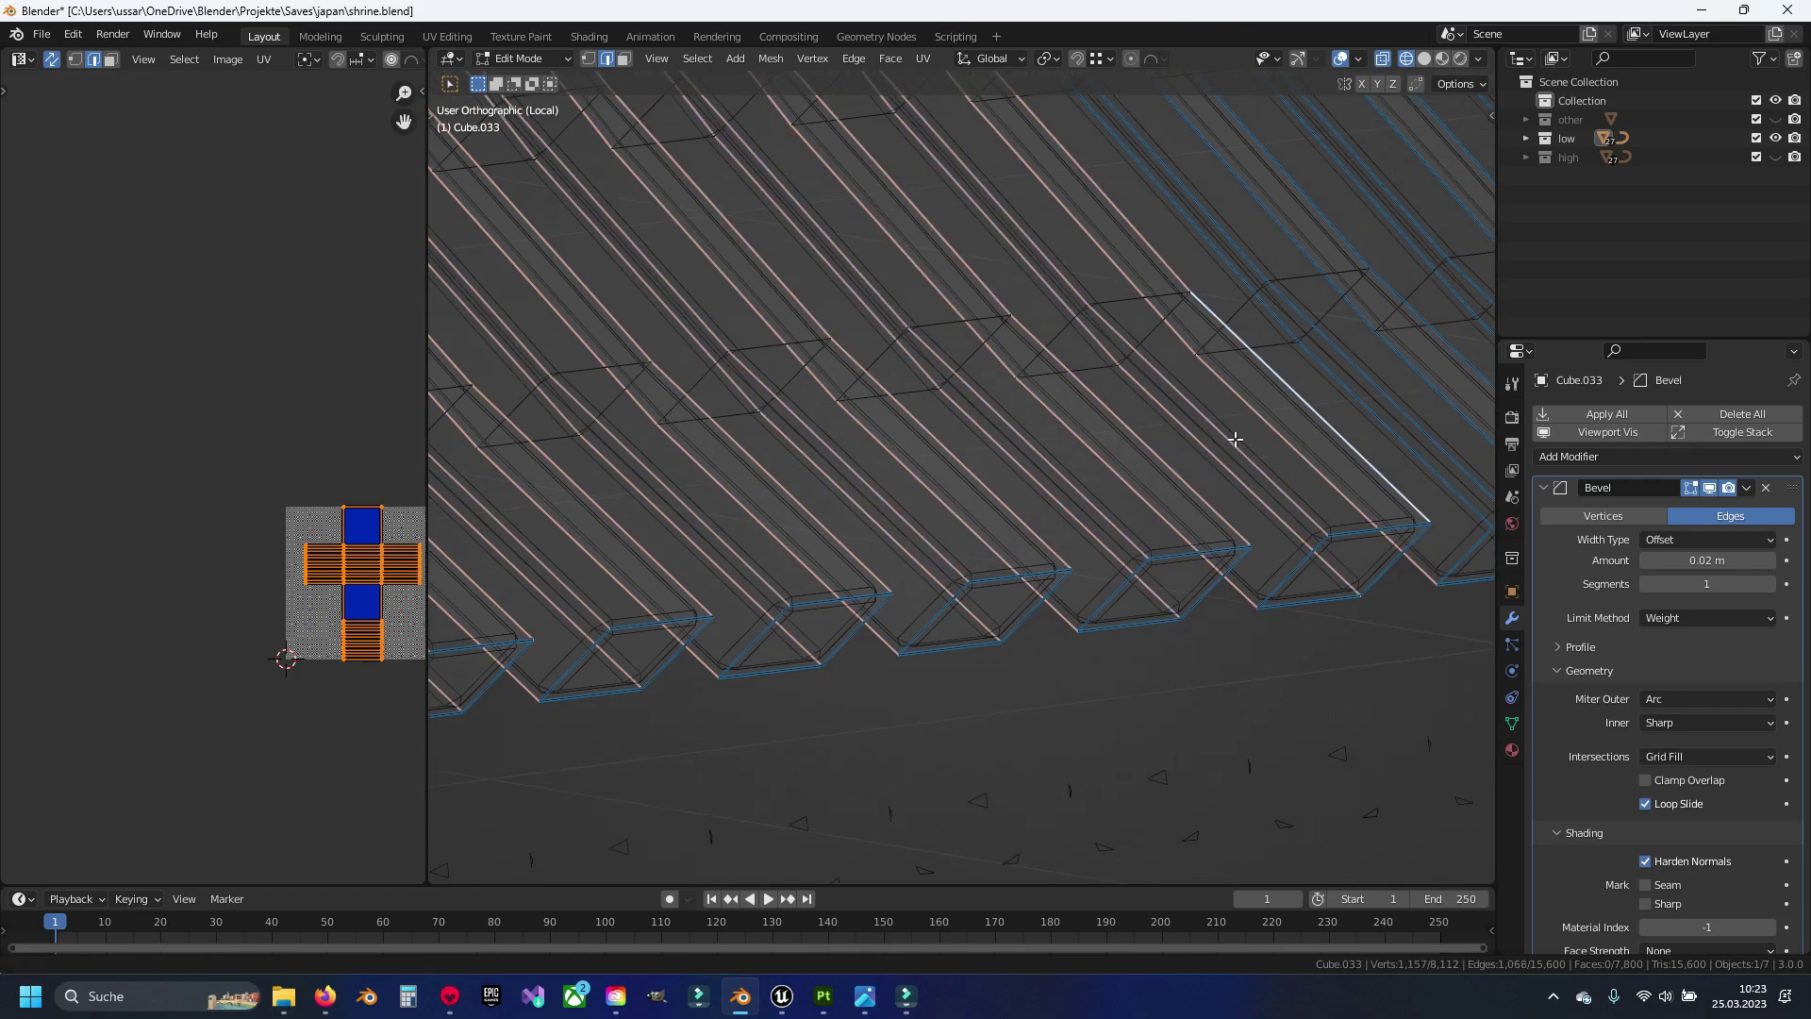
{"action": "left_click", "coordinate": [726, 487], "text": "alt+shift"}
{"action": "left_click", "coordinate": [829, 484], "text": "alt+shift"}
{"action": "left_click", "coordinate": [881, 469], "text": "alt+shift"}
{"action": "left_click", "coordinate": [953, 453], "text": "alt+shift"}
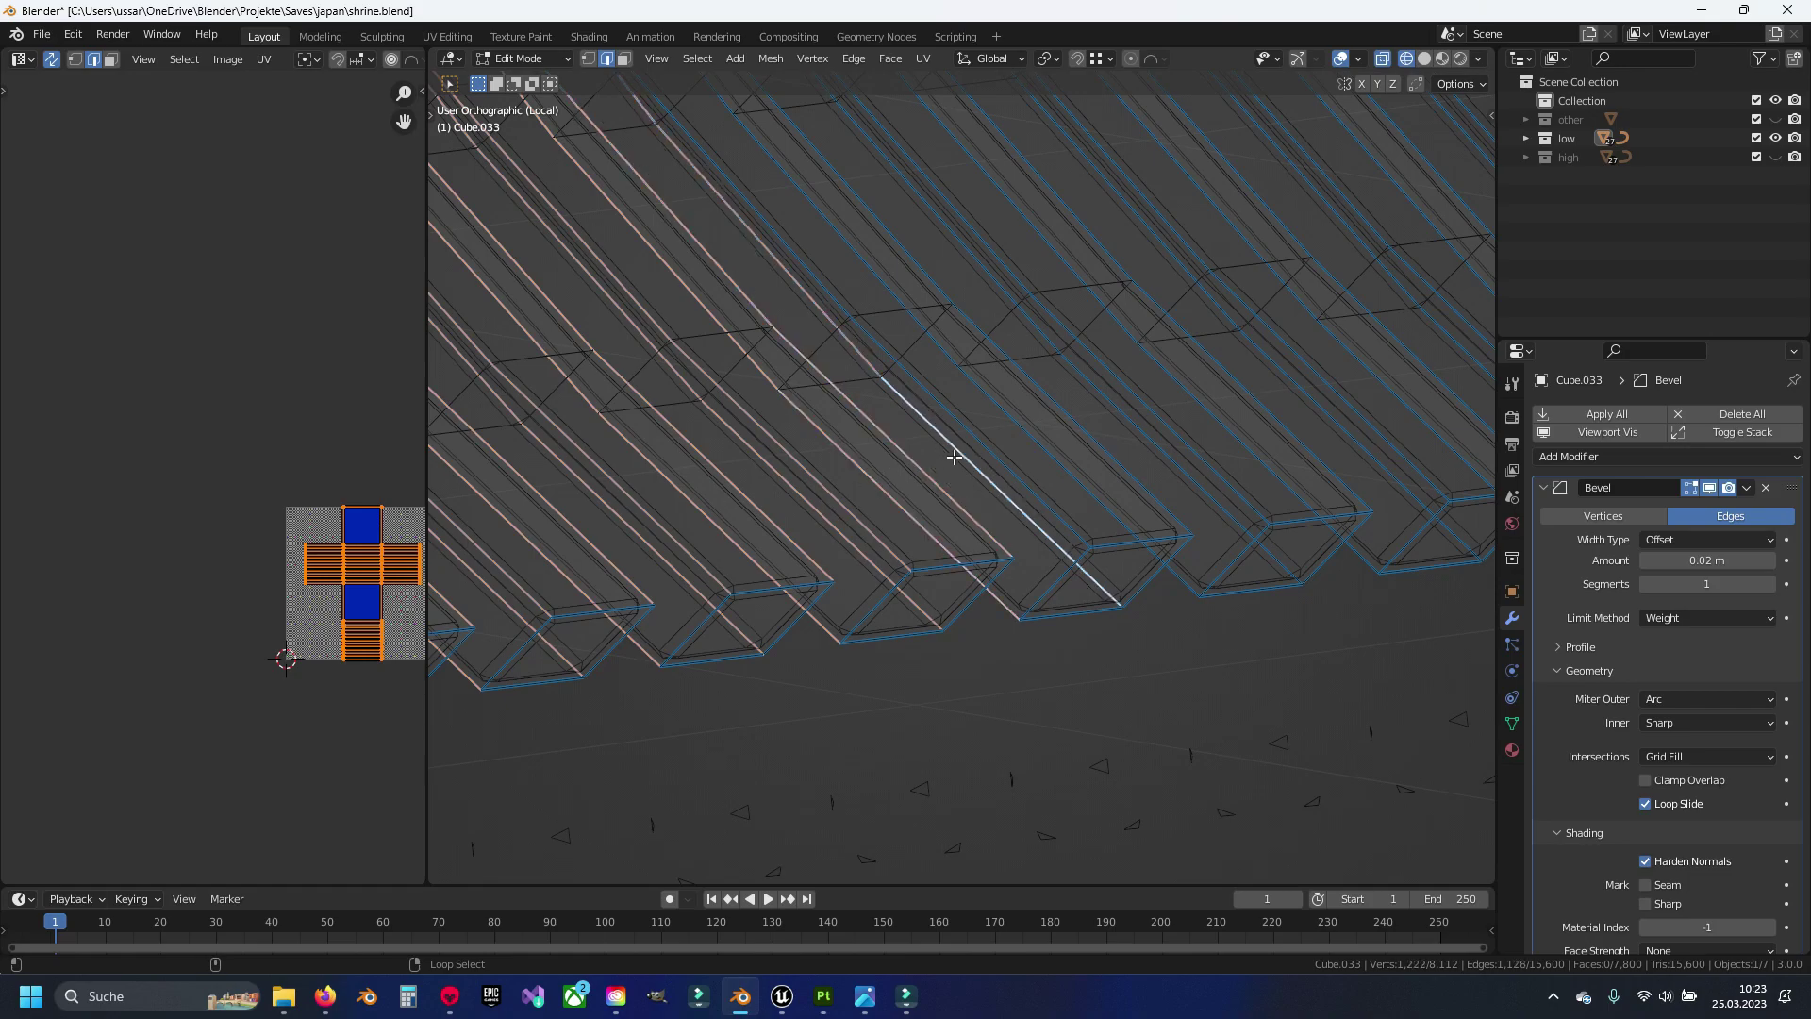
{"action": "left_click", "coordinate": [1070, 444], "text": "alt+shift"}
{"action": "left_click", "coordinate": [1132, 434], "text": "alt+shift"}
{"action": "left_click", "coordinate": [1166, 427], "text": "alt+shift"}
{"action": "left_click", "coordinate": [1226, 421], "text": "alt+shift"}
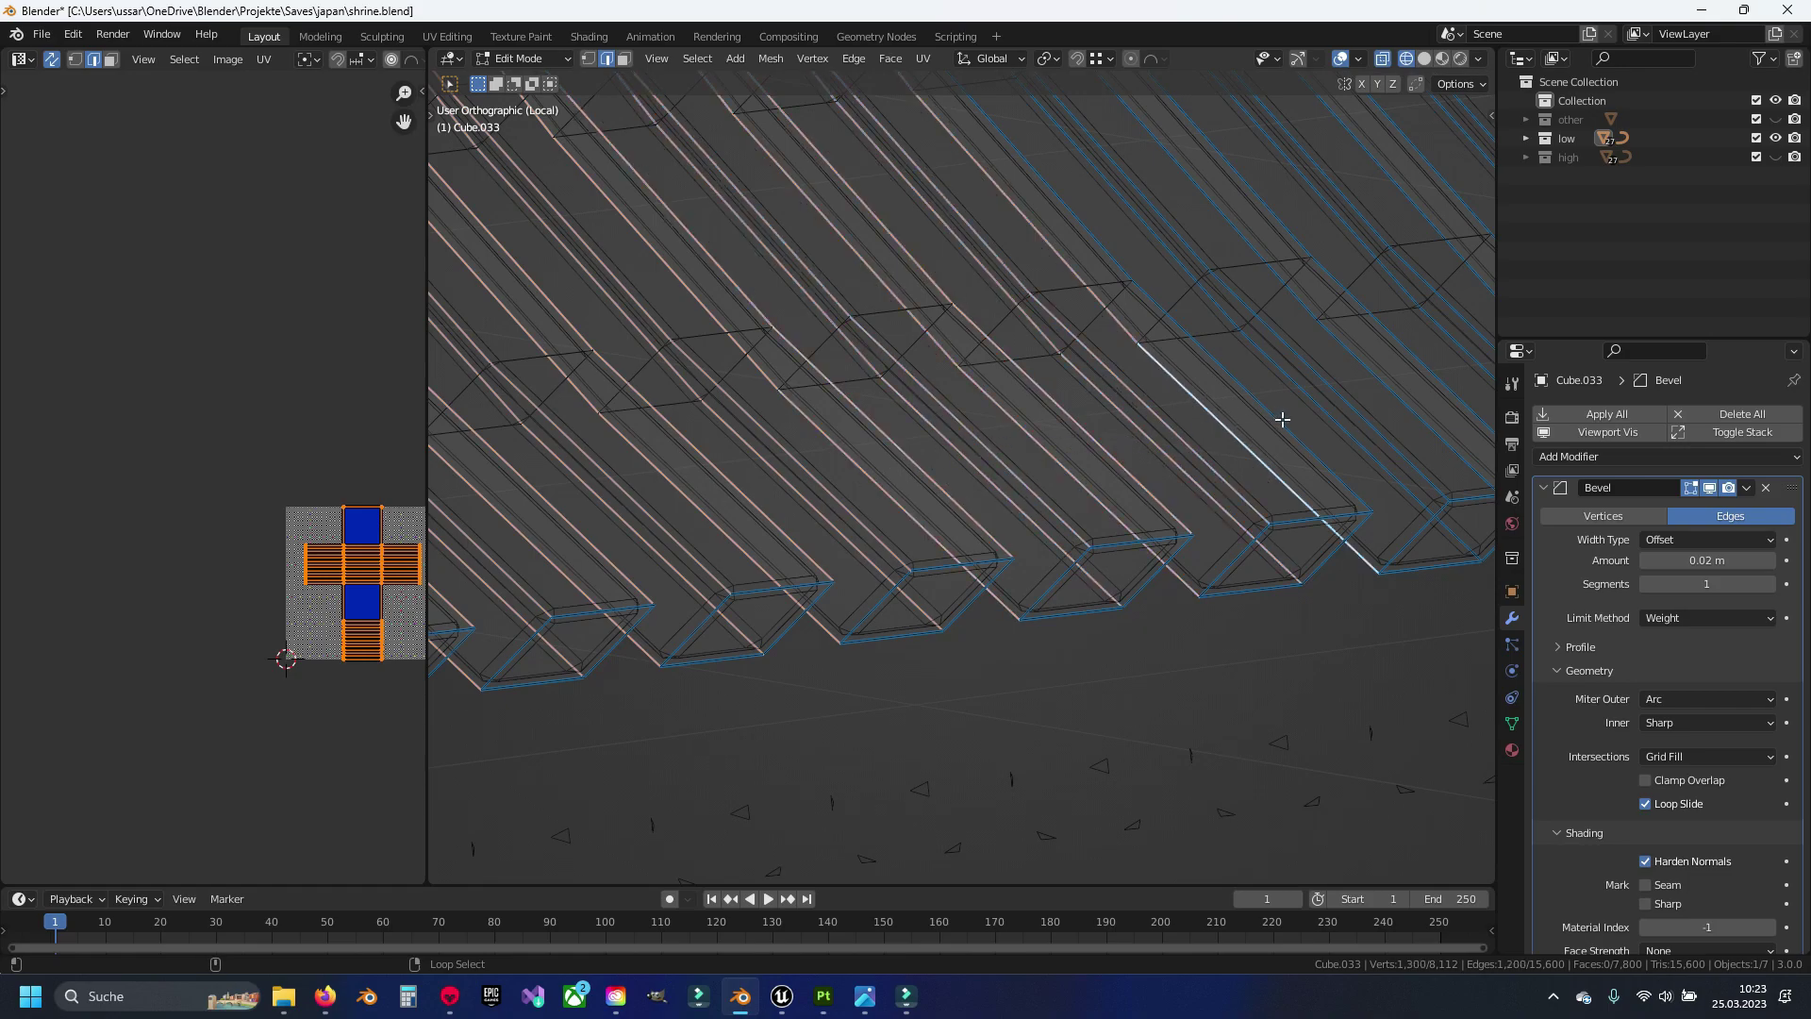
{"action": "left_click", "coordinate": [1321, 416], "text": "alt+shift"}
{"action": "left_click", "coordinate": [1374, 415], "text": "alt+shift"}
Select the edge loops on the remaining beams, re-picking the upper beam loop, reaching 1,872 edges
{"action": "middle_click_drag", "start_coordinate": [1391, 440], "coordinate": [1278, 430], "text": "shift"}
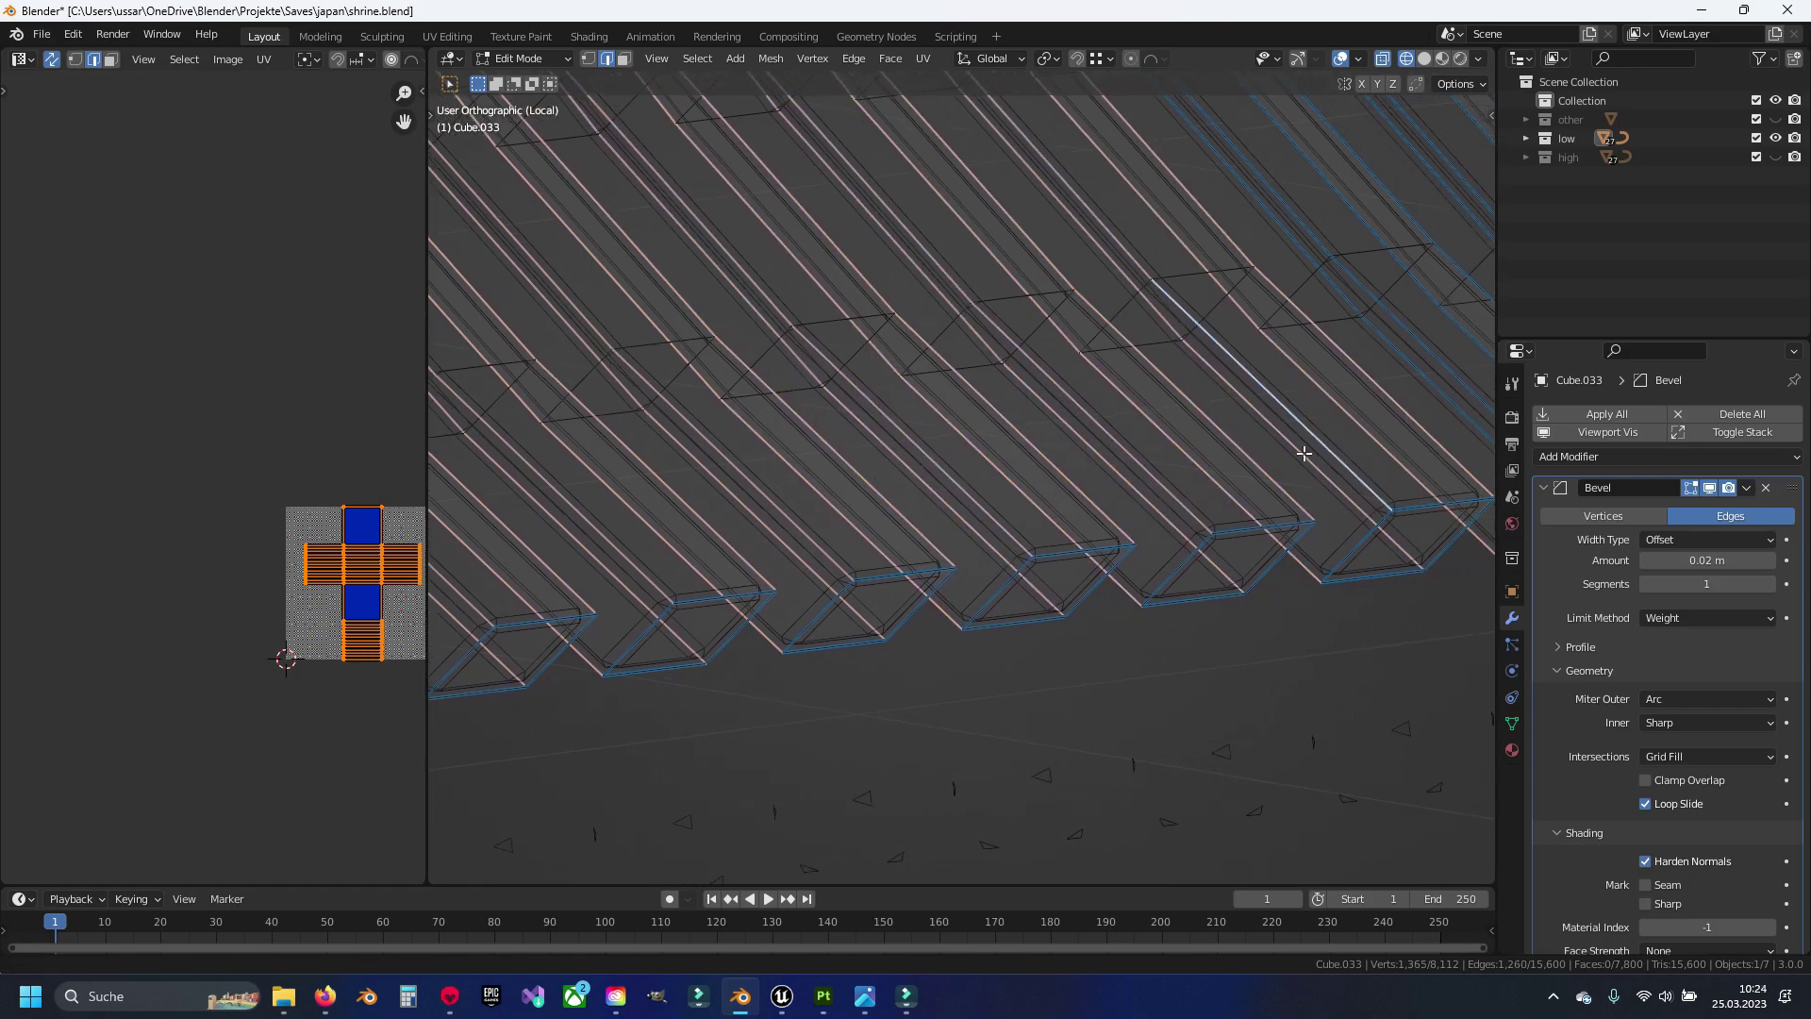
{"action": "left_click", "coordinate": [953, 465], "text": "alt+shift"}
{"action": "left_click", "coordinate": [1112, 448], "text": "alt+shift"}
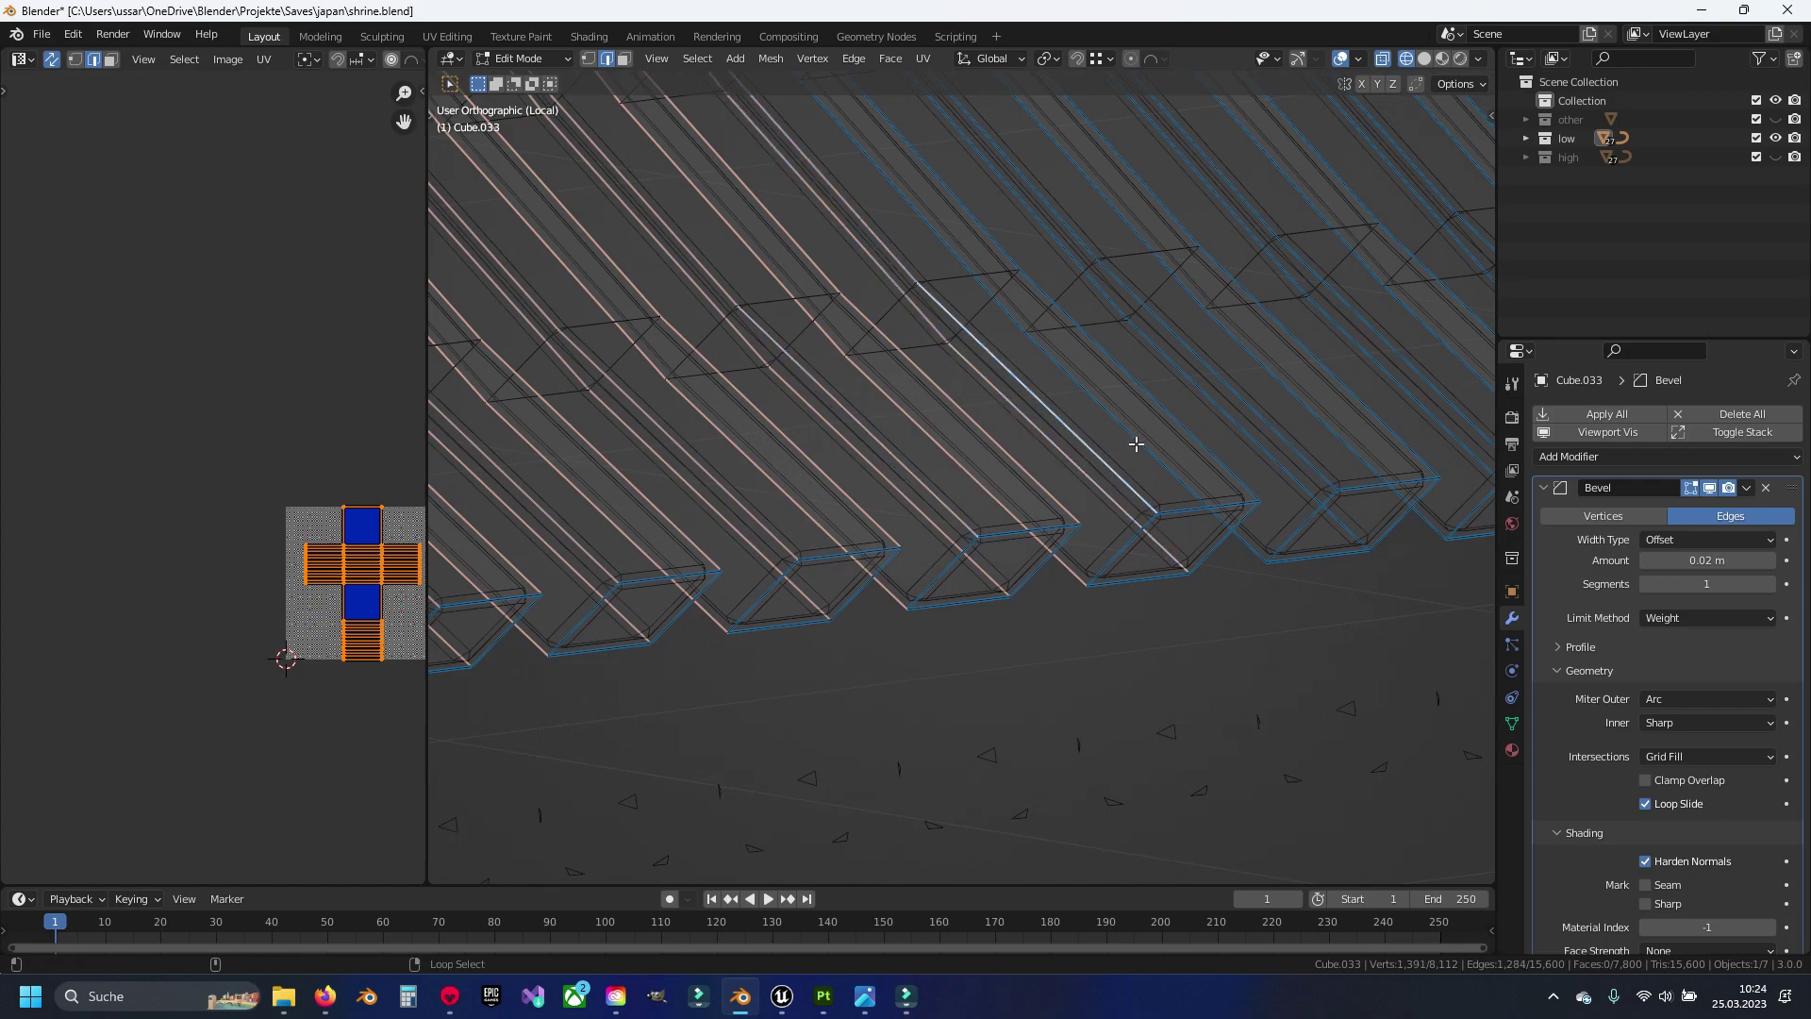
{"action": "left_click", "coordinate": [1160, 432], "text": "alt+shift"}
{"action": "left_click", "coordinate": [1236, 419], "text": "alt+shift"}
{"action": "left_click", "coordinate": [1311, 406], "text": "alt+shift"}
{"action": "left_click", "coordinate": [1355, 394], "text": "alt+shift"}
{"action": "left_click", "coordinate": [1426, 379], "text": "alt+shift"}
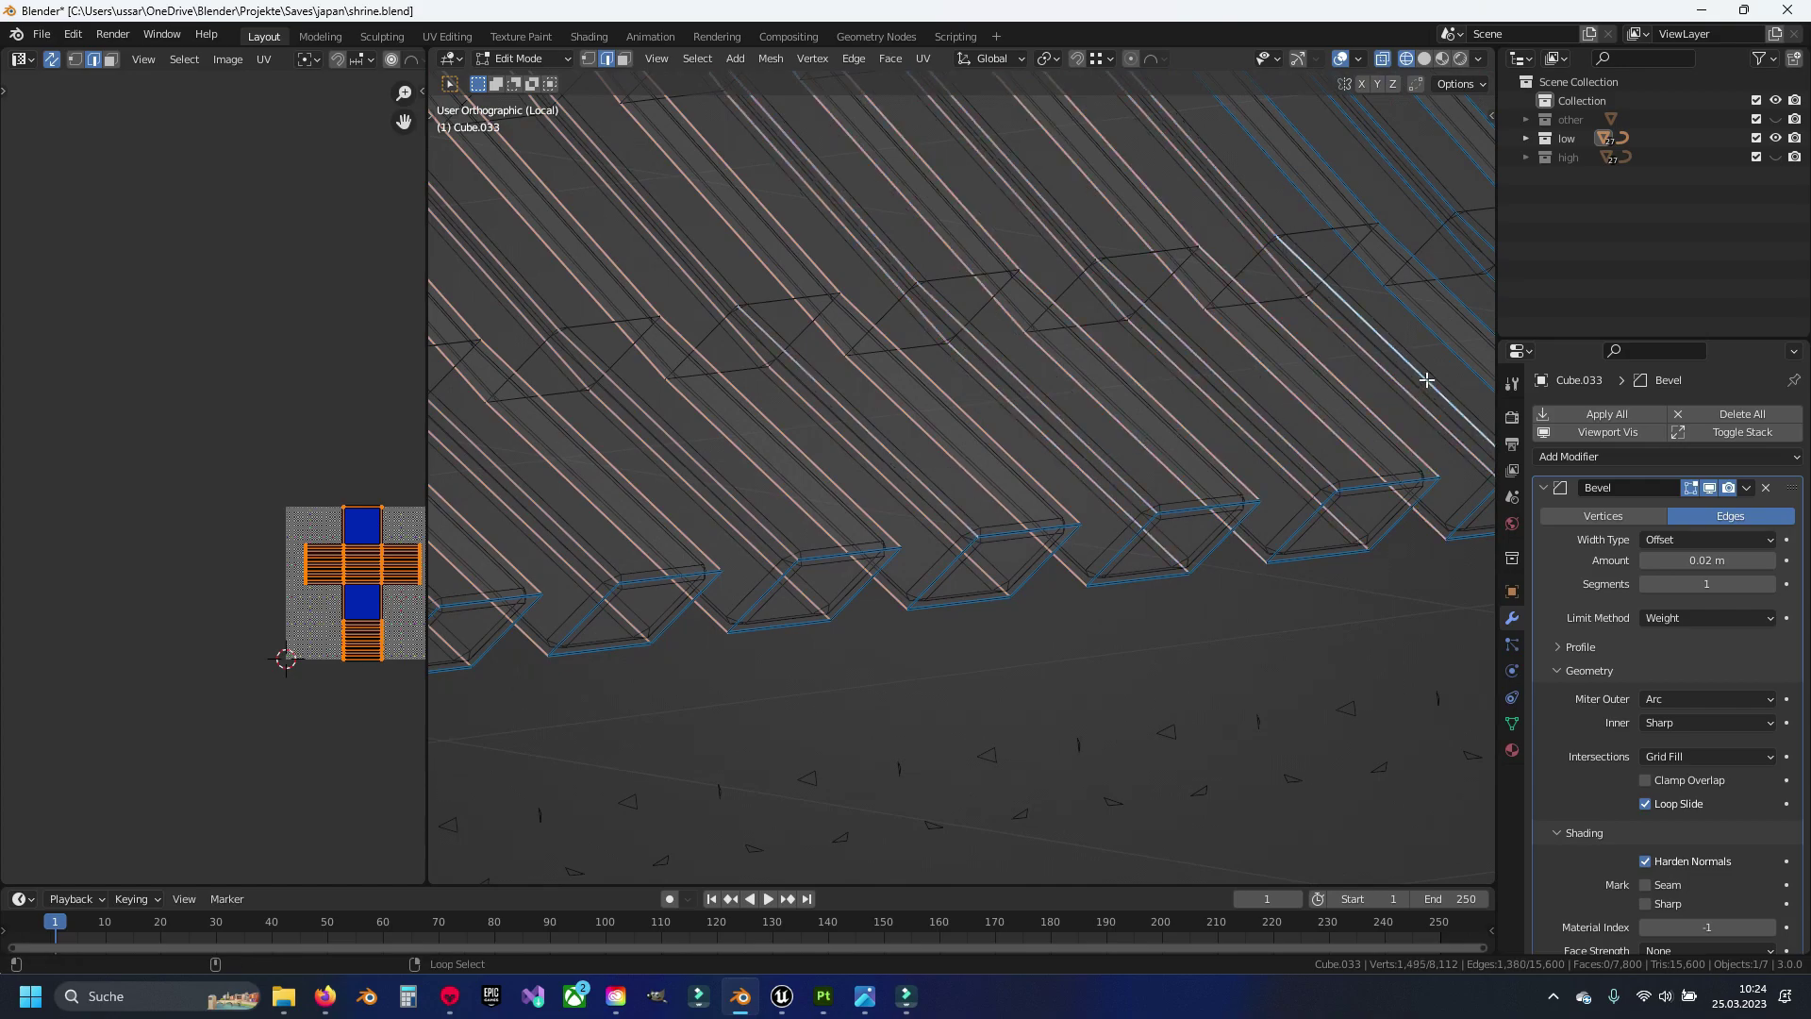
{"action": "middle_click_drag", "start_coordinate": [1469, 326], "coordinate": [788, 444], "text": "shift"}
{"action": "left_click", "coordinate": [755, 505], "text": "alt+shift"}
{"action": "left_click", "coordinate": [841, 485], "text": "alt+shift"}
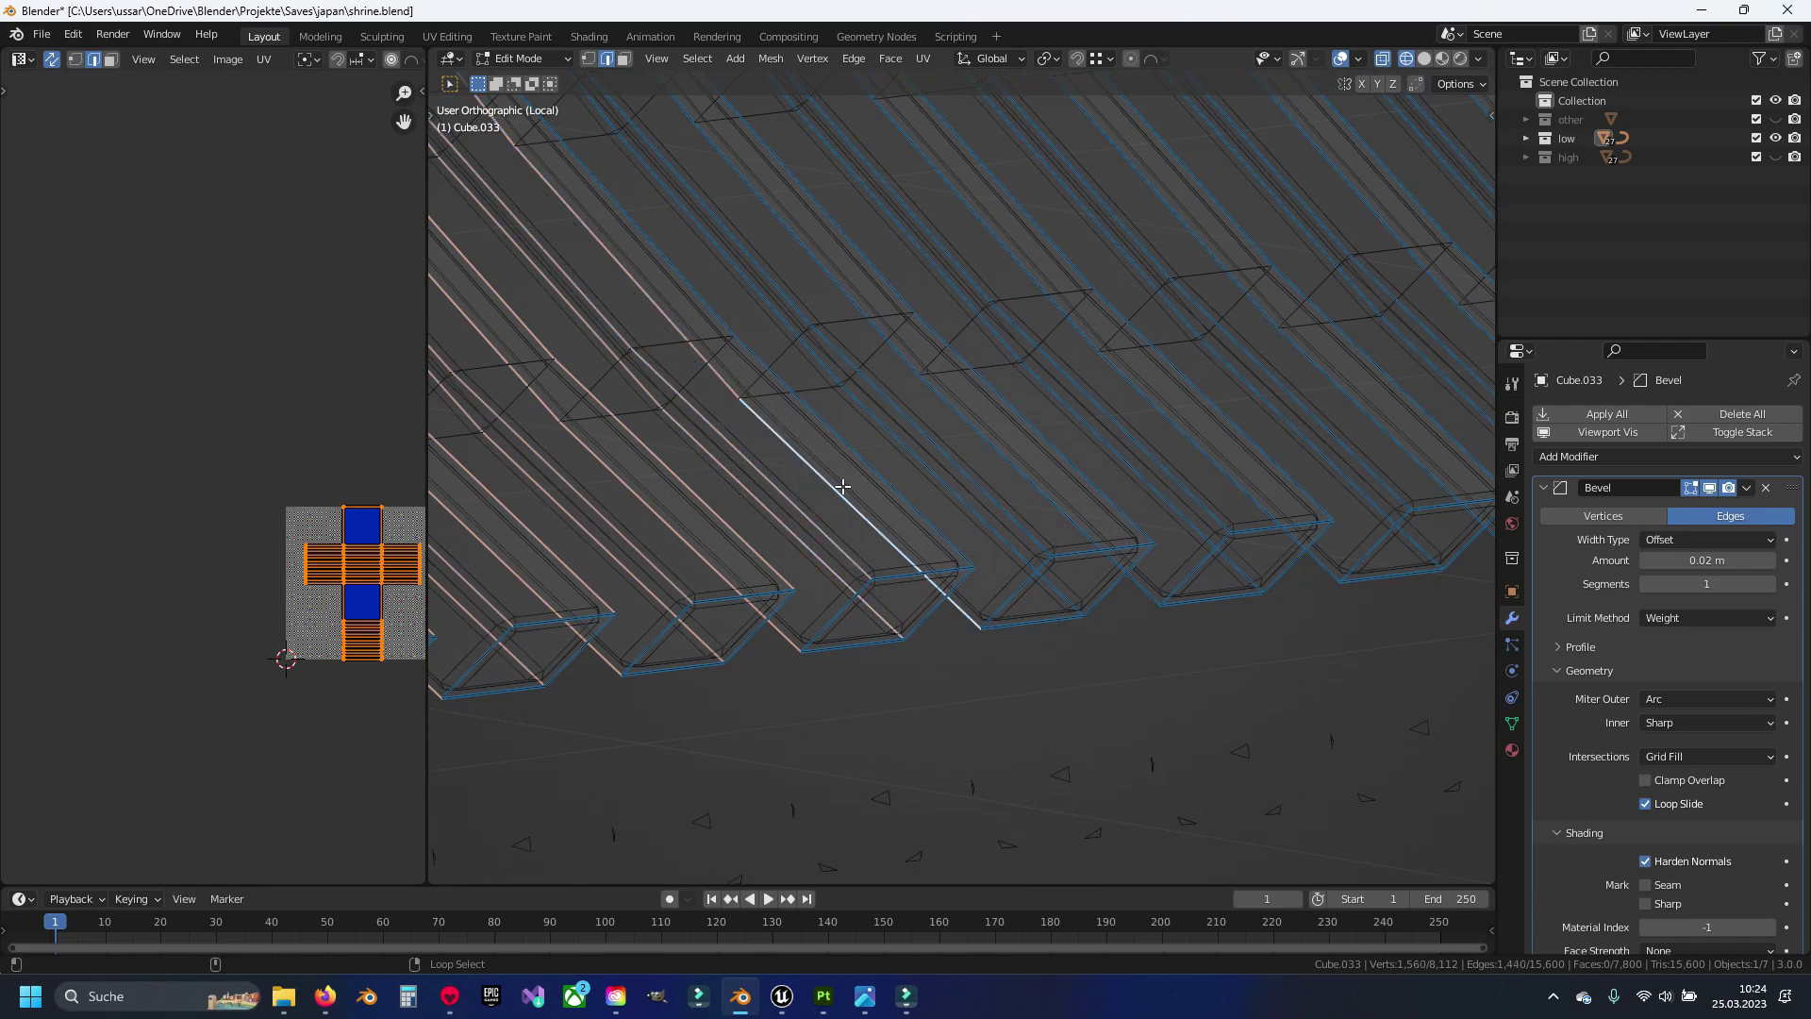
{"action": "left_click", "coordinate": [933, 466], "text": "alt+shift"}
{"action": "left_click", "coordinate": [1013, 454], "text": "alt+shift"}
{"action": "left_click", "coordinate": [1117, 441], "text": "alt+shift"}
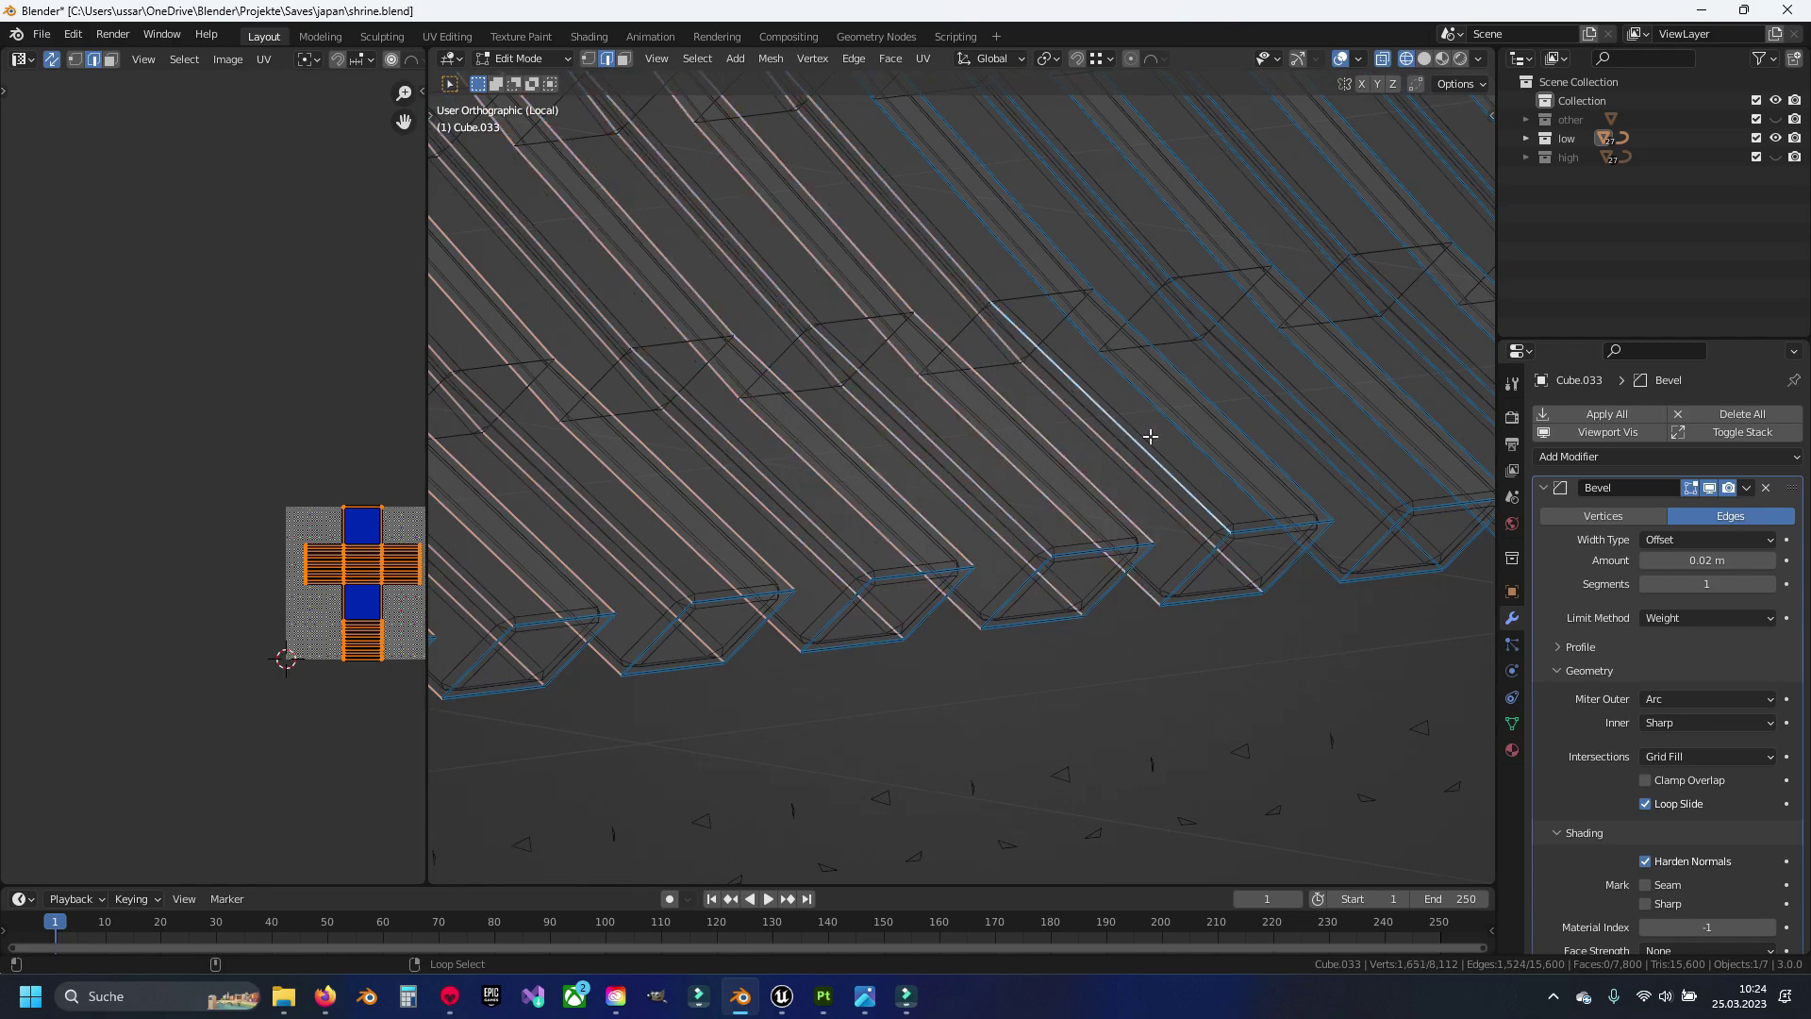
{"action": "left_click", "coordinate": [1179, 430], "text": "alt+shift"}
{"action": "left_click", "coordinate": [1223, 427], "text": "alt+shift"}
{"action": "left_click", "coordinate": [1305, 403], "text": "alt+shift"}
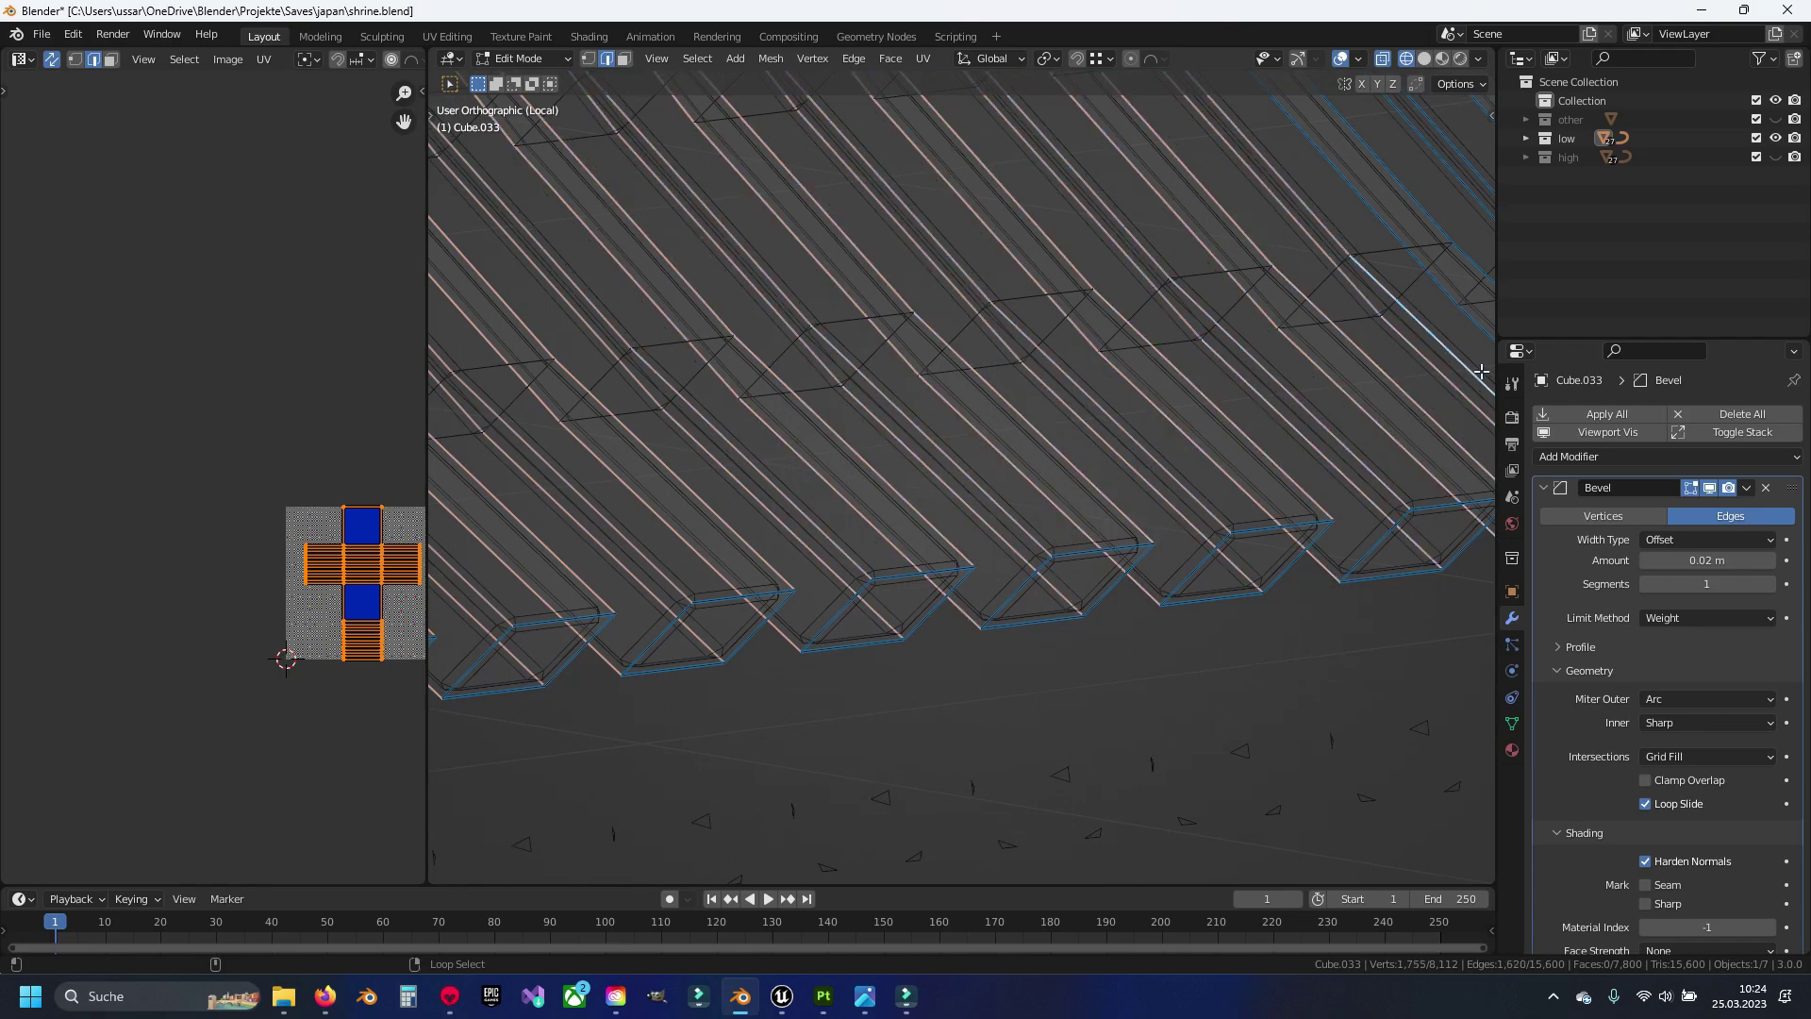
{"action": "middle_click_drag", "start_coordinate": [528, 495], "coordinate": [572, 501], "text": "shift"}
{"action": "left_click", "coordinate": [570, 501], "text": "alt+shift"}
{"action": "left_click", "coordinate": [626, 538], "text": "alt+shift"}
{"action": "left_click", "coordinate": [711, 513], "text": "alt+shift"}
{"action": "left_click", "coordinate": [792, 485], "text": "alt+shift"}
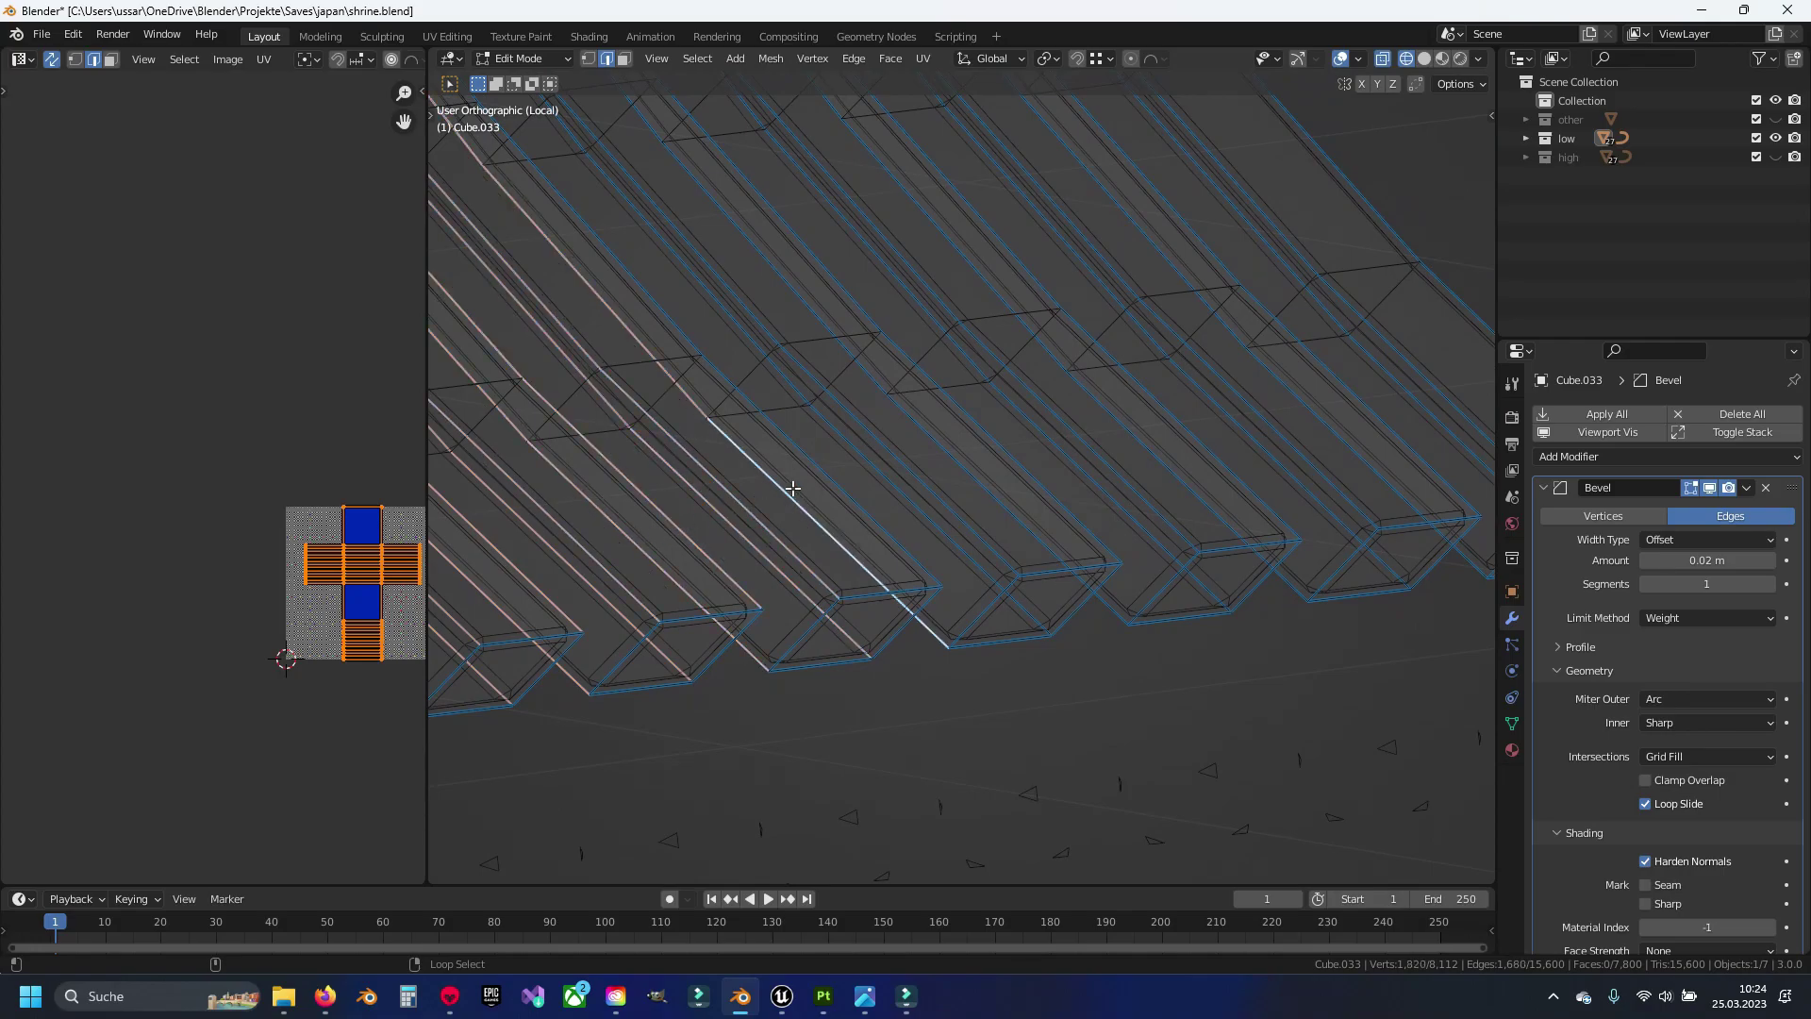
{"action": "left_click", "coordinate": [896, 467], "text": "alt+shift"}
{"action": "left_click", "coordinate": [952, 461], "text": "alt+shift"}
{"action": "left_click", "coordinate": [990, 457], "text": "alt+shift"}
{"action": "left_click", "coordinate": [1095, 449], "text": "alt+shift"}
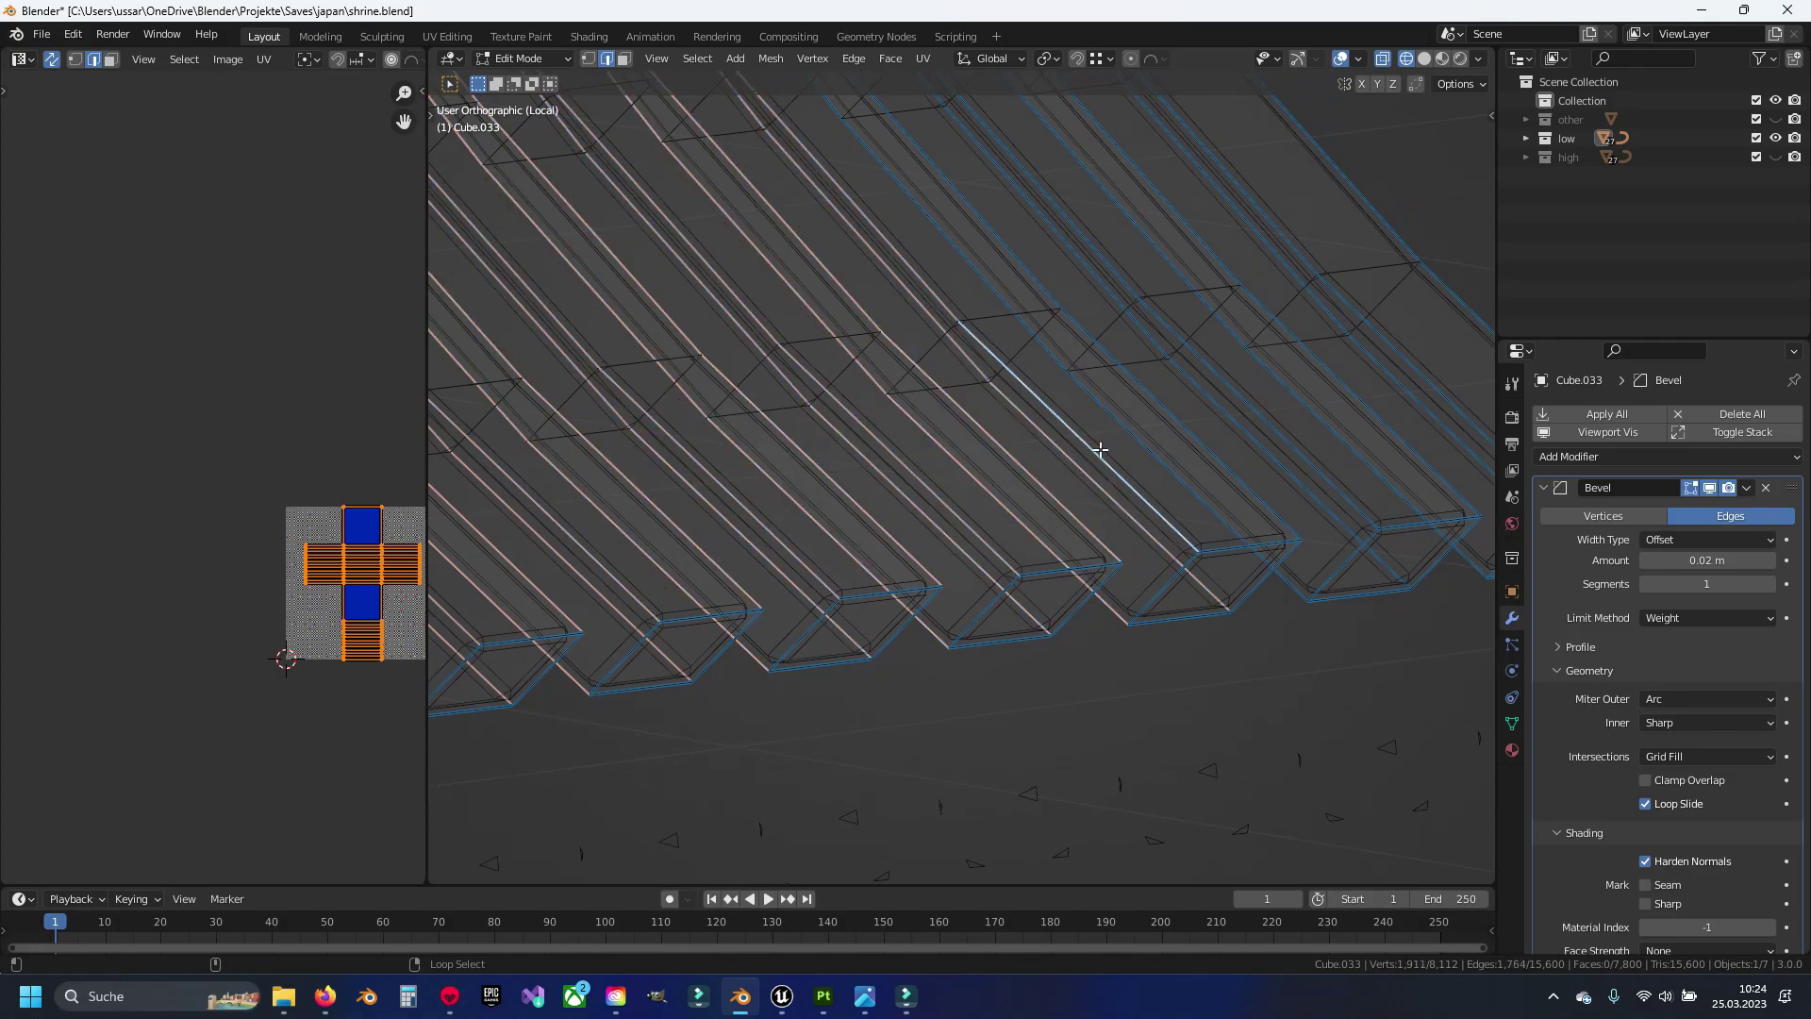
{"action": "left_click", "coordinate": [1183, 432], "text": "alt+shift"}
{"action": "left_click", "coordinate": [1285, 417], "text": "alt+shift"}
{"action": "left_click", "coordinate": [1339, 408], "text": "alt+shift"}
{"action": "left_click", "coordinate": [1405, 394], "text": "alt+shift"}
{"action": "left_click", "coordinate": [1448, 379], "text": "alt+shift"}
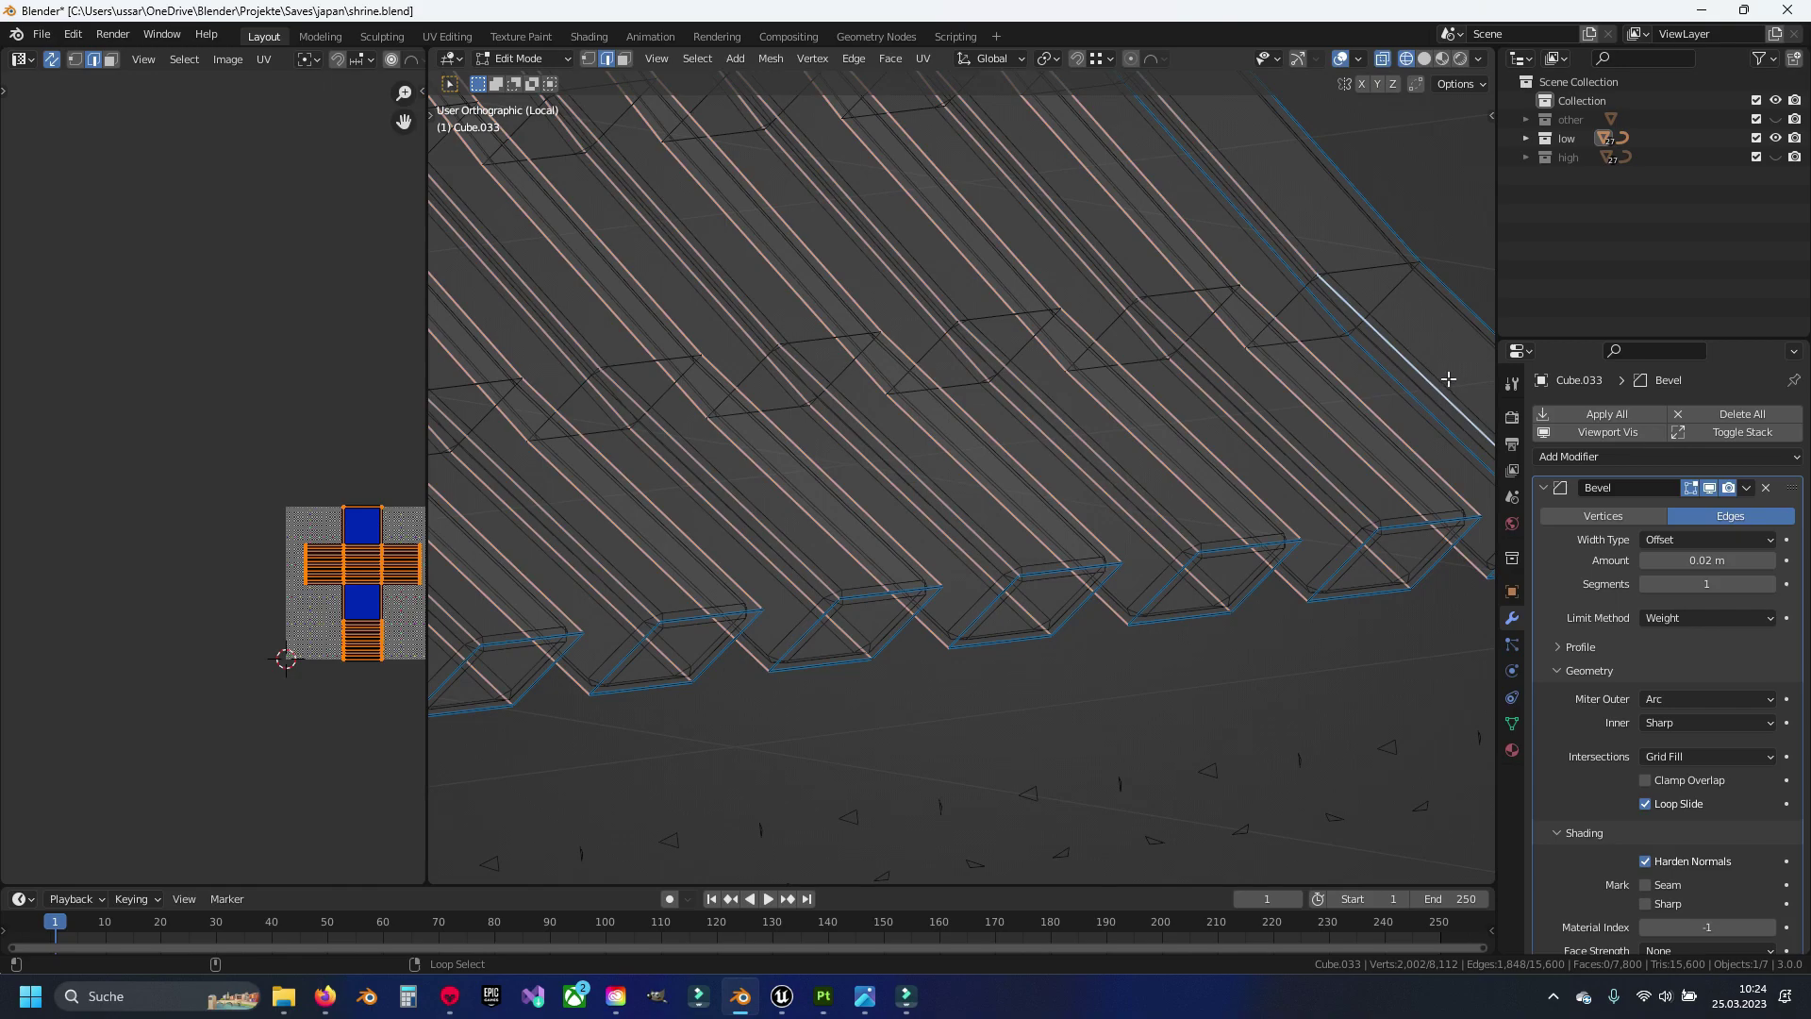
{"action": "left_click", "coordinate": [1474, 337], "text": "alt+shift"}
Switch the viewport to Solid shading and zoom in on the beam ends
{"action": "scroll", "coordinate": [797, 602], "scroll_direction": "down", "scroll_amount": 5}
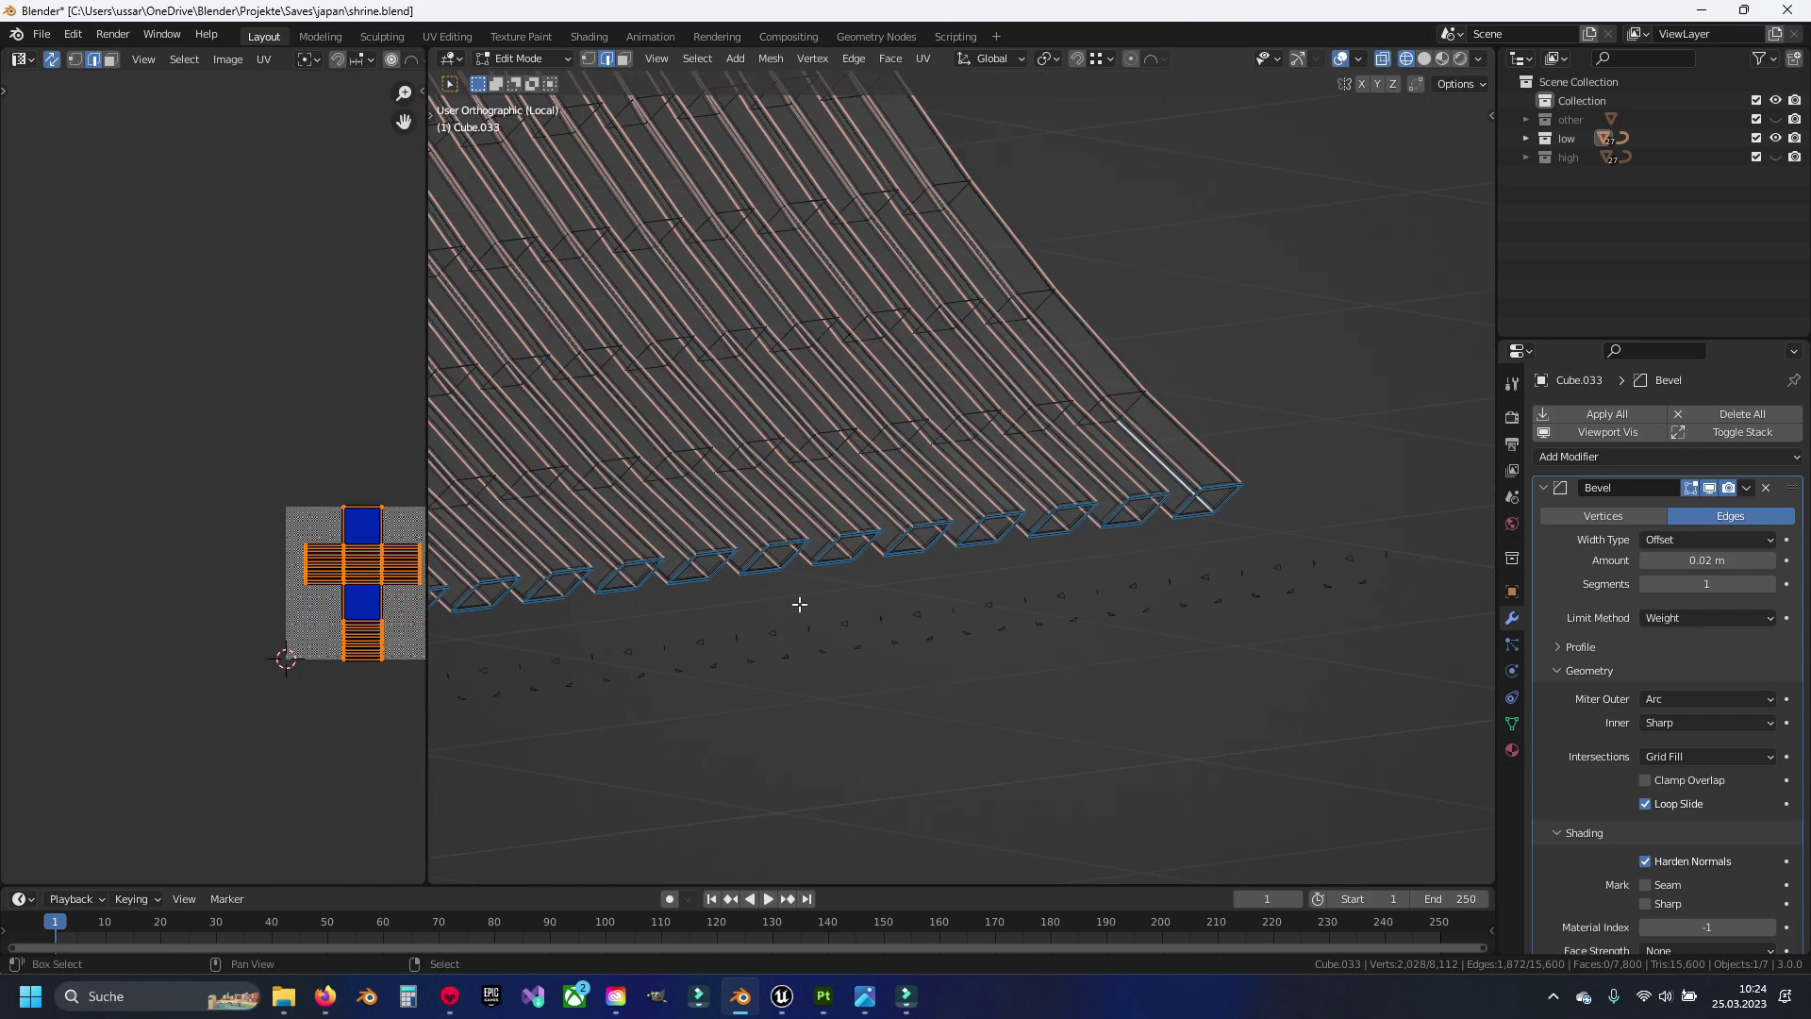
{"action": "key", "text": "shift+z"}
{"action": "scroll", "coordinate": [1362, 494], "scroll_direction": "up", "scroll_amount": 4}
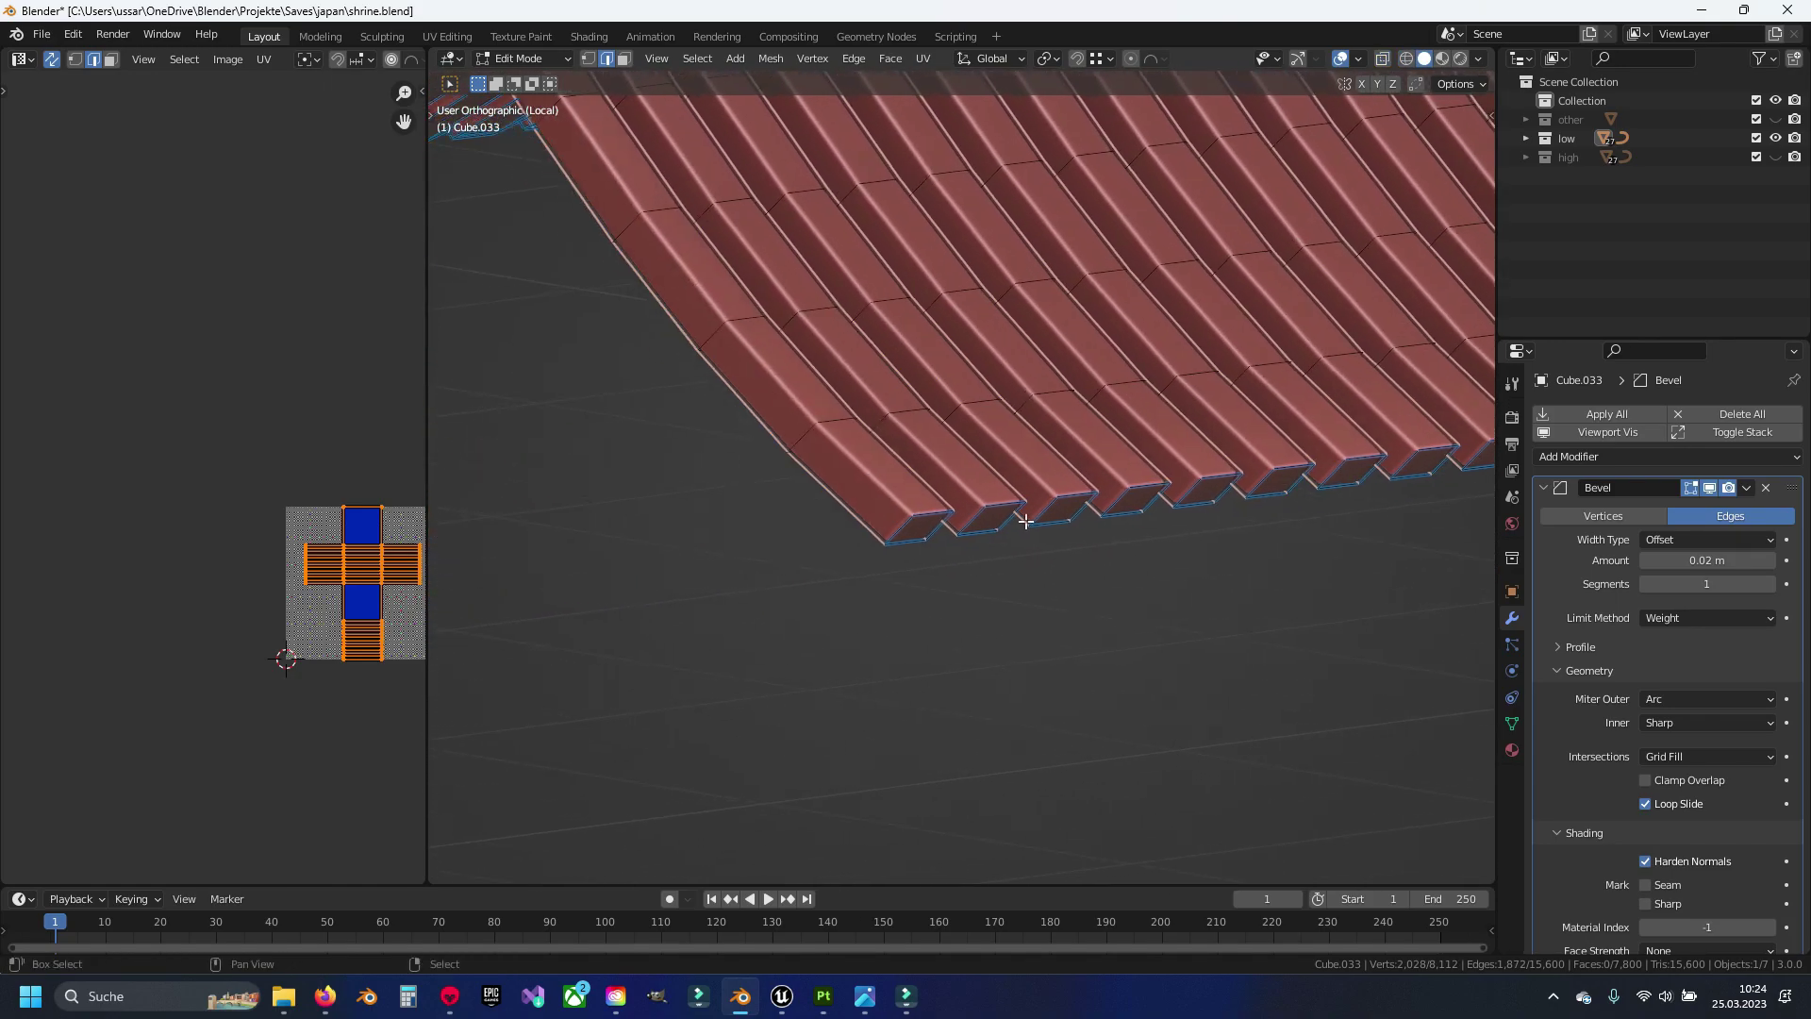
{"action": "scroll", "coordinate": [893, 517], "scroll_direction": "down", "scroll_amount": 3}
{"action": "scroll", "coordinate": [866, 358], "scroll_direction": "up", "scroll_amount": 5}
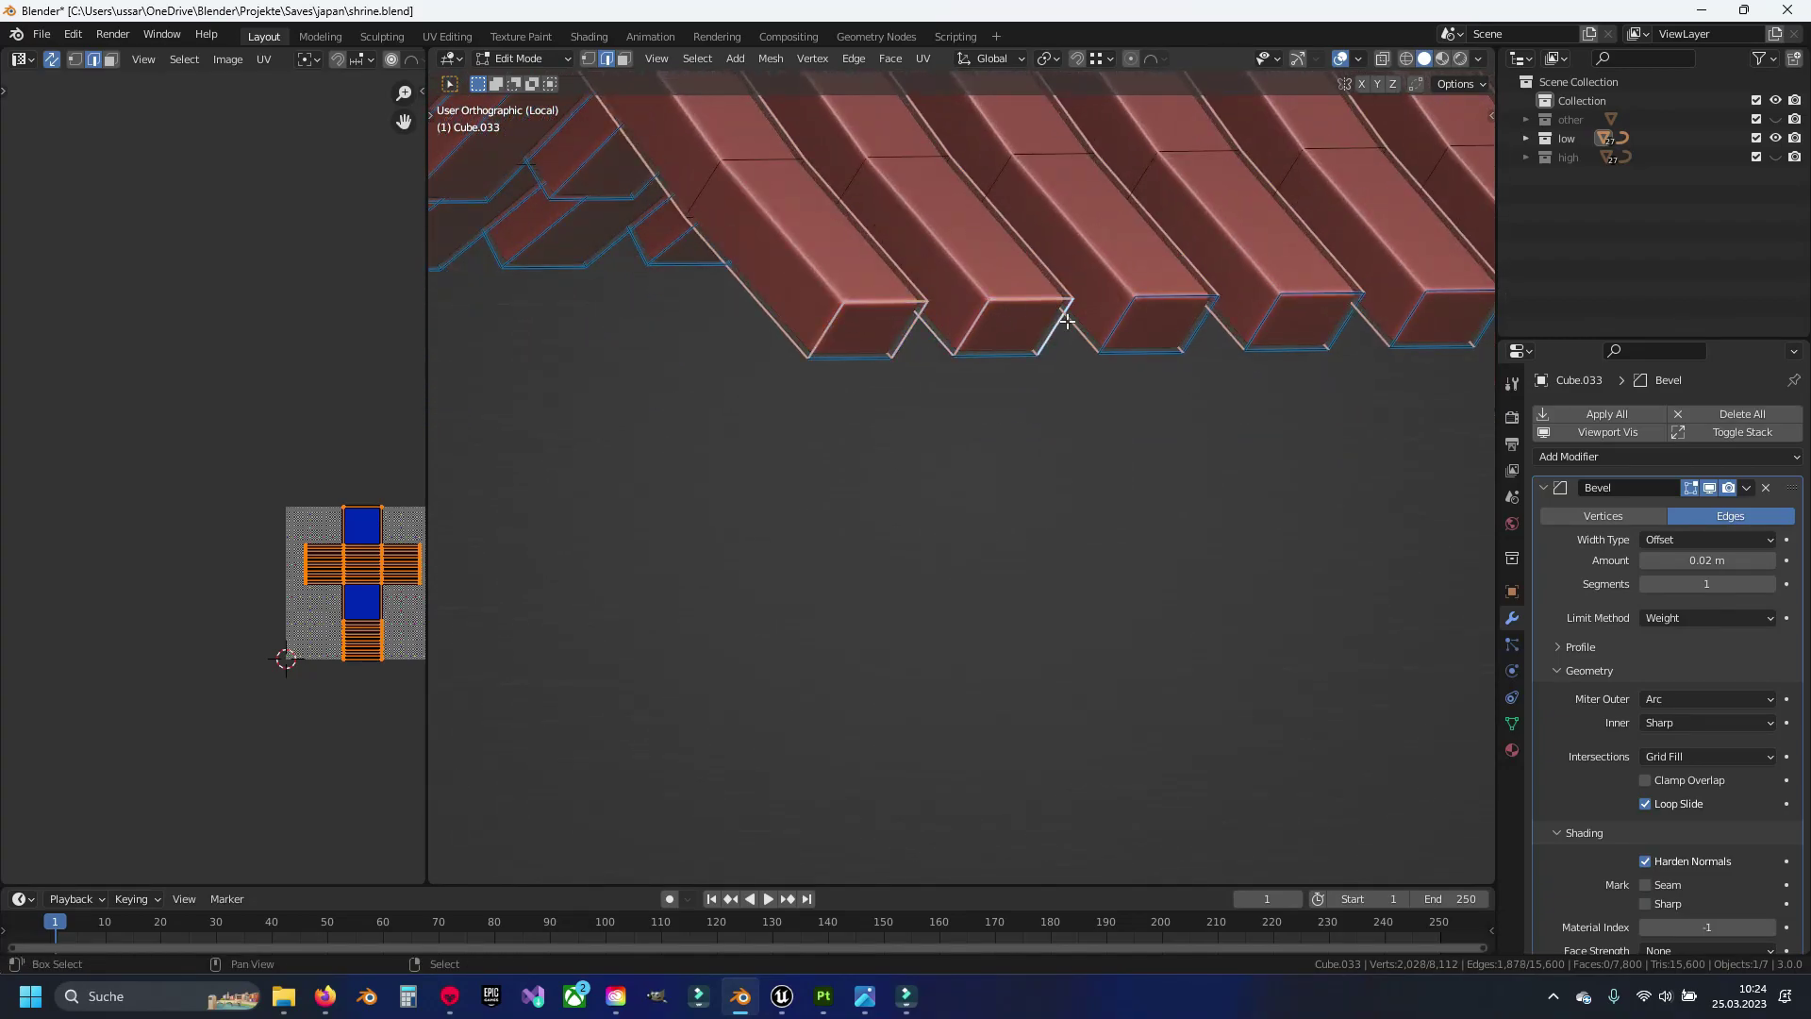
Add the lower end edge of each beam to the selection, growing it to 1,988 edges
{"action": "left_click", "coordinate": [1344, 313], "text": "shift"}
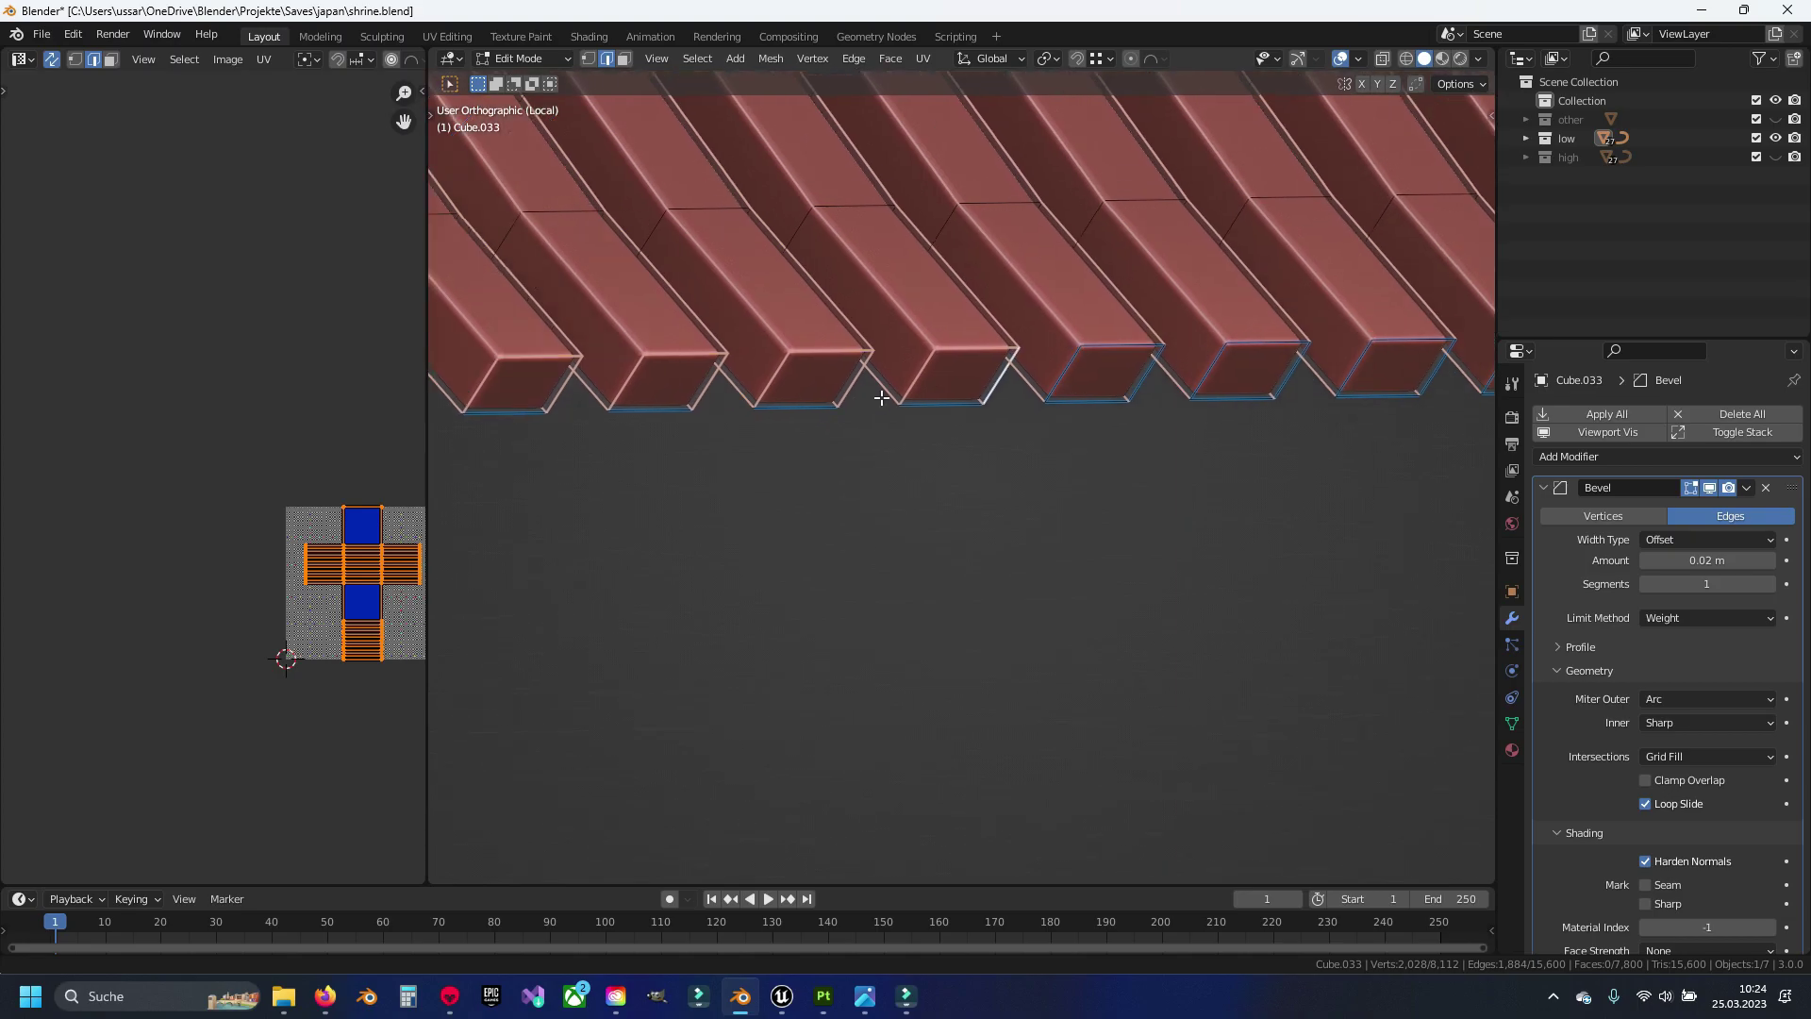
{"action": "middle_click_drag", "start_coordinate": [1344, 313], "coordinate": [689, 439], "text": "shift"}
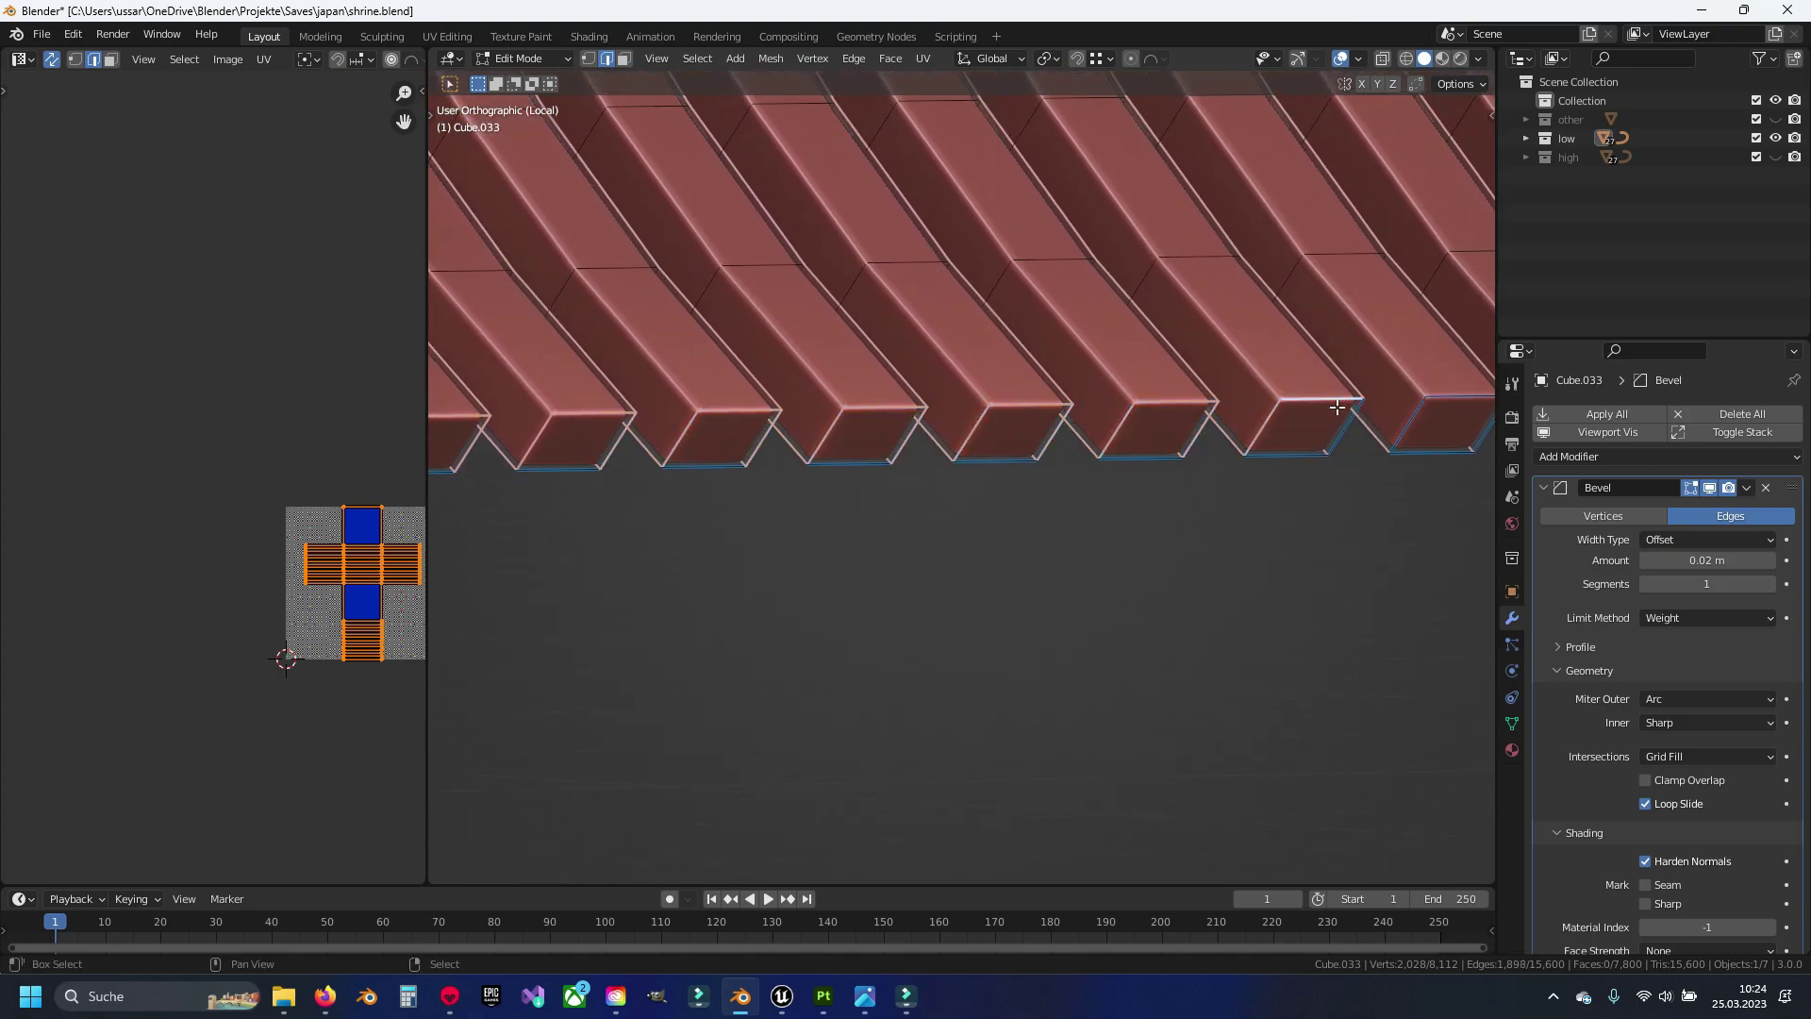
{"action": "left_click", "coordinate": [1411, 409], "text": "shift"}
{"action": "middle_click_drag", "start_coordinate": [1411, 409], "coordinate": [642, 464], "text": "shift"}
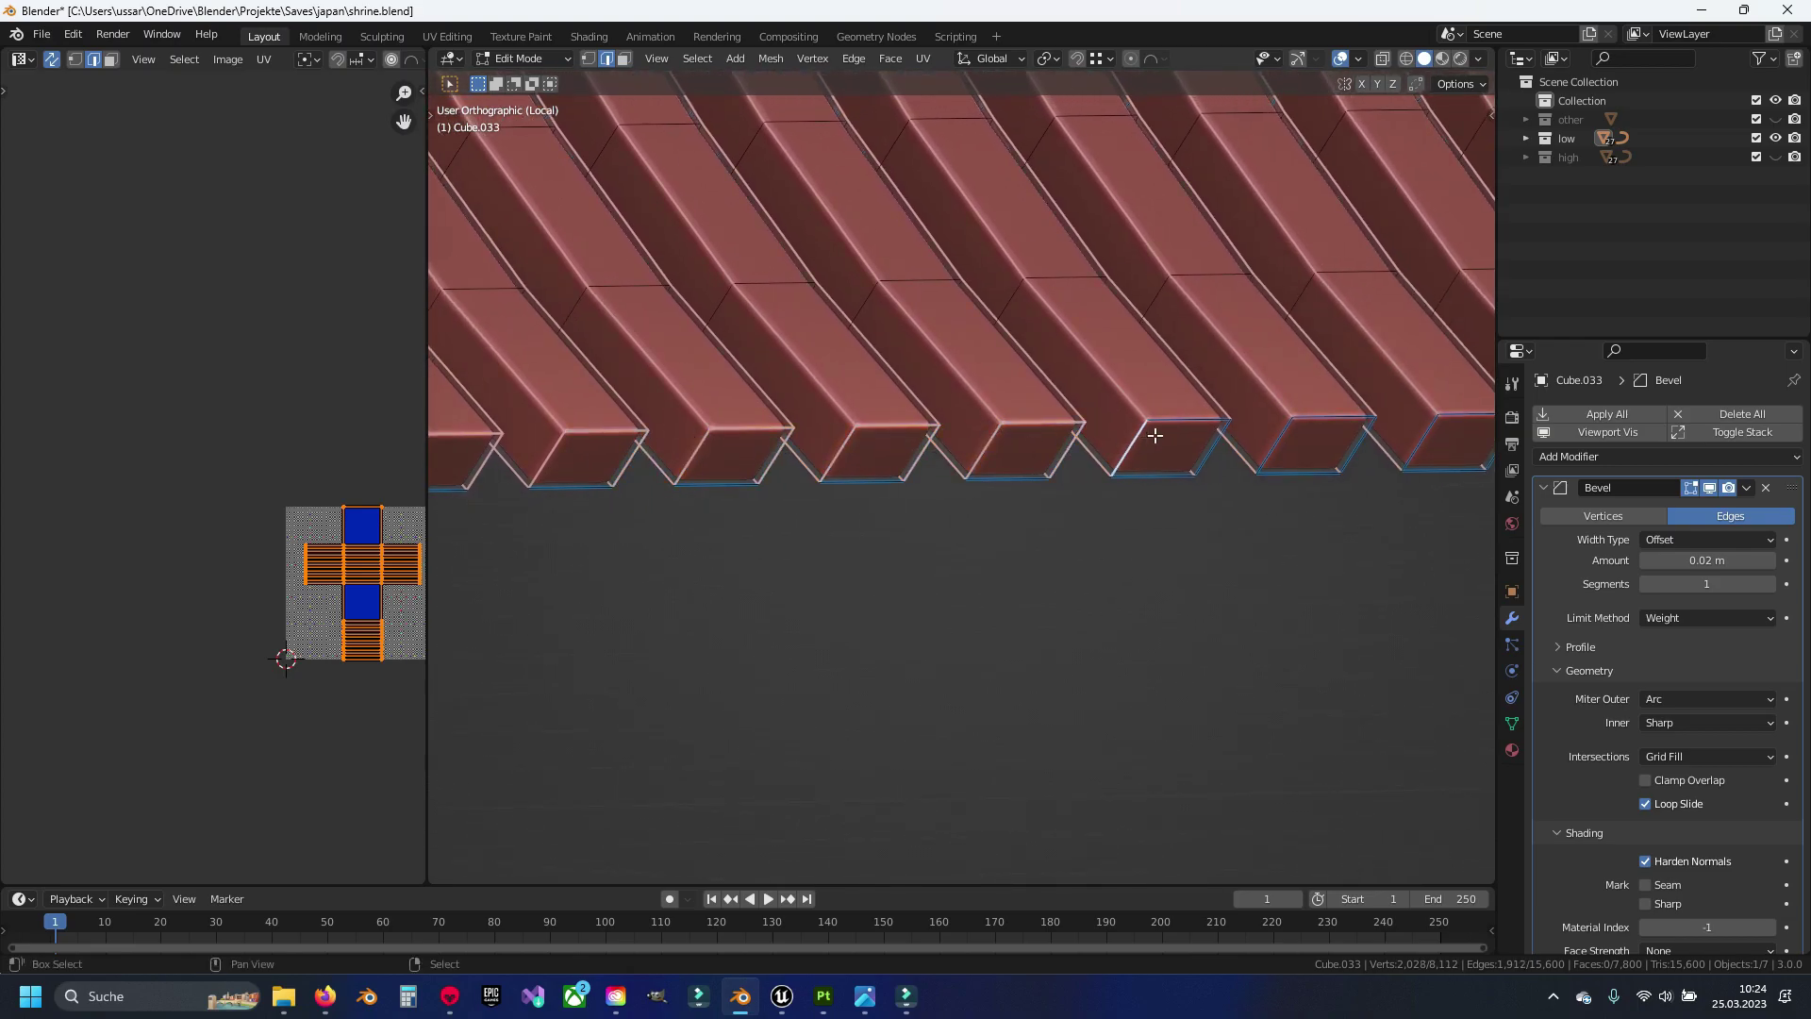
{"action": "left_click", "coordinate": [1412, 425], "text": "shift"}
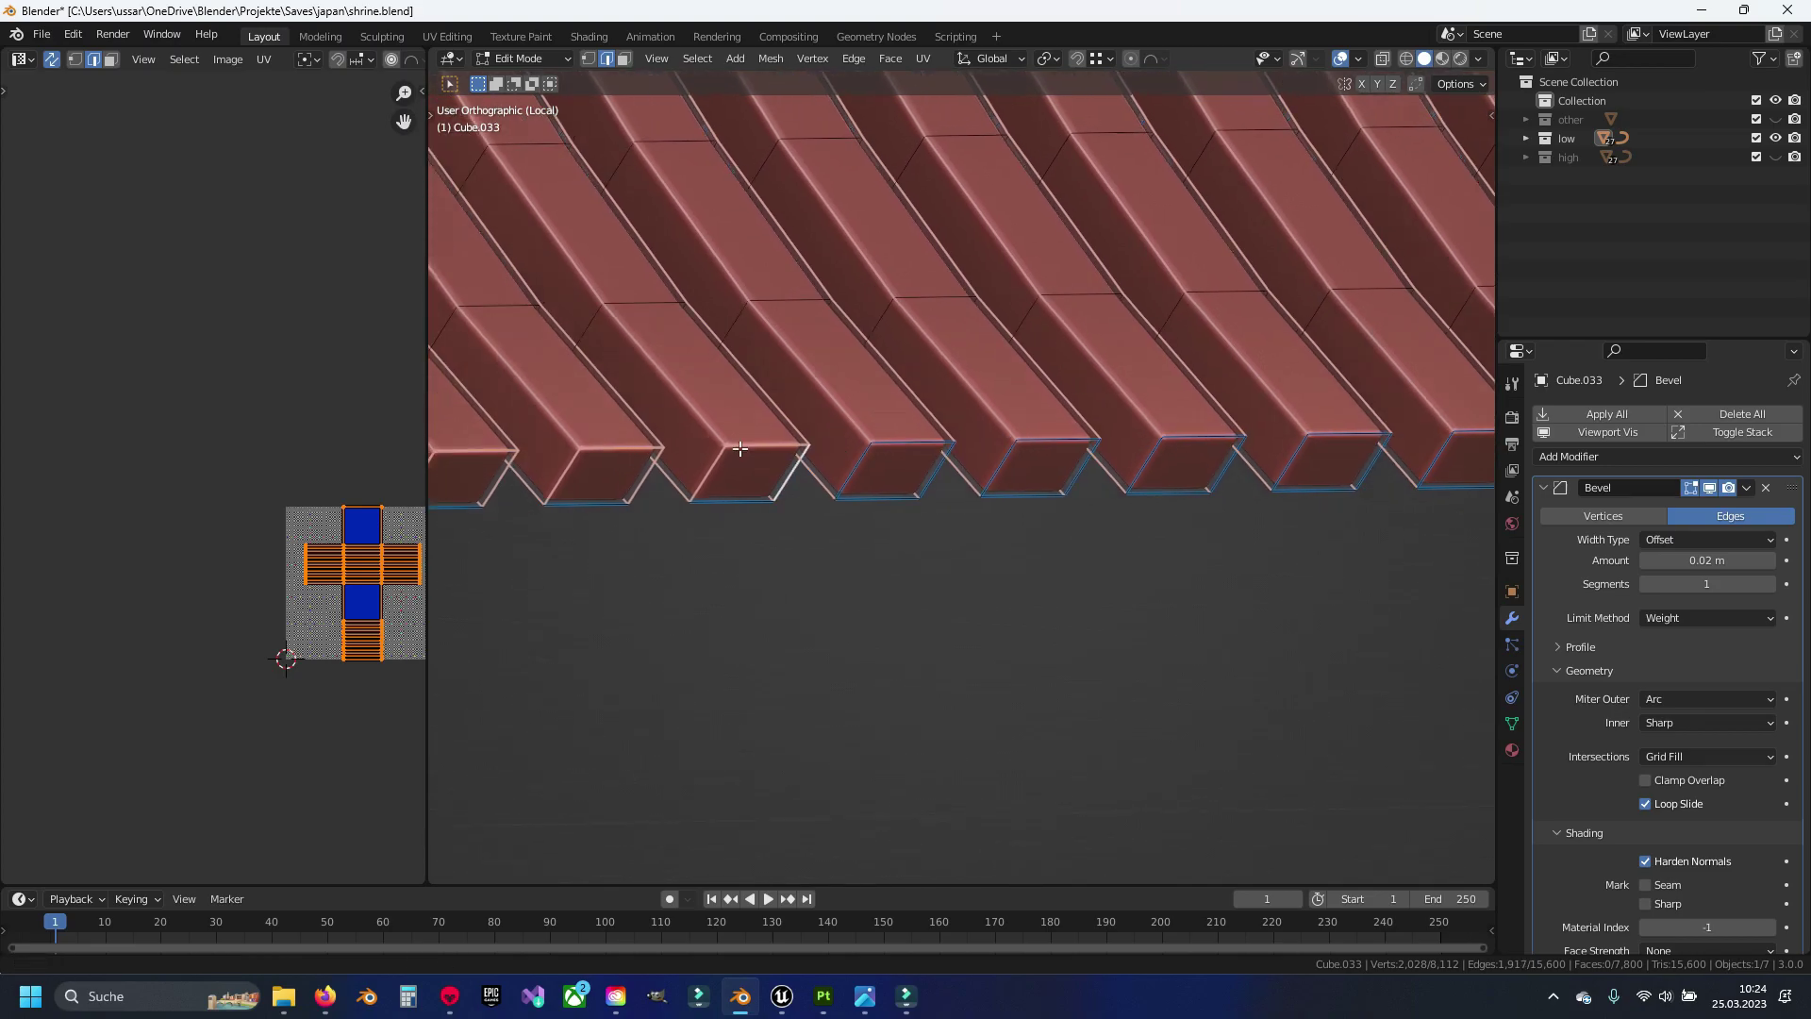
{"action": "middle_click_drag", "start_coordinate": [1412, 424], "coordinate": [647, 468], "text": "shift"}
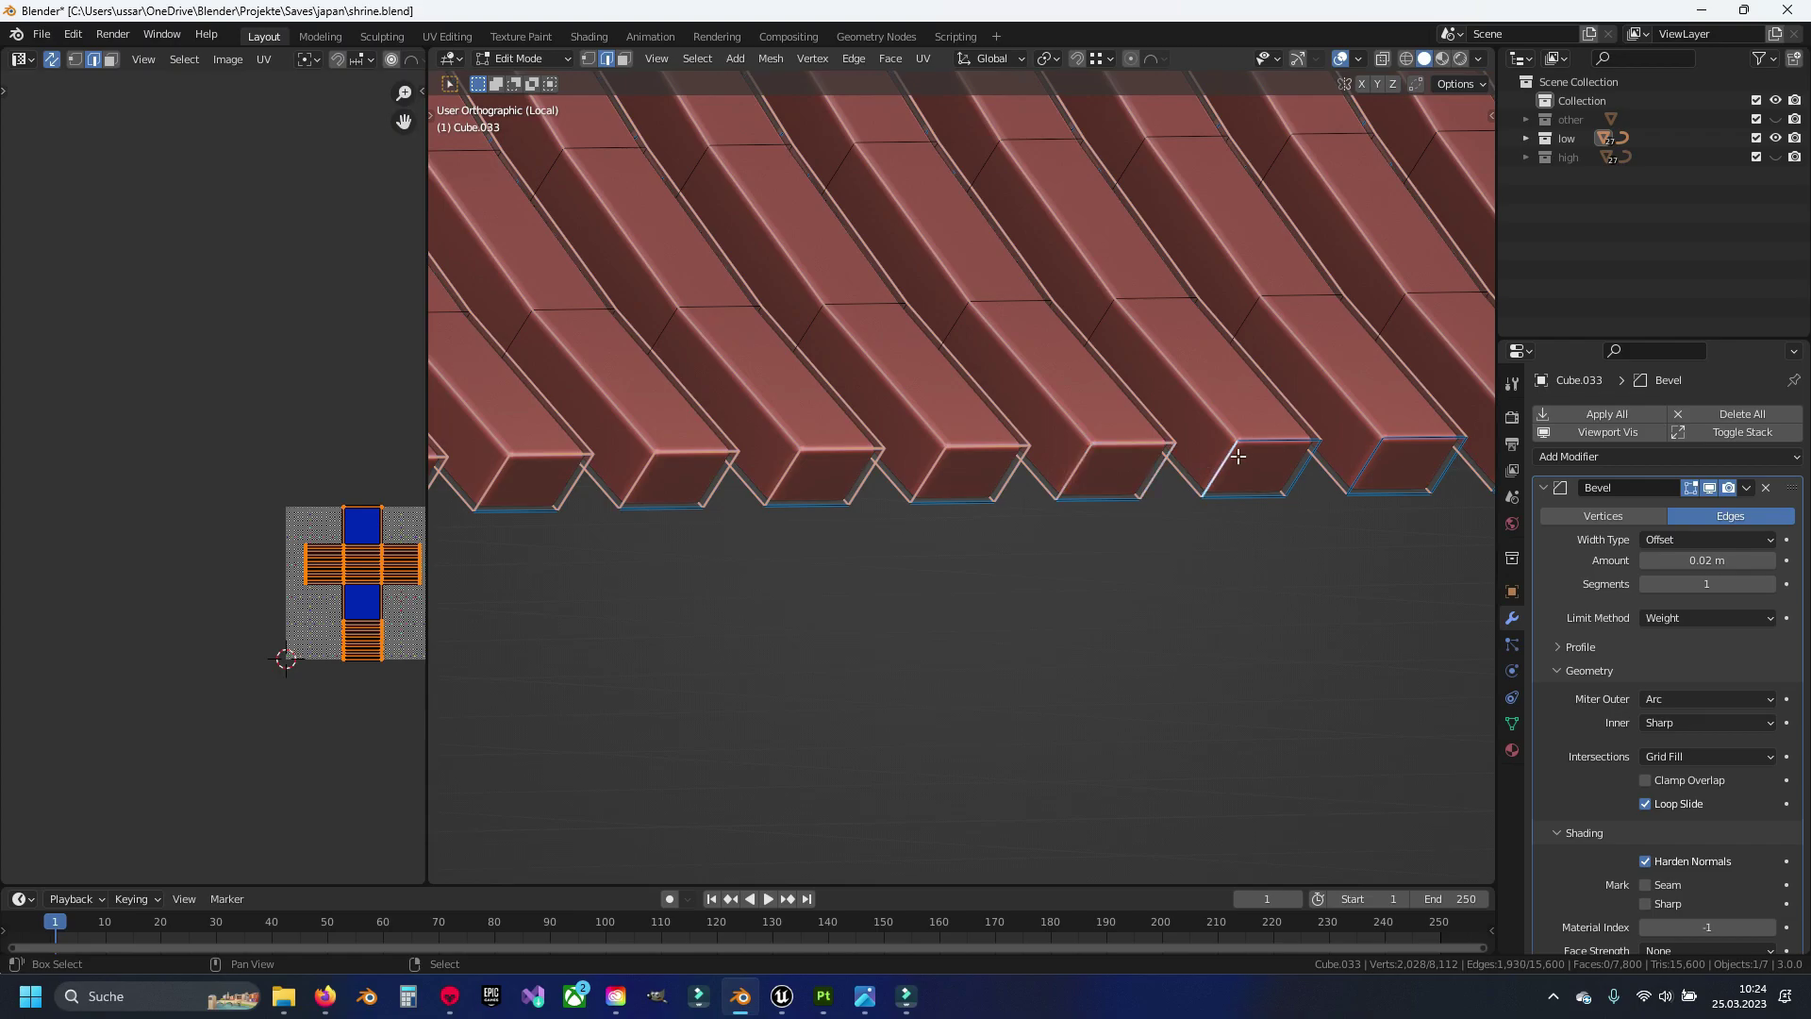
{"action": "left_click", "coordinate": [1422, 441], "text": "shift"}
{"action": "middle_click_drag", "start_coordinate": [1422, 442], "coordinate": [566, 455], "text": "shift"}
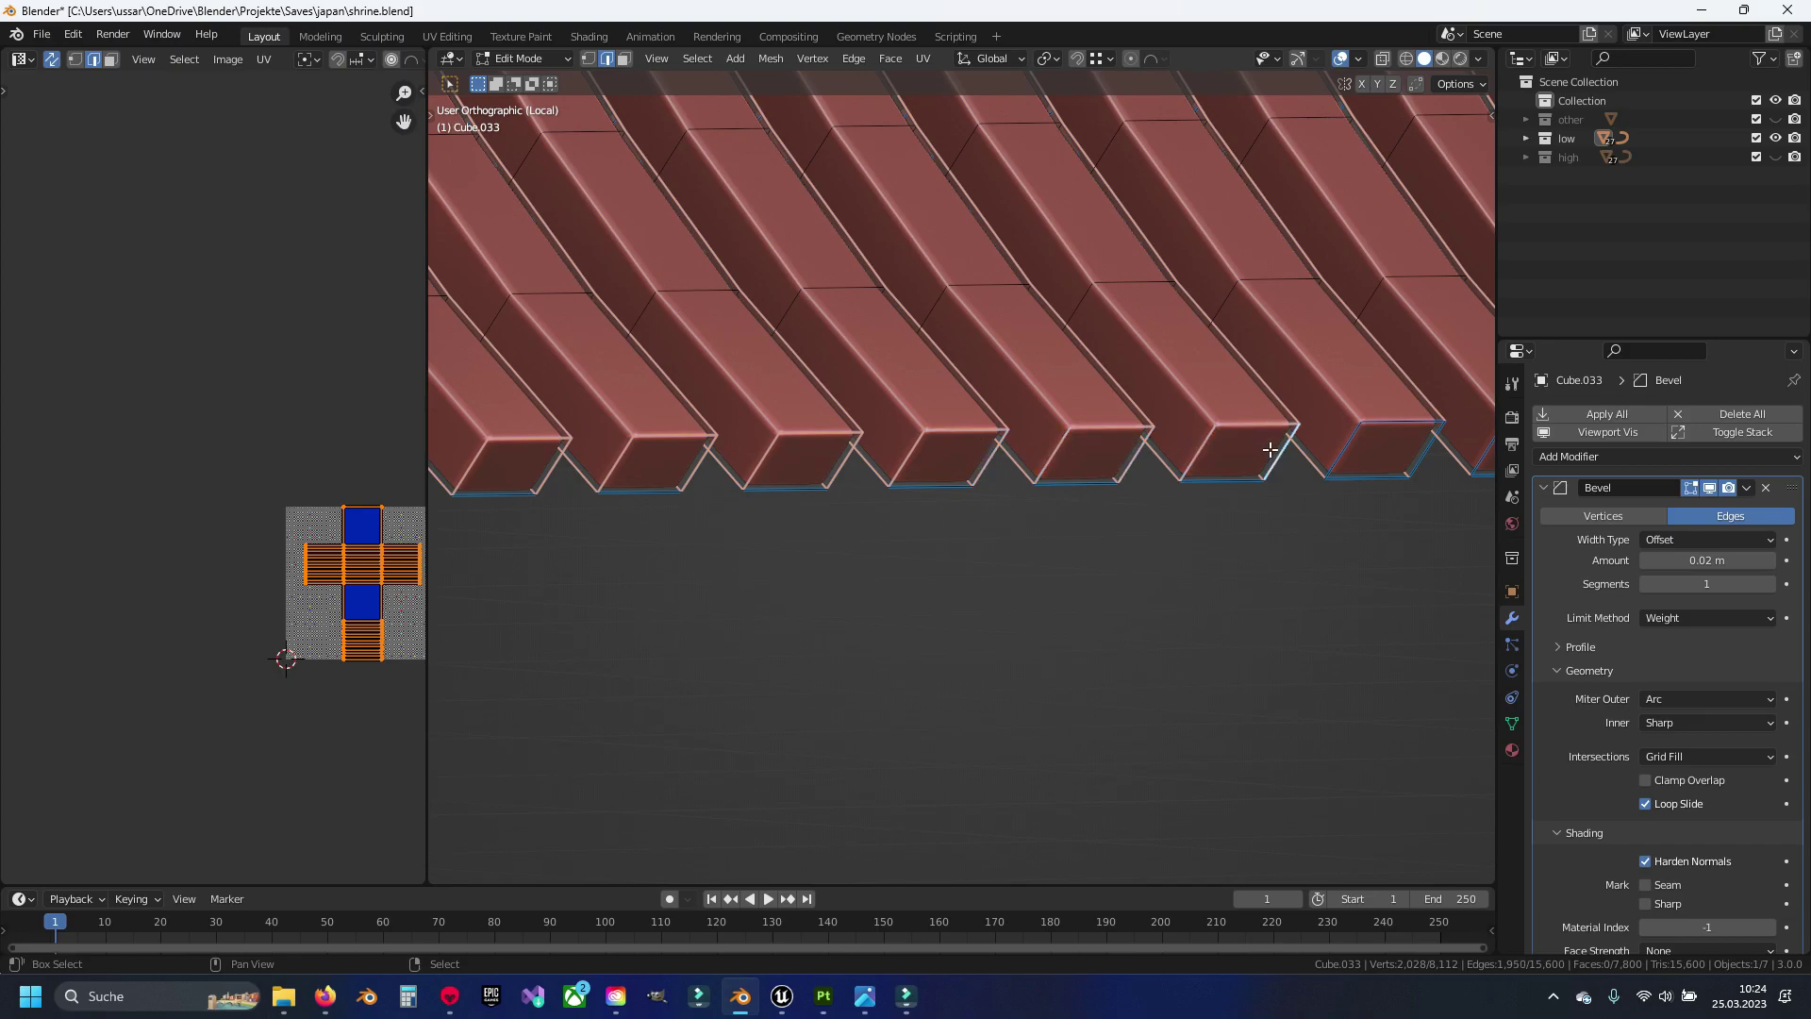
{"action": "middle_click_drag", "start_coordinate": [1414, 444], "coordinate": [602, 454], "text": "shift"}
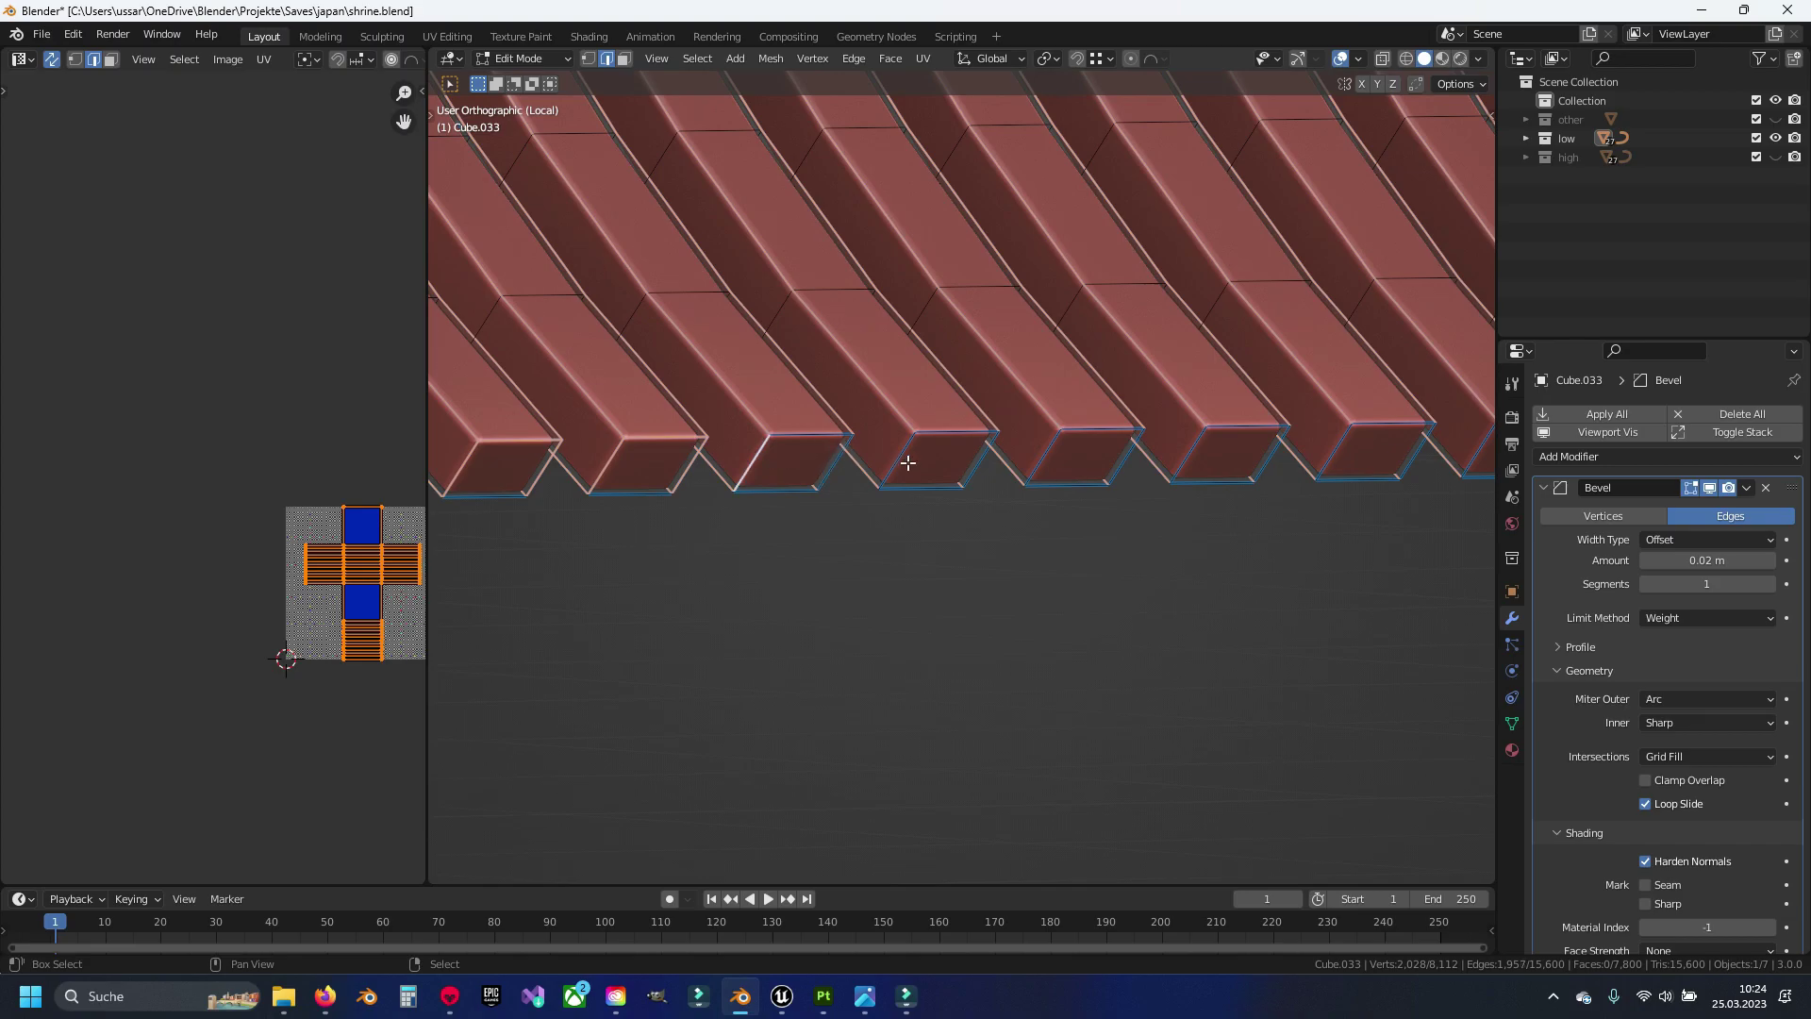
{"action": "middle_click_drag", "start_coordinate": [1006, 469], "coordinate": [820, 455], "text": "shift"}
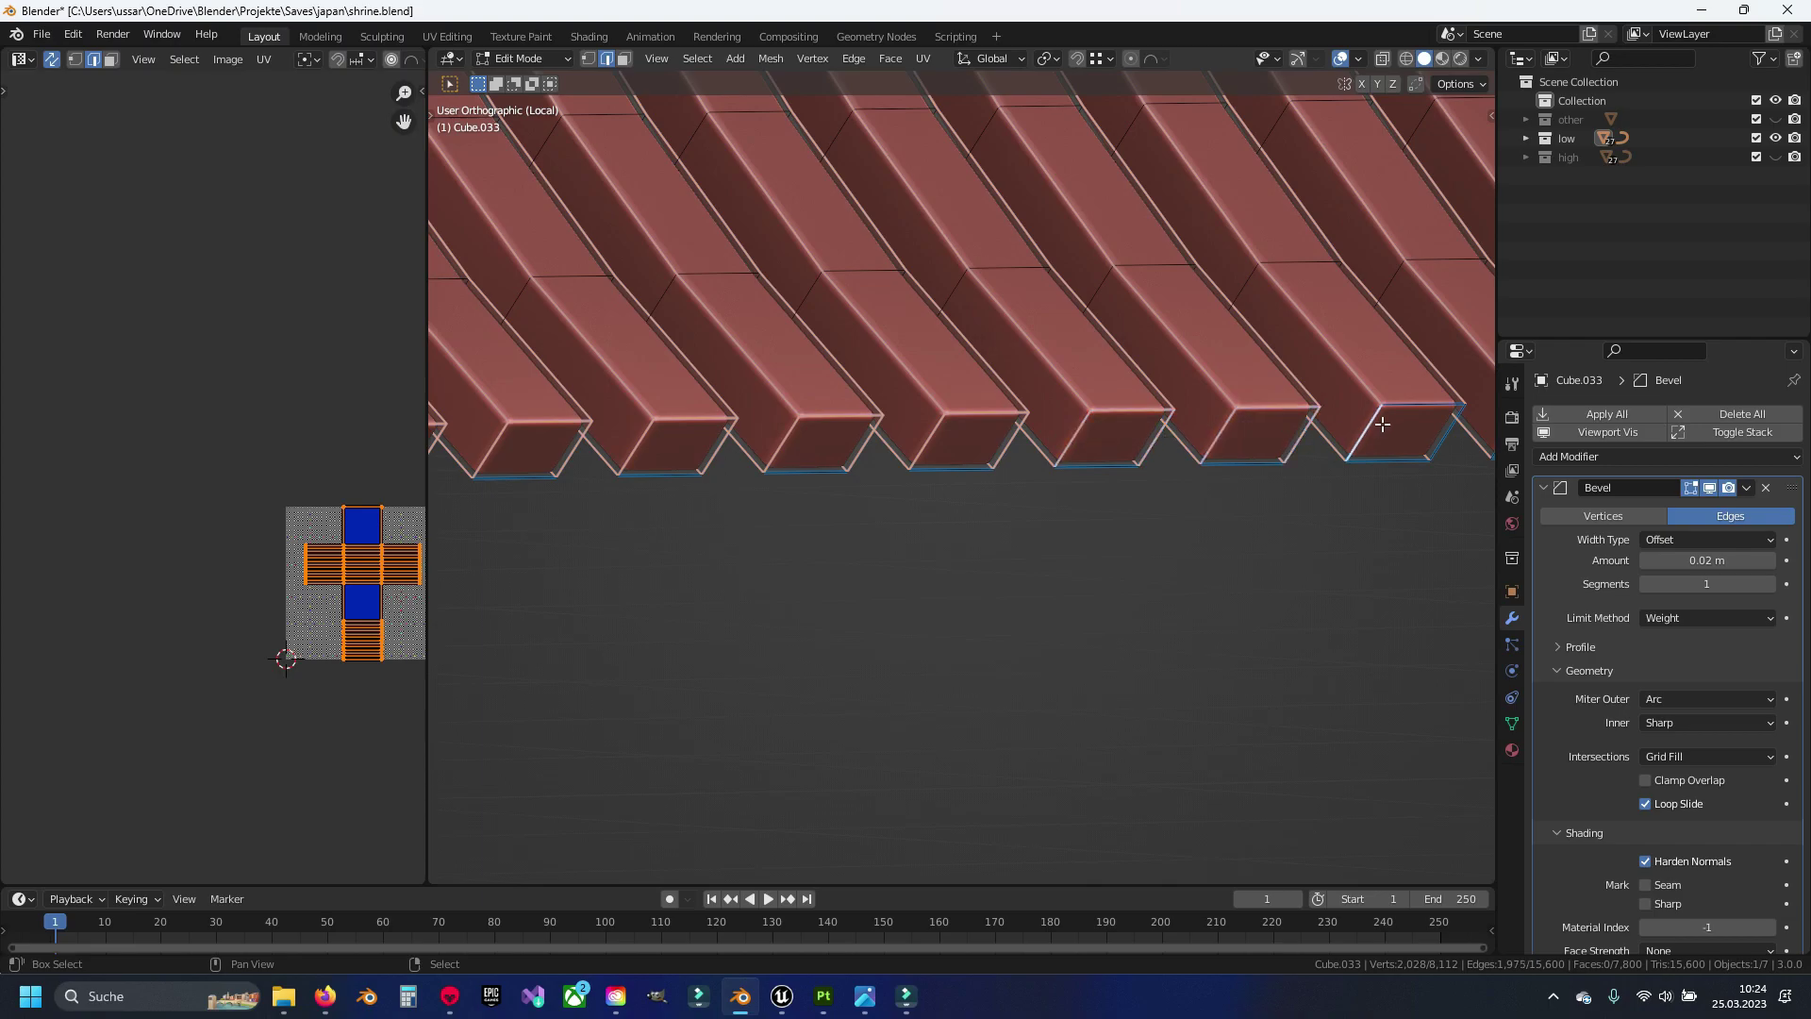
{"action": "middle_click_drag", "start_coordinate": [1451, 438], "coordinate": [596, 476], "text": "shift"}
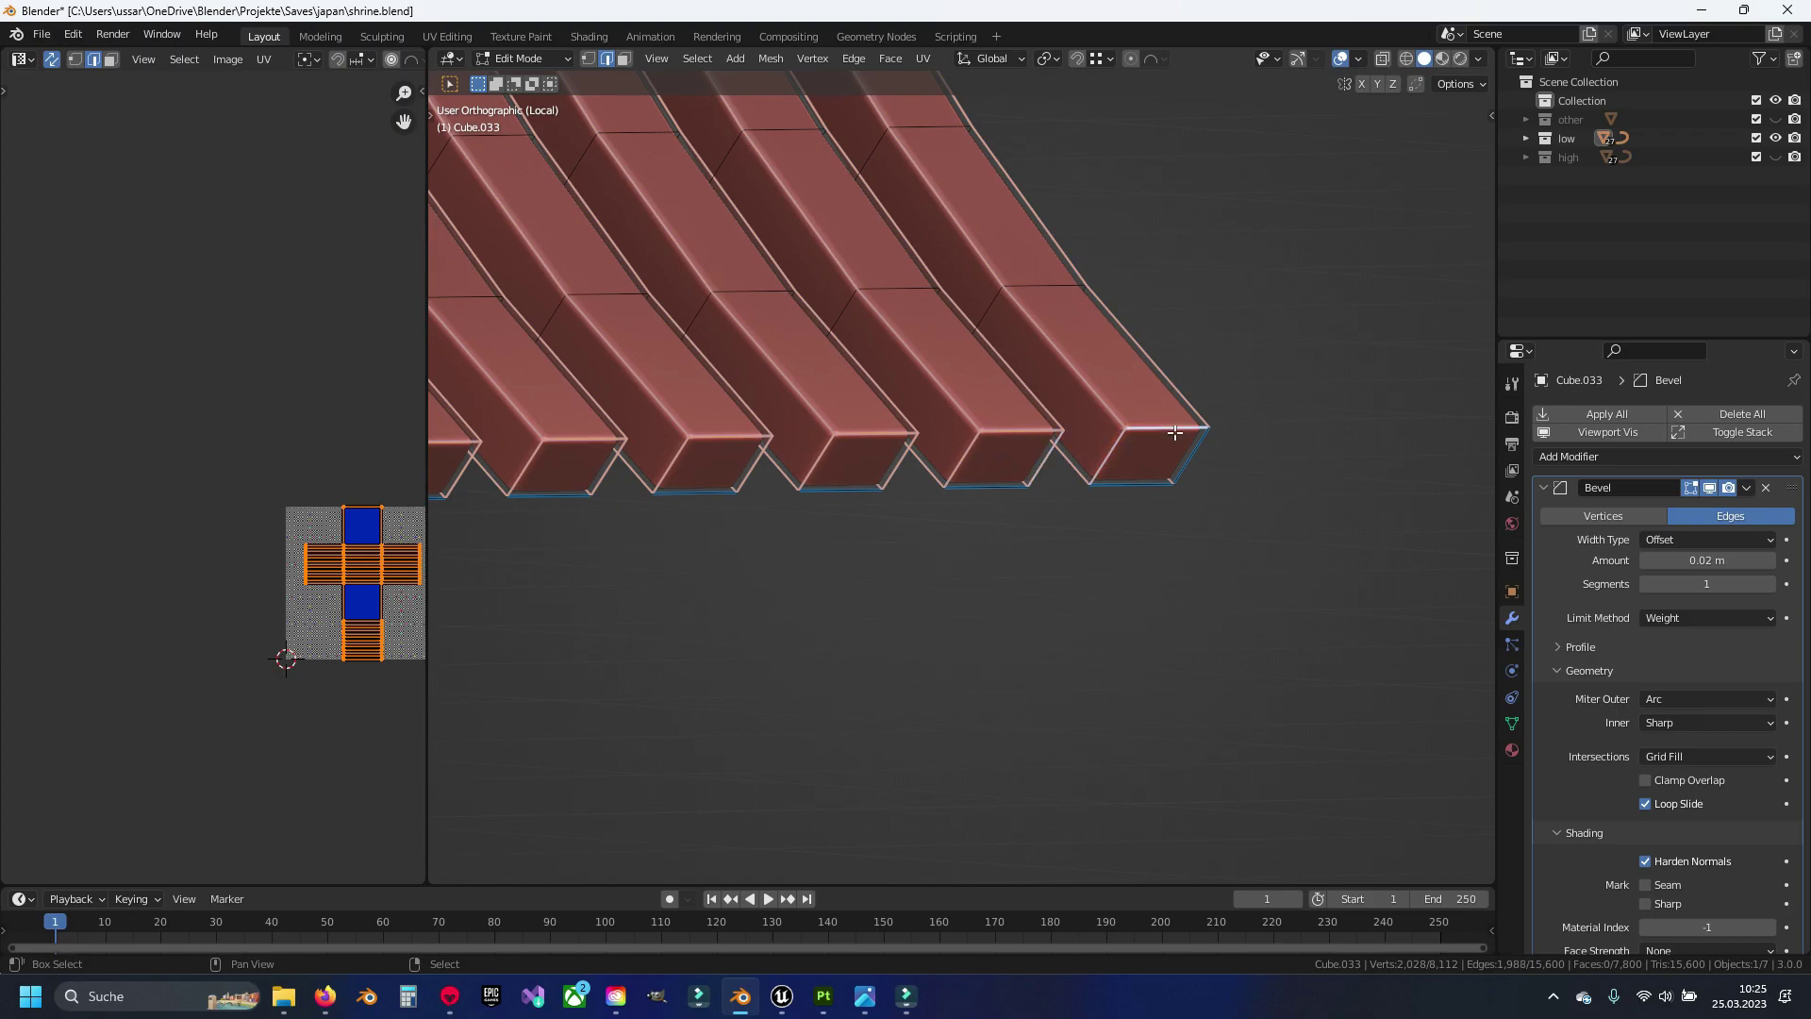
Unwrap the whole tile mesh into UV islands and reveal its hidden parts
{"action": "key", "text": "a"}
{"action": "key", "text": "u"}
{"action": "left_click", "coordinate": [970, 426]}
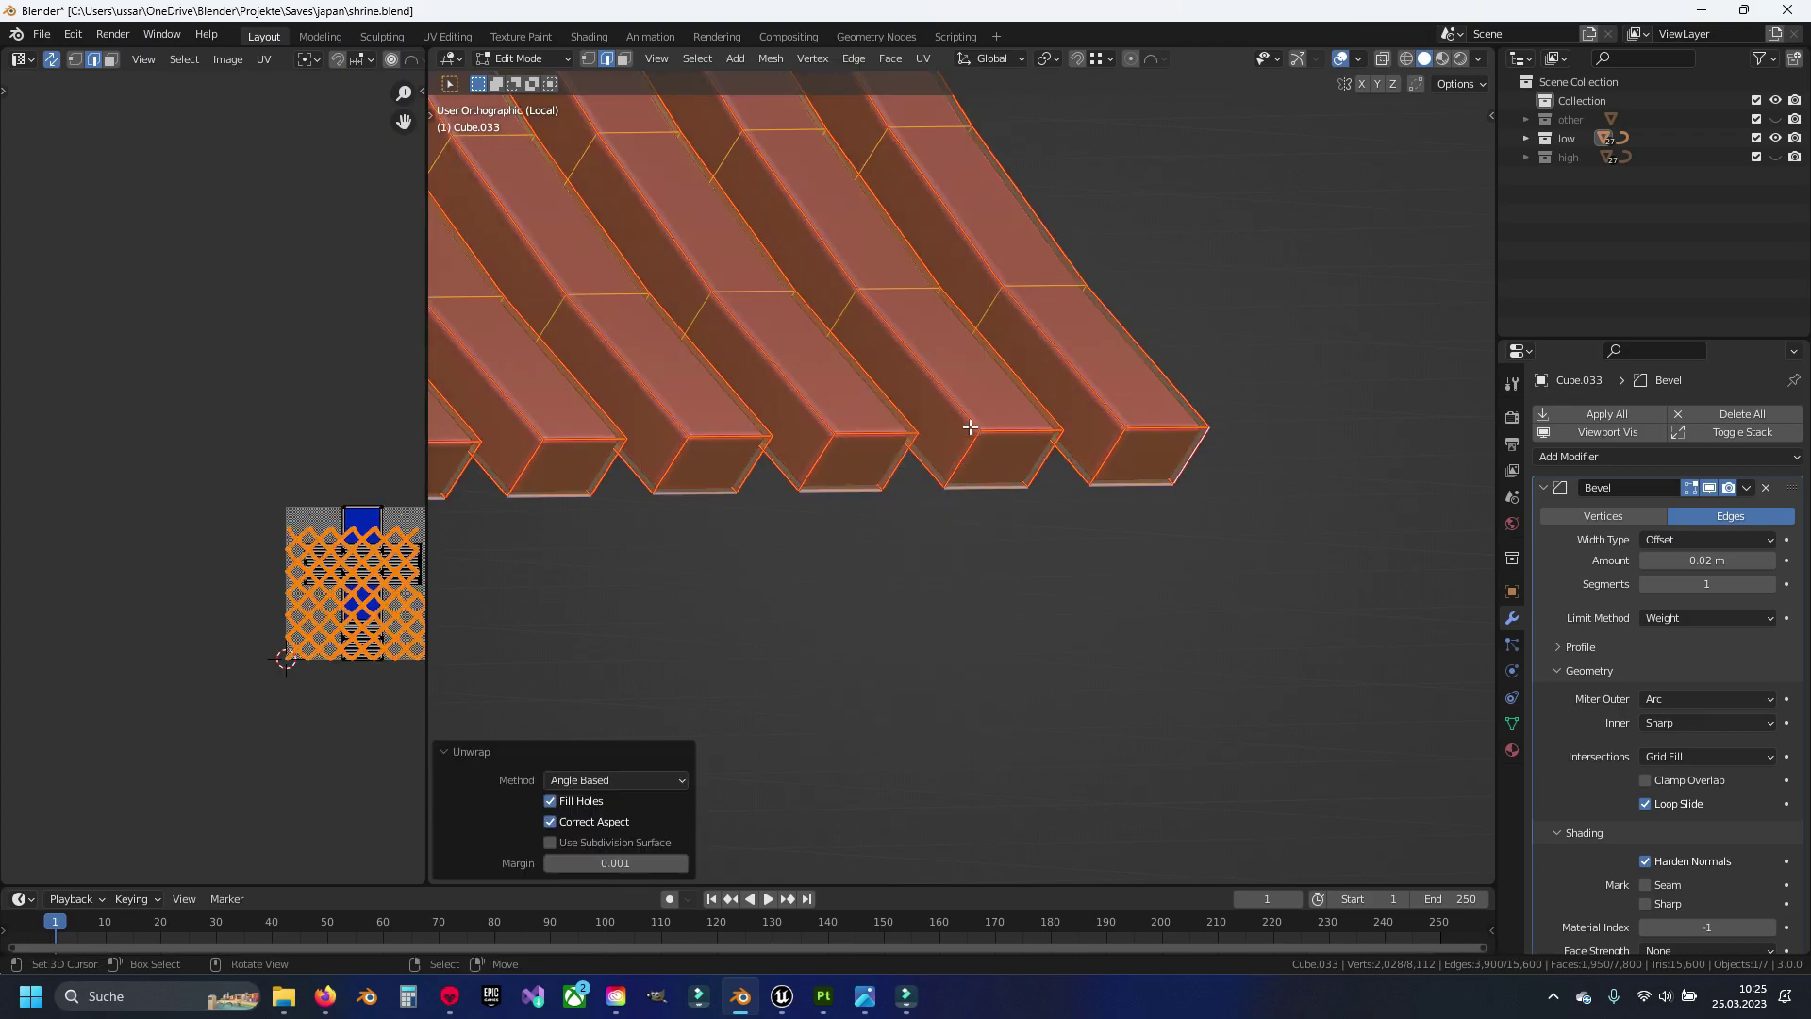
{"action": "key", "text": "alt+h"}
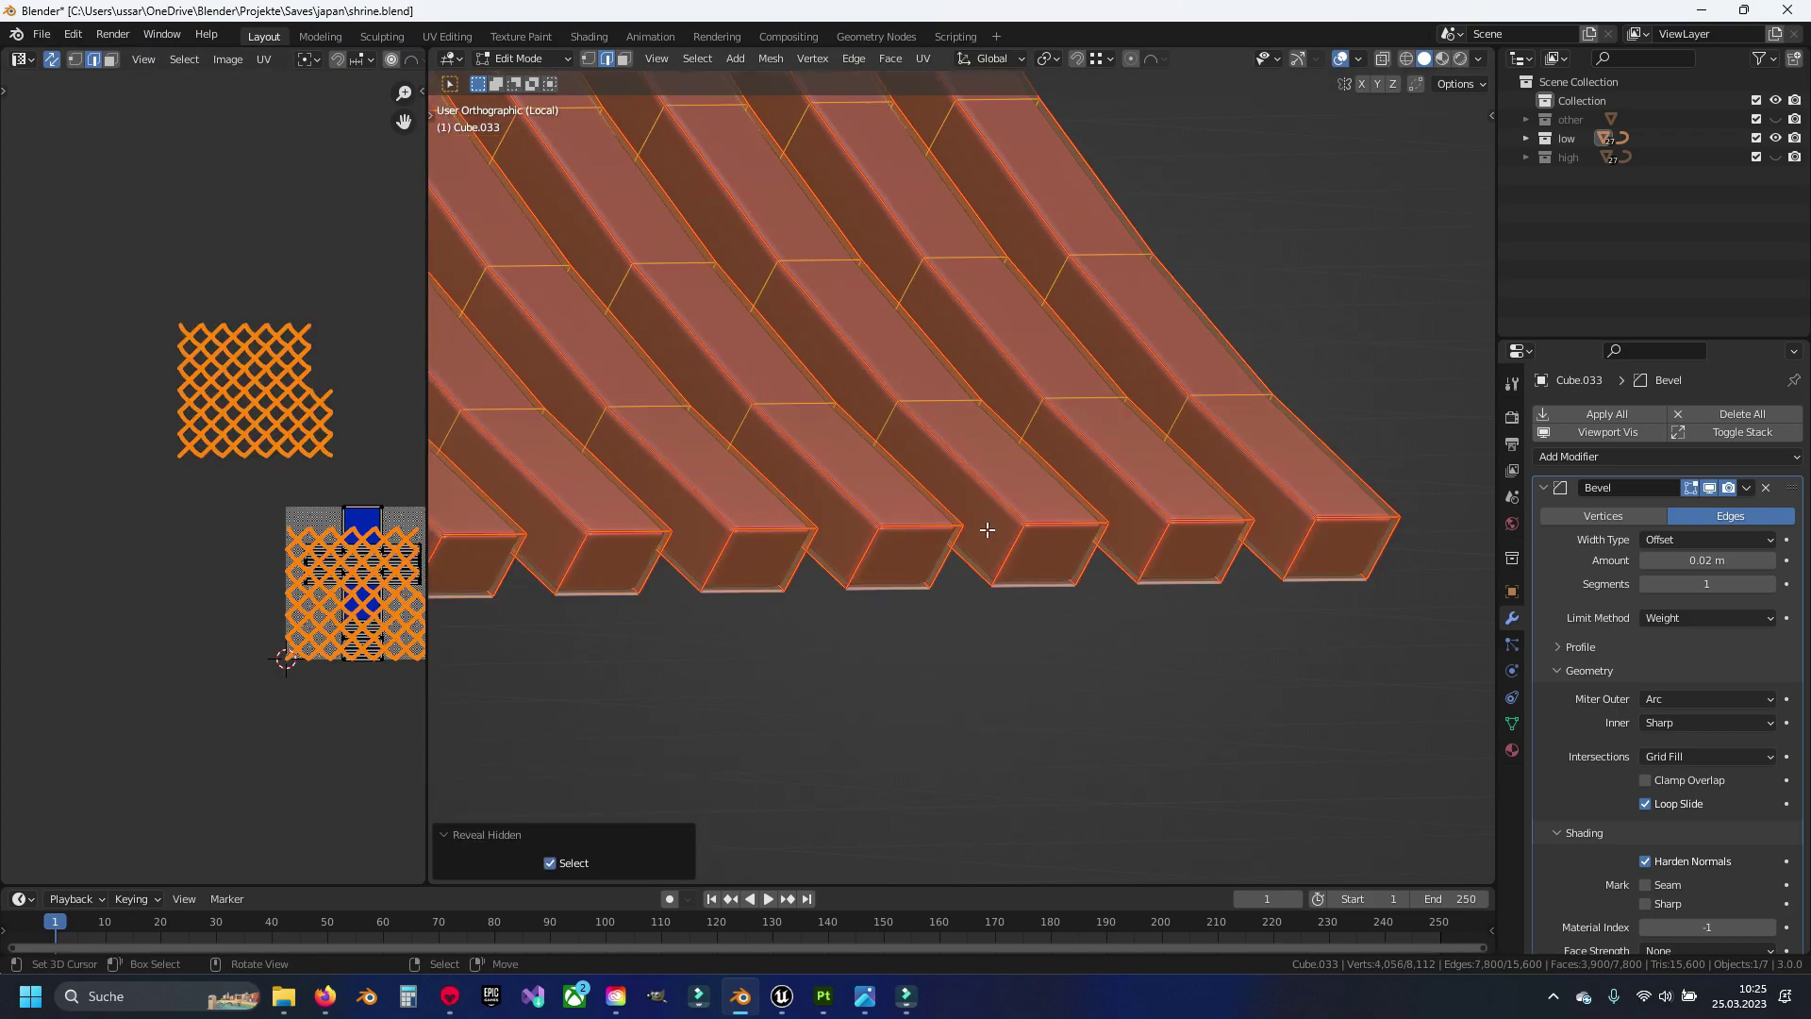
{"action": "scroll", "coordinate": [982, 525], "scroll_direction": "down", "scroll_amount": 5}
From top view in vertex mode, select all geometry linked to the selection
{"action": "middle_click_drag", "start_coordinate": [943, 432], "coordinate": [903, 483]}
{"action": "key", "text": "KP_7"}
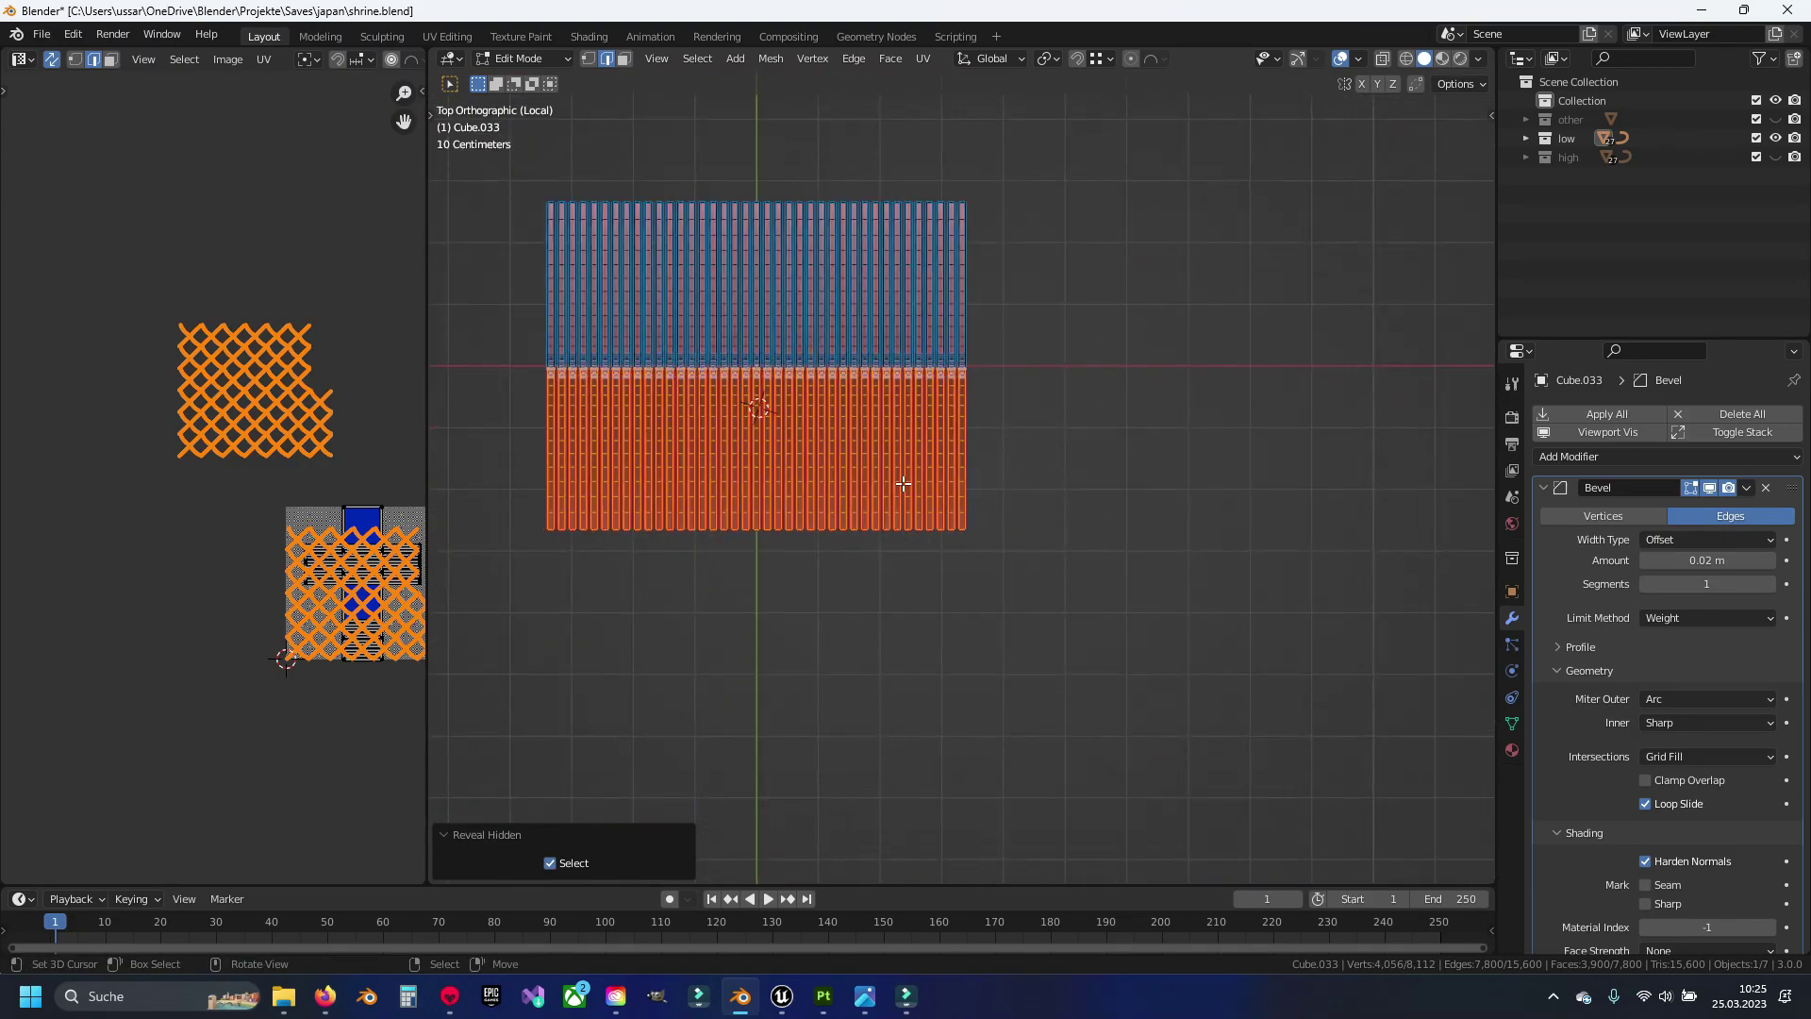
{"action": "key", "text": "1"}
{"action": "middle_click_drag", "start_coordinate": [556, 191], "coordinate": [635, 251], "text": "shift"}
{"action": "key", "text": "ctrl+l"}
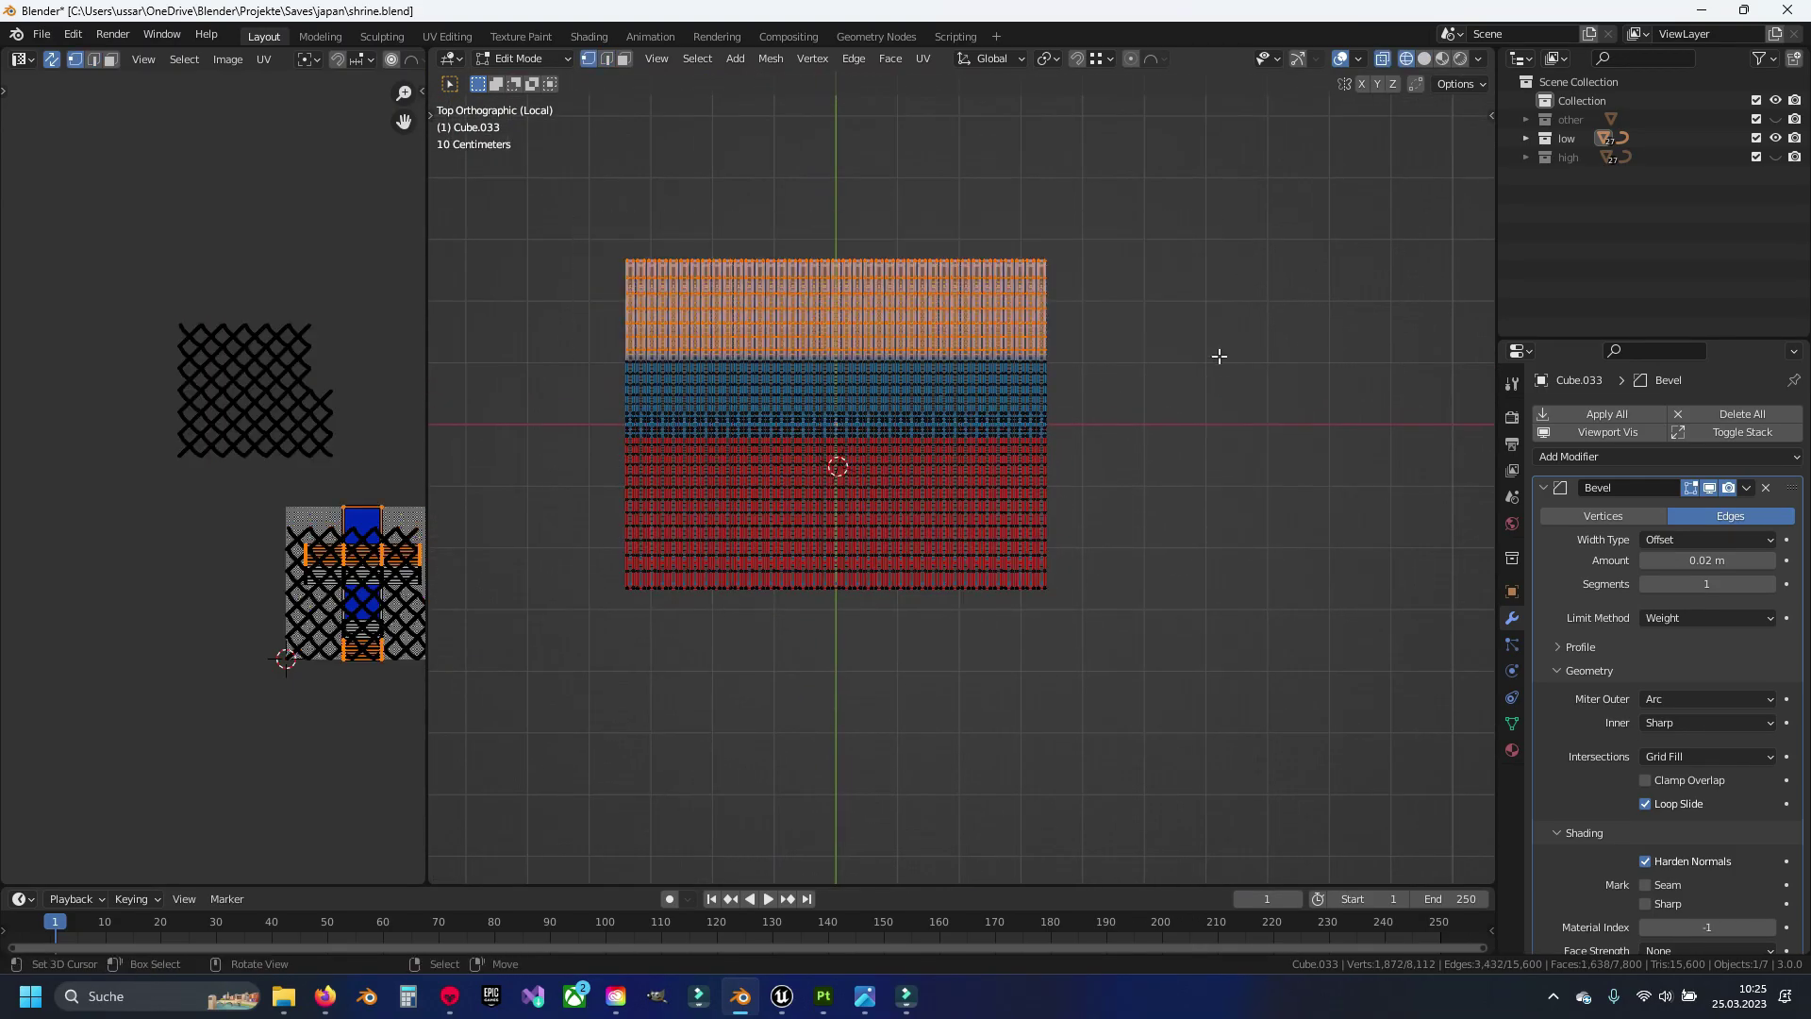
Box-select the tile columns to add them to the selection
{"action": "right_click", "coordinate": [1219, 355]}
{"action": "scroll", "coordinate": [964, 478], "scroll_direction": "up", "scroll_amount": 2}
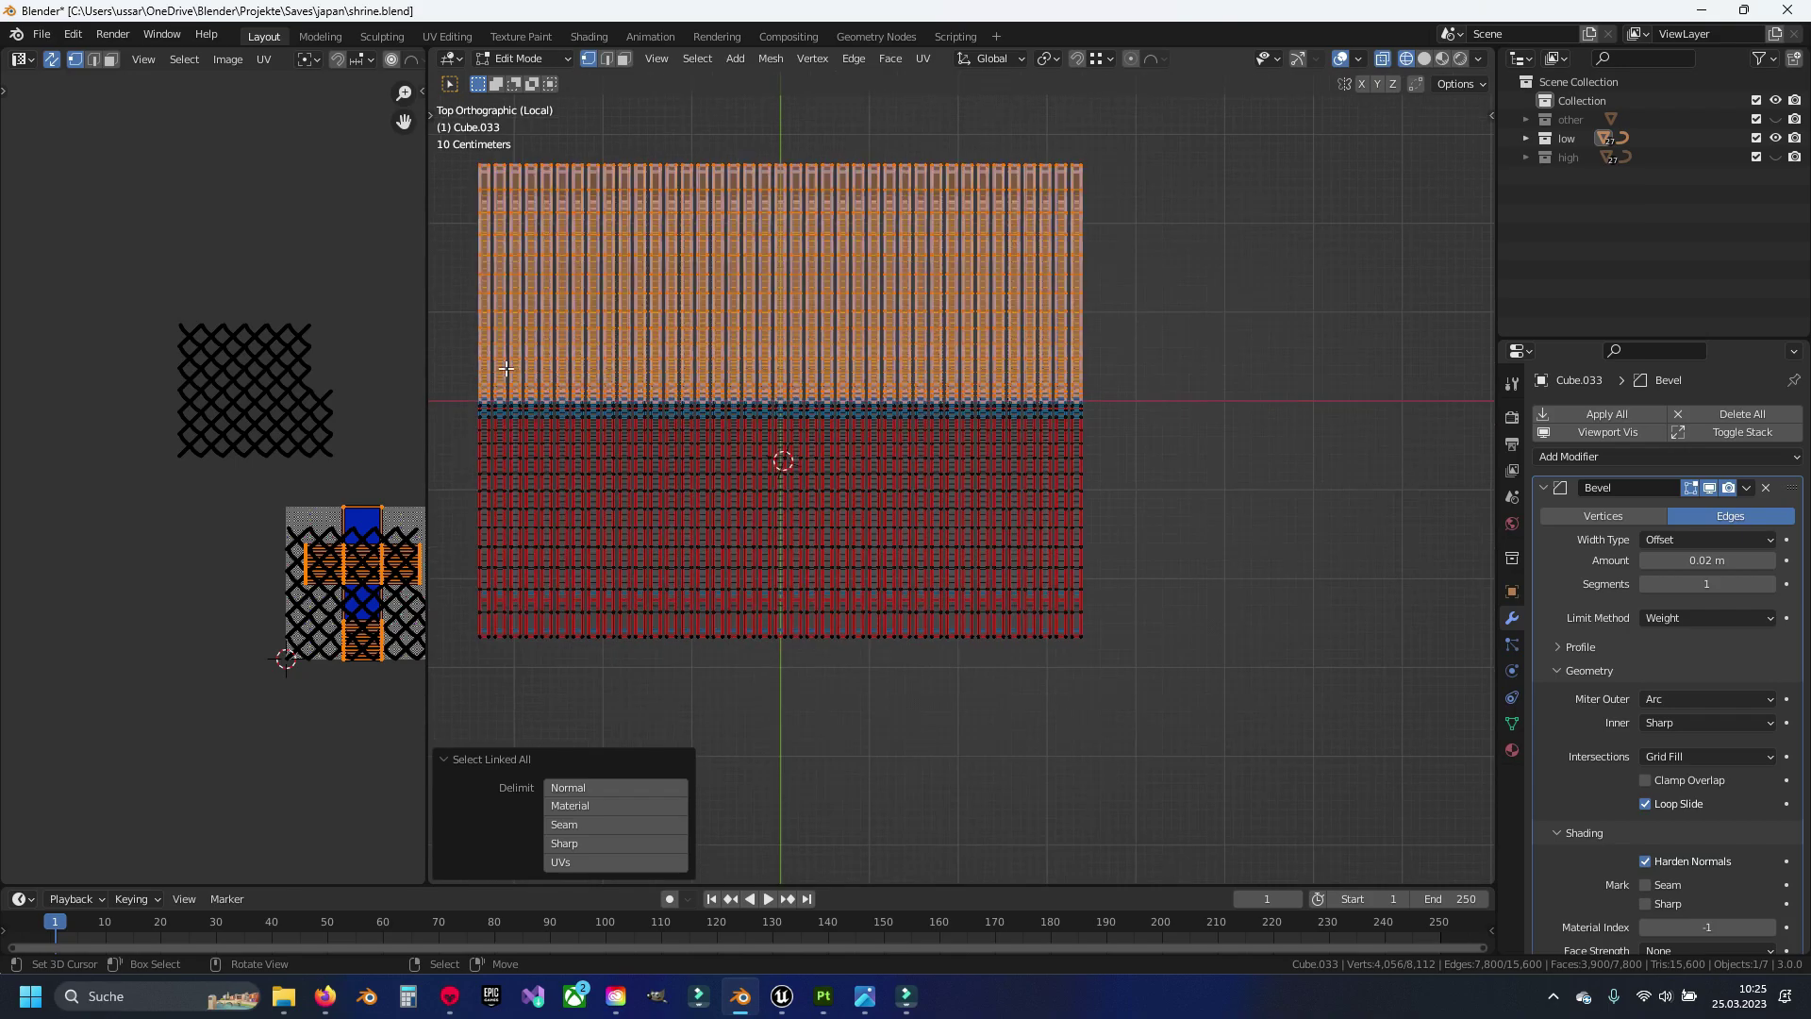
{"action": "key", "text": "b"}
{"action": "left_click_drag", "start_coordinate": [1142, 427], "coordinate": [434, 359]}
{"action": "scroll", "coordinate": [905, 453], "scroll_direction": "down", "scroll_amount": 1}
{"action": "scroll", "coordinate": [905, 424], "scroll_direction": "up", "scroll_amount": 4}
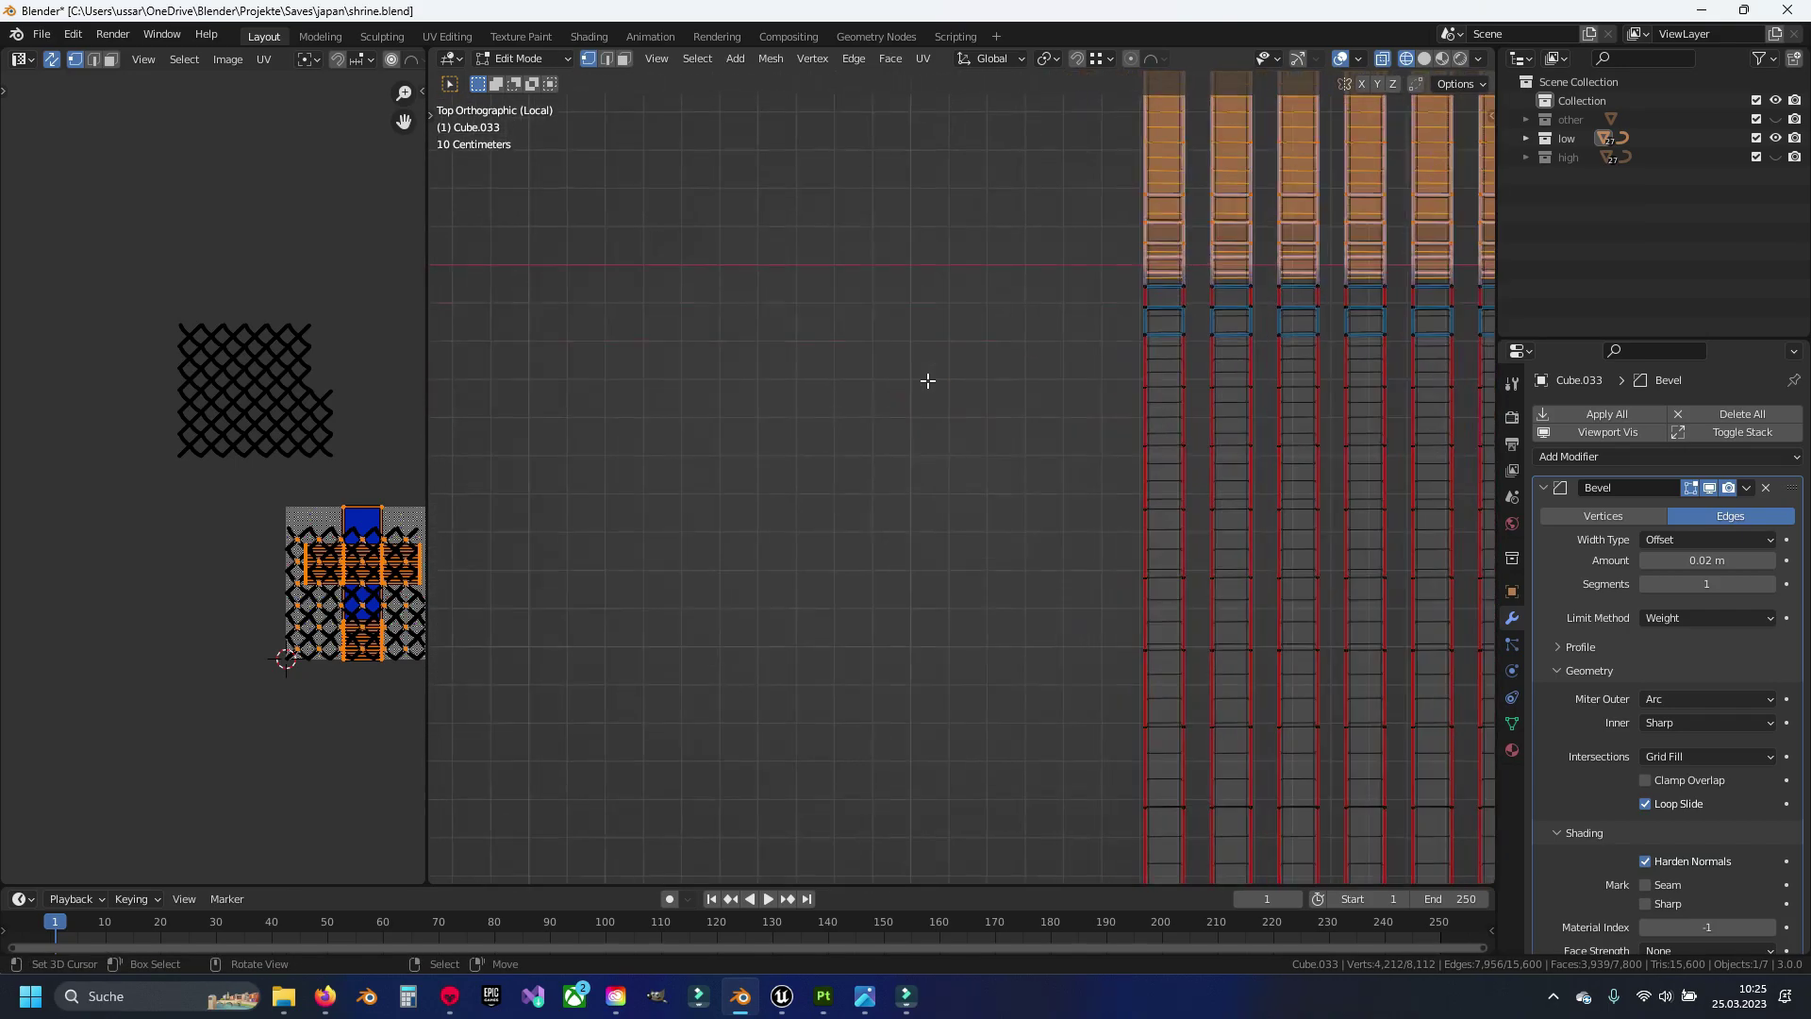
Delete the selected part of the roof mesh
{"action": "scroll", "coordinate": [868, 496], "scroll_direction": "down", "scroll_amount": 1}
{"action": "scroll", "coordinate": [869, 496], "scroll_direction": "up", "scroll_amount": 6}
{"action": "scroll", "coordinate": [885, 490], "scroll_direction": "down", "scroll_amount": 5}
{"action": "scroll", "coordinate": [845, 473], "scroll_direction": "down", "scroll_amount": 4}
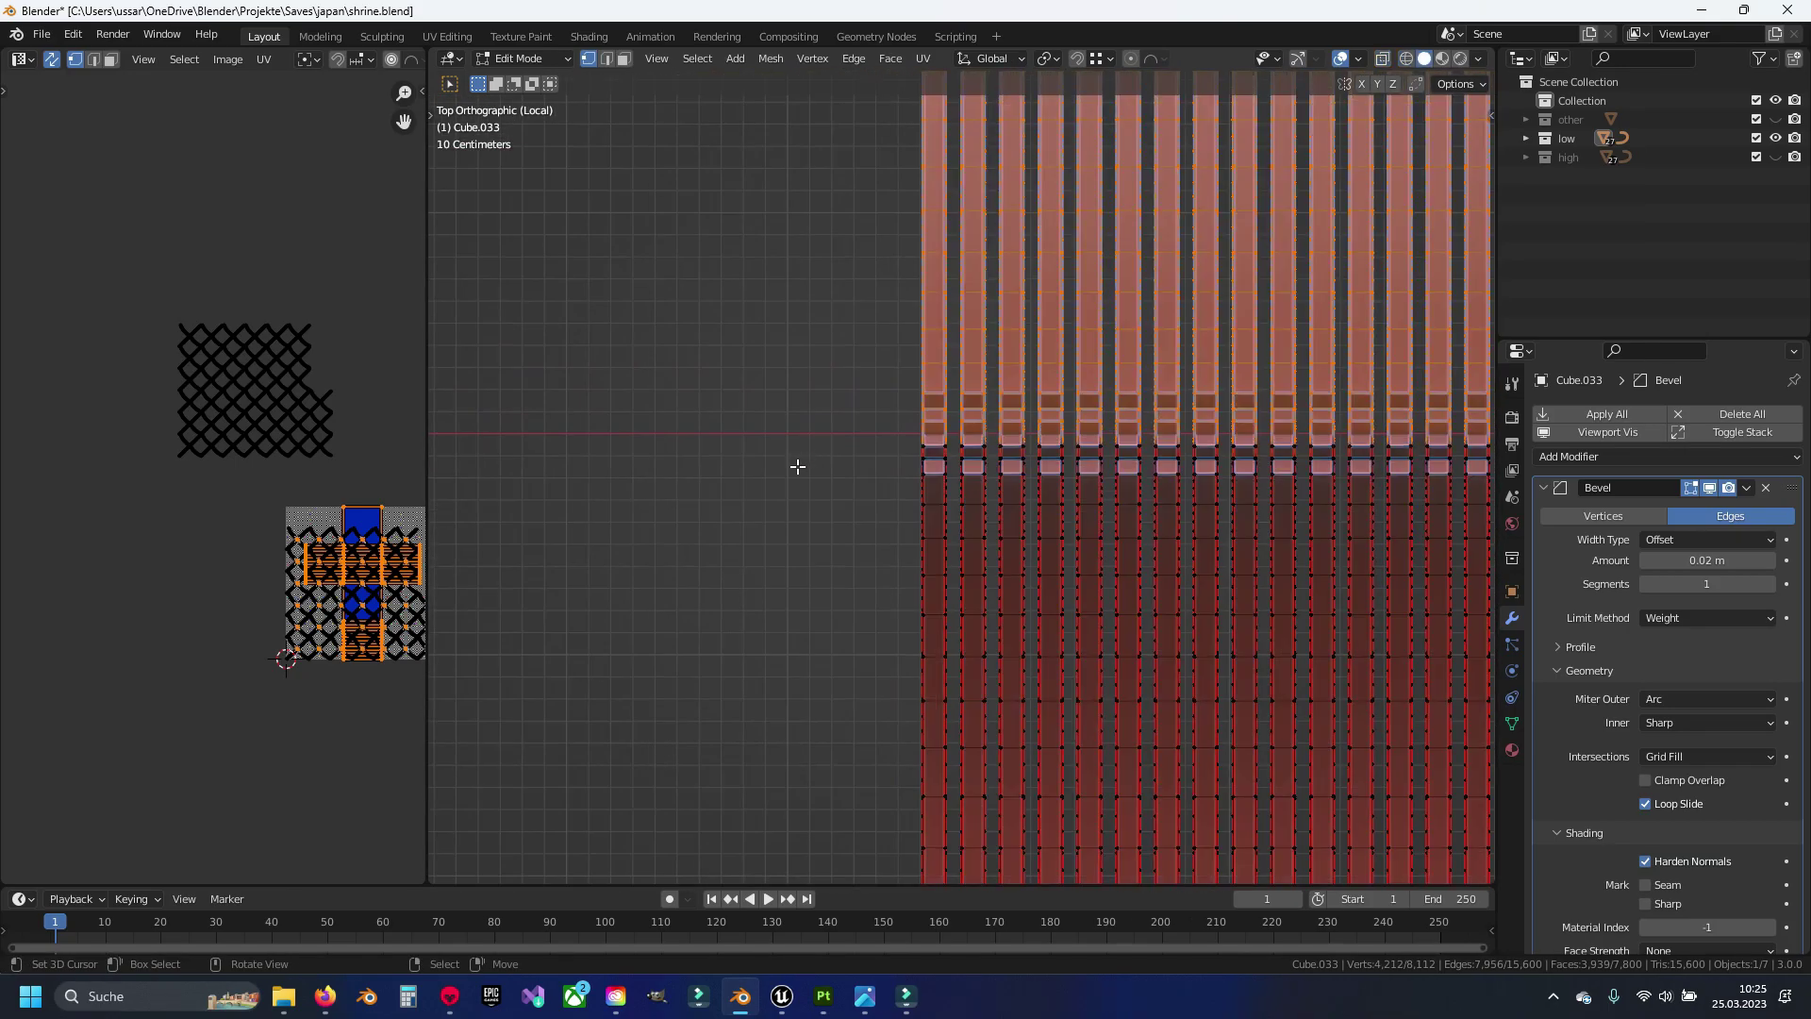
{"action": "mouse_move", "coordinate": [797, 465]}
{"action": "middle_mouse_down"}
{"action": "mouse_move", "coordinate": [956, 359]}
{"action": "mouse_move", "coordinate": [861, 598]}
{"action": "mouse_move", "coordinate": [916, 562]}
{"action": "middle_mouse_up"}
{"action": "scroll", "coordinate": [916, 562], "scroll_direction": "up", "scroll_amount": 2}
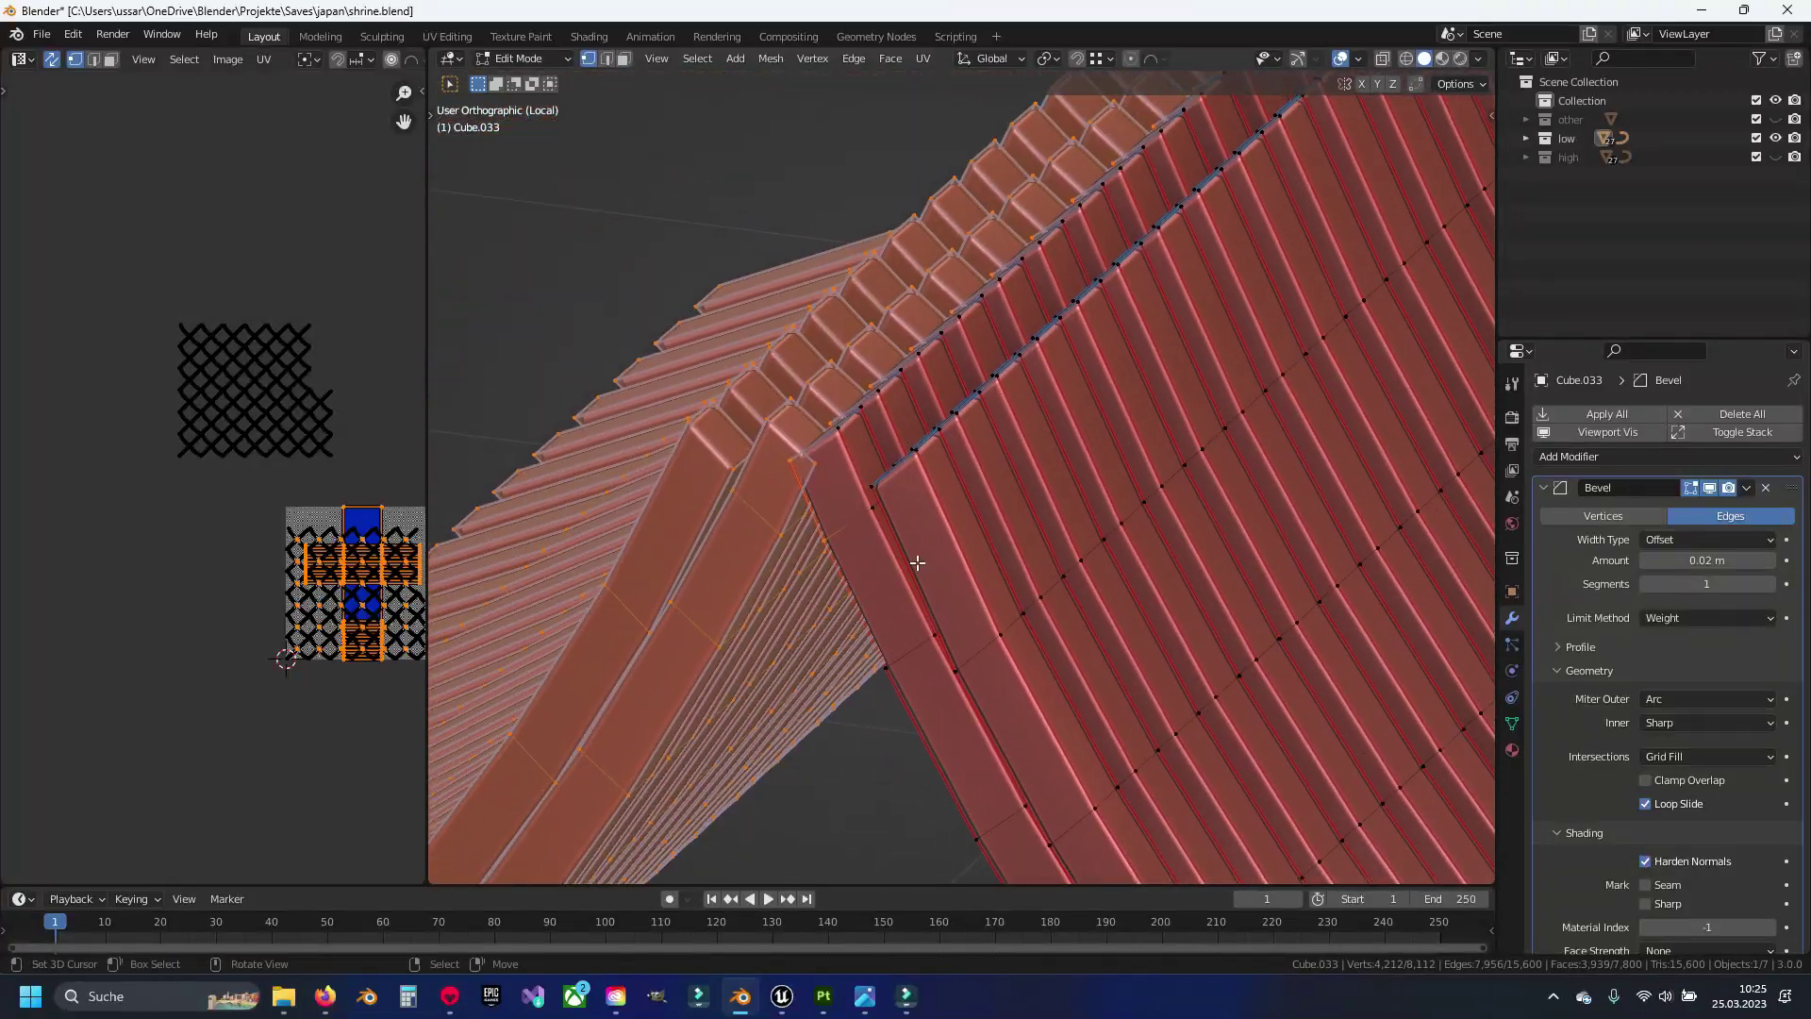
{"action": "scroll", "coordinate": [897, 513], "scroll_direction": "down", "scroll_amount": 3}
{"action": "key", "text": "x"}
{"action": "left_click", "coordinate": [993, 488]}
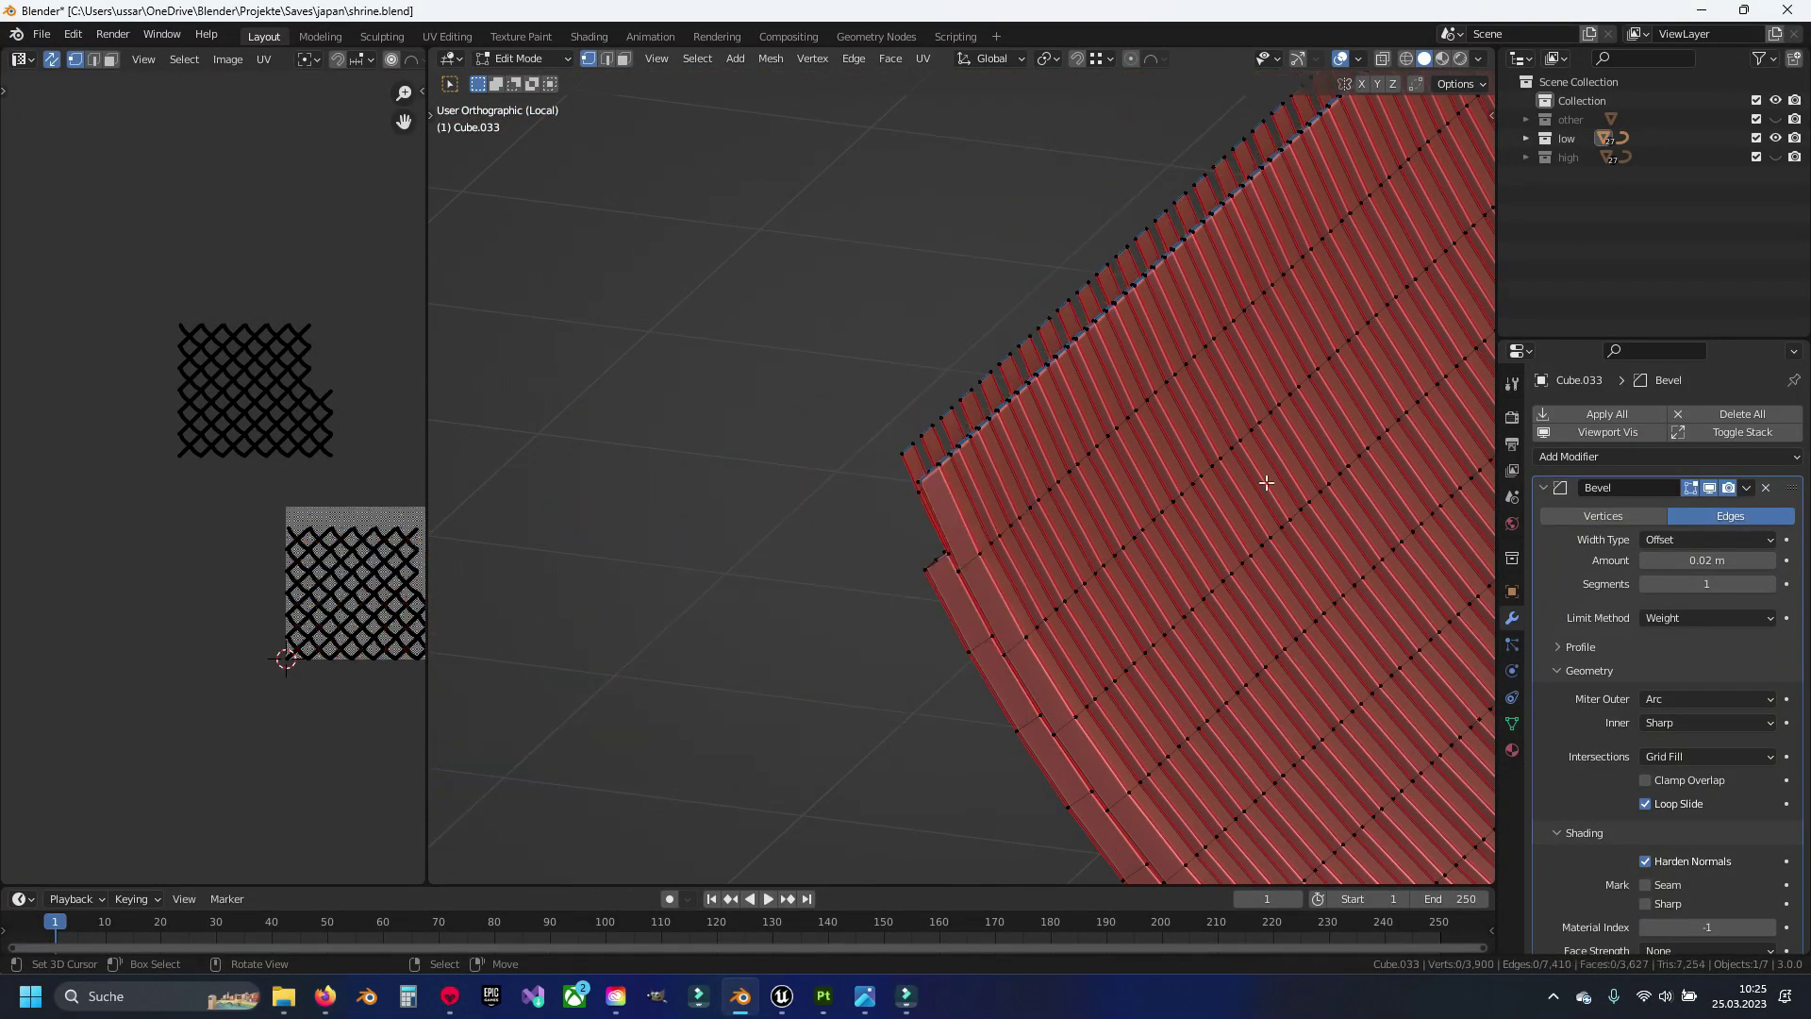
Leave Edit Mode and undo to restore the deleted left roof section
{"action": "key", "text": "Tab"}
{"action": "middle_click_drag", "start_coordinate": [1032, 481], "coordinate": [994, 517]}
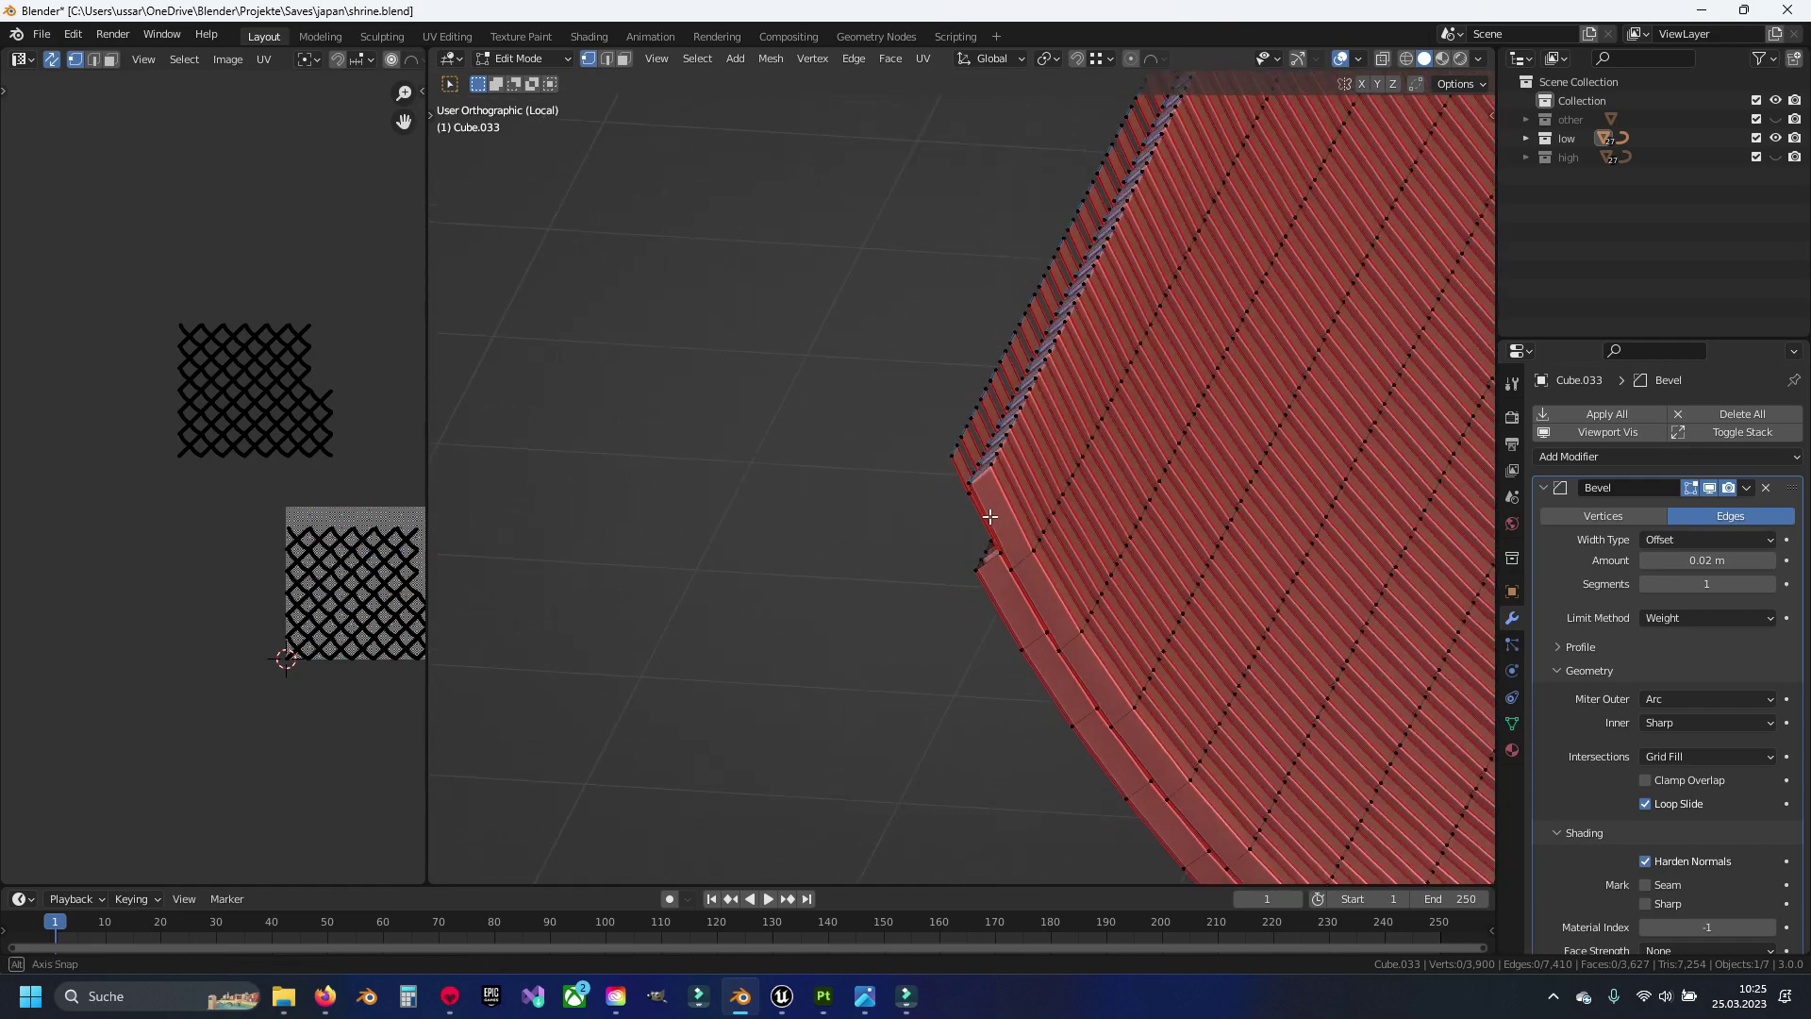
{"action": "key", "text": "ctrl+z"}
{"action": "key", "text": "ctrl+z"}
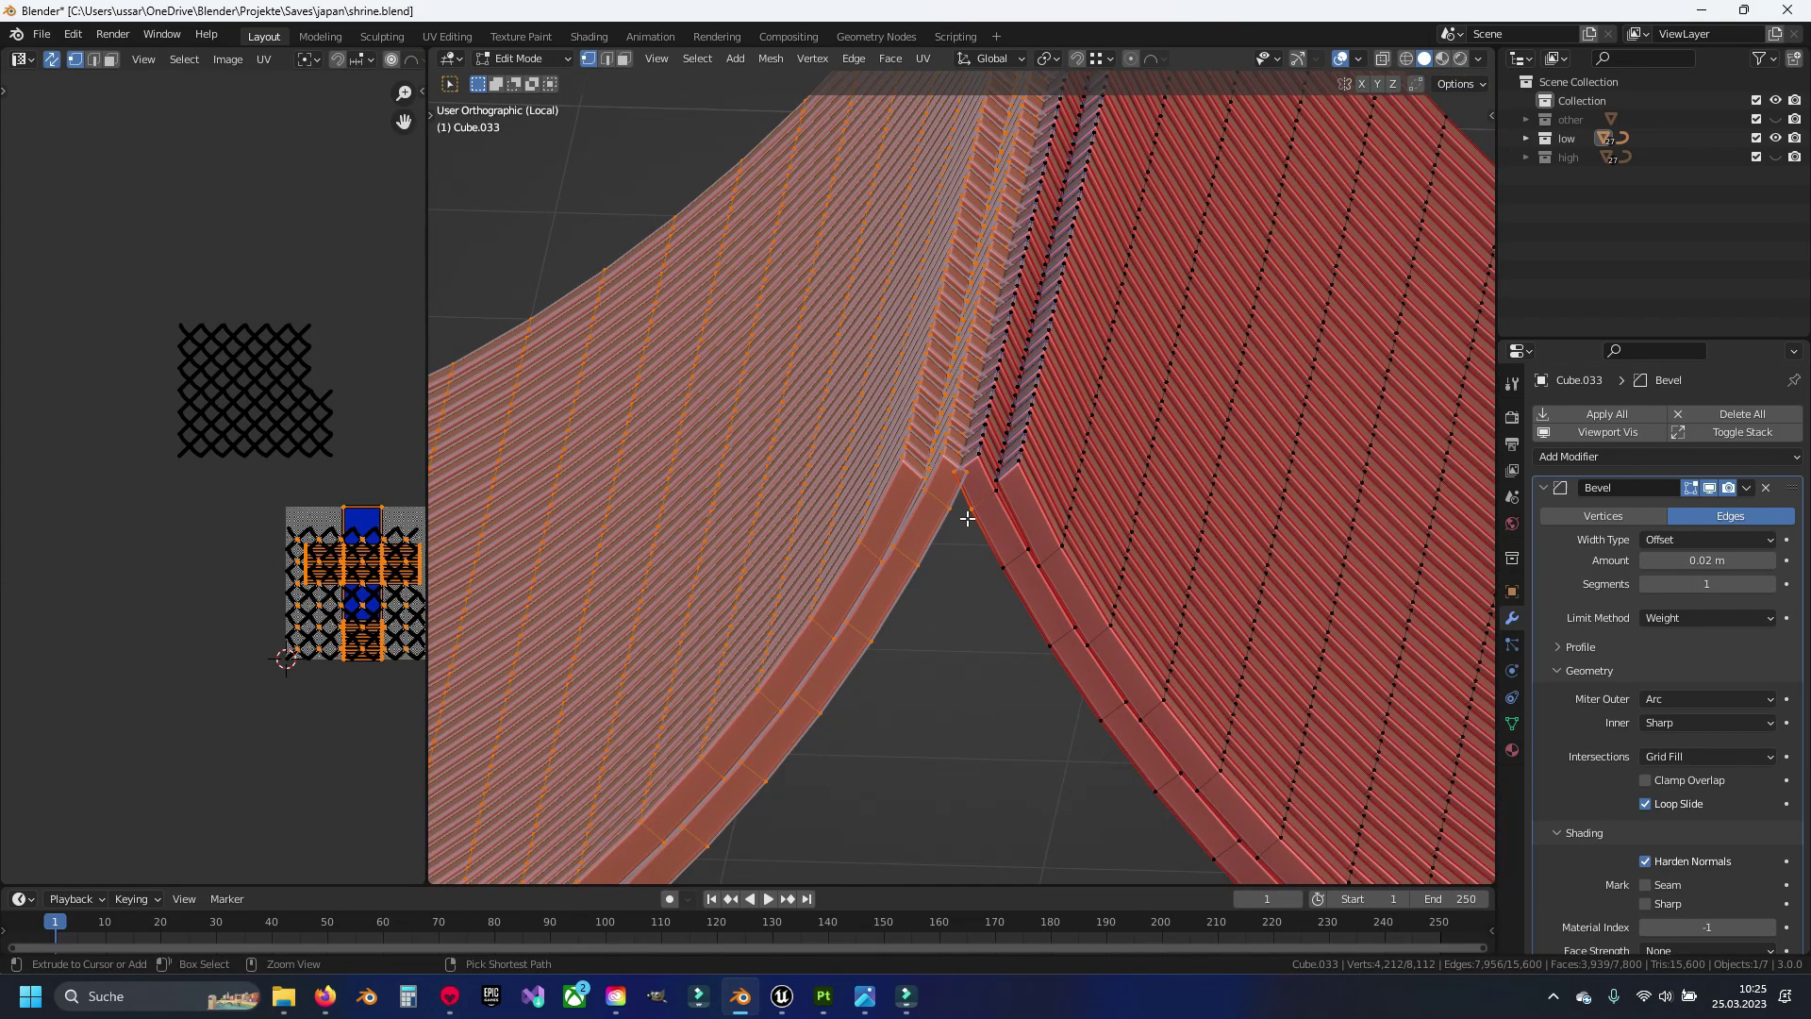
Turn on X-ray and view the roof tiles from directly above
{"action": "scroll", "coordinate": [958, 519], "scroll_direction": "up", "scroll_amount": 3}
{"action": "scroll", "coordinate": [948, 520], "scroll_direction": "up", "scroll_amount": 2}
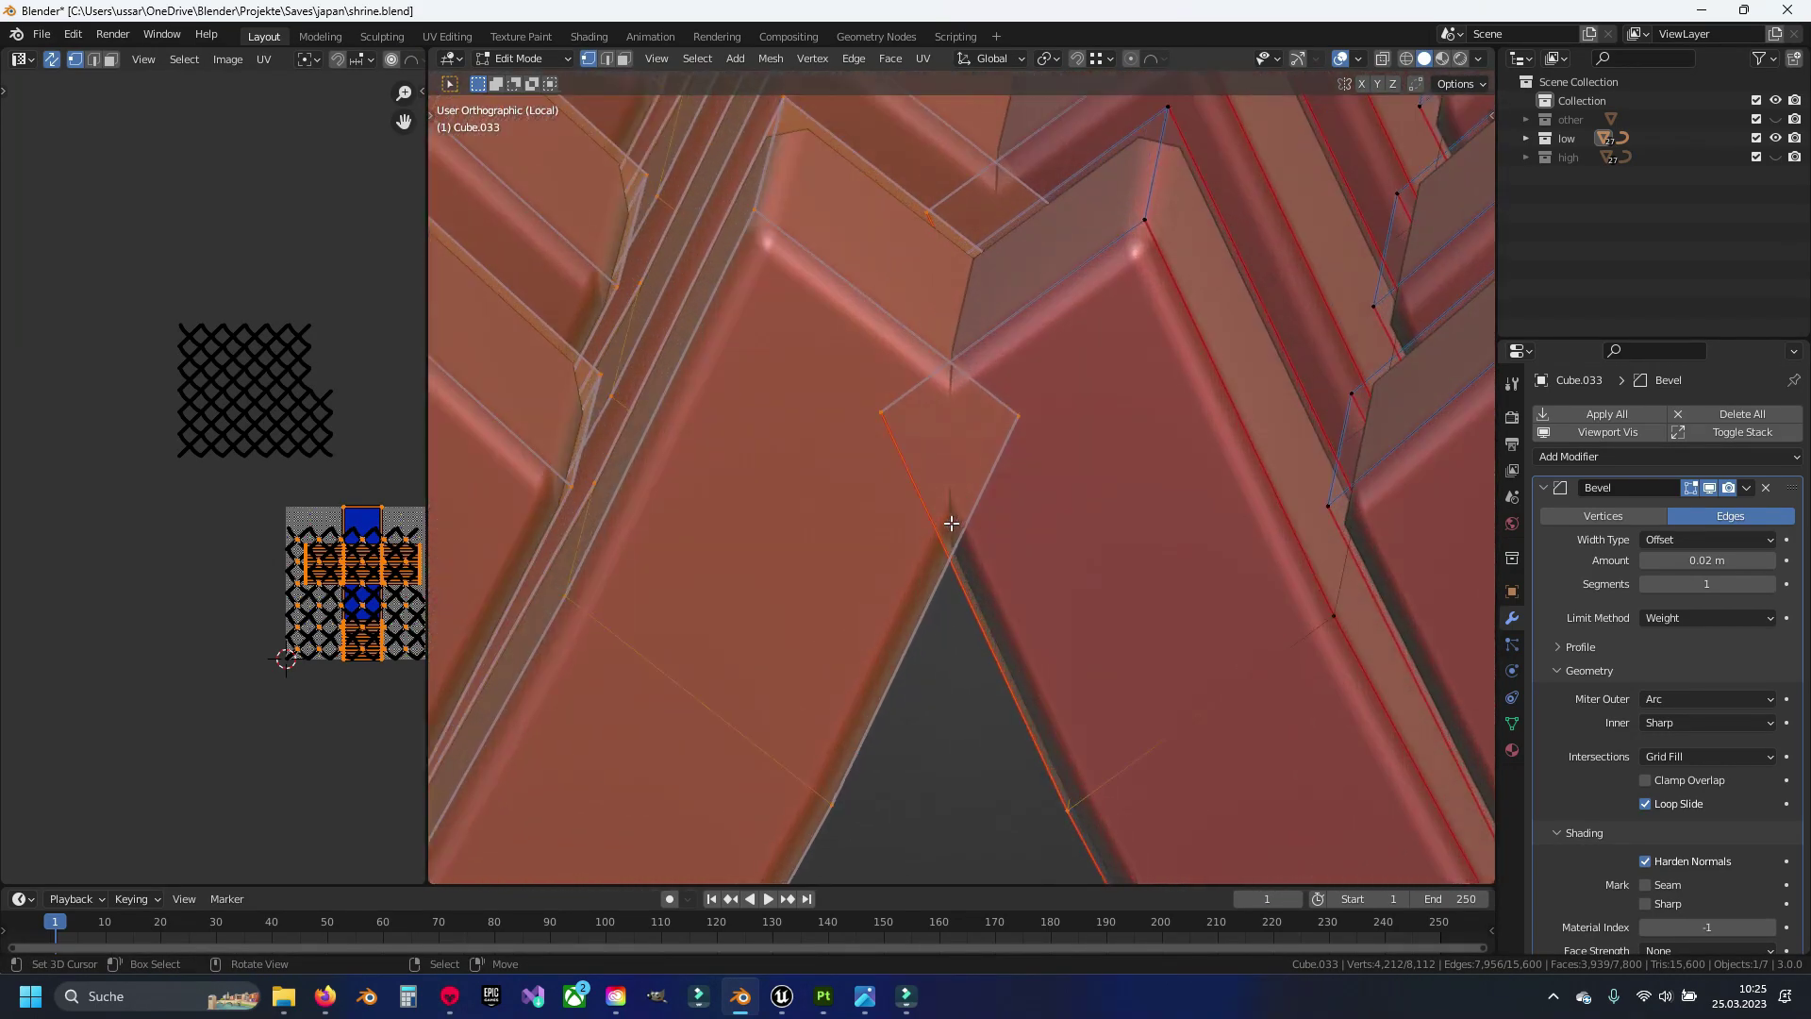
{"action": "key", "text": "alt+z"}
{"action": "scroll", "coordinate": [937, 493], "scroll_direction": "down", "scroll_amount": 1}
{"action": "scroll", "coordinate": [936, 493], "scroll_direction": "down", "scroll_amount": 1}
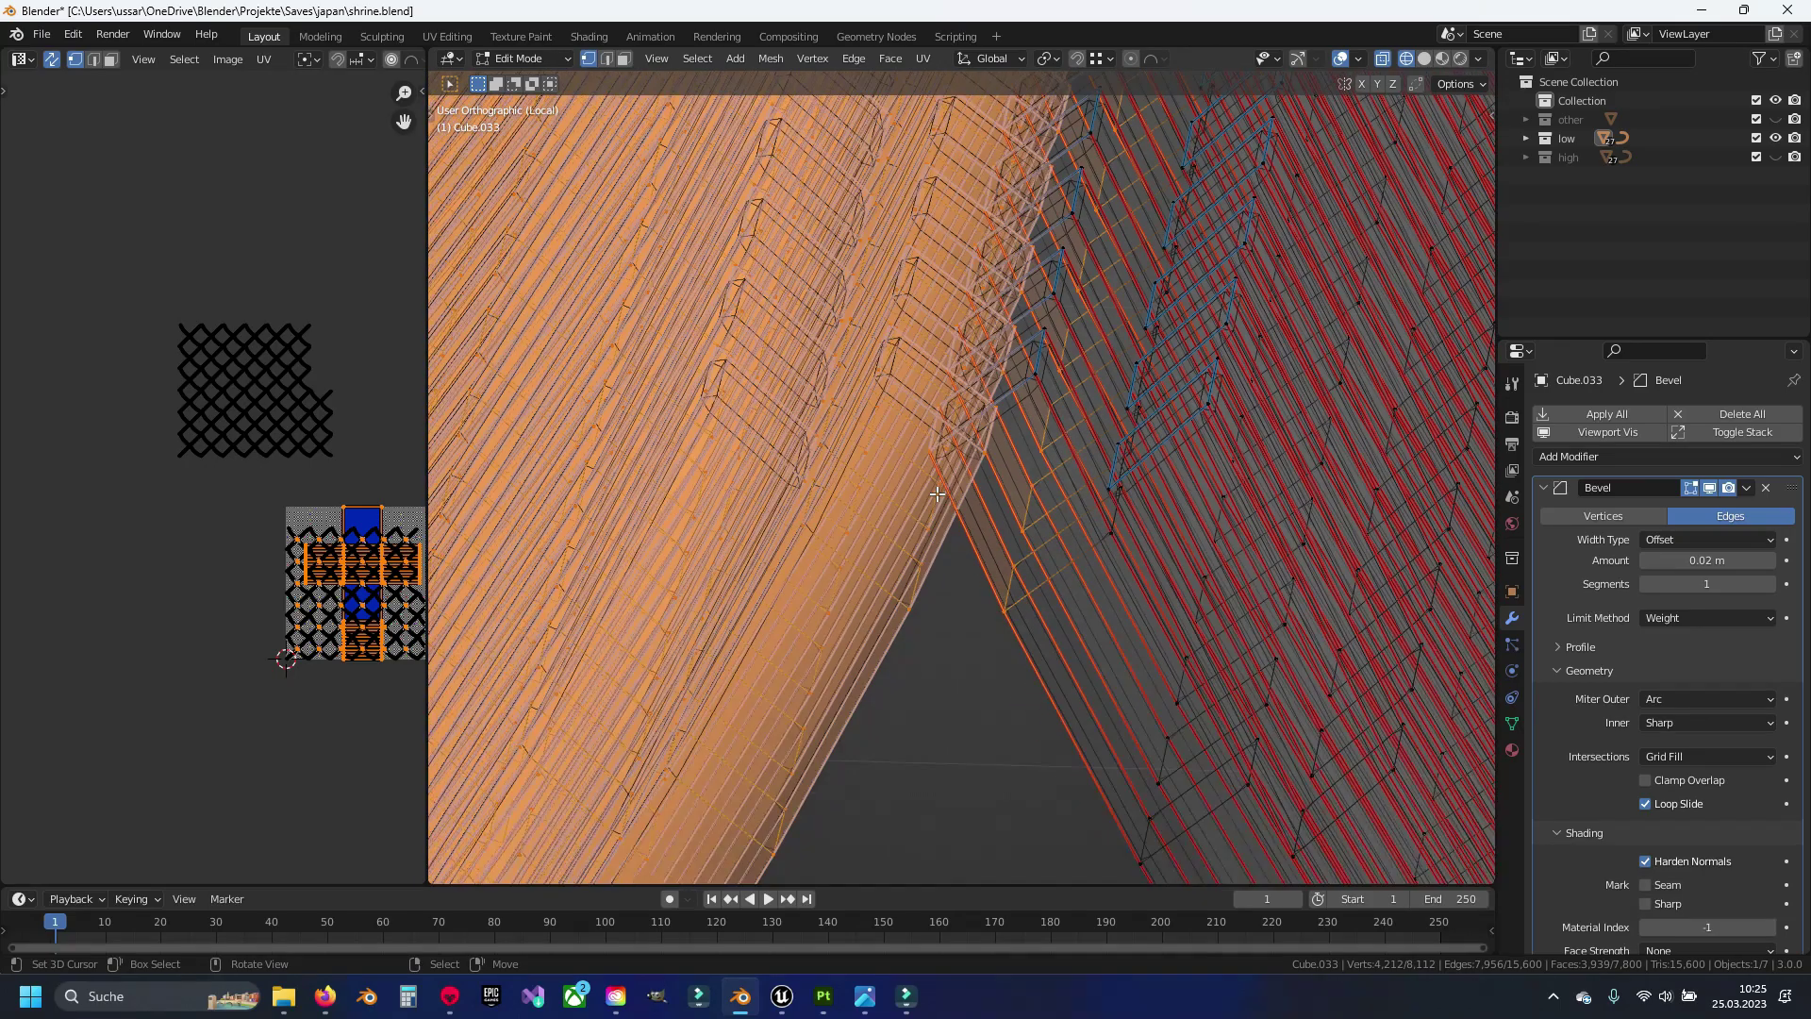
{"action": "key", "text": "KP_7"}
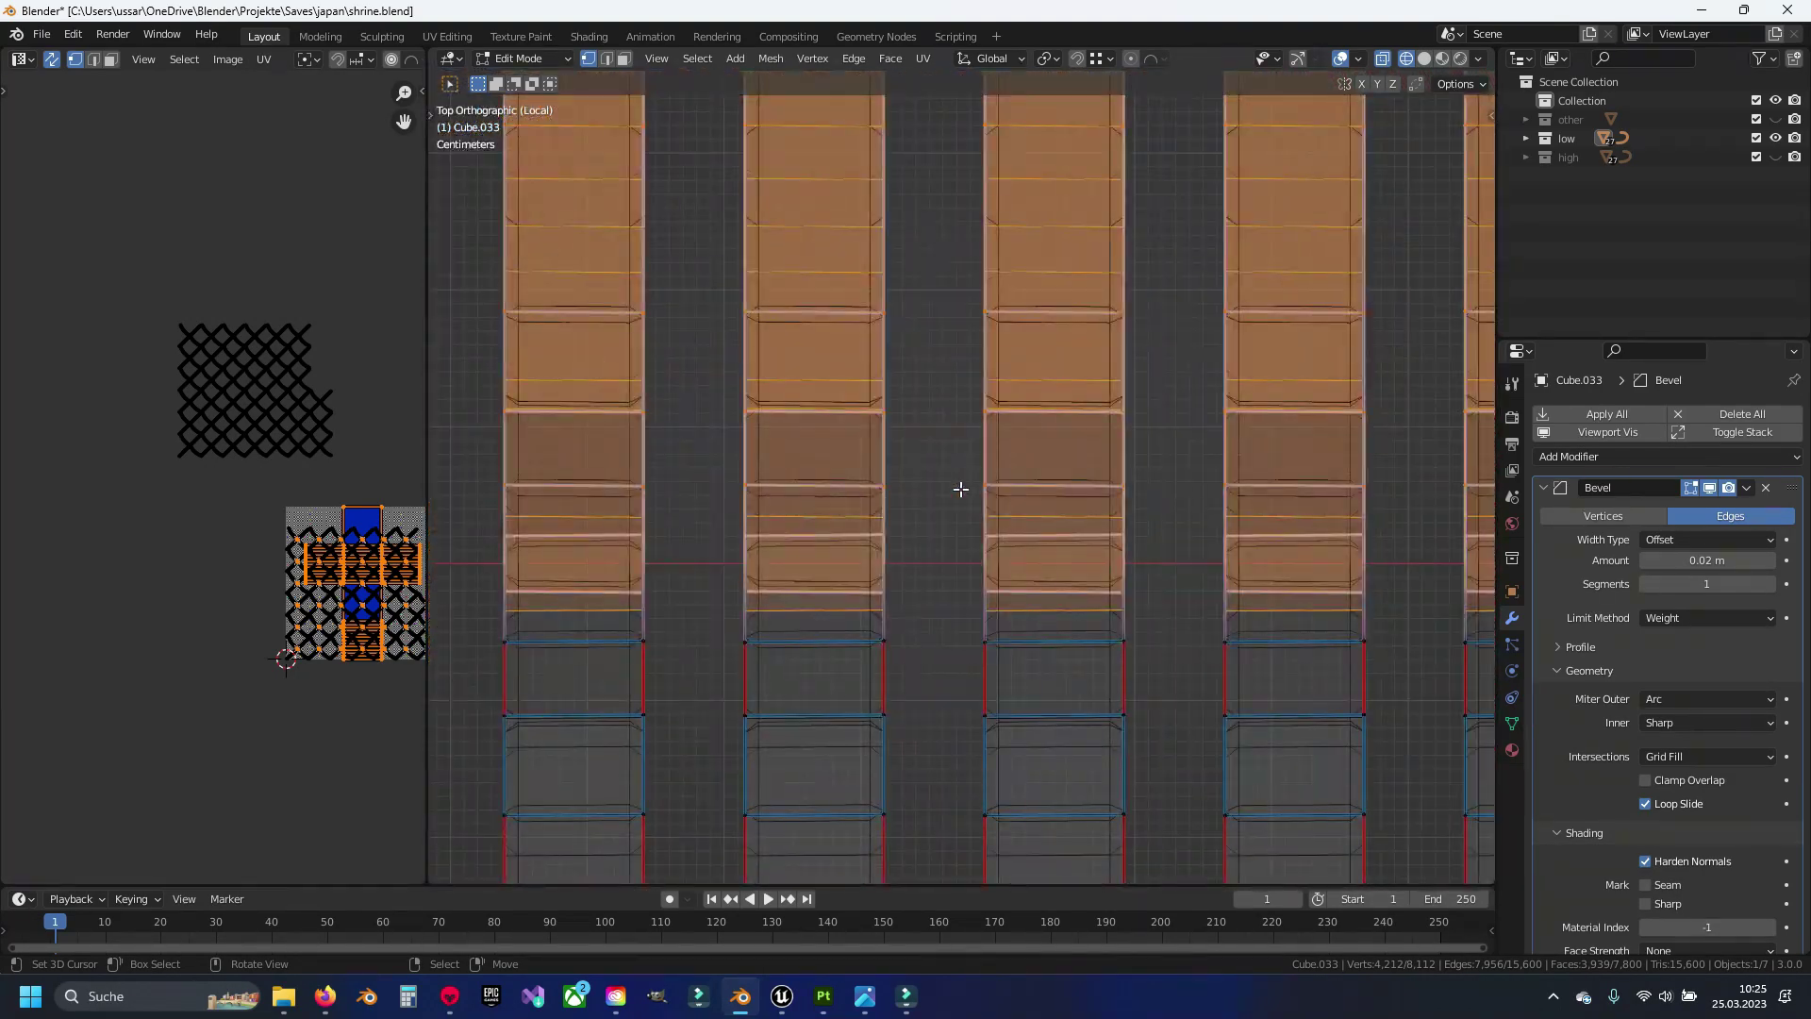
Inspect the tiles from above, toggling X-ray on and off
{"action": "middle_click_drag", "start_coordinate": [659, 633], "coordinate": [826, 658]}
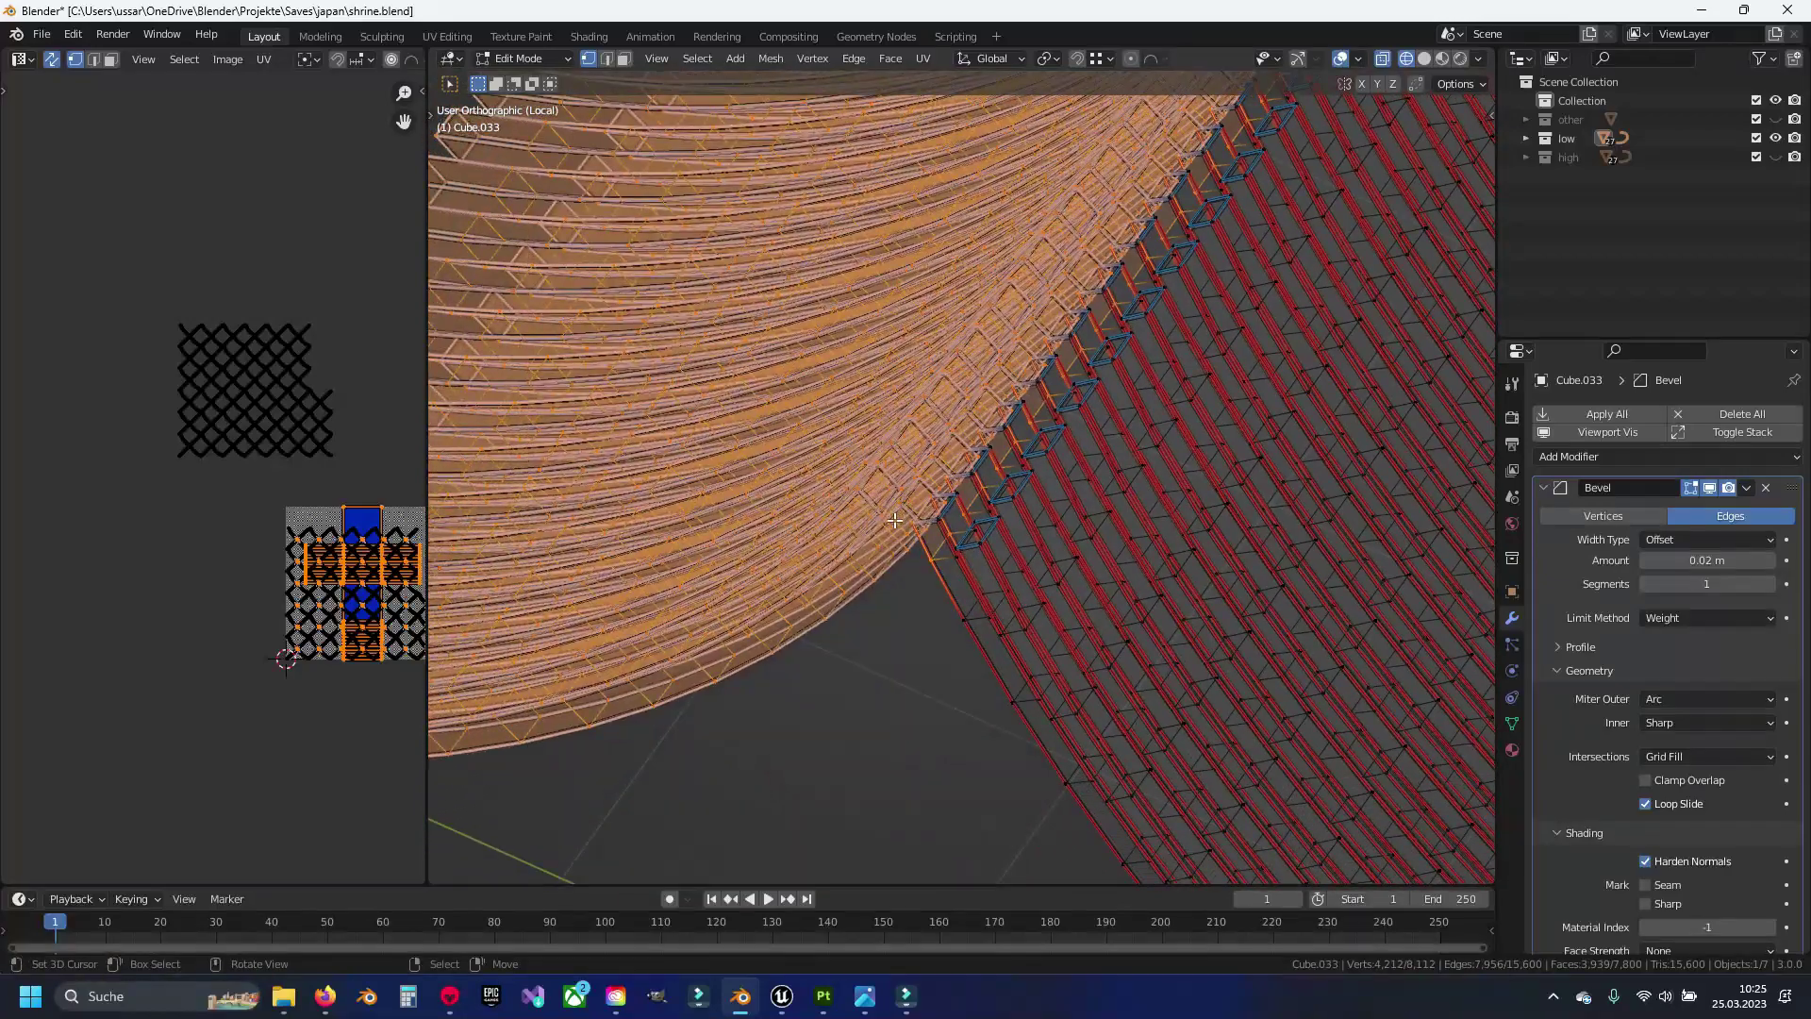
{"action": "scroll", "coordinate": [914, 579], "scroll_direction": "up", "scroll_amount": 3}
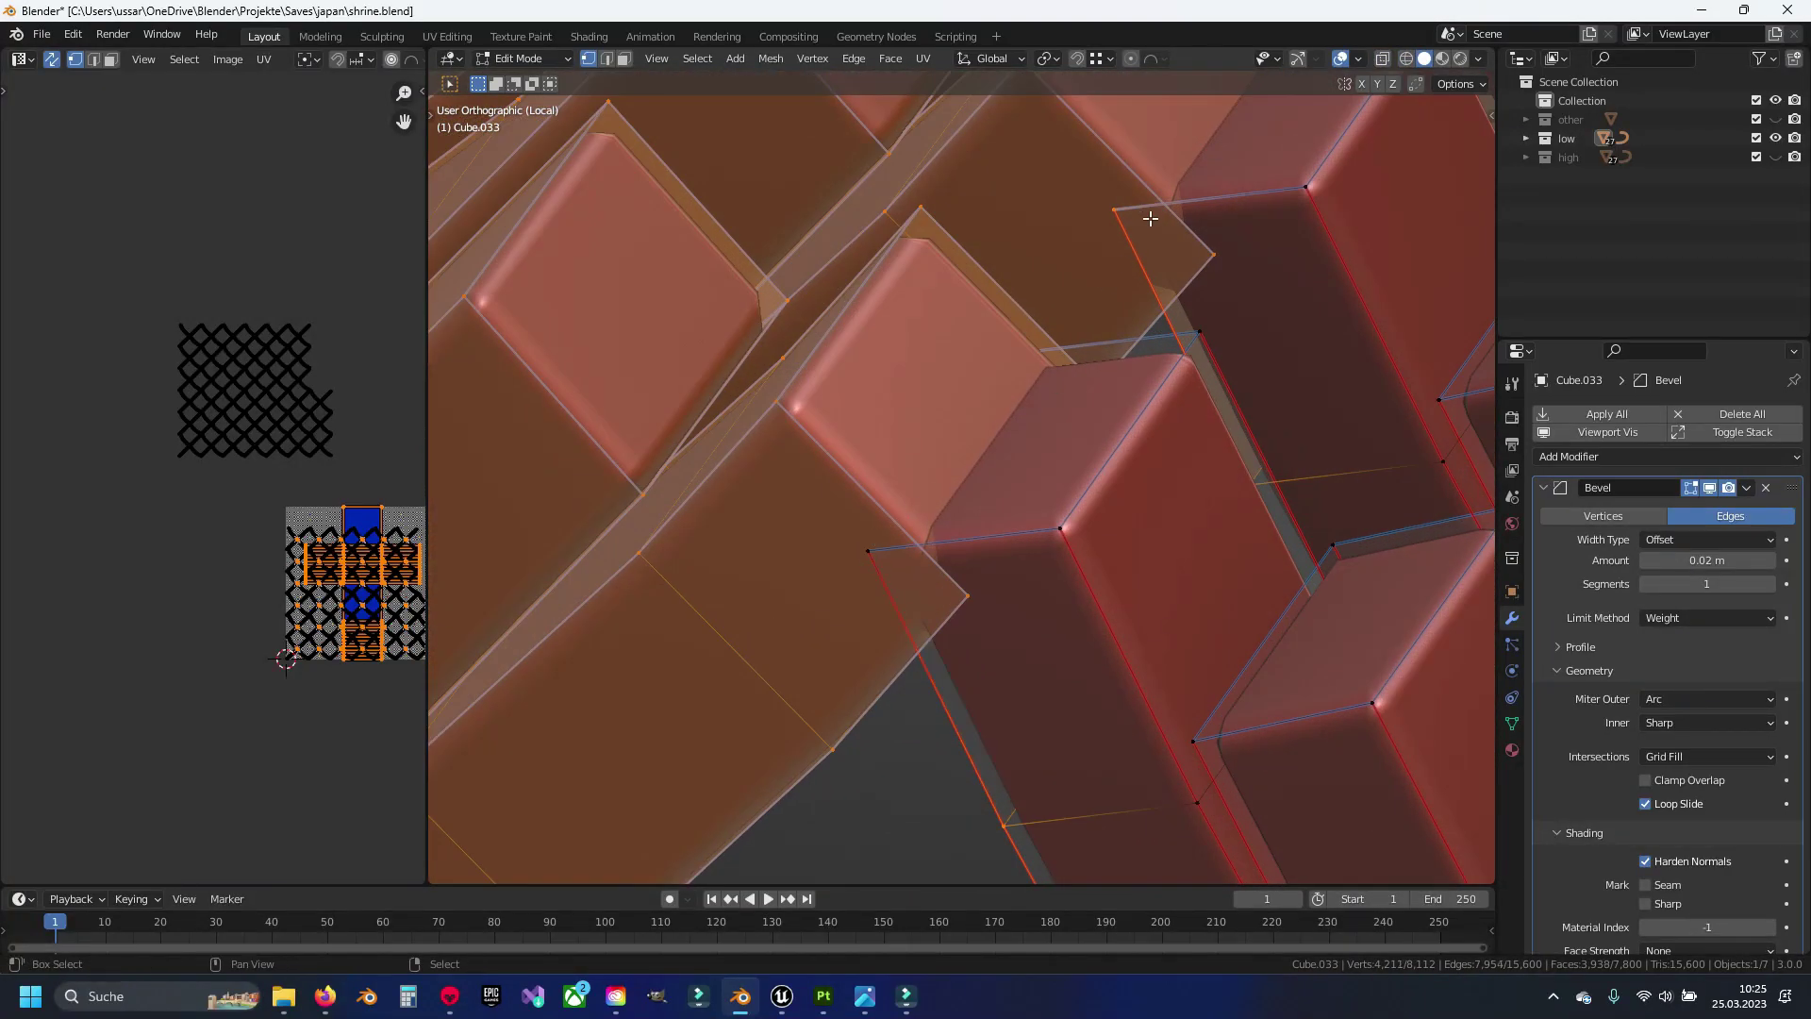
{"action": "key", "text": "alt+z"}
{"action": "key", "text": "alt+z"}
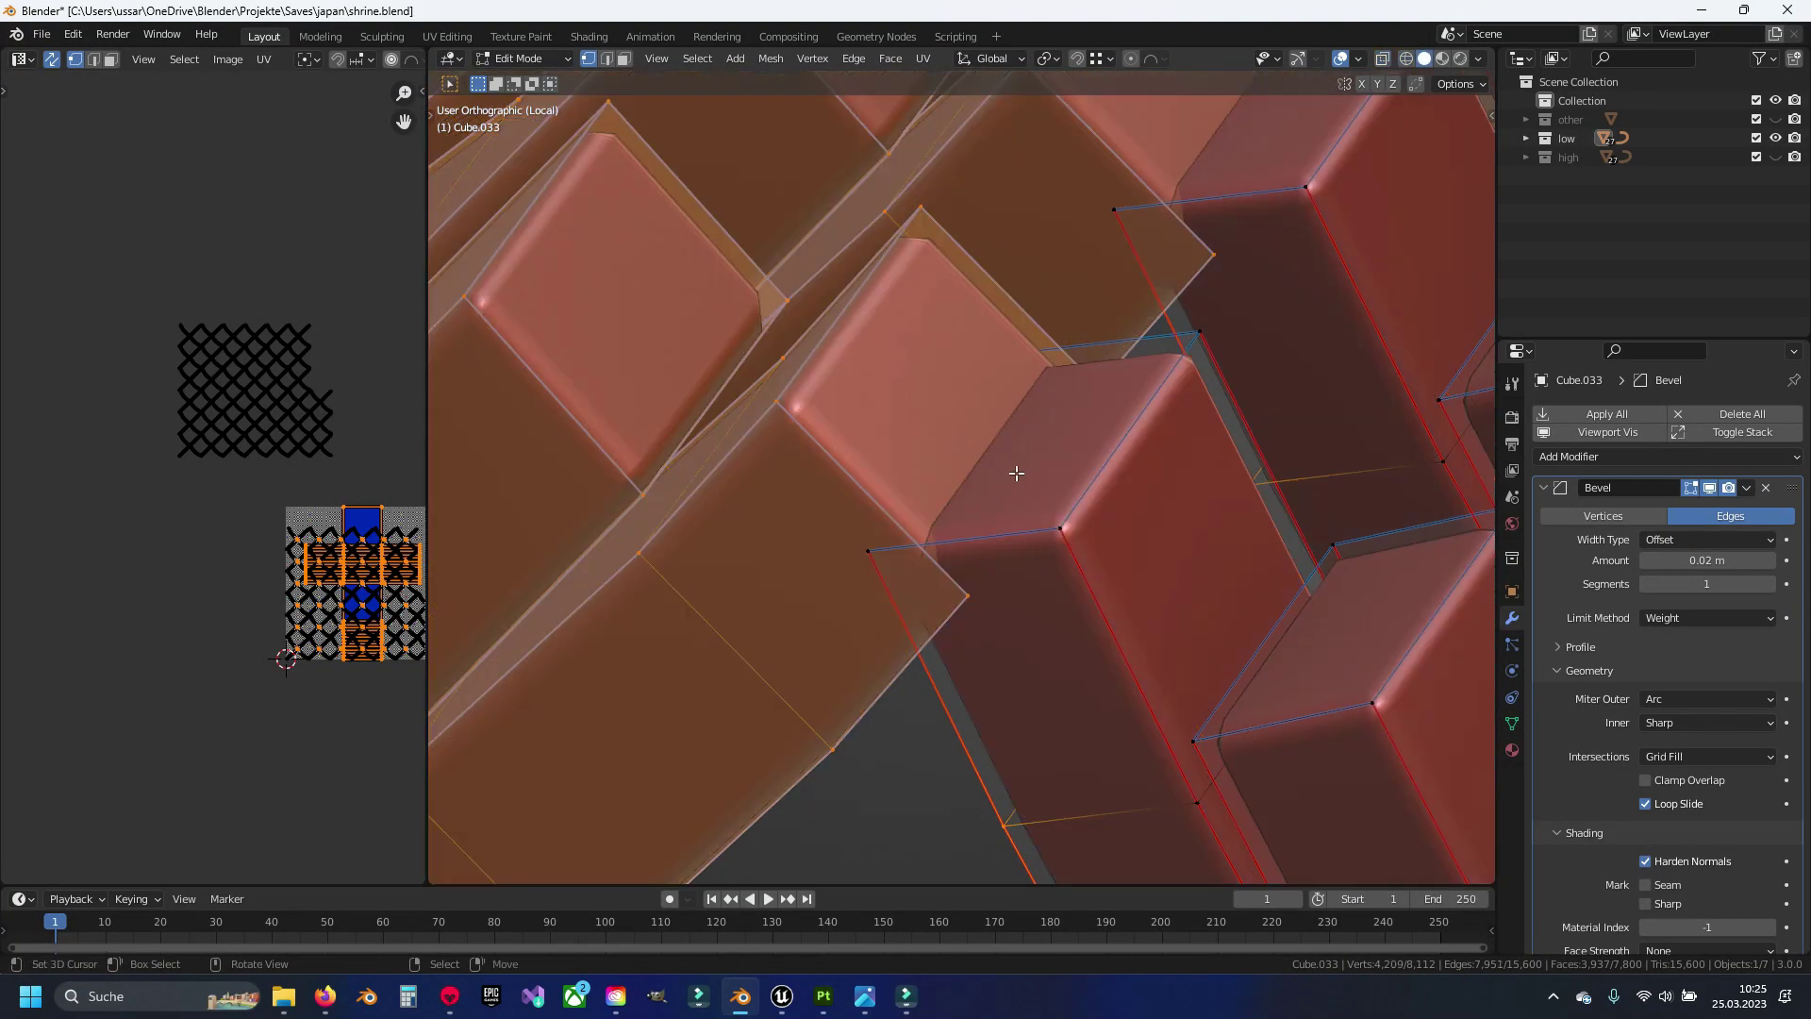
{"action": "key", "text": "KP_7"}
{"action": "scroll", "coordinate": [981, 547], "scroll_direction": "down", "scroll_amount": 1}
{"action": "scroll", "coordinate": [981, 547], "scroll_direction": "down", "scroll_amount": 6}
{"action": "key", "text": "alt+z"}
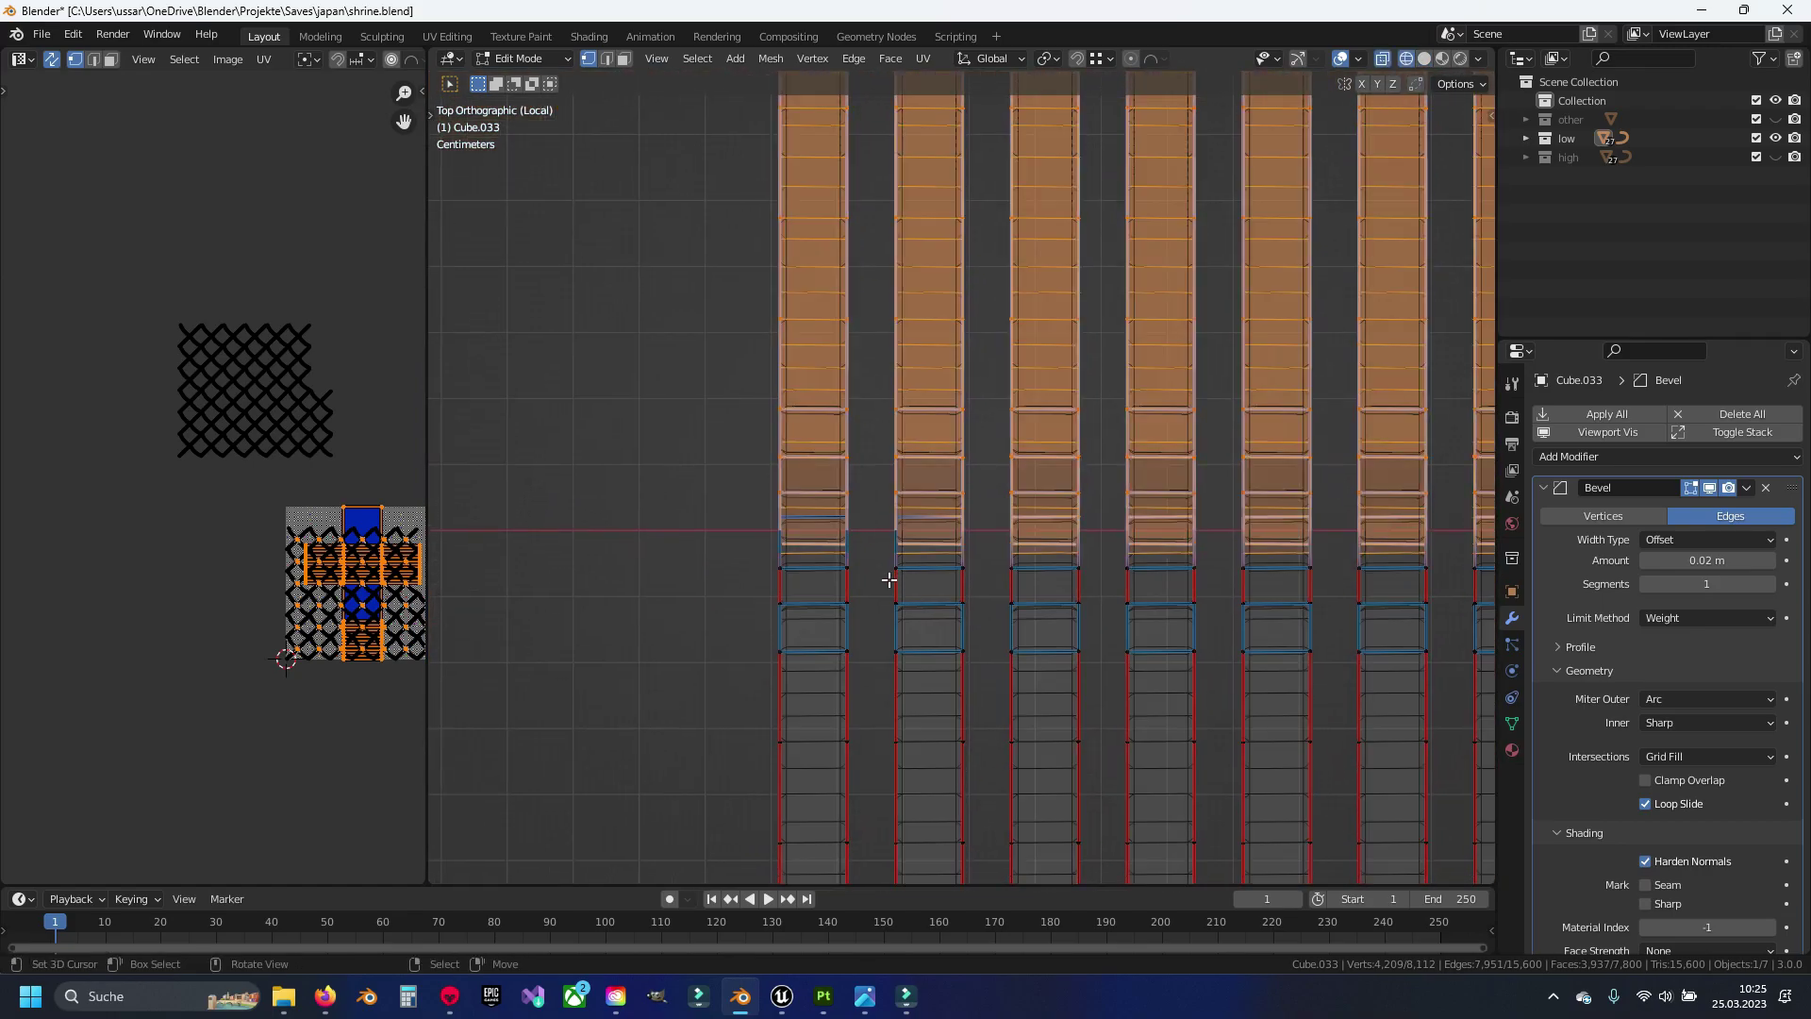
{"action": "scroll", "coordinate": [980, 547], "scroll_direction": "up", "scroll_amount": 3}
{"action": "middle_click_drag", "start_coordinate": [844, 590], "coordinate": [868, 553]}
Box-deselect the tile-end rows across the first tile columns
{"action": "key", "text": "b"}
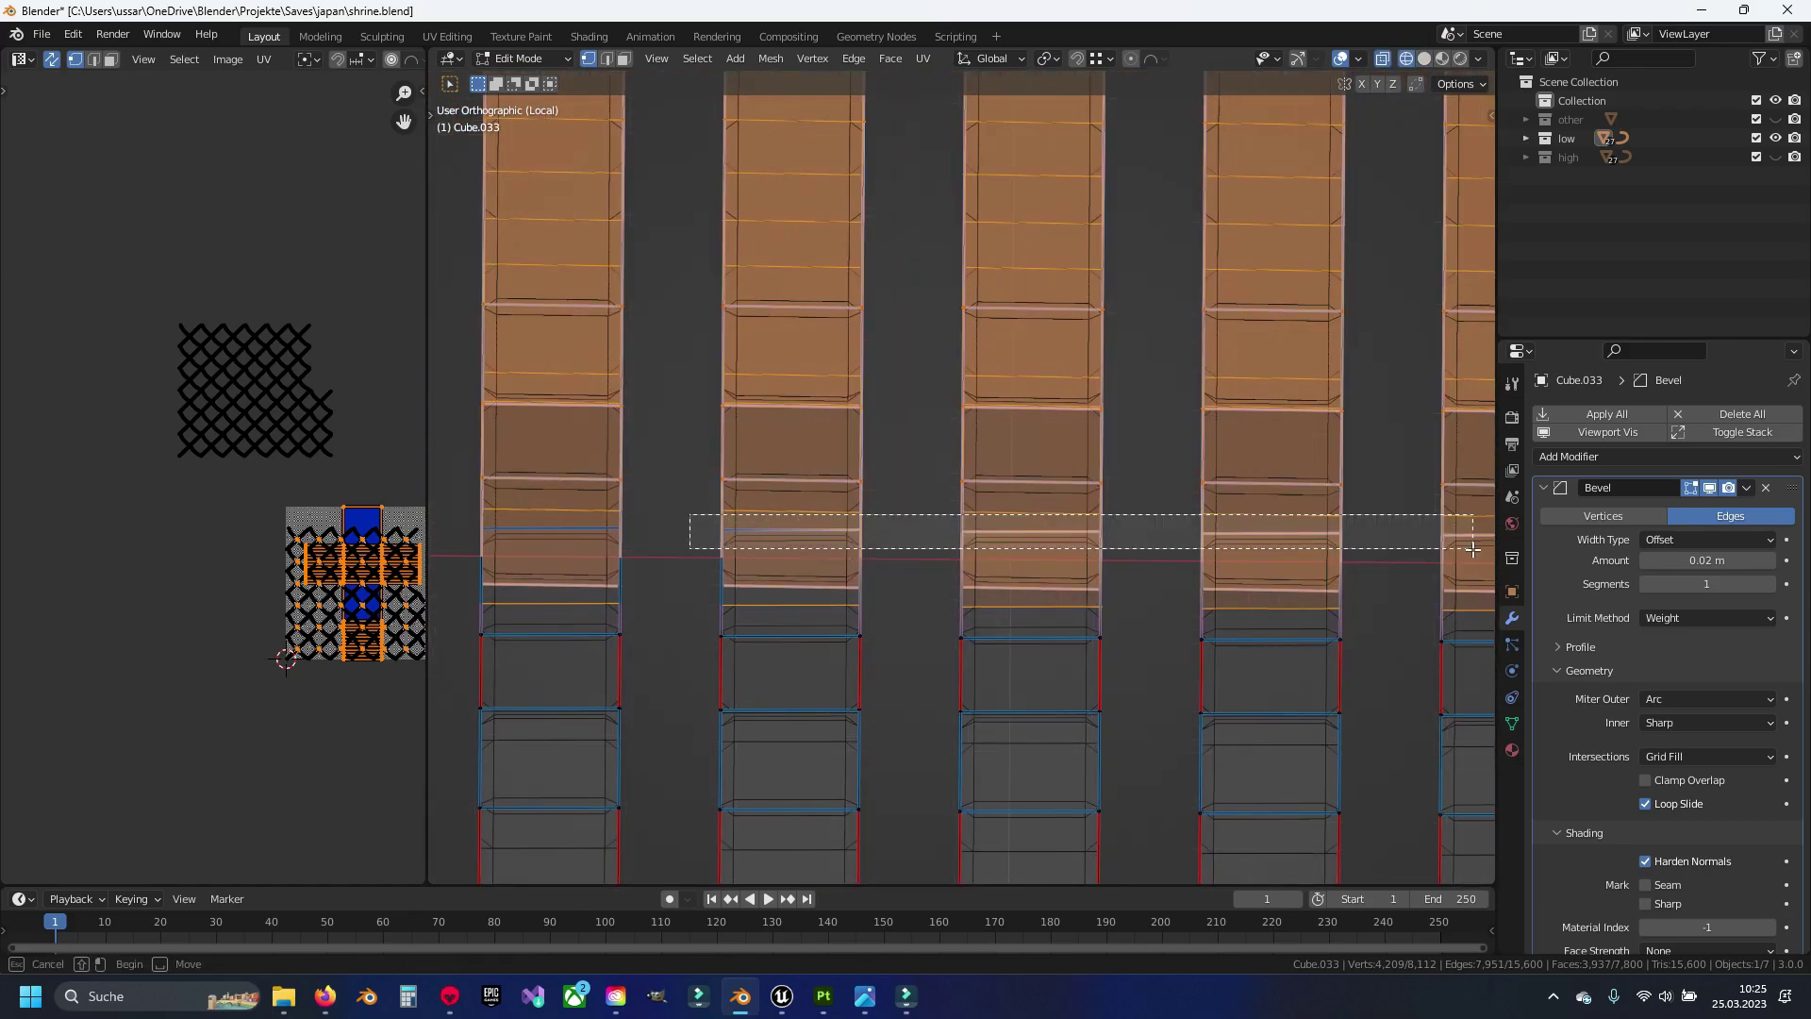
{"action": "middle_click_drag", "start_coordinate": [1473, 547], "coordinate": [1472, 548]}
{"action": "key", "text": "KP_7"}
{"action": "scroll", "coordinate": [1084, 553], "scroll_direction": "down", "scroll_amount": 4}
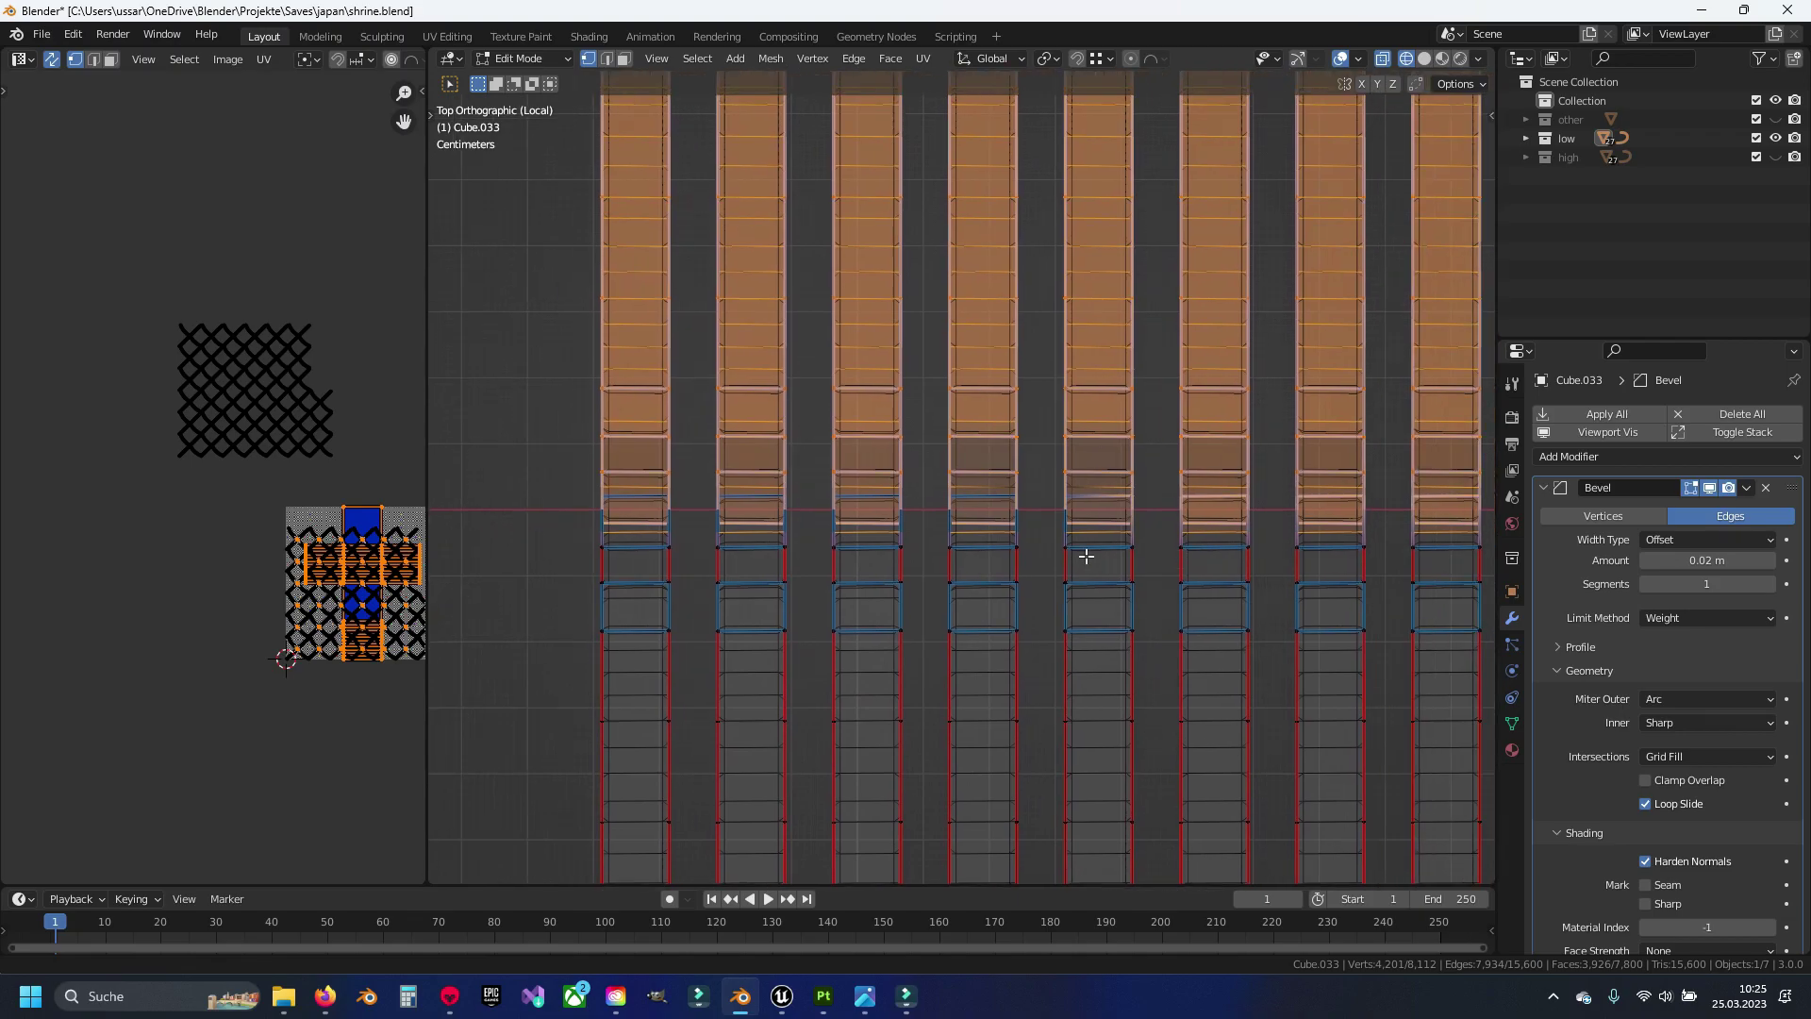
{"action": "scroll", "coordinate": [659, 497], "scroll_direction": "down", "scroll_amount": 1}
{"action": "key", "text": "b"}
{"action": "middle_click_drag", "start_coordinate": [1513, 507], "coordinate": [1509, 508]}
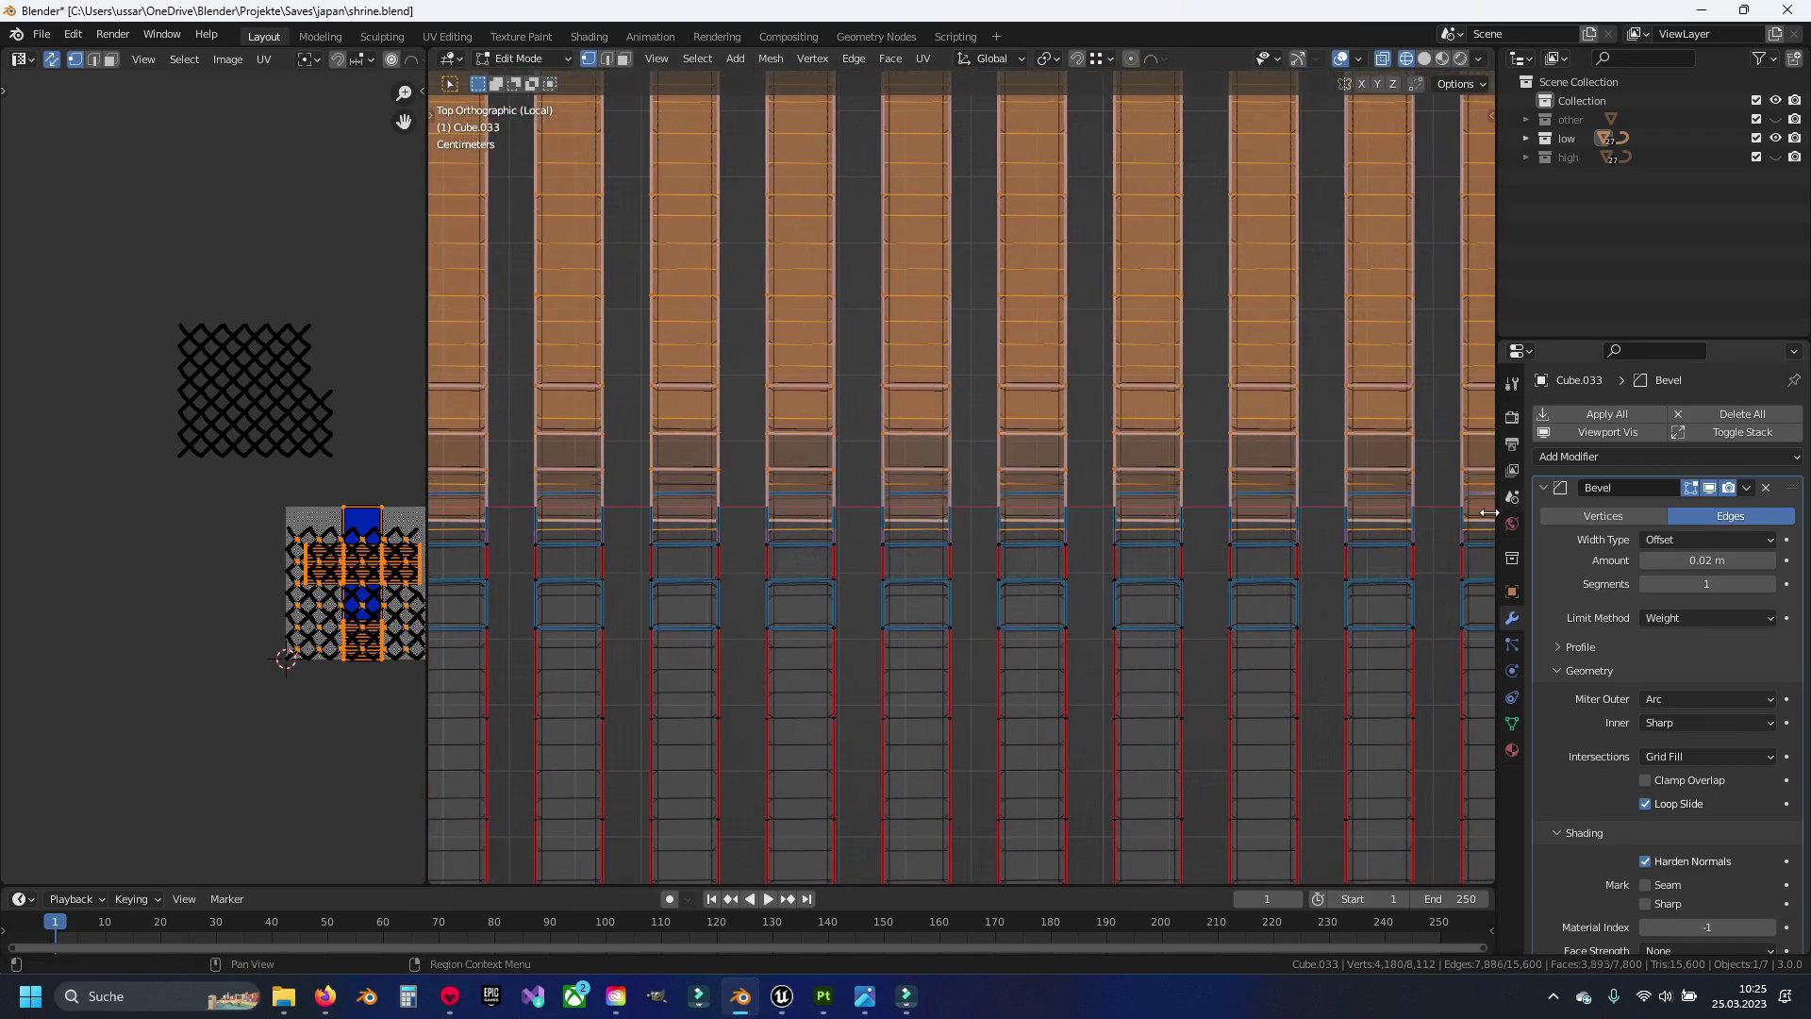
{"action": "middle_click_drag", "start_coordinate": [773, 491], "coordinate": [835, 517], "text": "shift"}
{"action": "key", "text": "b"}
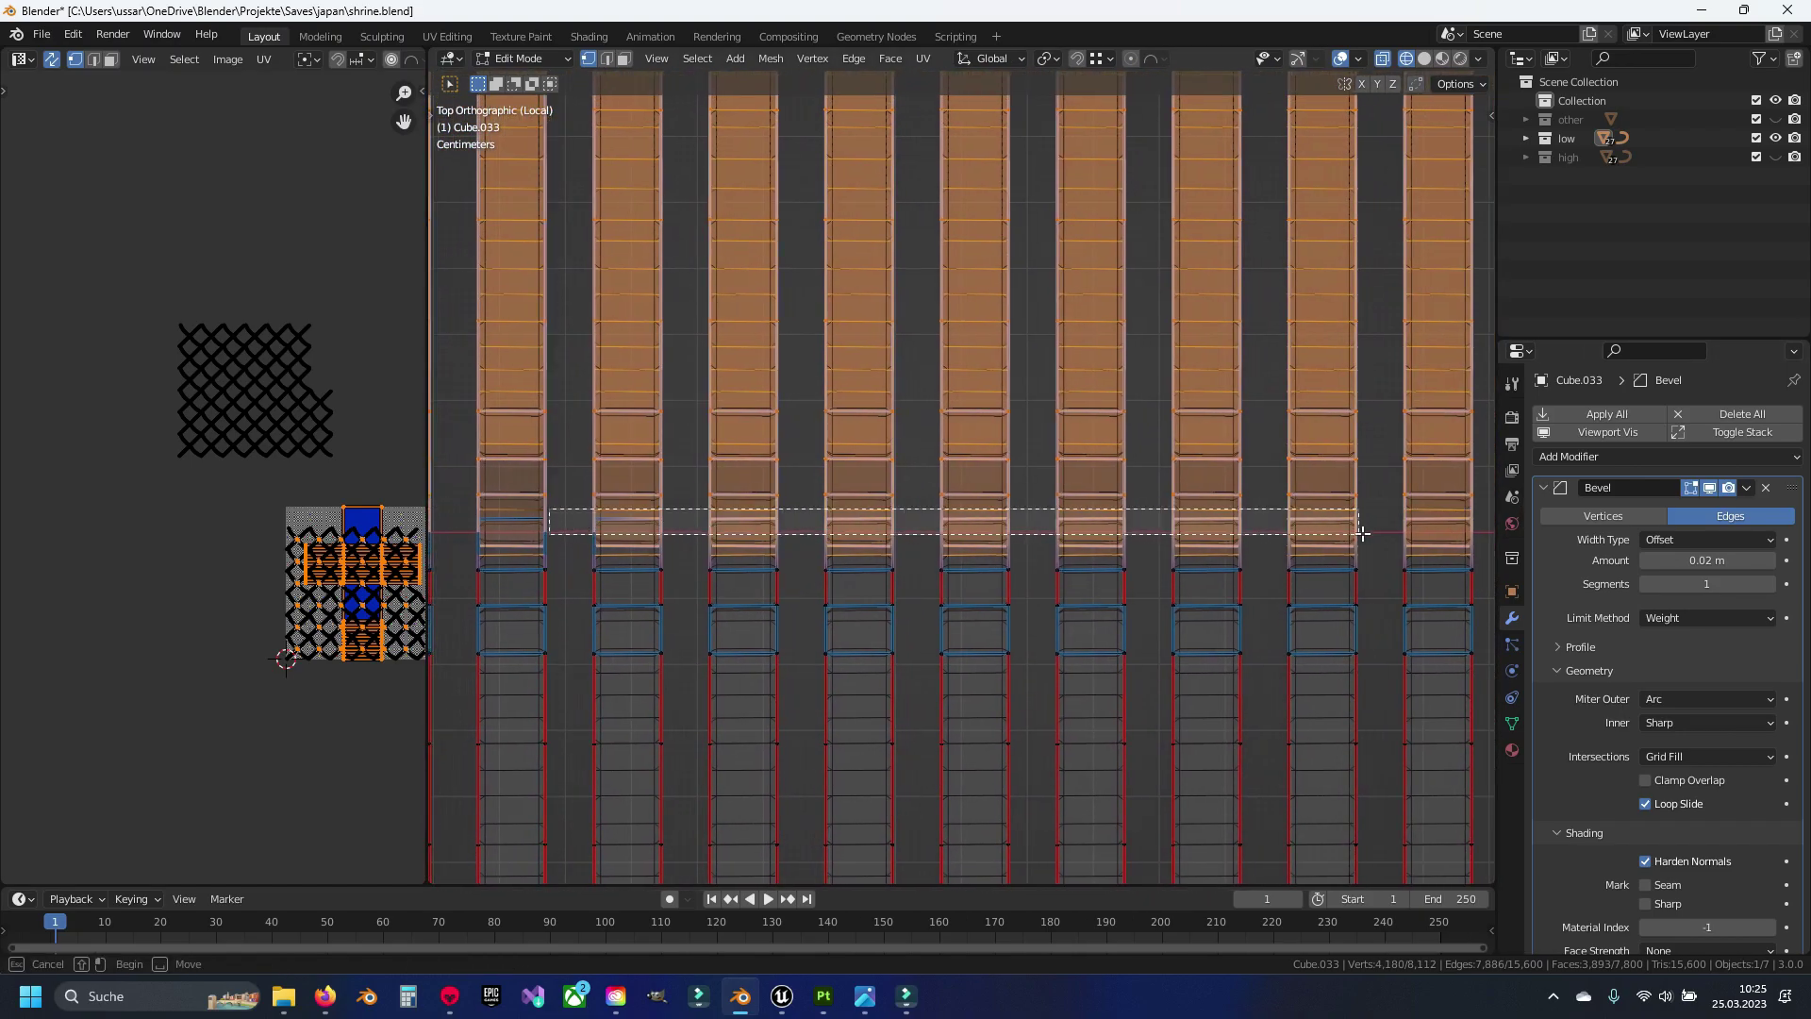
{"action": "middle_click_drag", "start_coordinate": [1362, 533], "coordinate": [1362, 533]}
Deselect the end rows on the remaining columns, then try and undo a linked selection
{"action": "middle_click_drag", "start_coordinate": [674, 531], "coordinate": [659, 526], "text": "shift"}
{"action": "key", "text": "b"}
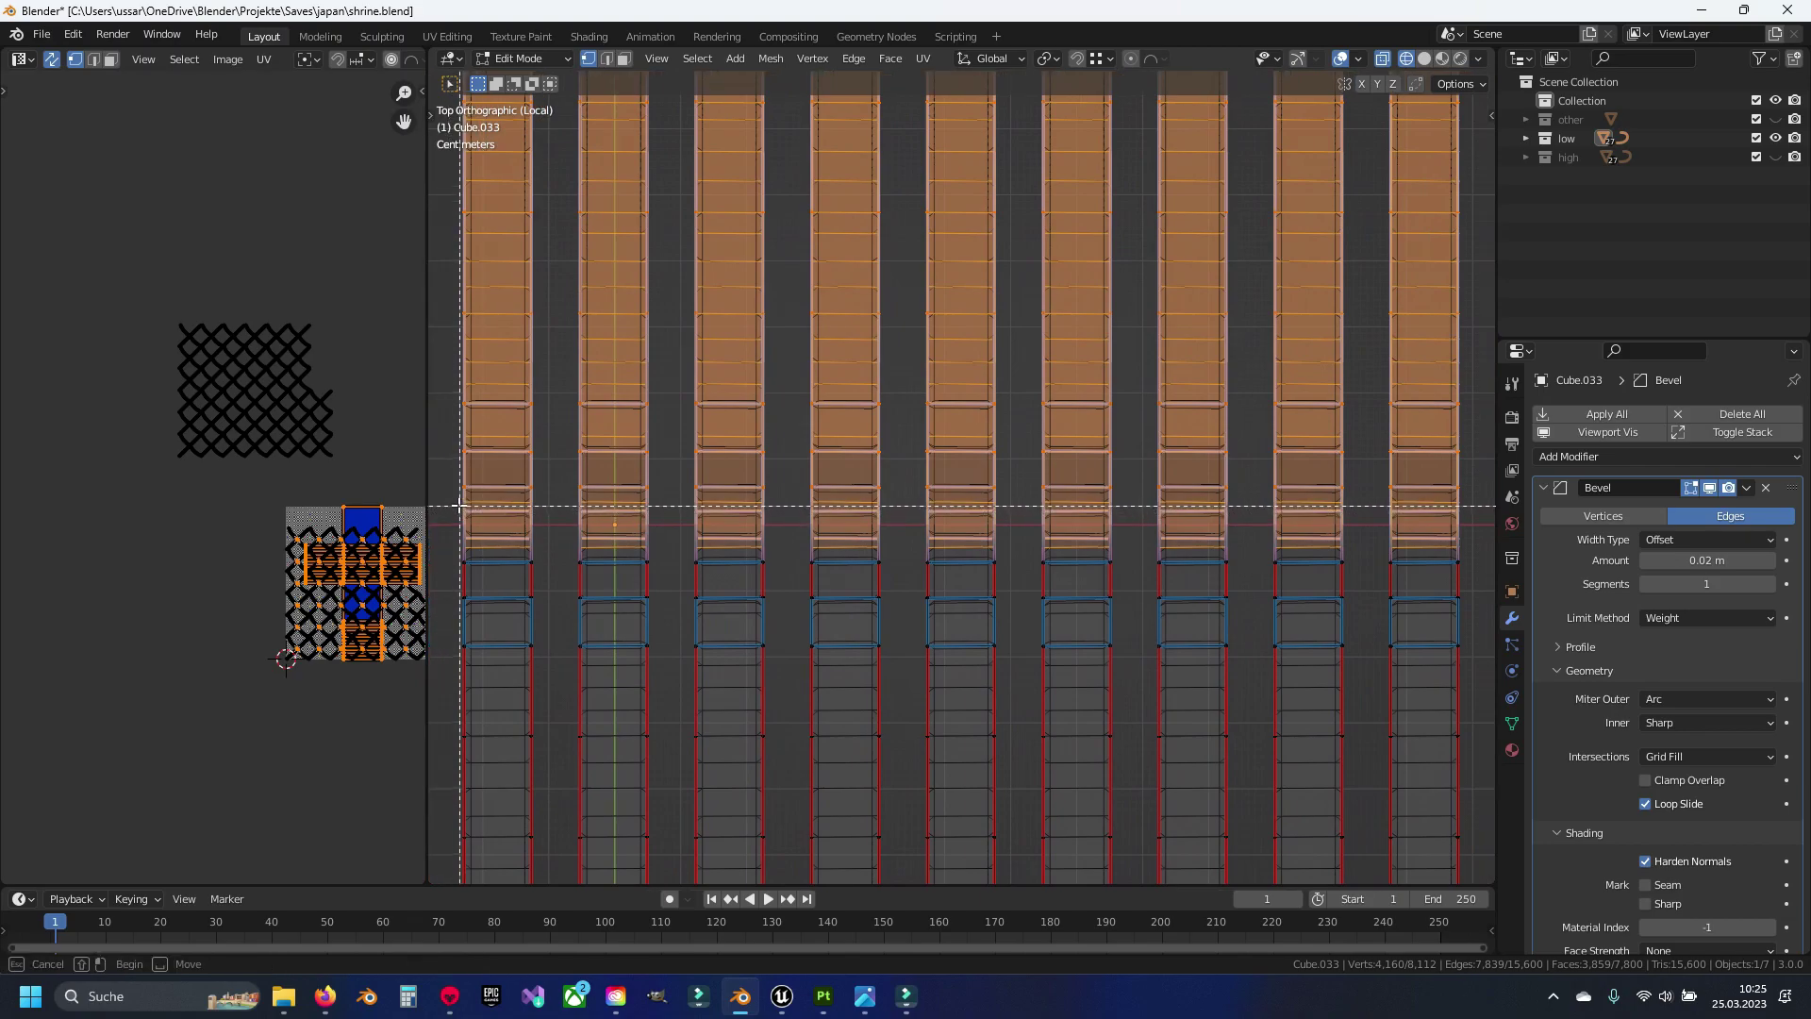
{"action": "middle_click_drag", "start_coordinate": [1494, 520], "coordinate": [1493, 521]}
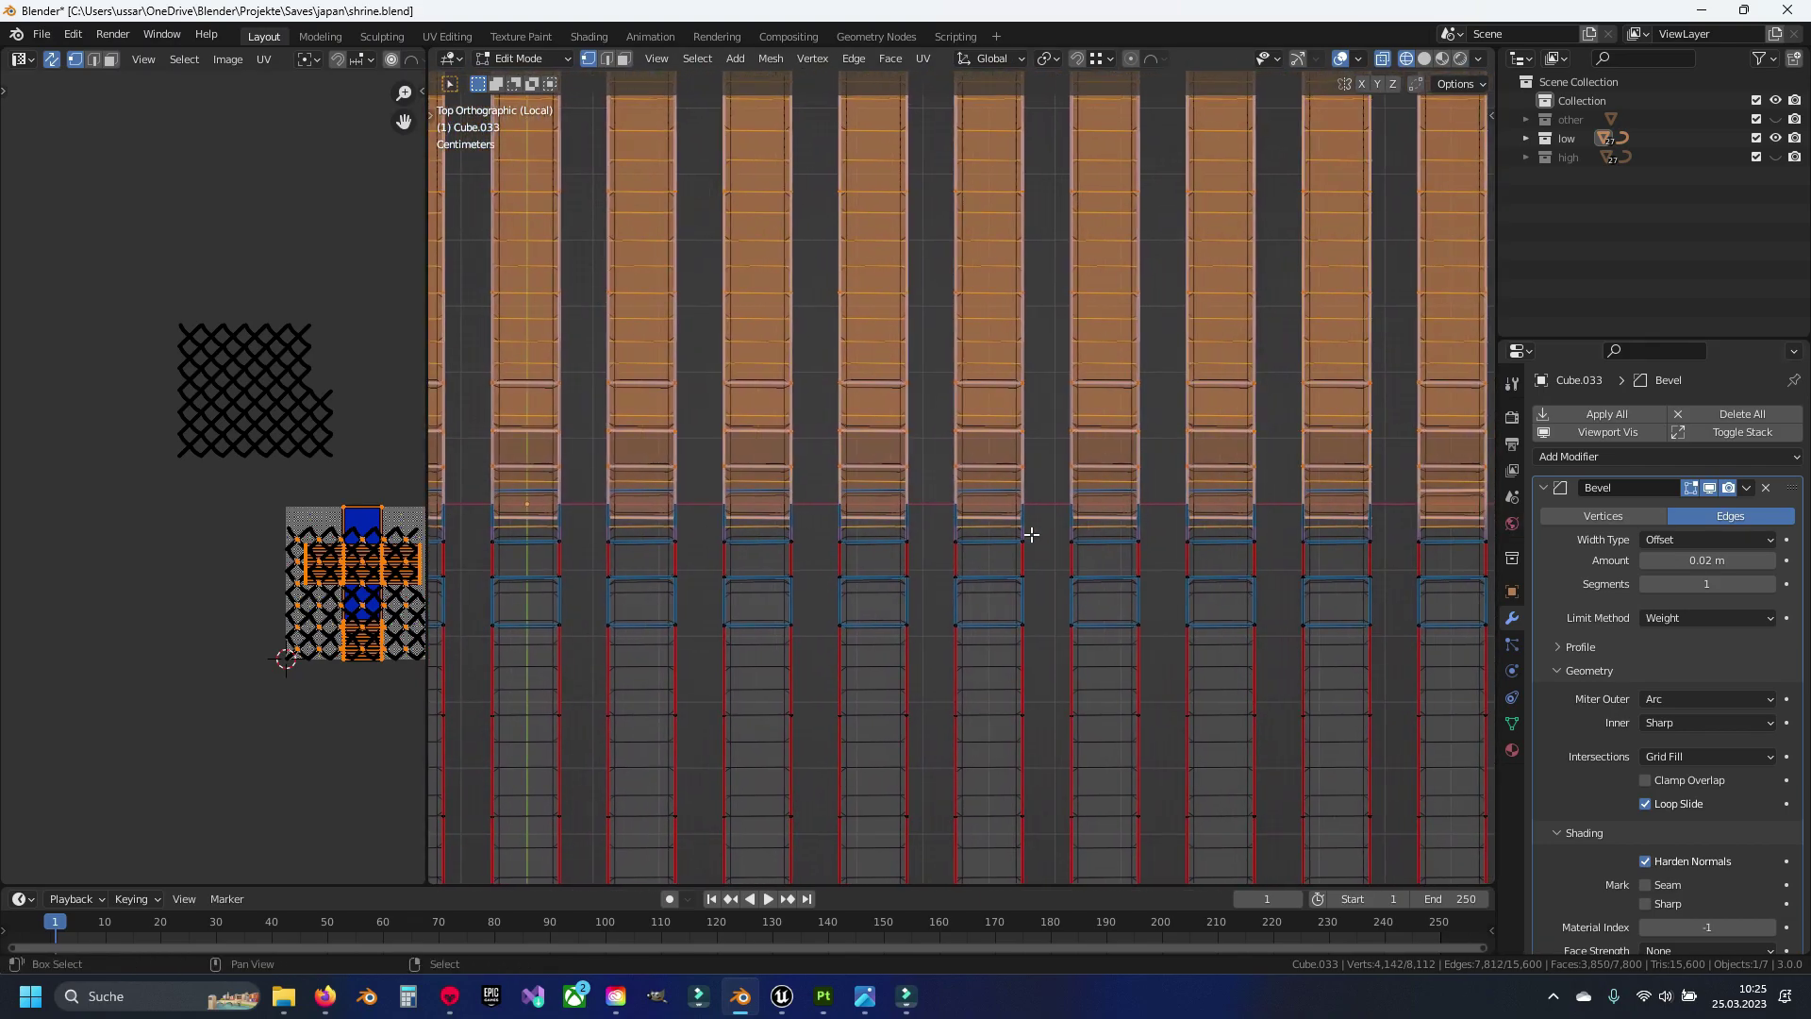
{"action": "middle_click_drag", "start_coordinate": [962, 550], "coordinate": [937, 526], "text": "shift"}
{"action": "key", "text": "b"}
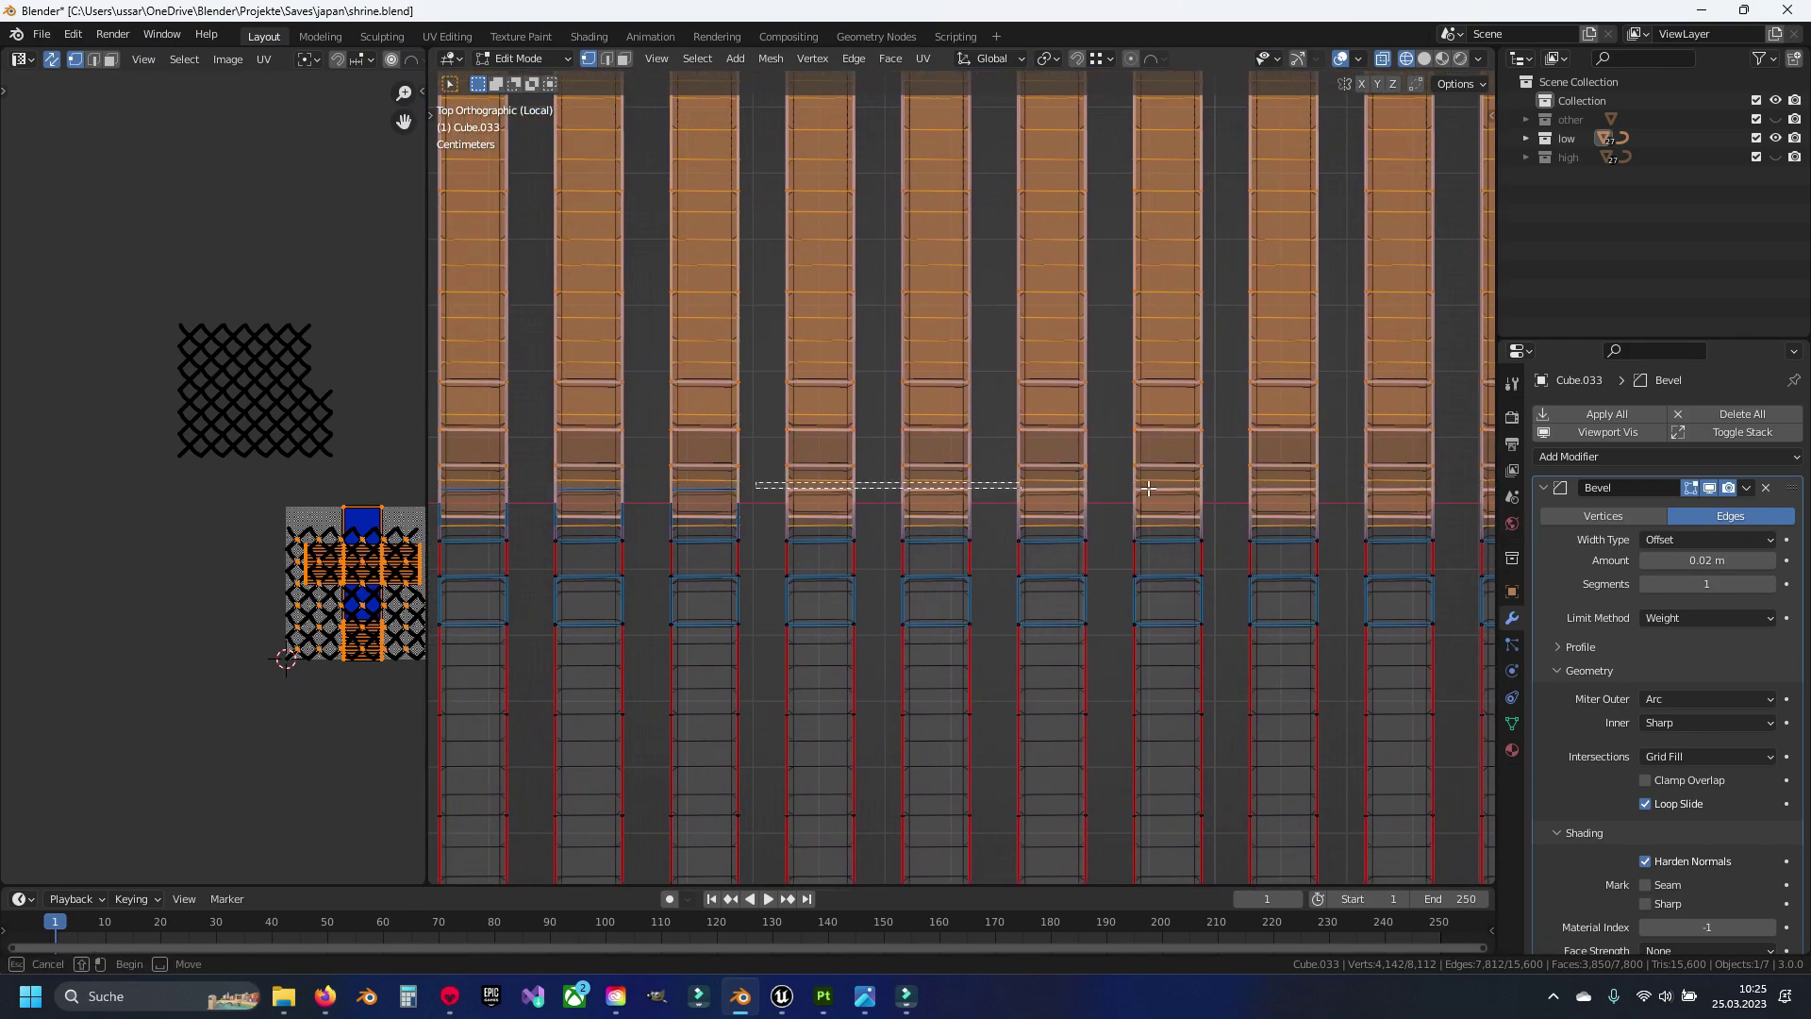
{"action": "middle_click_drag", "start_coordinate": [1148, 488], "coordinate": [1147, 487]}
{"action": "middle_click_drag", "start_coordinate": [627, 497], "coordinate": [587, 497], "text": "shift"}
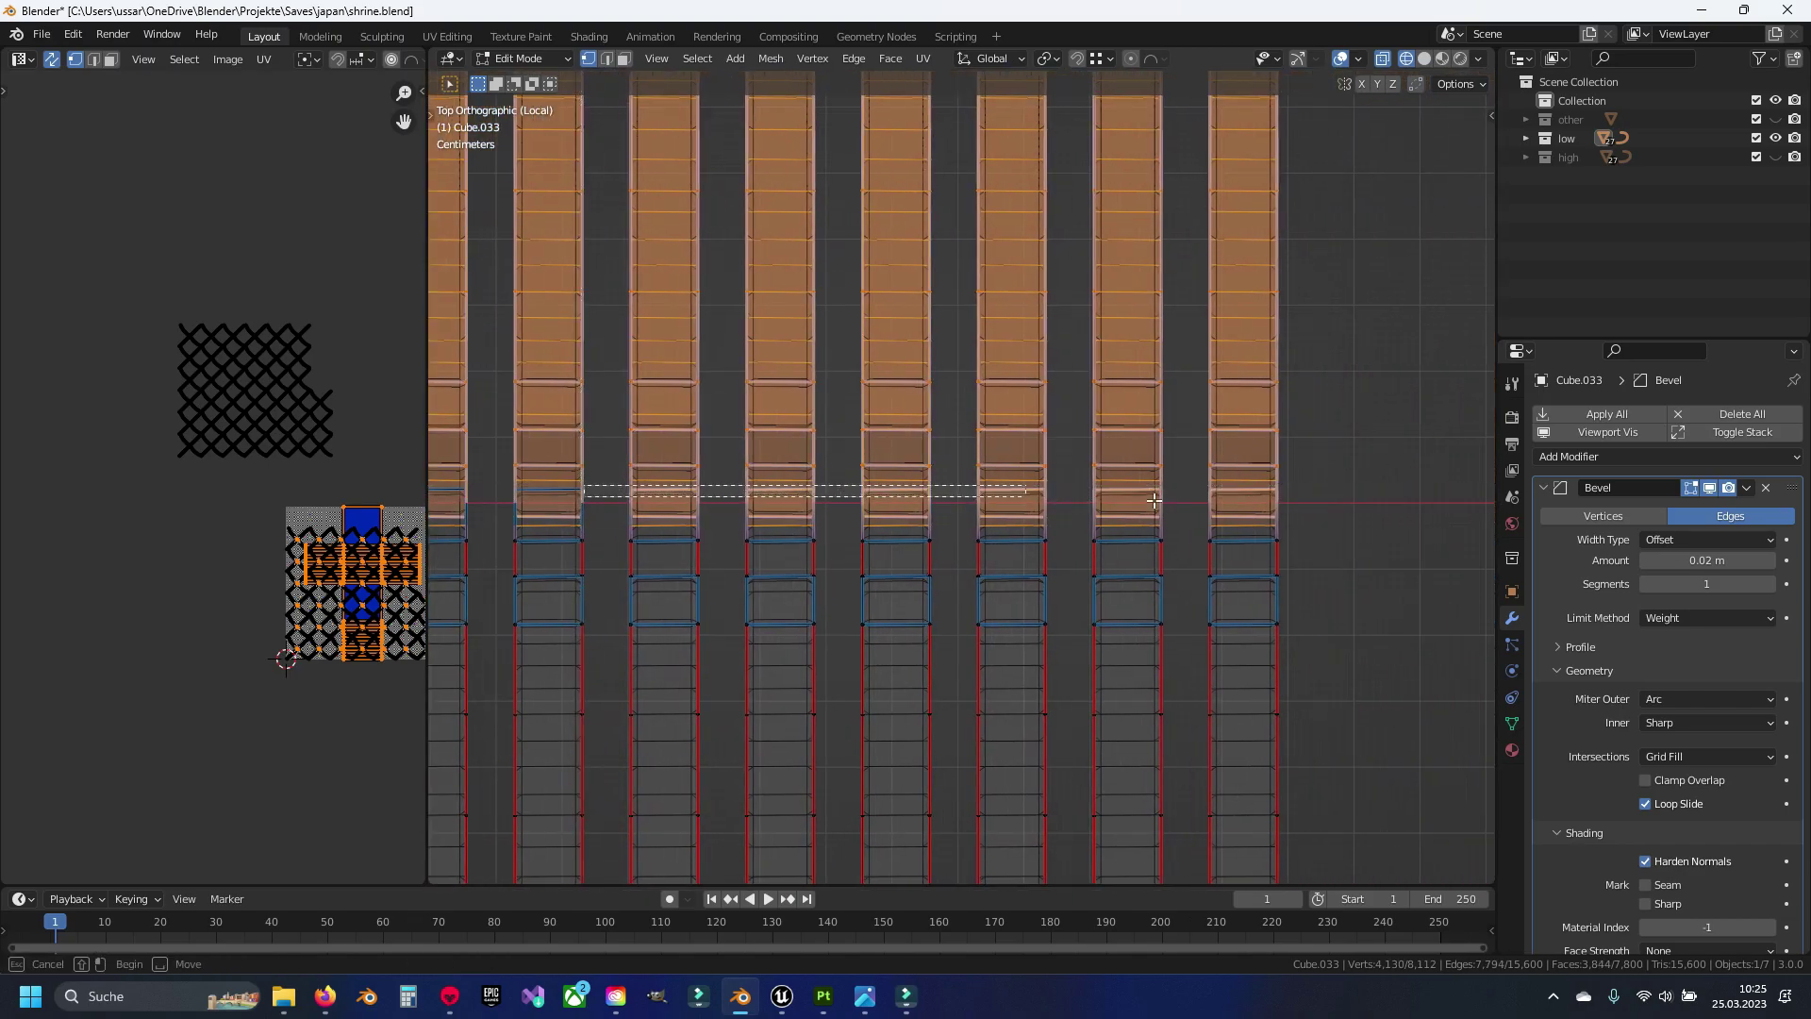
{"action": "middle_click_drag", "start_coordinate": [1155, 500], "coordinate": [1217, 547]}
{"action": "key", "text": "ctrl+l"}
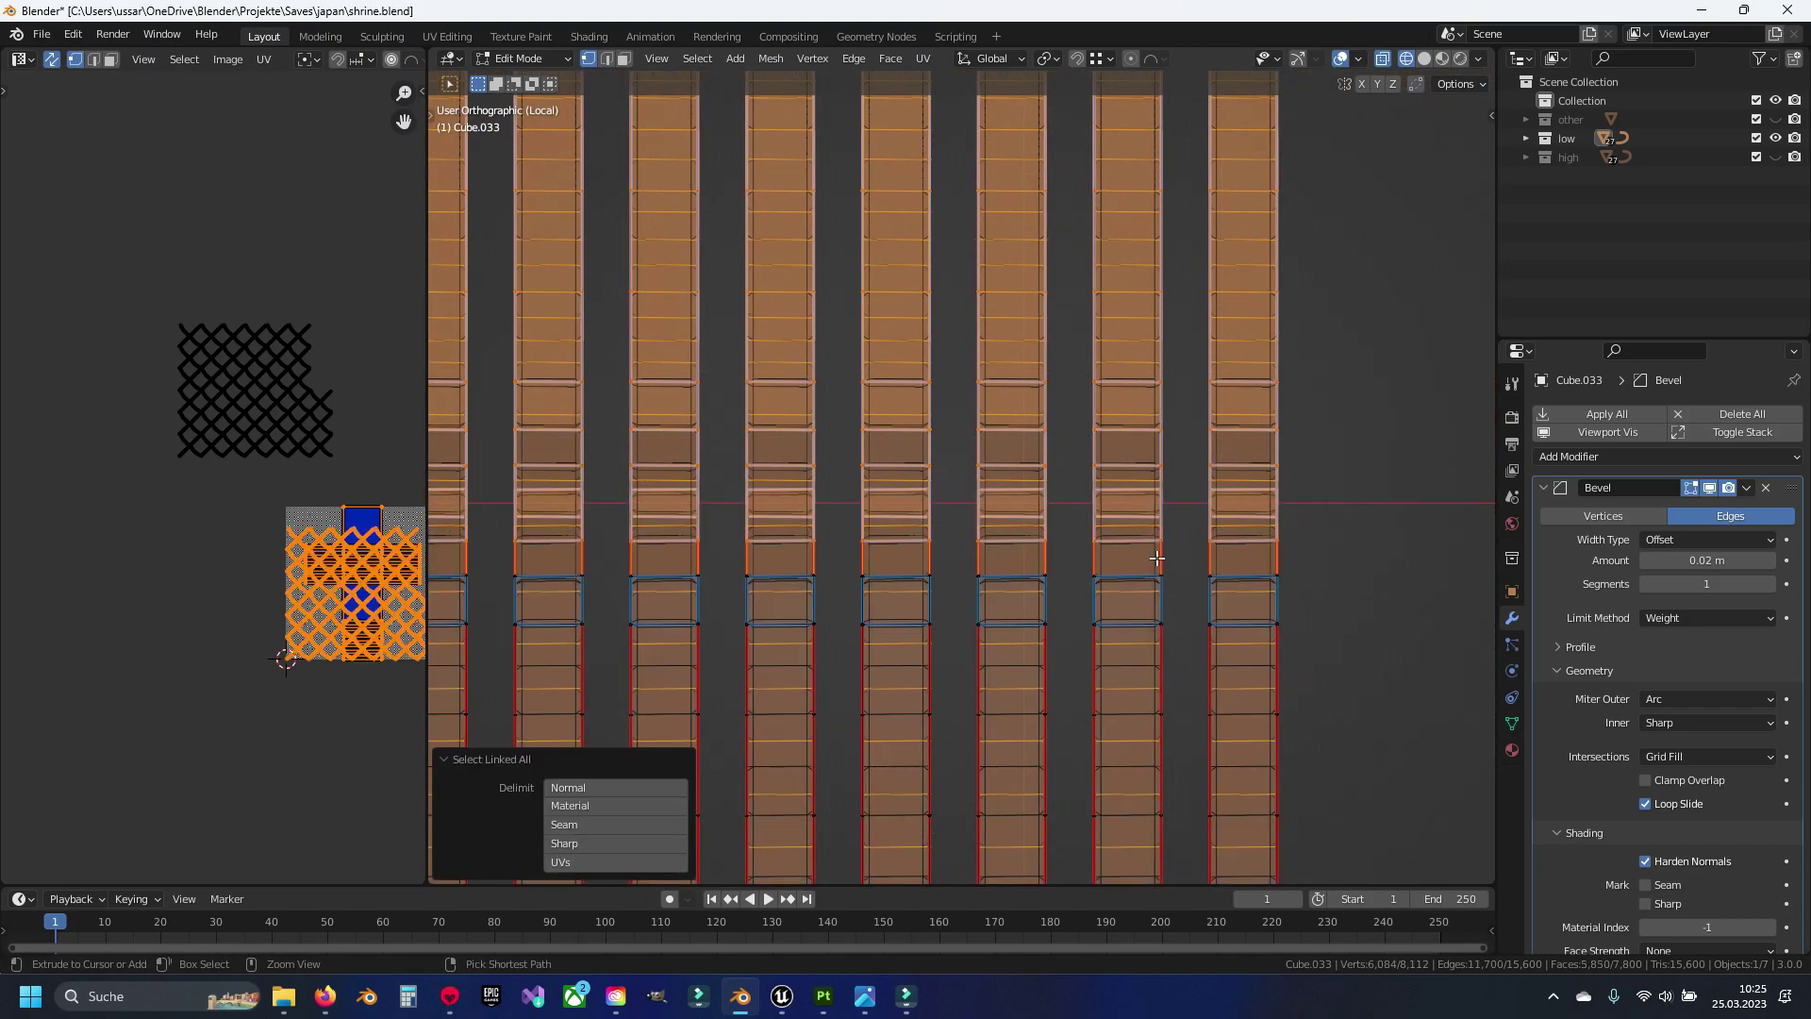
{"action": "key", "text": "ctrl+z"}
Reframe the roof boards in top view for the next deselection
{"action": "scroll", "coordinate": [590, 552], "scroll_direction": "down", "scroll_amount": 3}
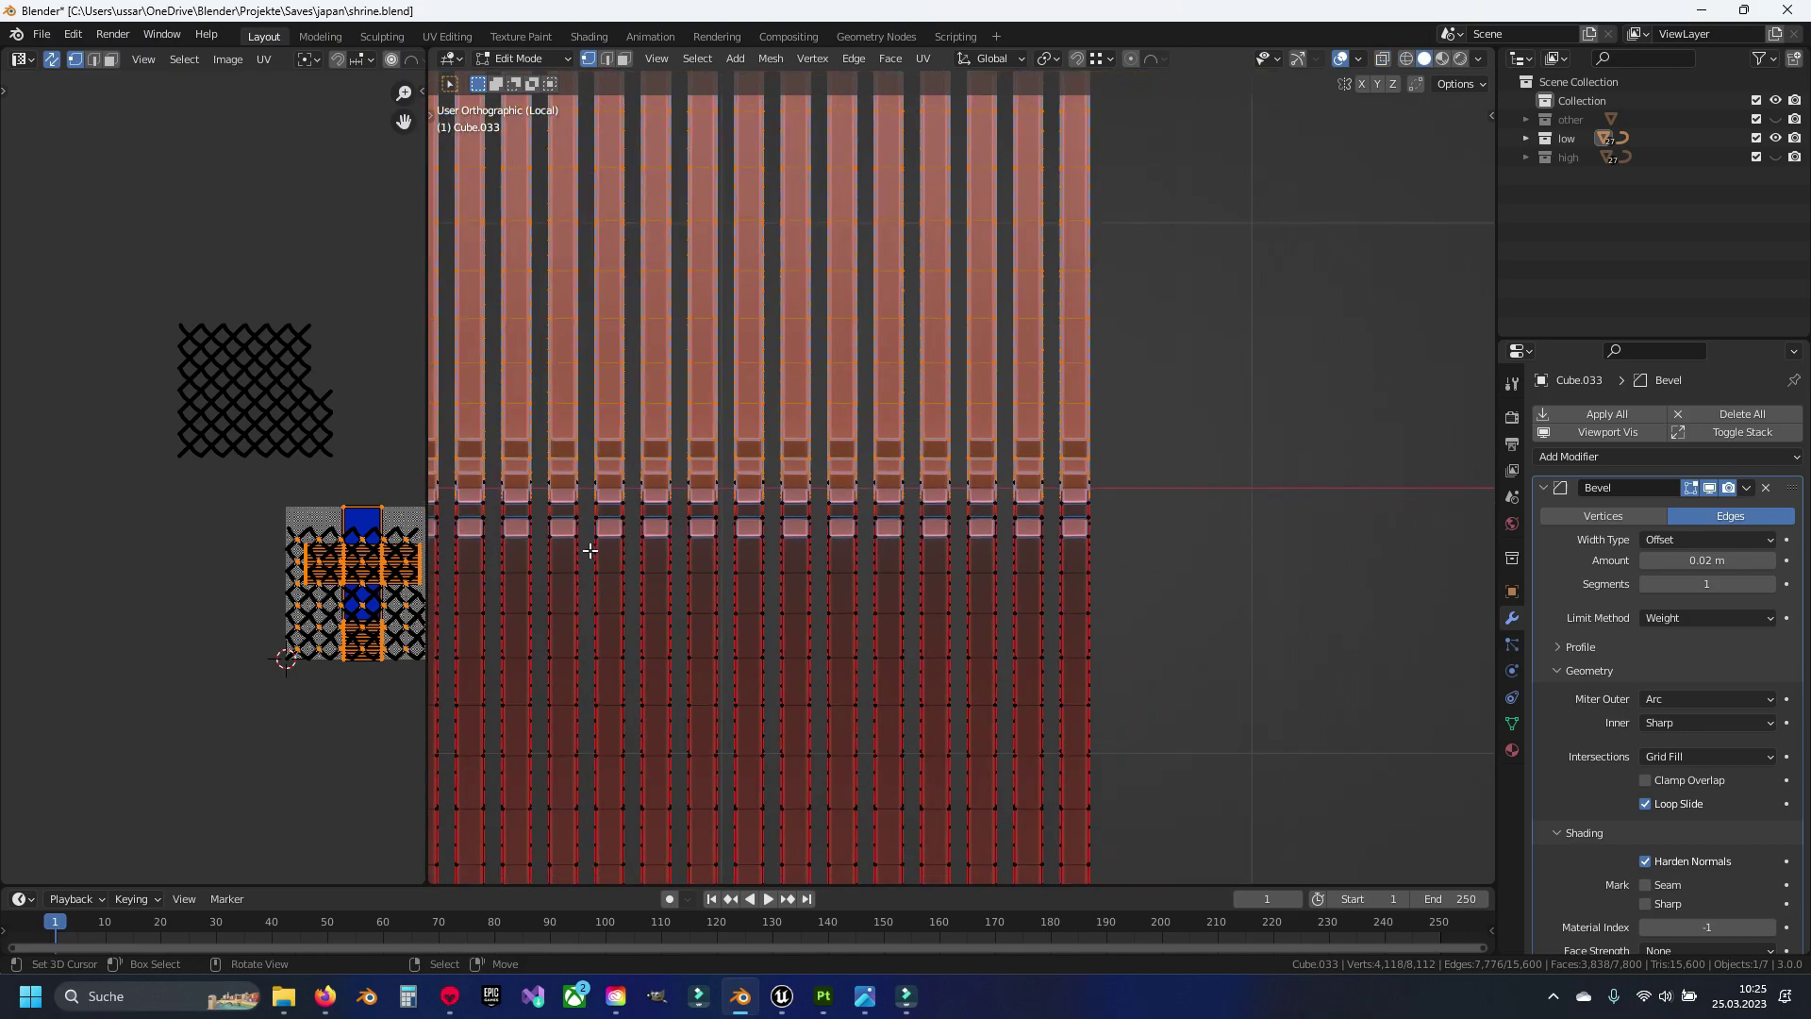
{"action": "middle_click_drag", "start_coordinate": [590, 552], "coordinate": [773, 453]}
{"action": "scroll", "coordinate": [772, 453], "scroll_direction": "up", "scroll_amount": 3}
{"action": "scroll", "coordinate": [772, 453], "scroll_direction": "up", "scroll_amount": 3}
{"action": "scroll", "coordinate": [802, 377], "scroll_direction": "up", "scroll_amount": 3}
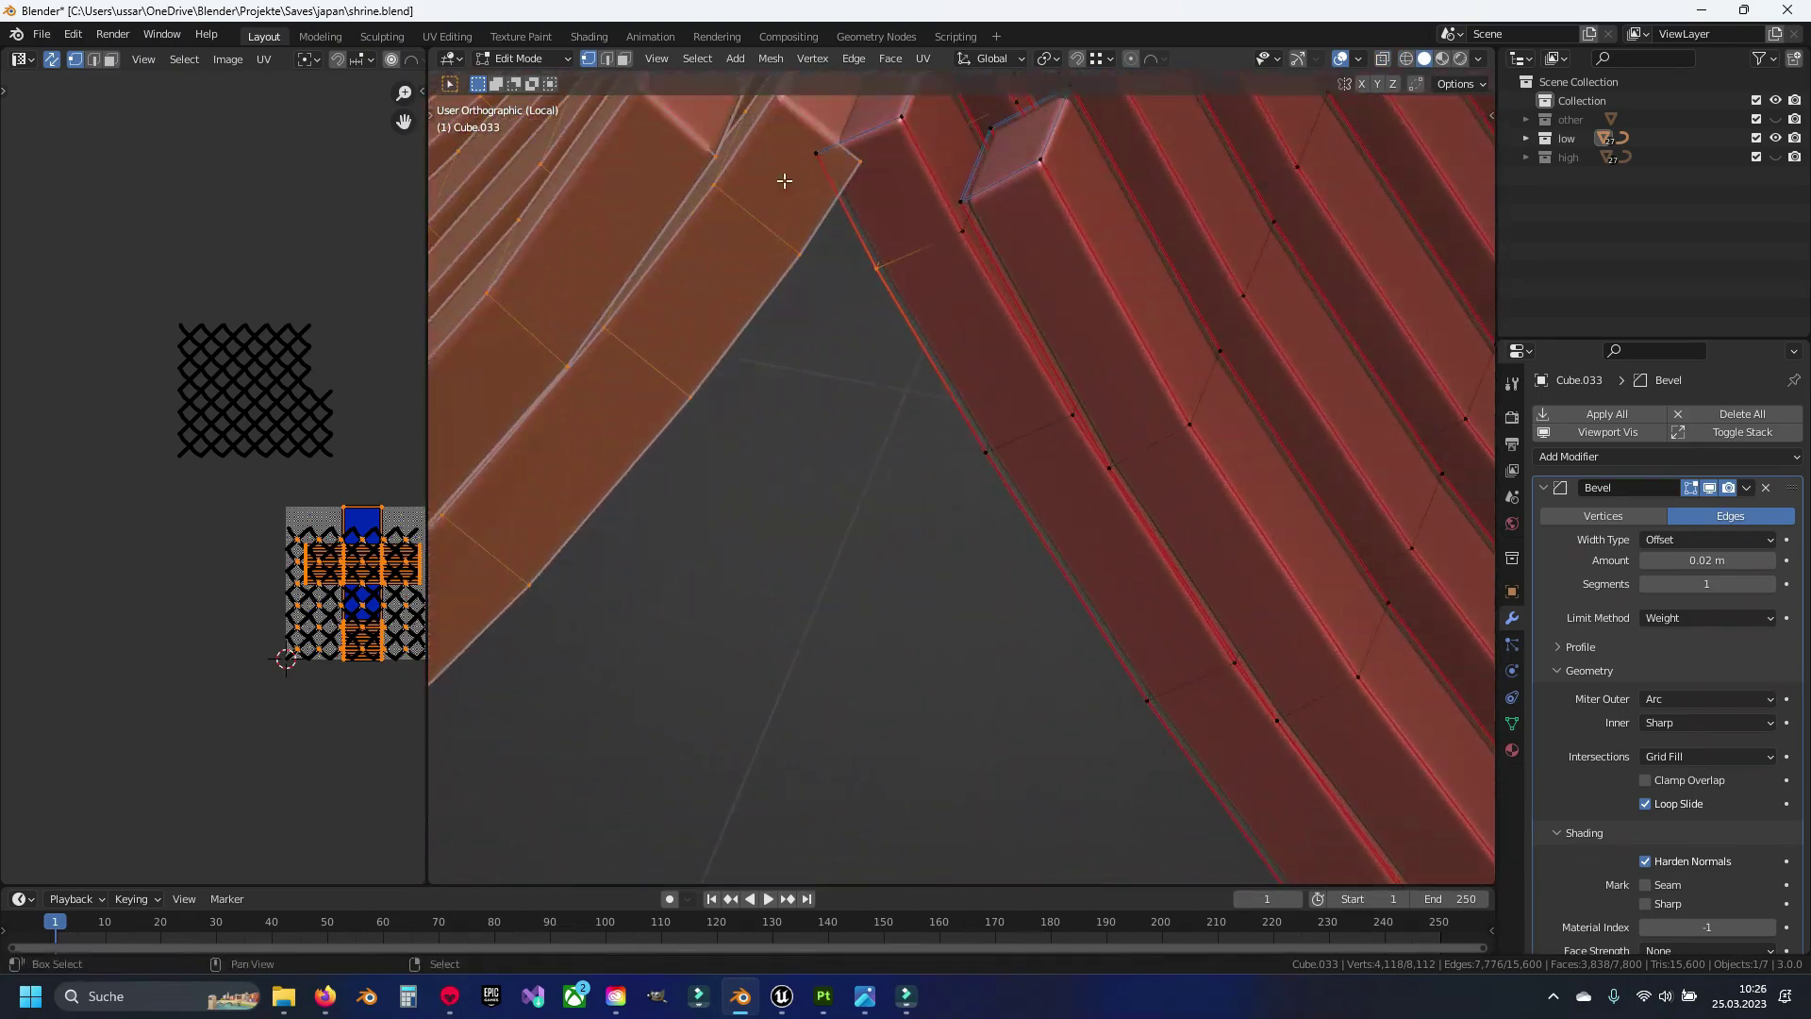
{"action": "scroll", "coordinate": [871, 481], "scroll_direction": "up", "scroll_amount": 3}
{"action": "key", "text": "KP_7"}
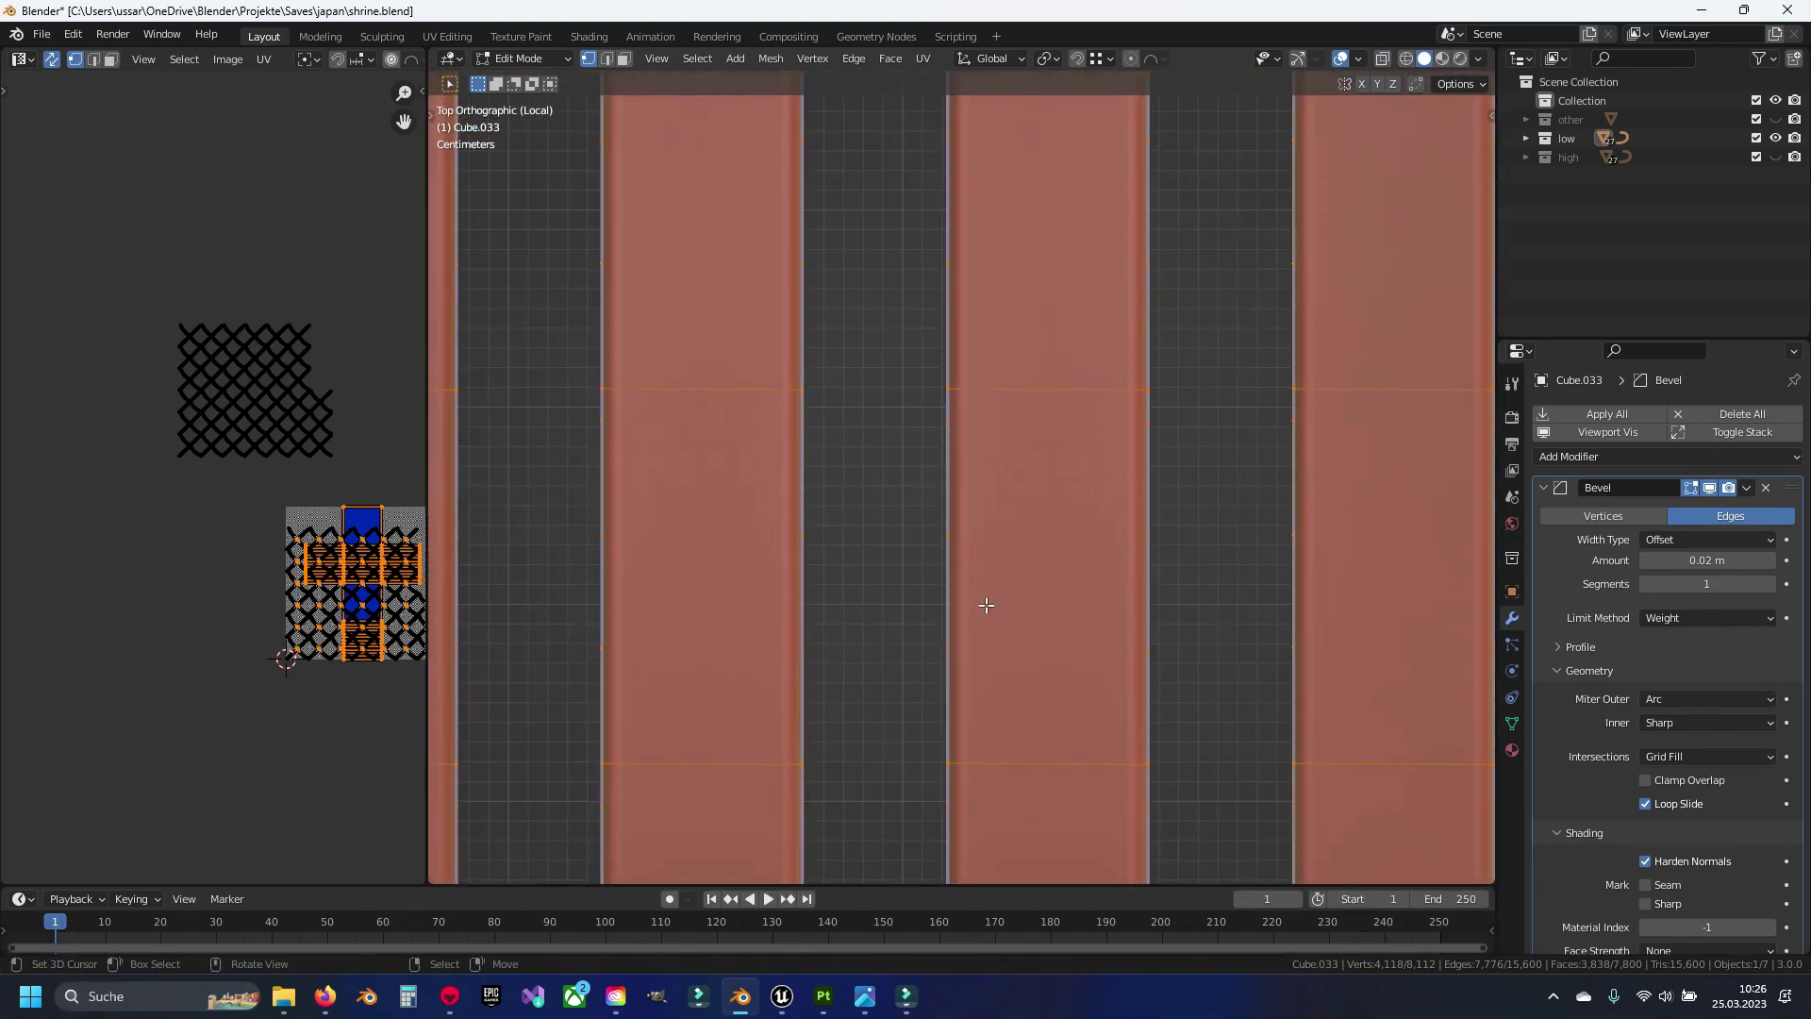
{"action": "scroll", "coordinate": [982, 596], "scroll_direction": "down", "scroll_amount": 3}
{"action": "scroll", "coordinate": [901, 454], "scroll_direction": "down", "scroll_amount": 2}
{"action": "middle_click_drag", "start_coordinate": [902, 455], "coordinate": [1316, 454], "text": "shift"}
{"action": "scroll", "coordinate": [962, 472], "scroll_direction": "up", "scroll_amount": 6}
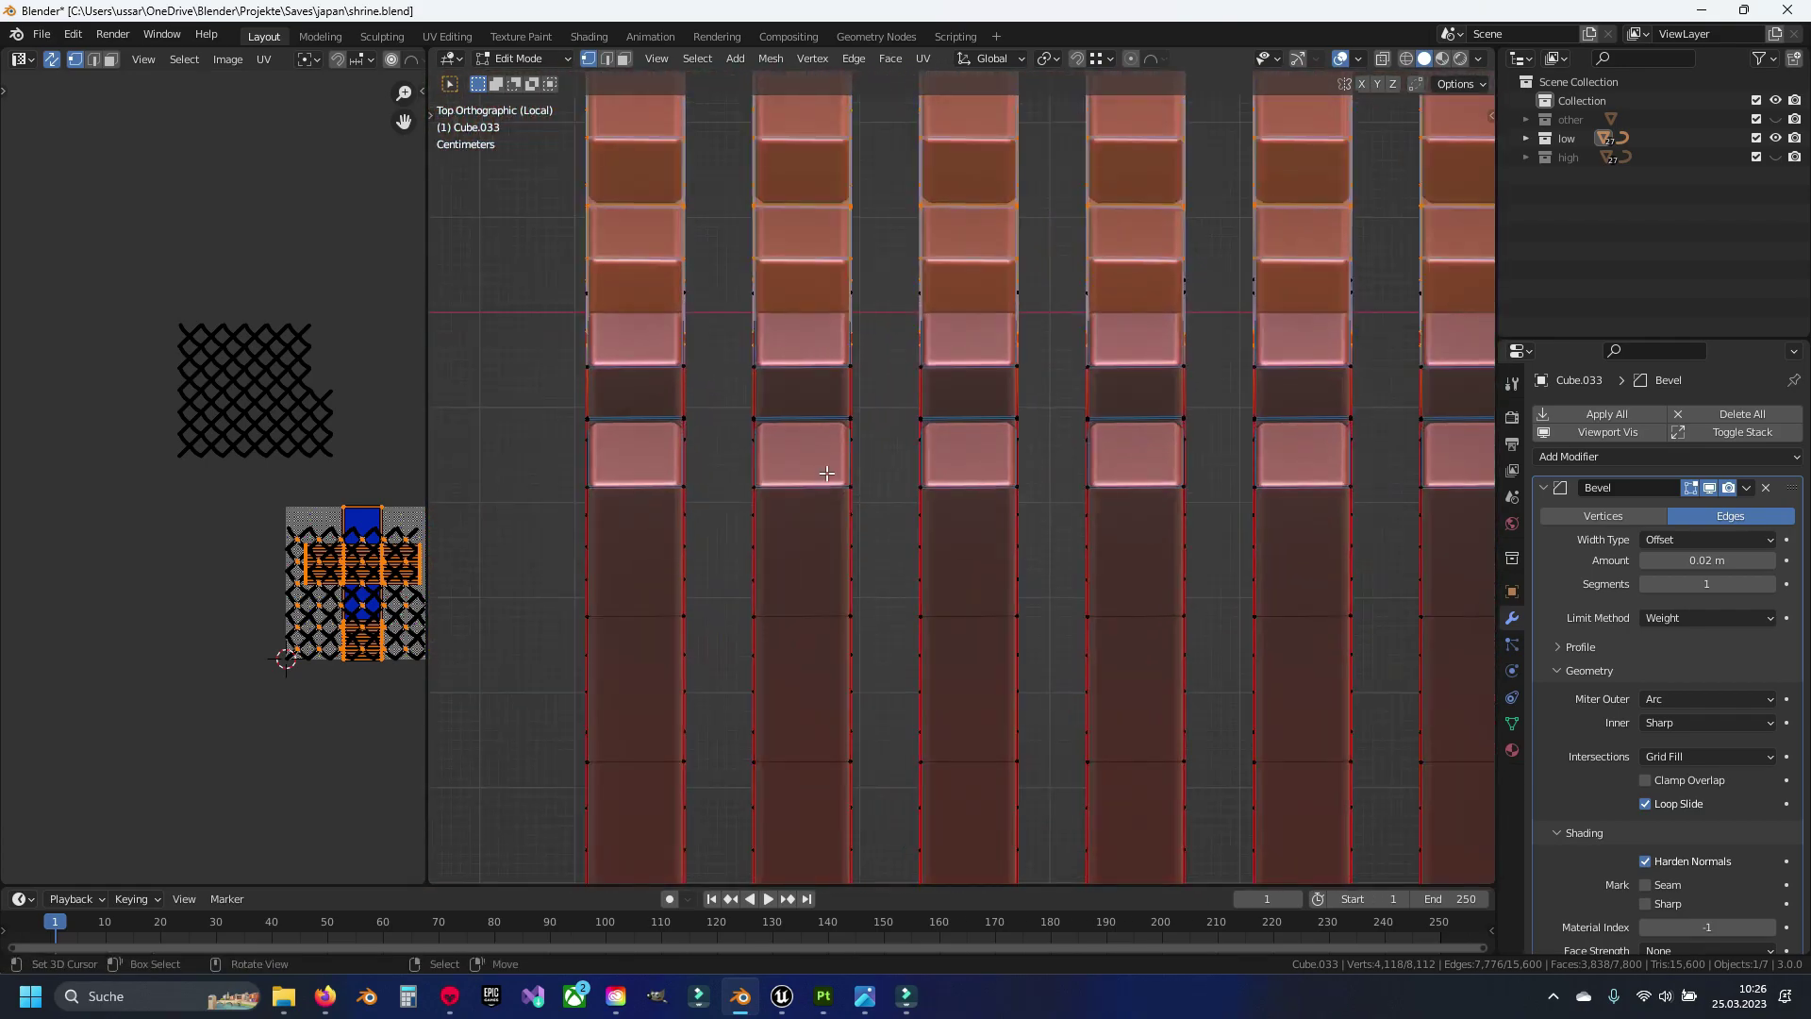
Box-deselect the vertices at the board ends, trying and undoing a linked selection
{"action": "key", "text": "b"}
{"action": "middle_click_drag", "start_coordinate": [632, 381], "coordinate": [1457, 485]}
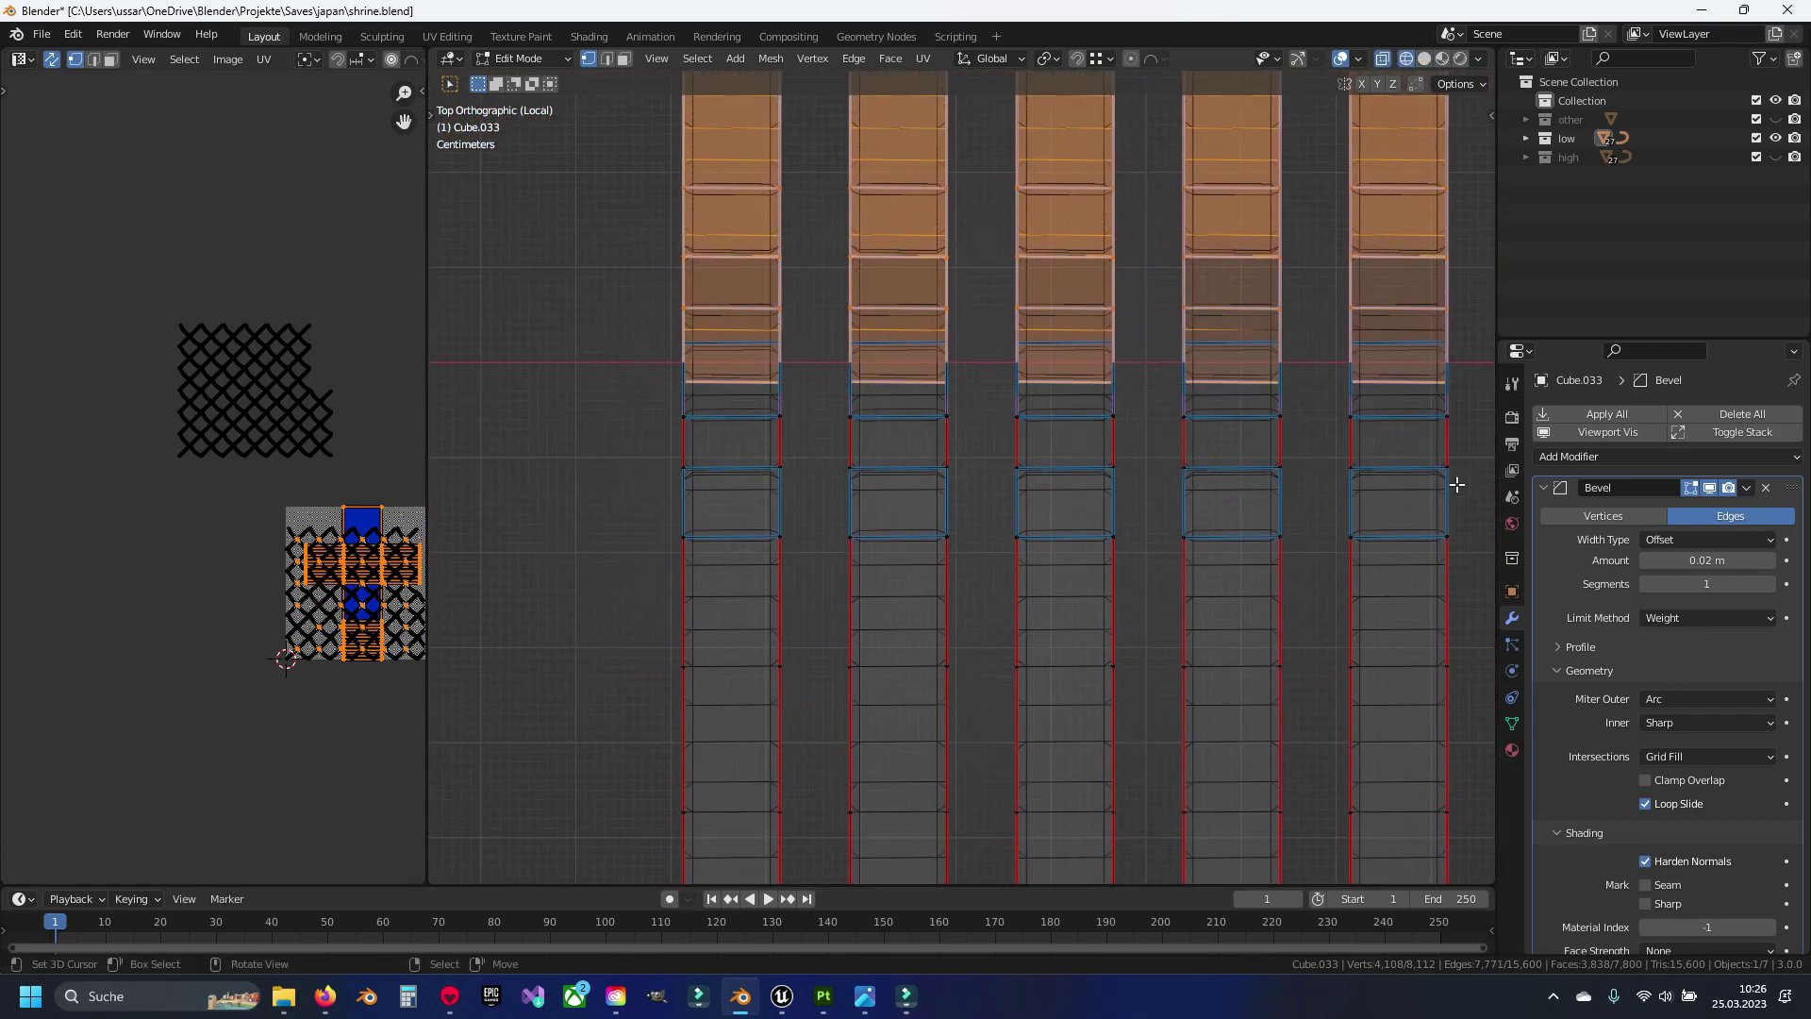
{"action": "scroll", "coordinate": [1427, 478], "scroll_direction": "down", "scroll_amount": 2}
{"action": "key", "text": "b"}
{"action": "mouse_move", "coordinate": [444, 392]}
{"action": "middle_mouse_down"}
{"action": "mouse_move", "coordinate": [982, 464]}
{"action": "mouse_move", "coordinate": [808, 437]}
{"action": "middle_mouse_up"}
{"action": "scroll", "coordinate": [847, 500], "scroll_direction": "down", "scroll_amount": 3}
{"action": "scroll", "coordinate": [932, 462], "scroll_direction": "up", "scroll_amount": 5}
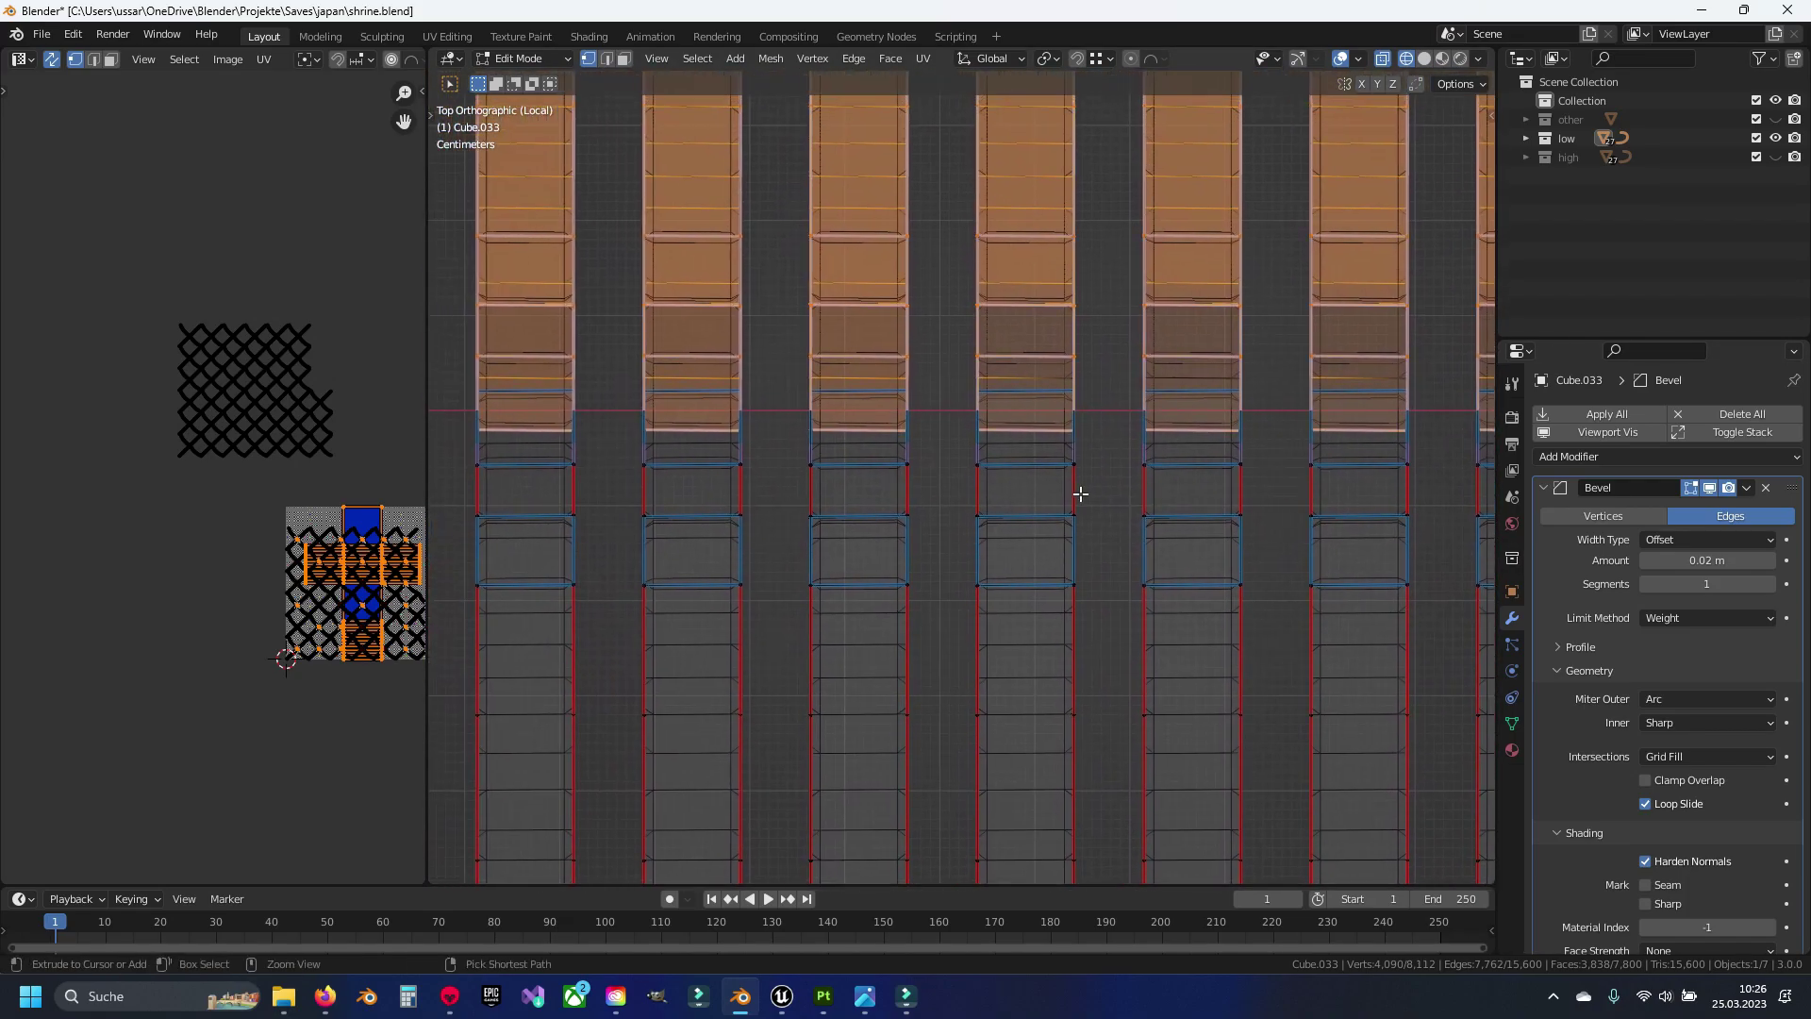
{"action": "key", "text": "ctrl+l"}
{"action": "key", "text": "ctrl+z"}
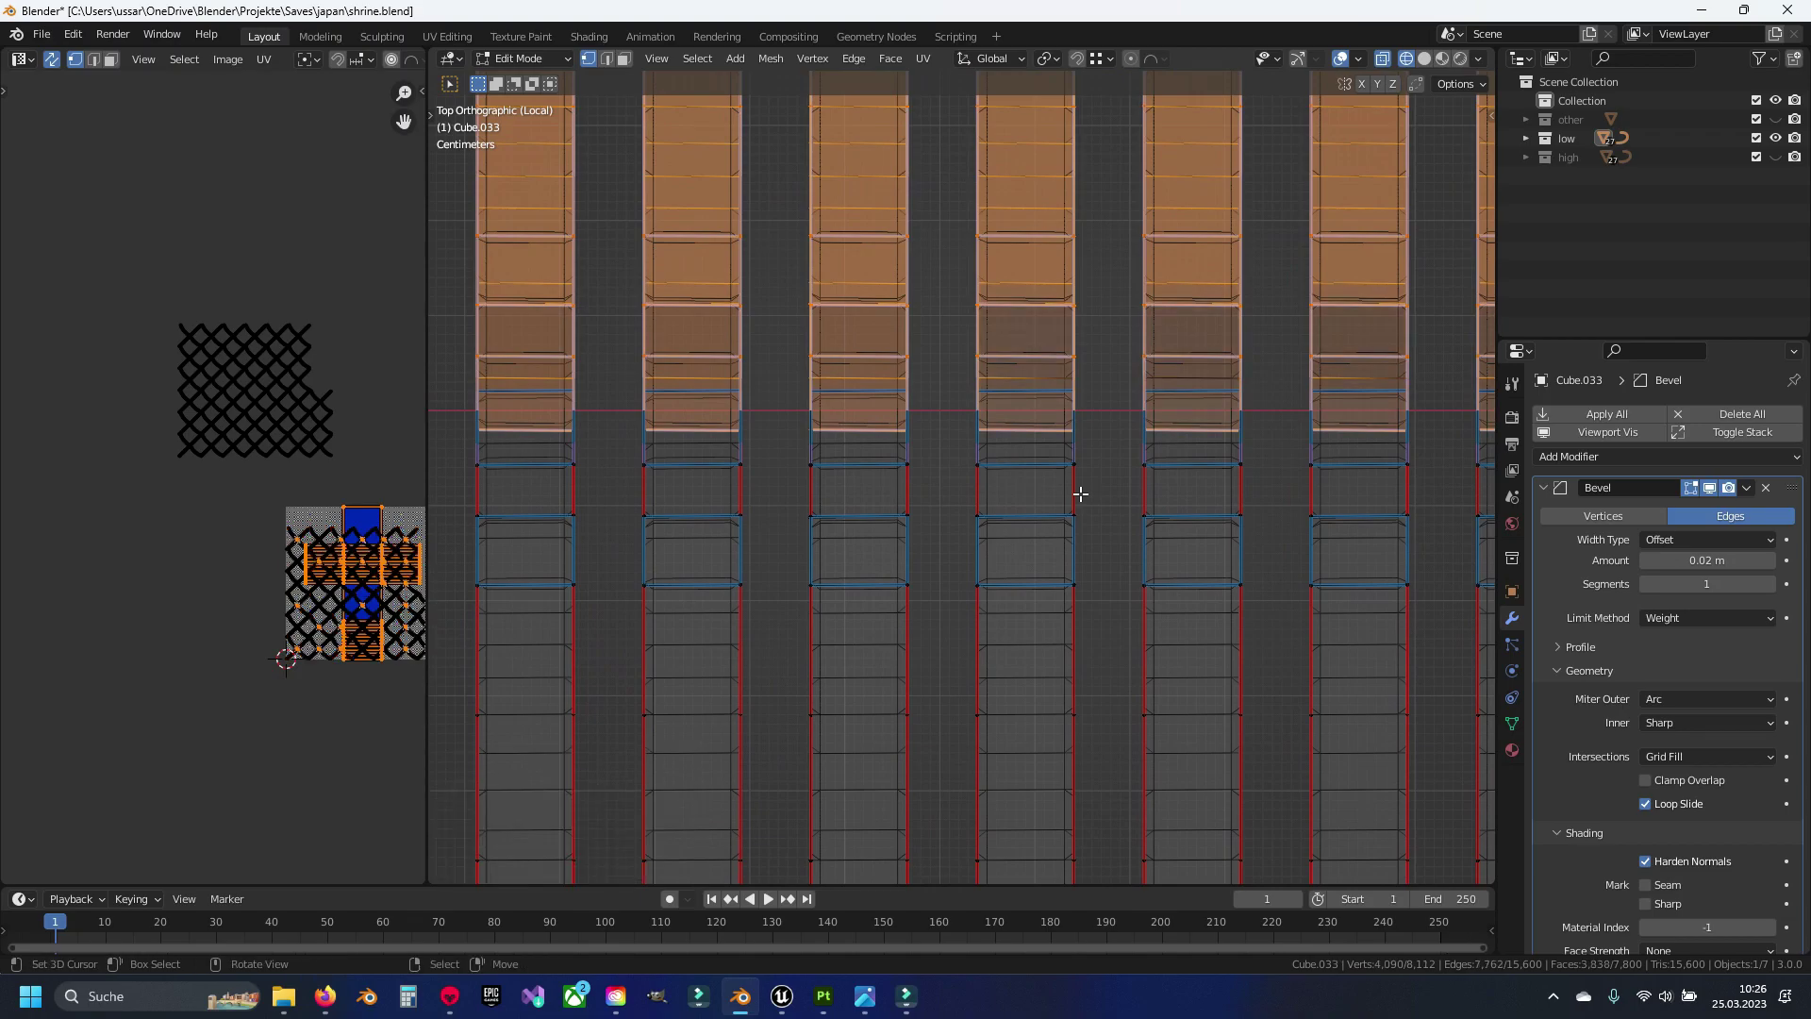
Select the linked tile strips, separate them into a new object, and return to Object Mode
{"action": "scroll", "coordinate": [1080, 493], "scroll_direction": "down", "scroll_amount": 5}
{"action": "scroll", "coordinate": [1123, 481], "scroll_direction": "down", "scroll_amount": 1}
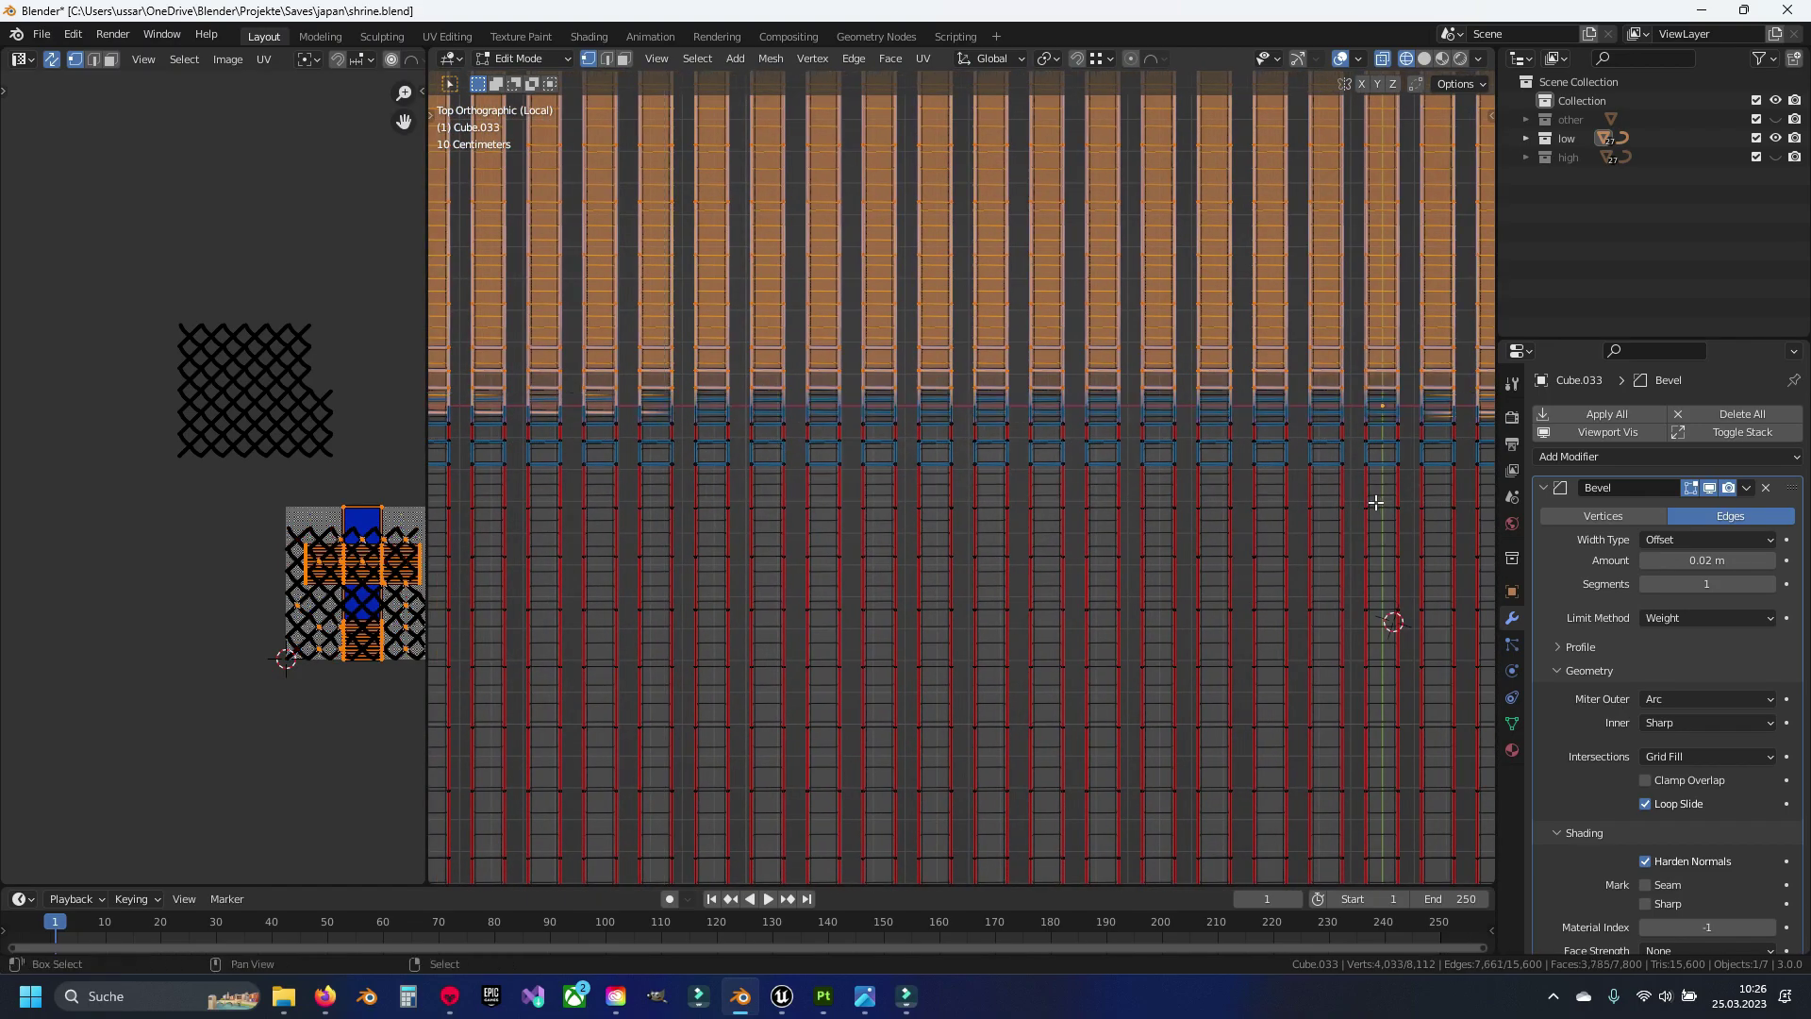
{"action": "key", "text": "ctrl+z"}
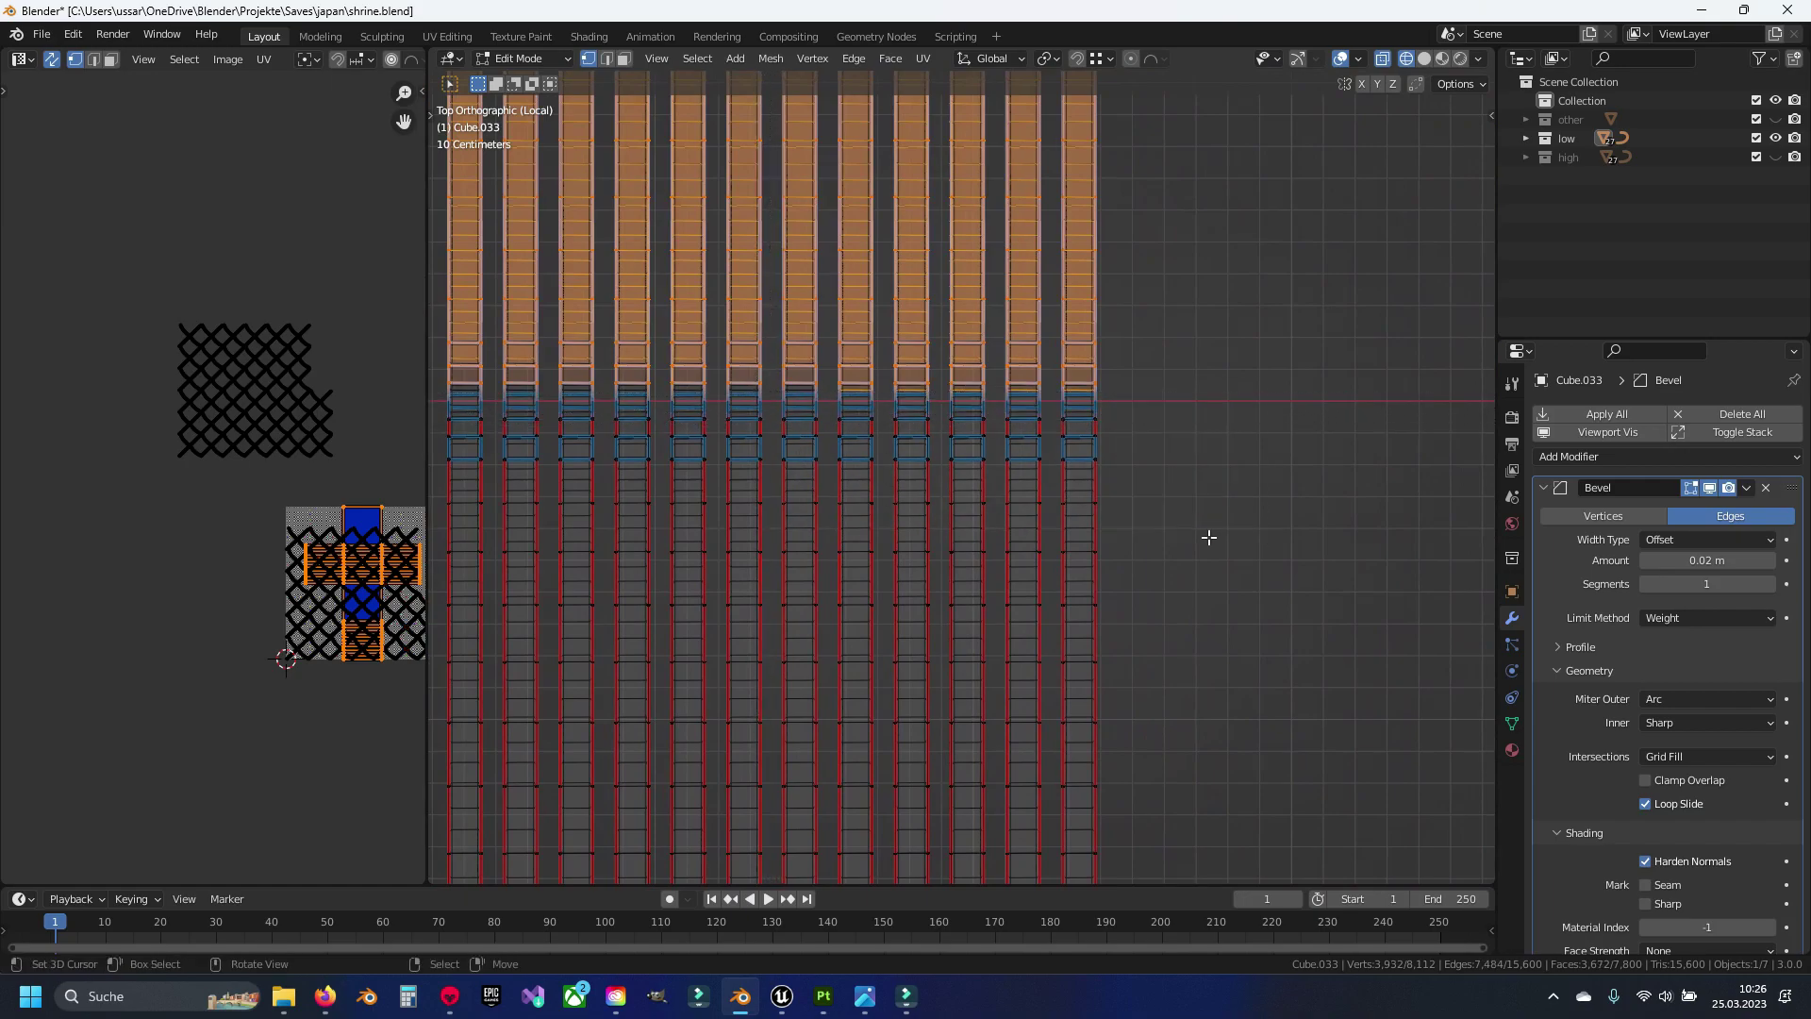
{"action": "key", "text": "ctrl+l"}
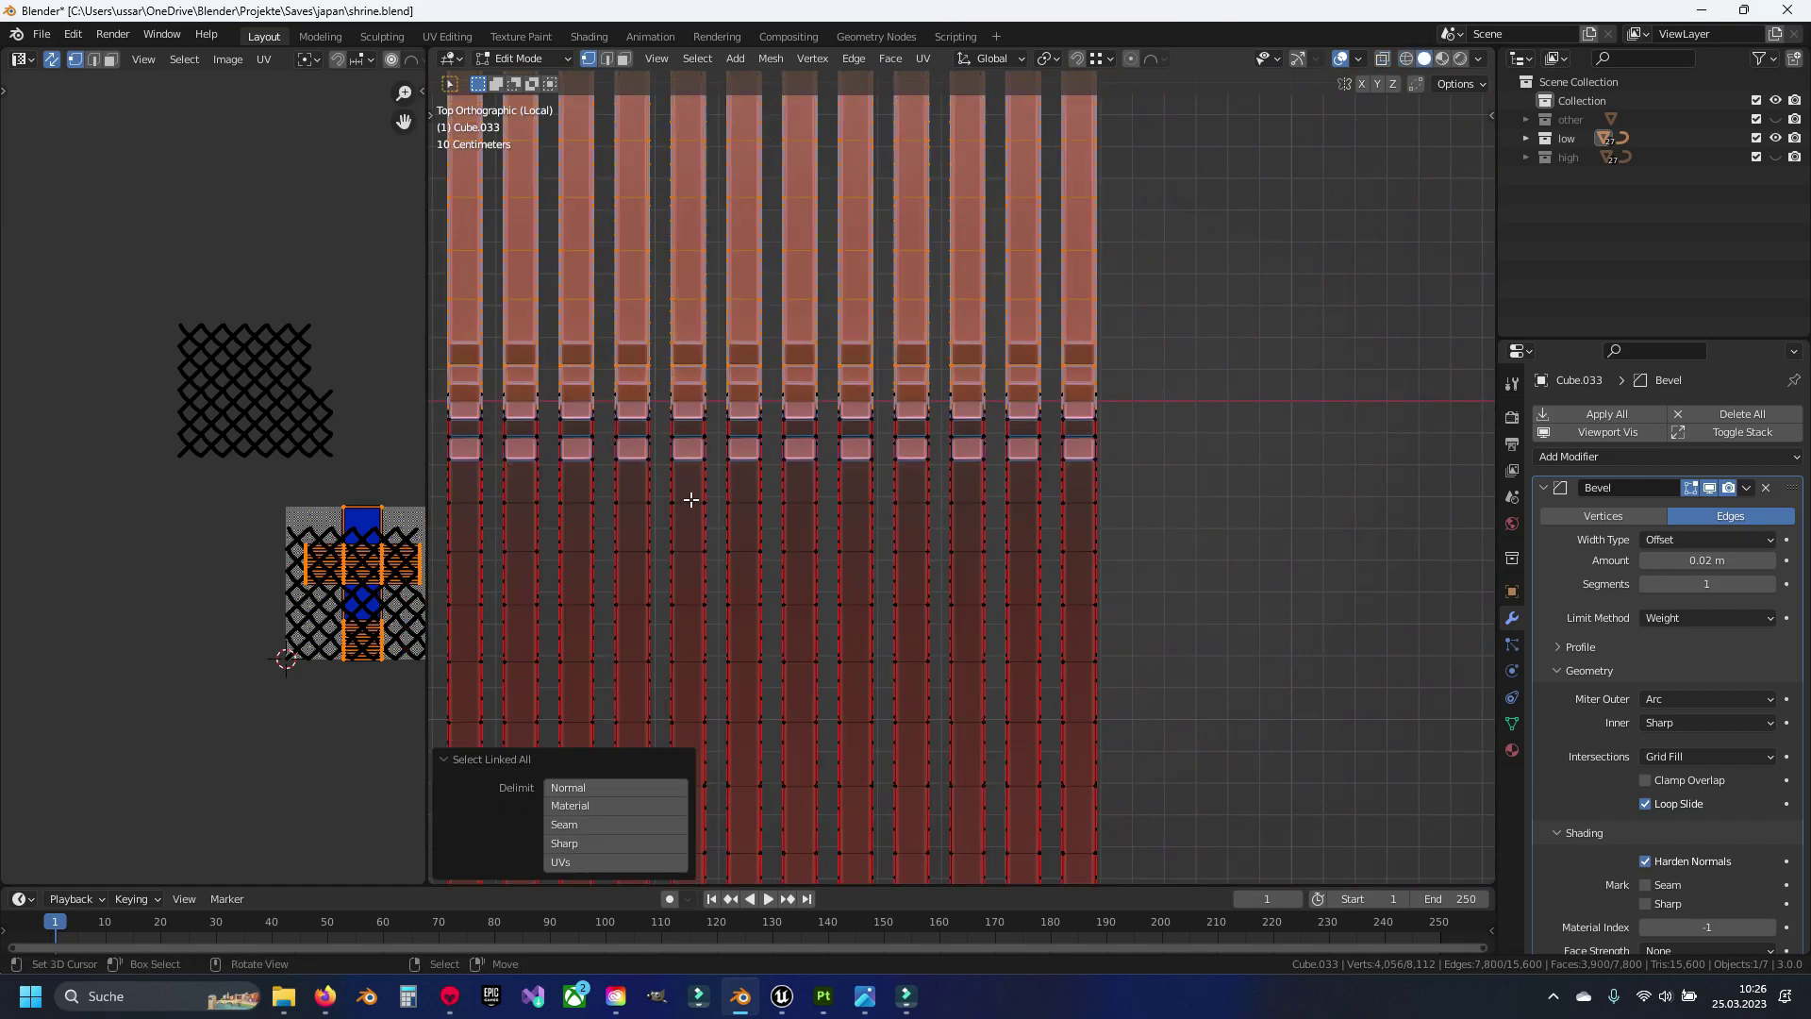
{"action": "middle_click_drag", "start_coordinate": [723, 520], "coordinate": [1238, 450]}
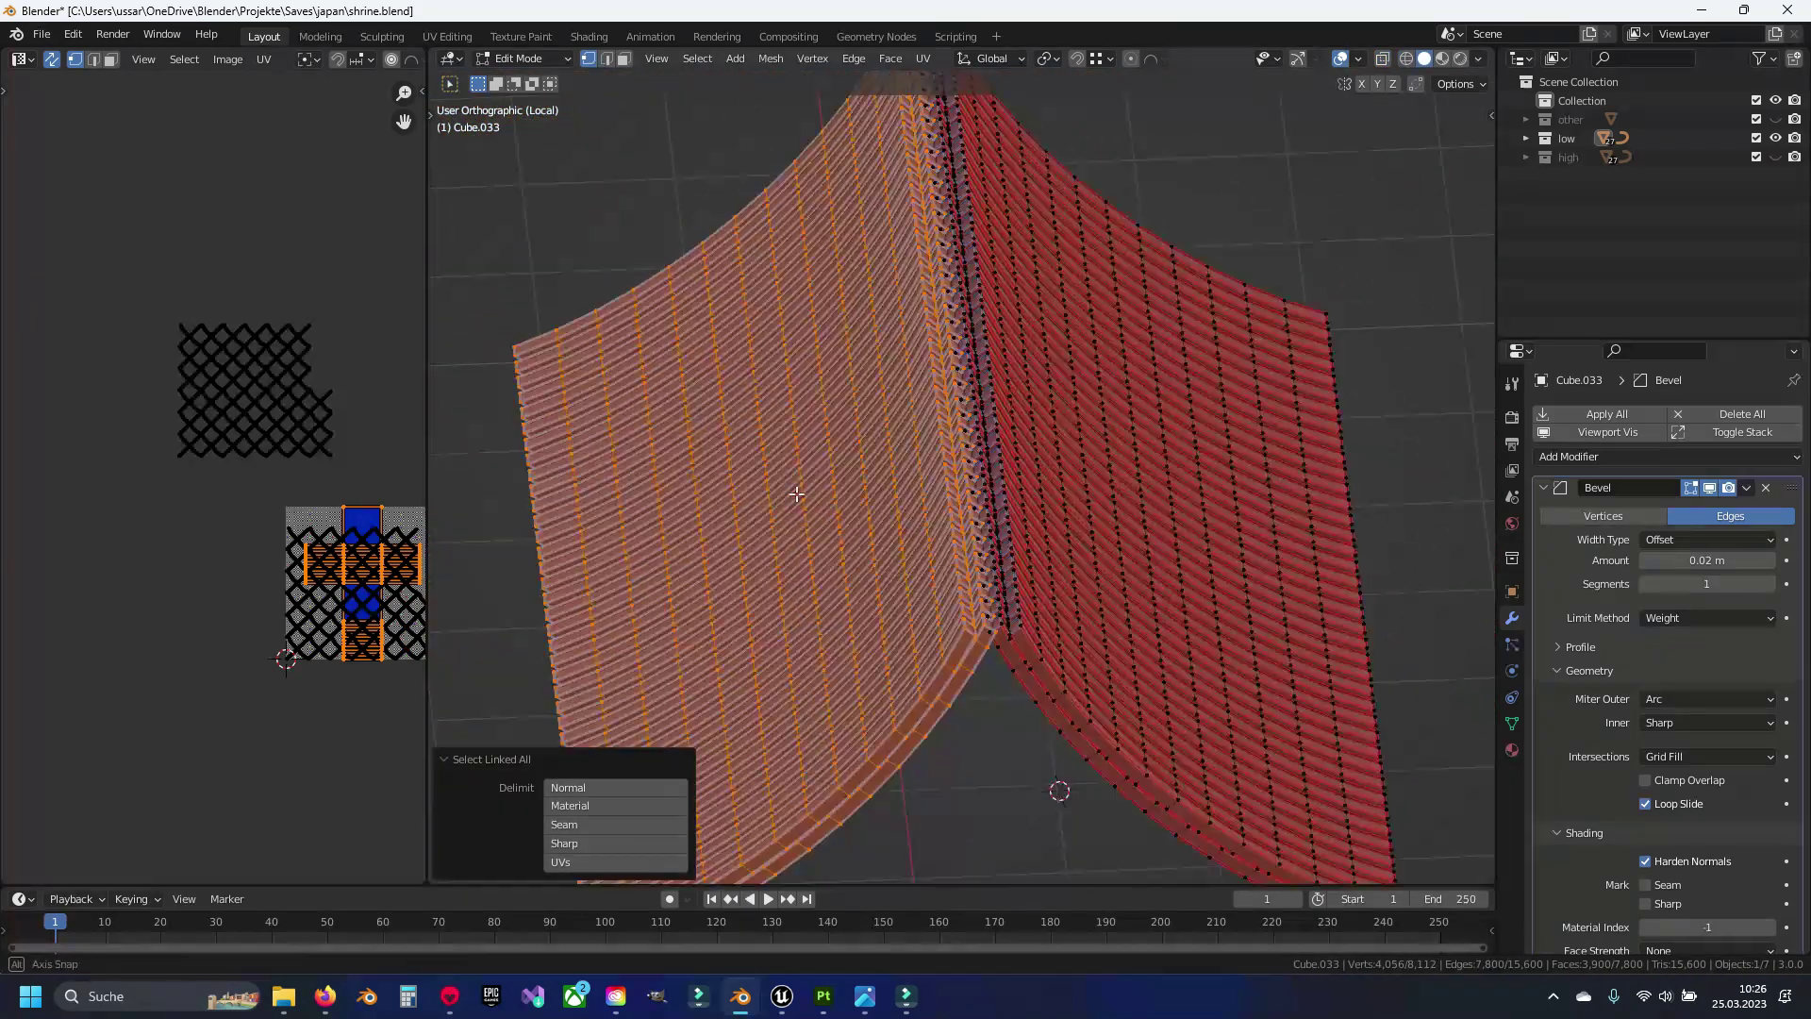
{"action": "key", "text": "p"}
{"action": "key", "text": "Return"}
{"action": "key", "text": "Tab"}
Save shrine.blend, then add a Y-axis Mirror modifier to the tiles and apply it
{"action": "key", "text": "ctrl+s"}
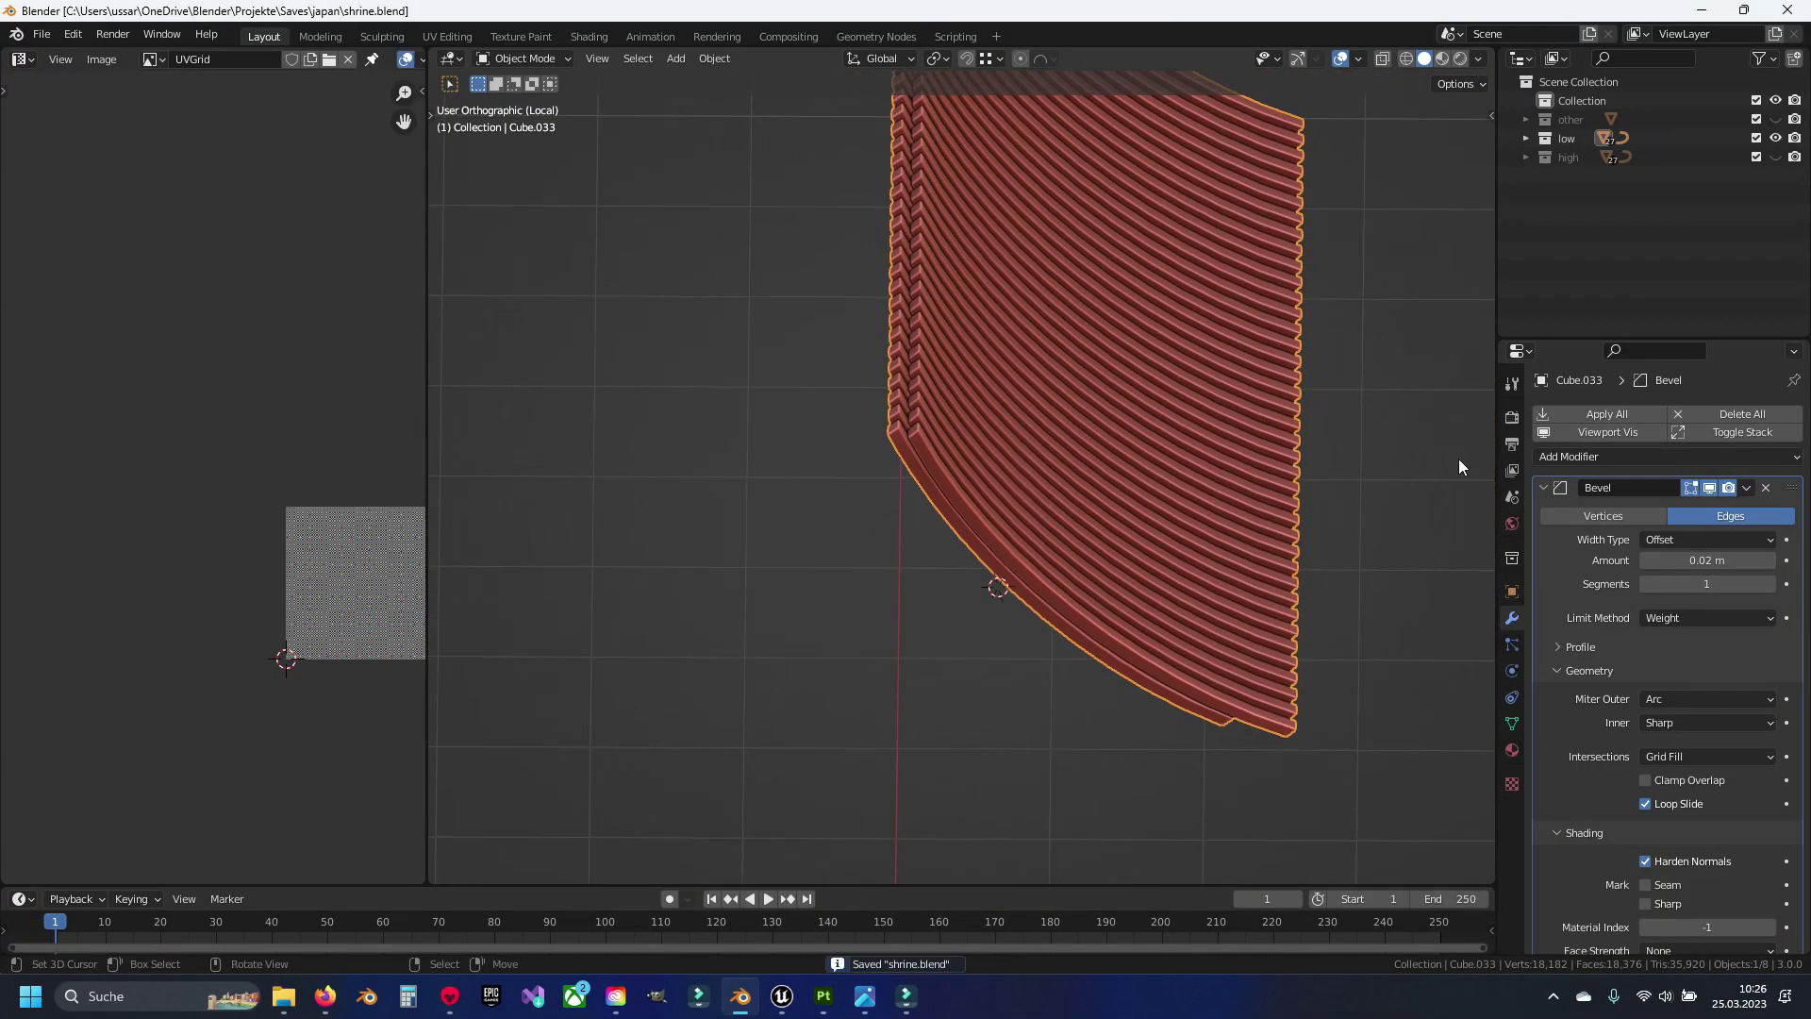
{"action": "left_click", "coordinate": [1571, 458]}
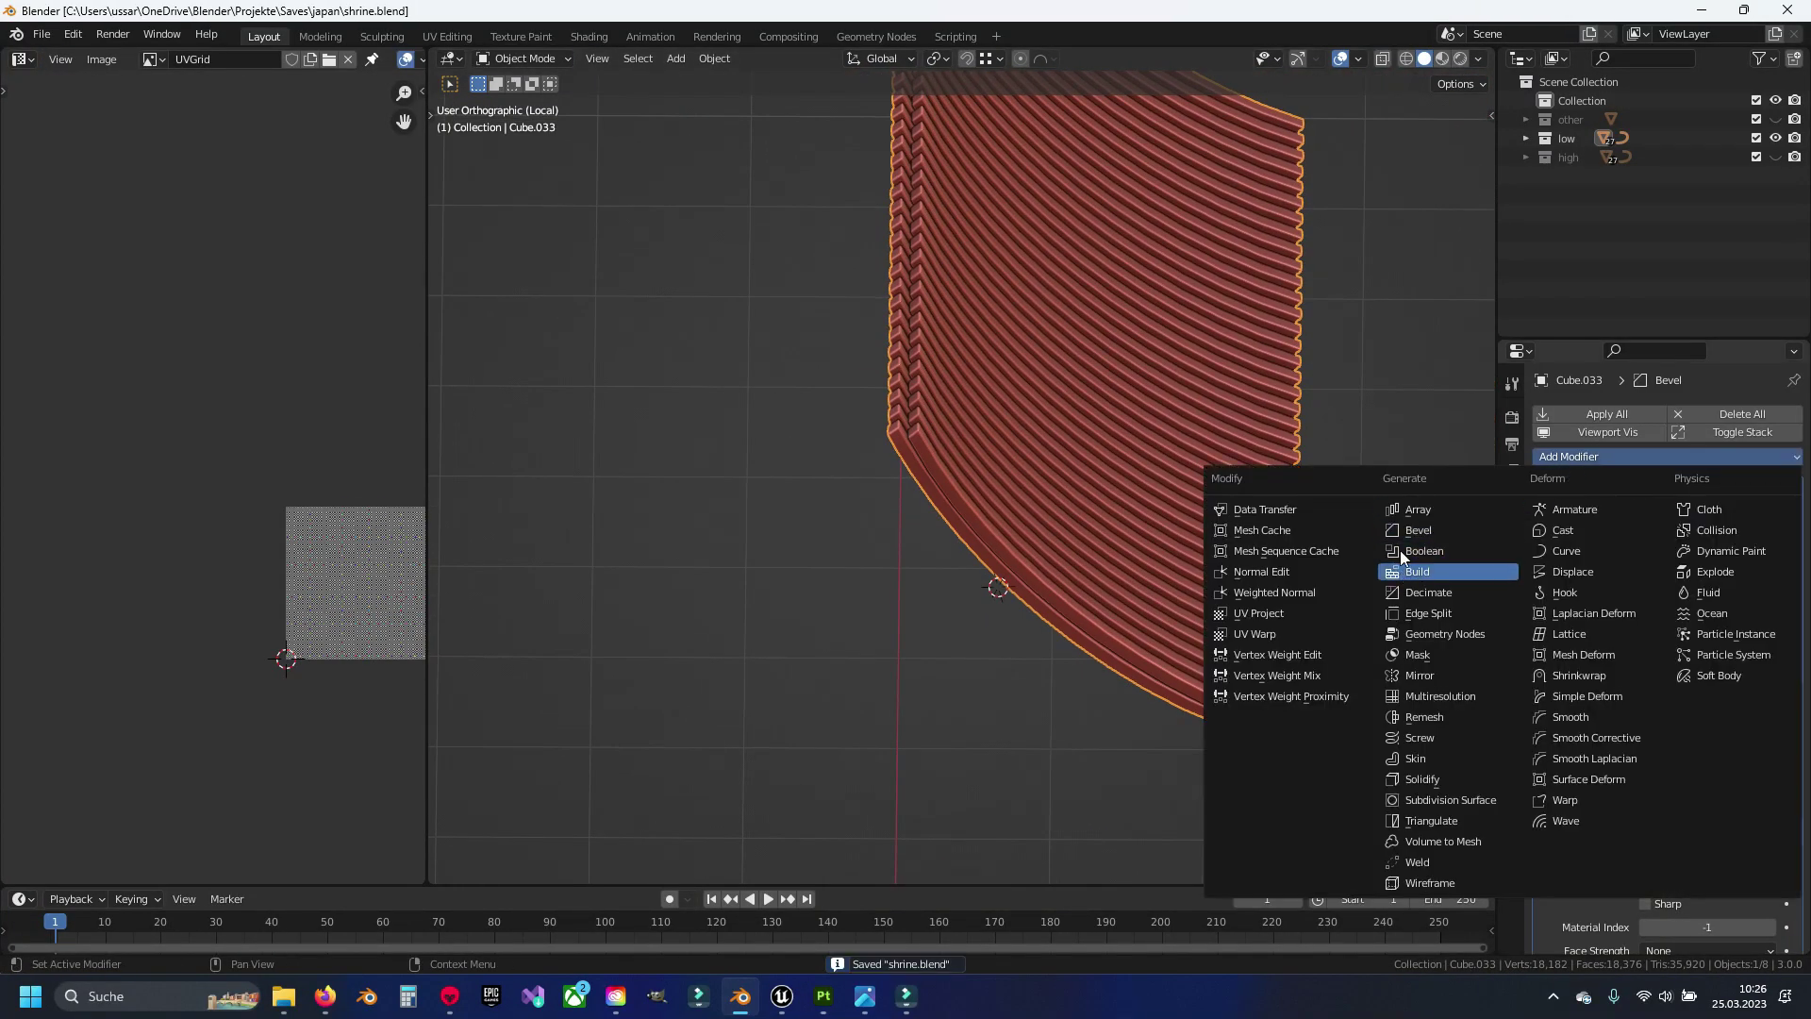
{"action": "left_click", "coordinate": [1424, 677]}
{"action": "scroll", "coordinate": [1641, 849], "scroll_direction": "down", "scroll_amount": 5}
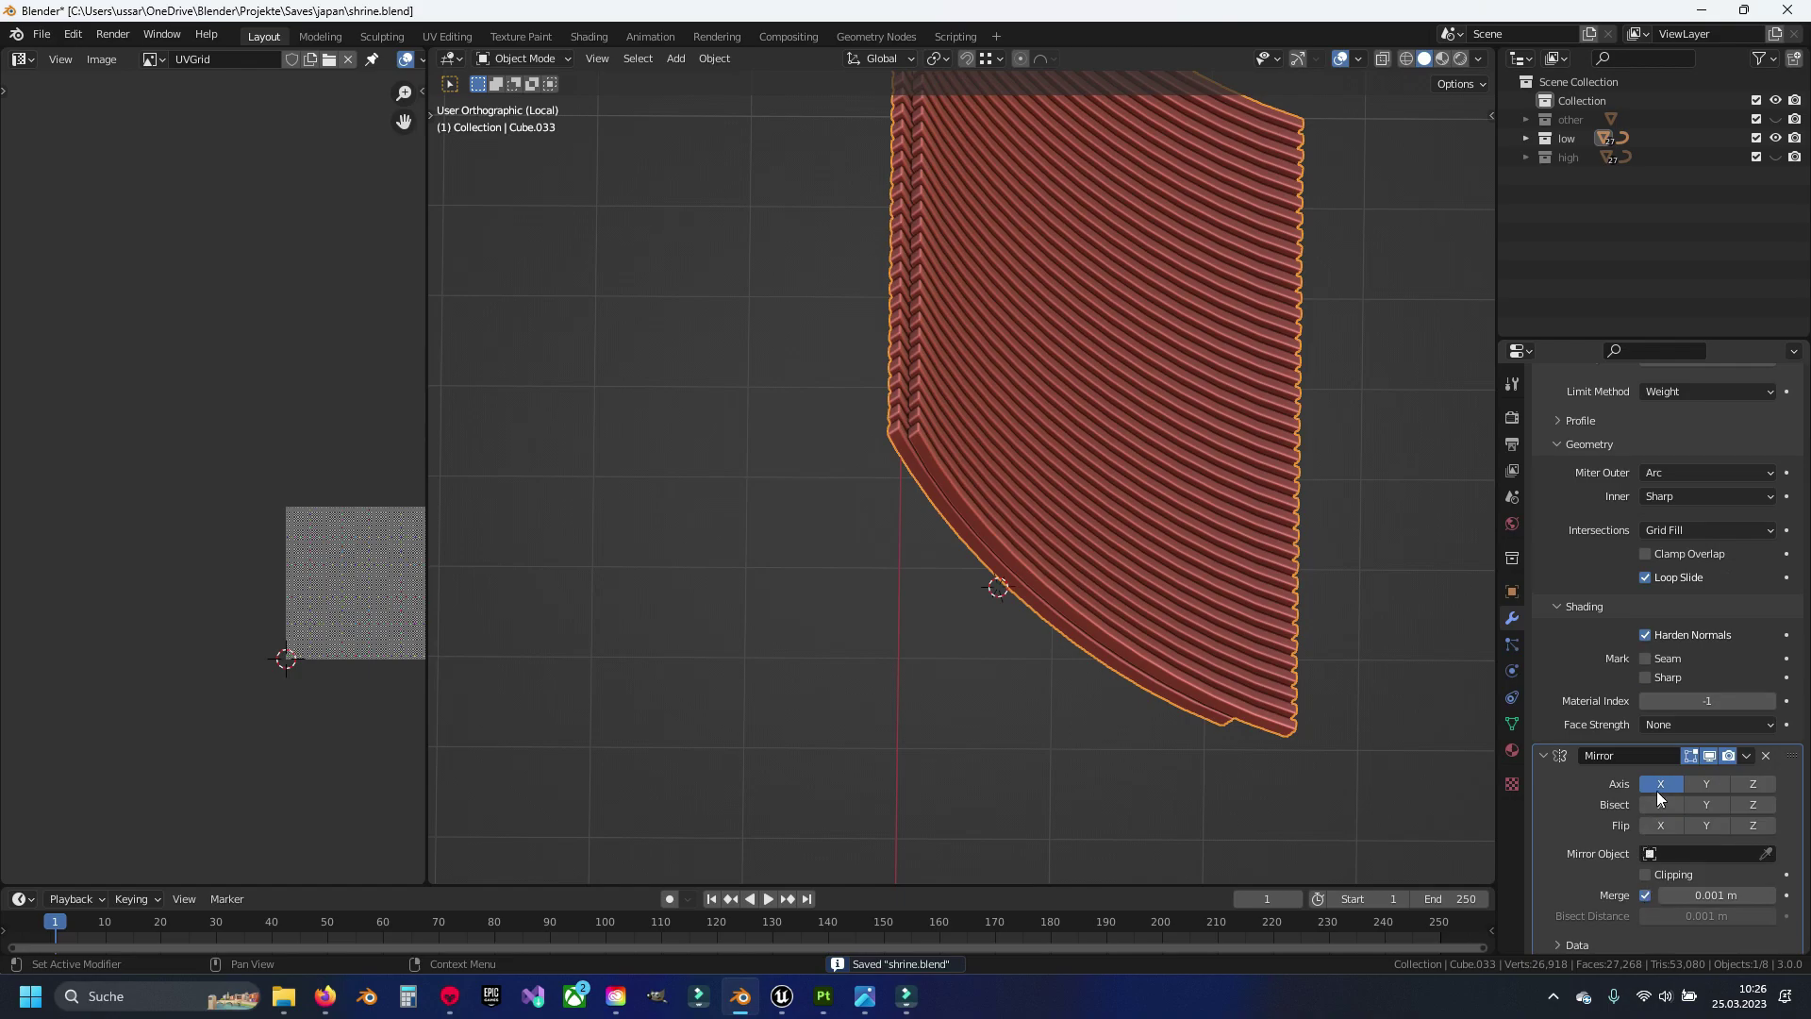
{"action": "left_click", "coordinate": [1706, 783]}
{"action": "left_click", "coordinate": [1745, 756]}
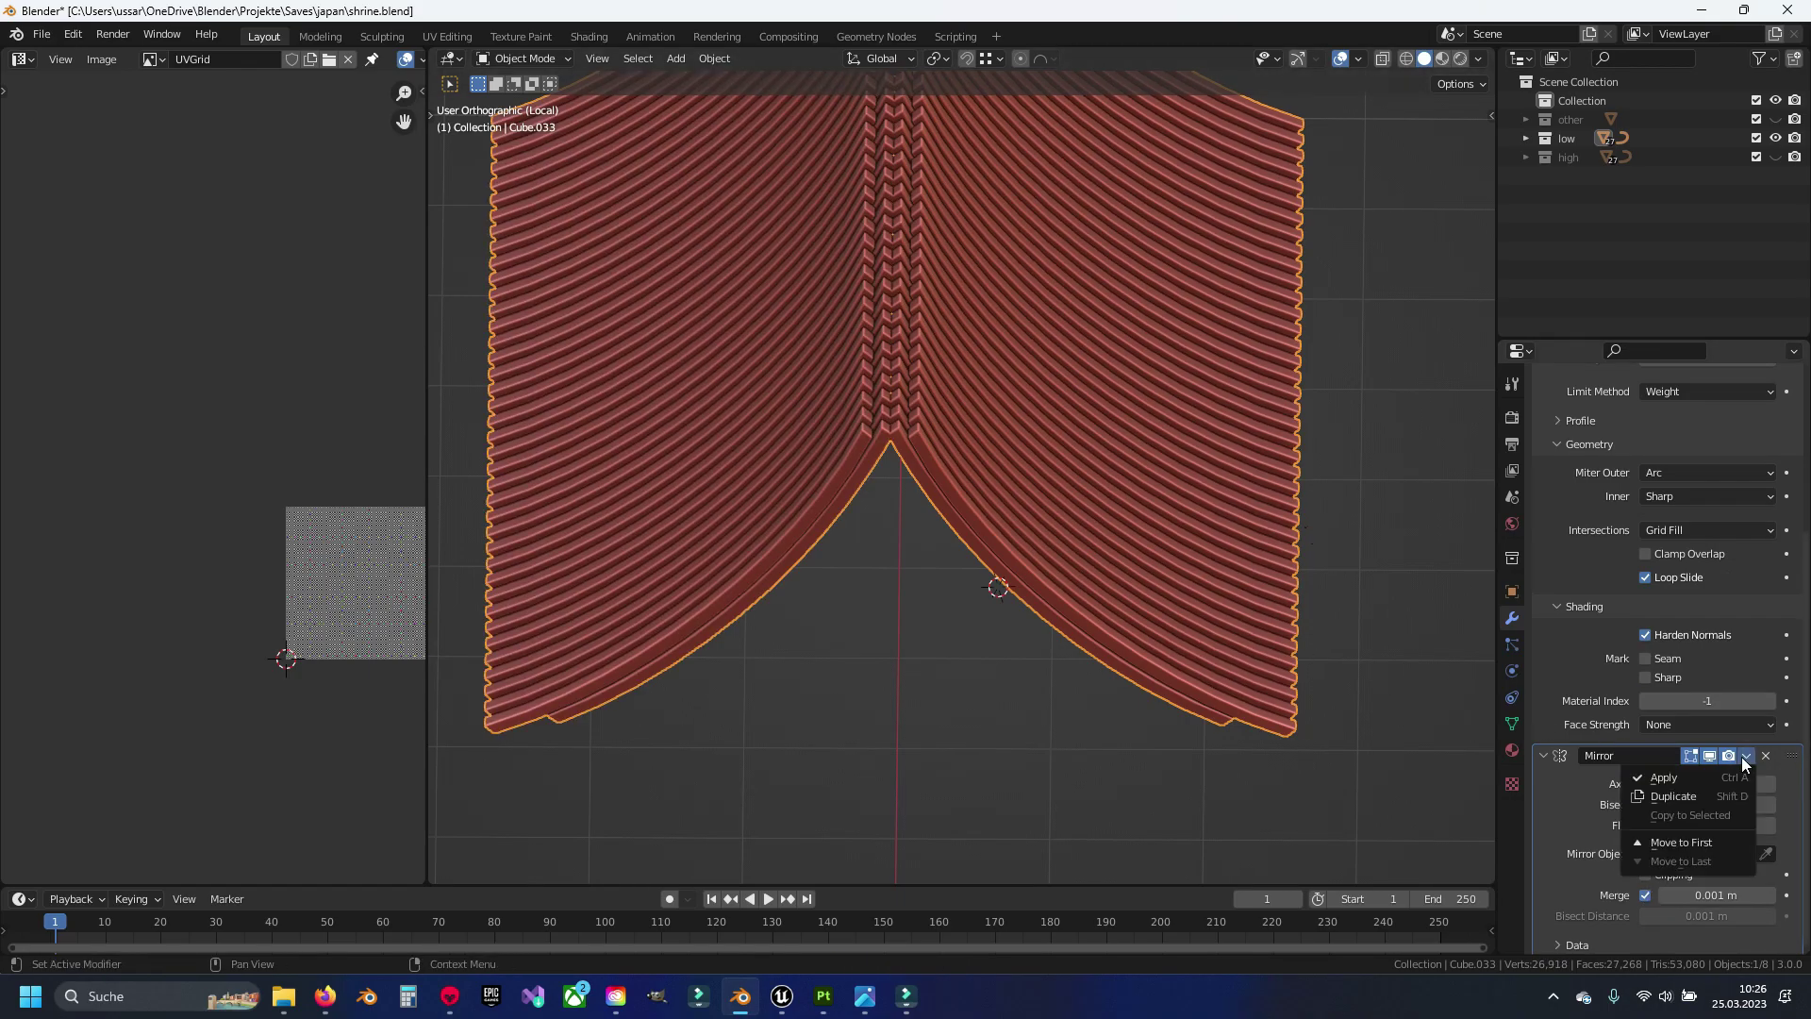
{"action": "left_click", "coordinate": [1708, 774]}
Unwrap the whole roof mesh, exit Local view, and hide the roof
{"action": "key", "text": "Tab"}
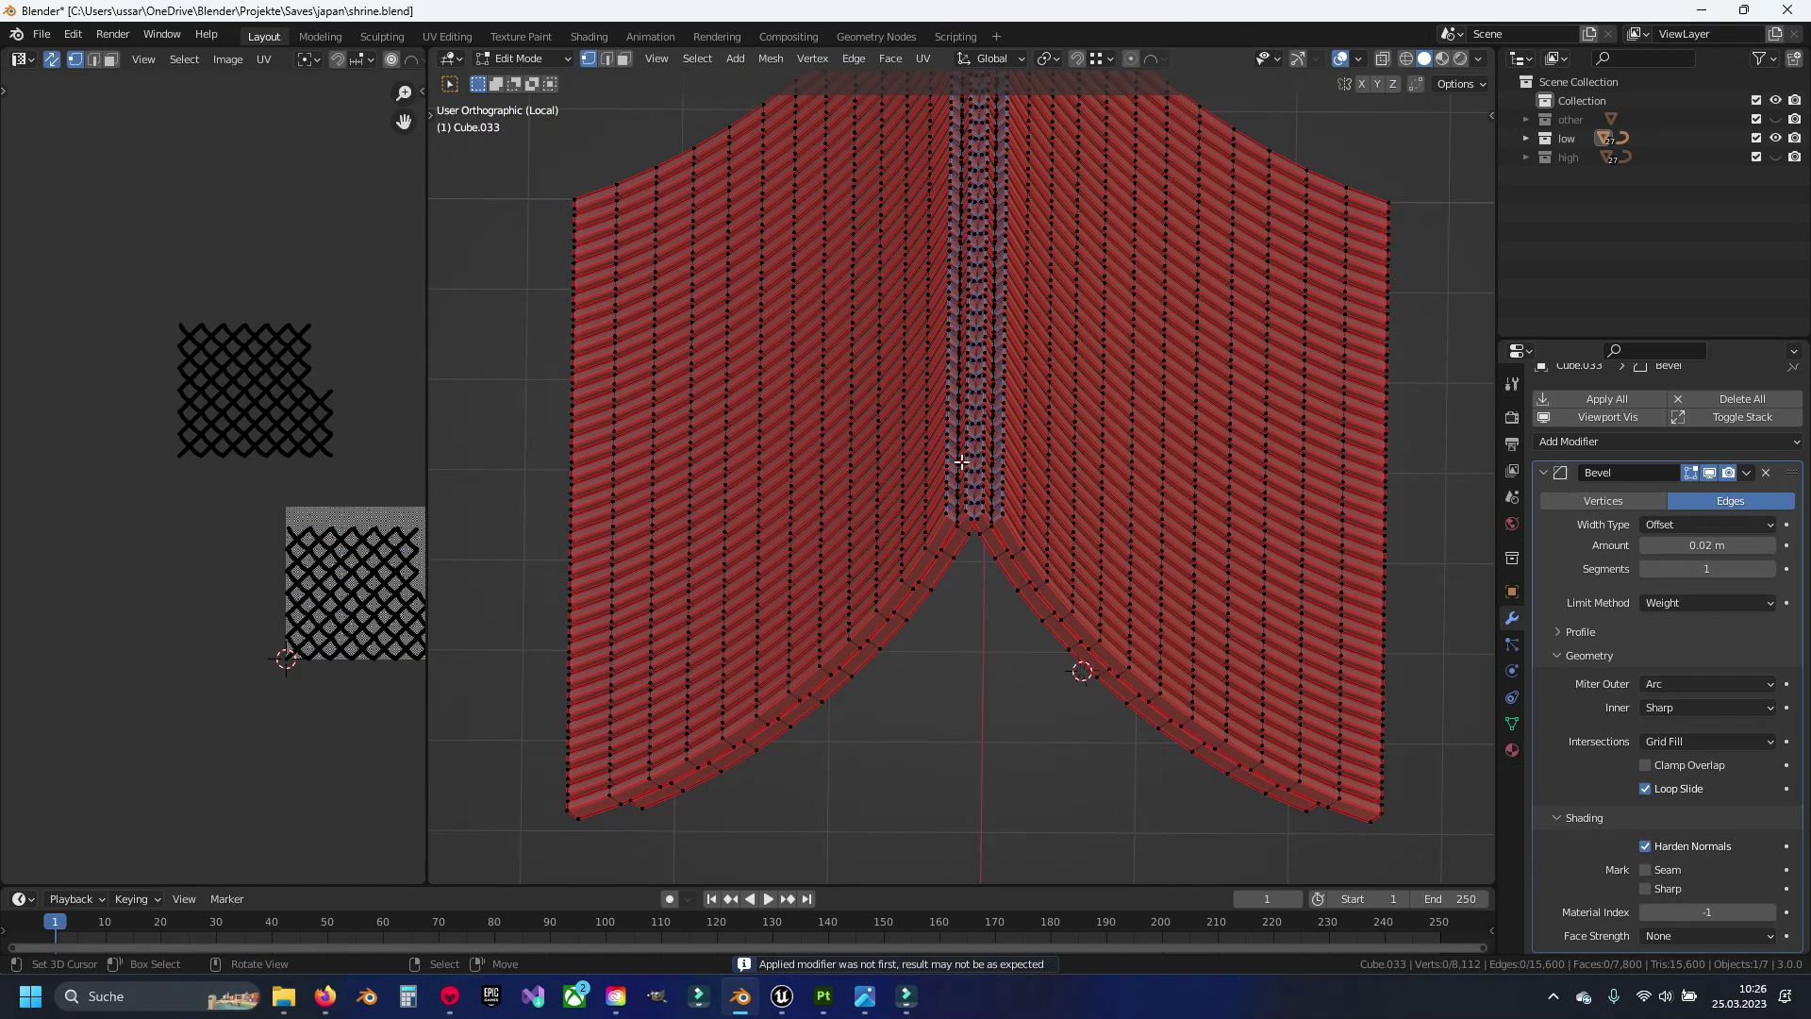
{"action": "key", "text": "a"}
{"action": "key", "text": "u"}
{"action": "left_click", "coordinate": [1027, 454]}
{"action": "key", "text": "Tab"}
{"action": "key", "text": "KP_Divide"}
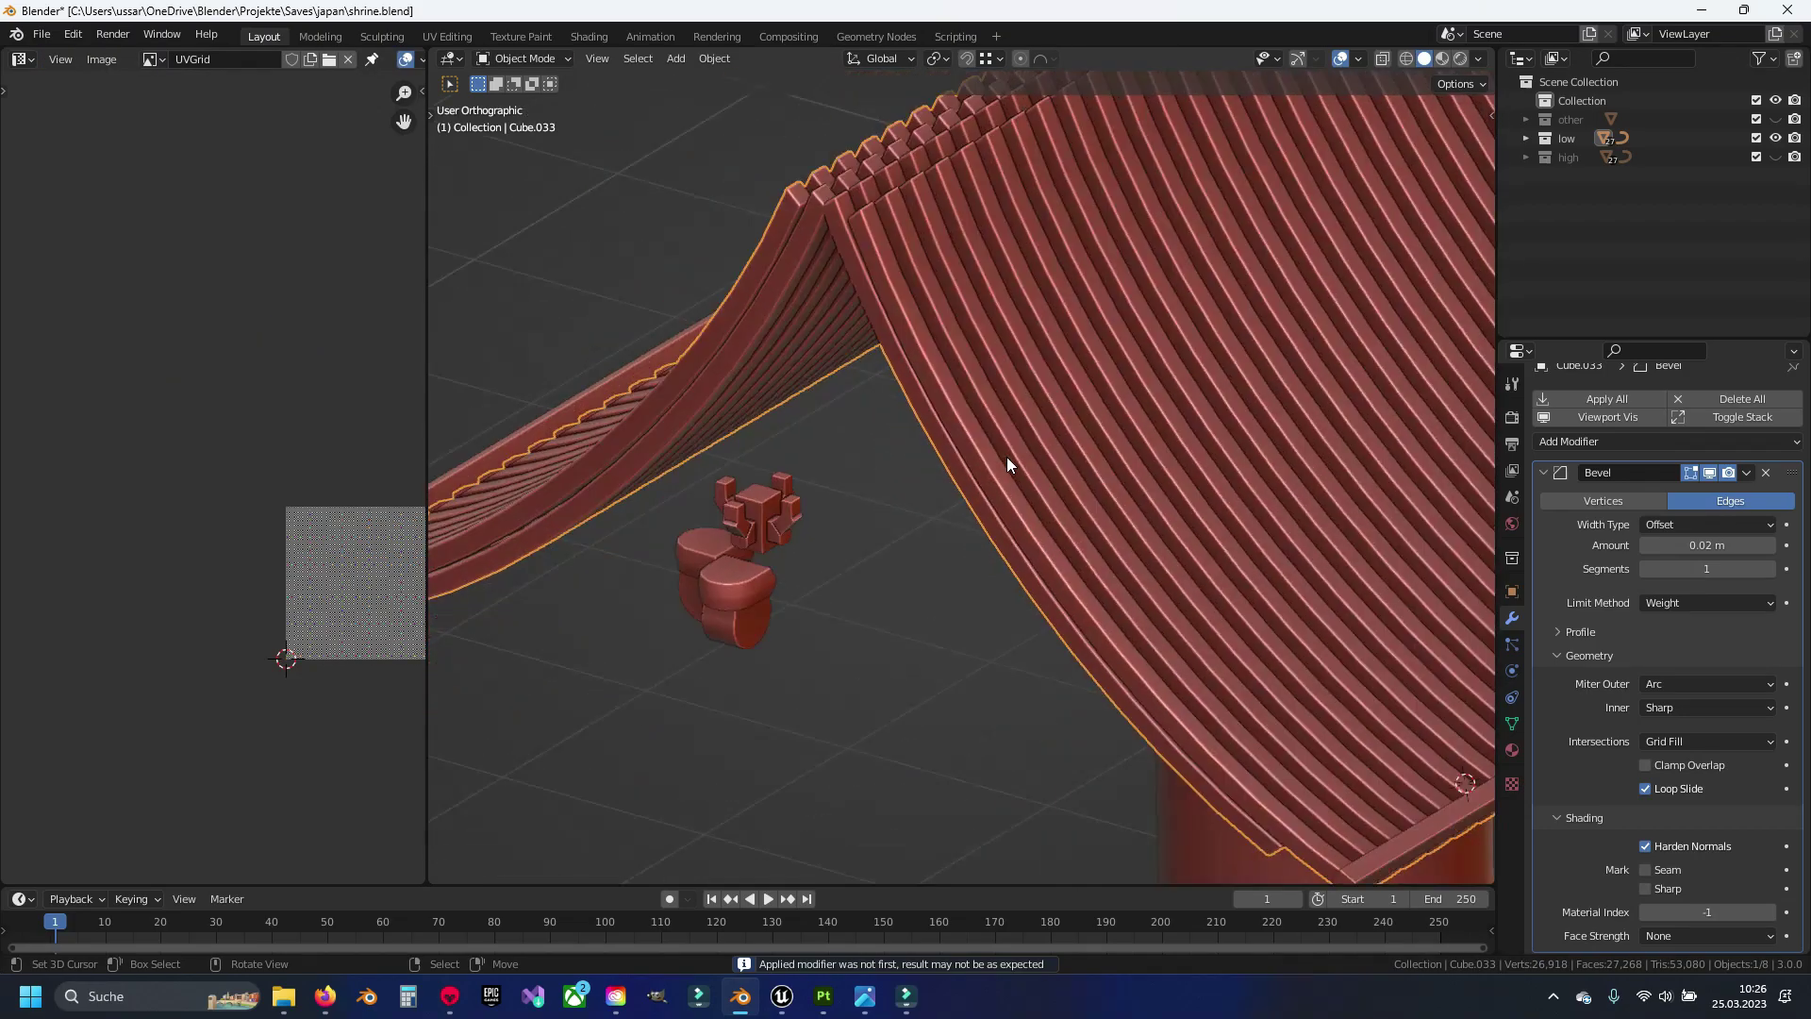
{"action": "key", "text": "h"}
{"action": "scroll", "coordinate": [1005, 457], "scroll_direction": "down", "scroll_amount": 3}
Save, then select the long rod and clear its selection in Edit Mode
{"action": "key", "text": "ctrl+s"}
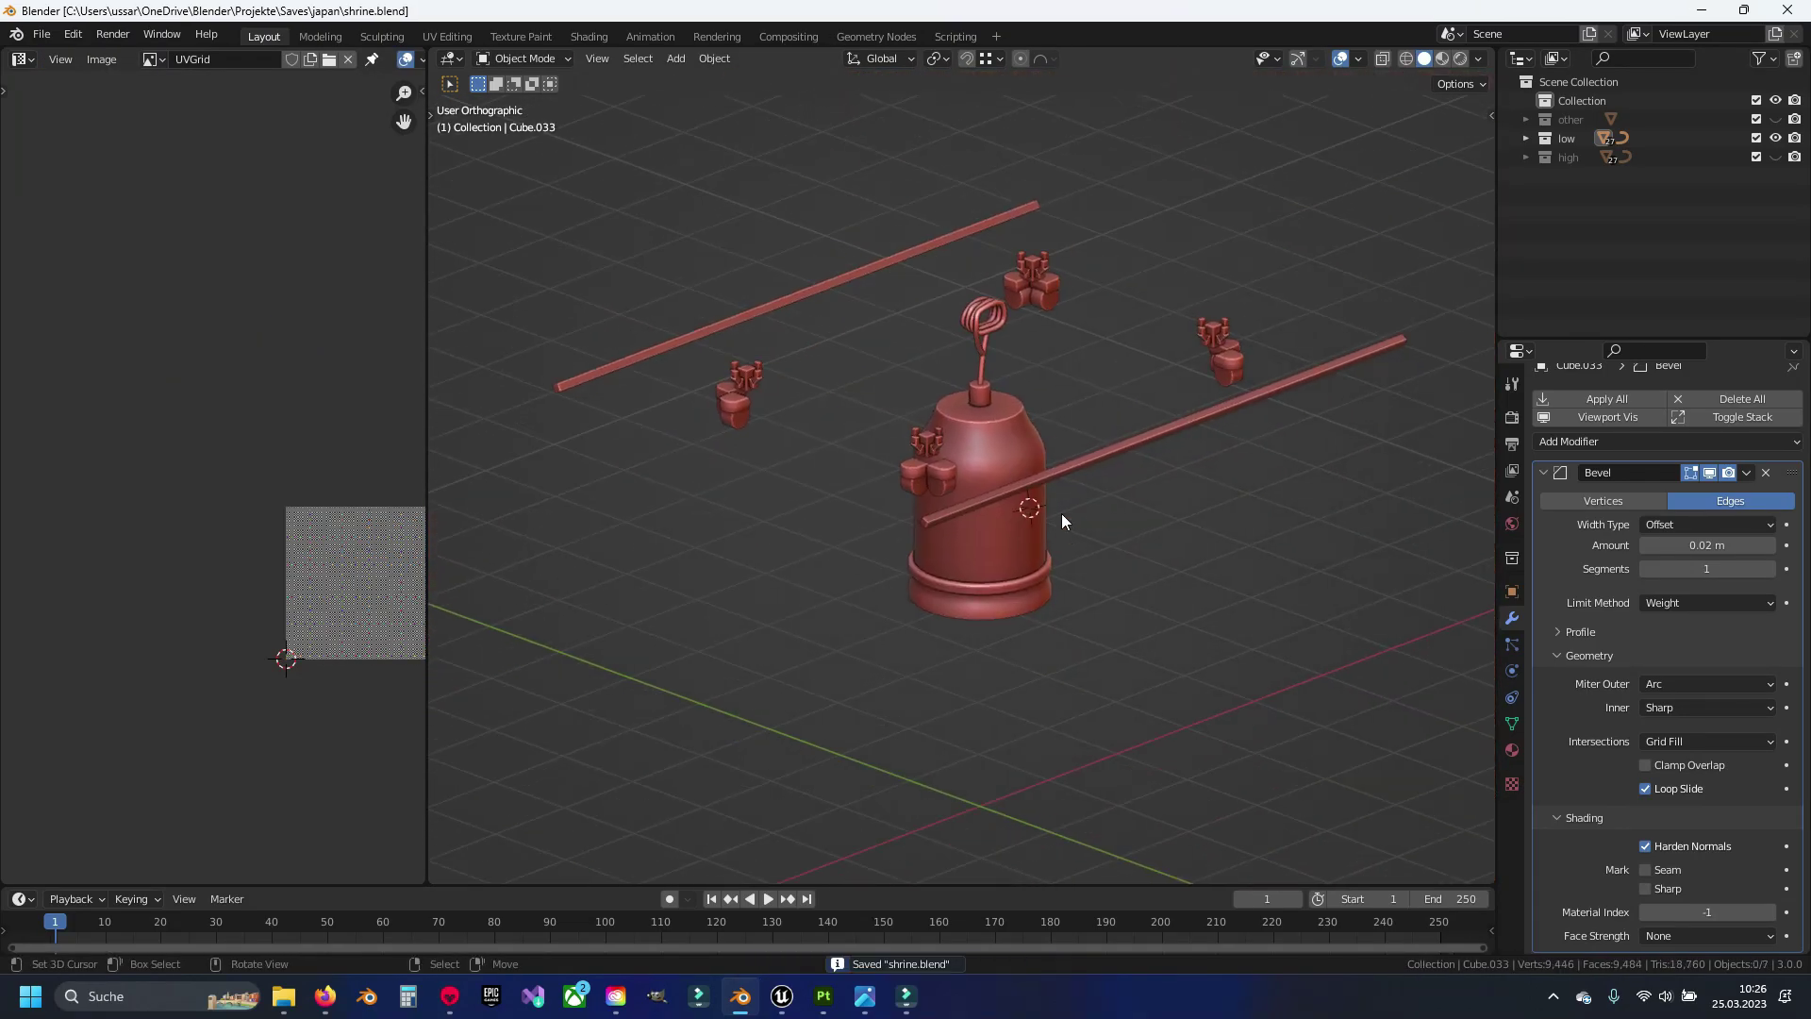
{"action": "left_click", "coordinate": [1098, 463]}
{"action": "key", "text": "Tab"}
{"action": "scroll", "coordinate": [1104, 486], "scroll_direction": "up", "scroll_amount": 5}
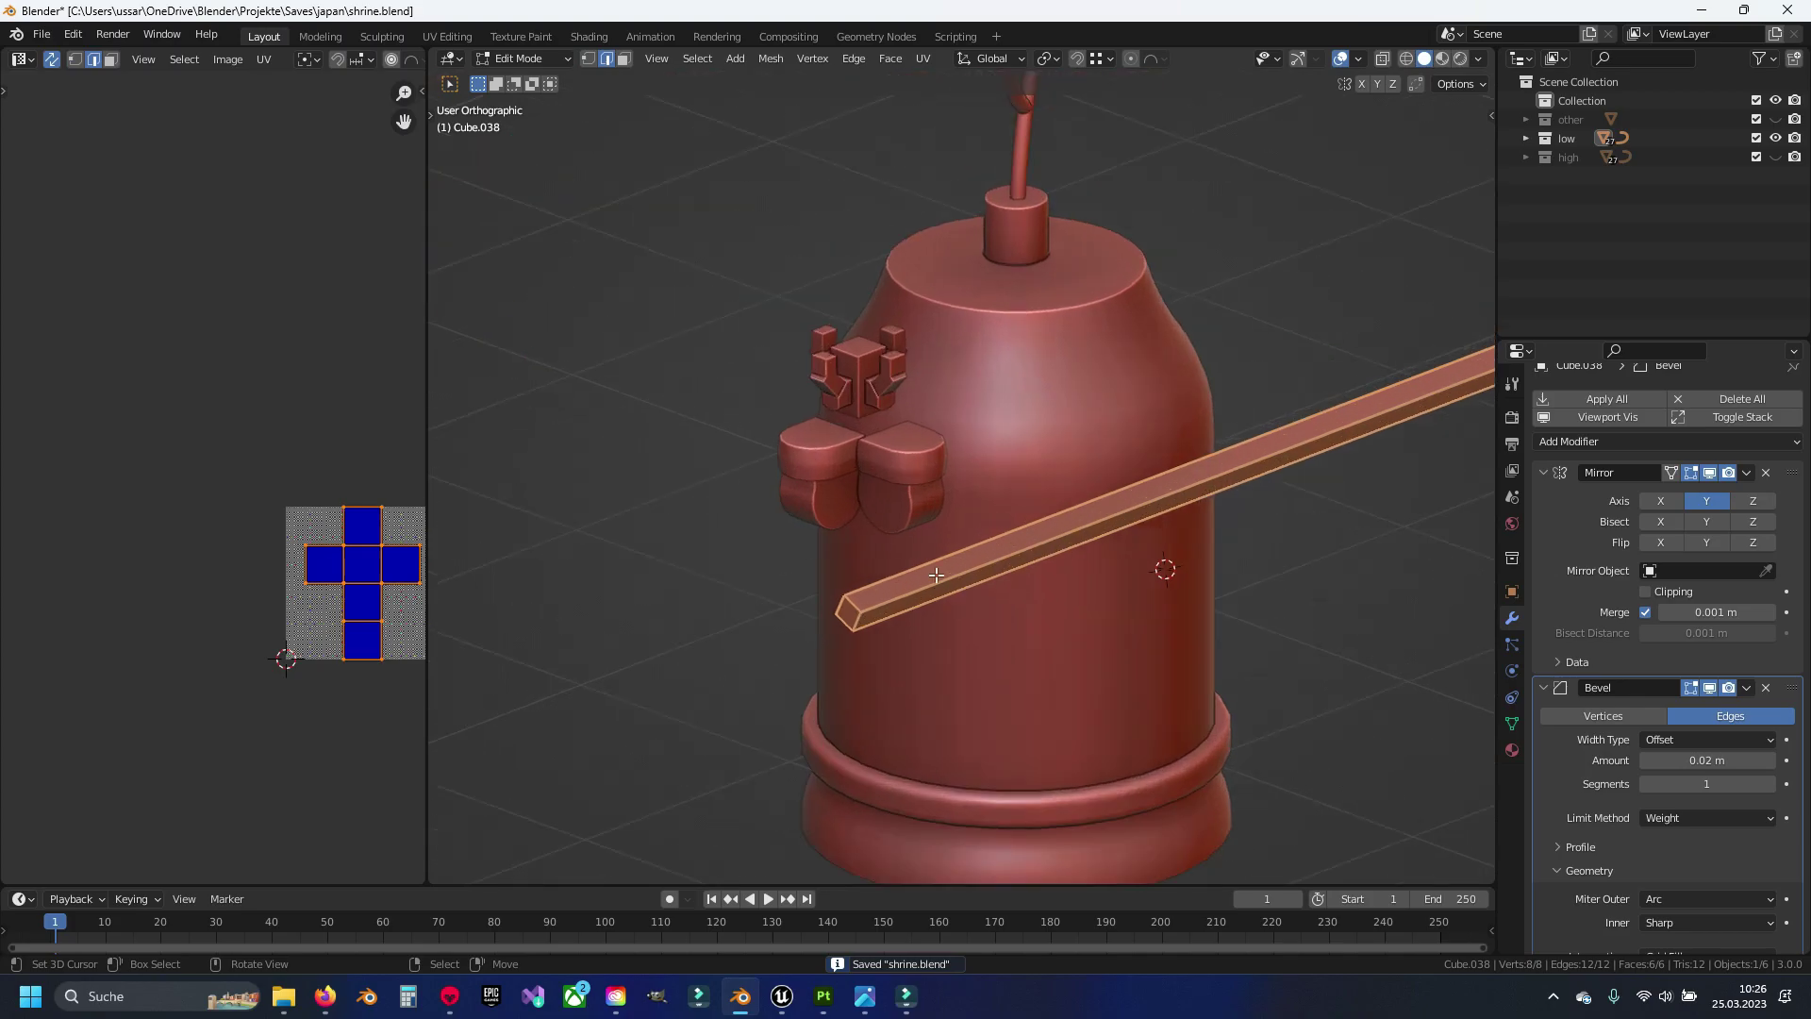
{"action": "key", "text": "alt+a"}
{"action": "scroll", "coordinate": [936, 574], "scroll_direction": "up", "scroll_amount": 2}
{"action": "scroll", "coordinate": [972, 552], "scroll_direction": "up", "scroll_amount": 1}
{"action": "scroll", "coordinate": [1006, 530], "scroll_direction": "up", "scroll_amount": 2}
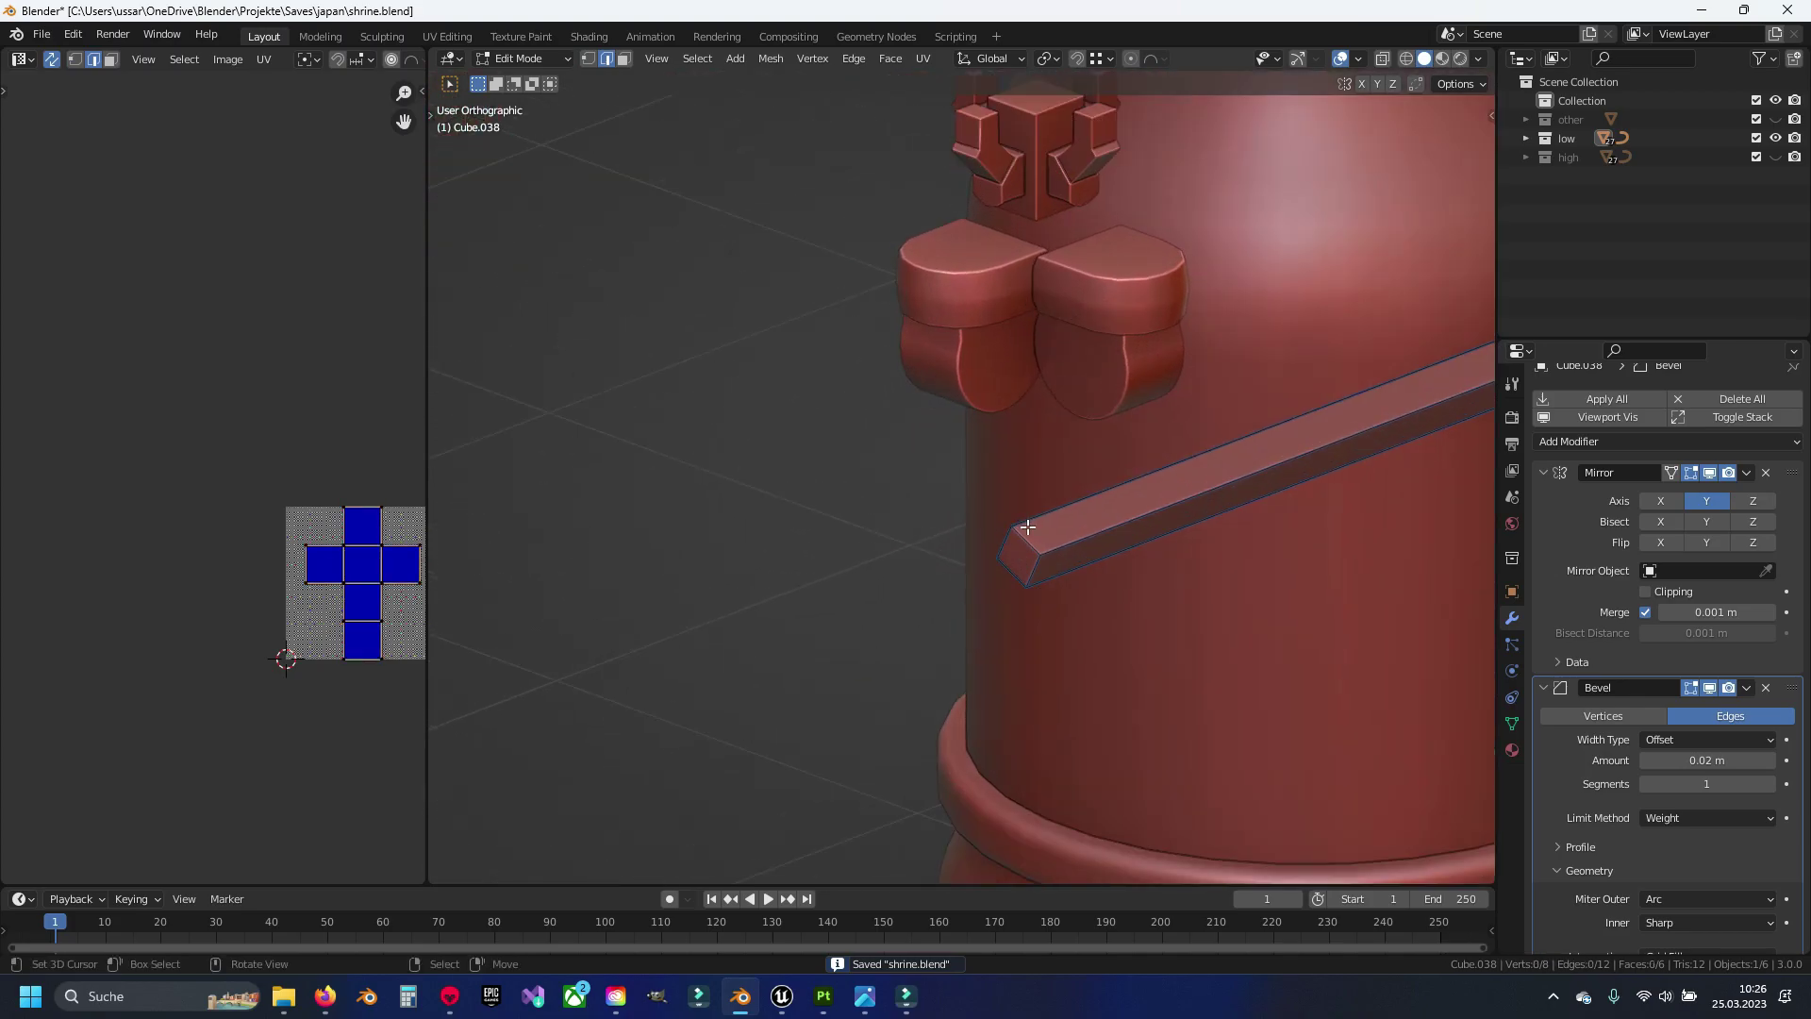
{"action": "scroll", "coordinate": [1040, 518], "scroll_direction": "down", "scroll_amount": 5}
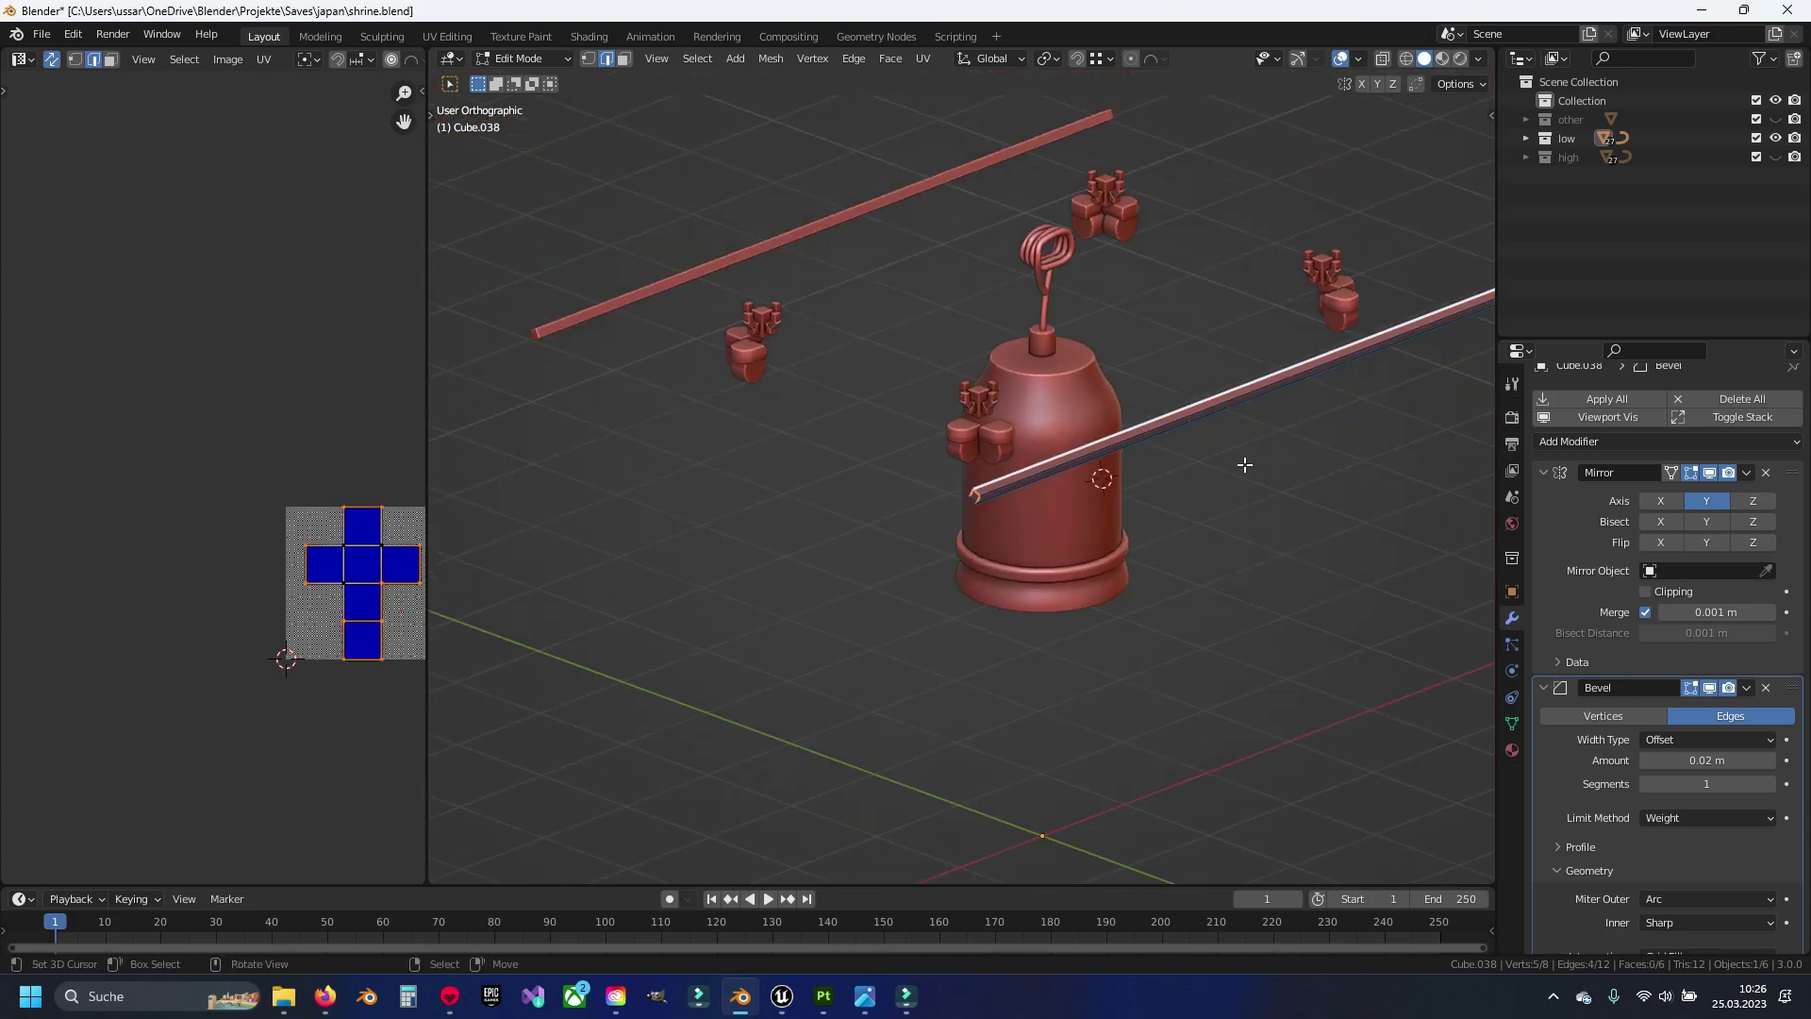
Pick the rod's end edge and unwrap the rod into a UV strip
{"action": "middle_click_drag", "start_coordinate": [1236, 462], "coordinate": [1038, 538]}
{"action": "scroll", "coordinate": [1042, 537], "scroll_direction": "up", "scroll_amount": 4}
{"action": "scroll", "coordinate": [1174, 656], "scroll_direction": "up", "scroll_amount": 3}
{"action": "left_click", "coordinate": [1199, 688], "text": "shift"}
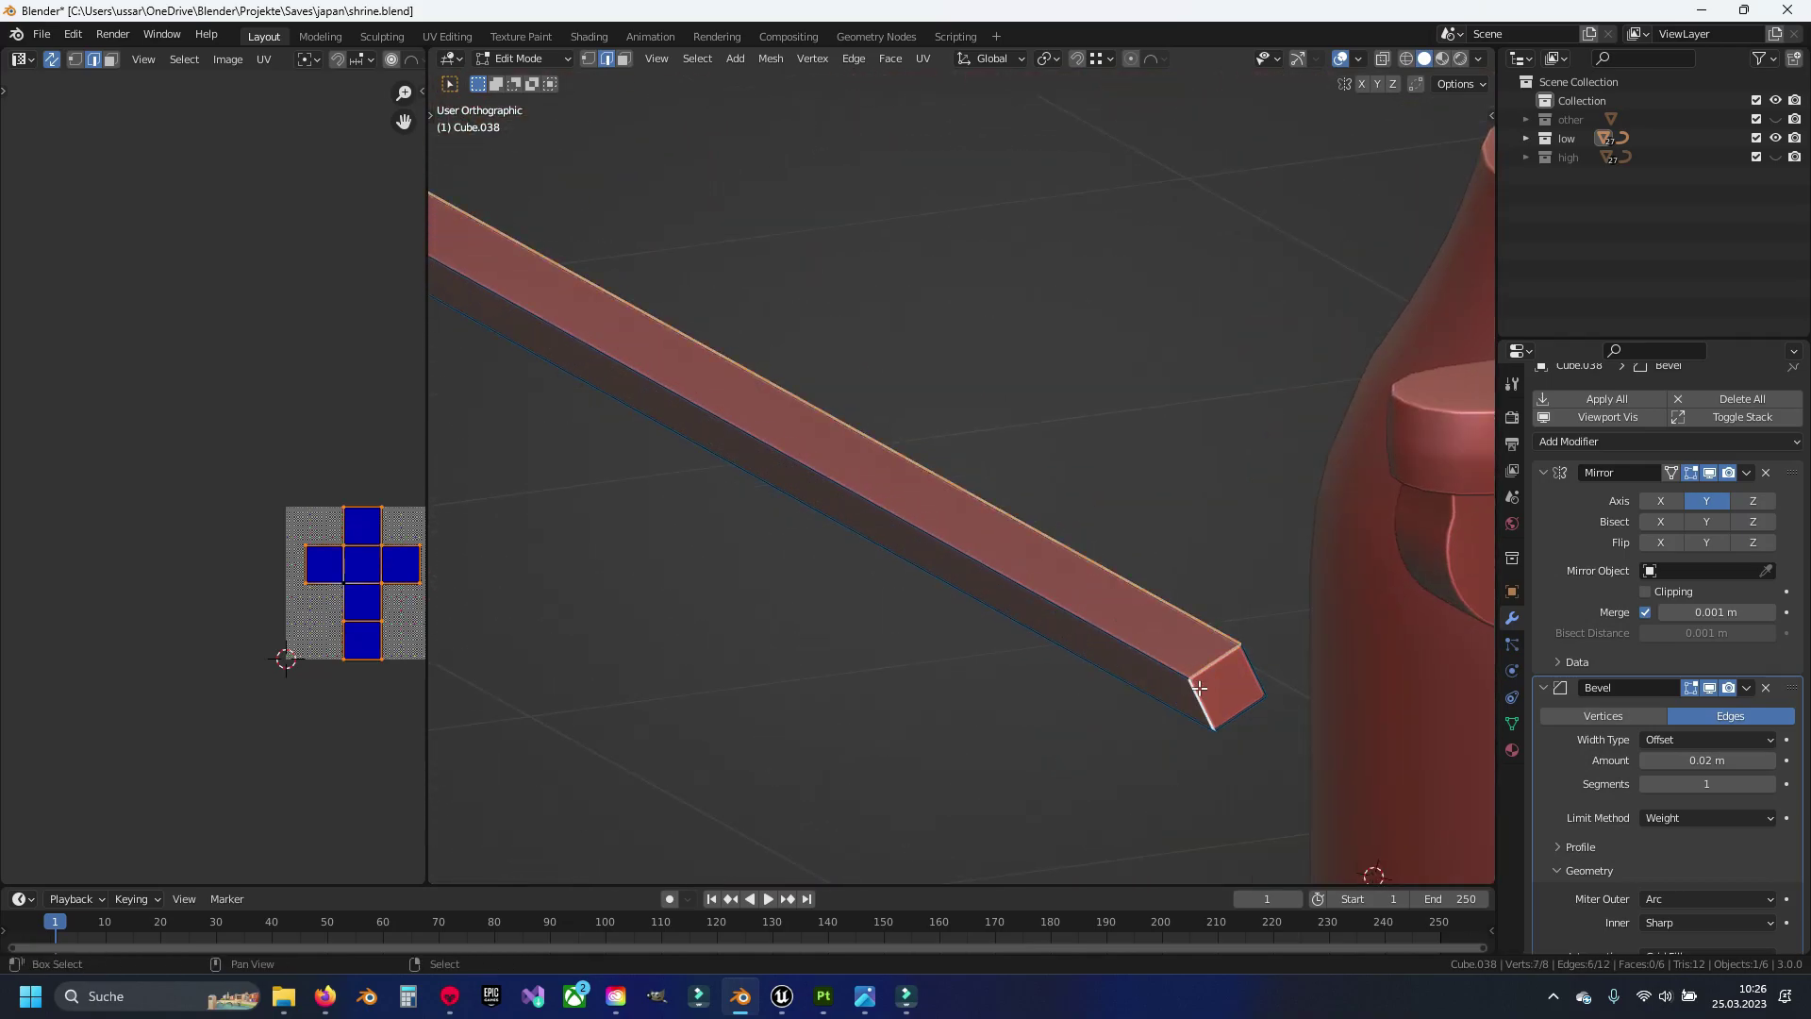
{"action": "key", "text": "ctrl+e"}
{"action": "left_click", "coordinate": [1037, 547]}
{"action": "key", "text": "Tab"}
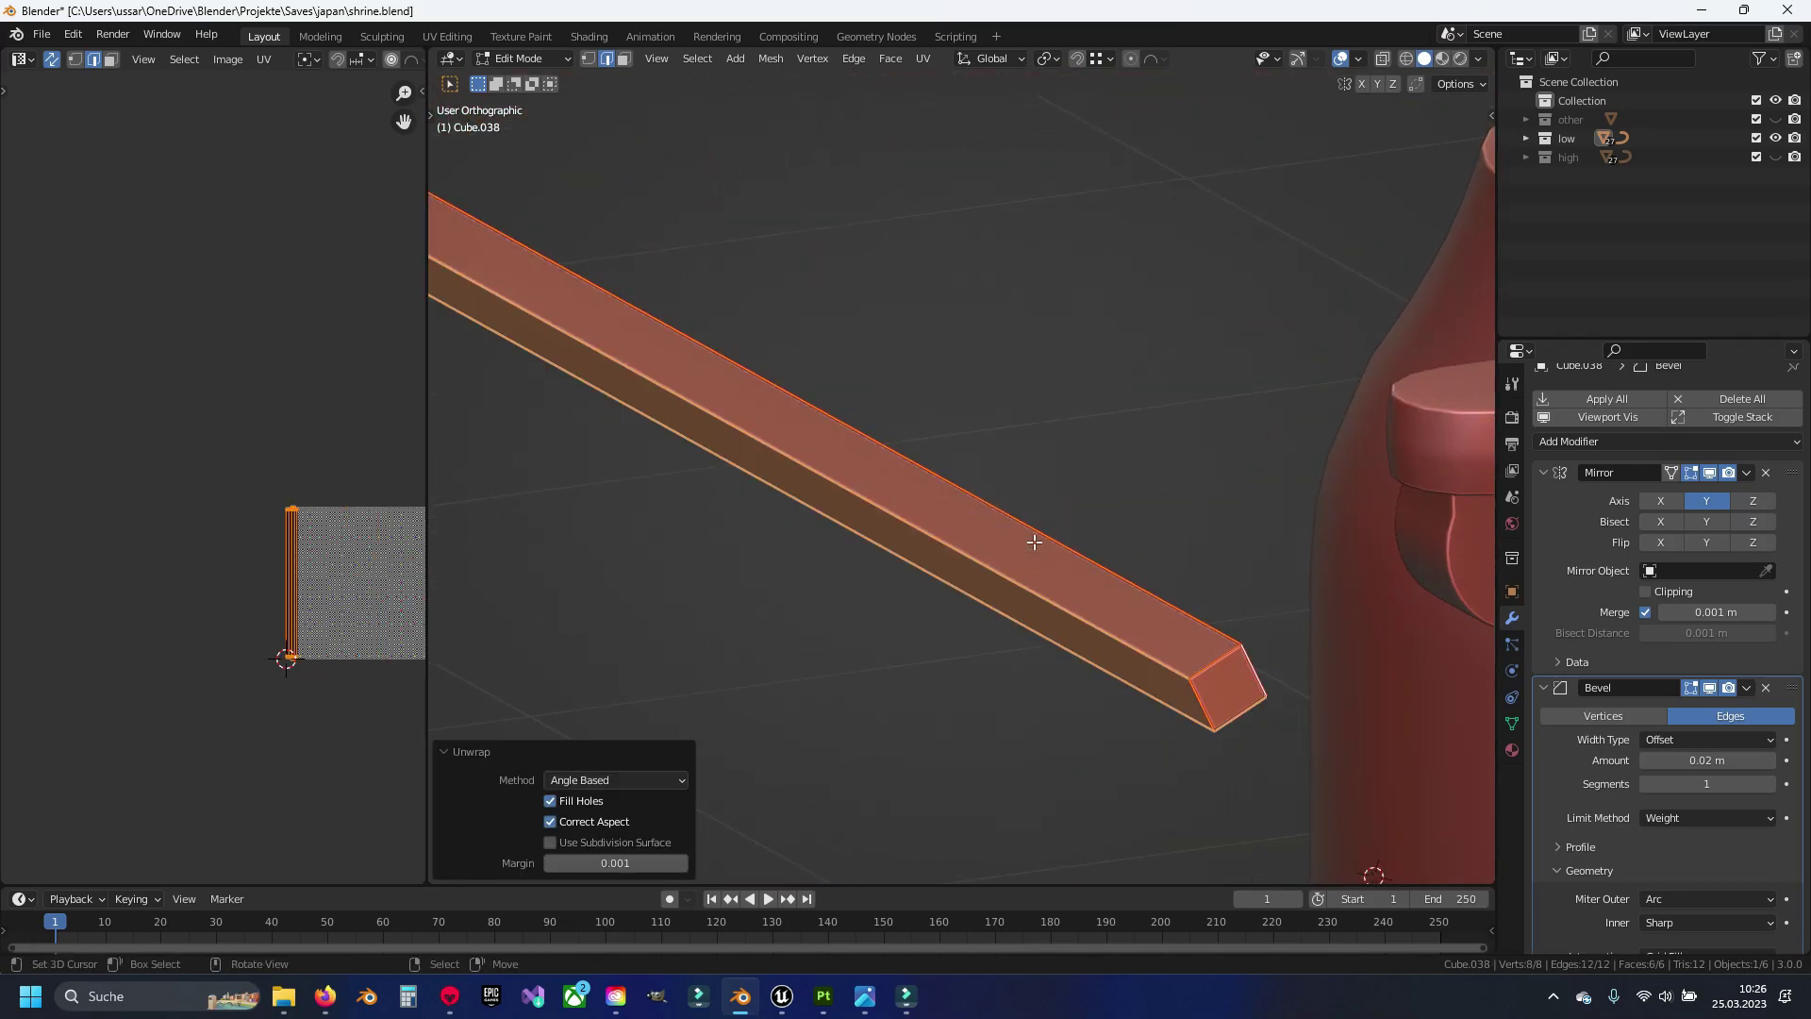
Apply the rod's Mirror modifier and save the file
{"action": "left_click", "coordinate": [1746, 471]}
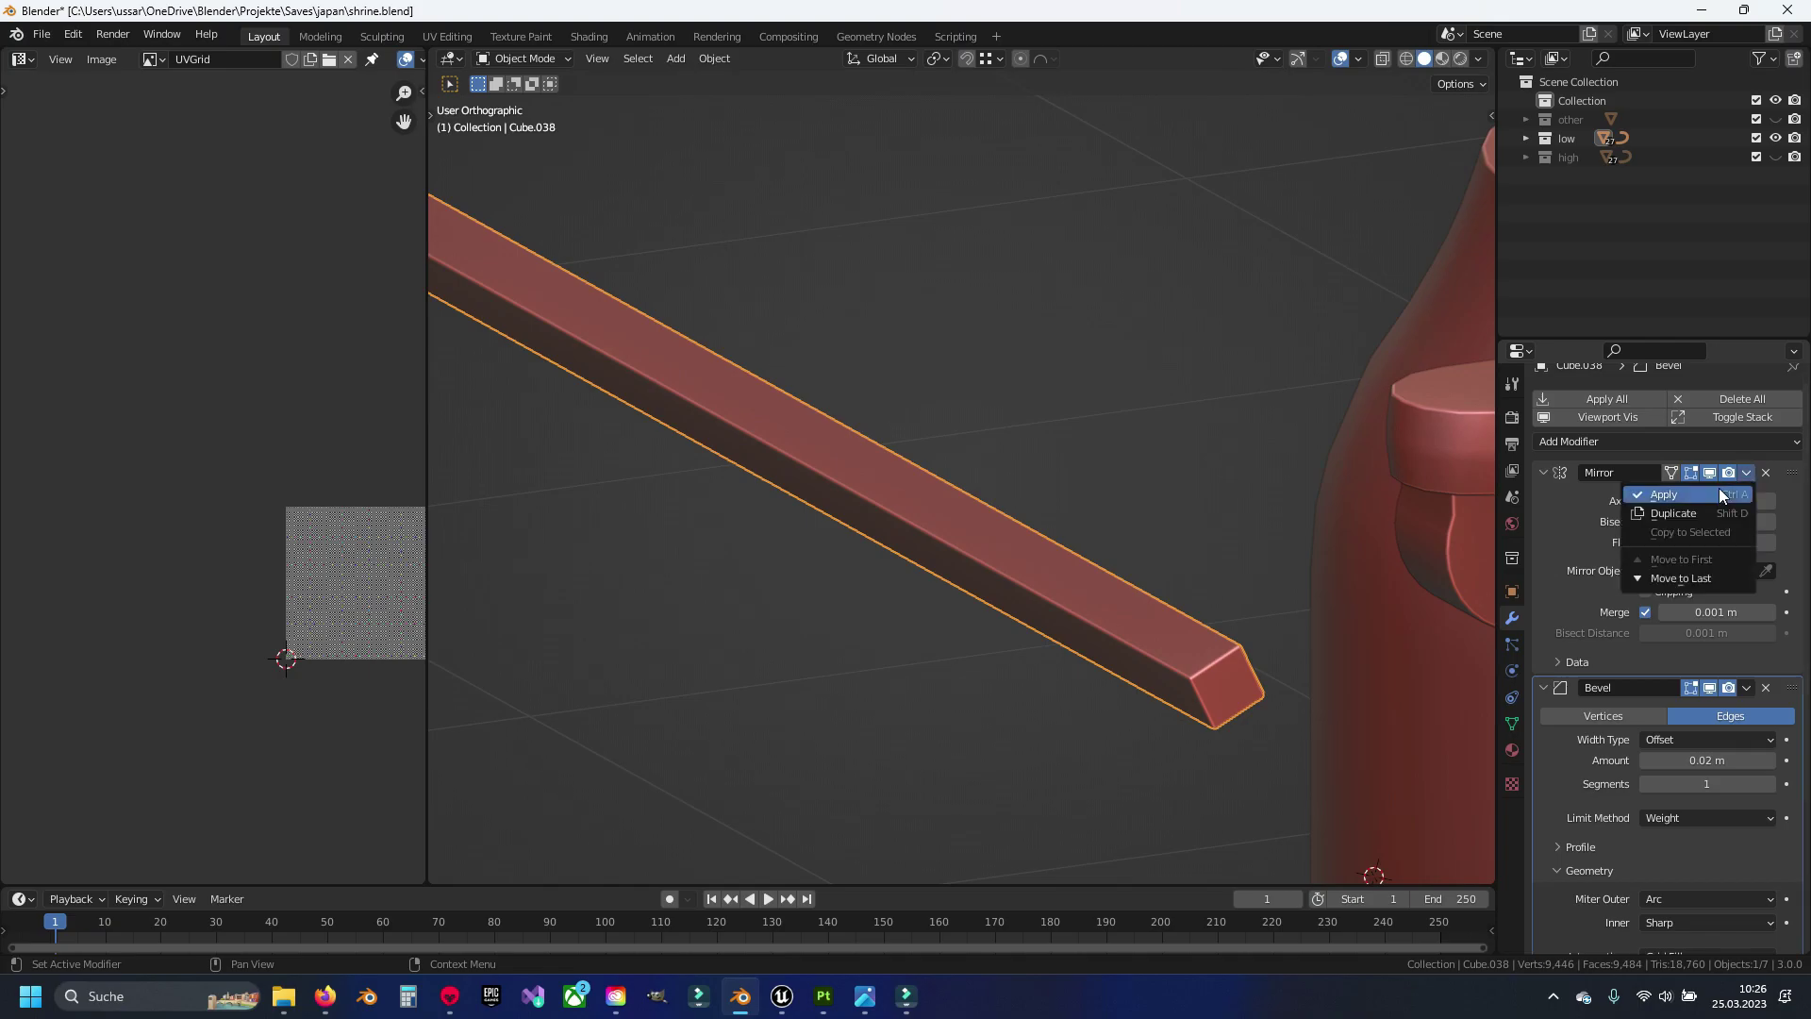
{"action": "key", "text": "Delete"}
{"action": "key", "text": "ctrl+s"}
Bring the lantern's mounted pieces into view and select its cushion piece
{"action": "mouse_move", "coordinate": [958, 551]}
{"action": "middle_mouse_down"}
{"action": "mouse_move", "coordinate": [1206, 564]}
{"action": "mouse_move", "coordinate": [904, 332]}
{"action": "middle_mouse_up"}
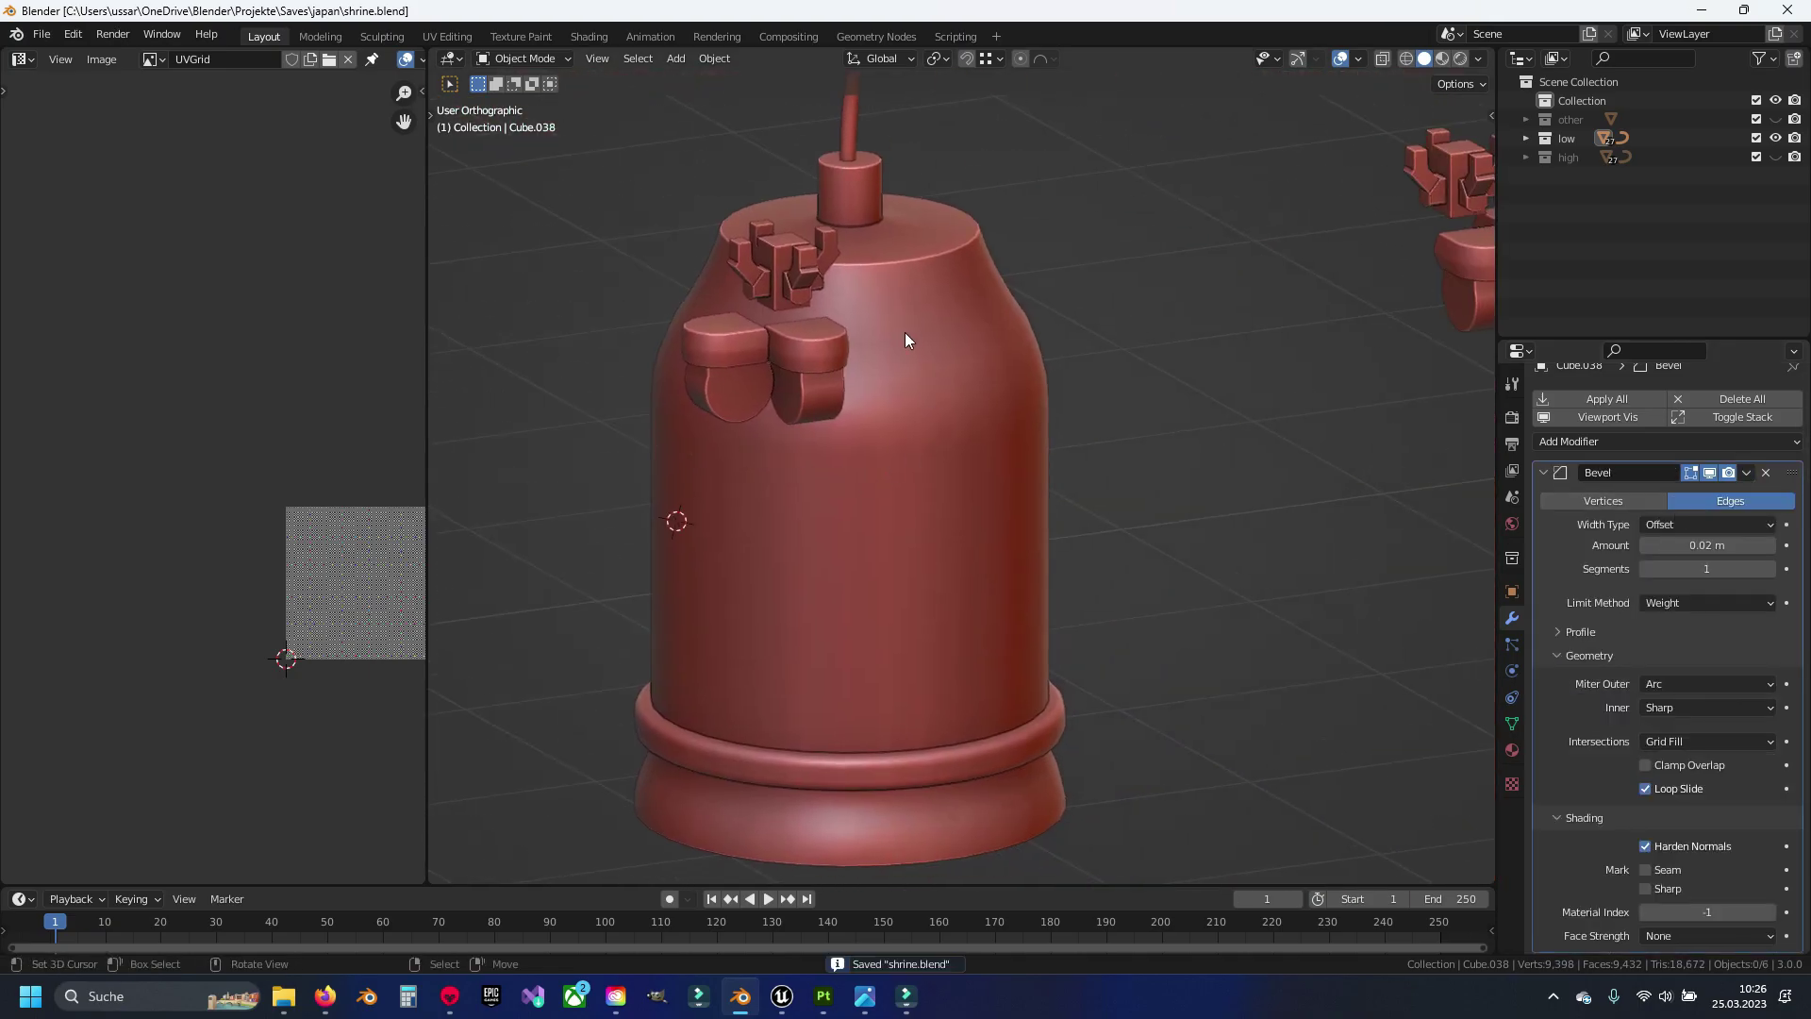
{"action": "scroll", "coordinate": [904, 332], "scroll_direction": "down", "scroll_amount": 2}
{"action": "scroll", "coordinate": [931, 587], "scroll_direction": "down", "scroll_amount": 2}
{"action": "middle_click_drag", "start_coordinate": [1044, 535], "coordinate": [1139, 491], "text": "shift"}
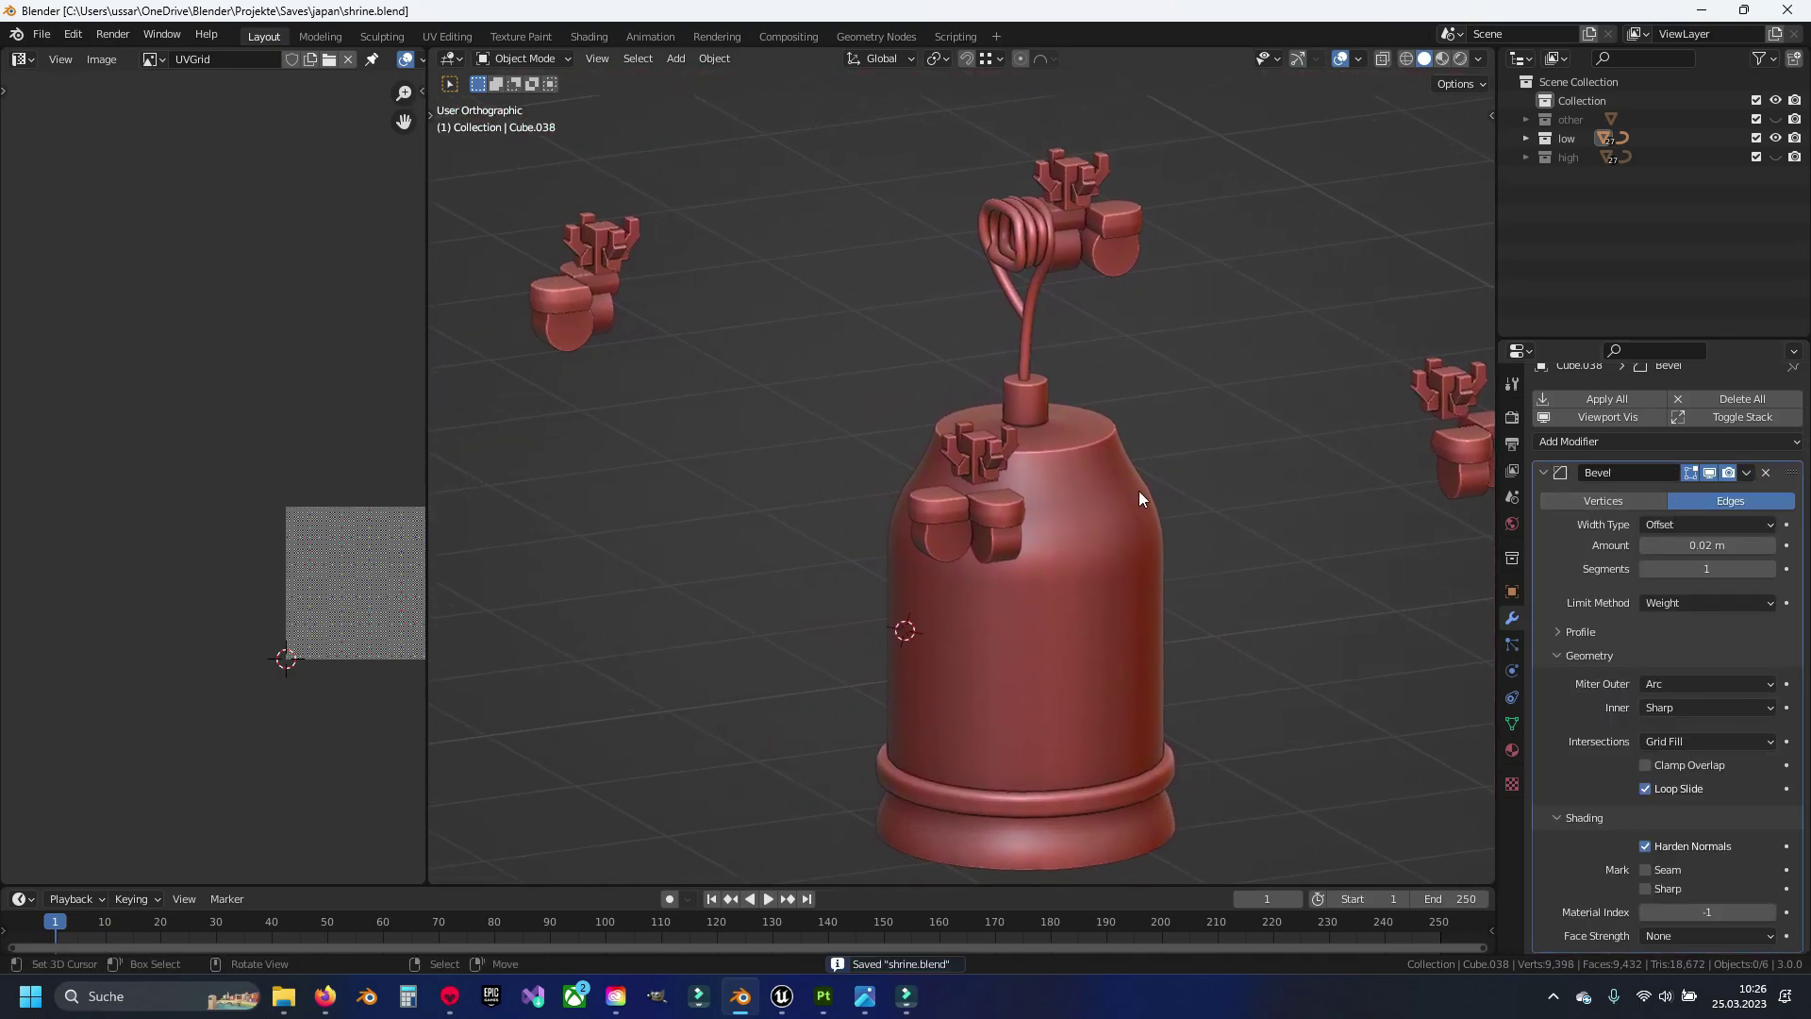
{"action": "scroll", "coordinate": [986, 513], "scroll_direction": "up", "scroll_amount": 6}
{"action": "left_click", "coordinate": [900, 582]}
Isolate the cushion piece in Edit Mode, frame it, deselect everything and save the file
{"action": "key", "text": "KP_Divide"}
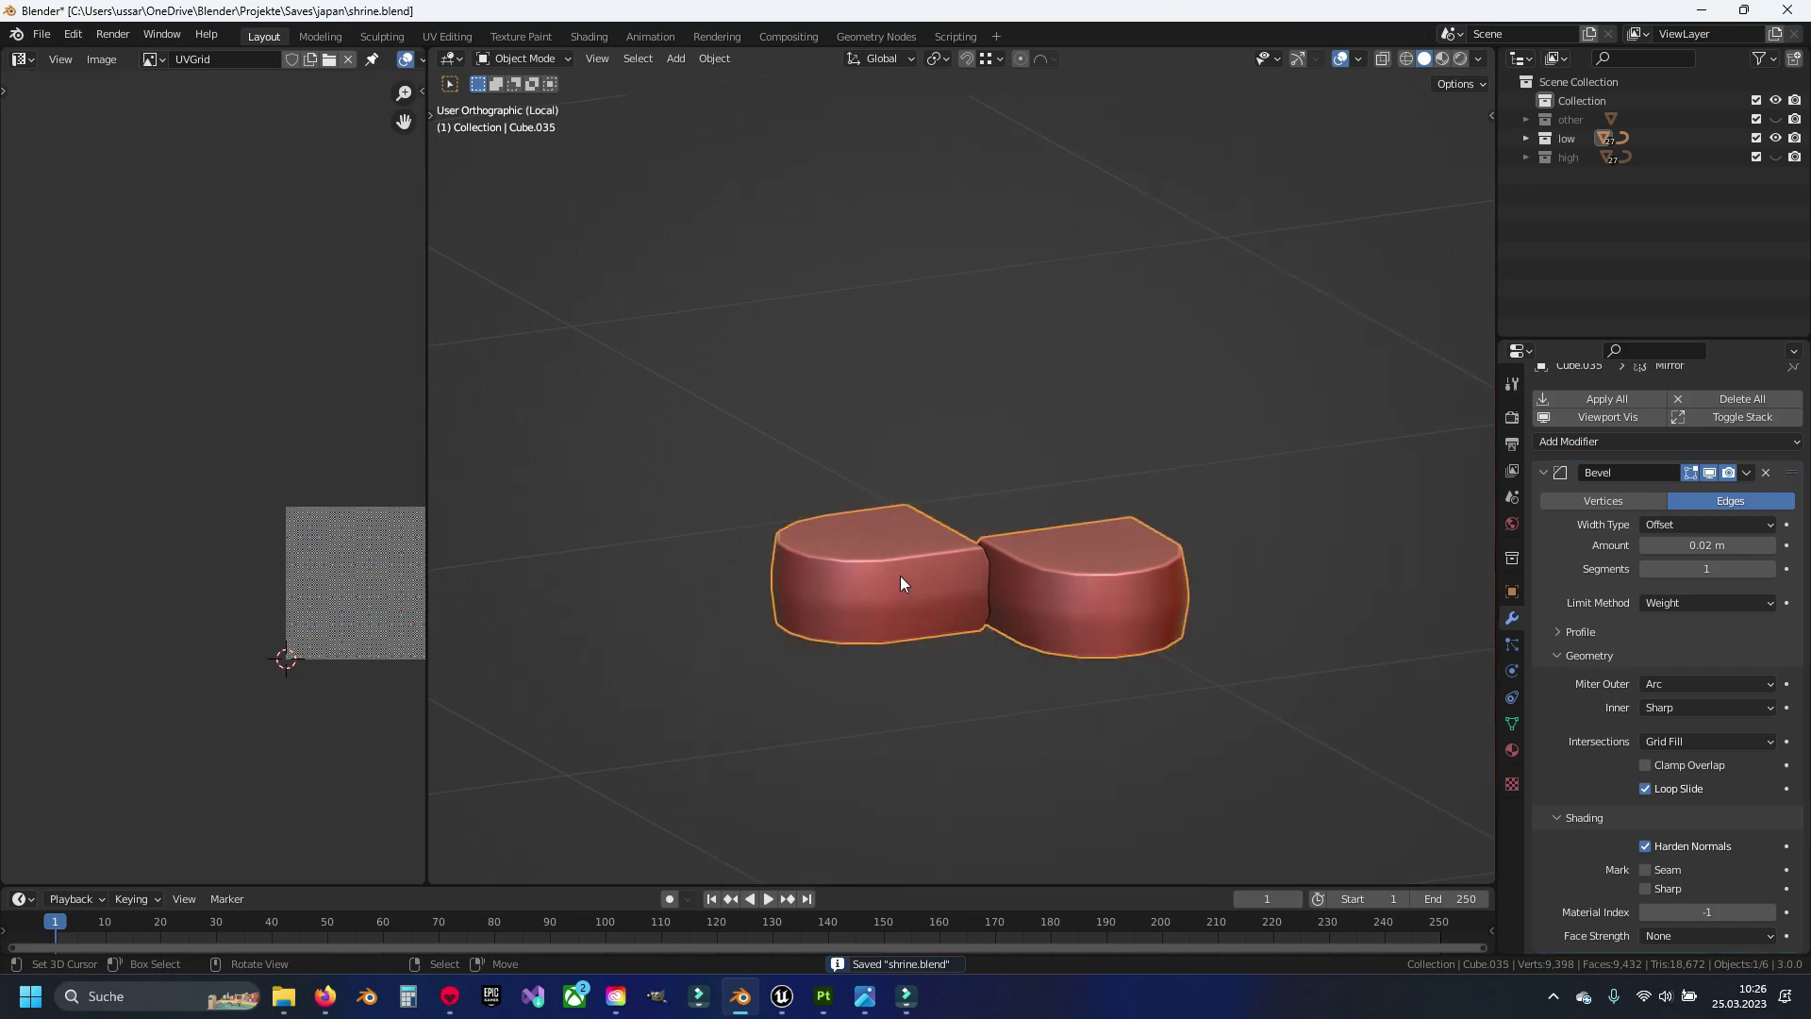
{"action": "key", "text": "Tab"}
{"action": "scroll", "coordinate": [899, 576], "scroll_direction": "down", "scroll_amount": 5}
{"action": "scroll", "coordinate": [899, 576], "scroll_direction": "up", "scroll_amount": 1}
{"action": "scroll", "coordinate": [899, 576], "scroll_direction": "up", "scroll_amount": 1}
{"action": "key", "text": "KP_Decimal"}
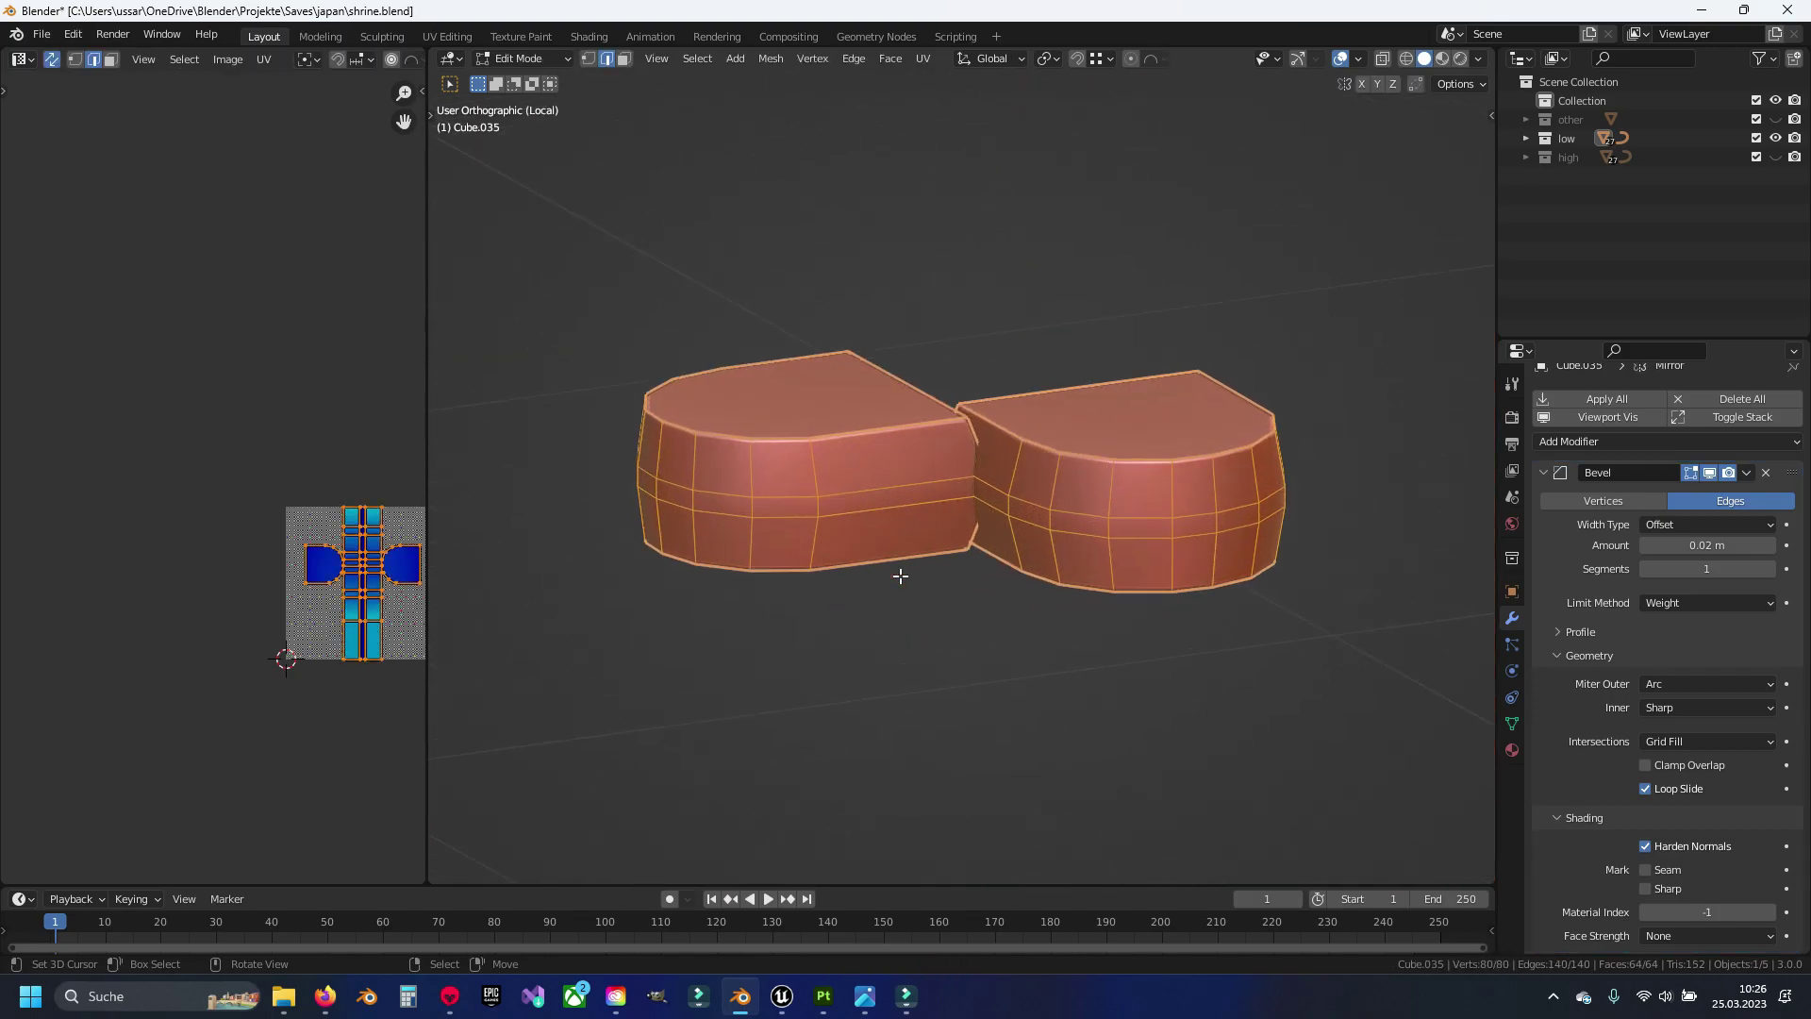
{"action": "key", "text": "alt+a"}
{"action": "key", "text": "ctrl+s"}
Select the vertical edge loop where the halves meet, both halves' bottom loops and the left top loop
{"action": "mouse_move", "coordinate": [909, 577]}
{"action": "middle_mouse_down"}
{"action": "mouse_move", "coordinate": [816, 436]}
{"action": "mouse_move", "coordinate": [957, 508]}
{"action": "mouse_move", "coordinate": [831, 527]}
{"action": "middle_mouse_up"}
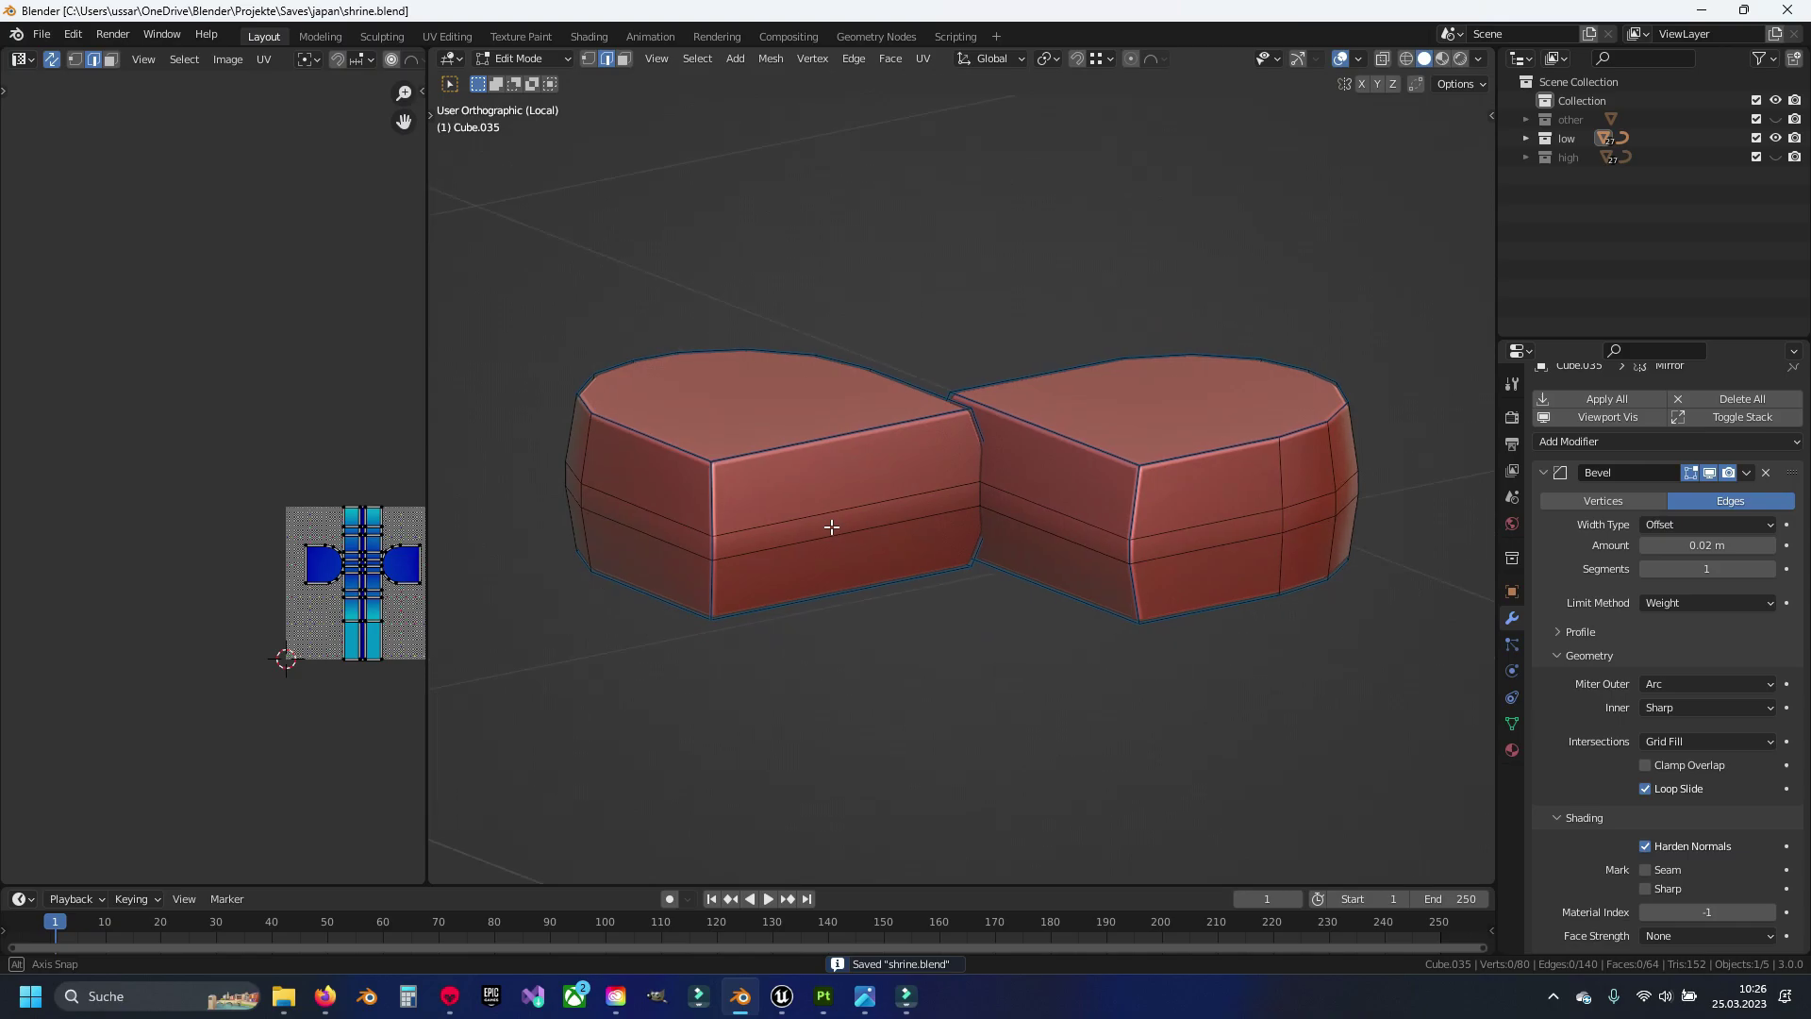
{"action": "left_click", "coordinate": [711, 490], "text": "alt"}
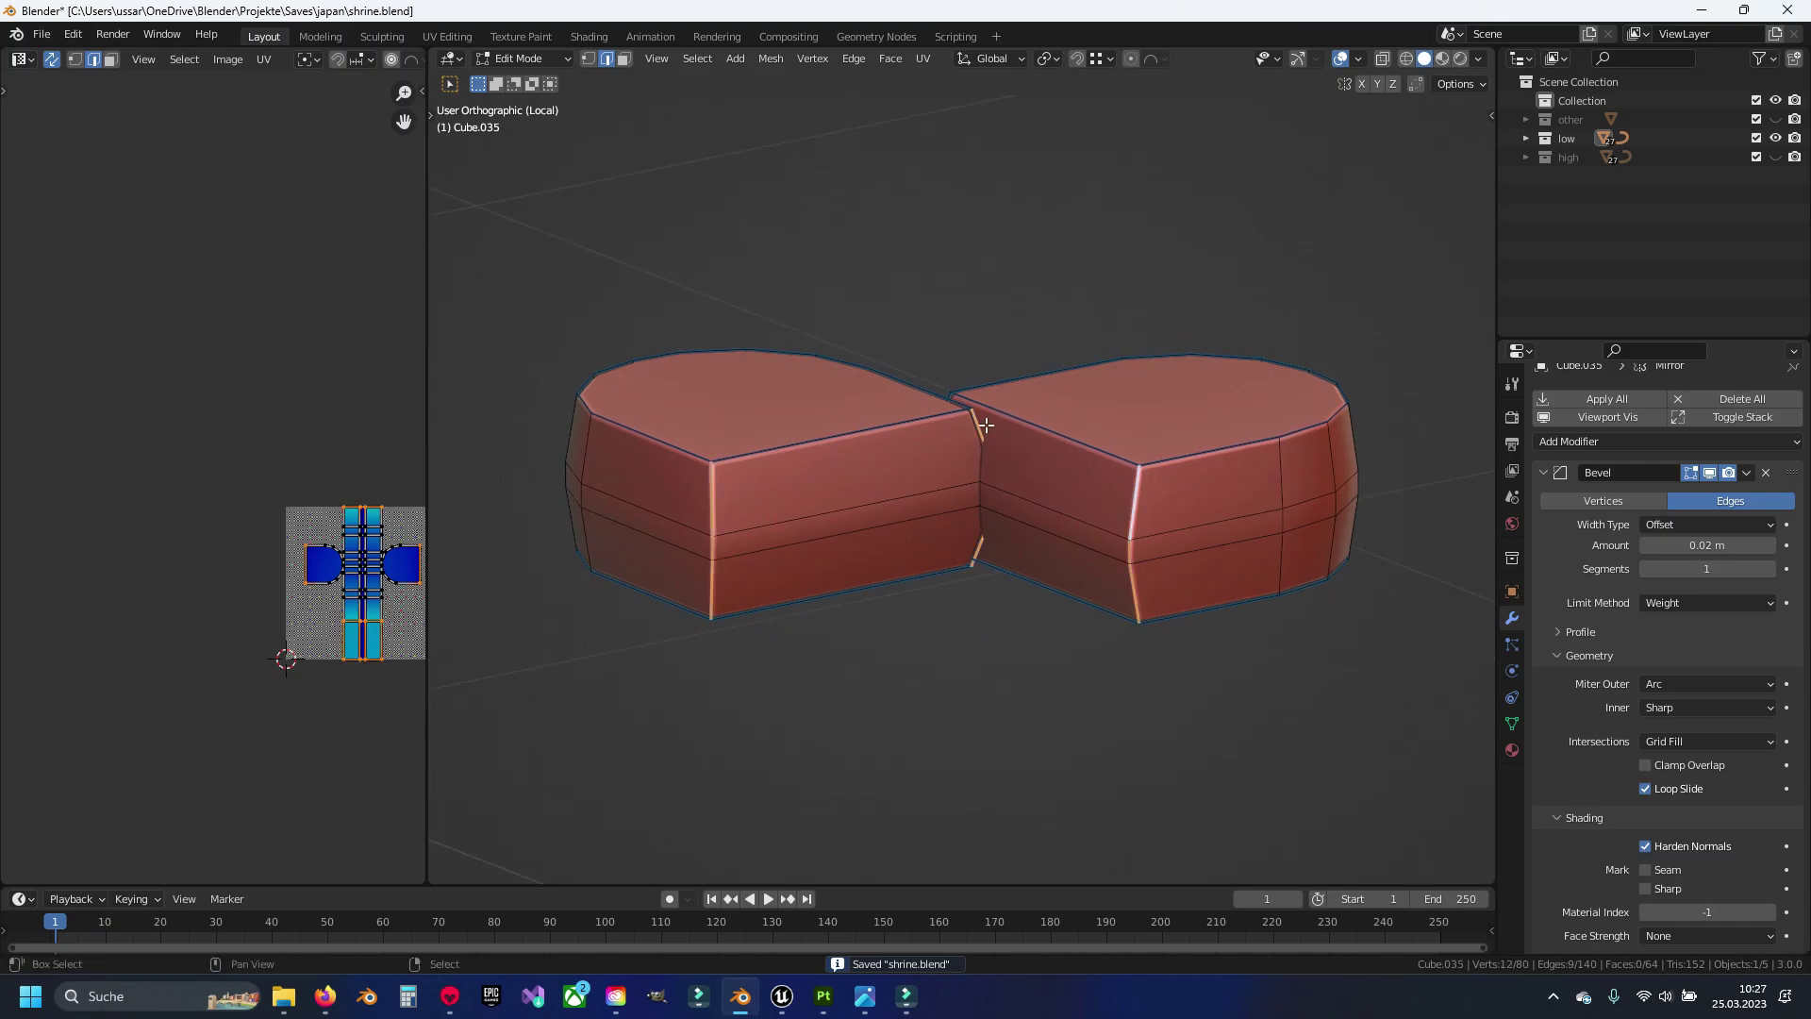
{"action": "mouse_move", "coordinate": [985, 425]}
{"action": "middle_mouse_down"}
{"action": "mouse_move", "coordinate": [1173, 465]}
{"action": "mouse_move", "coordinate": [870, 430]}
{"action": "middle_mouse_up"}
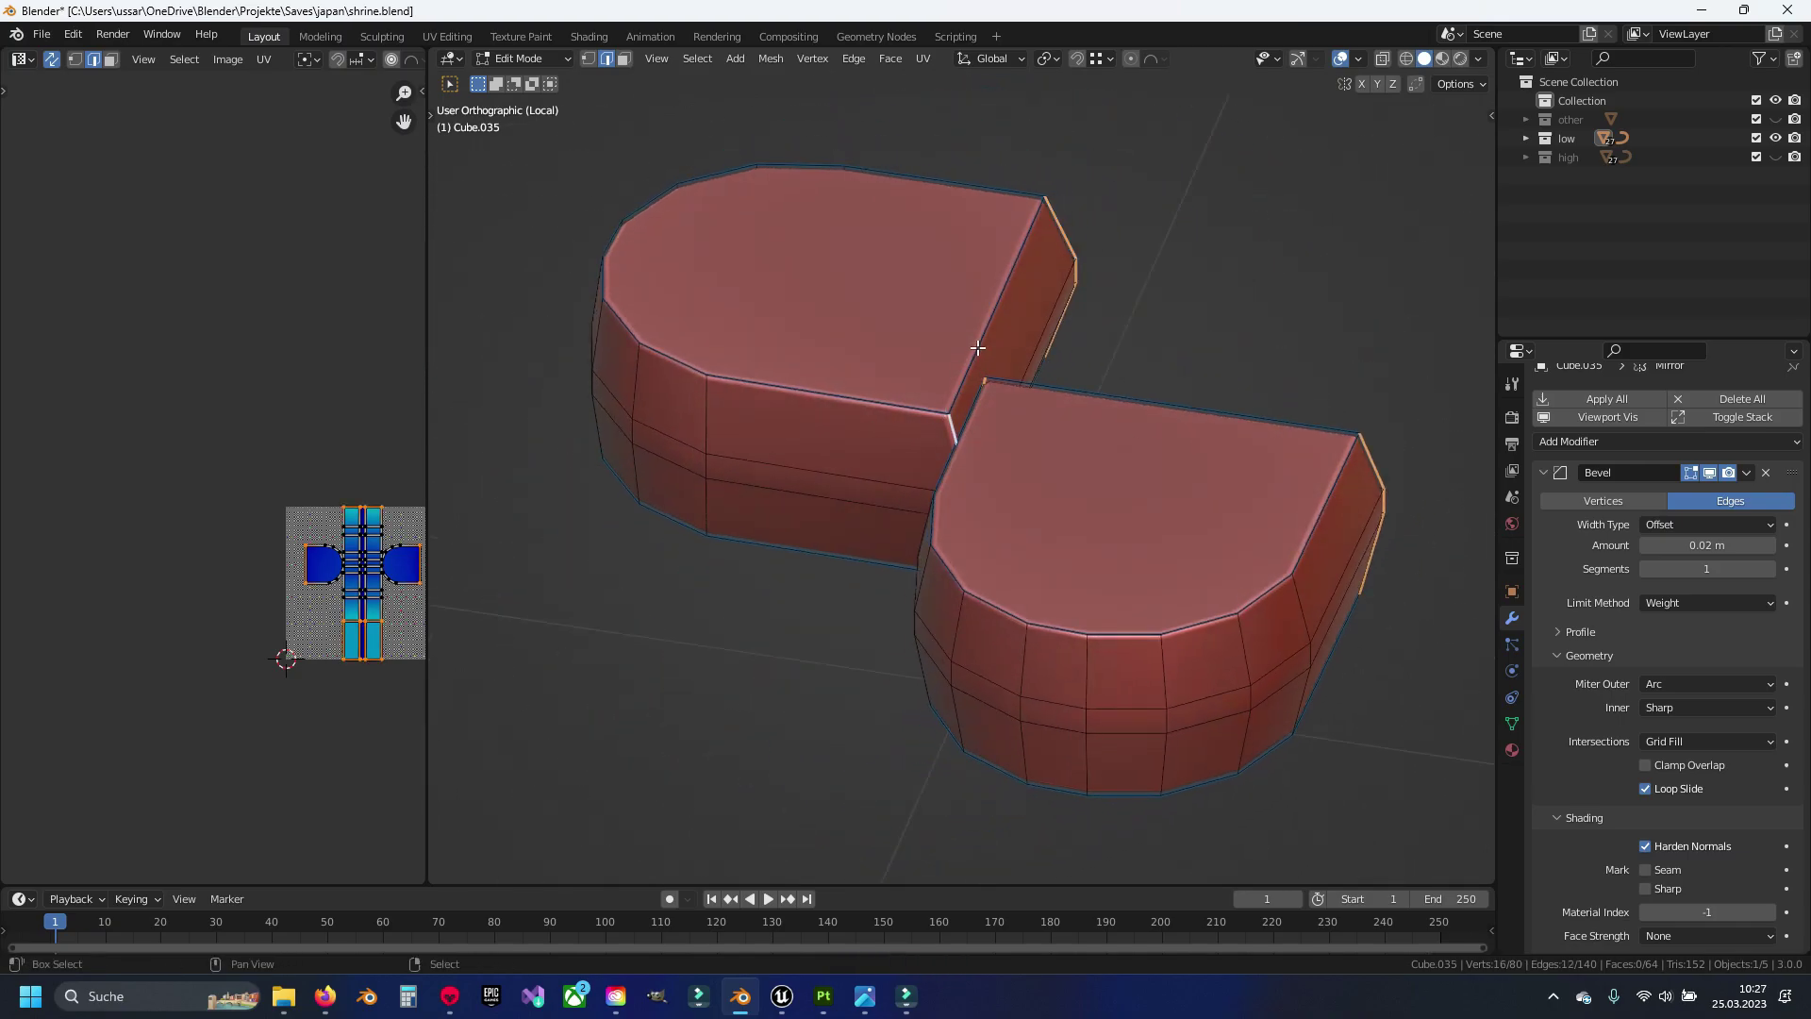
{"action": "middle_click_drag", "start_coordinate": [982, 360], "coordinate": [975, 340]}
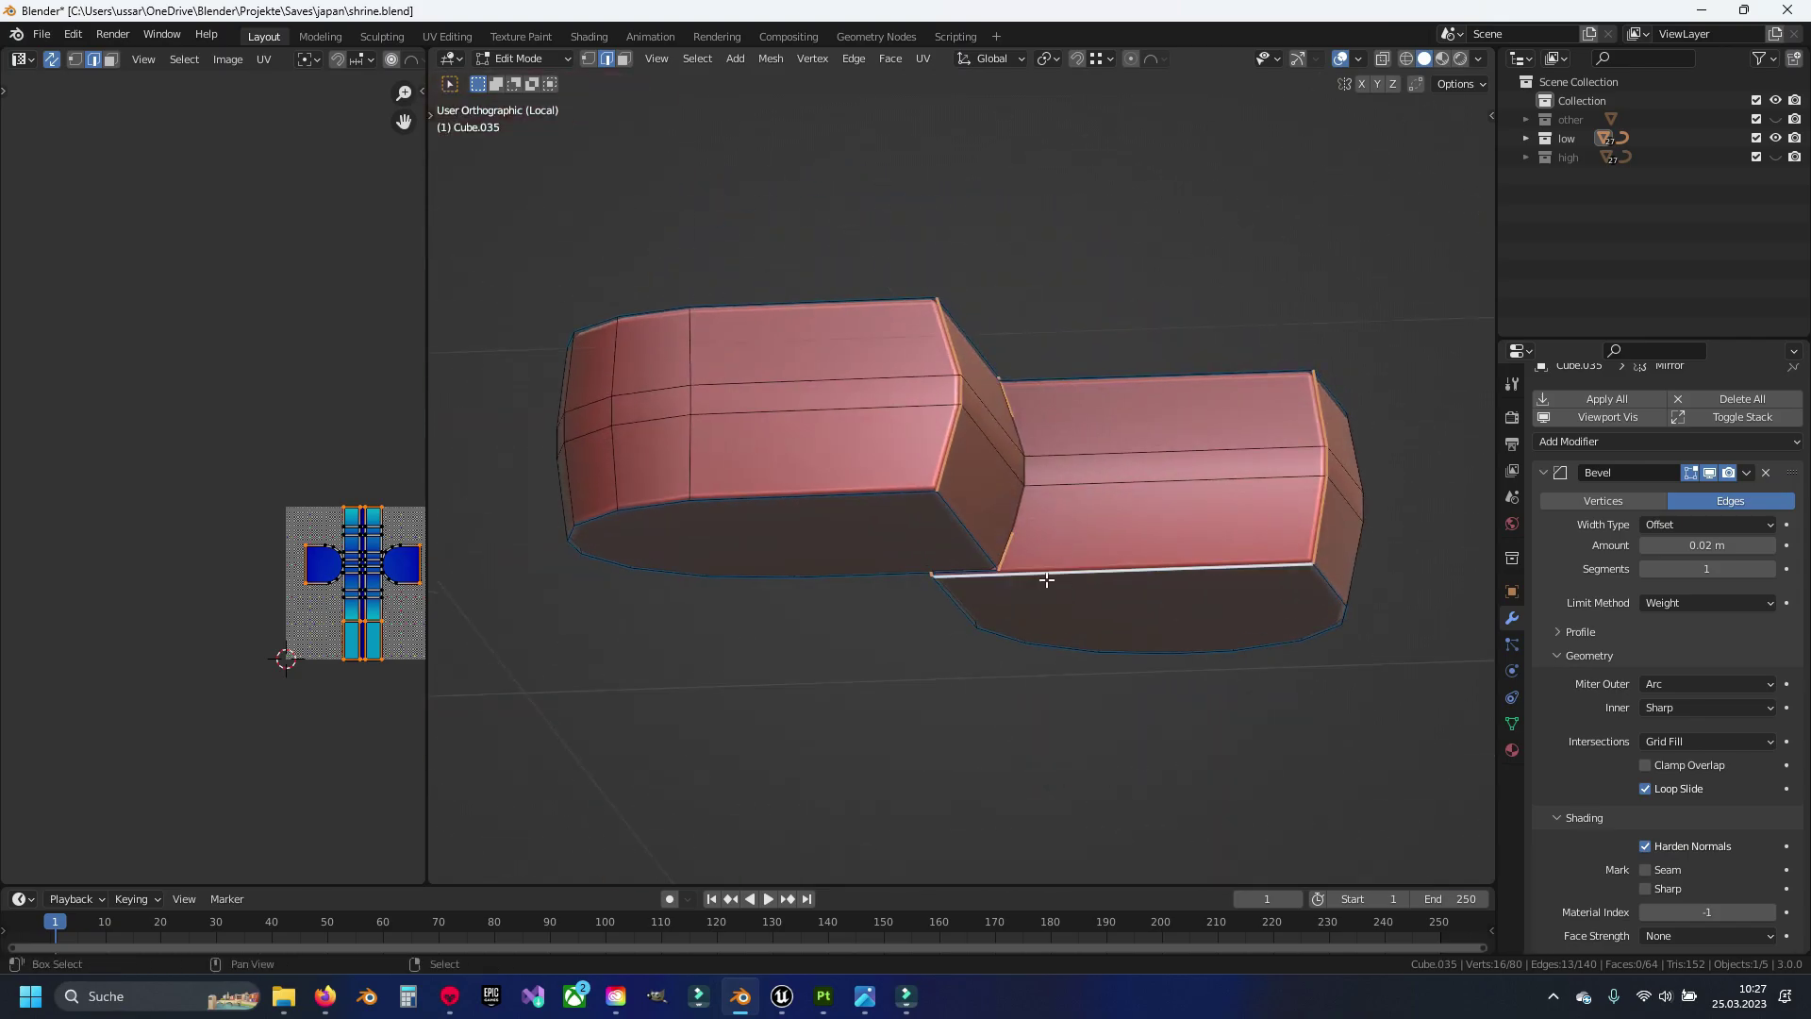
{"action": "mouse_move", "coordinate": [777, 527]}
{"action": "middle_mouse_down"}
{"action": "mouse_move", "coordinate": [788, 433]}
{"action": "mouse_move", "coordinate": [721, 497]}
{"action": "middle_mouse_up"}
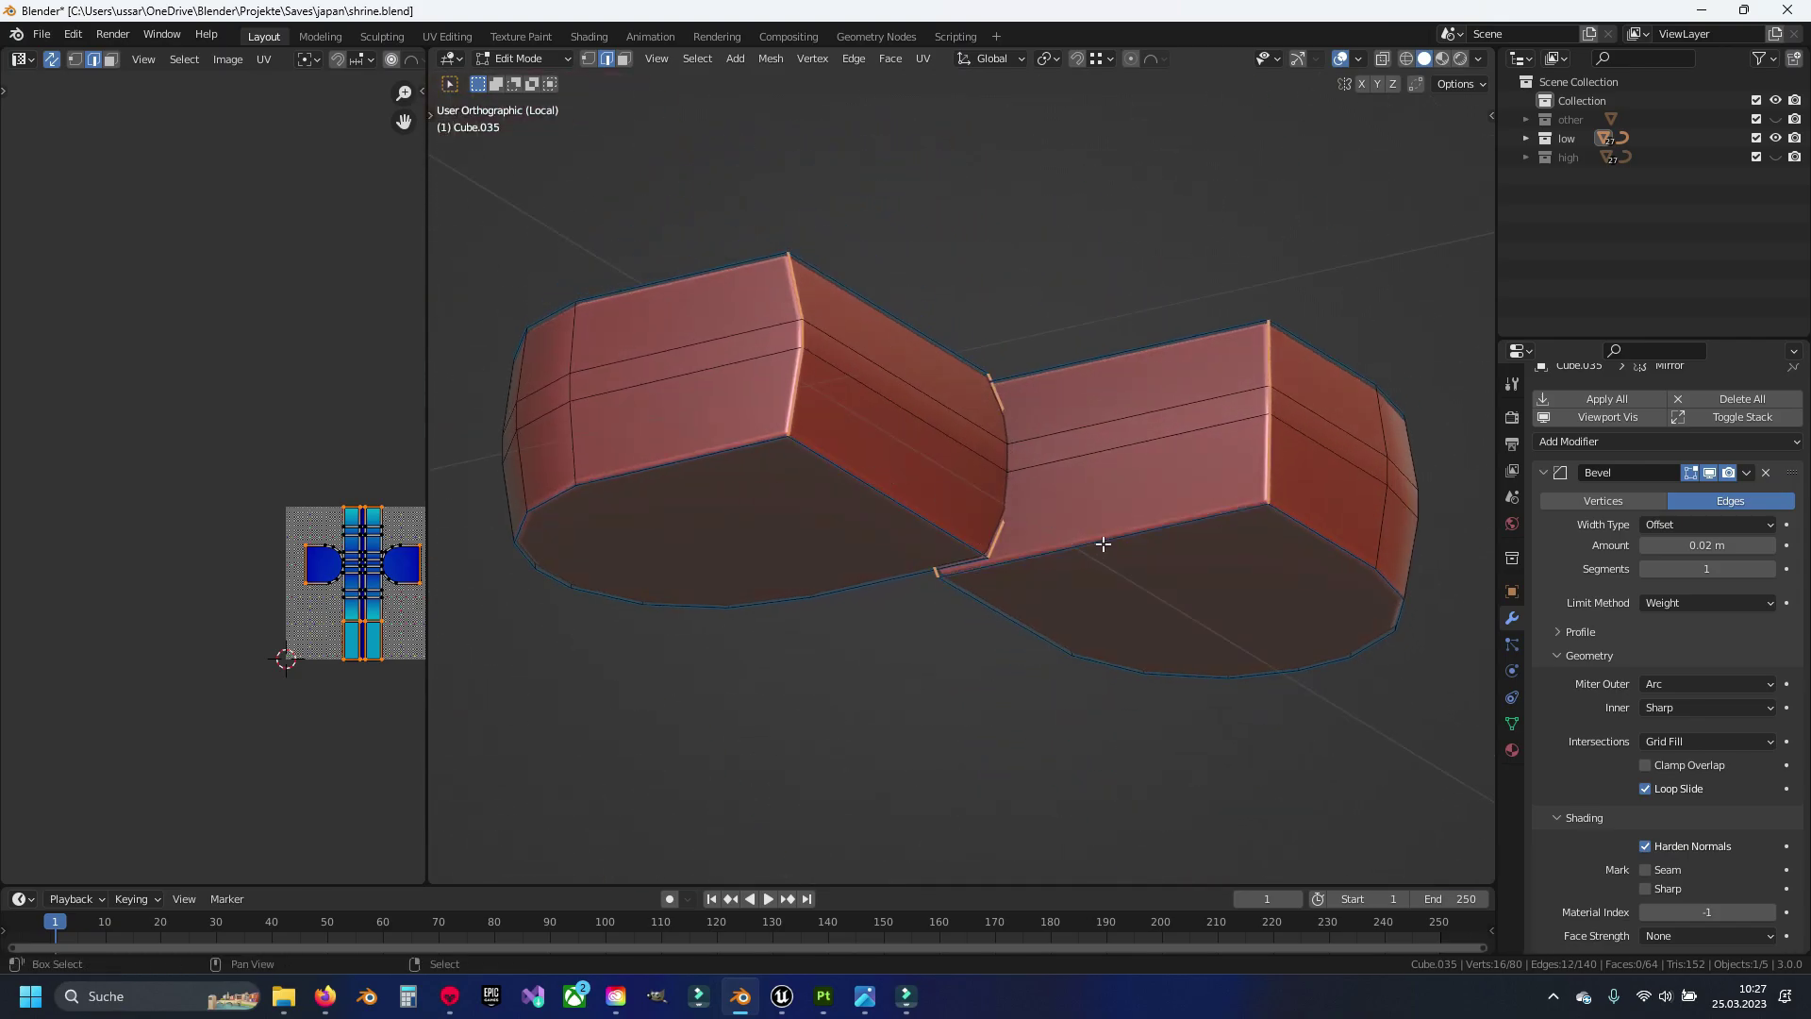
{"action": "left_click", "coordinate": [694, 468], "text": "alt+shift"}
{"action": "left_click", "coordinate": [1194, 519], "text": "alt+shift"}
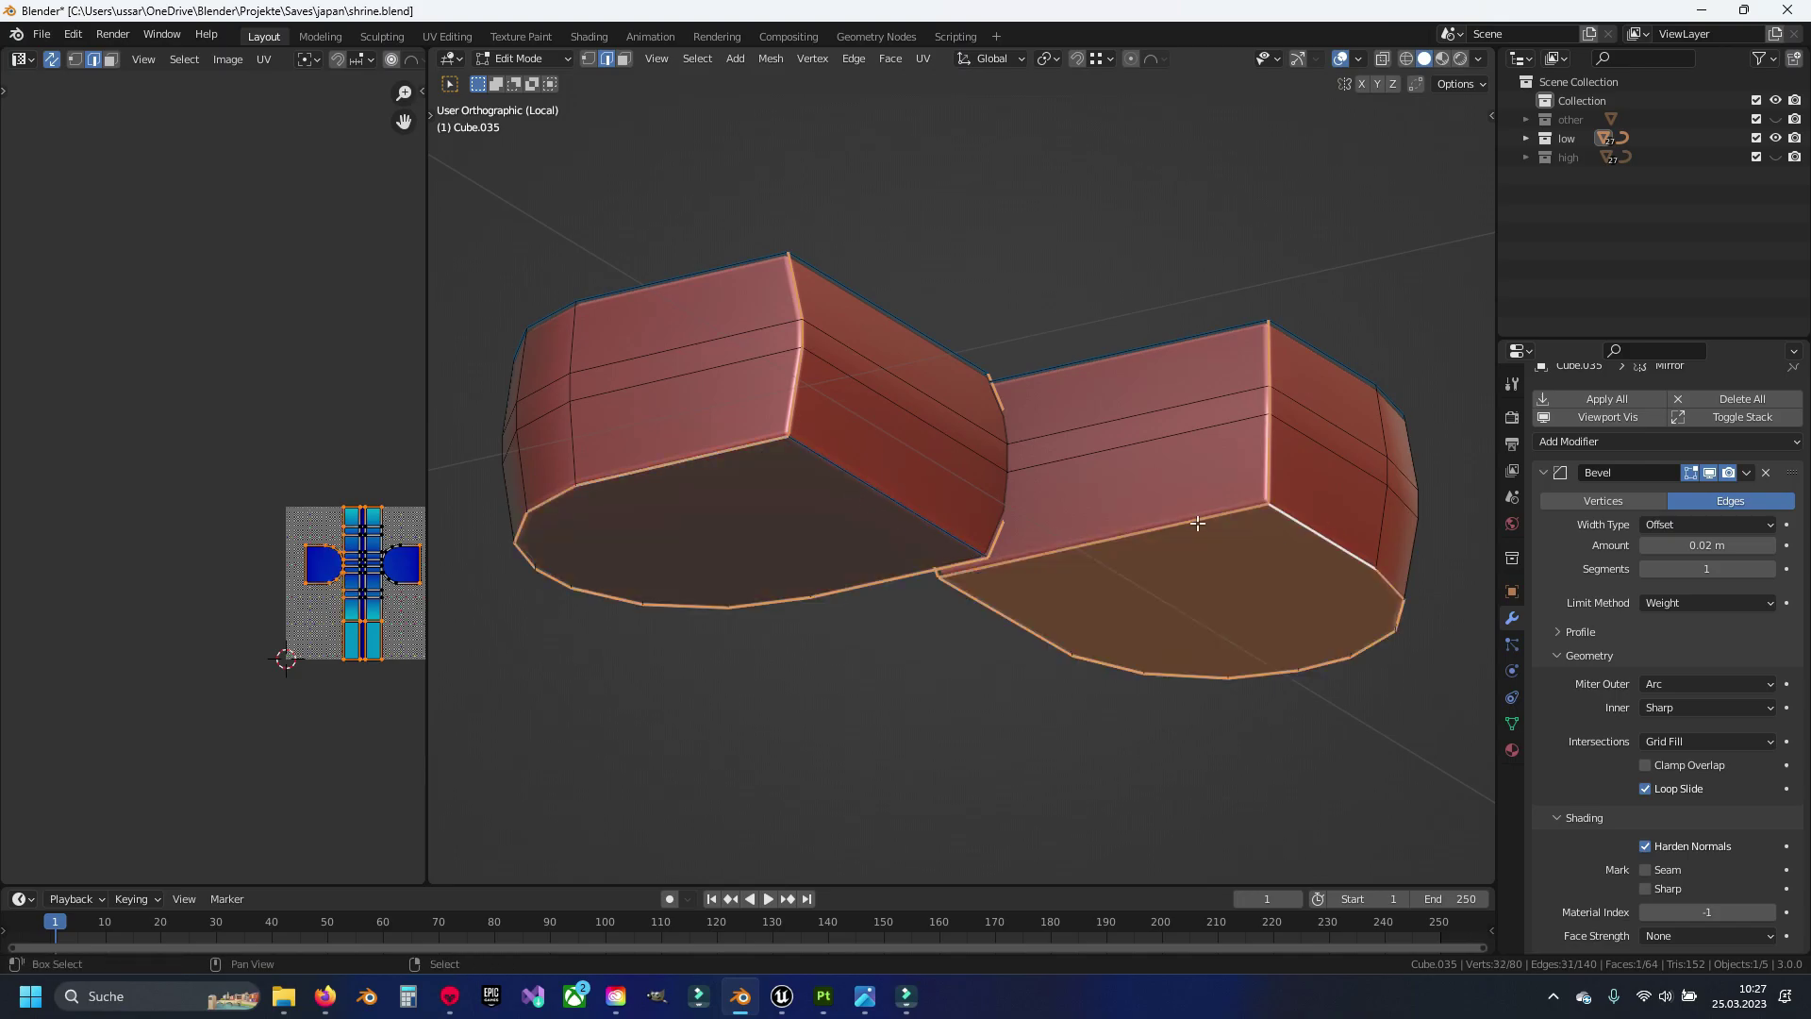
{"action": "mouse_move", "coordinate": [1193, 519]}
{"action": "middle_mouse_down"}
{"action": "mouse_move", "coordinate": [1124, 481]}
{"action": "mouse_move", "coordinate": [737, 594]}
{"action": "middle_mouse_up"}
{"action": "left_click", "coordinate": [921, 574], "text": "alt+shift"}
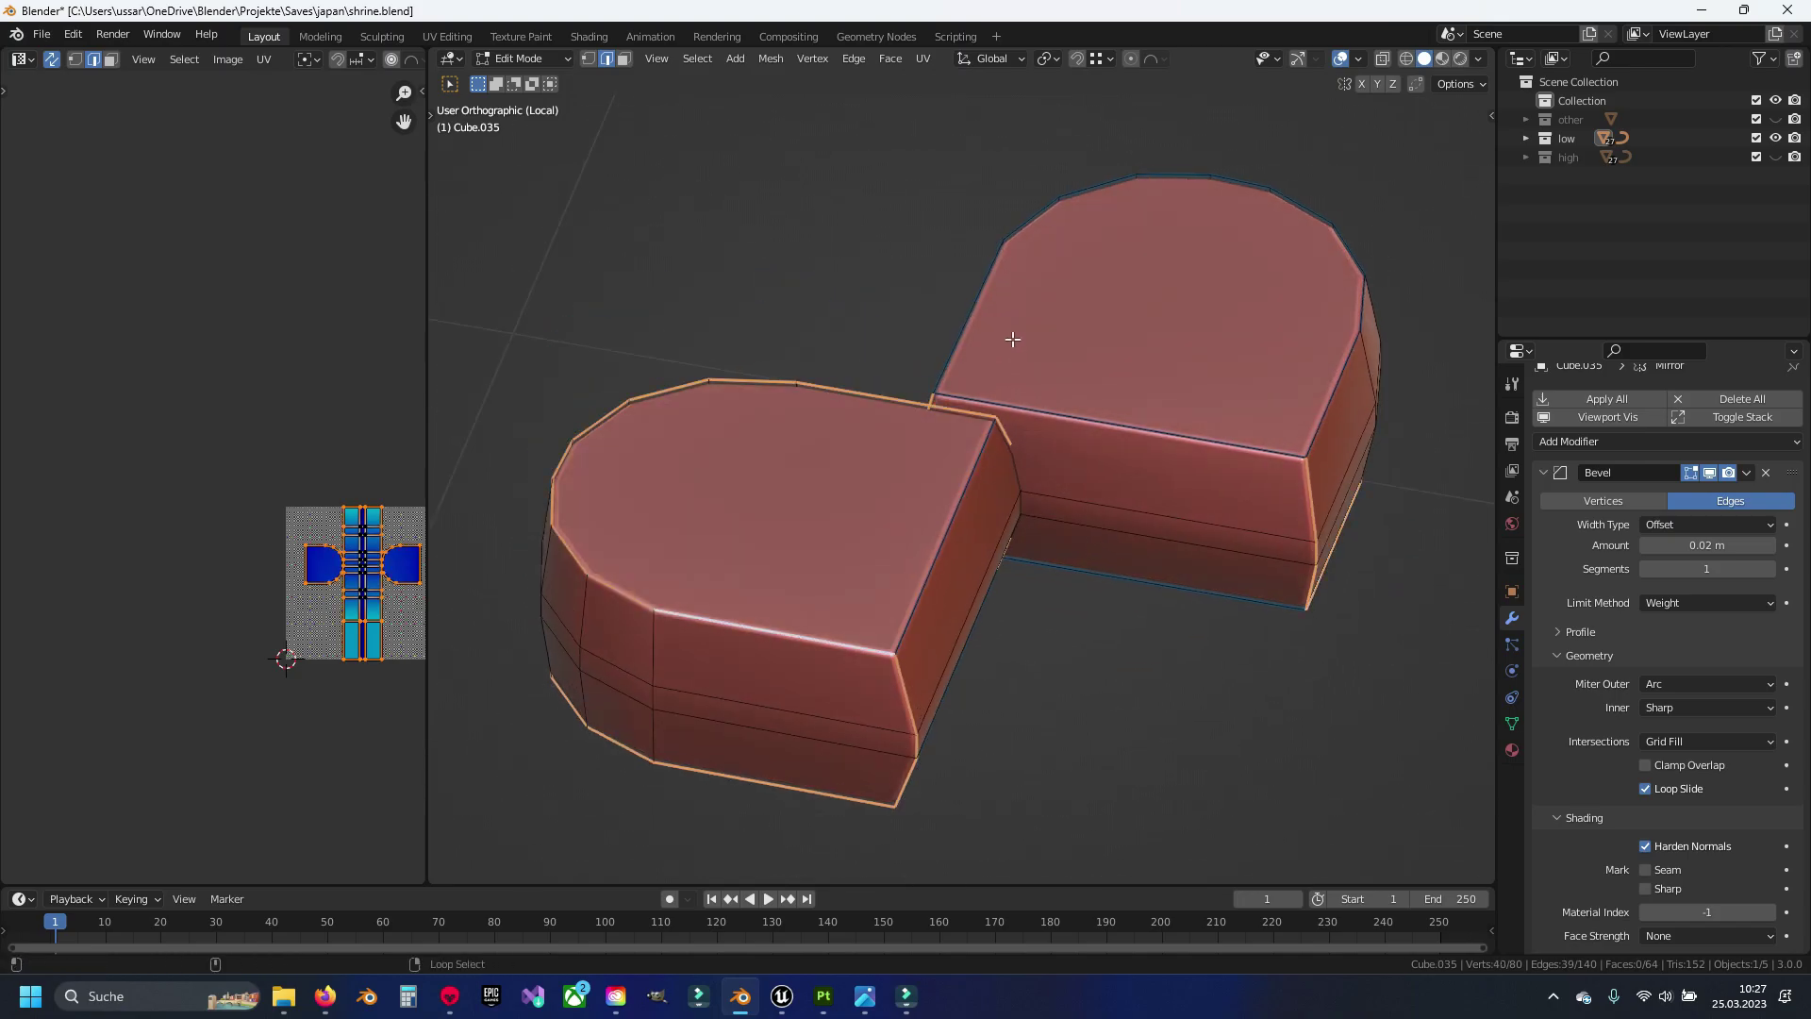
Unwrap the whole cushion mesh into UV islands and move the islands aside
{"action": "key", "text": "ctrl+l"}
{"action": "key", "text": "u"}
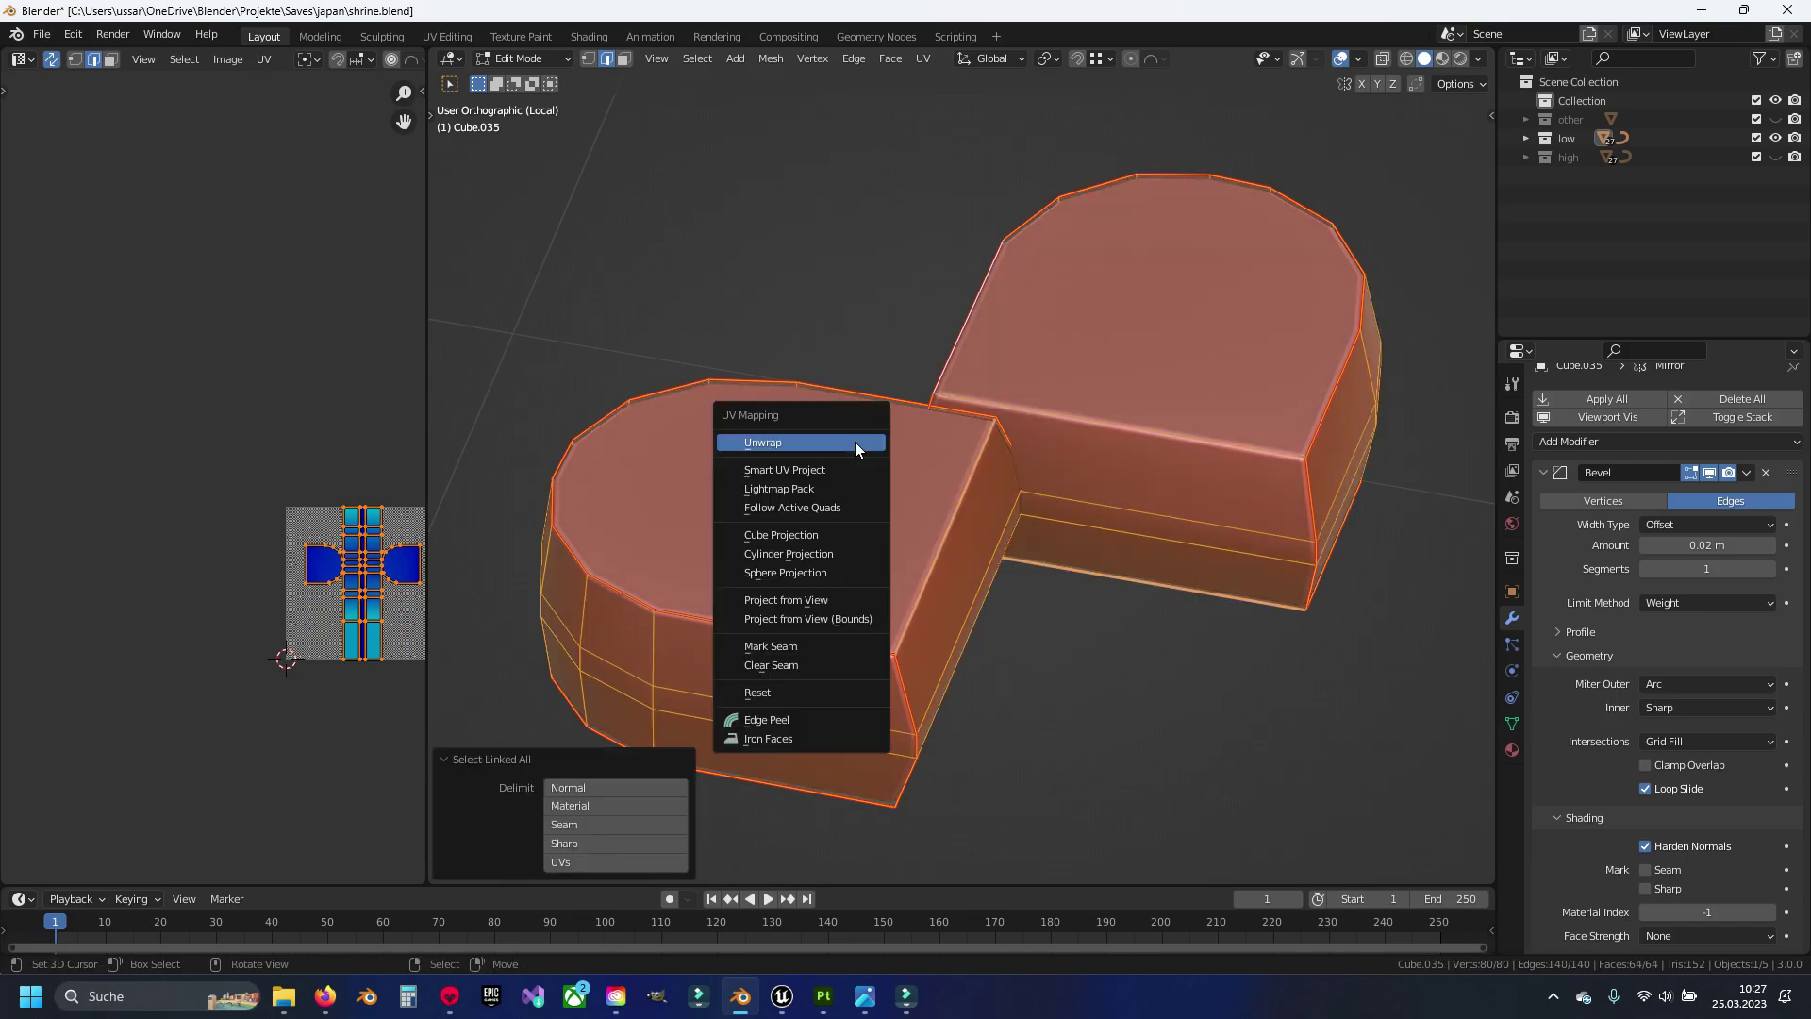
{"action": "left_click", "coordinate": [856, 449]}
{"action": "key", "text": "g"}
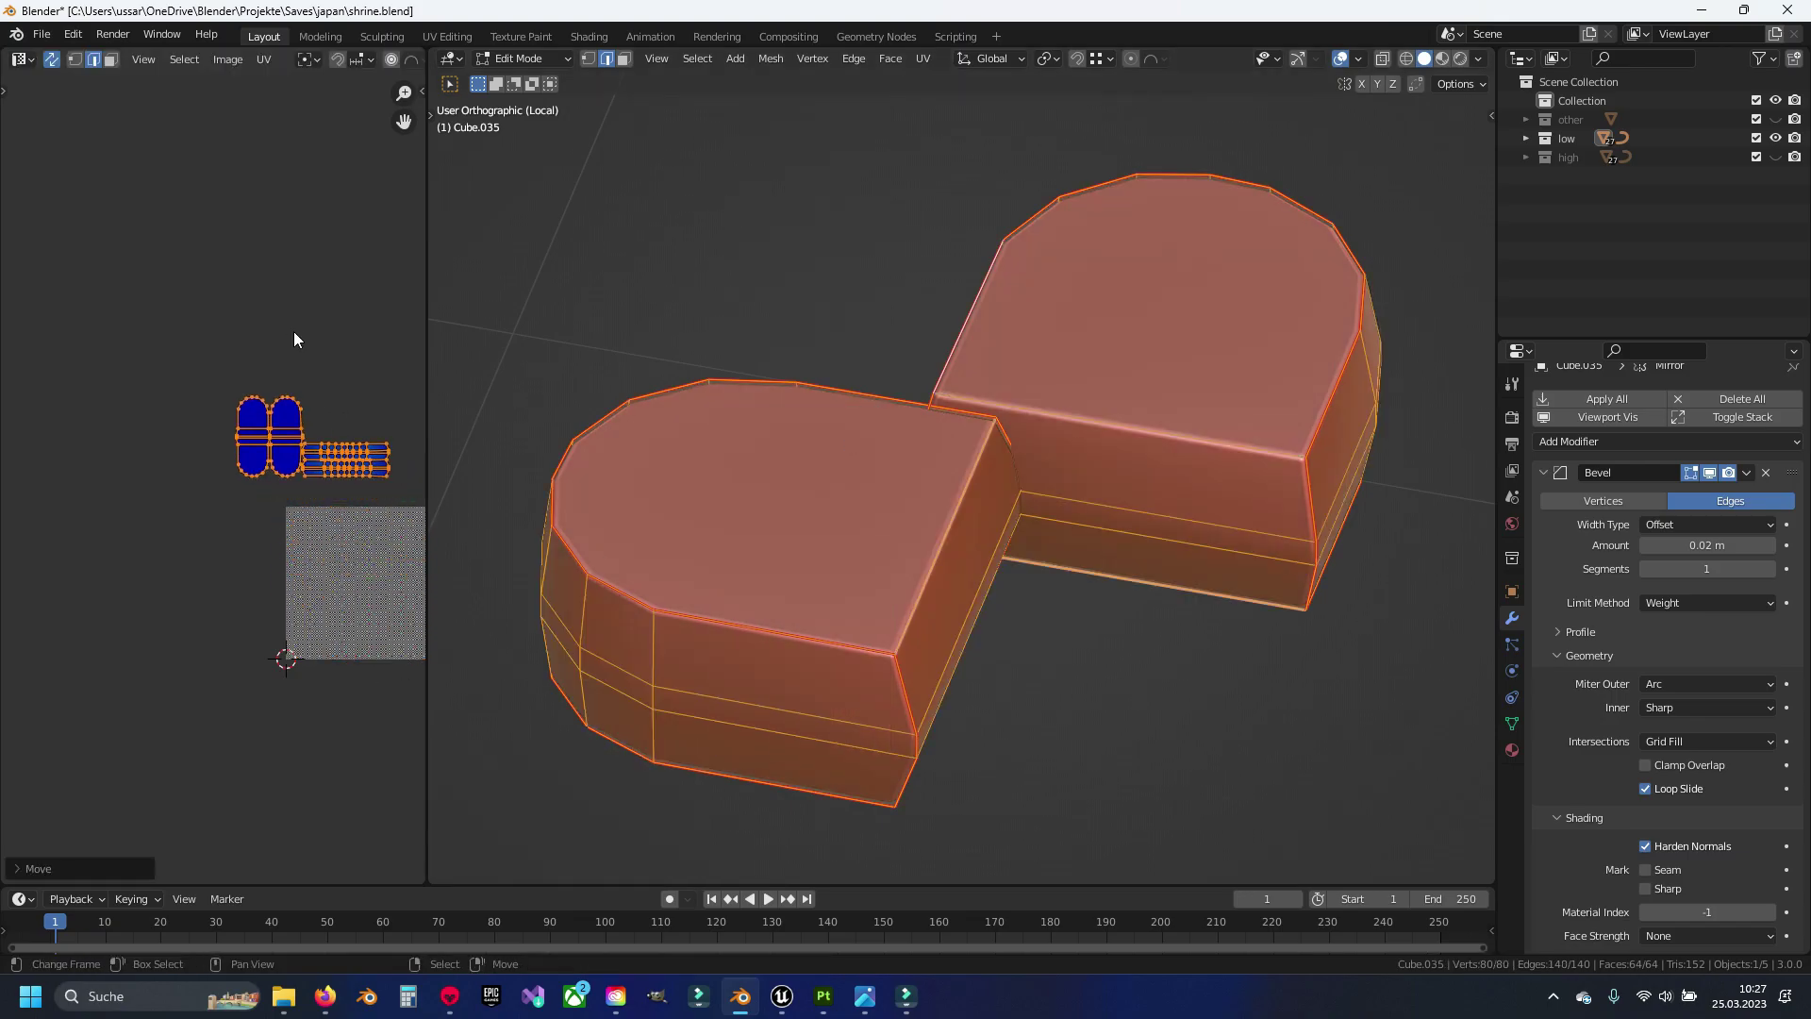
Mark the three-edge loop as a seam and re-unwrap the whole cushion
{"action": "left_click", "coordinate": [290, 340]}
{"action": "left_click", "coordinate": [1307, 539], "text": "alt"}
{"action": "key", "text": "ctrl+e"}
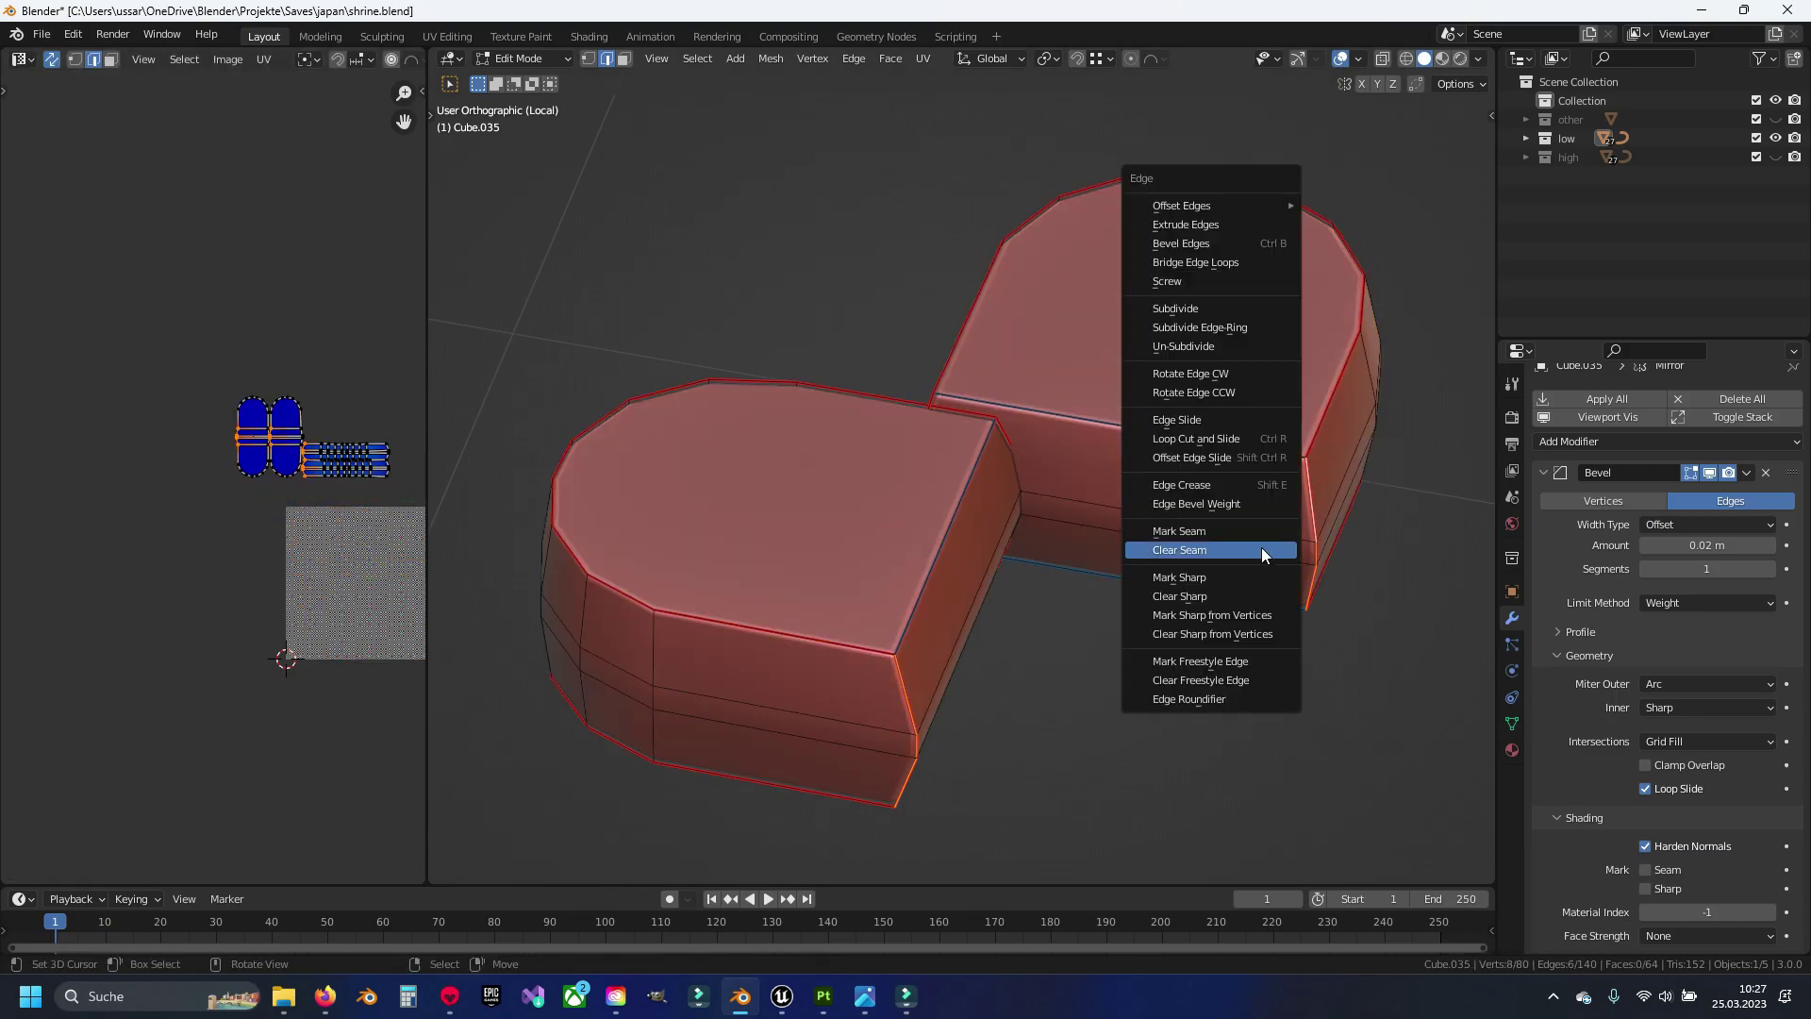
{"action": "left_click", "coordinate": [1260, 547]}
{"action": "key", "text": "a"}
{"action": "key", "text": "u"}
{"action": "left_click", "coordinate": [1260, 547]}
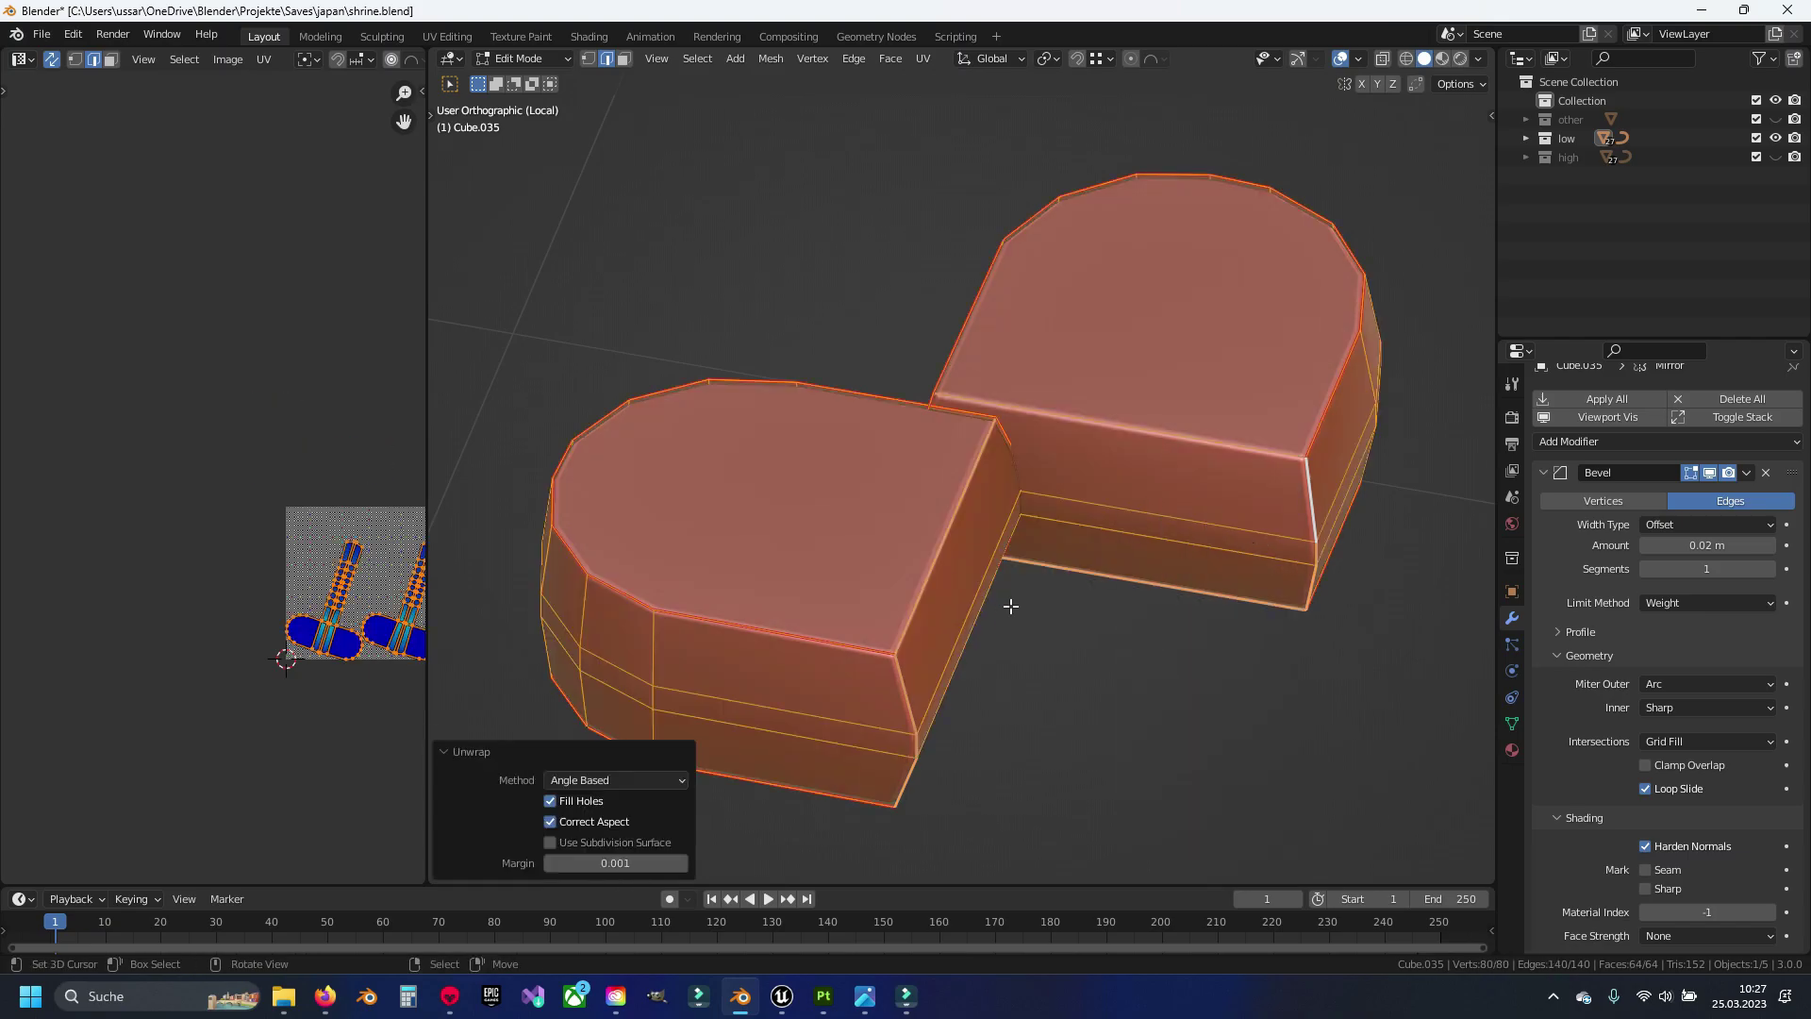
Zoom in and select a single edge on the cushion
{"action": "scroll", "coordinate": [394, 662], "scroll_direction": "up", "scroll_amount": 5}
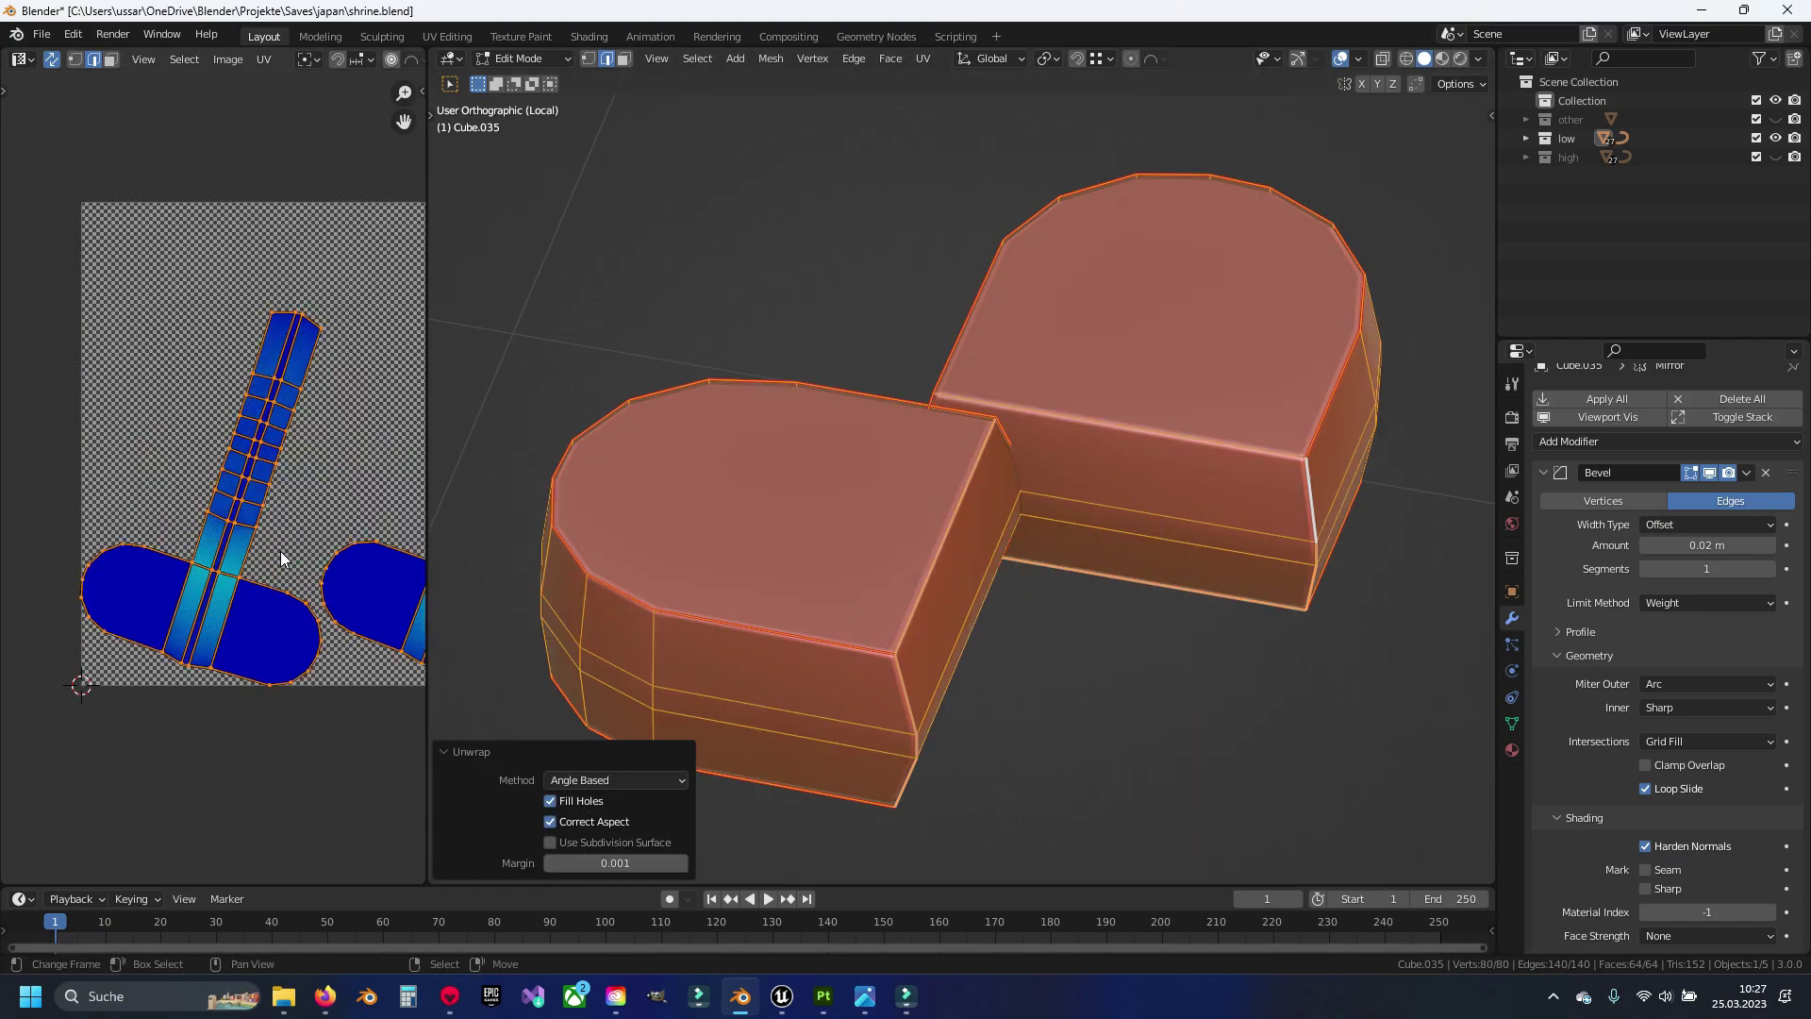
{"action": "scroll", "coordinate": [280, 557], "scroll_direction": "up", "scroll_amount": 2}
{"action": "scroll", "coordinate": [227, 500], "scroll_direction": "up", "scroll_amount": 3}
{"action": "left_click", "coordinate": [213, 486]}
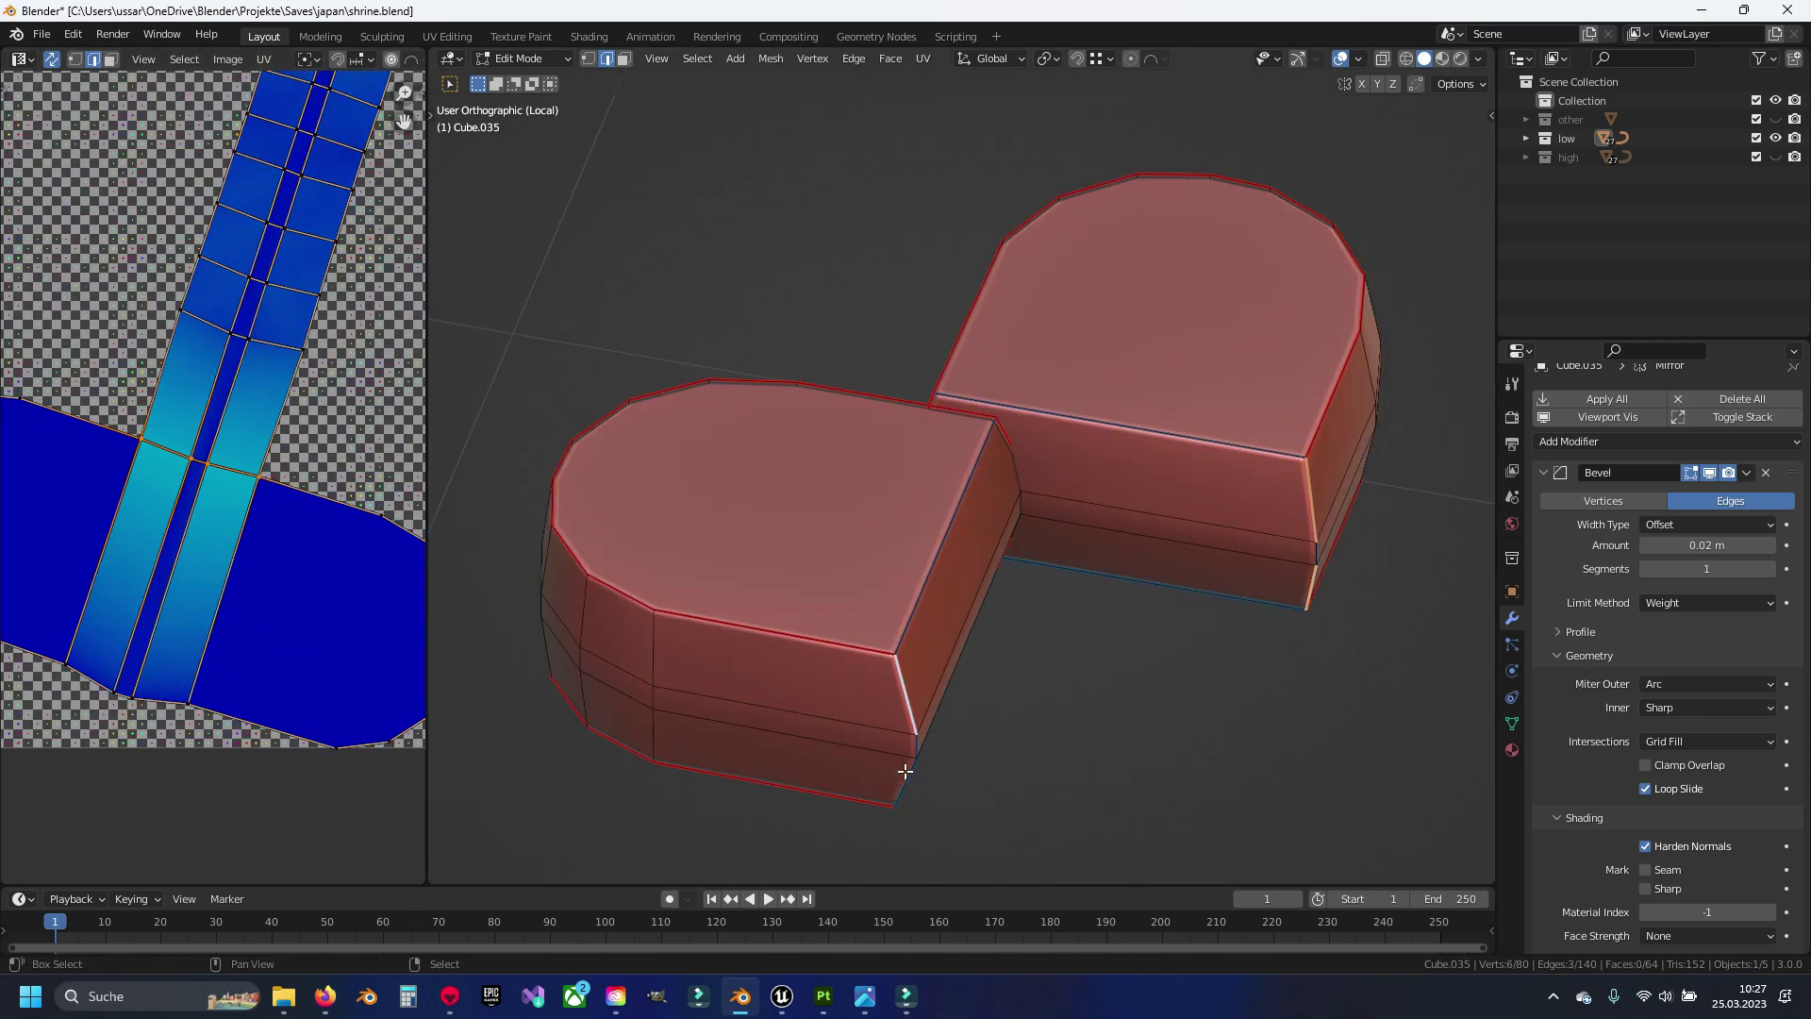
Clear the rounded cube's seams and re-unwrap its whole mesh
{"action": "key", "text": "ctrl+e"}
{"action": "left_click", "coordinate": [1156, 657]}
{"action": "key", "text": "a"}
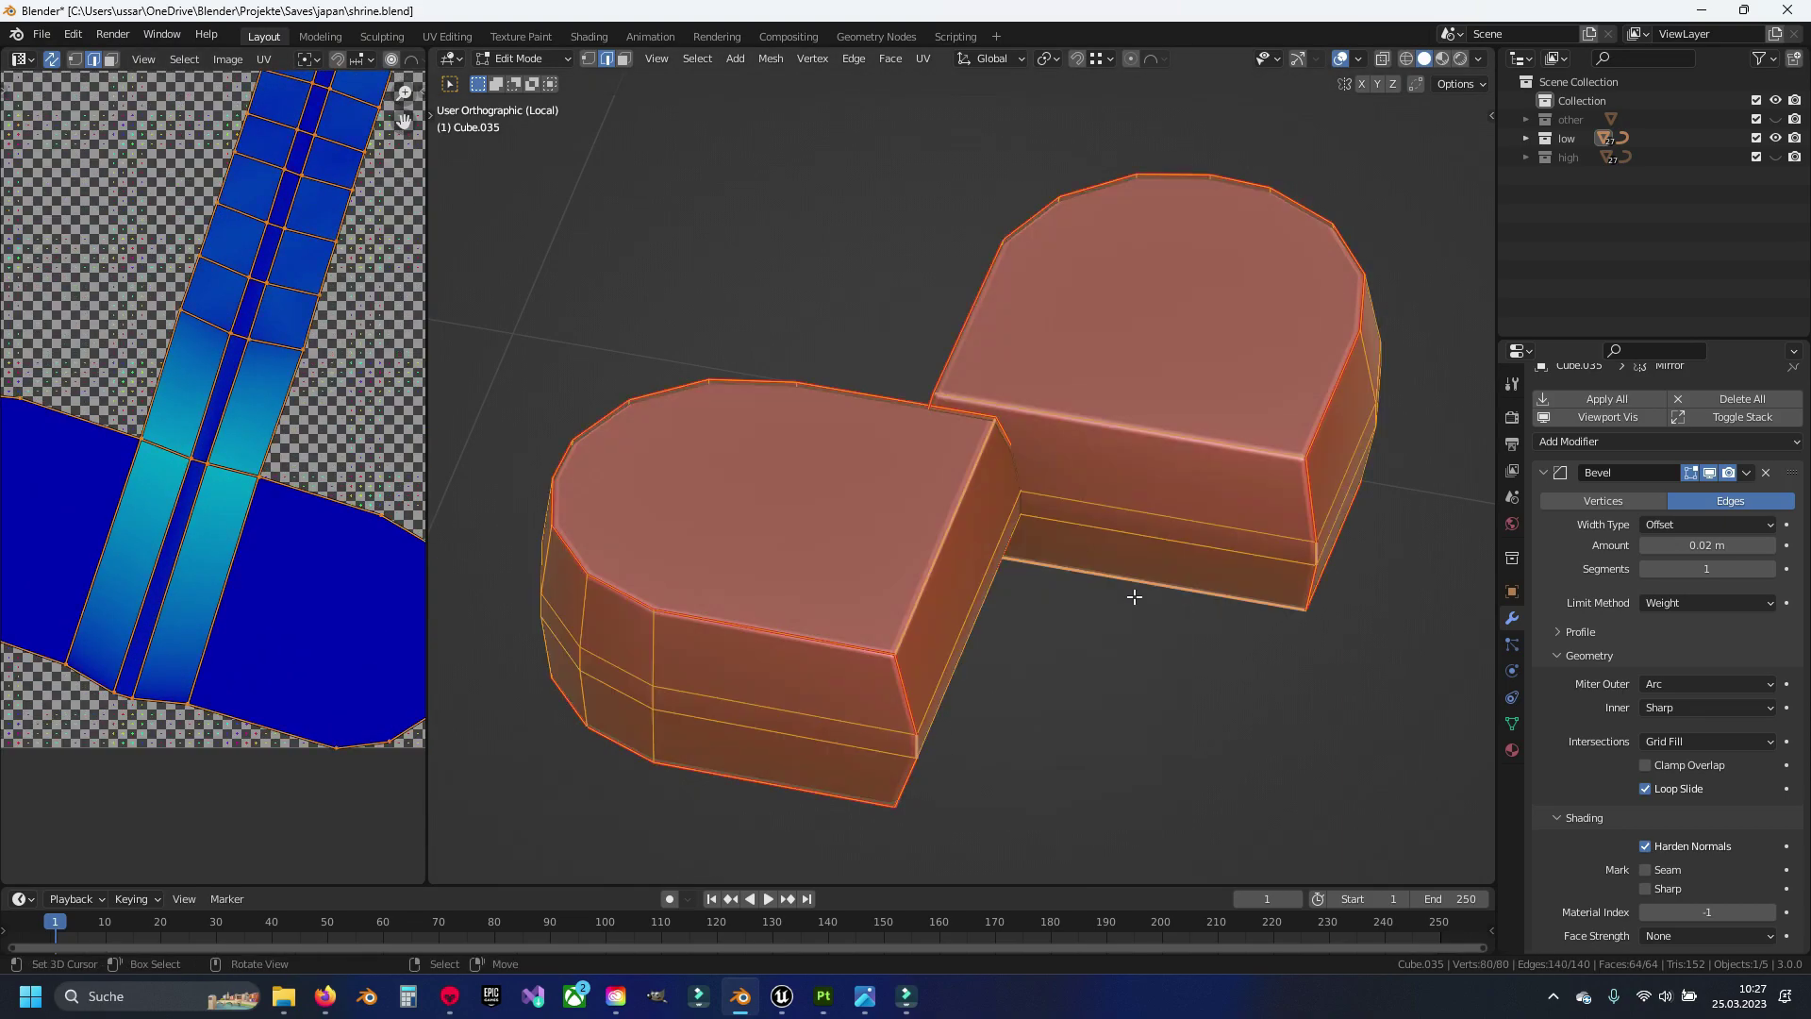
{"action": "key", "text": "u"}
{"action": "left_click", "coordinate": [1124, 596]}
{"action": "key", "text": "alt+a"}
Select the Cylinder.005 bracket, save, and isolate it in local view for edit mode
{"action": "key", "text": "Tab"}
{"action": "key", "text": "KP_Divide"}
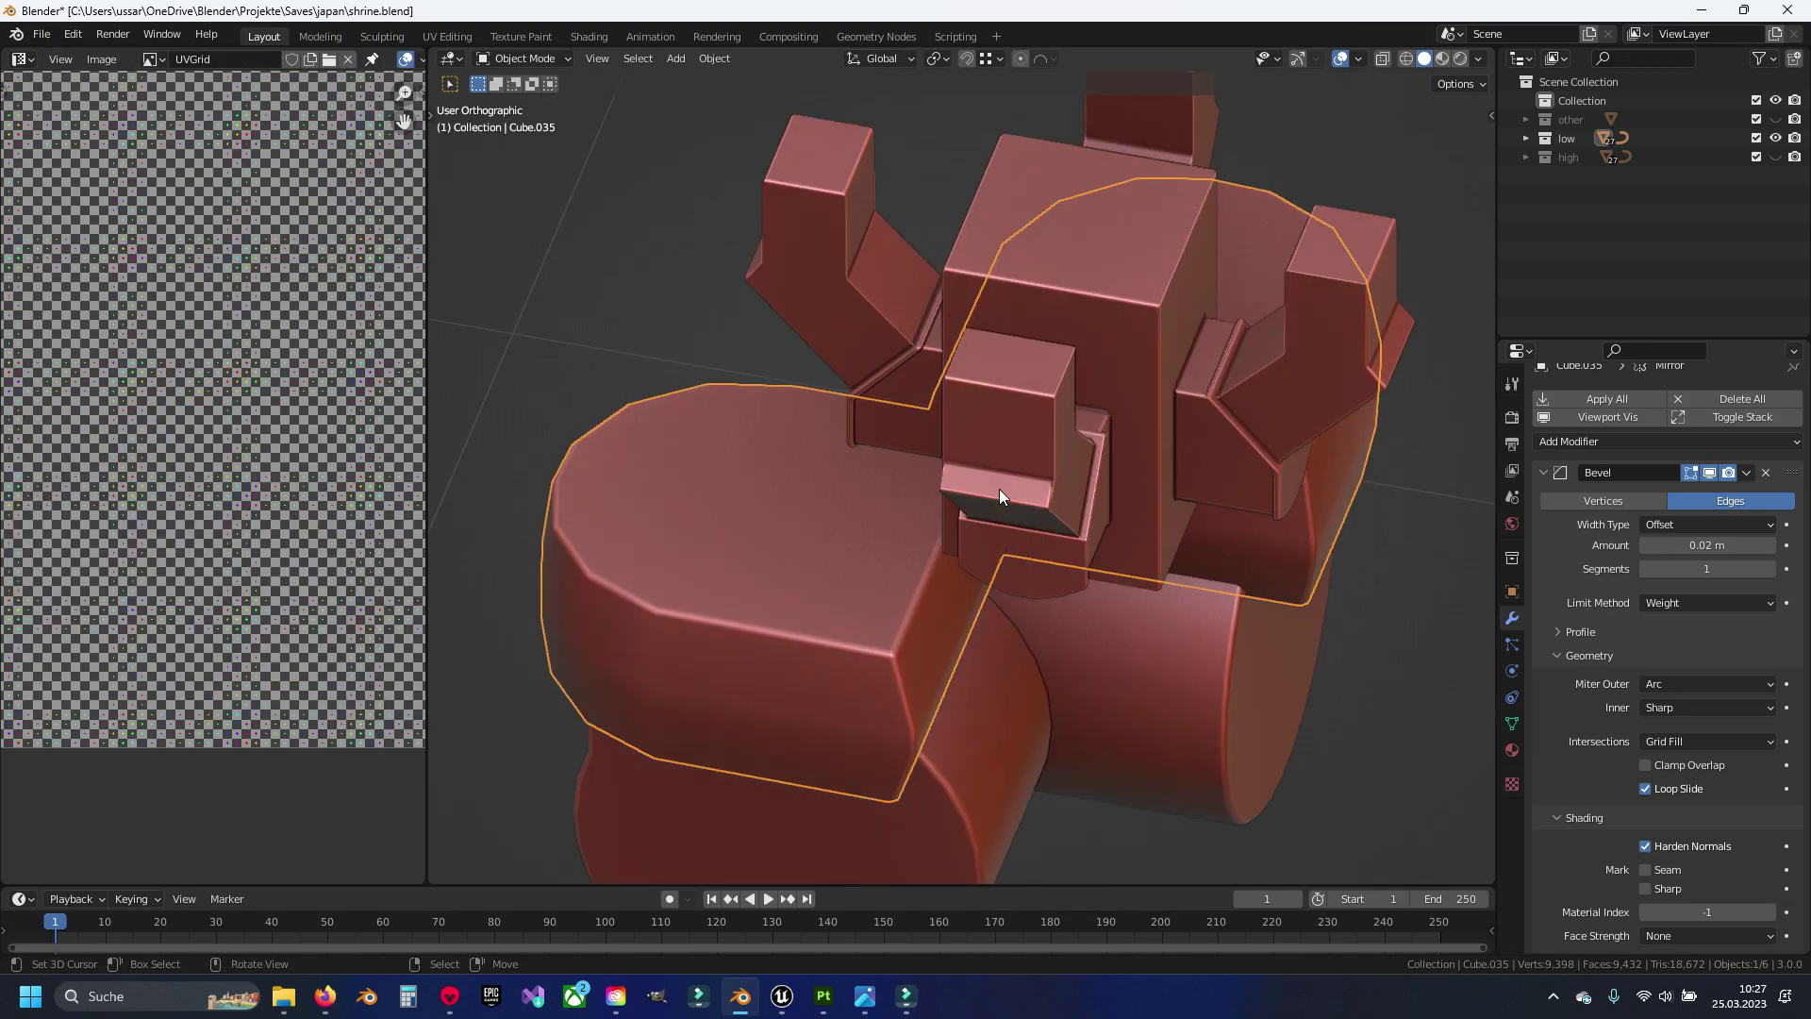
{"action": "key", "text": "alt+a"}
{"action": "left_click", "coordinate": [1060, 596]}
{"action": "key", "text": "ctrl+s"}
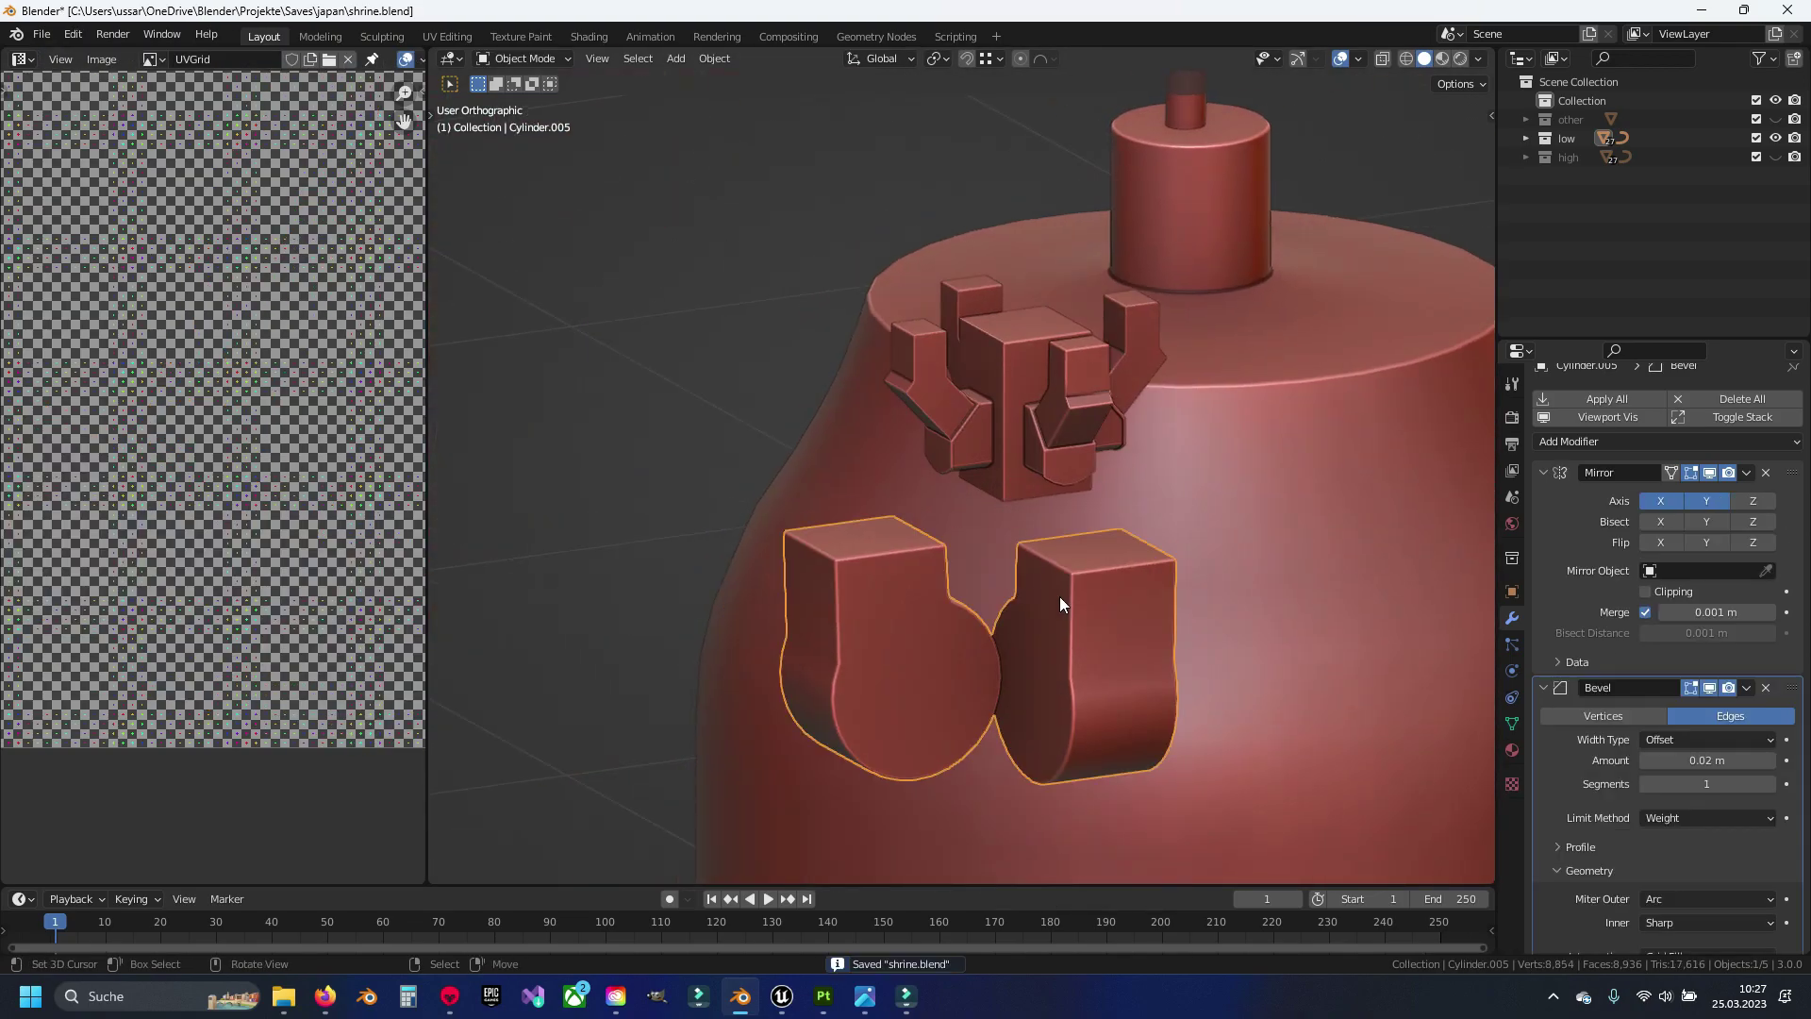
{"action": "key", "text": "KP_Divide"}
{"action": "key", "text": "Tab"}
{"action": "scroll", "coordinate": [1061, 597], "scroll_direction": "up", "scroll_amount": 4}
{"action": "middle_click_drag", "start_coordinate": [1010, 614], "coordinate": [991, 331], "text": "shift"}
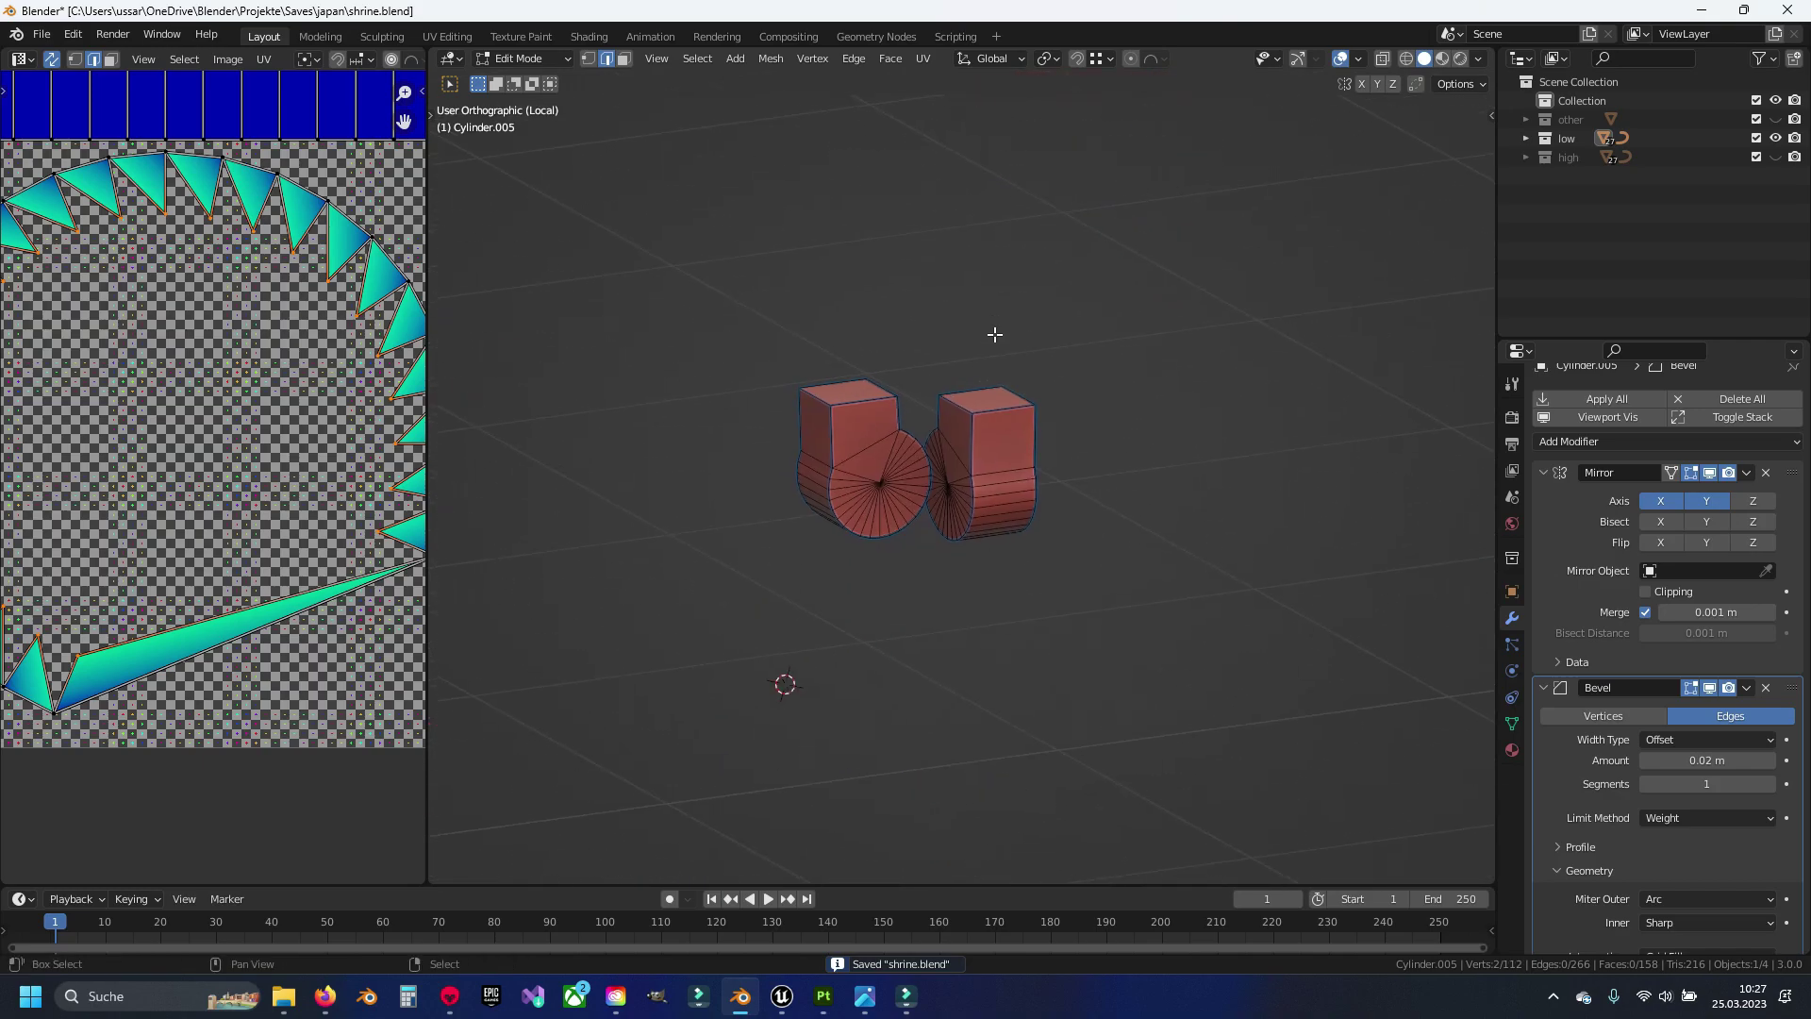
{"action": "scroll", "coordinate": [946, 466], "scroll_direction": "up", "scroll_amount": 8}
{"action": "middle_click_drag", "start_coordinate": [944, 466], "coordinate": [1161, 491], "text": "shift"}
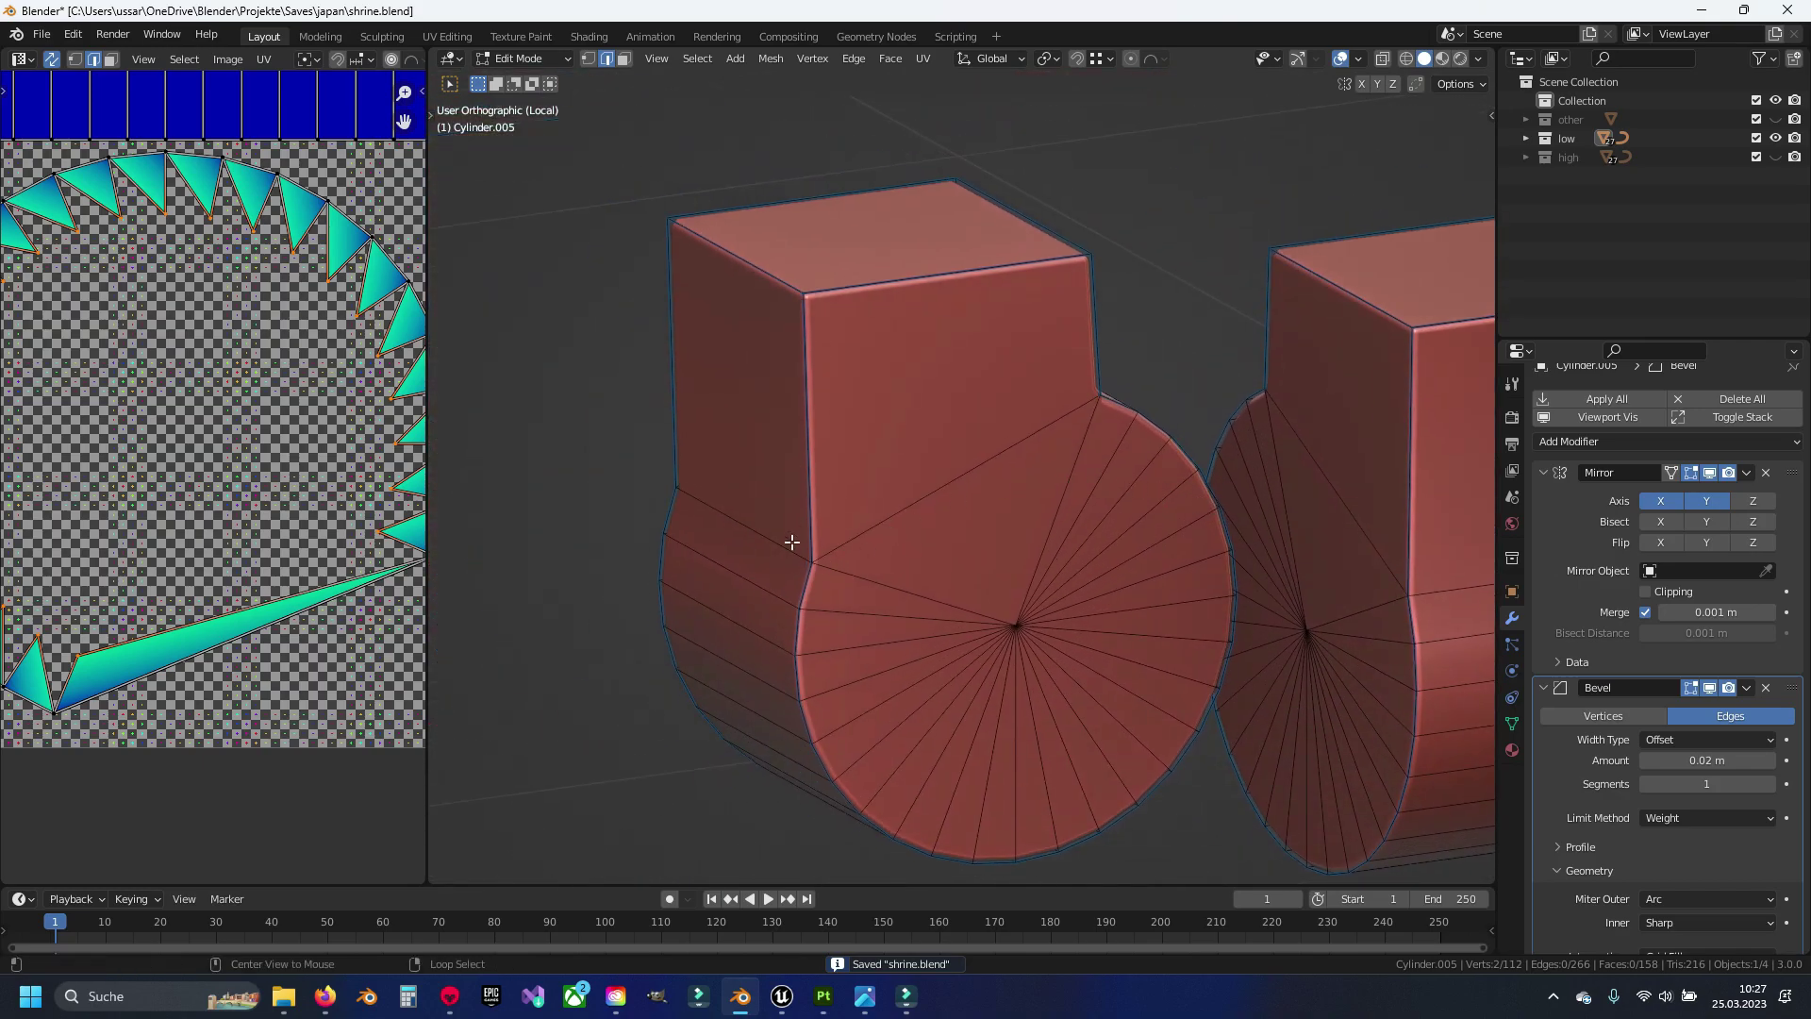
Select the cylinder rim loops and extra edges on both mirrored halves of the bracket
{"action": "left_click", "coordinate": [799, 629], "text": "alt"}
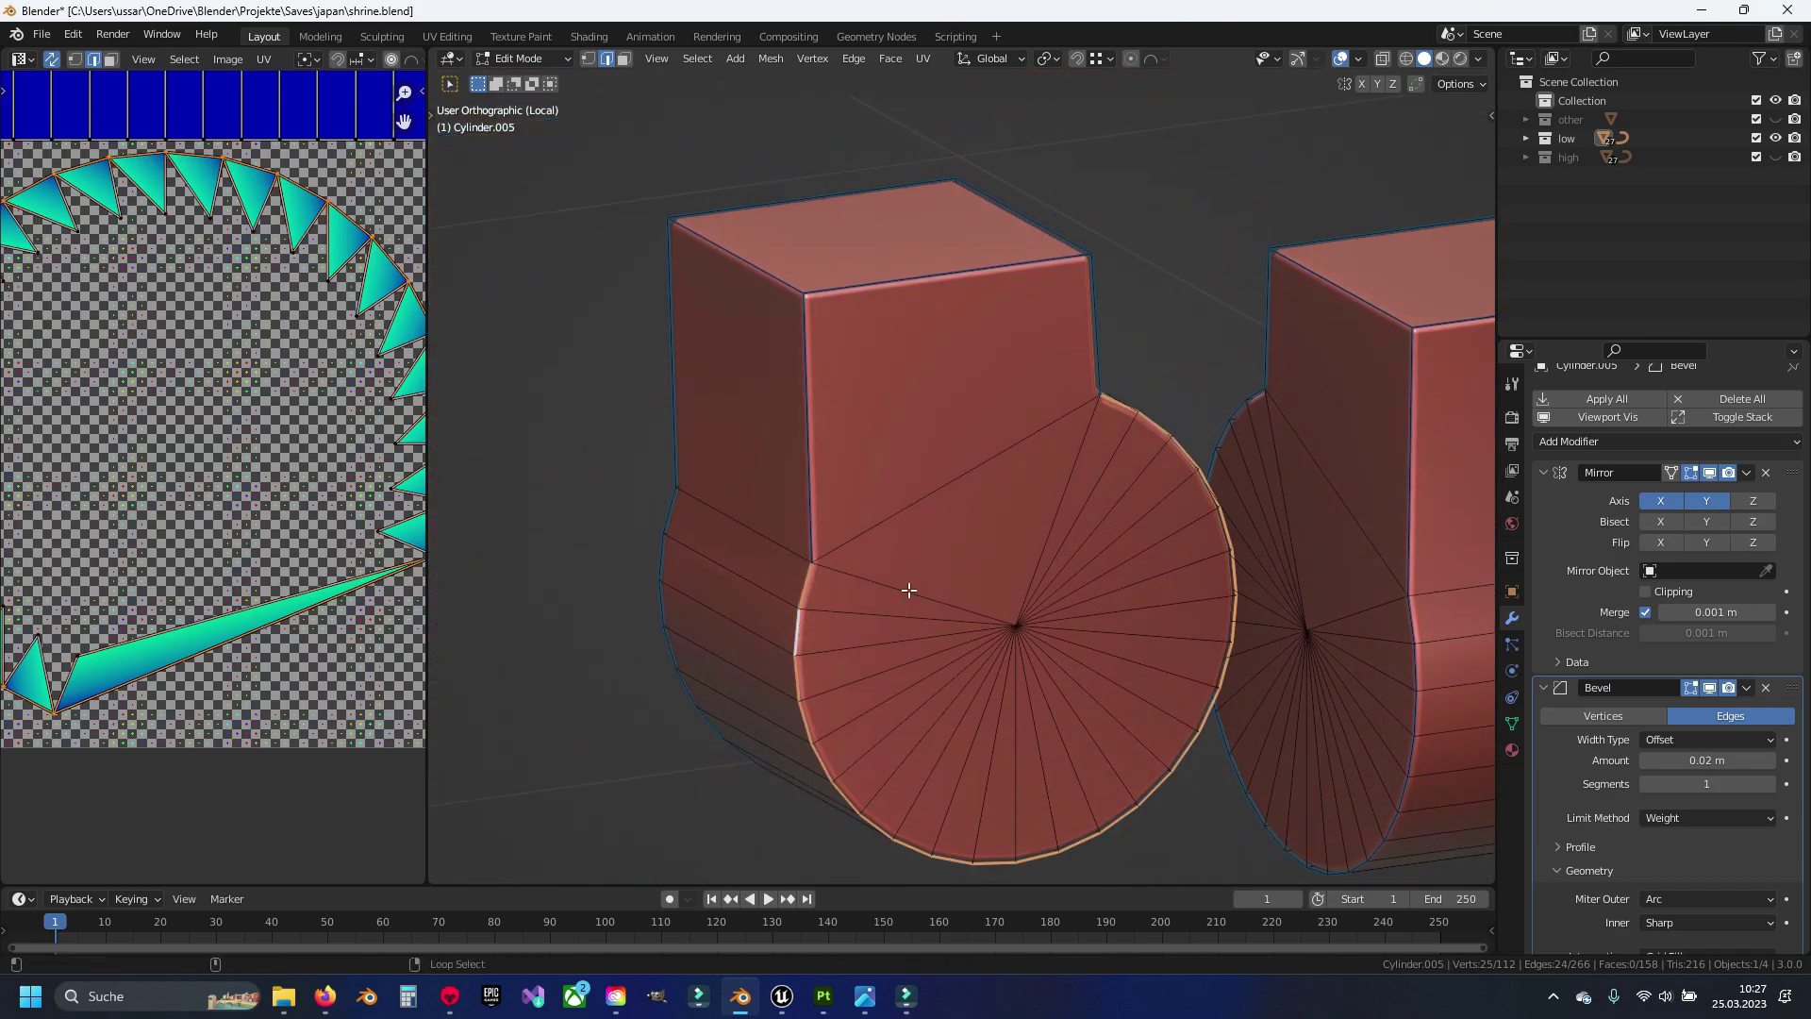
{"action": "left_click", "coordinate": [1095, 364], "text": "shift"}
{"action": "left_click", "coordinate": [808, 424], "text": "shift"}
{"action": "key", "text": "KP_Decimal"}
{"action": "scroll", "coordinate": [919, 457], "scroll_direction": "down", "scroll_amount": 5}
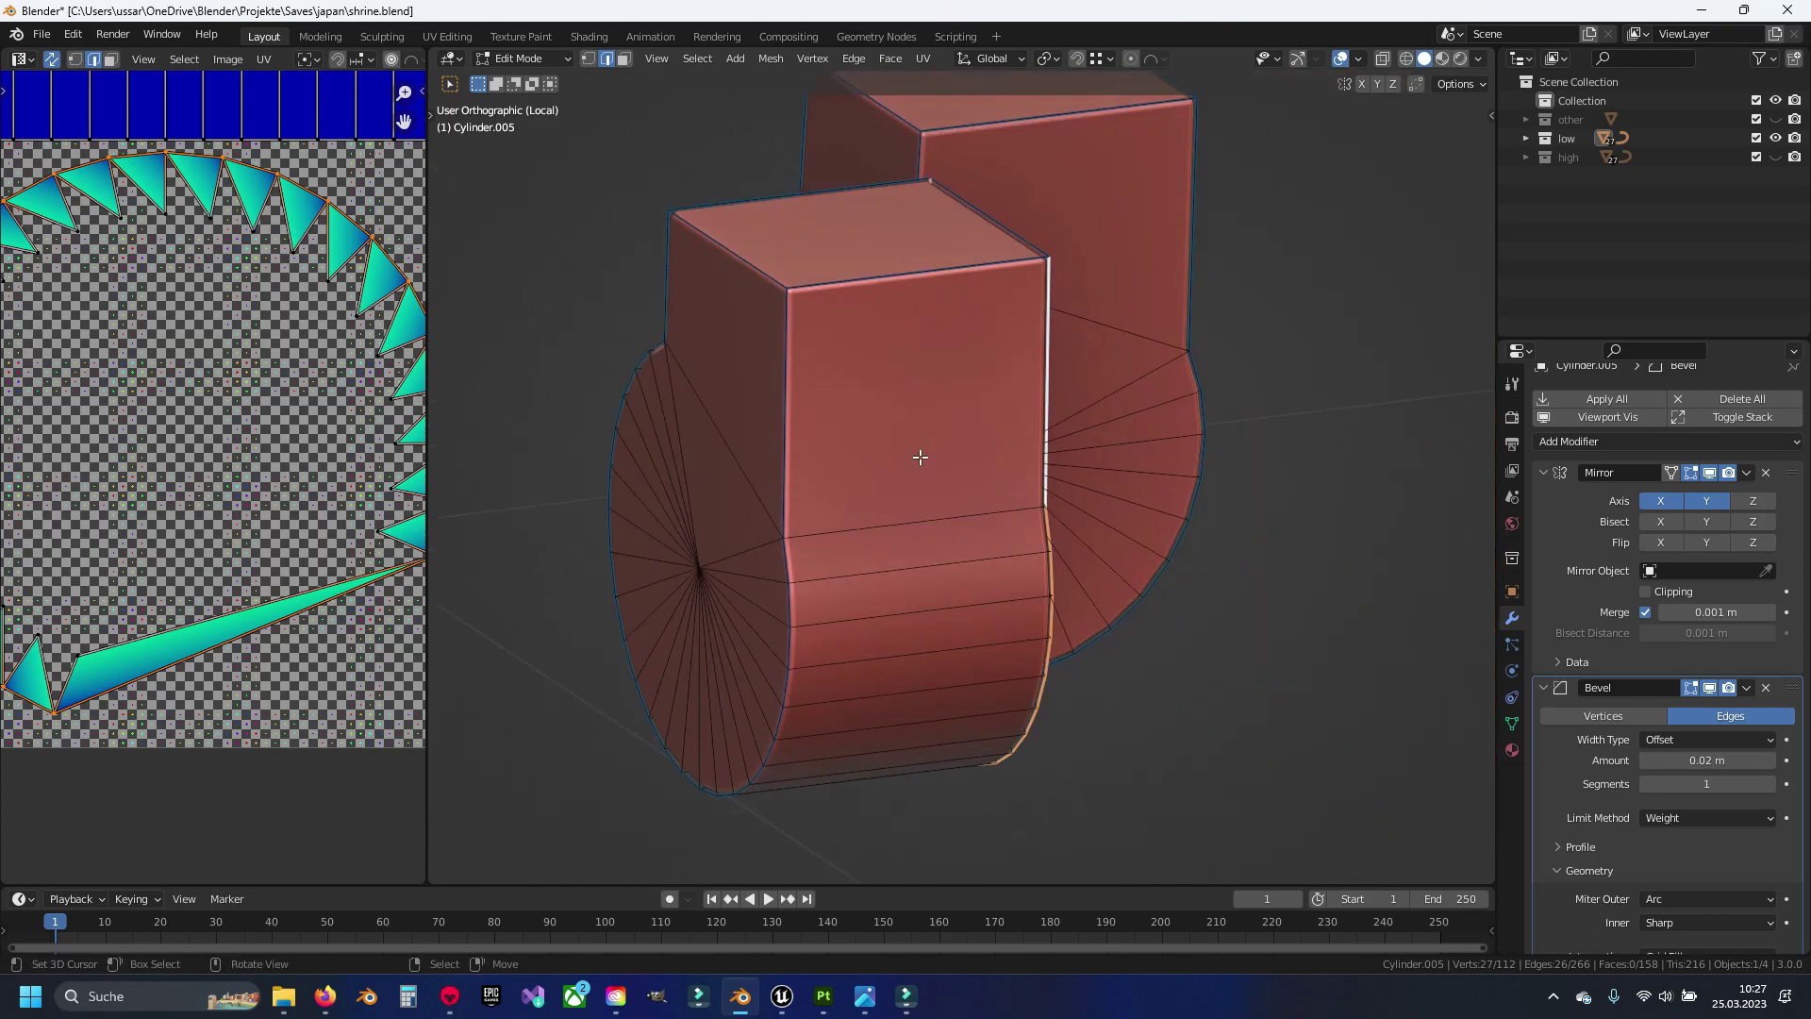
{"action": "middle_click_drag", "start_coordinate": [919, 456], "coordinate": [971, 506]}
{"action": "left_click", "coordinate": [951, 557], "text": "alt+shift"}
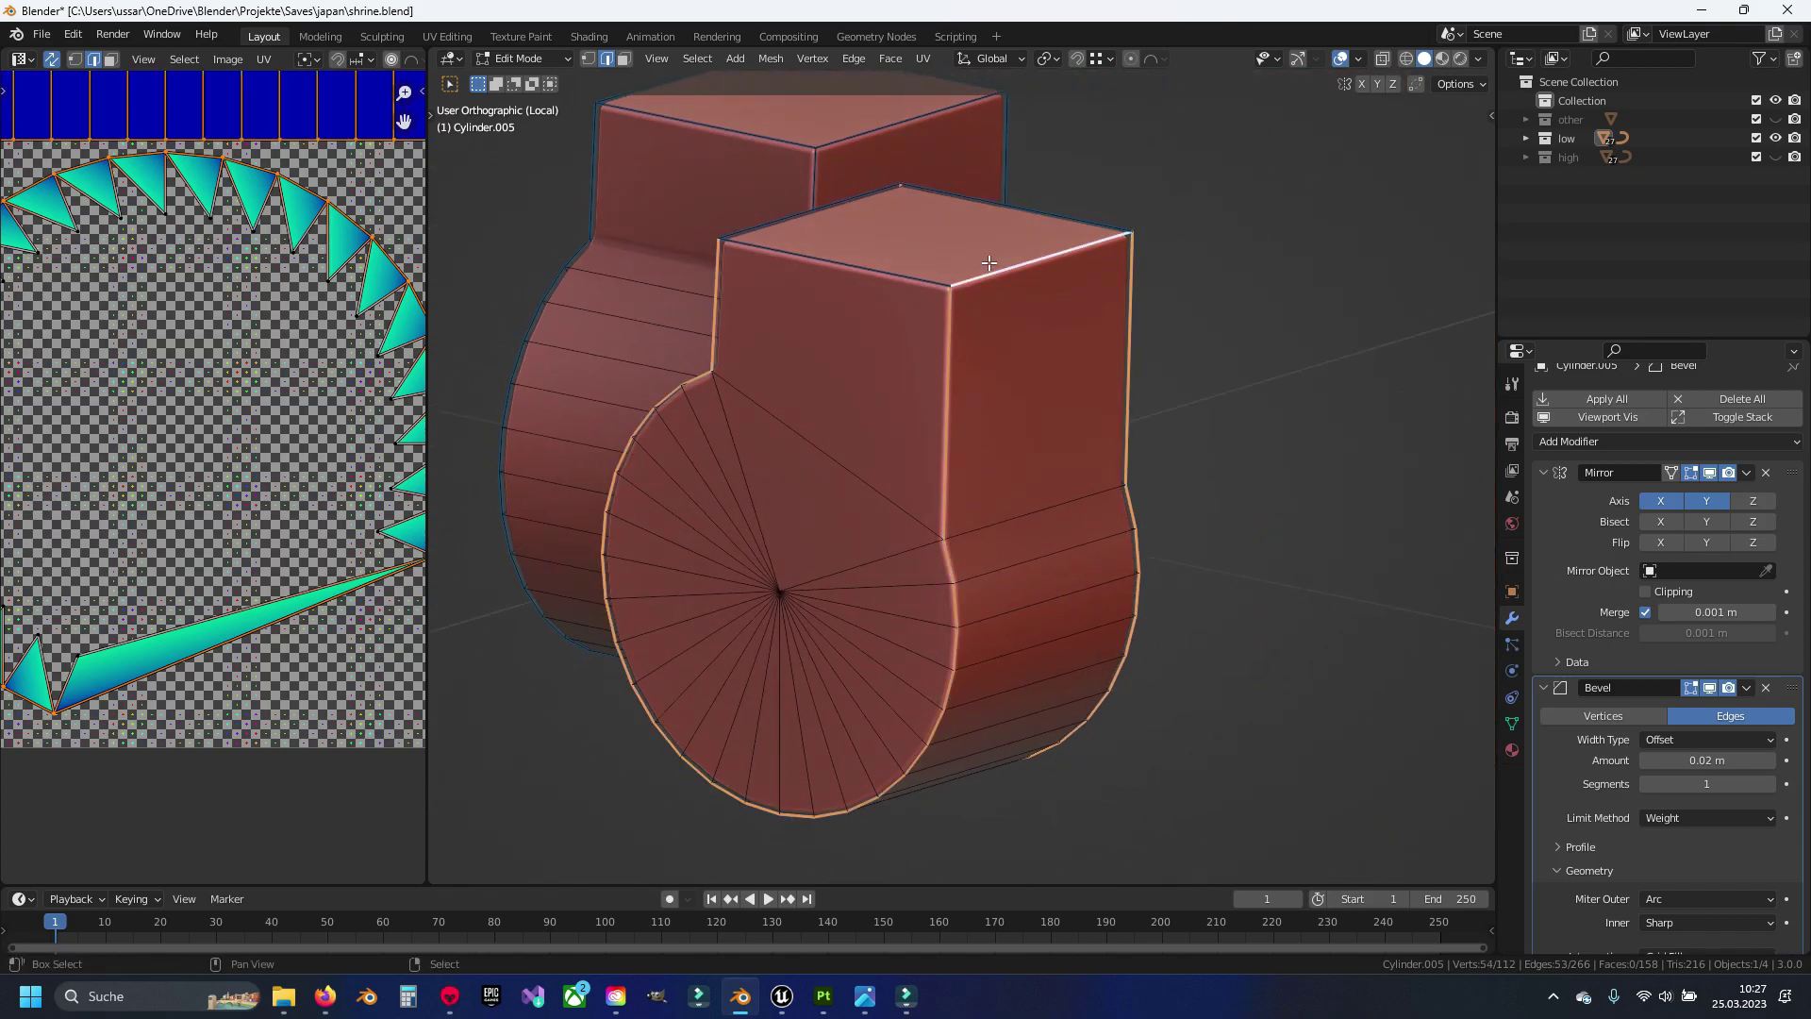
{"action": "mouse_move", "coordinate": [989, 262]}
{"action": "middle_mouse_down"}
{"action": "mouse_move", "coordinate": [925, 315]}
{"action": "mouse_move", "coordinate": [813, 347]}
{"action": "middle_mouse_up"}
{"action": "left_click", "coordinate": [813, 347], "text": "shift"}
{"action": "middle_click_drag", "start_coordinate": [1065, 297], "coordinate": [1197, 473]}
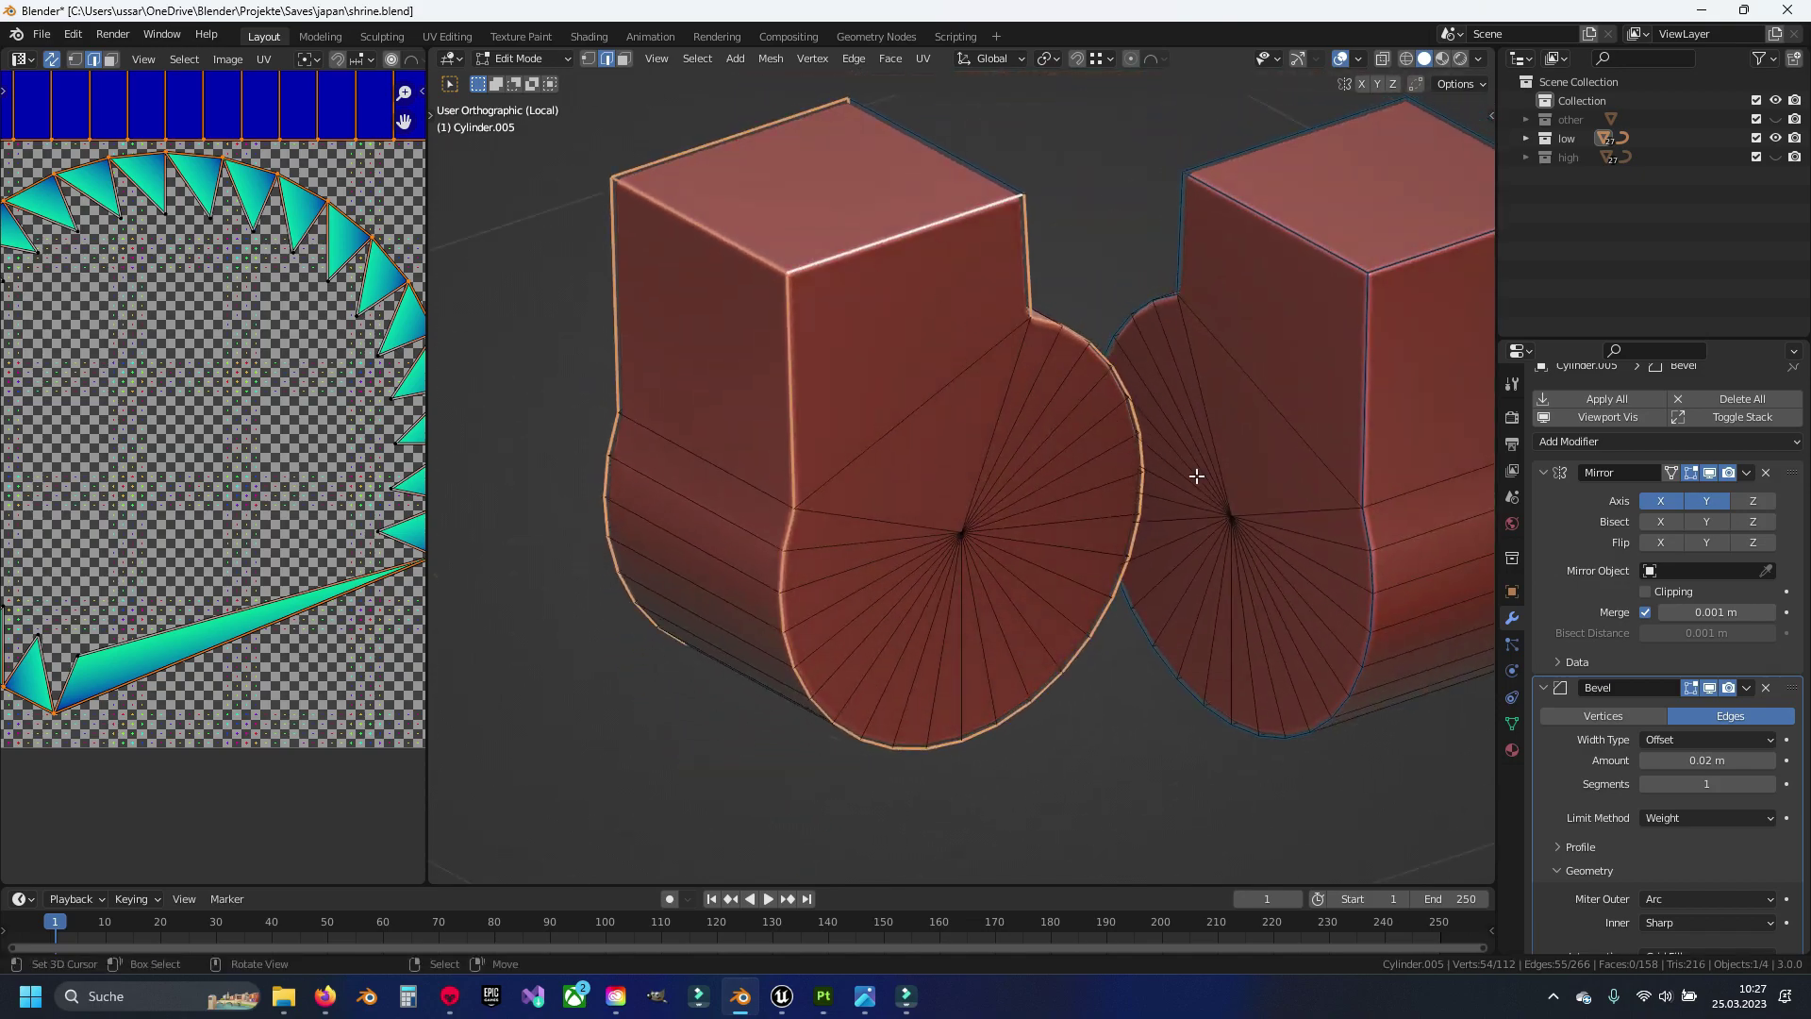
{"action": "left_click", "coordinate": [1372, 530], "text": "alt+shift"}
{"action": "mouse_move", "coordinate": [1248, 324]}
{"action": "middle_mouse_down"}
{"action": "mouse_move", "coordinate": [1091, 303]}
{"action": "mouse_move", "coordinate": [930, 465]}
{"action": "mouse_move", "coordinate": [1273, 424]}
{"action": "mouse_move", "coordinate": [873, 761]}
{"action": "middle_mouse_up"}
{"action": "left_click", "coordinate": [1274, 424], "text": "shift"}
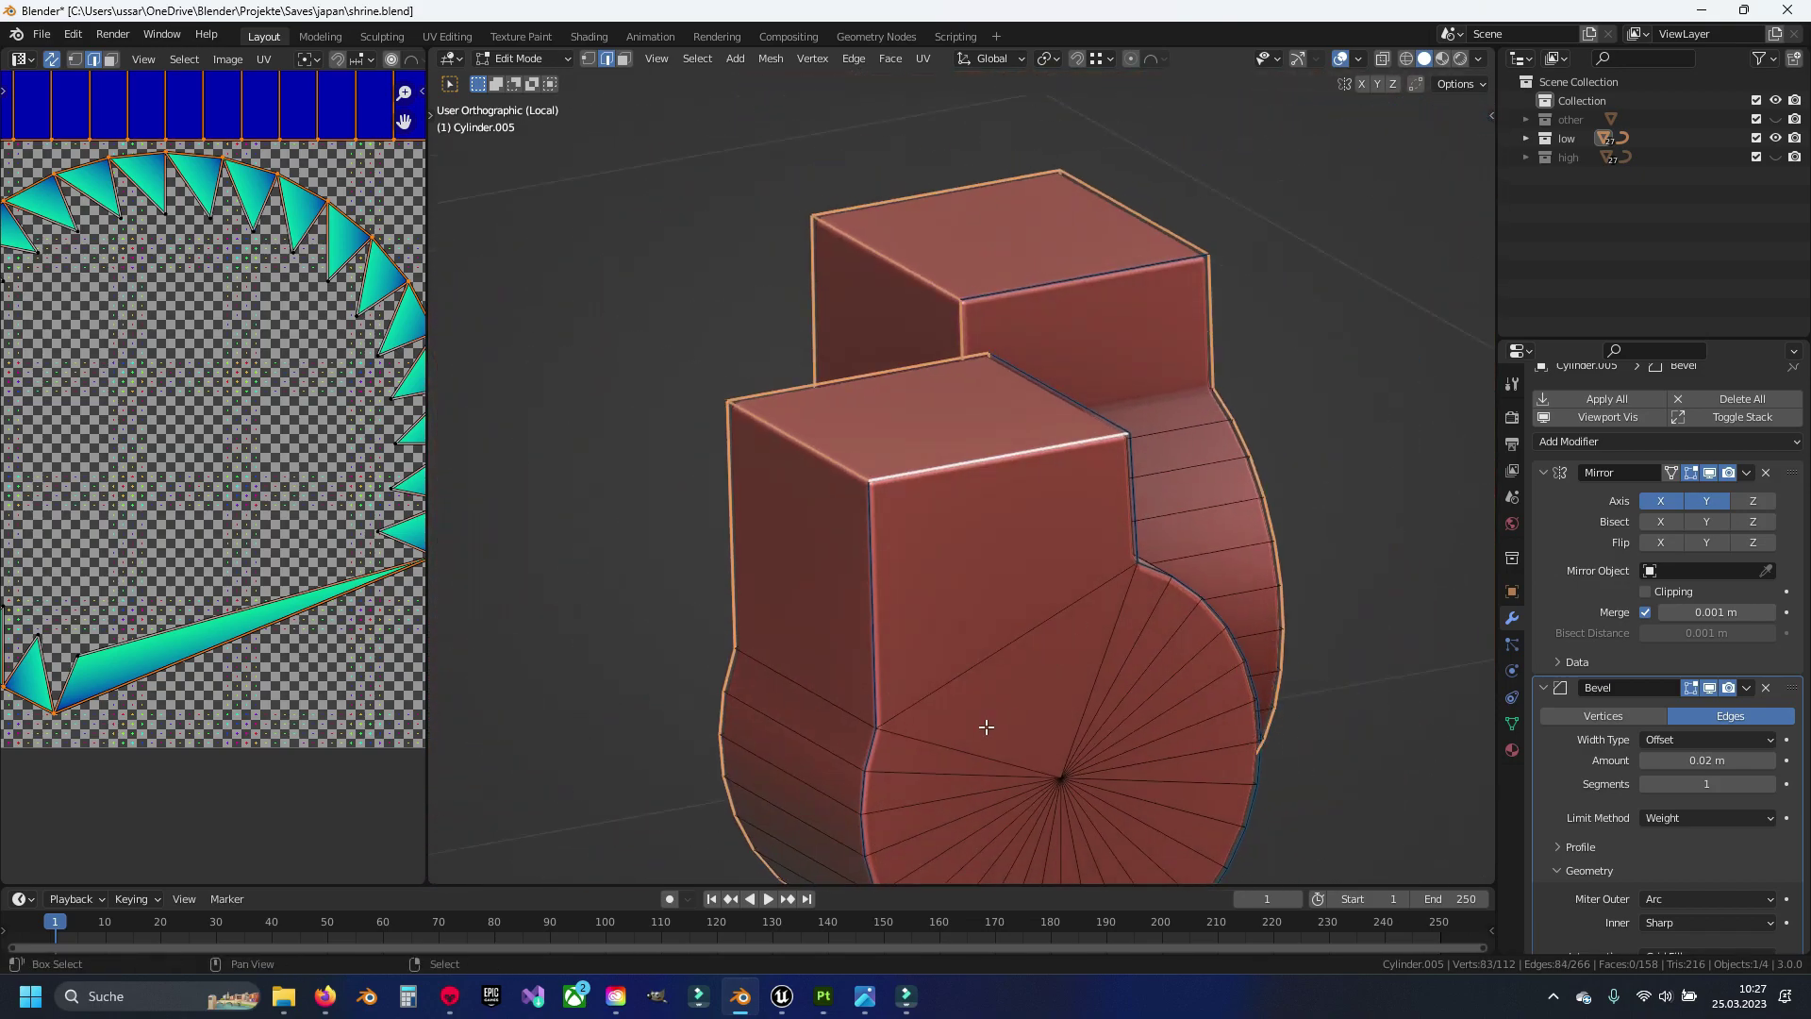
Unwrap the whole Cylinder.005 mesh with the Angle Based method
{"action": "key", "text": "a"}
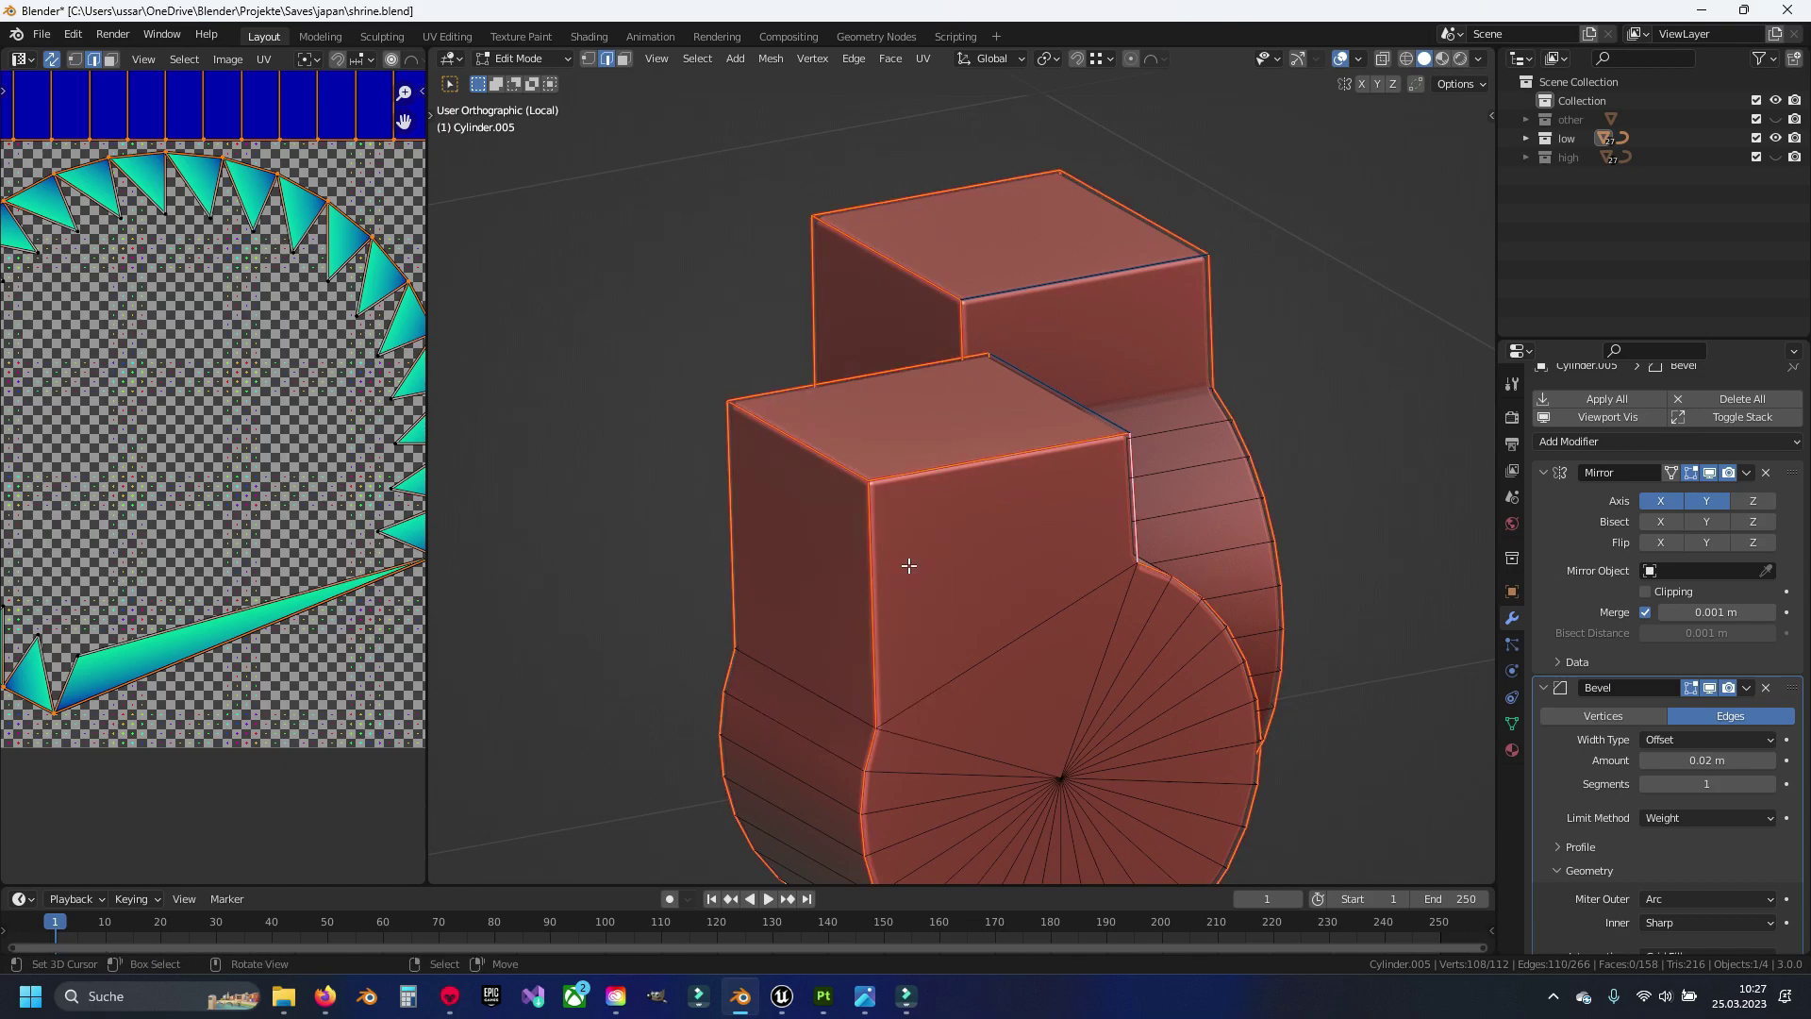
{"action": "key", "text": "u"}
{"action": "left_click", "coordinate": [909, 565]}
Mark the bracket's top edges sharp on both mirrored halves
{"action": "scroll", "coordinate": [293, 408], "scroll_direction": "down", "scroll_amount": 5}
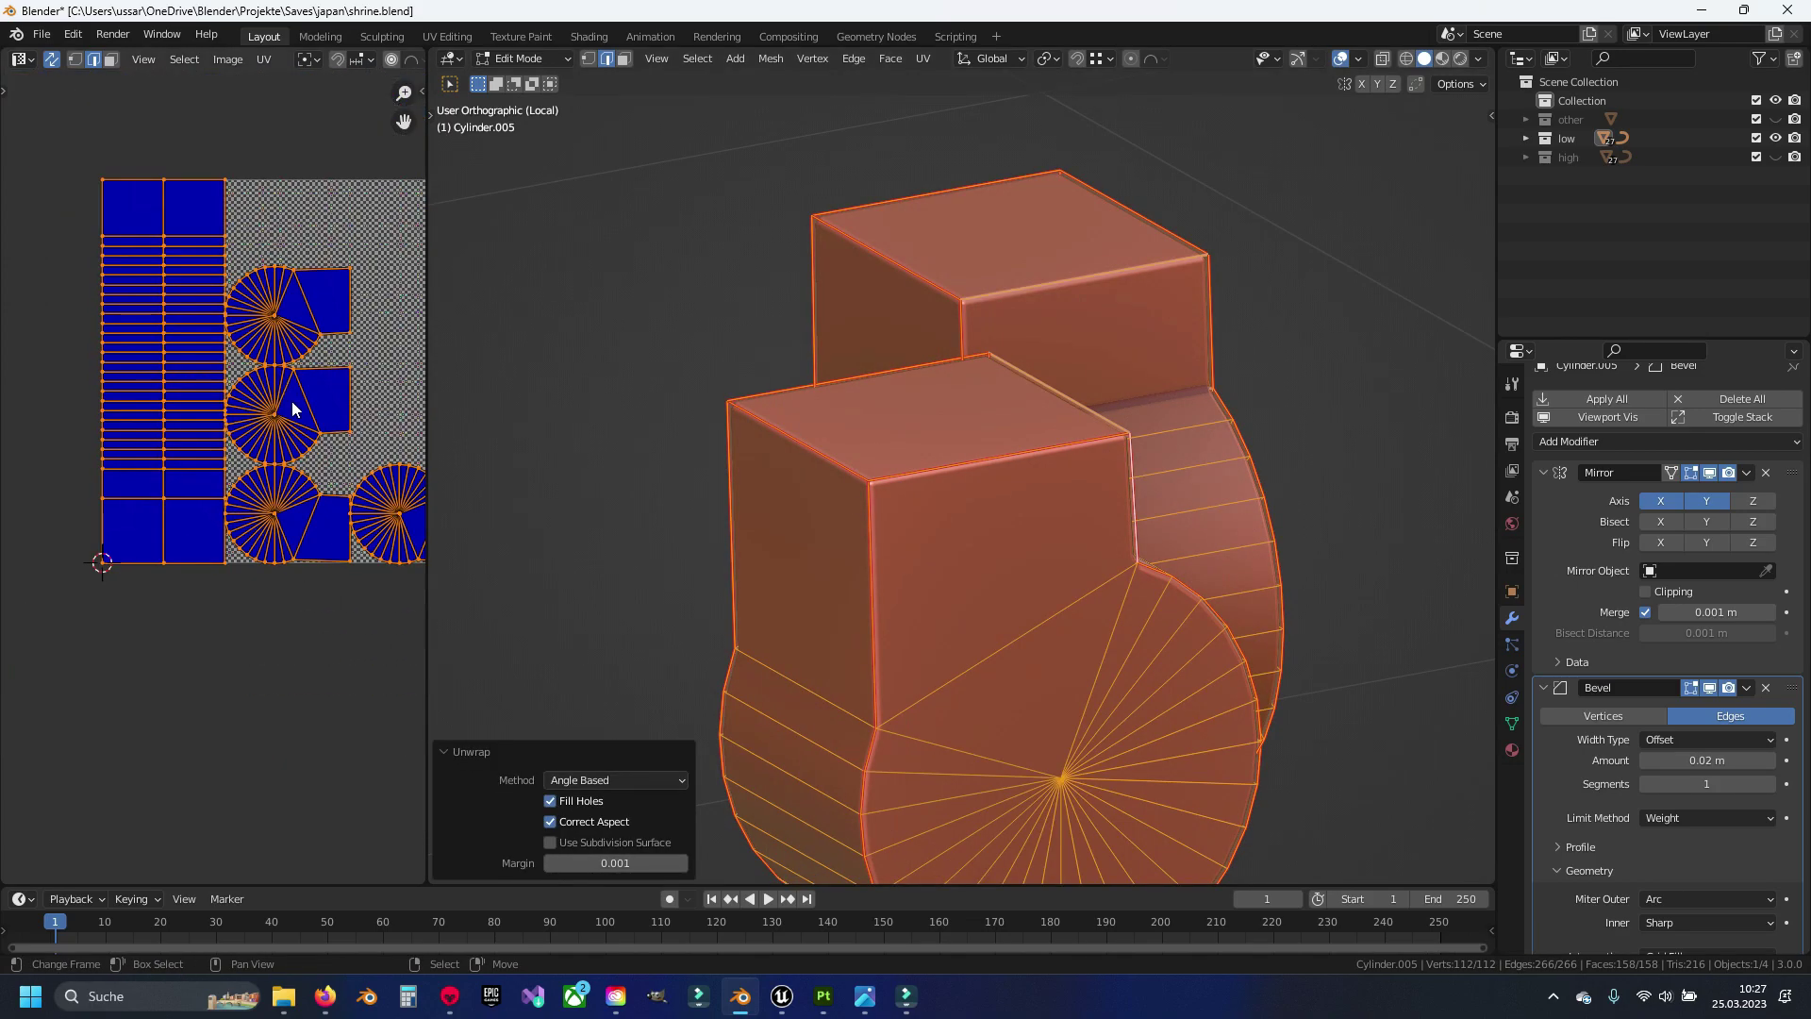
{"action": "left_click", "coordinate": [975, 575]}
{"action": "mouse_move", "coordinate": [1012, 533]}
{"action": "middle_mouse_down"}
{"action": "mouse_move", "coordinate": [907, 530]}
{"action": "mouse_move", "coordinate": [676, 393]}
{"action": "mouse_move", "coordinate": [936, 460]}
{"action": "middle_mouse_up"}
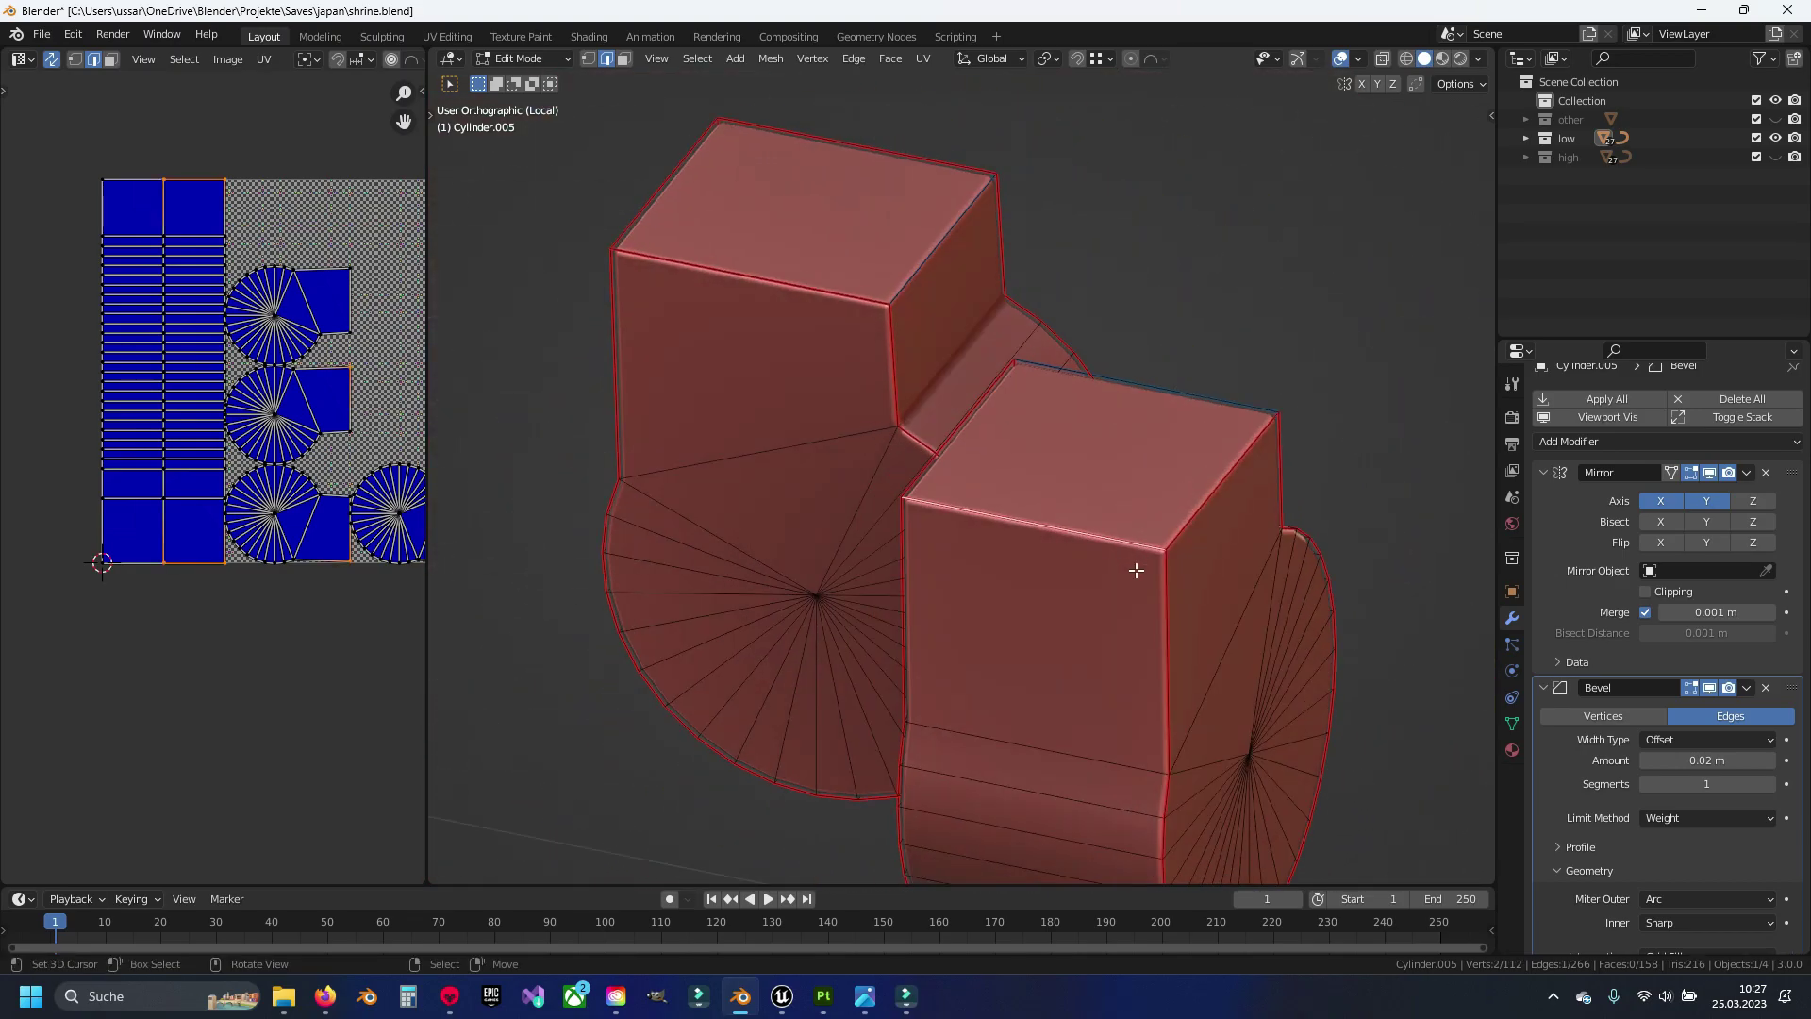
{"action": "key", "text": "alt+a"}
{"action": "mouse_move", "coordinate": [1136, 570]}
{"action": "middle_mouse_down"}
{"action": "mouse_move", "coordinate": [1168, 573]}
{"action": "mouse_move", "coordinate": [1183, 538]}
{"action": "mouse_move", "coordinate": [1054, 534]}
{"action": "middle_mouse_up"}
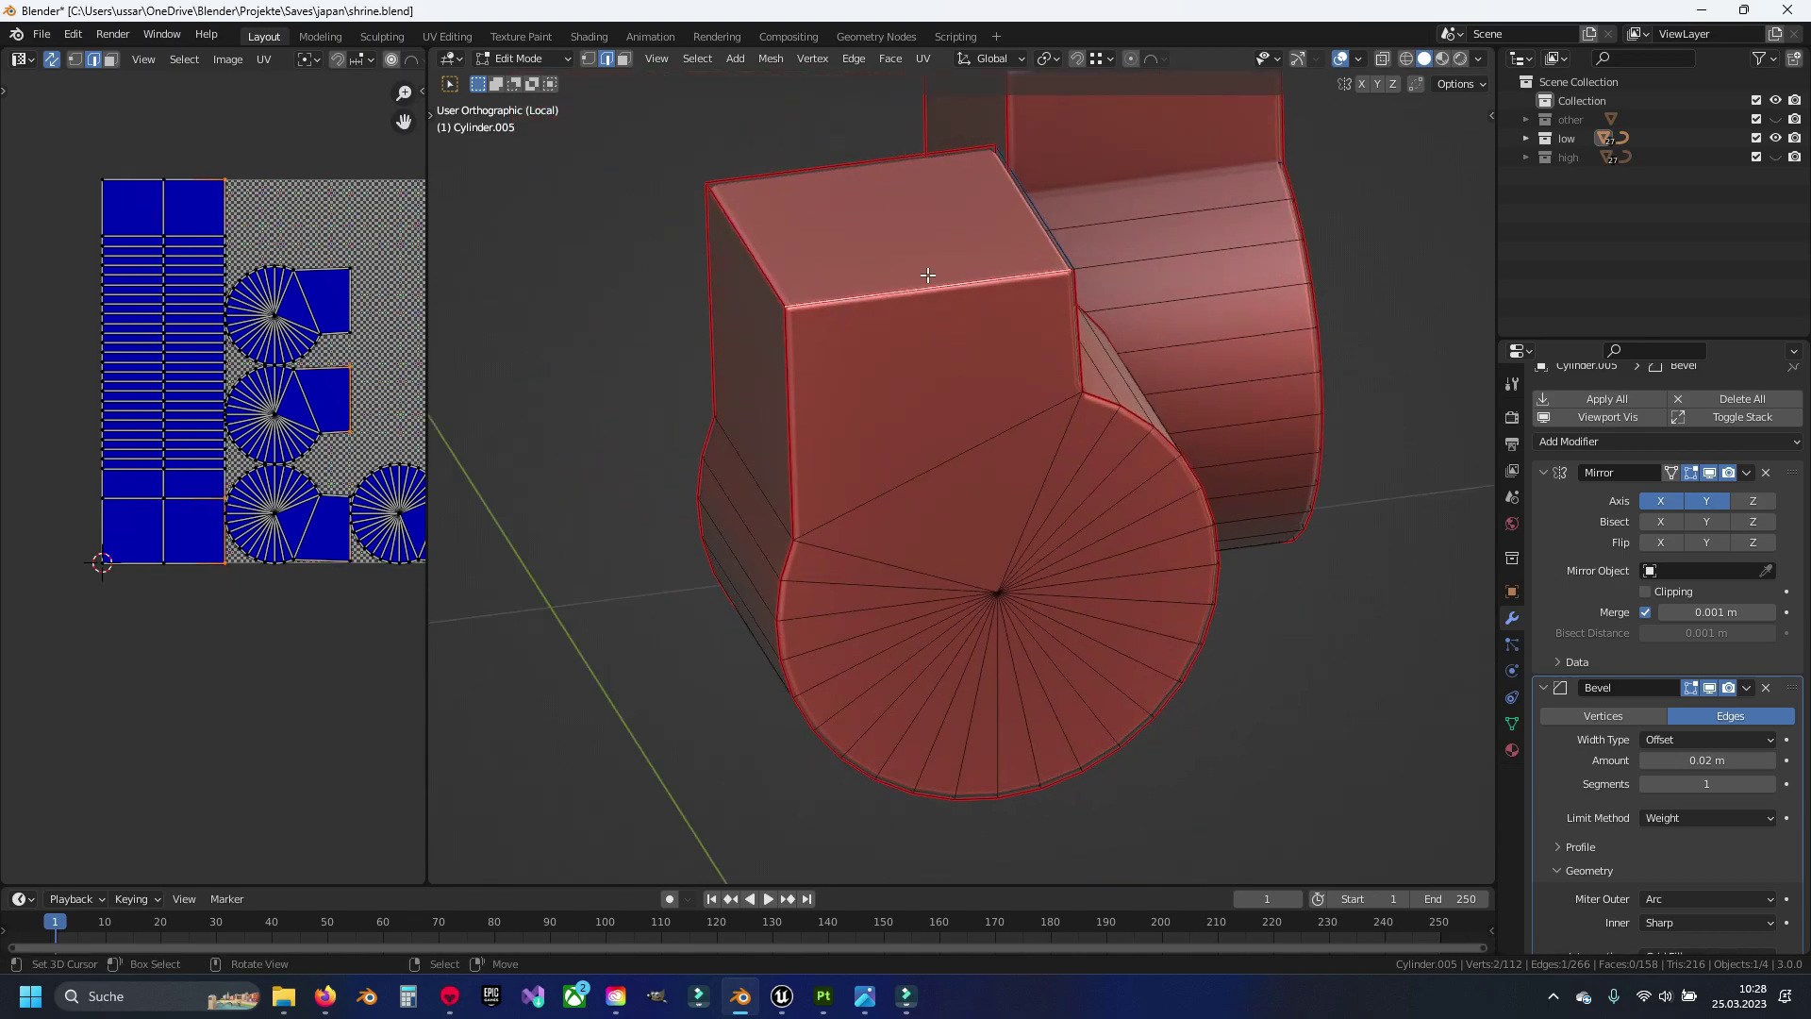
{"action": "key", "text": "ctrl+e"}
{"action": "left_click", "coordinate": [886, 415]}
{"action": "key", "text": "alt+a"}
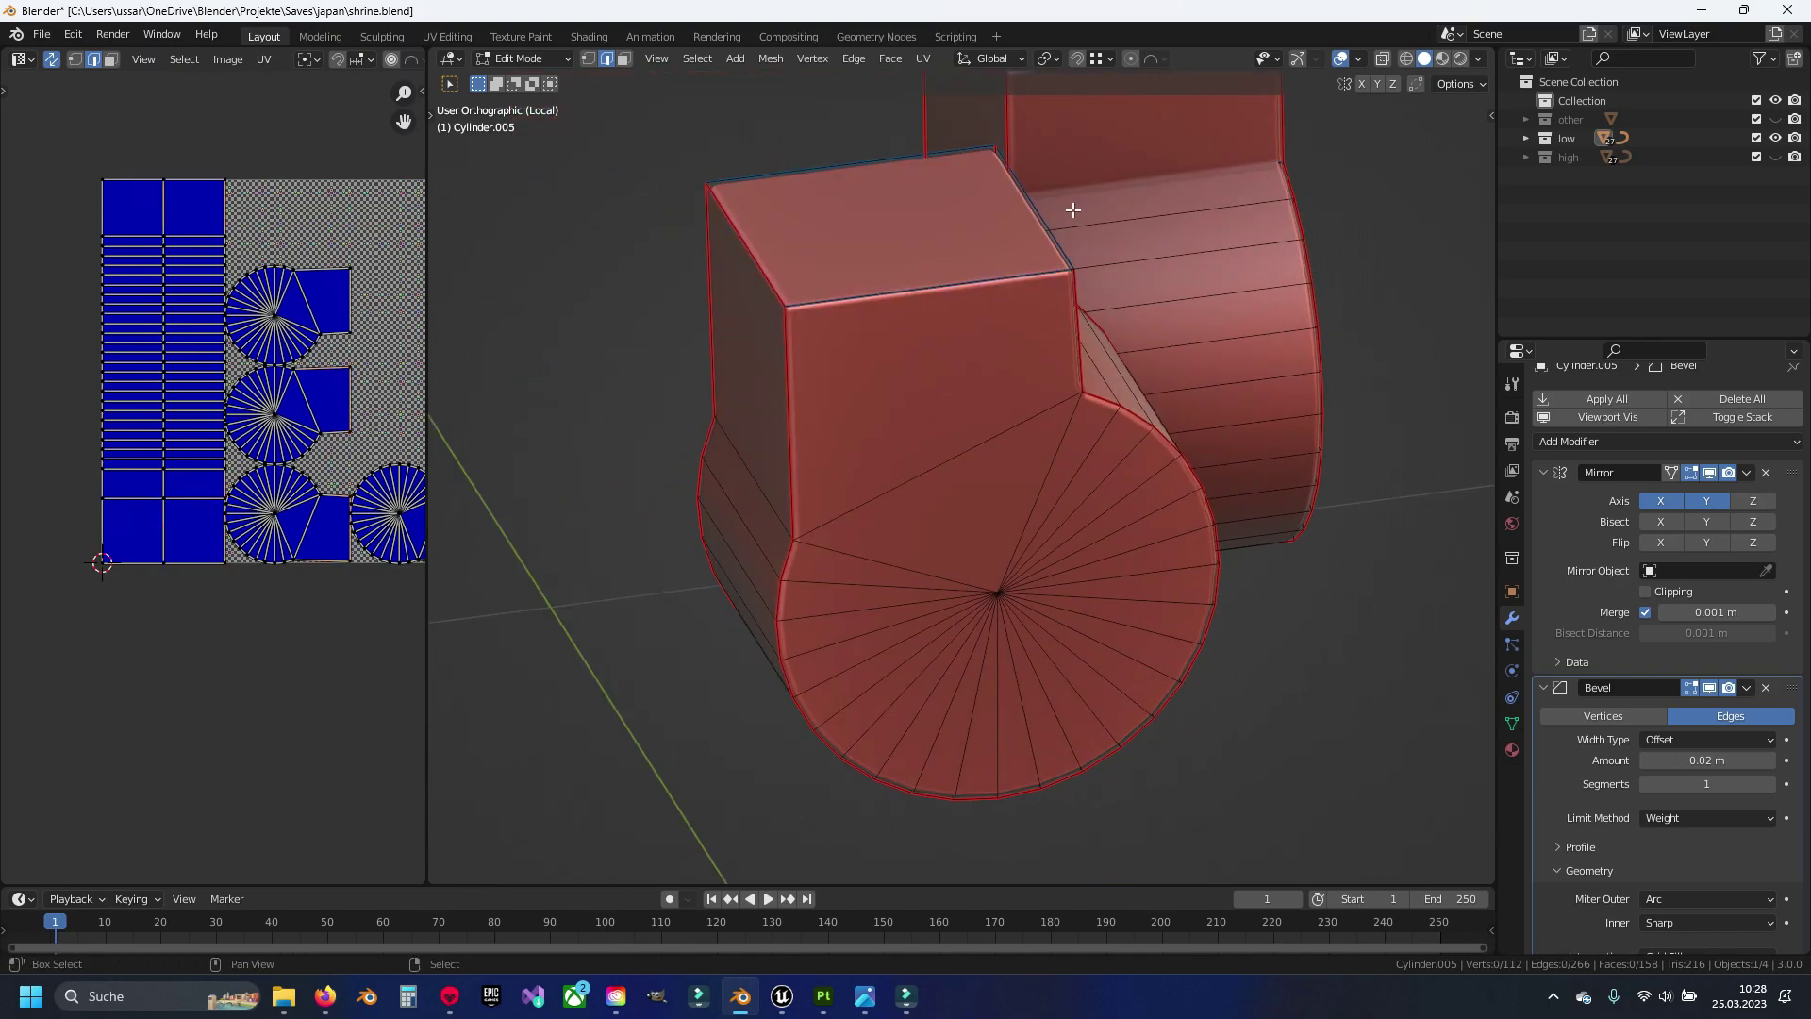
{"action": "middle_click_drag", "start_coordinate": [1072, 209], "coordinate": [1028, 600], "text": "shift"}
{"action": "key", "text": "ctrl+e"}
{"action": "left_click", "coordinate": [1147, 444]}
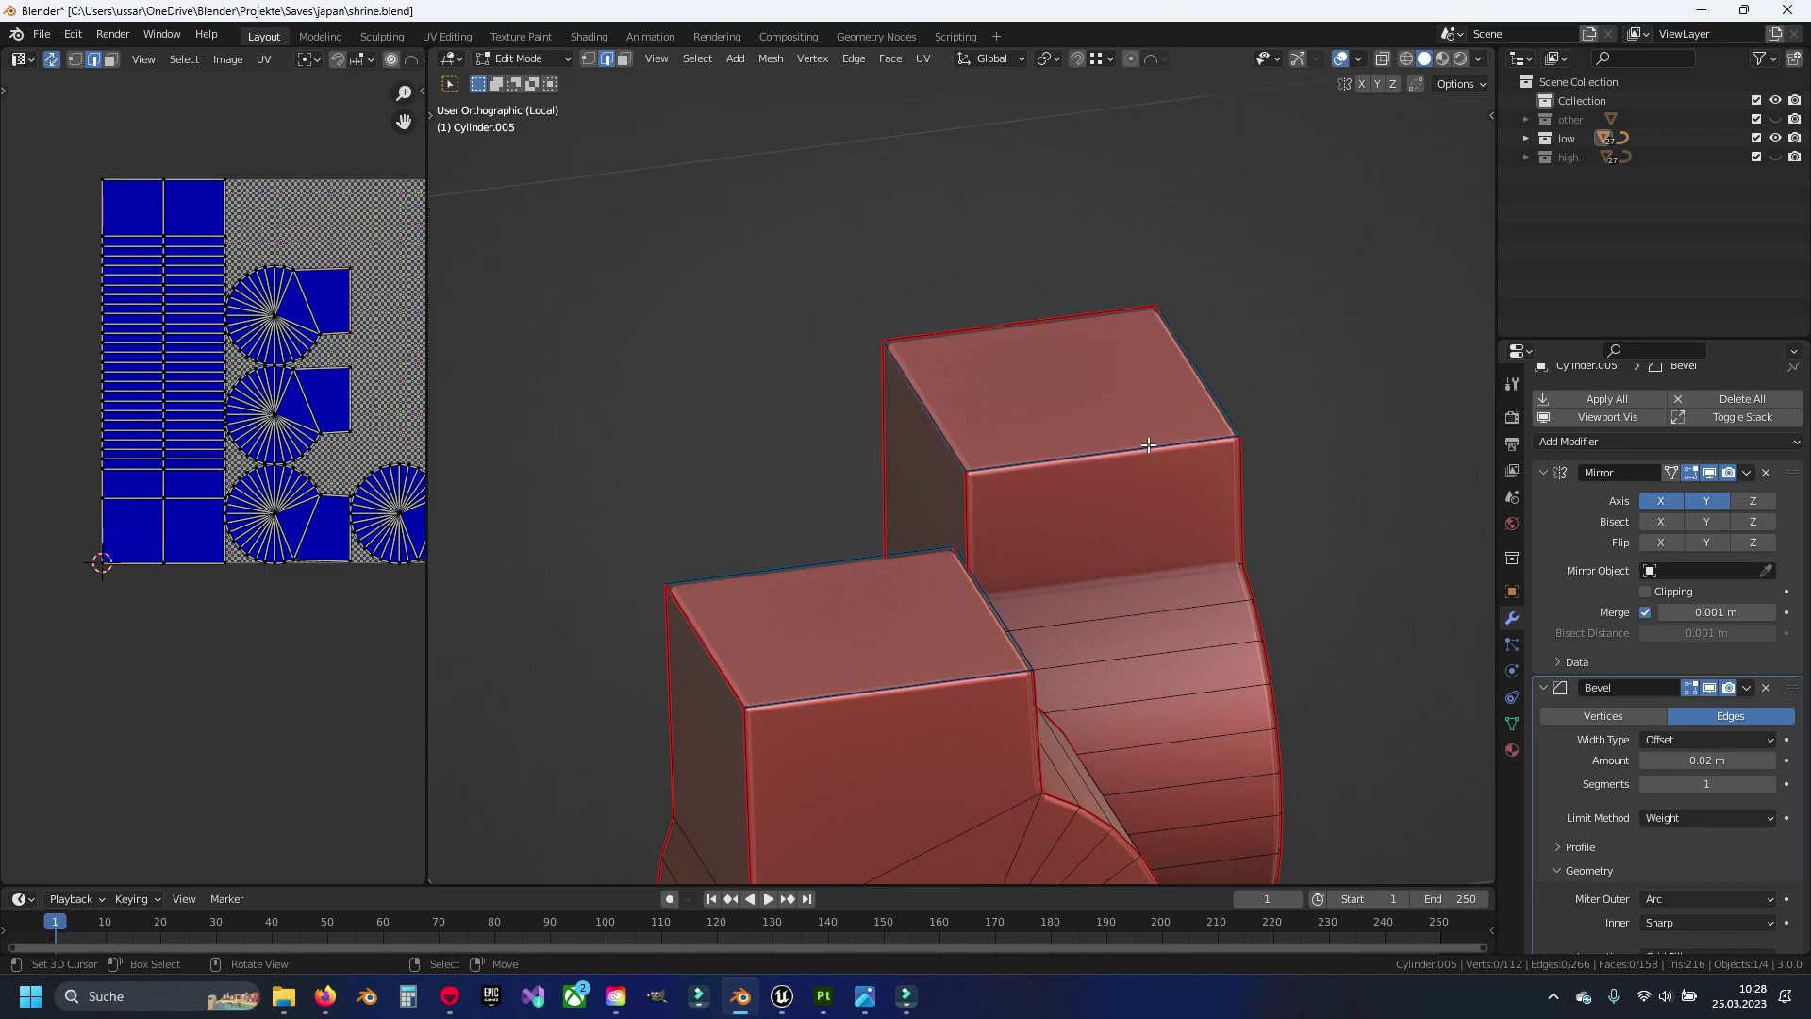
{"action": "key", "text": "a"}
{"action": "key", "text": "alt+a"}
Return to object mode with the whole shrine shown and save shrine.blend
{"action": "key", "text": "Tab"}
{"action": "key", "text": "KP_Divide"}
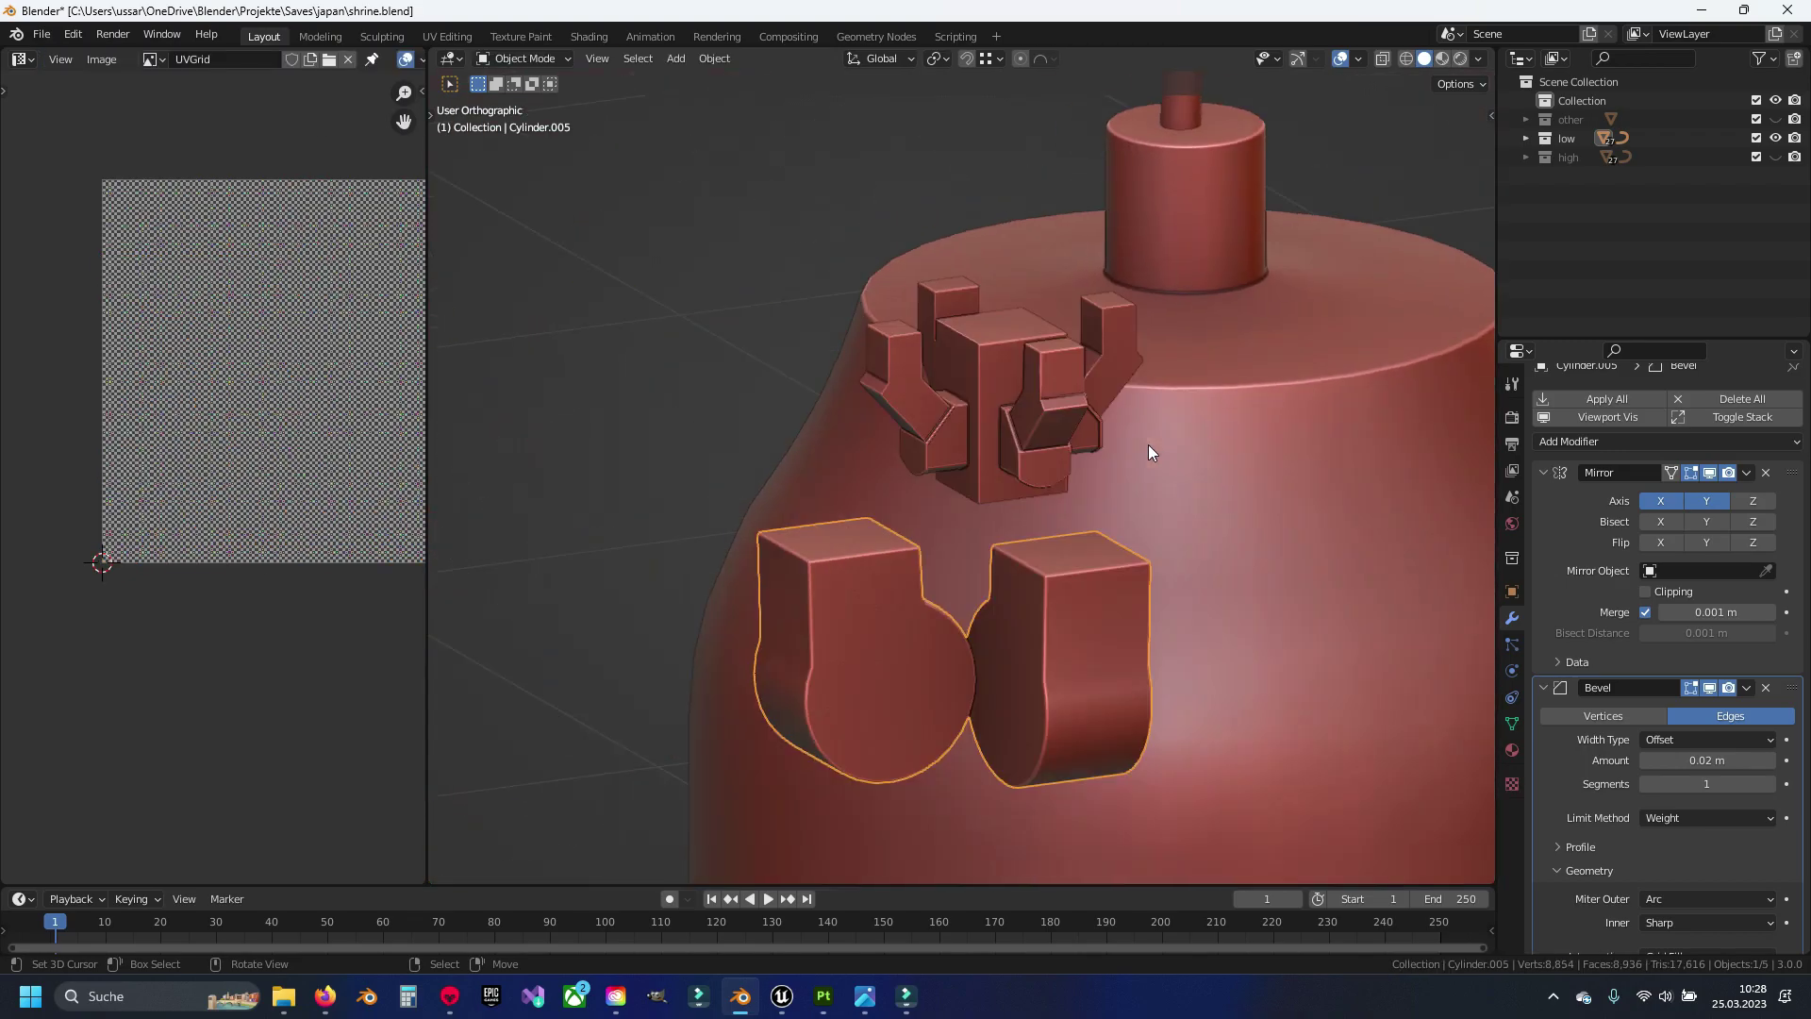
{"action": "key", "text": "alt+a"}
{"action": "key", "text": "ctrl+s"}
Unwrap a mirror-applied copy of the bracket, delete the copy, and save again
{"action": "key", "text": "ctrl+v"}
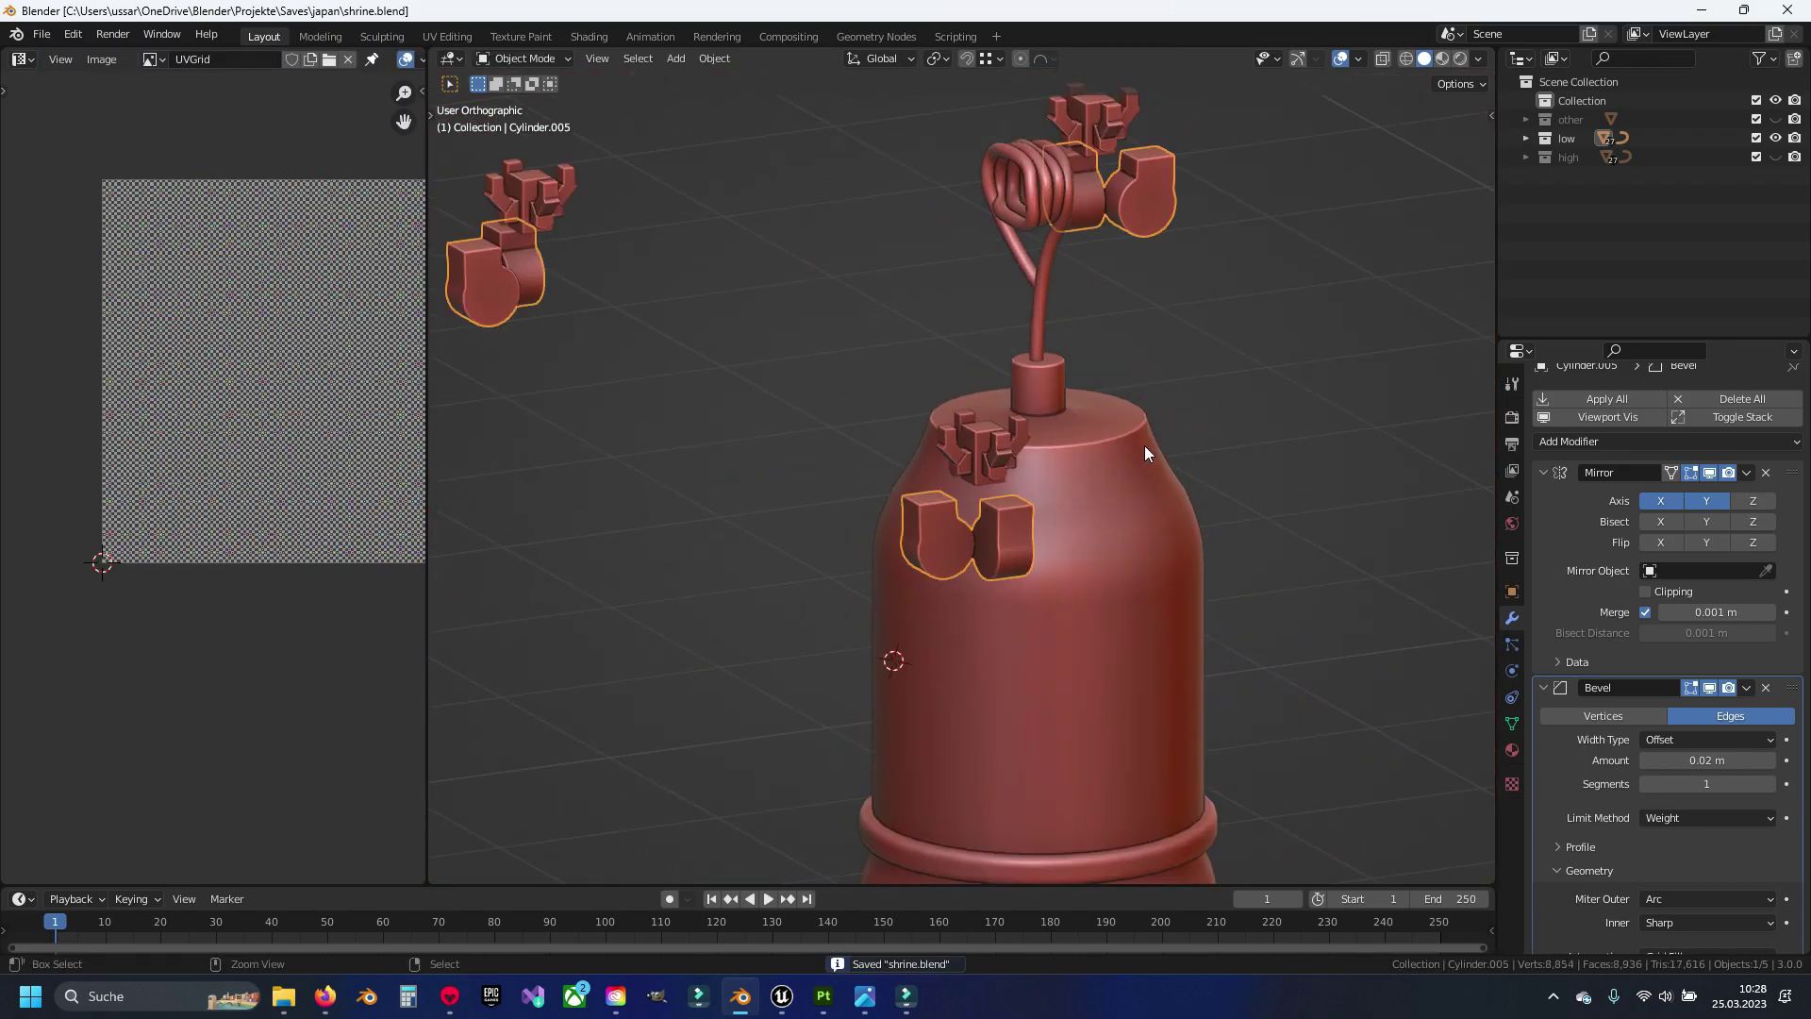
{"action": "left_click", "coordinate": [1745, 473]}
{"action": "left_click", "coordinate": [1705, 490]}
{"action": "key", "text": "Tab"}
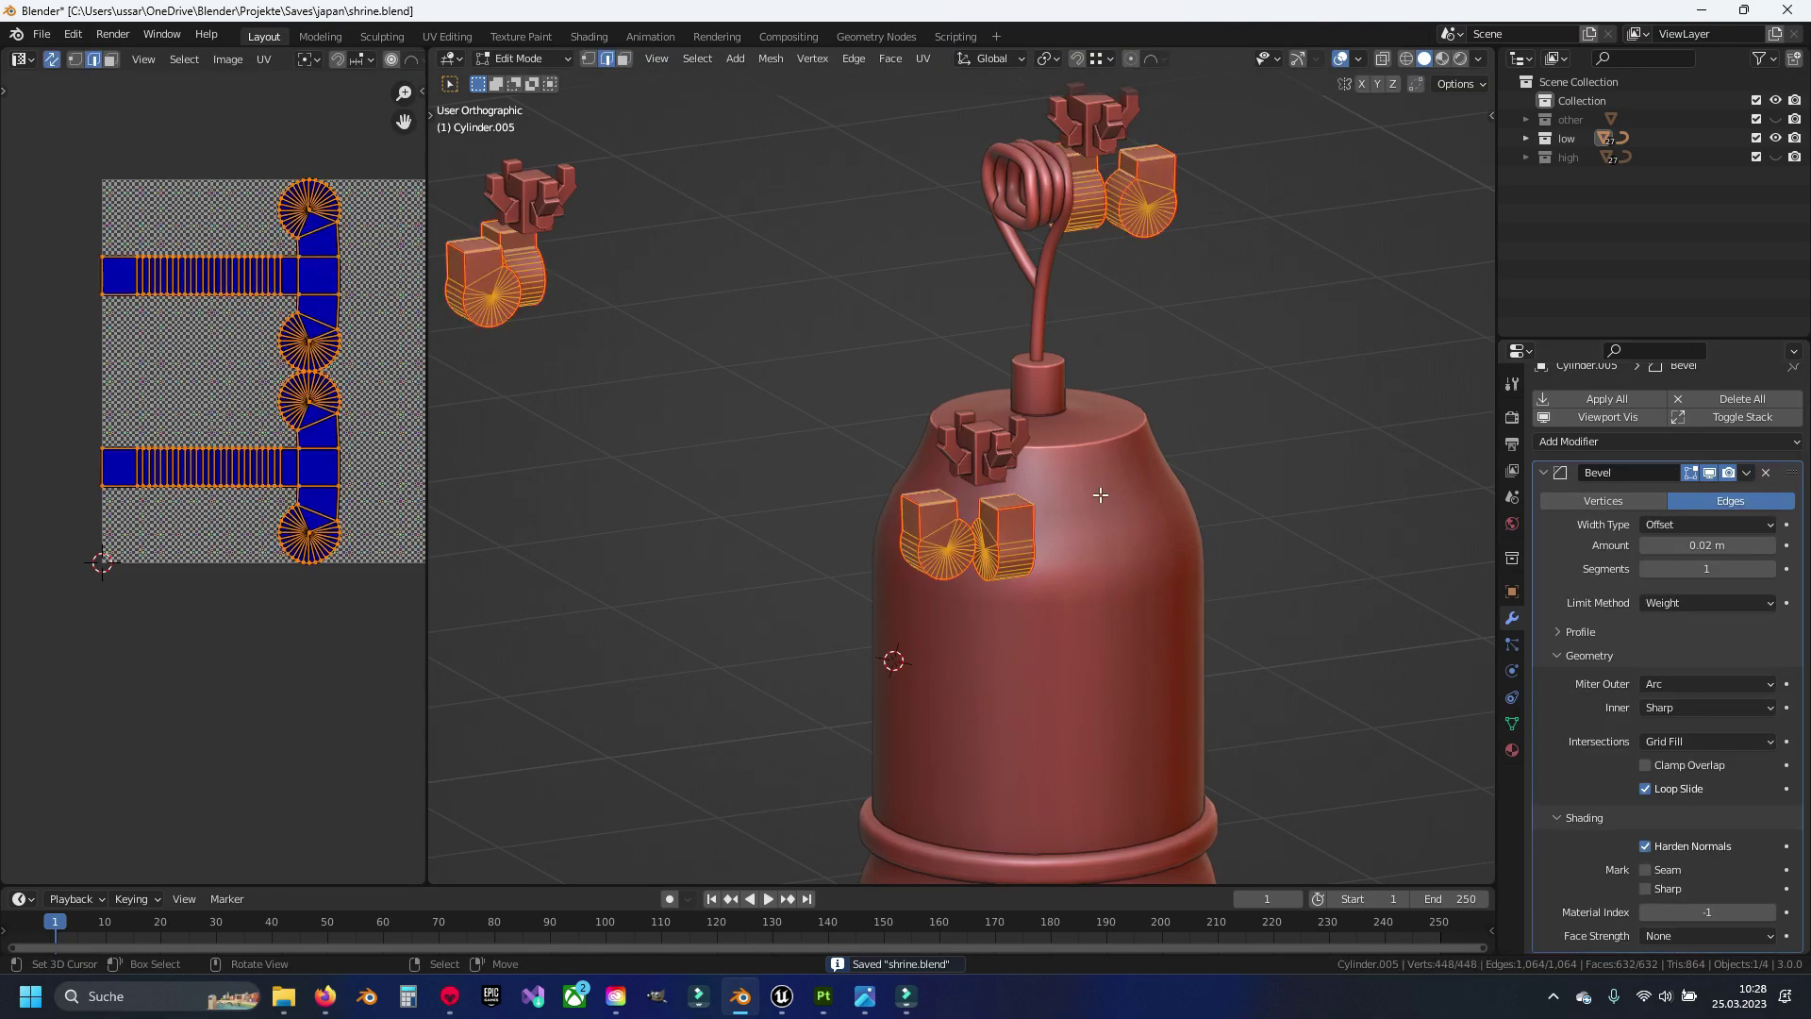
{"action": "key", "text": "u"}
{"action": "left_click", "coordinate": [1100, 494]}
{"action": "key", "text": "Tab"}
{"action": "key", "text": "Delete"}
{"action": "key", "text": "ctrl+s"}
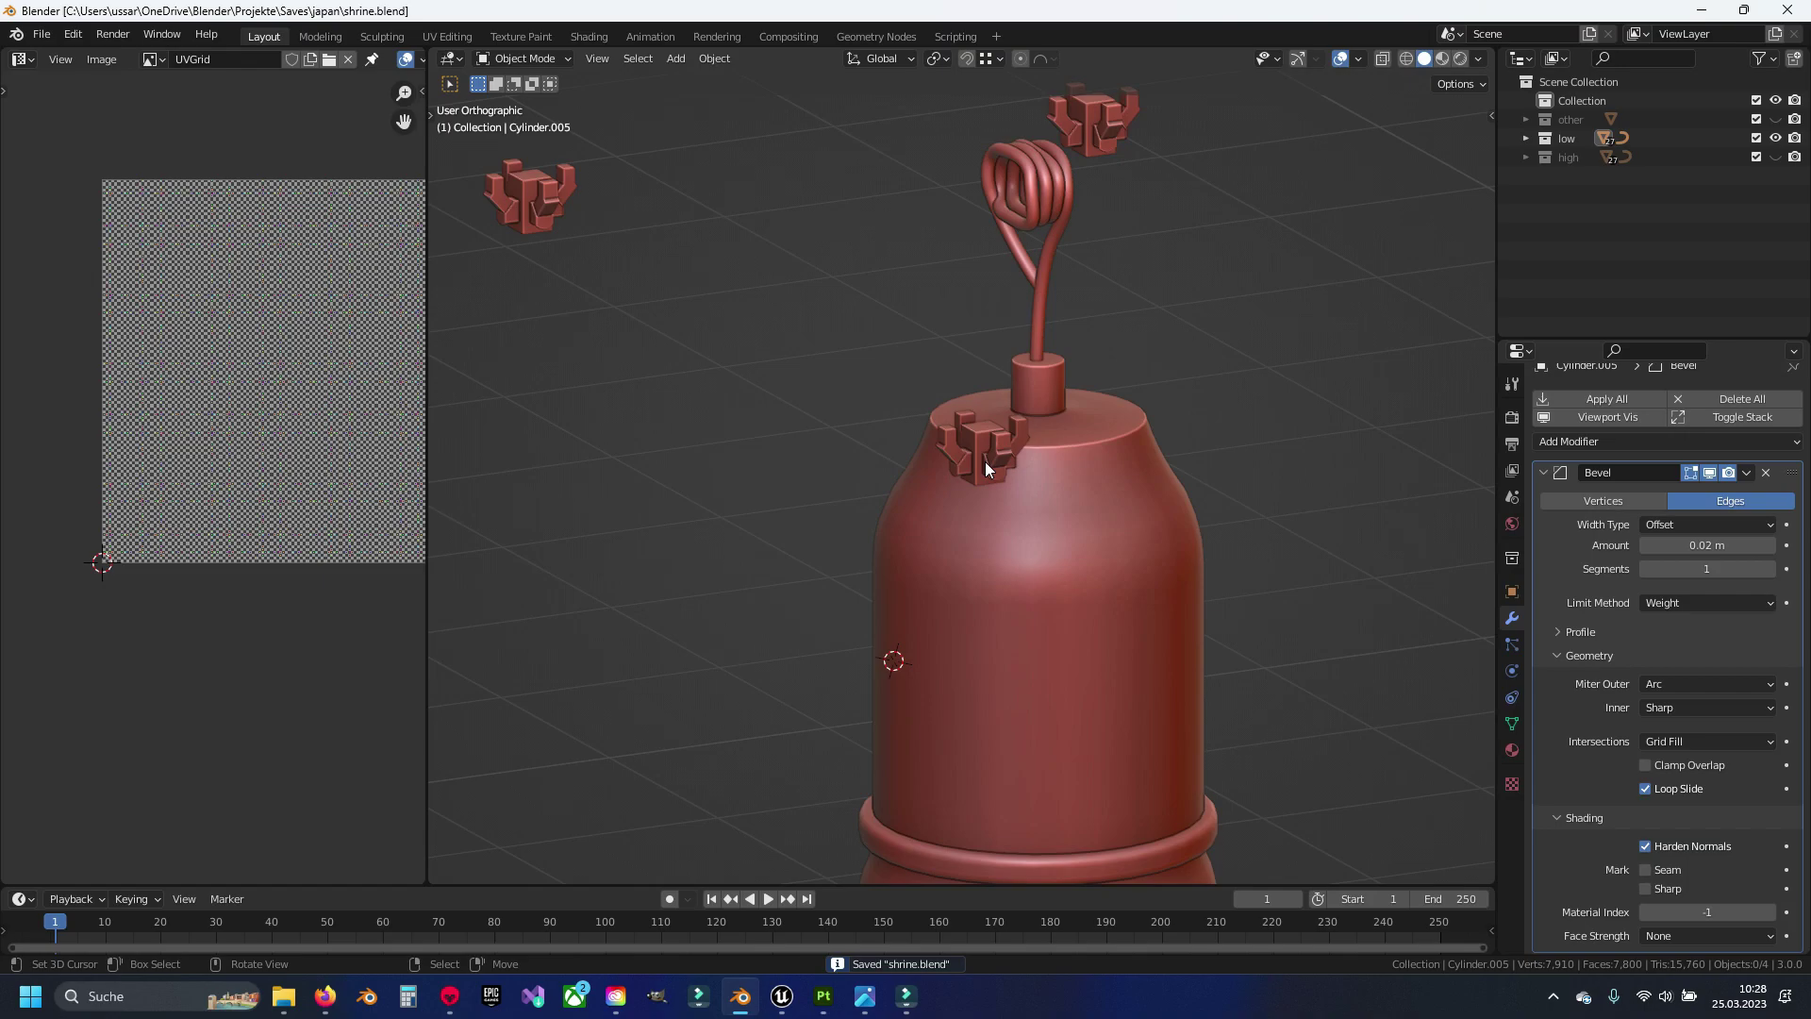
Select the small winged bracket Cube.036 and isolate it in local view
{"action": "scroll", "coordinate": [987, 461], "scroll_direction": "down", "scroll_amount": 4}
{"action": "middle_click_drag", "start_coordinate": [994, 498], "coordinate": [969, 512]}
{"action": "scroll", "coordinate": [1066, 567], "scroll_direction": "up", "scroll_amount": 6}
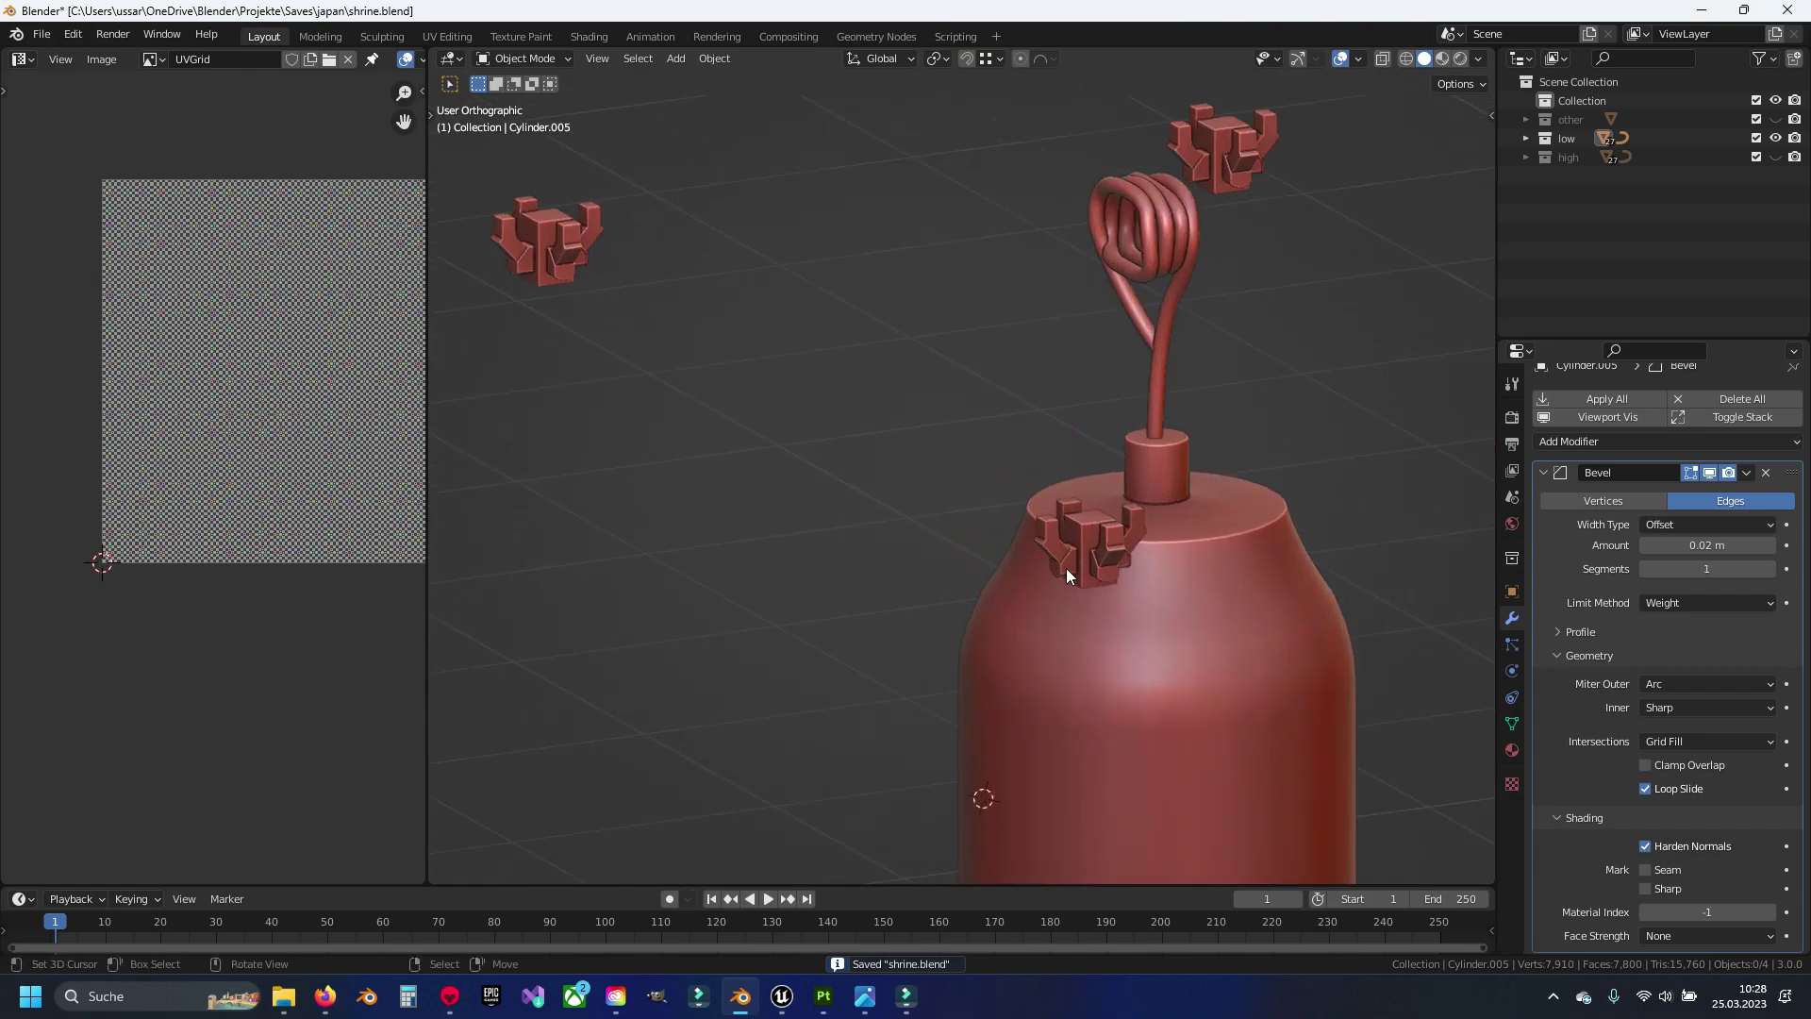
{"action": "left_click", "coordinate": [1066, 568]}
{"action": "key", "text": "KP_Divide"}
Enter edit mode on Cube.036 and zoom in on the bracket's centre line
{"action": "scroll", "coordinate": [1062, 533], "scroll_direction": "up", "scroll_amount": 2}
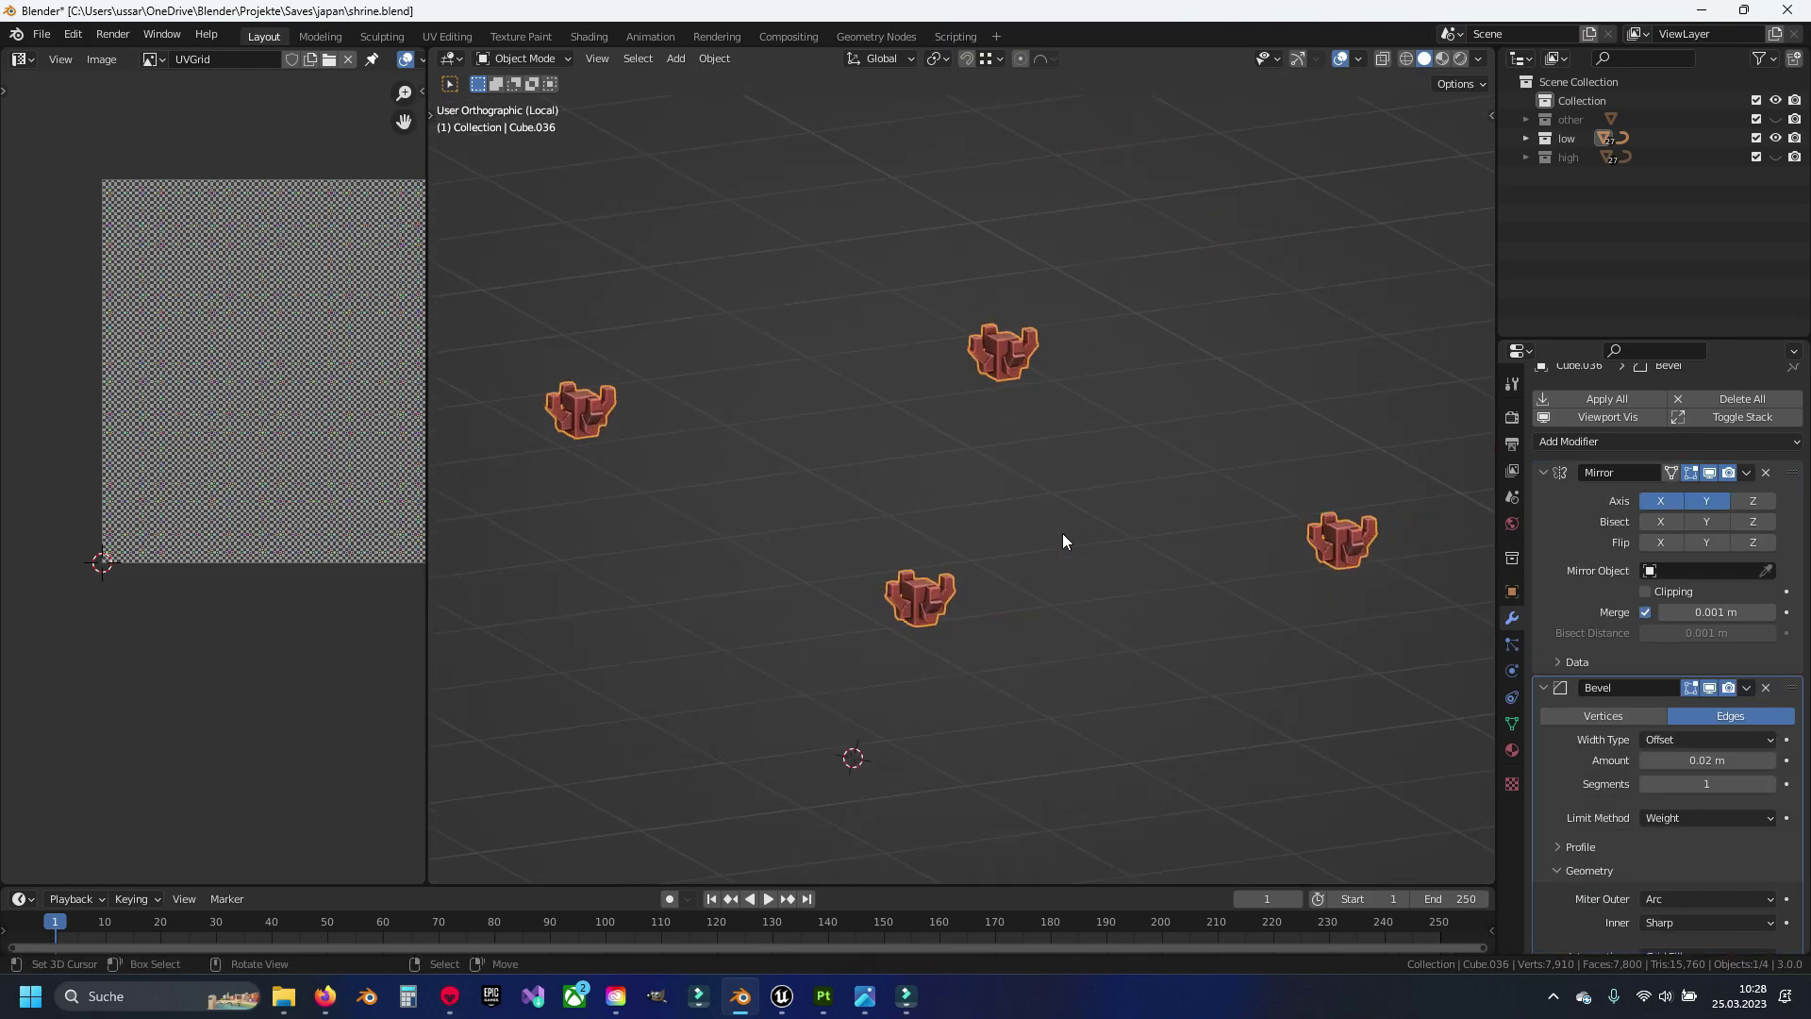
{"action": "key", "text": "Tab"}
{"action": "scroll", "coordinate": [942, 721], "scroll_direction": "up", "scroll_amount": 2}
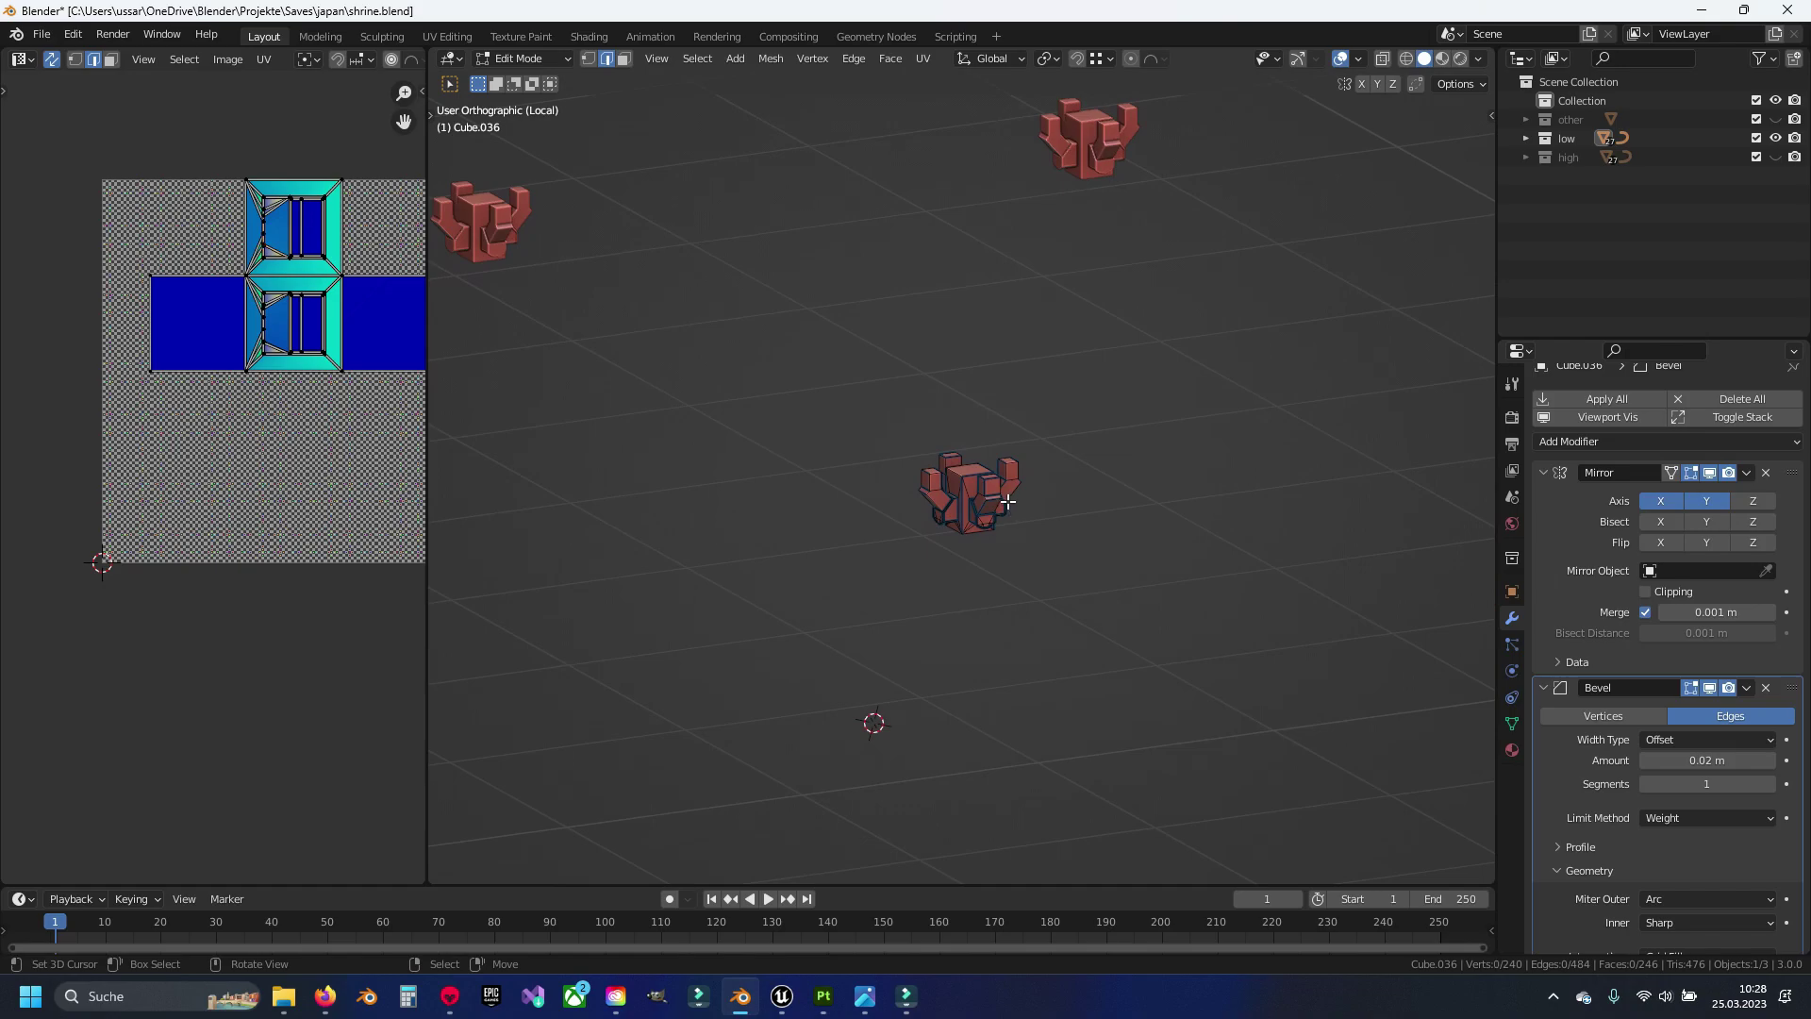
{"action": "key", "text": "a"}
{"action": "key", "text": "ctrl+s"}
{"action": "key", "text": "KP_Decimal"}
{"action": "key", "text": "alt+a"}
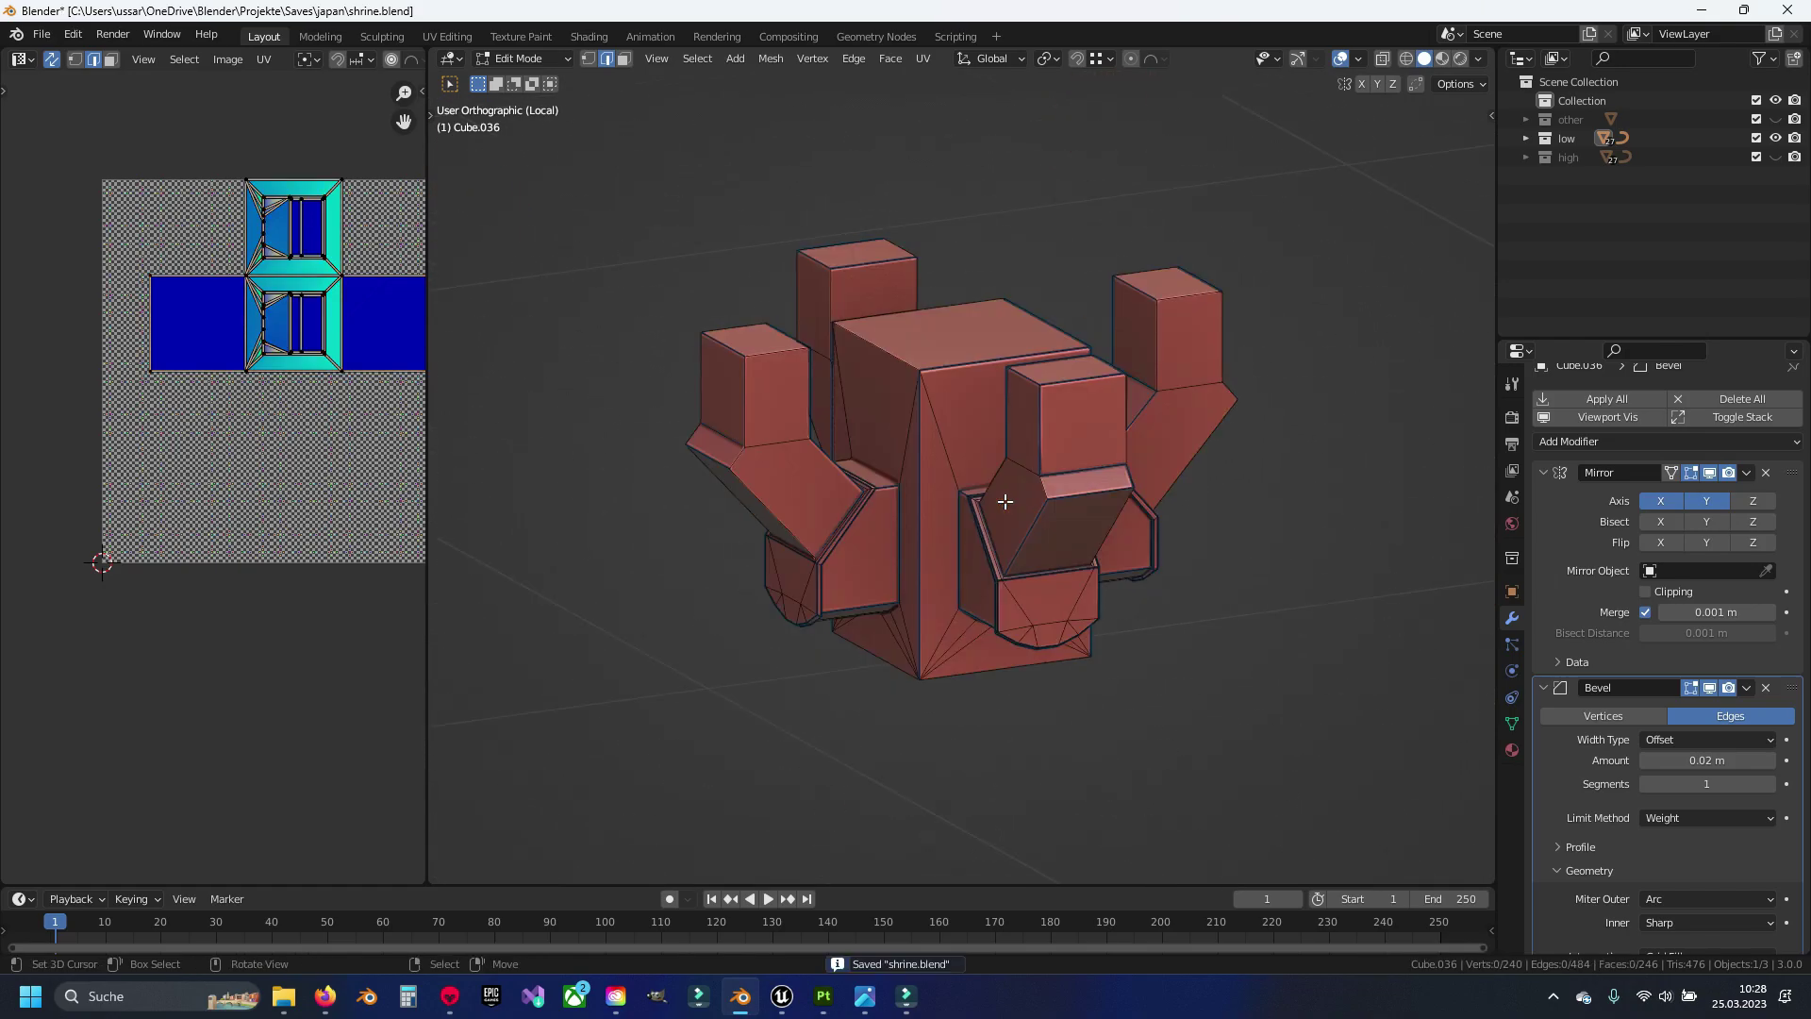
{"action": "middle_click_drag", "start_coordinate": [1004, 502], "coordinate": [971, 472]}
{"action": "scroll", "coordinate": [954, 484], "scroll_direction": "up", "scroll_amount": 2}
{"action": "scroll", "coordinate": [944, 504], "scroll_direction": "up", "scroll_amount": 1}
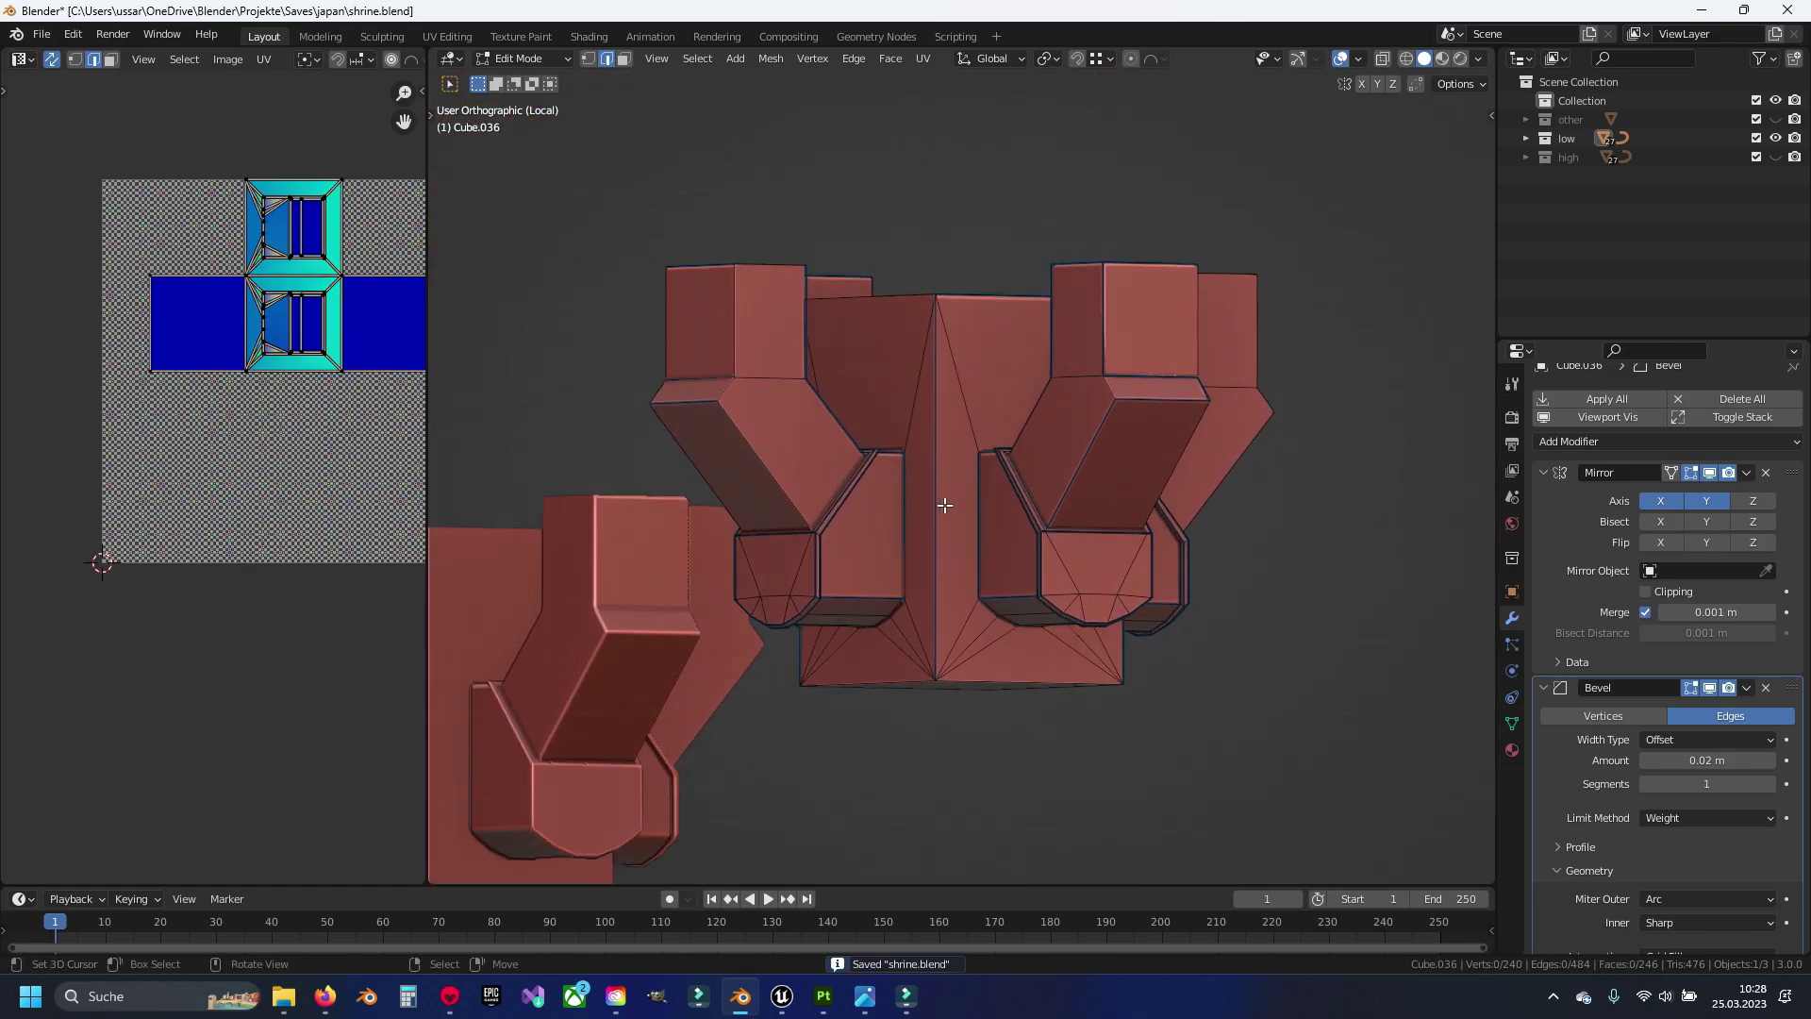
{"action": "scroll", "coordinate": [944, 504], "scroll_direction": "up", "scroll_amount": 2}
{"action": "middle_click_drag", "start_coordinate": [839, 528], "coordinate": [991, 417], "text": "shift"}
{"action": "scroll", "coordinate": [1064, 401], "scroll_direction": "up", "scroll_amount": 1}
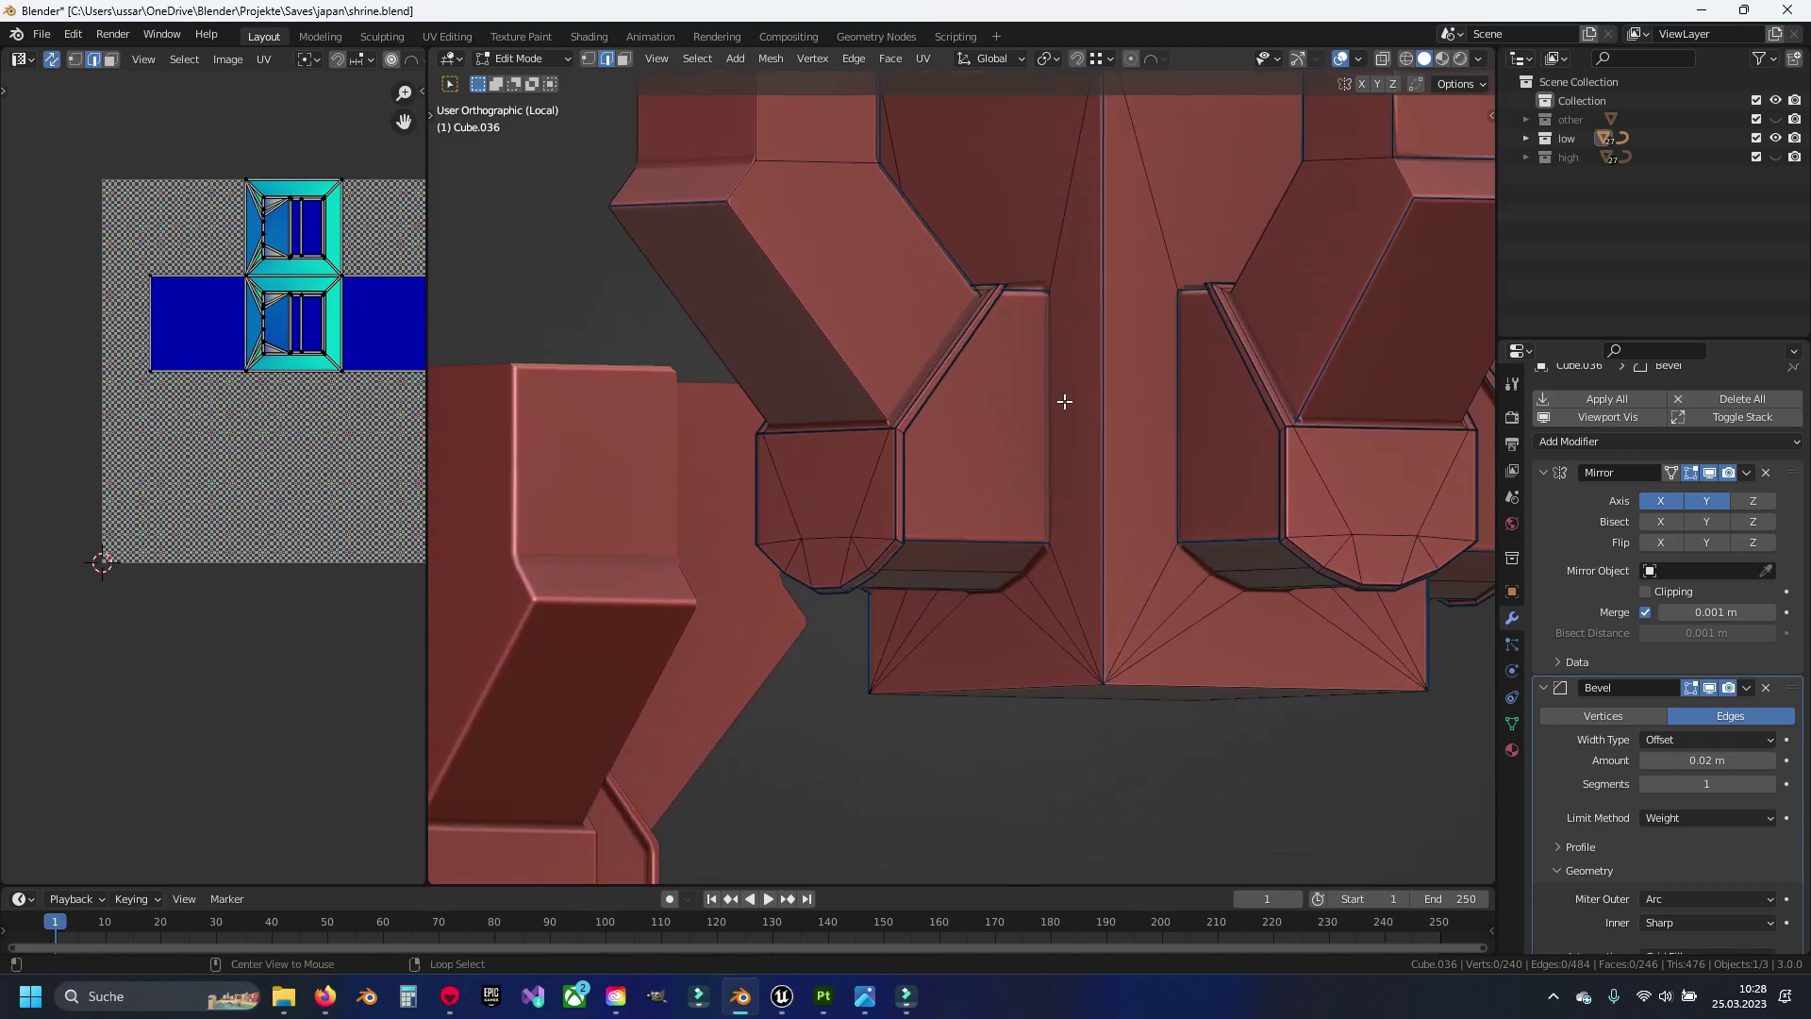
Hide the Bevel in the viewport and mark seams on edge loops beside both arms
{"action": "left_click", "coordinate": [1705, 473]}
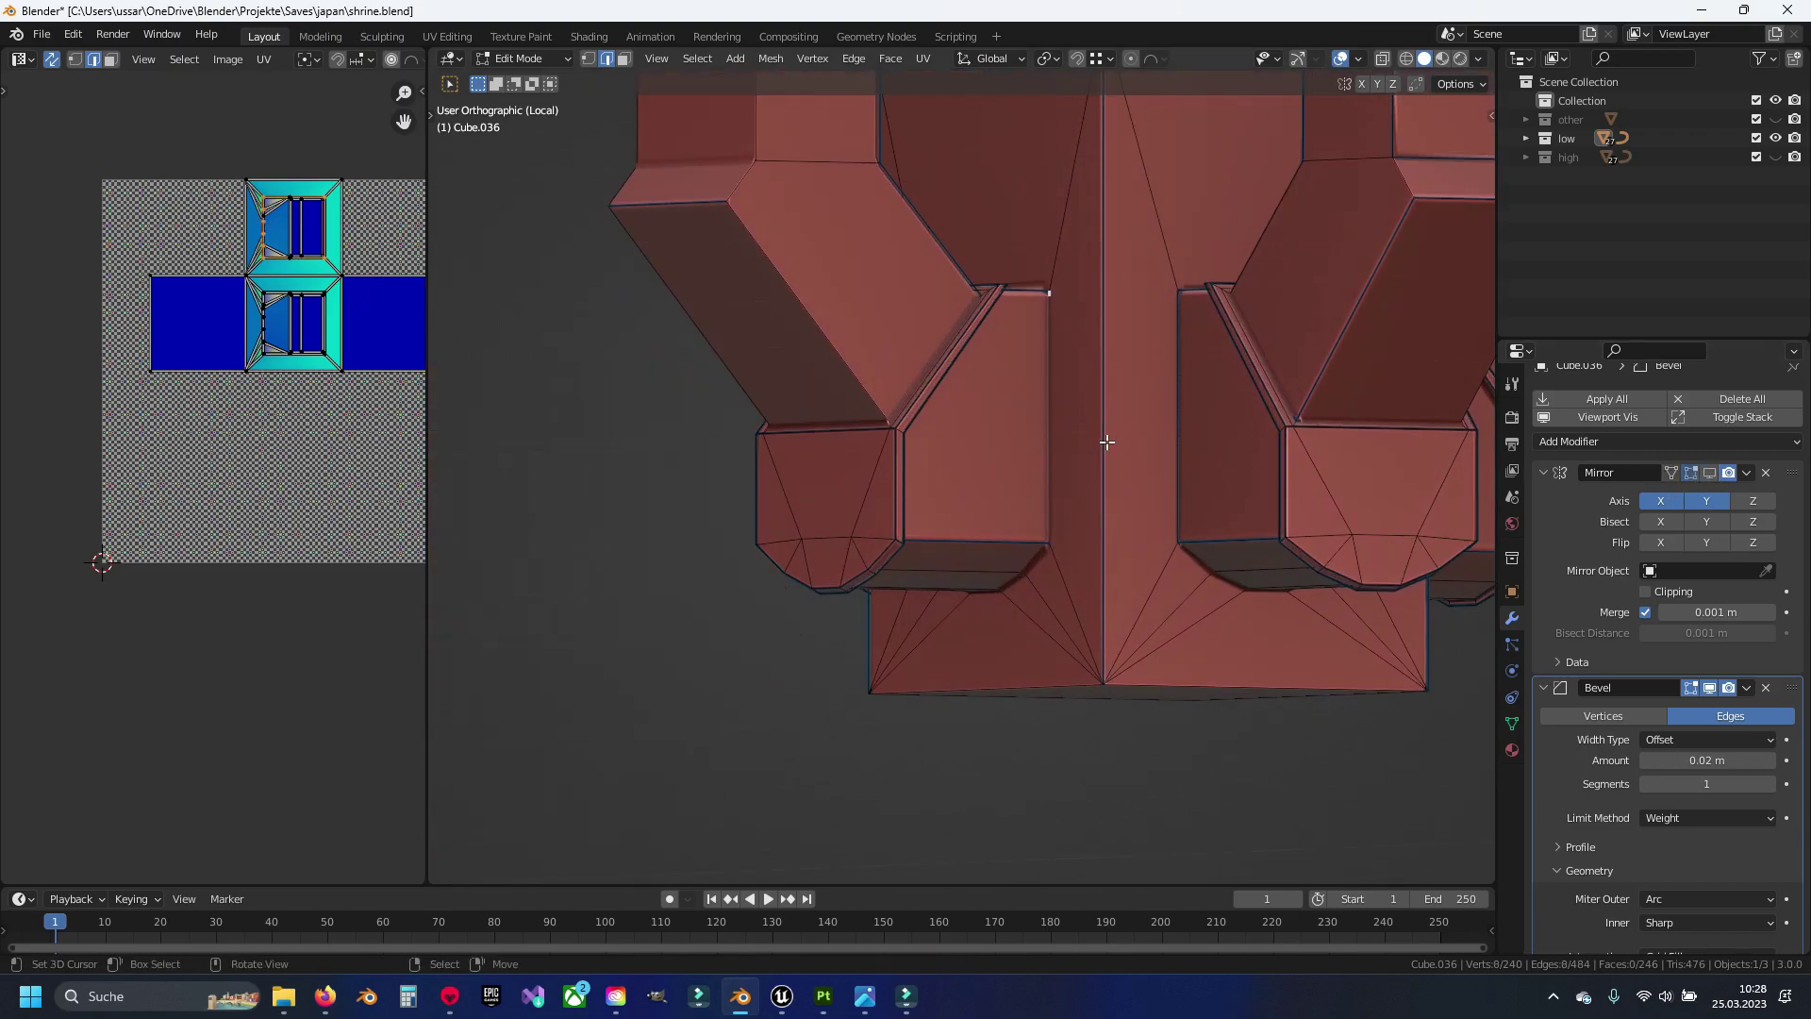
{"action": "left_click", "coordinate": [1709, 473]}
{"action": "left_click", "coordinate": [1706, 687]}
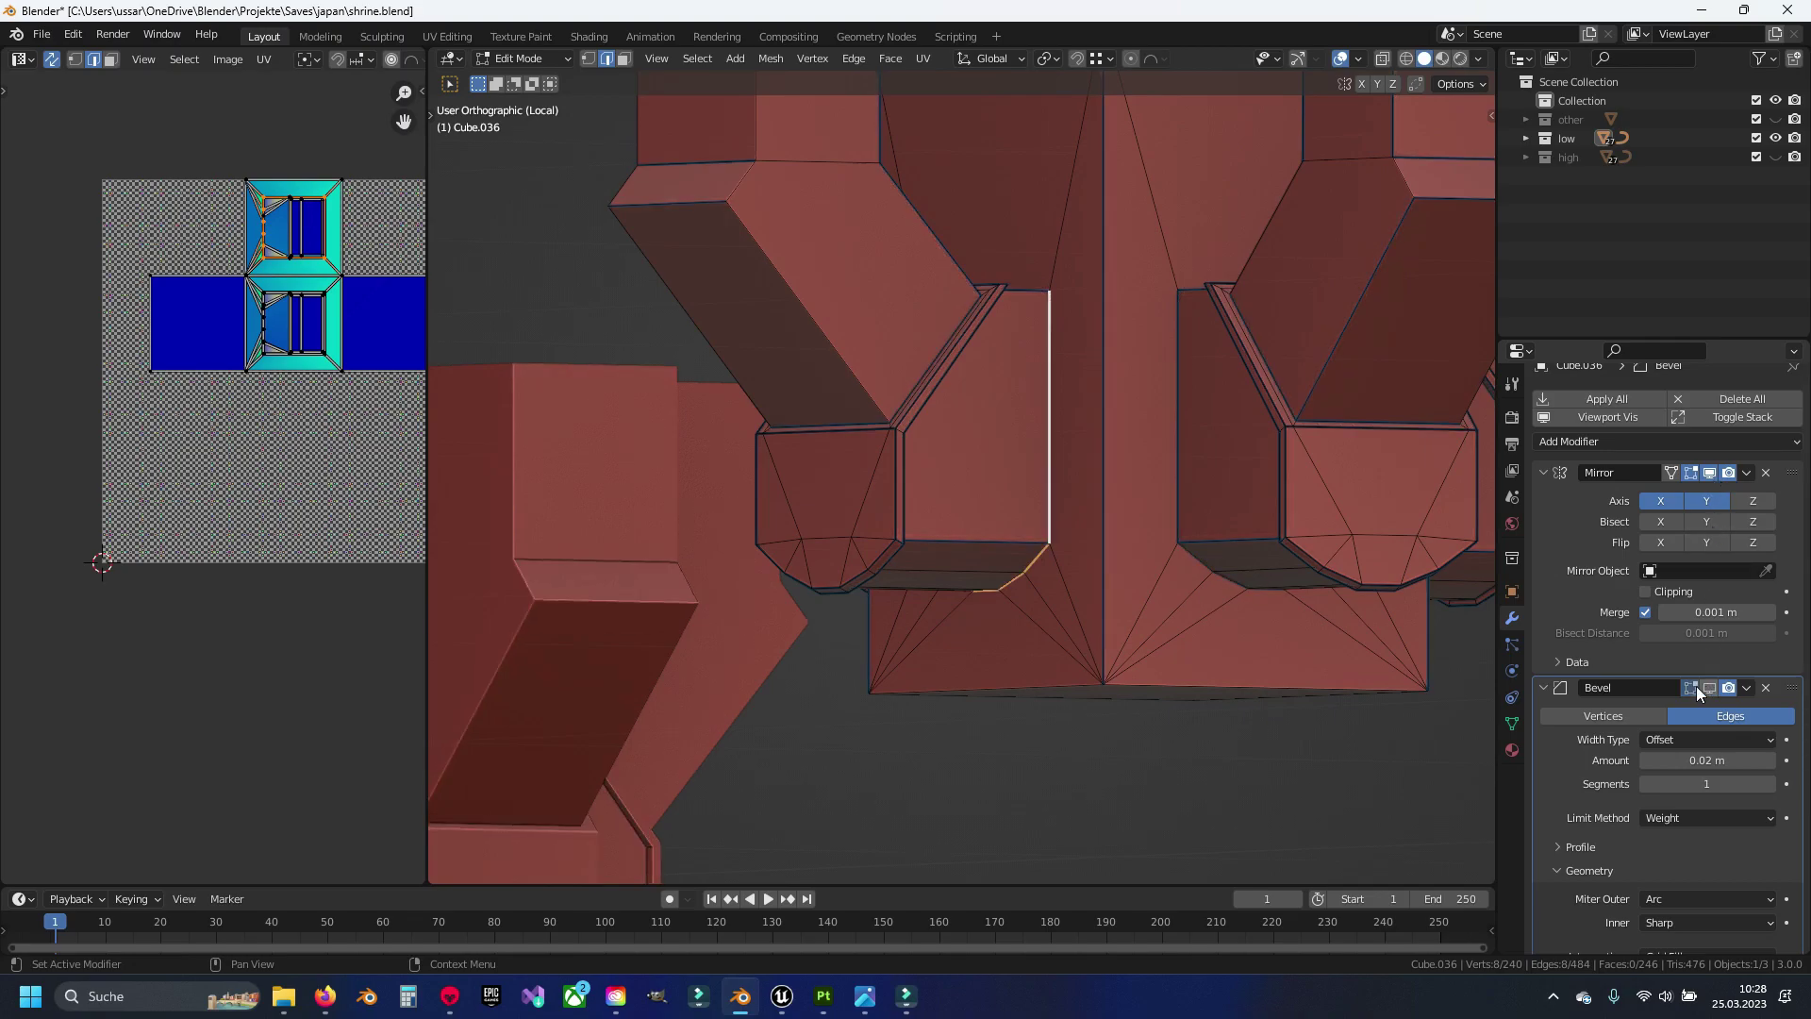
{"action": "left_click", "coordinate": [1177, 425], "text": "alt+shift"}
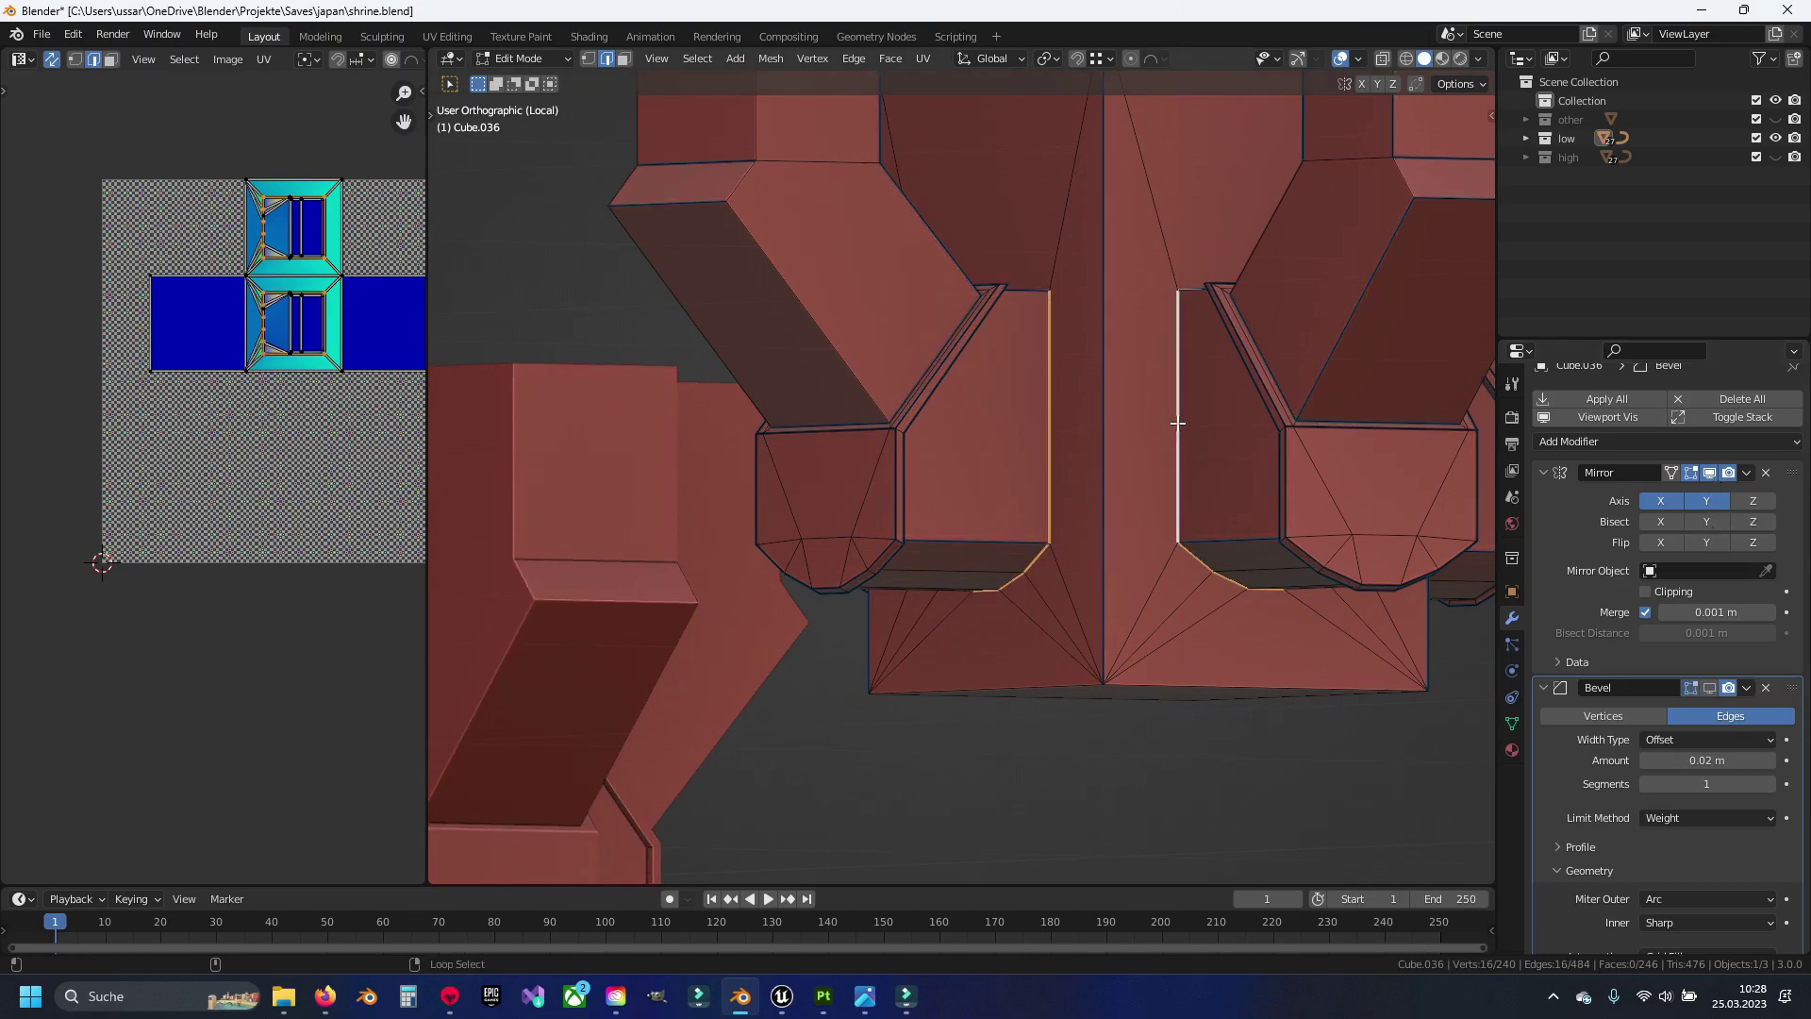
{"action": "middle_click_drag", "start_coordinate": [1174, 424], "coordinate": [958, 476]}
{"action": "left_click", "coordinate": [964, 467], "text": "alt+shift"}
{"action": "key", "text": "ctrl+e"}
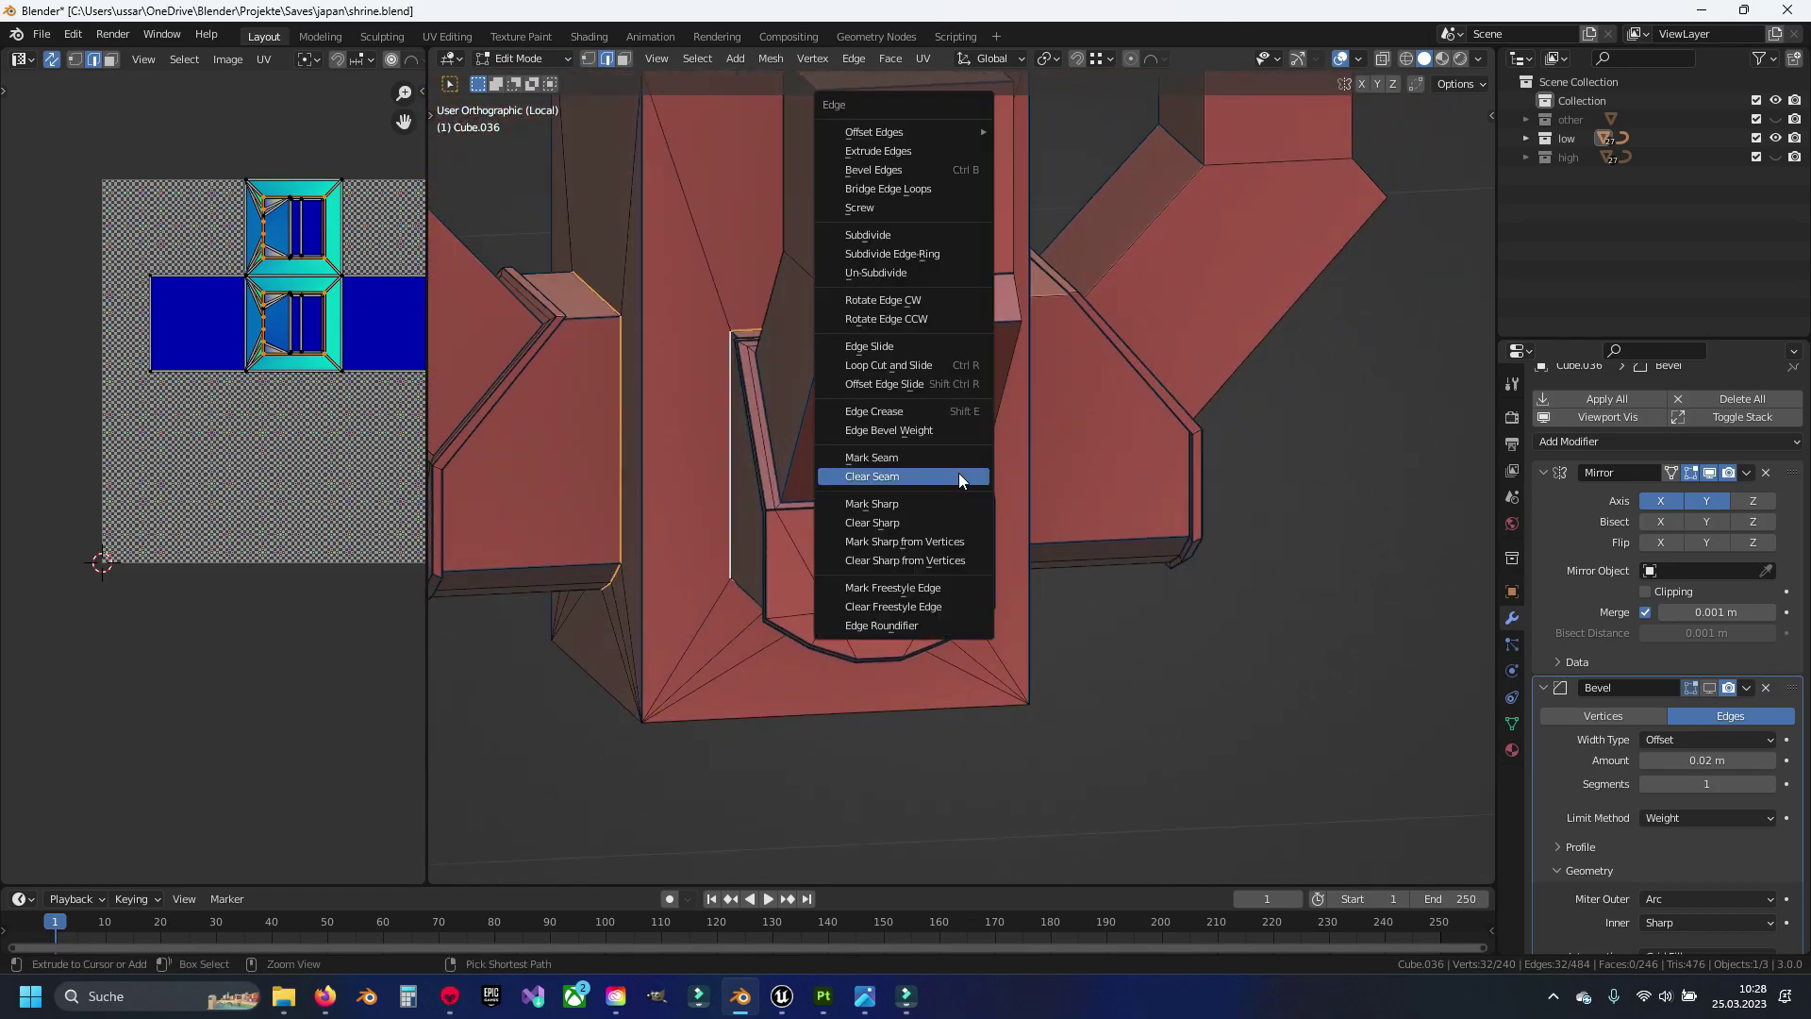
{"action": "left_click", "coordinate": [875, 457]}
Inspect the new seams, then select vertical corner edge loops of the housing
{"action": "key", "text": "alt+a"}
{"action": "middle_click_drag", "start_coordinate": [849, 456], "coordinate": [899, 397]}
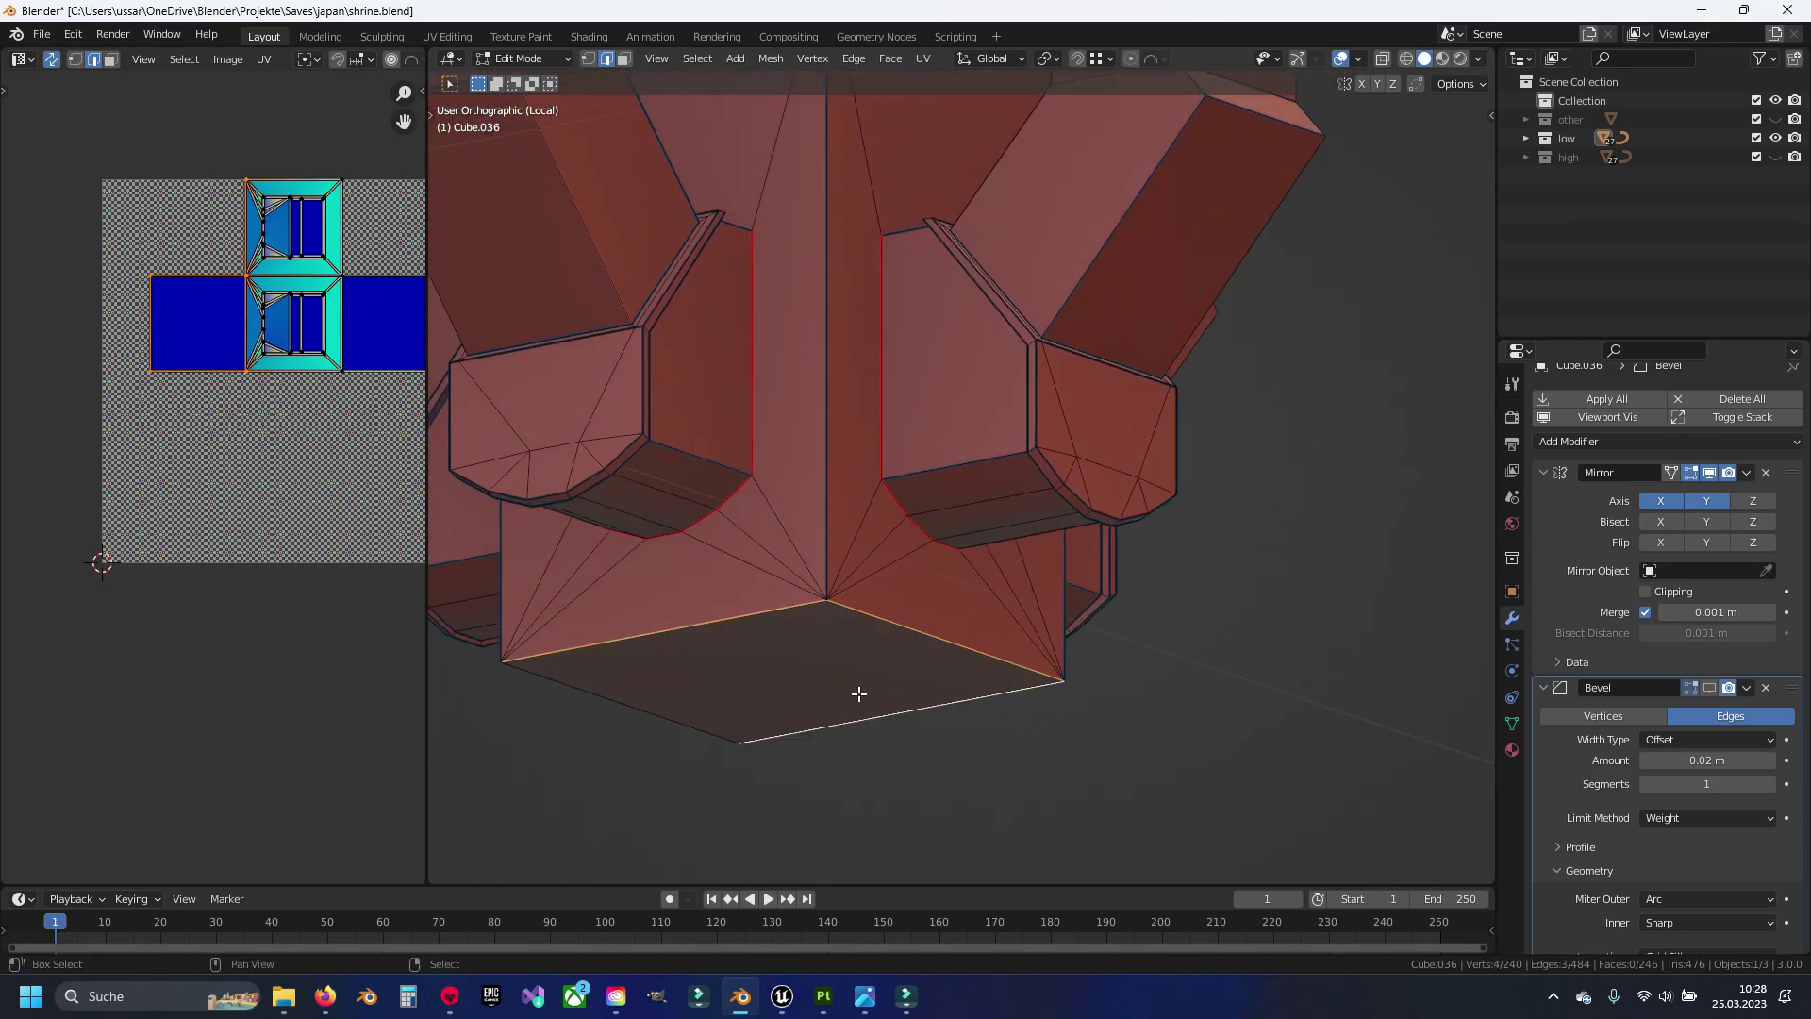
{"action": "key", "text": "alt+a"}
{"action": "middle_click_drag", "start_coordinate": [827, 585], "coordinate": [893, 402]}
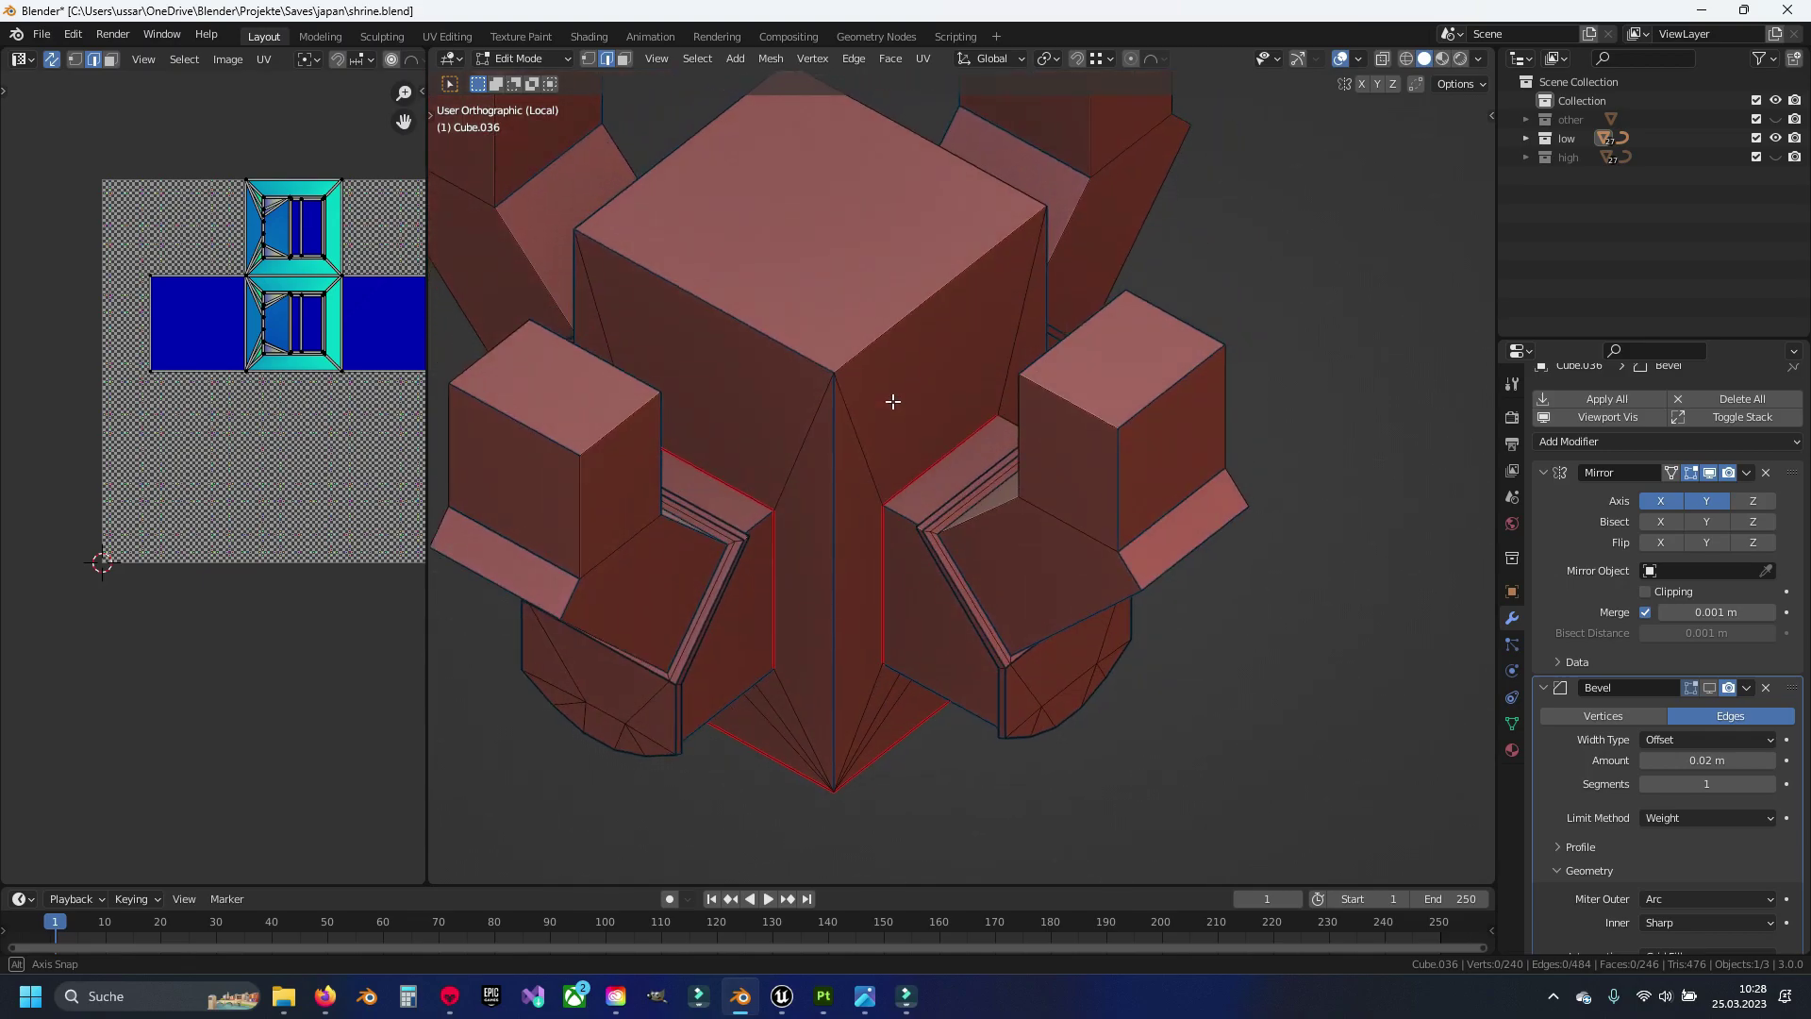
{"action": "left_click", "coordinate": [1051, 316], "text": "alt"}
{"action": "mouse_move", "coordinate": [1051, 316]}
{"action": "middle_mouse_down"}
{"action": "mouse_move", "coordinate": [756, 434]}
{"action": "mouse_move", "coordinate": [893, 454]}
{"action": "mouse_move", "coordinate": [921, 404]}
{"action": "middle_mouse_up"}
{"action": "left_click", "coordinate": [757, 434], "text": "shift"}
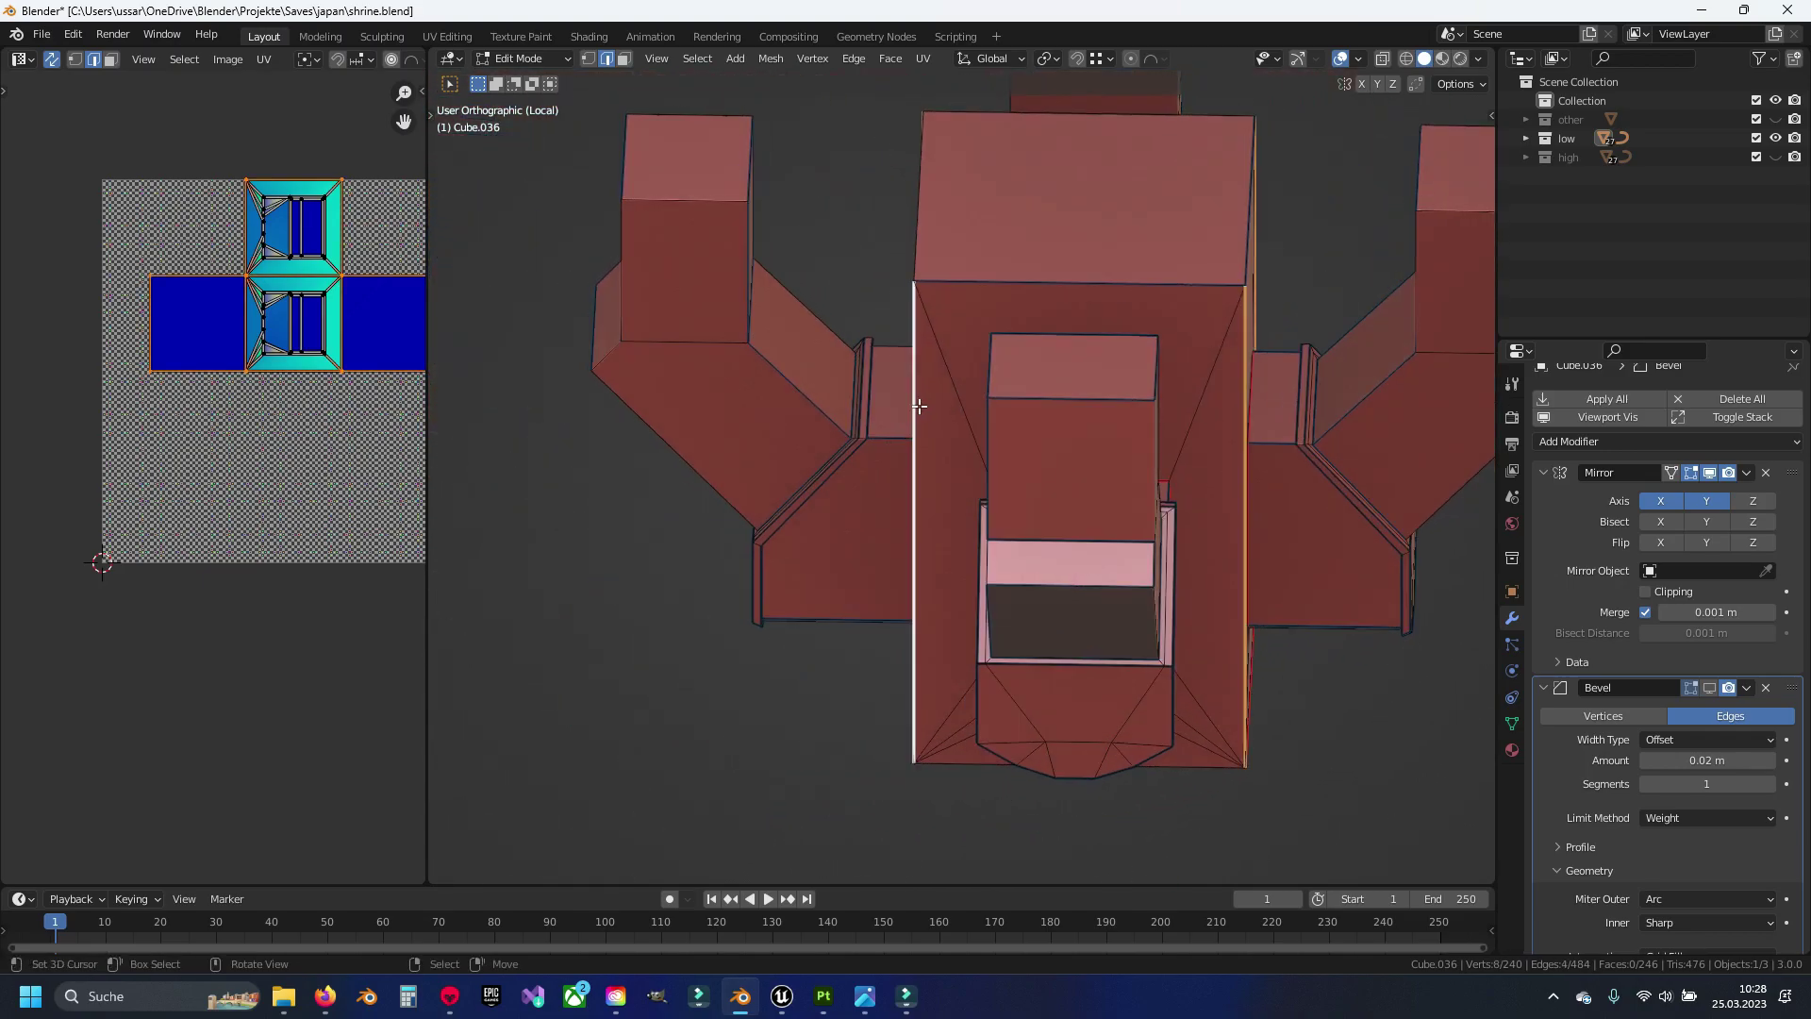
Check the top face in face mode, then return to edge mode at an angled view of the arms
{"action": "key", "text": "a"}
{"action": "key", "text": "alt+a"}
{"action": "key", "text": "3"}
{"action": "left_click", "coordinate": [996, 279]}
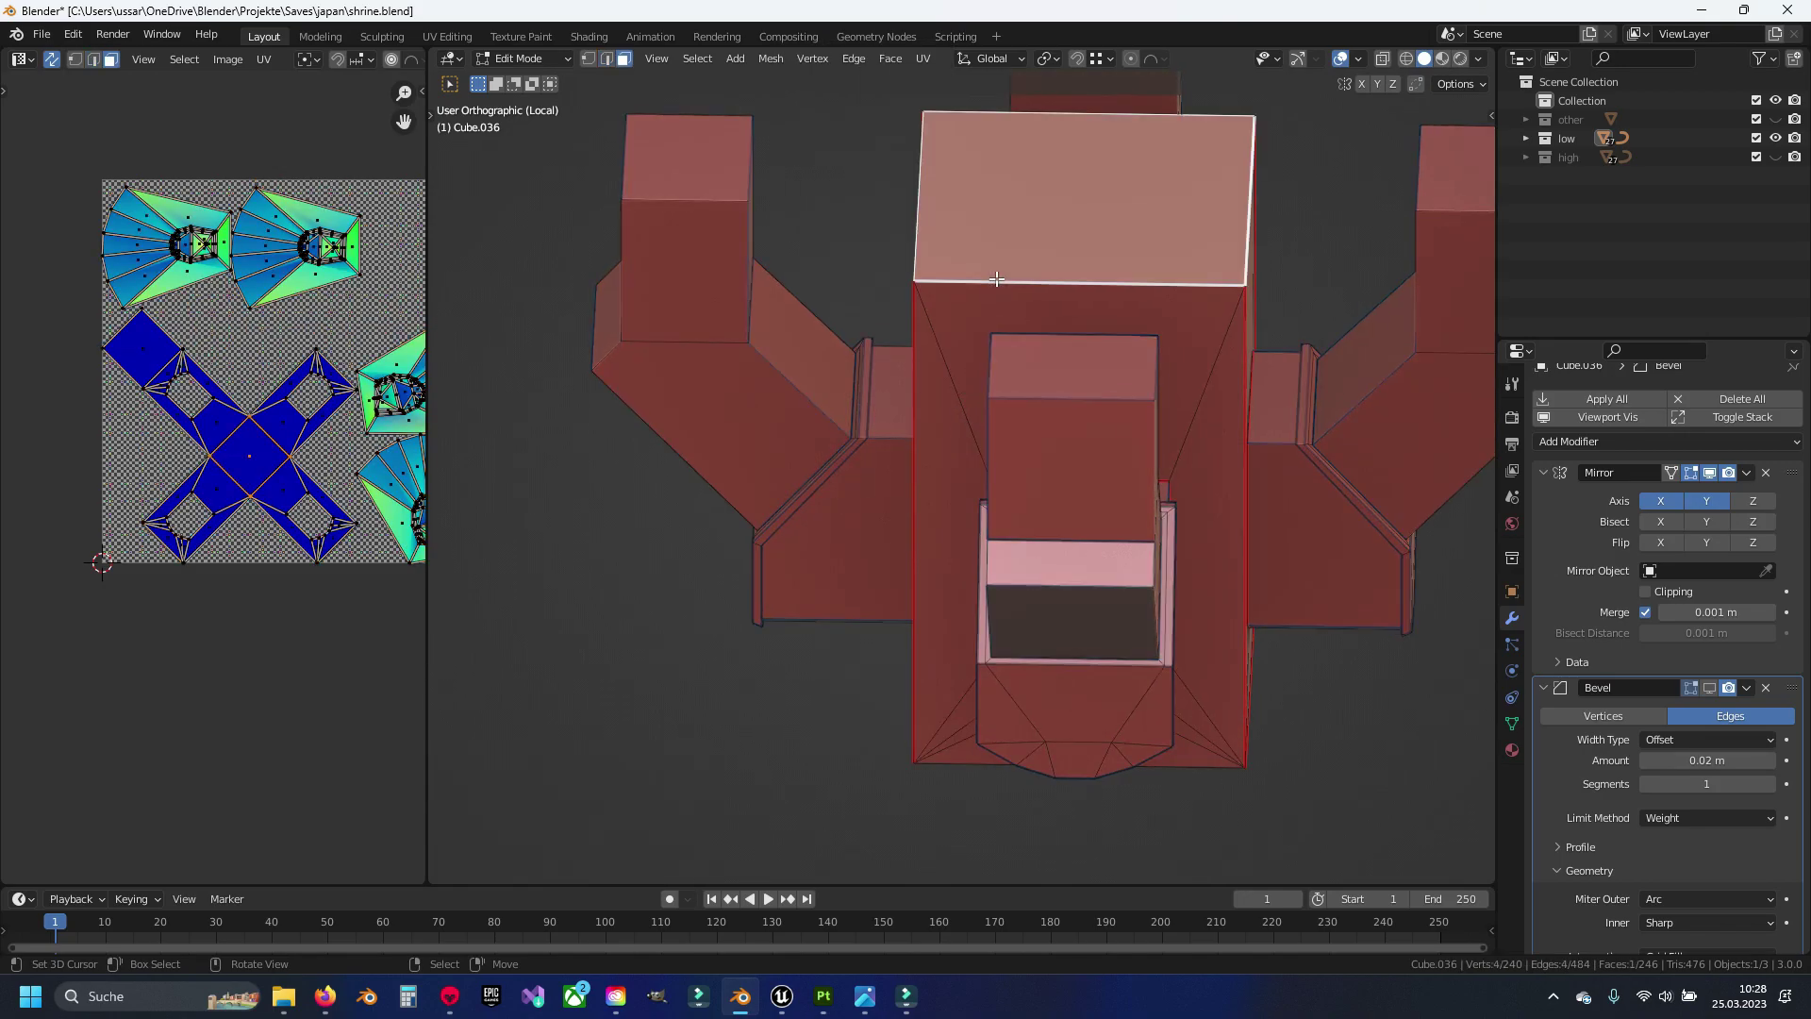
{"action": "key", "text": "alt+a"}
{"action": "key", "text": "2"}
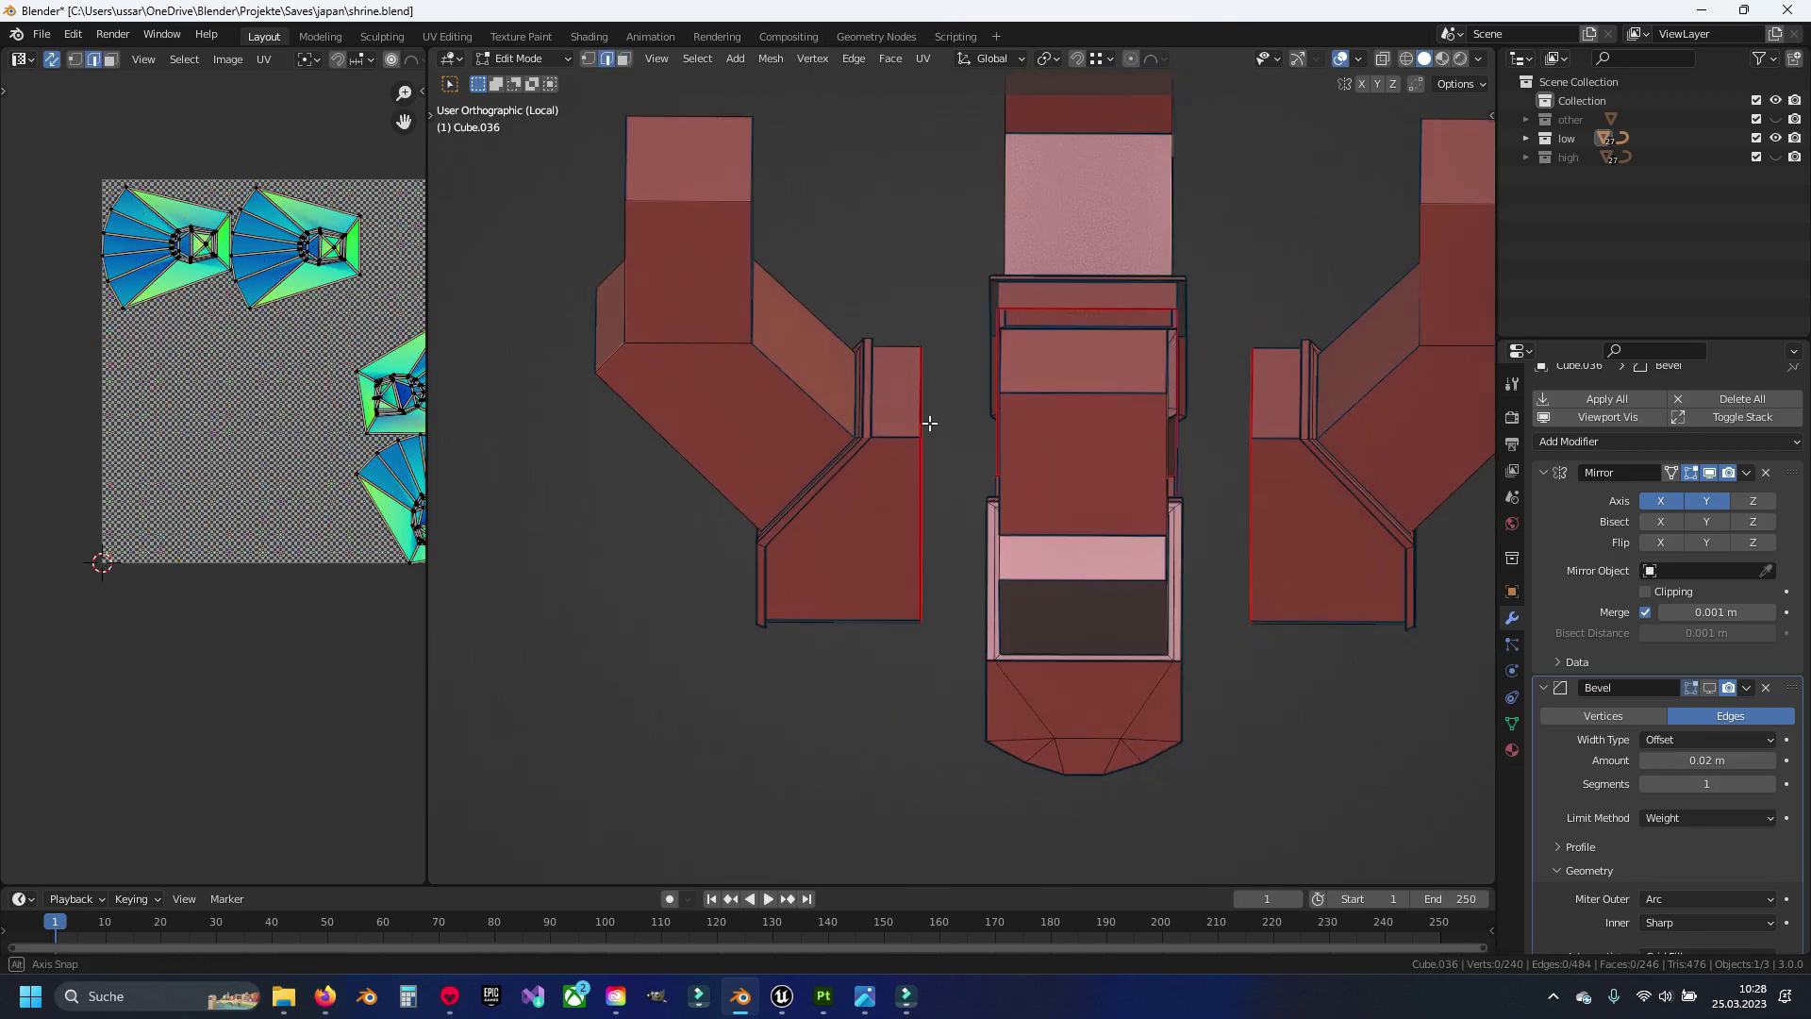
{"action": "mouse_move", "coordinate": [929, 419]}
{"action": "middle_mouse_down"}
{"action": "mouse_move", "coordinate": [1013, 308]}
{"action": "mouse_move", "coordinate": [990, 513]}
{"action": "mouse_move", "coordinate": [1025, 618]}
{"action": "middle_mouse_up"}
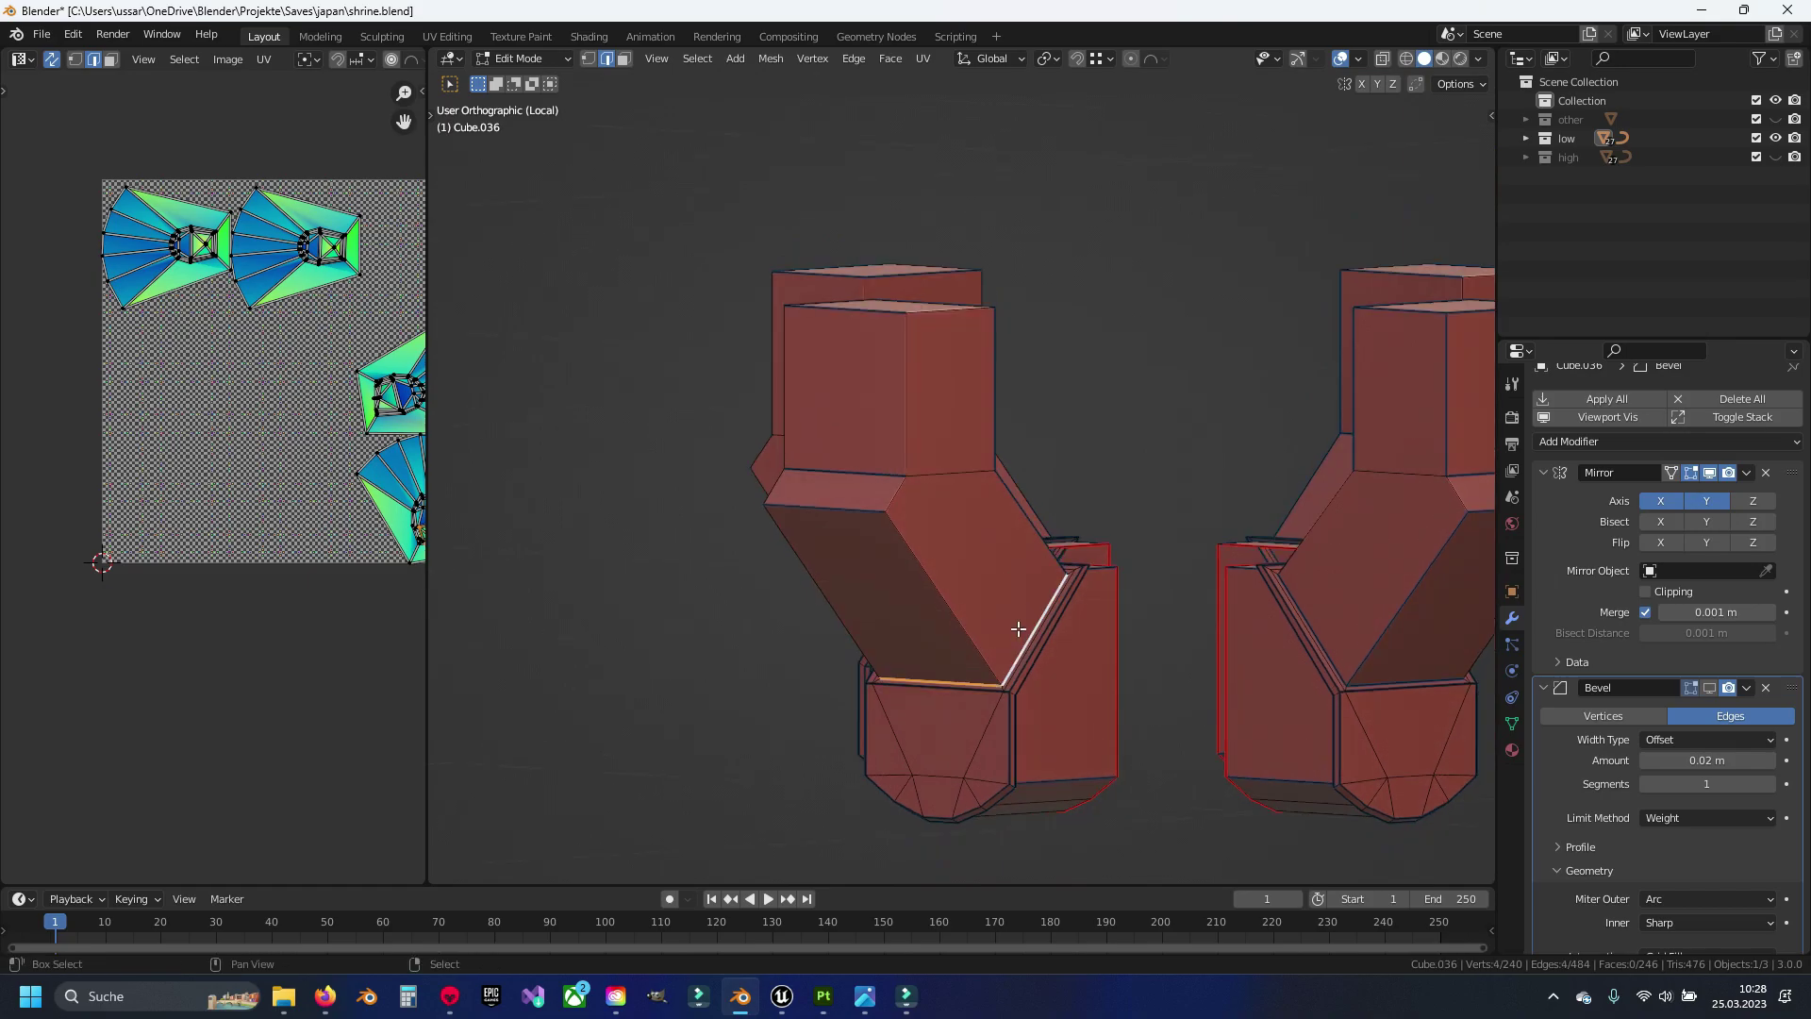
{"action": "scroll", "coordinate": [1094, 576], "scroll_direction": "up", "scroll_amount": 2}
{"action": "scroll", "coordinate": [1111, 537], "scroll_direction": "up", "scroll_amount": 1}
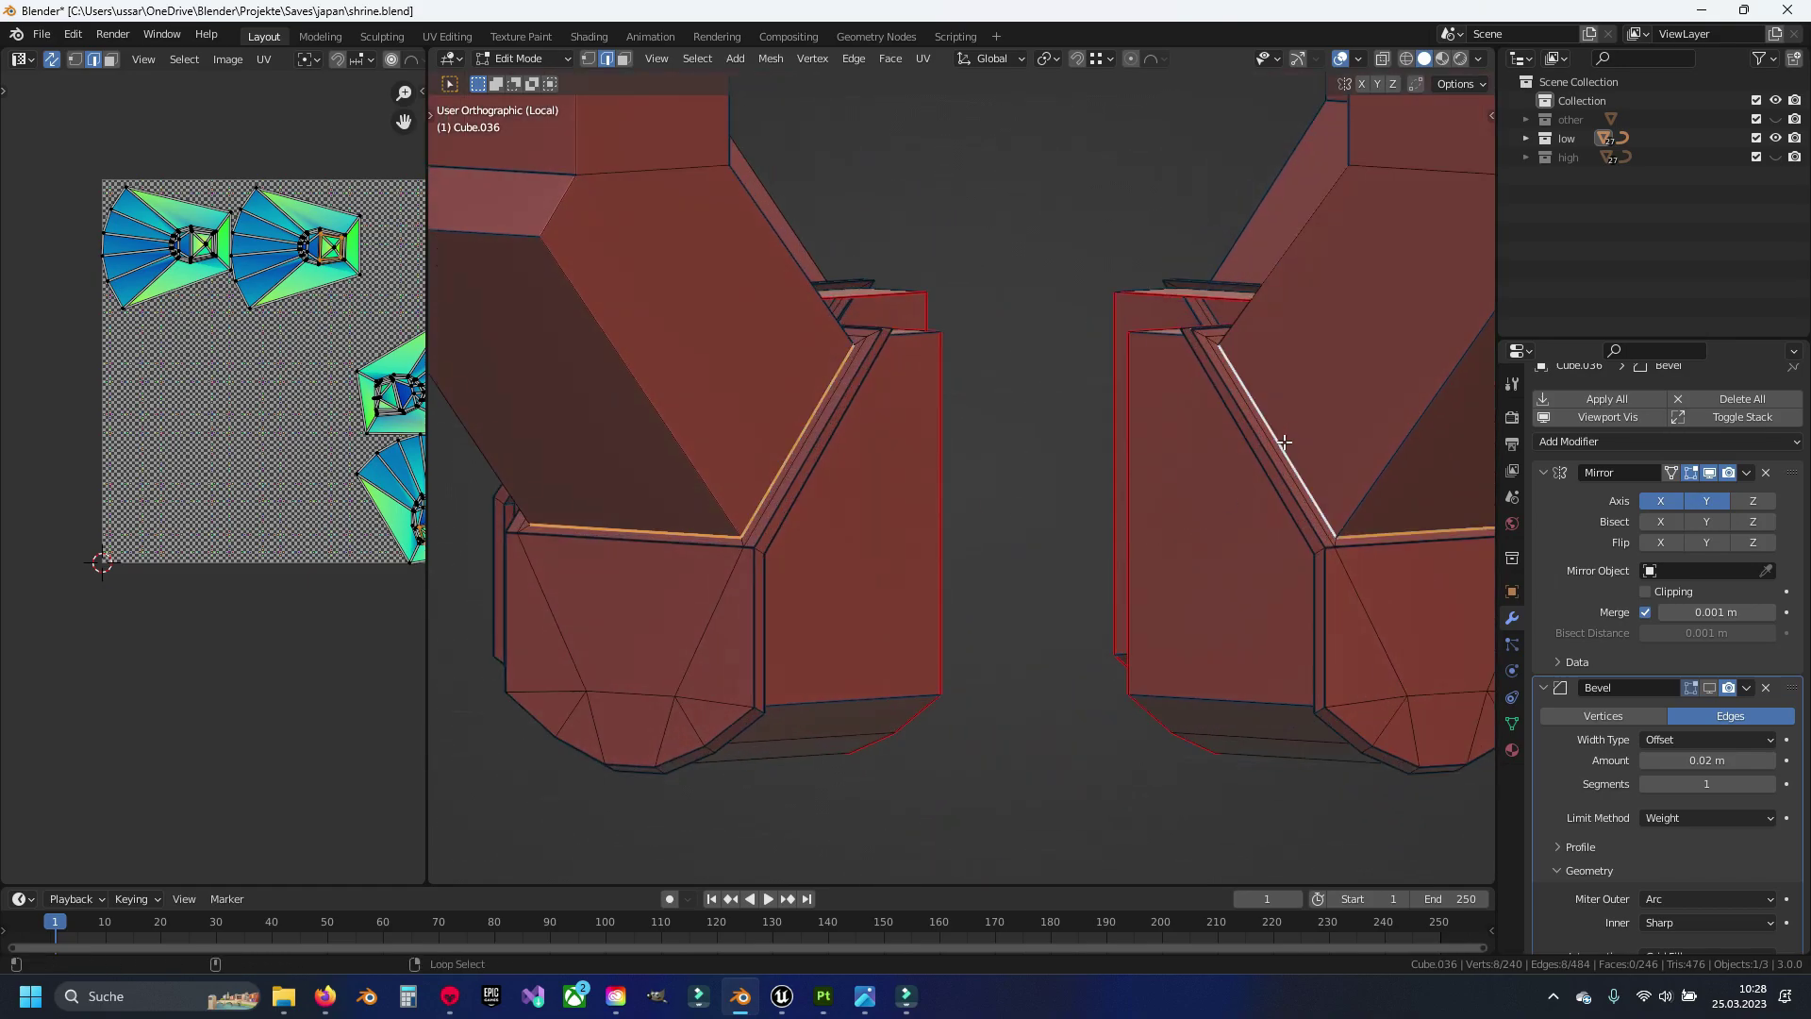
{"action": "scroll", "coordinate": [1321, 524], "scroll_direction": "up", "scroll_amount": 2}
{"action": "mouse_move", "coordinate": [1335, 528]}
{"action": "middle_mouse_down"}
{"action": "mouse_move", "coordinate": [1119, 550]}
{"action": "mouse_move", "coordinate": [1043, 591]}
{"action": "mouse_move", "coordinate": [1039, 482]}
{"action": "mouse_move", "coordinate": [1111, 543]}
{"action": "mouse_move", "coordinate": [1071, 453]}
{"action": "mouse_move", "coordinate": [1236, 505]}
{"action": "mouse_move", "coordinate": [1264, 404]}
{"action": "mouse_move", "coordinate": [971, 477]}
{"action": "mouse_move", "coordinate": [825, 478]}
{"action": "middle_mouse_up"}
Unwrap the whole Cube.036 mesh and show the Mirror modifier in the viewport again
{"action": "left_click", "coordinate": [1120, 549], "text": "alt+shift"}
{"action": "key", "text": "a"}
{"action": "key", "text": "u"}
{"action": "left_click", "coordinate": [1058, 525]}
{"action": "key", "text": "alt+a"}
{"action": "key", "text": "alt+a"}
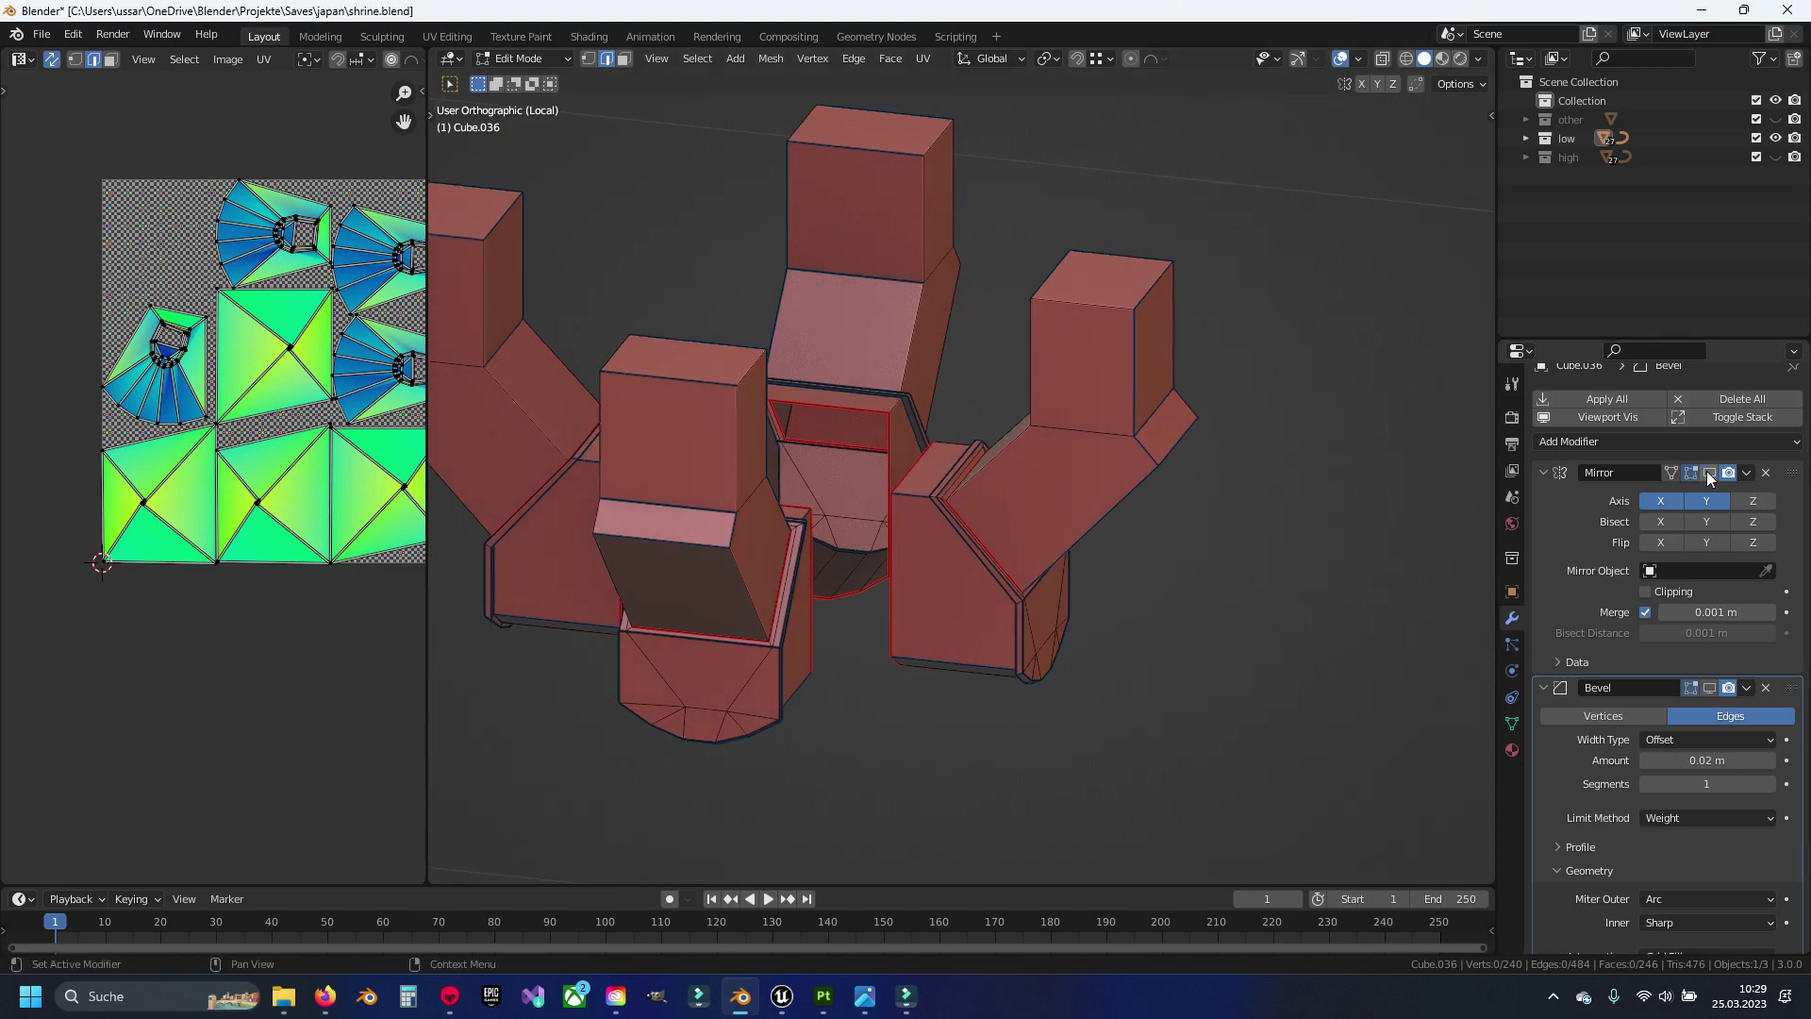
{"action": "left_click", "coordinate": [1708, 471]}
Show the Bevel modifier in the viewport and open the sidebar to inspect arm edge bevel weights
{"action": "left_click", "coordinate": [1707, 687]}
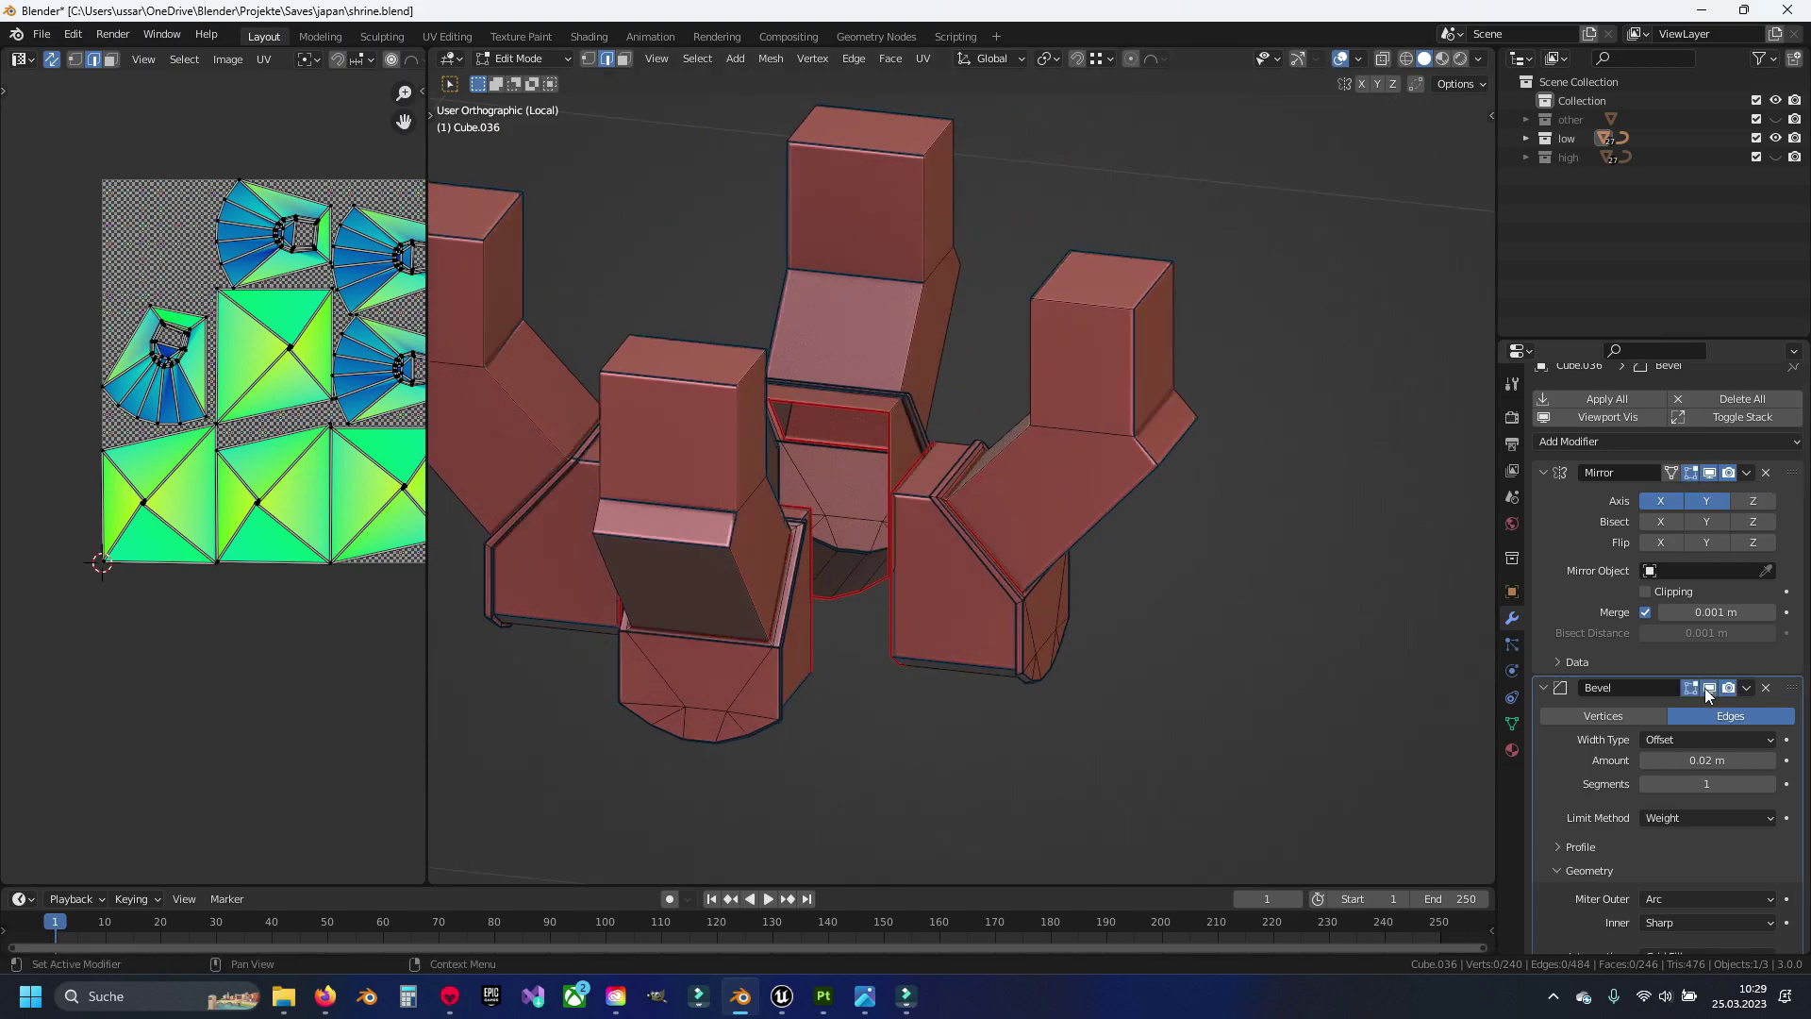
{"action": "scroll", "coordinate": [1035, 461], "scroll_direction": "up", "scroll_amount": 5}
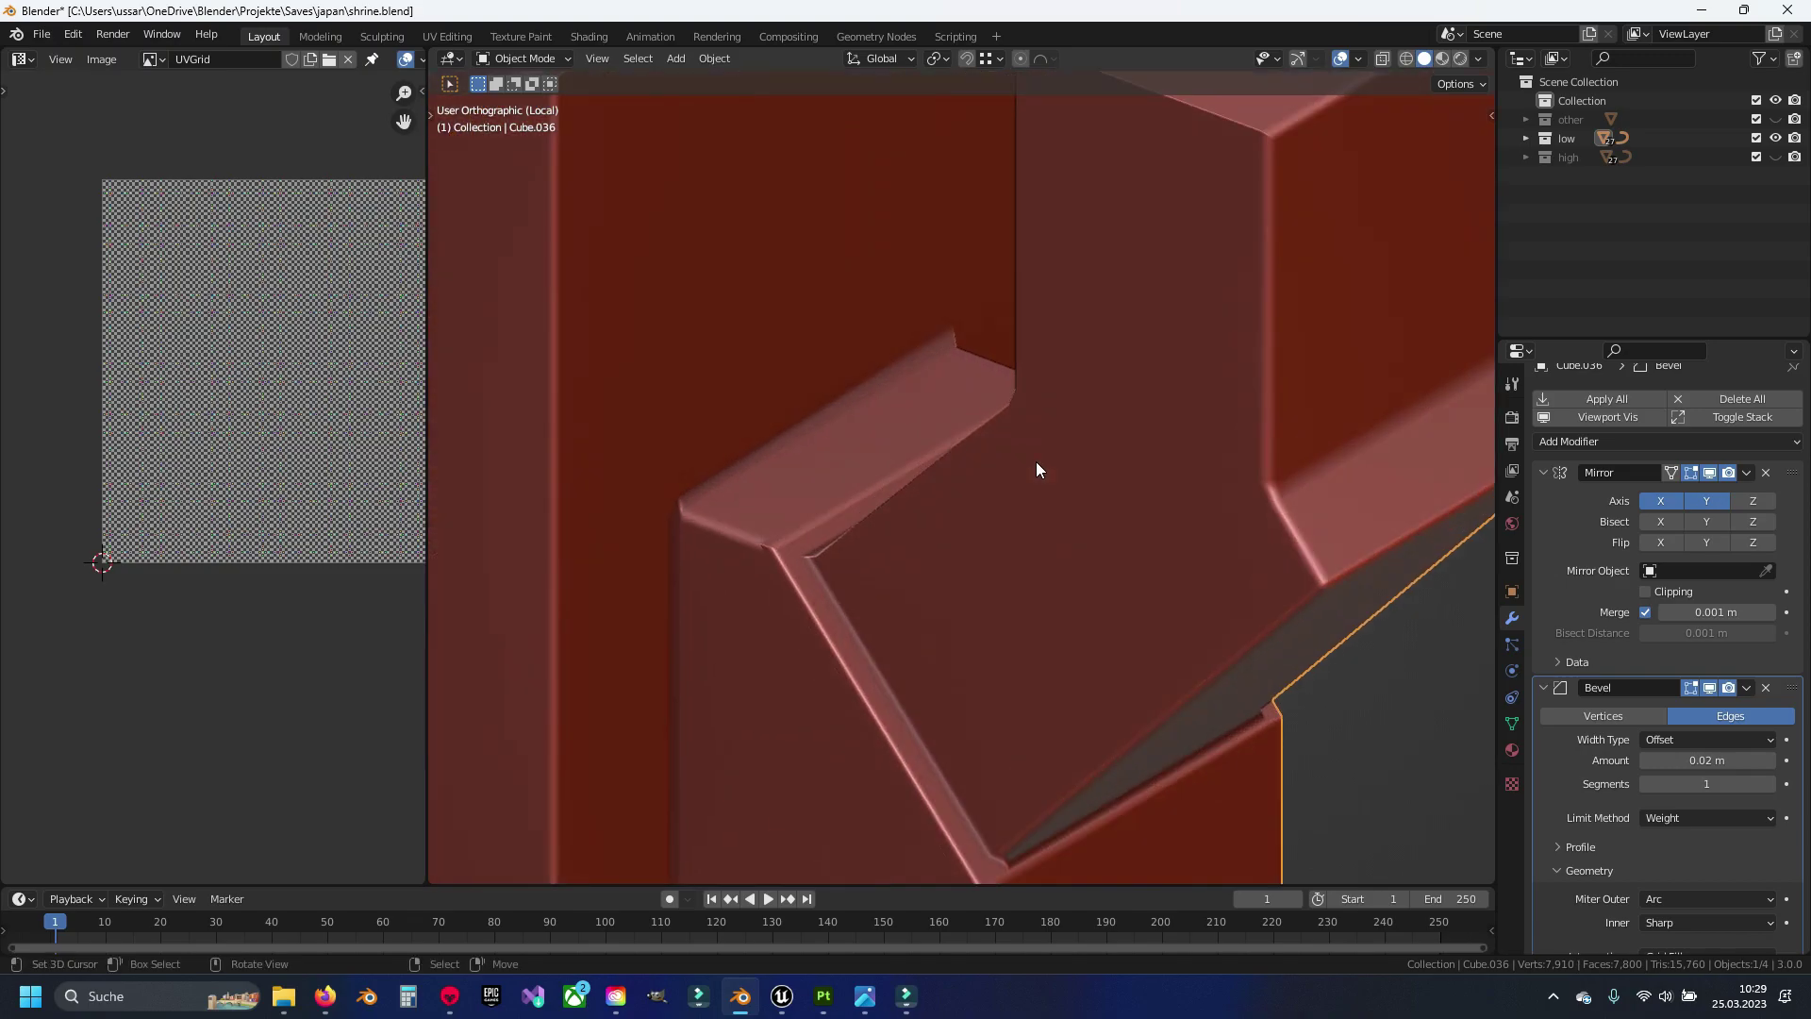
{"action": "scroll", "coordinate": [1038, 461], "scroll_direction": "down", "scroll_amount": 3}
{"action": "left_click", "coordinate": [1103, 380]}
{"action": "key", "text": "n"}
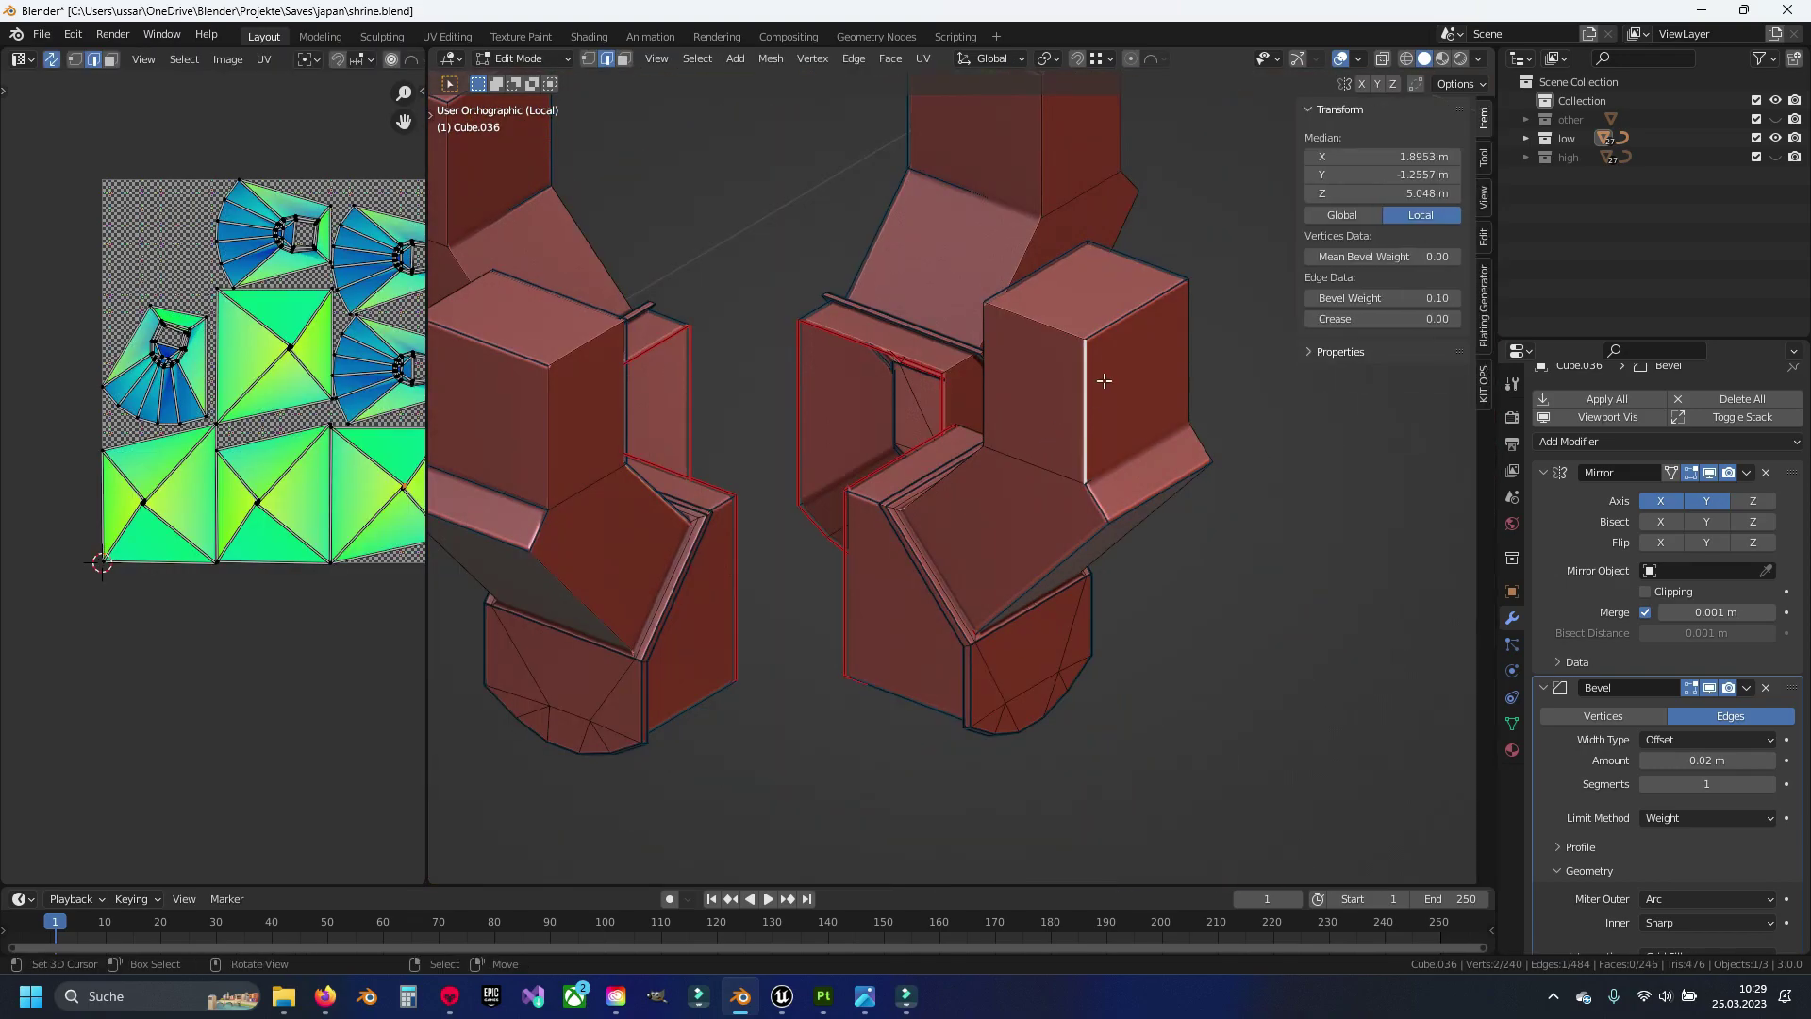
{"action": "scroll", "coordinate": [995, 348], "scroll_direction": "up", "scroll_amount": 2}
{"action": "left_click", "coordinate": [995, 348]}
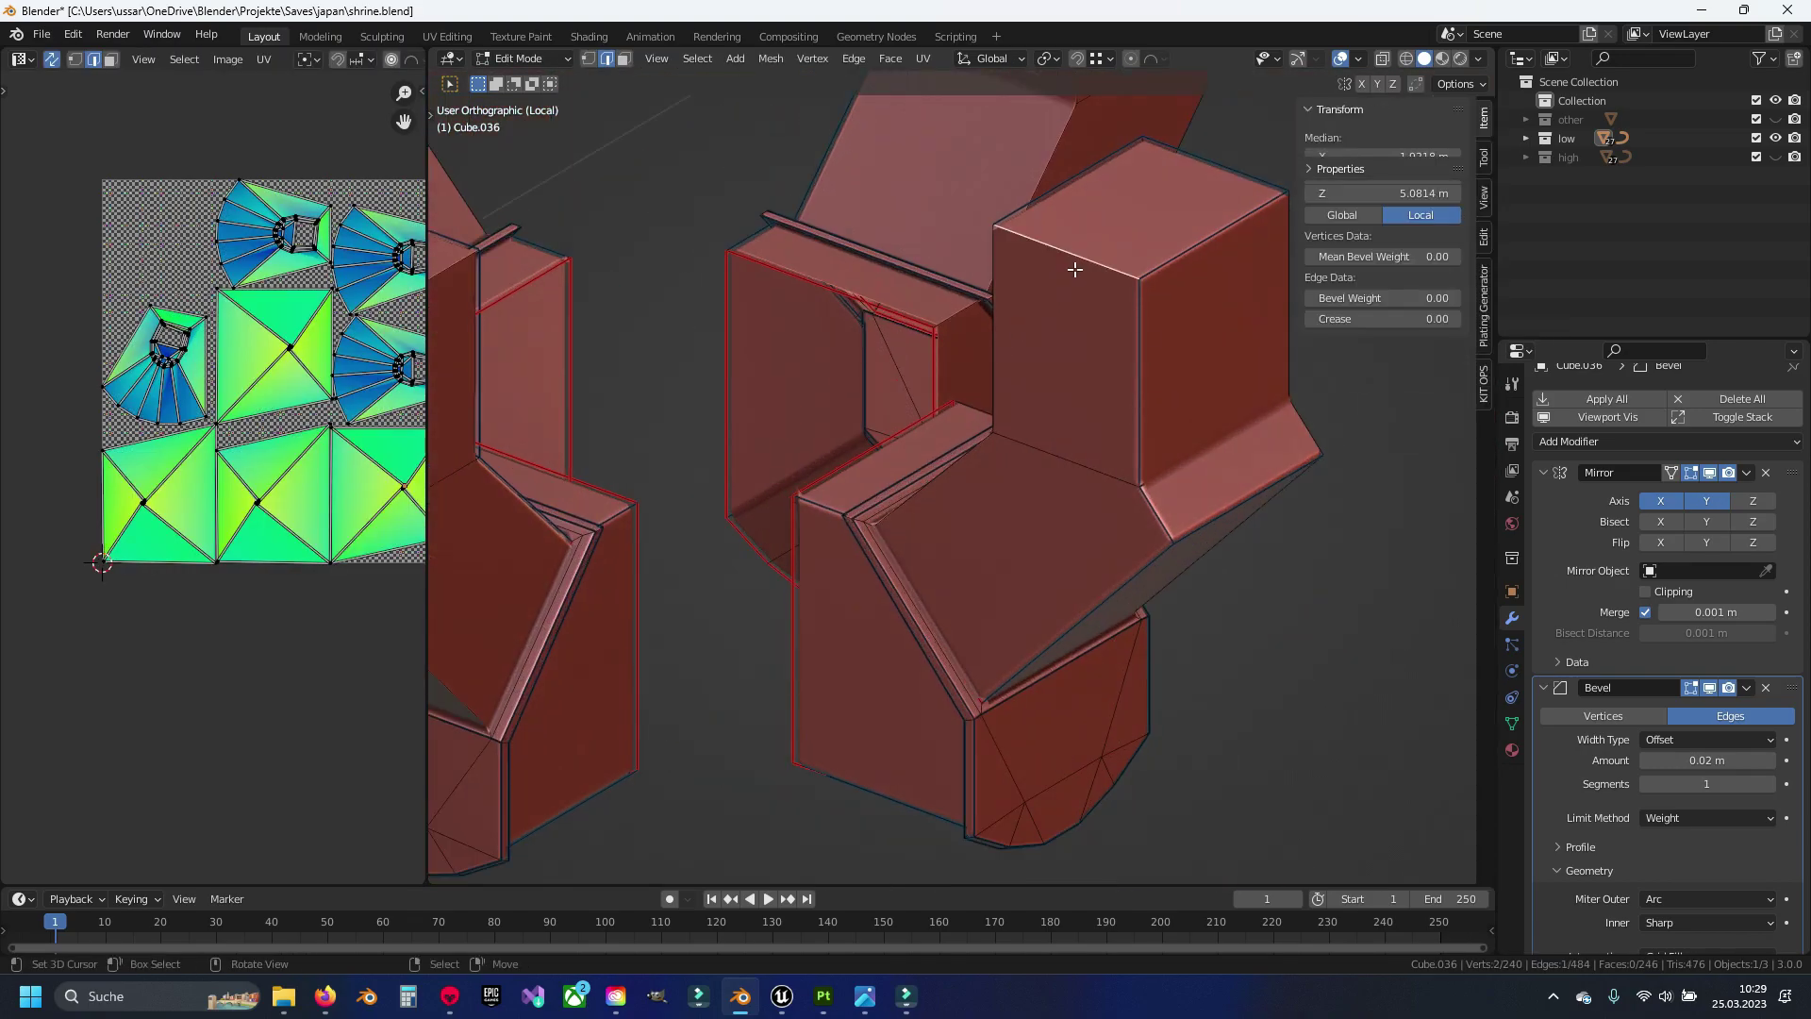
{"action": "middle_click_drag", "start_coordinate": [1010, 356], "coordinate": [1157, 415]}
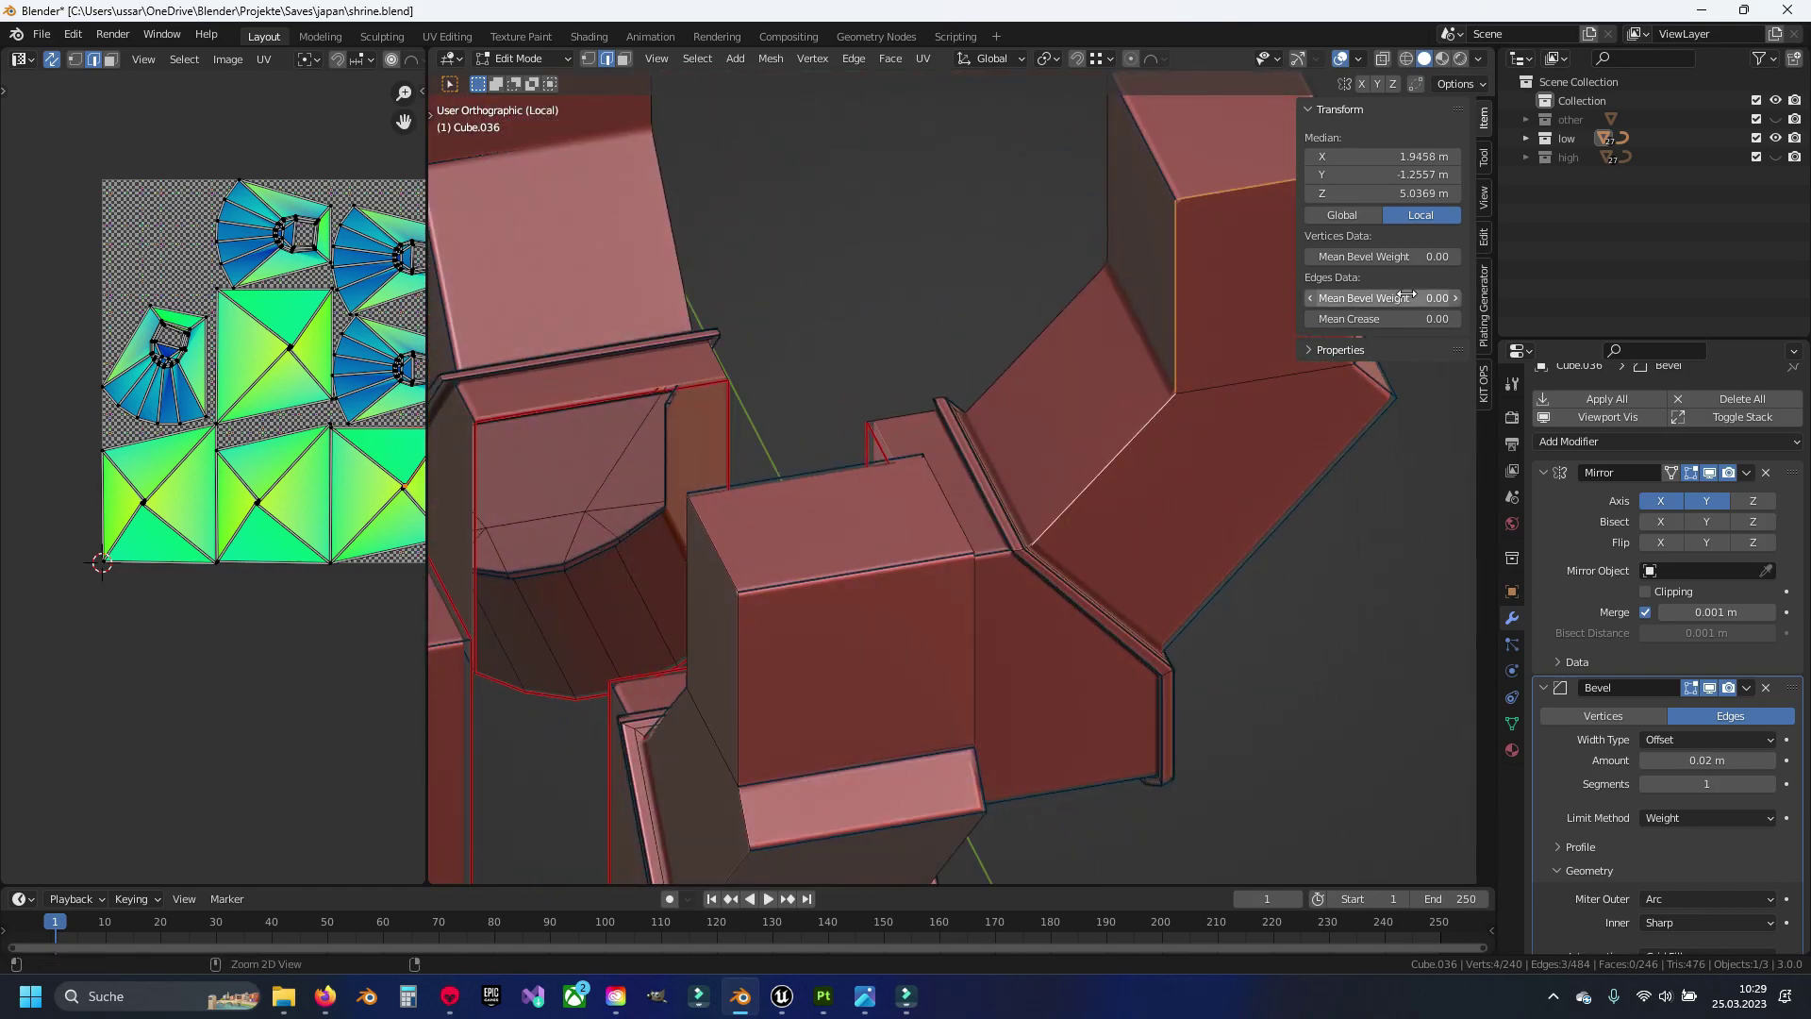
{"action": "mouse_move", "coordinate": [1178, 326]}
{"action": "middle_mouse_down"}
{"action": "mouse_move", "coordinate": [1063, 351]}
{"action": "mouse_move", "coordinate": [948, 446]}
{"action": "middle_mouse_up"}
{"action": "key", "text": "alt+a"}
Select the vertical and diagonal edges around both arms
{"action": "left_click", "coordinate": [948, 446], "text": "alt"}
{"action": "middle_click_drag", "start_coordinate": [1226, 396], "coordinate": [726, 413]}
{"action": "left_click", "coordinate": [726, 412], "text": "shift"}
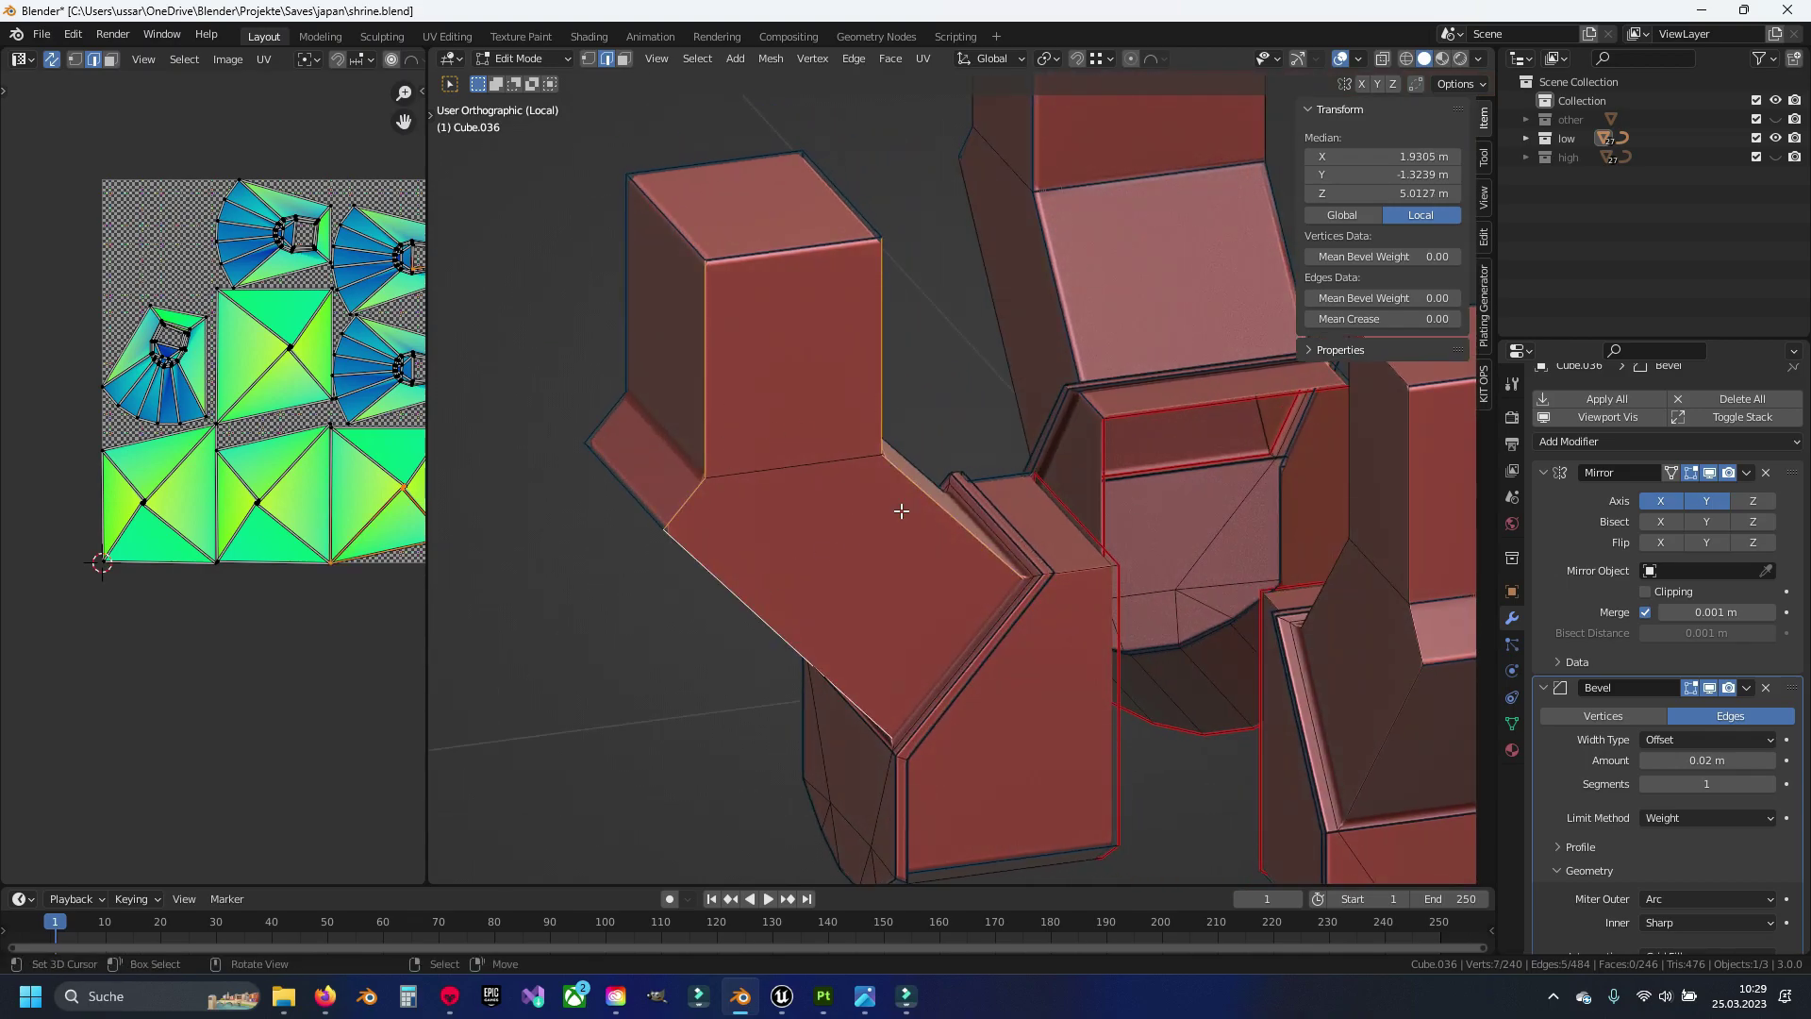
{"action": "mouse_move", "coordinate": [901, 510]}
{"action": "middle_mouse_down"}
{"action": "mouse_move", "coordinate": [805, 525]}
{"action": "mouse_move", "coordinate": [910, 485]}
{"action": "mouse_move", "coordinate": [882, 518]}
{"action": "mouse_move", "coordinate": [967, 530]}
{"action": "mouse_move", "coordinate": [1035, 403]}
{"action": "middle_mouse_up"}
{"action": "left_click", "coordinate": [1035, 403], "text": "shift"}
{"action": "left_click", "coordinate": [845, 416], "text": "shift"}
{"action": "mouse_move", "coordinate": [845, 416]}
{"action": "middle_mouse_down"}
{"action": "mouse_move", "coordinate": [957, 449]}
{"action": "mouse_move", "coordinate": [809, 420]}
{"action": "mouse_move", "coordinate": [1010, 409]}
{"action": "mouse_move", "coordinate": [896, 484]}
{"action": "mouse_move", "coordinate": [1012, 458]}
{"action": "middle_mouse_up"}
{"action": "left_click", "coordinate": [1010, 409], "text": "shift"}
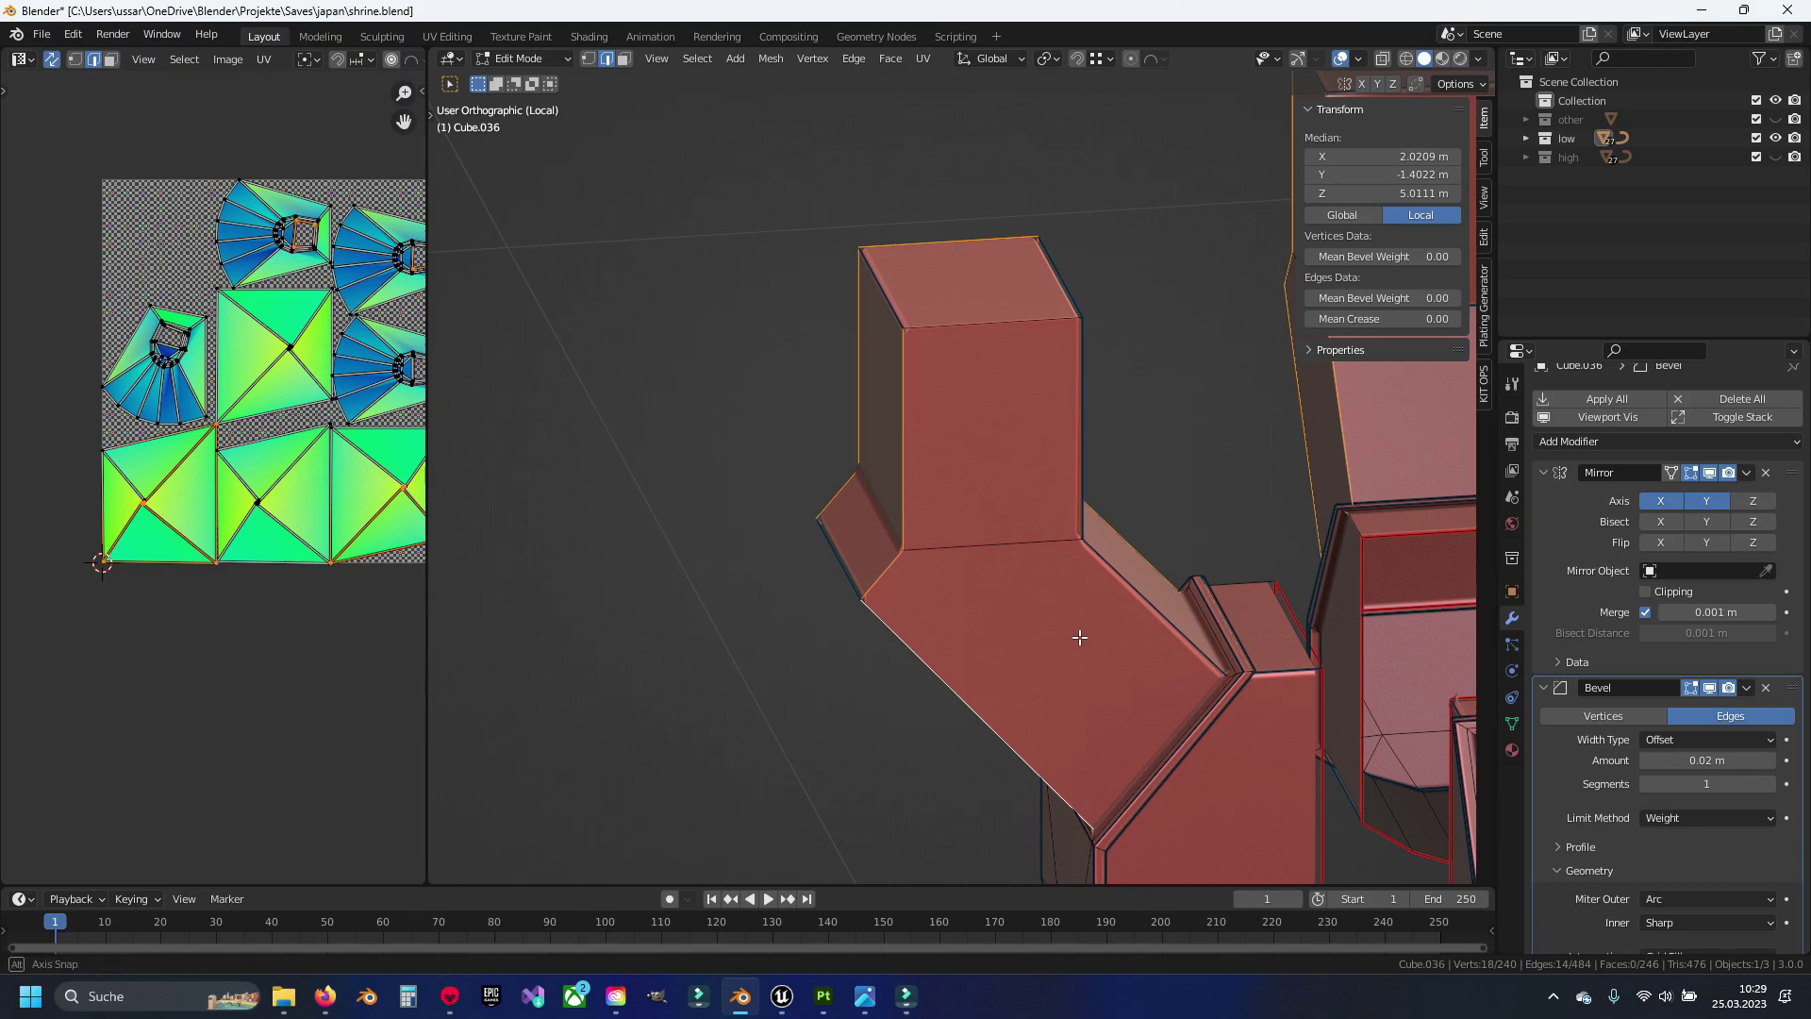
{"action": "mouse_move", "coordinate": [1079, 637]}
{"action": "middle_mouse_down"}
{"action": "mouse_move", "coordinate": [1047, 550]}
{"action": "mouse_move", "coordinate": [950, 622]}
{"action": "mouse_move", "coordinate": [919, 538]}
{"action": "middle_mouse_up"}
{"action": "key", "text": "alt+a"}
Give the arm edges a bevel weight of 0.10
{"action": "left_click", "coordinate": [877, 185]}
{"action": "left_click_drag", "start_coordinate": [1396, 295], "coordinate": [1415, 295]}
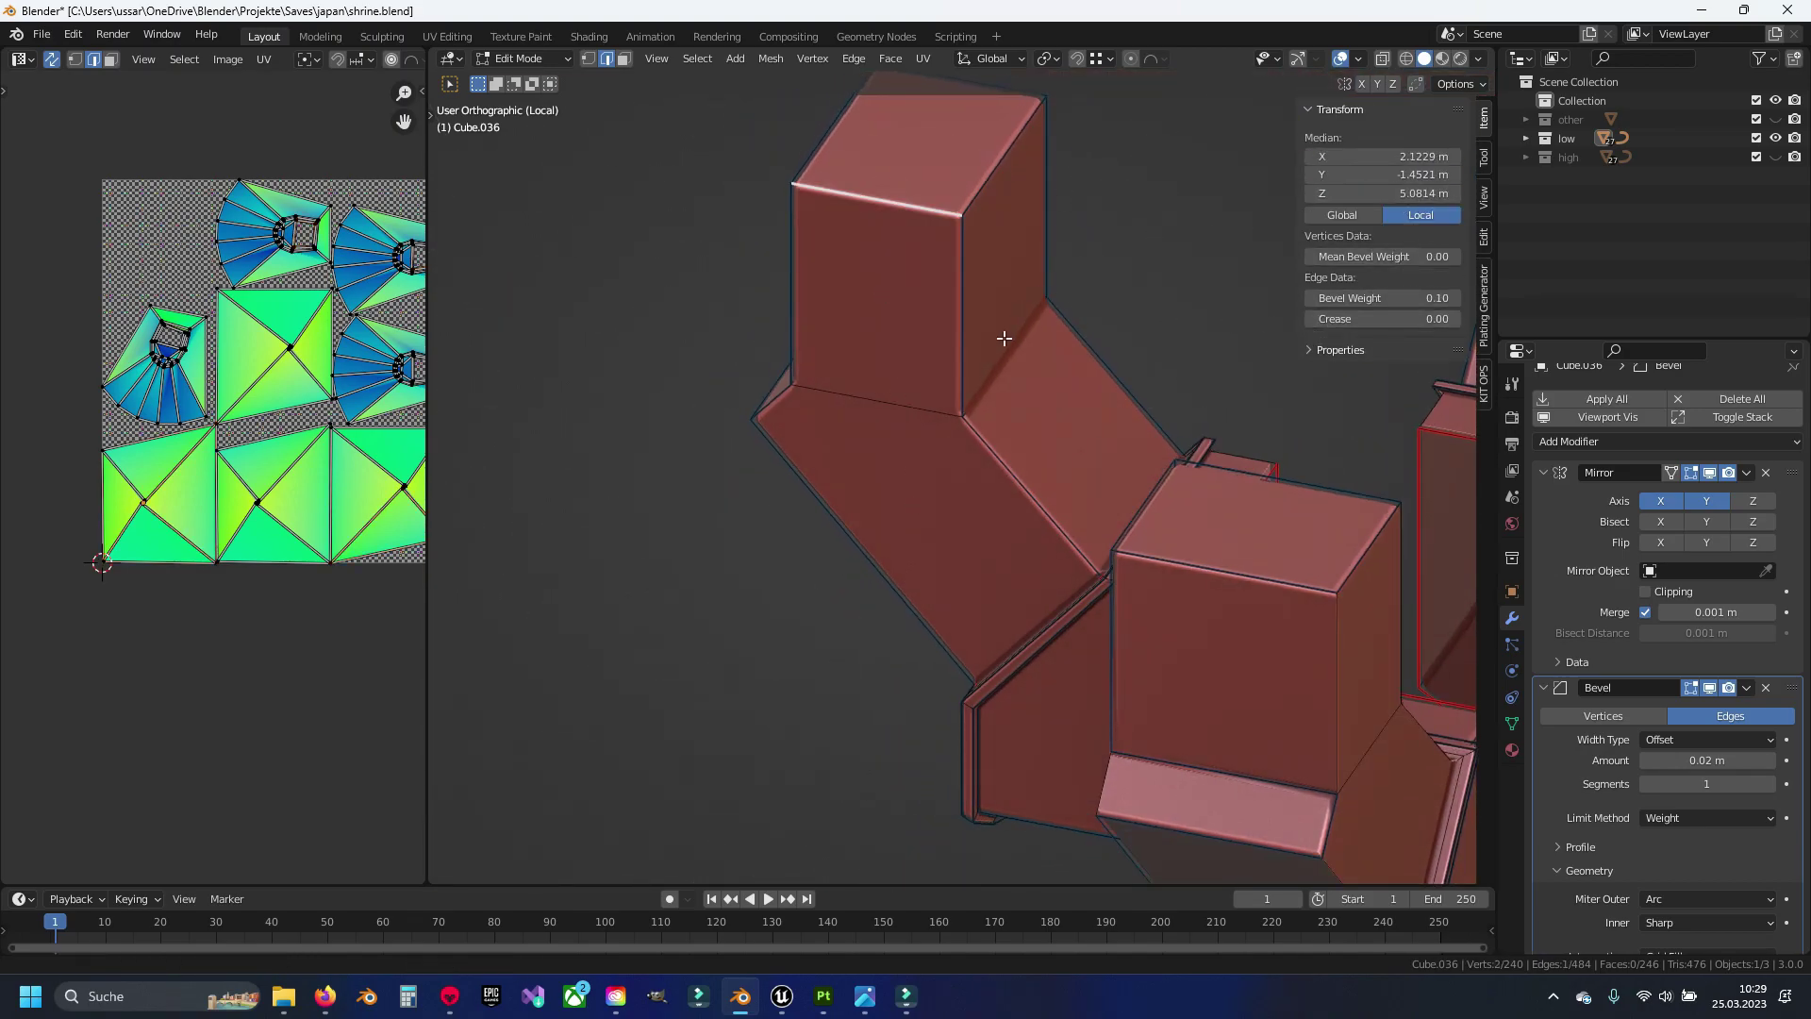
{"action": "mouse_move", "coordinate": [1002, 339]}
{"action": "middle_mouse_down"}
{"action": "mouse_move", "coordinate": [937, 436]}
{"action": "mouse_move", "coordinate": [930, 566]}
{"action": "mouse_move", "coordinate": [890, 378]}
{"action": "middle_mouse_up"}
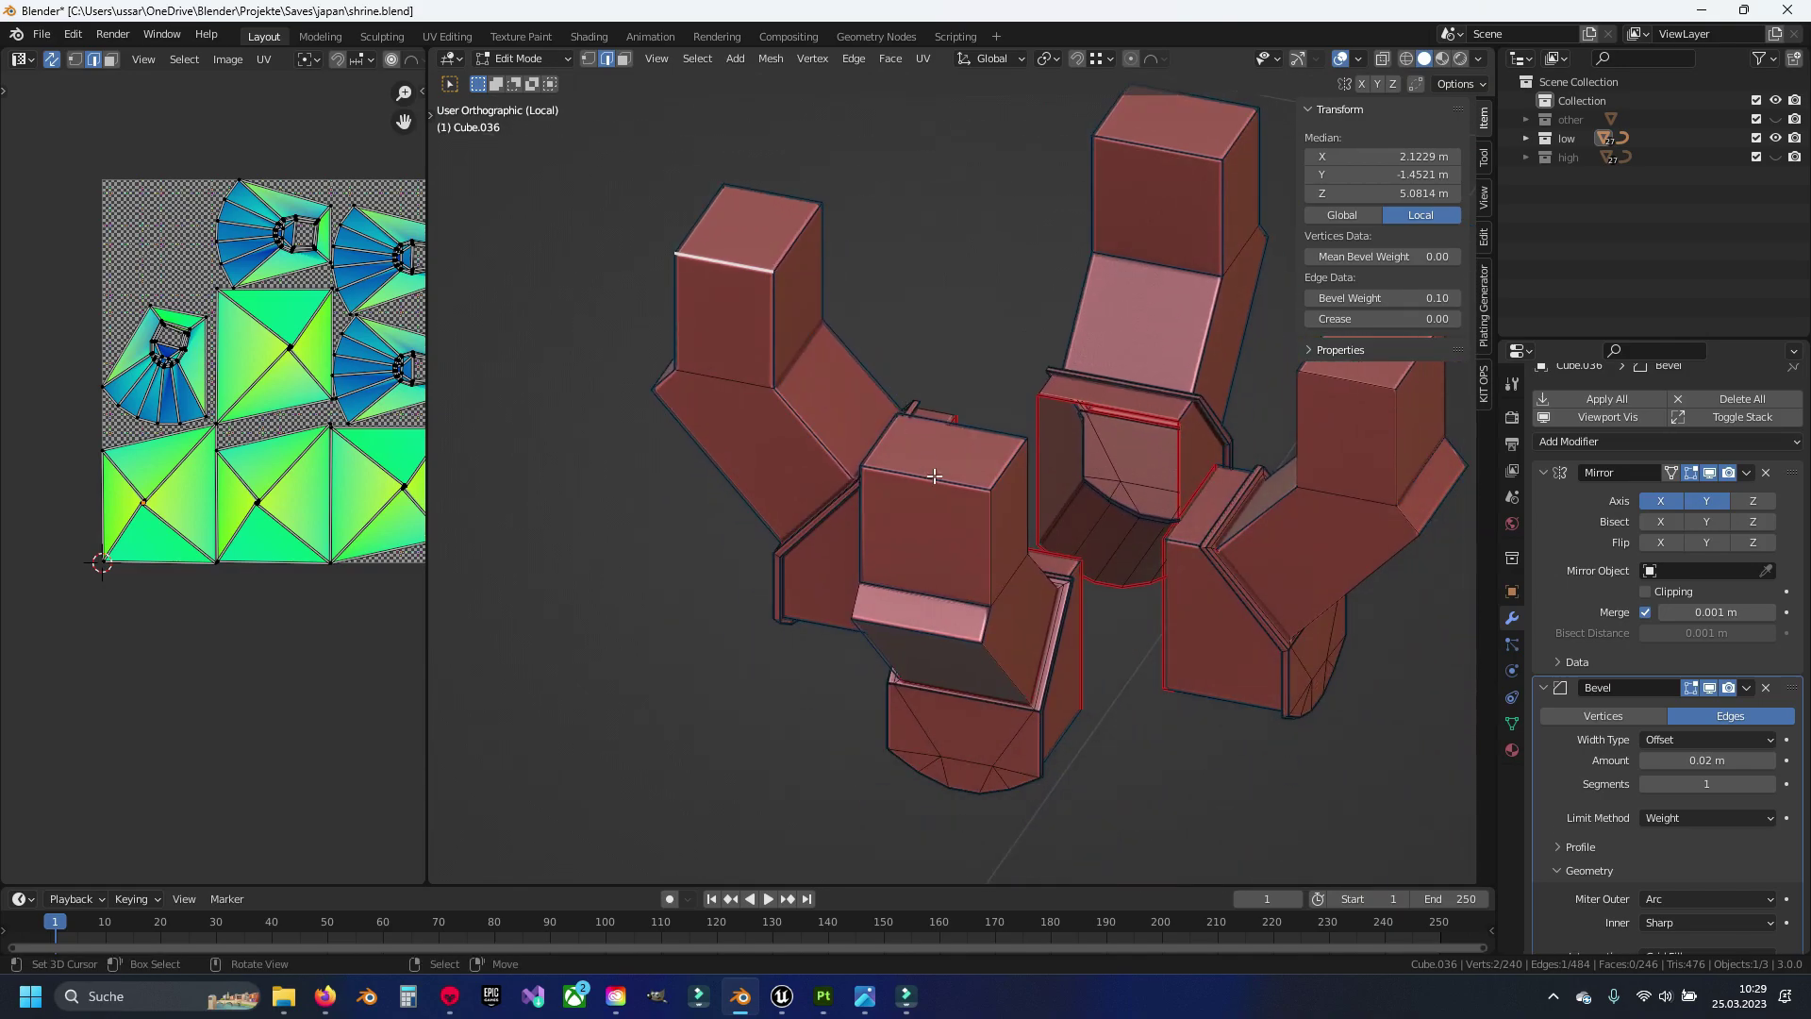
{"action": "middle_click_drag", "start_coordinate": [948, 608], "coordinate": [813, 562]}
{"action": "scroll", "coordinate": [545, 409], "scroll_direction": "up", "scroll_amount": 5}
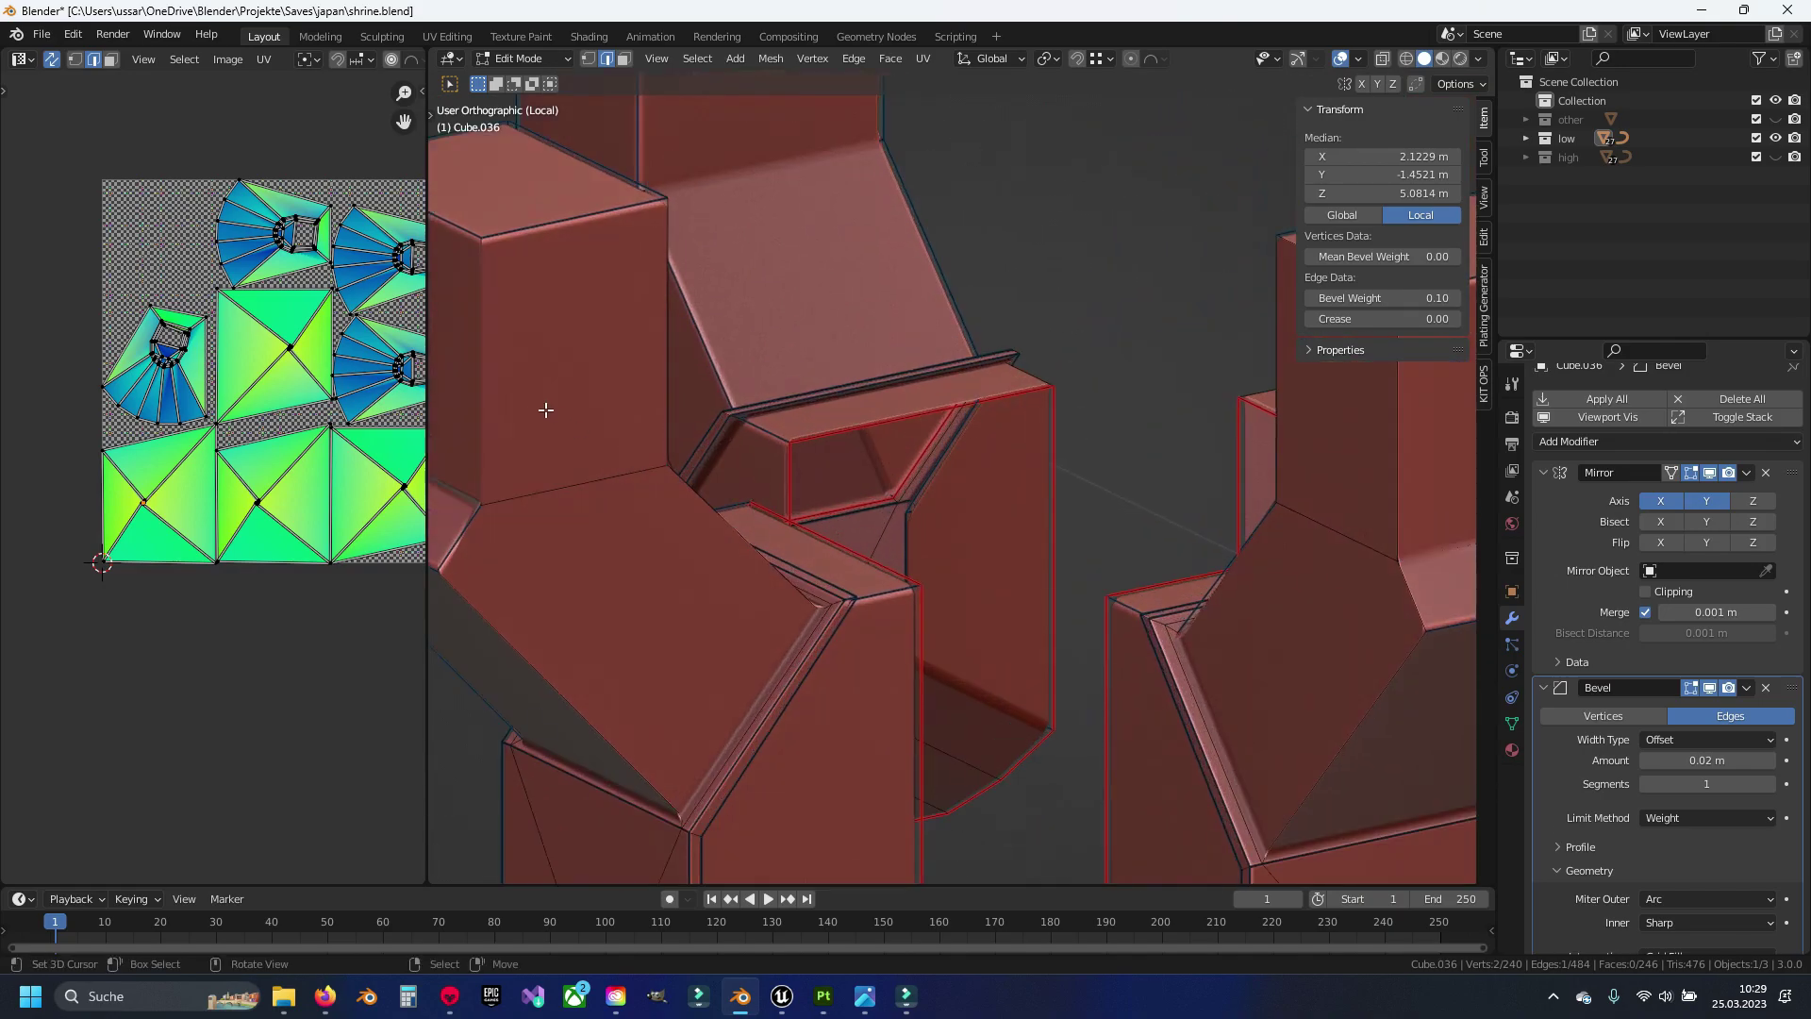
{"action": "middle_click_drag", "start_coordinate": [658, 506], "coordinate": [753, 466], "text": "shift"}
{"action": "left_click", "coordinate": [791, 520], "text": "shift"}
{"action": "left_click", "coordinate": [608, 554], "text": "shift"}
{"action": "mouse_move", "coordinate": [607, 554]}
{"action": "middle_mouse_down"}
{"action": "mouse_move", "coordinate": [760, 537]}
{"action": "mouse_move", "coordinate": [986, 566]}
{"action": "mouse_move", "coordinate": [1038, 433]}
{"action": "mouse_move", "coordinate": [788, 494]}
{"action": "mouse_move", "coordinate": [756, 537]}
{"action": "mouse_move", "coordinate": [707, 538]}
{"action": "mouse_move", "coordinate": [936, 499]}
{"action": "middle_mouse_up"}
{"action": "left_click", "coordinate": [936, 499], "text": "shift"}
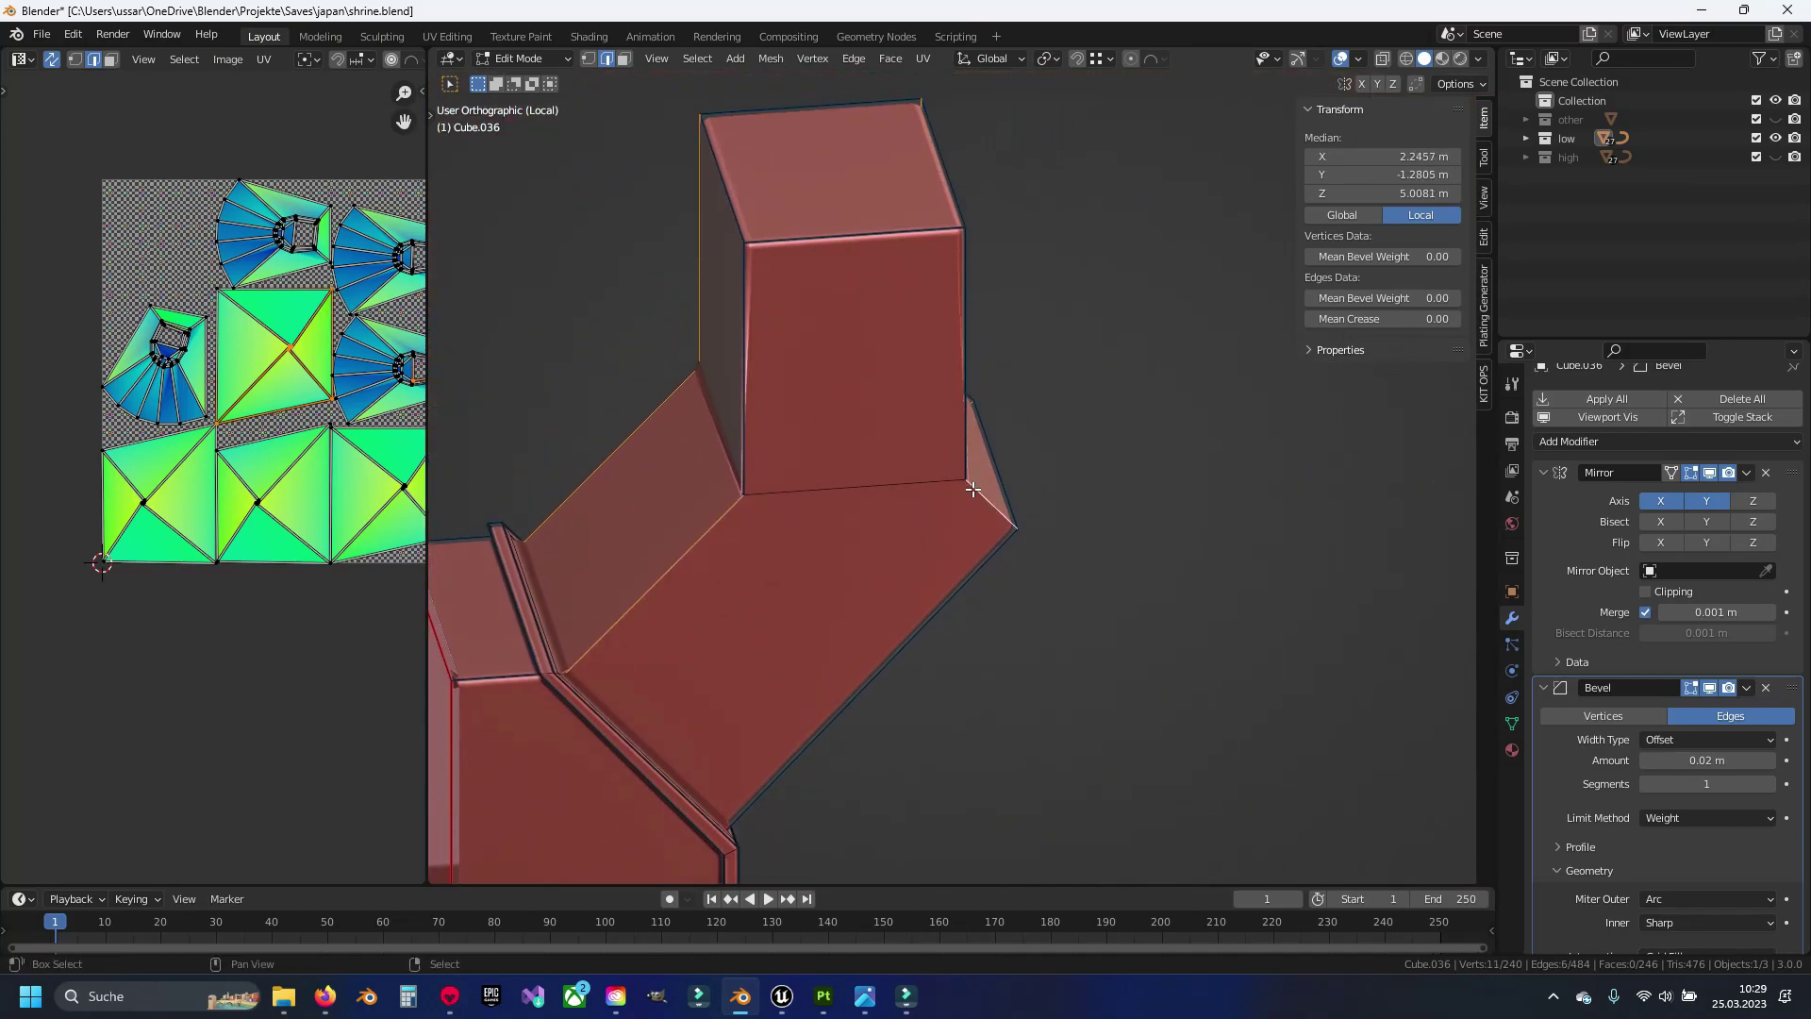
{"action": "key", "text": "alt+a"}
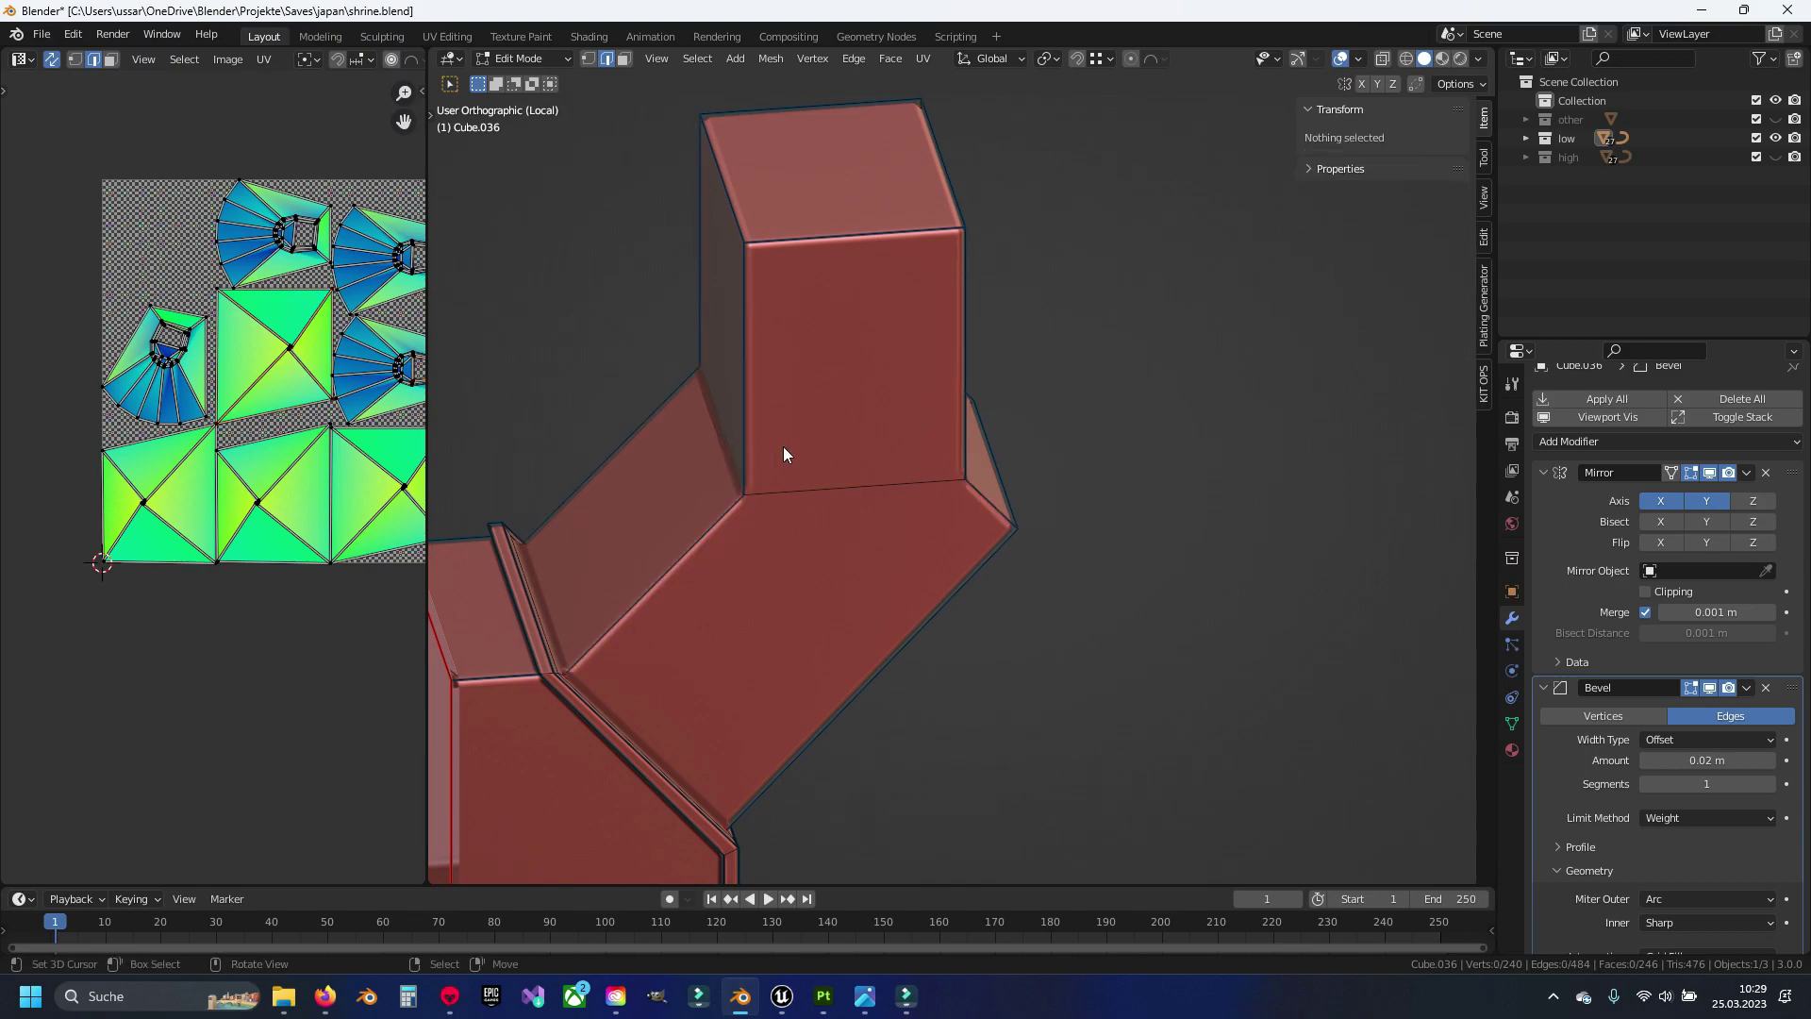
Preview the bevels in Object Mode, adjust a vertical arm edge's bevel weight, and return to editing
{"action": "mouse_move", "coordinate": [781, 453]}
{"action": "middle_mouse_down"}
{"action": "mouse_move", "coordinate": [766, 455]}
{"action": "mouse_move", "coordinate": [881, 485]}
{"action": "mouse_move", "coordinate": [1062, 457]}
{"action": "mouse_move", "coordinate": [788, 477]}
{"action": "mouse_move", "coordinate": [986, 492]}
{"action": "mouse_move", "coordinate": [586, 400]}
{"action": "mouse_move", "coordinate": [881, 578]}
{"action": "mouse_move", "coordinate": [1043, 592]}
{"action": "mouse_move", "coordinate": [1076, 639]}
{"action": "middle_mouse_up"}
{"action": "key", "text": "Tab"}
{"action": "key", "text": "Tab"}
{"action": "left_click", "coordinate": [1110, 679]}
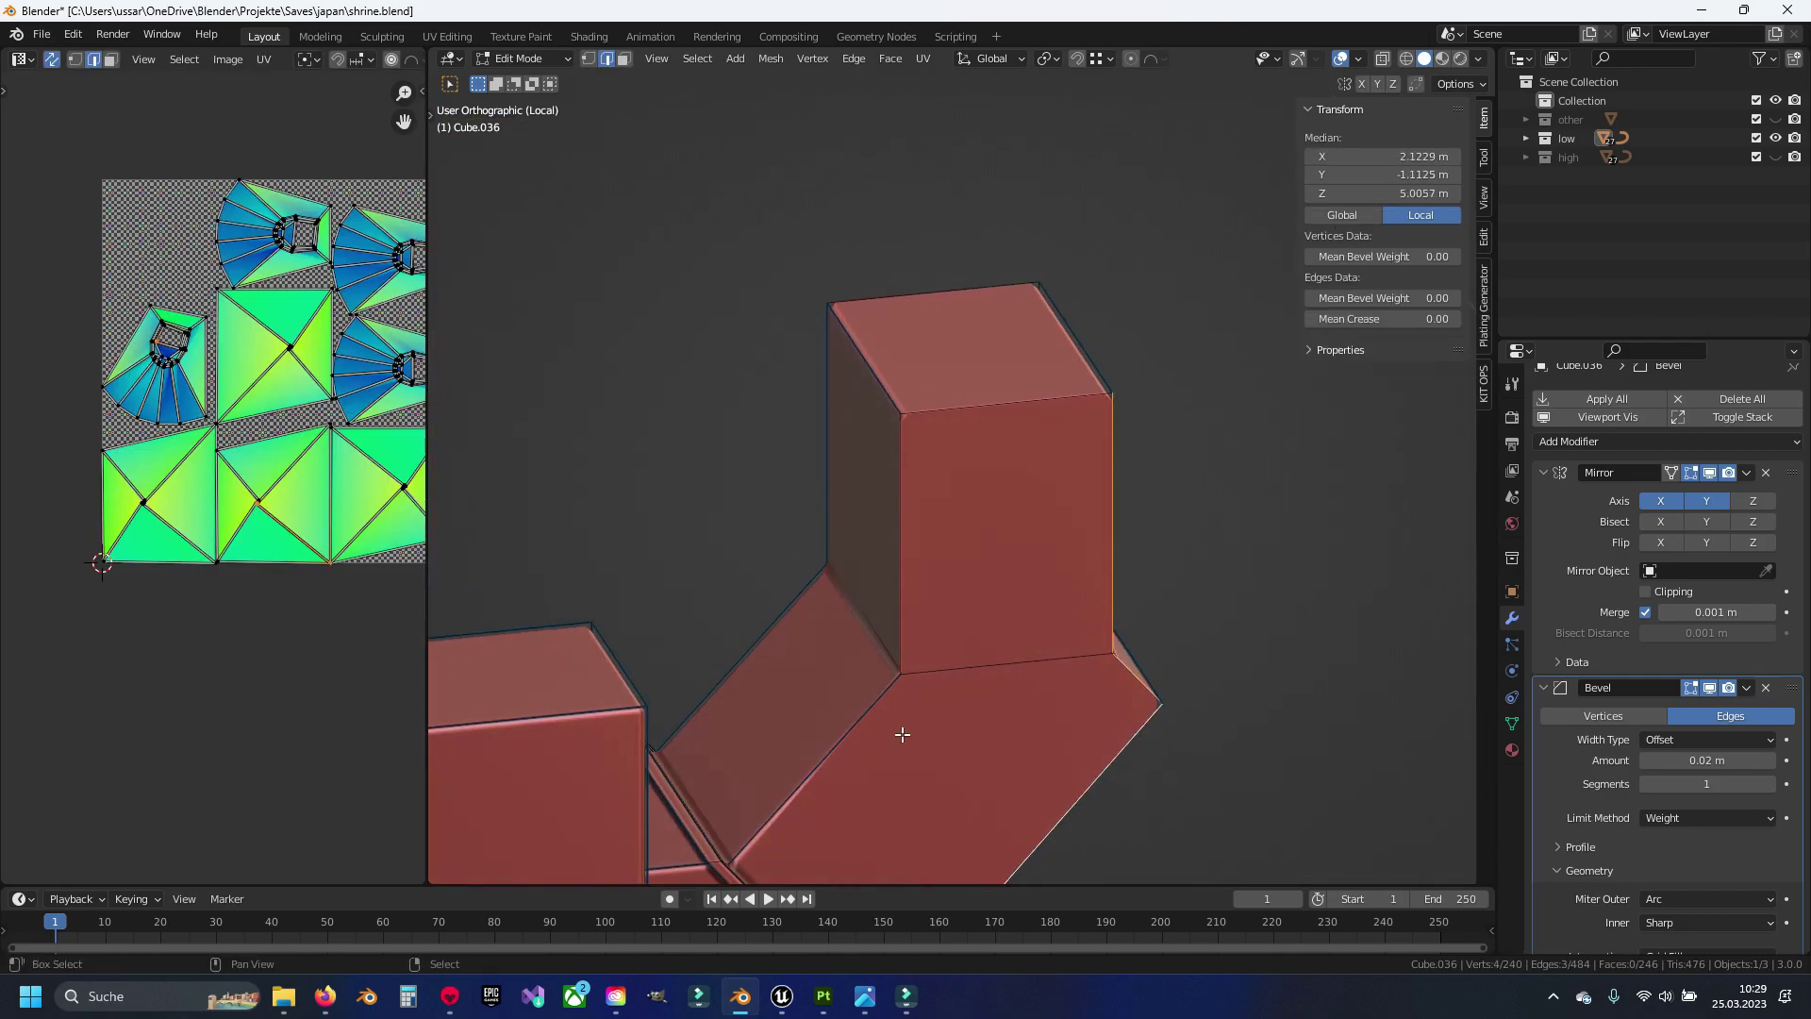
{"action": "mouse_move", "coordinate": [927, 481]}
{"action": "middle_mouse_down"}
{"action": "mouse_move", "coordinate": [874, 616]}
{"action": "mouse_move", "coordinate": [861, 573]}
{"action": "middle_mouse_up"}
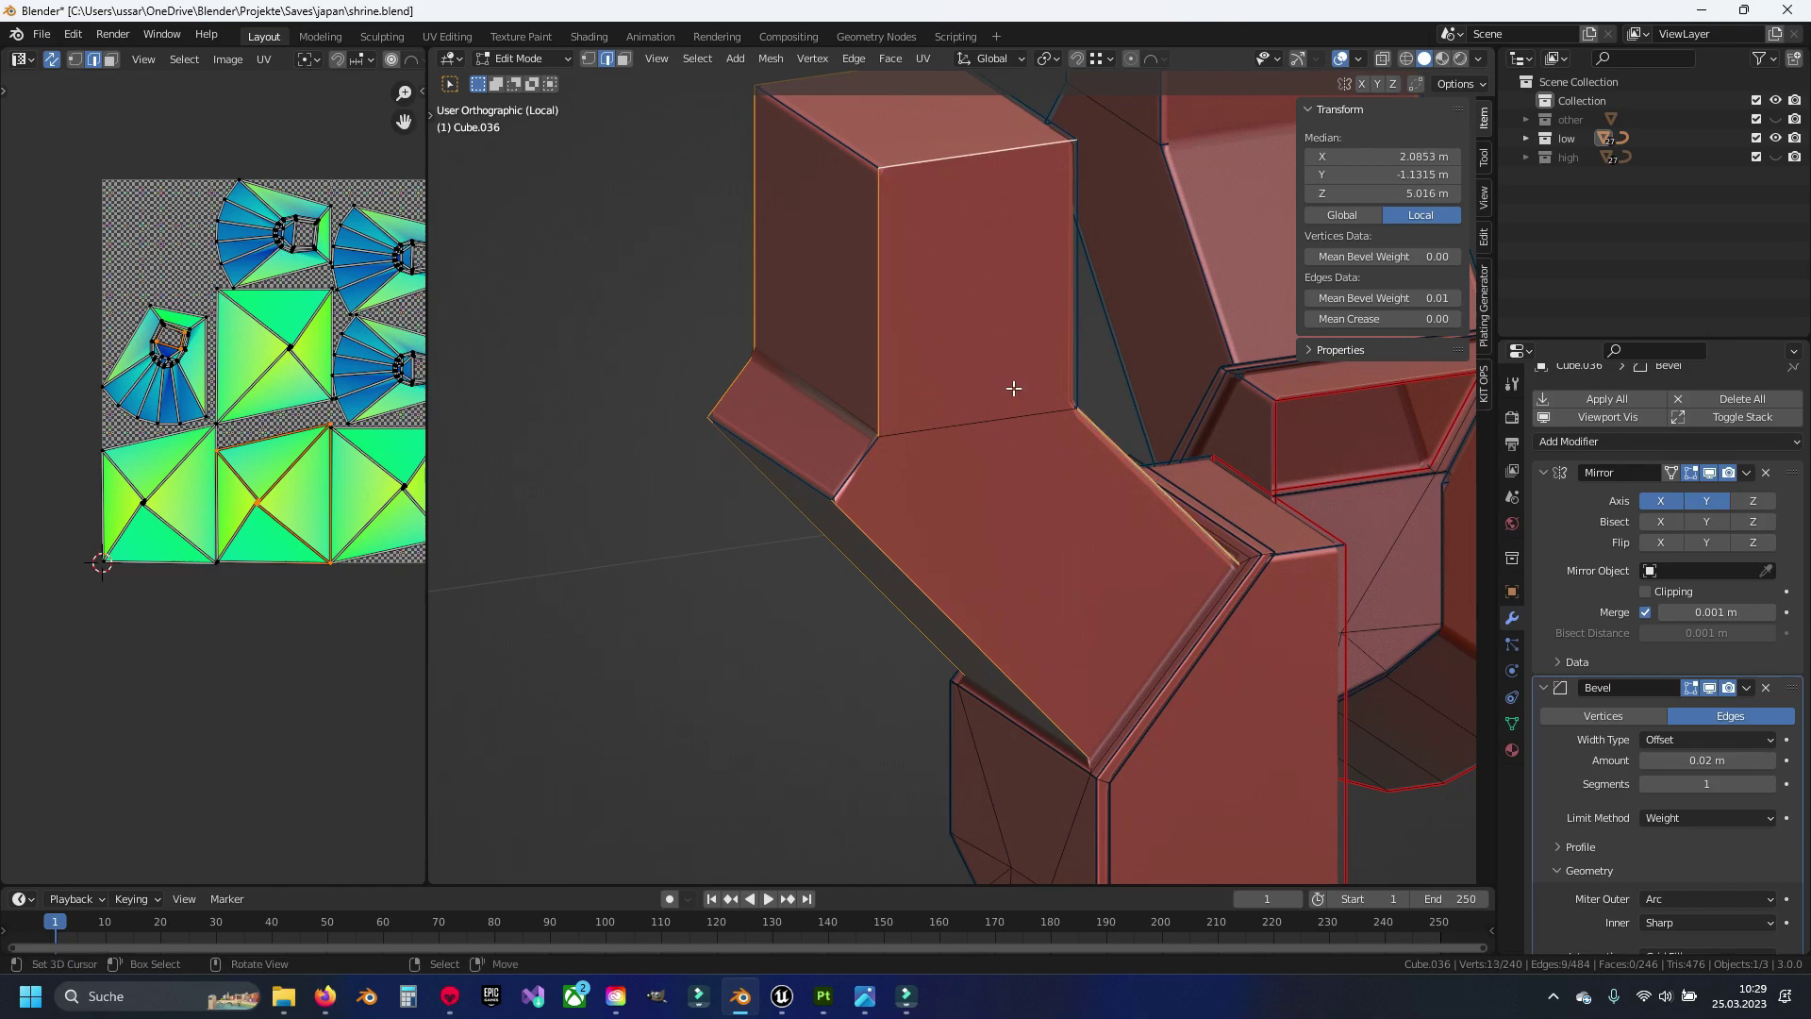
{"action": "key", "text": "ctrl+e"}
{"action": "left_click", "coordinate": [962, 478]}
{"action": "key", "text": "Tab"}
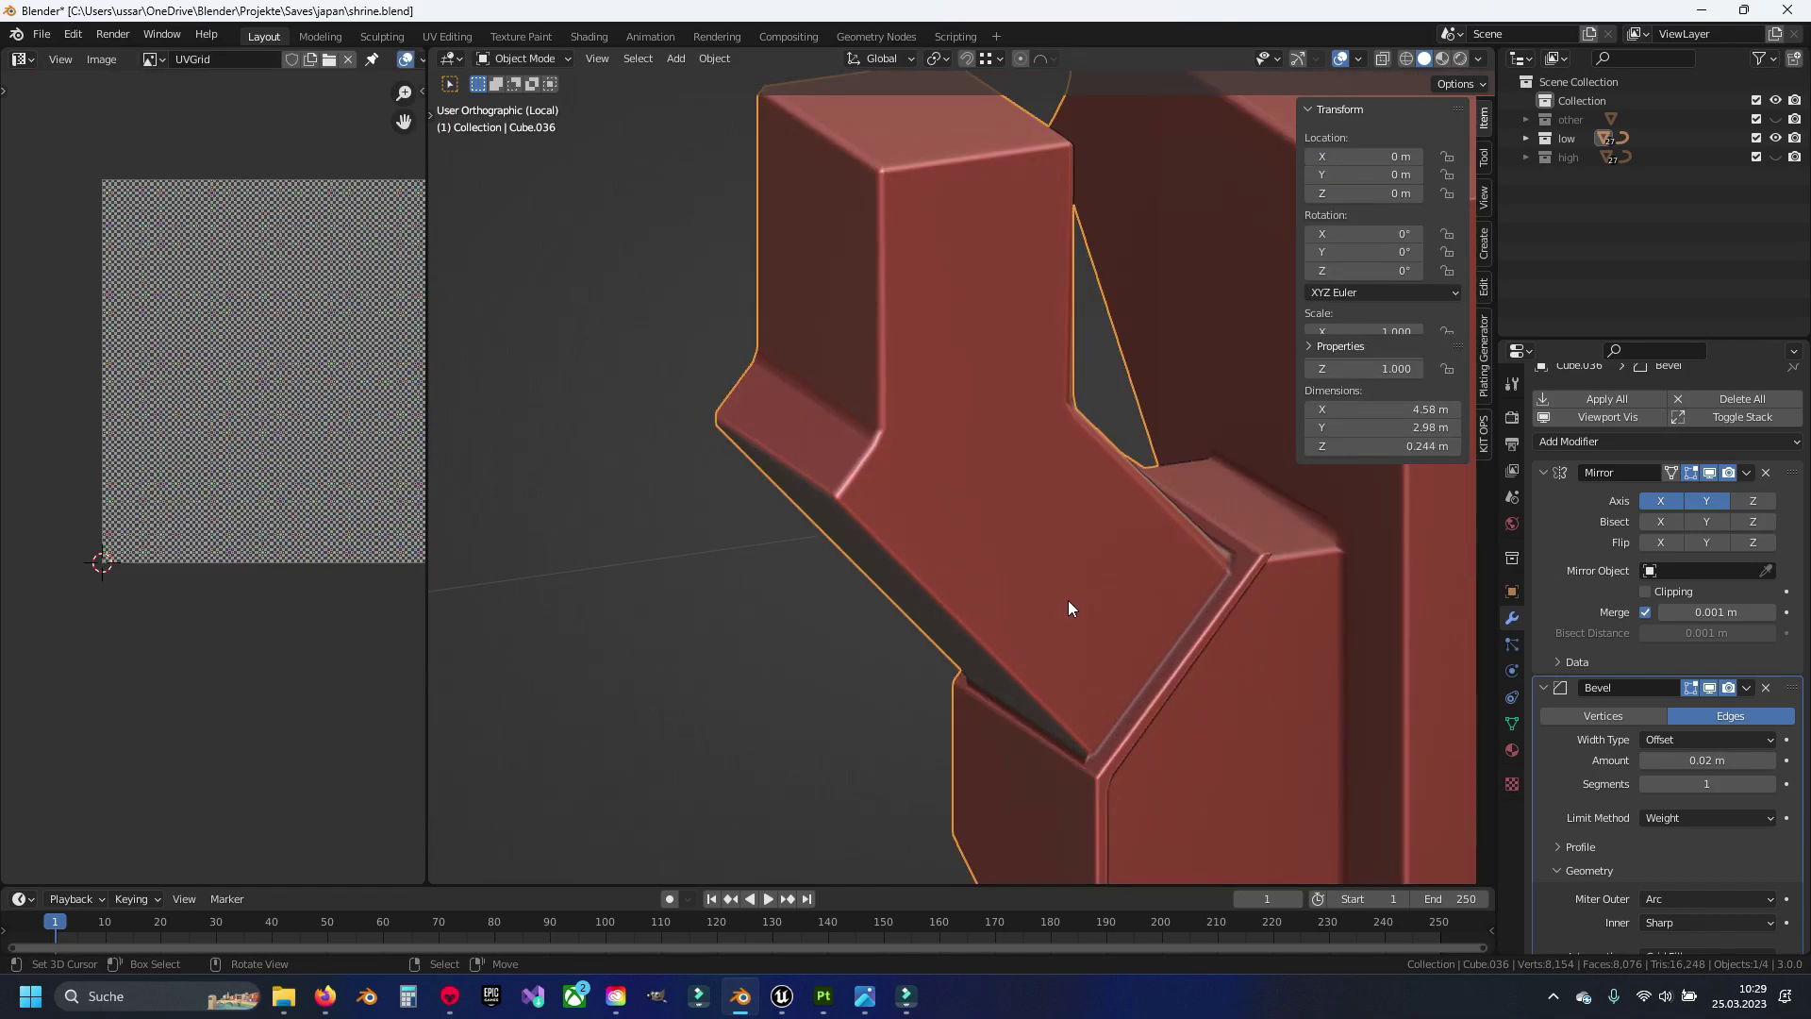
{"action": "mouse_move", "coordinate": [1069, 601]}
{"action": "middle_mouse_down"}
{"action": "mouse_move", "coordinate": [1006, 645]}
{"action": "mouse_move", "coordinate": [1069, 447]}
{"action": "mouse_move", "coordinate": [756, 592]}
{"action": "mouse_move", "coordinate": [658, 517]}
{"action": "mouse_move", "coordinate": [566, 562]}
{"action": "mouse_move", "coordinate": [877, 554]}
{"action": "middle_mouse_up"}
{"action": "key", "text": "Tab"}
{"action": "scroll", "coordinate": [566, 562], "scroll_direction": "down", "scroll_amount": 5}
{"action": "scroll", "coordinate": [991, 495], "scroll_direction": "up", "scroll_amount": 5}
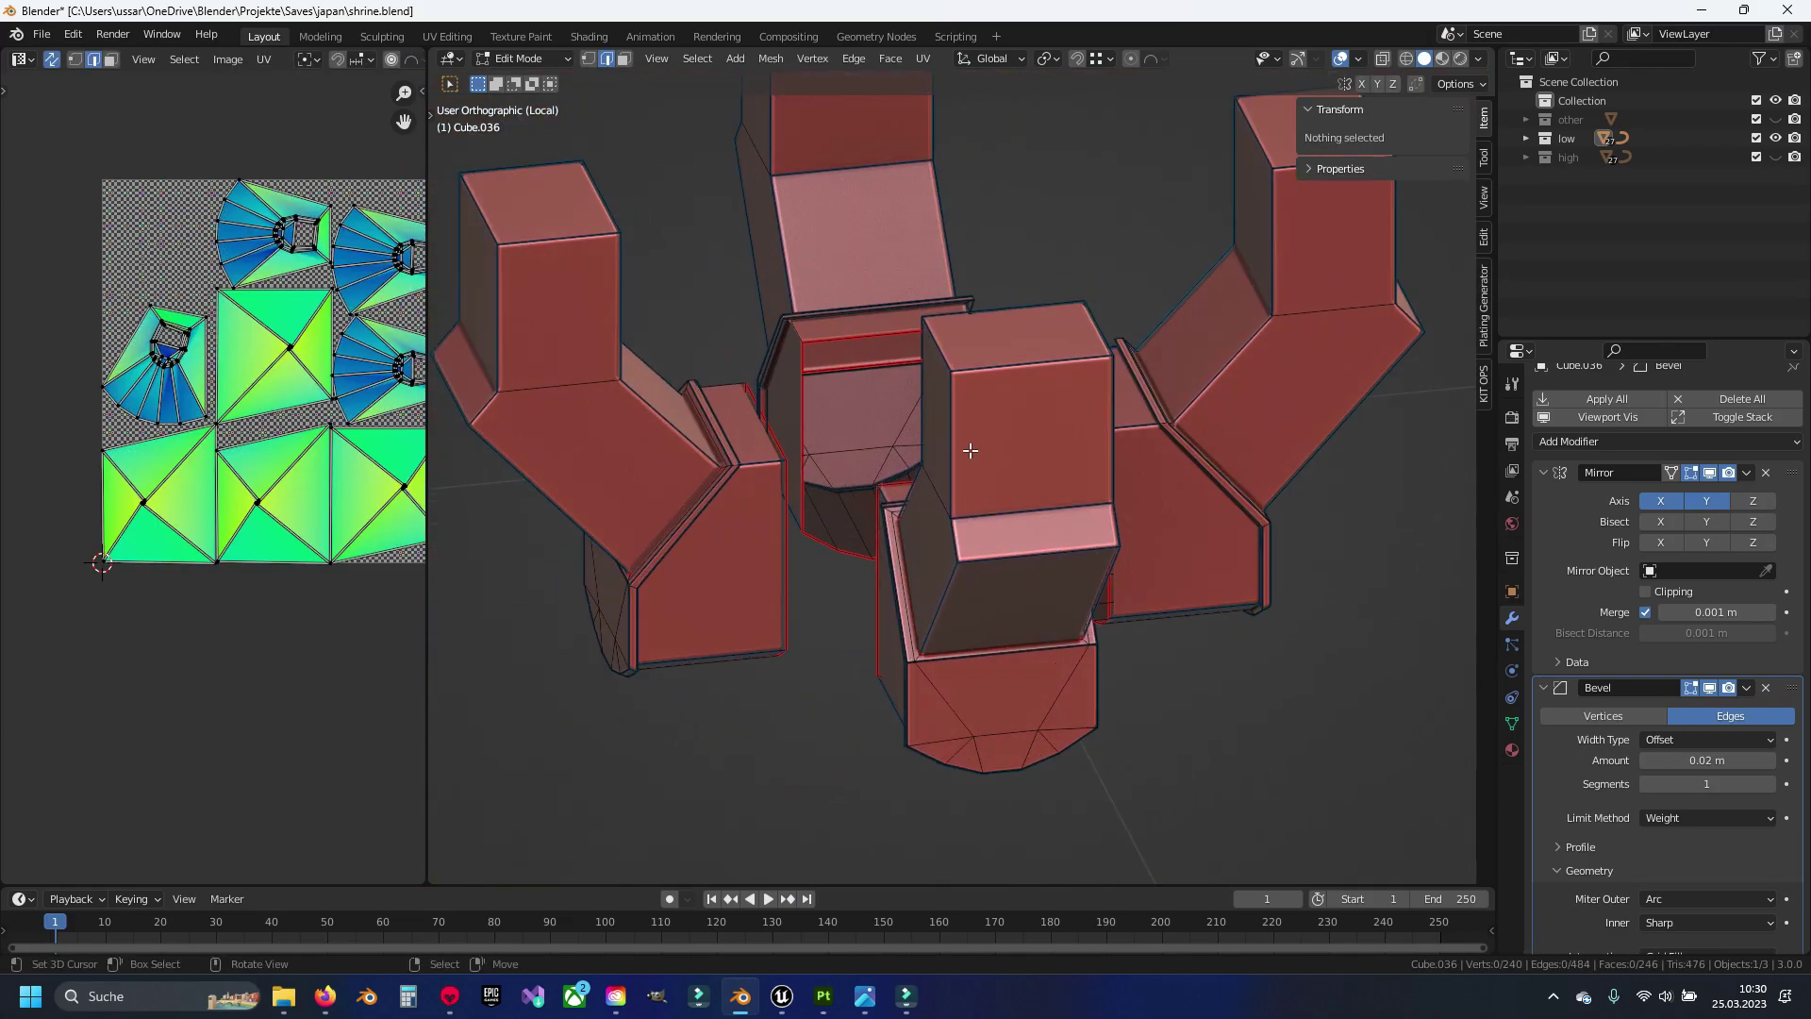
Save shrine.blend and start selecting seam edges at the box junction, hiding the sidebar
{"action": "key", "text": "ctrl+s"}
{"action": "middle_click_drag", "start_coordinate": [1105, 507], "coordinate": [862, 493], "text": "shift"}
{"action": "scroll", "coordinate": [862, 494], "scroll_direction": "up", "scroll_amount": 2}
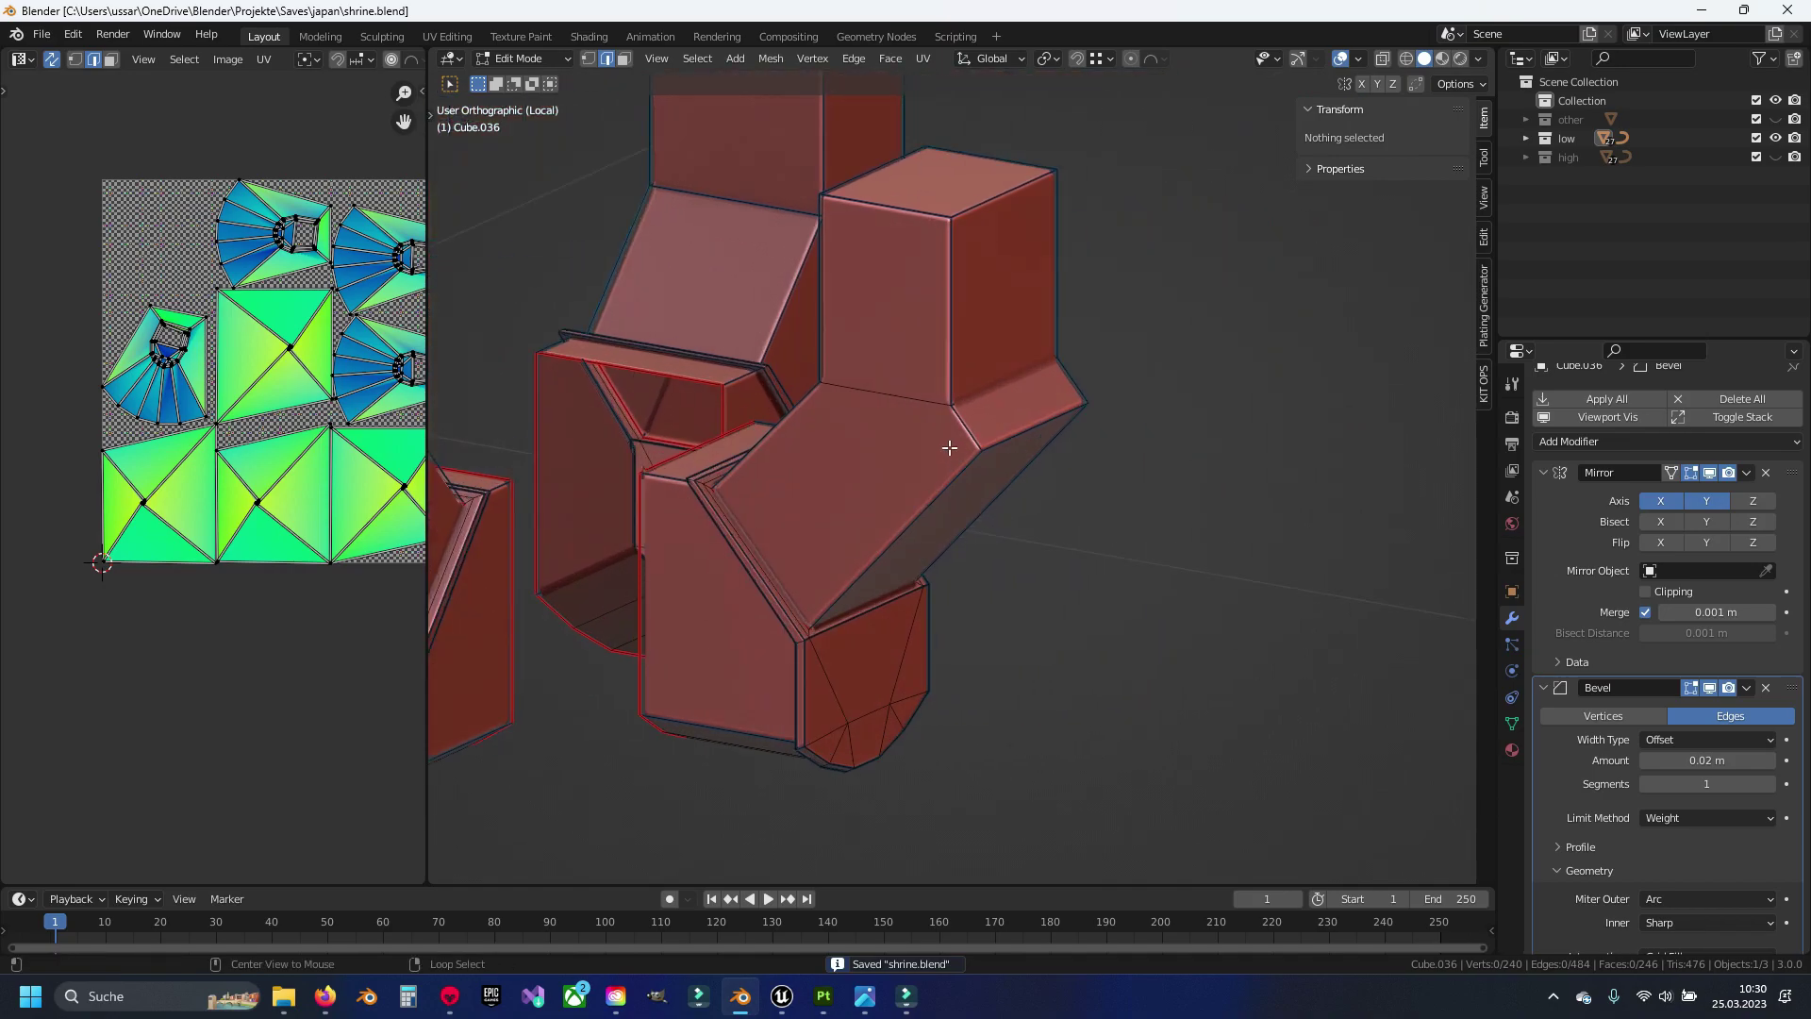
{"action": "left_click", "coordinate": [954, 396], "text": "alt"}
{"action": "key", "text": "n"}
{"action": "left_click", "coordinate": [829, 331], "text": "alt+shift"}
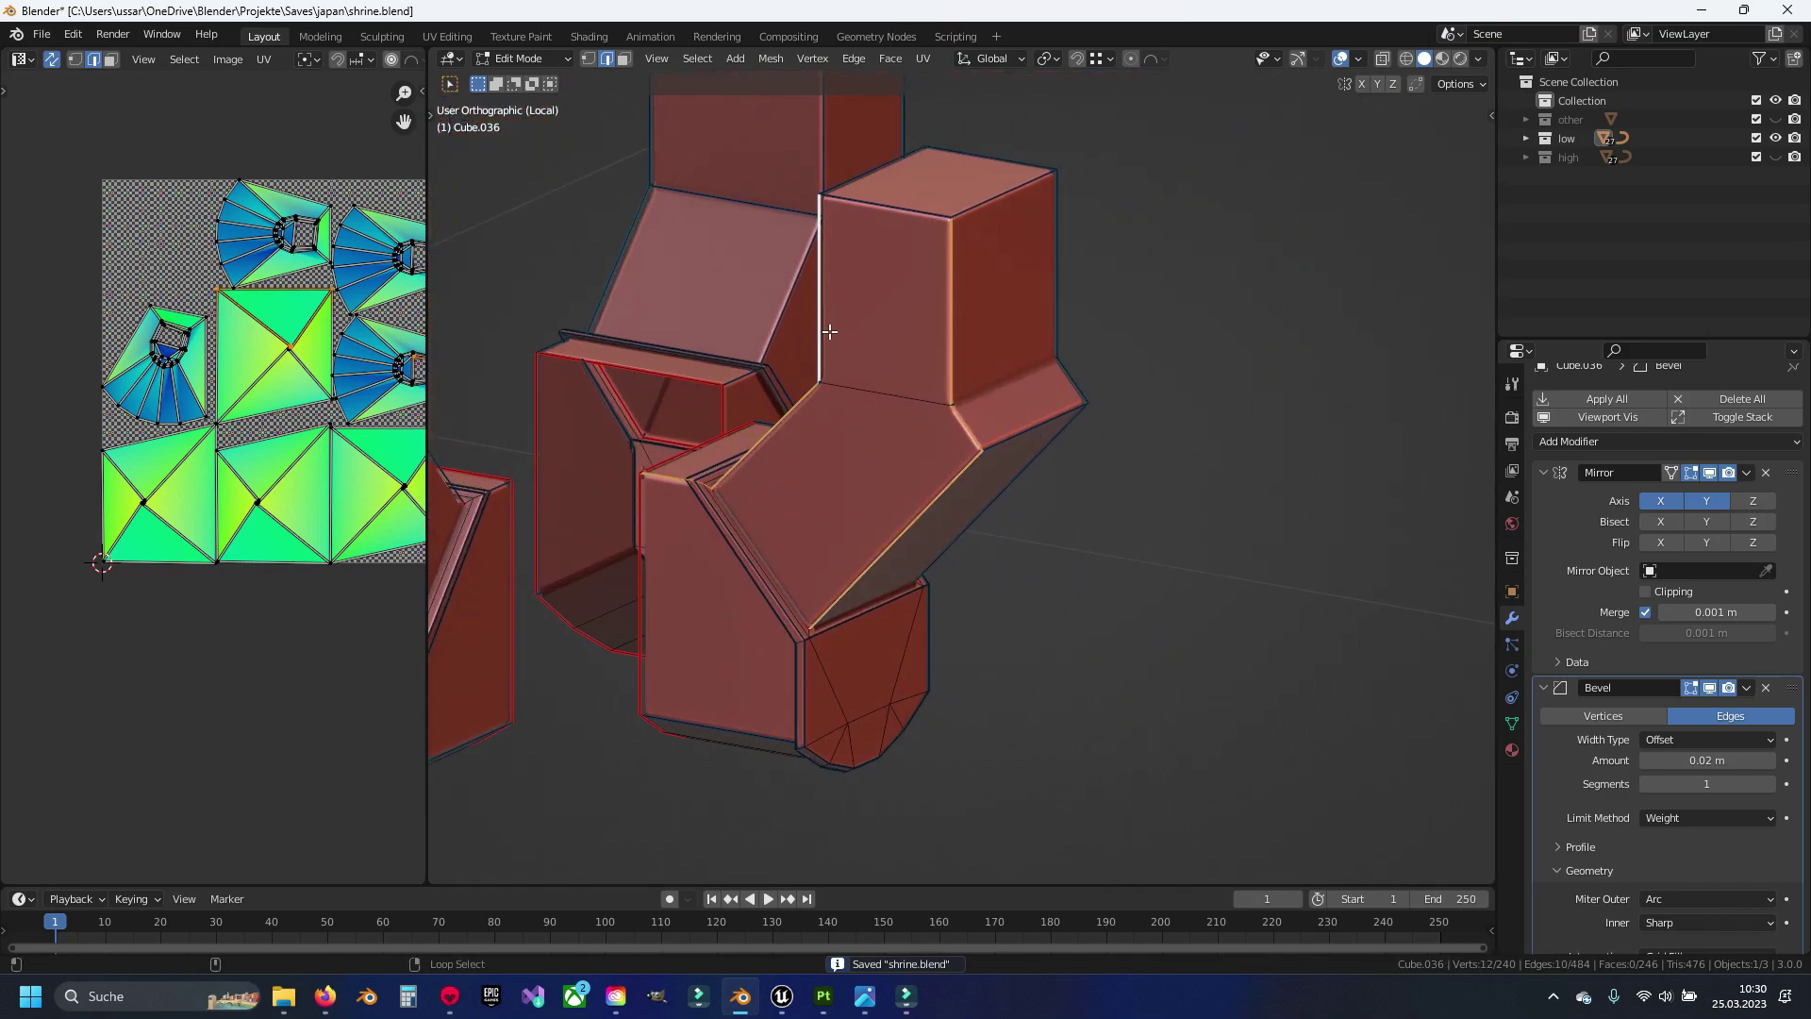
{"action": "mouse_move", "coordinate": [1002, 412]}
{"action": "middle_mouse_down"}
{"action": "mouse_move", "coordinate": [902, 481]}
{"action": "mouse_move", "coordinate": [890, 366]}
{"action": "middle_mouse_up"}
{"action": "left_click", "coordinate": [889, 366], "text": "ctrl"}
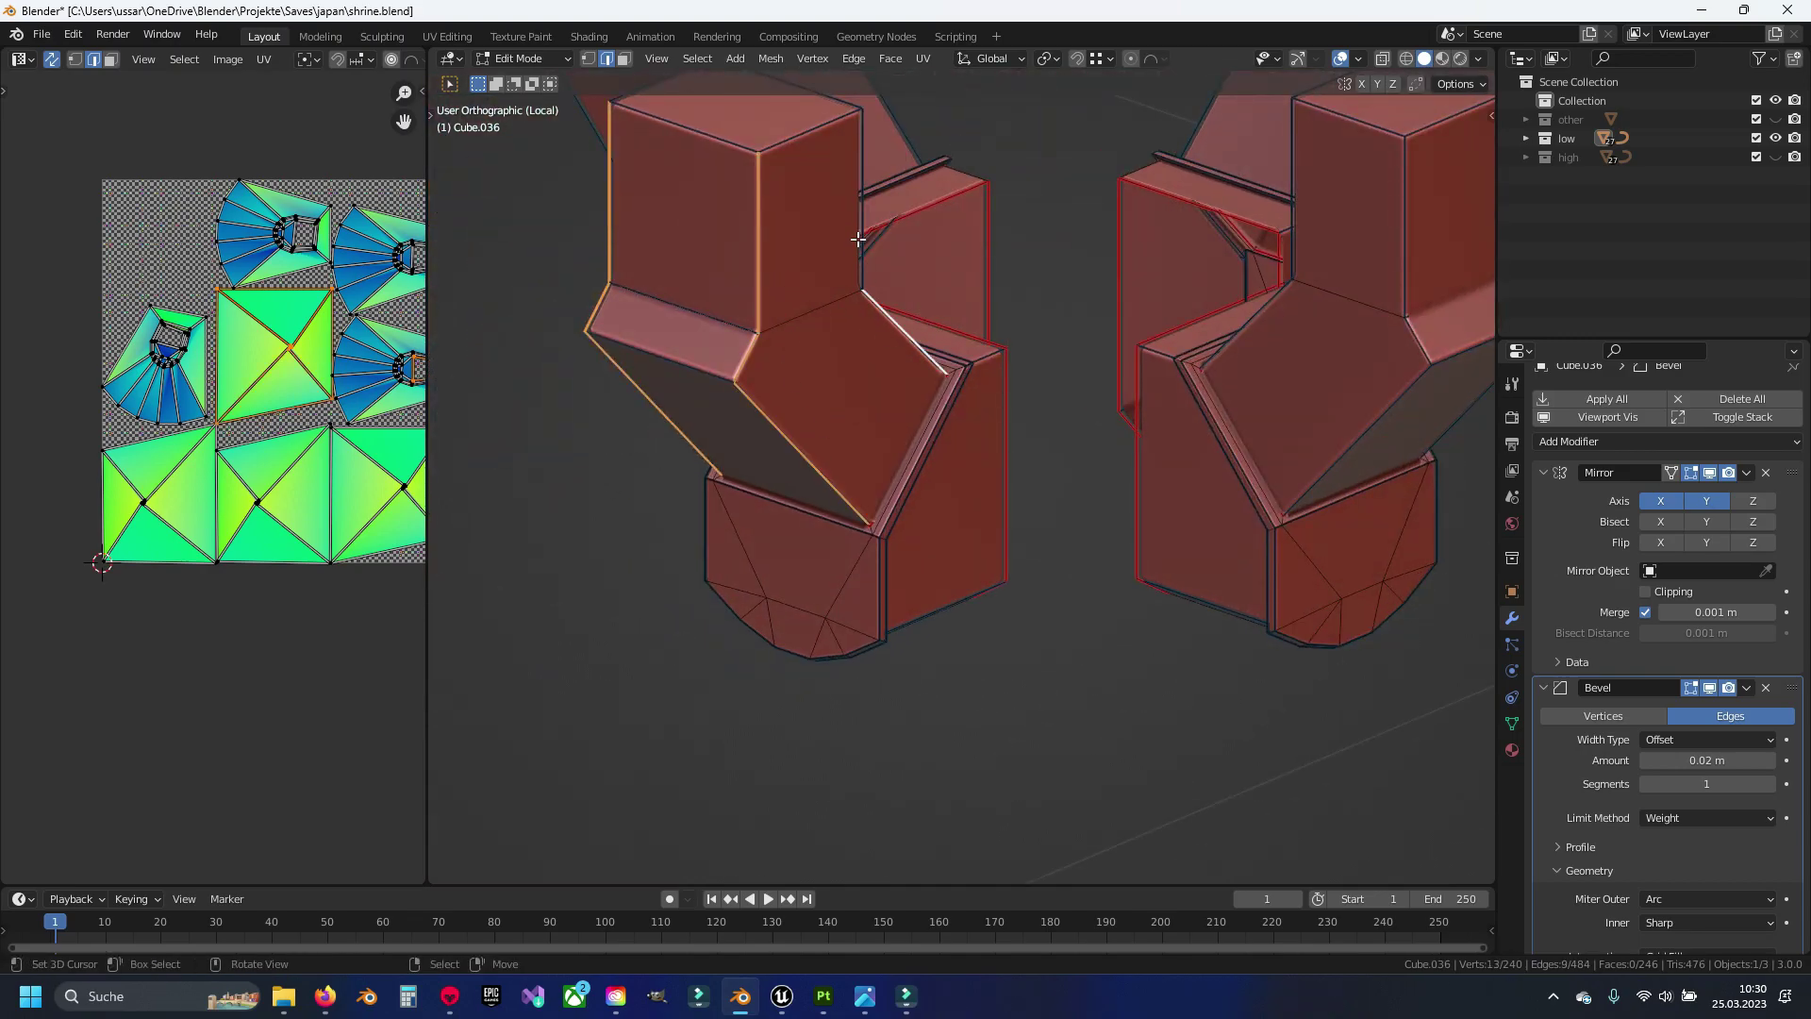
Extend the seam edge-path selection along both mirrored arms and the left piece
{"action": "middle_click_drag", "start_coordinate": [858, 238], "coordinate": [1083, 415]}
{"action": "left_click", "coordinate": [1084, 415], "text": "shift"}
{"action": "left_click", "coordinate": [1169, 557], "text": "ctrl"}
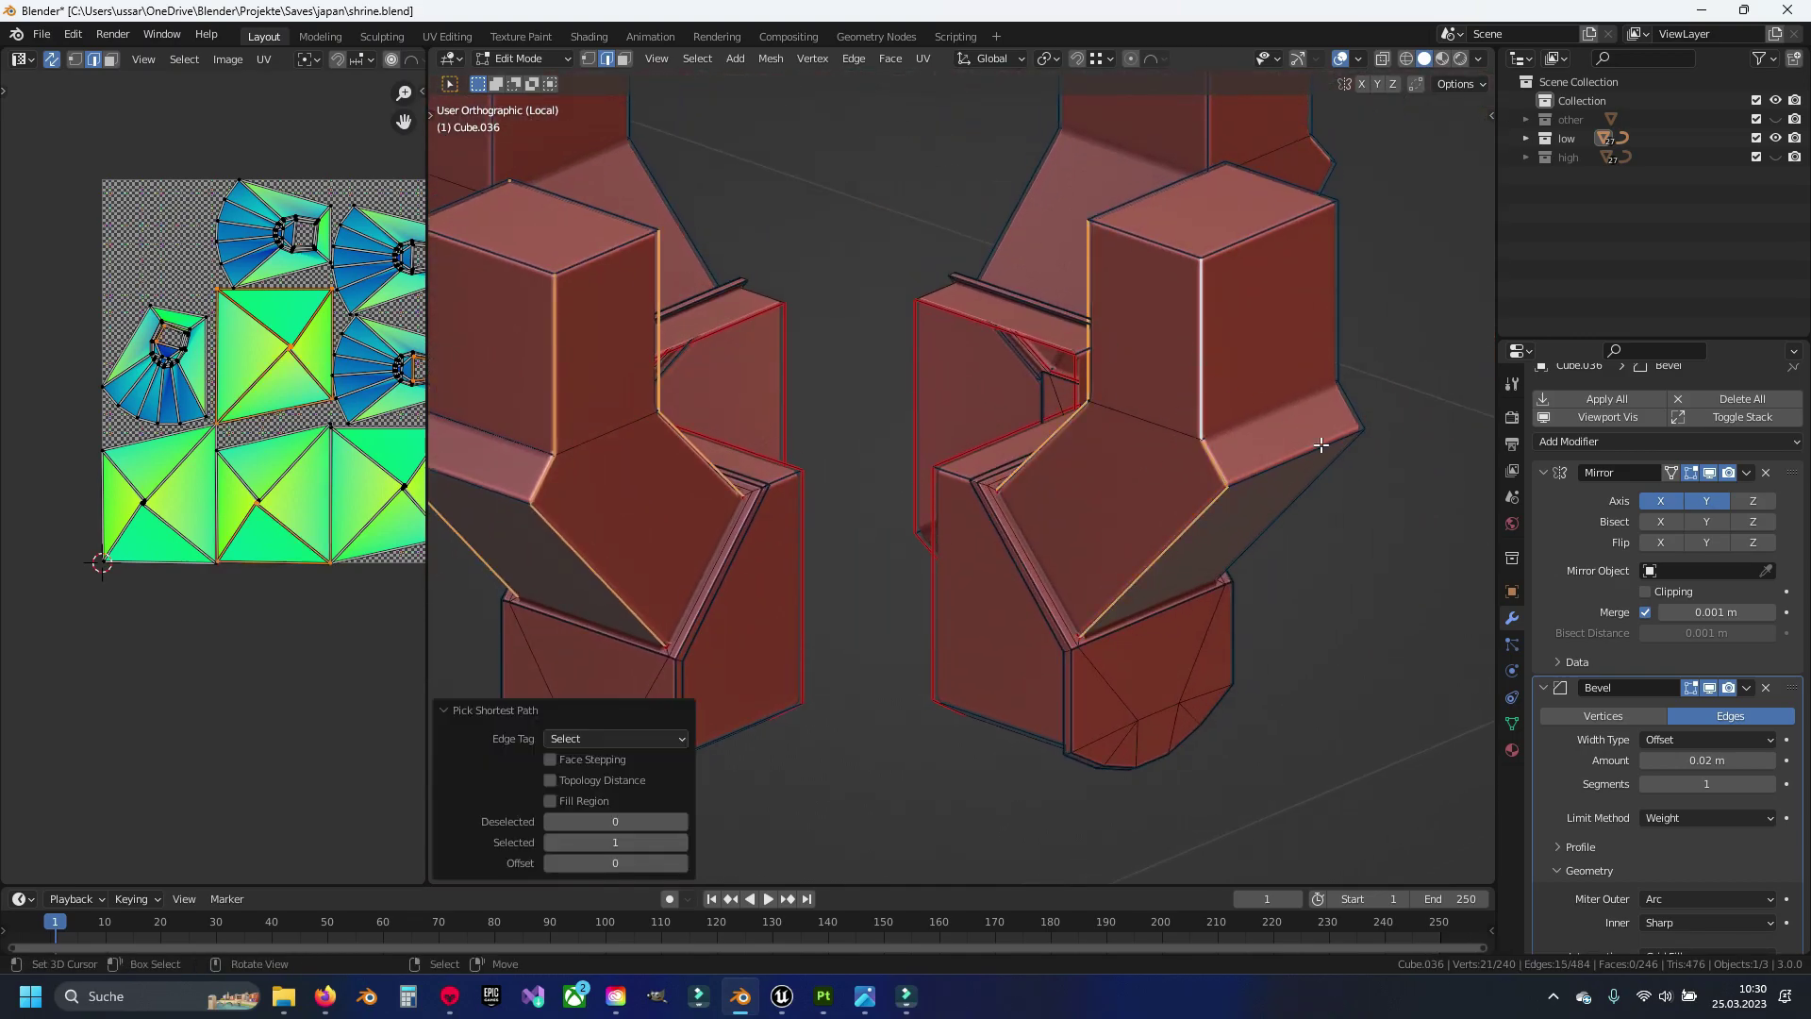
{"action": "middle_click_drag", "start_coordinate": [1169, 557], "coordinate": [1047, 647]}
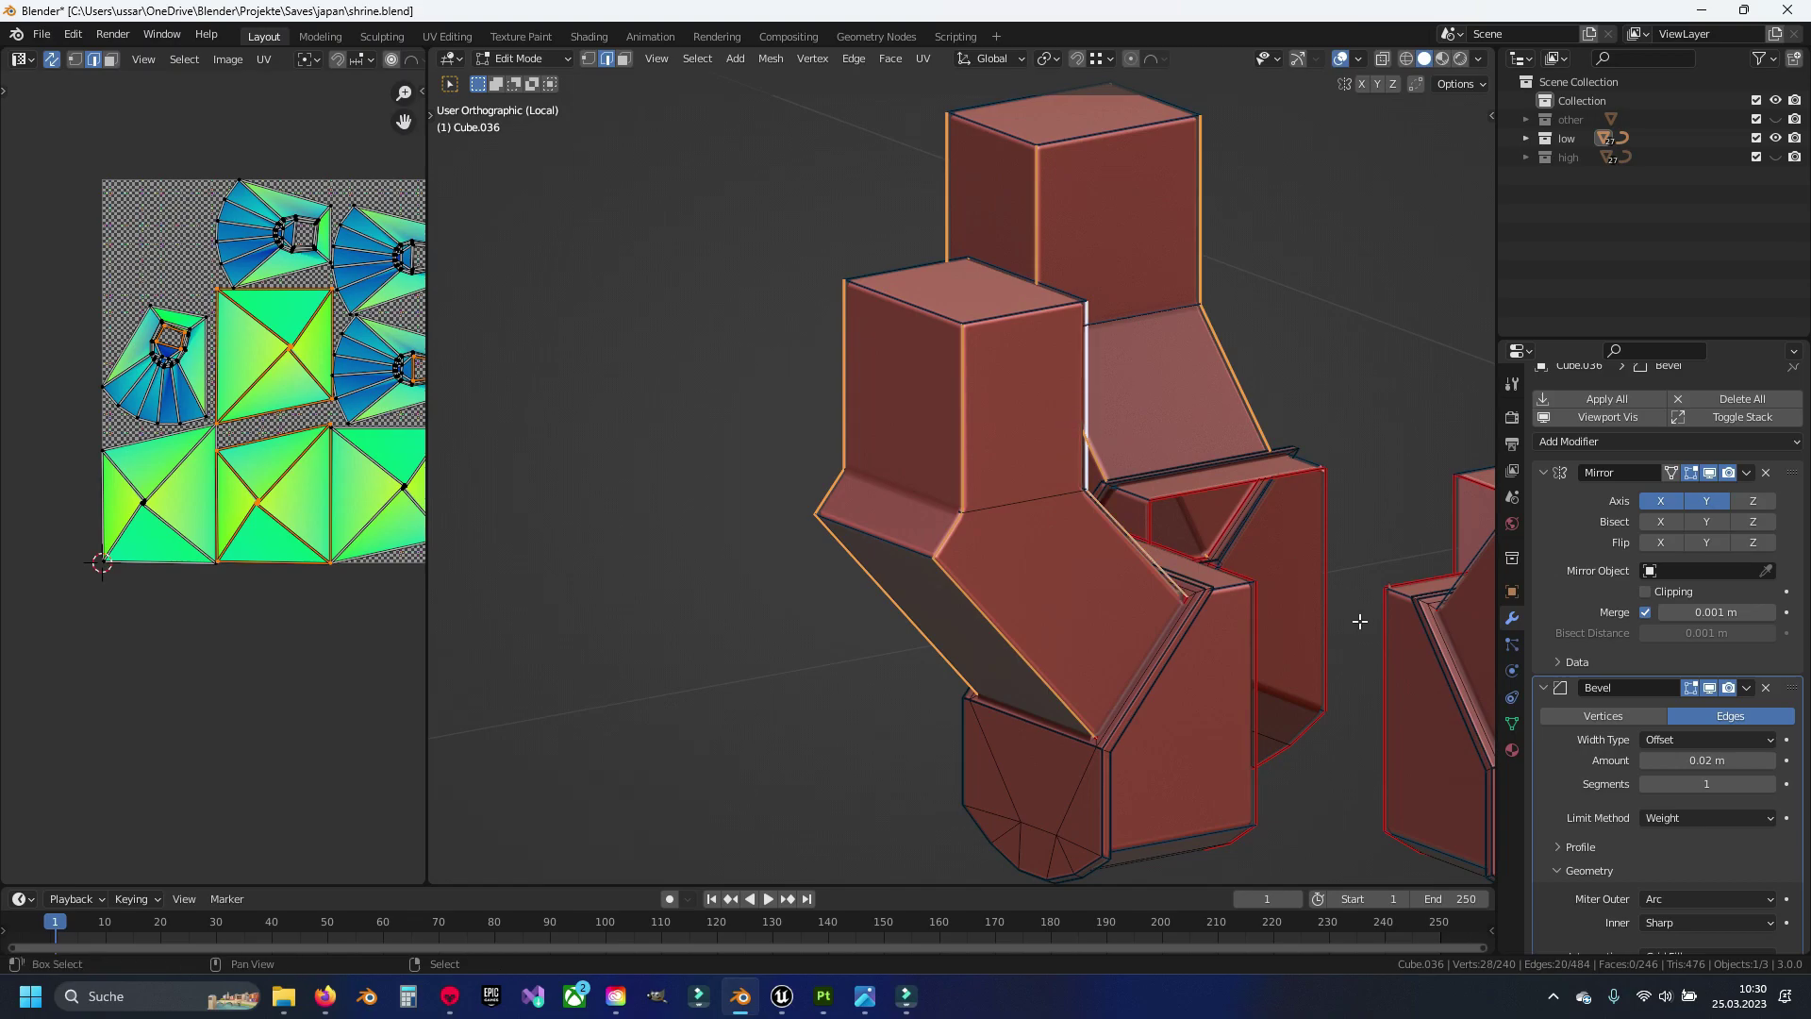
{"action": "middle_click_drag", "start_coordinate": [1359, 620], "coordinate": [953, 441]}
{"action": "left_click", "coordinate": [1017, 349], "text": "ctrl"}
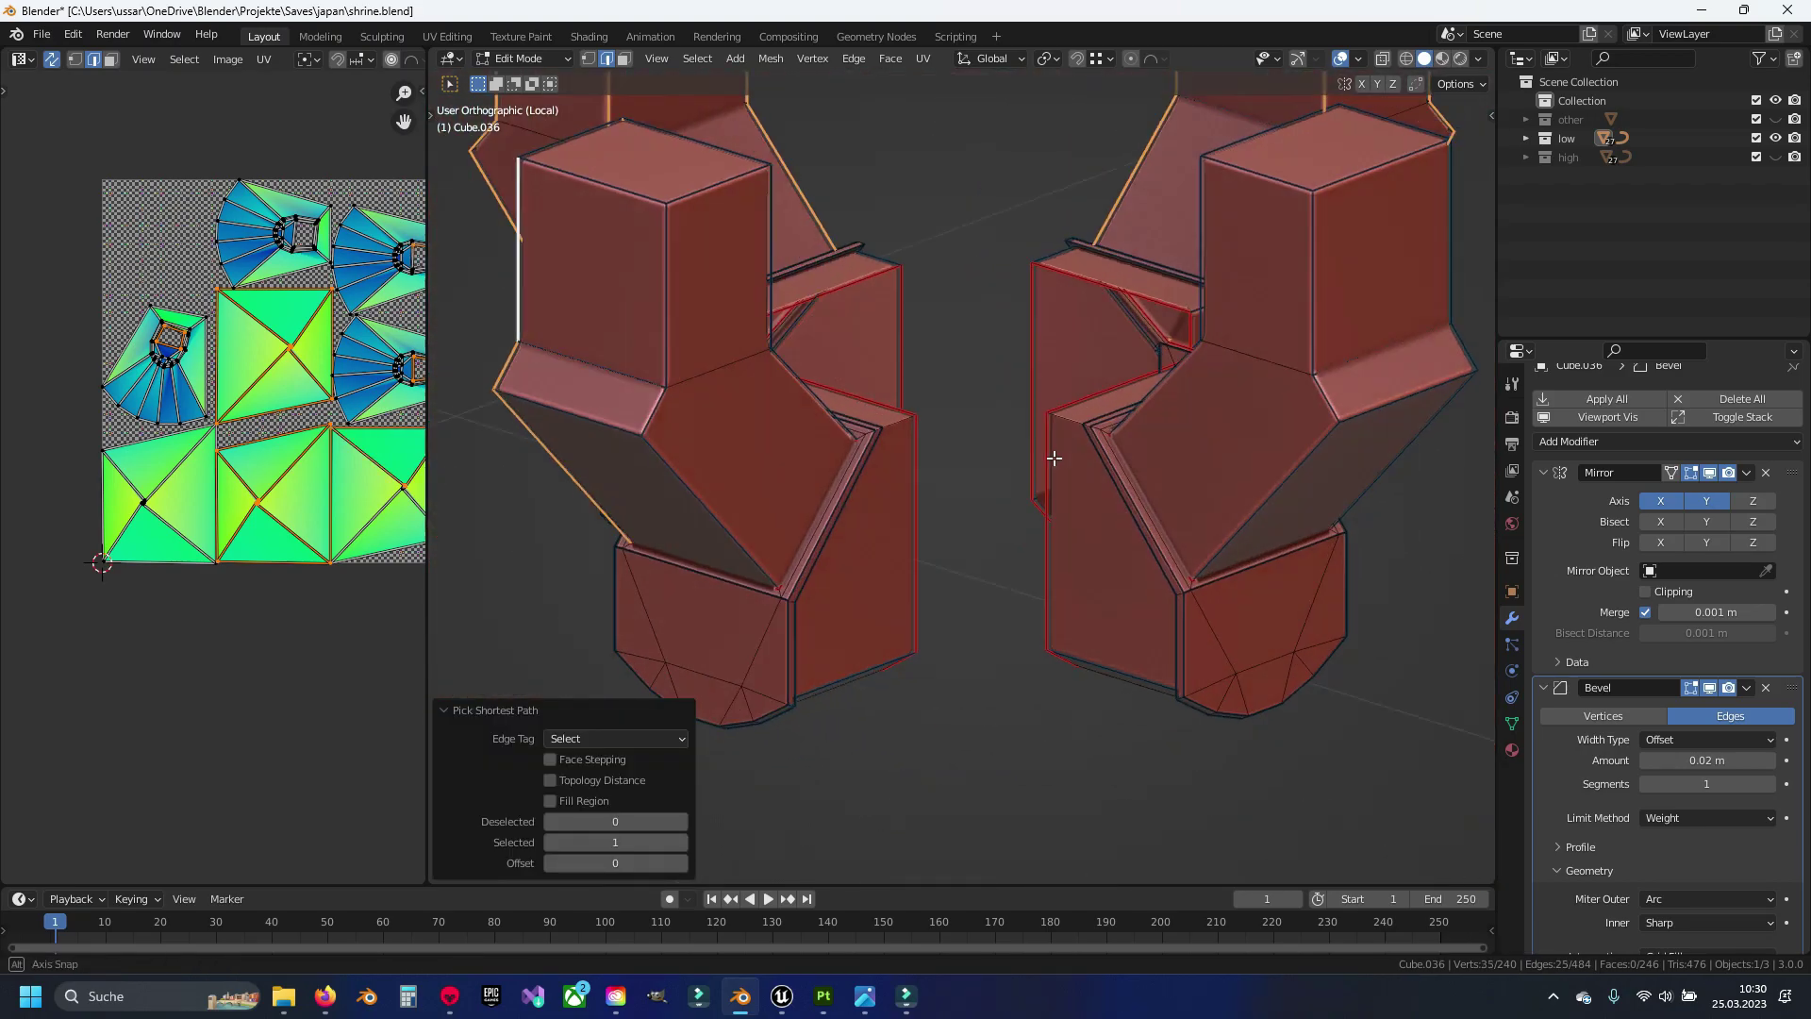
{"action": "middle_click_drag", "start_coordinate": [1017, 349], "coordinate": [702, 496]}
{"action": "left_click", "coordinate": [702, 495], "text": "shift"}
{"action": "left_click", "coordinate": [651, 288], "text": "ctrl"}
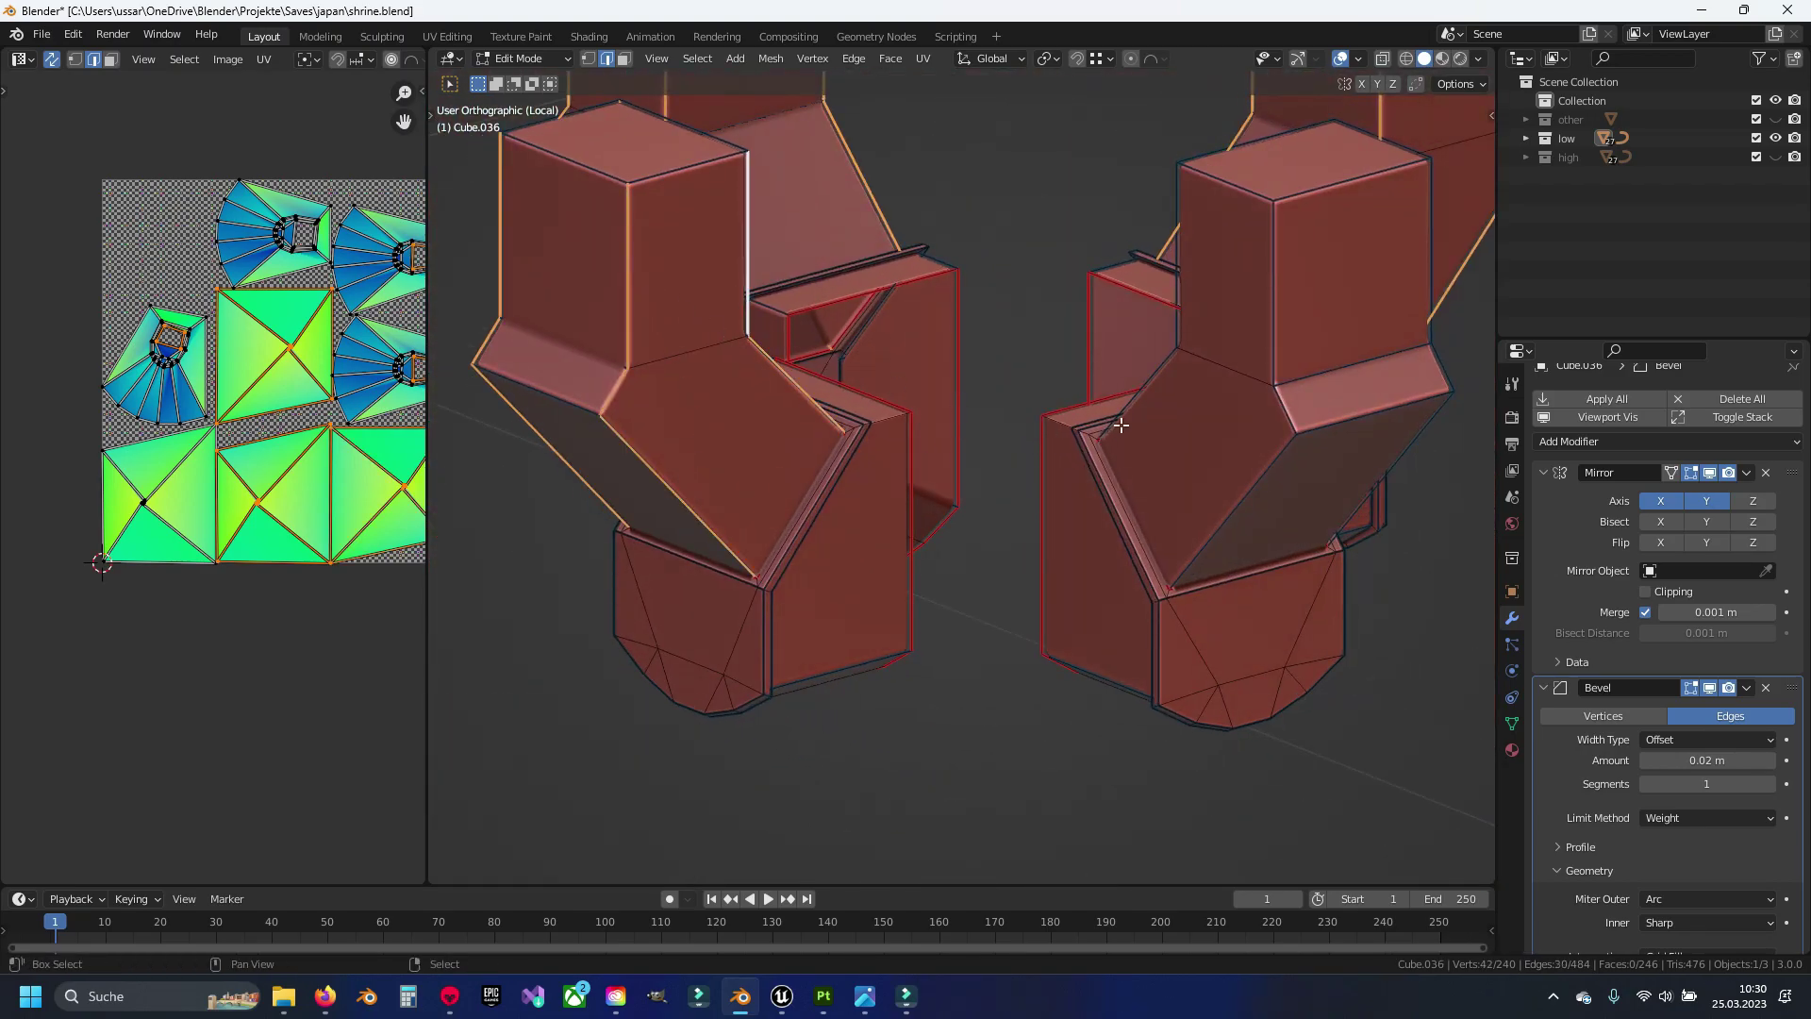
{"action": "left_click", "coordinate": [1273, 415], "text": "ctrl"}
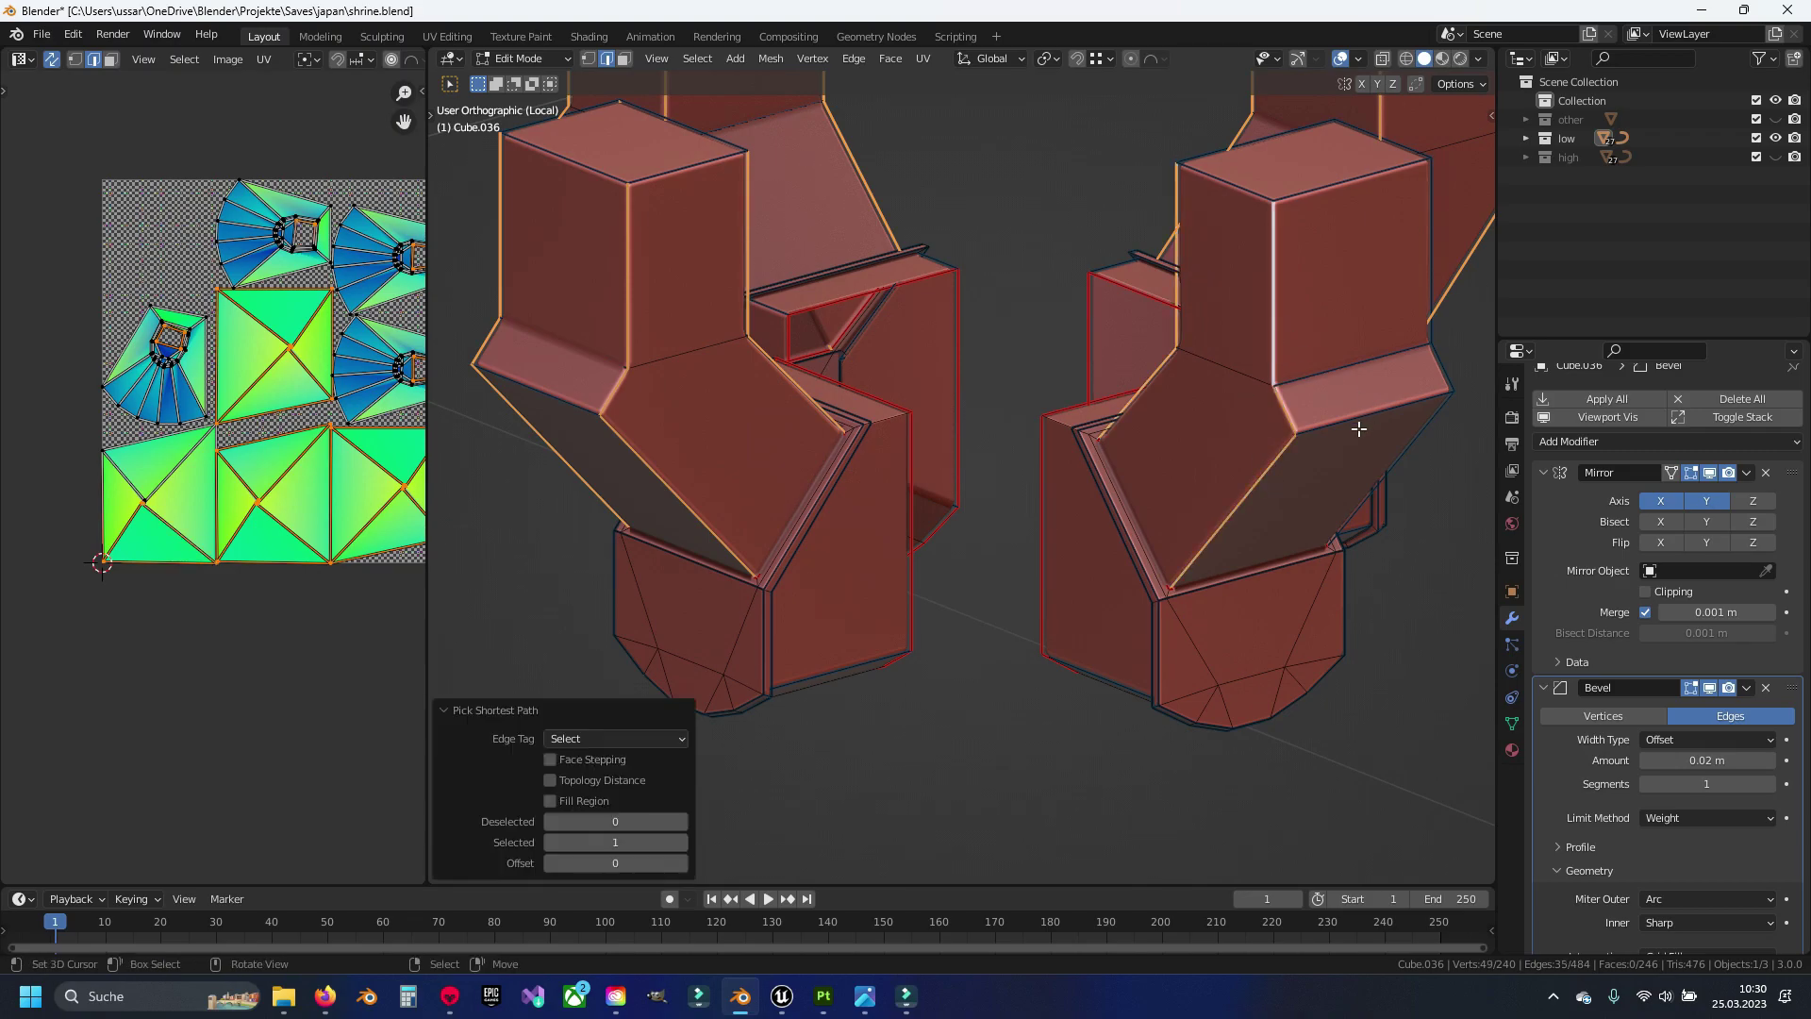
{"action": "middle_click_drag", "start_coordinate": [1273, 415], "coordinate": [820, 444]}
{"action": "left_click", "coordinate": [815, 438], "text": "ctrl"}
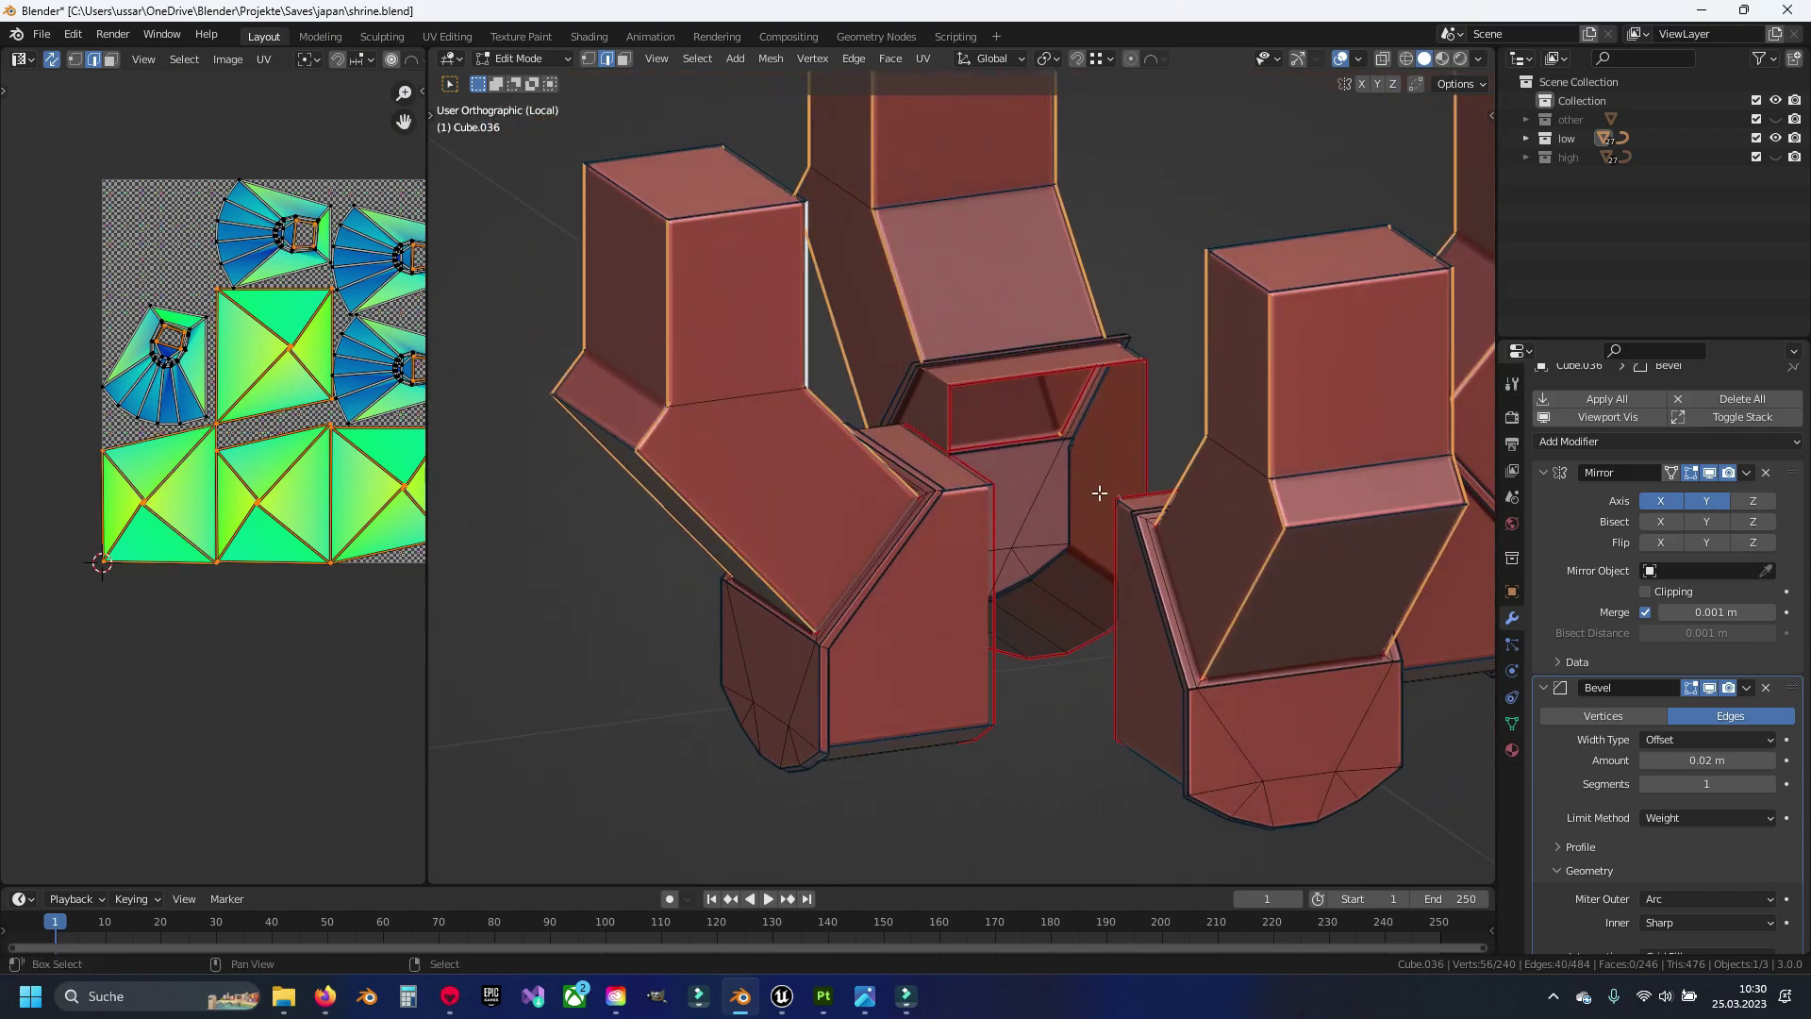
{"action": "middle_click_drag", "start_coordinate": [1099, 493], "coordinate": [1028, 515]}
Mark the selected edges as seams, unwrap the linked mesh, and box-select the finished upper parts as faces
{"action": "key", "text": "ctrl+e"}
{"action": "left_click", "coordinate": [1028, 515]}
{"action": "key", "text": "ctrl+l"}
{"action": "key", "text": "u"}
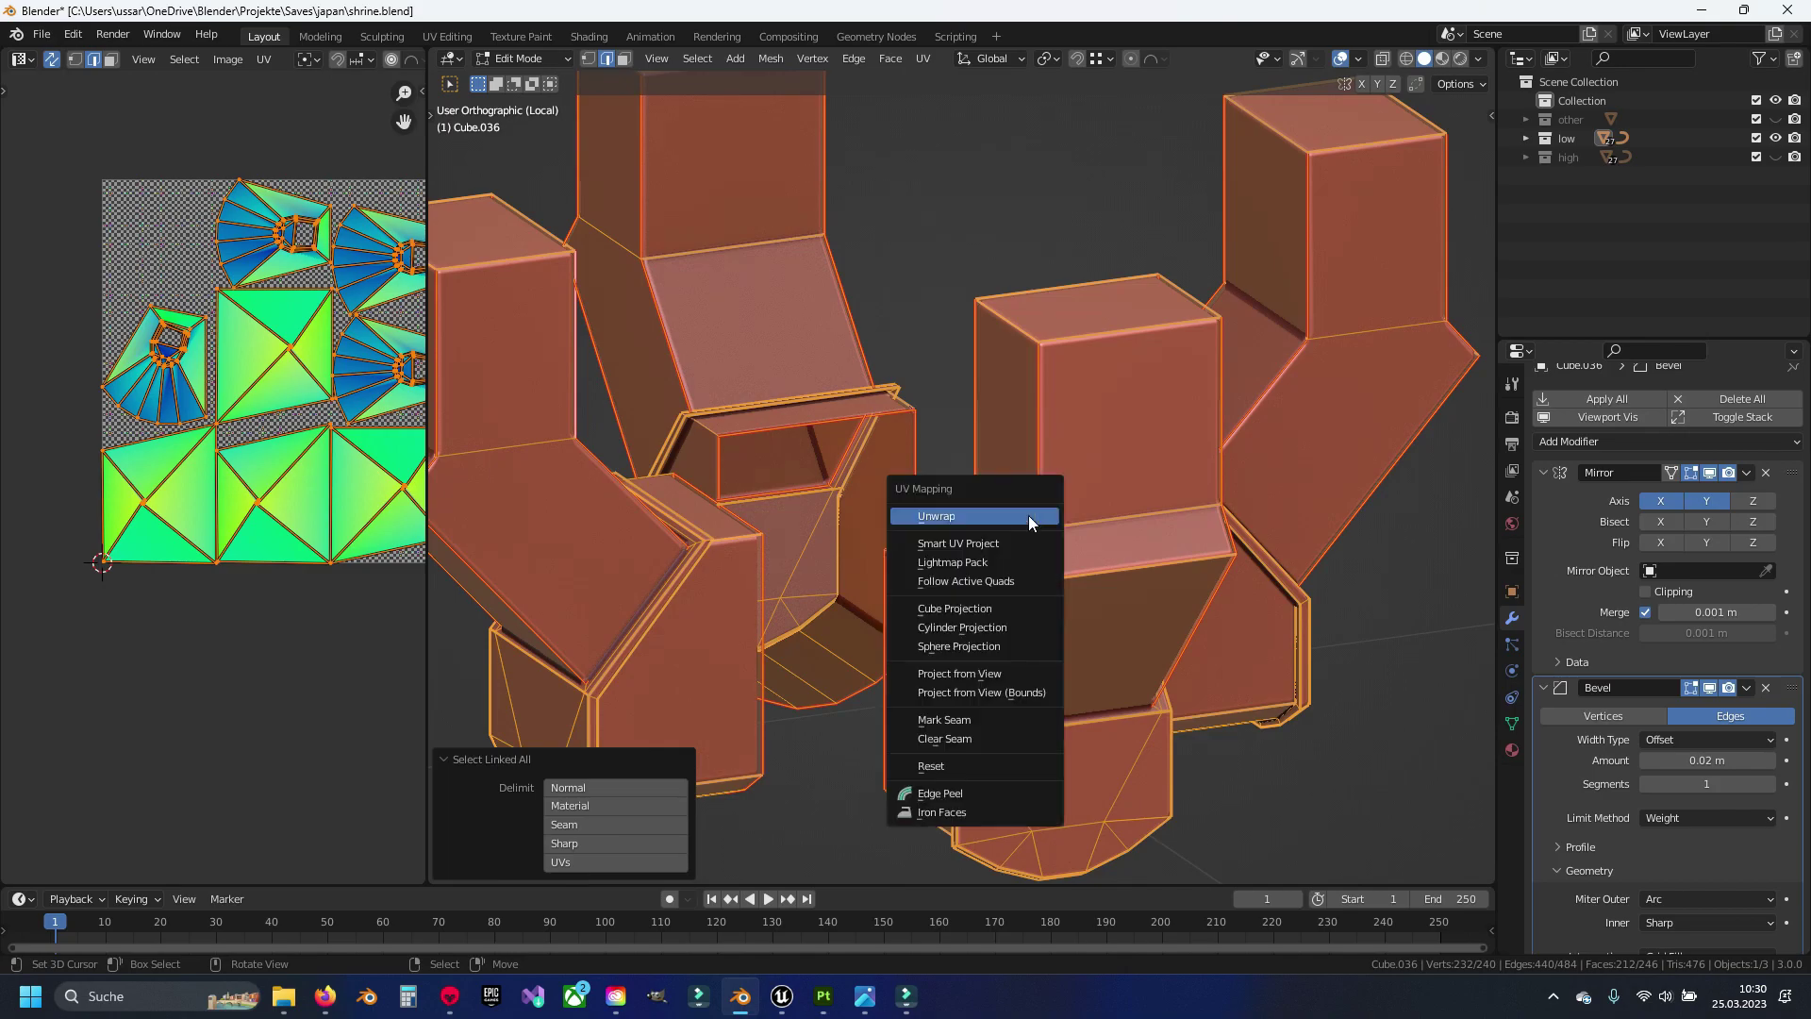
{"action": "left_click", "coordinate": [1028, 515]}
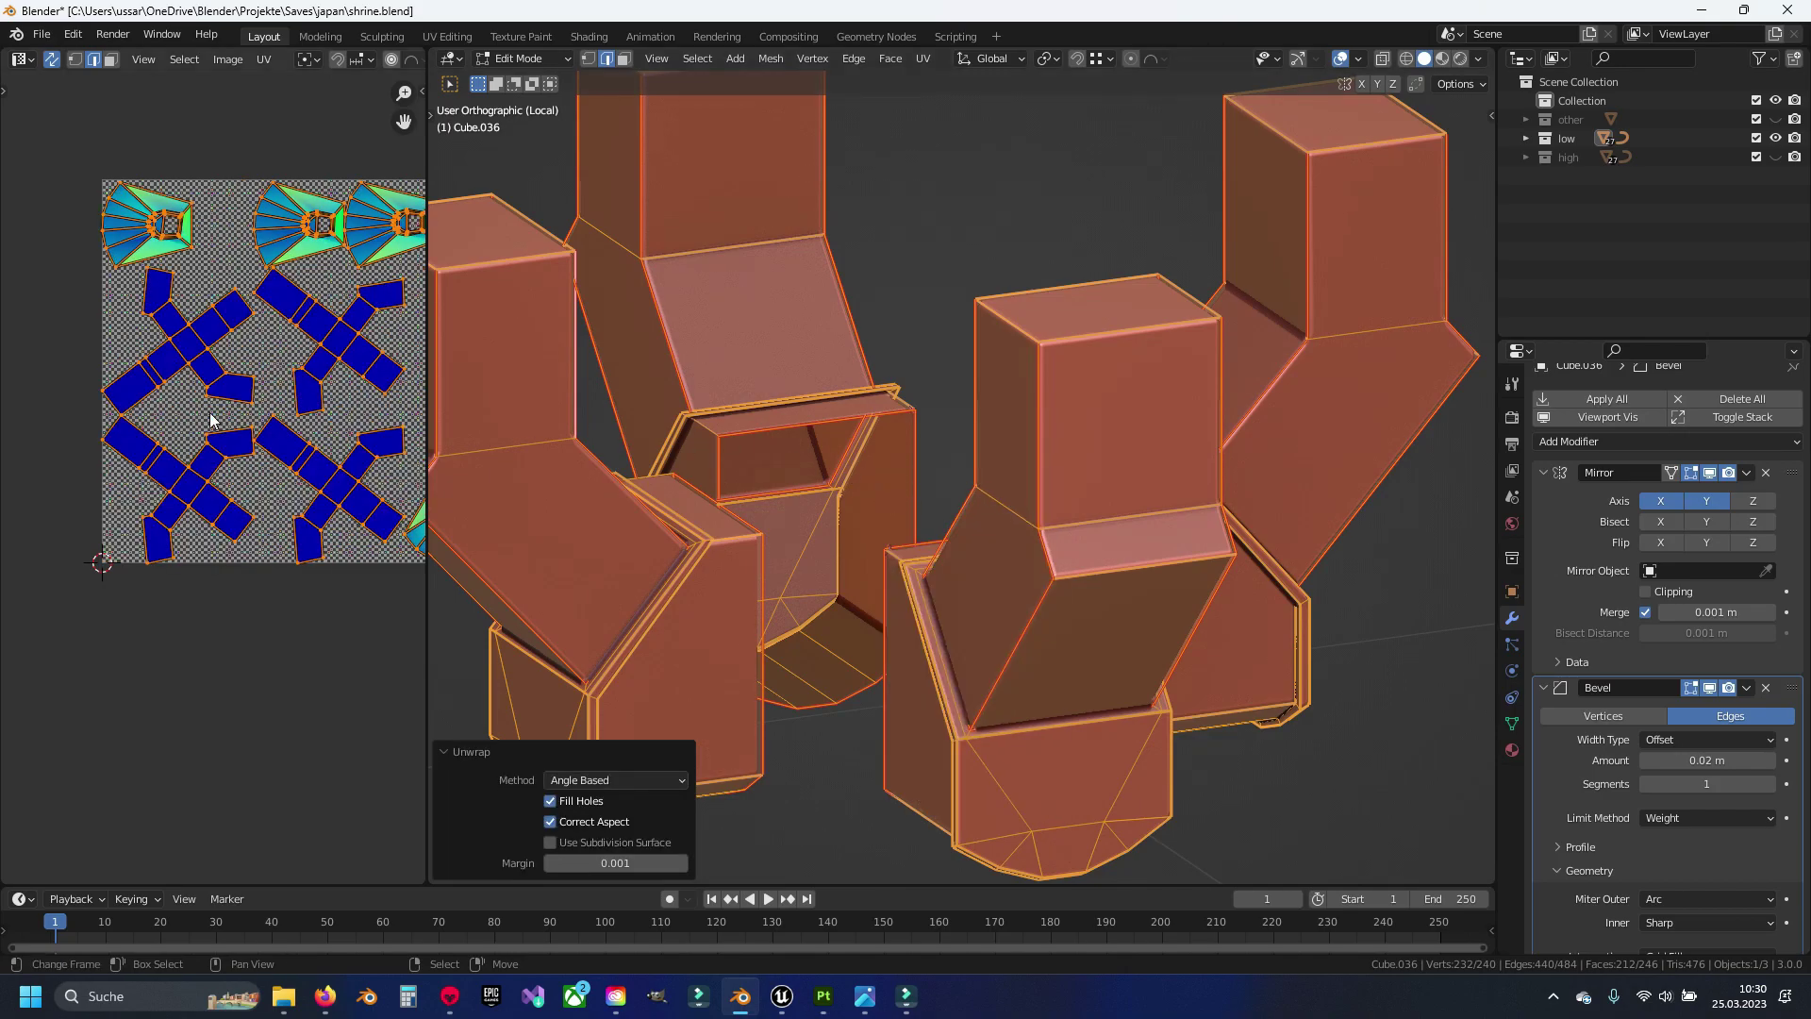
{"action": "left_click_drag", "start_coordinate": [211, 420], "coordinate": [368, 562]}
{"action": "key", "text": "3"}
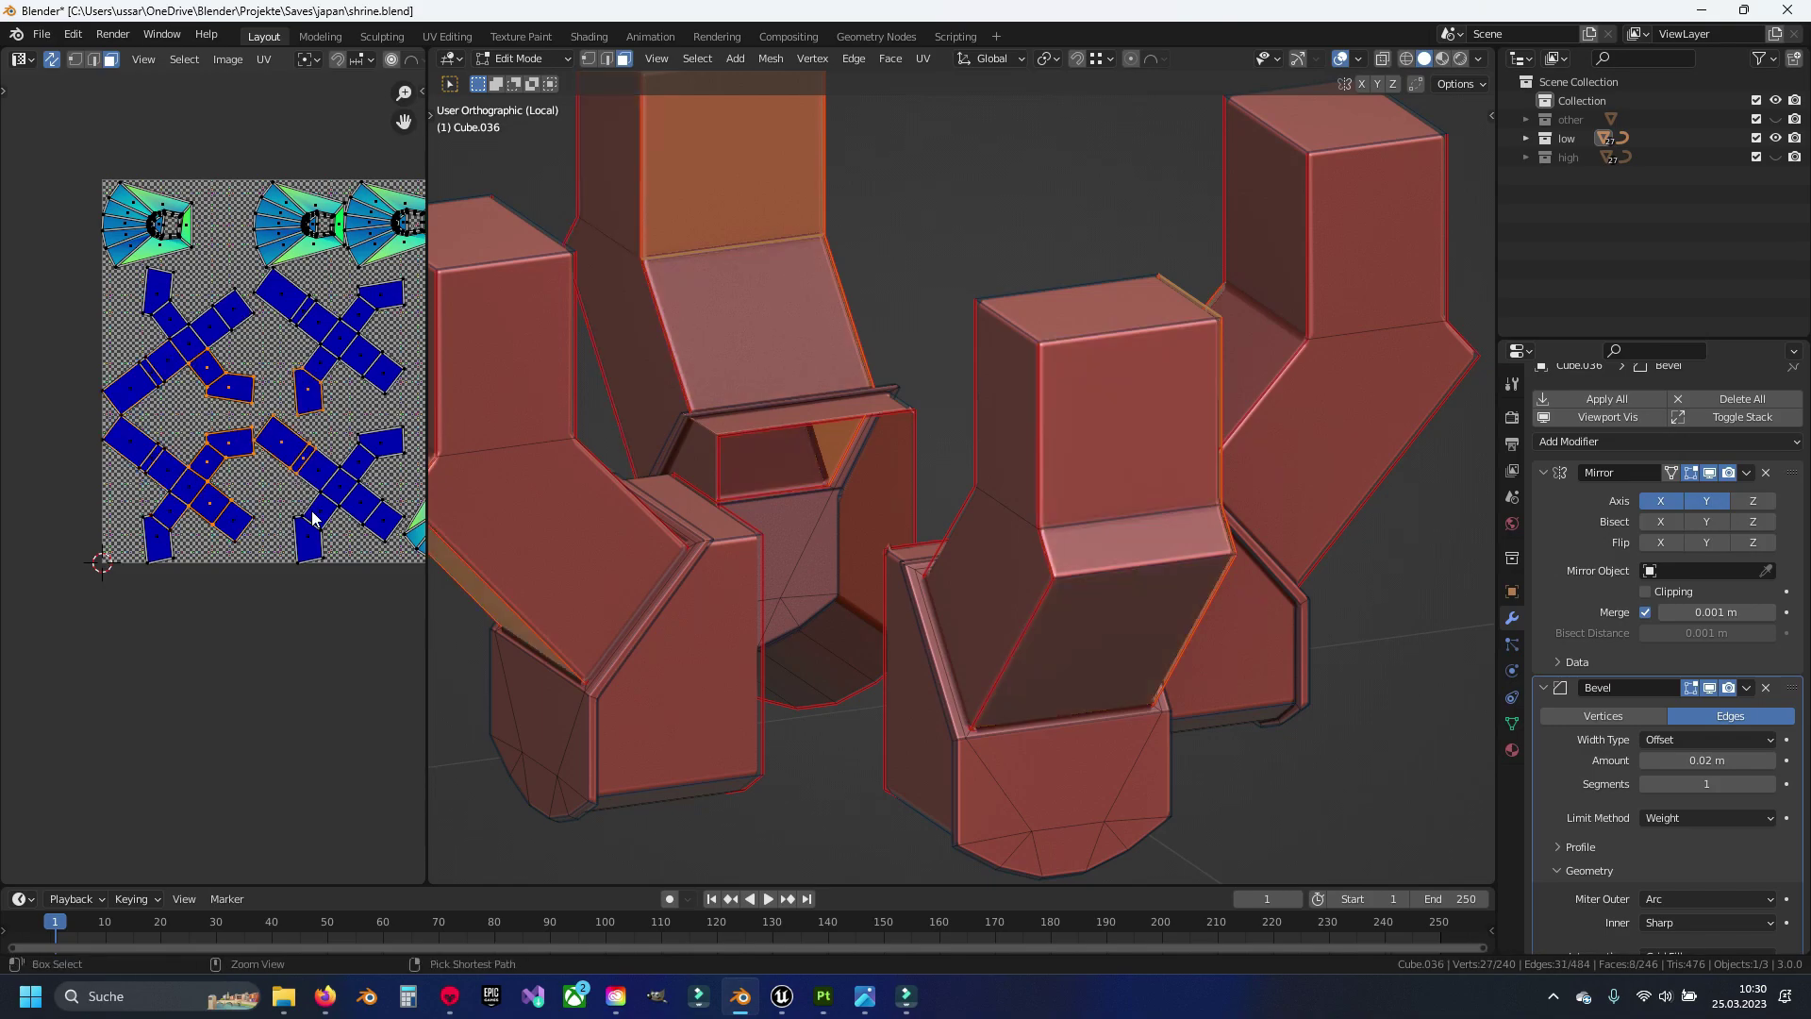
Hide the finished upper parts, save the file, and turn off the Bevel edit-cage preview
{"action": "key", "text": "h"}
{"action": "key", "text": "ctrl+s"}
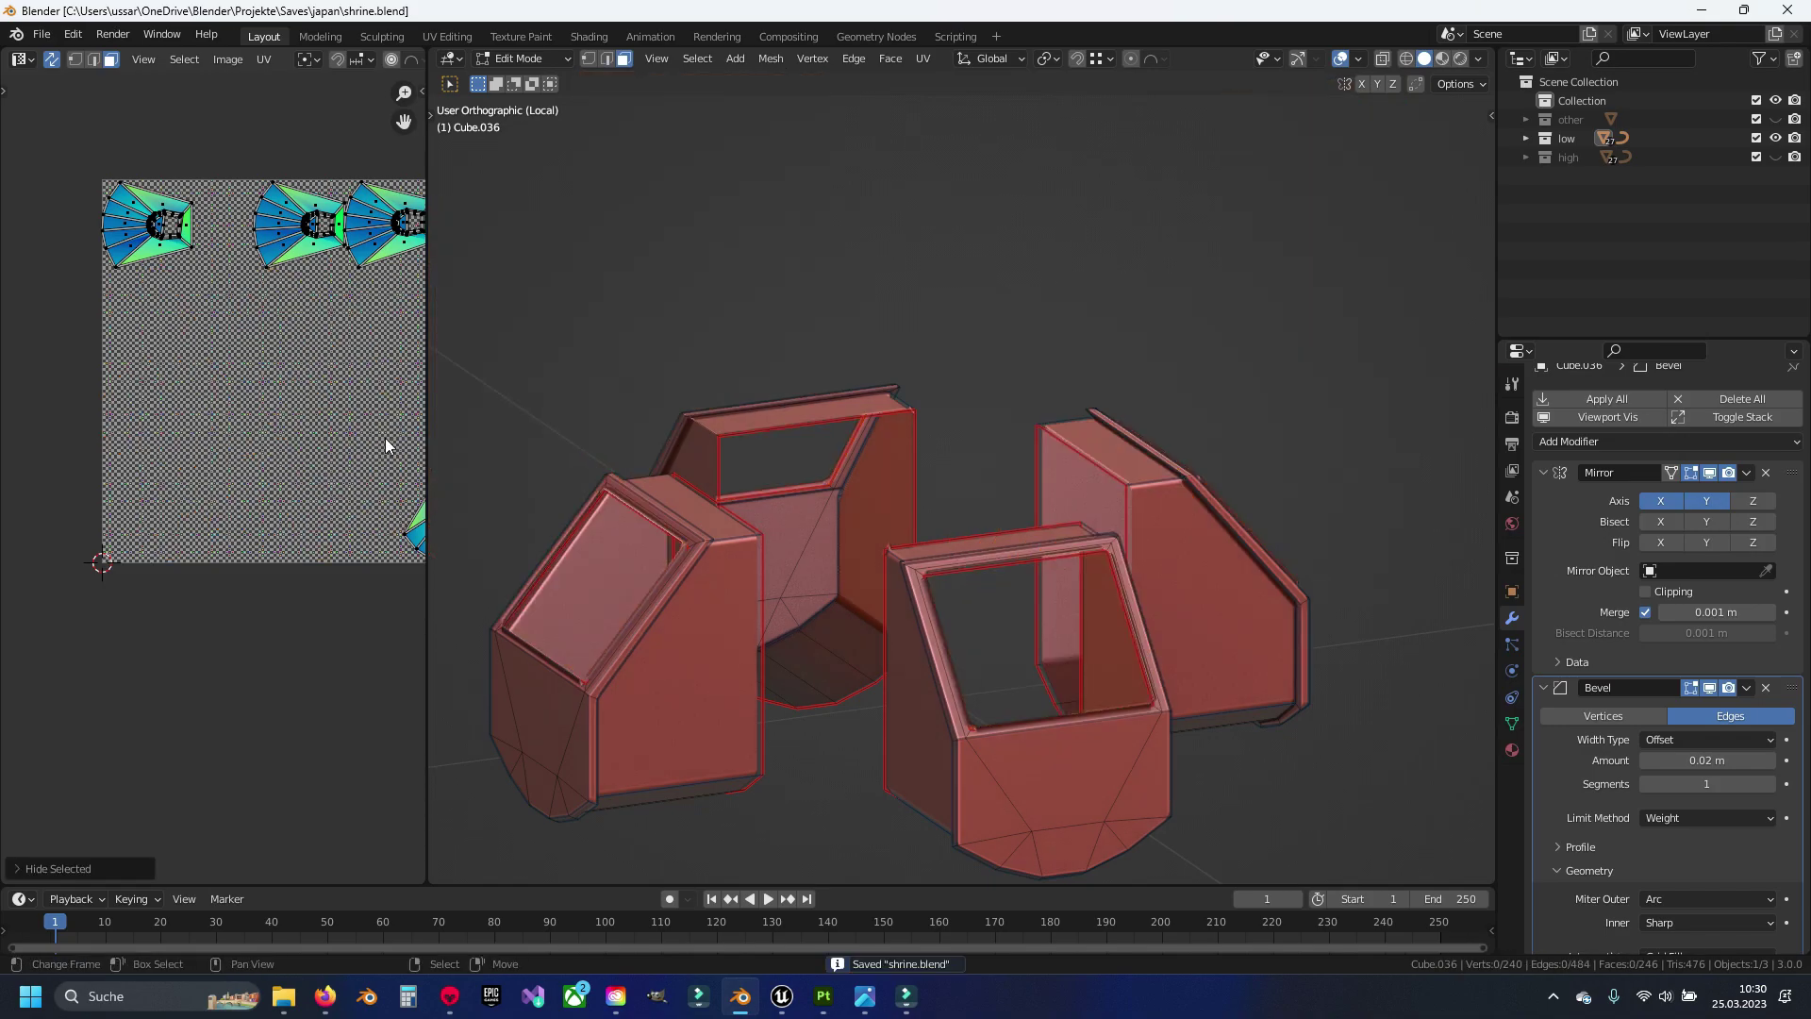
{"action": "scroll", "coordinate": [366, 430], "scroll_direction": "down", "scroll_amount": 1}
{"action": "key", "text": "2"}
{"action": "mouse_move", "coordinate": [830, 566]}
{"action": "middle_mouse_down"}
{"action": "mouse_move", "coordinate": [940, 581]}
{"action": "mouse_move", "coordinate": [974, 545]}
{"action": "mouse_move", "coordinate": [788, 626]}
{"action": "mouse_move", "coordinate": [732, 590]}
{"action": "mouse_move", "coordinate": [935, 600]}
{"action": "middle_mouse_up"}
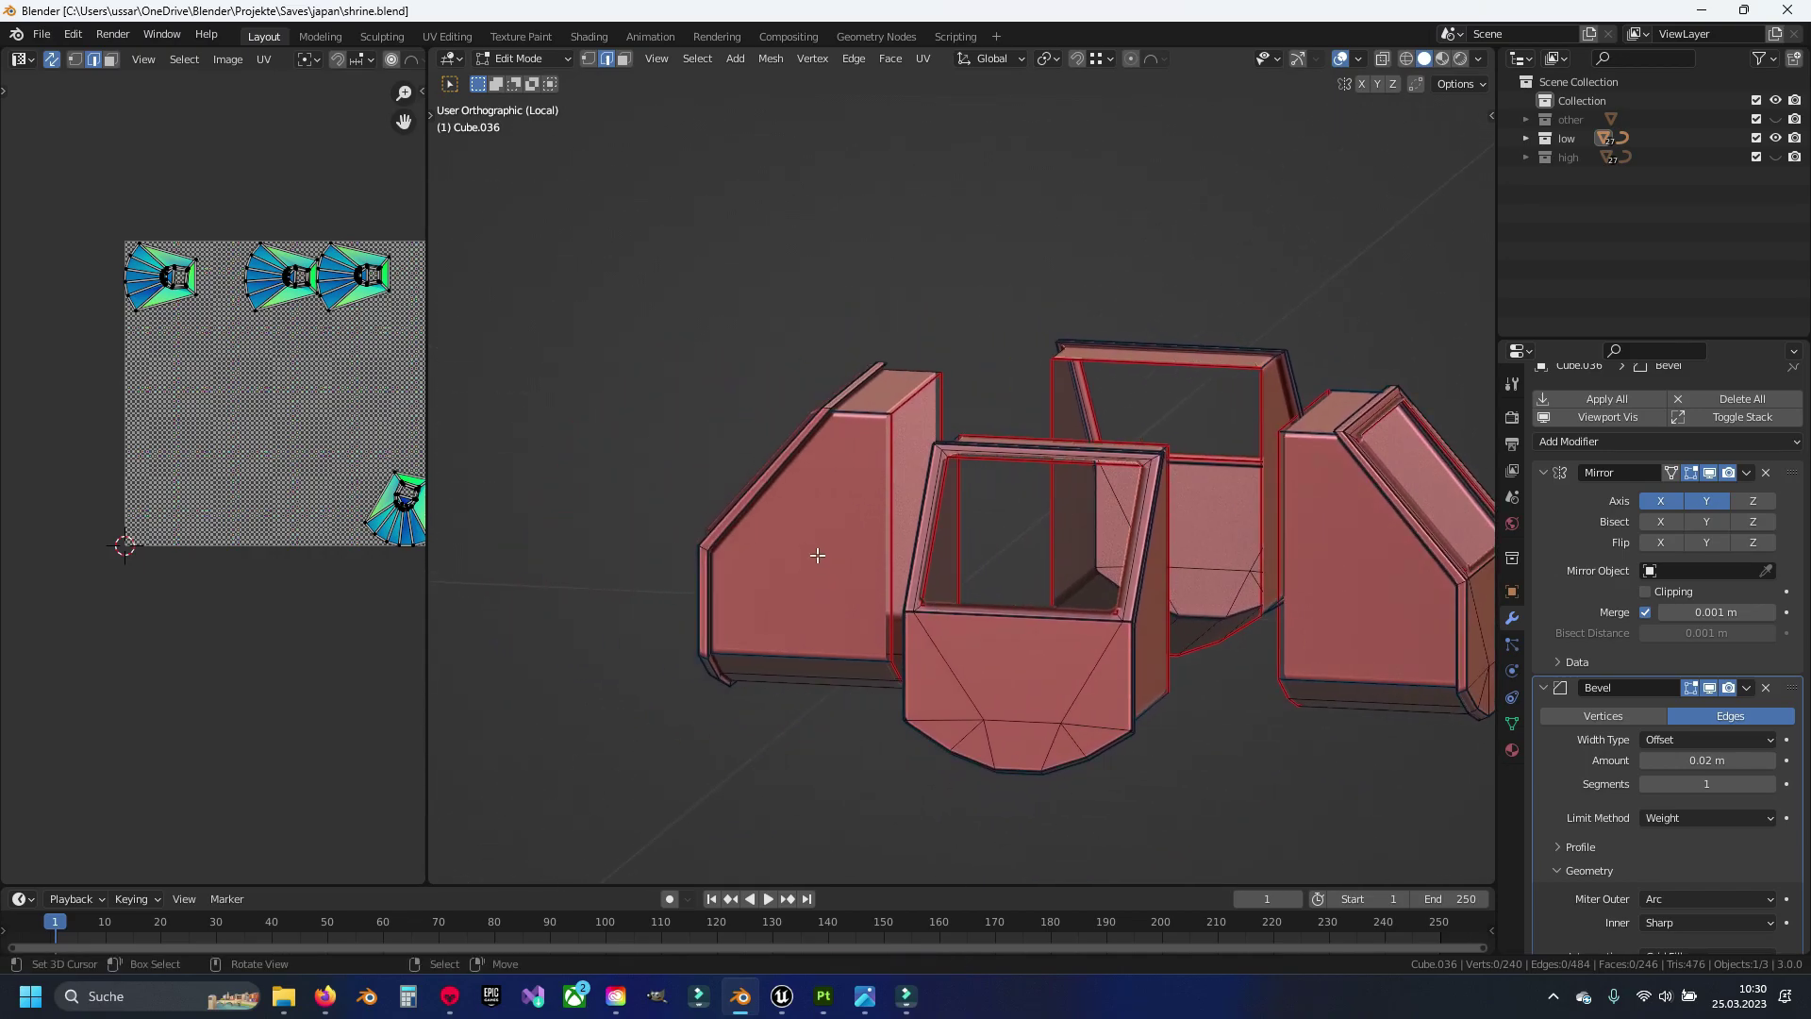
{"action": "mouse_move", "coordinate": [817, 556]}
{"action": "middle_mouse_down"}
{"action": "mouse_move", "coordinate": [748, 525]}
{"action": "mouse_move", "coordinate": [1038, 546]}
{"action": "mouse_move", "coordinate": [881, 614]}
{"action": "mouse_move", "coordinate": [949, 531]}
{"action": "middle_mouse_up"}
{"action": "scroll", "coordinate": [748, 526], "scroll_direction": "up", "scroll_amount": 2}
{"action": "scroll", "coordinate": [1036, 539], "scroll_direction": "up", "scroll_amount": 5}
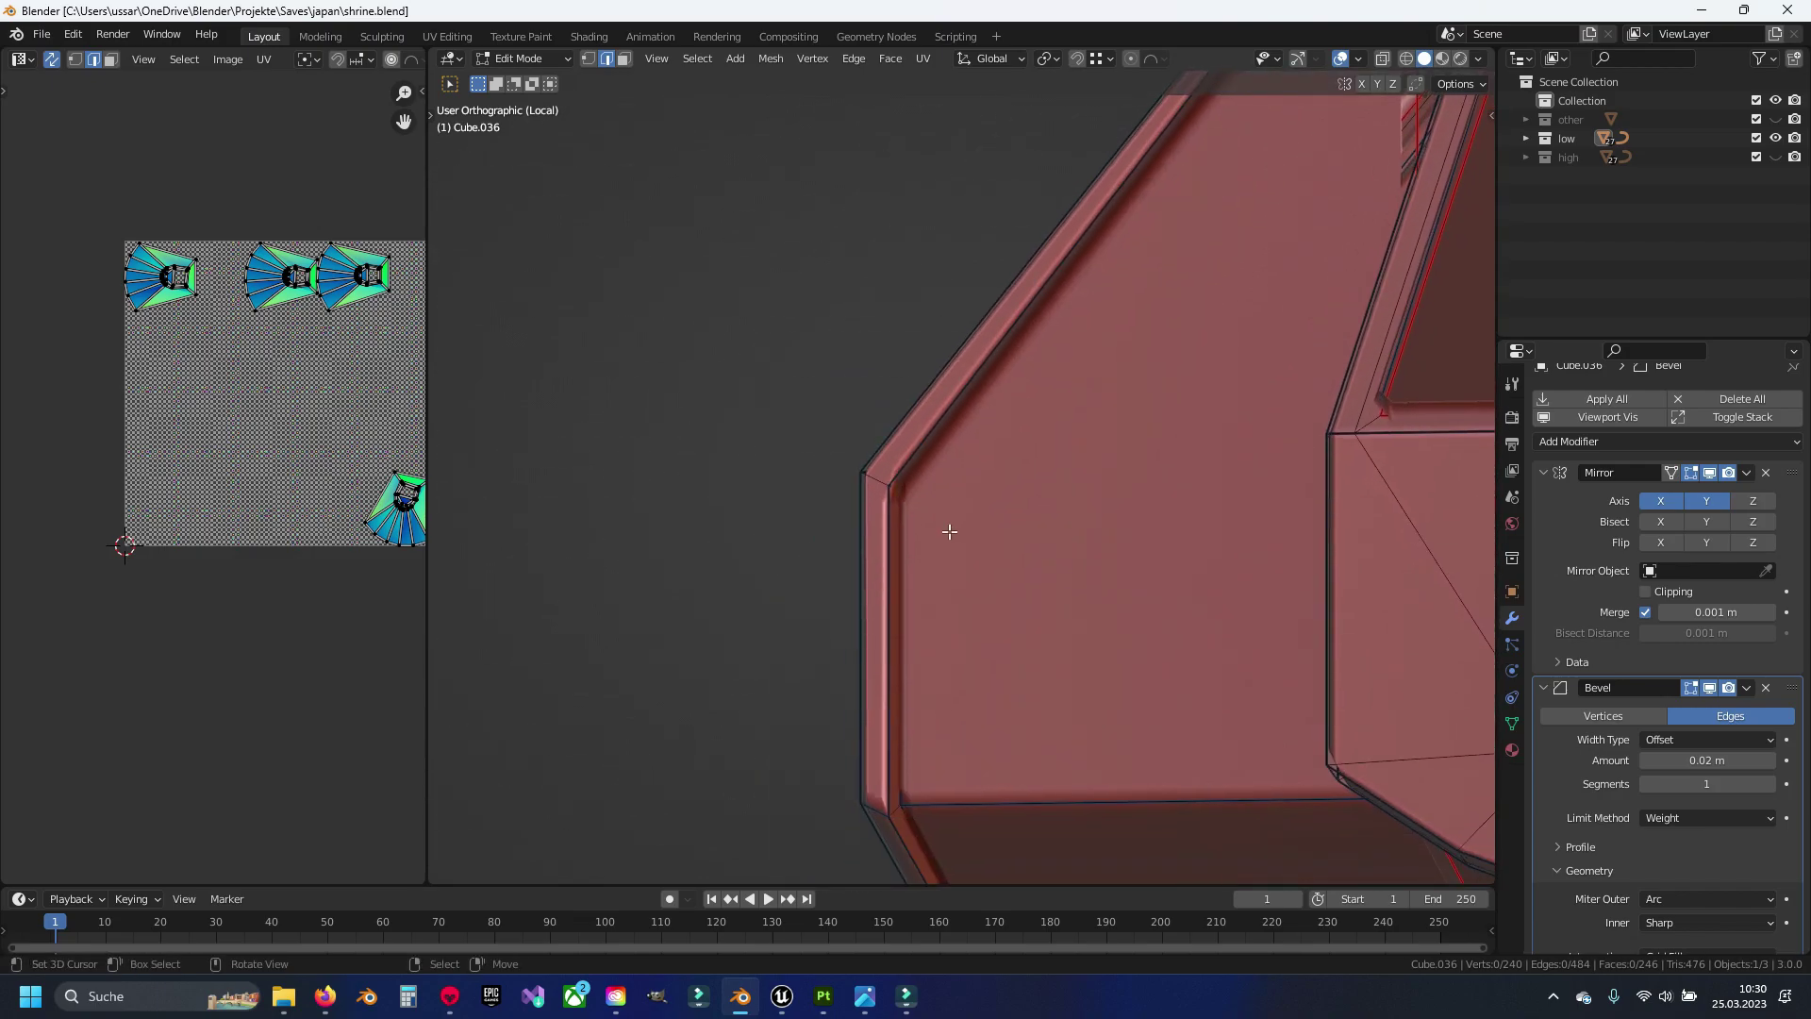
{"action": "left_click", "coordinate": [1709, 688]}
{"action": "scroll", "coordinate": [1079, 518], "scroll_direction": "down", "scroll_amount": 5}
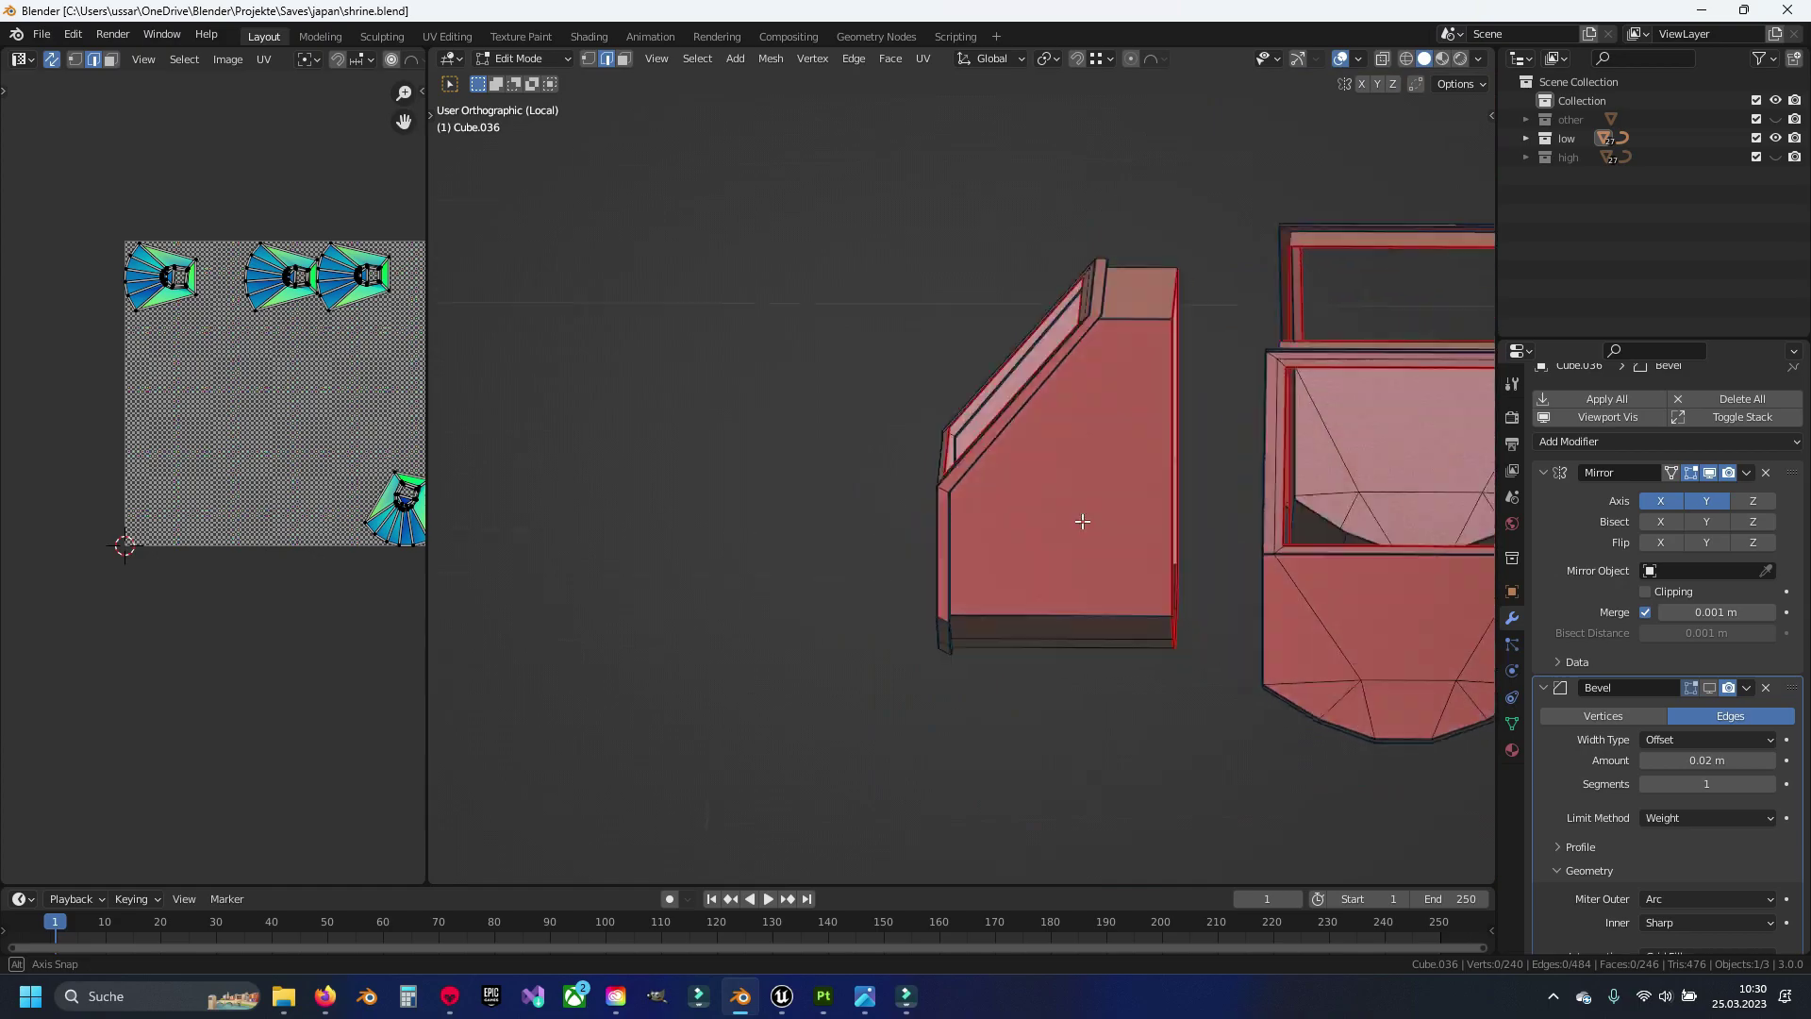
Seam the frame corner edge and unwrap the whole mesh
{"action": "middle_click_drag", "start_coordinate": [1079, 518], "coordinate": [1107, 659]}
{"action": "scroll", "coordinate": [1052, 635], "scroll_direction": "up", "scroll_amount": 5}
{"action": "key", "text": "ctrl+e"}
{"action": "left_click", "coordinate": [1117, 596]}
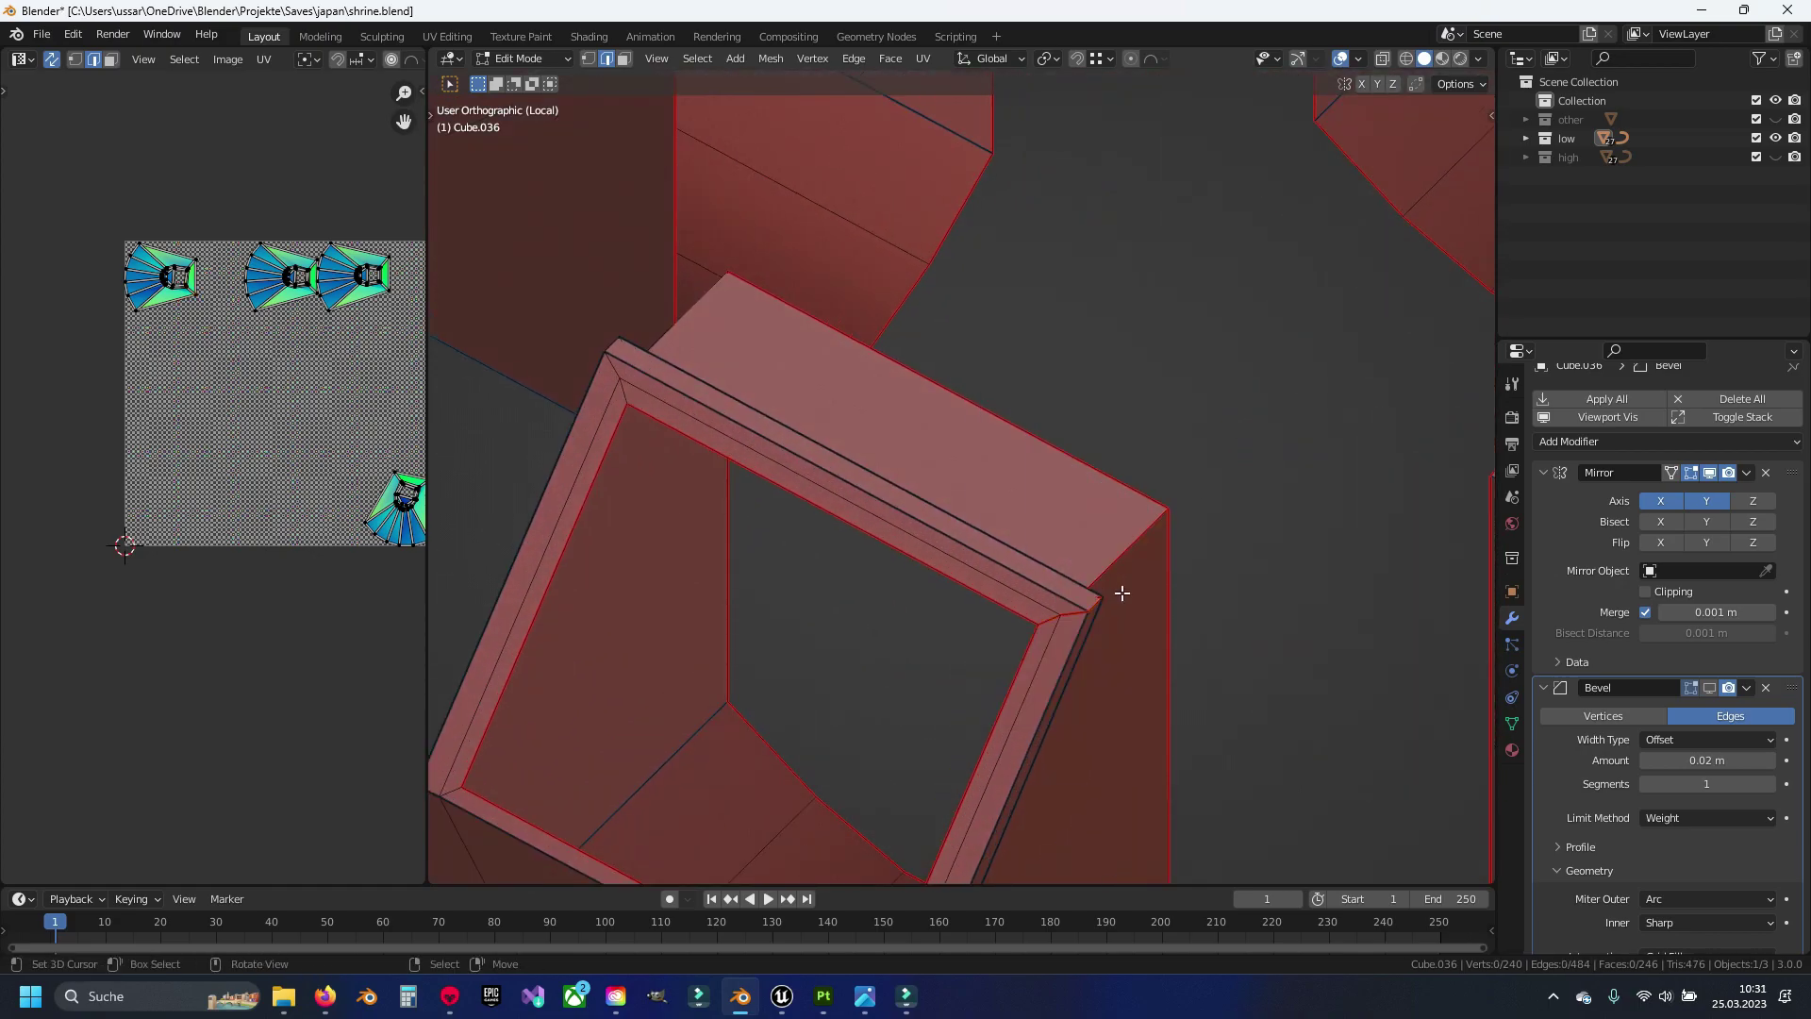
{"action": "key", "text": "a"}
{"action": "key", "text": "u"}
{"action": "left_click", "coordinate": [1165, 615]}
{"action": "key", "text": "alt+a"}
{"action": "scroll", "coordinate": [188, 302], "scroll_direction": "up", "scroll_amount": 4}
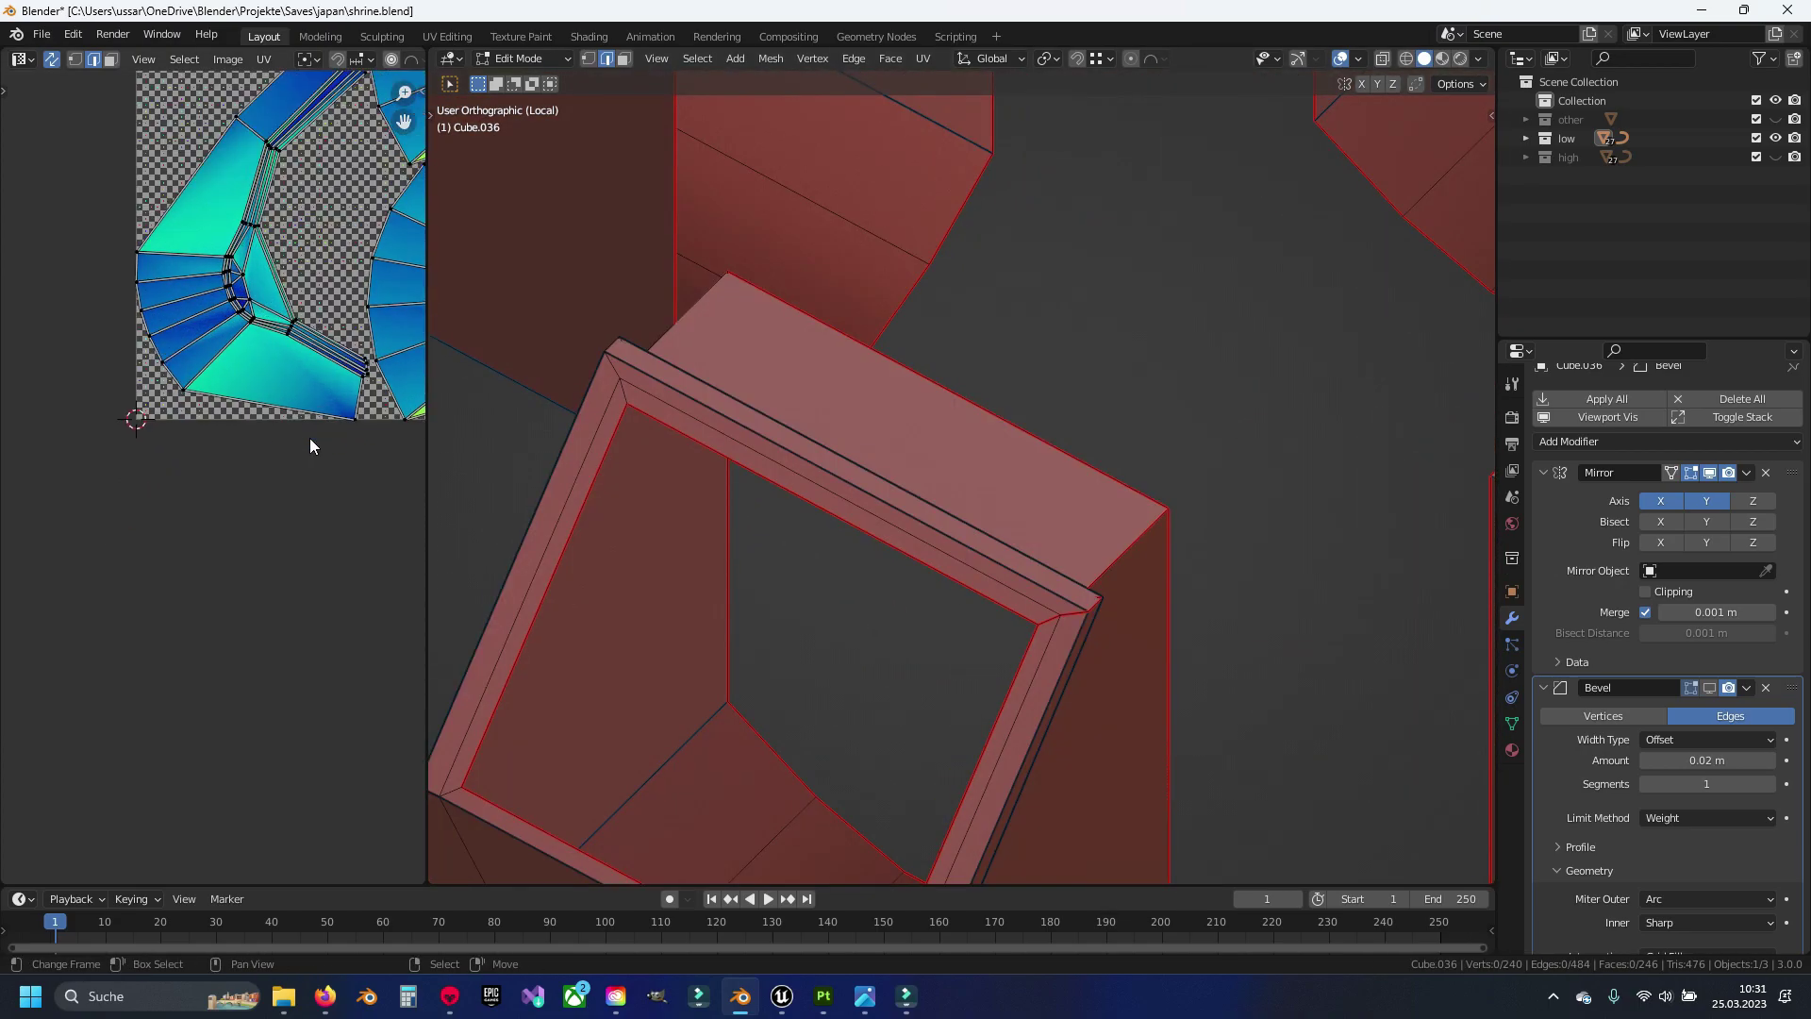
Select an edge loop on the frame and re-unwrap the whole mesh
{"action": "middle_click_drag", "start_coordinate": [1037, 603], "coordinate": [845, 491]}
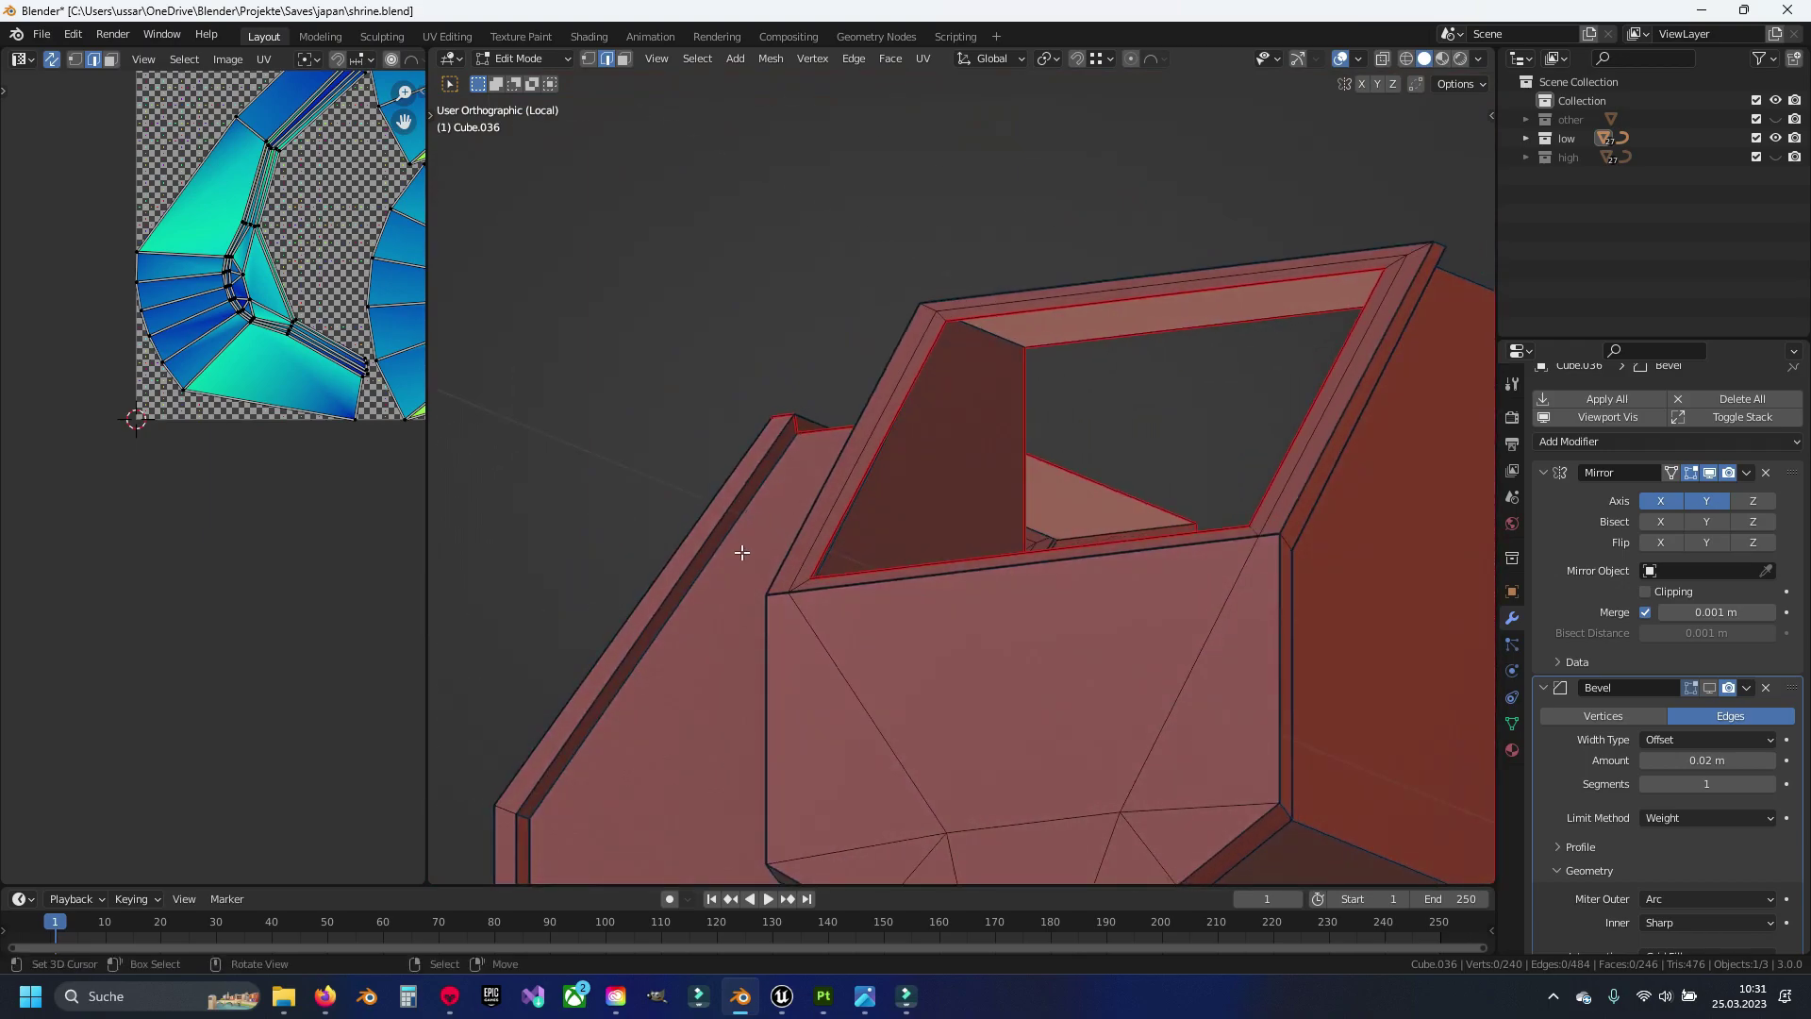
{"action": "mouse_move", "coordinate": [743, 552]}
{"action": "middle_mouse_down"}
{"action": "mouse_move", "coordinate": [893, 299]}
{"action": "mouse_move", "coordinate": [946, 549]}
{"action": "mouse_move", "coordinate": [999, 558]}
{"action": "mouse_move", "coordinate": [1011, 586]}
{"action": "mouse_move", "coordinate": [769, 519]}
{"action": "middle_mouse_up"}
{"action": "left_click", "coordinate": [755, 688], "text": "alt"}
{"action": "mouse_move", "coordinate": [756, 688]}
{"action": "middle_mouse_down"}
{"action": "mouse_move", "coordinate": [1011, 679]}
{"action": "mouse_move", "coordinate": [881, 732]}
{"action": "mouse_move", "coordinate": [944, 528]}
{"action": "mouse_move", "coordinate": [1100, 485]}
{"action": "mouse_move", "coordinate": [1144, 444]}
{"action": "mouse_move", "coordinate": [1292, 394]}
{"action": "middle_mouse_up"}
{"action": "mouse_move", "coordinate": [1211, 321]}
{"action": "middle_mouse_down"}
{"action": "mouse_move", "coordinate": [999, 405]}
{"action": "mouse_move", "coordinate": [1051, 394]}
{"action": "mouse_move", "coordinate": [1006, 420]}
{"action": "middle_mouse_up"}
{"action": "key", "text": "a"}
{"action": "key", "text": "u"}
{"action": "left_click", "coordinate": [1004, 427]}
{"action": "key", "text": "alt+a"}
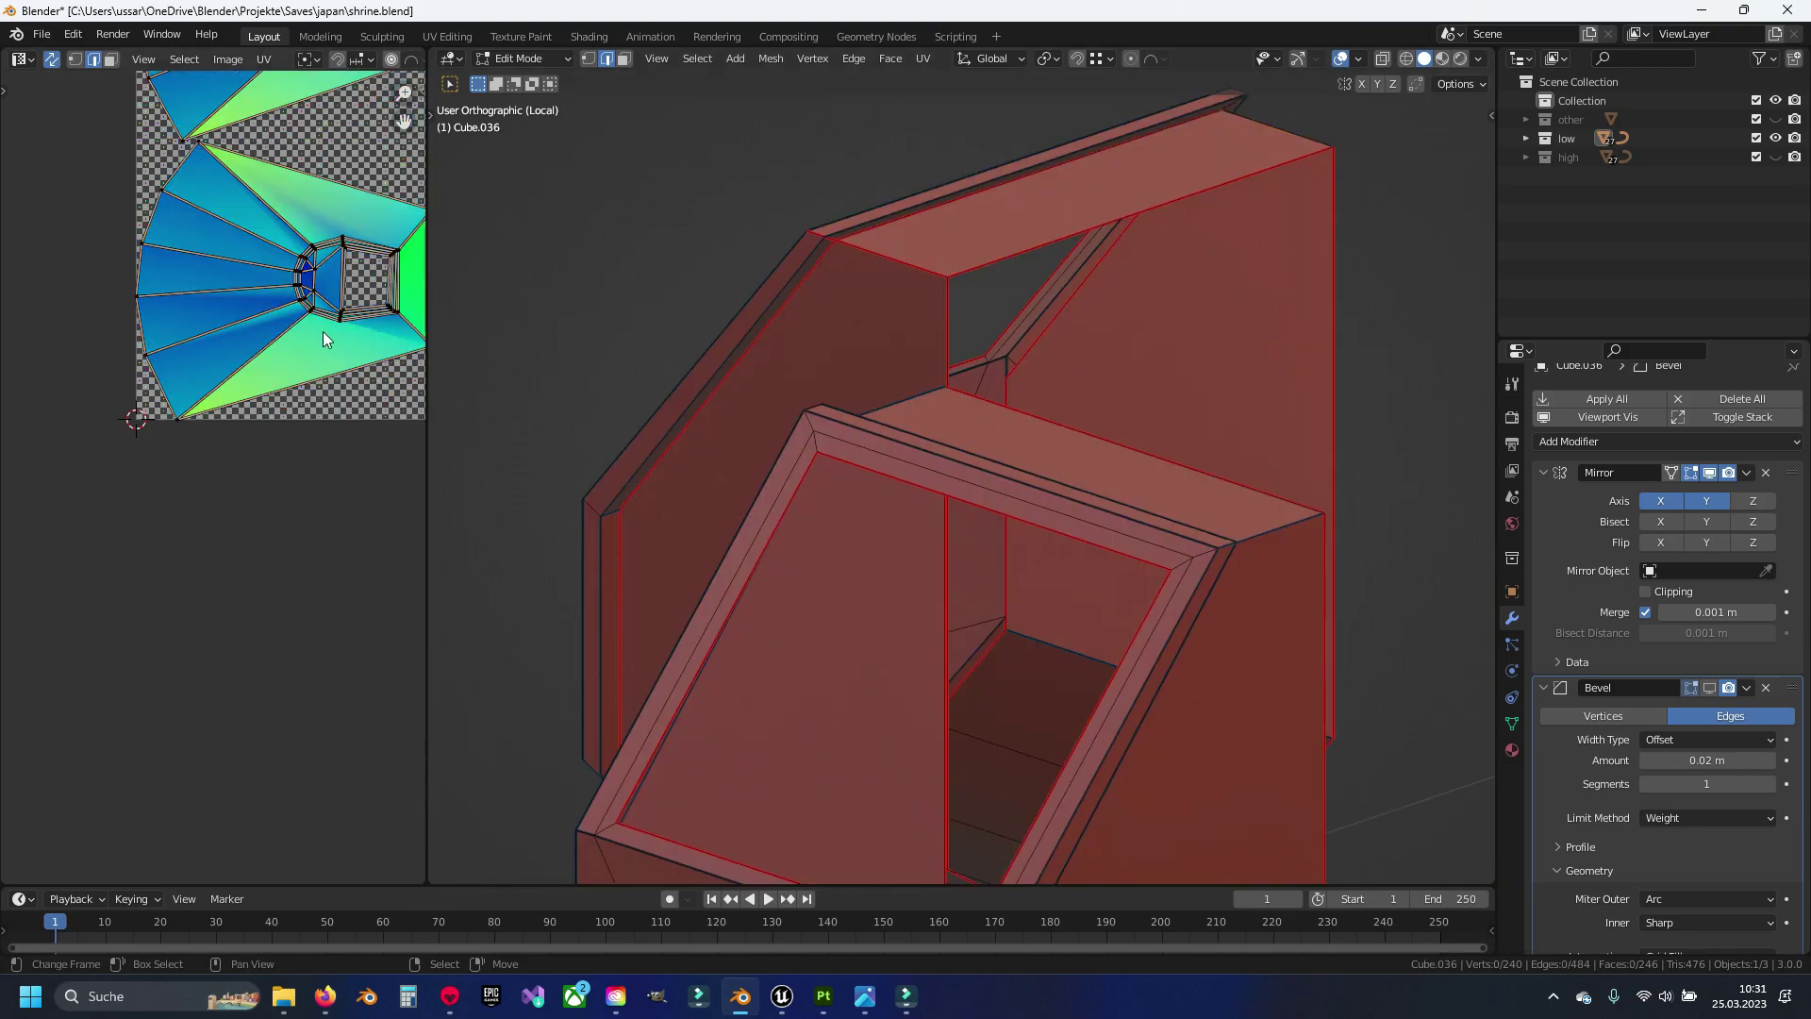
Try selecting the frame's top and sloped side edges, then clear and reframe both mirrored halves
{"action": "scroll", "coordinate": [164, 468], "scroll_direction": "down", "scroll_amount": 2}
{"action": "scroll", "coordinate": [164, 468], "scroll_direction": "down", "scroll_amount": 2}
{"action": "scroll", "coordinate": [239, 496], "scroll_direction": "up", "scroll_amount": 5}
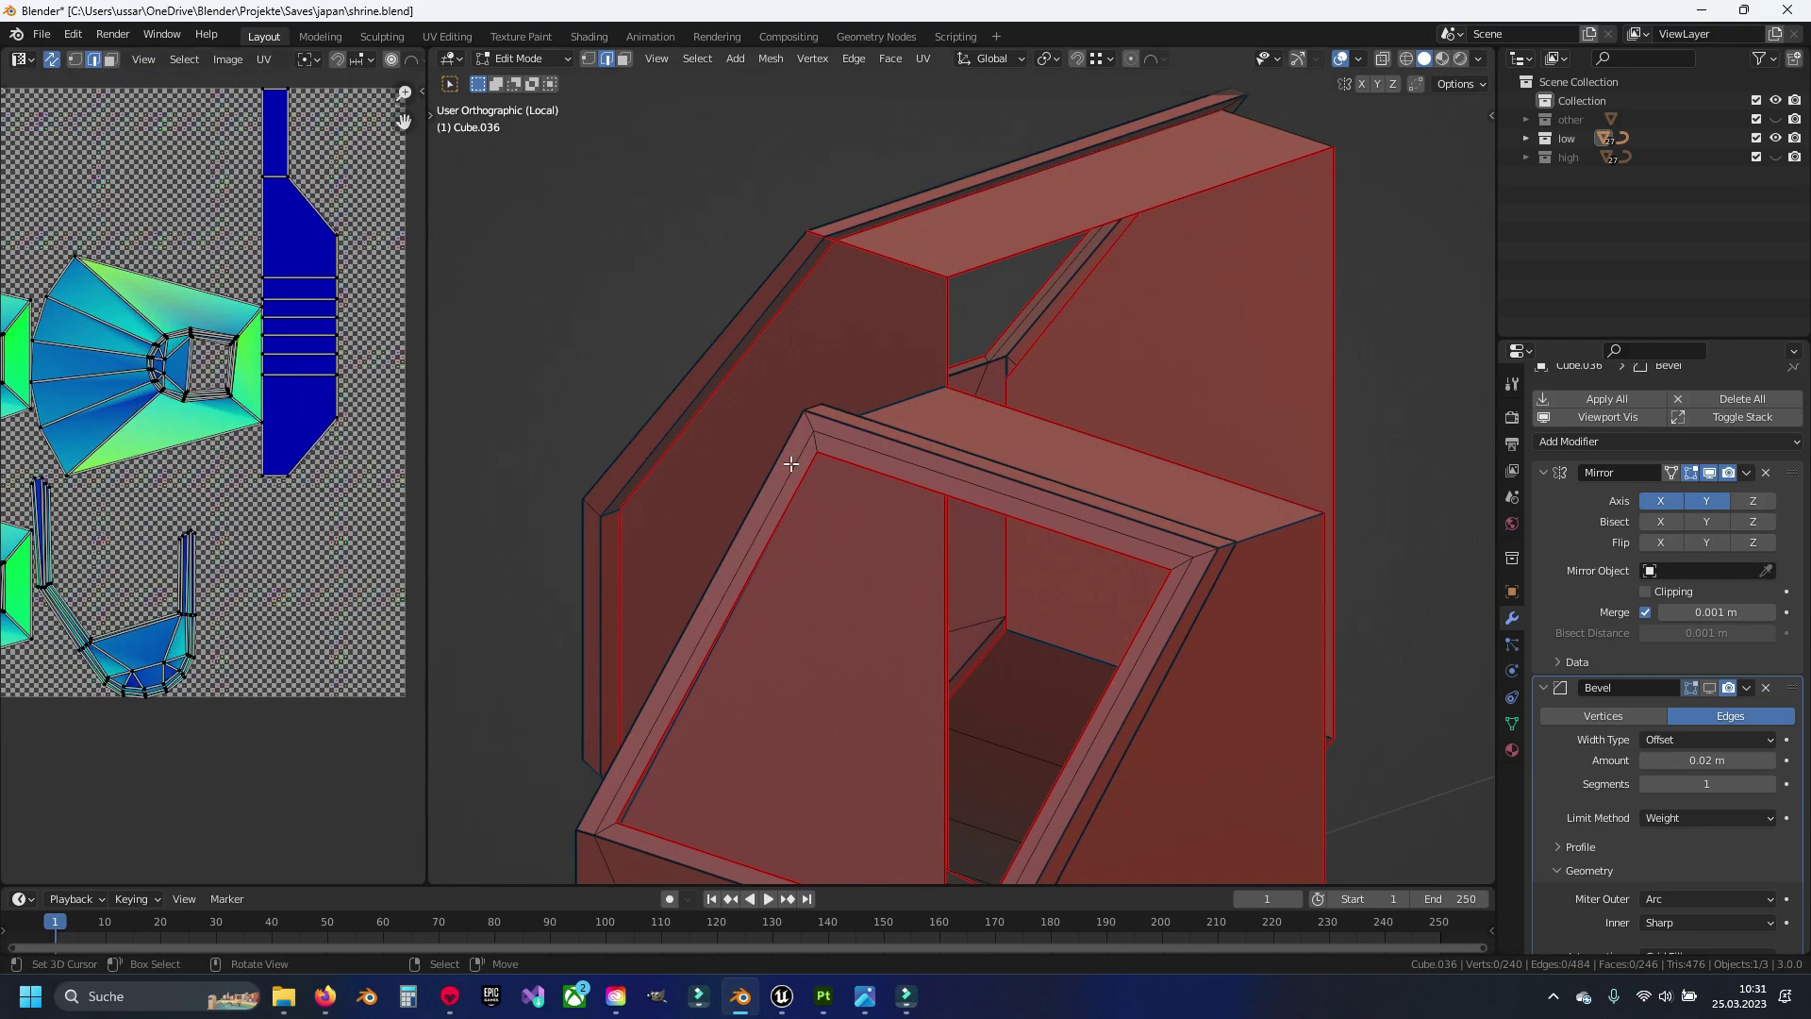
{"action": "mouse_move", "coordinate": [790, 463]}
{"action": "middle_mouse_down"}
{"action": "mouse_move", "coordinate": [946, 404]}
{"action": "mouse_move", "coordinate": [1024, 511]}
{"action": "middle_mouse_up"}
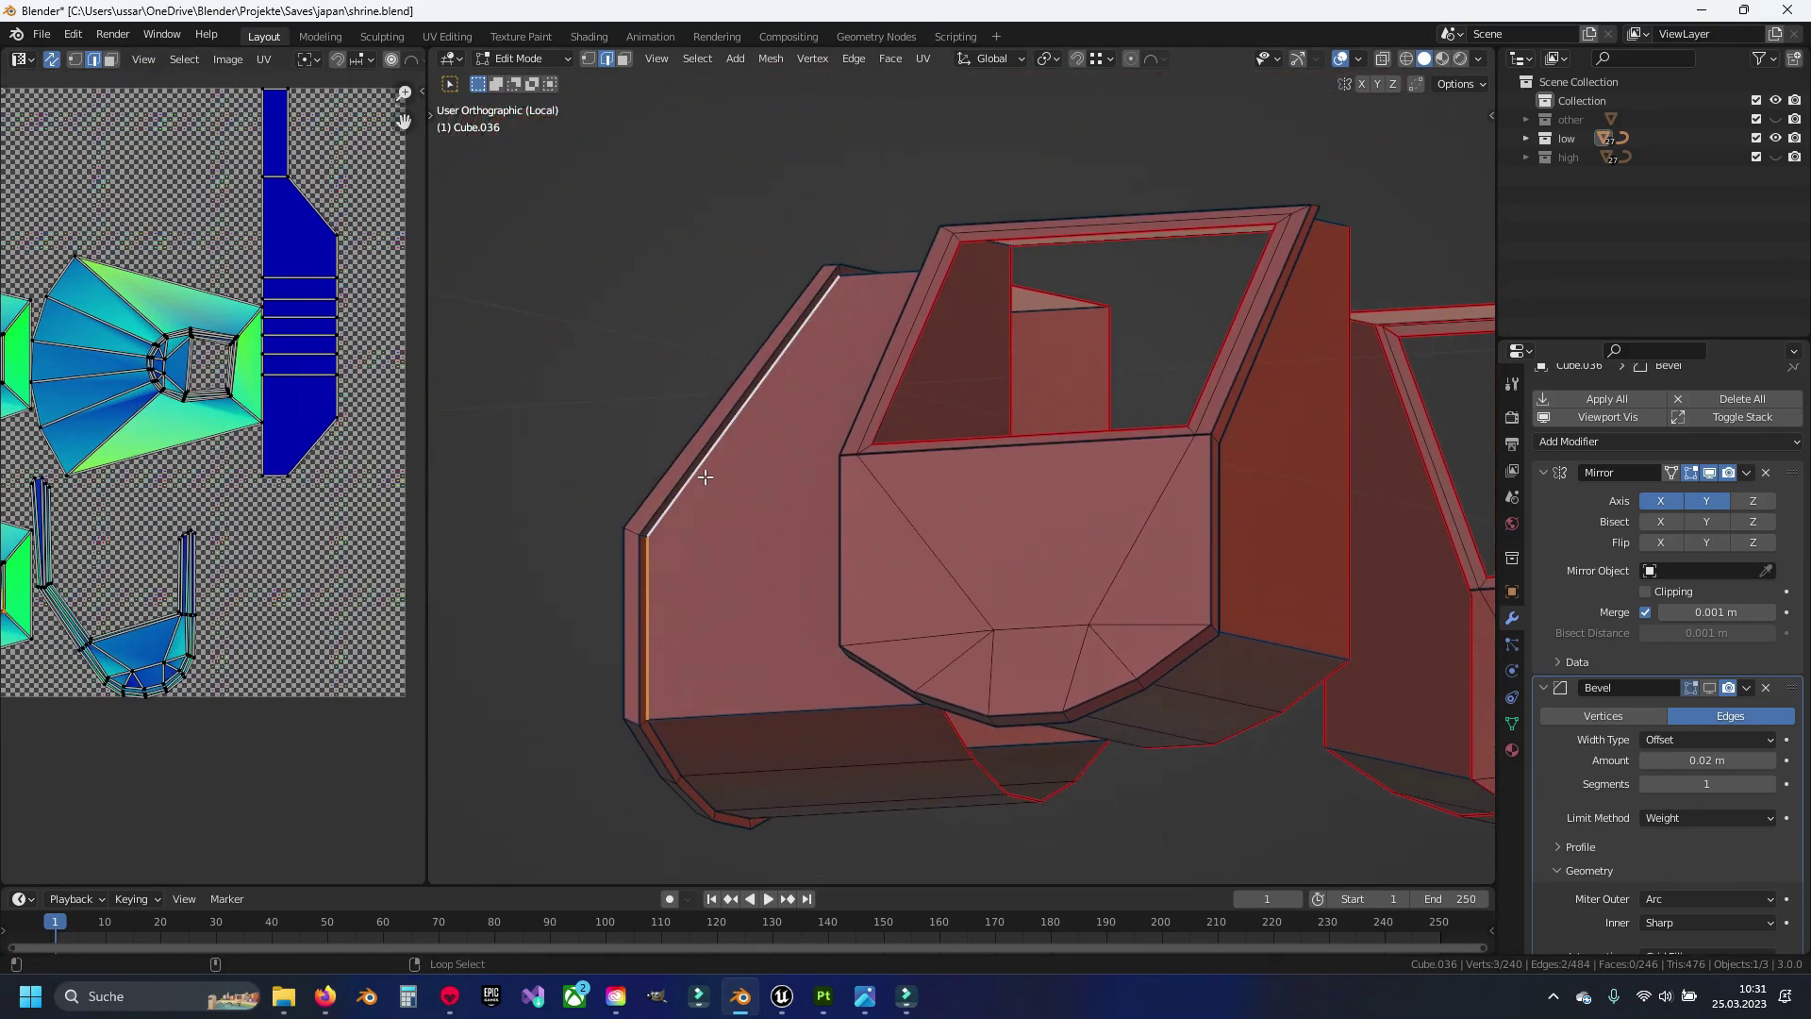
{"action": "mouse_move", "coordinate": [705, 478]}
{"action": "middle_mouse_down"}
{"action": "mouse_move", "coordinate": [750, 386]}
{"action": "mouse_move", "coordinate": [797, 376]}
{"action": "mouse_move", "coordinate": [878, 401]}
{"action": "mouse_move", "coordinate": [952, 721]}
{"action": "middle_mouse_up"}
{"action": "left_click", "coordinate": [749, 386], "text": "shift"}
{"action": "left_click", "coordinate": [878, 401], "text": "shift"}
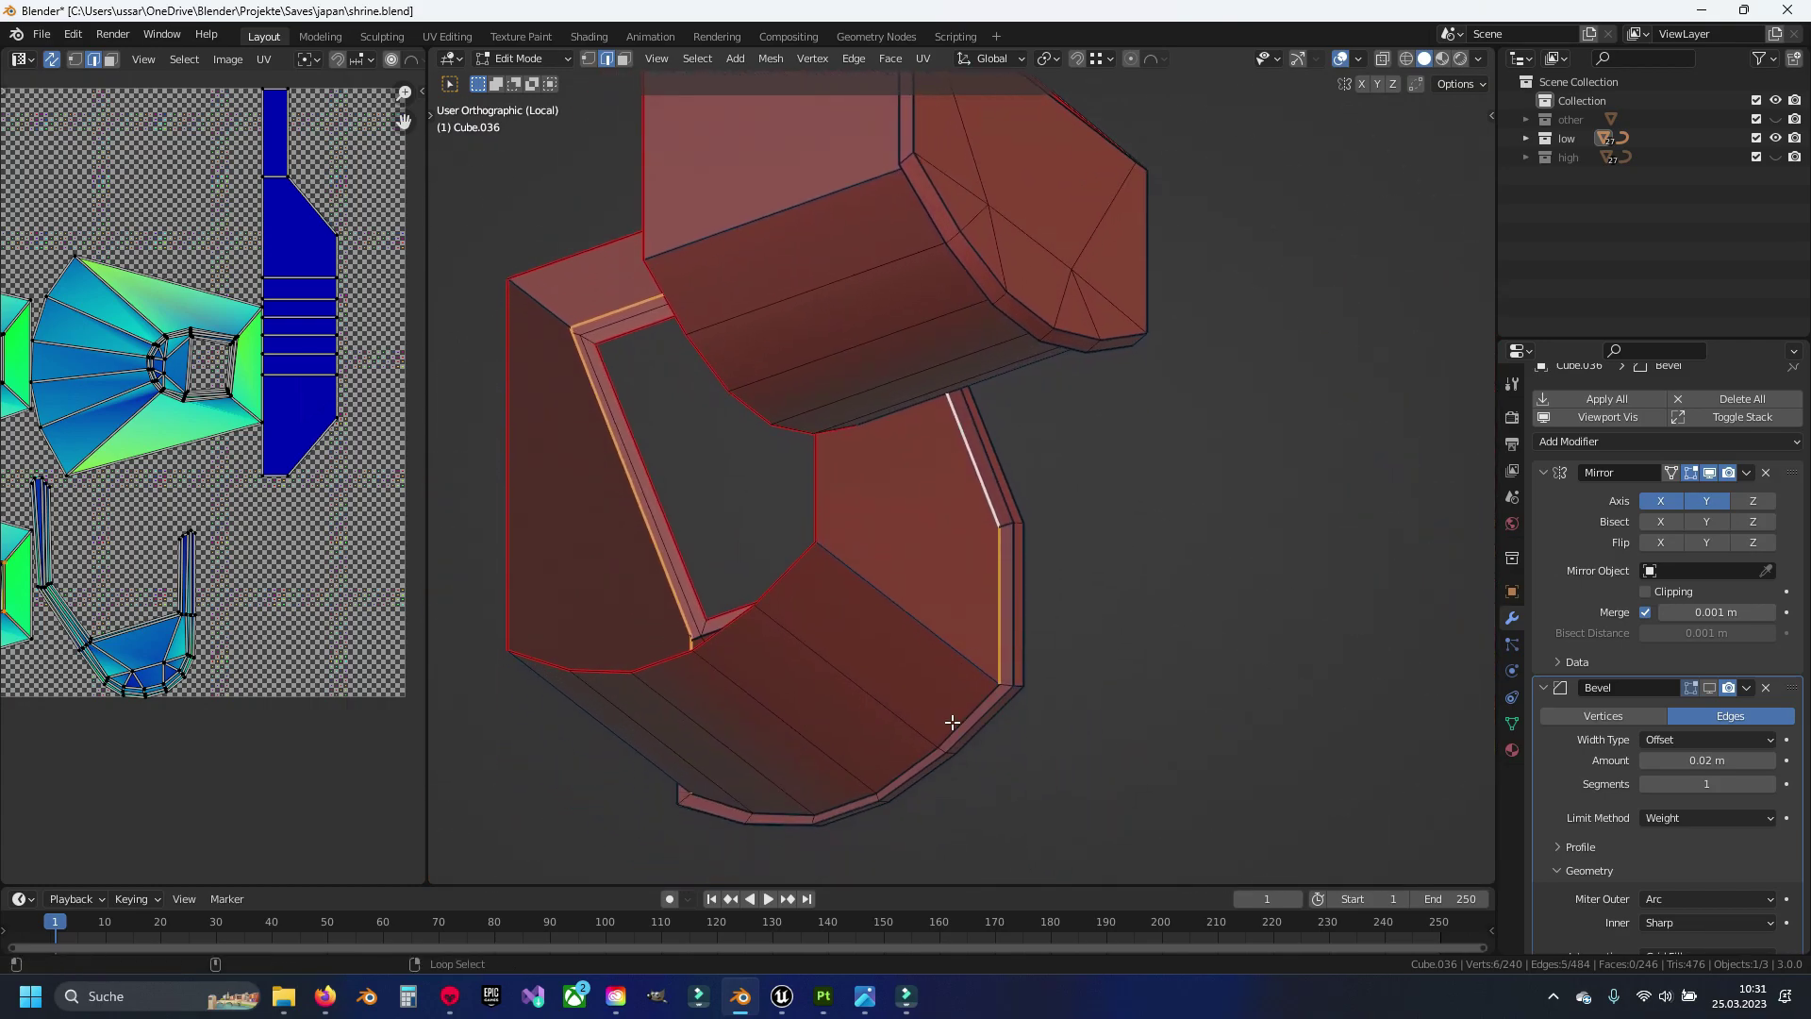
{"action": "left_click", "coordinate": [1121, 608]}
{"action": "mouse_move", "coordinate": [1121, 608]}
{"action": "middle_mouse_down"}
{"action": "mouse_move", "coordinate": [1023, 546]}
{"action": "mouse_move", "coordinate": [1016, 577]}
{"action": "middle_mouse_up"}
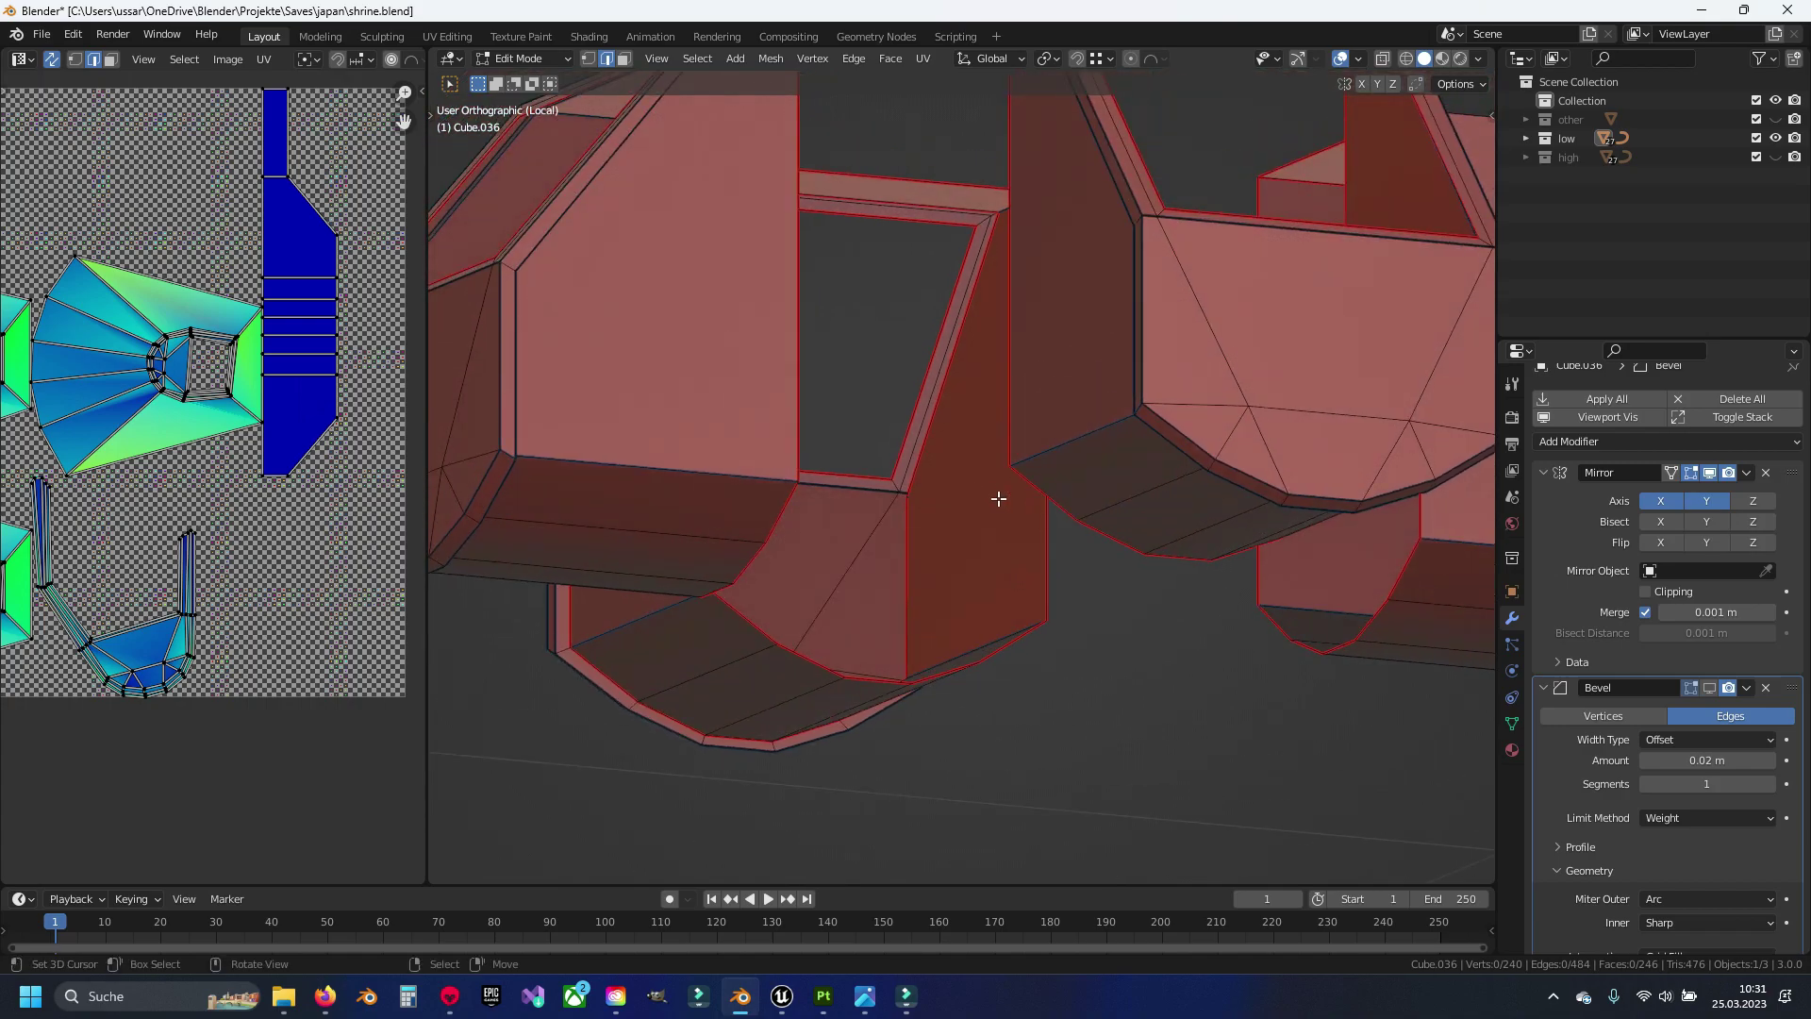
{"action": "scroll", "coordinate": [999, 498], "scroll_direction": "down", "scroll_amount": 4}
{"action": "mouse_move", "coordinate": [999, 498]}
{"action": "middle_mouse_down"}
{"action": "mouse_move", "coordinate": [1028, 506]}
{"action": "mouse_move", "coordinate": [940, 503]}
{"action": "middle_mouse_up"}
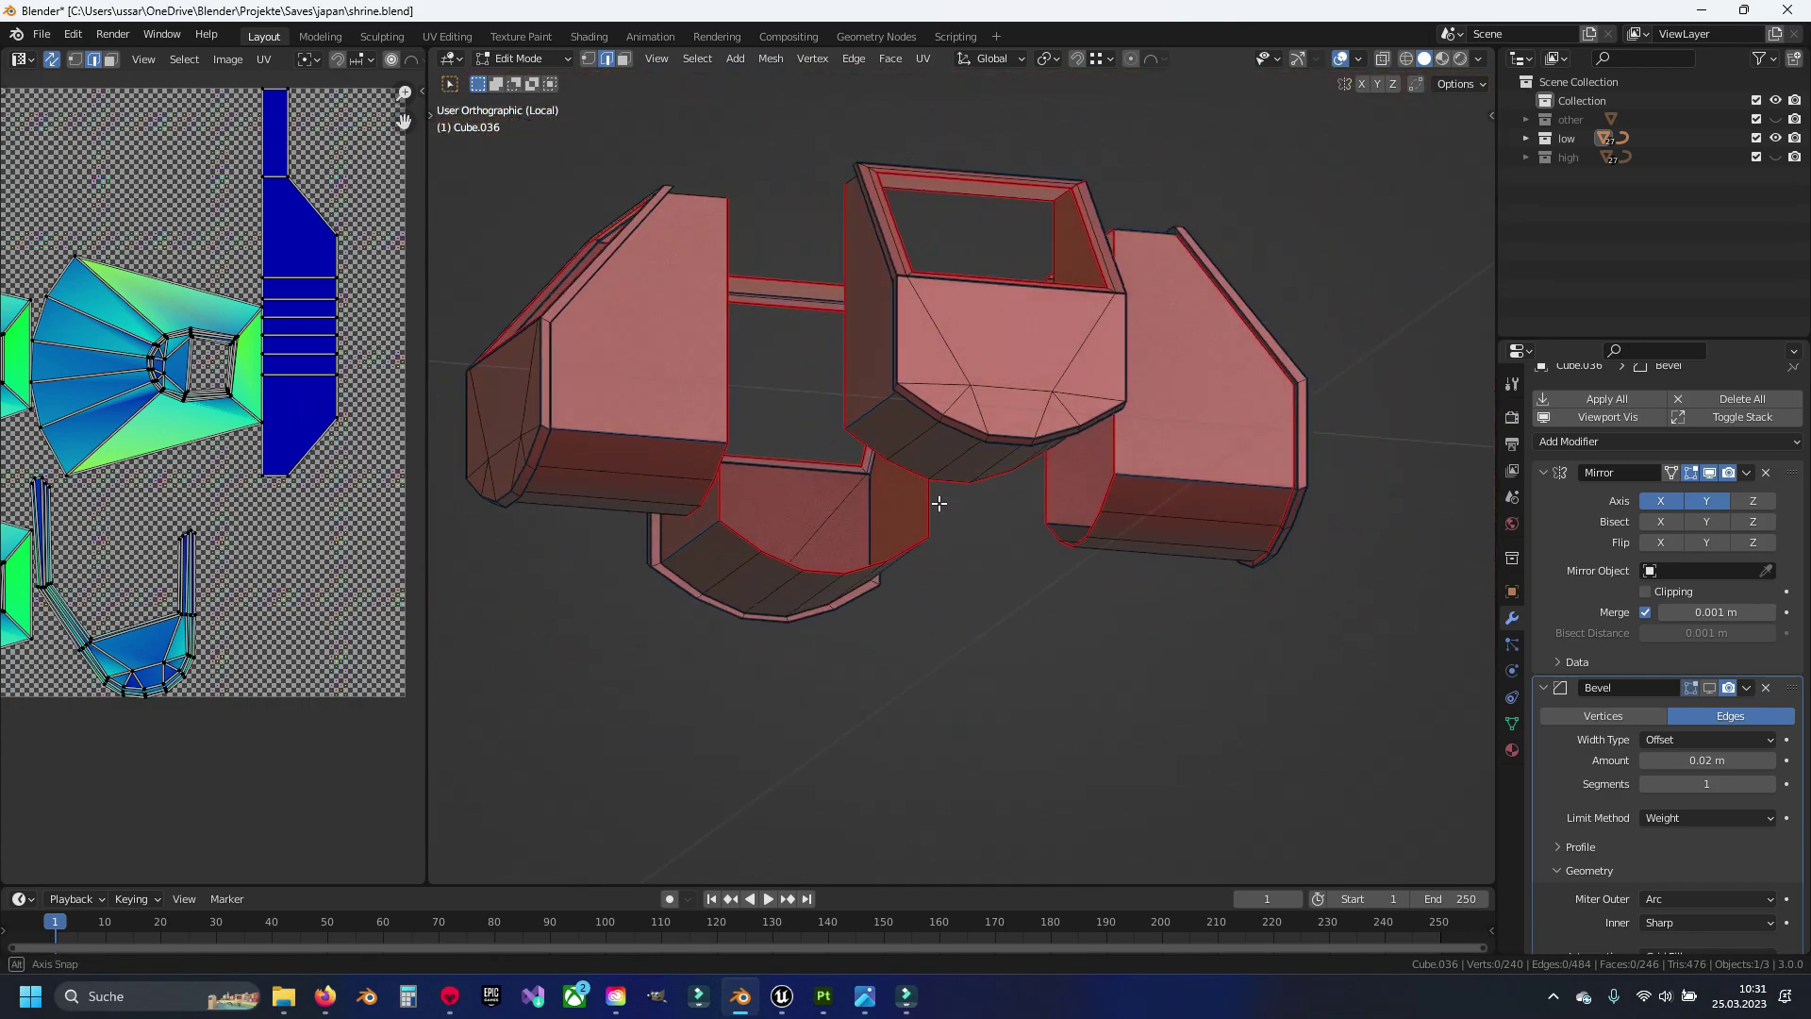
{"action": "scroll", "coordinate": [939, 503], "scroll_direction": "up", "scroll_amount": 3}
{"action": "scroll", "coordinate": [861, 546], "scroll_direction": "up", "scroll_amount": 2}
Mark seams along the bowl's lower bevel loop and one adjacent frame edge
{"action": "left_click", "coordinate": [739, 524], "text": "alt"}
{"action": "mouse_move", "coordinate": [1131, 465]}
{"action": "middle_mouse_down"}
{"action": "mouse_move", "coordinate": [953, 506]}
{"action": "mouse_move", "coordinate": [1071, 303]}
{"action": "mouse_move", "coordinate": [1023, 291]}
{"action": "mouse_move", "coordinate": [1012, 258]}
{"action": "middle_mouse_up"}
{"action": "left_click", "coordinate": [1071, 302], "text": "shift"}
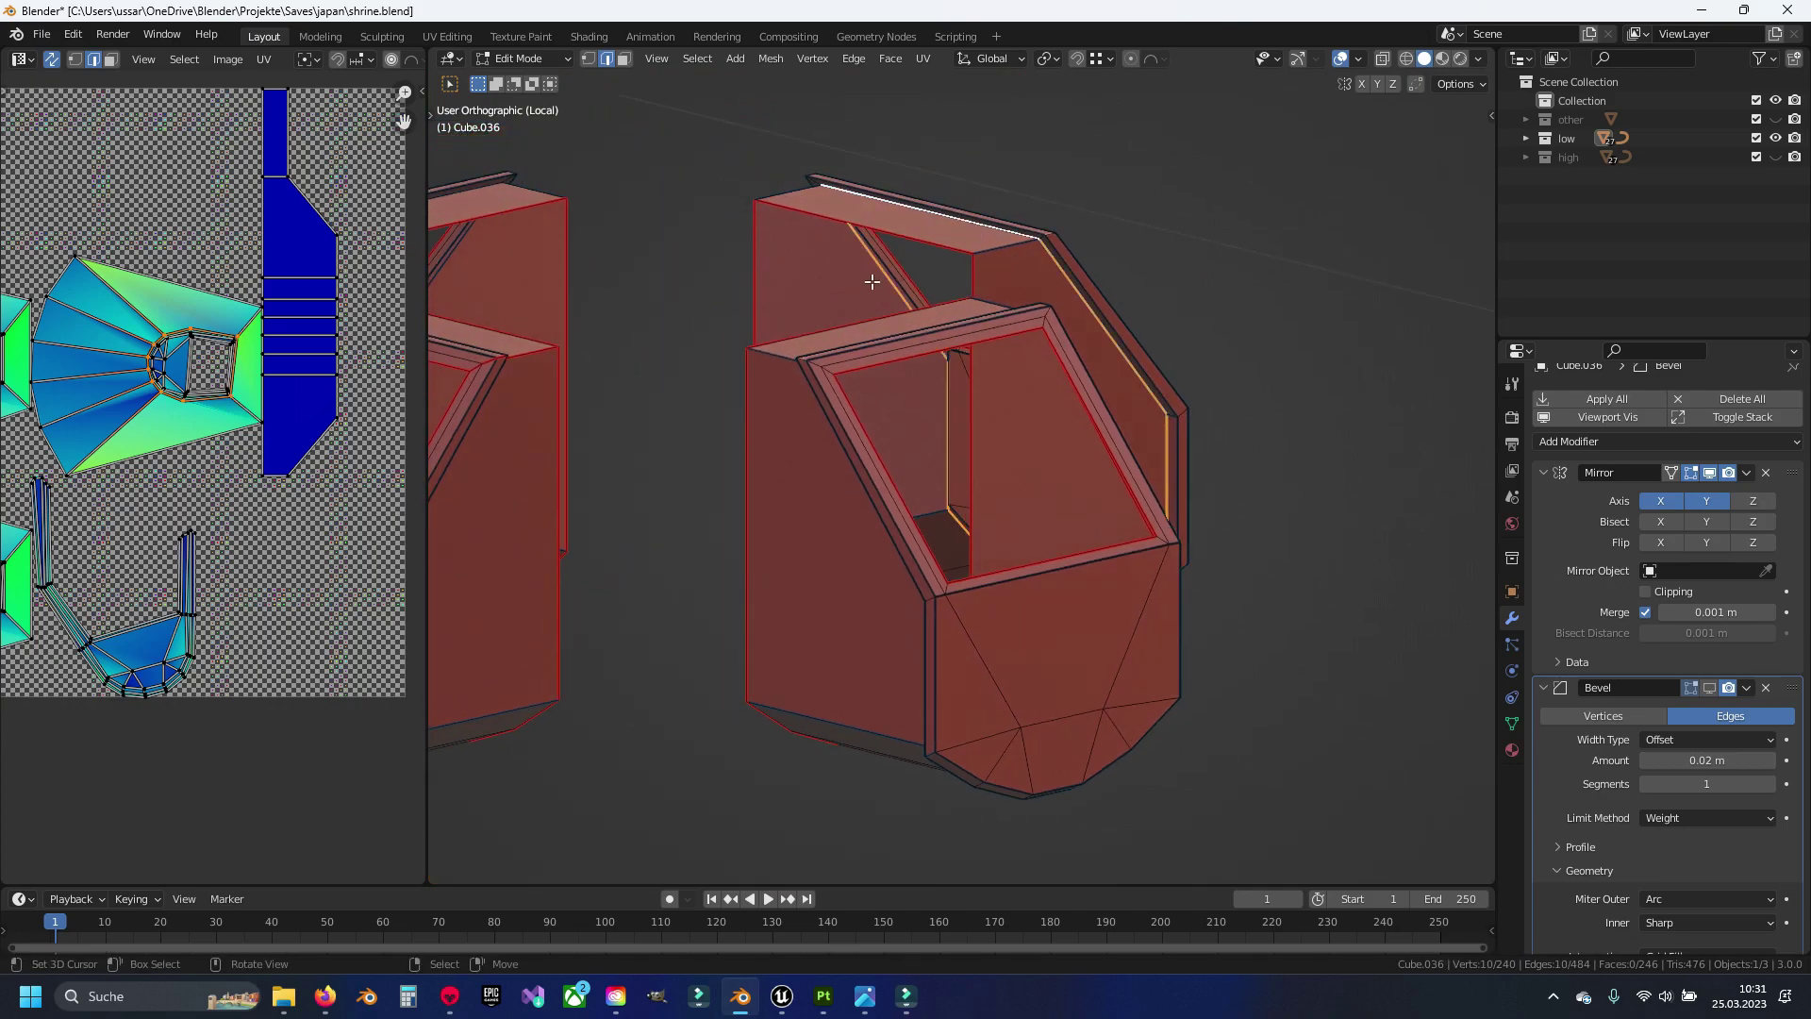
{"action": "middle_click_drag", "start_coordinate": [872, 281], "coordinate": [948, 283]}
{"action": "key", "text": "ctrl+e"}
{"action": "left_click", "coordinate": [951, 283]}
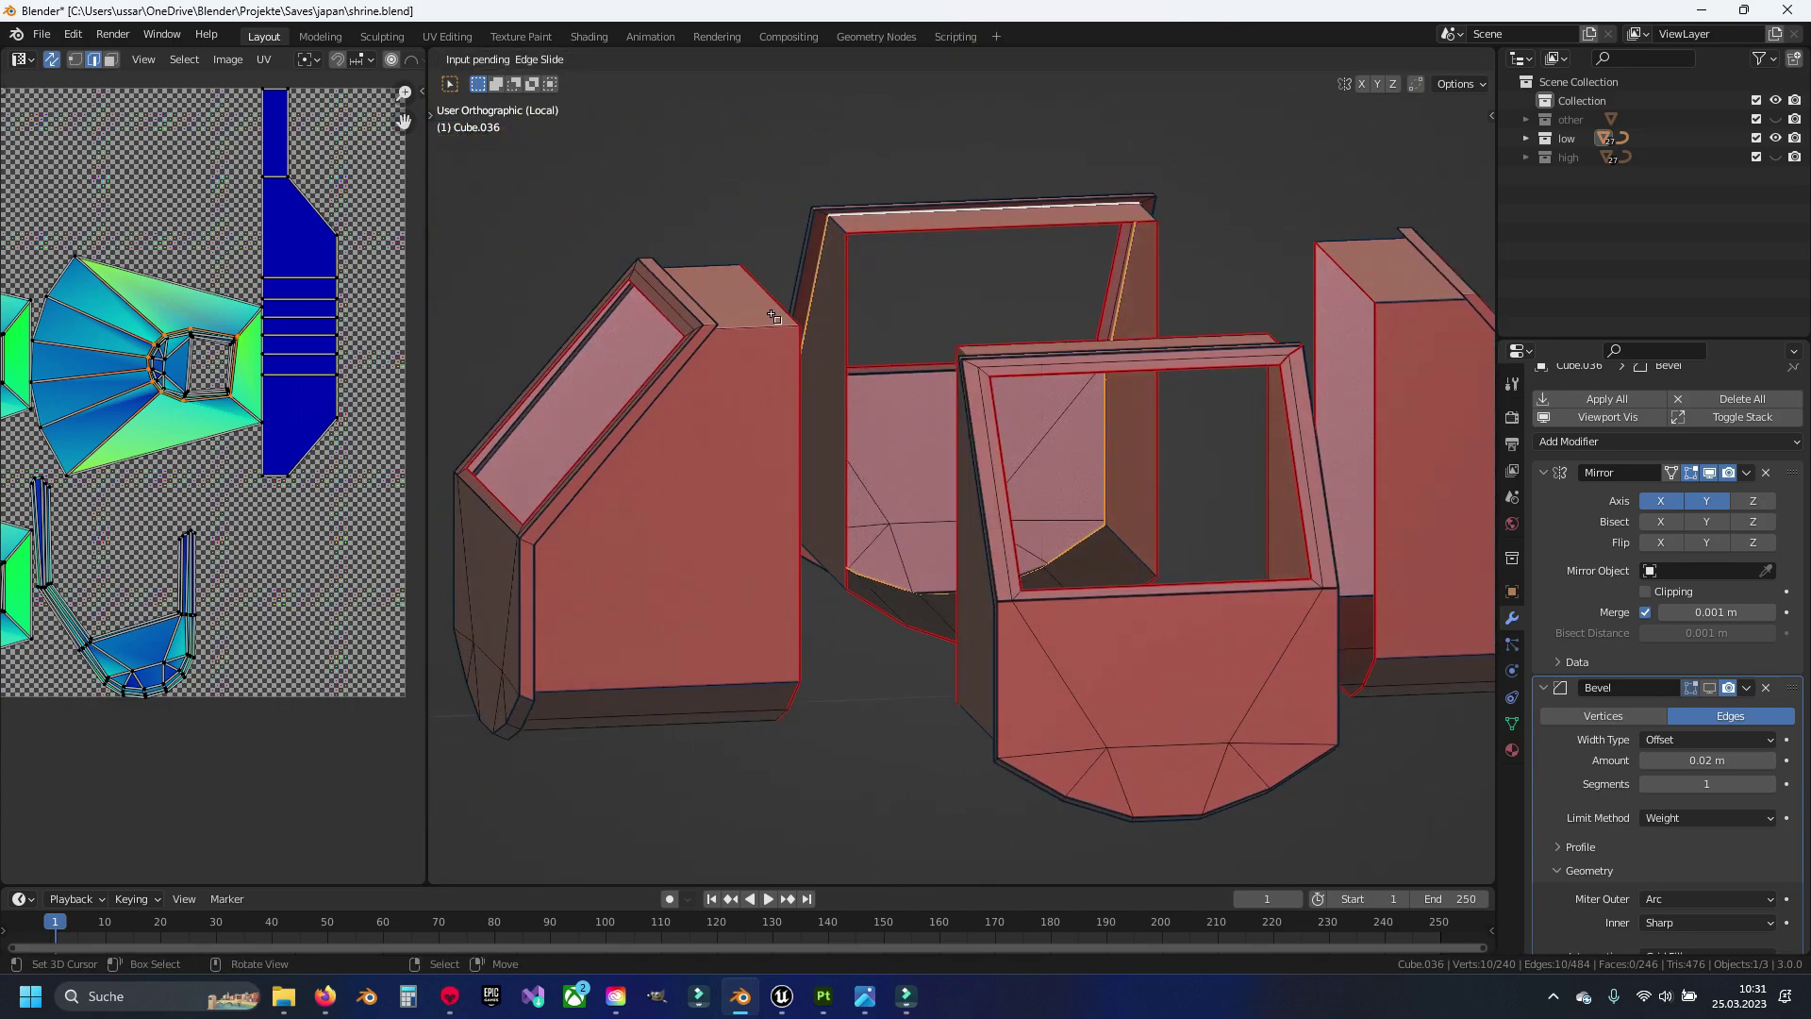
{"action": "right_click", "coordinate": [1030, 377]}
{"action": "key", "text": "ctrl+e"}
{"action": "left_click", "coordinate": [866, 478]}
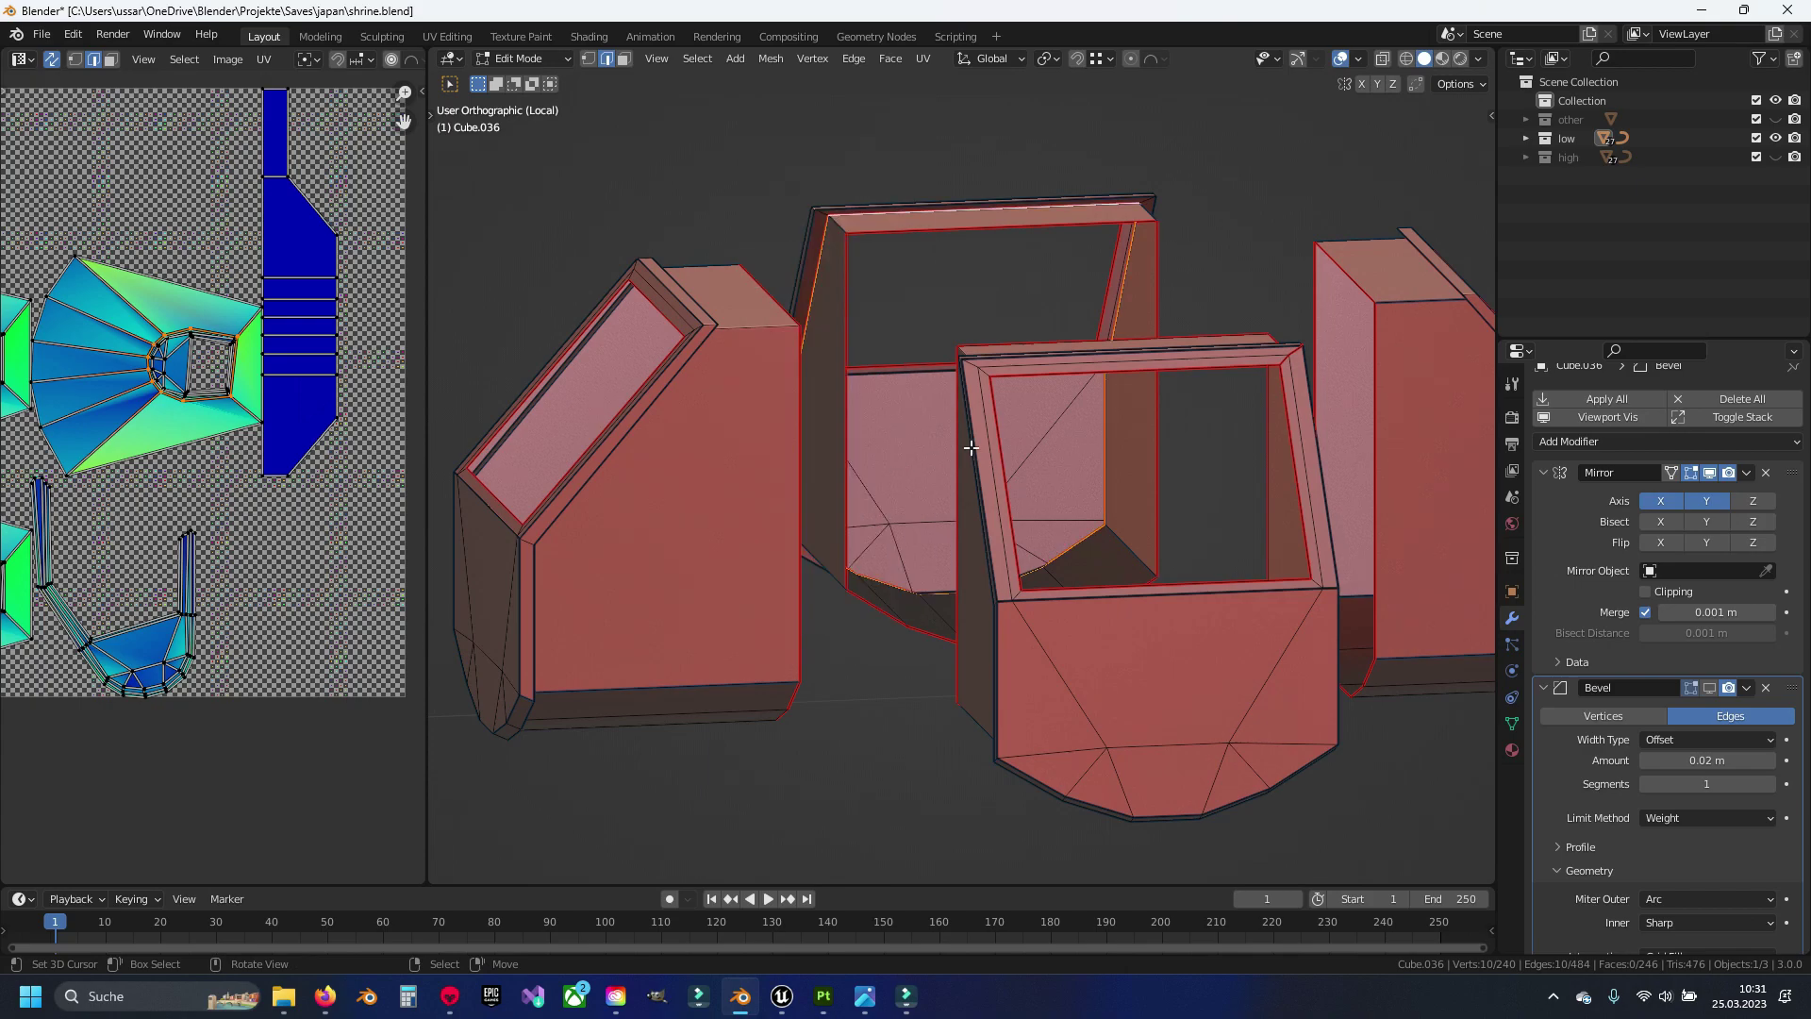
{"action": "middle_click_drag", "start_coordinate": [866, 478], "coordinate": [866, 444]}
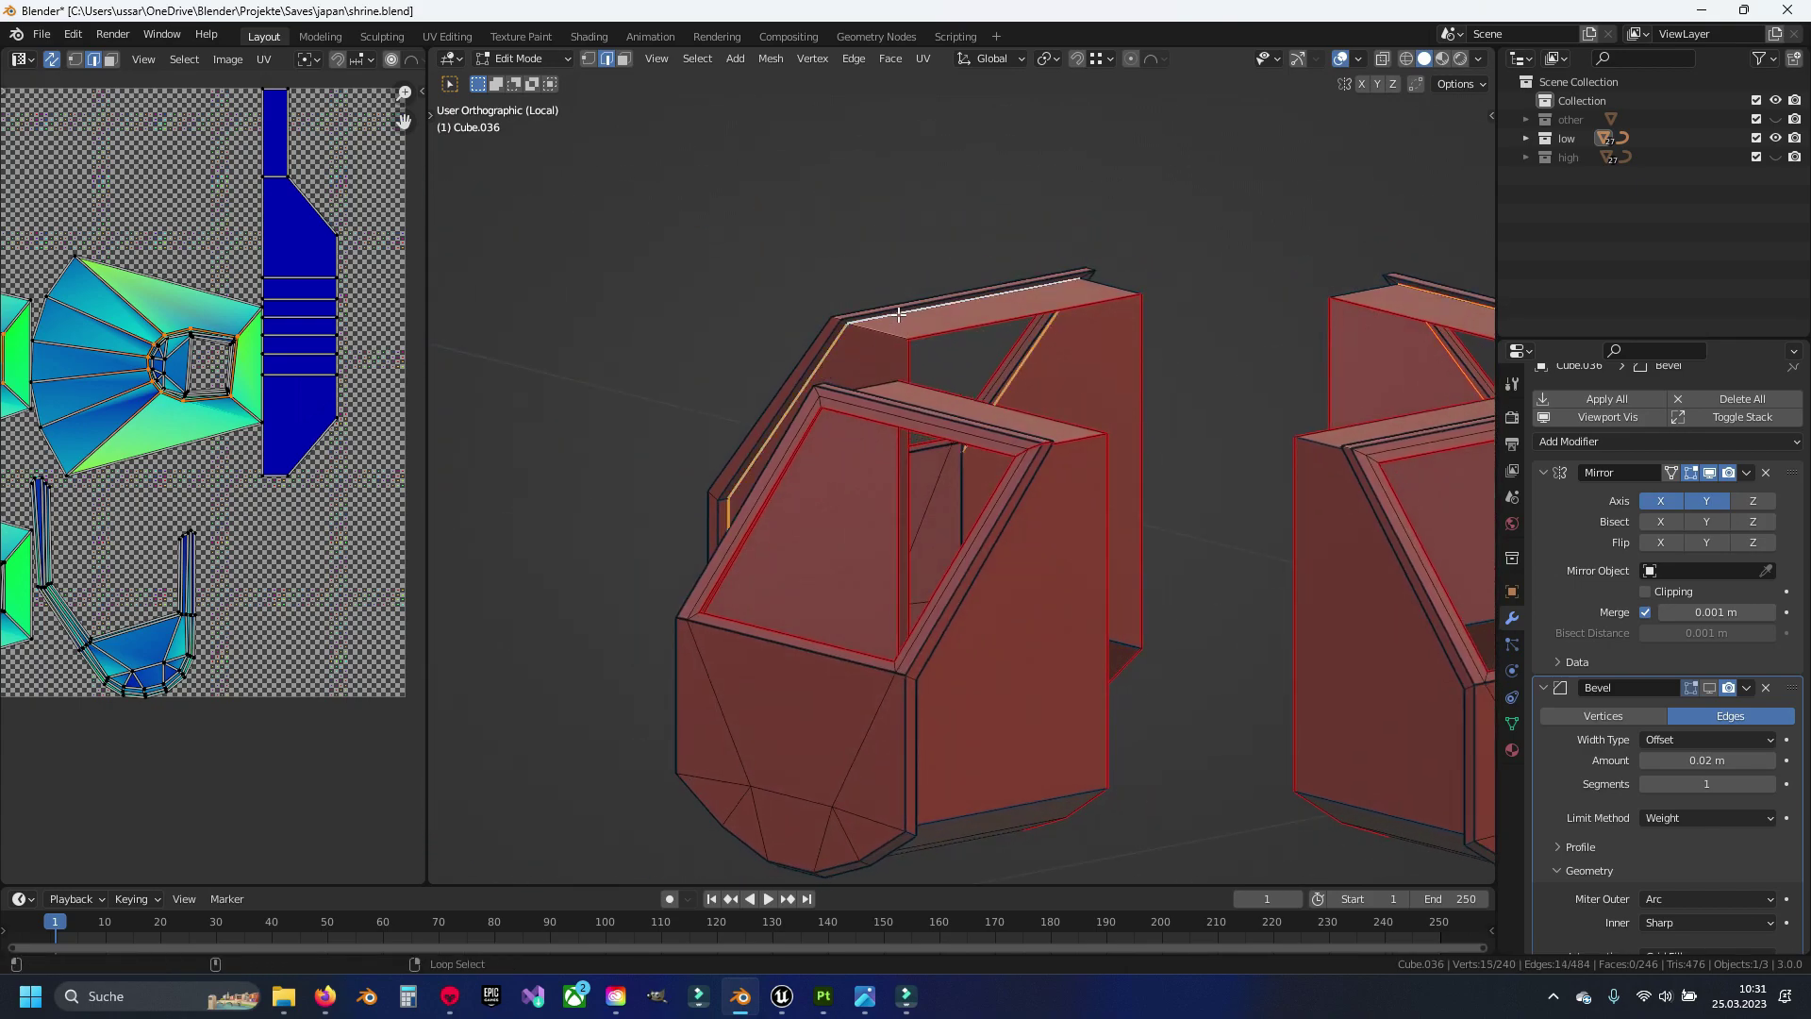
Unwrap the whole mesh along the new frame seams
{"action": "mouse_move", "coordinate": [899, 314]}
{"action": "middle_mouse_down"}
{"action": "mouse_move", "coordinate": [896, 336]}
{"action": "mouse_move", "coordinate": [934, 243]}
{"action": "mouse_move", "coordinate": [1062, 658]}
{"action": "middle_mouse_up"}
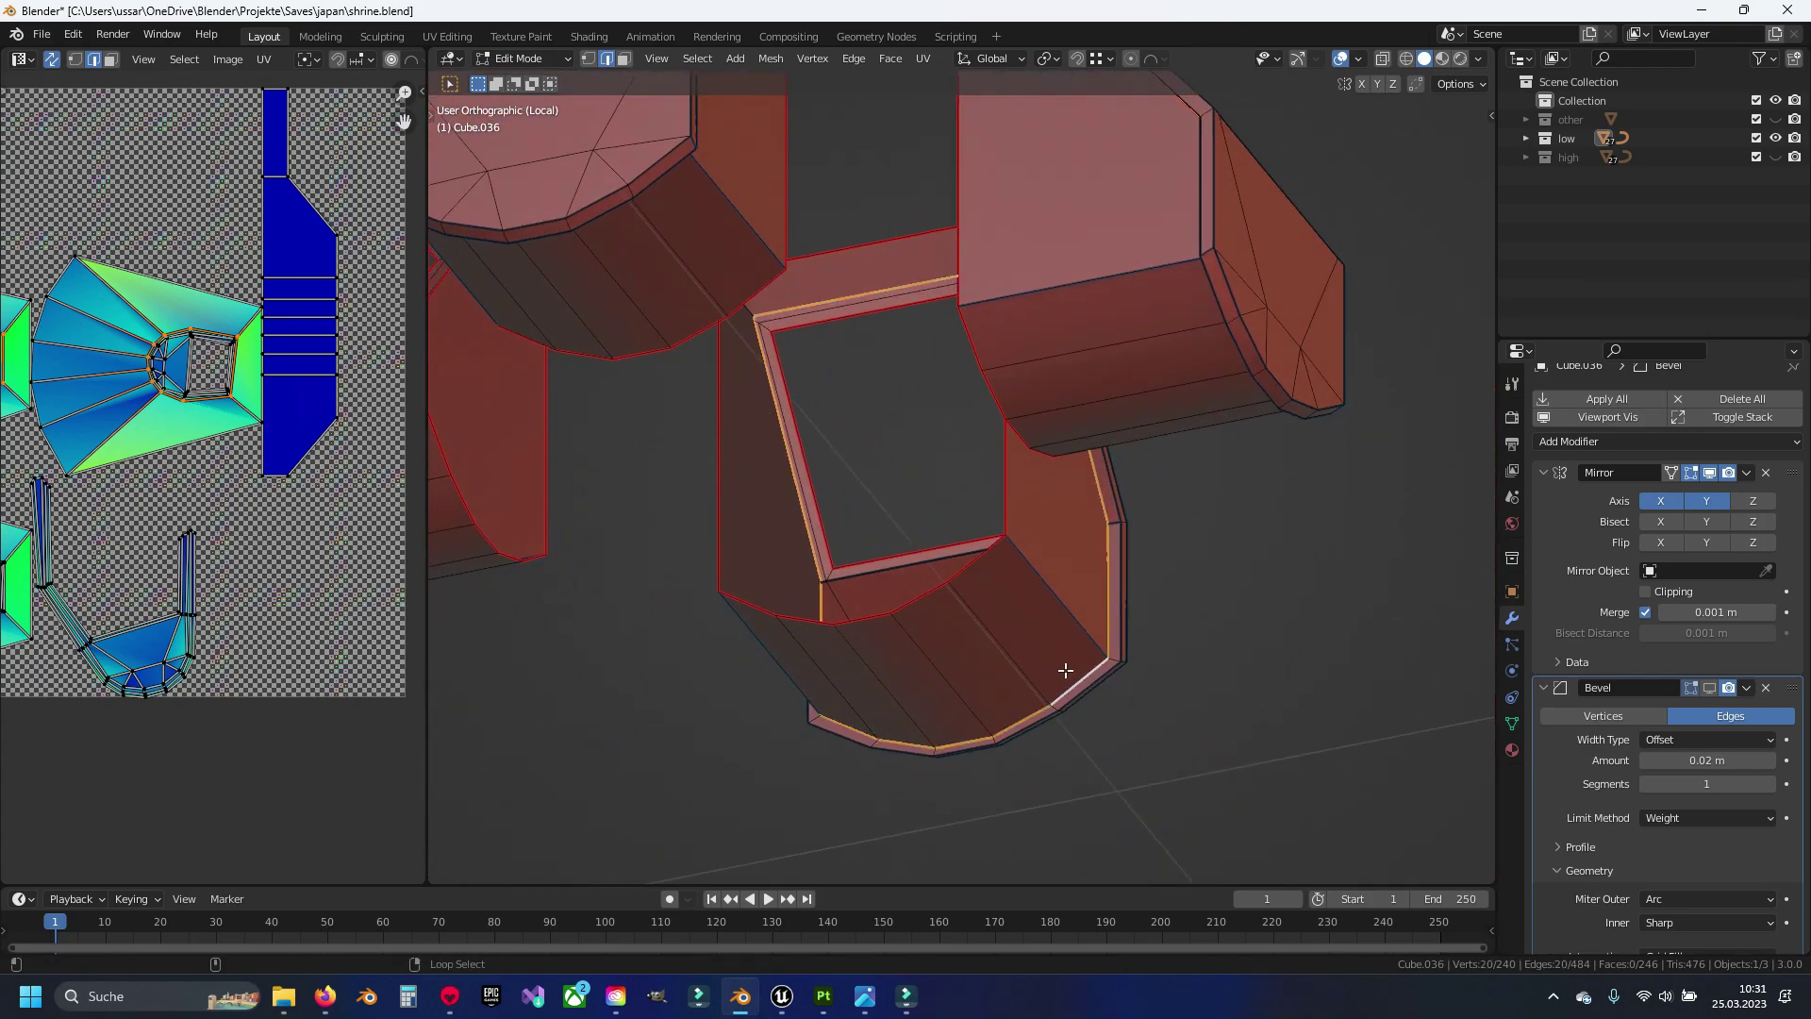
{"action": "key", "text": "alt+a"}
{"action": "scroll", "coordinate": [1043, 635], "scroll_direction": "down", "scroll_amount": 5}
{"action": "scroll", "coordinate": [874, 553], "scroll_direction": "up", "scroll_amount": 3}
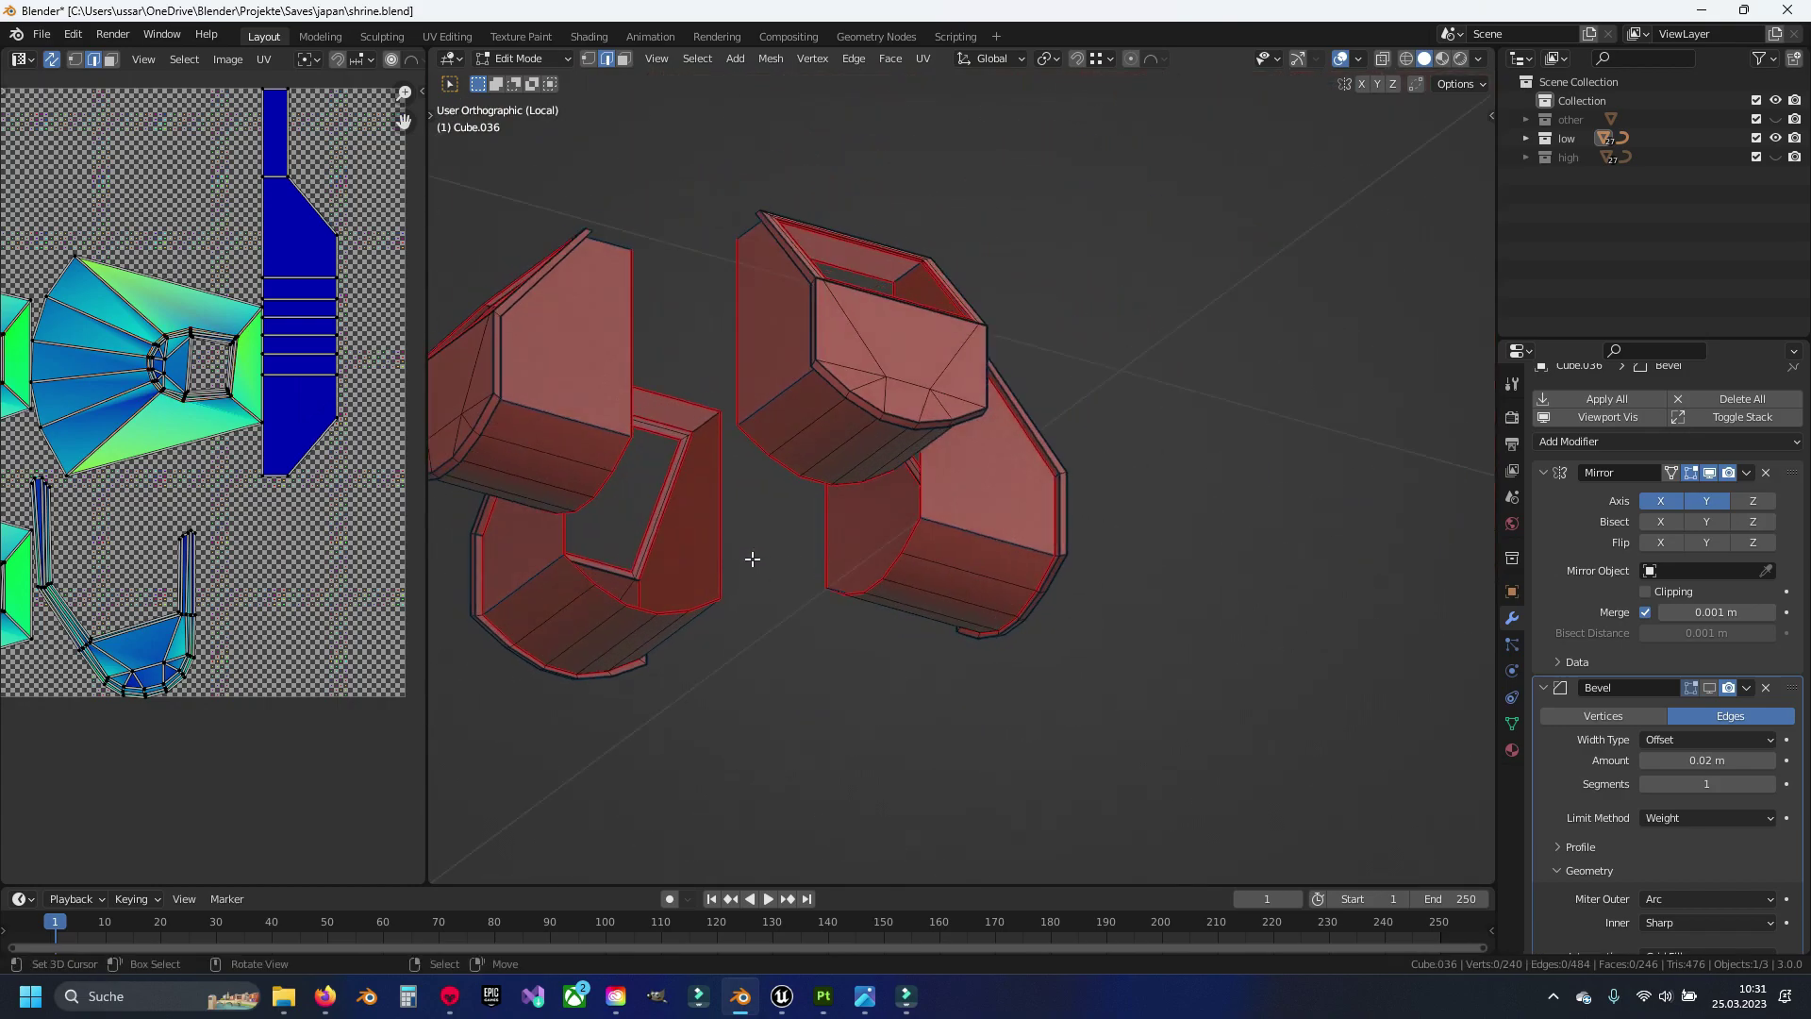
{"action": "key", "text": "a"}
{"action": "key", "text": "u"}
{"action": "left_click", "coordinate": [1057, 577]}
{"action": "key", "text": "alt+a"}
Re-unwrap all of Cube.036's faces into strip and fan UV islands
{"action": "scroll", "coordinate": [274, 472], "scroll_direction": "down", "scroll_amount": 3}
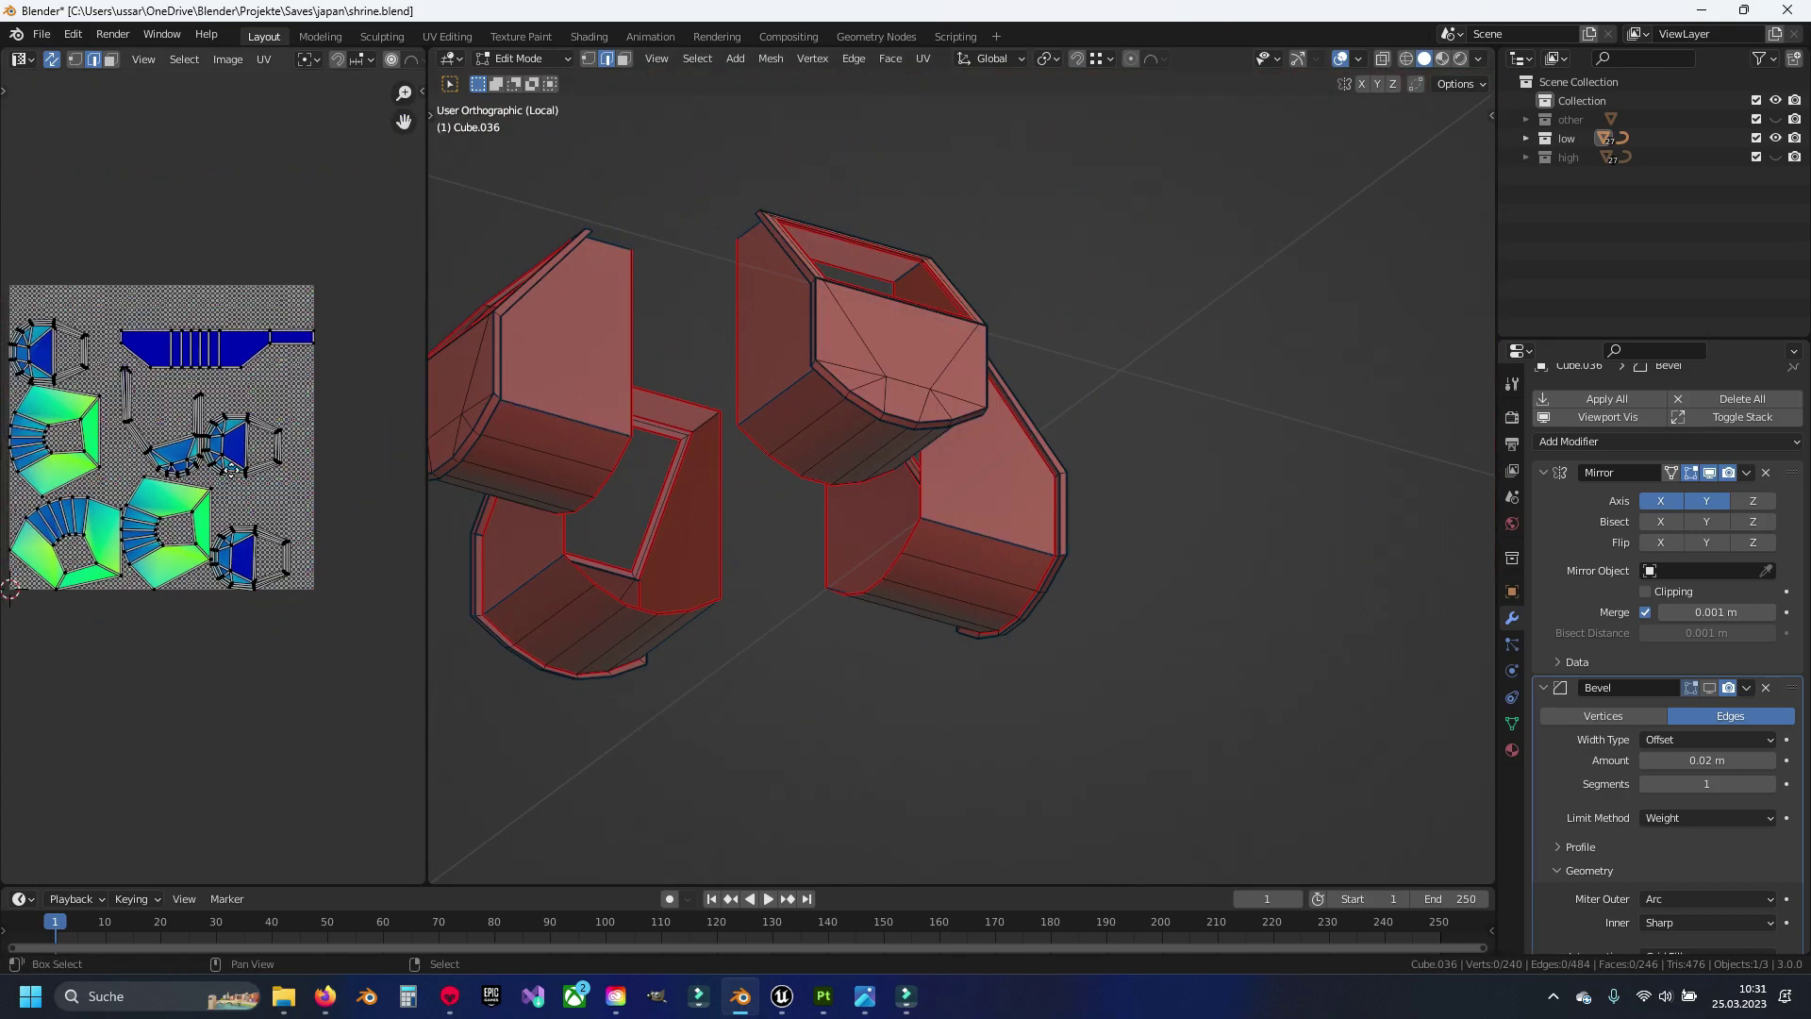
{"action": "mouse_move", "coordinate": [273, 472]}
{"action": "middle_mouse_down"}
{"action": "mouse_move", "coordinate": [821, 485]}
{"action": "mouse_move", "coordinate": [889, 504]}
{"action": "mouse_move", "coordinate": [834, 505]}
{"action": "middle_mouse_up"}
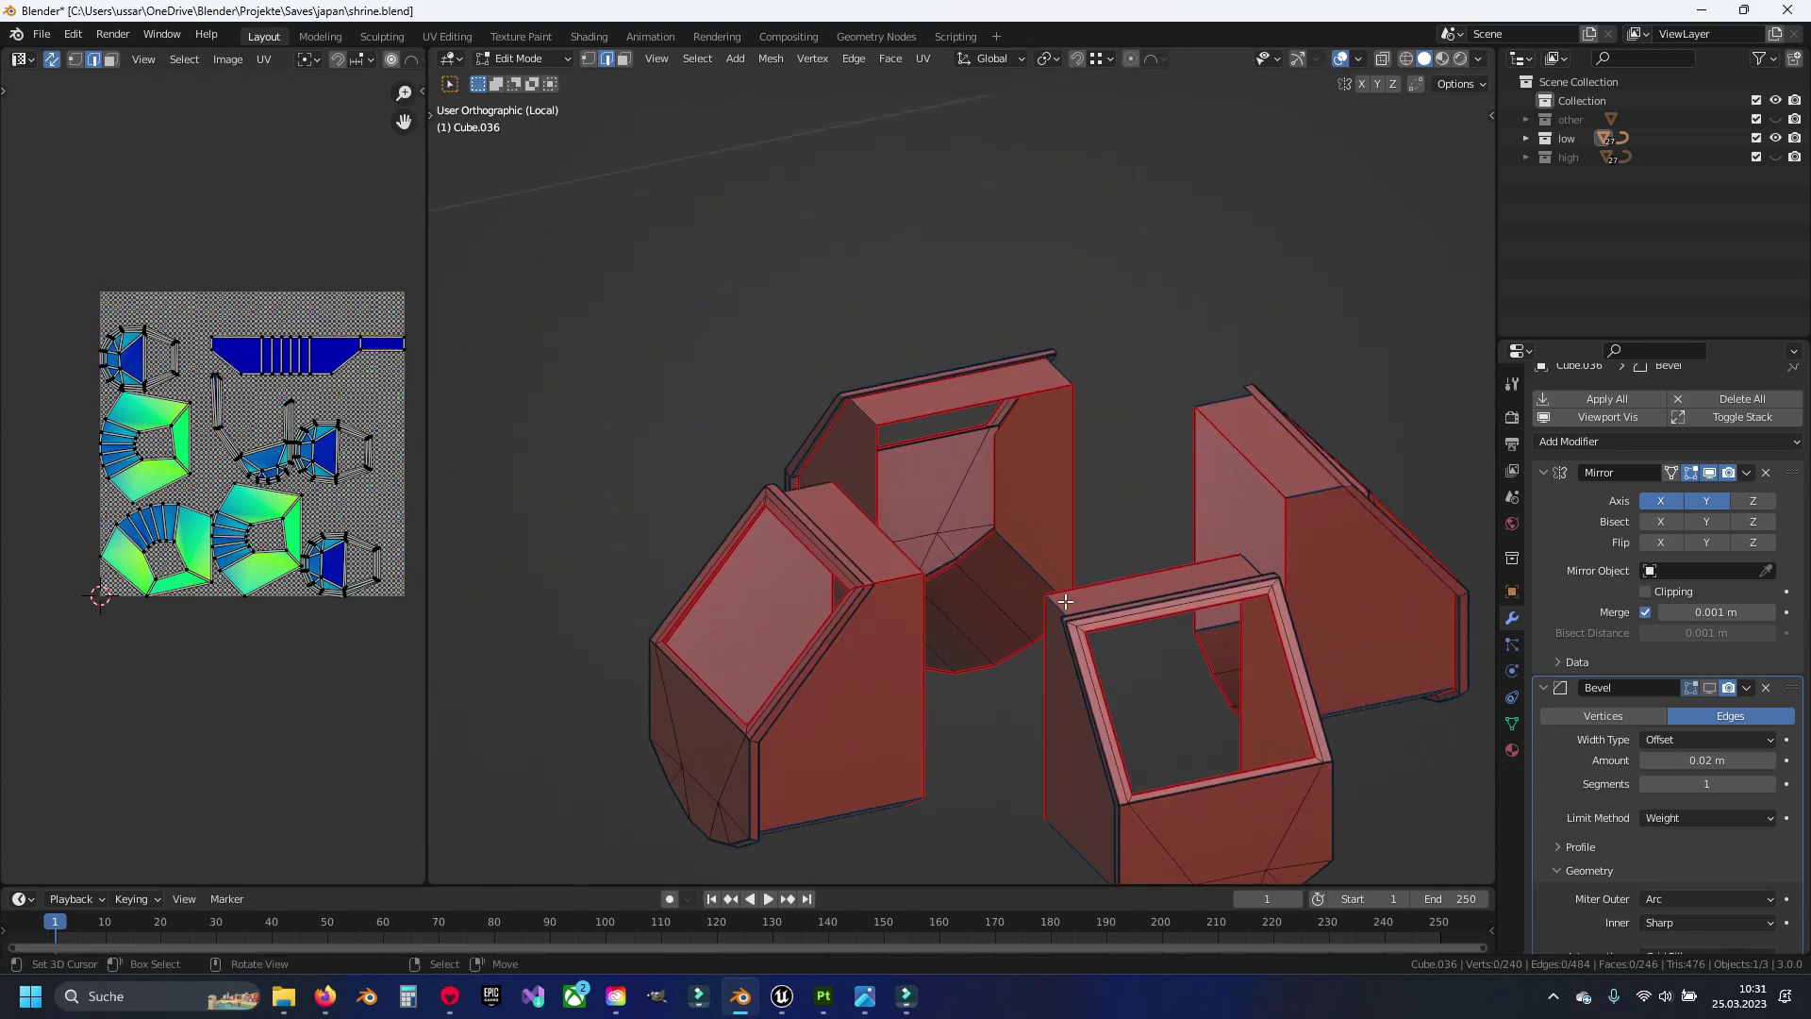
{"action": "mouse_move", "coordinate": [1064, 601]}
{"action": "middle_mouse_down"}
{"action": "mouse_move", "coordinate": [959, 521]}
{"action": "mouse_move", "coordinate": [690, 472]}
{"action": "middle_mouse_up"}
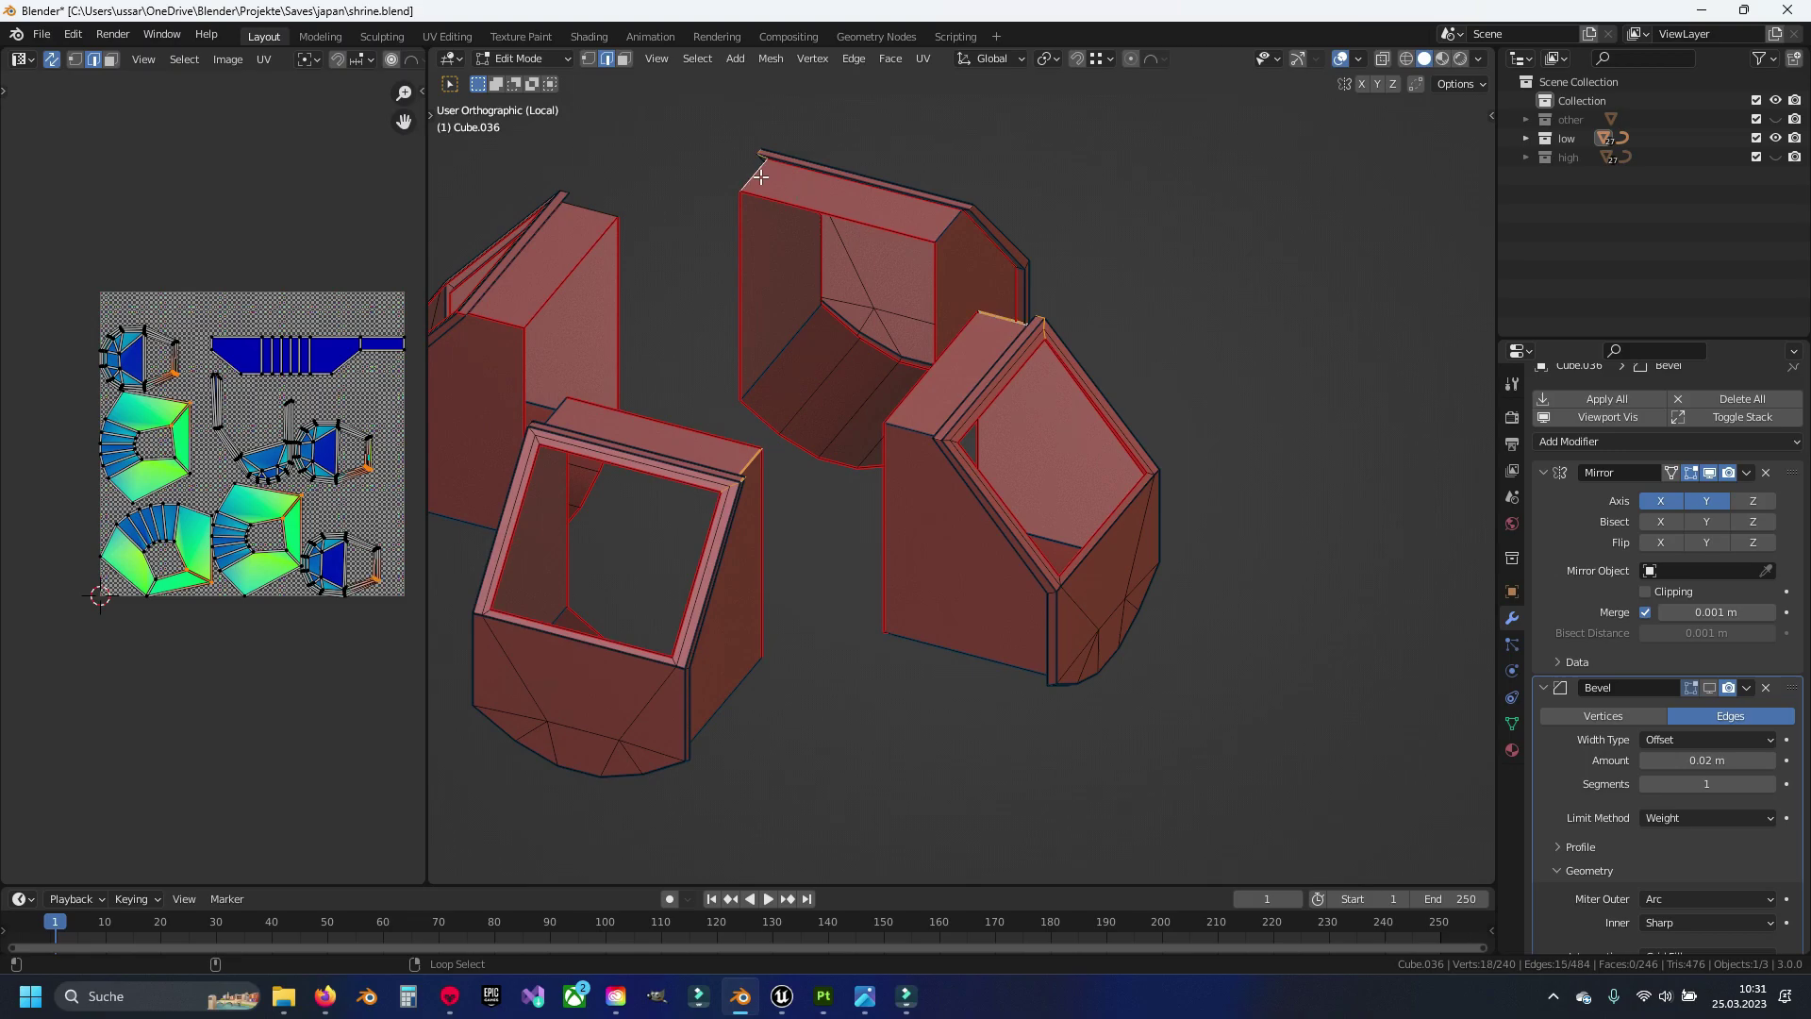
{"action": "key", "text": "3"}
{"action": "key", "text": "a"}
{"action": "key", "text": "u"}
{"action": "left_click", "coordinate": [902, 503]}
Hide the finished inner strip faces, leaving only the frame rims and lower bowls
{"action": "key", "text": "alt+a"}
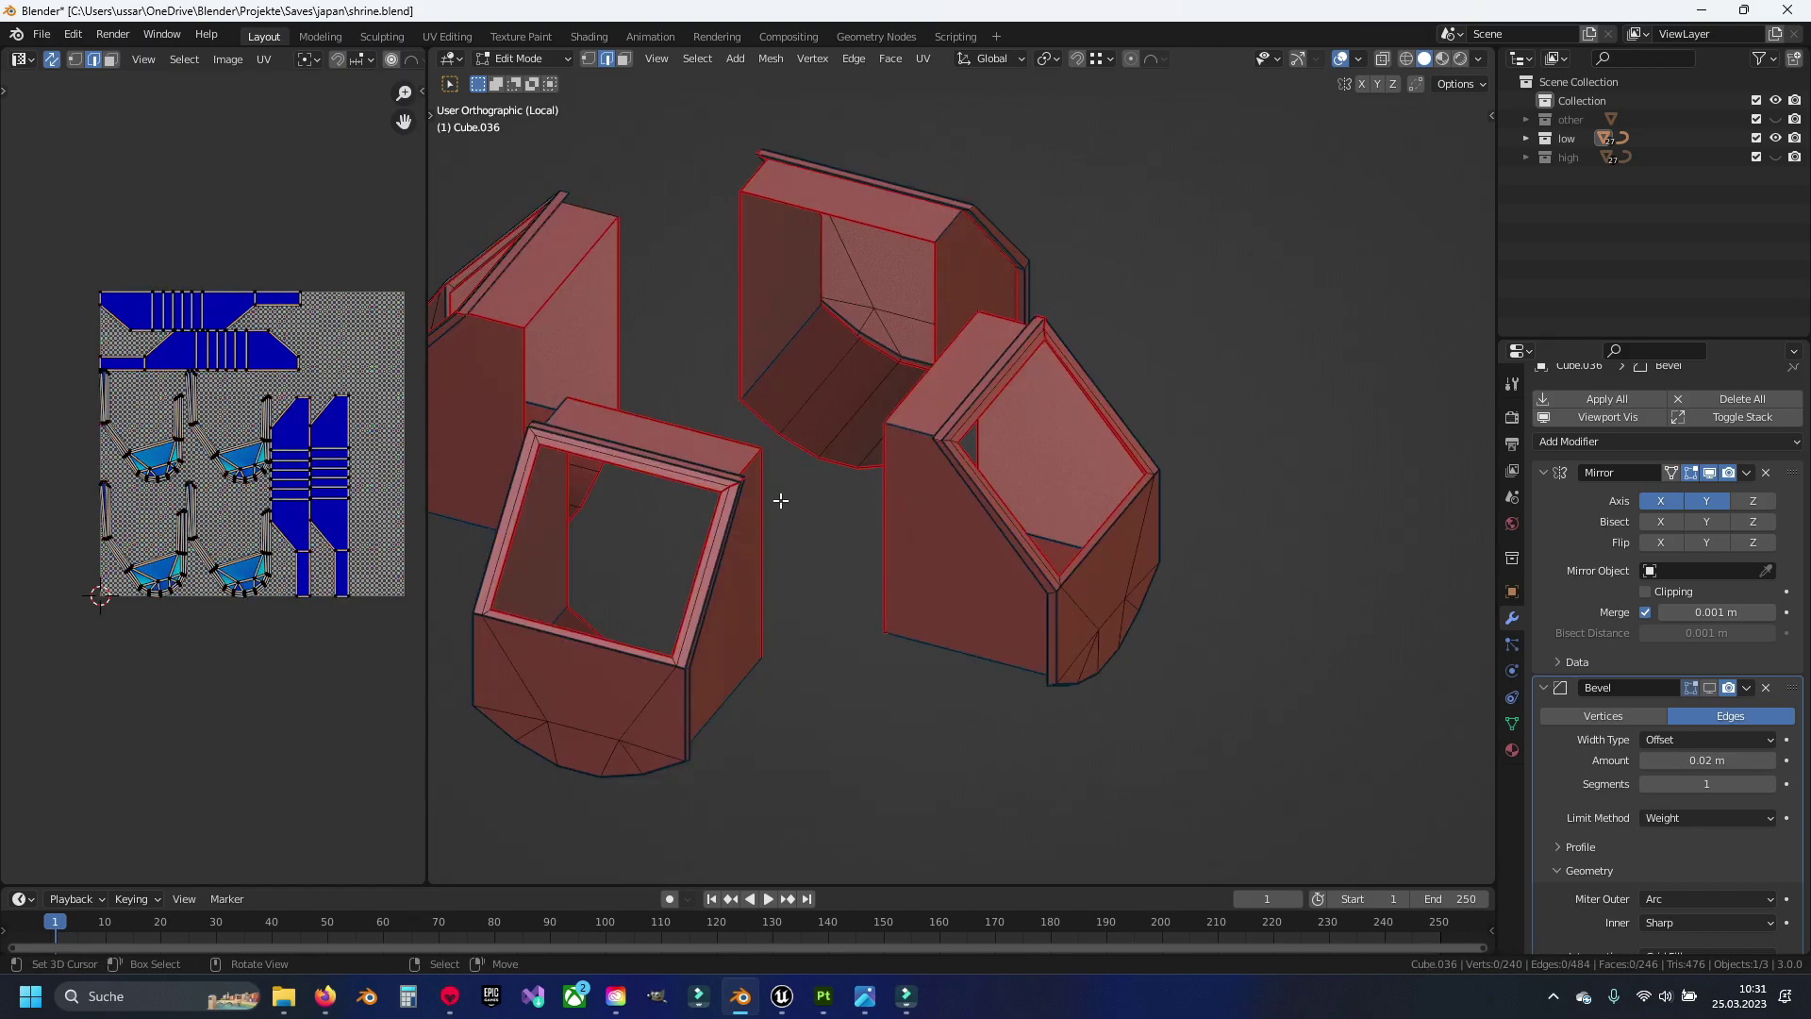
{"action": "key", "text": "l"}
{"action": "key", "text": "l"}
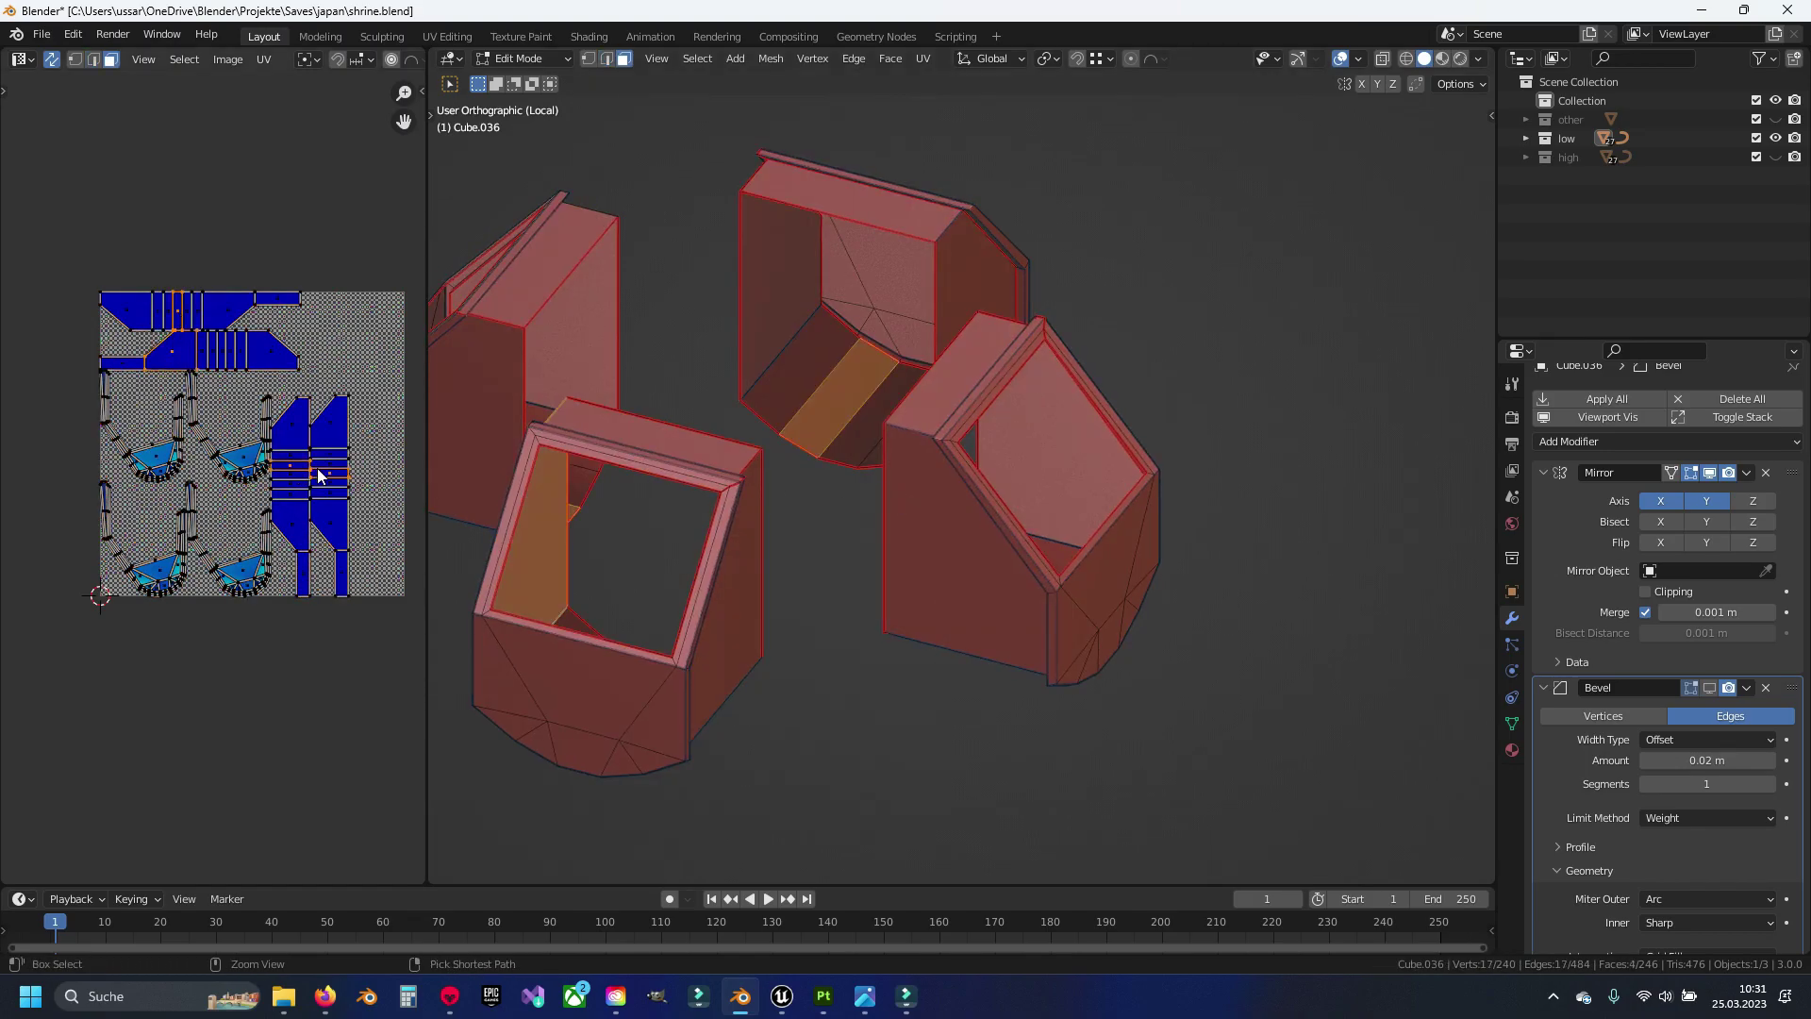
{"action": "key", "text": "h"}
{"action": "key", "text": "2"}
{"action": "scroll", "coordinate": [270, 496], "scroll_direction": "up", "scroll_amount": 3}
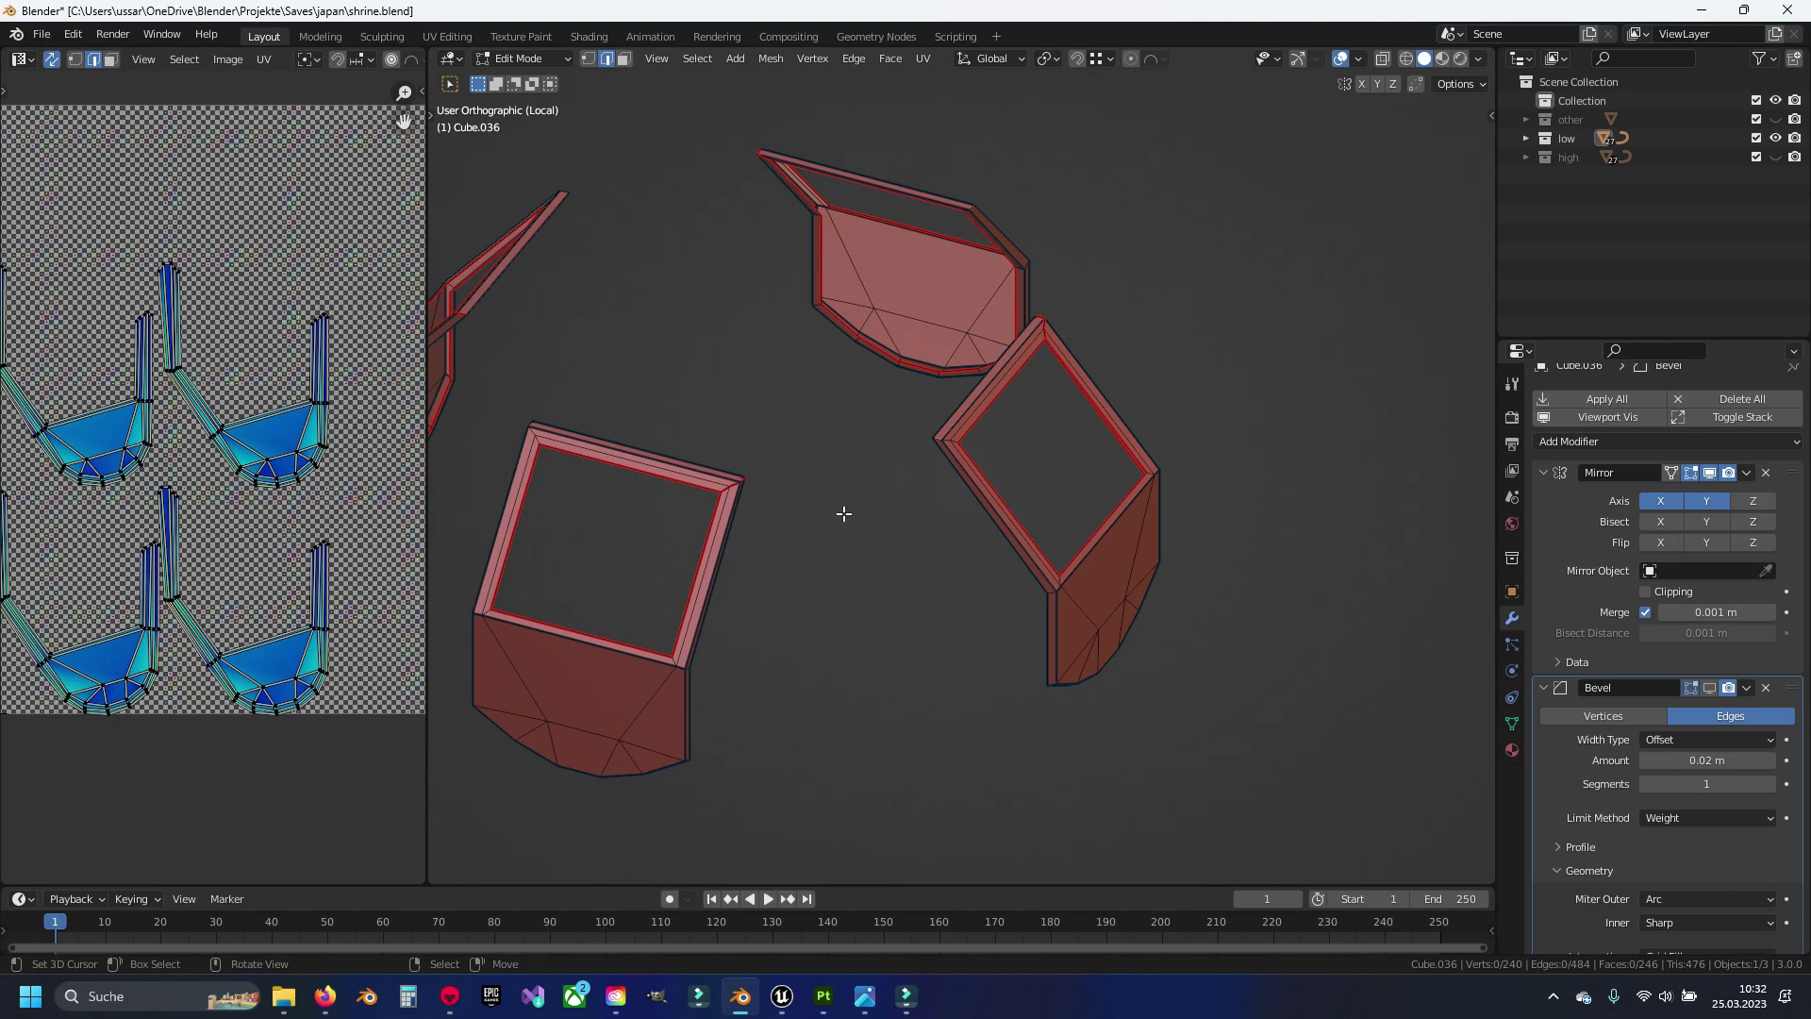
Dissolve the extra edges along the left side of the frame
{"action": "middle_click_drag", "start_coordinate": [843, 513], "coordinate": [865, 437], "text": "shift"}
{"action": "scroll", "coordinate": [864, 437], "scroll_direction": "up", "scroll_amount": 3}
{"action": "scroll", "coordinate": [889, 444], "scroll_direction": "up", "scroll_amount": 1}
{"action": "scroll", "coordinate": [937, 493], "scroll_direction": "up", "scroll_amount": 1}
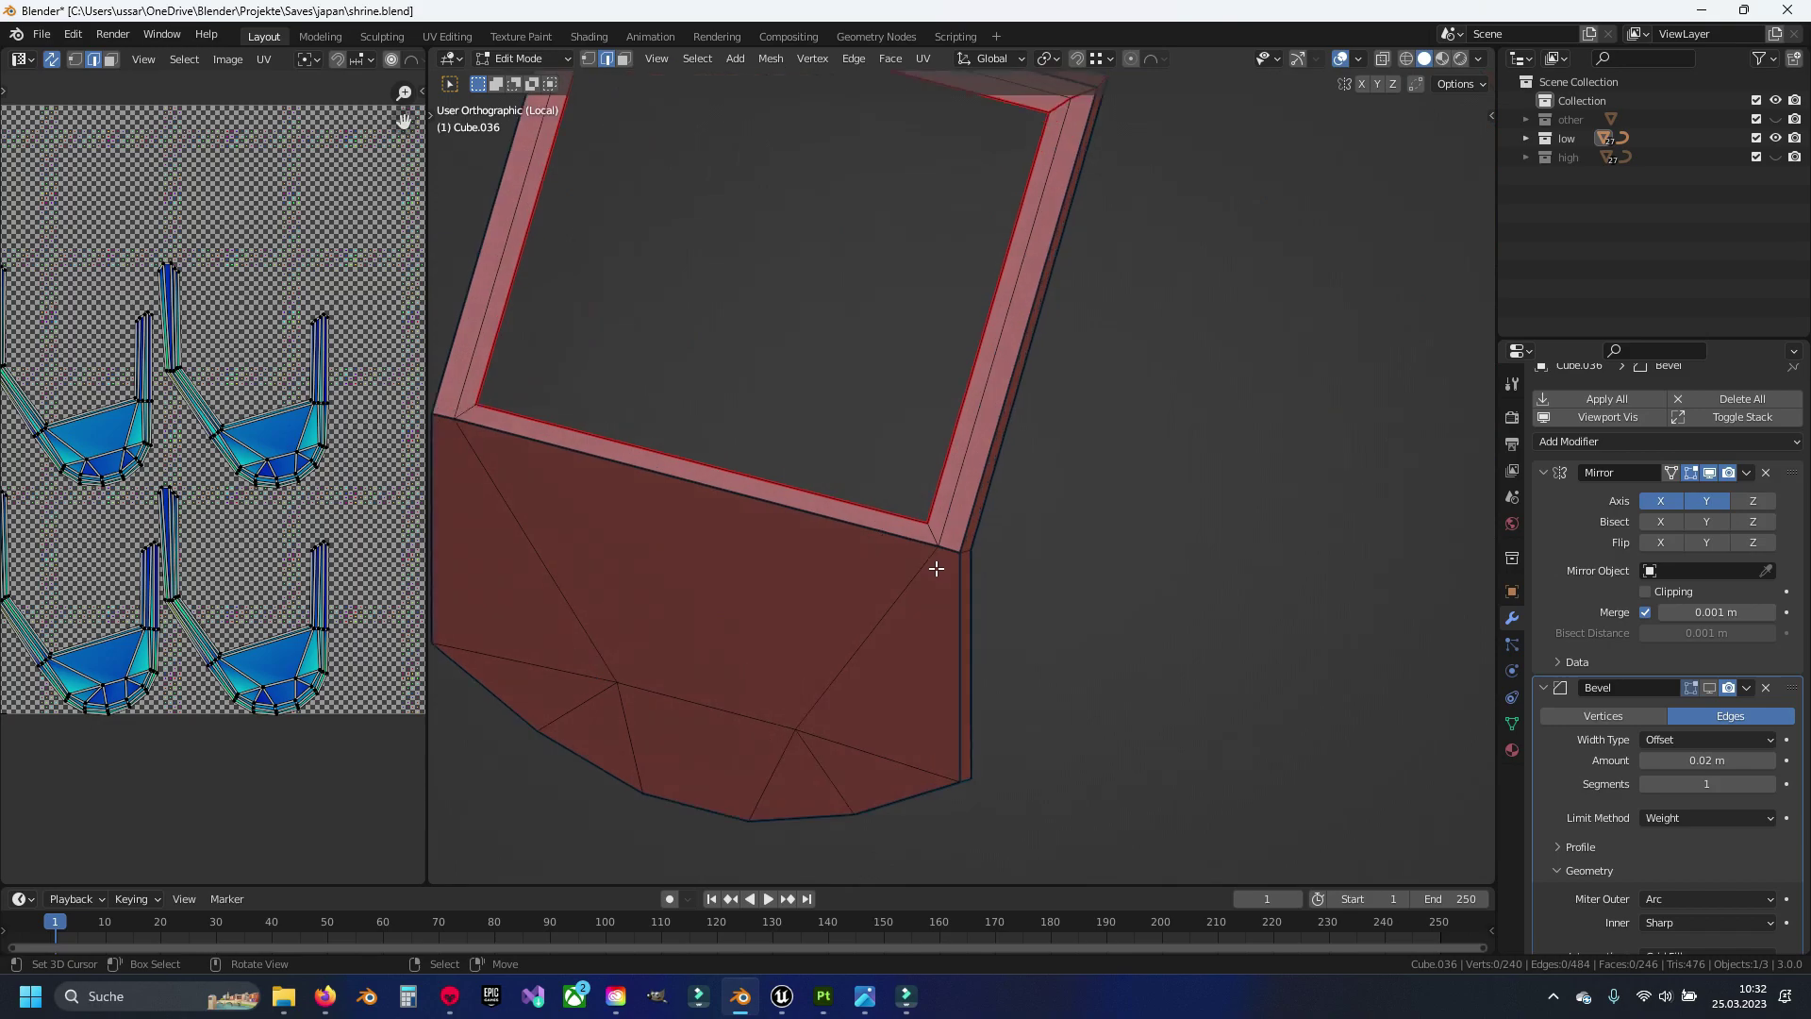
{"action": "middle_click_drag", "start_coordinate": [935, 569], "coordinate": [959, 525]}
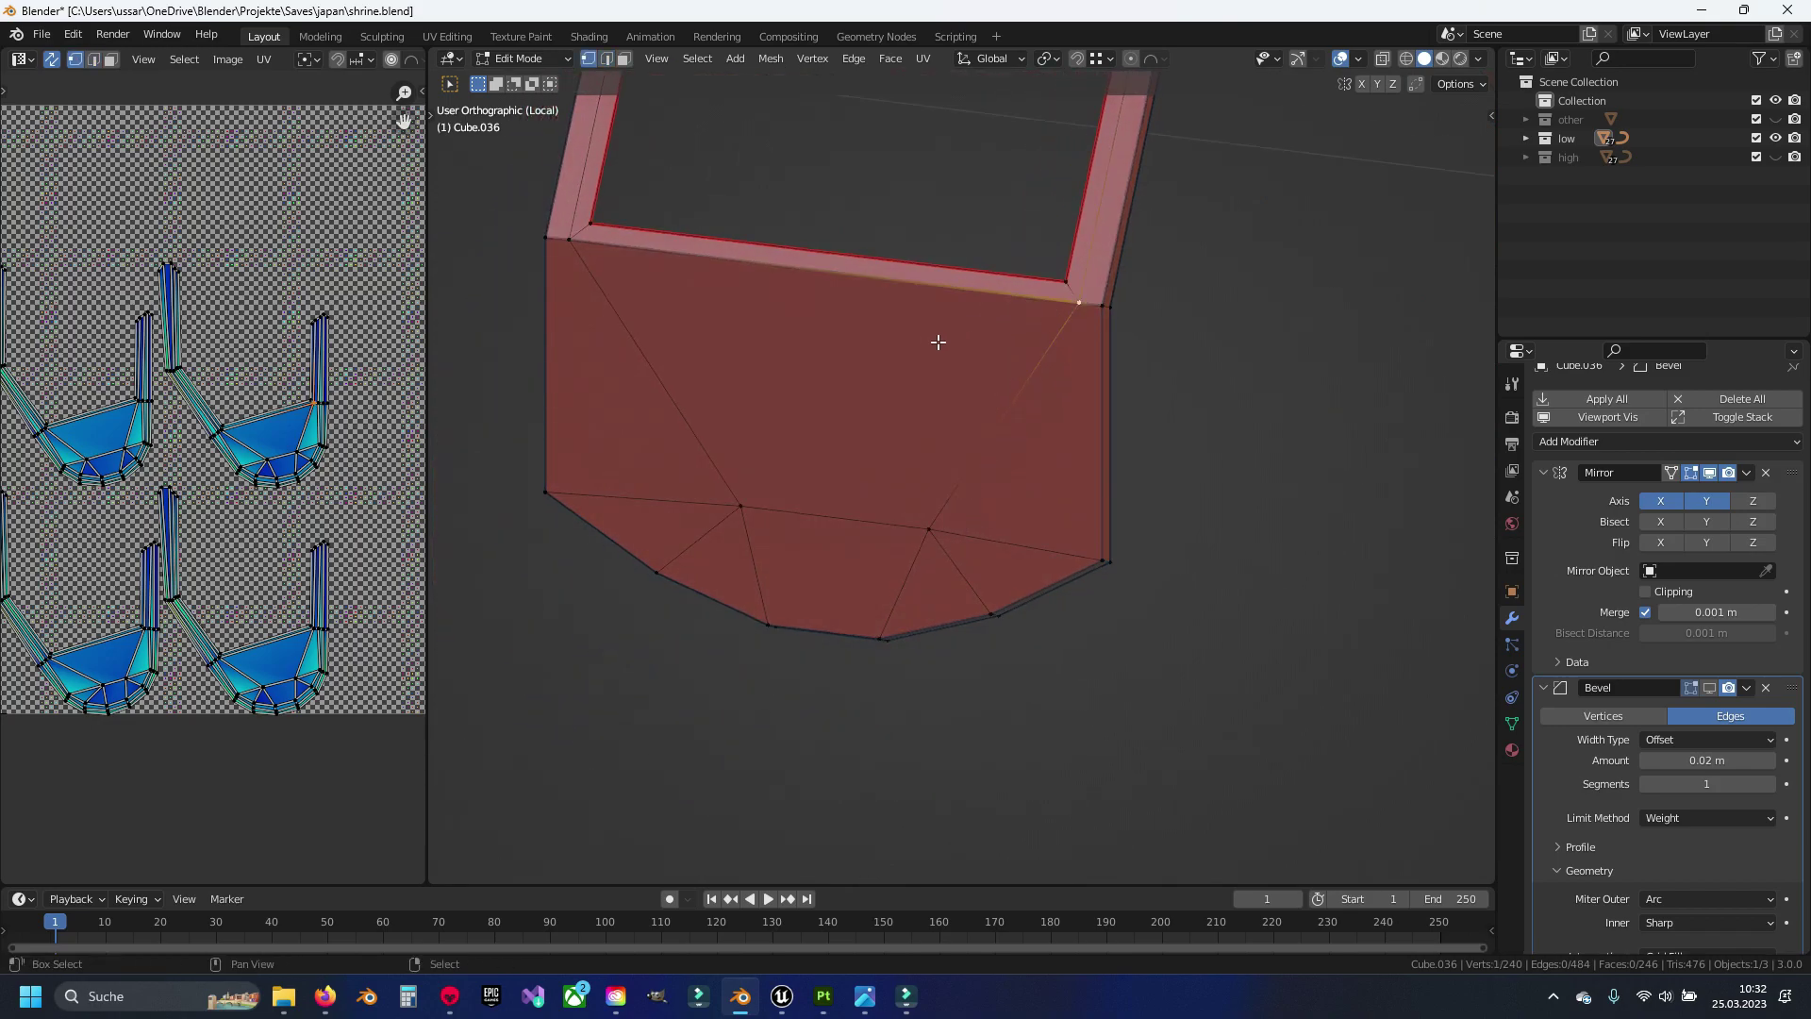
{"action": "middle_click_drag", "start_coordinate": [938, 343], "coordinate": [947, 612], "text": "shift"}
{"action": "scroll", "coordinate": [989, 531], "scroll_direction": "down", "scroll_amount": 2}
{"action": "key", "text": "2"}
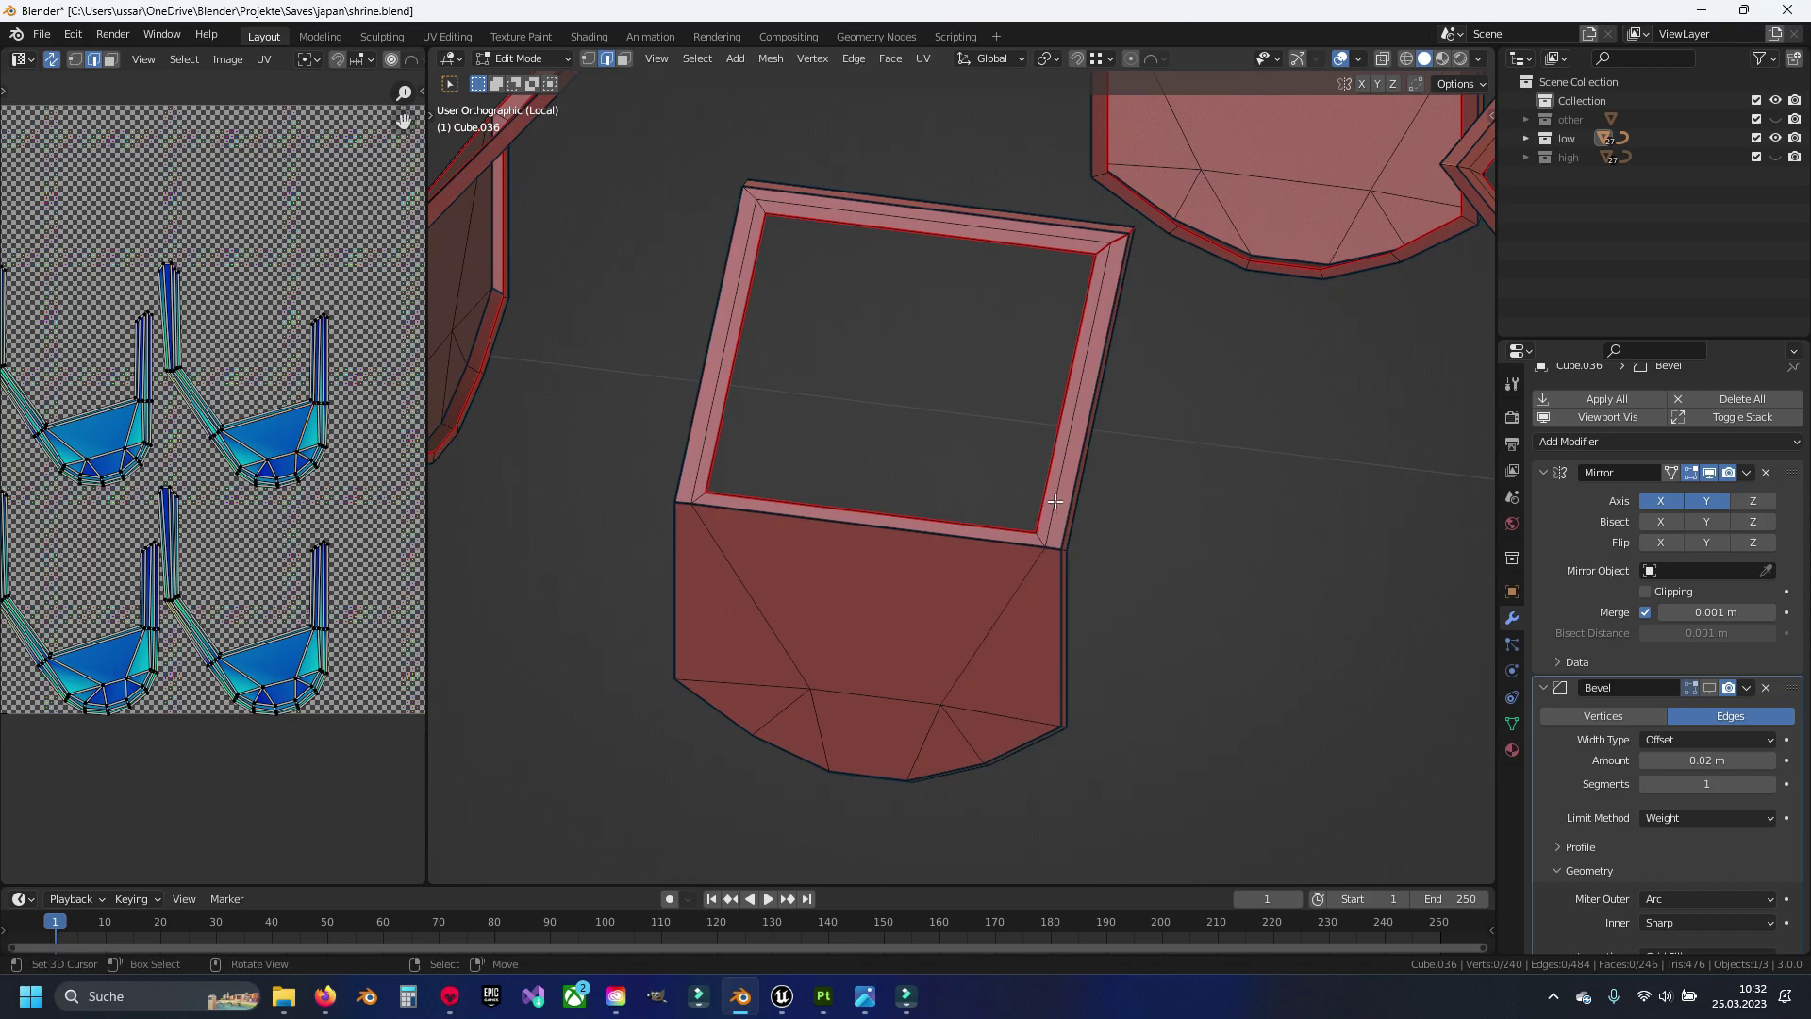
{"action": "left_click", "coordinate": [736, 293], "text": "shift"}
{"action": "key", "text": "x"}
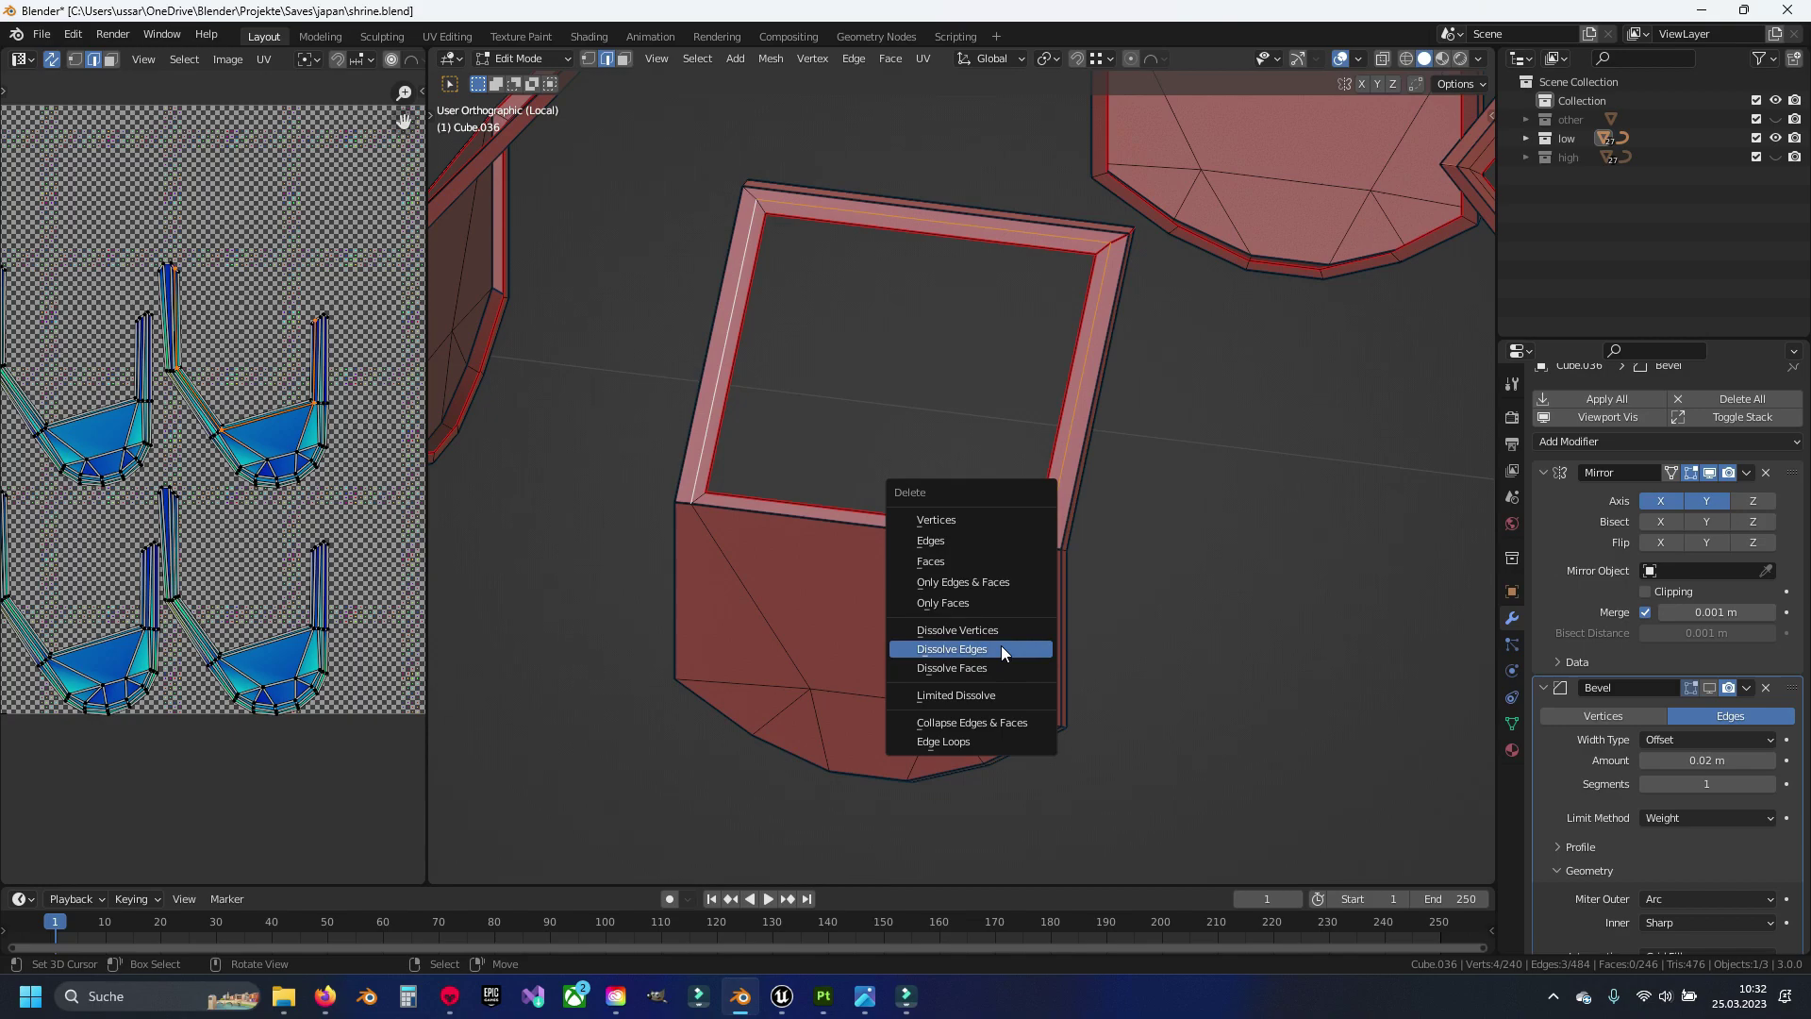
{"action": "left_click", "coordinate": [999, 649]}
Vertex-slide a frame-bottom vertex onto the corner and merge the overlapping vertices
{"action": "key", "text": "1"}
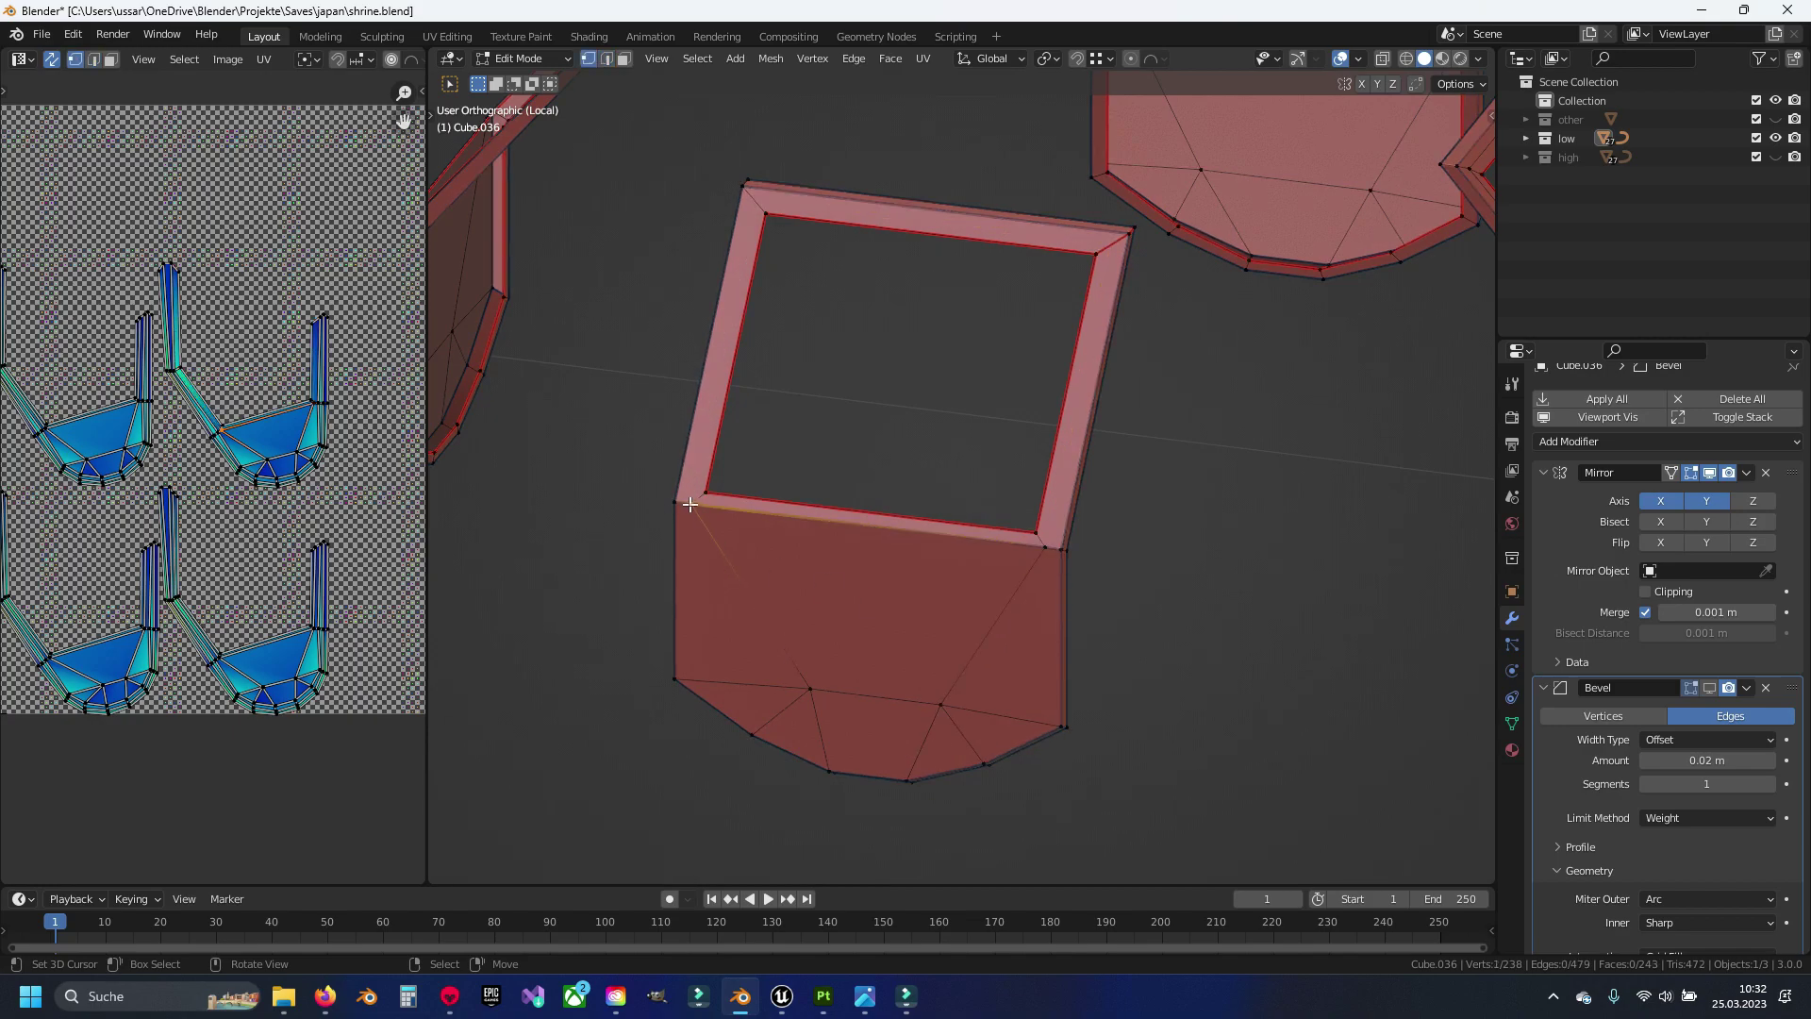
{"action": "key", "text": "shift+v"}
{"action": "left_click", "coordinate": [1037, 552]}
{"action": "key", "text": "shift+v"}
{"action": "left_click", "coordinate": [1331, 594]}
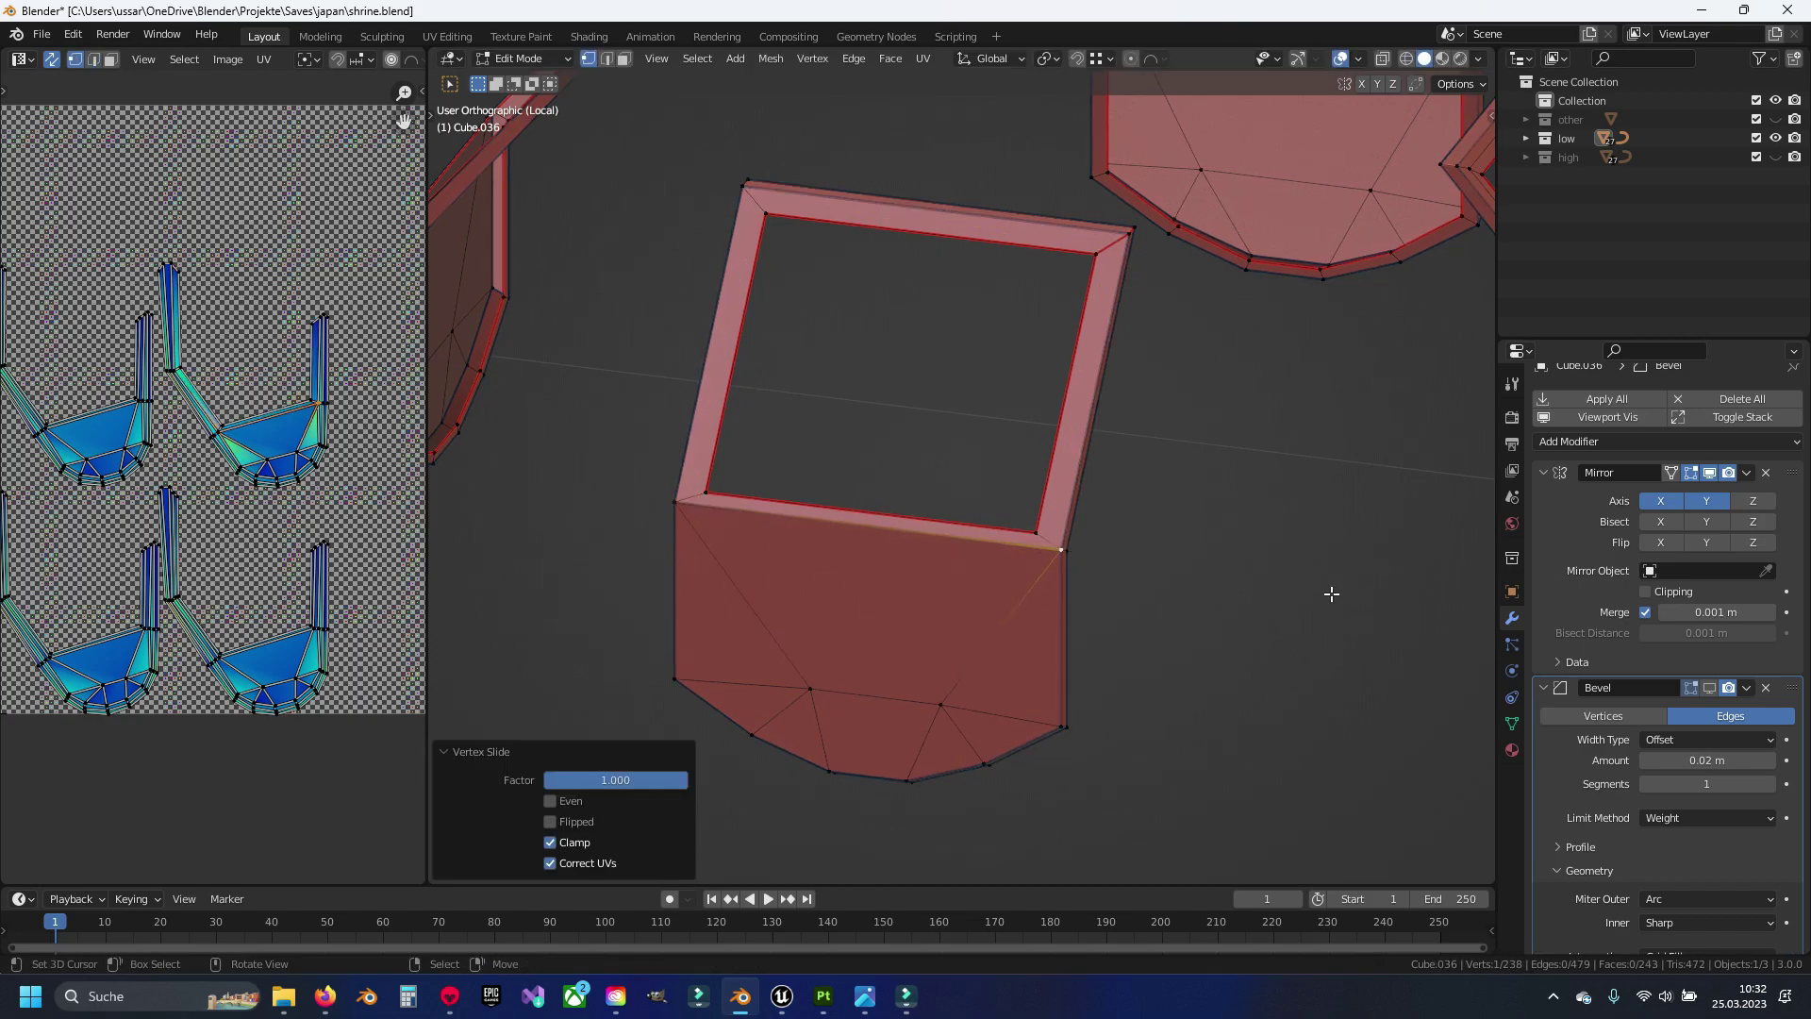
{"action": "key", "text": "m"}
{"action": "left_click", "coordinate": [976, 564]}
Vertex-slide two more vertices onto the frame's corner
{"action": "mouse_move", "coordinate": [979, 562]}
{"action": "middle_mouse_down"}
{"action": "mouse_move", "coordinate": [906, 554]}
{"action": "mouse_move", "coordinate": [934, 548]}
{"action": "mouse_move", "coordinate": [913, 501]}
{"action": "middle_mouse_up"}
{"action": "scroll", "coordinate": [914, 501], "scroll_direction": "up", "scroll_amount": 2}
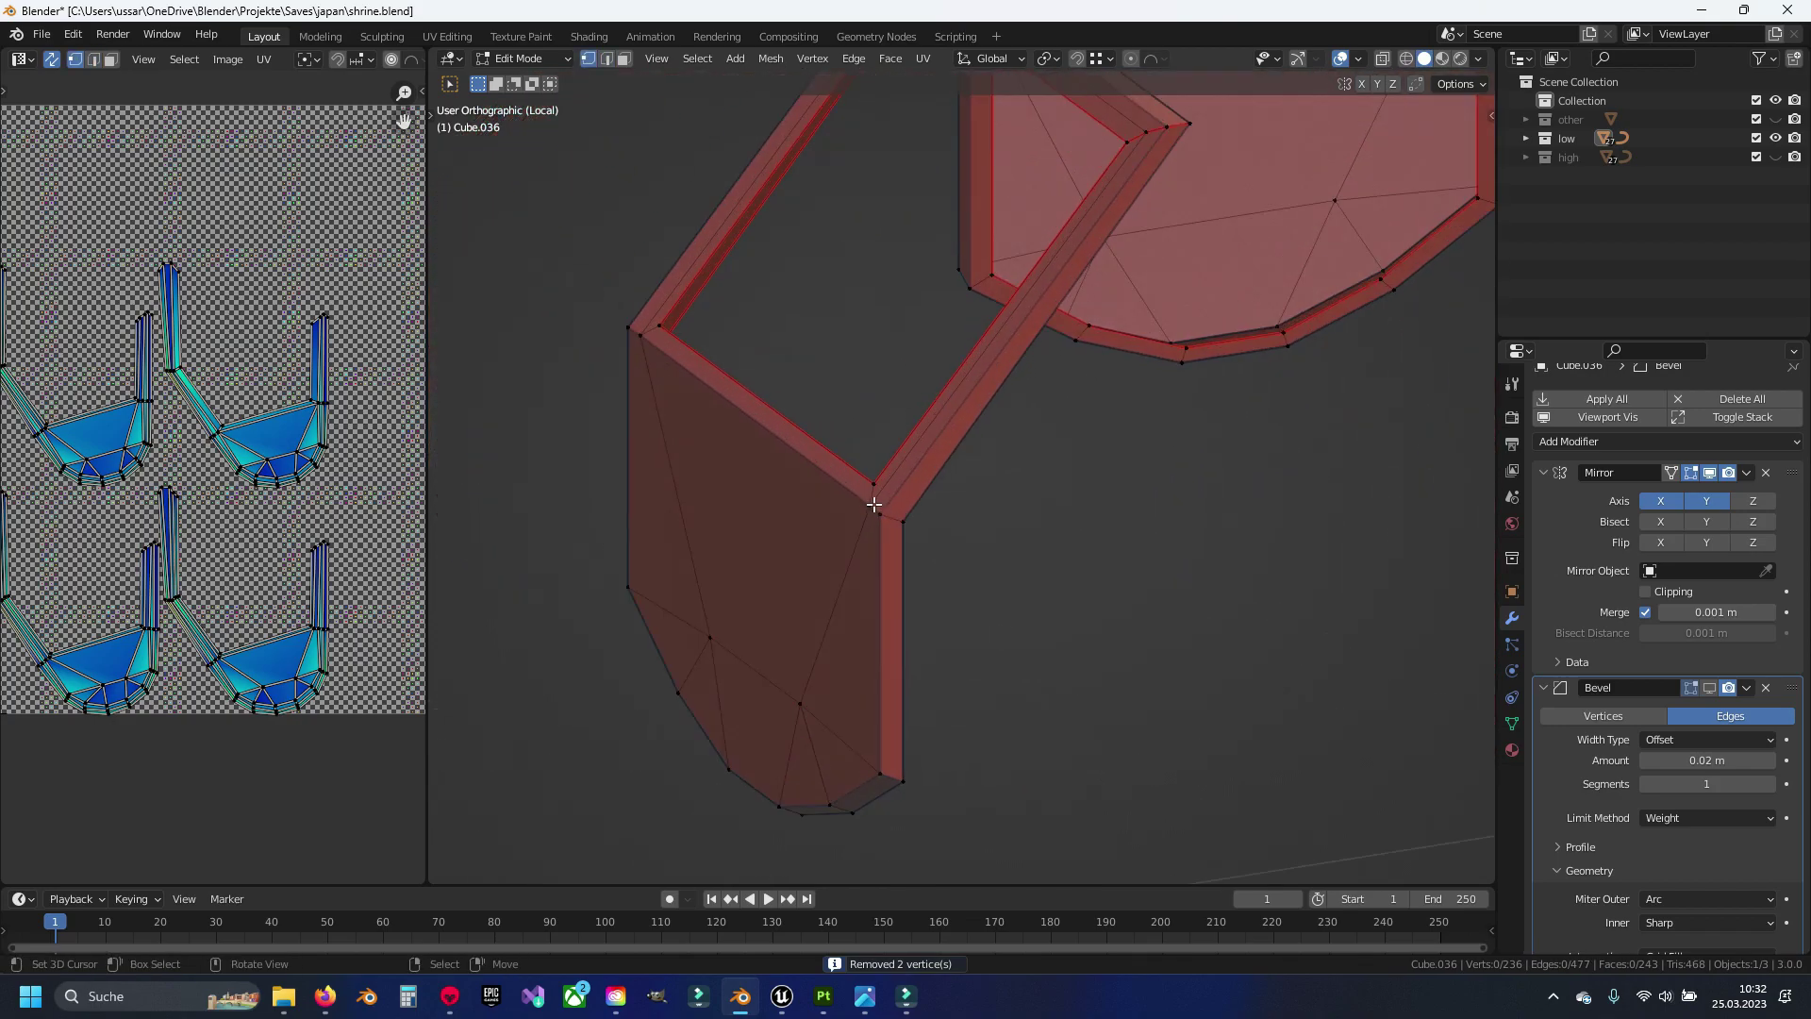
{"action": "left_click", "coordinate": [873, 504]}
{"action": "key", "text": "shift+v"}
{"action": "left_click", "coordinate": [579, 337]}
{"action": "left_click", "coordinate": [630, 329]}
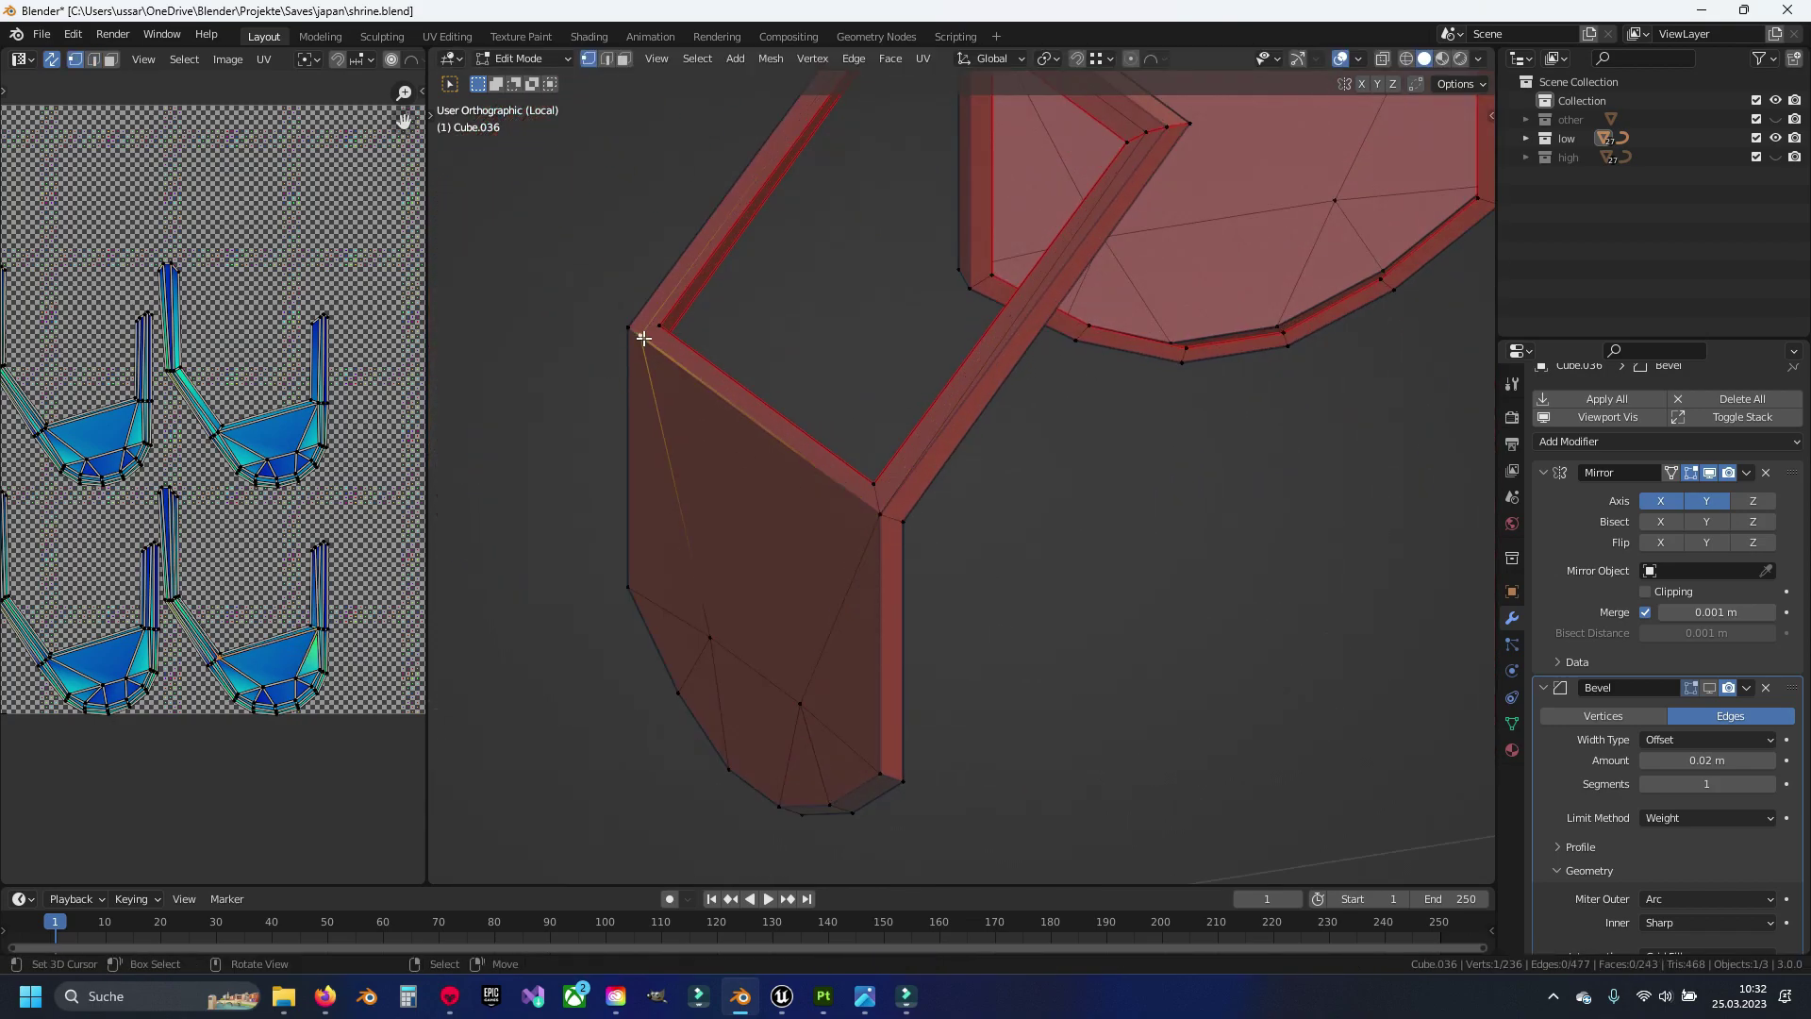
{"action": "key", "text": "shift+v"}
{"action": "left_click", "coordinate": [538, 283]}
Dissolve two frame edges and another edge loop on the box
{"action": "middle_click_drag", "start_coordinate": [537, 283], "coordinate": [813, 497]}
{"action": "key", "text": "2"}
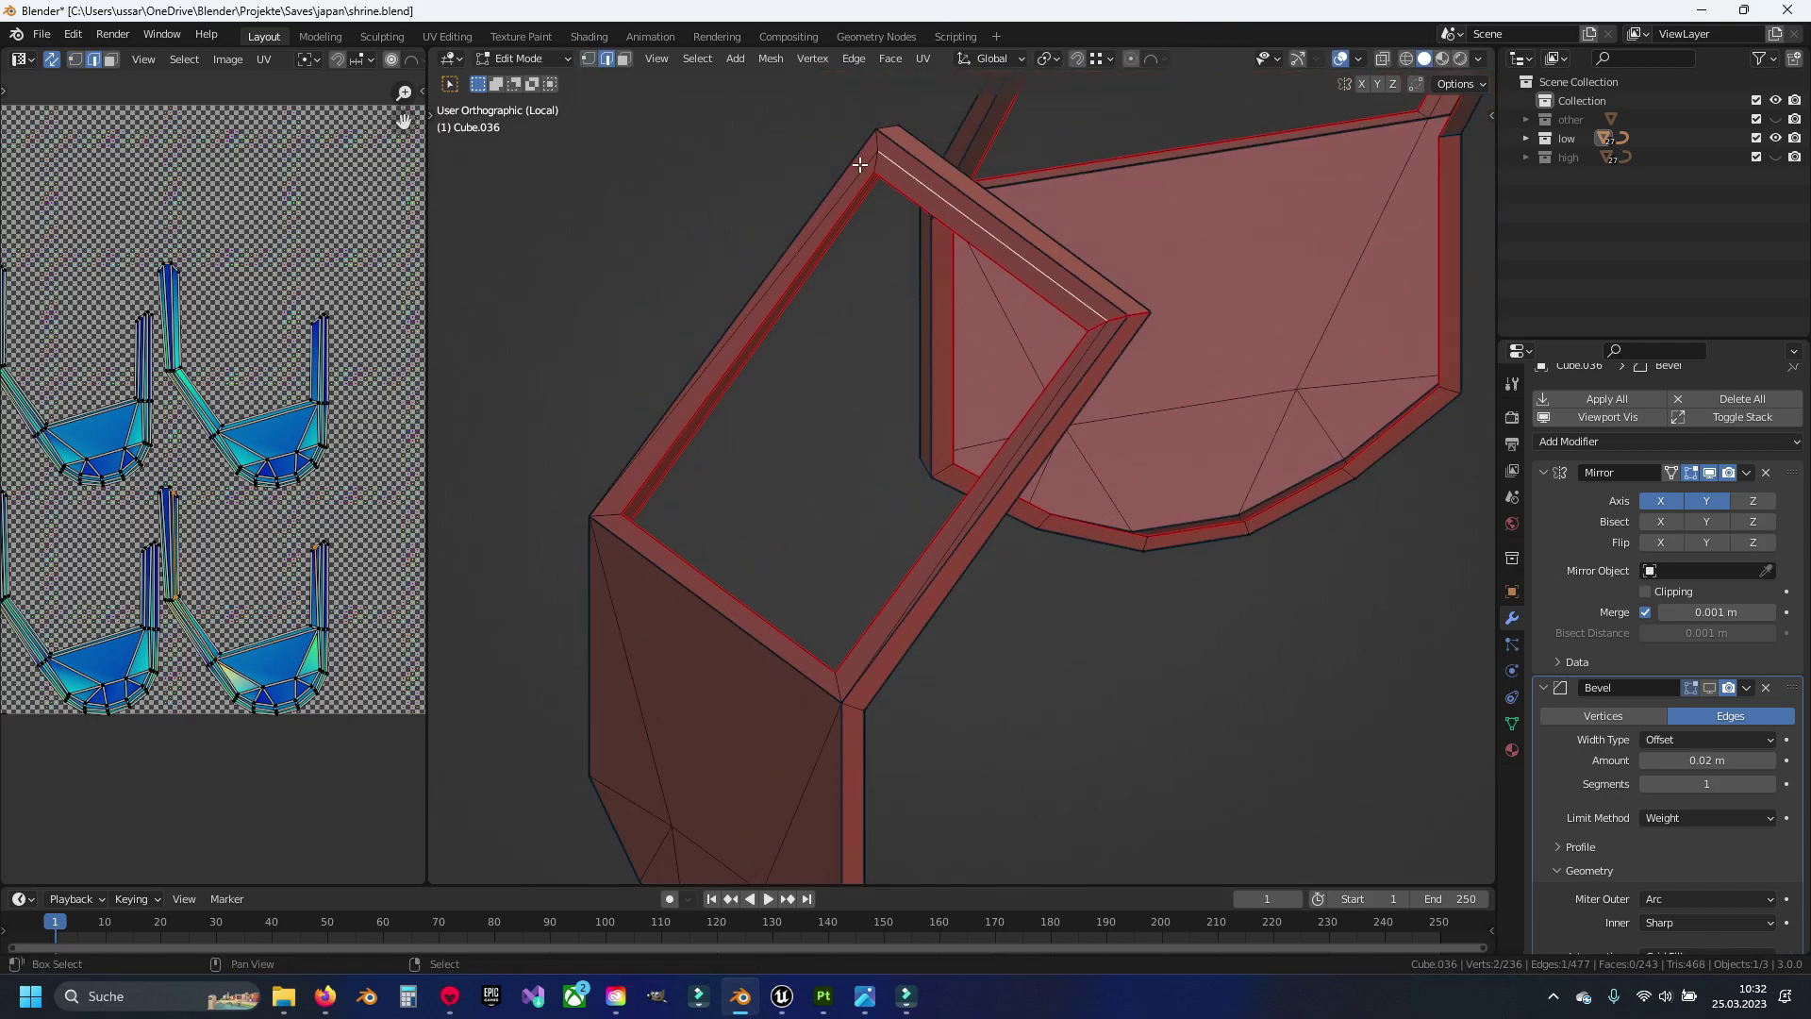
{"action": "key", "text": "x"}
{"action": "left_click", "coordinate": [1066, 378]}
{"action": "mouse_move", "coordinate": [1066, 378]}
{"action": "middle_mouse_down"}
{"action": "mouse_move", "coordinate": [1021, 371]}
{"action": "mouse_move", "coordinate": [1063, 465]}
{"action": "middle_mouse_up"}
{"action": "left_click", "coordinate": [1063, 466]}
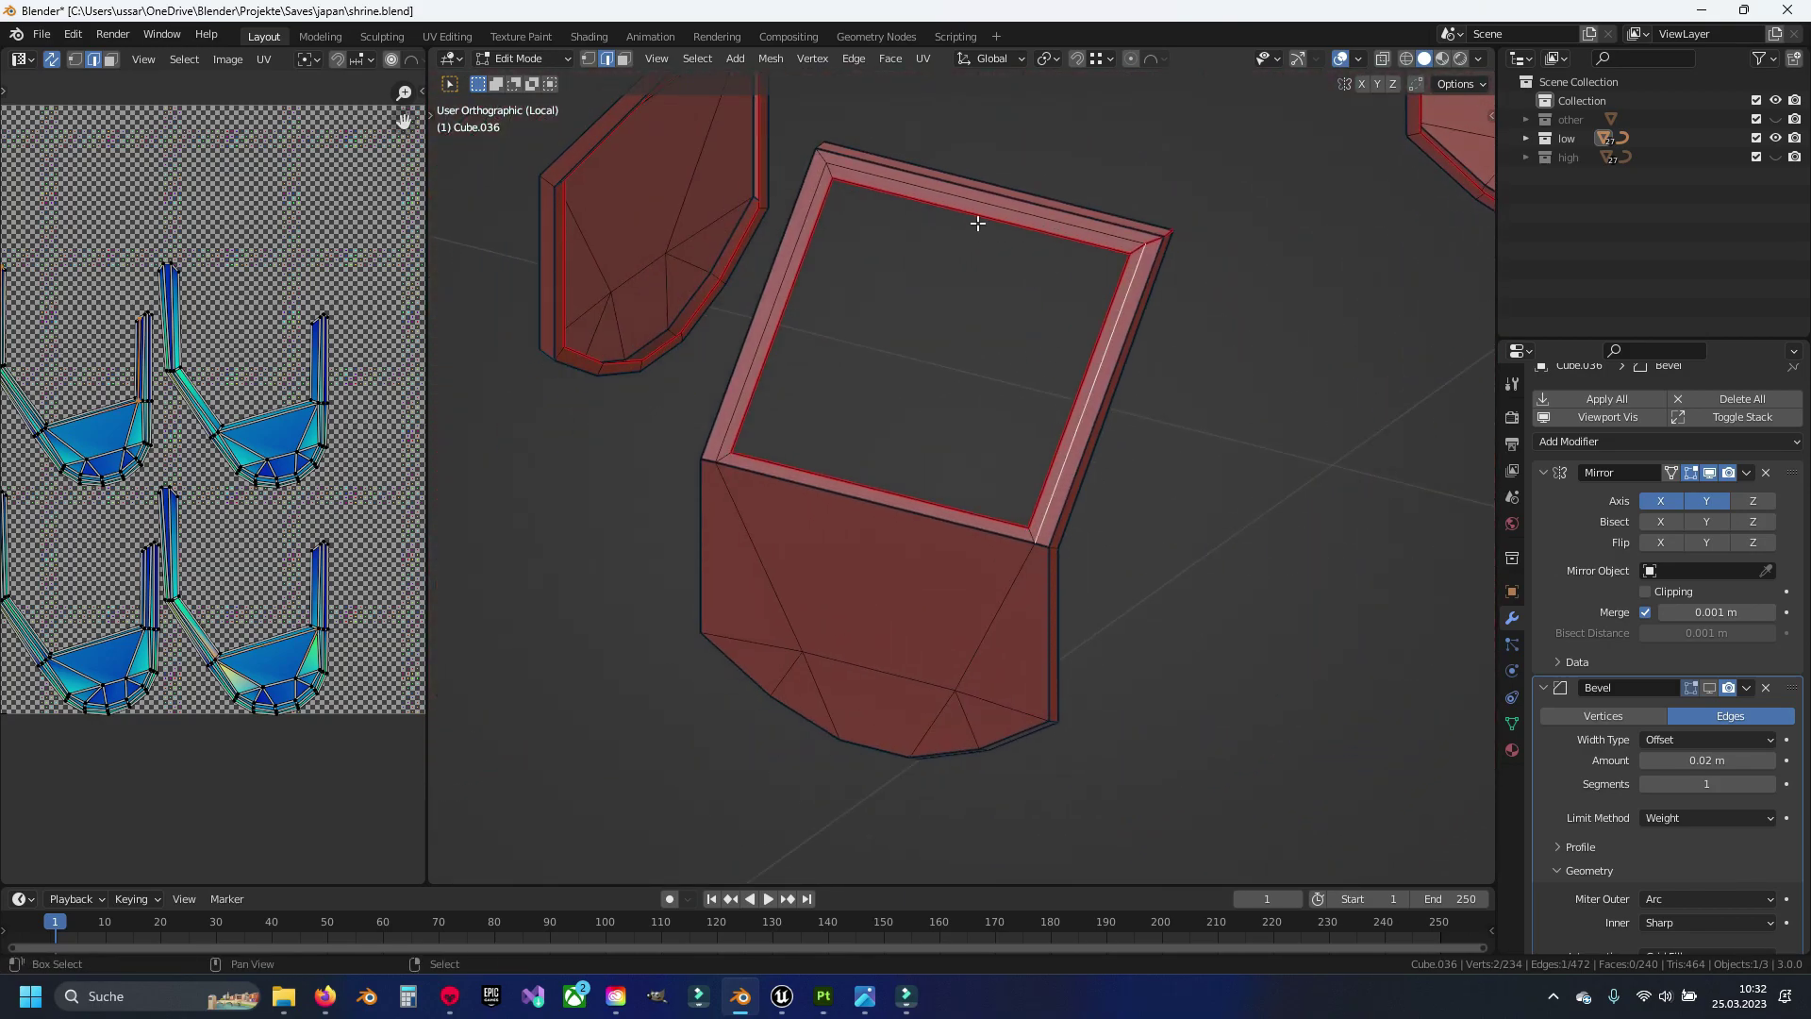
{"action": "key", "text": "x"}
{"action": "left_click", "coordinate": [798, 223]}
Vertex-slide the panel-corner vertex toward its corner
{"action": "left_click", "coordinate": [721, 462]}
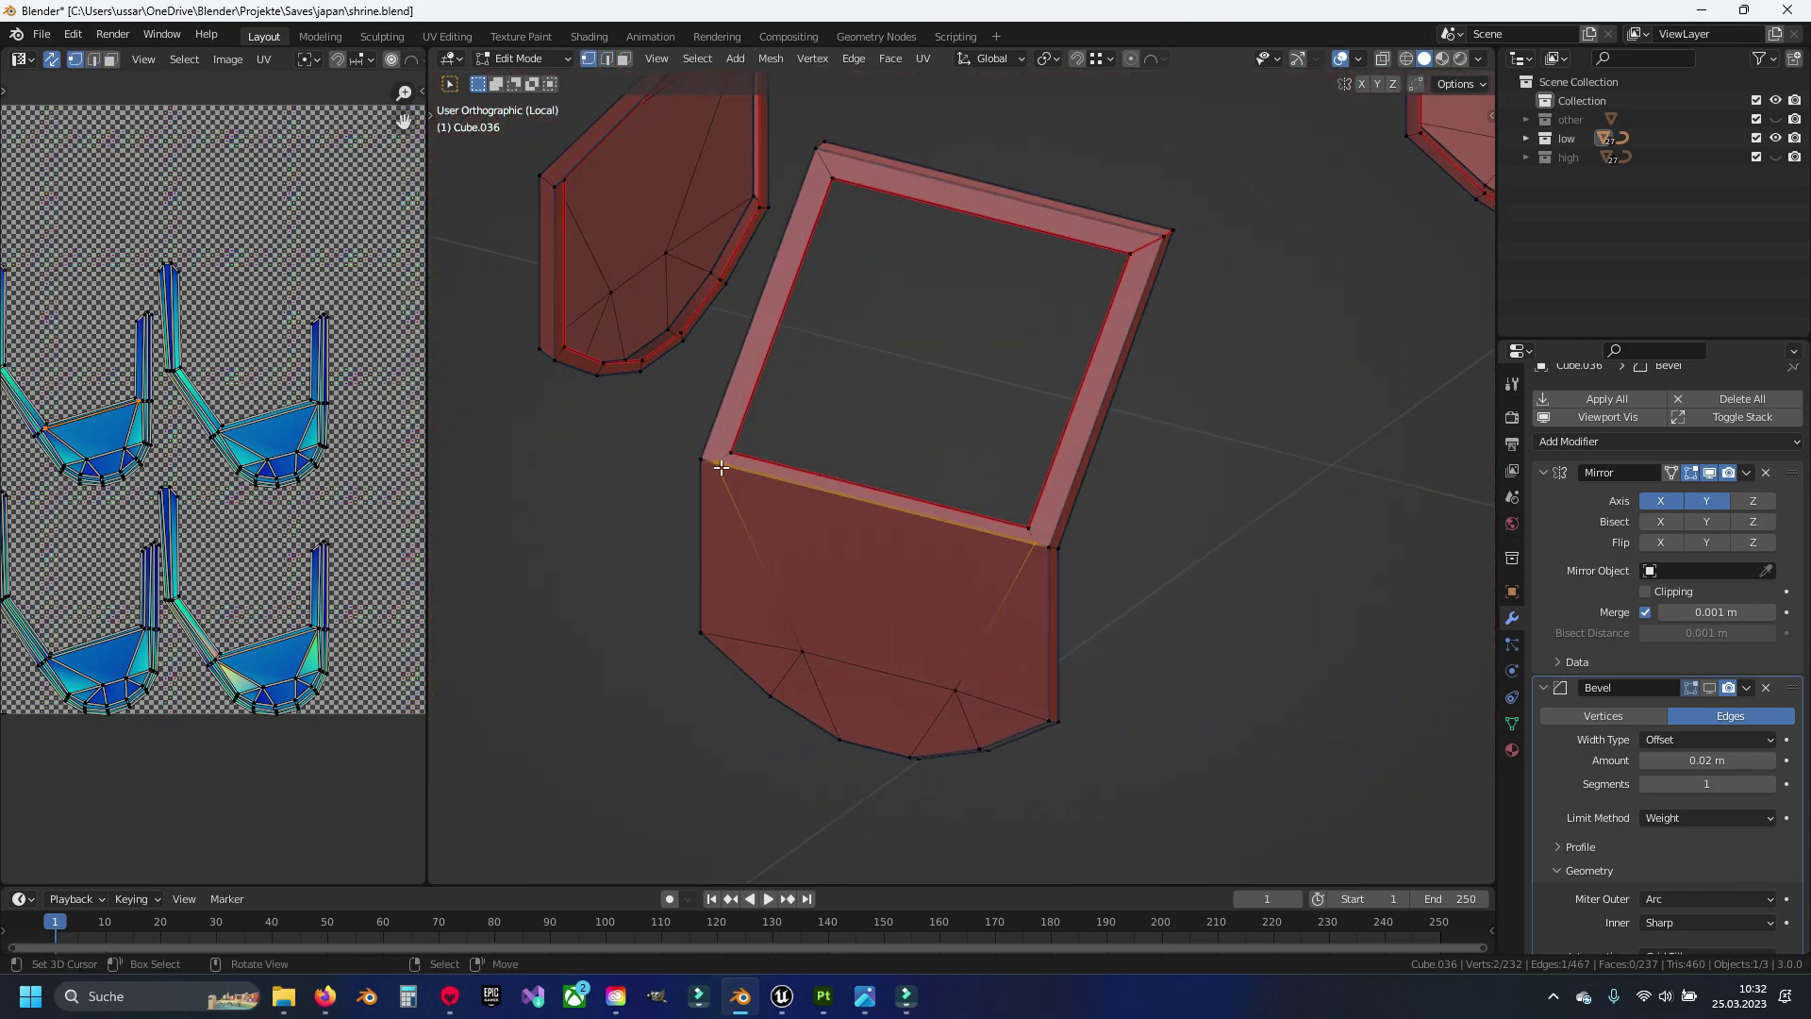
{"action": "key", "text": "1"}
{"action": "key", "text": "shift+v"}
{"action": "left_click", "coordinate": [772, 490]}
{"action": "key", "text": "shift+v"}
{"action": "key", "text": "Escape"}
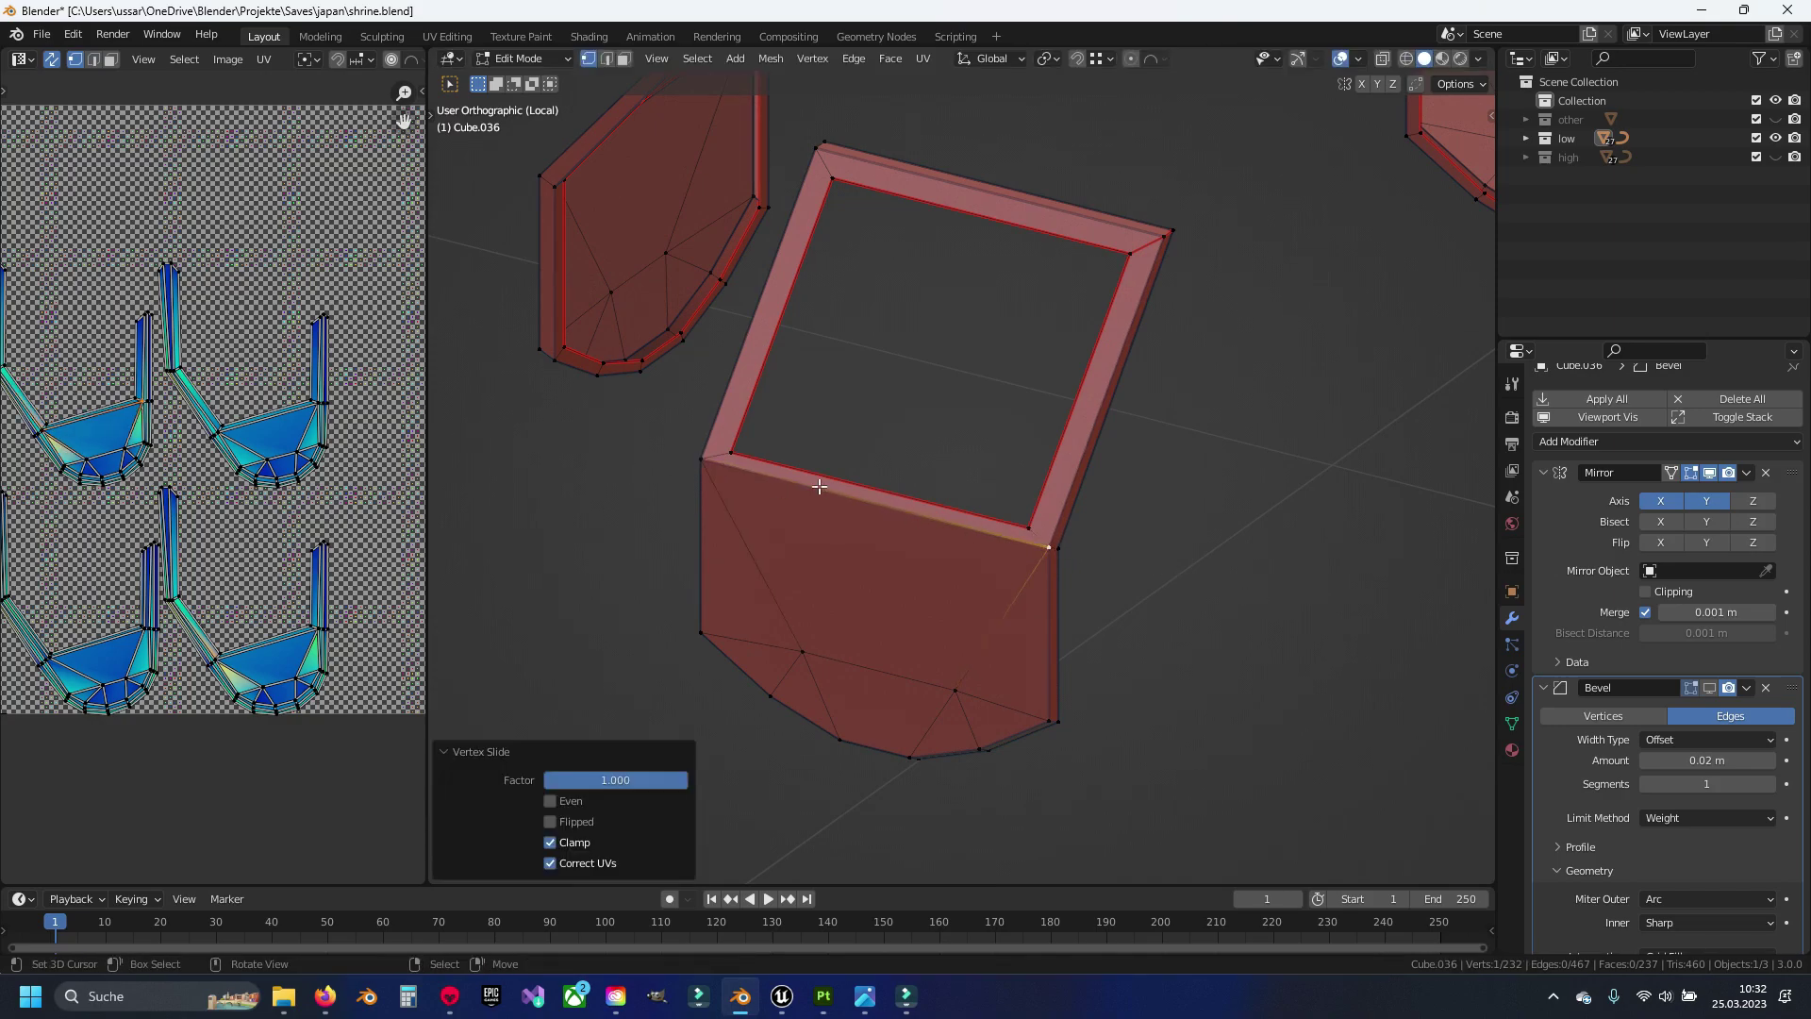
Dissolve another edge loop on the mirrored frame pieces
{"action": "middle_click_drag", "start_coordinate": [1021, 546], "coordinate": [1002, 539]}
{"action": "key", "text": "2"}
{"action": "scroll", "coordinate": [1001, 539], "scroll_direction": "up", "scroll_amount": 4}
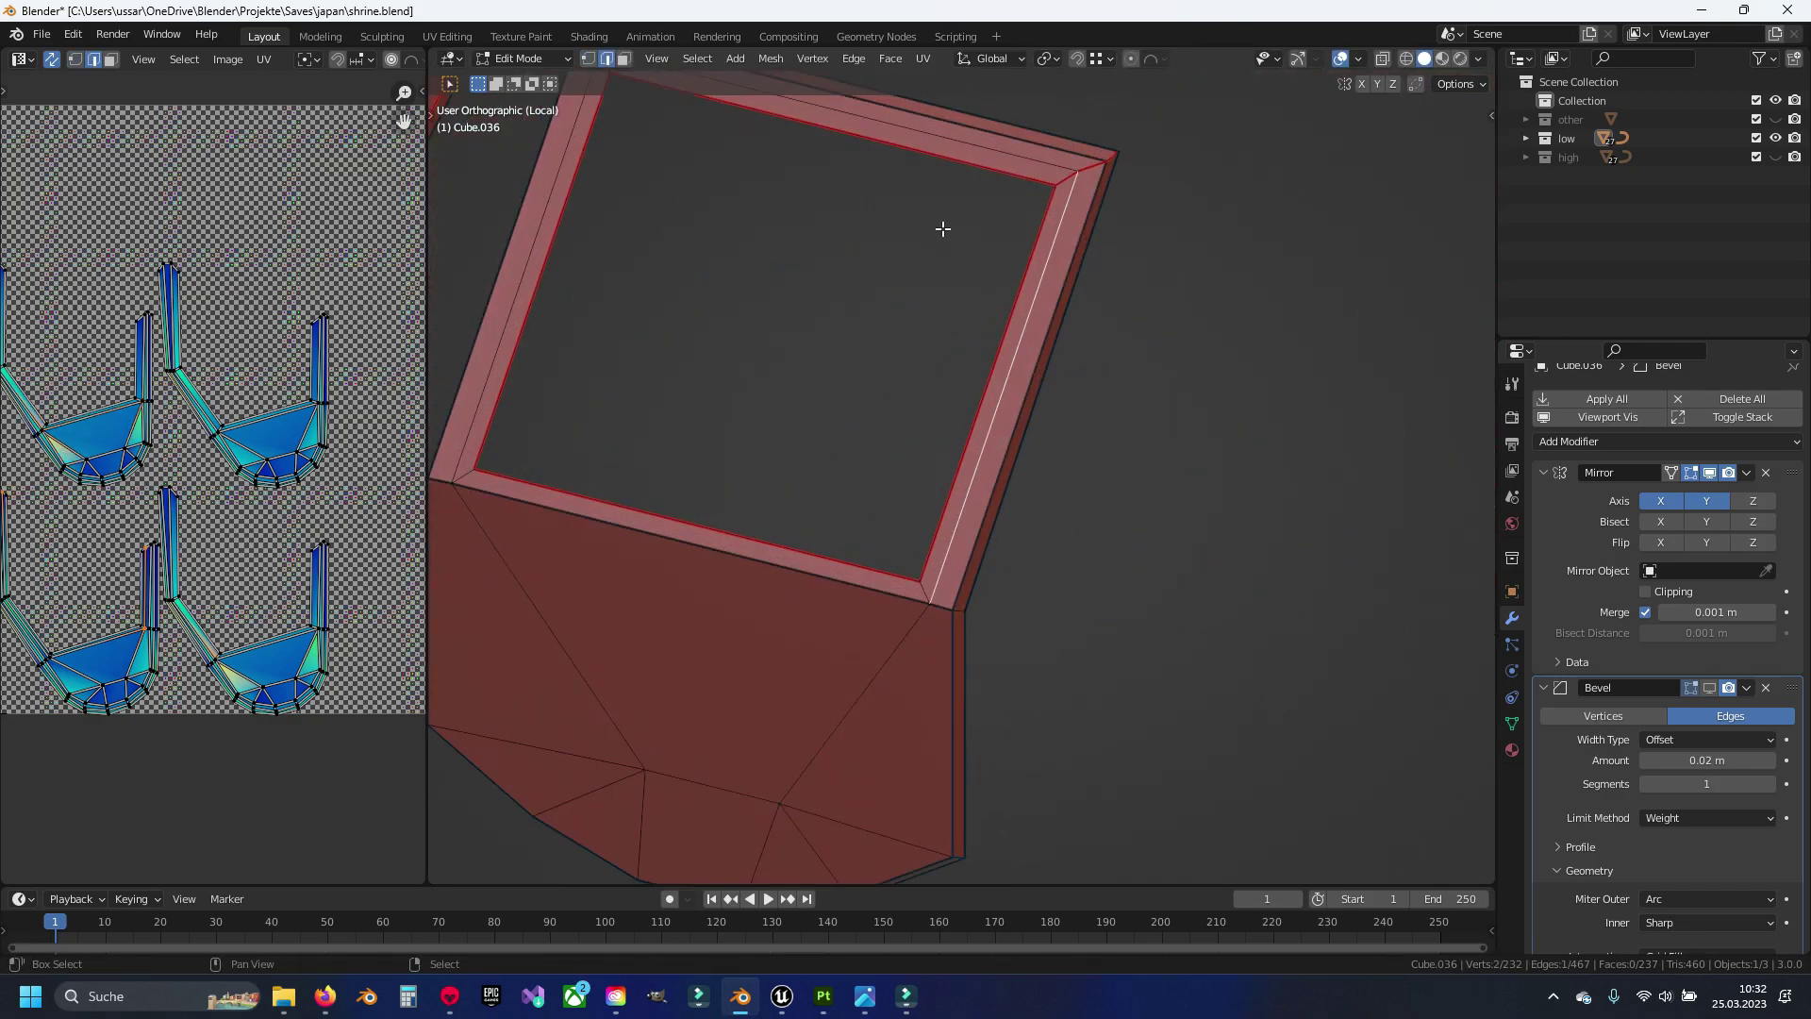
{"action": "key", "text": "x"}
{"action": "left_click", "coordinate": [772, 411]}
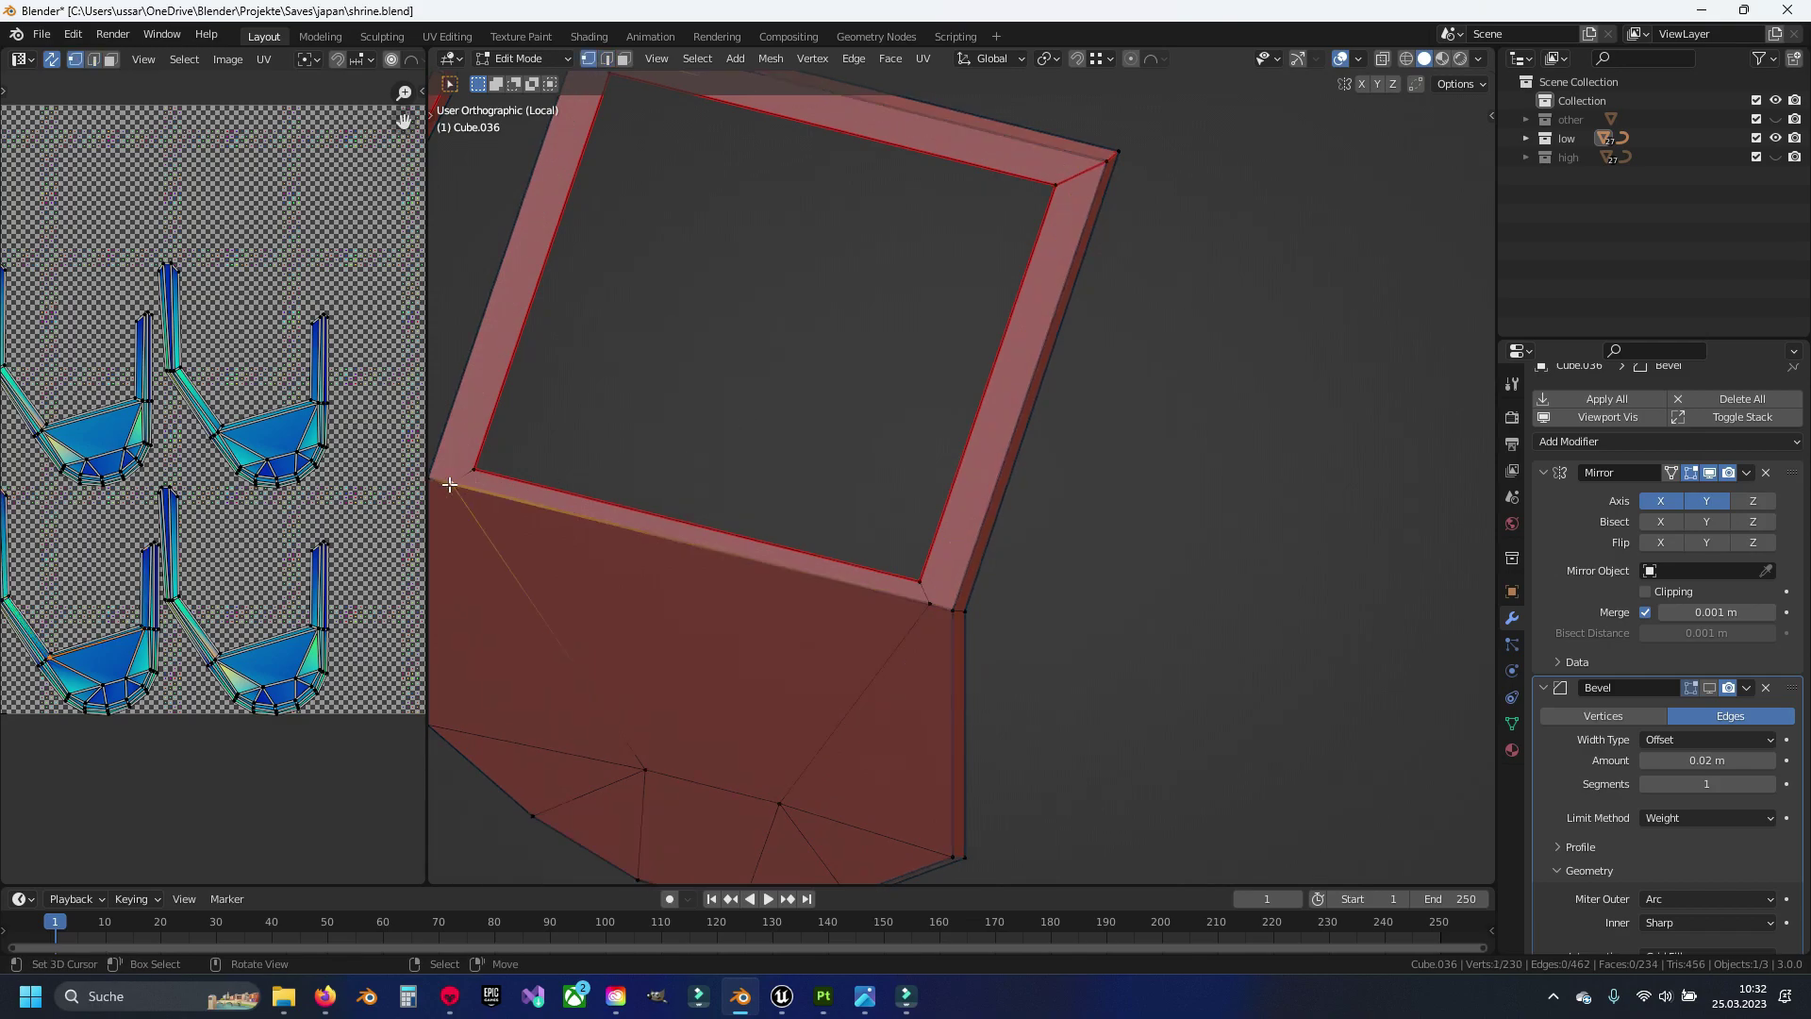
Slide the remaining frame-corner vertex into place and merge the overlapping corner vertices
{"action": "left_click", "coordinate": [449, 482]}
{"action": "key", "text": "1"}
{"action": "key", "text": "shift+v"}
{"action": "left_click", "coordinate": [1162, 575]}
{"action": "left_click", "coordinate": [920, 606]}
{"action": "key", "text": "shift+v"}
{"action": "left_click", "coordinate": [1078, 655]}
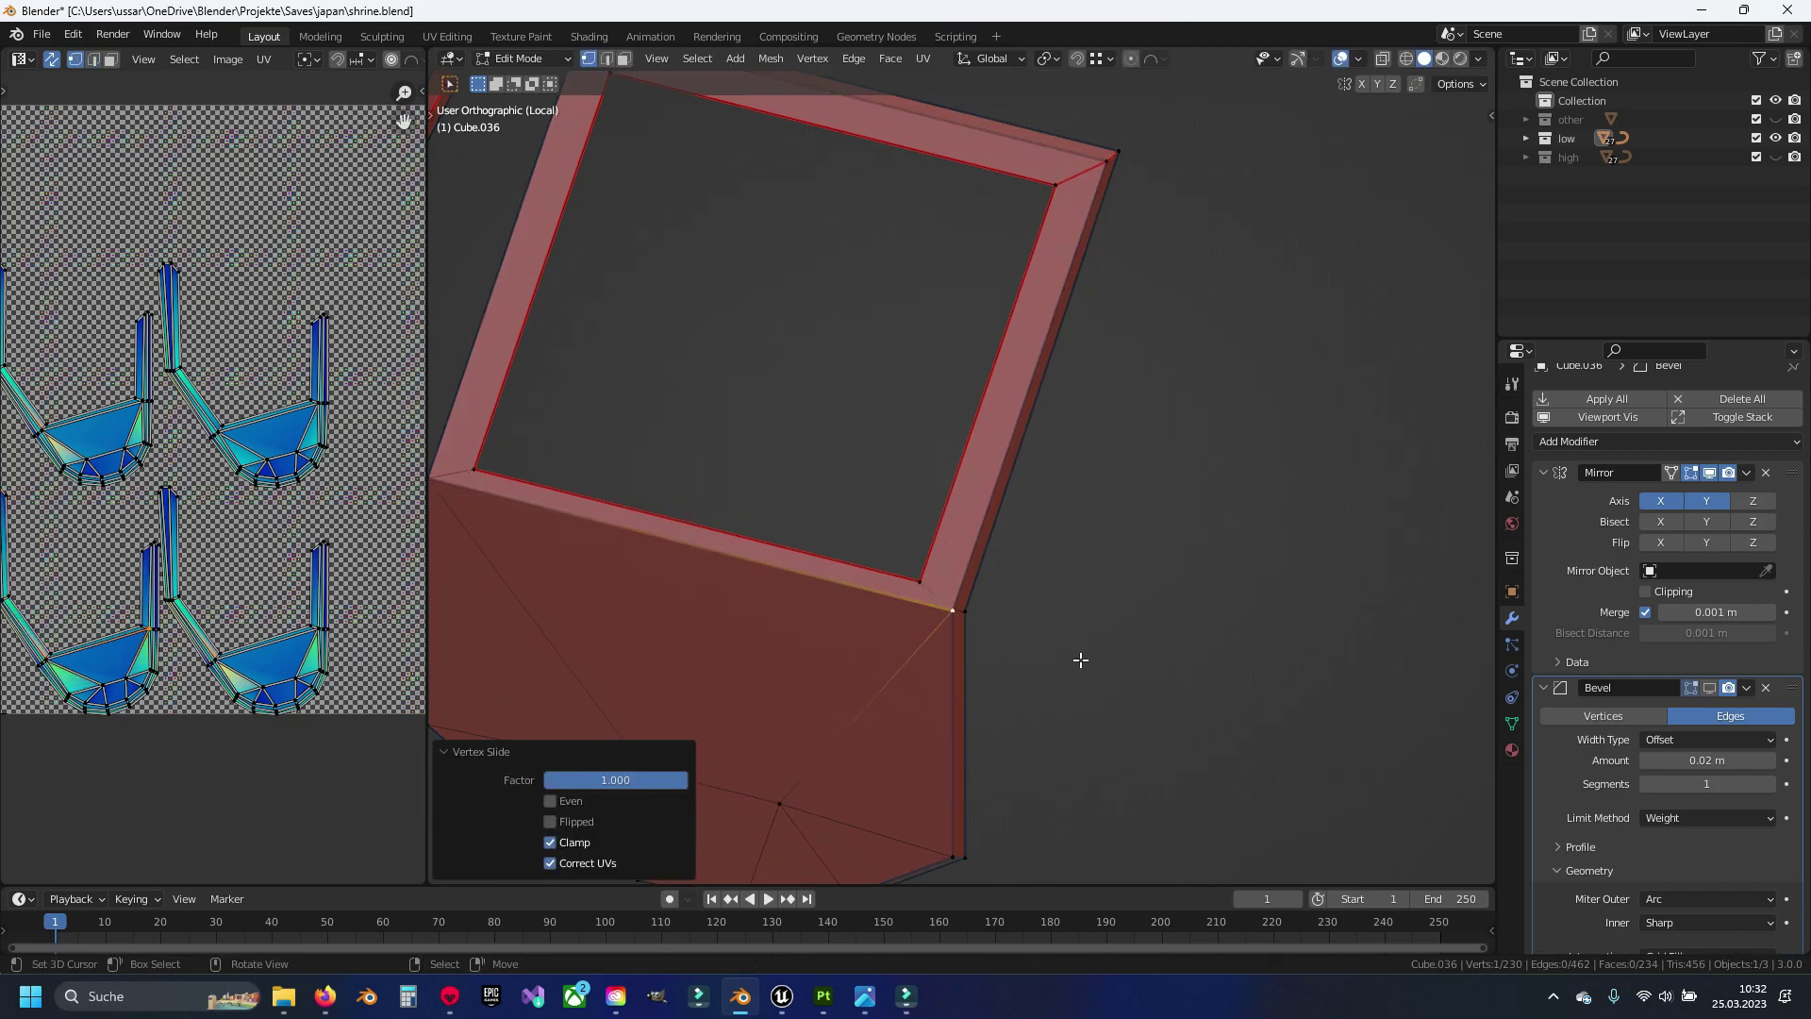
{"action": "key", "text": "a"}
{"action": "key", "text": "m"}
{"action": "left_click", "coordinate": [1041, 611]}
{"action": "scroll", "coordinate": [1041, 611], "scroll_direction": "down", "scroll_amount": 3}
Save the file as shrine.blend
{"action": "key", "text": "2"}
{"action": "middle_click_drag", "start_coordinate": [1041, 611], "coordinate": [1032, 566]}
{"action": "key", "text": "ctrl+s"}
{"action": "scroll", "coordinate": [1034, 562], "scroll_direction": "up", "scroll_amount": 4}
Select the panel's outer and boundary edge loops on both mirrored sides
{"action": "left_click", "coordinate": [1004, 525], "text": "alt"}
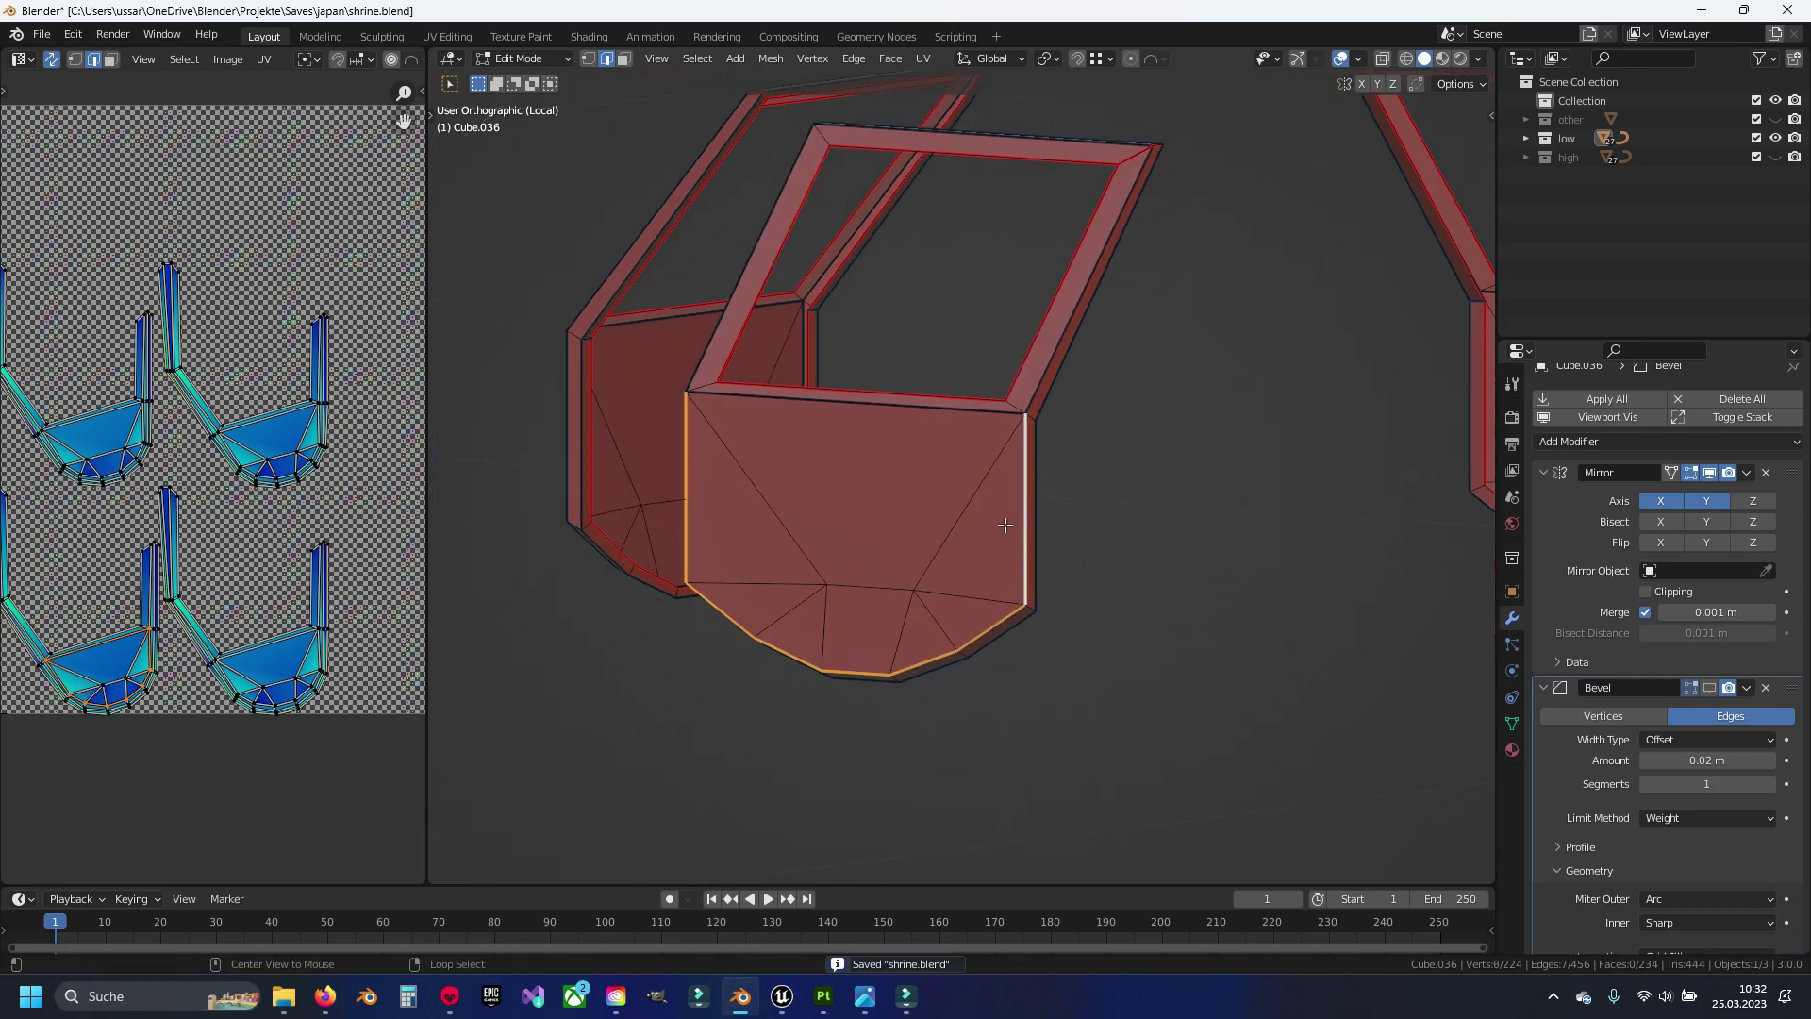
{"action": "scroll", "coordinate": [837, 412], "scroll_direction": "down", "scroll_amount": 3}
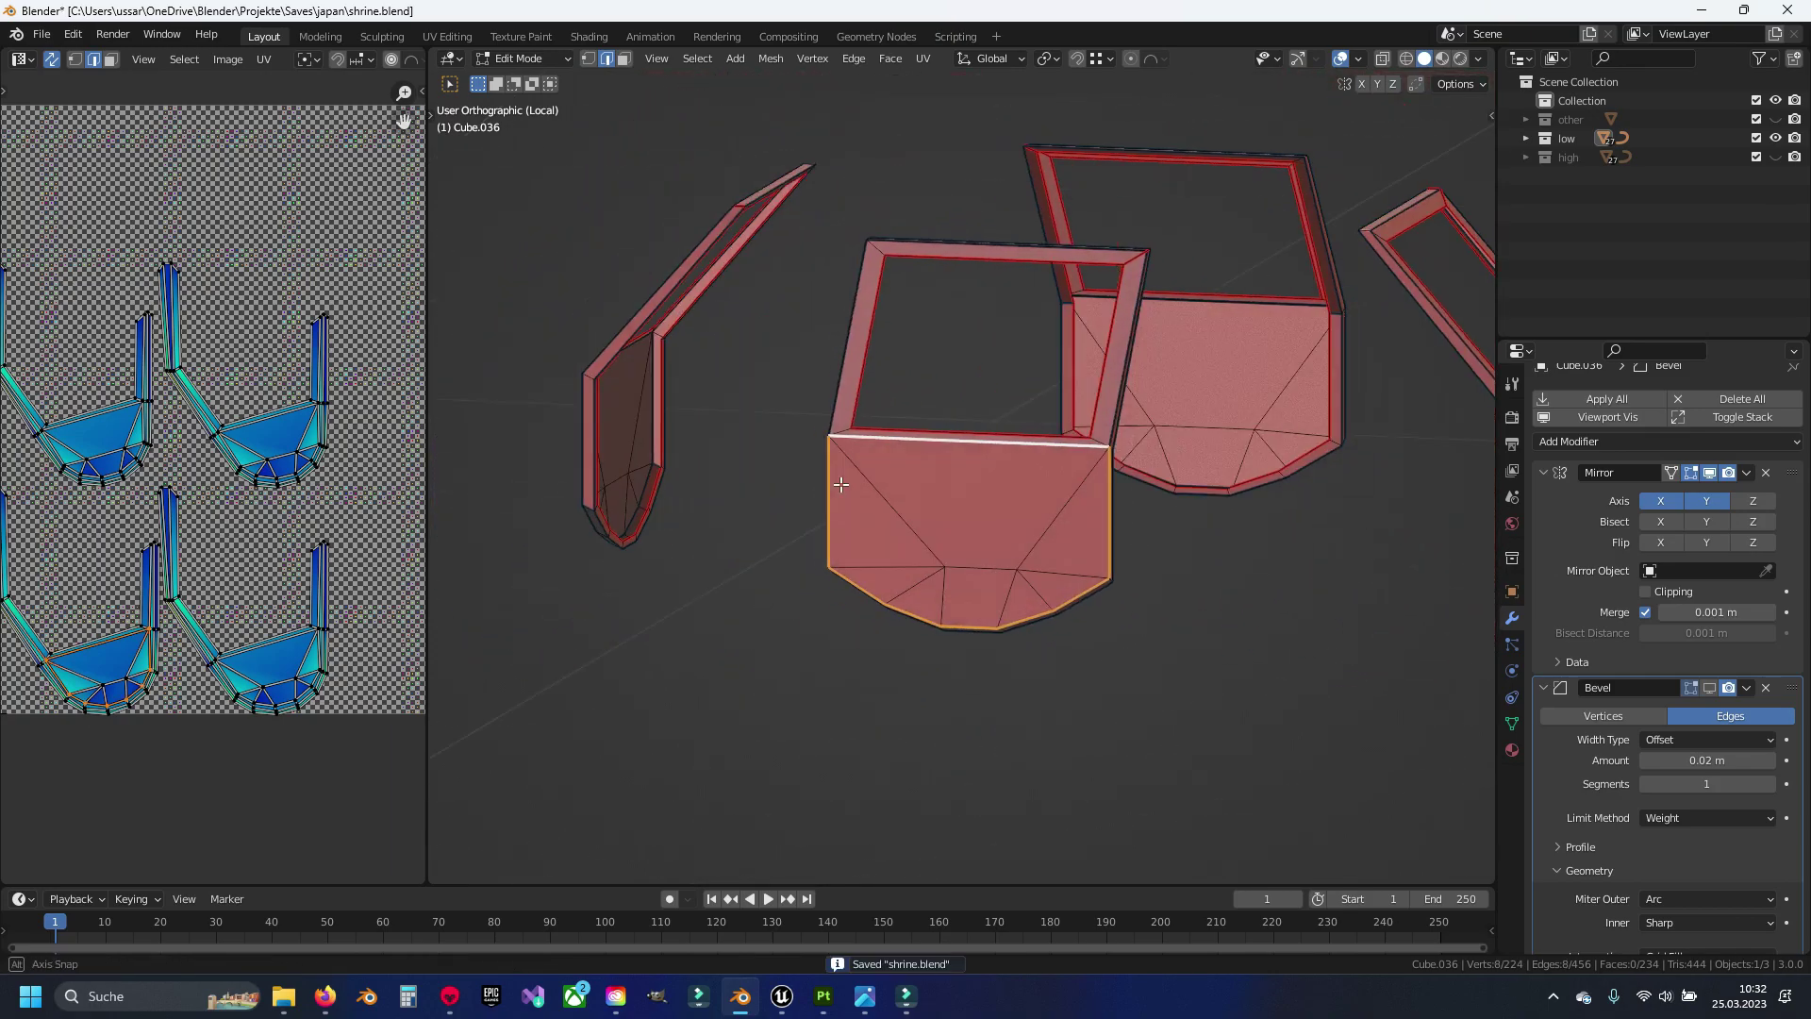
{"action": "mouse_move", "coordinate": [837, 412]}
{"action": "middle_mouse_down"}
{"action": "mouse_move", "coordinate": [896, 509]}
{"action": "mouse_move", "coordinate": [707, 518]}
{"action": "middle_mouse_up"}
{"action": "scroll", "coordinate": [897, 510], "scroll_direction": "up", "scroll_amount": 3}
{"action": "left_click", "coordinate": [1024, 524], "text": "alt"}
{"action": "scroll", "coordinate": [796, 529], "scroll_direction": "down", "scroll_amount": 3}
{"action": "scroll", "coordinate": [862, 451], "scroll_direction": "up", "scroll_amount": 3}
{"action": "left_click", "coordinate": [965, 543], "text": "alt+shift"}
{"action": "middle_click_drag", "start_coordinate": [964, 544], "coordinate": [920, 551]}
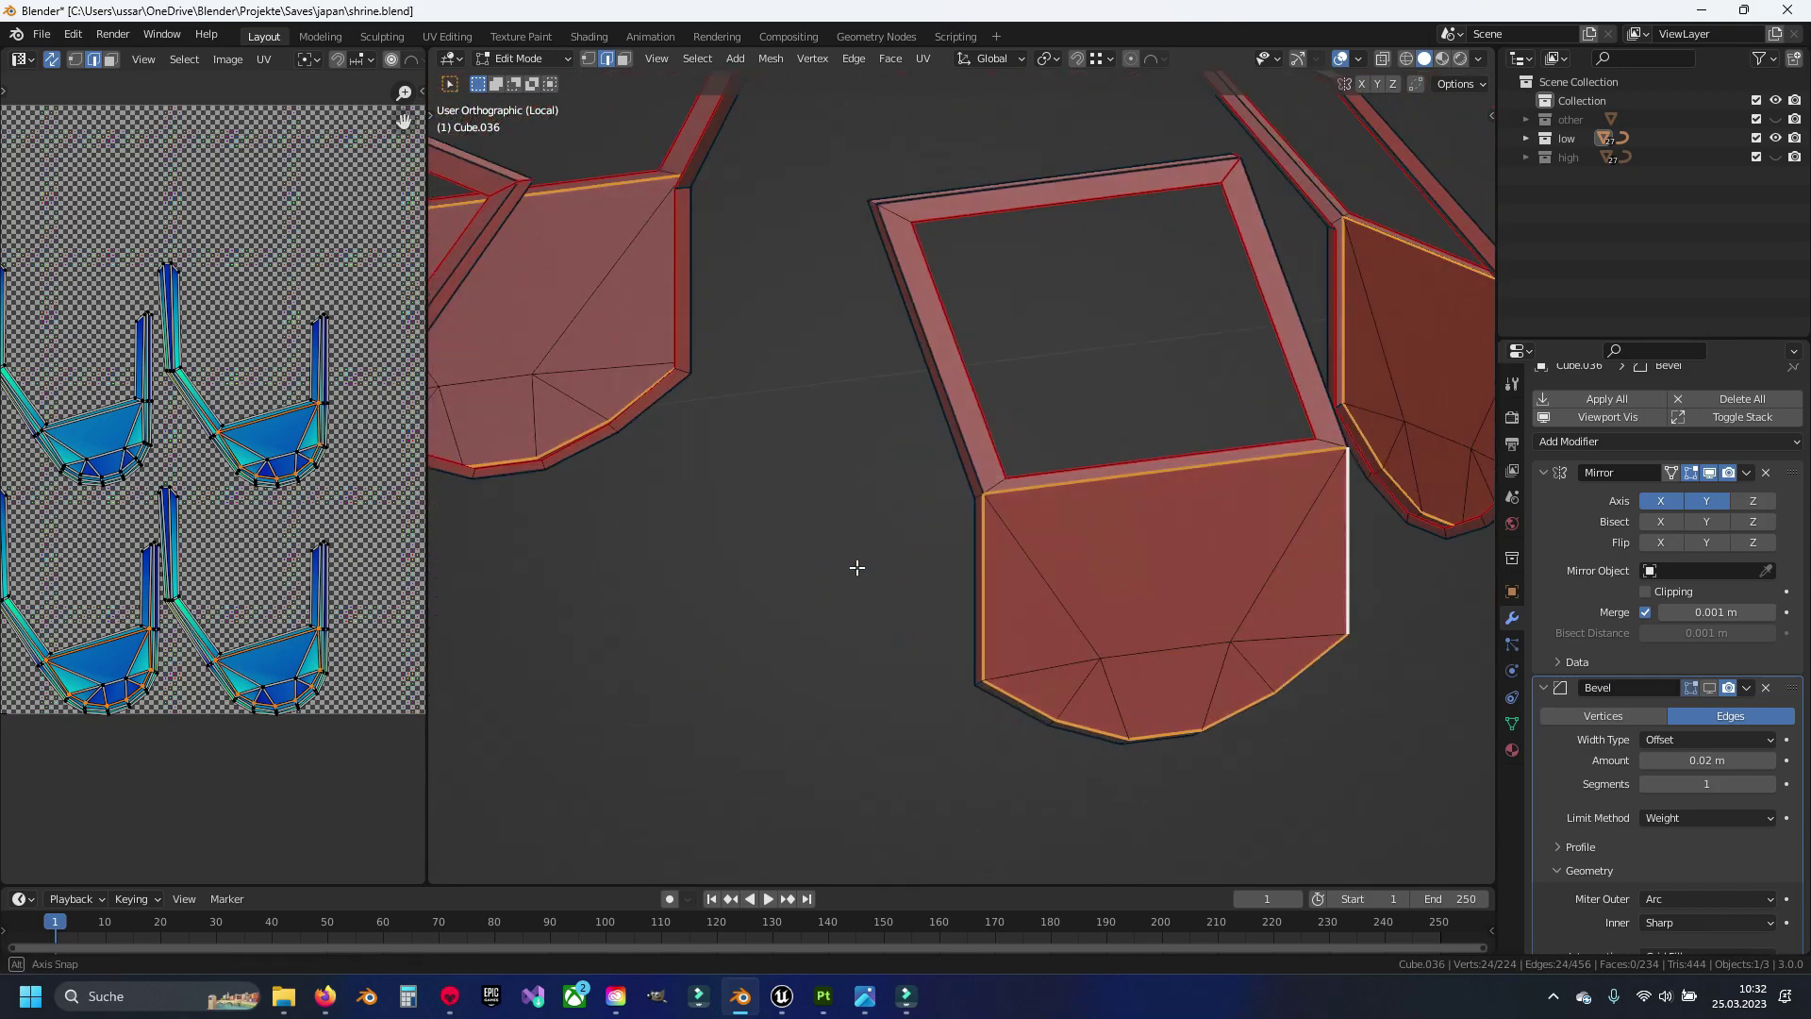
{"action": "left_click", "coordinate": [934, 566], "text": "alt+shift"}
Refresh the UV layout, then hide the bottom trapezoid faces
{"action": "key", "text": "alt+a"}
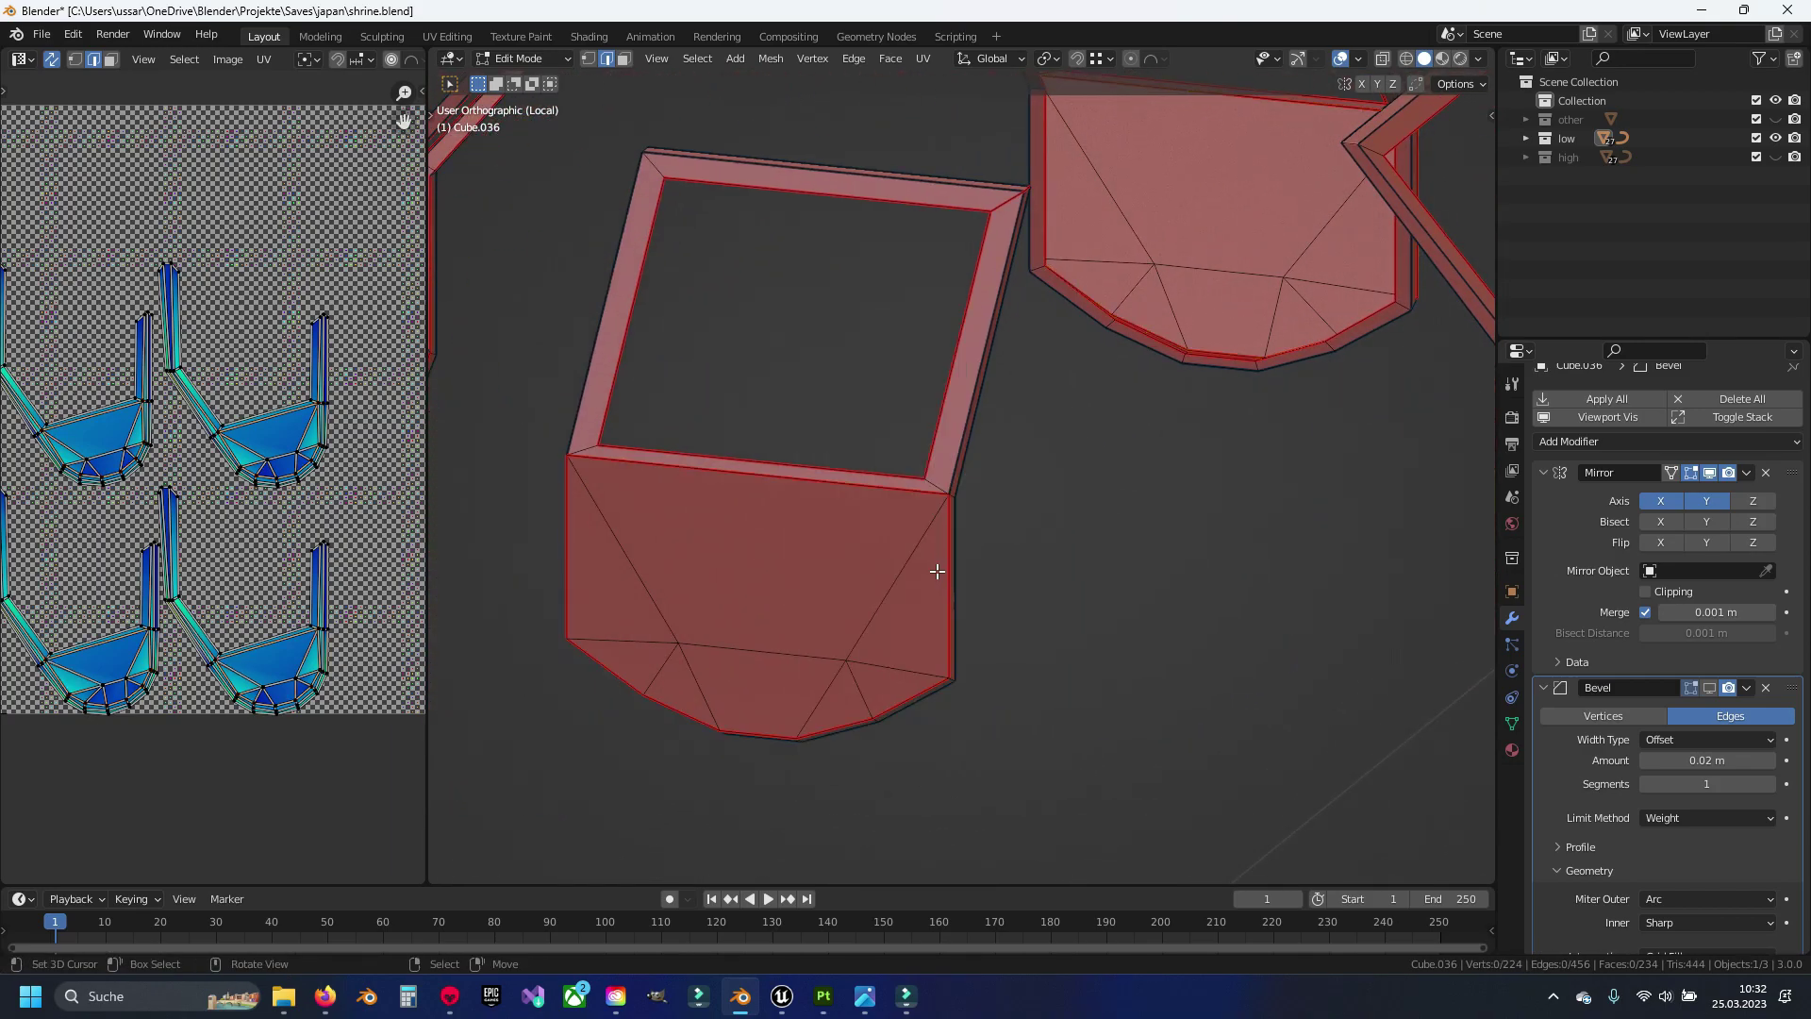
{"action": "key", "text": "a"}
{"action": "key", "text": "alt+a"}
{"action": "middle_click_drag", "start_coordinate": [236, 425], "coordinate": [335, 382]}
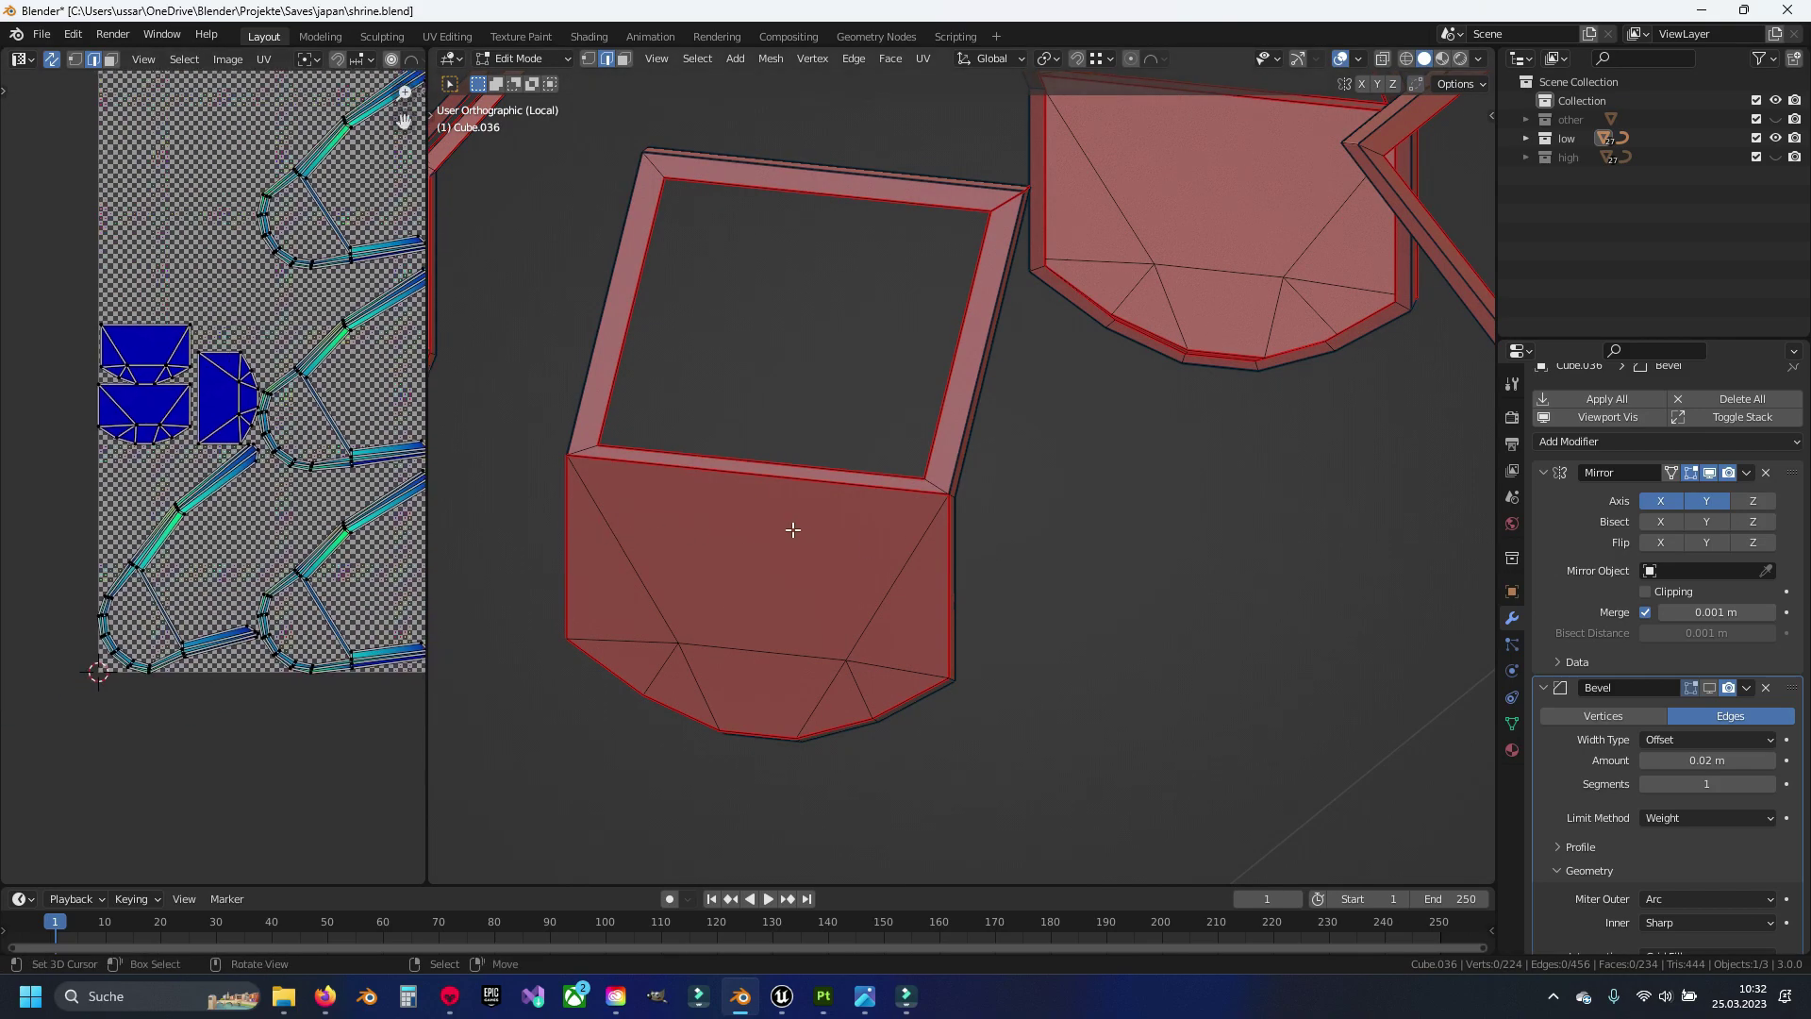
{"action": "key", "text": "3"}
{"action": "left_click", "coordinate": [759, 688]}
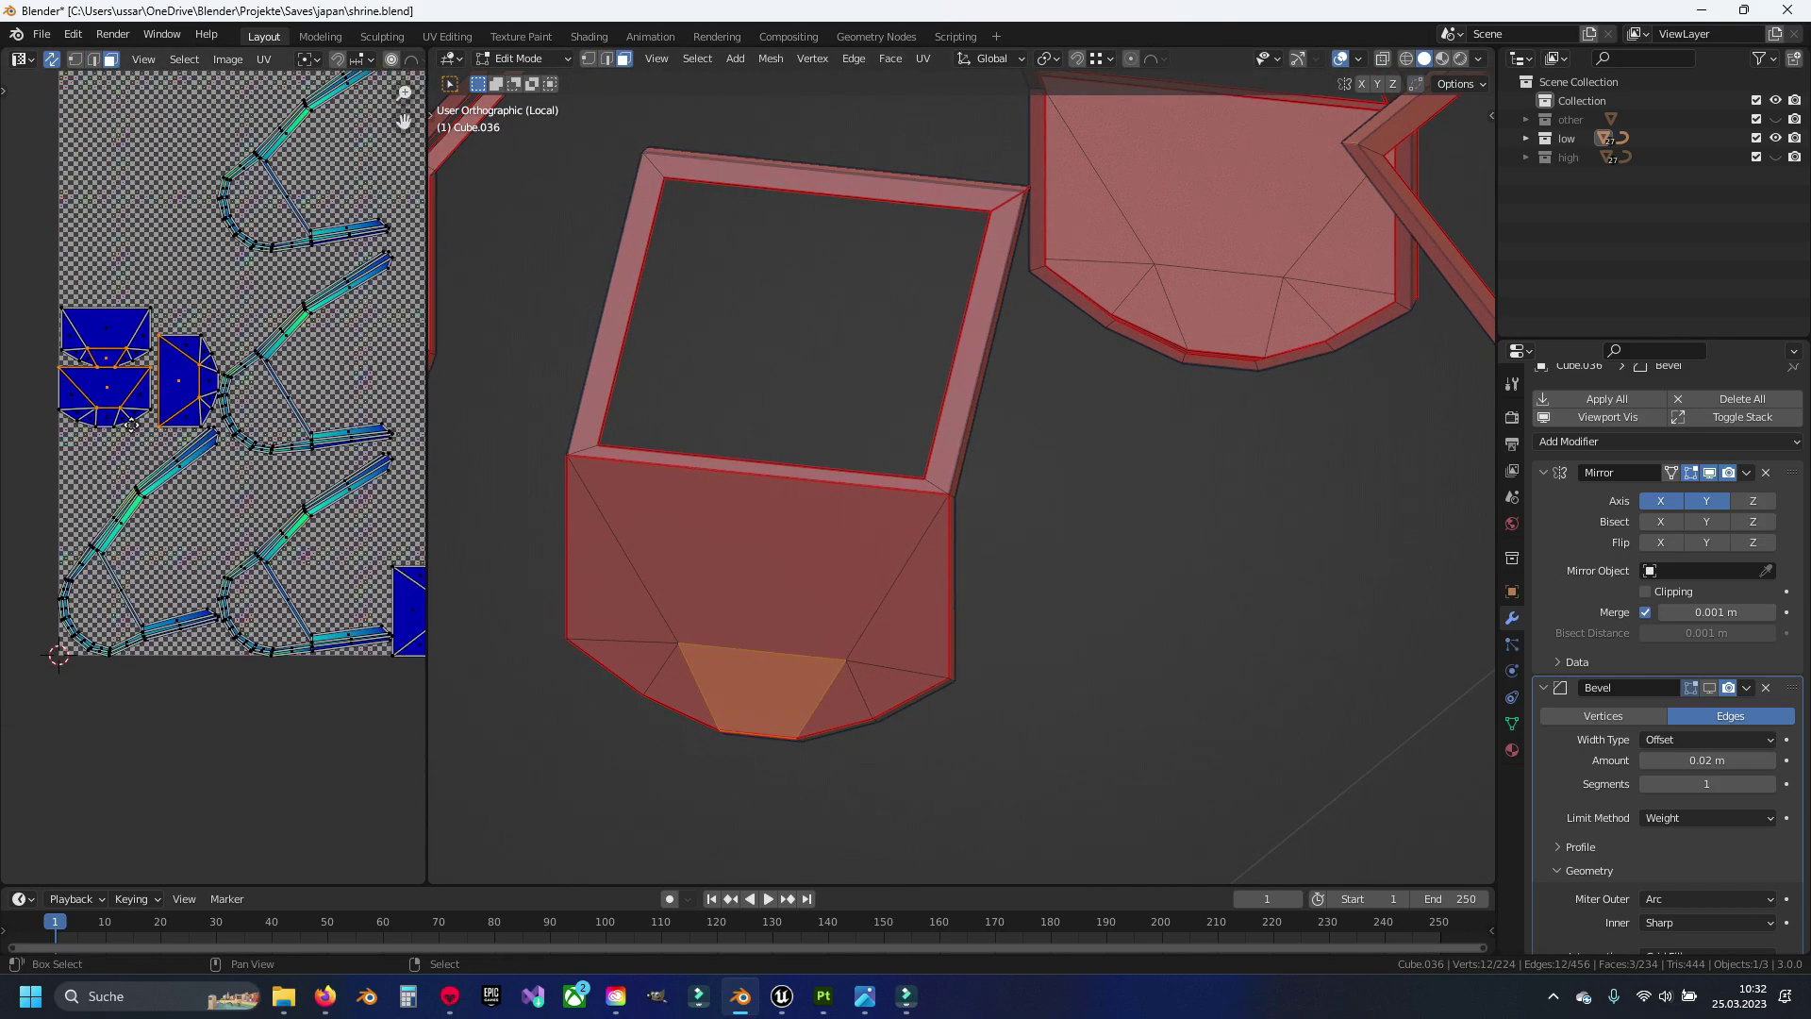
{"action": "scroll", "coordinate": [236, 562], "scroll_direction": "up", "scroll_amount": 2}
{"action": "key", "text": "ctrl+l"}
{"action": "key", "text": "h"}
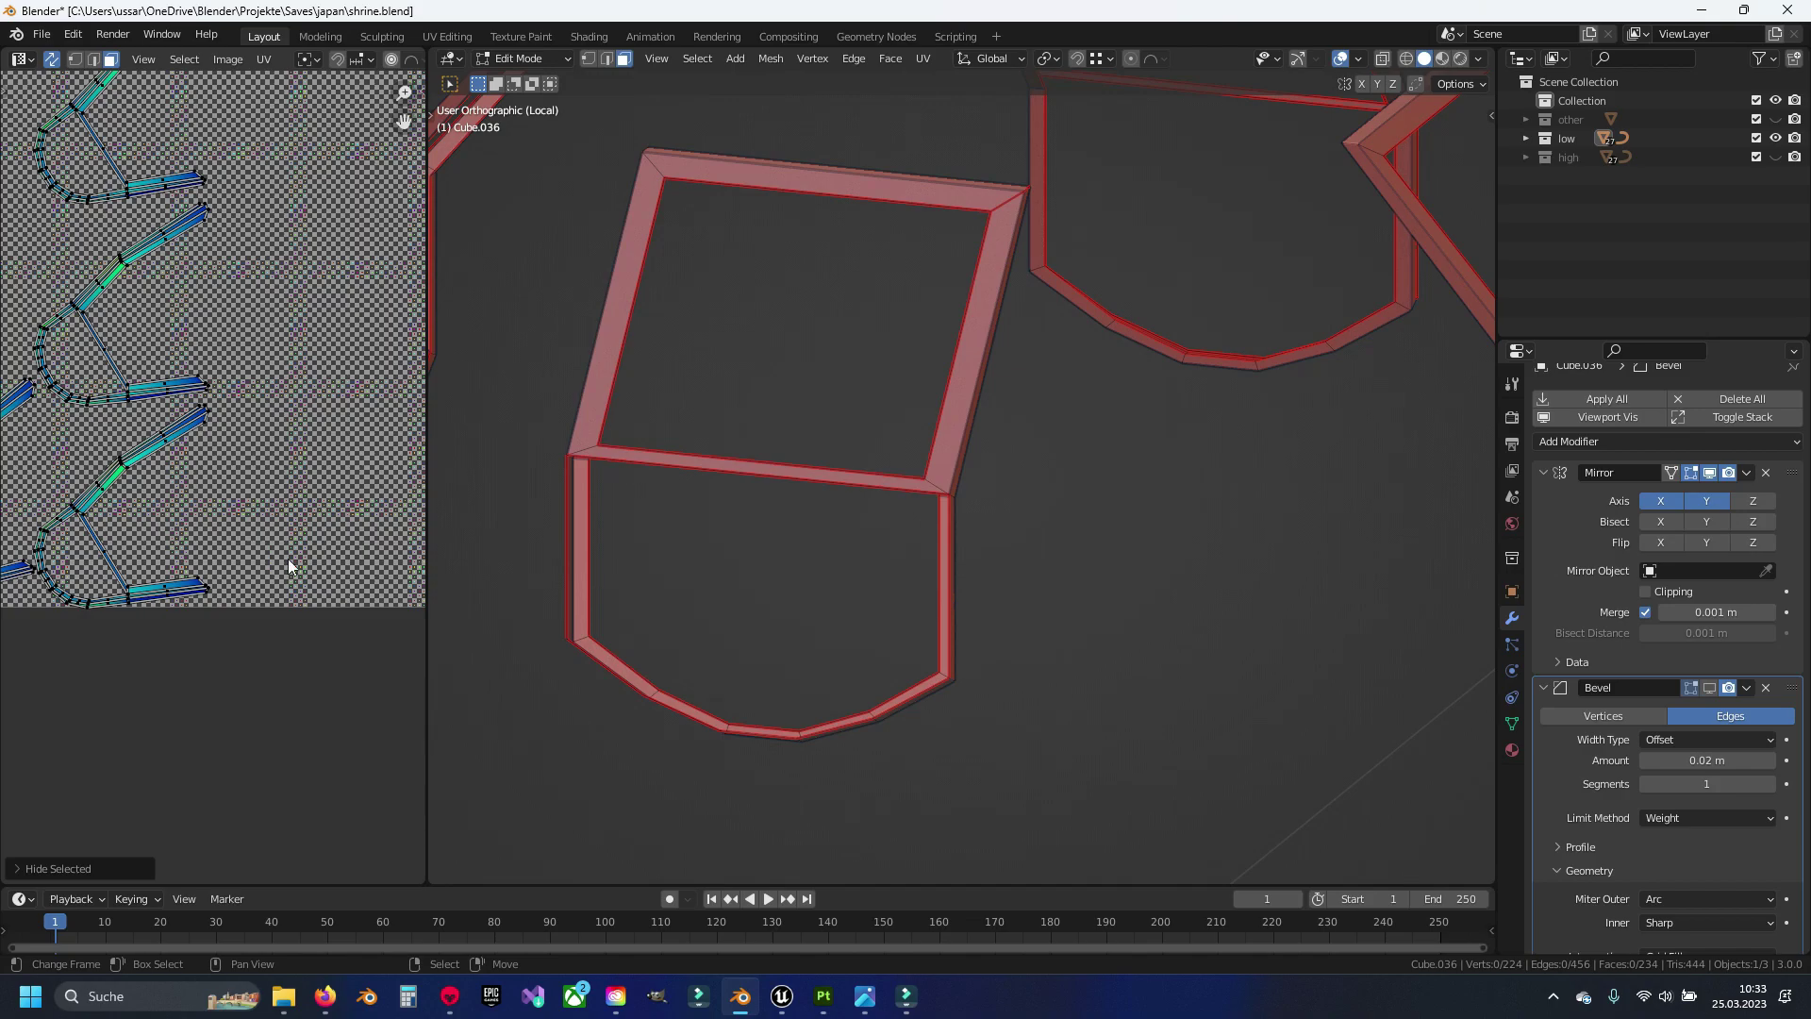
{"action": "key", "text": "2"}
Frame the view on a frame corner and inspect the frame edges
{"action": "key", "text": "KP_Decimal"}
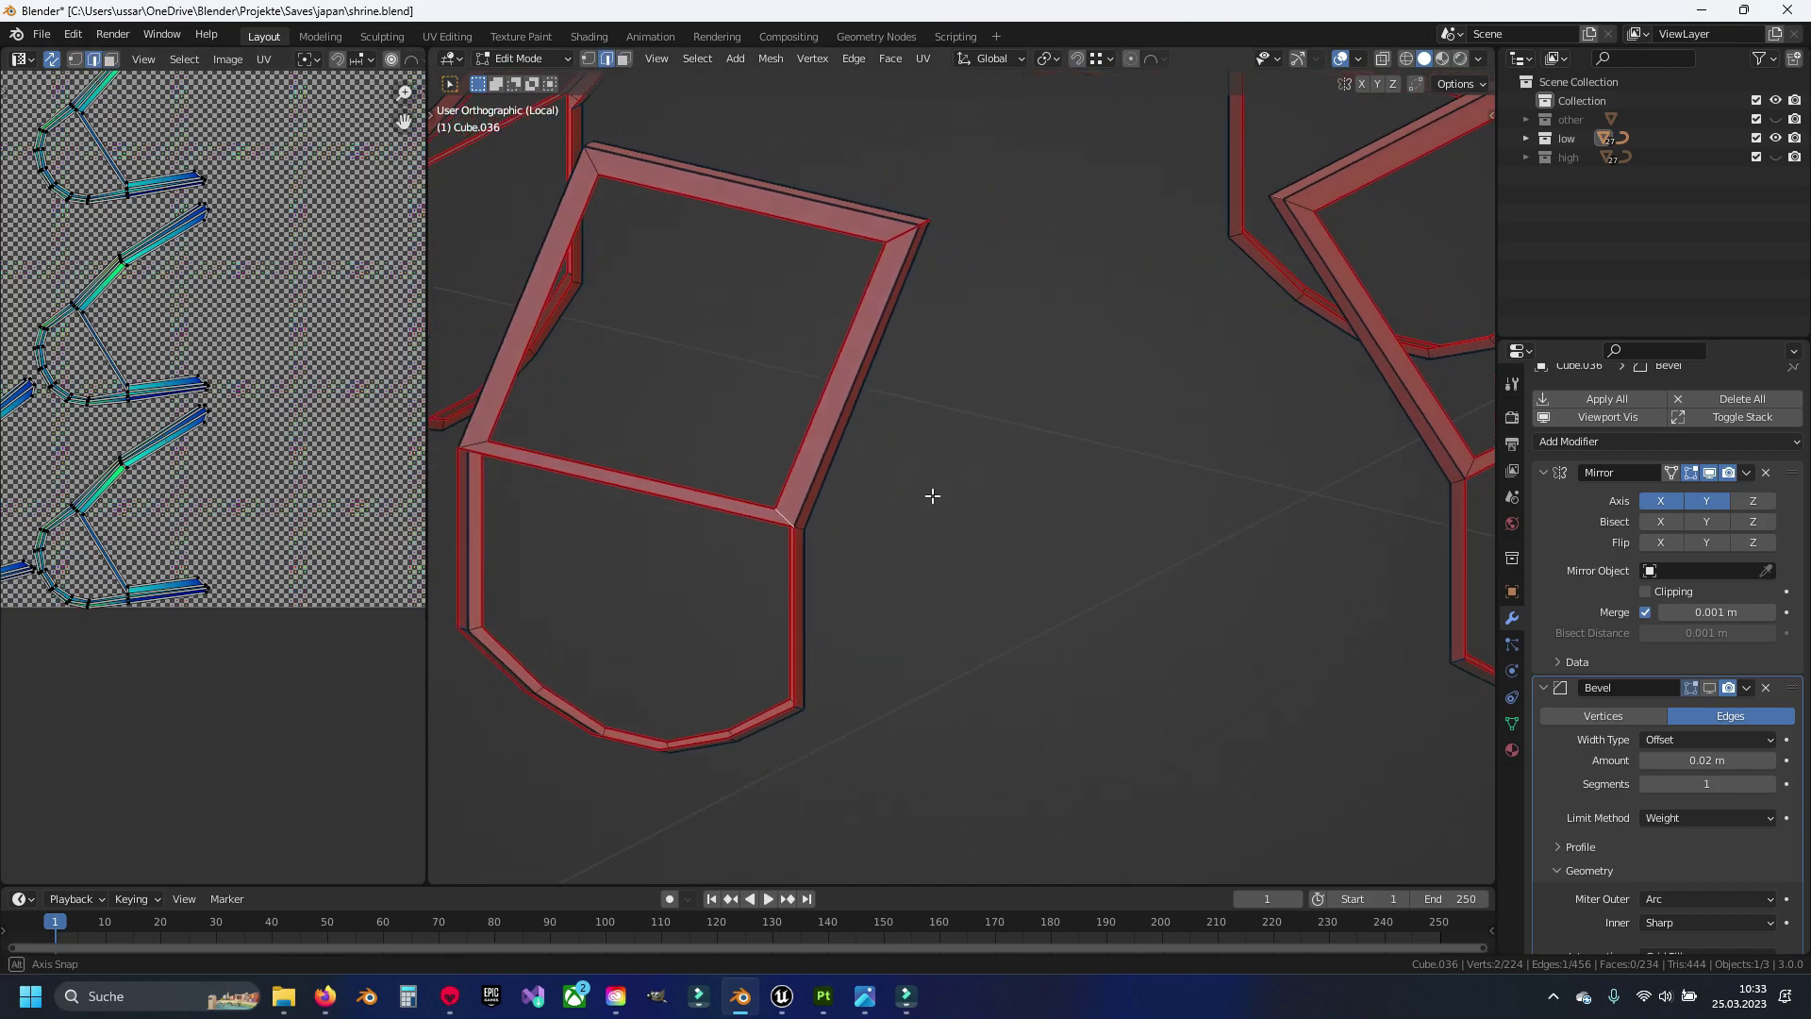
{"action": "scroll", "coordinate": [943, 491], "scroll_direction": "down", "scroll_amount": 8}
{"action": "scroll", "coordinate": [1209, 454], "scroll_direction": "up", "scroll_amount": 5}
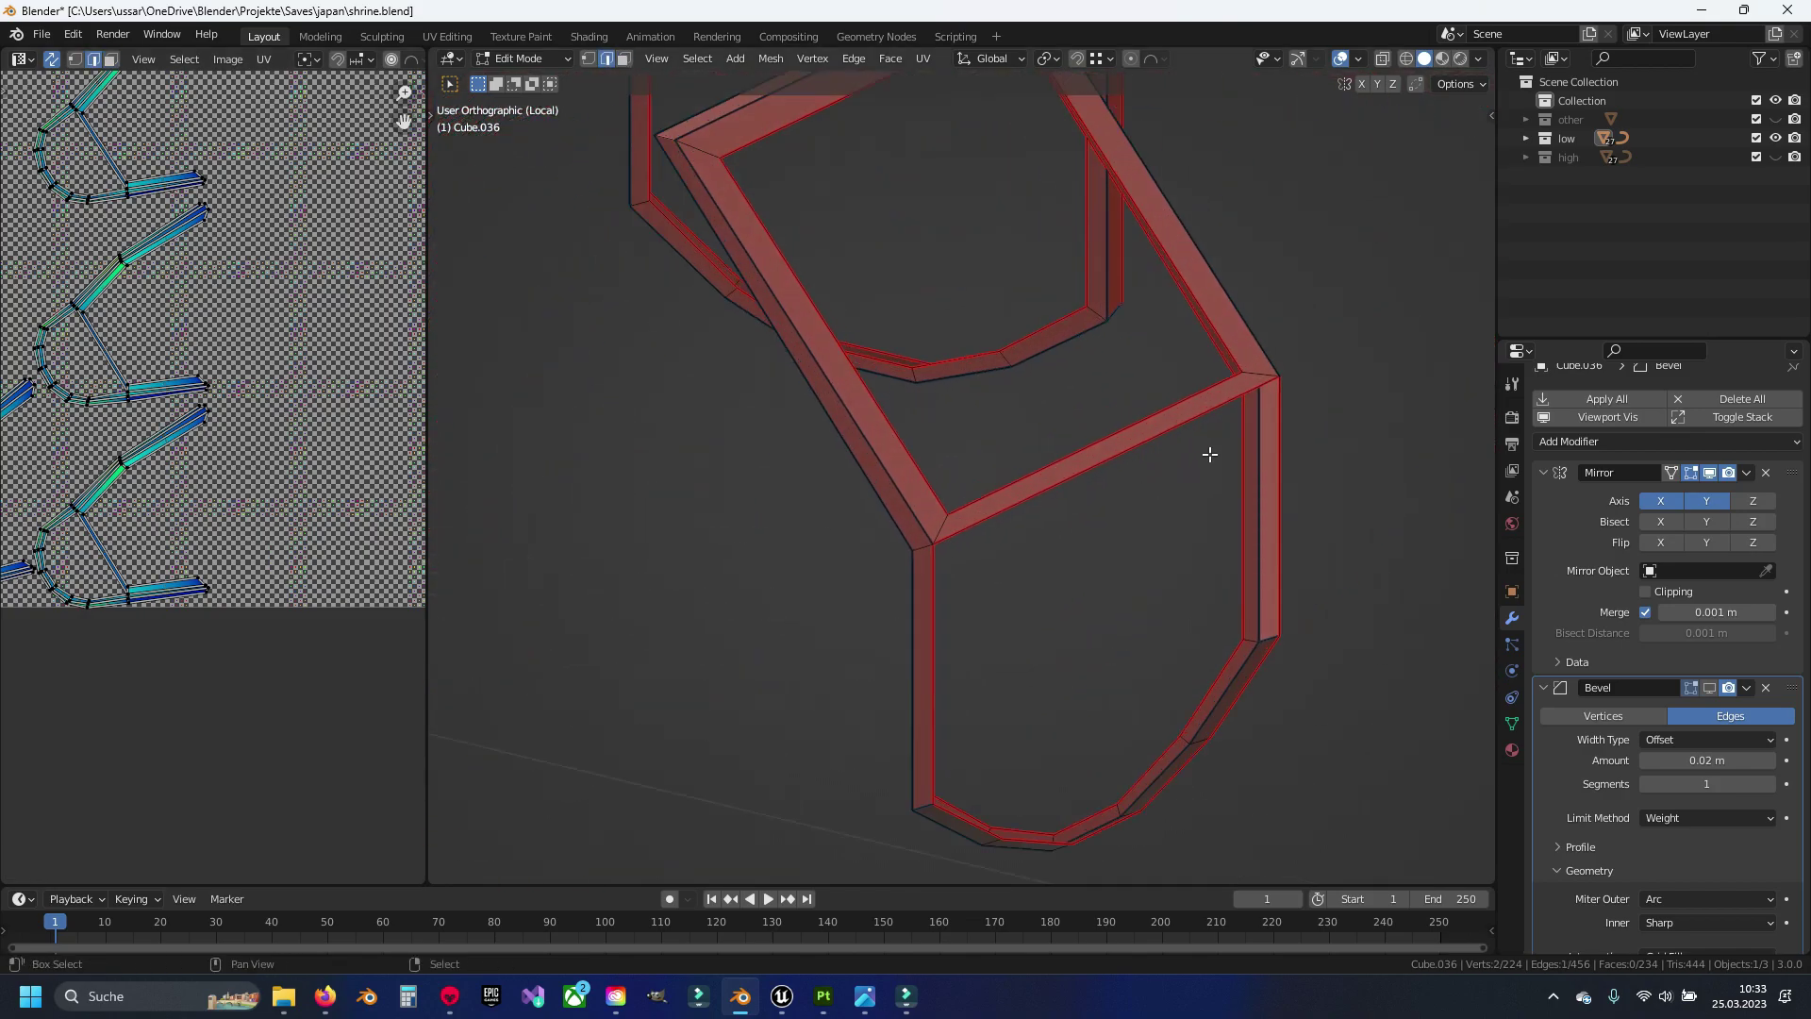
{"action": "scroll", "coordinate": [1258, 370], "scroll_direction": "down", "scroll_amount": 5}
{"action": "scroll", "coordinate": [1354, 579], "scroll_direction": "up", "scroll_amount": 6}
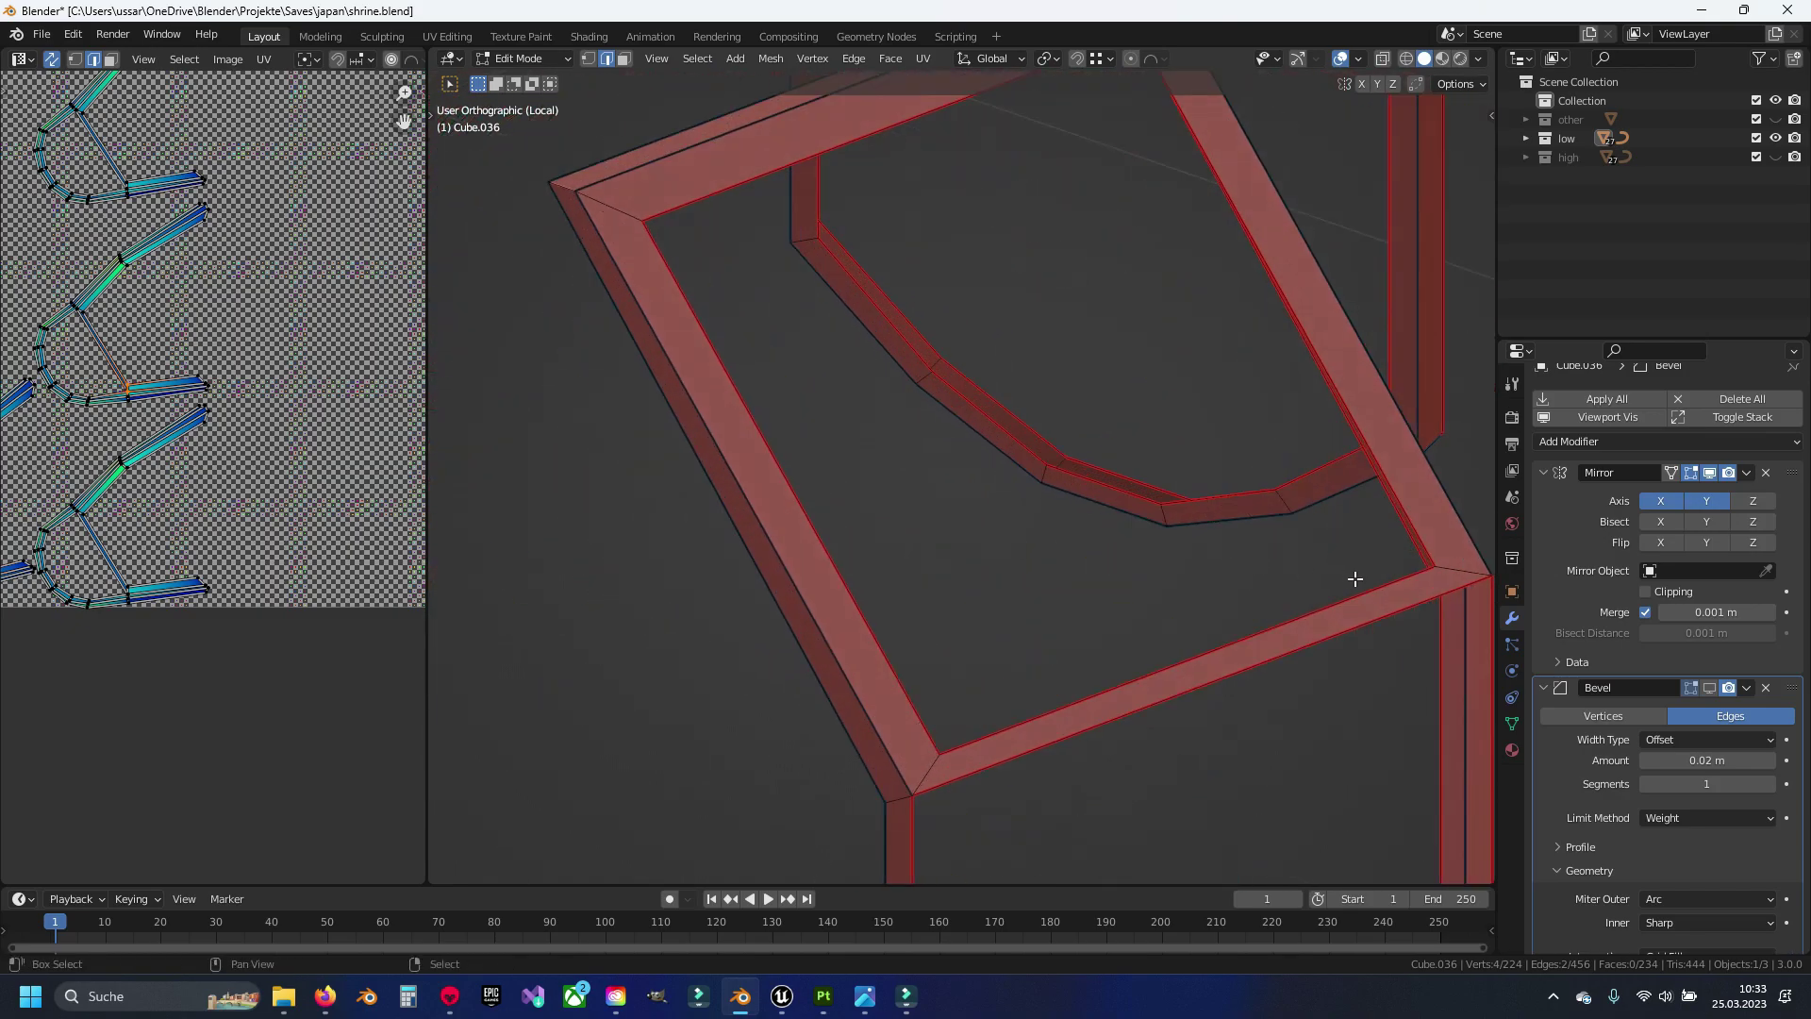
{"action": "scroll", "coordinate": [1461, 571], "scroll_direction": "down", "scroll_amount": 6}
{"action": "mouse_move", "coordinate": [1160, 546]}
{"action": "middle_mouse_down"}
{"action": "mouse_move", "coordinate": [833, 514]}
{"action": "mouse_move", "coordinate": [1039, 509]}
{"action": "middle_mouse_up"}
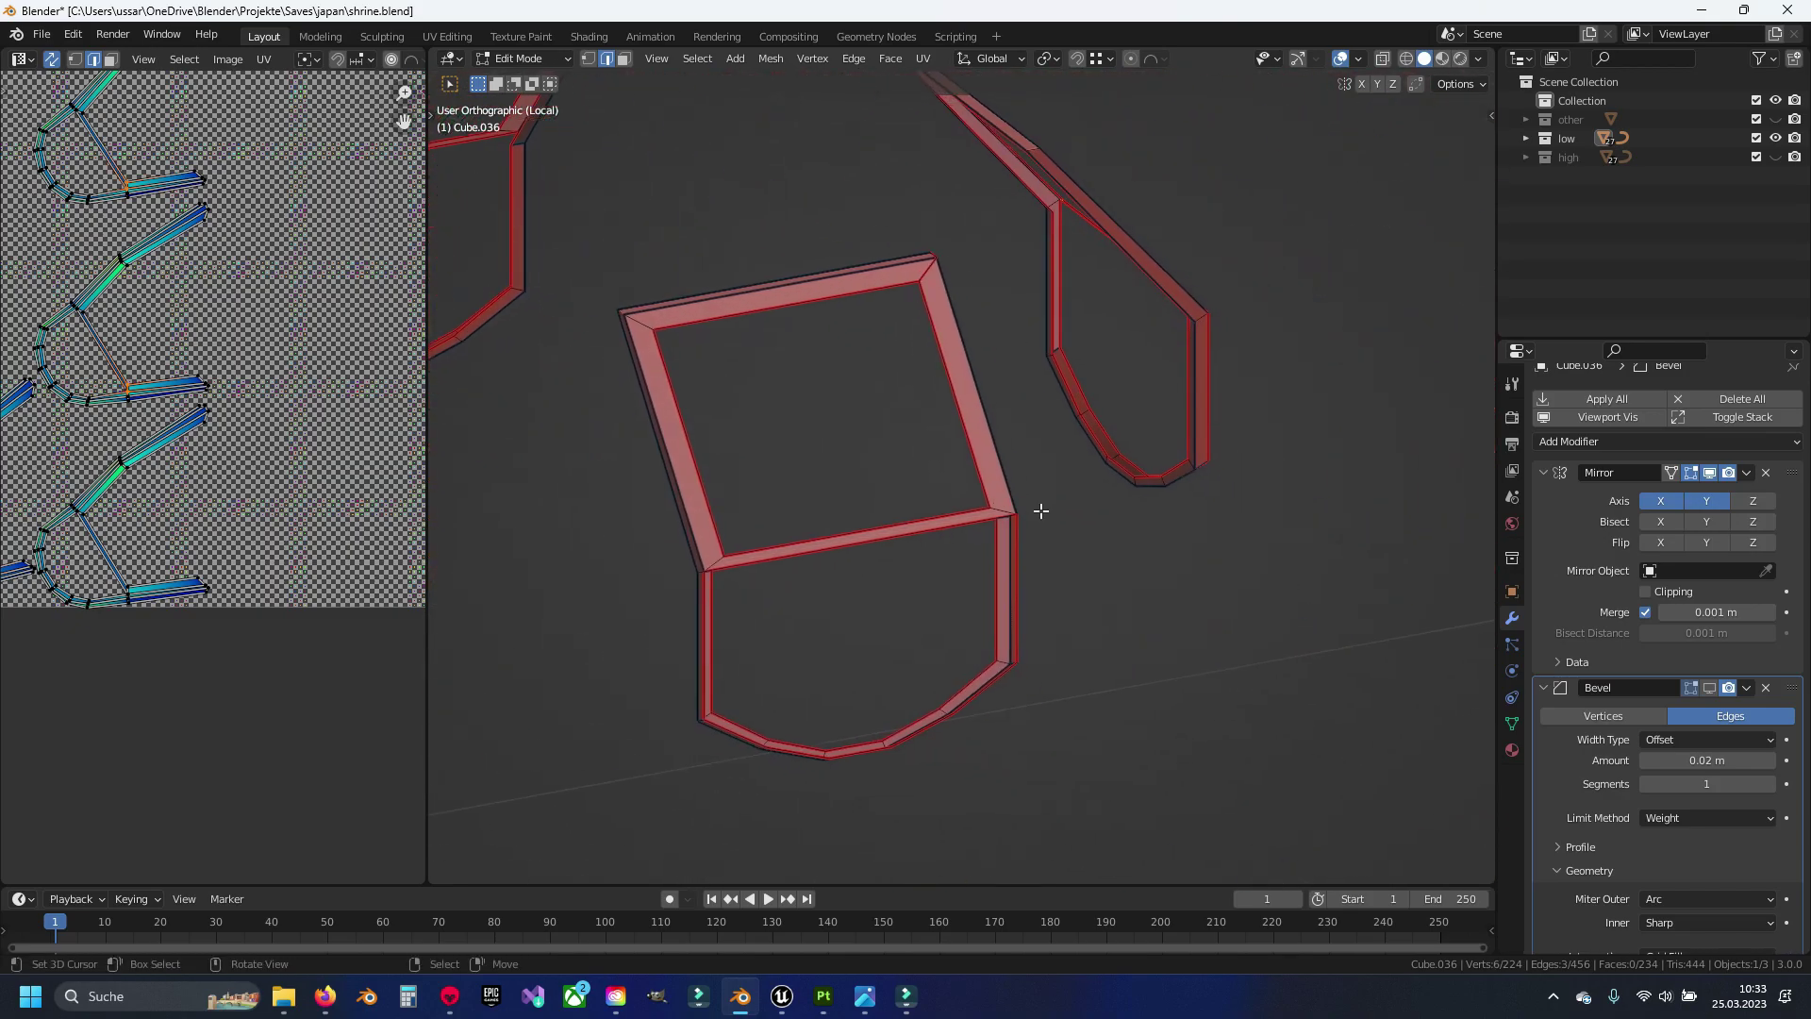
{"action": "scroll", "coordinate": [1040, 509], "scroll_direction": "up", "scroll_amount": 6}
{"action": "left_click", "coordinate": [1034, 534], "text": "shift"}
{"action": "key", "text": "a"}
{"action": "key", "text": "alt+a"}
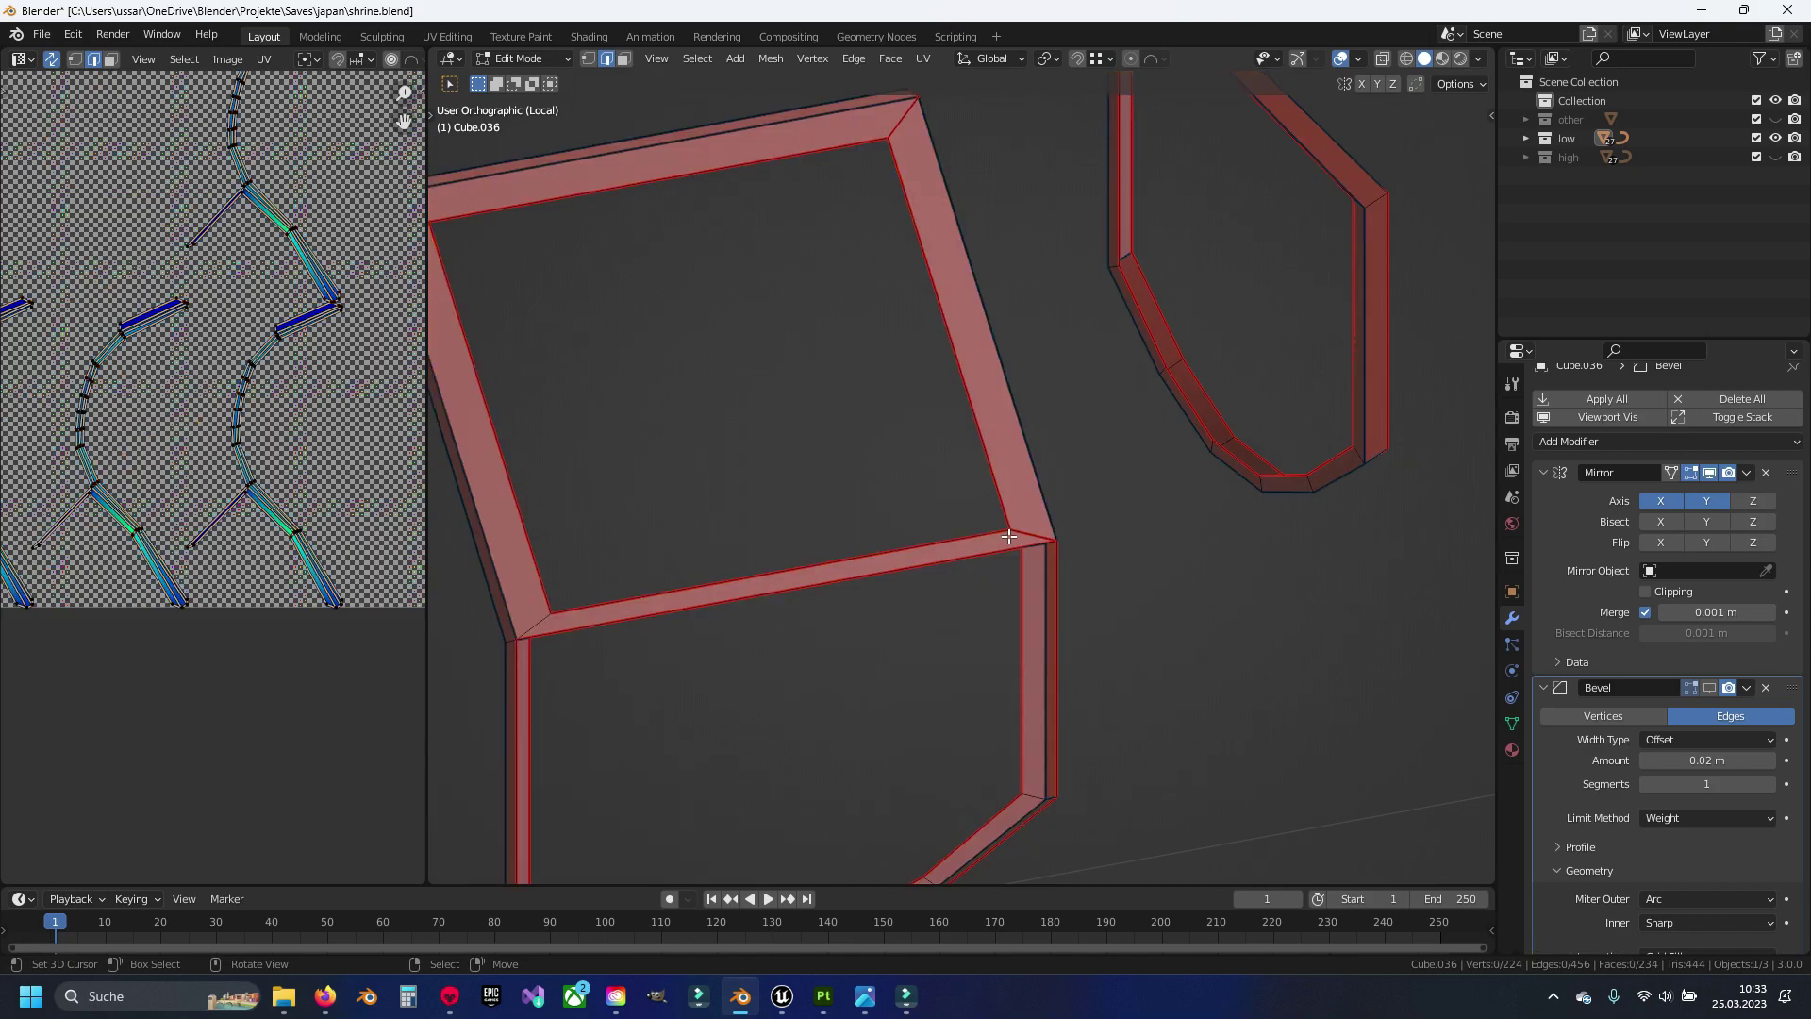
{"action": "scroll", "coordinate": [330, 468], "scroll_direction": "up", "scroll_amount": 3}
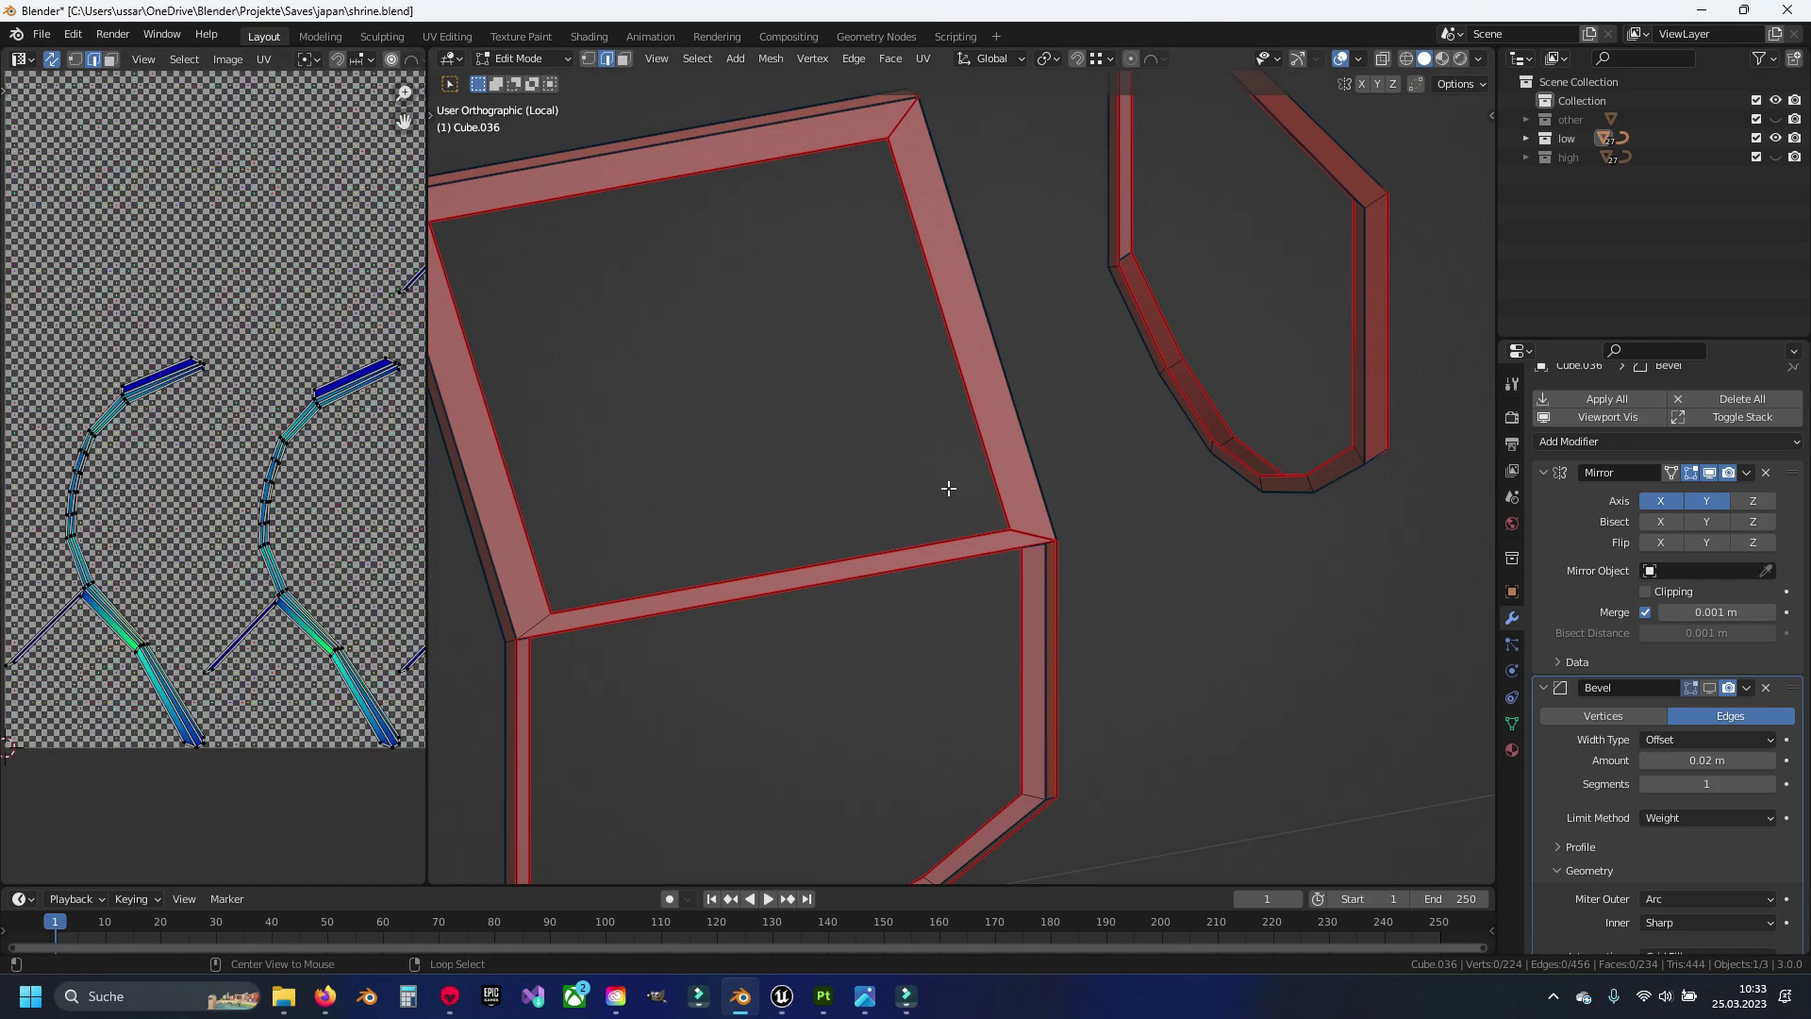
Reveal all hidden faces and return to Object Mode in the full shrine scene
{"action": "key", "text": "alt+h"}
{"action": "key", "text": "a"}
{"action": "key", "text": "alt+a"}
{"action": "middle_click_drag", "start_coordinate": [1124, 459], "coordinate": [645, 471]}
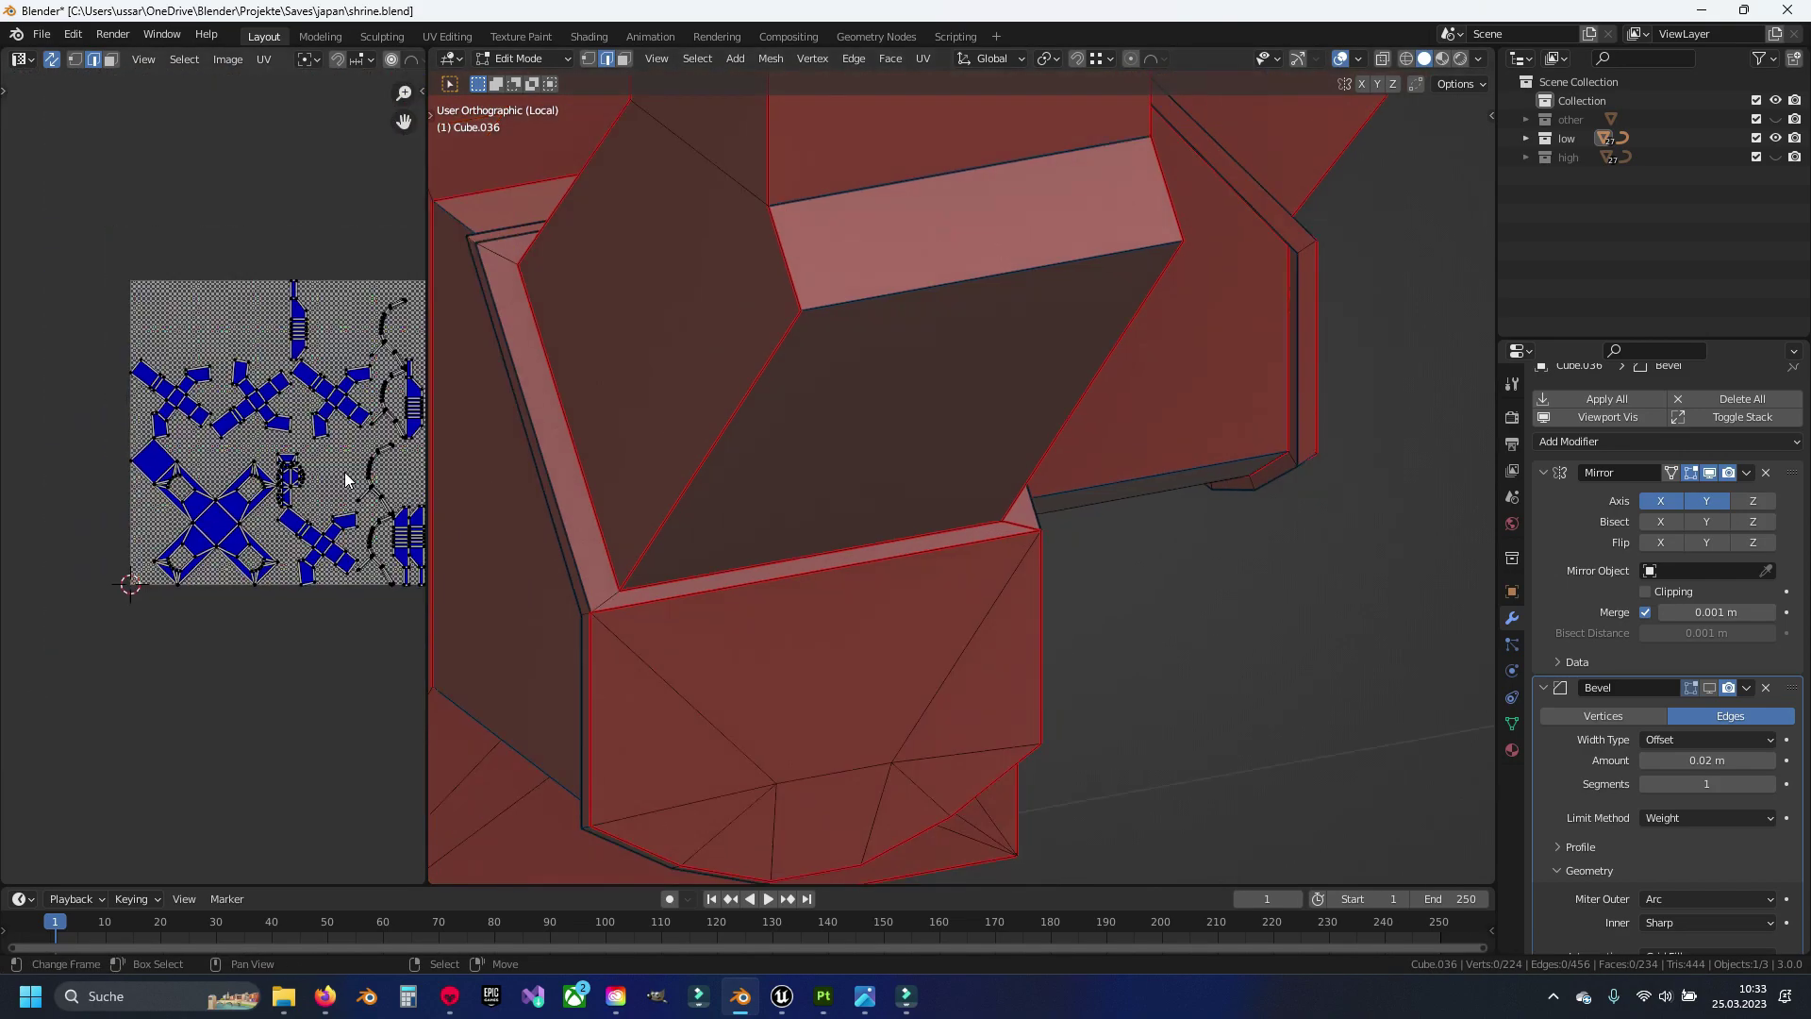
{"action": "key", "text": "Tab"}
{"action": "key", "text": "KP_Divide"}
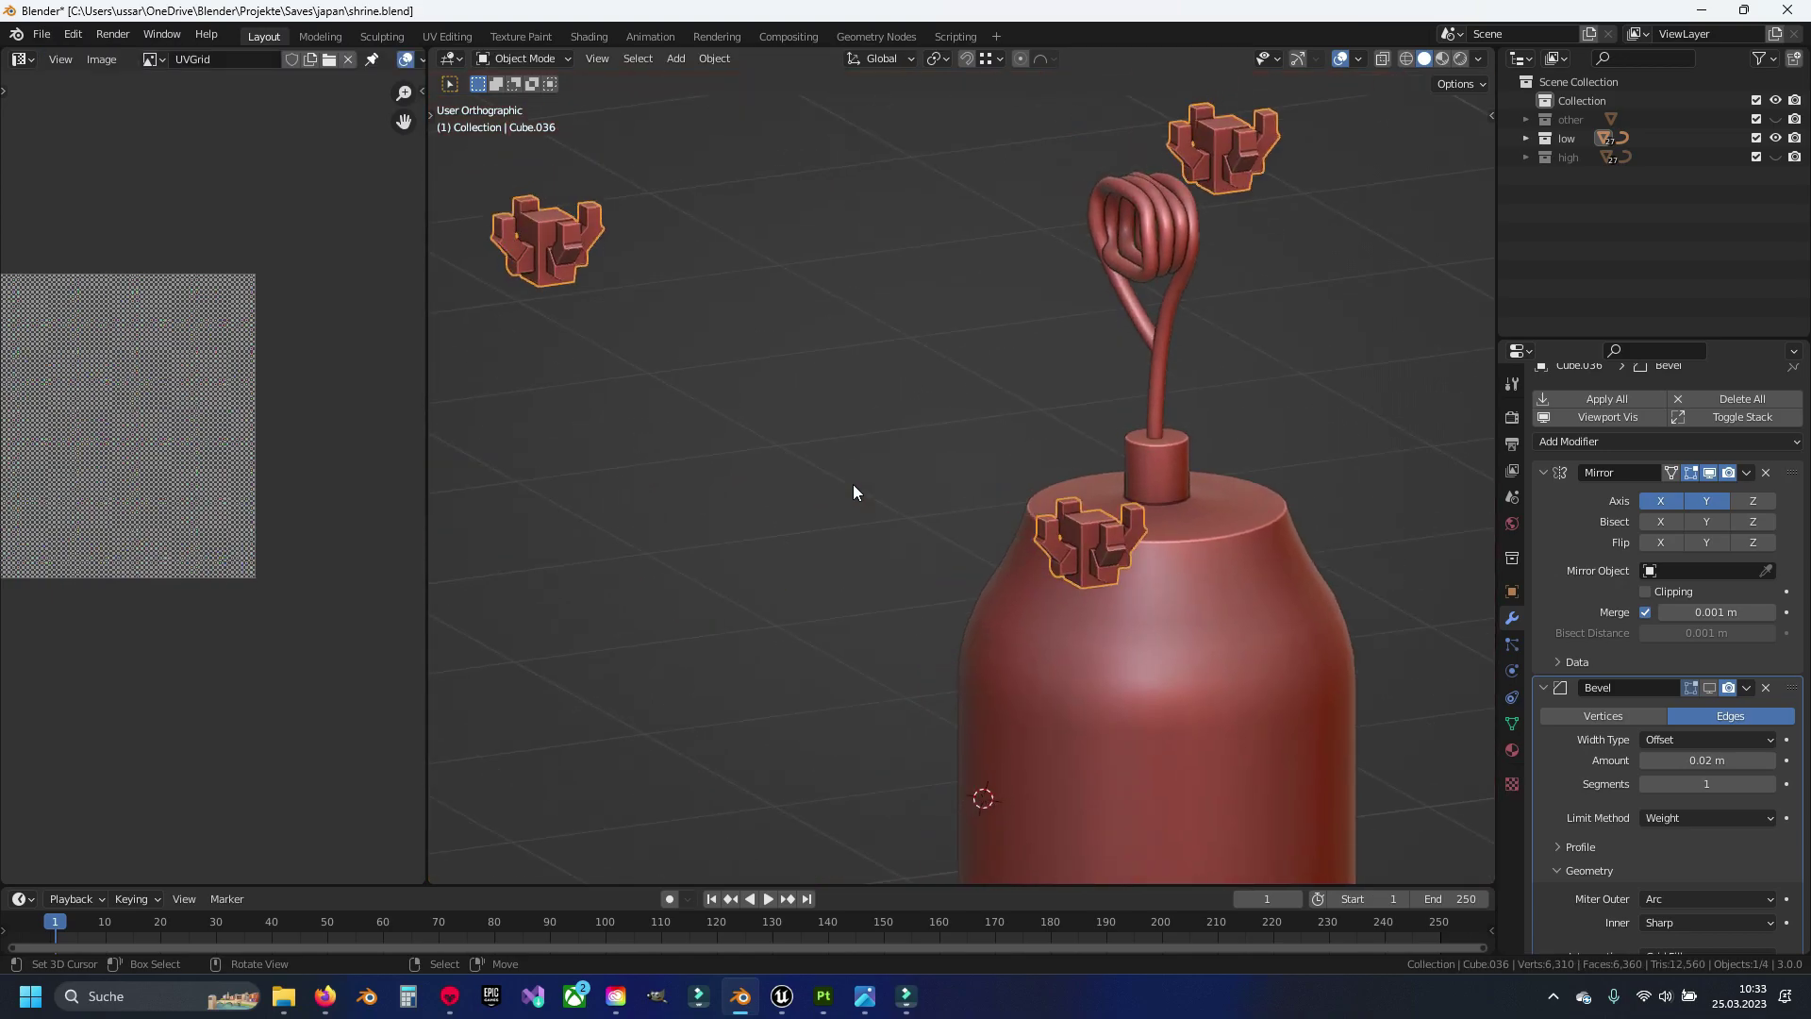
Delete the Cube.036 pieces, save shrine.blend, and isolate Cylinder.008 in Edit Mode
{"action": "key", "text": "Delete"}
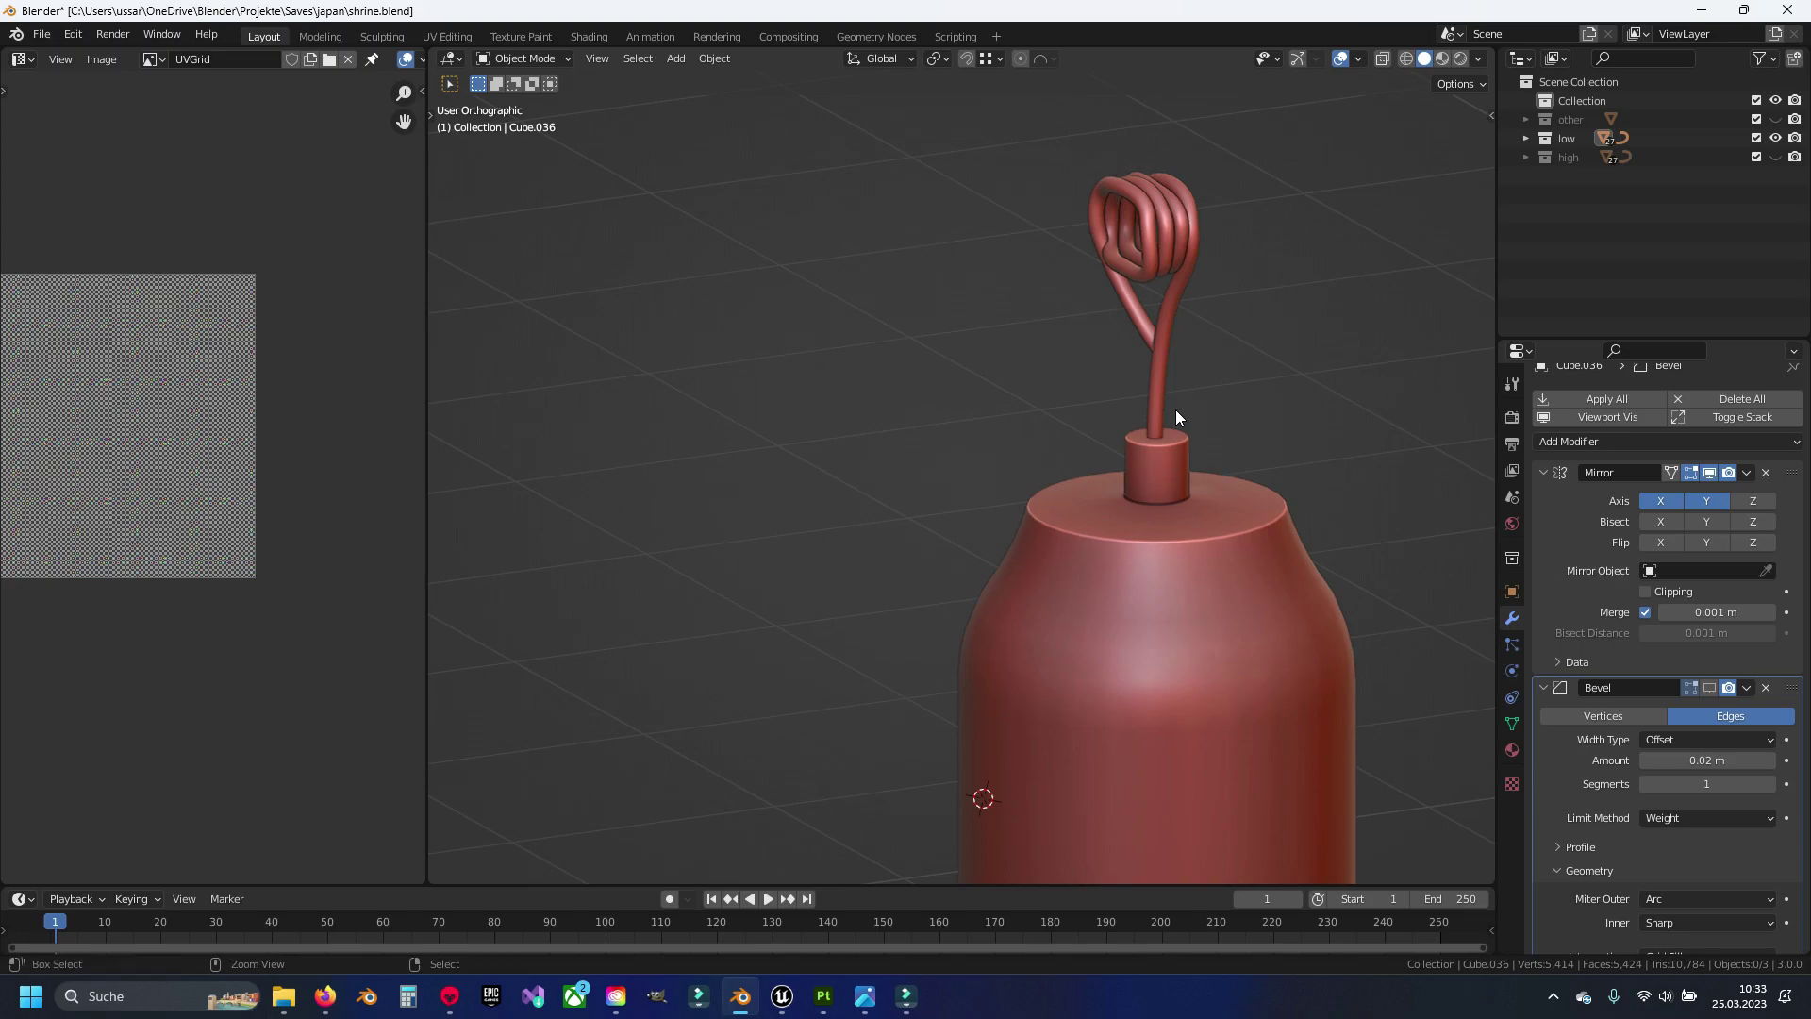
{"action": "key", "text": "ctrl+s"}
{"action": "scroll", "coordinate": [1131, 458], "scroll_direction": "down", "scroll_amount": 4}
{"action": "left_click", "coordinate": [951, 453]}
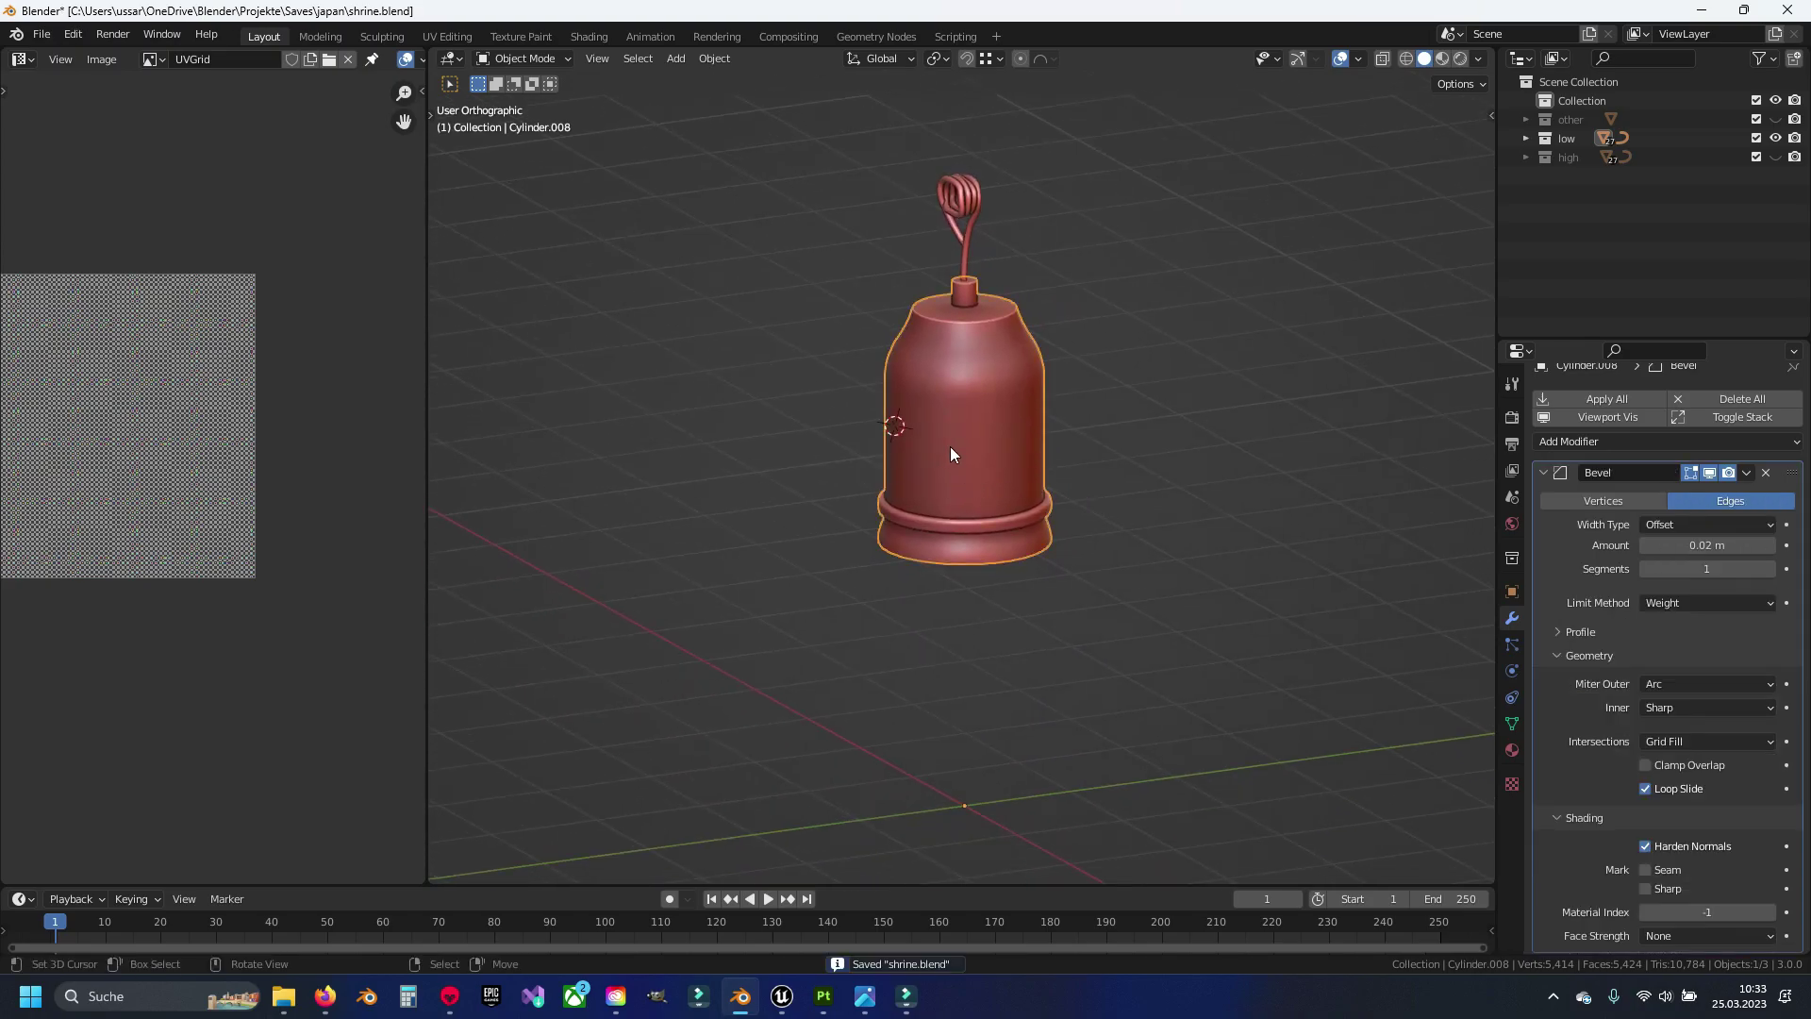
{"action": "key", "text": "KP_Divide"}
{"action": "key", "text": "Tab"}
Mark the inner rim loop as a seam; seam one vertical edge, then clear it
{"action": "scroll", "coordinate": [949, 445], "scroll_direction": "up", "scroll_amount": 2}
{"action": "scroll", "coordinate": [949, 445], "scroll_direction": "up", "scroll_amount": 2}
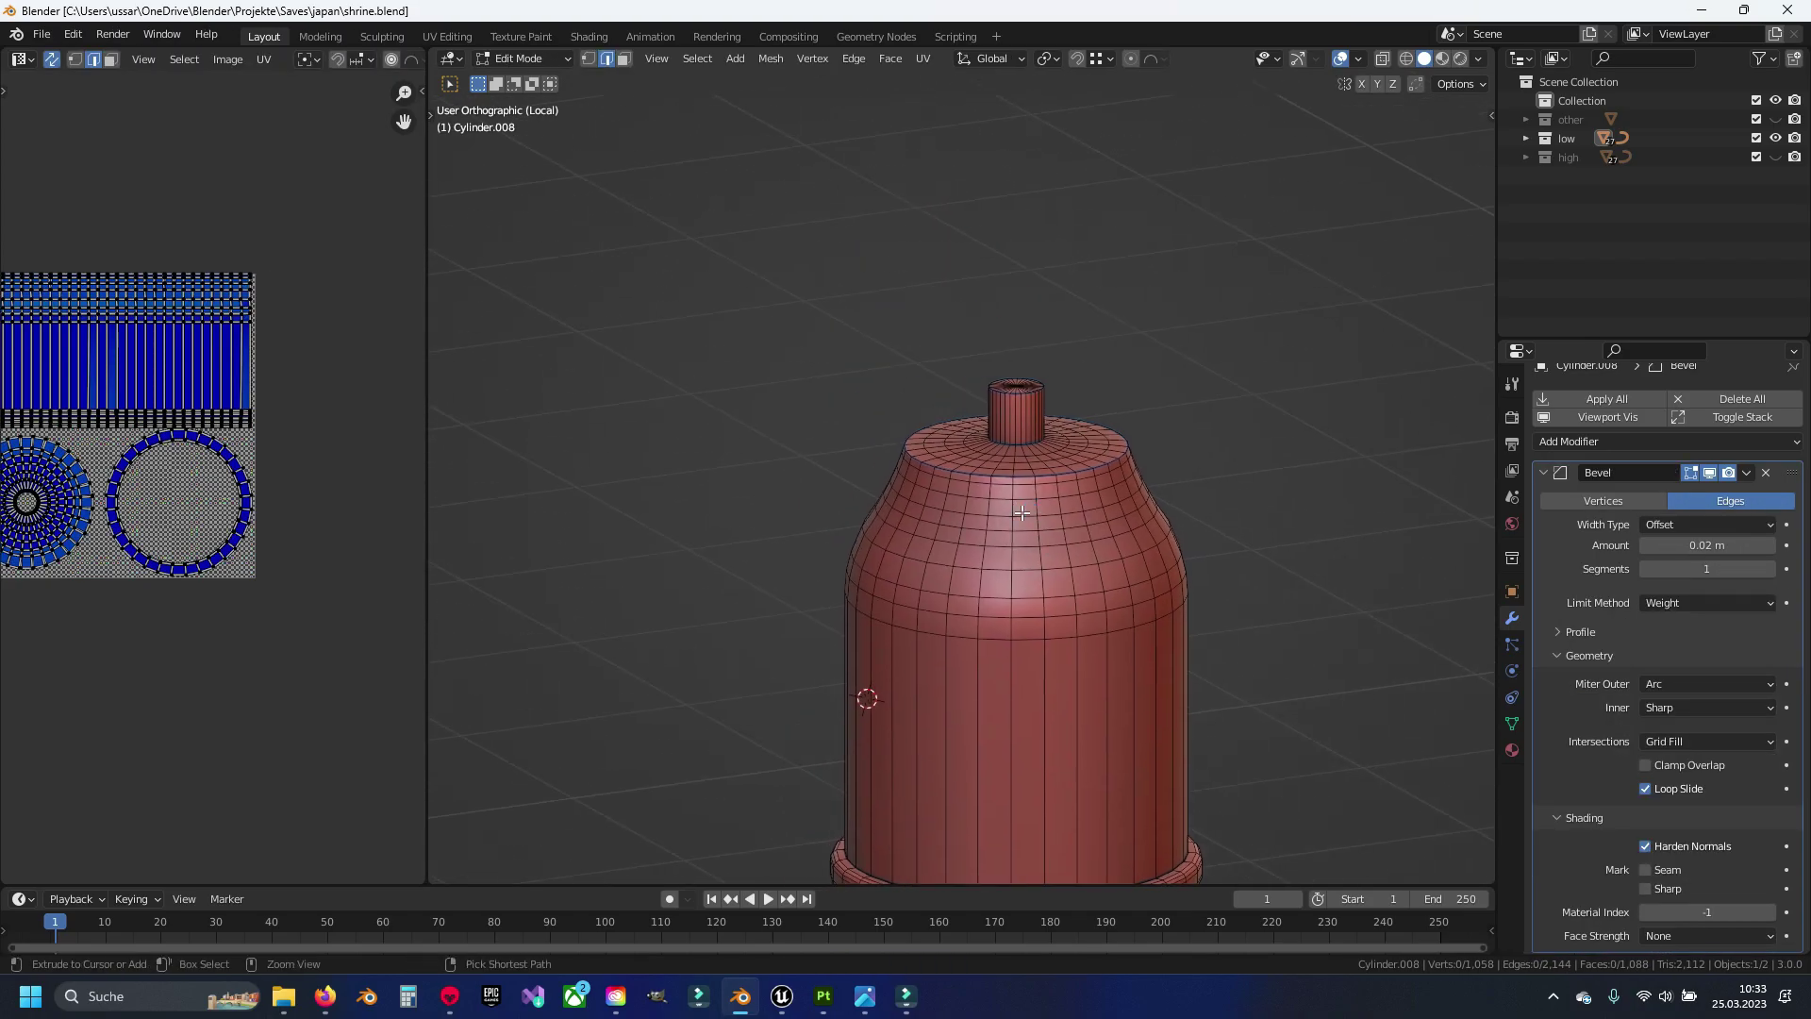
{"action": "mouse_move", "coordinate": [949, 445]}
{"action": "middle_mouse_down"}
{"action": "mouse_move", "coordinate": [1076, 559]}
{"action": "mouse_move", "coordinate": [974, 545]}
{"action": "middle_mouse_up"}
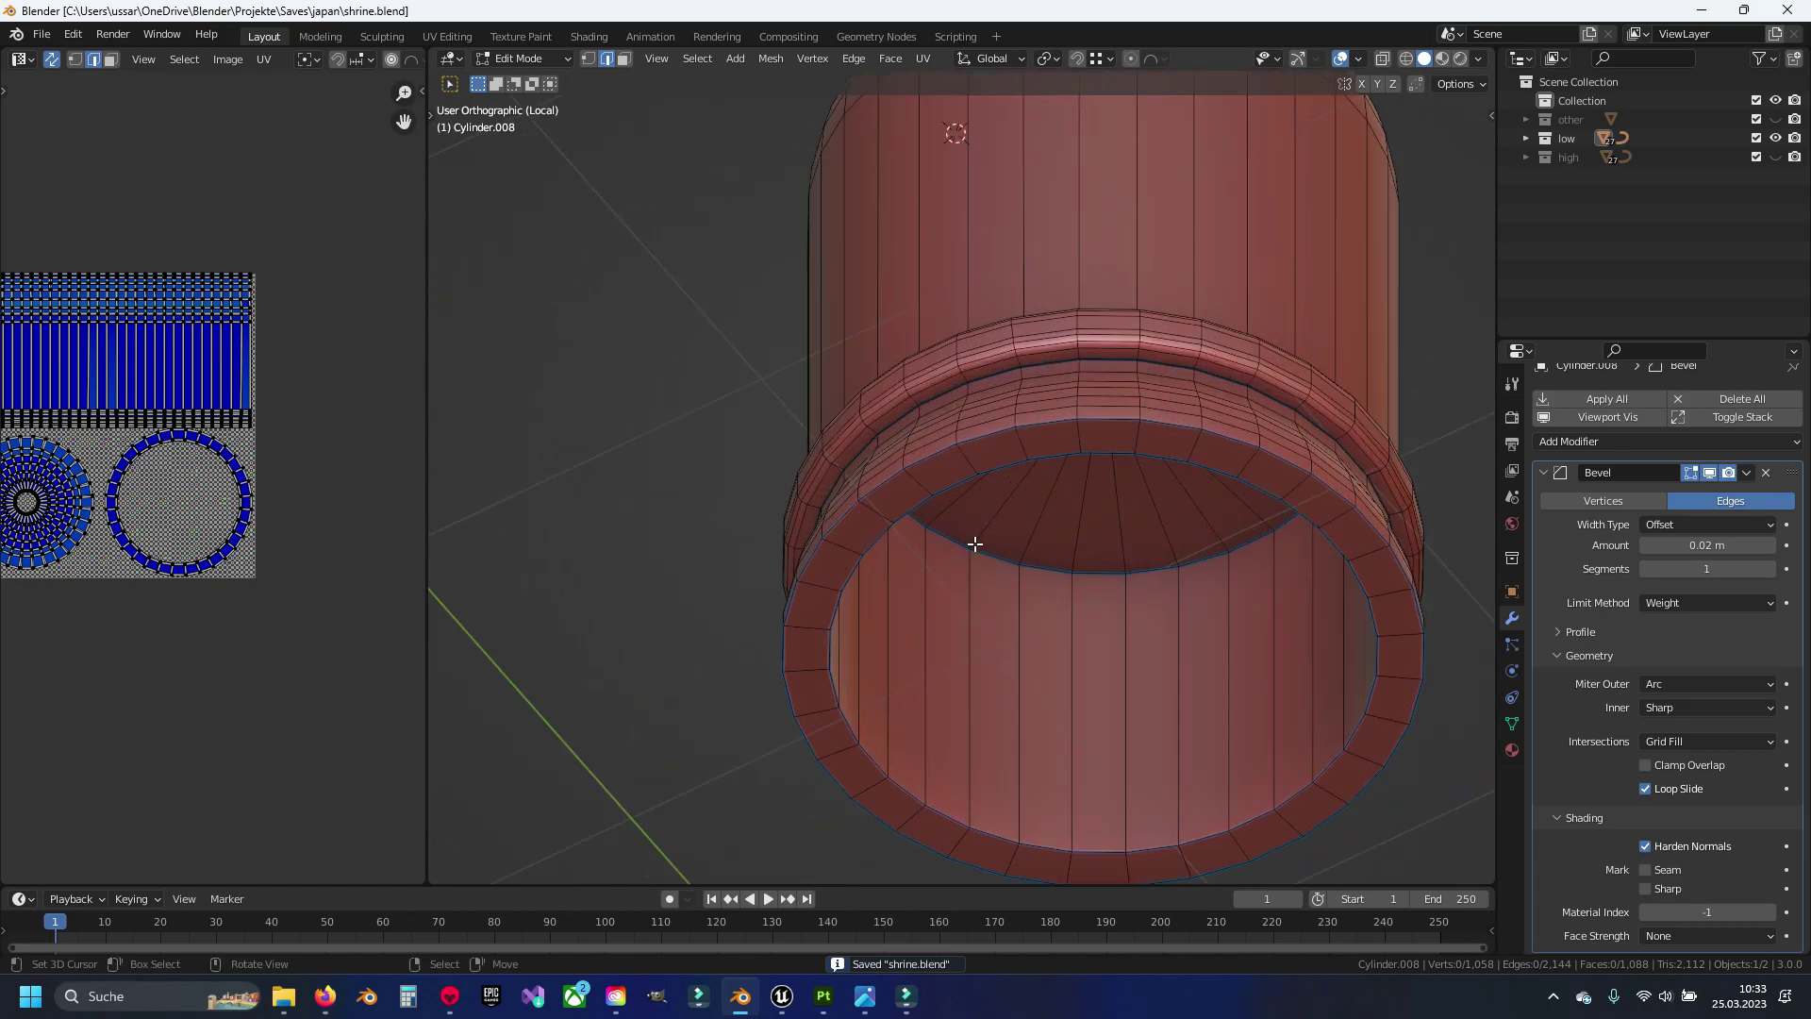
{"action": "left_click", "coordinate": [986, 469], "text": "alt"}
{"action": "key", "text": "ctrl+e"}
{"action": "left_click", "coordinate": [1149, 598]}
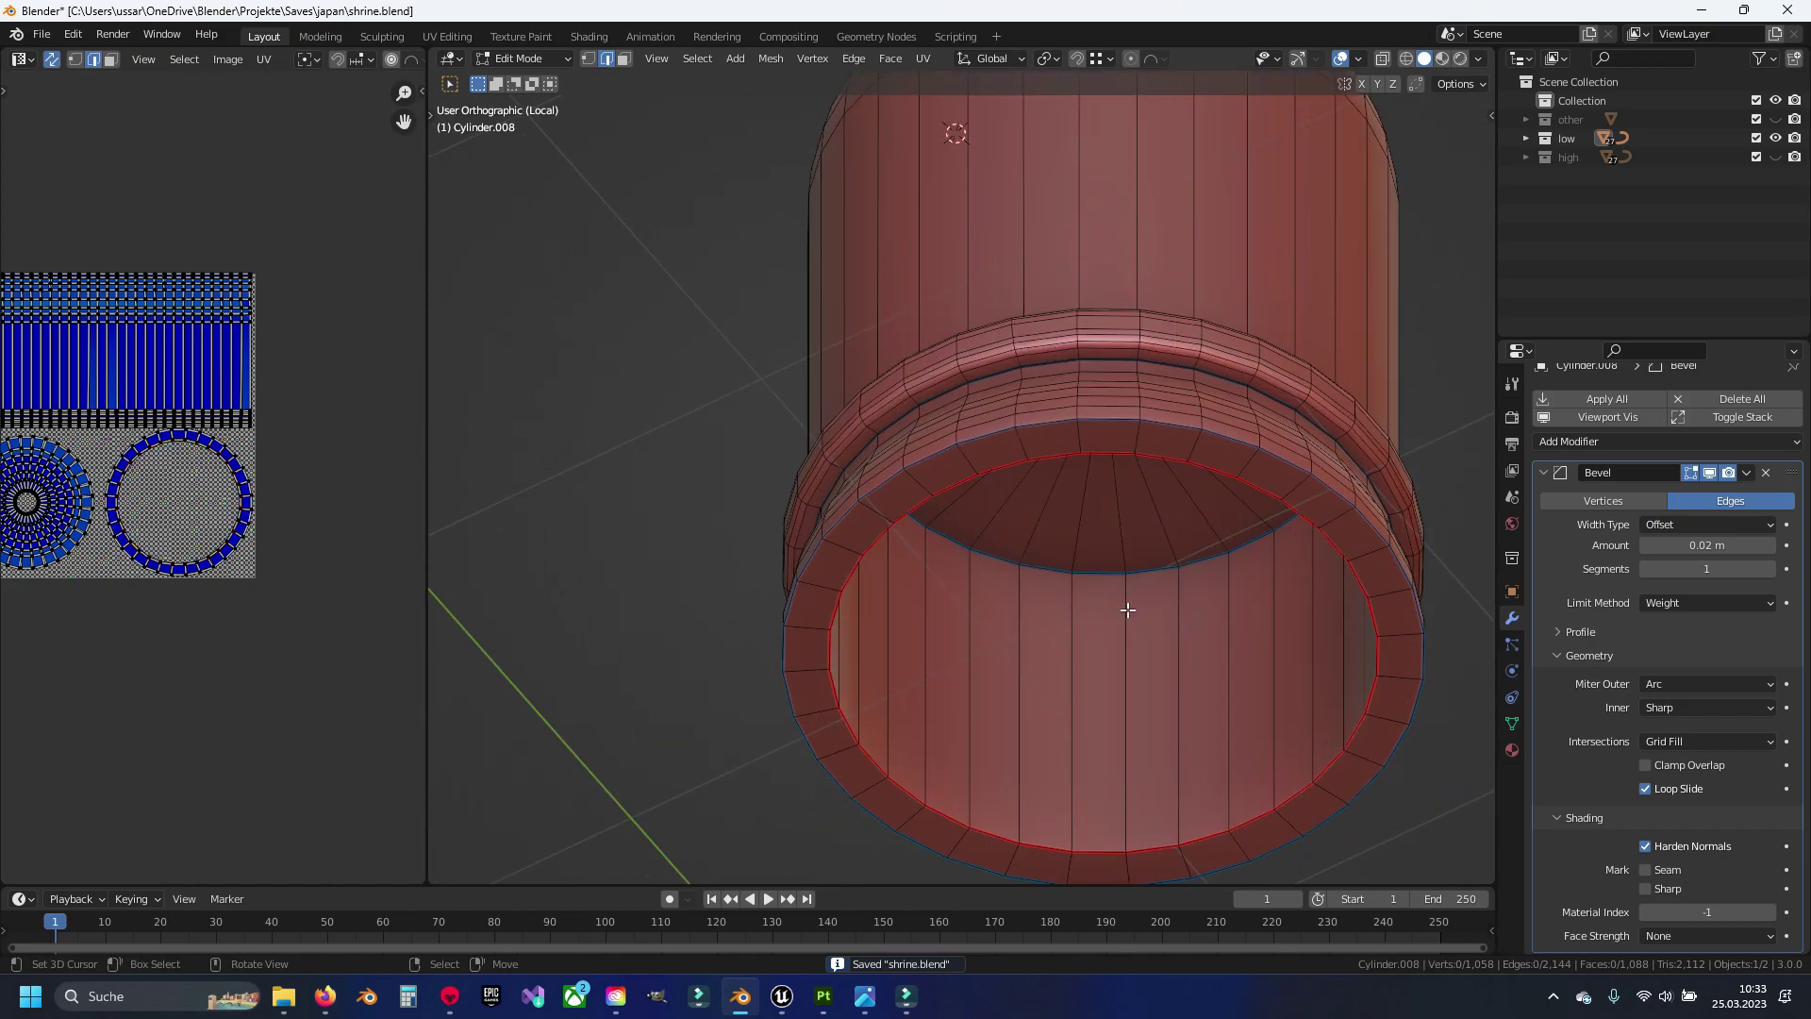
{"action": "key", "text": "ctrl+e"}
{"action": "left_click", "coordinate": [1119, 716]}
{"action": "left_click", "coordinate": [1108, 524]}
{"action": "key", "text": "ctrl+e"}
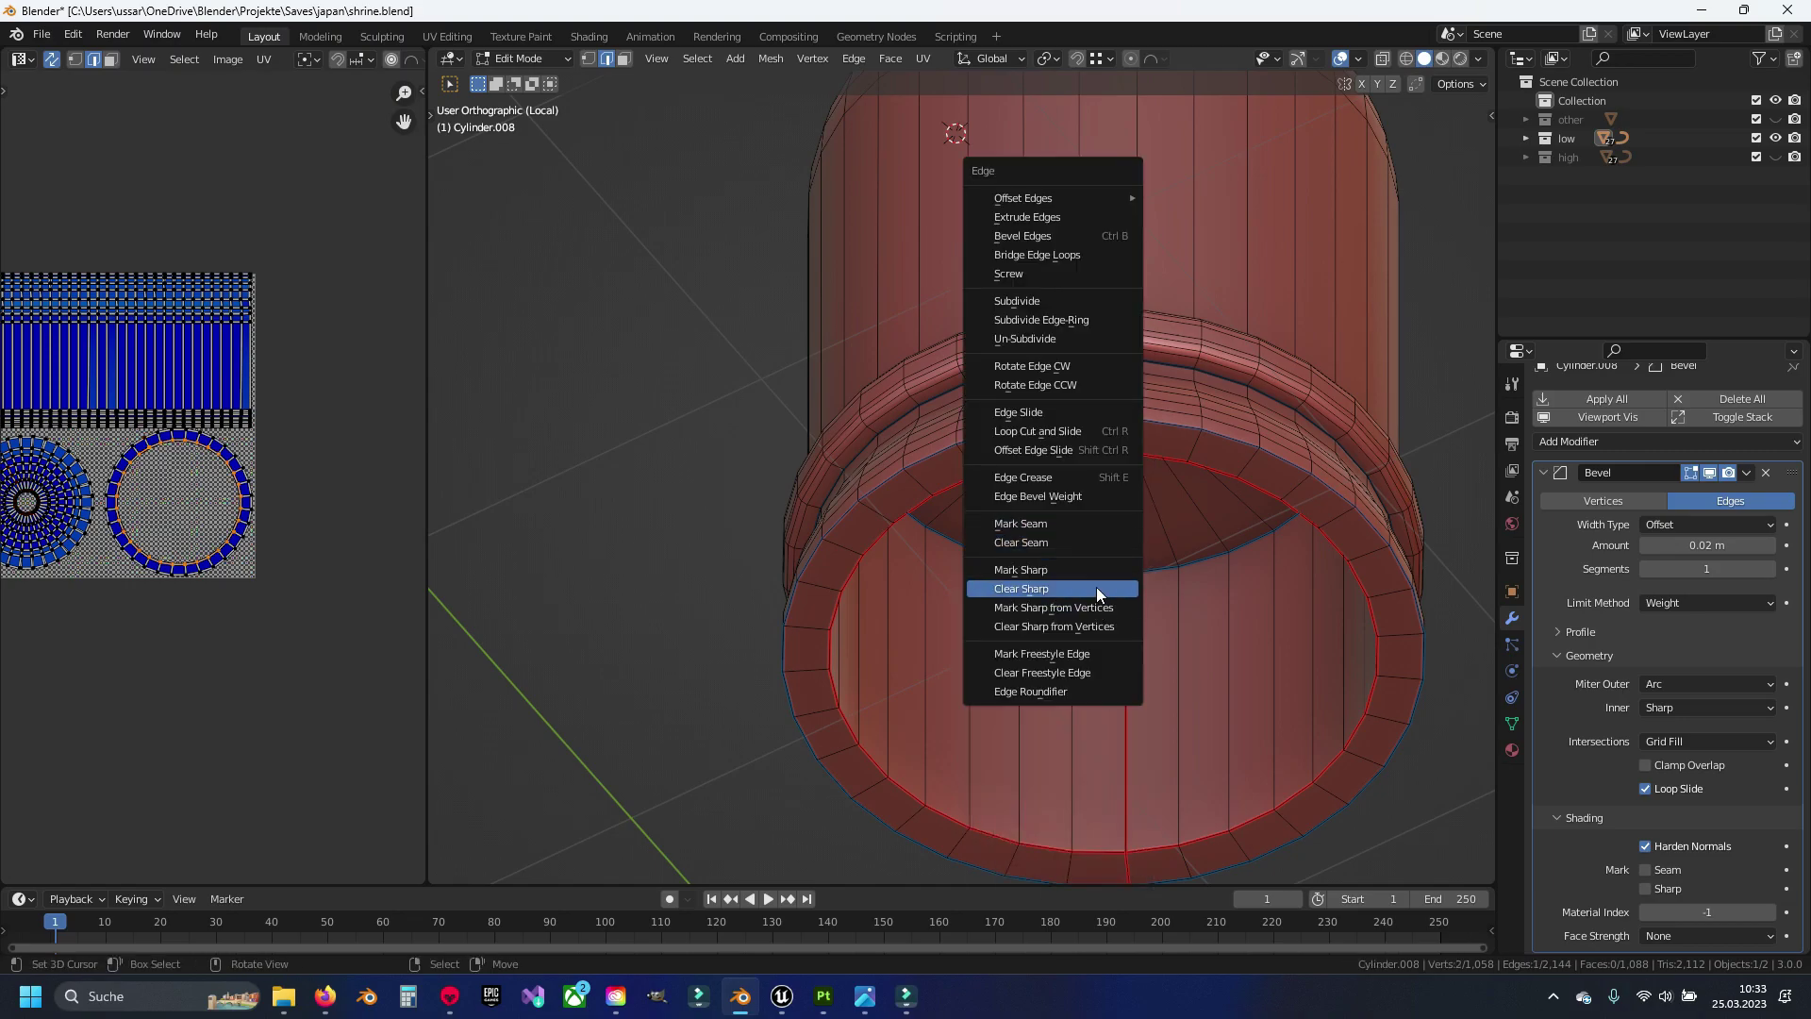
{"action": "left_click", "coordinate": [1095, 542]}
Clear the seam from the rim loop at the lantern body's open bottom
{"action": "middle_click_drag", "start_coordinate": [1095, 542], "coordinate": [1076, 459]}
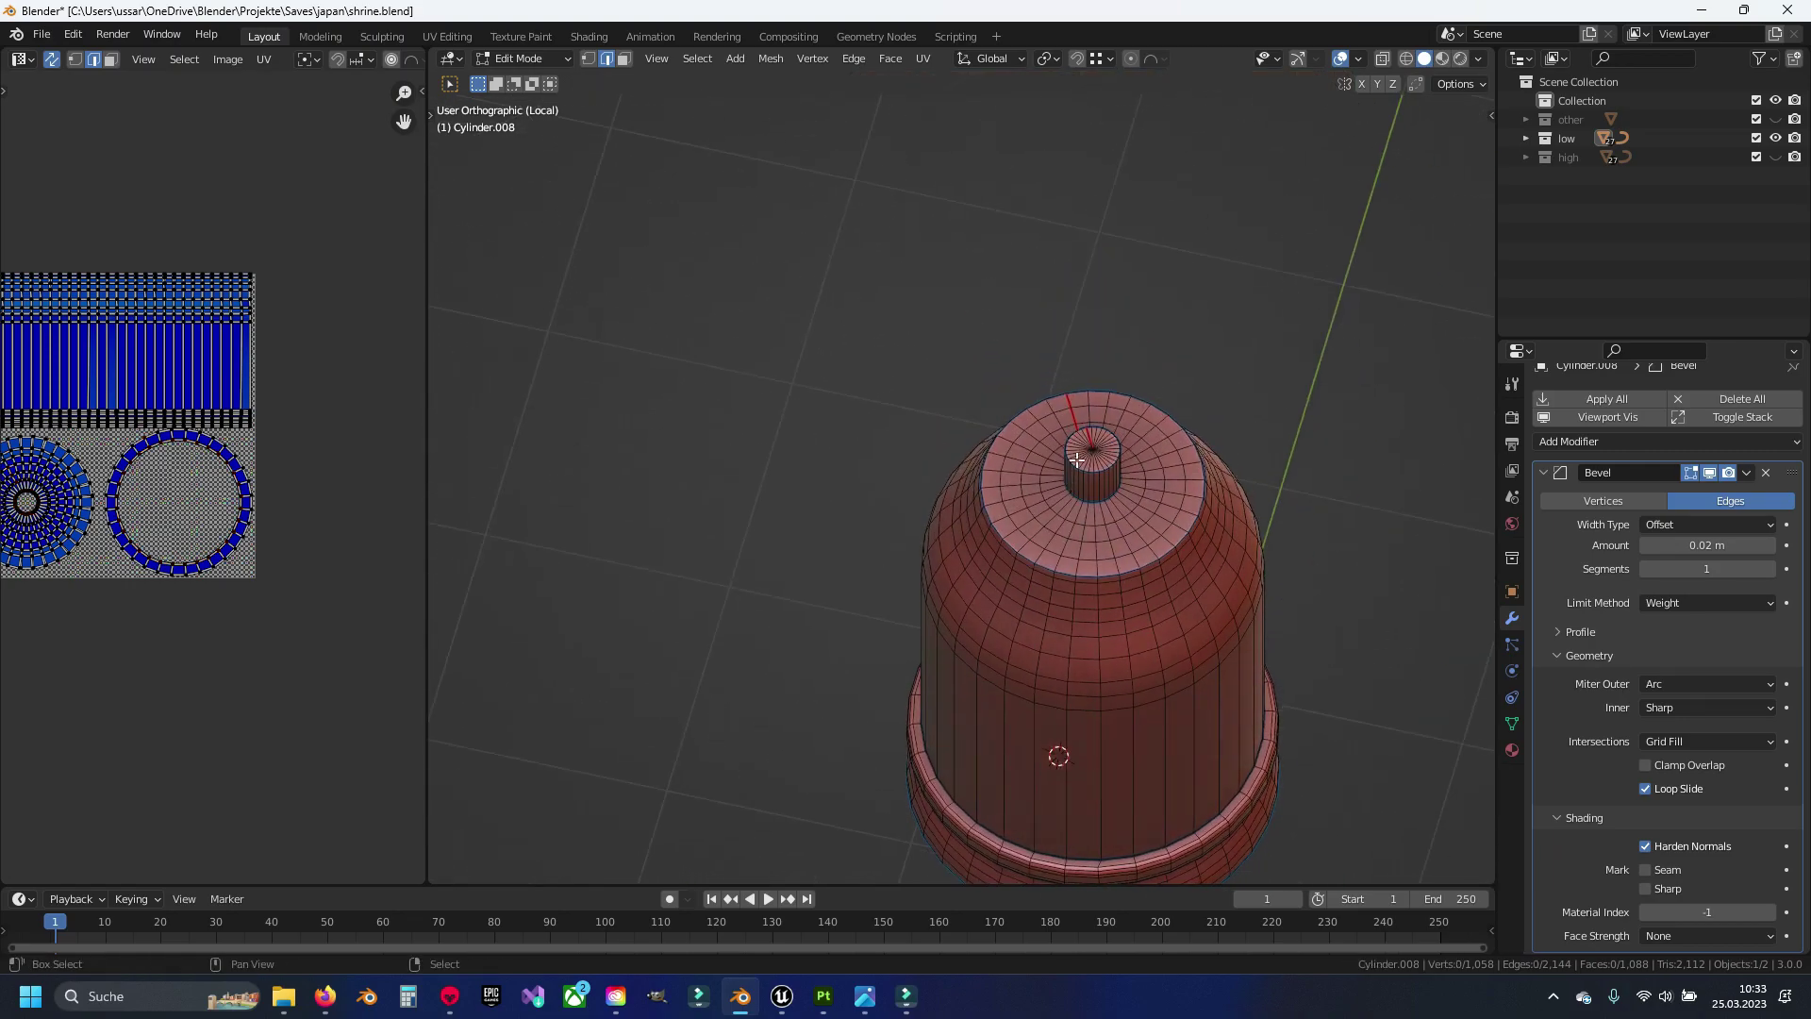
{"action": "scroll", "coordinate": [1066, 631], "scroll_direction": "up", "scroll_amount": 6}
{"action": "left_click", "coordinate": [1129, 516]}
{"action": "key", "text": "ctrl+e"}
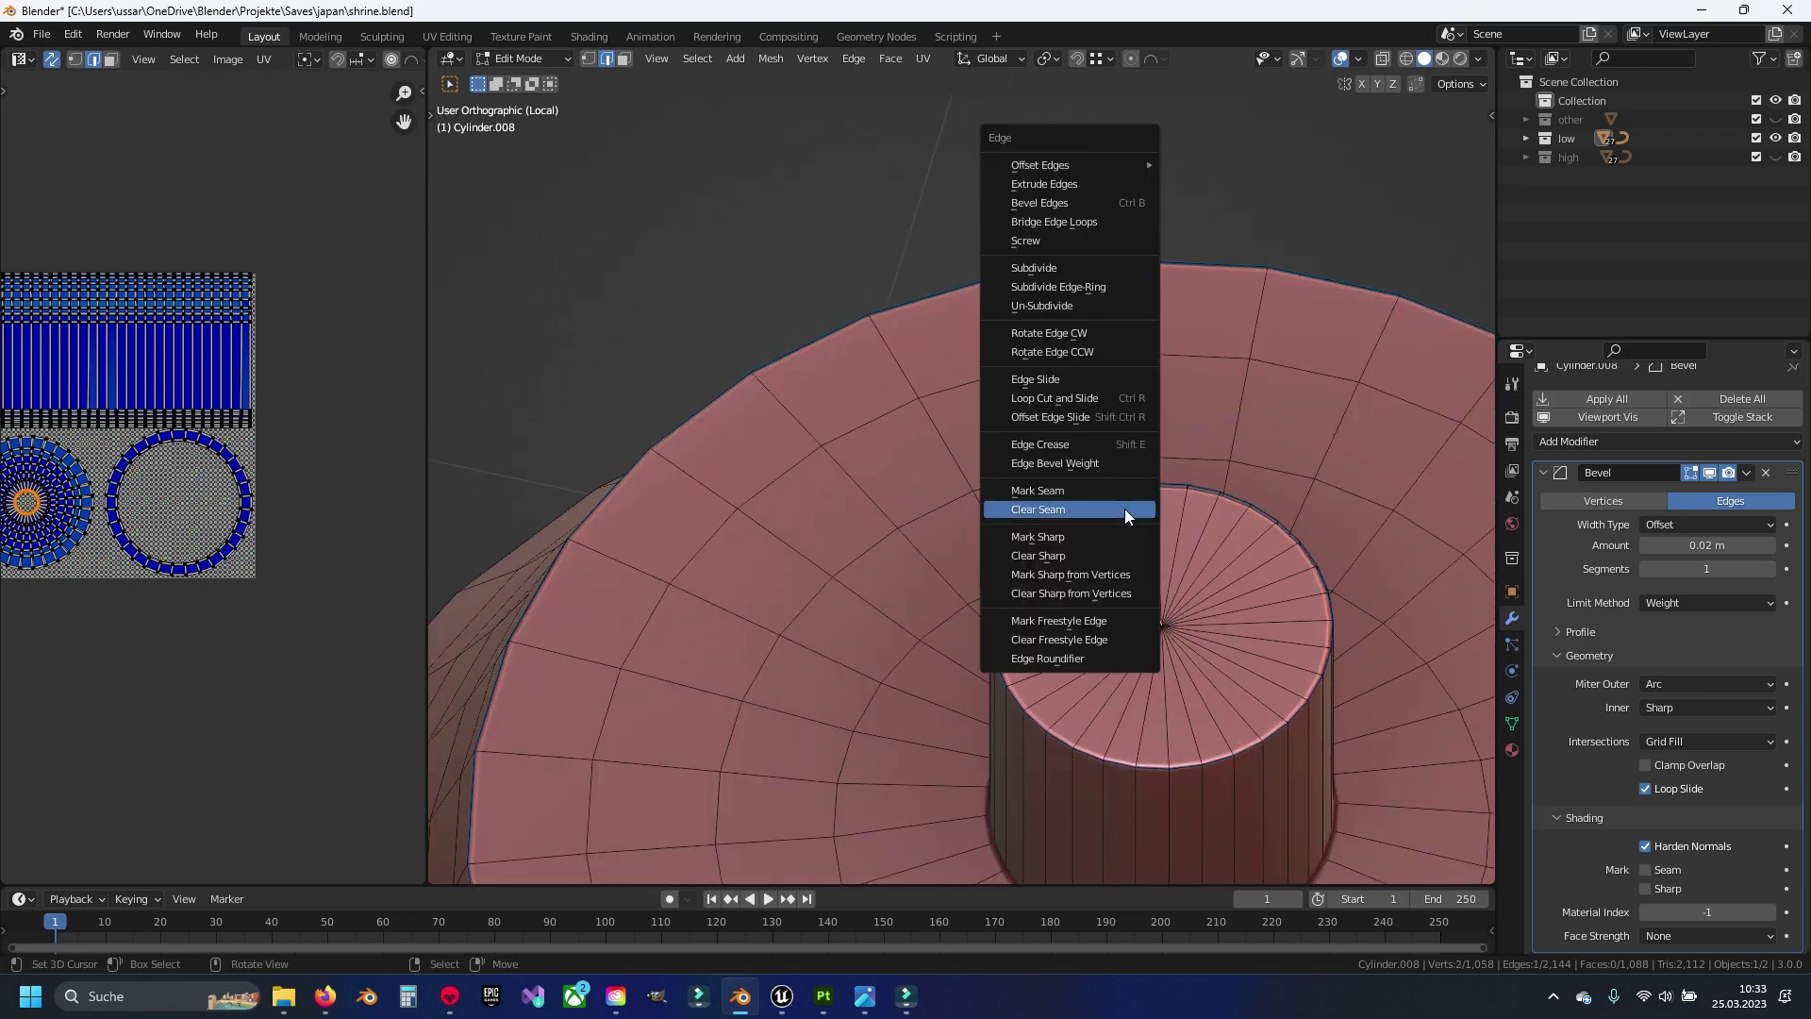
{"action": "scroll", "coordinate": [1125, 516], "scroll_direction": "down", "scroll_amount": 4}
{"action": "middle_click_drag", "start_coordinate": [1125, 516], "coordinate": [1041, 443]}
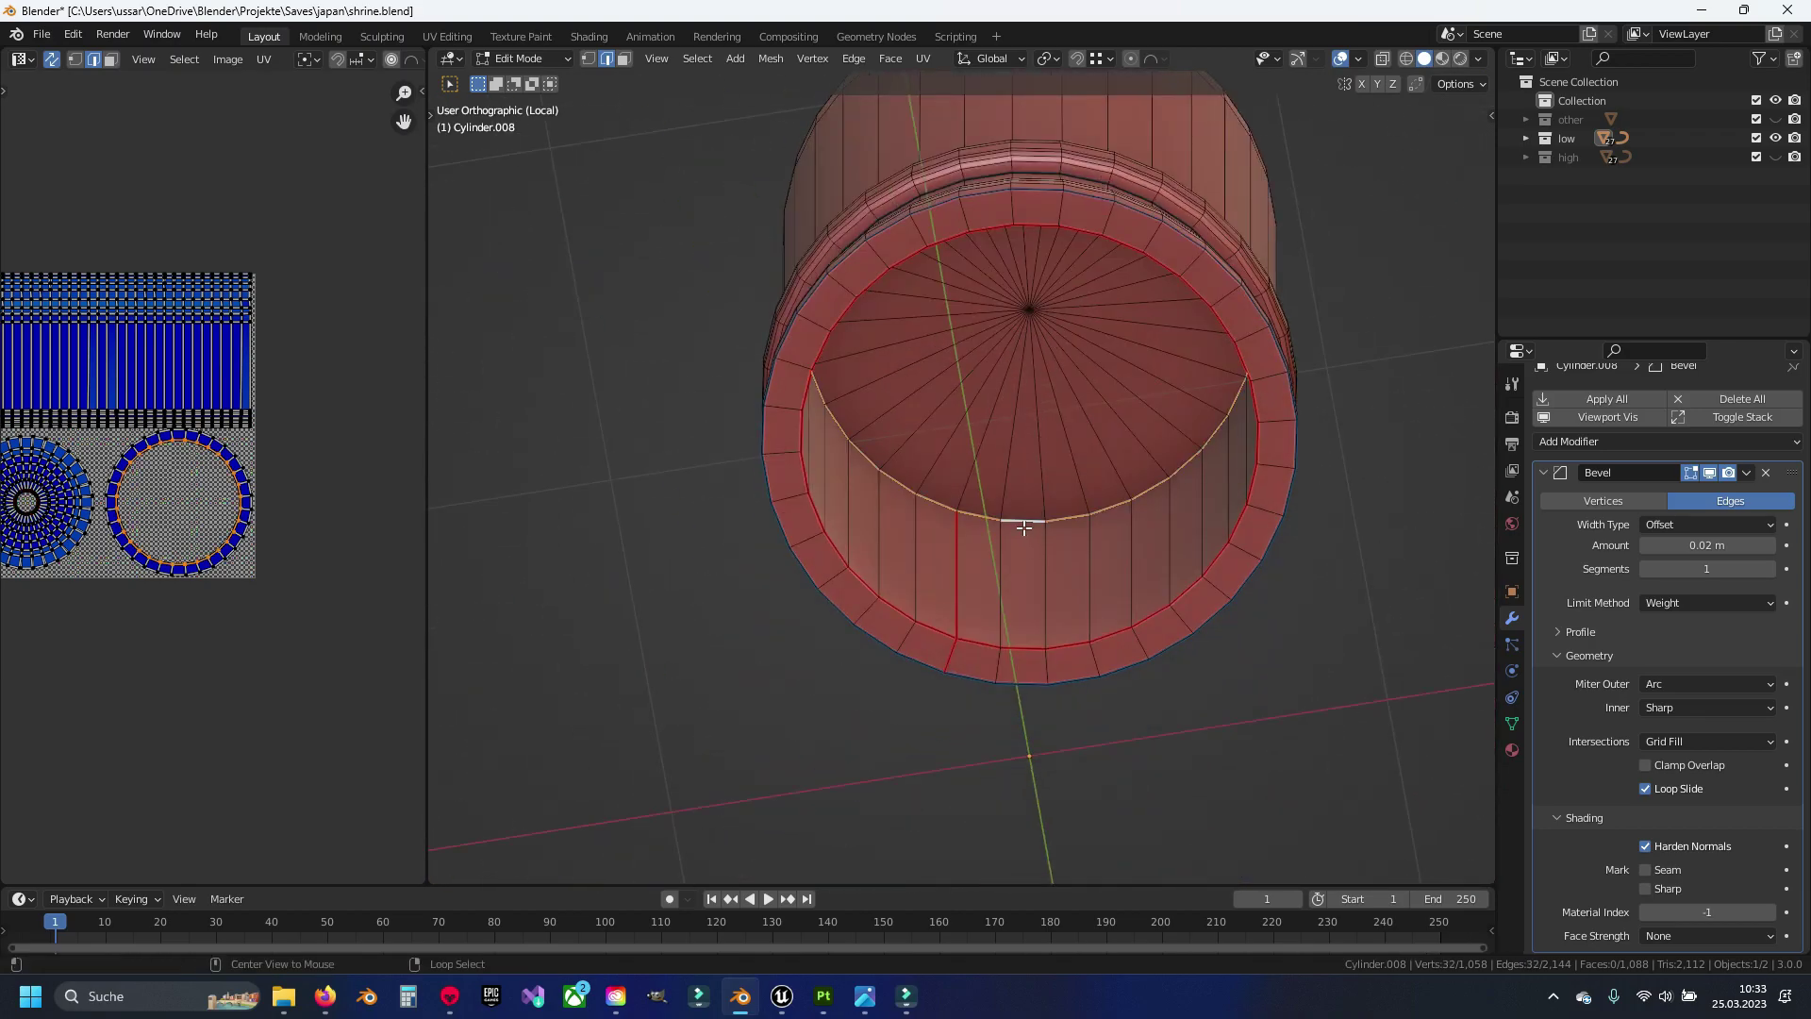
{"action": "key", "text": "ctrl+e"}
{"action": "left_click", "coordinate": [1032, 516]}
Mark the loops at the top knob's top and base as seams
{"action": "middle_click_drag", "start_coordinate": [1032, 516], "coordinate": [1073, 526]}
{"action": "scroll", "coordinate": [1073, 526], "scroll_direction": "up", "scroll_amount": 4}
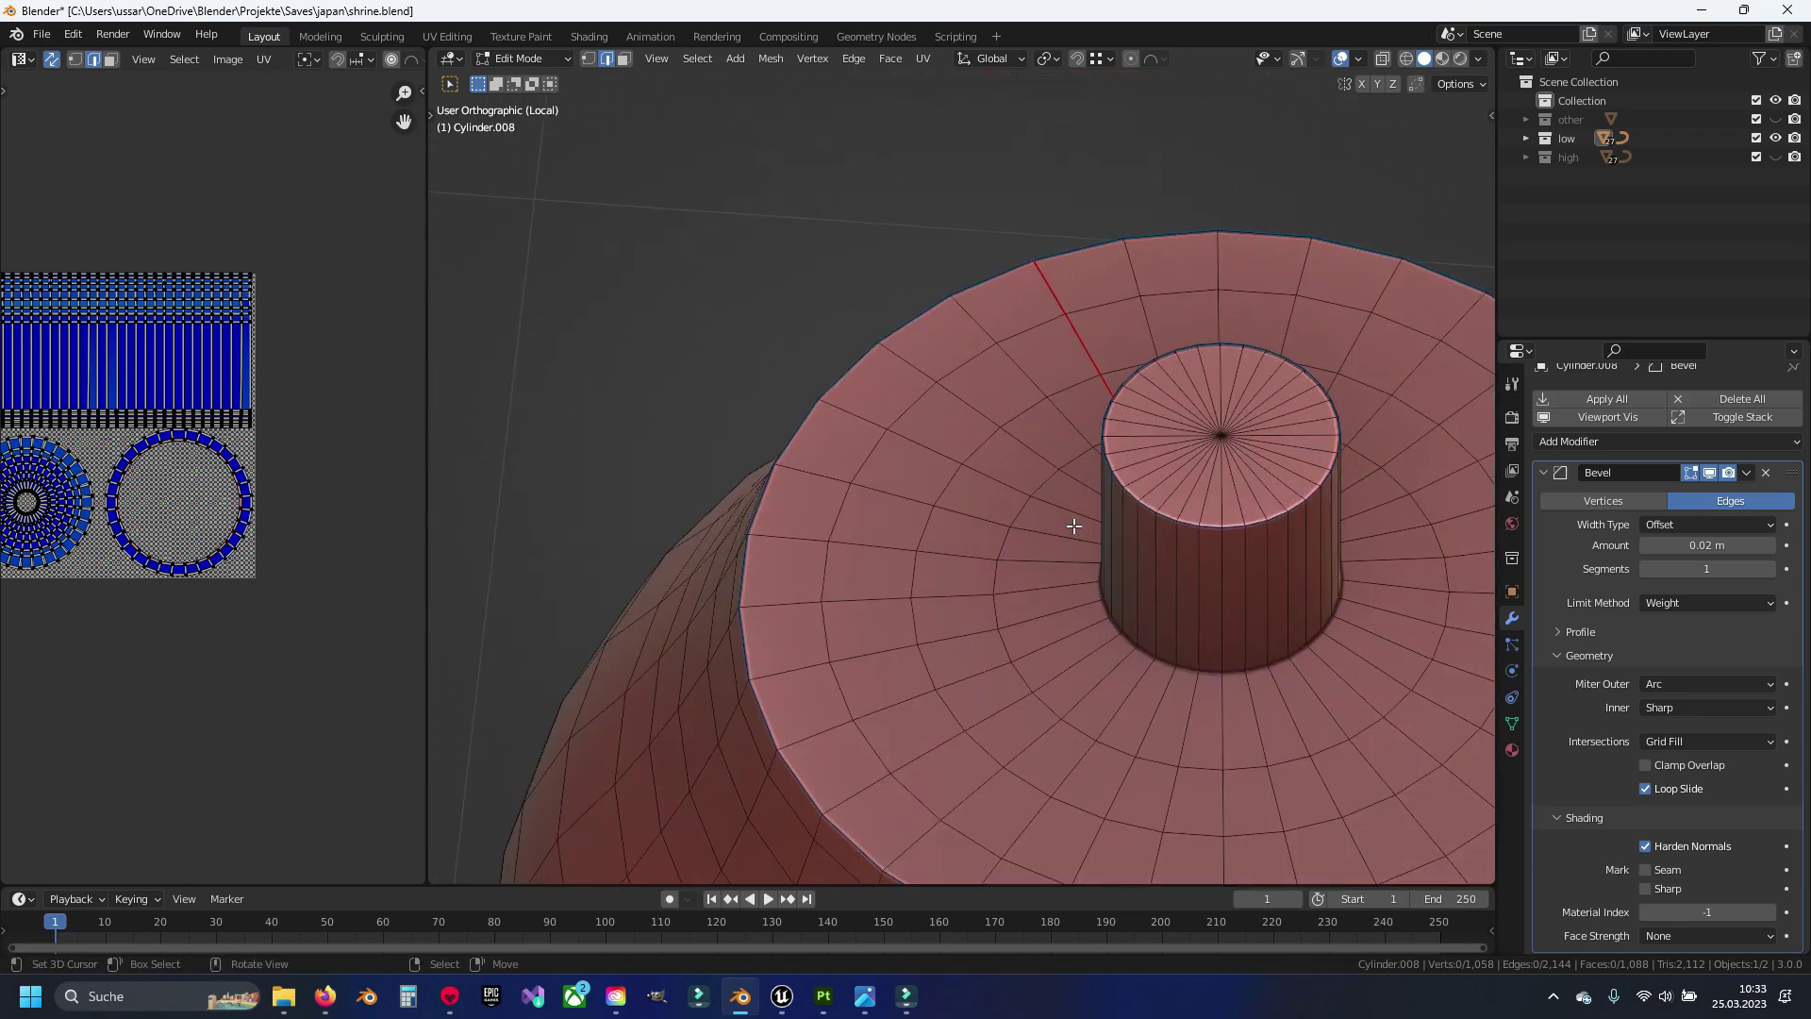
{"action": "left_click", "coordinate": [1211, 533], "text": "alt"}
{"action": "key", "text": "ctrl+e"}
{"action": "left_click", "coordinate": [1212, 528]}
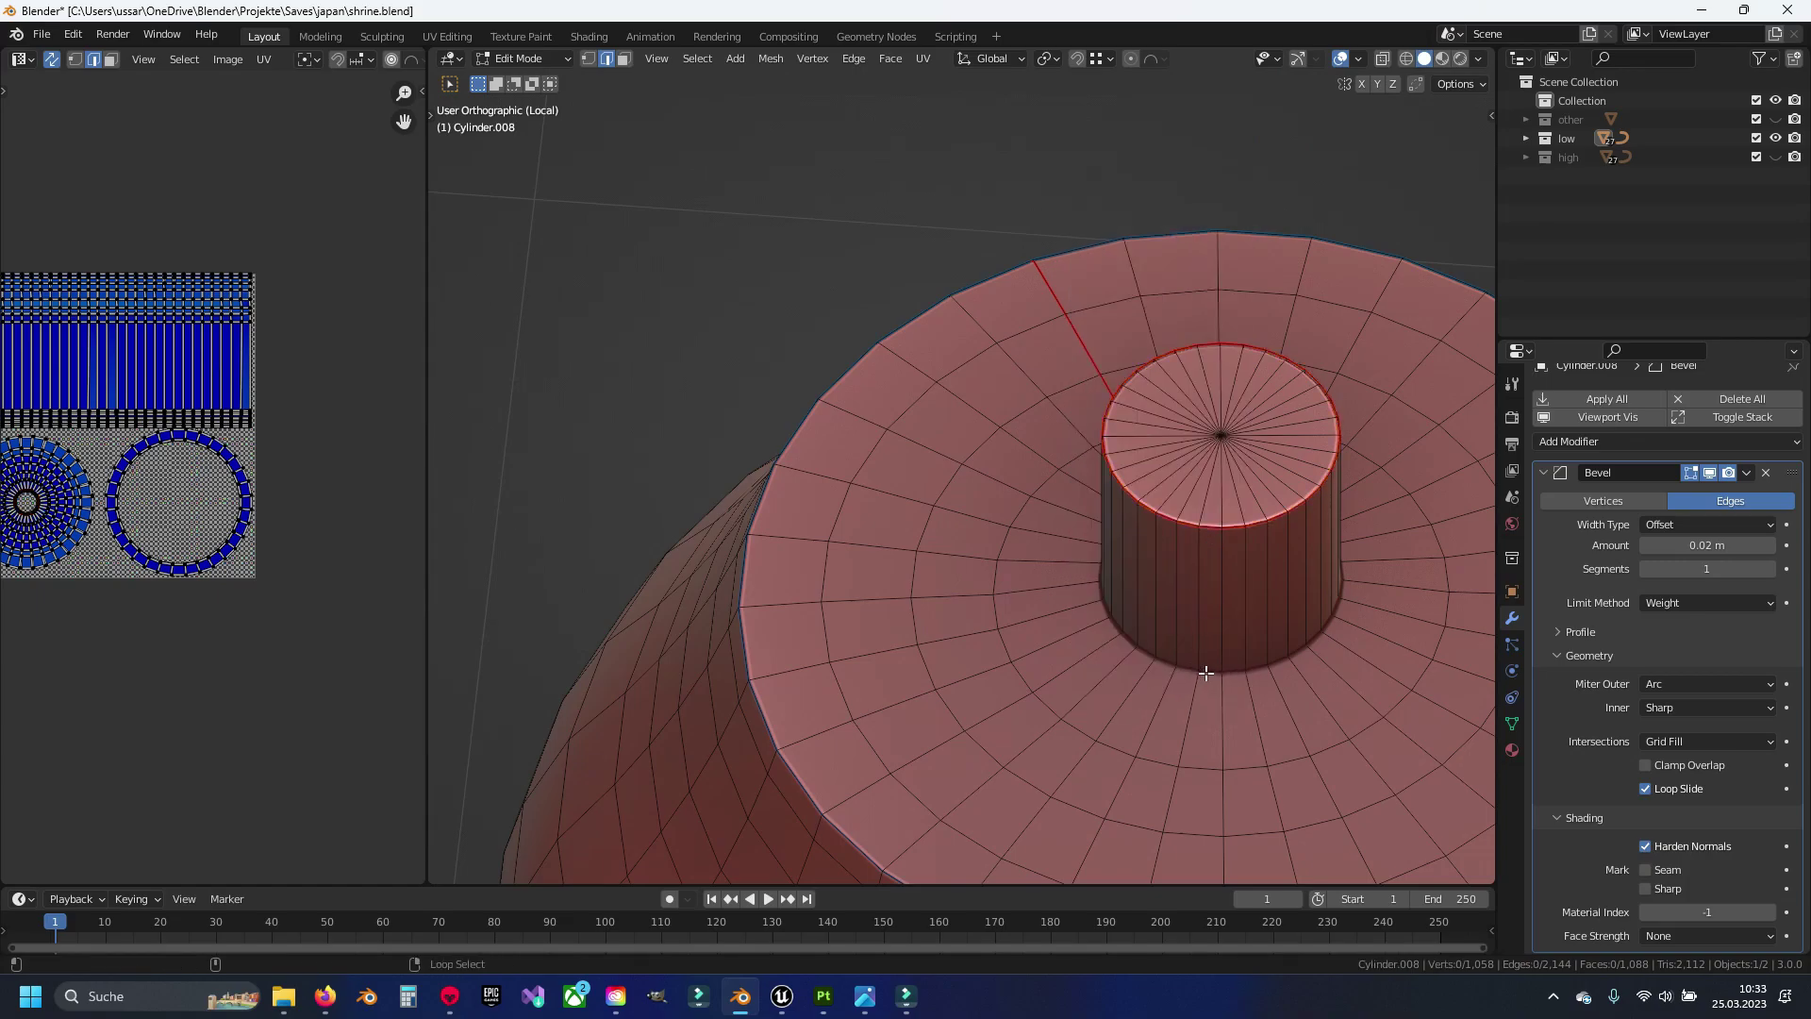
{"action": "left_click", "coordinate": [1208, 657], "text": "alt"}
{"action": "key", "text": "ctrl+e"}
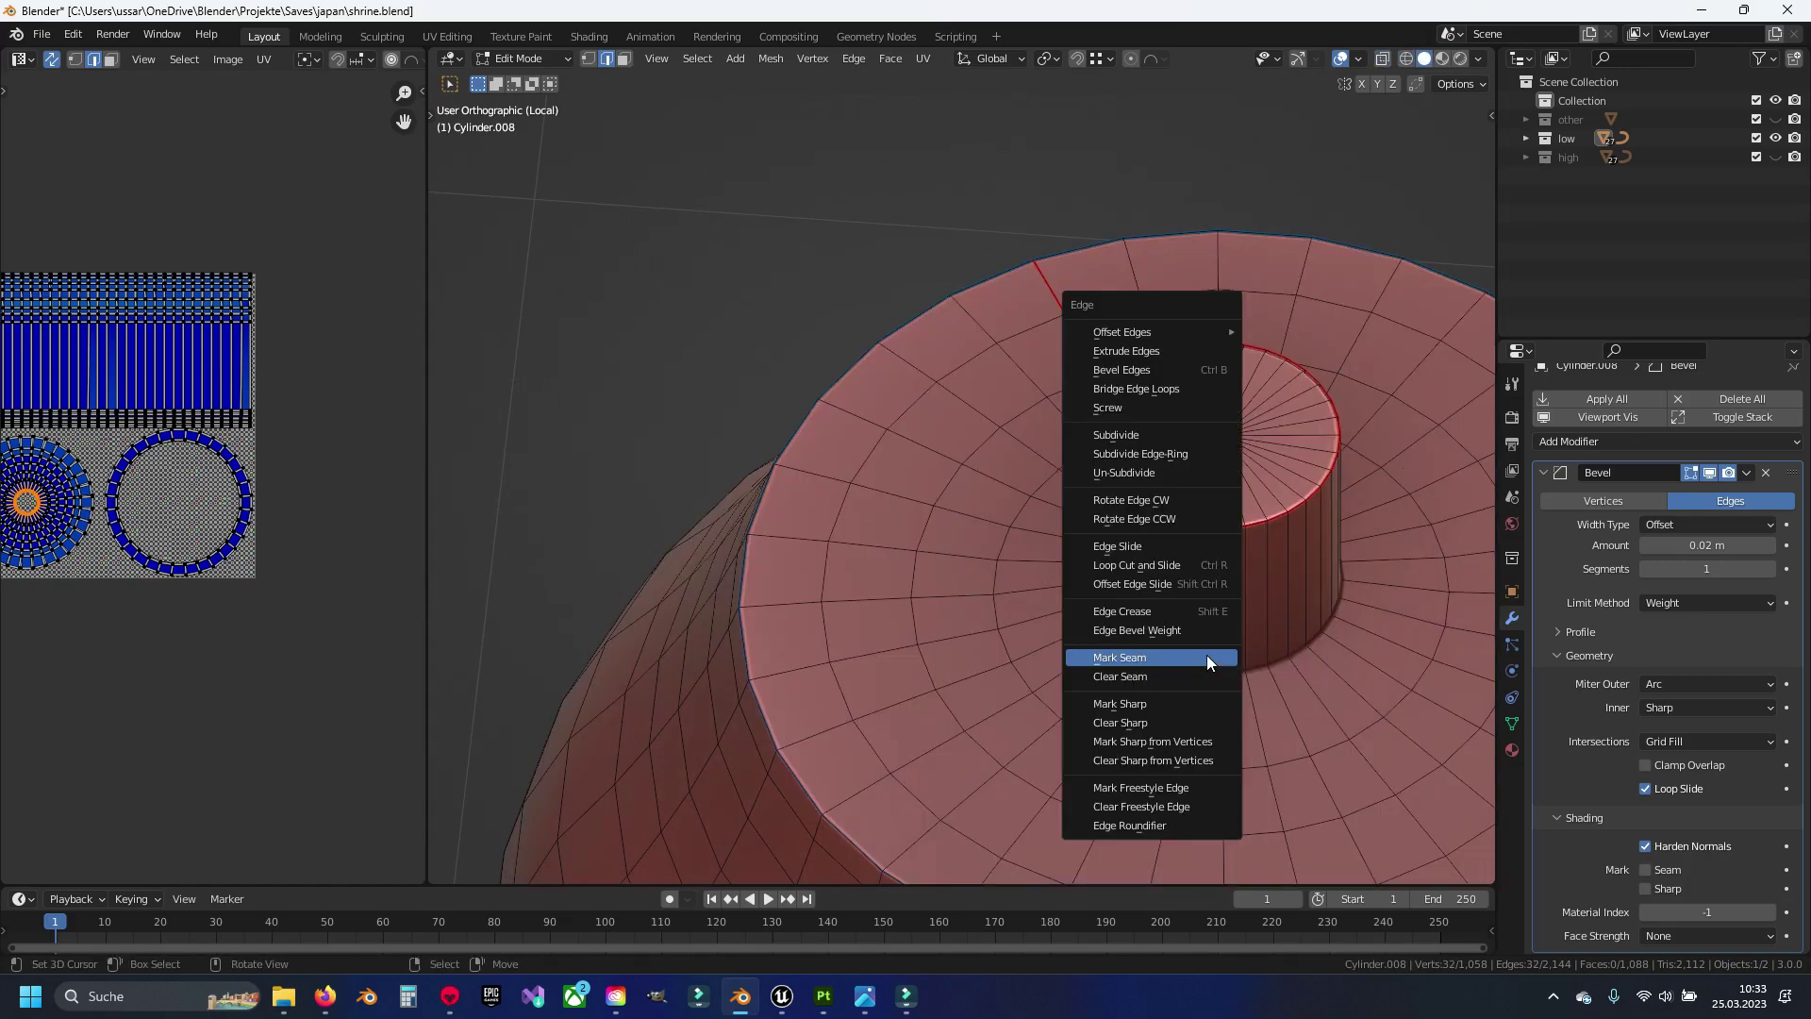
{"action": "left_click", "coordinate": [1205, 655]}
Unwrap the whole lantern body using the new seams, then deselect everything
{"action": "scroll", "coordinate": [1204, 655], "scroll_direction": "down", "scroll_amount": 3}
{"action": "middle_click_drag", "start_coordinate": [943, 598], "coordinate": [1194, 573]}
{"action": "scroll", "coordinate": [1194, 573], "scroll_direction": "down", "scroll_amount": 4}
{"action": "key", "text": "a"}
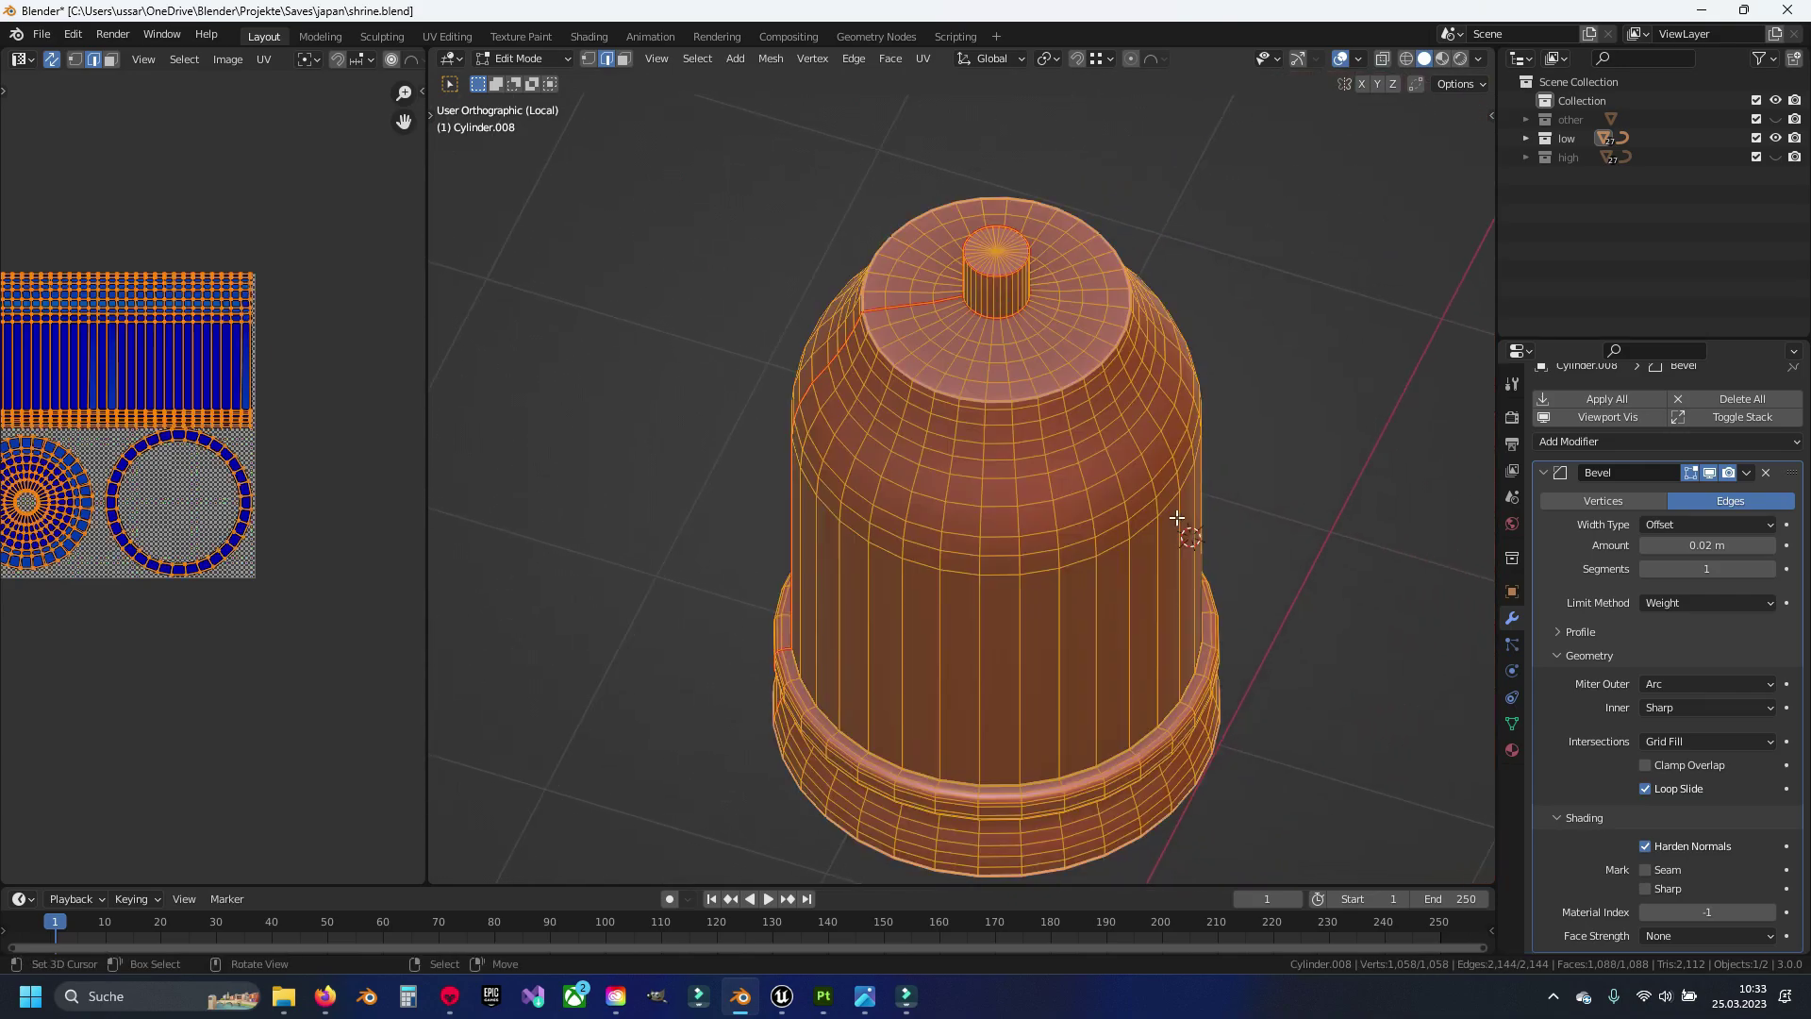
{"action": "key", "text": "u"}
{"action": "left_click", "coordinate": [1170, 517]}
{"action": "key", "text": "alt+a"}
Widen the UV Editor and hide the finished knob and cap islands
{"action": "left_click_drag", "start_coordinate": [426, 385], "coordinate": [816, 396]}
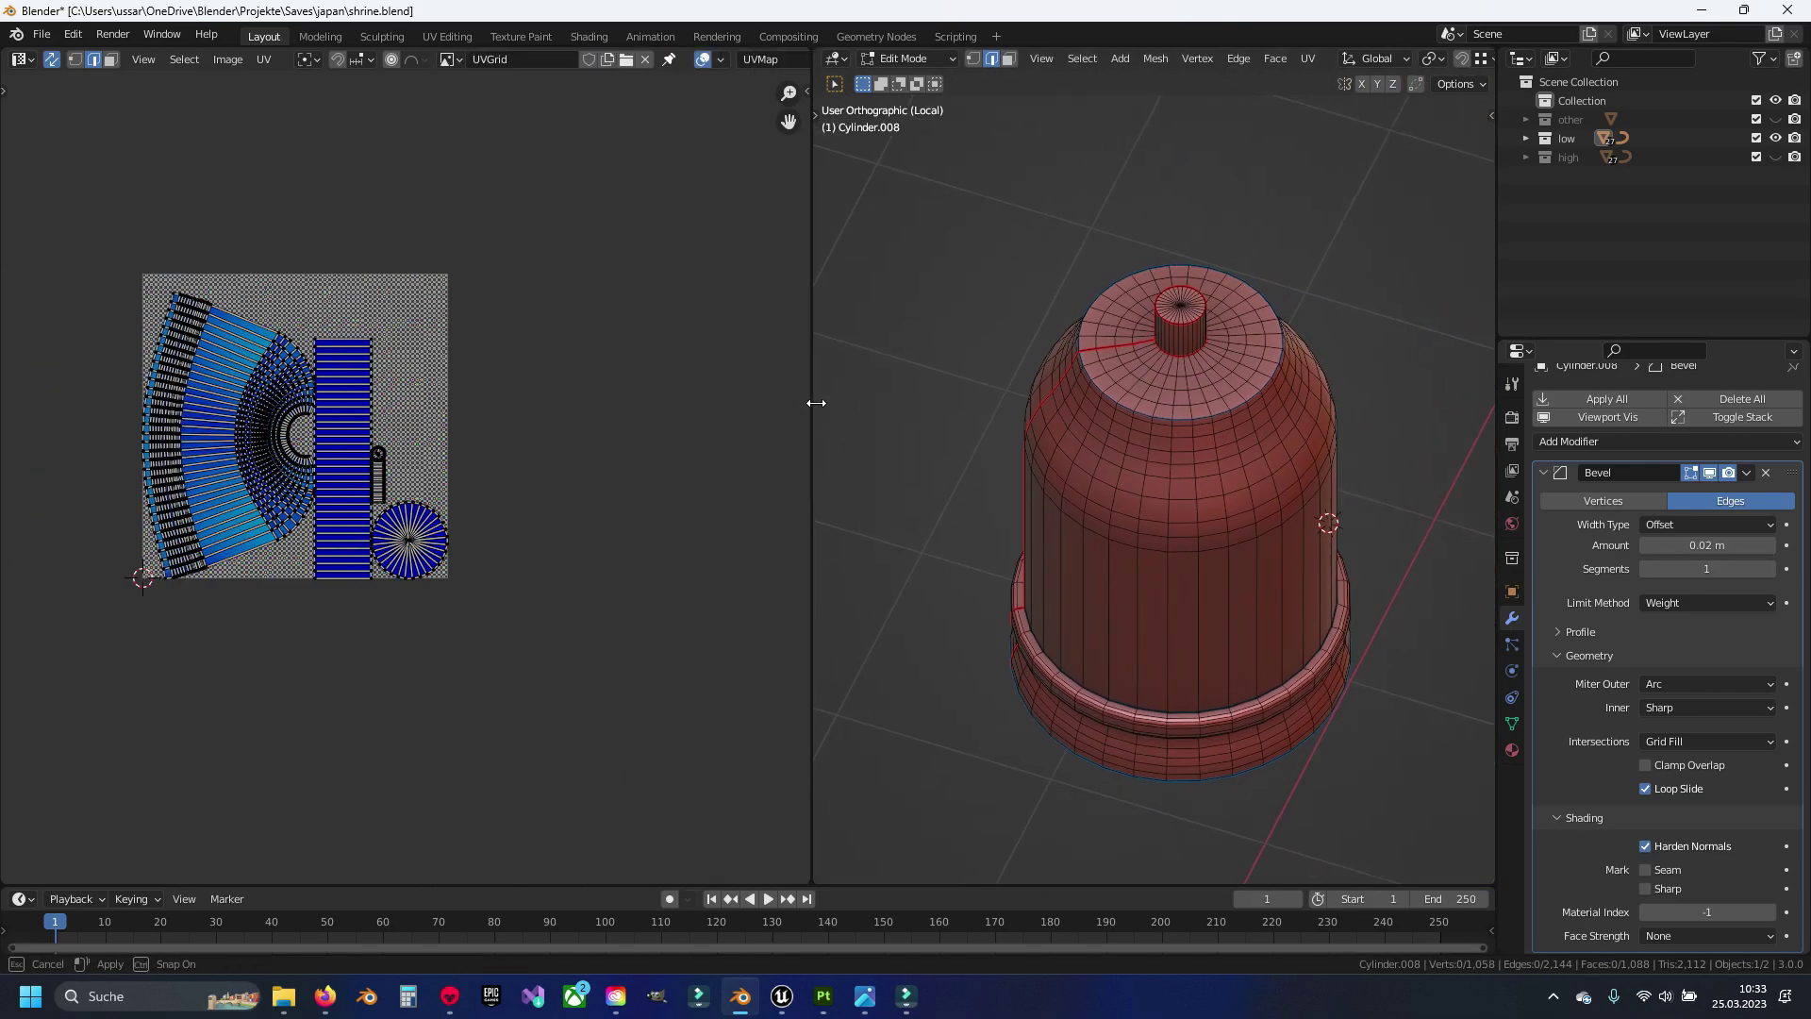
{"action": "scroll", "coordinate": [410, 511], "scroll_direction": "up", "scroll_amount": 4}
{"action": "key", "text": "2"}
{"action": "left_click_drag", "start_coordinate": [223, 116], "coordinate": [579, 824]}
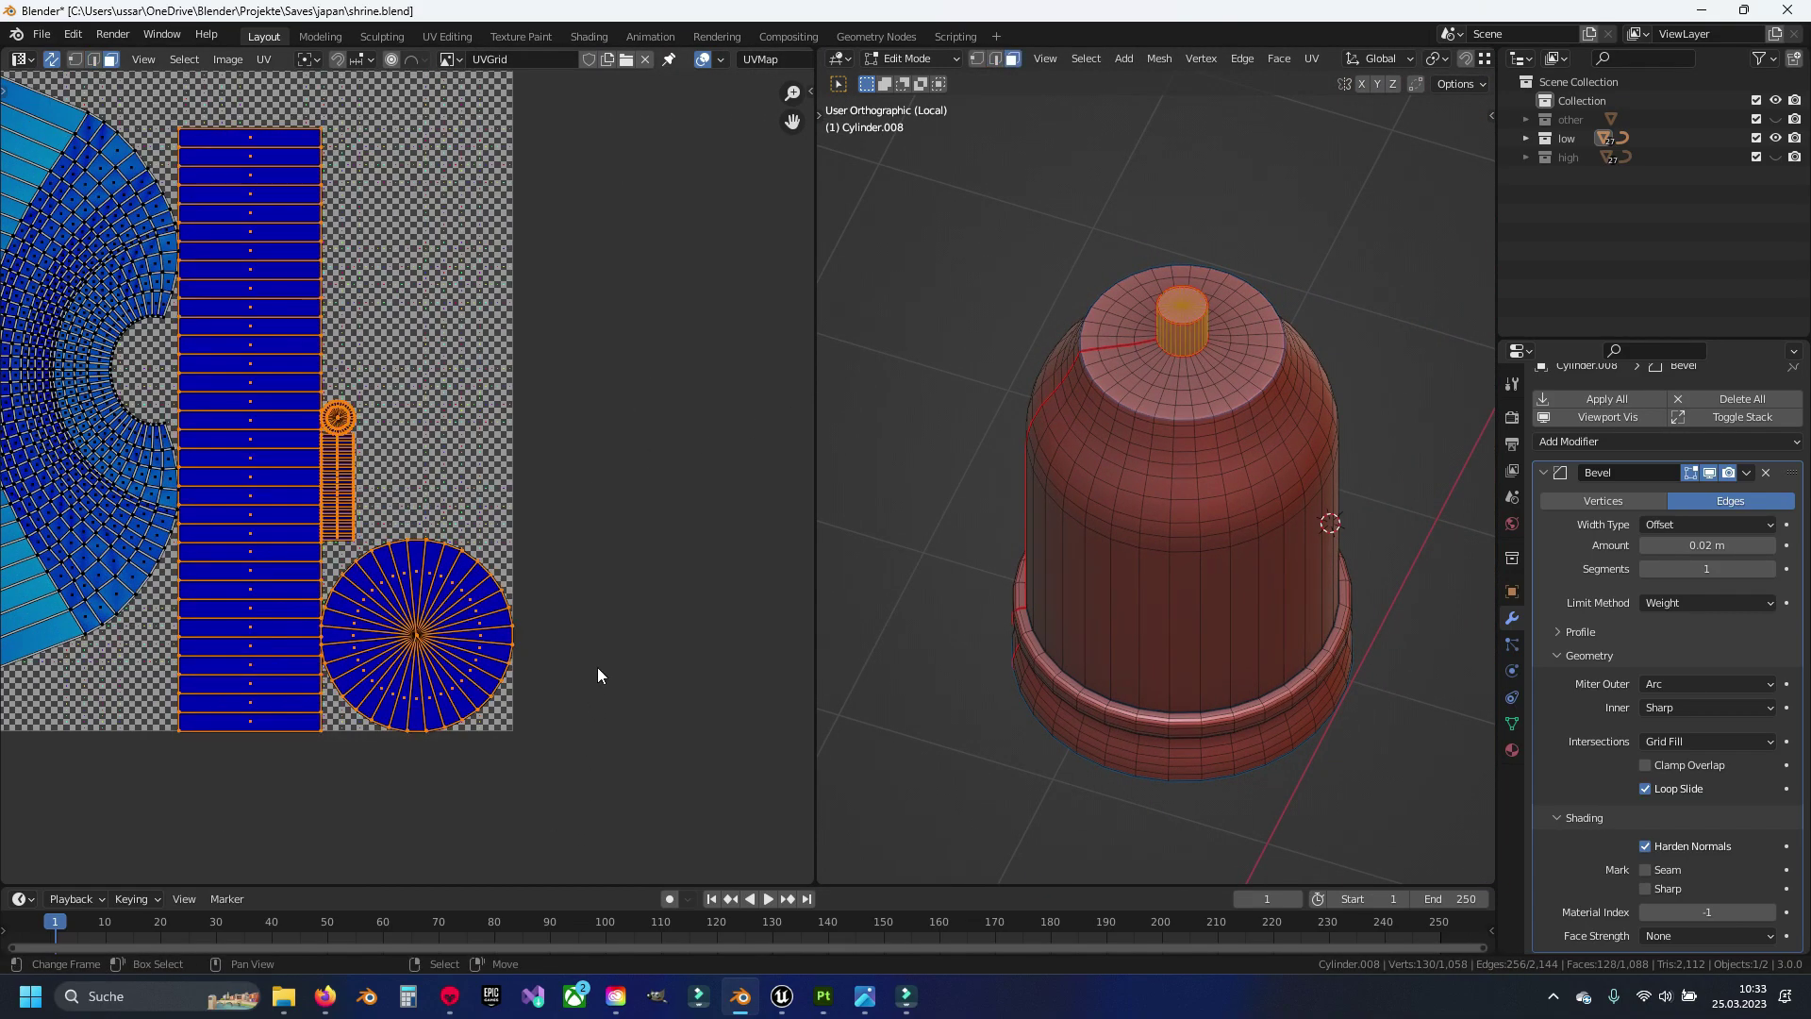
{"action": "key", "text": "h"}
{"action": "middle_click_drag", "start_coordinate": [382, 494], "coordinate": [598, 505]}
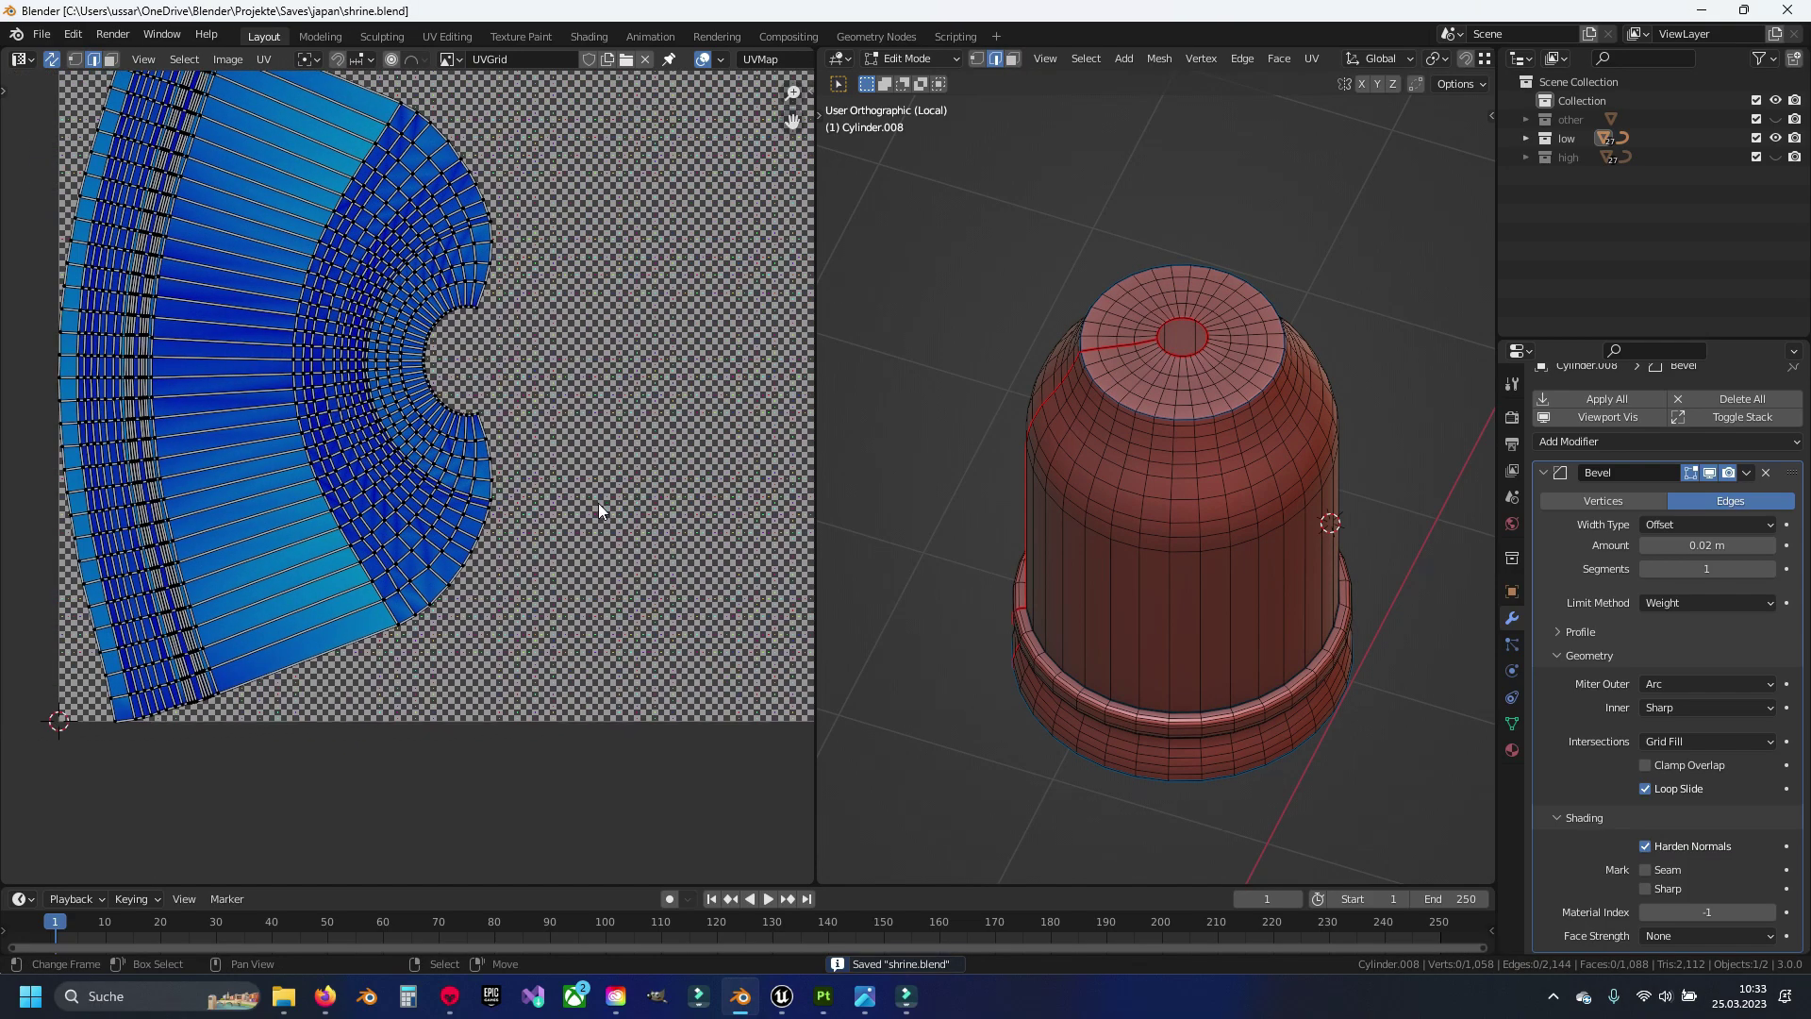
Mark the bevel ring loop as a seam and re-unwrap the lantern body
{"action": "mouse_move", "coordinate": [1170, 718]}
{"action": "middle_mouse_down"}
{"action": "mouse_move", "coordinate": [1165, 675]}
{"action": "mouse_move", "coordinate": [1170, 698]}
{"action": "mouse_move", "coordinate": [1208, 679]}
{"action": "mouse_move", "coordinate": [1207, 612]}
{"action": "middle_mouse_up"}
{"action": "scroll", "coordinate": [1195, 727], "scroll_direction": "up", "scroll_amount": 3}
{"action": "left_click", "coordinate": [1196, 727], "text": "alt"}
{"action": "scroll", "coordinate": [1209, 730], "scroll_direction": "down", "scroll_amount": 1}
{"action": "scroll", "coordinate": [1207, 612], "scroll_direction": "up", "scroll_amount": 4}
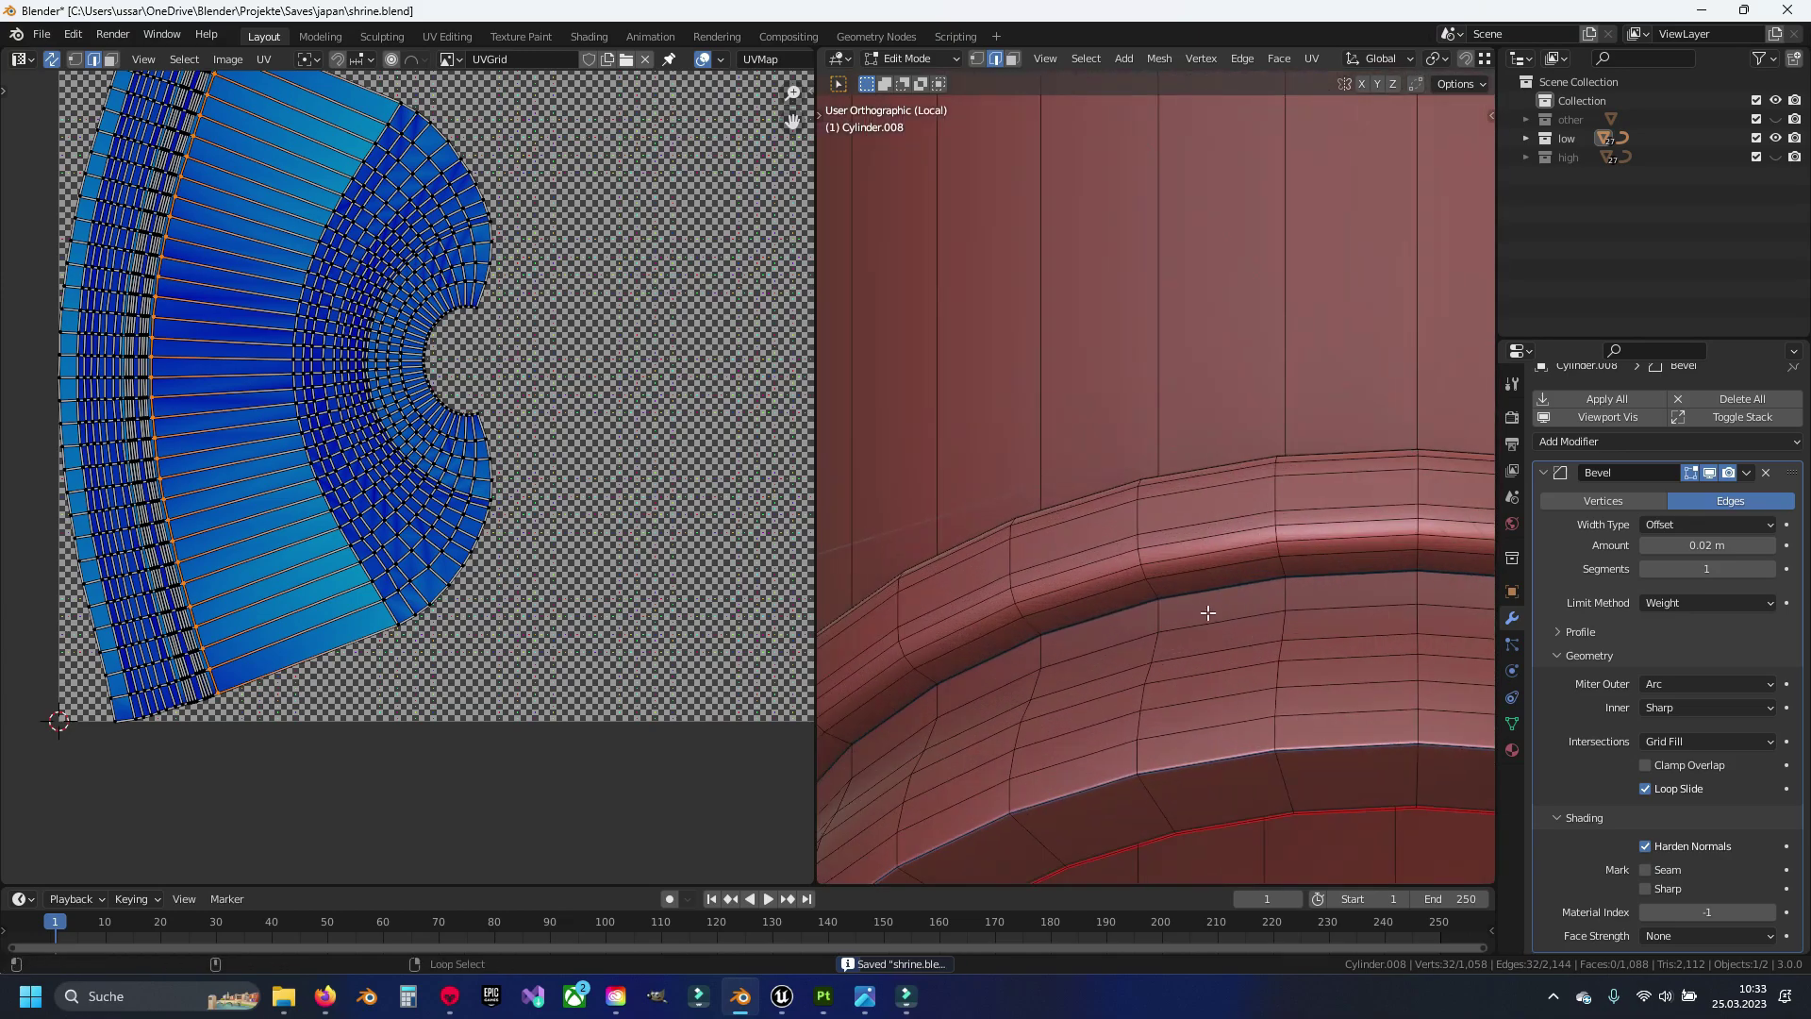
{"action": "right_click", "coordinate": [1212, 606]}
{"action": "left_click", "coordinate": [1212, 608]}
{"action": "key", "text": "a"}
{"action": "key", "text": "u"}
{"action": "left_click", "coordinate": [1212, 613]}
{"action": "key", "text": "alt+a"}
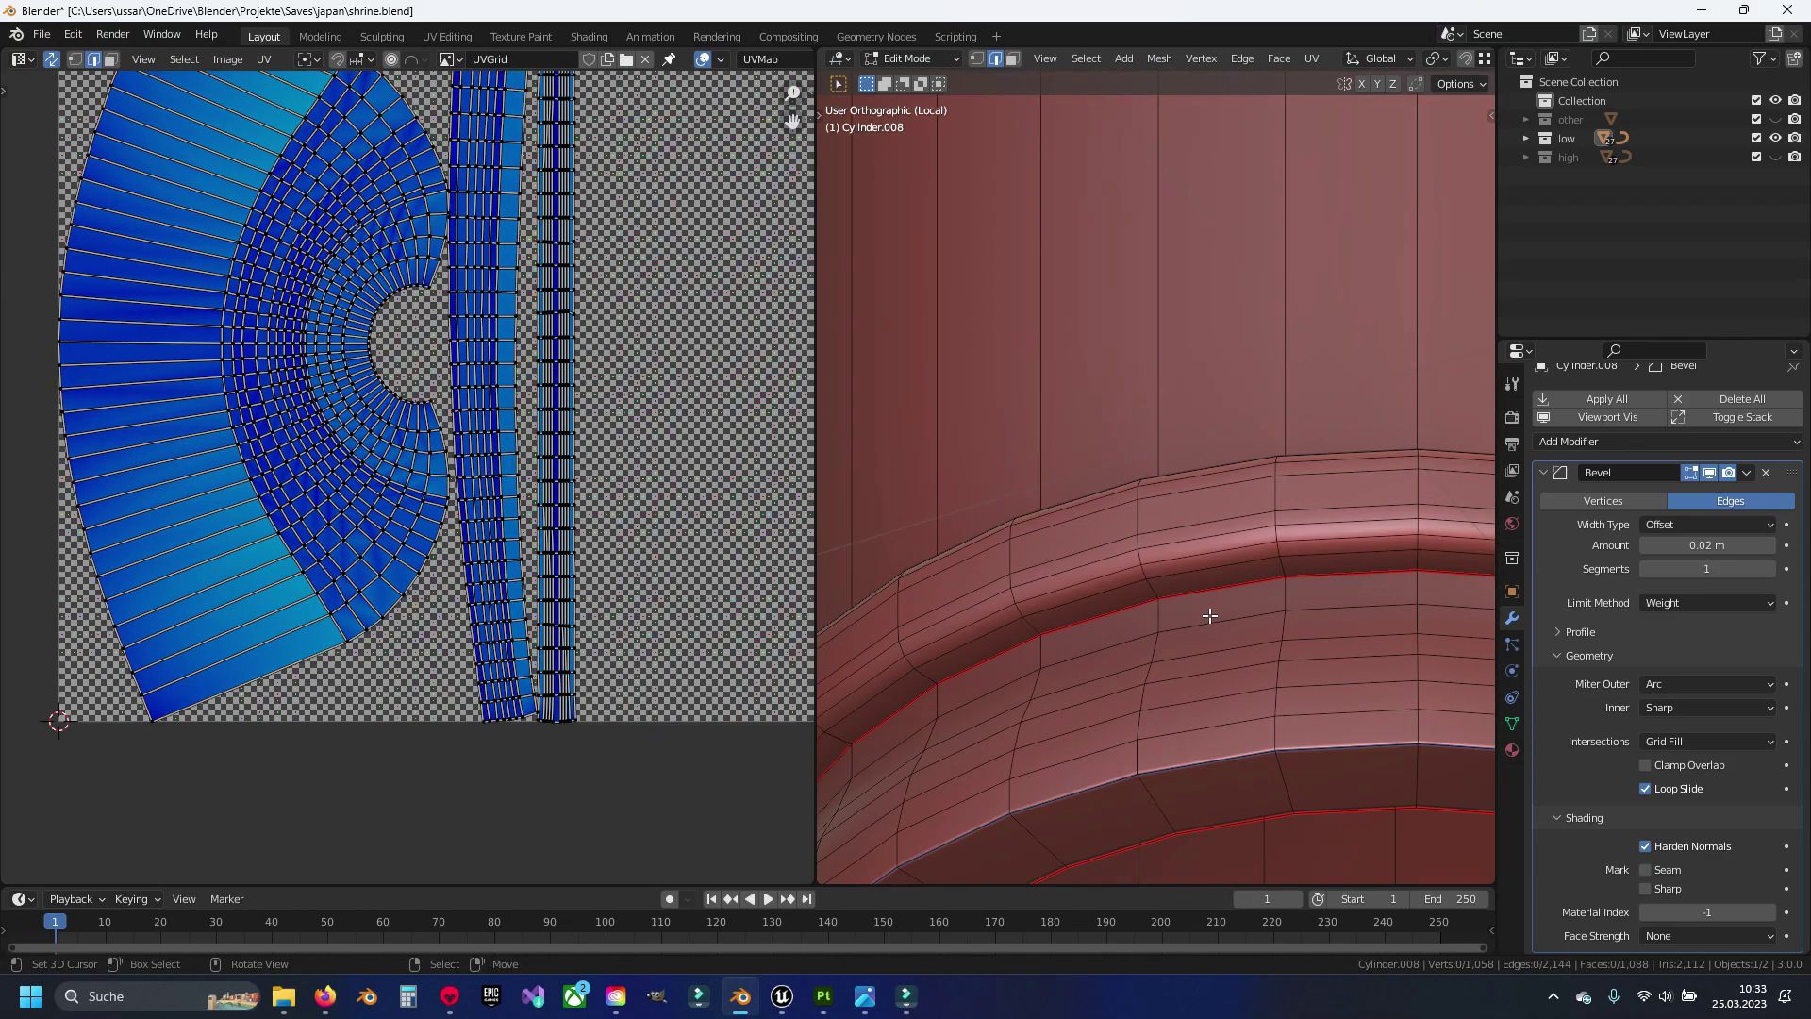
Inspect the new ring strips in the UV editor and view the body from the side
{"action": "middle_click_drag", "start_coordinate": [454, 411], "coordinate": [497, 473]}
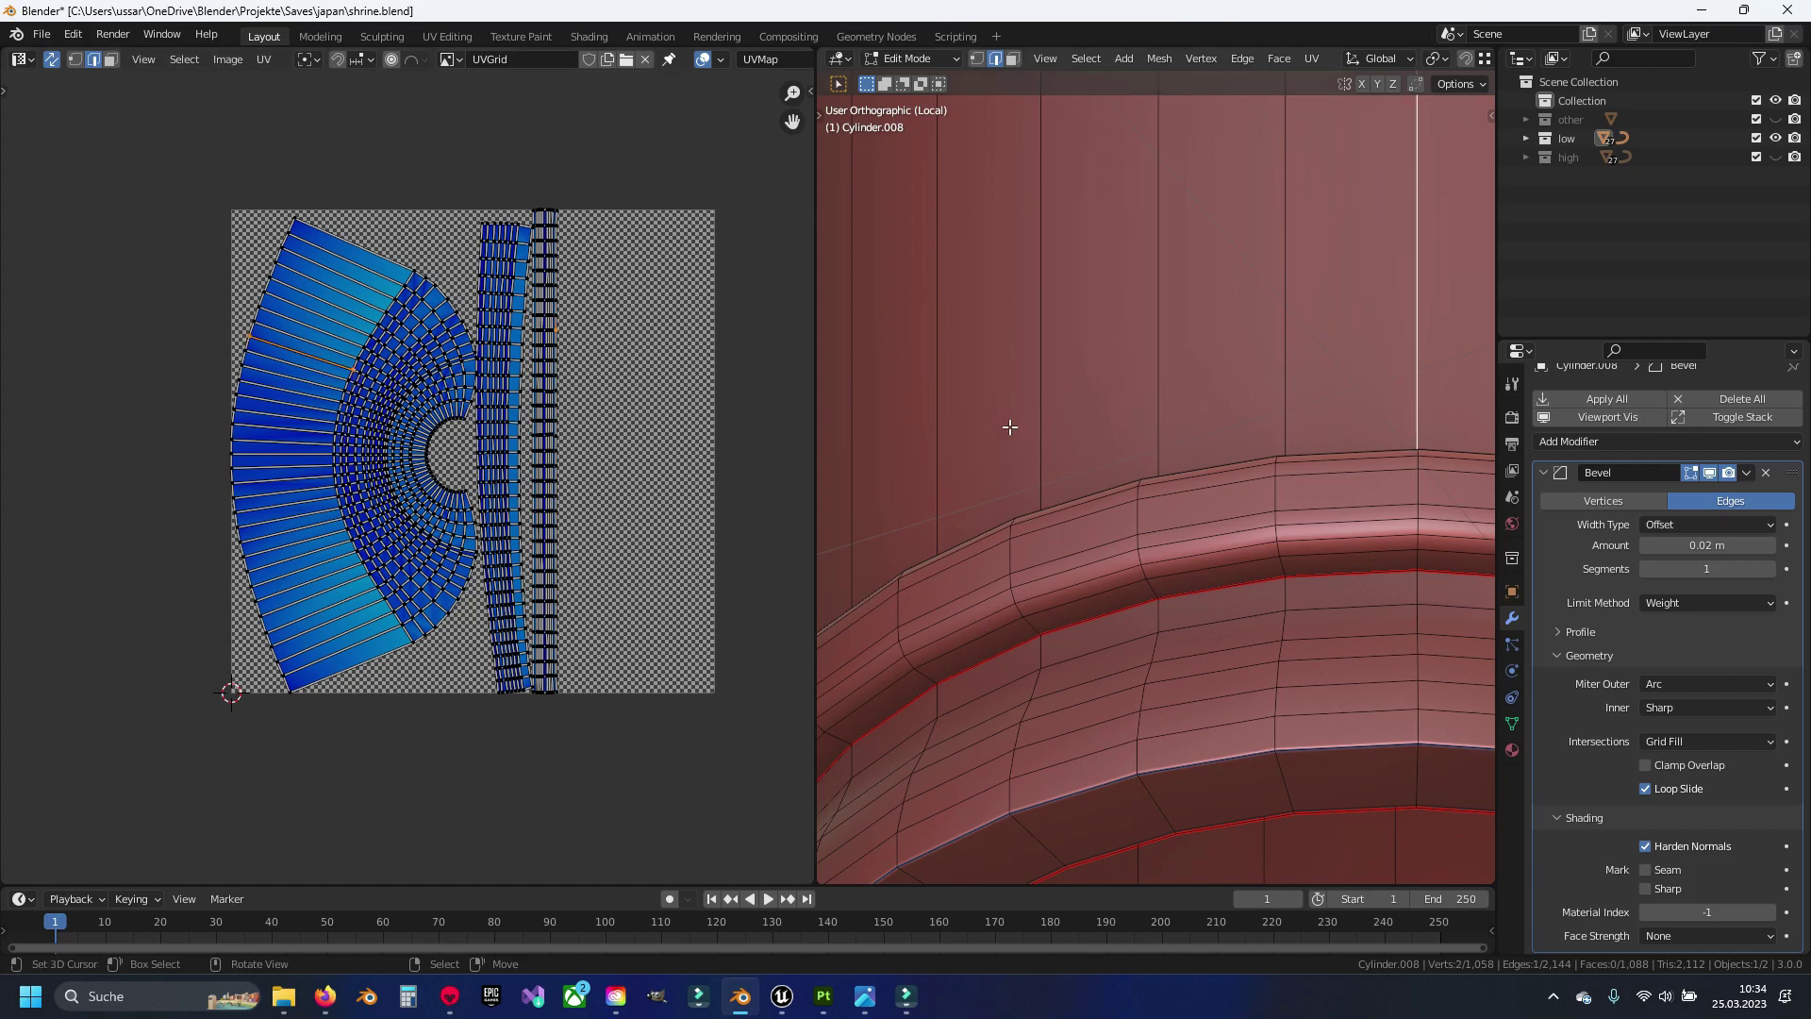
{"action": "scroll", "coordinate": [232, 467], "scroll_direction": "up", "scroll_amount": 3}
{"action": "scroll", "coordinate": [233, 452], "scroll_direction": "up", "scroll_amount": 2}
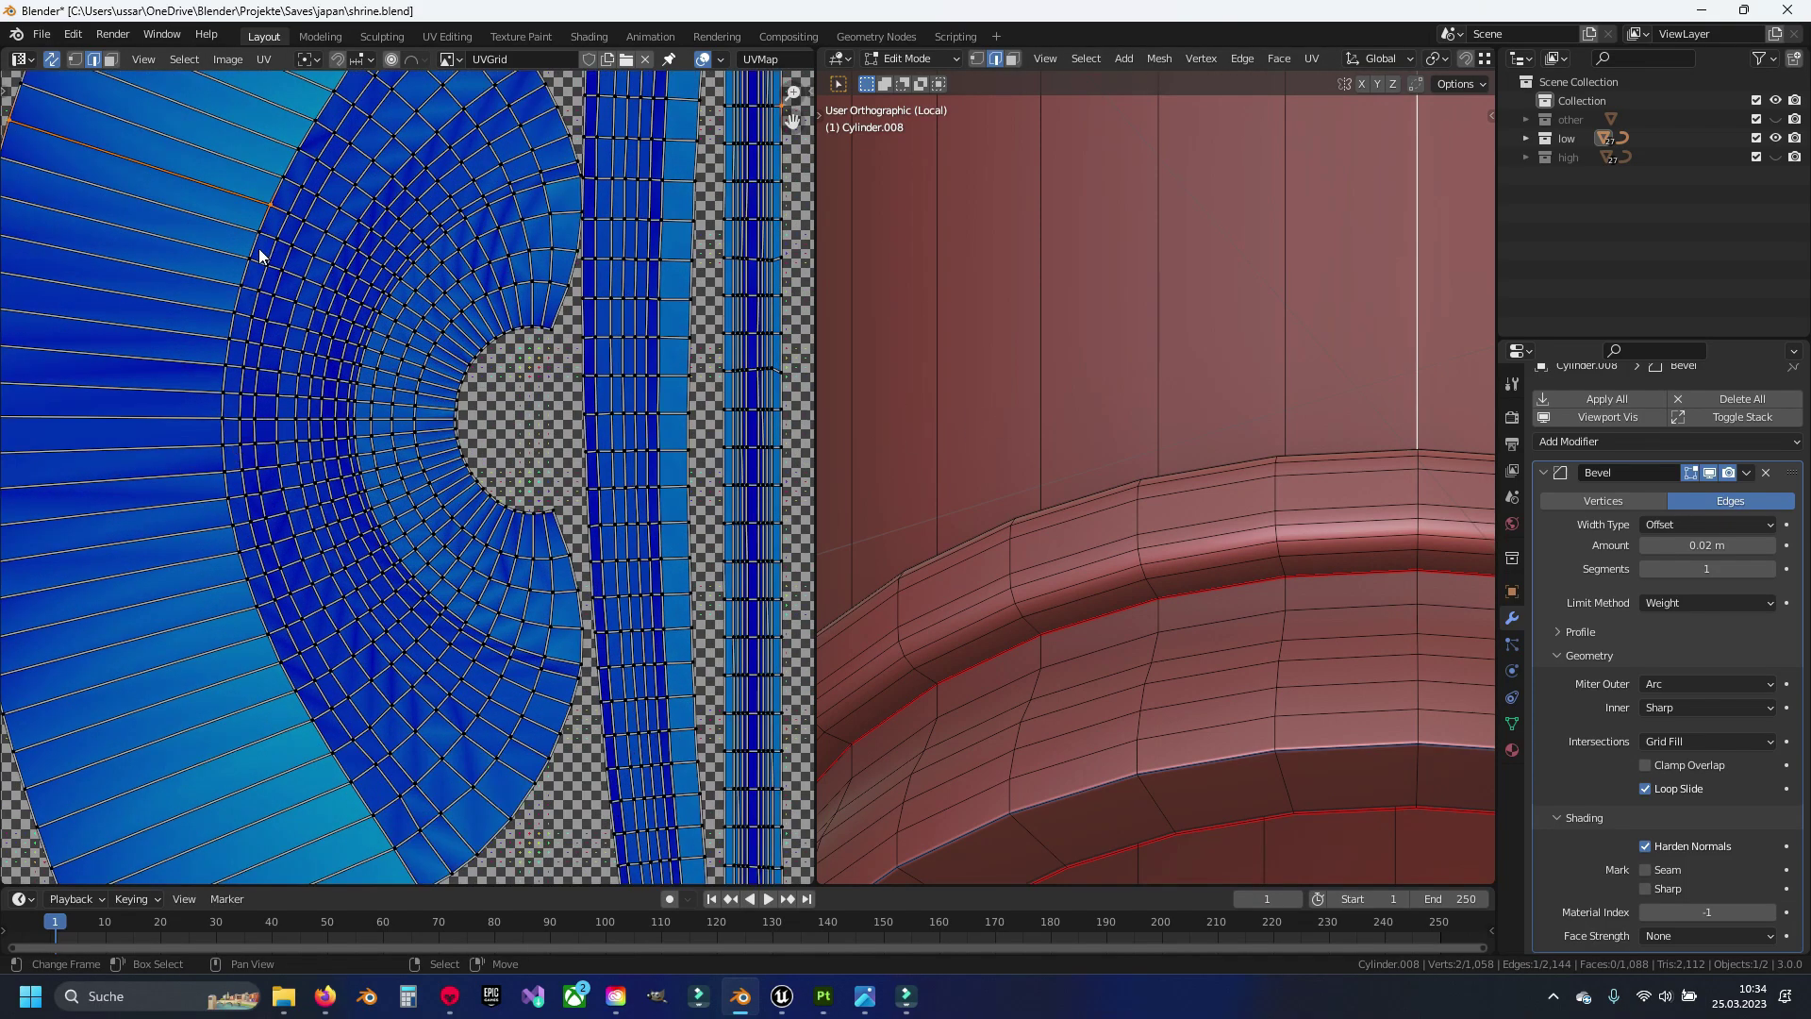
{"action": "key", "text": "alt+a"}
{"action": "scroll", "coordinate": [1160, 424], "scroll_direction": "down", "scroll_amount": 5}
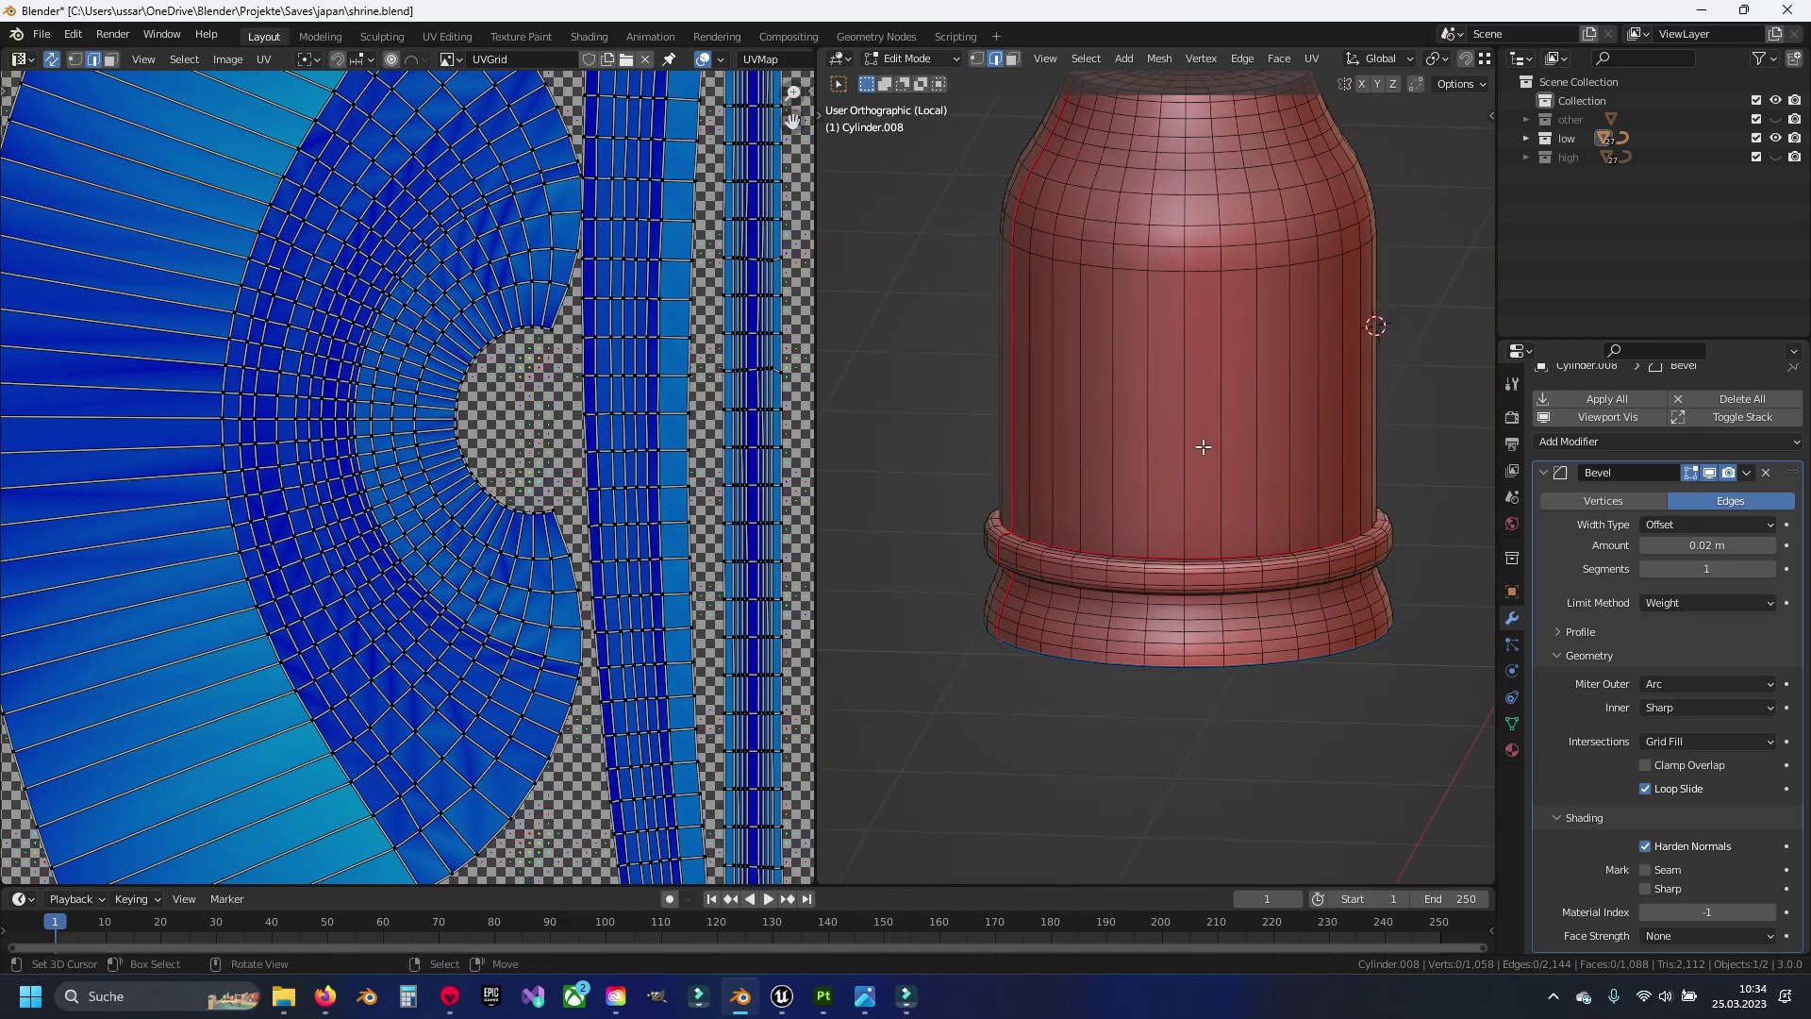
{"action": "middle_click_drag", "start_coordinate": [1198, 443], "coordinate": [1085, 269]}
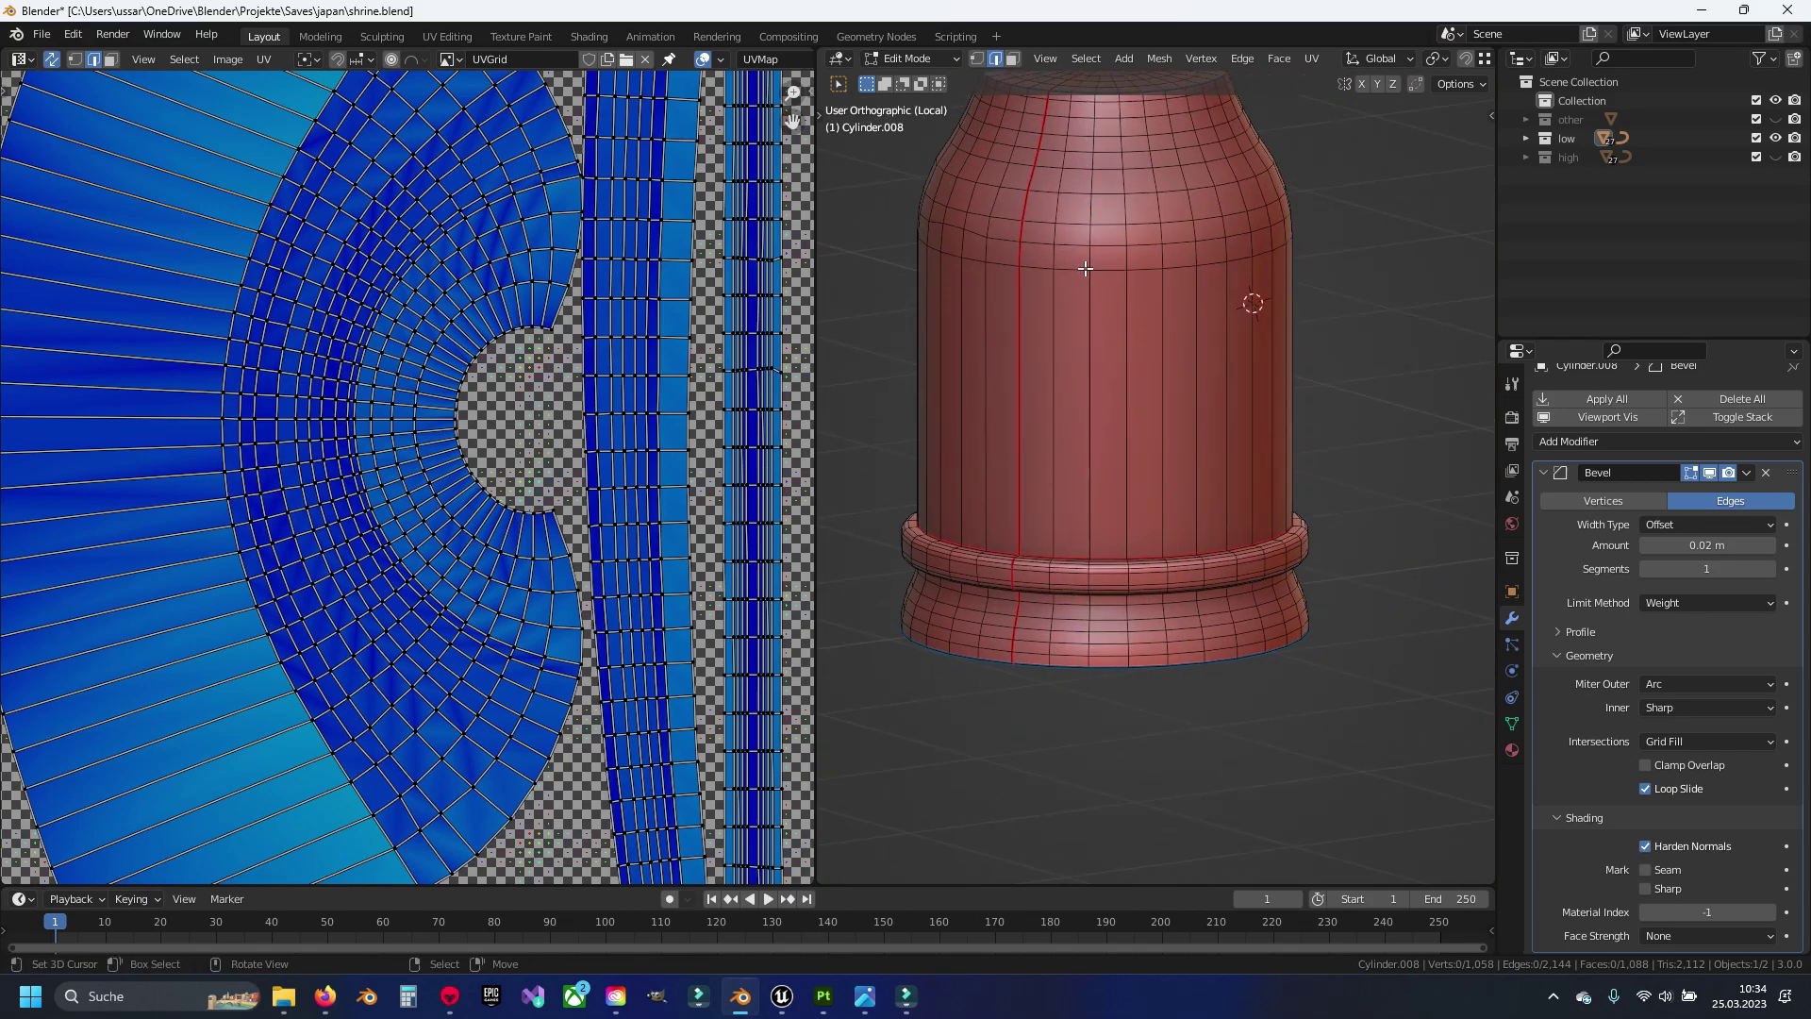
Mark the shoulder loop as a seam and re-unwrap the lantern body
{"action": "key", "text": "ctrl+e"}
{"action": "left_click", "coordinate": [1215, 392]}
{"action": "key", "text": "a"}
{"action": "key", "text": "alt+z"}
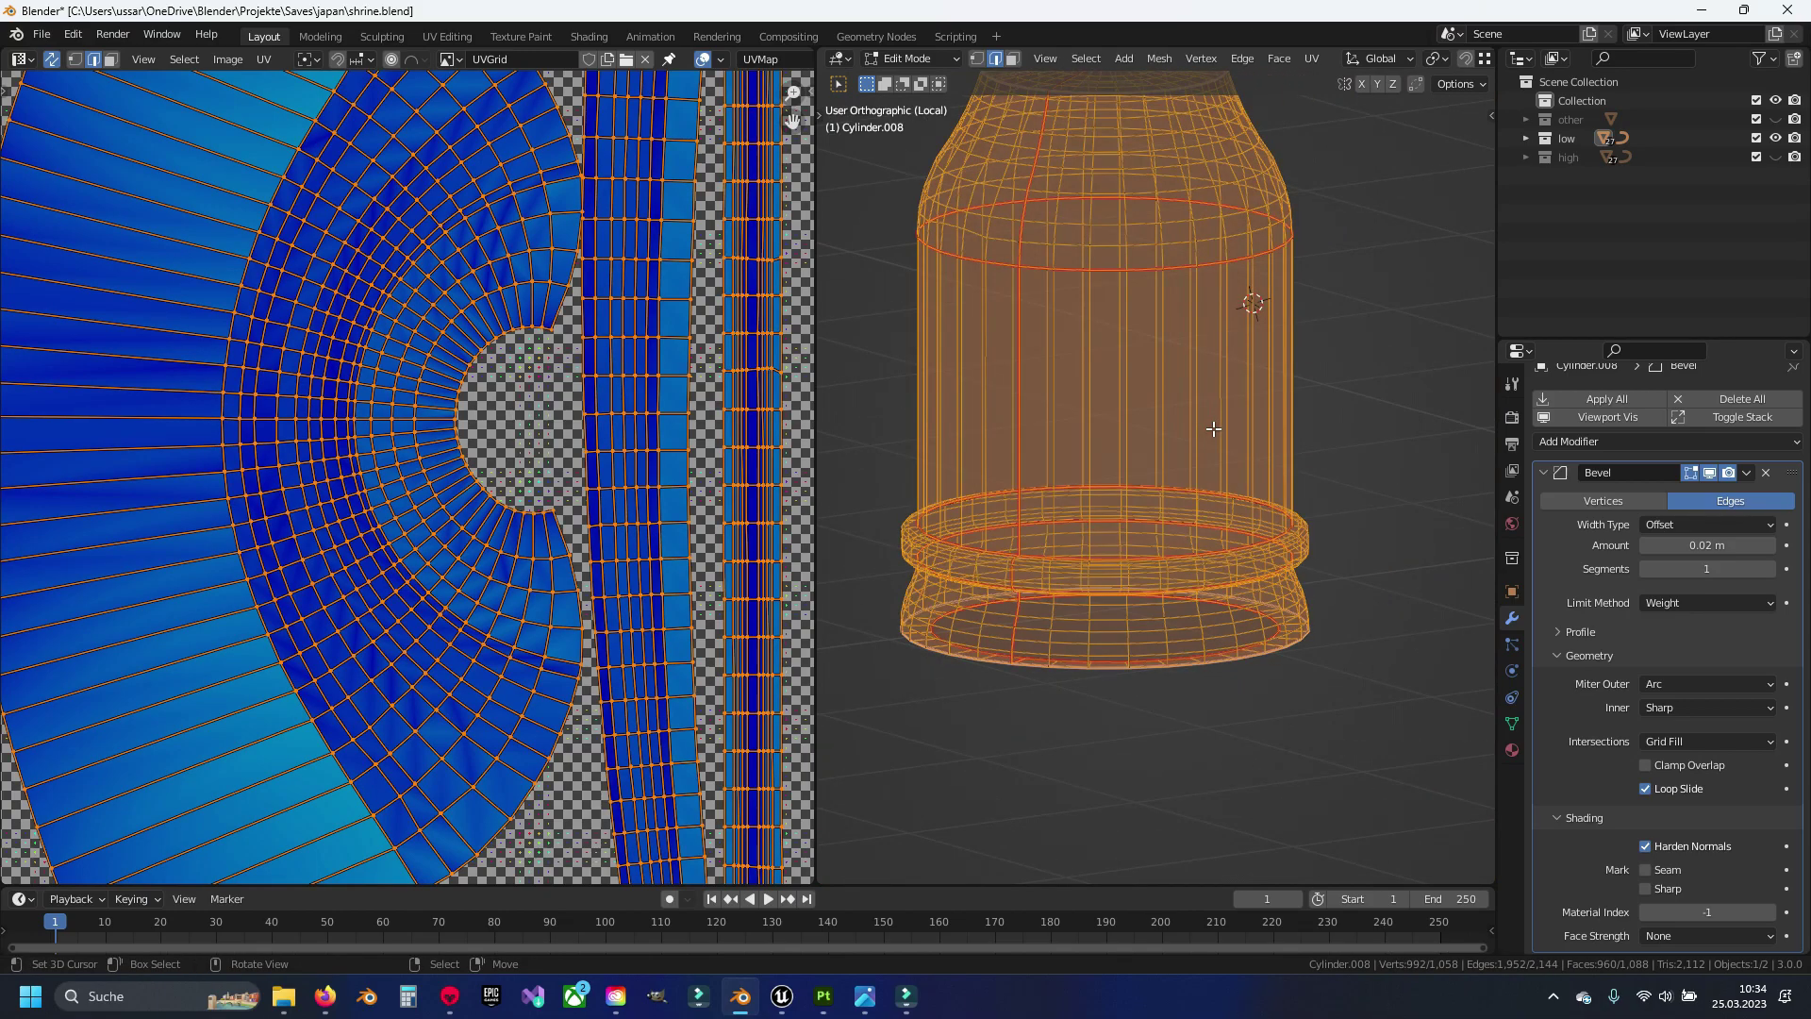
{"action": "key", "text": "alt+z"}
{"action": "key", "text": "u"}
{"action": "left_click", "coordinate": [1202, 418]}
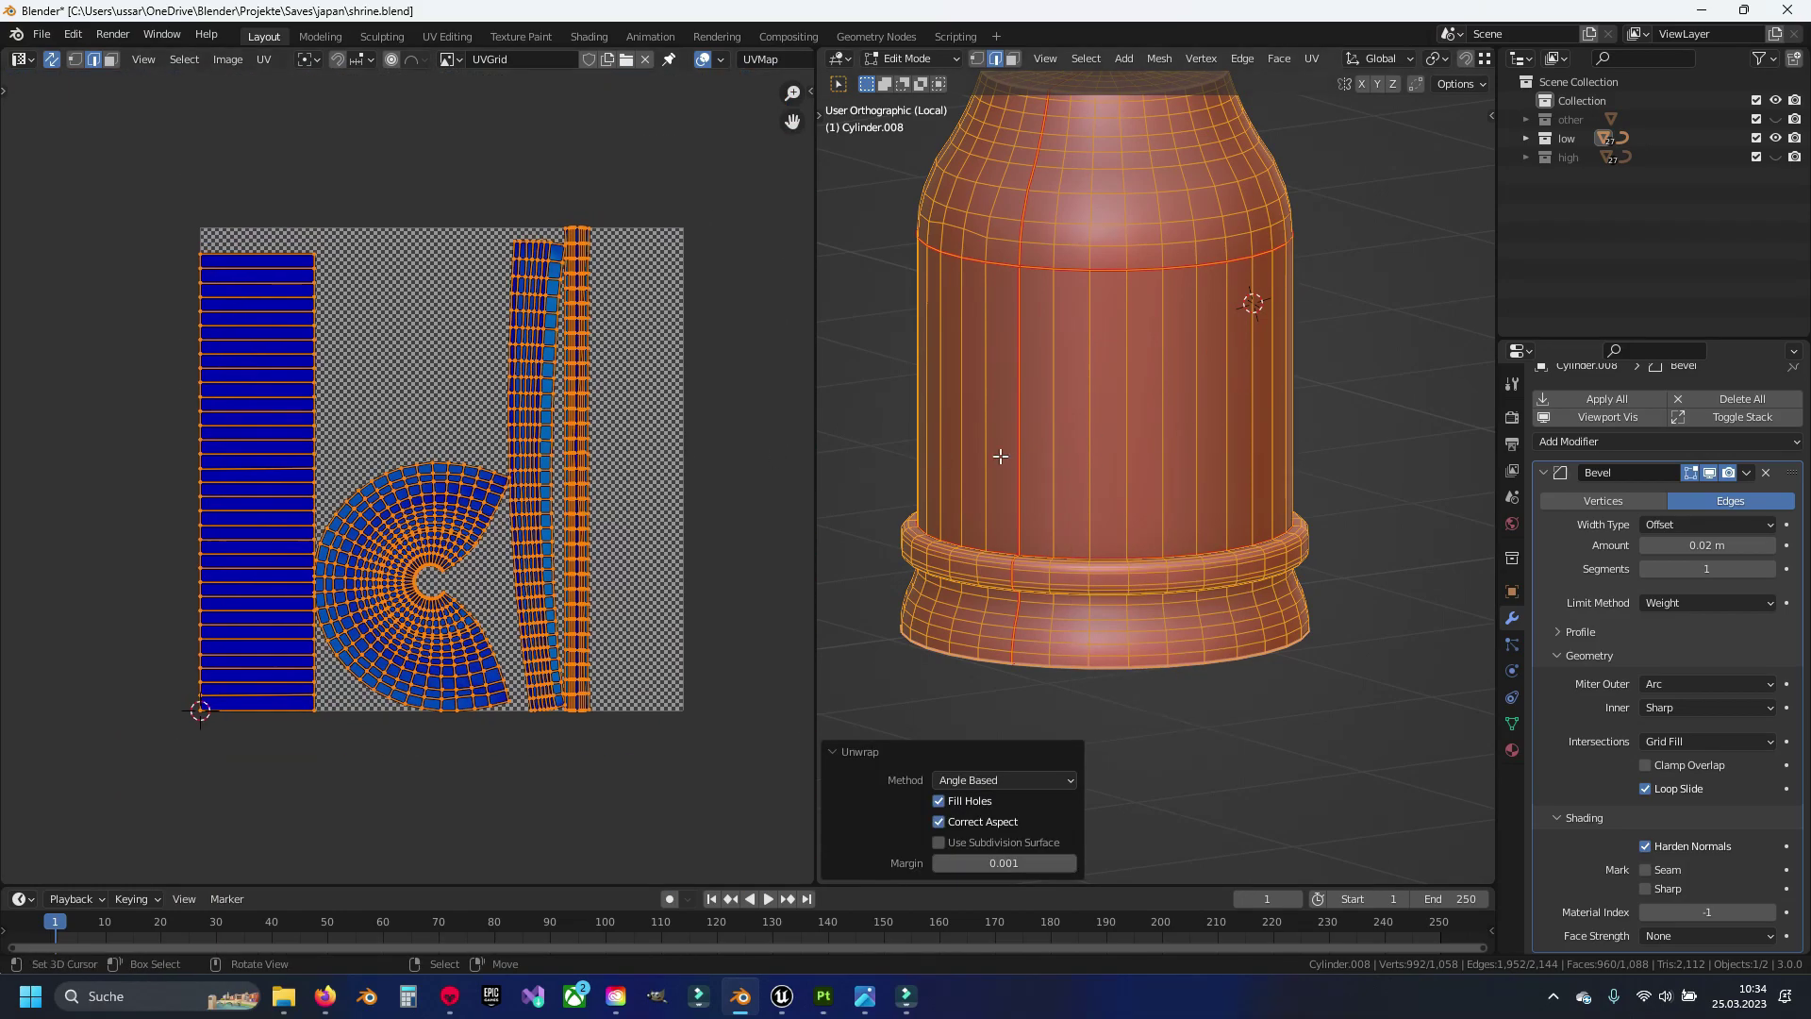
{"action": "key", "text": "alt+a"}
{"action": "key", "text": "3"}
{"action": "middle_click_drag", "start_coordinate": [1099, 295], "coordinate": [1237, 480]}
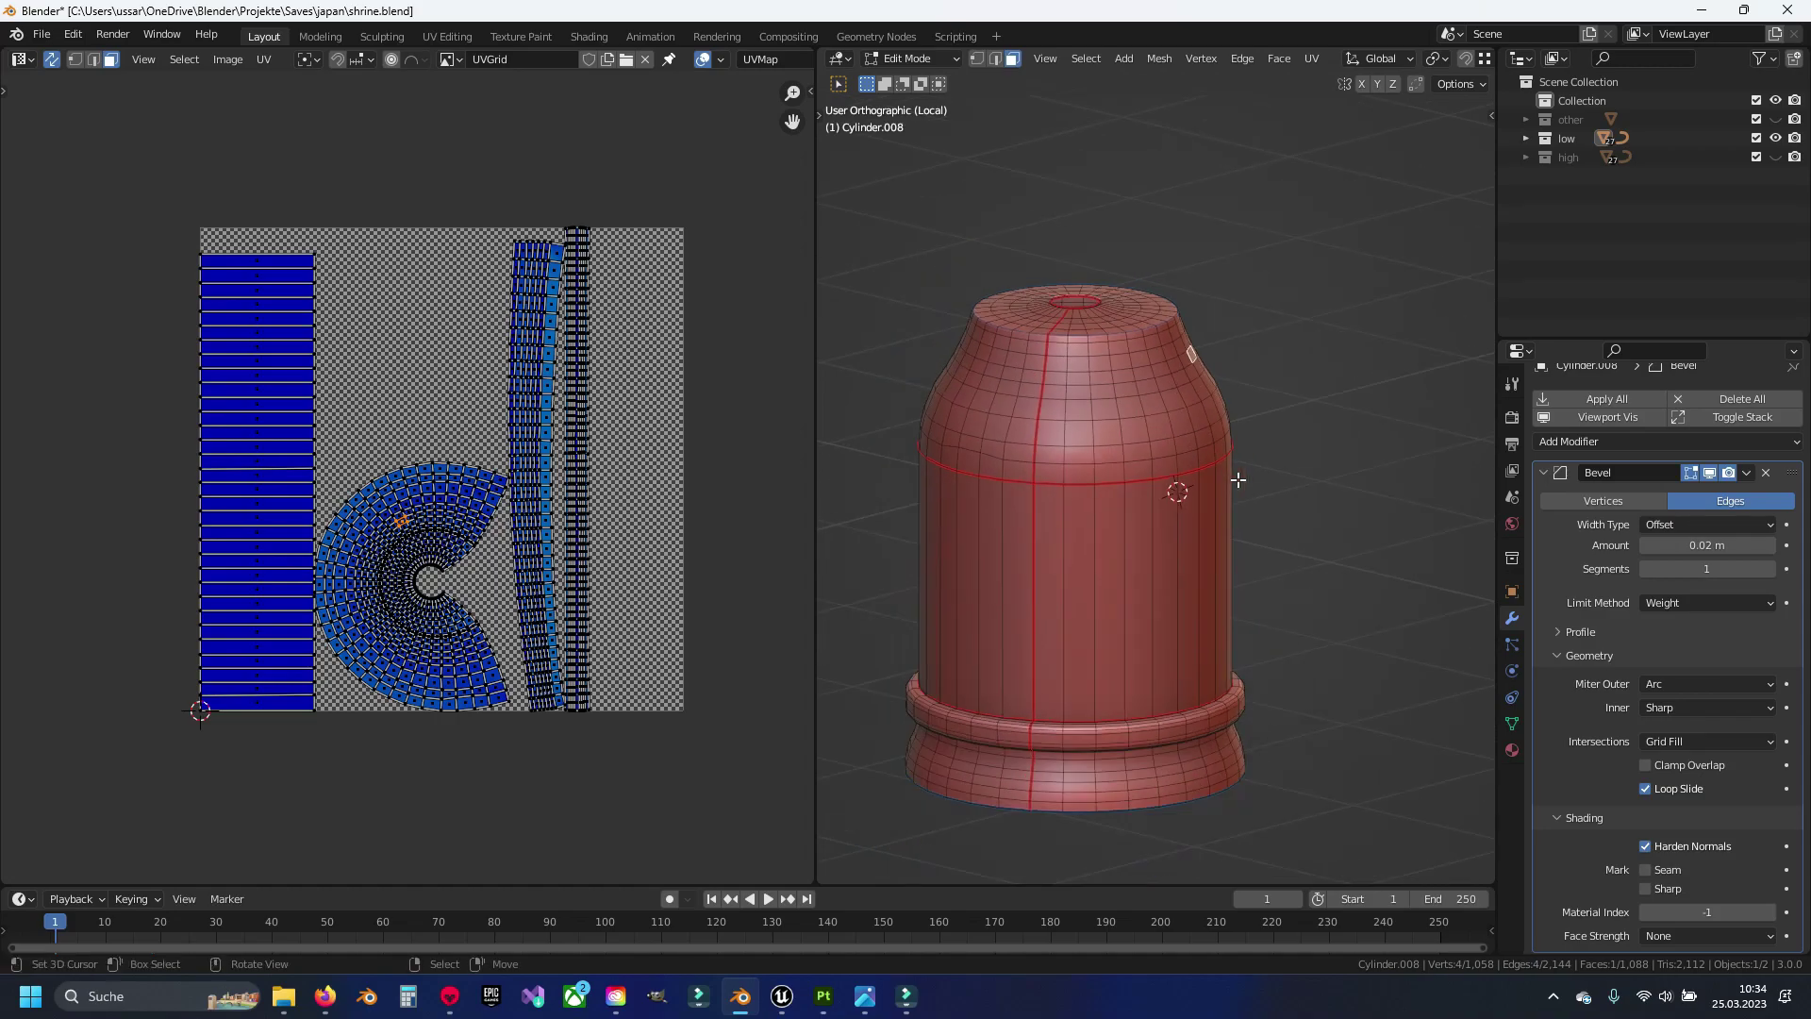
Mark the bottom rim loop as a seam and unwrap the body again
{"action": "key", "text": "2"}
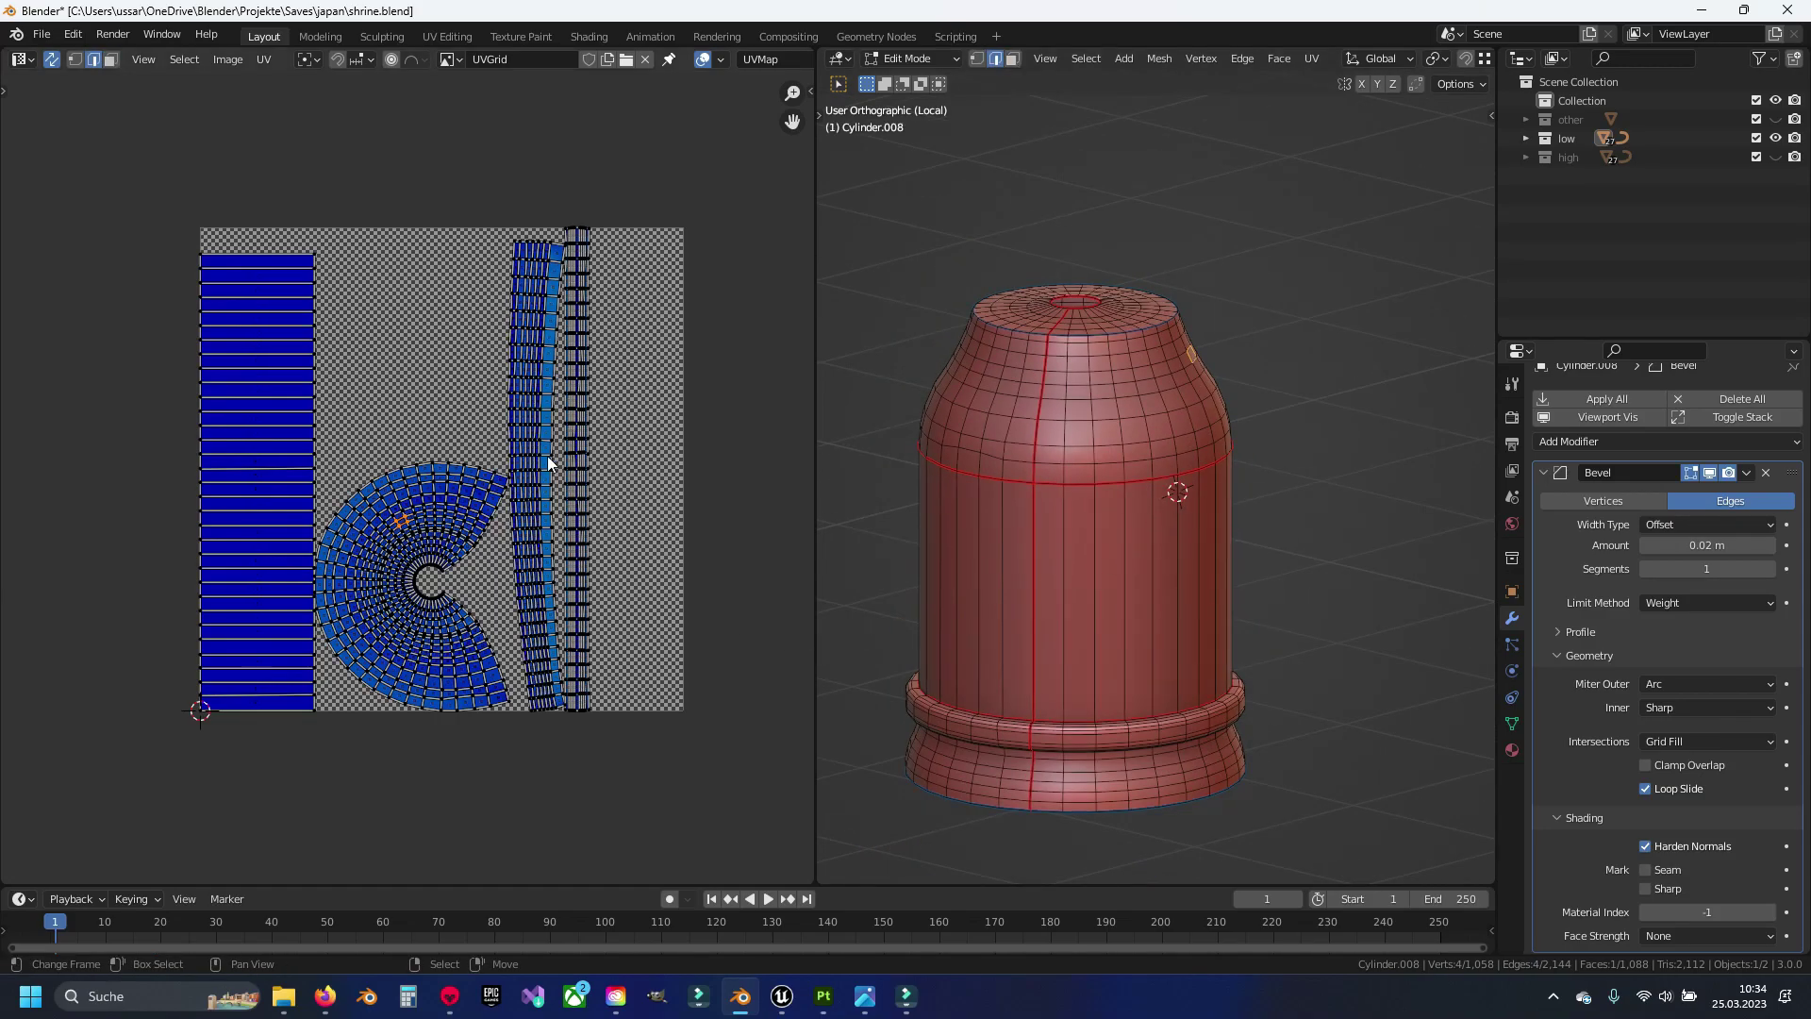
{"action": "scroll", "coordinate": [551, 451], "scroll_direction": "up", "scroll_amount": 3}
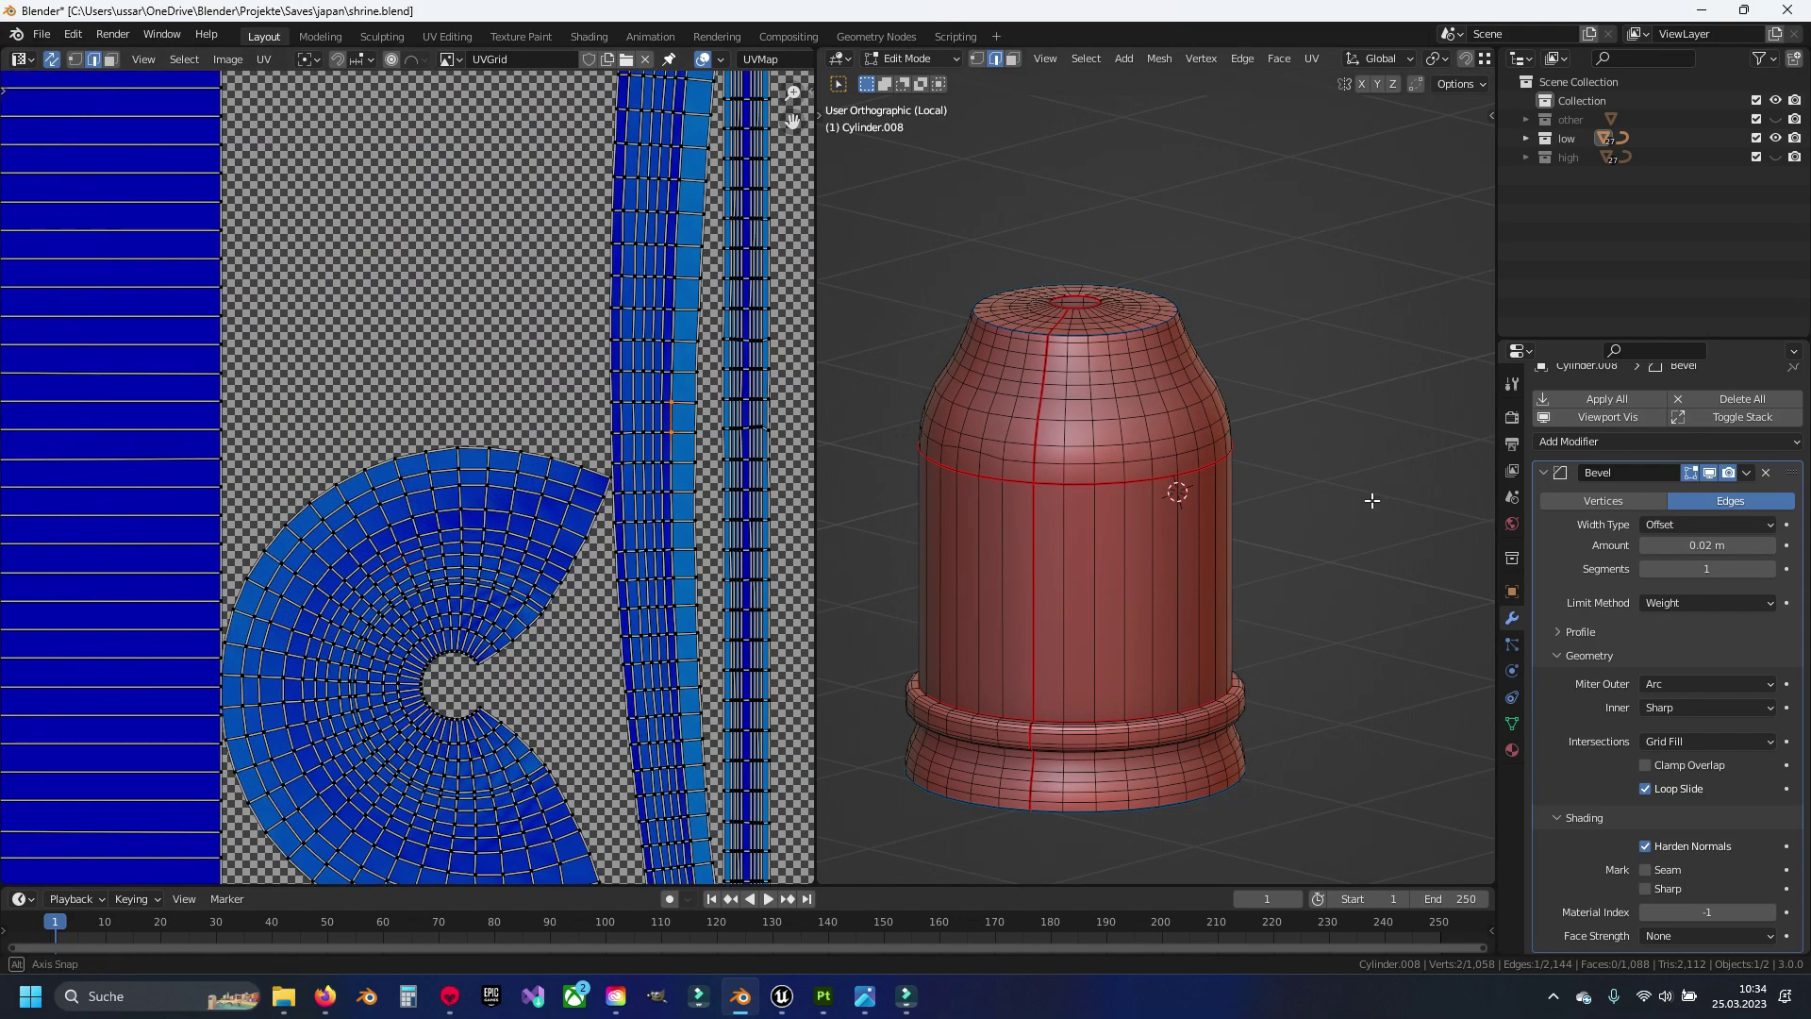
{"action": "mouse_move", "coordinate": [1372, 499]}
{"action": "middle_mouse_down"}
{"action": "mouse_move", "coordinate": [1015, 472]}
{"action": "mouse_move", "coordinate": [1224, 544]}
{"action": "mouse_move", "coordinate": [1195, 552]}
{"action": "middle_mouse_up"}
{"action": "key", "text": "alt+a"}
{"action": "right_click", "coordinate": [1129, 417]}
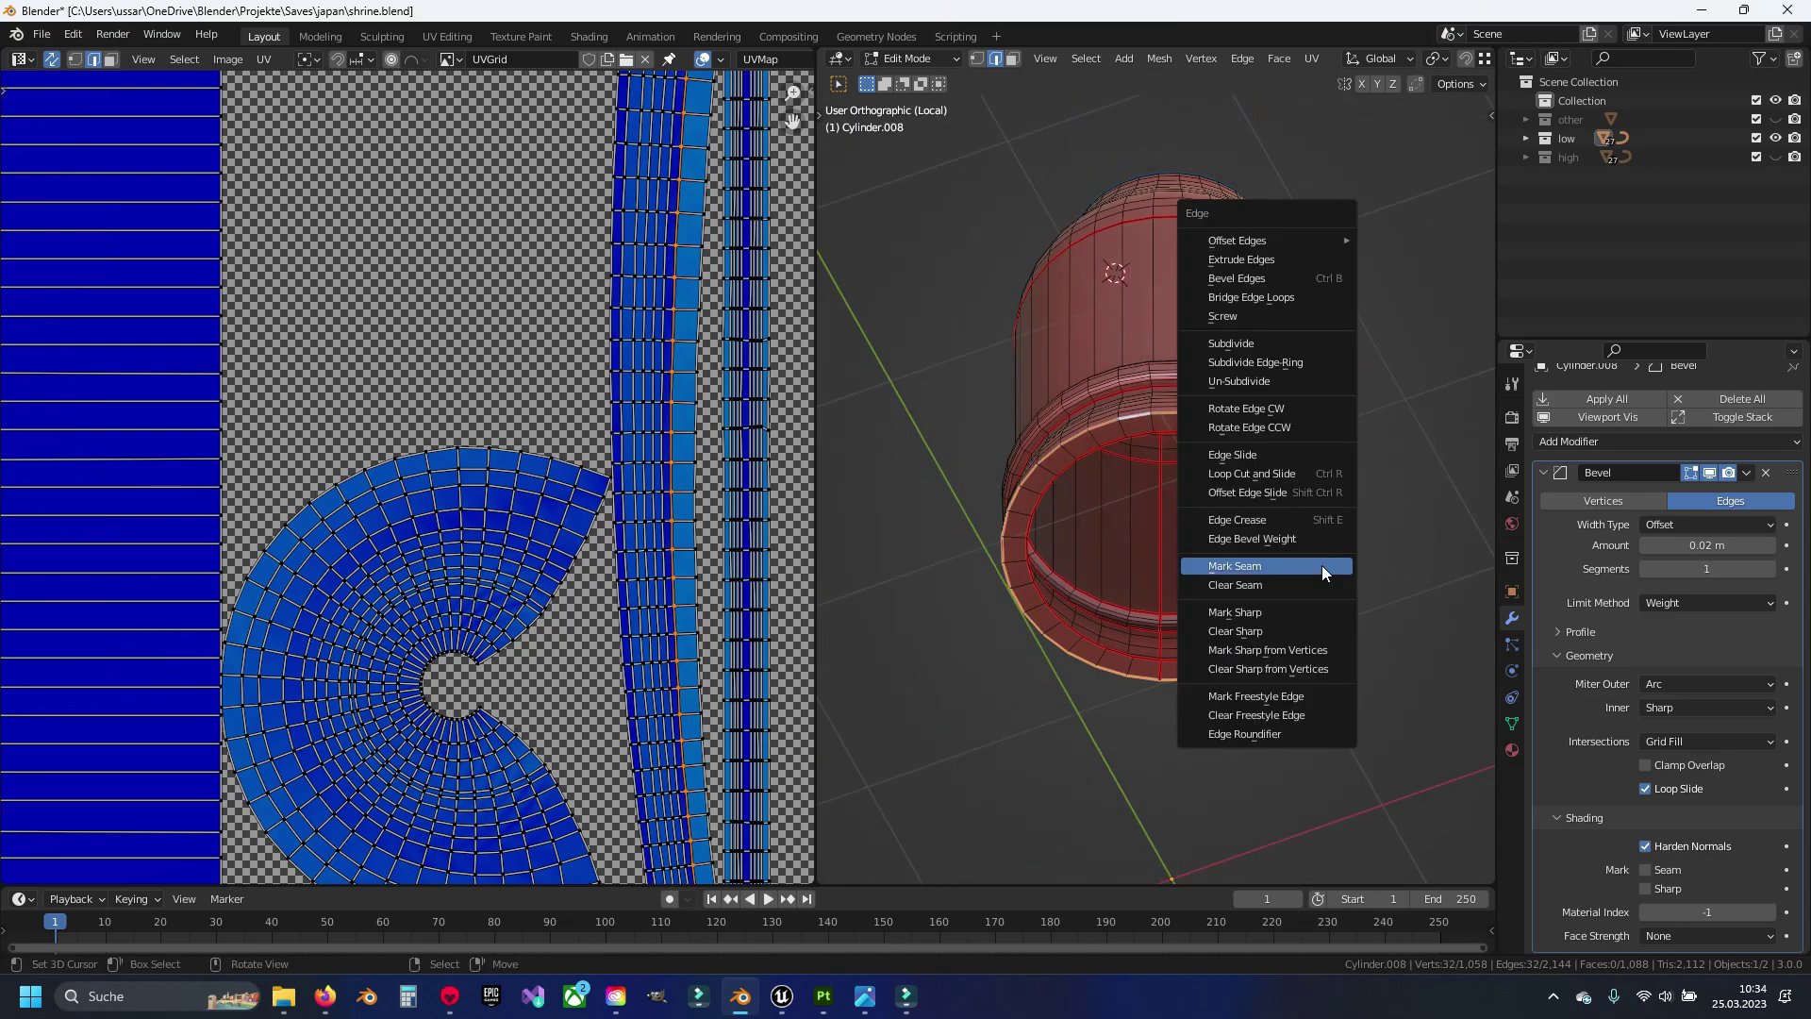
{"action": "left_click", "coordinate": [1226, 567]}
{"action": "key", "text": "a"}
{"action": "key", "text": "u"}
{"action": "key", "text": "Return"}
{"action": "key", "text": "alt+a"}
Reveal the hidden knob and cap, unwrap the whole body, save shrine.blend, and exit Local View
{"action": "key", "text": "Home"}
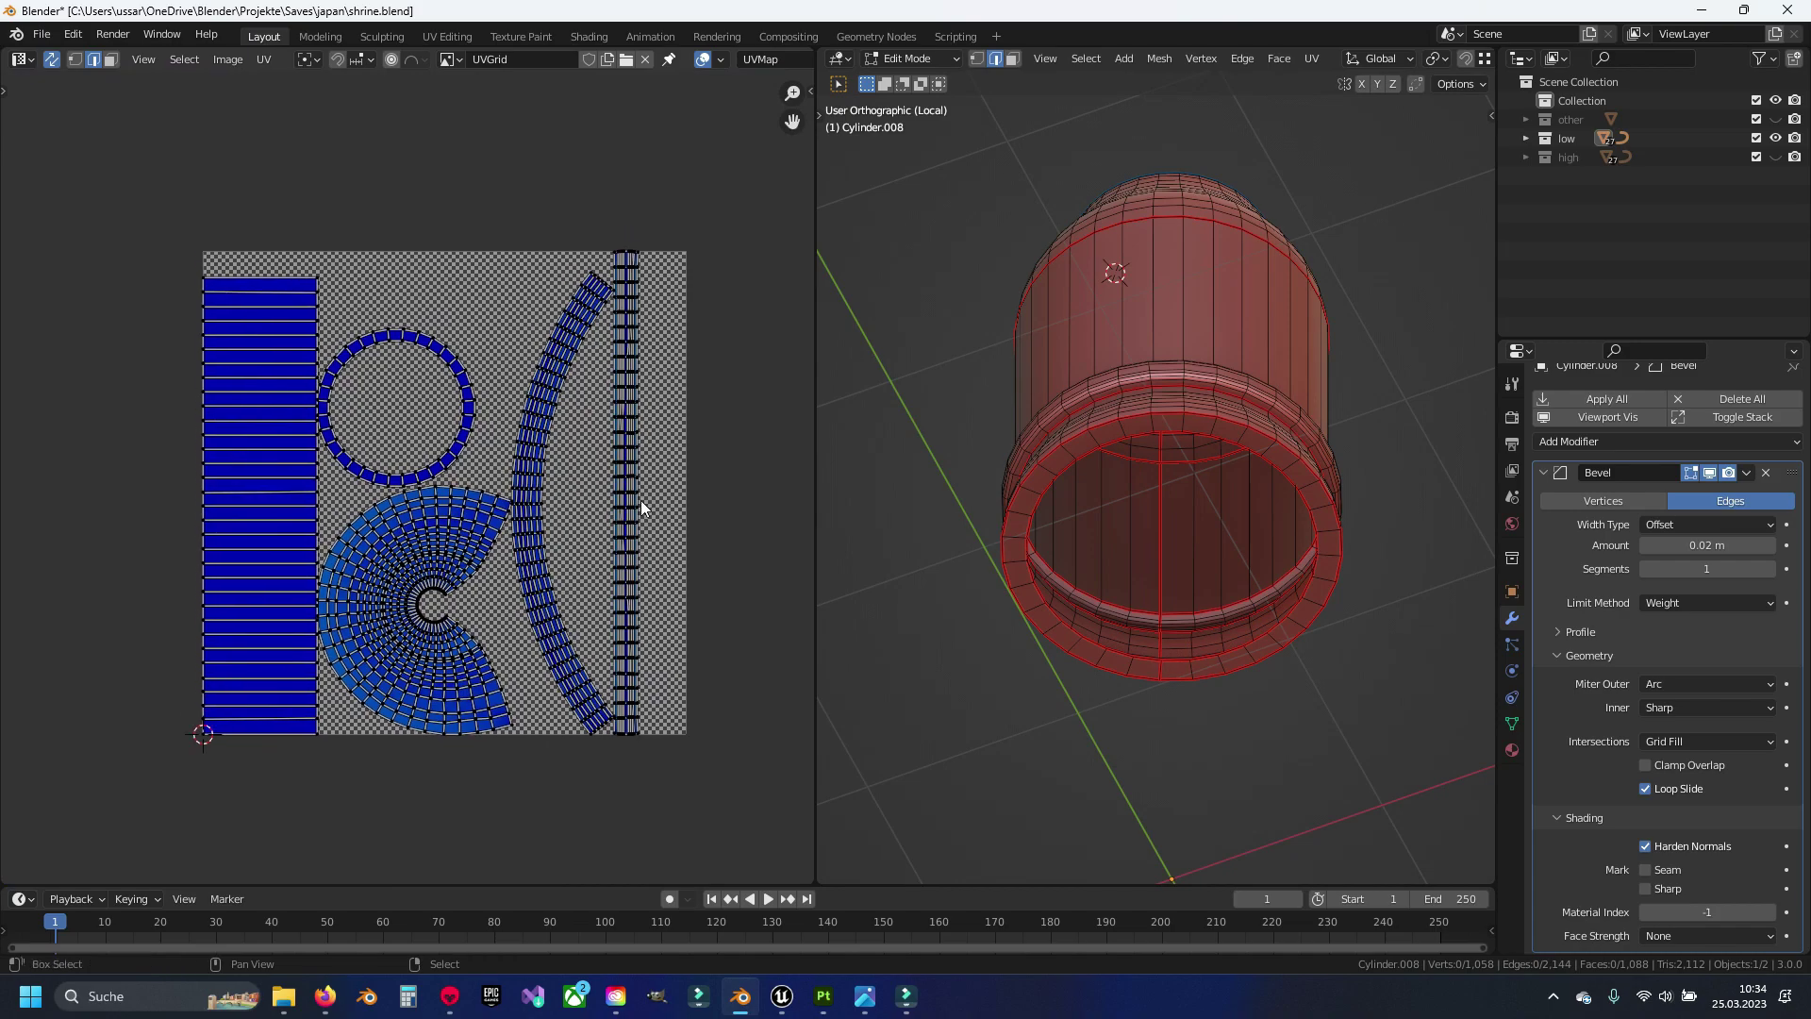
{"action": "key", "text": "a"}
{"action": "key", "text": "u"}
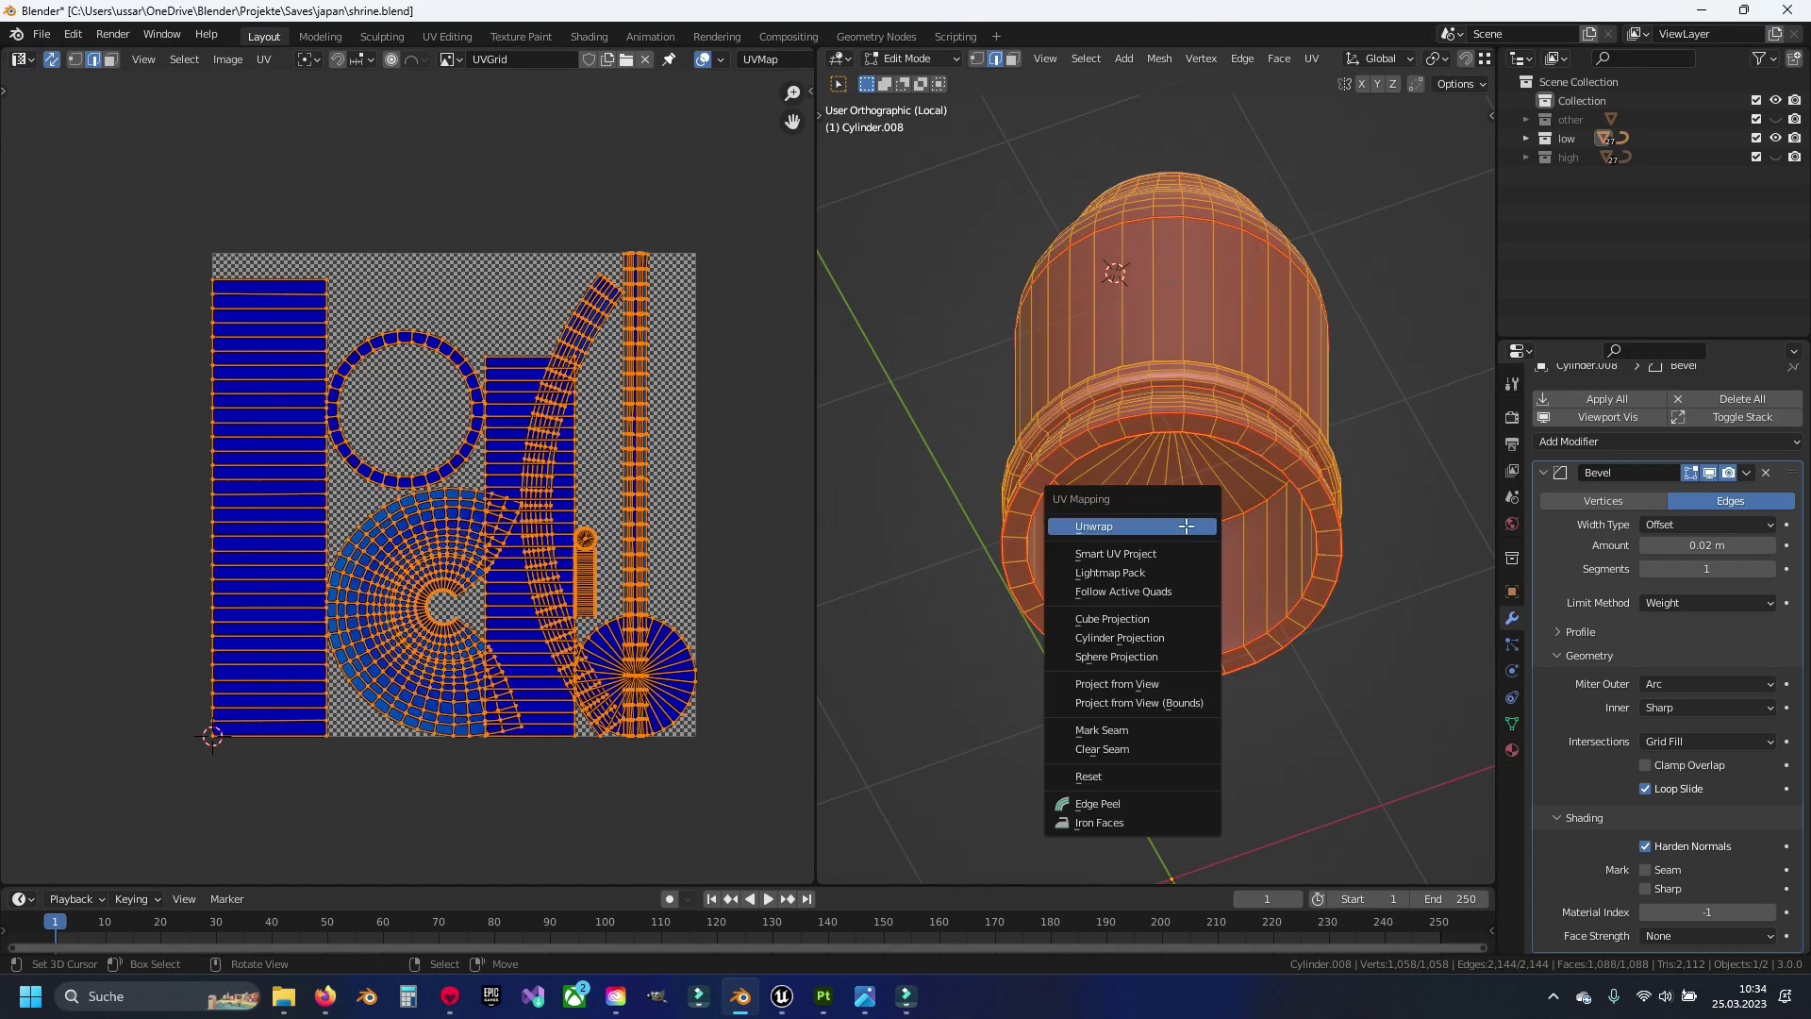
{"action": "key", "text": "Return"}
{"action": "key", "text": "Tab"}
{"action": "key", "text": "KP_Divide"}
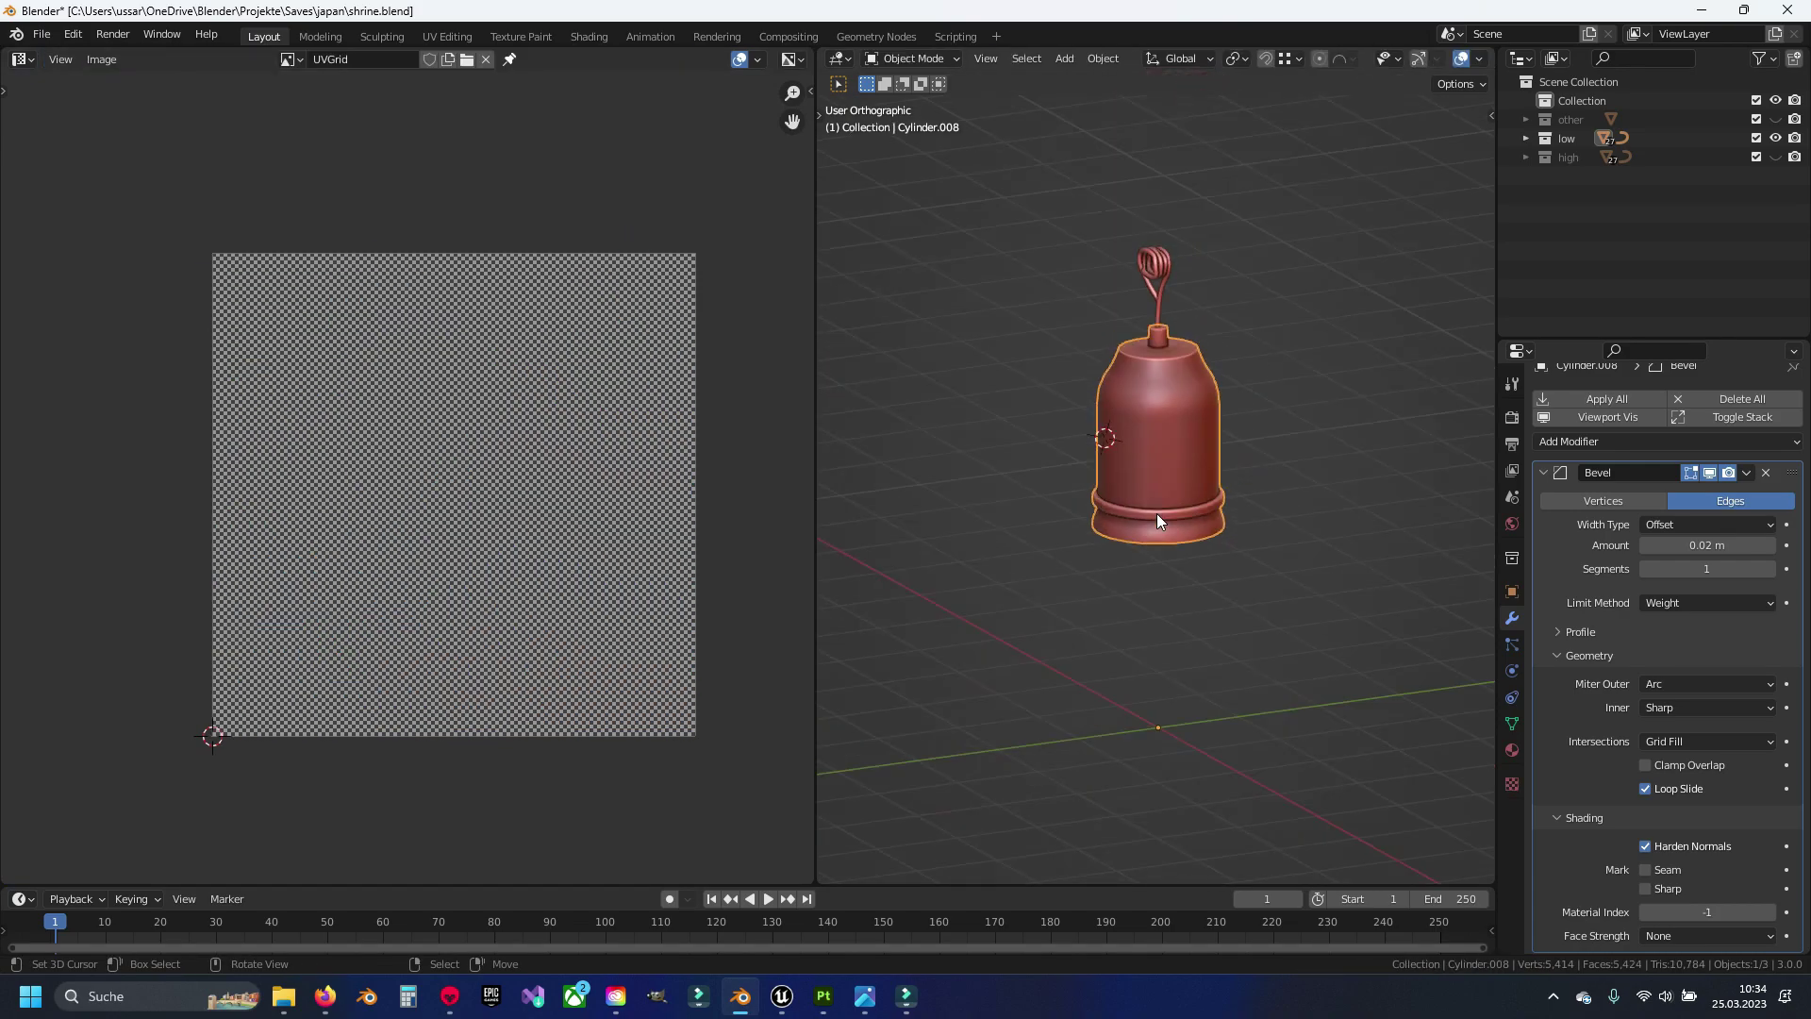
{"action": "key", "text": "alt+a"}
{"action": "key", "text": "ctrl+s"}
{"action": "key", "text": "KP_Divide"}
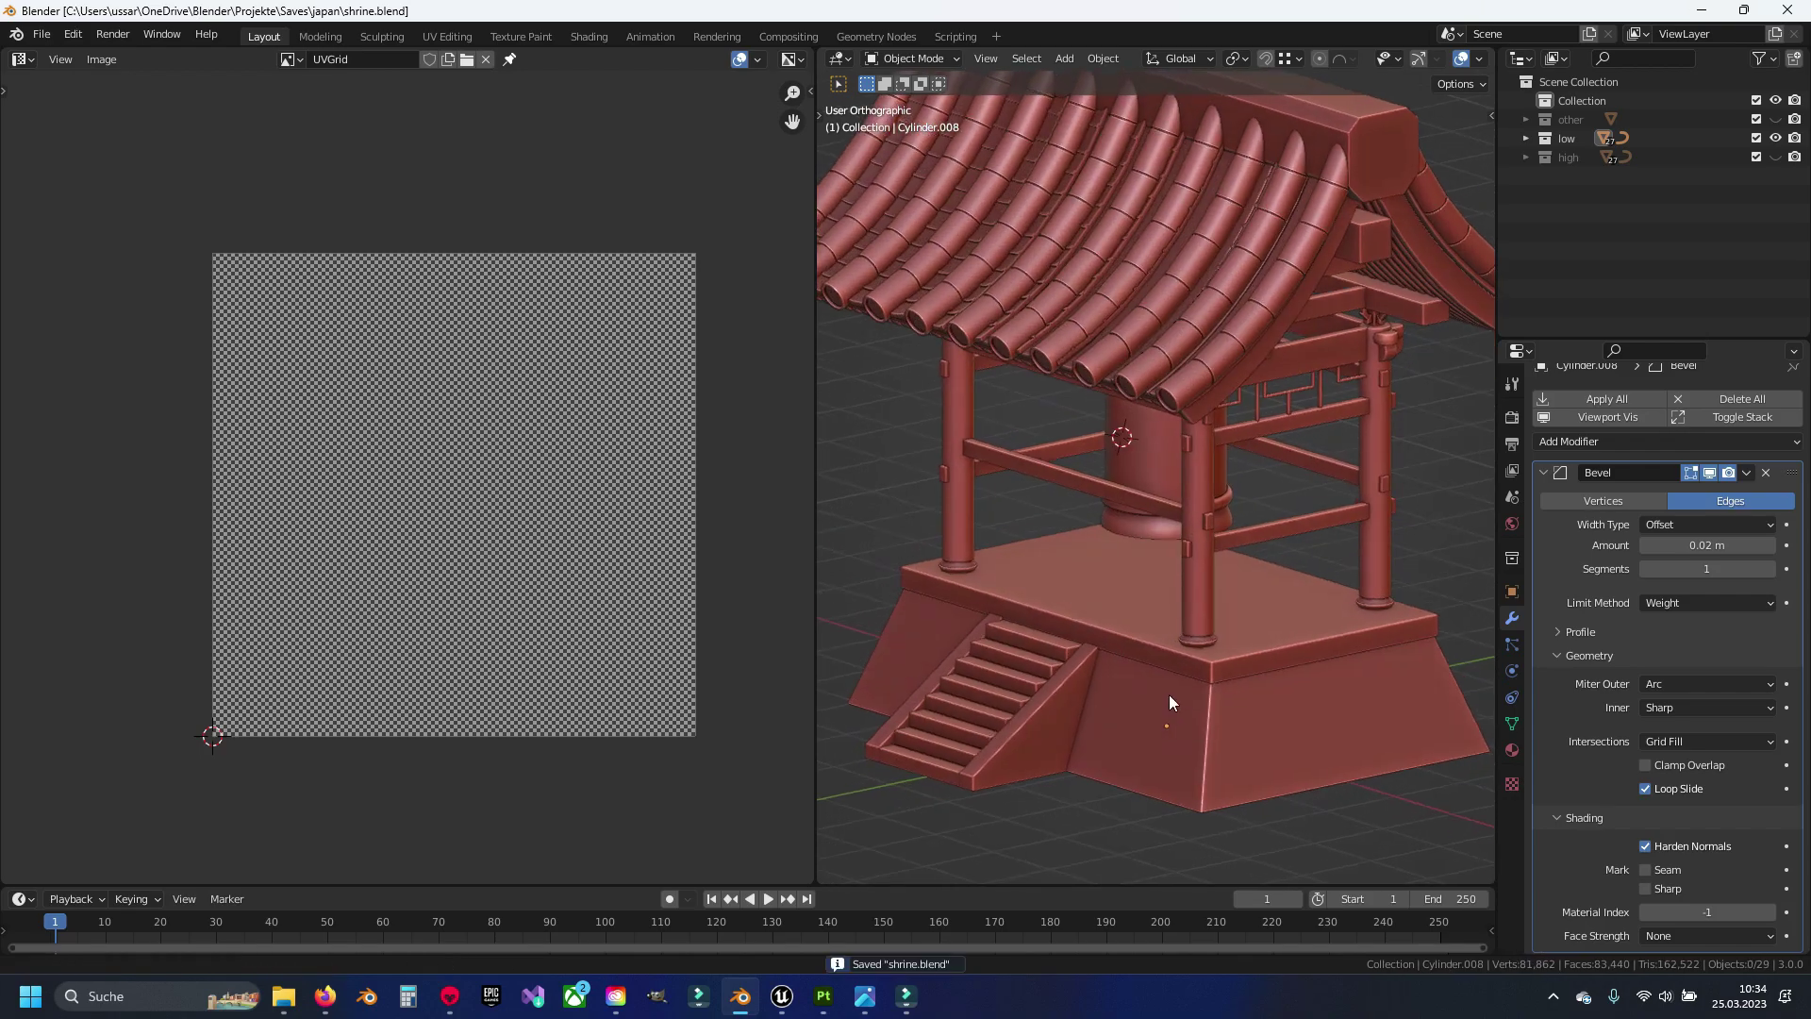